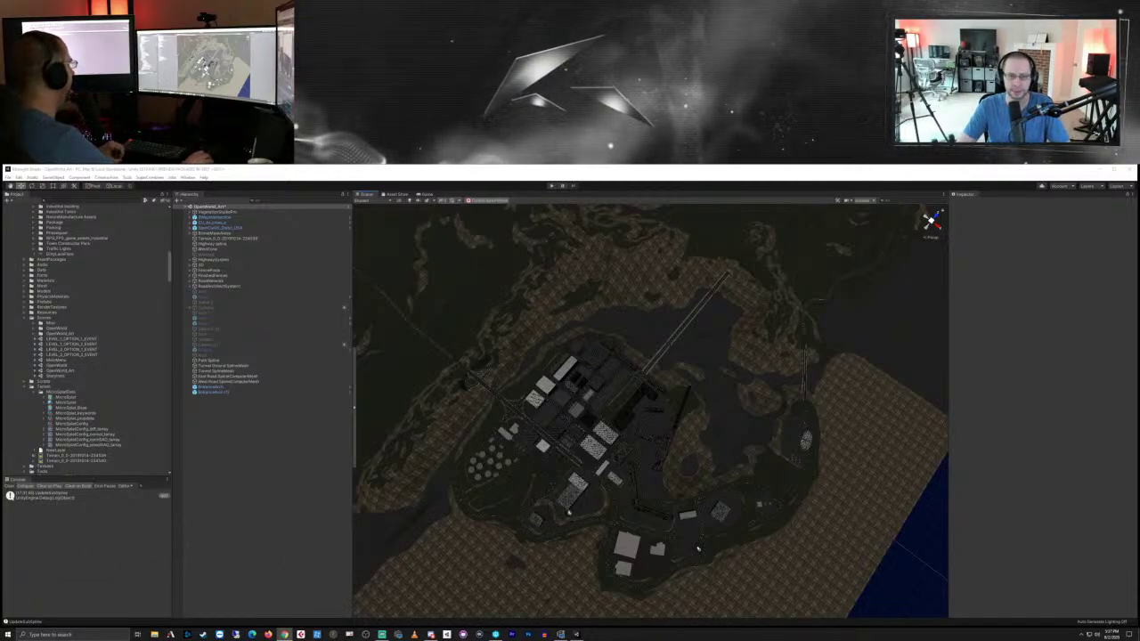
Step: Add a Directional Light to the OpenWorld_Art scene
right_click_drag(568, 512, 549, 398)
scroll(545, 400, "down", 4)
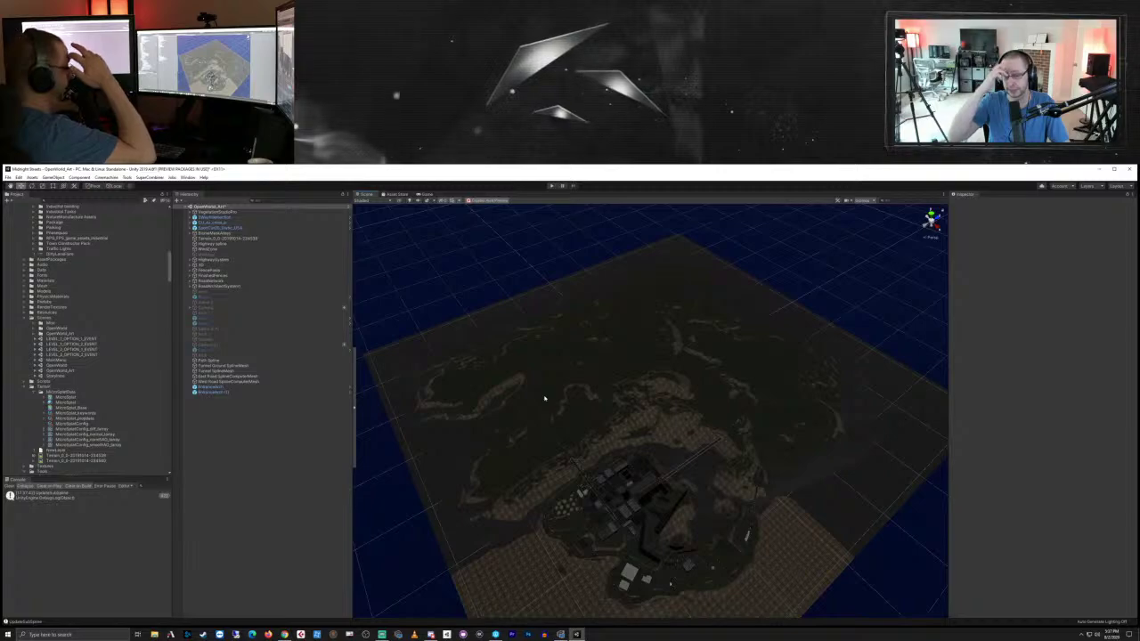
right_click(211, 443)
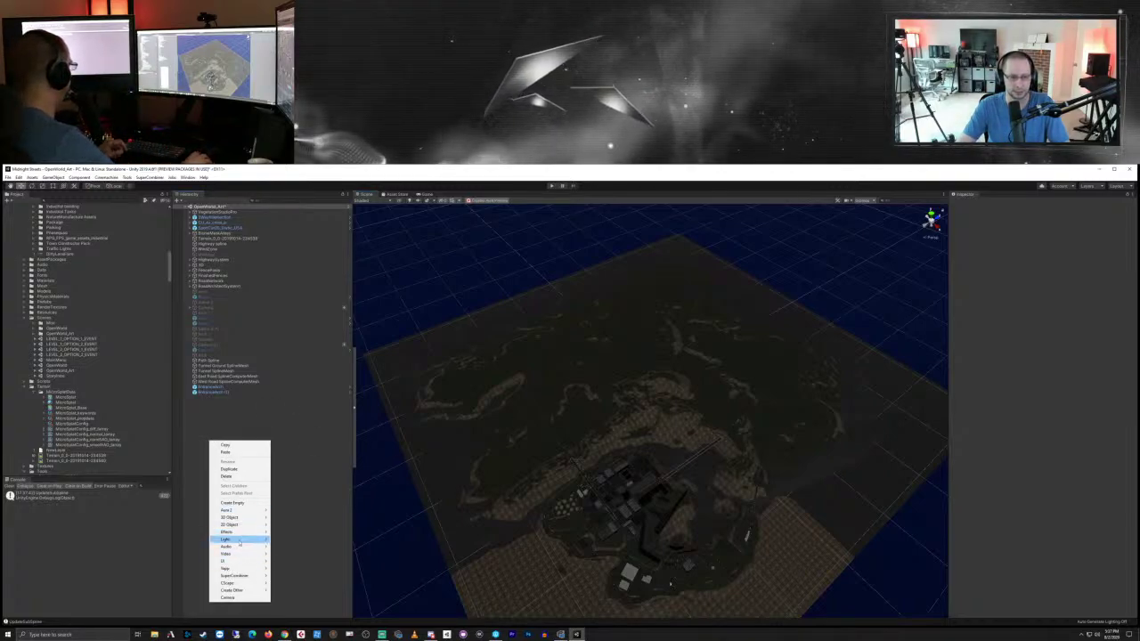
mouse_move(239, 543)
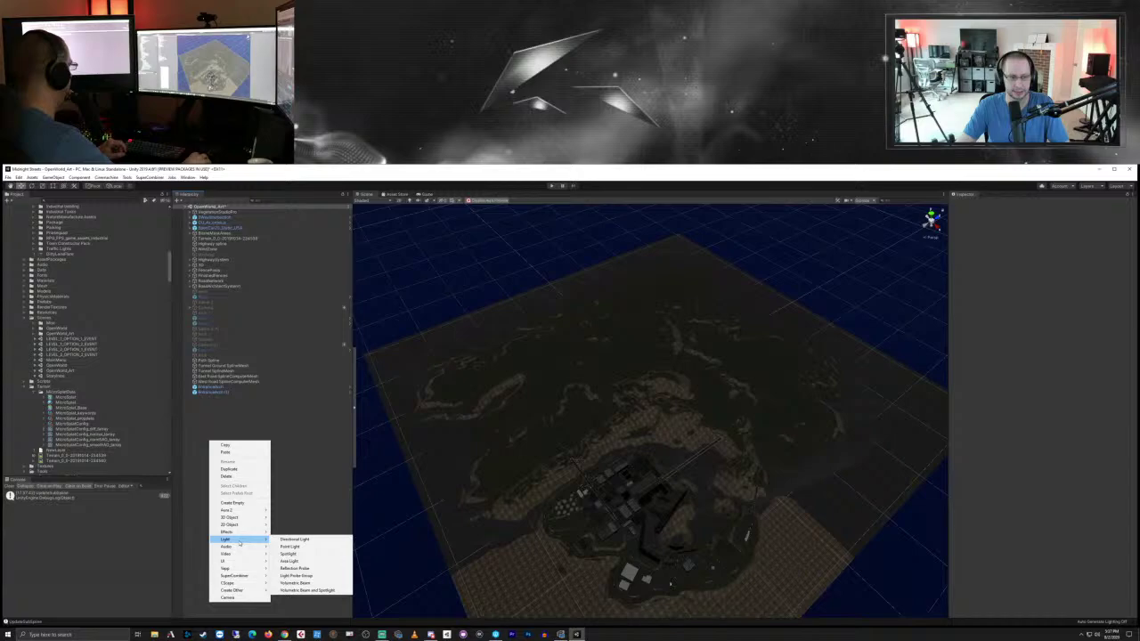
left_click(297, 540)
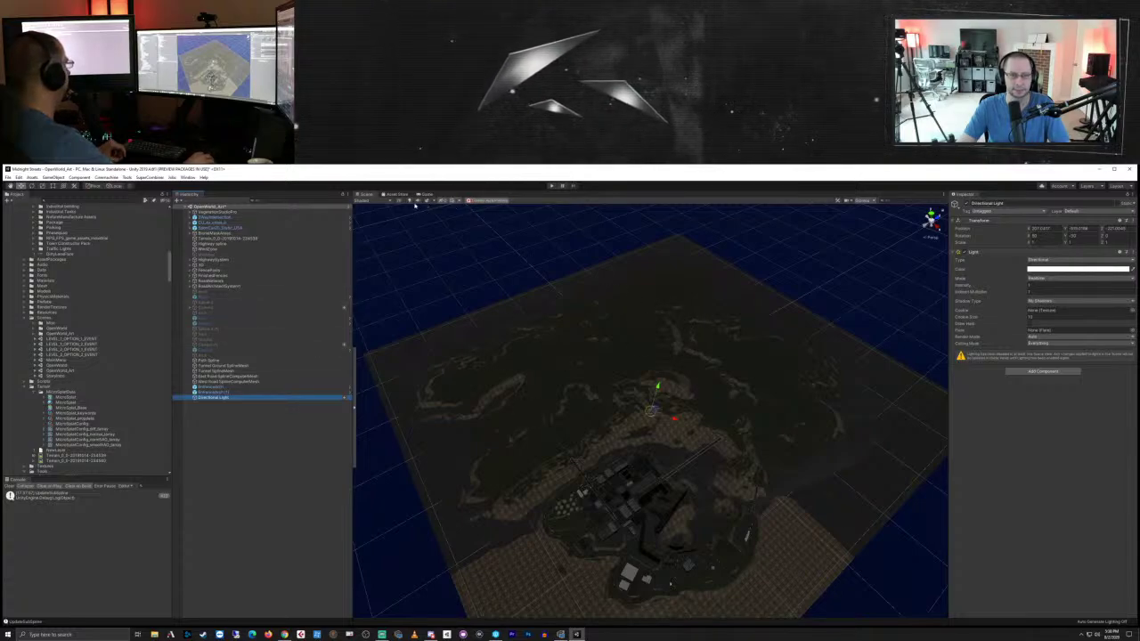
Step: Enable lighting in the Scene view and adjust the directional light's intensity so the terrain and bridge are clearly lit without overexposure
left_click(409, 201)
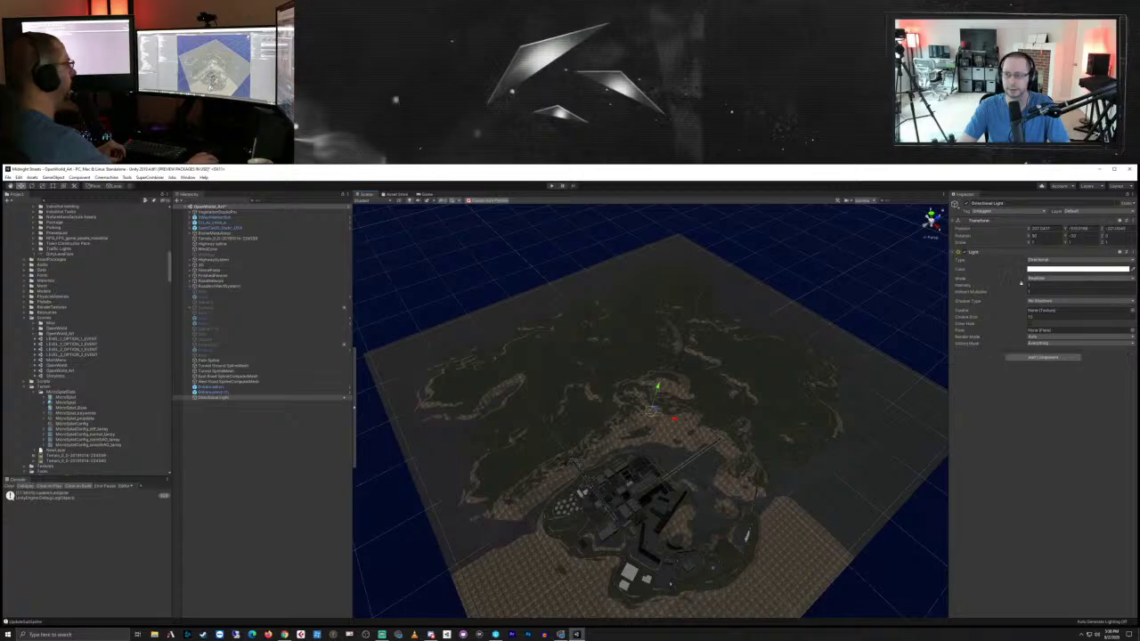
left_click_drag(972, 286, 1000, 287)
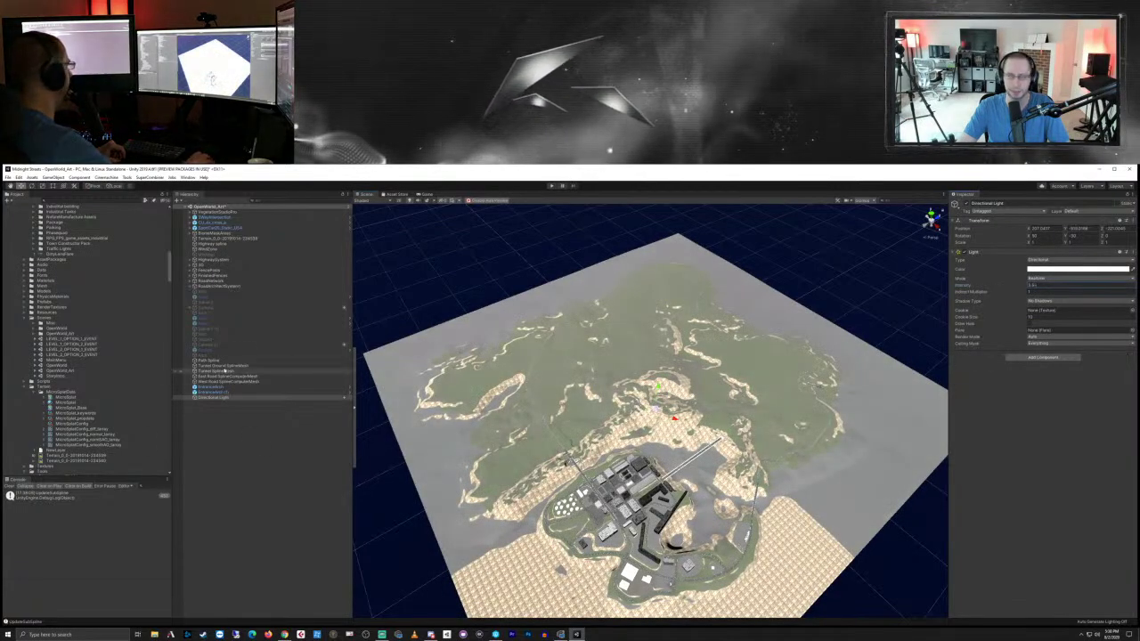
right_click_drag(686, 359, 660, 299)
scroll(670, 523, "up", 15)
scroll(648, 366, "up", 4)
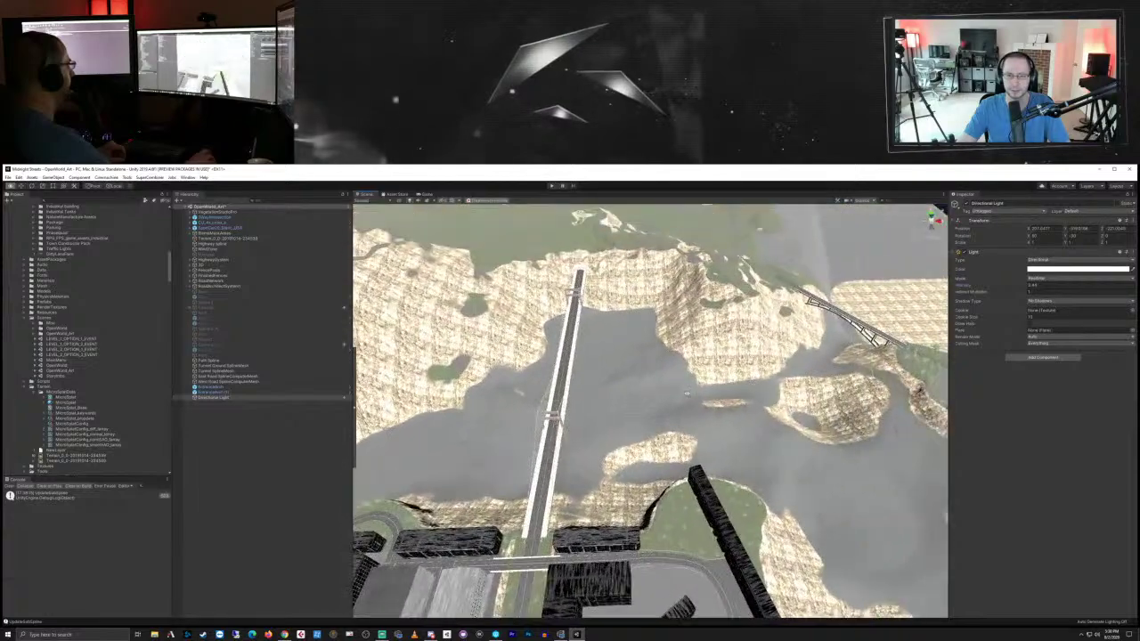
scroll(659, 299, "up", 2)
right_click_drag(588, 383, 625, 419)
scroll(626, 419, "up", 6)
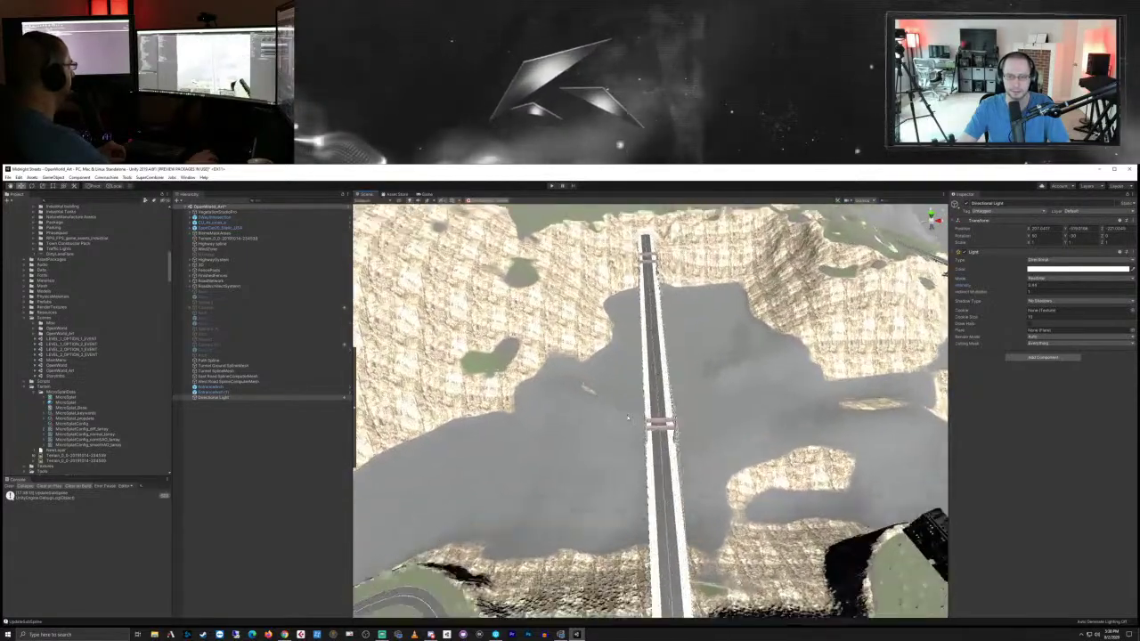
scroll(657, 403, "down", 8)
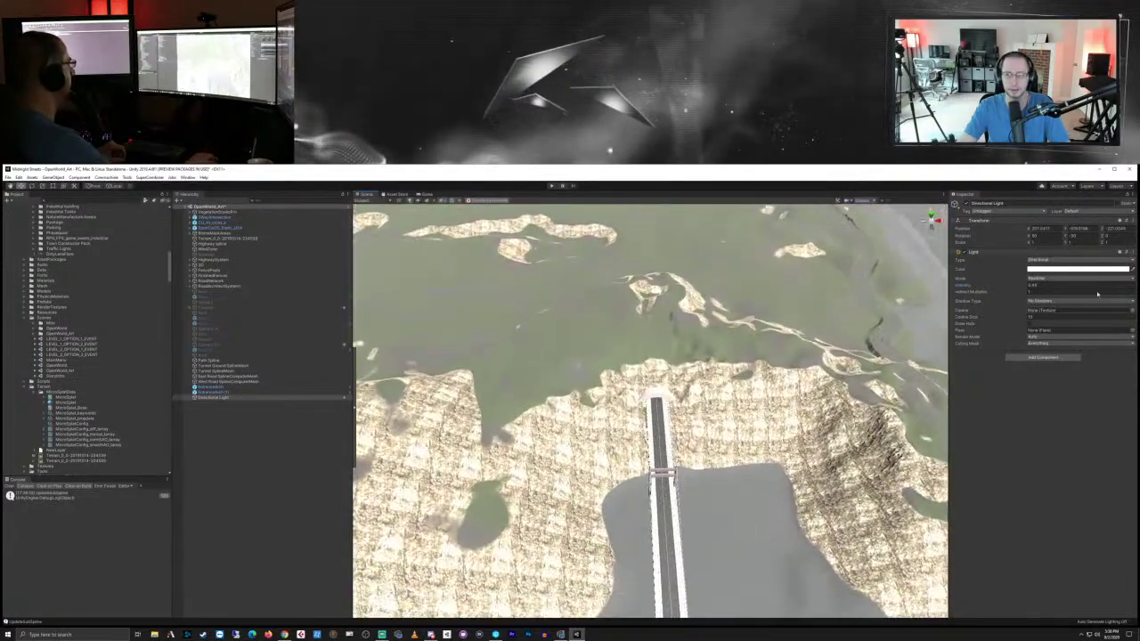
left_click_drag(979, 287, 972, 286)
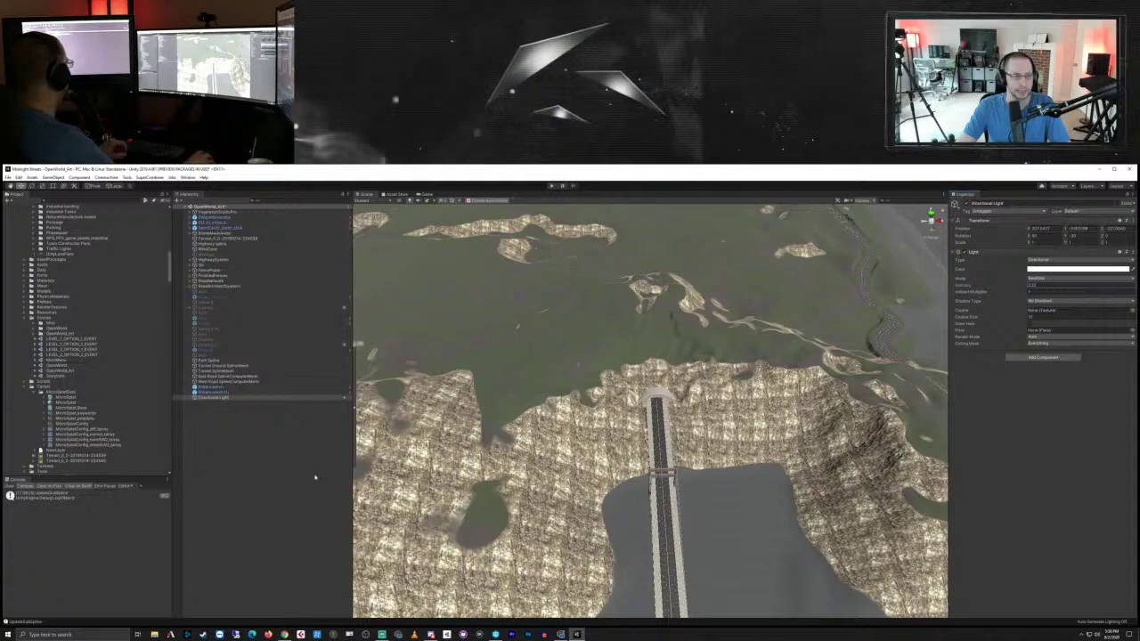
Step: Deactivate the Directional Light object and clear the selection
left_click(249, 481)
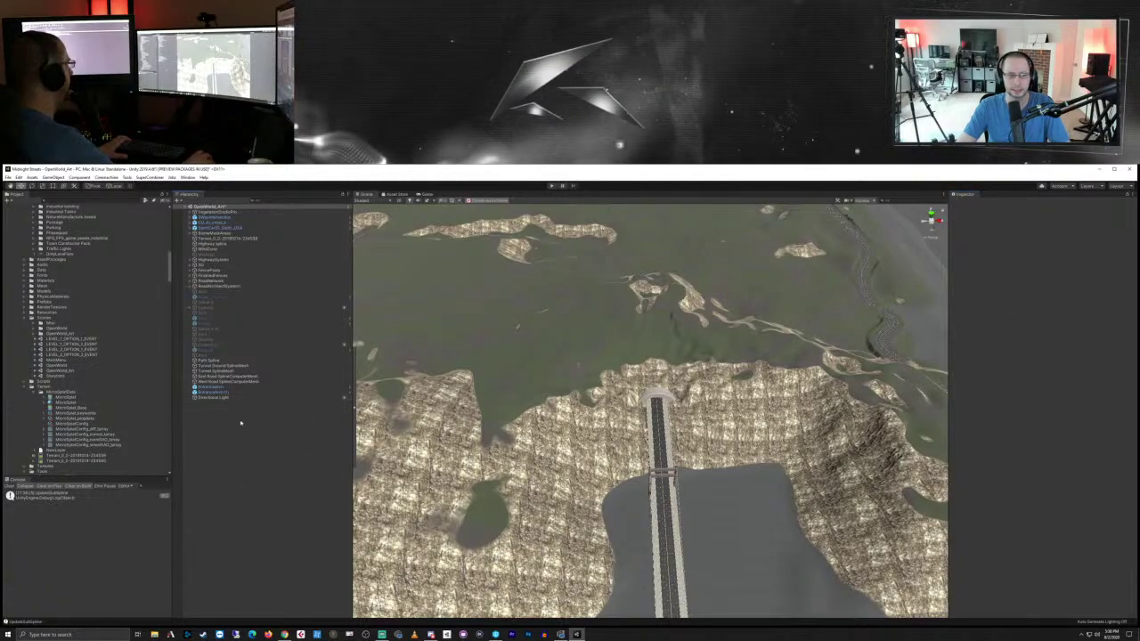
left_click(264, 398)
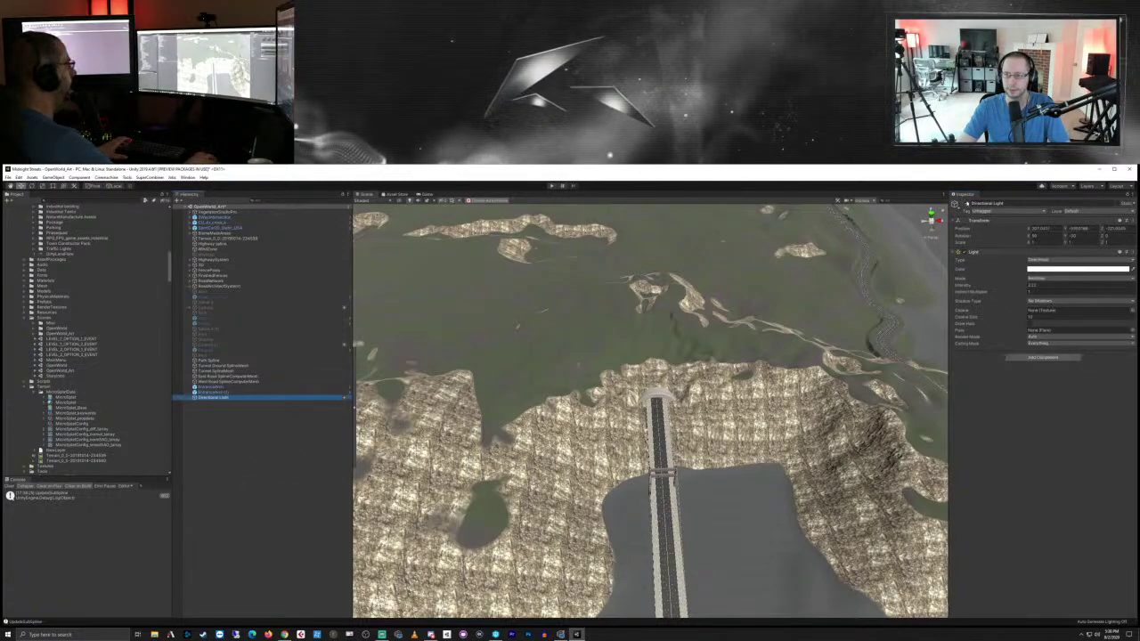
left_click(966, 203)
left_click(293, 527)
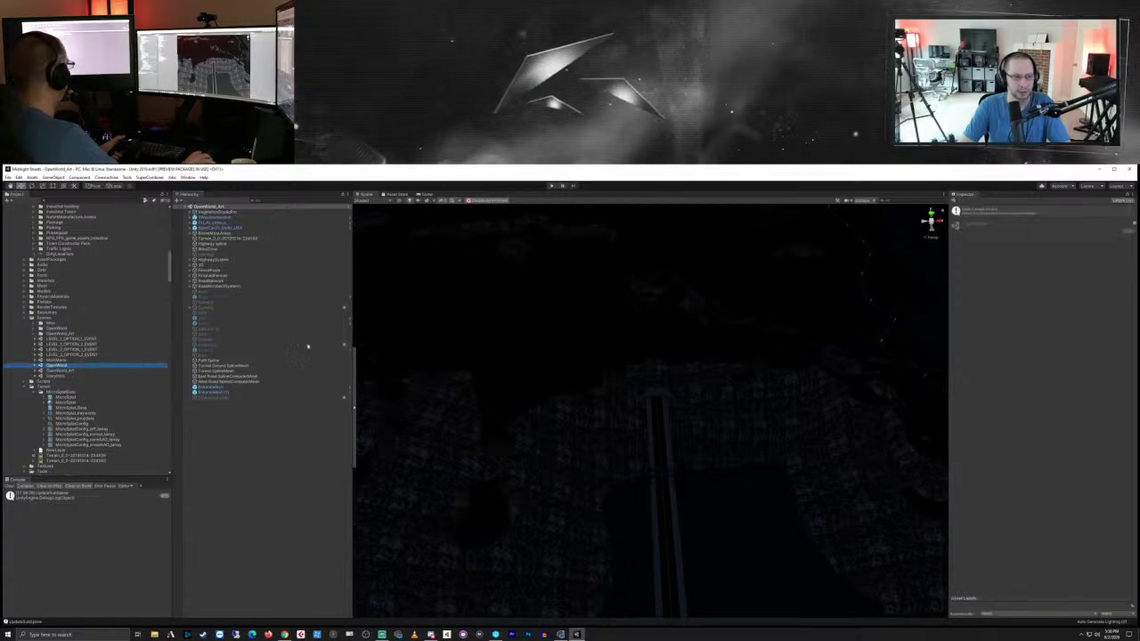
Step: Open the OpenWorld scene and run it in play mode with the game audio muted
left_click(223, 376)
left_click(57, 366)
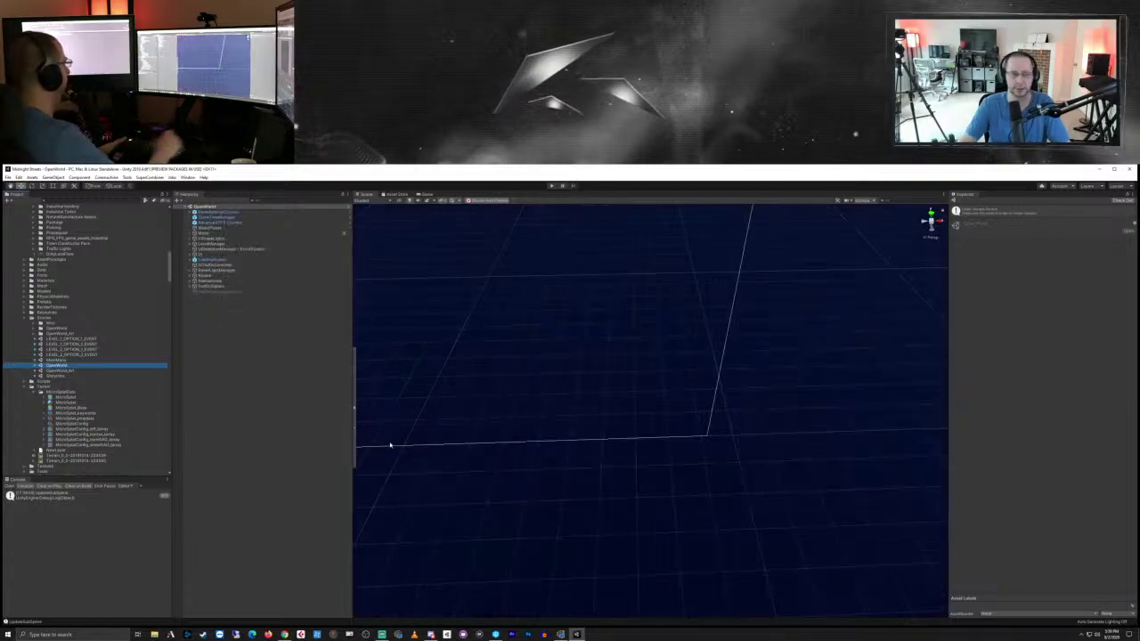
left_click(552, 185)
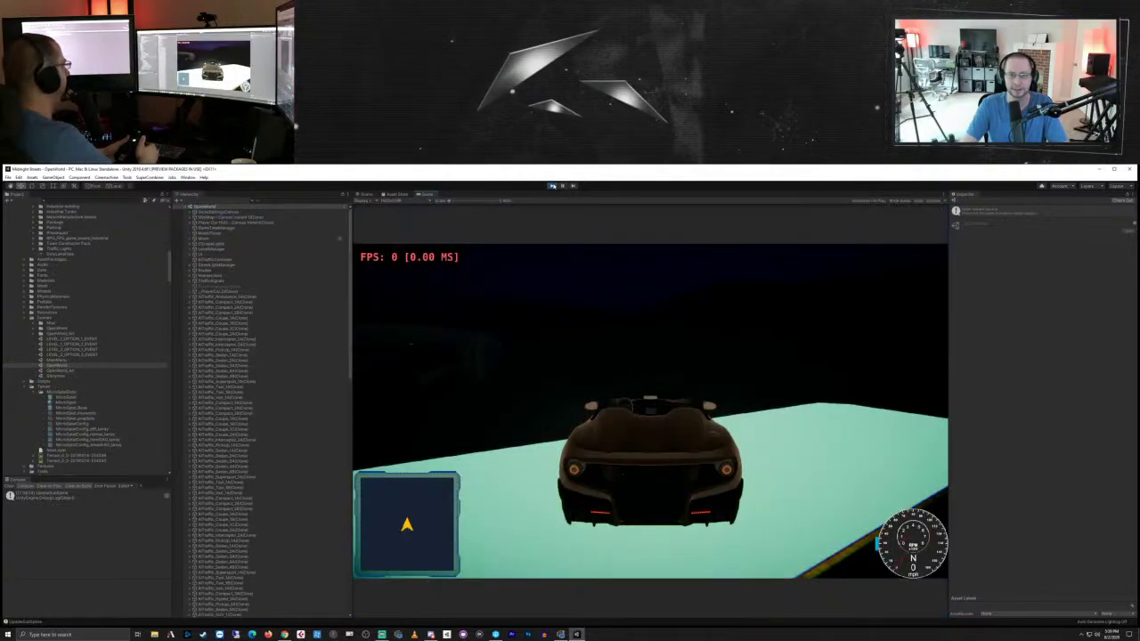
left_click(898, 201)
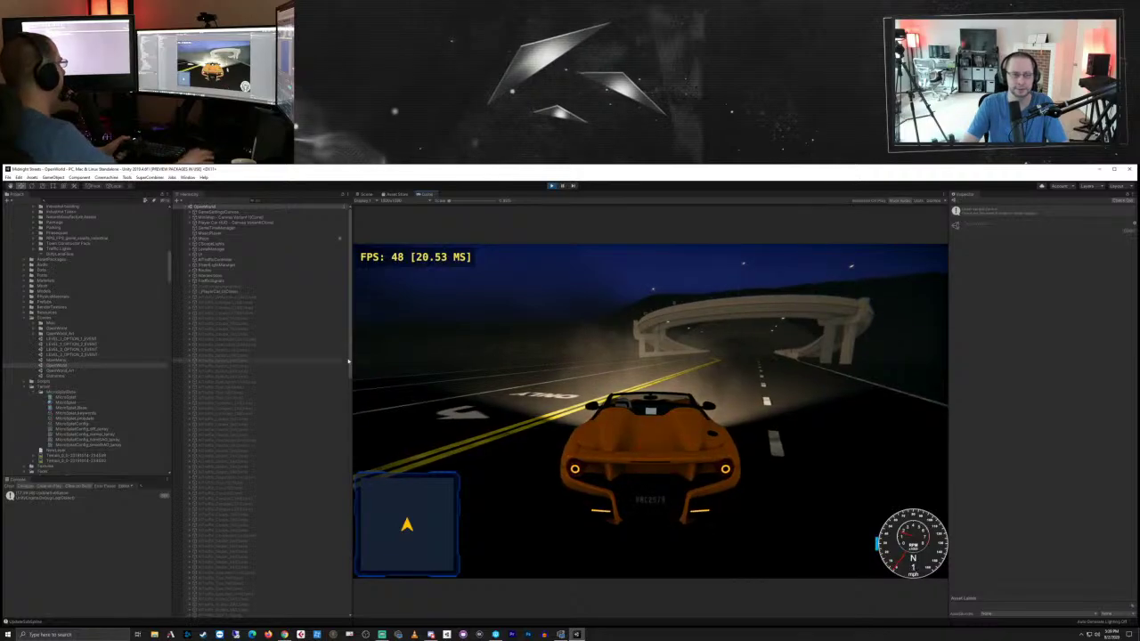
Step: Turn off Scene view lighting for the running game and examine the roads and mountain terrain surrounding the city from above
left_click(366, 194)
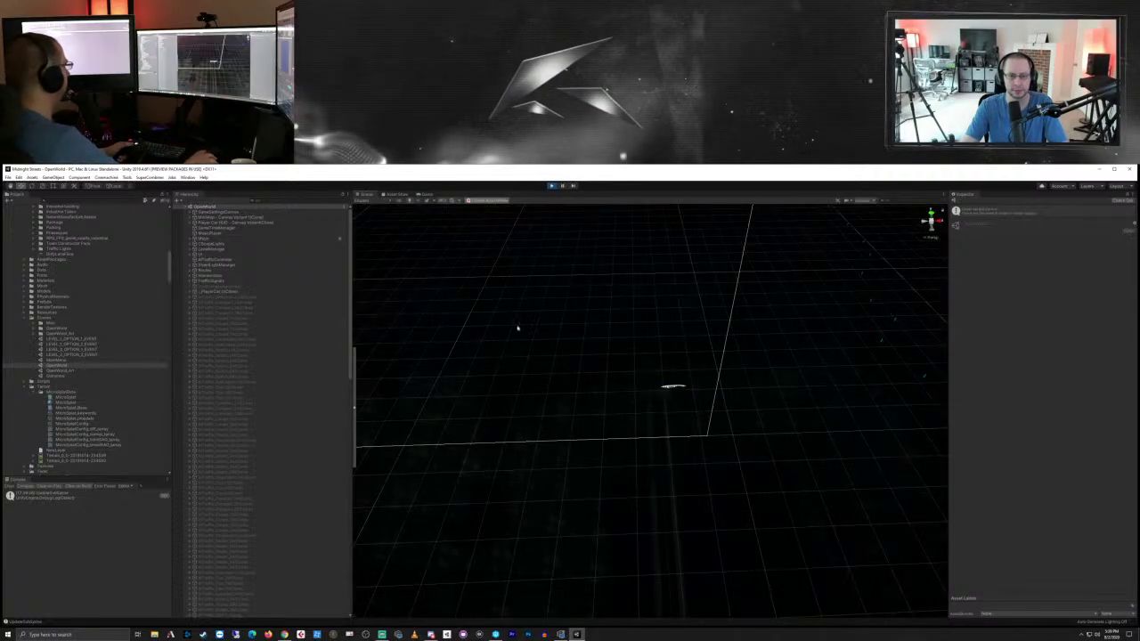
left_click(409, 200)
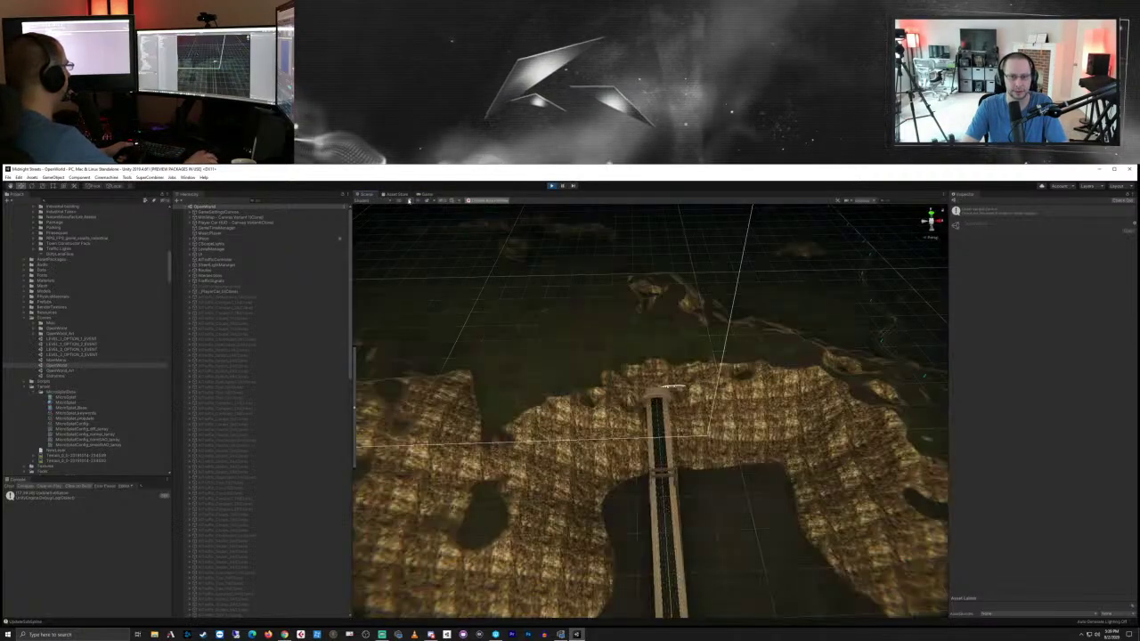
scroll(577, 362, "down", 10)
right_click_drag(608, 407, 629, 487)
middle_click_drag(629, 487, 771, 433)
scroll(704, 437, "up", 10)
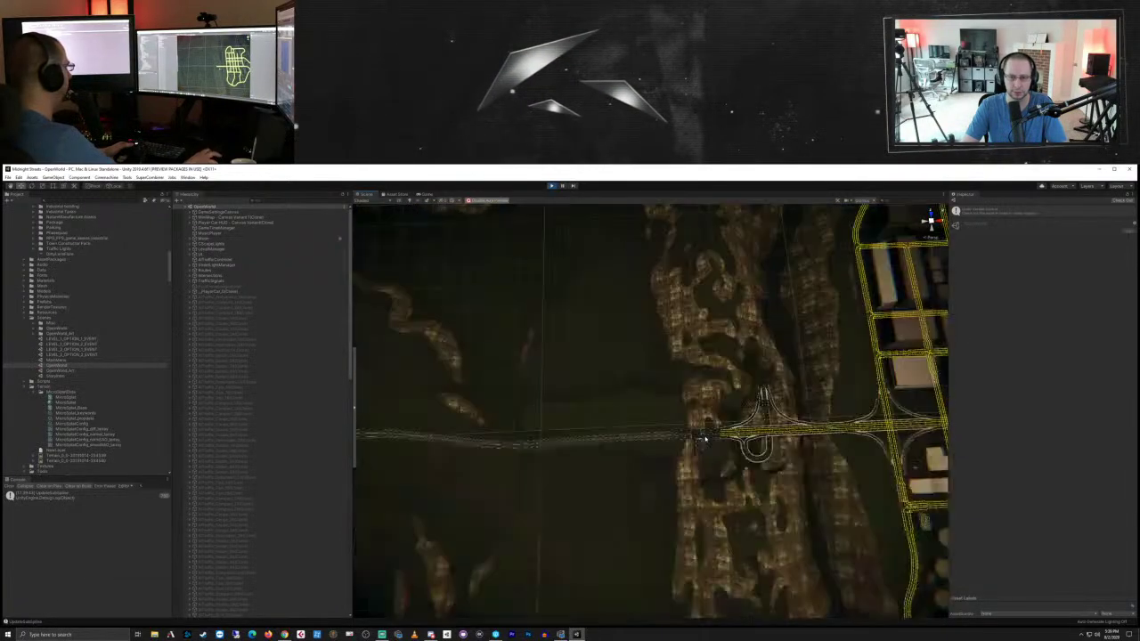
scroll(669, 463, "down", 10)
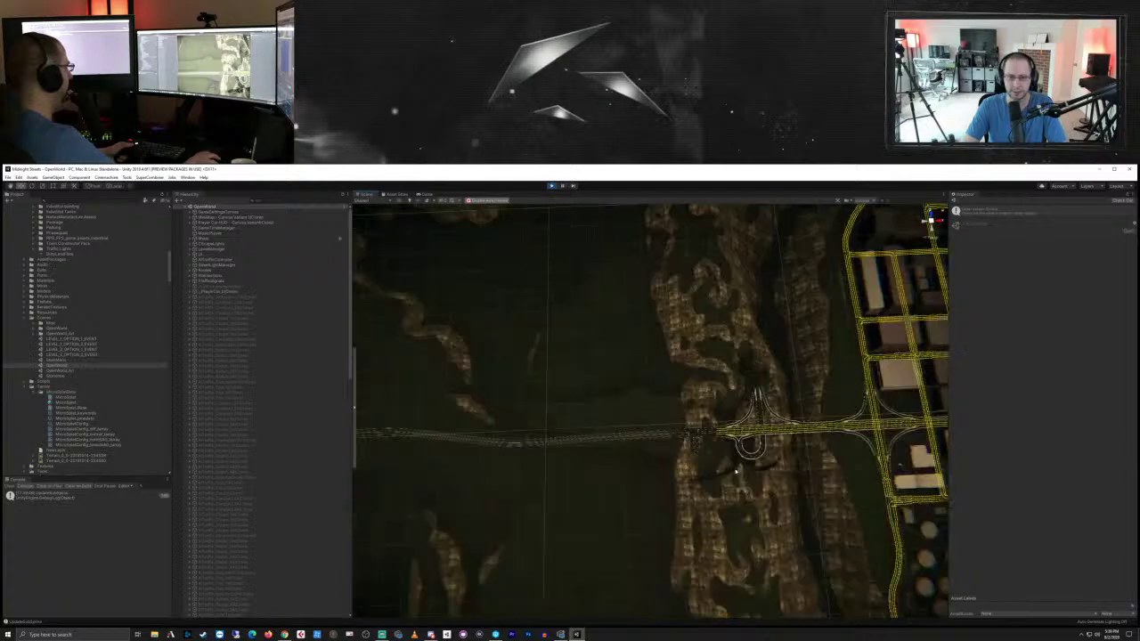
middle_click_drag(621, 441, 738, 555)
scroll(668, 486, "down", 3)
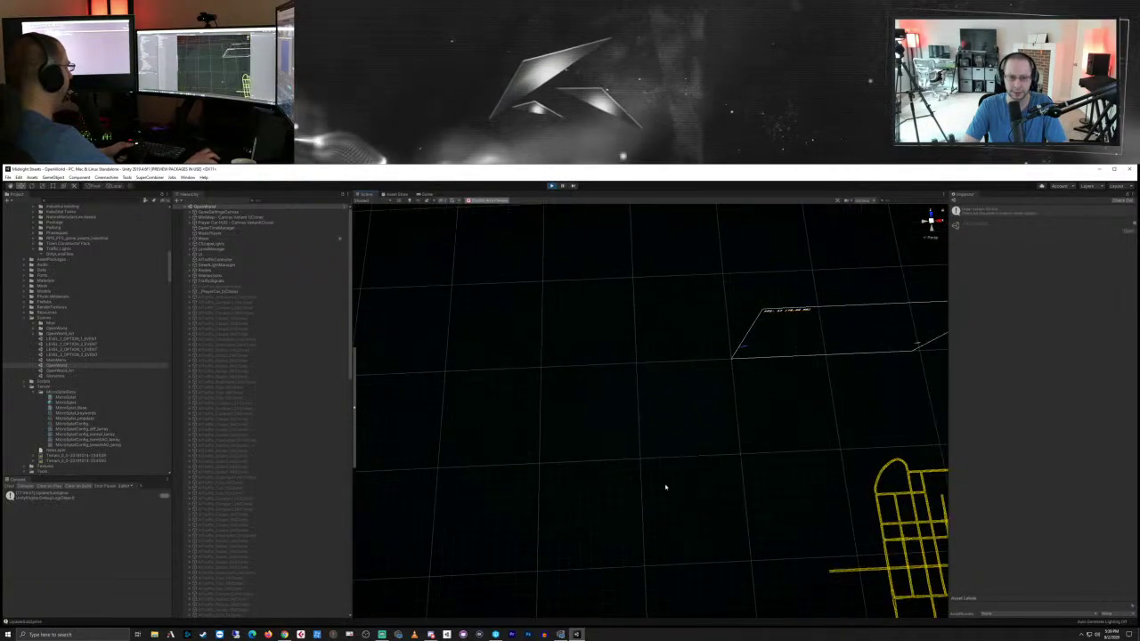
middle_click_drag(667, 486, 725, 487)
scroll(715, 475, "up", 8)
scroll(707, 482, "up", 3)
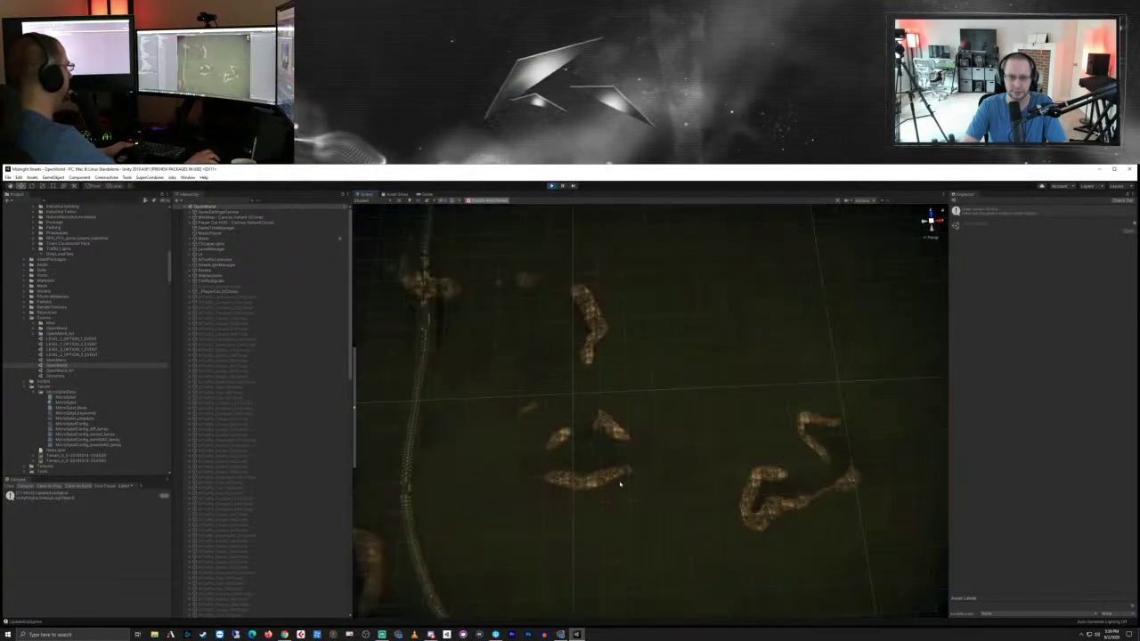
right_click_drag(624, 484, 457, 538)
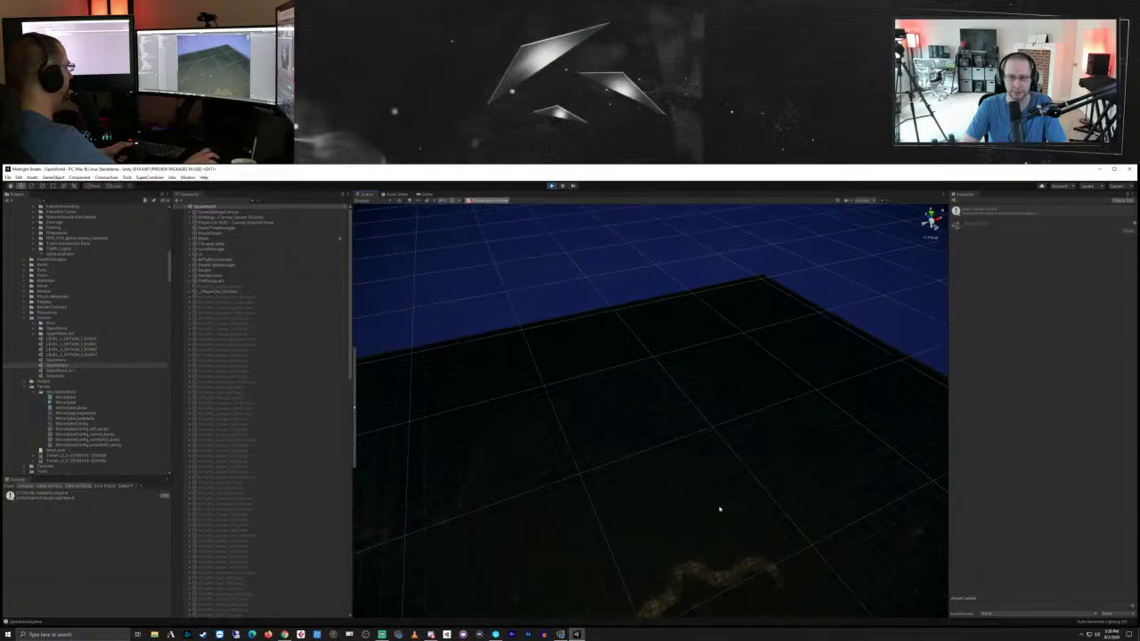
middle_click_drag(734, 509, 545, 265)
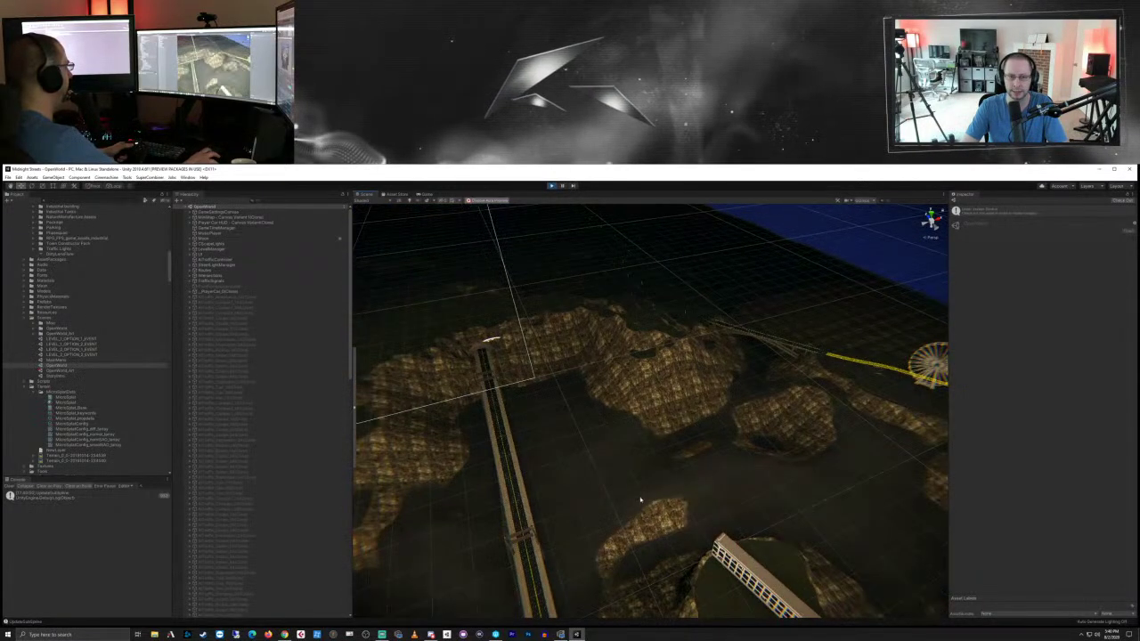
Step: Examine the city's street grid and traffic routes, the highway interchange, the long bridge and the overall map layout
scroll(712, 357, "down", 7)
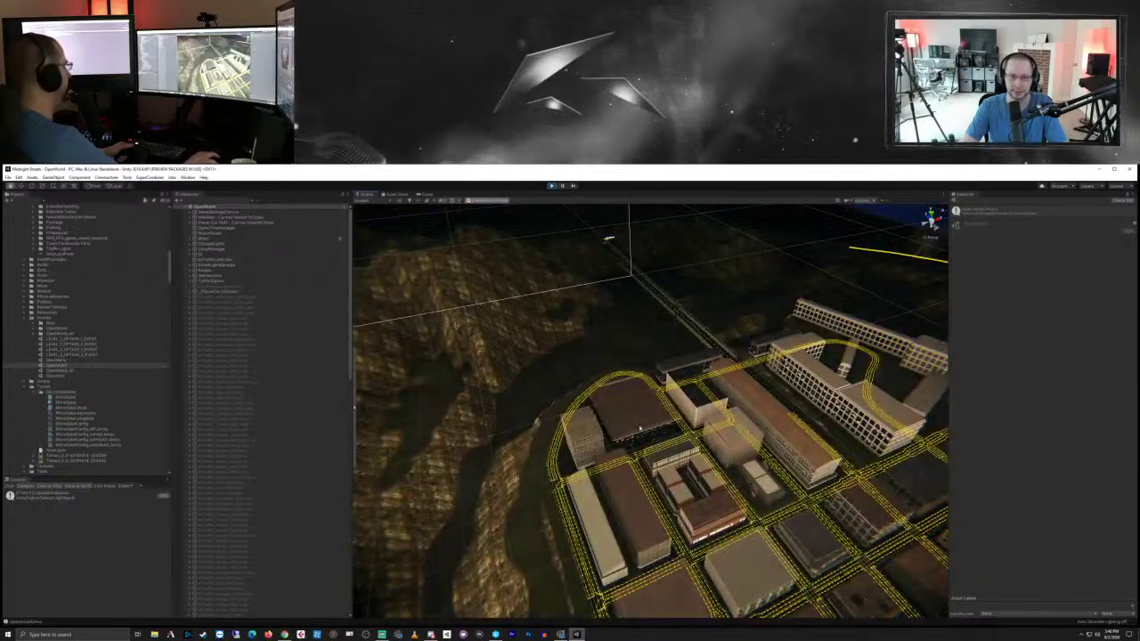
middle_click_drag(699, 423, 674, 421)
right_click_drag(674, 422, 645, 434)
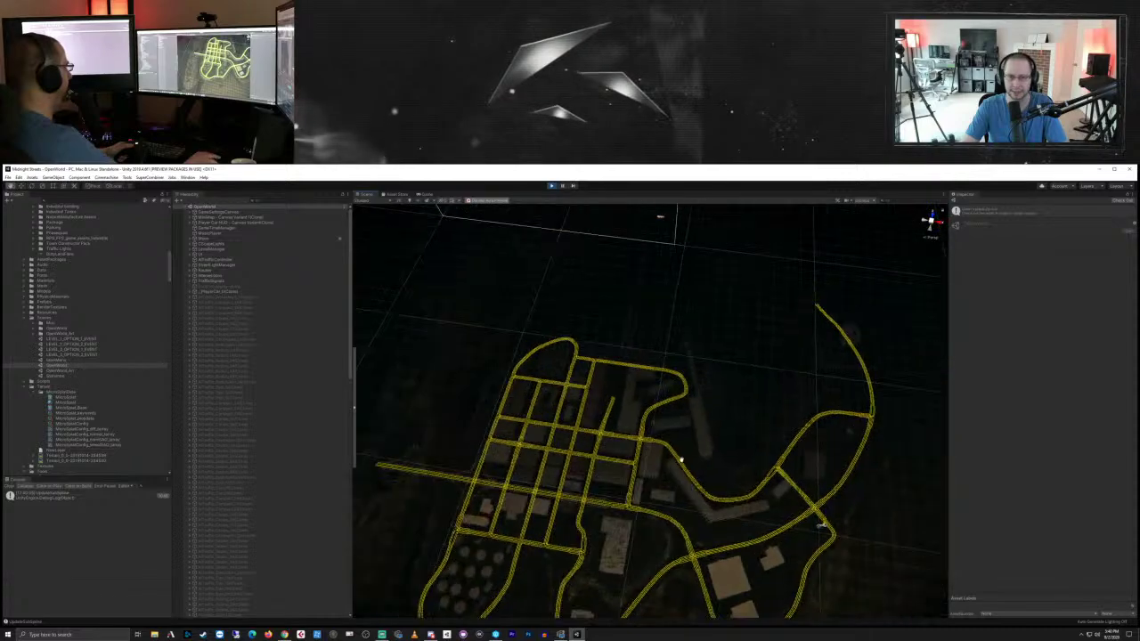
middle_click_drag(681, 460, 689, 406)
scroll(695, 454, "up", 6)
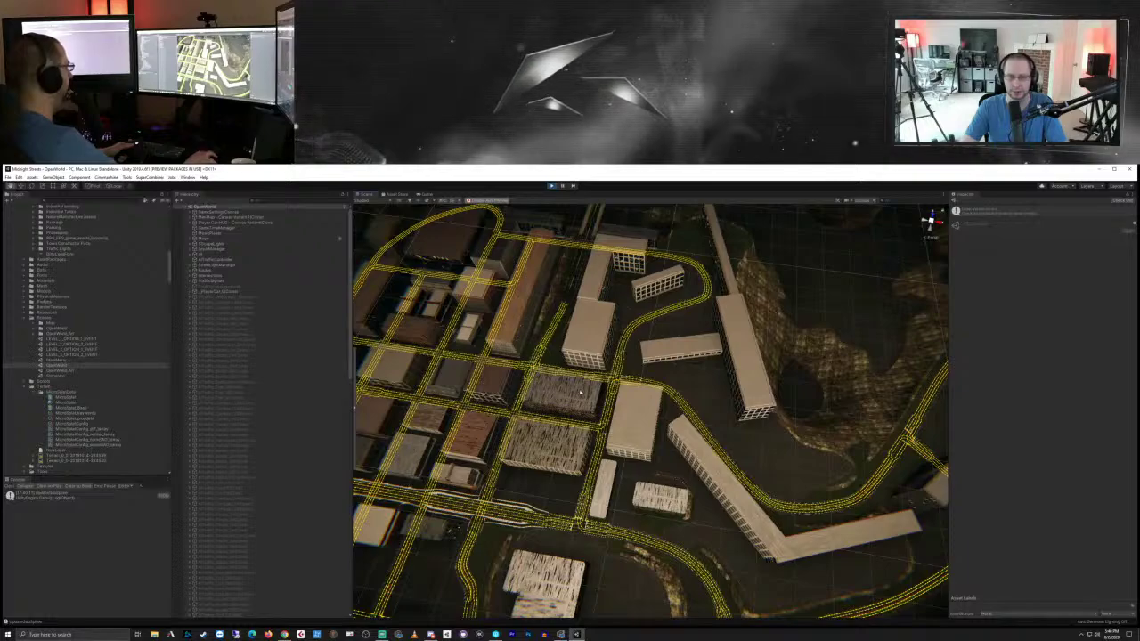
right_click_drag(580, 392, 635, 377)
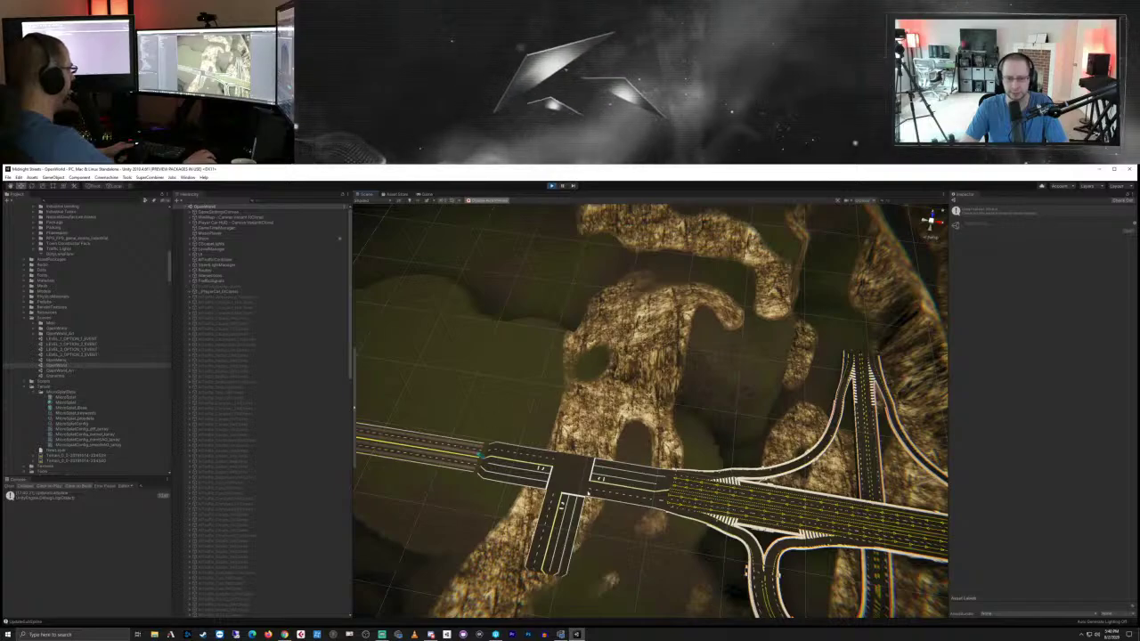
middle_click_drag(638, 464, 551, 451, "shift")
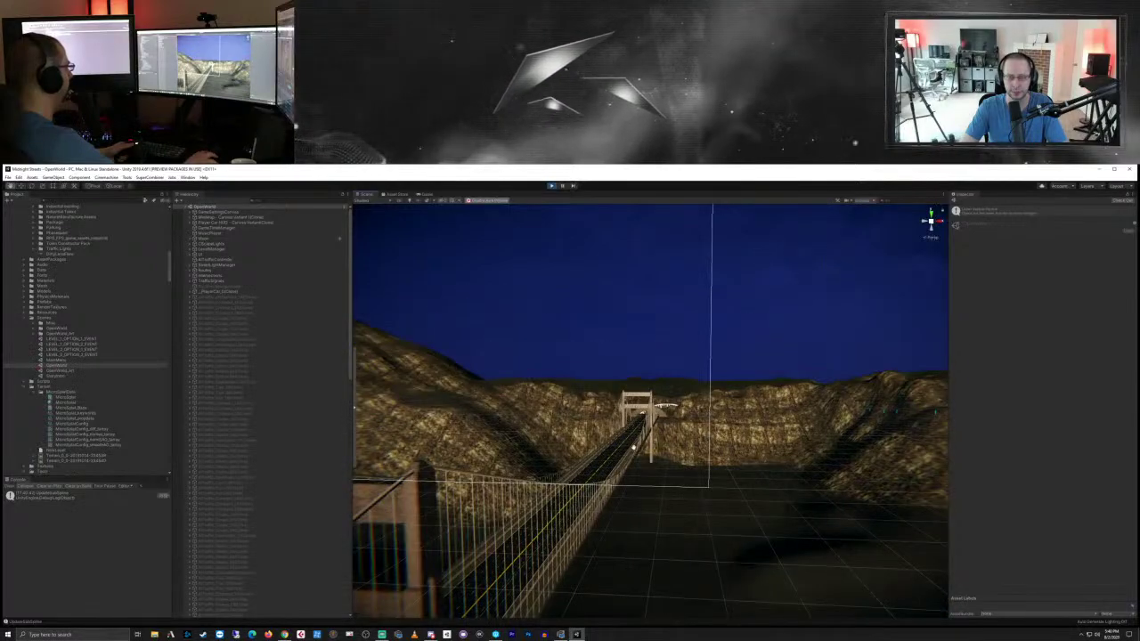
middle_click_drag(634, 447, 685, 479)
scroll(685, 479, "down", 3)
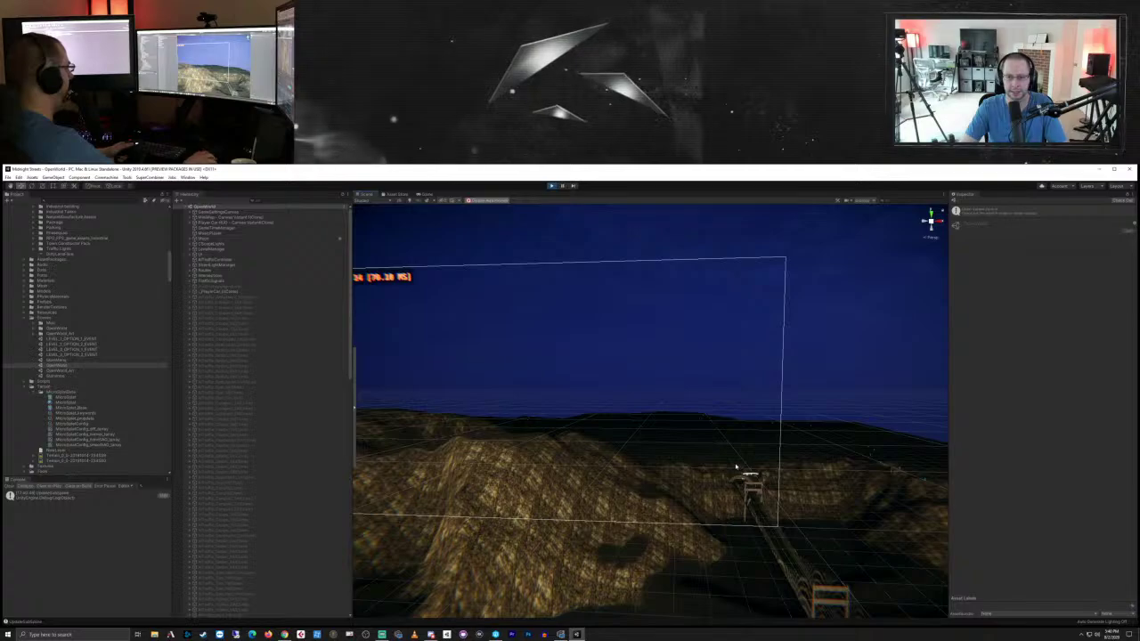
scroll(736, 467, "down", 5)
left_click_drag(710, 463, 718, 493, "alt")
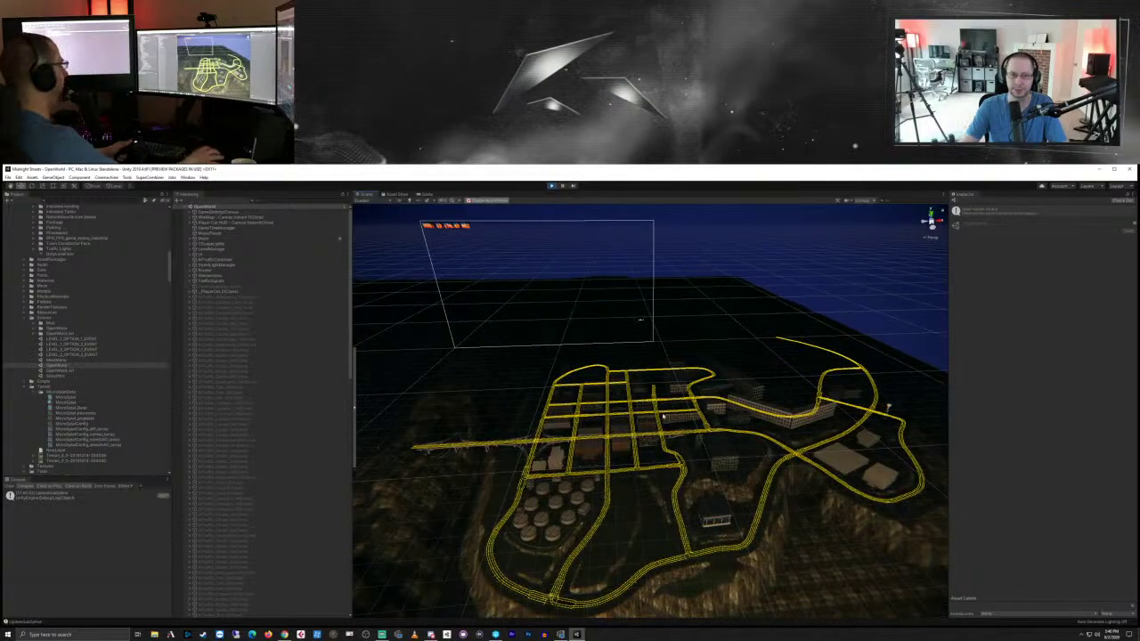
Step: Switch to the Game view, drive the orange car under the curved overpass and brake it on the road ahead of the tunnel
left_click(428, 195)
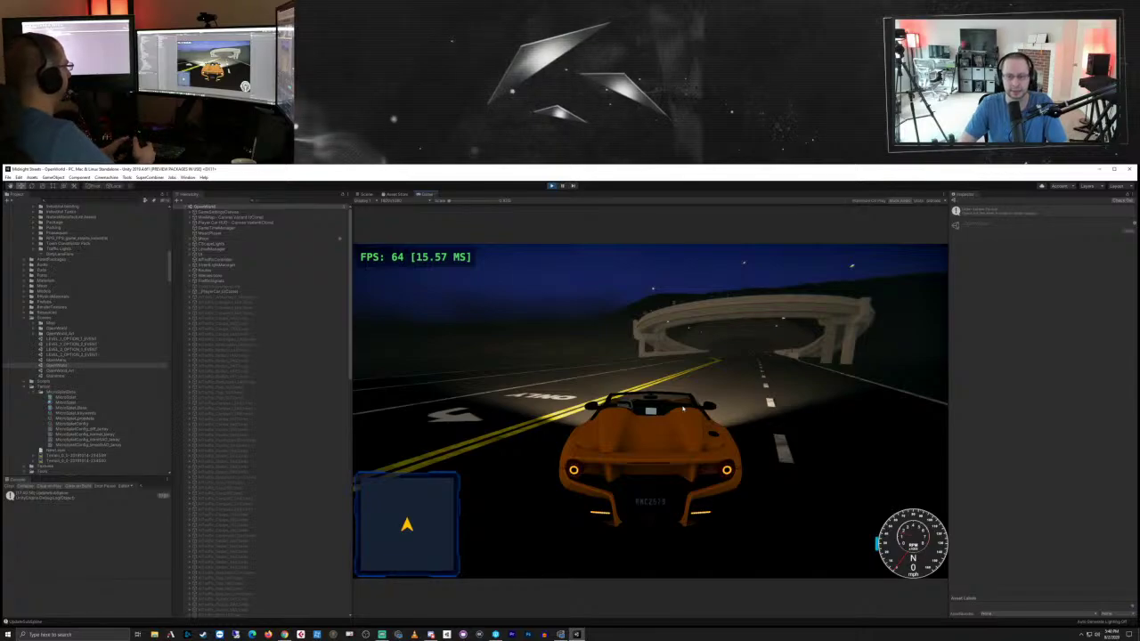
key("w")
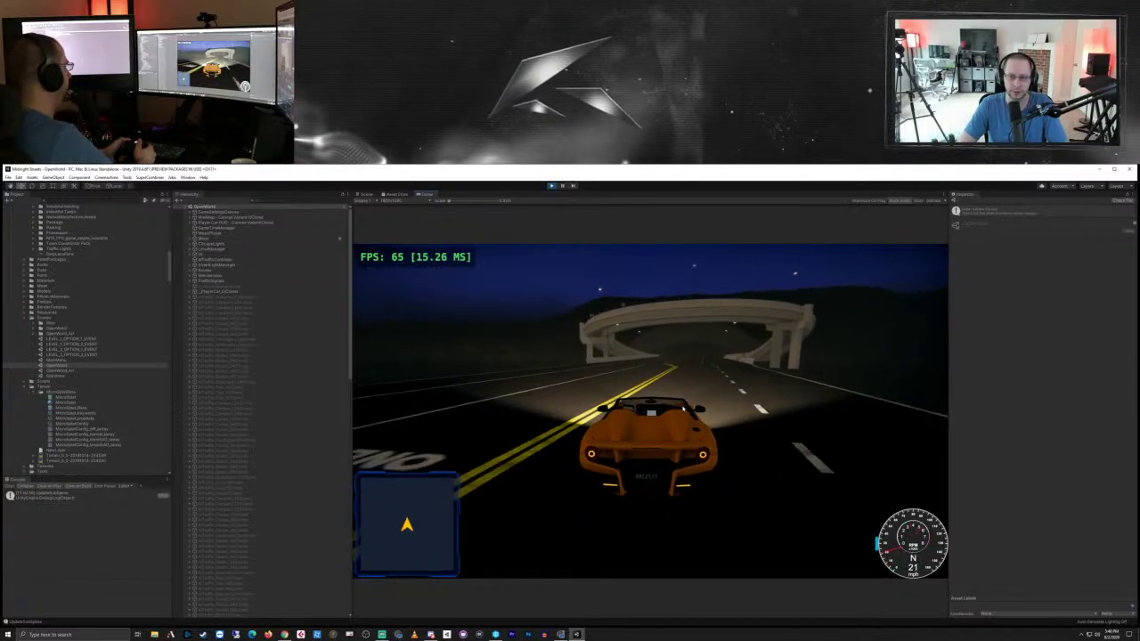
key("w")
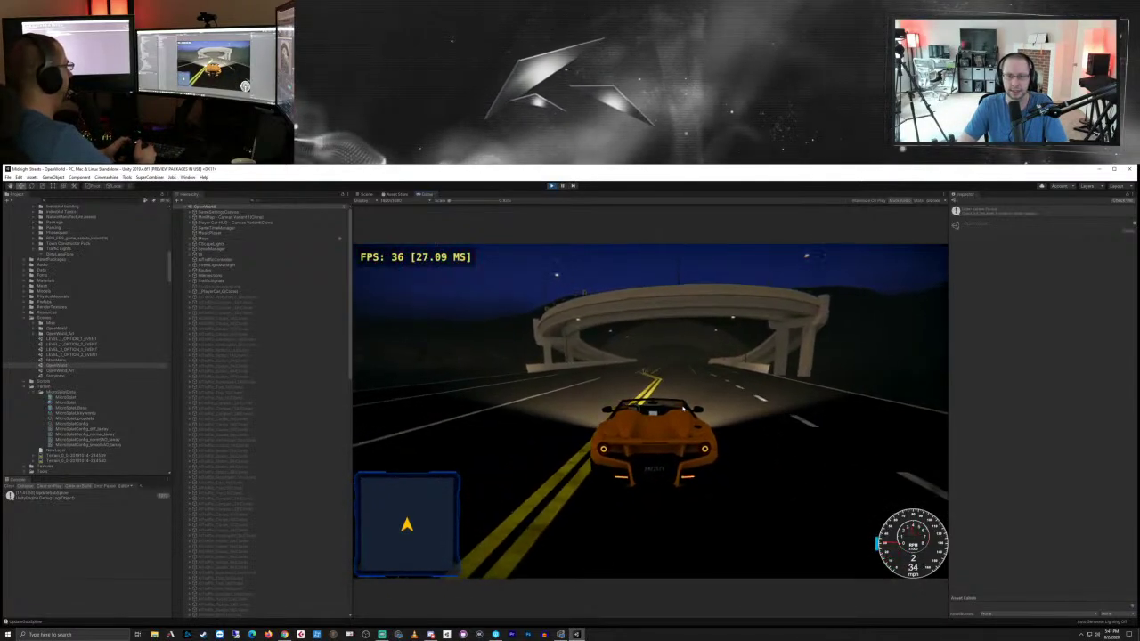
key("w")
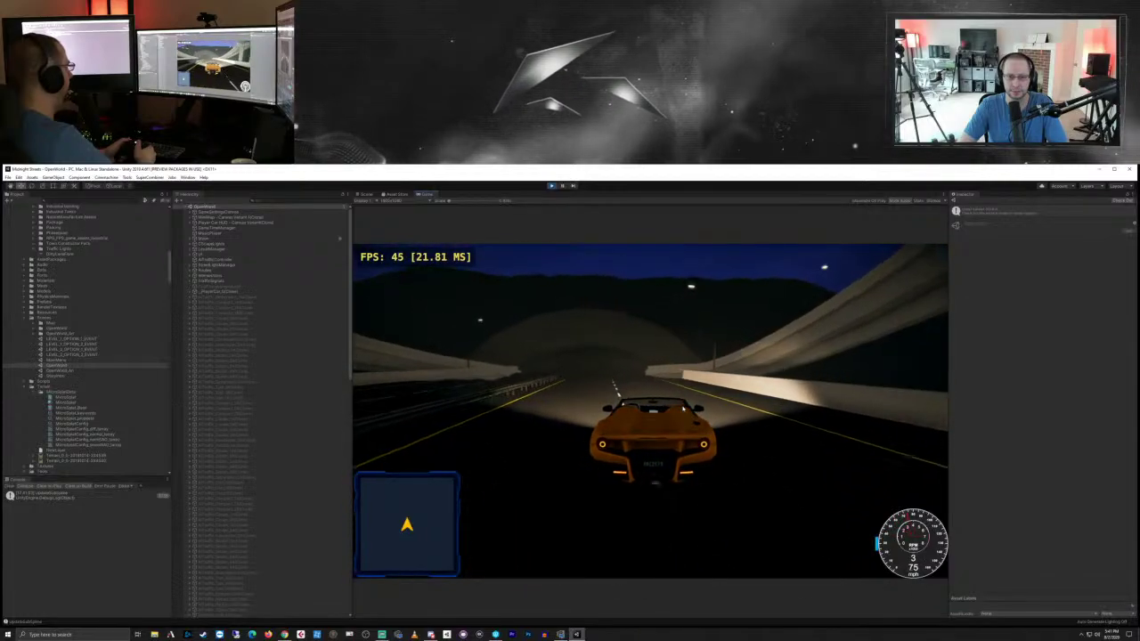
key("s")
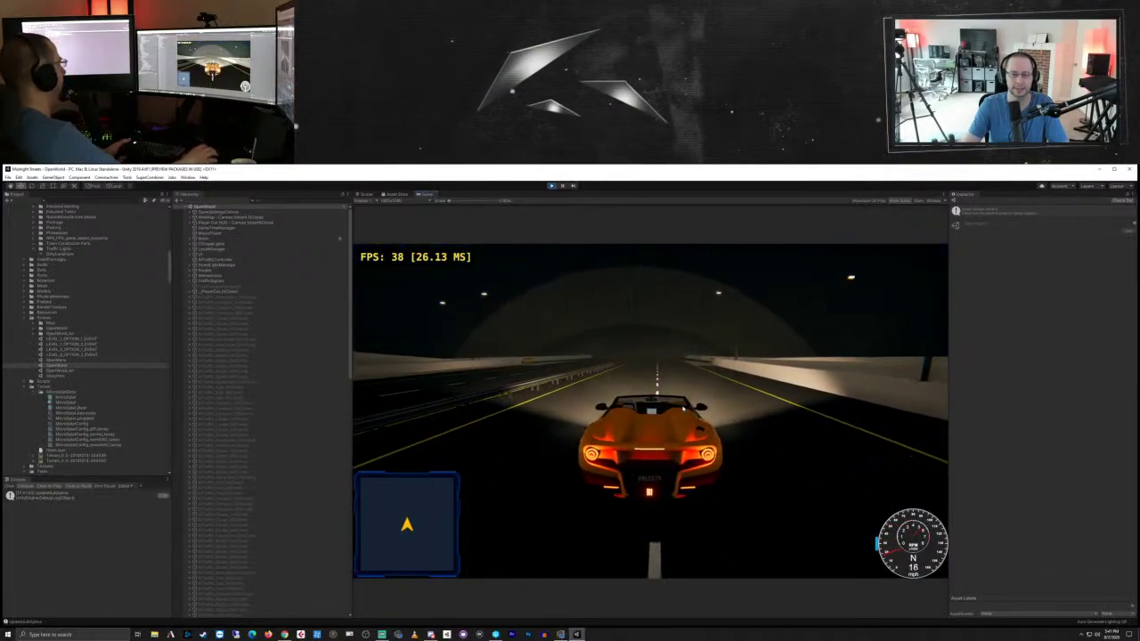
Step: Find the highway tunnel outside the city in the Scene view, select its stone entrance arch and frame it
key("ctrl+1")
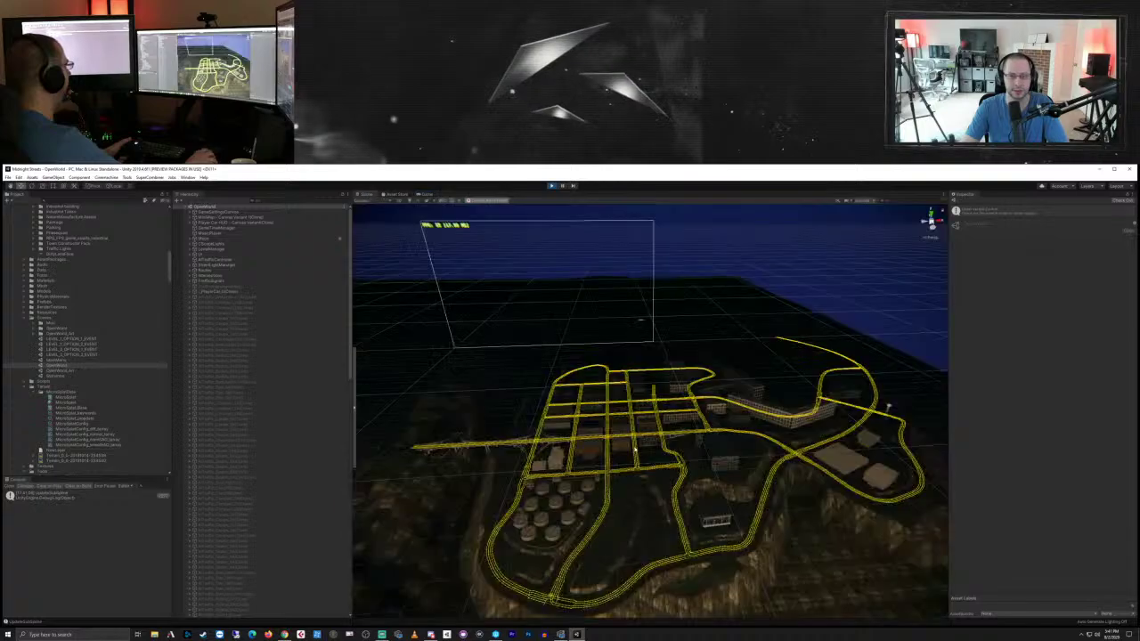
middle_click_drag(702, 526, 702, 549)
key("w")
right_click_drag(702, 550, 760, 376)
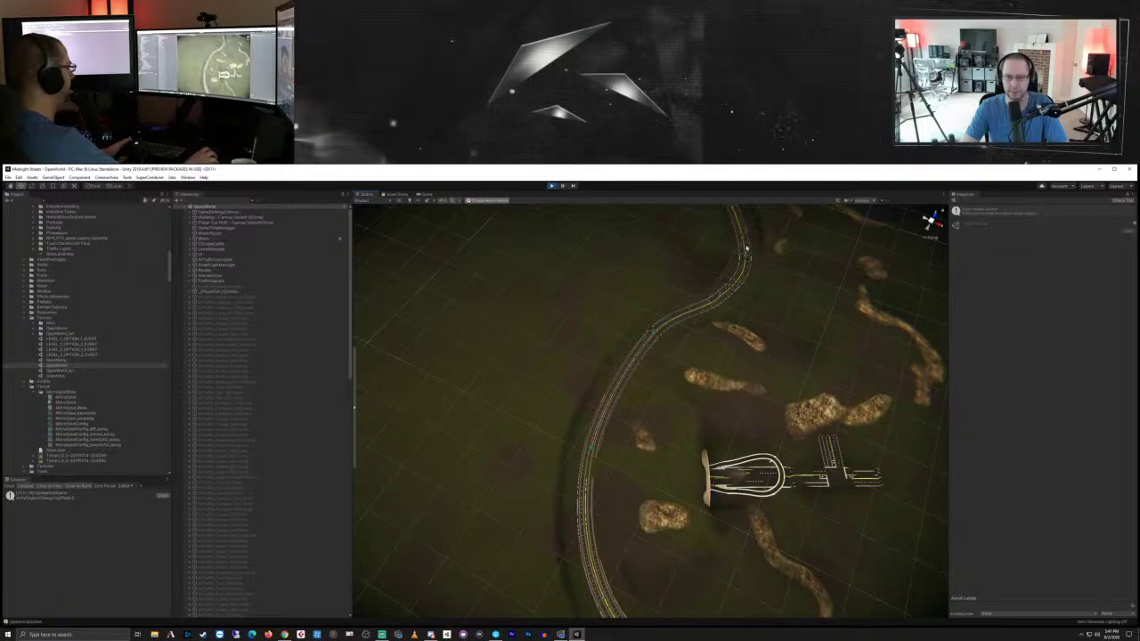
right_click_drag(878, 518, 722, 499)
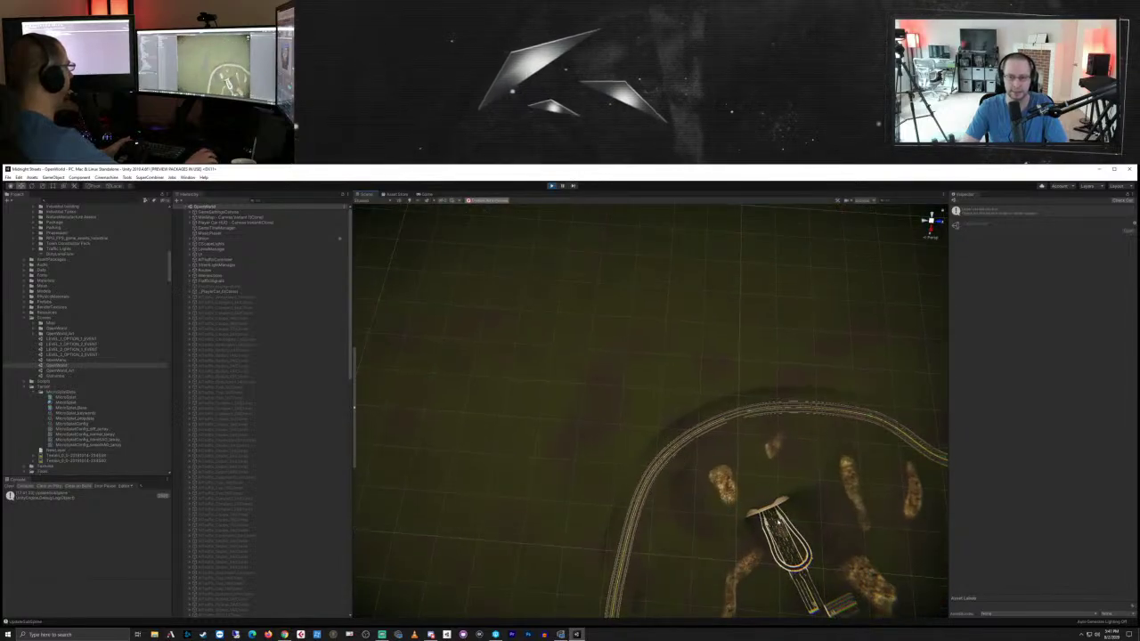
left_click(756, 513)
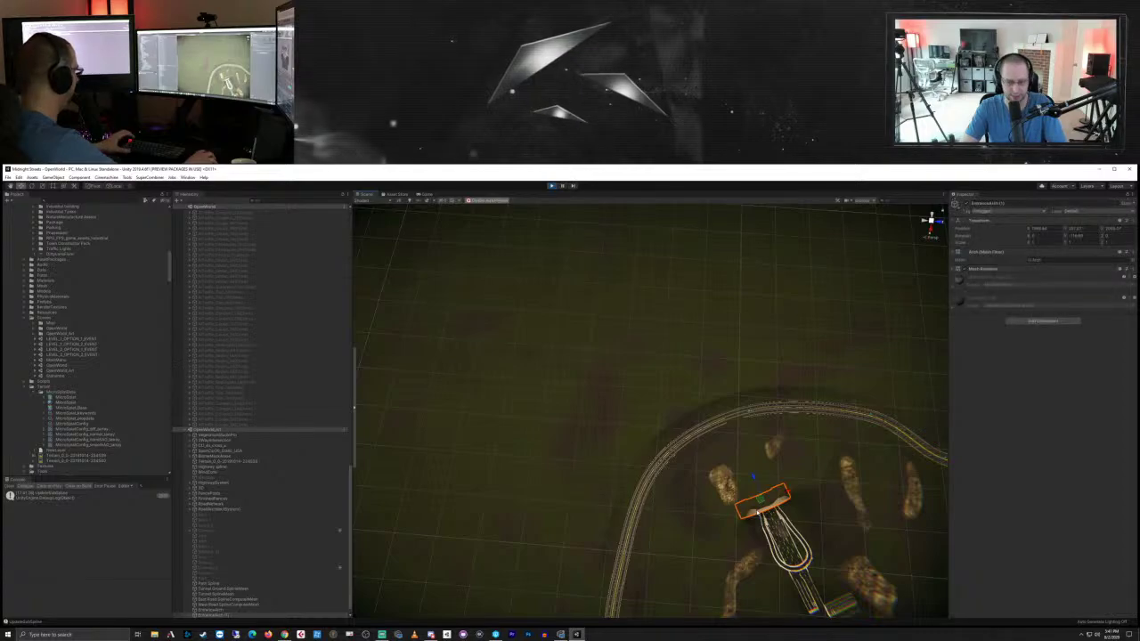
key("f")
right_click_drag(756, 513, 756, 310)
middle_click_drag(755, 310, 748, 255)
scroll(749, 255, "up", 3)
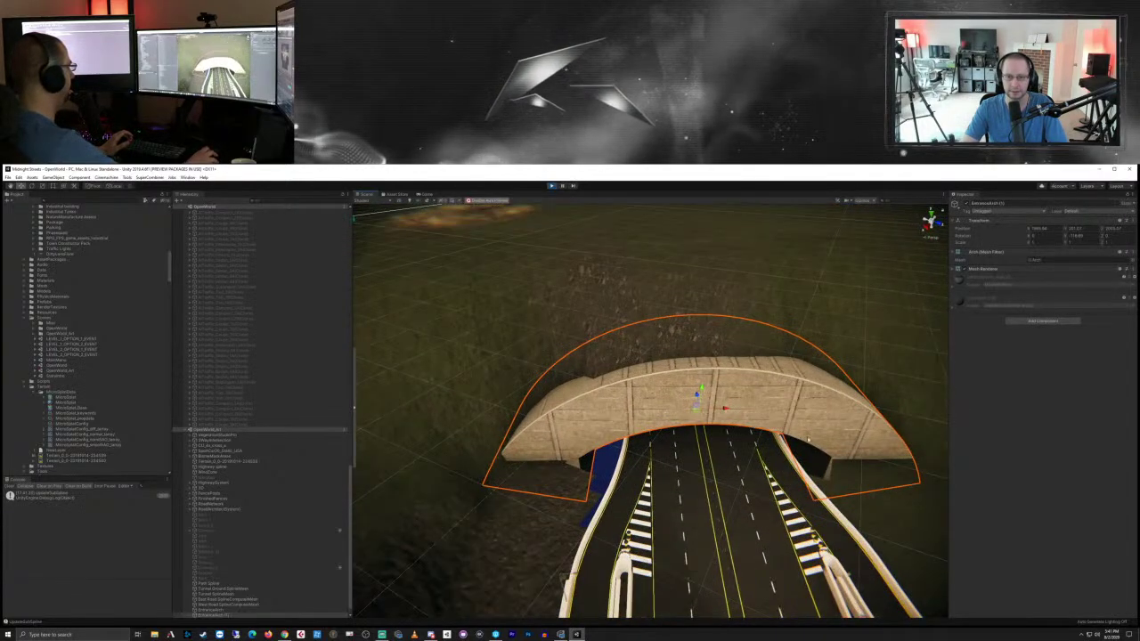
Step: Examine the tunnel entrance from road level and the terrain above and behind it
right_click_drag(793, 481, 769, 393)
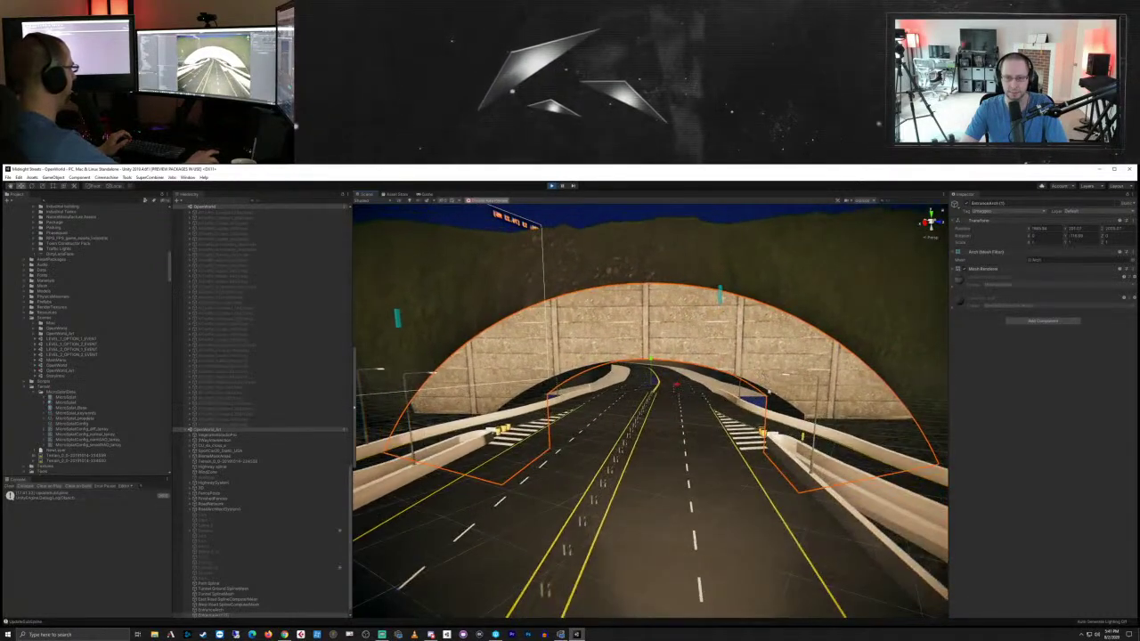
right_click_drag(720, 354, 708, 403)
middle_click_drag(708, 403, 771, 481)
scroll(771, 472, "down", 3)
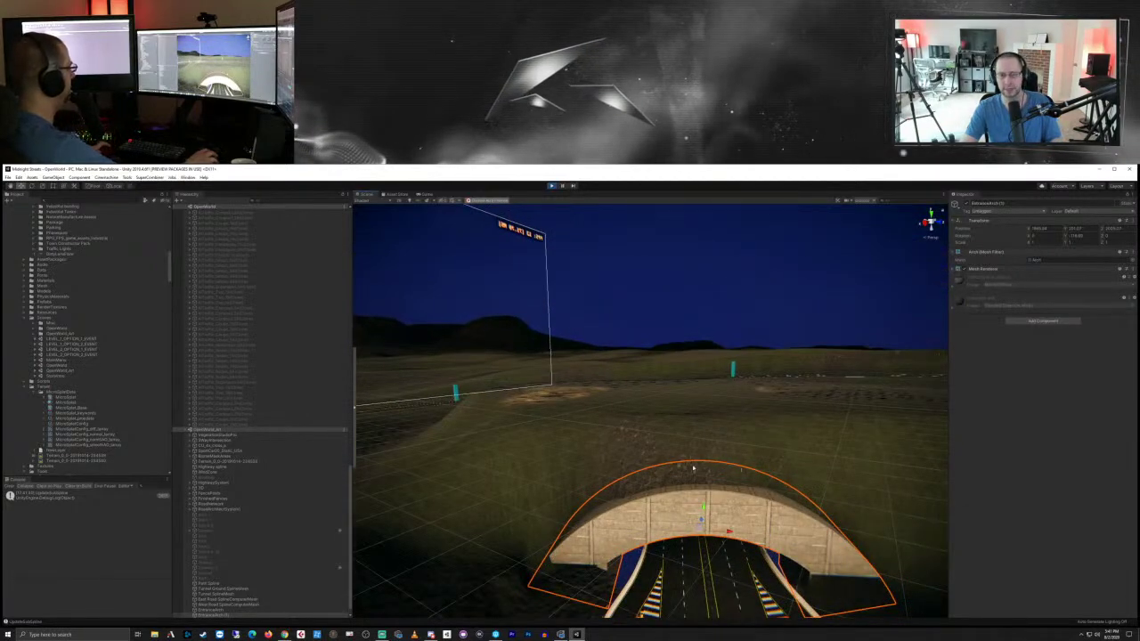
scroll(693, 468, "down", 5)
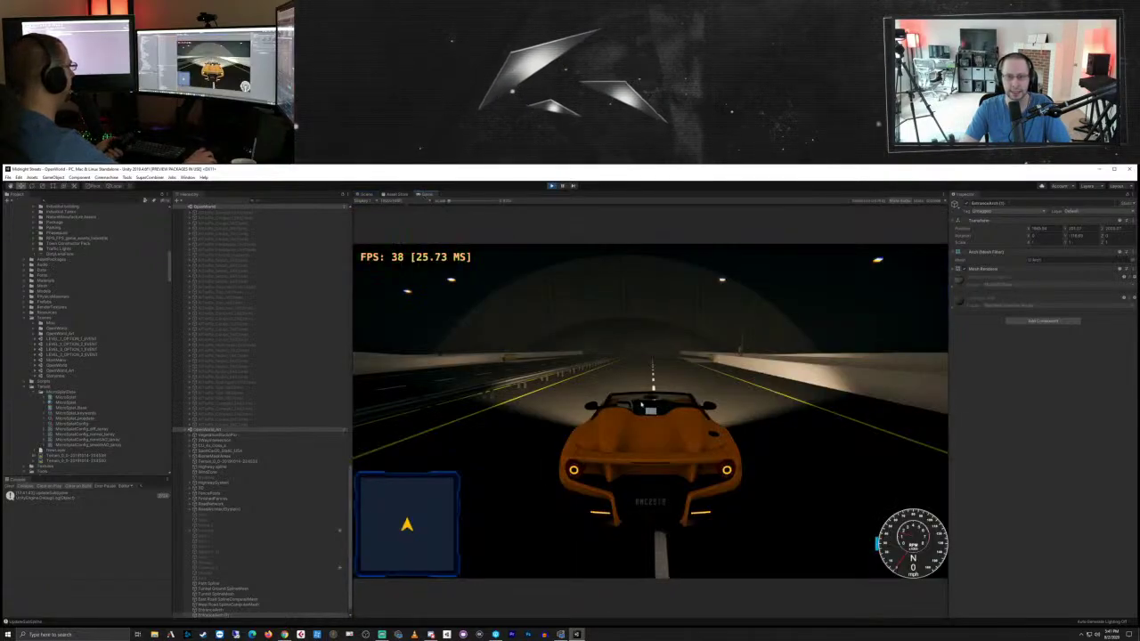
Step: Test-drive the car along the city street past the office buildings, cut over the verge and swing left across the road
key("w")
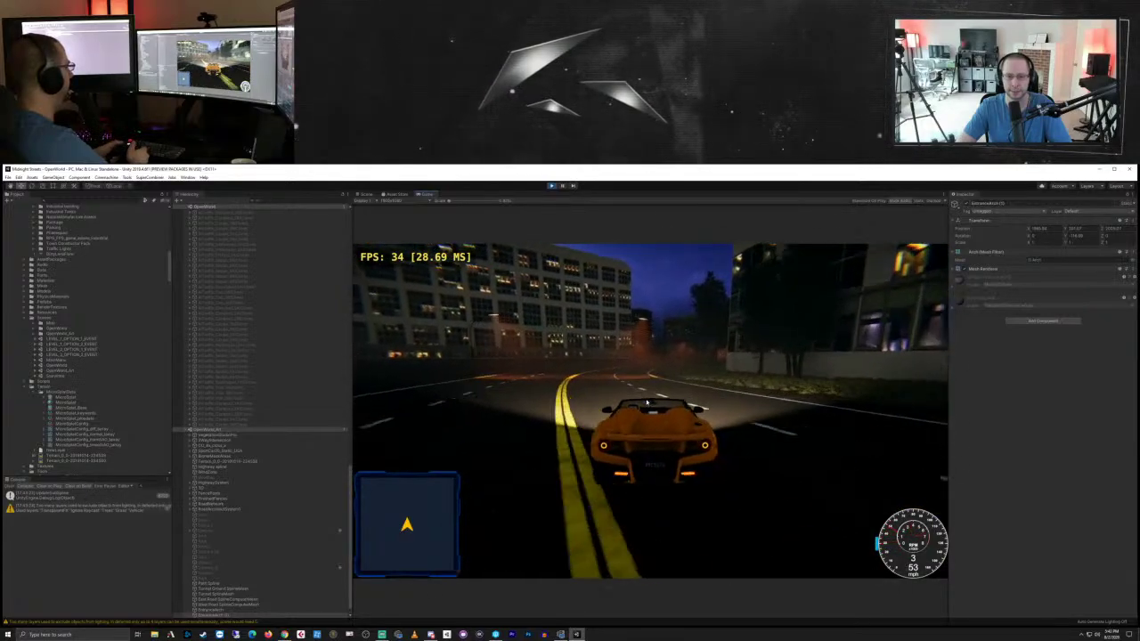
key("w")
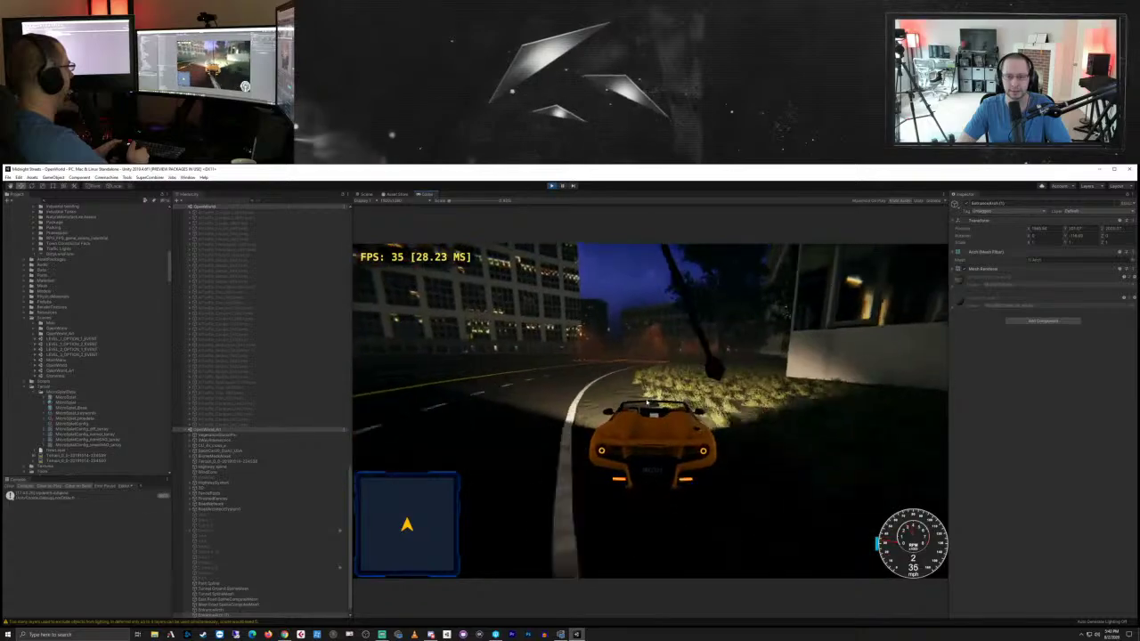
key("a")
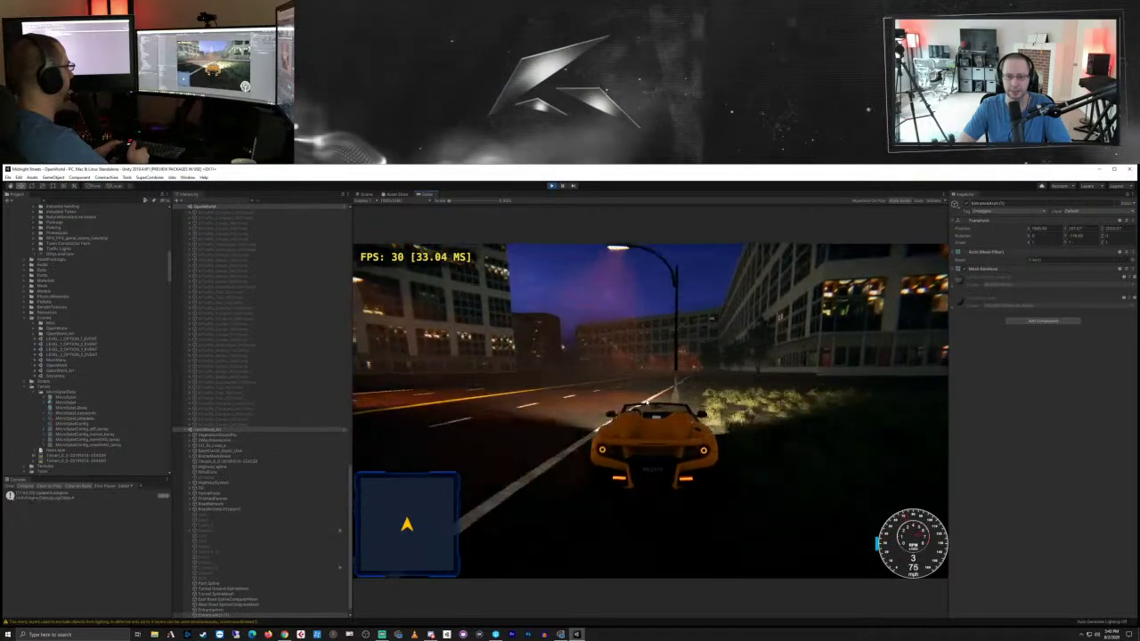
key("w")
key("d")
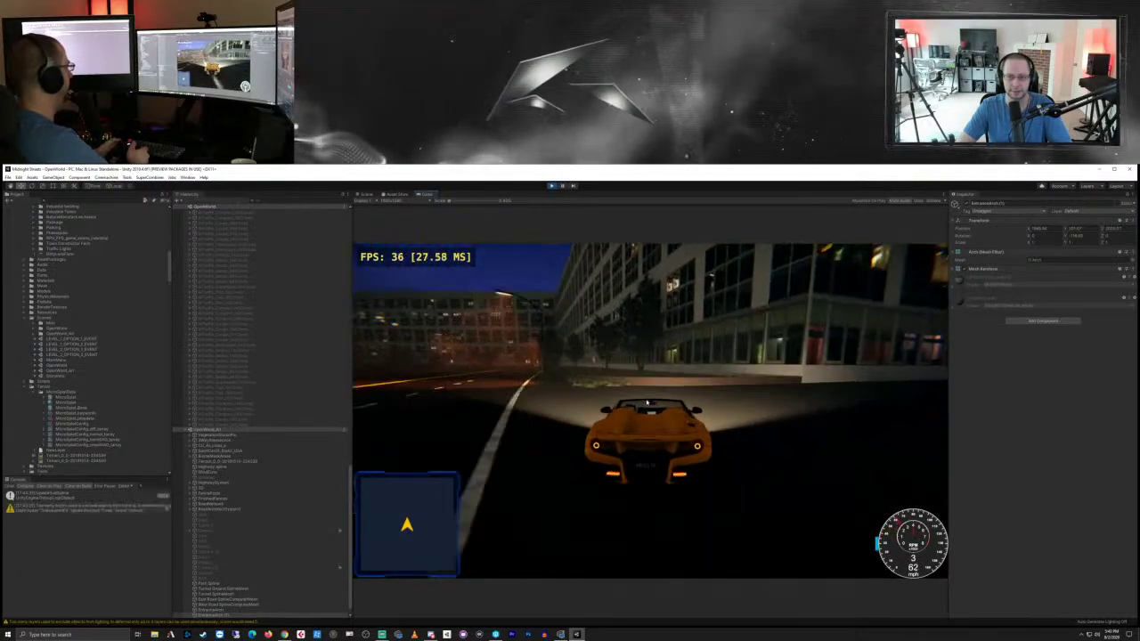
key("a")
key("w")
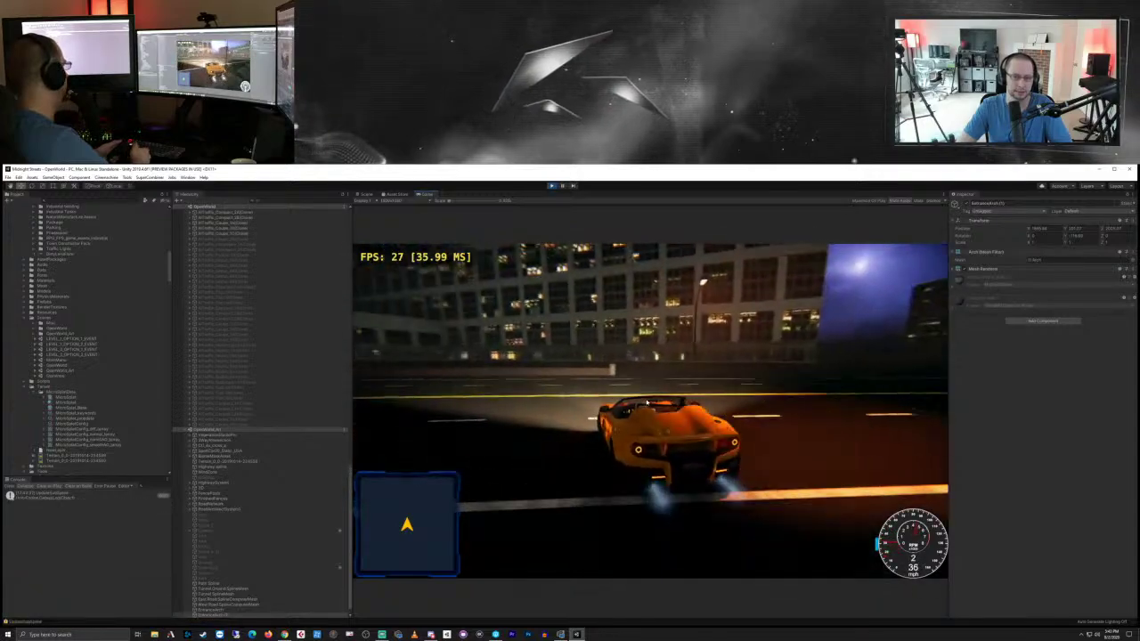
key("w")
key("a")
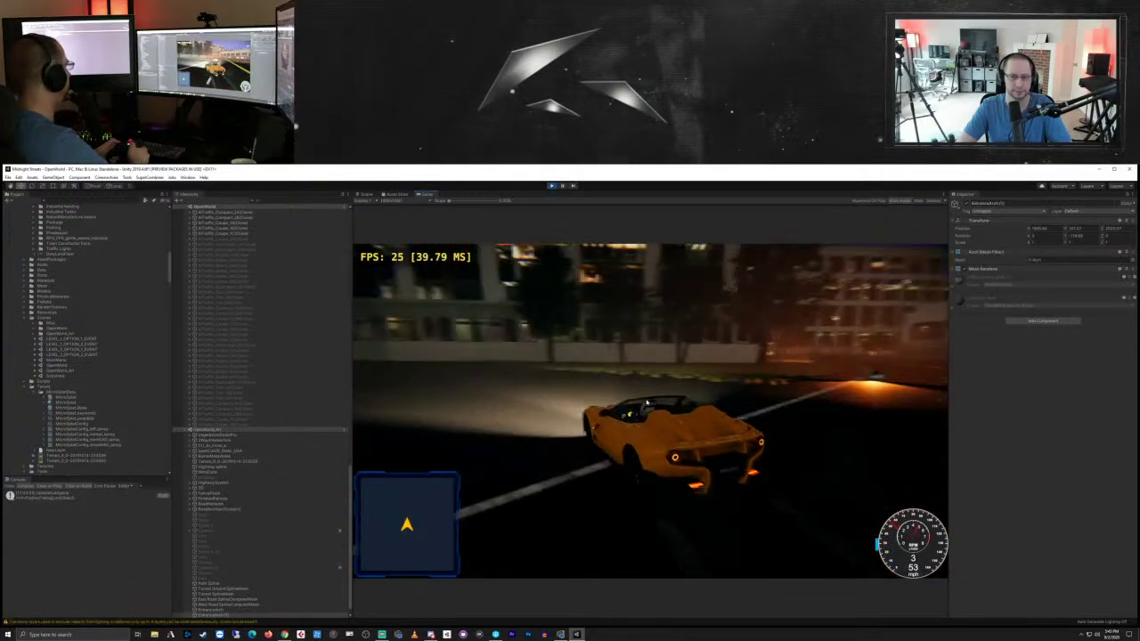
Step: Drive between the buildings and over the dark open ground, rejoin the street and continue to the traffic-light intersection
key("w")
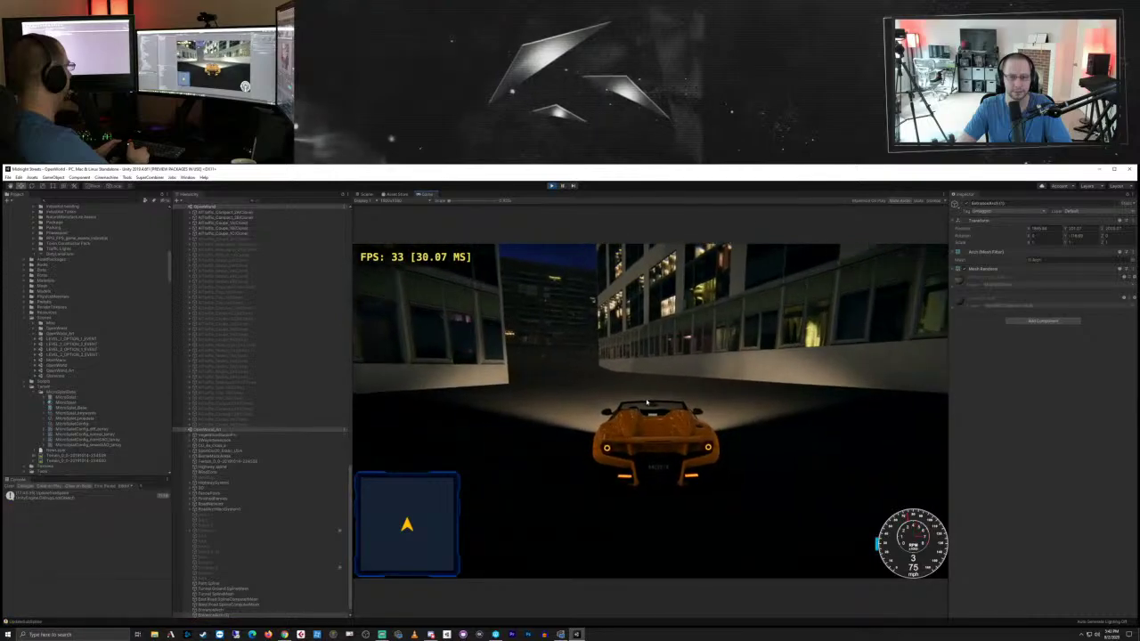
key("a")
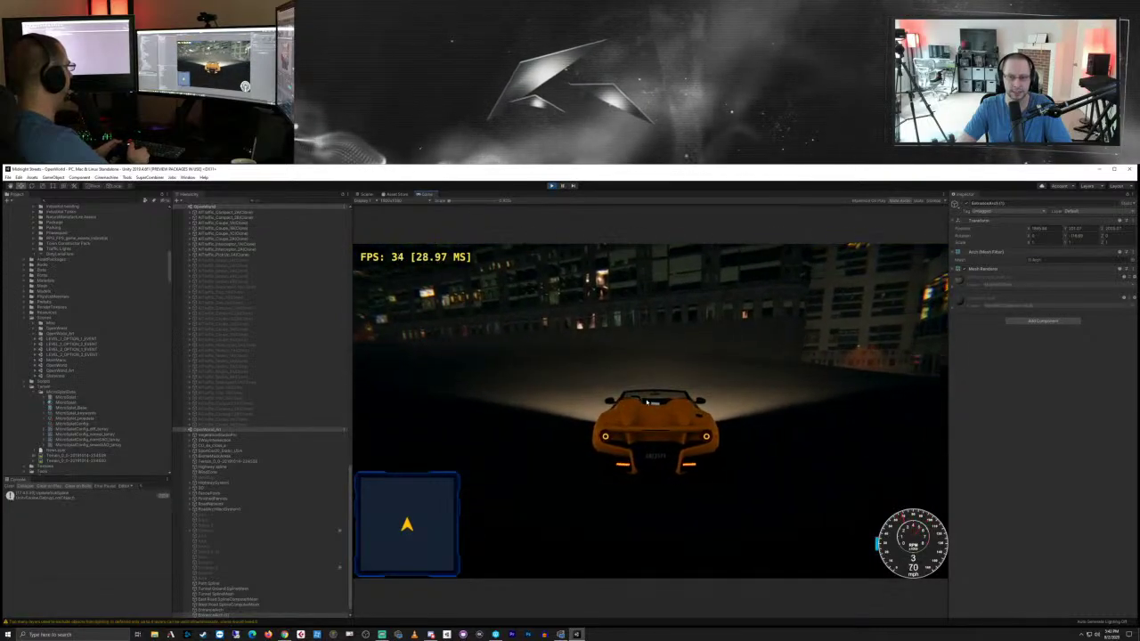
key("w")
key("a")
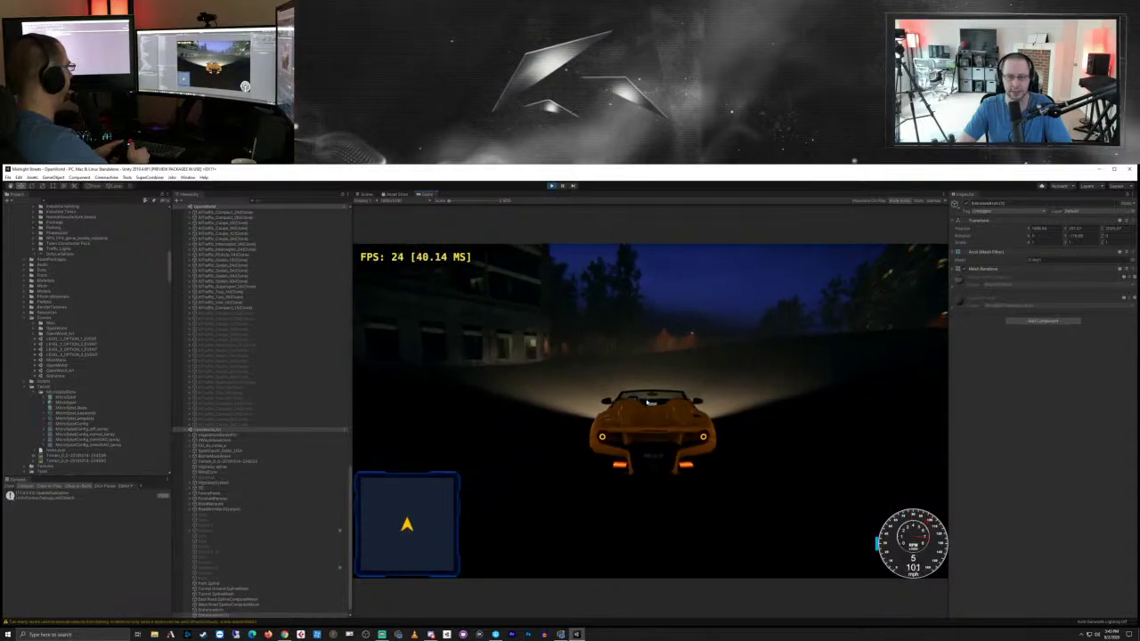
key("s")
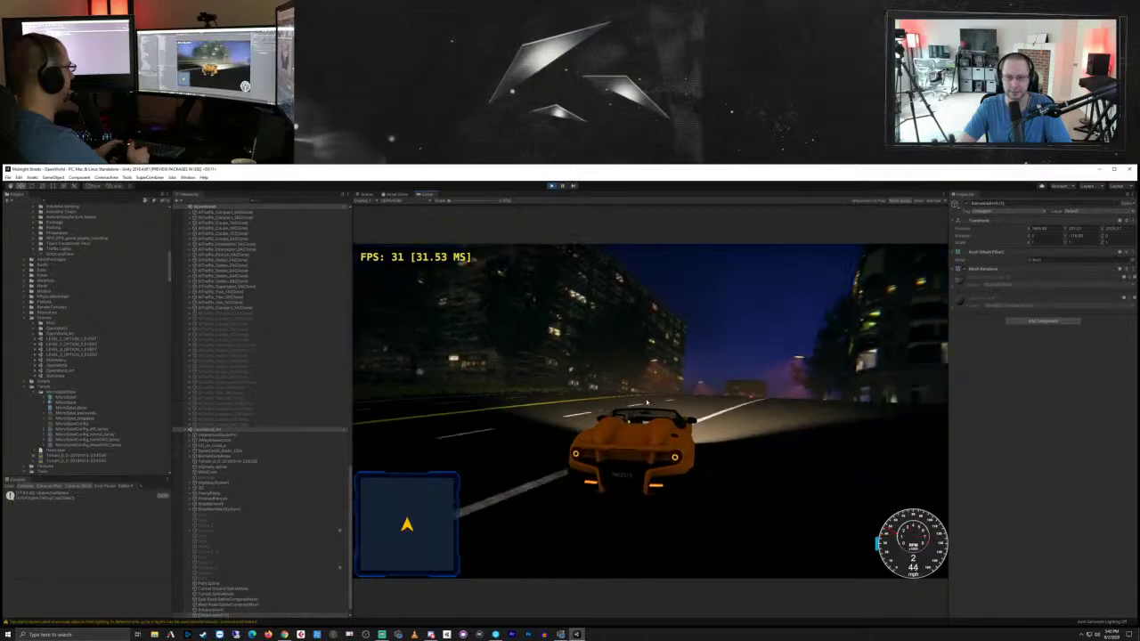
key("a")
key("w")
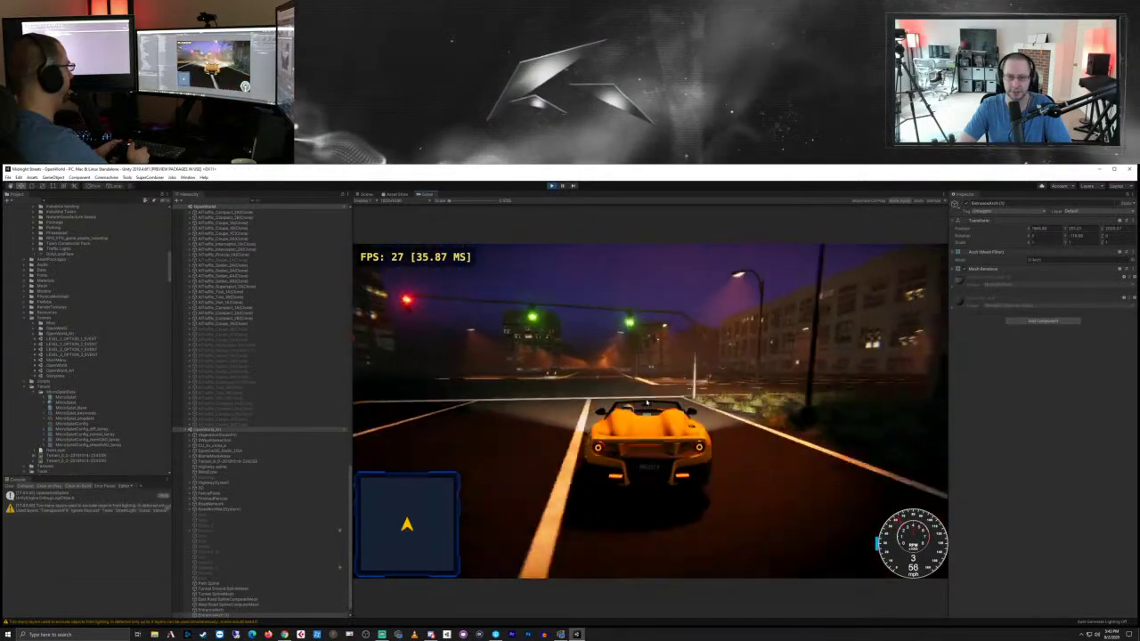
Step: Turn left at the traffic-light intersection, follow the wide multi-lane road and take the exit ramp on the right
key("a")
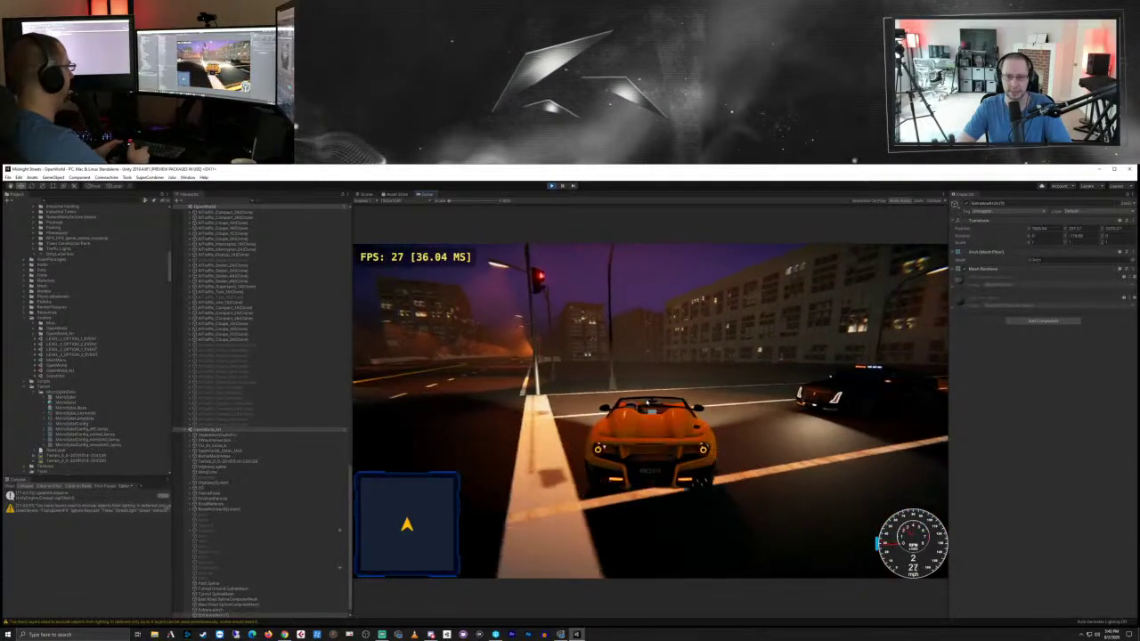
key("a")
key("w")
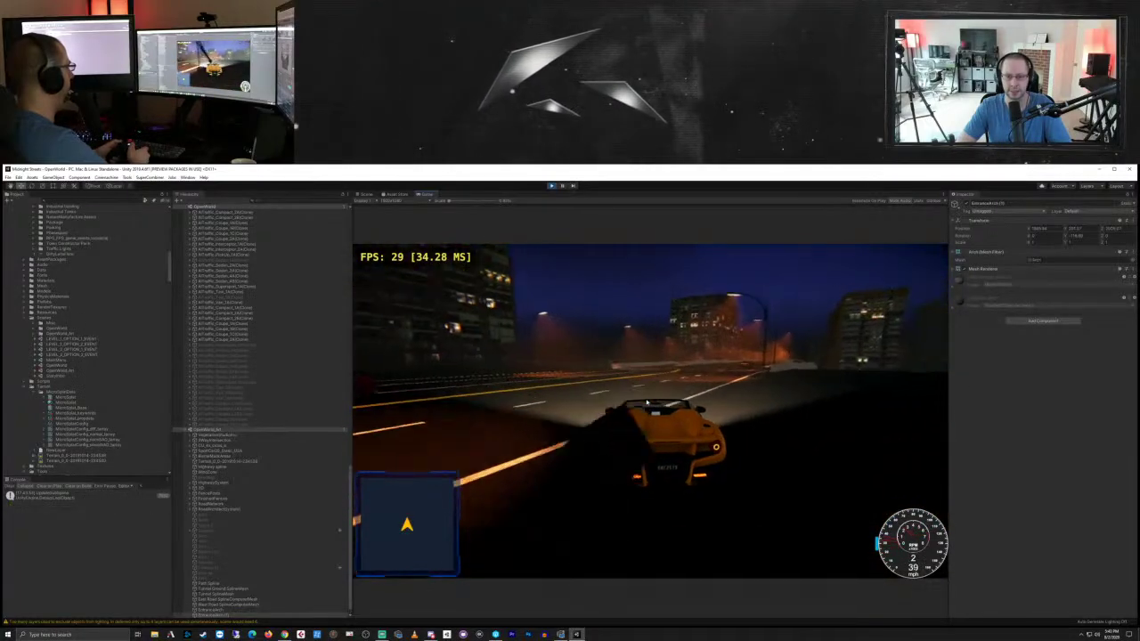
key("d")
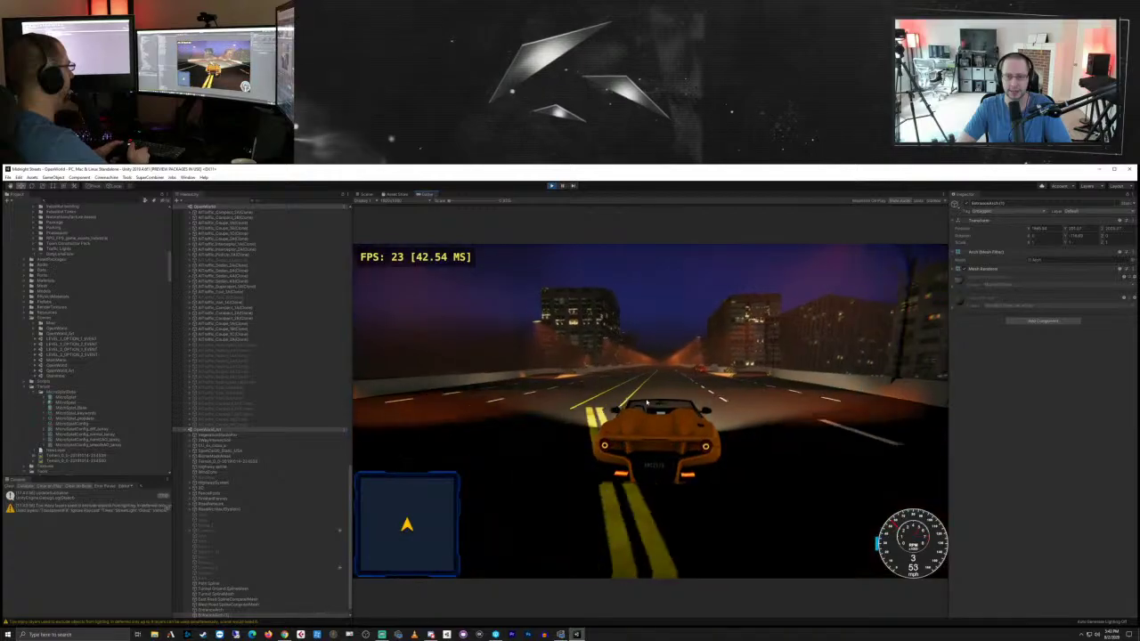
key("d")
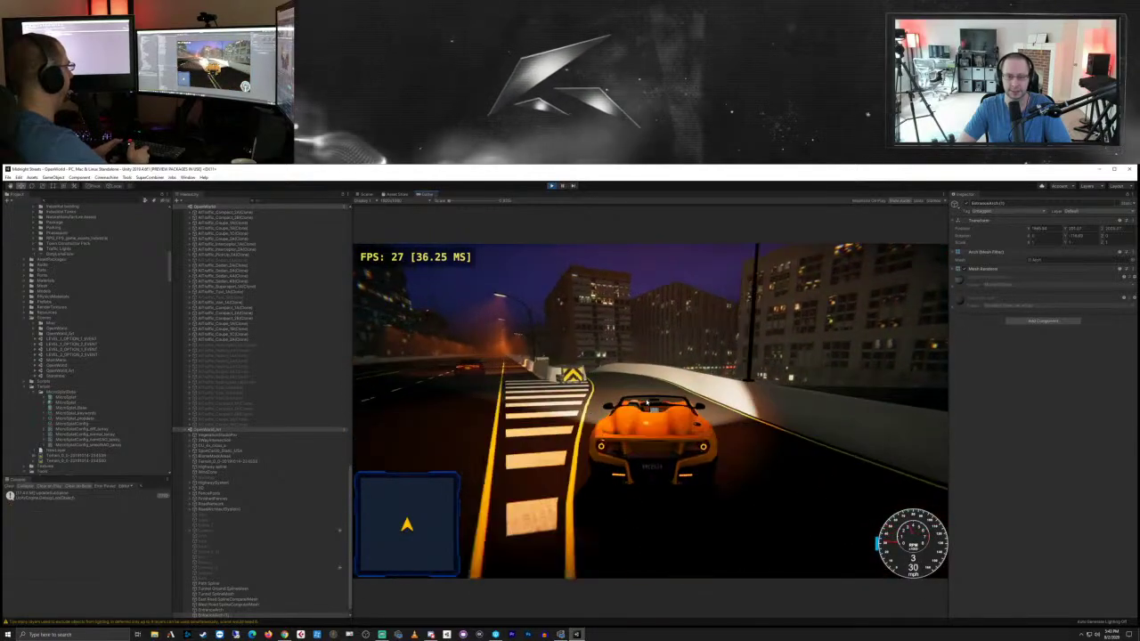
Step: Drive down the walled exit ramp, slow for the junction at its end and turn left onto the wide road
key("a")
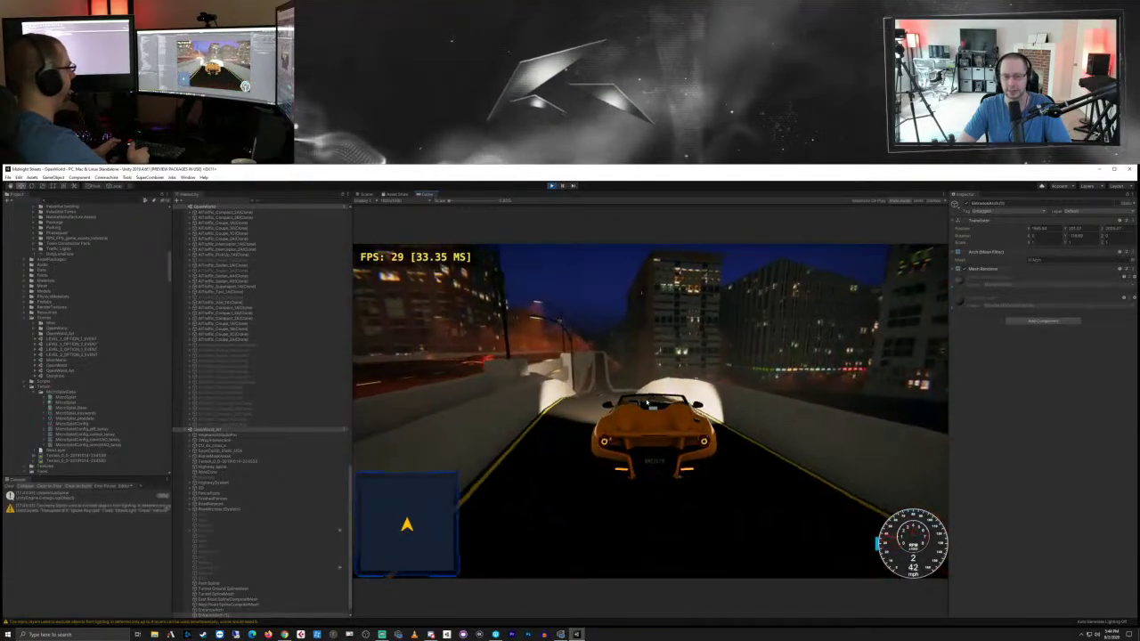
key("a")
key("w")
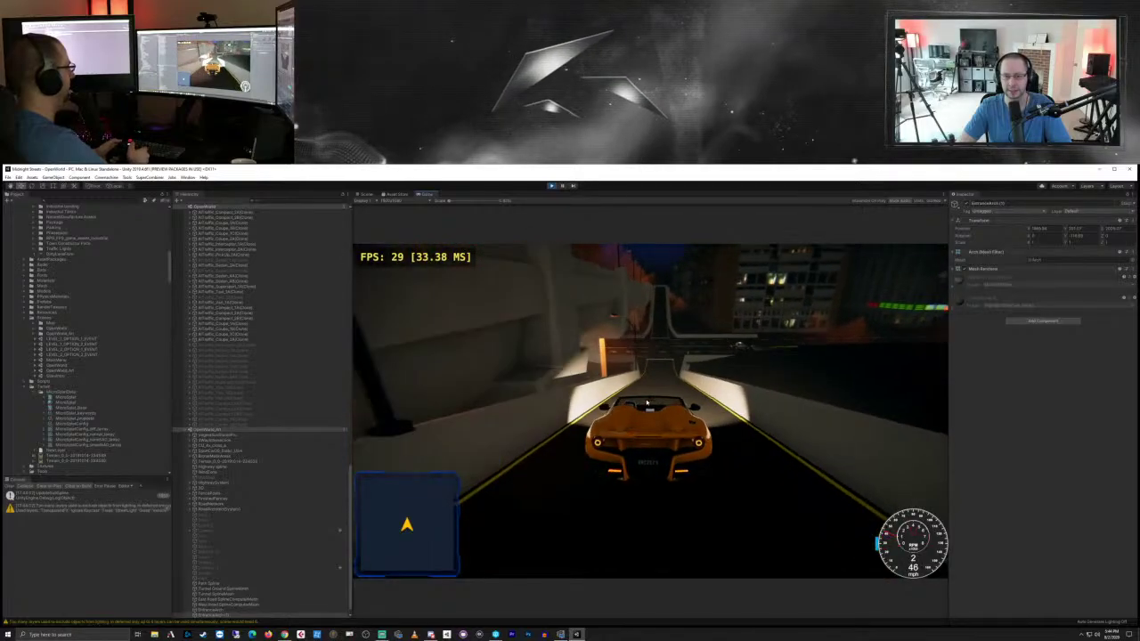
key("s")
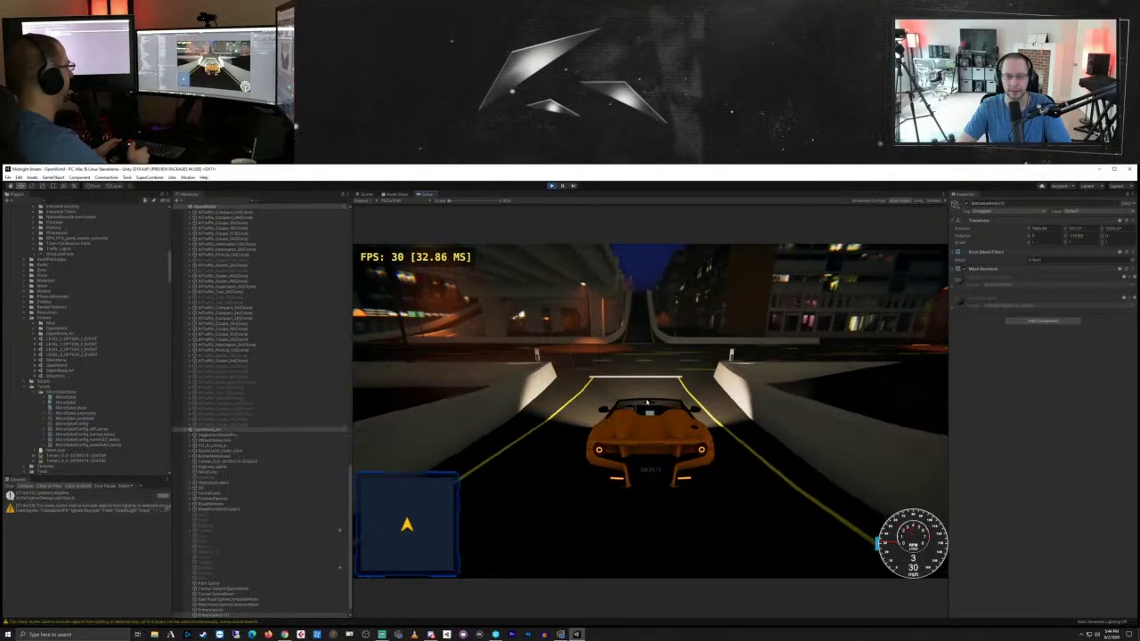
key("w")
key("a")
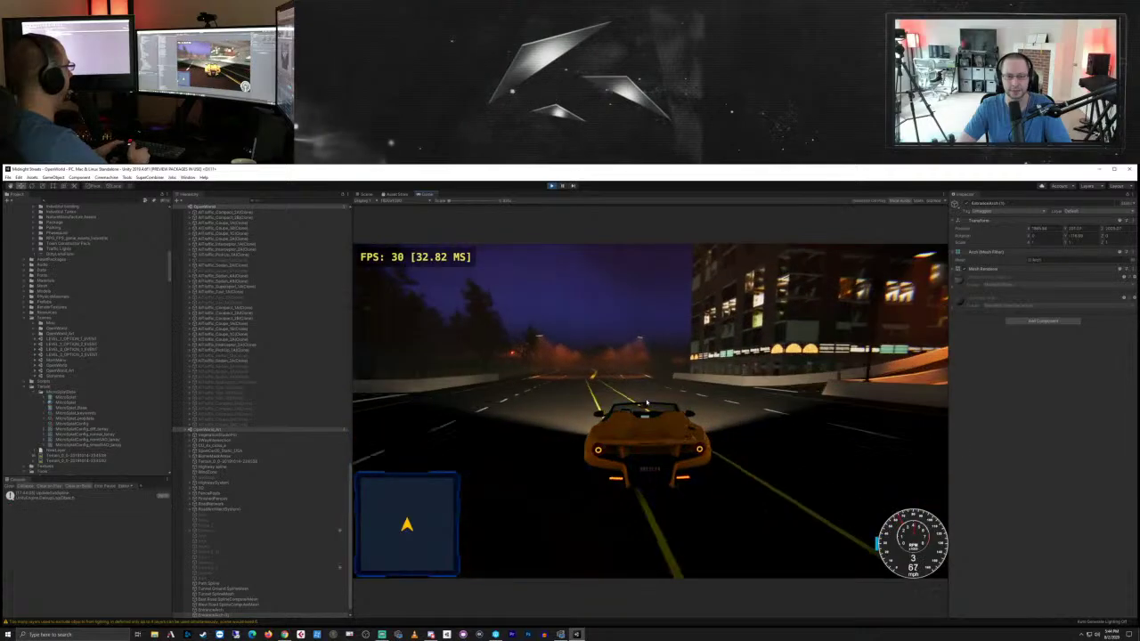
Step: Drive along the curving road past the apartment block, slow for the red traffic lights and turn right at the intersection
key("w")
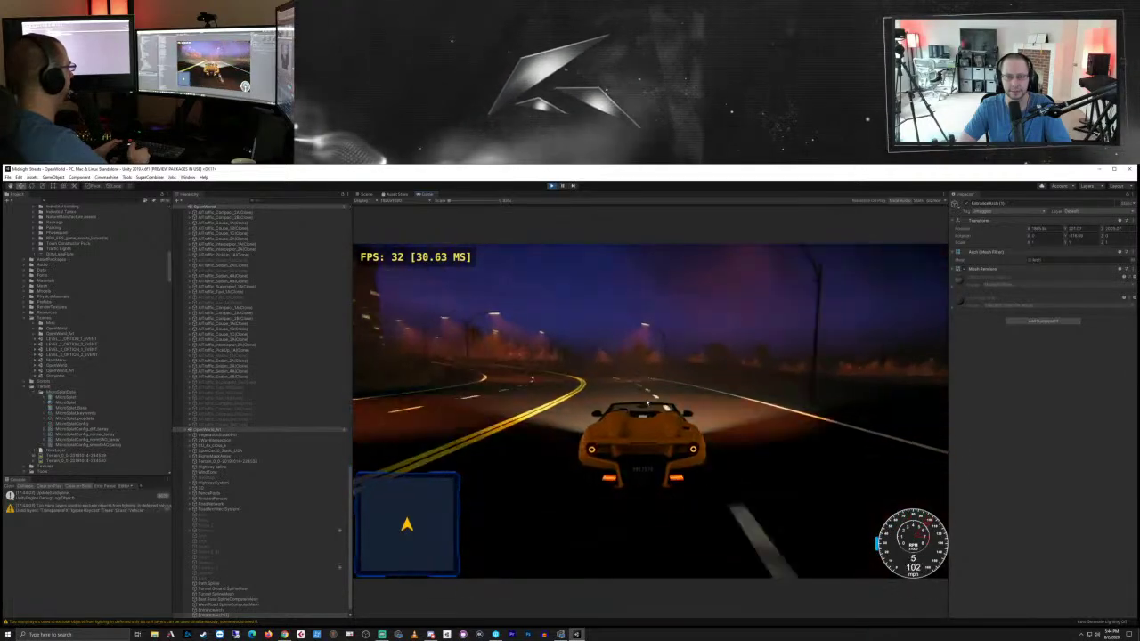
key("s")
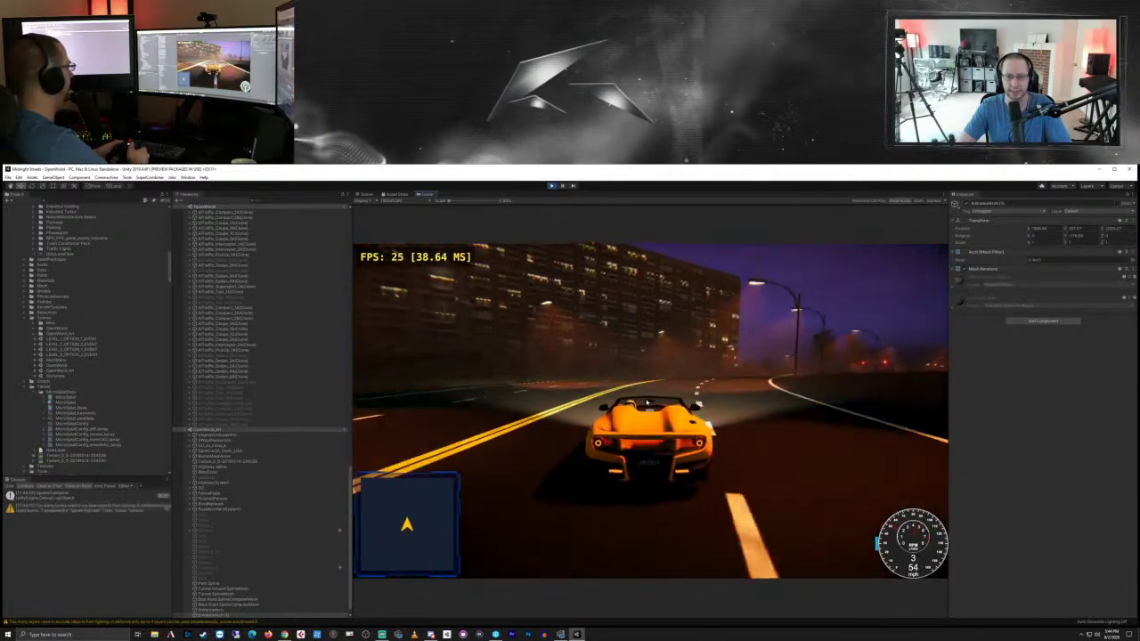
key("d")
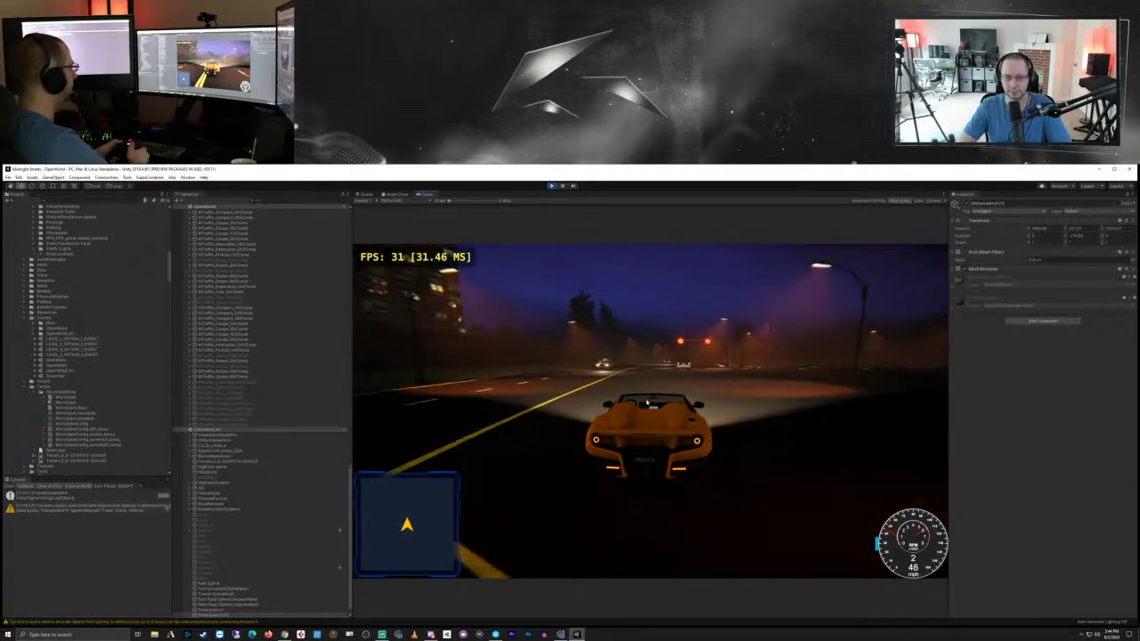
key("s")
key("d")
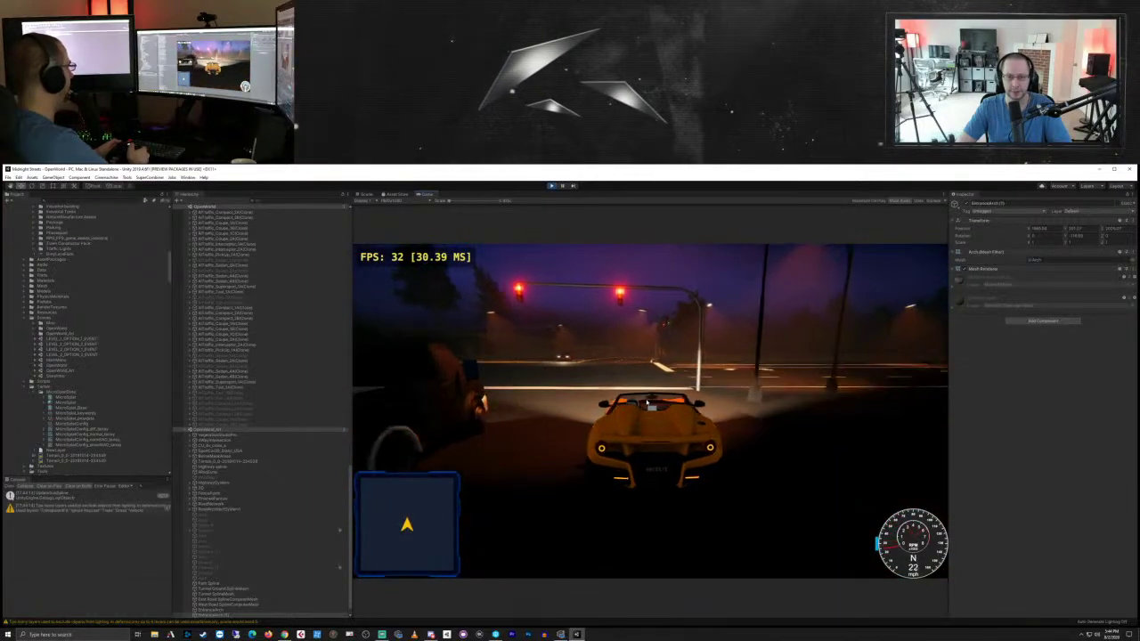
key("w")
key("d")
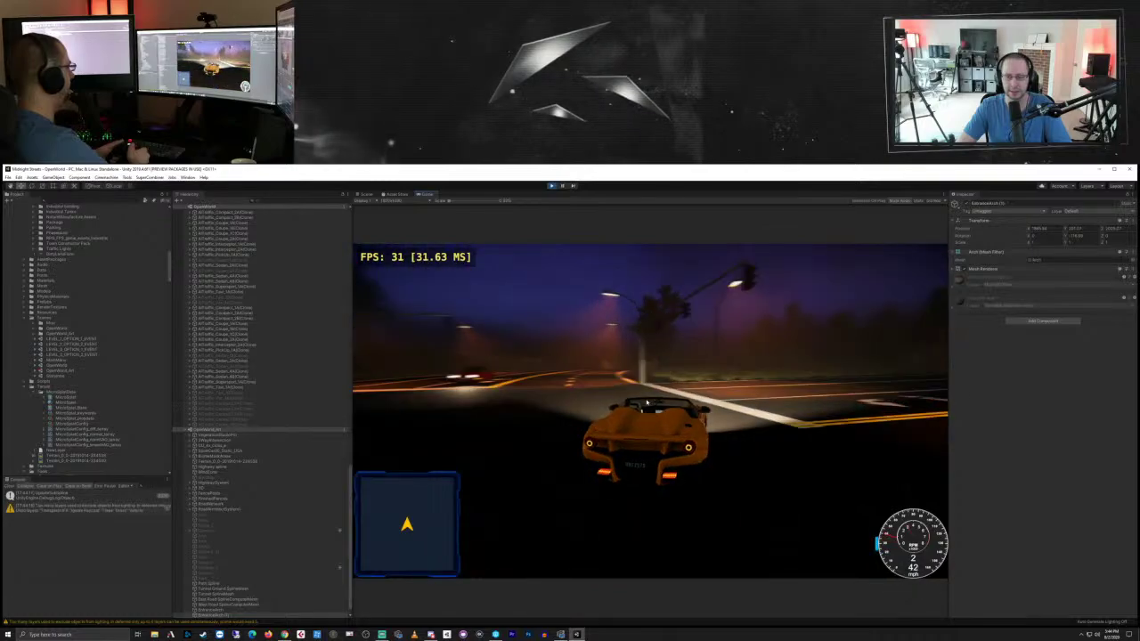
Step: Accelerate down the long straight road, pass the green car and continue through the intersection with green traffic lights
key("w")
key("d")
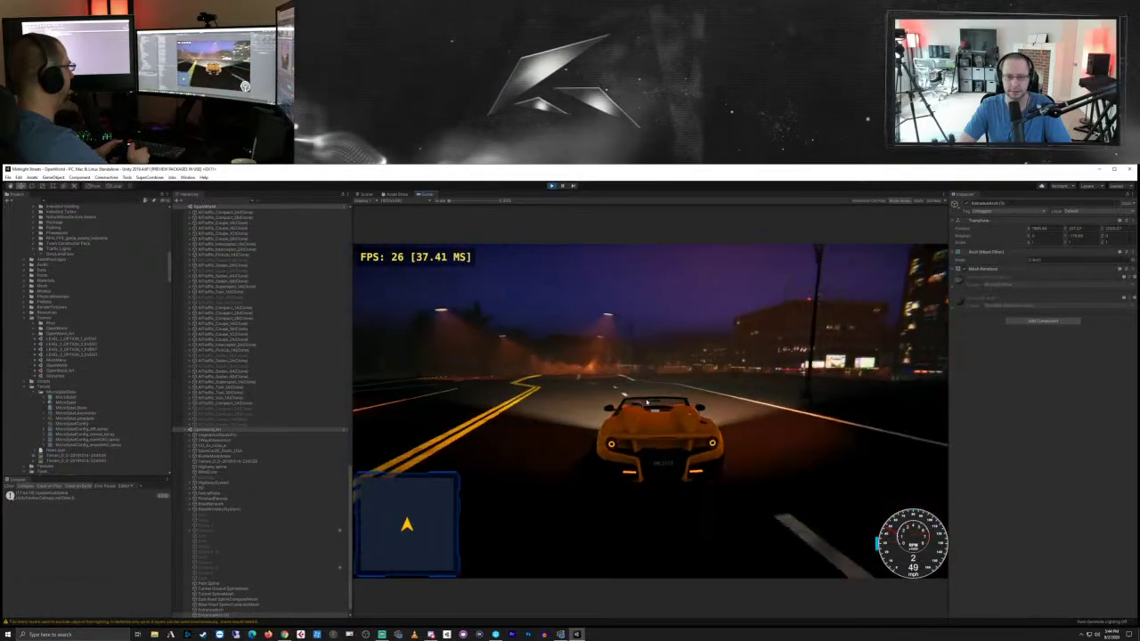
key("w")
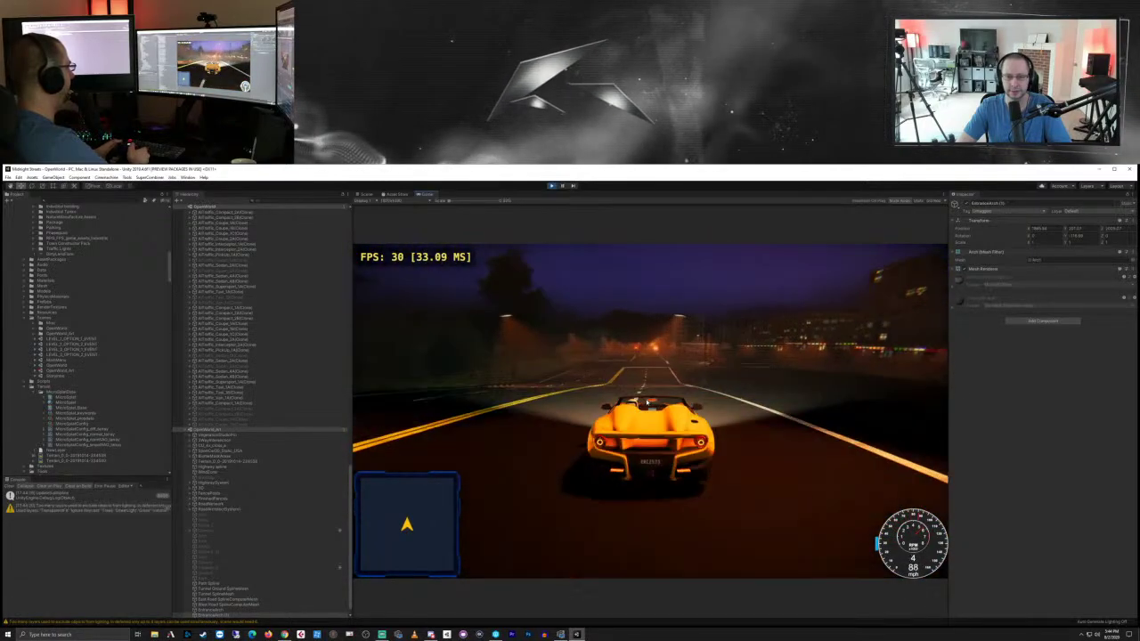
key("w")
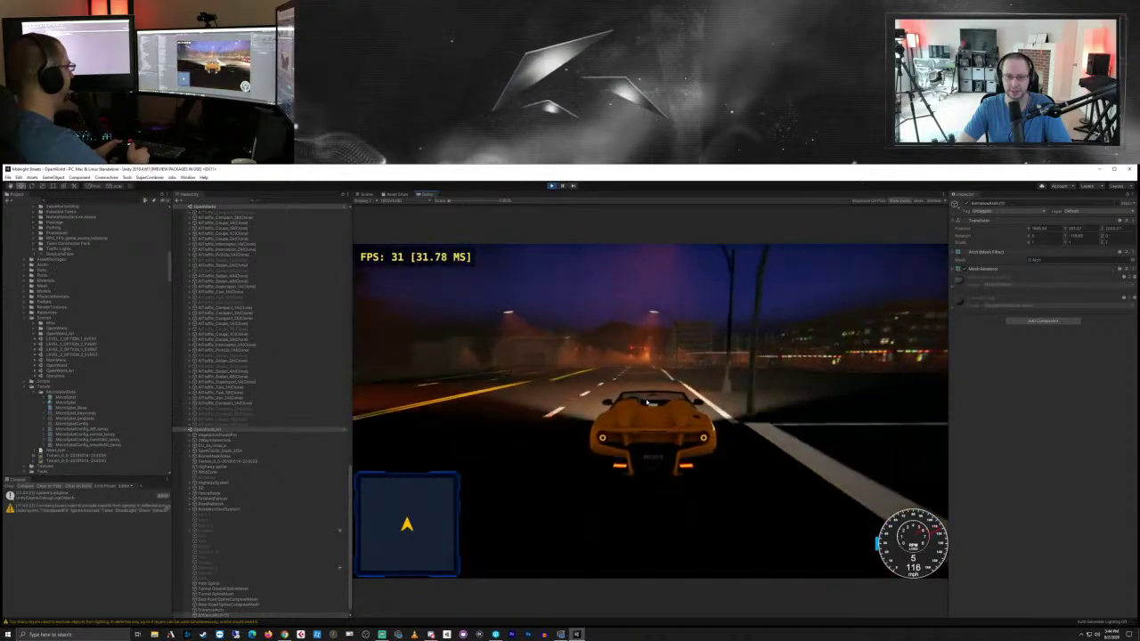
key("s")
key("w")
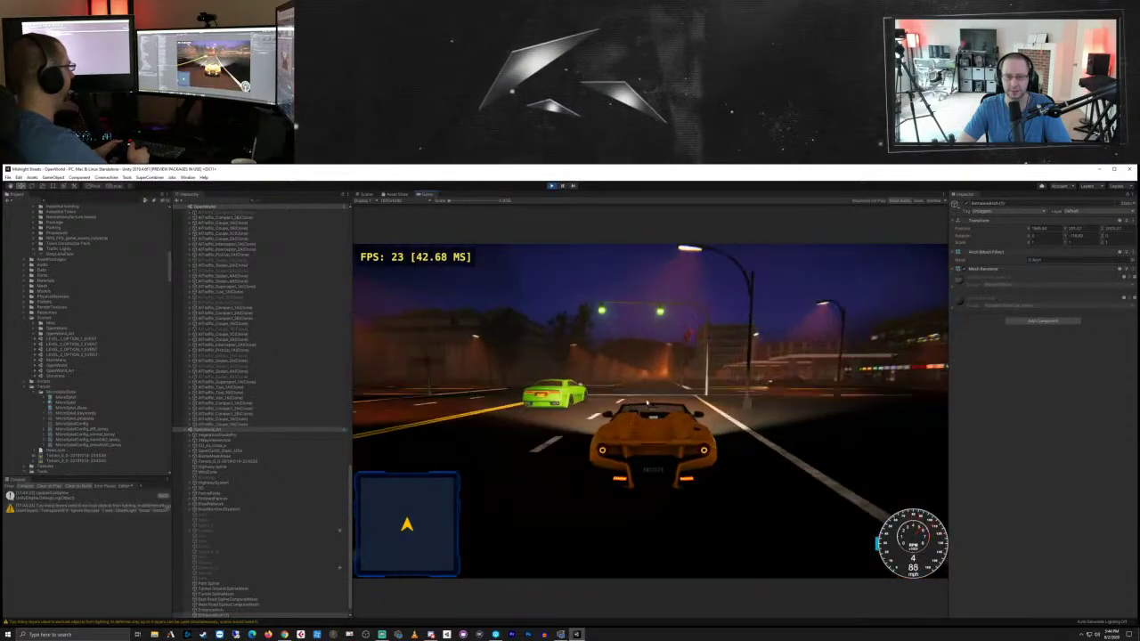
key("w")
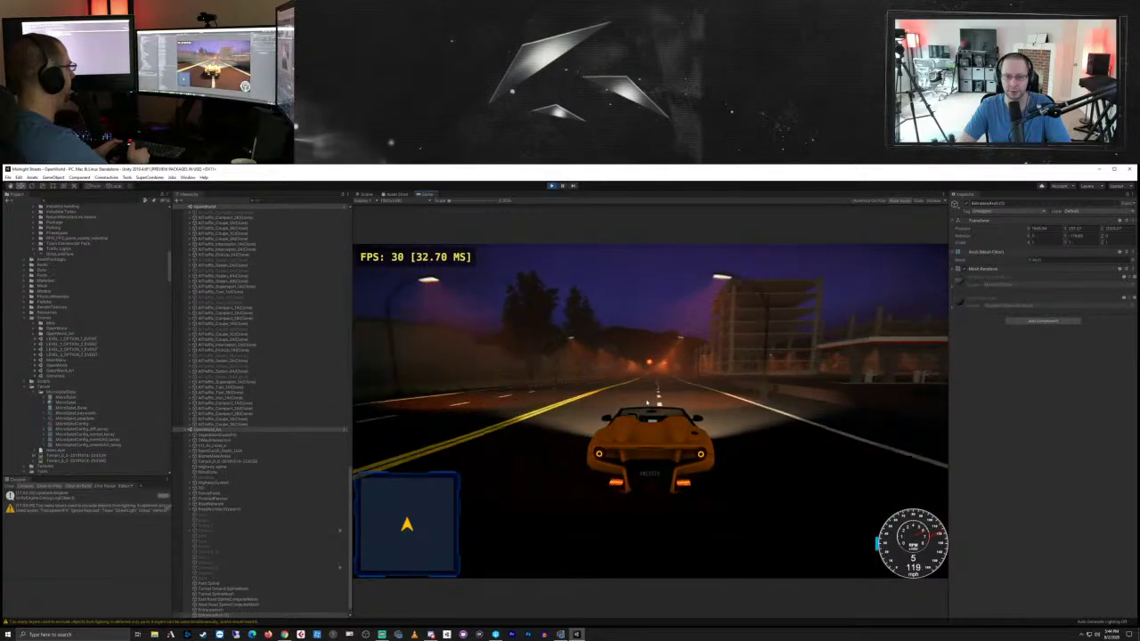
Step: Brake for the red traffic lights by the unfinished building, turn right and speed down the street lined with lit storefronts
key("s")
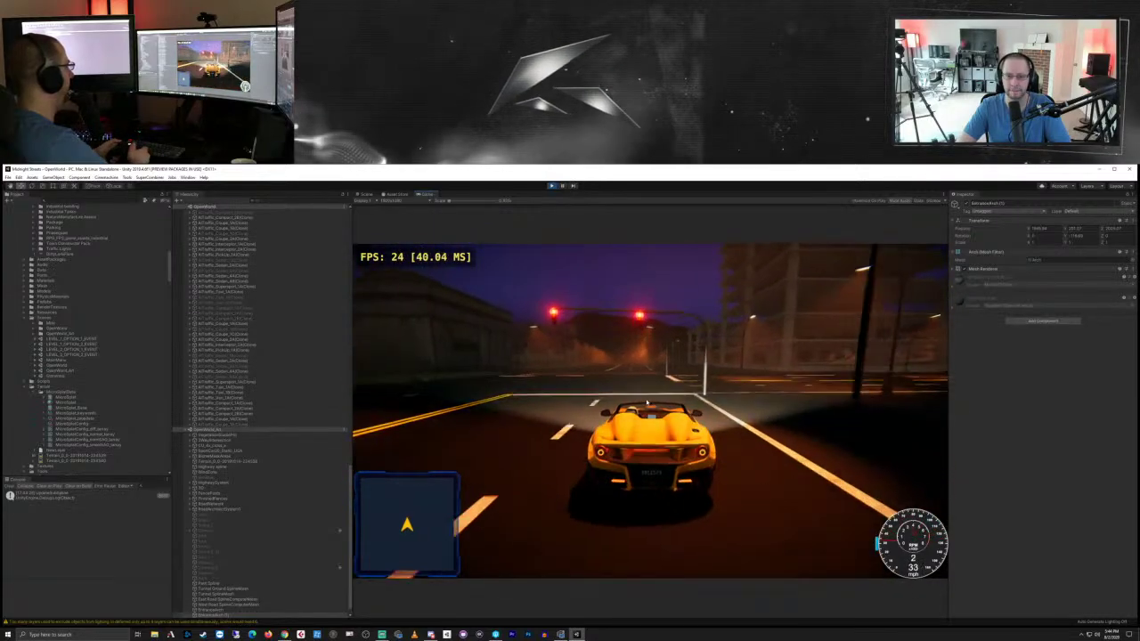
key("w")
key("d")
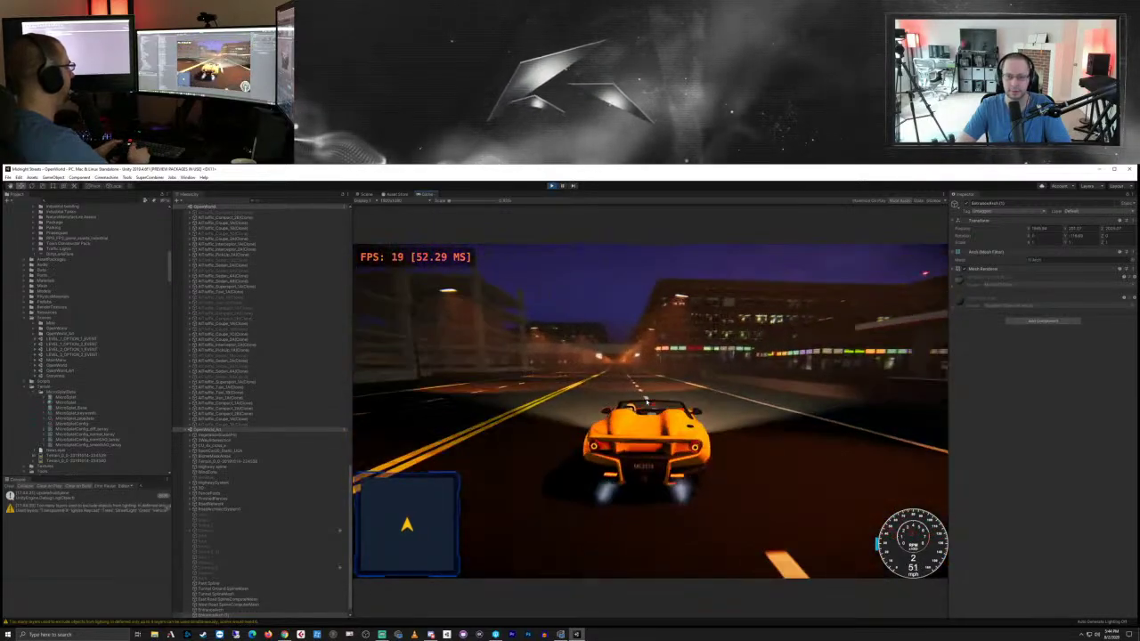
key("w")
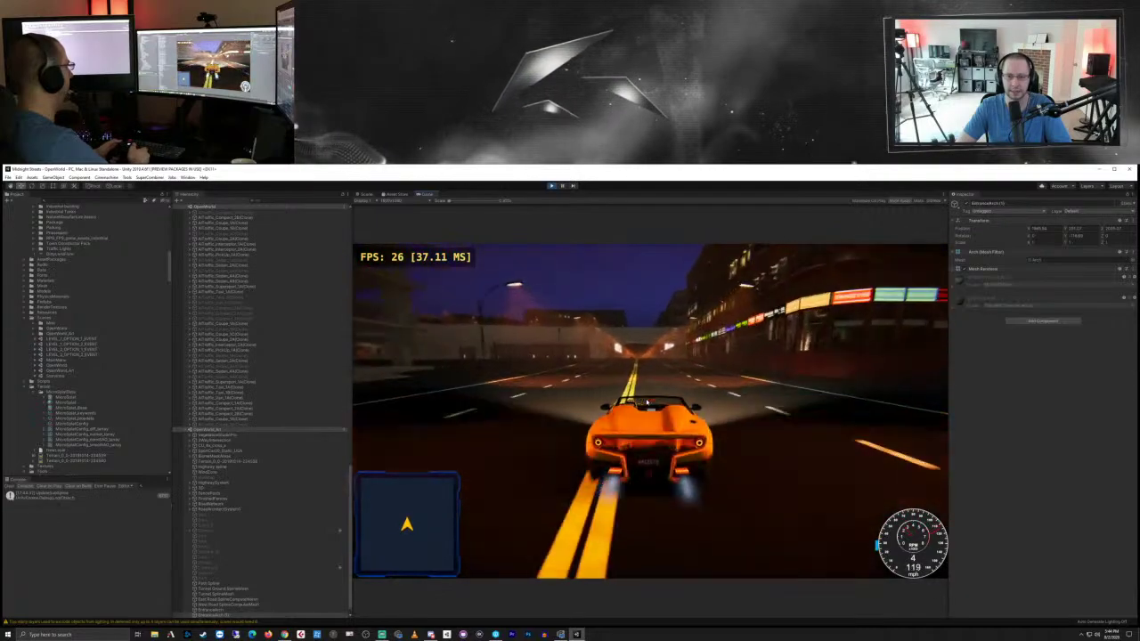
key("w")
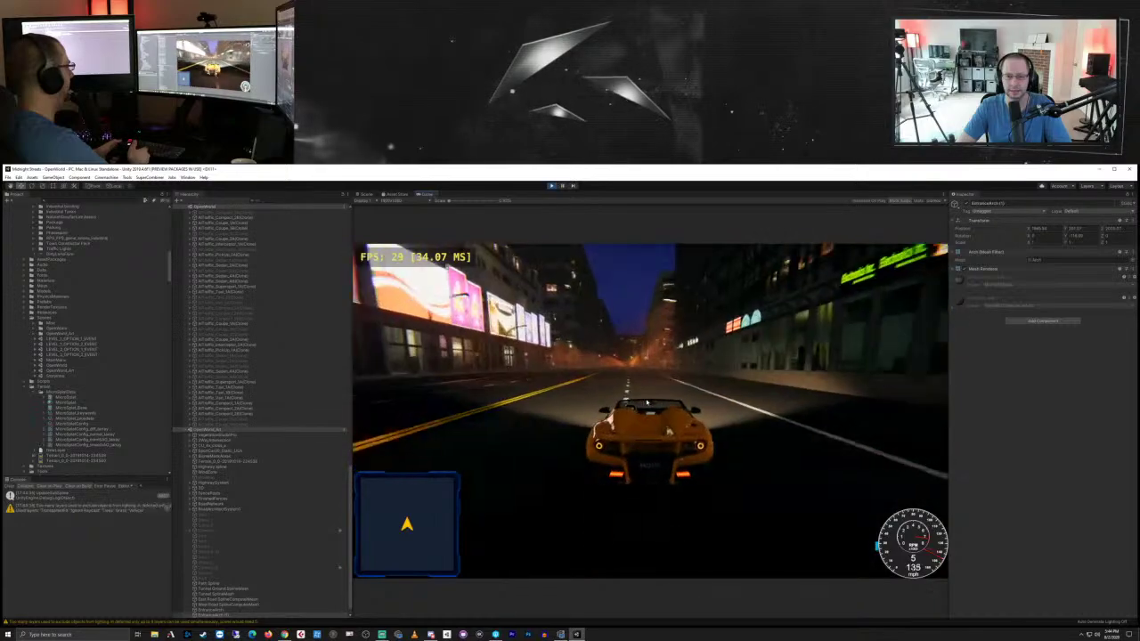
Step: Drive through the downtown intersections, slowing behind traffic near the billboards and speeding up towards the glass high-rise
key("w")
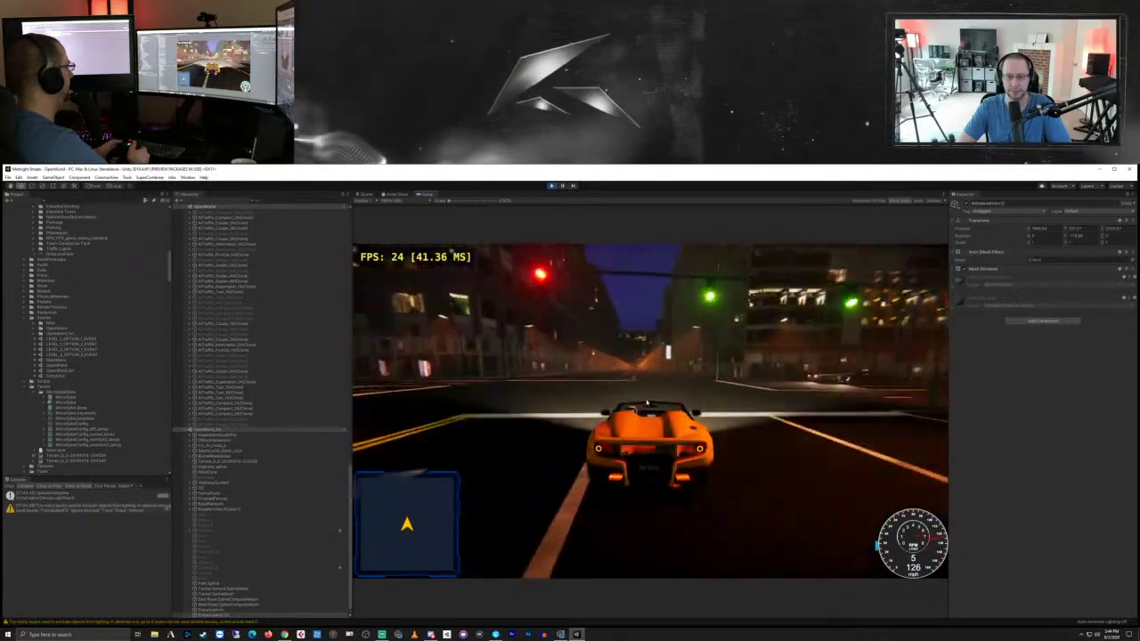
key("s")
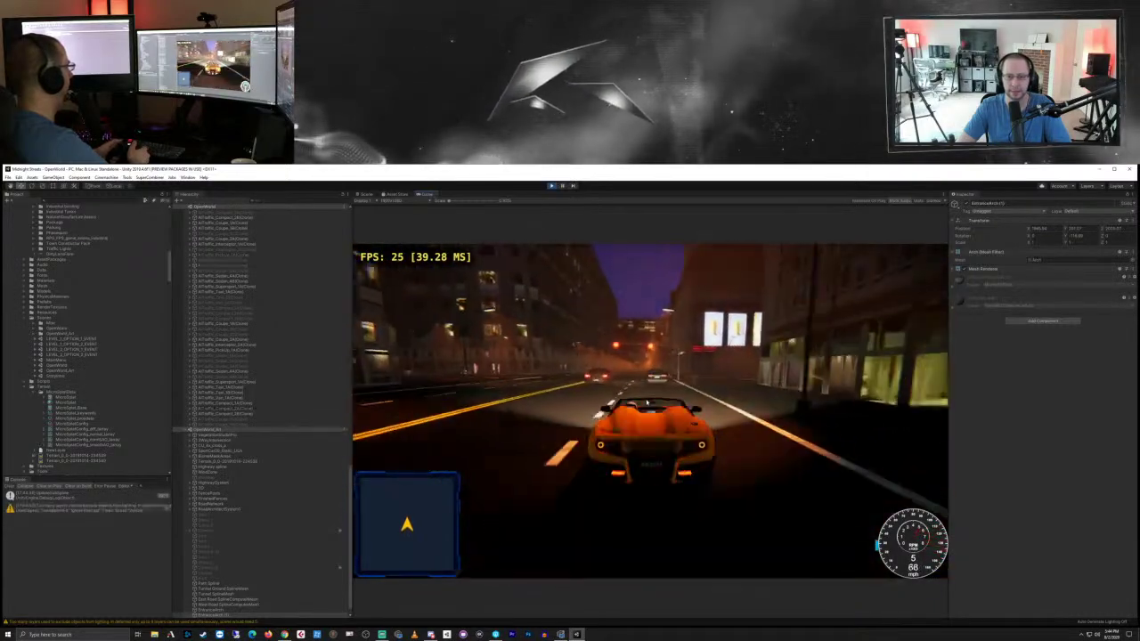
key("s")
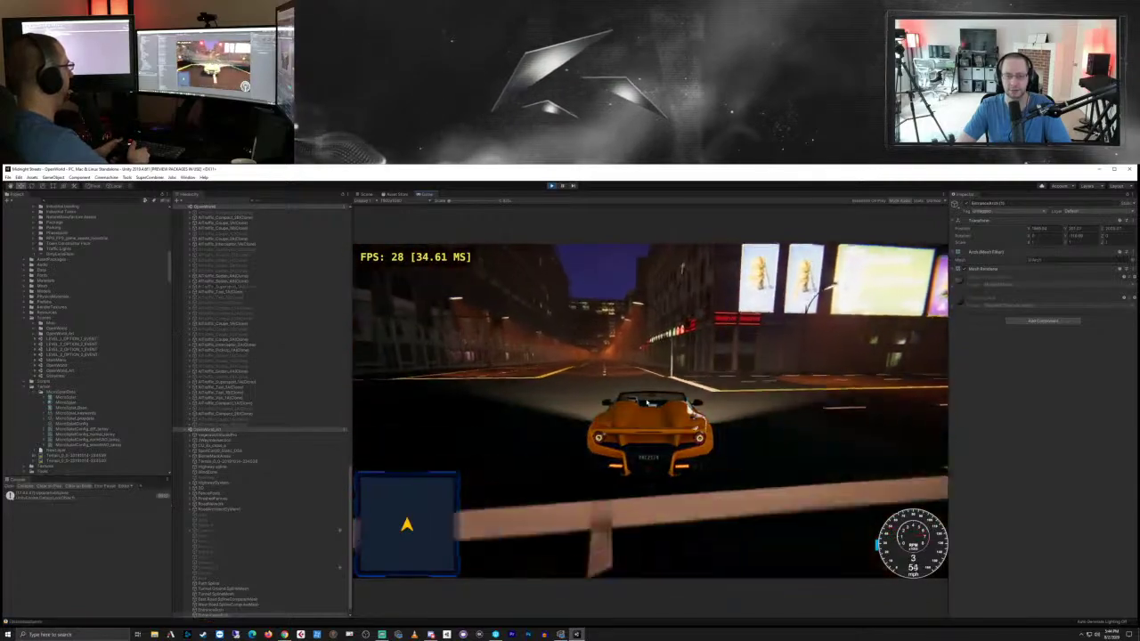
key("w")
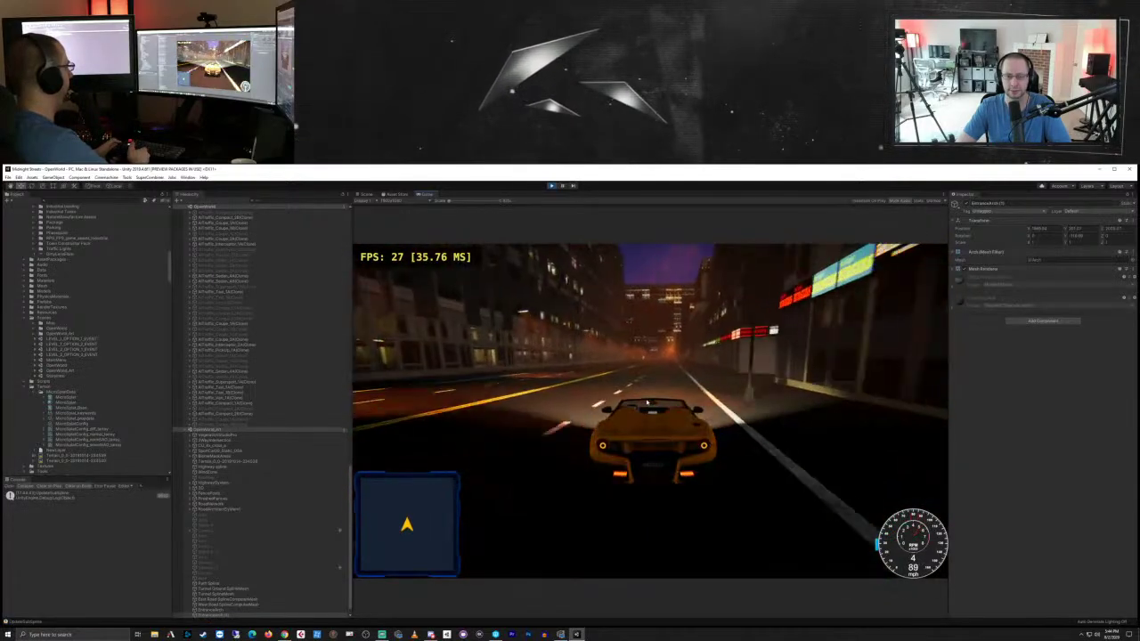
key("w")
key("s")
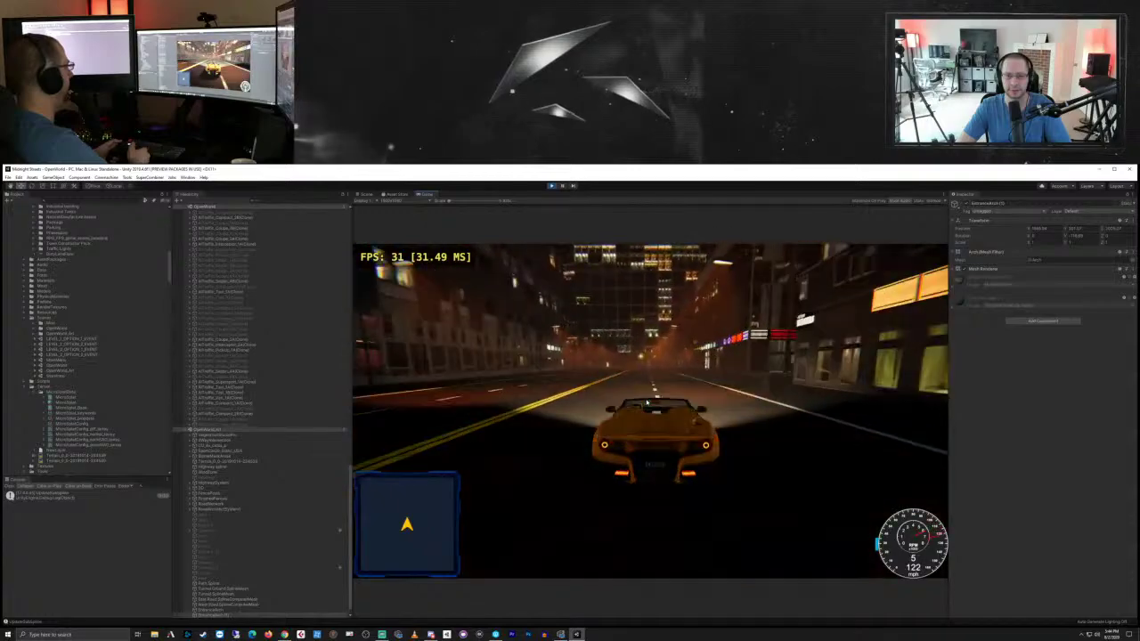
Step: Turn left at the downtown intersection, cut along the sidewalk past the lamp post and return to the street lanes
key("s")
key("a")
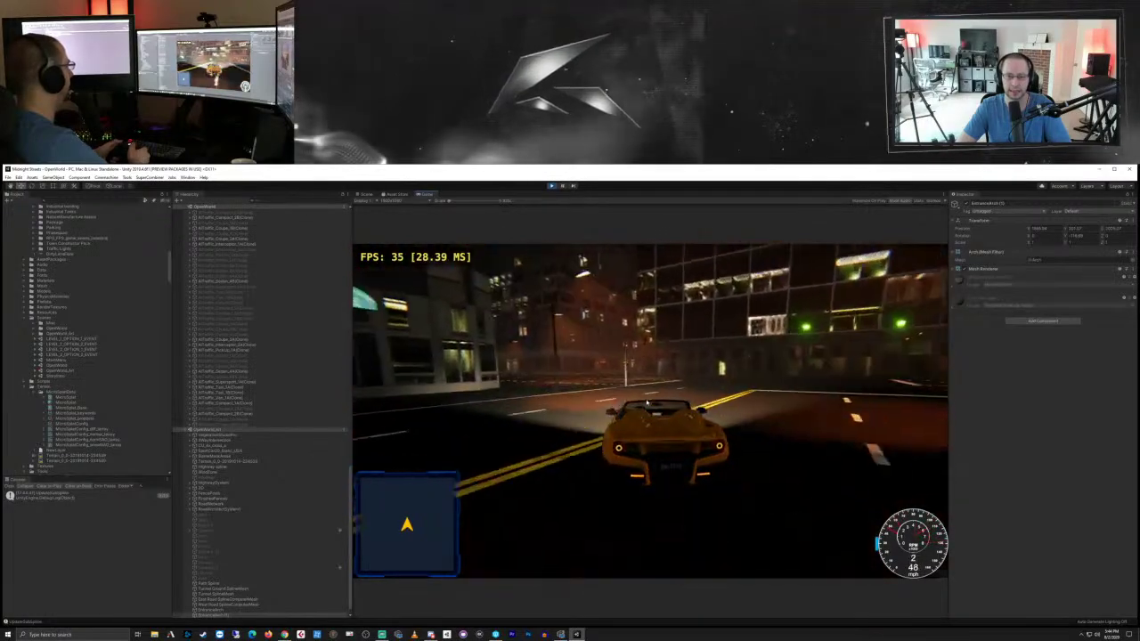
key("w")
key("d")
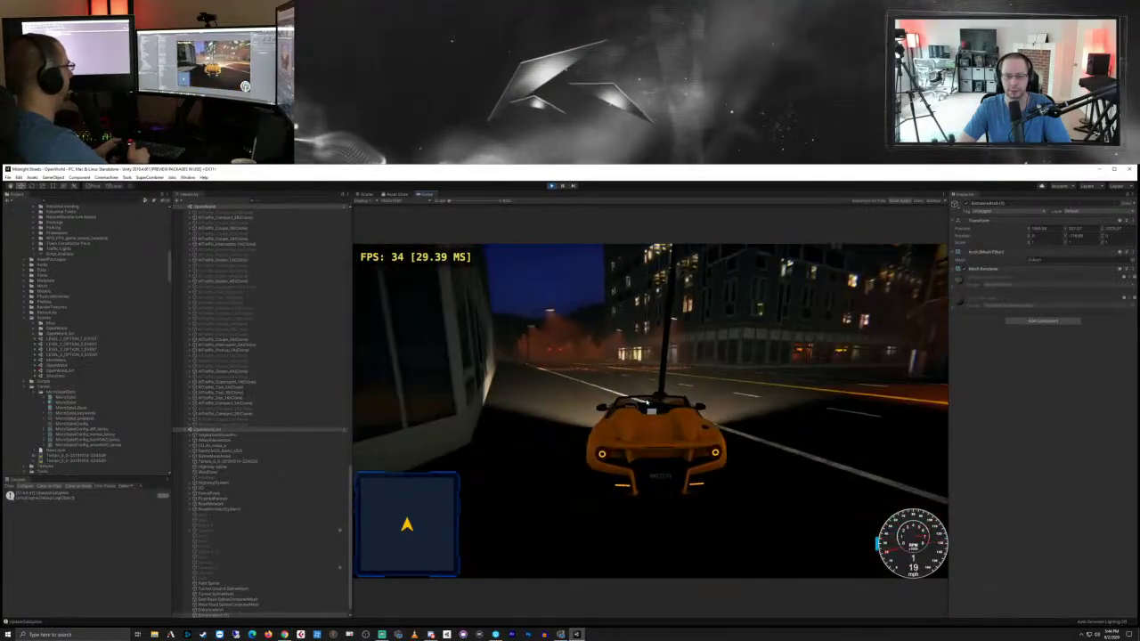
key("w")
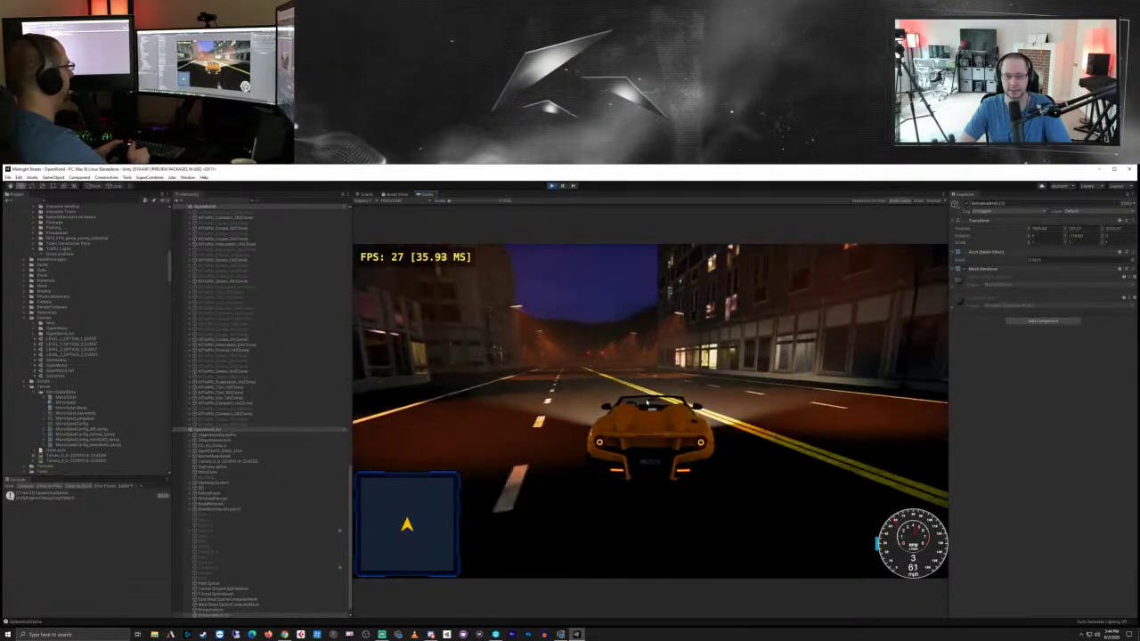
key("w")
key("d")
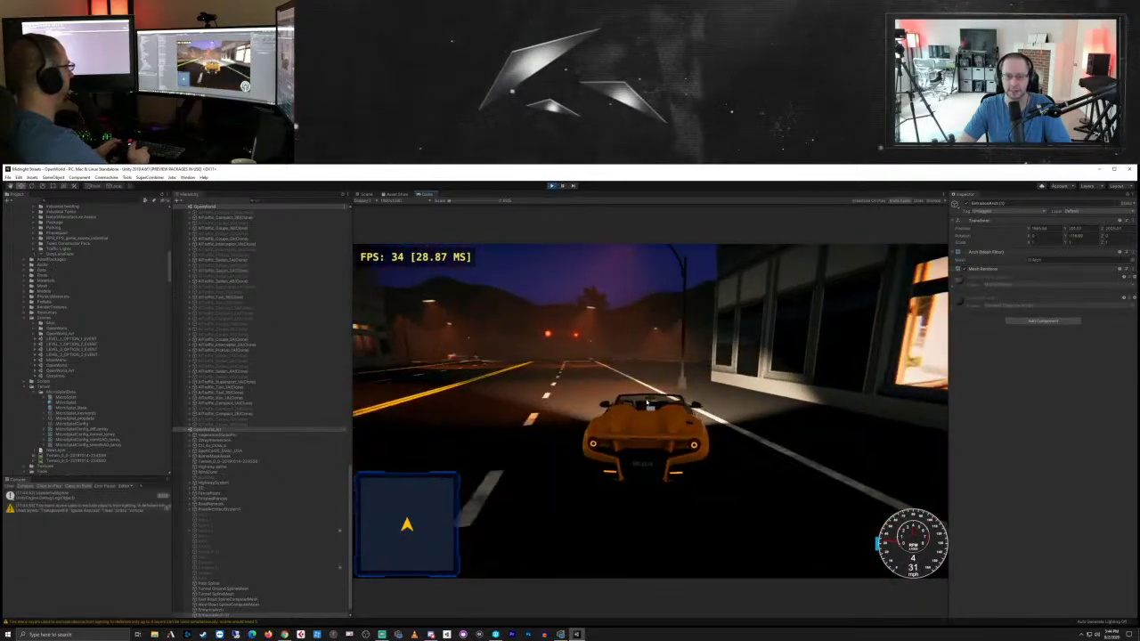
Step: Drive on past the corner building into the intersection facing the hills and turn right onto the crossing road
key("w")
key("d")
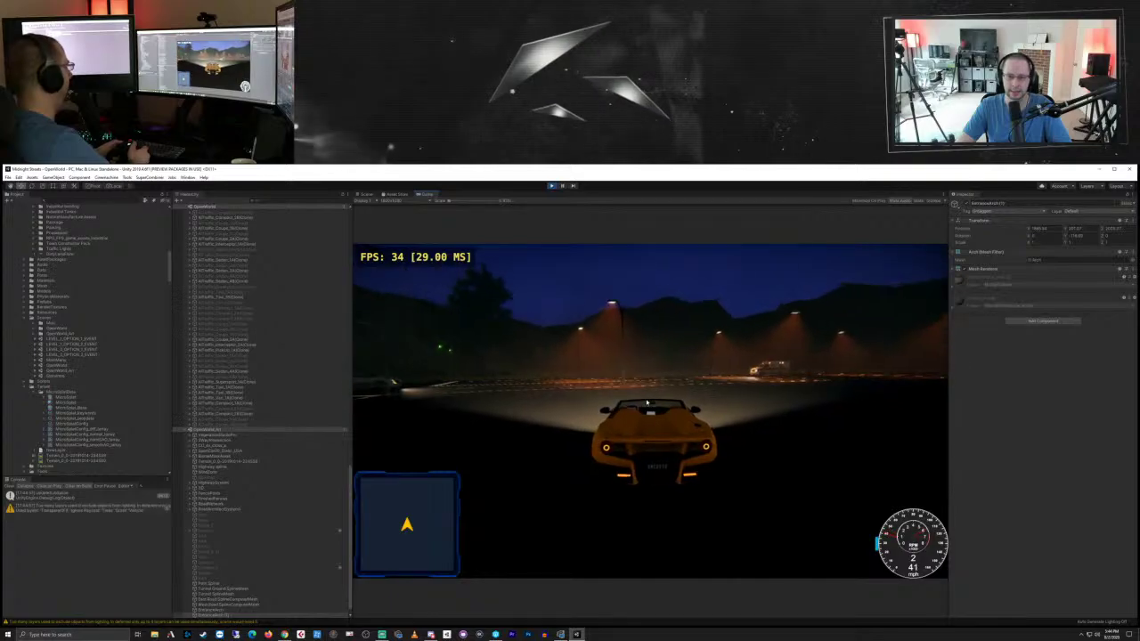
key("w")
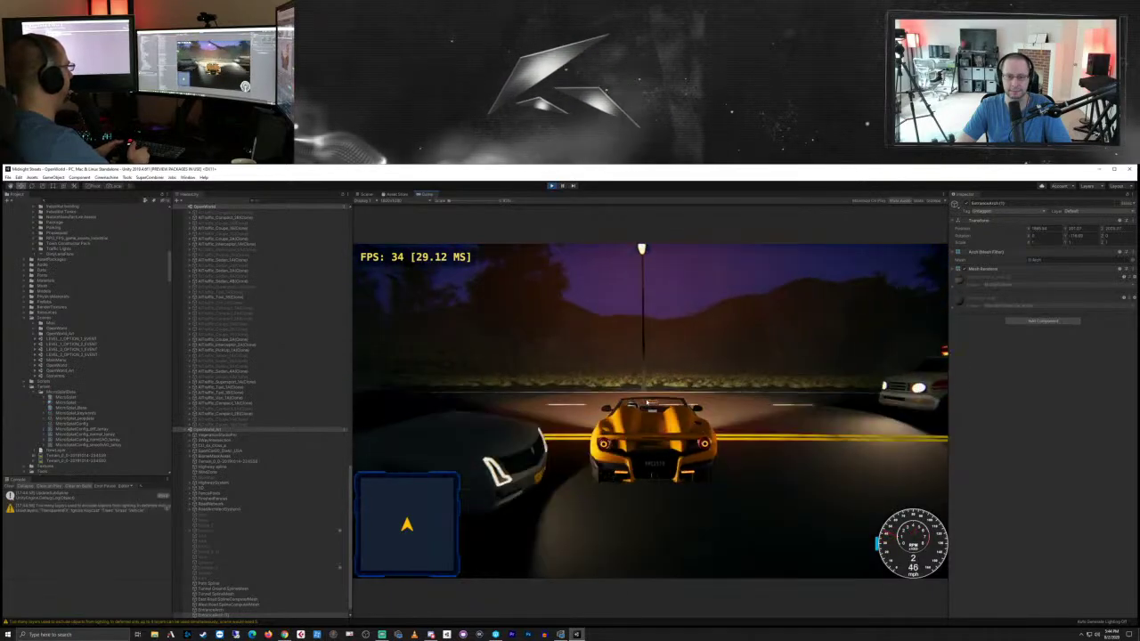
key("d")
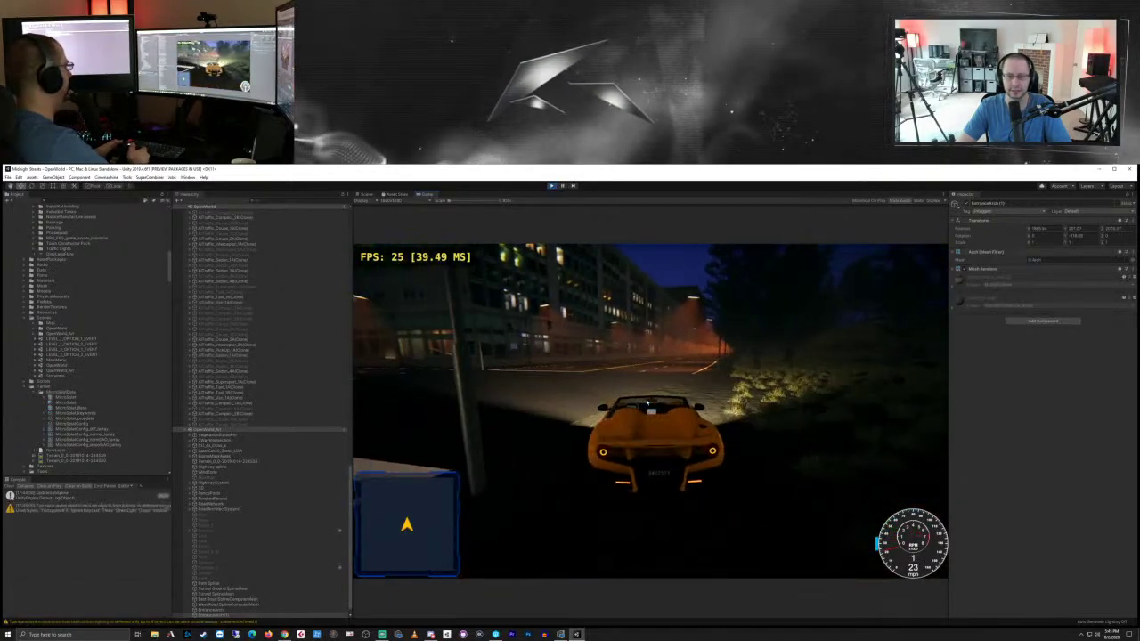
Step: Drive along the grassy verge through the lamp post, steer back onto the street and brake to a stop
key("w")
key("a")
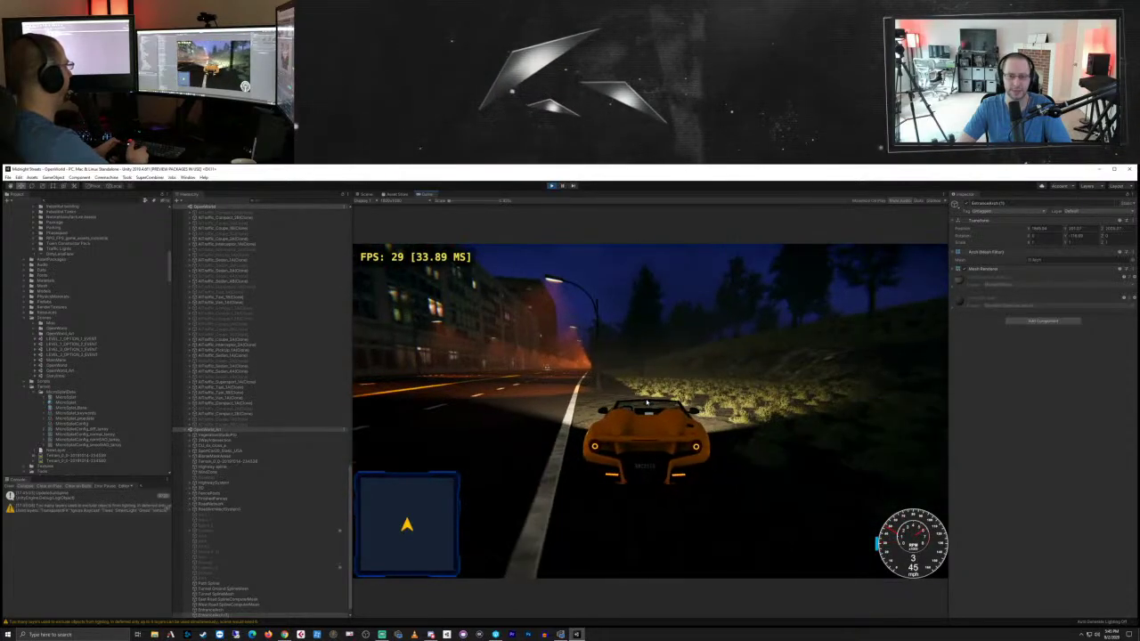
key("a")
key("w")
key("a")
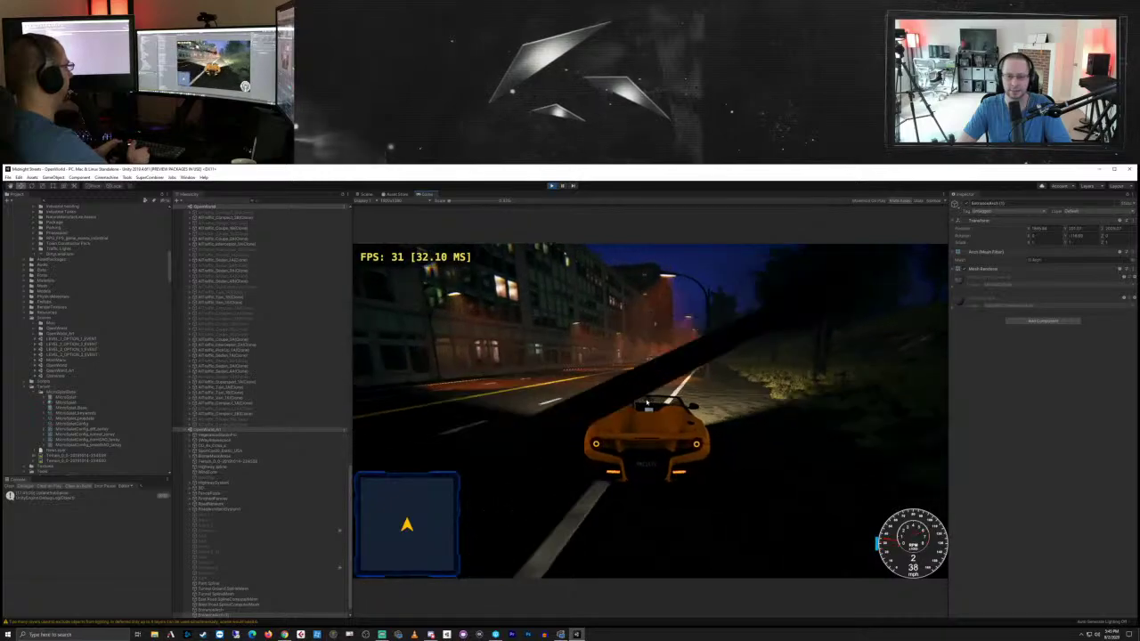
key("s")
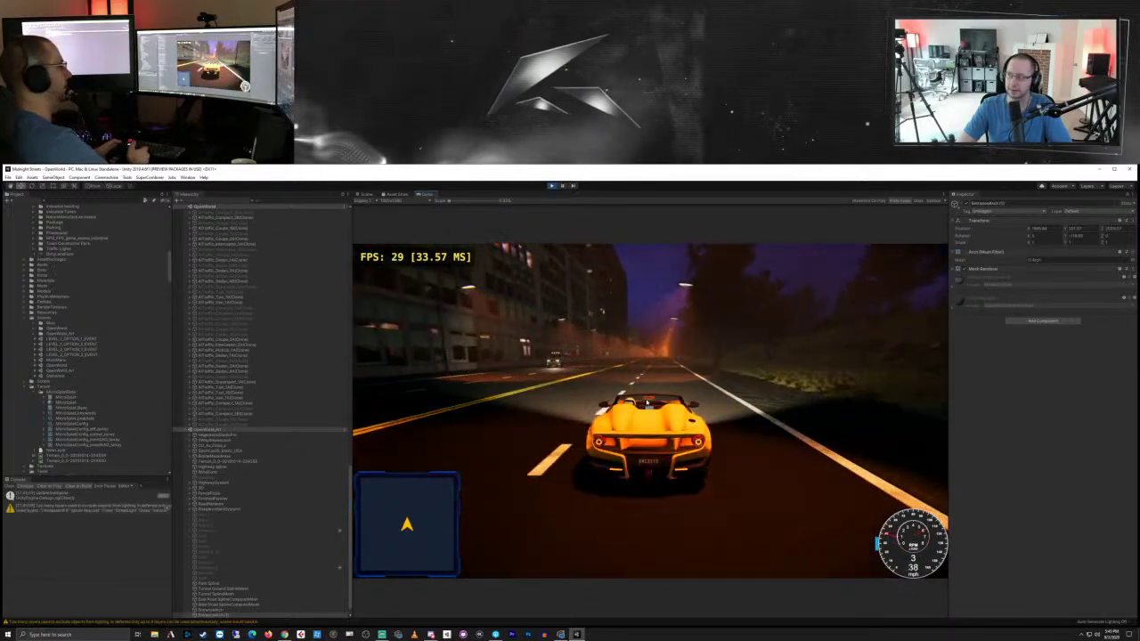
key("s")
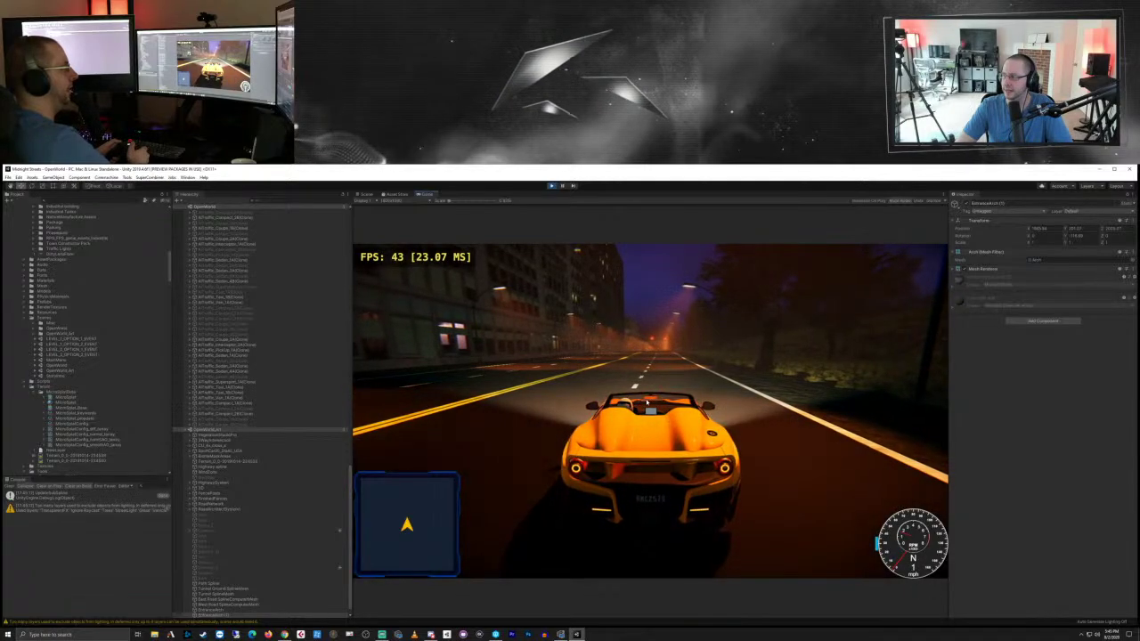
Step: Pull away along the street, swerve onto the grassy verge and drive through the roadside lamp posts
key("w")
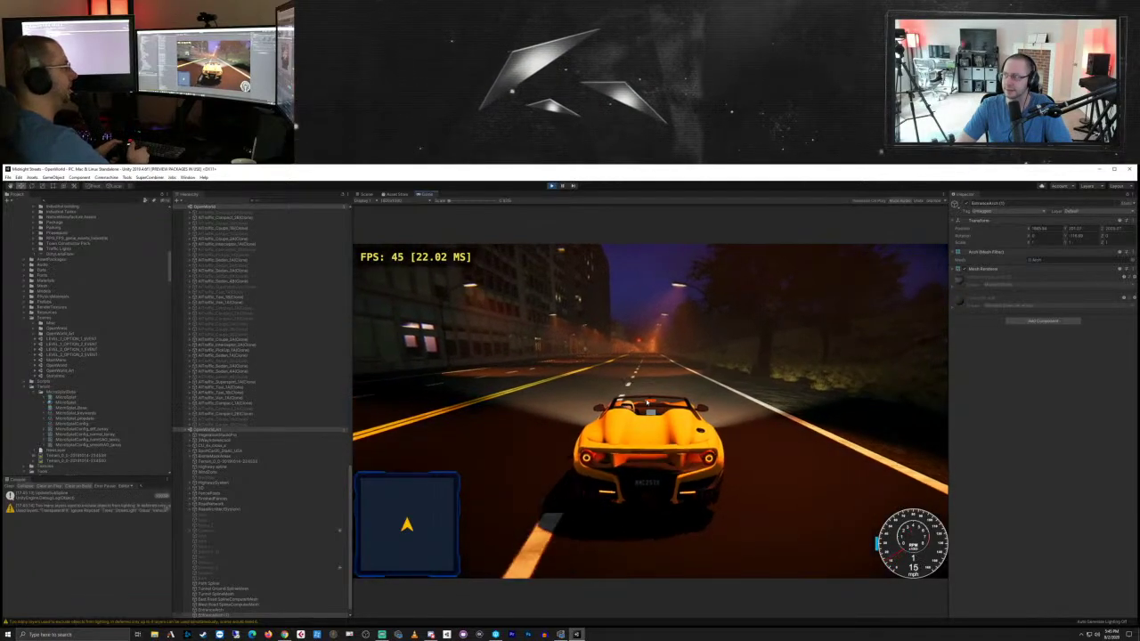
key("w")
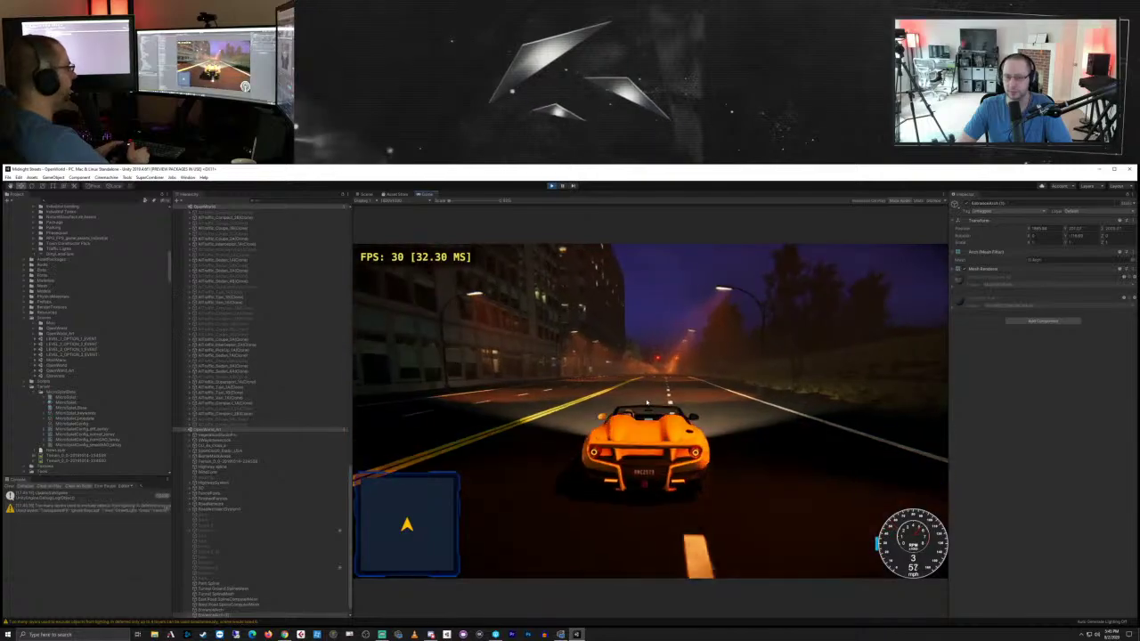
key("d")
key("a")
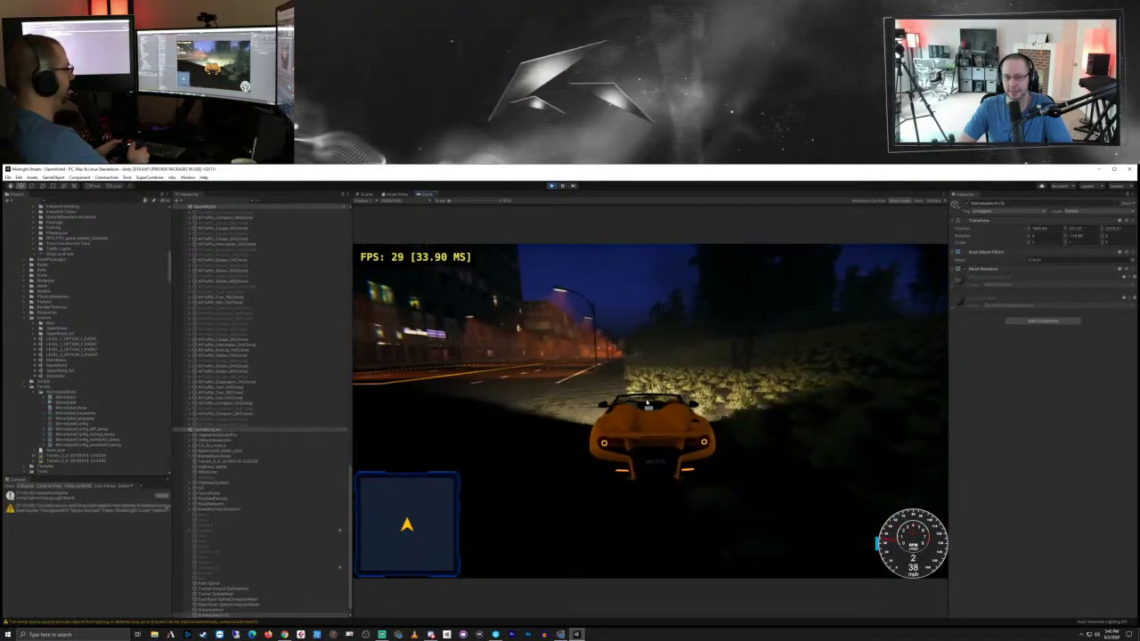
key("w")
key("d")
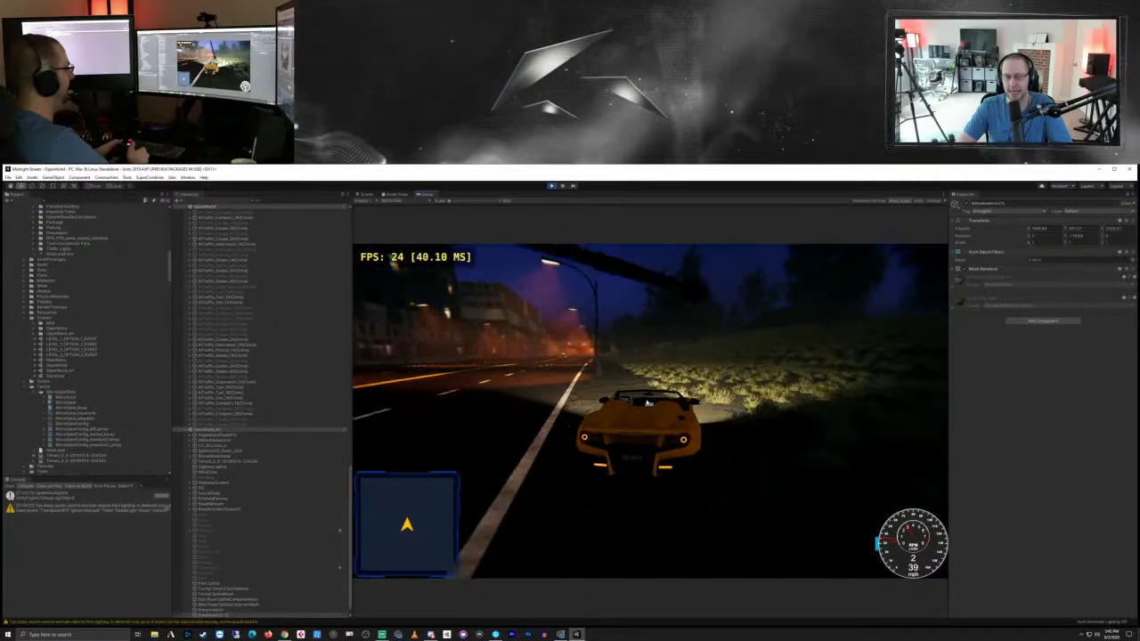
key("w")
key("a")
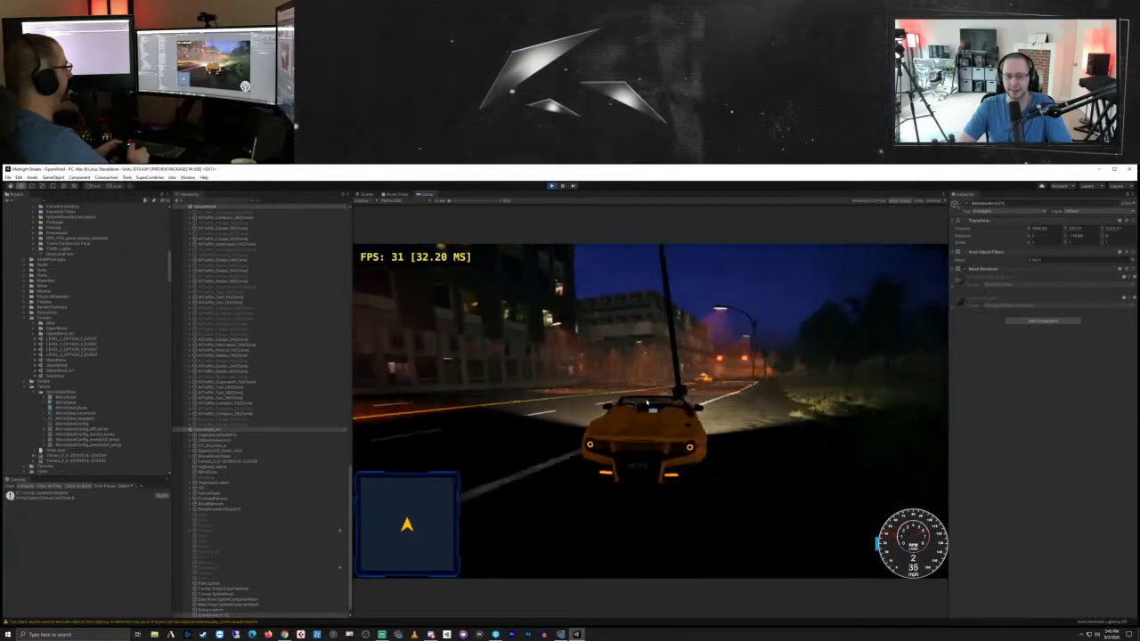
Step: Slow down, turn left onto the downtown street and straighten out in the lane past the oncoming taxi
key("s")
key("a")
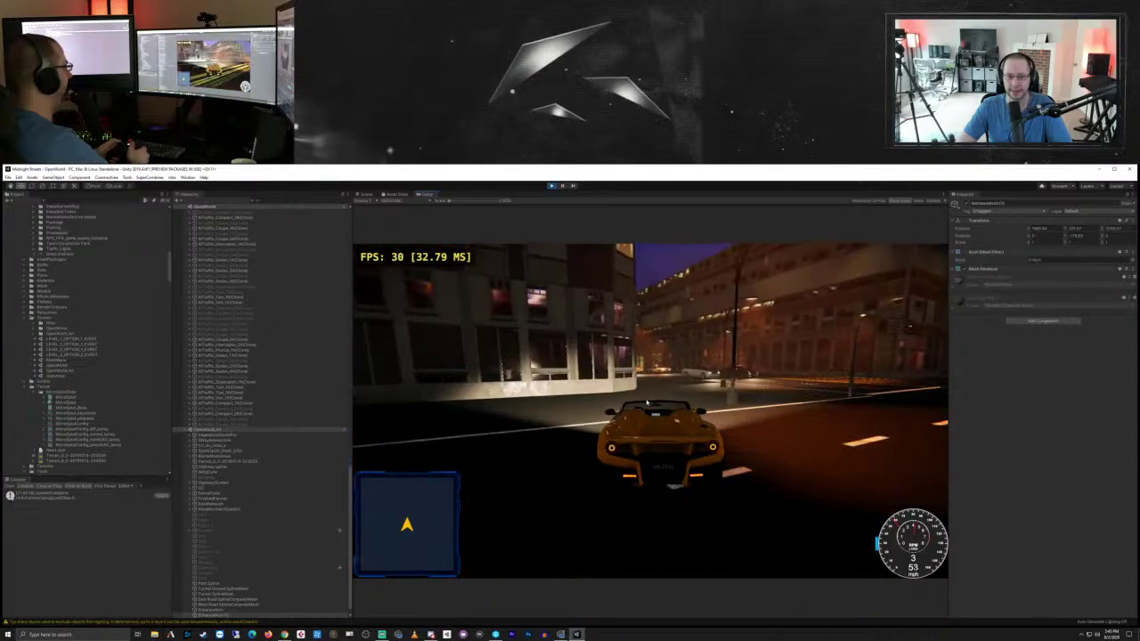
key("a")
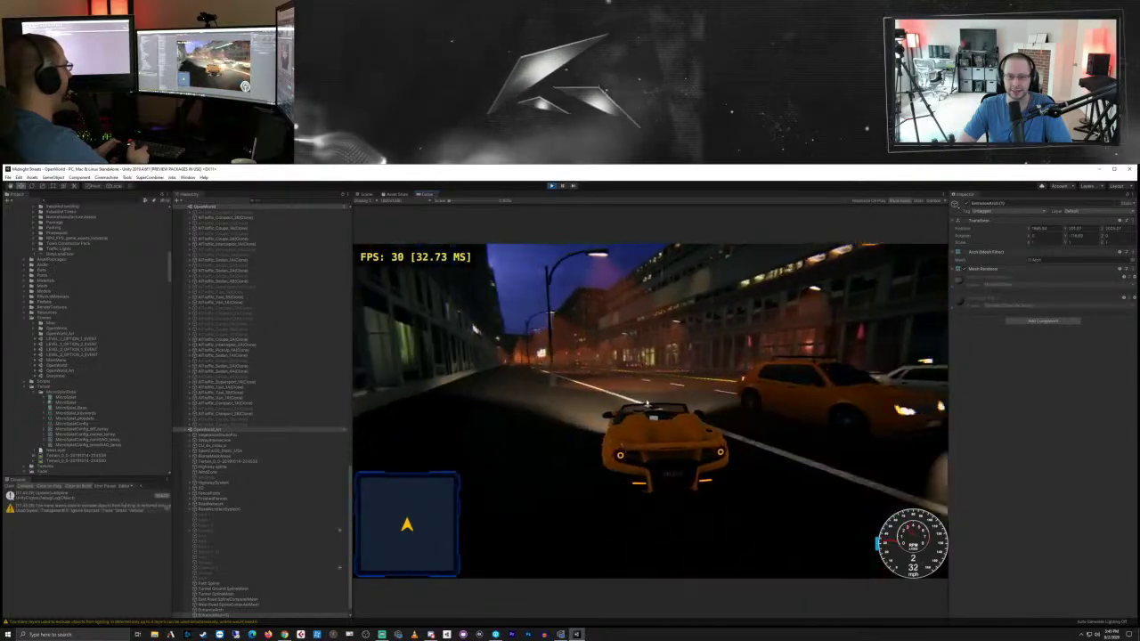
key("w")
key("d")
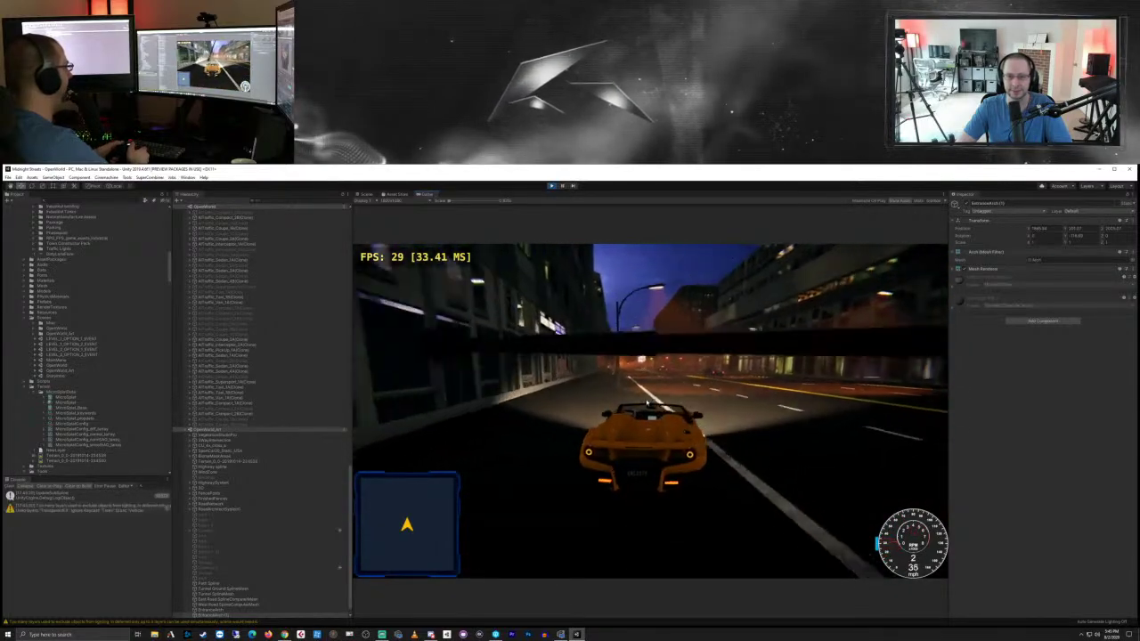
Step: Accelerate down the street across the double yellow line, pass the red car and brake to a stop at an intersection
key("w")
key("a")
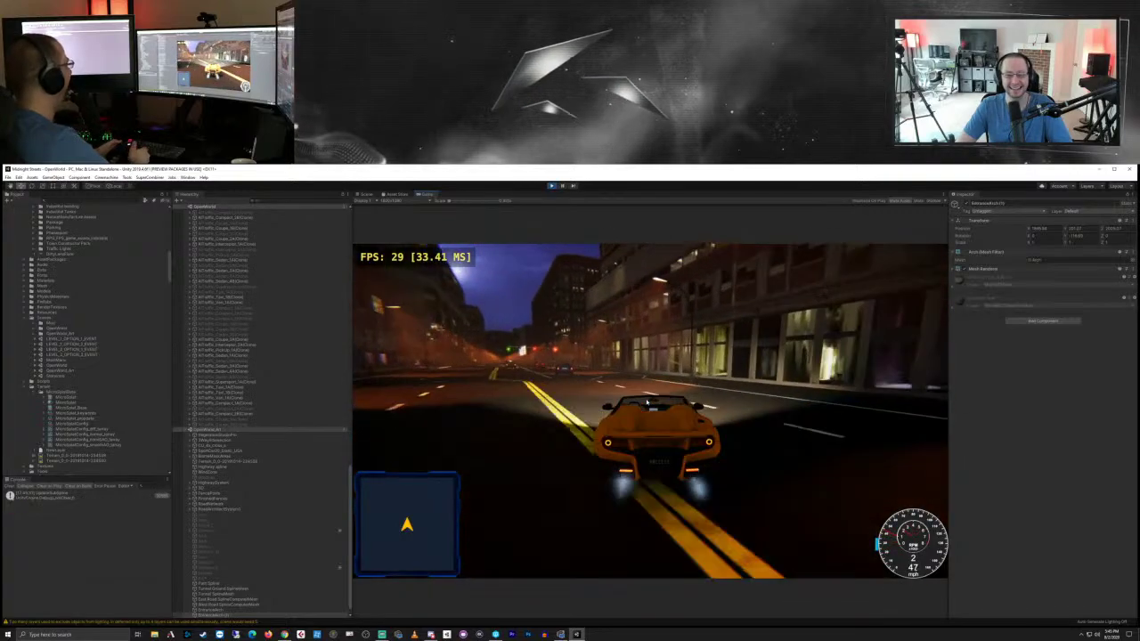
key("s")
key("a")
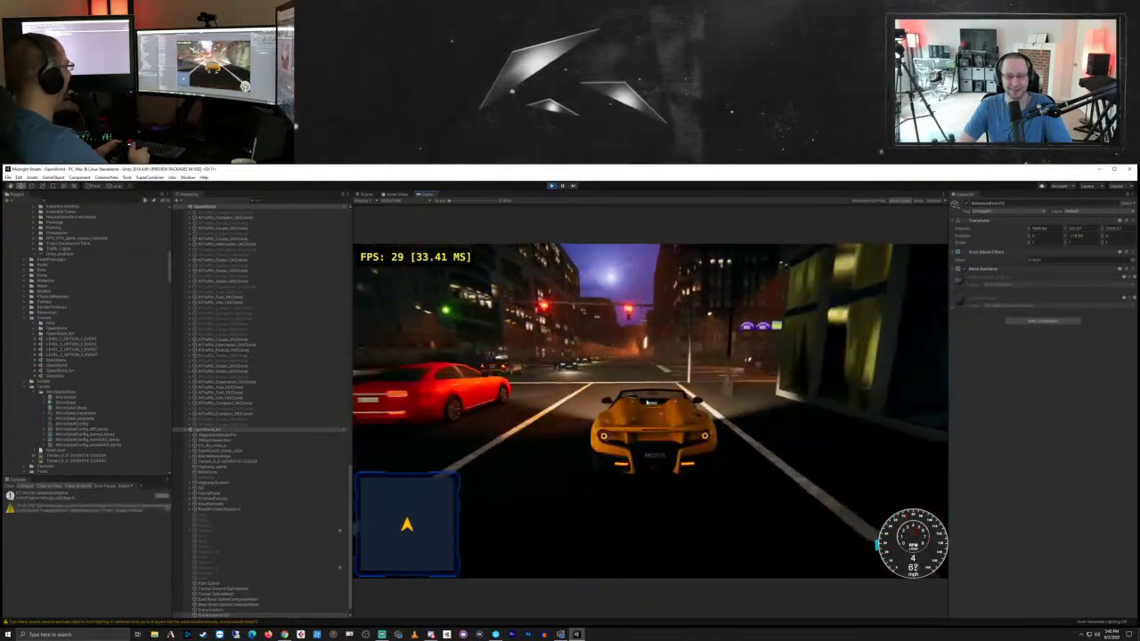
key("s")
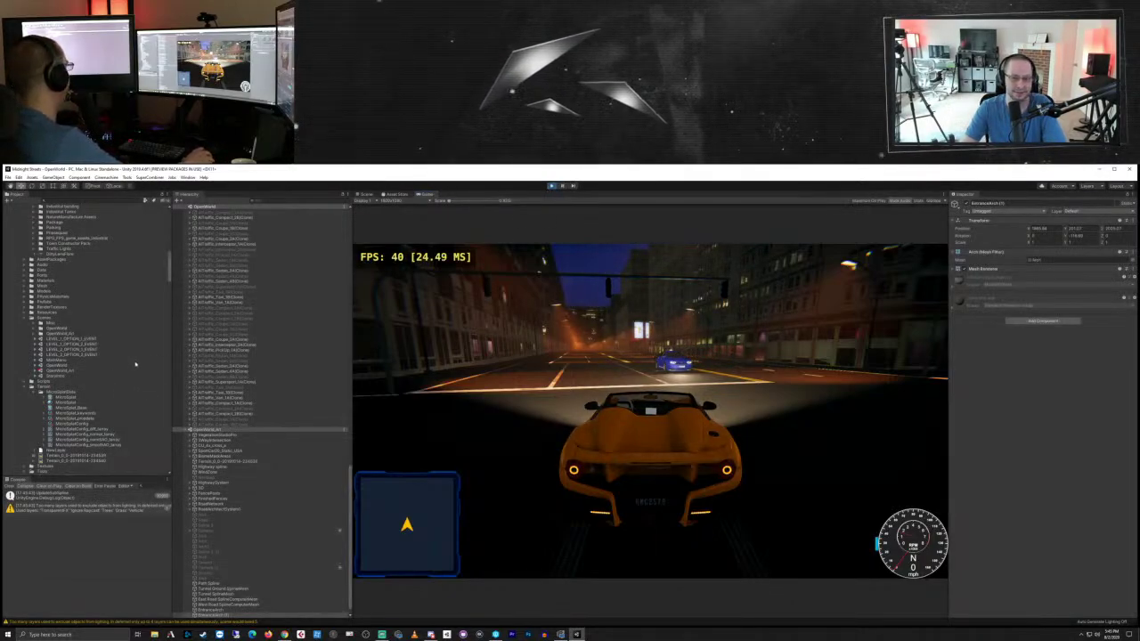
Step: Stop play mode and open the OpenWorld_Art scene with its Path Spline selected
key("ctrl+p")
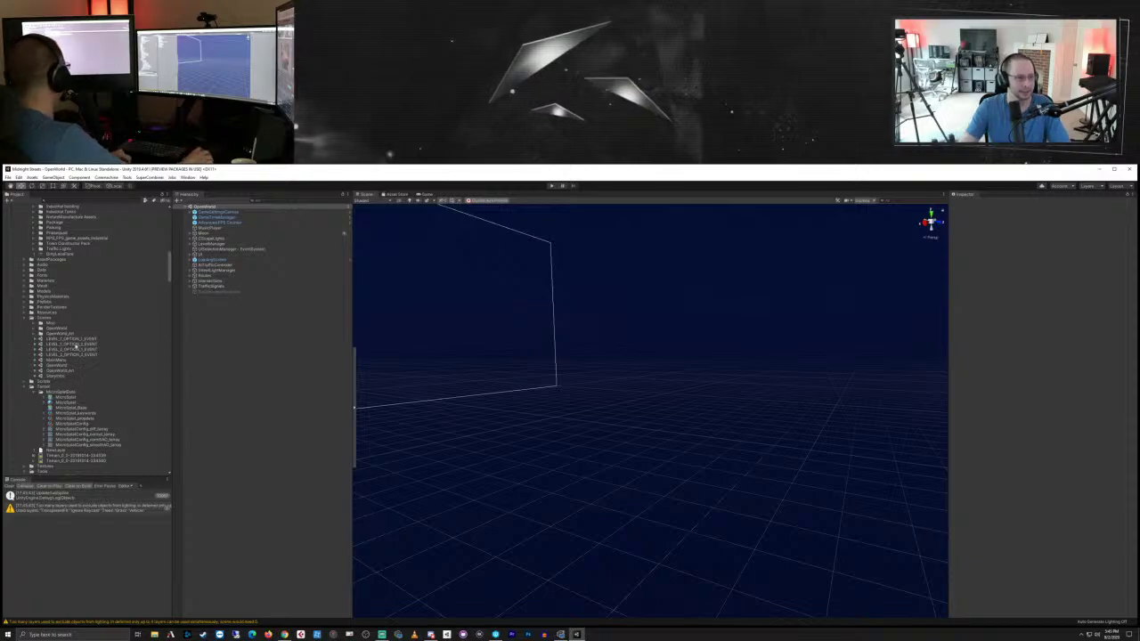
left_click(62, 371)
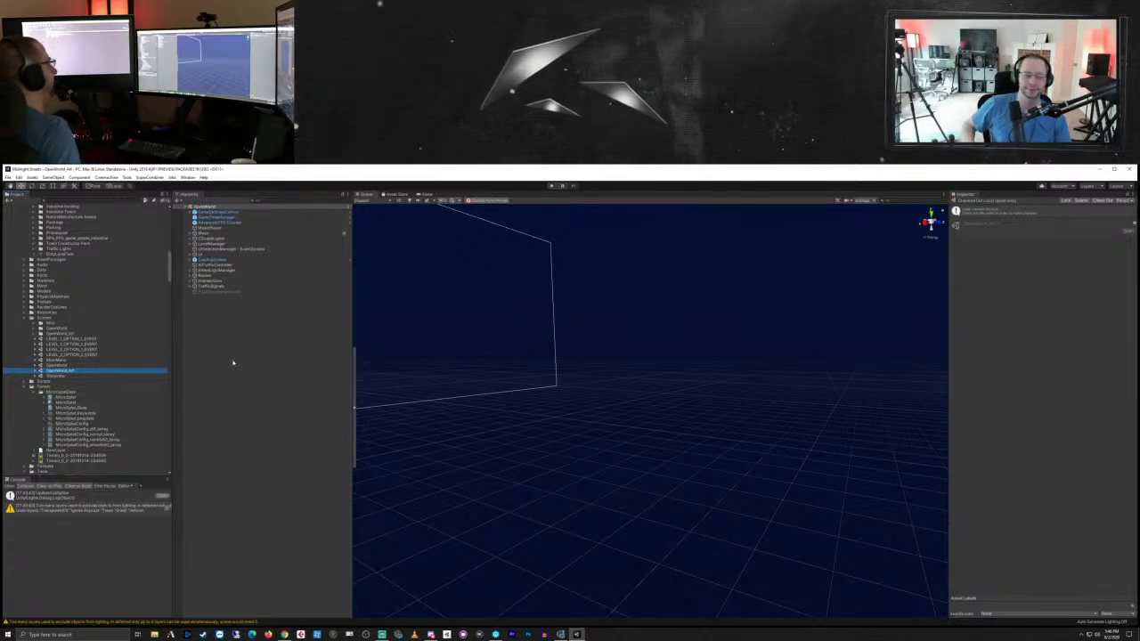
left_click(233, 362)
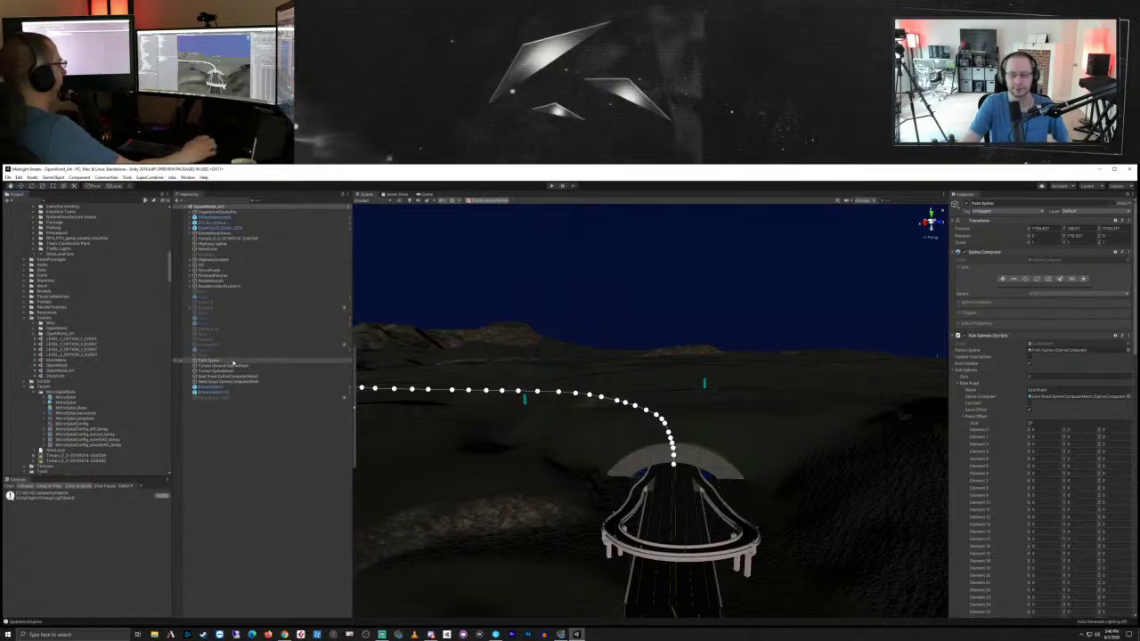
Step: Try to shift the Path Spline's points just inside the tunnel entrance sideways to straighten the bend
scroll(650, 437, "up", 2)
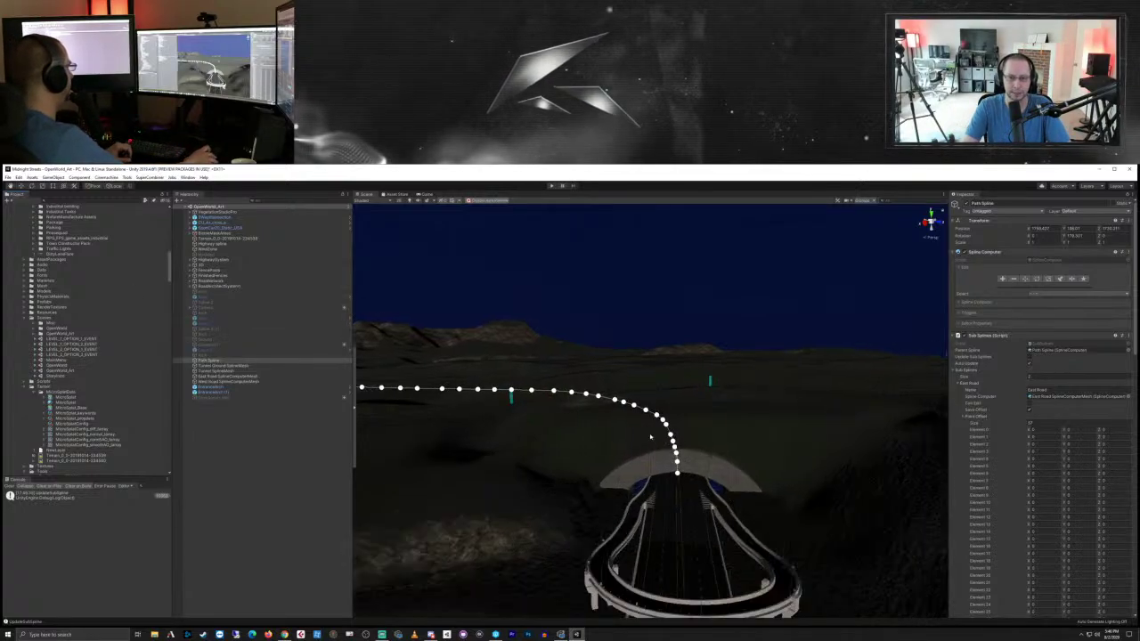
scroll(650, 436, "up", 5)
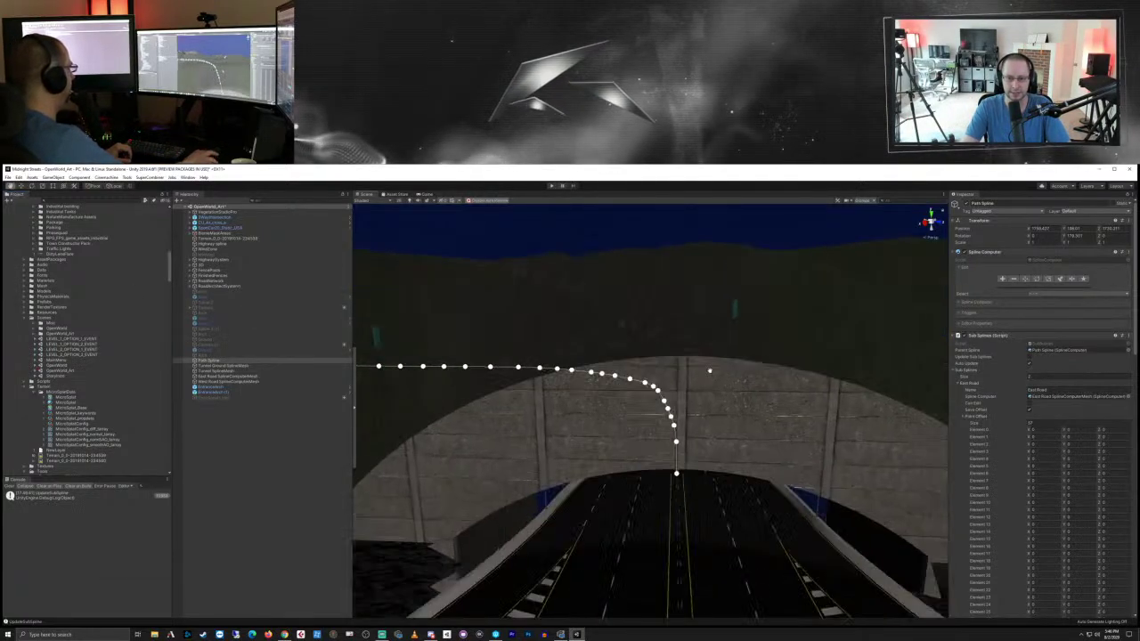
scroll(710, 371, "up", 8)
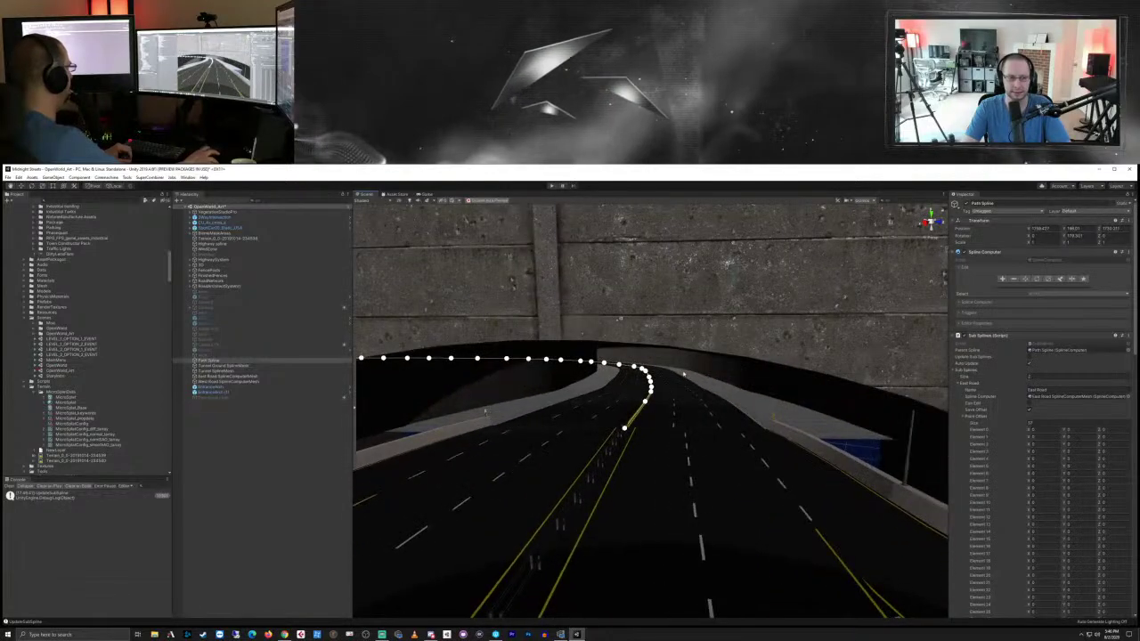
scroll(684, 374, "up", 2)
mouse_move(685, 377)
middle_mouse_down()
mouse_move(691, 448)
mouse_move(687, 395)
middle_mouse_up()
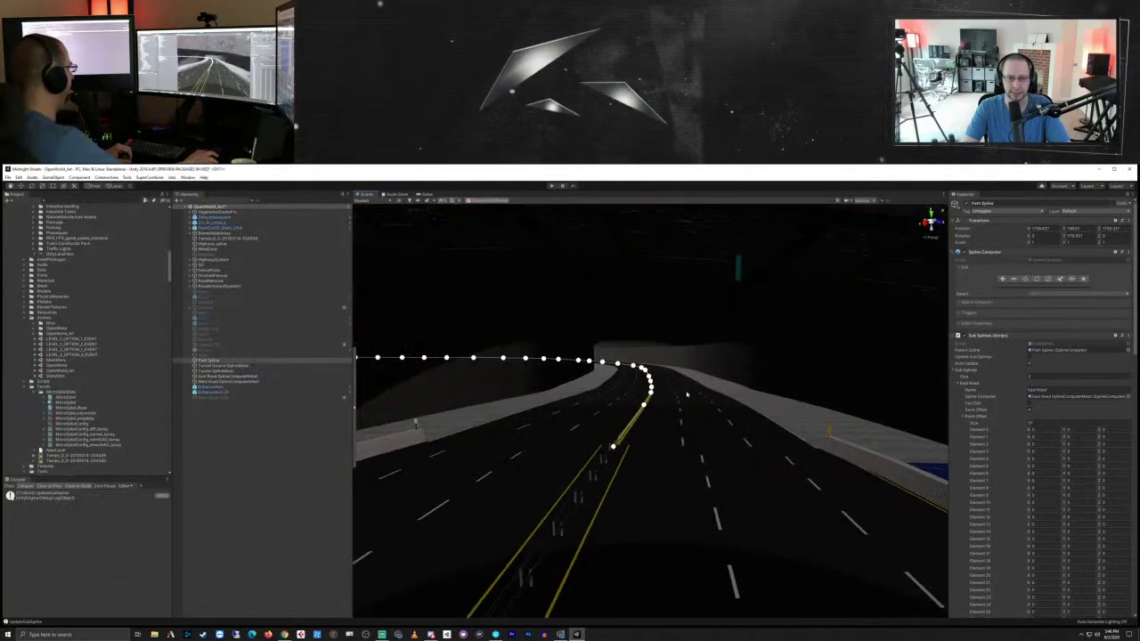
left_click(643, 393)
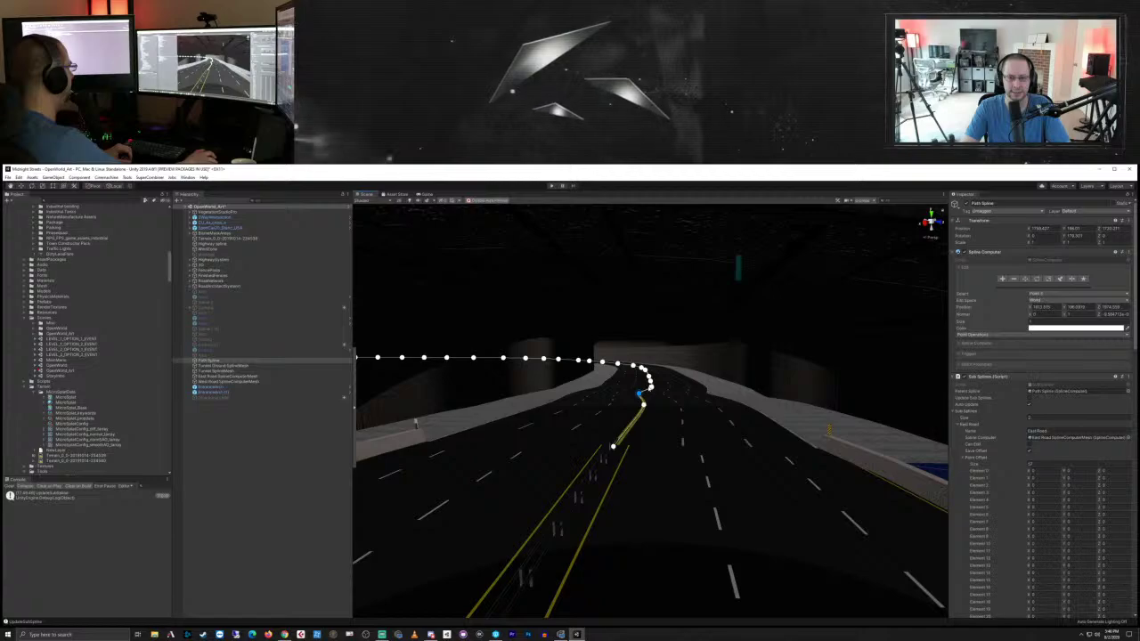
mouse_move(651, 387)
left_mouse_down()
mouse_move(640, 388)
mouse_move(647, 373)
mouse_move(637, 377)
left_mouse_up()
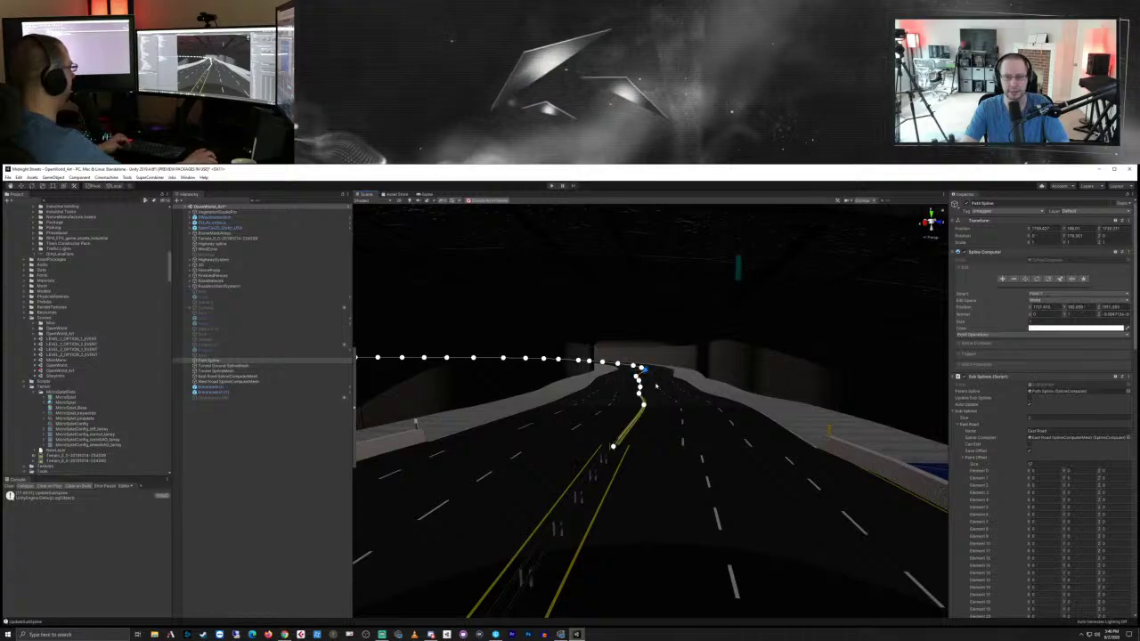
left_click_drag(656, 386, 662, 389)
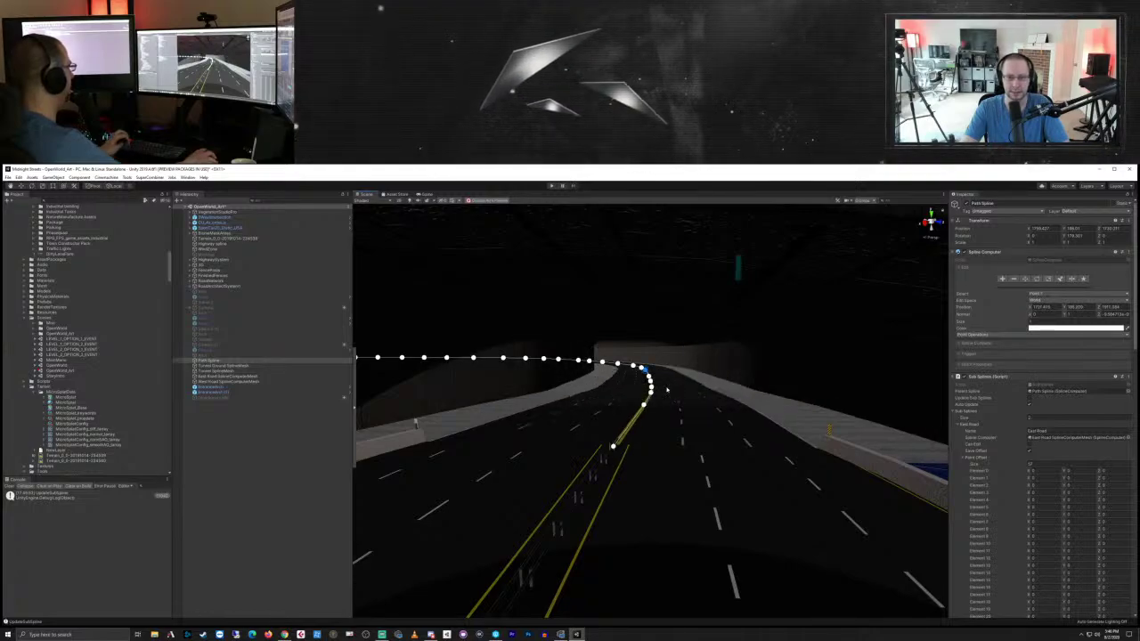
Step: Examine from outside how the tunnel entrance, its looping ramps and the first spline points sit in the terrain
scroll(654, 446, "down", 3)
scroll(651, 445, "down", 3)
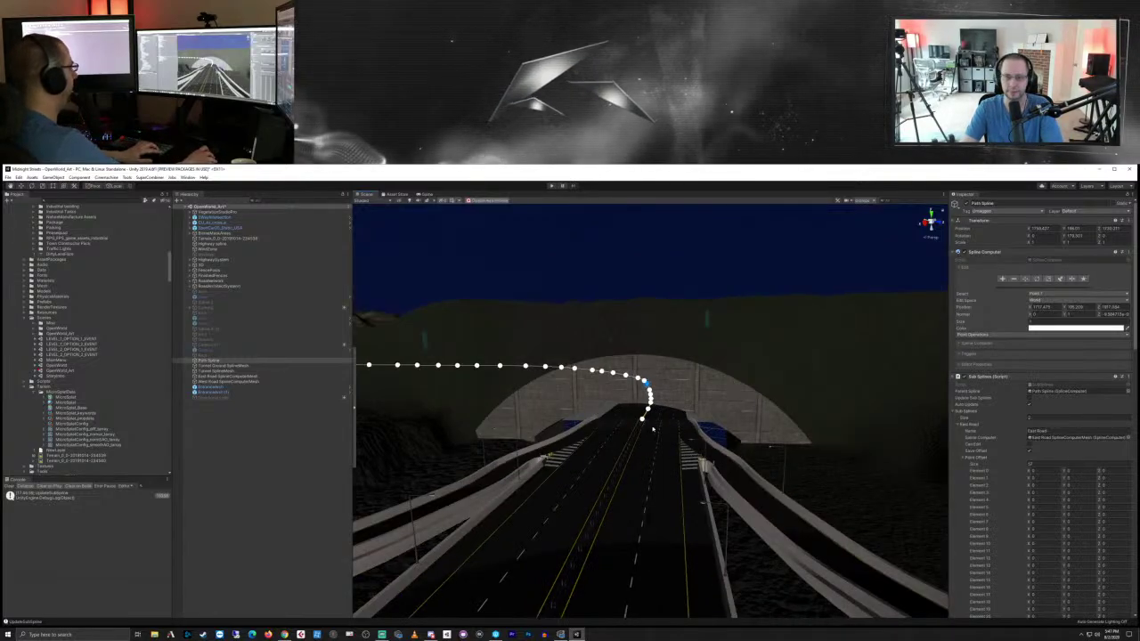
scroll(653, 430, "down", 8)
middle_click_drag(653, 429, 708, 467)
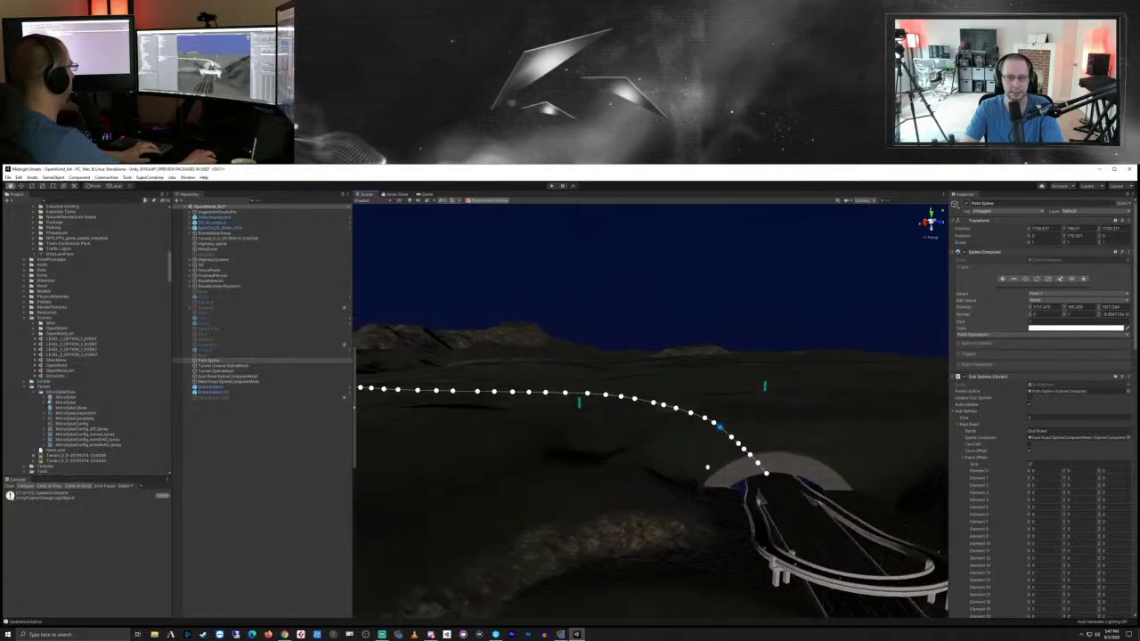
scroll(708, 467, "down", 5)
right_click_drag(646, 417, 716, 461)
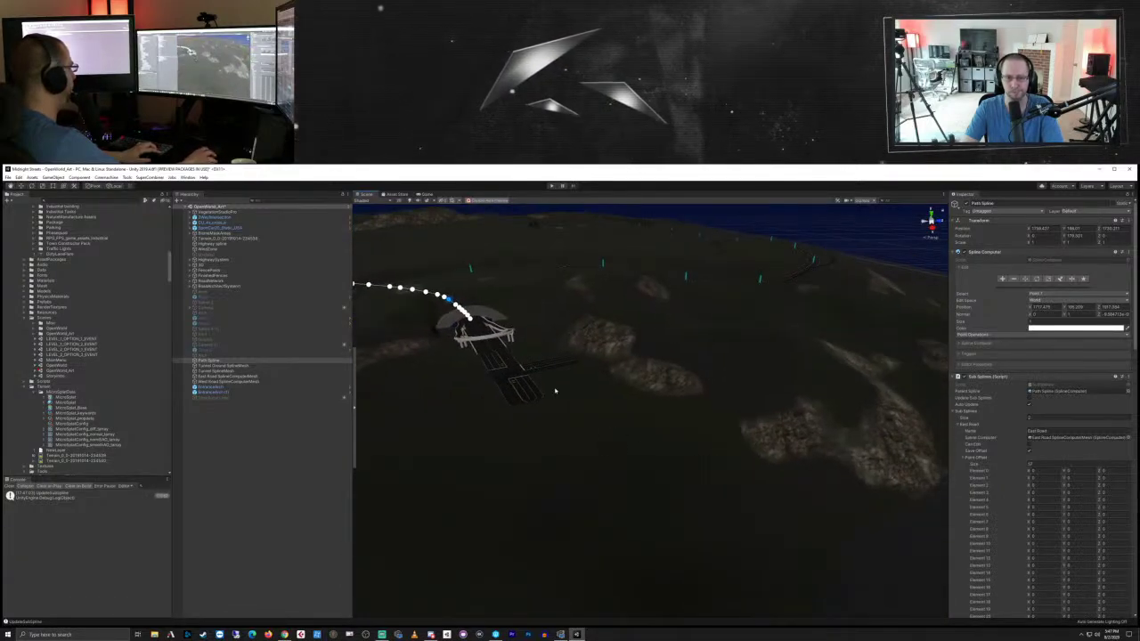
middle_click_drag(555, 391, 935, 560)
scroll(757, 504, "up", 1)
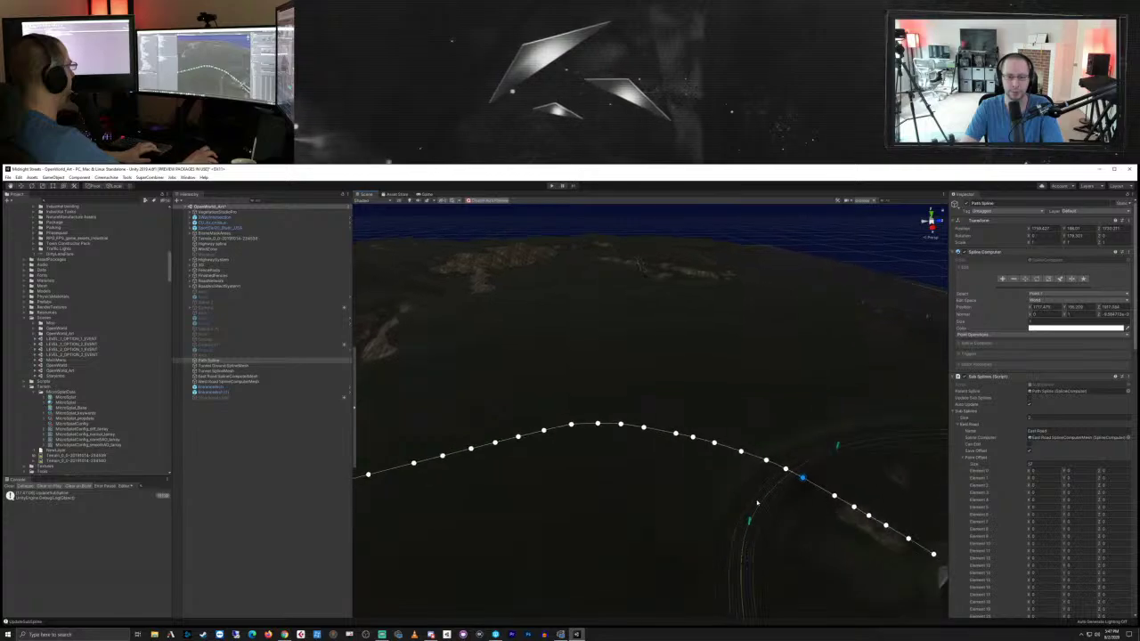
Step: Follow the Path Spline's points across the hills between the tunnel entrance and the city
scroll(758, 503, "up", 2)
left_click_drag(796, 471, 632, 472, "alt")
left_click_drag(783, 437, 729, 431, "alt")
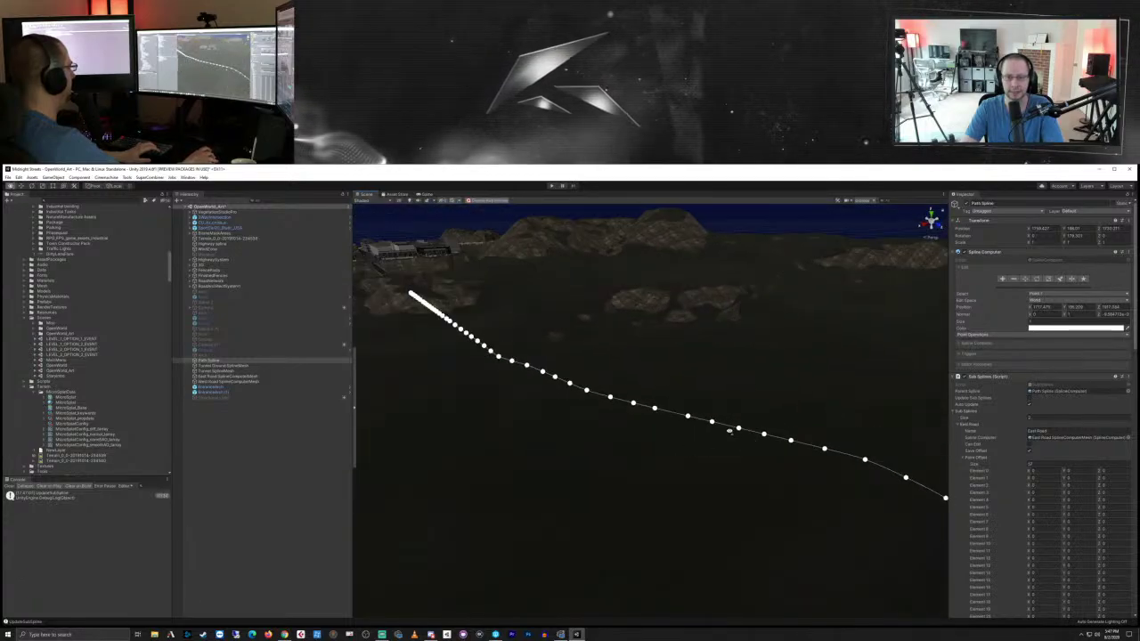
right_click_drag(729, 431, 413, 372)
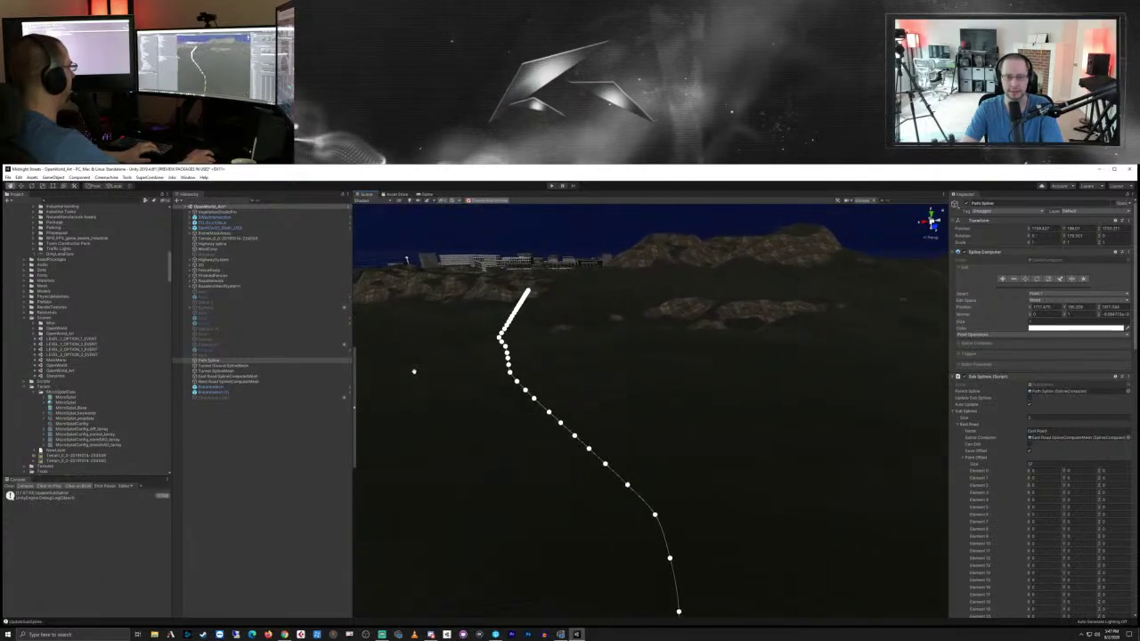
scroll(565, 412, "up", 6)
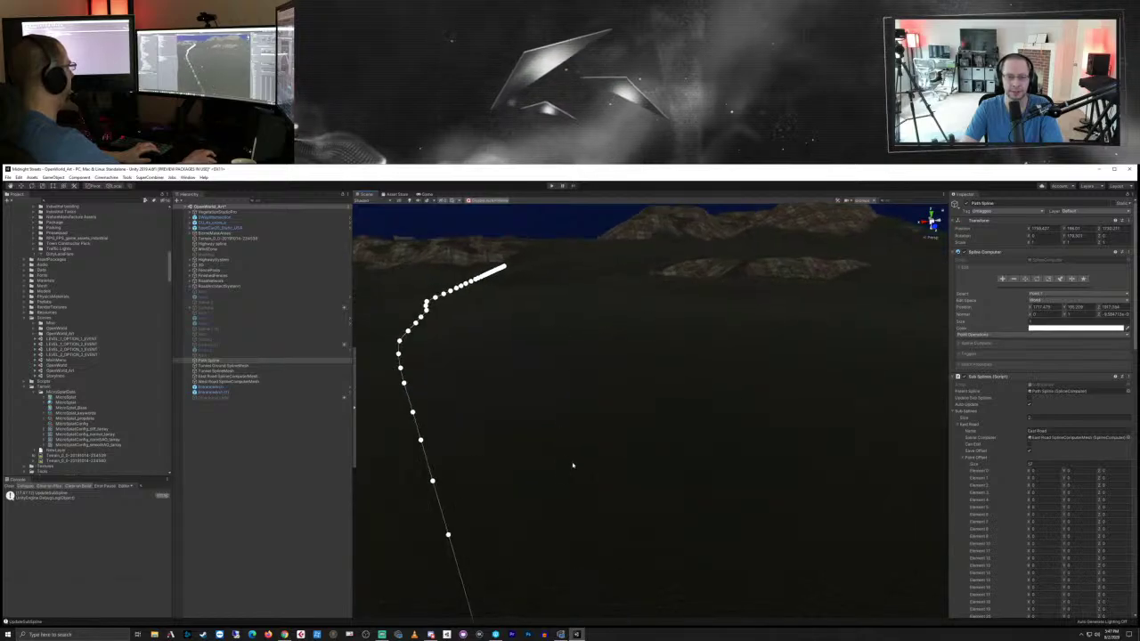
middle_click_drag(573, 466, 578, 281)
right_click_drag(577, 281, 582, 384)
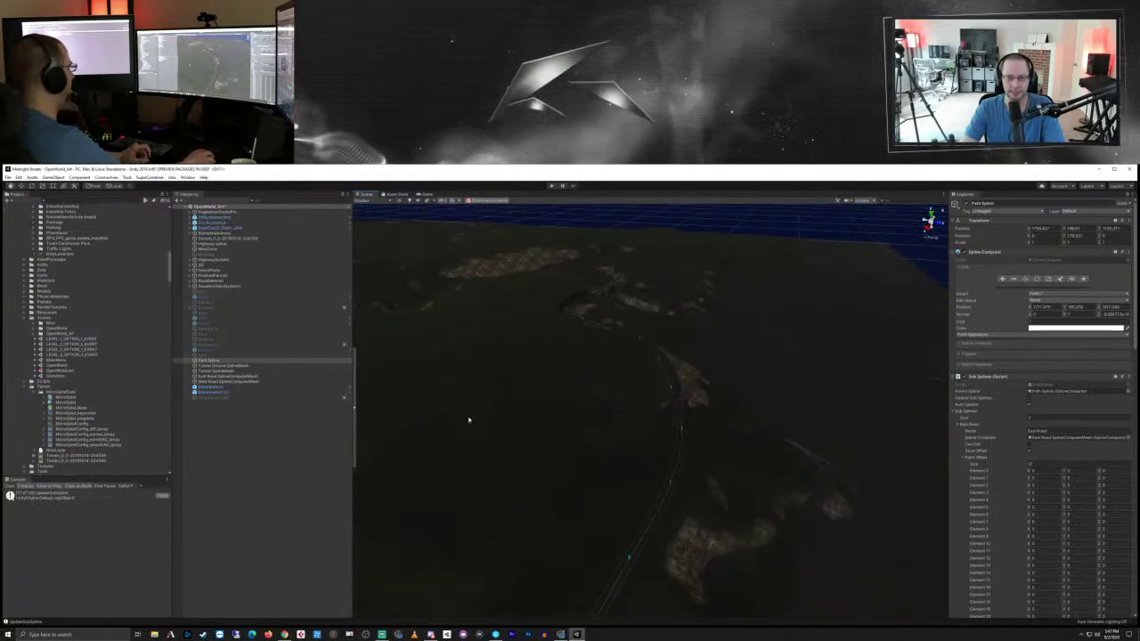
left_click_drag(469, 419, 660, 402, "alt")
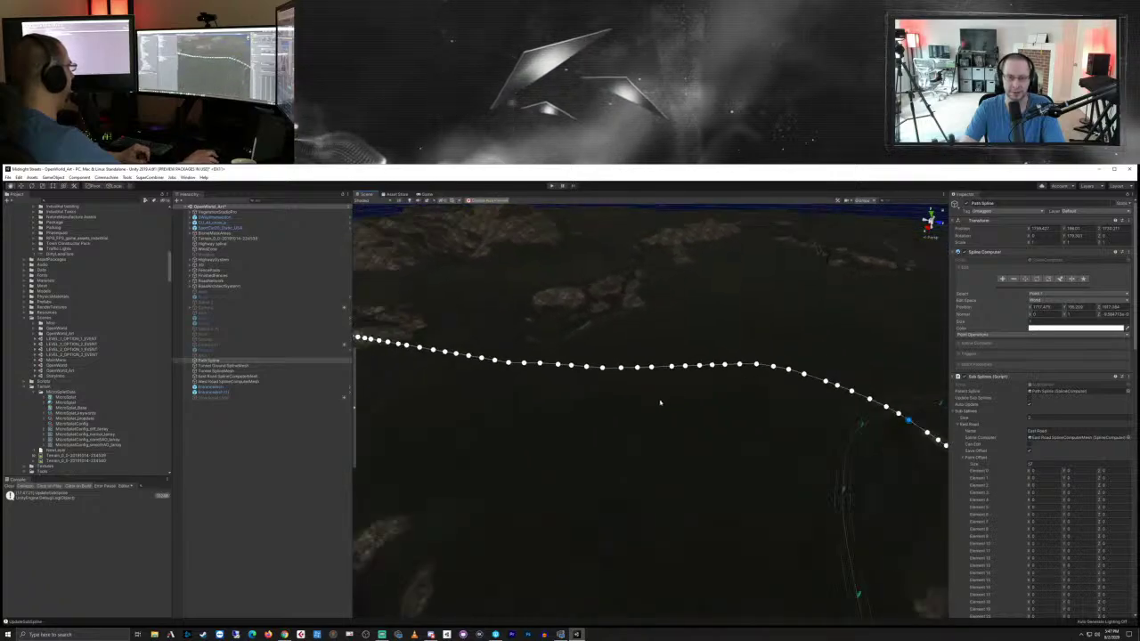
right_click_drag(660, 403, 598, 436)
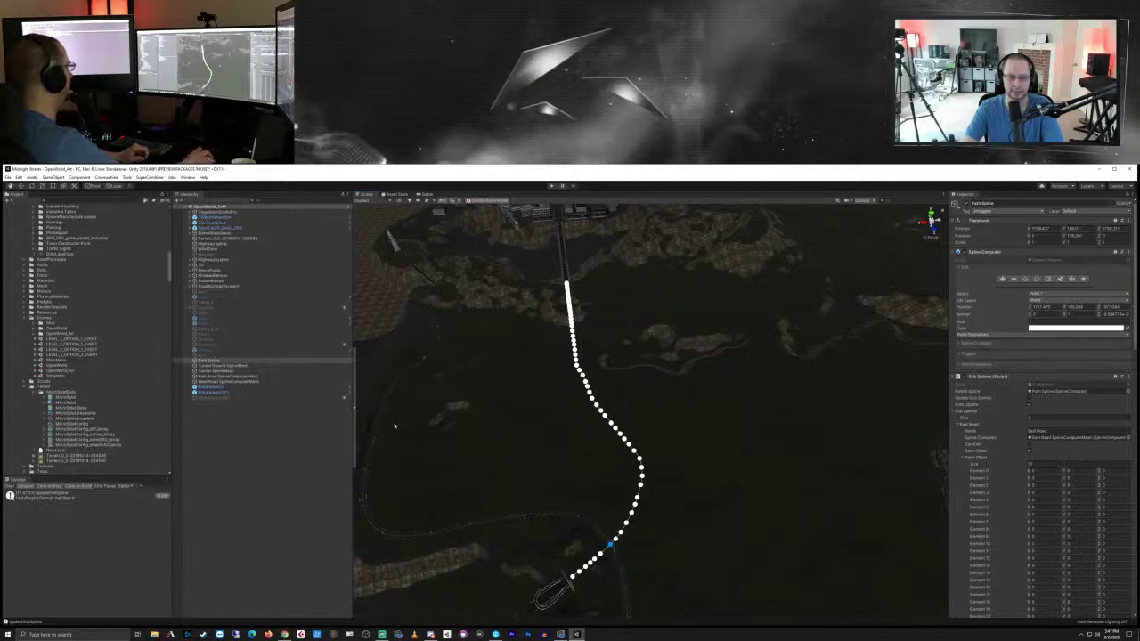
Step: Survey the map from above, comparing the tunnel route with the winding road that crosses it and the surrounding terrain
right_click_drag(398, 413, 622, 419)
right_click_drag(640, 490, 804, 349)
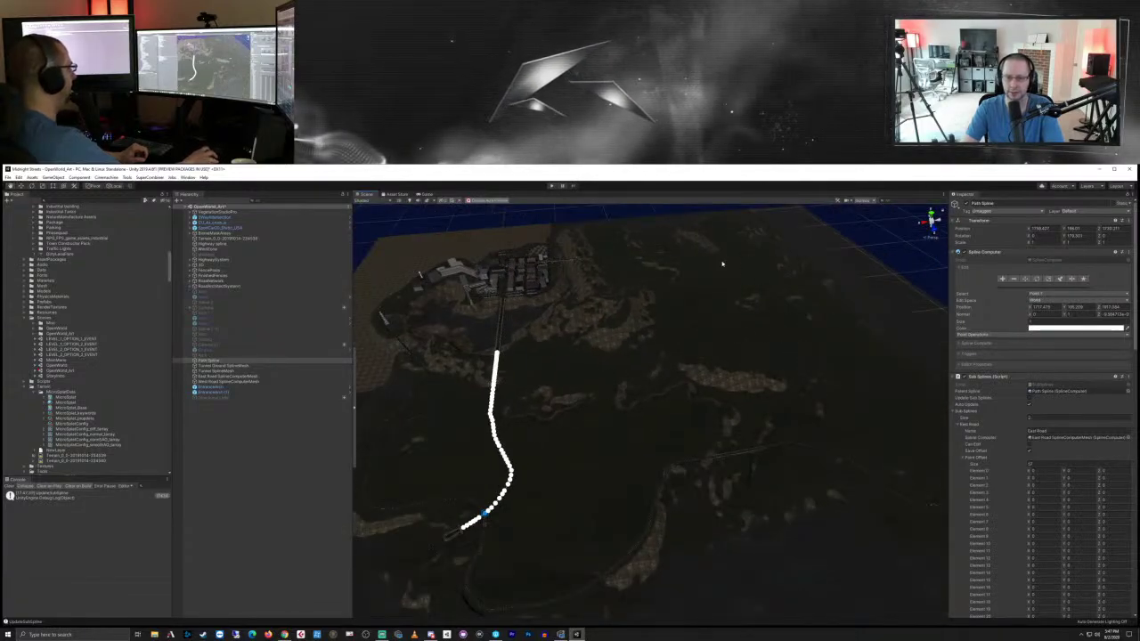
right_click_drag(611, 421, 728, 466)
scroll(660, 384, "down", 10)
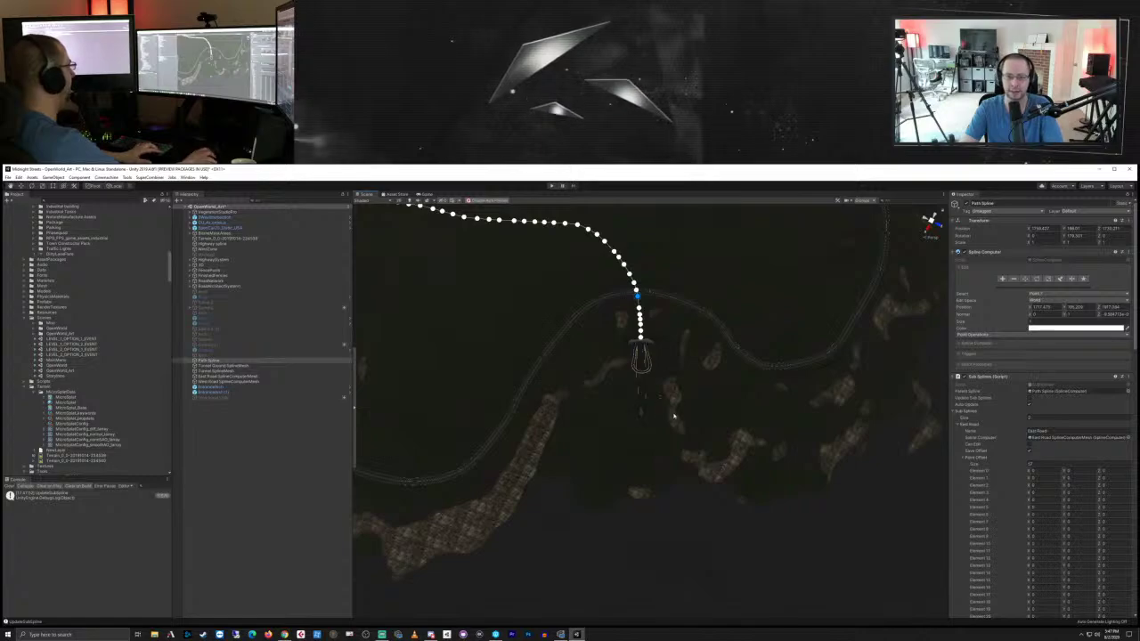
right_click_drag(675, 416, 585, 351)
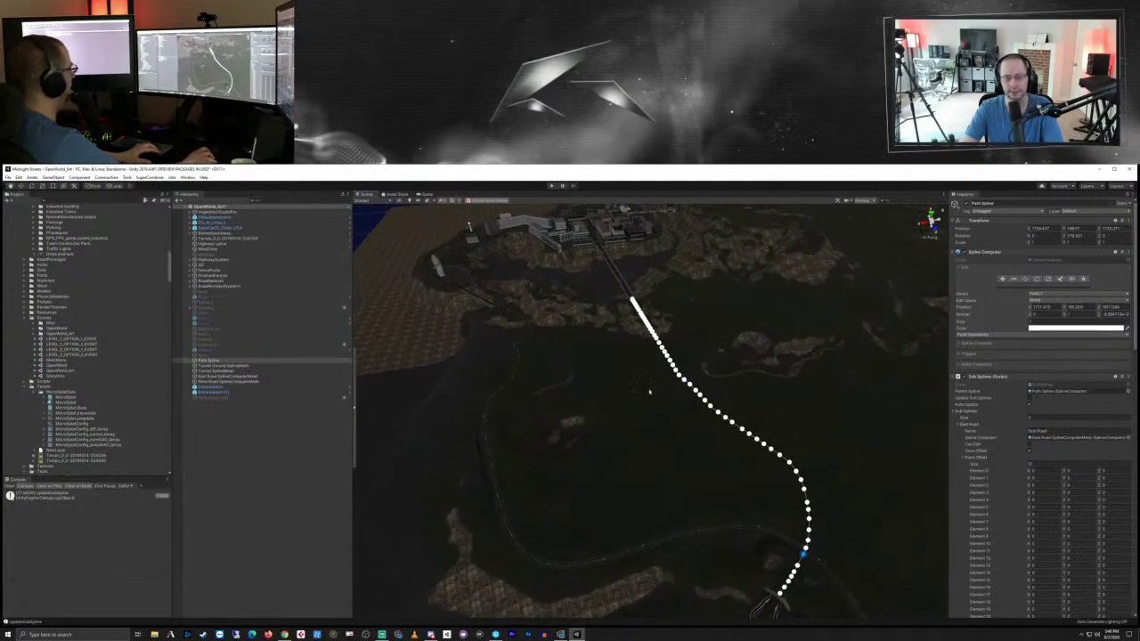
right_click_drag(650, 392, 538, 370)
right_click_drag(787, 390, 876, 398)
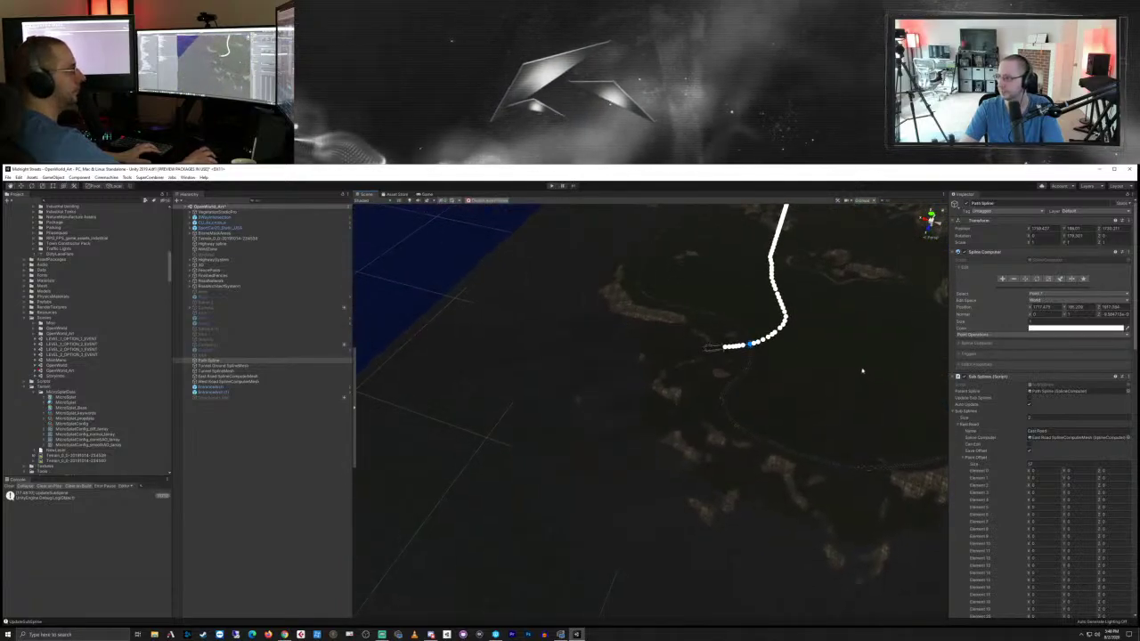
right_click_drag(715, 363, 668, 422)
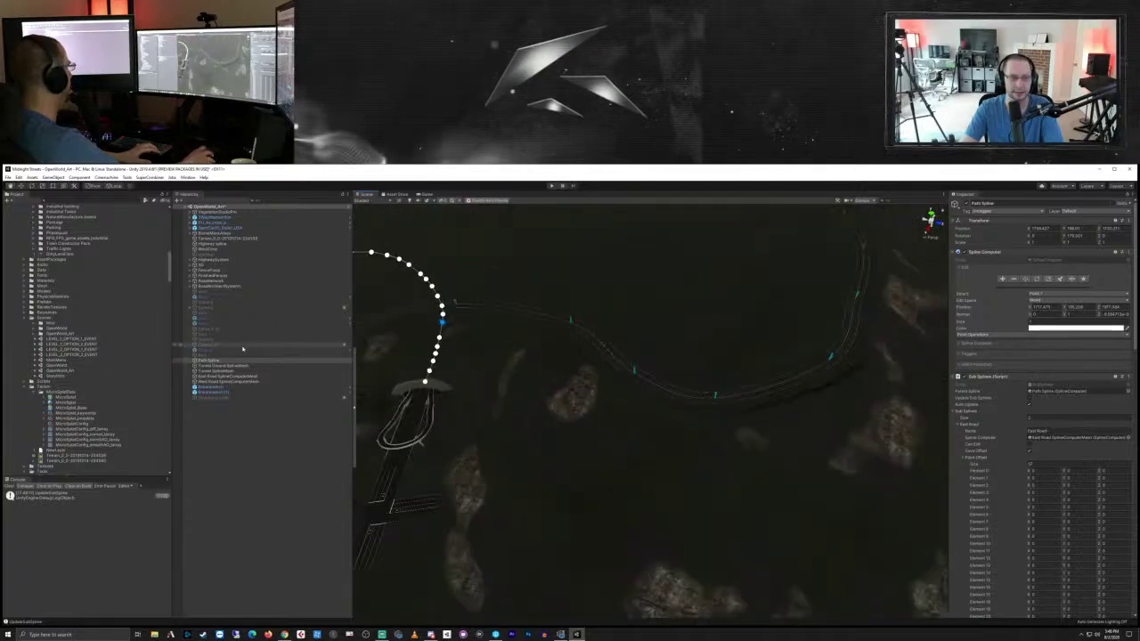
Step: Enable the hidden Arch object listed just above Path Spline, frame it to check its mesh, and delete it from the scene
left_click(217, 452)
left_click(213, 355)
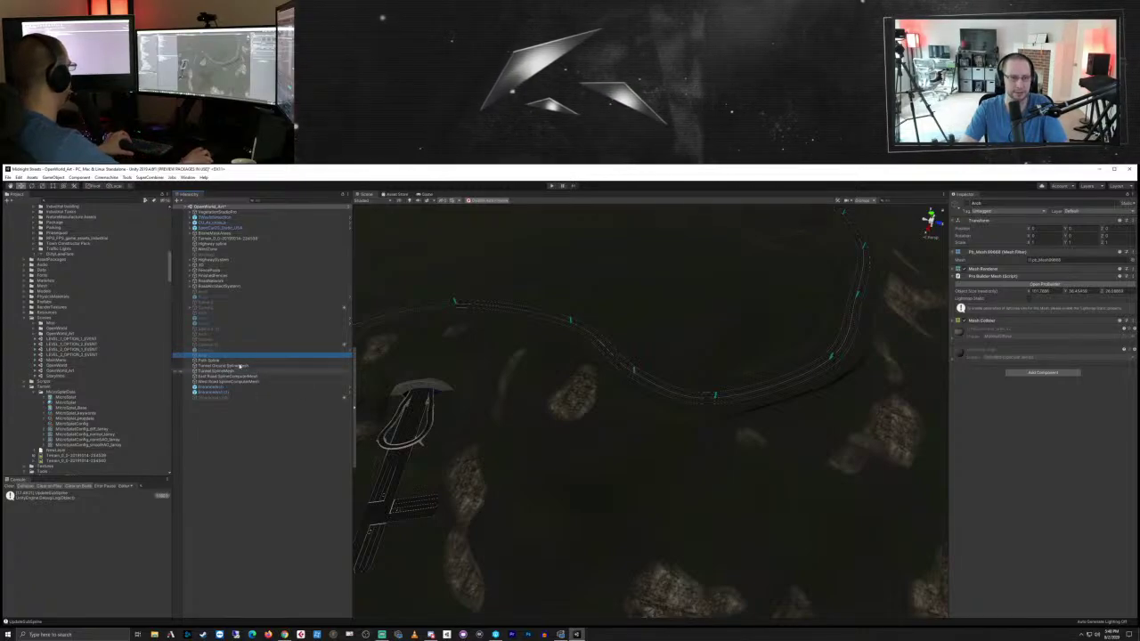
key("F2")
type("E")
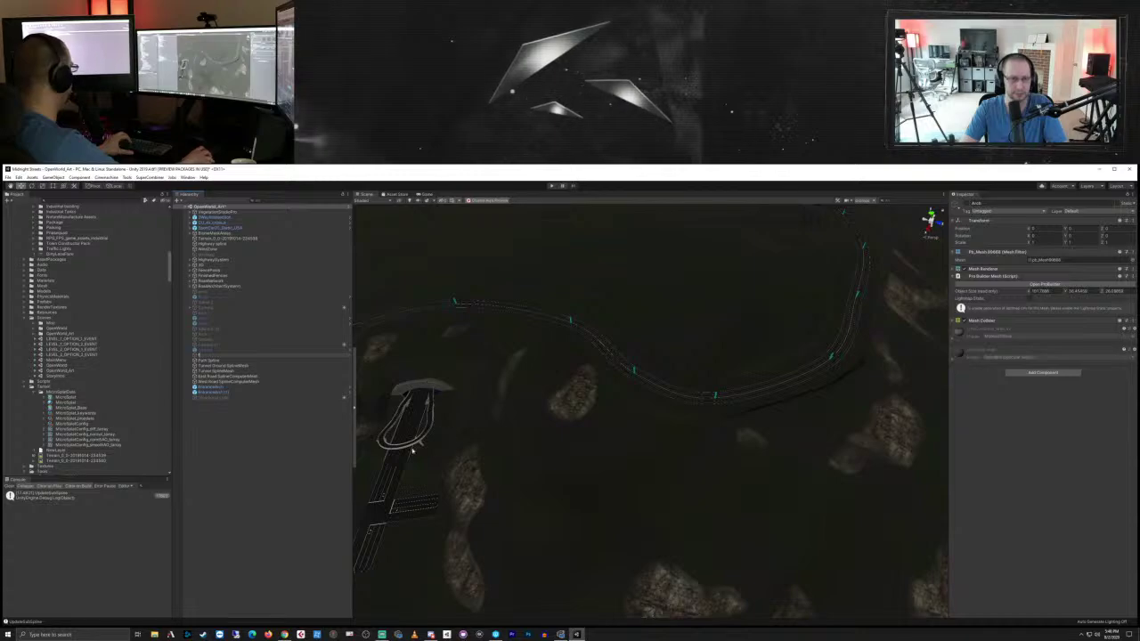
left_click(270, 435)
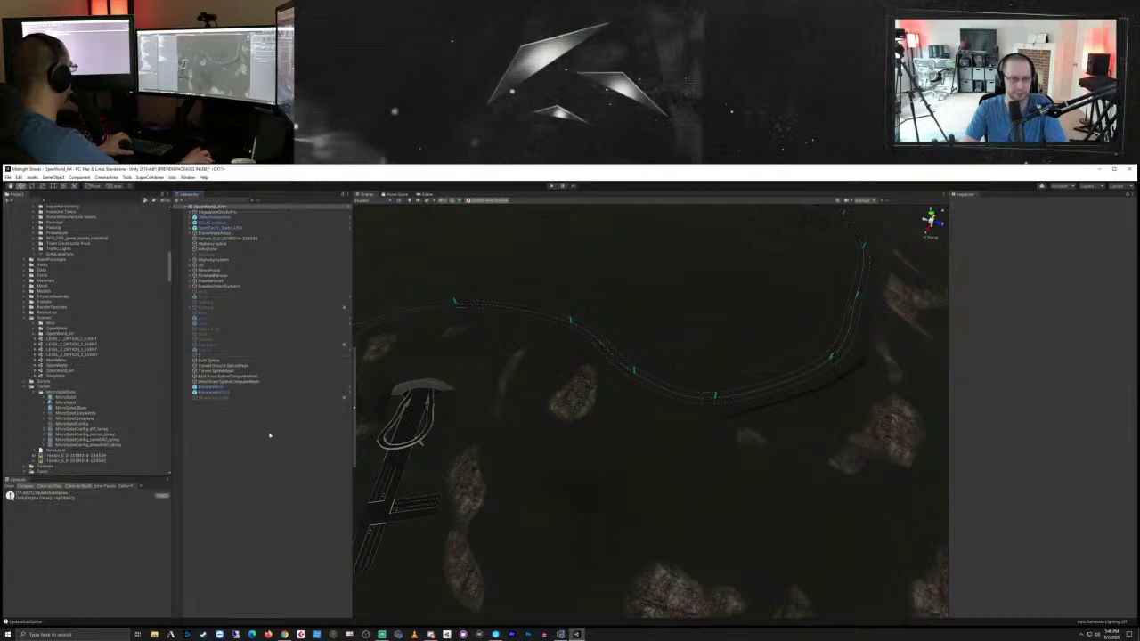
left_click(211, 356)
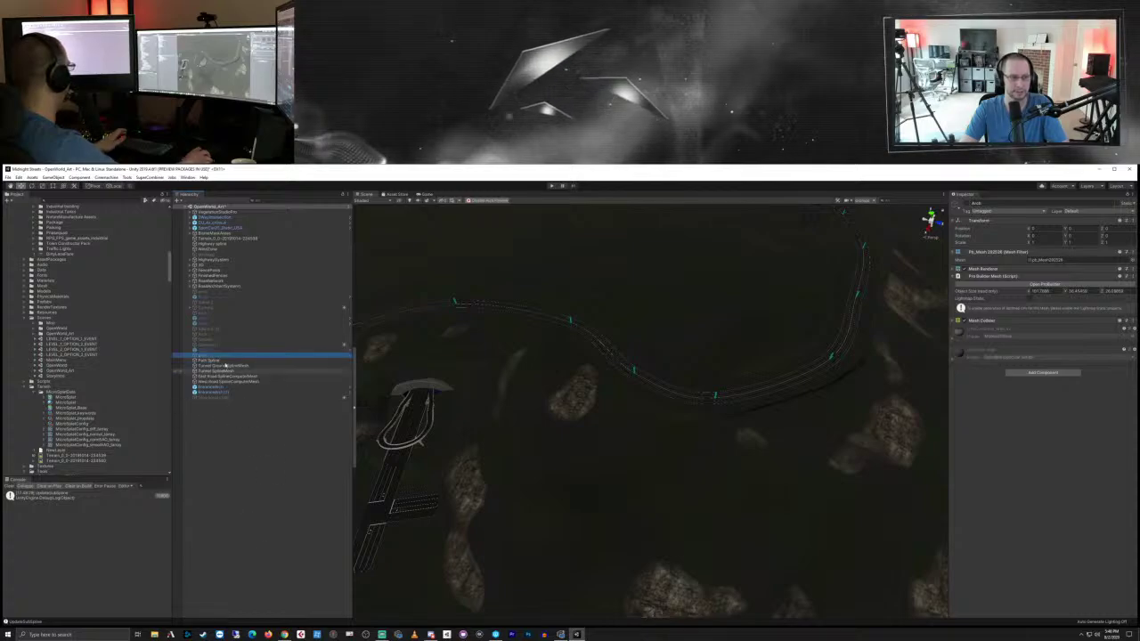
key("f")
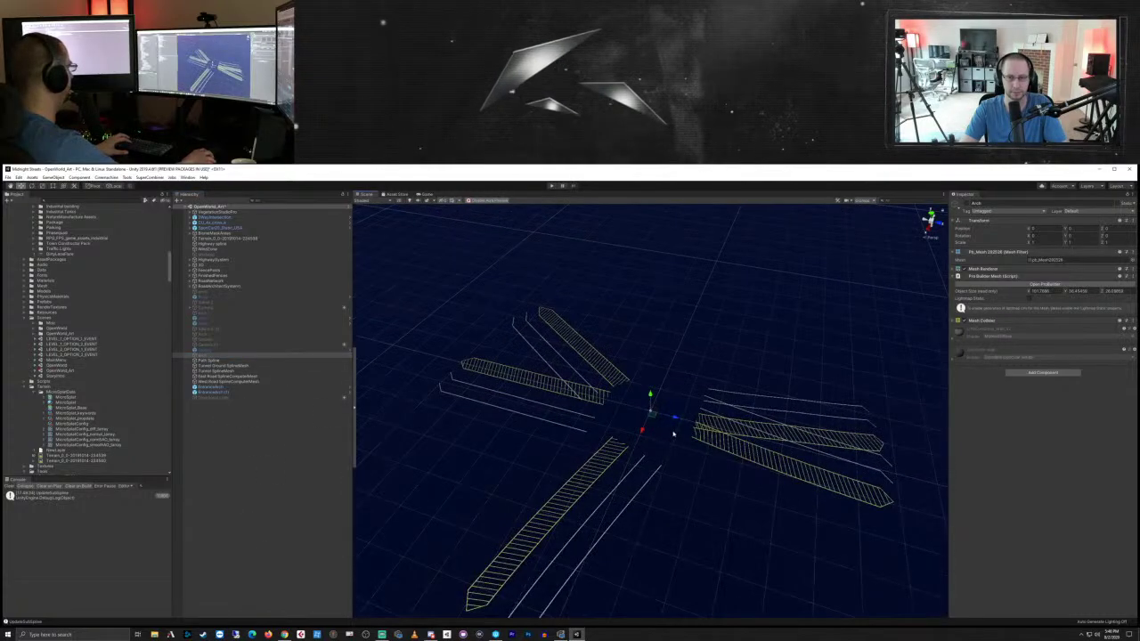
left_click(967, 204)
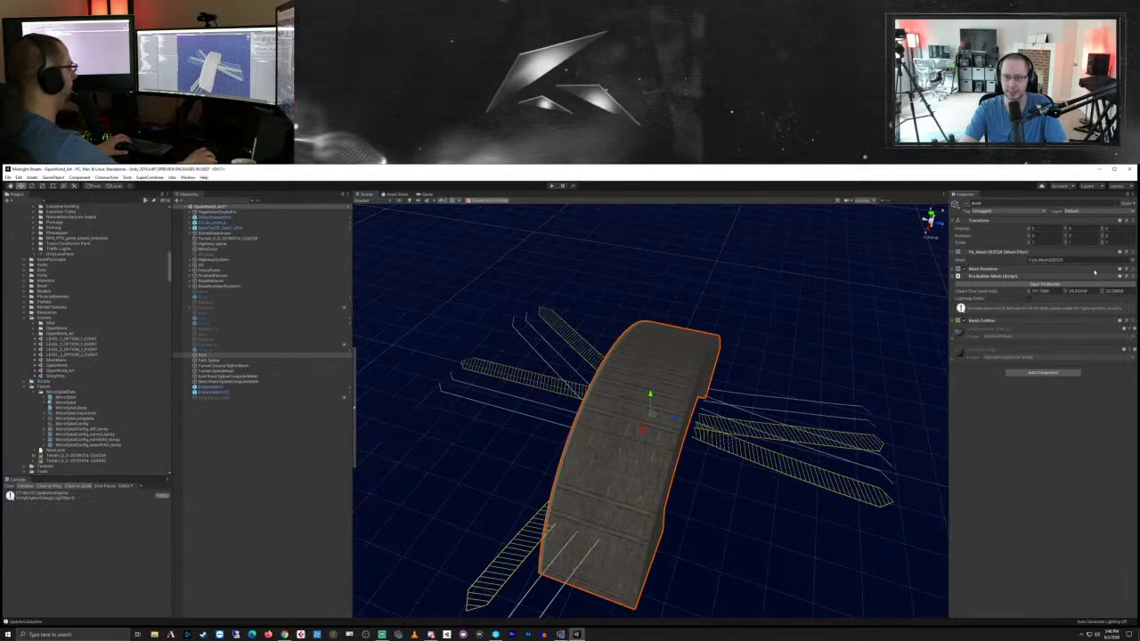
left_click(259, 482)
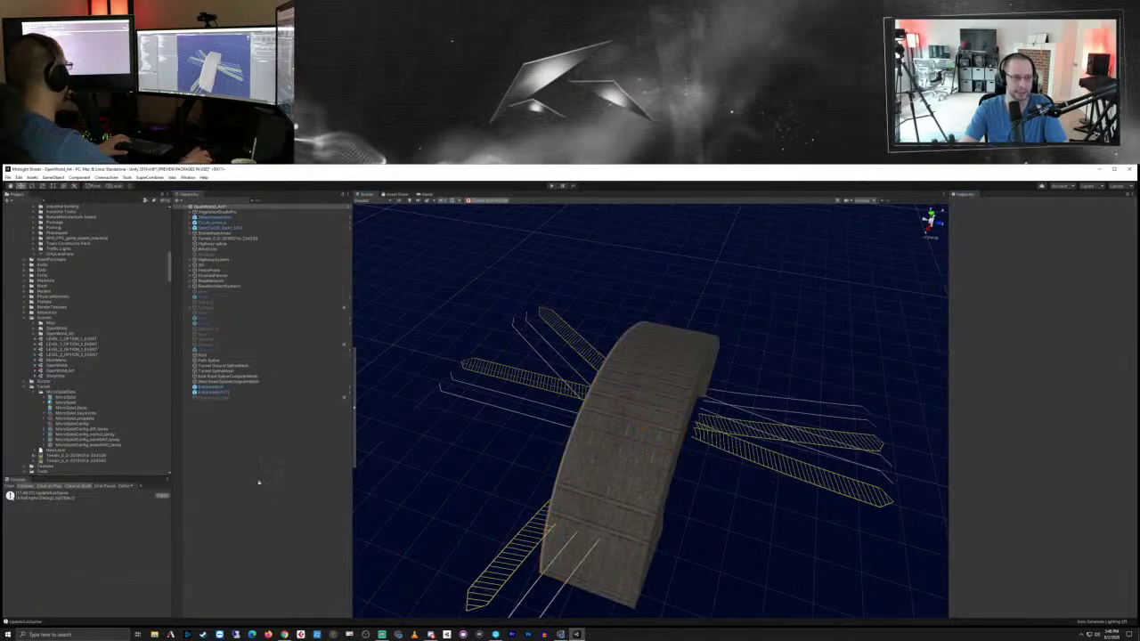
left_click(210, 355)
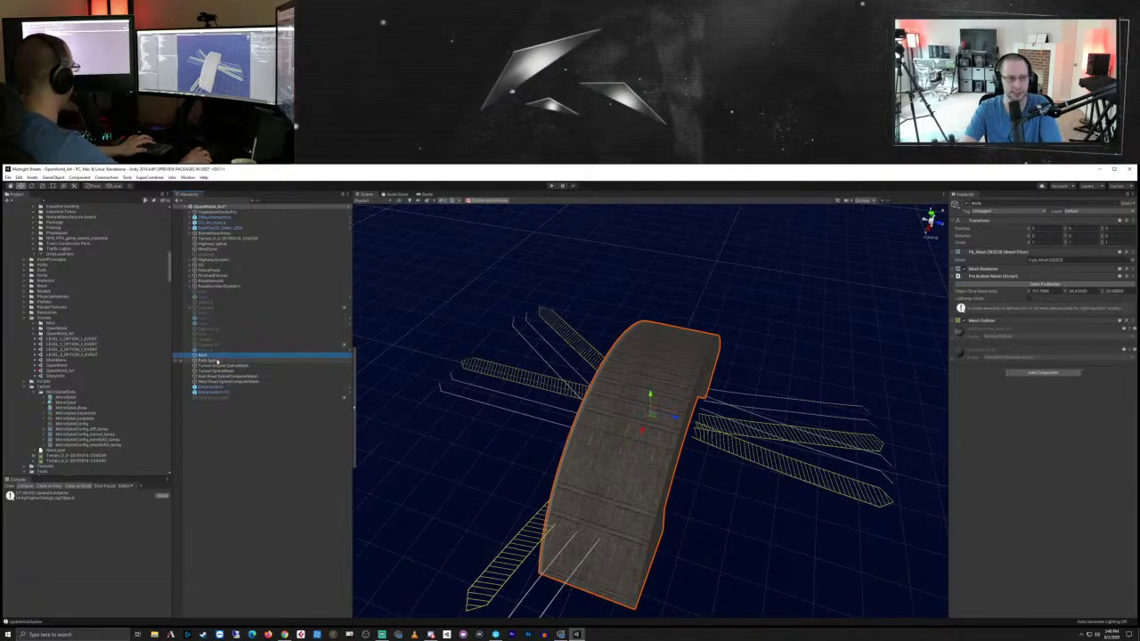
key("Delete")
Step: Enable the hidden Ground prefab instance, check its mesh and locate its source asset in the project, and delete the instance from the scene
left_click(214, 351)
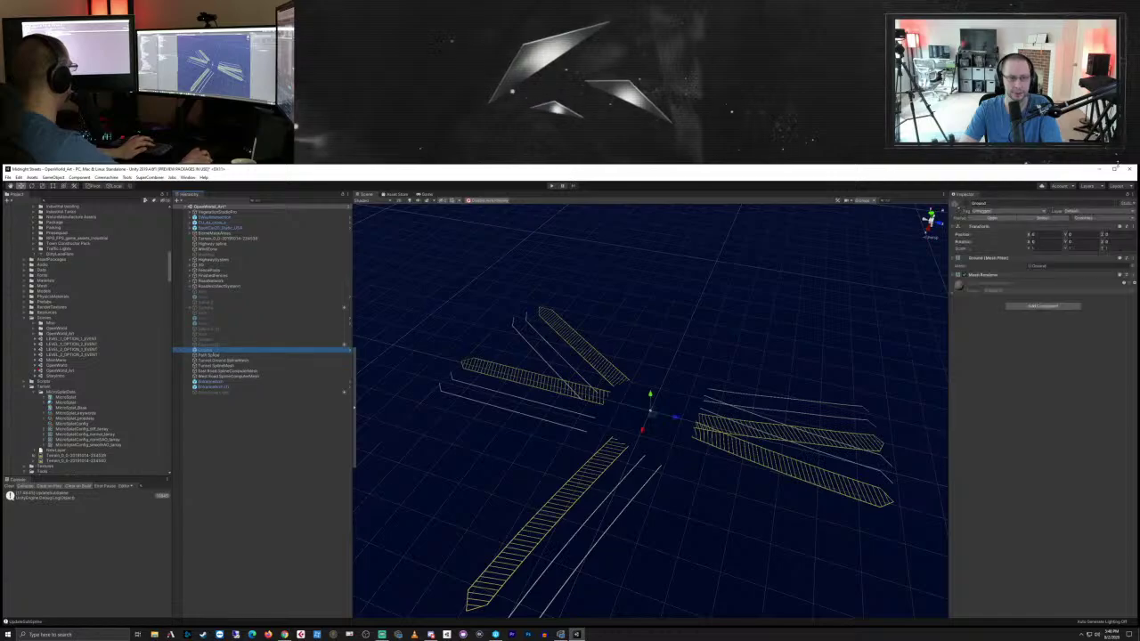
left_click(963, 204)
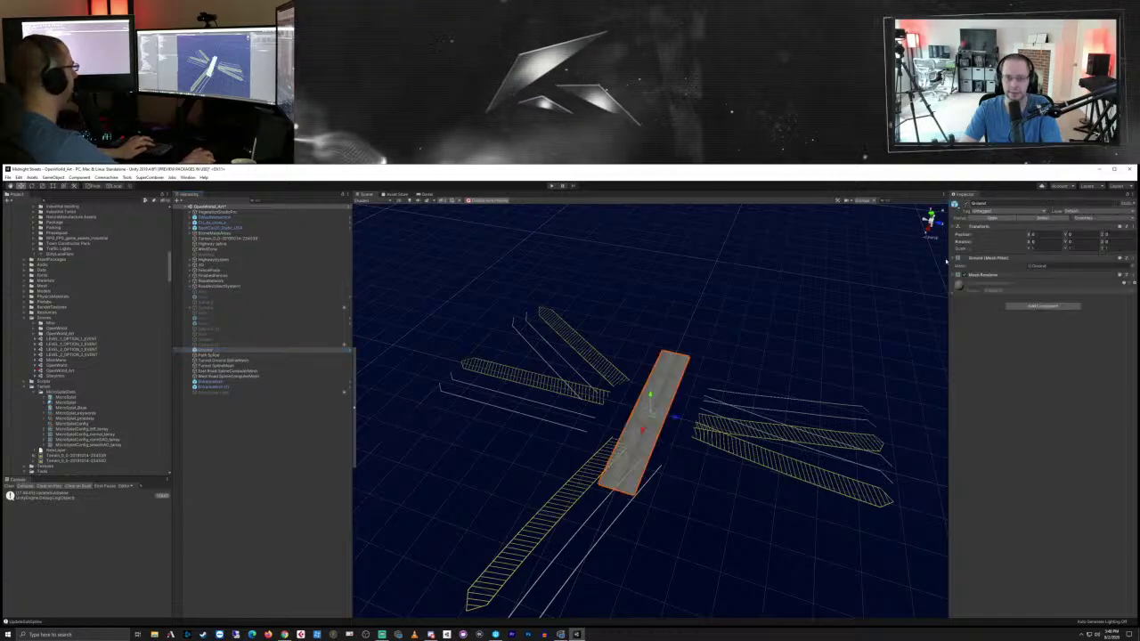
scroll(750, 436, "up", 10)
left_click_drag(745, 427, 651, 440, "alt")
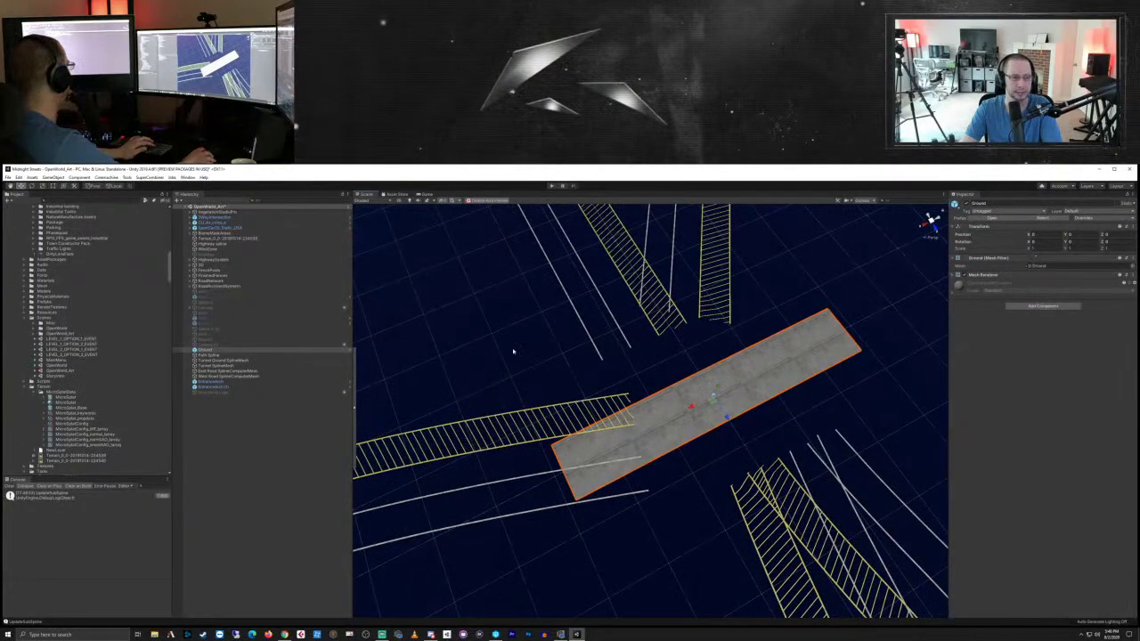
left_click(1044, 217)
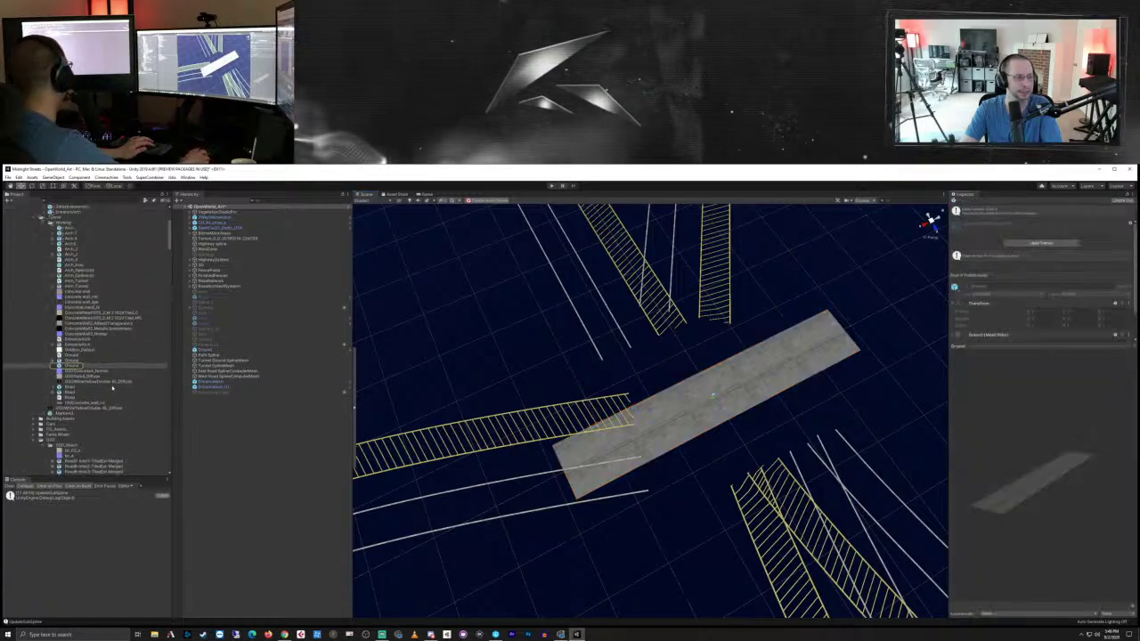
scroll(112, 387, "up", 3)
left_click(215, 350)
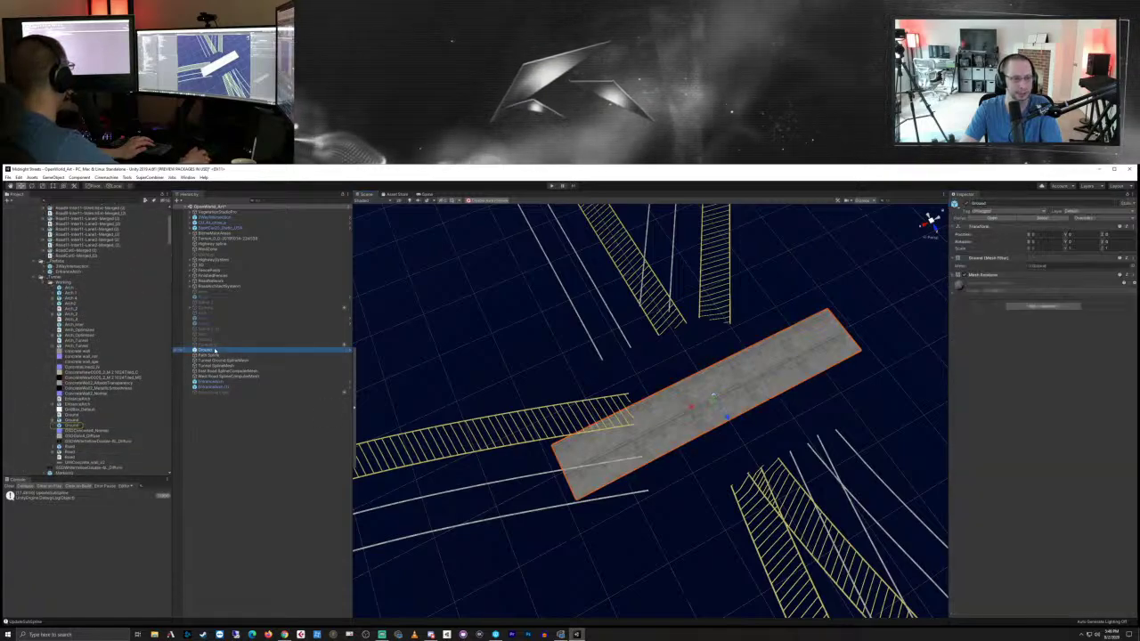
key("Delete")
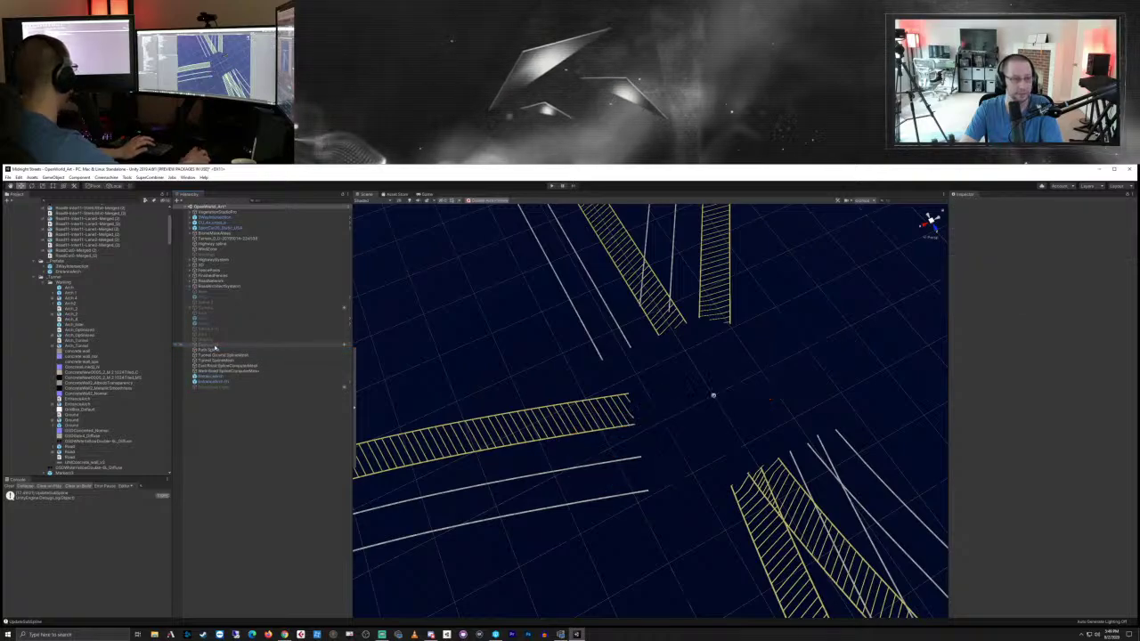
Step: Delete the unused Camera (1) and the hidden ProBuilder Ground object, enabling the Ground first to check its mesh
left_click(214, 346)
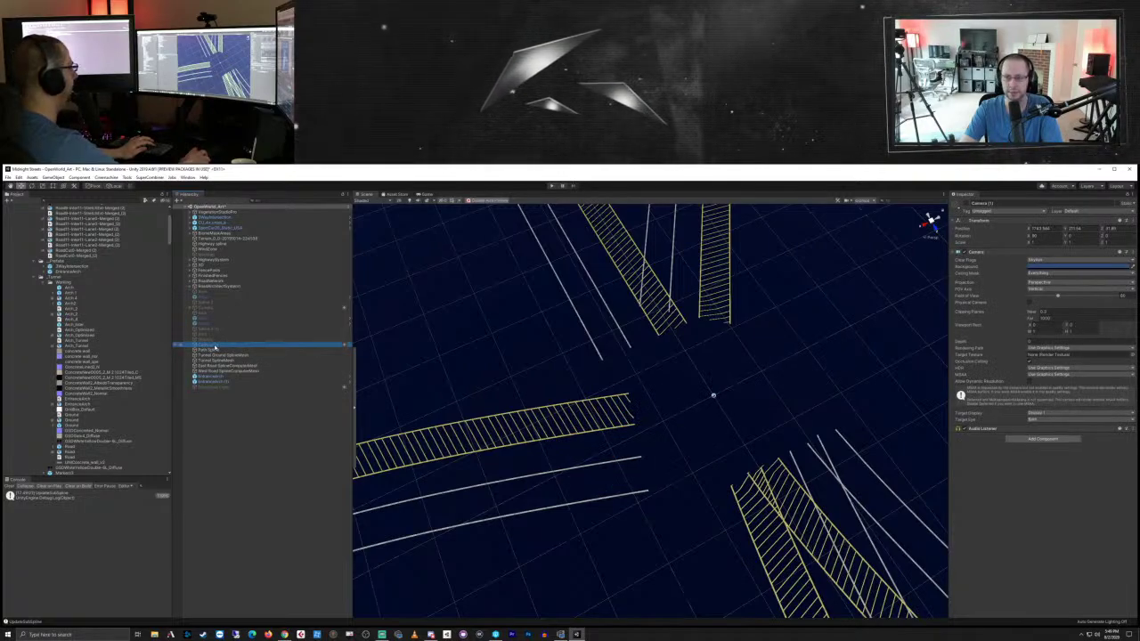
key("Delete")
left_click(210, 341)
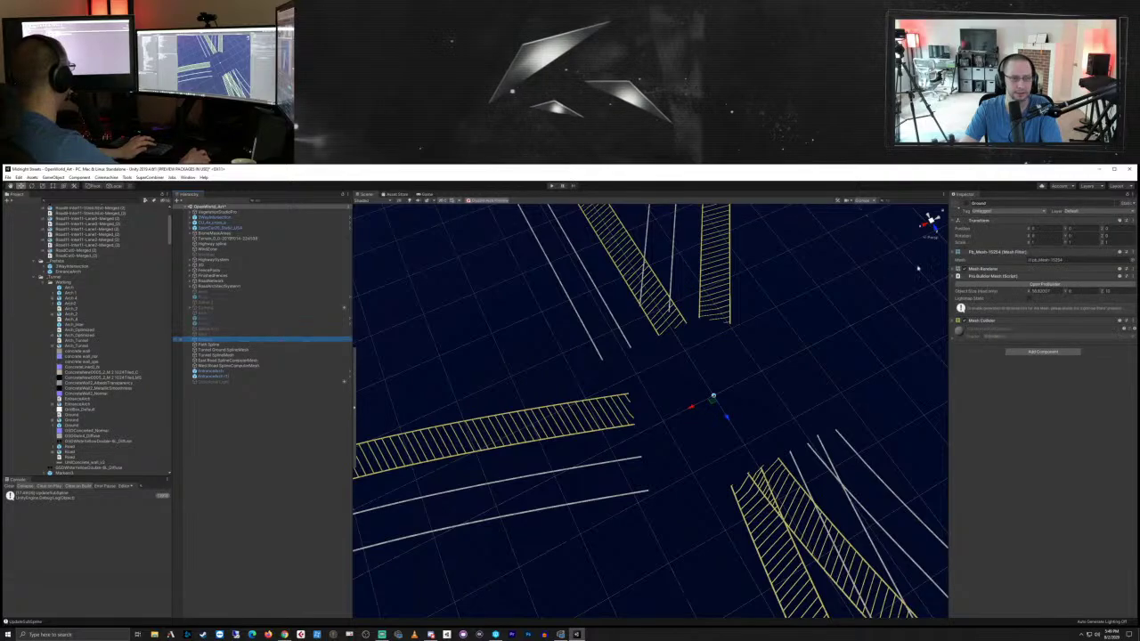
left_click(967, 206)
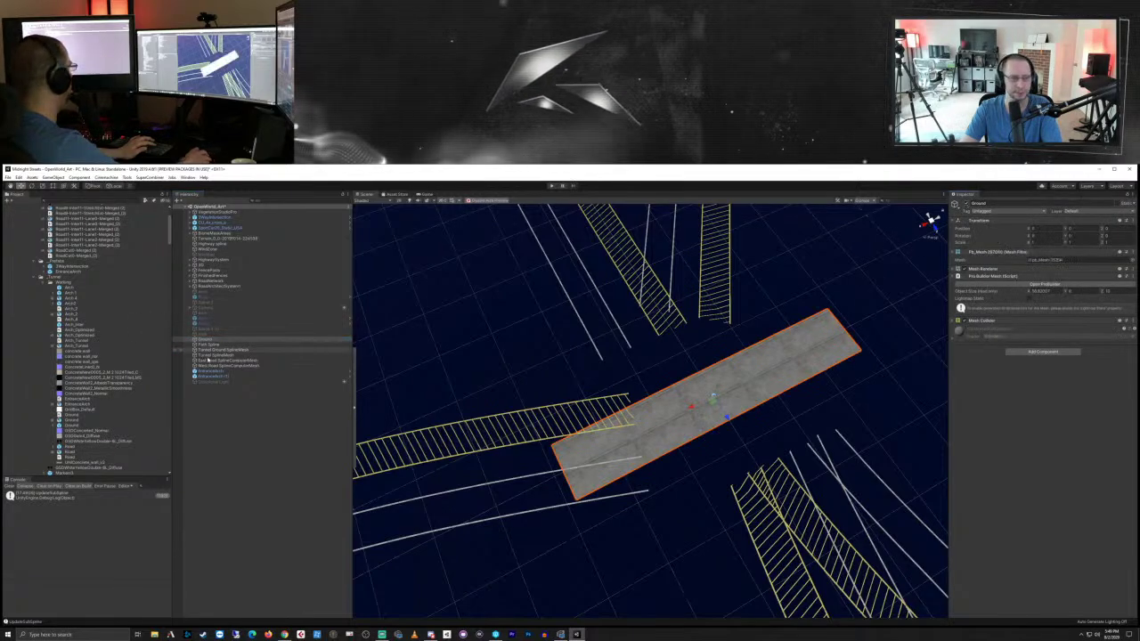
left_click(270, 433)
left_click(212, 340)
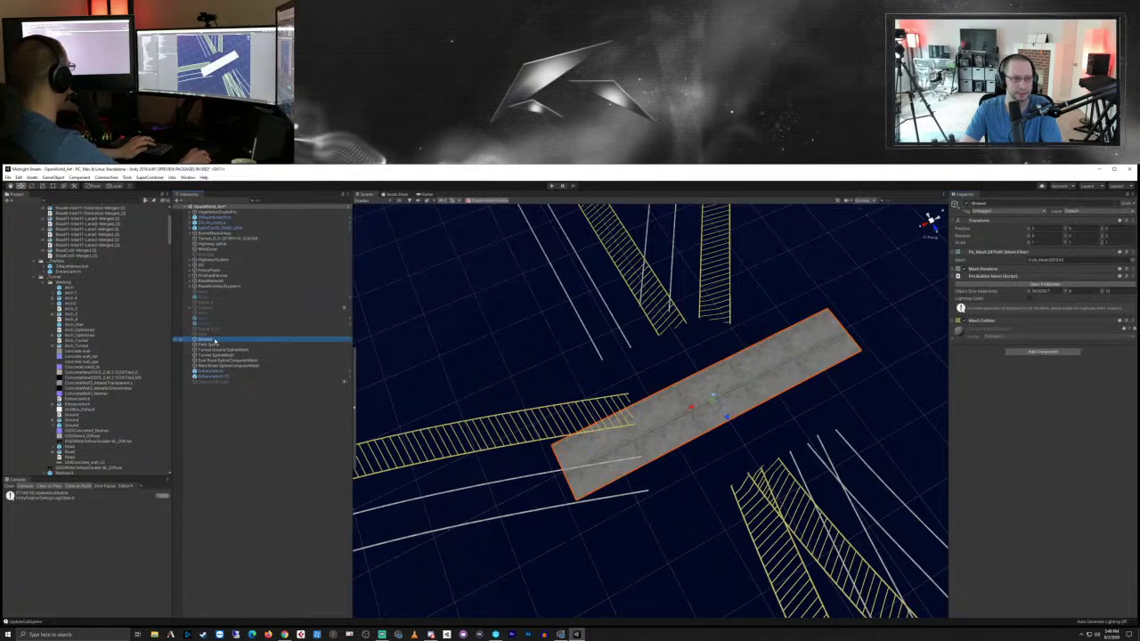
key("Delete")
Step: Enable the next hidden Arch object, frame it at the tunnel entrance, and try shifting it along the road before undoing the move
left_click(213, 339)
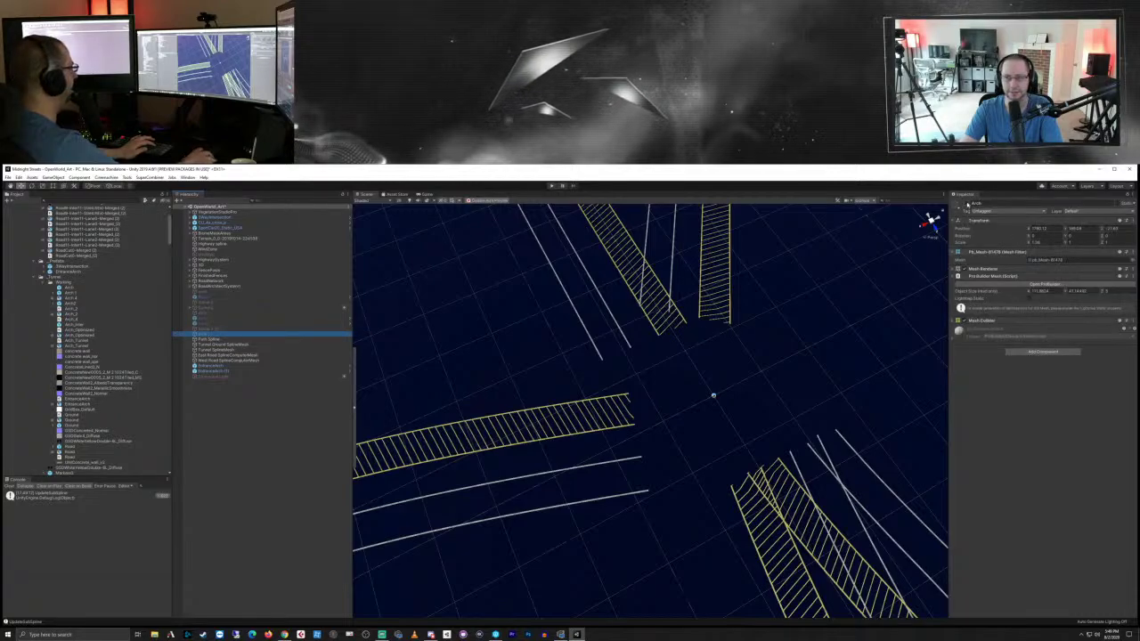
left_click(969, 205)
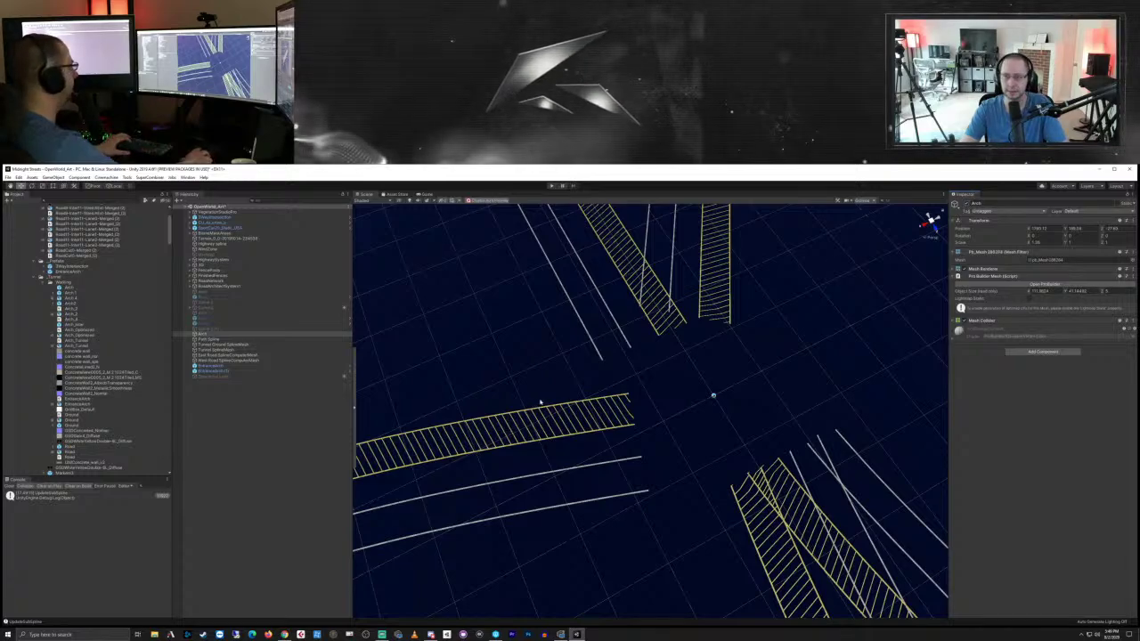
key("f")
right_click_drag(745, 484, 787, 476)
middle_click_drag(787, 476, 894, 322)
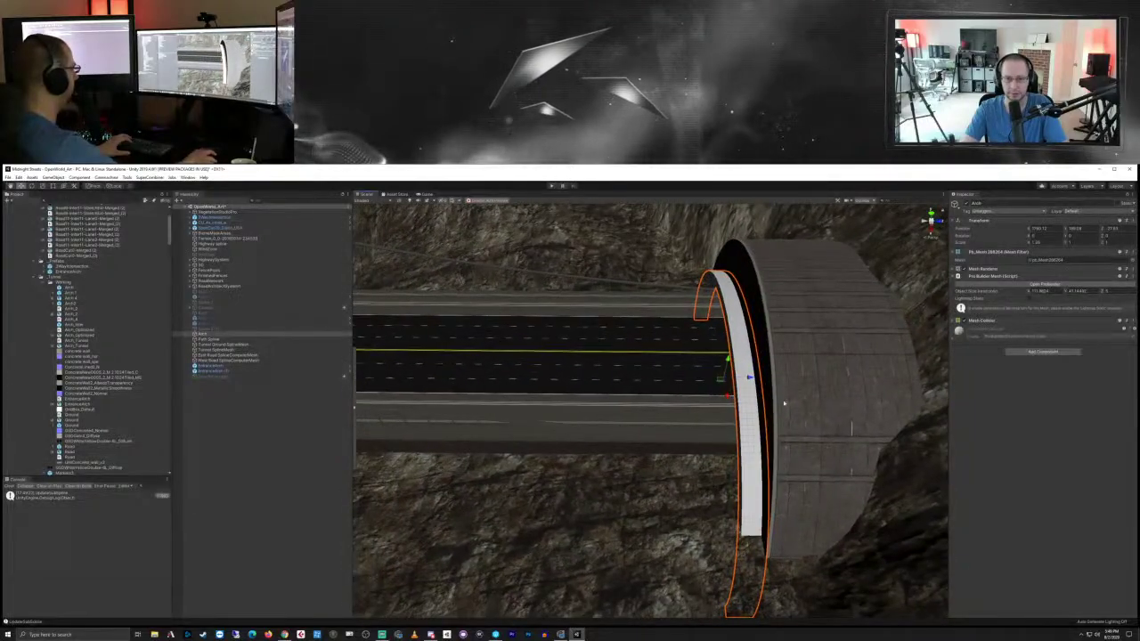
left_click_drag(751, 375, 713, 381)
key("ctrl+z")
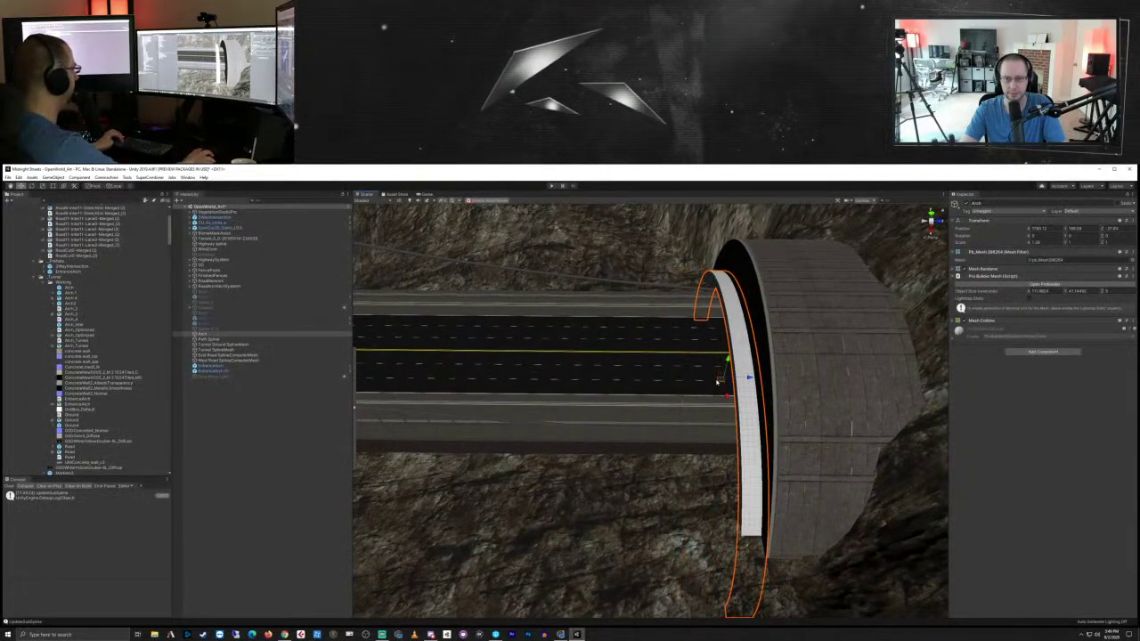
Step: Check how the white ProBuilder Arch sits over the road at the tunnel entrance and delete it from the scene
left_click_drag(673, 432, 844, 326, "alt")
scroll(784, 359, "down", 3)
middle_click_drag(784, 359, 705, 455)
scroll(700, 451, "up", 3)
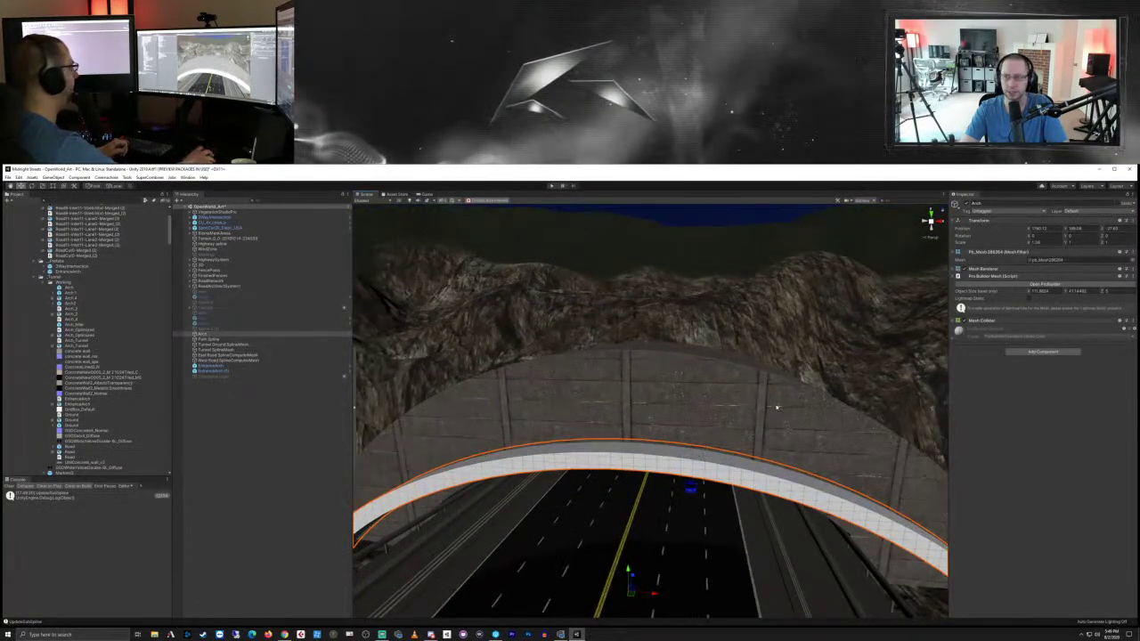
left_click(708, 466)
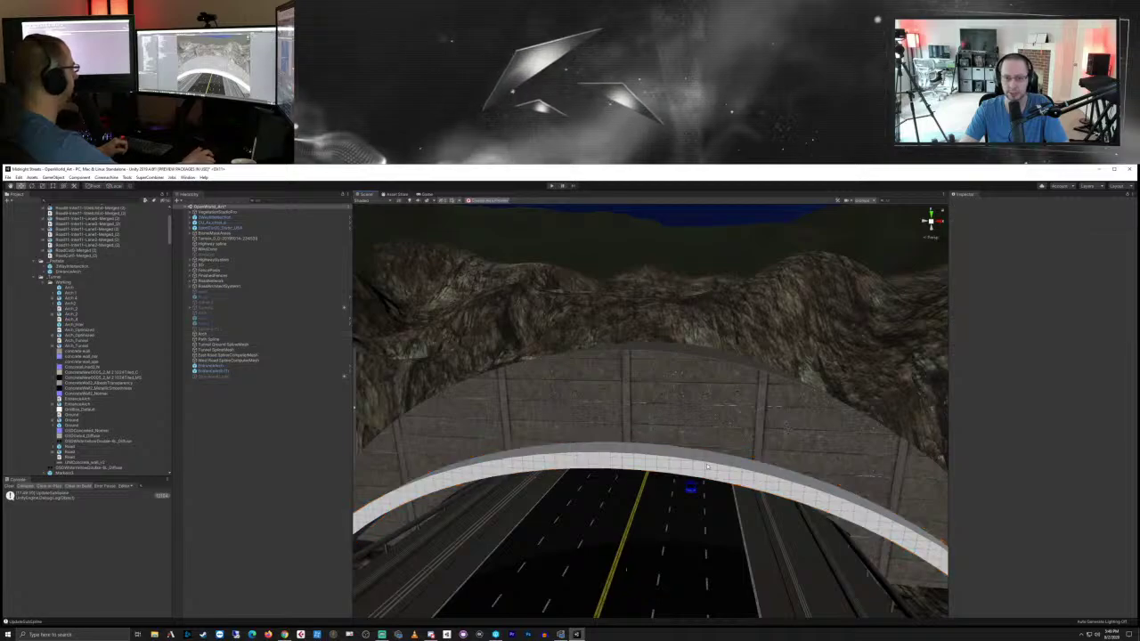
left_click(398, 418)
right_click_drag(541, 403, 572, 478)
scroll(629, 383, "up", 3)
middle_click_drag(747, 314, 703, 371)
right_click_drag(703, 372, 703, 375)
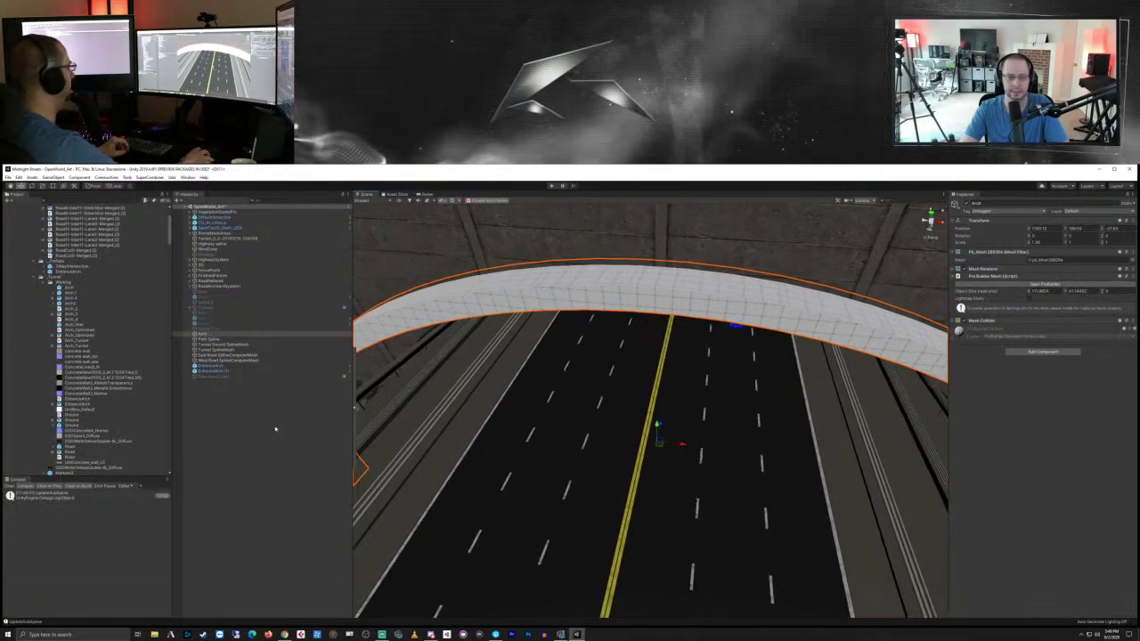
left_click(222, 376)
left_click(214, 336)
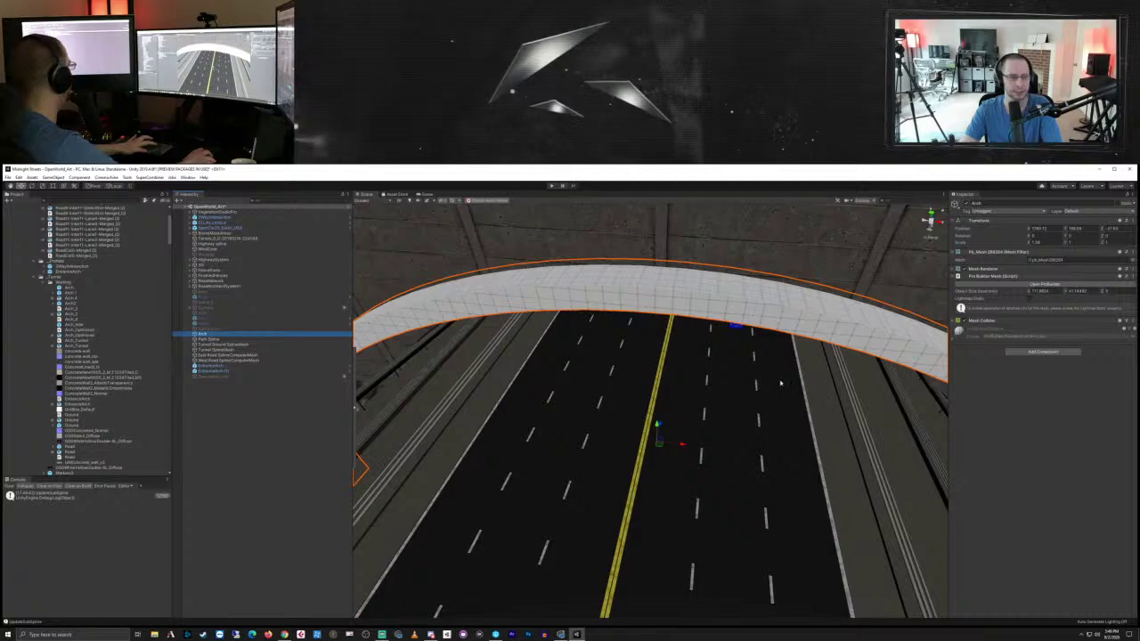
key("Delete")
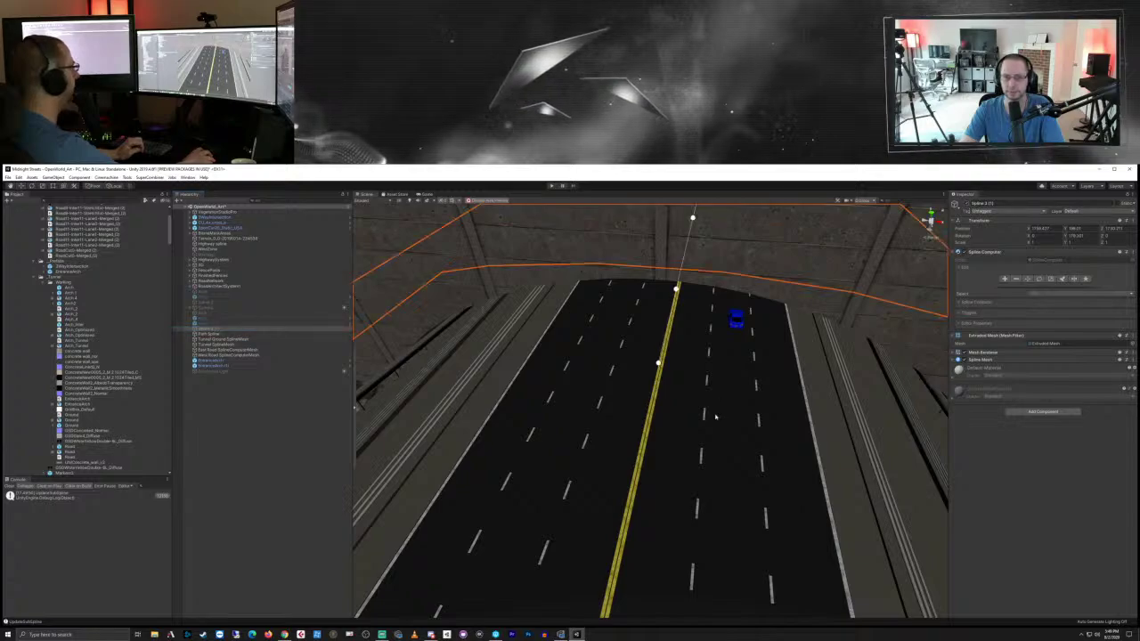
Step: Check the old spline mesh object listed above Path Spline against the tunnel entrance and delete it from the scene
scroll(714, 419, "down", 5)
scroll(711, 422, "up", 5)
right_click_drag(743, 475, 764, 383)
middle_click_drag(768, 538, 749, 419)
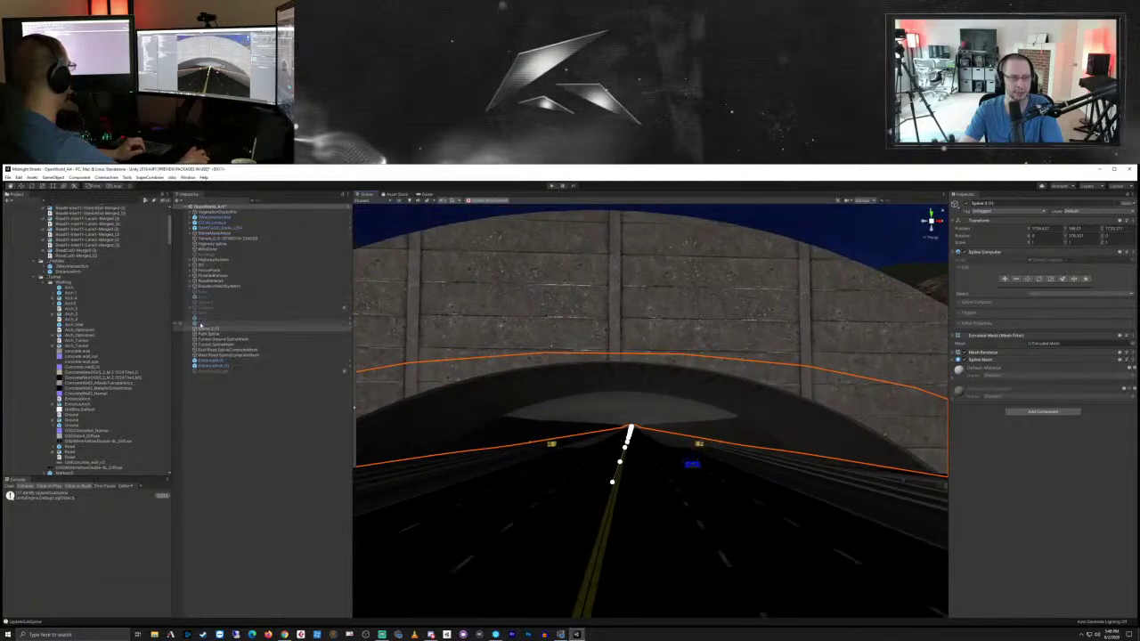
left_click(203, 324)
left_click(204, 329)
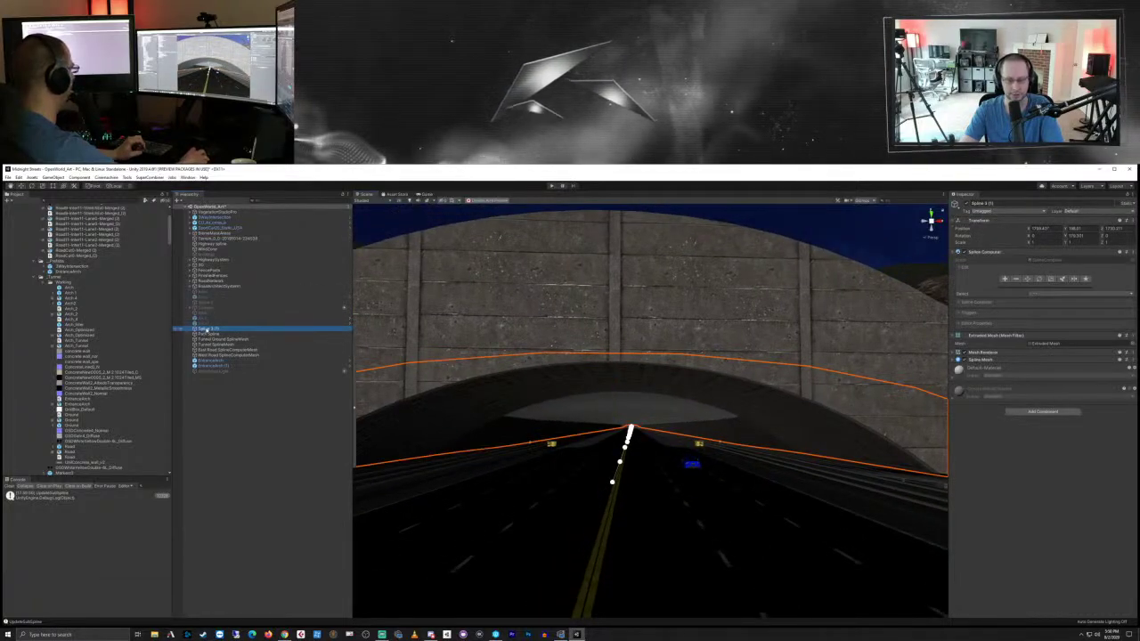
key("Delete")
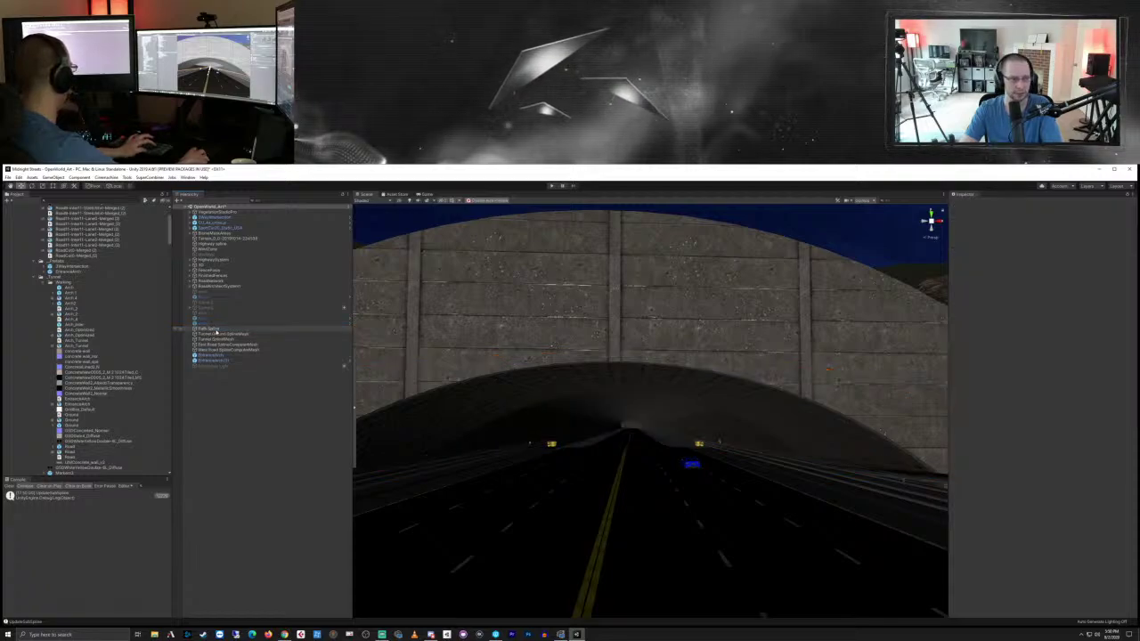
Step: Enable the hidden Arch2 and the Arch above it, check both at the tunnel entrance, and delete them from the scene
left_click(211, 324)
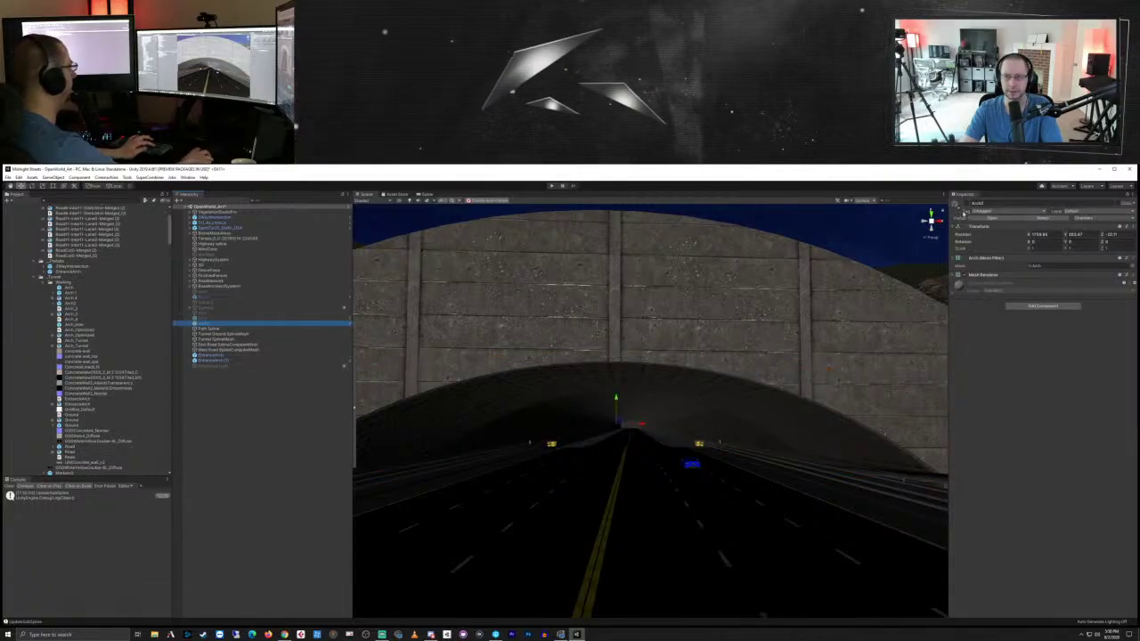
left_click(965, 204)
scroll(720, 412, "down", 5)
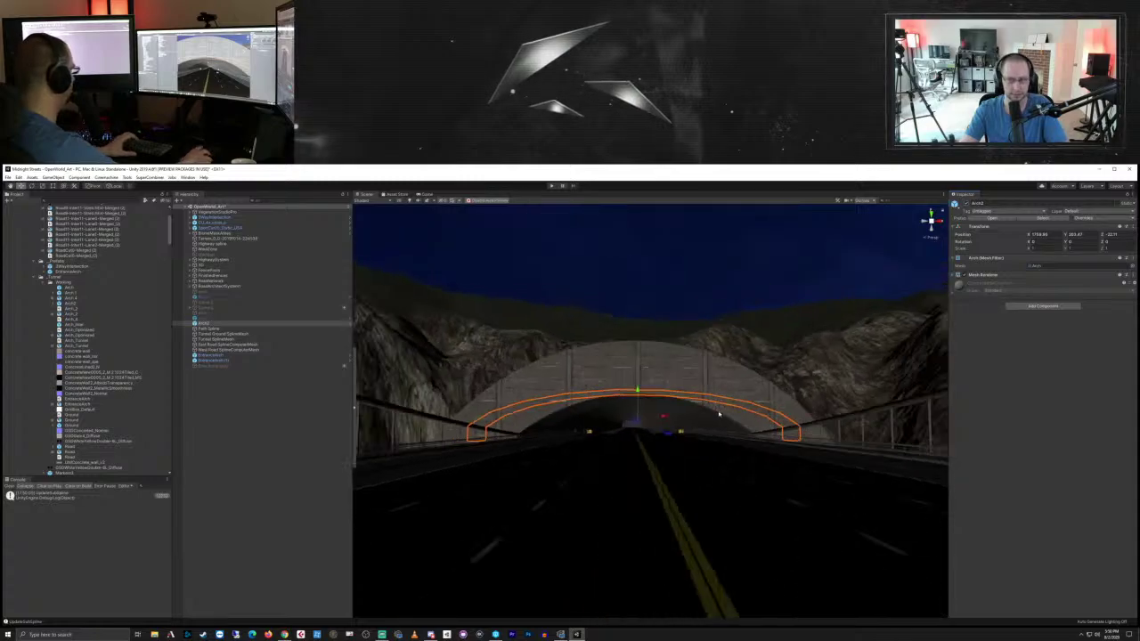
scroll(719, 411, "up", 2)
left_click(204, 319)
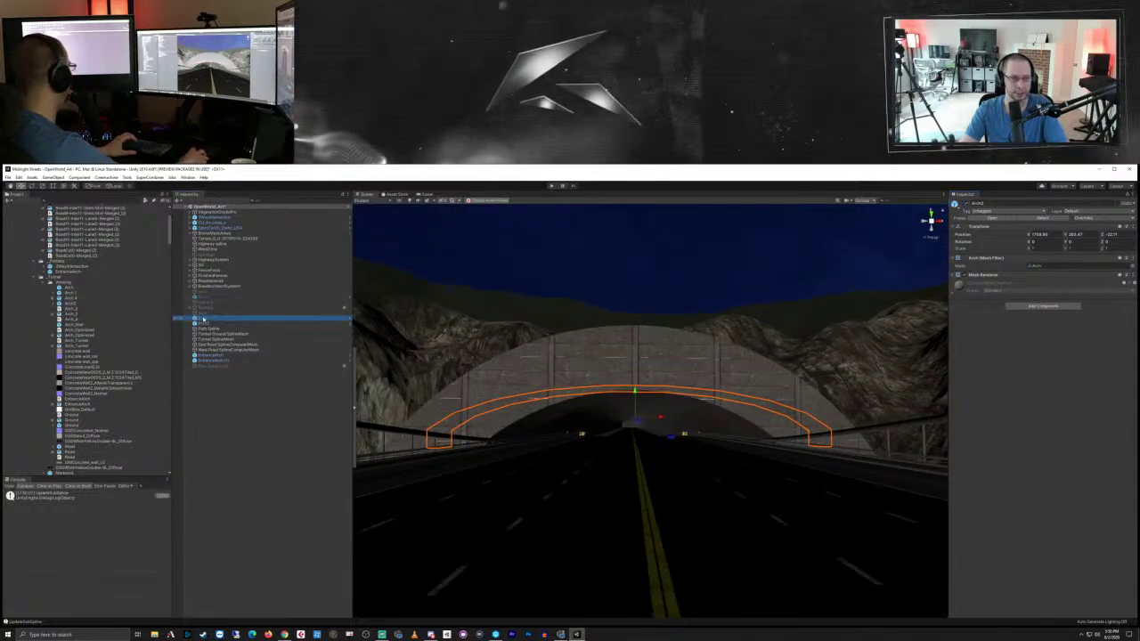
left_click(967, 204)
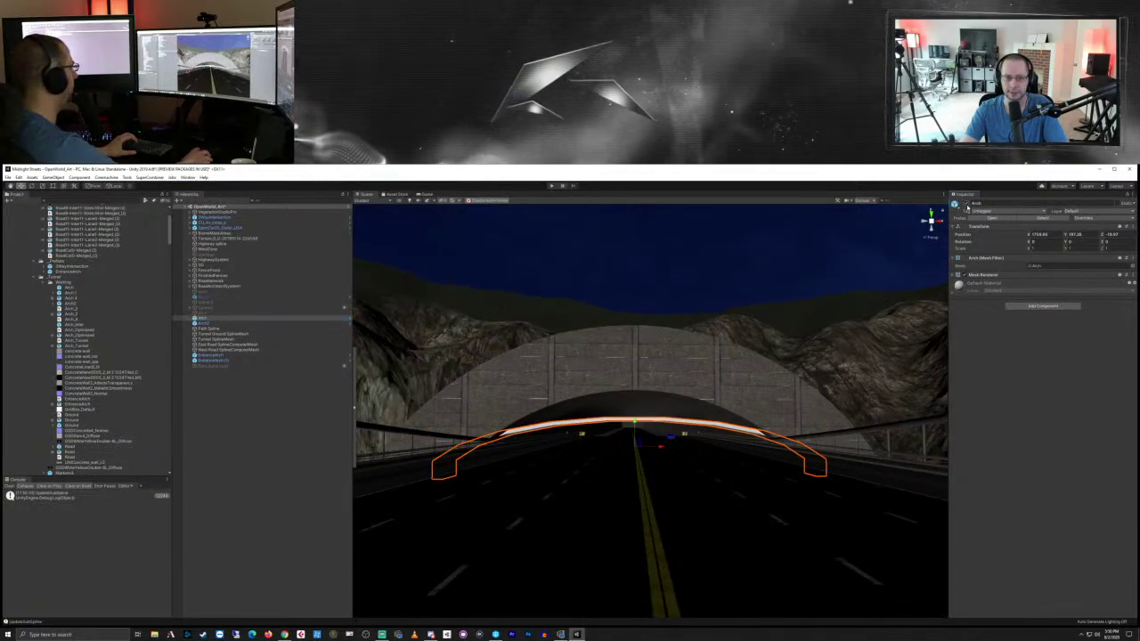
left_click(205, 324, "shift")
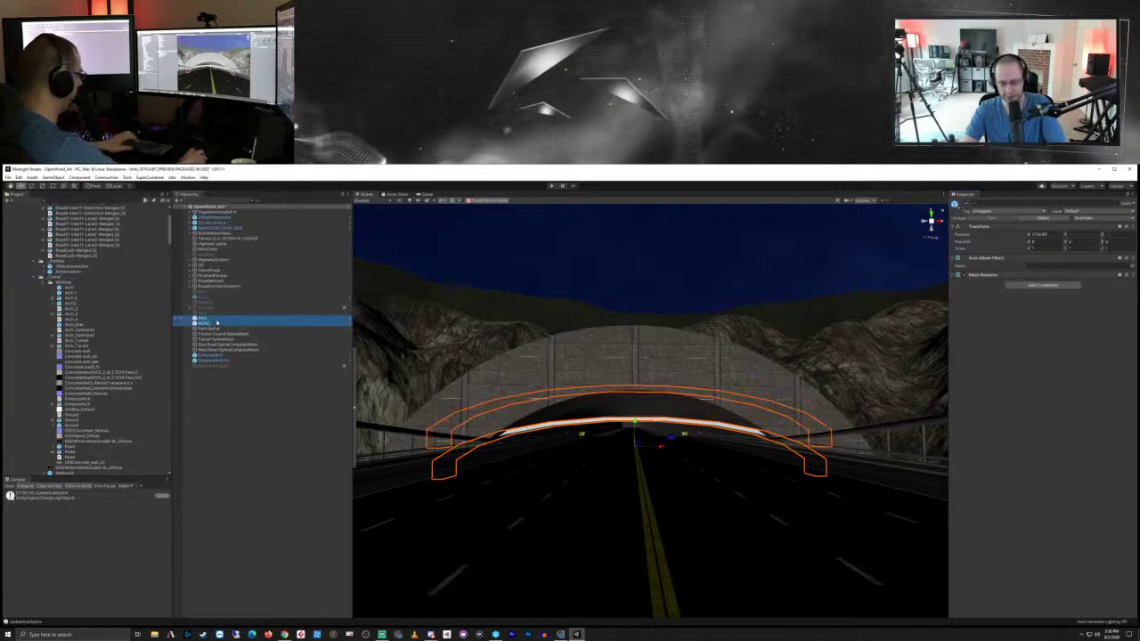
key("Delete")
Step: Enable the hidden ProBuilder Arch to check its outline at the tunnel entrance, and delete it together with the unused Camera
left_click(212, 314)
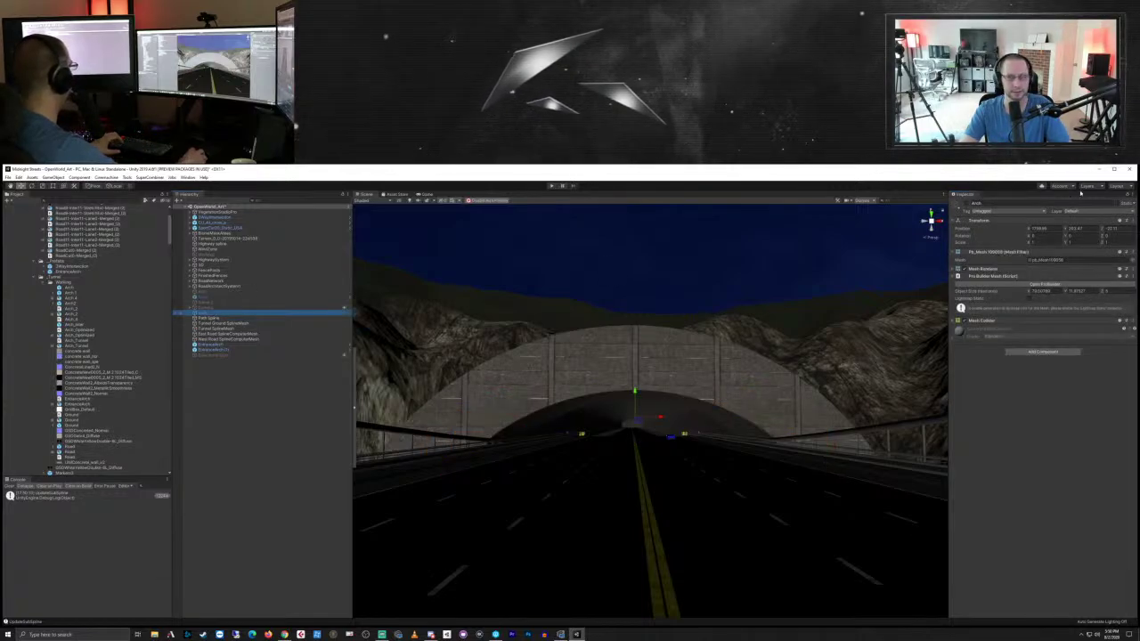
left_click(960, 204)
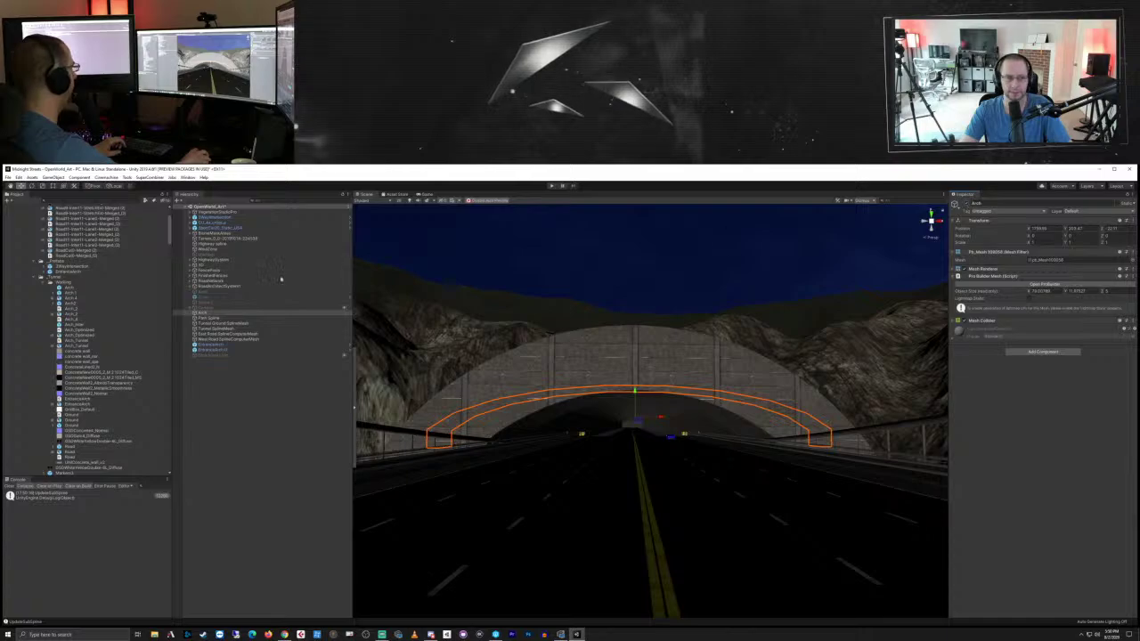
left_click(210, 308)
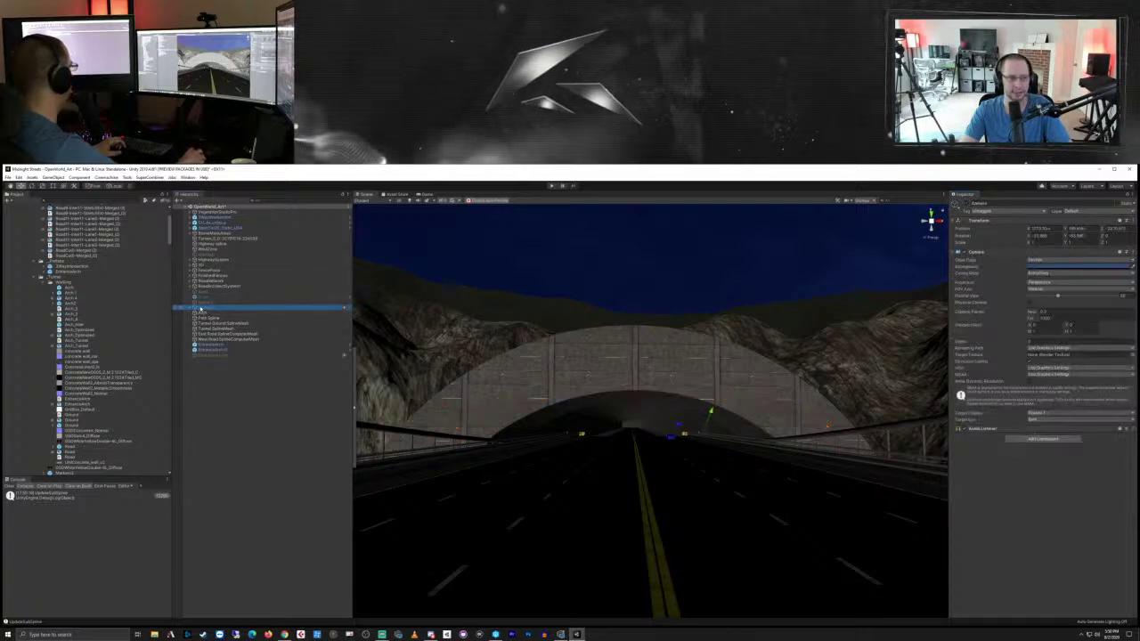
left_click(206, 312)
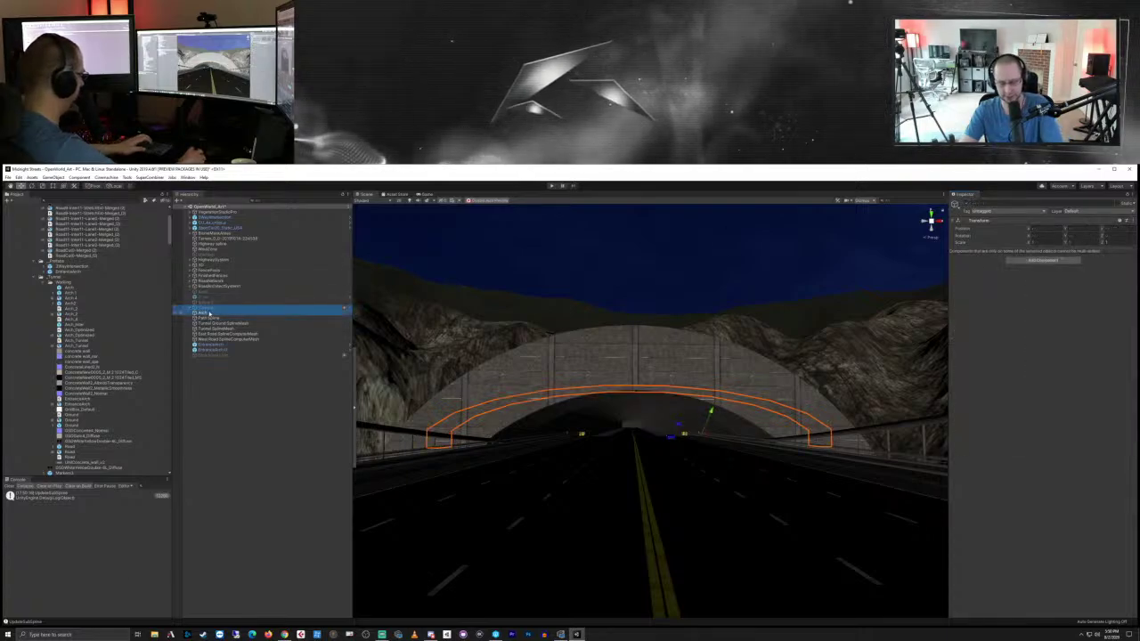
key("Delete")
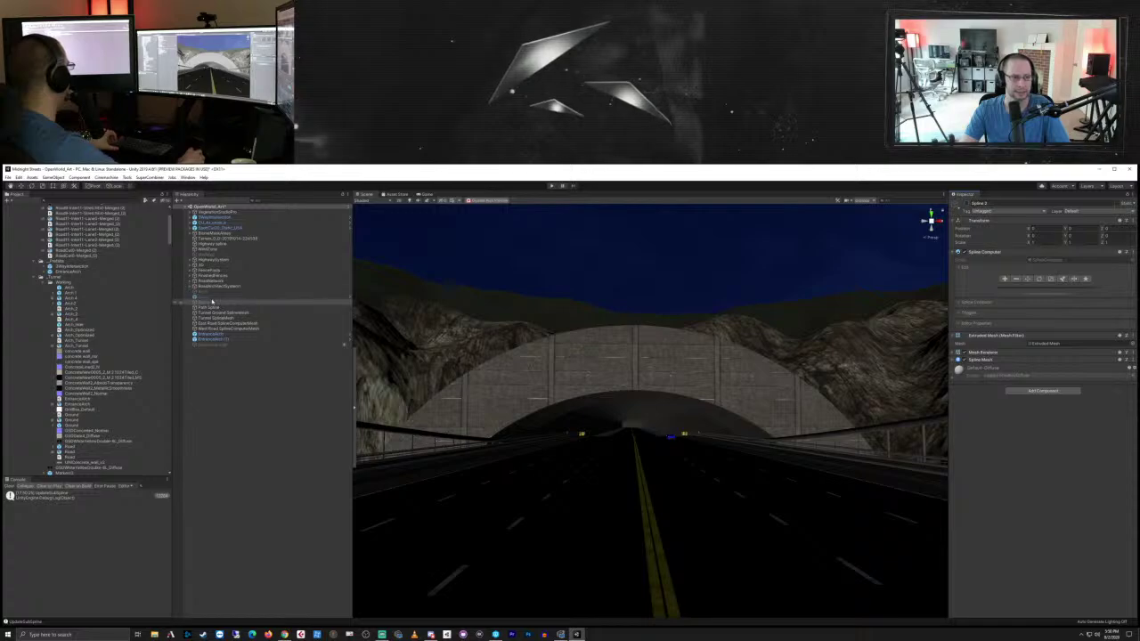
Step: Delete the hidden spline object above Path Spline, and enable the Road object to inspect its mesh up close
left_click(211, 298)
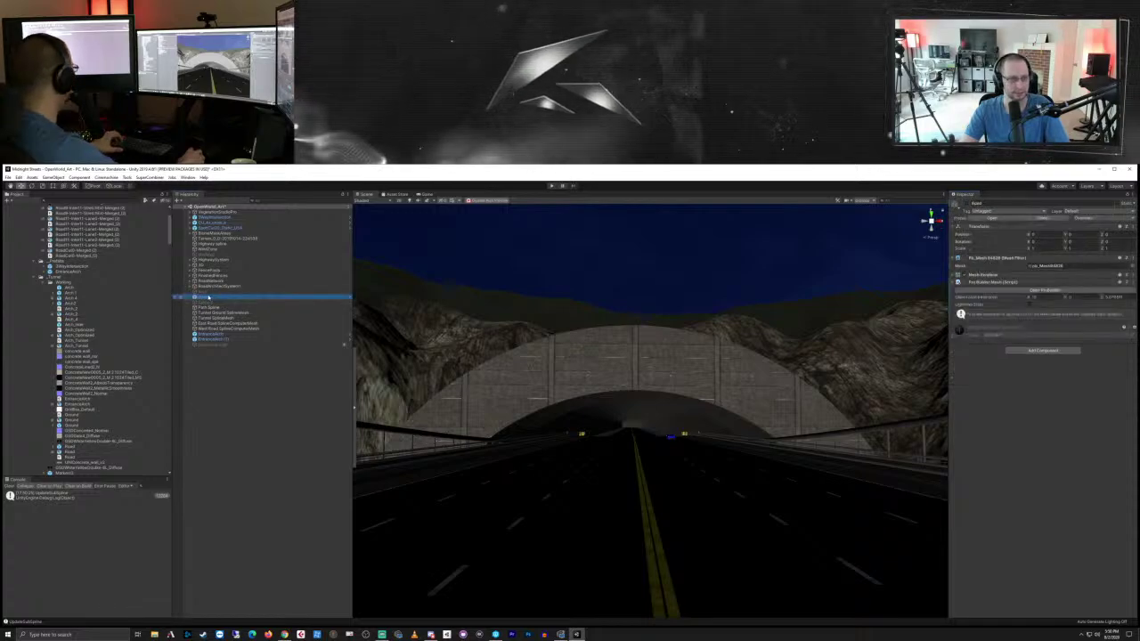
left_click(209, 304)
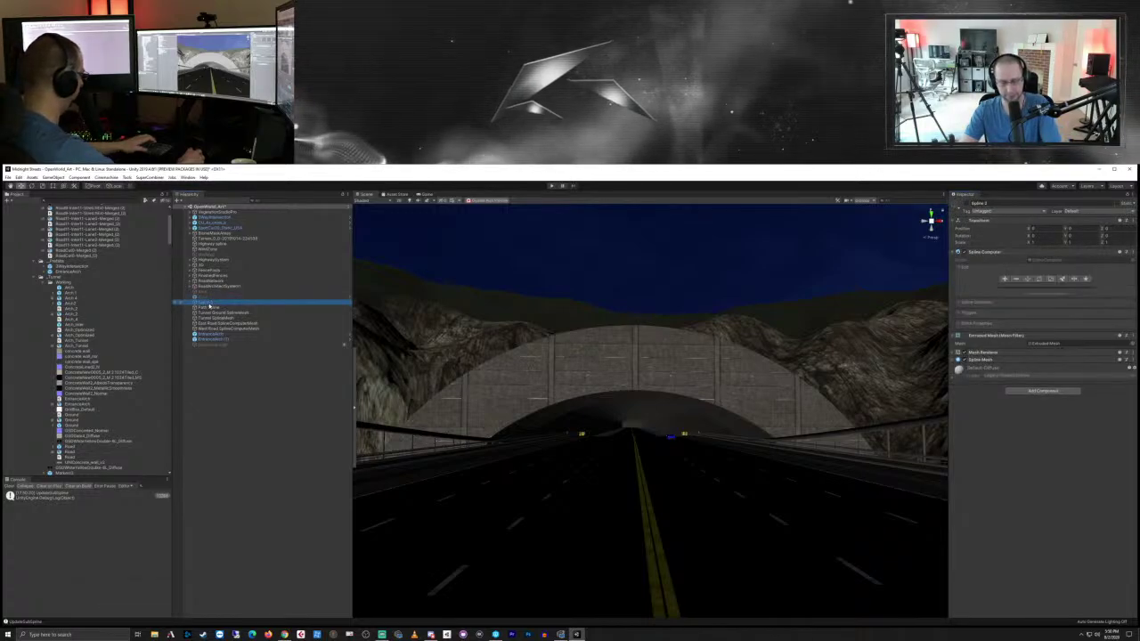
left_click(219, 297)
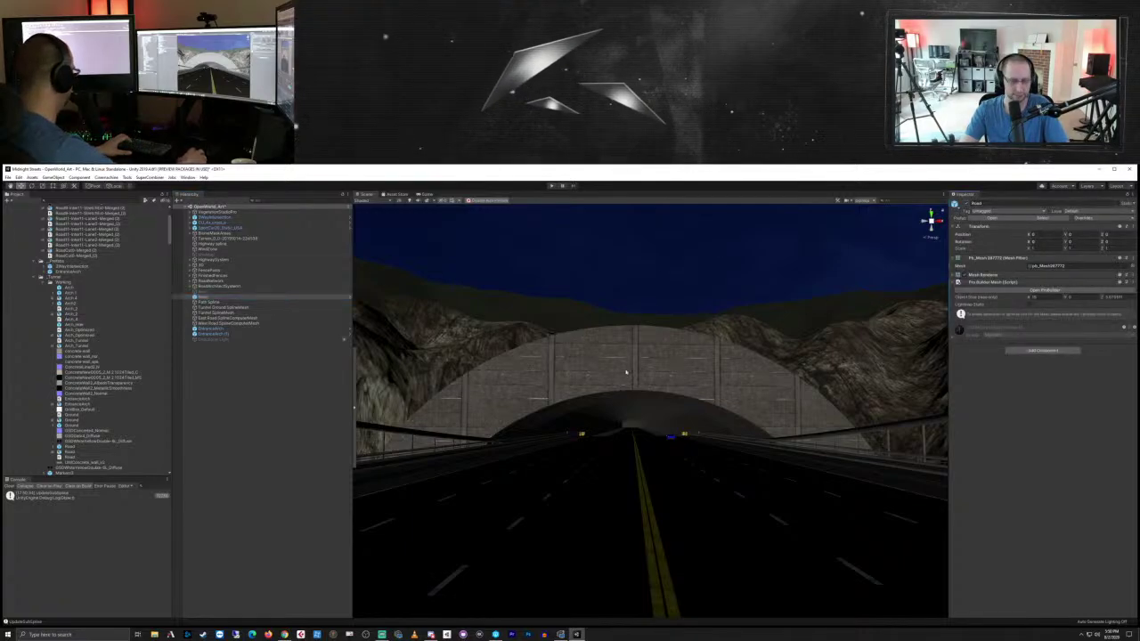
key("f")
middle_click_drag(685, 377, 728, 588)
right_click_drag(631, 478, 686, 491)
middle_click_drag(575, 436, 717, 502)
left_click_drag(717, 502, 718, 482, "alt")
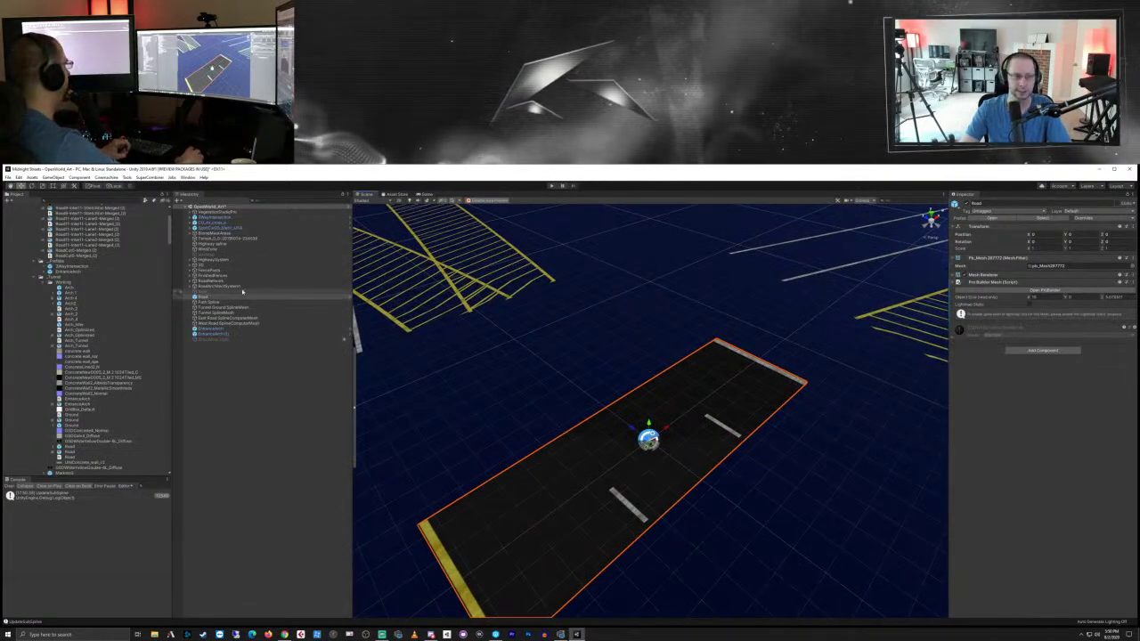
Step: Check that the Road piece is saved as a prefab in the tunnel's Working folder and delete Road from the scene
left_click(208, 296)
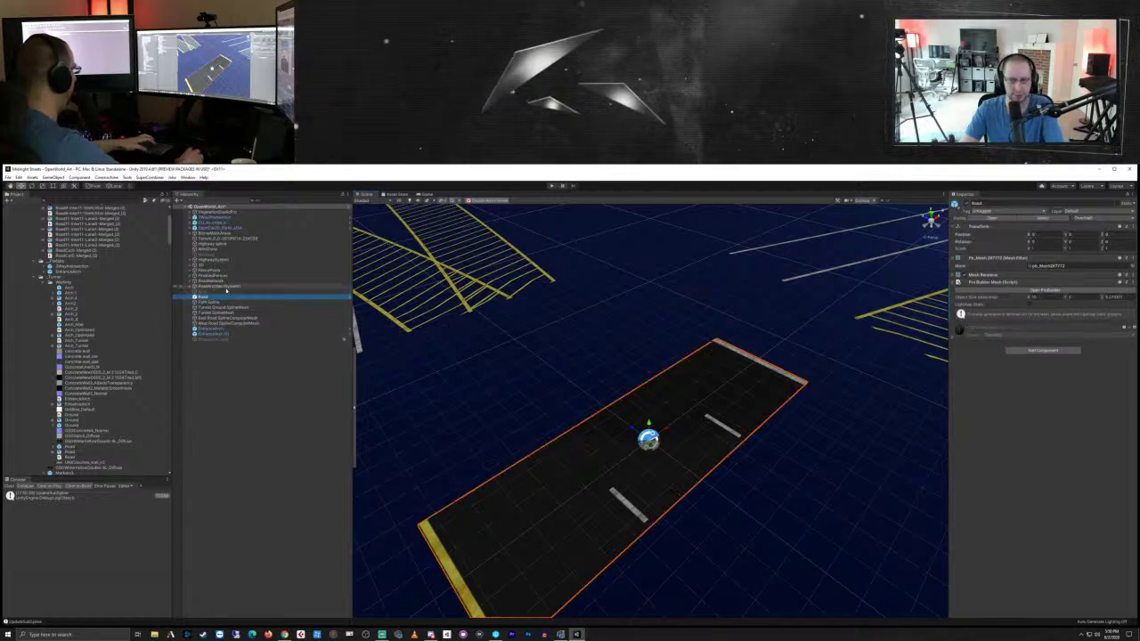
scroll(75, 346, "up", 3)
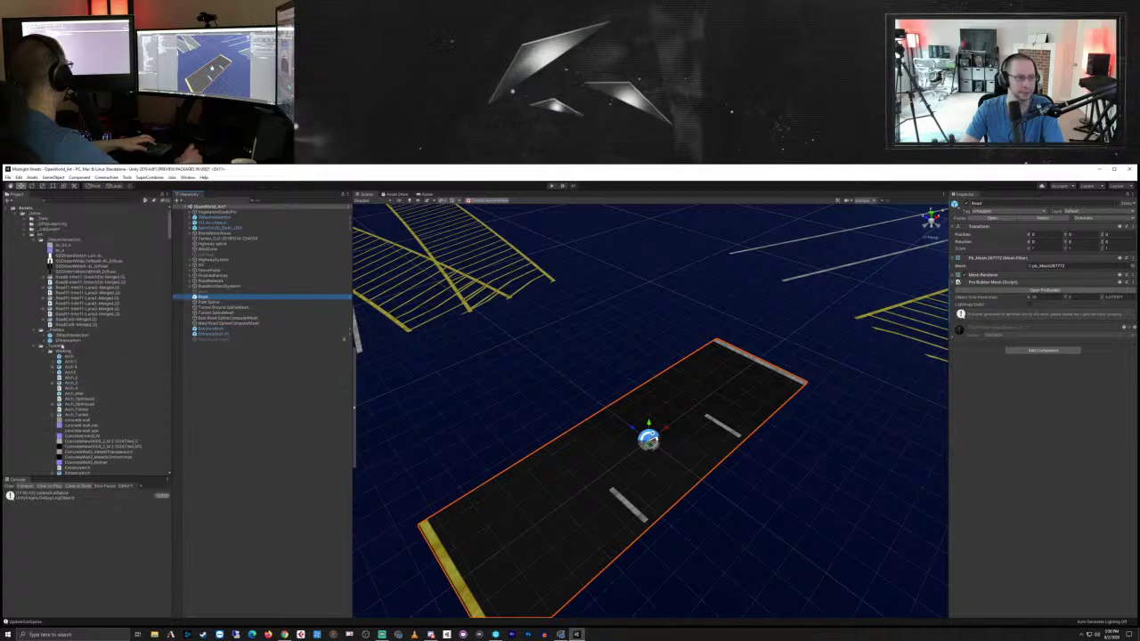
scroll(81, 370, "down", 5)
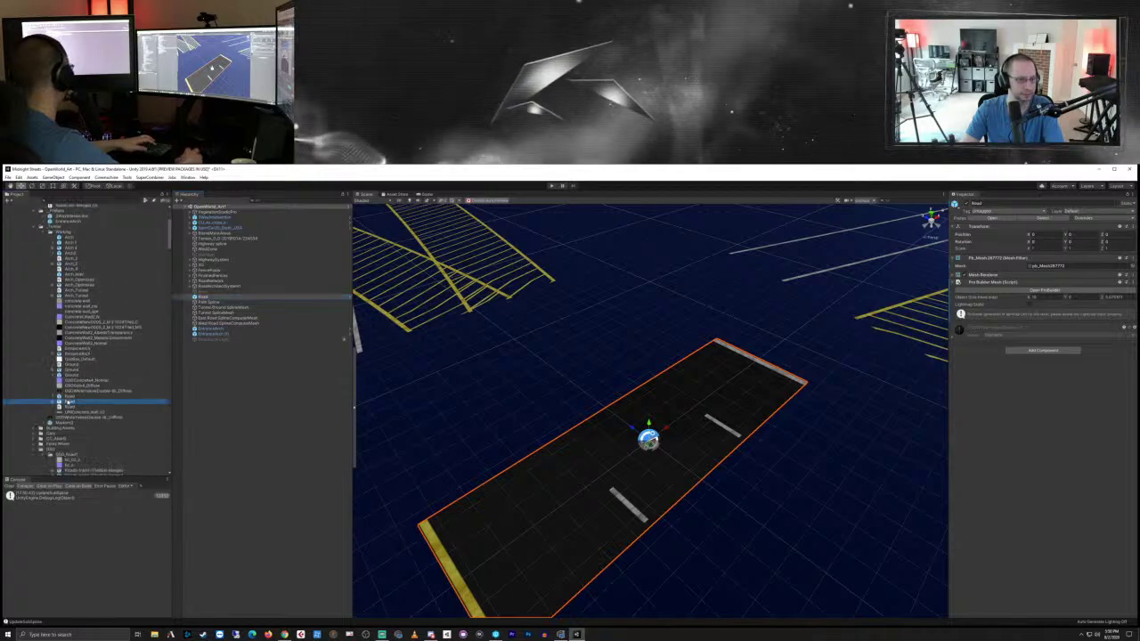
left_click(69, 402)
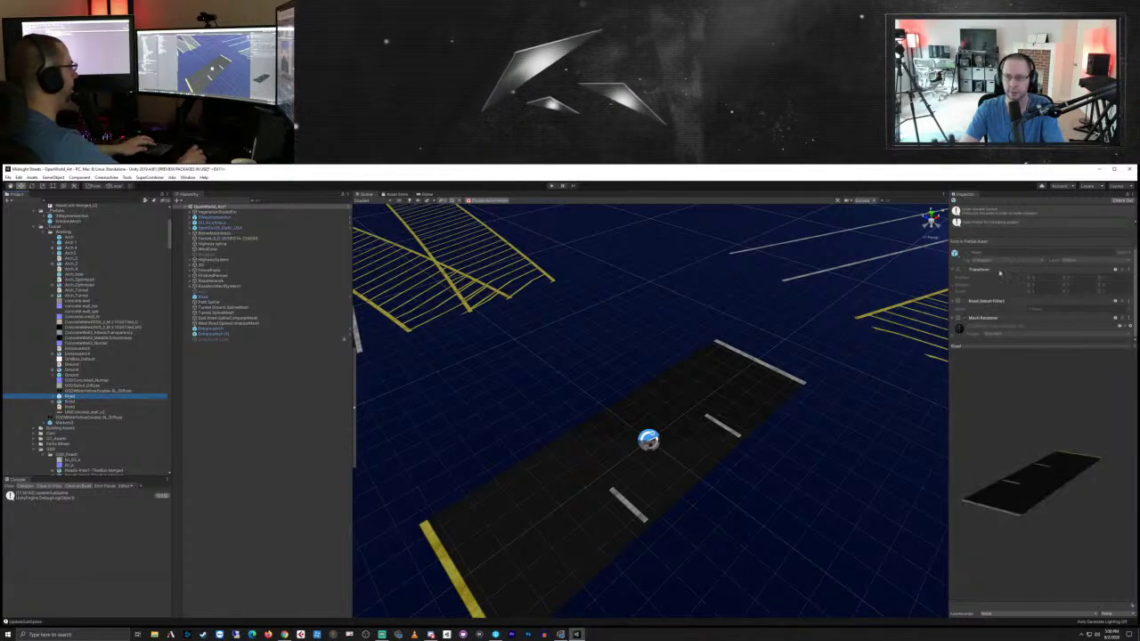
left_click(221, 297)
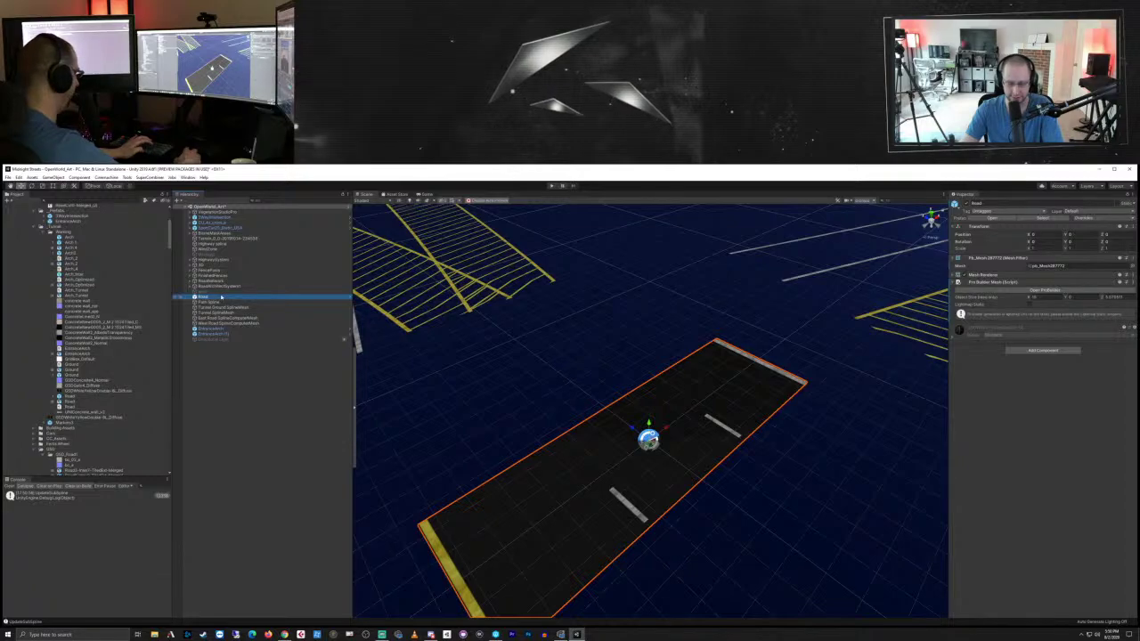
key("Delete")
Step: Enable the last hidden Arch, inspect it against the tunnel entrance wall, and delete it from the scene
left_click(246, 291)
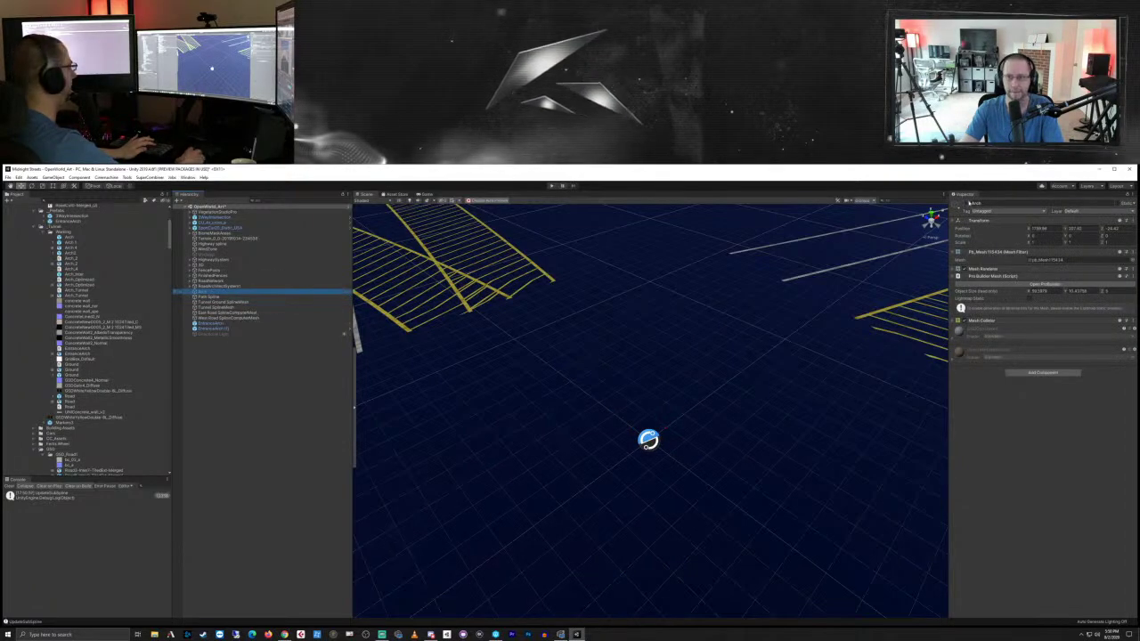
left_click(967, 203)
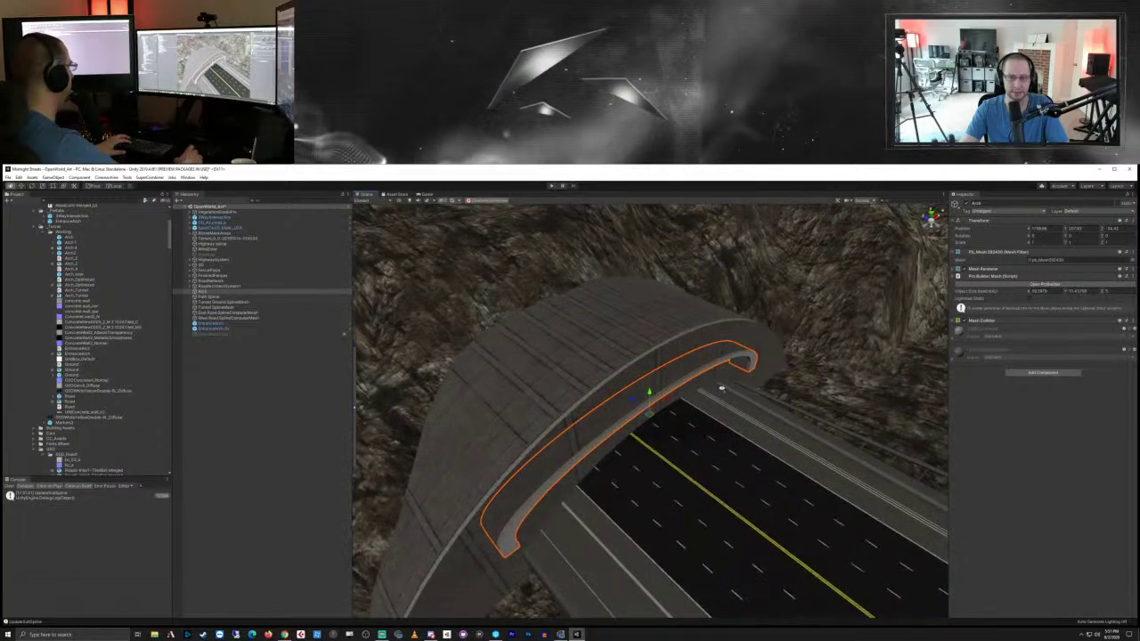
middle_click_drag(728, 388, 730, 280)
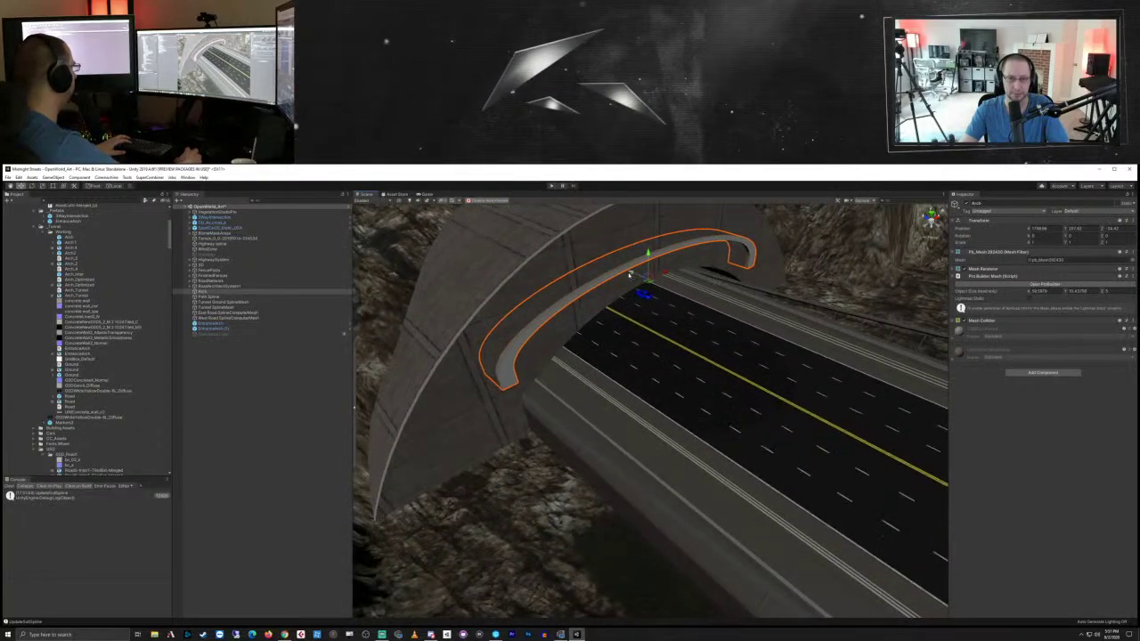
left_click_drag(629, 274, 650, 225)
middle_click_drag(650, 225, 671, 290)
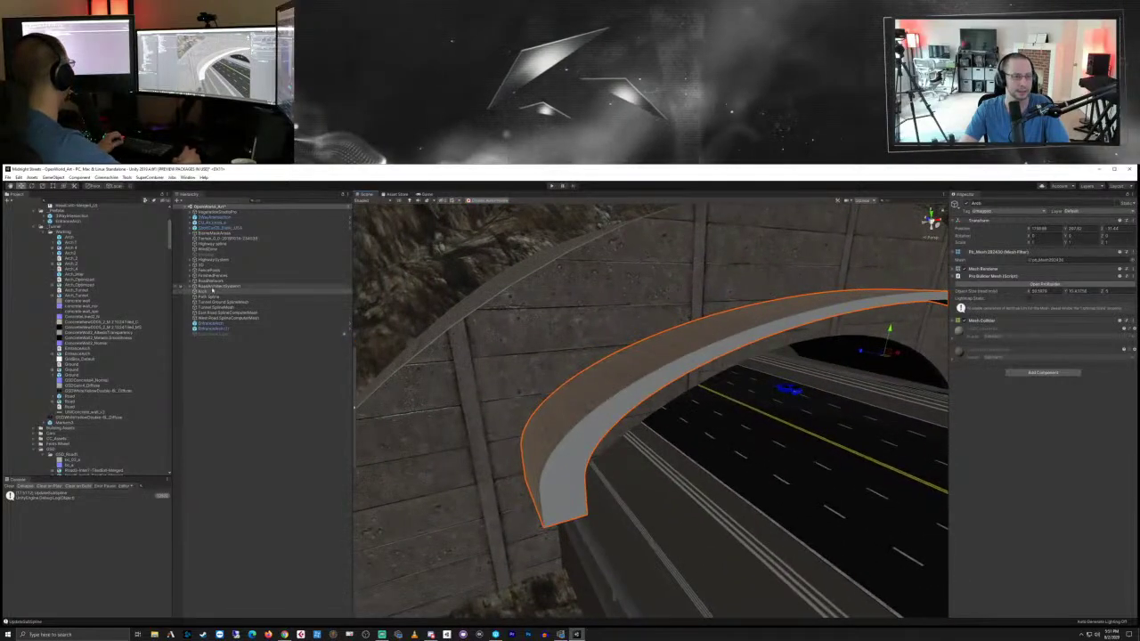
left_click(212, 297)
left_click(203, 292)
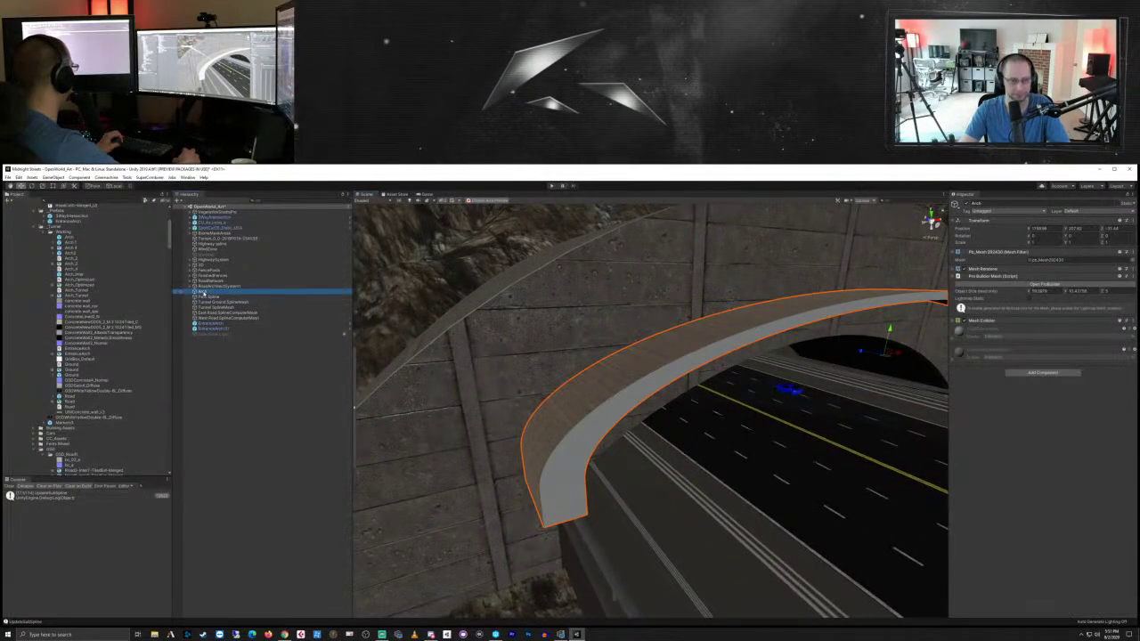
key("Delete")
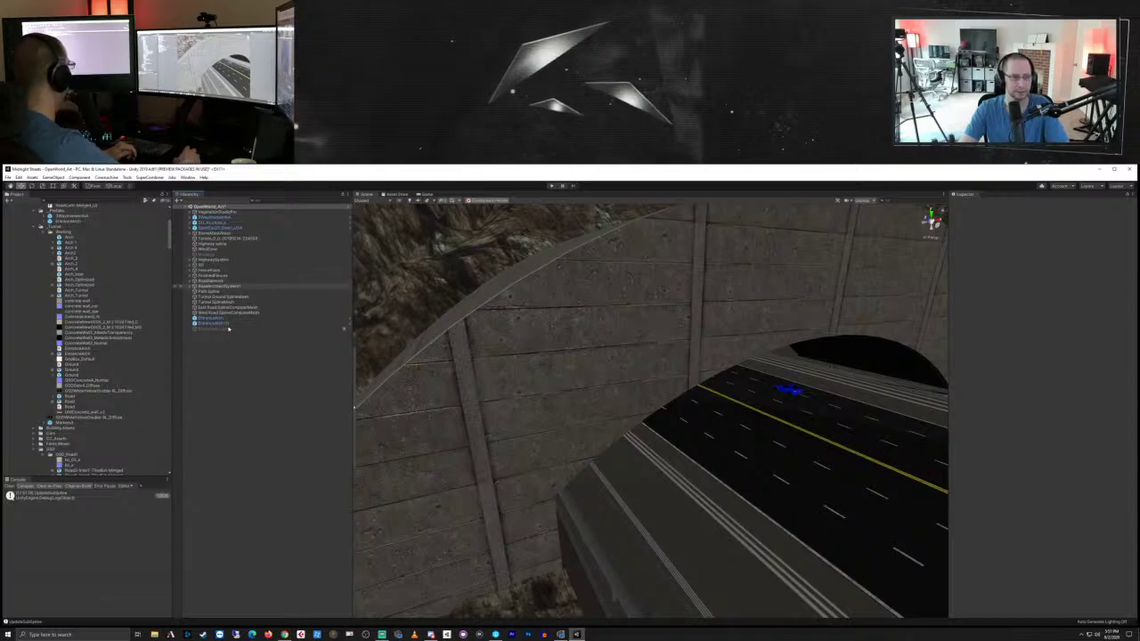
Step: Enable the Directional Light object and toggle the Scene view lighting to brighten the terrain
left_click(229, 329)
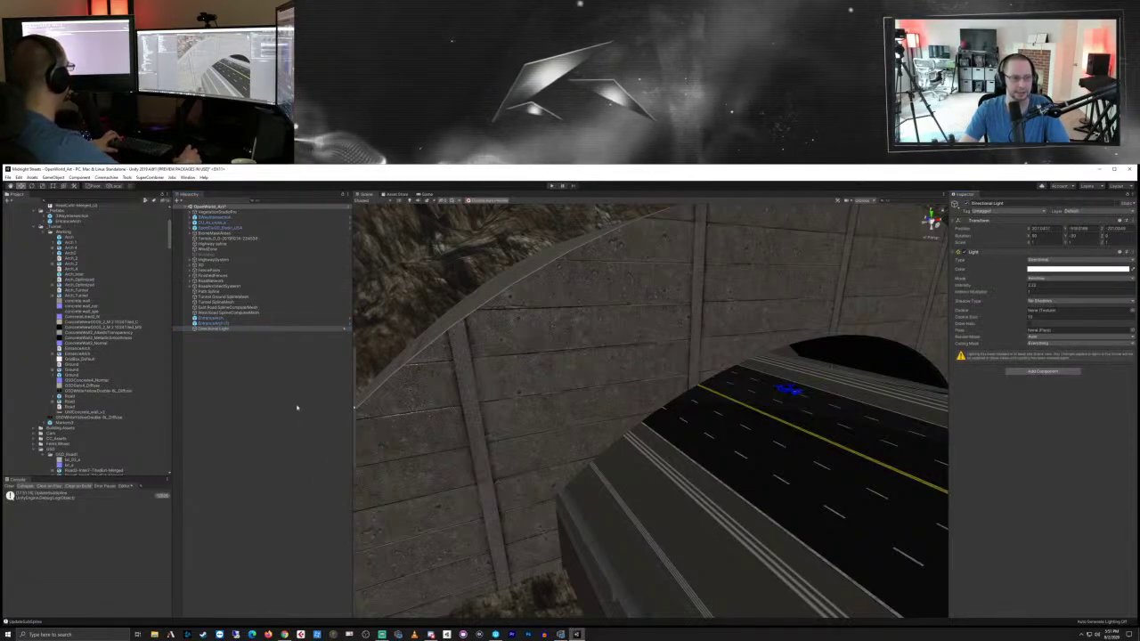
left_click(262, 395)
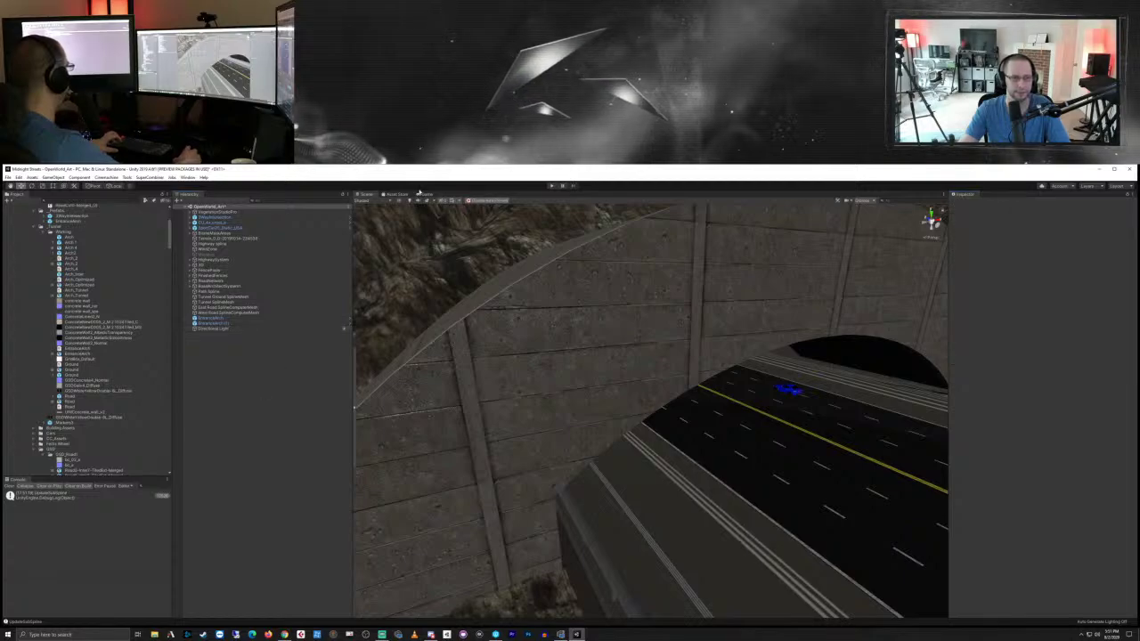
scroll(567, 351, "down", 6)
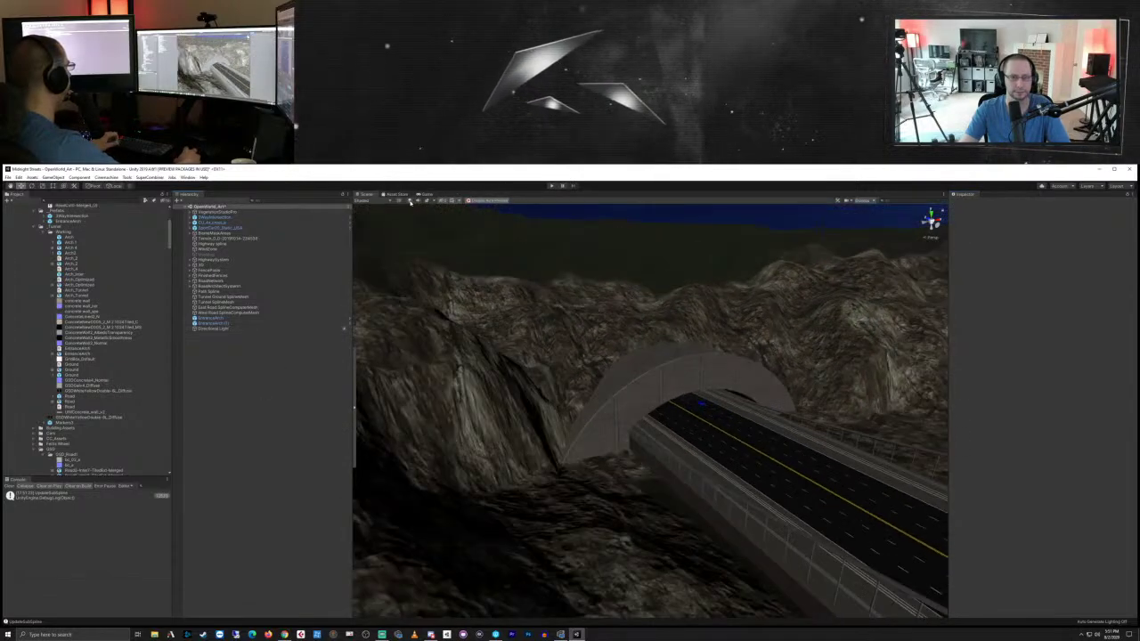
left_click(410, 201)
Step: Examine the terrain and highway curve around the bridge and tunnel from above, and select the 3WayIntersection object
scroll(573, 339, "down", 8)
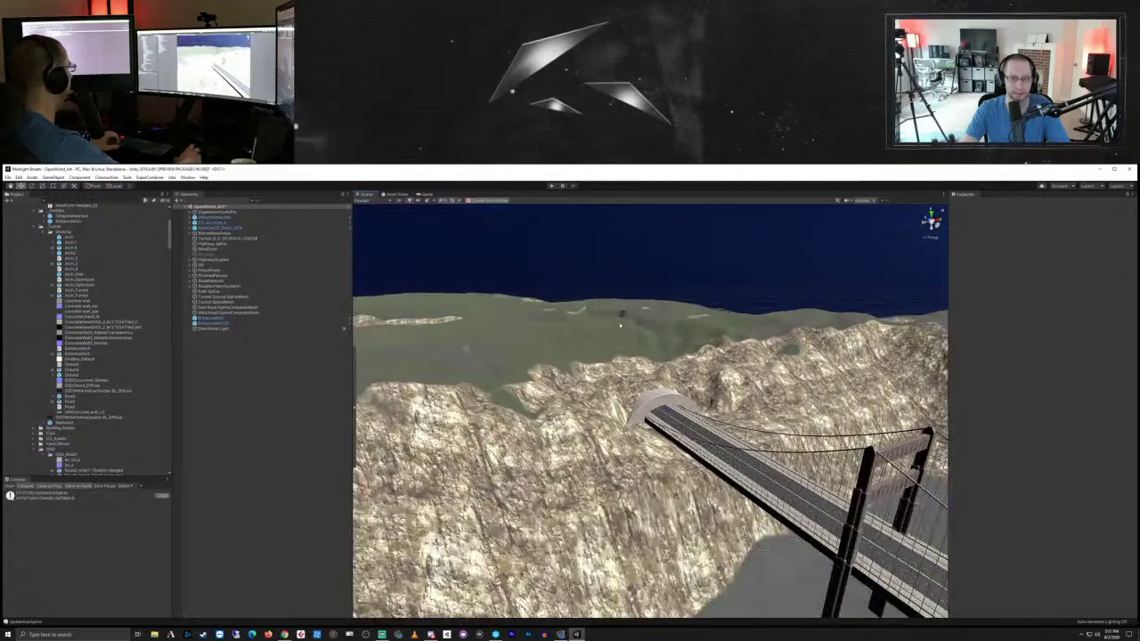
scroll(620, 325, "down", 3)
right_click_drag(620, 326, 620, 495)
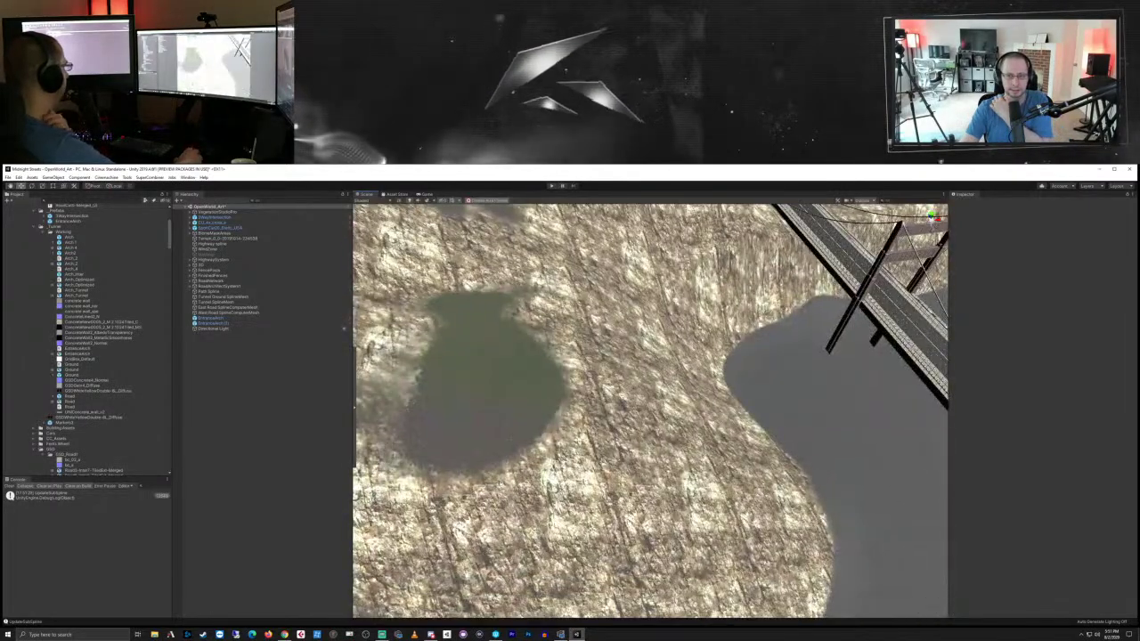
scroll(650, 409, "down", 10)
right_click_drag(737, 504, 739, 445)
scroll(739, 305, "down", 3)
middle_click_drag(739, 306, 193, 376)
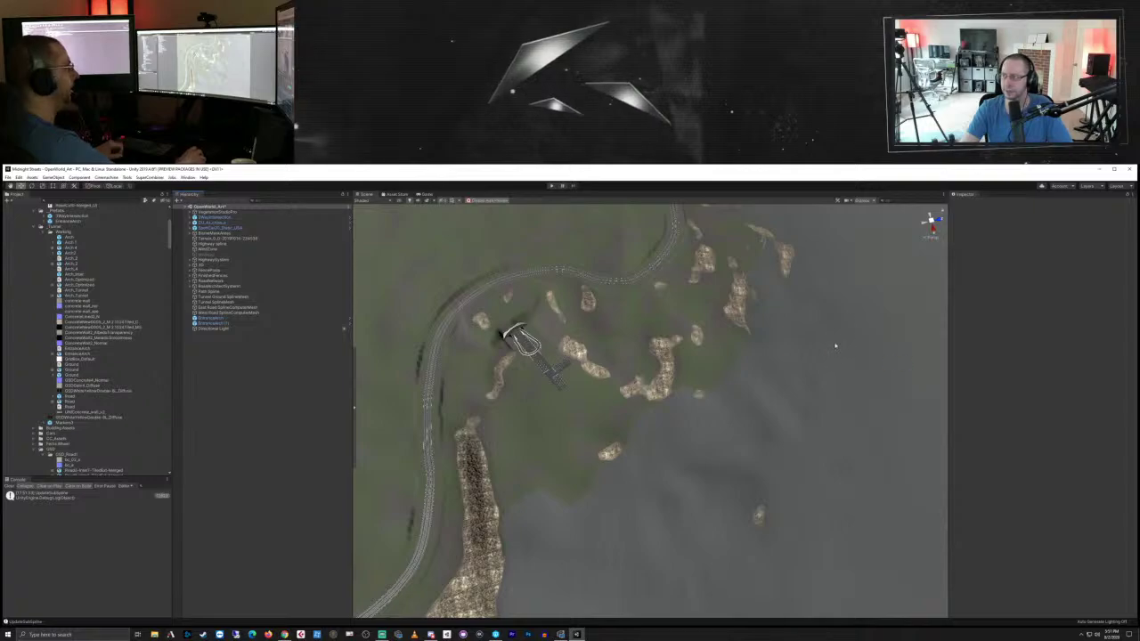
middle_click_drag(895, 438, 914, 458)
scroll(914, 458, "up", 10)
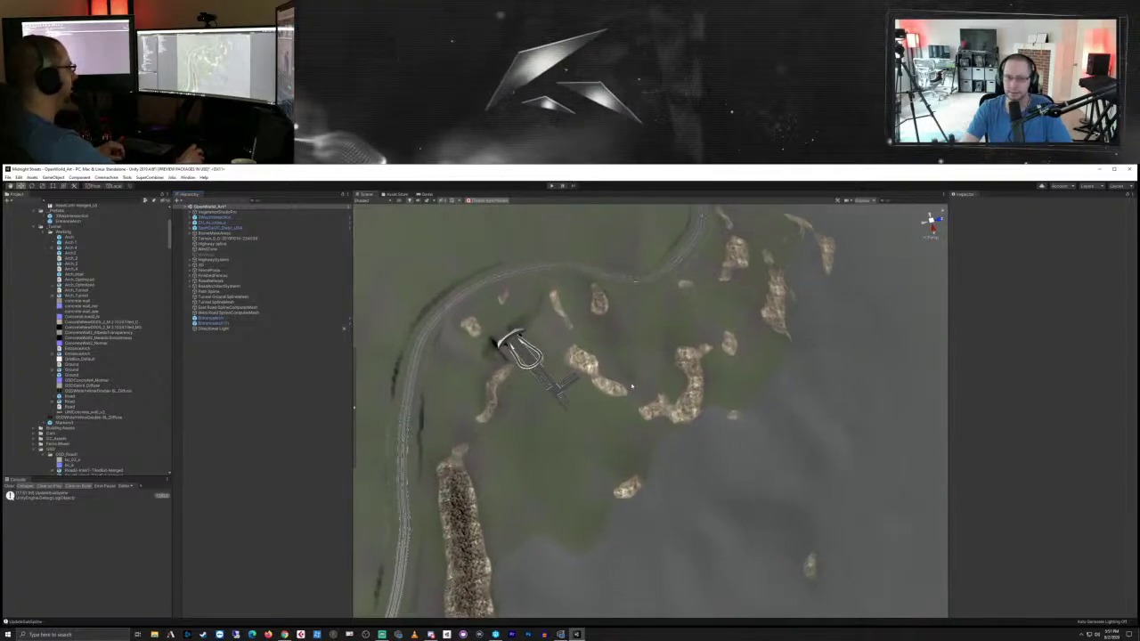
middle_click_drag(737, 457, 837, 499)
scroll(837, 495, "up", 6)
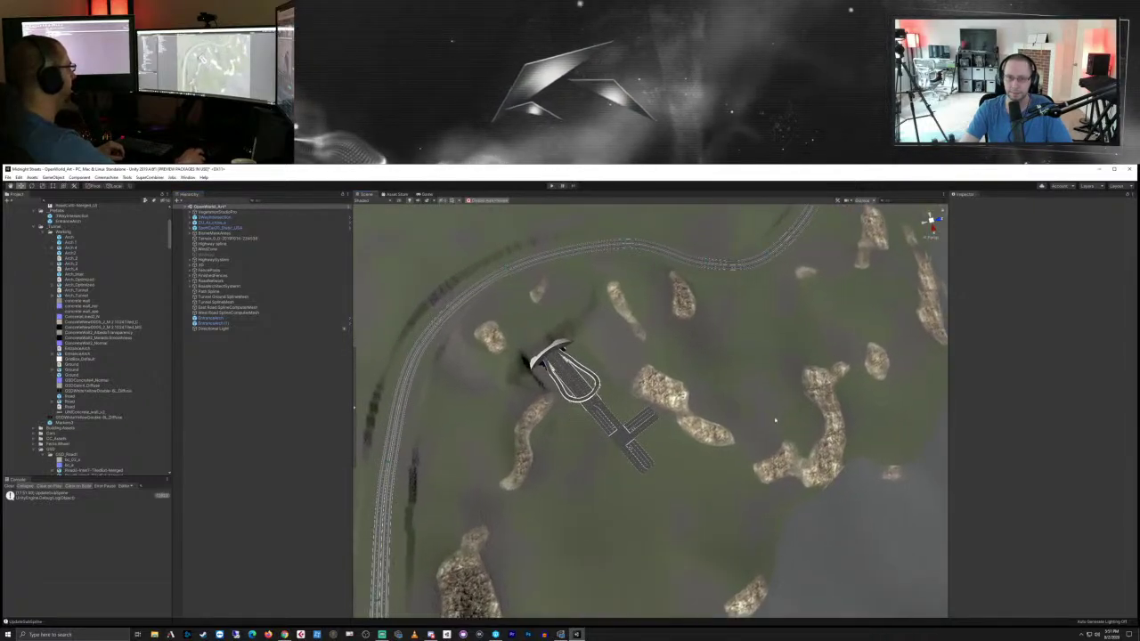
left_click_drag(813, 421, 668, 393, "alt")
middle_click_drag(851, 426, 783, 395)
scroll(783, 395, "down", 4)
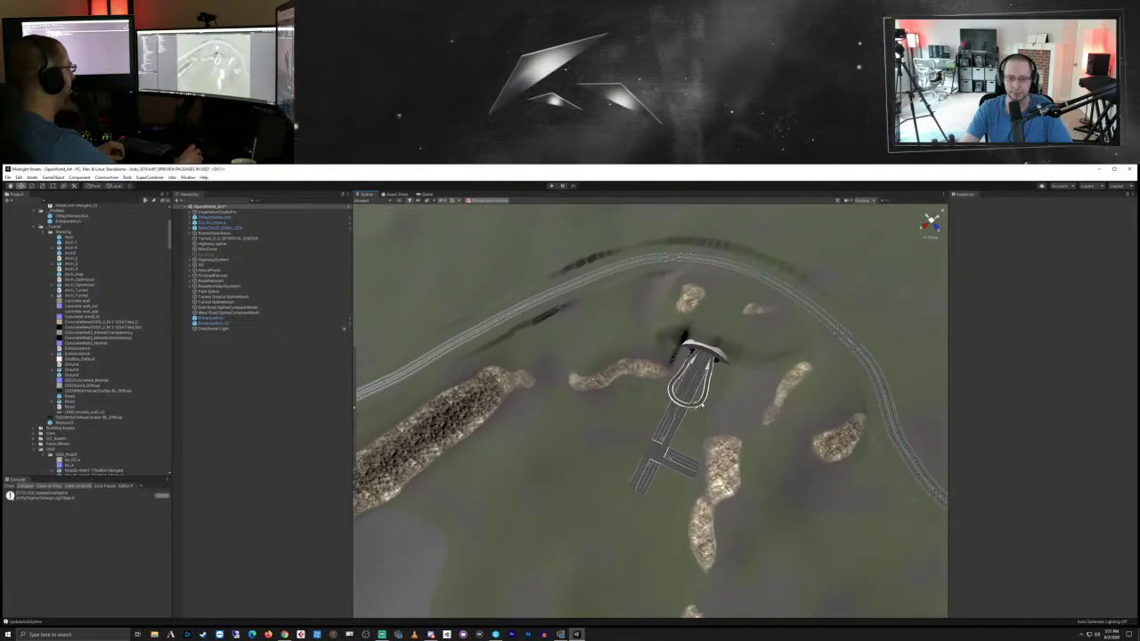
left_click(655, 446)
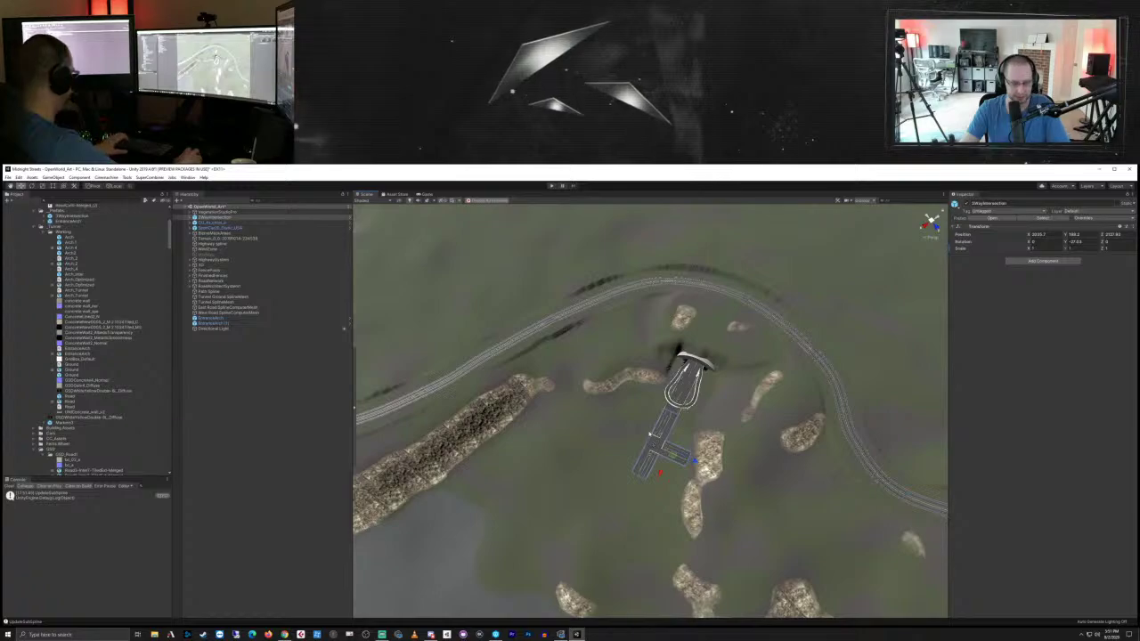
Step: Examine the terrain, rock ridges and highway curve around the 3WayIntersection from above and at ground level
key("f")
scroll(650, 410, "down", 5)
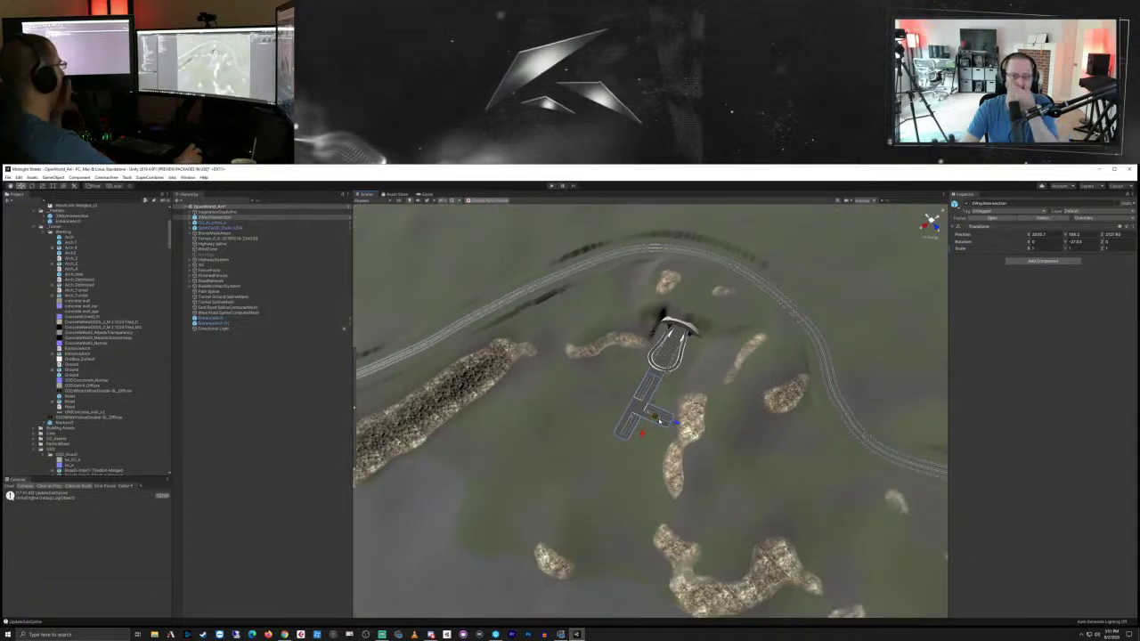
scroll(650, 410, "down", 2)
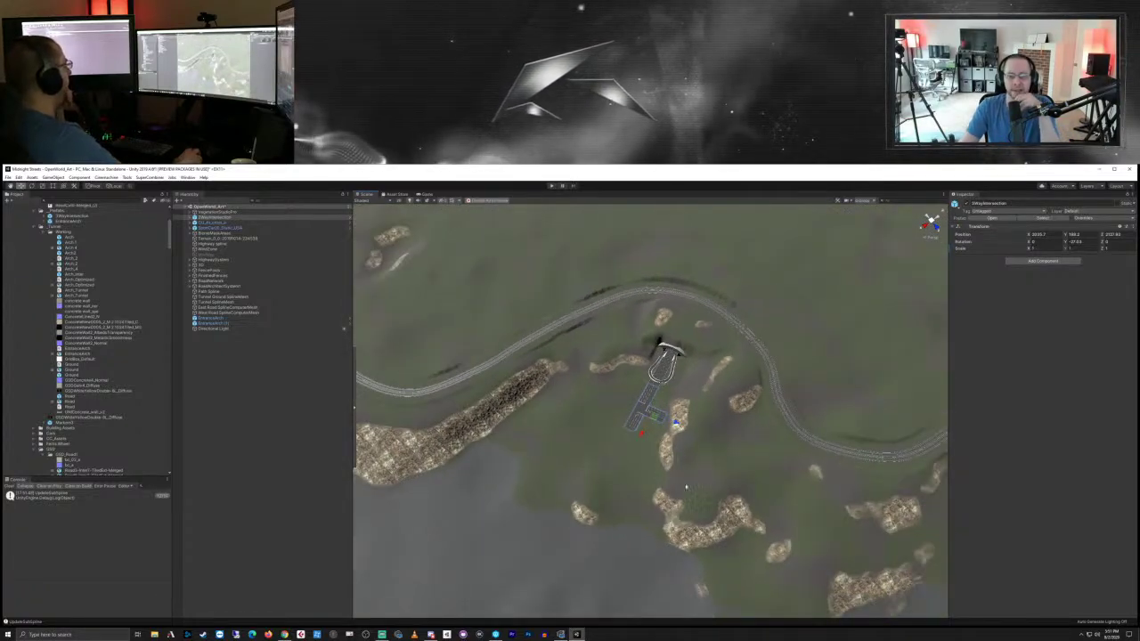
middle_click_drag(686, 486, 603, 394)
scroll(641, 382, "up", 5)
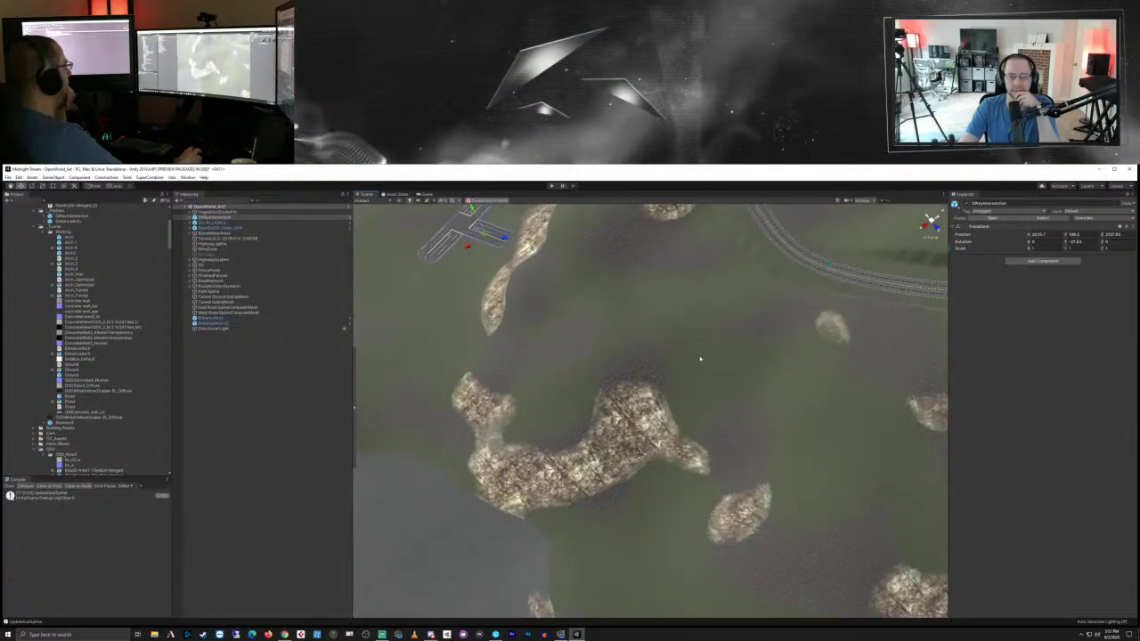
middle_click_drag(700, 359, 553, 475)
scroll(437, 447, "up", 3)
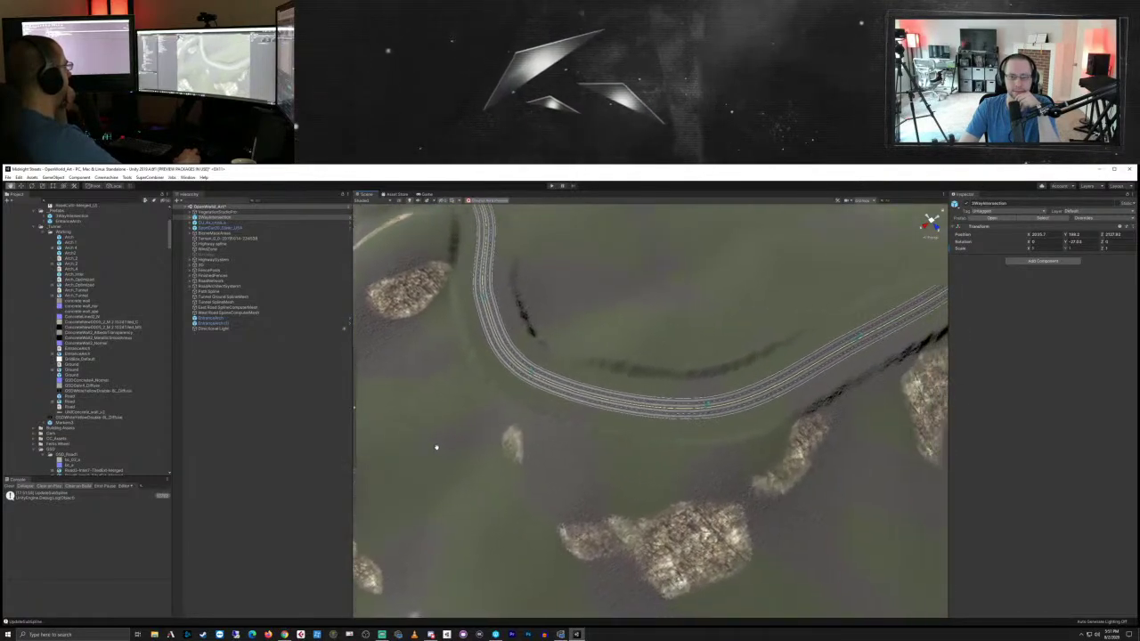
middle_click_drag(437, 447, 657, 499)
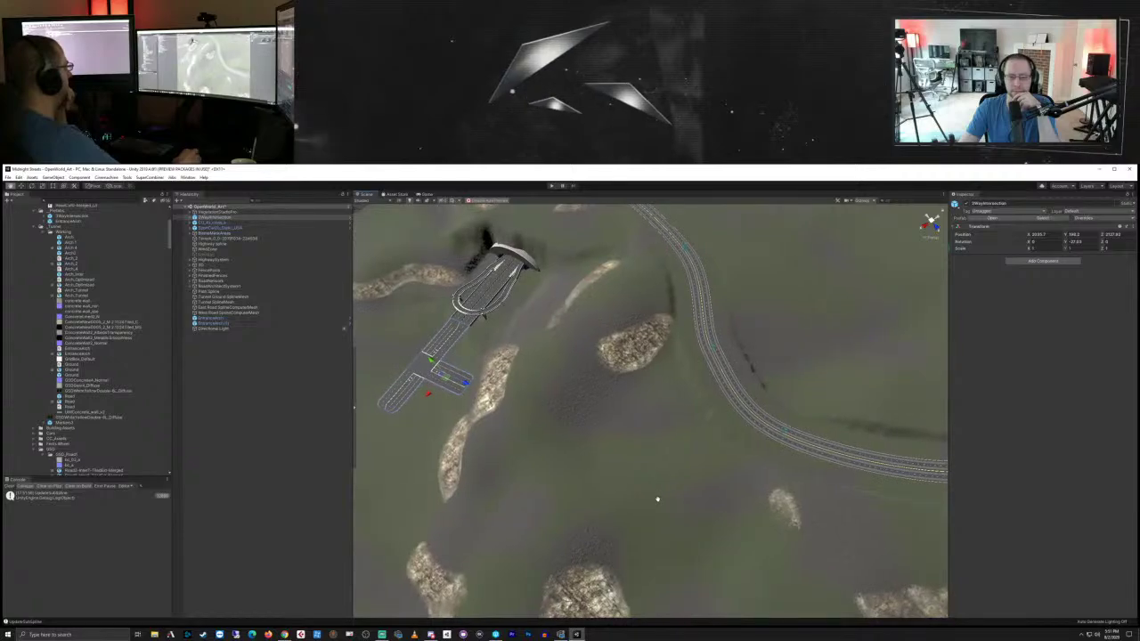
right_click_drag(708, 459, 617, 460)
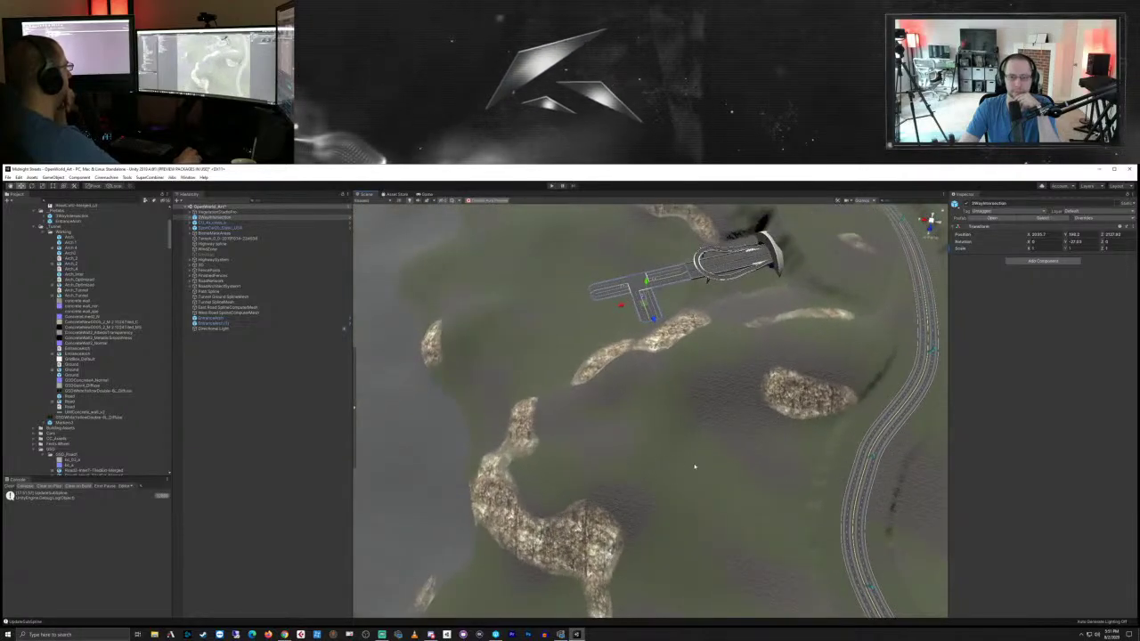
middle_click_drag(694, 465, 650, 399)
right_click_drag(650, 399, 722, 538)
middle_click_drag(721, 539, 453, 445)
right_click_drag(453, 445, 501, 374)
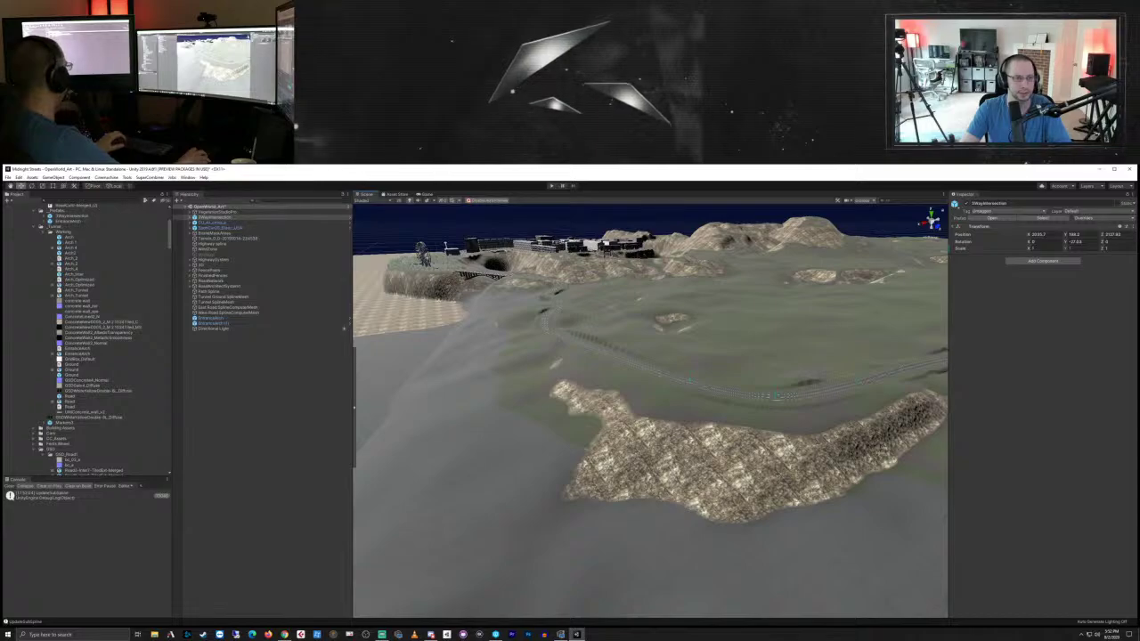
Step: Find the Water_Fake plane, move it out of its group to the root end of the hierarchy, and enable it
left_click(253, 201)
type("water")
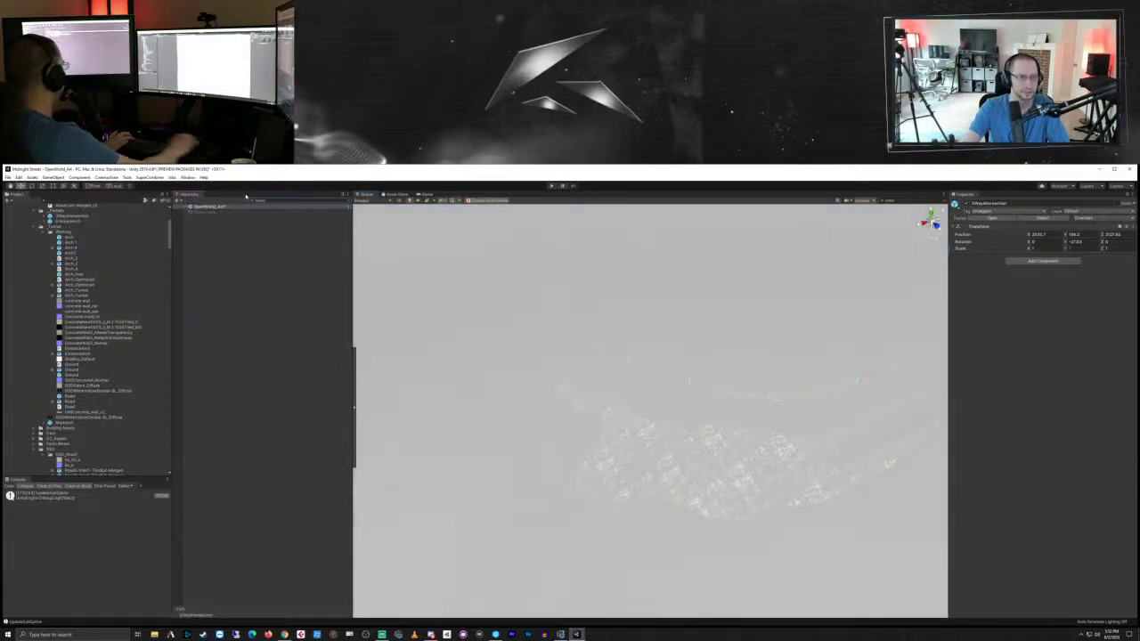
left_click(196, 212)
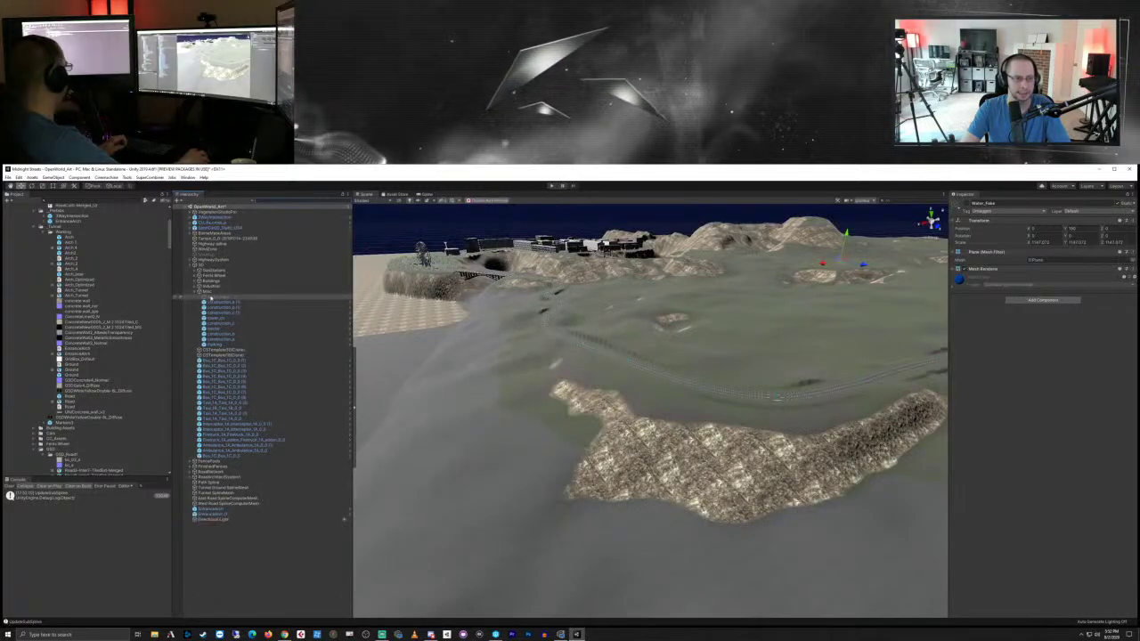
left_click_drag(234, 538, 233, 527)
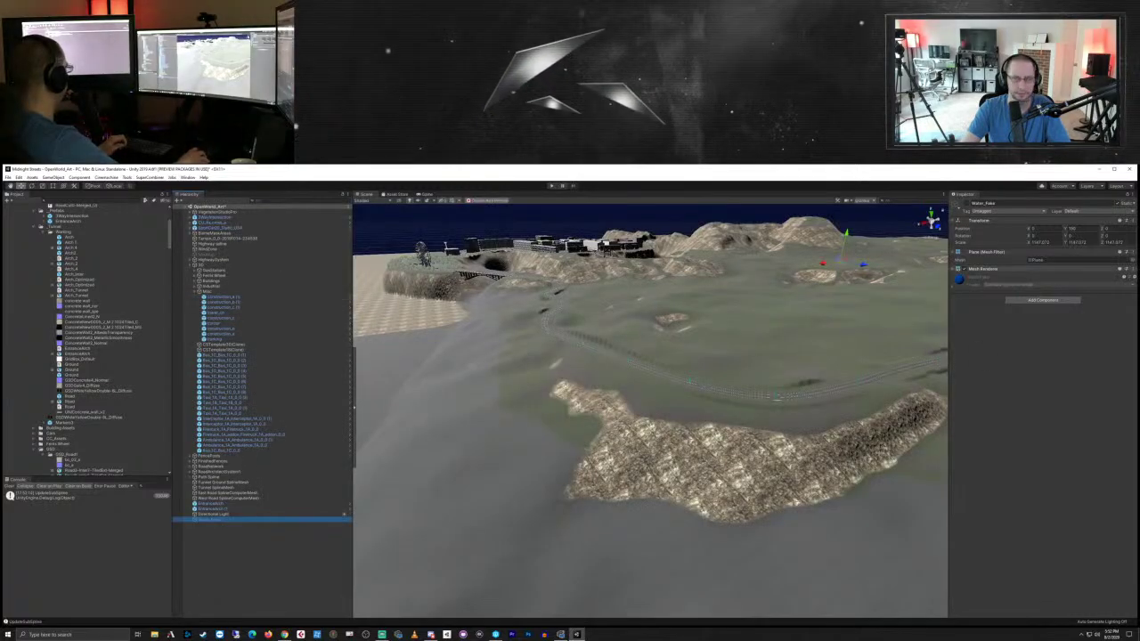
left_click(967, 204)
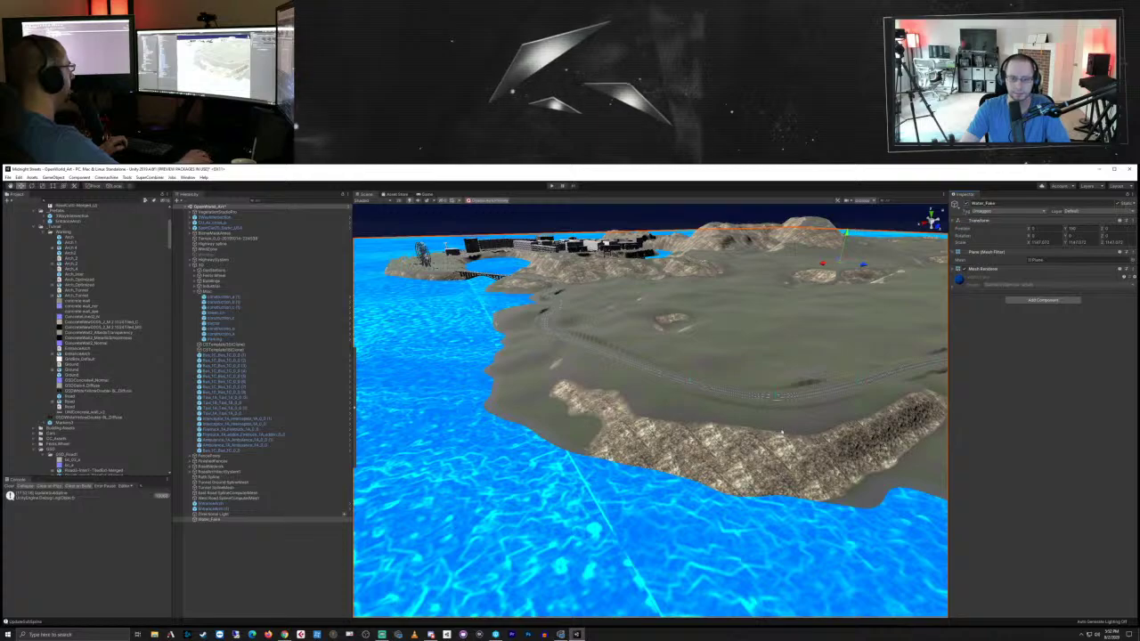
Step: Examine the land between the tunnel entrance, the three-way intersection and the shoreline with the water enabled
middle_click_drag(782, 433, 254, 324)
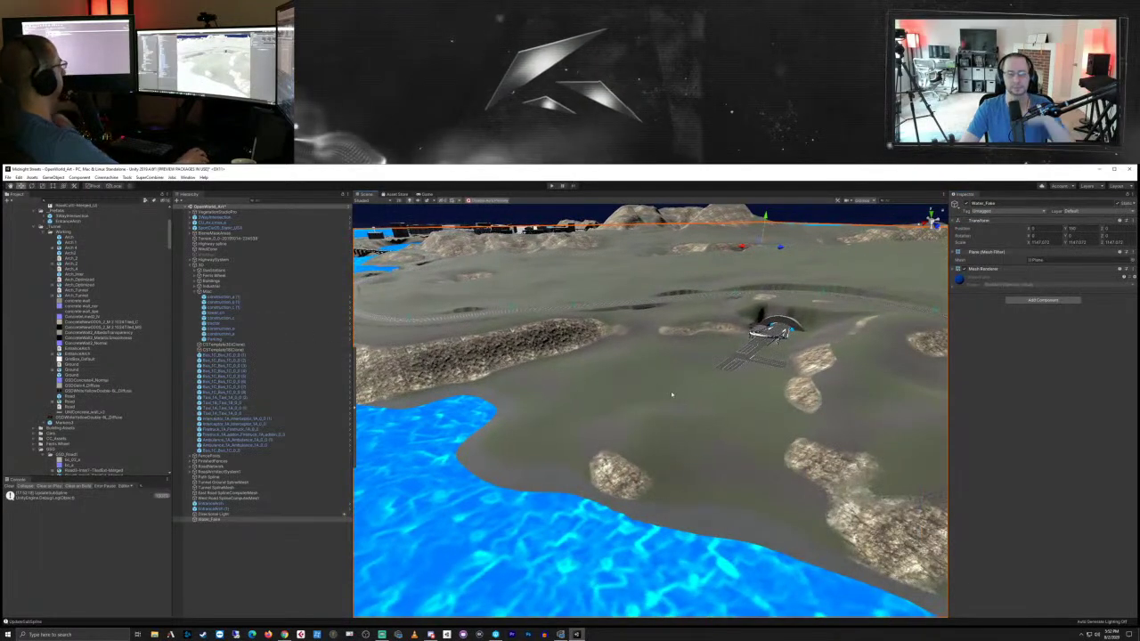
right_click_drag(575, 428, 651, 417)
middle_click_drag(651, 417, 662, 549)
scroll(652, 528, "up", 2)
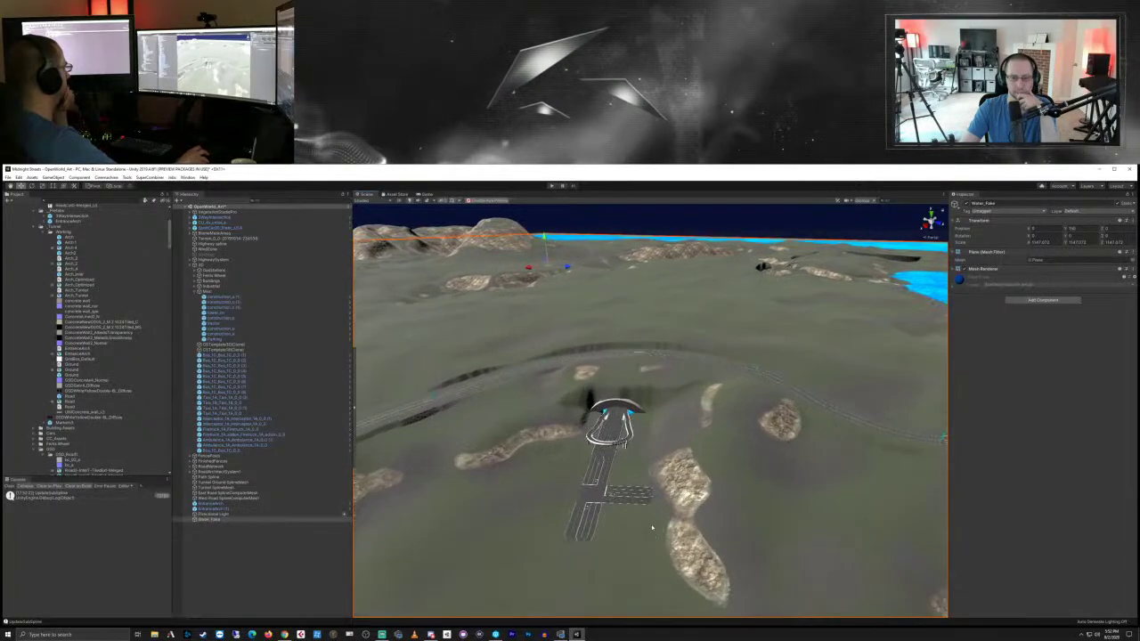
right_click_drag(652, 529, 607, 529)
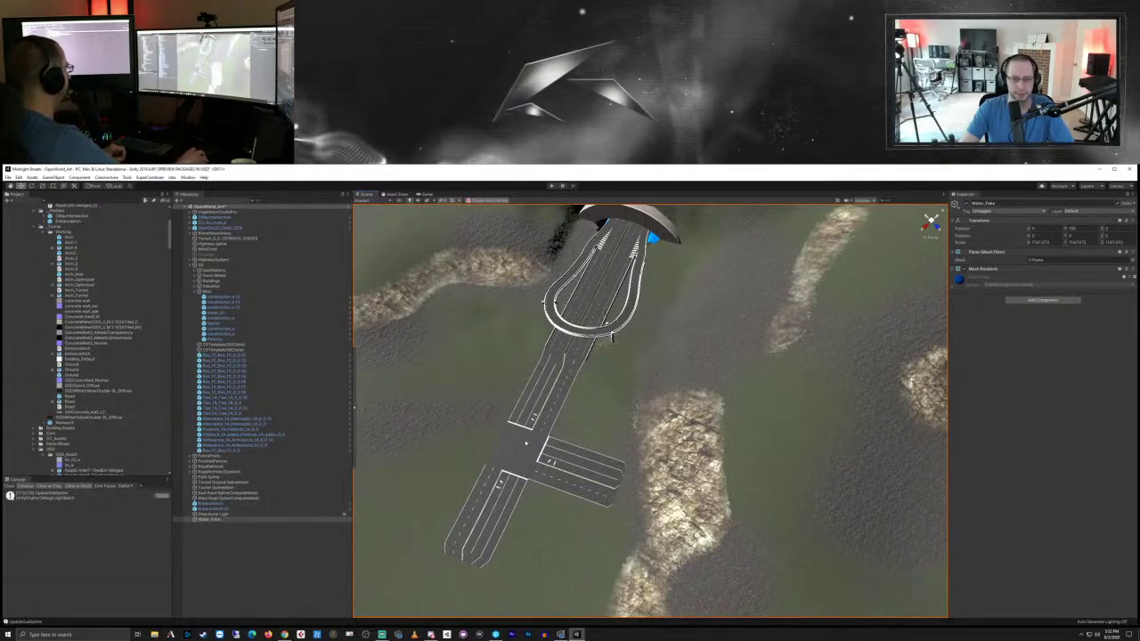
scroll(568, 441, "up", 5)
middle_click_drag(517, 438, 859, 491)
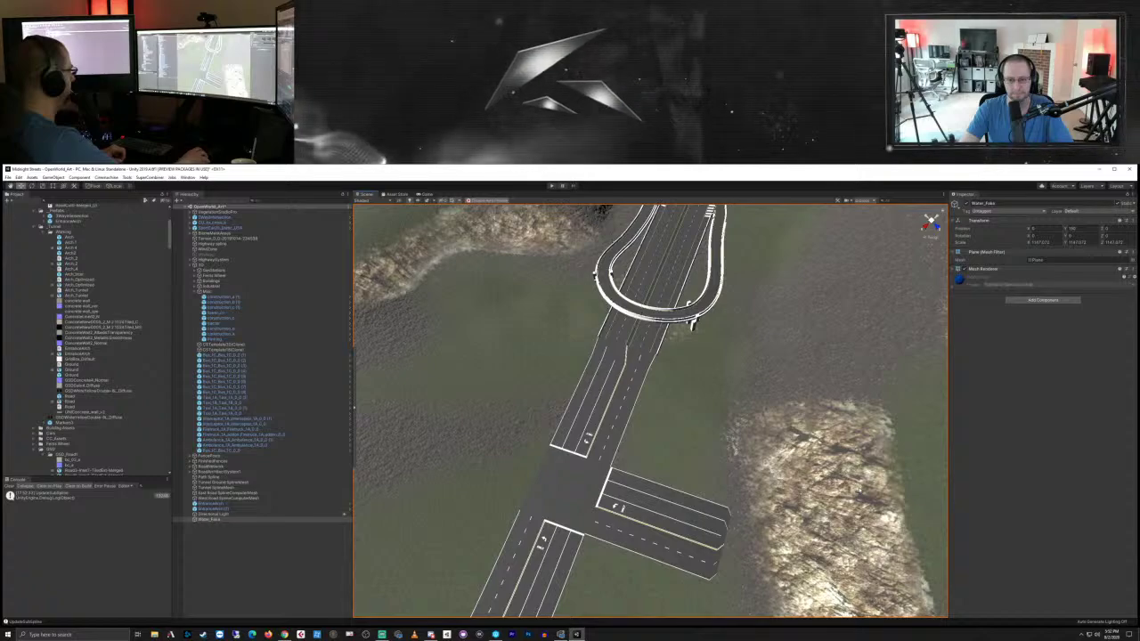
right_click_drag(859, 491, 837, 503)
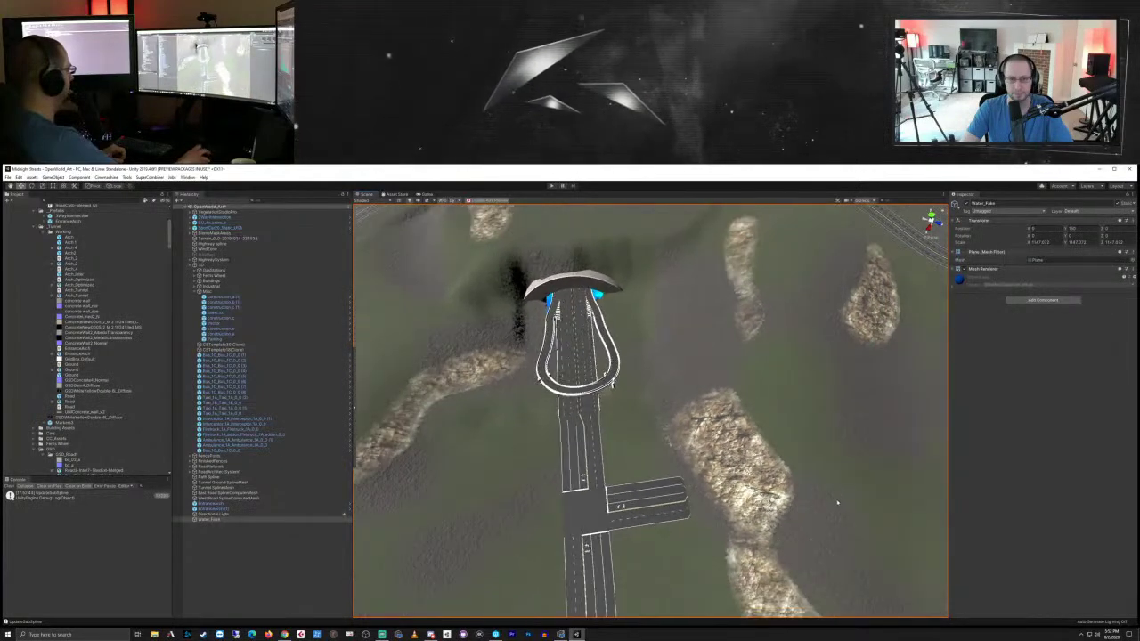
scroll(838, 502, "down", 6)
middle_click_drag(750, 506, 831, 397)
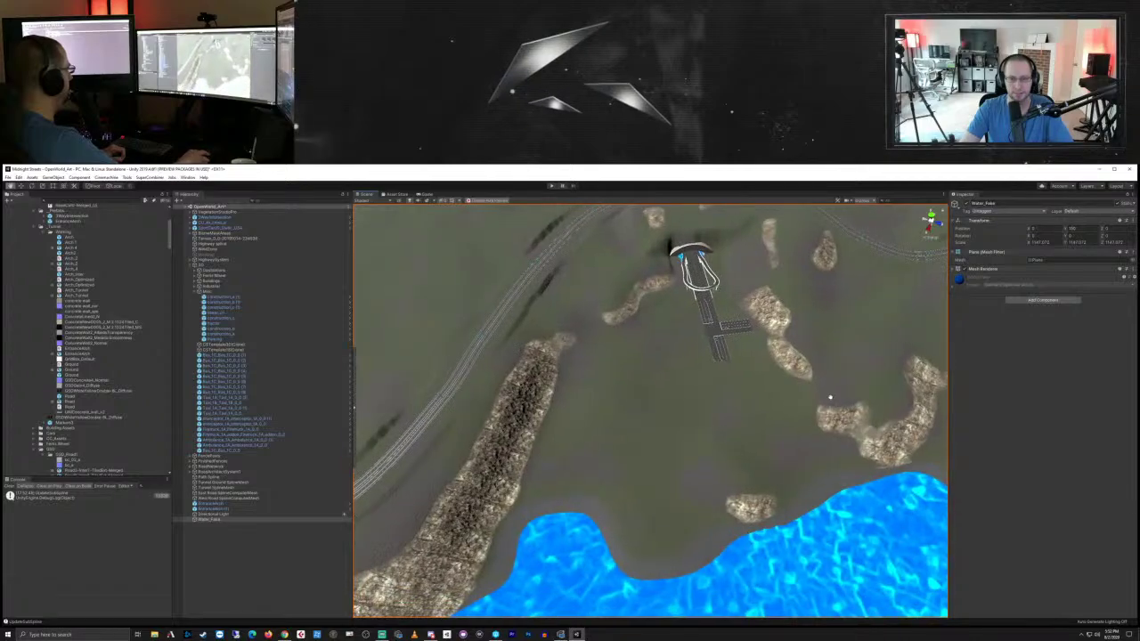
right_click_drag(831, 398, 718, 484)
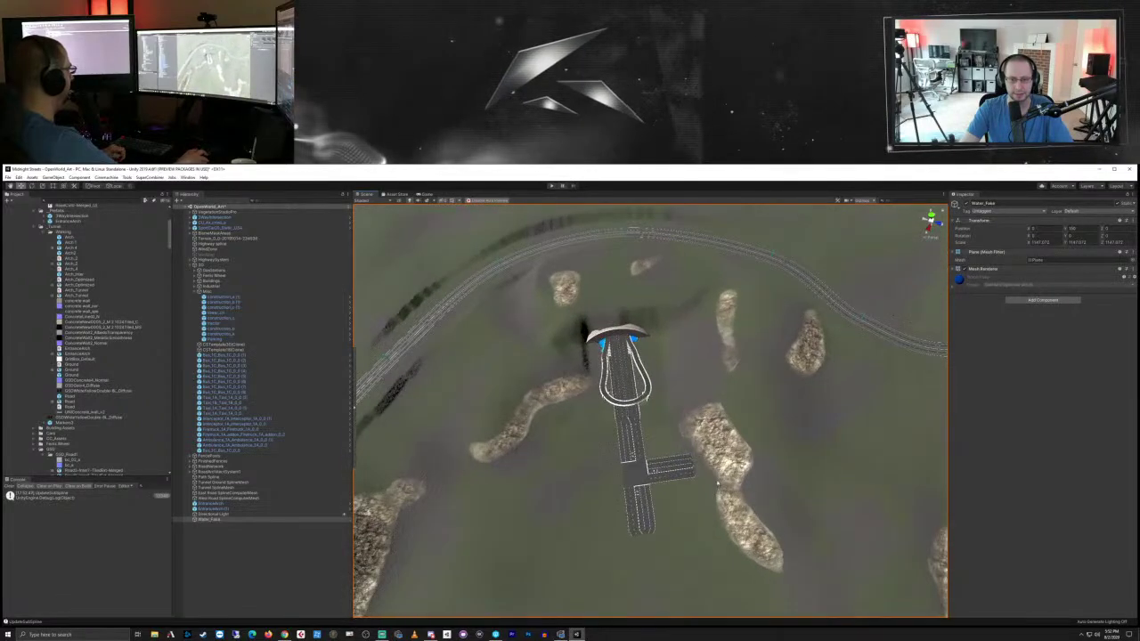
scroll(718, 484, "up", 3)
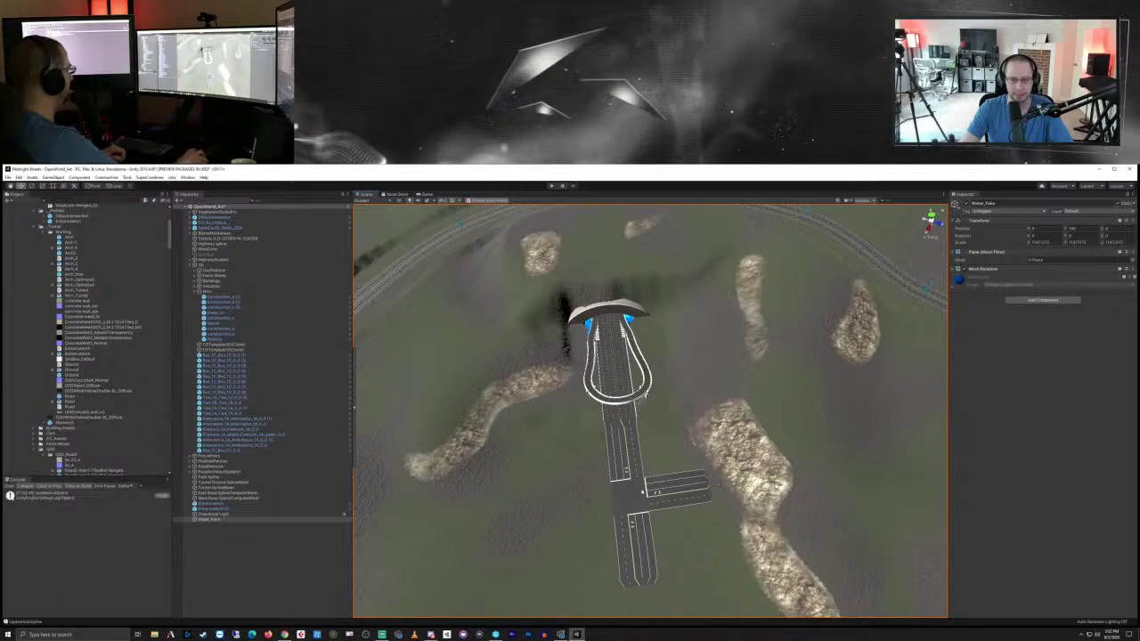
Step: Try rotating the 3WayIntersection about its vertical axis and moving it in line with the tunnel road, and undo both changes
left_click(641, 493)
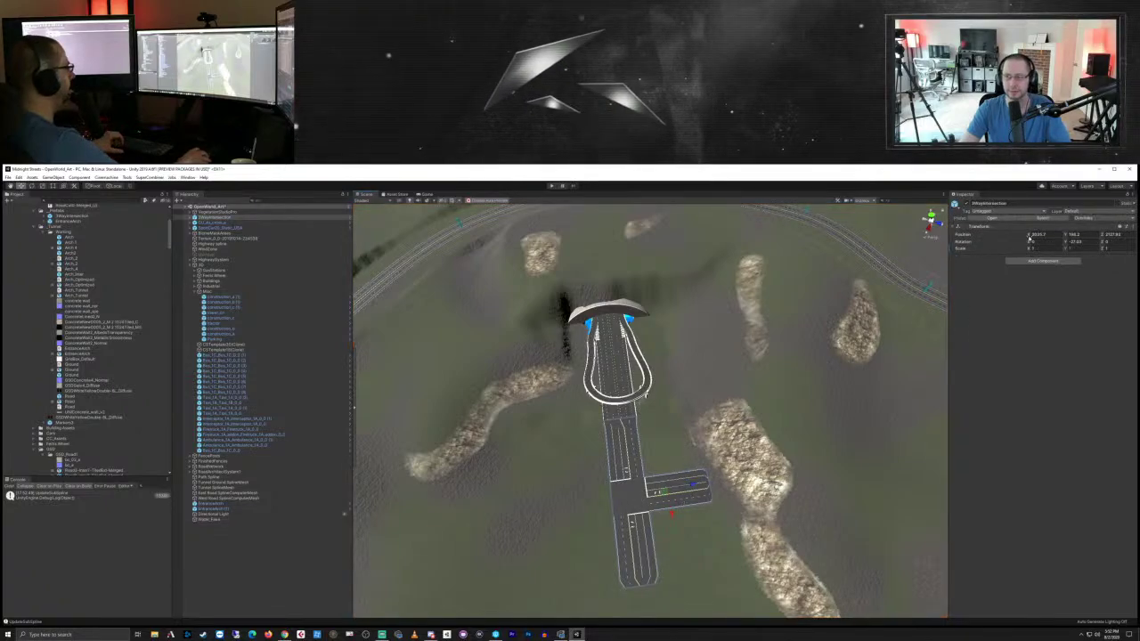
left_click_drag(1067, 242, 65, 344)
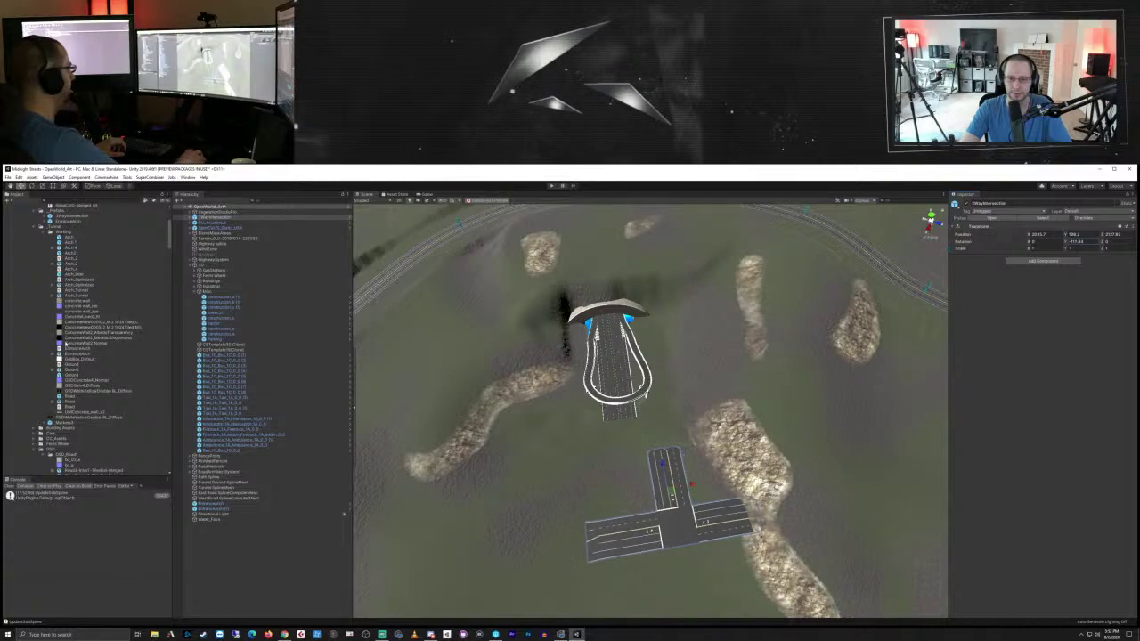
left_click_drag(693, 484, 655, 488)
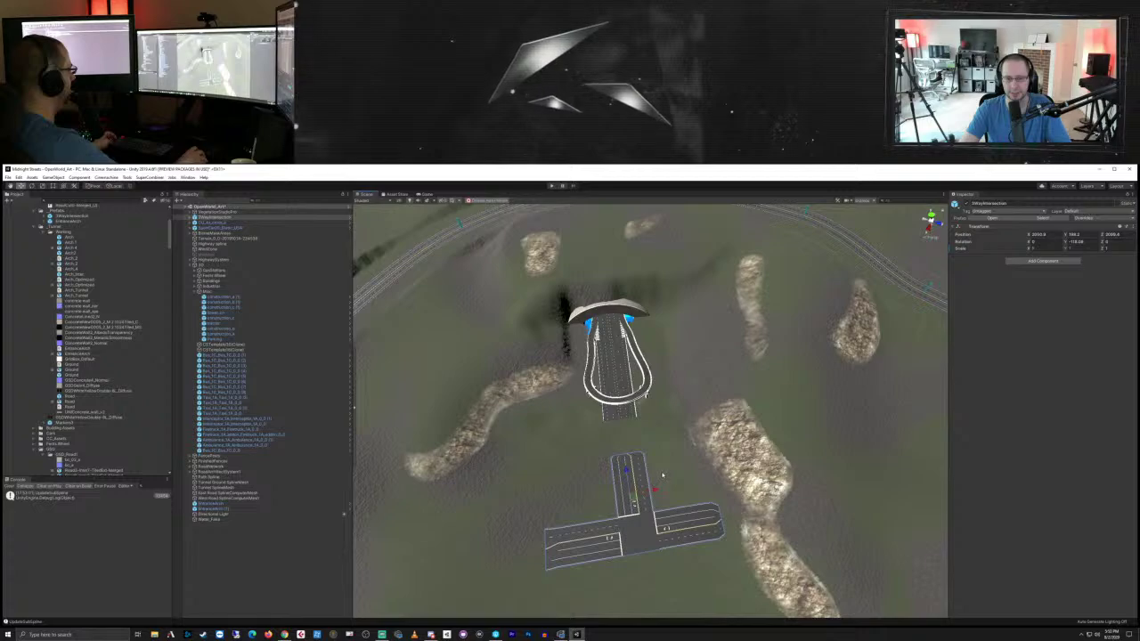
key("ctrl+z")
key("ctrl+z")
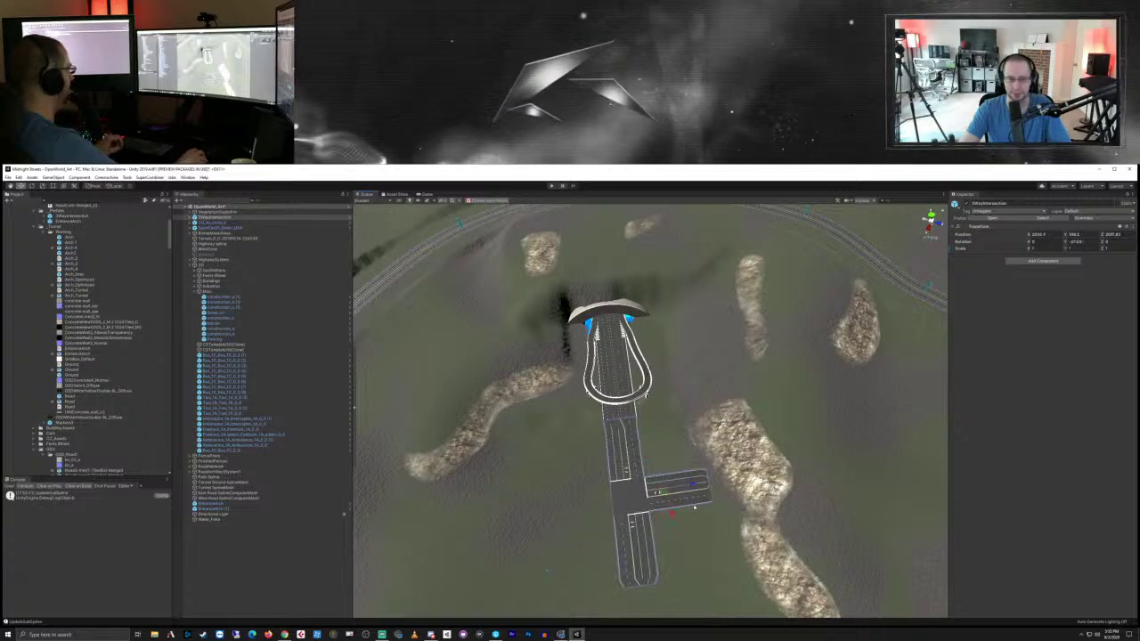
Step: Collapse the expanded object group in the hierarchy, select RoadArchitectSystem1, and add a new road to it
scroll(695, 507, "up", 5)
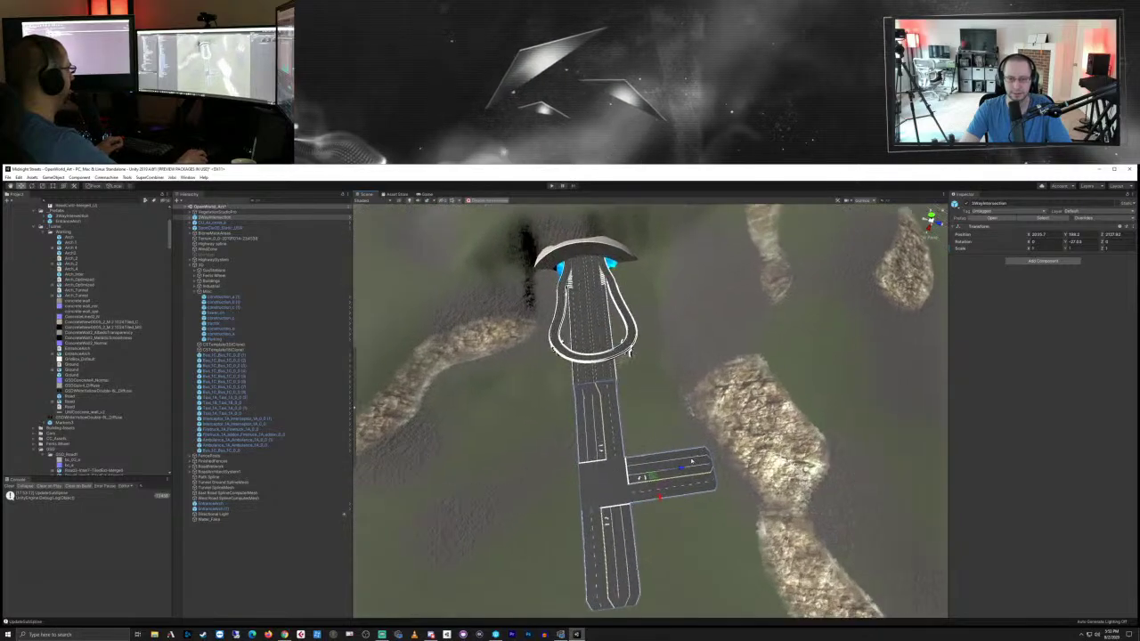
scroll(692, 462, "up", 2)
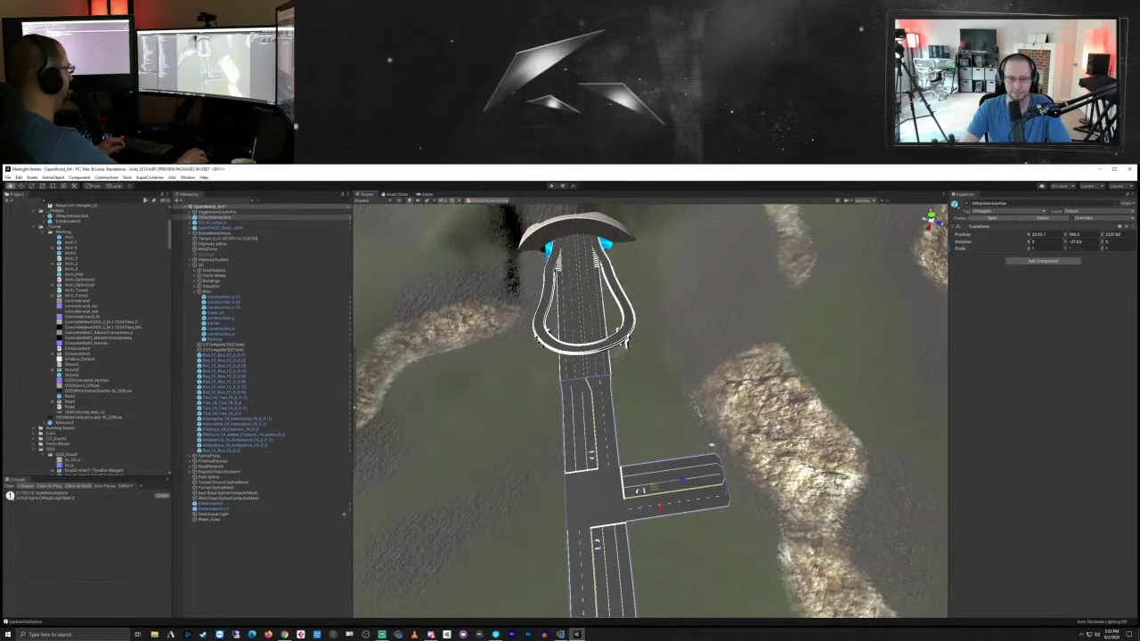
right_click_drag(727, 446, 716, 497)
scroll(698, 407, "down", 8)
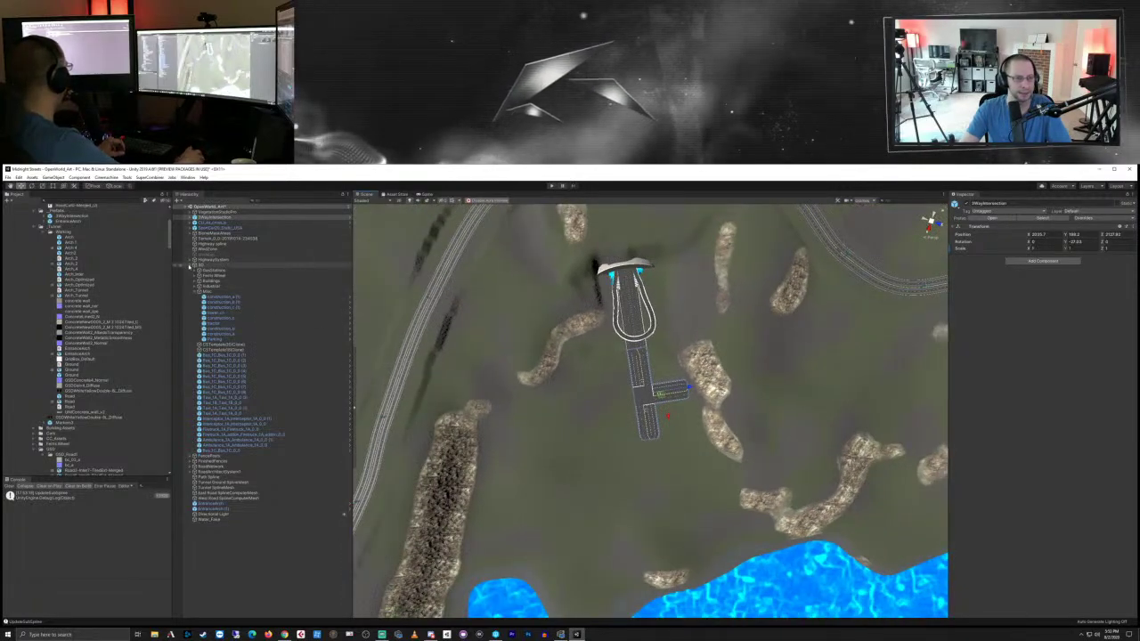
left_click(189, 266)
left_click(219, 286)
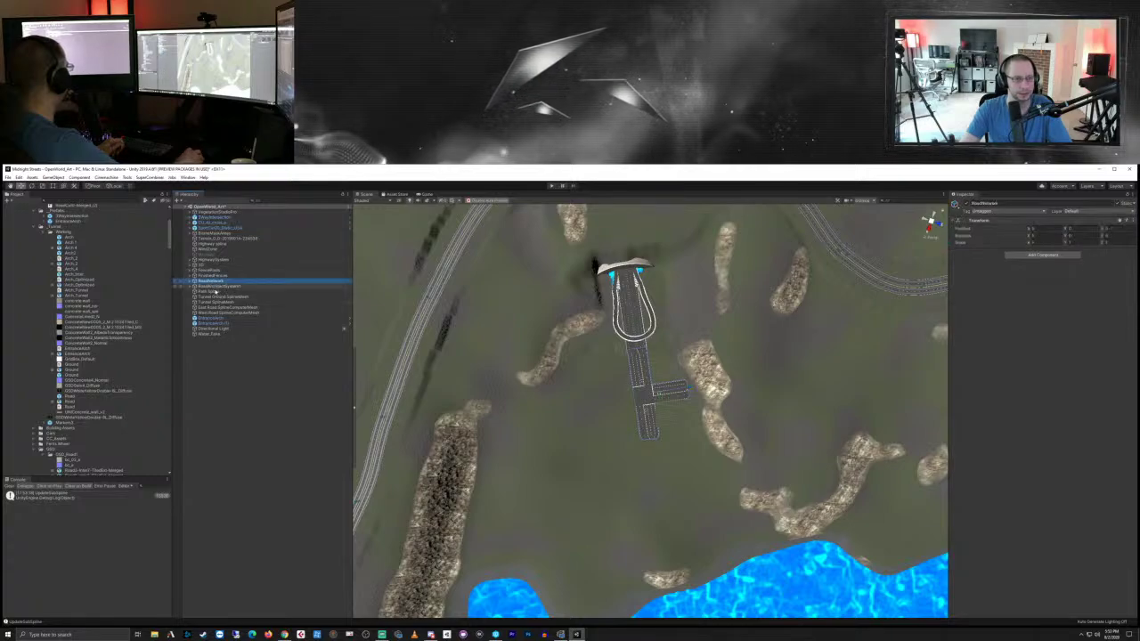
left_click(190, 287)
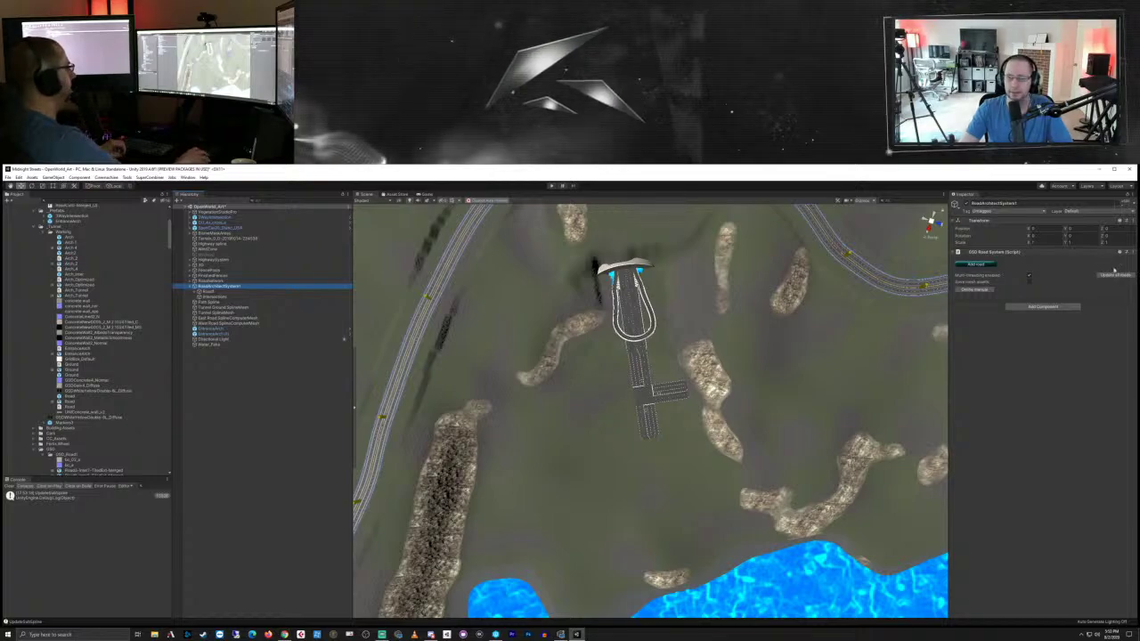
right_click_drag(677, 422, 633, 343)
scroll(633, 344, "down", 2)
scroll(633, 343, "up", 2)
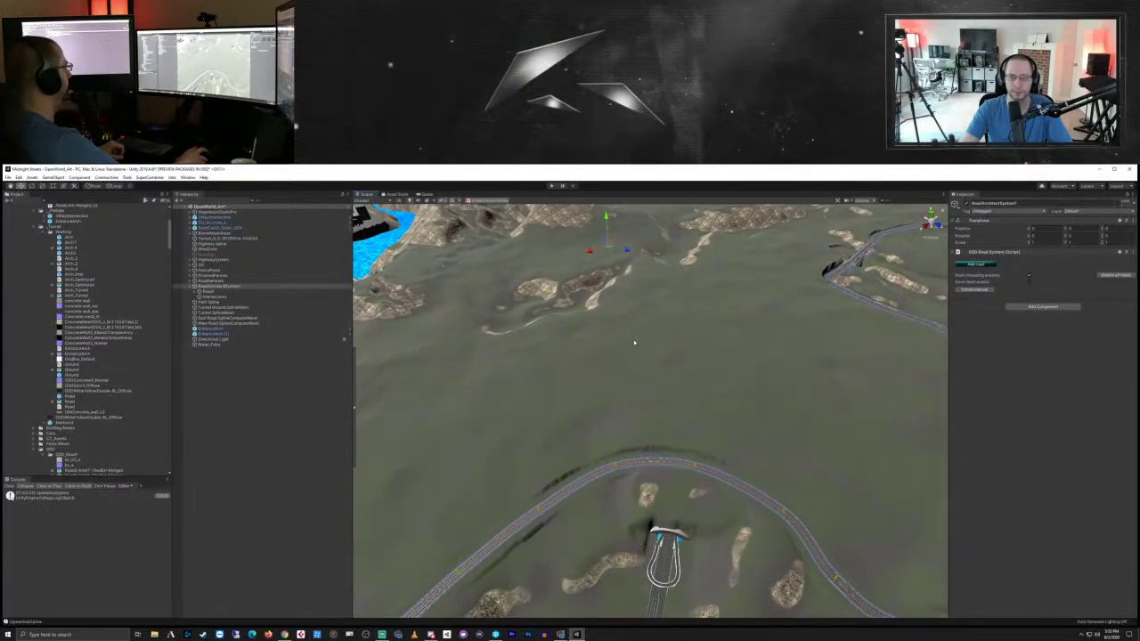
left_click(978, 265)
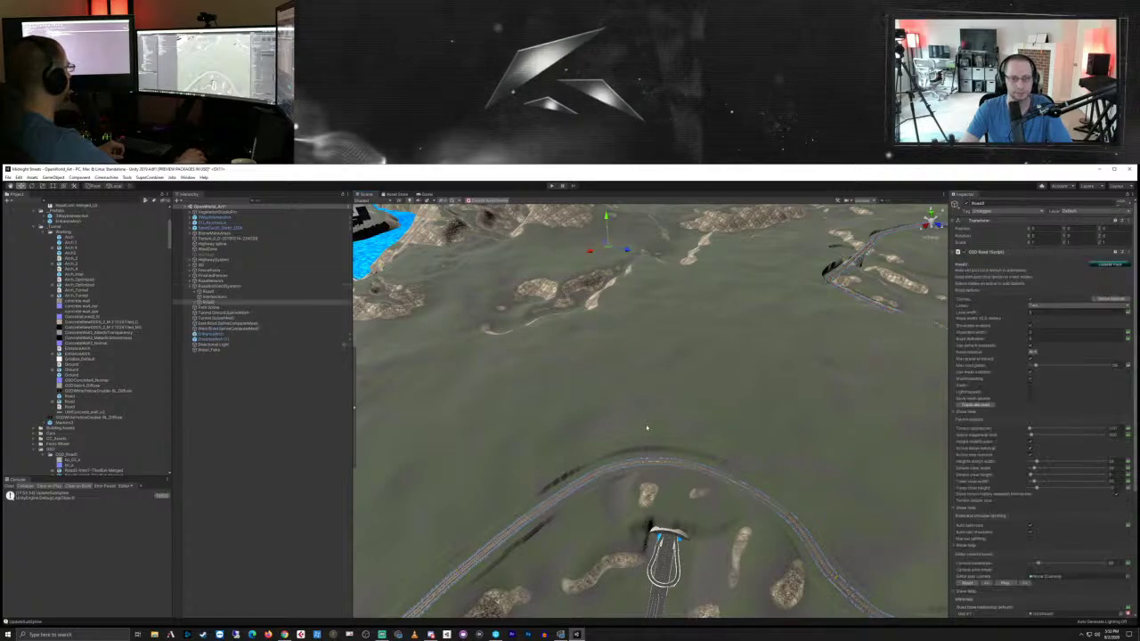
Step: Place the new road's nodes from the open end of the three-way intersection, curving it inland of the shoreline to the rock ridge
middle_click_drag(647, 428, 745, 188)
right_click_drag(626, 300, 650, 350)
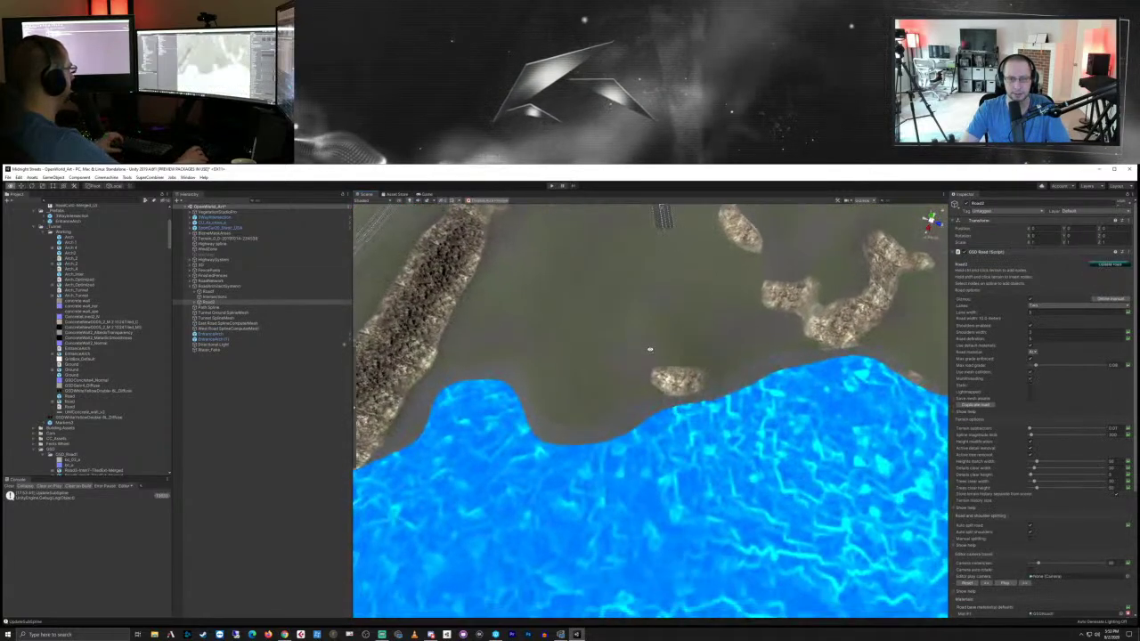
key("f")
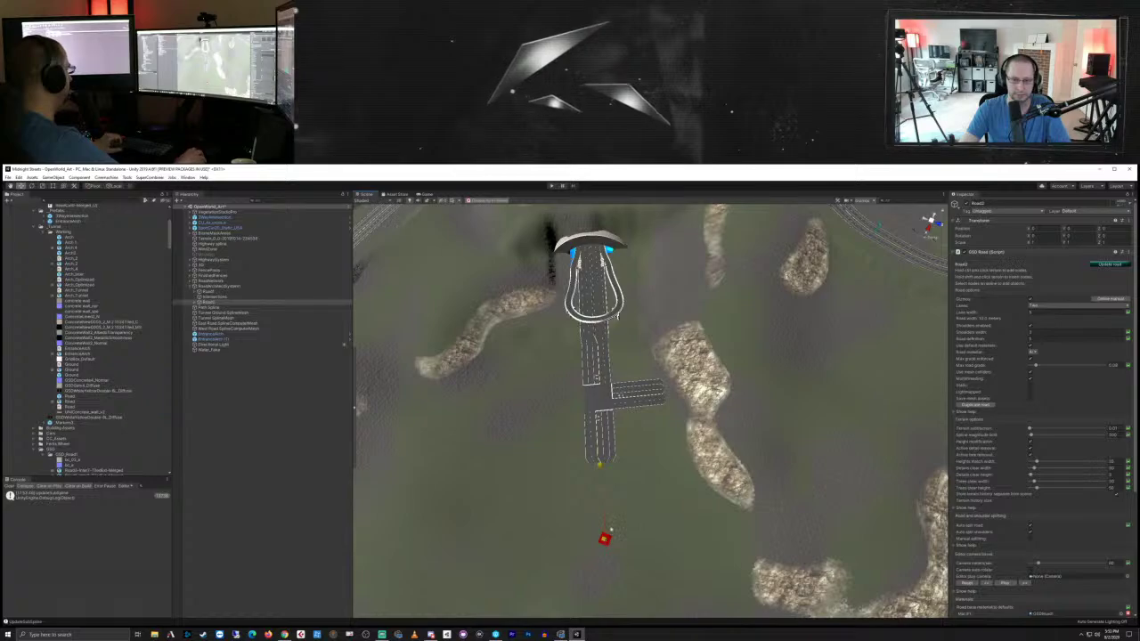
left_click(605, 539, "shift")
scroll(539, 570, "down", 3)
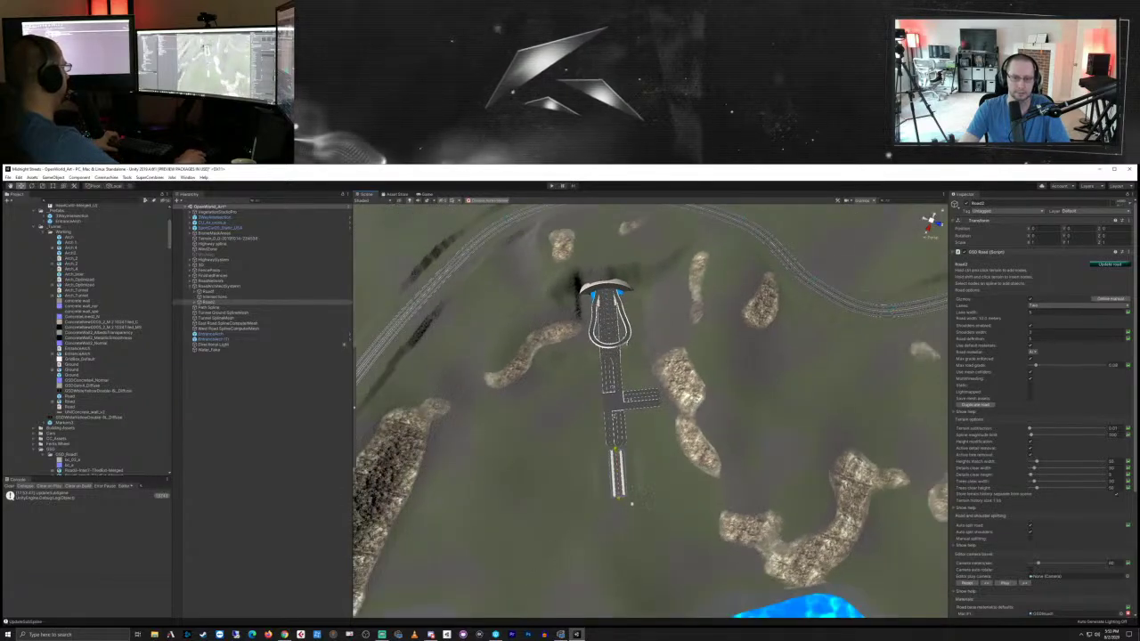
mouse_move(500, 576)
middle_mouse_down()
mouse_move(506, 555)
mouse_move(635, 504)
middle_mouse_up()
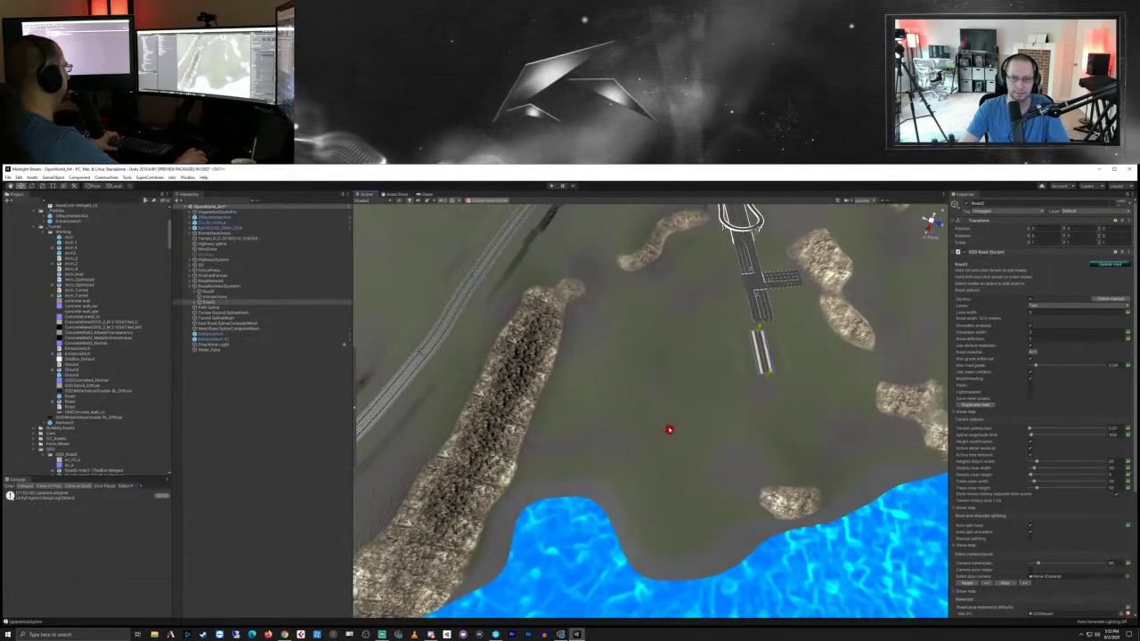
left_click(573, 433, "shift")
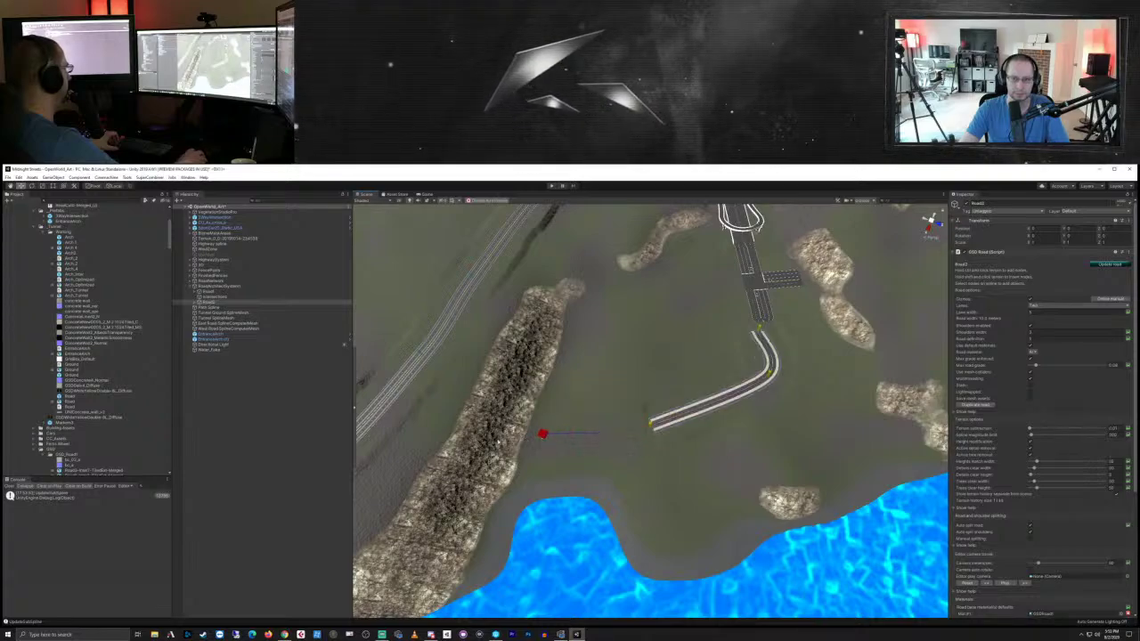
left_click(543, 434, "ctrl")
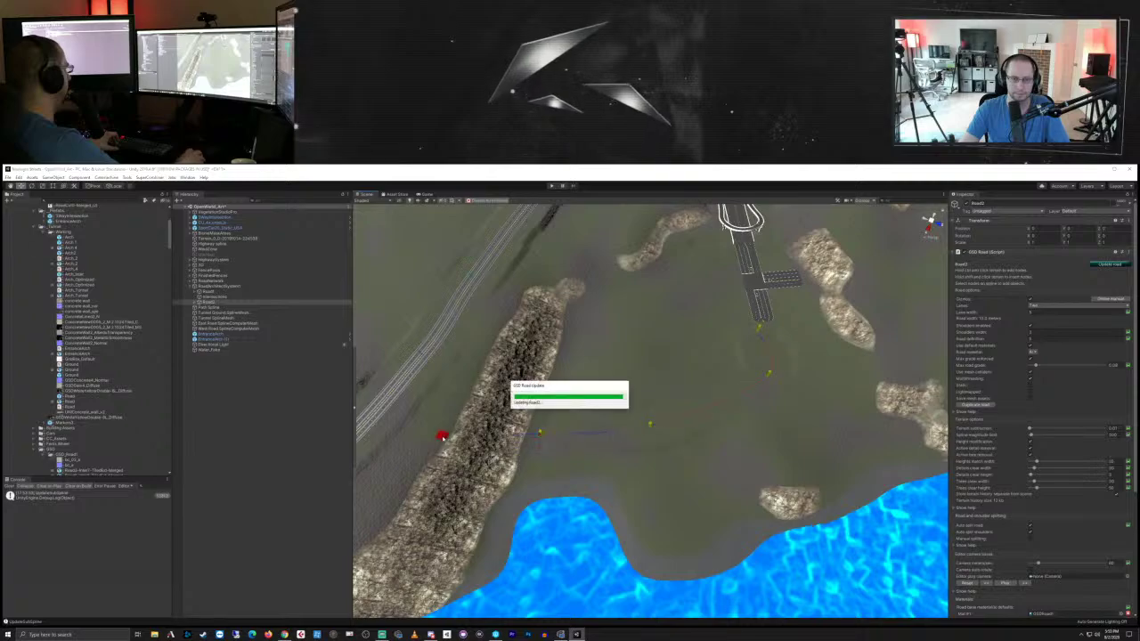
Step: Extend the new road through the rock ridge with a node between the ridge and the existing highway
middle_click_drag(449, 437, 593, 416)
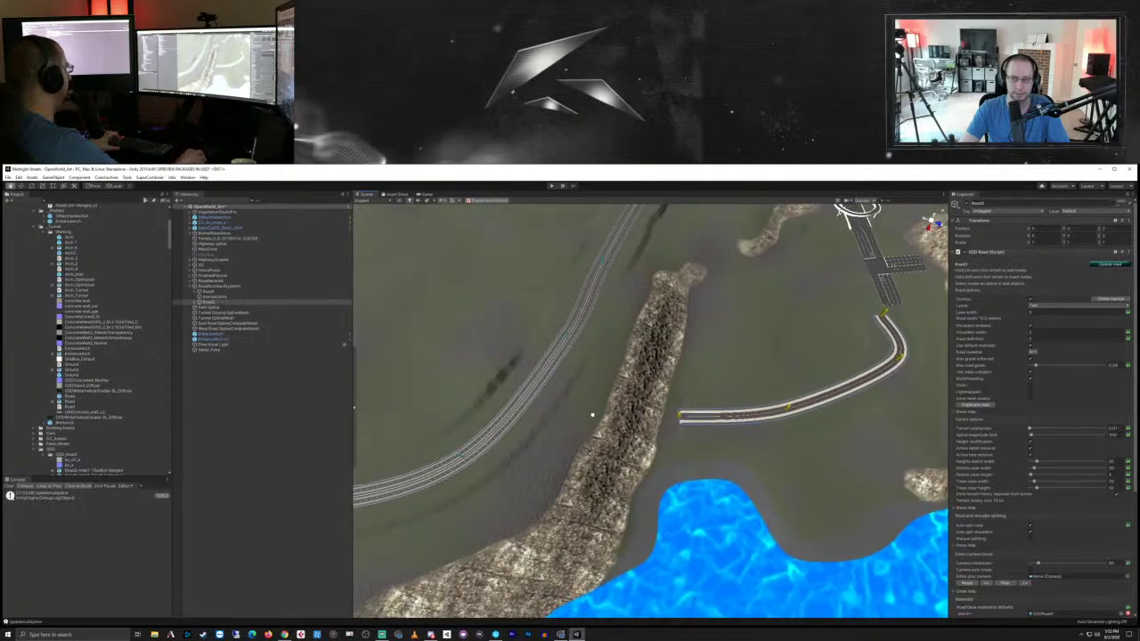
right_click_drag(534, 449, 531, 464)
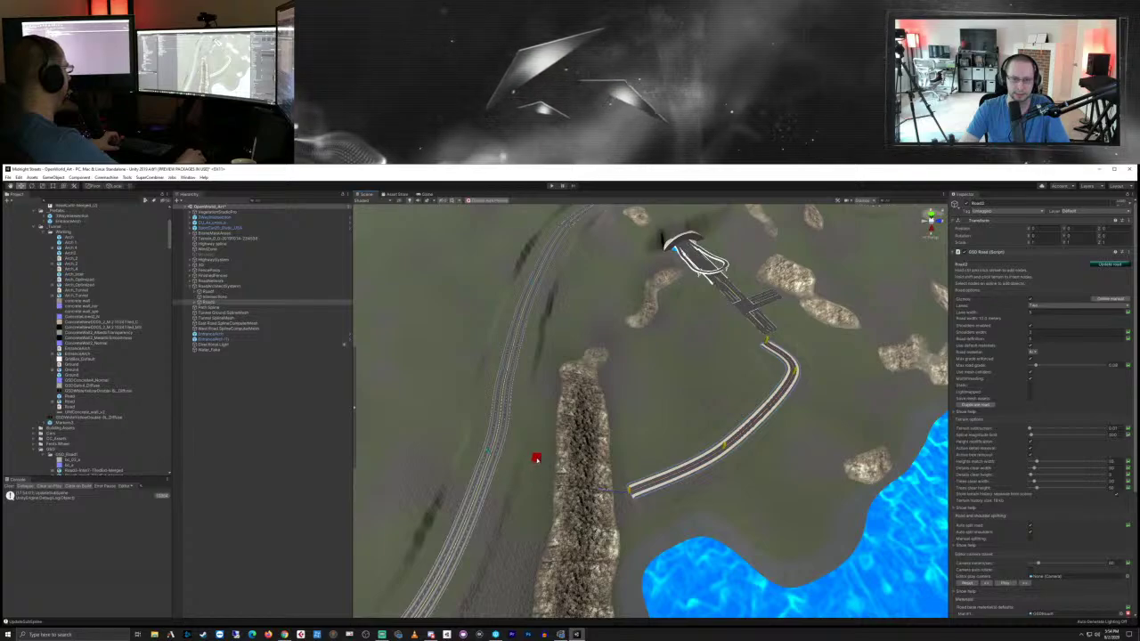
left_click(537, 460, "ctrl")
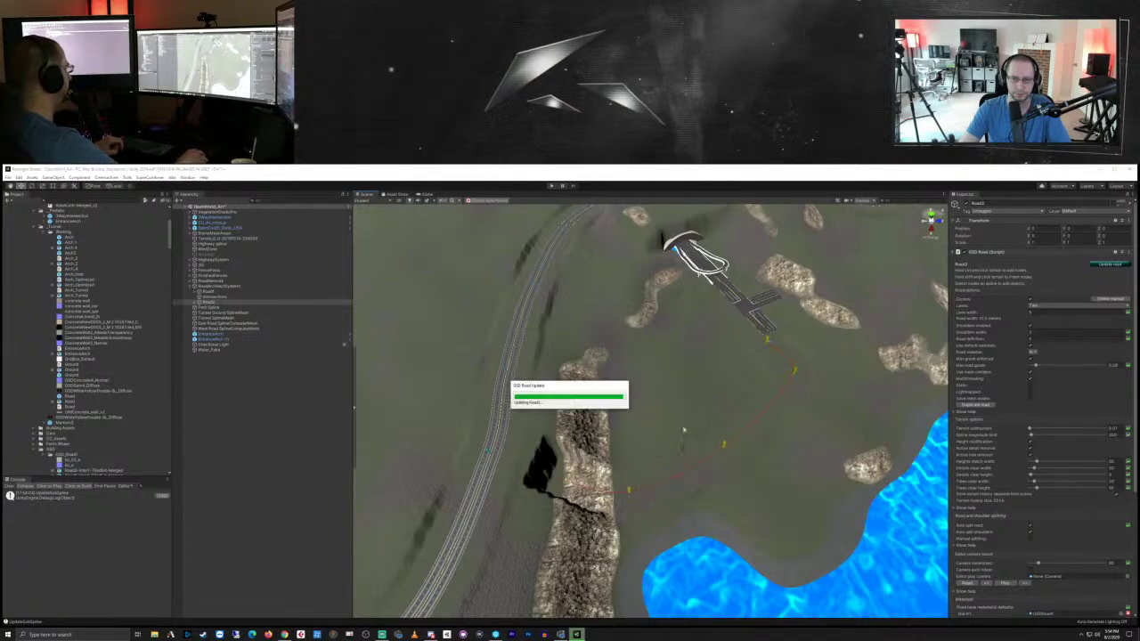
Step: Set Road2 to four lanes with the same lane width as Road1, and update the road
middle_click_drag(654, 446, 568, 492)
scroll(663, 443, "up", 4)
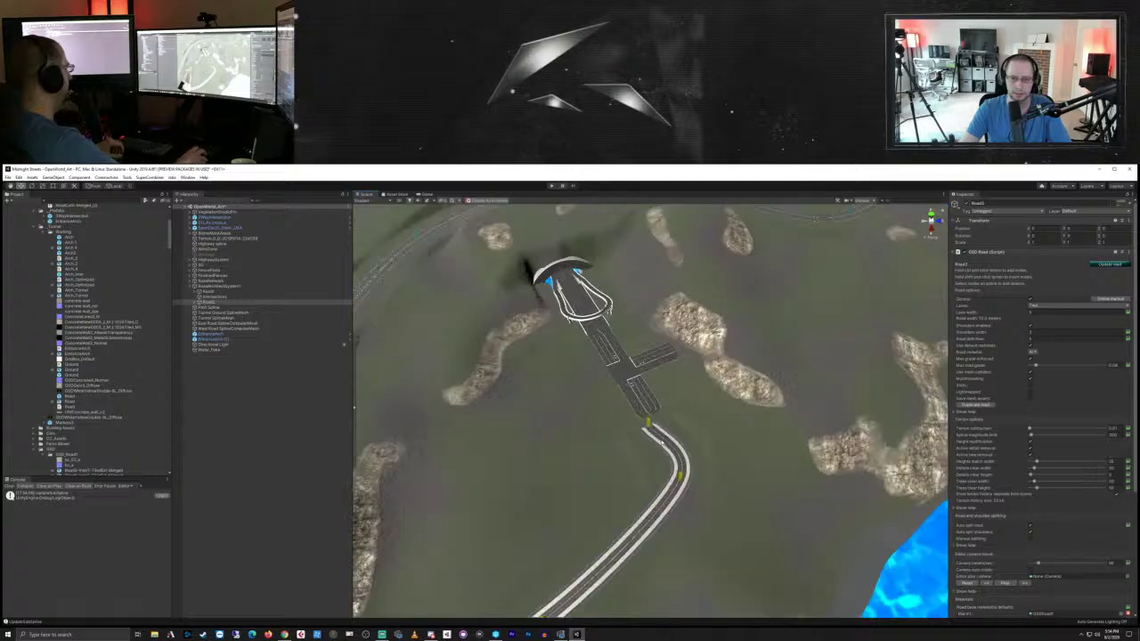
right_click_drag(703, 437, 640, 441)
middle_click_drag(640, 440, 680, 433)
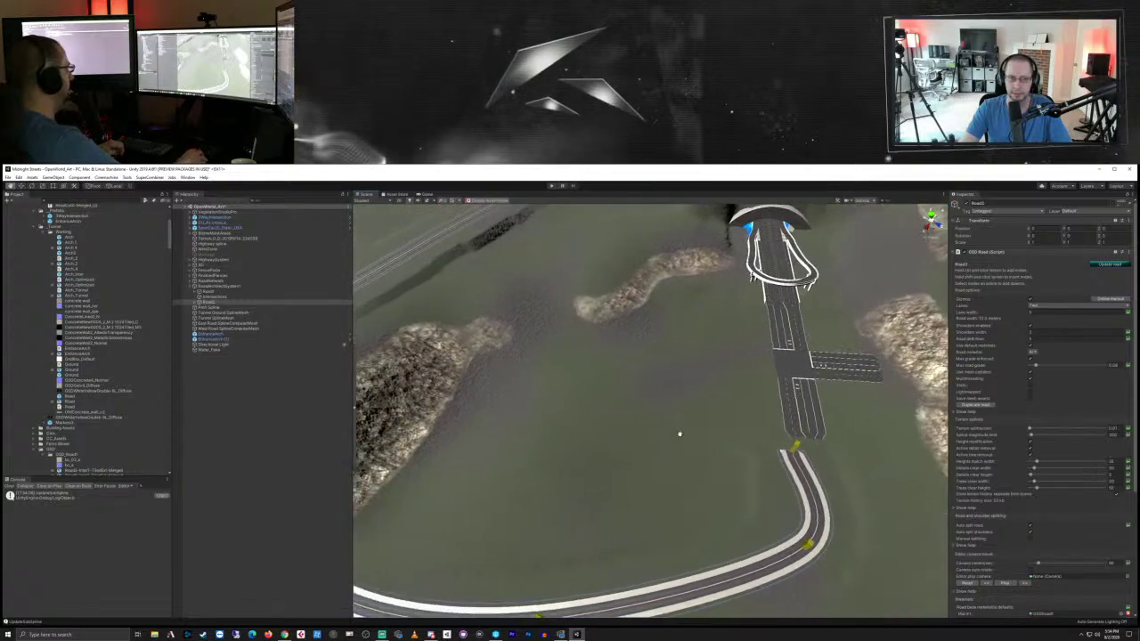
left_click(206, 292)
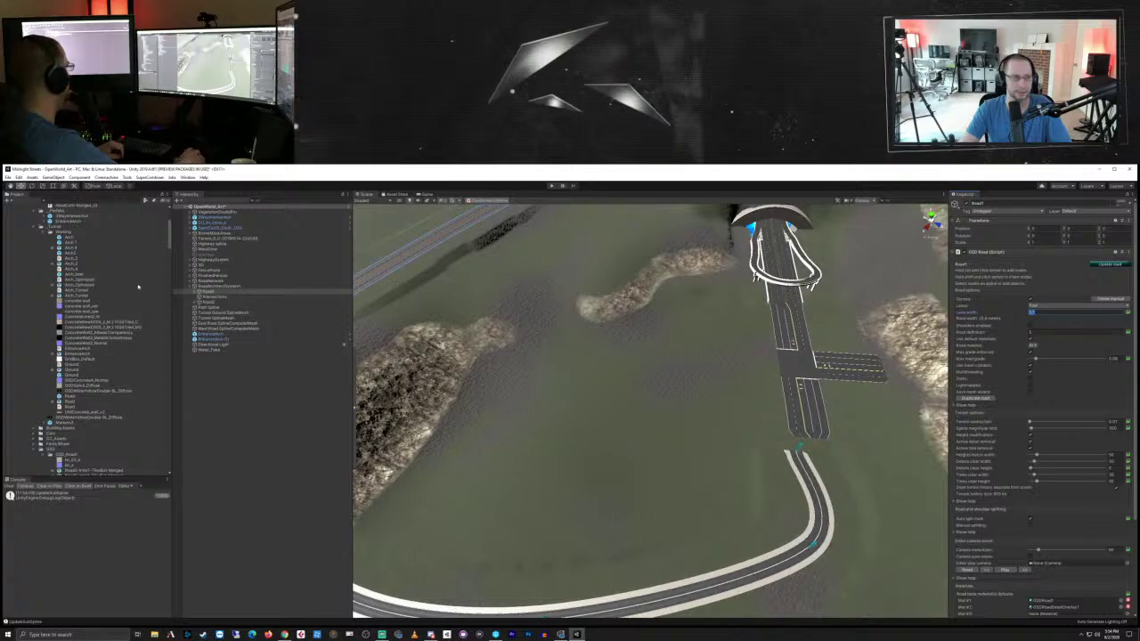
left_click(214, 303)
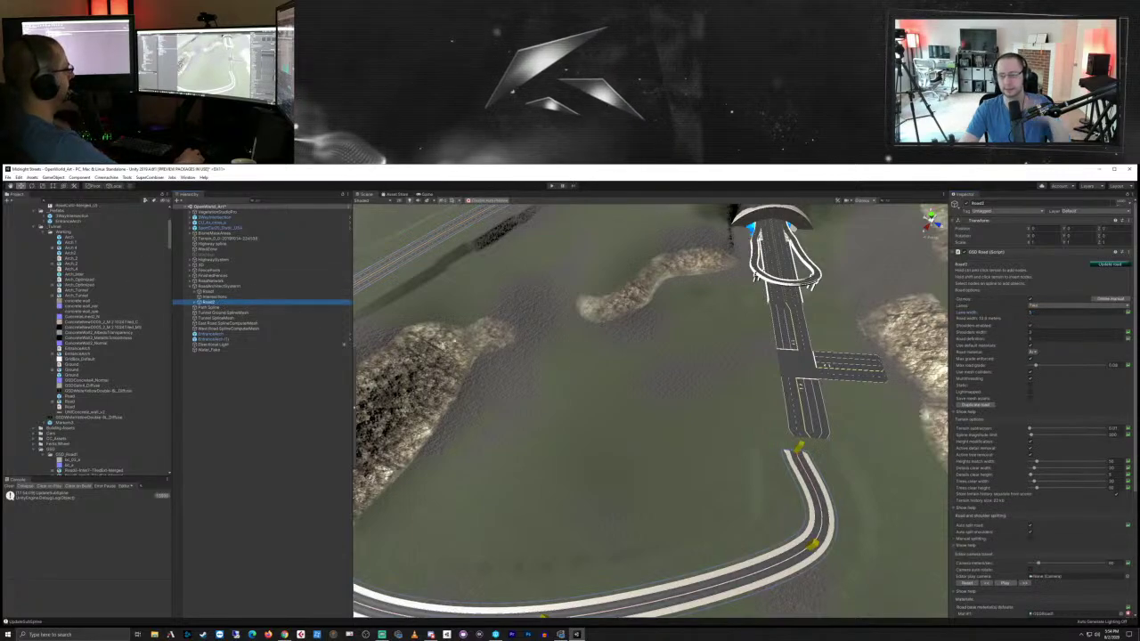
left_click(1052, 305)
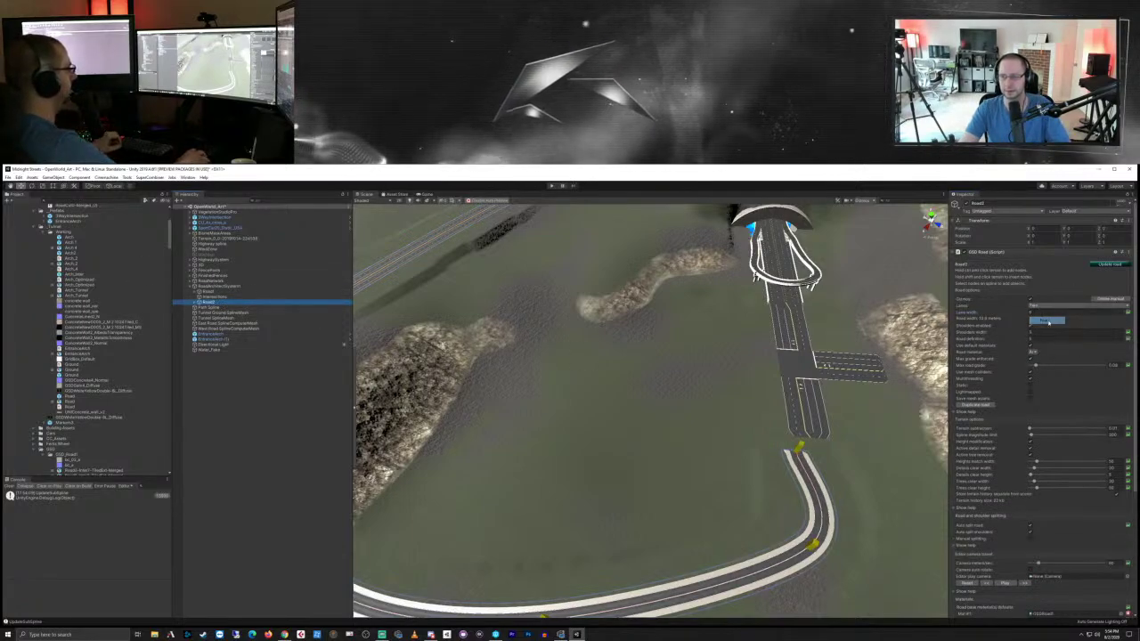
left_click(1044, 311)
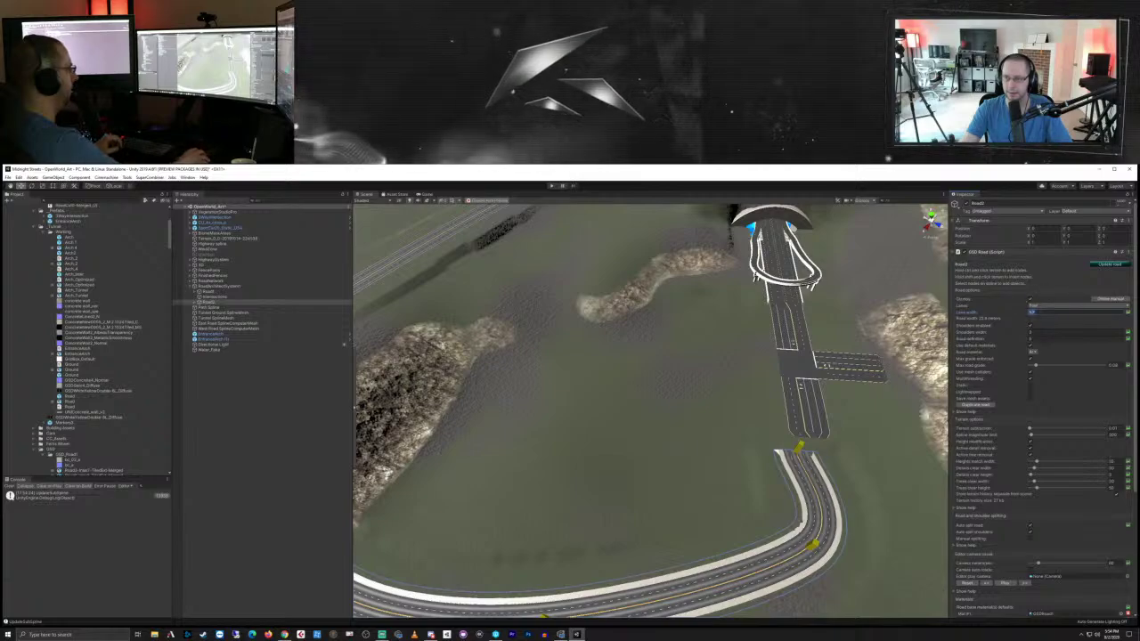
left_click(1107, 266)
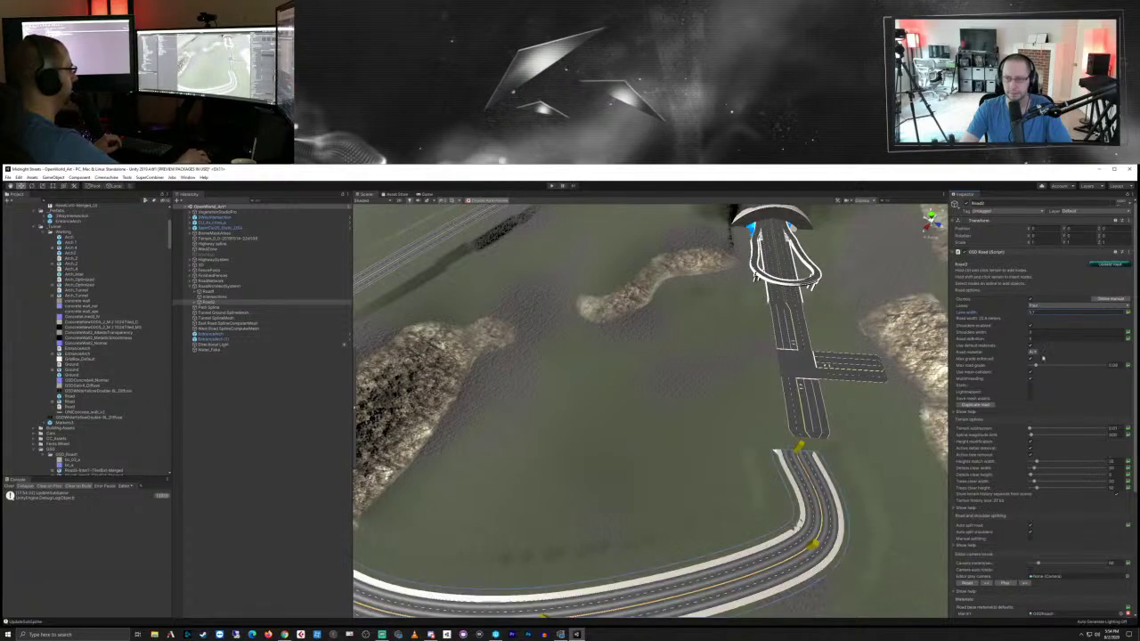
Step: Disable the shoulders on Road2 and update the road
left_click_drag(715, 473, 525, 472, "alt")
right_click_drag(523, 473, 540, 469)
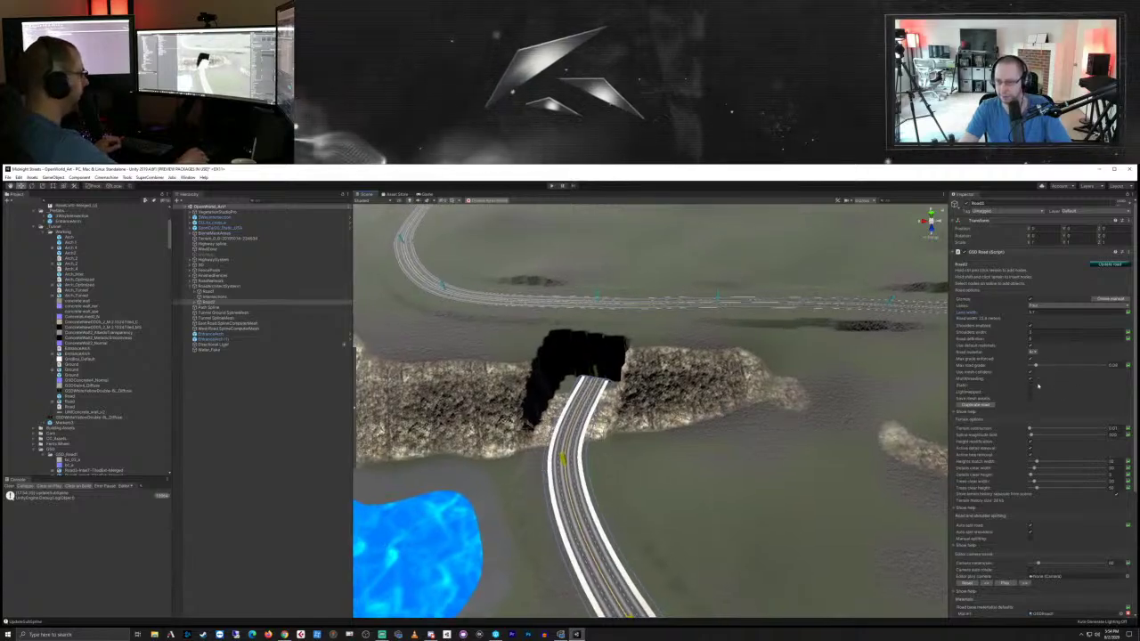
left_click(1031, 328)
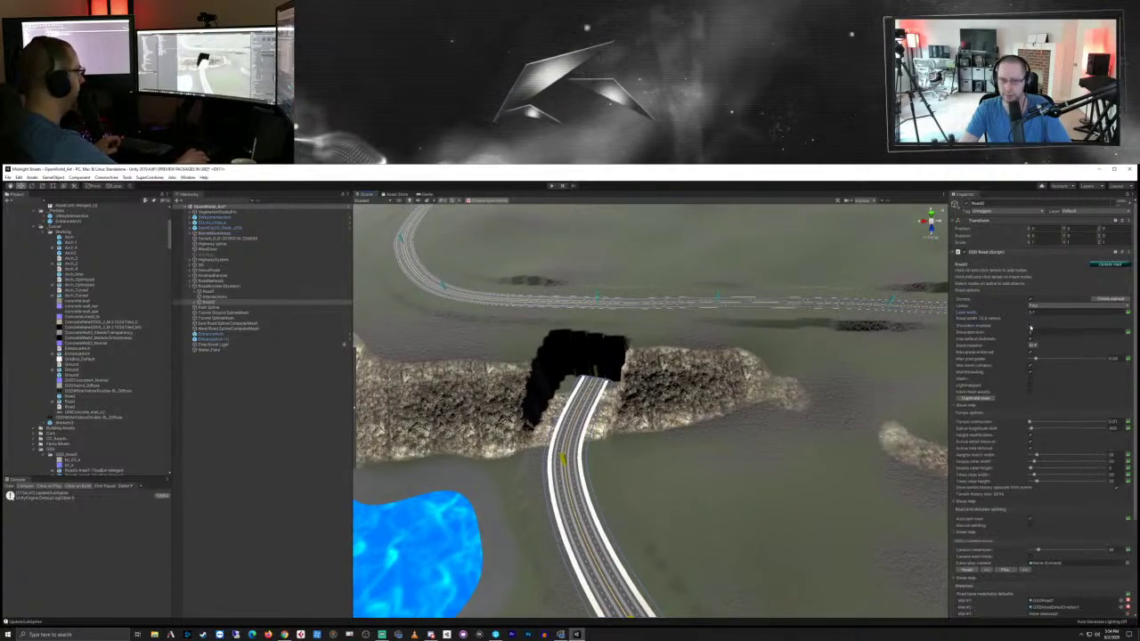
left_click(1111, 265)
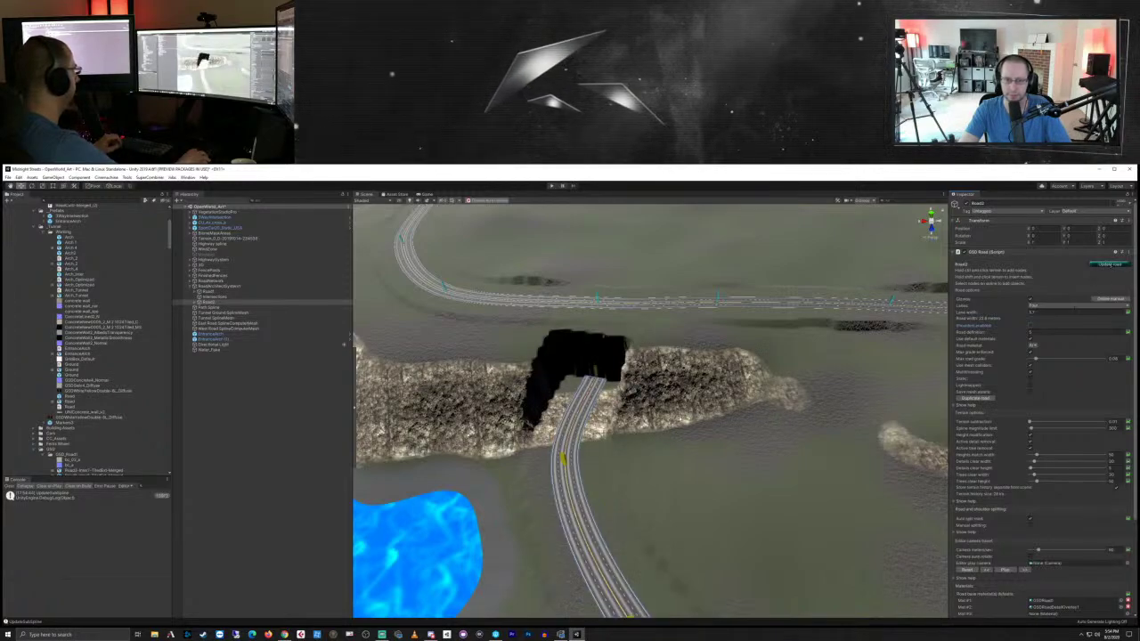
Step: Compare the settings of Road1 and Road2, and examine the new road's course from the ridge cut back to the tunnel
middle_click_drag(736, 448, 590, 389)
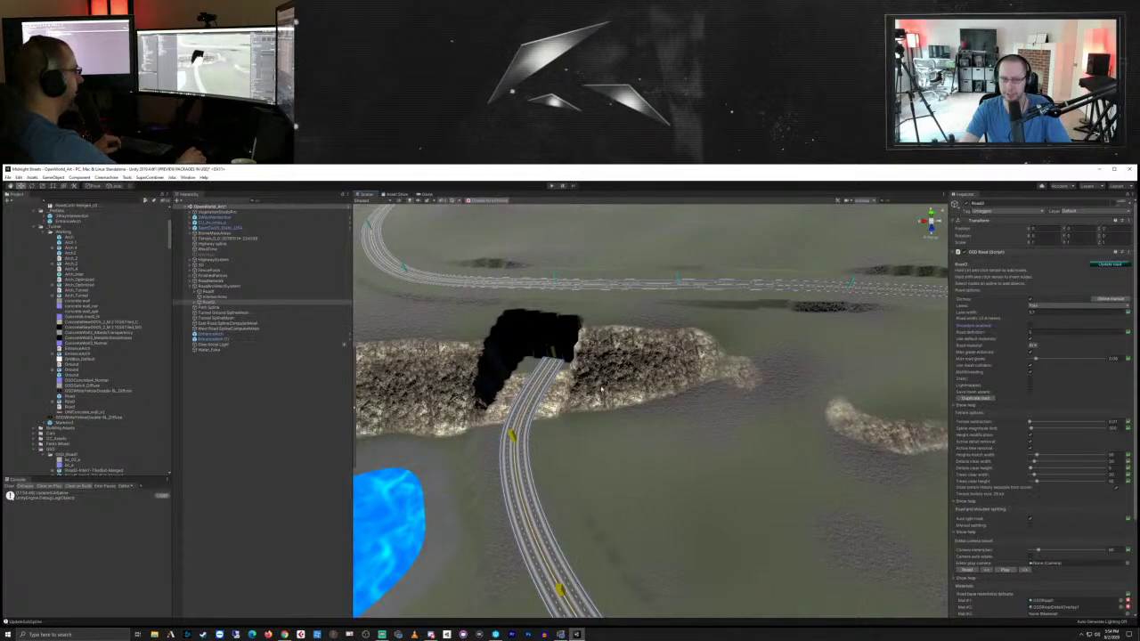
left_click(205, 293)
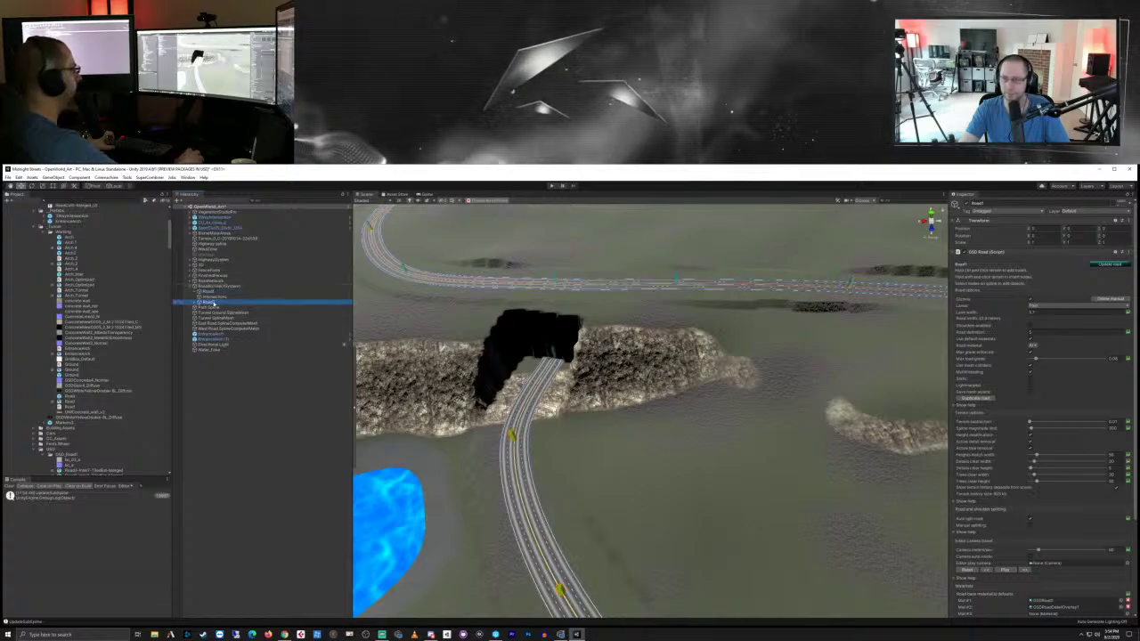
left_click(210, 291)
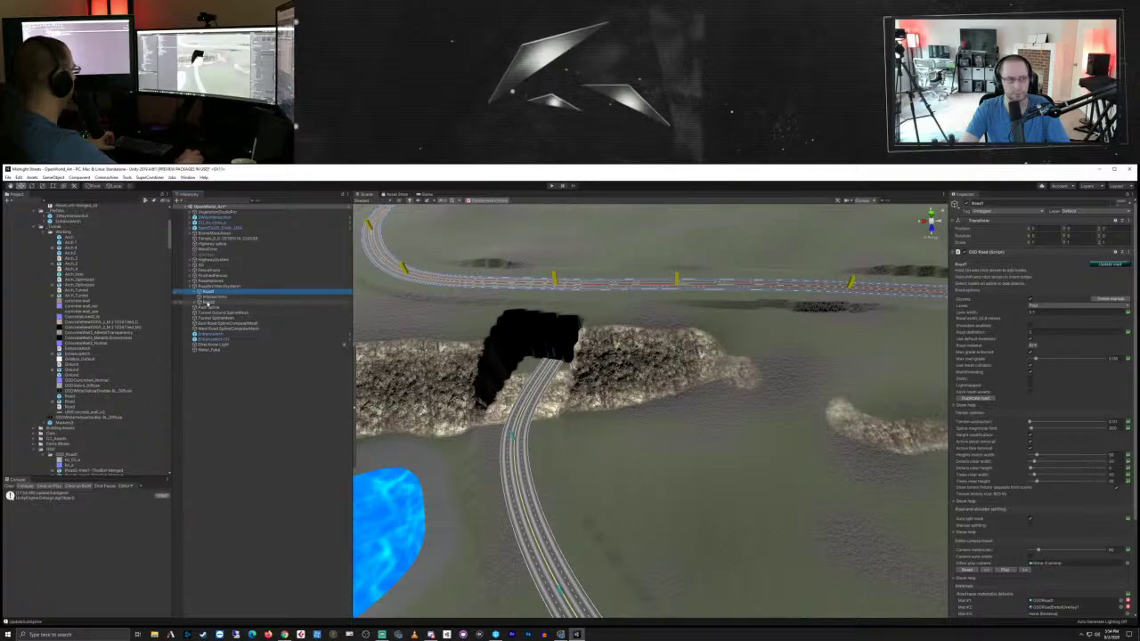
left_click(208, 303)
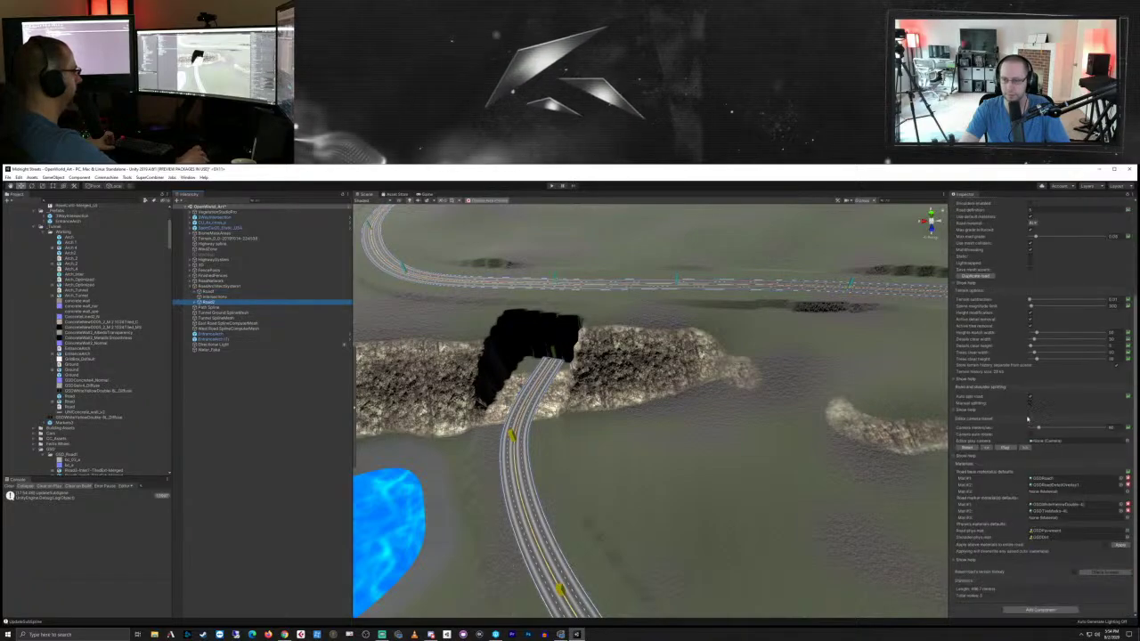
right_click_drag(517, 409, 629, 386)
middle_click_drag(529, 436, 792, 362)
right_click_drag(792, 361, 602, 368)
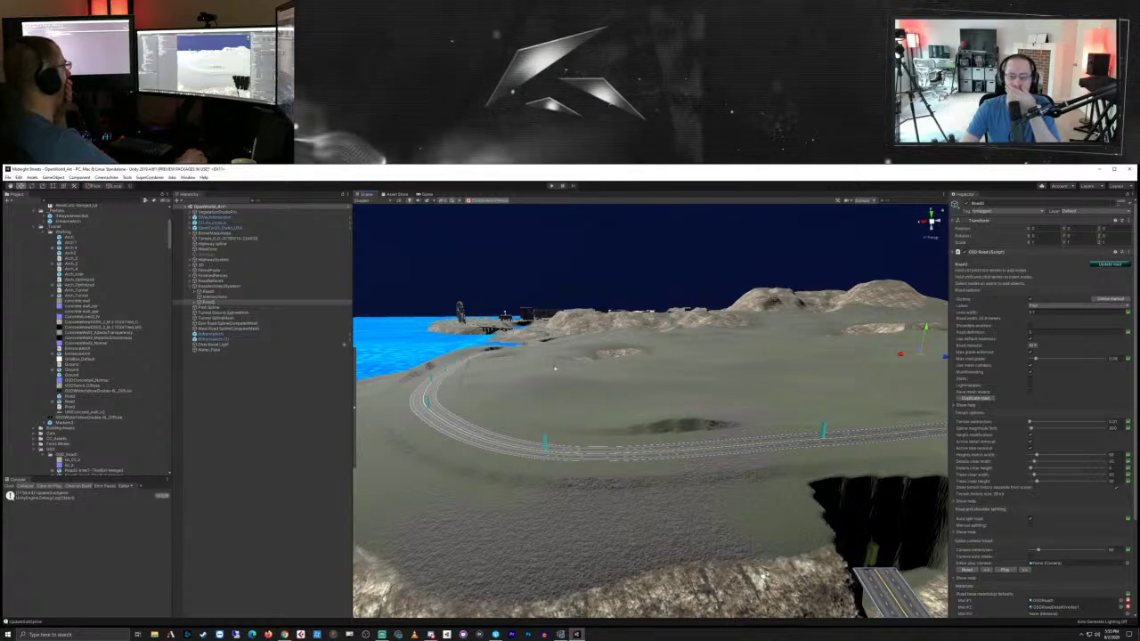
right_click_drag(555, 368, 709, 463)
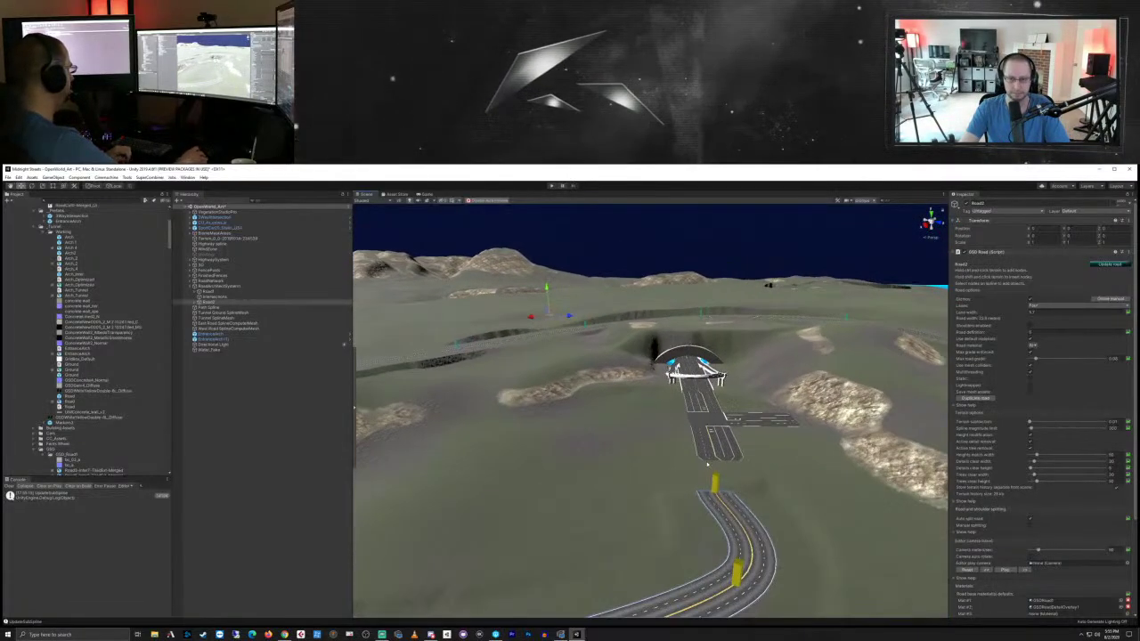
Step: Select Road2's first node, toggle the handle position mode, and move the node up to the open end of the three-way intersection
left_click(708, 463)
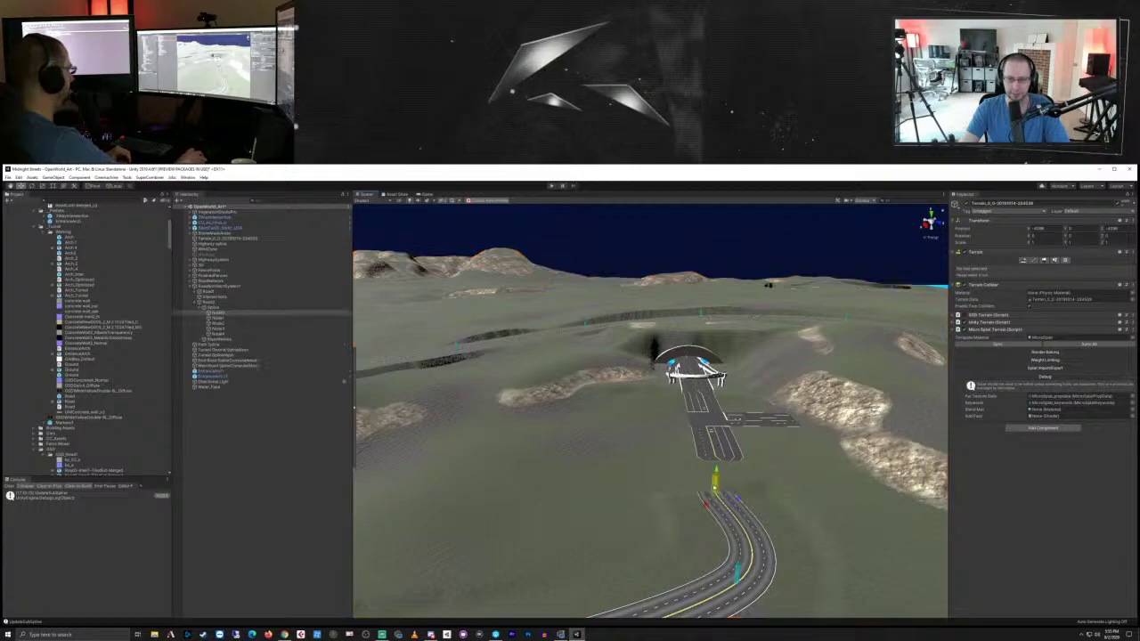
left_click(738, 500)
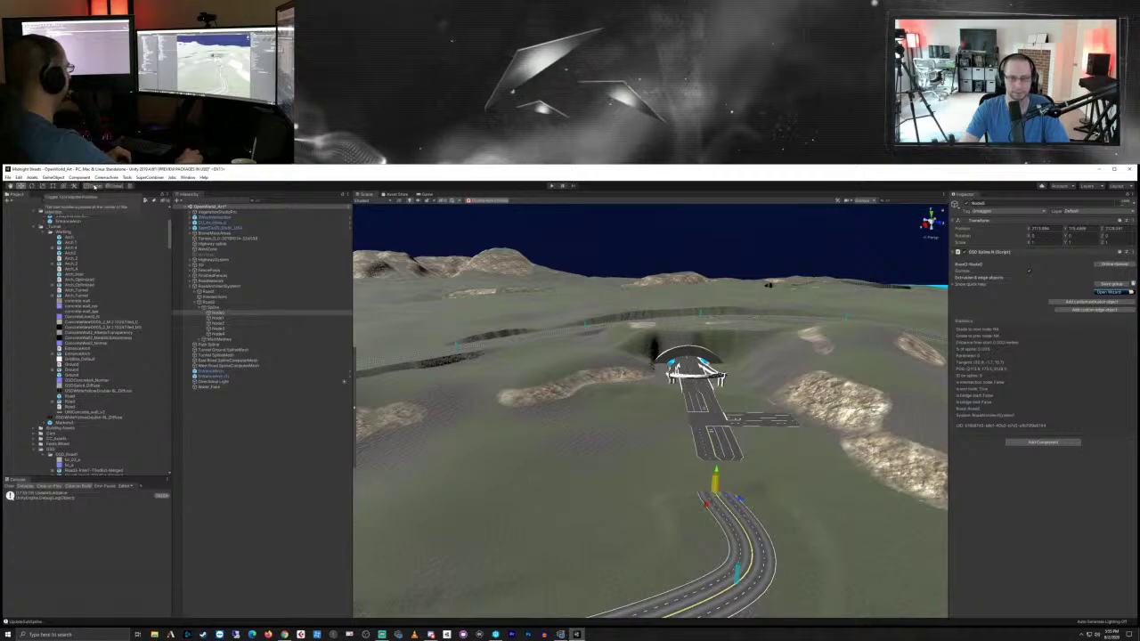
left_click(94, 186)
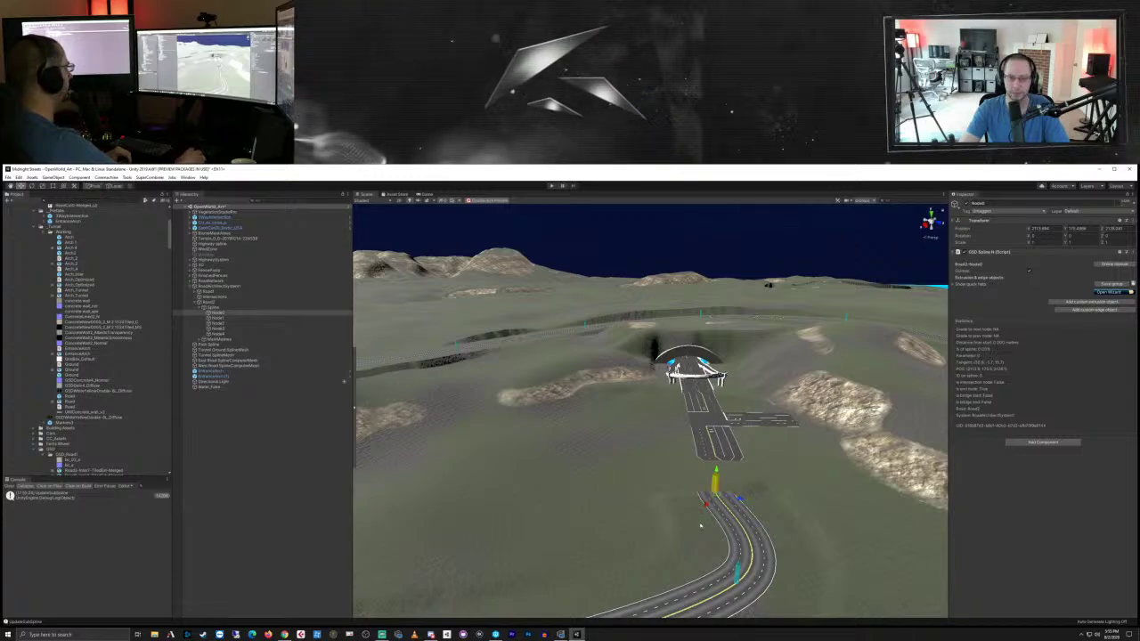
left_click_drag(707, 505, 720, 483)
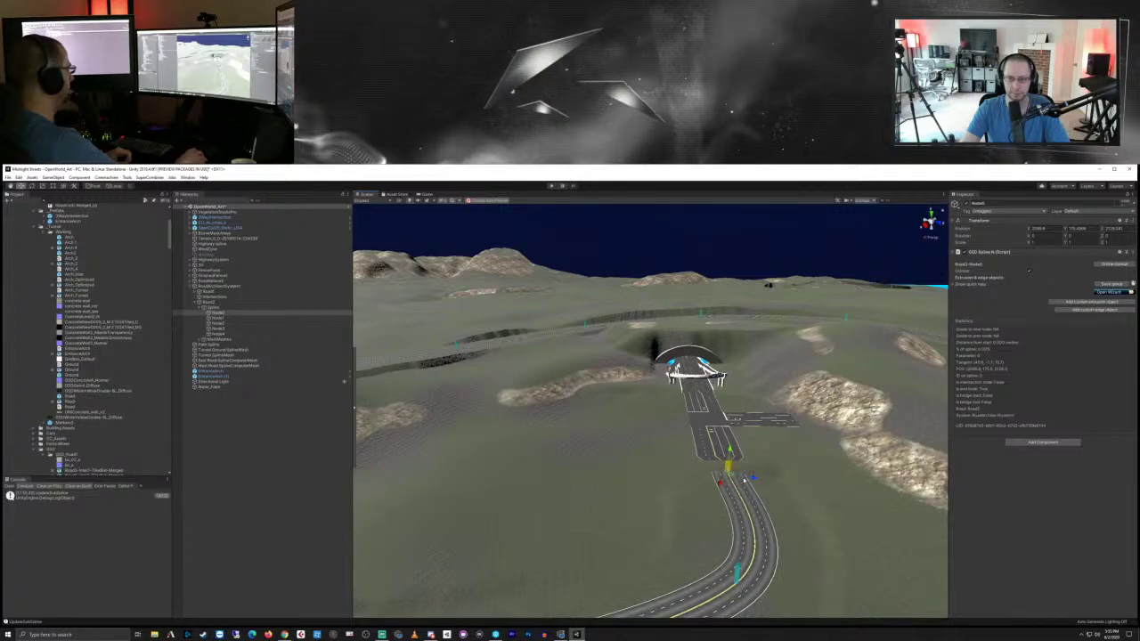
right_click_drag(685, 491, 768, 342)
key("f")
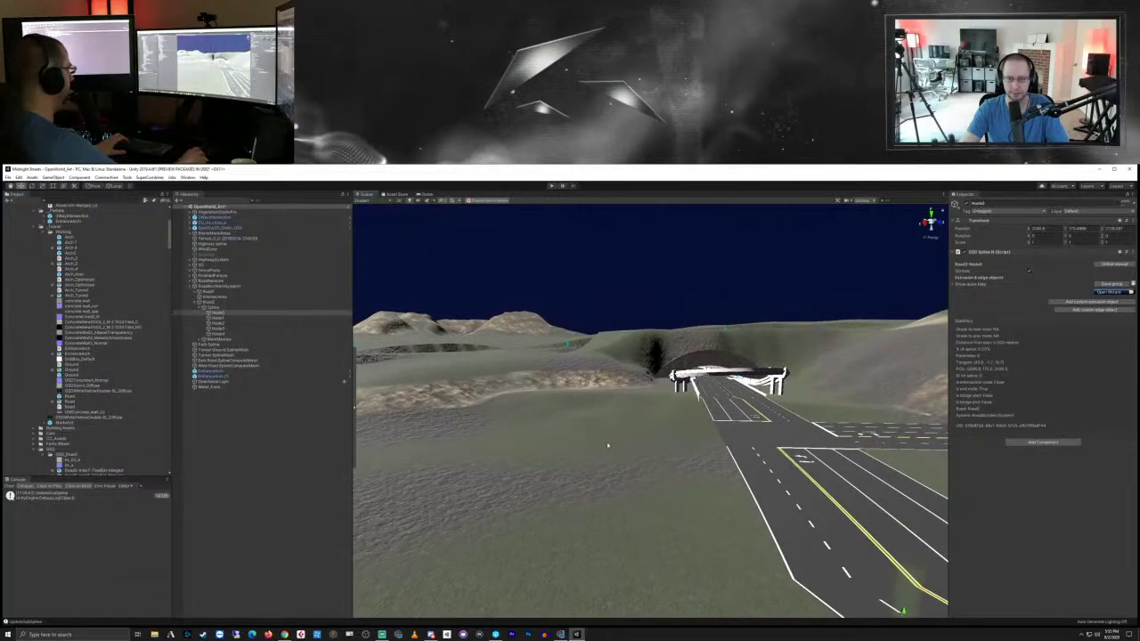
right_click_drag(608, 446, 652, 499)
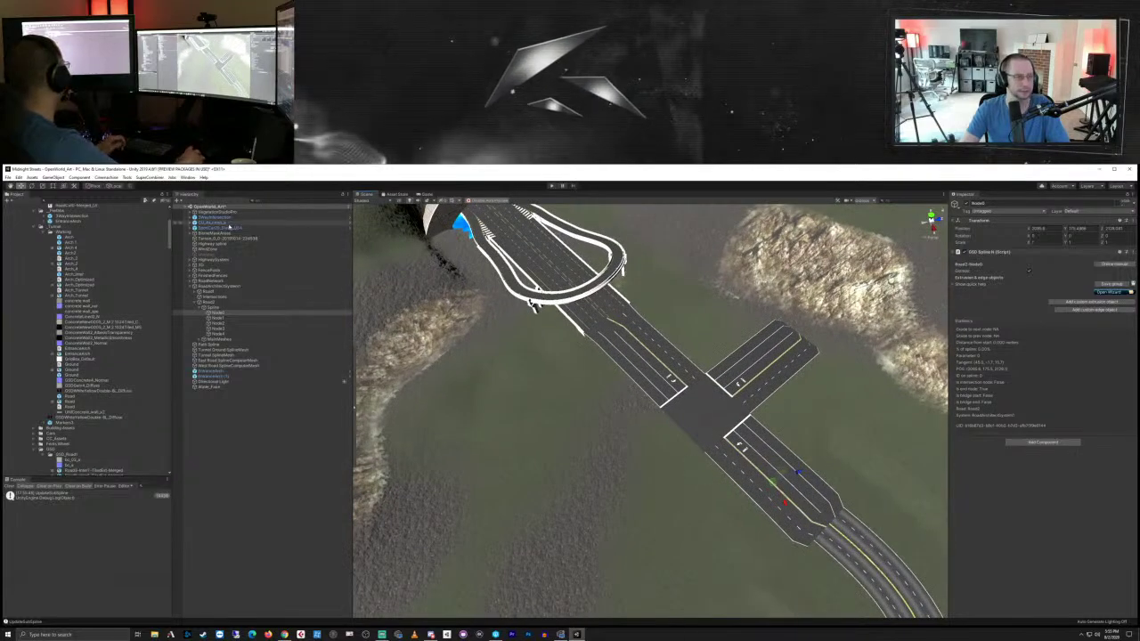
Step: Select the terrain, activate the Set Height brush, and sample the target height from the ground beside the tunnel road
left_click(232, 238)
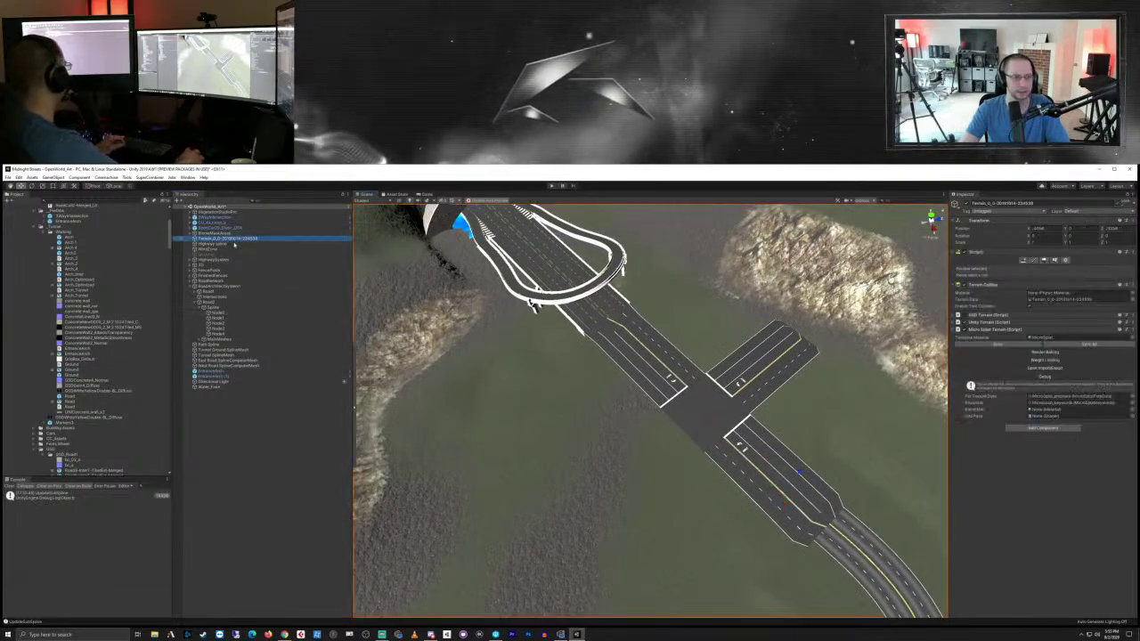
left_click(1033, 260)
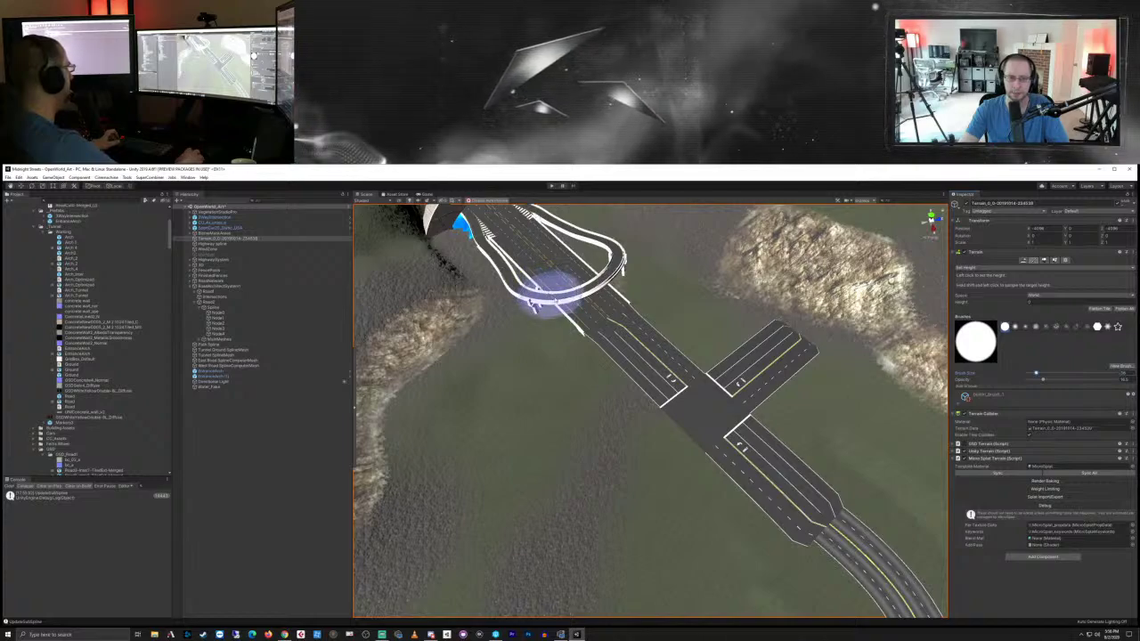
left_click(571, 303, "shift")
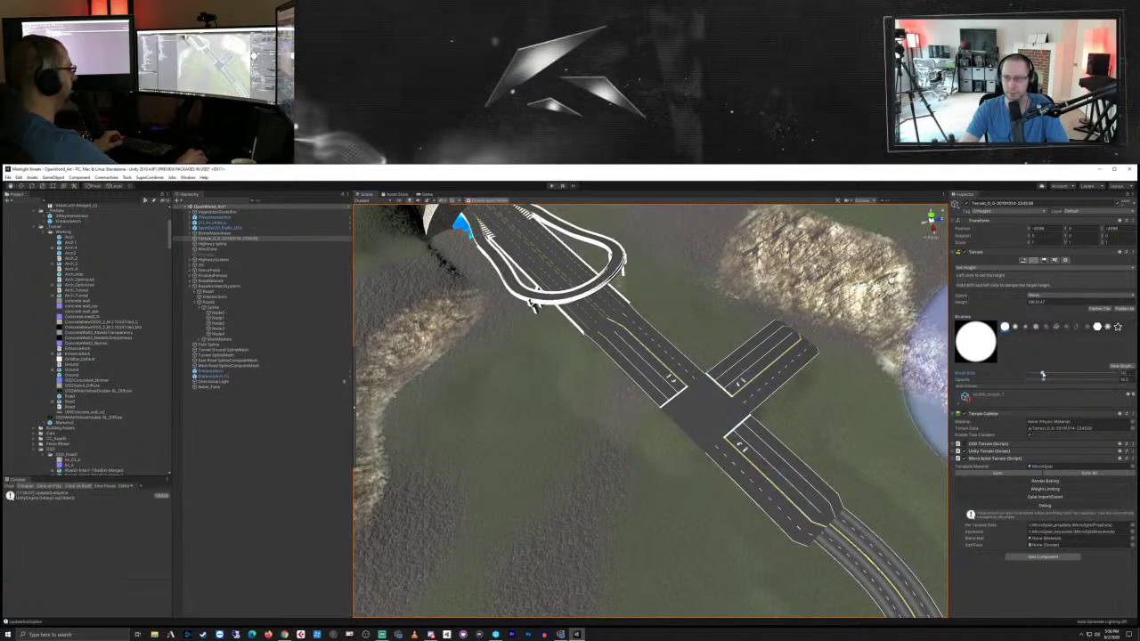
Step: Level the terrain to the sampled height from the intersection across the field and through the rocky ridge toward the highway
mouse_move(725, 413)
left_mouse_down()
mouse_move(651, 382)
mouse_move(794, 445)
mouse_move(812, 526)
left_mouse_up()
middle_click_drag(789, 510, 707, 320)
mouse_move(779, 346)
left_mouse_down("alt")
mouse_move(759, 324)
mouse_move(766, 351)
left_mouse_up("alt")
scroll(768, 354, "down", 4)
mouse_move(741, 390)
left_mouse_down()
mouse_move(651, 466)
mouse_move(481, 523)
left_mouse_up()
middle_click_drag(501, 526, 771, 429)
mouse_move(771, 429)
left_mouse_down()
mouse_move(748, 445)
mouse_move(593, 412)
left_mouse_up()
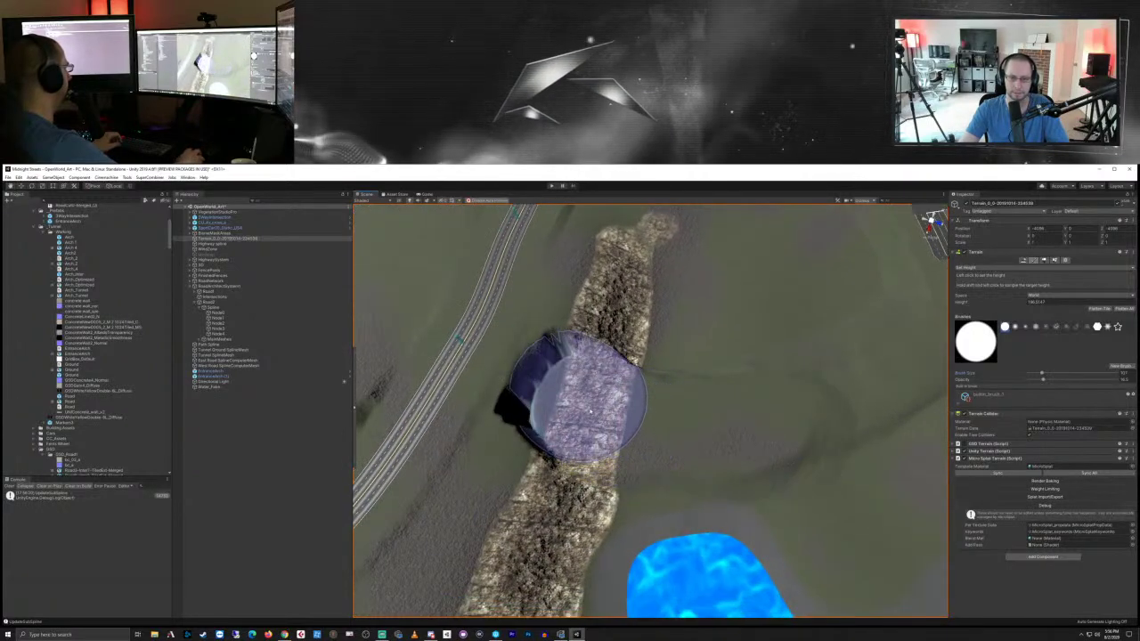
mouse_move(800, 451)
middle_mouse_down()
mouse_move(667, 430)
mouse_move(643, 437)
middle_mouse_up()
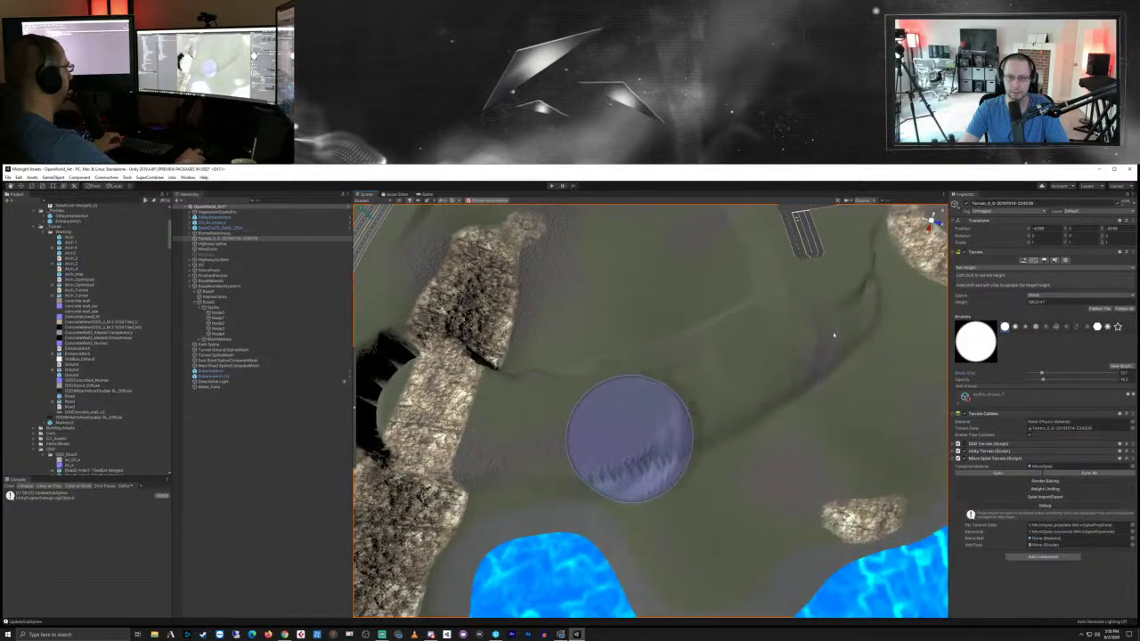
mouse_move(834, 335)
left_mouse_down()
mouse_move(840, 326)
mouse_move(763, 376)
mouse_move(636, 407)
mouse_move(657, 353)
left_mouse_up()
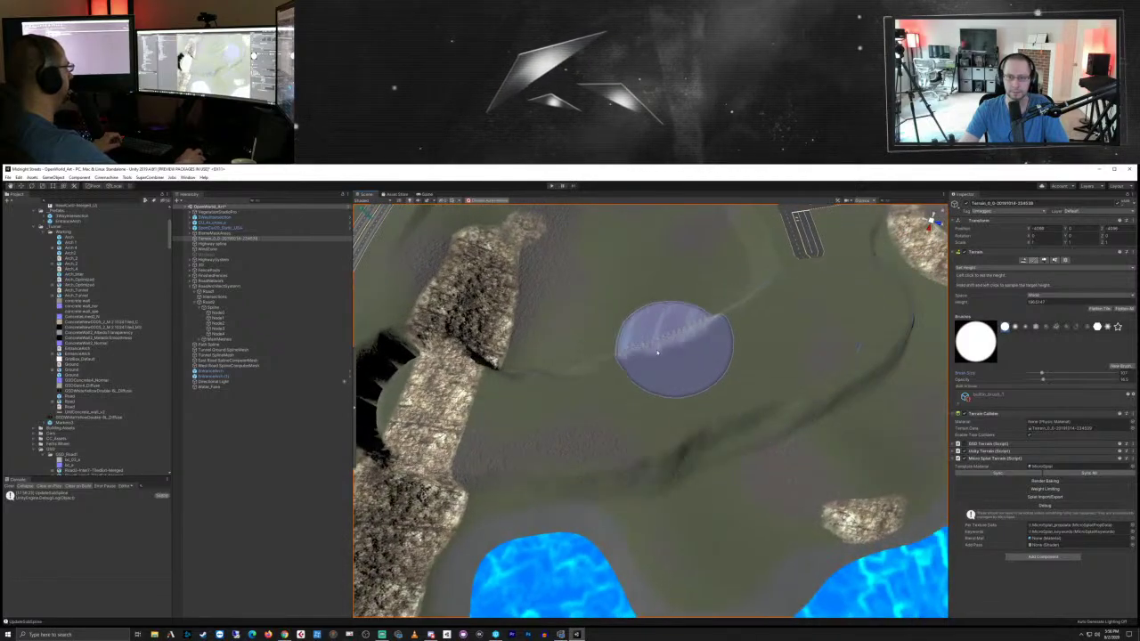
Step: Examine the levelled ground between the tunnel intersection, the ridge cut and the shoreline from several angles
mouse_move(738, 255)
right_mouse_down()
mouse_move(701, 327)
mouse_move(718, 330)
mouse_move(727, 450)
right_mouse_up()
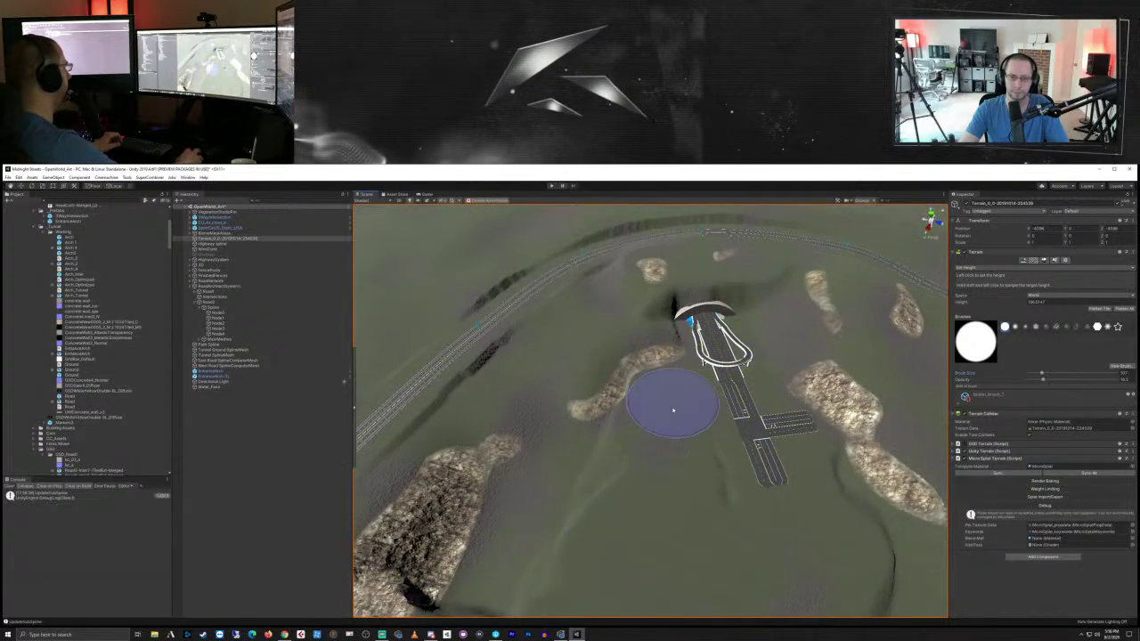
middle_click_drag(633, 532, 760, 390)
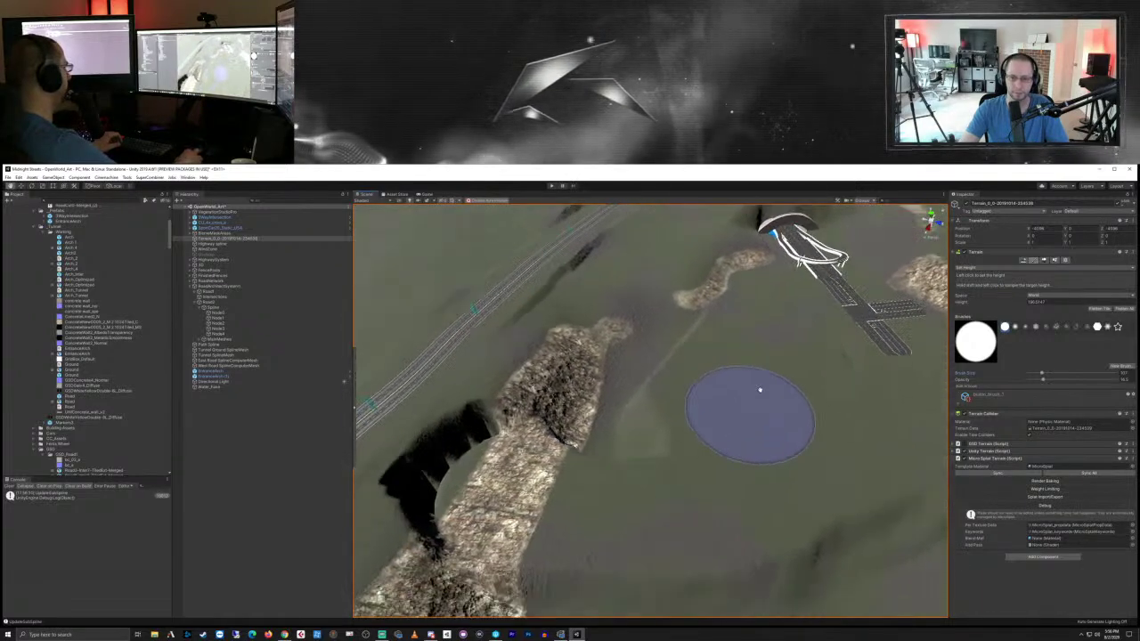
mouse_move(760, 389)
right_mouse_down()
mouse_move(779, 356)
mouse_move(667, 501)
mouse_move(721, 433)
mouse_move(681, 455)
right_mouse_up()
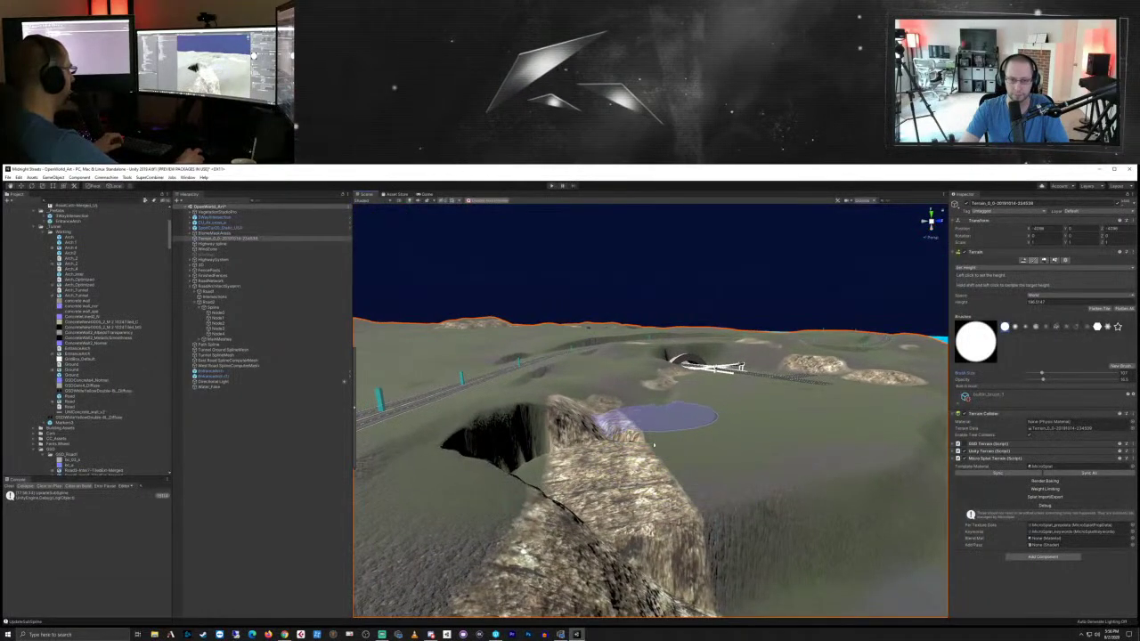
middle_click_drag(690, 420, 604, 518)
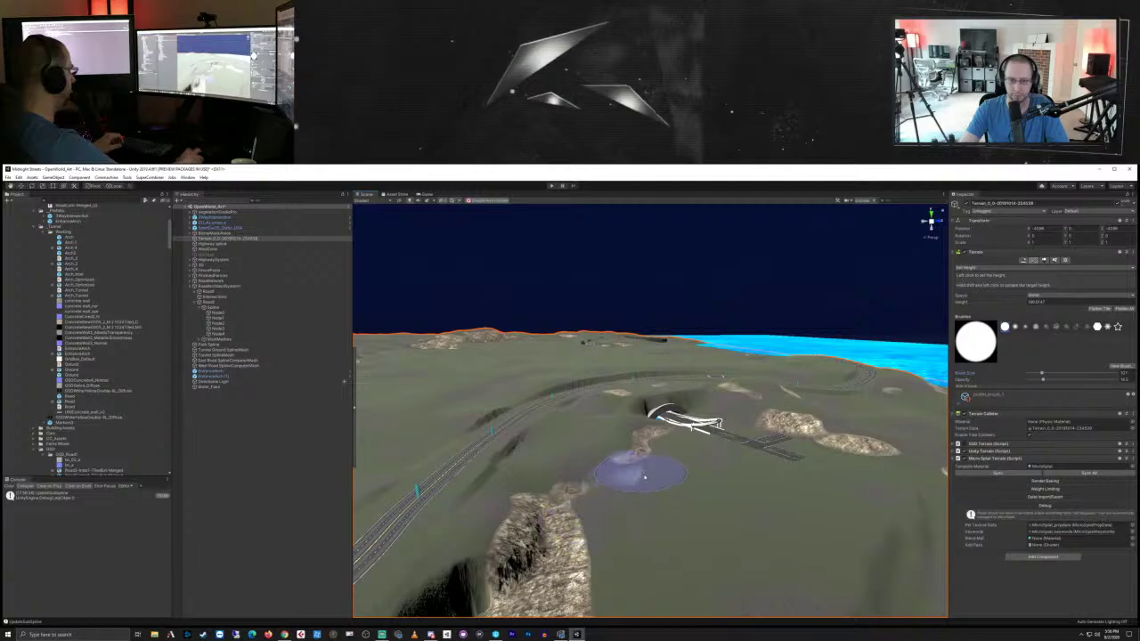
right_click_drag(664, 496, 567, 492)
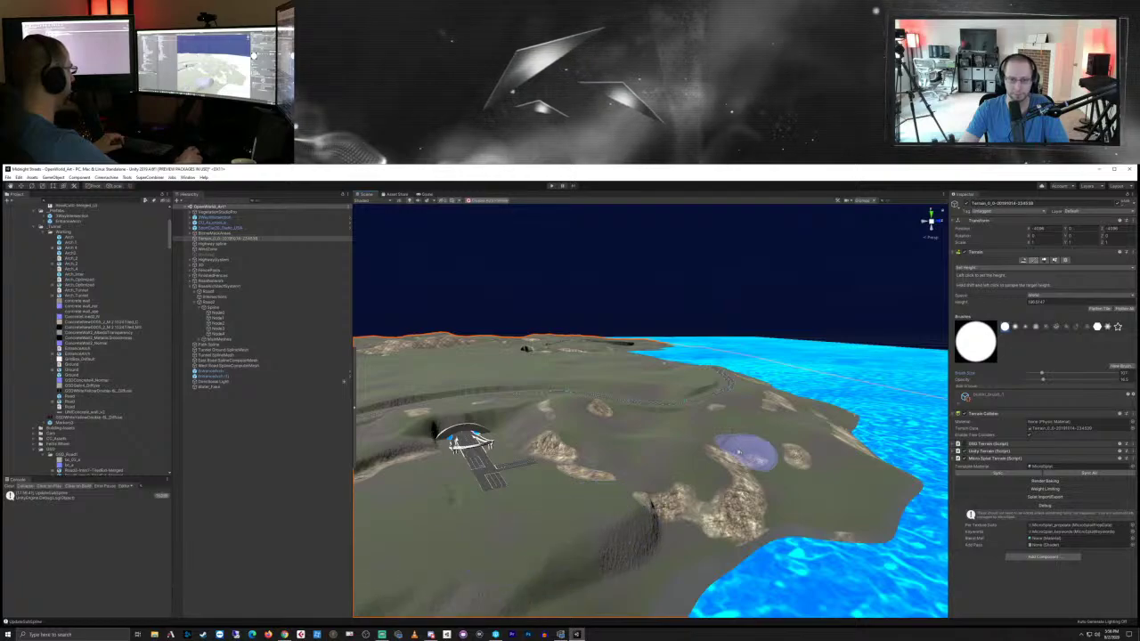
mouse_move(738, 458)
right_mouse_down()
mouse_move(526, 499)
mouse_move(844, 471)
right_mouse_up()
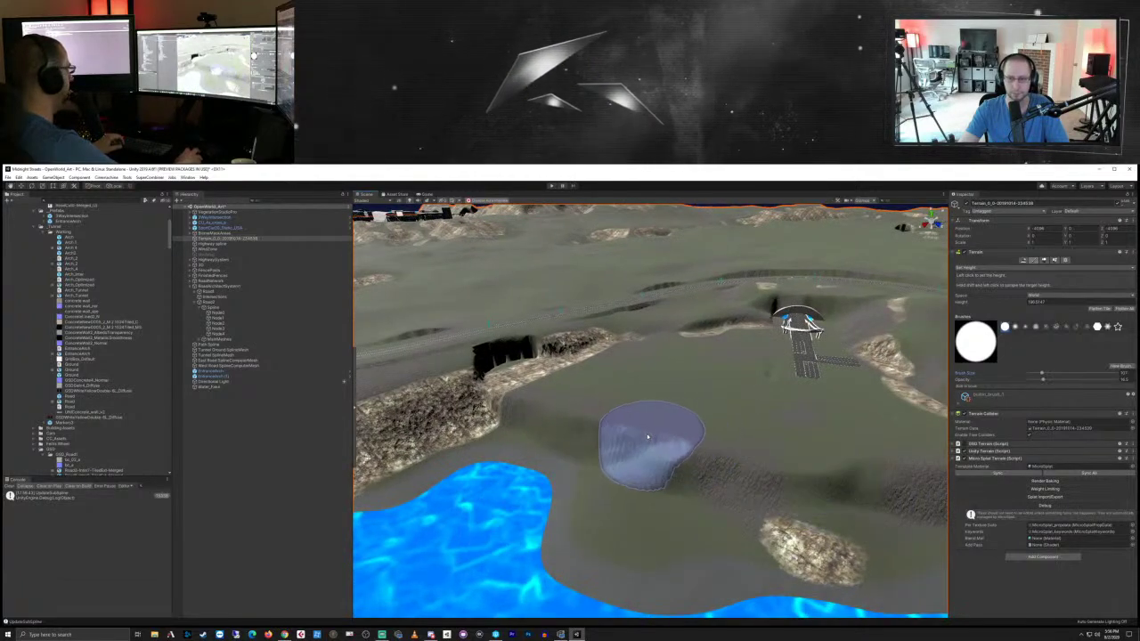
middle_click_drag(736, 381, 720, 409)
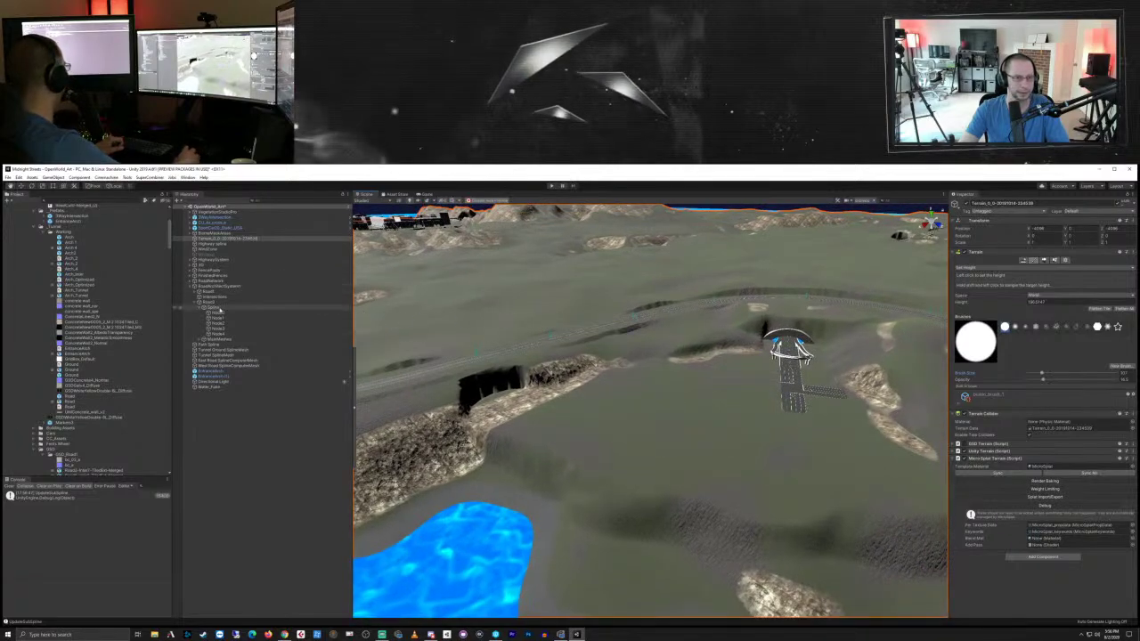
Step: Update Road2 on the levelled terrain, and delete it from the road system
left_click(221, 303)
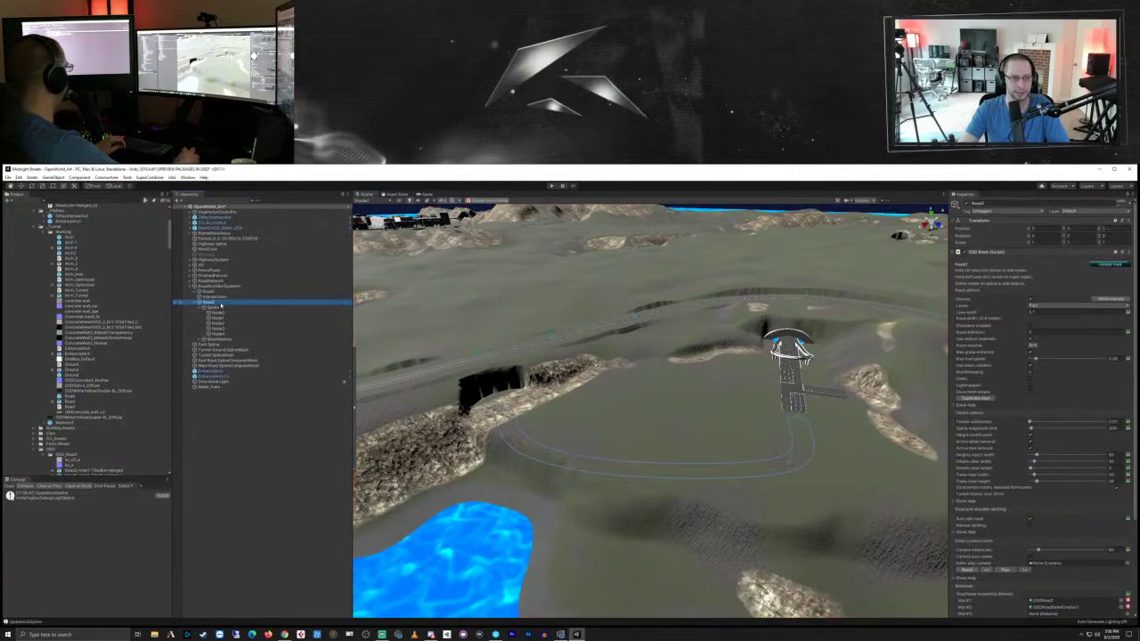
left_click(1110, 266)
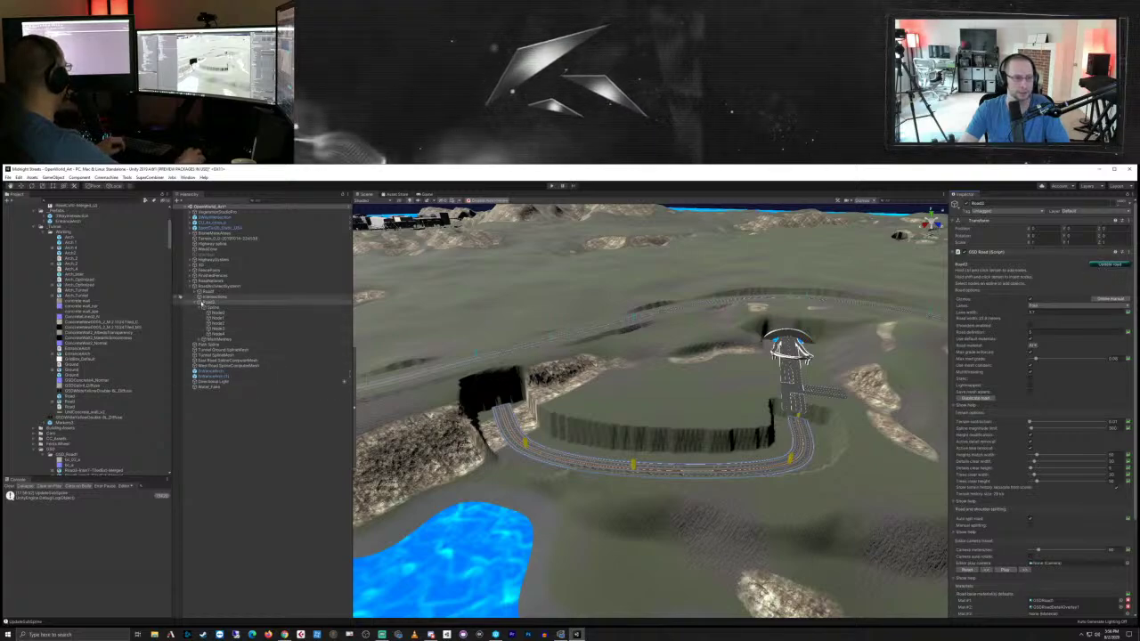
left_click(212, 304)
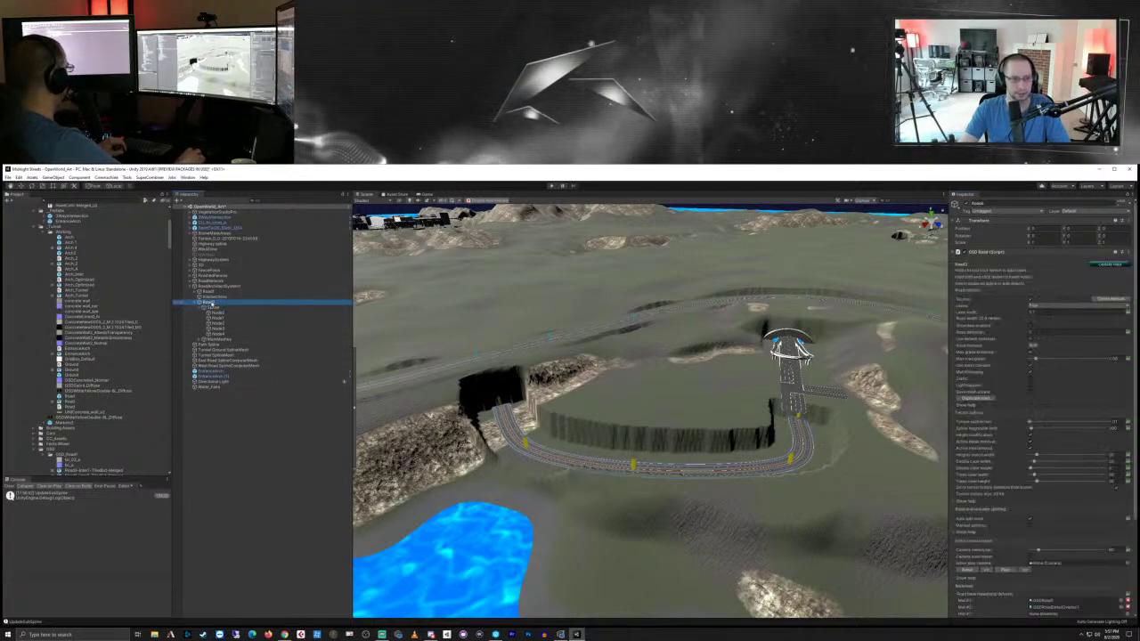
key("Delete")
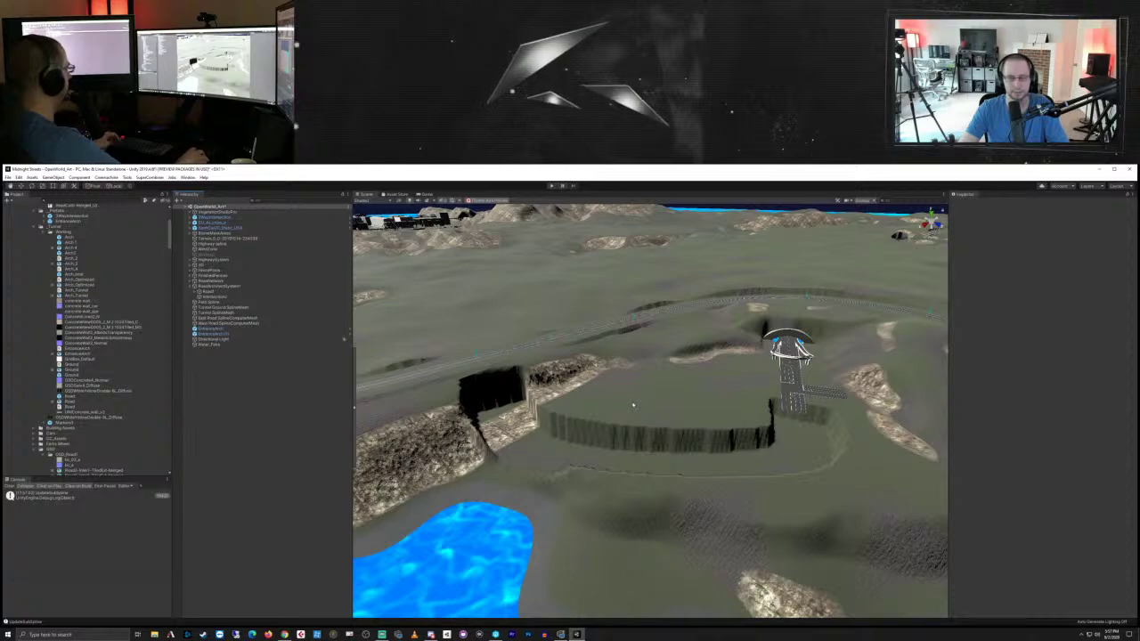
Step: Select the terrain and flatten the embankments left along the deleted road's course with the Set Height brush
left_click(792, 430)
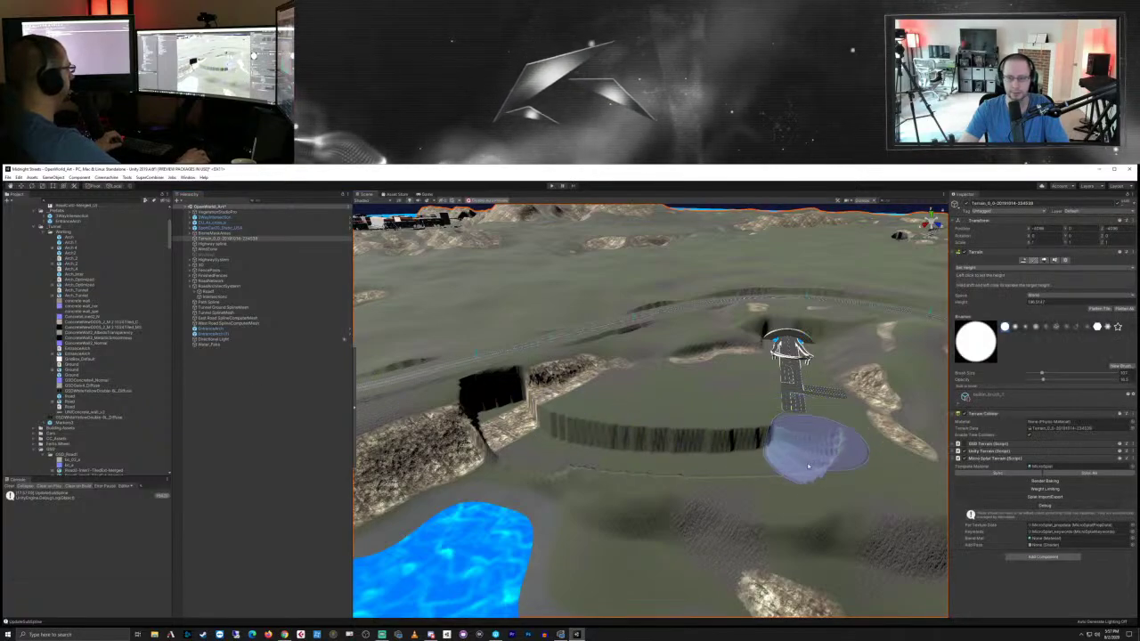
mouse_move(809, 465)
left_mouse_down()
mouse_move(621, 474)
mouse_move(599, 437)
mouse_move(526, 417)
mouse_move(501, 423)
mouse_move(517, 456)
mouse_move(619, 507)
mouse_move(540, 464)
mouse_move(720, 484)
mouse_move(802, 474)
mouse_move(590, 449)
mouse_move(595, 459)
left_mouse_up()
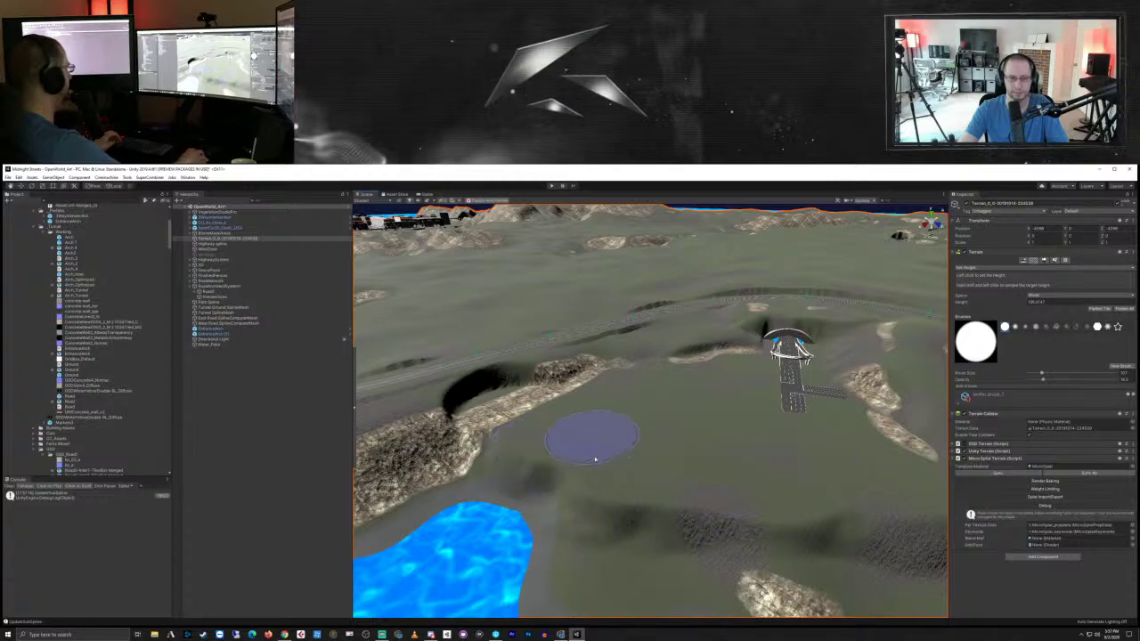
right_click_drag(595, 459, 629, 437)
middle_click_drag(629, 438, 657, 442)
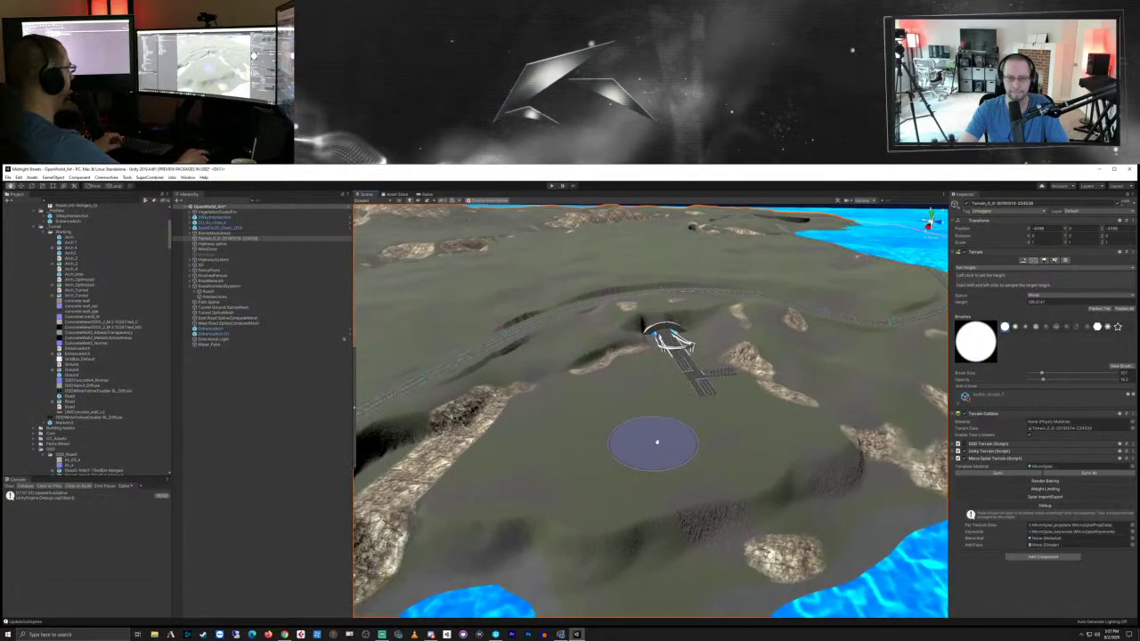
Step: Switch to the Smooth Height brush and smooth the steep cut between the rocky ridge and the highway
mouse_move(657, 442)
right_mouse_down()
mouse_move(796, 445)
mouse_move(842, 424)
mouse_move(763, 458)
mouse_move(771, 484)
right_mouse_up()
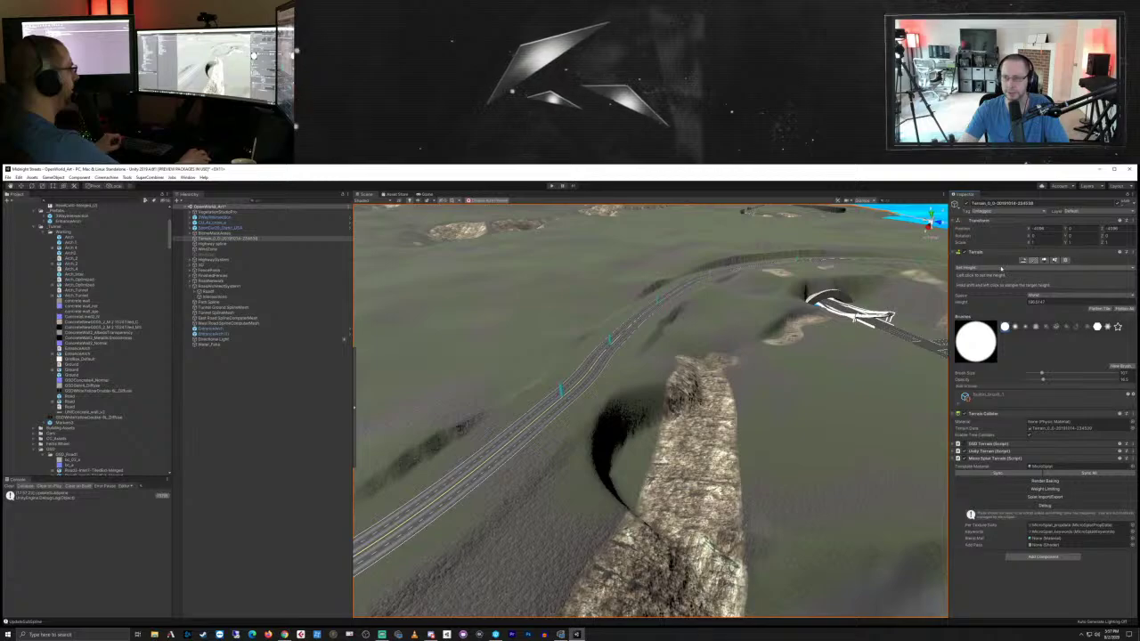
left_click(1000, 268)
left_click(994, 304)
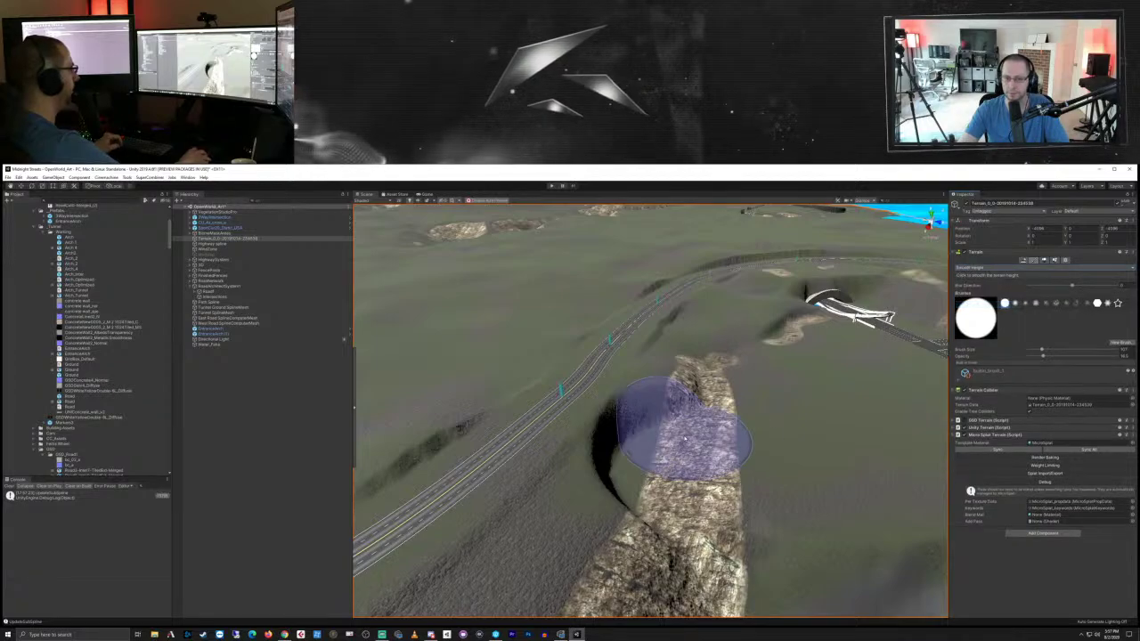
mouse_move(679, 434)
left_mouse_down()
mouse_move(660, 471)
mouse_move(666, 450)
mouse_move(684, 460)
mouse_move(668, 445)
mouse_move(712, 484)
mouse_move(776, 457)
mouse_move(692, 512)
mouse_move(716, 496)
mouse_move(723, 445)
left_mouse_up()
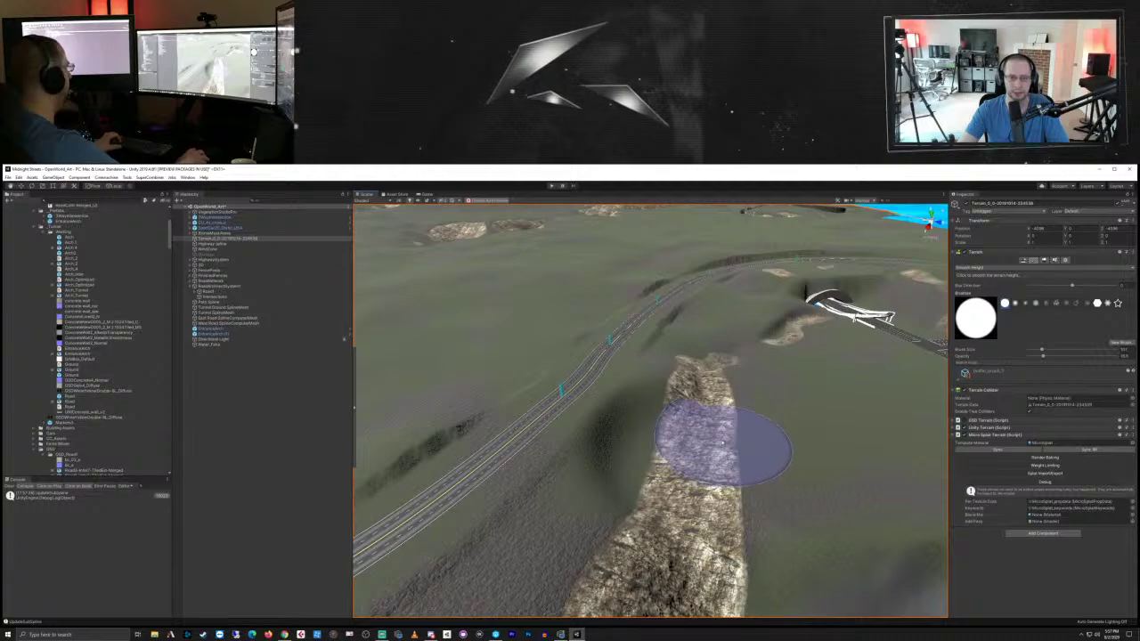
mouse_move(723, 443)
middle_mouse_down()
mouse_move(728, 463)
mouse_move(814, 479)
mouse_move(778, 467)
middle_mouse_up()
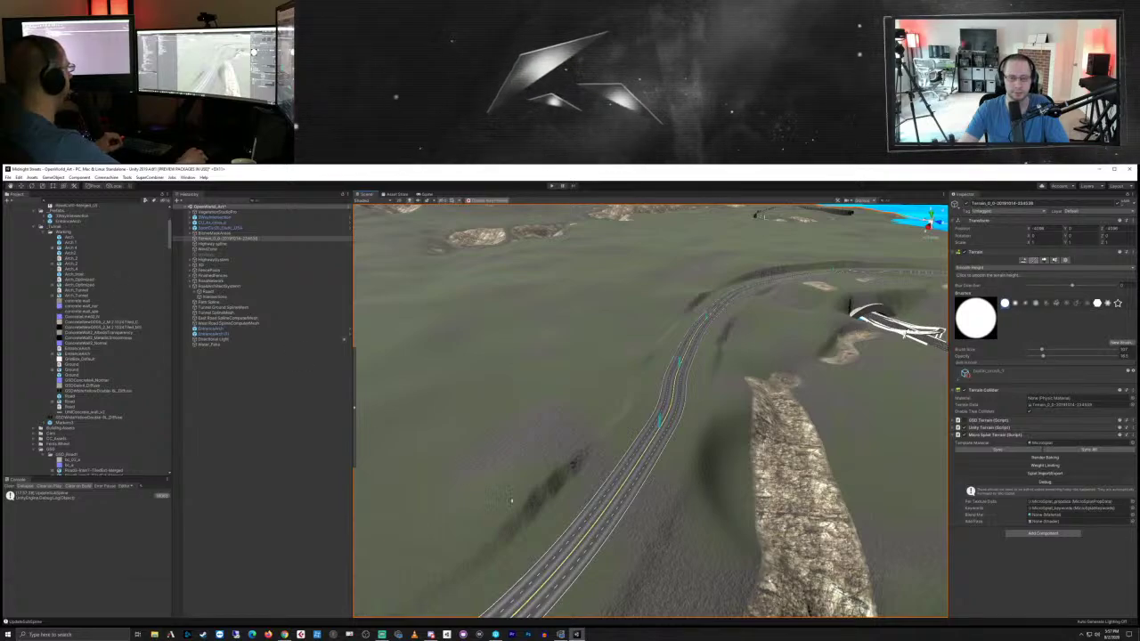
left_click_drag(790, 496, 573, 458, "alt")
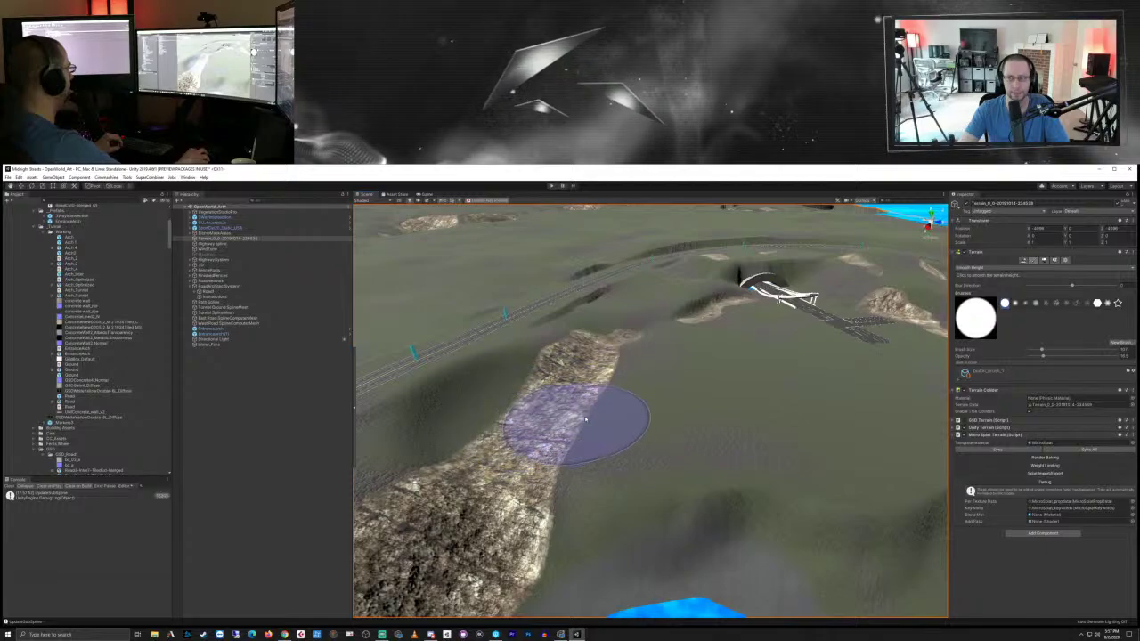
right_click_drag(637, 406, 665, 400)
middle_click_drag(665, 400, 809, 347)
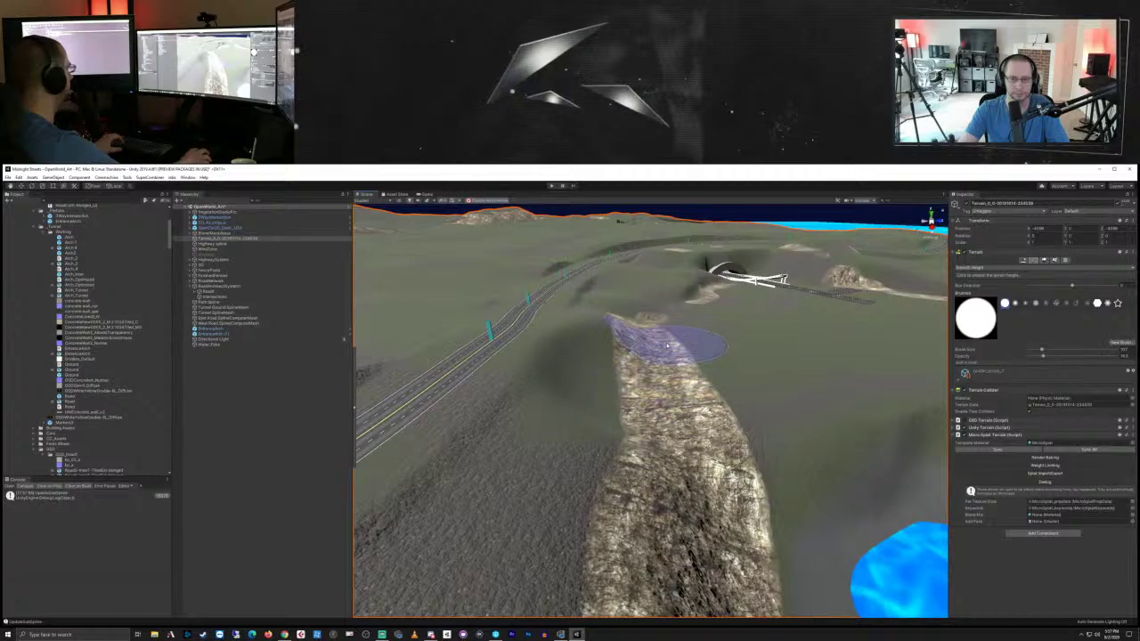
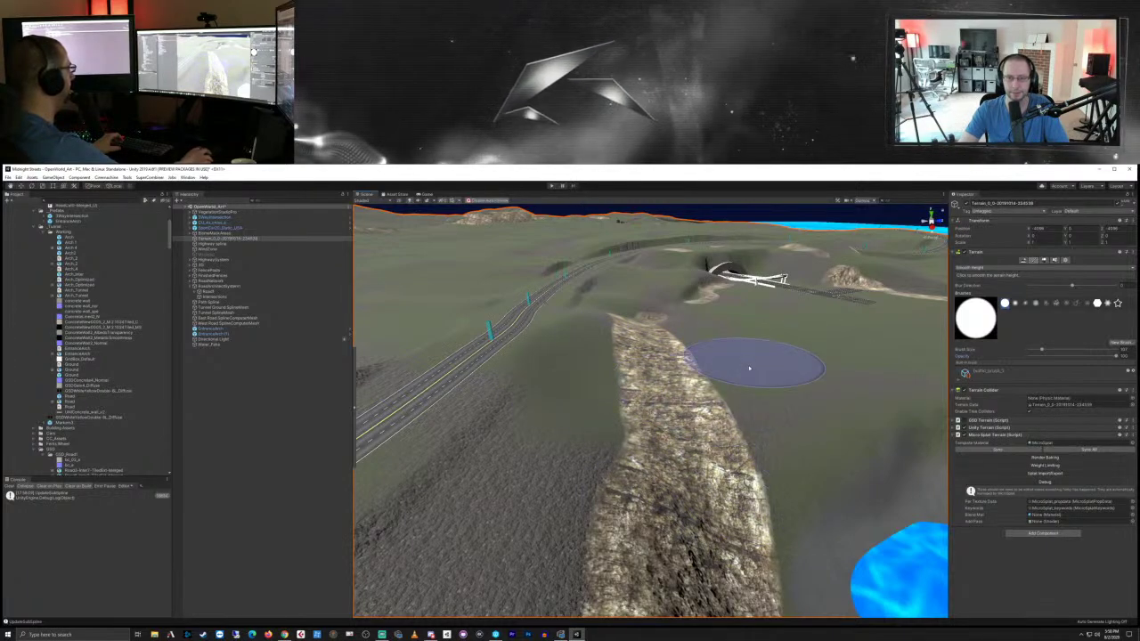
Step: Add a new road to the road architect system and place its first nodes from the intersection's open end
middle_click_drag(749, 368, 712, 512)
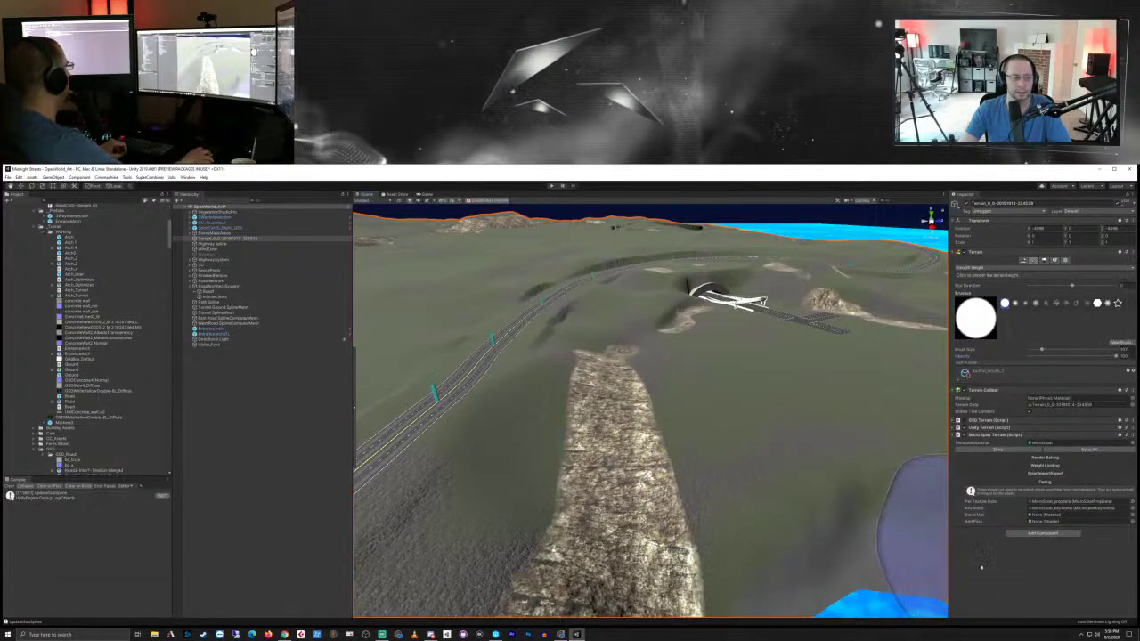
right_click_drag(740, 448, 709, 473)
middle_click_drag(664, 404, 606, 454)
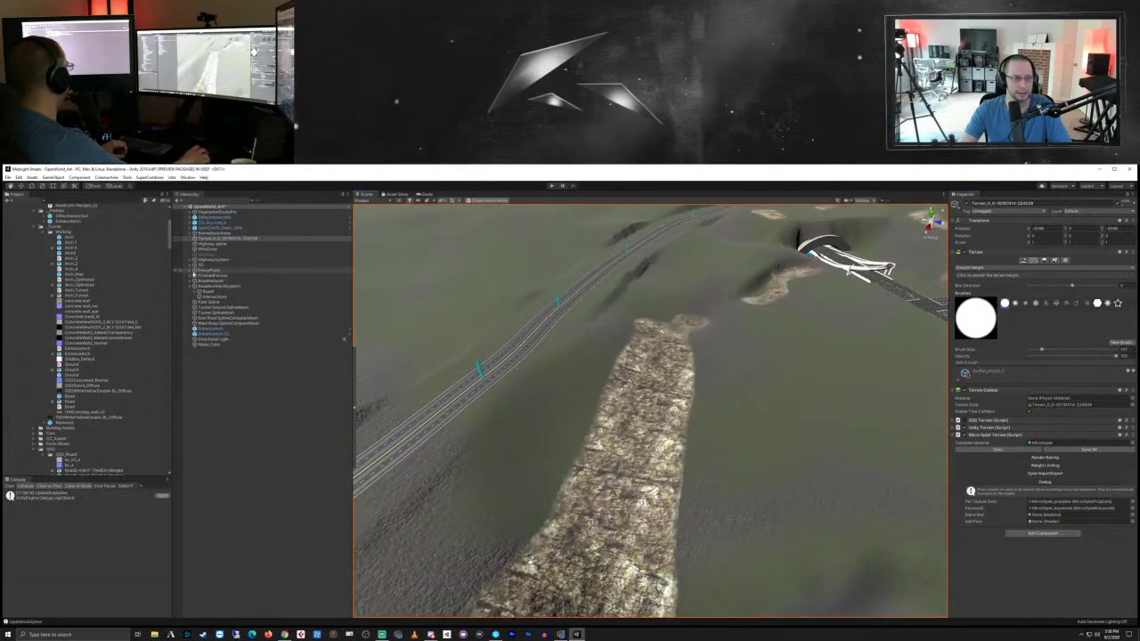
left_click(218, 286)
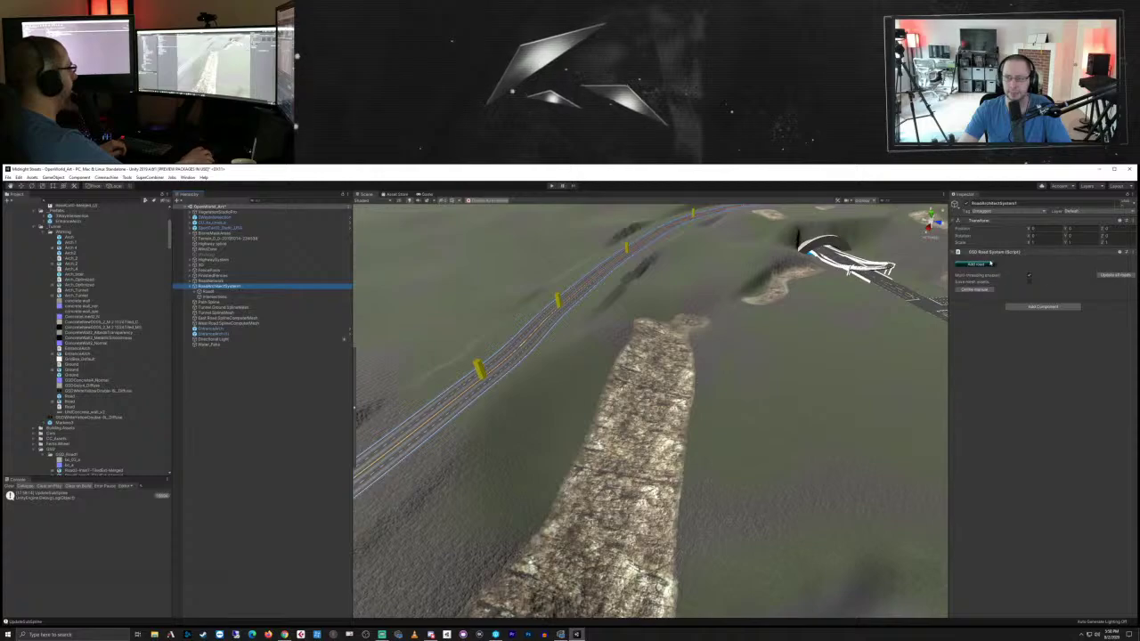
left_click(977, 264)
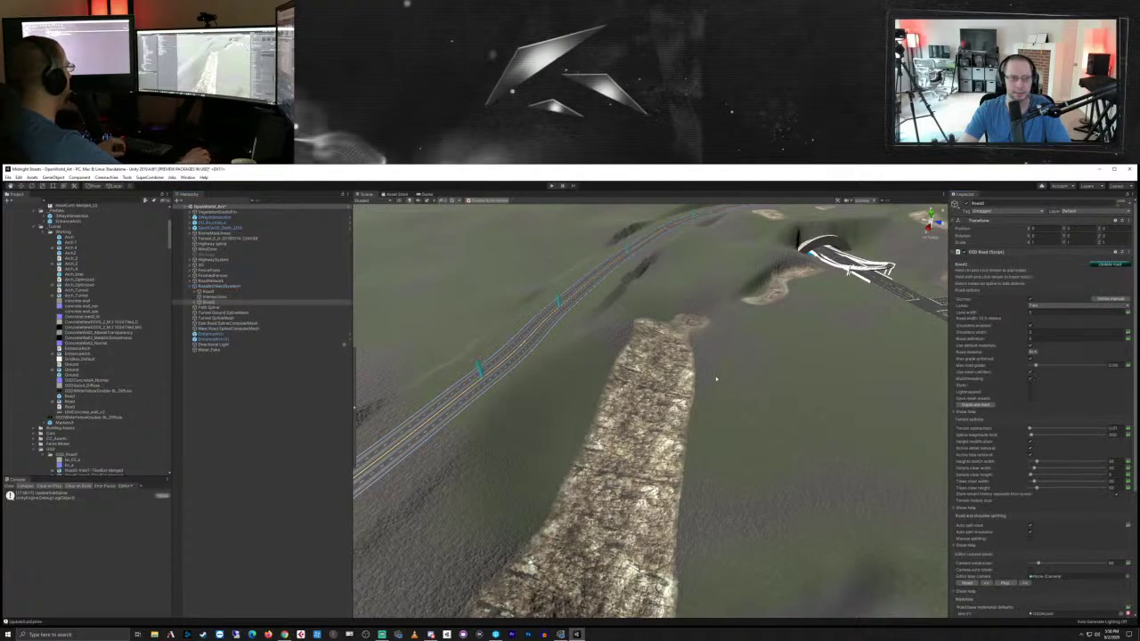
middle_click_drag(717, 380, 540, 469)
scroll(527, 469, "down", 2)
right_click_drag(527, 469, 805, 484)
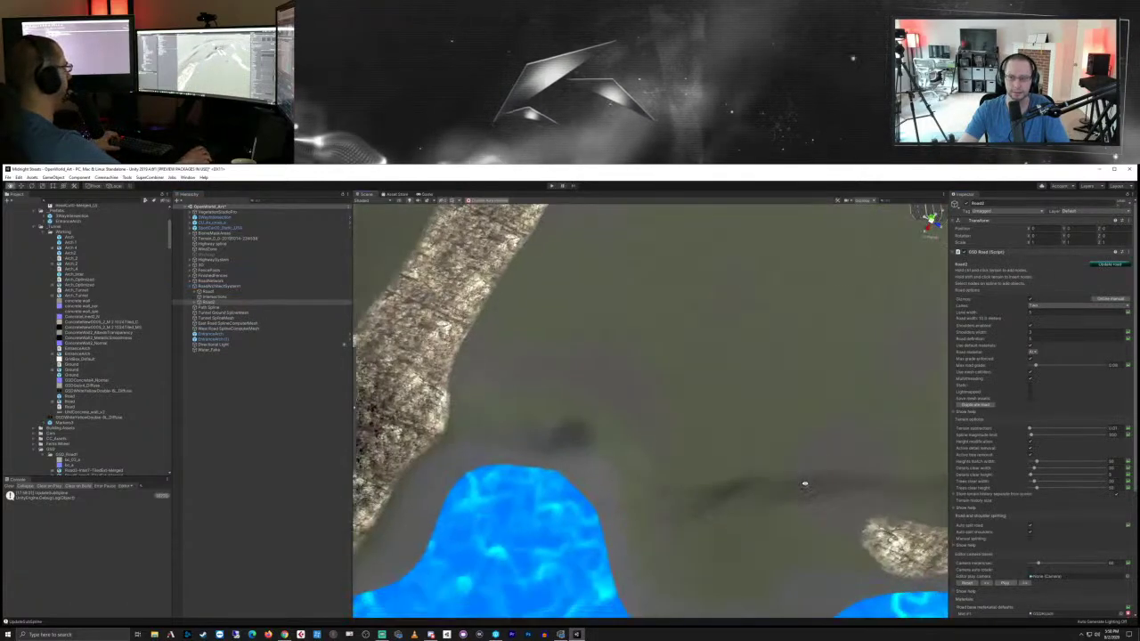
middle_click_drag(784, 417, 628, 551)
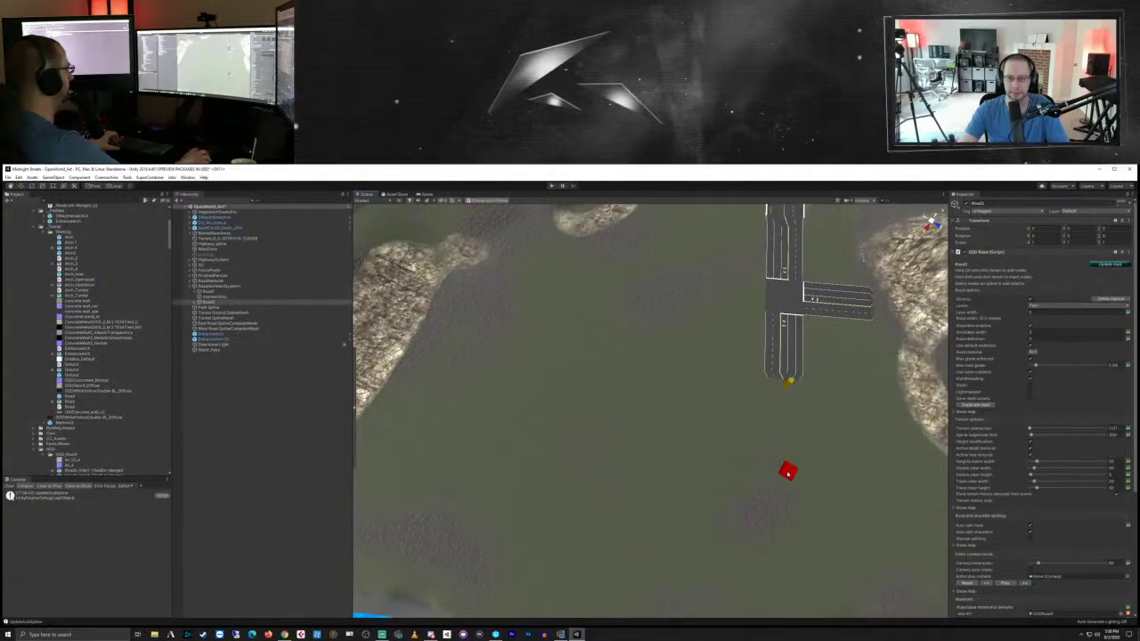
left_click(766, 555, "ctrl")
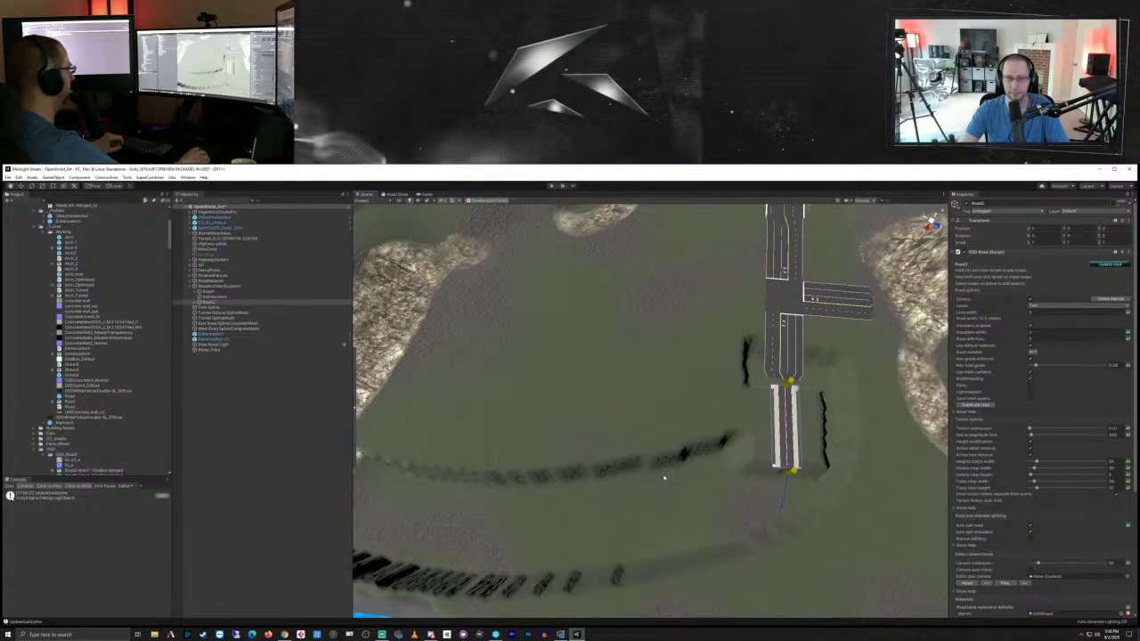
Step: Inspect the terrain along the old road's course and delete the new Road2
right_click_drag(664, 478, 758, 385)
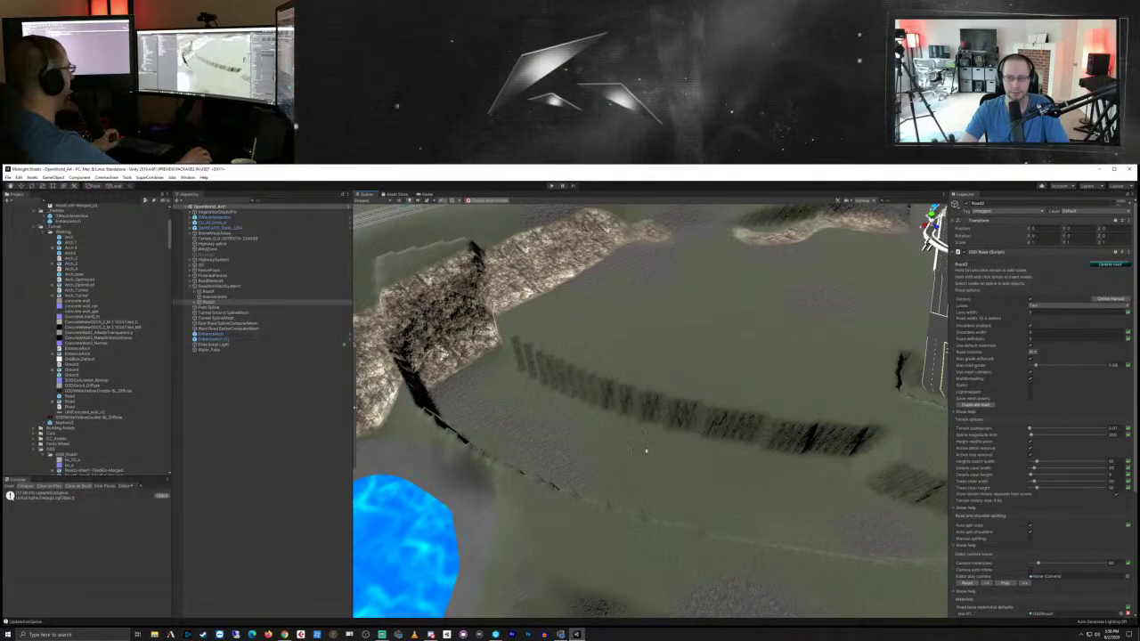
left_click(214, 291)
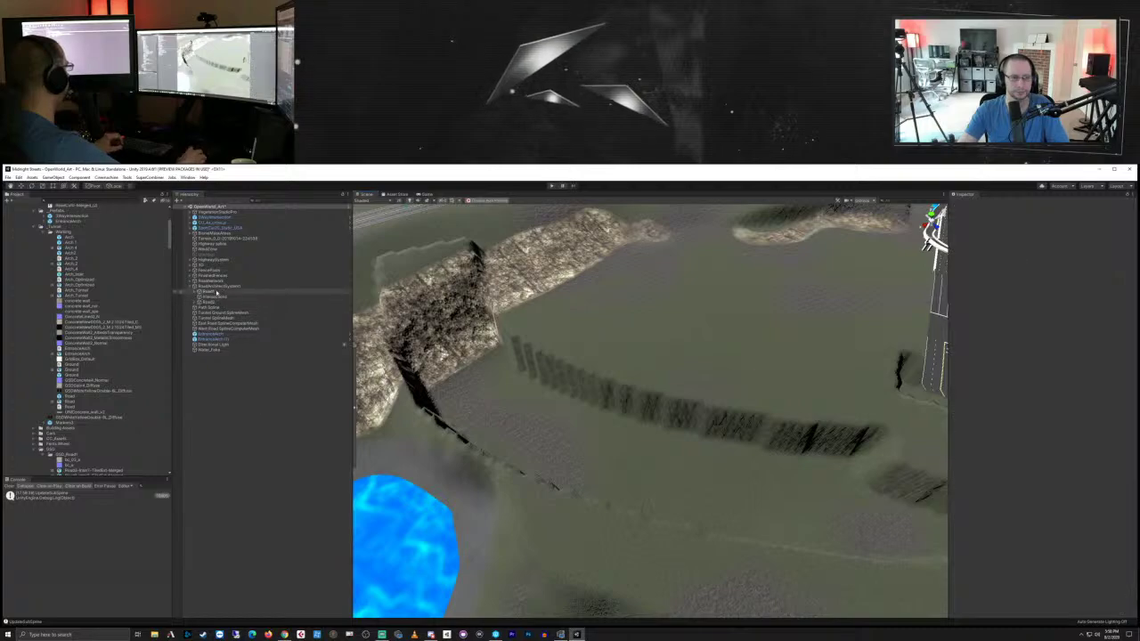
left_click(210, 302)
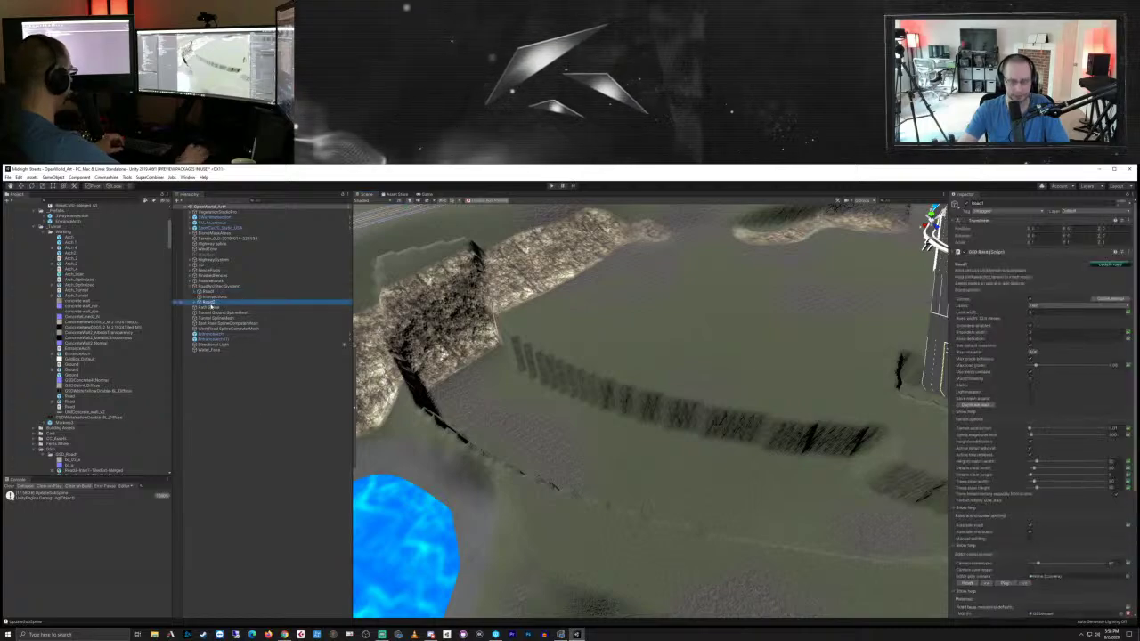
left_click(206, 380)
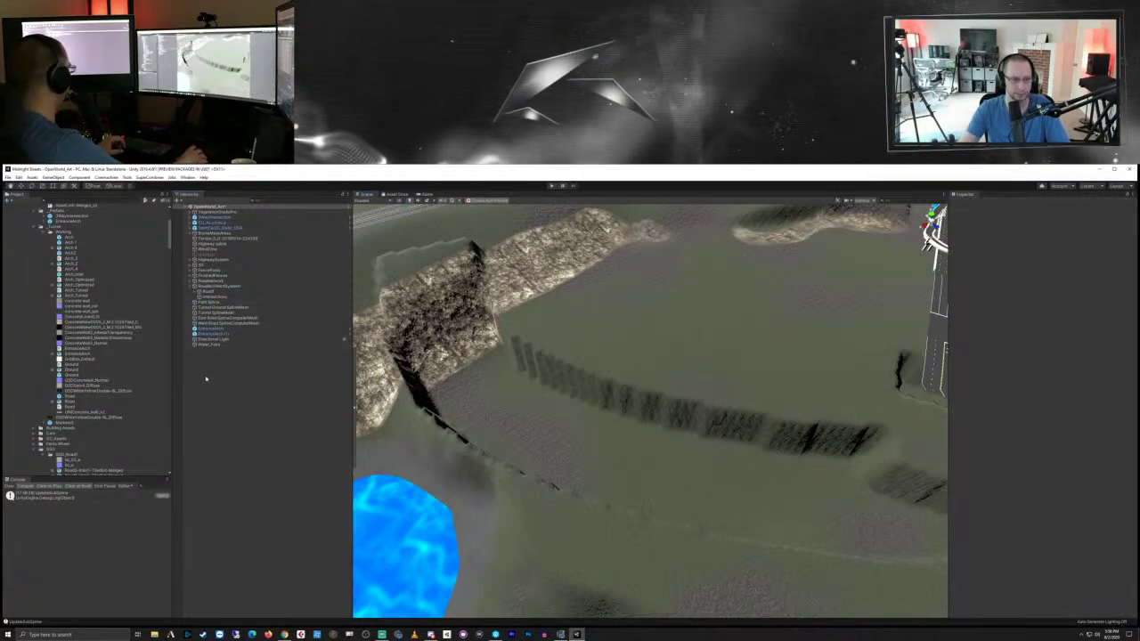
Step: Open the Midnight Streets project folder in File Explorer from the project's asset folder
scroll(66, 253, "up", 5)
right_click(43, 209)
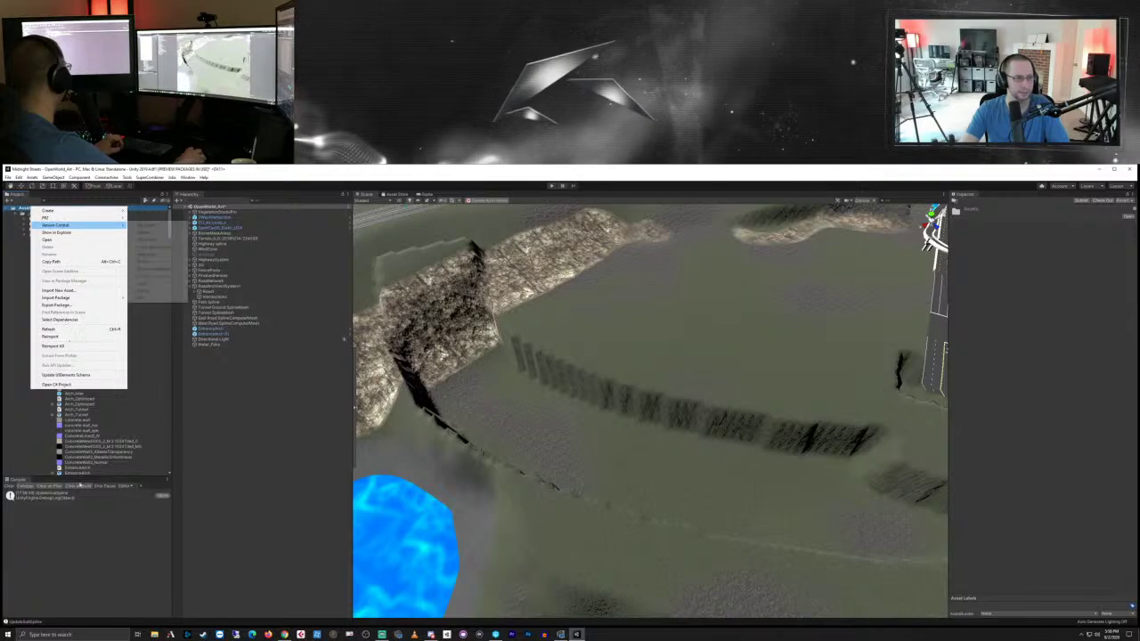
left_click(88, 427)
right_click(40, 215)
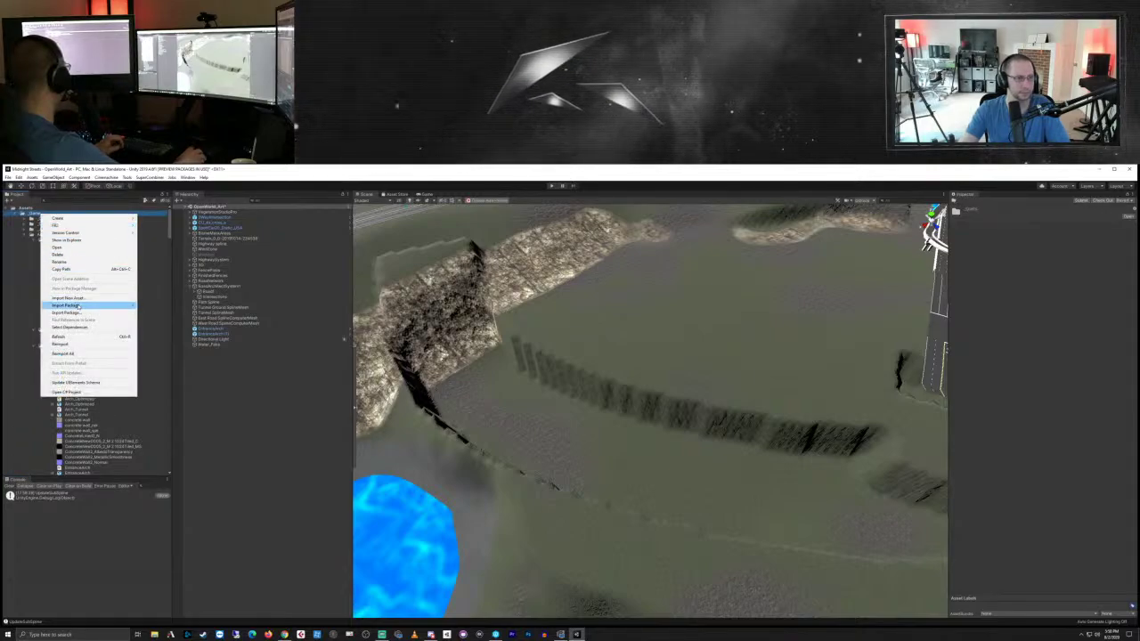
left_click(85, 240)
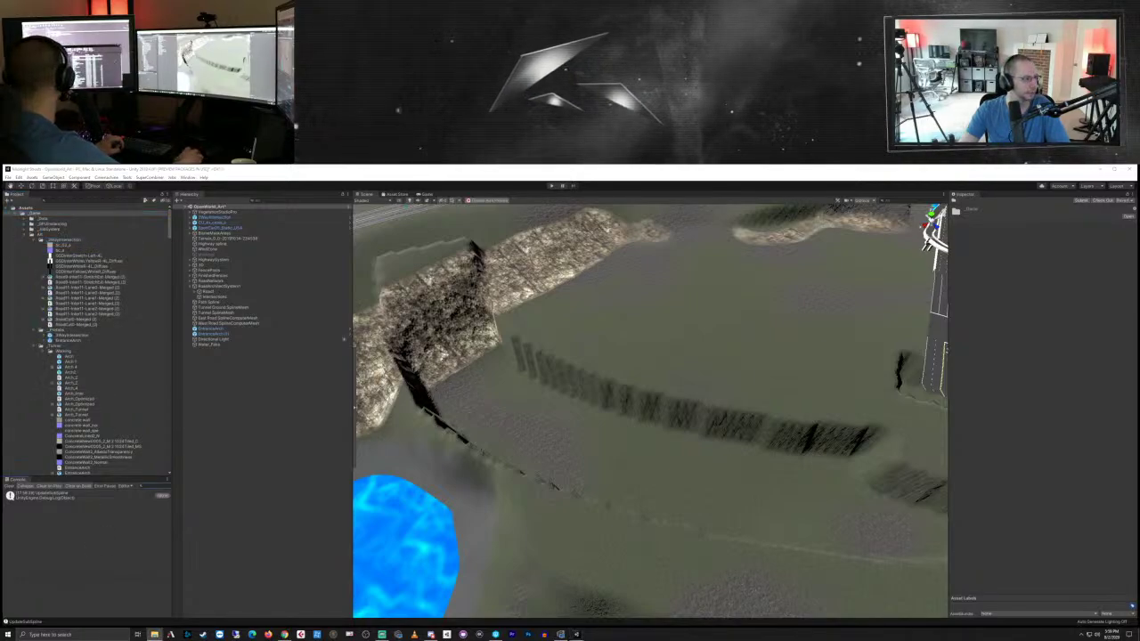
left_click_drag(0, 205, 571, 254)
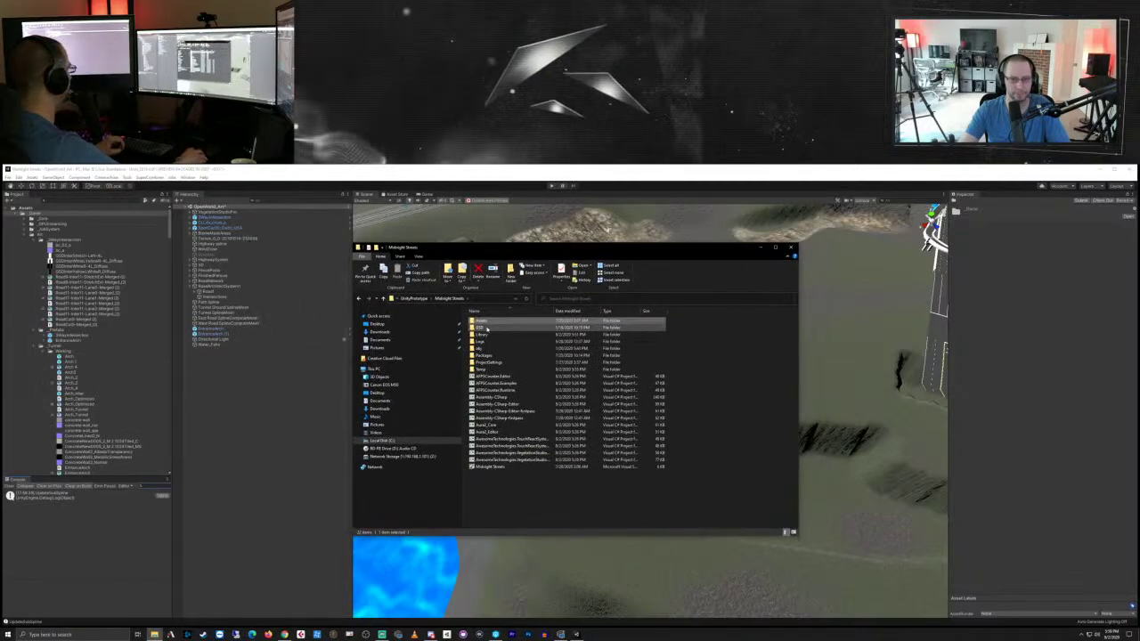
Step: Delete the deleted Road2's leftover terrain history file from the GSD > TH folder and return to the Unity scene
double_click(486, 328)
double_click(480, 324)
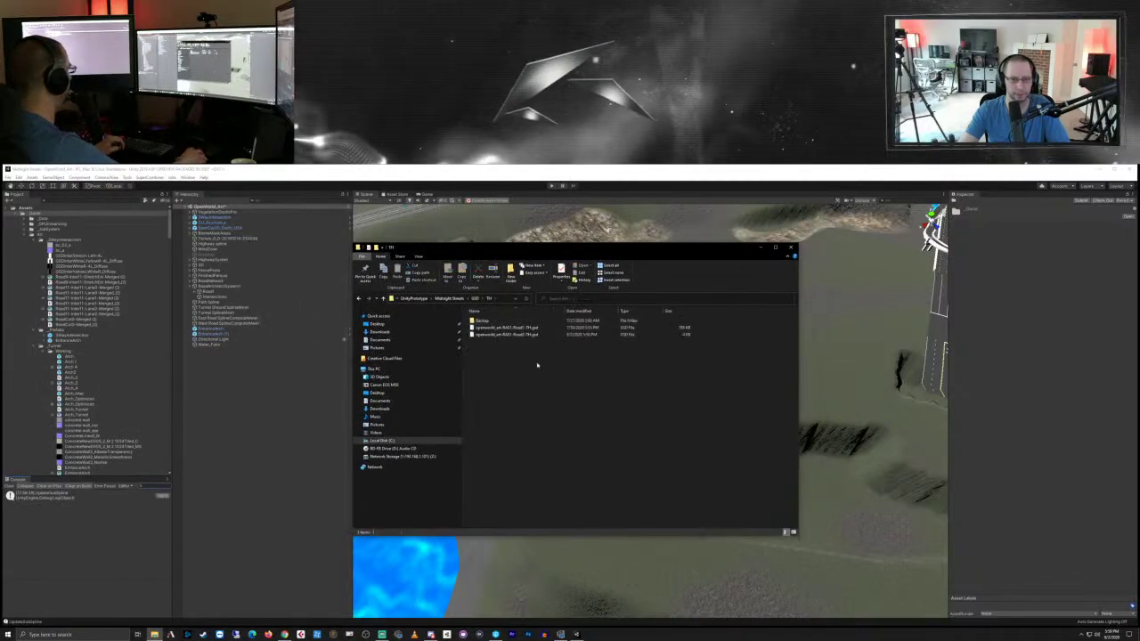
left_click(520, 335)
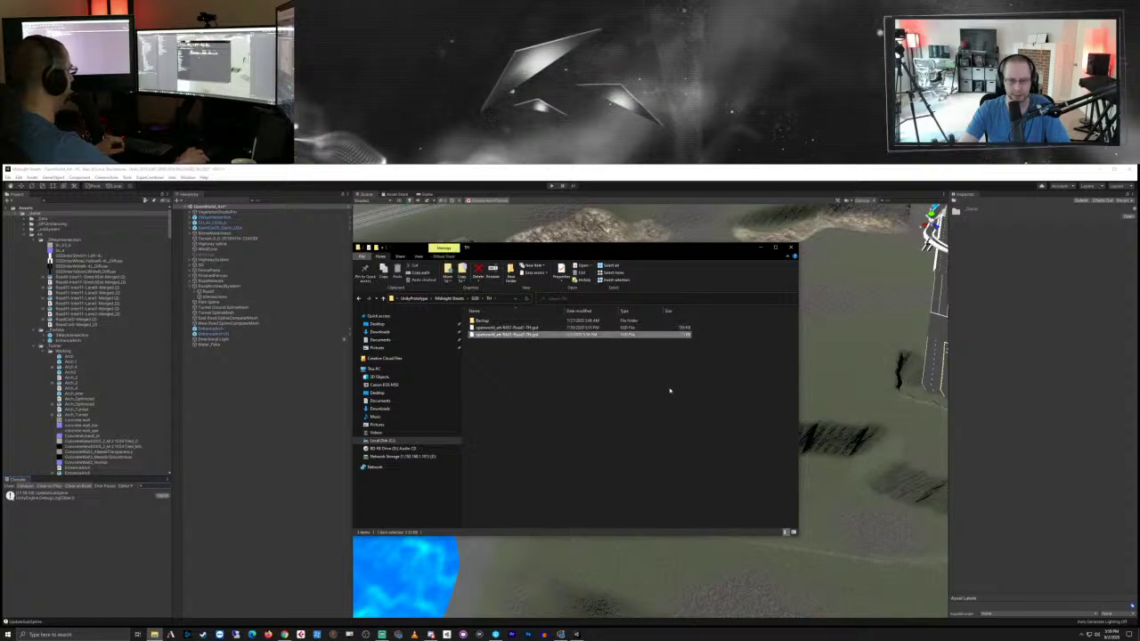
key("Delete")
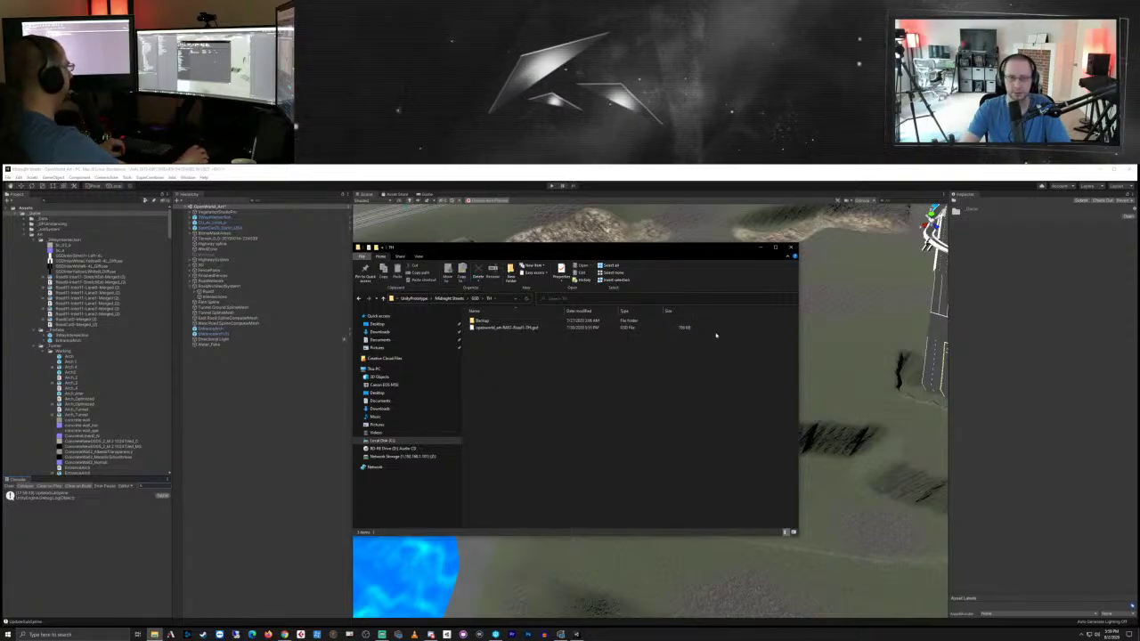
left_click(760, 249)
Step: Select the terrain and smooth the embankments left along the old road's course with the Smooth Height brush
middle_click_drag(677, 443, 603, 440)
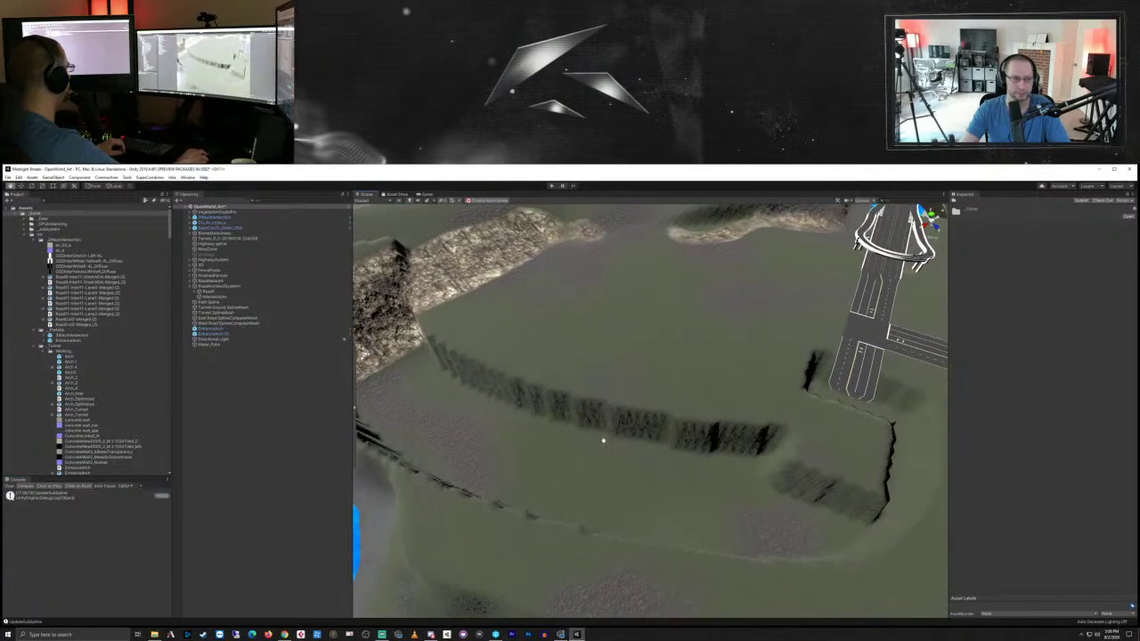
left_click(217, 238)
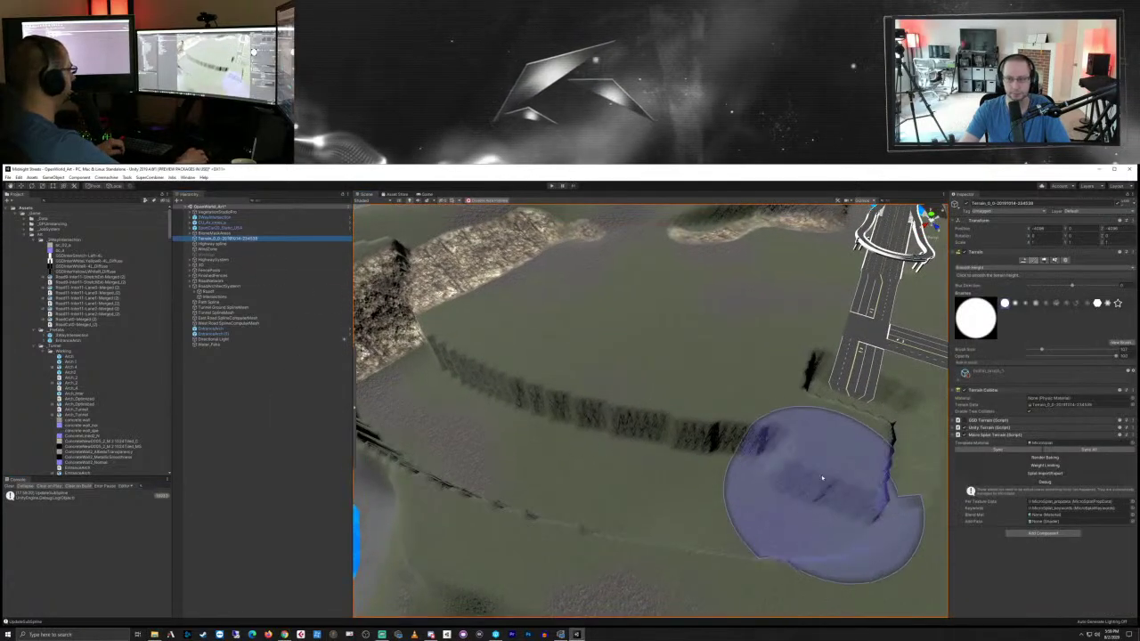
mouse_move(862, 443)
left_mouse_down()
mouse_move(828, 420)
mouse_move(616, 497)
mouse_move(453, 422)
mouse_move(499, 445)
left_mouse_up()
mouse_move(499, 445)
middle_mouse_down()
mouse_move(712, 472)
mouse_move(703, 467)
middle_mouse_up()
mouse_move(661, 408)
left_mouse_down()
mouse_move(593, 375)
mouse_move(636, 332)
mouse_move(599, 341)
left_mouse_up()
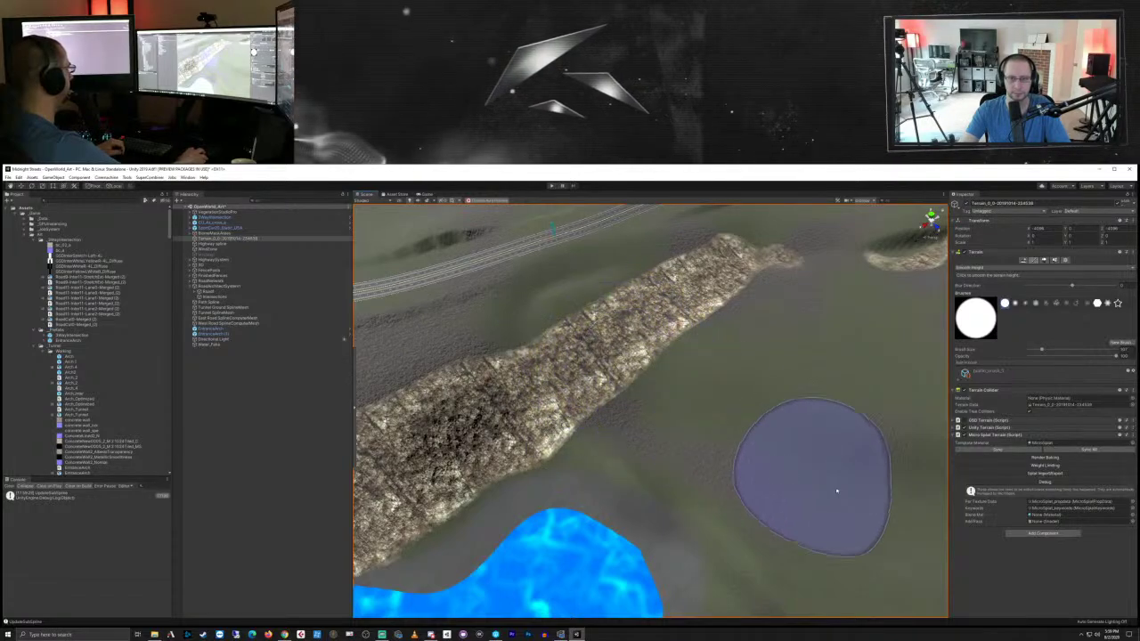
Step: Switch to Set Height, sample the ground height on the highway side, and paint a level strip across the rocky ridge
left_click(985, 268)
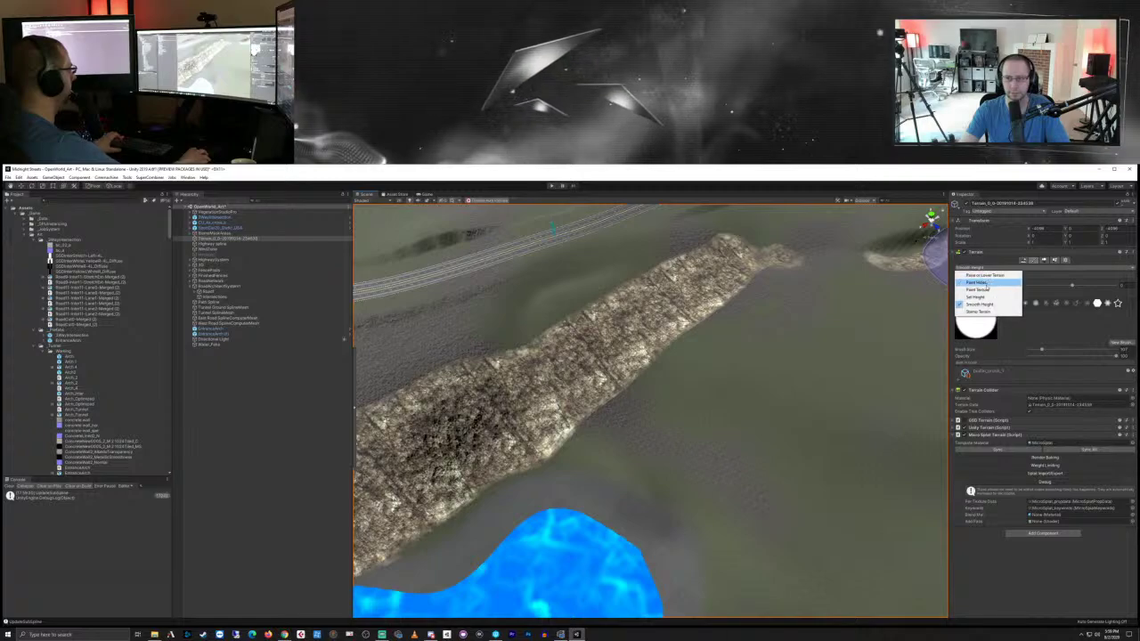
left_click(978, 297)
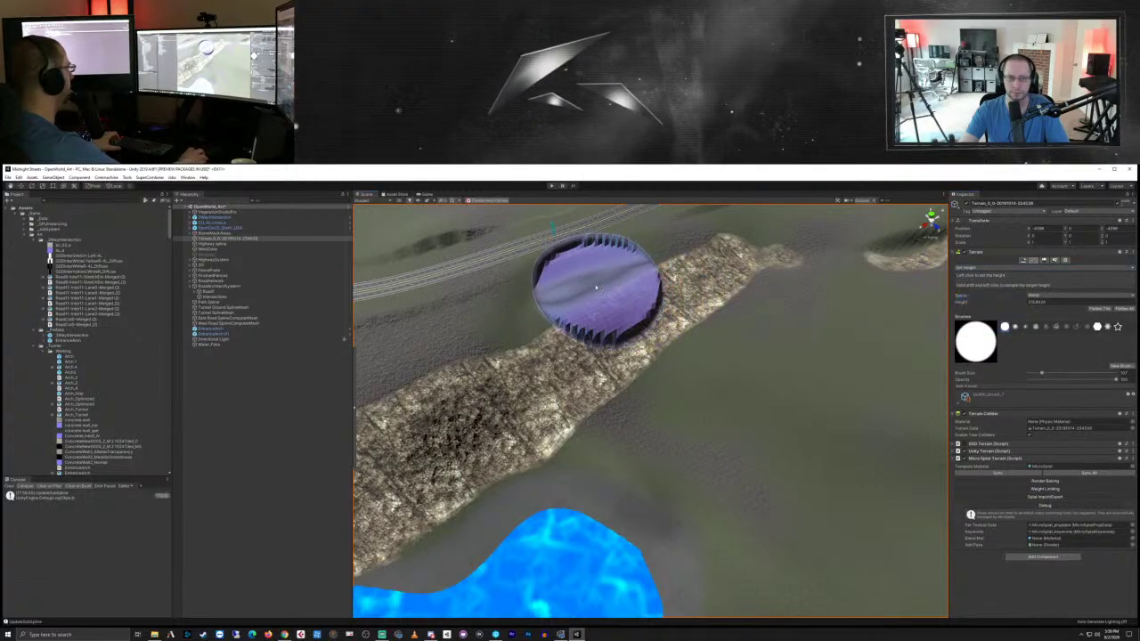
left_click(546, 238, "shift")
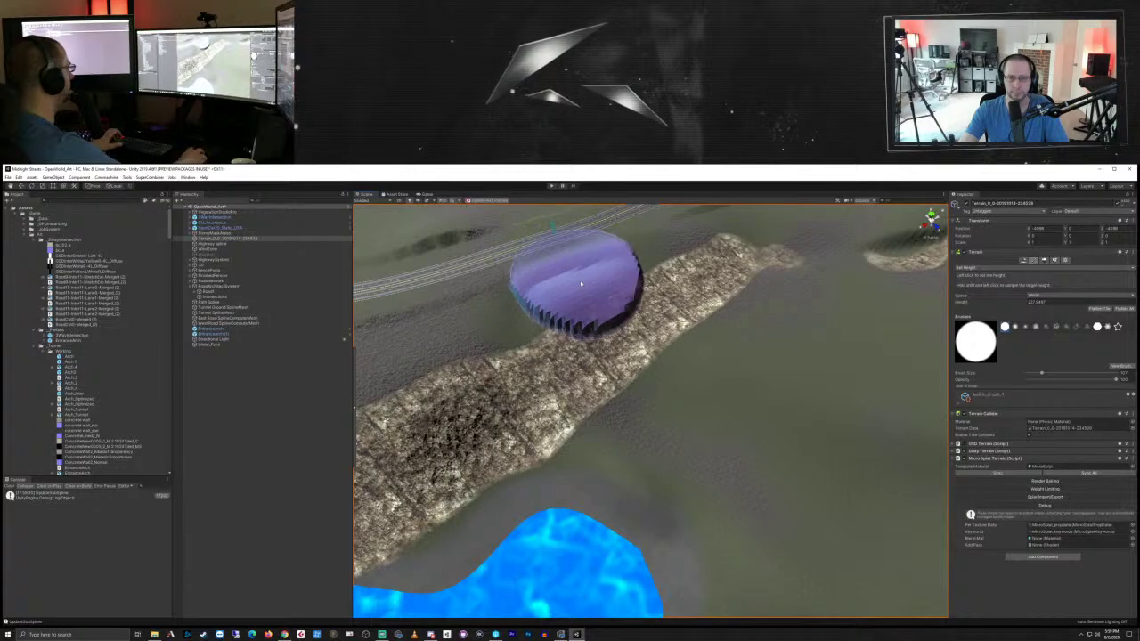
mouse_move(593, 299)
left_mouse_down()
mouse_move(601, 344)
mouse_move(621, 344)
left_mouse_up()
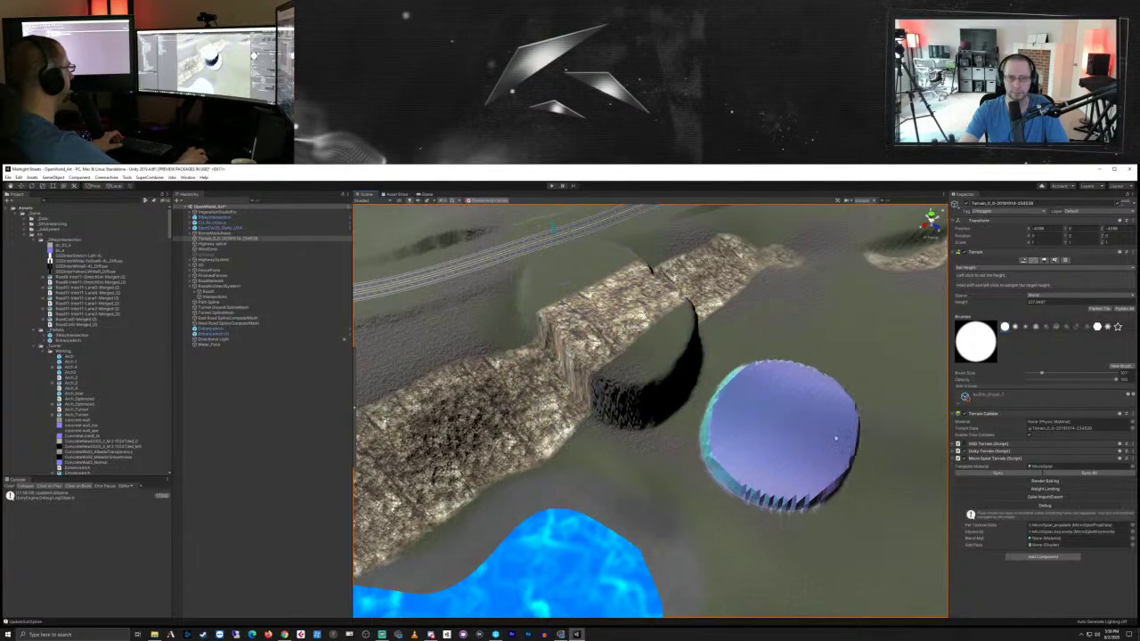
Step: Blend the steep edges of the levelled strip into the rocky ridge with the Smooth Height brush
left_click(980, 268)
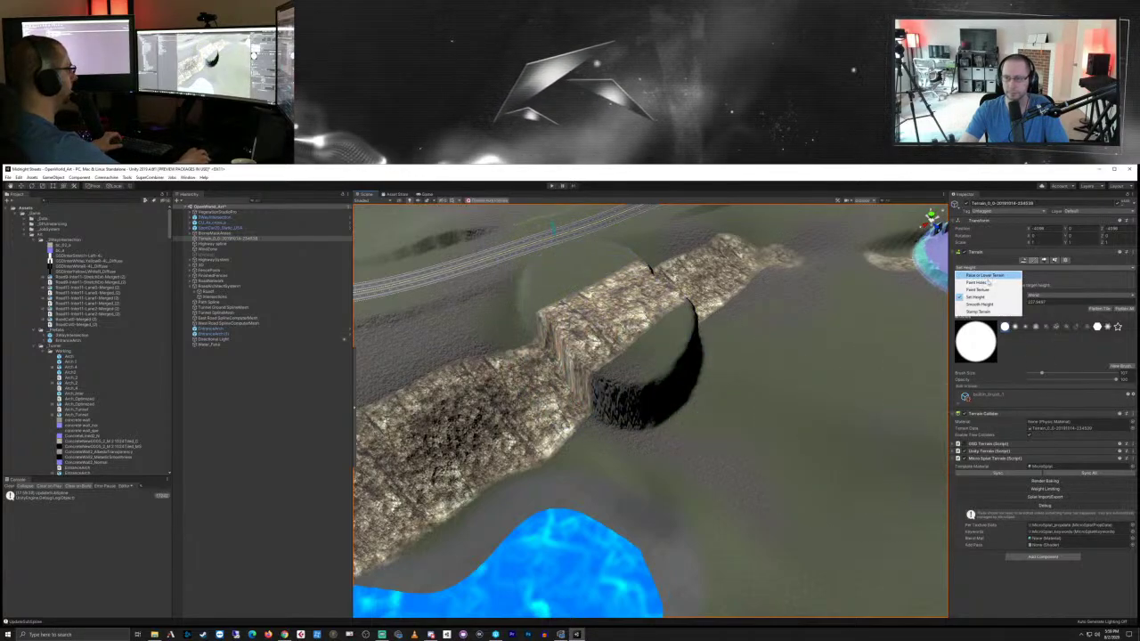
left_click(996, 306)
mouse_move(687, 356)
left_mouse_down()
mouse_move(611, 356)
mouse_move(675, 267)
mouse_move(594, 329)
mouse_move(564, 330)
mouse_move(751, 416)
mouse_move(699, 303)
left_mouse_up()
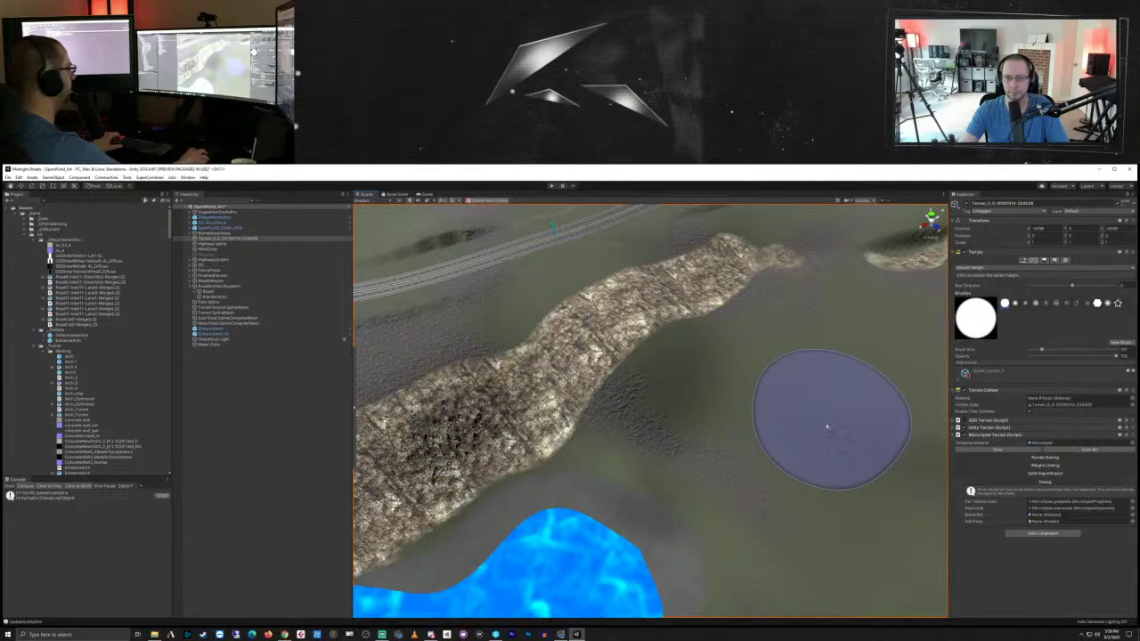
Step: Switch back to Set Height and level the ground between the rocky ridge and the intersection, then deselect the terrain
mouse_move(828, 428)
right_mouse_down()
mouse_move(891, 401)
mouse_move(789, 438)
mouse_move(720, 356)
right_mouse_up()
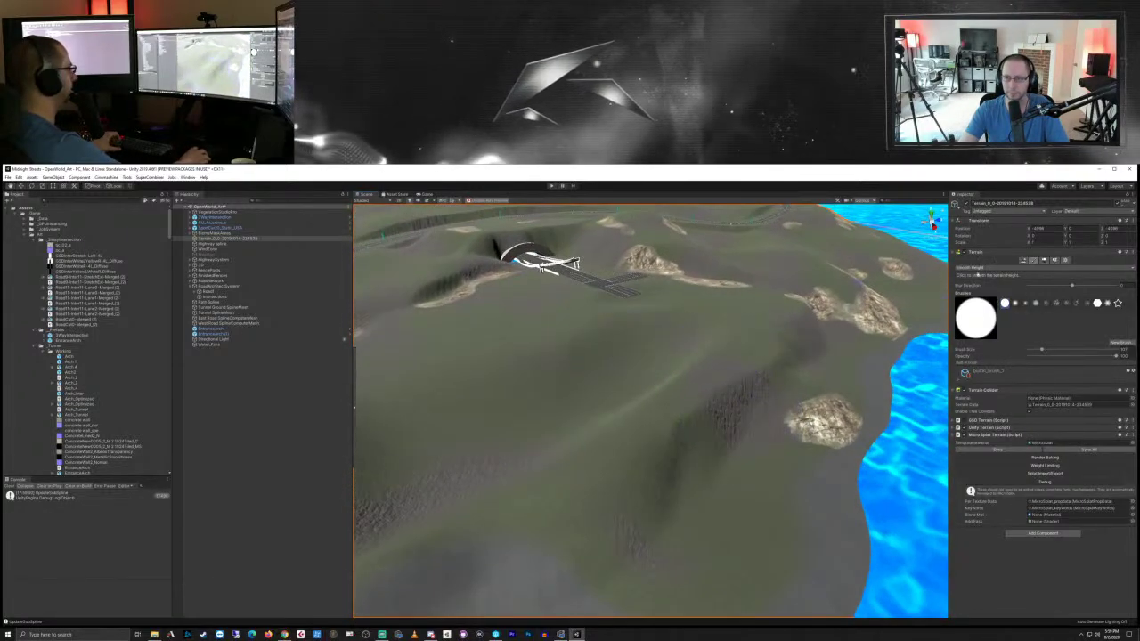
left_click(980, 268)
left_click(980, 297)
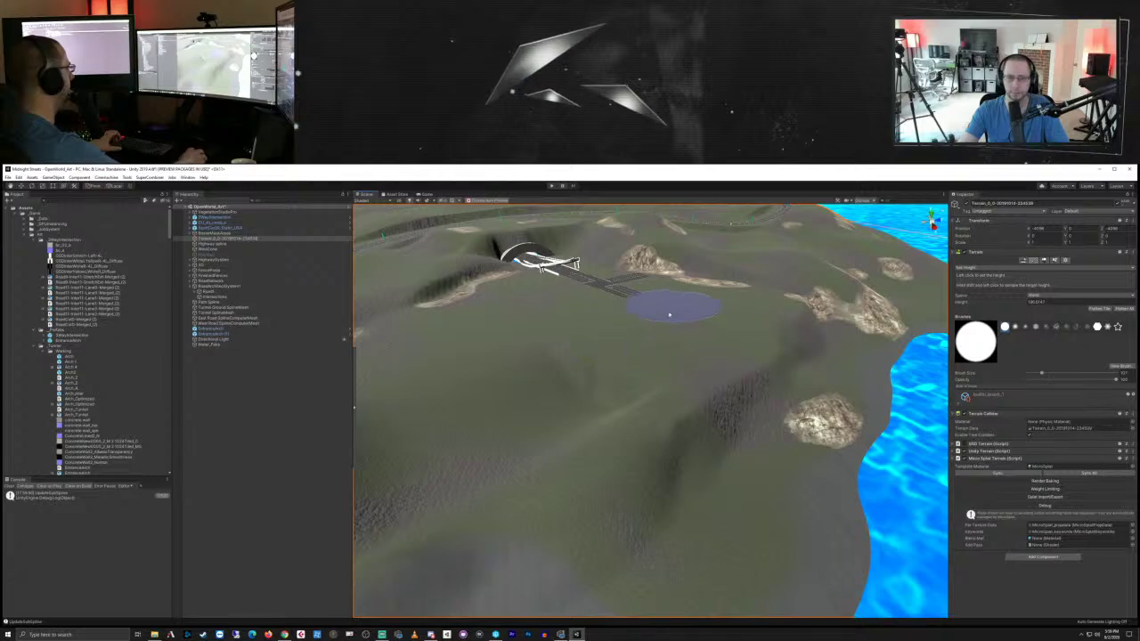
right_click_drag(641, 397, 553, 407)
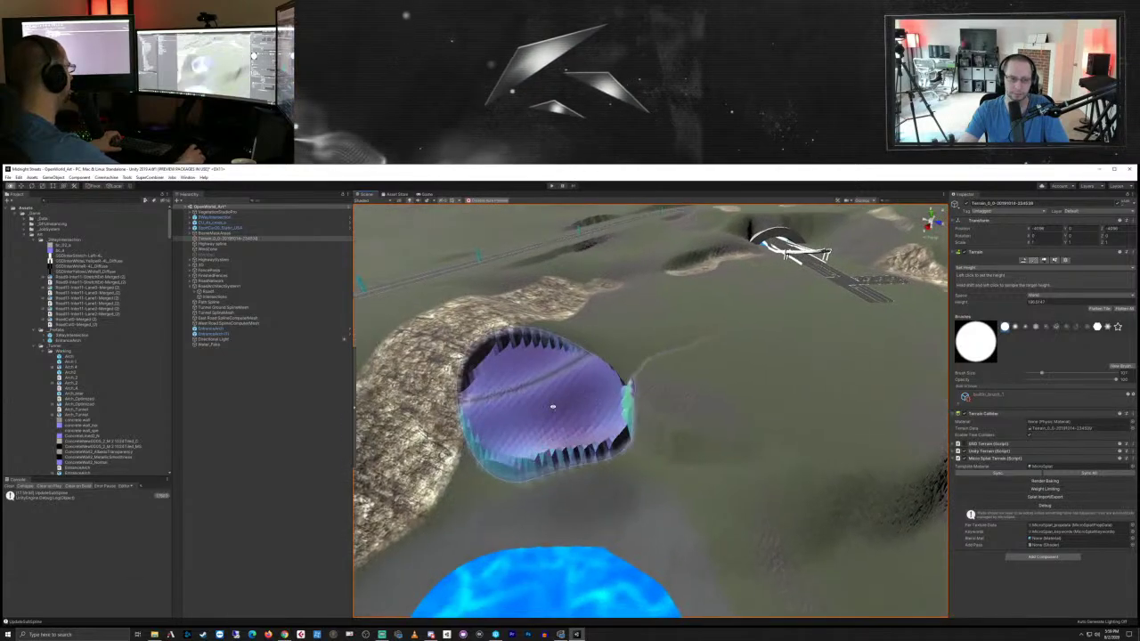
mouse_move(552, 407)
left_mouse_down()
mouse_move(689, 382)
mouse_move(646, 380)
mouse_move(722, 354)
mouse_move(644, 358)
left_mouse_up()
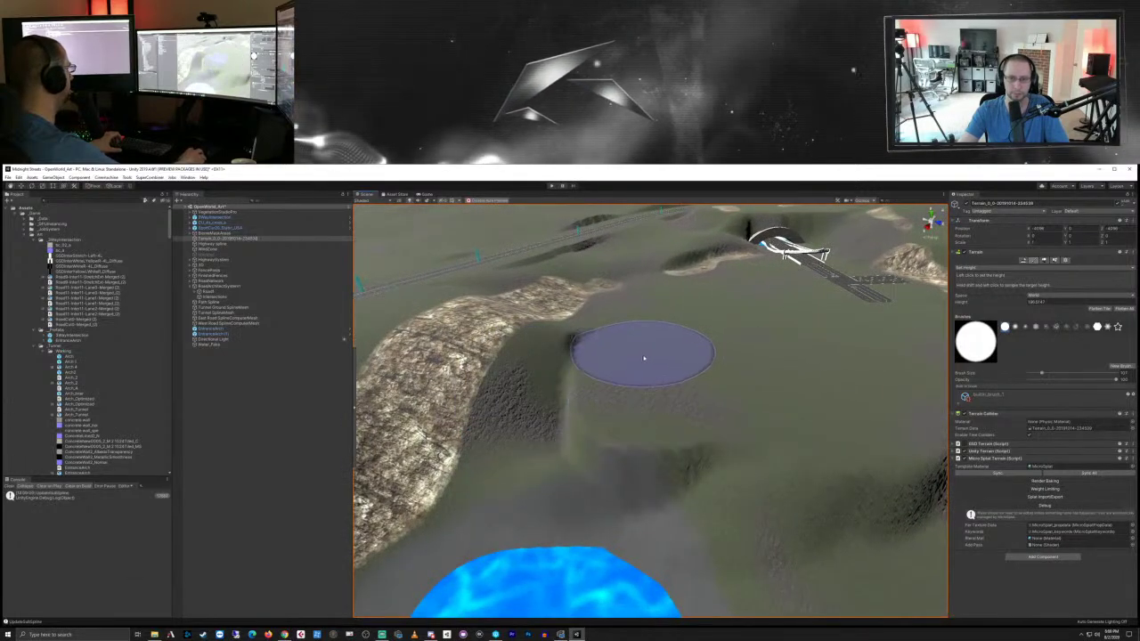
left_click(255, 388)
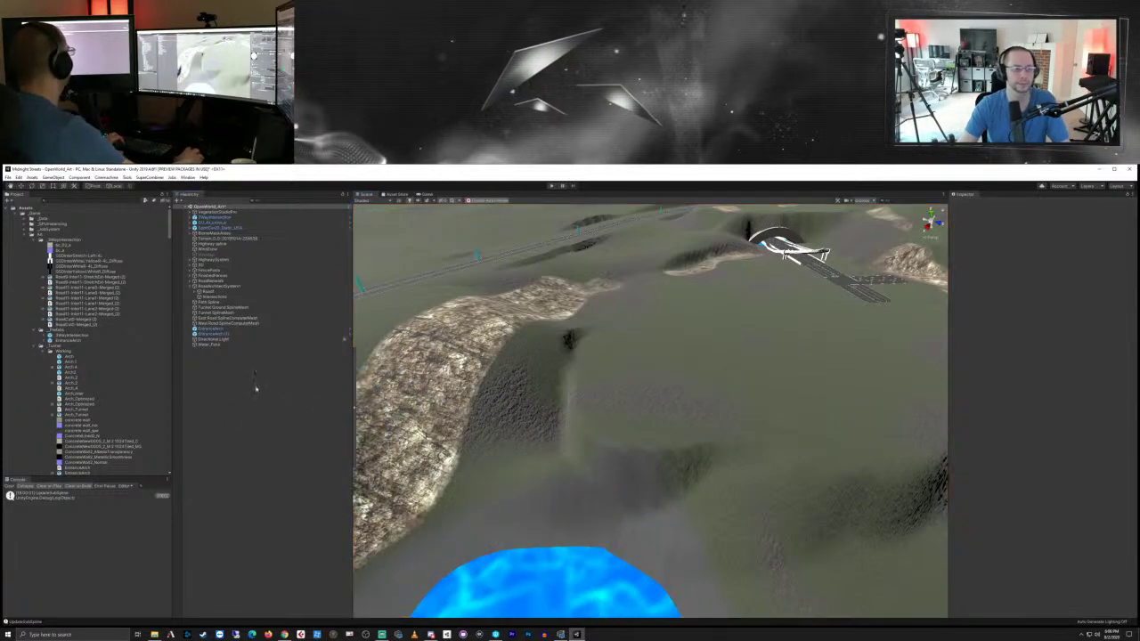
Step: Add a new road to the road architect system and place four nodes from the intersection's open end, turning toward the rocky ridge
left_click(227, 287)
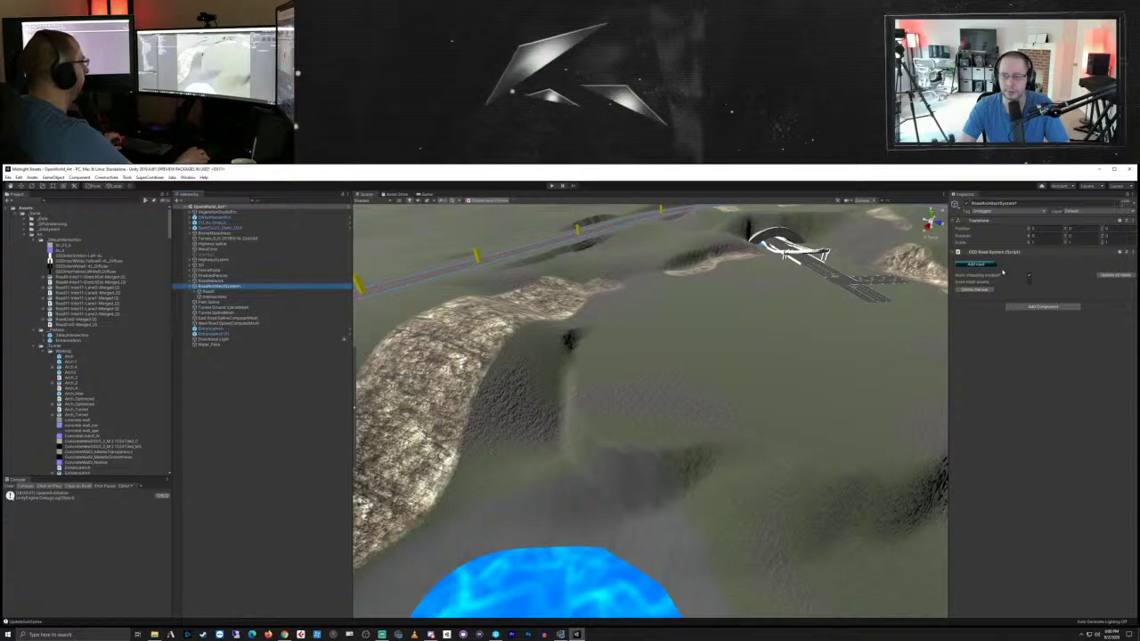
left_click(979, 264)
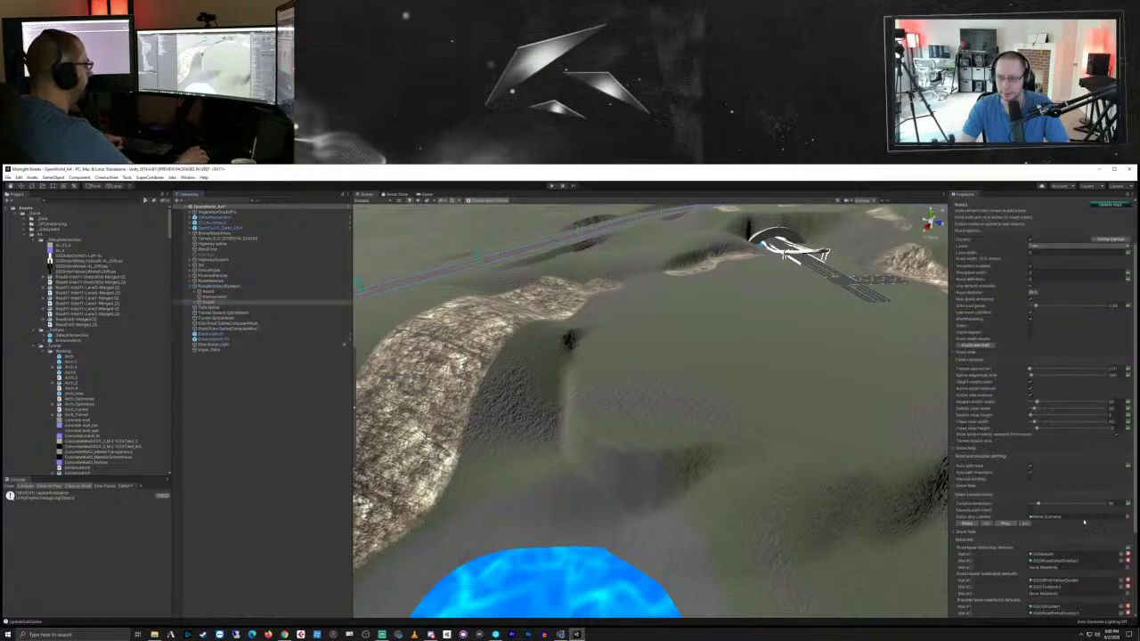
scroll(1057, 512, "down", 3)
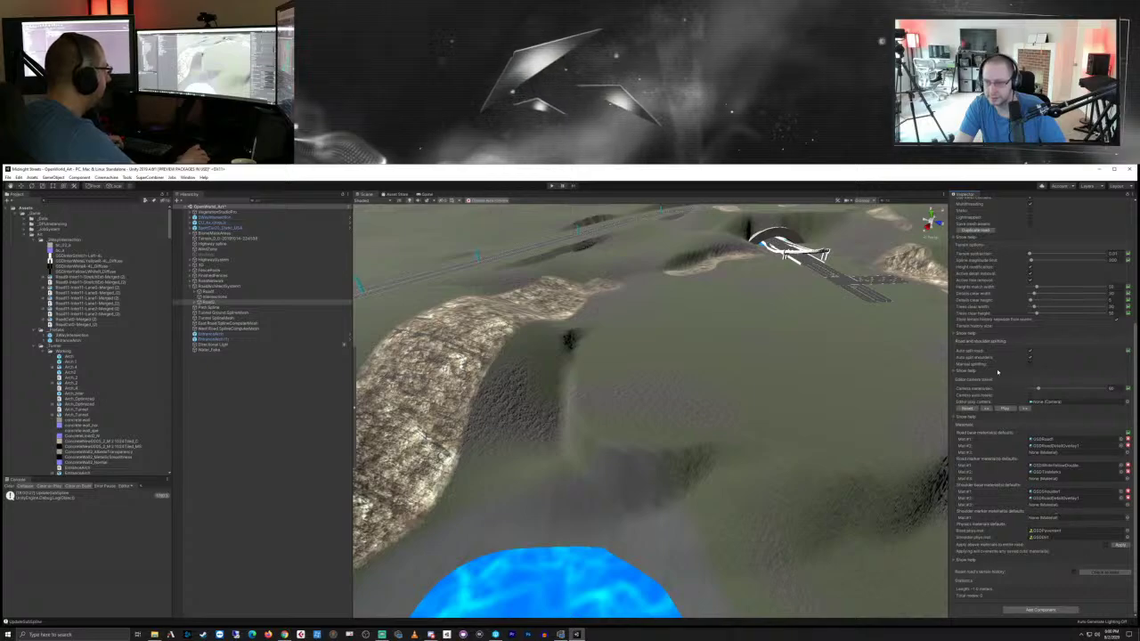
scroll(1007, 437, "up", 3)
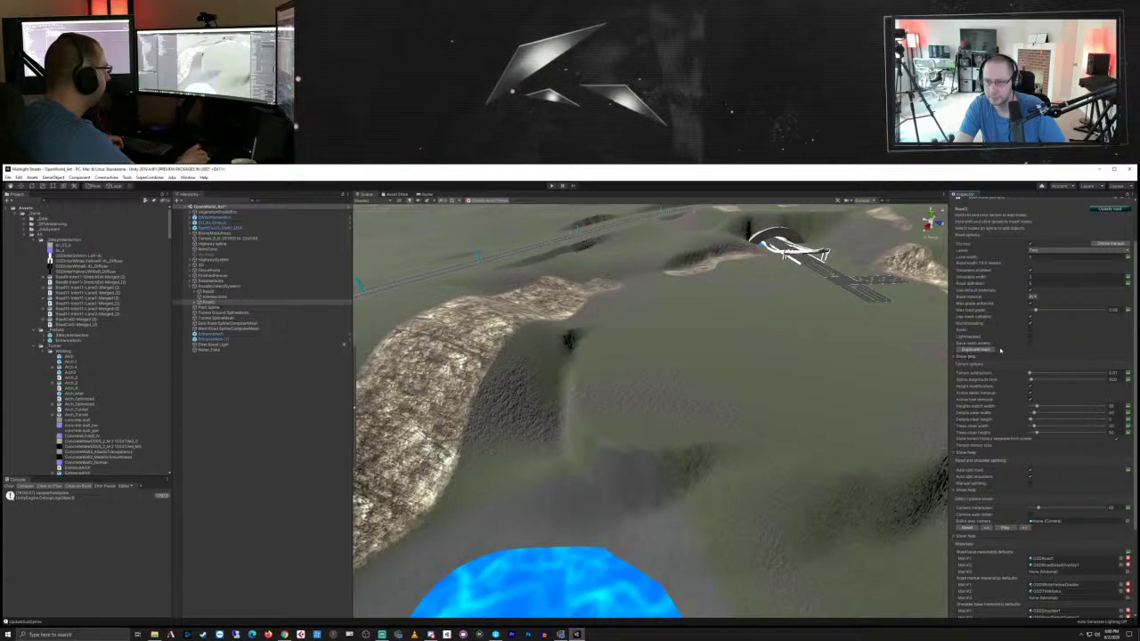
scroll(1011, 392, "down", 3)
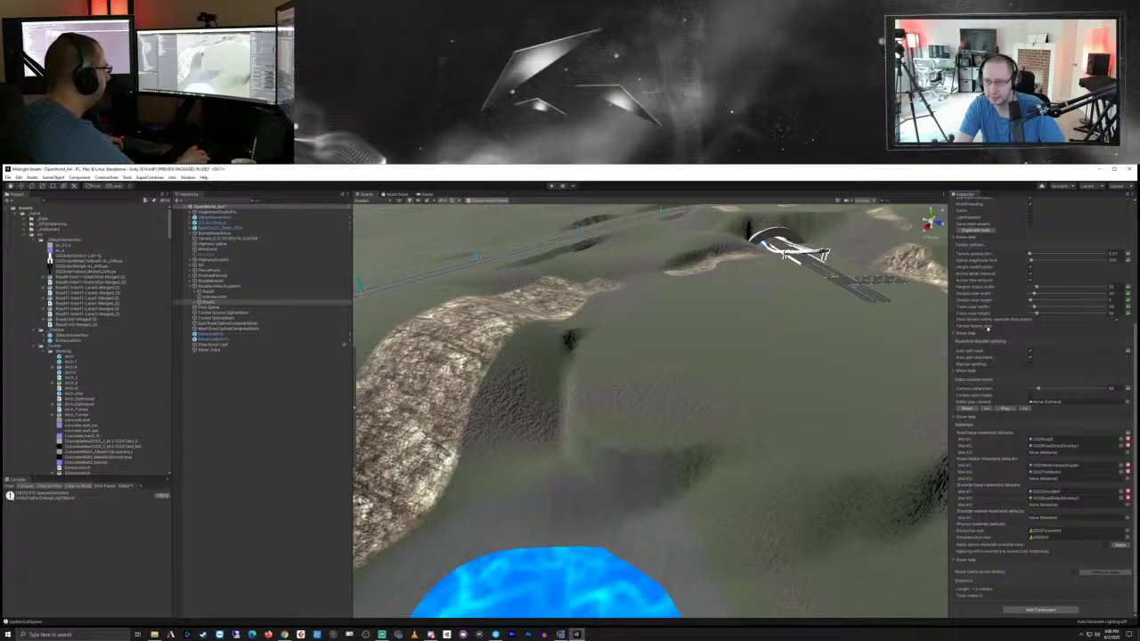
middle_click_drag(822, 357, 713, 416)
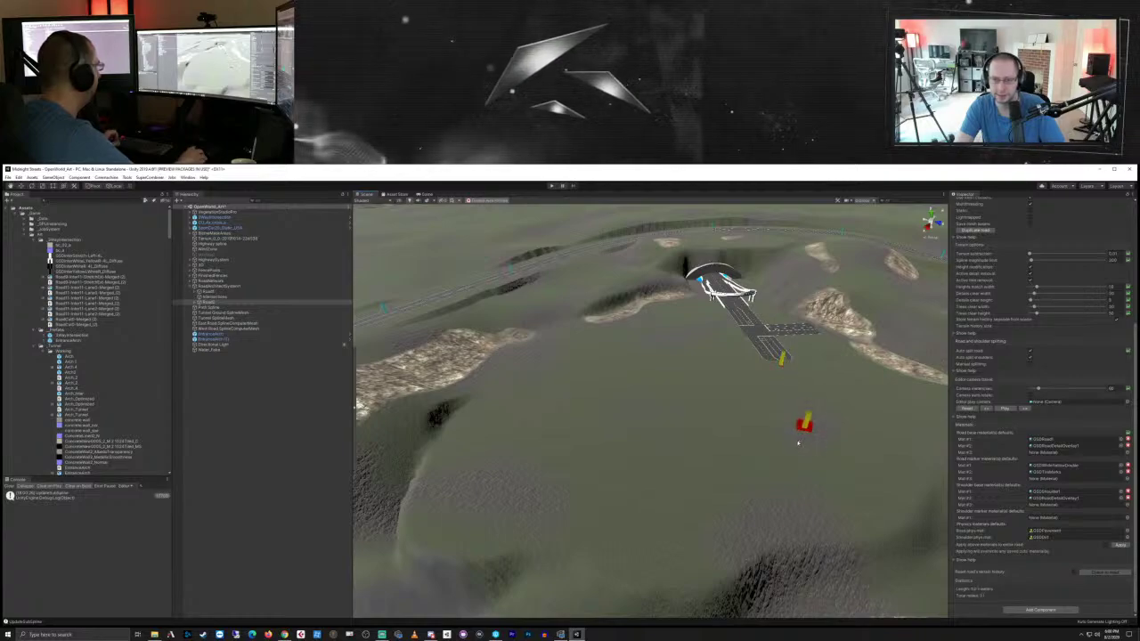
left_click(805, 426, "ctrl")
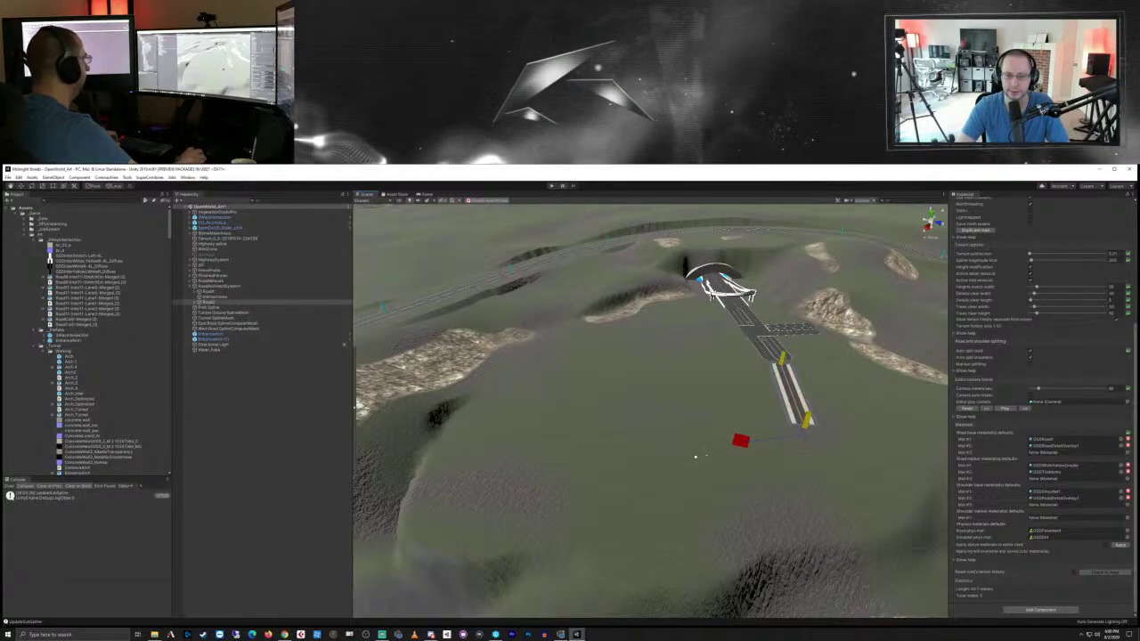
left_click(738, 437, "ctrl")
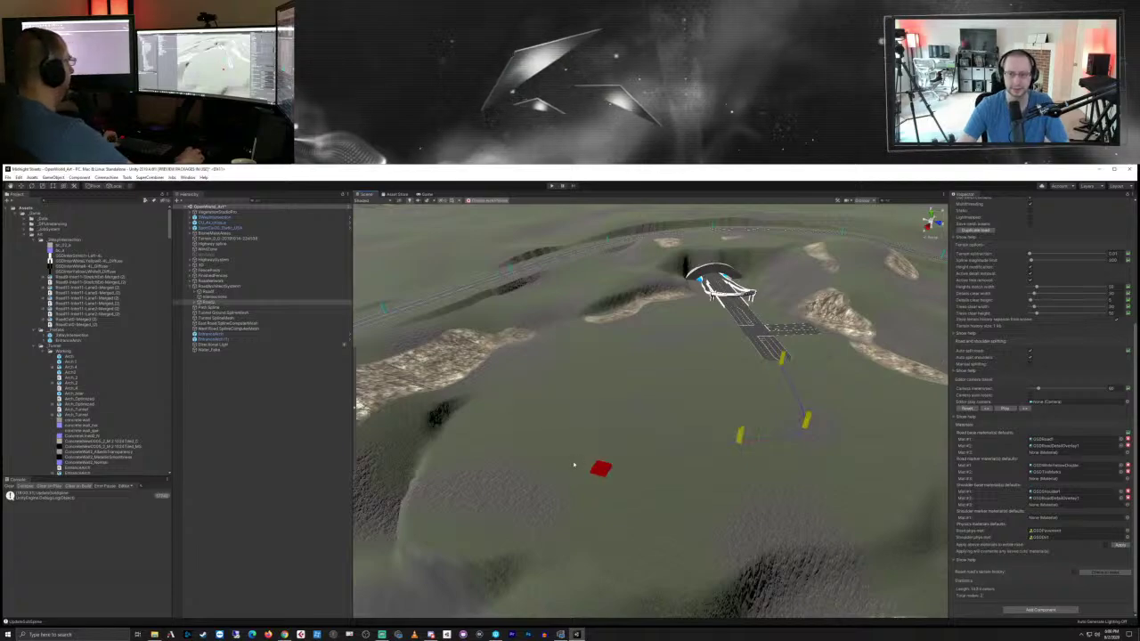
left_click(571, 437, "ctrl")
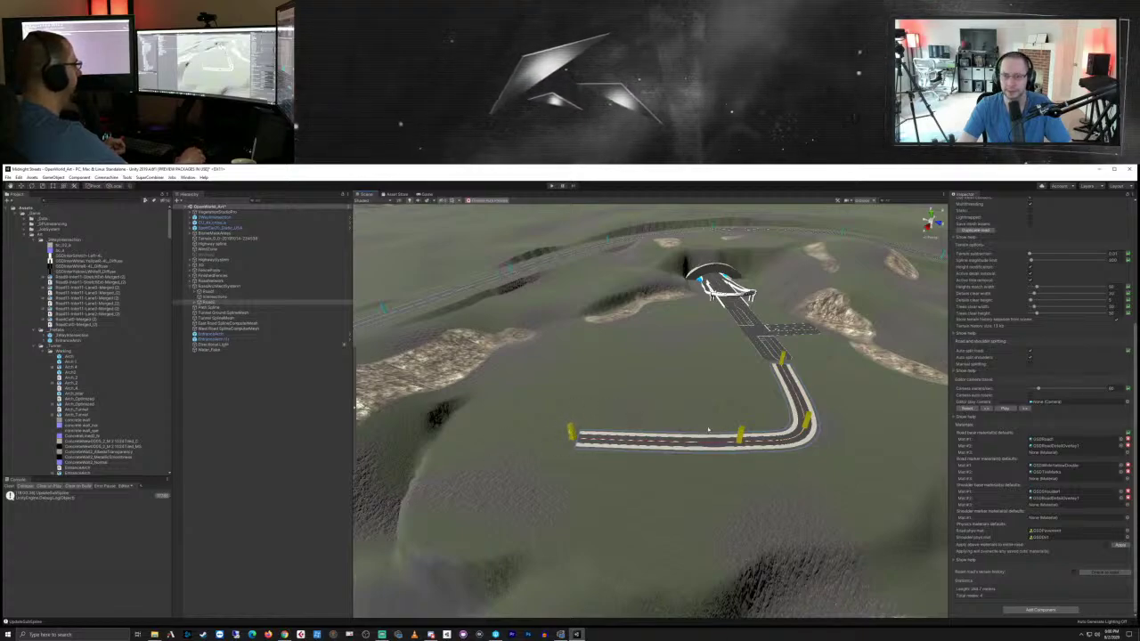
Step: Check the new road's alignment with the intersection and set its lane count to four
middle_click_drag(709, 395, 722, 519)
right_click_drag(729, 493, 720, 606)
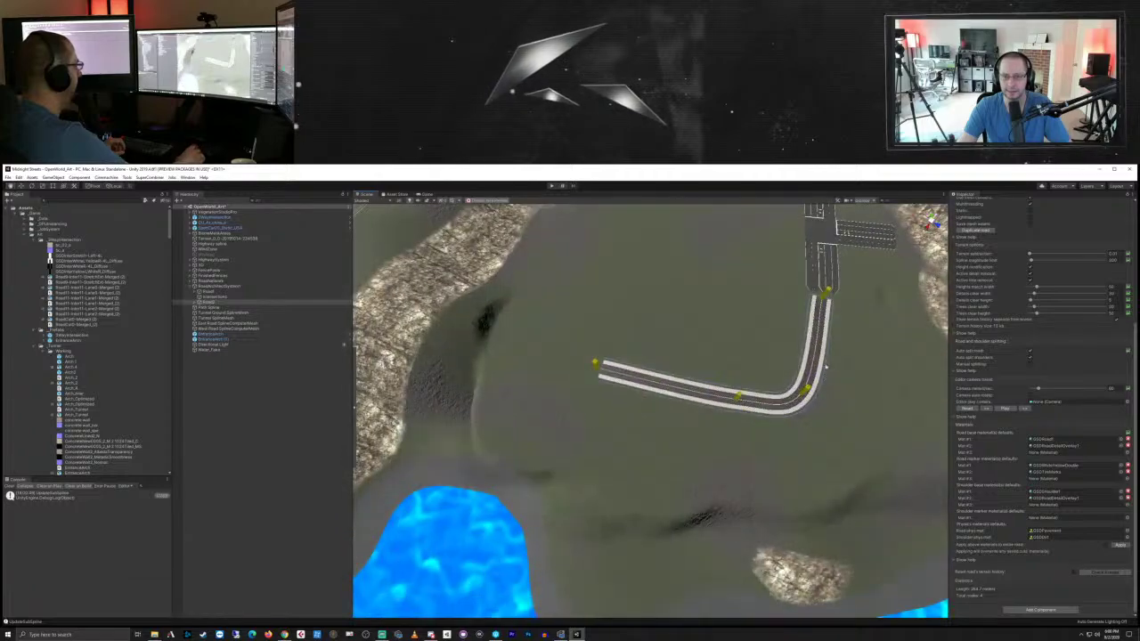
middle_click_drag(821, 365, 654, 581)
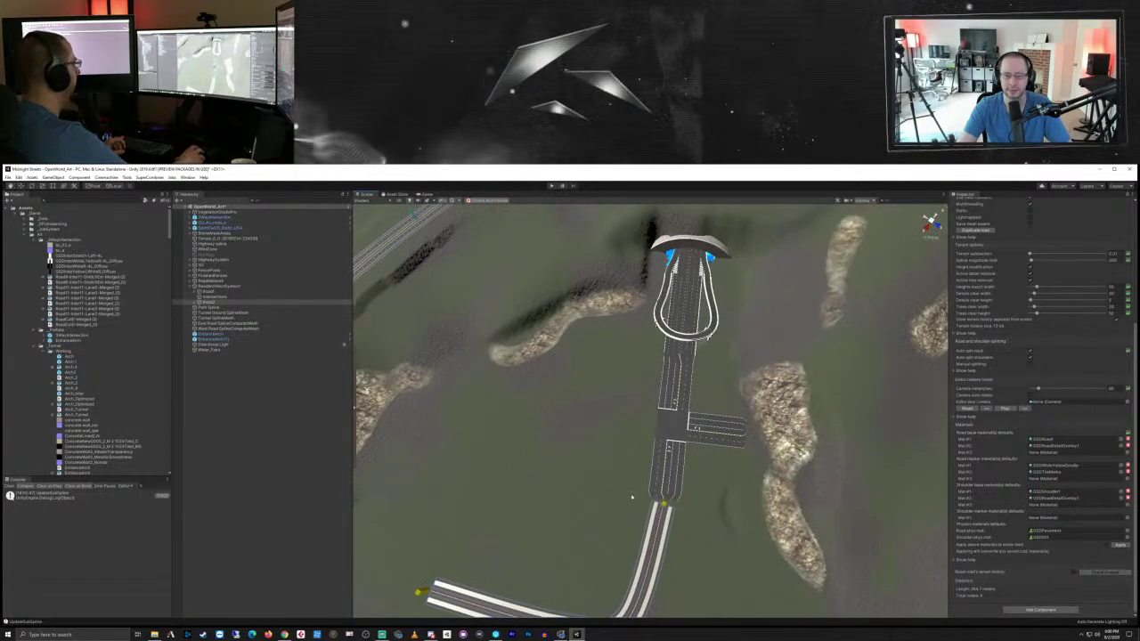
right_click_drag(632, 496, 601, 469)
middle_click_drag(601, 469, 752, 363)
right_click_drag(606, 475, 609, 429)
middle_click_drag(634, 553, 504, 392)
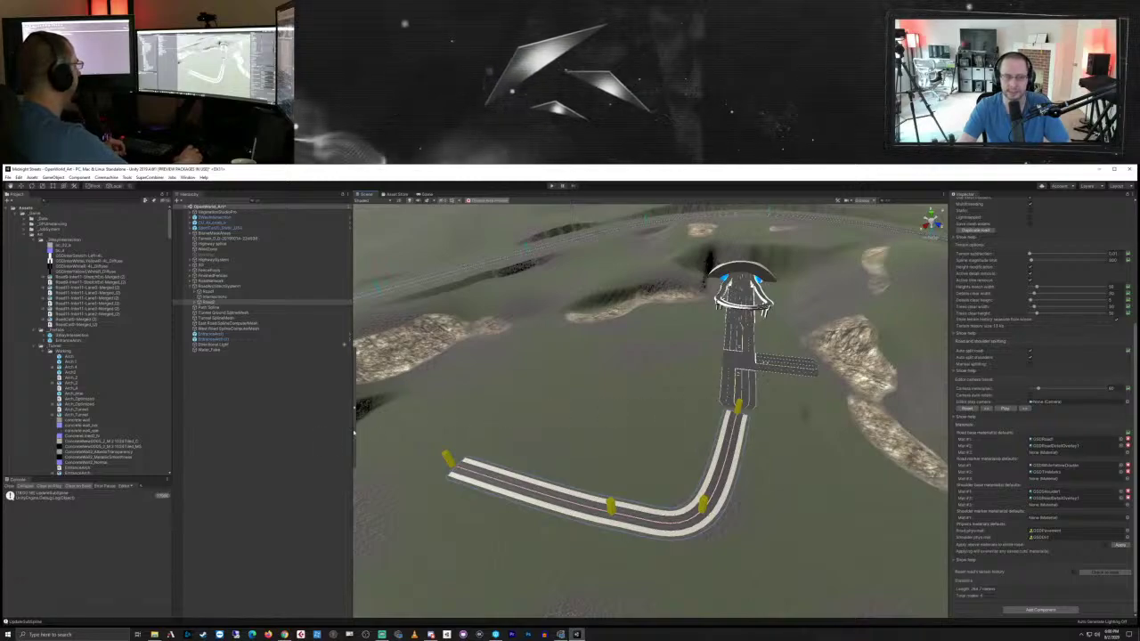
scroll(977, 379, "up", 5)
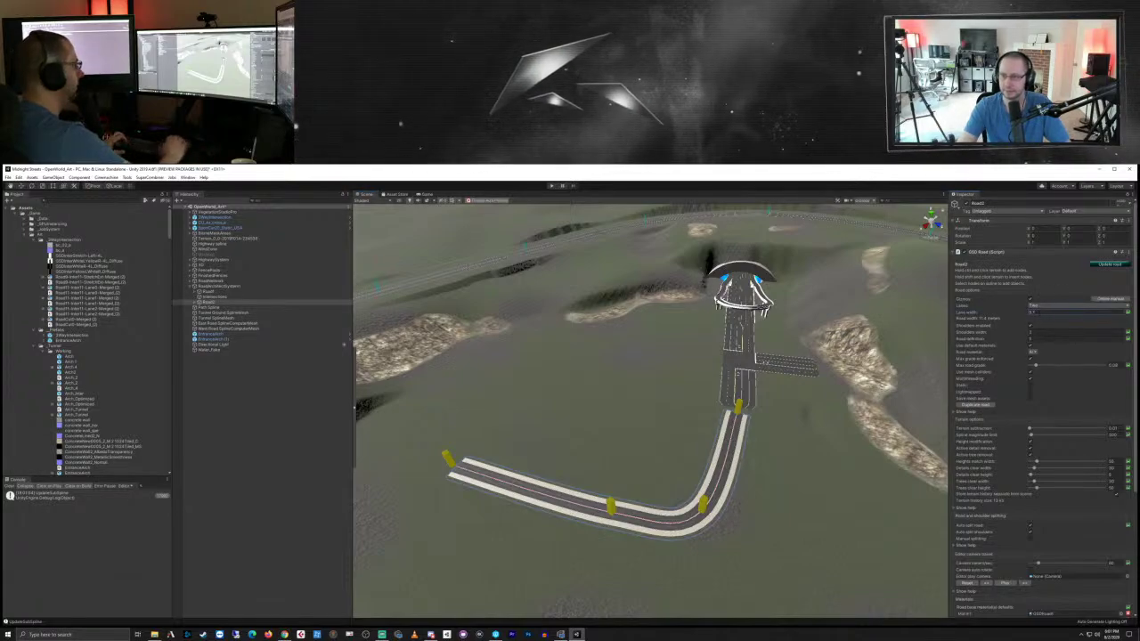
left_click(1034, 307)
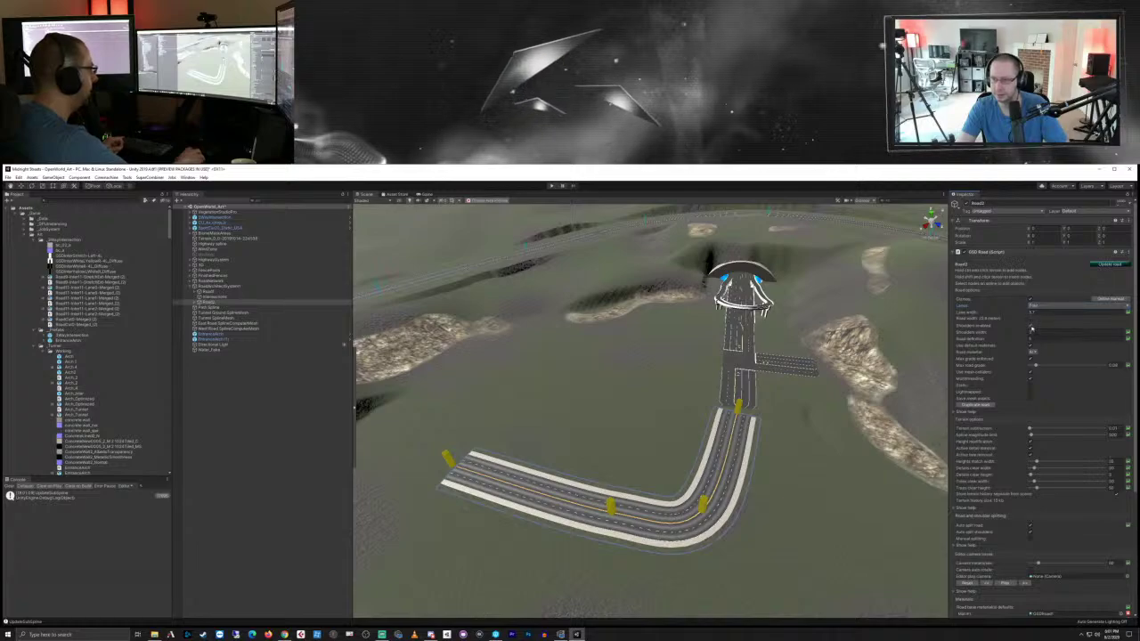
Step: Turn off the shoulders on the new four-lane road and update it
left_click(1032, 328)
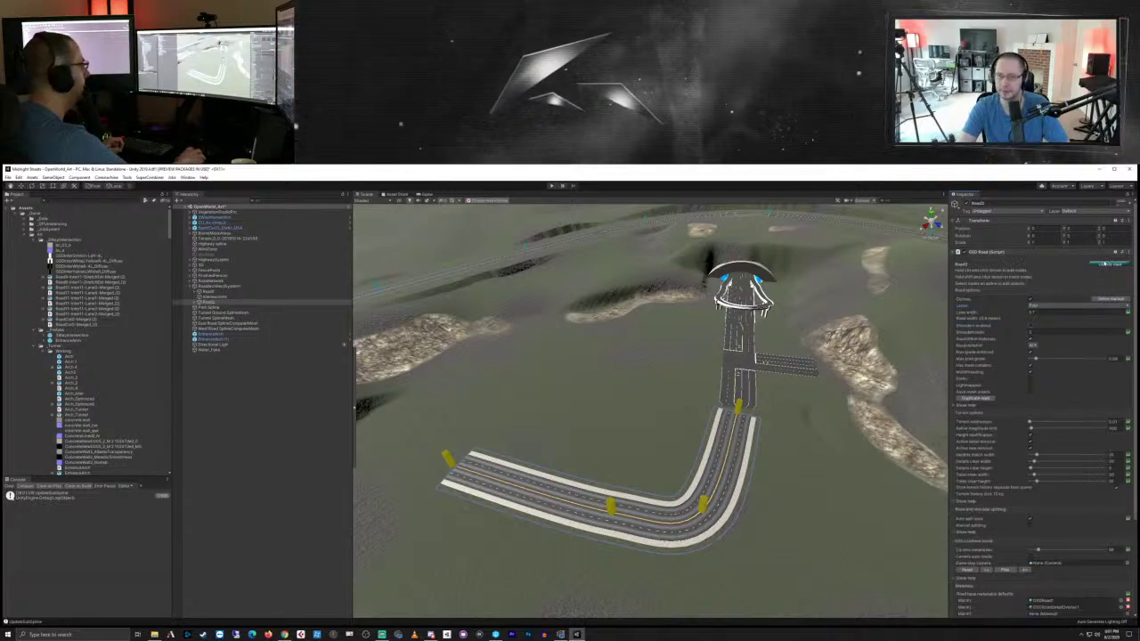
left_click(1105, 264)
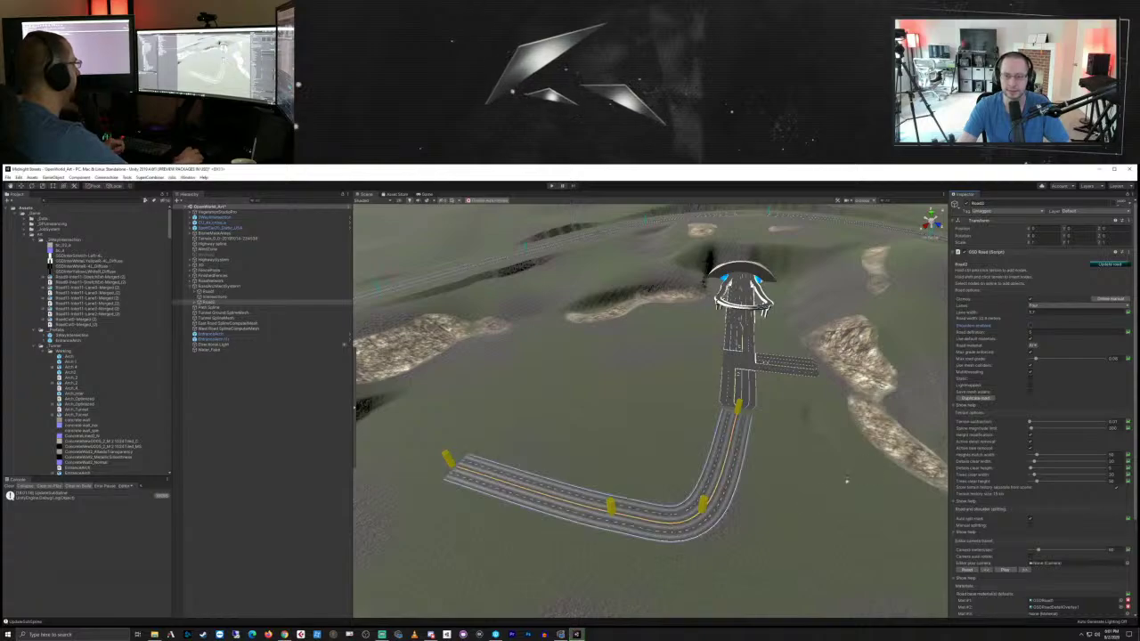
right_click_drag(720, 463, 651, 473)
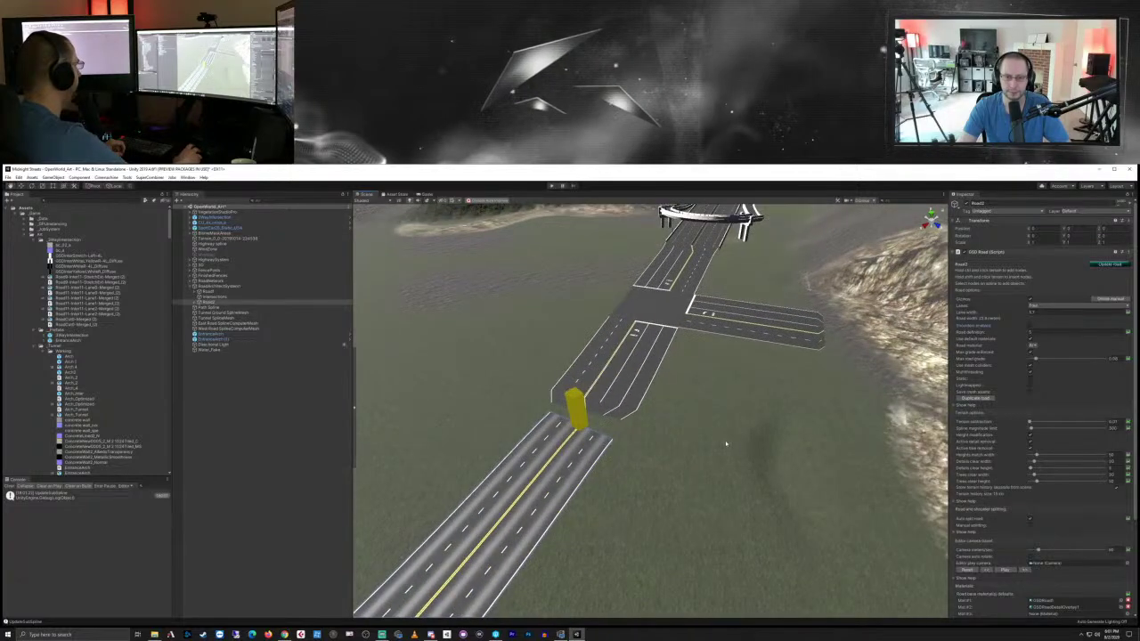
Step: Move the road's first node up against the open end of the intersection, closing the gap between them
mouse_move(728, 443)
right_mouse_down()
mouse_move(623, 442)
mouse_move(743, 438)
right_mouse_up()
left_click(618, 448)
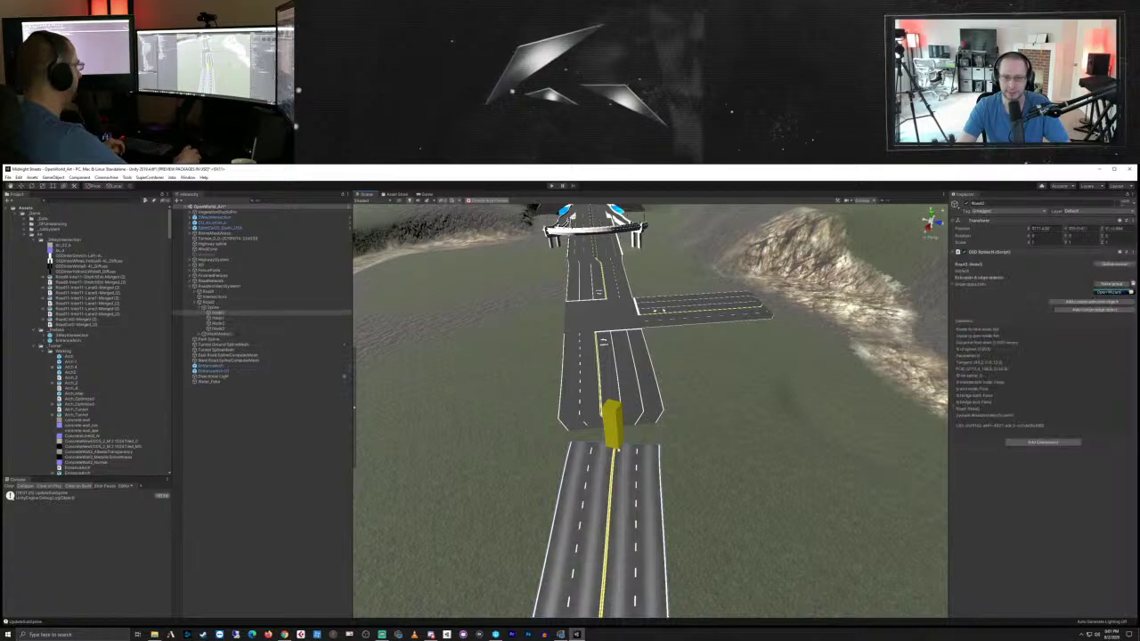
left_click(618, 437)
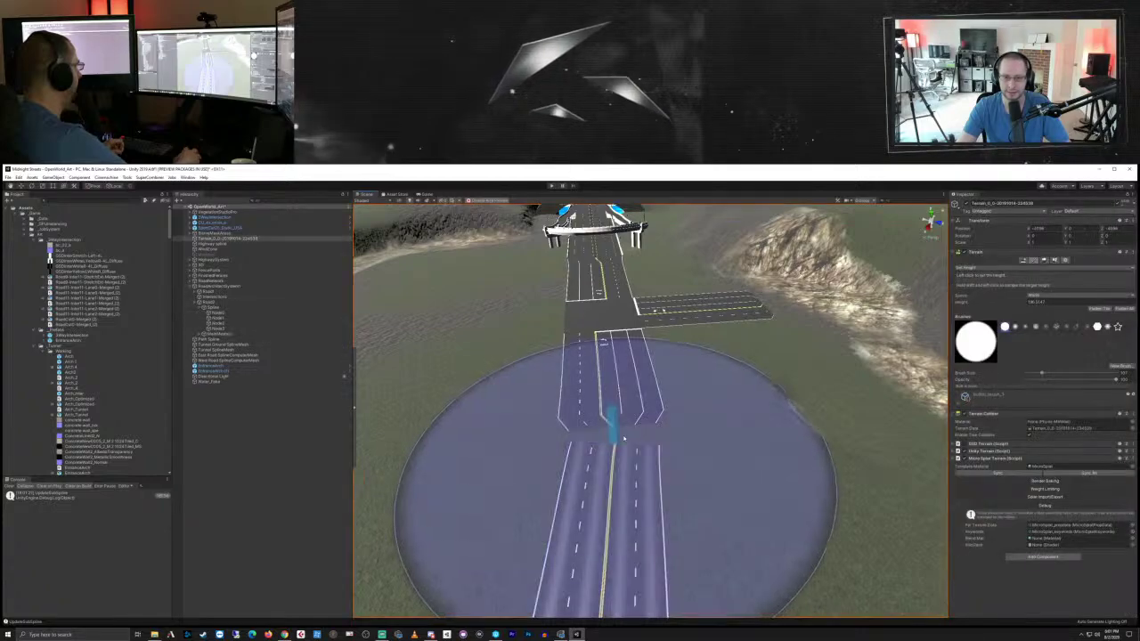
left_click(256, 485)
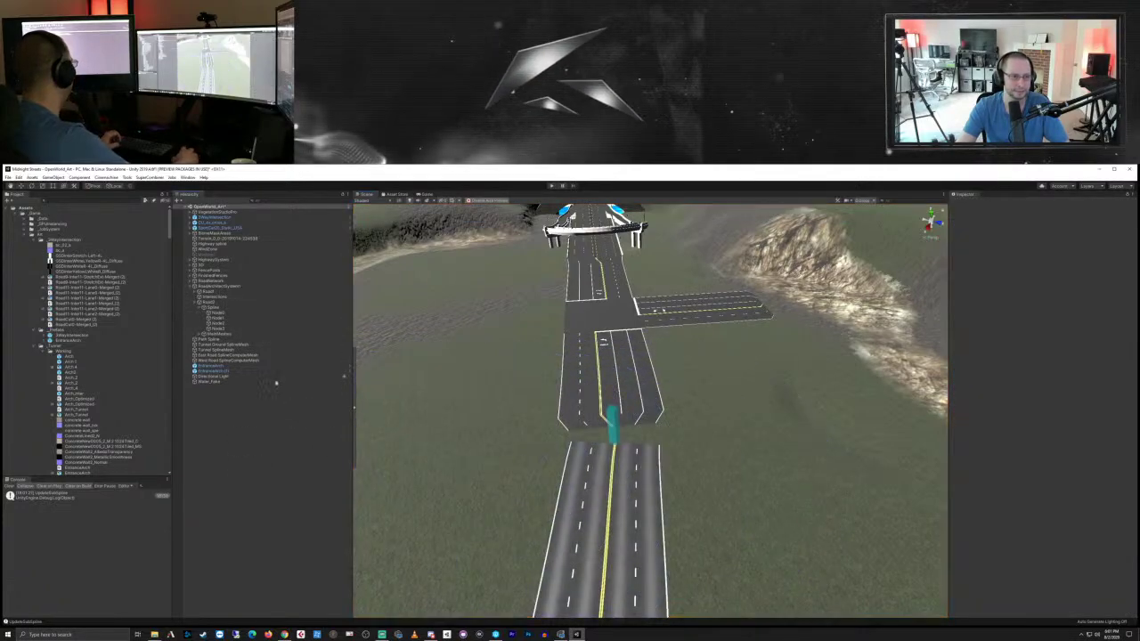
left_click(613, 426)
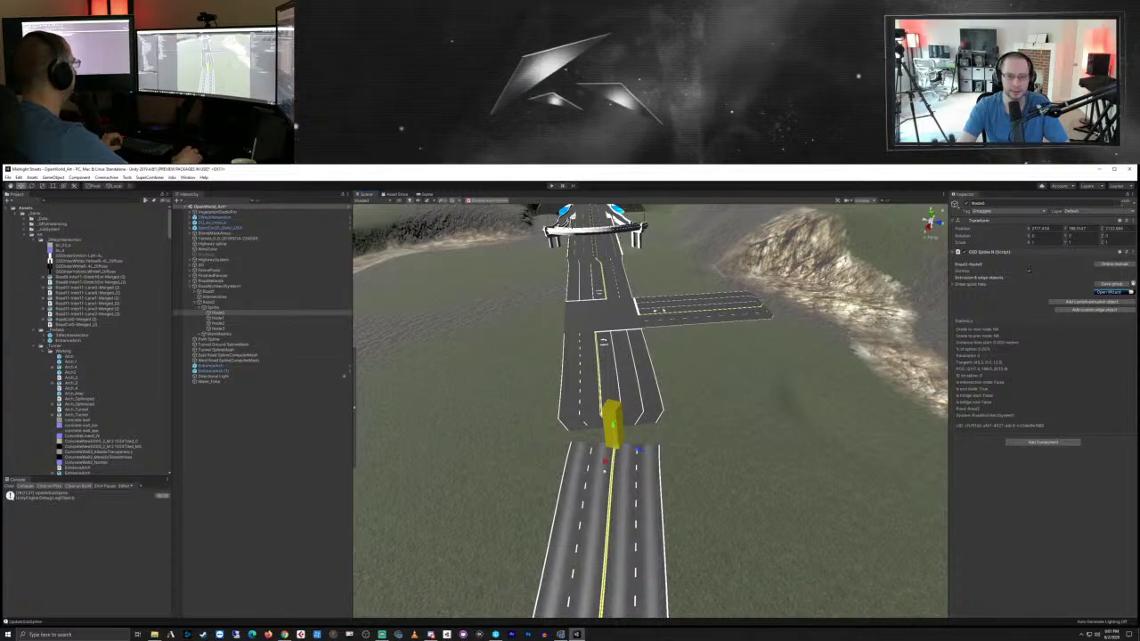
left_click_drag(607, 459, 612, 451)
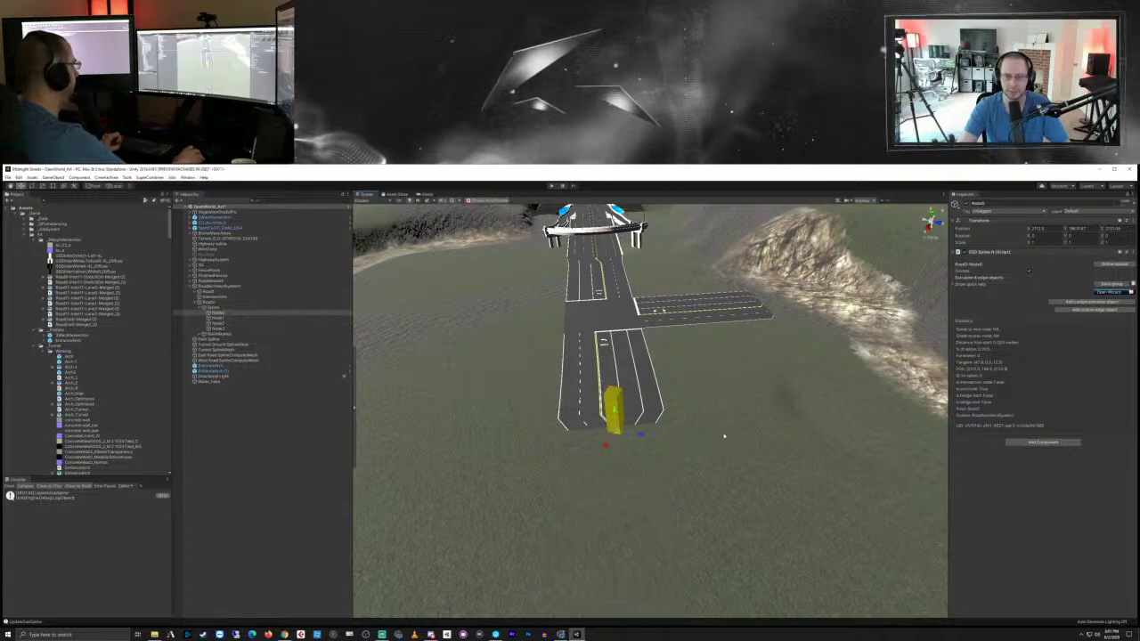
Step: Reshape the bend by moving the road's second and third nodes, placing the third at the corner of the turn
right_click_drag(725, 437, 612, 471)
scroll(611, 471, "down", 4)
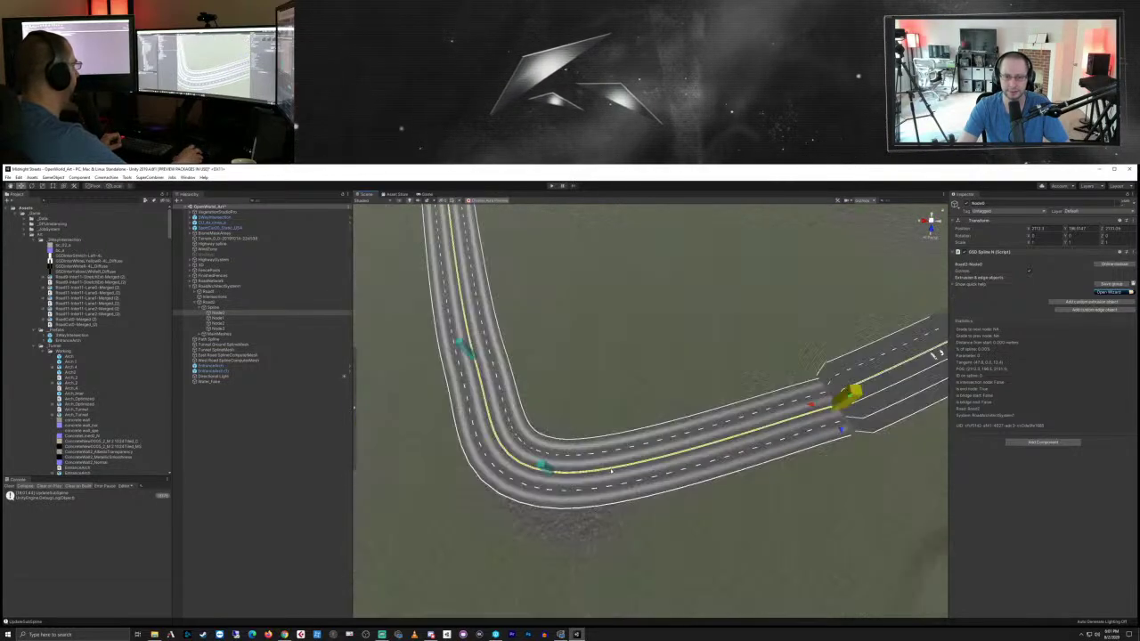
scroll(611, 472, "down", 4)
left_click(595, 439)
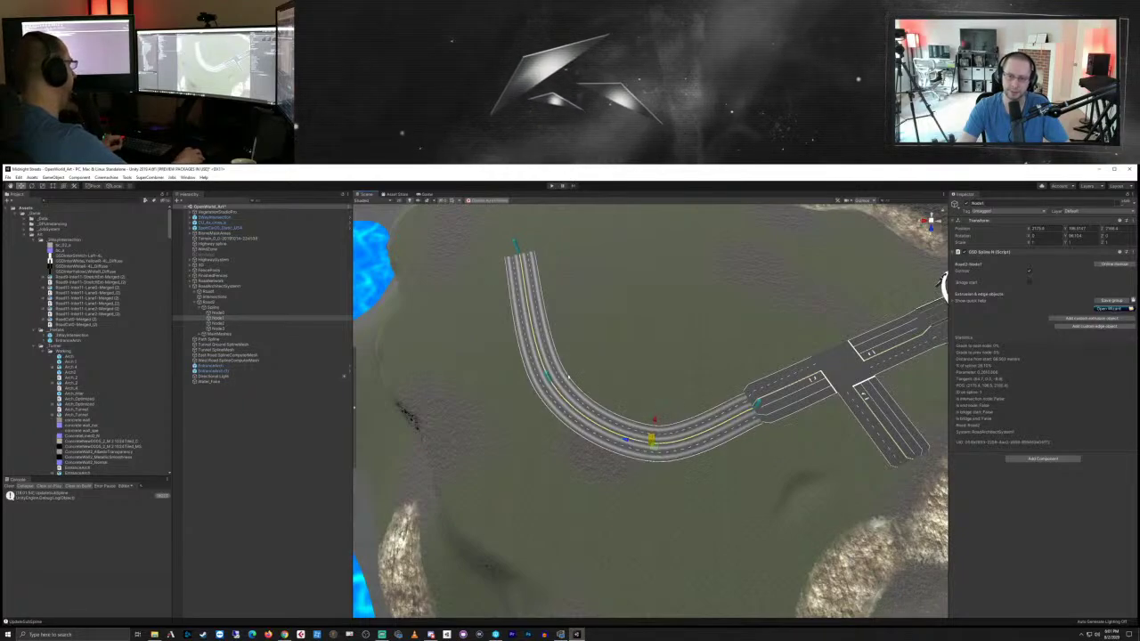
left_click(574, 379)
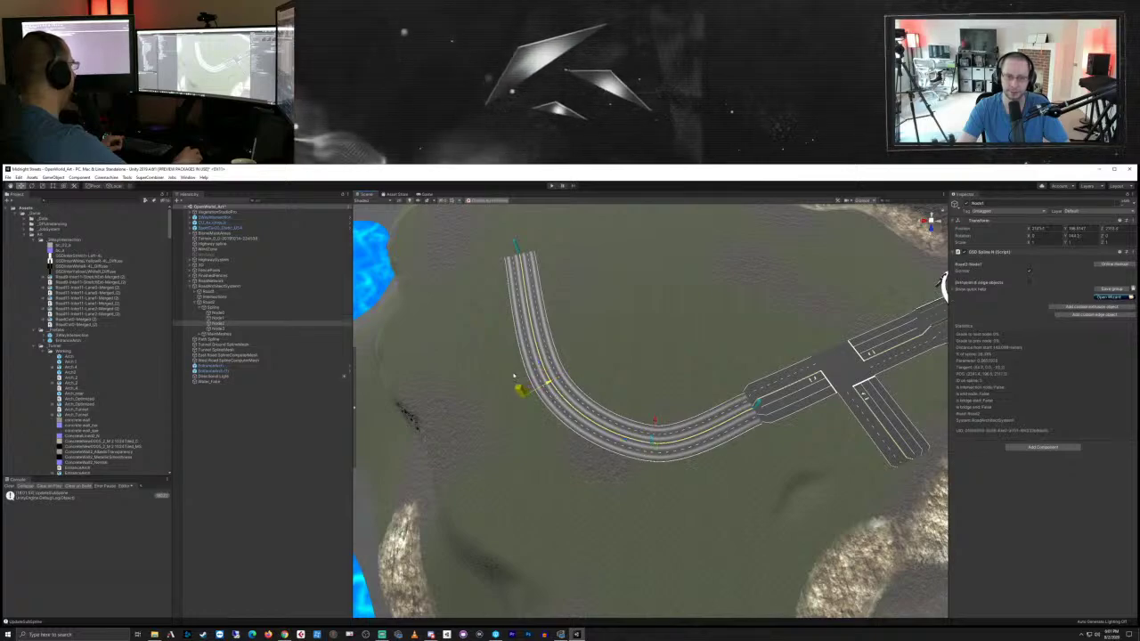
left_click_drag(514, 375, 546, 437)
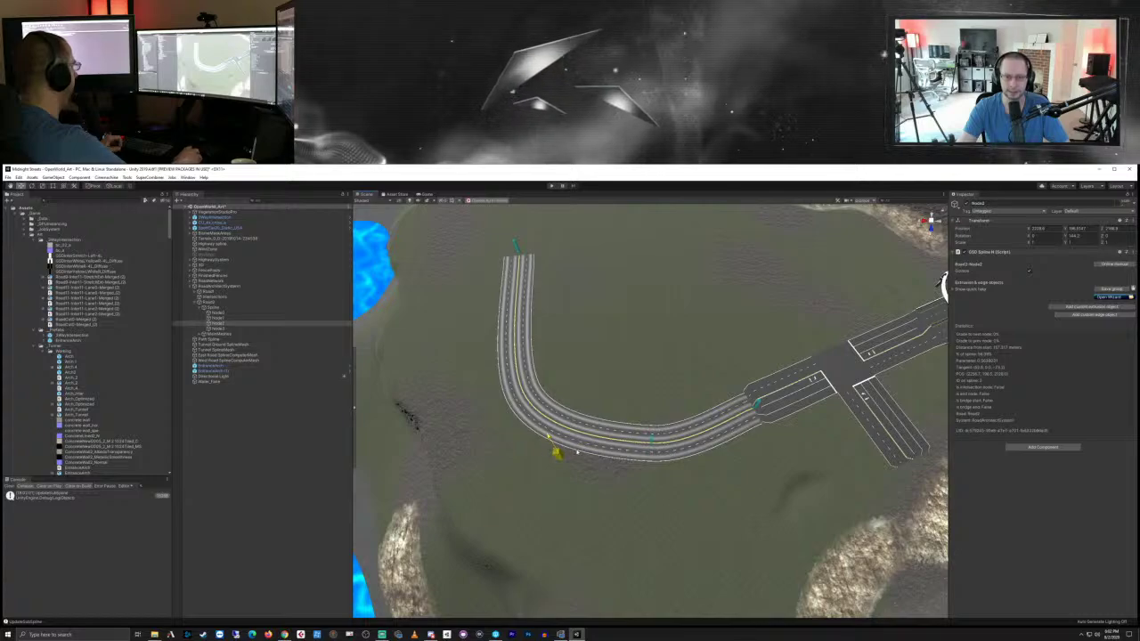
left_click_drag(593, 448, 513, 436)
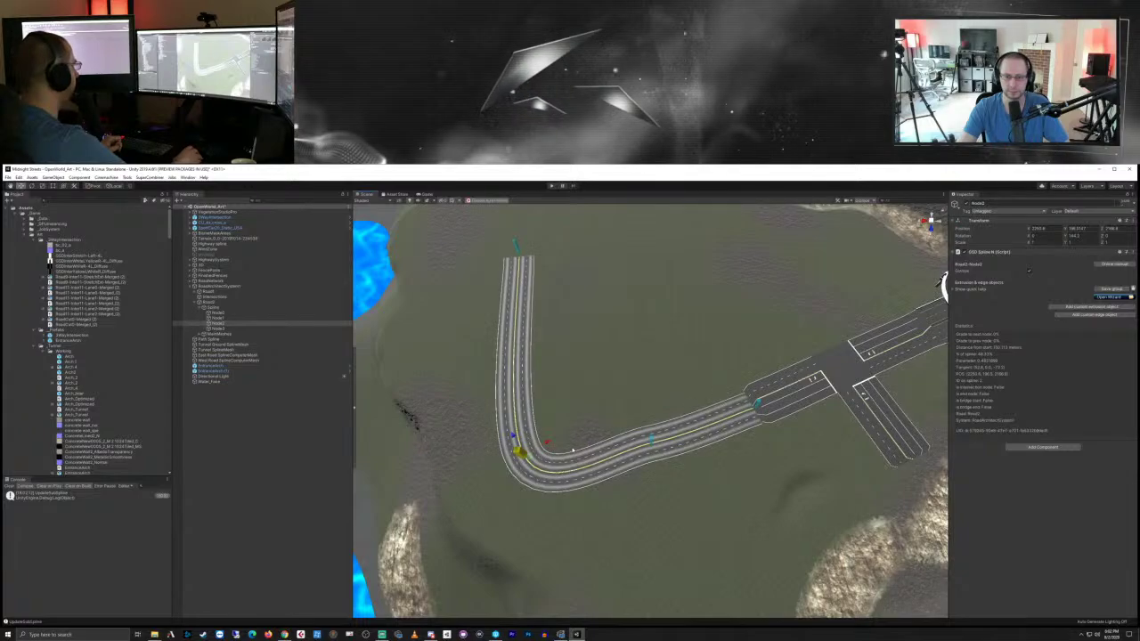
Step: Examine how the road's first two nodes line up with the intersection and the tunnel entrance from above and at ground level
middle_click_drag(693, 458, 453, 340)
left_click_drag(454, 339, 631, 446, "alt")
middle_click_drag(596, 466, 749, 319)
scroll(749, 319, "down", 3)
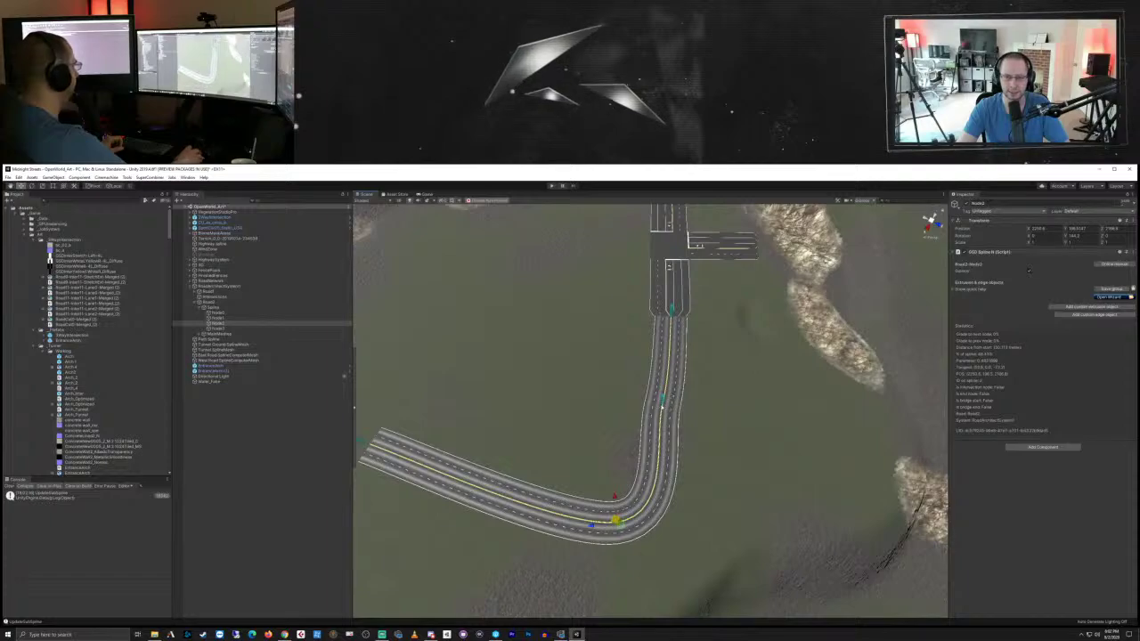
left_click(663, 401)
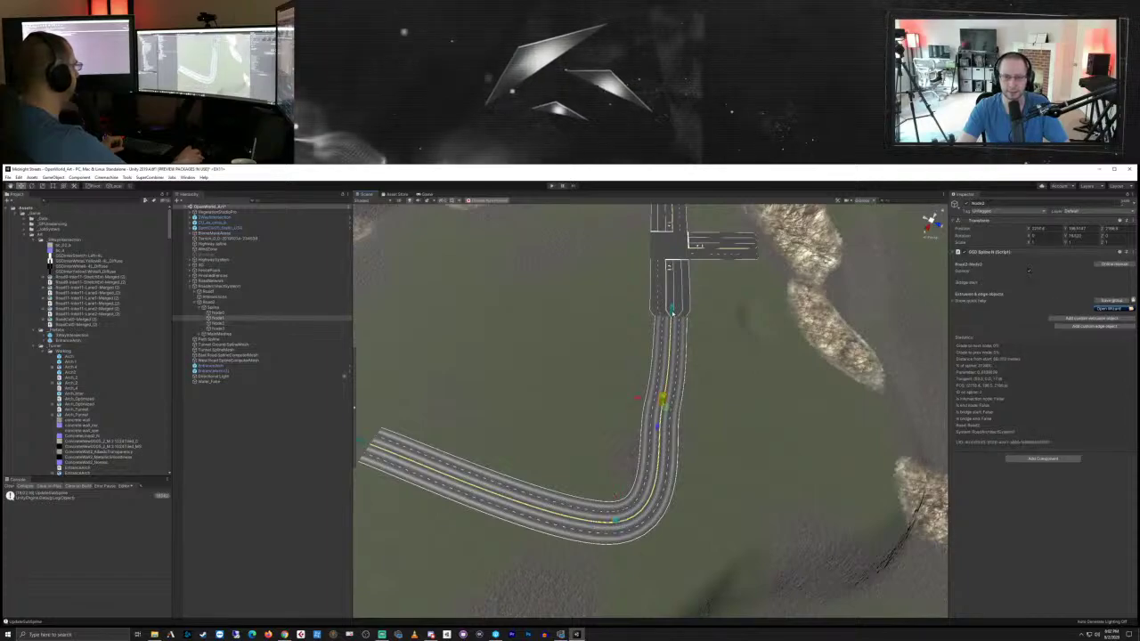
left_click(672, 307)
right_click_drag(768, 389, 699, 272)
middle_click_drag(700, 271, 715, 293)
scroll(692, 406, "up", 2)
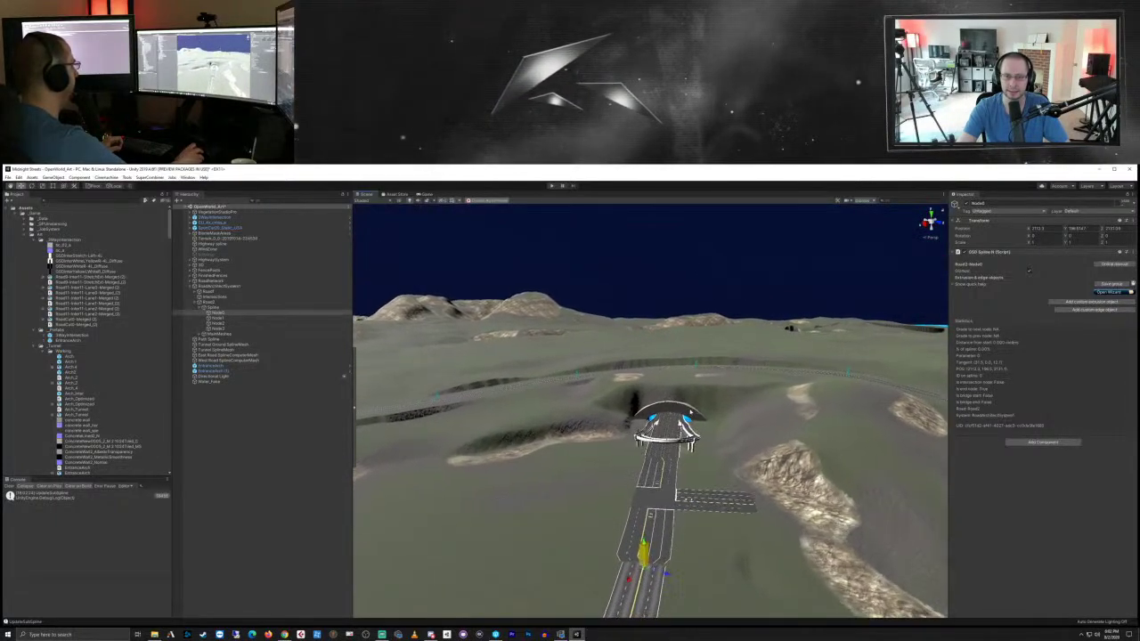
scroll(690, 404, "down", 2)
scroll(690, 403, "up", 3)
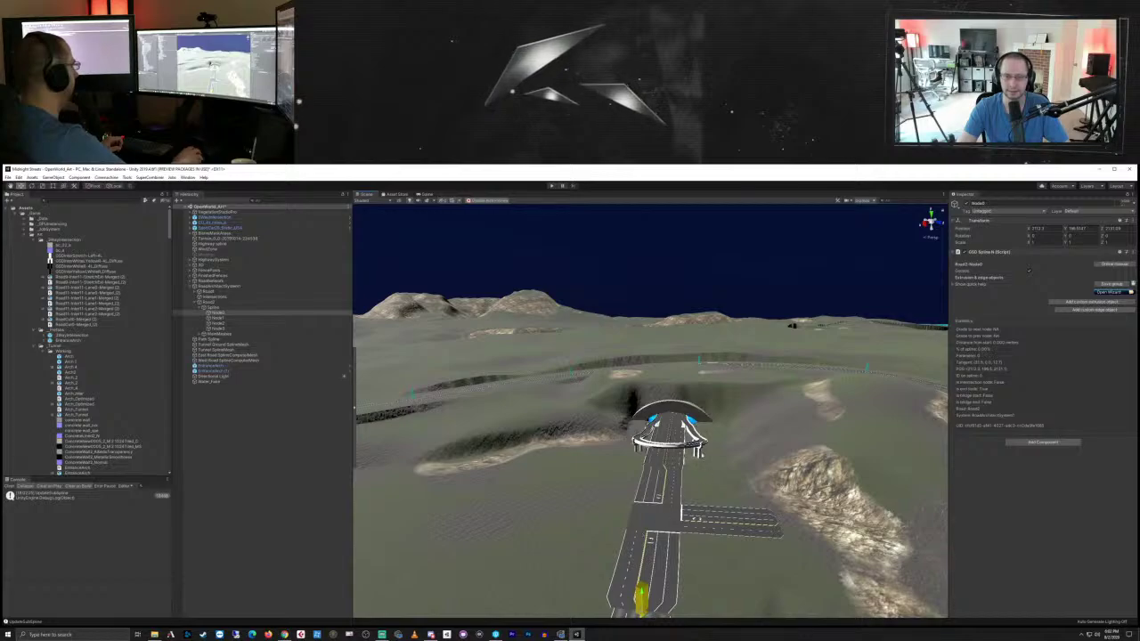
scroll(702, 452, "down", 2)
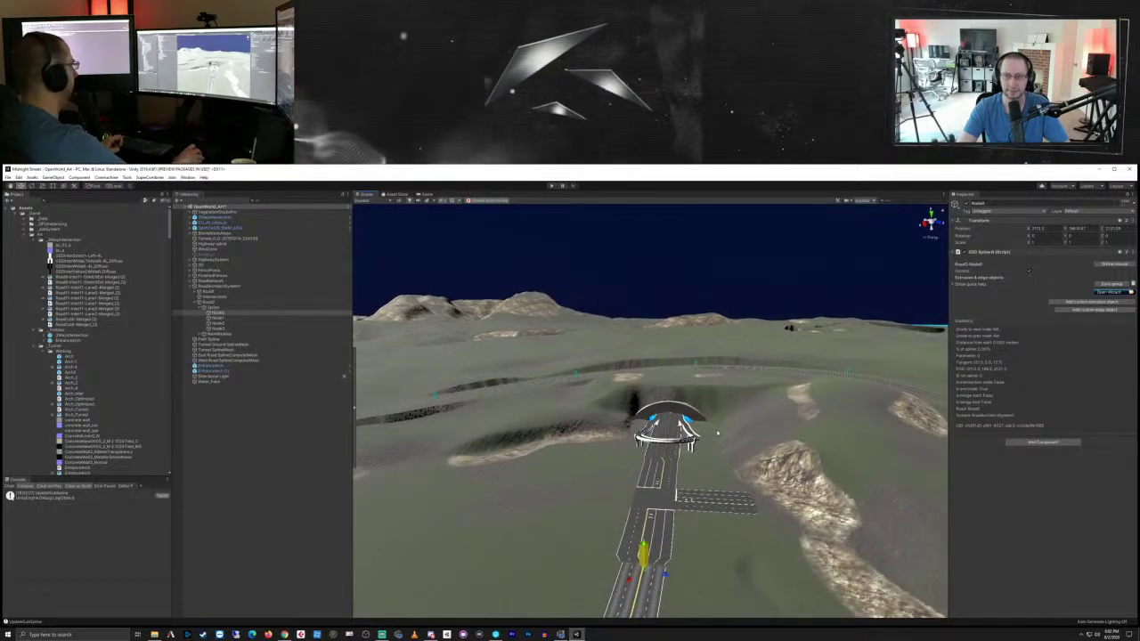
middle_click_drag(690, 445, 709, 368)
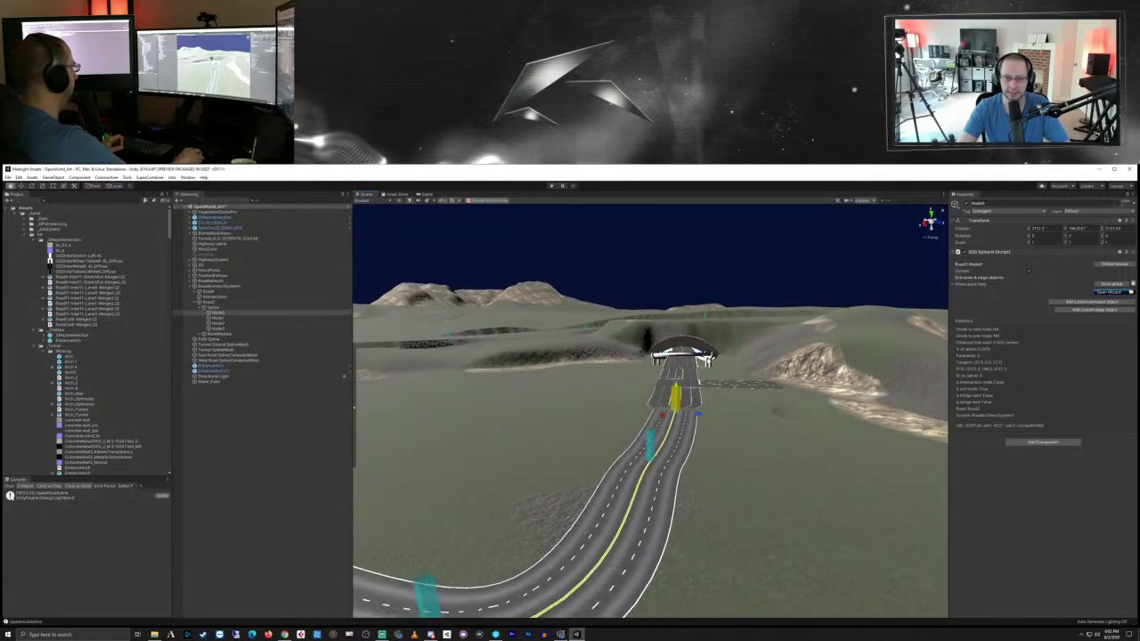
scroll(708, 366, "up", 2)
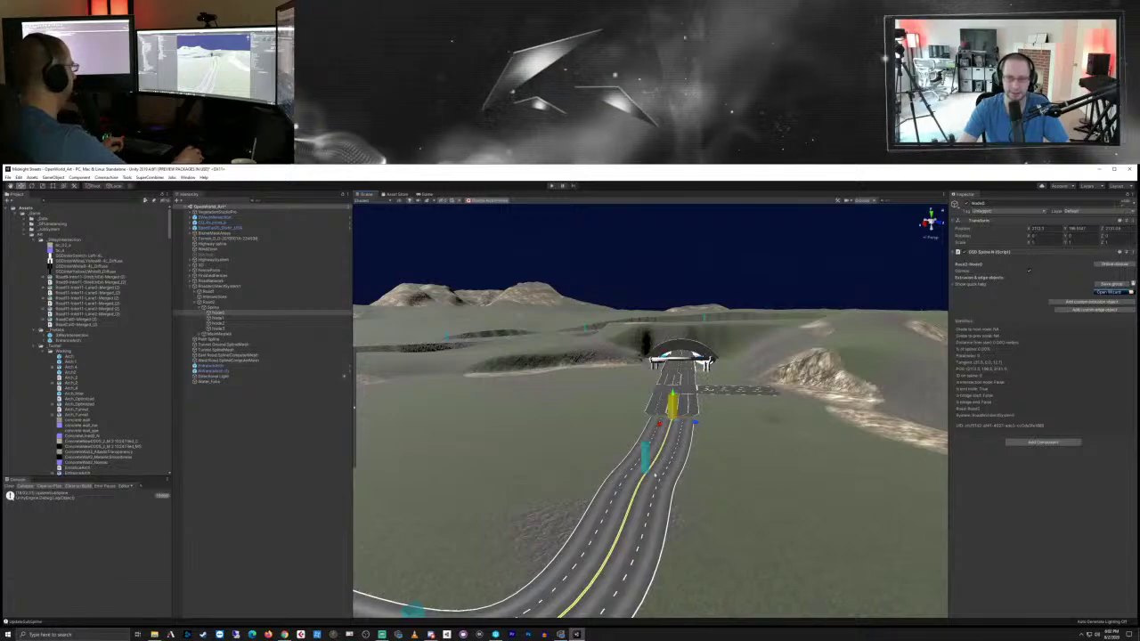
Step: Nudge the second node sideways in small increments to straighten the road's approach to the intersection
middle_click_drag(654, 475, 705, 429)
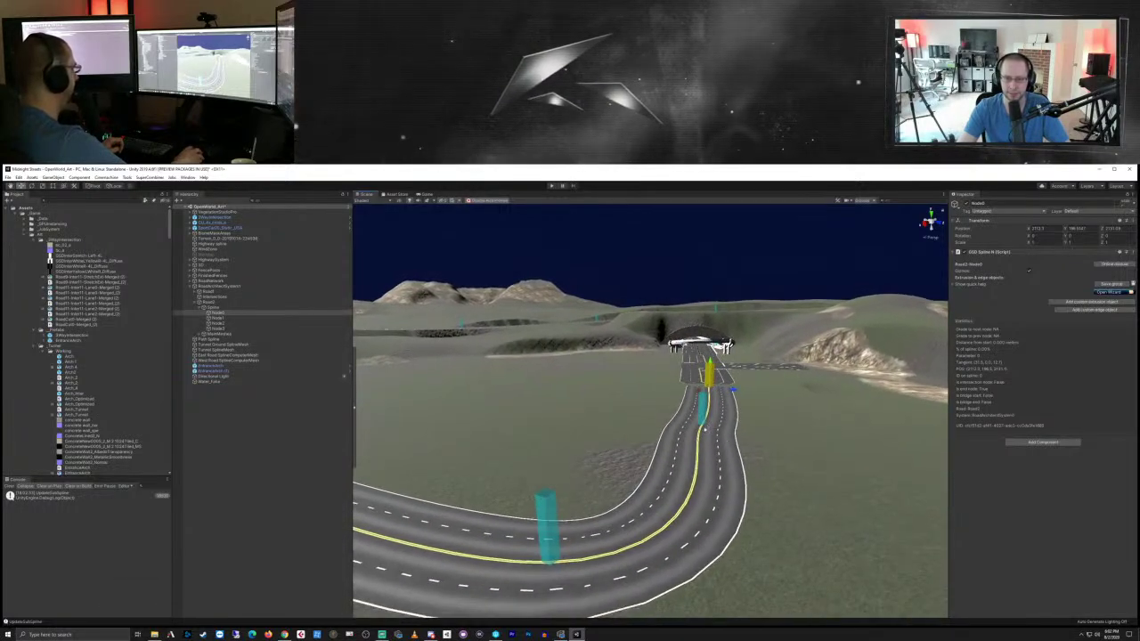
left_click(702, 411)
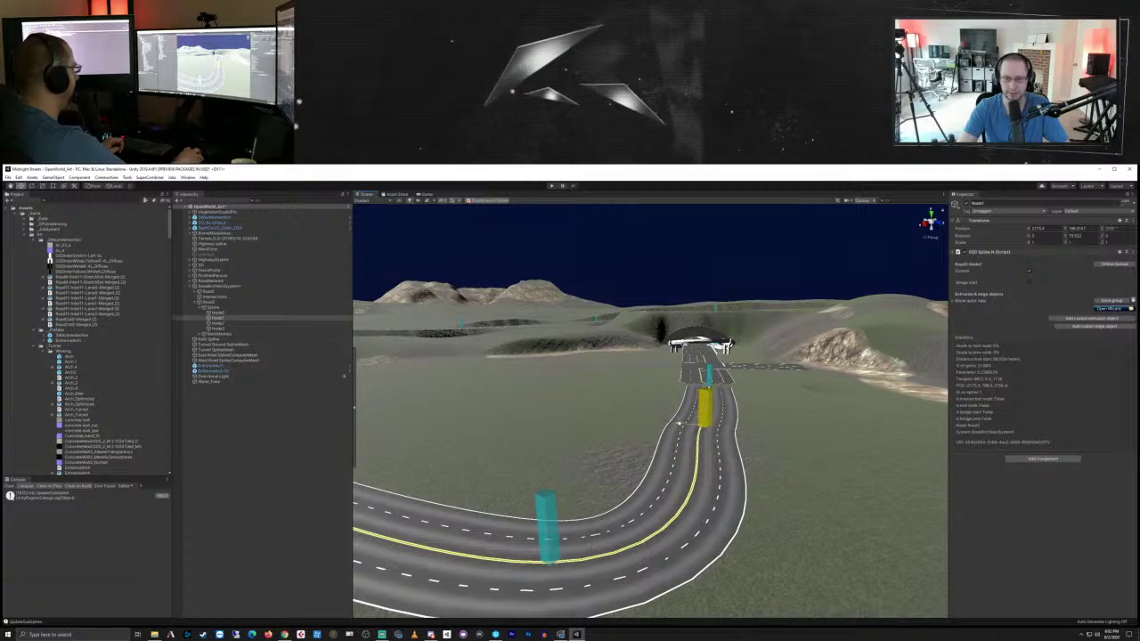
left_click(684, 423)
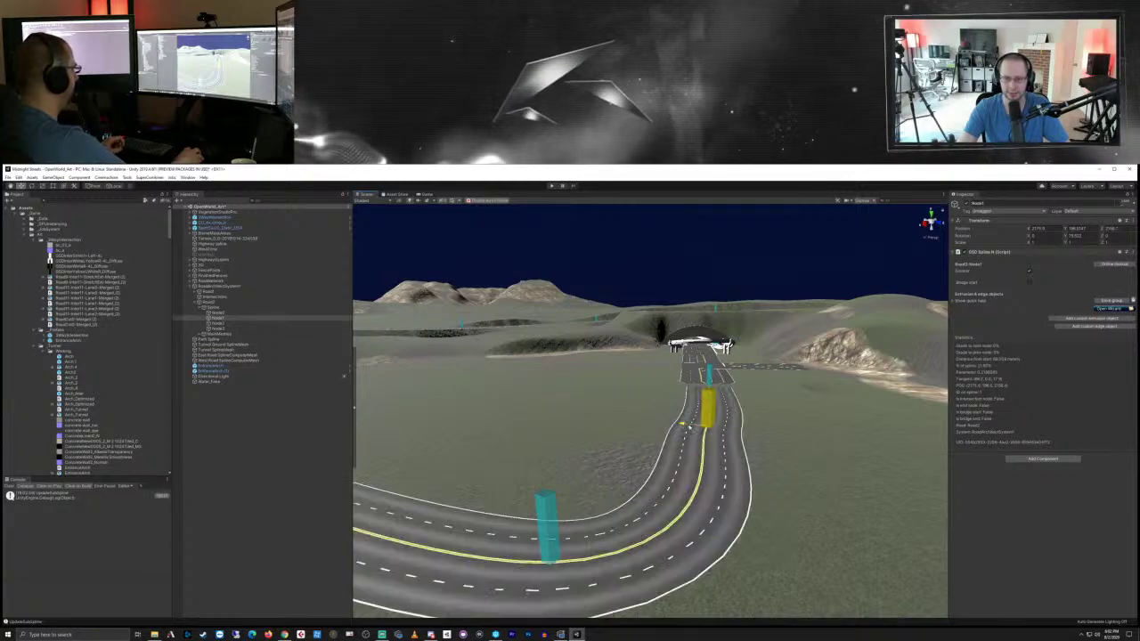
left_click(685, 424)
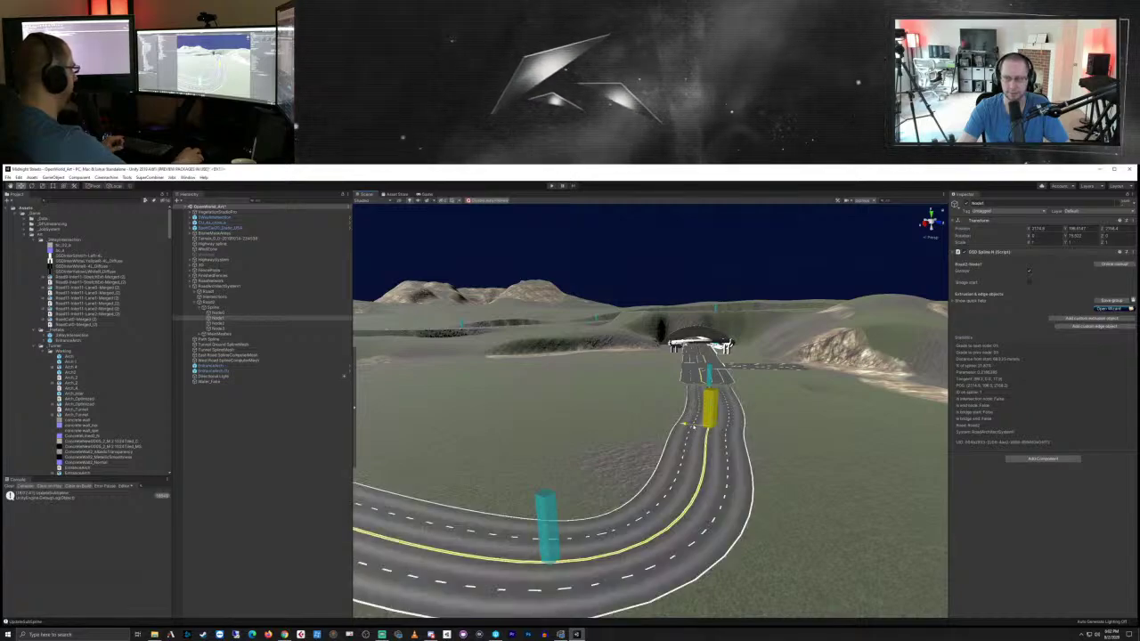
left_click_drag(685, 424, 695, 426)
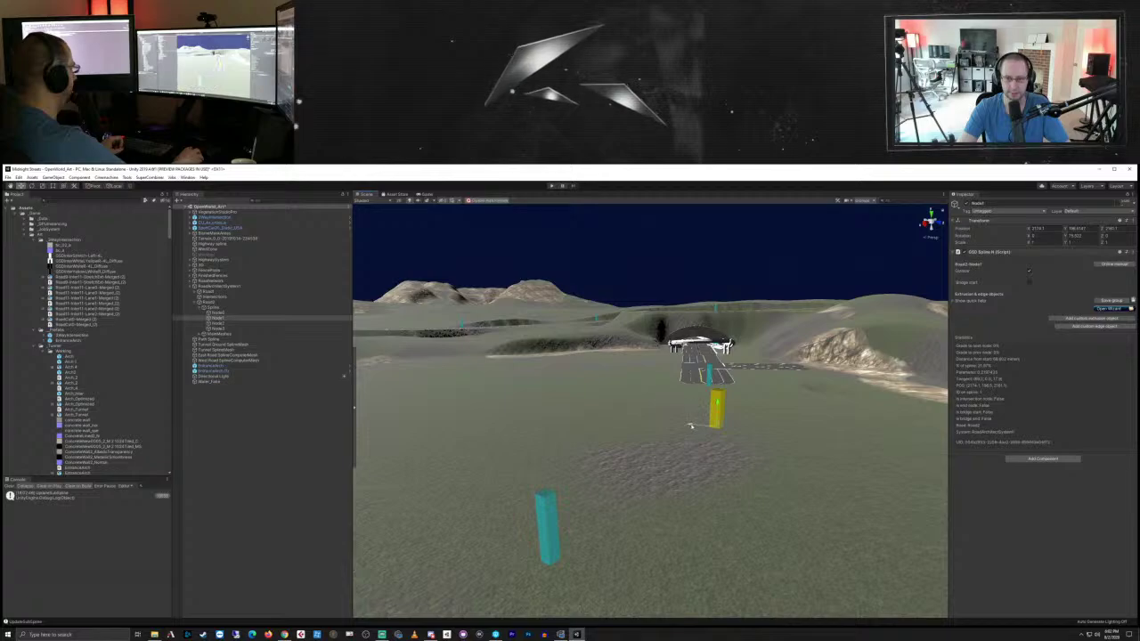
left_click_drag(692, 427, 698, 426)
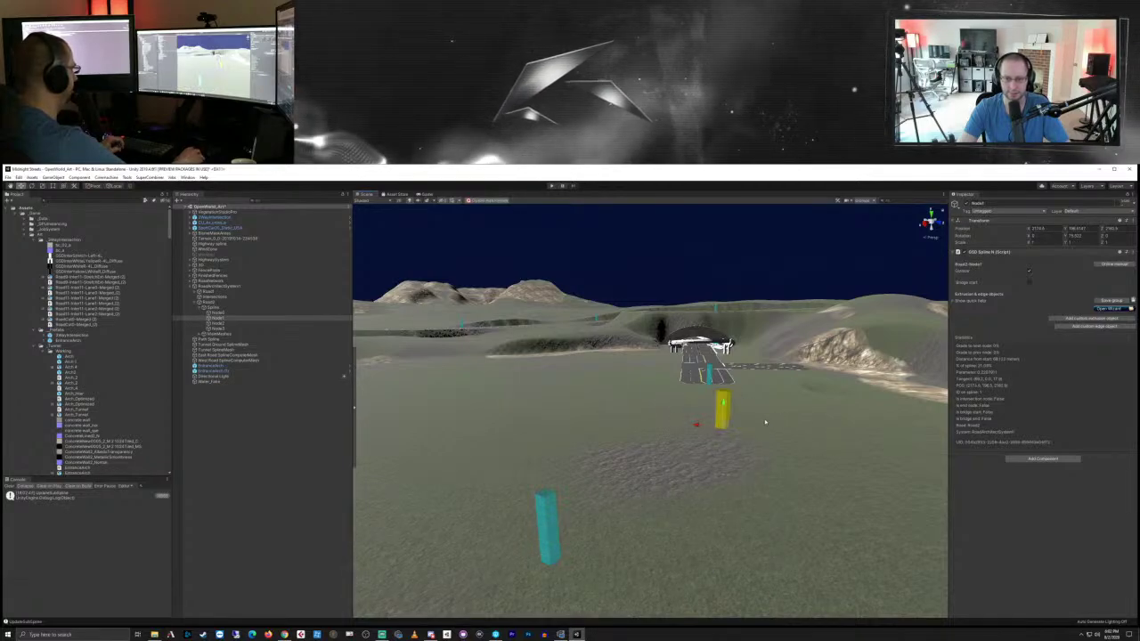
Step: Extend the road from its far end with two more nodes, ending in the dark dip at the rocky ridge
right_click_drag(800, 413, 832, 402)
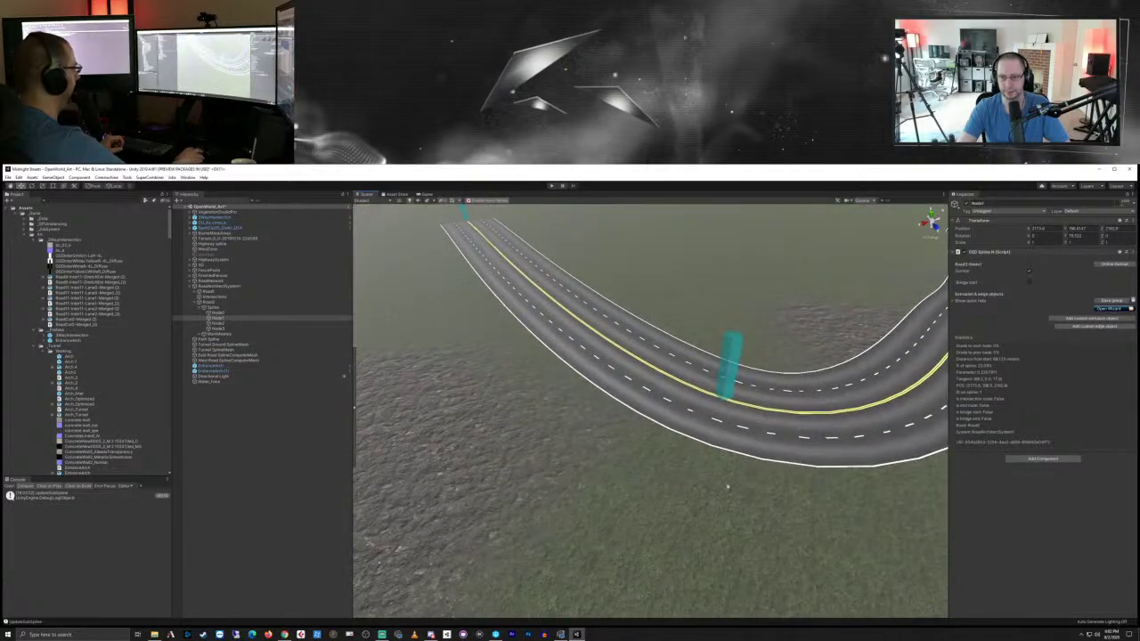
right_click_drag(728, 487, 610, 513)
key("d")
scroll(659, 451, "down", 5)
middle_click_drag(659, 450, 639, 537)
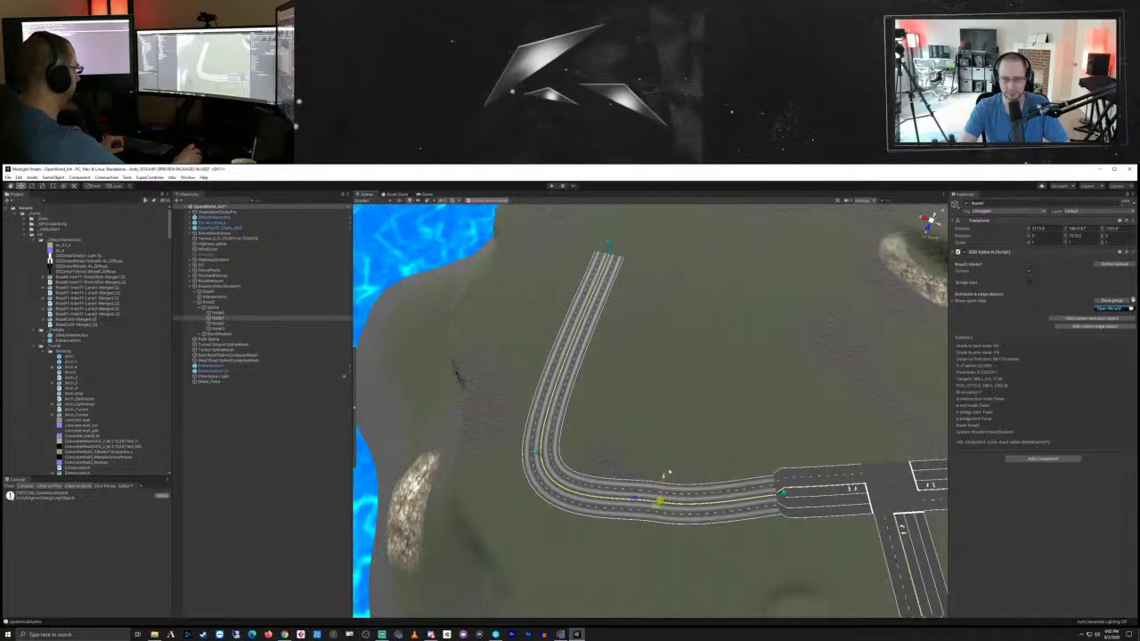
mouse_move(669, 473)
right_mouse_down()
mouse_move(700, 552)
mouse_move(696, 499)
mouse_move(665, 462)
mouse_move(674, 482)
right_mouse_up()
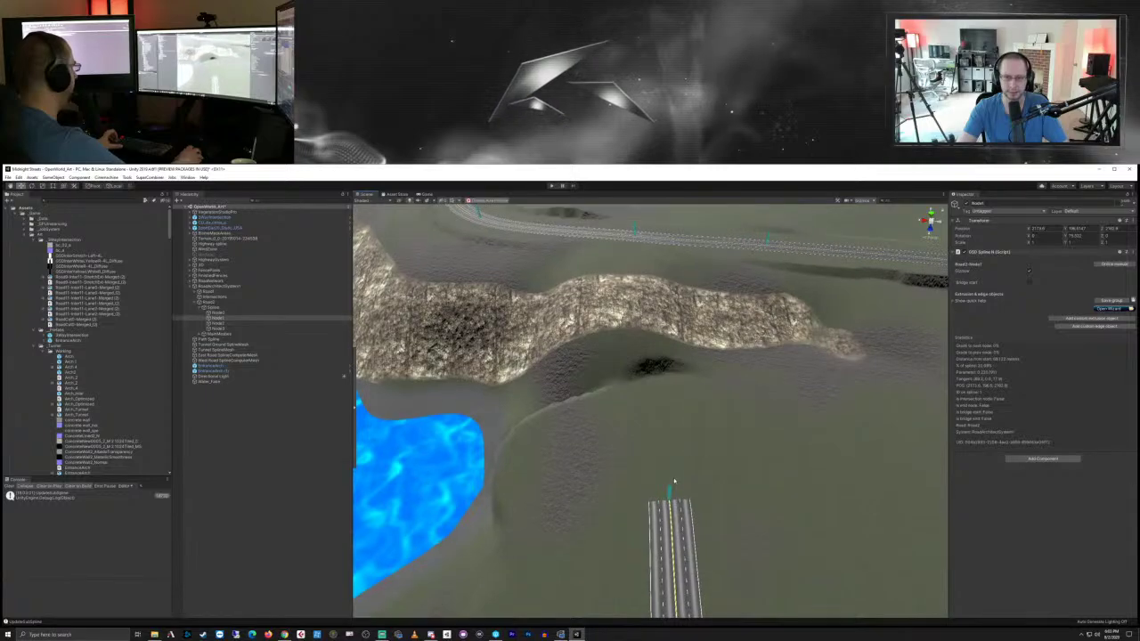
left_click(256, 304)
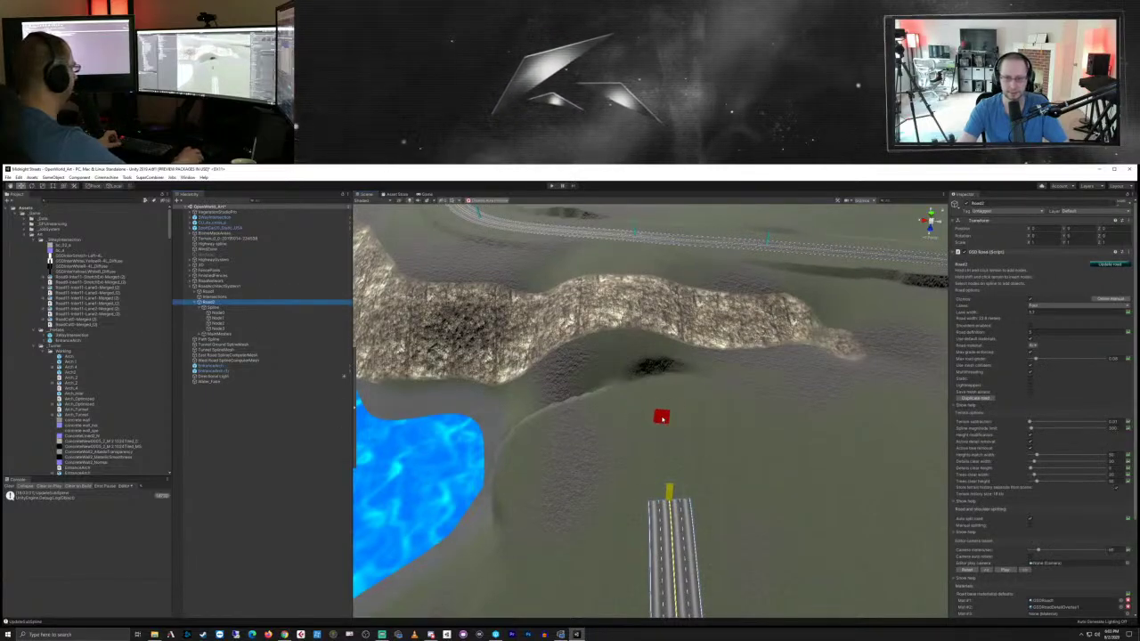
left_click(661, 417, "shift")
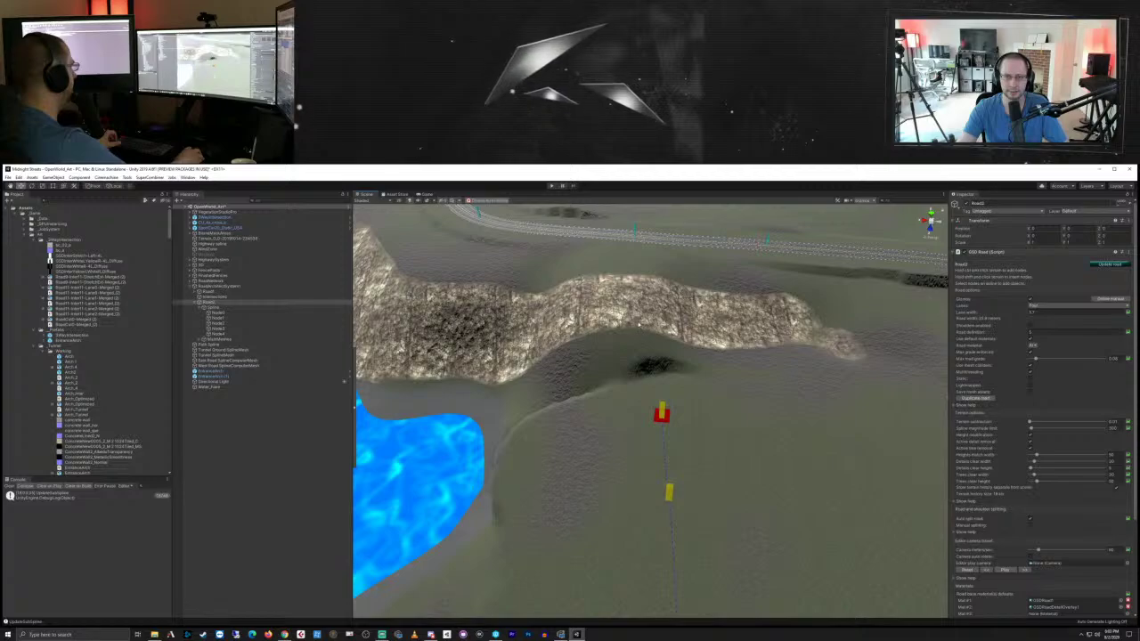
left_click(640, 322, "ctrl")
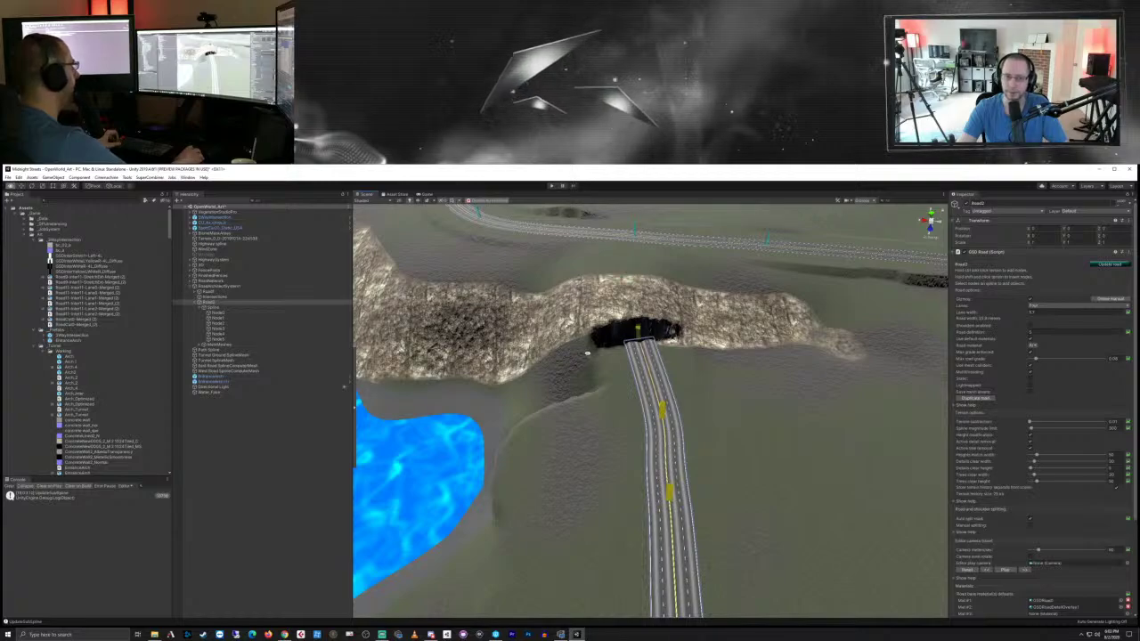
Step: Raise the road's last node vertically where it meets the rocky ridge
left_click_drag(588, 353, 751, 348, "alt")
middle_click_drag(751, 349, 733, 389)
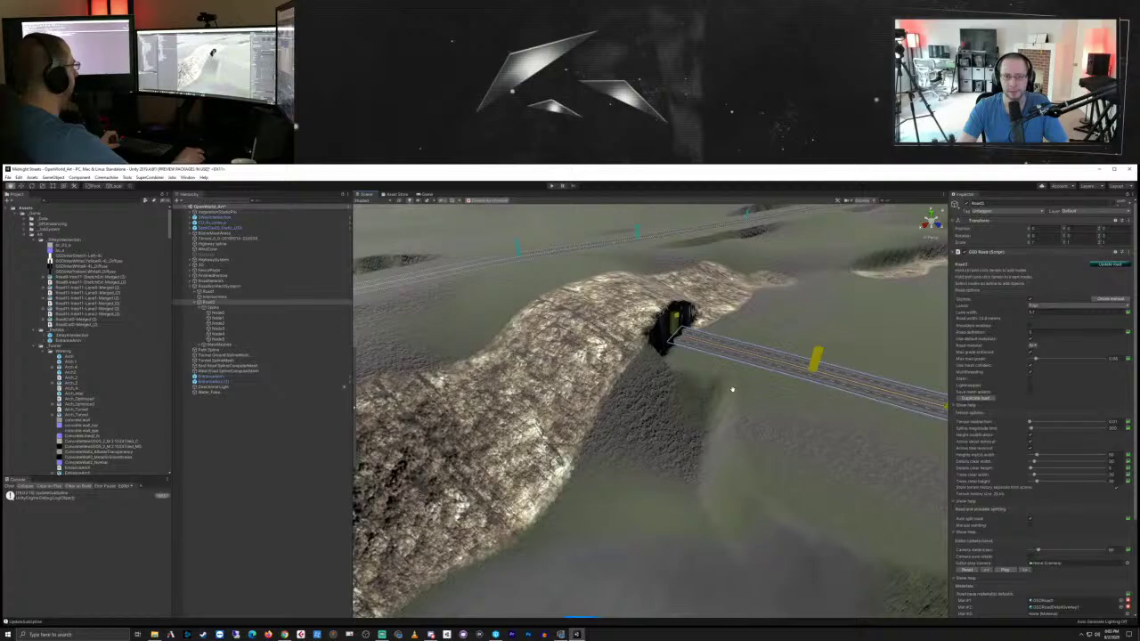
left_click(677, 326)
left_click(677, 327)
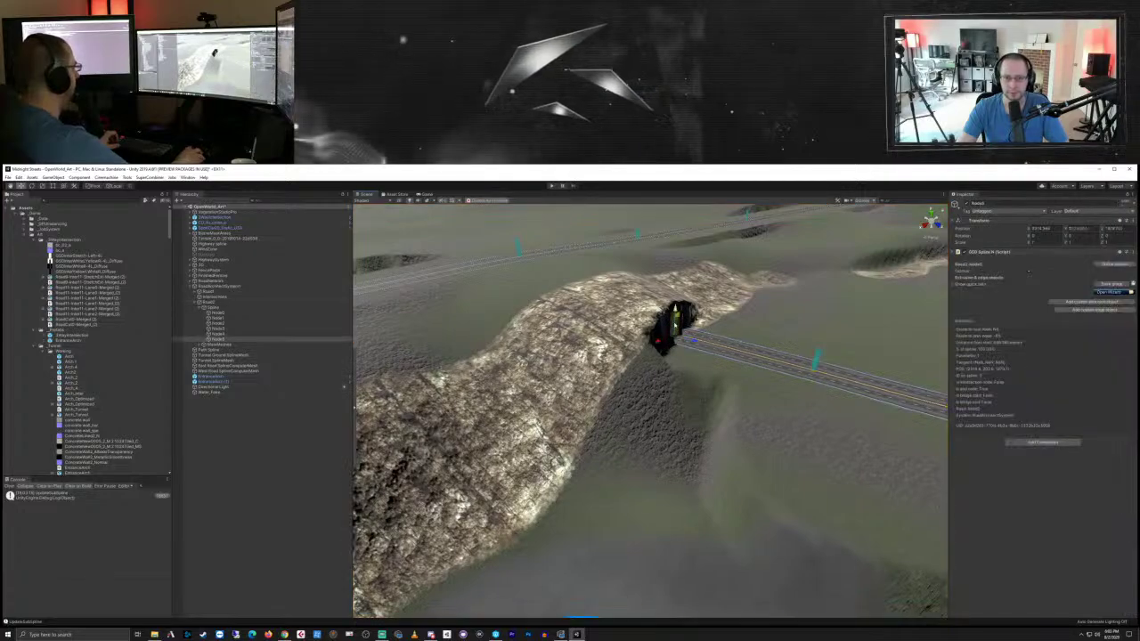
left_click_drag(676, 311, 679, 285)
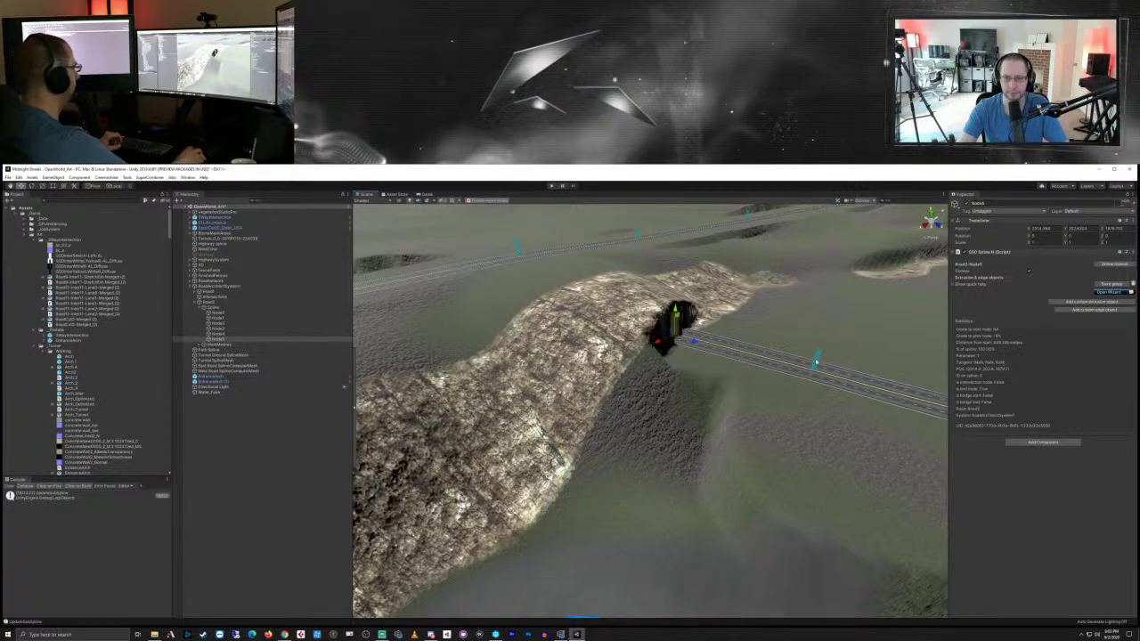
Step: Lift the road's end node further upward so the road climbs out of the dark dip at the rocky ridge
left_click(818, 364)
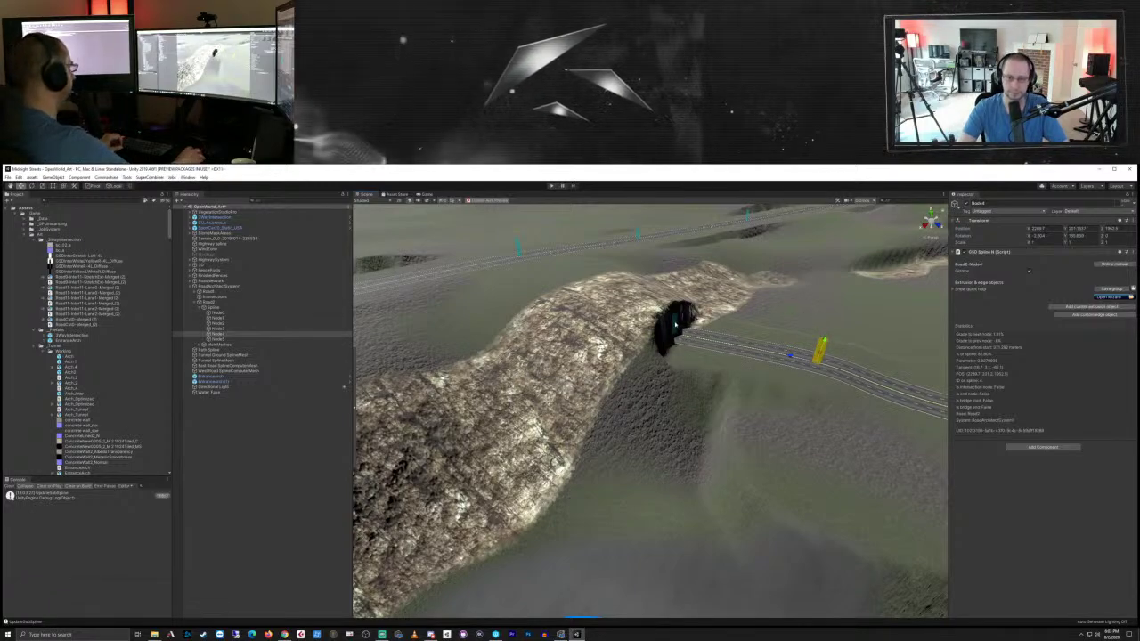
left_click(675, 325)
left_click_drag(676, 309, 676, 288)
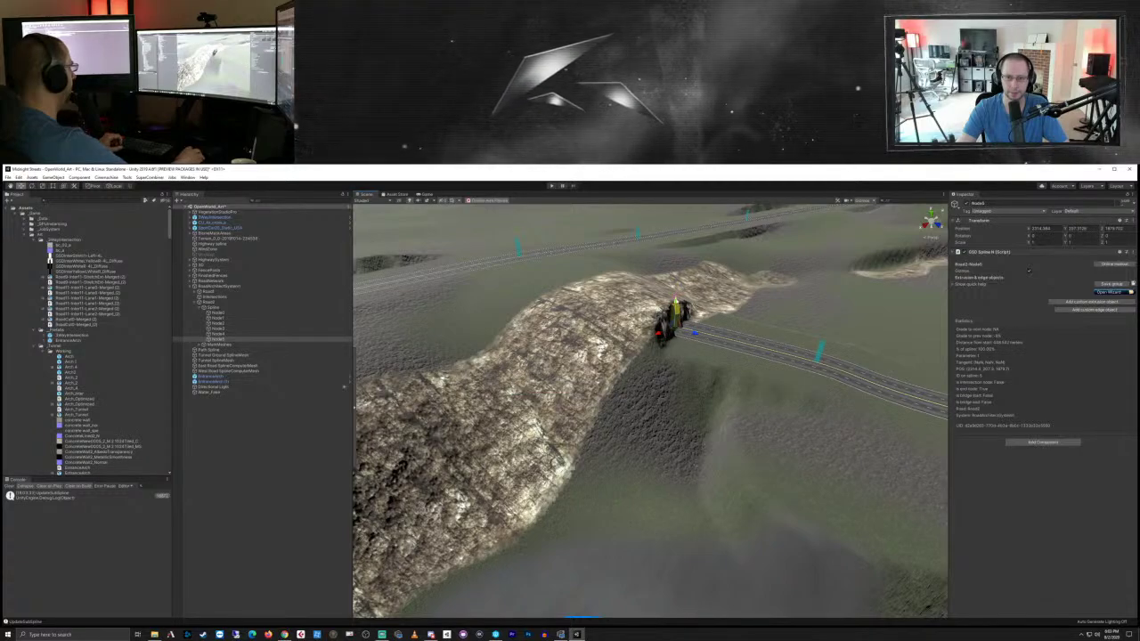
left_click_drag(676, 307, 676, 287)
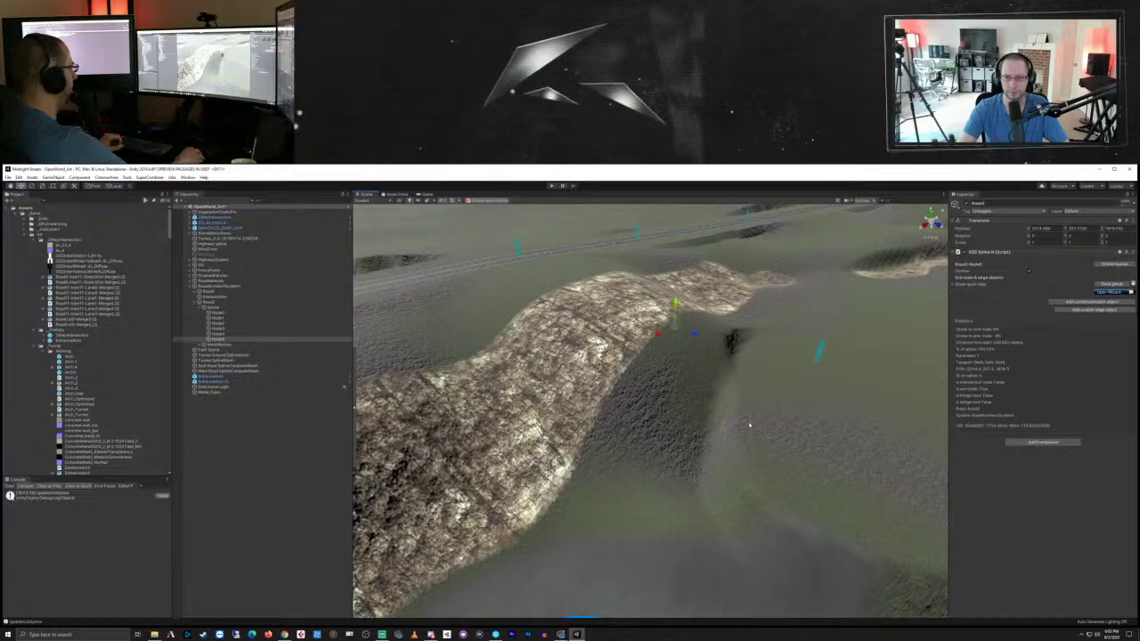
Step: Insert an extra node into Road2 on the long stretch between the sharp bend and the next node toward the ridge
middle_click_drag(777, 439, 667, 387)
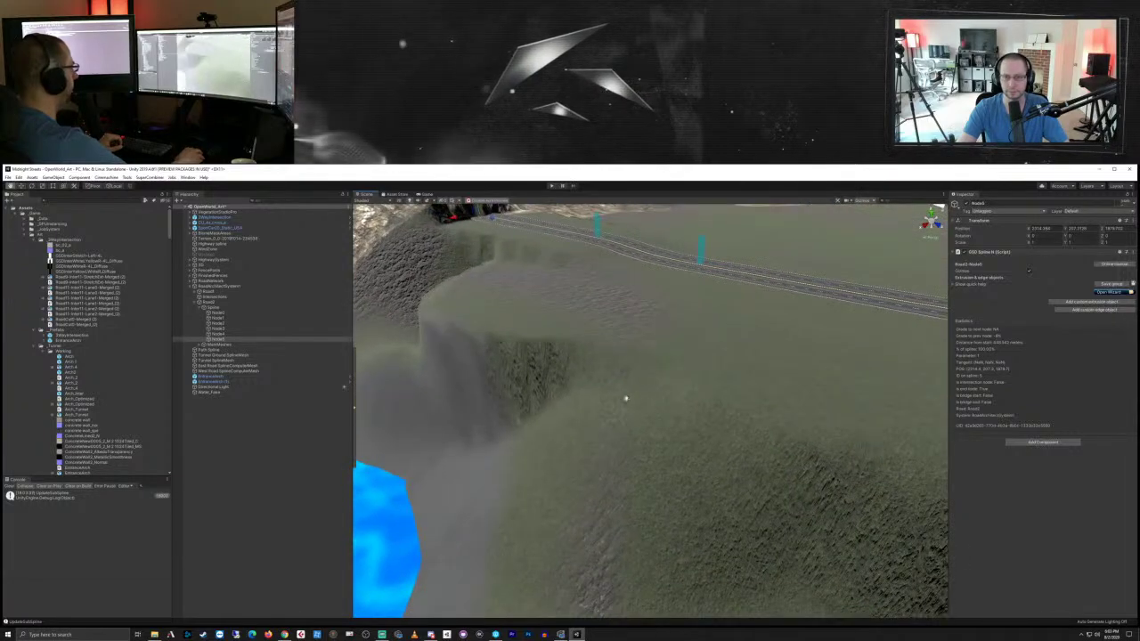
right_click_drag(626, 398, 664, 446)
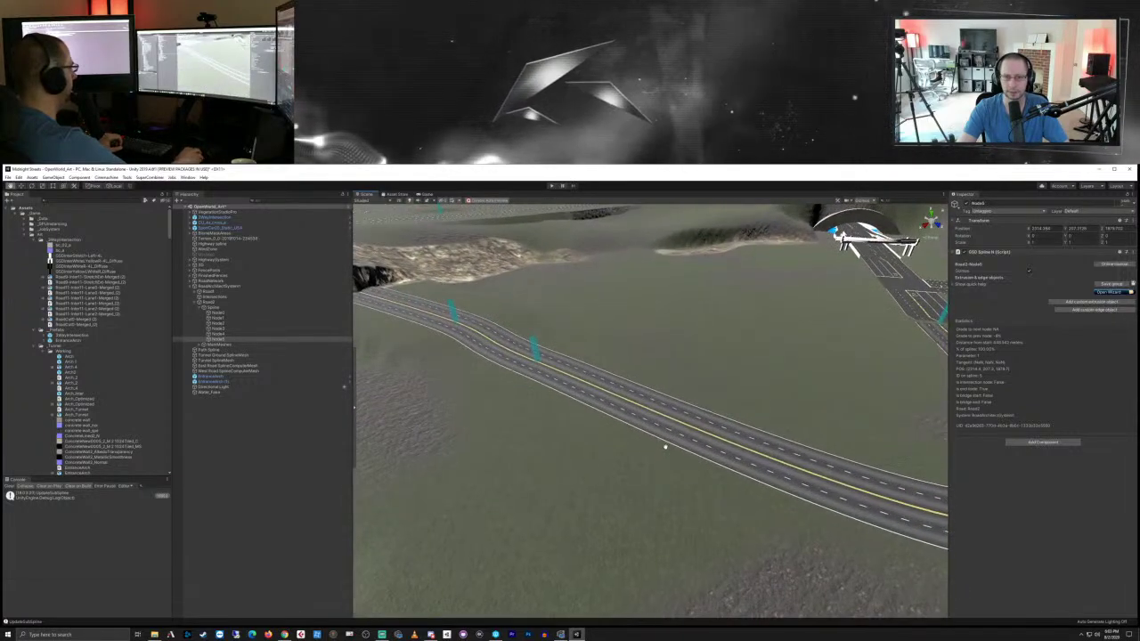
left_click(210, 303)
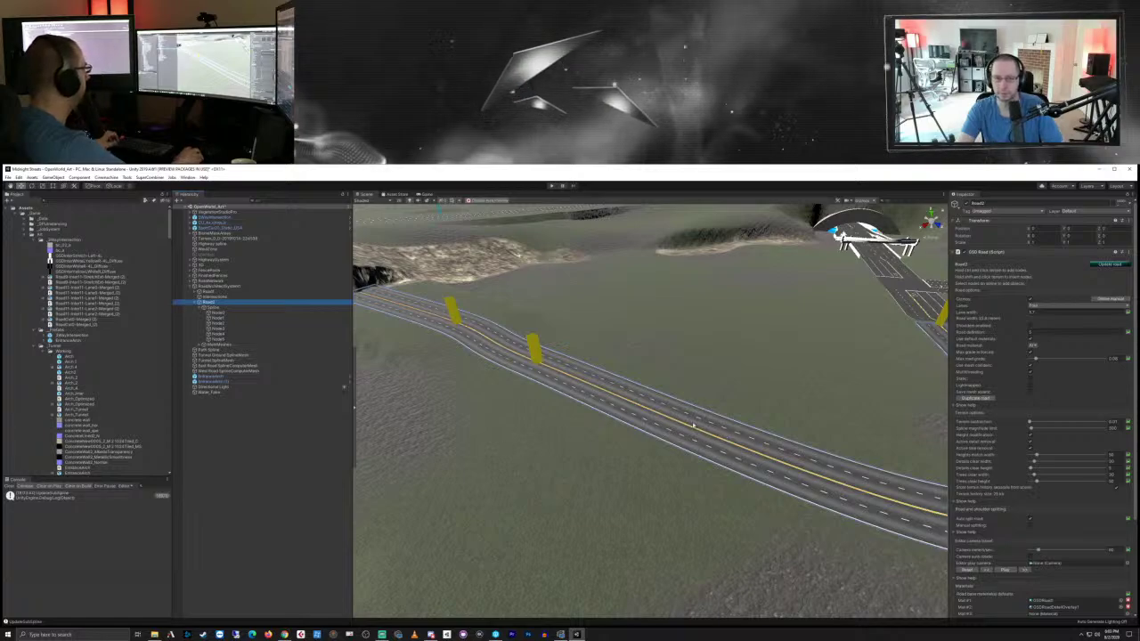
right_click_drag(694, 426, 710, 448)
middle_click_drag(687, 400, 629, 512)
scroll(644, 537, "down", 4)
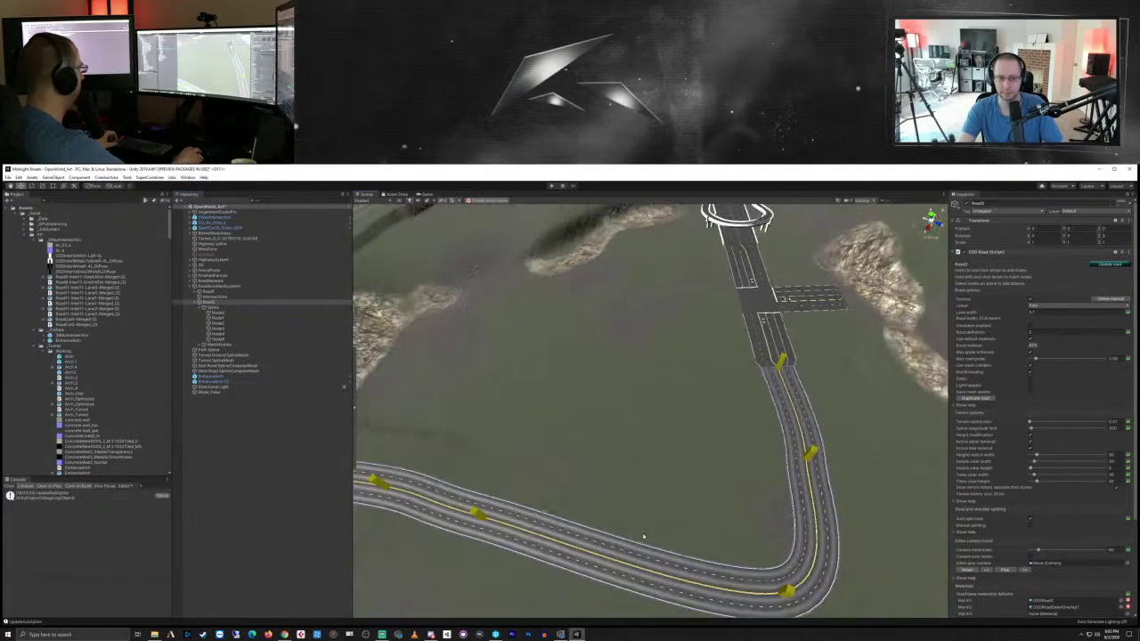
scroll(644, 536, "down", 2)
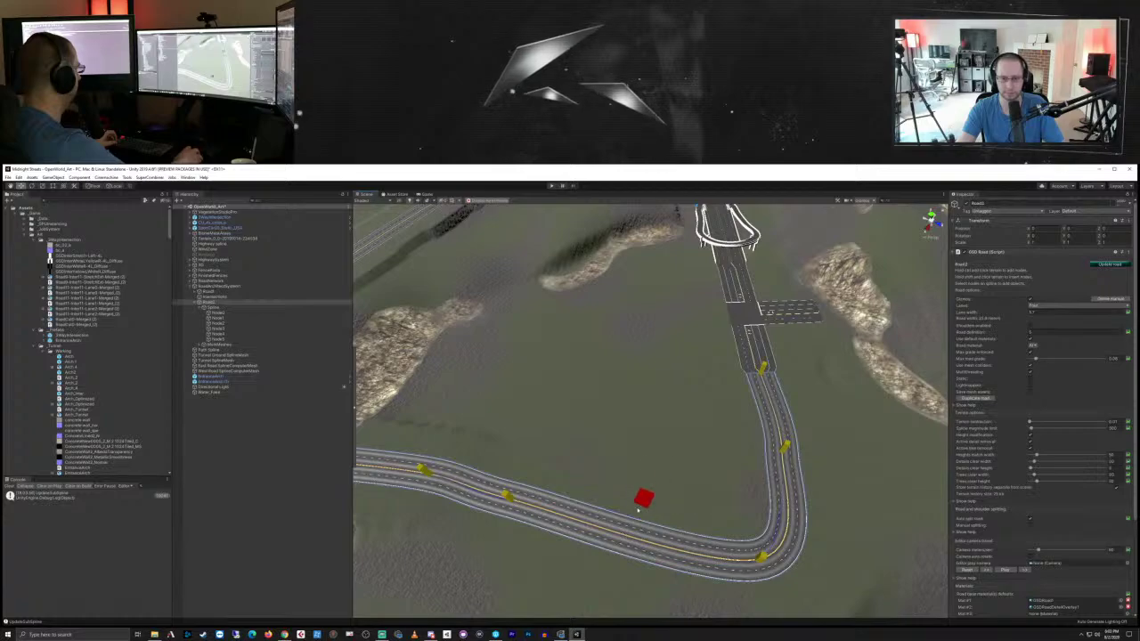
left_click(628, 519, "shift")
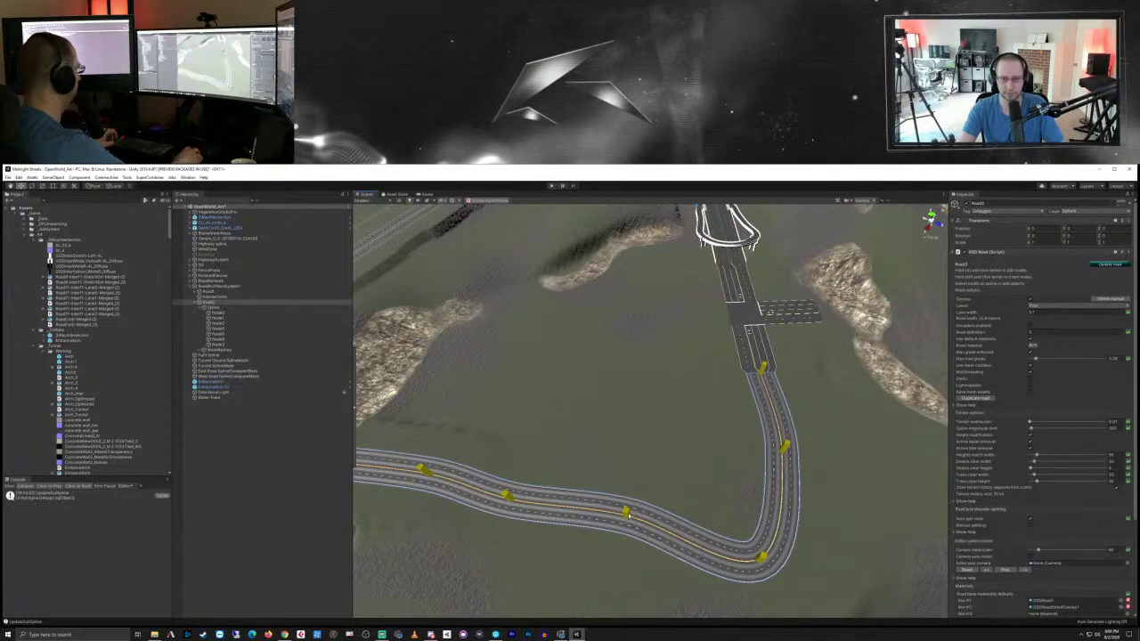
Step: Move the Road2 node ahead of the sharp bend outward so the road sweeps through a wider curve
left_click(626, 513)
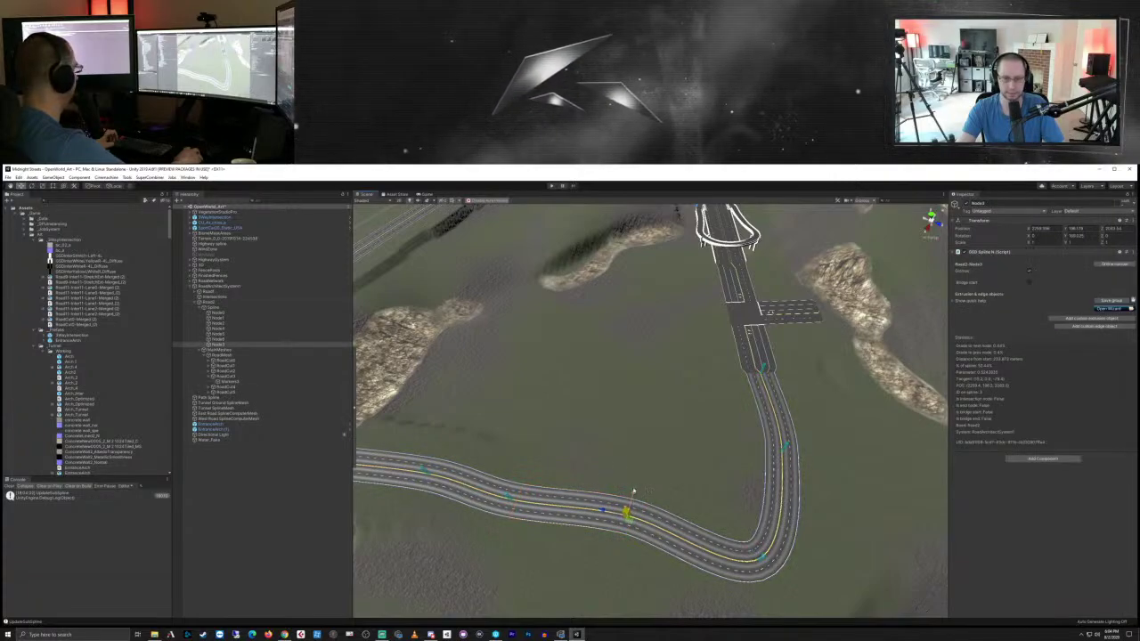
left_click_drag(634, 492, 623, 509)
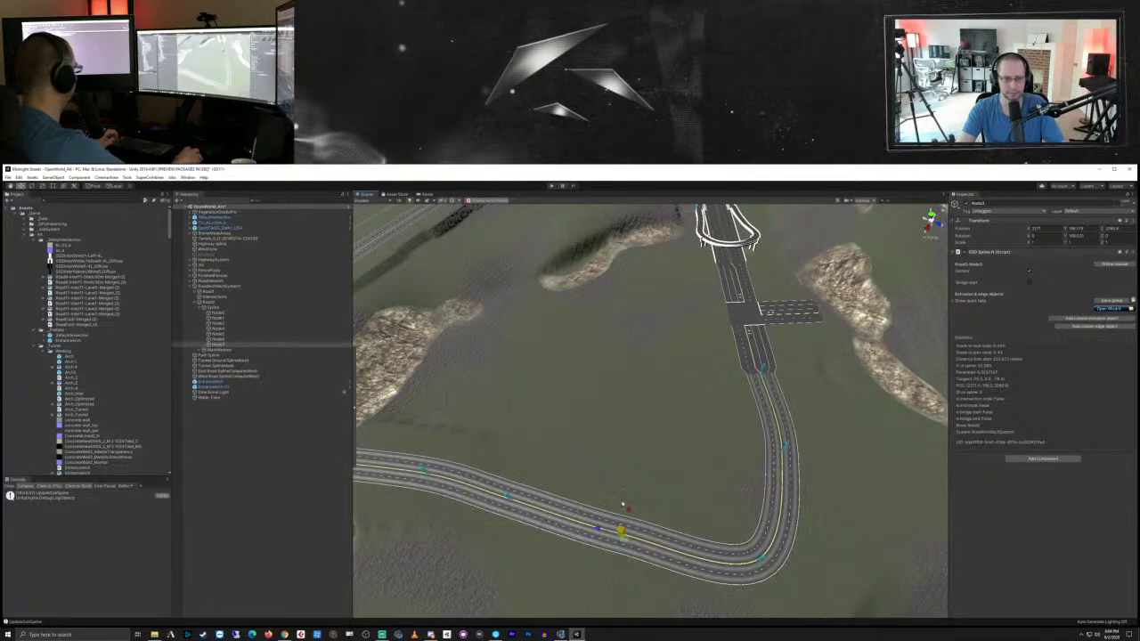
left_click_drag(622, 533, 626, 539)
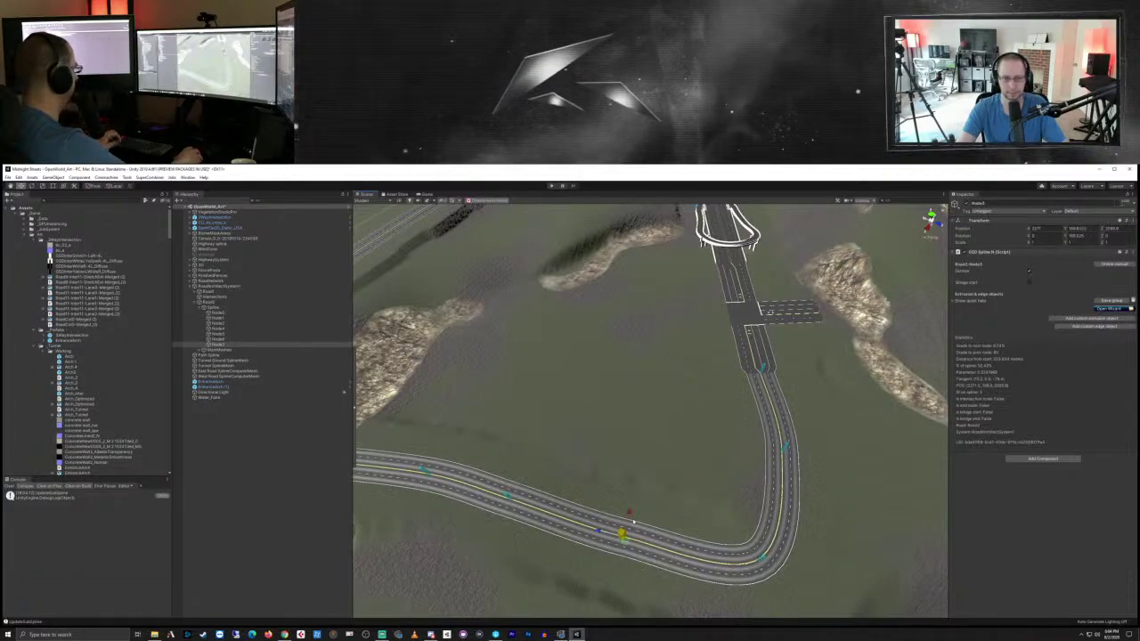
left_click_drag(629, 513, 611, 573)
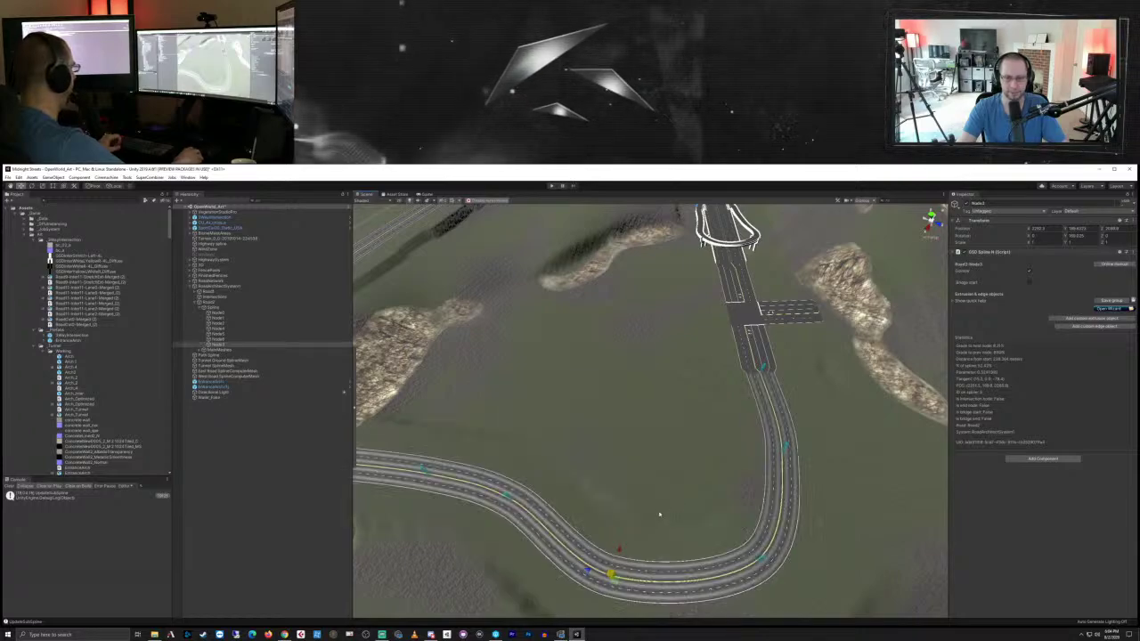
Step: Adjust the height of the moved curve node from a road-level view facing the tunnel
middle_click_drag(659, 509, 759, 390)
right_click_drag(758, 389, 634, 359)
right_click_drag(688, 440, 632, 292)
middle_click_drag(633, 293, 658, 461)
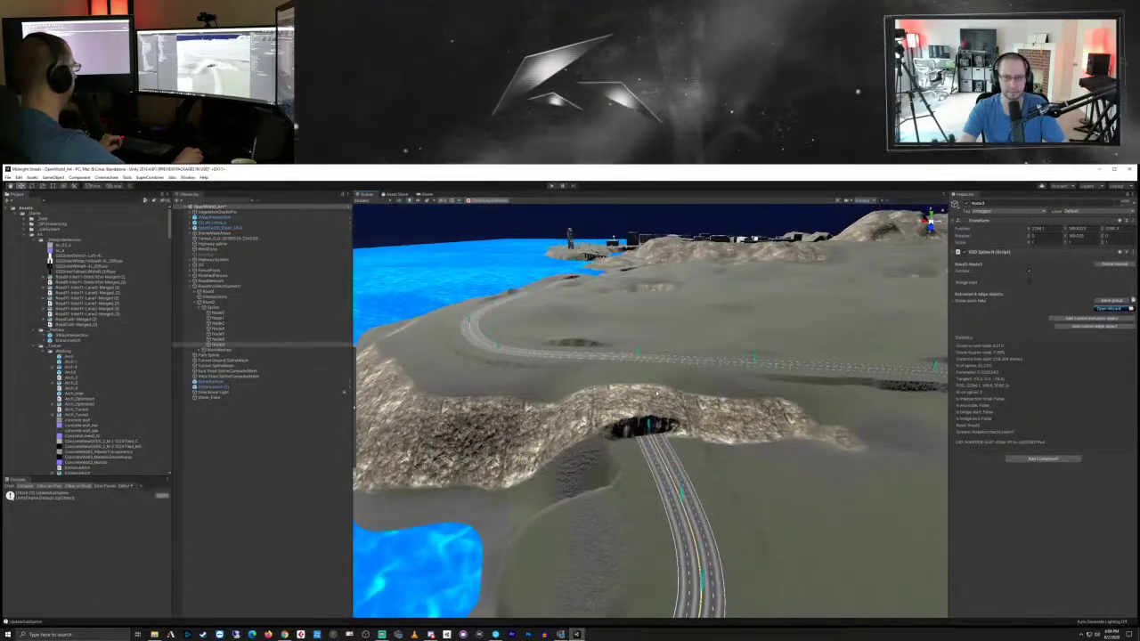
scroll(659, 461, "up", 2)
scroll(658, 461, "down", 2)
mouse_move(635, 299)
right_mouse_down()
mouse_move(729, 468)
mouse_move(610, 450)
right_mouse_up()
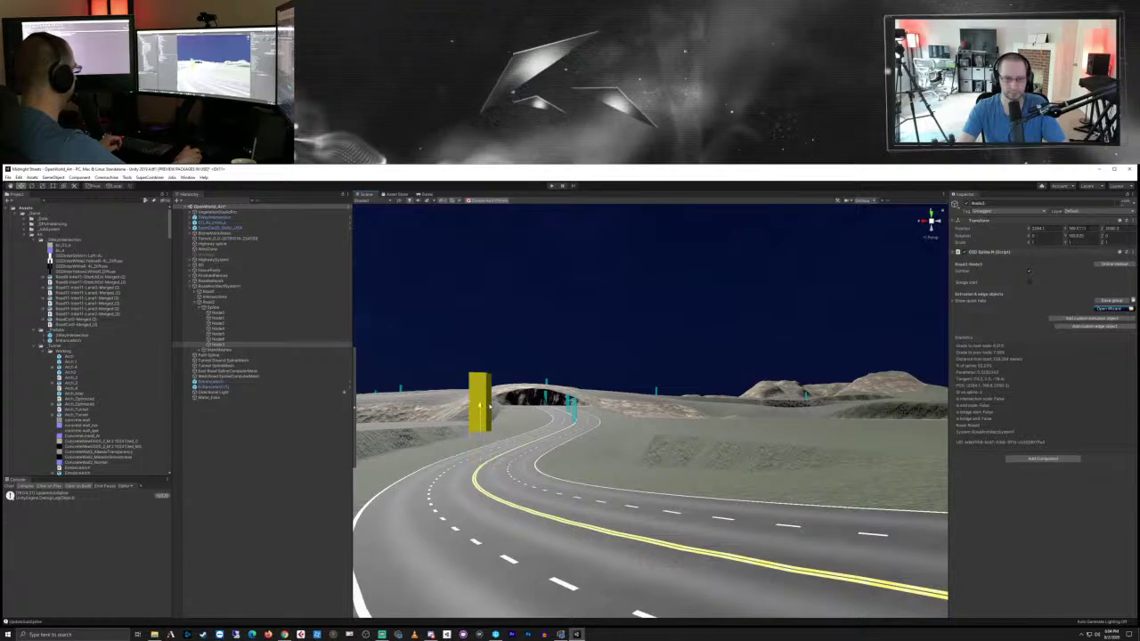
left_click_drag(492, 406, 493, 406)
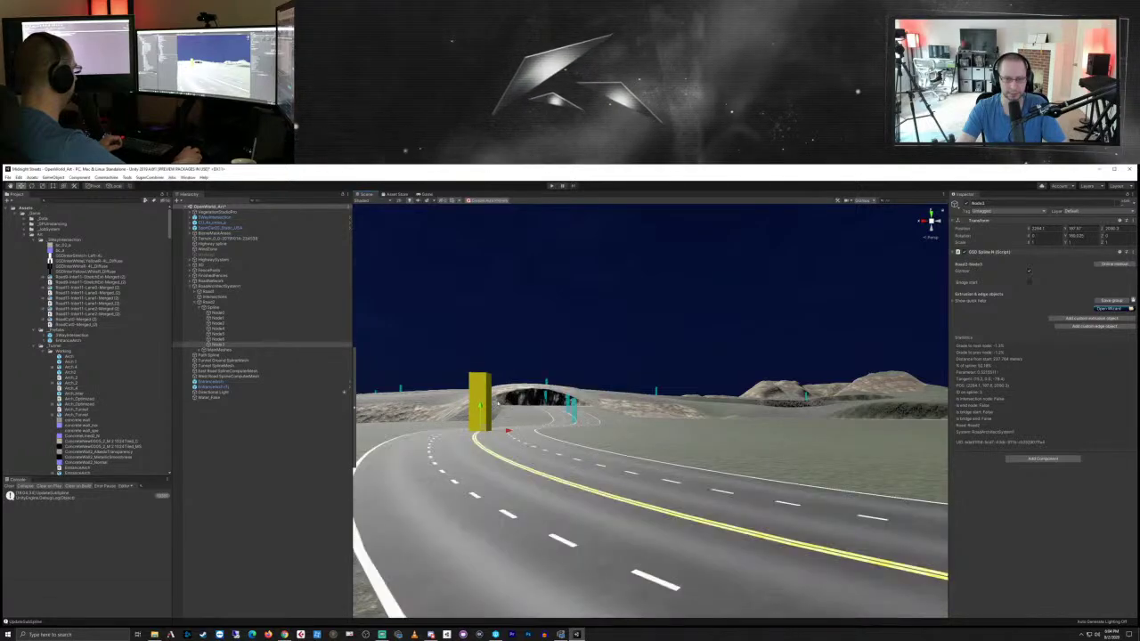
Step: Raise the following two Road2 nodes so the road climbs toward the tunnel
left_click(574, 408)
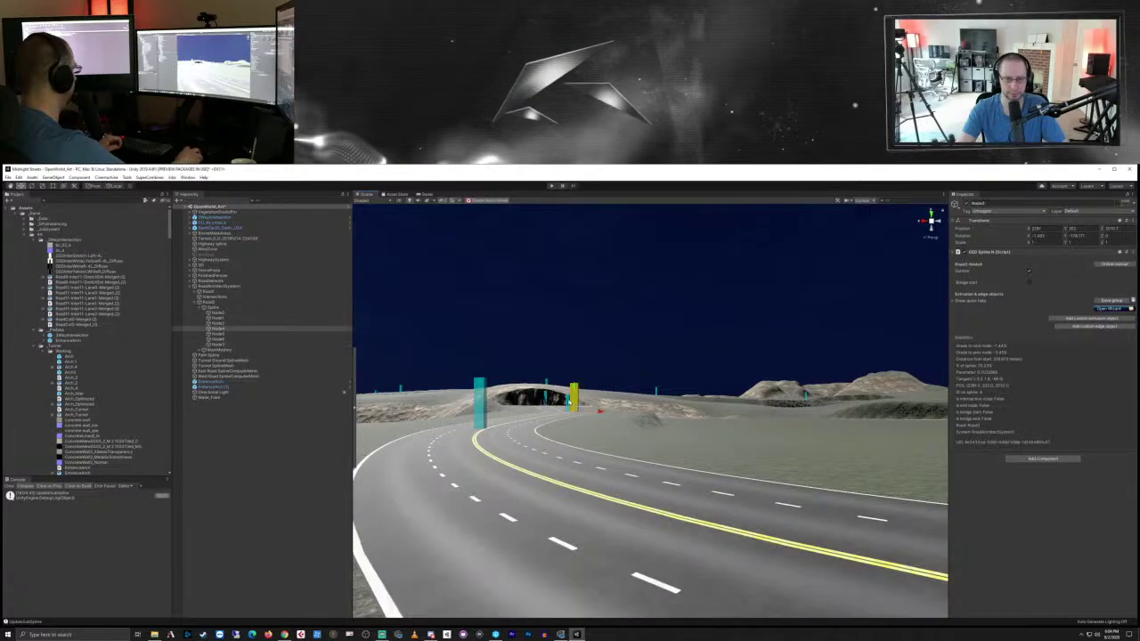
left_click(567, 405)
middle_click_drag(561, 404, 553, 410)
left_click_drag(659, 446, 660, 431)
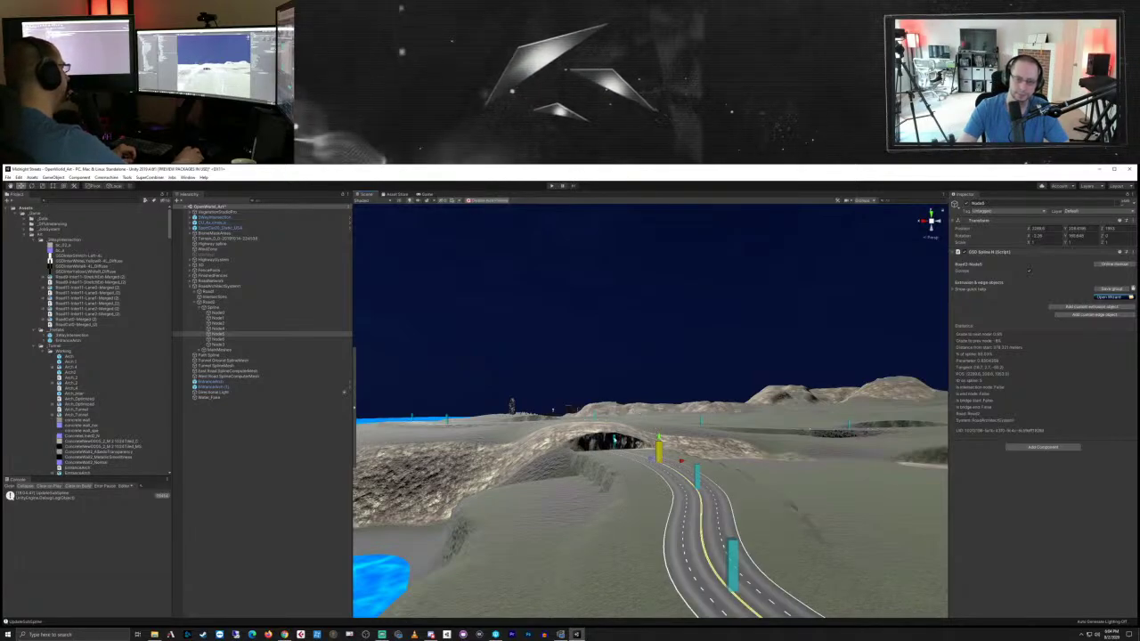
Step: Raise the Road2 end node at the tunnel mouth and fine-tune its height against the rocky hill
left_click(615, 424)
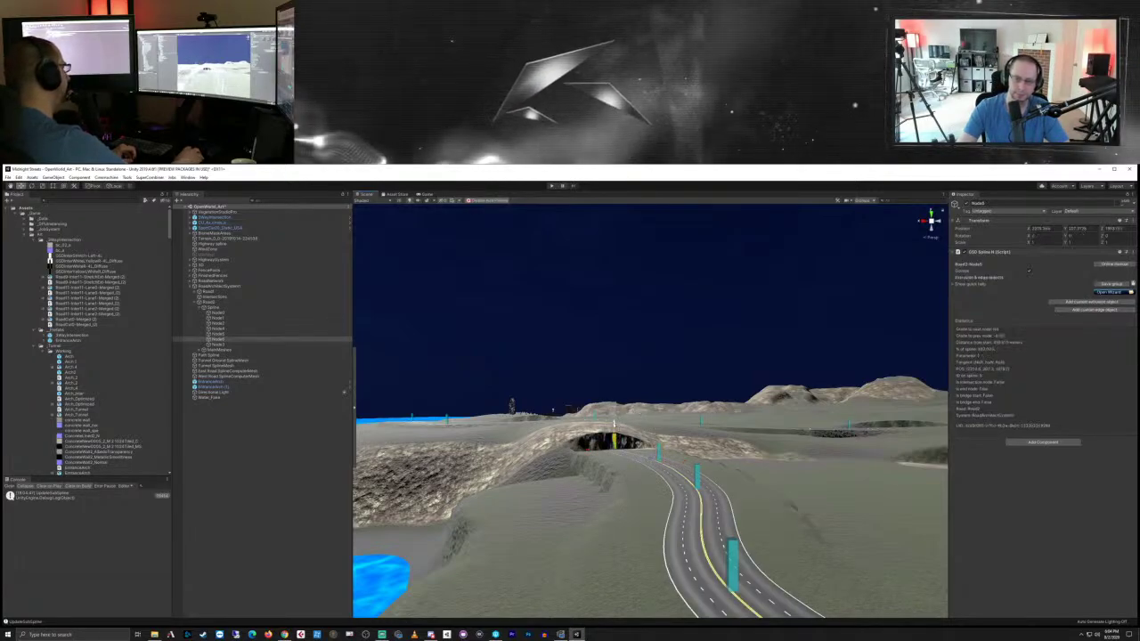
left_click_drag(624, 412, 623, 410)
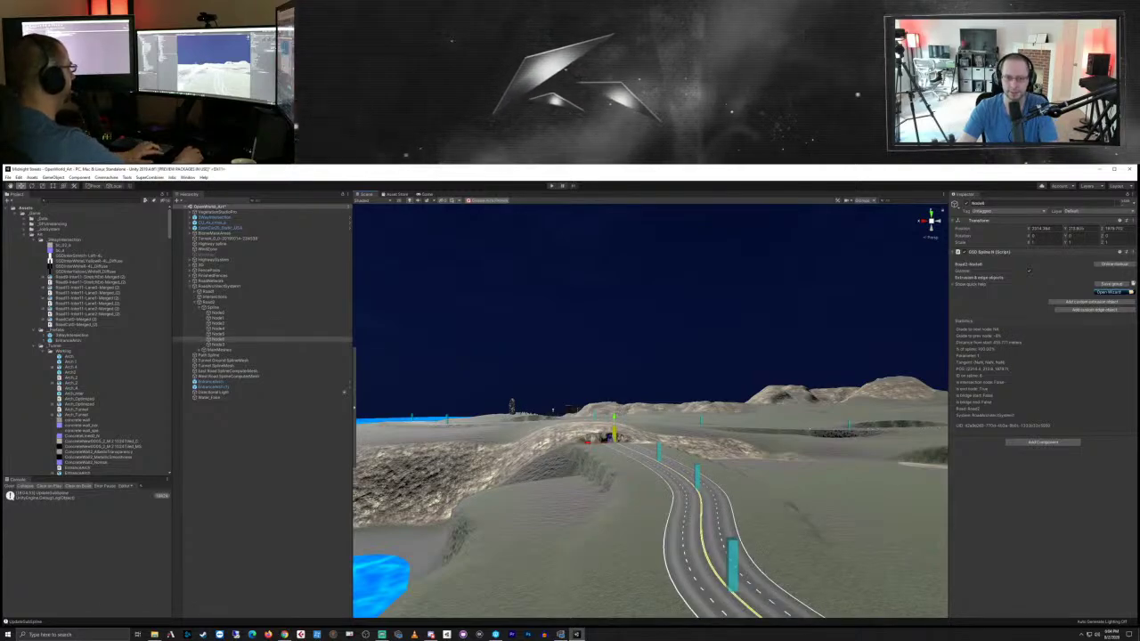
left_click_drag(615, 472, 764, 515, "alt")
right_click_drag(658, 477, 727, 467)
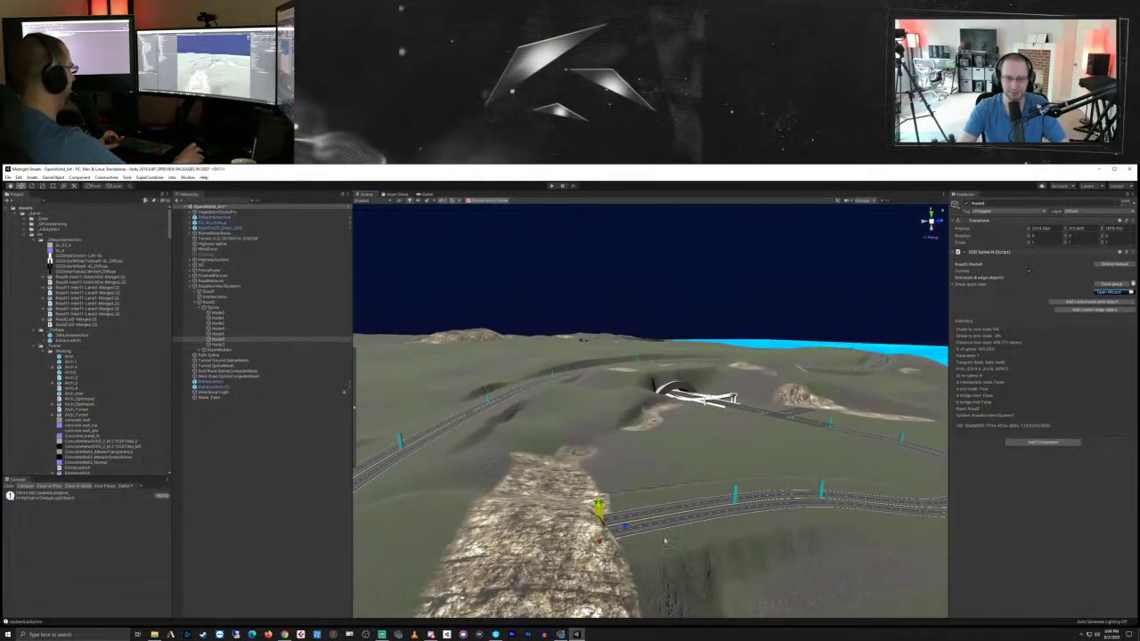
scroll(663, 538, "up", 3)
right_click_drag(663, 538, 642, 524)
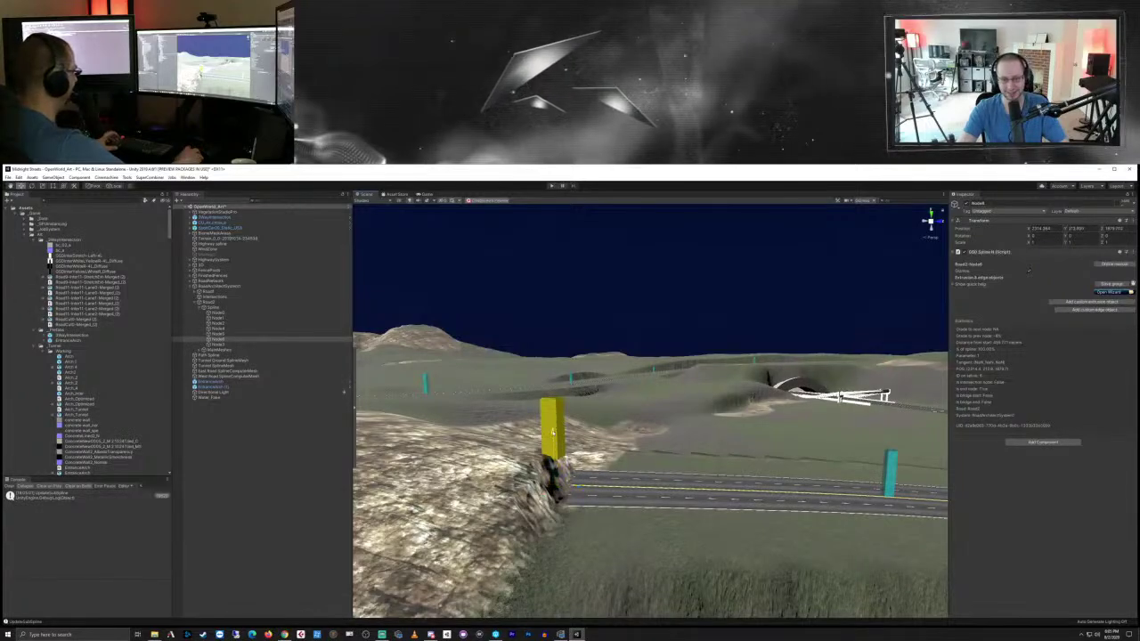
left_click_drag(571, 447, 572, 448)
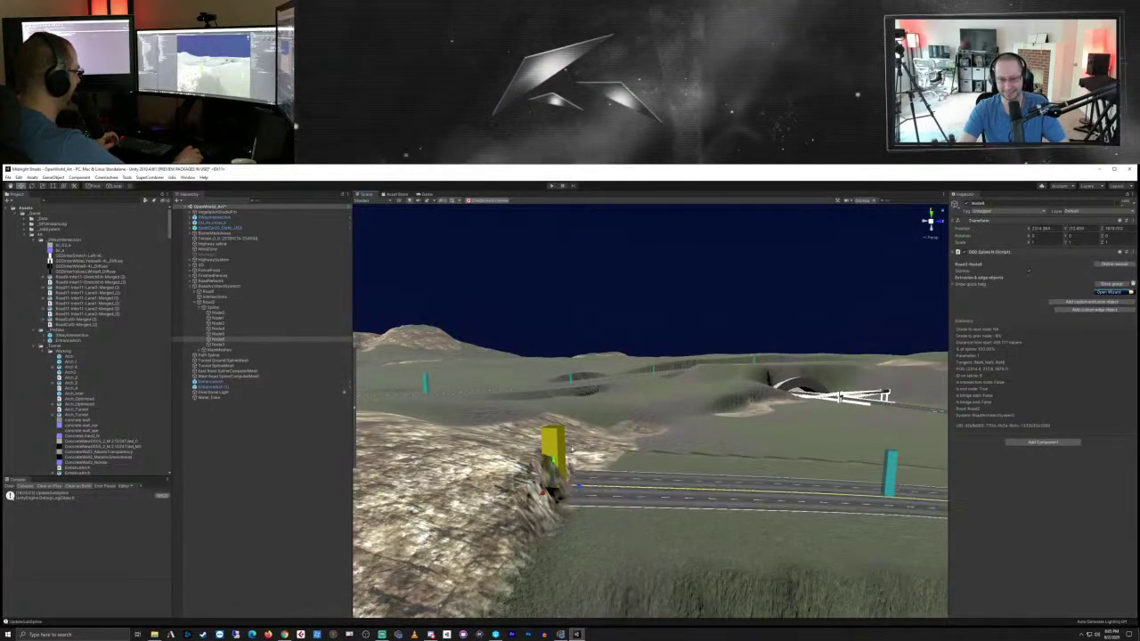
Step: Raise the curve node and the node following it toward the tunnel to smooth the climb
middle_click_drag(688, 496, 656, 496)
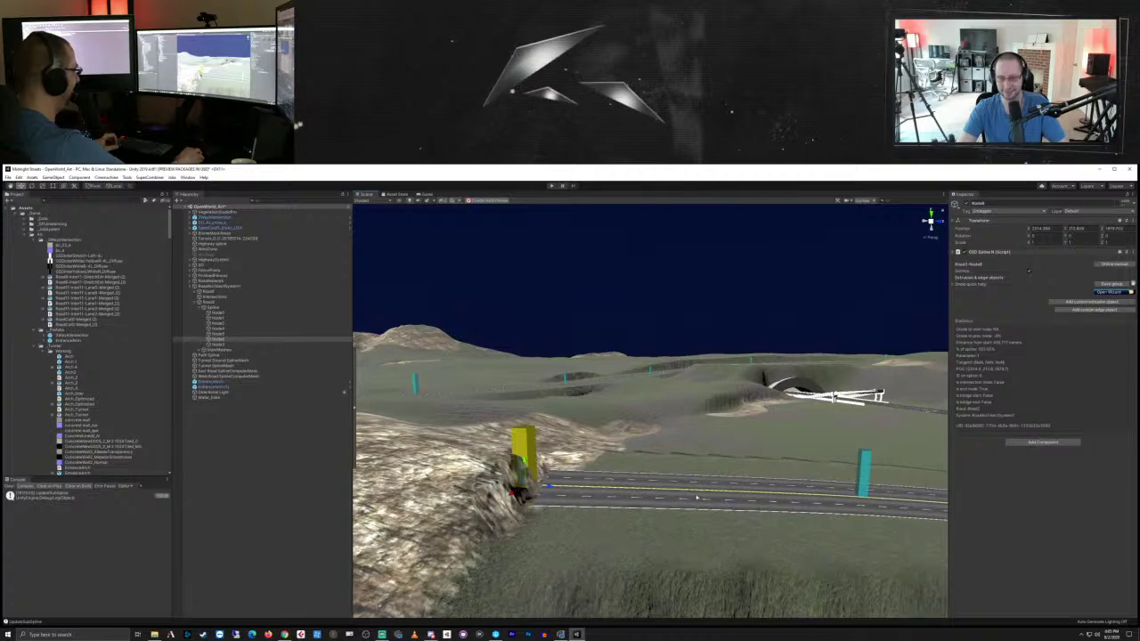
scroll(697, 496, "down", 5)
middle_click_drag(784, 491, 681, 481)
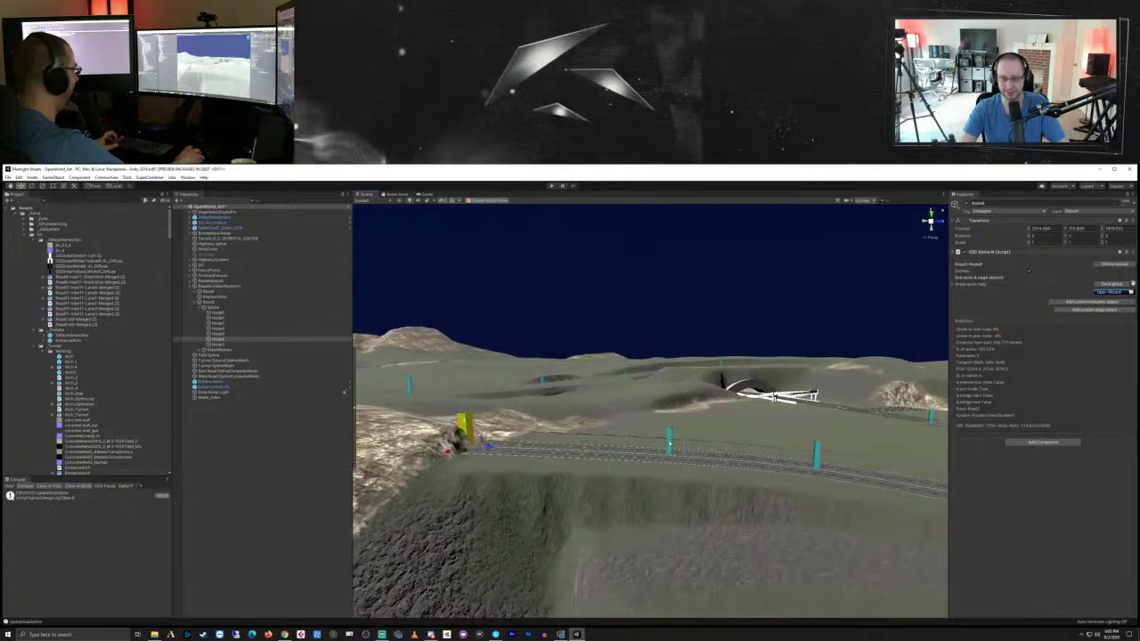
right_click_drag(821, 528, 691, 493)
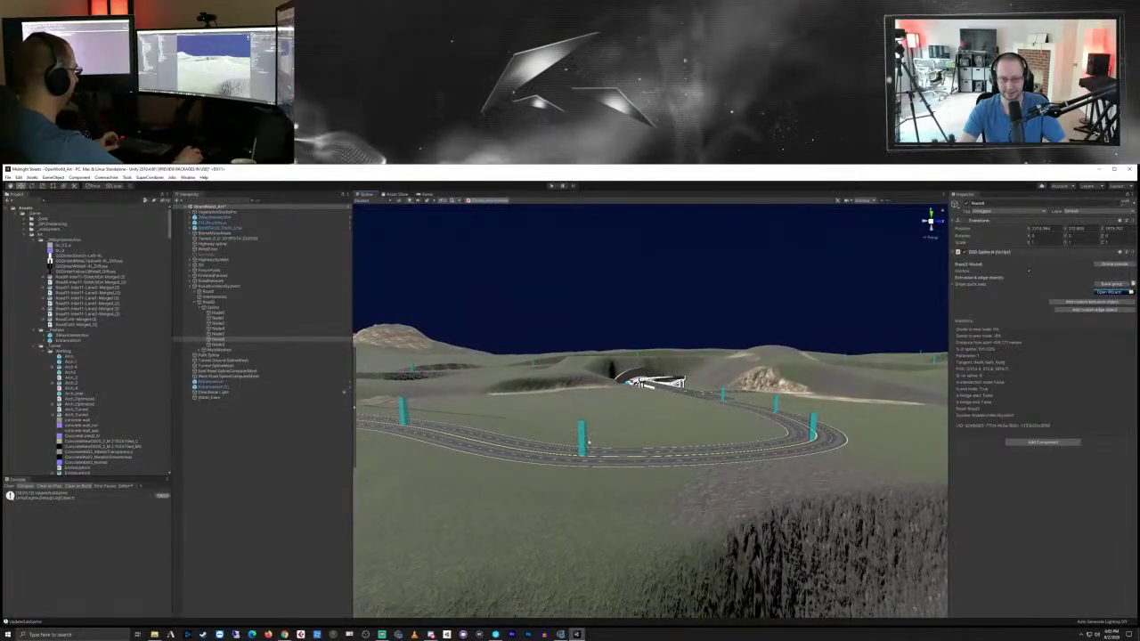
left_click(583, 439)
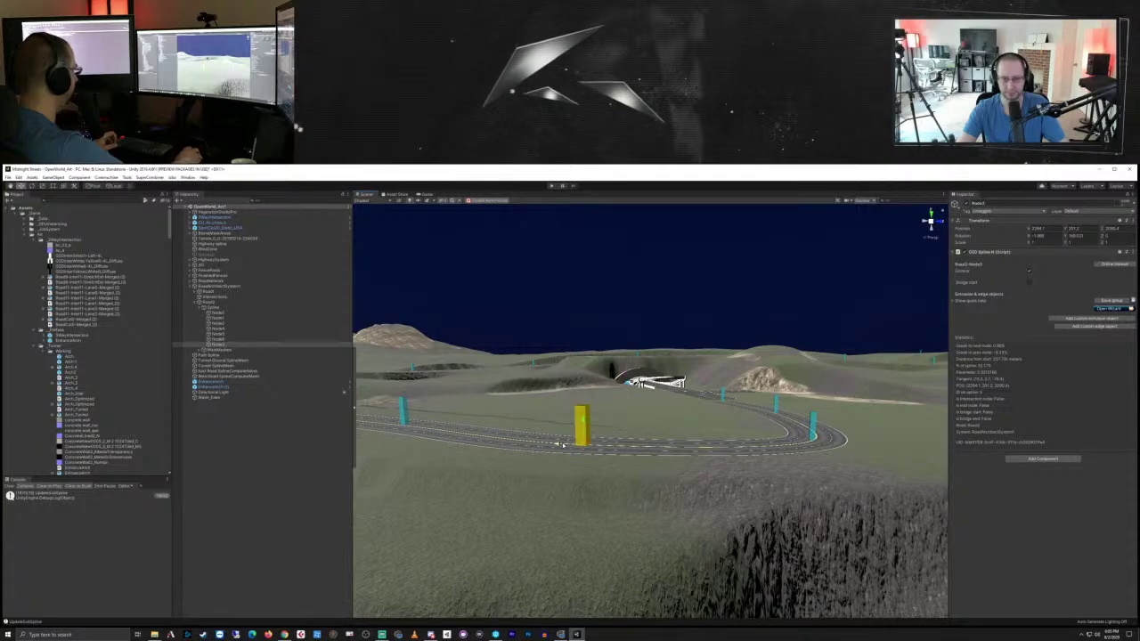
left_click(405, 407)
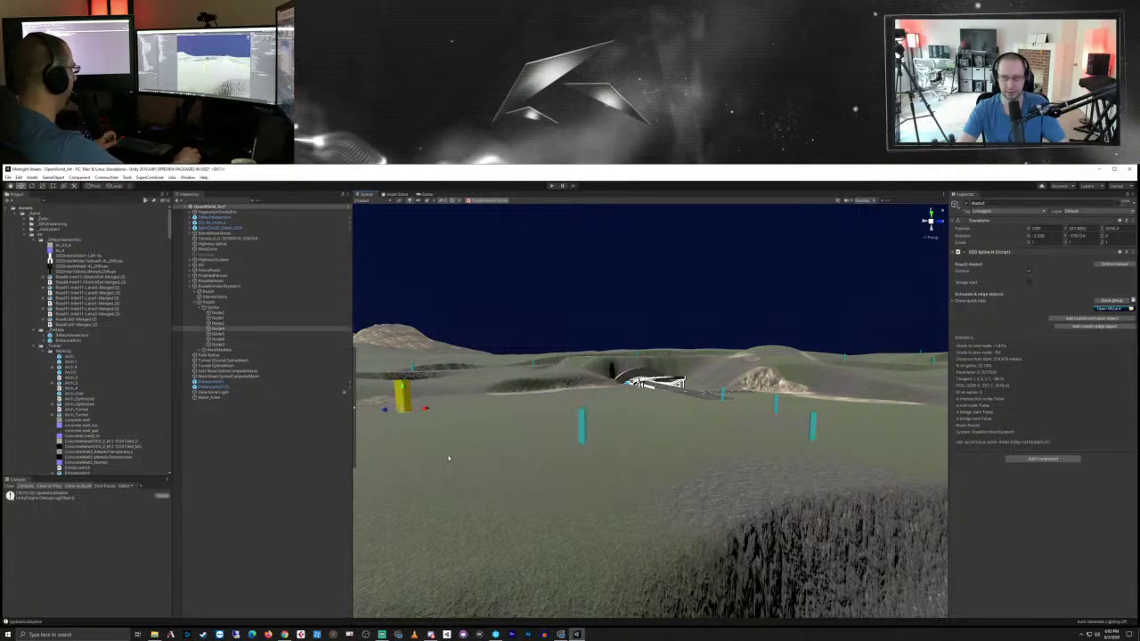
Step: Raise the Road2 node just before the tunnel-mouth end node to continue the incline
middle_click_drag(489, 460, 583, 490)
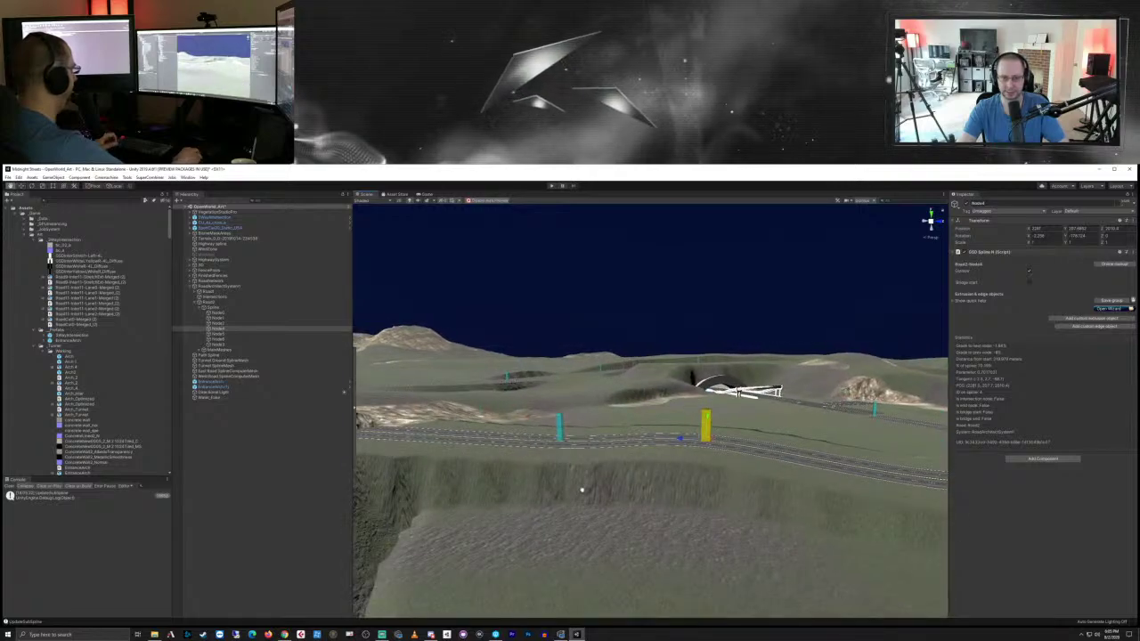
mouse_move(675, 480)
left_mouse_down("alt")
mouse_move(646, 491)
mouse_move(669, 489)
left_mouse_up("alt")
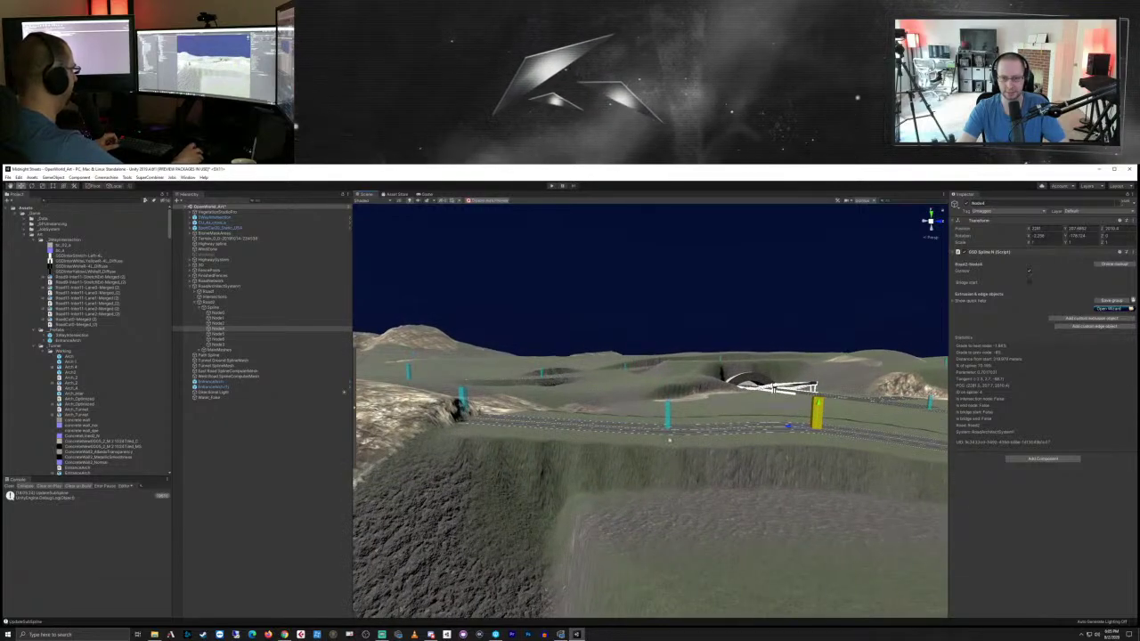
left_click(668, 412)
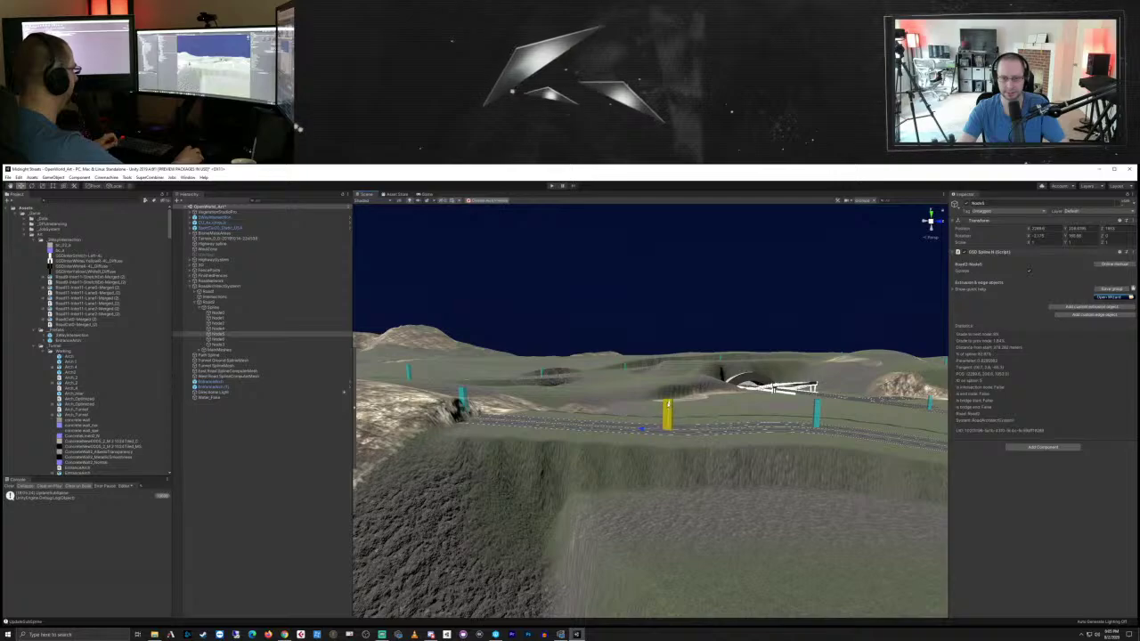
left_click_drag(674, 389, 675, 391)
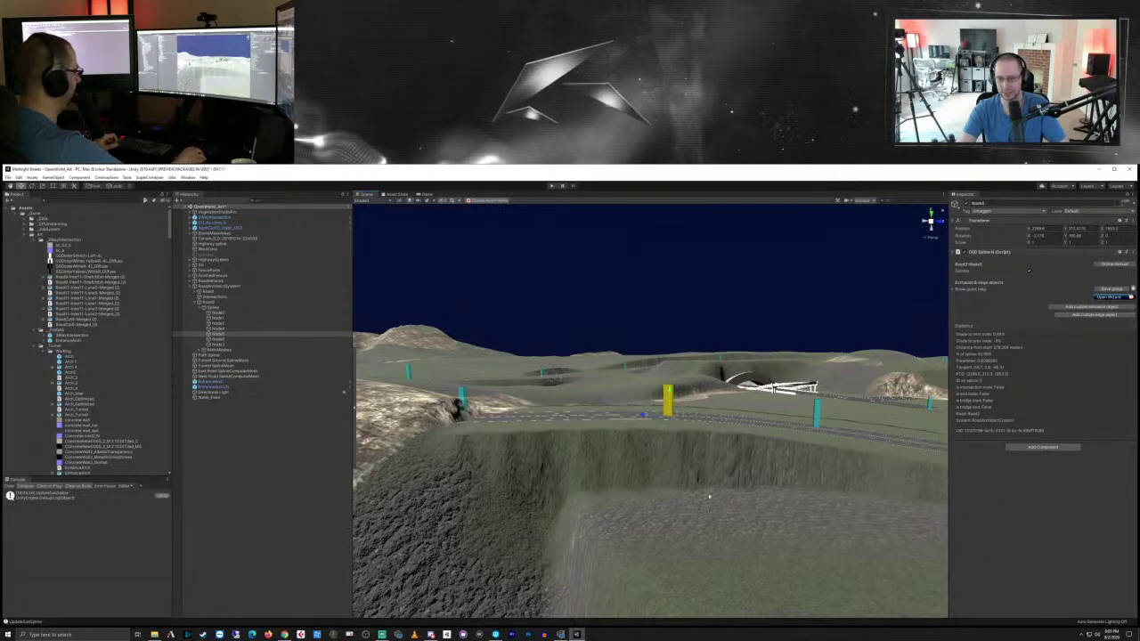
Step: Raise the Road2 end node at the tunnel mouth far above the rocky hill and select Road2 to view the ramp
left_click_drag(773, 453, 787, 373, "alt")
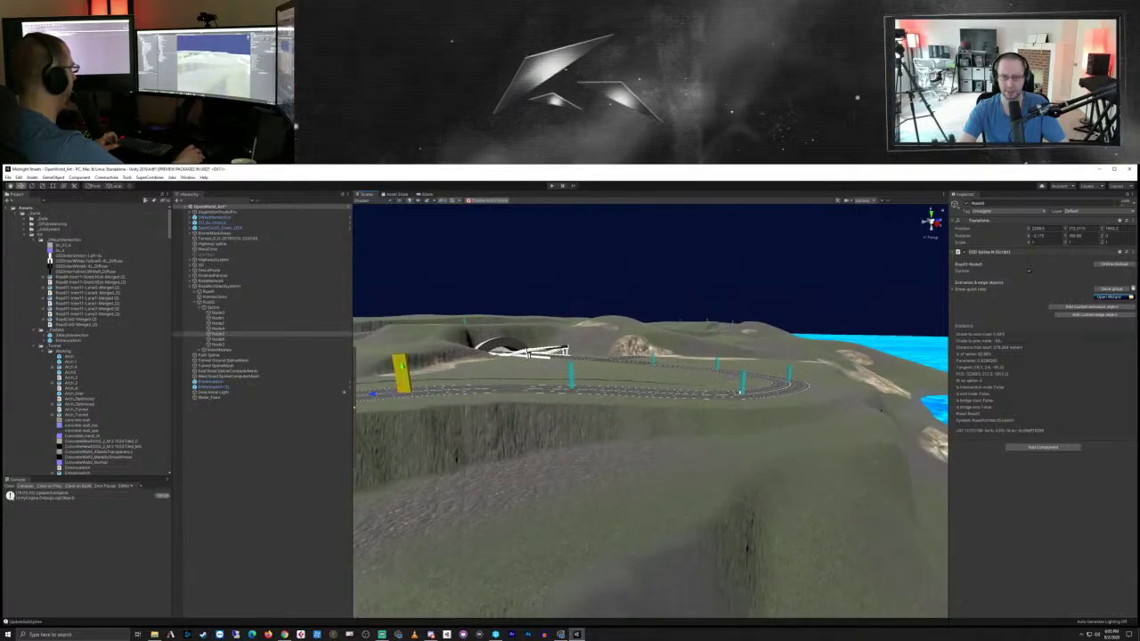
right_click_drag(687, 407, 463, 413)
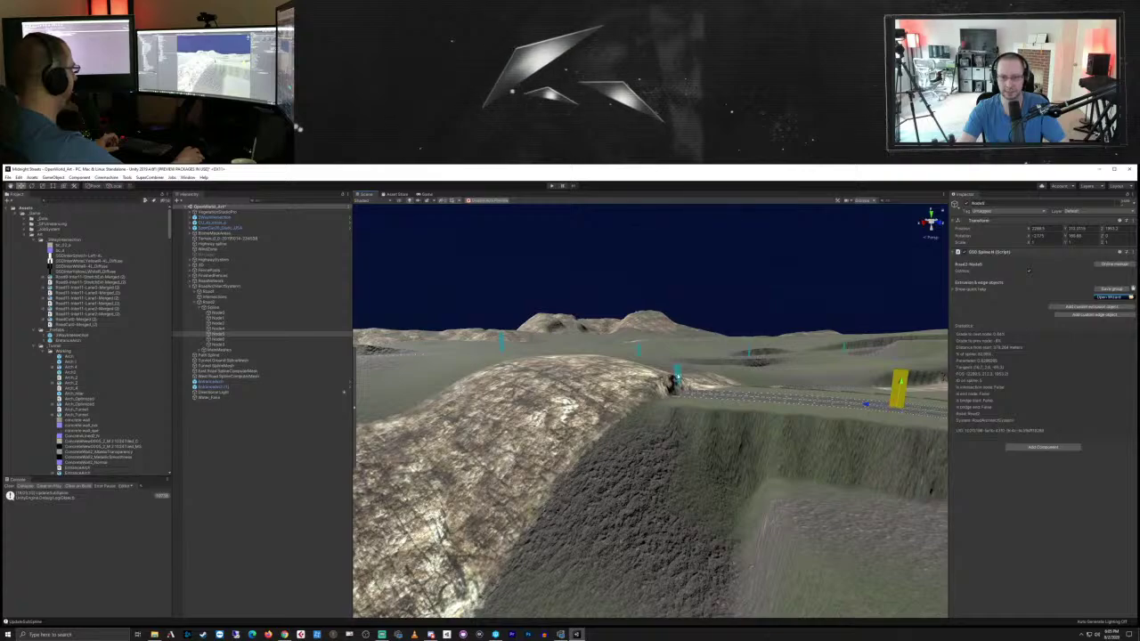
left_click(676, 376)
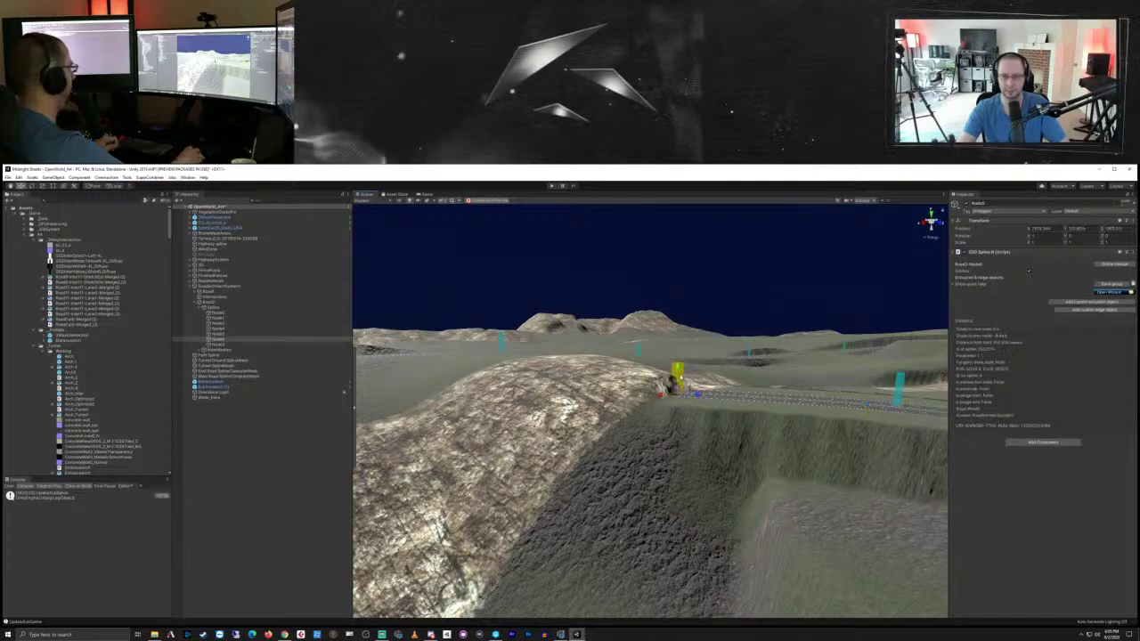
left_click_drag(677, 373, 692, 196)
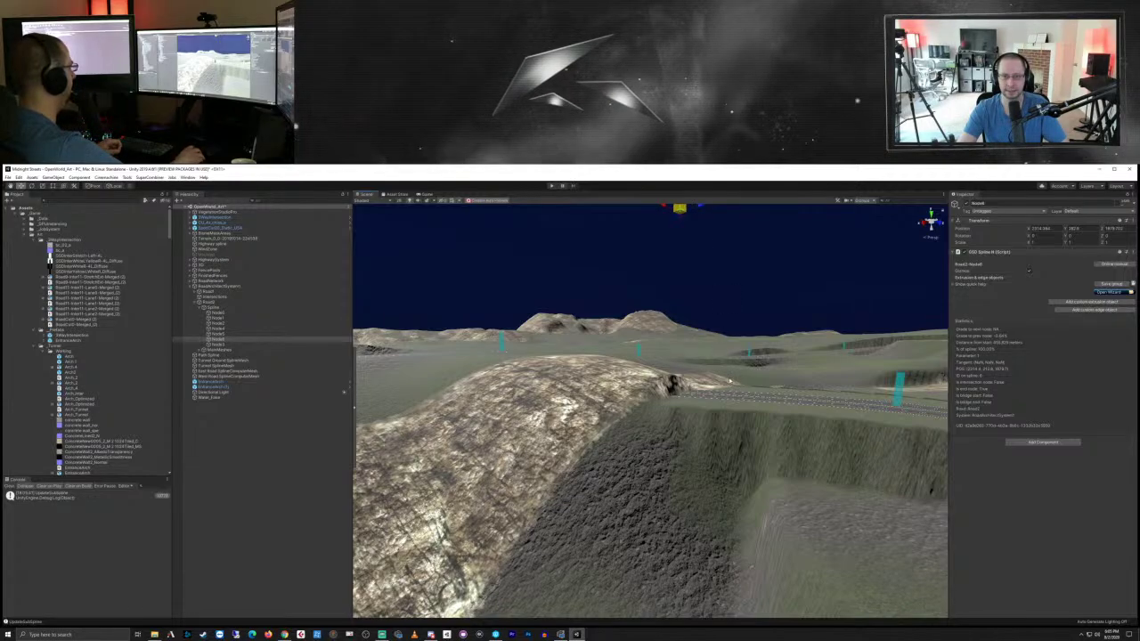
left_click(233, 304)
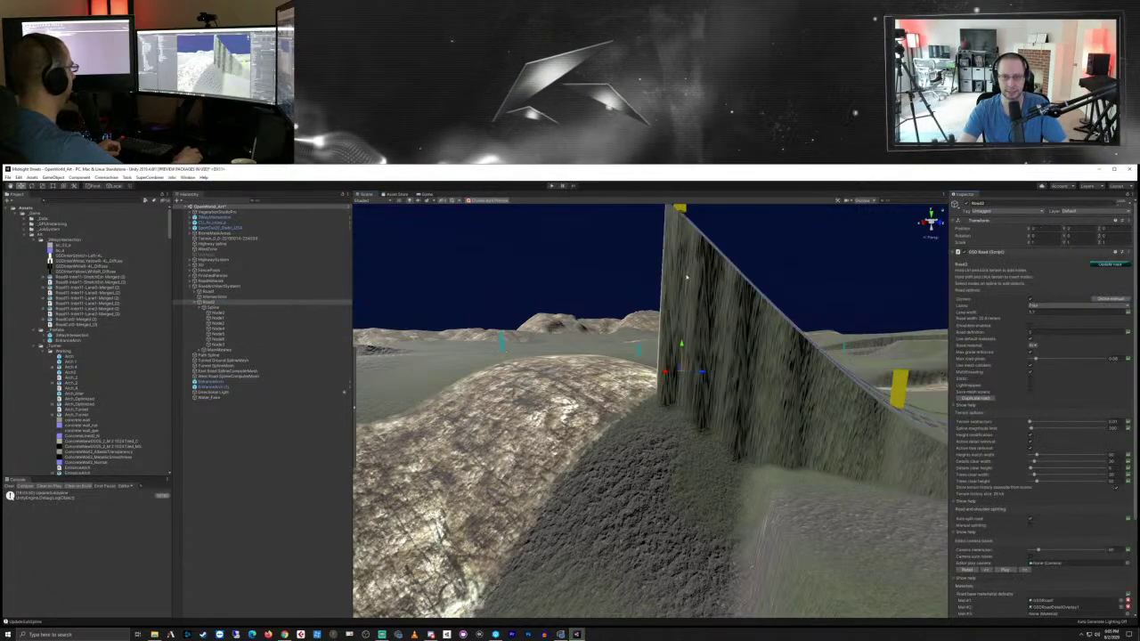
middle_click_drag(691, 392, 658, 424)
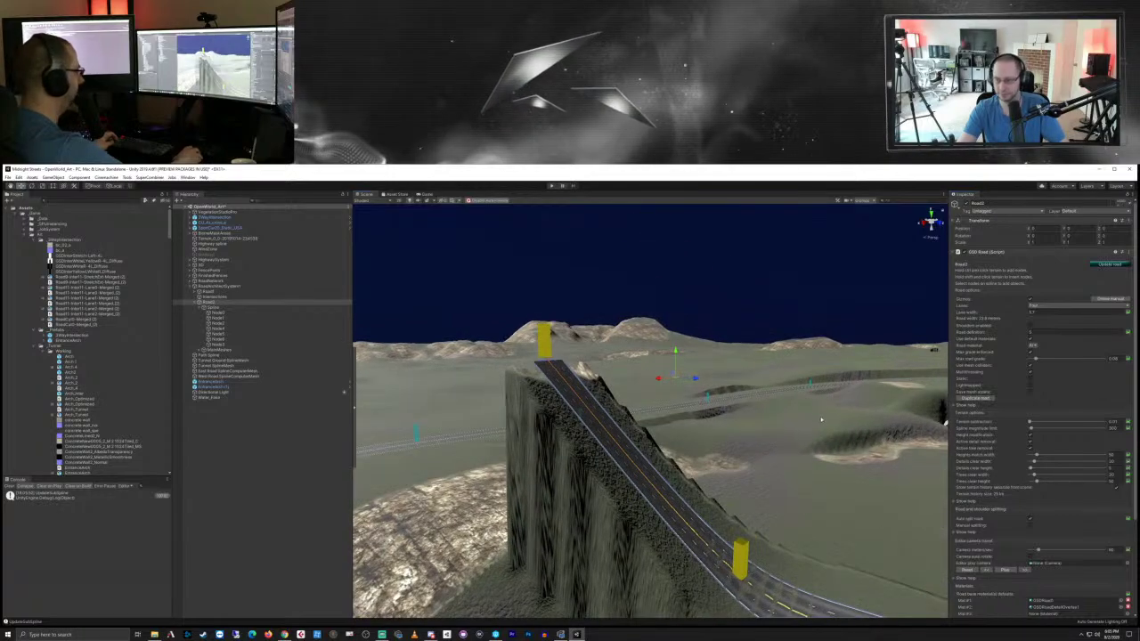
Step: Examine Road2's road and terrain settings and the steep terrain wall under its raised end from several angles
key("ctrl+z")
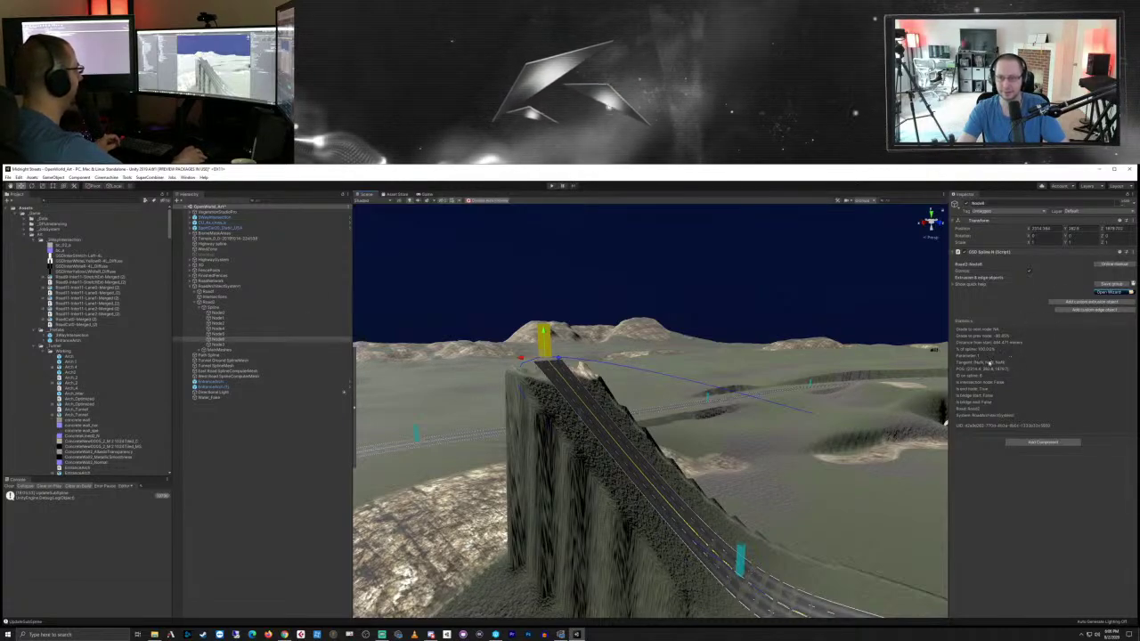
left_click(221, 304)
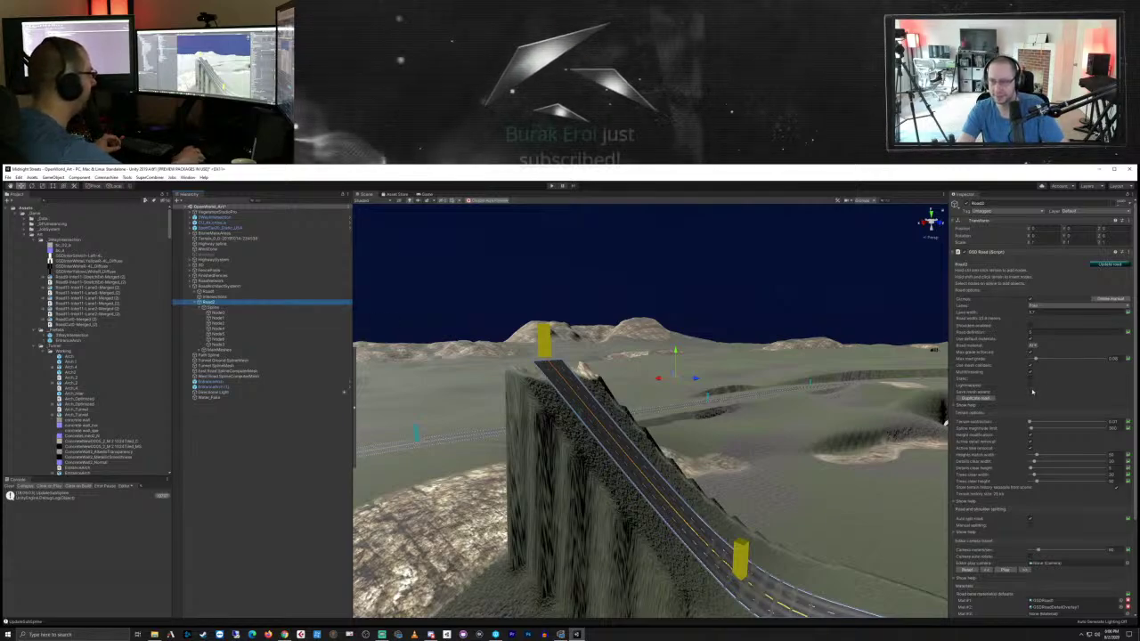
scroll(1054, 390, "down", 3)
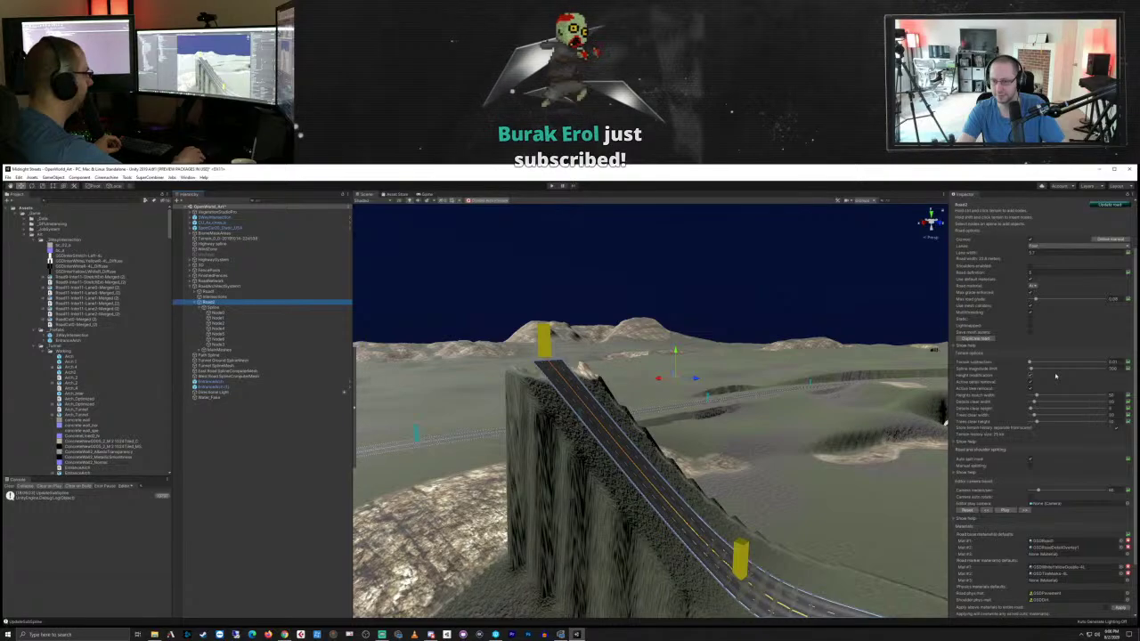
scroll(1056, 376, "down", 3)
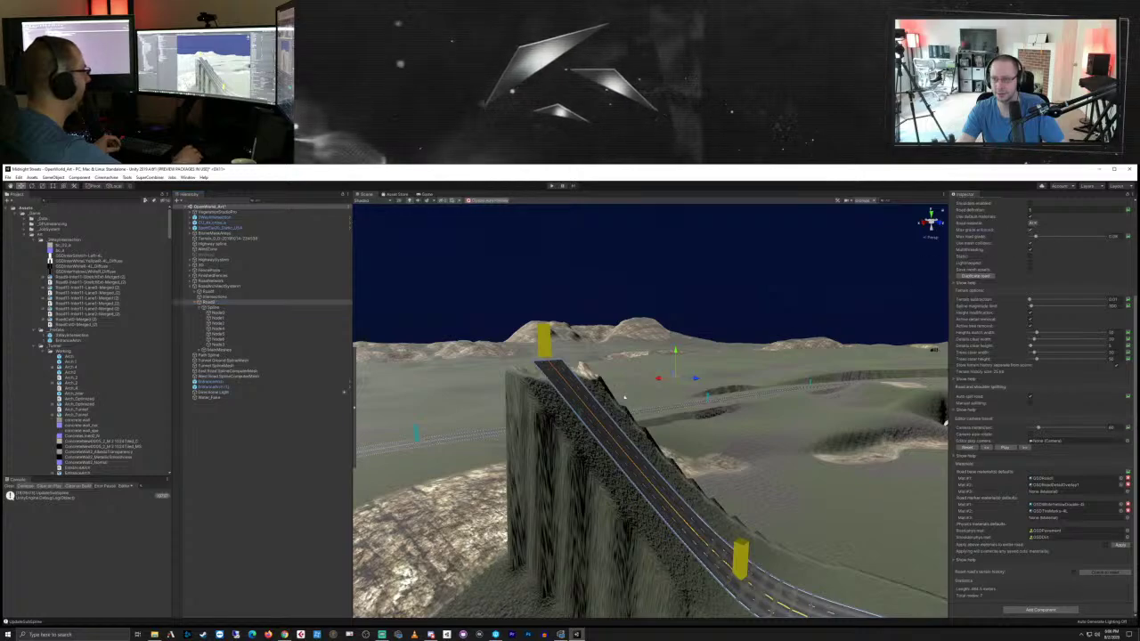
right_click_drag(532, 531, 746, 532)
key("w")
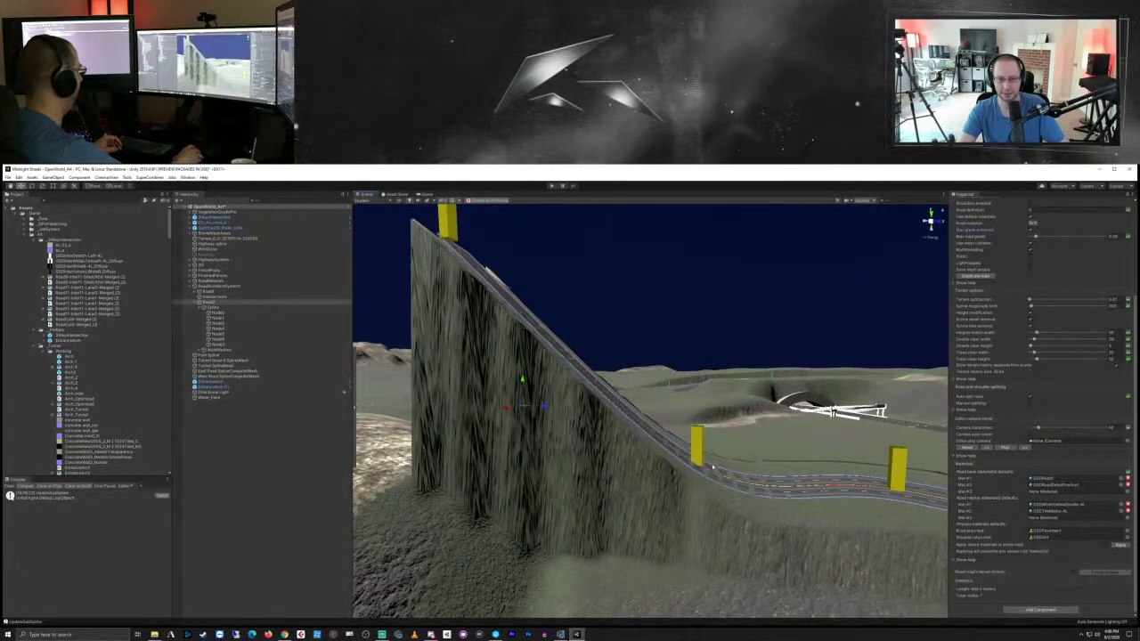
key("a")
right_click_drag(695, 484, 653, 511)
middle_click_drag(653, 512, 644, 520)
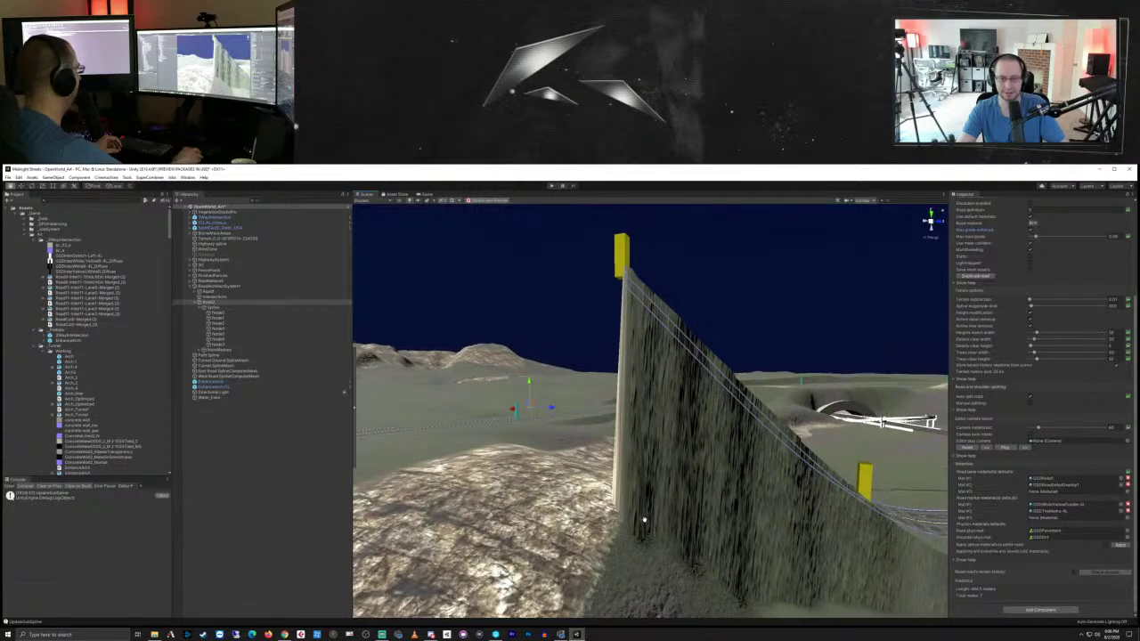
Step: Select Road2's end node and undo its last raise above the rocky hill
left_click(220, 345)
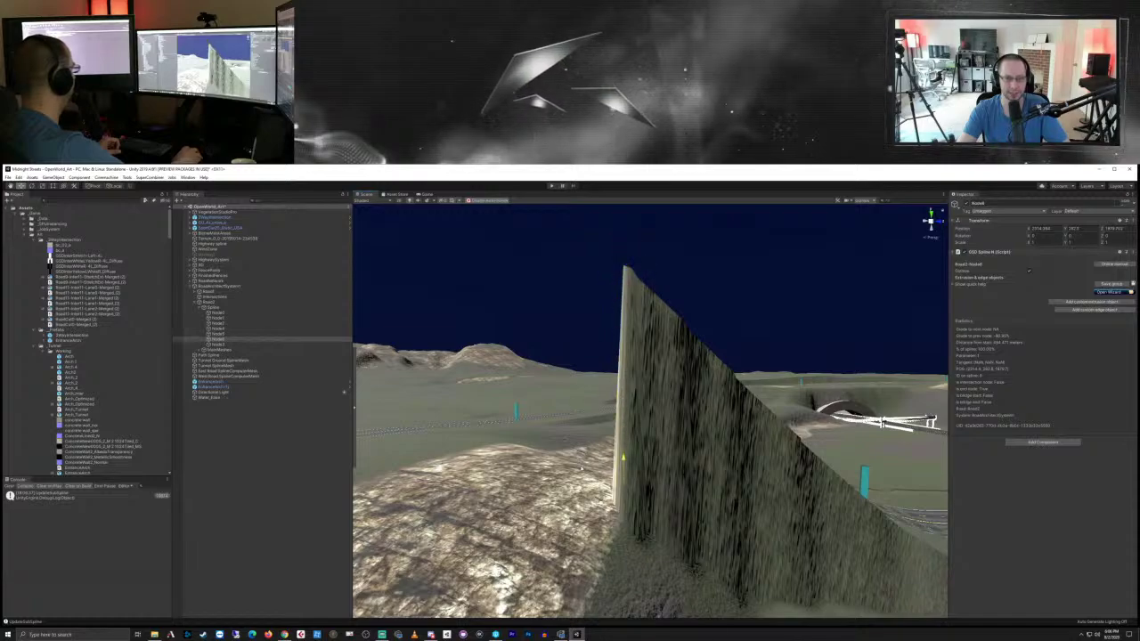
key("ctrl+z")
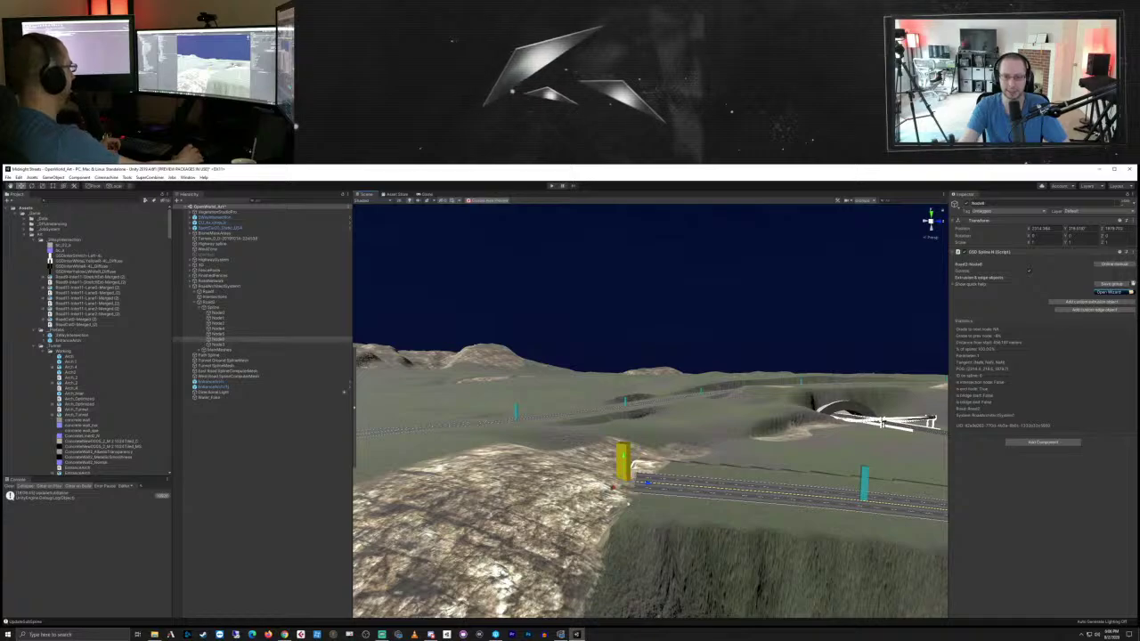
scroll(697, 503, "down", 3)
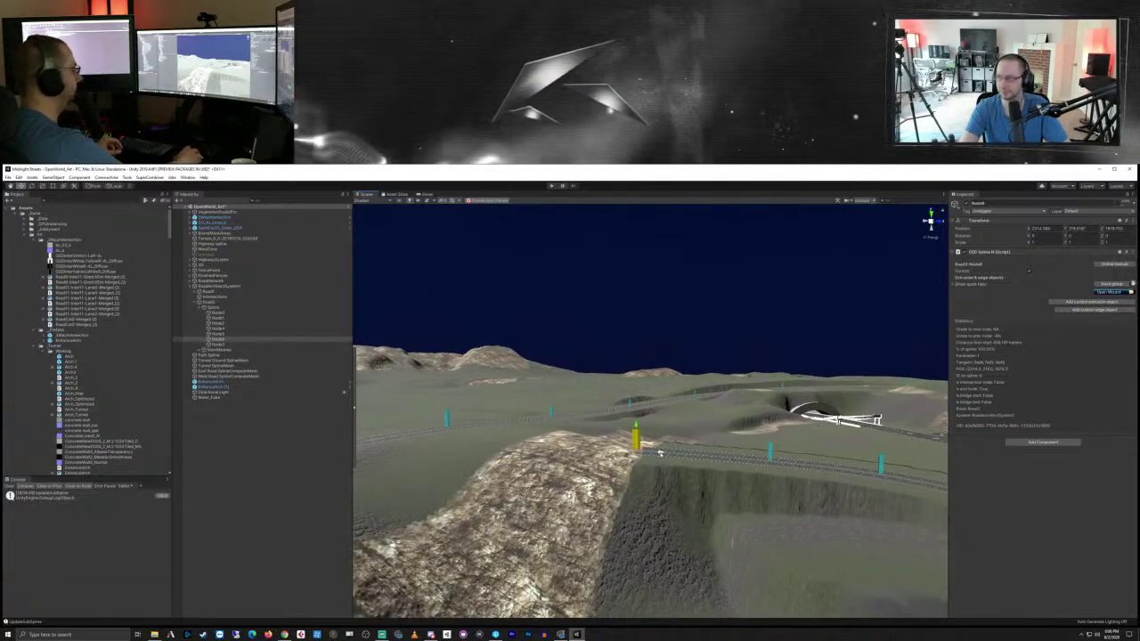
Step: Try shifting Road2's end node across the rocky hill toward the neighbouring road
left_click_drag(654, 452, 621, 452)
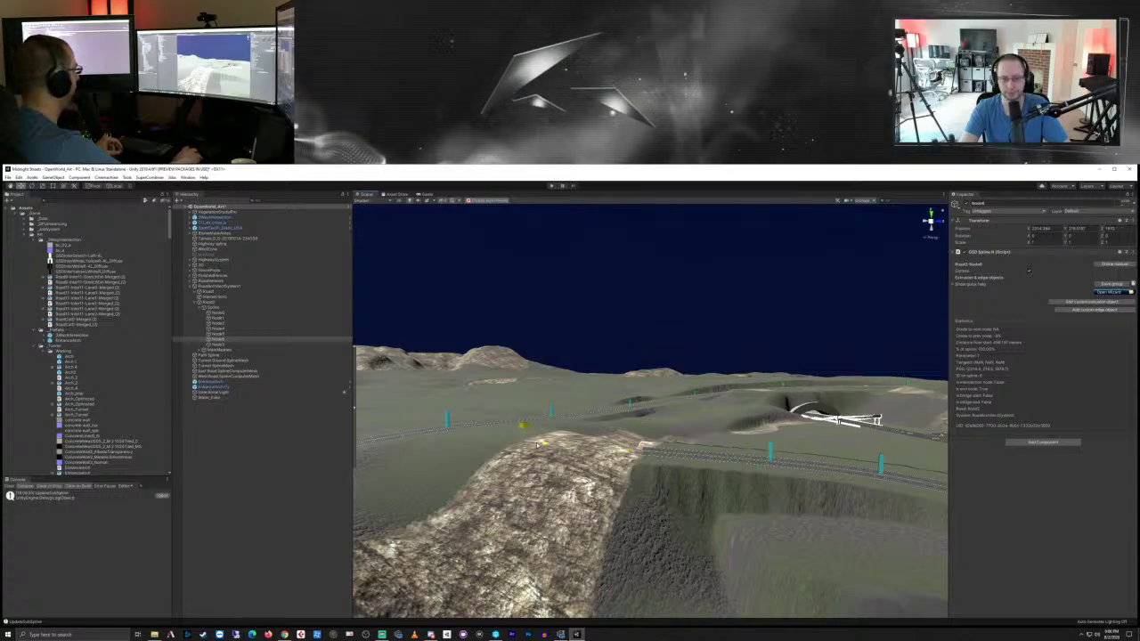
left_click_drag(546, 442, 544, 443)
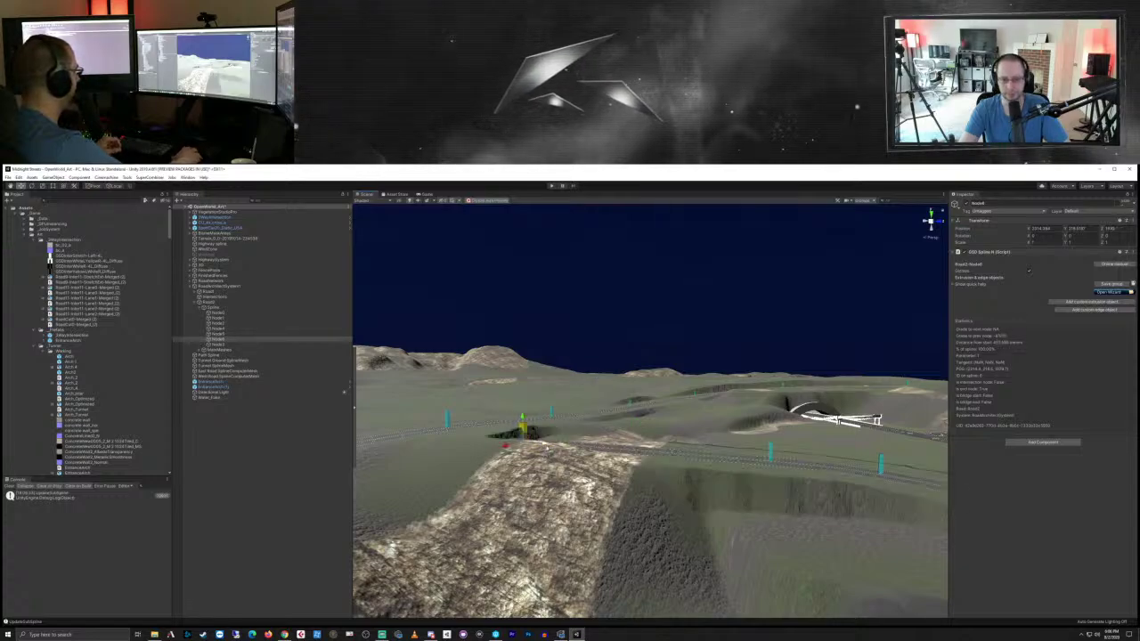
middle_click_drag(547, 457, 611, 469)
right_click_drag(653, 499, 684, 528)
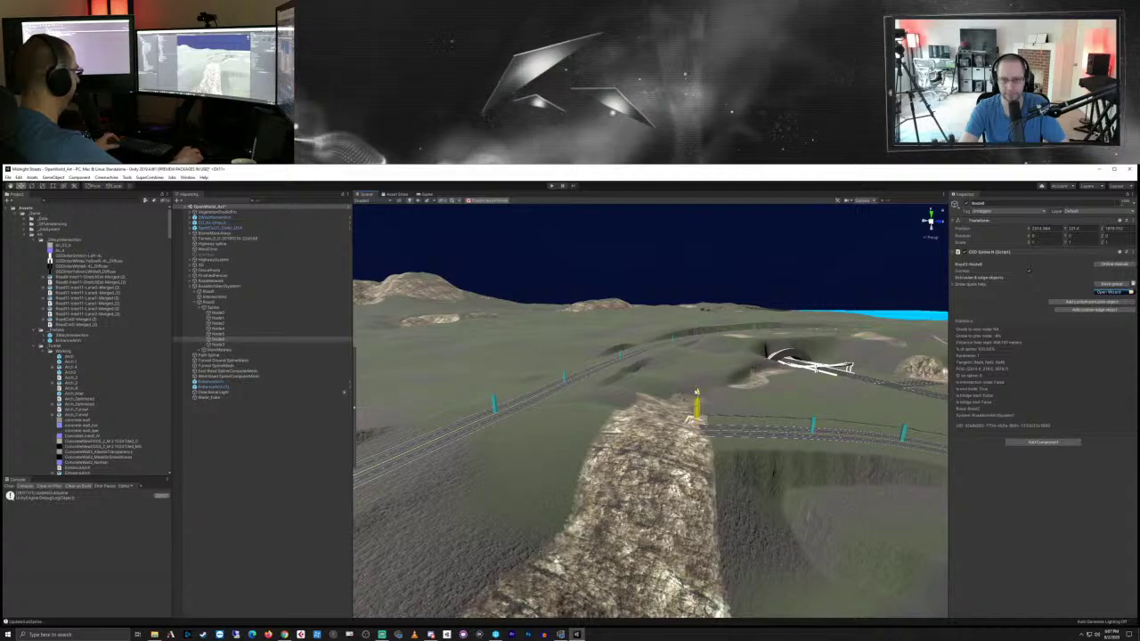
Step: Try small height adjustments on Road2's end node at the edge of the rocky hill
left_click_drag(698, 393, 691, 407)
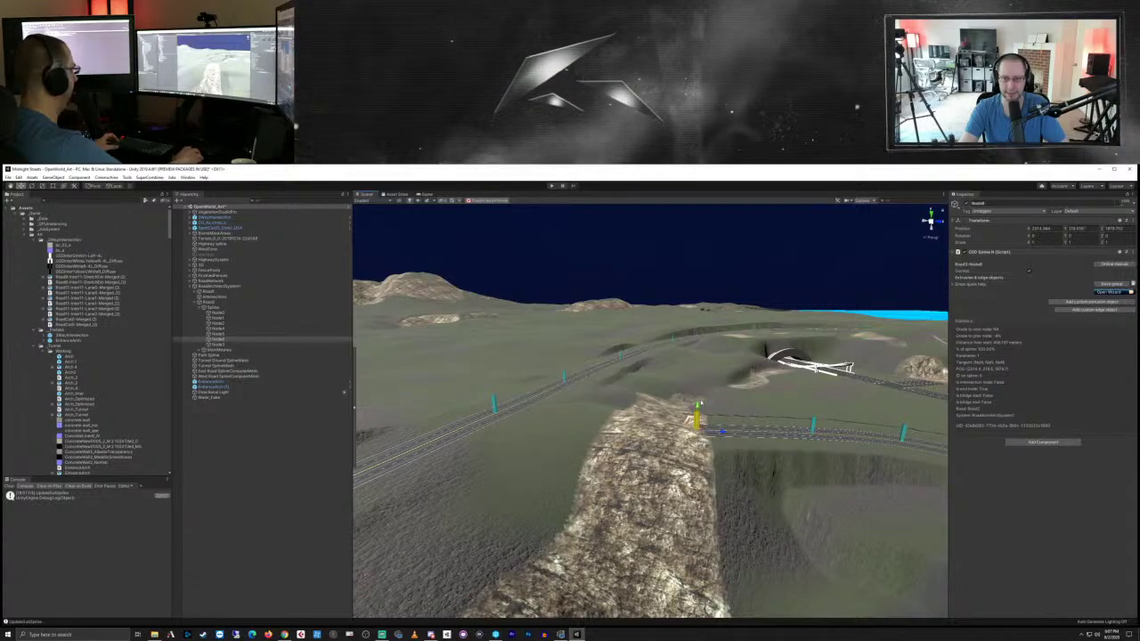
left_click(699, 407)
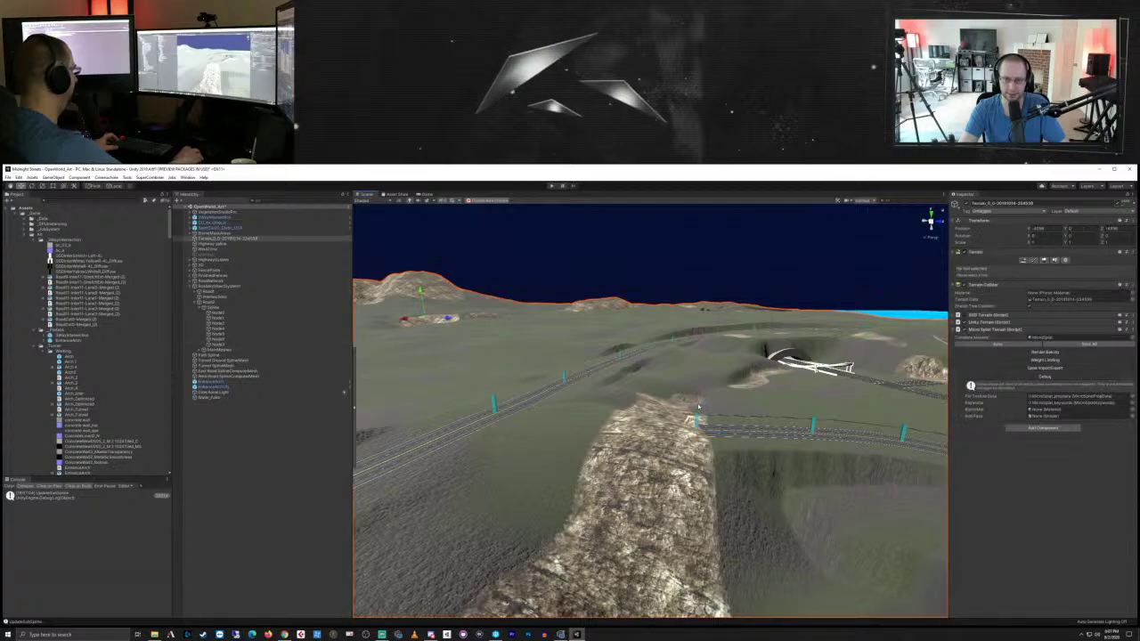
left_click(697, 415)
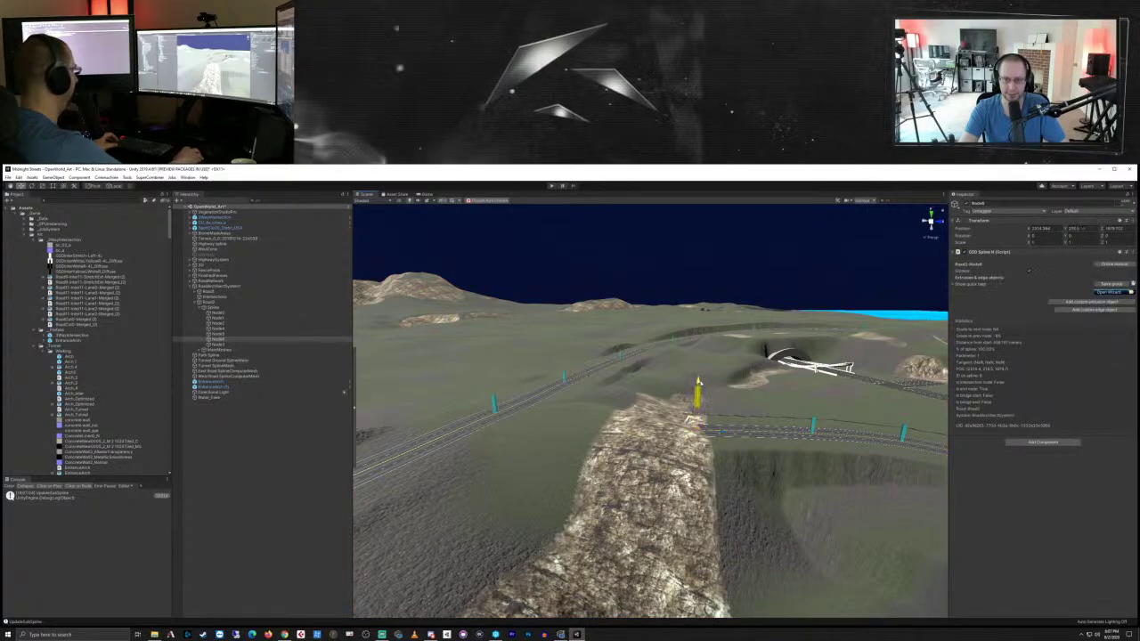
left_click_drag(709, 418, 727, 424)
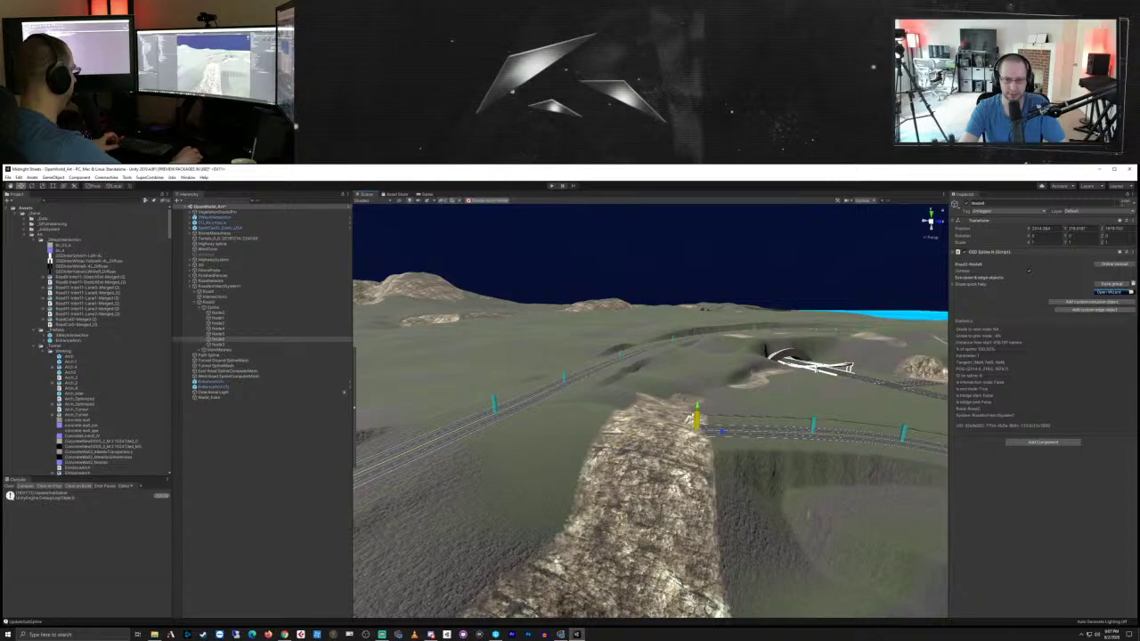
Step: Select Road2 and add two nodes past its end, extending it across the rocky hill toward Road1
left_click(210, 302)
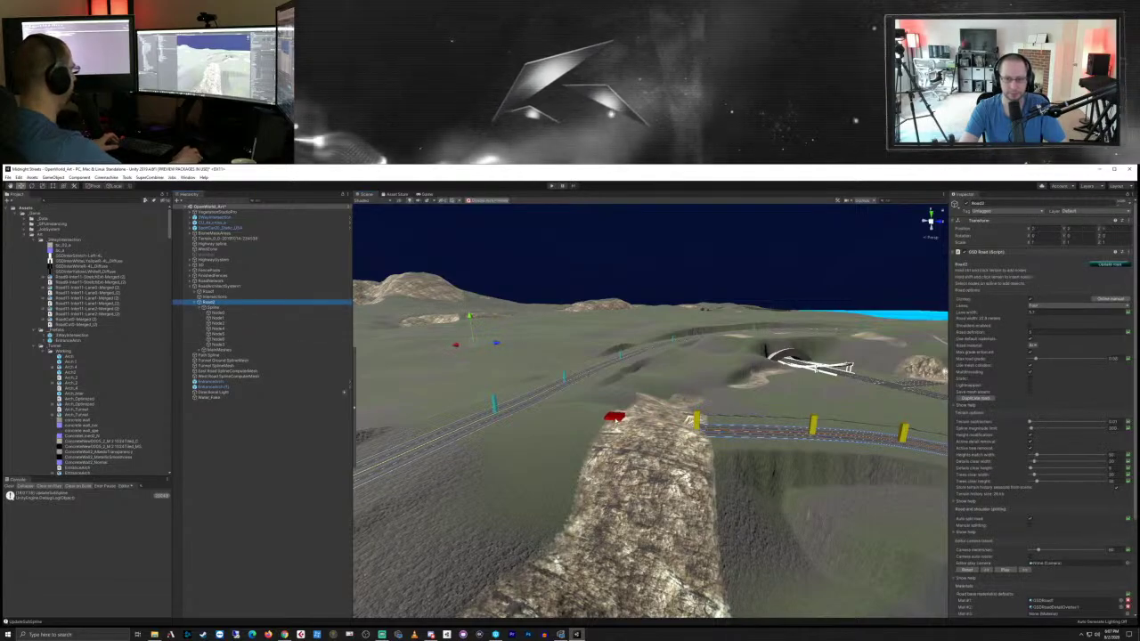
left_click(615, 416, "ctrl")
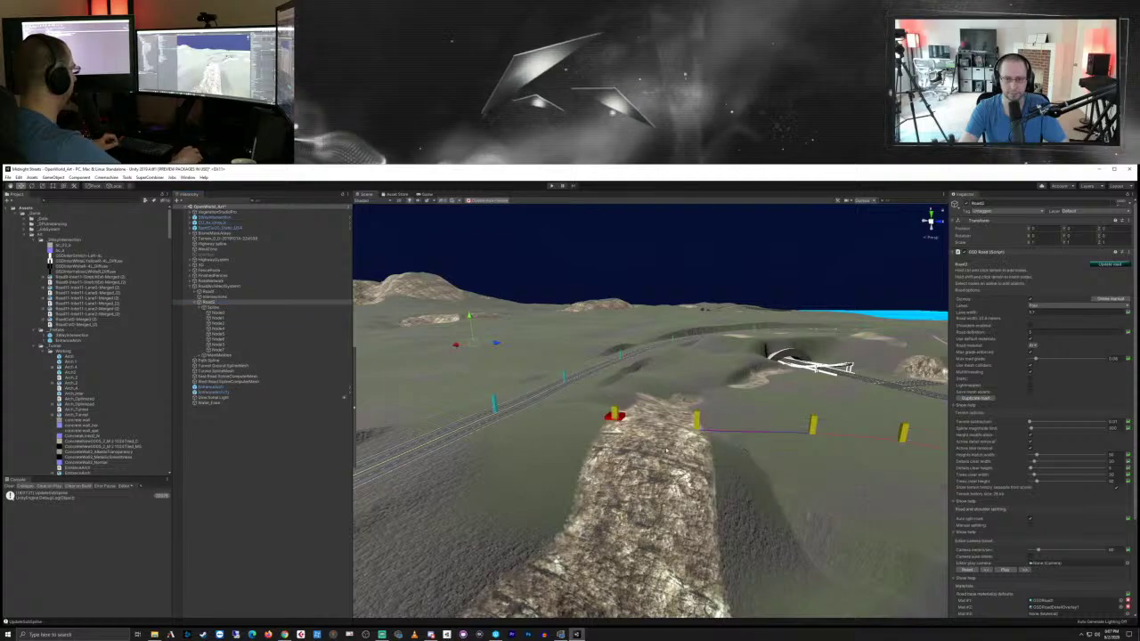
right_click_drag(643, 380, 677, 414)
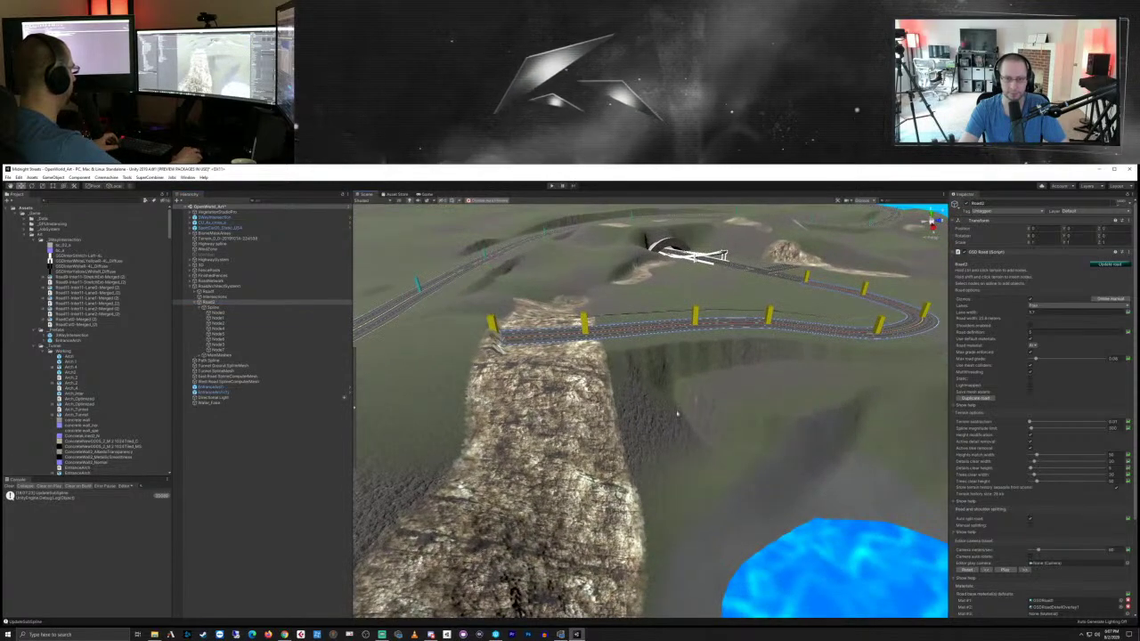
middle_click_drag(659, 401, 662, 505)
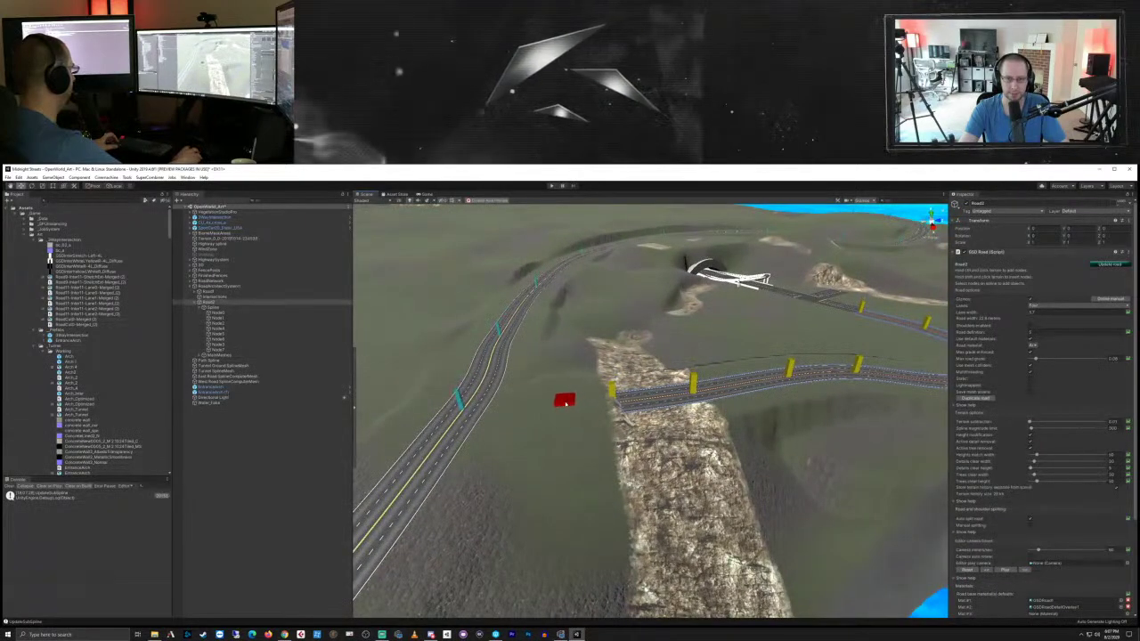
left_click(562, 403)
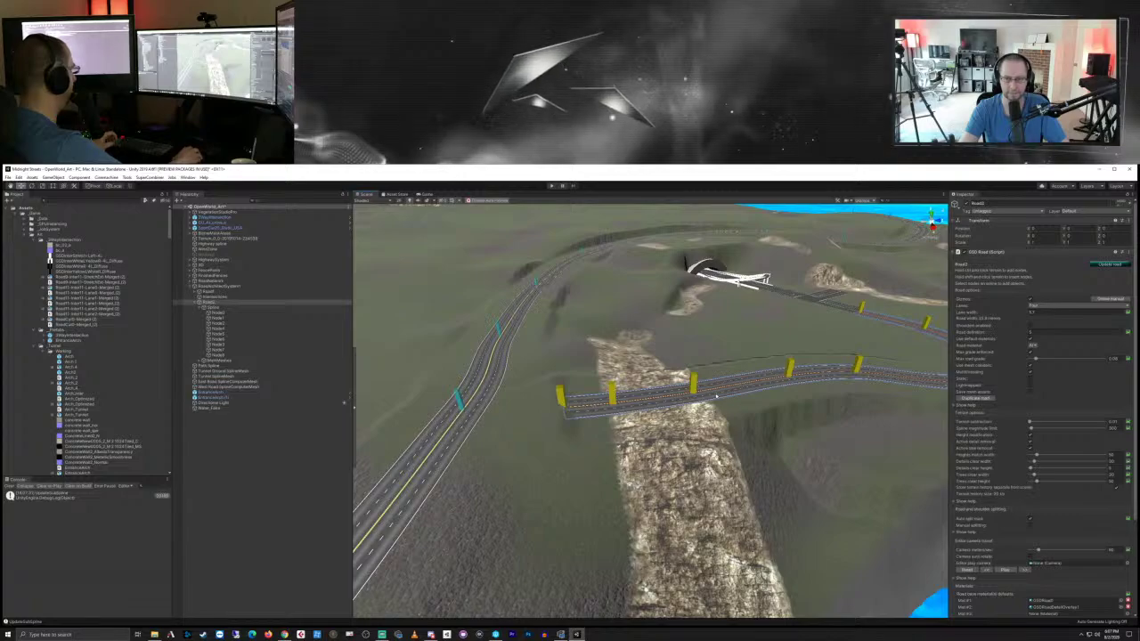
Step: Take the height of the Road1 node nearest Road2's new end and apply it to the next Road1 node
middle_click_drag(570, 424, 691, 402)
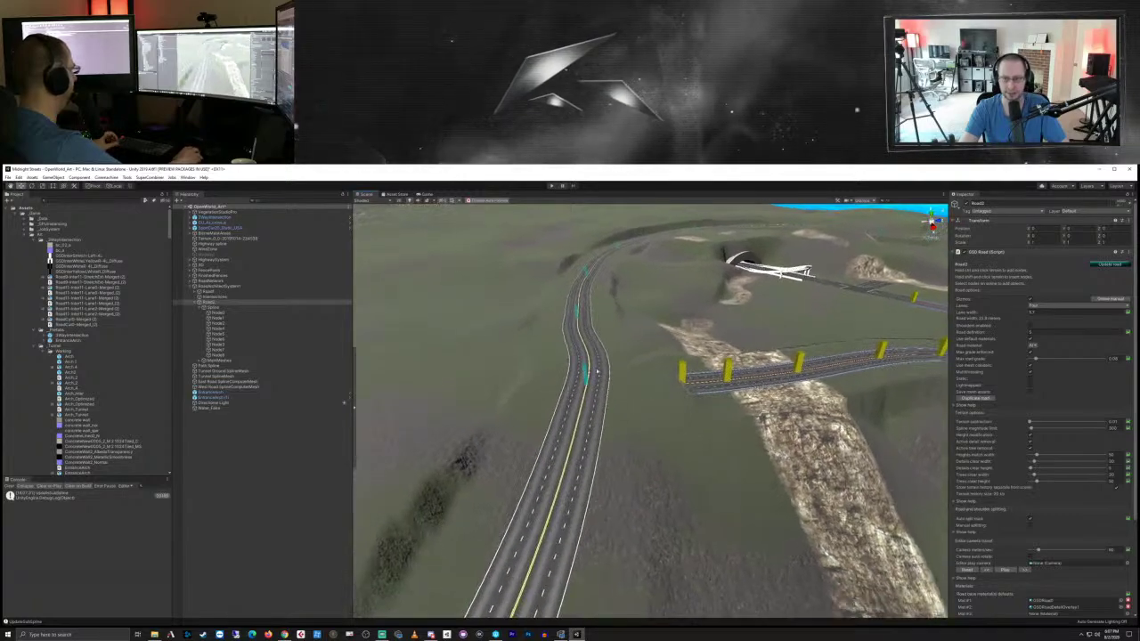
right_click_drag(730, 380, 721, 395)
left_click_drag(722, 396, 704, 381, "alt")
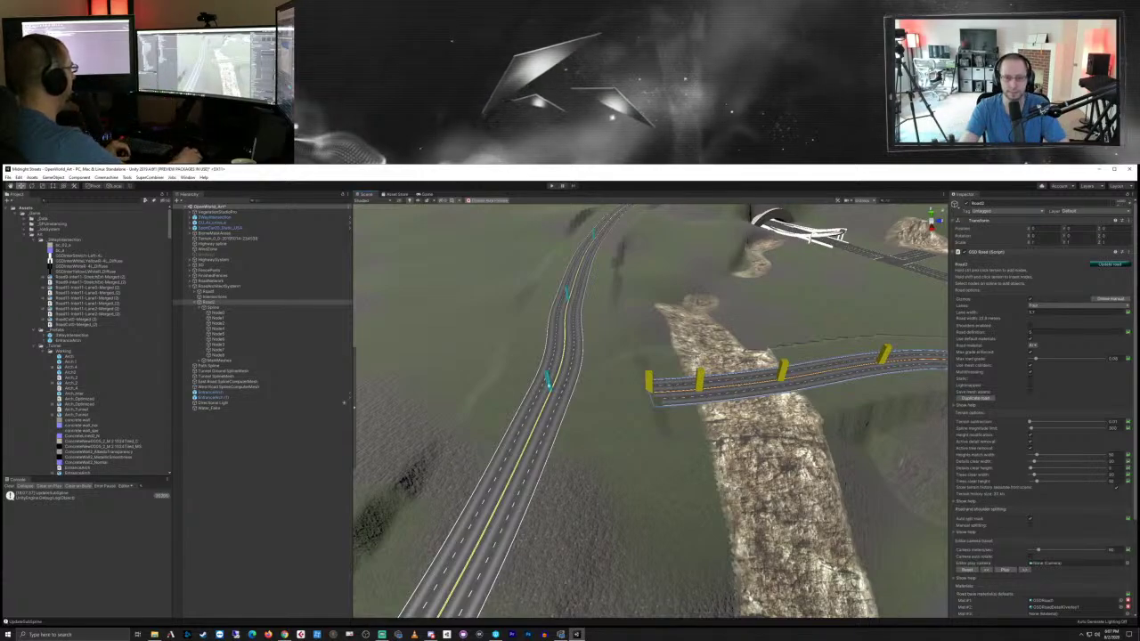
left_click(548, 380)
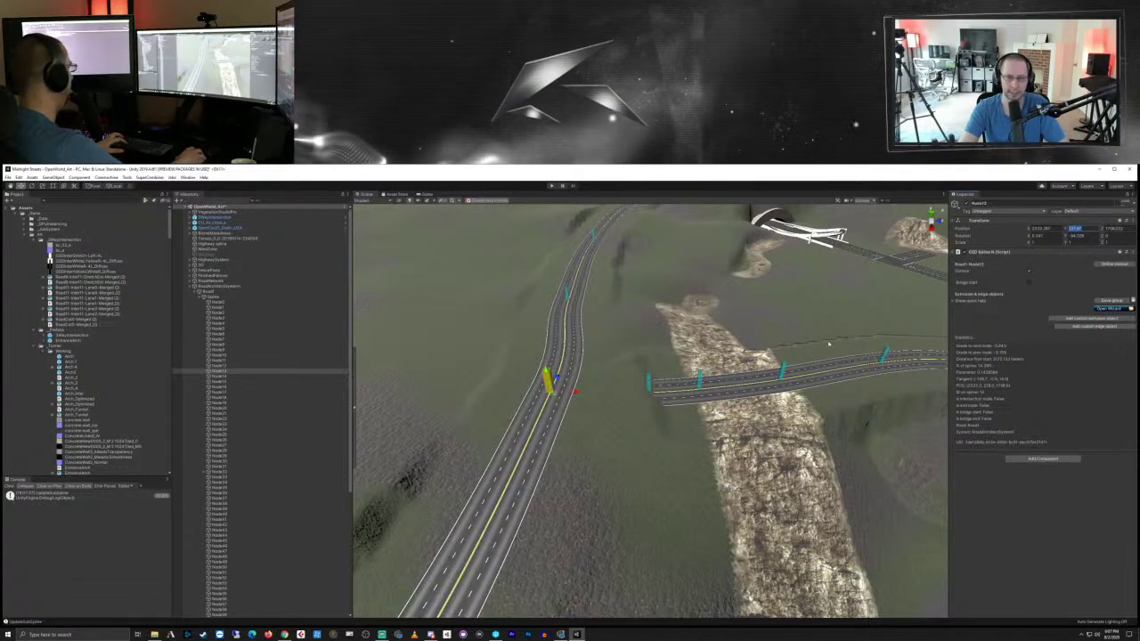
right_click_drag(837, 495, 656, 412)
middle_click_drag(882, 559, 783, 466)
right_click_drag(782, 465, 777, 392)
left_click(728, 357)
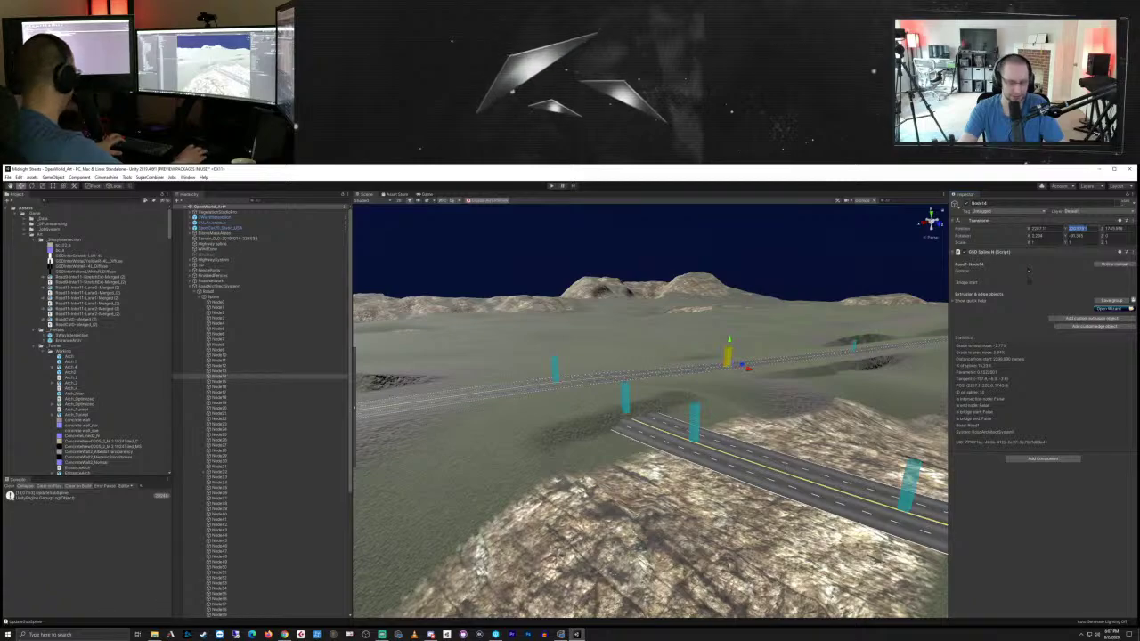
left_click_drag(1066, 228, 1082, 228)
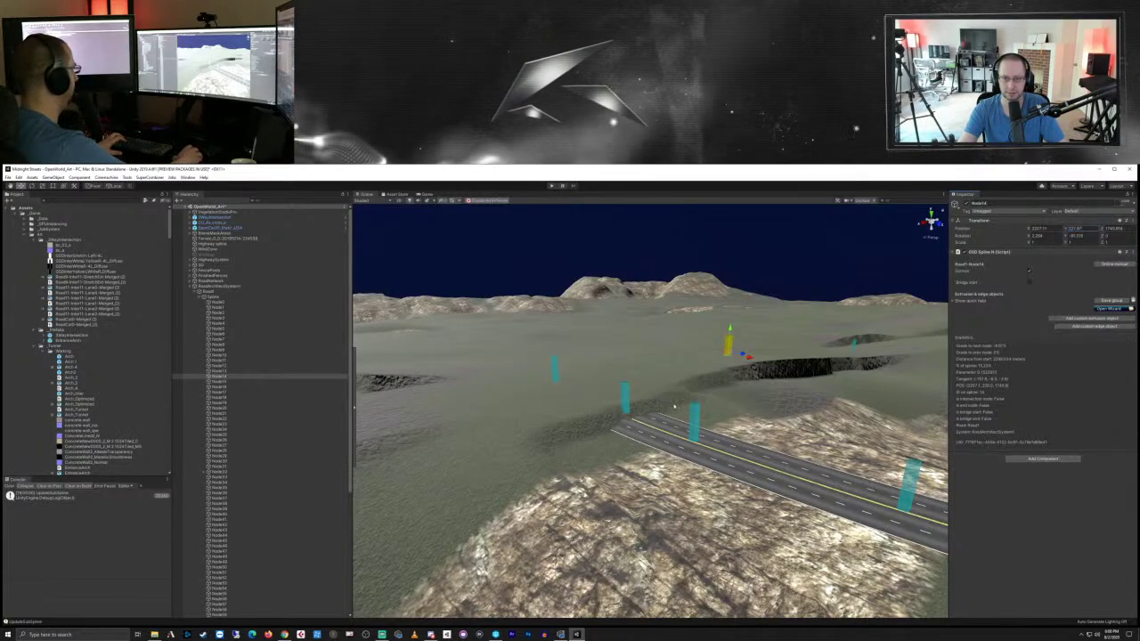
Step: Set the height of the neighbouring Road1 node on the curve beside the water to about 228
right_click_drag(745, 392, 517, 343)
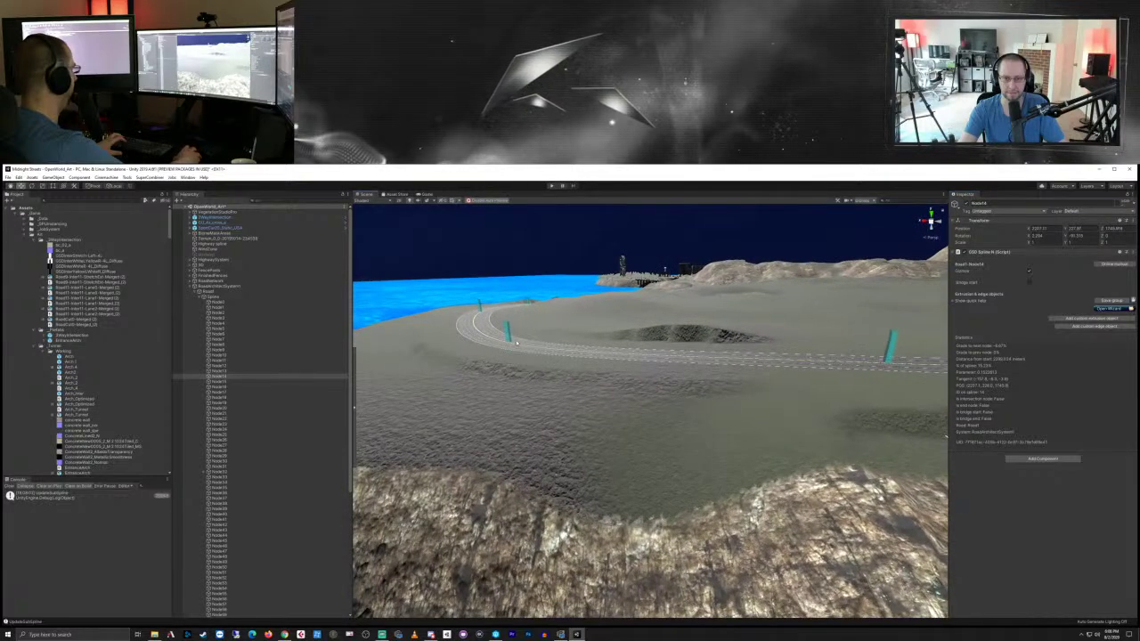
left_click(507, 333)
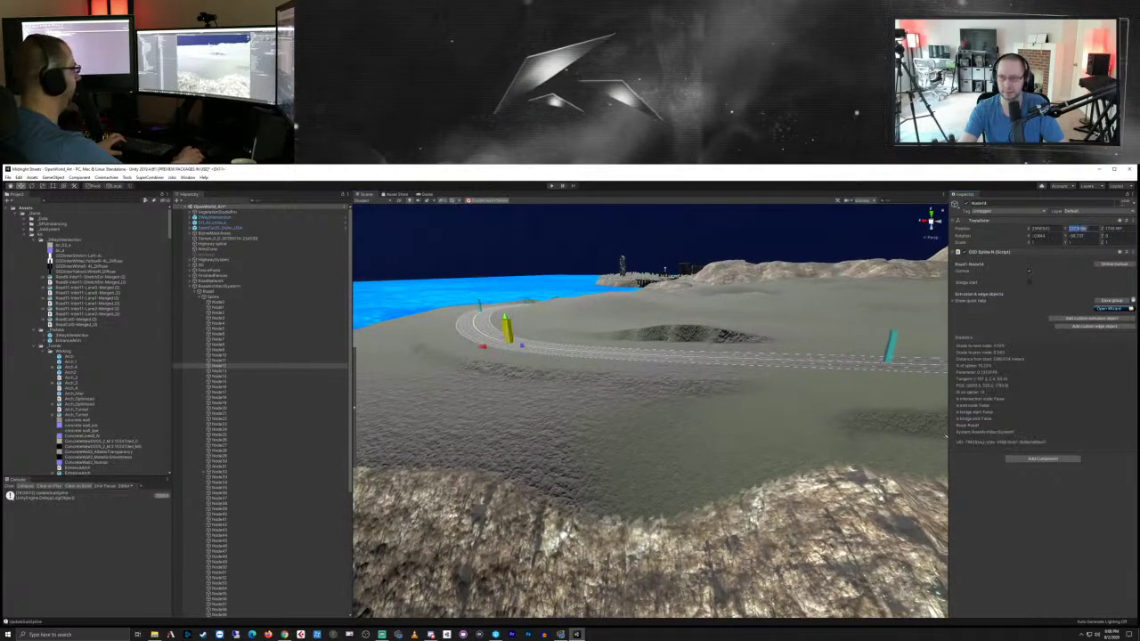
type("228")
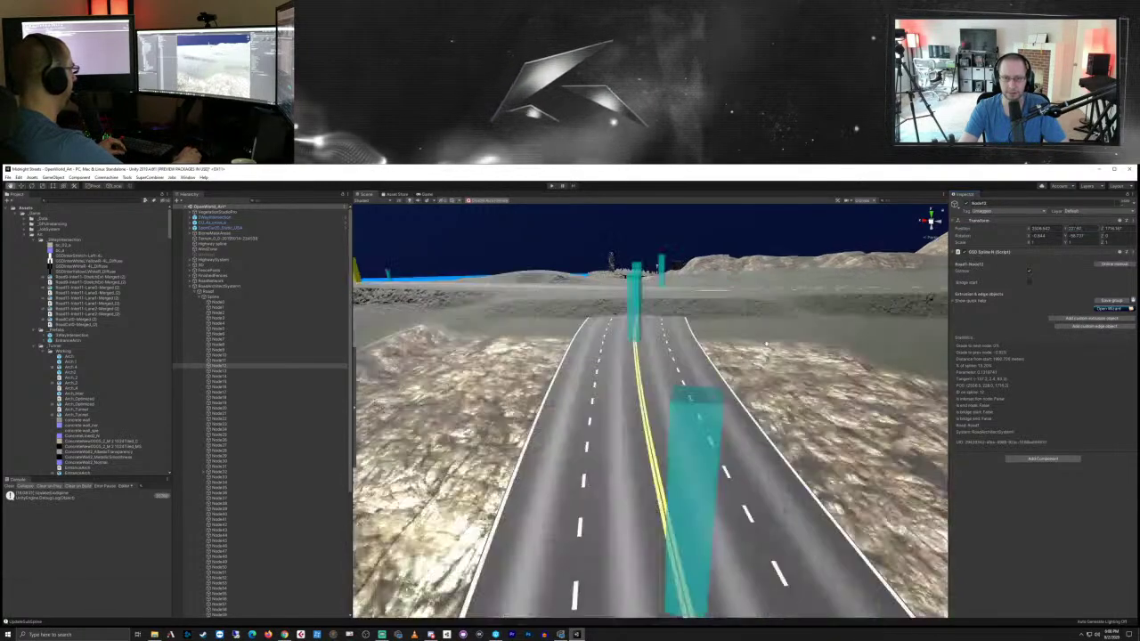
Step: Examine the levelled stretch of Road1 from several angles and check its nodes' heights
middle_click_drag(766, 344, 761, 369)
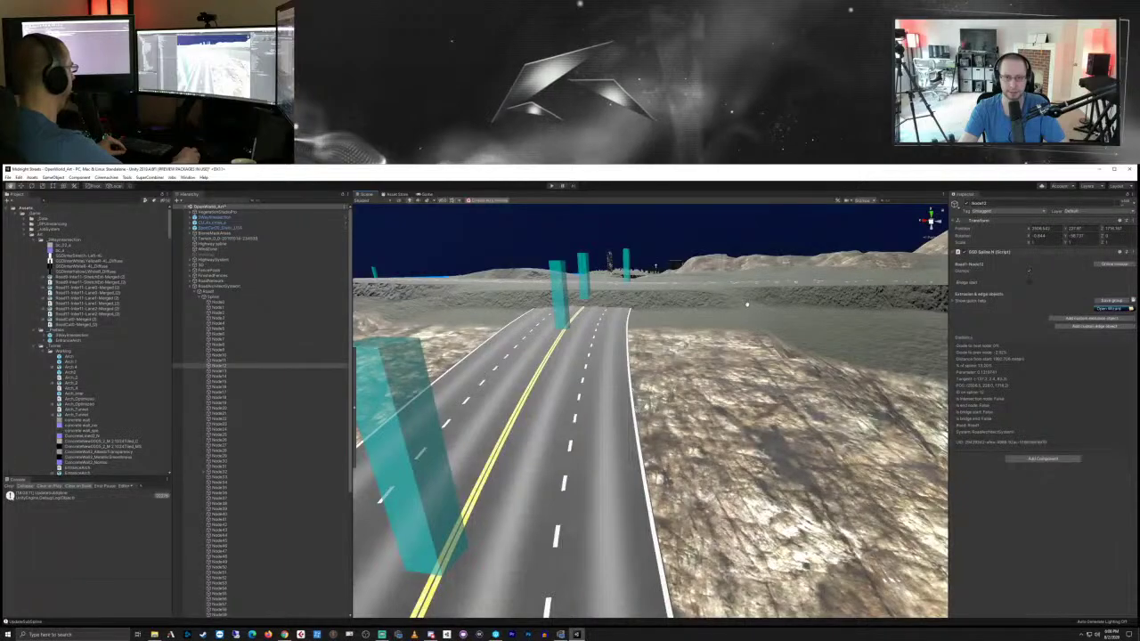
middle_click_drag(747, 305, 738, 365)
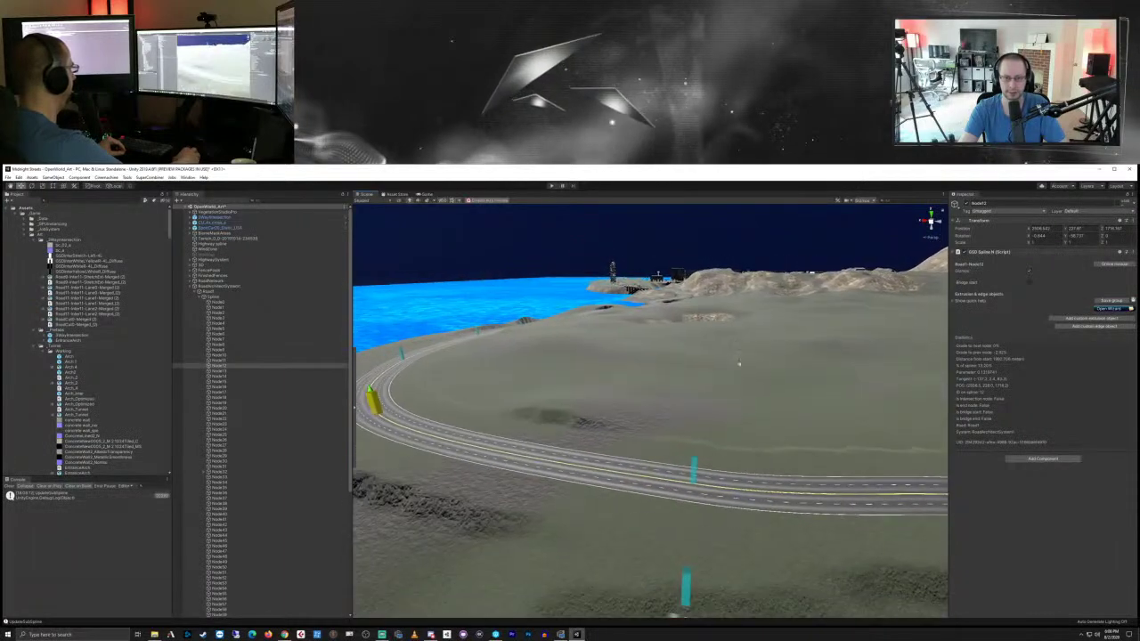
scroll(742, 383, "up", 3)
middle_click_drag(750, 454, 740, 421)
right_click_drag(739, 421, 926, 271)
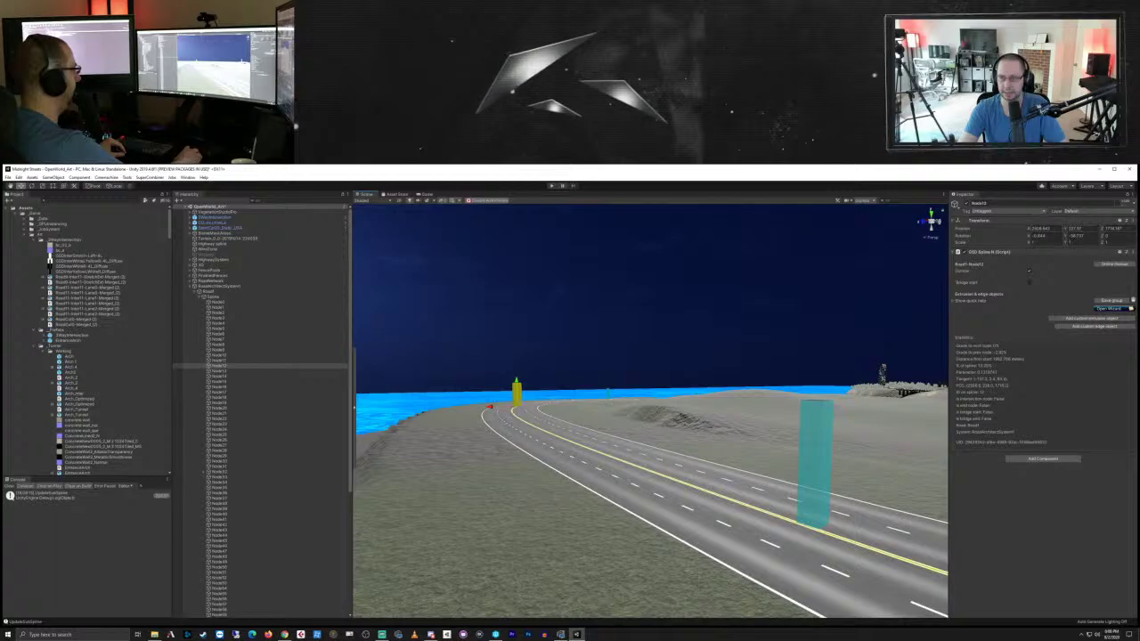
left_click(825, 462)
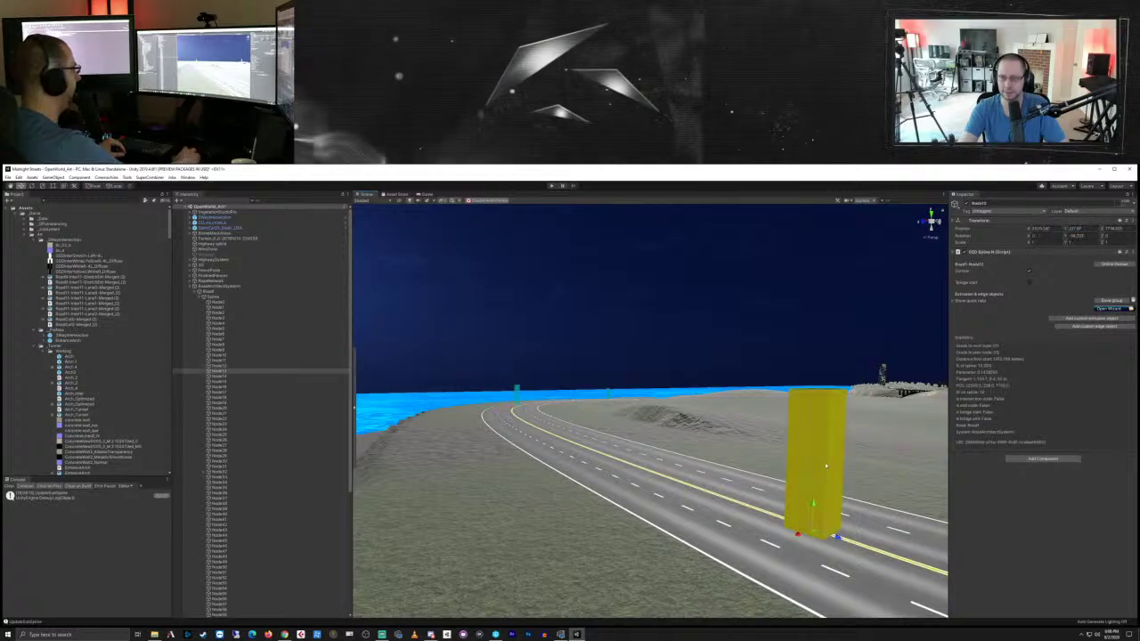
right_click_drag(825, 462, 959, 477)
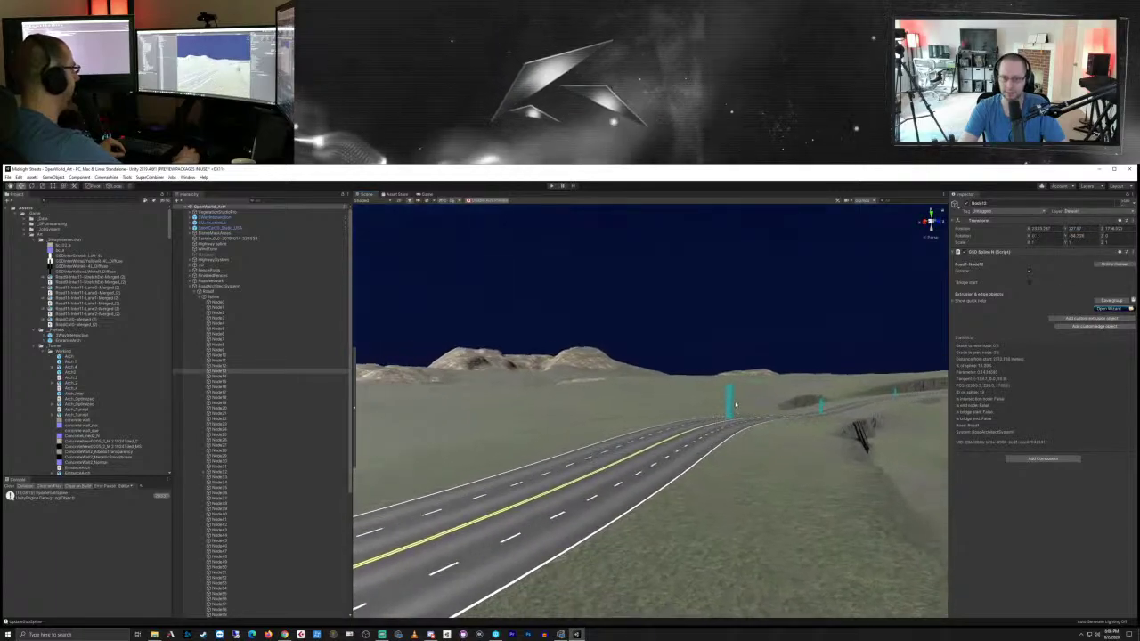
left_click(728, 400)
scroll(730, 401, "down", 5)
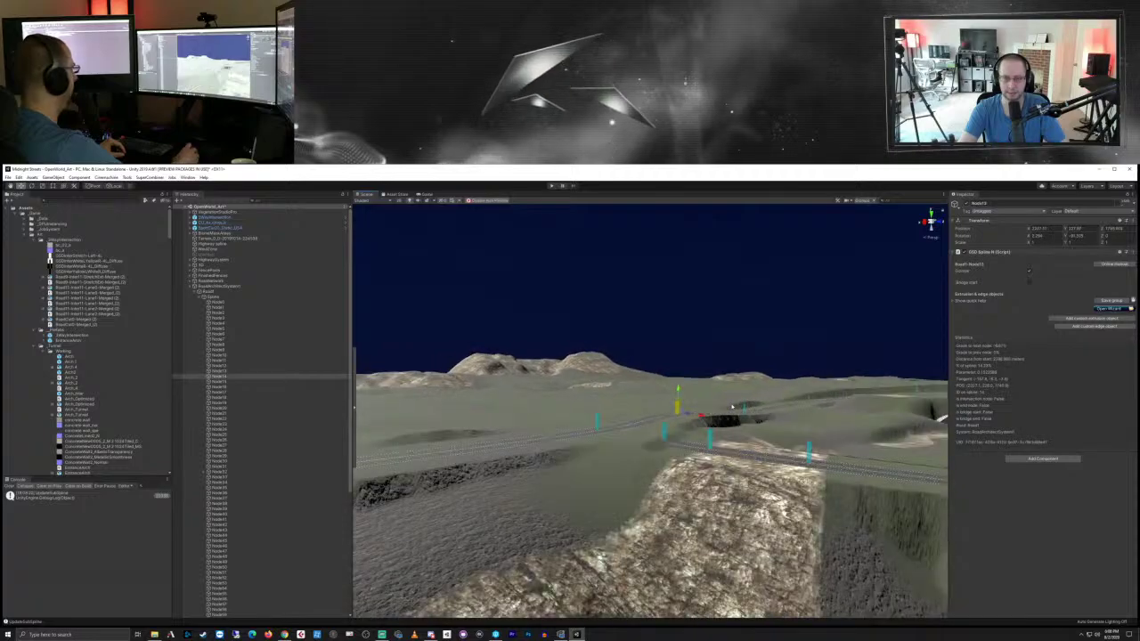
scroll(732, 406, "up", 3)
Step: Try a height of 223.85 for Road2's new end node beside Road1
left_click(677, 447)
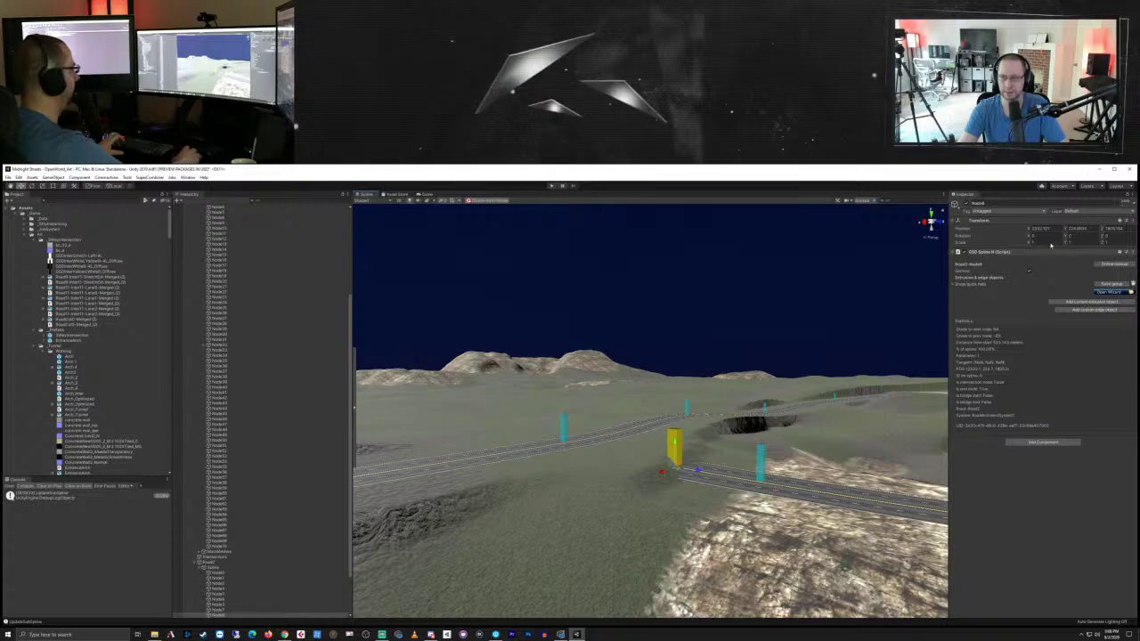
right_click_drag(714, 430, 737, 439)
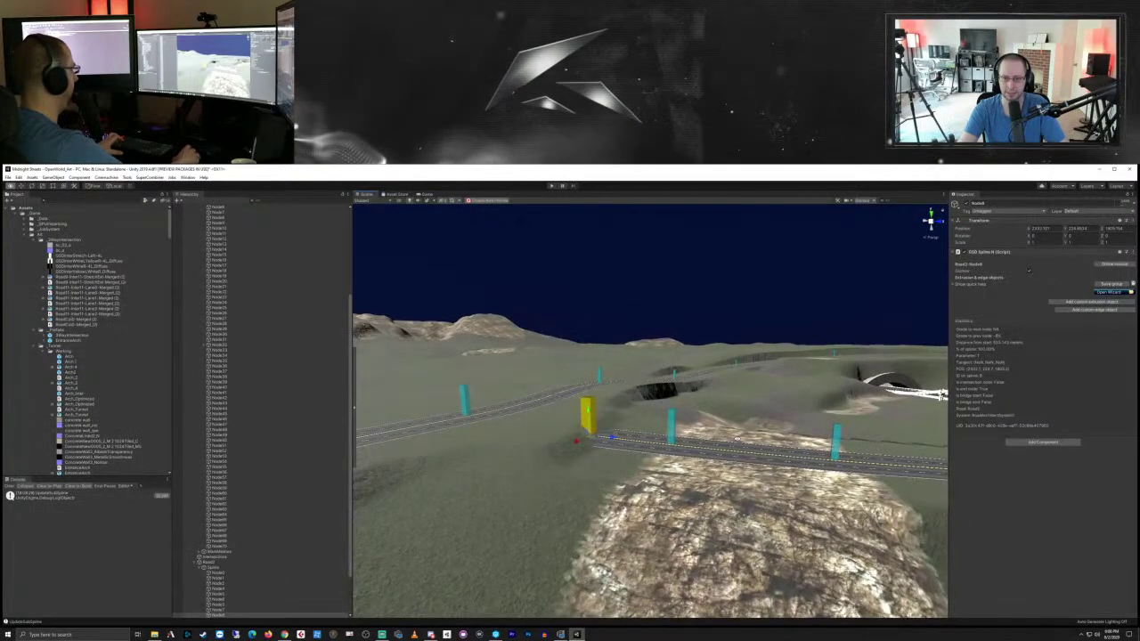
left_click(1078, 228)
type("323.85")
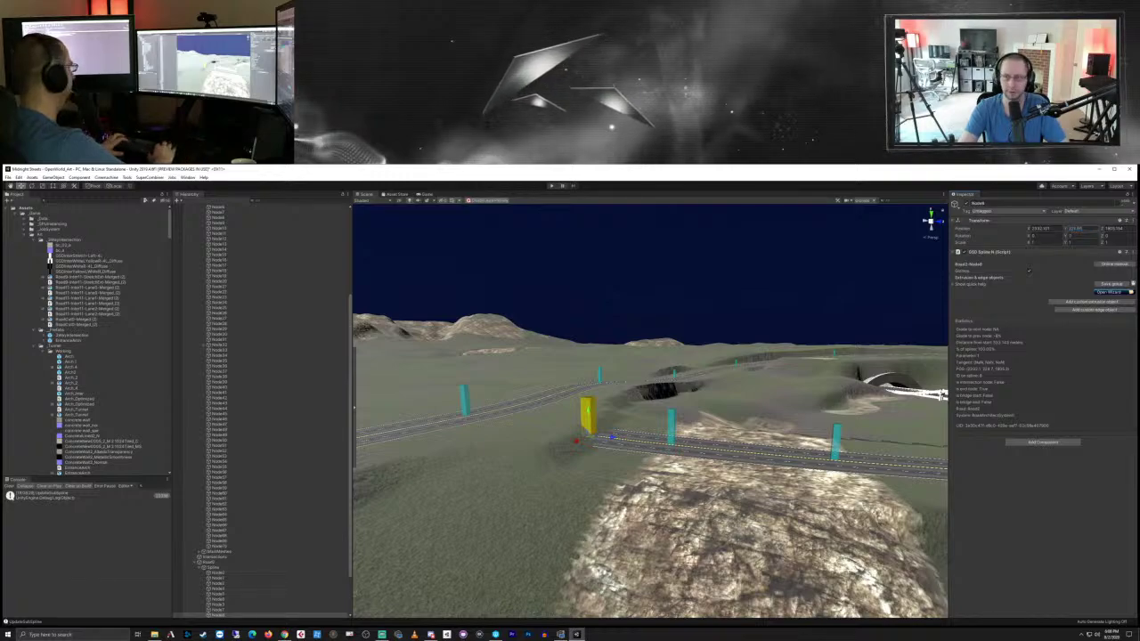
type("17")
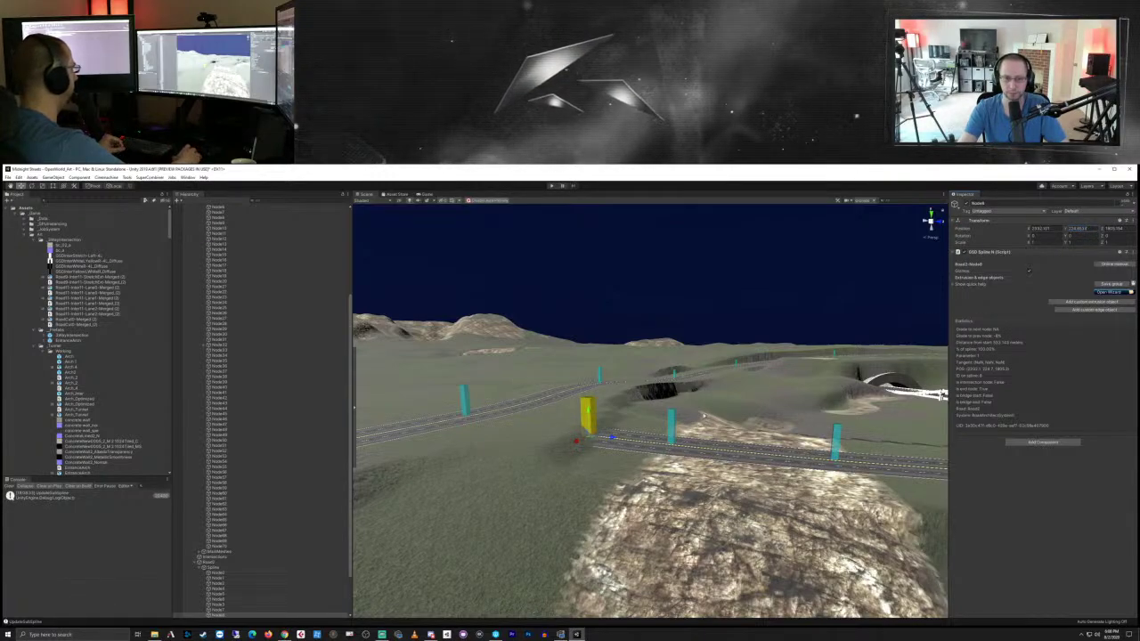
Step: Set the height of the Road2 node just before its end node to 222.50
left_click(673, 431)
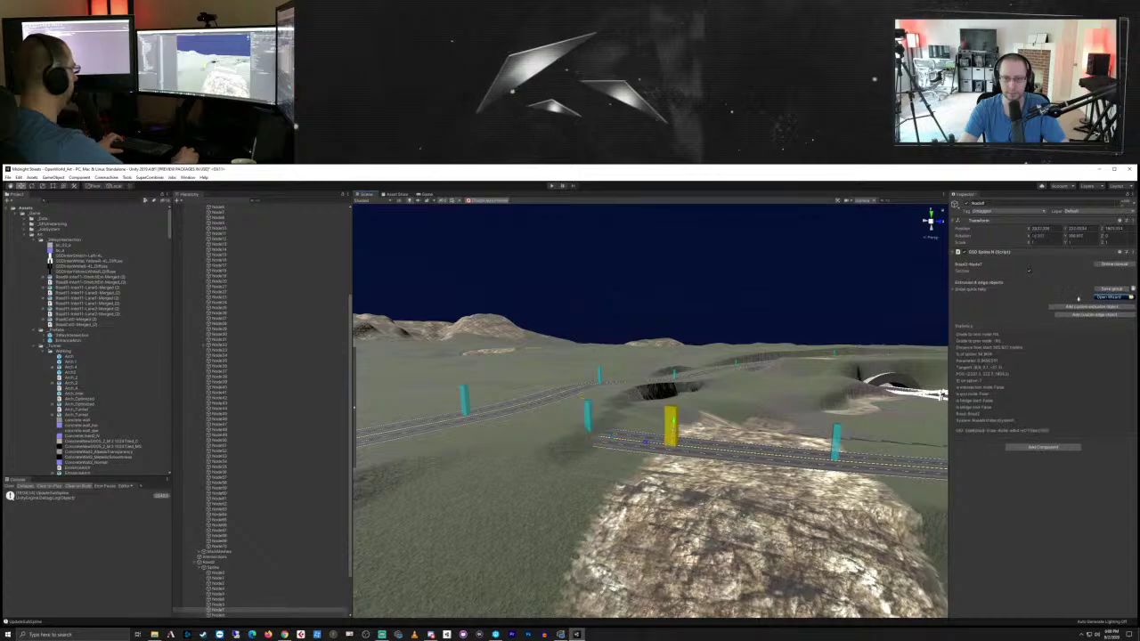
left_click(1090, 229)
type("222.50")
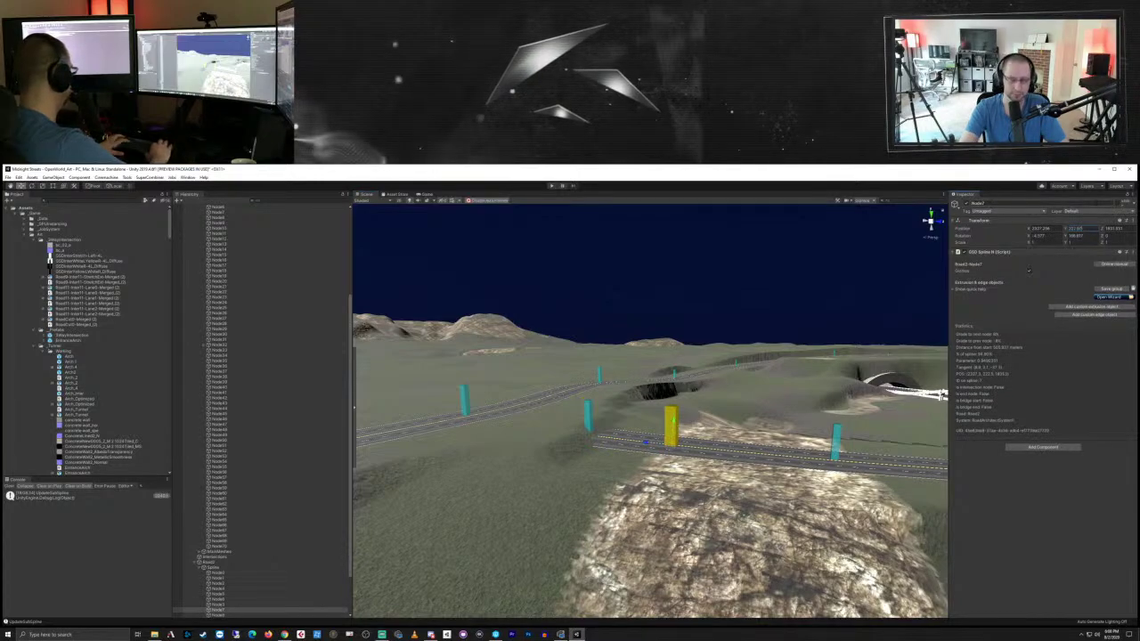
Step: Finish the height entry for the node before Road2's end, and slightly raise the Road2 node just past the tunnel-side curve
type("79")
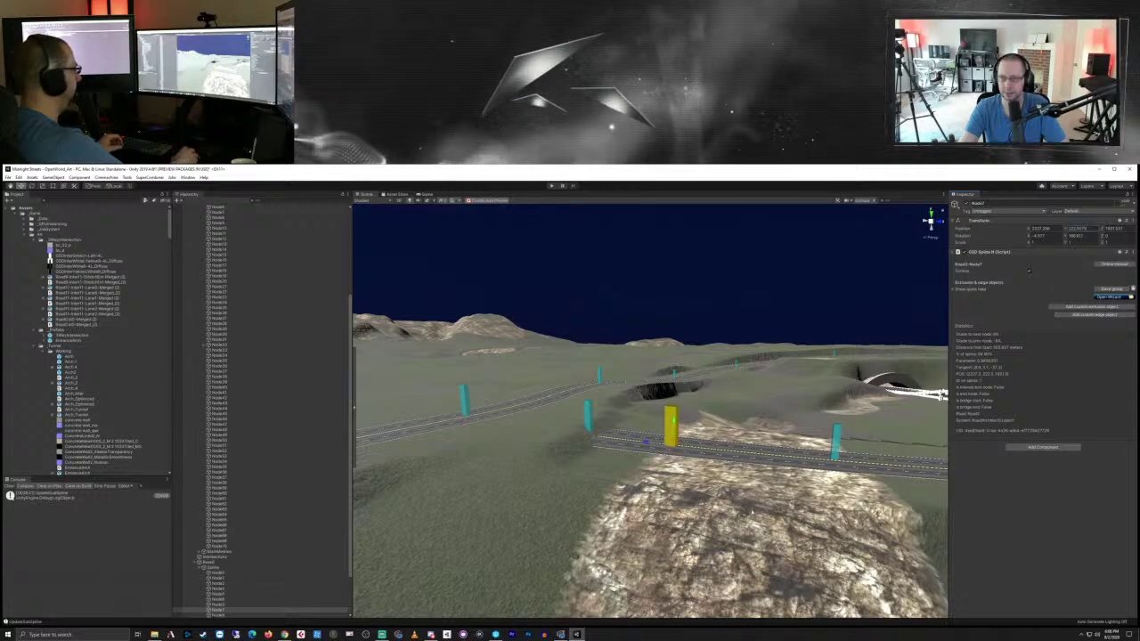
right_click_drag(942, 395, 1034, 366)
middle_click_drag(761, 602, 712, 504)
right_click_drag(713, 504, 619, 499)
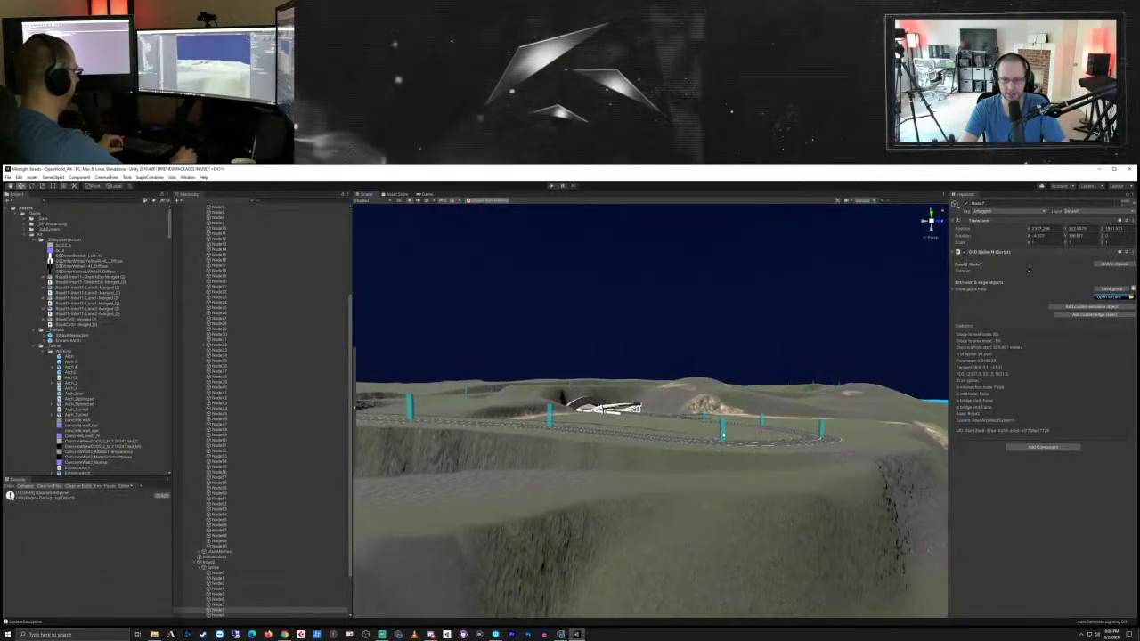
left_click(723, 431)
left_click_drag(724, 412, 724, 408)
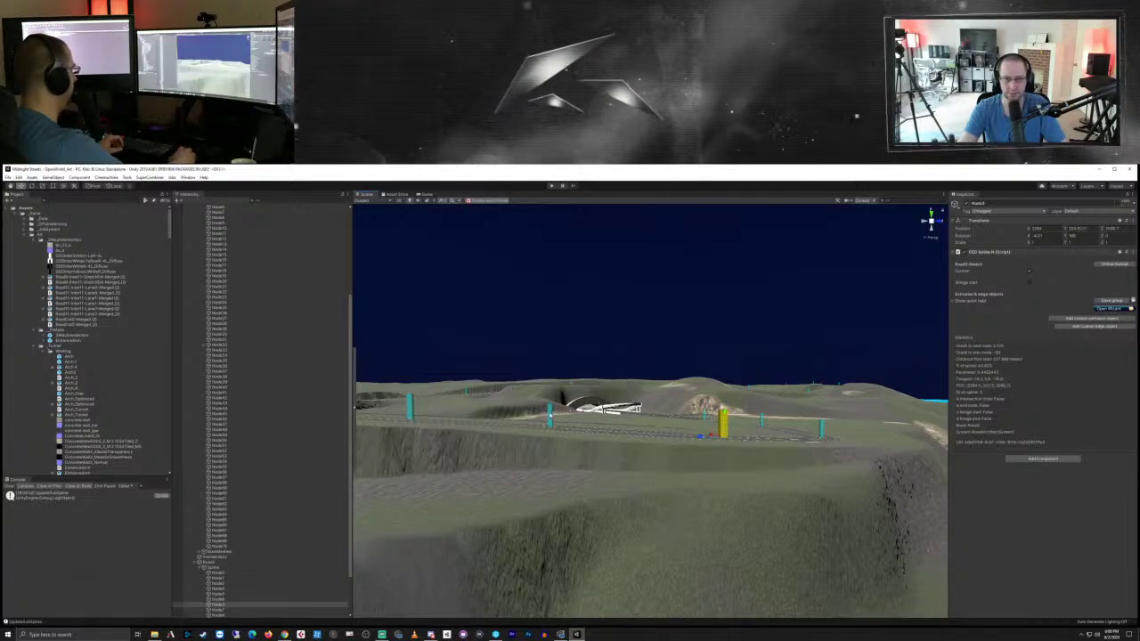
Step: Slightly raise the next Road2 nodes along the climb toward the rocky hill
left_click(550, 410)
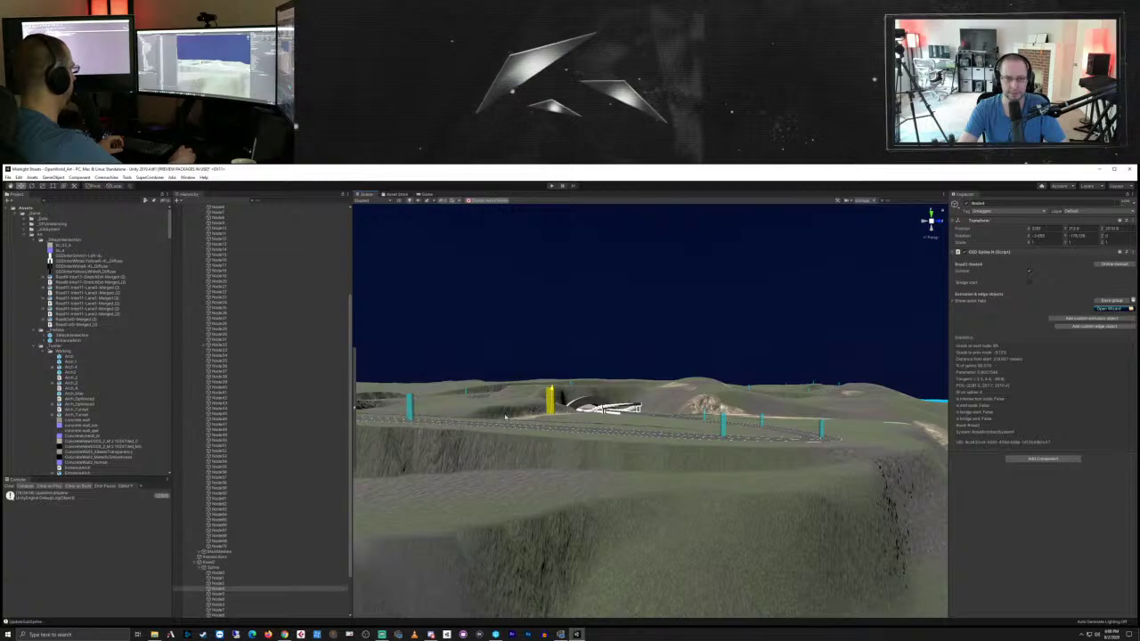
left_click_drag(505, 417, 503, 416)
middle_click_drag(498, 435, 590, 411)
left_click(620, 405)
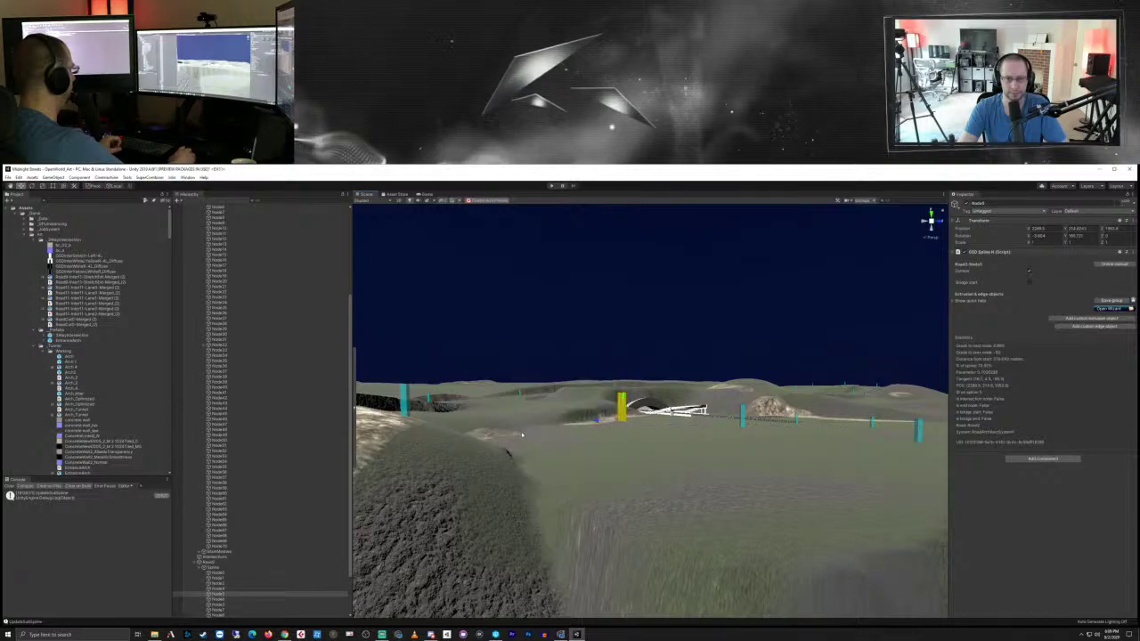
Step: Try a height of 220.8644 for the Road2 node at the tunnel-side edge of the rocky hill
middle_click_drag(508, 443, 560, 447)
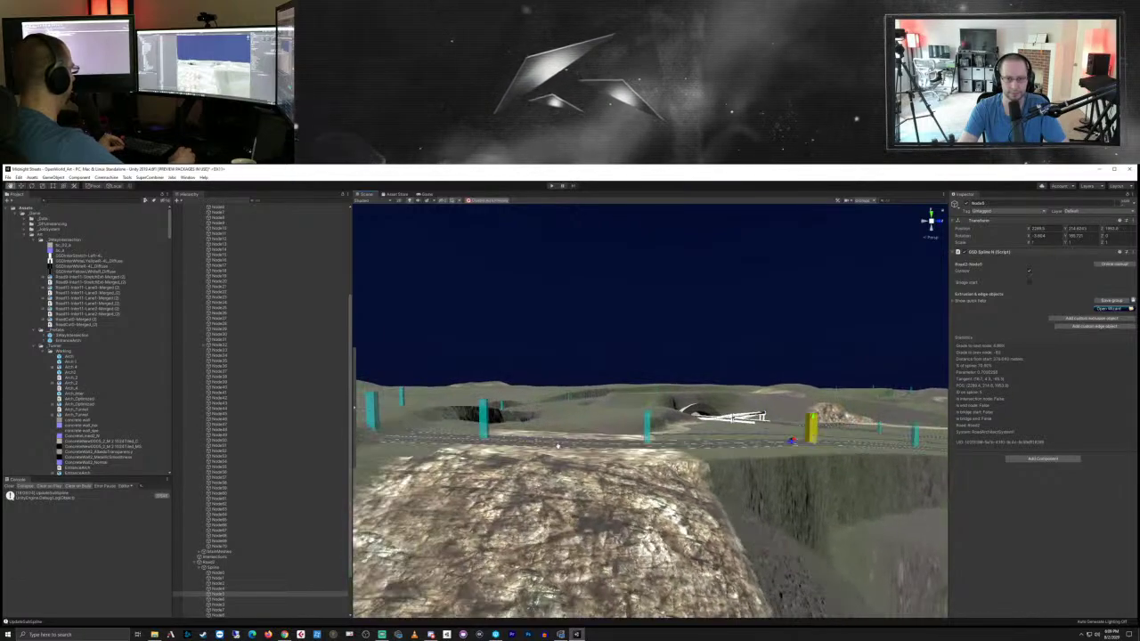
left_click(651, 427)
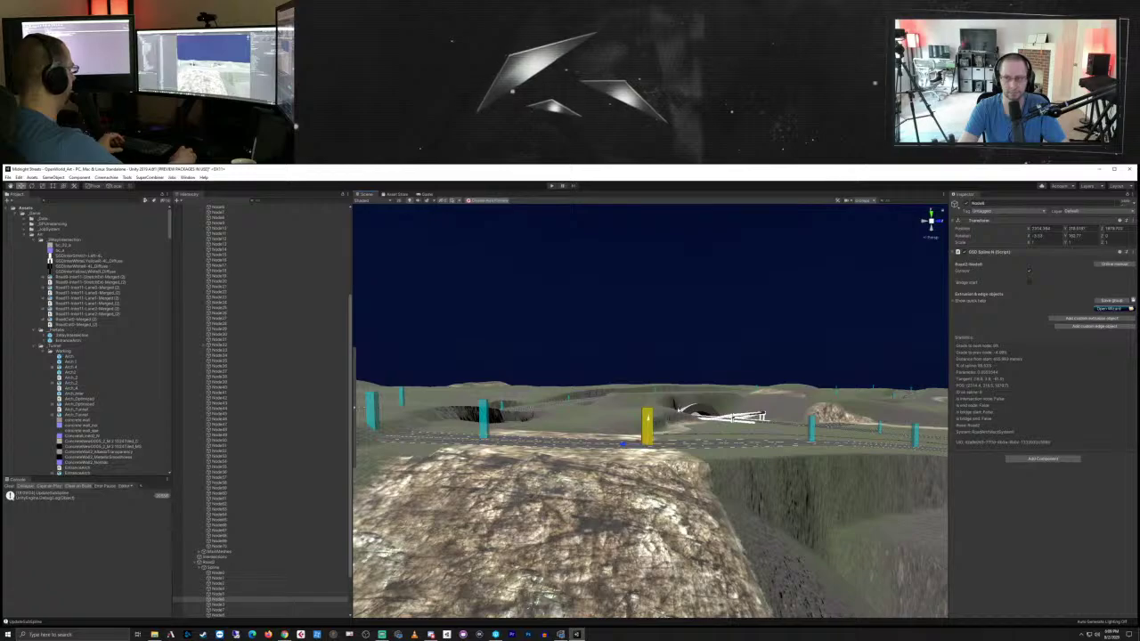
type("220.8644")
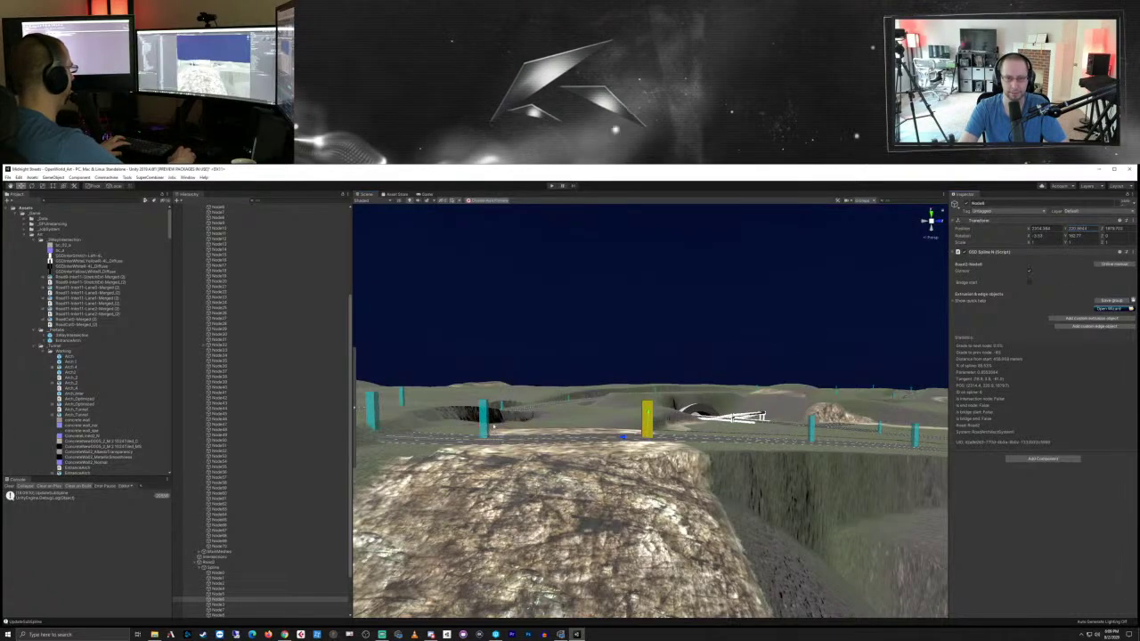
Step: Try new heights for Road2's last two nodes beside Road1, pasting a copied height value for the end node
left_click(482, 417)
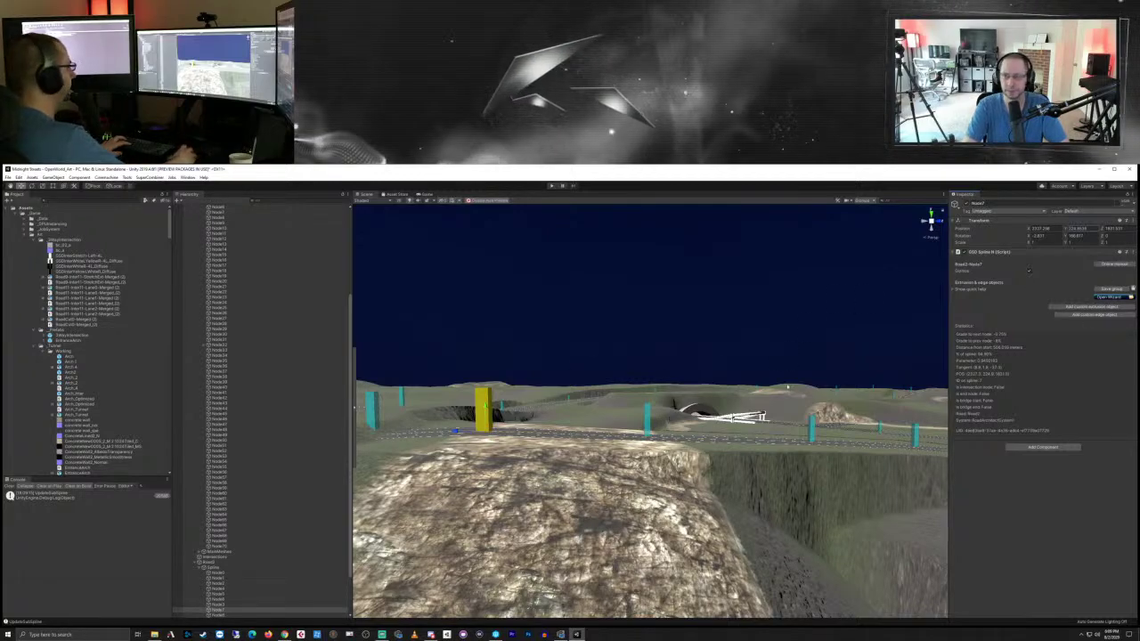
middle_click_drag(559, 439, 660, 480)
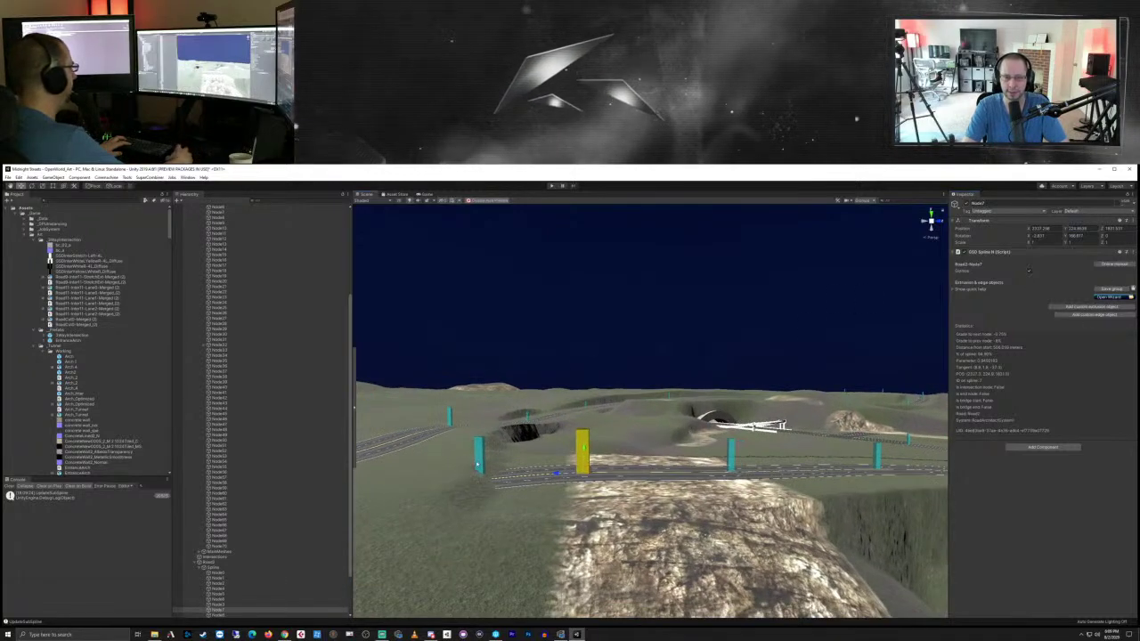
left_click(478, 454)
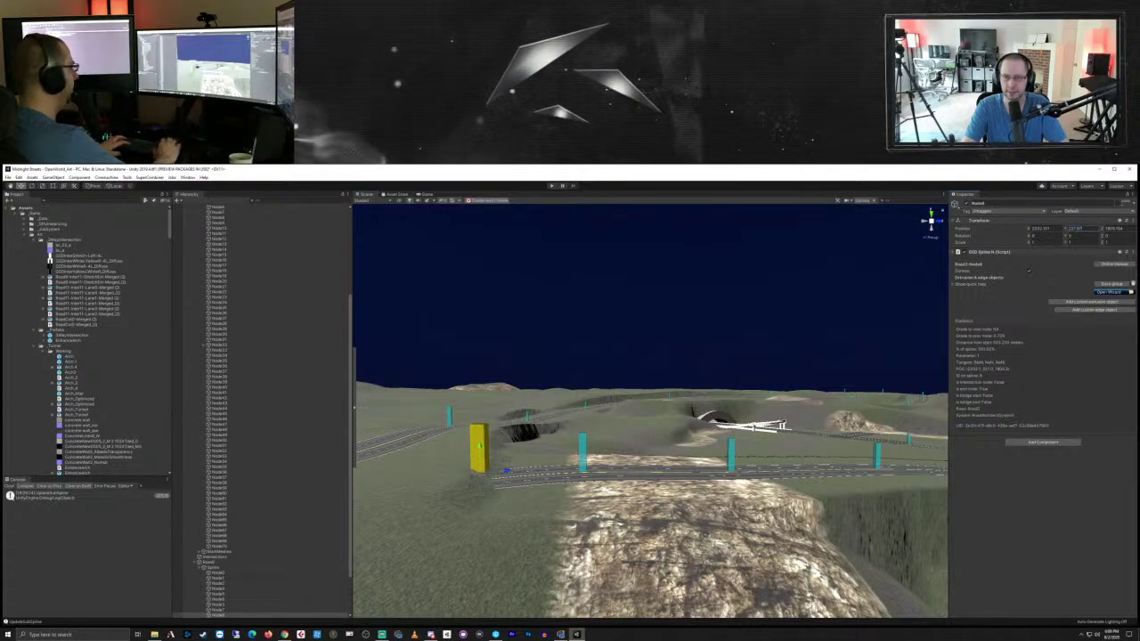
key("ctrl+v")
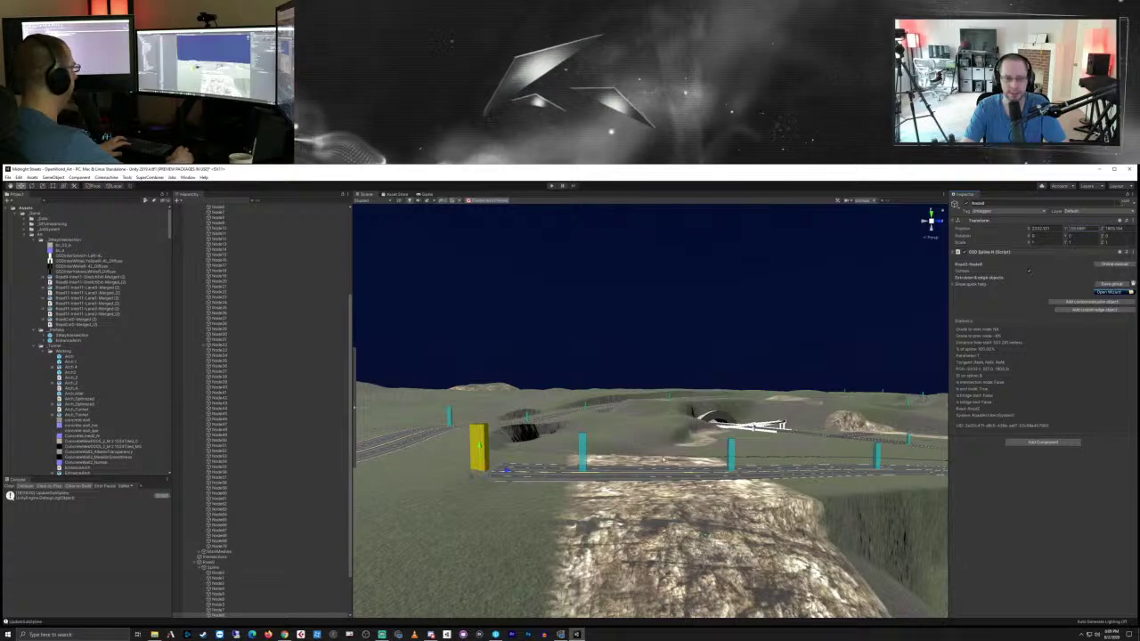
Step: Even out the Road2 nodes on the climb between the tunnel-side curve and the rocky hill, raising the last one to about 217
scroll(664, 460, "down", 3)
scroll(663, 460, "up", 2)
middle_click_drag(664, 453, 632, 452)
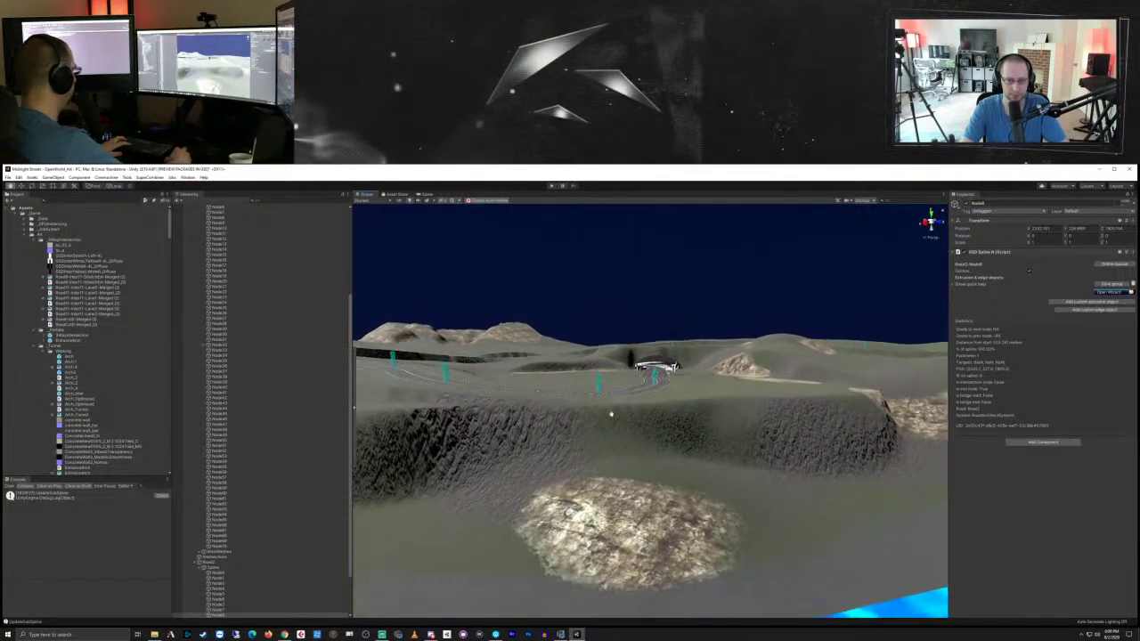
left_click(641, 366)
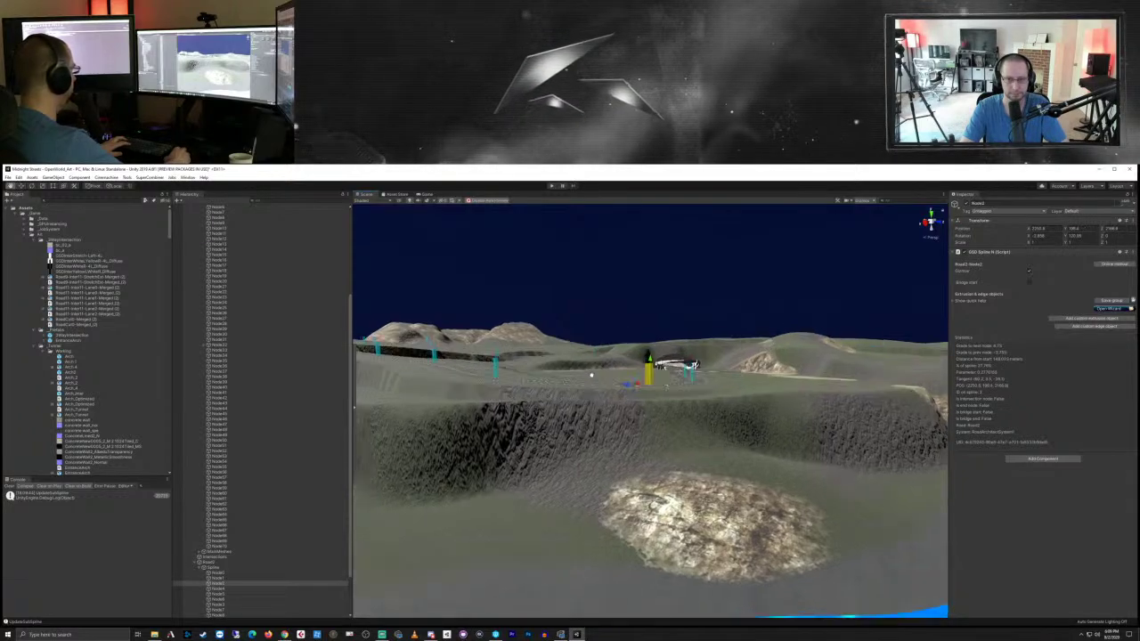
middle_click_drag(627, 409, 632, 413)
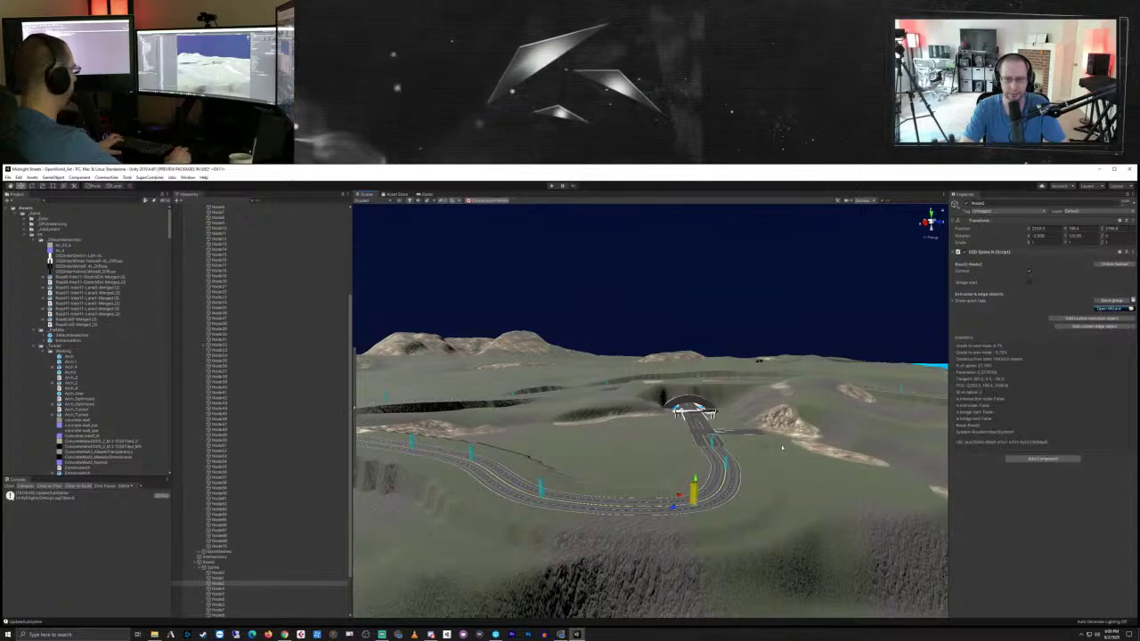
middle_click_drag(666, 514, 722, 491)
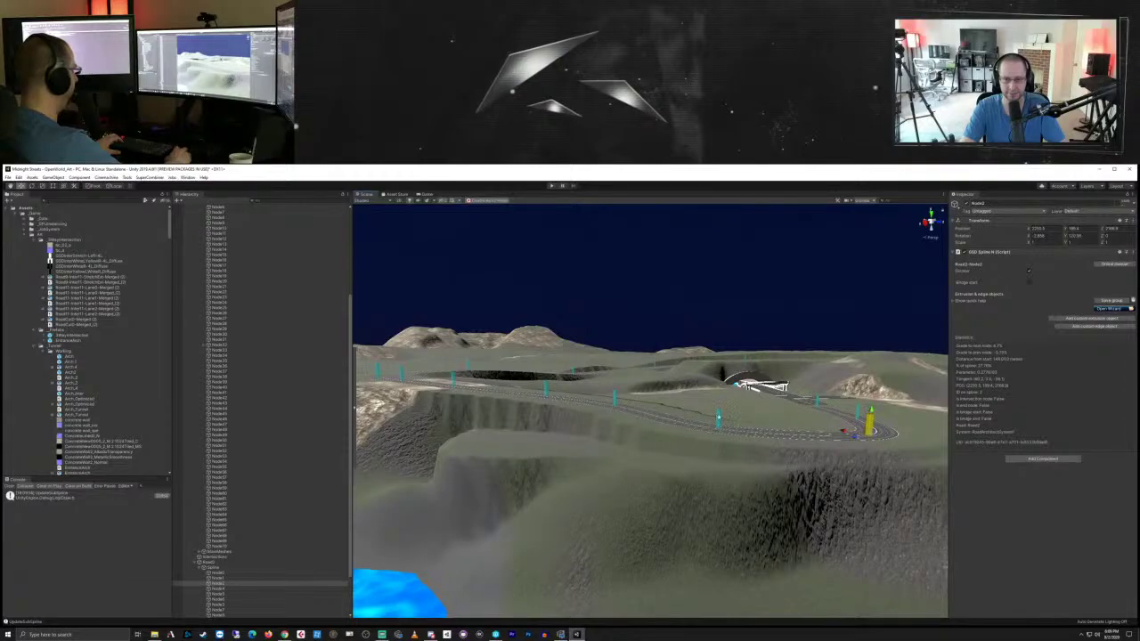
left_click(720, 417)
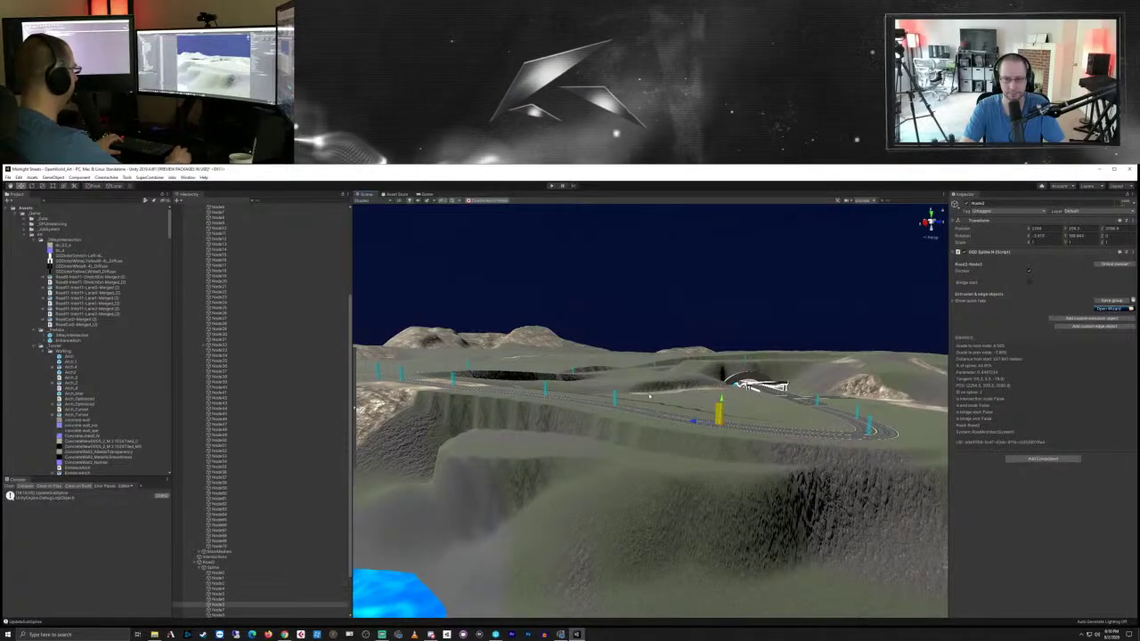
left_click(616, 392)
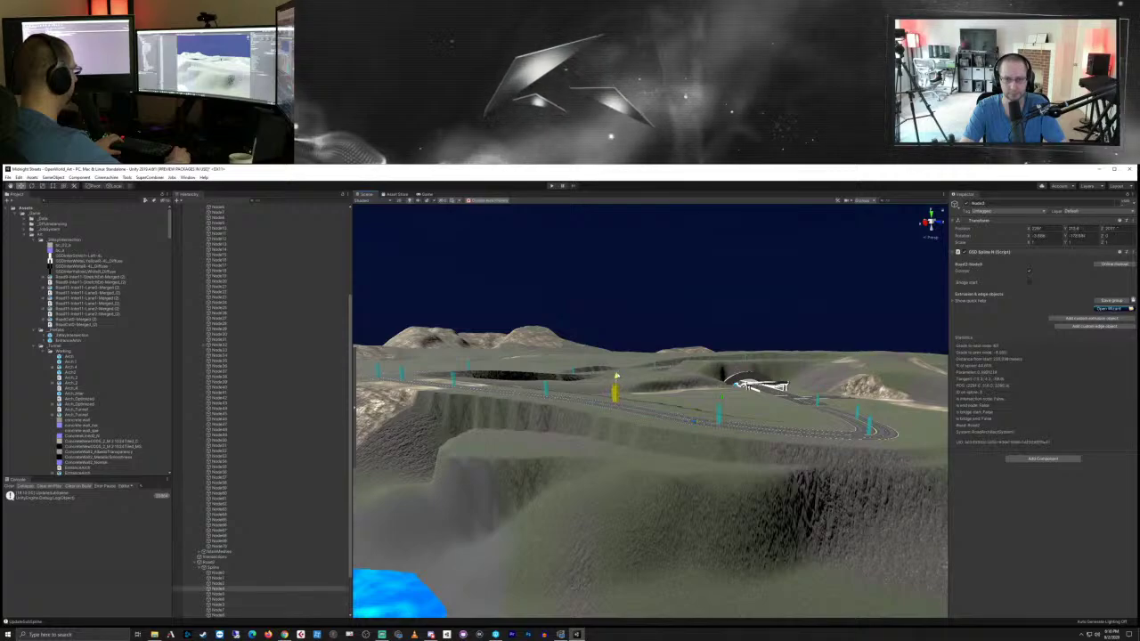
left_click(548, 385)
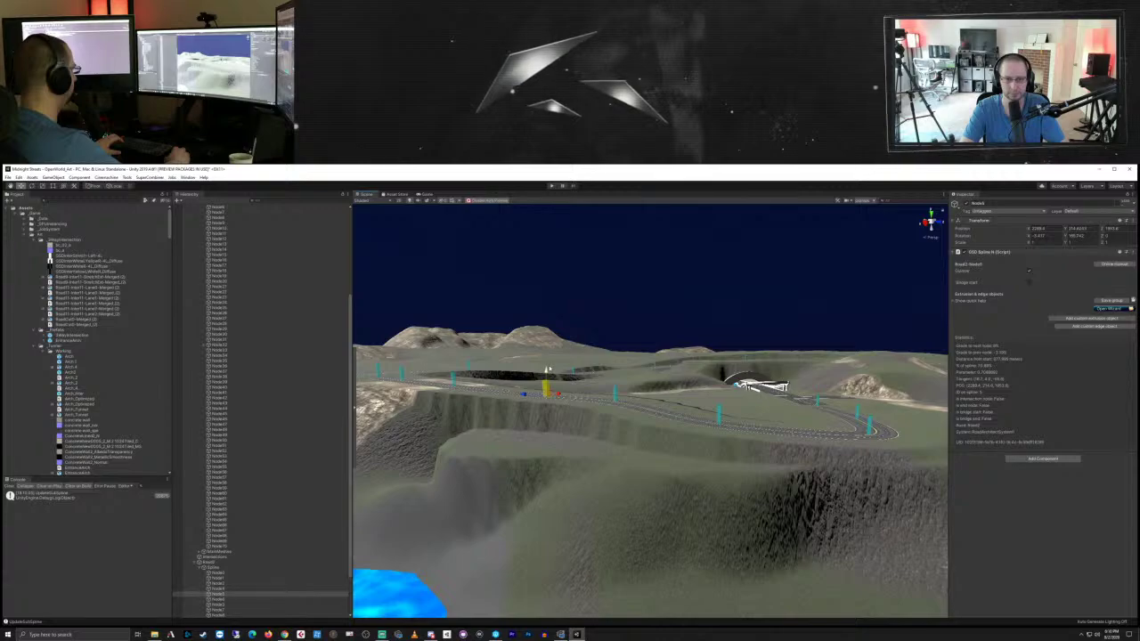
left_click_drag(548, 370, 549, 369)
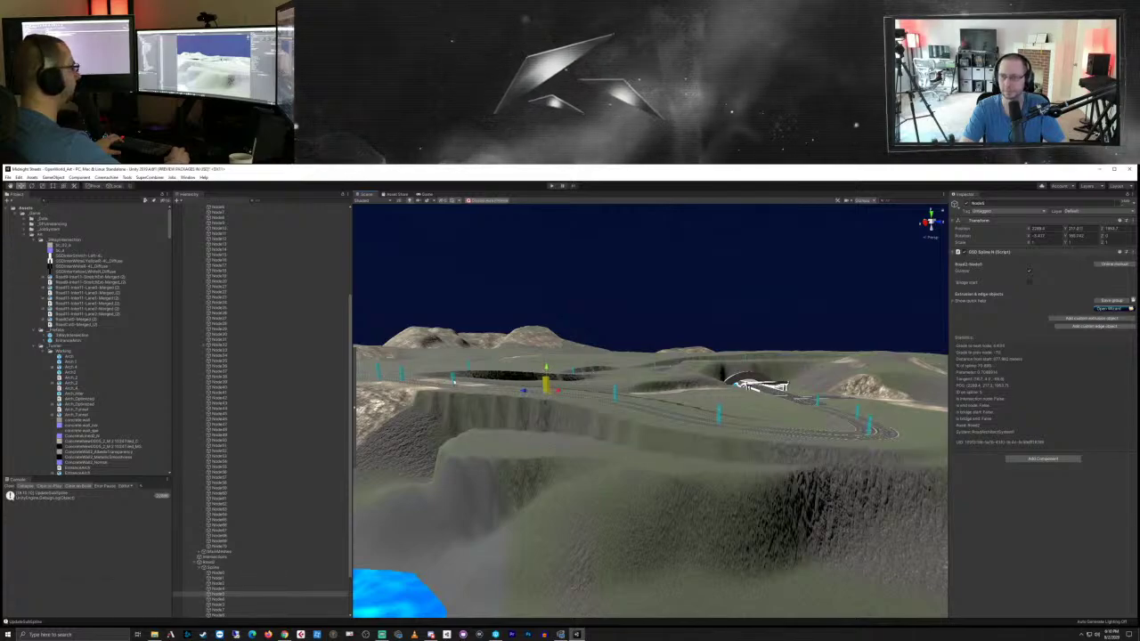
Step: Set the height of the Road2 node at the near edge of the rocky hill to about 223.7
left_click(452, 381)
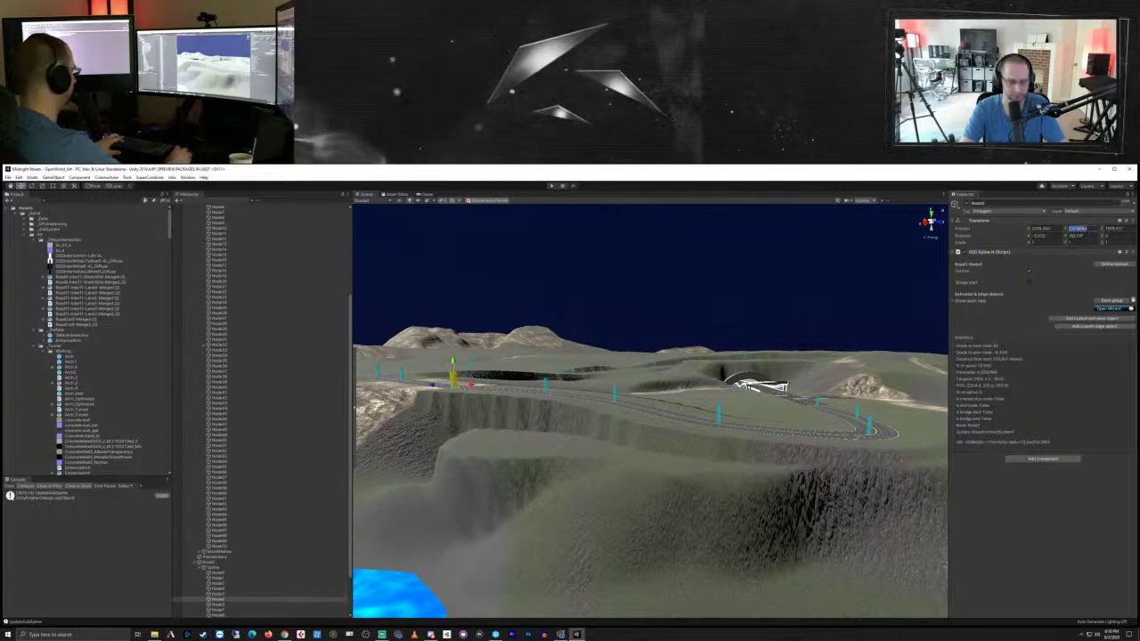
type("237.97")
key("Return")
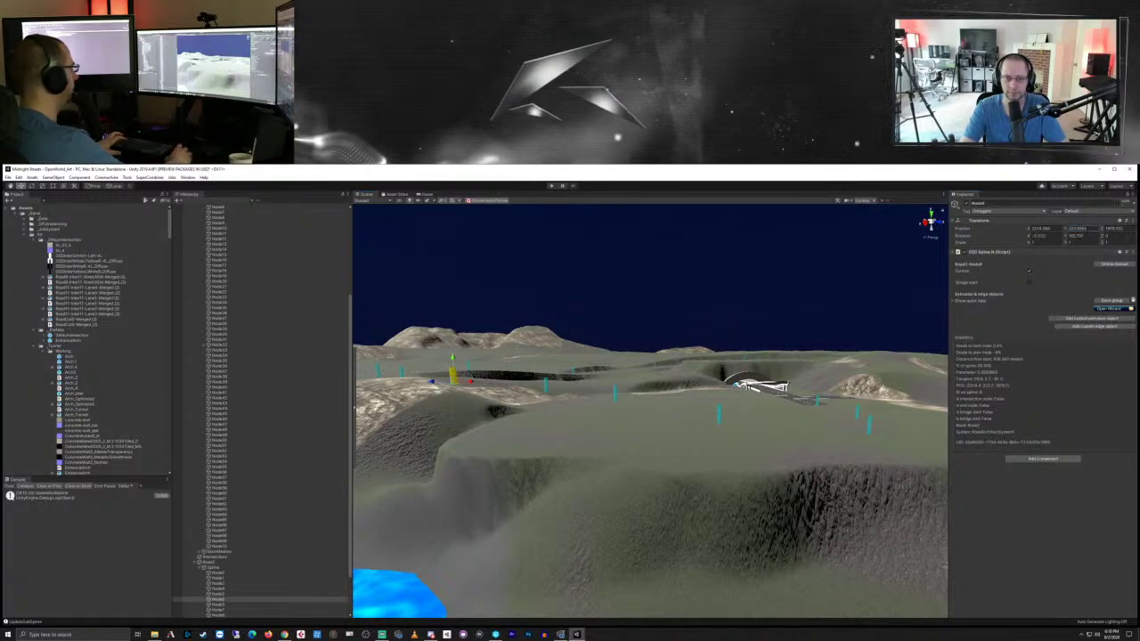
Step: Set the height of the Road2 node just before the end node to about 227
middle_click_drag(484, 443, 598, 429)
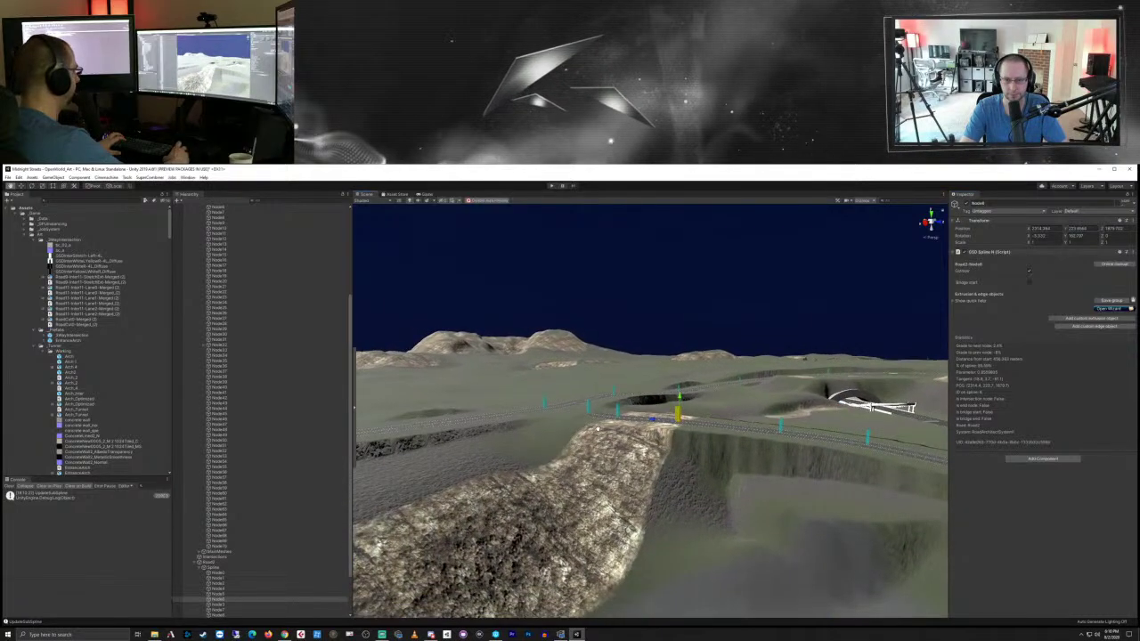
scroll(655, 428, "up", 5)
middle_click_drag(534, 383, 661, 459)
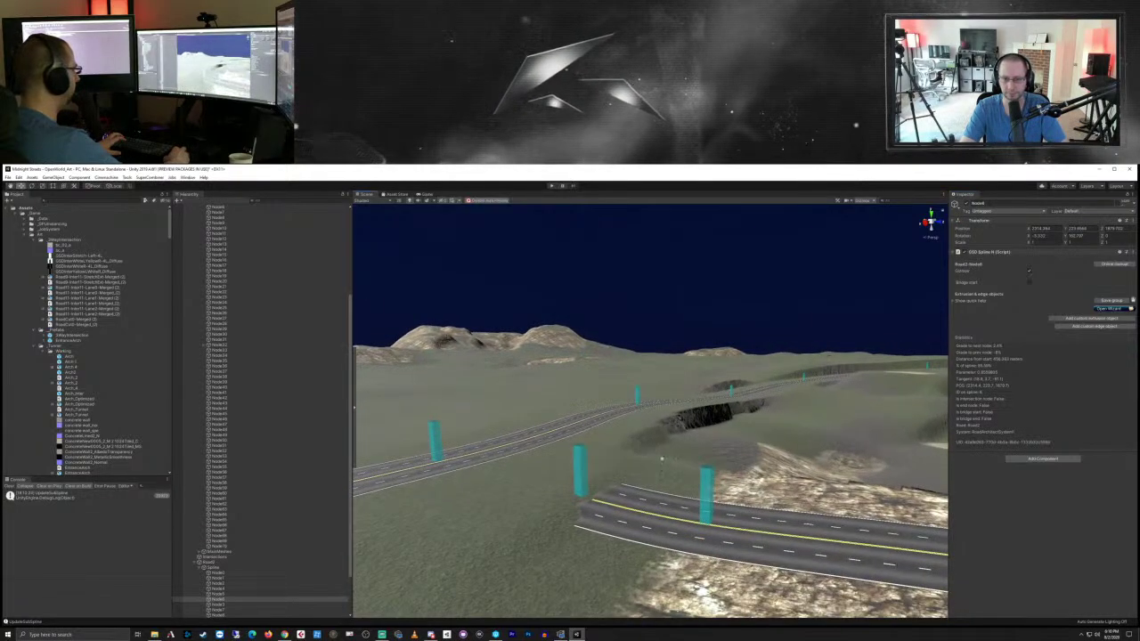
left_click(708, 492)
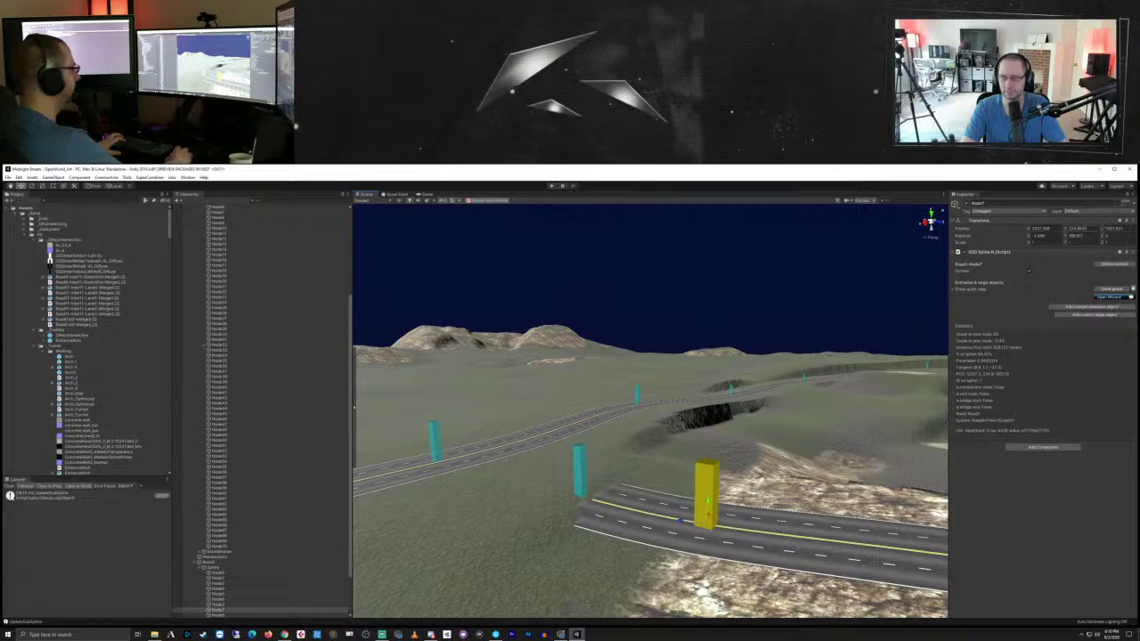
type("227.8436")
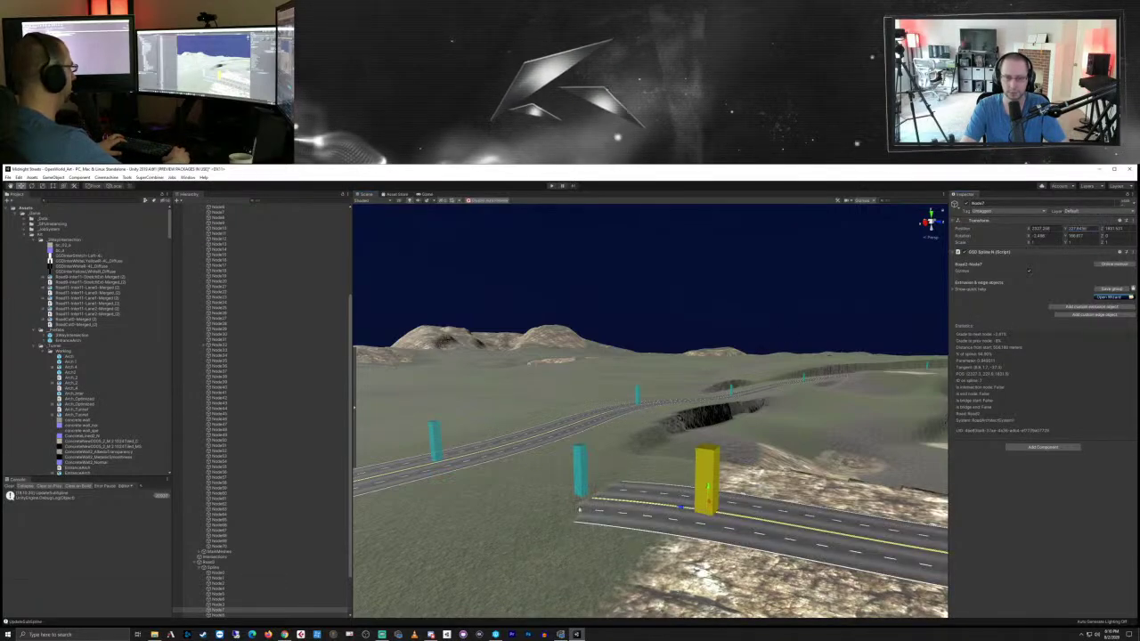
Step: Set the height of Road2's end node beside Road1 to 227.97
left_click(575, 477)
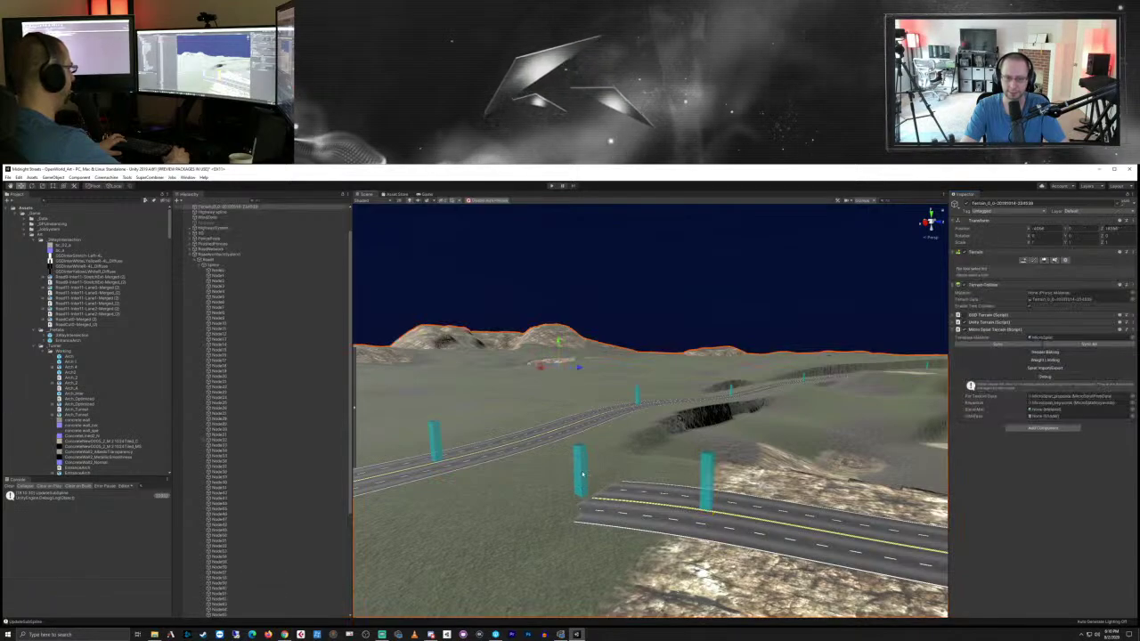
left_click(580, 472)
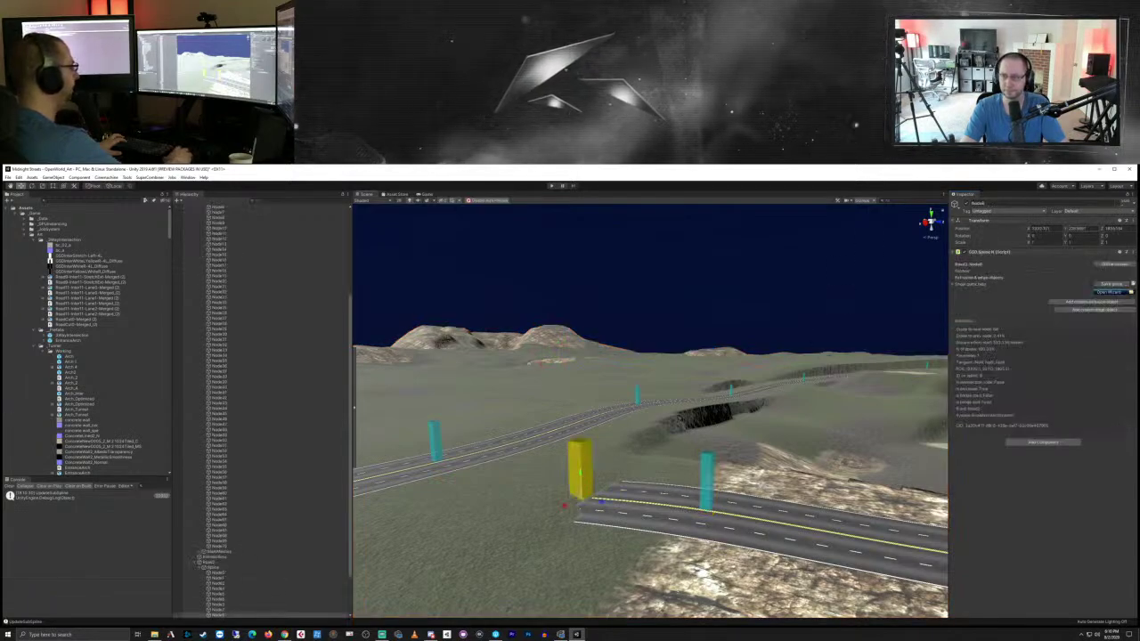
type("227.97")
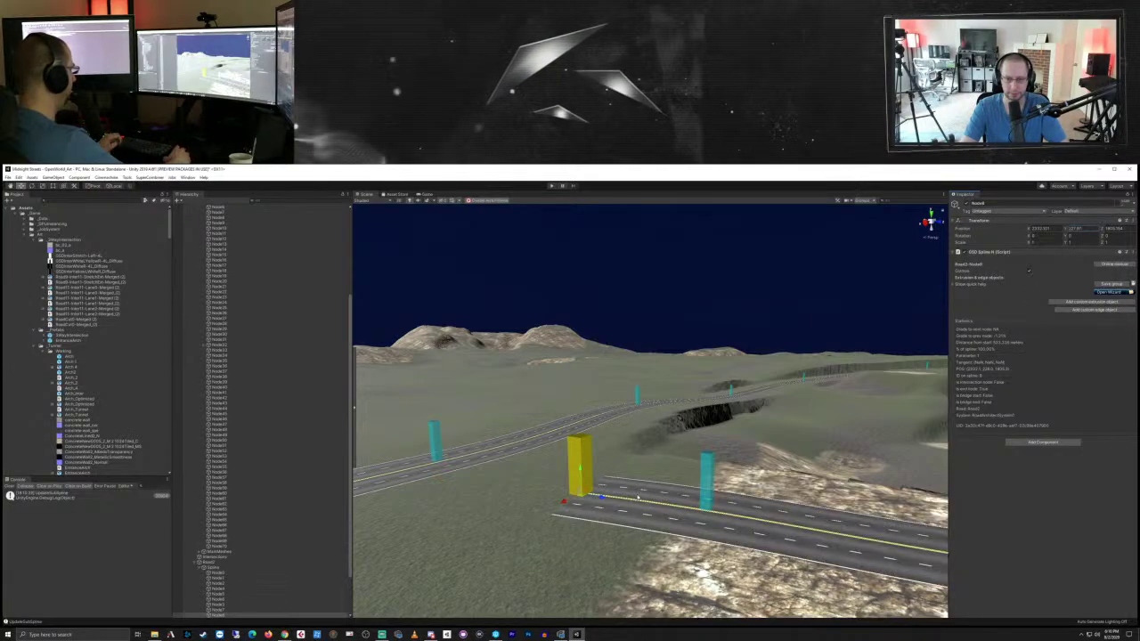
Step: Add a node to Road2 on the rocky hill, between the hill-edge node and the one before the end
right_click_drag(594, 472, 789, 444)
middle_click_drag(791, 443, 570, 552)
mouse_move(617, 489)
right_mouse_down()
mouse_move(653, 532)
mouse_move(589, 521)
mouse_move(578, 492)
mouse_move(601, 471)
mouse_move(627, 488)
right_mouse_up()
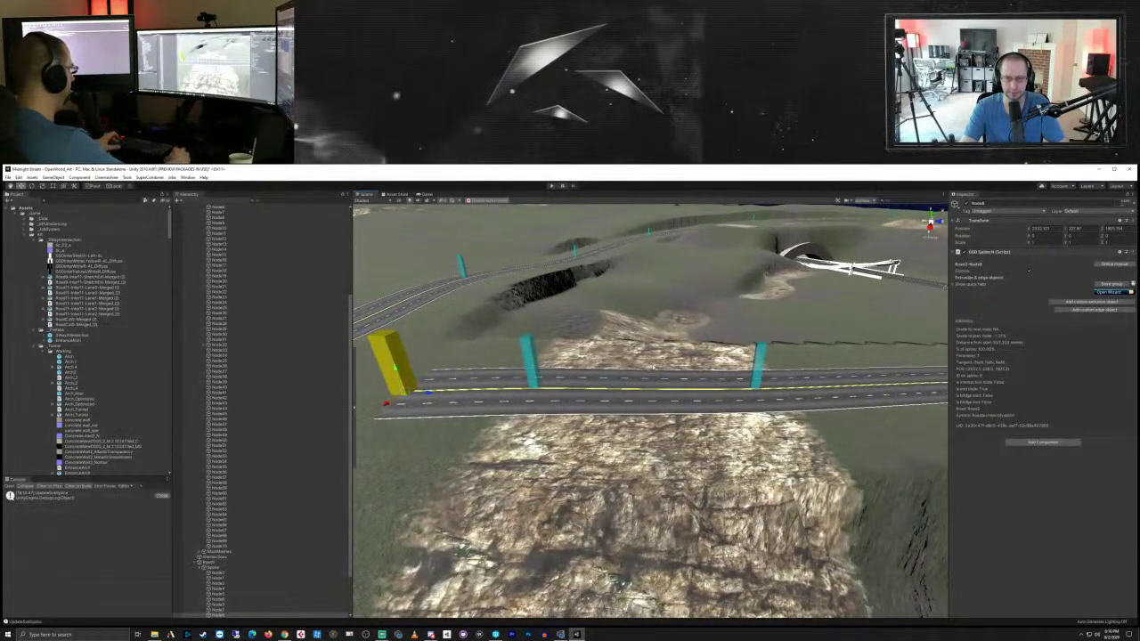
left_click(214, 562)
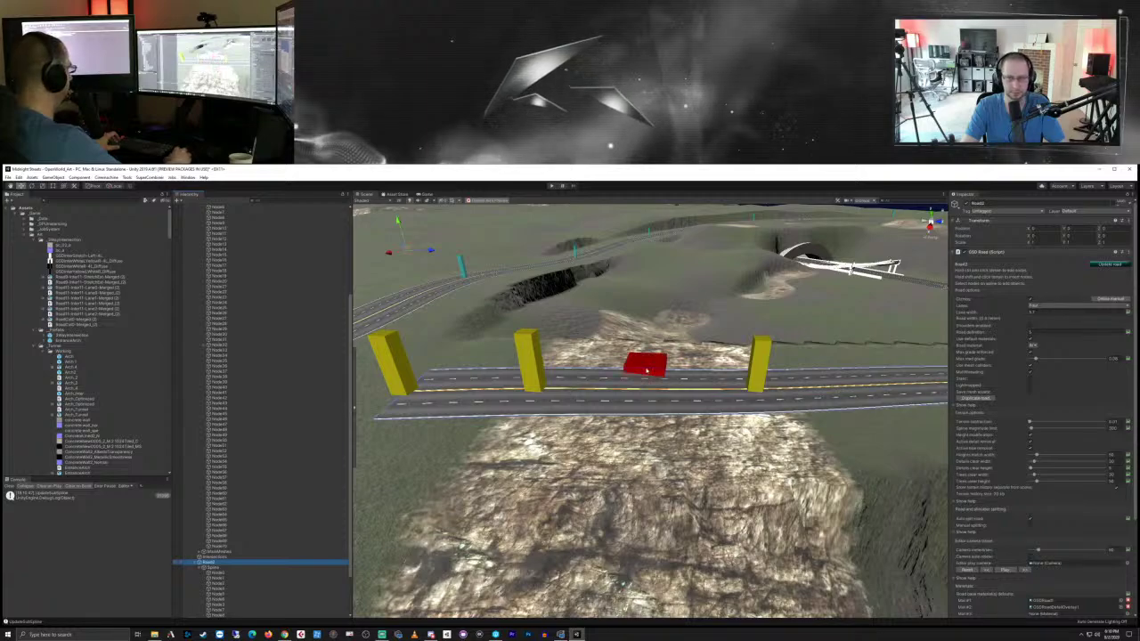
left_click(645, 367, "shift")
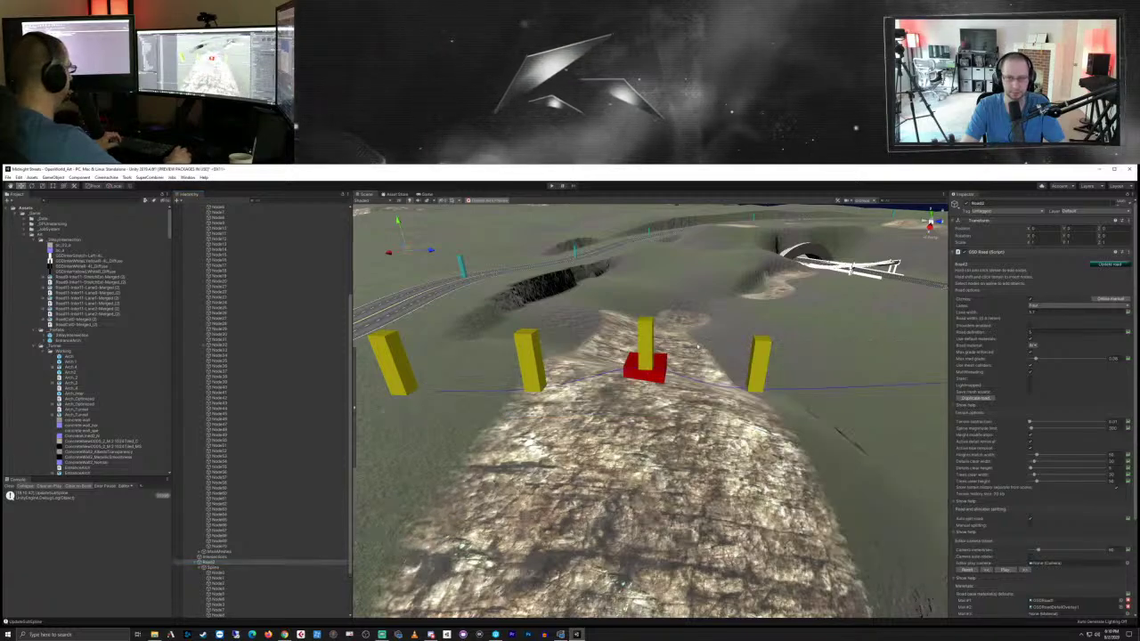
Step: Move the newly added Road2 node sideways into line with its neighbours so the road runs smoothly across the rocky hill
right_click_drag(711, 314, 596, 416)
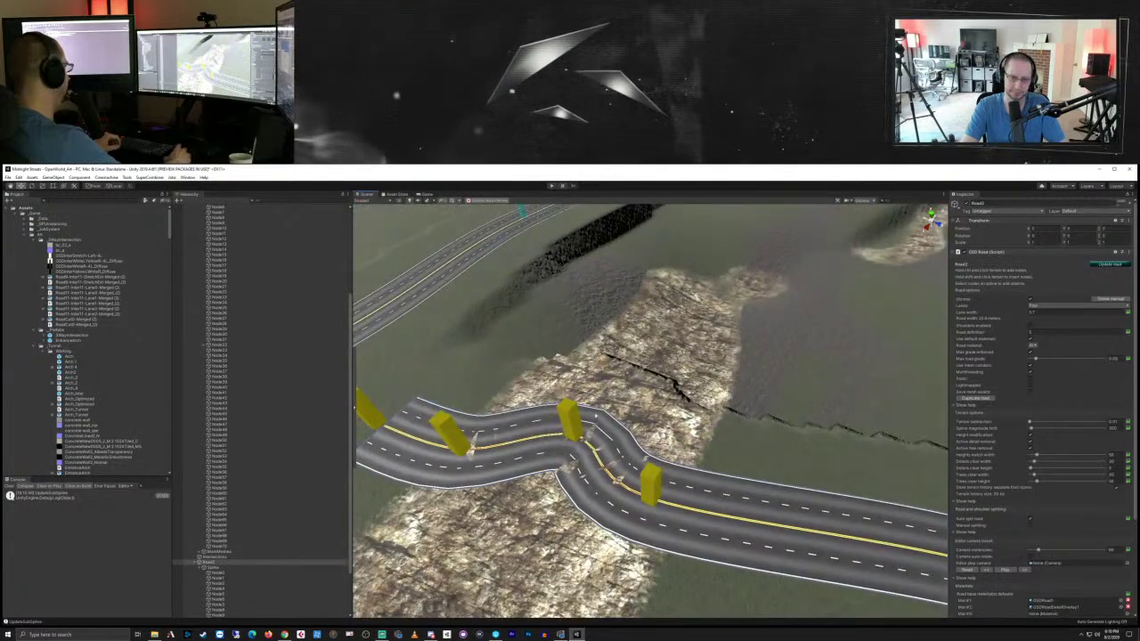
left_click(579, 426)
left_click(570, 425)
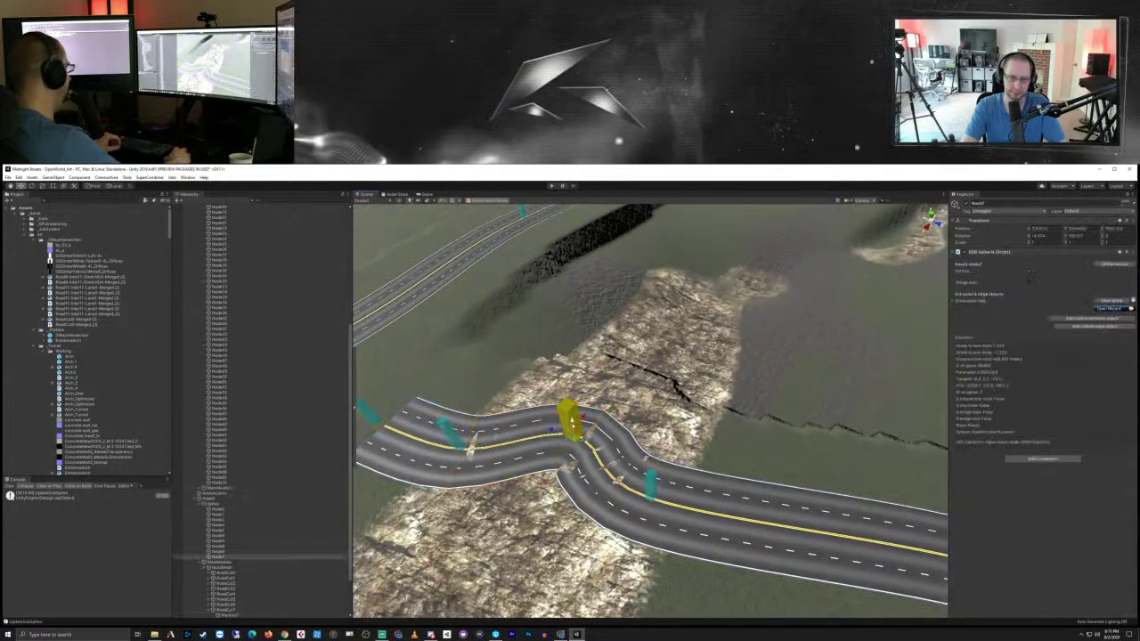
left_click_drag(582, 416, 567, 455)
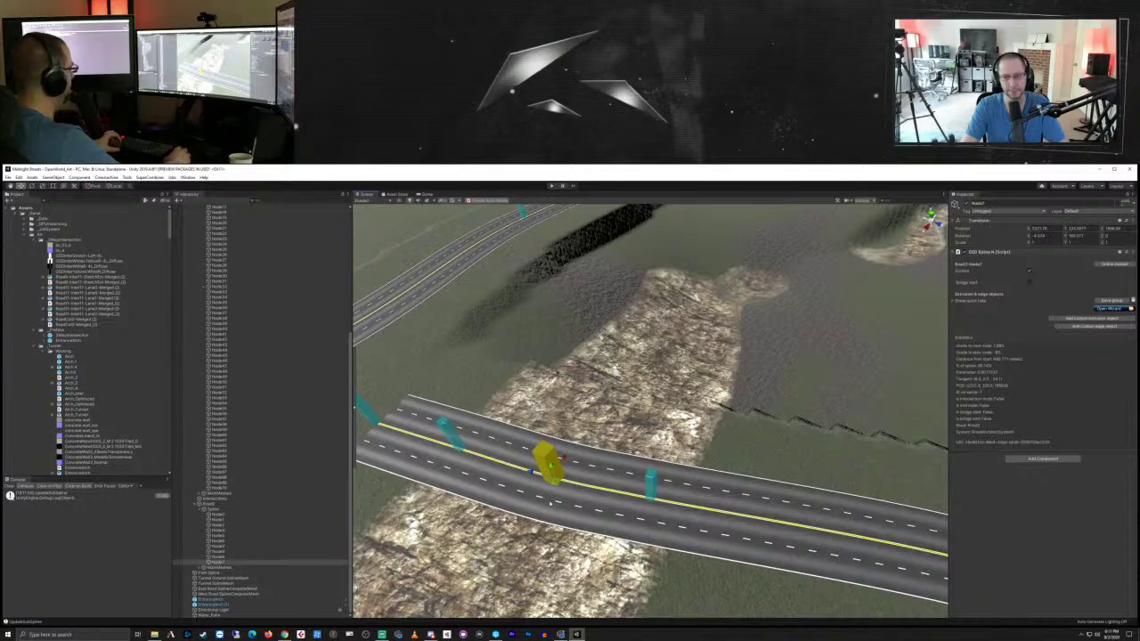
Step: Fine-tune the height of the new Road2 node on the rocky hill and check it against the last two nodes' heights
middle_click_drag(535, 502, 736, 338)
right_click_drag(736, 339, 831, 311)
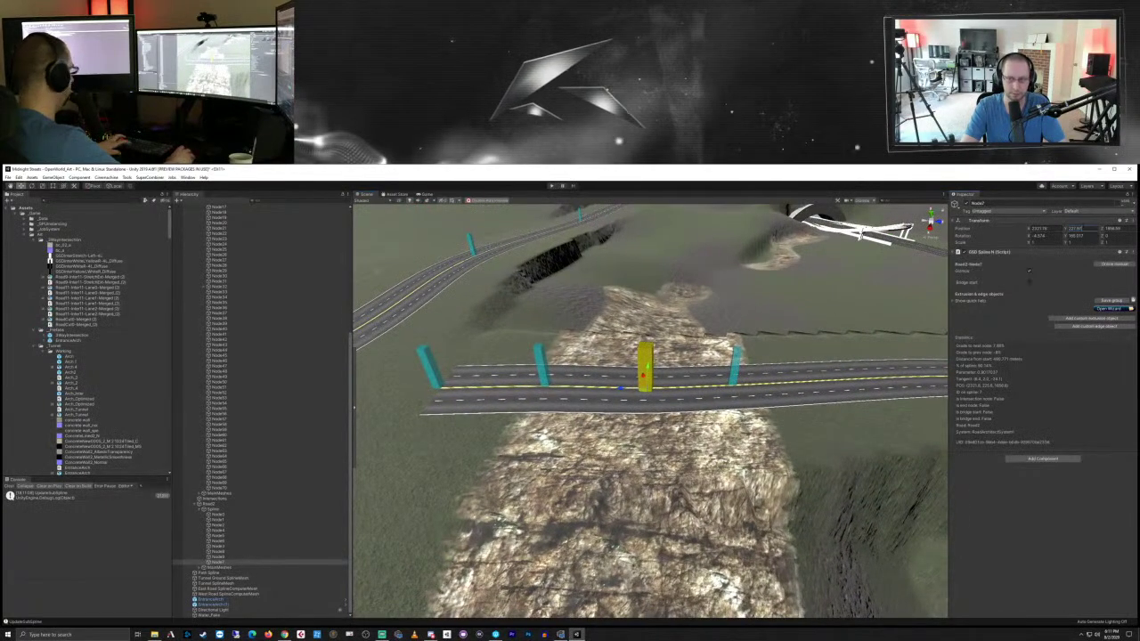
left_click(1064, 274)
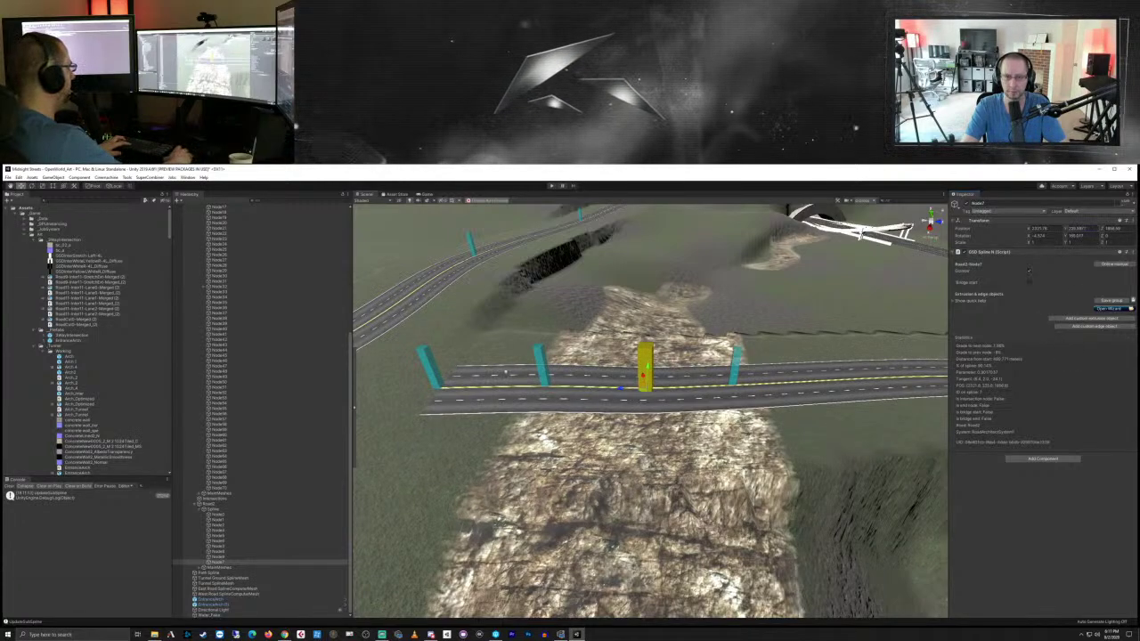
left_click(506, 372)
left_click(540, 365)
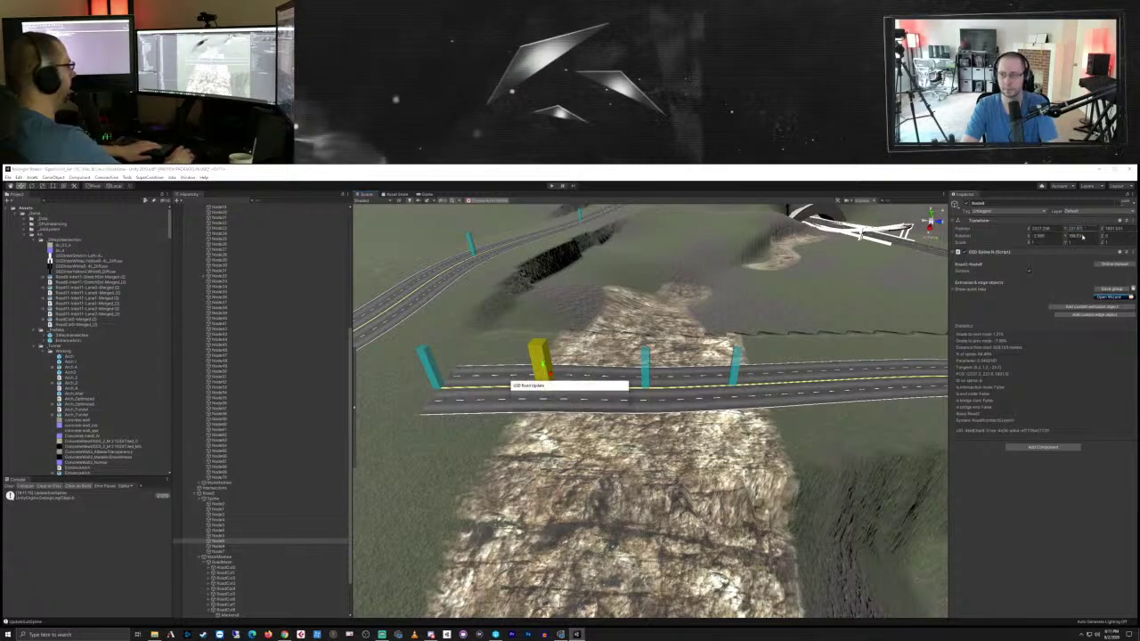
left_click(430, 367)
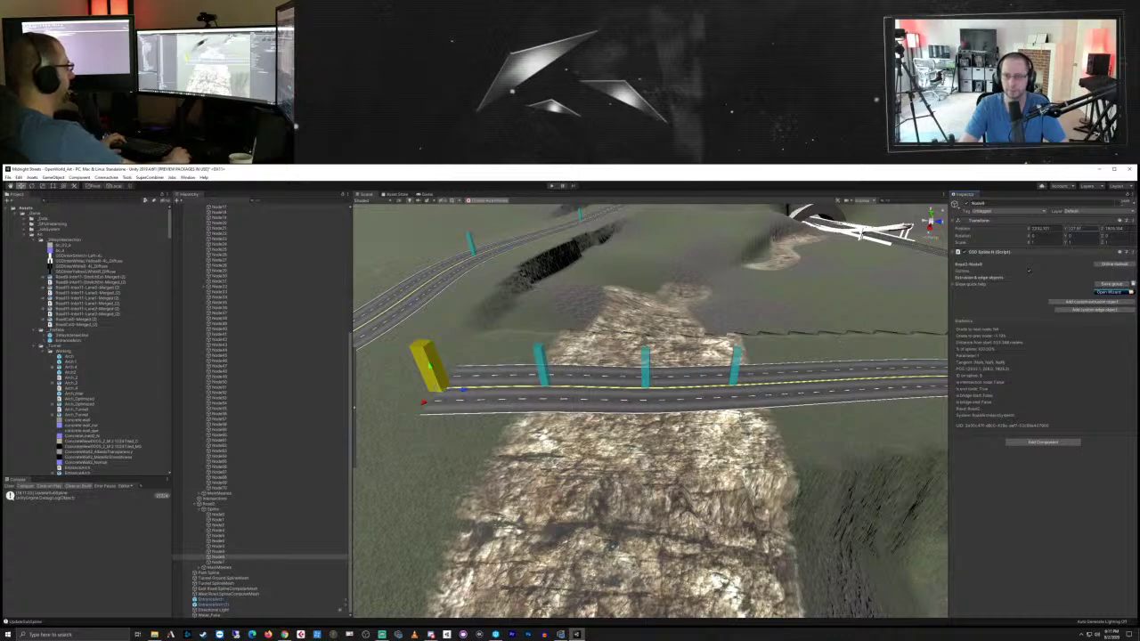
Step: Slide the hill-edge Road2 node and the added rocky-hill node along the road, away from the road's end, to even out the spacing
right_click_drag(776, 535, 776, 445)
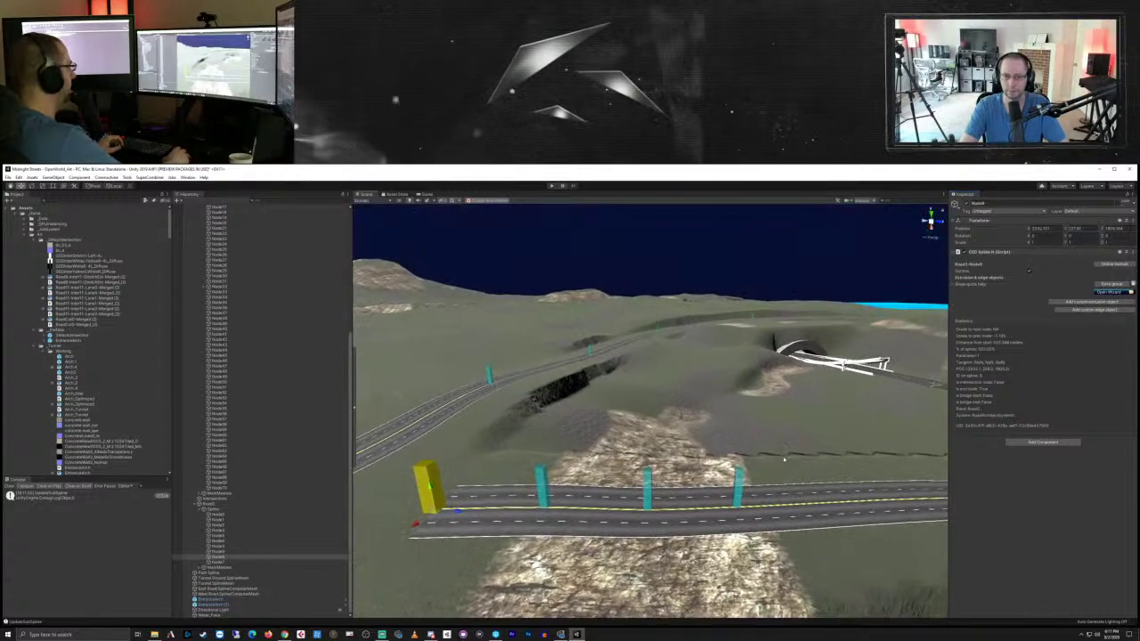
middle_click_drag(787, 458, 745, 321)
left_click_drag(746, 321, 755, 299, "alt")
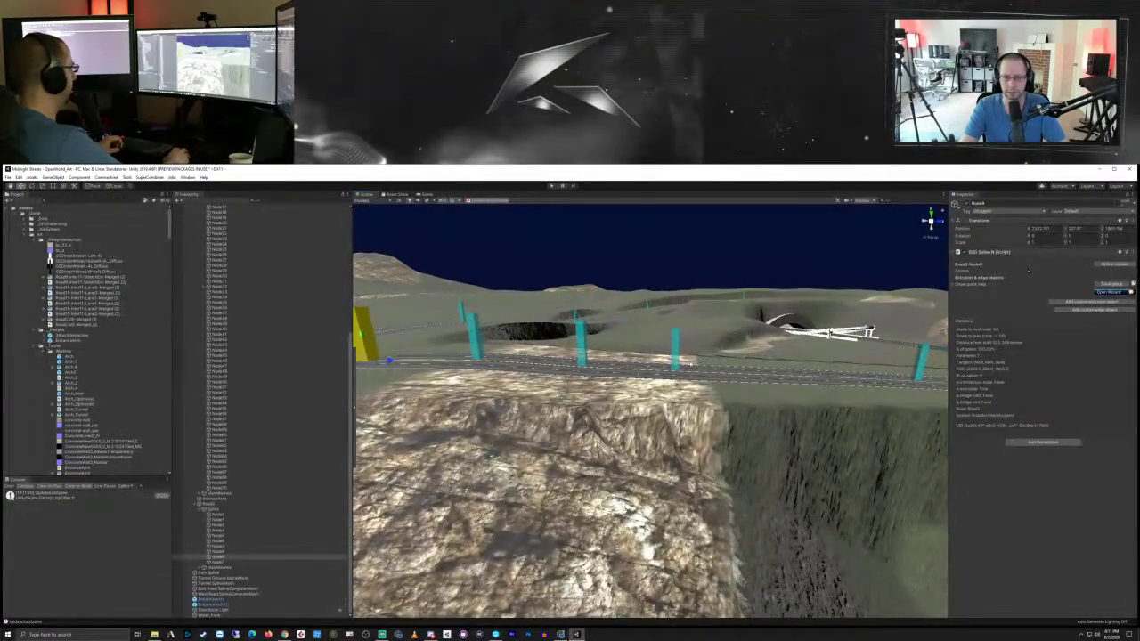
left_click(677, 366)
left_click_drag(657, 374, 741, 375)
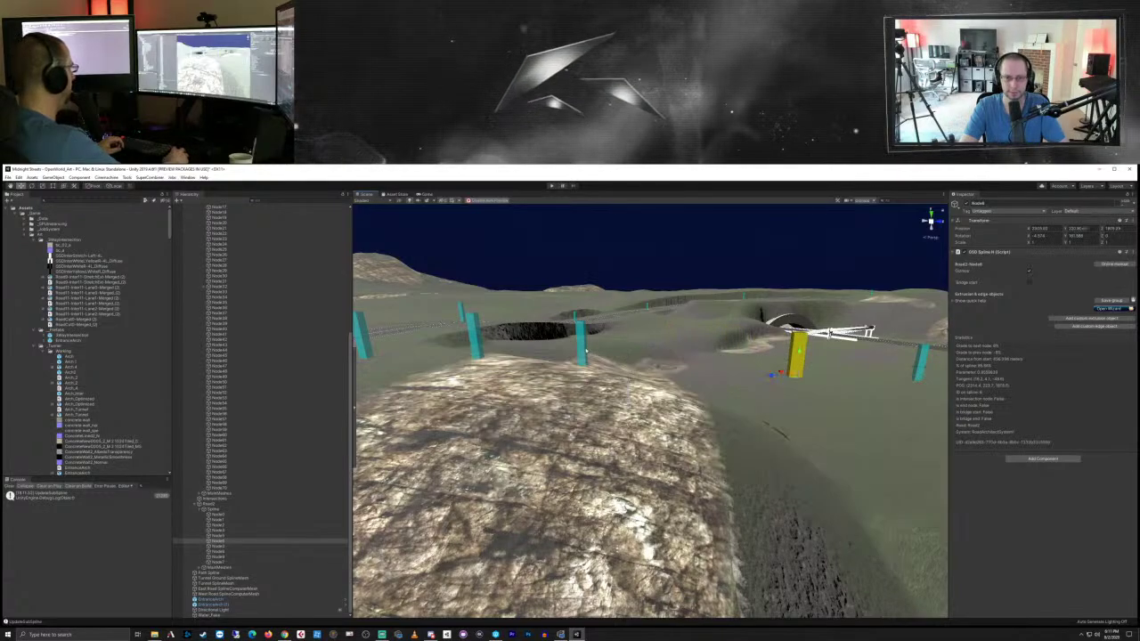
left_click(584, 352)
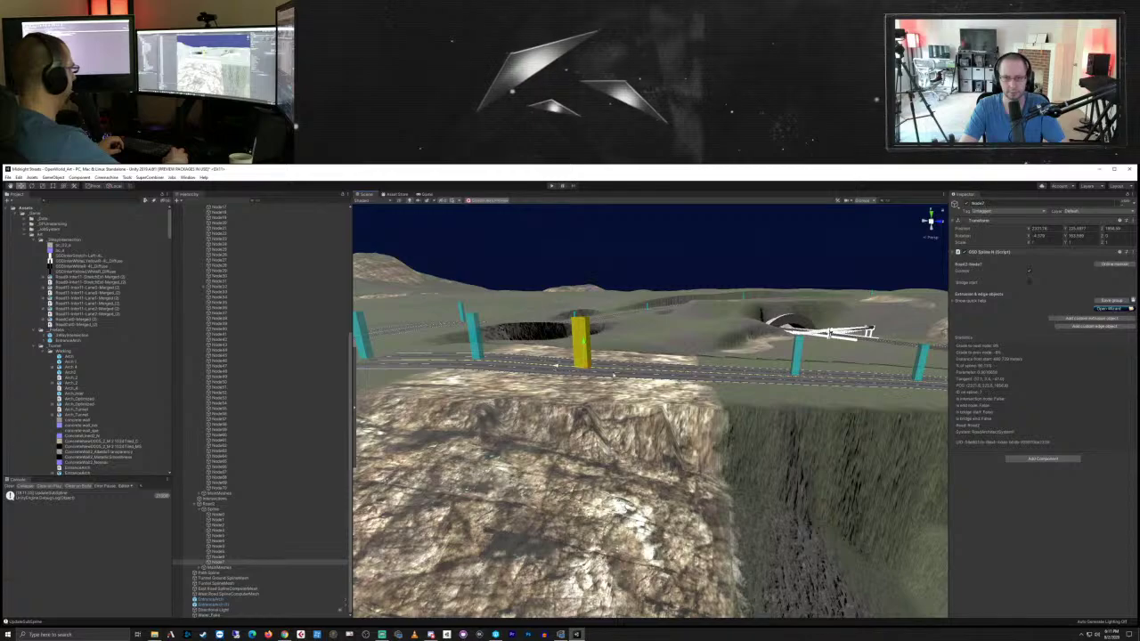
left_click_drag(556, 365, 605, 370)
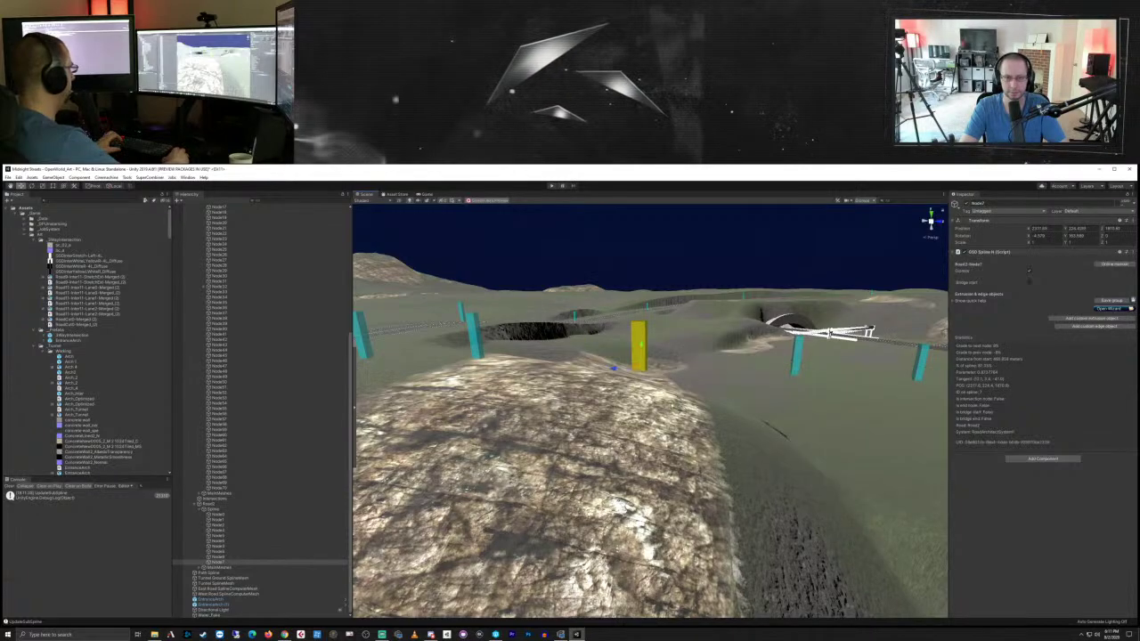
Step: Slide the Road2 node before the end node along the road toward the rocky hill and lower its height slightly to match
middle_click_drag(673, 399, 356, 403)
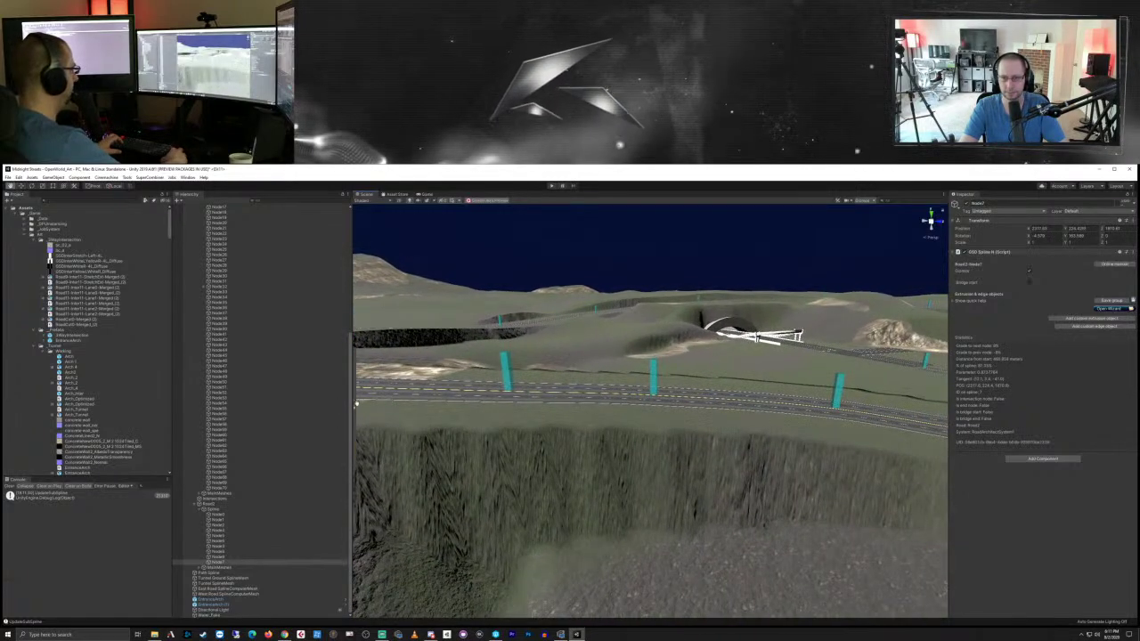
scroll(590, 425, "down", 4)
mouse_move(502, 407)
middle_mouse_down()
mouse_move(736, 440)
mouse_move(748, 416)
middle_mouse_up()
scroll(748, 416, "up", 4)
left_click(591, 432)
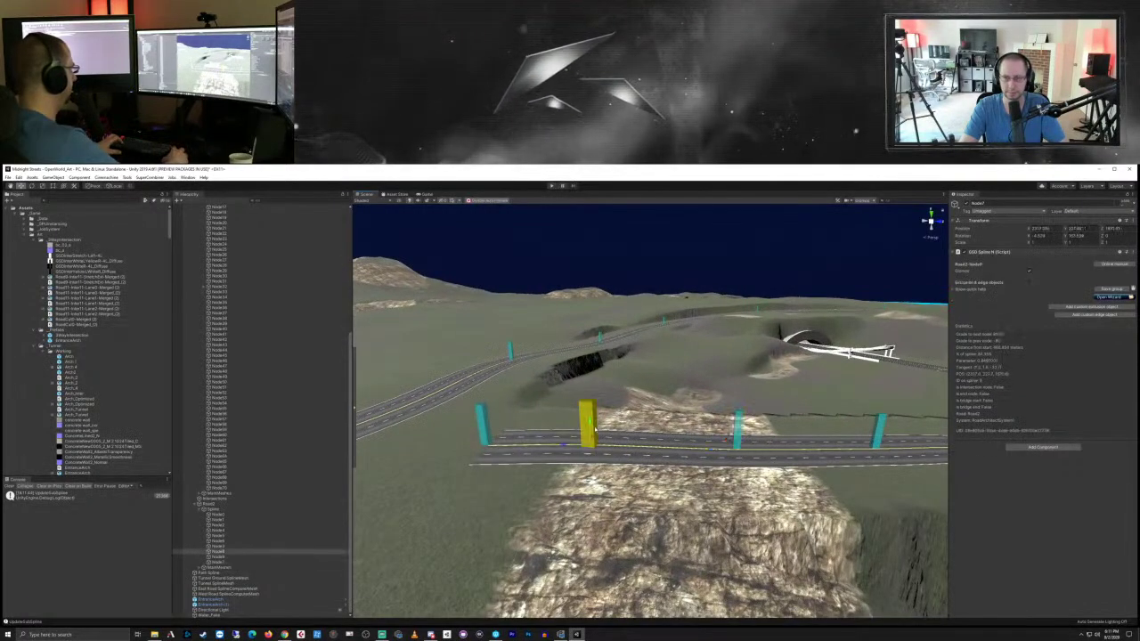
left_click(1076, 228)
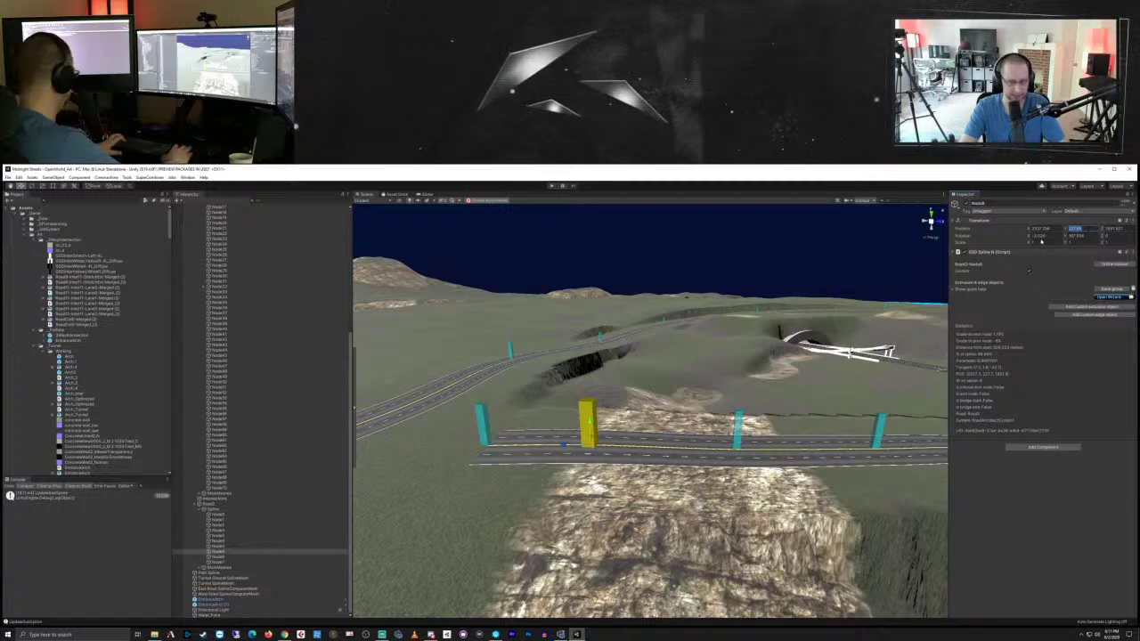
key("Return")
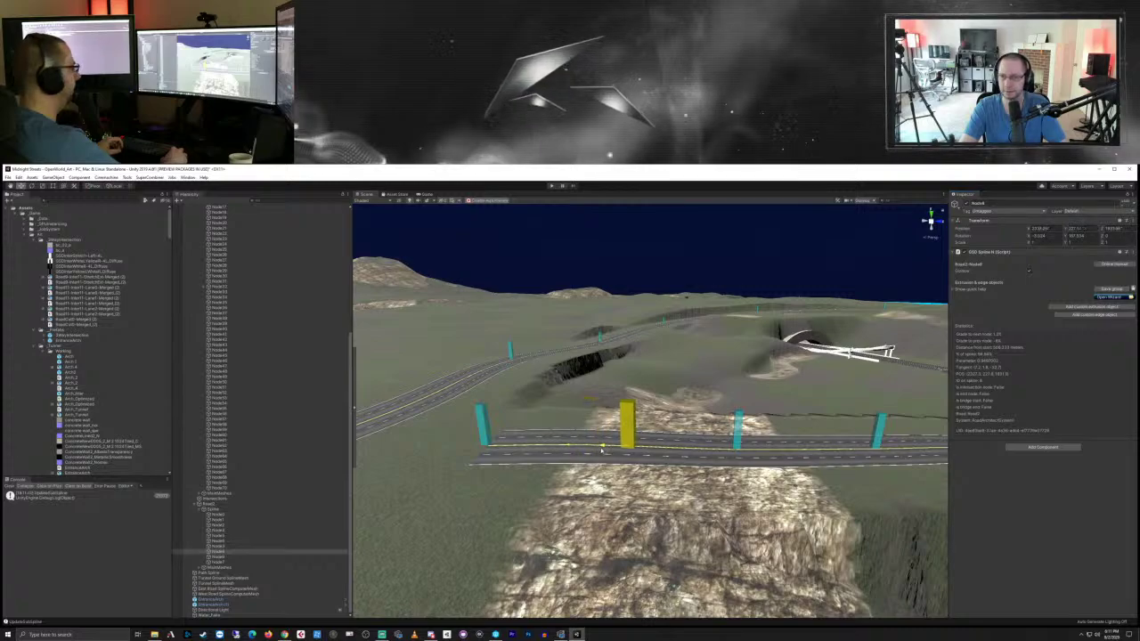
left_click_drag(604, 448, 604, 448)
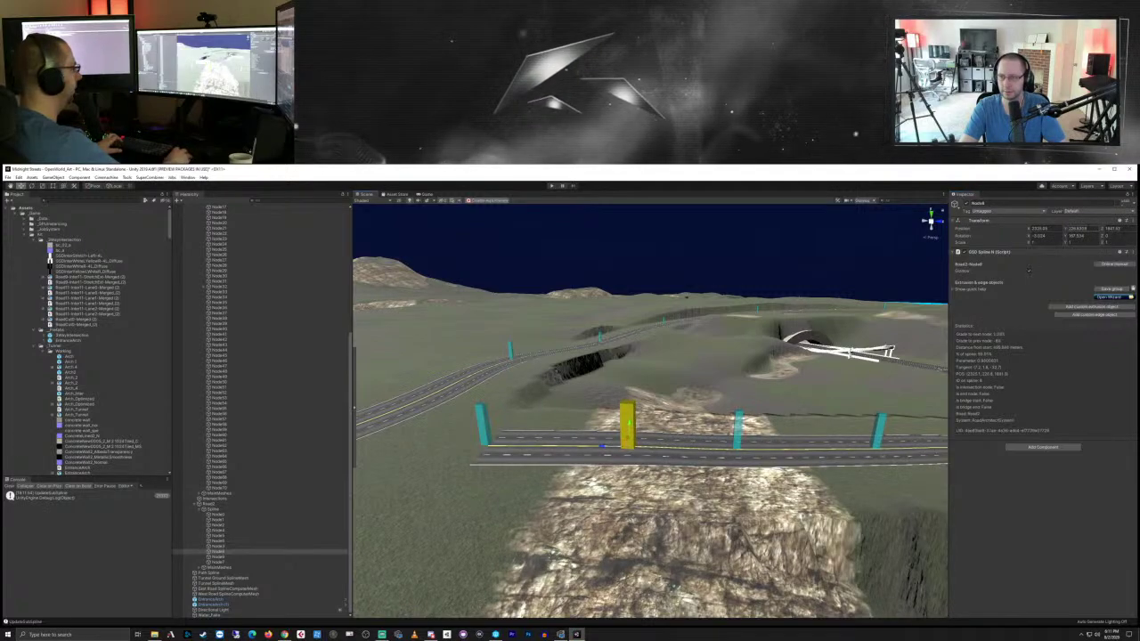
left_click(1078, 229)
type("227.05")
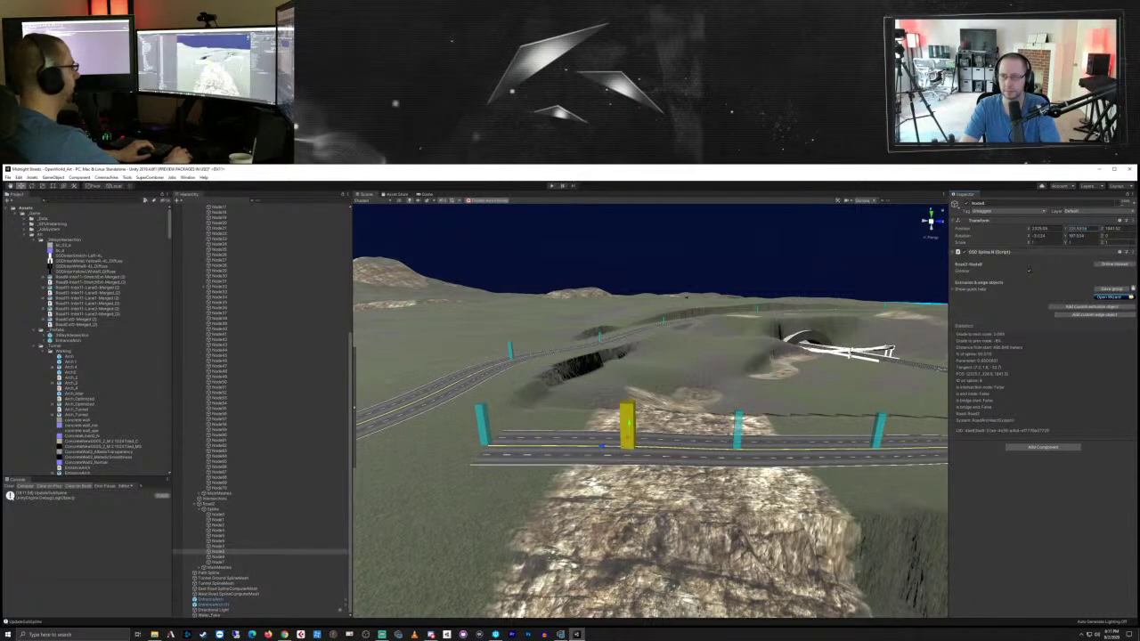
Step: Flatten the terrain between Road1 and Road2's end to a height of 227.97 with the terrain's Set Height brush
right_click_drag(850, 354, 724, 410)
middle_click_drag(723, 410, 767, 456)
right_click_drag(767, 454, 787, 369)
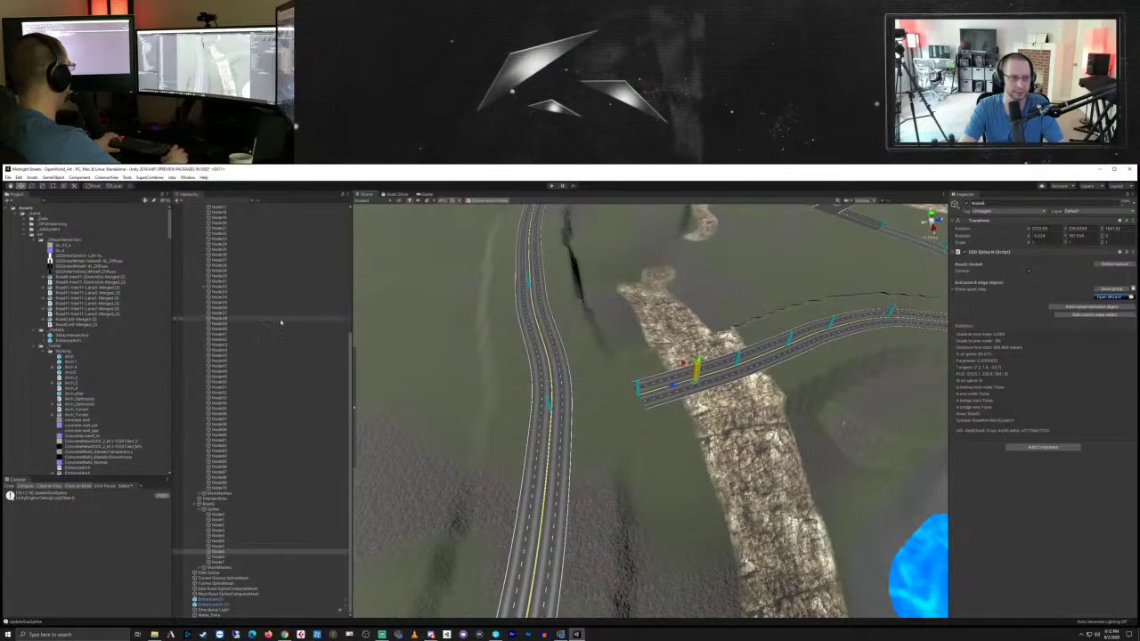
scroll(345, 366, "up", 10)
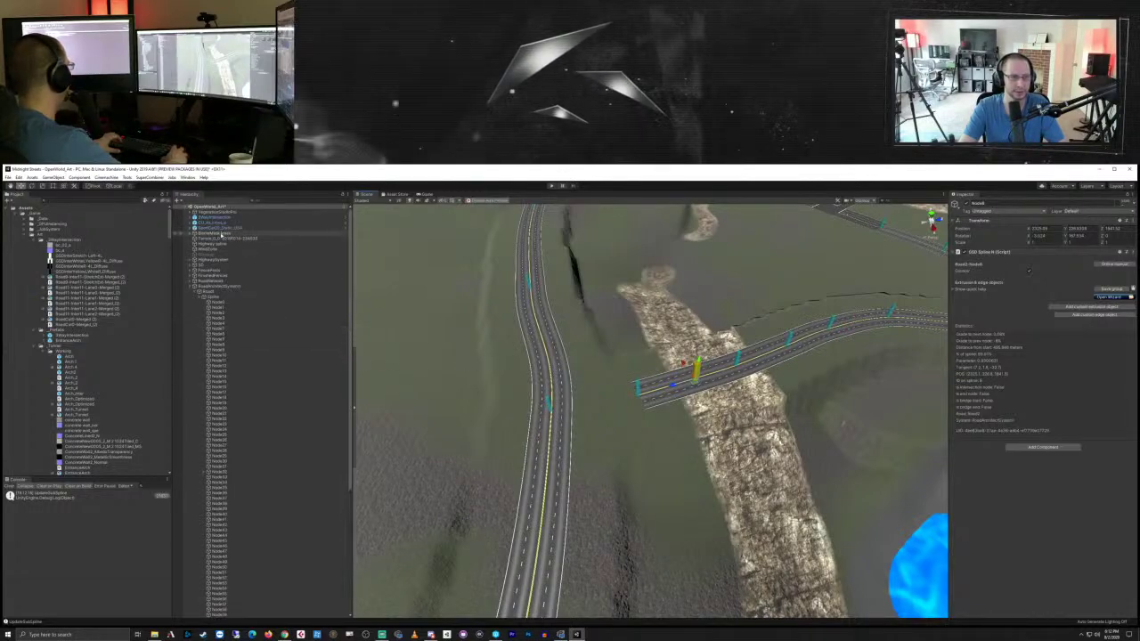
left_click(216, 239)
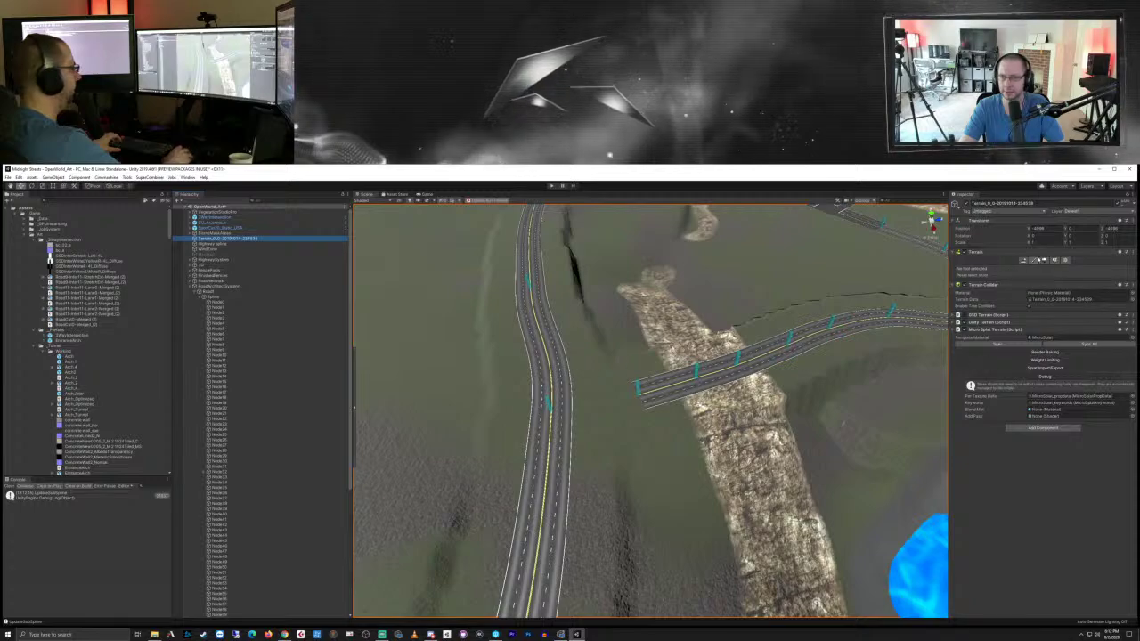
left_click(1034, 260)
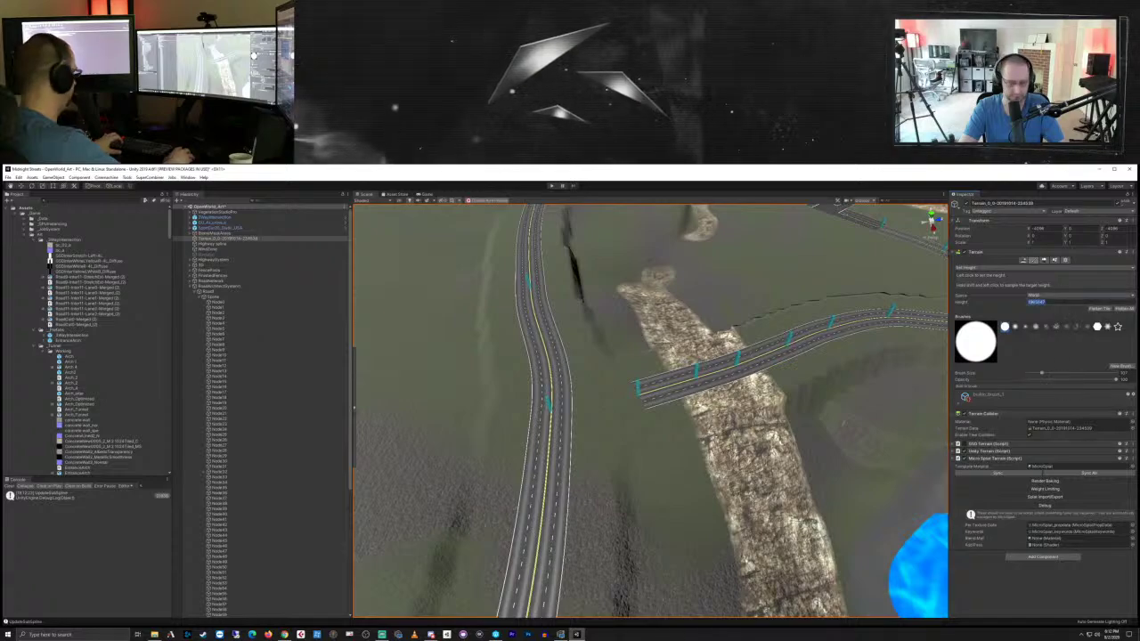
type("237.97")
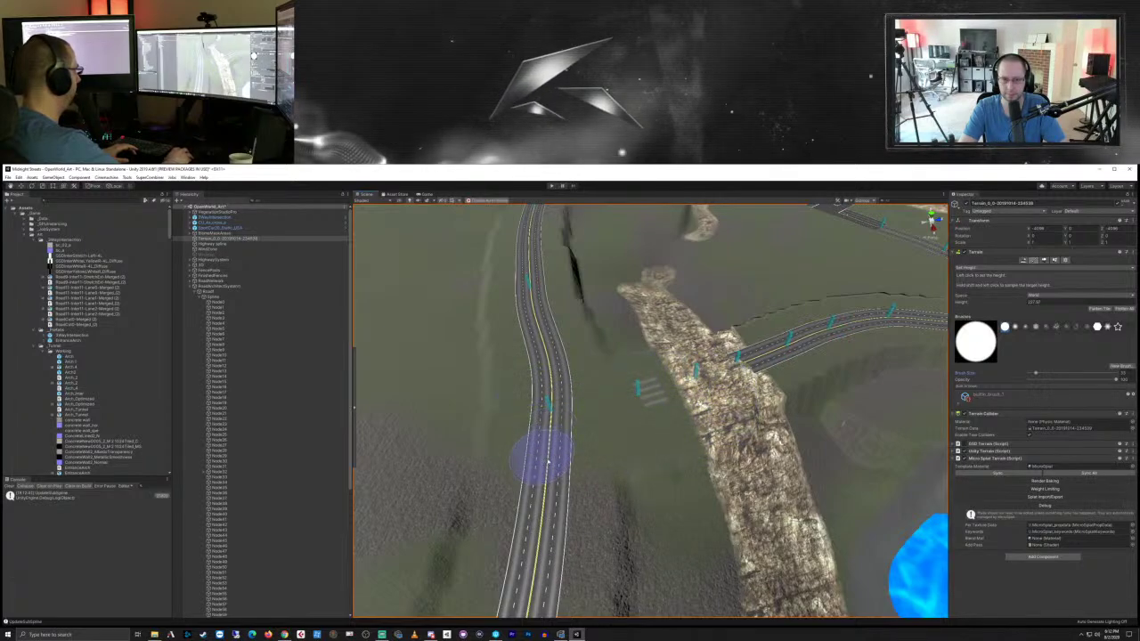
mouse_move(630, 466)
left_mouse_down()
mouse_move(763, 404)
mouse_move(776, 379)
mouse_move(739, 330)
mouse_move(656, 365)
mouse_move(664, 356)
mouse_move(810, 336)
mouse_move(810, 386)
mouse_move(720, 491)
mouse_move(786, 452)
mouse_move(837, 374)
mouse_move(824, 357)
mouse_move(751, 336)
mouse_move(802, 326)
mouse_move(860, 360)
mouse_move(809, 463)
mouse_move(688, 524)
left_mouse_up()
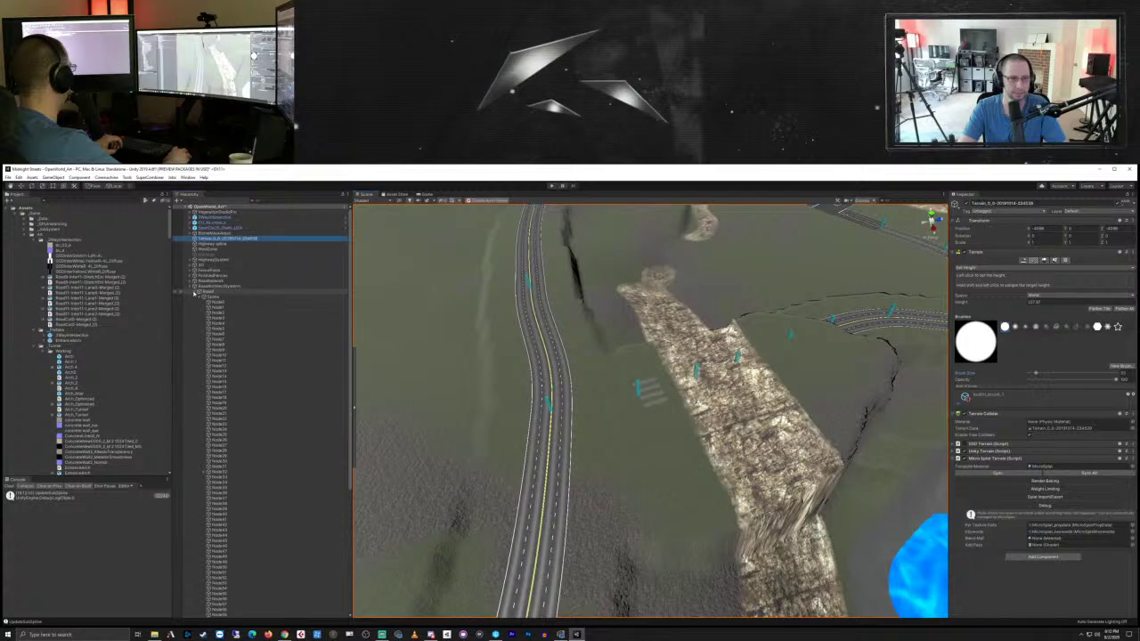
Step: Move the Road2 node before the end node sideways so the final stretch approaches Road1 more squarely
left_click(196, 294)
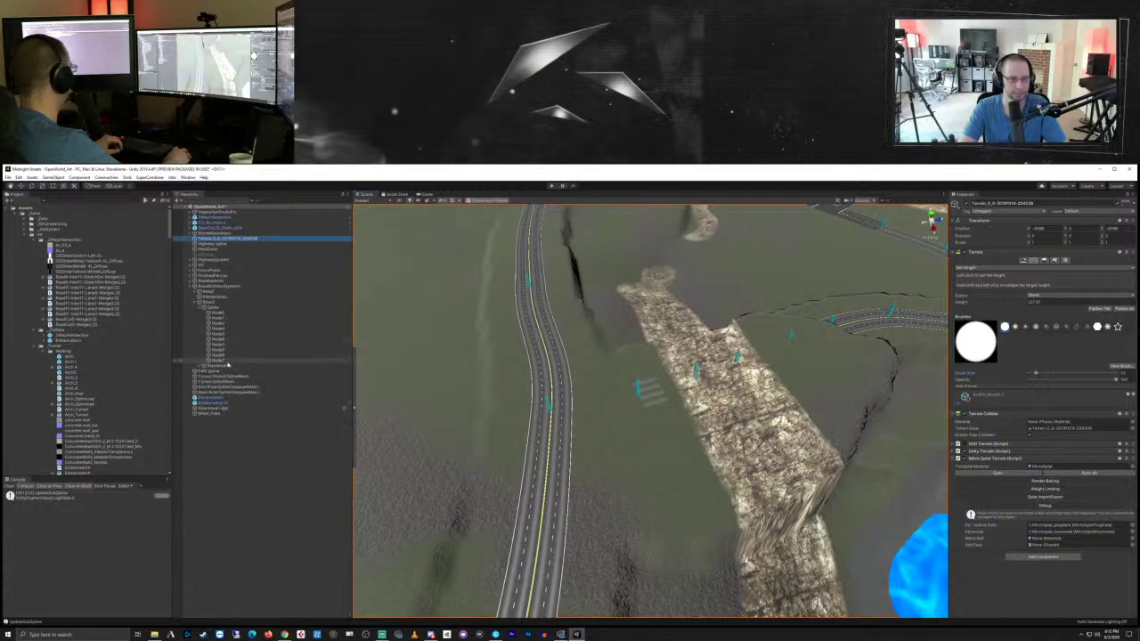
left_click(220, 361)
left_click(639, 390)
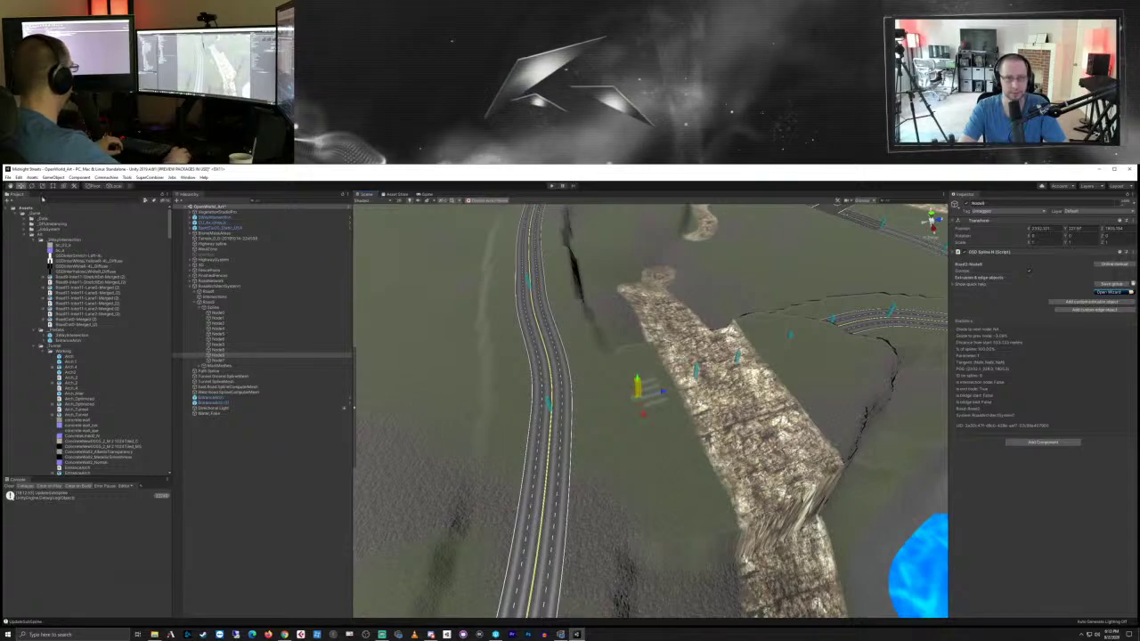
right_click_drag(676, 378, 684, 440)
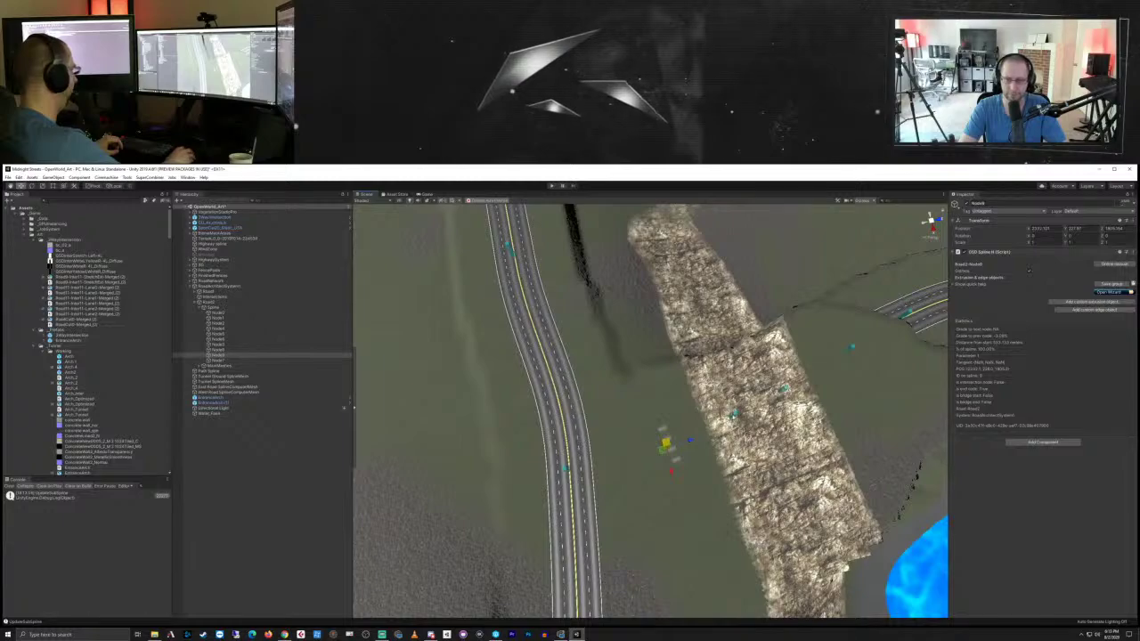
left_click(733, 414)
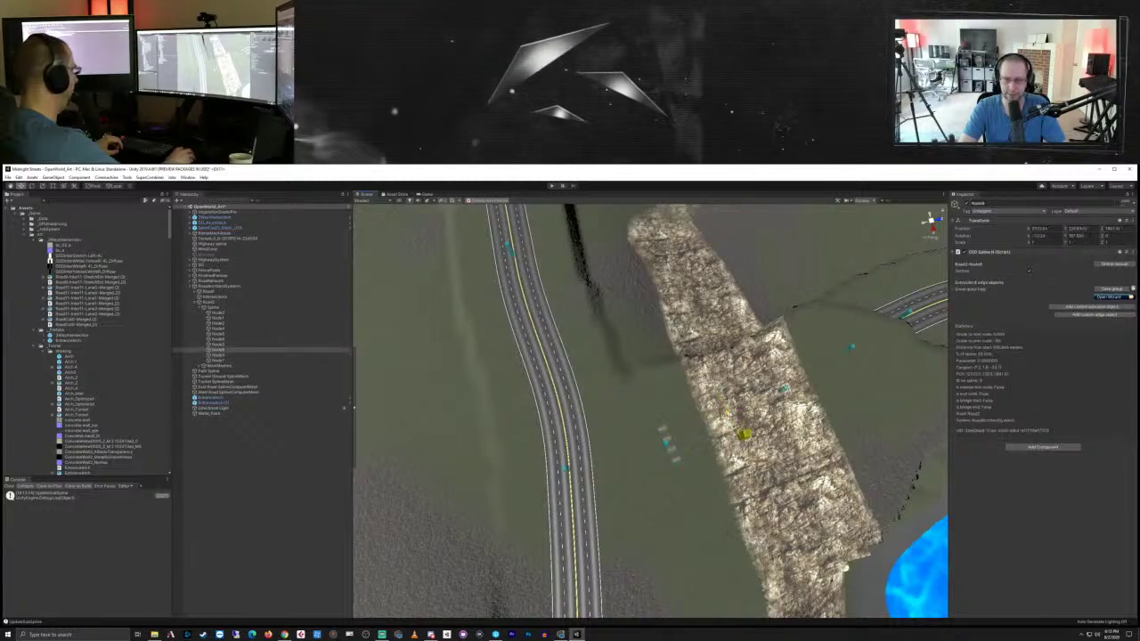
left_click_drag(745, 435, 753, 450)
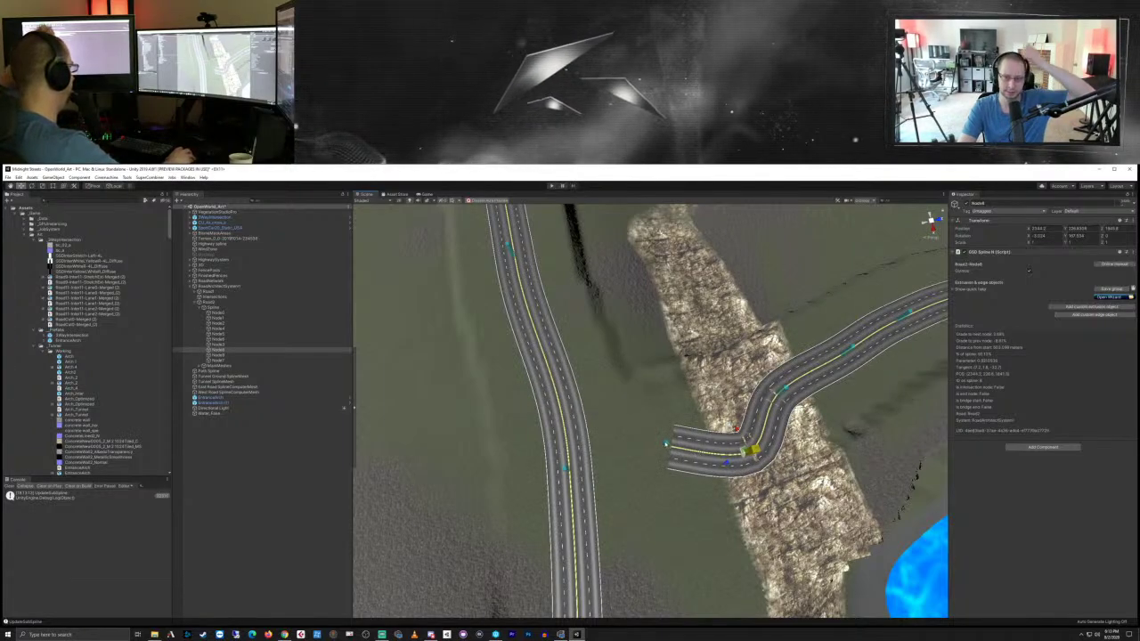
Step: Shift Road2's end node sideways into line with the moved node so the road's end faces Road1 squarely
left_click(666, 449)
left_click_drag(673, 485, 674, 491)
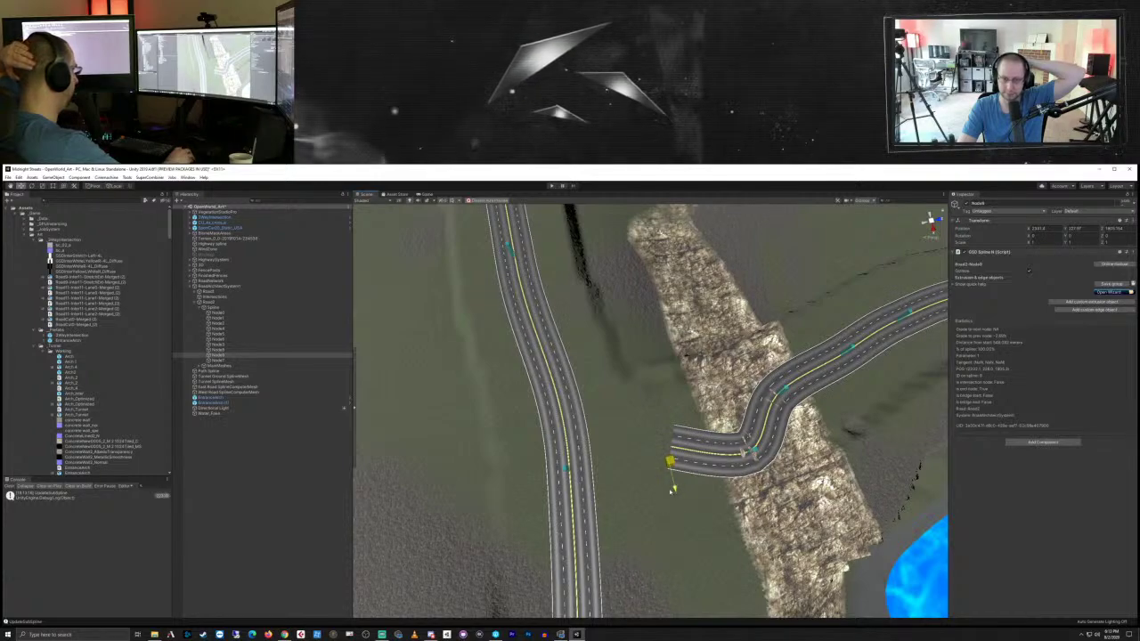
left_click_drag(674, 489, 674, 487)
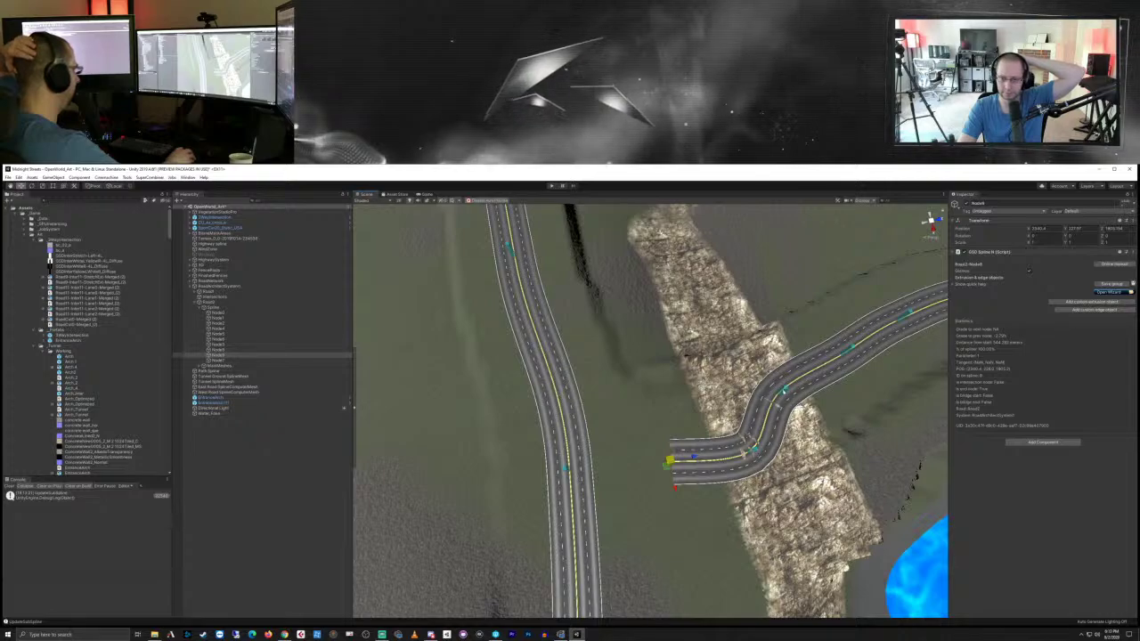
Step: Move the Road2 node on the rocky hill sideways and outward so it extends the straightened final stretch
left_click(785, 391)
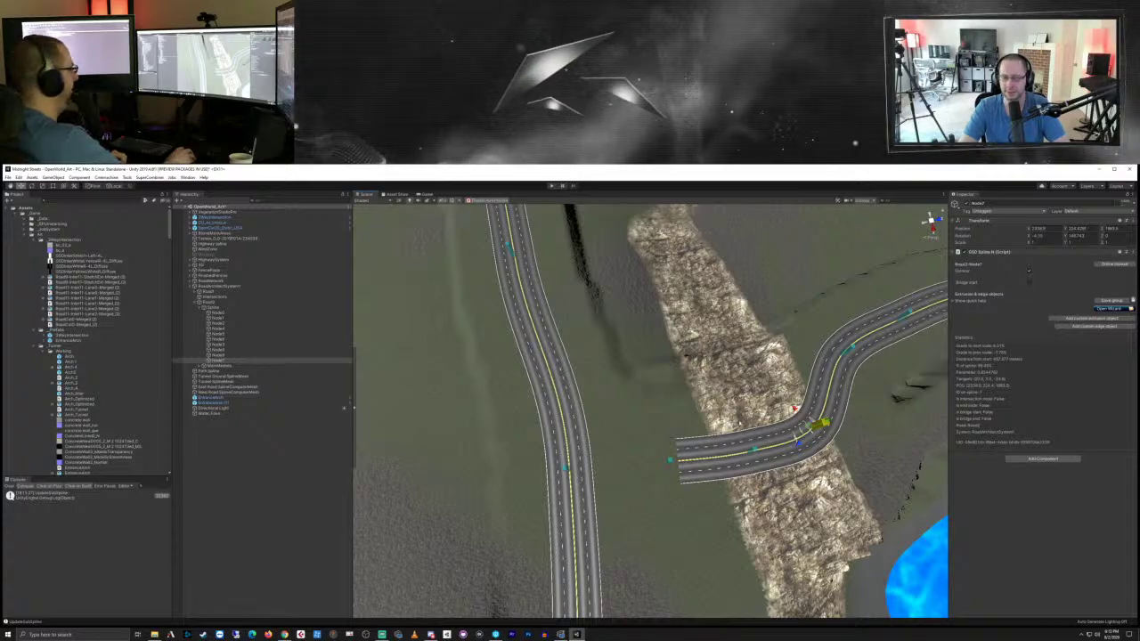
middle_click_drag(894, 438, 695, 402)
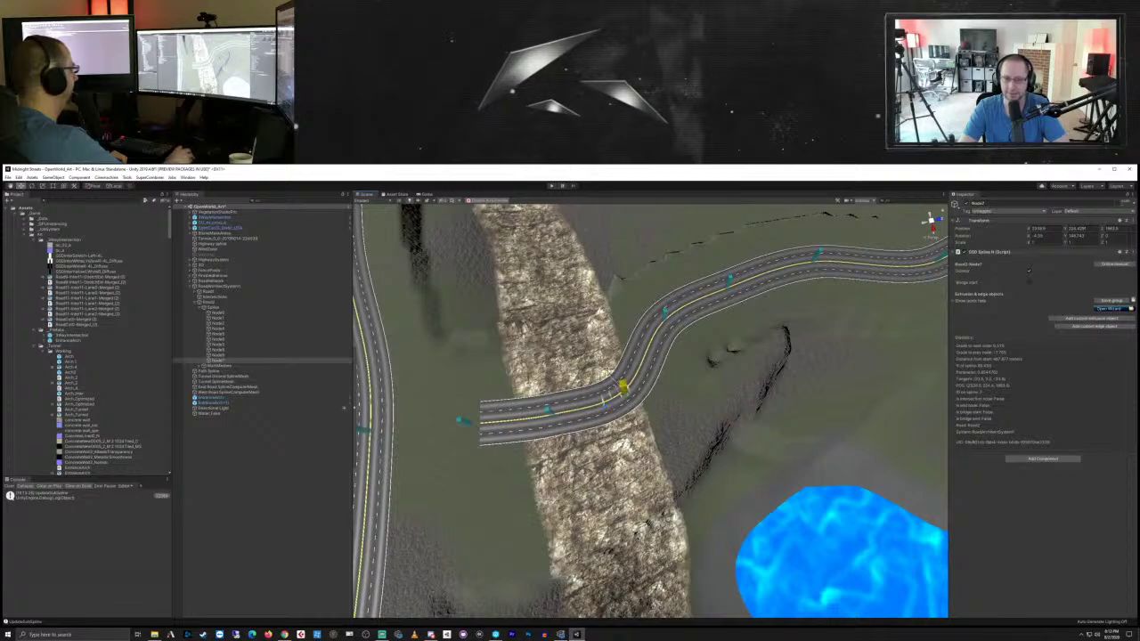
key("ctrl+z")
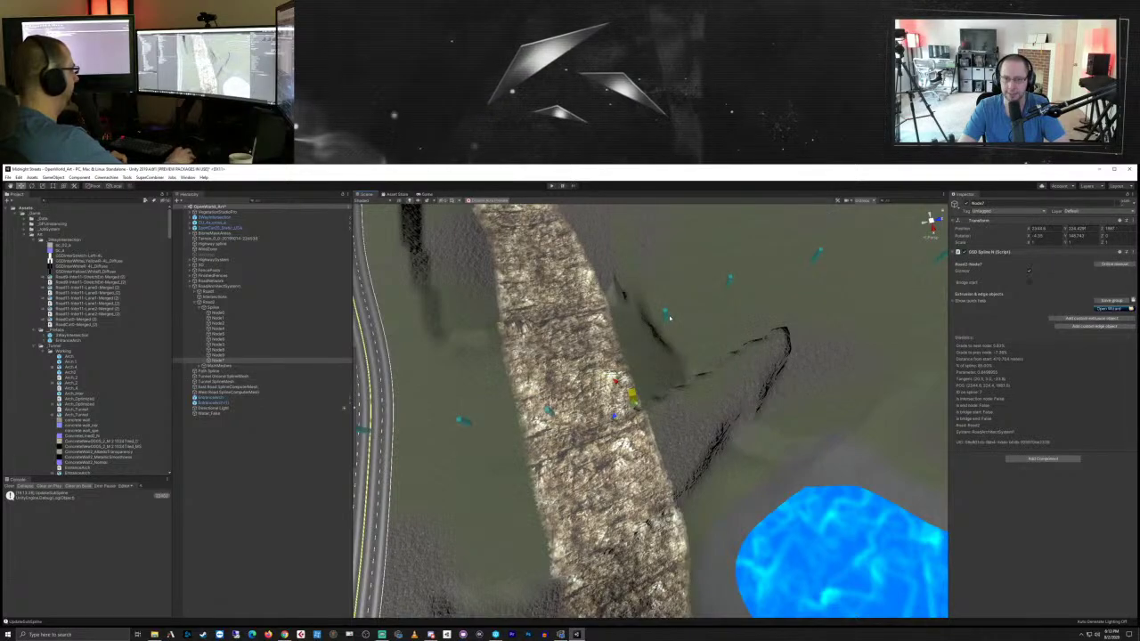
Step: Move the Road2 node just past the rocky hill outward toward the lake to ease the road's sharp bend
left_click(666, 317)
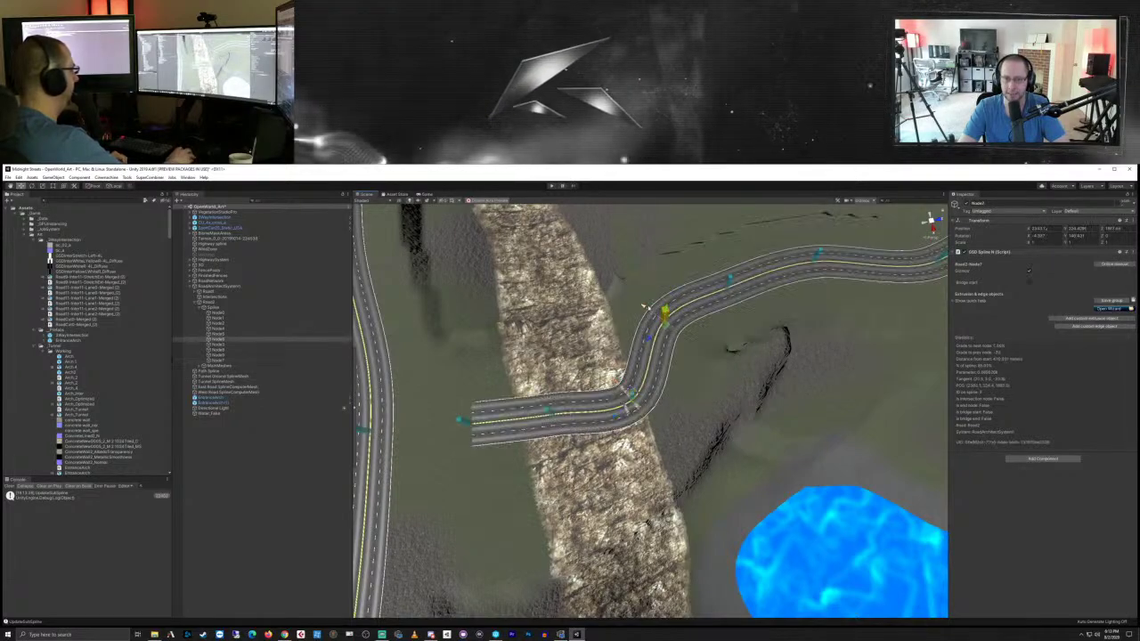
key("ctrl+z")
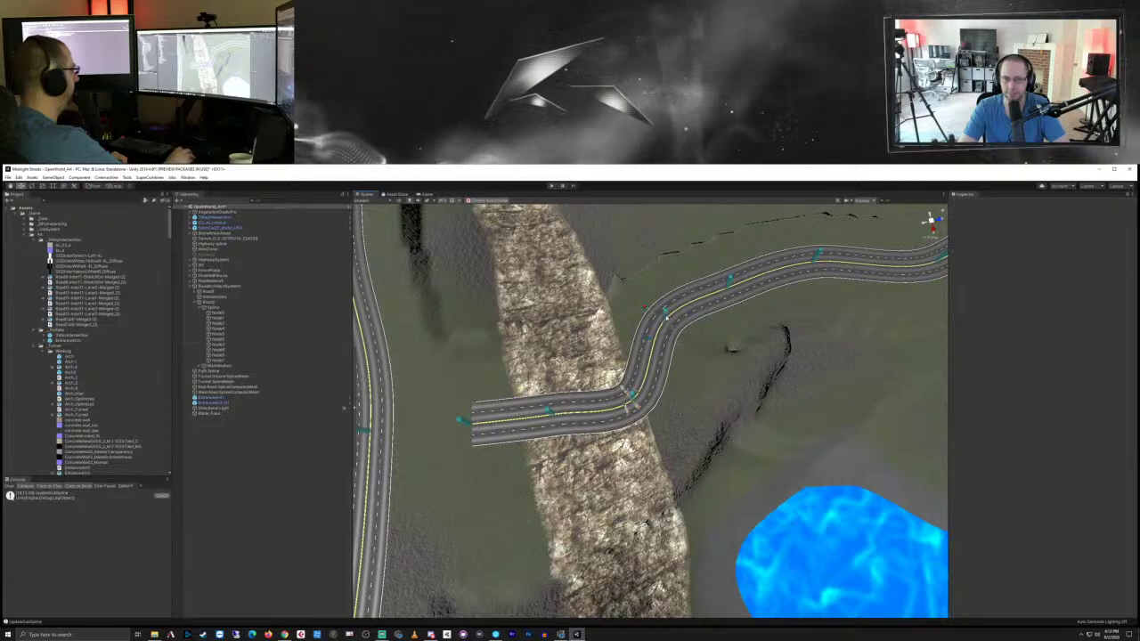
left_click(663, 315)
left_click_drag(673, 352, 691, 360)
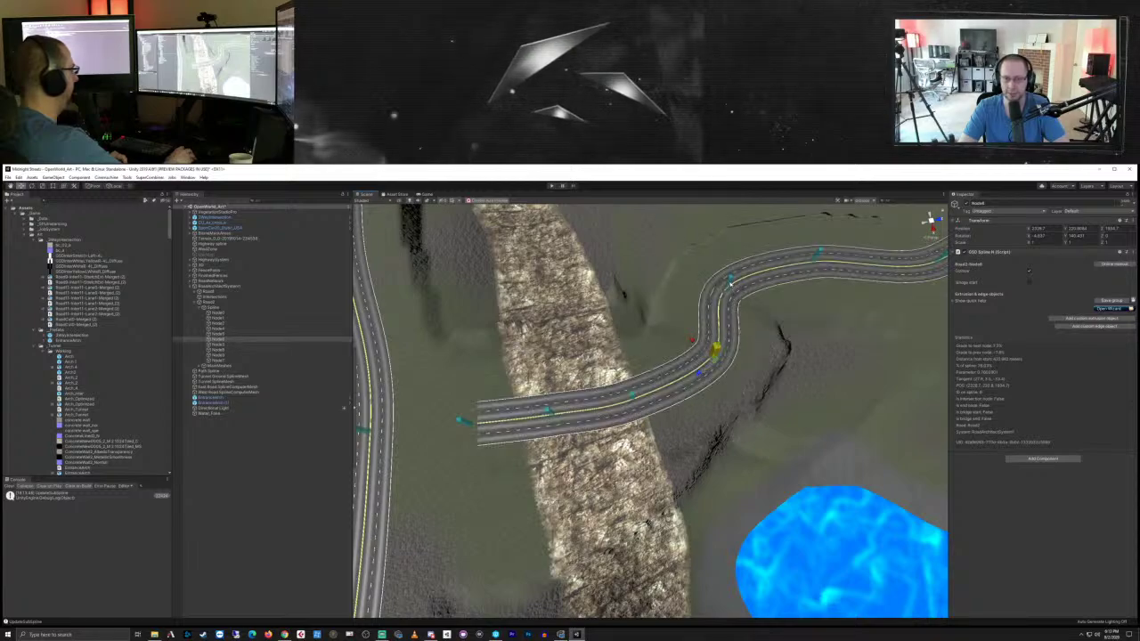
Step: Move the next two Road2 nodes toward the lake so the road curves more gently away from the rocky hill
left_click(742, 308)
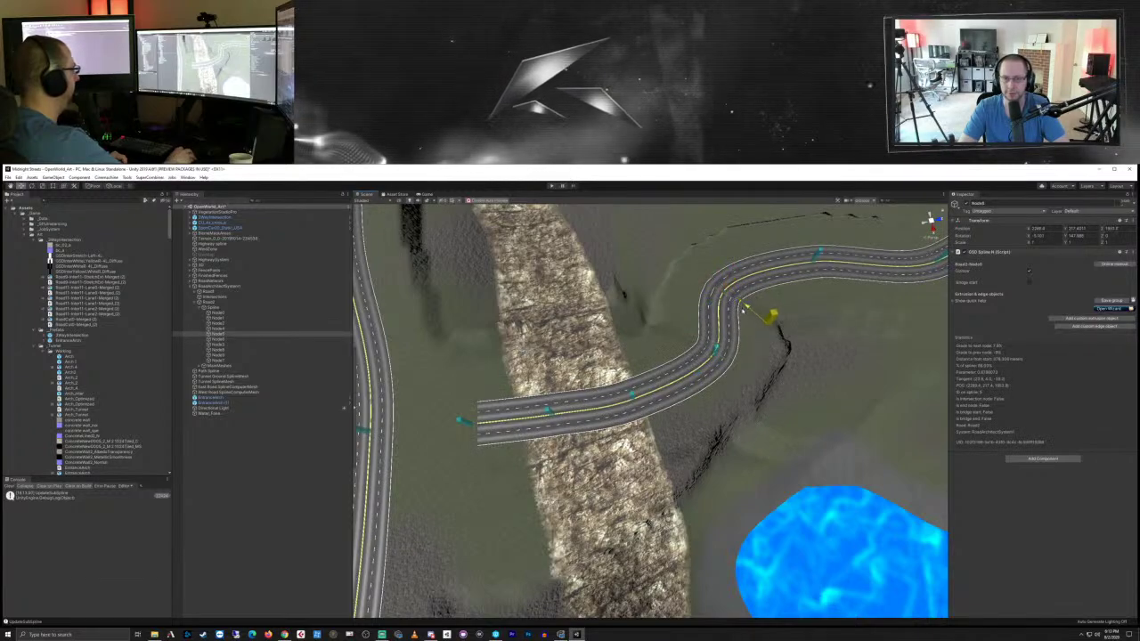
left_click_drag(742, 308, 749, 312)
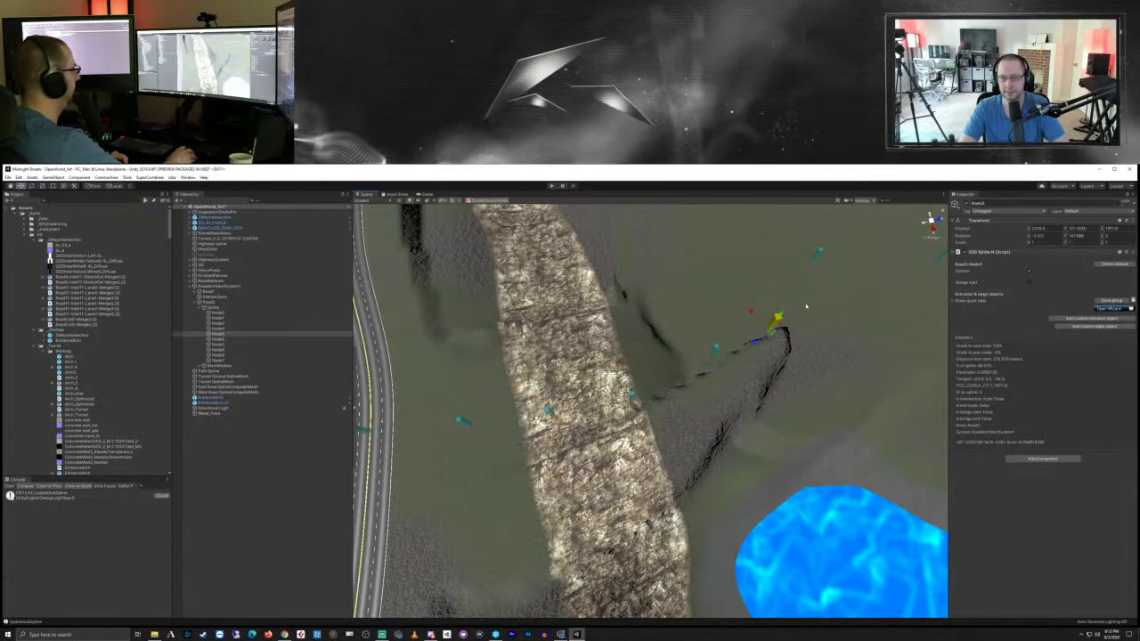
middle_click_drag(792, 403, 713, 419)
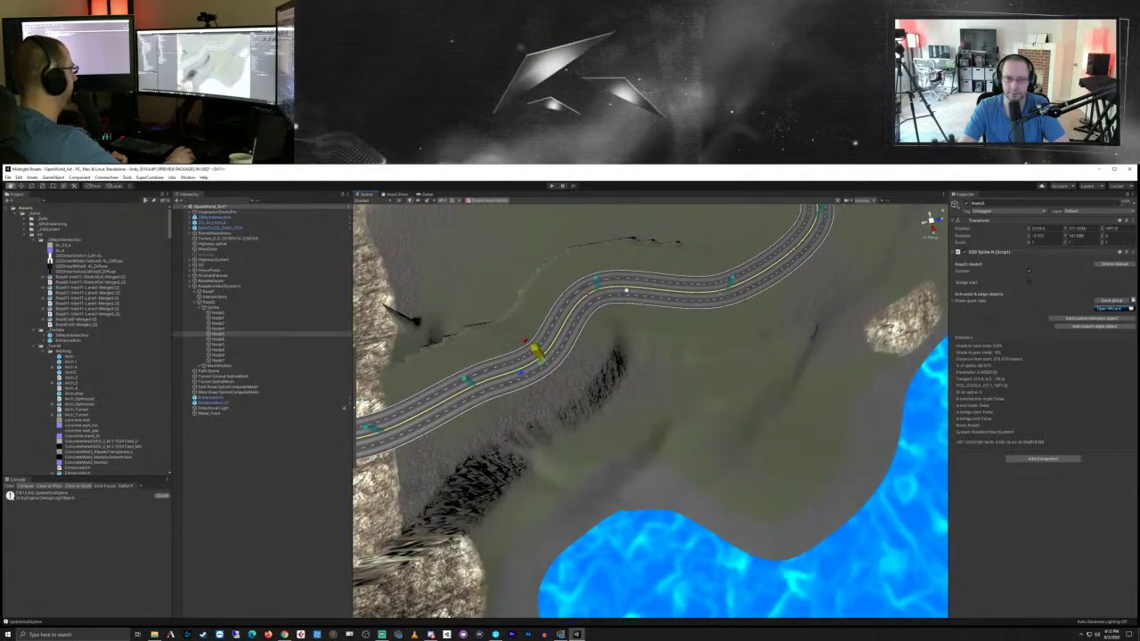
scroll(614, 290, "down", 1)
left_click(595, 290)
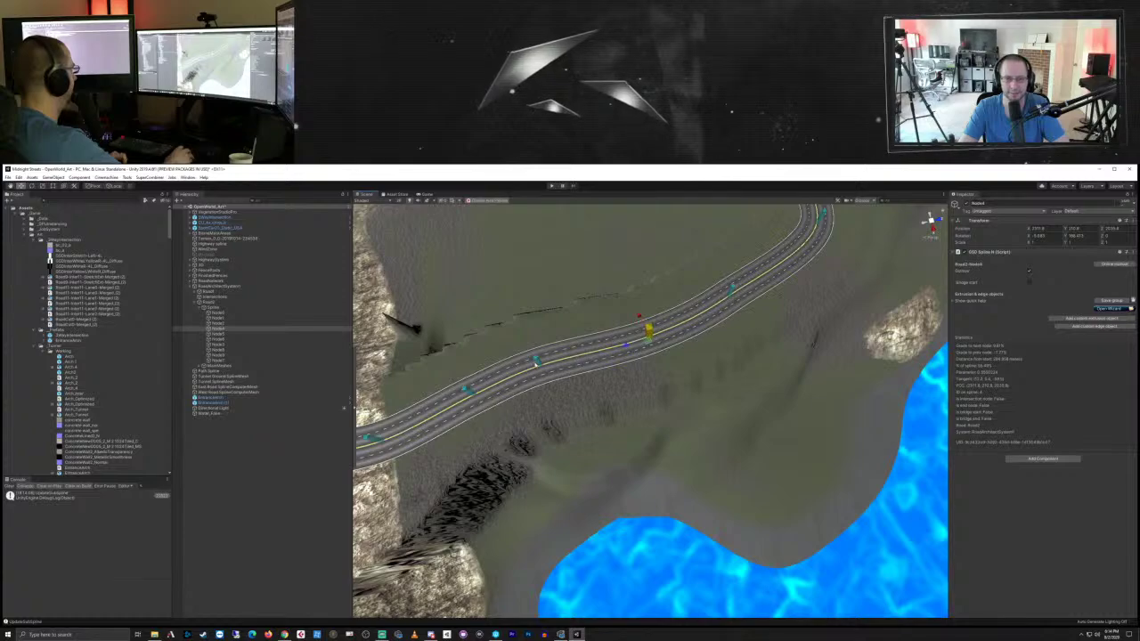
Step: Shift the two Road2 nodes just past the rocky hill into line with their neighbours to smooth the remaining bend
left_click(537, 359)
middle_click_drag(575, 395, 634, 395)
left_click_drag(660, 348, 664, 360)
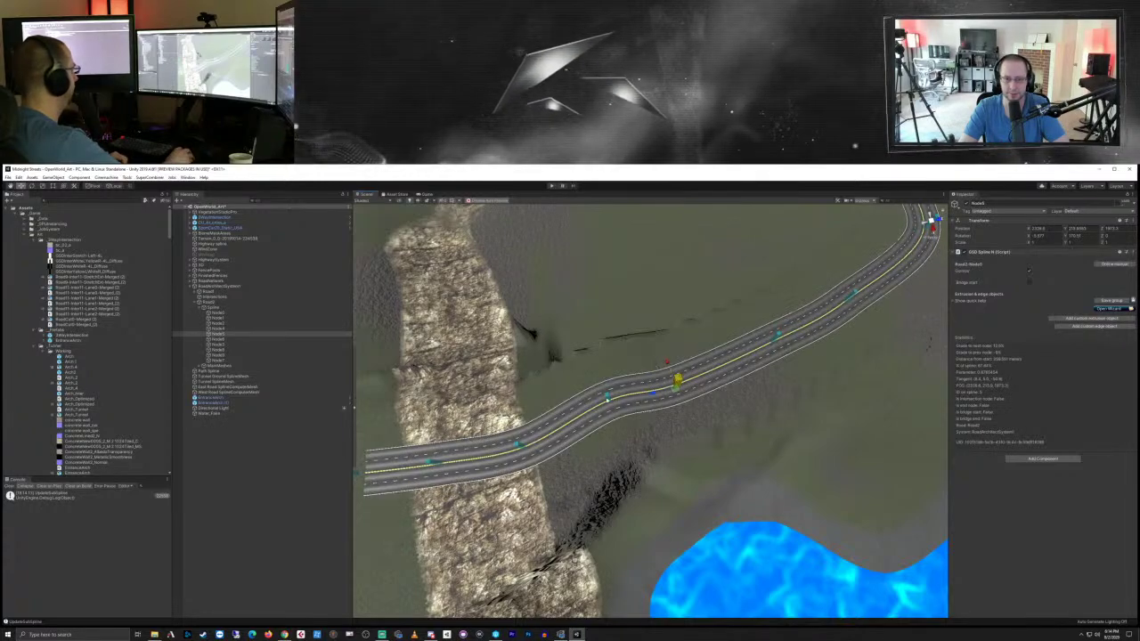
left_click(605, 397)
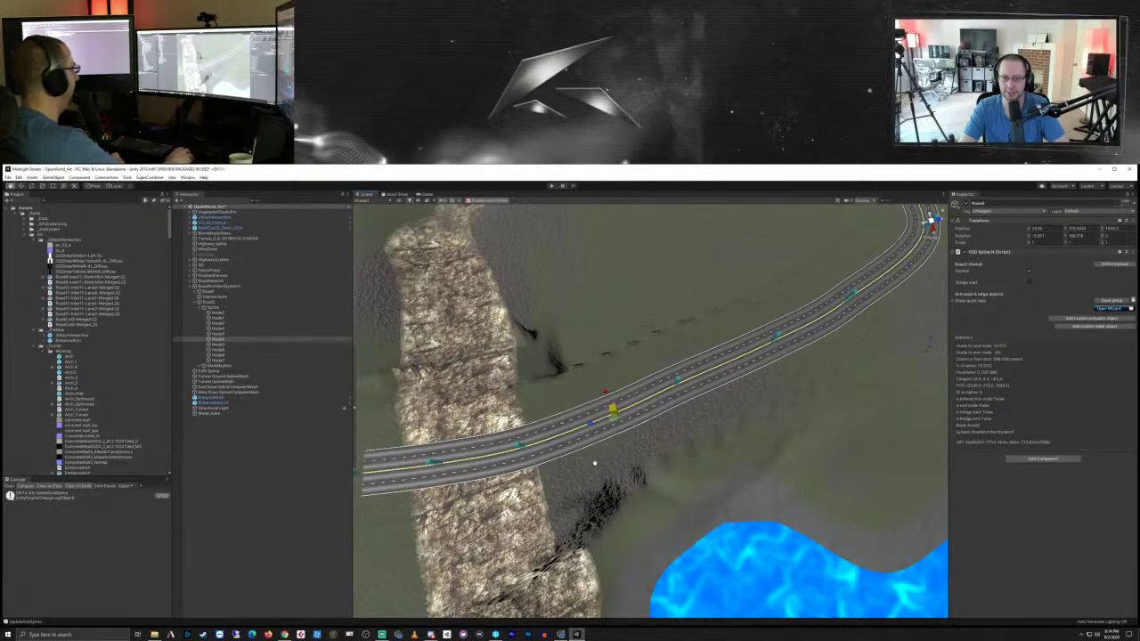
Step: Nudge the two Road2 nodes on either edge of the rocky hill sideways so the final stretch runs evenly toward Road1
middle_click_drag(686, 419, 750, 415)
left_click_drag(619, 466, 695, 456, "alt")
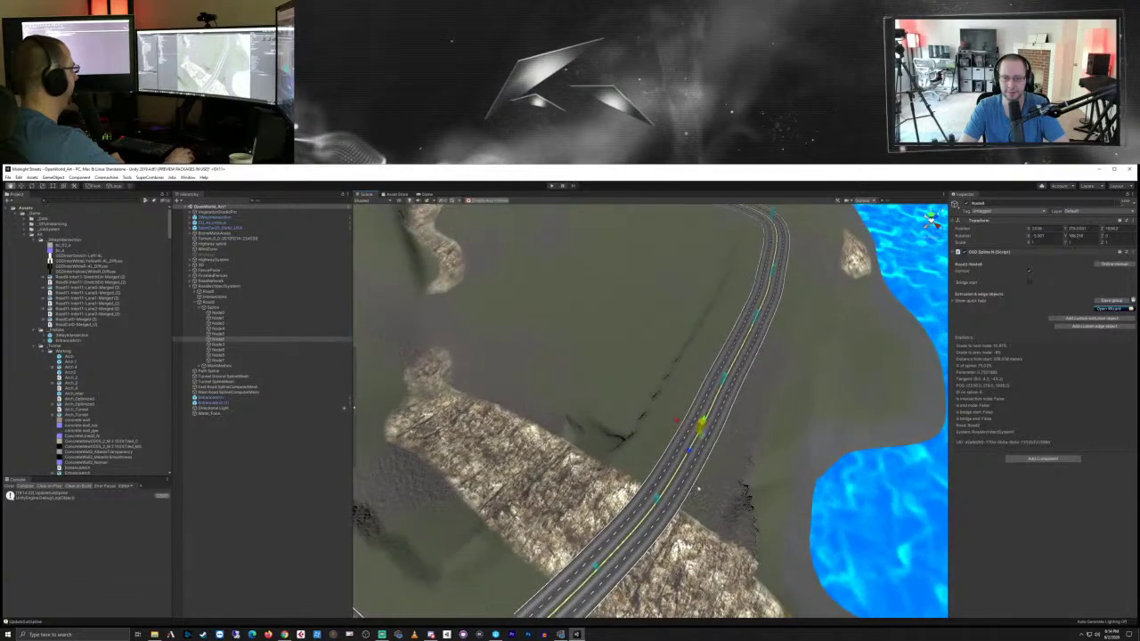
middle_click_drag(700, 489, 779, 313)
left_click_drag(686, 397, 691, 437, "alt")
left_click_drag(720, 401, 611, 365, "alt")
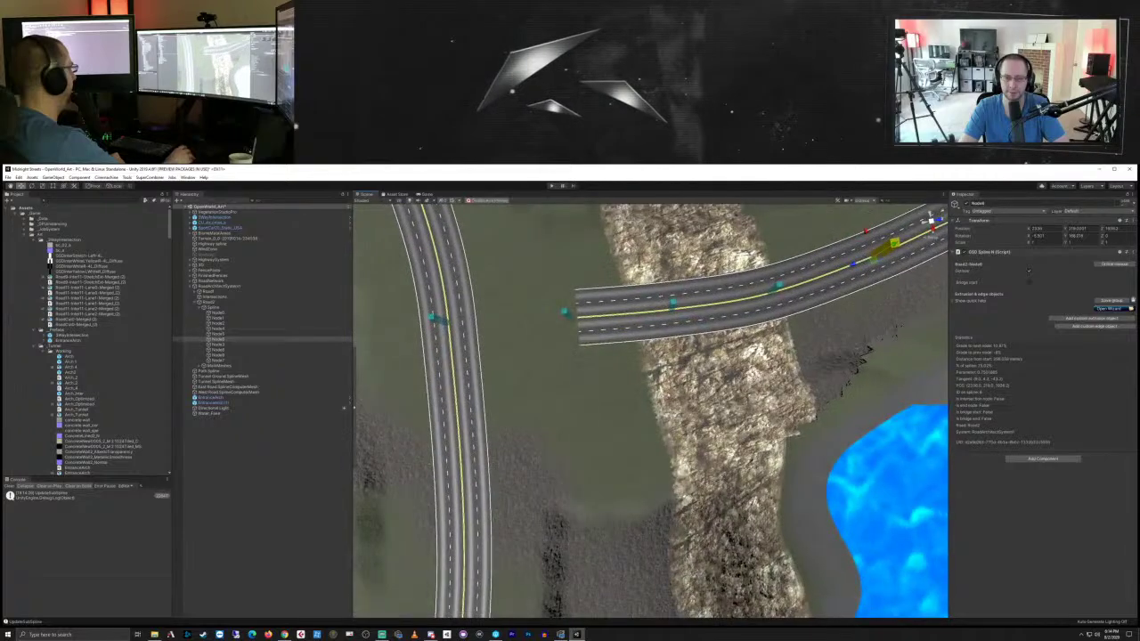
middle_click_drag(611, 365, 621, 451)
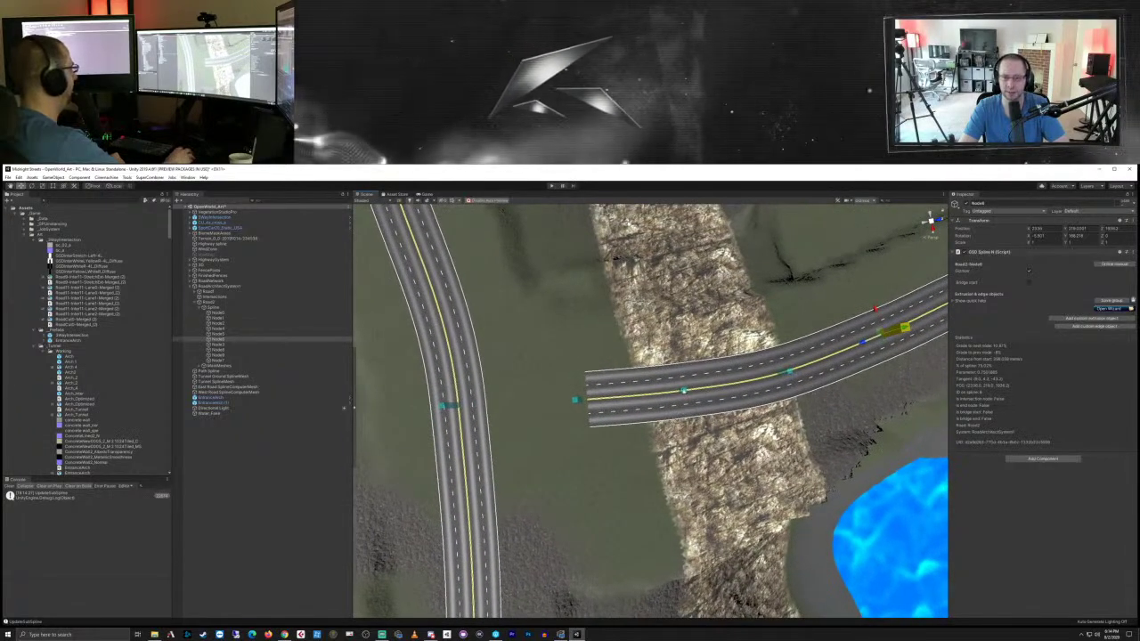
left_click(683, 391)
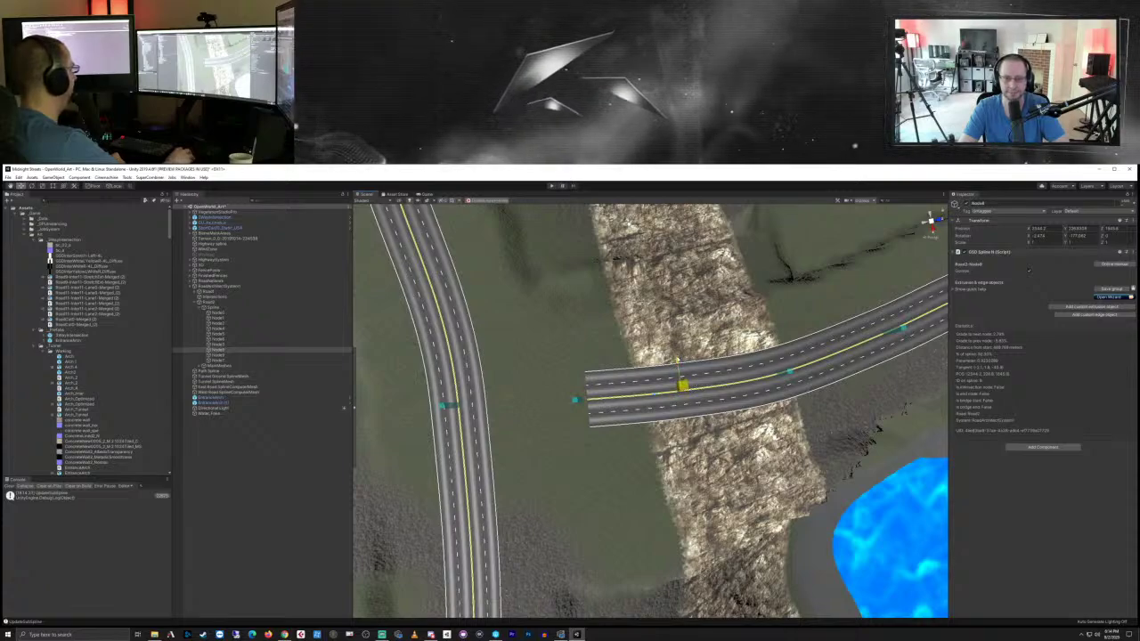
left_click_drag(678, 361, 677, 360)
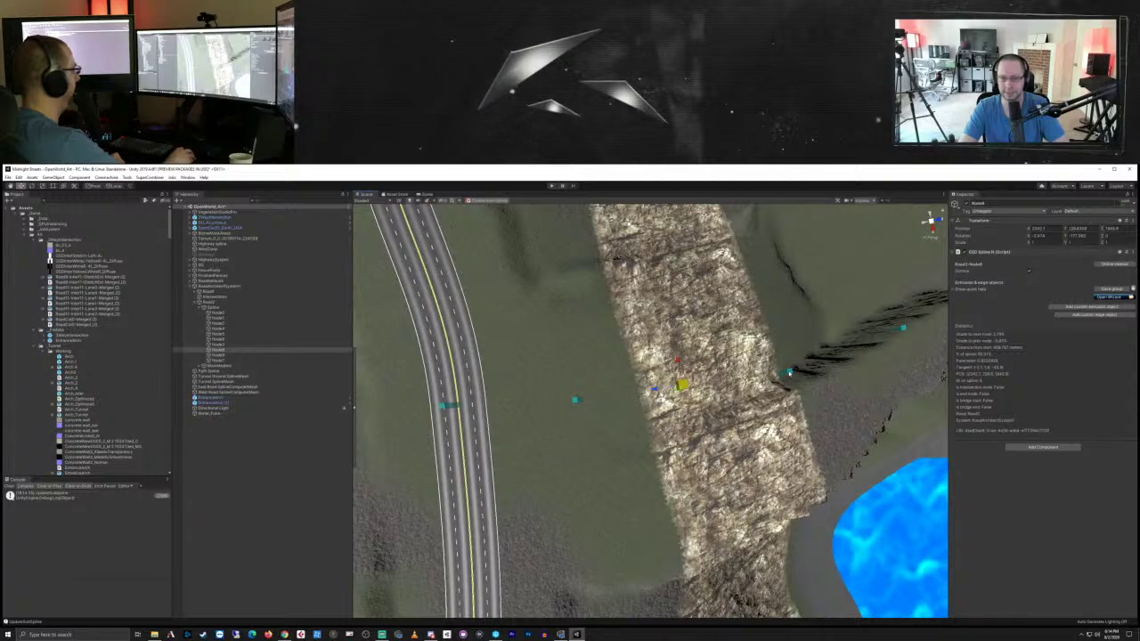
left_click(790, 371)
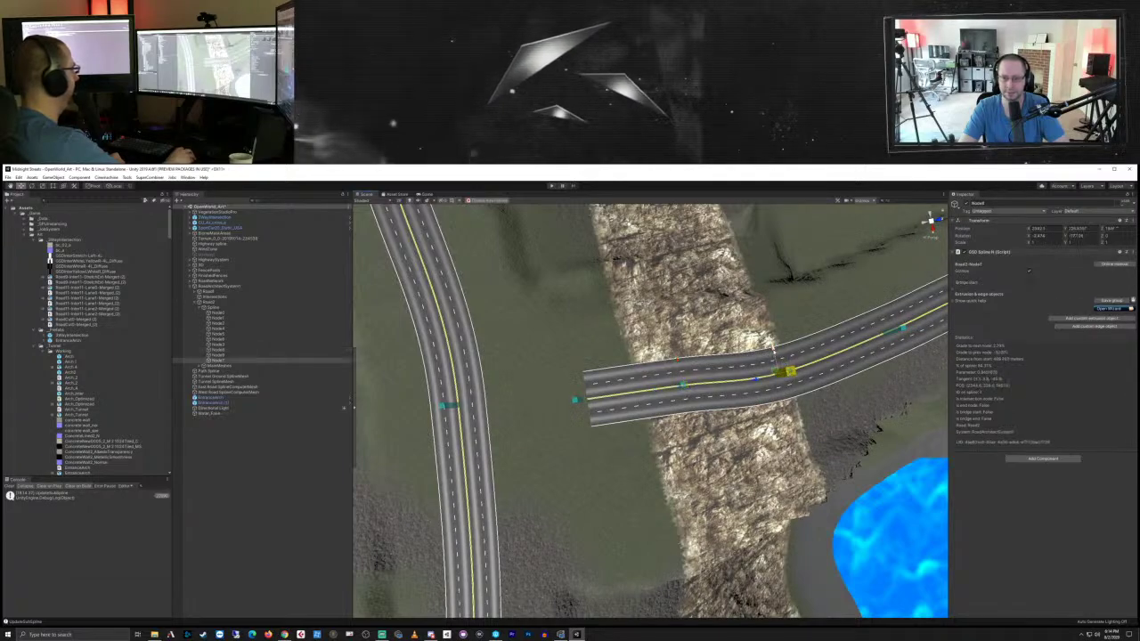
left_click_drag(774, 347, 776, 349)
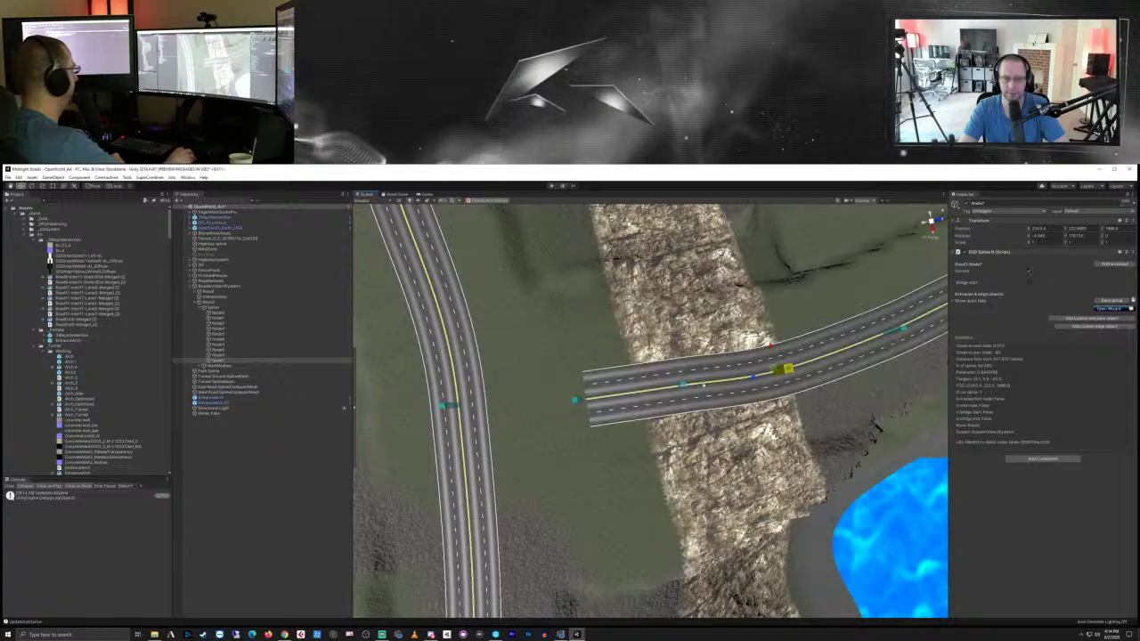
Step: Fine-tune the height of the Road2 node above the steep slope just past the rocky hill
left_click(576, 400)
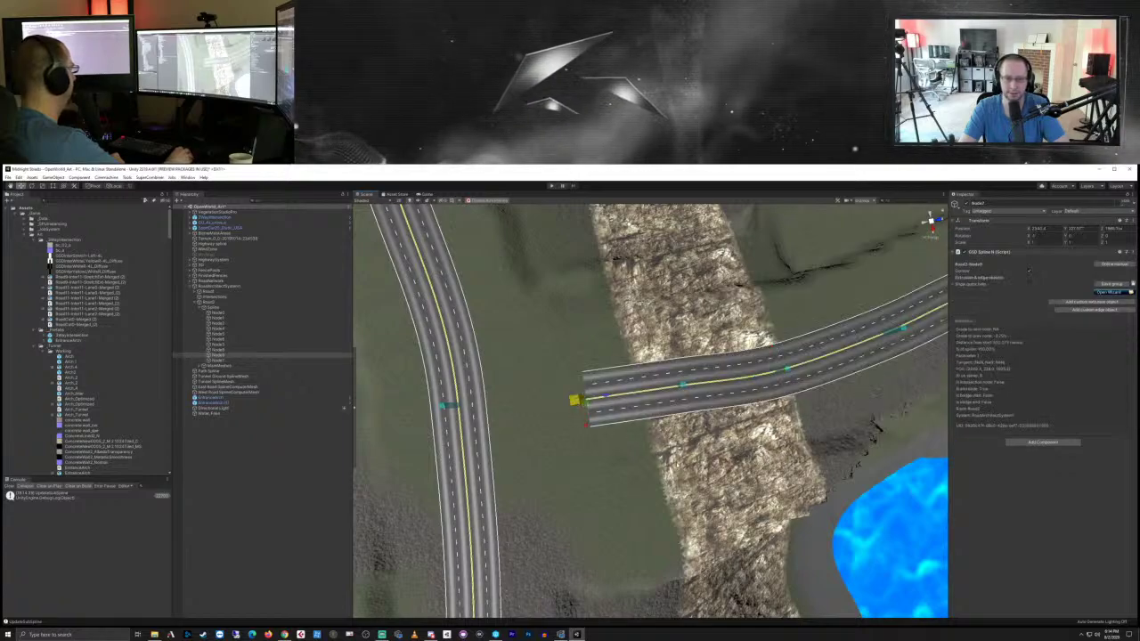
right_click_drag(578, 401, 601, 299)
middle_click_drag(588, 552, 683, 360)
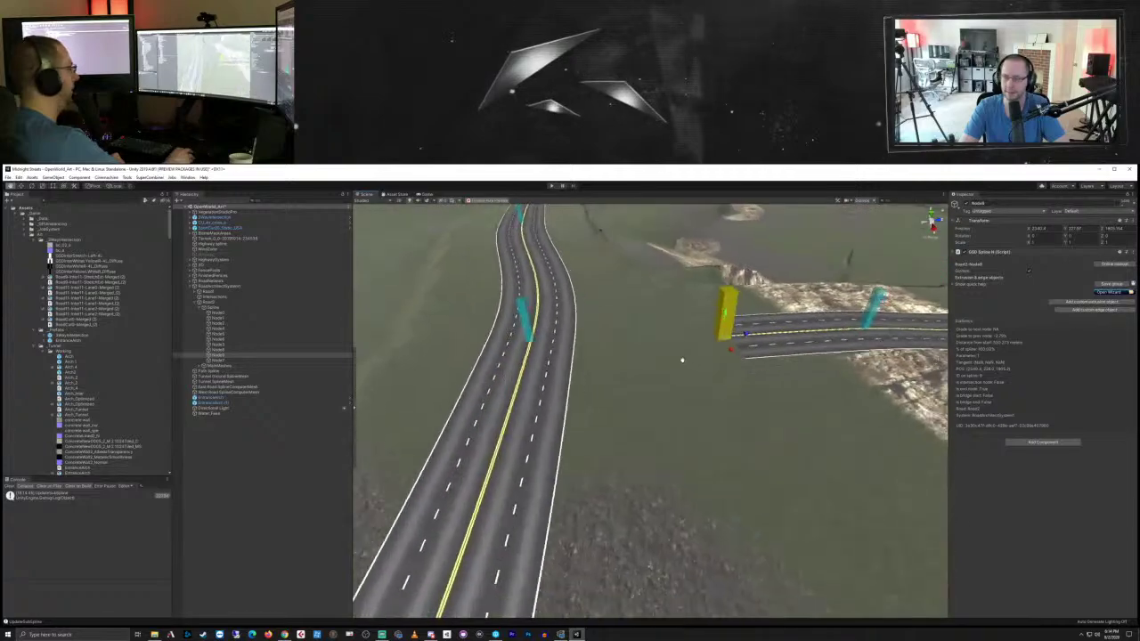
right_click_drag(683, 360, 723, 329)
middle_click_drag(720, 526, 609, 421)
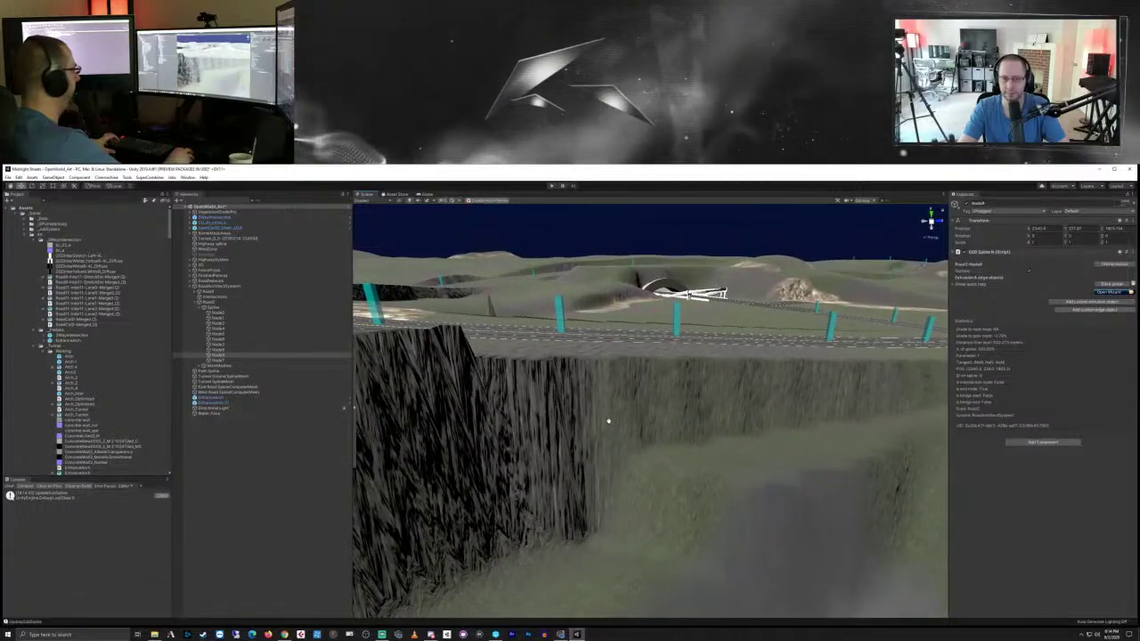
left_click(559, 316)
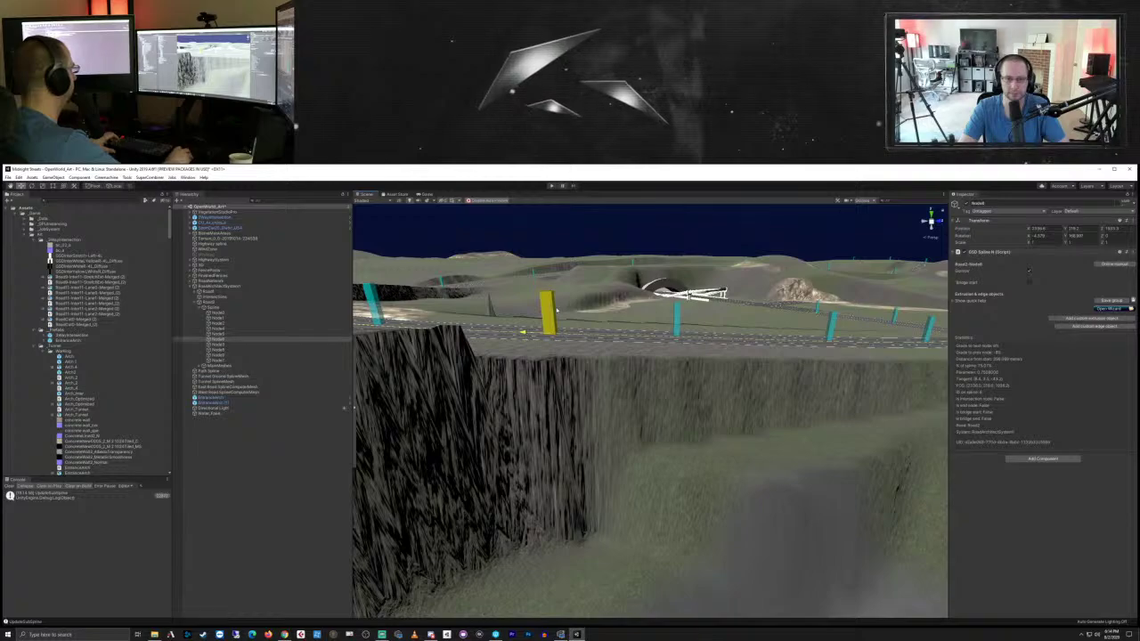
left_click_drag(524, 333, 550, 307)
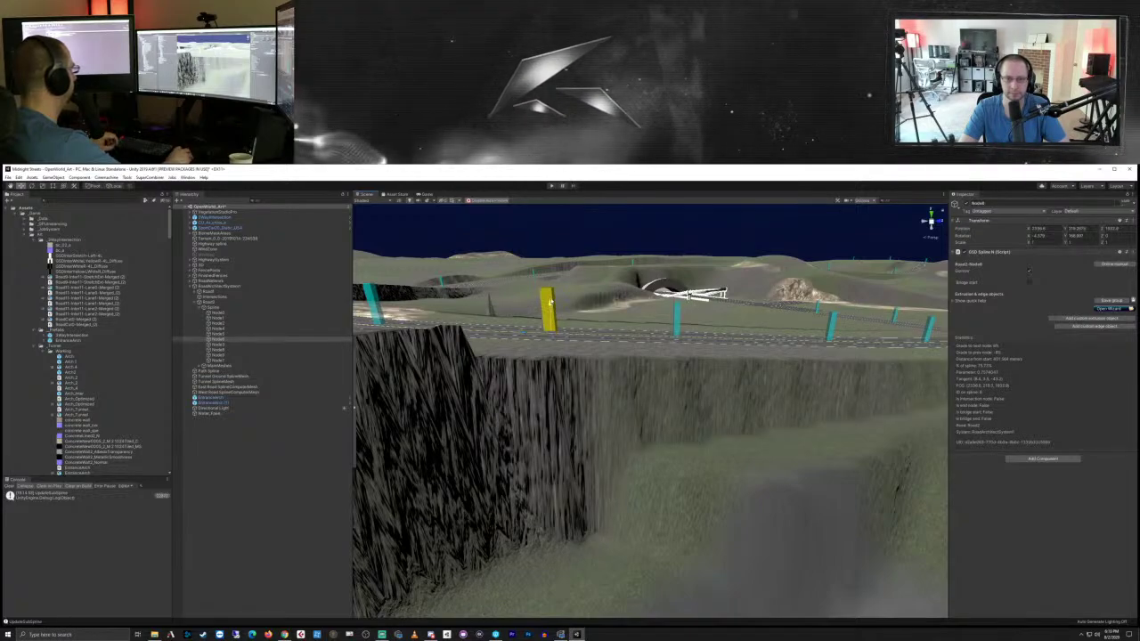
left_click(554, 307)
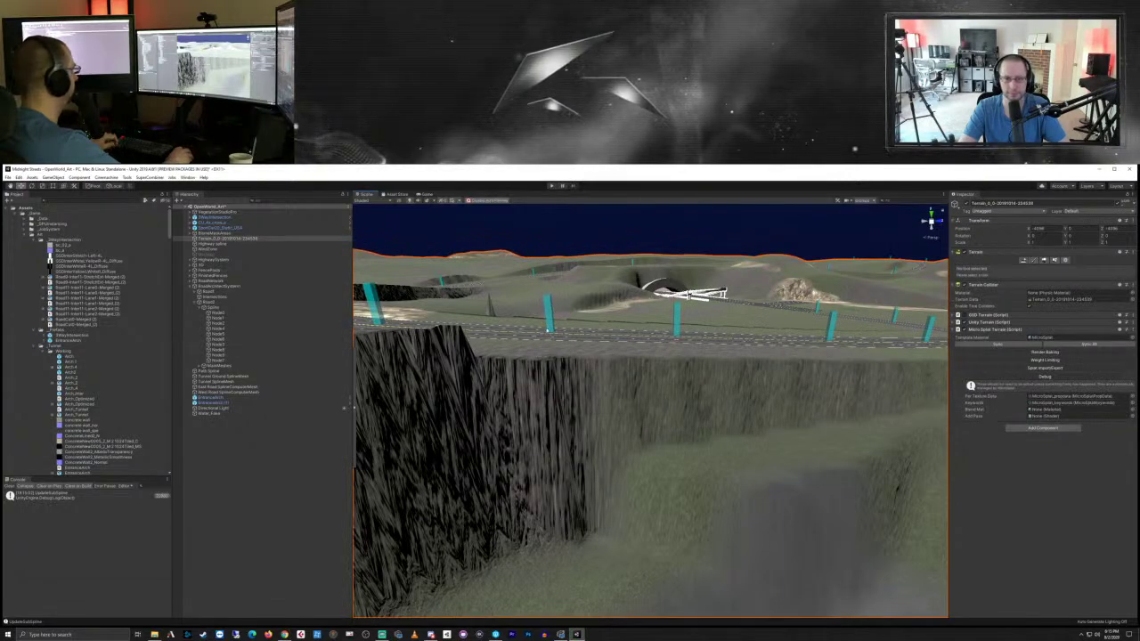
left_click(550, 307)
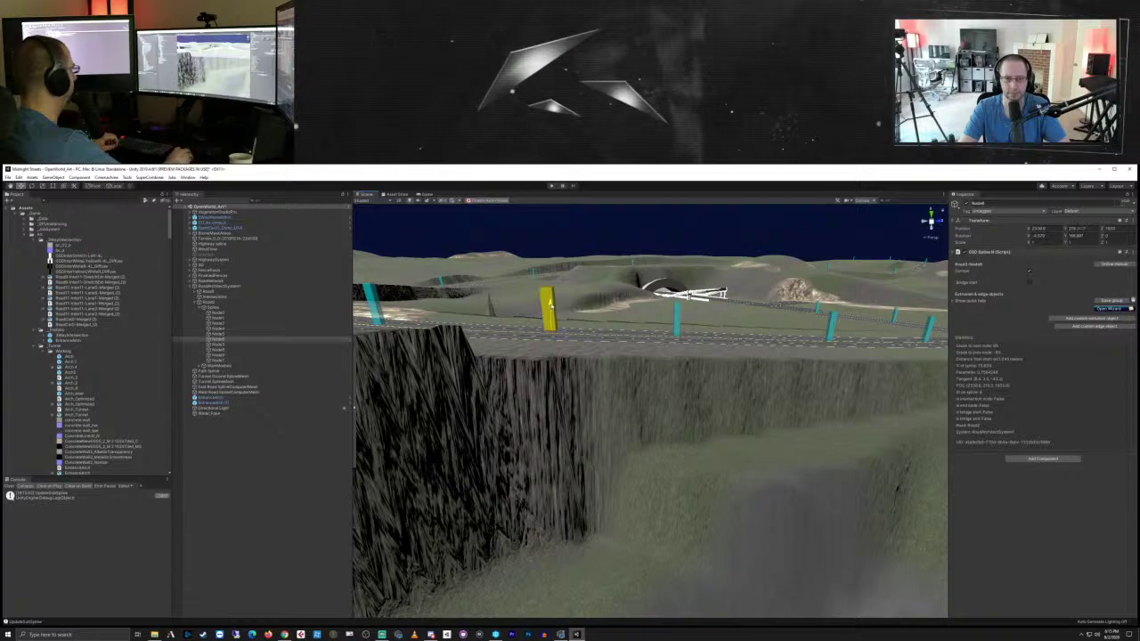
left_click_drag(550, 335, 551, 340)
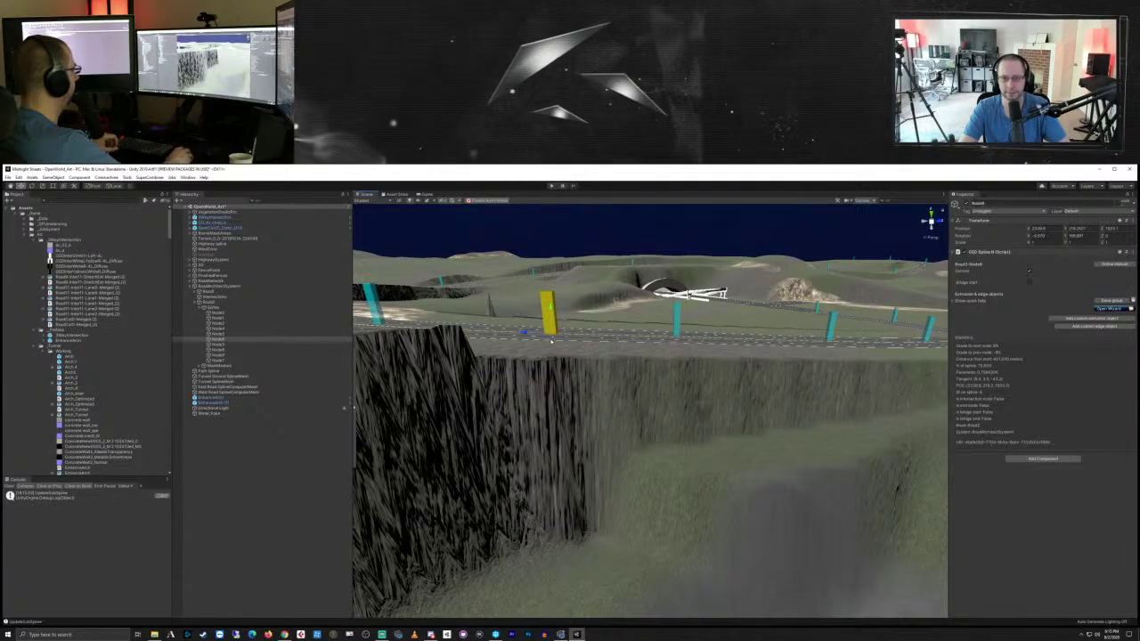
Step: Fine-tune the height of the Road2 node at the lake-side edge of the rocky hill
middle_click_drag(551, 342, 608, 350)
left_click(625, 375)
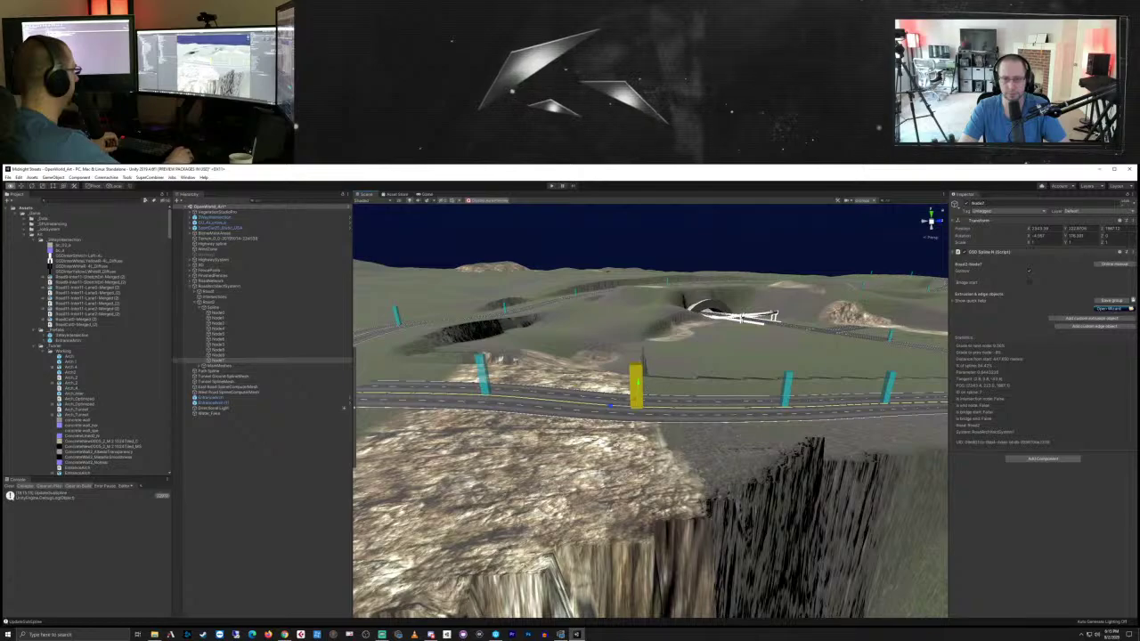
key("q")
right_click_drag(344, 408, 269, 408)
key("e")
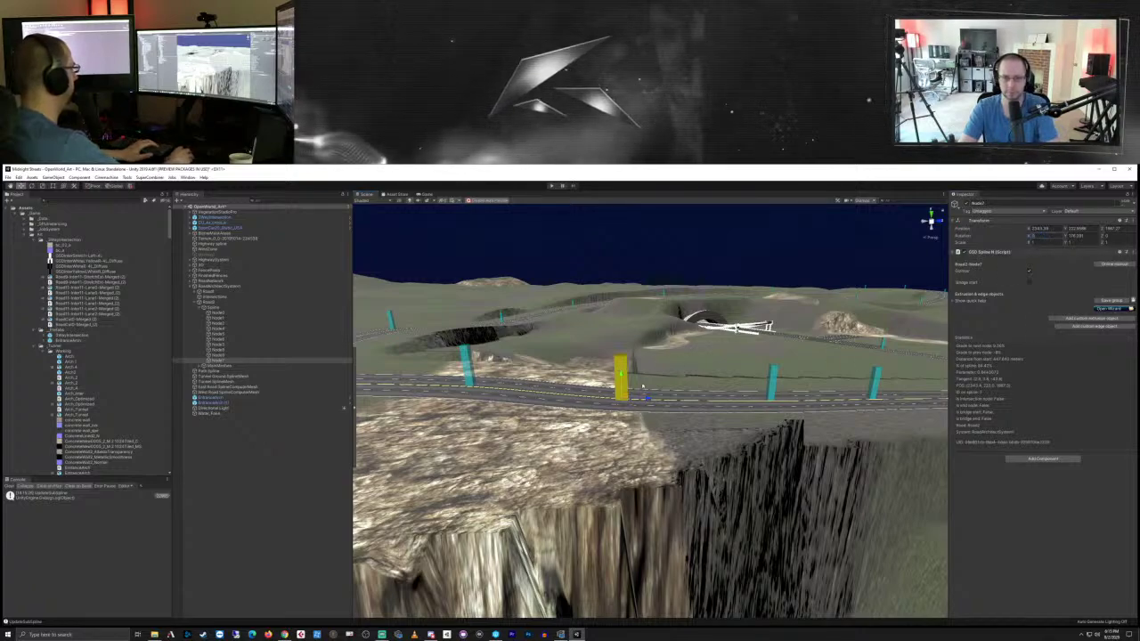
left_click_drag(631, 374, 631, 377)
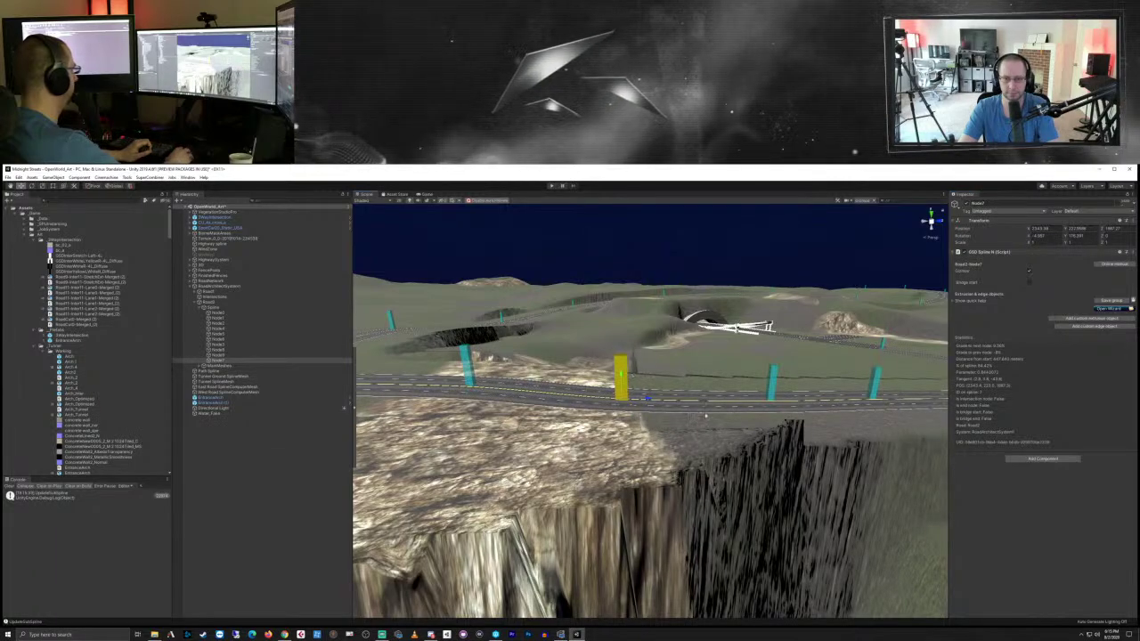
Step: Move Road2's end node onto the nearest Road1 node so the two roads join in an intersection
middle_click_drag(597, 429, 678, 427)
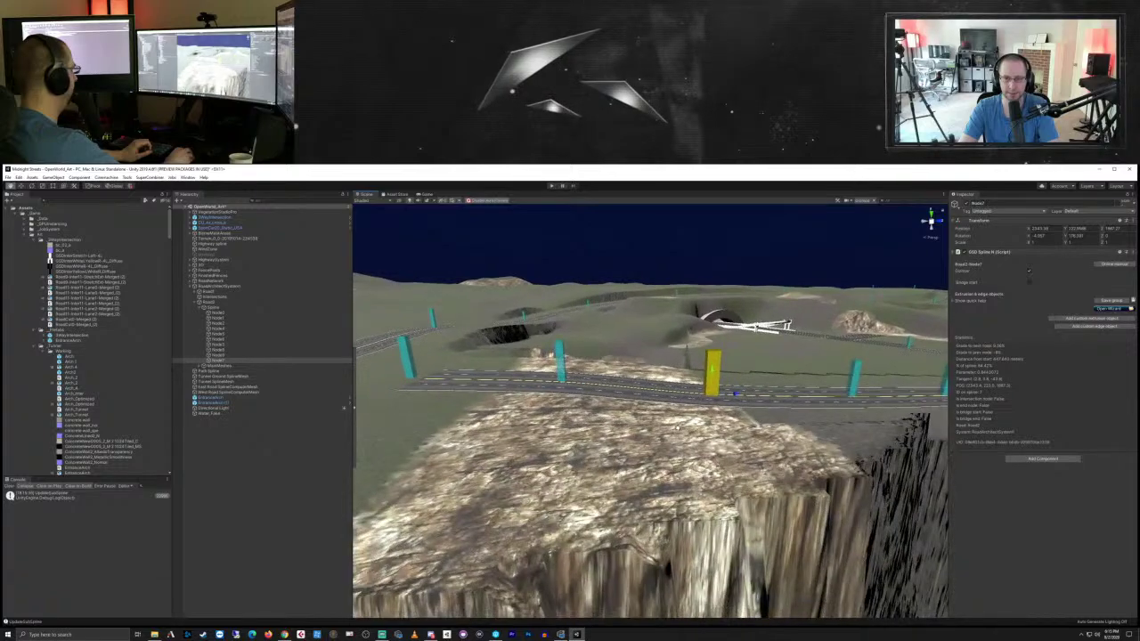
key("d")
right_click_drag(762, 409, 694, 411)
mouse_move(694, 410)
left_mouse_down("alt")
mouse_move(662, 377)
mouse_move(682, 389)
mouse_move(689, 415)
left_mouse_up("alt")
key("d")
right_click_drag(690, 415, 571, 408)
key("d")
left_click_drag(638, 419, 713, 427, "alt")
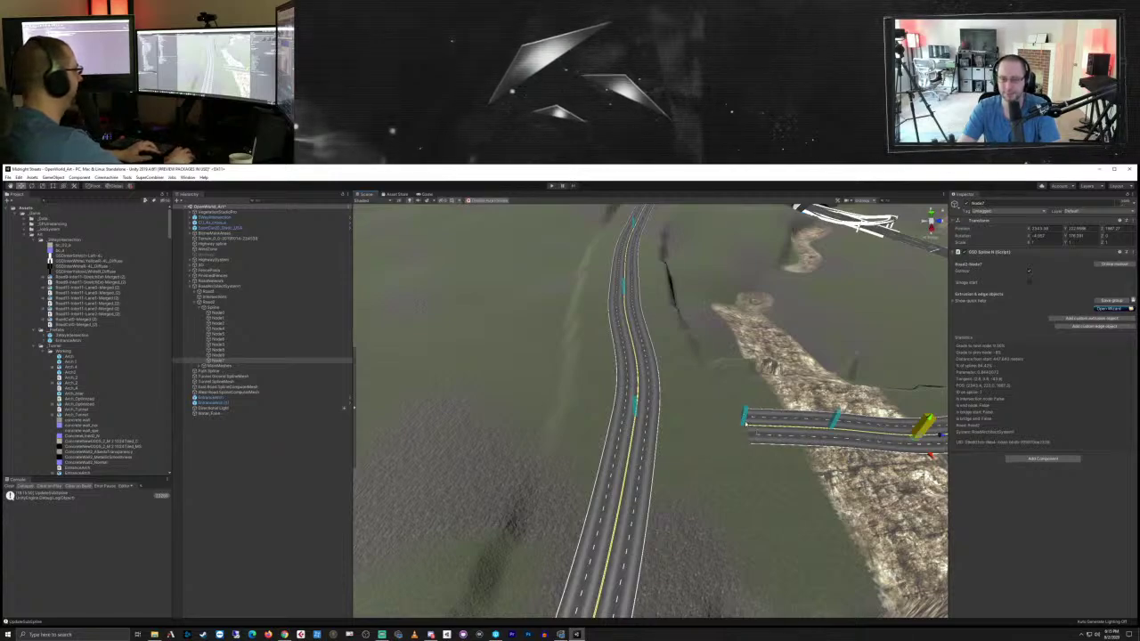
left_click(746, 424)
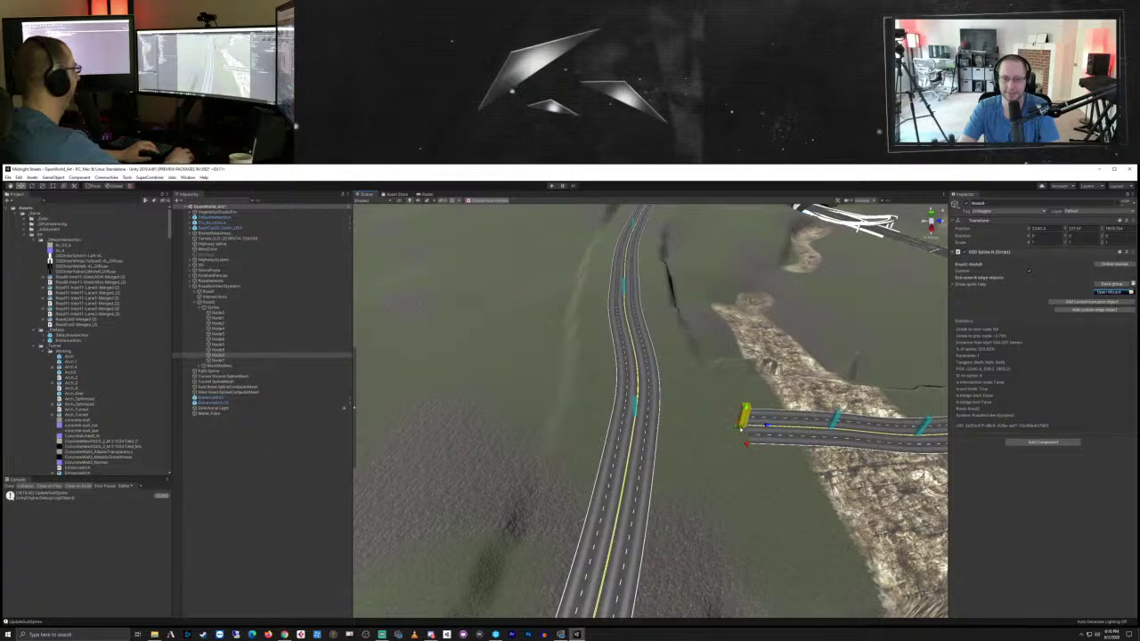
left_click_drag(636, 416, 636, 419)
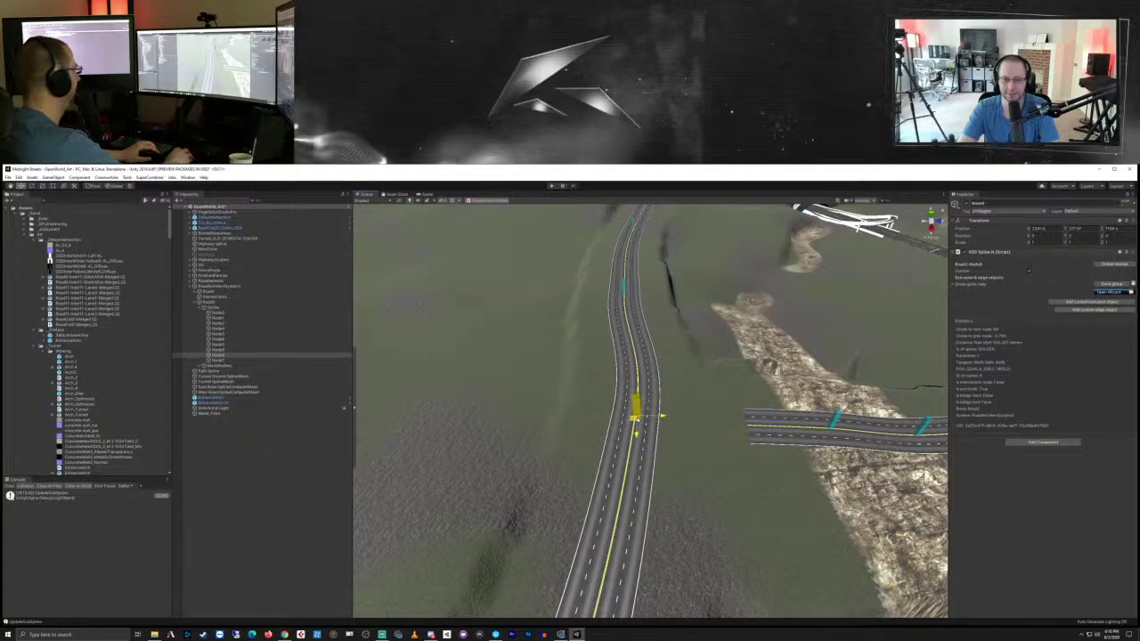
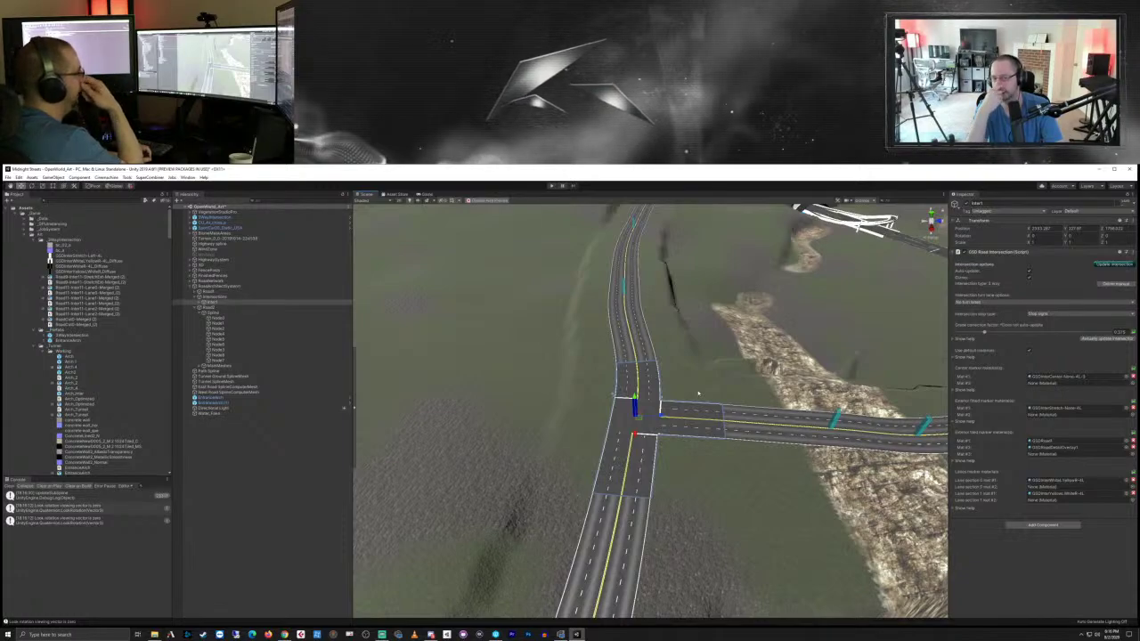
Step: Inspect the junction of Road1 and Road2 up close and set its intersection stop type to None
right_click_drag(843, 419, 736, 455)
middle_click_drag(880, 379, 780, 398)
scroll(781, 398, "up", 4)
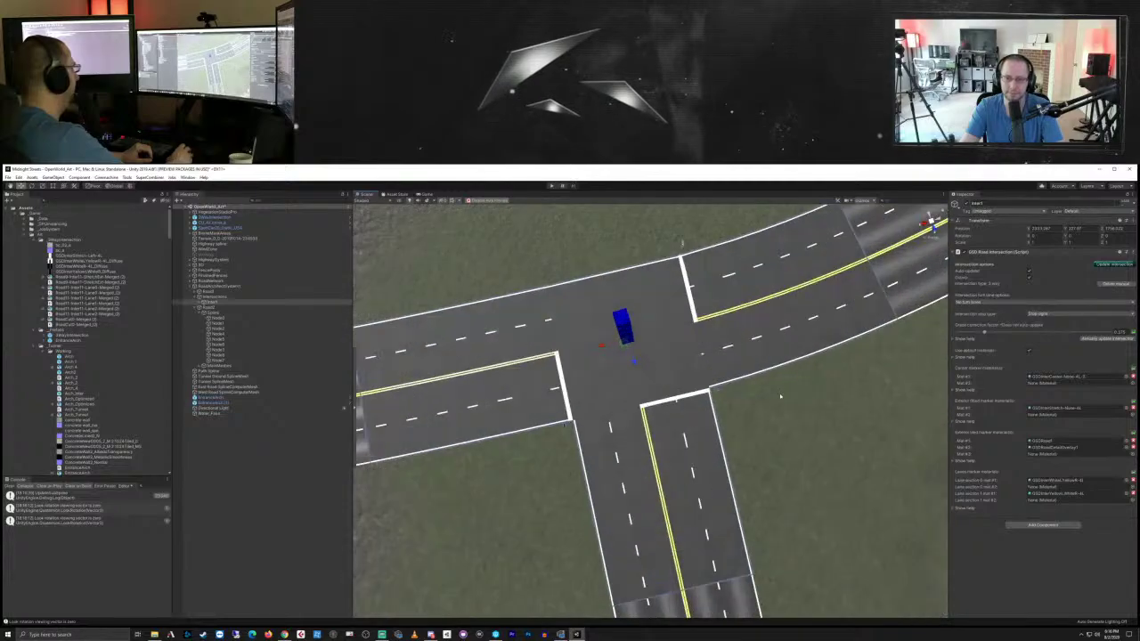
scroll(780, 396, "up", 4)
right_click_drag(780, 397, 769, 343)
middle_click_drag(761, 491, 762, 458)
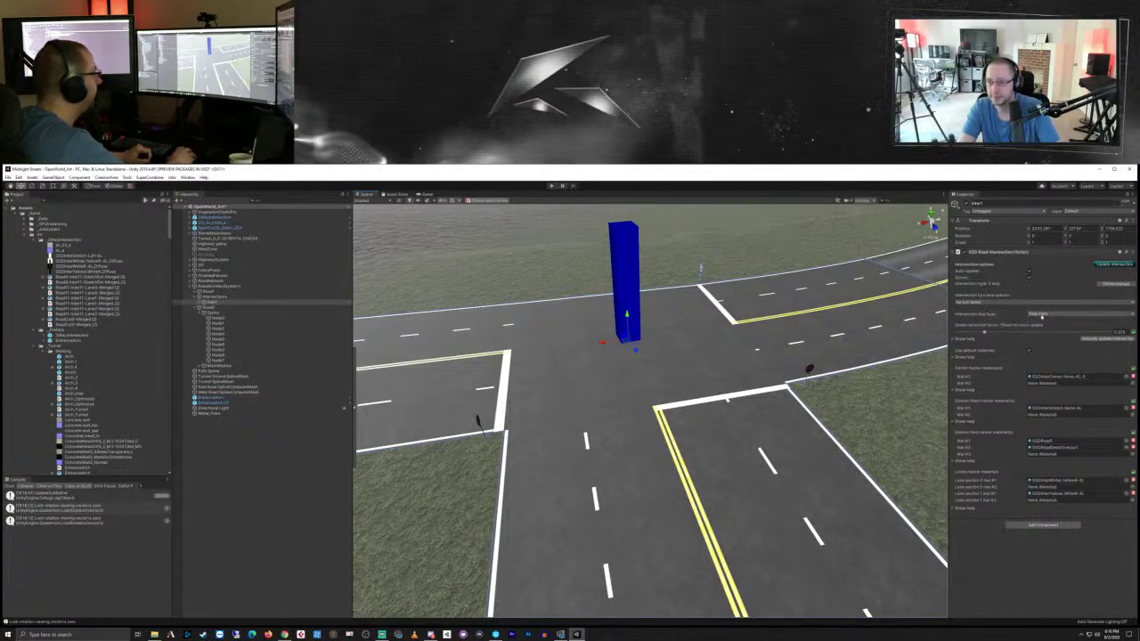
left_click(1041, 315)
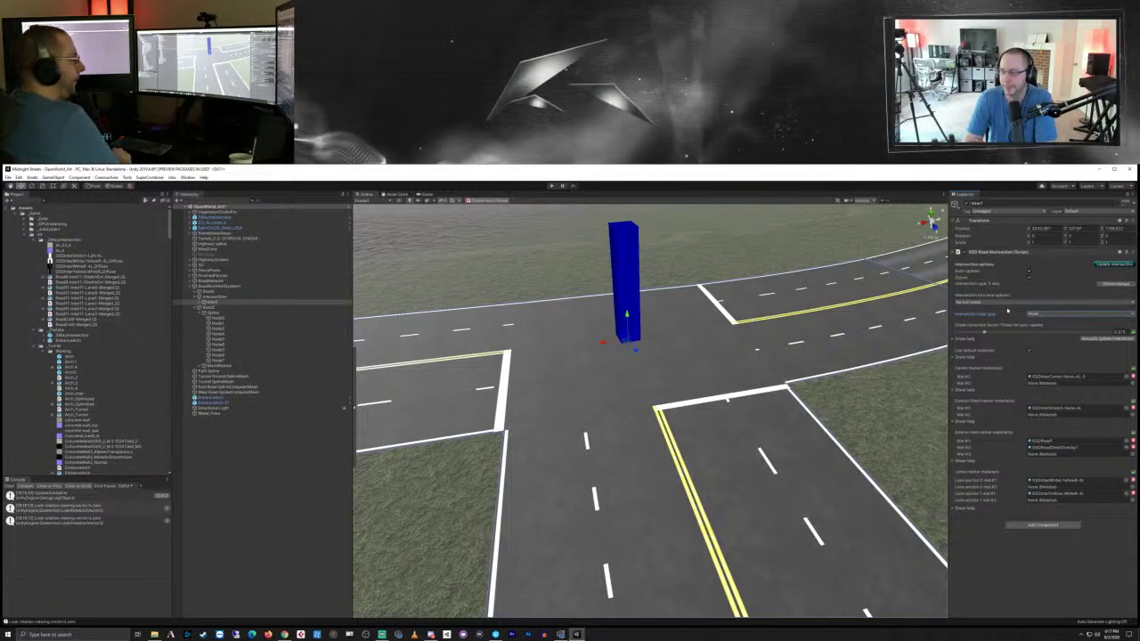
Step: Examine the Road1 and Road2 junction and follow the road's course past the rocky hill and around its bends
scroll(722, 339, "down", 10)
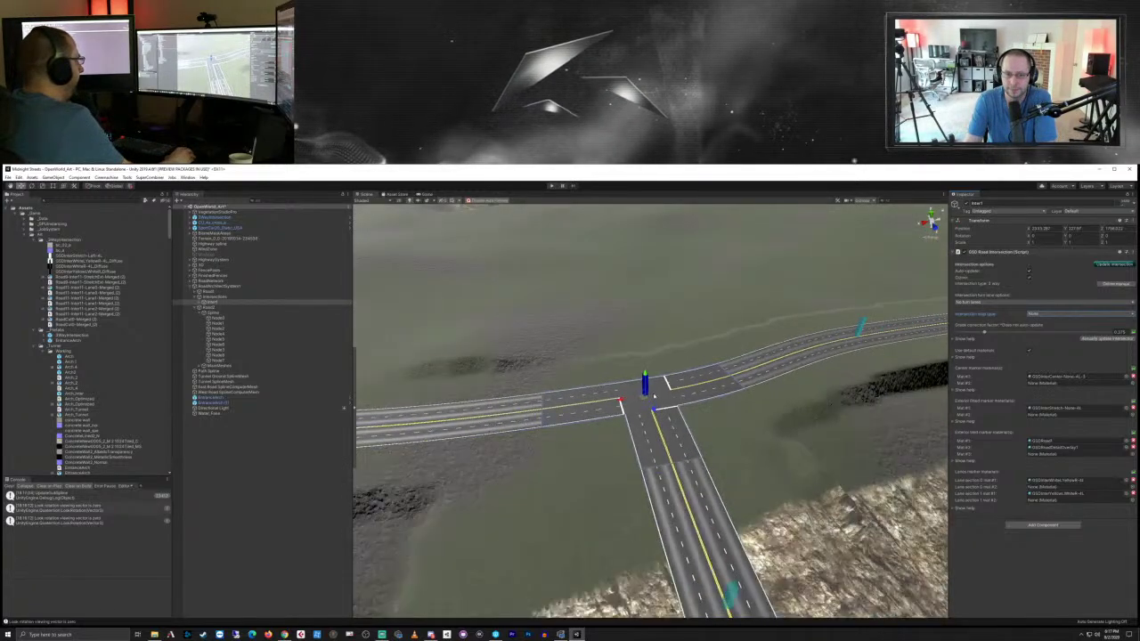
right_click_drag(611, 407, 704, 410)
right_click_drag(746, 526, 781, 417)
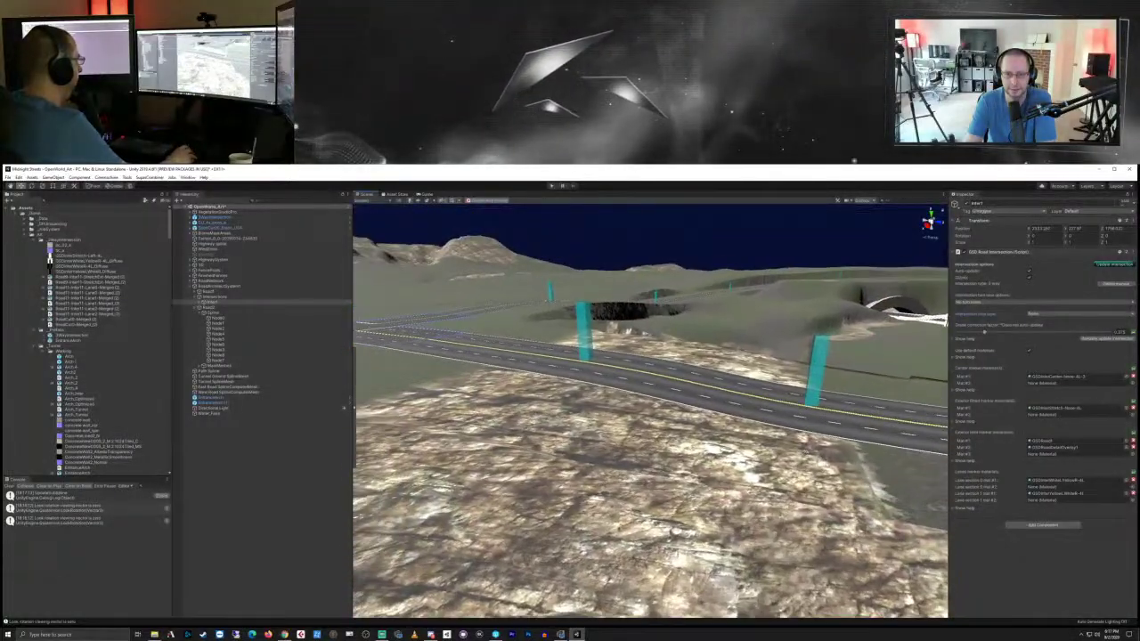
right_click_drag(791, 458, 738, 450)
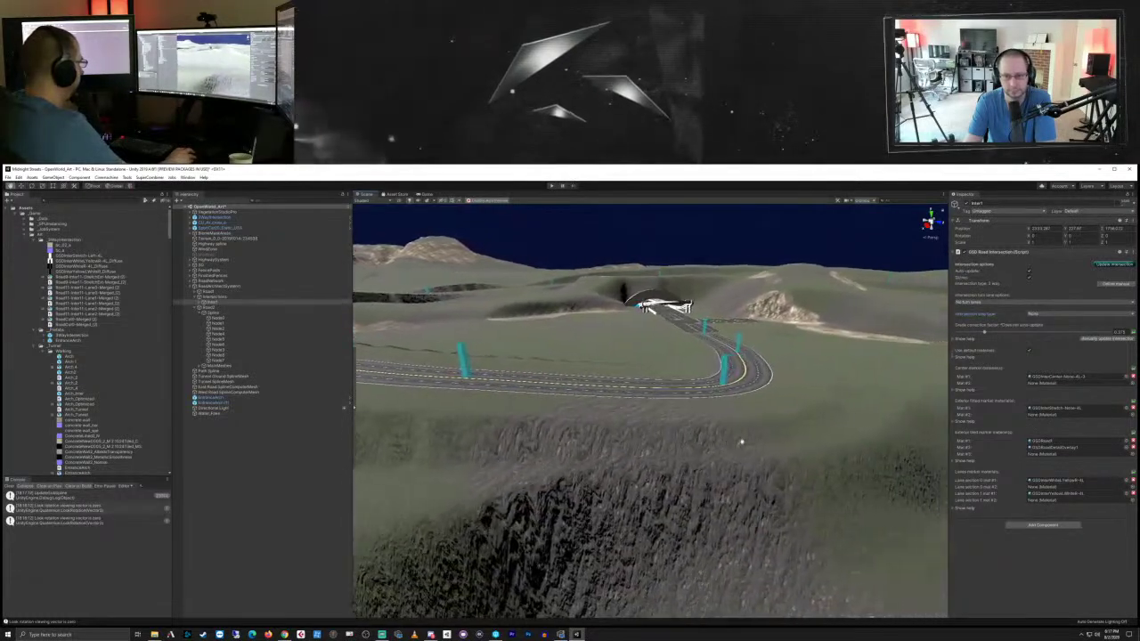
right_click_drag(688, 480, 592, 430)
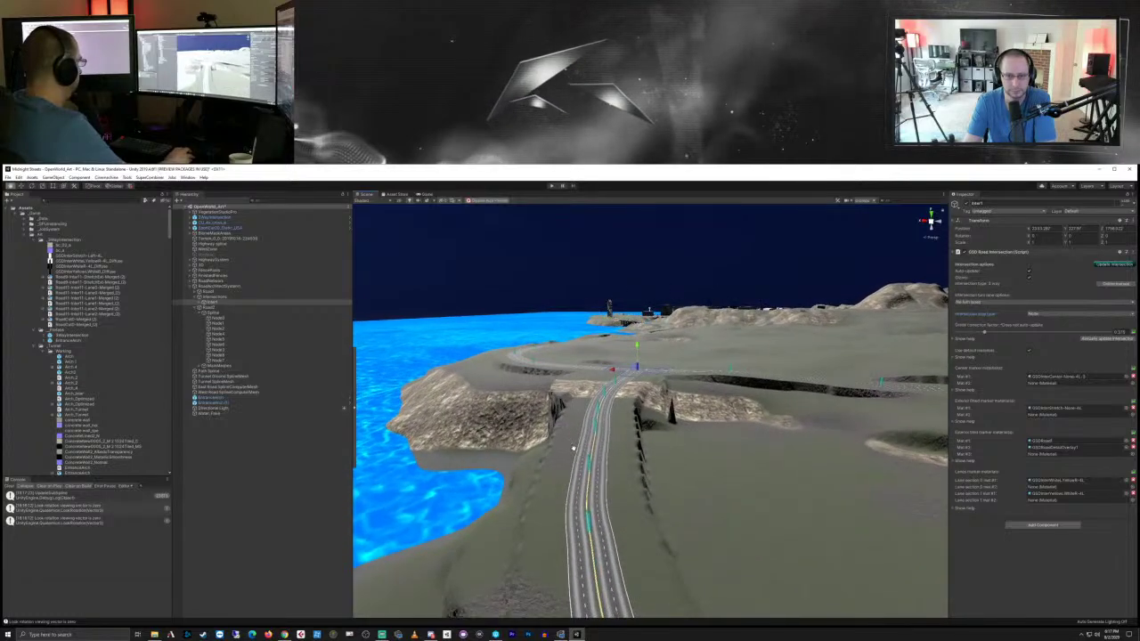
right_click_drag(512, 426, 545, 444)
middle_click_drag(546, 444, 616, 464)
scroll(616, 463, "up", 4)
Step: Insert an extra Road2 node on the outer side of the sharp bend just before the intersection
scroll(622, 481, "down", 4)
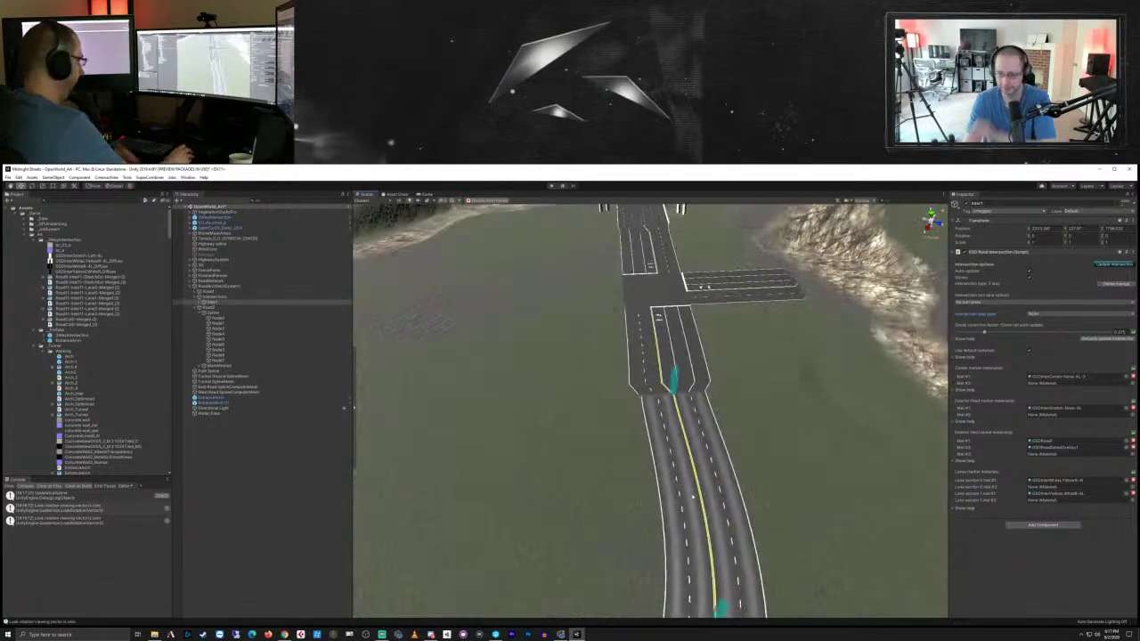
right_click_drag(741, 527, 681, 504)
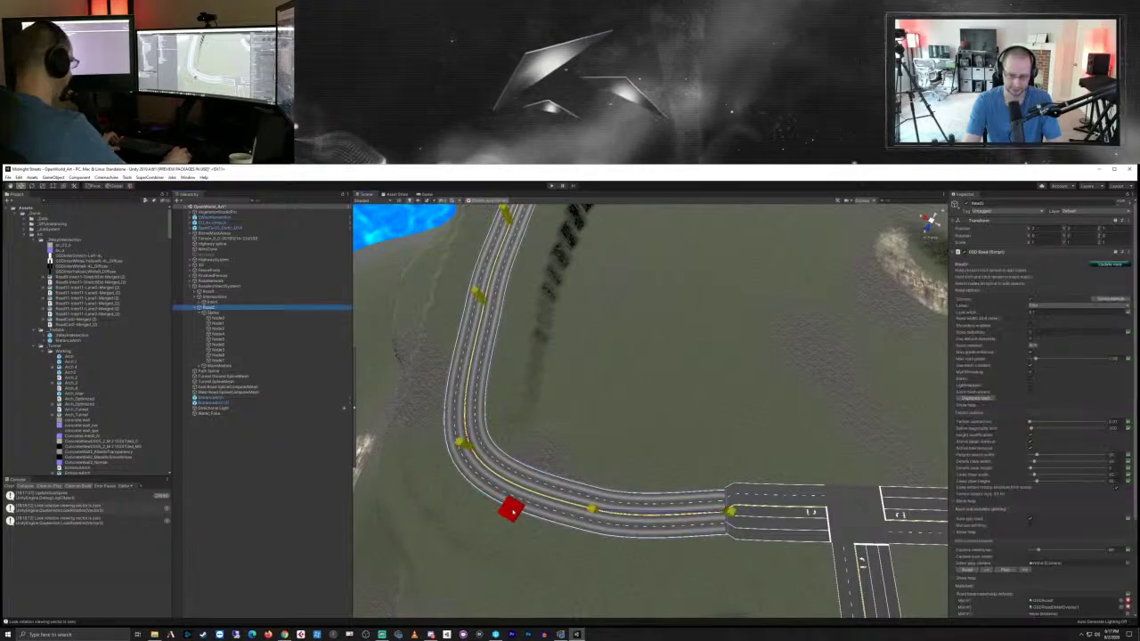
left_click(513, 512, "shift")
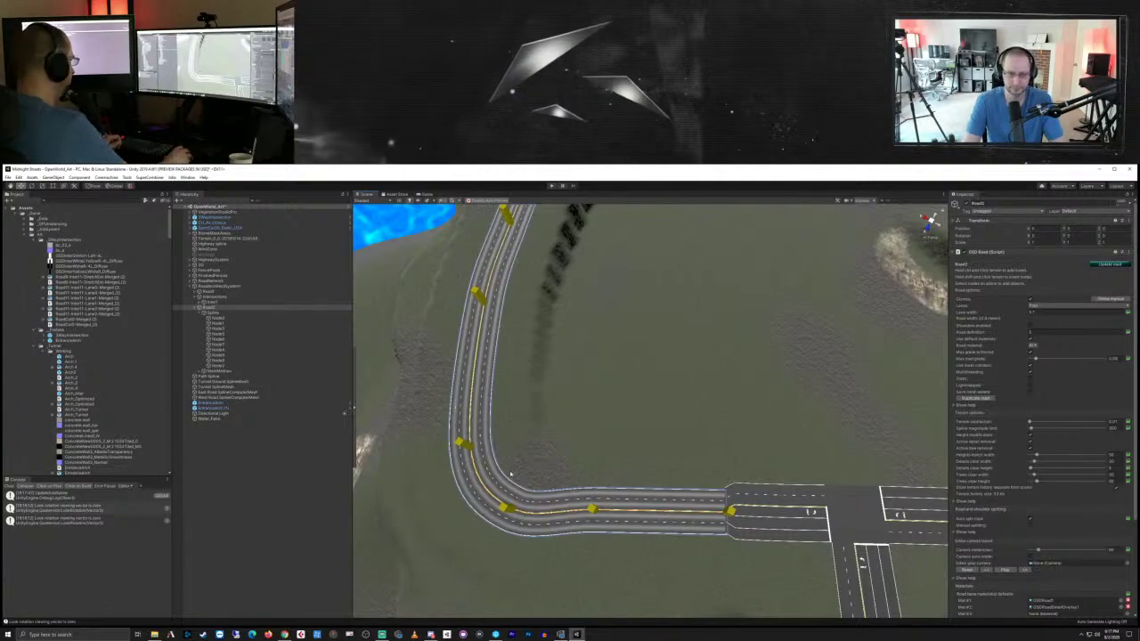
Step: Select the Road2 node nearest the intersection and examine up close how the road surface meets the intersection and ground
right_click_drag(581, 412, 611, 331)
middle_click_drag(579, 478, 572, 418)
scroll(618, 461, "up", 5)
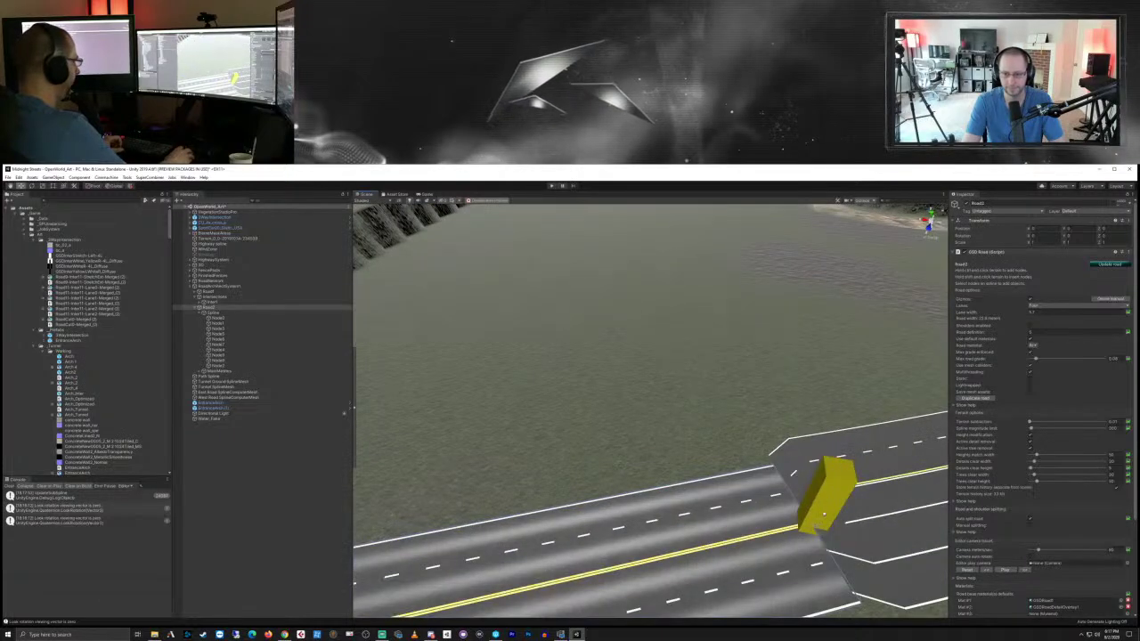
left_click(821, 509)
key("f")
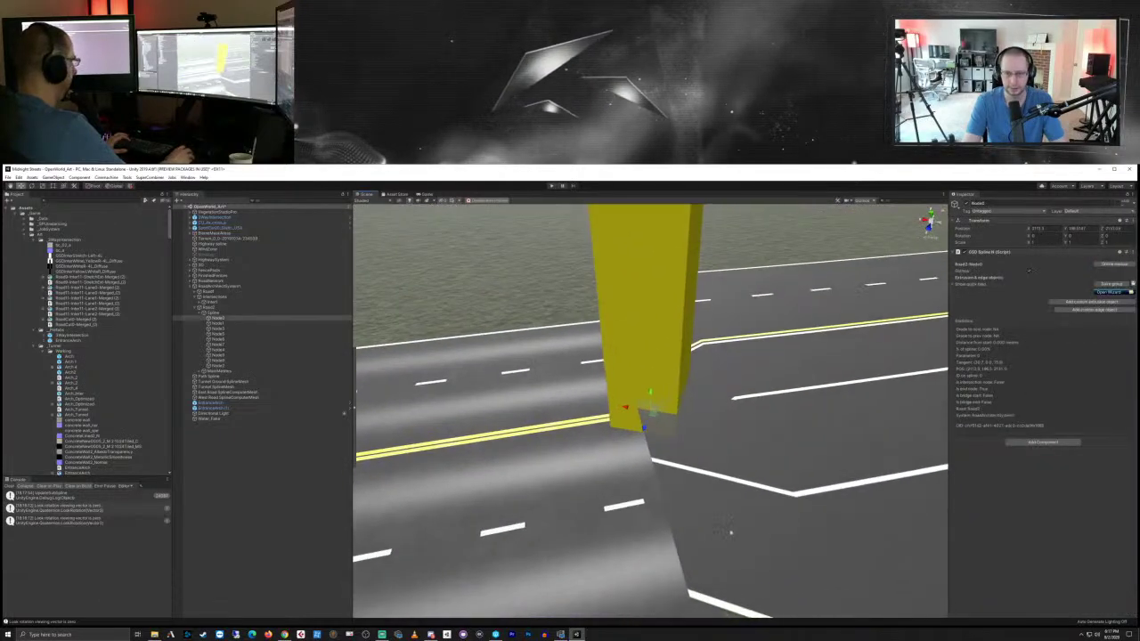
scroll(720, 532, "up", 1)
middle_click_drag(720, 532, 695, 361)
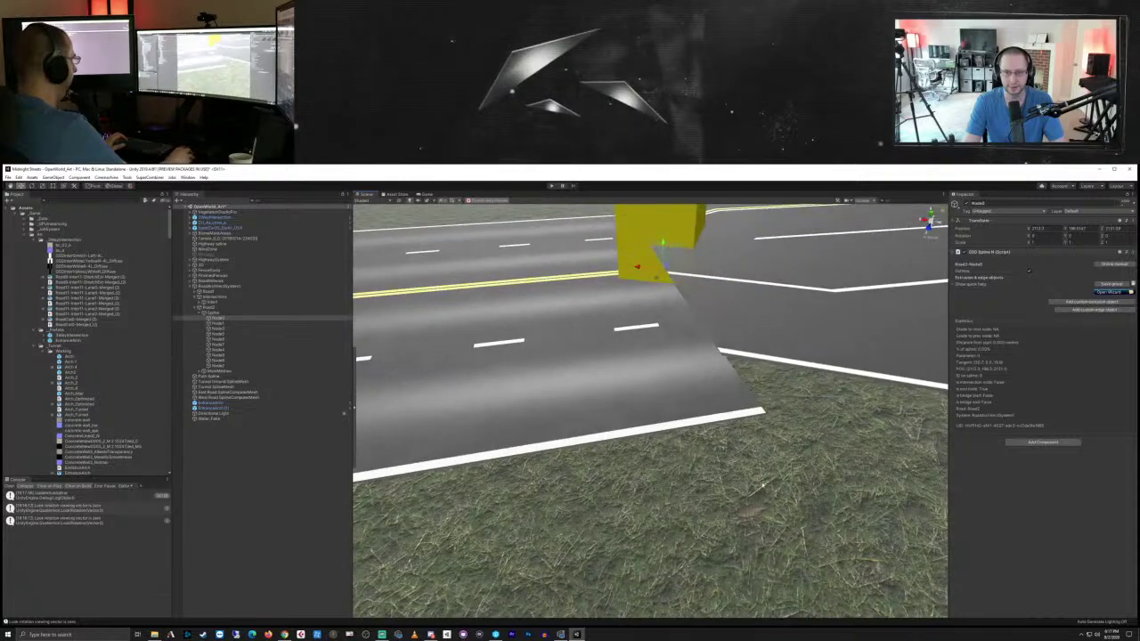
right_click_drag(748, 481, 740, 386)
middle_click_drag(726, 489, 730, 436)
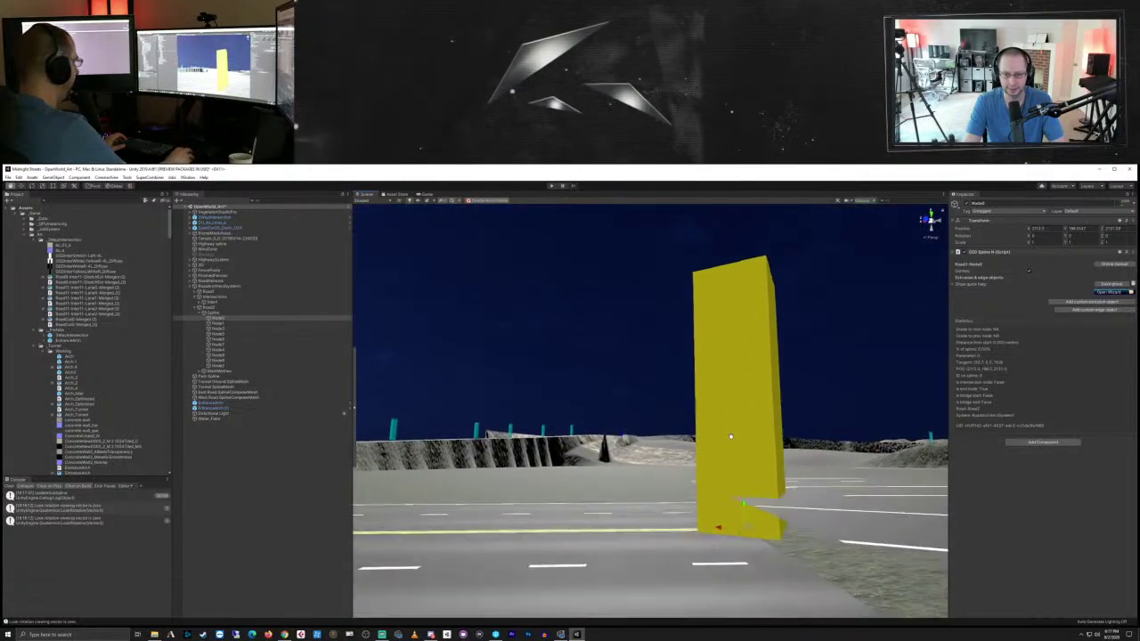
right_click_drag(731, 436, 797, 528)
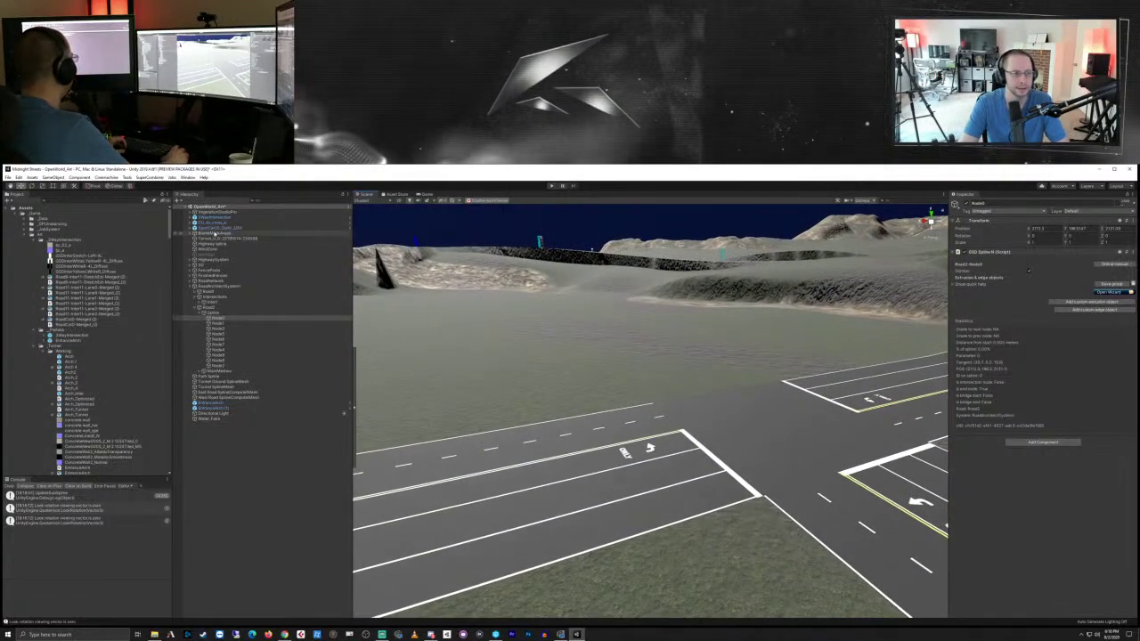
Step: Select the terrain, switch to the Set Height brush and sample the ground height beside the intersection
left_click(899, 294)
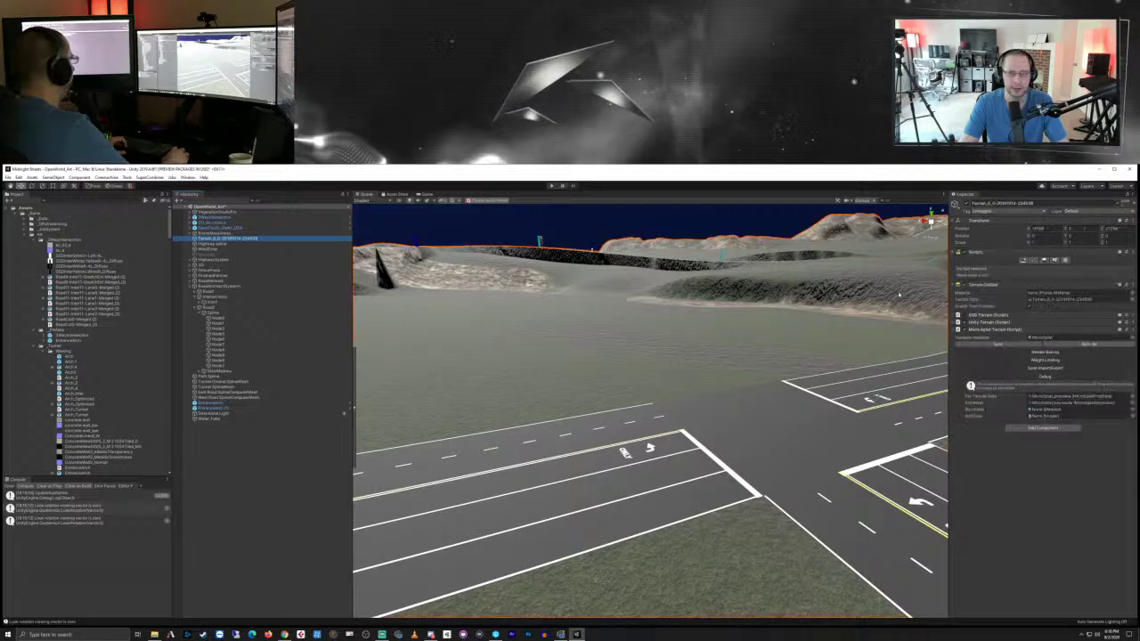
left_click(1036, 260)
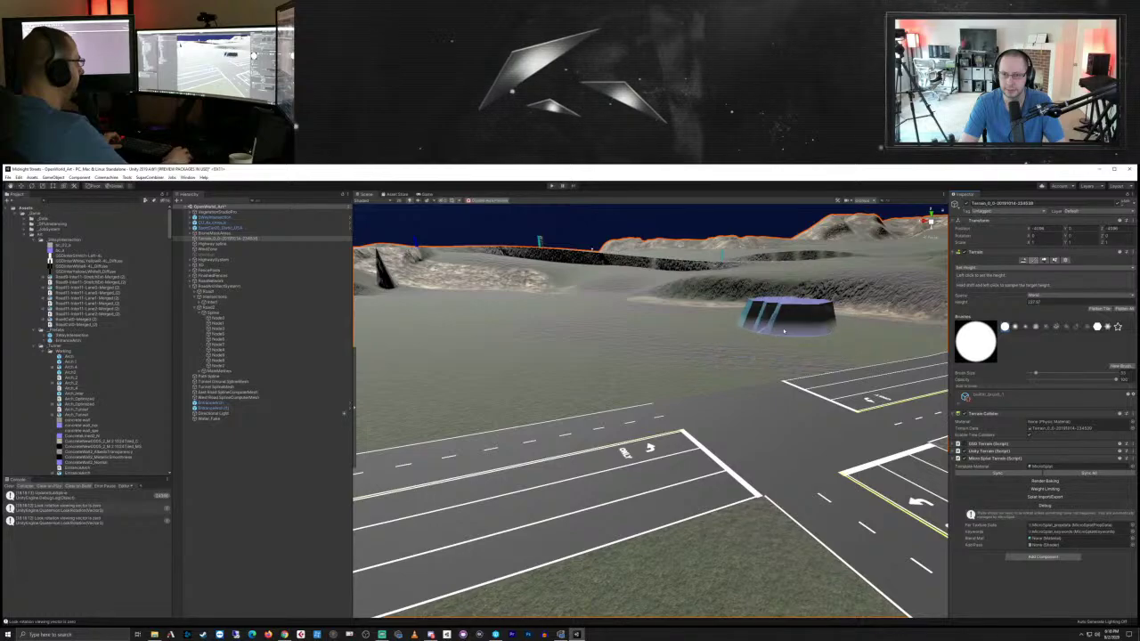
left_click(723, 385, "shift")
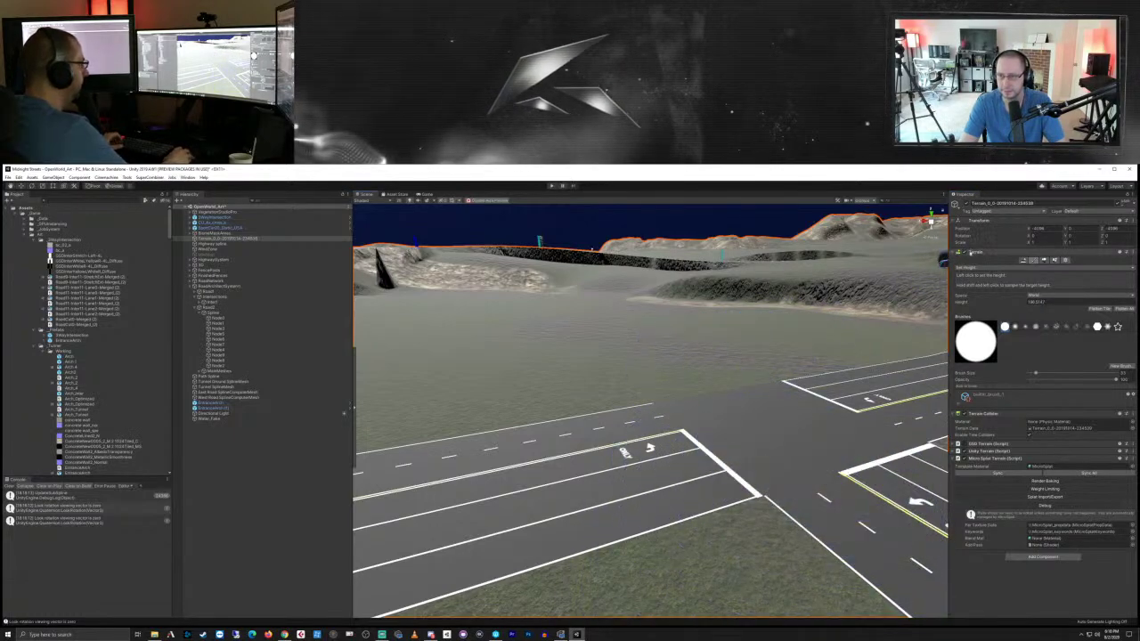
Step: Try stamping a set height into the grass beside the intersection and undo the stamp
left_click(964, 268)
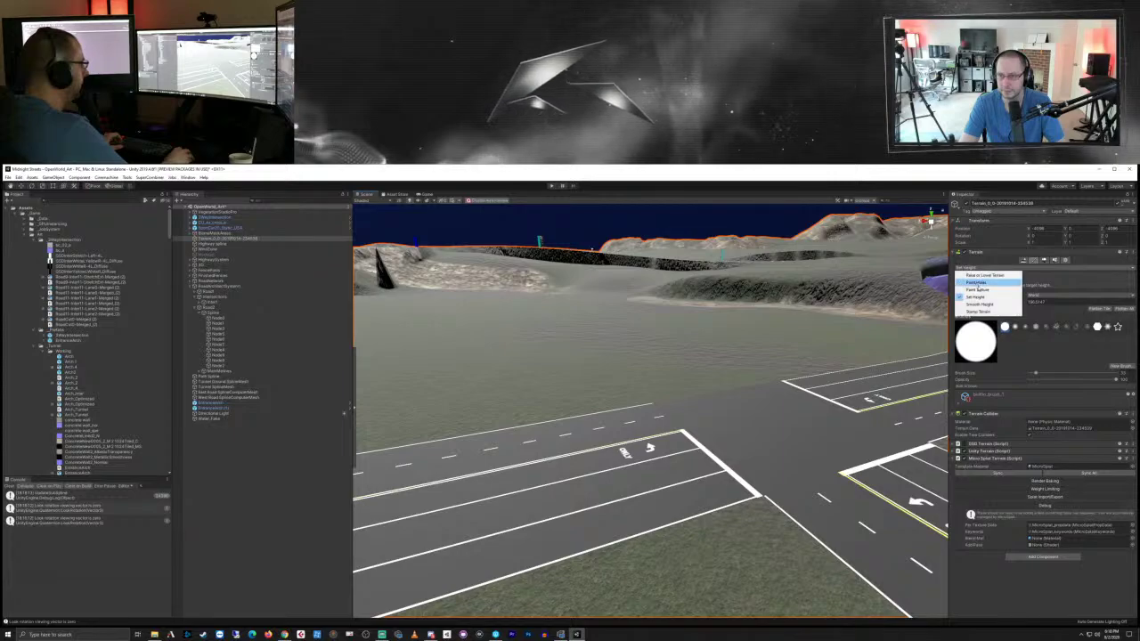
left_click(1069, 309)
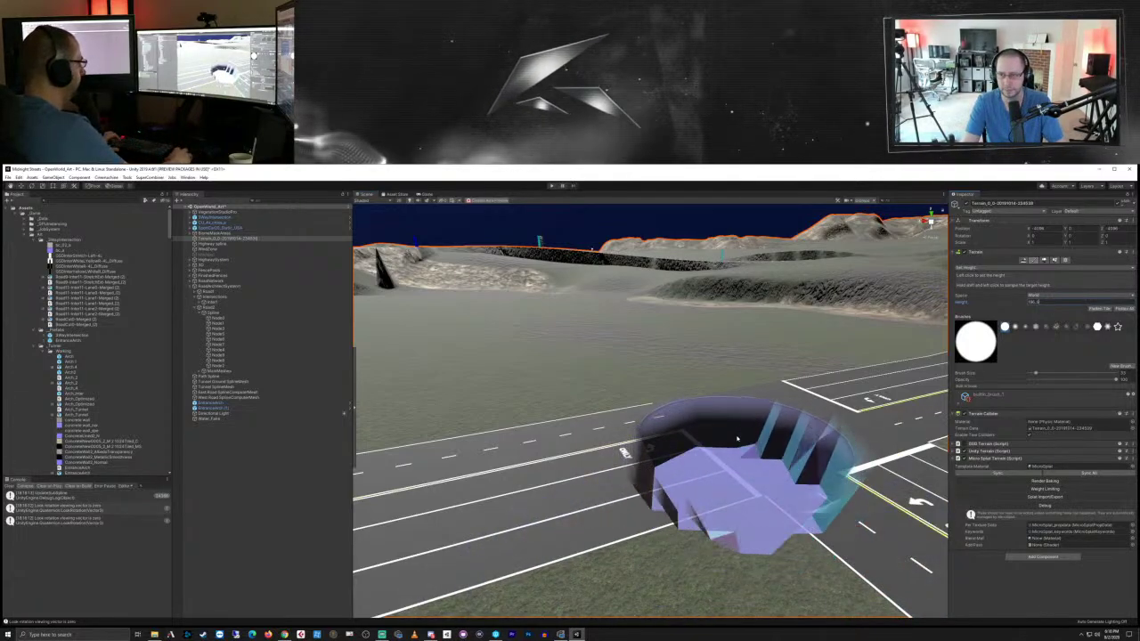
left_click(737, 438)
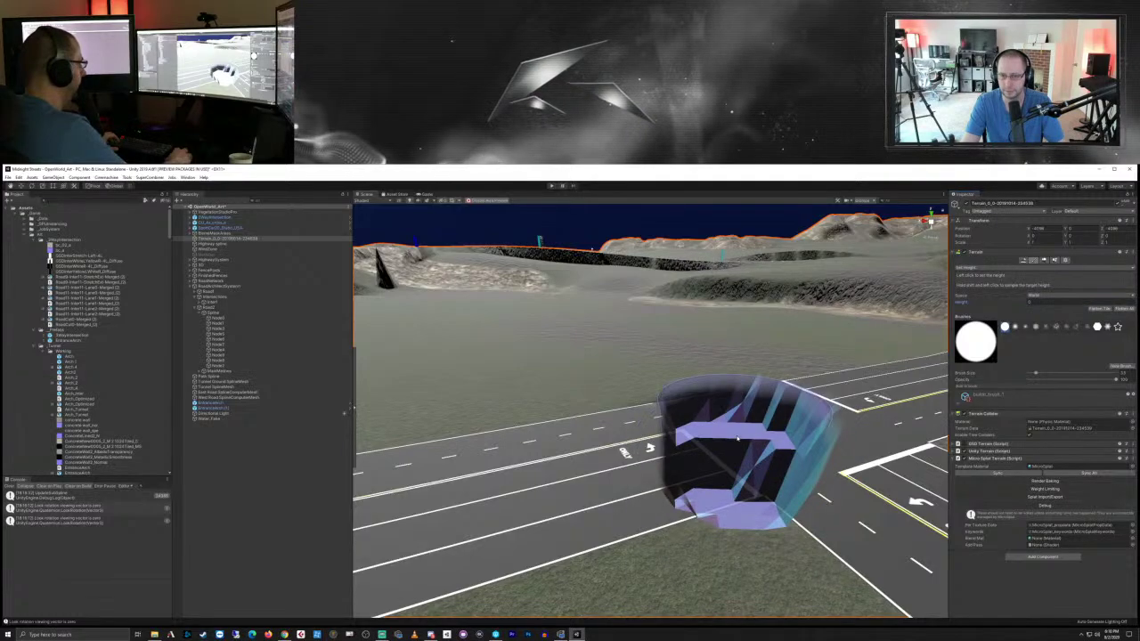
left_click(704, 378)
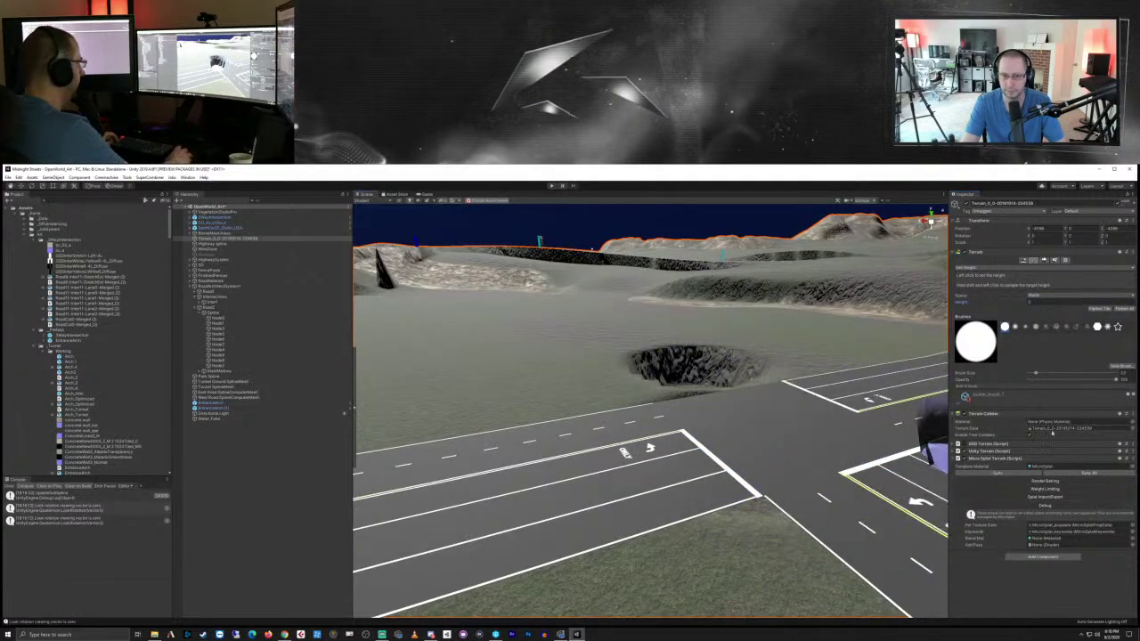
key("ctrl+z")
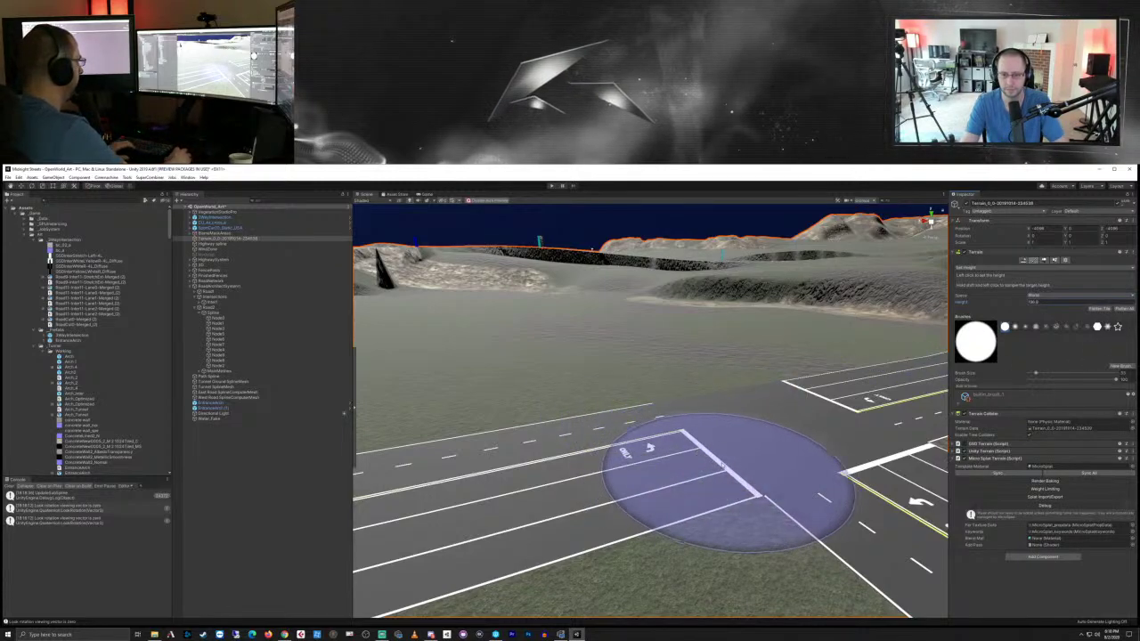
Step: Examine from low angles how the ground sits against the road surface around the intersection
right_click_drag(749, 453, 742, 410)
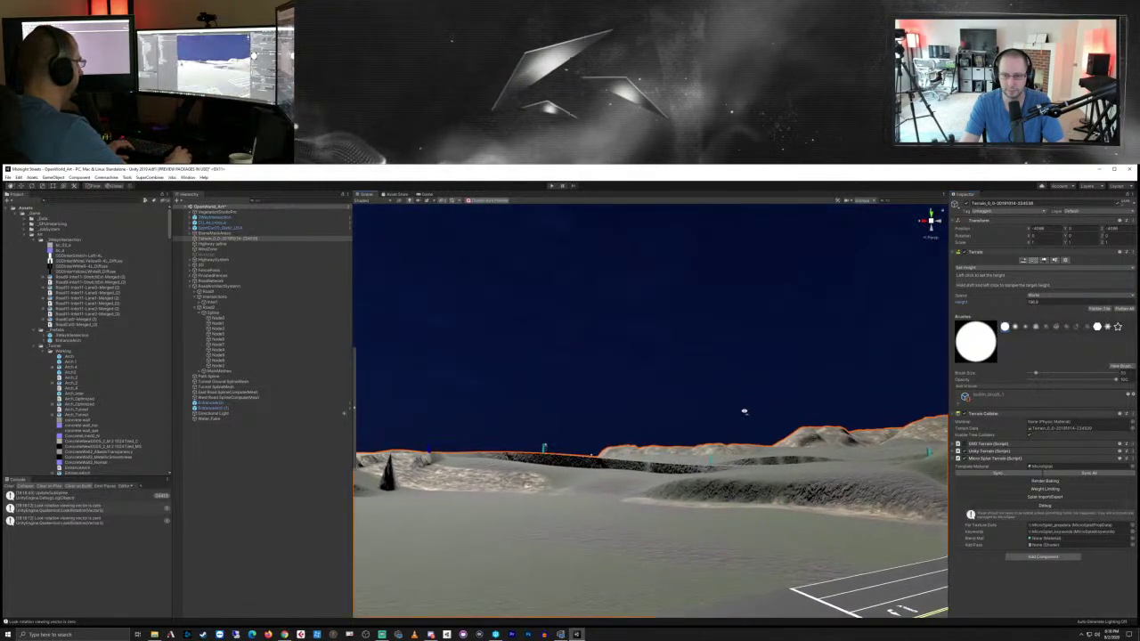
mouse_move(733, 490)
middle_mouse_down()
mouse_move(735, 303)
mouse_move(708, 626)
mouse_move(669, 507)
mouse_move(766, 516)
mouse_move(675, 379)
mouse_move(578, 176)
mouse_move(366, 321)
mouse_move(618, 464)
middle_mouse_up()
scroll(669, 517, "down", 2)
scroll(725, 508, "up", 3)
mouse_move(672, 457)
right_mouse_down()
mouse_move(634, 499)
mouse_move(800, 475)
right_mouse_up()
scroll(798, 475, "down", 6)
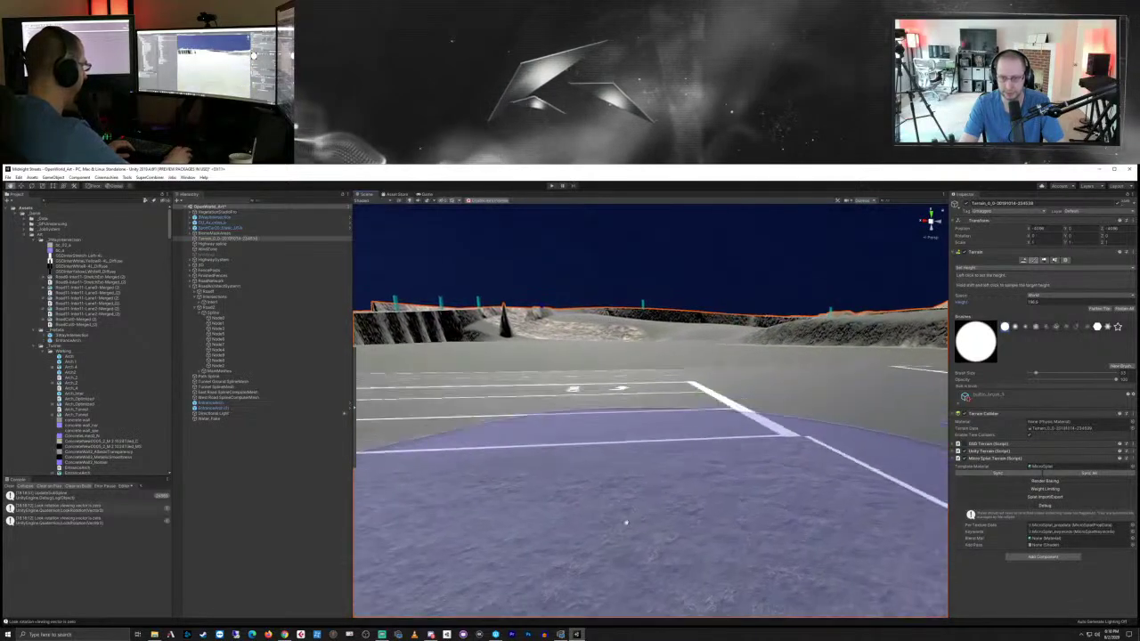
middle_click_drag(709, 412, 676, 537)
scroll(681, 537, "down", 3)
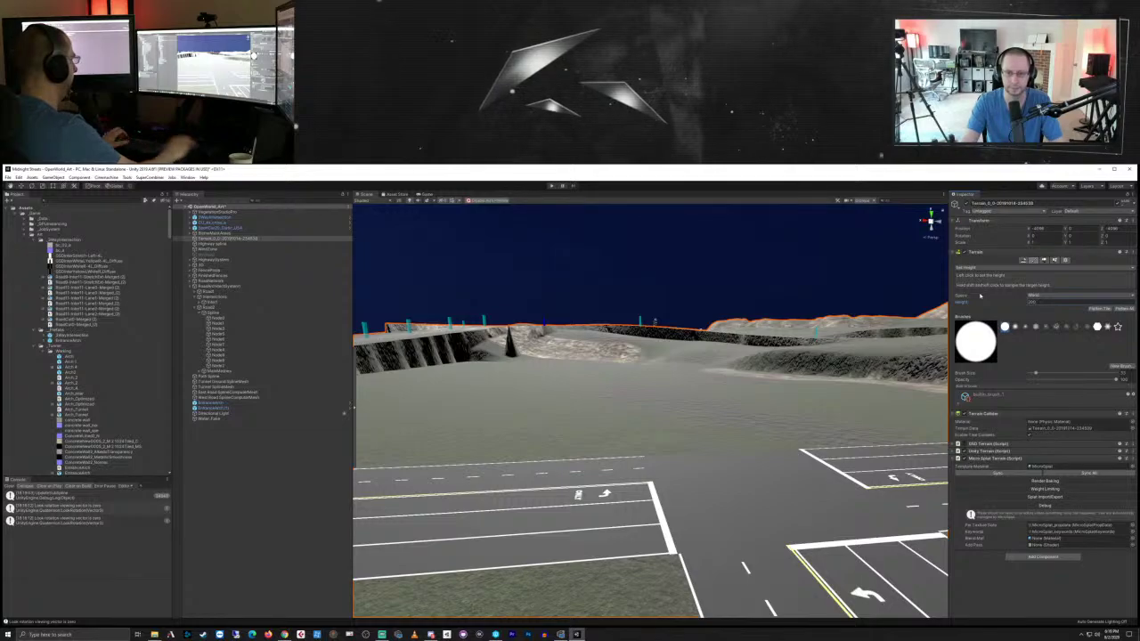
Step: Paint the terrain under the intersection with different Set Height values to bring the ground level with the road
left_click_drag(611, 496, 693, 502)
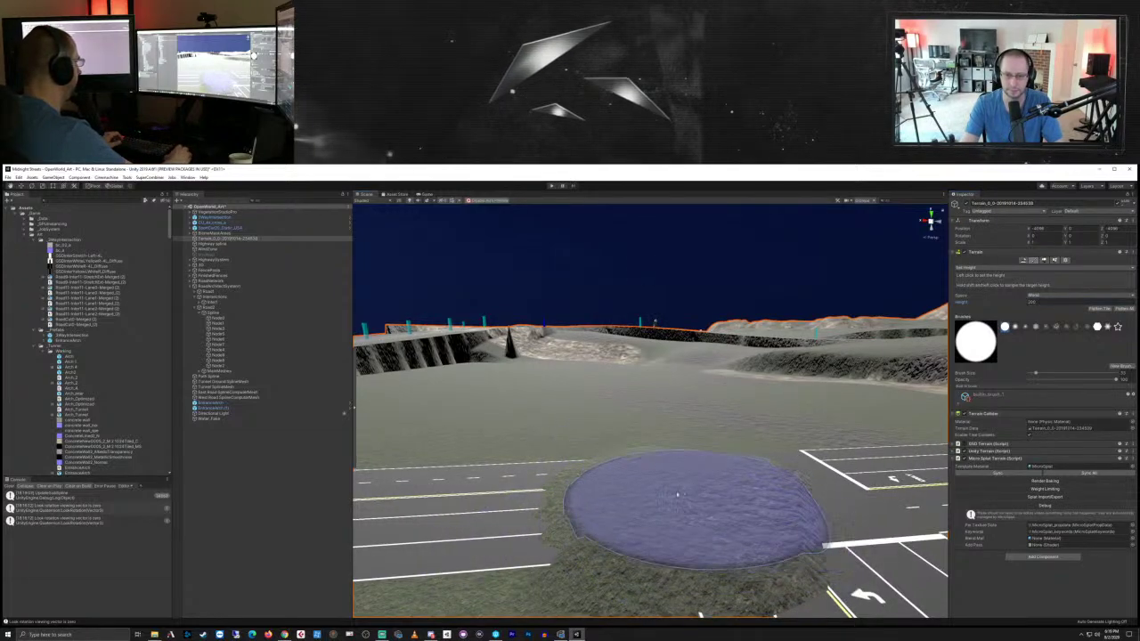
mouse_move(547, 526)
left_mouse_down()
mouse_move(642, 513)
mouse_move(728, 476)
mouse_move(643, 504)
left_mouse_up()
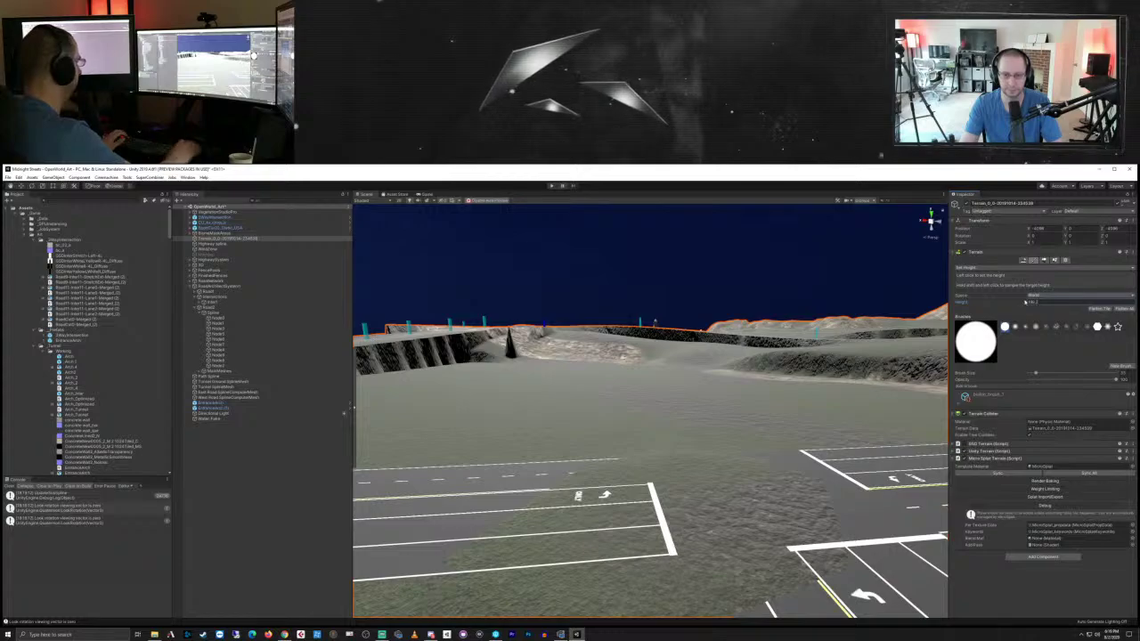
mouse_move(501, 560)
left_mouse_down()
mouse_move(771, 478)
mouse_move(790, 544)
mouse_move(758, 507)
left_mouse_up()
Step: Enlarge the Set Height brush and flatten a wide area of terrain around the intersection and along Road2's approach
right_click_drag(758, 507, 791, 481)
mouse_move(713, 504)
middle_mouse_down()
mouse_move(749, 419)
mouse_move(766, 270)
mouse_move(753, 192)
mouse_move(664, 413)
mouse_move(600, 526)
middle_mouse_up()
scroll(587, 534, "down", 3)
scroll(573, 540, "down", 2)
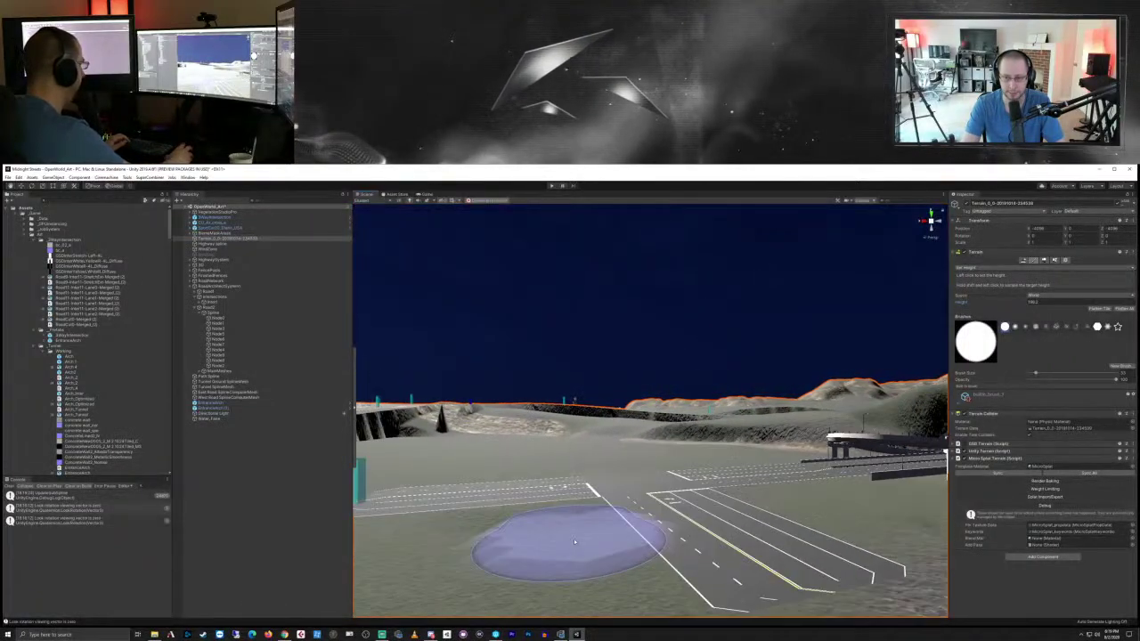
right_click_drag(619, 458, 593, 495)
scroll(661, 389, "down", 10)
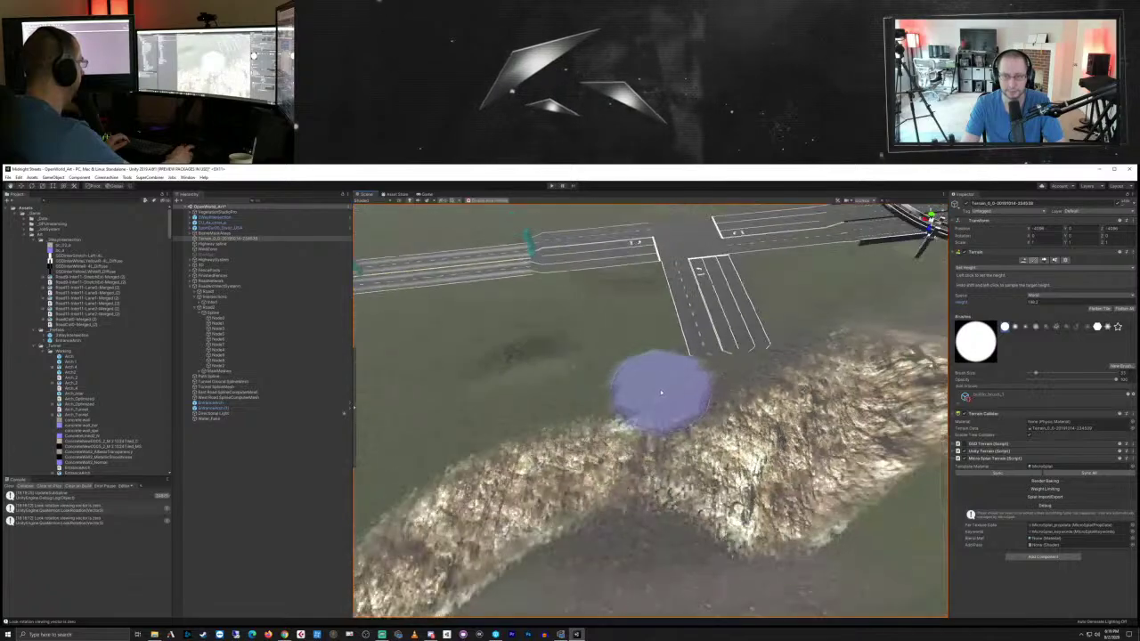
middle_click_drag(657, 328, 698, 588)
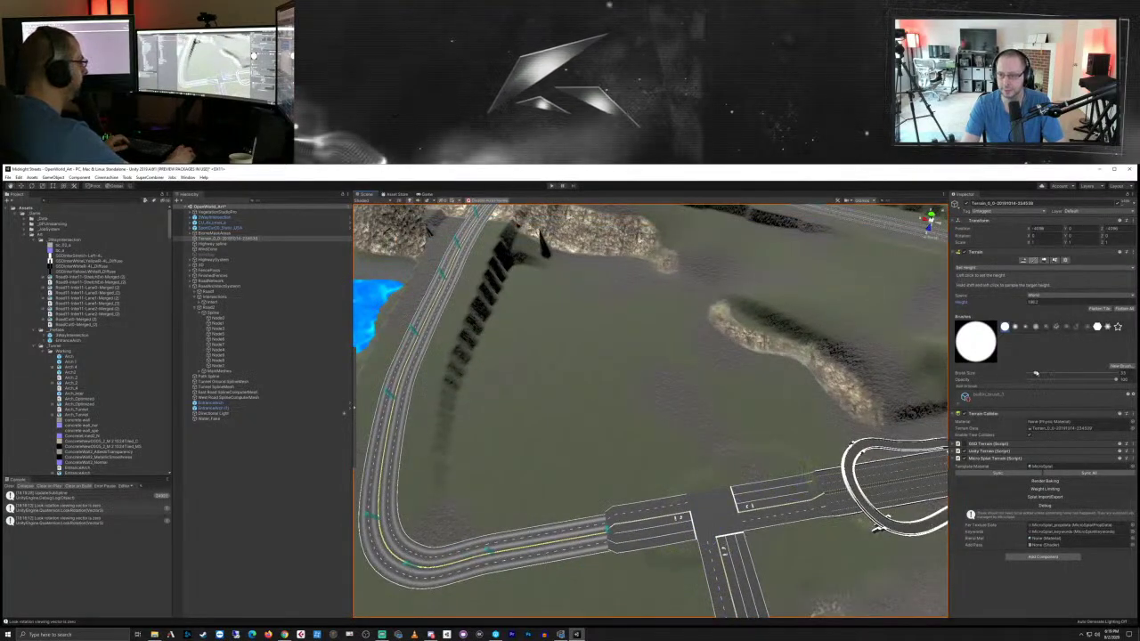
left_click_drag(1036, 373, 1046, 373)
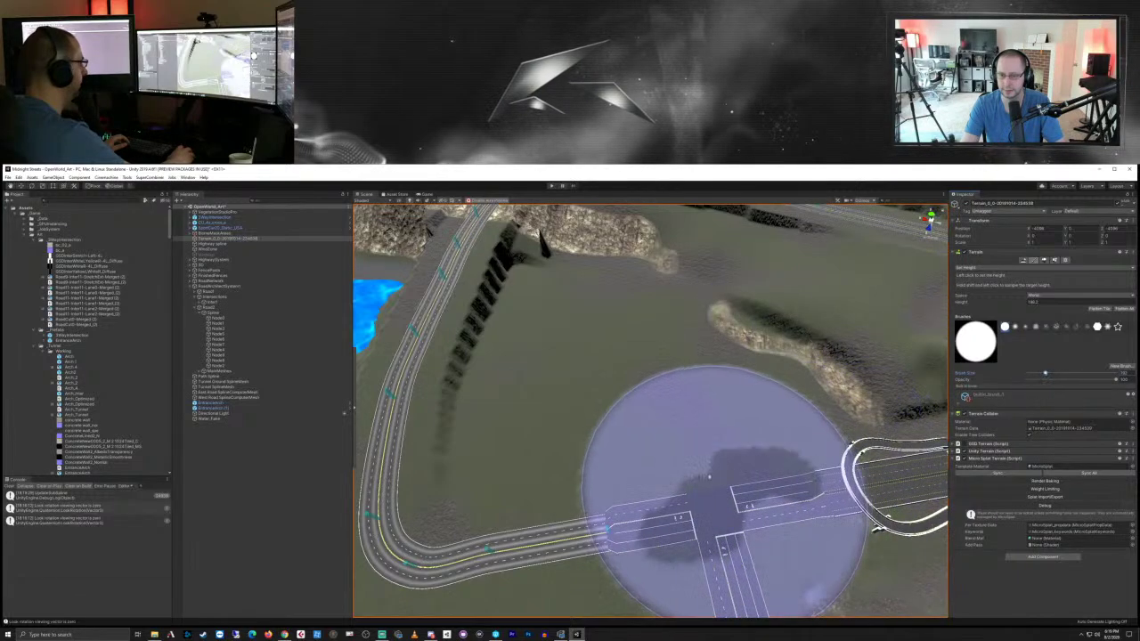
mouse_move(709, 477)
left_mouse_down()
mouse_move(677, 482)
mouse_move(699, 460)
mouse_move(591, 433)
mouse_move(567, 501)
mouse_move(542, 522)
mouse_move(590, 548)
left_mouse_up()
Step: Examine the flattened terrain around the intersection, the nearby rocky slopes and the looping ramp at the tunnel entrance
mouse_move(621, 533)
middle_mouse_down()
mouse_move(663, 491)
mouse_move(667, 387)
middle_mouse_up()
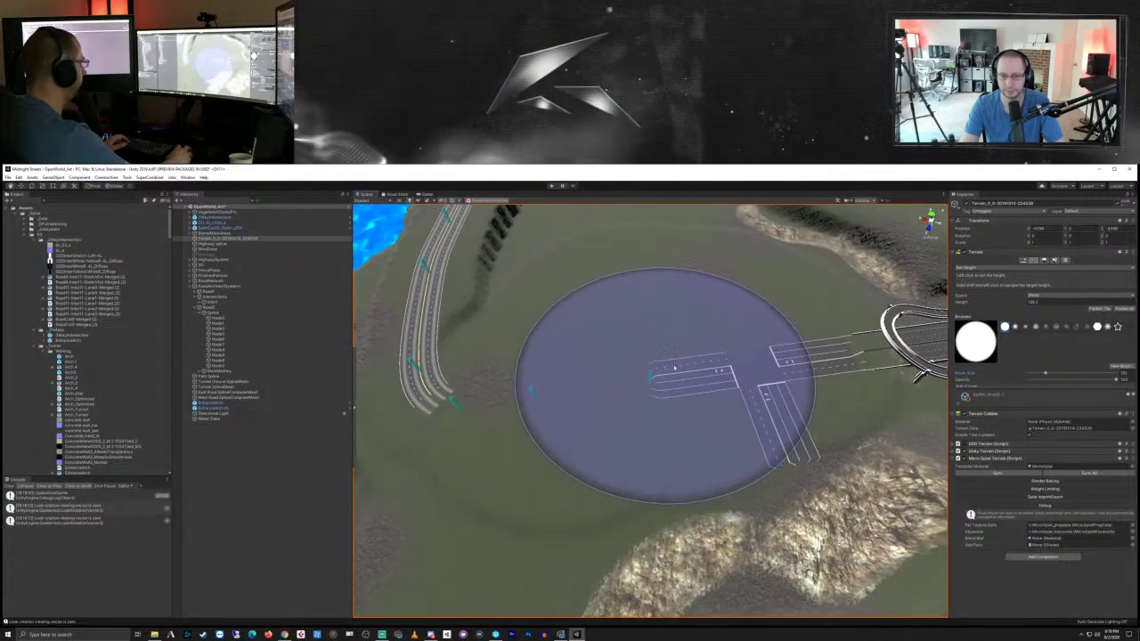
left_click_drag(638, 358, 784, 213, "alt")
scroll(713, 382, "down", 3)
middle_click_drag(738, 415, 704, 210)
left_click_drag(704, 211, 510, 398, "alt")
middle_click_drag(598, 387, 675, 525)
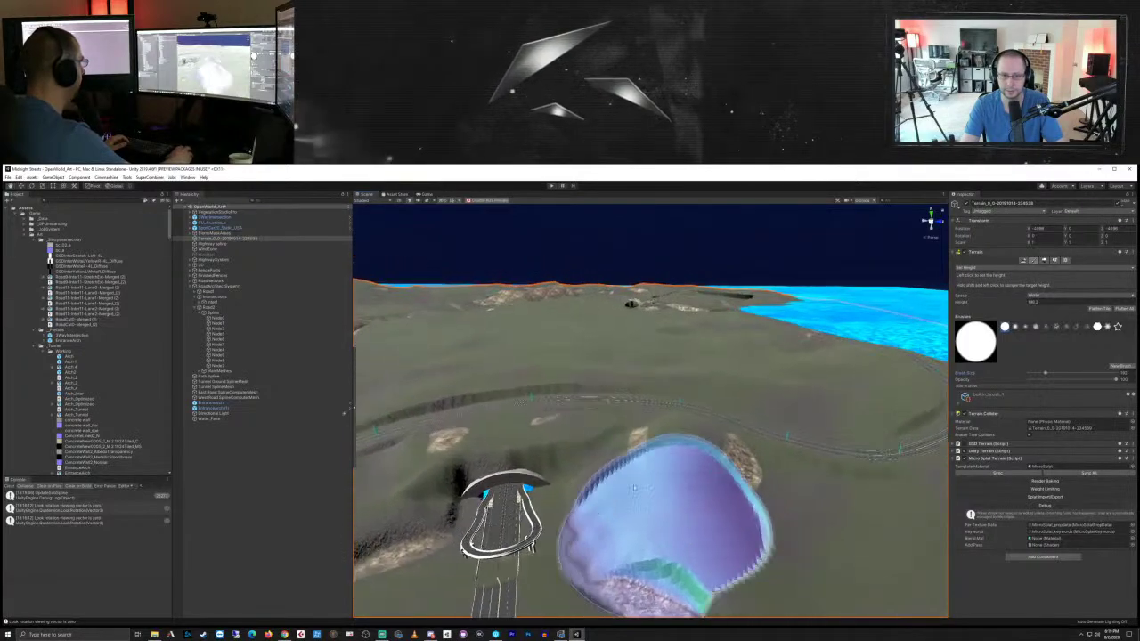
mouse_move(535, 454)
left_mouse_down("alt")
mouse_move(667, 496)
mouse_move(671, 454)
left_mouse_up("alt")
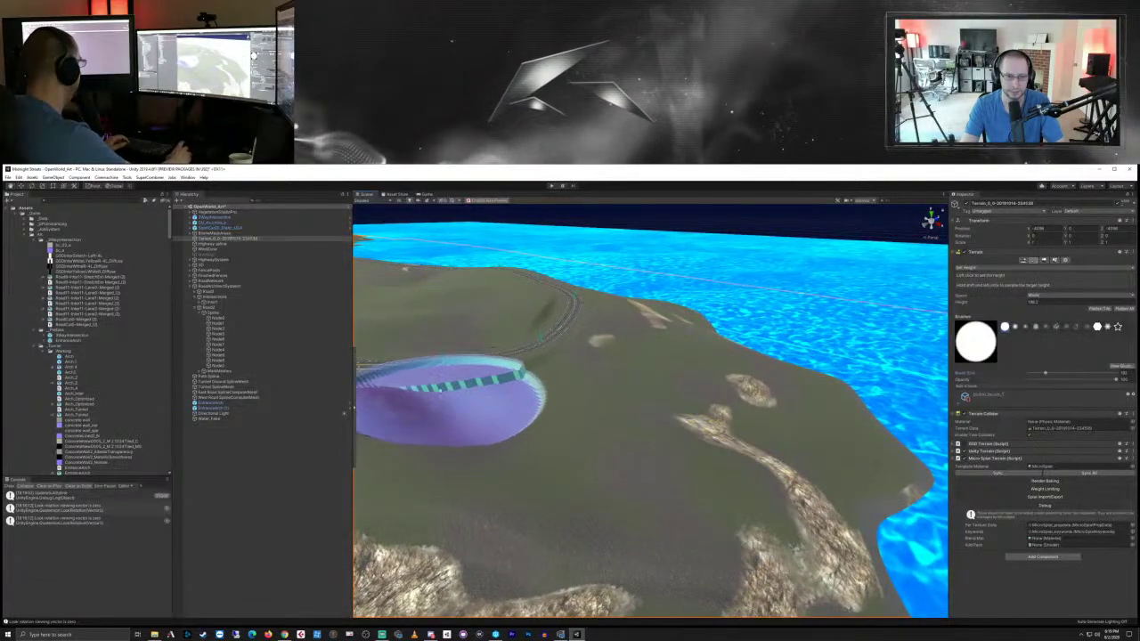
middle_click_drag(488, 431, 580, 371)
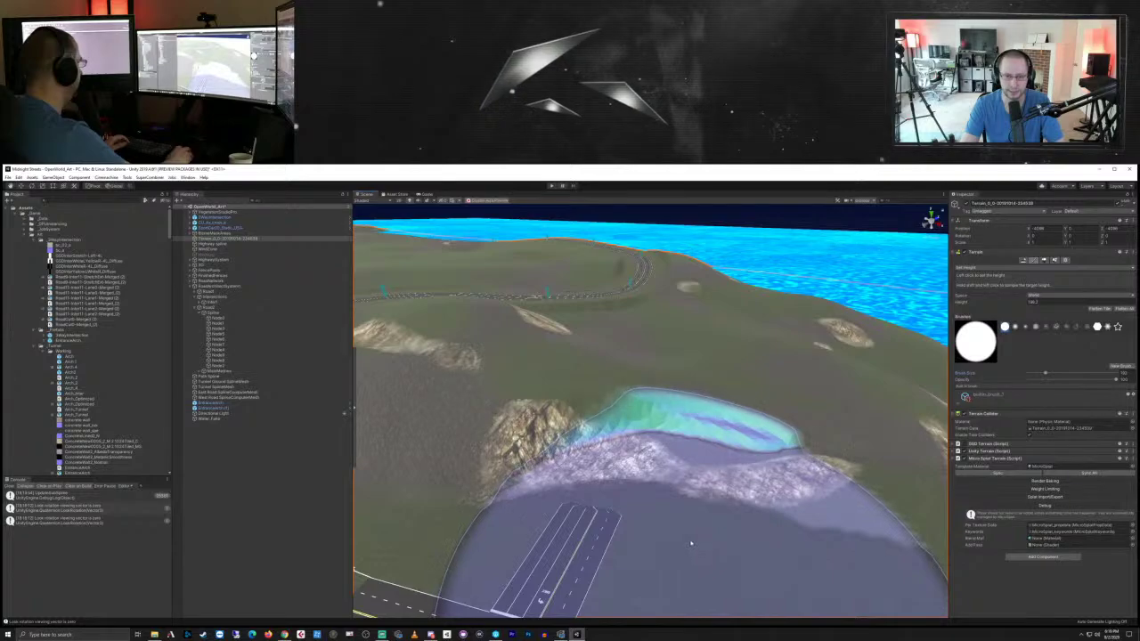
middle_click_drag(664, 565, 740, 501)
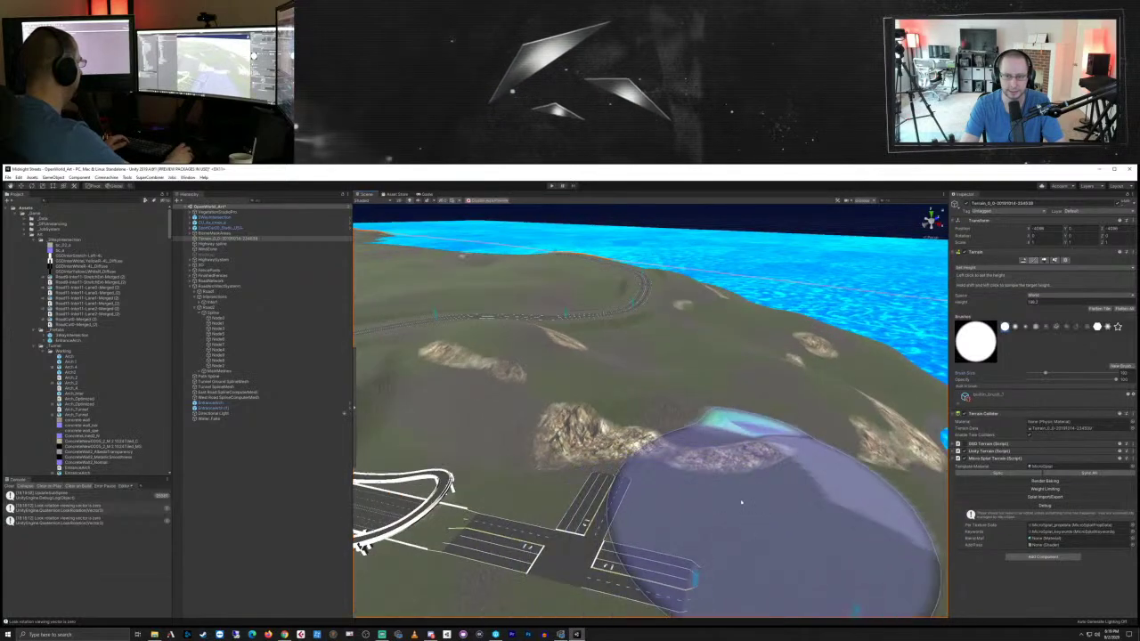
left_click_drag(740, 502, 603, 544, "alt")
middle_click_drag(788, 581, 713, 528)
left_click_drag(713, 529, 631, 557, "alt")
scroll(631, 553, "up", 6)
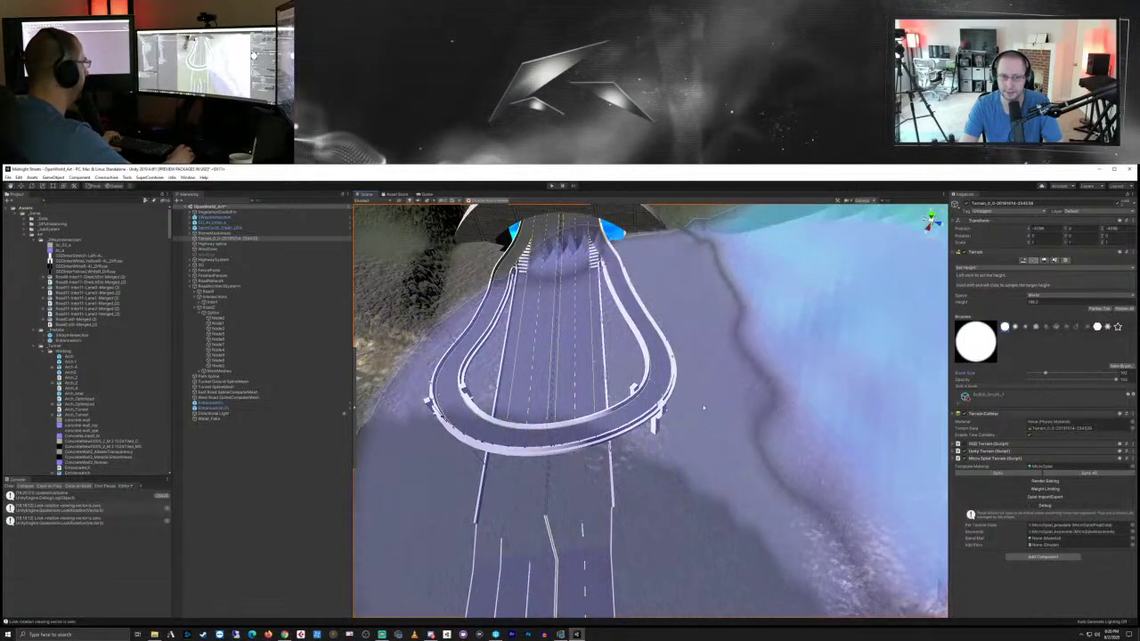
Step: Shrink the terrain's Set Height brush so it covers only about the width of Road2
left_click_drag(623, 463, 660, 435, "alt")
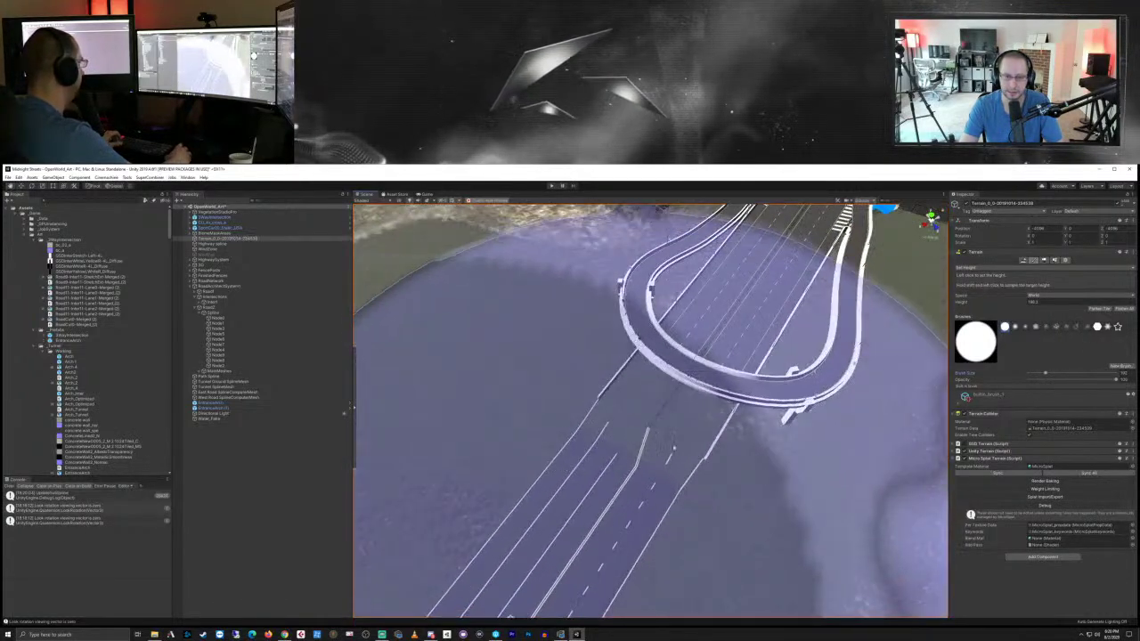
scroll(704, 435, "up", 8)
right_click_drag(705, 472, 742, 403)
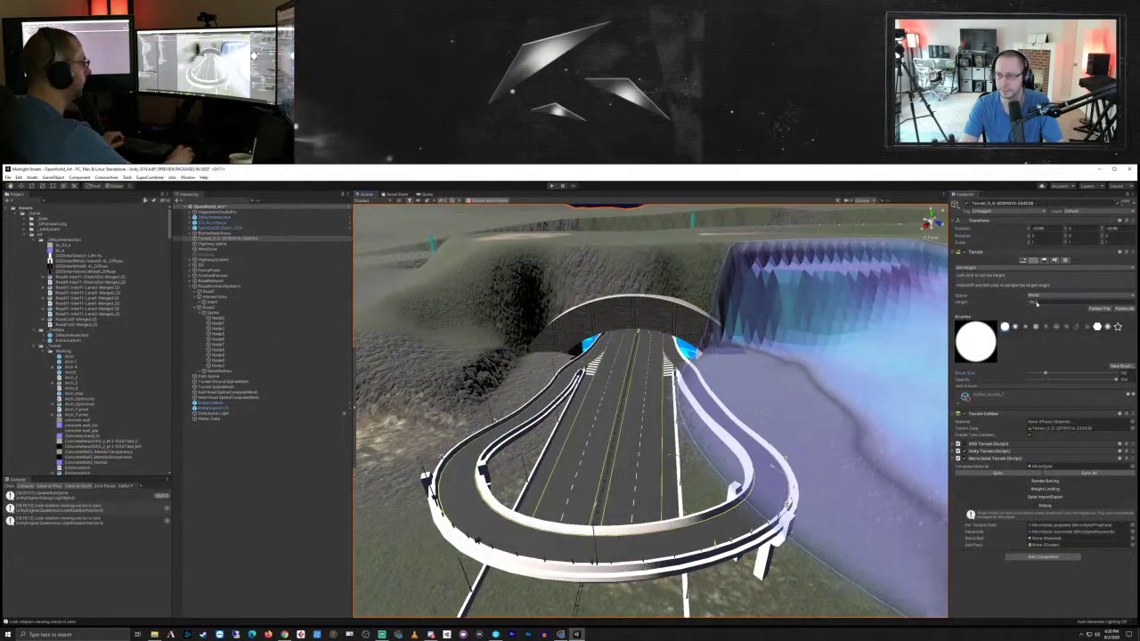
left_click(1036, 303)
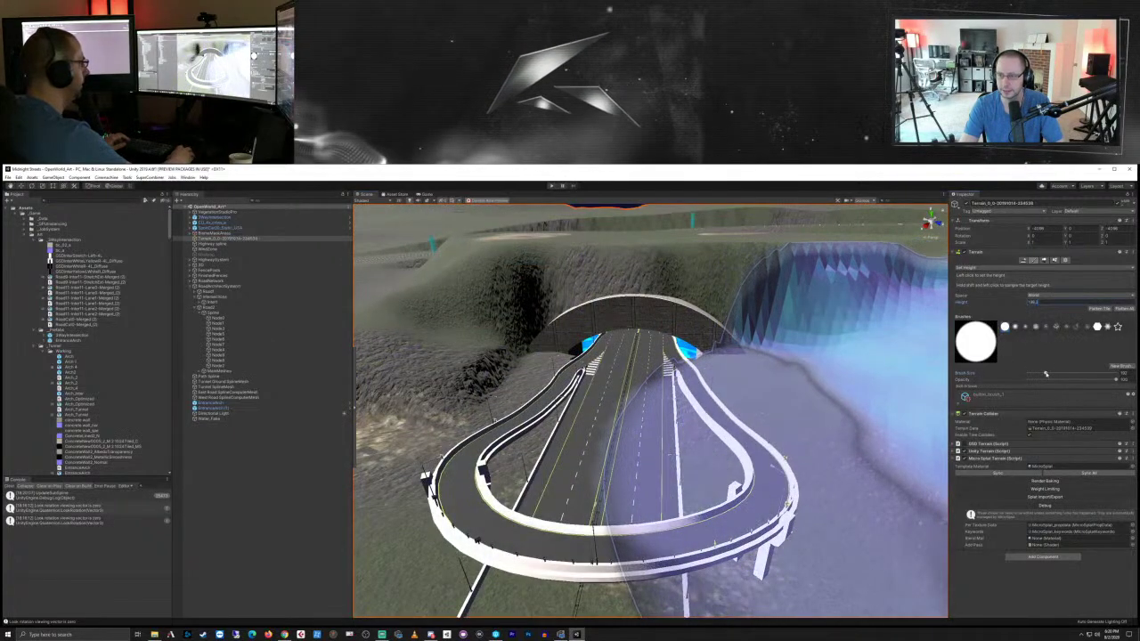
left_click_drag(1046, 374, 1036, 373)
right_click_drag(600, 440, 567, 501)
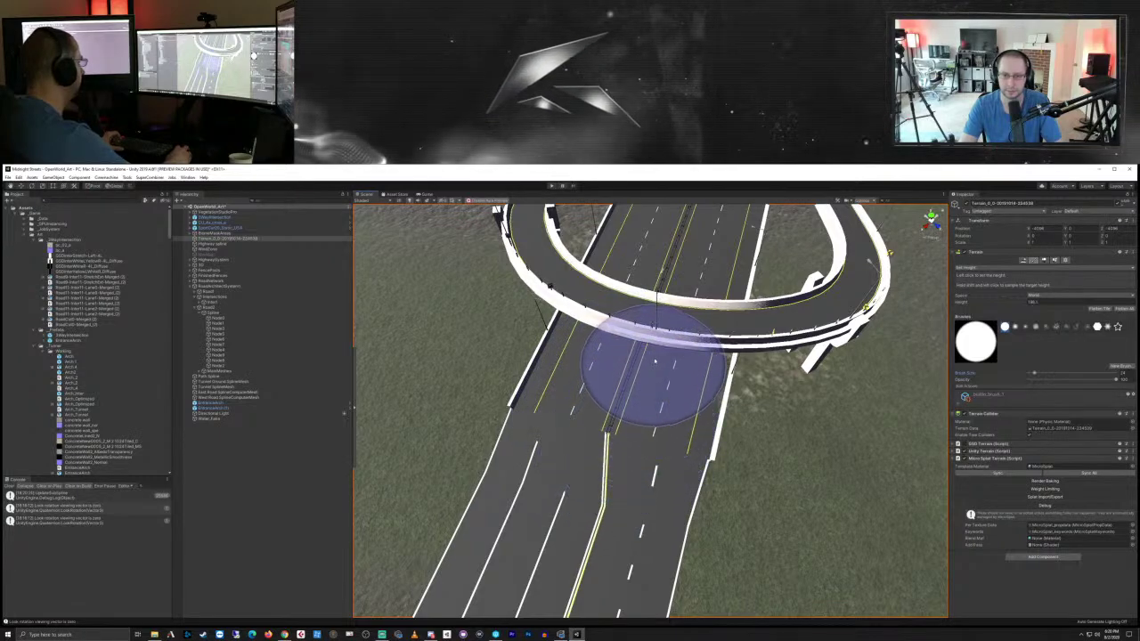
Step: Examine the flattened ground around the intersection and along Road2's approach toward the bend
right_click_drag(636, 380, 624, 415)
middle_click_drag(624, 415, 620, 381)
right_click_drag(620, 382, 624, 379)
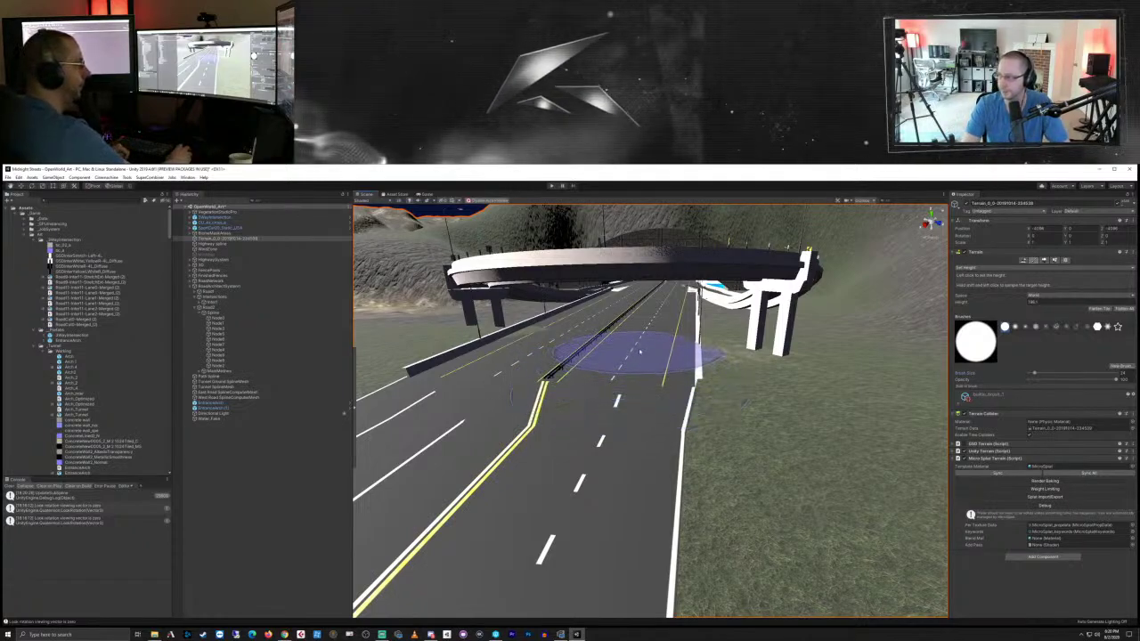
scroll(640, 350, "down", 6)
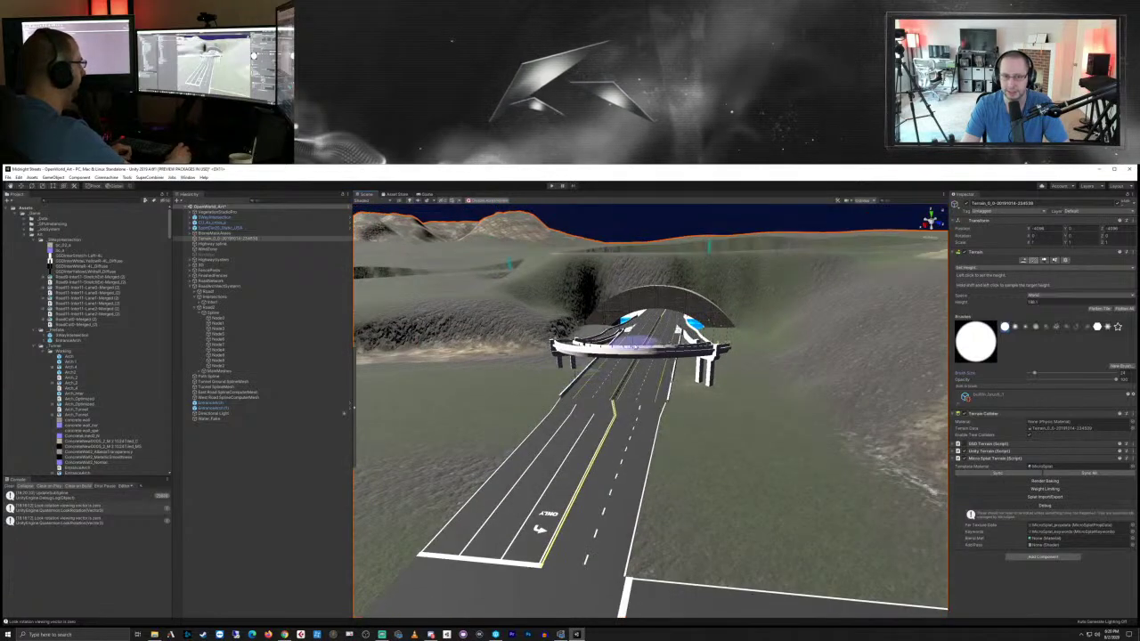
mouse_move(640, 343)
right_mouse_down()
mouse_move(591, 410)
mouse_move(583, 393)
mouse_move(542, 390)
right_mouse_up()
scroll(587, 410, "down", 10)
scroll(632, 379, "up", 5)
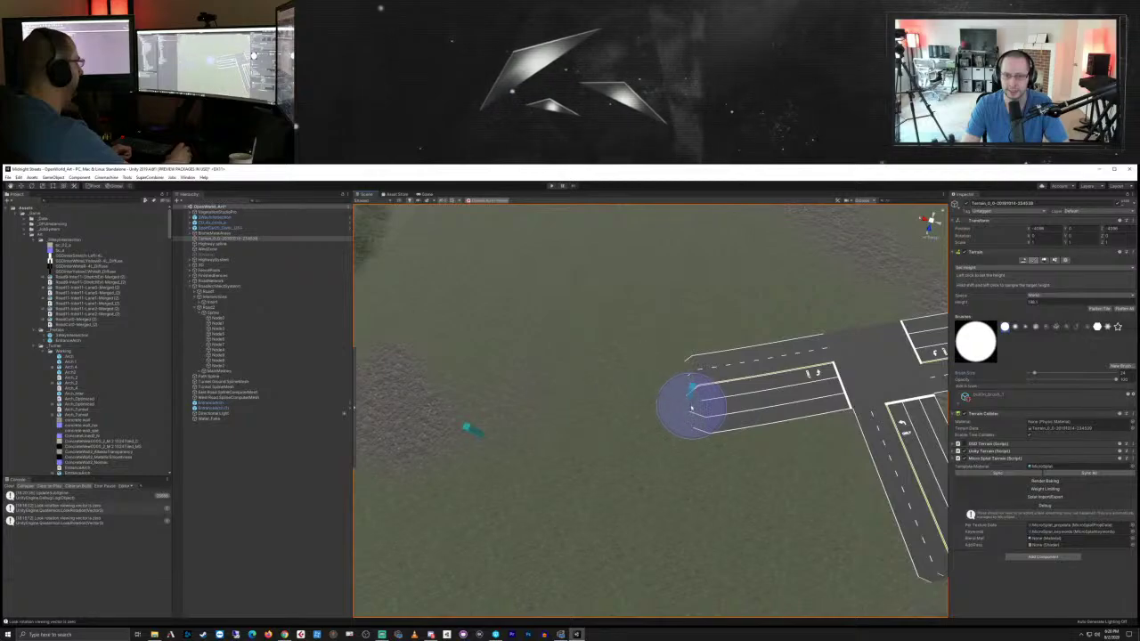
right_click_drag(692, 408, 649, 364)
right_click_drag(700, 448, 730, 404)
right_click_drag(675, 482, 692, 469)
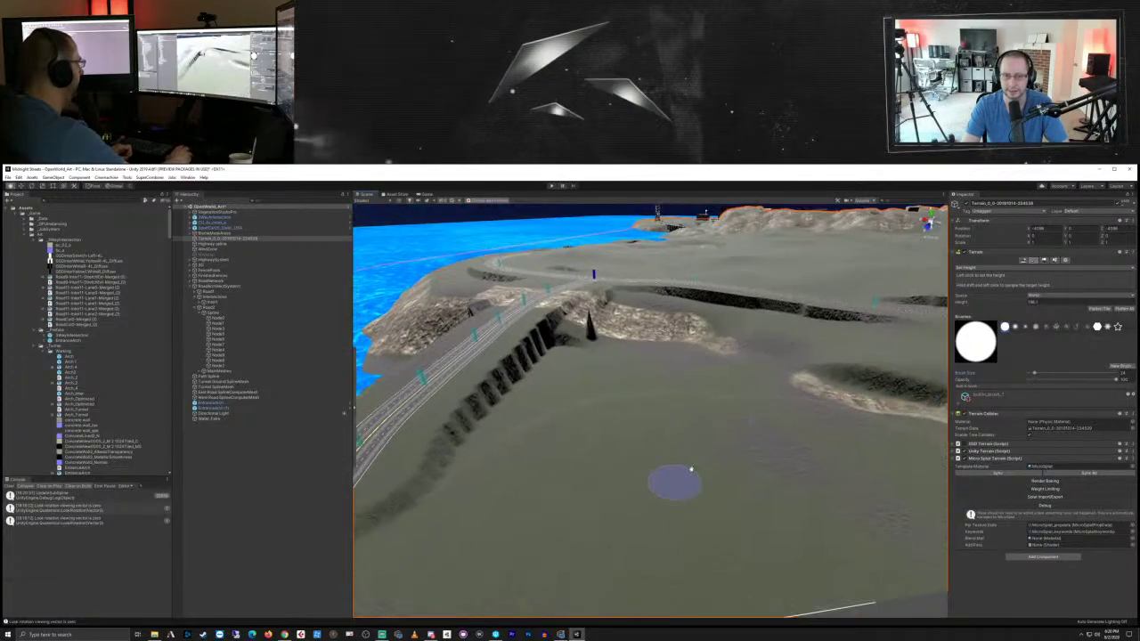
mouse_move(691, 469)
middle_mouse_down()
mouse_move(738, 410)
mouse_move(717, 426)
middle_mouse_up()
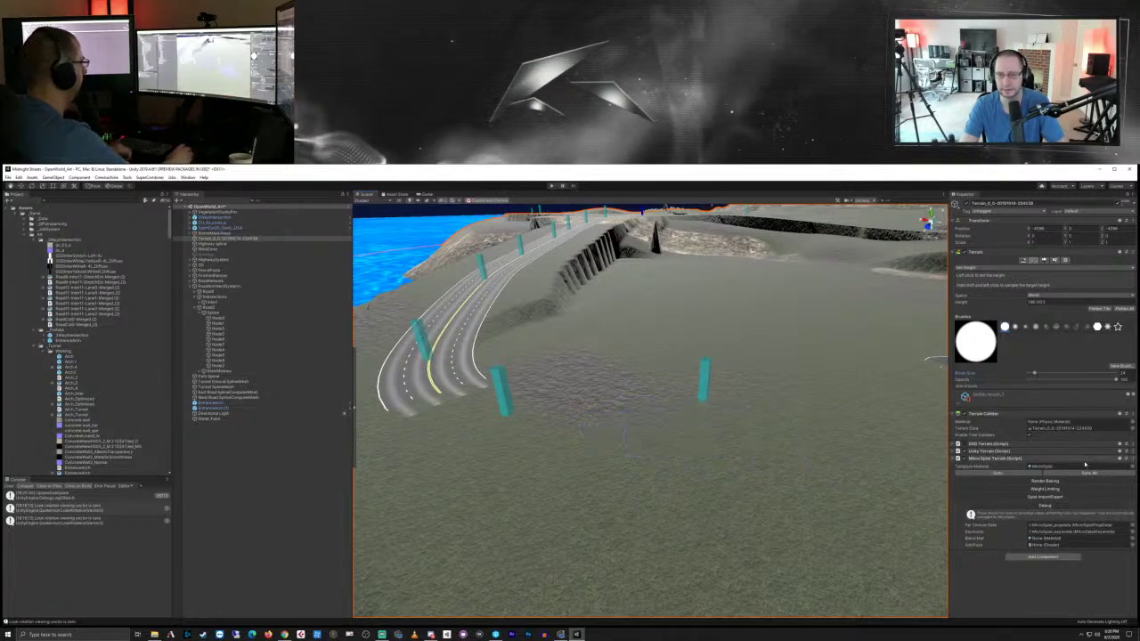
mouse_move(617, 430)
right_mouse_down()
mouse_move(669, 404)
mouse_move(629, 443)
mouse_move(647, 436)
right_mouse_up()
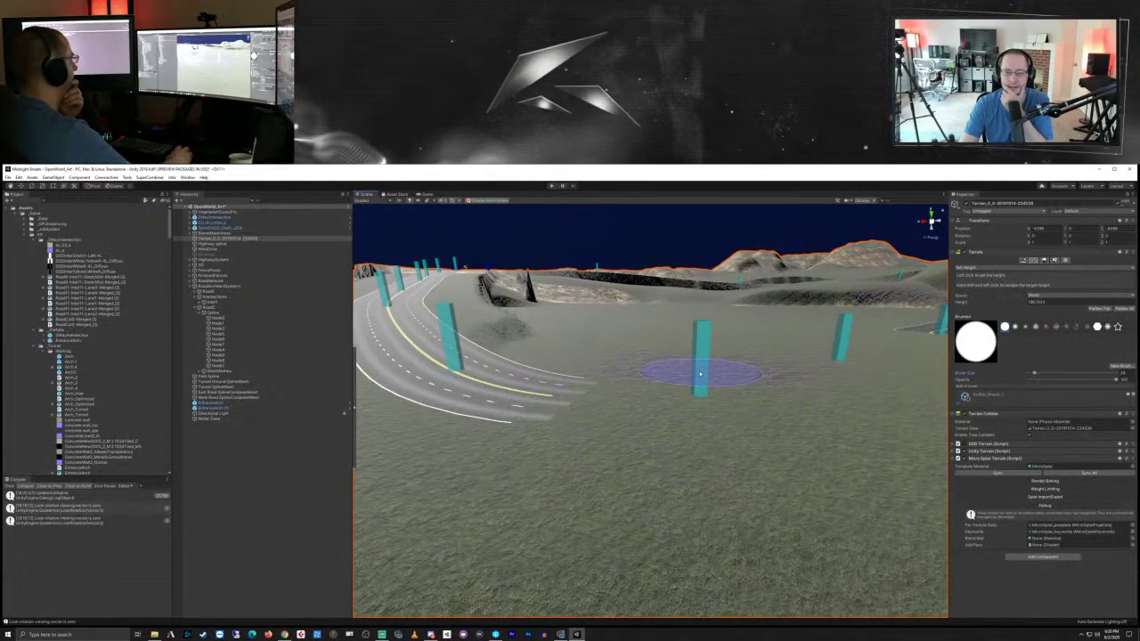
Step: Select Road2's node at the near side of the bend and nudge it vertically to rebuild the road
left_click(216, 366)
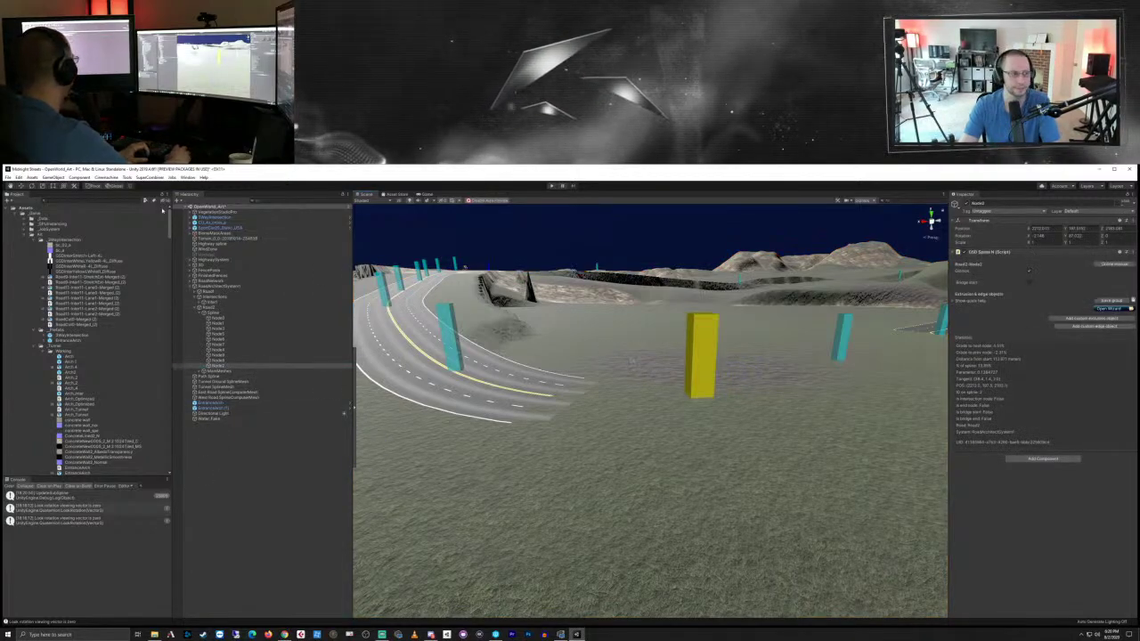
left_click(22, 186)
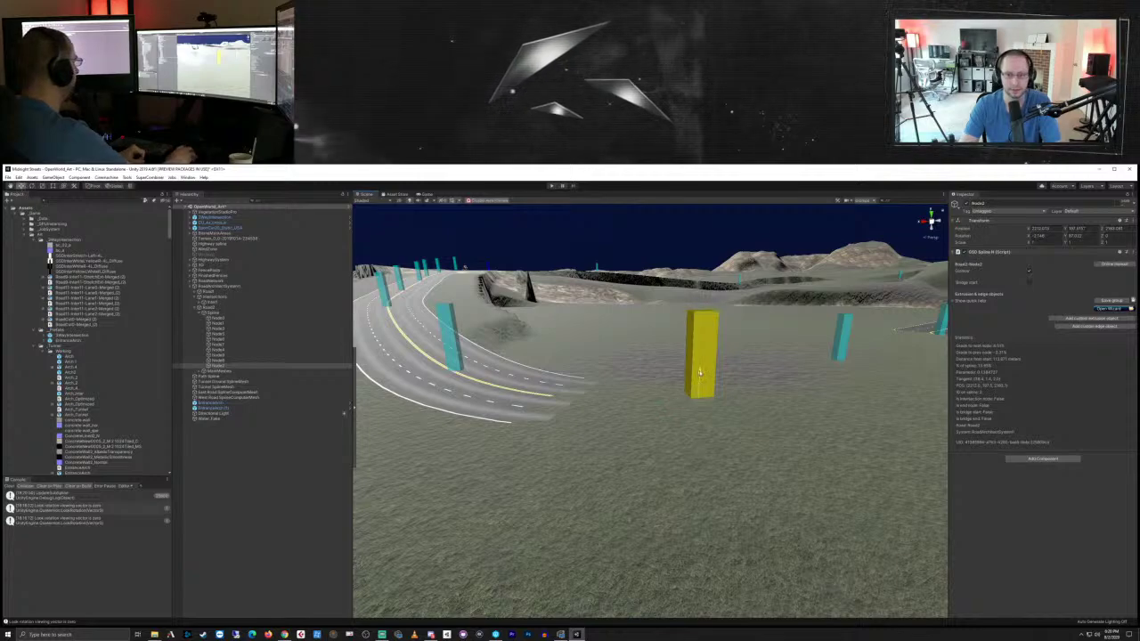
left_click_drag(700, 372, 700, 372)
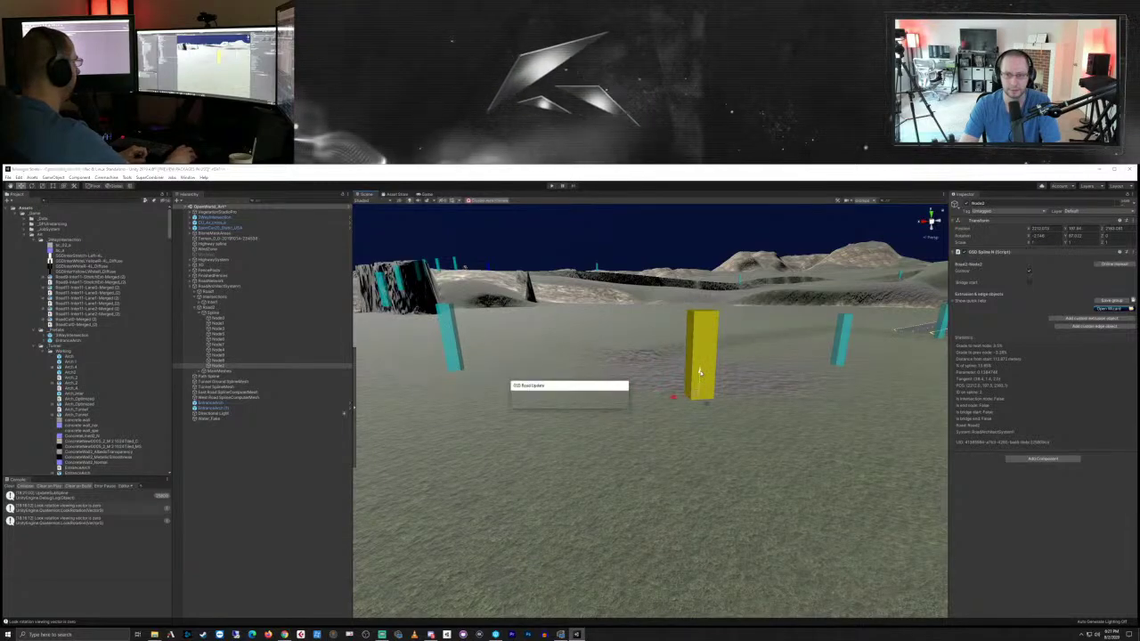
Step: Raise Road2's end node at the intersection so the road surface lines up with the intersection lanes
middle_click_drag(758, 391, 696, 387)
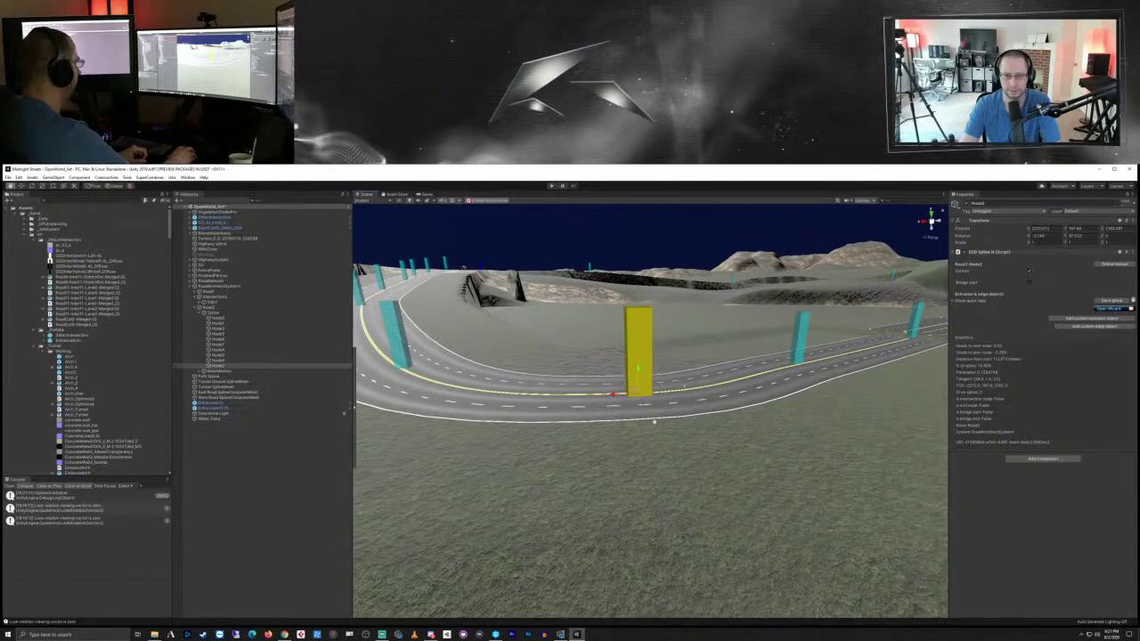
middle_click_drag(654, 421, 683, 413)
scroll(700, 401, "up", 3)
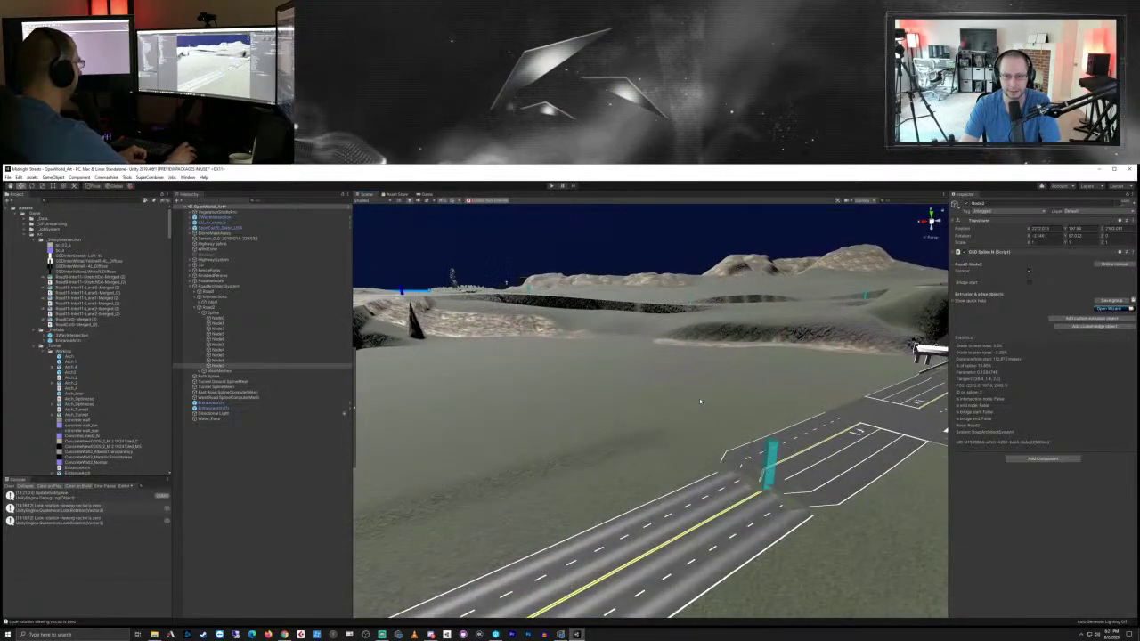
scroll(700, 401, "up", 3)
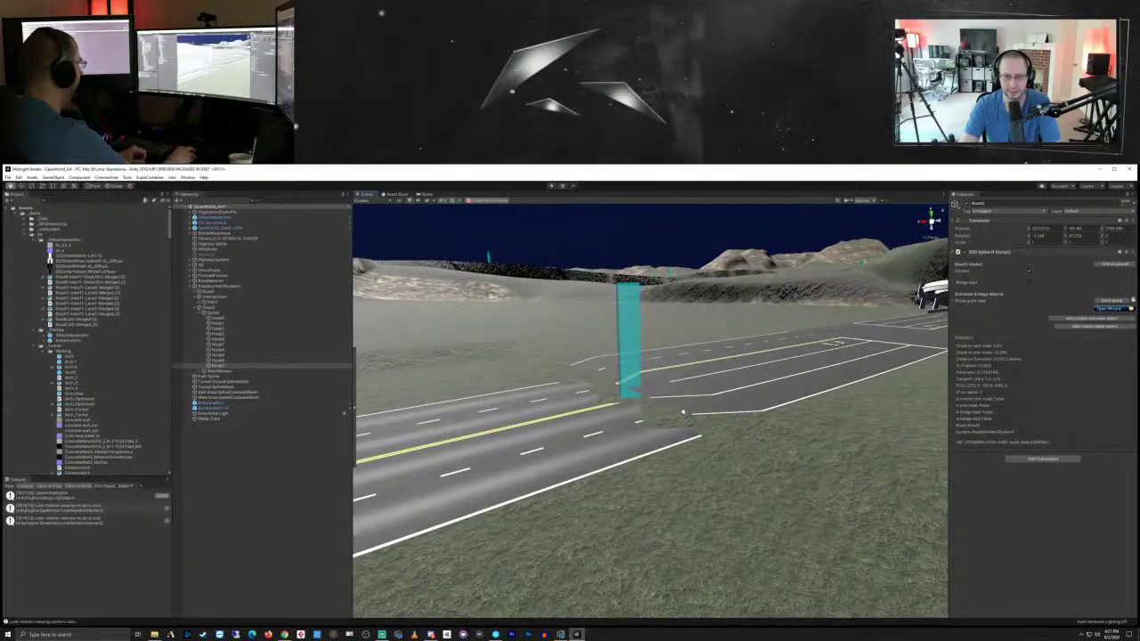
right_click_drag(683, 411, 636, 390)
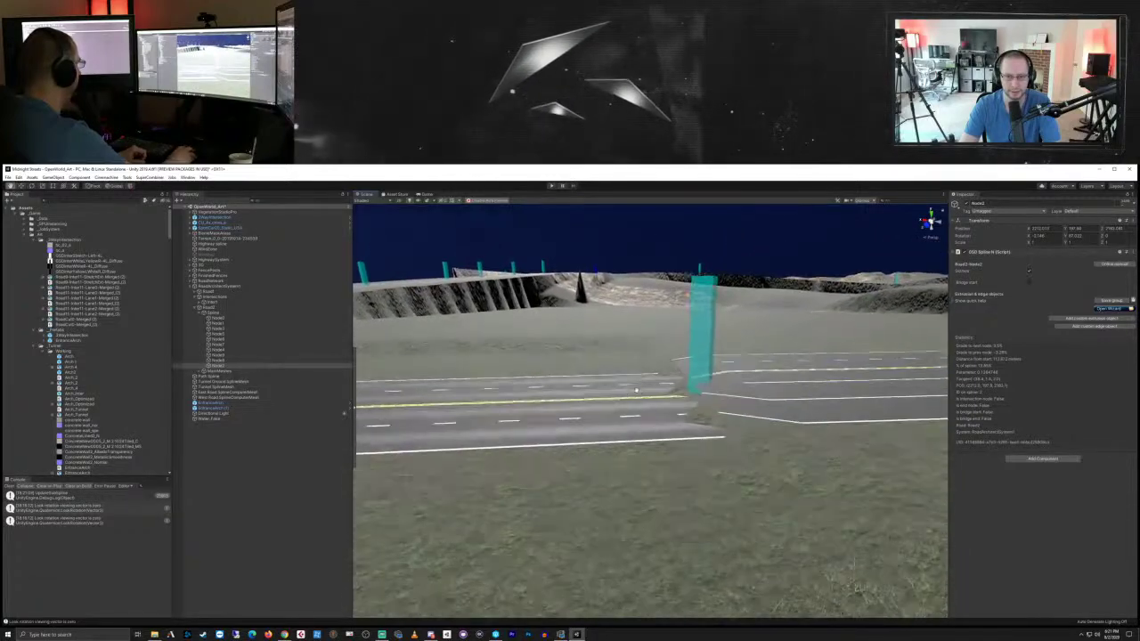
middle_click_drag(636, 391, 636, 385)
left_click(694, 353)
scroll(755, 414, "up", 3)
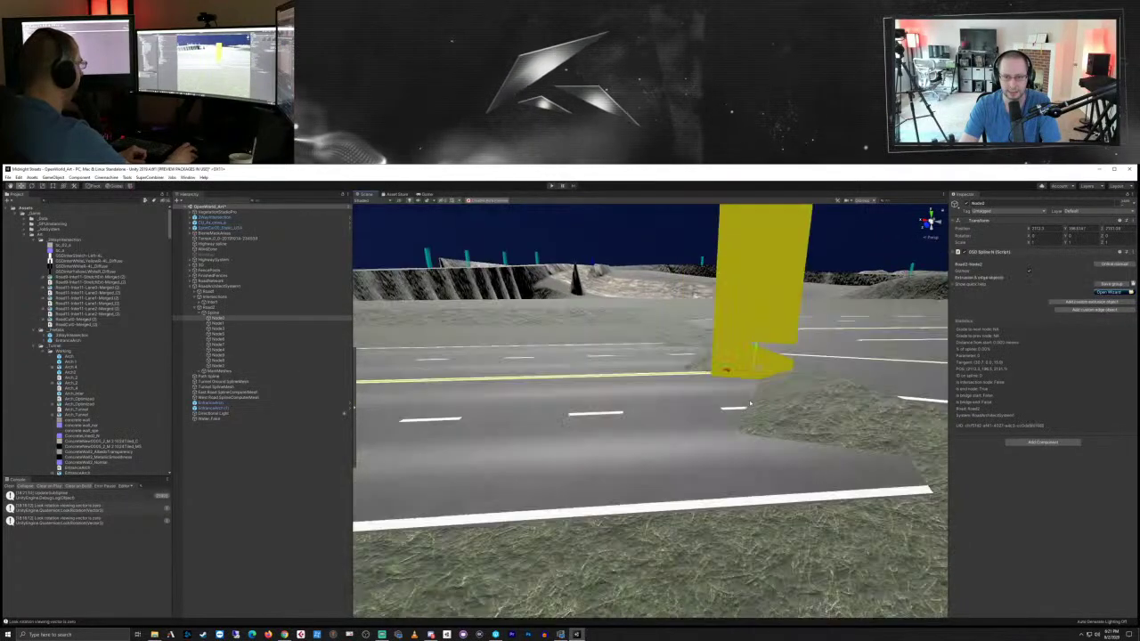
right_click_drag(766, 469, 804, 459)
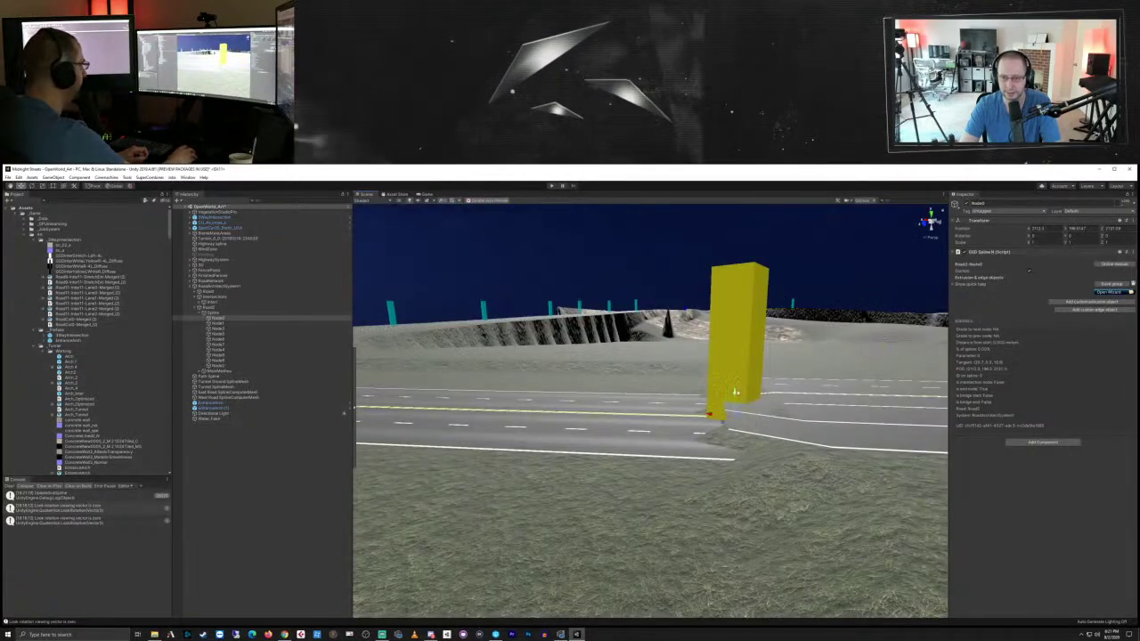
left_click_drag(735, 387, 735, 380)
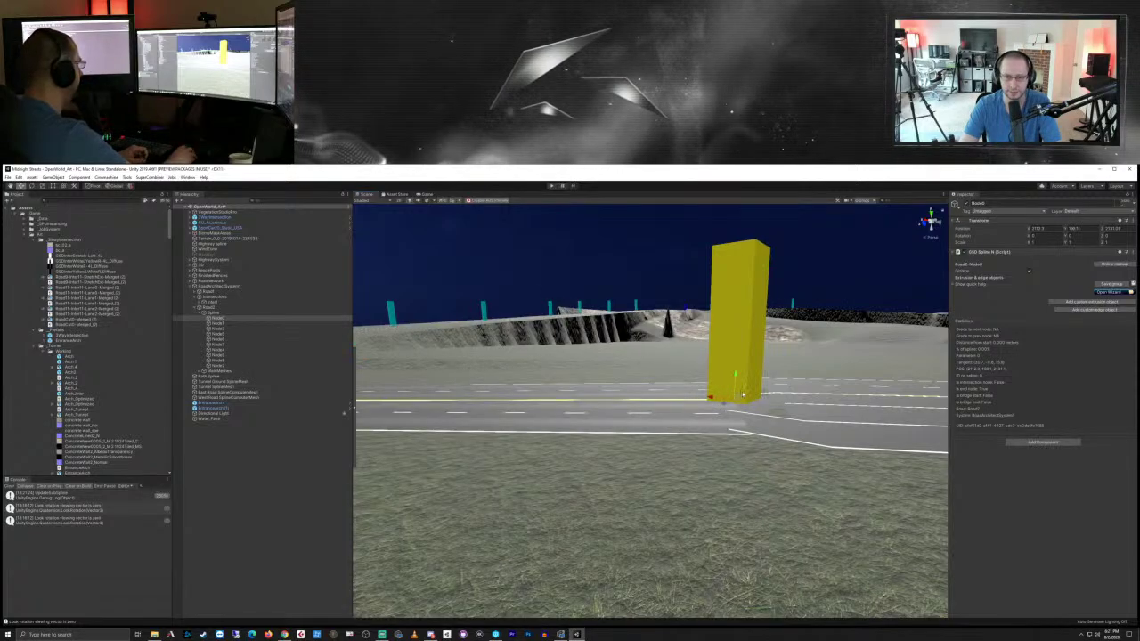
middle_click_drag(617, 420, 700, 433)
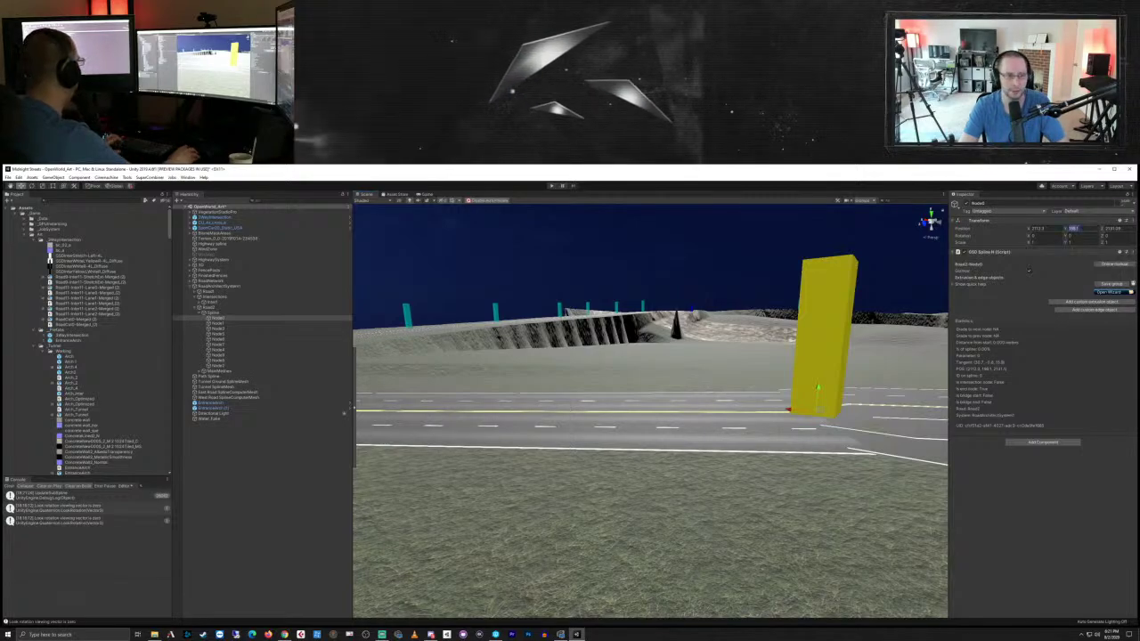
right_click_drag(549, 460, 695, 445)
scroll(694, 444, "down", 3)
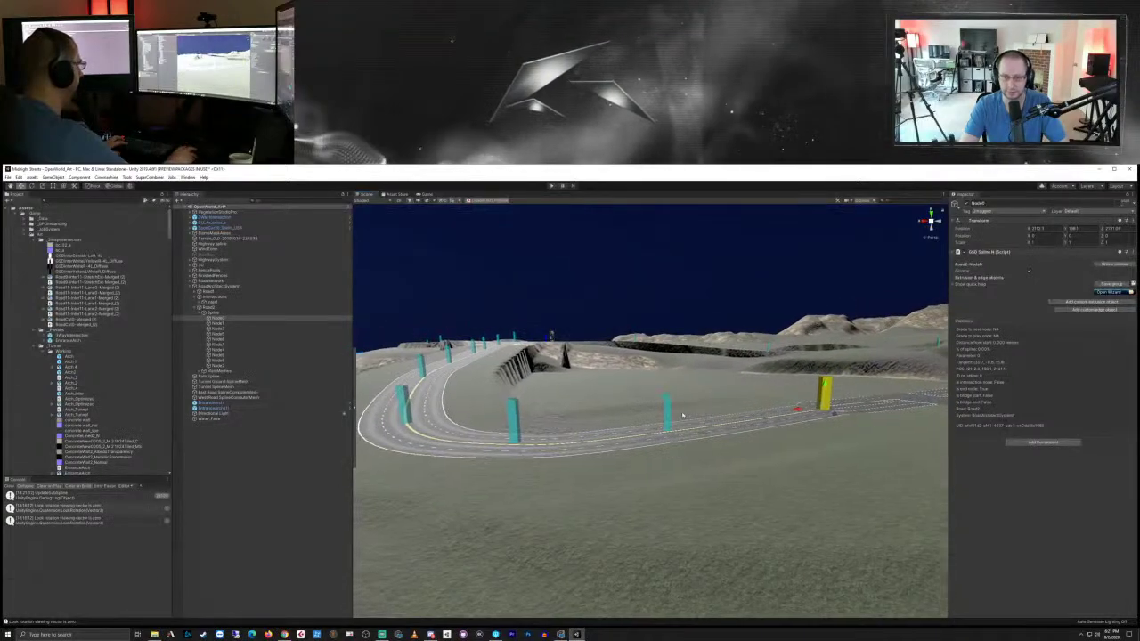
Step: Set Road2's second node and the bend node after it to the same height as the node at the intersection
left_click(667, 414)
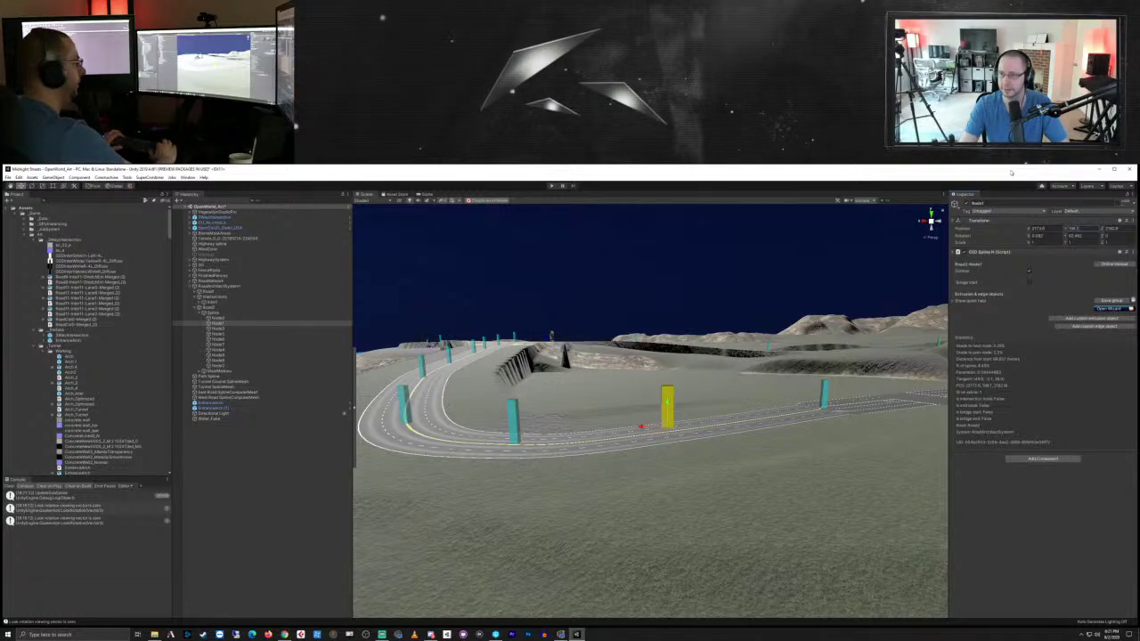
type("196.1")
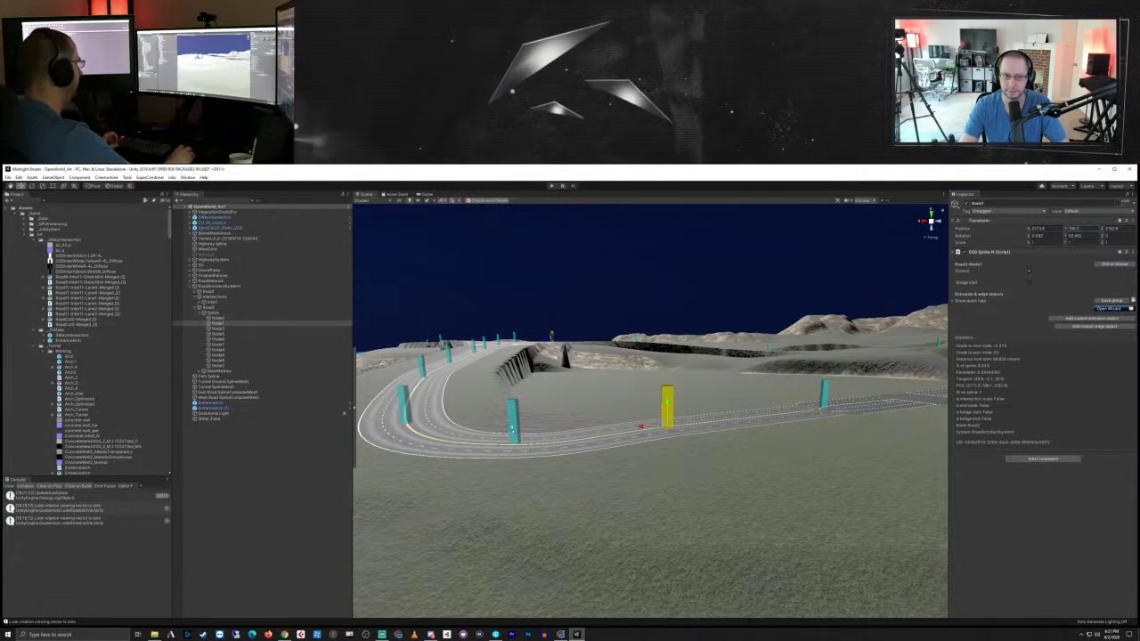
left_click(513, 423)
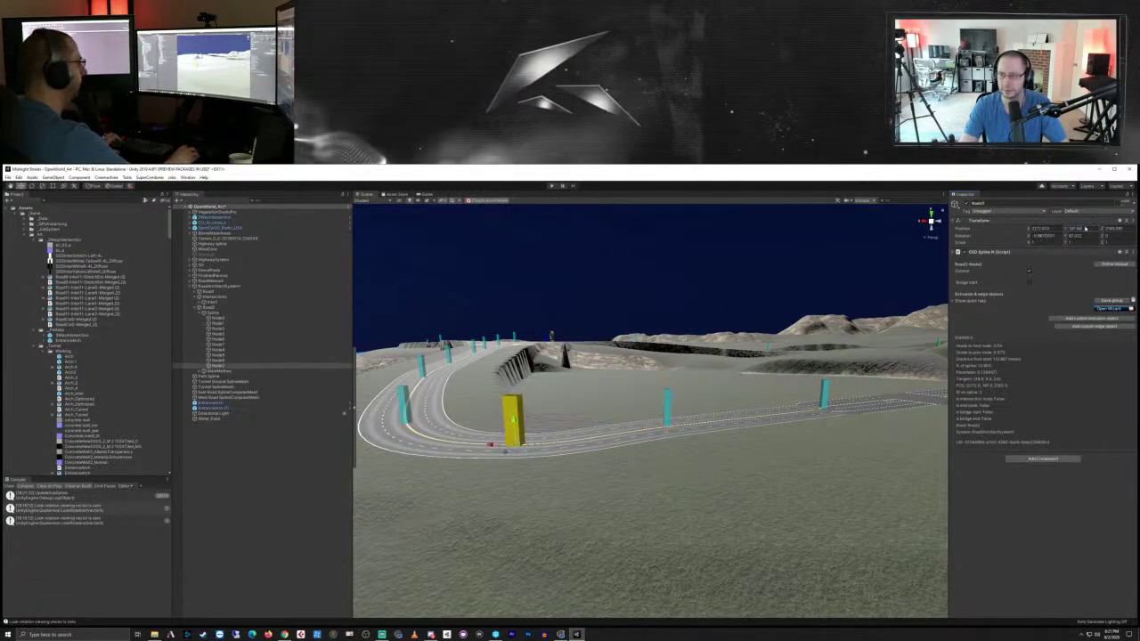
key("BackSpace")
type("2")
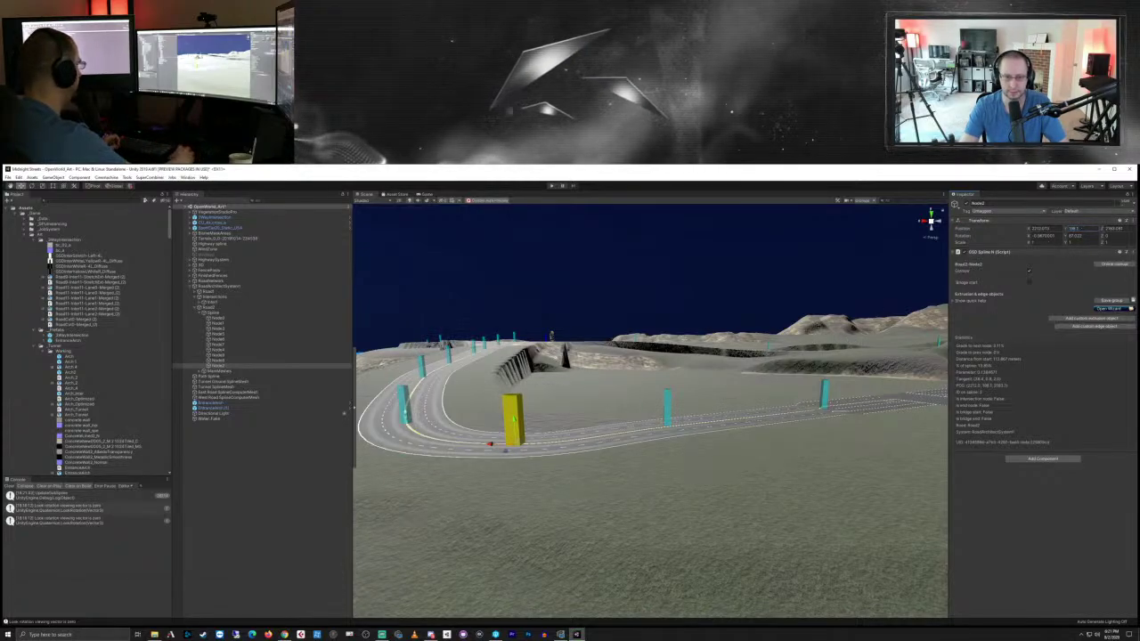
Step: Shift Road2's bend node slightly toward the inside of the curve in small moves to smooth the turn
left_click(405, 405)
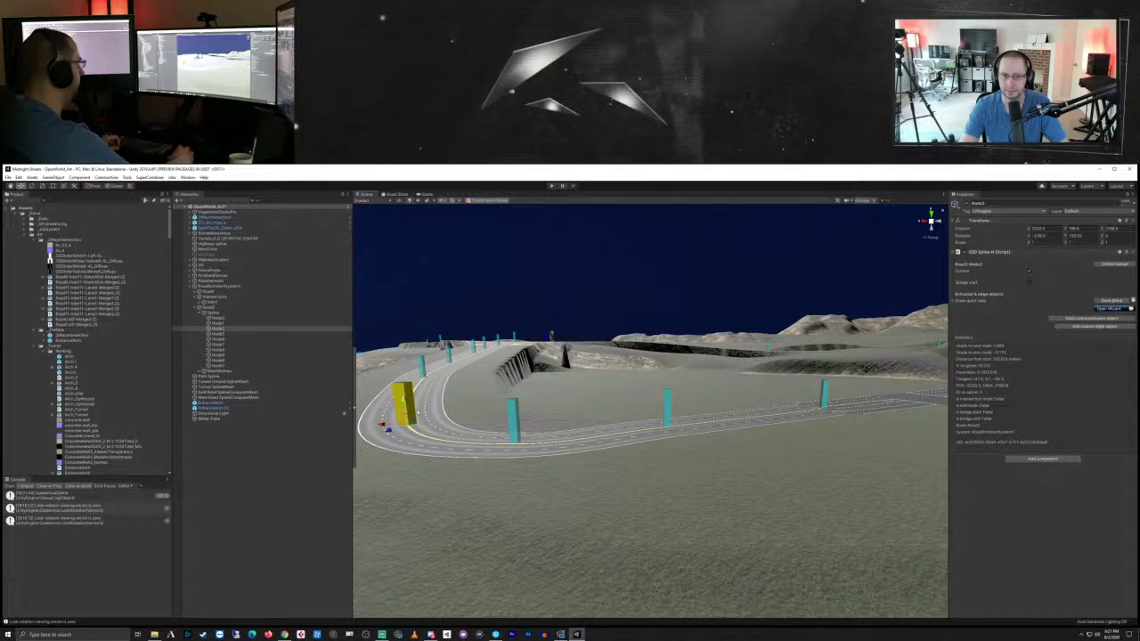
middle_click_drag(521, 457, 573, 436)
right_click_drag(574, 436, 615, 445)
left_click(729, 392)
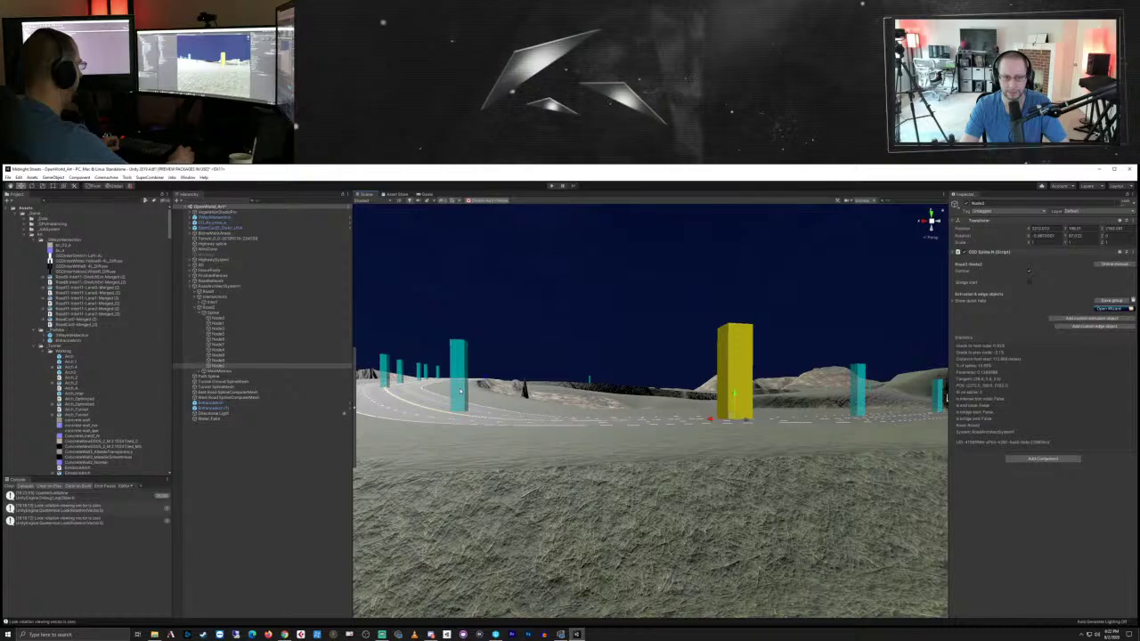
middle_click_drag(598, 431, 626, 418)
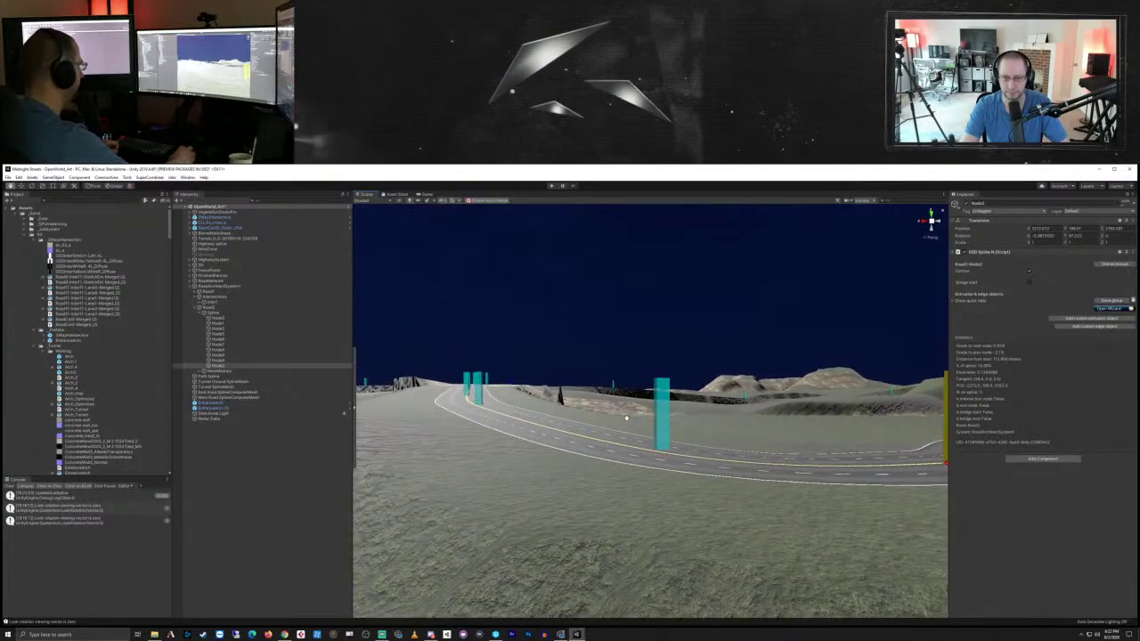
right_click_drag(626, 417, 681, 422)
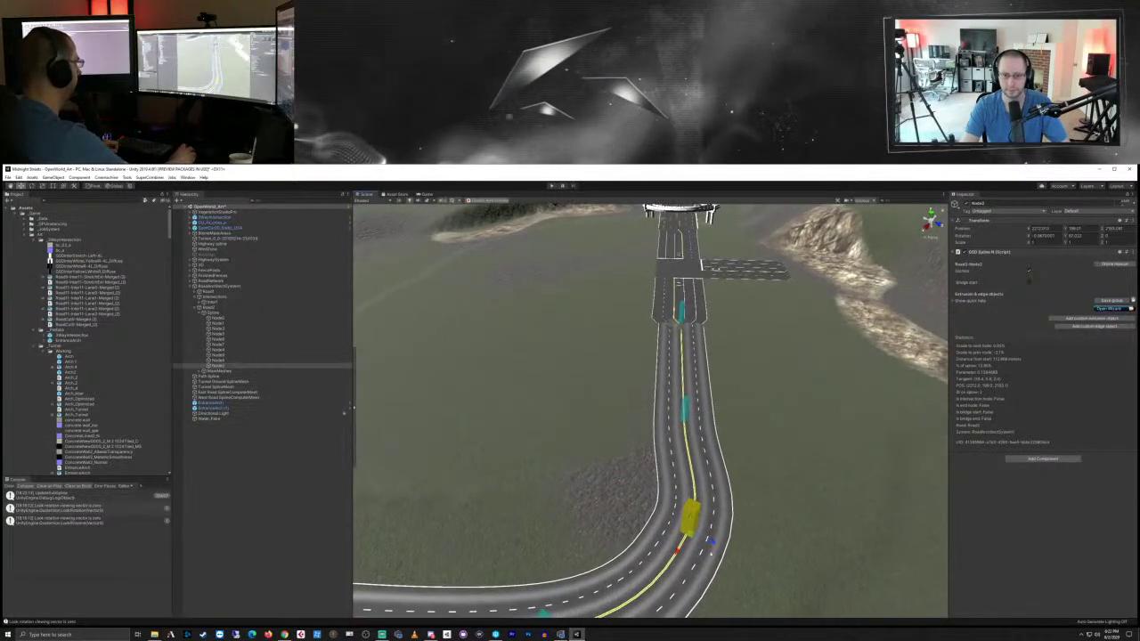
mouse_move(711, 547)
left_mouse_down()
mouse_move(703, 552)
mouse_move(709, 539)
left_mouse_up()
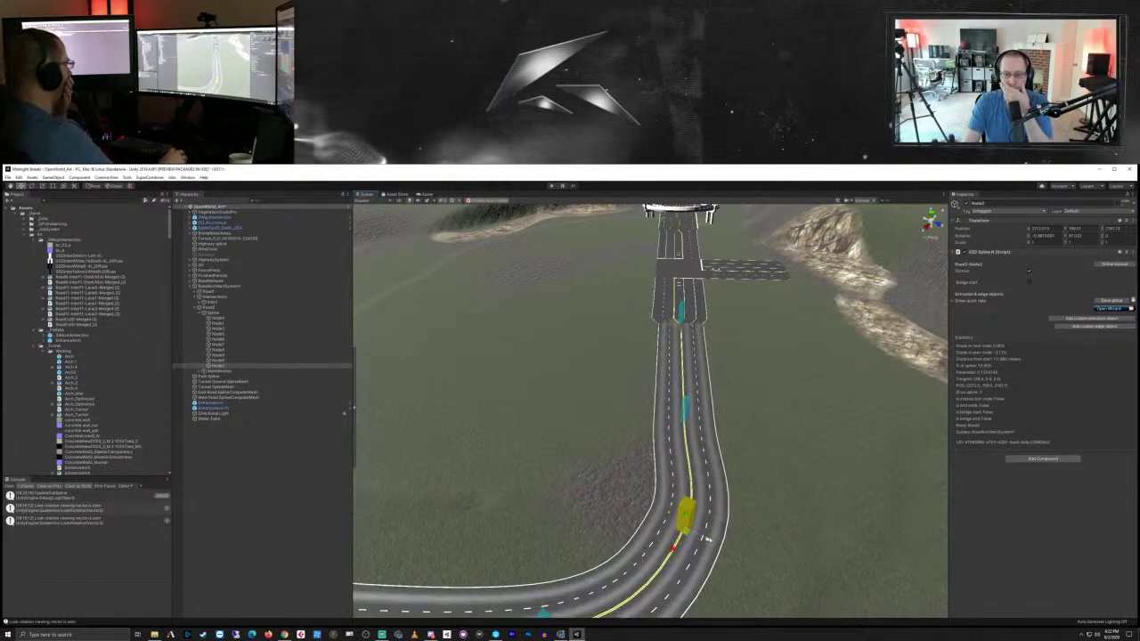
left_click_drag(708, 540, 704, 537)
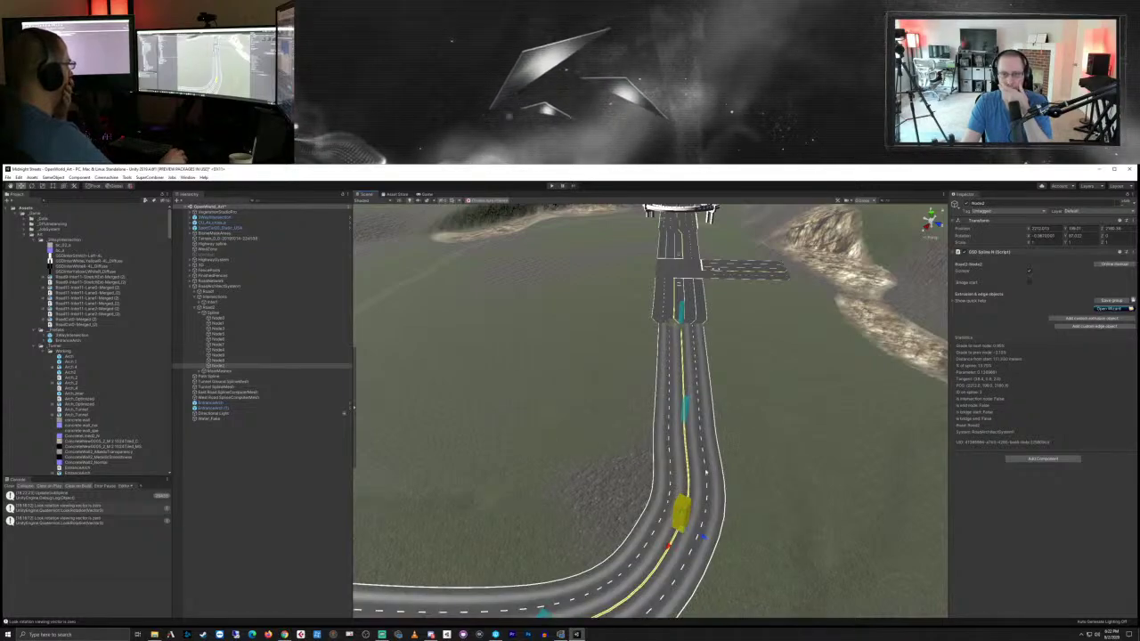
Step: Examine from above the shape of Road2's bend and its alignment with the intersection
scroll(710, 424, "down", 10)
middle_click_drag(710, 430, 754, 448)
right_click_drag(754, 446, 659, 485)
middle_click_drag(745, 401, 629, 425)
scroll(629, 425, "up", 5)
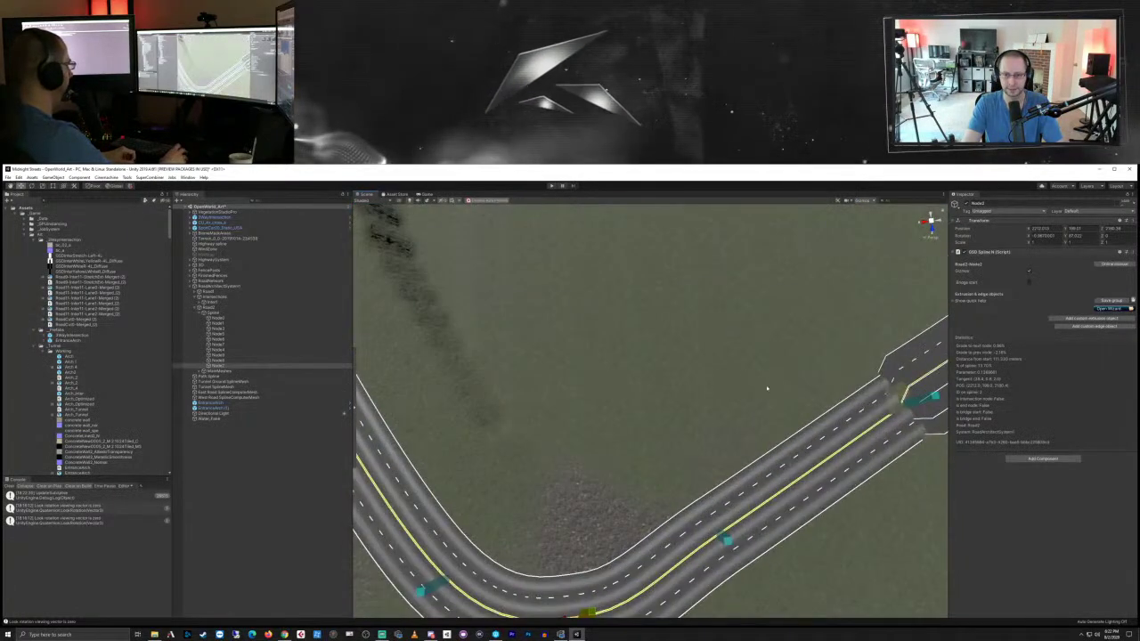
middle_click_drag(767, 388, 776, 354)
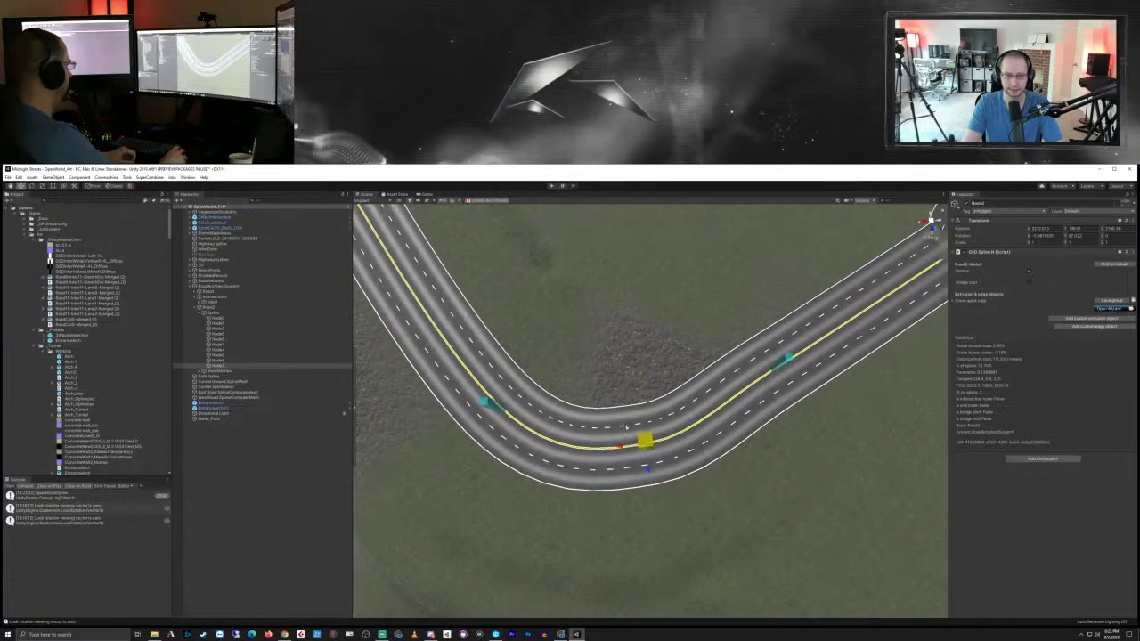
scroll(588, 413, "down", 5)
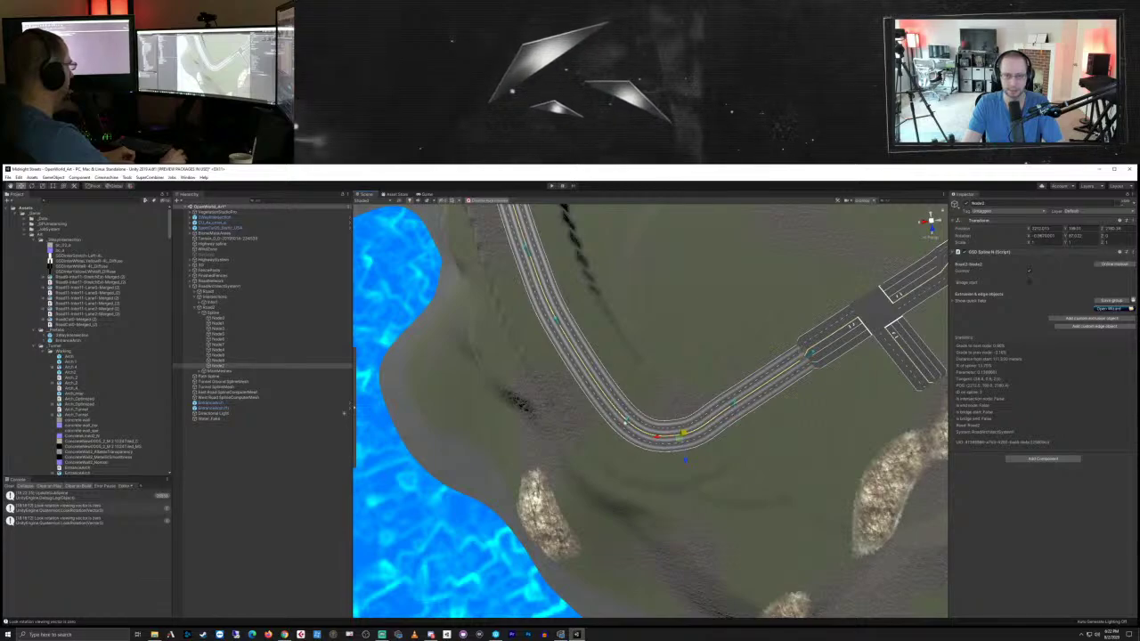
Step: Shift Road2's two bend nodes toward the outside of the curve to widen and round the turn
left_click(627, 420)
left_click_drag(629, 423, 604, 437)
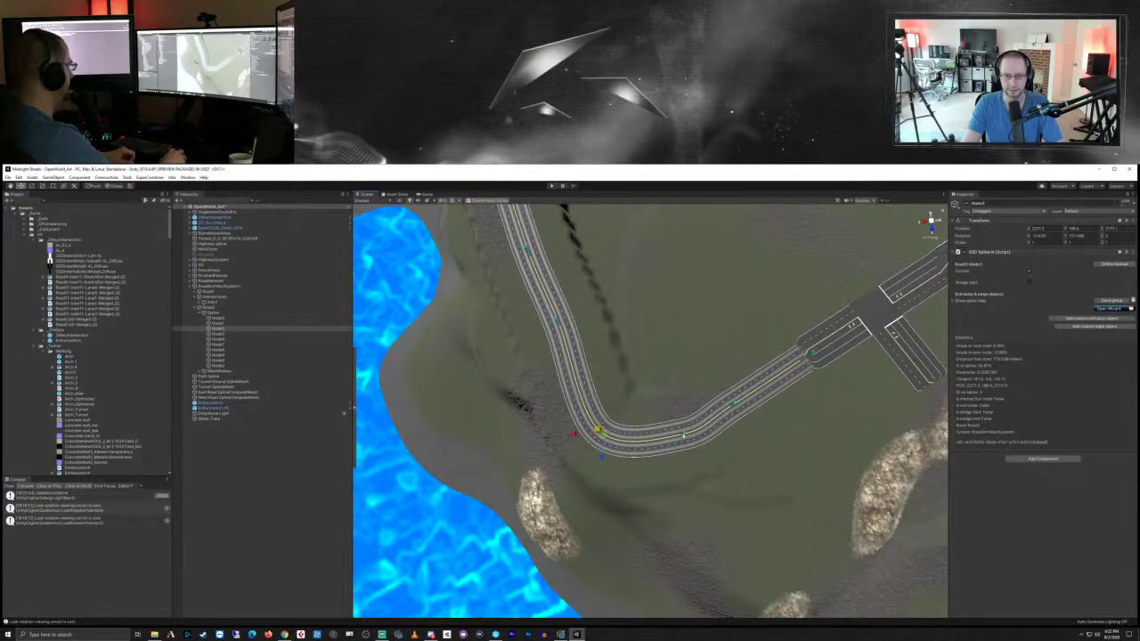
left_click(683, 436)
left_click_drag(683, 438, 659, 455)
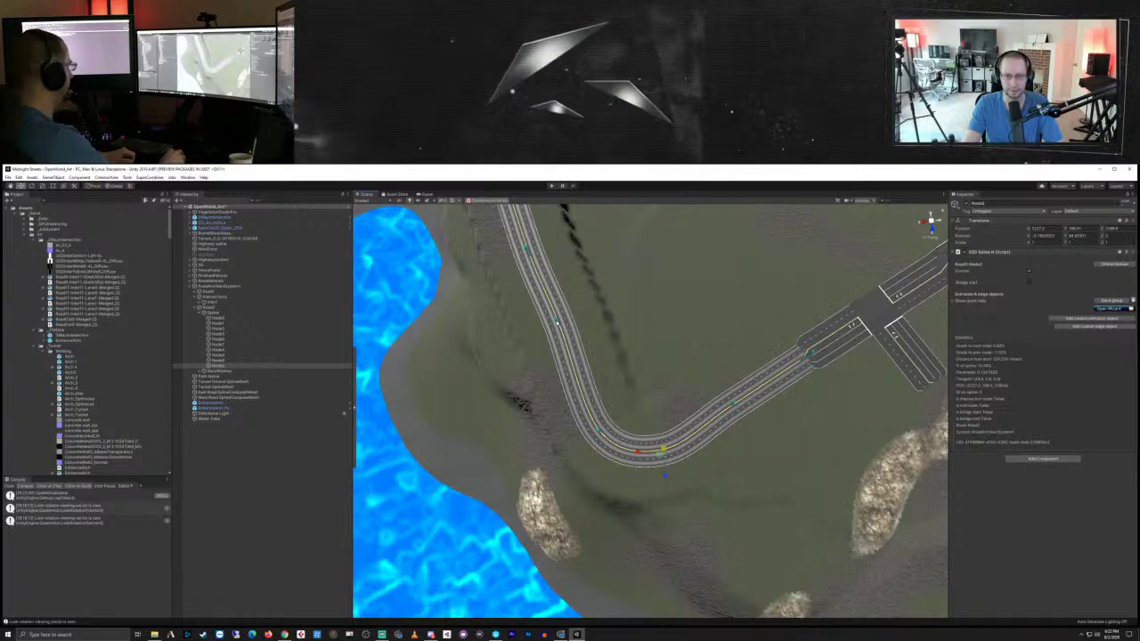
left_click(558, 322)
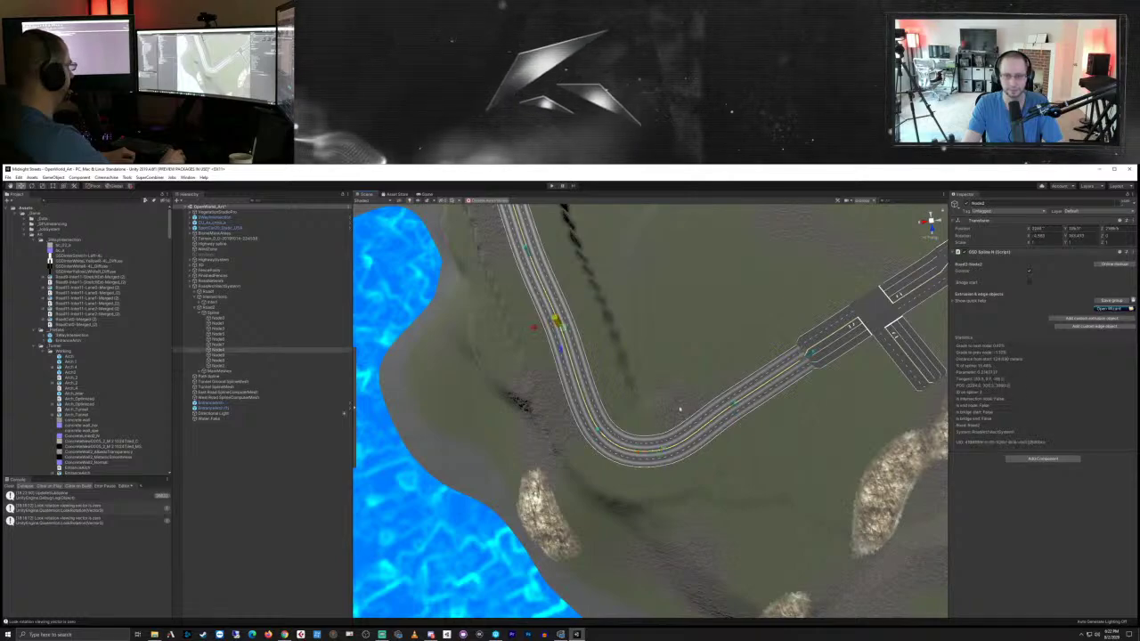
left_click(734, 406)
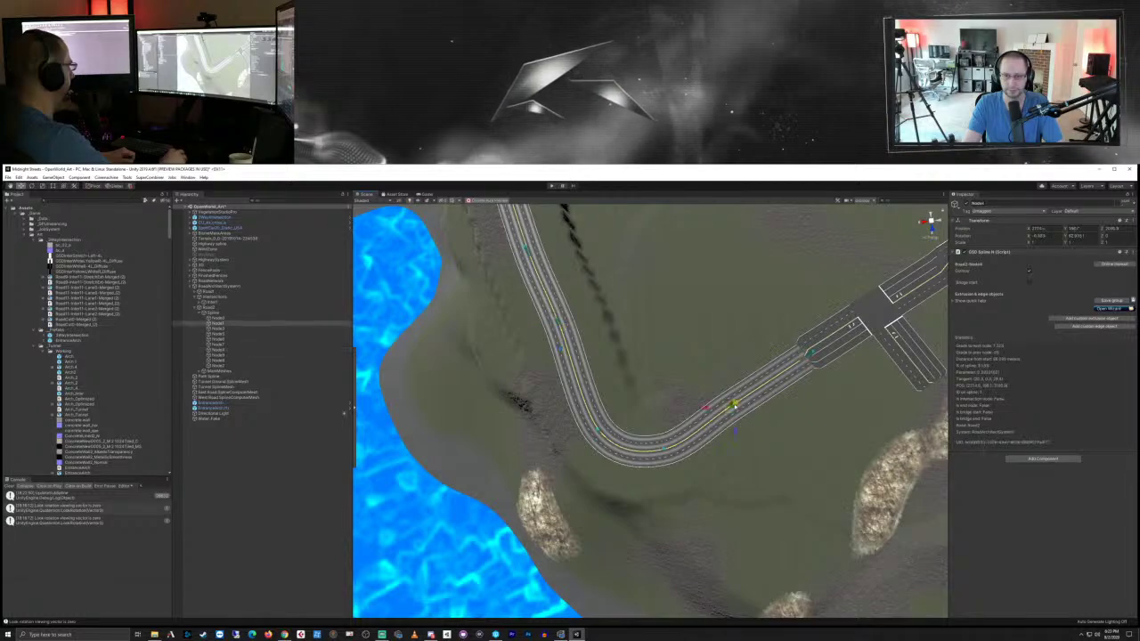
Step: Pull Road2's end node back slightly from the intersection so the road's outer edge line meets the intersection's edge line
middle_click_drag(791, 401, 739, 400)
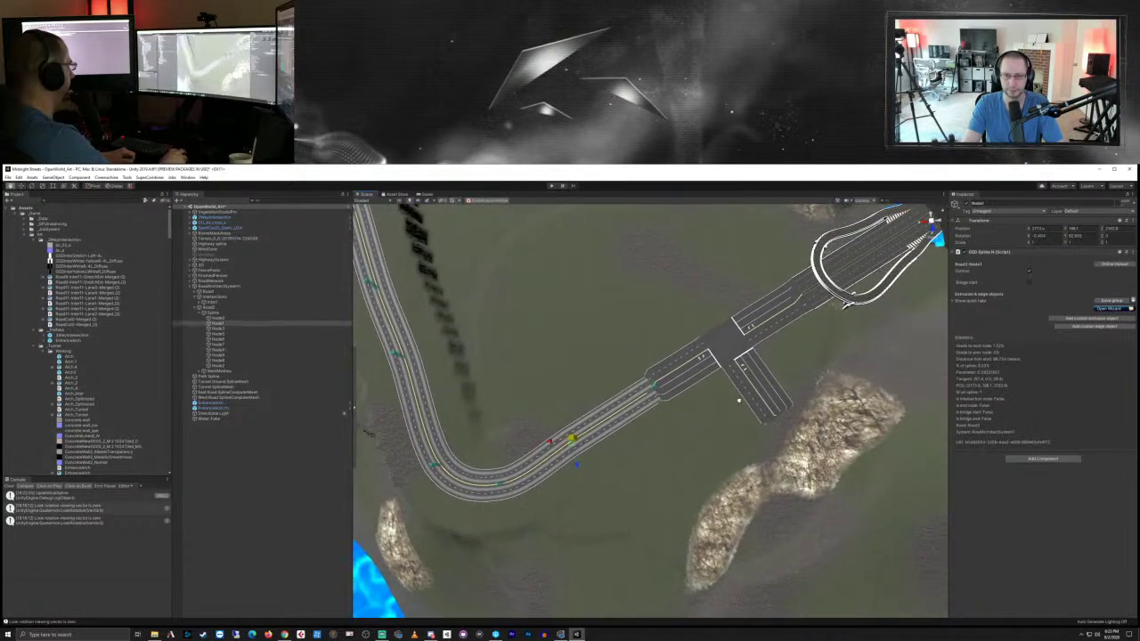
scroll(735, 400, "up", 6)
right_click_drag(766, 410, 675, 371)
left_click(660, 370)
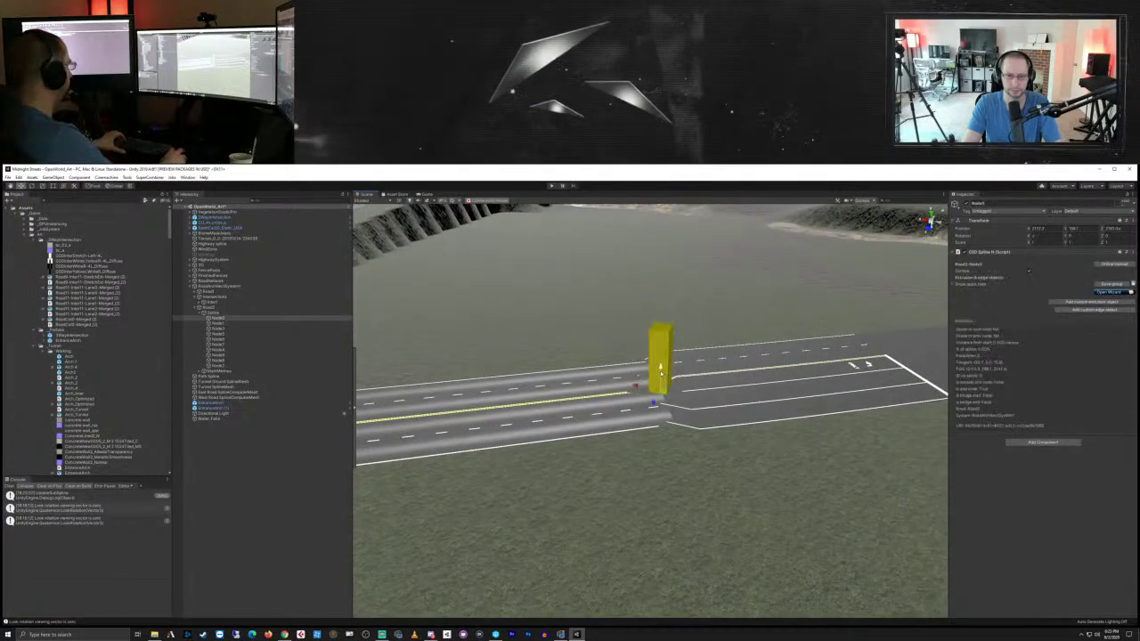
key("f")
right_click_drag(661, 375, 756, 426)
middle_click_drag(756, 426, 715, 320)
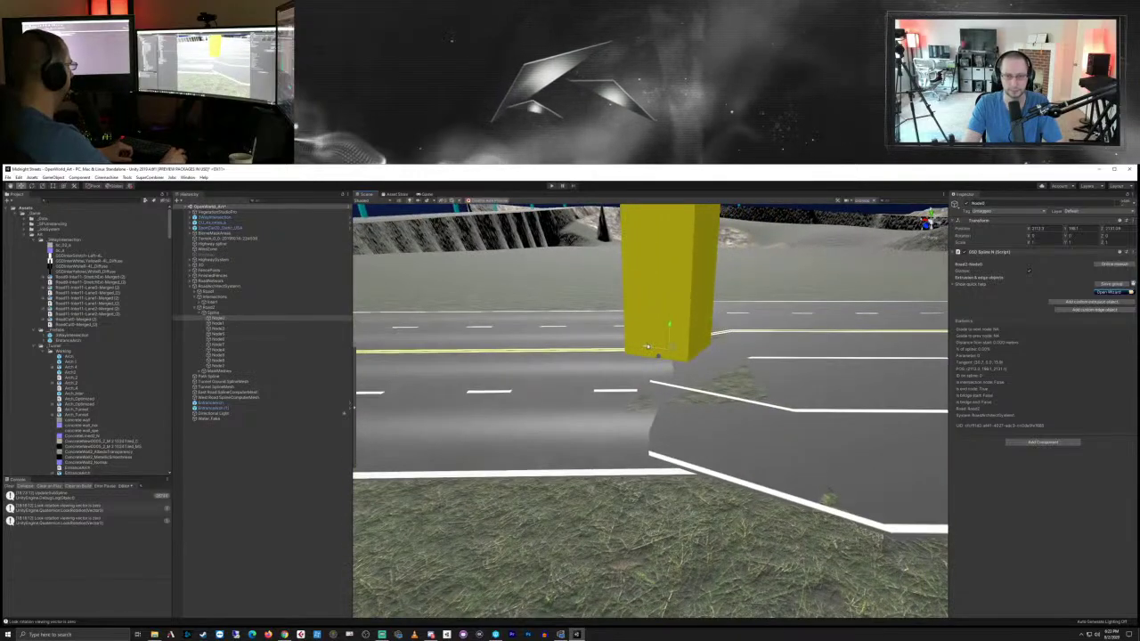
mouse_move(648, 347)
left_mouse_down()
mouse_move(624, 345)
mouse_move(640, 354)
left_mouse_up()
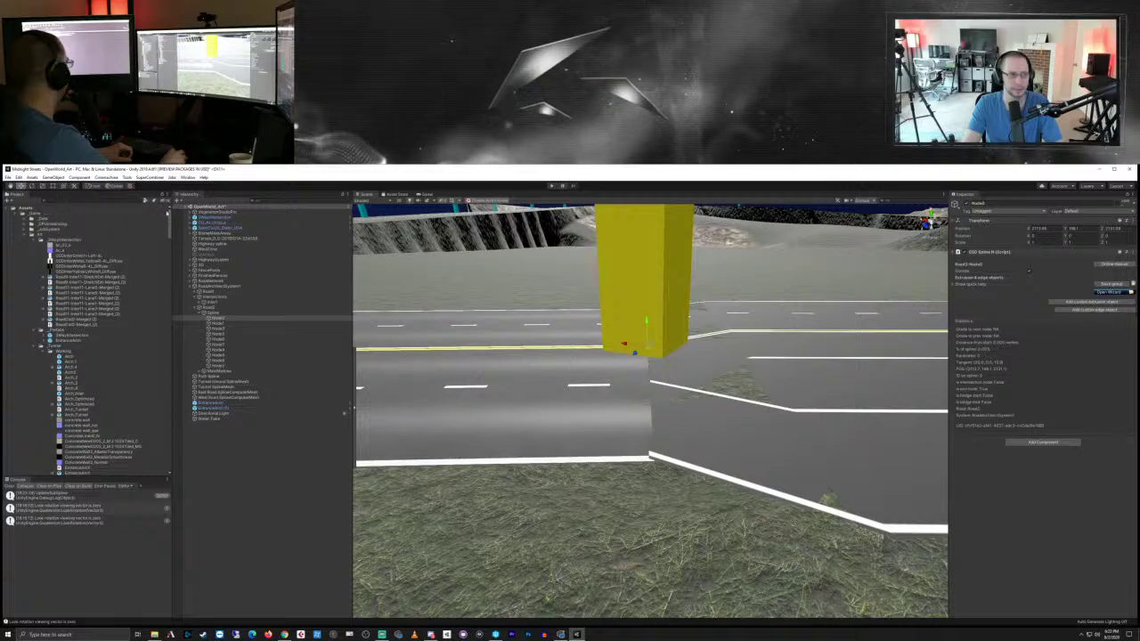
Step: Examine the seam between Road2 and the intersection from both sides and above for gaps and lane alignment
right_click_drag(707, 323, 701, 326)
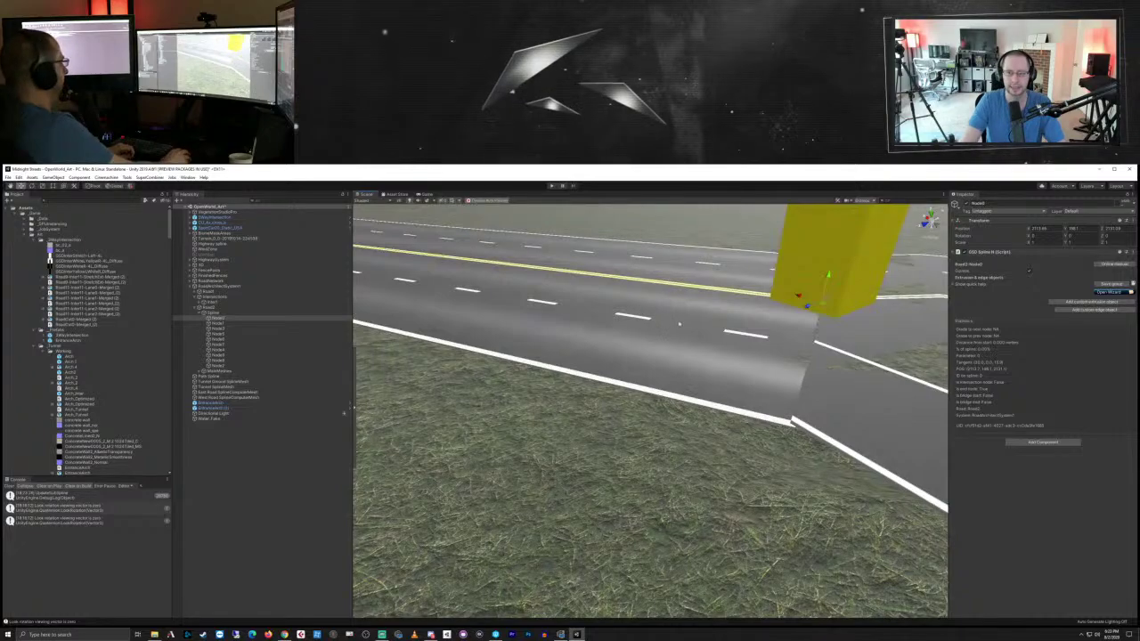
middle_click_drag(834, 287, 578, 555)
left_click_drag(657, 482, 561, 520, "alt")
middle_click_drag(677, 450, 622, 530)
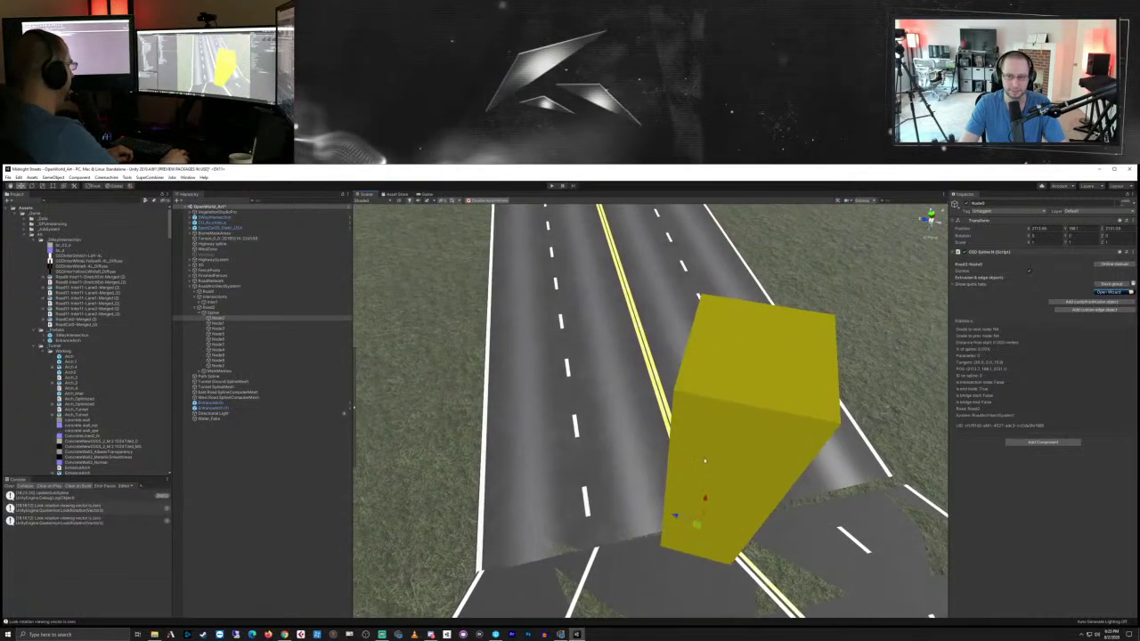
left_click_drag(588, 452, 712, 479, "alt")
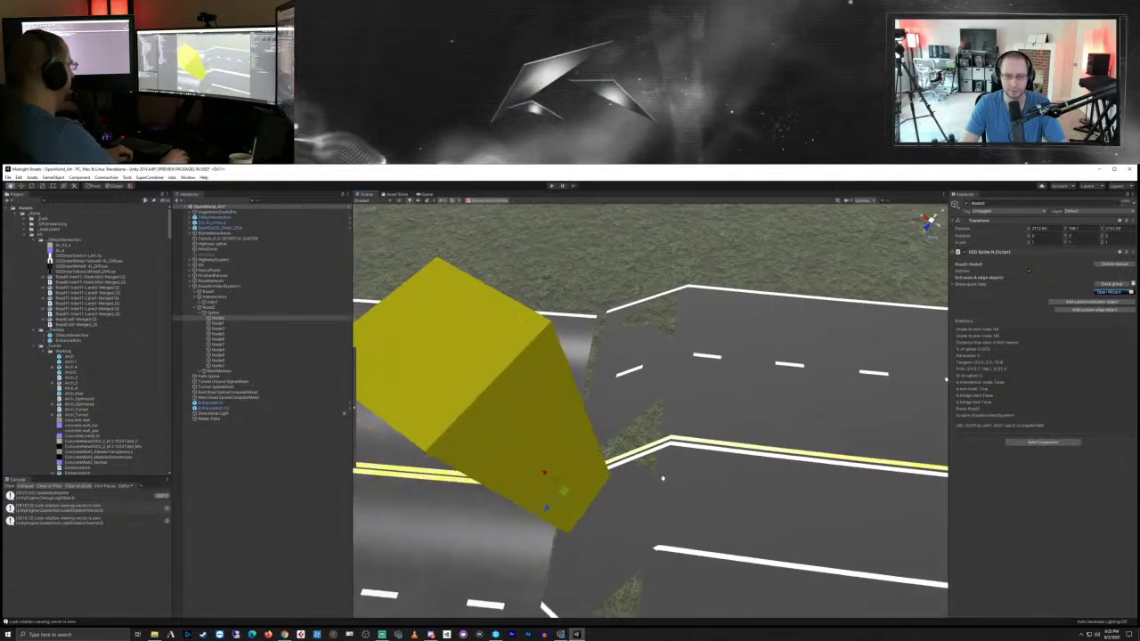
middle_click_drag(662, 479, 727, 400)
left_click_drag(727, 400, 655, 452, "alt")
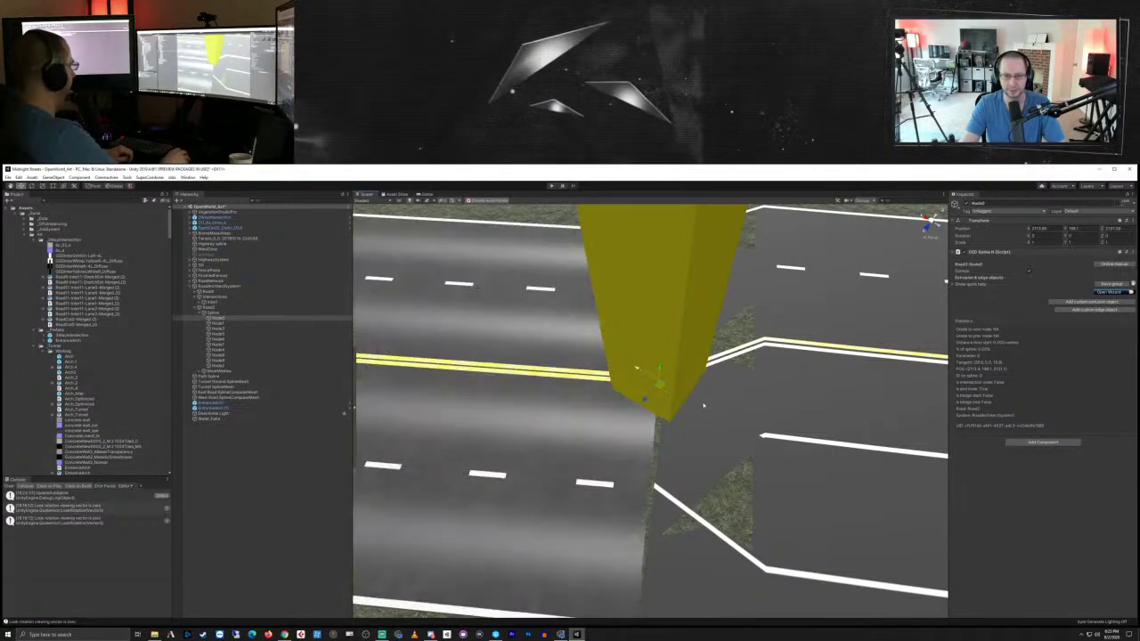
right_click_drag(686, 409, 586, 399)
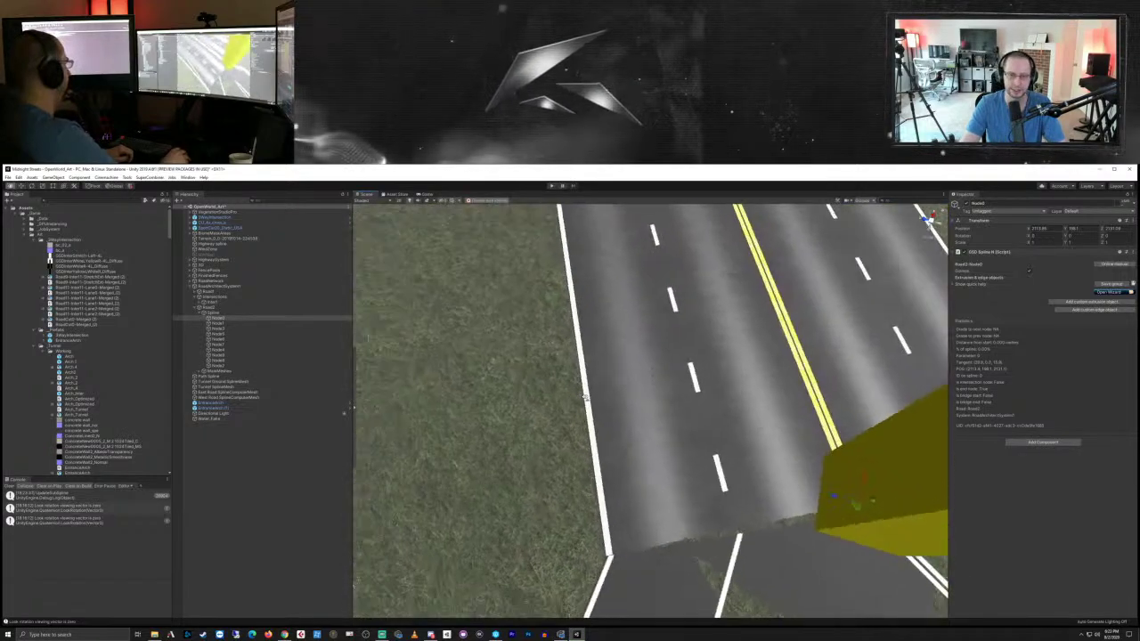
right_click_drag(766, 436, 744, 441)
middle_click_drag(743, 441, 575, 362)
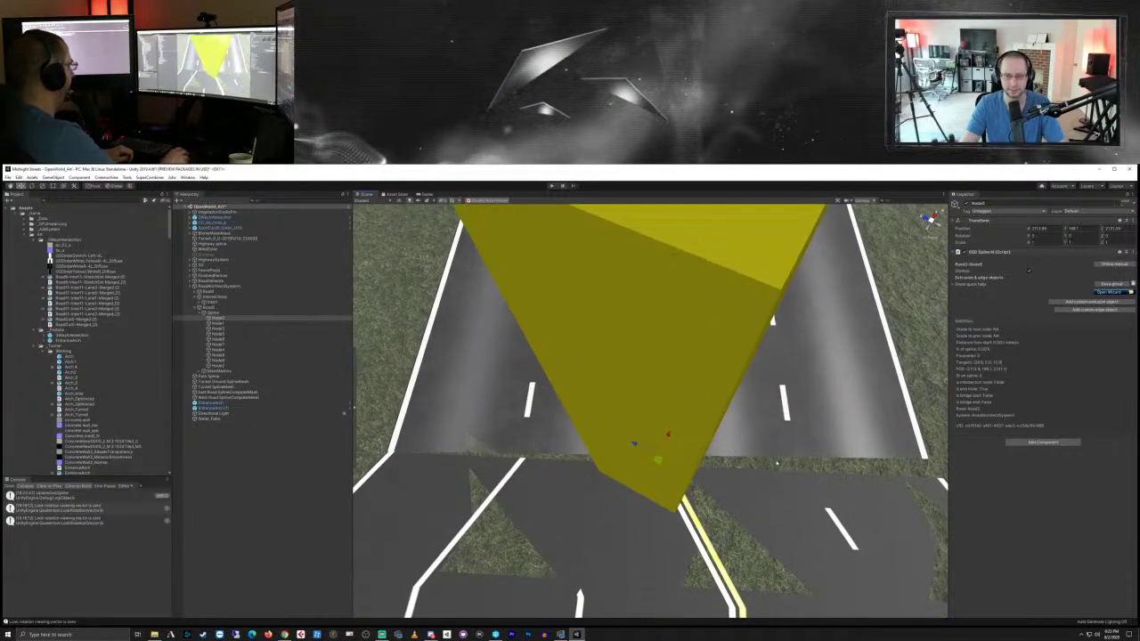
left_click_drag(709, 441, 756, 383, "alt")
Step: Nudge Road2's second node slightly sideways to straighten the road behind the intersection
left_click(642, 271)
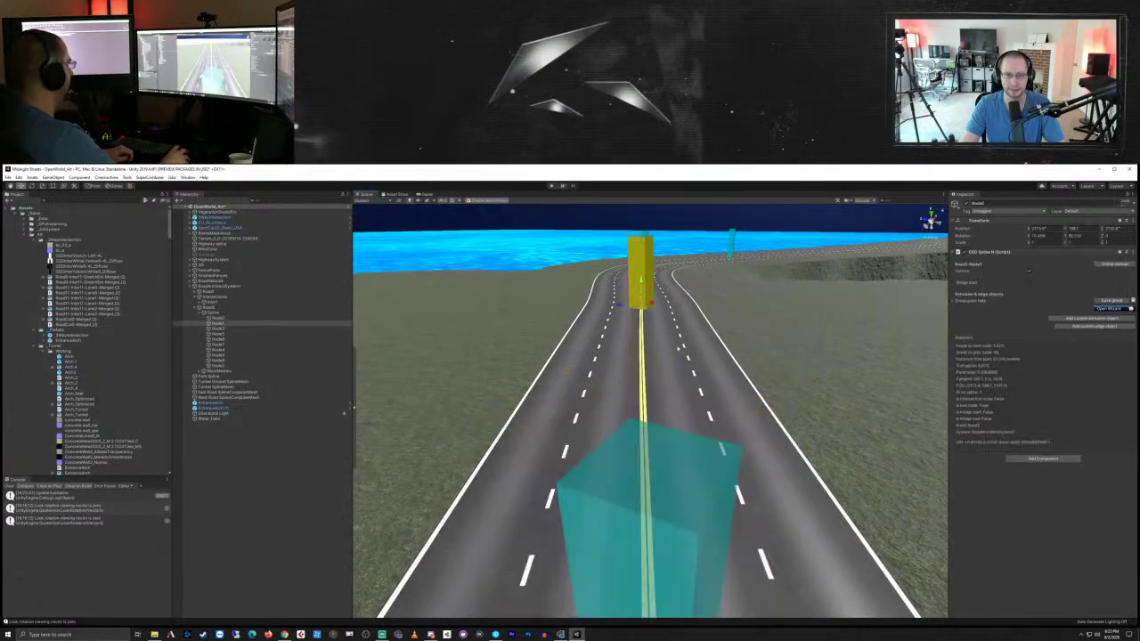
middle_click_drag(699, 403, 620, 289)
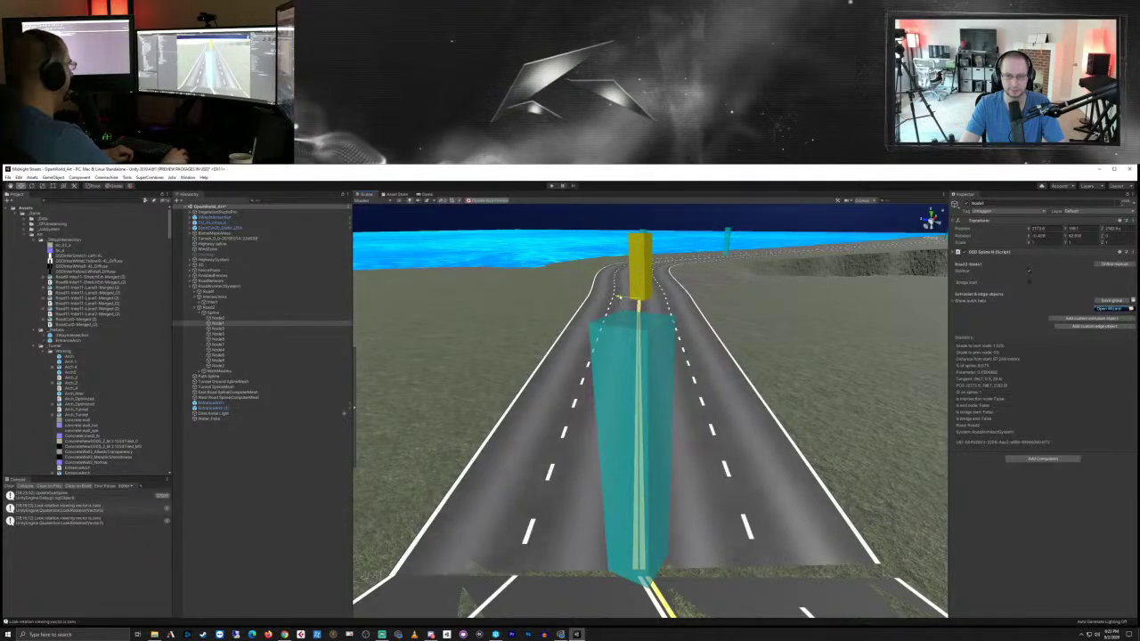
left_click_drag(621, 298, 623, 298)
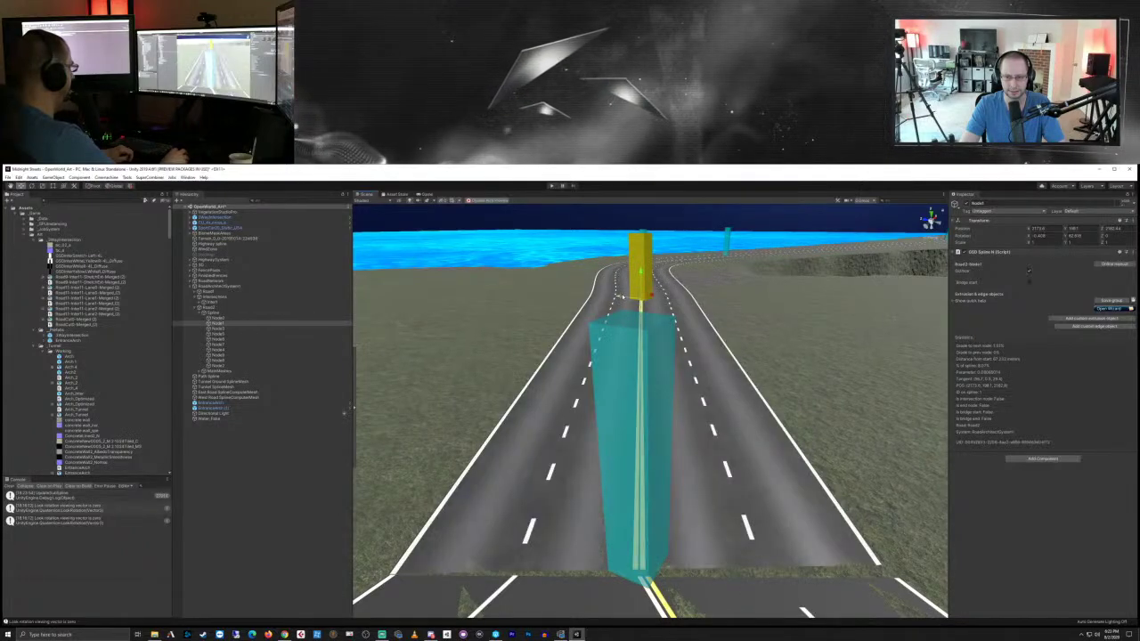
left_click(652, 555)
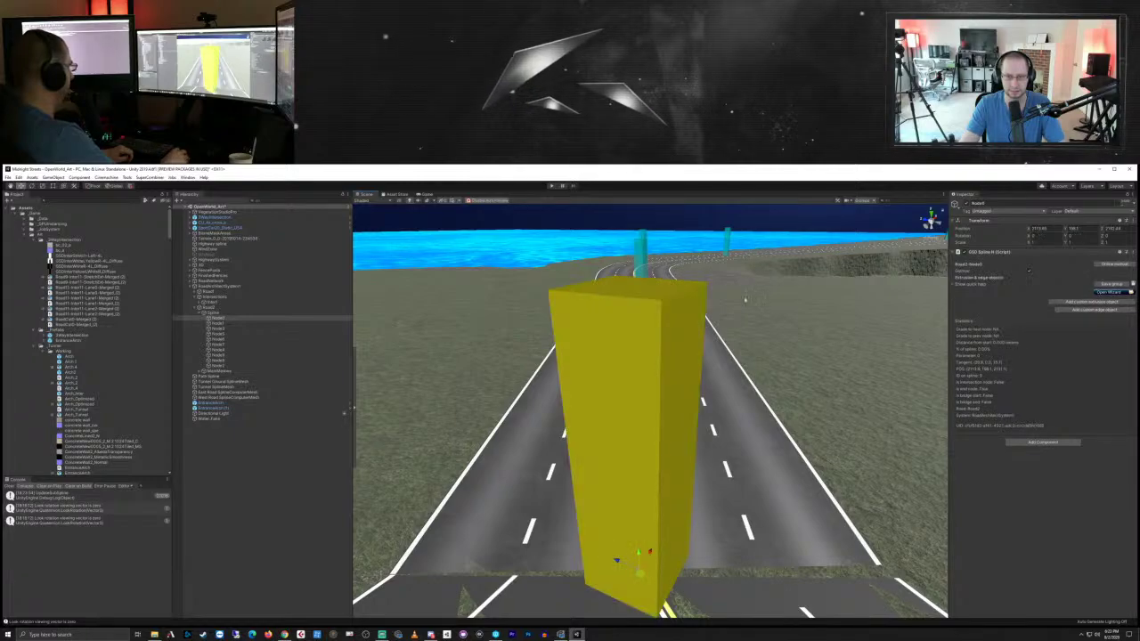
middle_click_drag(652, 555, 621, 563)
Step: Nudge Road2's nearest bend node and second node sideways in small moves to refine the approach's alignment
left_click(640, 236)
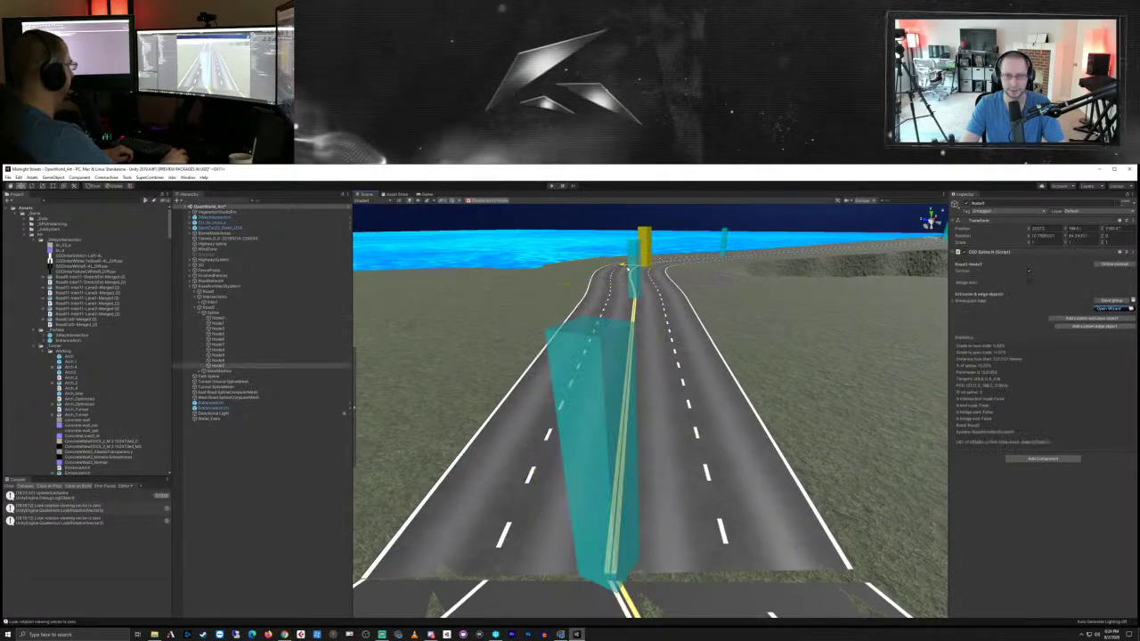
left_click_drag(632, 269, 634, 271)
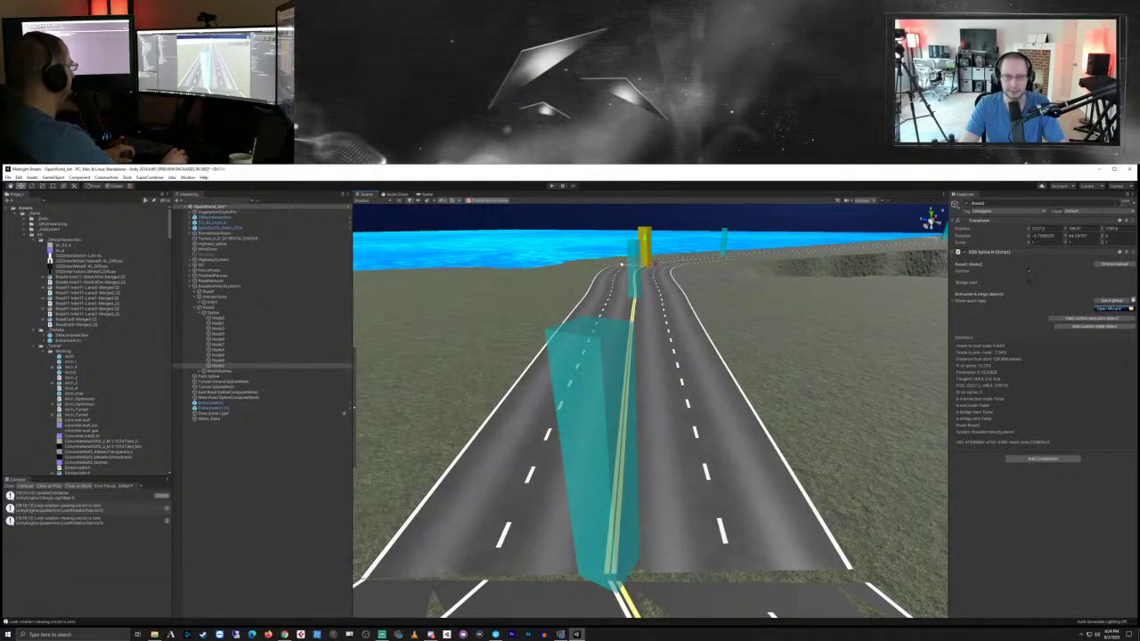
left_click_drag(627, 266, 631, 267)
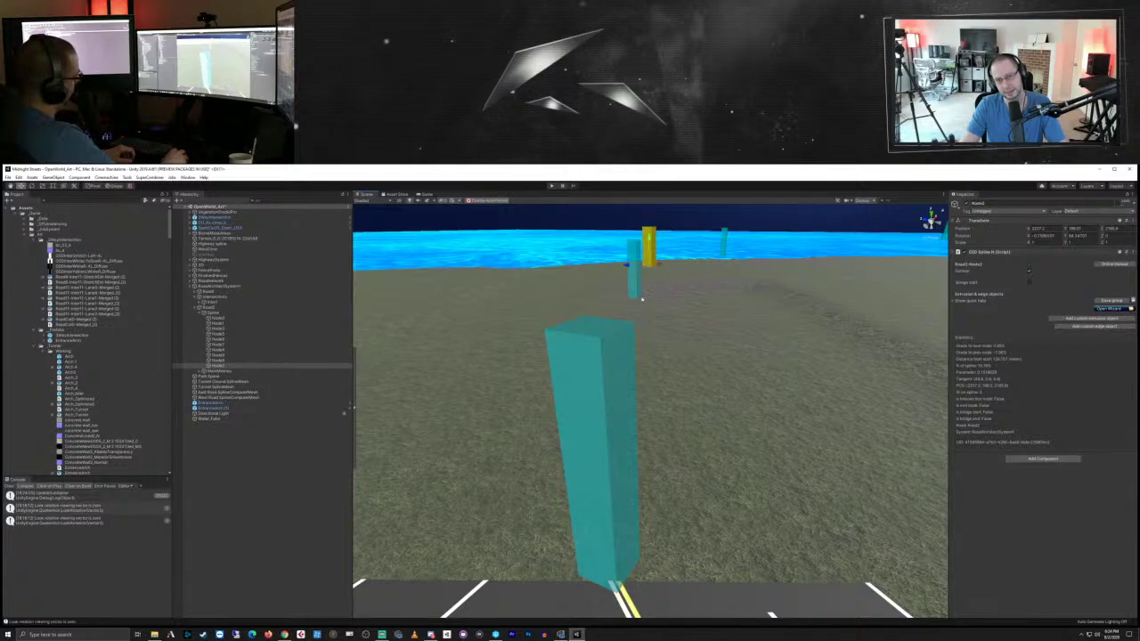
left_click(635, 290)
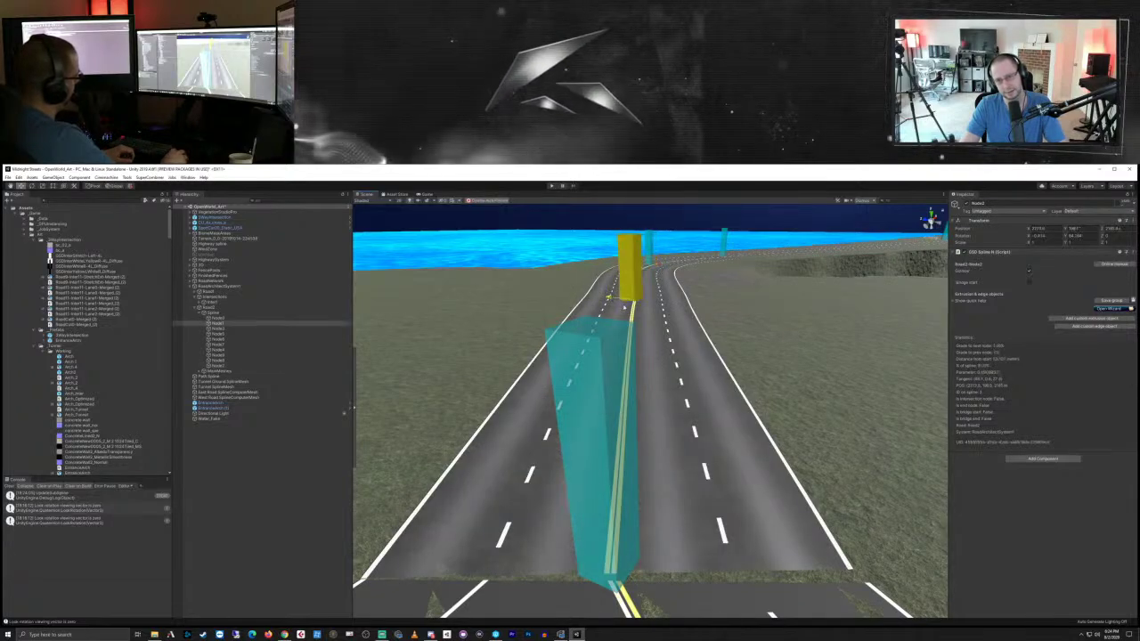
left_click_drag(624, 307, 626, 310)
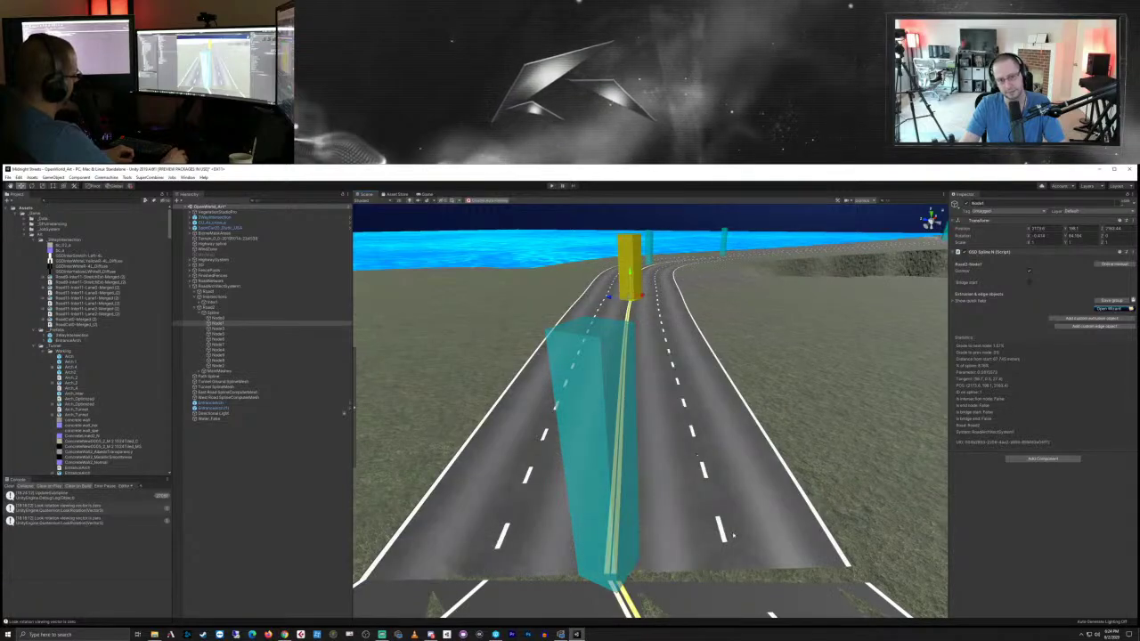
Step: Move Road2's second node farther sideways so the road end sits more parallel to the intersection's edge
middle_click_drag(769, 501, 771, 324)
right_click_drag(771, 324, 761, 508)
right_click_drag(753, 469, 761, 500)
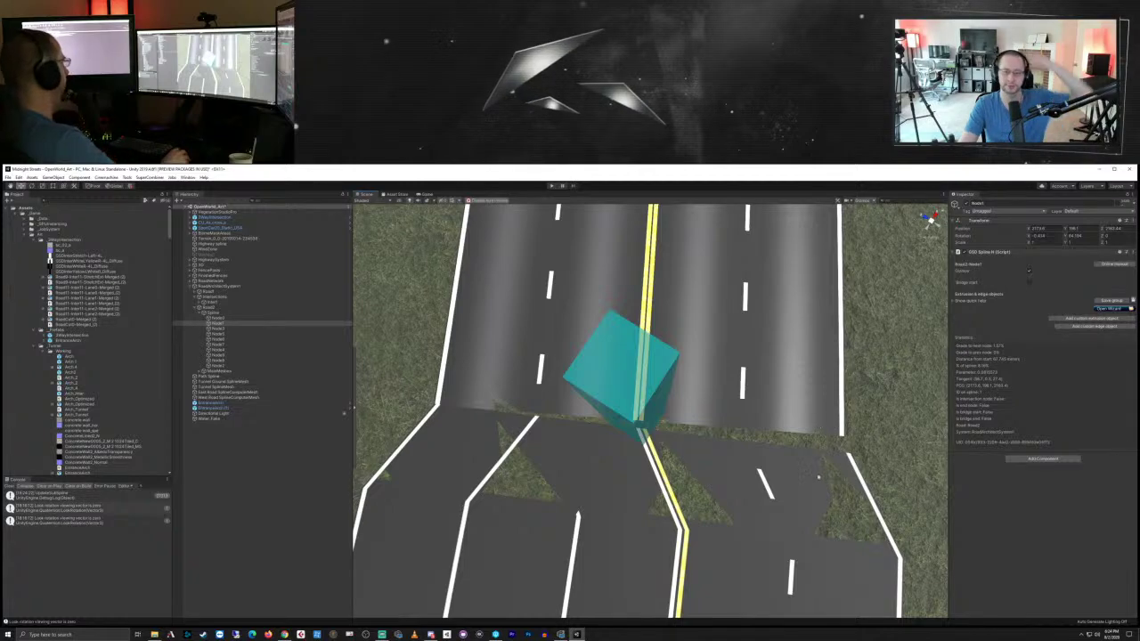
right_click_drag(814, 495, 817, 379)
middle_click_drag(757, 469, 732, 362)
right_click_drag(731, 361, 716, 274)
left_click(660, 225)
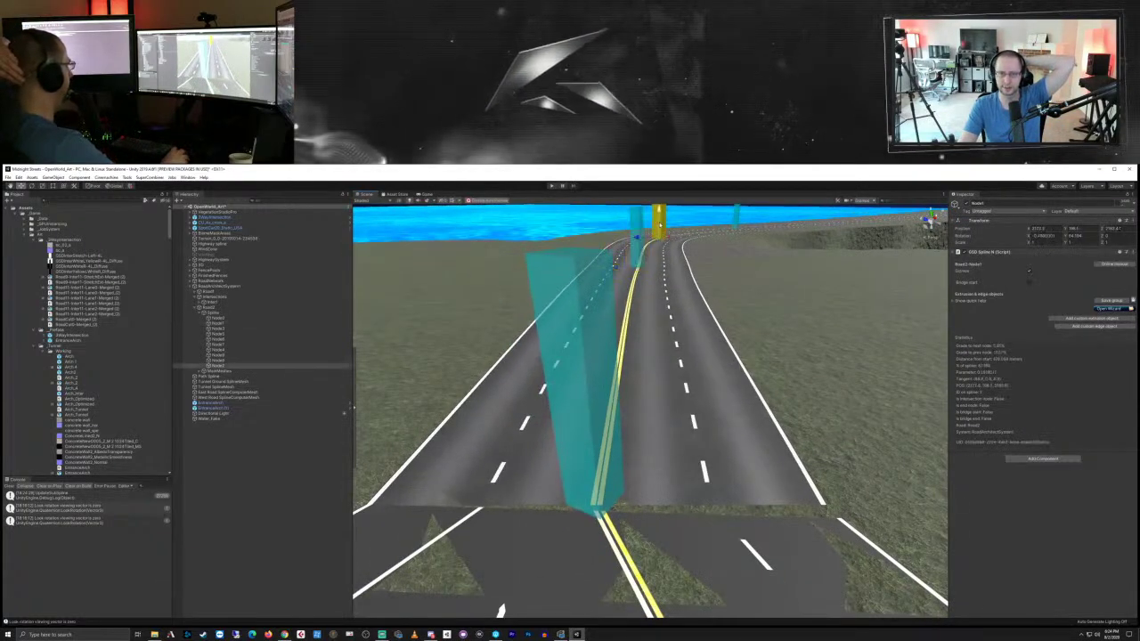
left_click(636, 241)
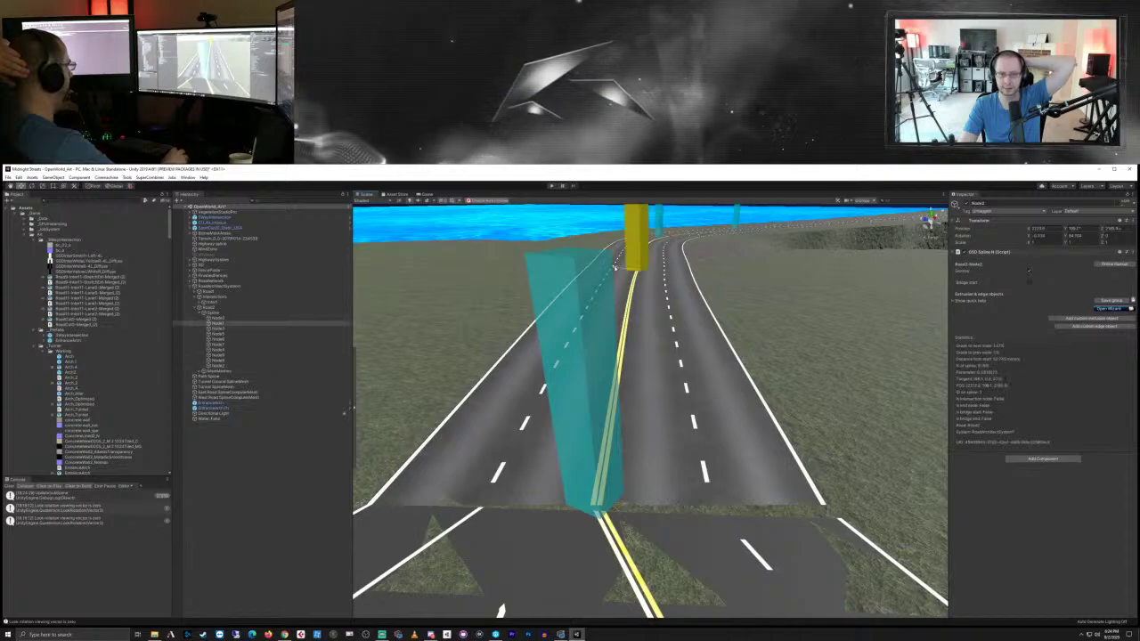
left_click(621, 268)
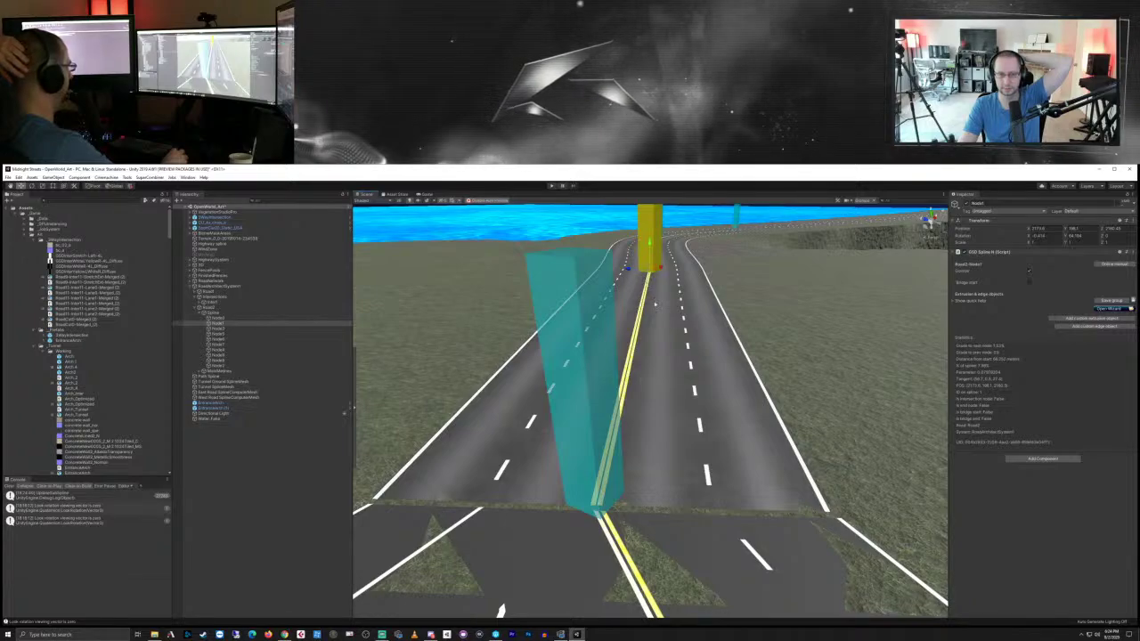
Step: Nudge Road2's end node closer to the intersection and lower it slightly to close the gap at the seam
left_click(598, 481)
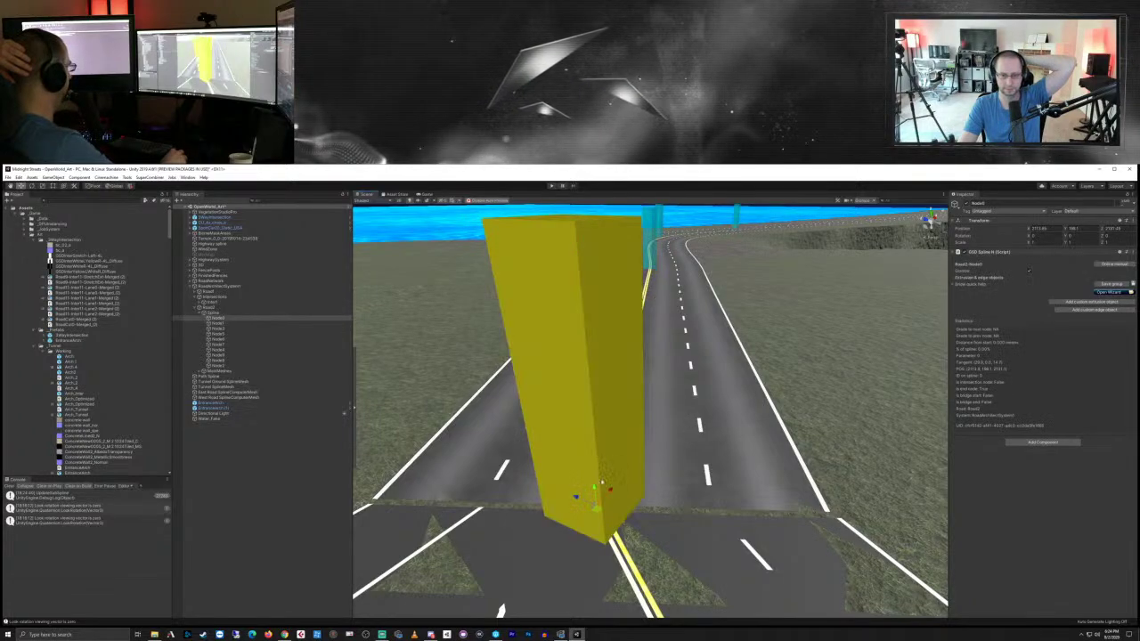
right_click_drag(665, 515, 670, 461)
middle_click_drag(668, 461, 669, 366)
right_click_drag(669, 365, 678, 389)
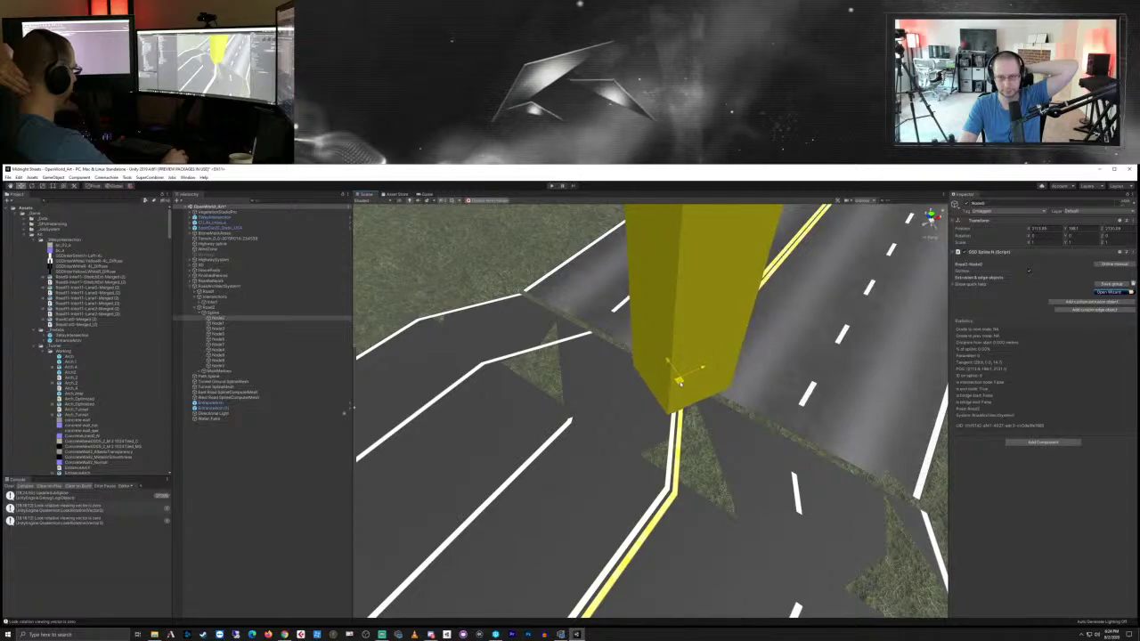
left_click_drag(678, 382, 680, 384)
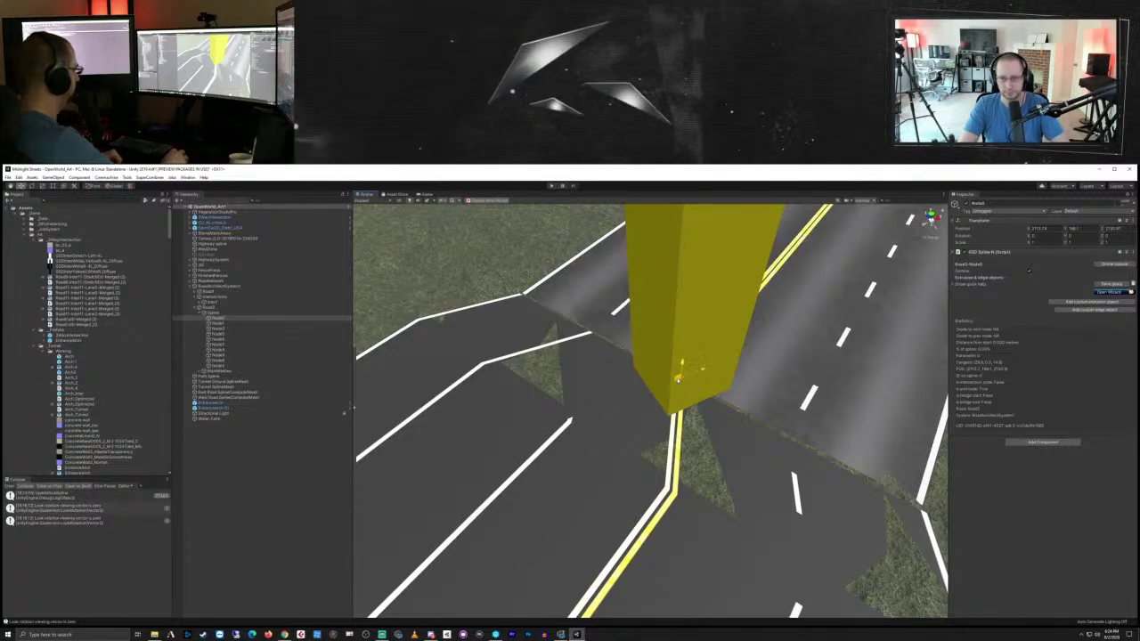
left_click_drag(677, 379, 678, 379)
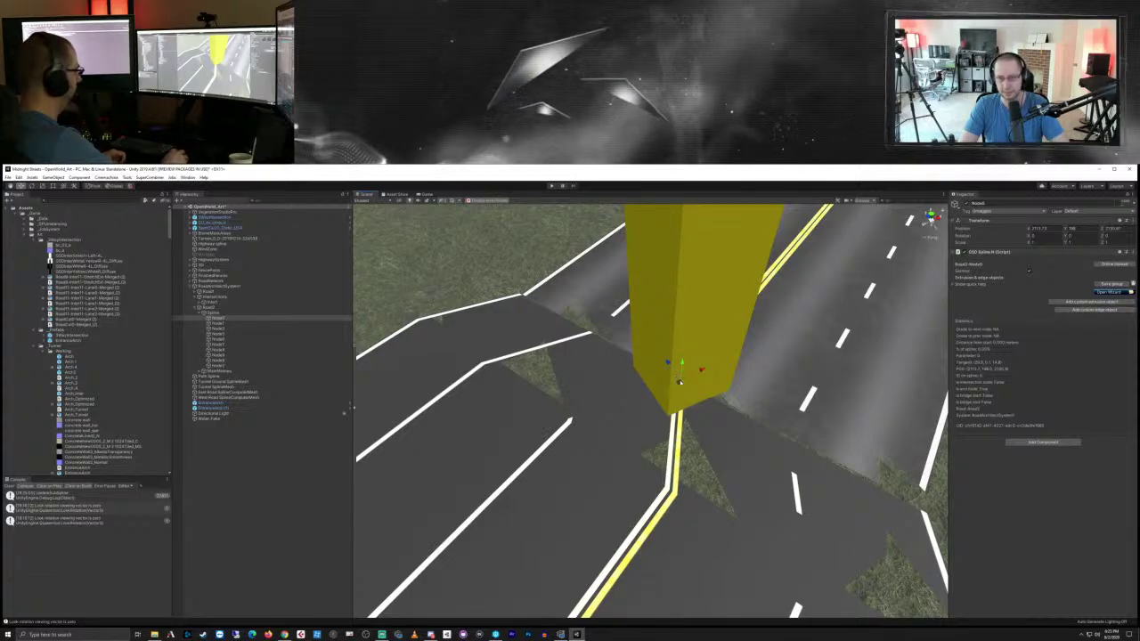
Step: Try to flatten the grass poking through the seam between Road2 and the intersection using the terrain's Set Height brush
right_click_drag(681, 382, 837, 374)
middle_click_drag(514, 408, 592, 433)
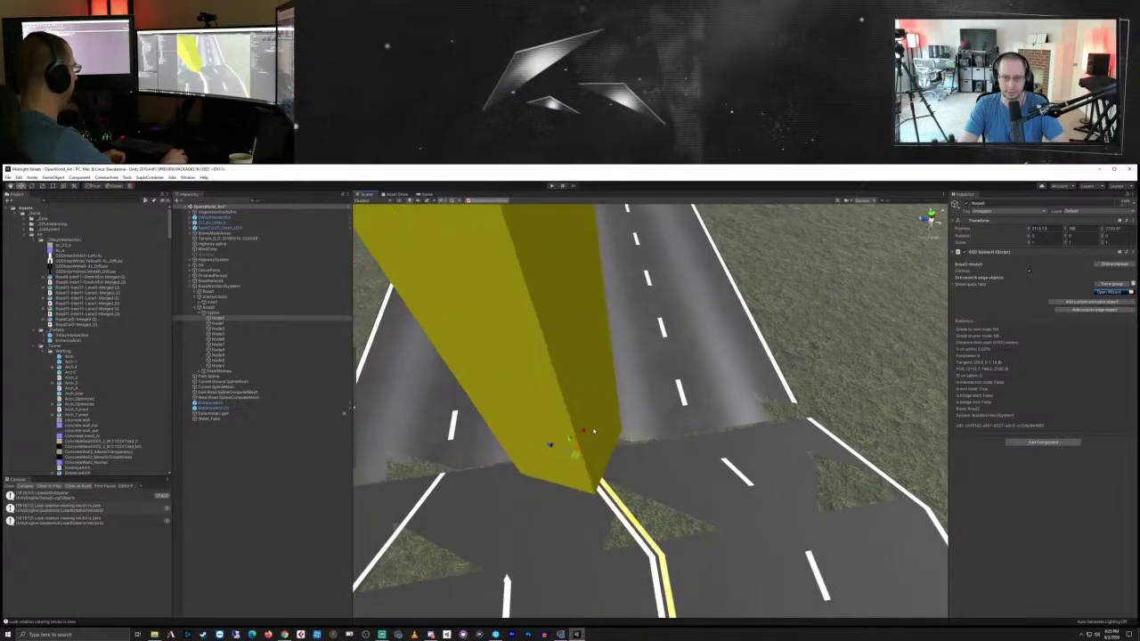
scroll(593, 434, "down", 3)
scroll(592, 435, "up", 3)
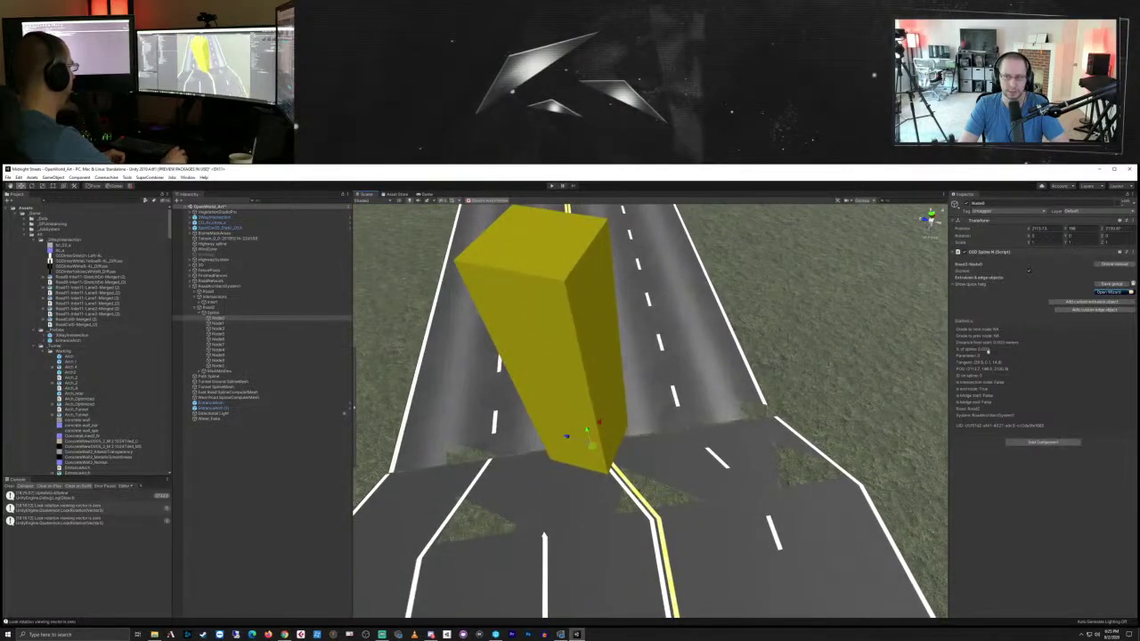
left_click(227, 237)
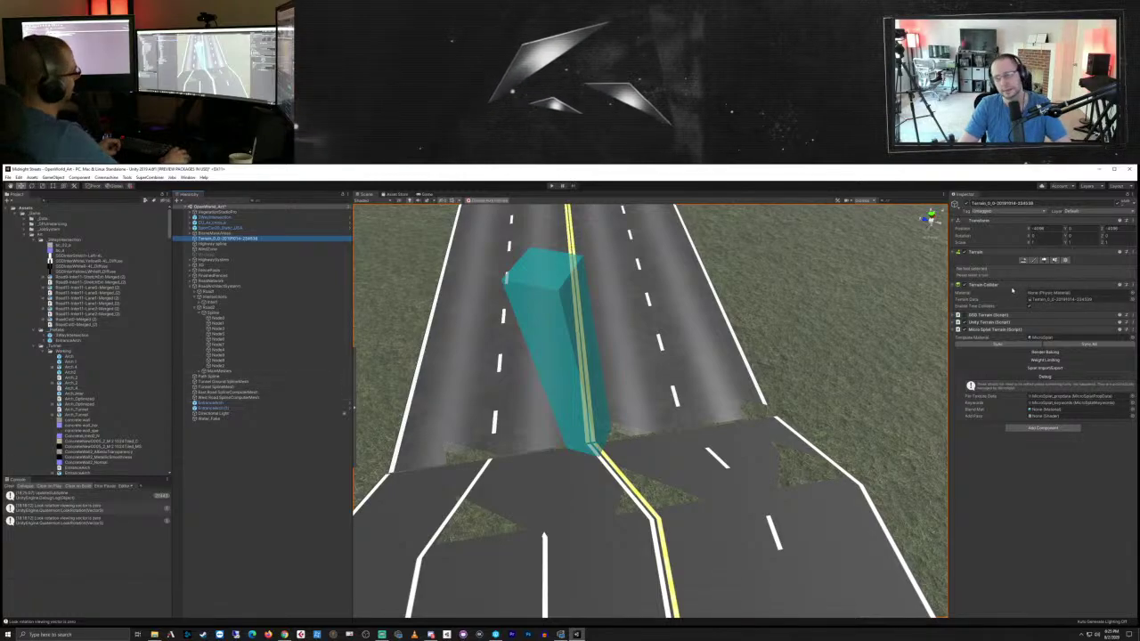
left_click(1033, 260)
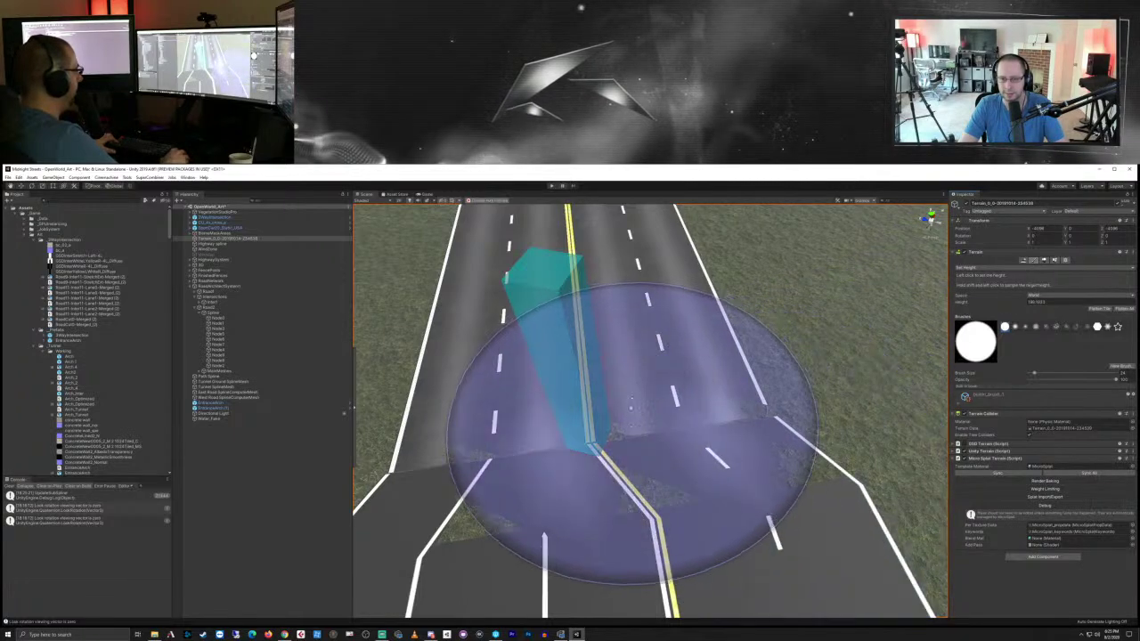
left_click(625, 553)
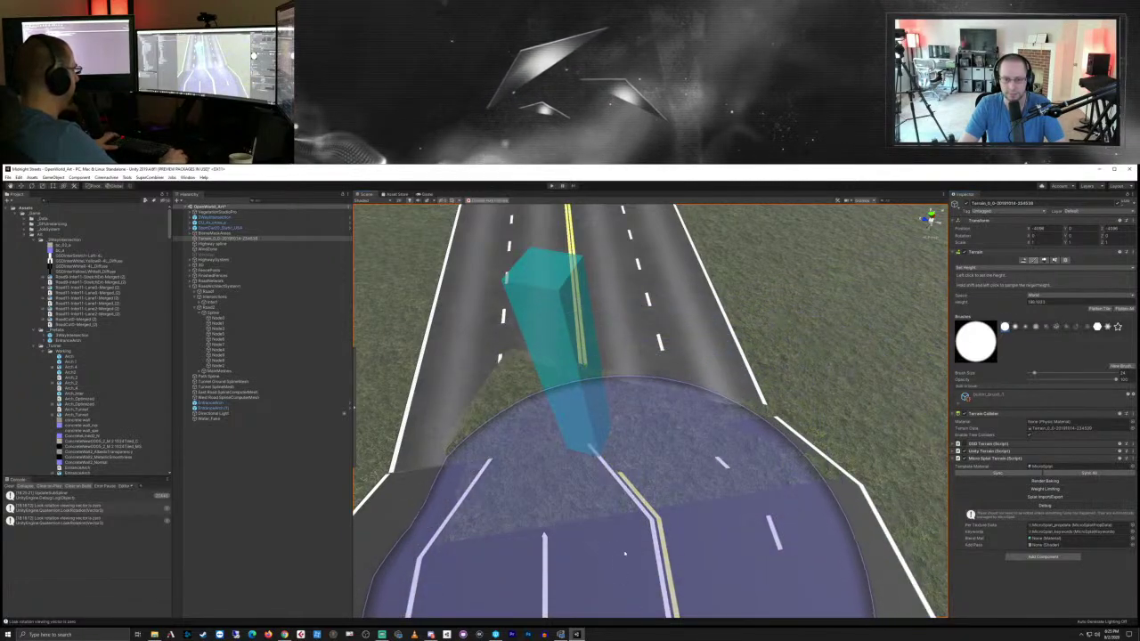
left_click(702, 517)
Step: Try the Set Height brush again around the seam with a newly sampled target height
scroll(695, 535, "down", 3)
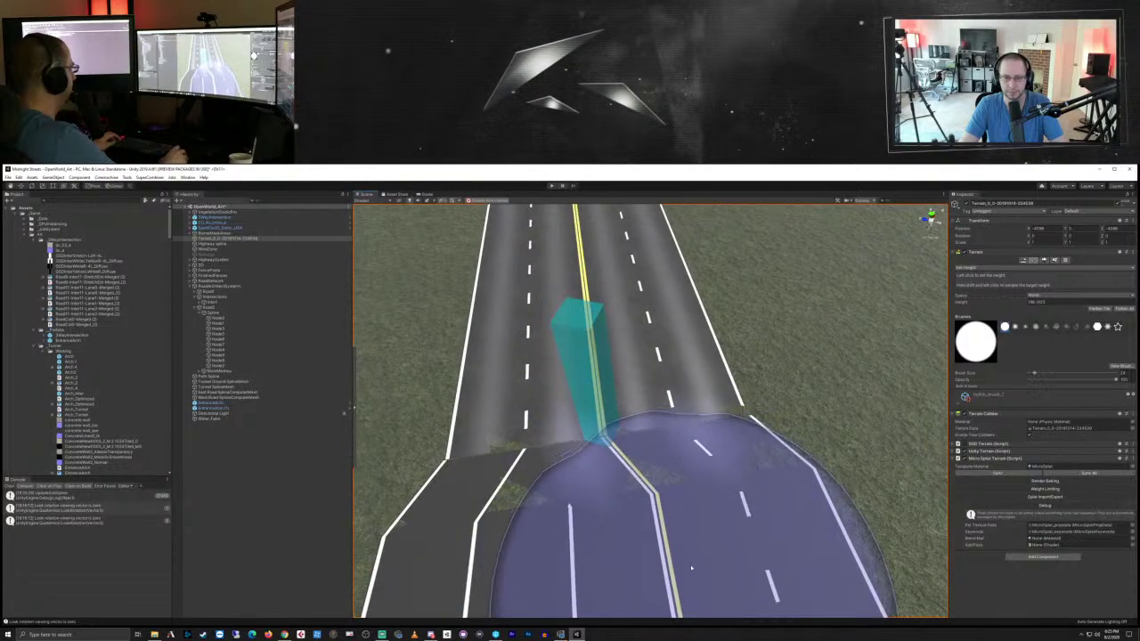
scroll(691, 568, "down", 5)
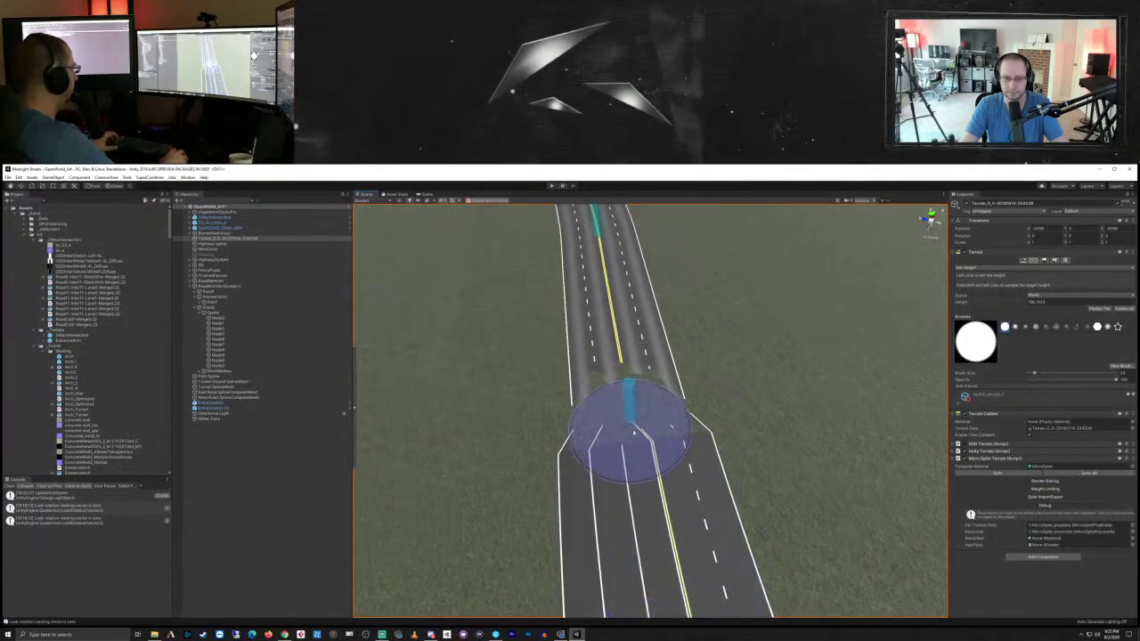
scroll(677, 450, "up", 5)
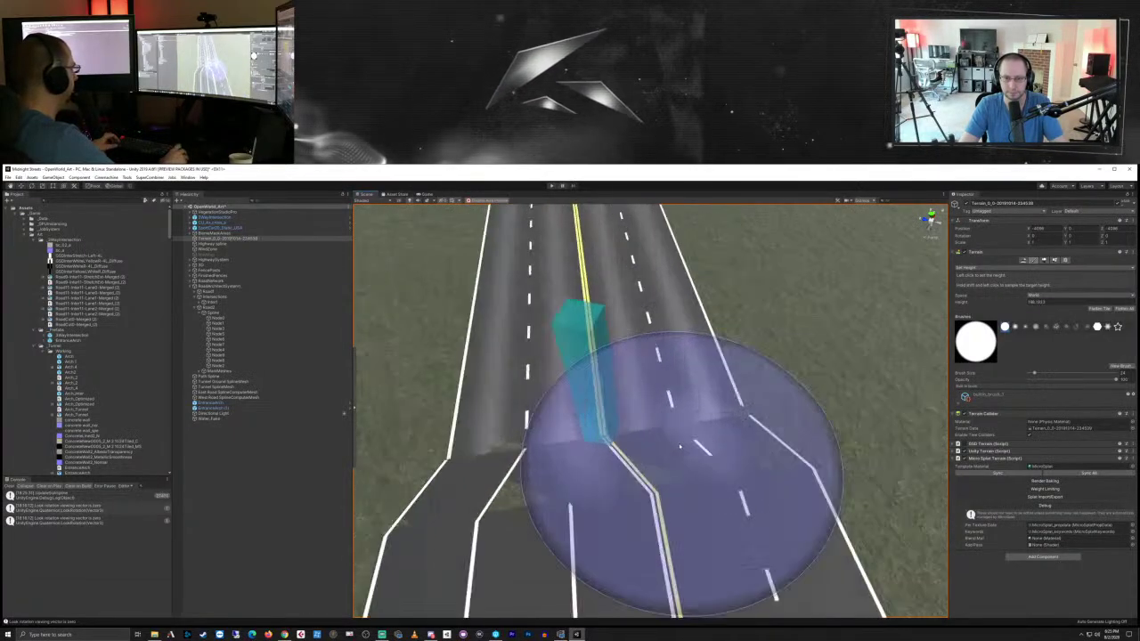
scroll(680, 445, "up", 2)
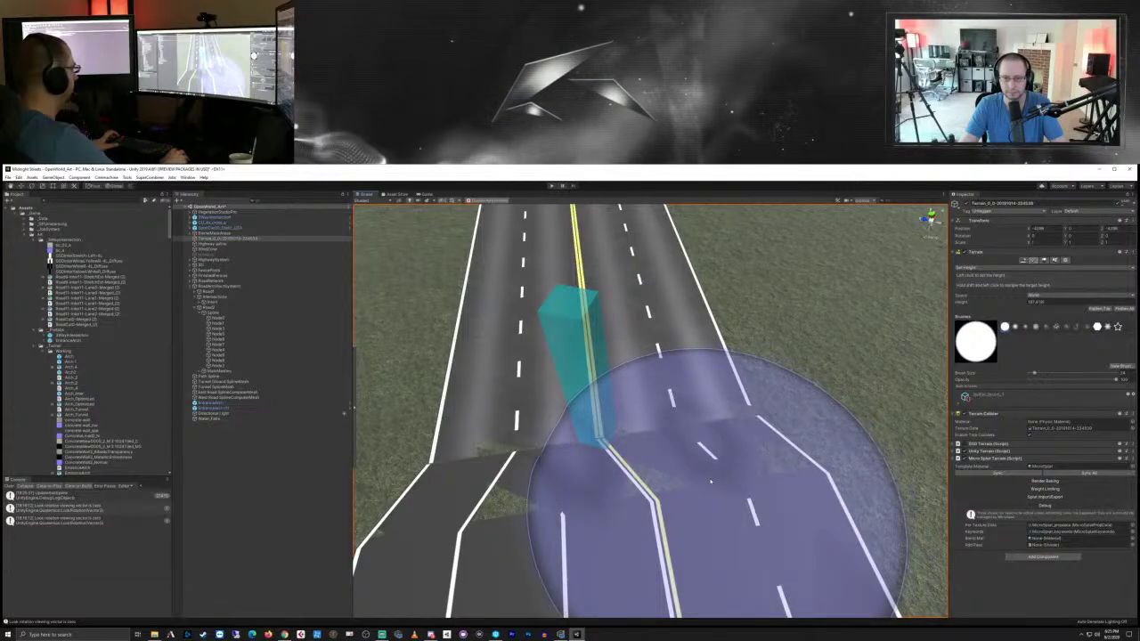
left_click(718, 487)
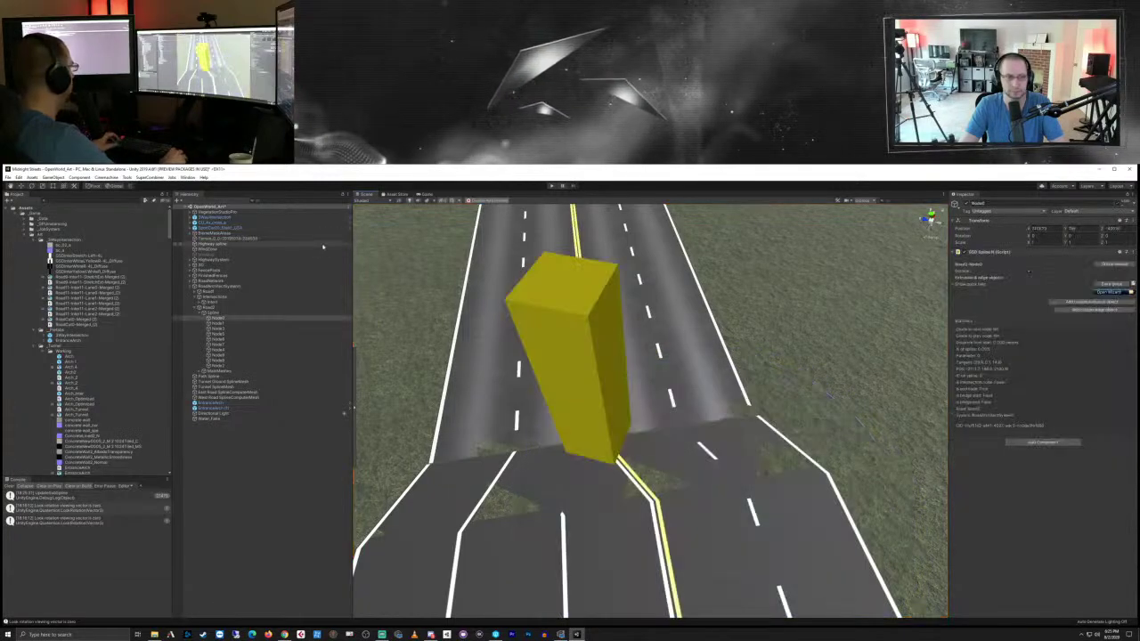
Step: Fine-tune the height of Road2's end node so the road surface lines up with the intersection's edge
left_click(262, 239)
right_click_drag(773, 471, 822, 382)
mouse_move(780, 402)
middle_mouse_down()
mouse_move(802, 281)
mouse_move(855, 233)
mouse_move(882, 230)
mouse_move(889, 247)
middle_mouse_up()
right_click_drag(714, 374, 793, 331)
middle_click_drag(730, 379, 795, 372)
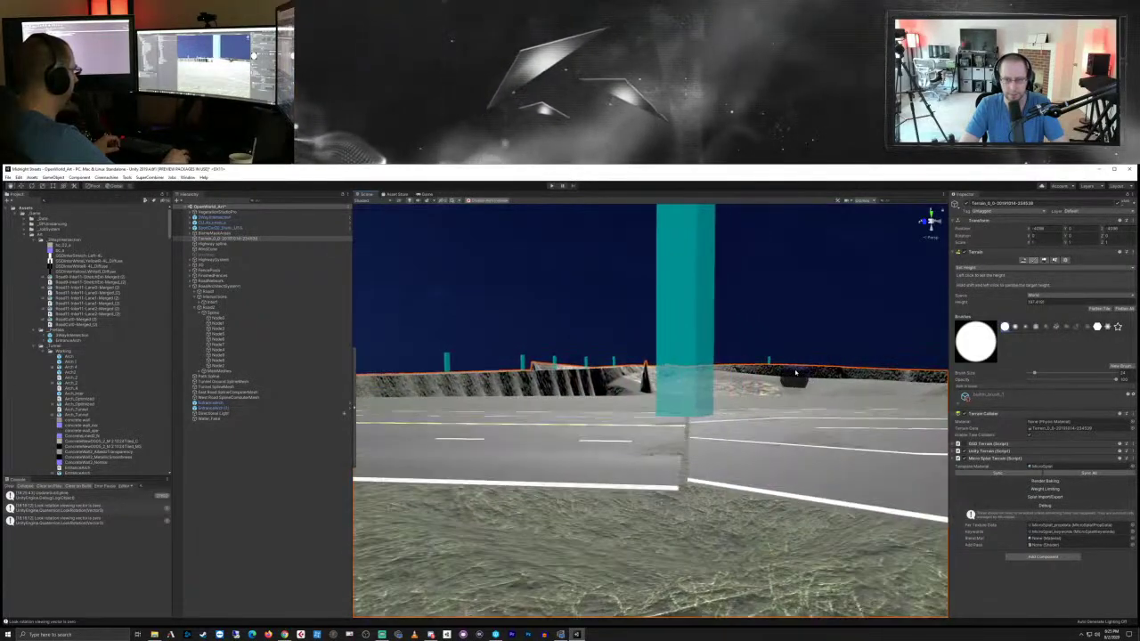
left_click(696, 368)
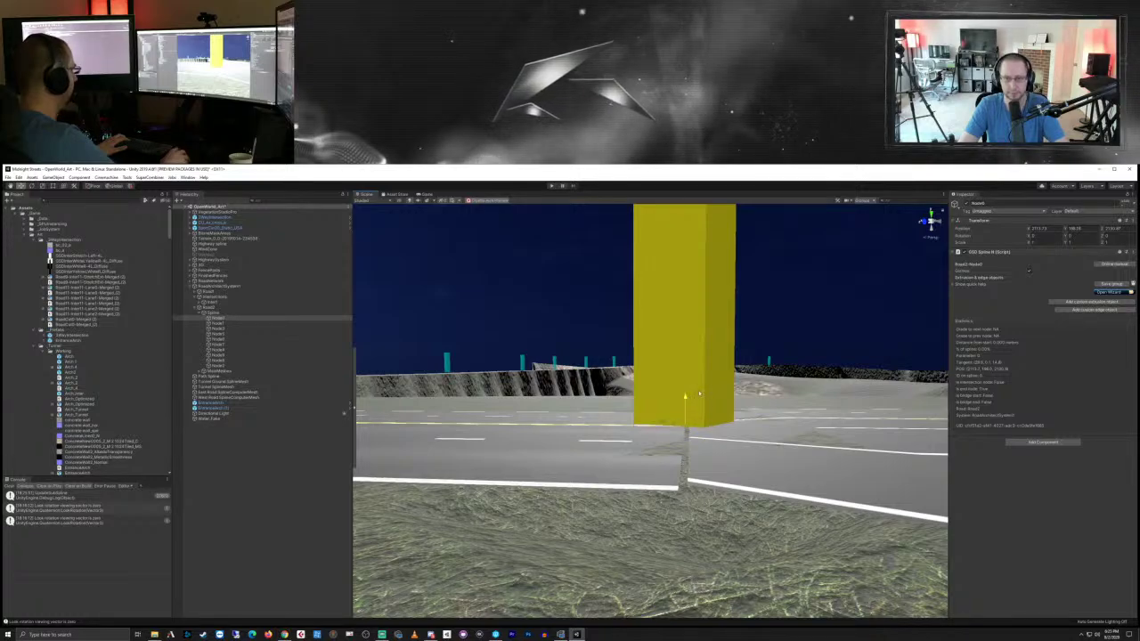
left_click_drag(699, 393, 698, 395)
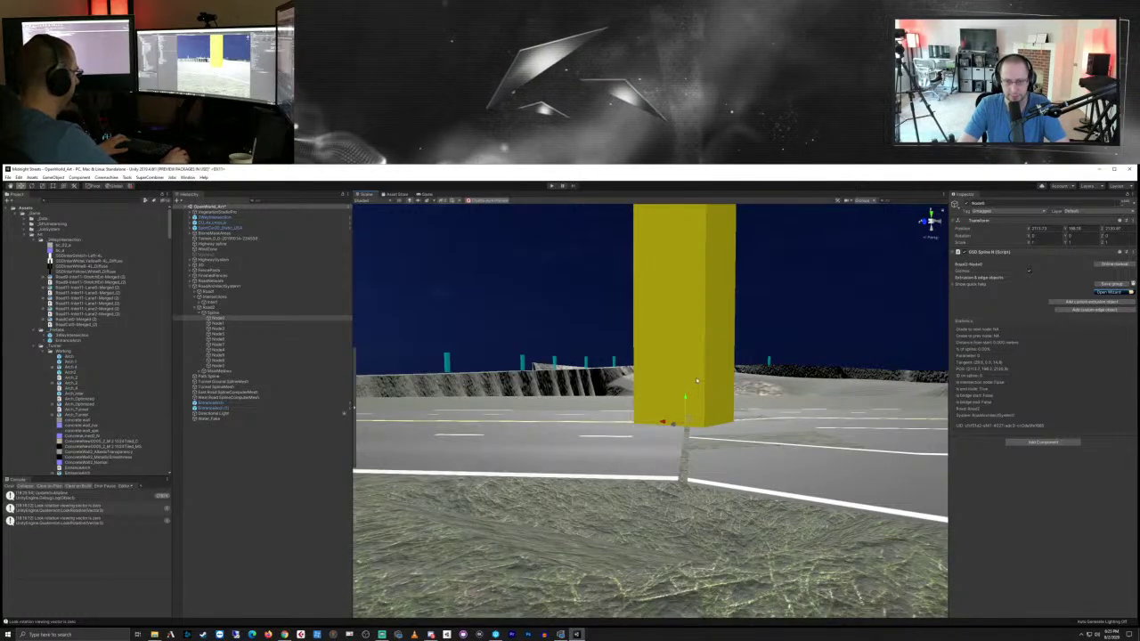
mouse_move(724, 428)
middle_mouse_down()
mouse_move(717, 444)
mouse_move(736, 395)
mouse_move(736, 437)
mouse_move(738, 416)
middle_mouse_up()
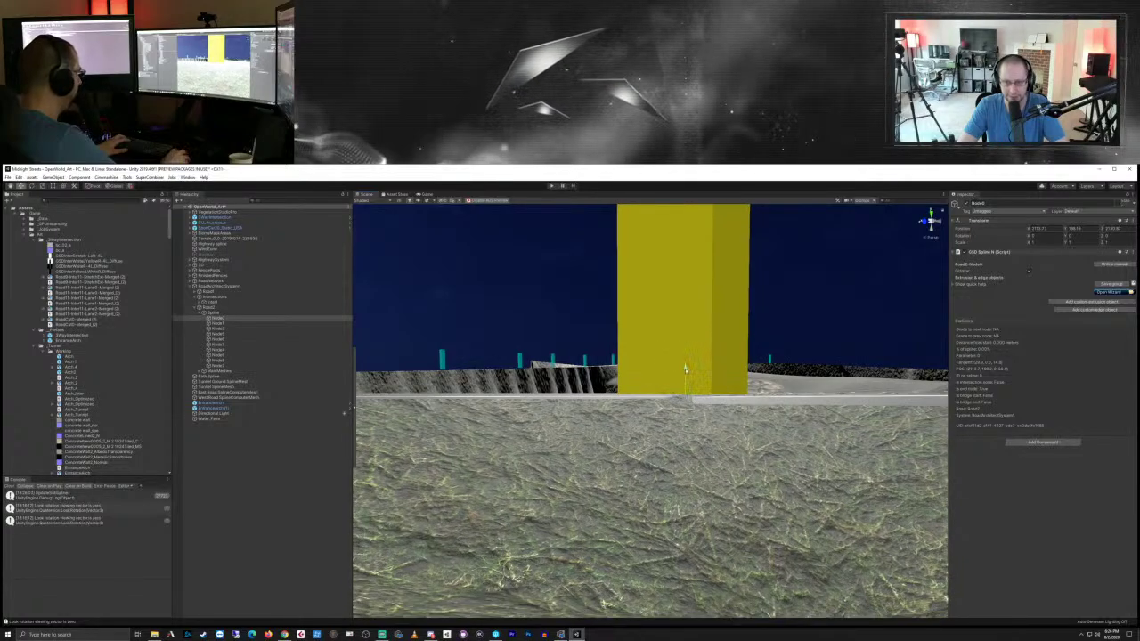
left_click_drag(690, 371, 690, 373)
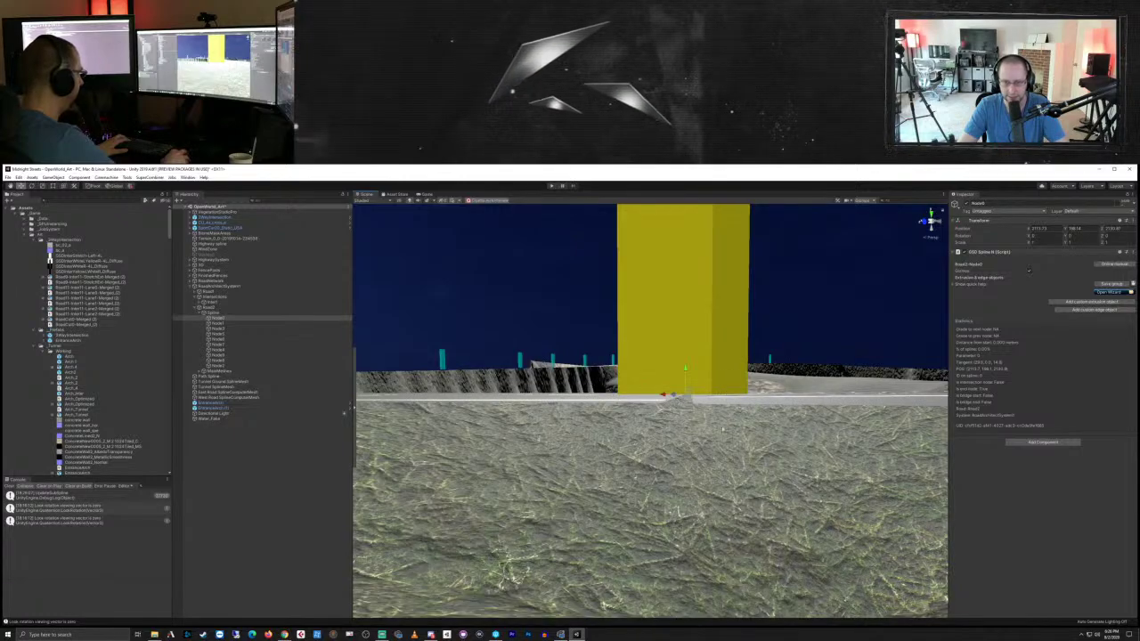
Step: Nudge Road2's end node horizontally in tiny moves to close the remaining gap at the intersection's edge
right_click_drag(722, 429, 723, 477)
middle_click_drag(717, 347, 716, 373)
left_click_drag(718, 397, 723, 401)
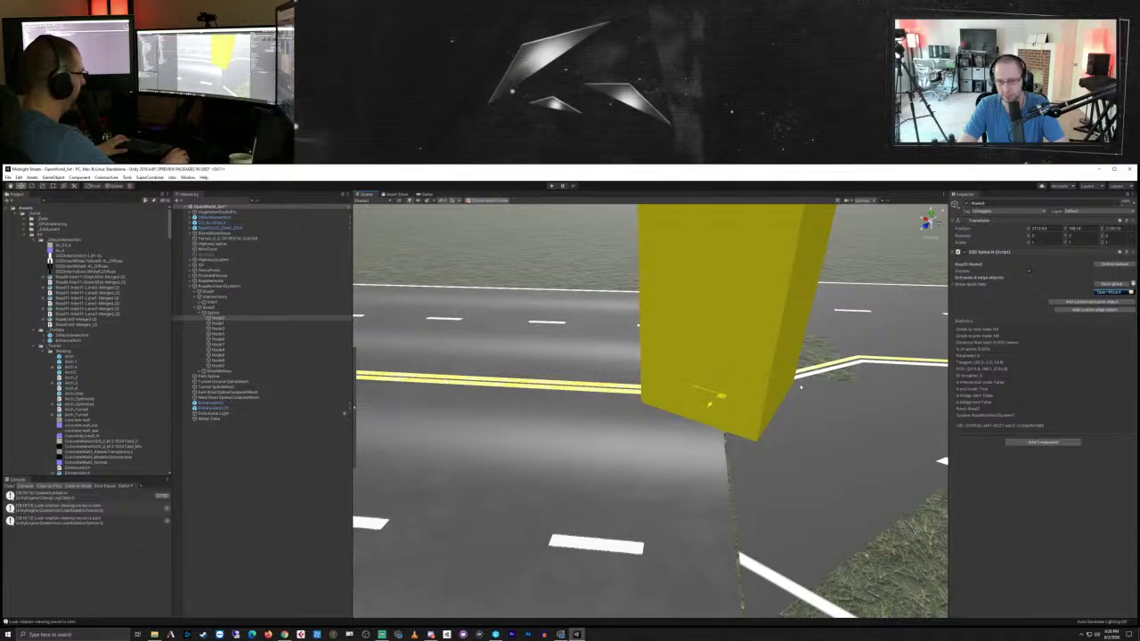
left_click_drag(718, 397, 718, 399)
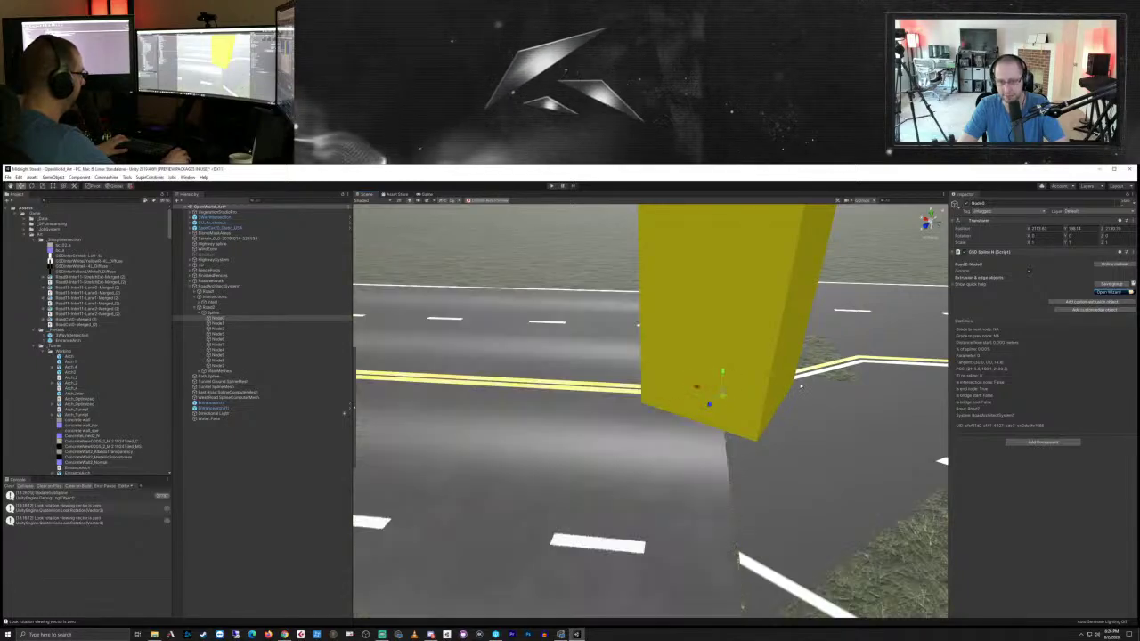
left_click_drag(723, 401, 724, 400)
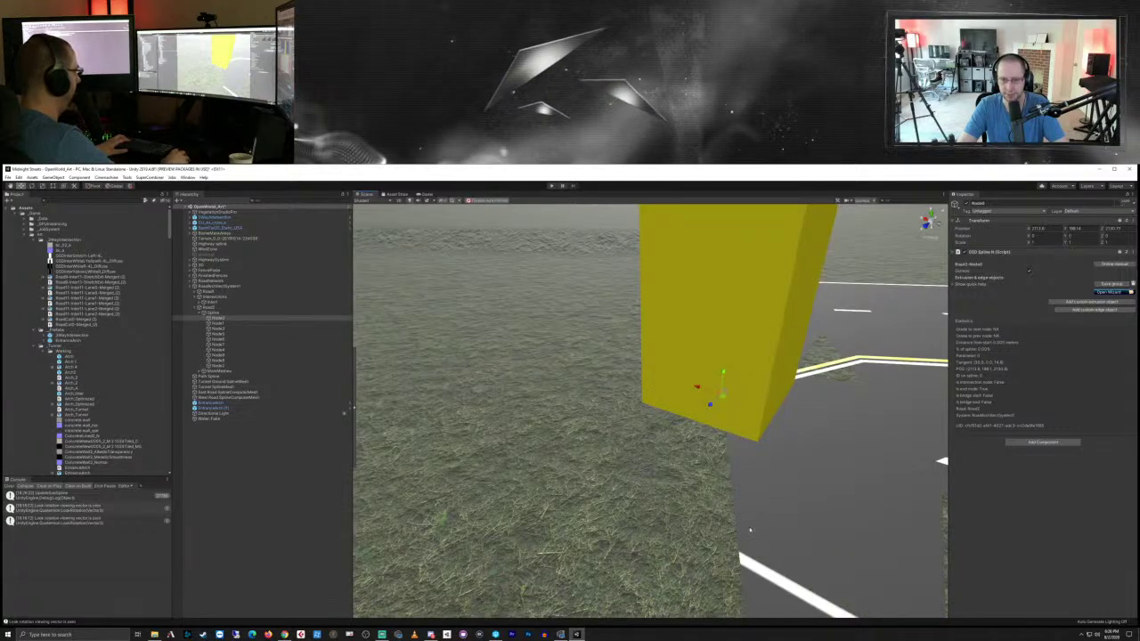
scroll(762, 515, "down", 3)
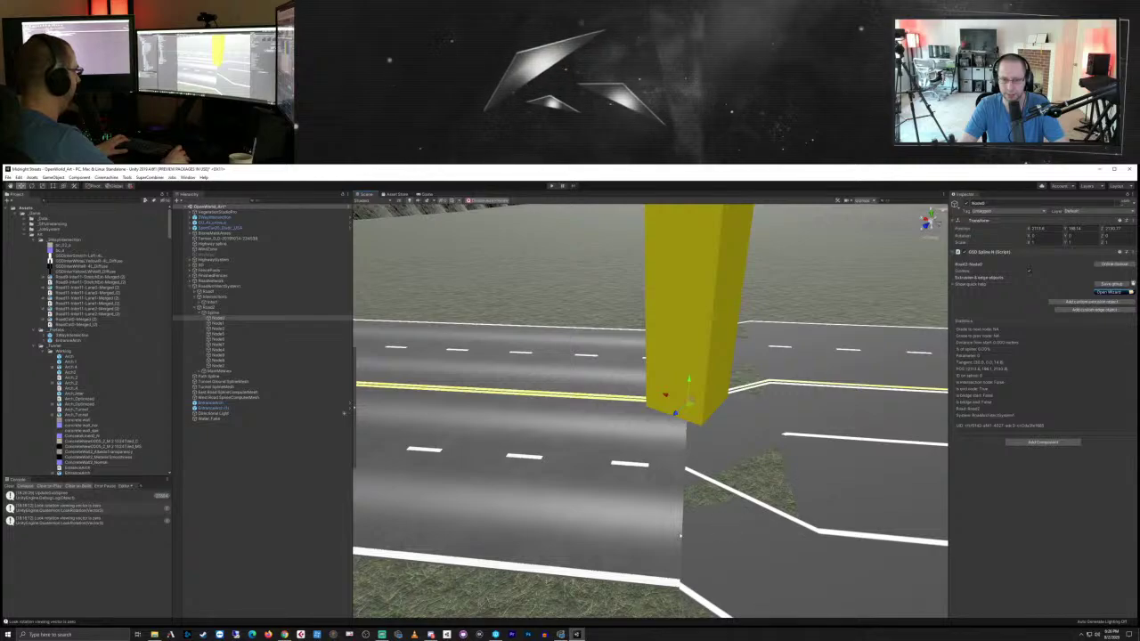
right_click_drag(815, 475, 851, 410)
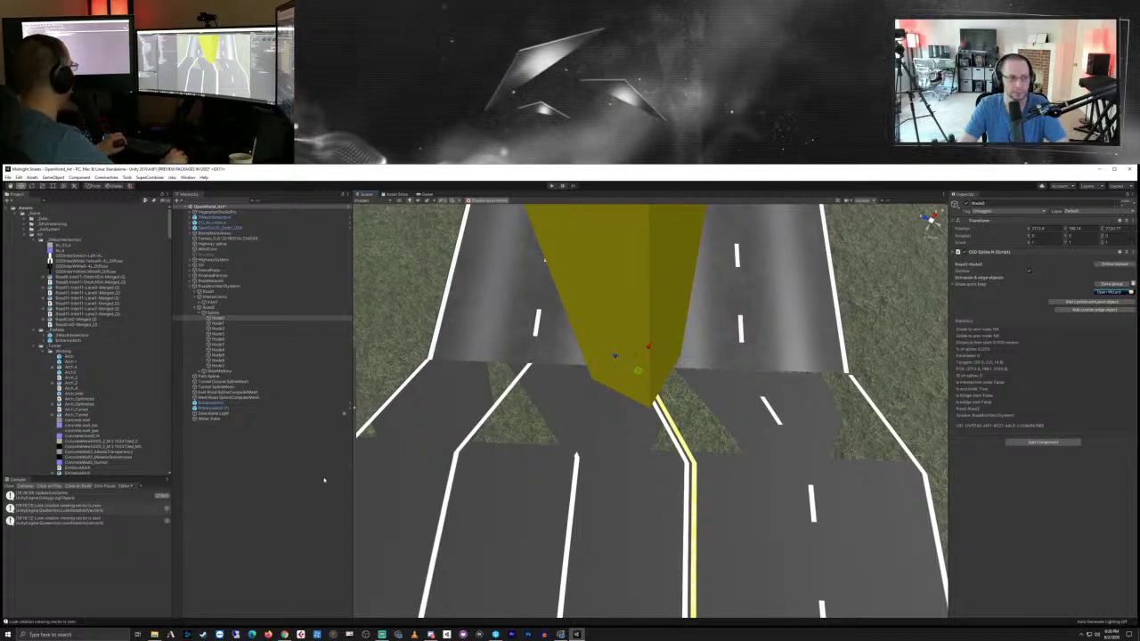
Step: Flatten the terrain poking through the seam with a fine-tuned Set Height value, and reduce the brush size to 1
left_click(232, 239)
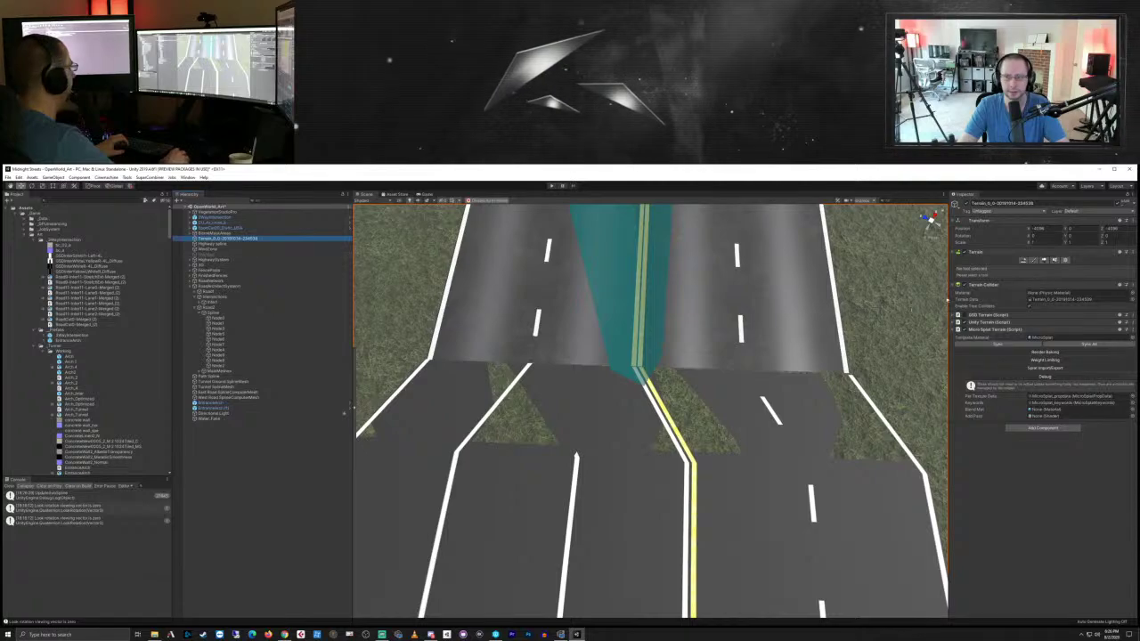
left_click(1032, 261)
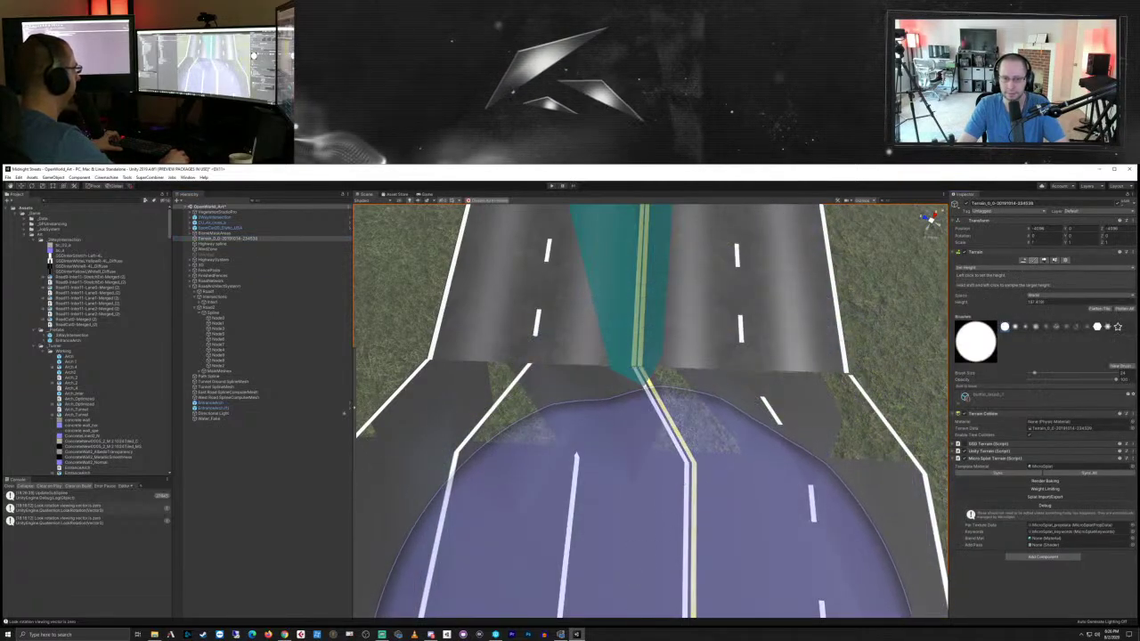
scroll(719, 585, "down", 5)
scroll(718, 586, "down", 3)
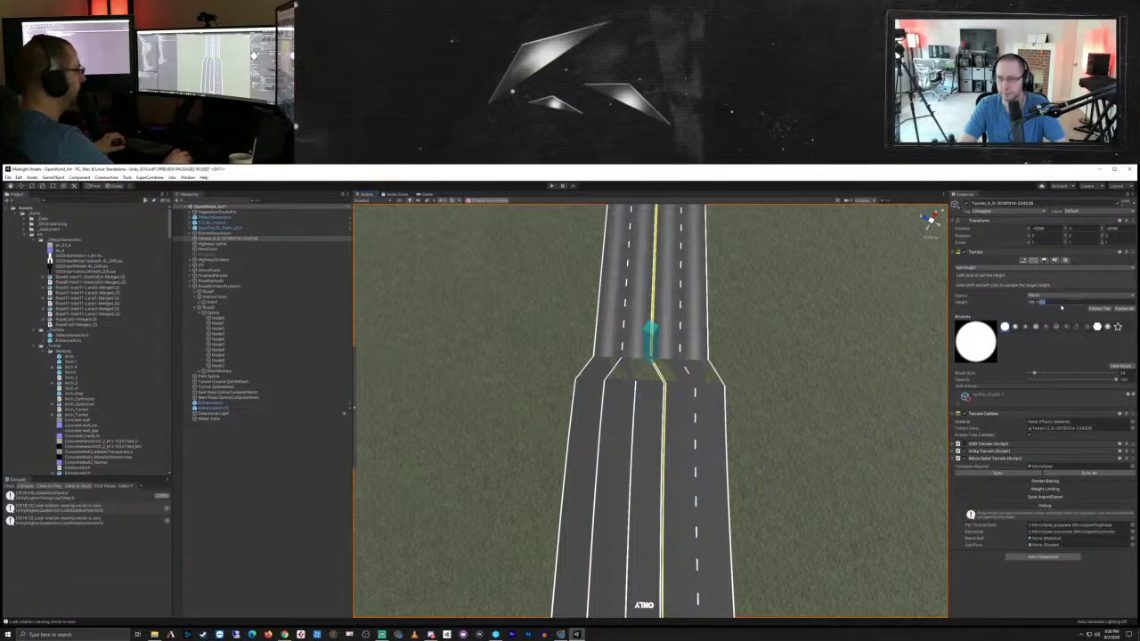
left_click(652, 405)
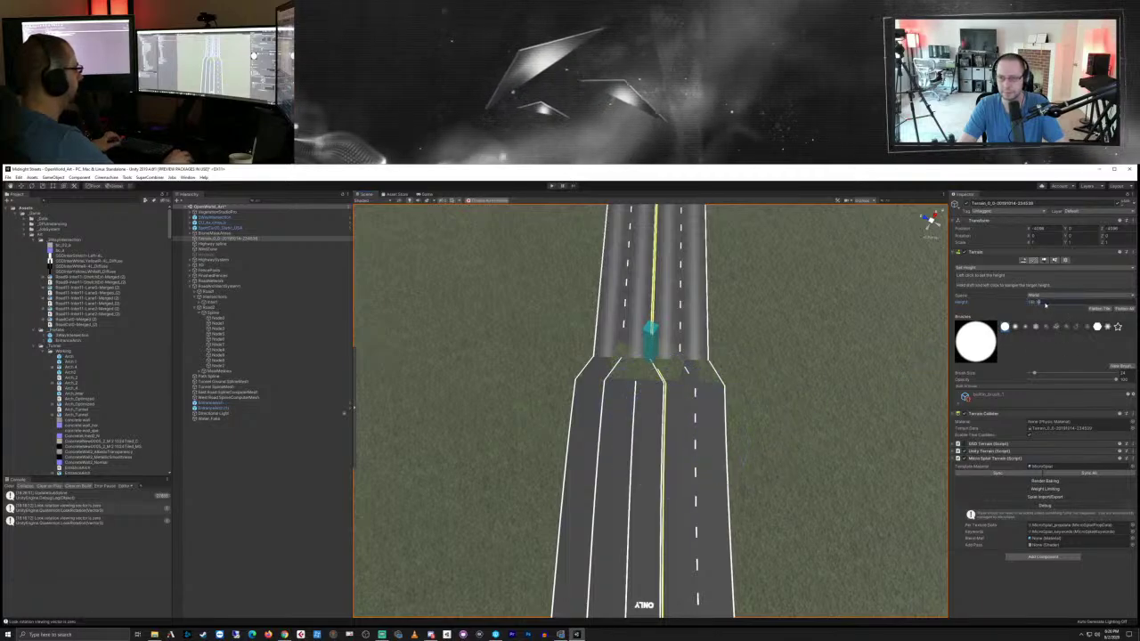
key("BackSpace")
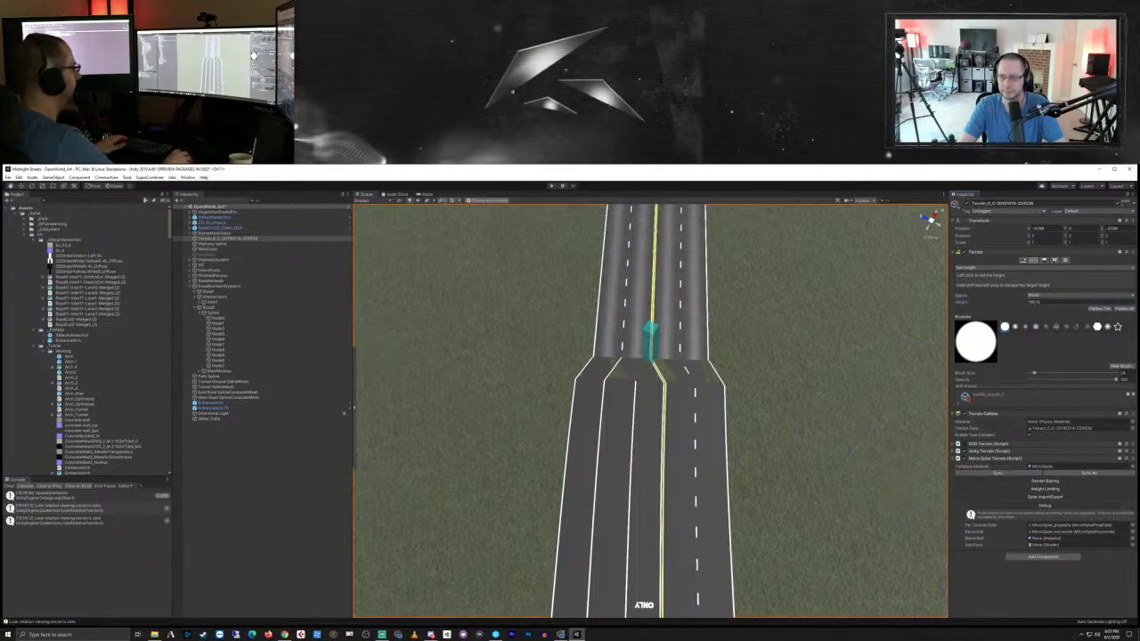
left_click(1044, 302)
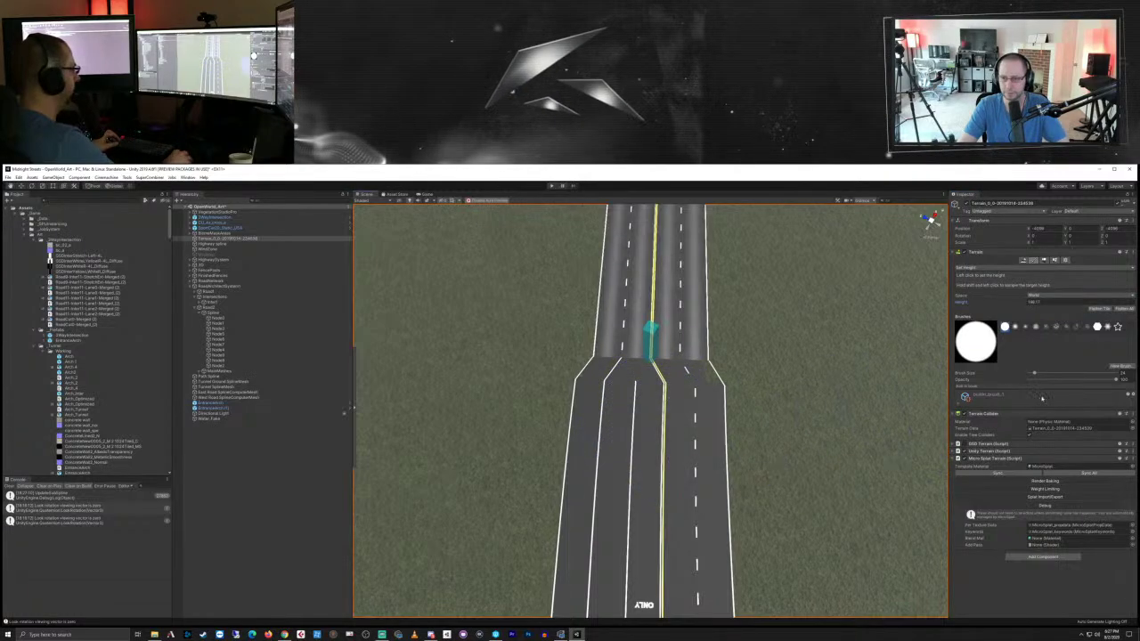
left_click_drag(1035, 374, 1031, 375)
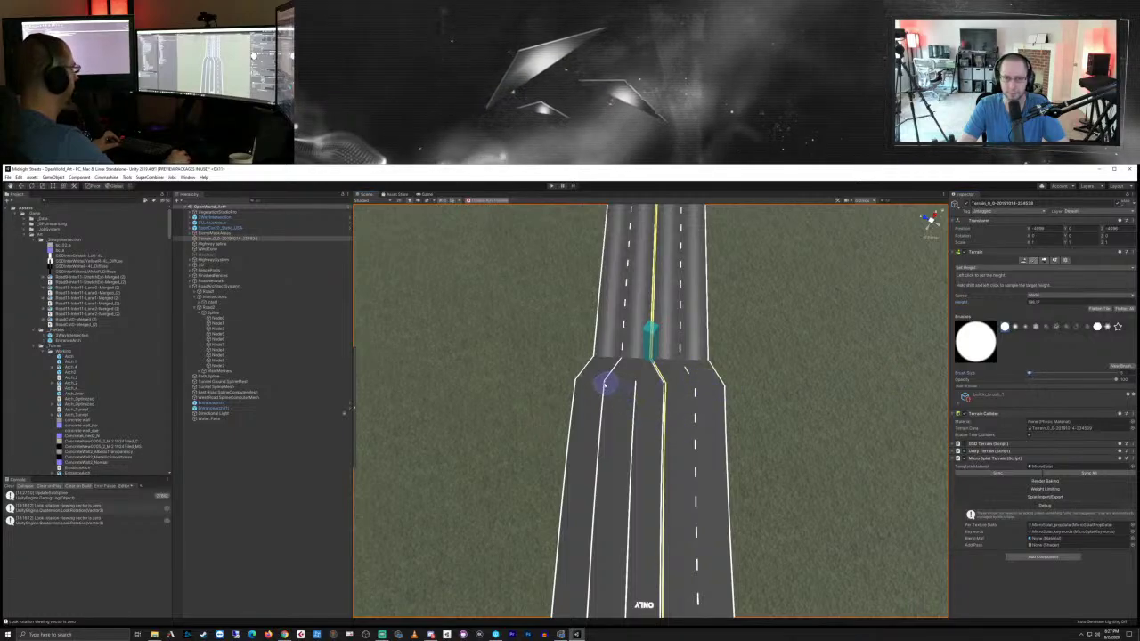
Step: Inspect the join between Road2 and the intersection from several angles and from farther away, and clear the selection
scroll(646, 467, "up", 5)
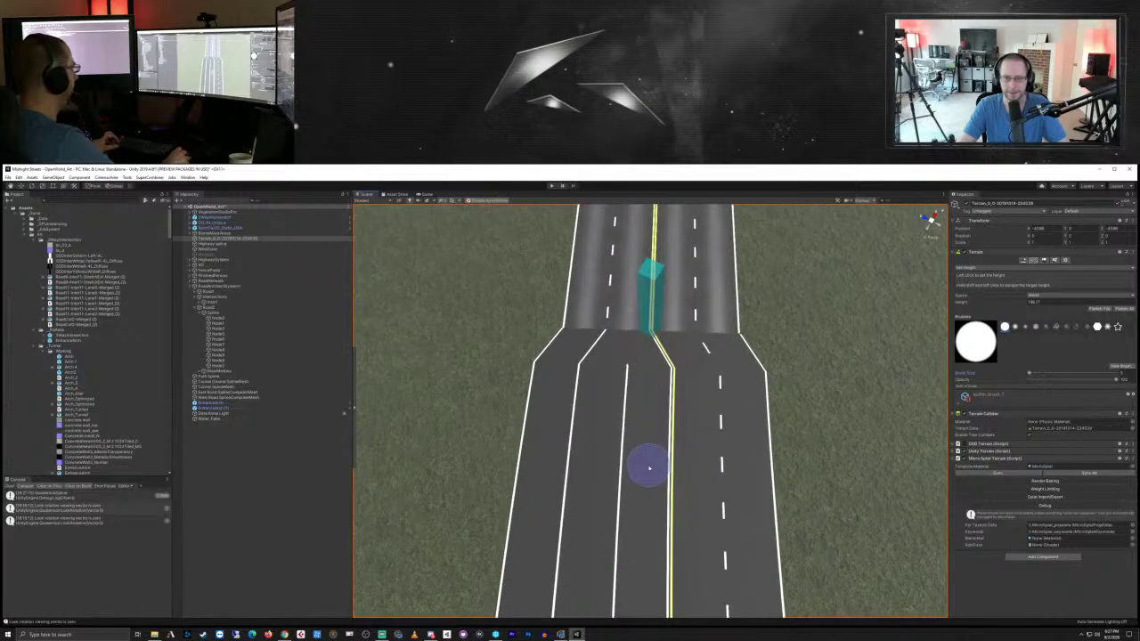
right_click_drag(648, 467, 693, 357)
mouse_move(666, 438)
middle_mouse_down()
mouse_move(674, 354)
mouse_move(715, 397)
middle_mouse_up()
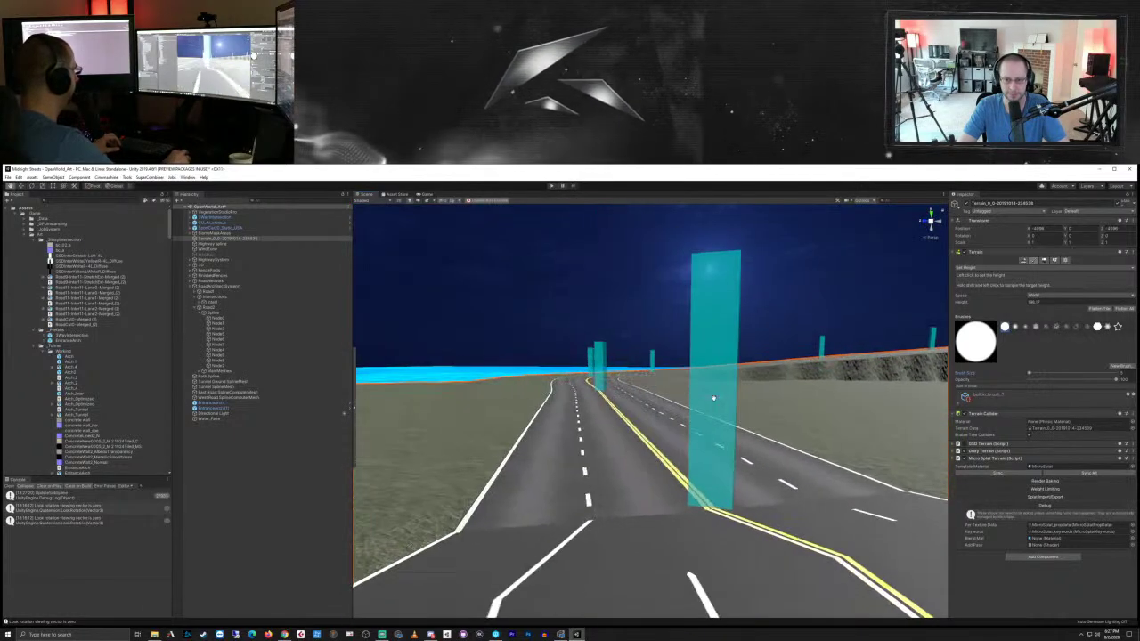
right_click_drag(515, 476, 664, 539)
middle_click_drag(555, 510, 740, 555)
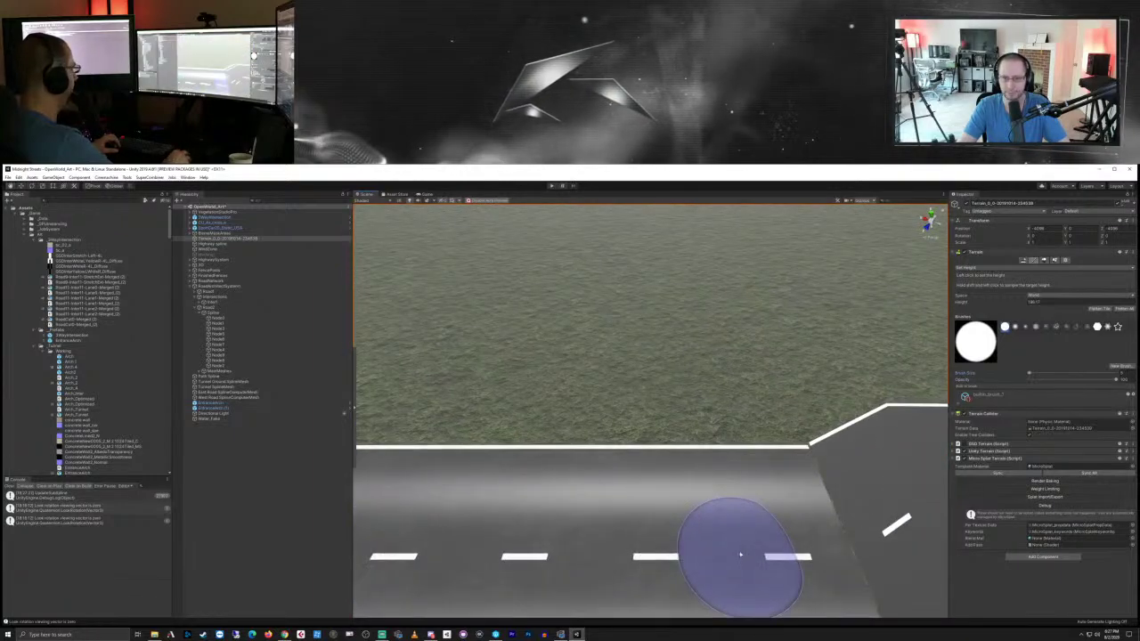
right_click_drag(687, 529, 908, 507)
right_click_drag(682, 415, 659, 461)
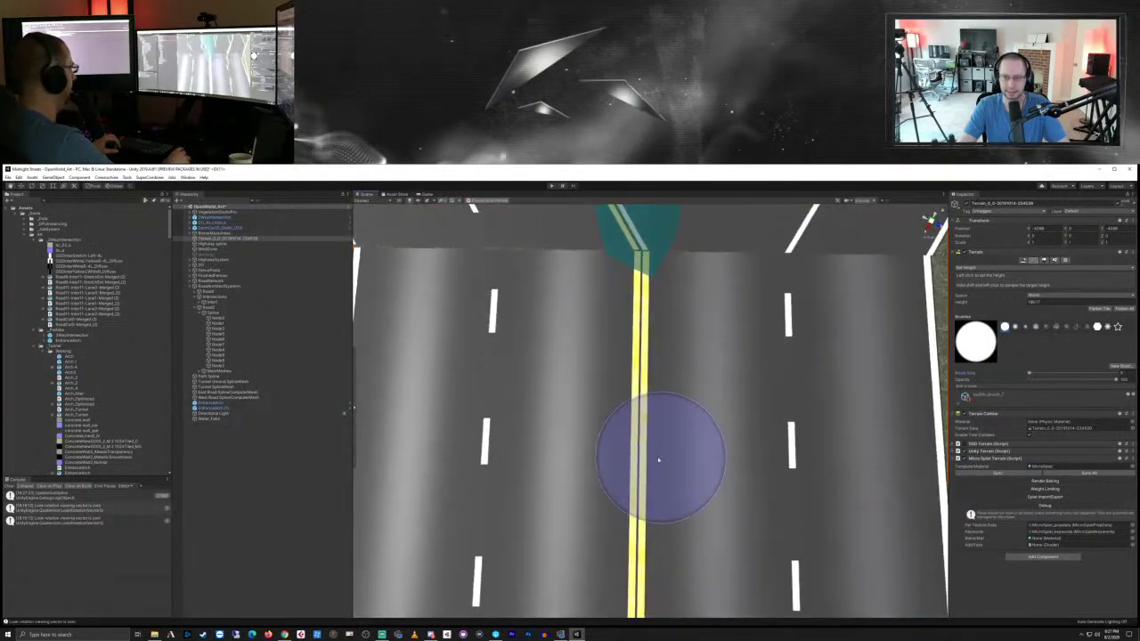
mouse_move(659, 461)
middle_mouse_down()
mouse_move(651, 504)
mouse_move(664, 499)
middle_mouse_up()
scroll(652, 504, "down", 3)
scroll(640, 499, "down", 2)
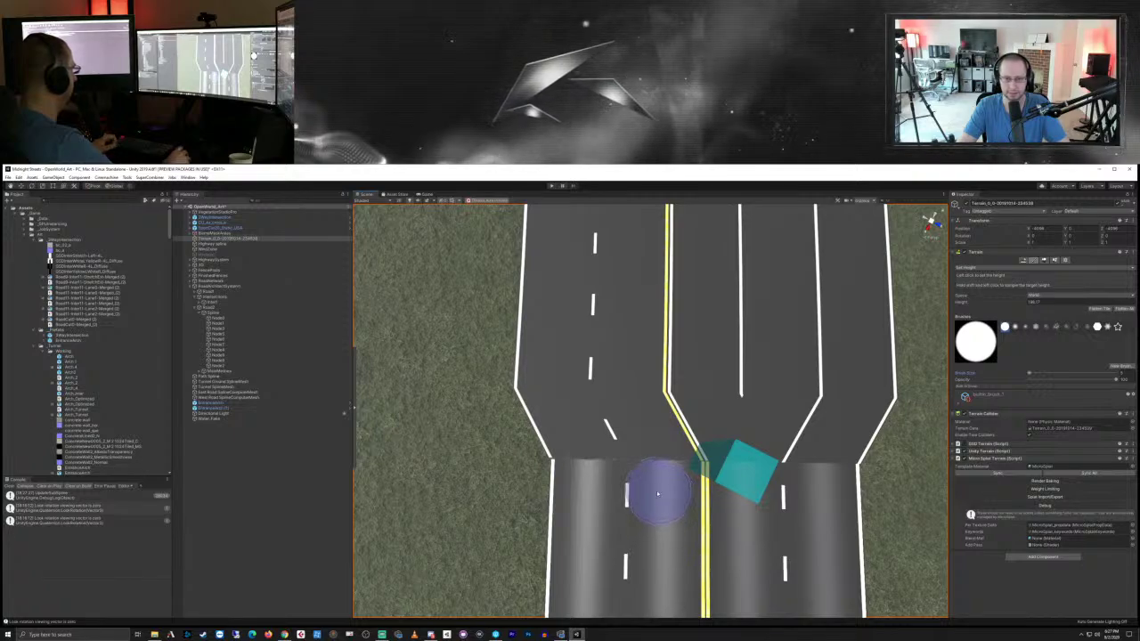
scroll(539, 491, "down", 5)
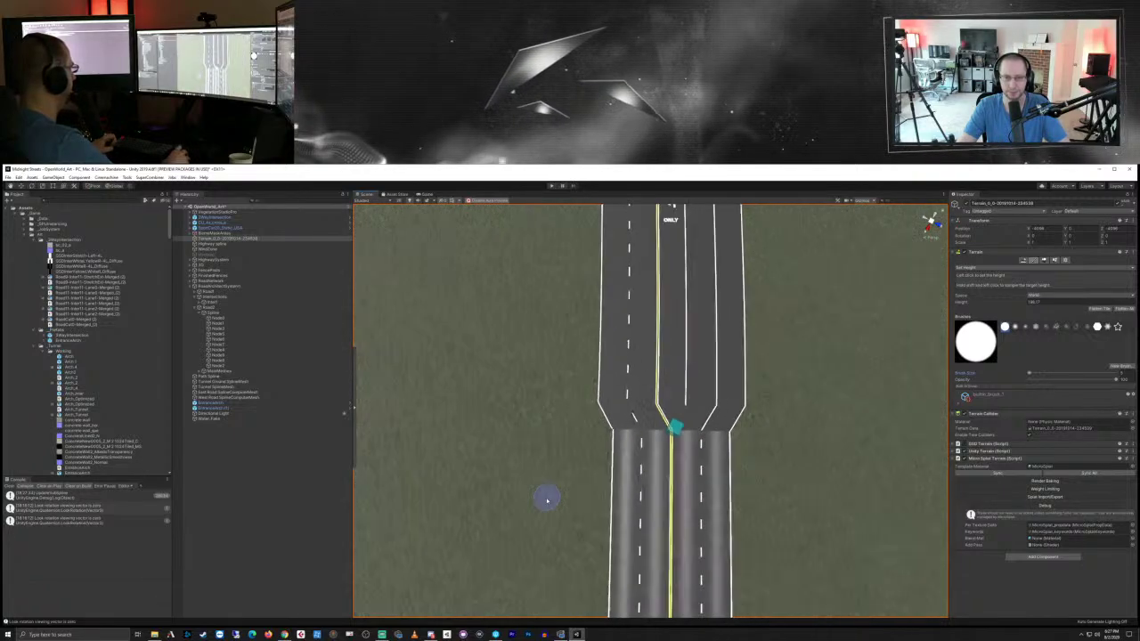
scroll(717, 517, "down", 3)
right_click_drag(718, 517, 642, 406)
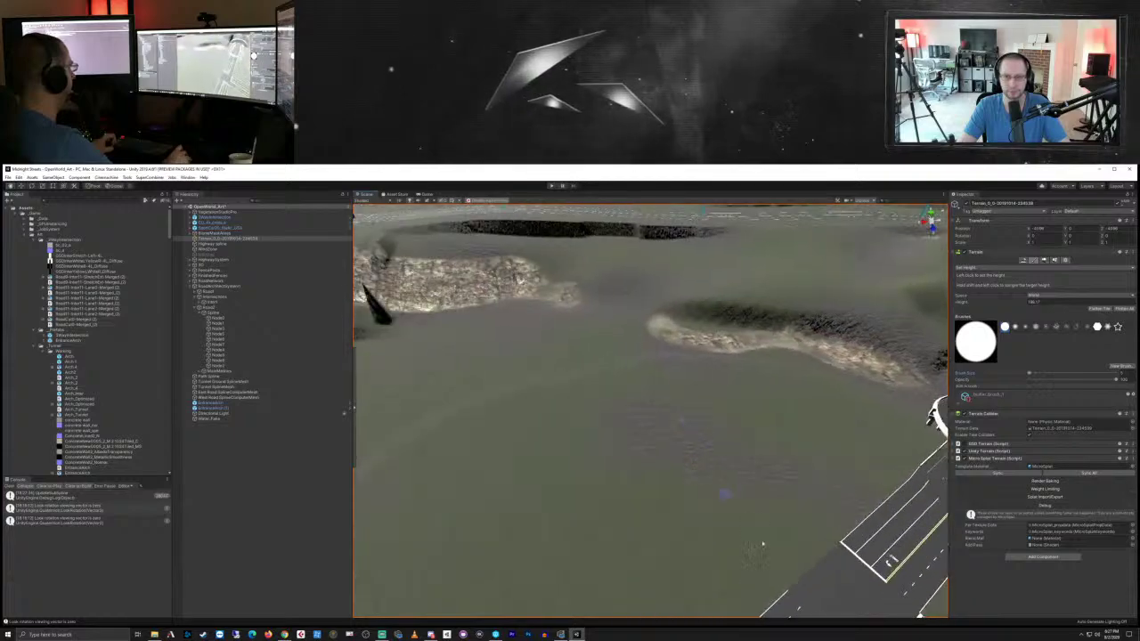
middle_click_drag(789, 499, 666, 411)
left_click(229, 540)
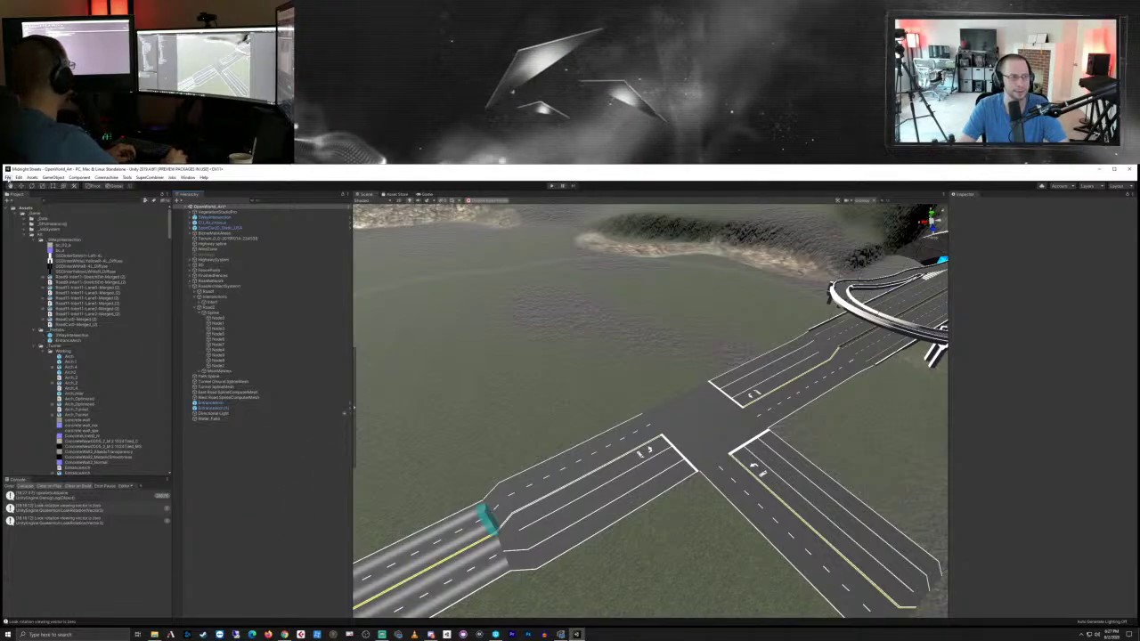
Step: Save the project and the open scene, adding the changed files to the default pending changelist
left_click(7, 177)
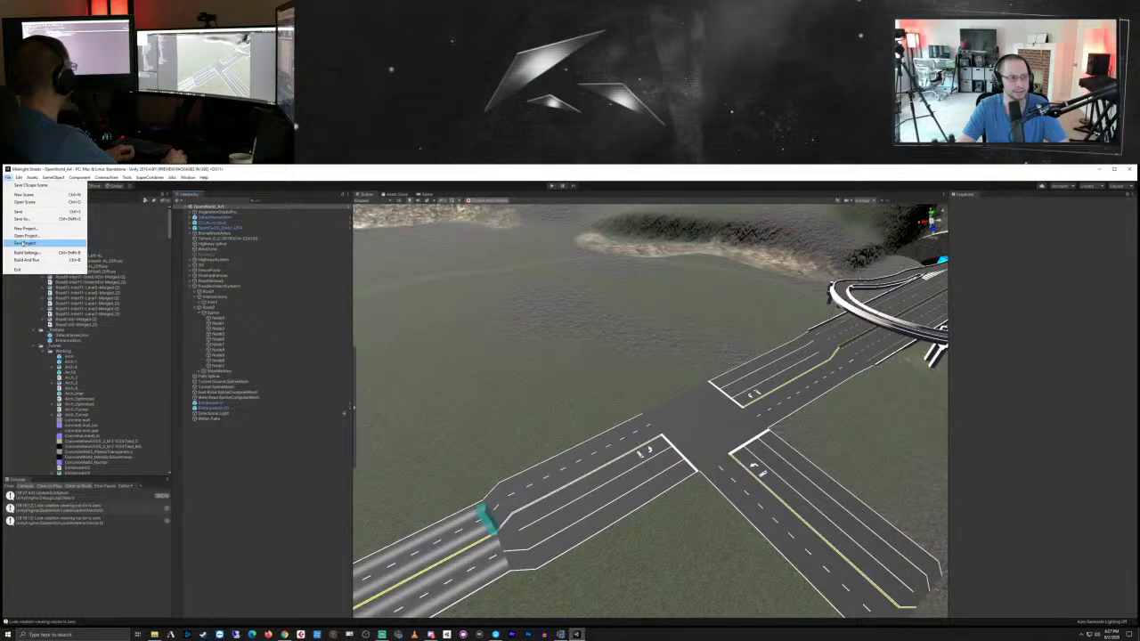
left_click(23, 243)
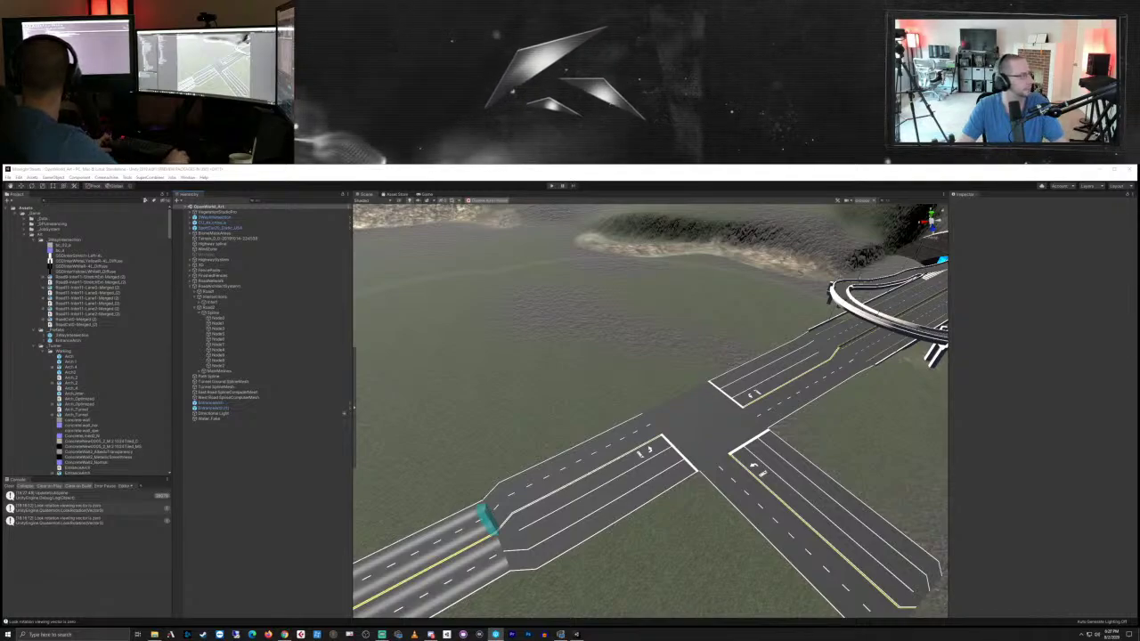
key("ctrl+s")
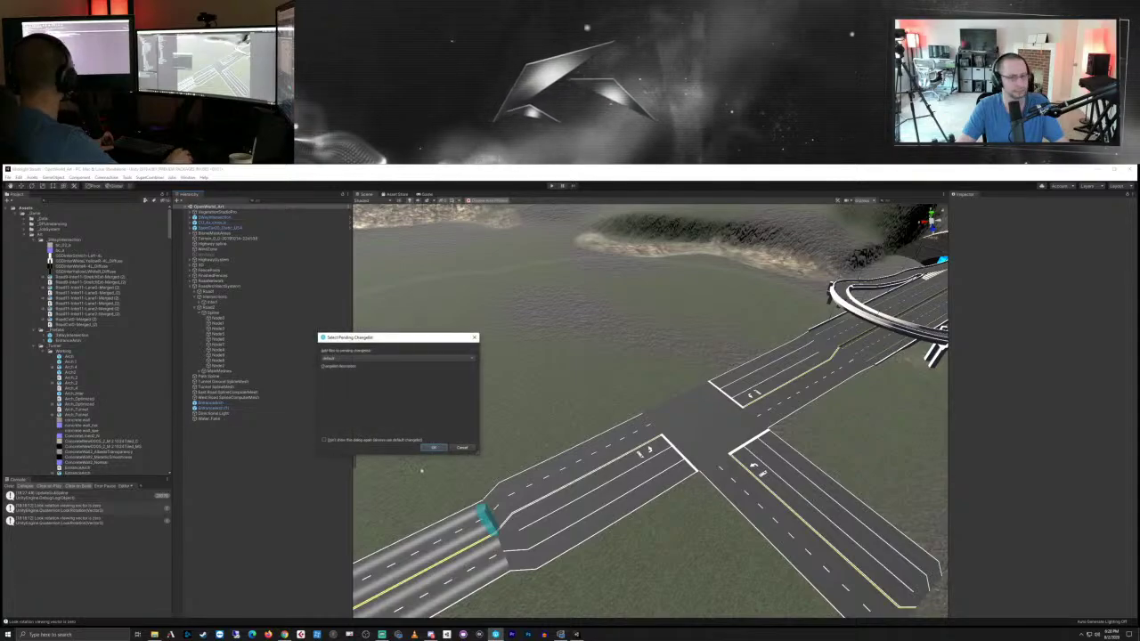
left_click(434, 448)
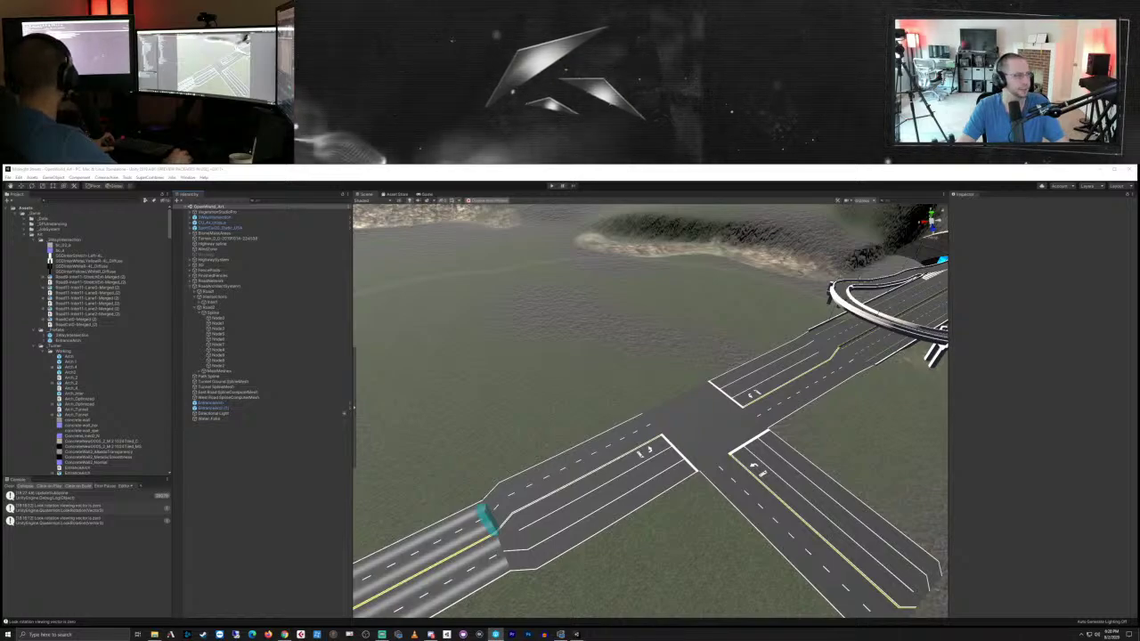
Step: Examine the full course of Road2 between the tunnel-side intersection and its junction with Road1, from oblique angles and from above
scroll(711, 409, "down", 10)
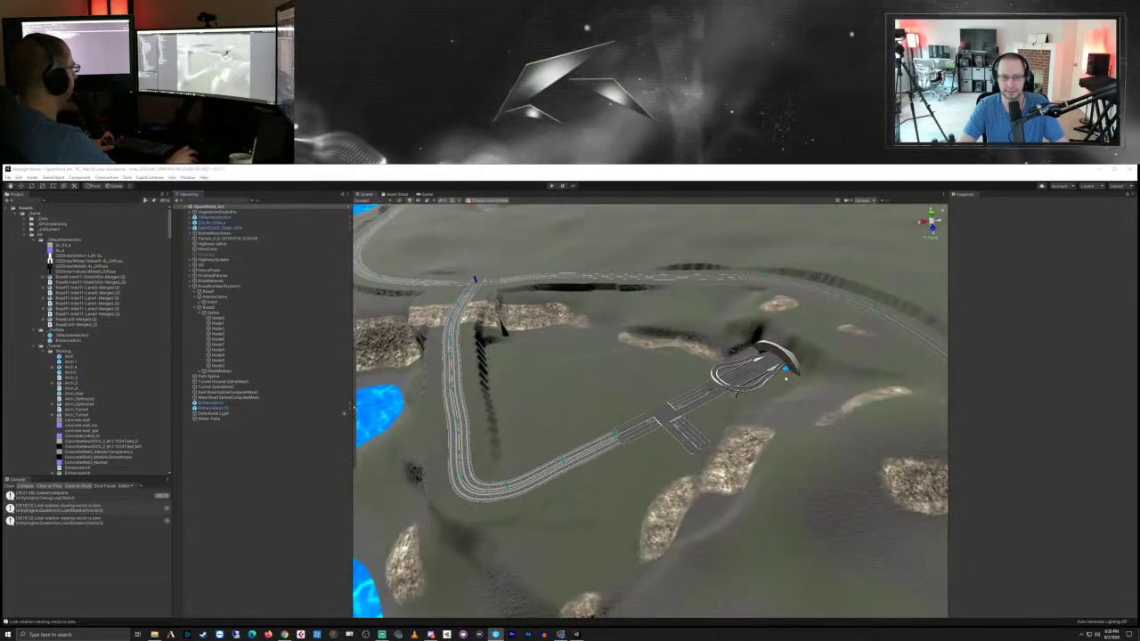
scroll(710, 409, "up", 10)
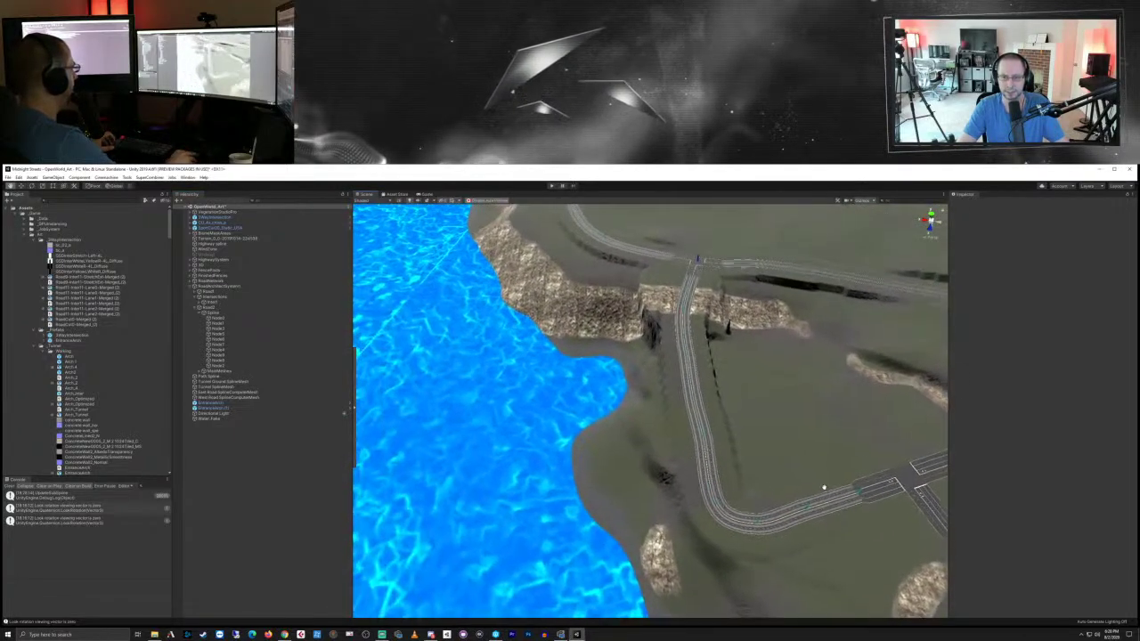
middle_click_drag(793, 470, 759, 472)
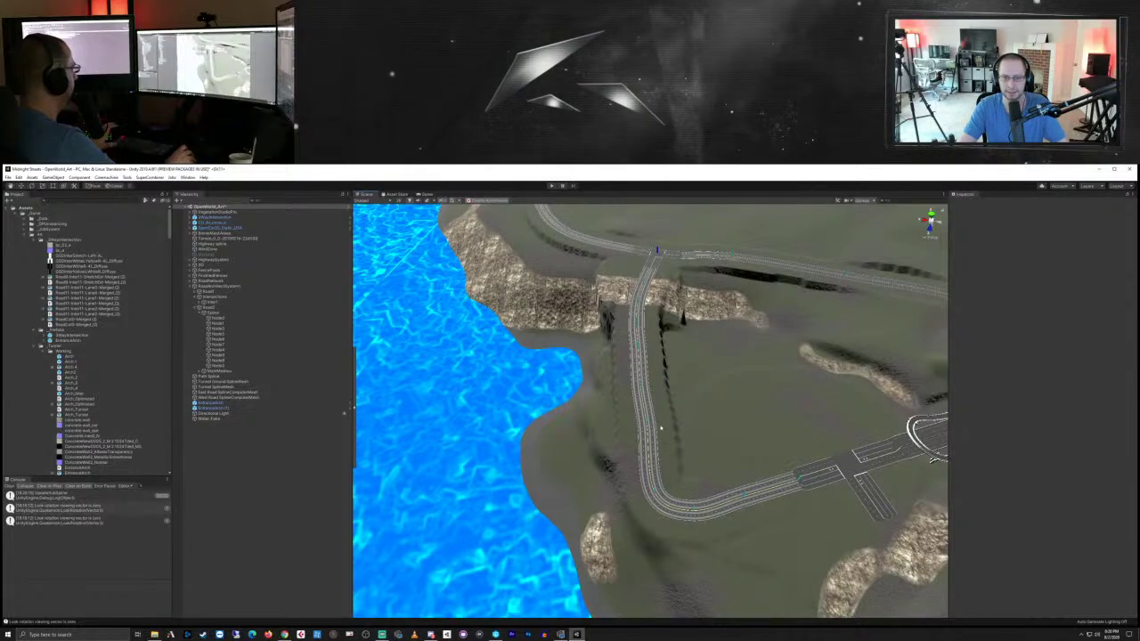
scroll(661, 428, "up", 3)
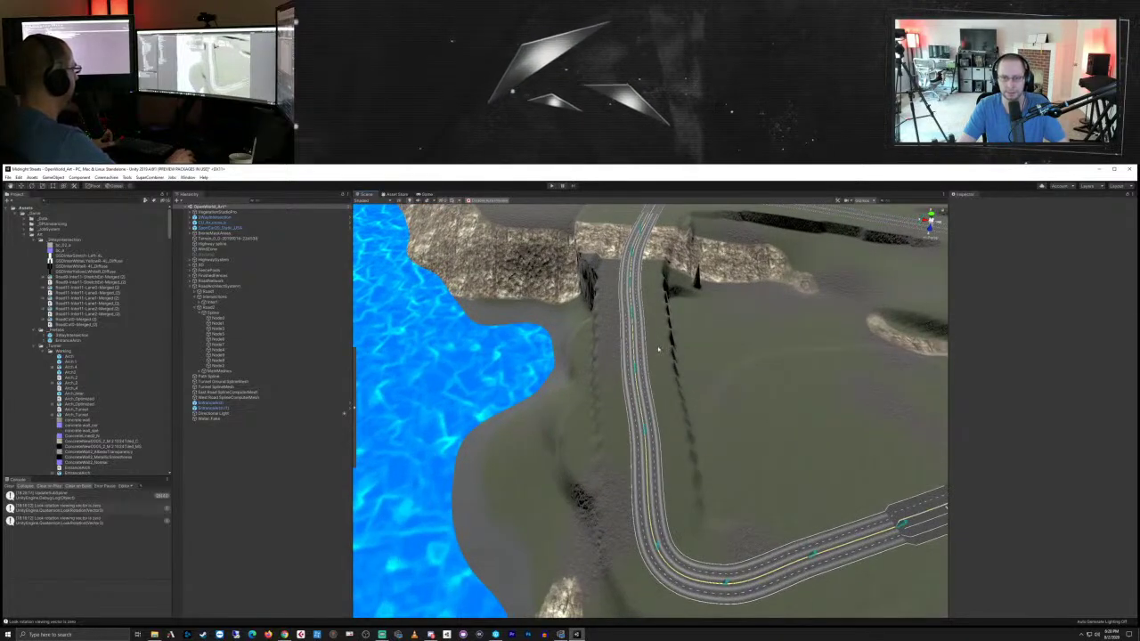
right_click_drag(732, 473, 836, 450)
middle_click_drag(751, 485, 847, 421)
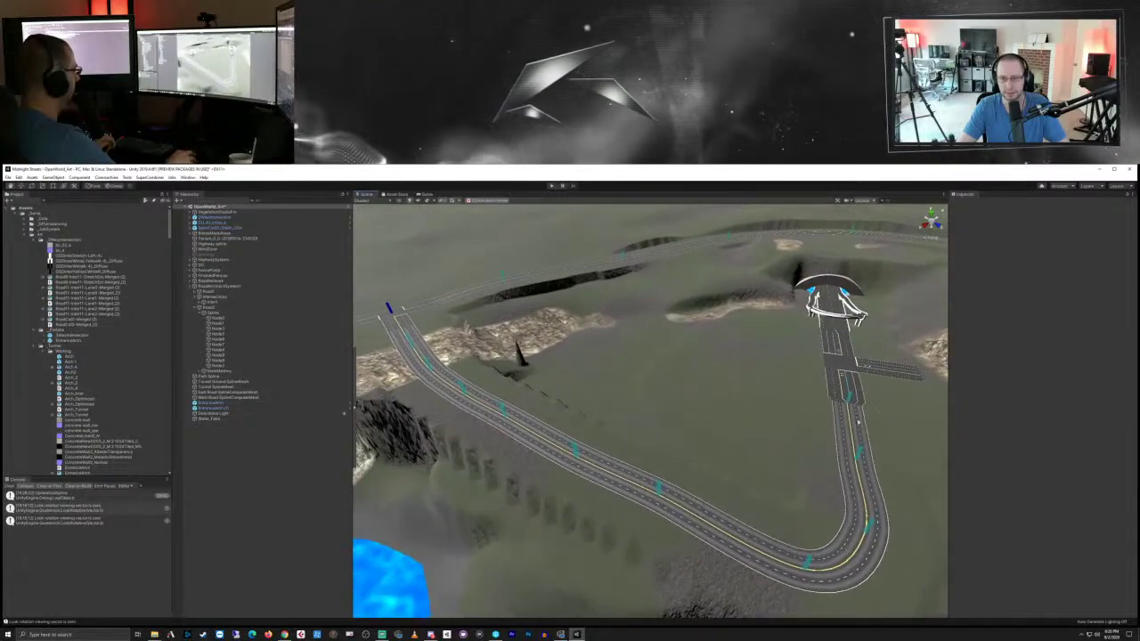
right_click_drag(712, 418, 842, 446)
middle_click_drag(600, 425, 756, 410)
right_click_drag(755, 410, 535, 444)
scroll(642, 396, "down", 15)
scroll(700, 384, "up", 5)
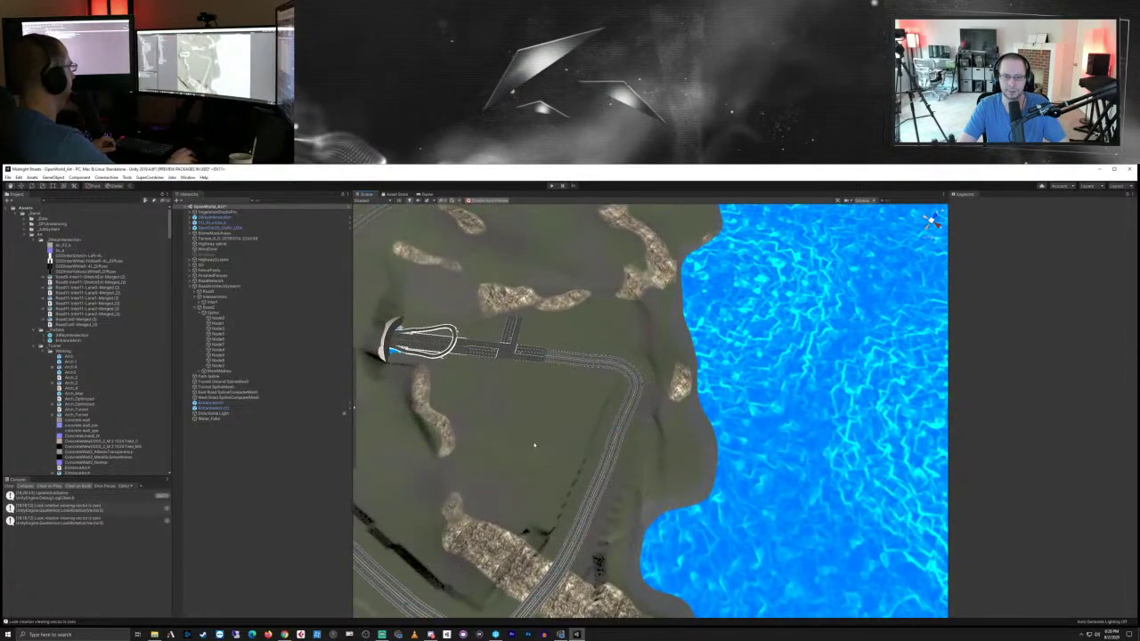
right_click_drag(683, 502, 539, 383)
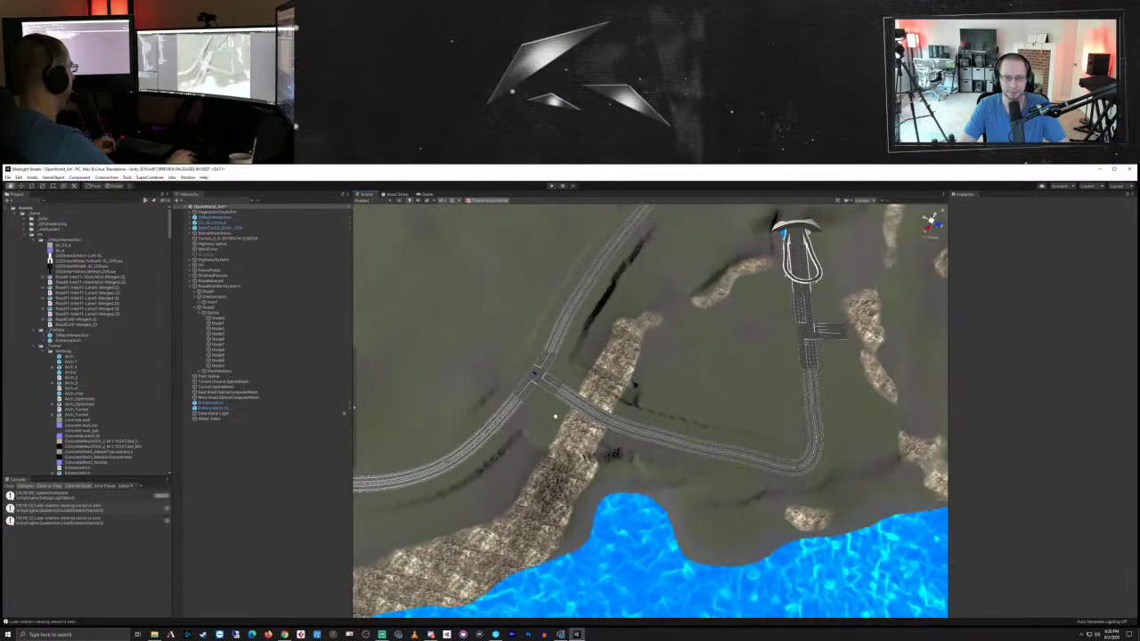
middle_click_drag(555, 416, 533, 413)
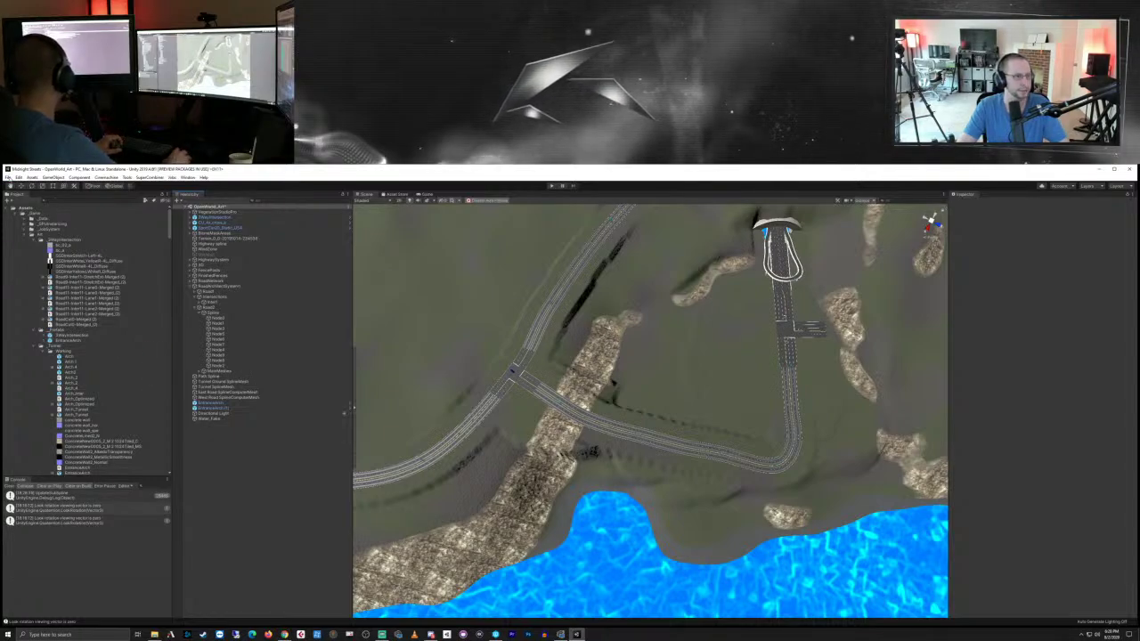
Step: Save the project again, switch to Perforce Helix P4V and check the files in the default pending changelist
left_click(7, 177)
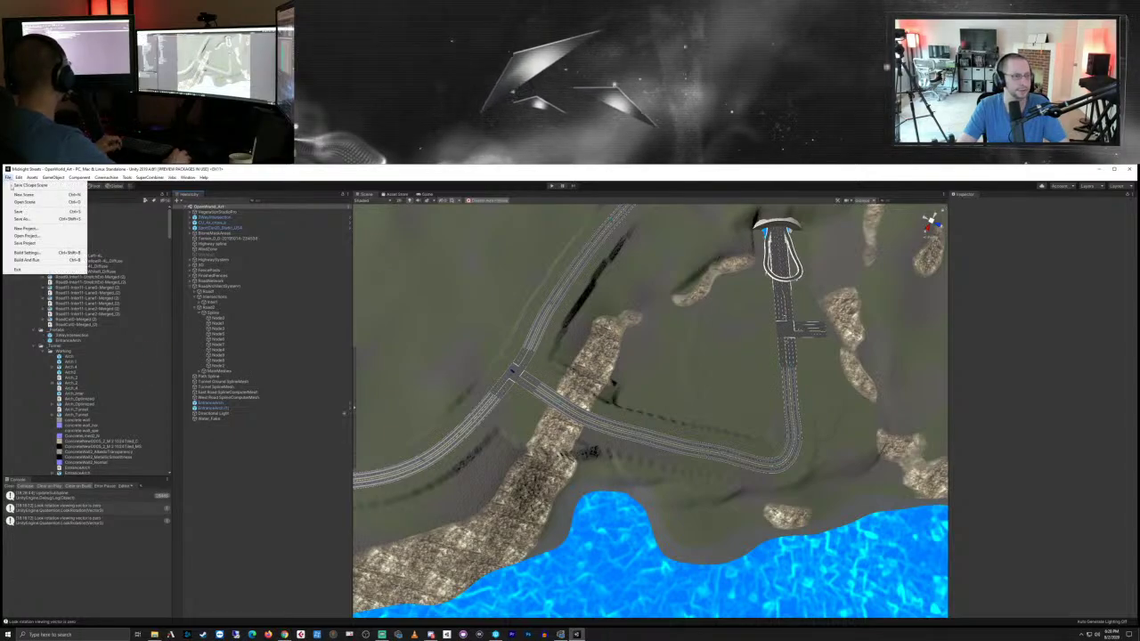
left_click(25, 243)
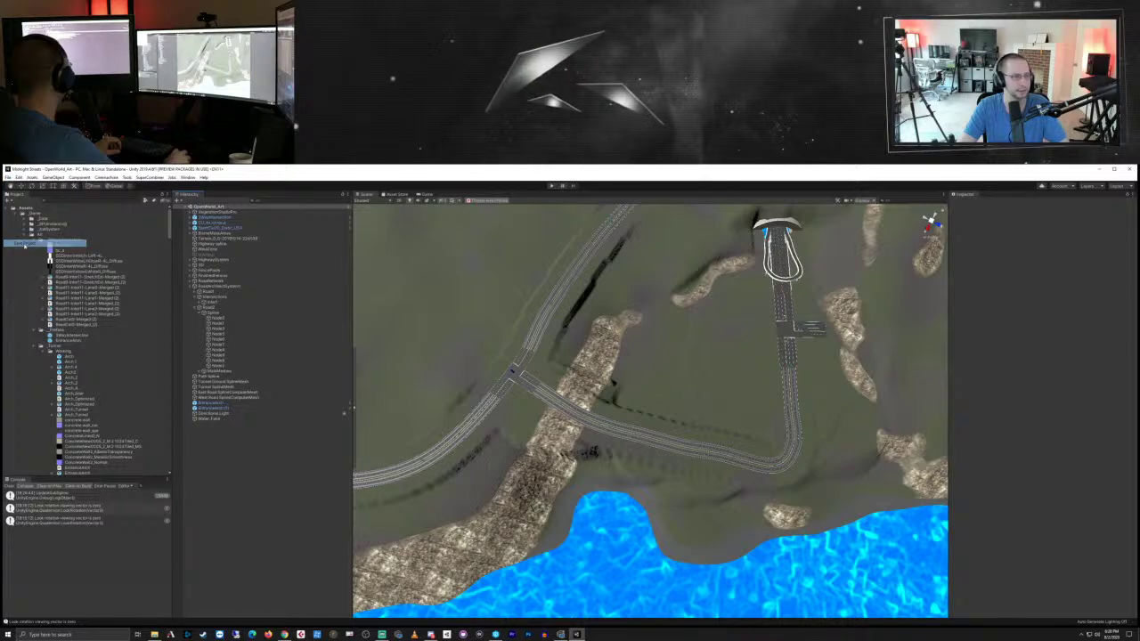
left_click(496, 634)
left_click_drag(686, 235, 669, 214)
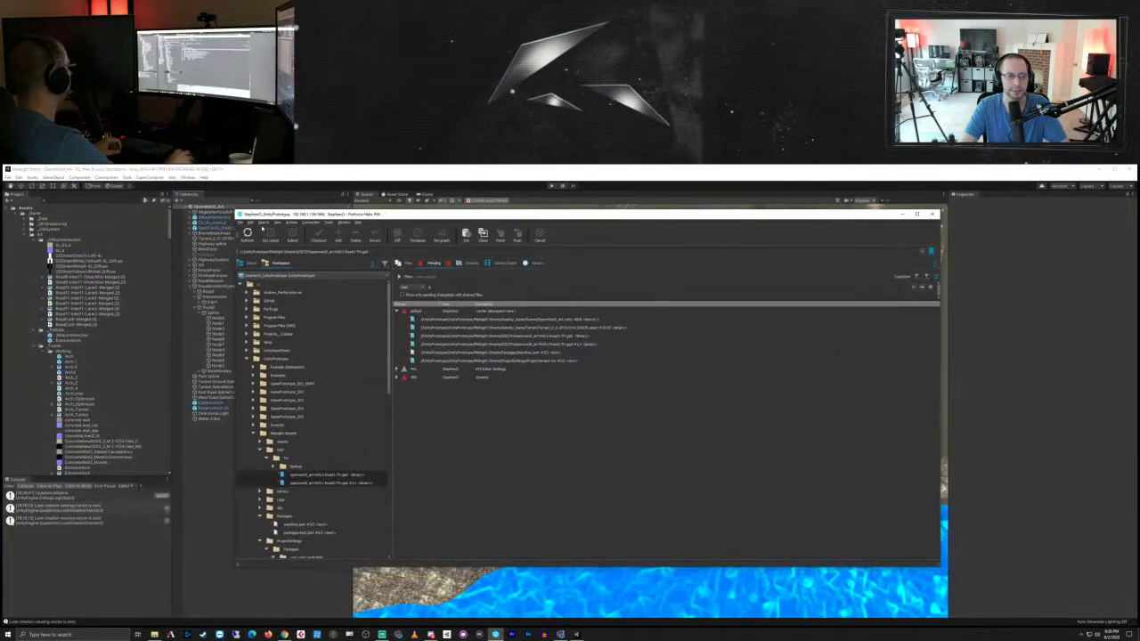
left_click(568, 311)
left_click(567, 361)
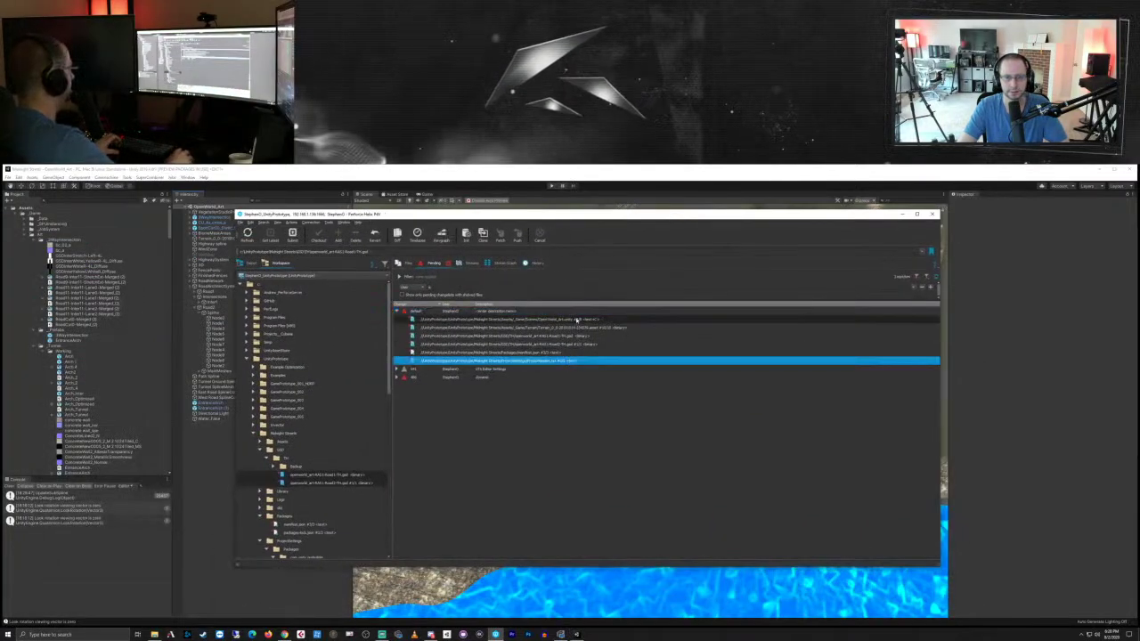
left_click(575, 319, "shift")
right_click(579, 319)
left_click(536, 344)
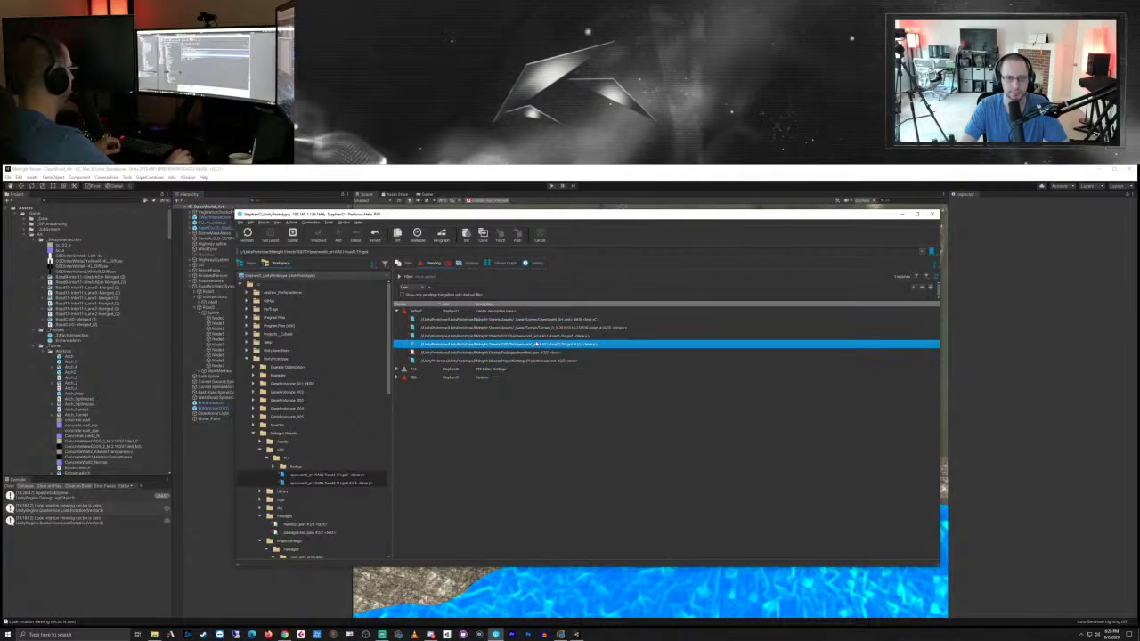
scroll(136, 331, "up", 15)
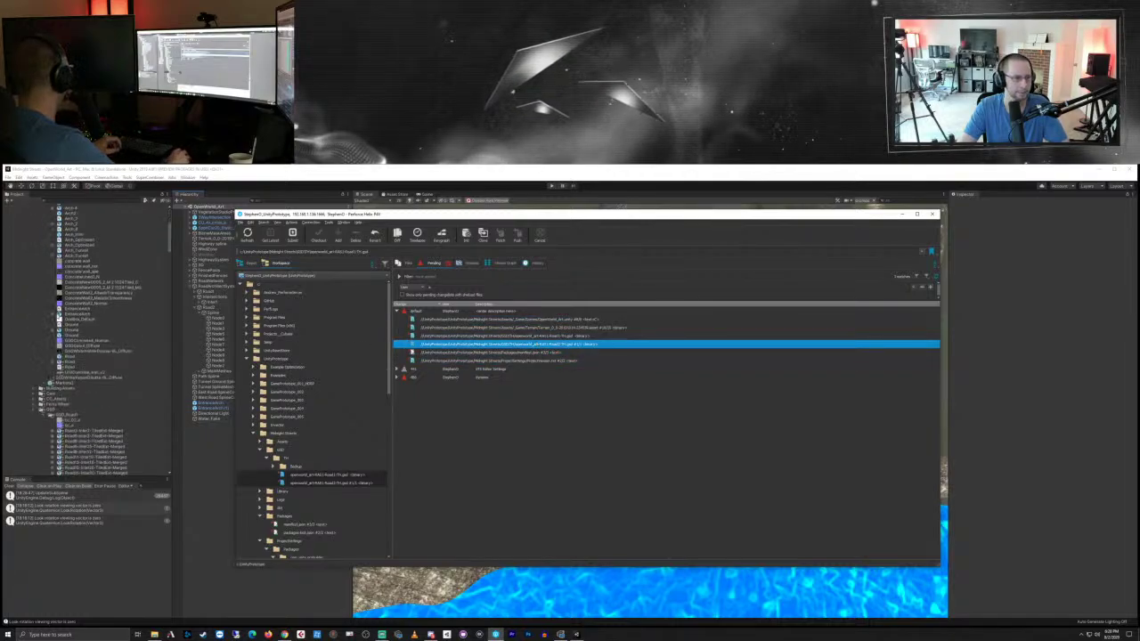
Step: Check out the OpenWorld_Art scene asset in Unity, including its meta file, and refresh the pending changelists in Perforce Helix P4V
left_click(72, 332)
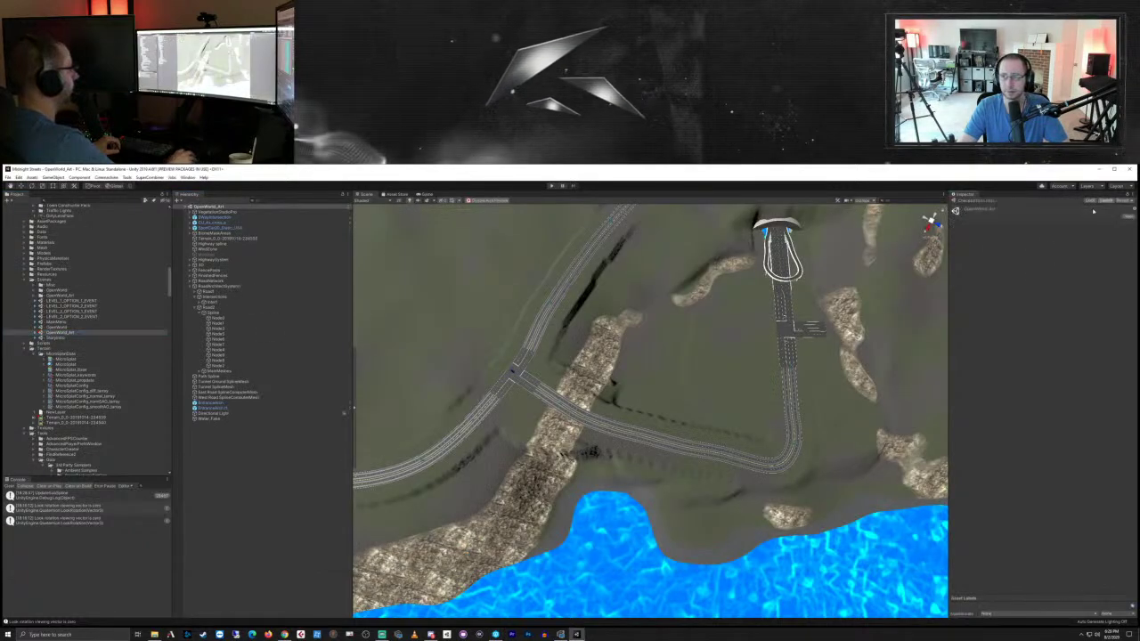
left_click(495, 634)
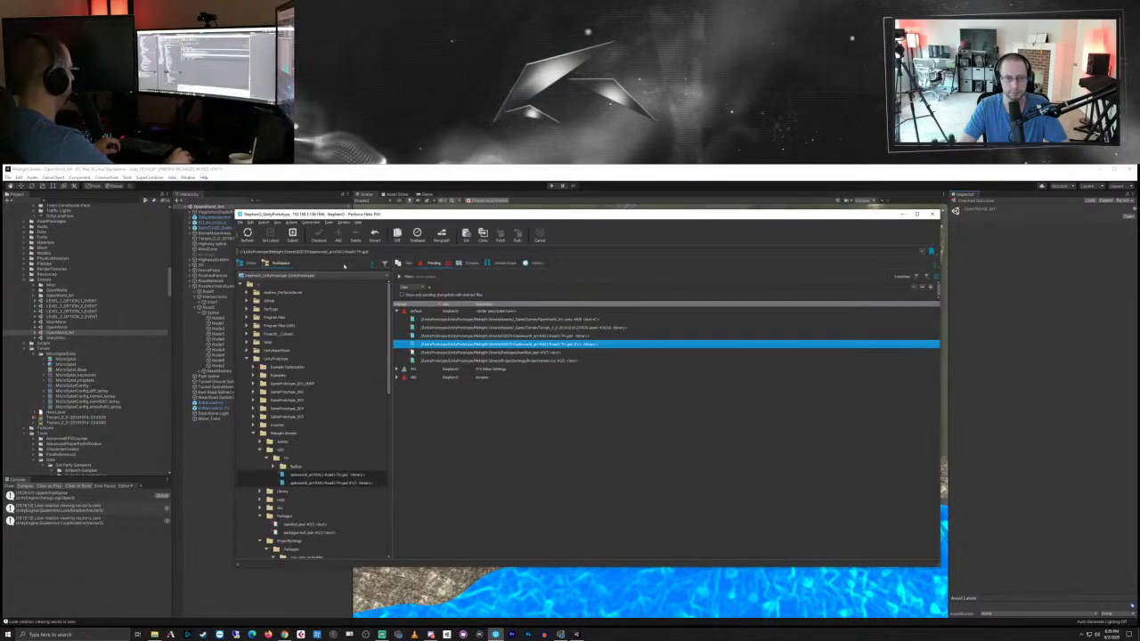
left_click(247, 234)
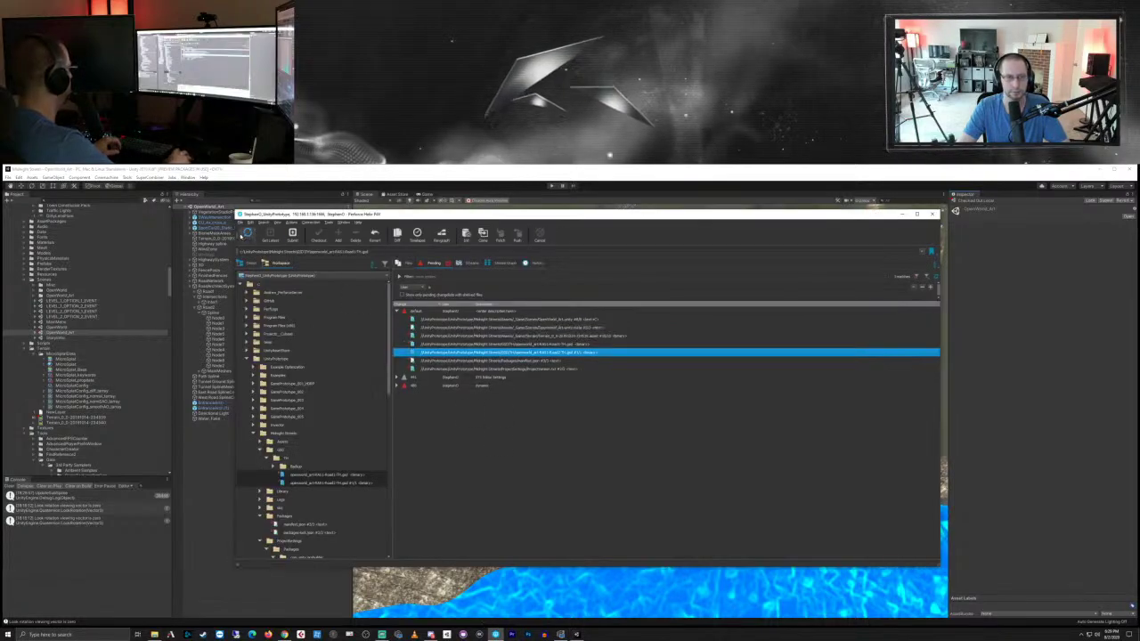
Step: Submit all files of the default changelist to the depot with a description of the road section update
left_click(549, 369)
left_click(554, 319, "shift")
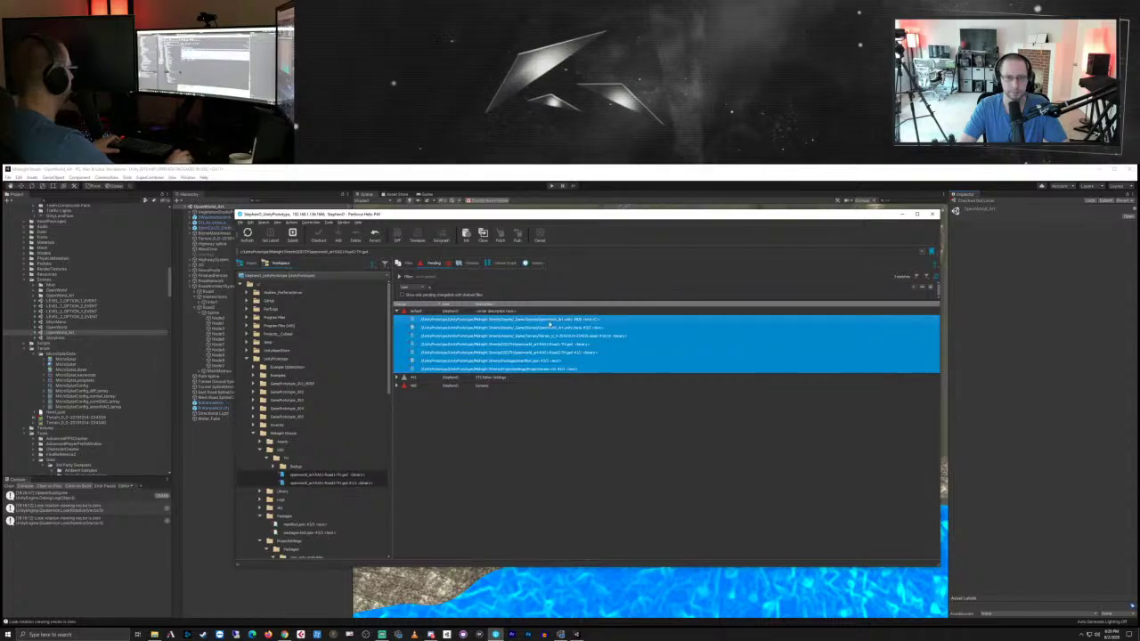
right_click(554, 323)
left_click(566, 348)
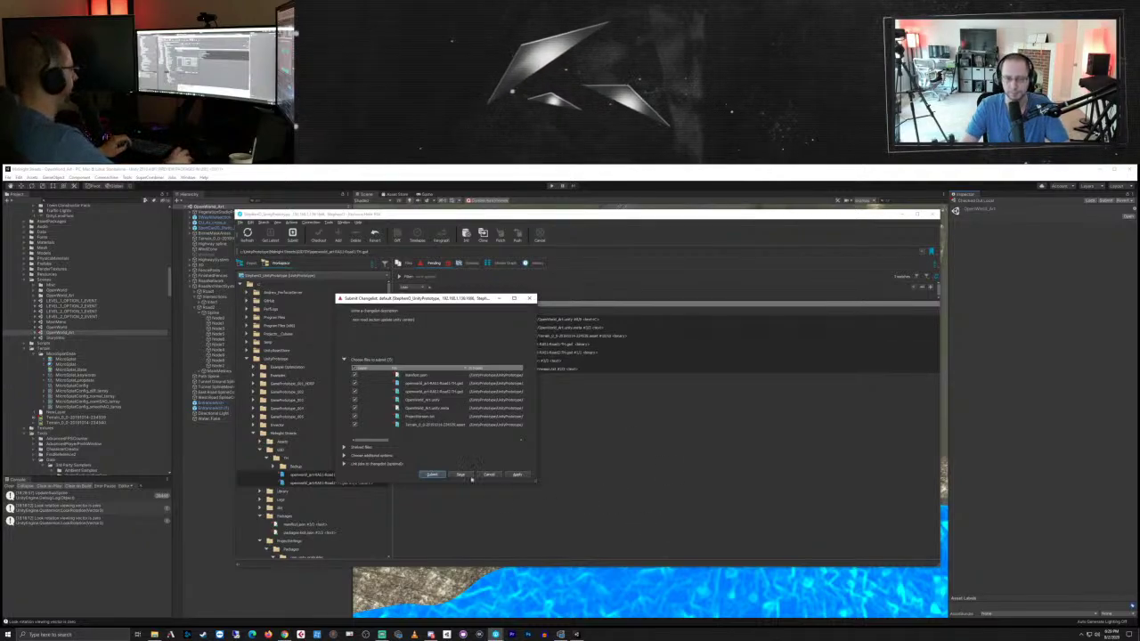
left_click(488, 474)
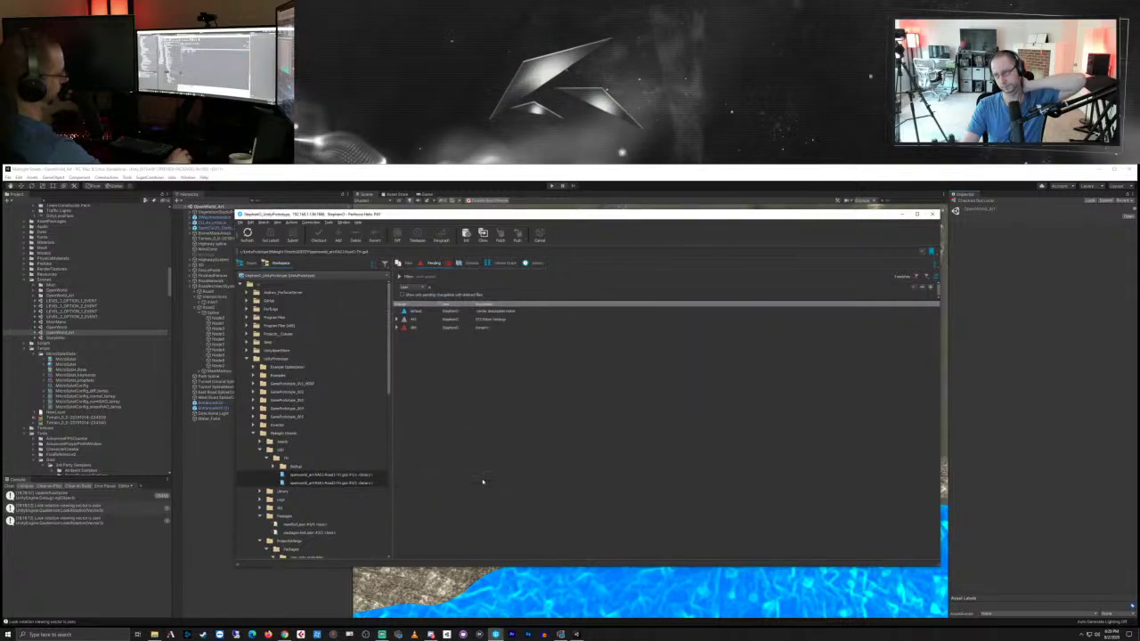
Step: Switch back to Unity and examine the road layout and coastline around the tunnel and intersection from above
left_click(695, 182)
middle_click_drag(758, 422, 494, 427)
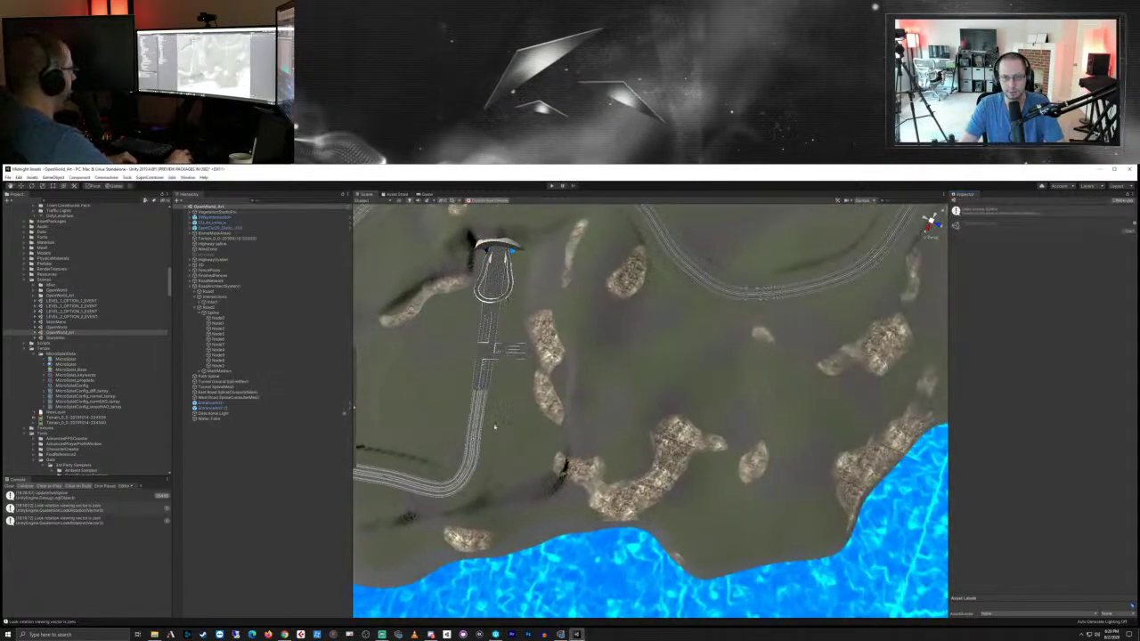
scroll(609, 407, "up", 3)
middle_click_drag(618, 348, 381, 477)
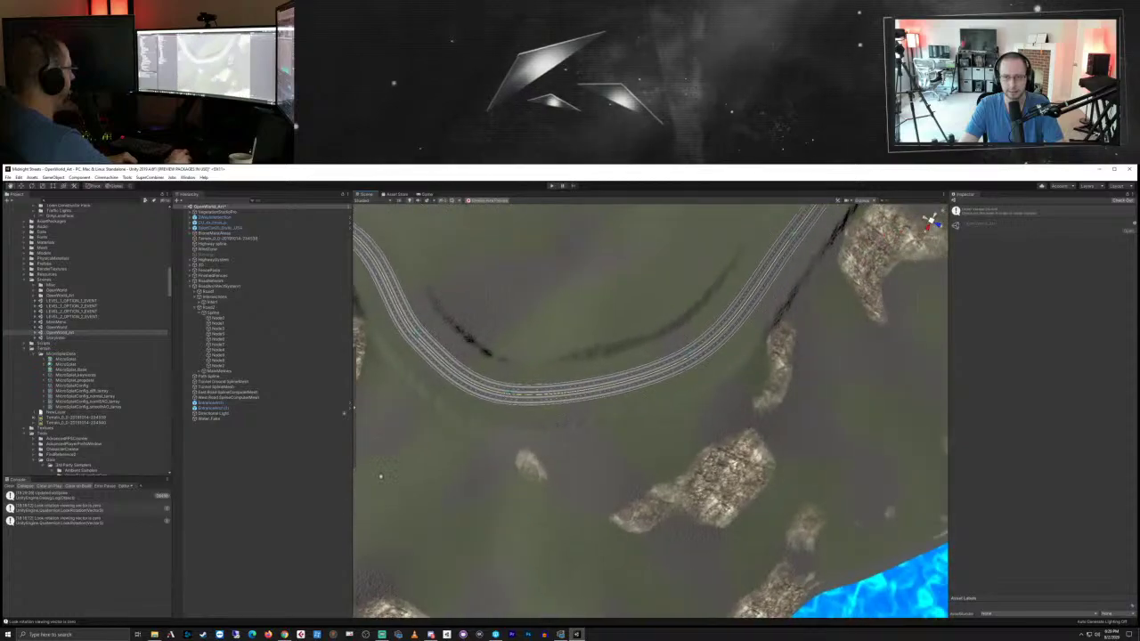
scroll(380, 476, "down", 8)
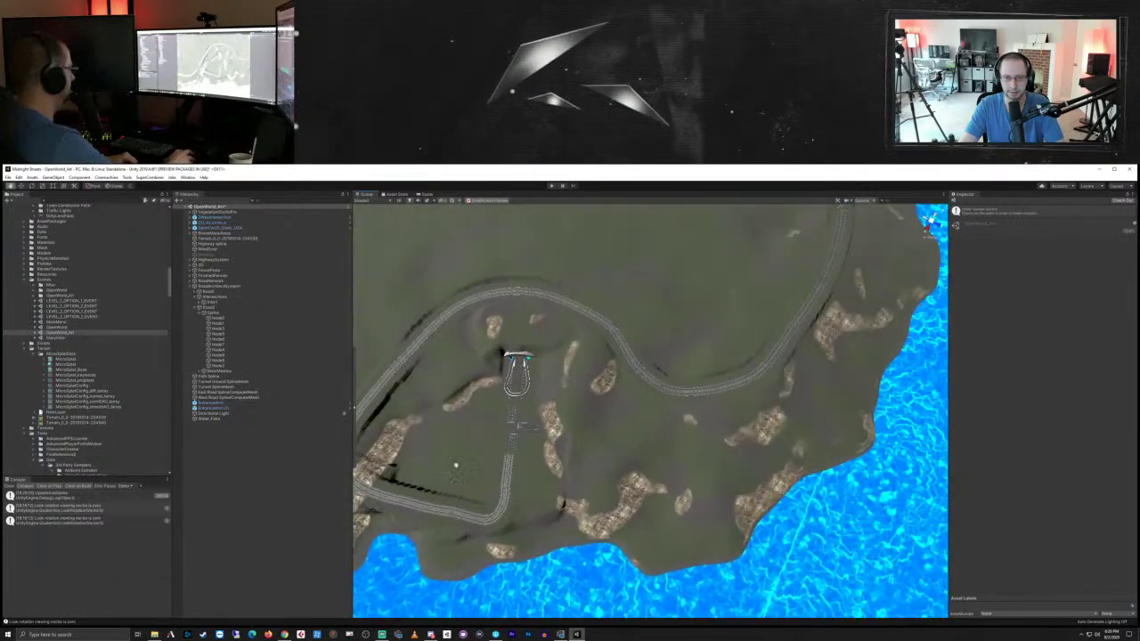
middle_click_drag(652, 426, 485, 462)
middle_click_drag(586, 394, 858, 333)
scroll(667, 437, "up", 5)
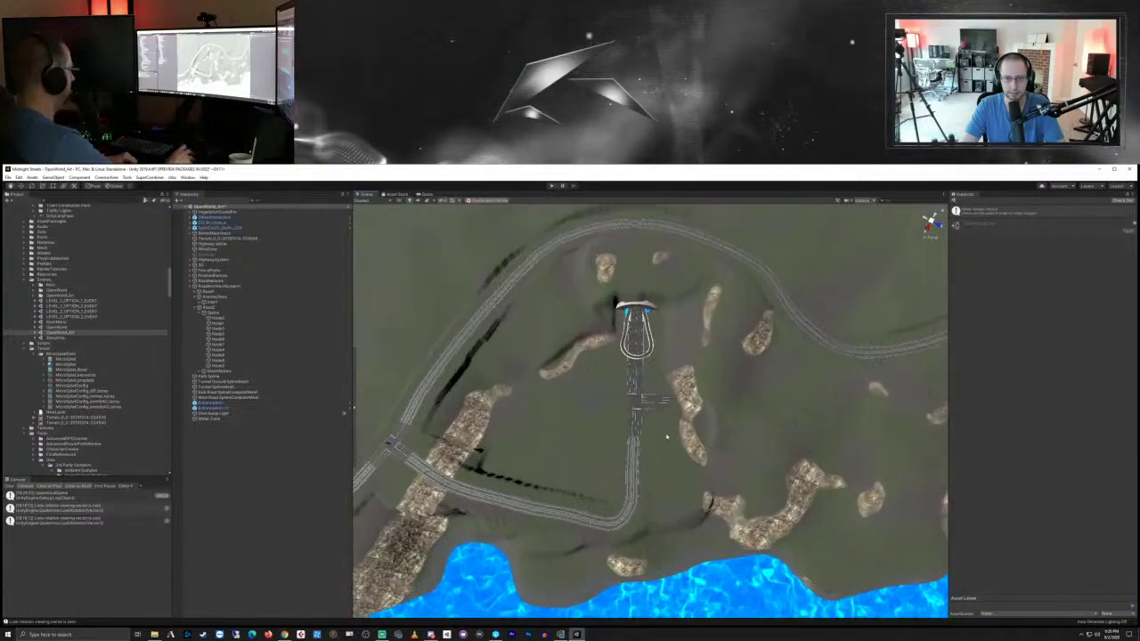
Step: Examine the terrain between the intersection's open arm, the coast and the main road from lower, closer angles
right_click_drag(624, 364, 750, 427)
middle_click_drag(751, 427, 778, 476)
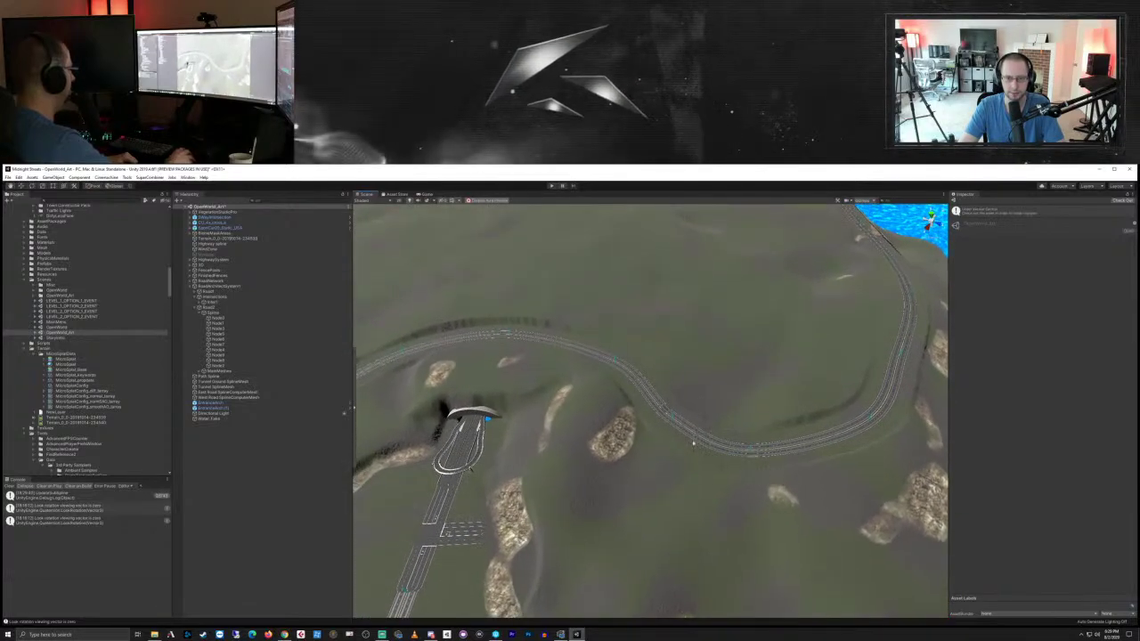
right_click_drag(739, 478, 529, 532)
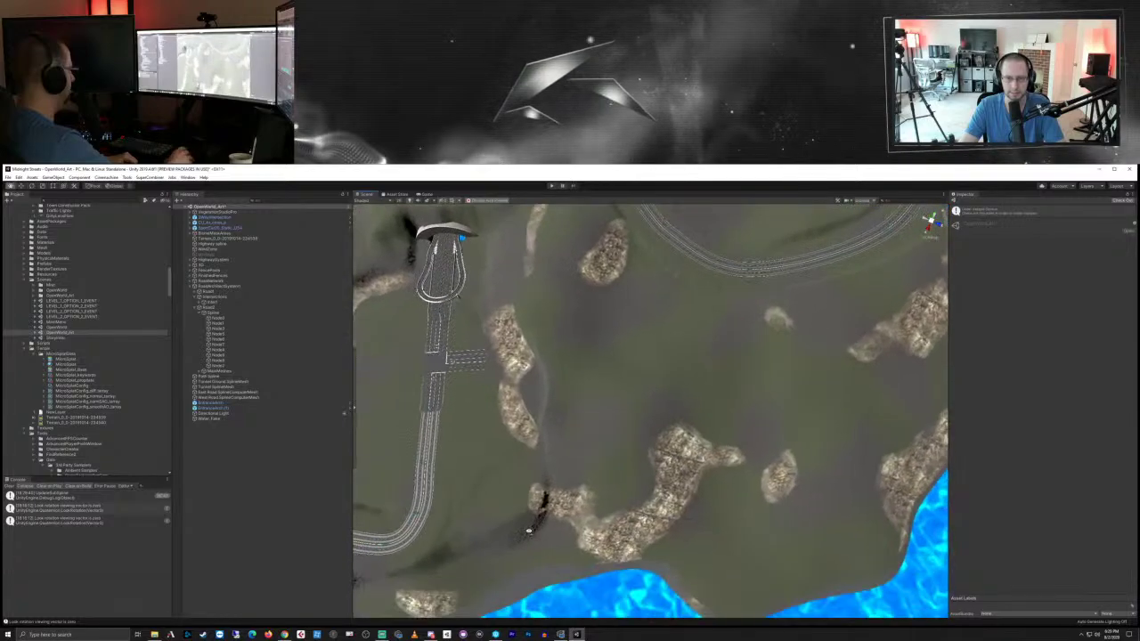
right_click_drag(625, 333, 485, 438)
middle_click_drag(486, 437, 792, 381)
right_click_drag(850, 455, 870, 332)
middle_click_drag(871, 331, 658, 207)
right_click_drag(813, 383, 578, 406)
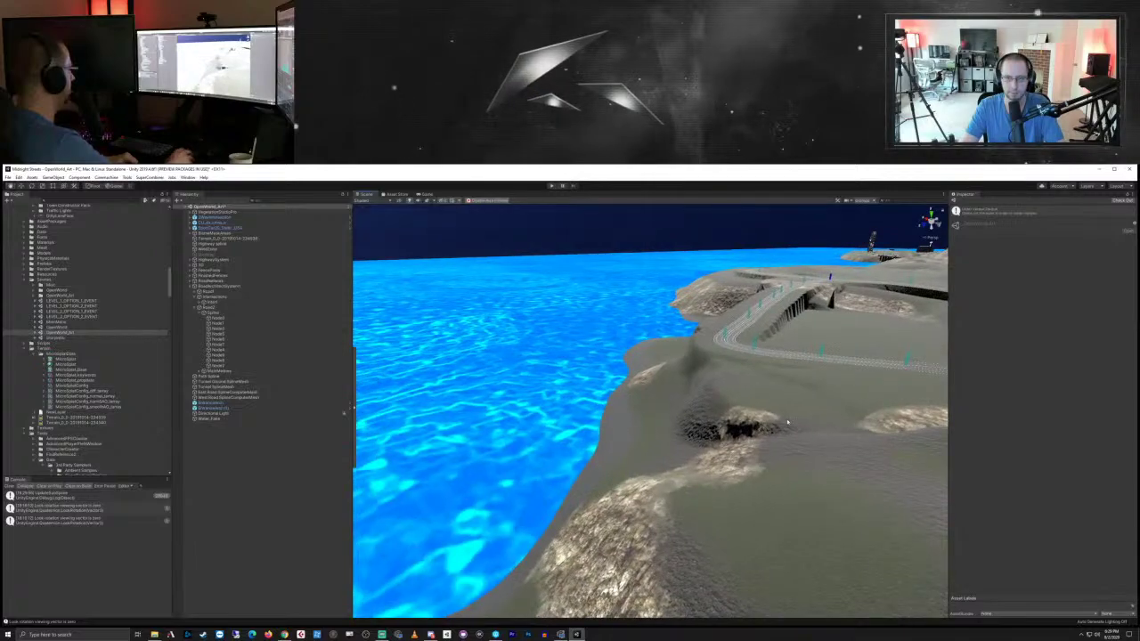
middle_click_drag(757, 406, 624, 455)
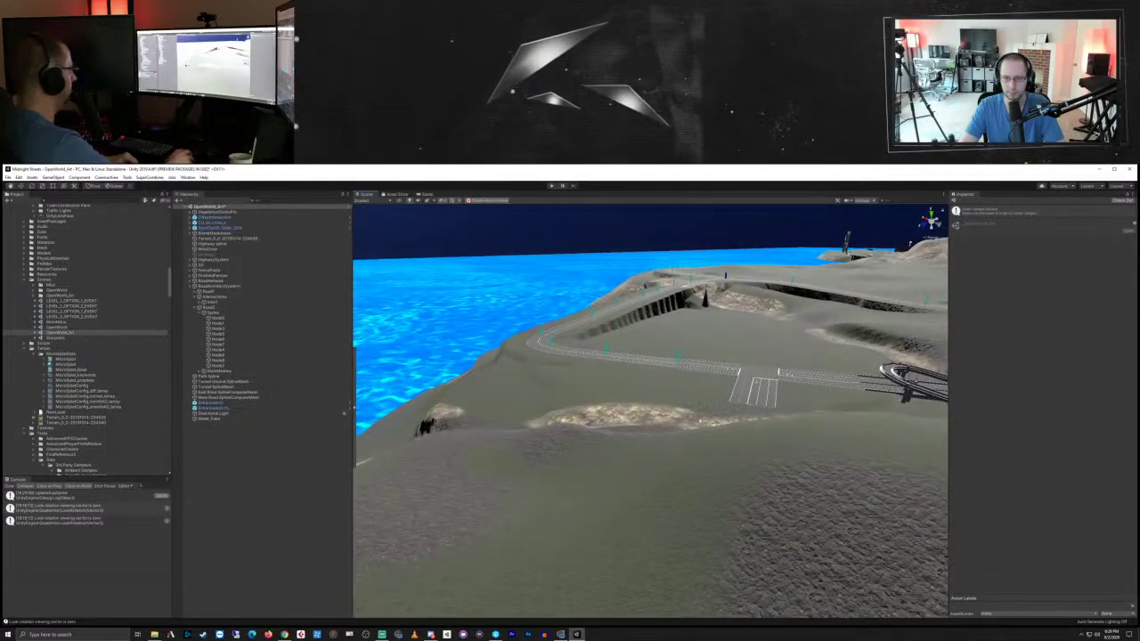
right_click_drag(700, 406, 844, 429)
middle_click_drag(686, 417, 624, 438)
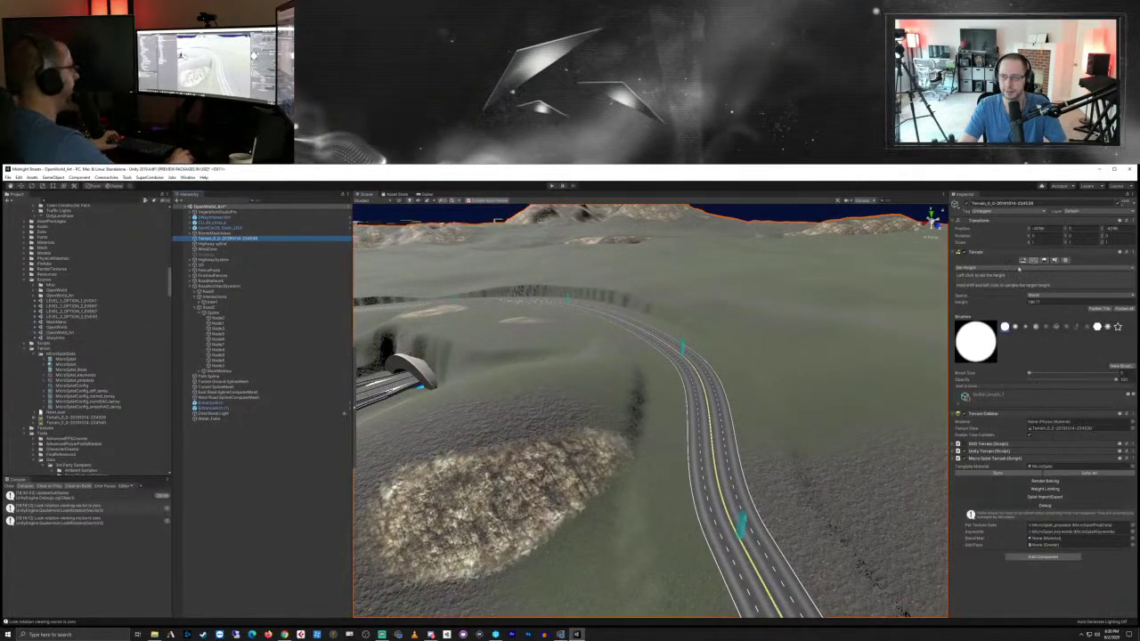
Step: Level the uneven ground between the tunnel and the curved main road with an enlarged Set Height terrain brush
left_click(1020, 268)
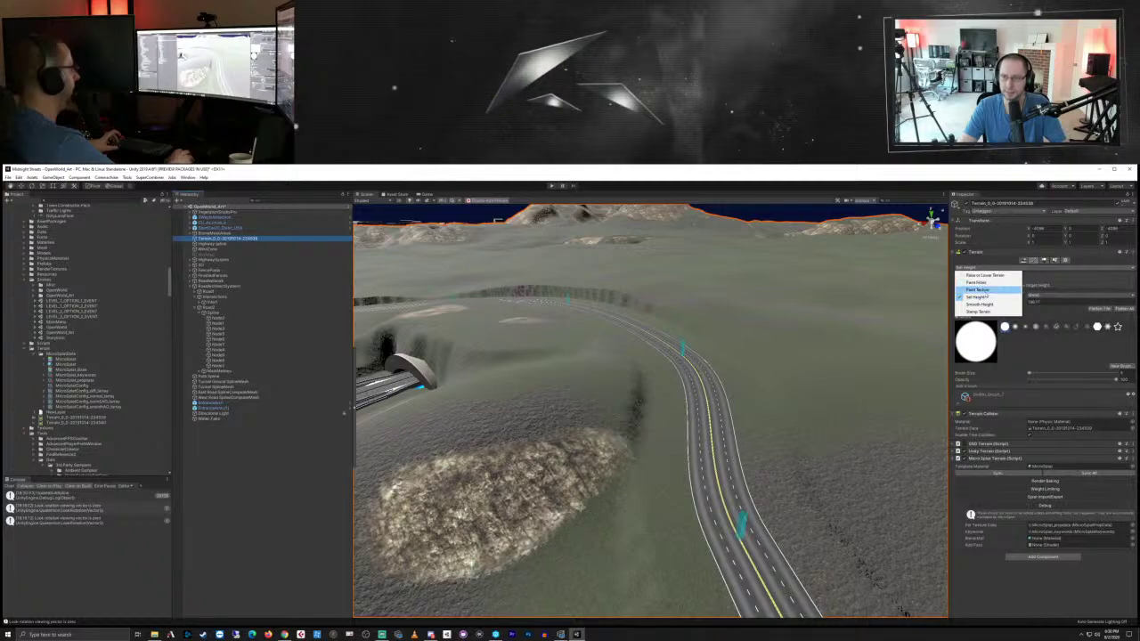
left_click(985, 296)
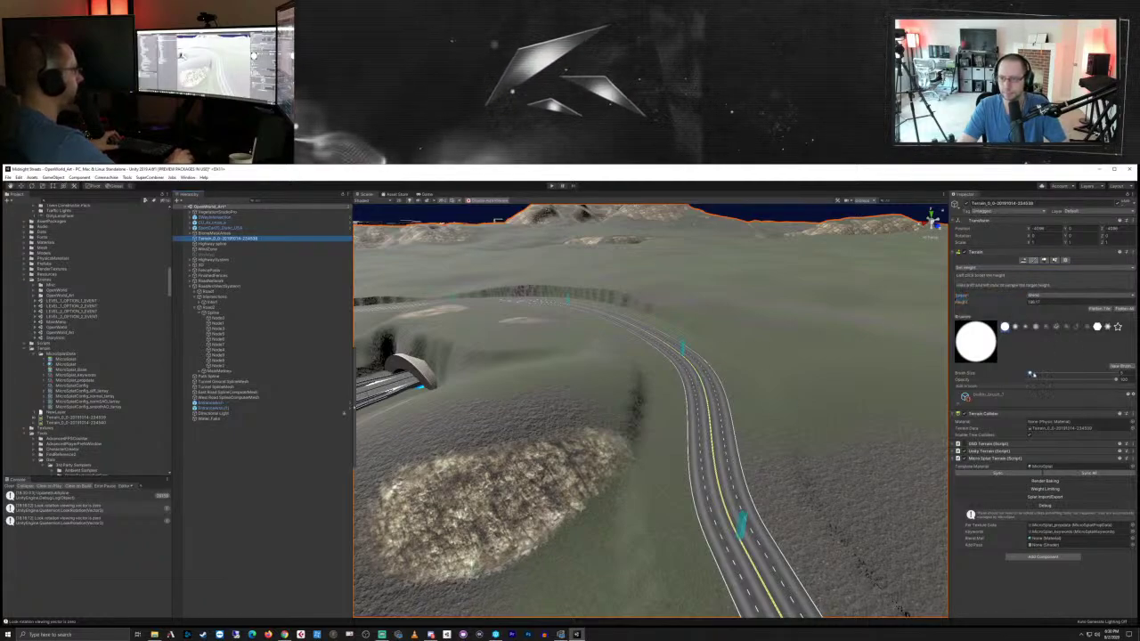
left_click_drag(1033, 375, 1042, 373)
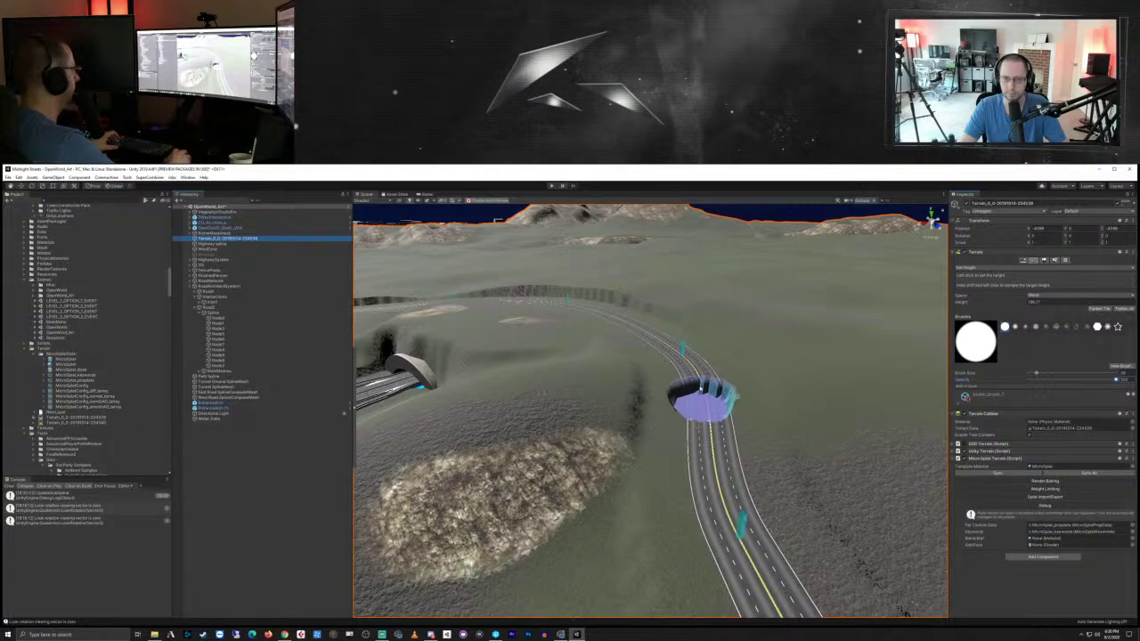
mouse_move(609, 356)
left_mouse_down()
mouse_move(600, 422)
mouse_move(541, 447)
left_mouse_up()
middle_click_drag(541, 448, 586, 397)
right_click_drag(585, 396, 651, 292)
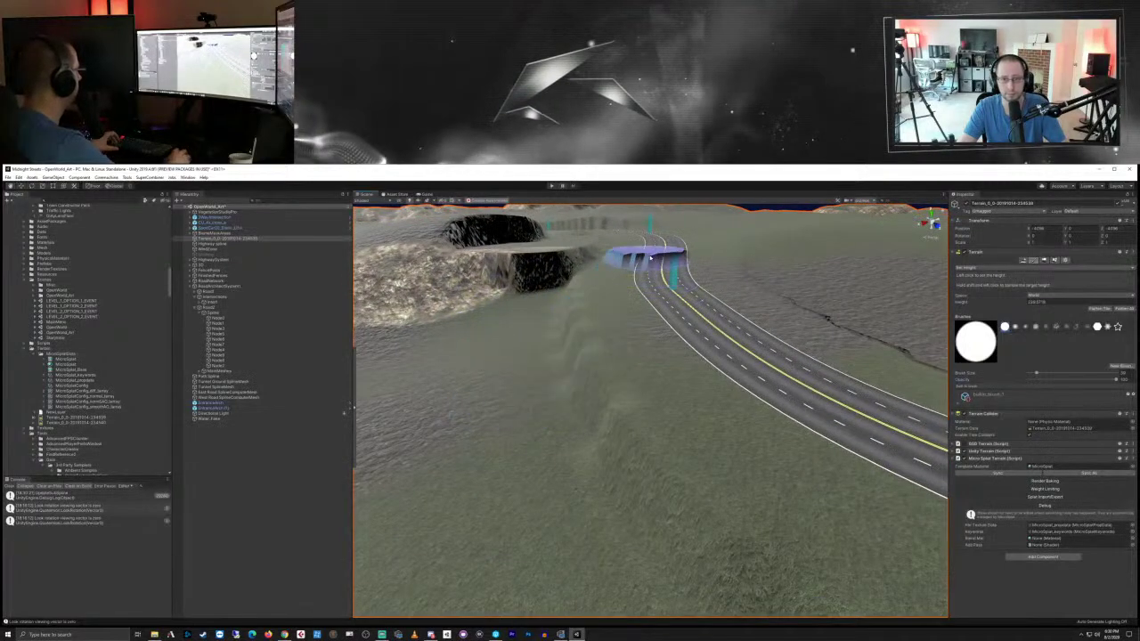
middle_click_drag(501, 254, 561, 294)
mouse_move(692, 402)
left_mouse_down()
mouse_move(553, 405)
mouse_move(550, 385)
mouse_move(623, 328)
mouse_move(634, 334)
left_mouse_up()
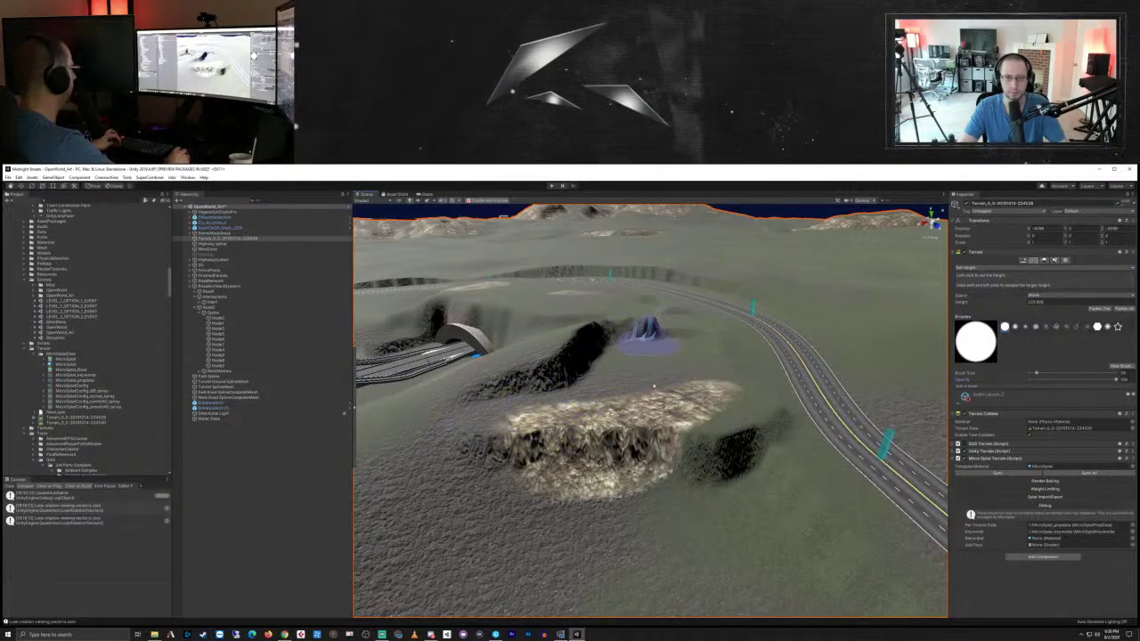
mouse_move(654, 386)
right_mouse_down()
mouse_move(624, 377)
mouse_move(649, 318)
mouse_move(611, 395)
right_mouse_up()
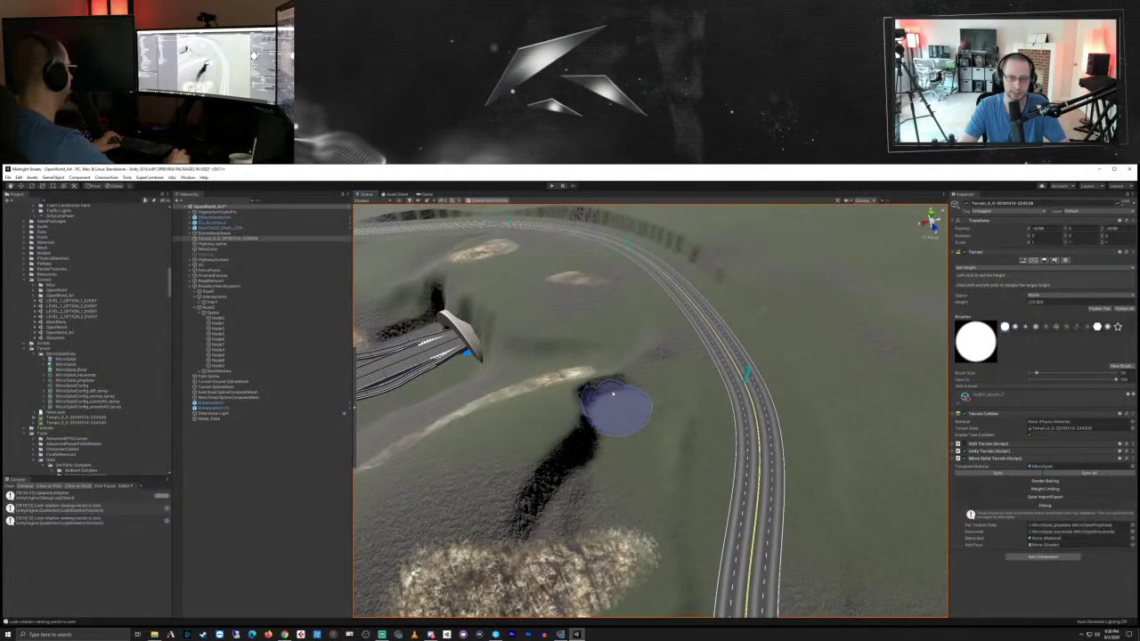
mouse_move(534, 391)
left_mouse_down()
mouse_move(458, 420)
mouse_move(543, 470)
mouse_move(507, 501)
left_mouse_up()
middle_click_drag(528, 496, 557, 458)
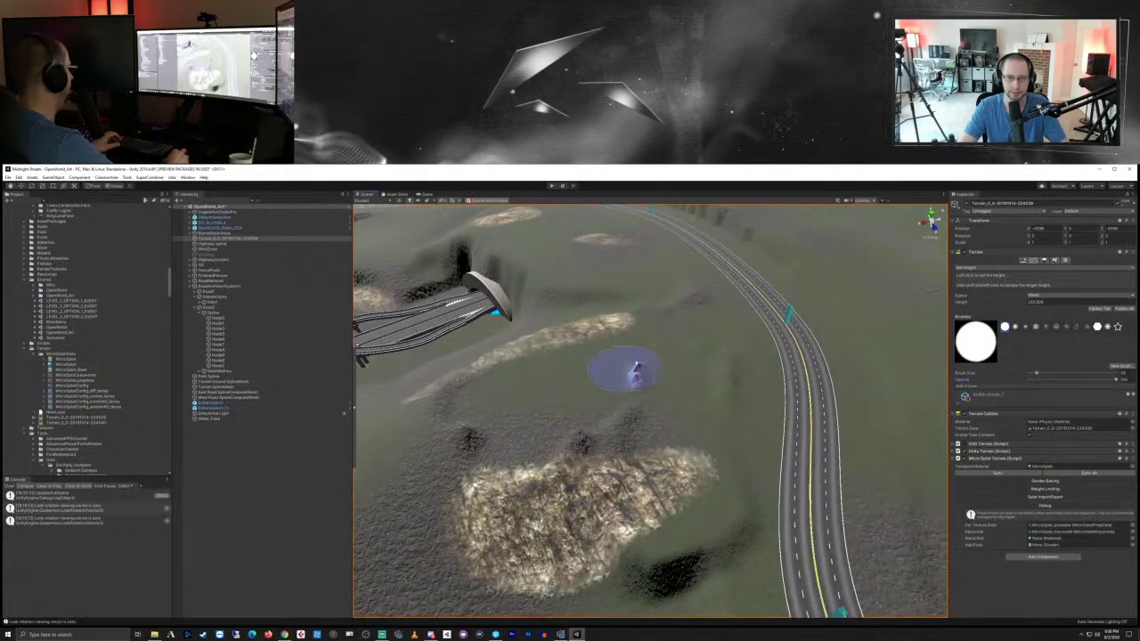
Step: Examine the reshaped terrain around the tunnel and the intersection's open arm from low and close angles
mouse_move(585, 509)
right_mouse_down()
mouse_move(636, 382)
mouse_move(624, 433)
mouse_move(594, 383)
mouse_move(835, 454)
mouse_move(662, 453)
mouse_move(480, 379)
mouse_move(707, 437)
mouse_move(638, 431)
mouse_move(556, 470)
mouse_move(661, 433)
right_mouse_up()
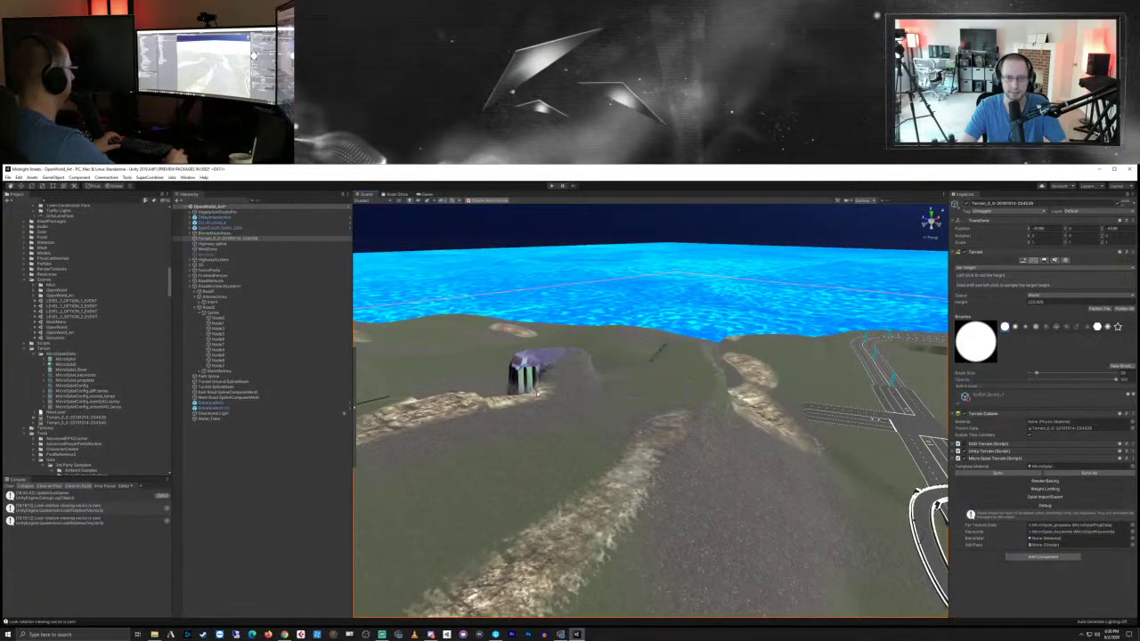
mouse_move(525, 396)
right_mouse_down()
mouse_move(543, 413)
mouse_move(547, 401)
mouse_move(700, 382)
mouse_move(656, 382)
mouse_move(619, 424)
mouse_move(725, 463)
mouse_move(612, 396)
mouse_move(564, 386)
mouse_move(463, 402)
mouse_move(415, 425)
mouse_move(382, 418)
mouse_move(591, 412)
mouse_move(605, 389)
mouse_move(618, 393)
right_mouse_up()
mouse_move(693, 426)
right_mouse_down()
mouse_move(560, 419)
mouse_move(567, 453)
right_mouse_up()
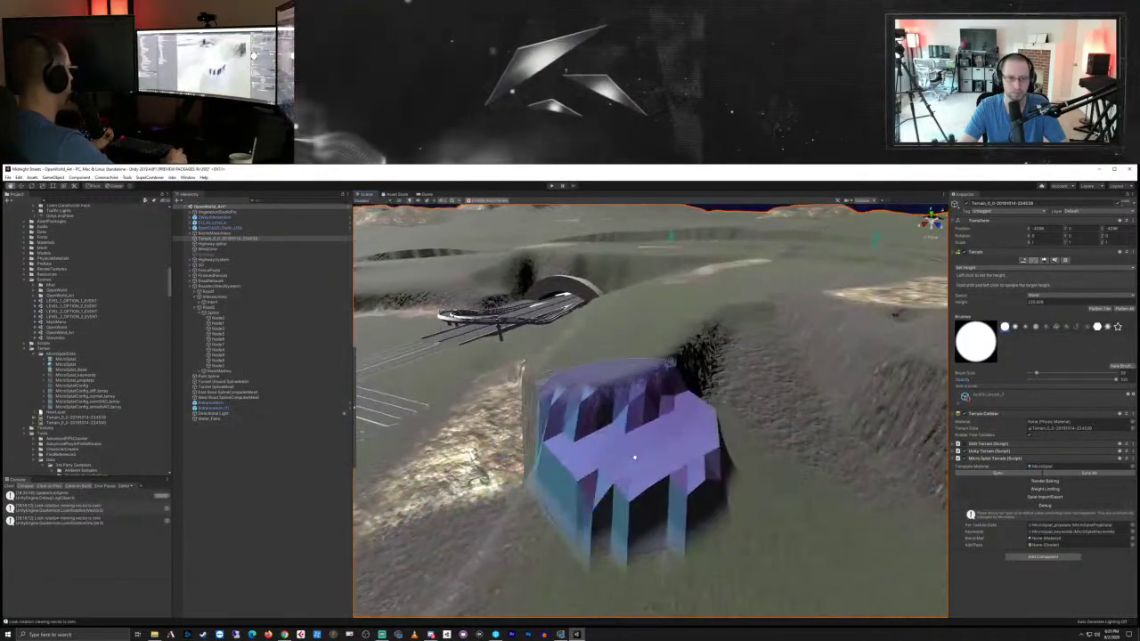
mouse_move(662, 454)
right_mouse_down()
mouse_move(542, 463)
mouse_move(496, 446)
mouse_move(529, 433)
mouse_move(511, 461)
mouse_move(640, 482)
right_mouse_up()
mouse_move(641, 482)
middle_mouse_down()
mouse_move(725, 476)
mouse_move(635, 484)
mouse_move(437, 469)
mouse_move(621, 480)
middle_mouse_up()
Step: Examine the road layout, coastline and possible route from the intersection to the main road from above
right_click_drag(620, 480, 703, 451)
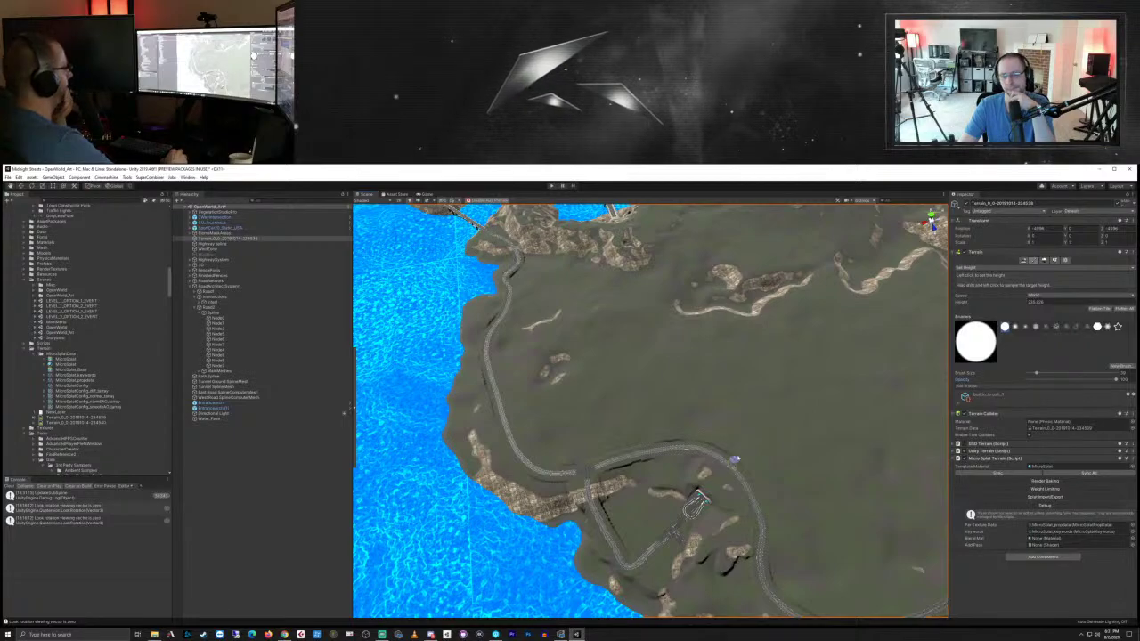
middle_click_drag(753, 455, 748, 384)
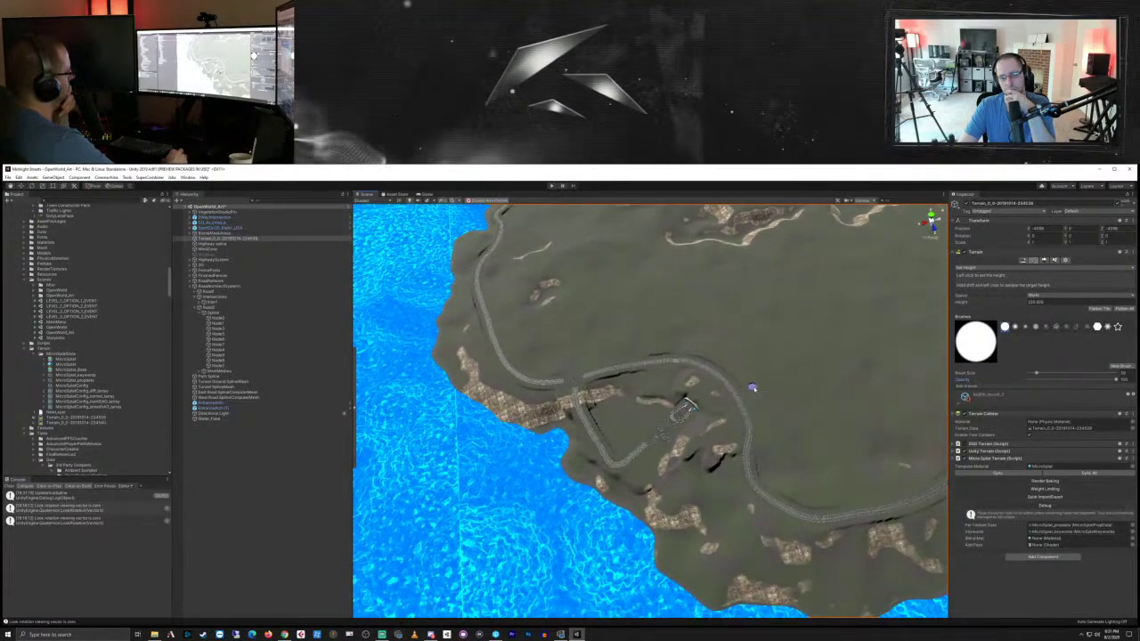
right_click_drag(776, 393, 675, 413)
middle_click_drag(792, 421, 791, 389)
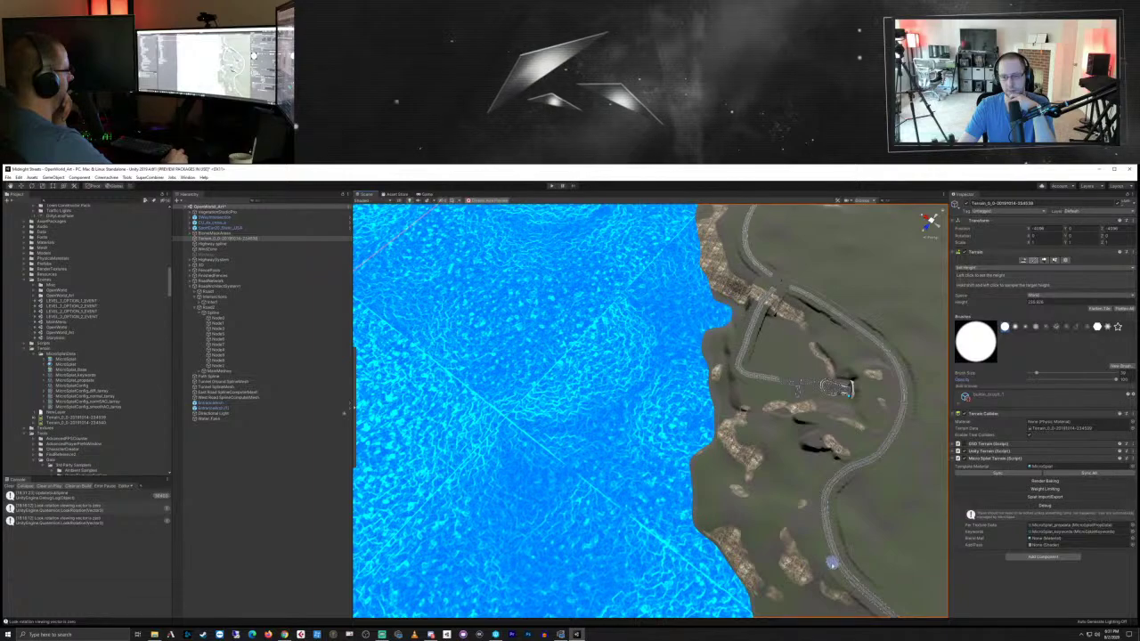
middle_click_drag(776, 546, 664, 490)
scroll(766, 475, "up", 3)
scroll(770, 450, "down", 5)
right_click_drag(663, 487, 641, 405)
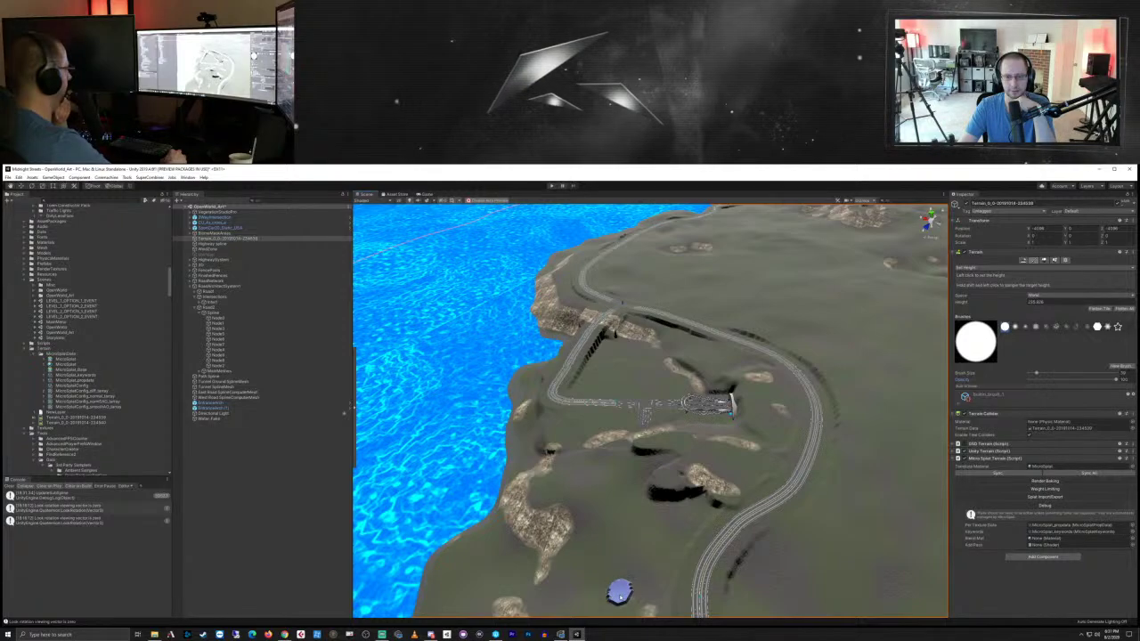
middle_click_drag(621, 596, 702, 402)
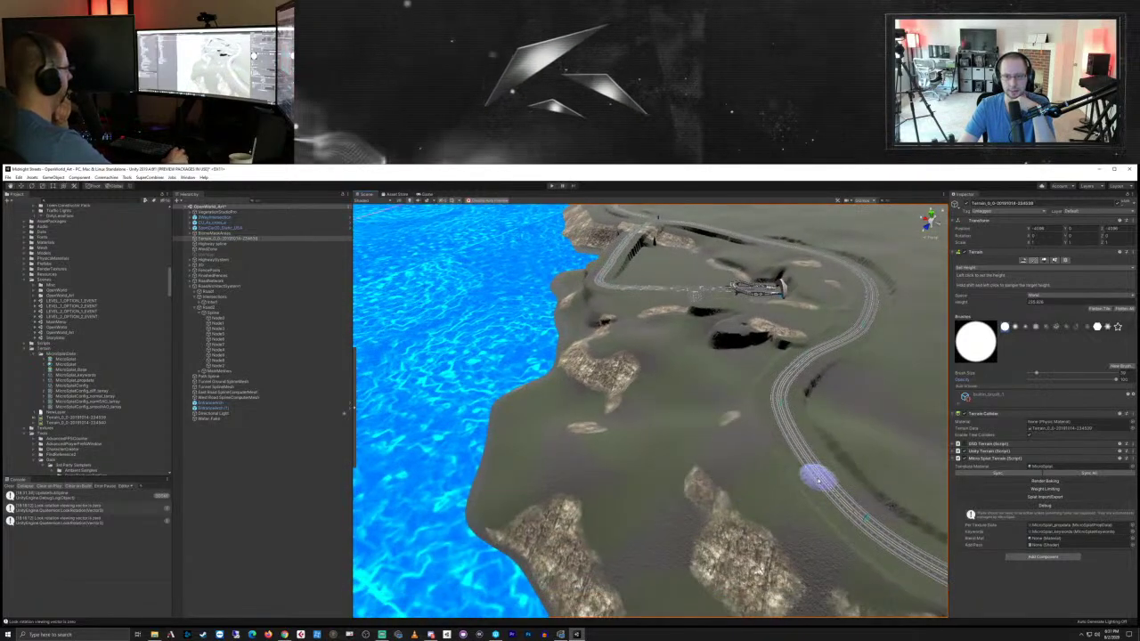
mouse_move(817, 481)
right_mouse_down()
mouse_move(712, 454)
mouse_move(687, 427)
mouse_move(755, 381)
mouse_move(716, 387)
mouse_move(756, 471)
mouse_move(679, 399)
mouse_move(802, 415)
mouse_move(674, 420)
mouse_move(987, 364)
right_mouse_up()
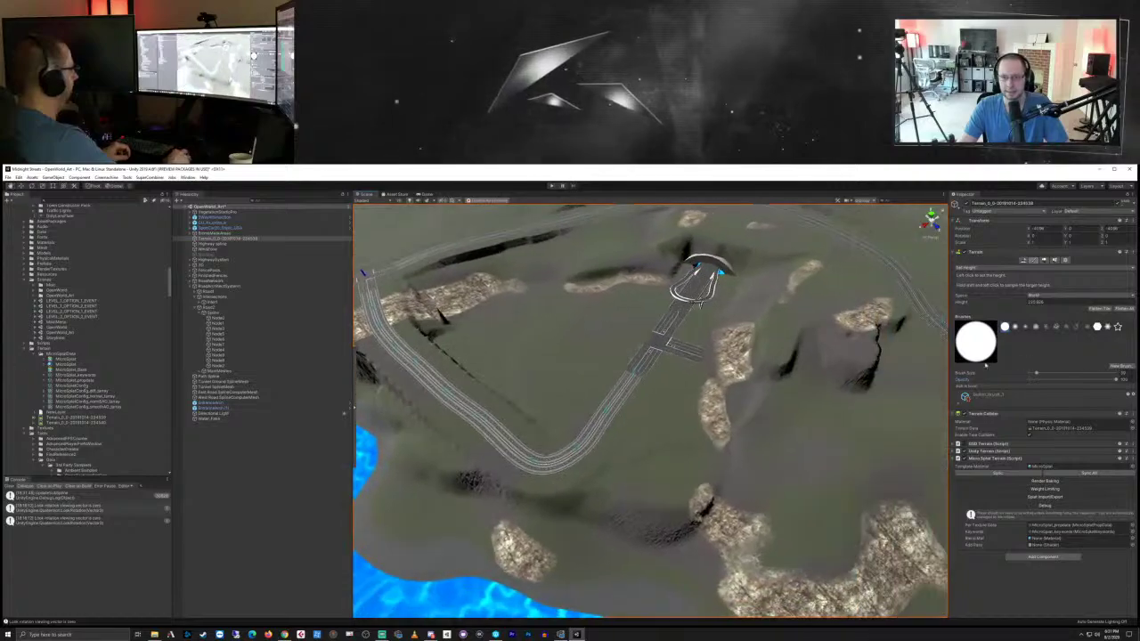
Step: Smooth the steep cliffs beyond the intersection's open arm with an enlarged Smooth Height brush
mouse_move(740, 392)
right_mouse_down()
mouse_move(702, 341)
mouse_move(673, 334)
right_mouse_up()
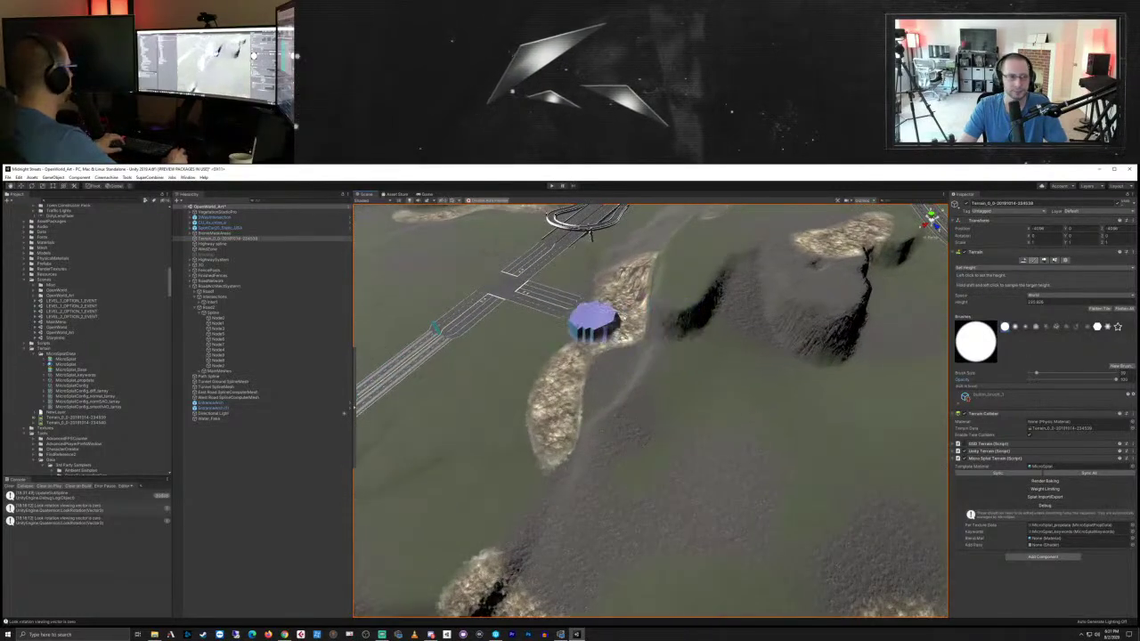
left_click(984, 268)
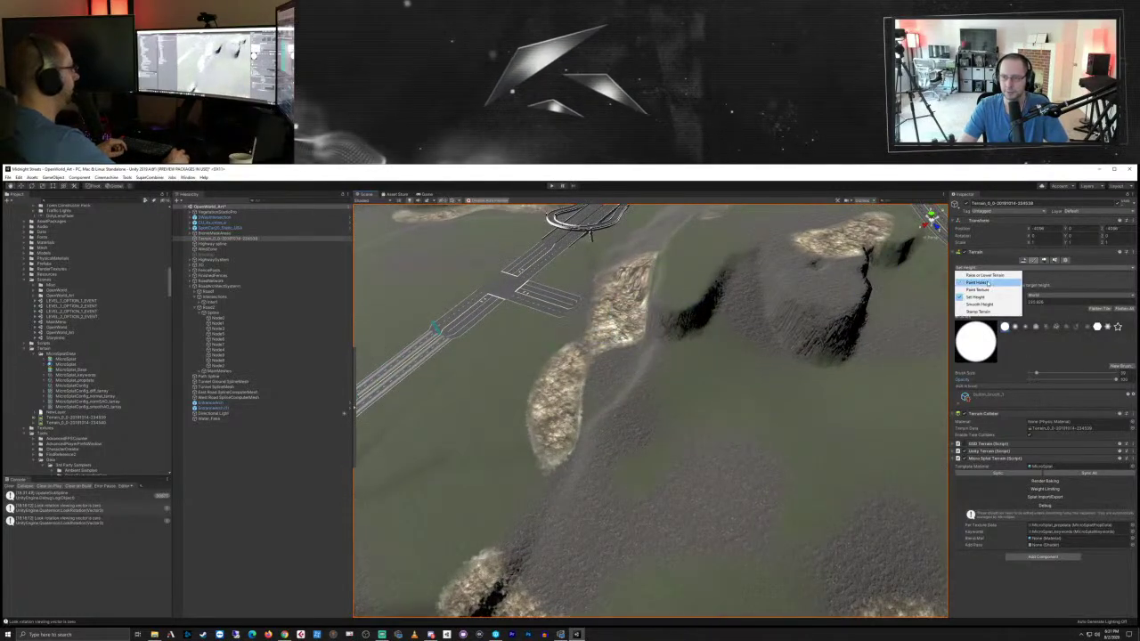
left_click(981, 304)
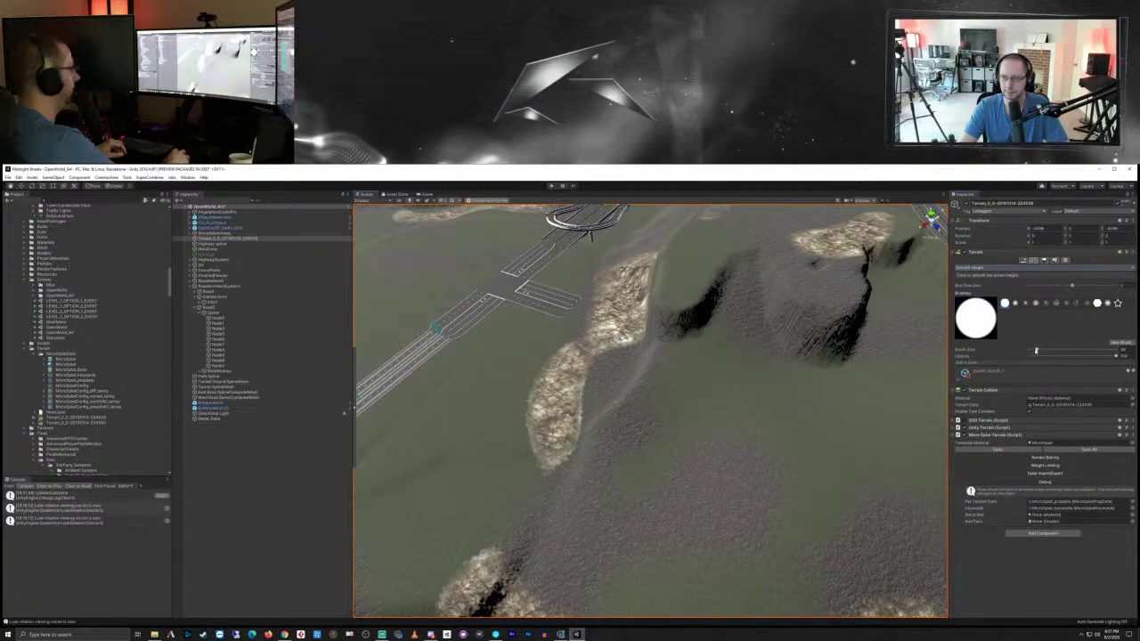
mouse_move(669, 341)
left_mouse_down()
mouse_move(649, 344)
mouse_move(710, 333)
mouse_move(818, 363)
mouse_move(716, 356)
mouse_move(653, 331)
mouse_move(784, 356)
mouse_move(744, 376)
left_mouse_up()
right_click_drag(744, 375, 855, 365)
middle_click_drag(636, 402, 882, 401)
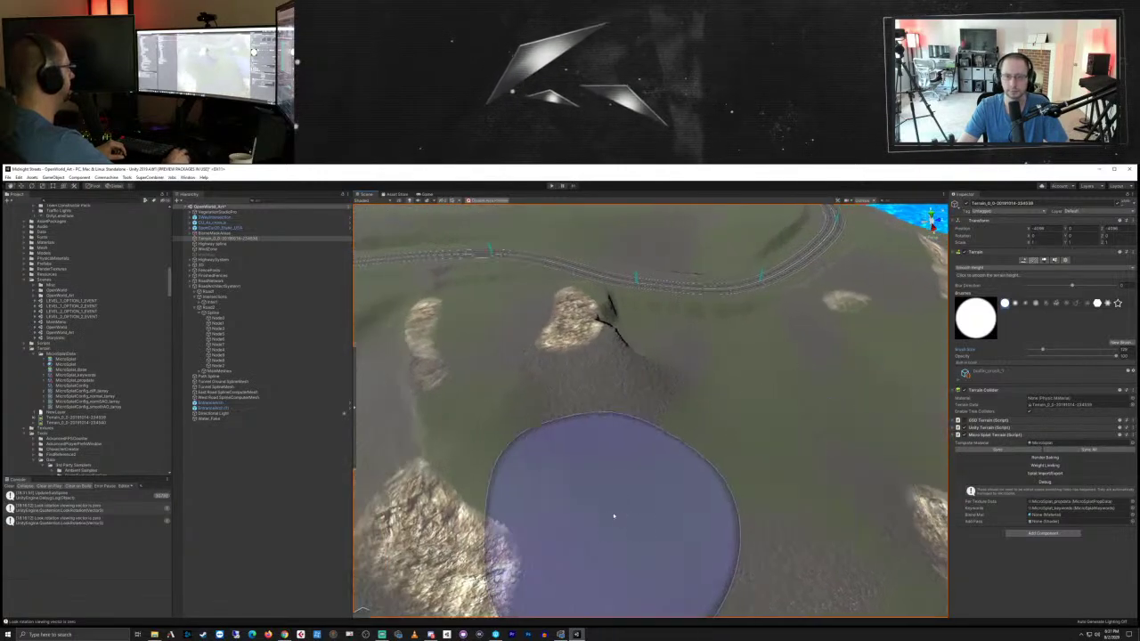
Step: Examine the smoothed terrain between the intersection, the tunnel and the coastal road from several angles
mouse_move(614, 517)
right_mouse_down()
mouse_move(686, 494)
mouse_move(828, 326)
mouse_move(758, 382)
mouse_move(730, 478)
mouse_move(765, 400)
right_mouse_up()
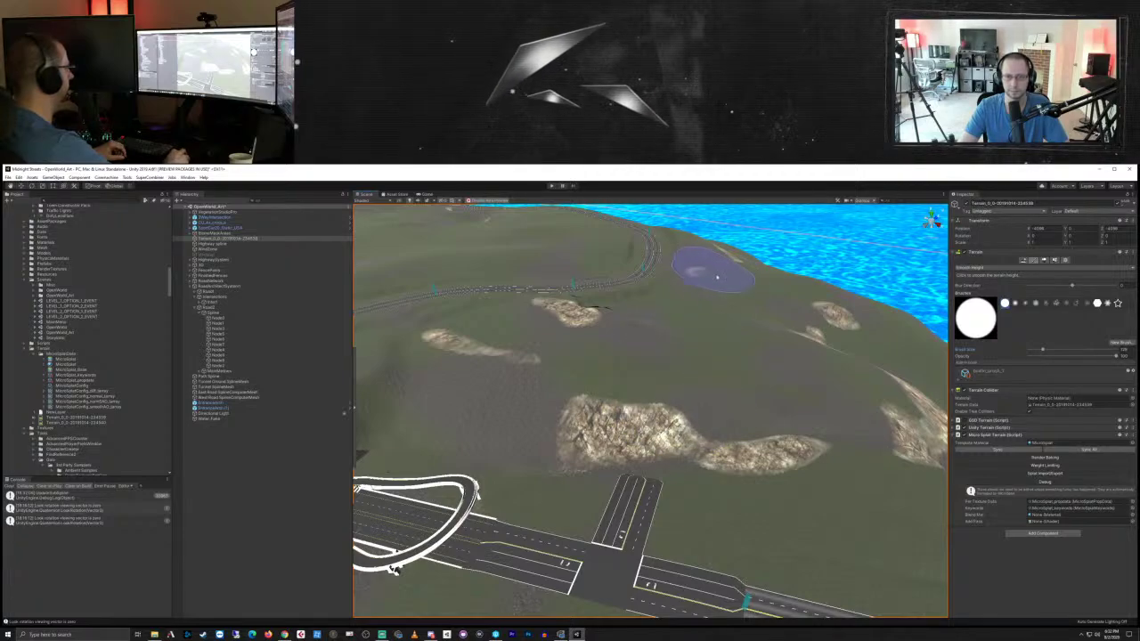
mouse_move(717, 277)
right_mouse_down()
mouse_move(656, 297)
mouse_move(702, 332)
mouse_move(115, 334)
mouse_move(294, 362)
right_mouse_up()
scroll(450, 379, "down", 10)
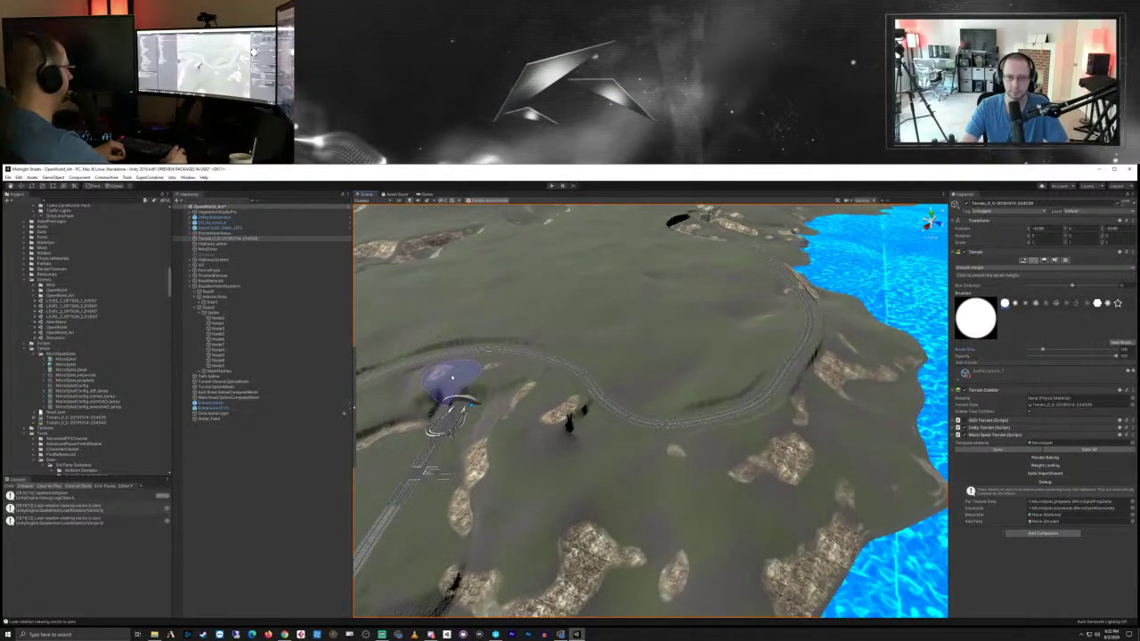
scroll(451, 377, "up", 3)
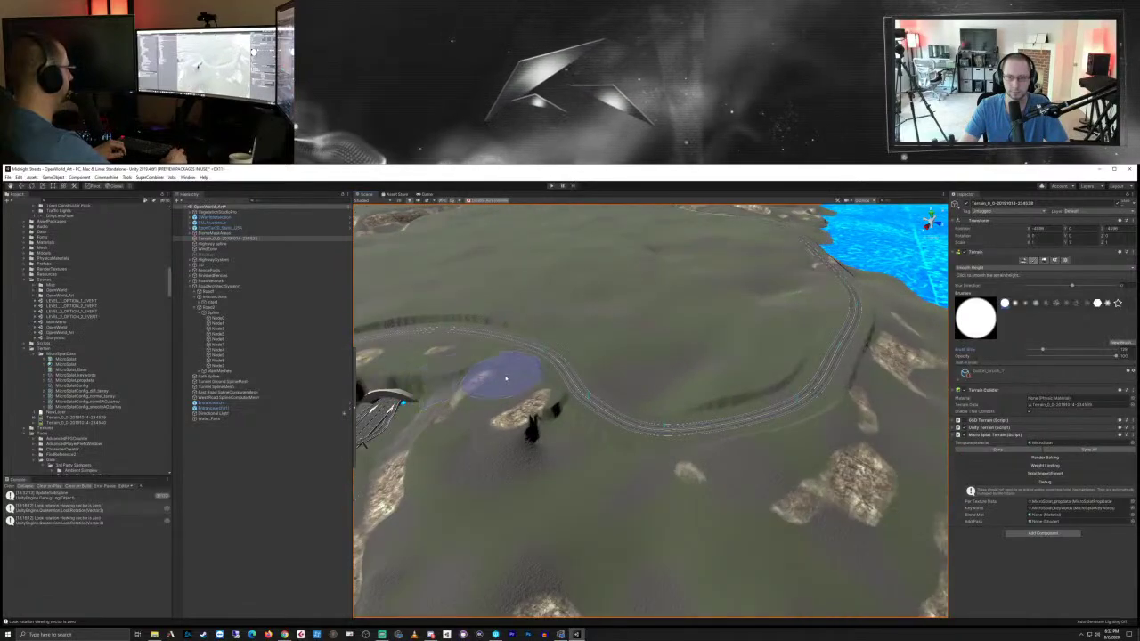
mouse_move(505, 379)
right_mouse_down()
mouse_move(613, 367)
mouse_move(642, 325)
right_mouse_up()
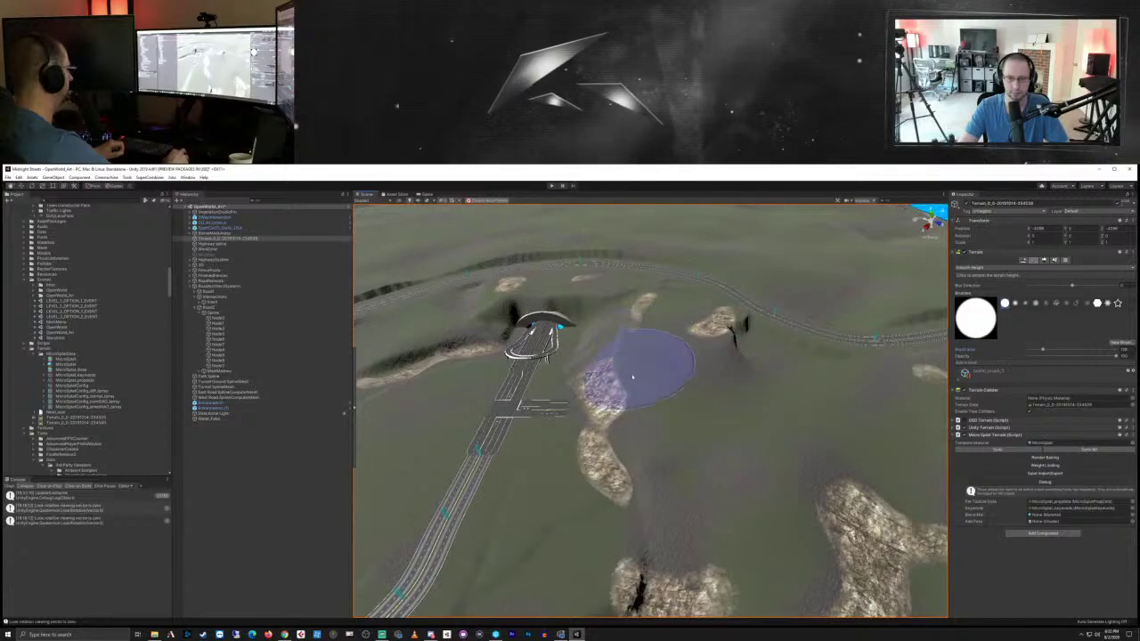
right_click_drag(632, 378, 746, 307)
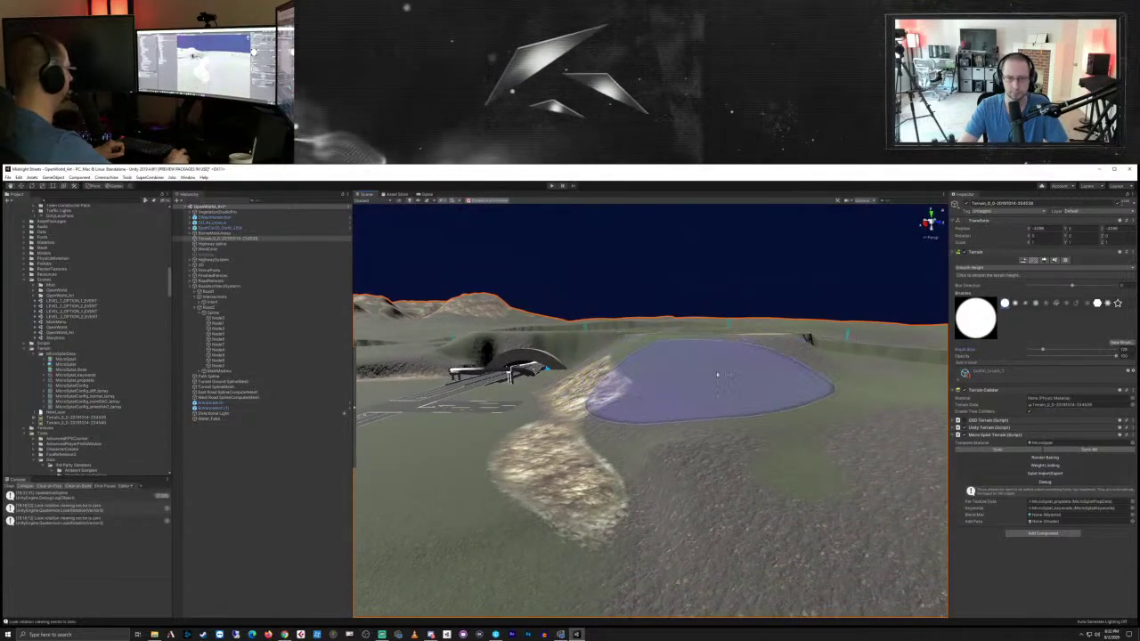
mouse_move(718, 374)
right_mouse_down()
mouse_move(825, 400)
mouse_move(738, 422)
mouse_move(621, 425)
mouse_move(520, 445)
mouse_move(654, 478)
mouse_move(662, 466)
mouse_move(635, 495)
mouse_move(738, 540)
mouse_move(741, 526)
mouse_move(700, 494)
mouse_move(697, 453)
mouse_move(695, 489)
right_mouse_up()
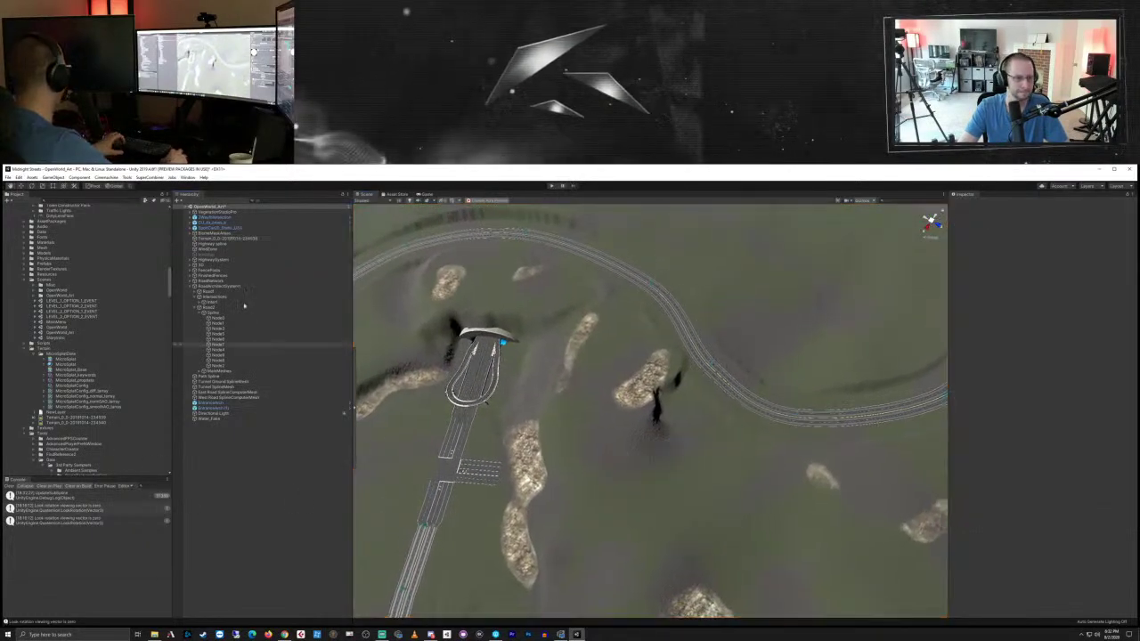
Step: Add a new road to the road system and place its first two nodes outward from the end of the intersection's open arm
left_click(206, 286)
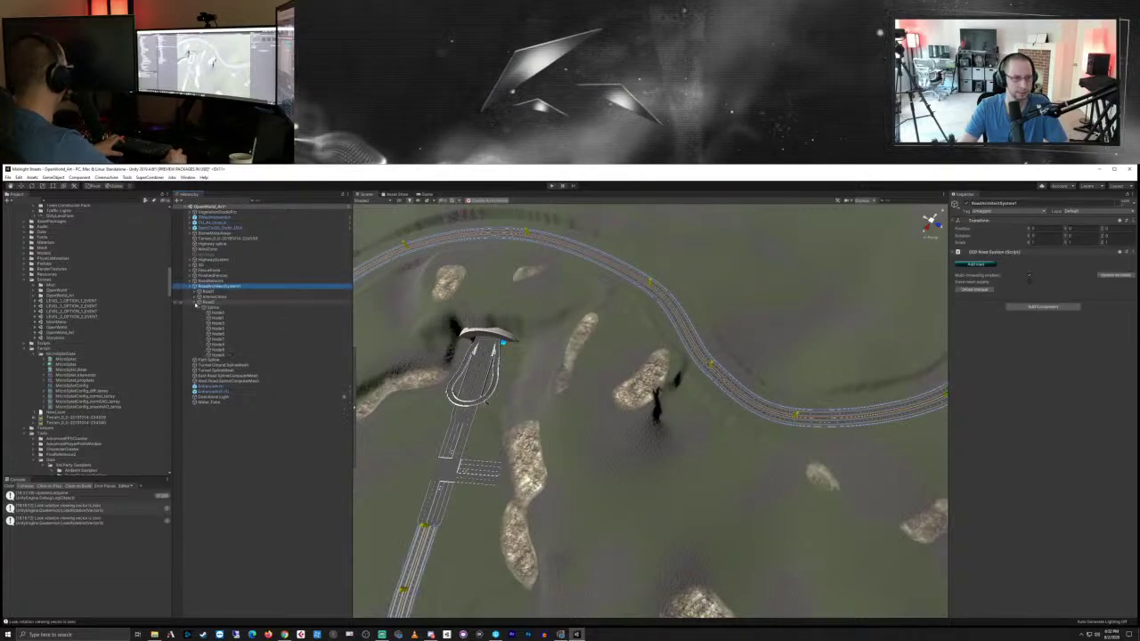
left_click(196, 302)
left_click(217, 288)
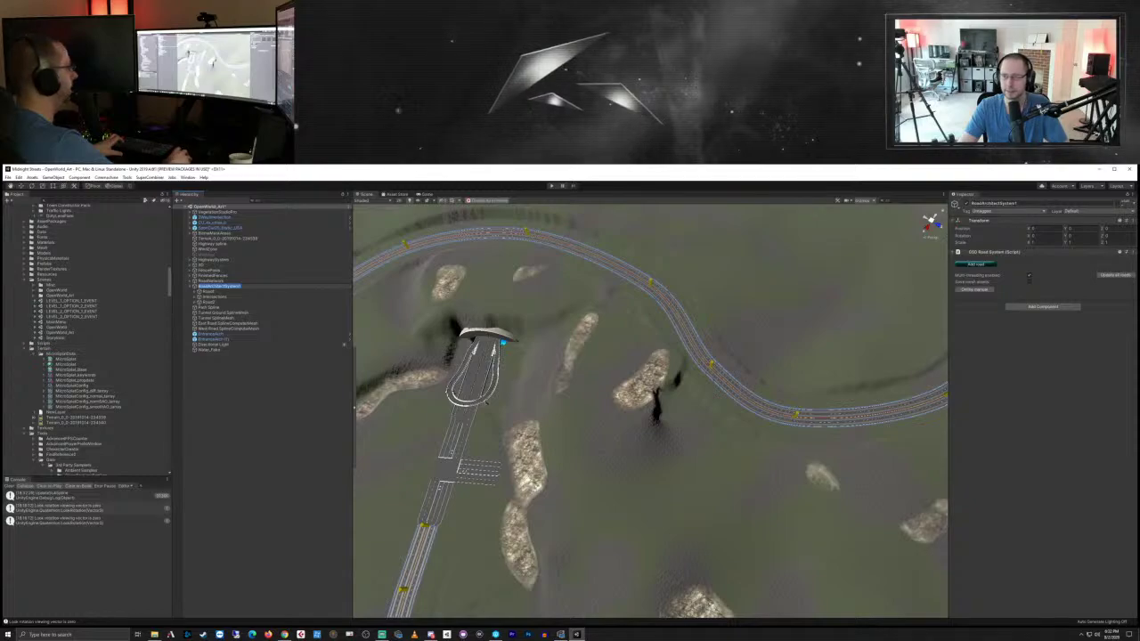
left_click(977, 265)
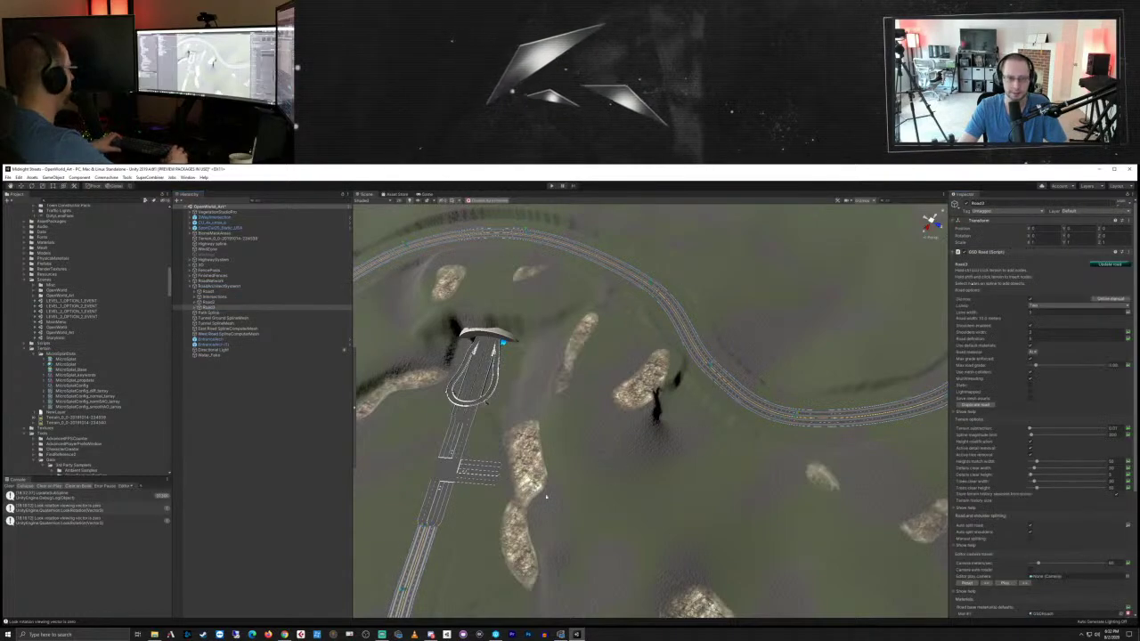
scroll(529, 491, "up", 4)
middle_click_drag(383, 526, 537, 423)
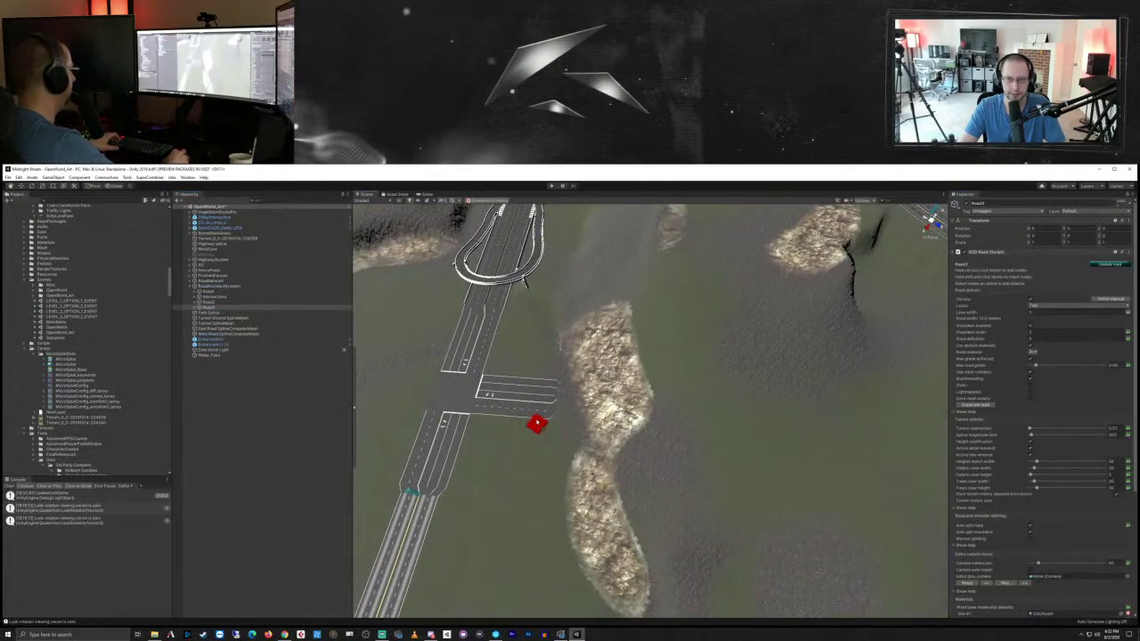
left_click(564, 400)
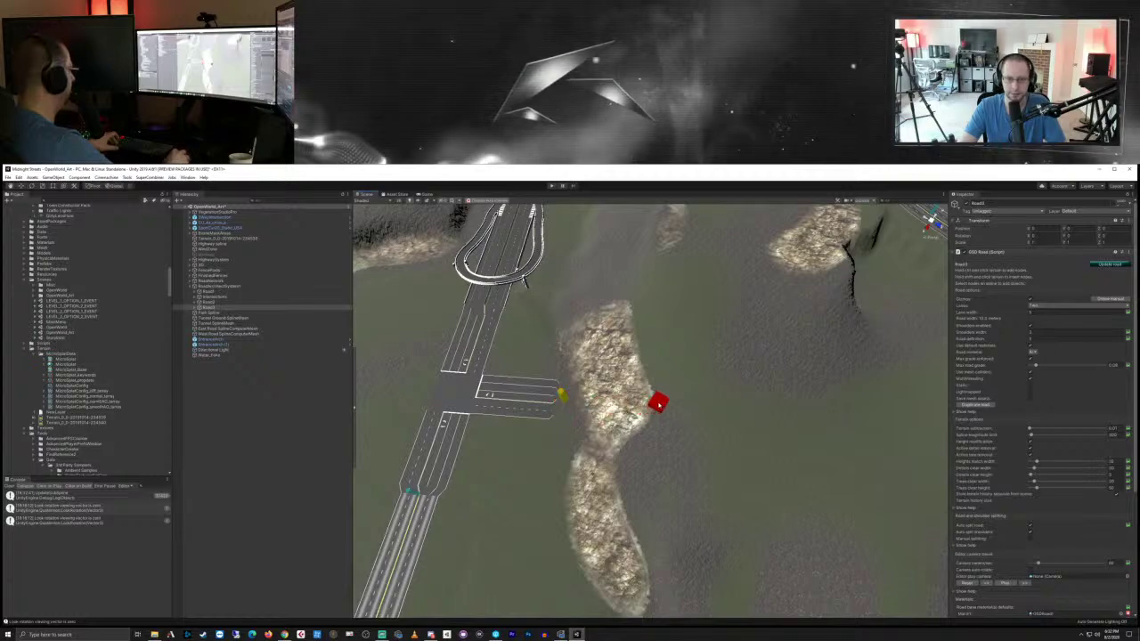
left_click(716, 407)
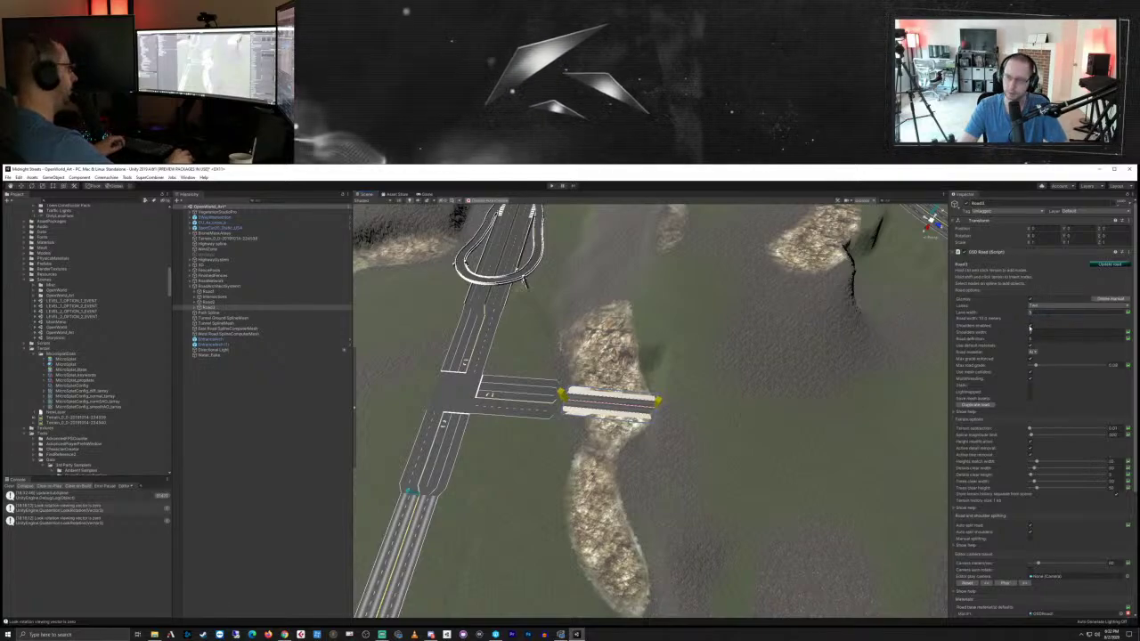
Step: Disable the shoulders of the new road and open its lane options
left_click(1032, 326)
left_click(1033, 306)
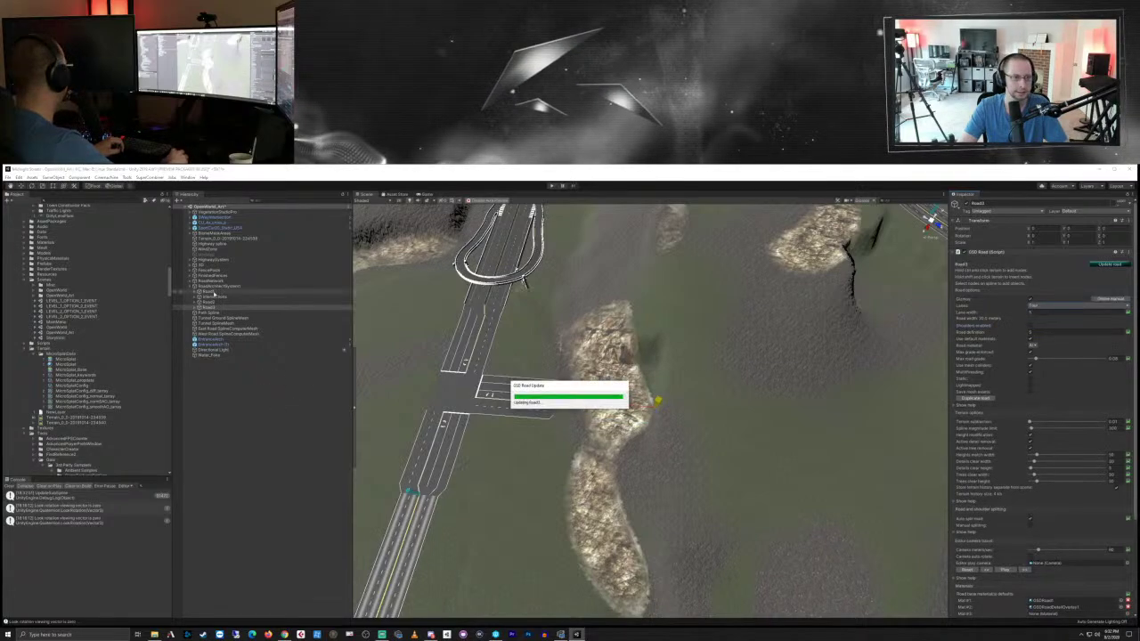
Step: Update the Road3 branch road to apply its lane width
left_click(210, 293)
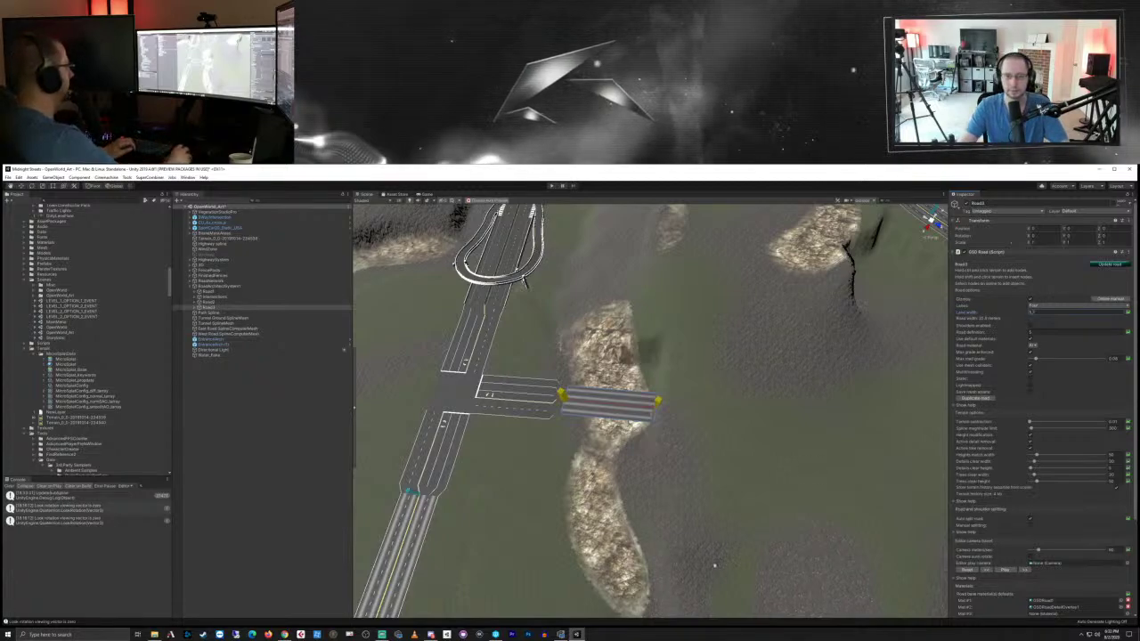
left_click(1119, 267)
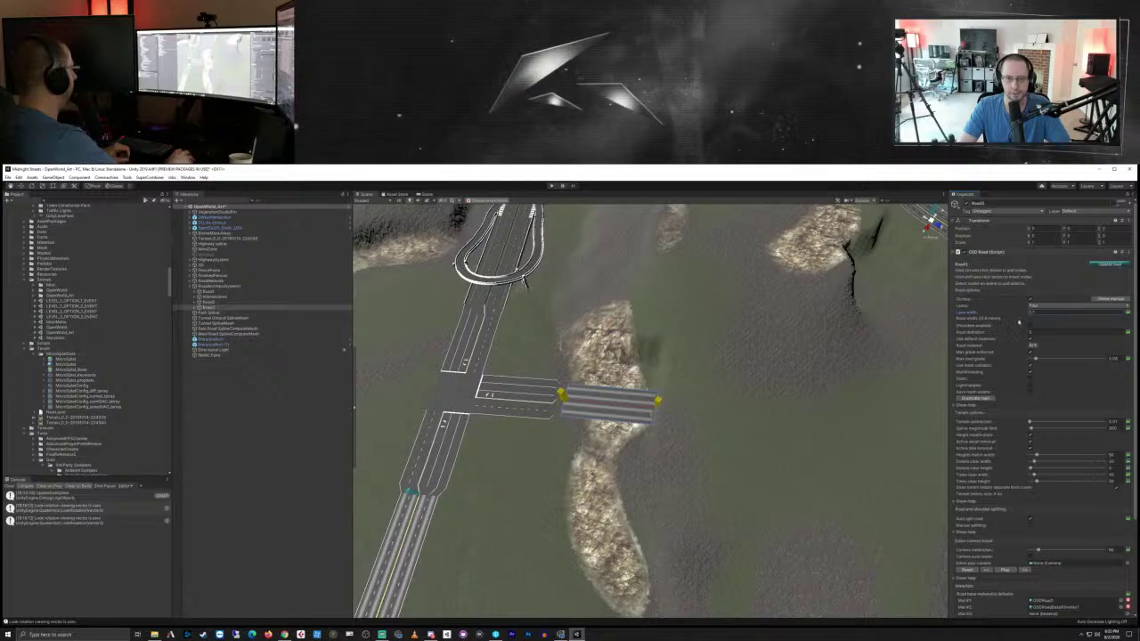
Step: Examine the Road3 surface and its ends from close range where it crosses the rocky ridge beside the intersection
scroll(586, 445, "up", 10)
scroll(585, 446, "down", 3)
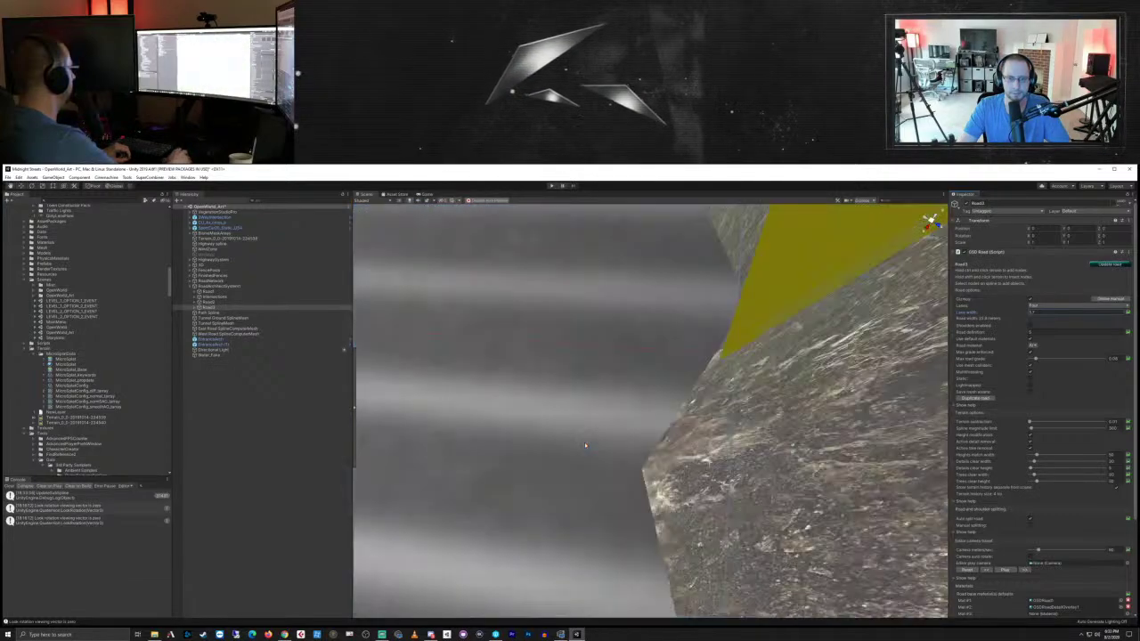
scroll(585, 442, "down", 5)
middle_click_drag(446, 447, 614, 440)
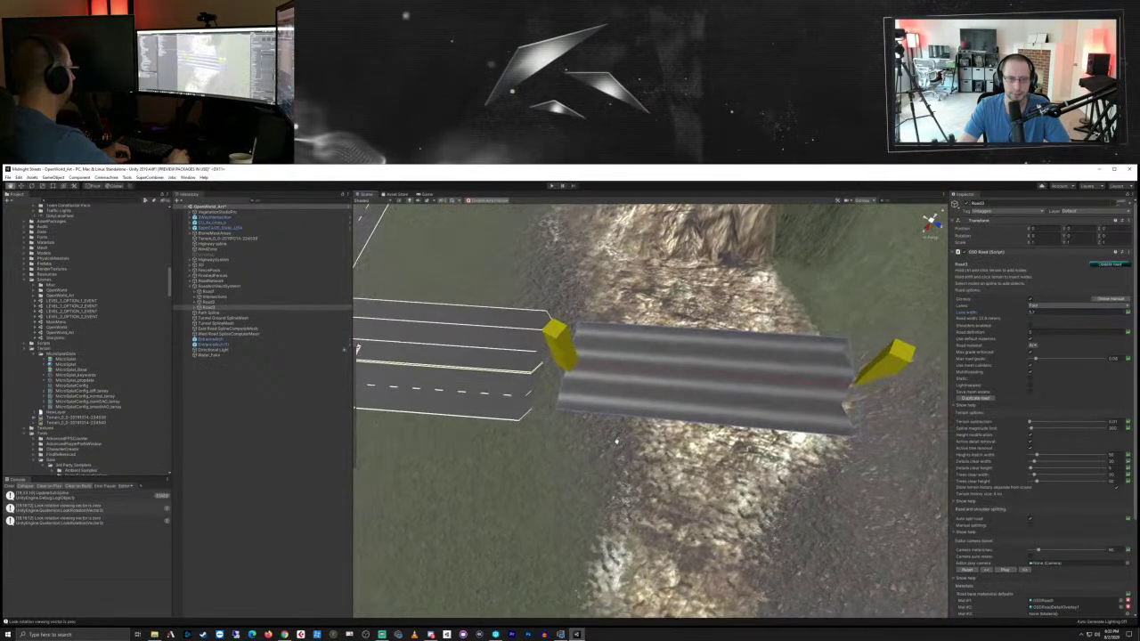
right_click_drag(595, 453, 614, 425)
middle_click_drag(586, 453, 619, 406)
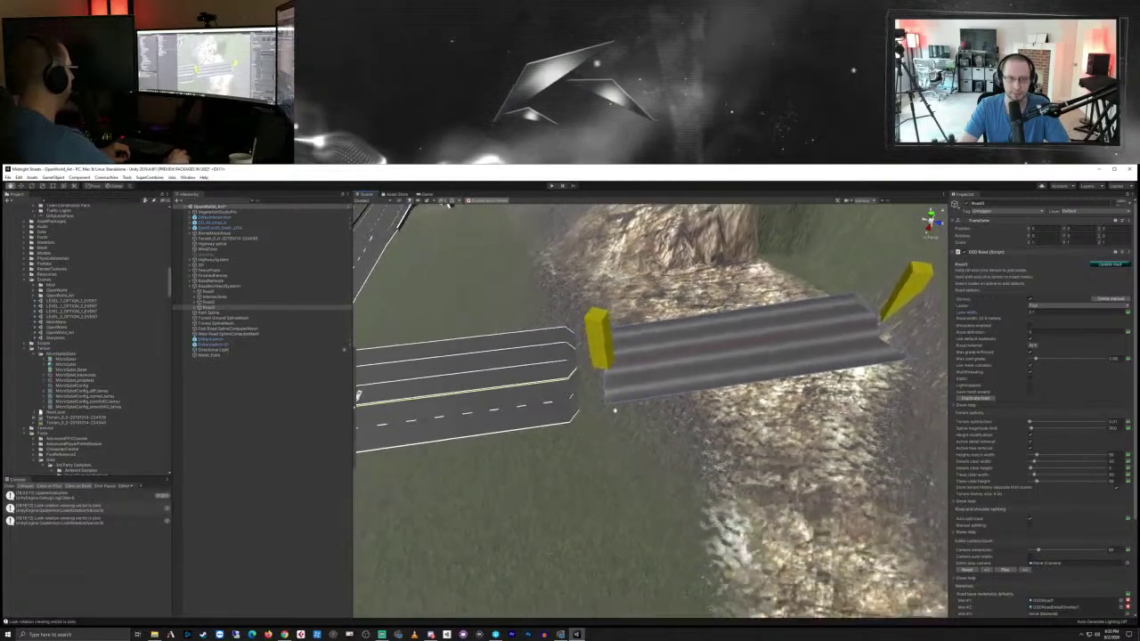
scroll(602, 422, "up", 2)
right_click_drag(582, 441, 644, 379)
mouse_move(619, 419)
middle_mouse_down()
mouse_move(633, 395)
mouse_move(648, 399)
mouse_move(637, 416)
middle_mouse_up()
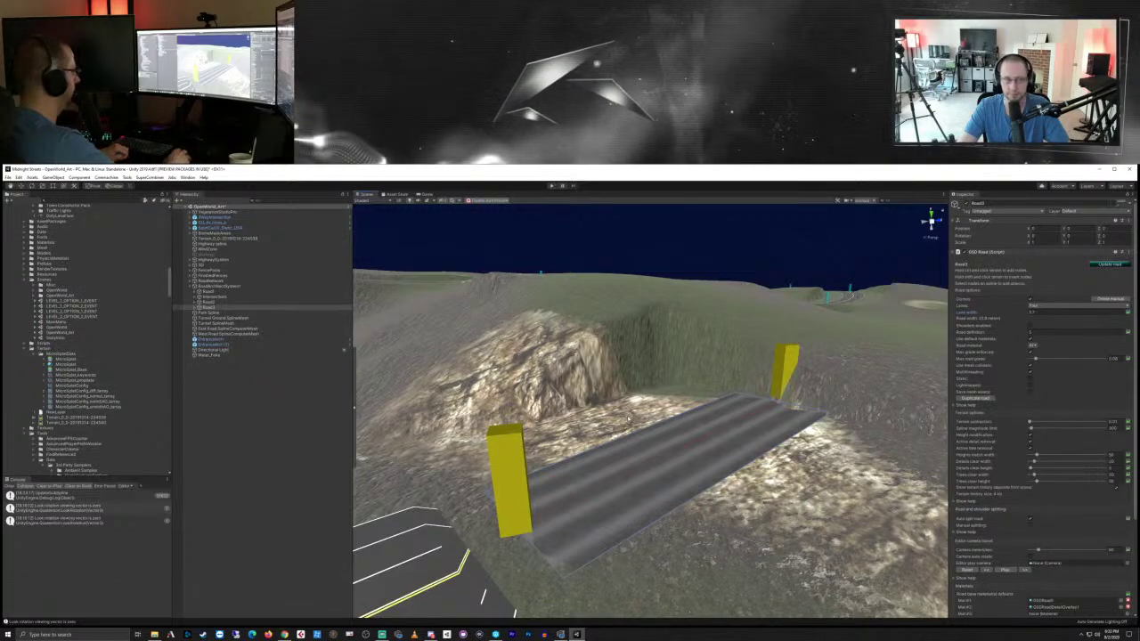
Step: Select the Road3 node beside the intersection and check how the road lines up with the intersection's exit lanes
left_click(220, 304)
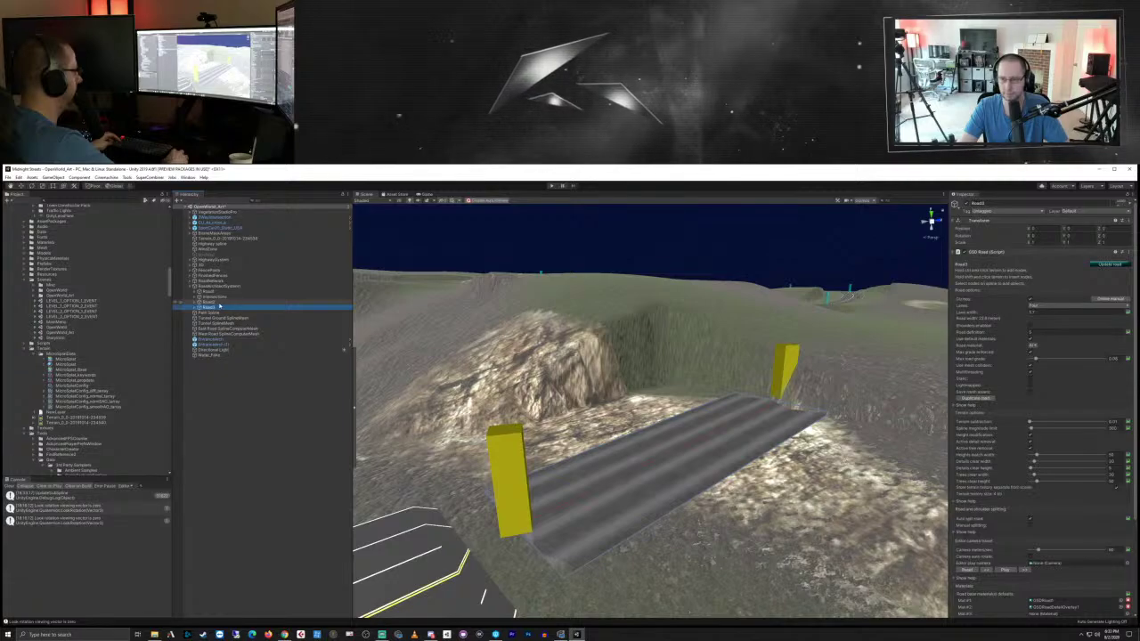
scroll(618, 493, "down", 3)
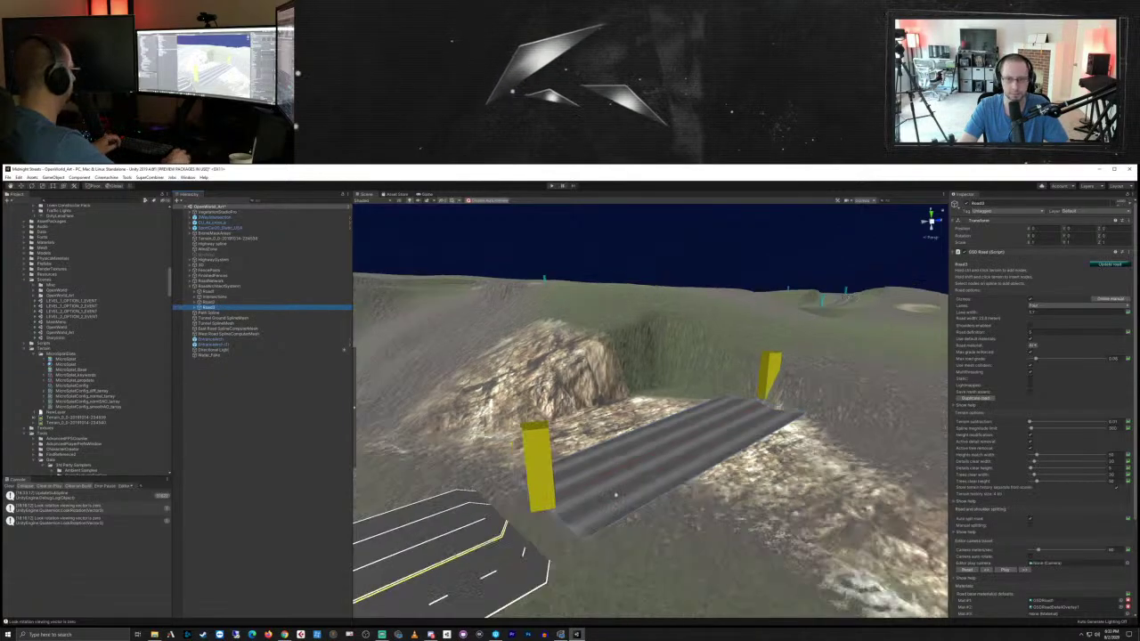
scroll(619, 492, "up", 5)
middle_click_drag(618, 489, 628, 474)
mouse_move(628, 474)
right_mouse_down()
mouse_move(636, 450)
mouse_move(619, 458)
mouse_move(643, 481)
right_mouse_up()
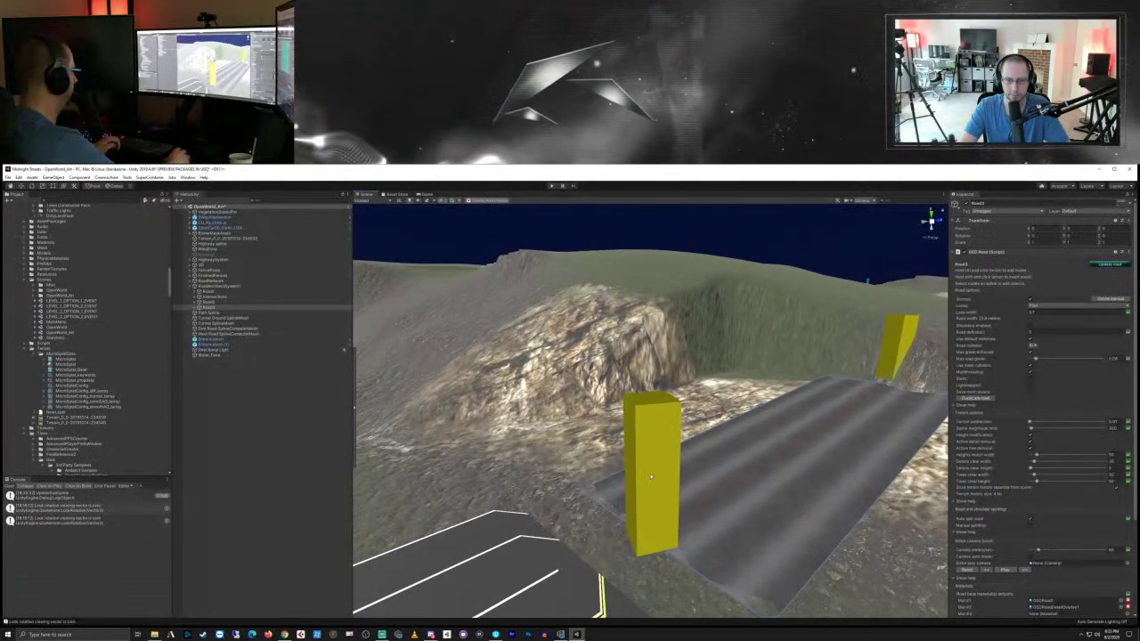
left_click(652, 474)
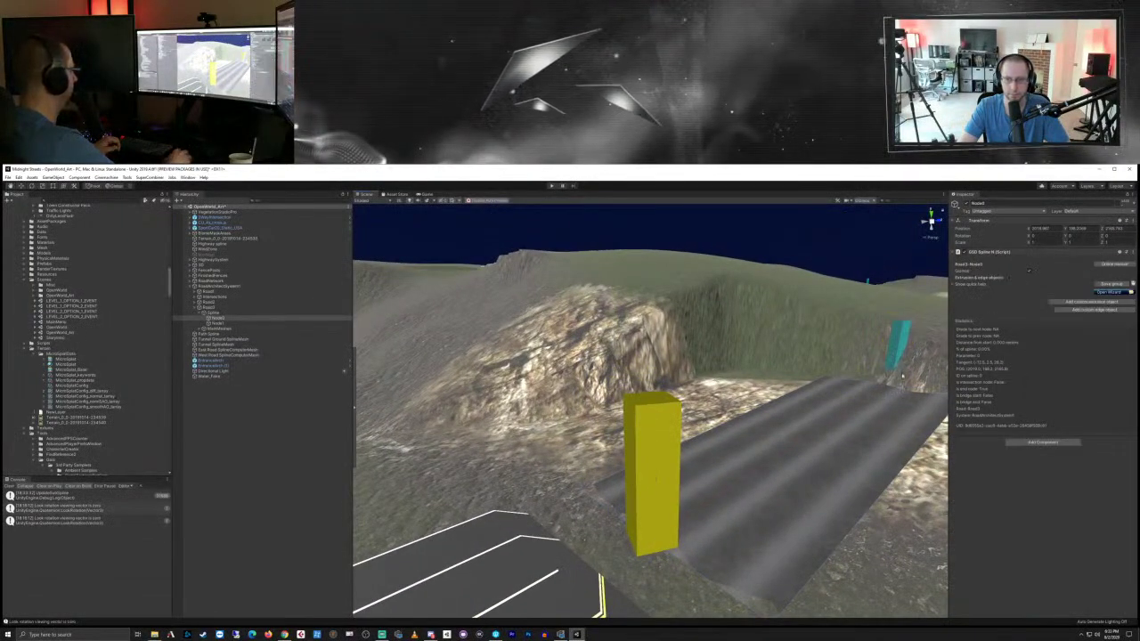
middle_click_drag(902, 376, 740, 493)
scroll(739, 481, "down", 3)
right_click_drag(738, 468, 657, 489)
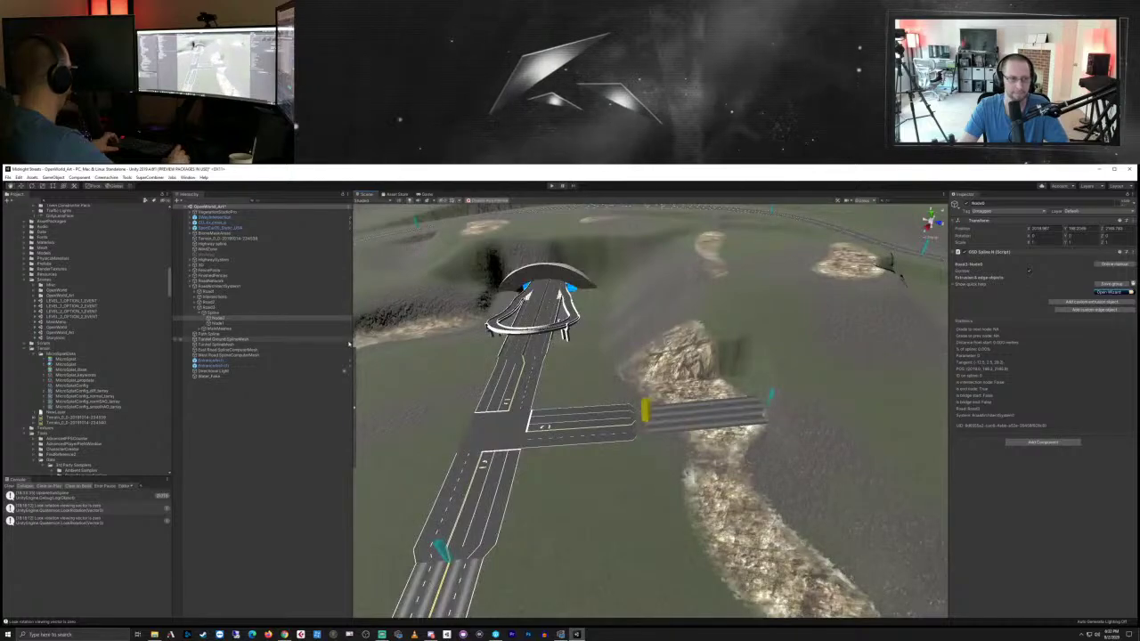
Step: Extend Road3 with four more nodes in a nearly straight line away from the intersection
left_click(212, 309)
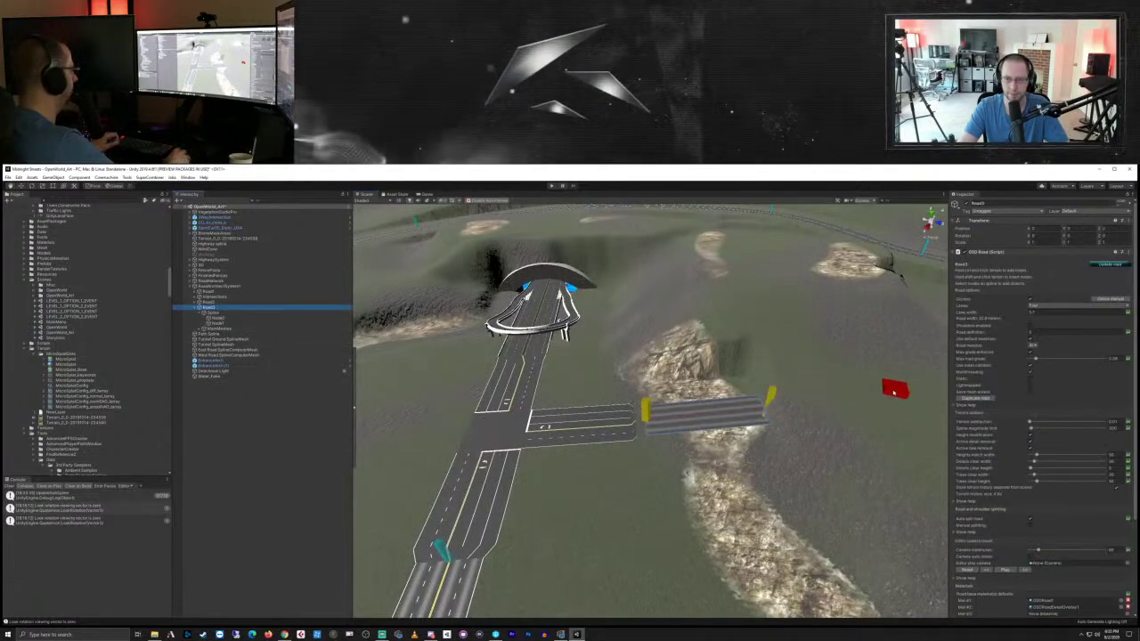
middle_click_drag(848, 410, 718, 432)
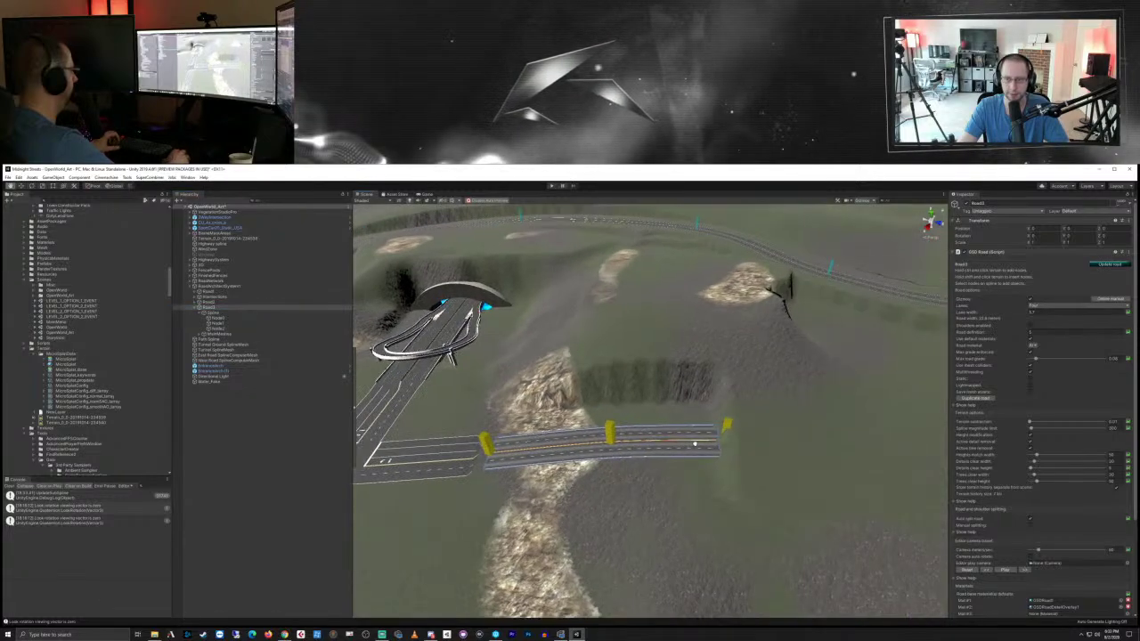
scroll(718, 432, "down", 4)
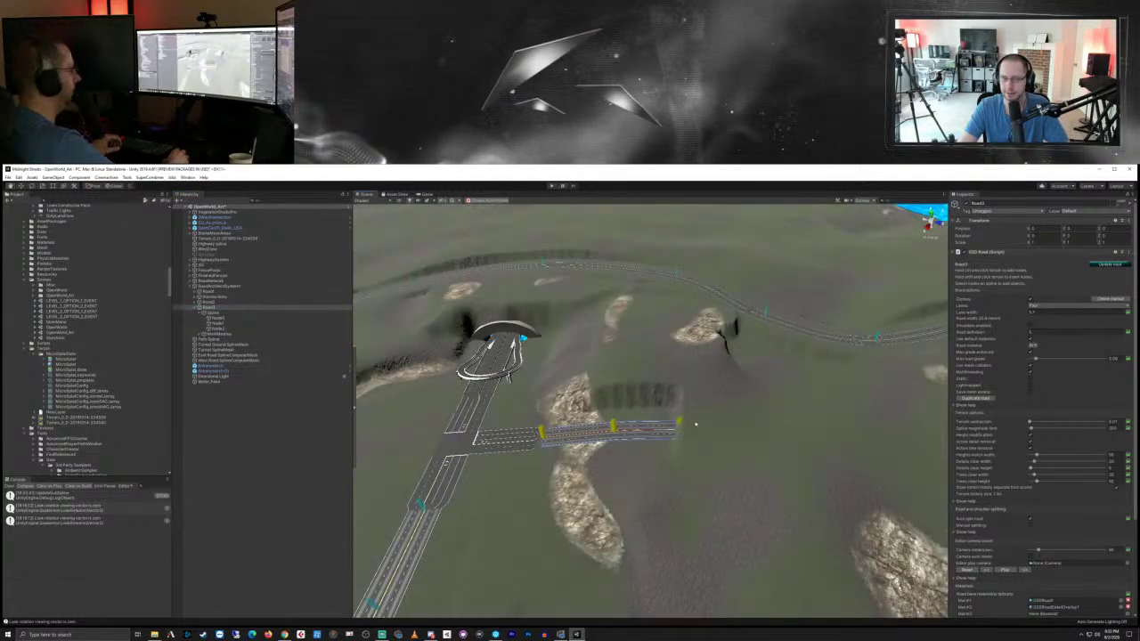
middle_click_drag(775, 400, 690, 416)
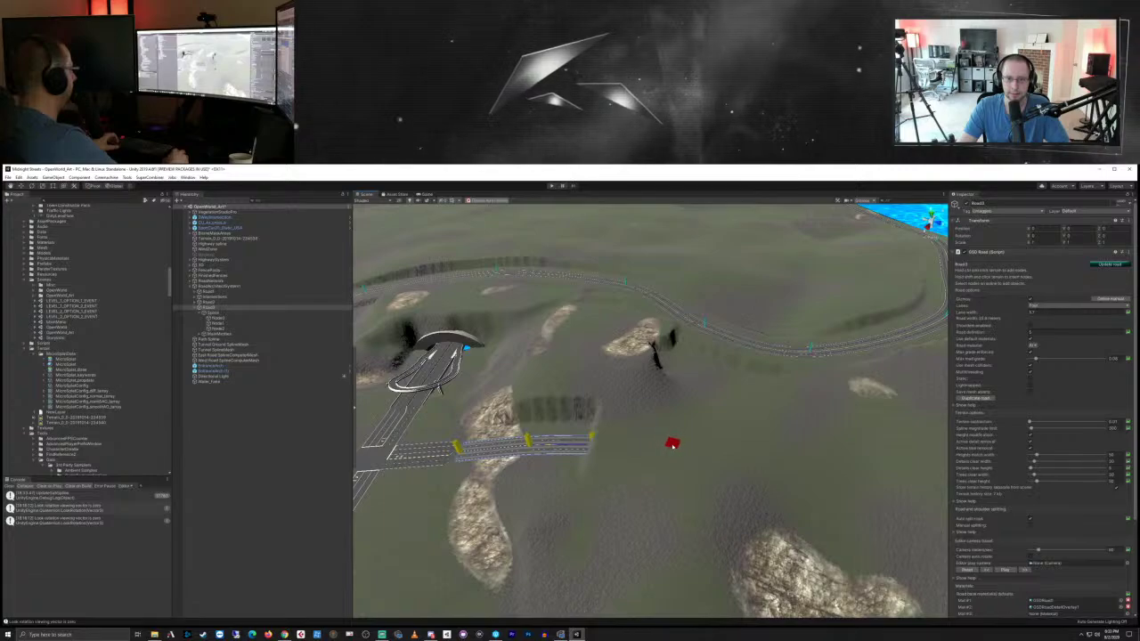
left_click(674, 444)
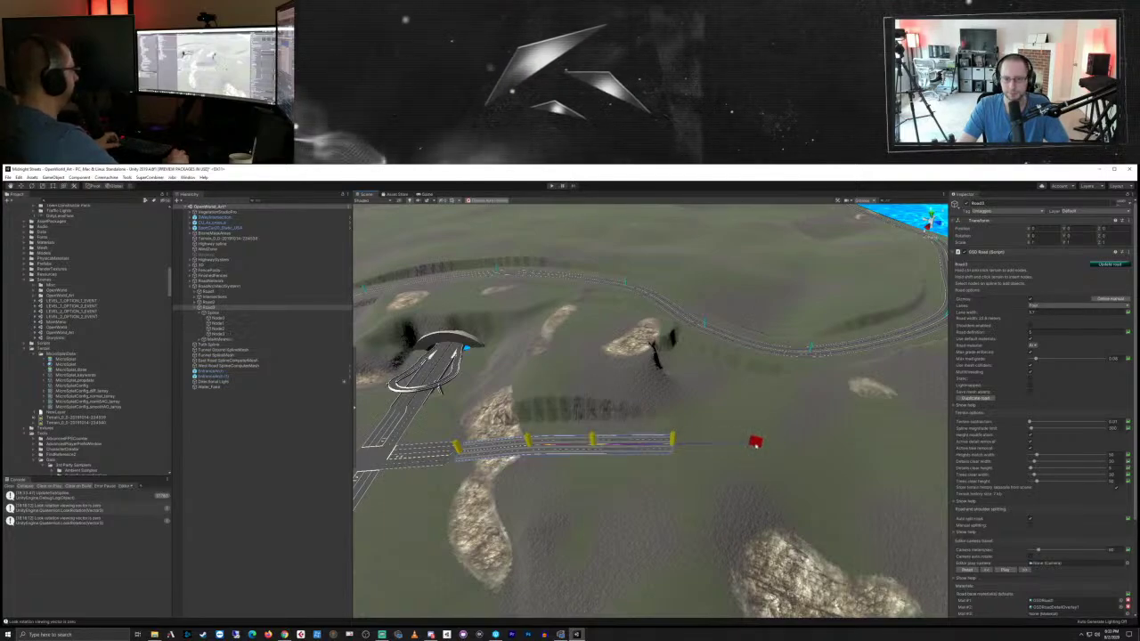
left_click(755, 442)
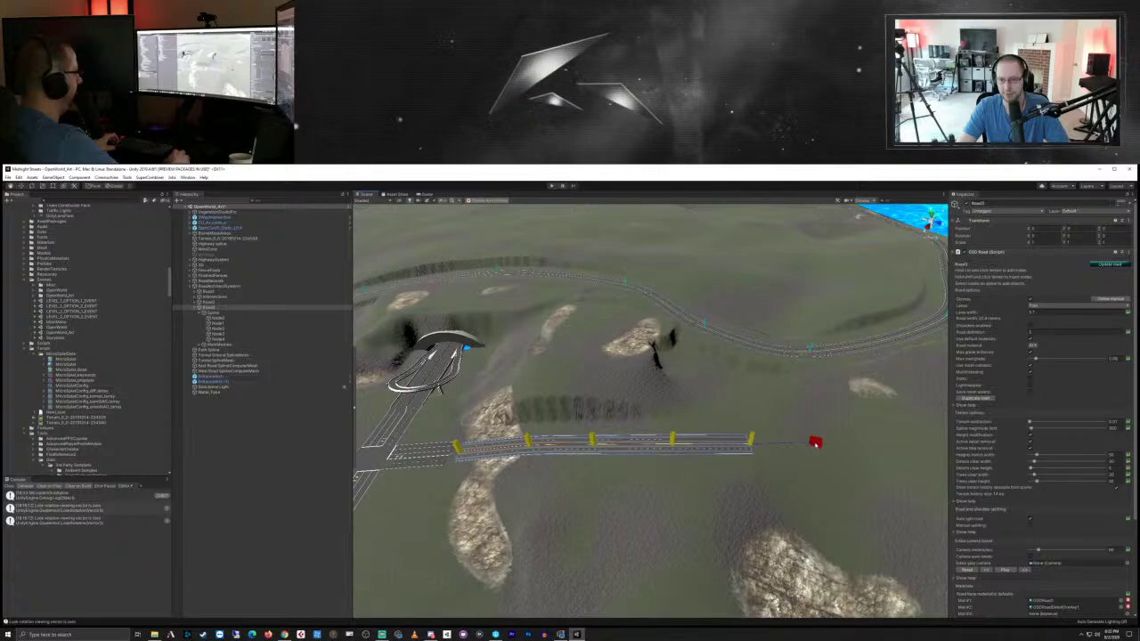
left_click(815, 441)
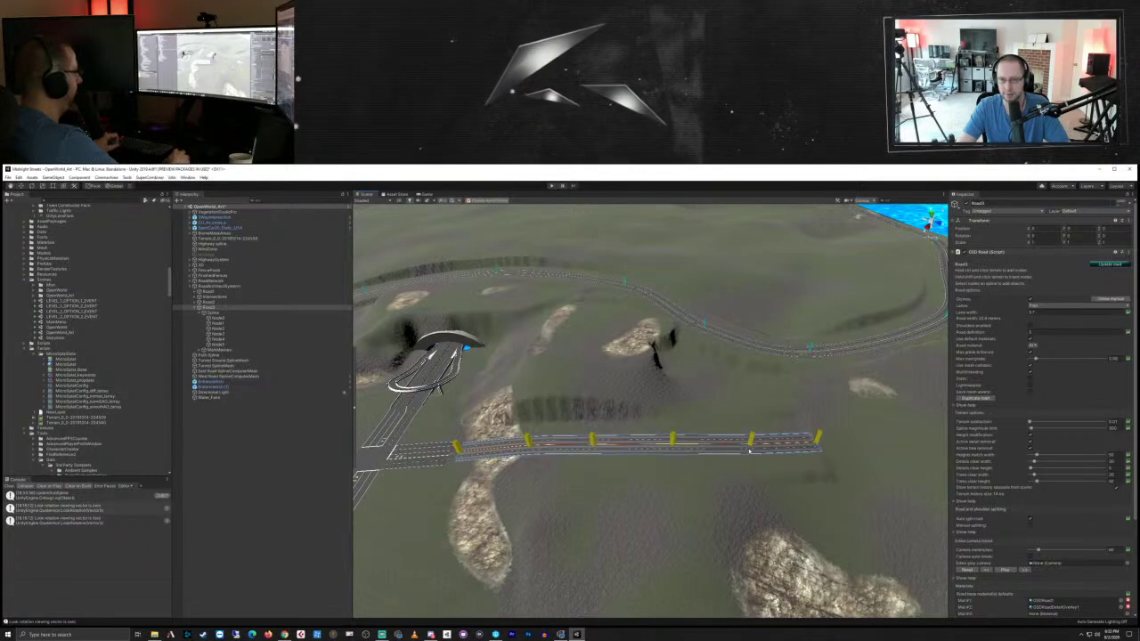
Step: Extend Road3 by two further nodes across the open terrain between the coast and the curved highway
scroll(744, 388, "up", 10)
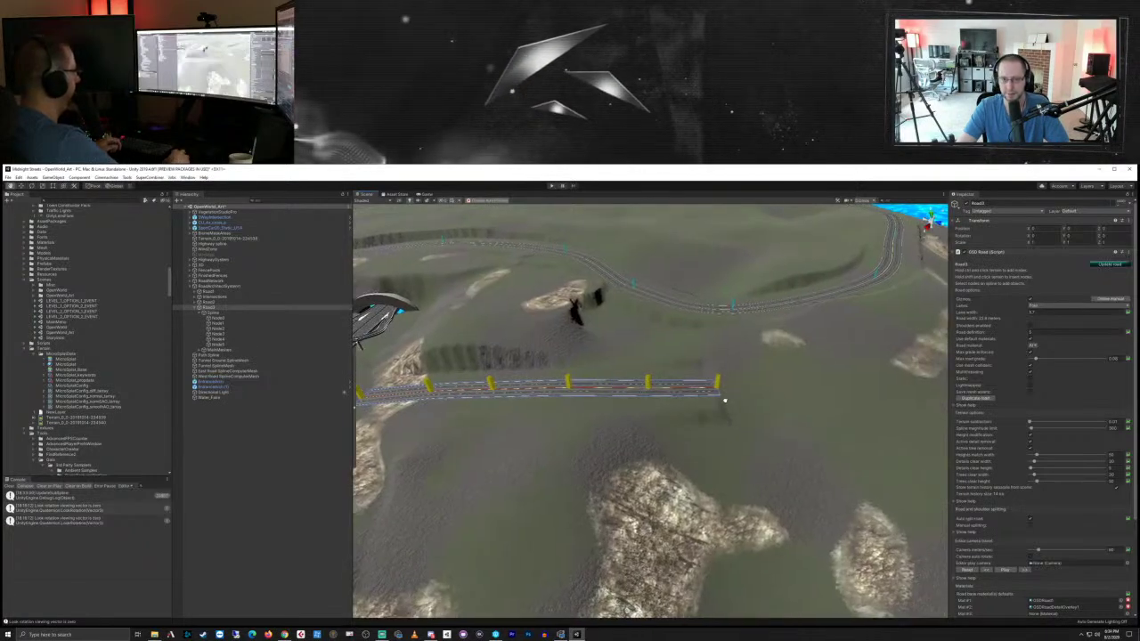
right_click_drag(726, 411, 749, 383)
scroll(774, 409, "down", 5)
key("q")
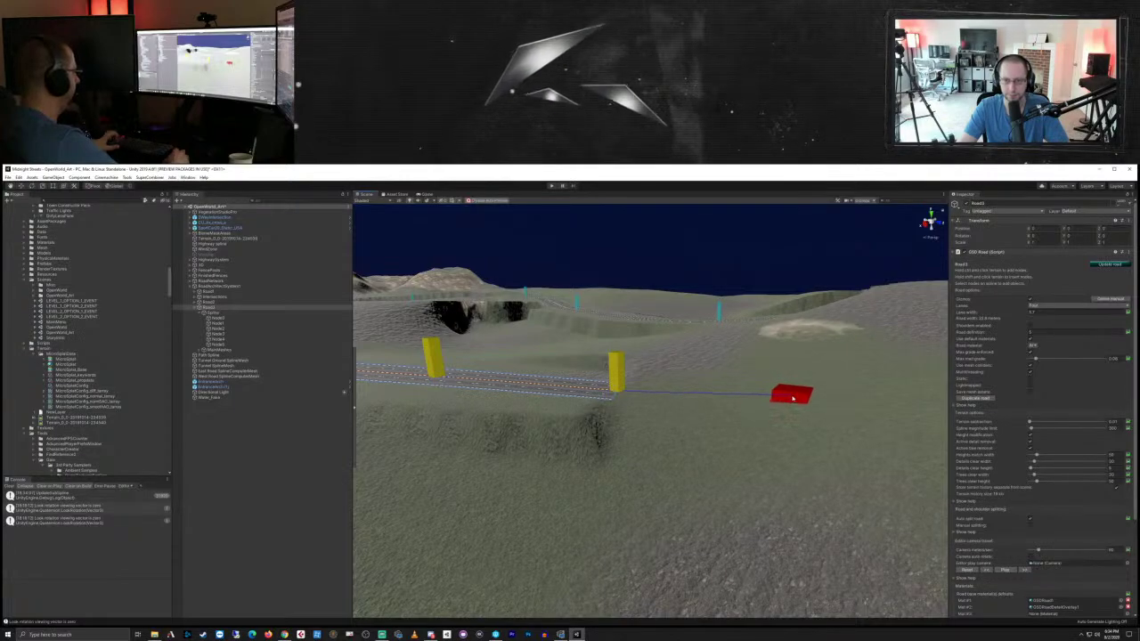
left_click(793, 398)
middle_click_drag(861, 385, 812, 468)
right_click_drag(808, 480, 717, 442)
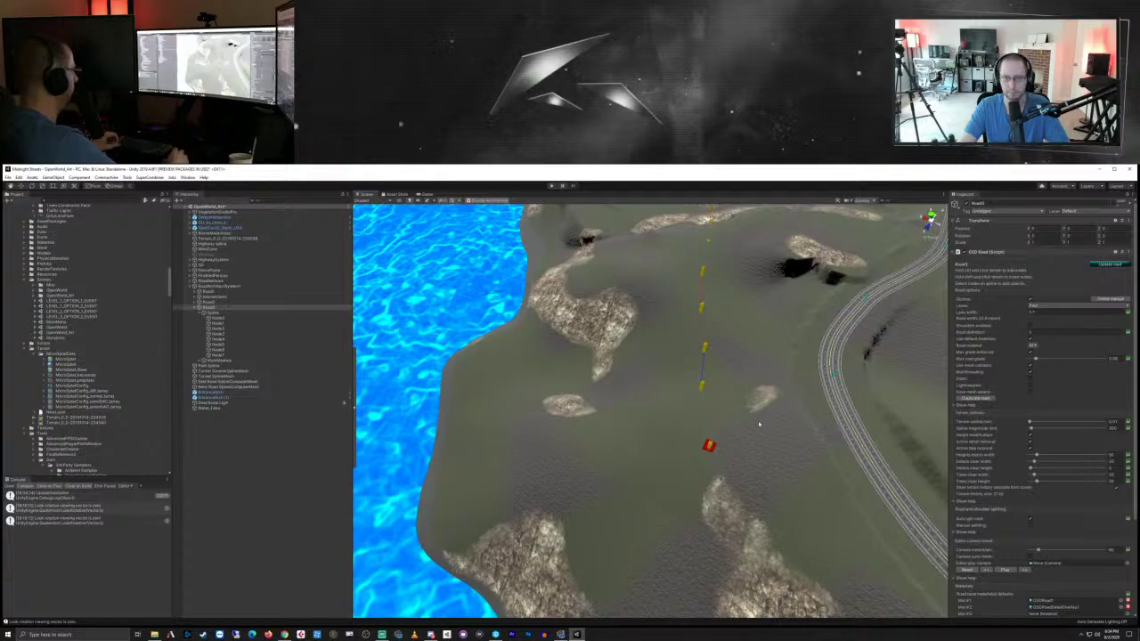
left_click(712, 447, "ctrl")
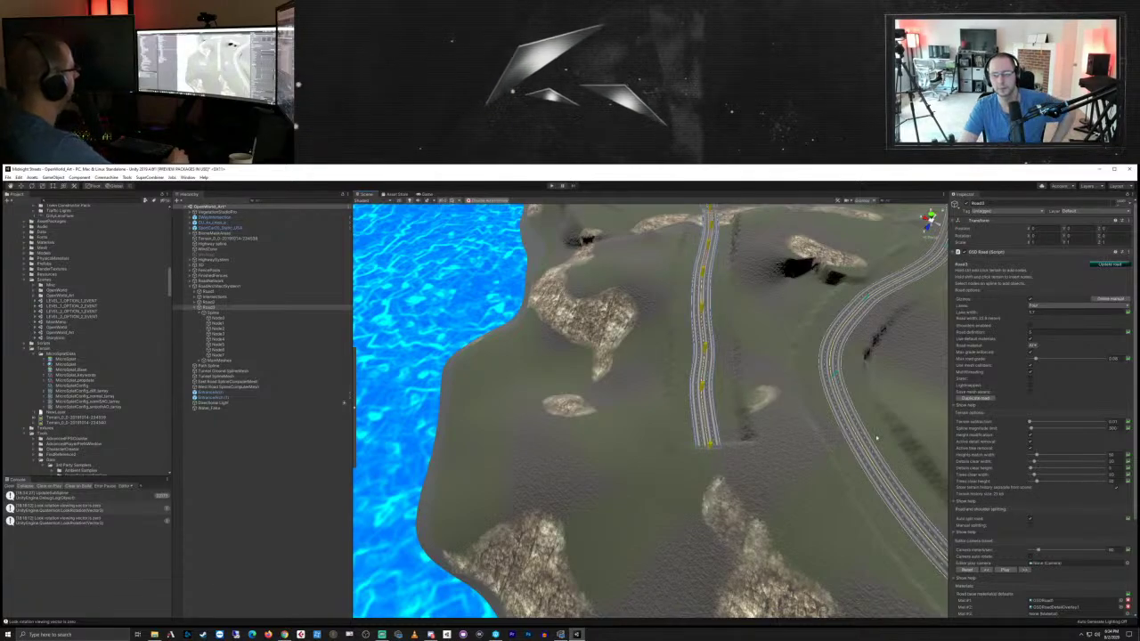
Step: Move the Road1 highway node in the middle of the bend outward, closer to the end of Road3
scroll(875, 438, "down", 6)
right_click_drag(729, 428, 633, 454)
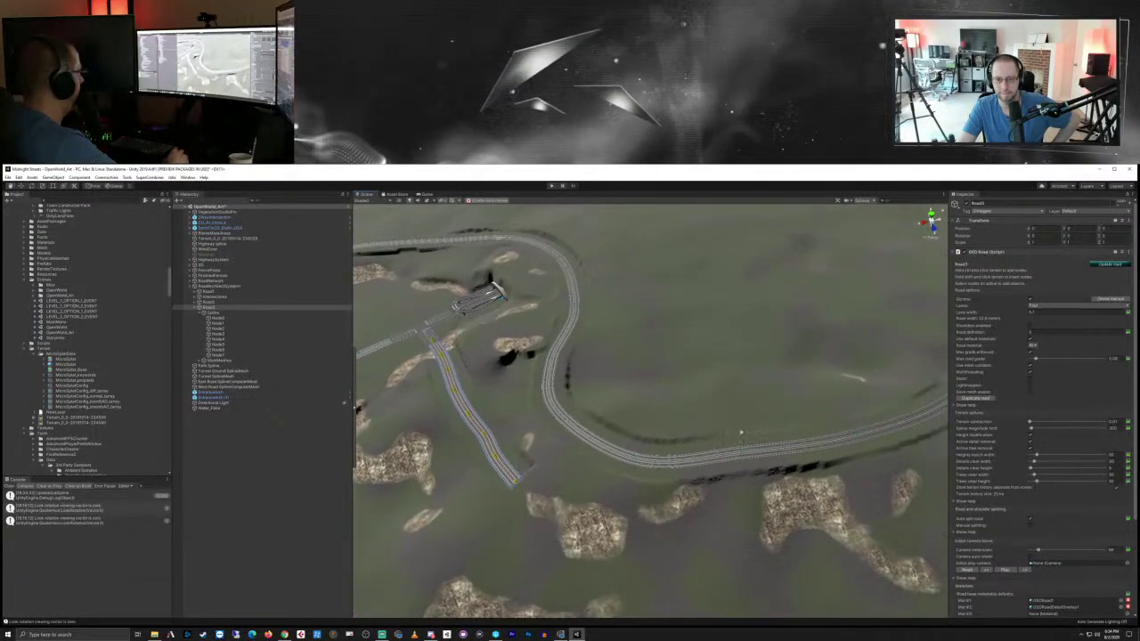
right_click_drag(740, 432, 729, 381)
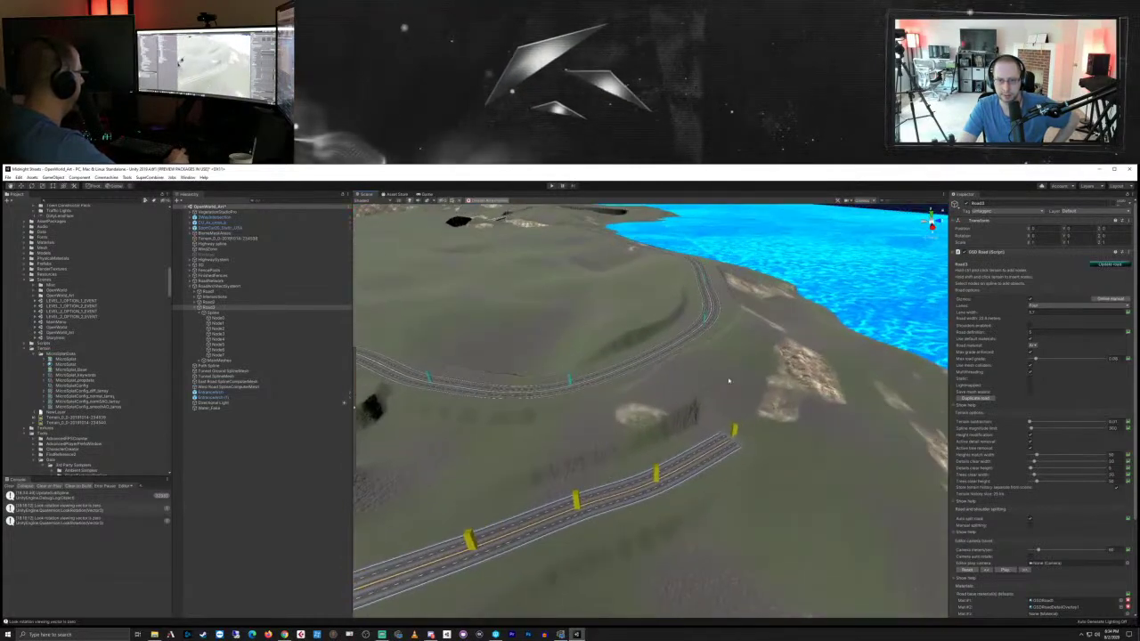
right_click_drag(806, 407, 695, 478)
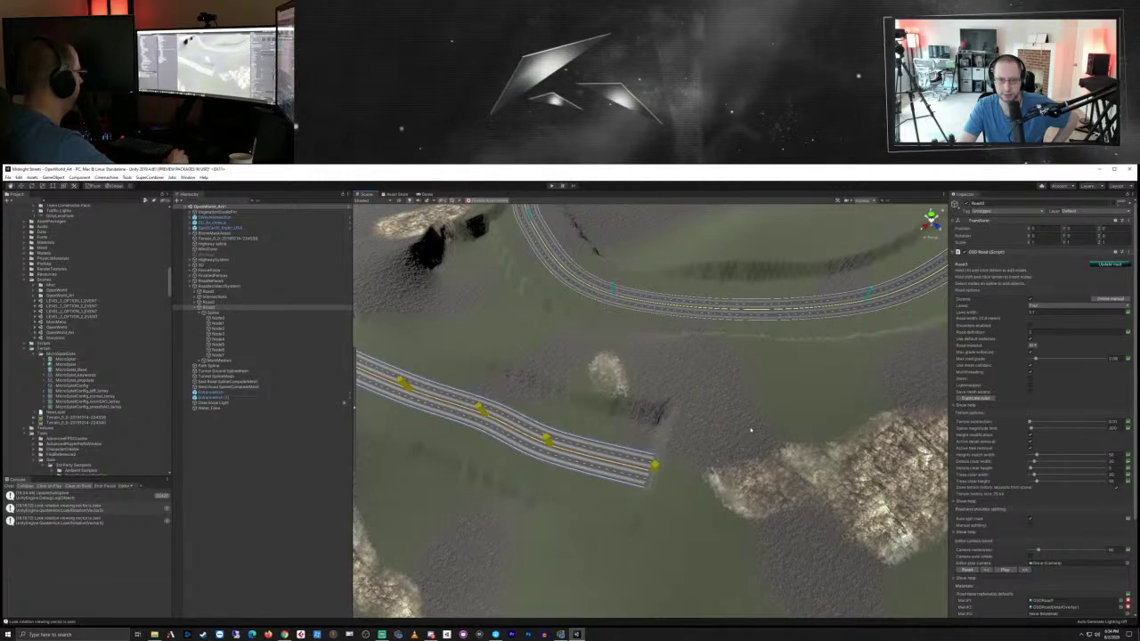
middle_click_drag(751, 431, 695, 438)
right_click_drag(695, 439, 698, 416)
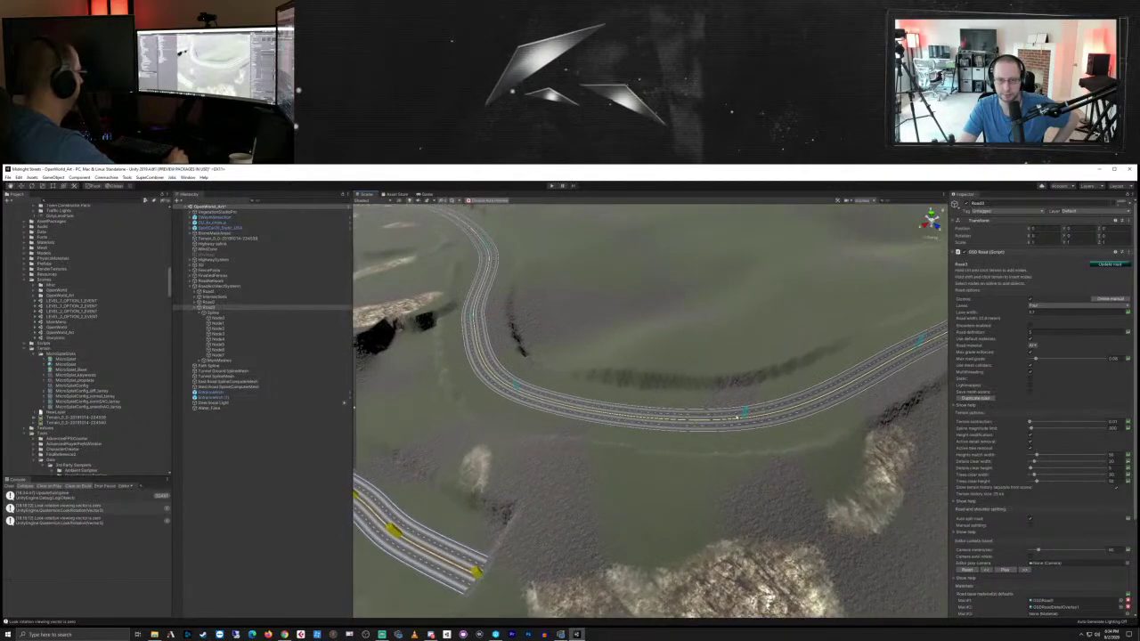
left_click(744, 413)
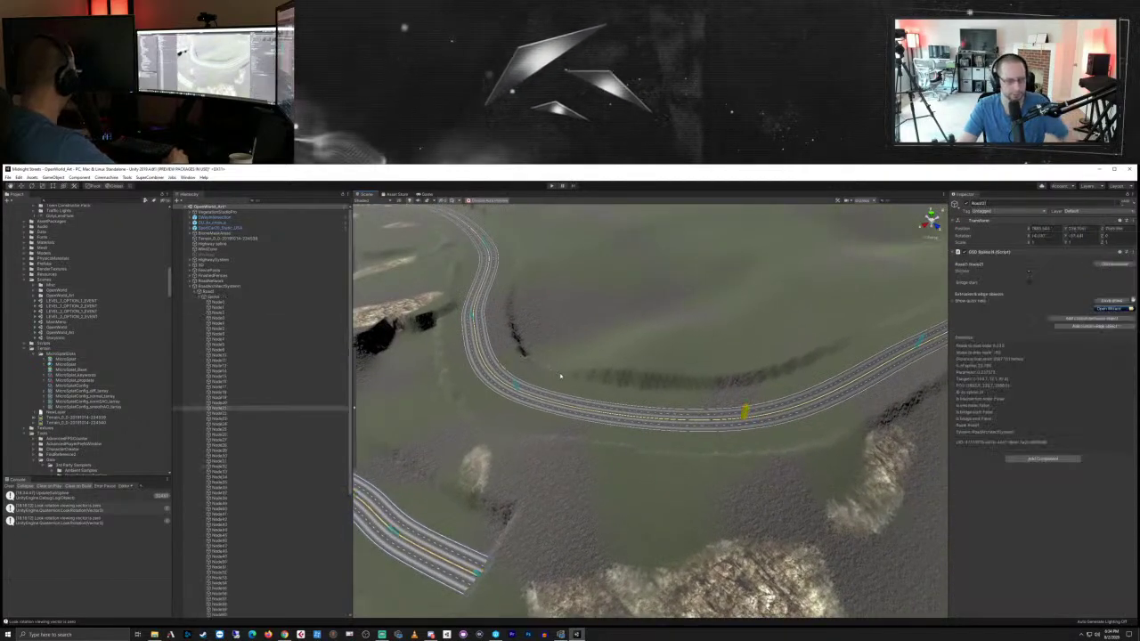
key("w")
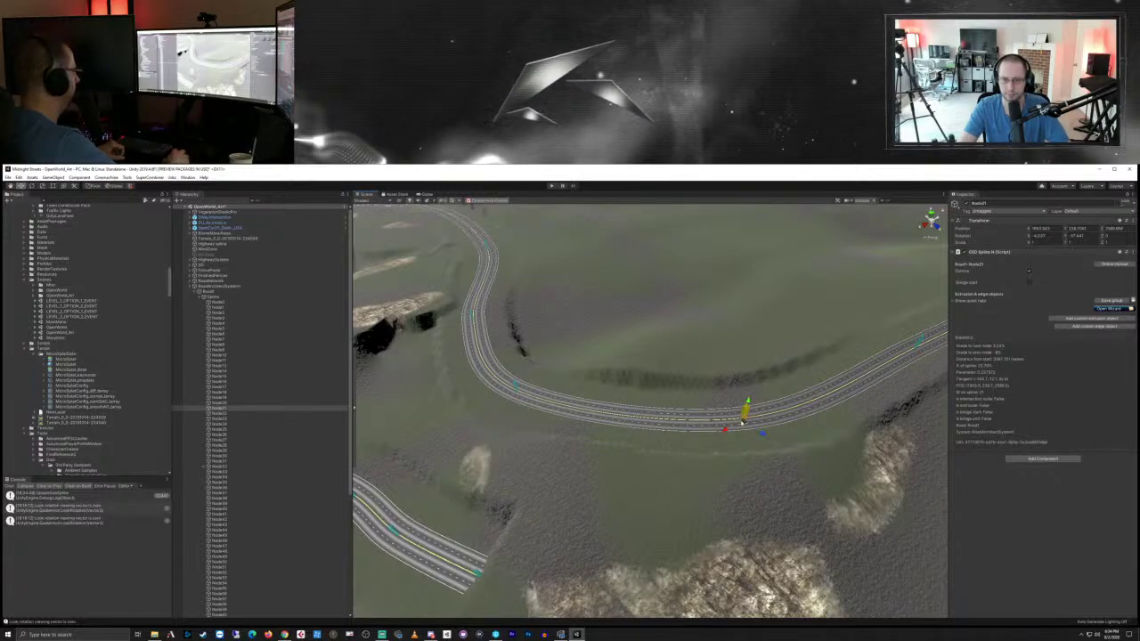
left_click_drag(764, 469, 765, 472)
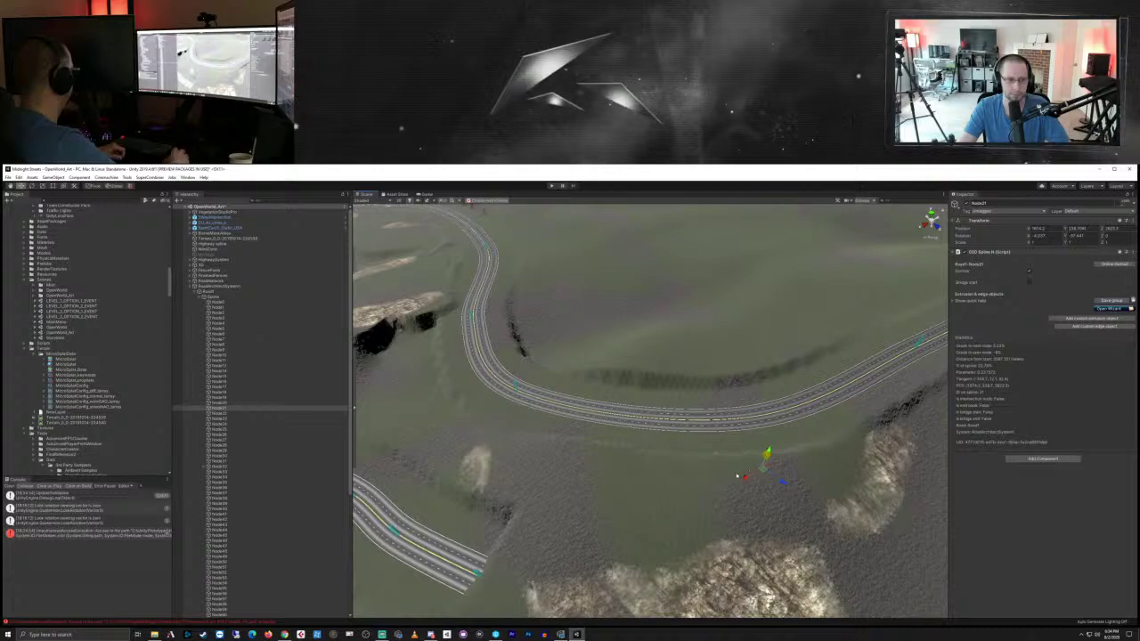
Step: Open the console error's details, then switch to Perforce P4V and check out the three road TH.gsd files into the default changelist
left_click(78, 534)
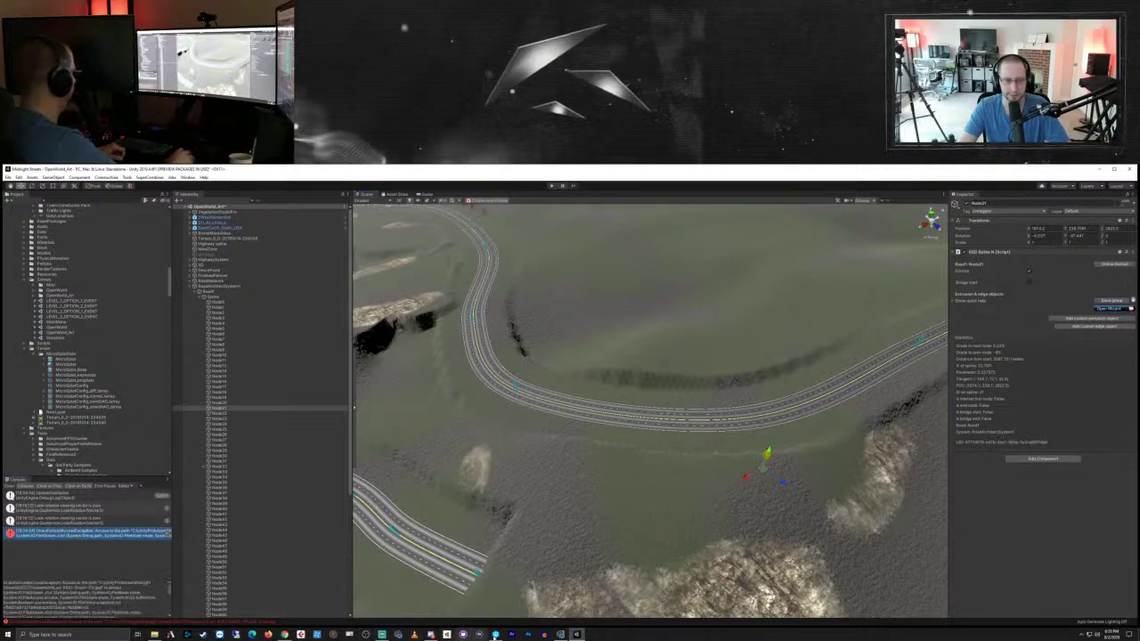
left_click(496, 634)
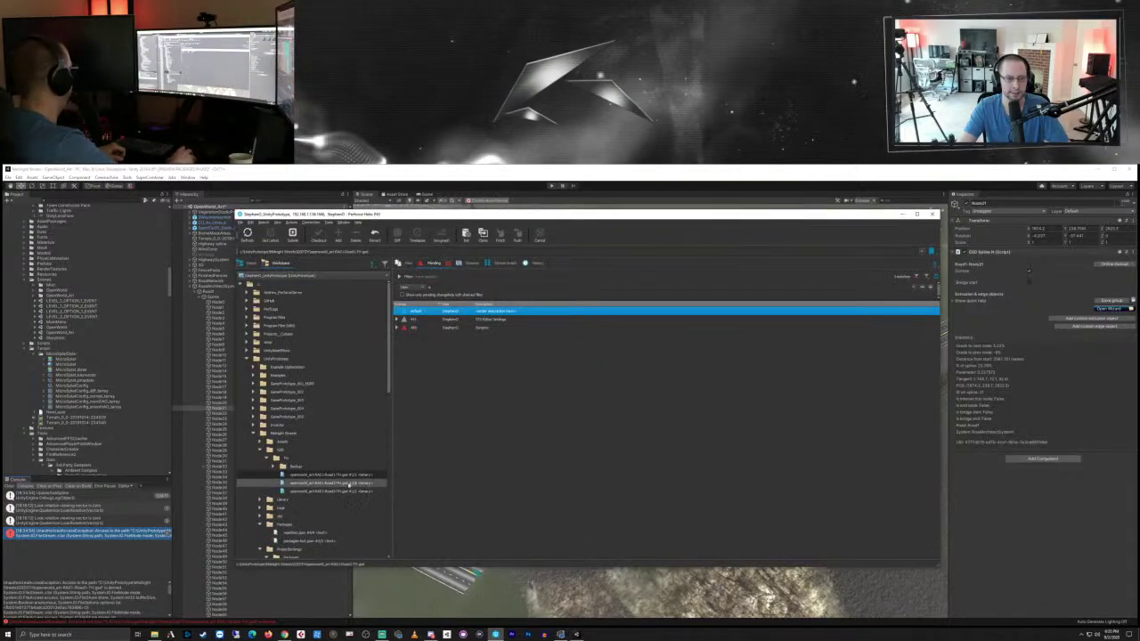
left_click(345, 491)
left_click(346, 475, "shift")
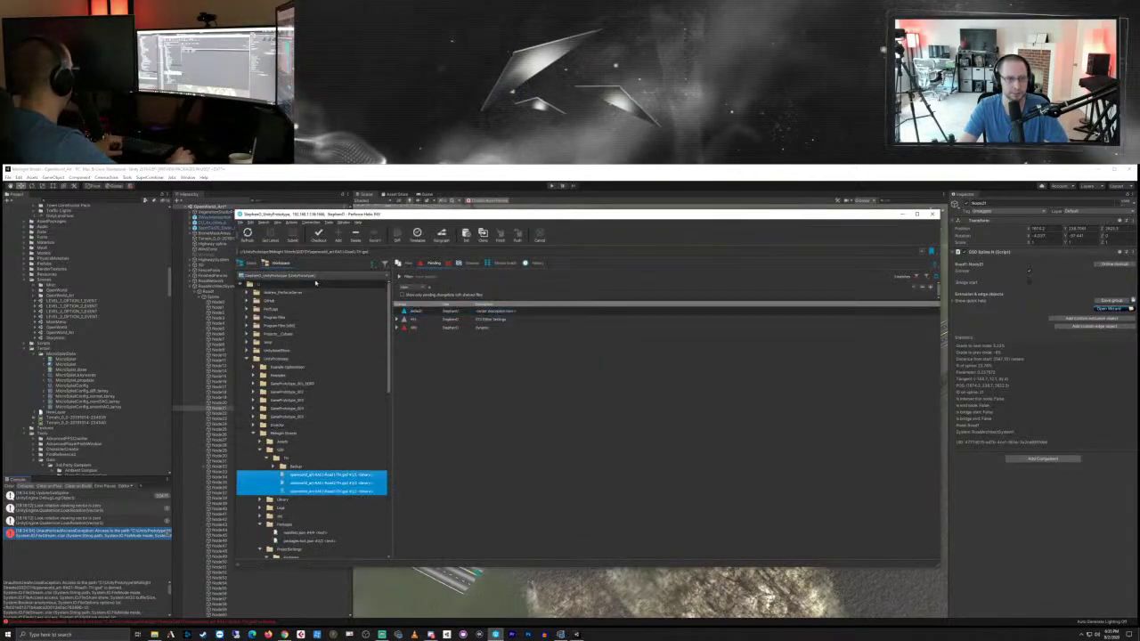
left_click(314, 239)
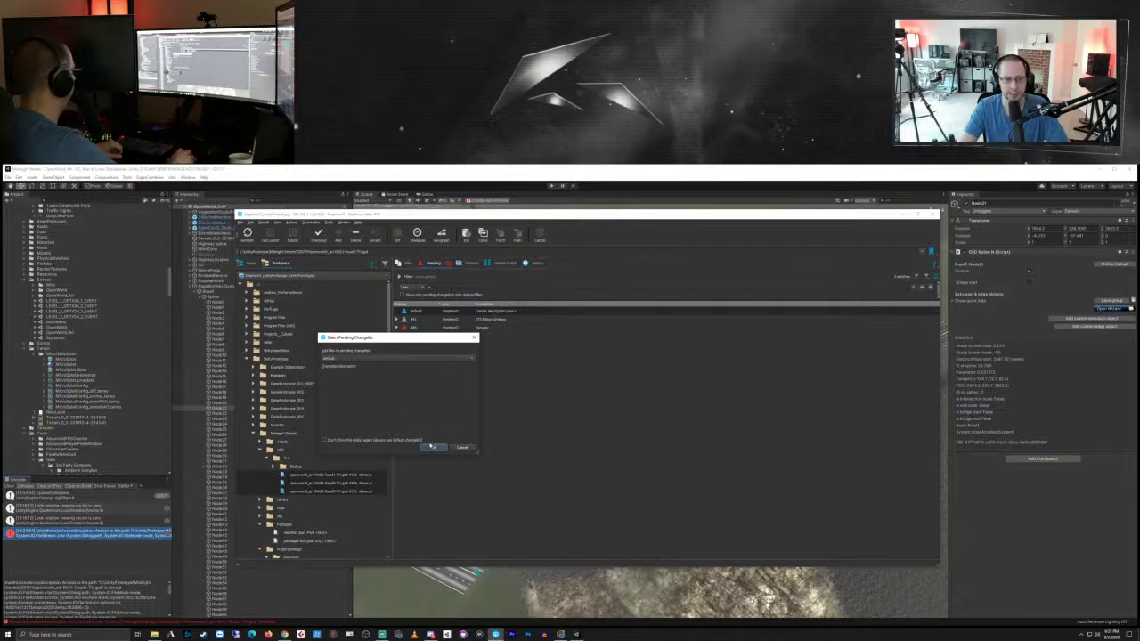
left_click(431, 448)
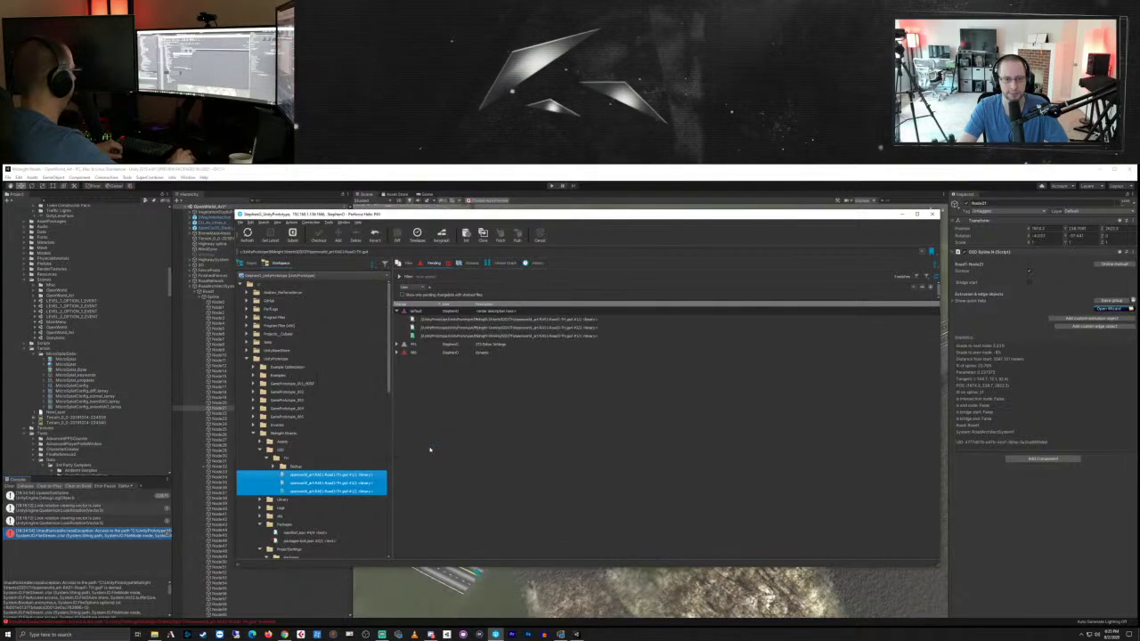
left_click(901, 214)
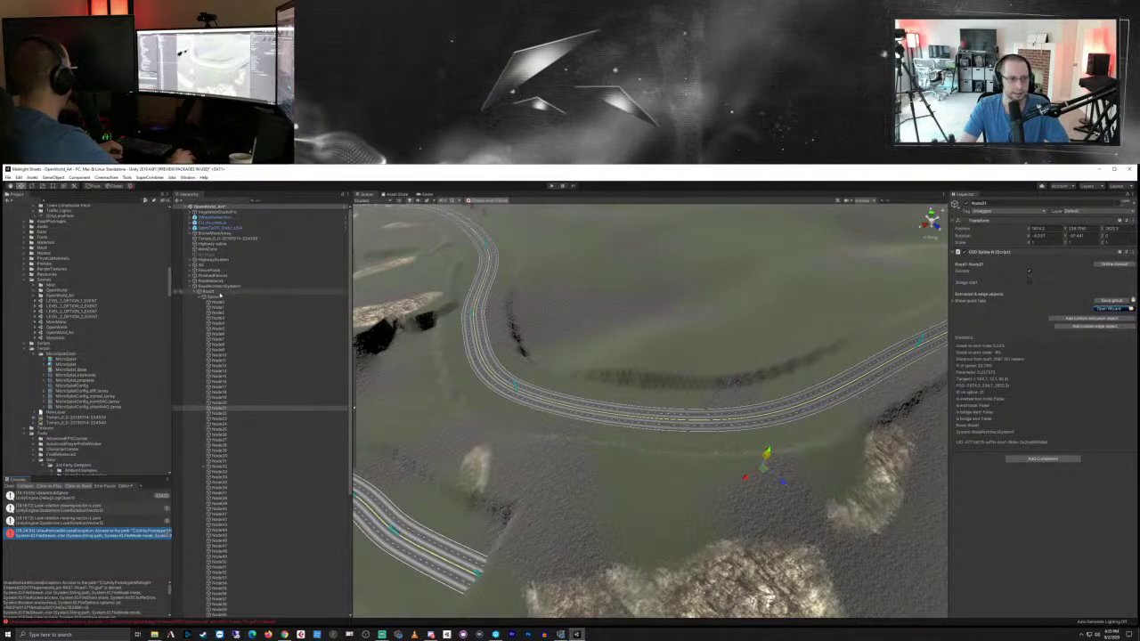
Step: Select the RoadArchitectSystem1 object and update all of its roads so the reshaped highway is rebuilt
left_click(214, 286)
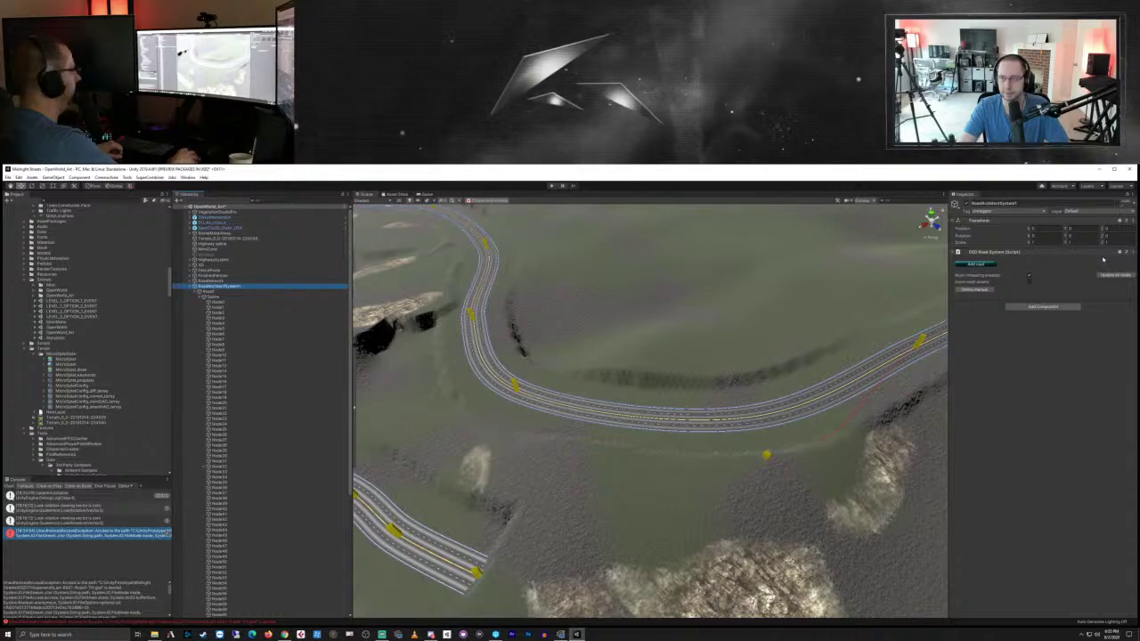
left_click(1110, 275)
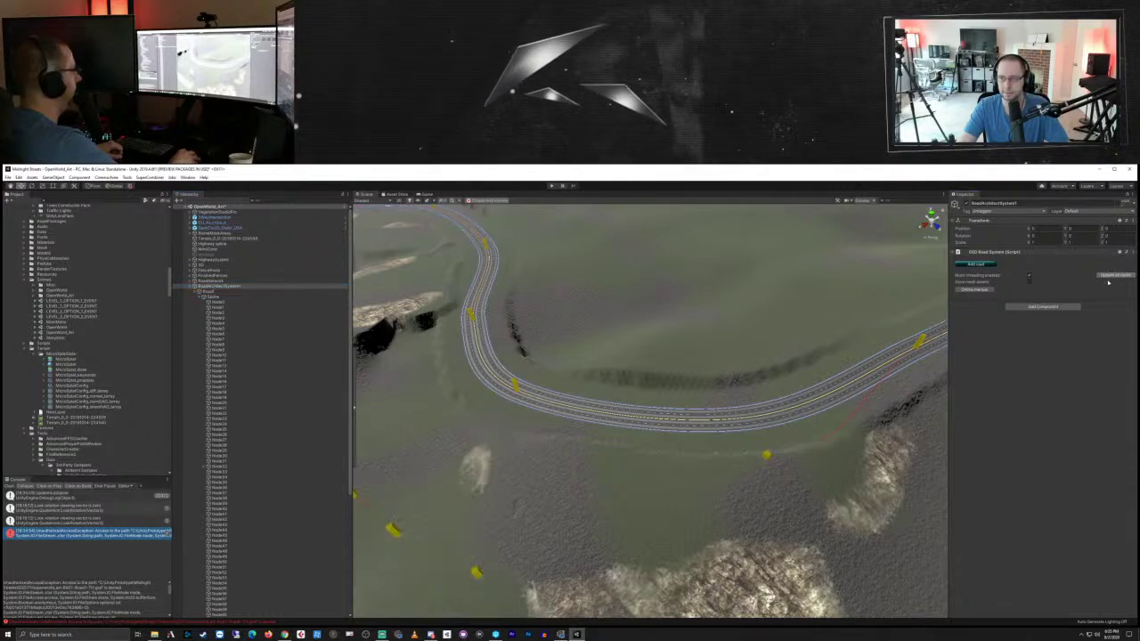
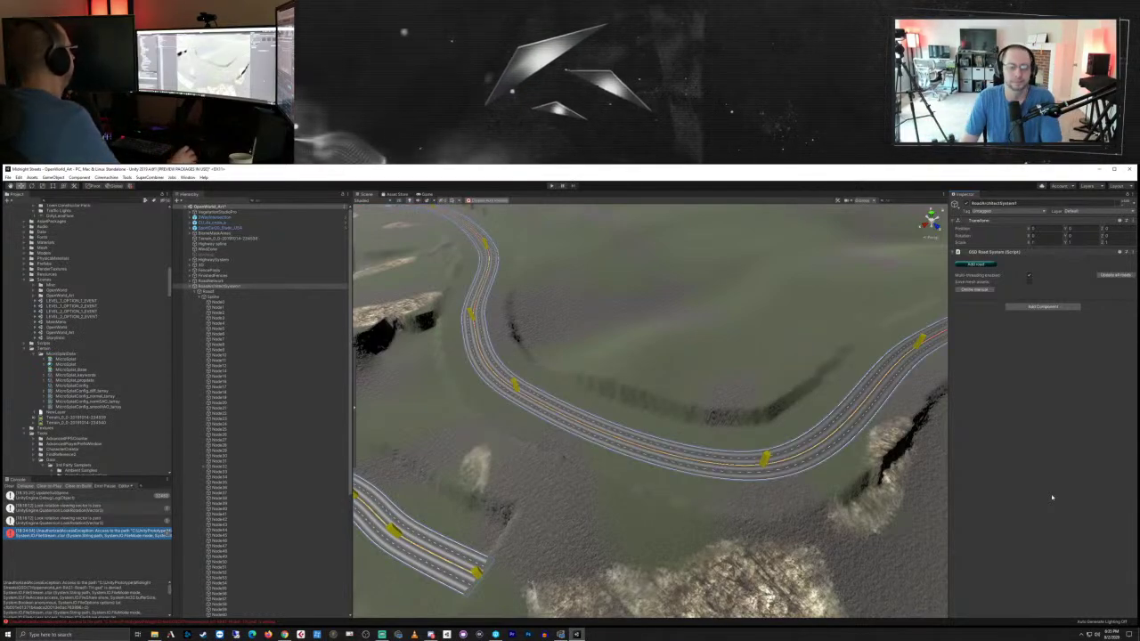
scroll(769, 501, "down", 4)
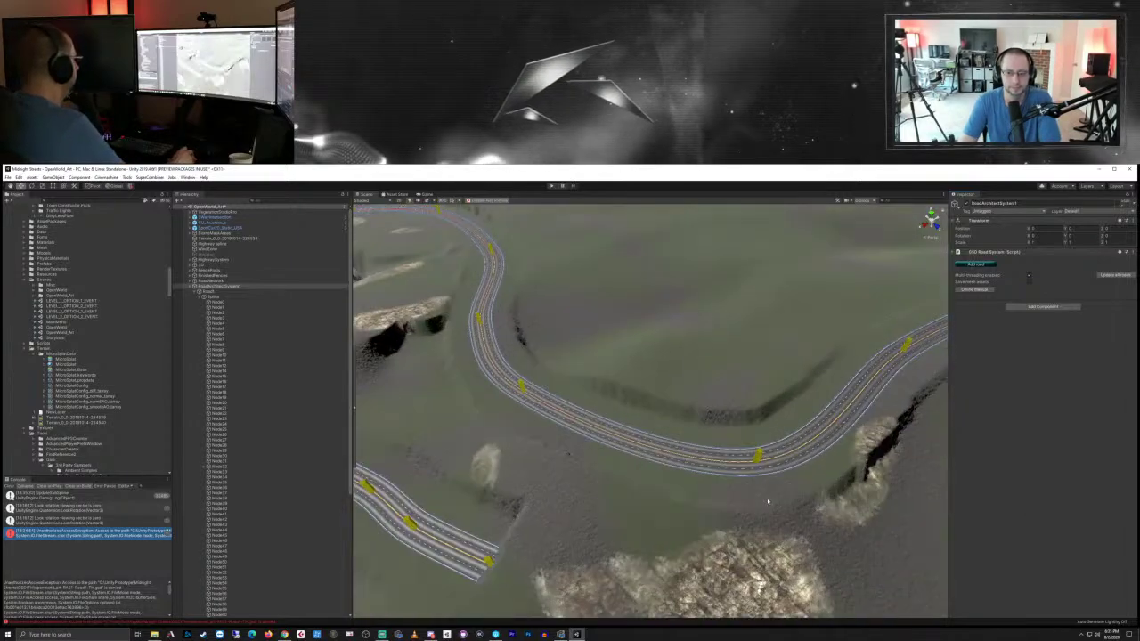
right_click_drag(767, 504, 721, 500)
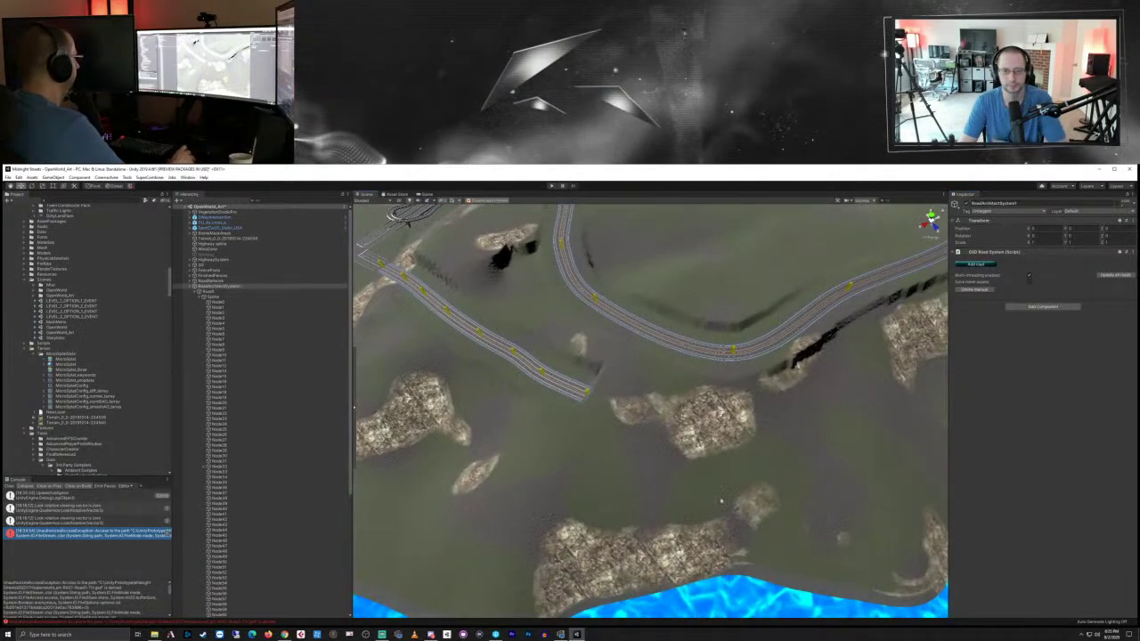
Step: Move the two Road1 nodes past the bend and the node in the middle of the bend outward toward the coast
right_click_drag(717, 428, 822, 358)
left_click(799, 356)
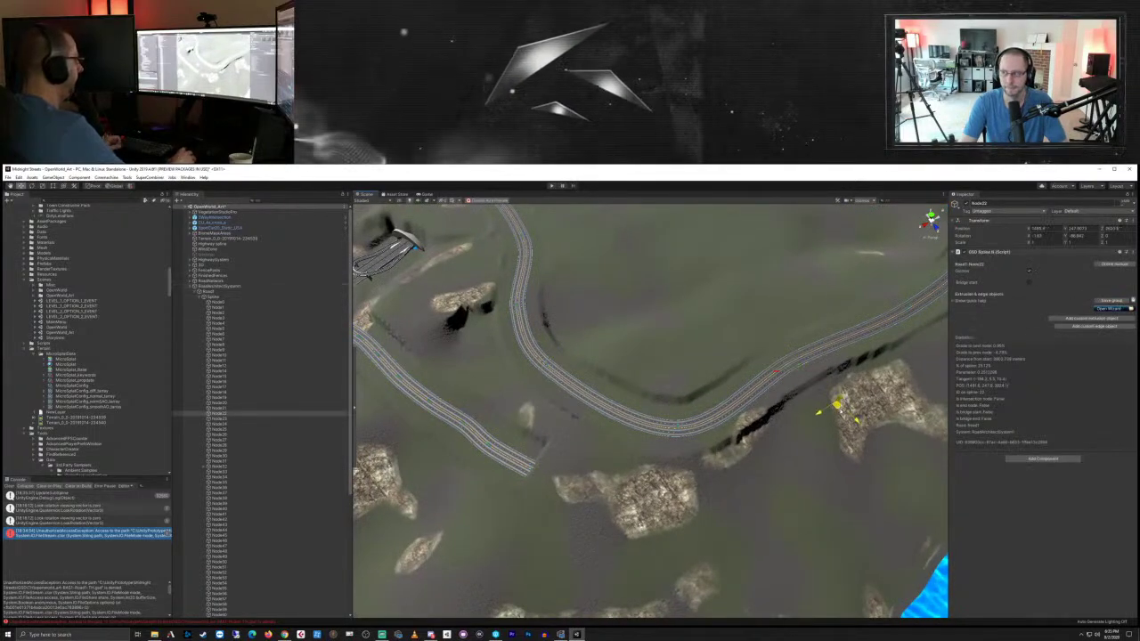
left_click_drag(839, 409, 840, 410)
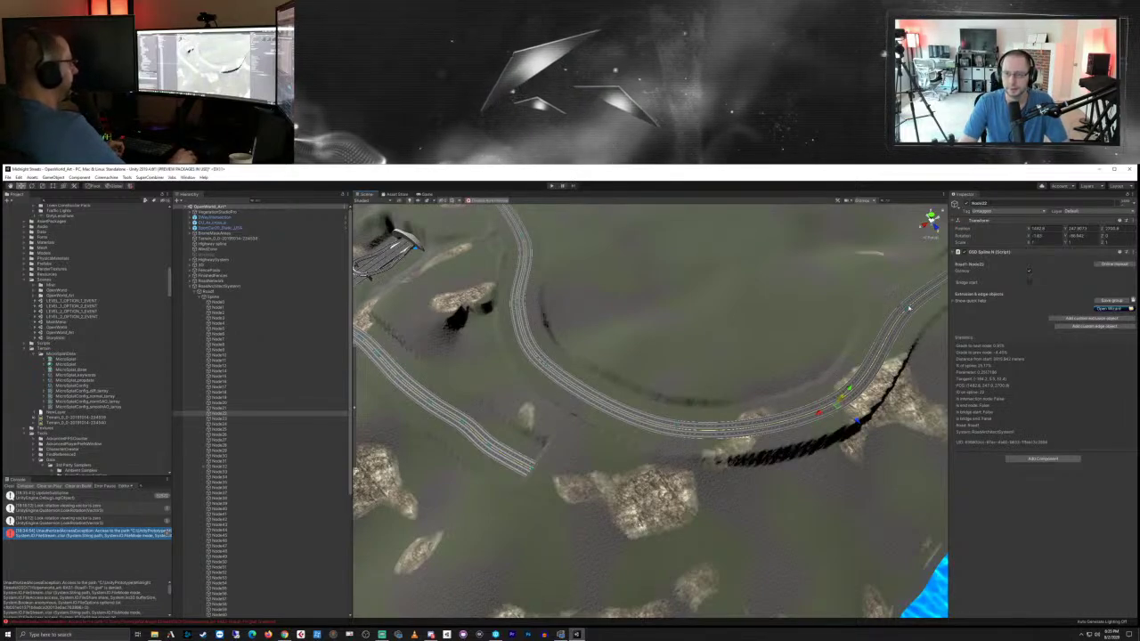
left_click(907, 310)
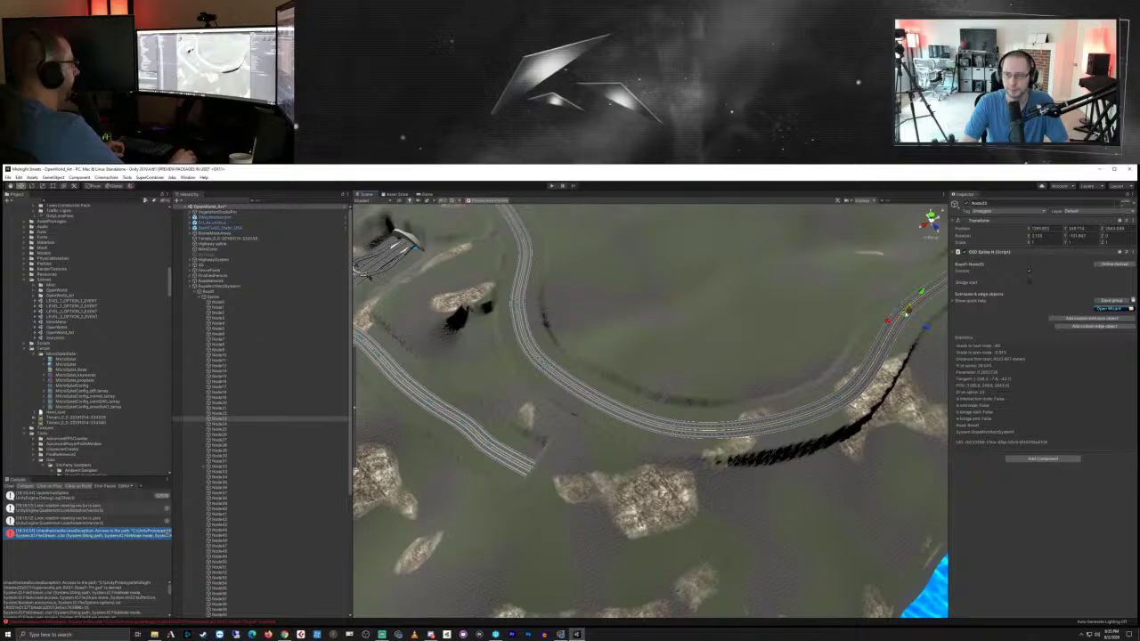
left_click_drag(908, 310, 935, 339)
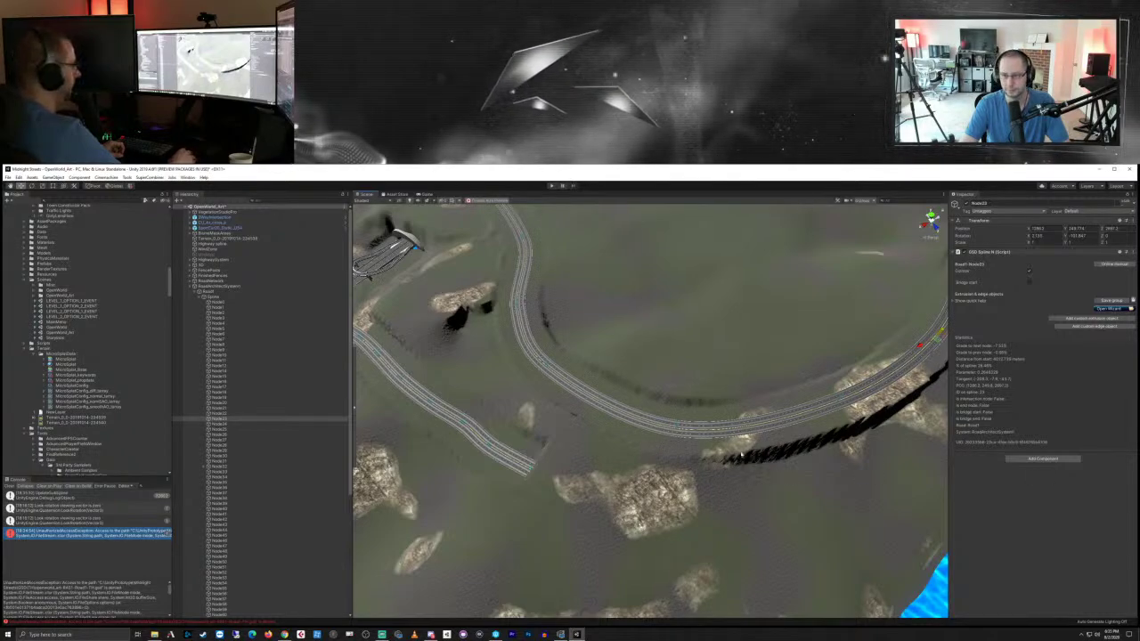
left_click(679, 430)
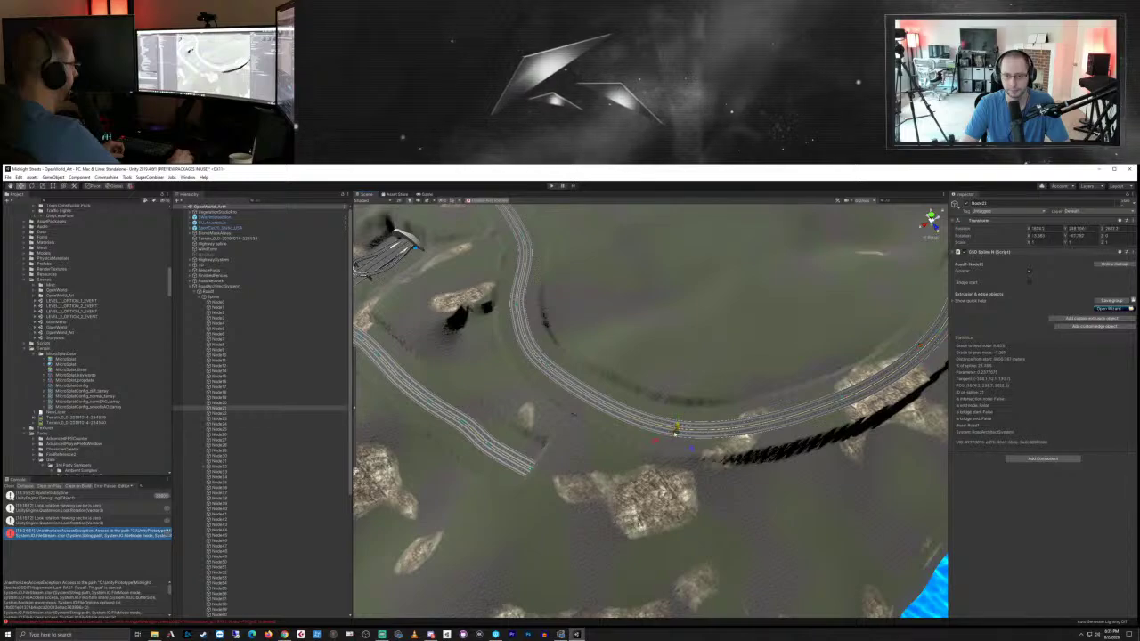
left_click_drag(677, 432, 679, 472)
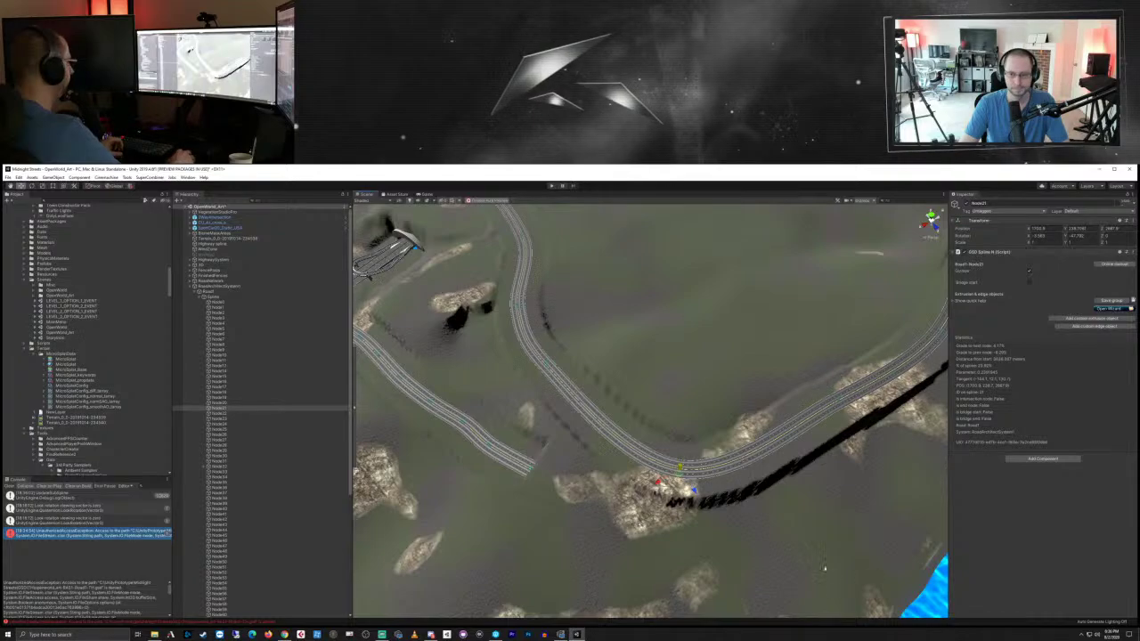
Step: Insert a new node into Road1 on the coast side, between the bend node and the following highway node
scroll(793, 526, "down", 3)
scroll(794, 519, "up", 9)
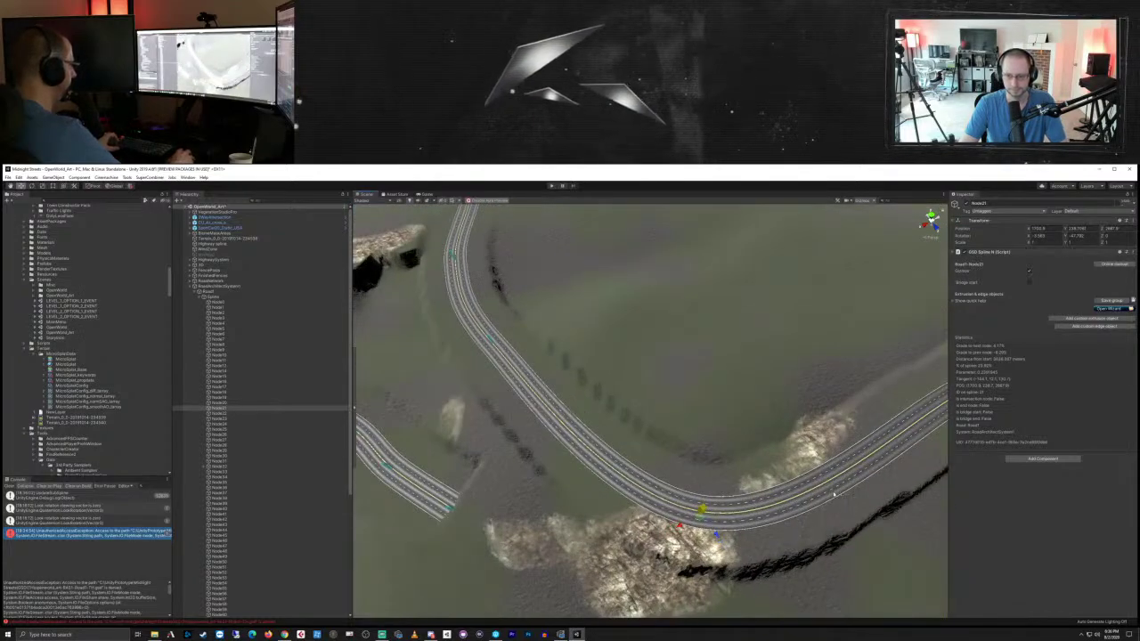
left_click(238, 291)
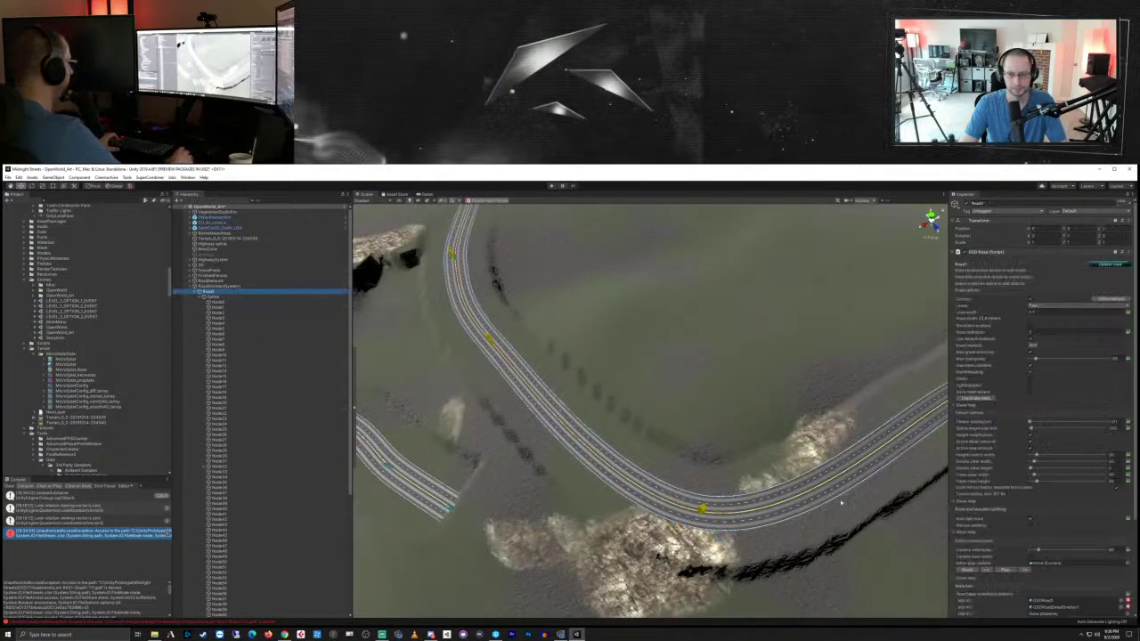
scroll(902, 543, "down", 8)
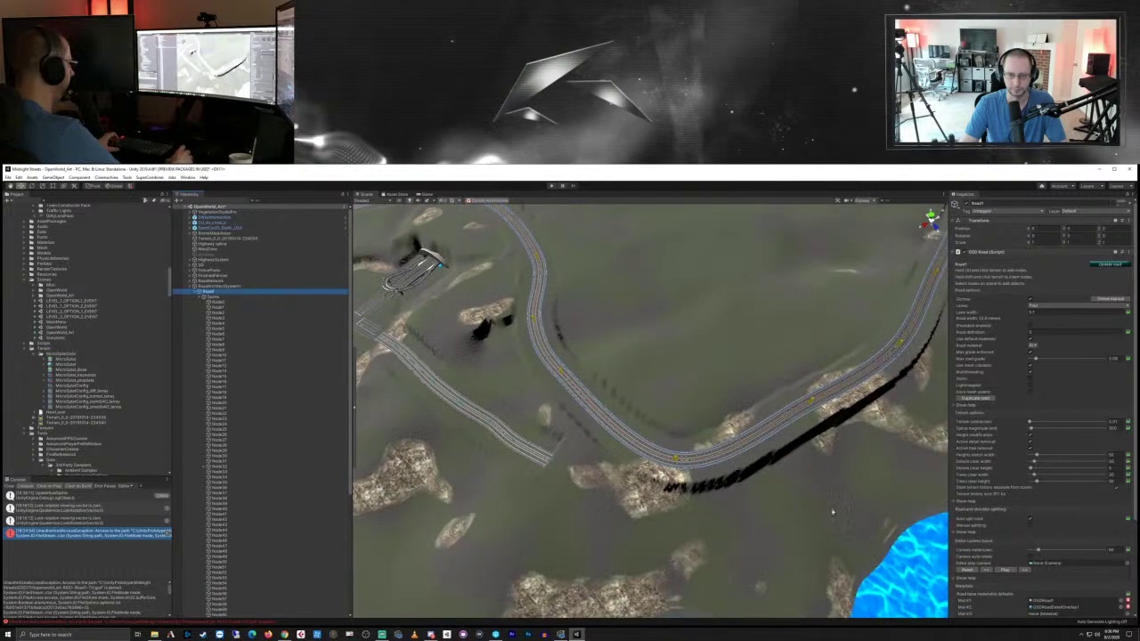
middle_click_drag(834, 512, 783, 479)
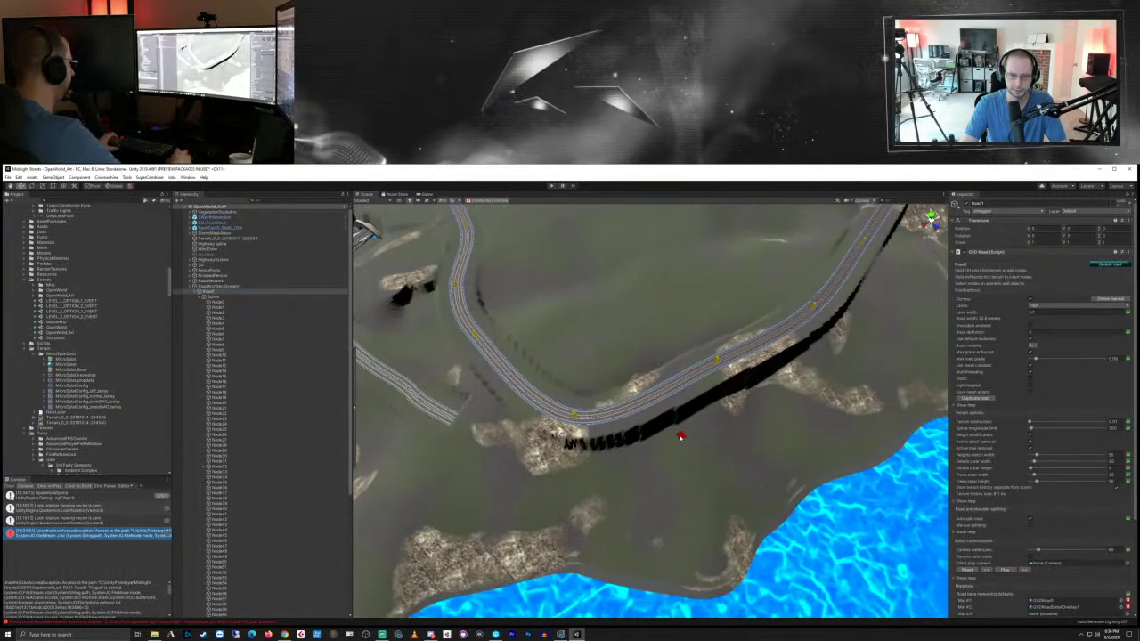
left_click(681, 435, "shift")
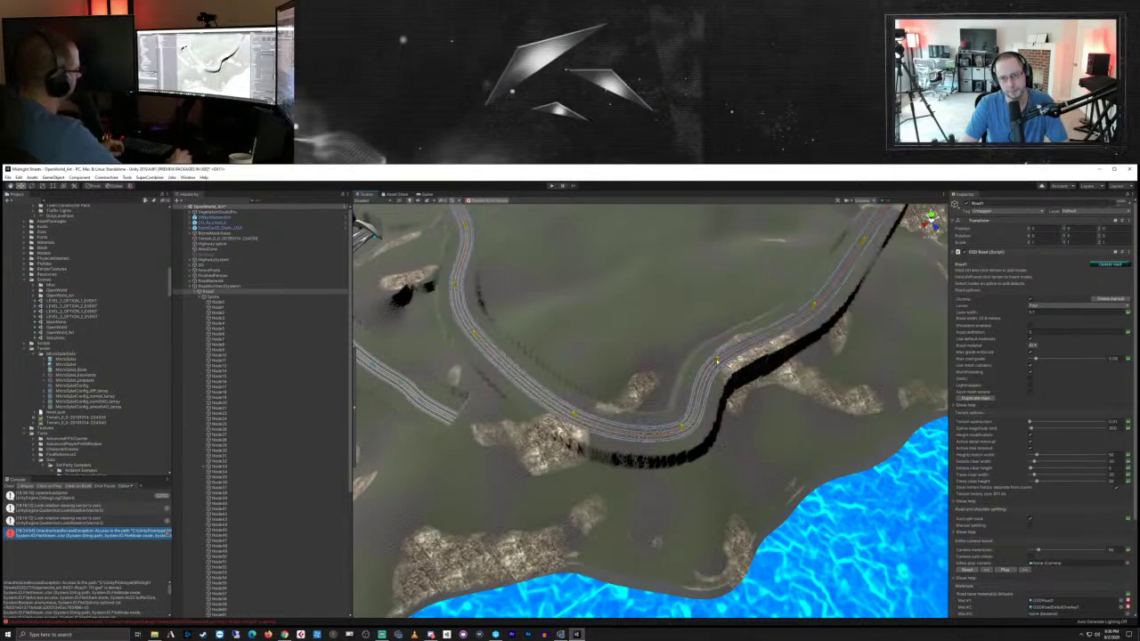
Step: Move the Road1 node after the inserted one, and the inserted node itself, farther toward the coast to widen the bend
left_click(717, 360)
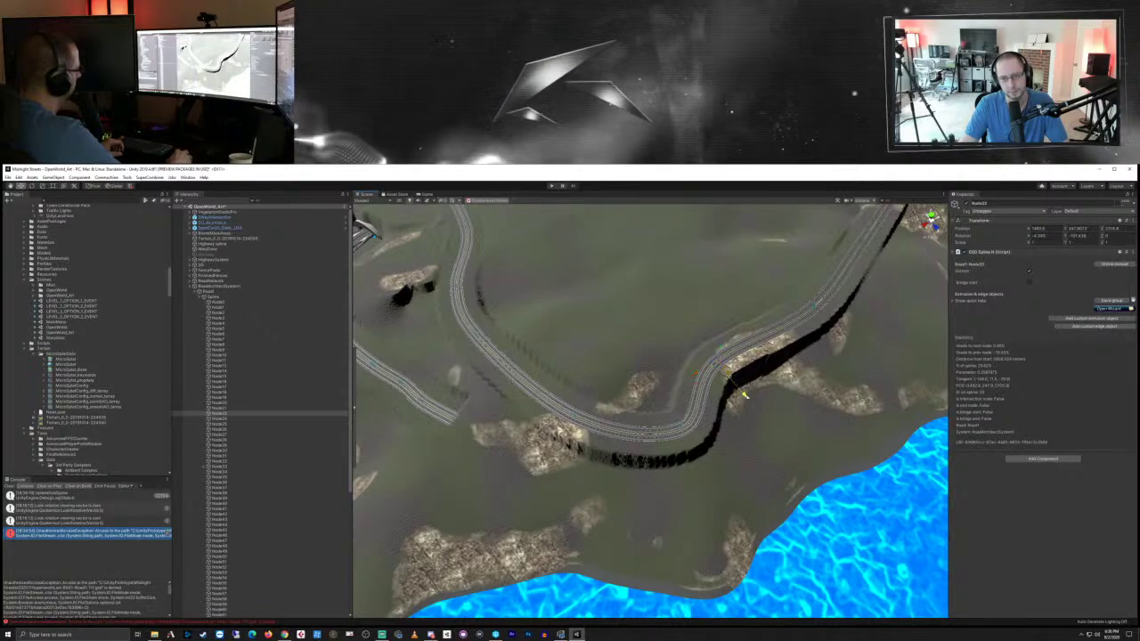
left_click_drag(756, 412, 755, 416)
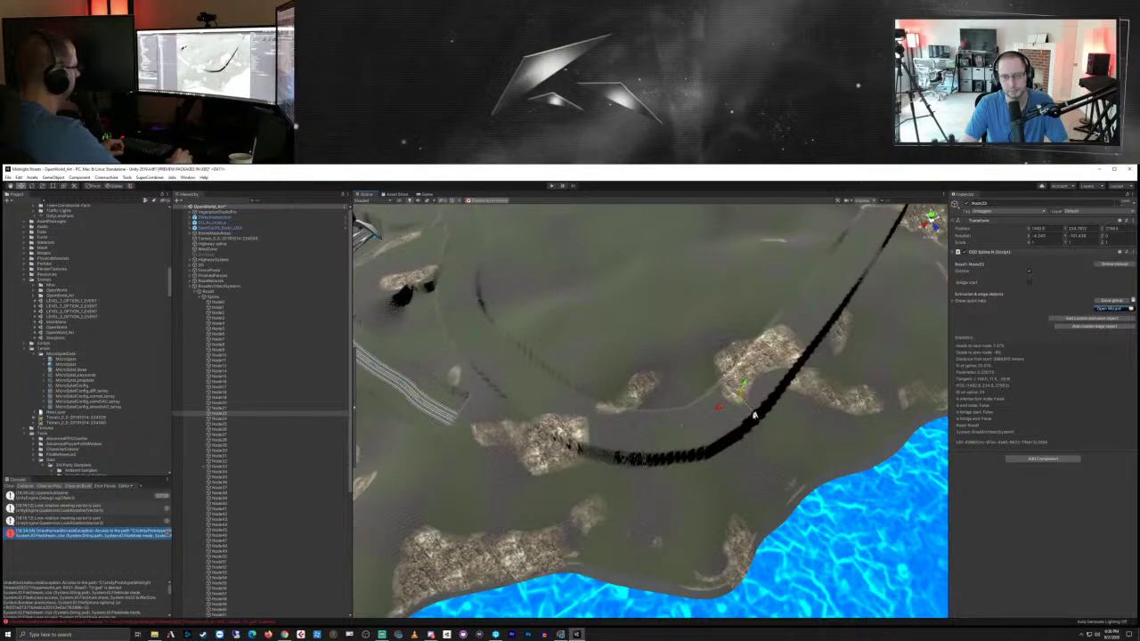
left_click_drag(755, 416, 777, 424)
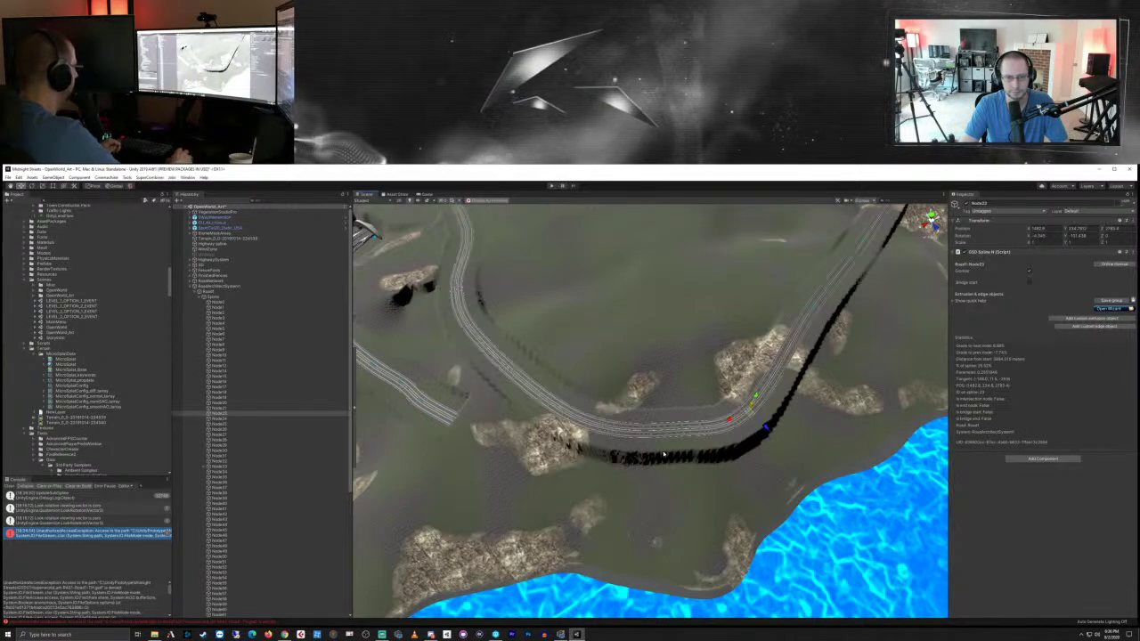
left_click(682, 430)
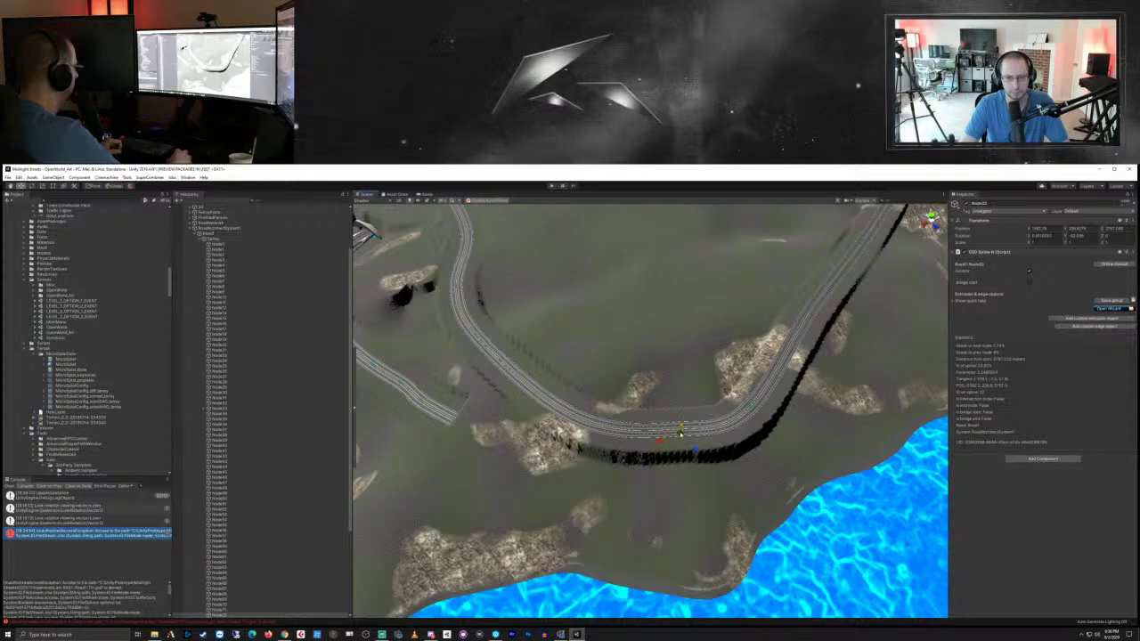
left_click_drag(682, 431, 684, 469)
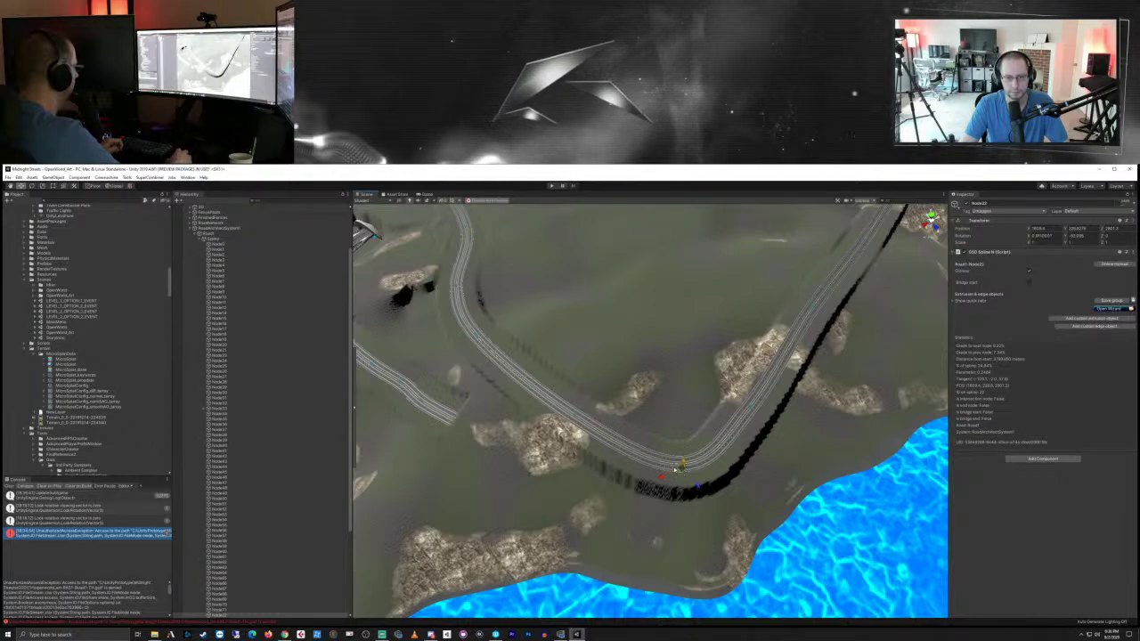
Step: Examine the terrain around the intersection, the coast and the branch road to judge the route of Road3
middle_click_drag(520, 295, 705, 369)
mouse_move(637, 414)
middle_mouse_down()
mouse_move(668, 357)
mouse_move(656, 414)
middle_mouse_up()
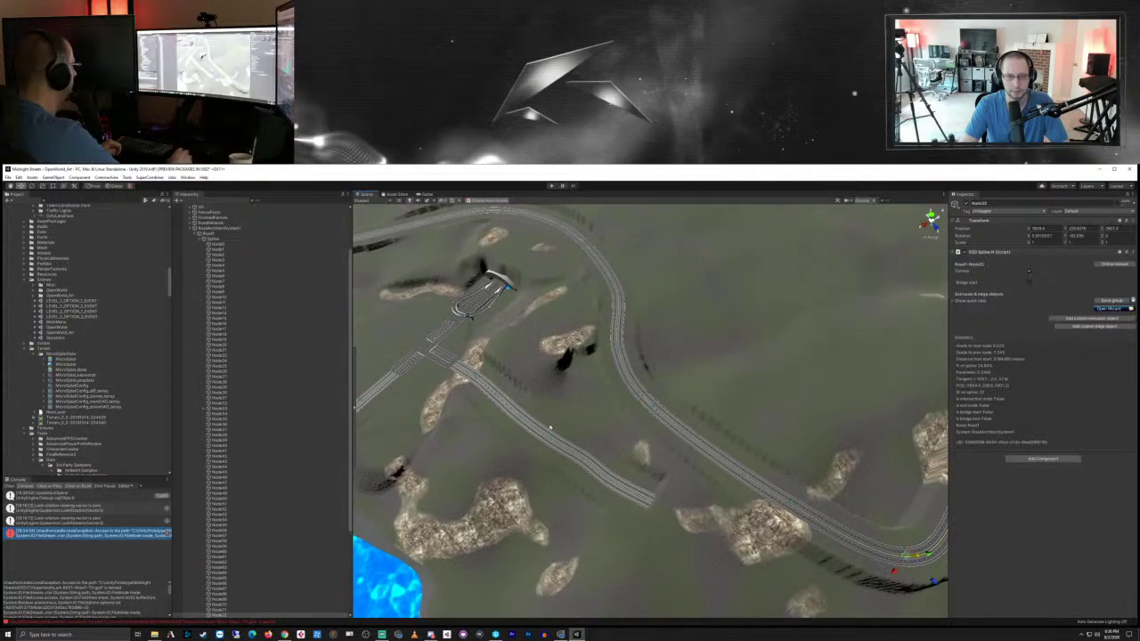
middle_click_drag(552, 424, 652, 278)
right_click_drag(669, 405, 691, 320)
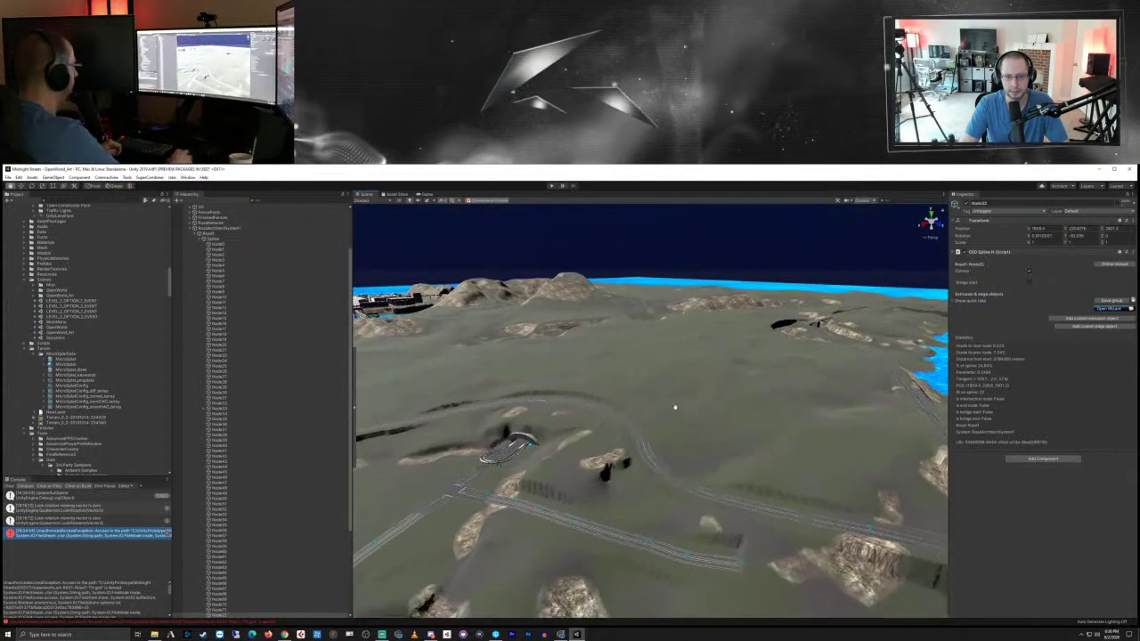
middle_click_drag(675, 407, 769, 333)
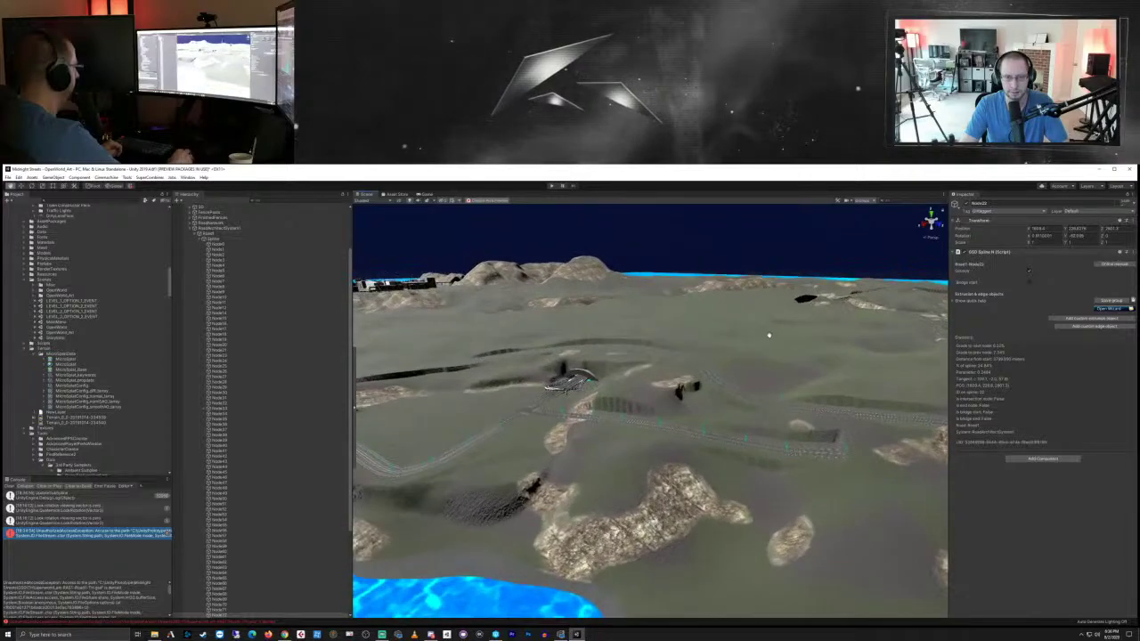
right_click_drag(768, 333, 703, 400)
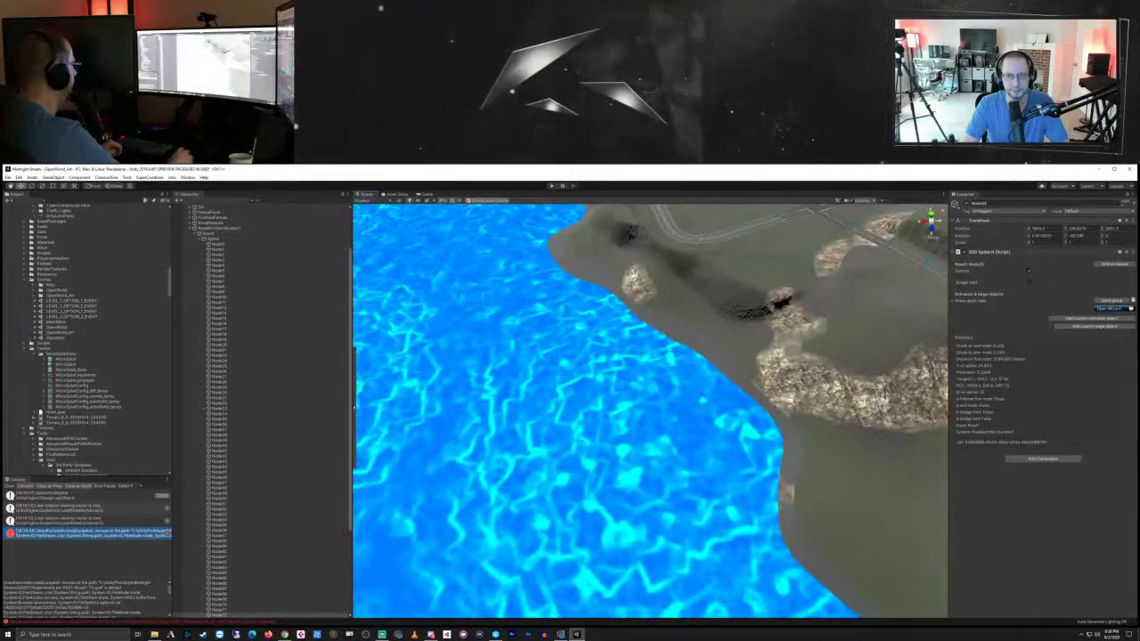
middle_click_drag(773, 374, 591, 436)
scroll(591, 434, "up", 4)
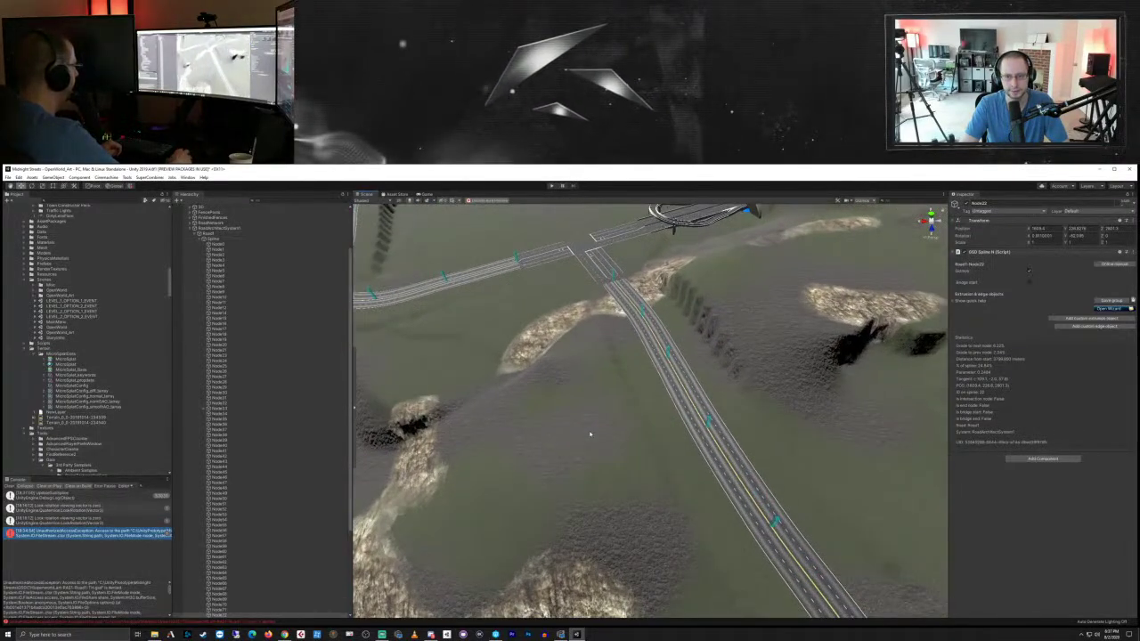
right_click_drag(696, 417, 614, 399)
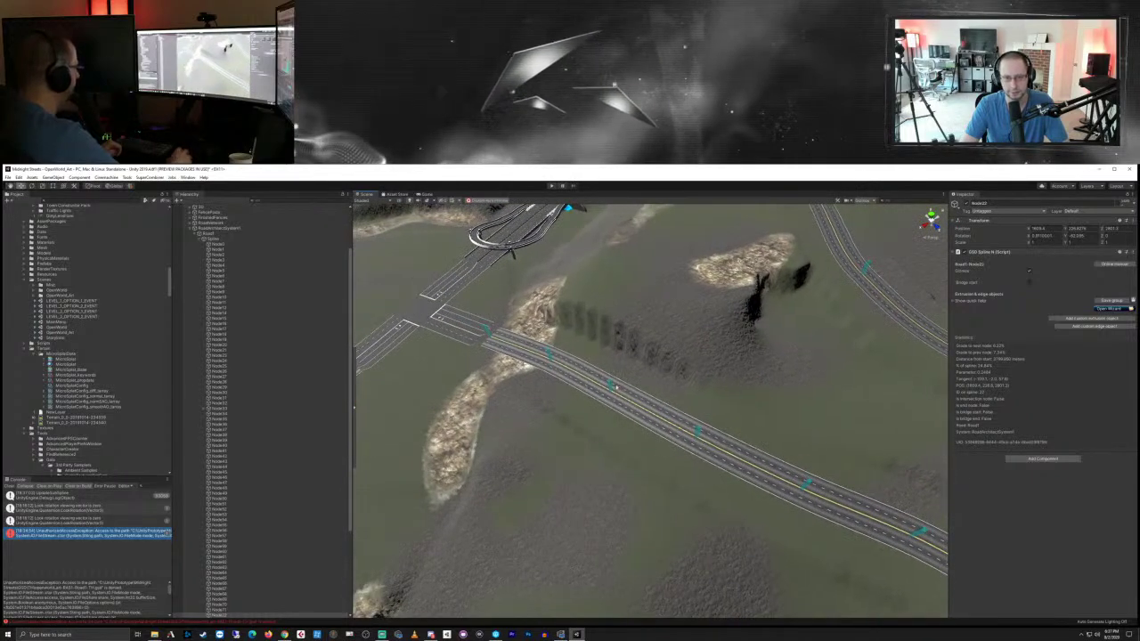
Step: Move the Road3 node about midway along the branch sideways toward the coast, away from the highway
left_click(700, 434)
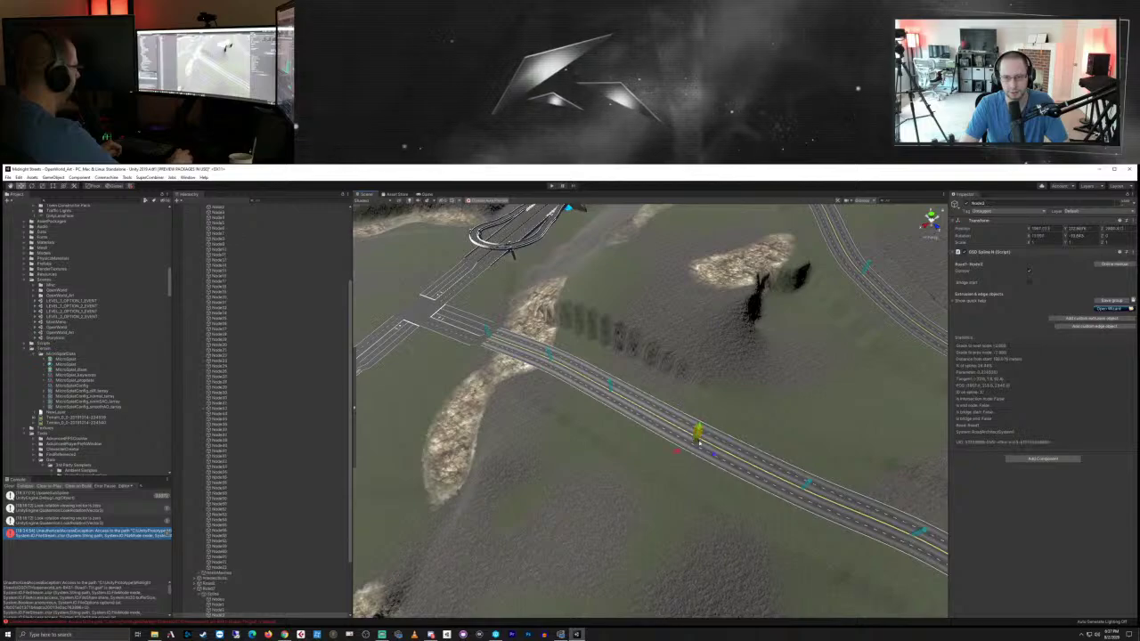
scroll(698, 445, "down", 5)
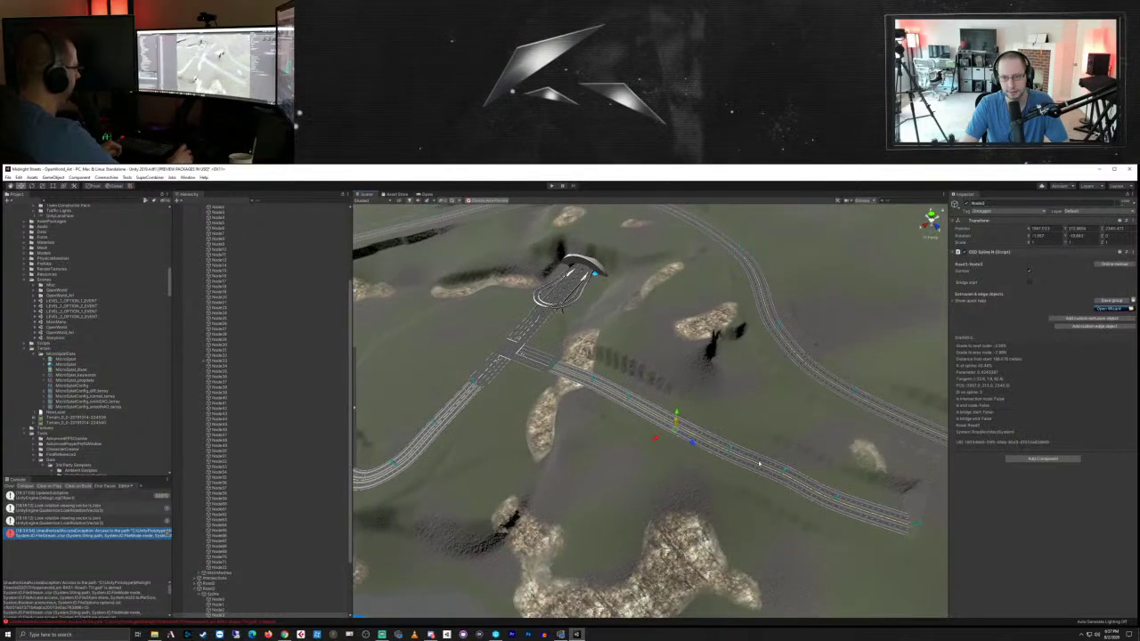
right_click_drag(697, 445, 724, 445)
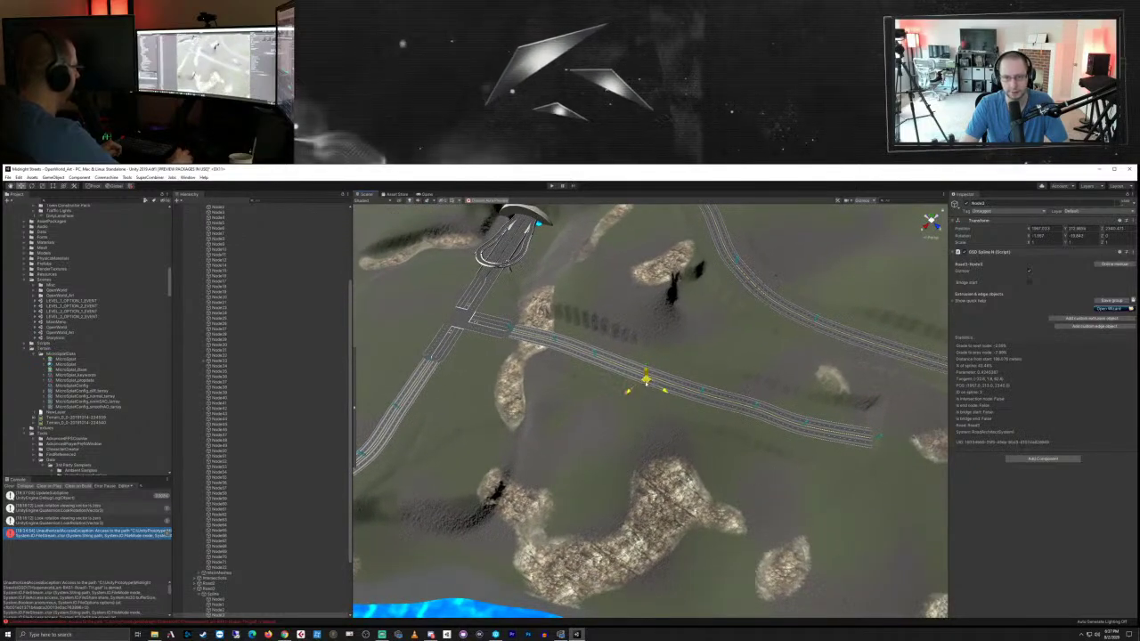
left_click_drag(642, 401, 643, 400)
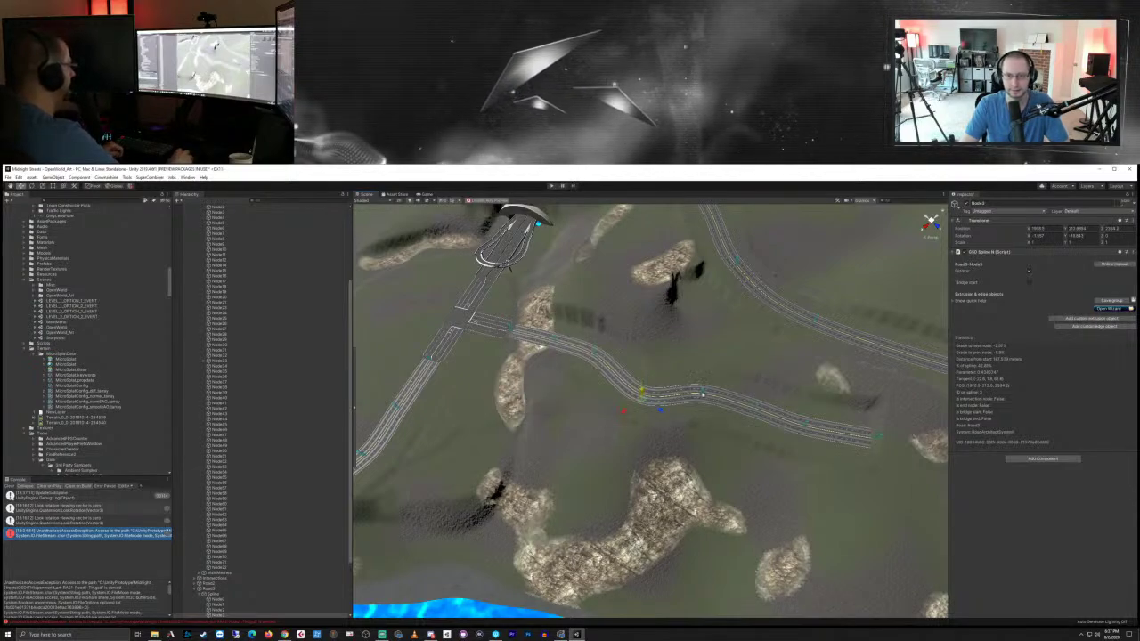
Step: Move the next two Road3 nodes toward the coast so the branch curves along the edge of the rocky outcrop
left_click(700, 423)
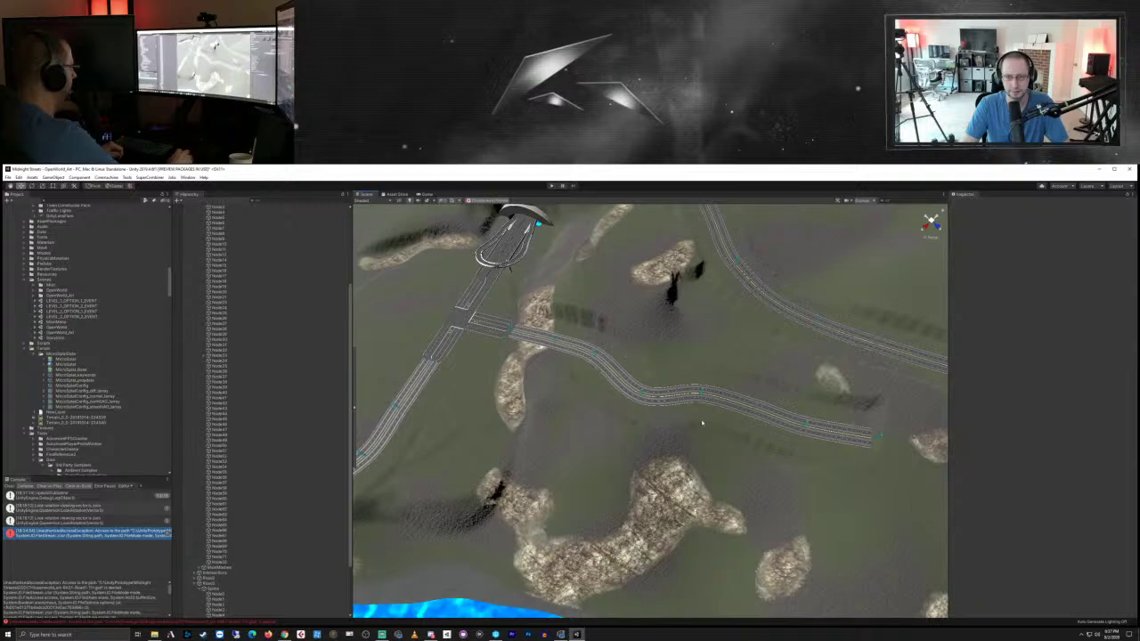
left_click(702, 395)
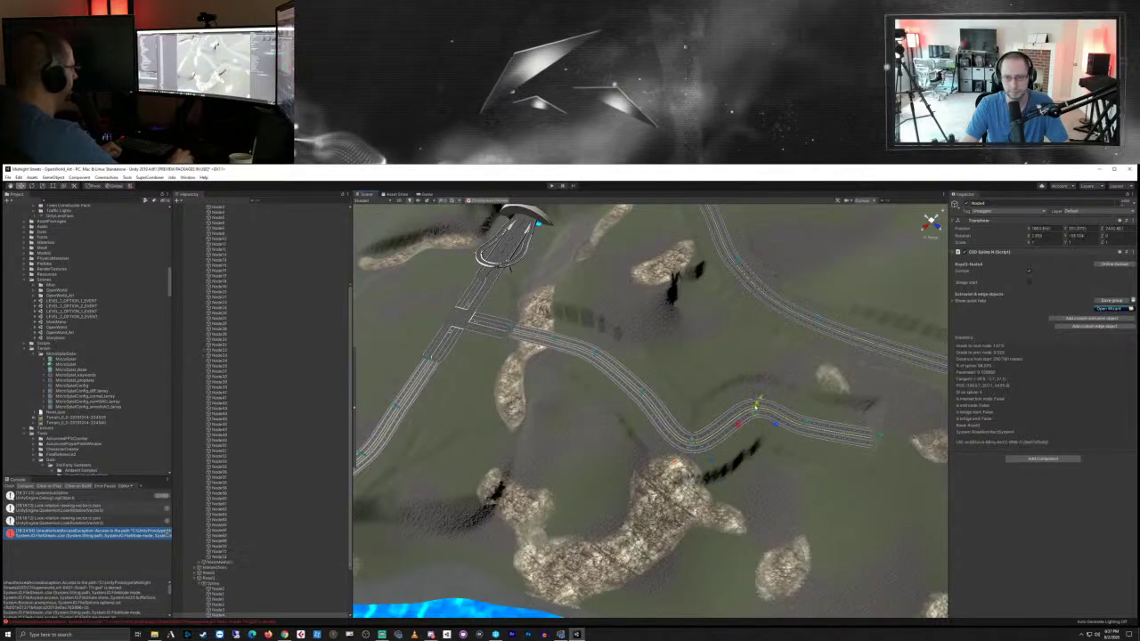
left_click_drag(756, 414, 780, 462)
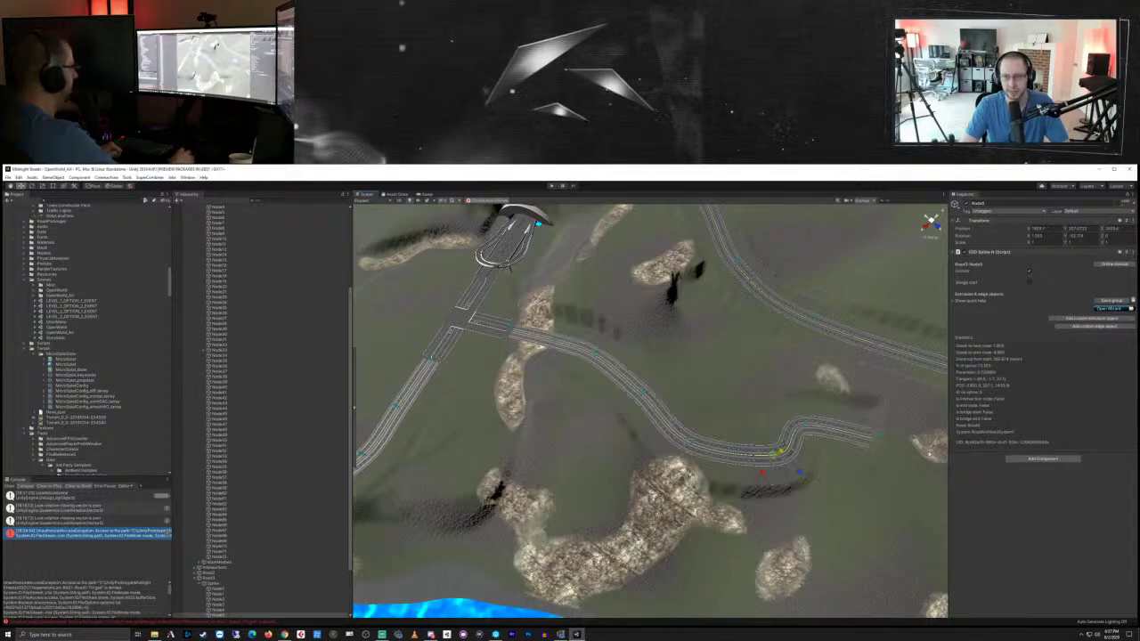
middle_click_drag(852, 483, 728, 447)
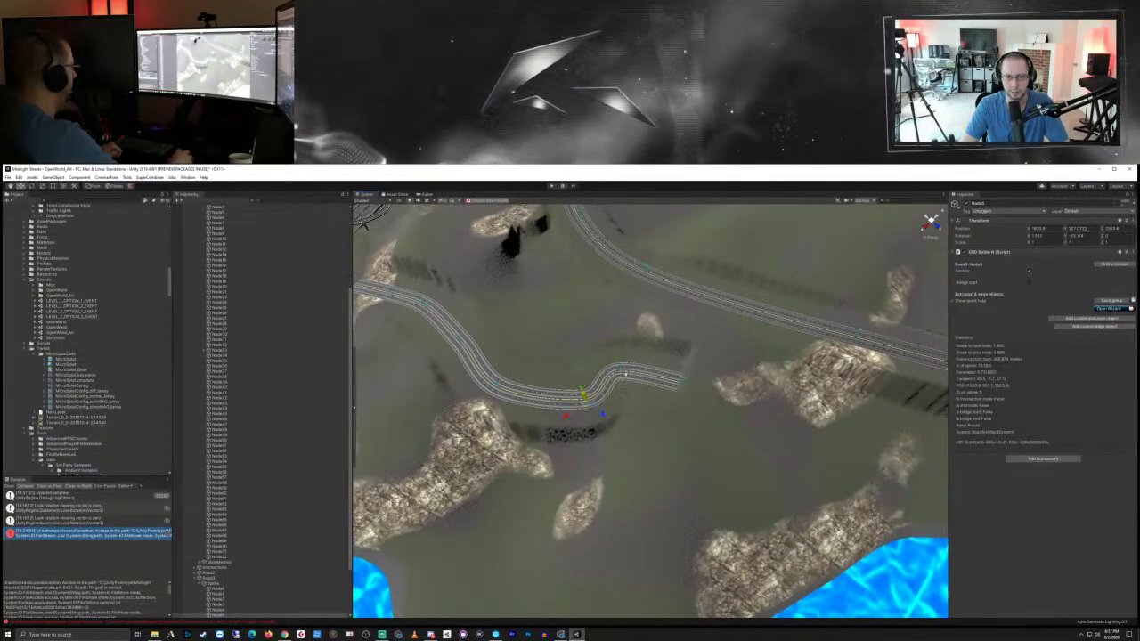
Step: Move the second-to-last Road3 node toward the coast and shift the end node closer to the highway
scroll(625, 373, "up", 6)
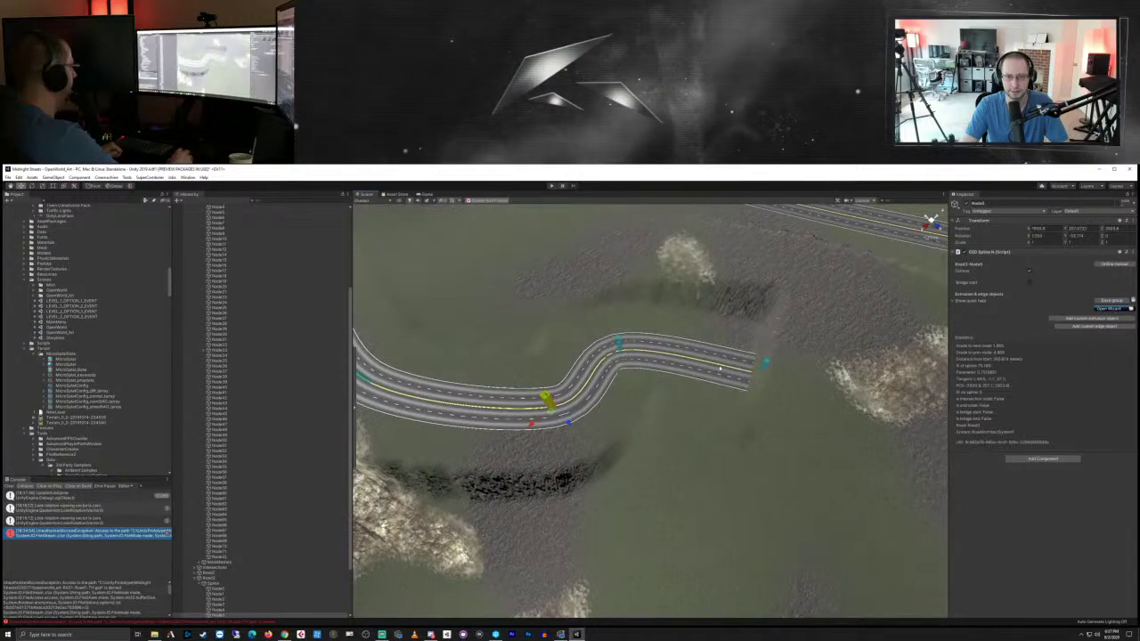
left_click(622, 348)
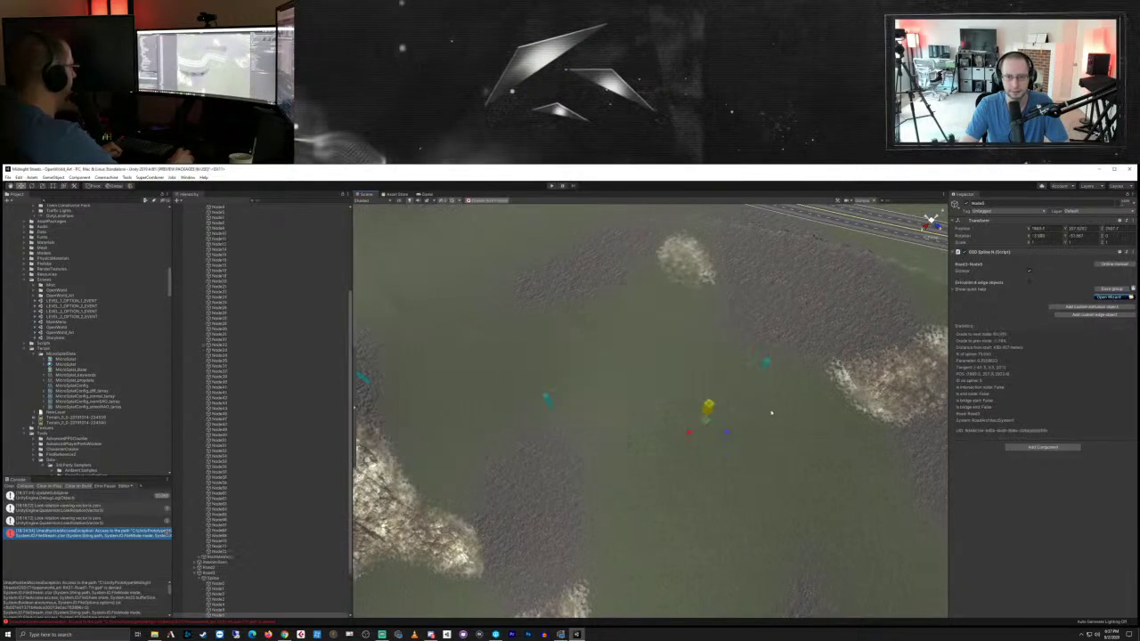
left_click(766, 364)
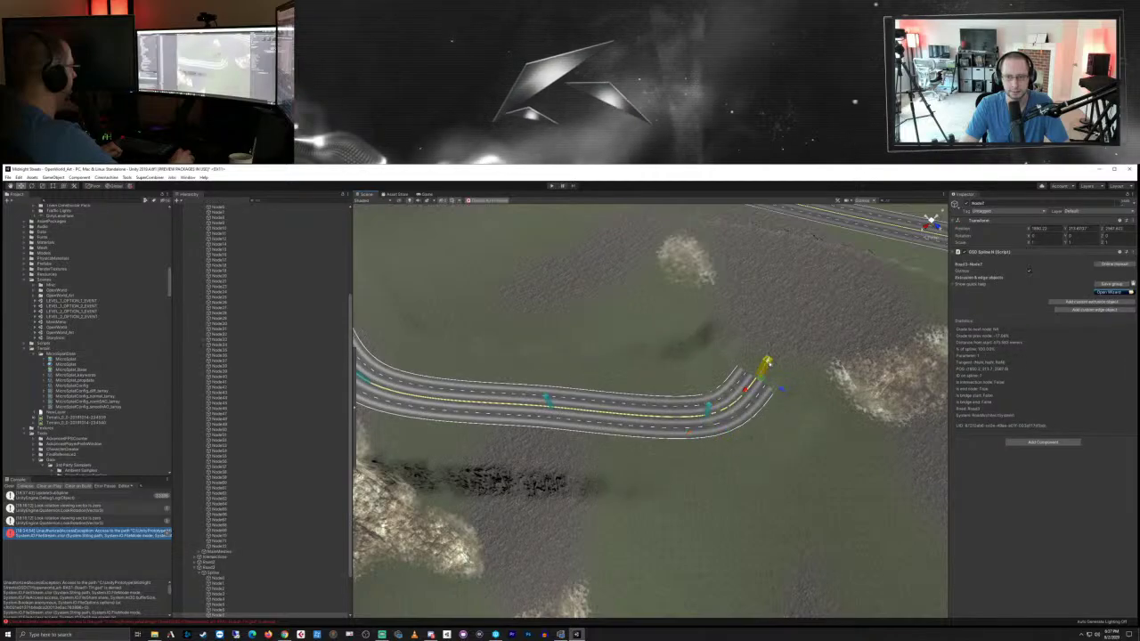
left_click(766, 366)
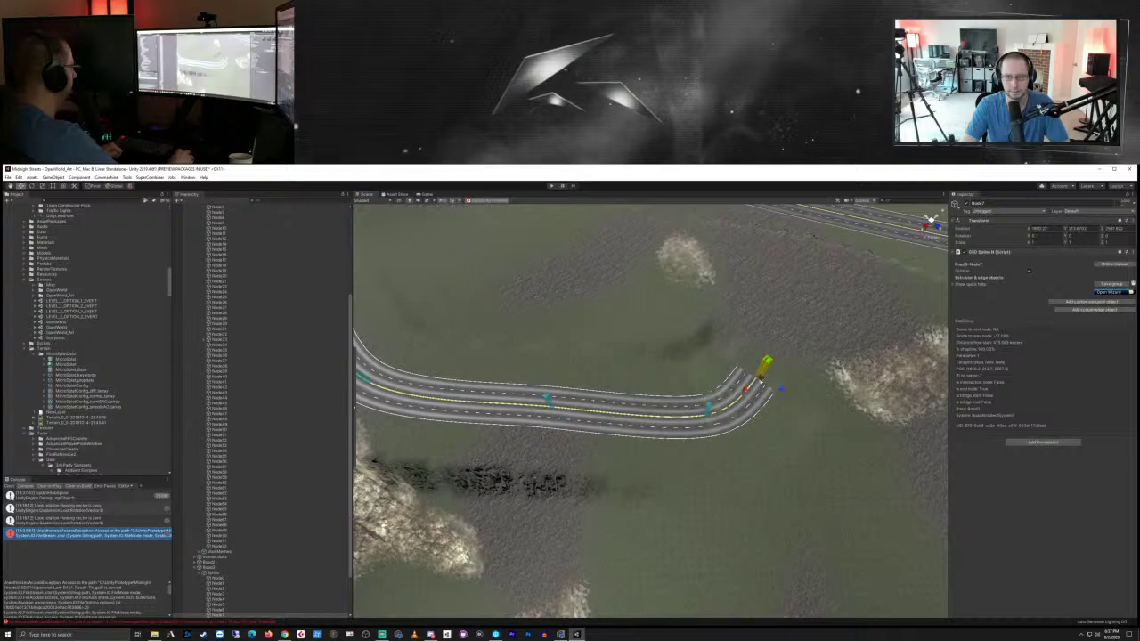
left_click_drag(761, 381, 784, 340)
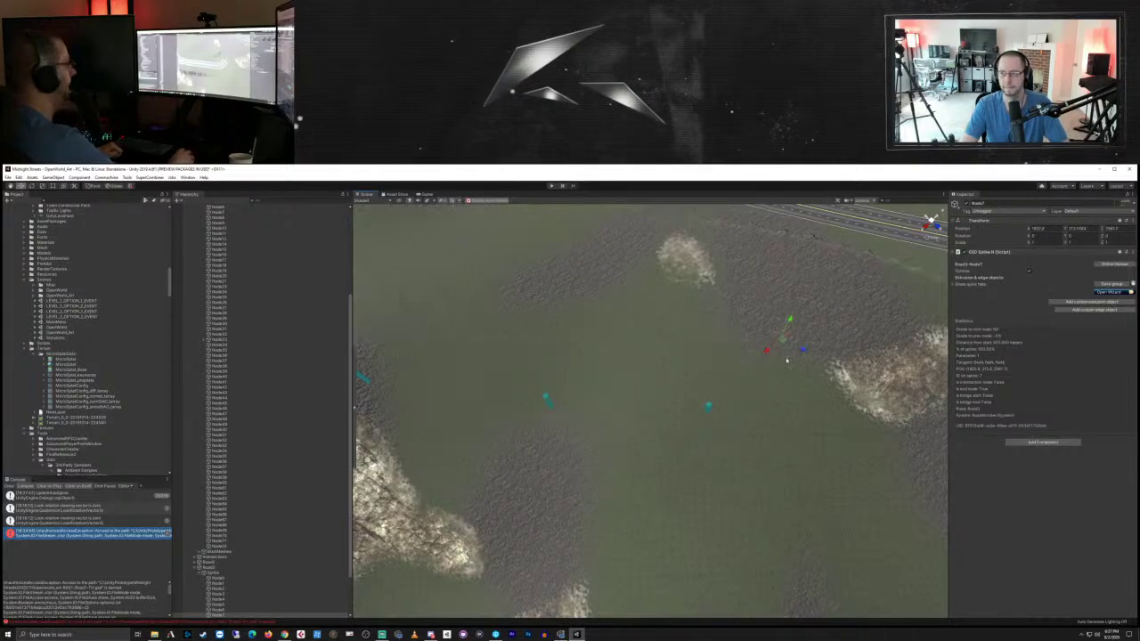
scroll(760, 368, "down", 2)
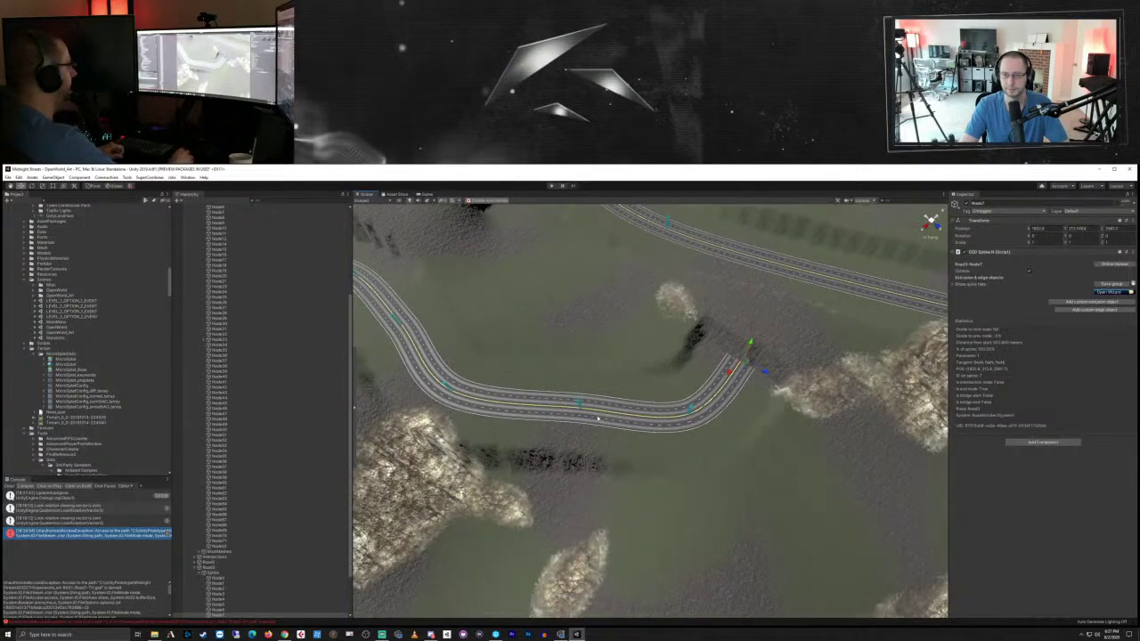
Step: Move the Road3 node in the middle of the final stretch toward the coast so the branch forms a smooth wide bend
scroll(605, 409, "down", 2)
right_click_drag(606, 406, 749, 404)
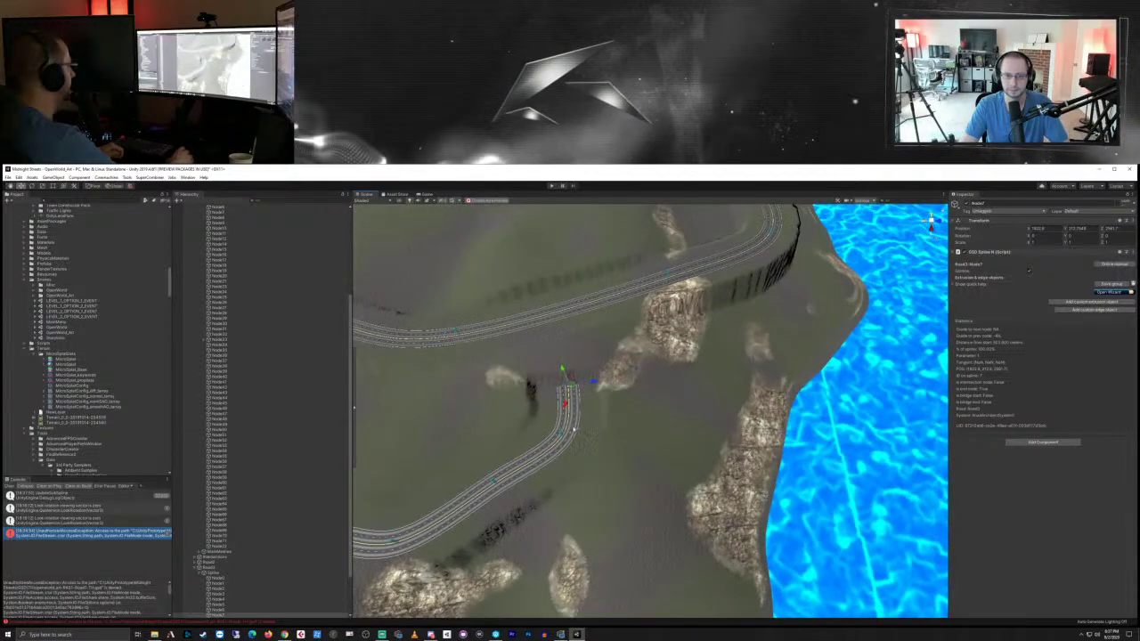
scroll(624, 405, "up", 3)
middle_click_drag(499, 428, 703, 379)
right_click_drag(704, 379, 757, 413)
left_click(679, 383)
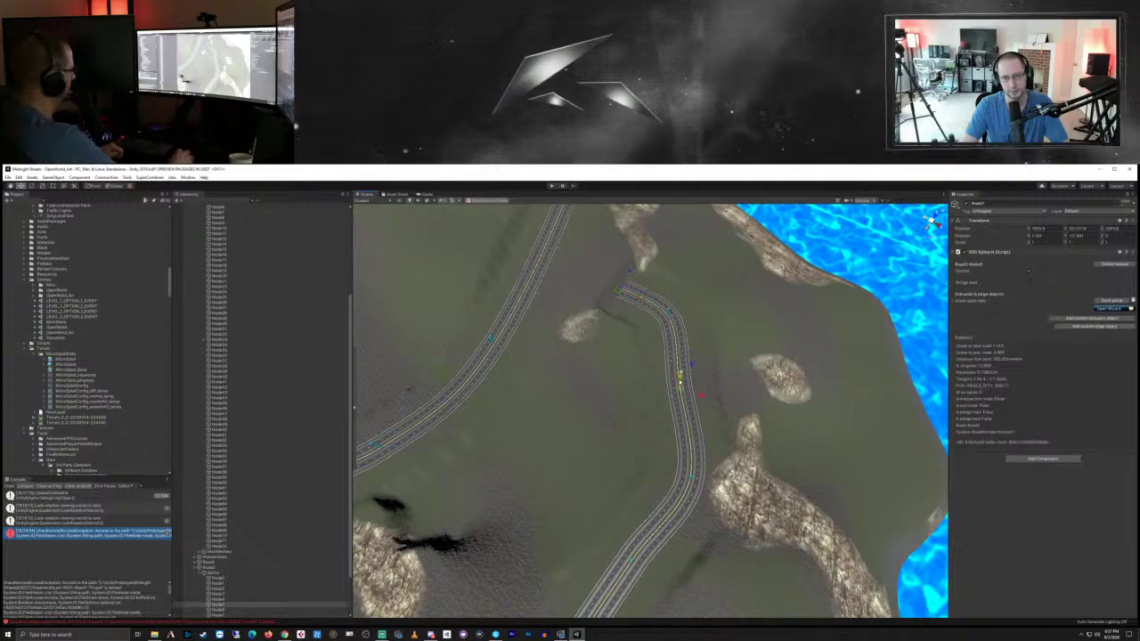
left_click_drag(680, 381, 723, 386)
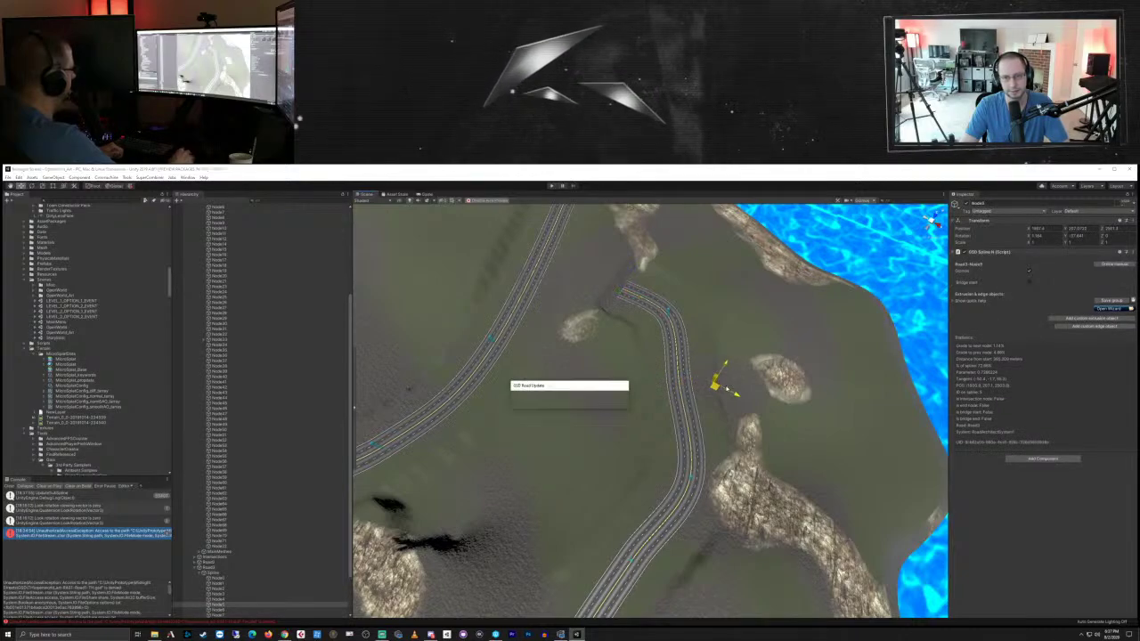
right_click_drag(759, 408, 575, 445)
right_click_drag(754, 409, 680, 384)
scroll(700, 404, "down", 5)
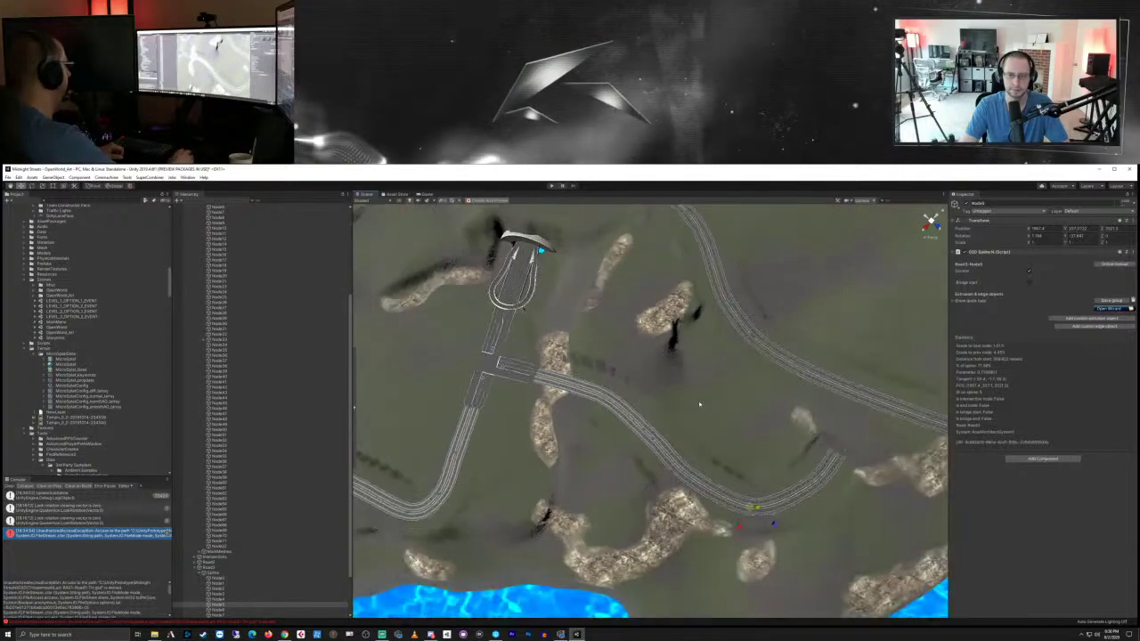
Step: Lower Road1 Node21, on the highway above the rocky outcrop near the Road3 end, to a height of about 228.8
middle_click_drag(806, 404, 689, 381)
scroll(698, 390, "up", 5)
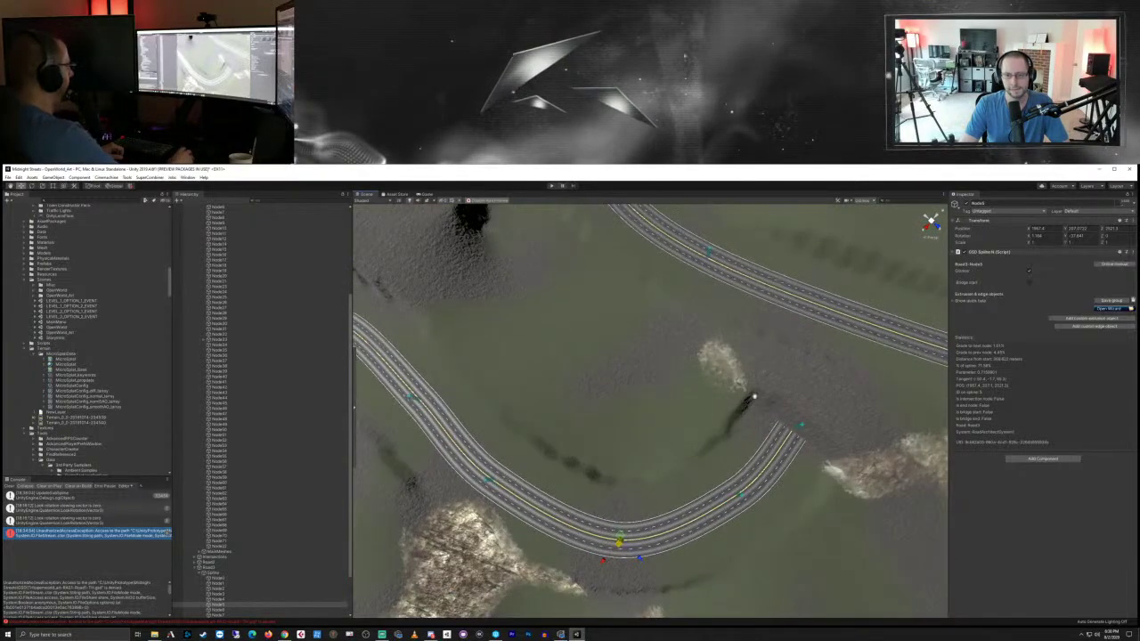
middle_click_drag(837, 416, 704, 392)
scroll(710, 399, "up", 5)
right_click_drag(710, 398, 900, 428)
left_click(652, 327)
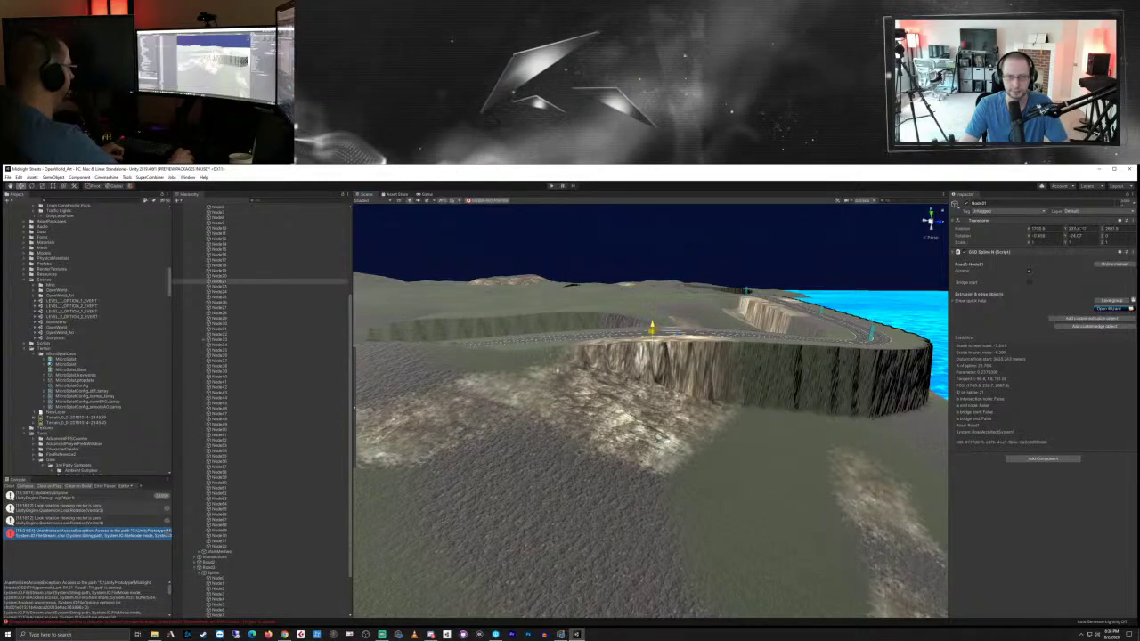
left_click_drag(652, 327, 657, 389)
right_click_drag(656, 390, 651, 386)
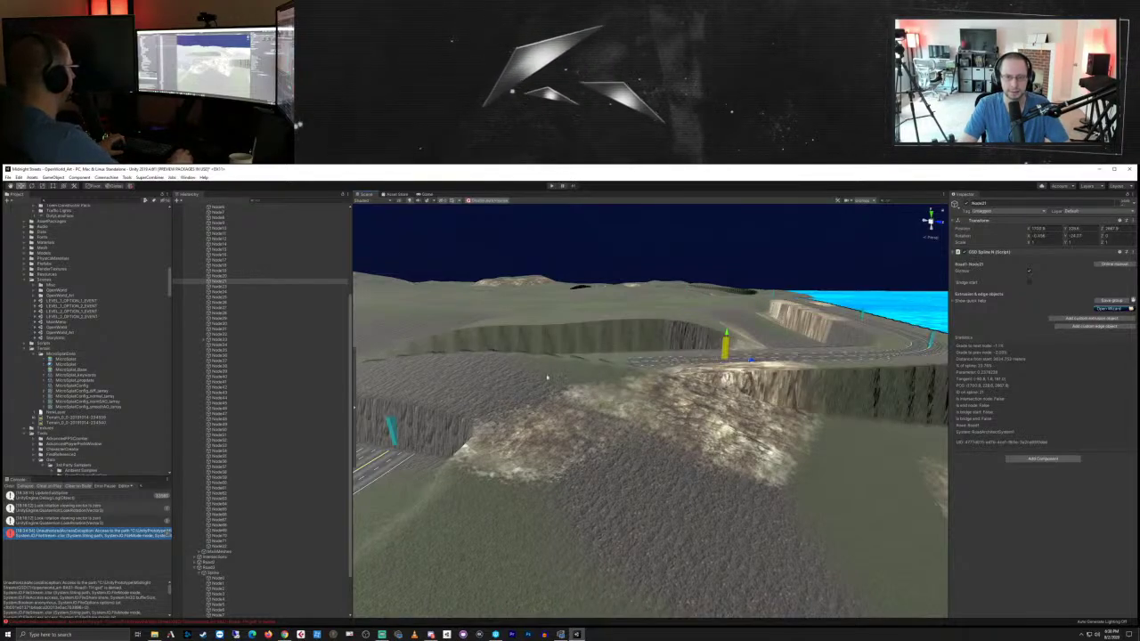
Step: Set the Y position of Road1 Node20, the highway node on the other side of the Road3 end, to 228.8
middle_click_drag(516, 391, 758, 422)
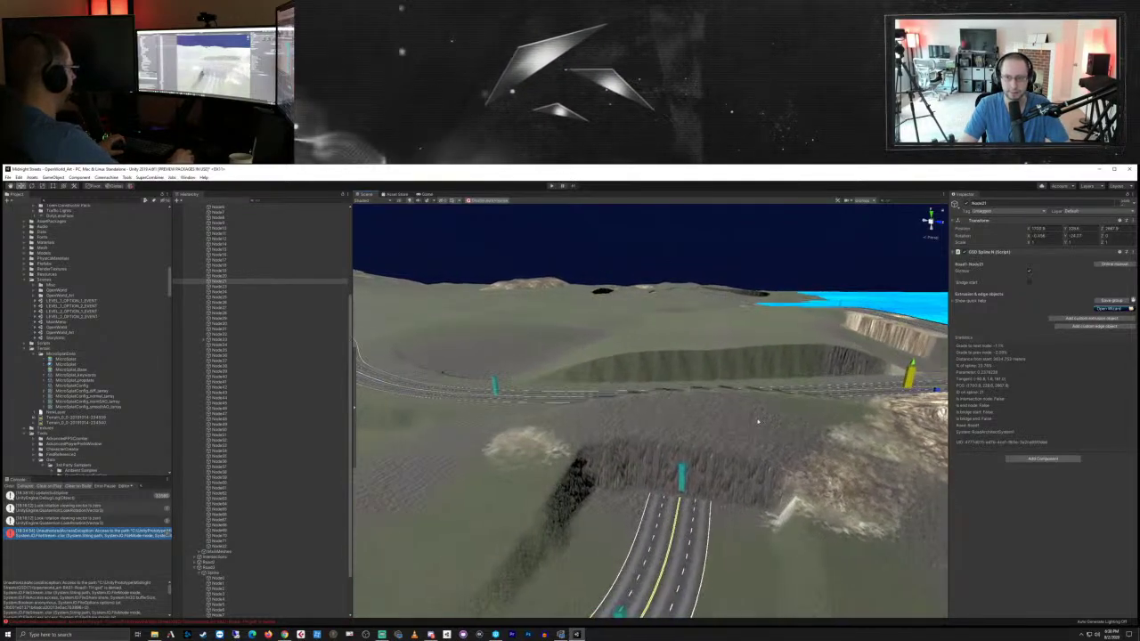
right_click_drag(758, 422, 813, 335)
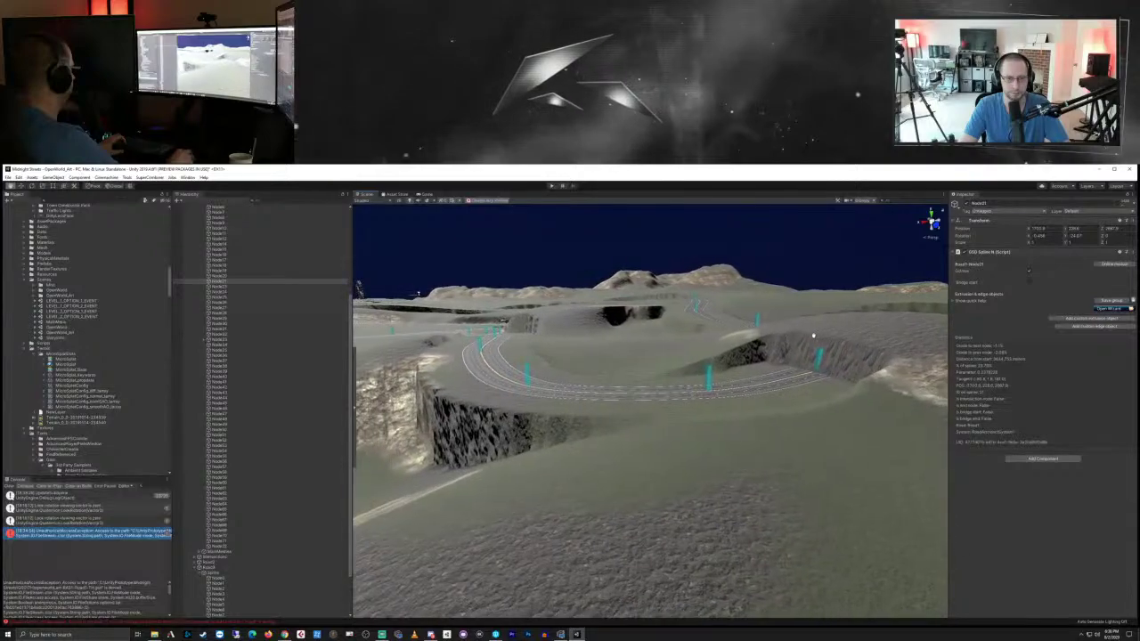
key("f")
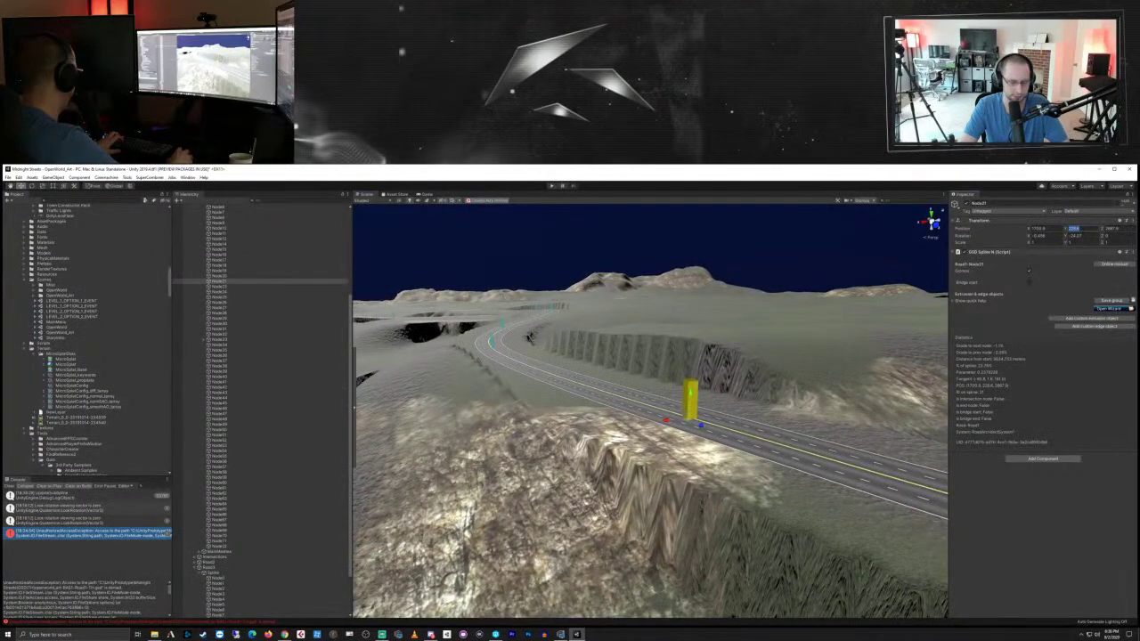
left_click(493, 344)
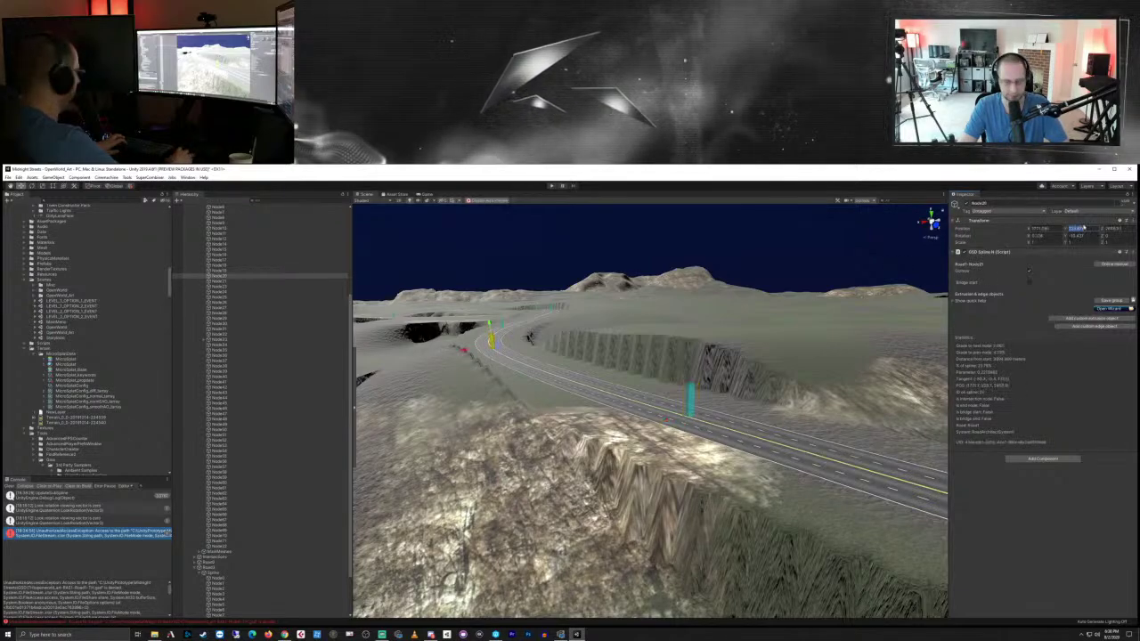
type("228.8")
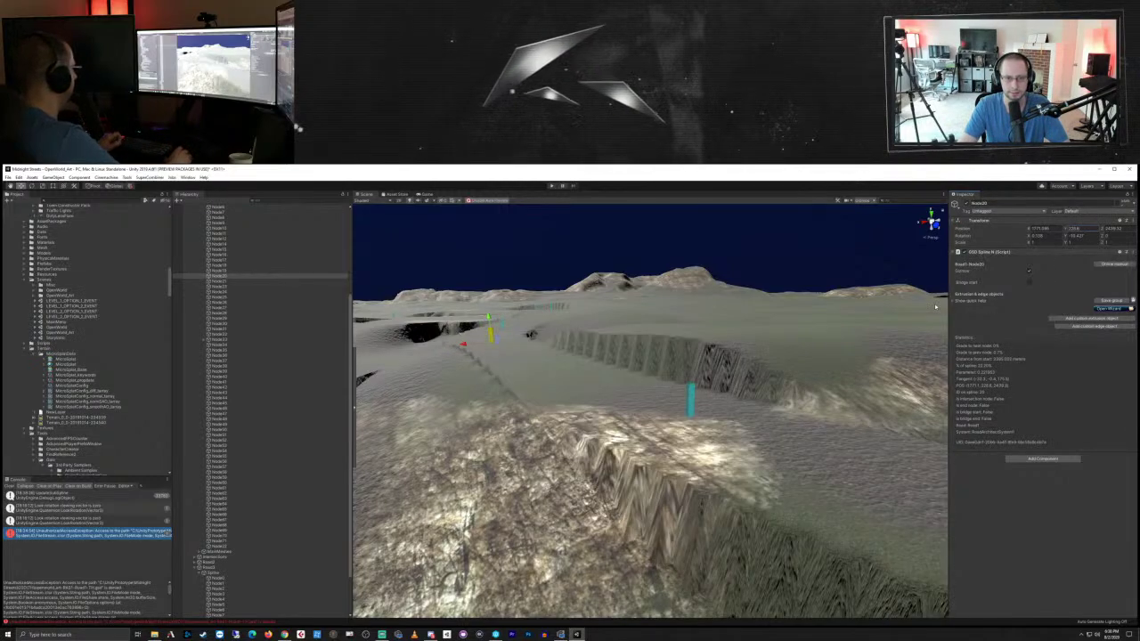
Step: Insert a new Road1 node between Node20 and Node21, on the highway edge facing the end of Road3
right_click_drag(840, 359, 756, 426)
scroll(755, 428, "down", 10)
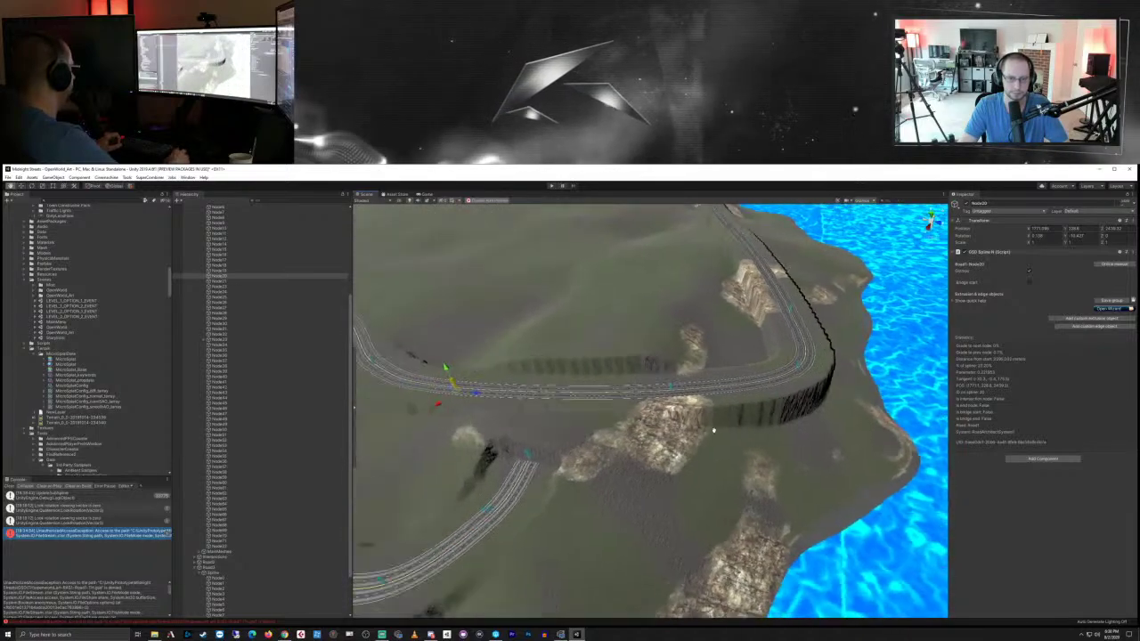
scroll(755, 425, "up", 10)
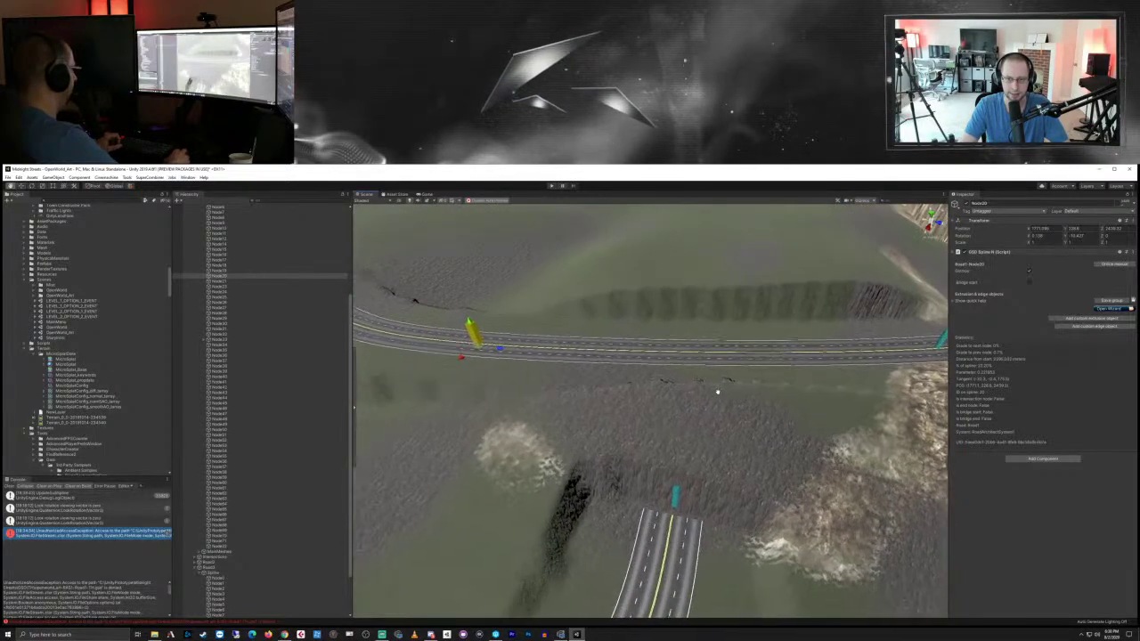
scroll(700, 393, "up", 1)
middle_click_drag(700, 393, 656, 428)
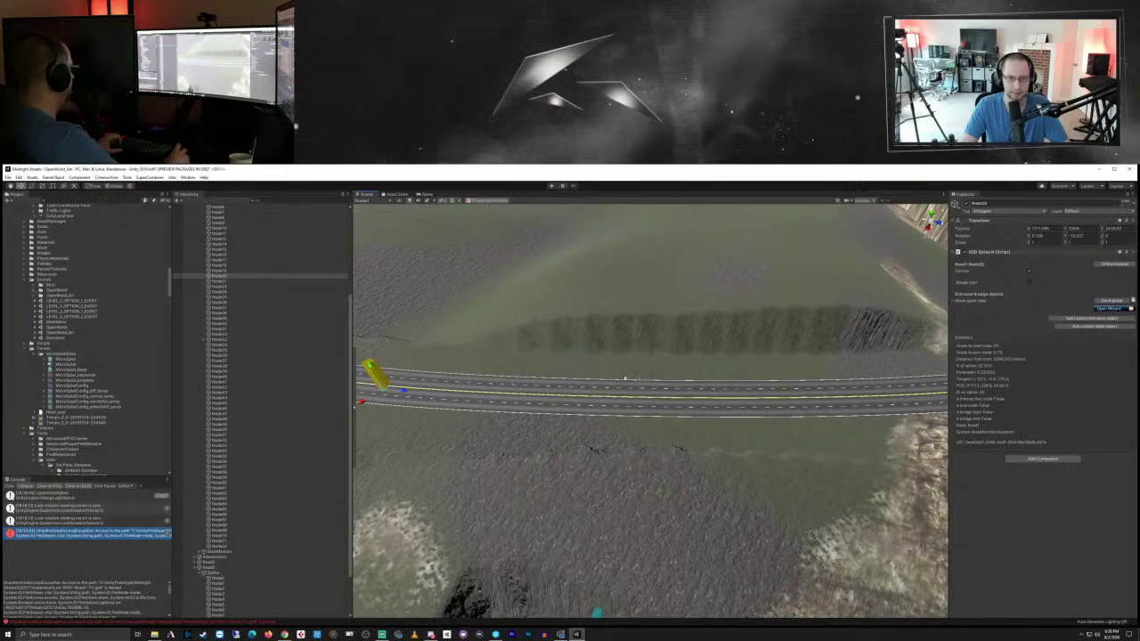
scroll(256, 280, "up", 3)
left_click(255, 292)
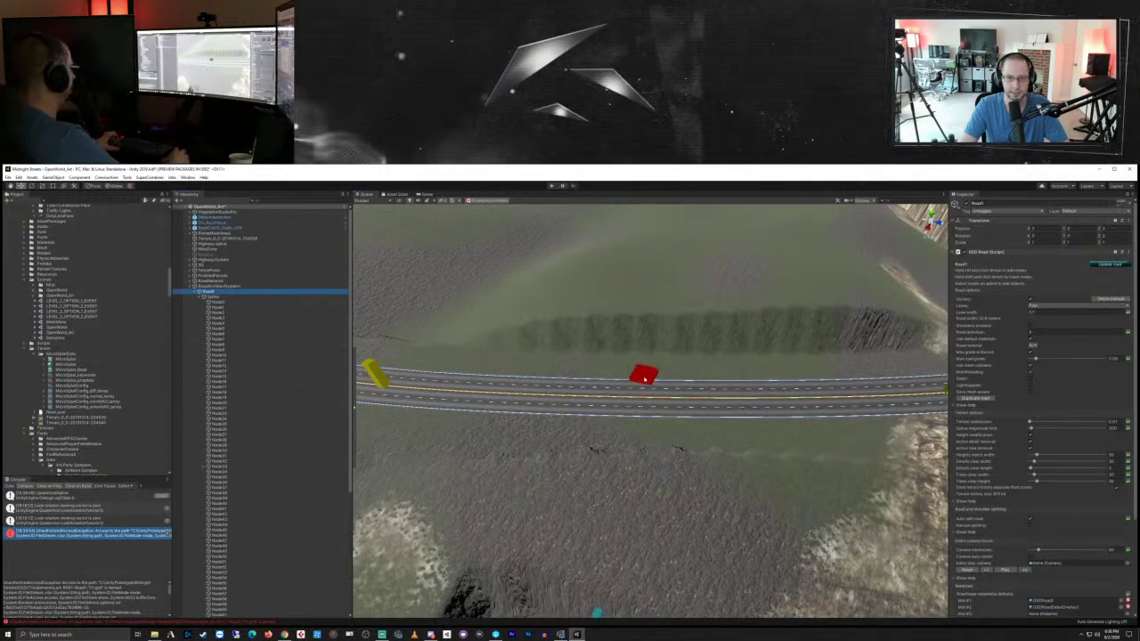
left_click_drag(655, 425, 659, 423)
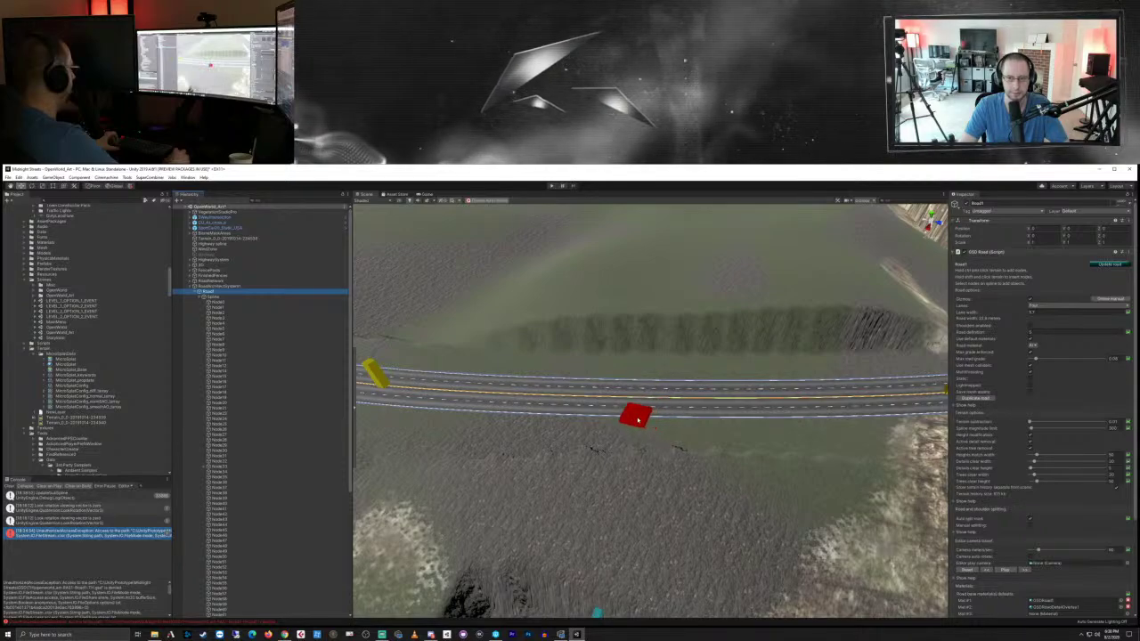
left_click(640, 420, "shift")
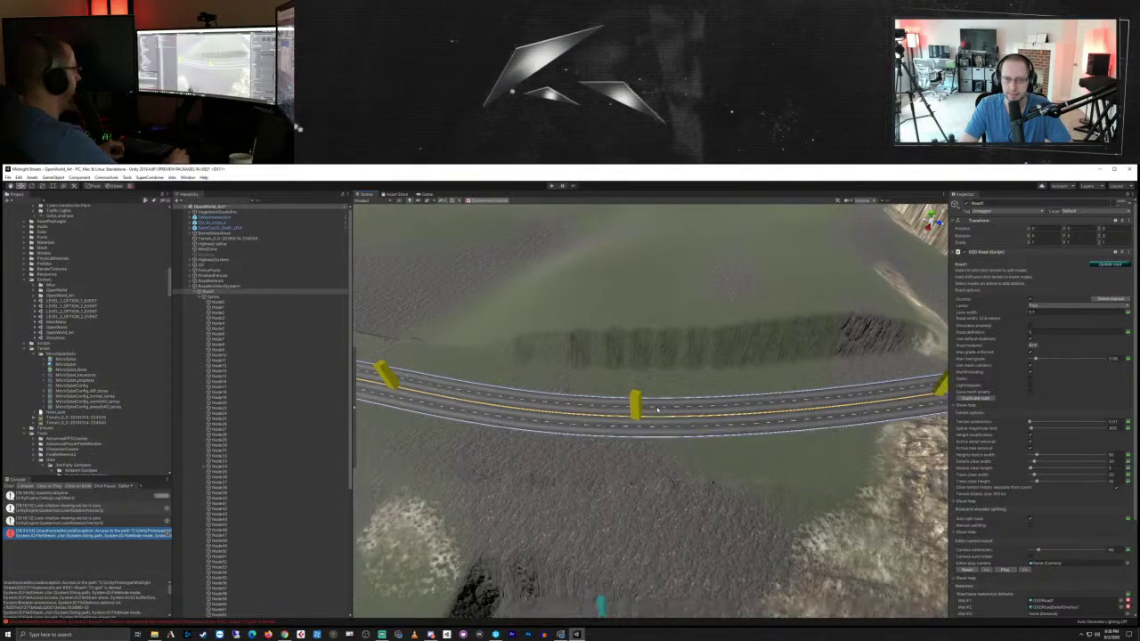
Step: Move the Road1 node on the outcrop, just after the inserted one, toward the coast to straighten the highway opposite Road3
scroll(658, 410, "down", 2)
scroll(661, 407, "down", 2)
right_click_drag(688, 375, 647, 425)
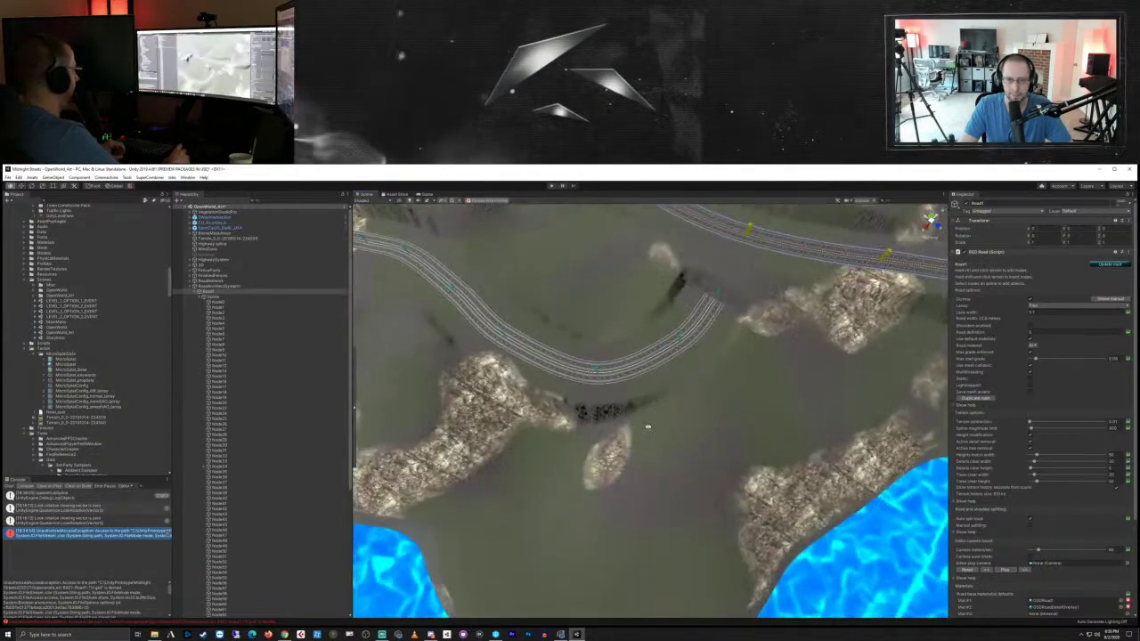
middle_click_drag(692, 318, 656, 492)
right_click_drag(691, 423, 731, 428)
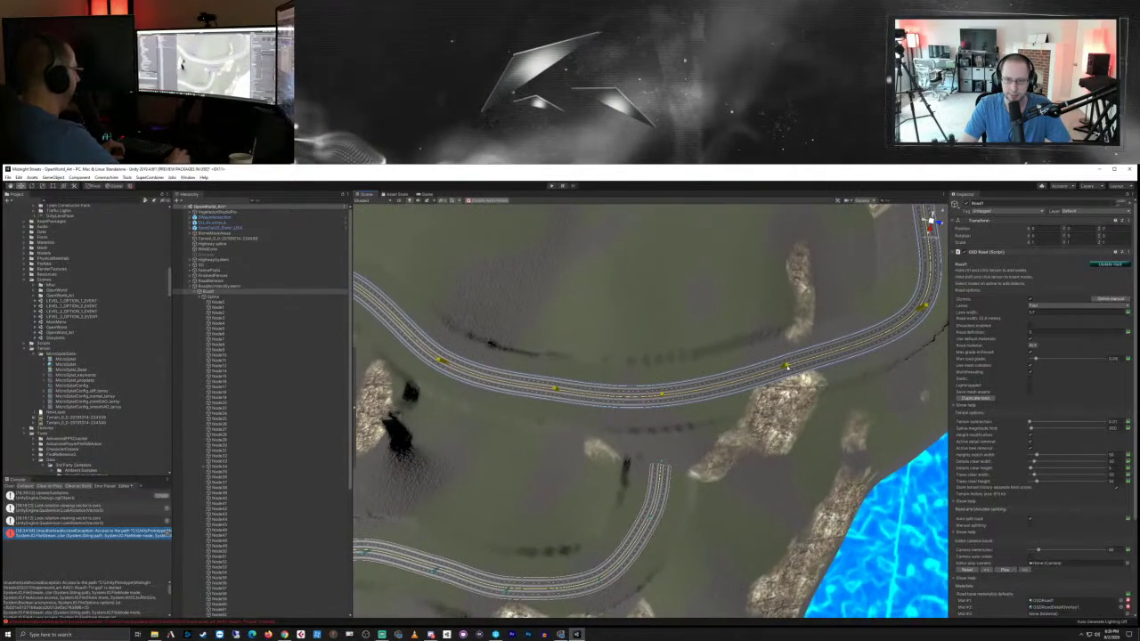
left_click(786, 366)
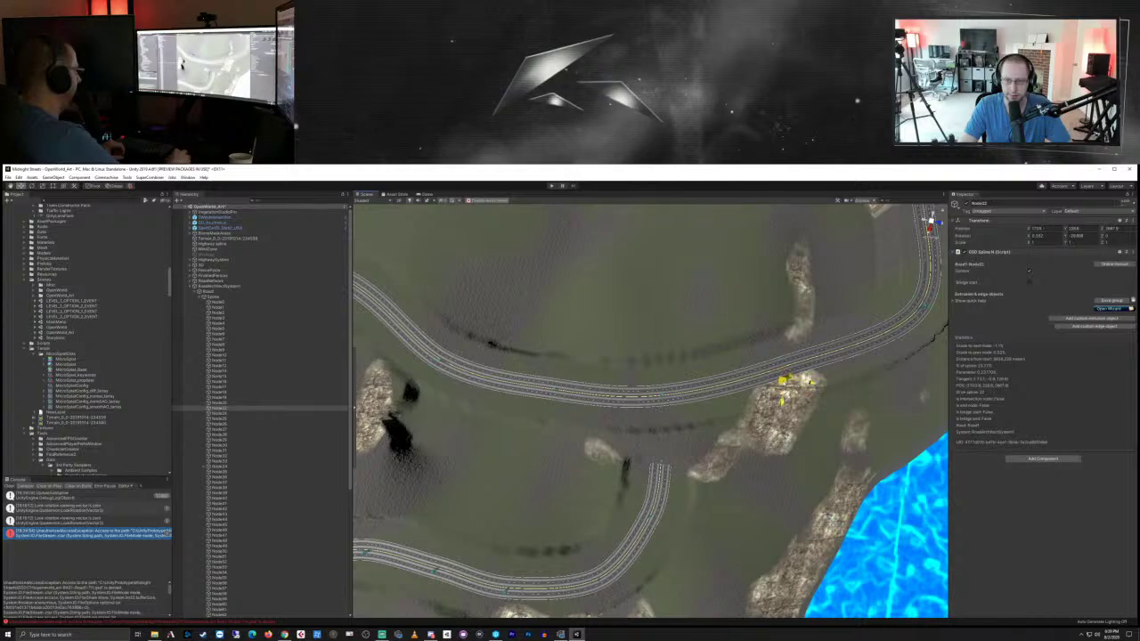
left_click_drag(788, 385, 784, 392)
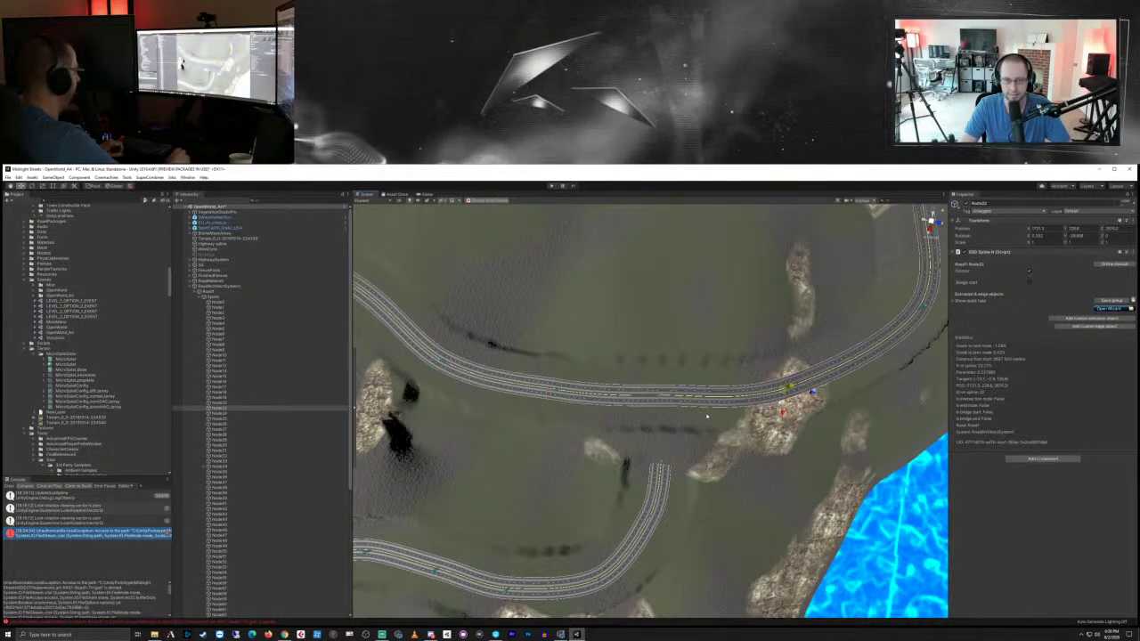
Step: Set the height of Road1 Node20 to match the newly inserted highway node
scroll(706, 416, "up", 3)
scroll(710, 417, "up", 1)
middle_click_drag(710, 417, 657, 394)
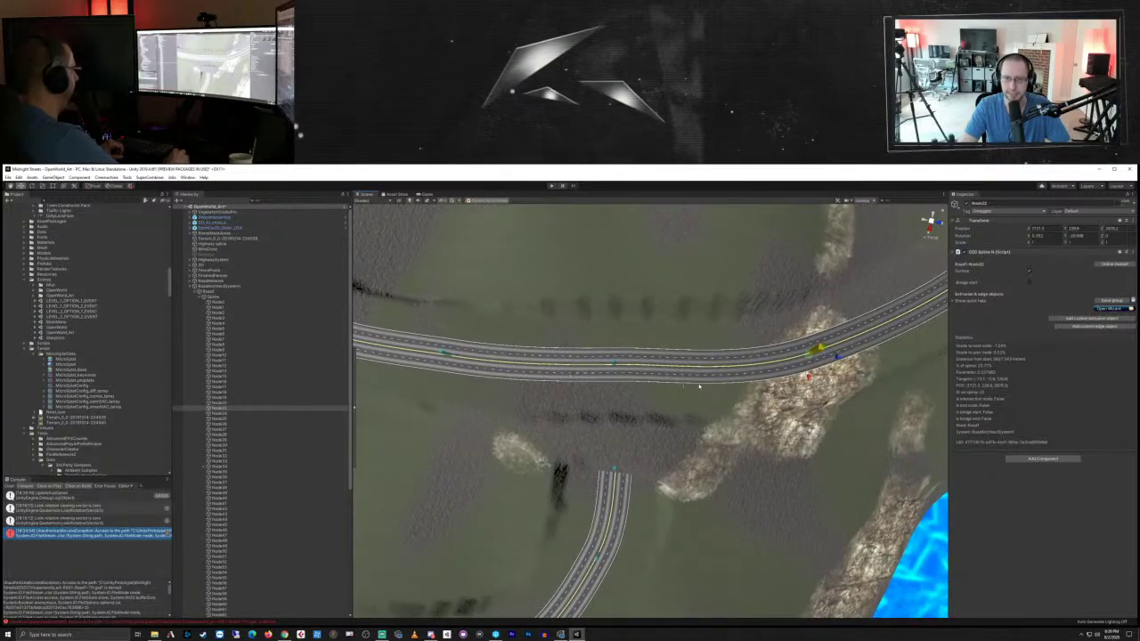
left_click_drag(710, 407, 657, 389, "alt")
right_click_drag(656, 388, 768, 427)
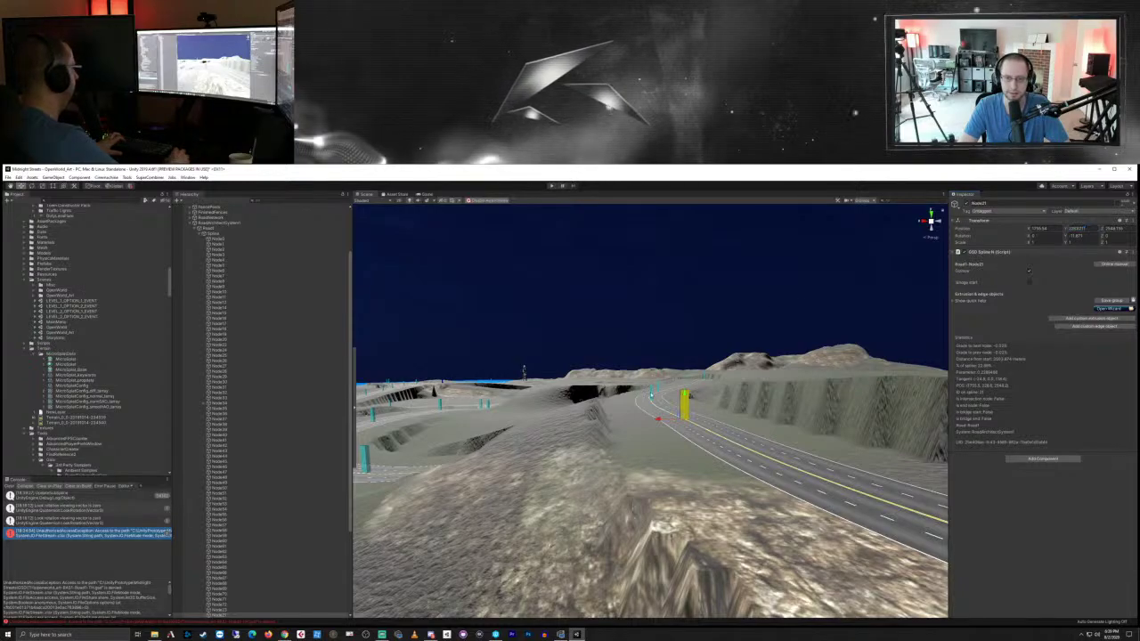
left_click(651, 394)
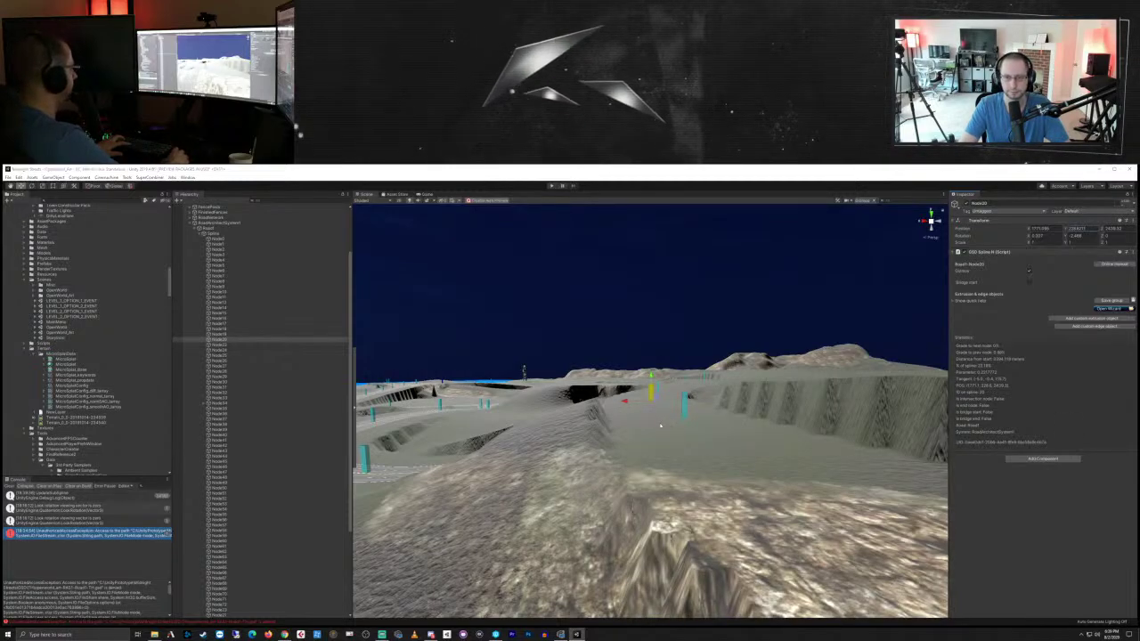
key("w")
right_click_drag(662, 424, 755, 424)
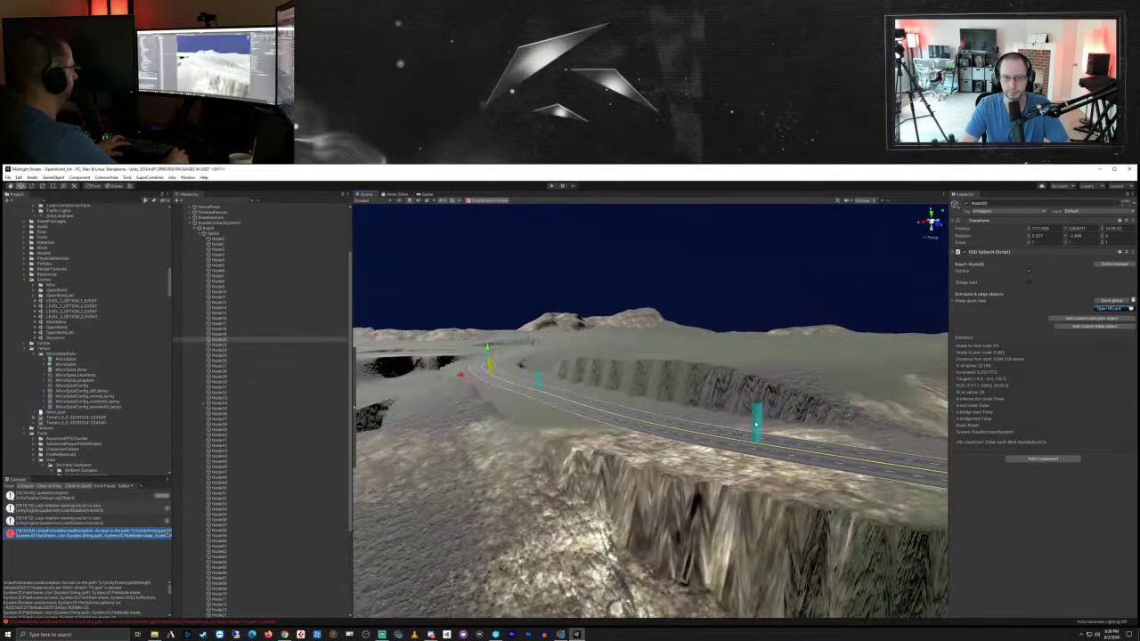
Step: Set the Y position of Road1 Node22, at the edge of the rocky outcrop, to 229.6211
left_click(757, 420)
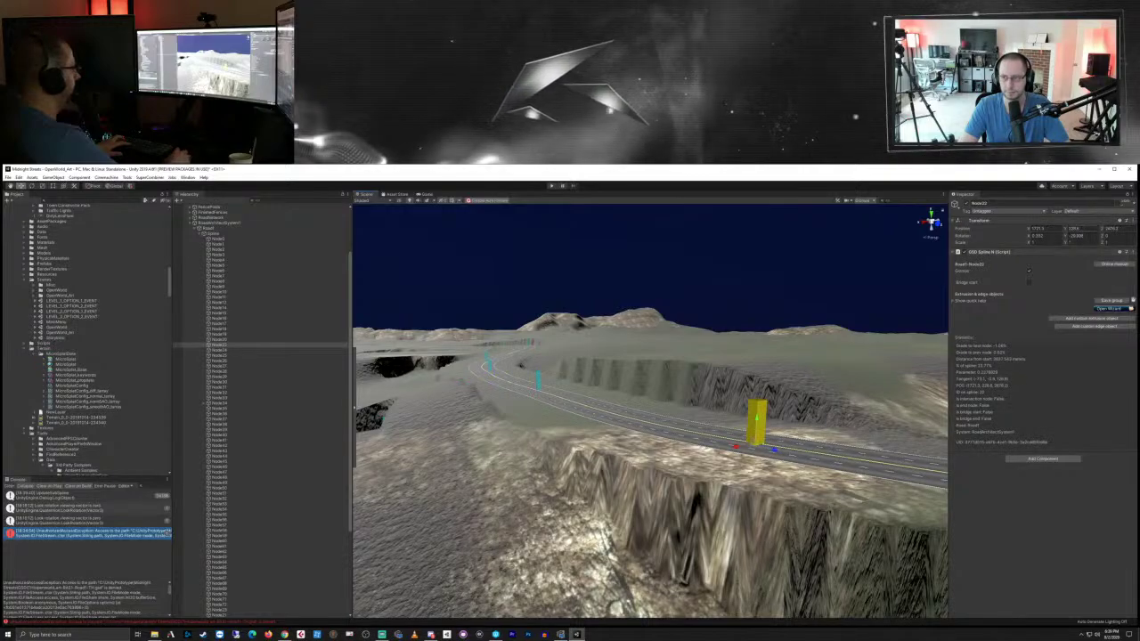
left_click(1076, 229)
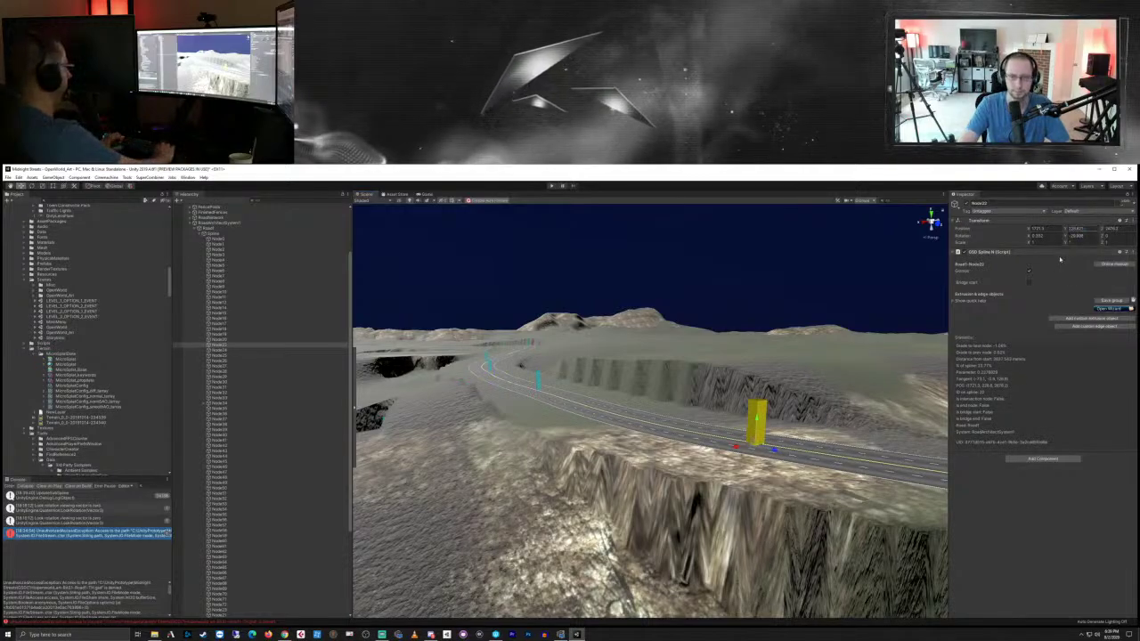
type("229.6211")
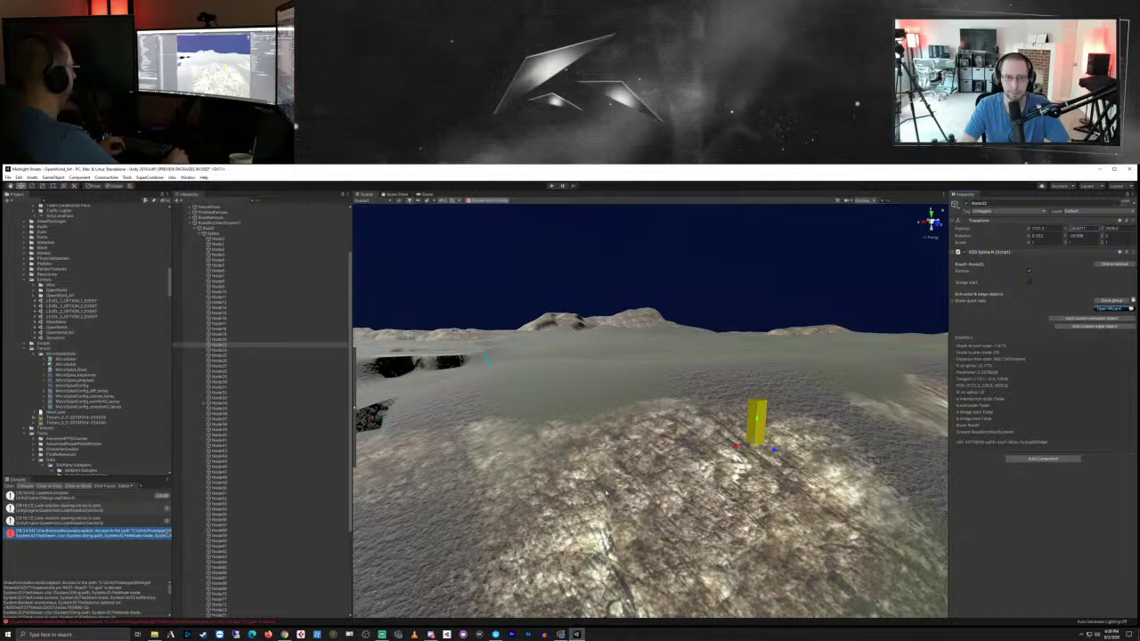
Step: Try to set the height of Road3's end node, Node7, on the side facing the highway
middle_click_drag(606, 493, 672, 436)
left_click(659, 431)
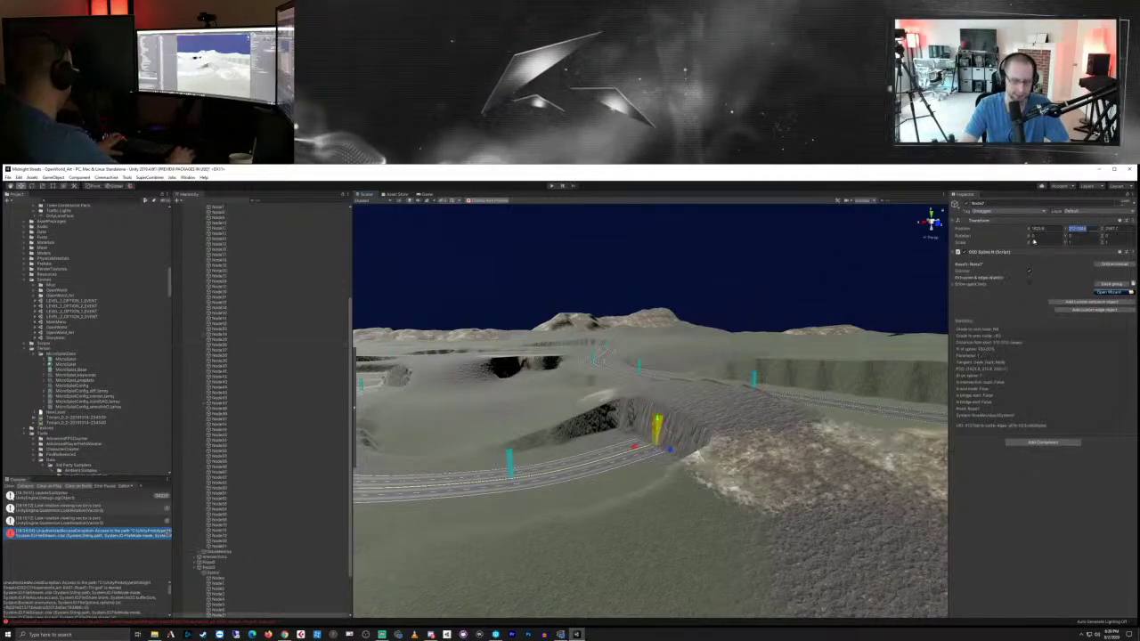
key("Return")
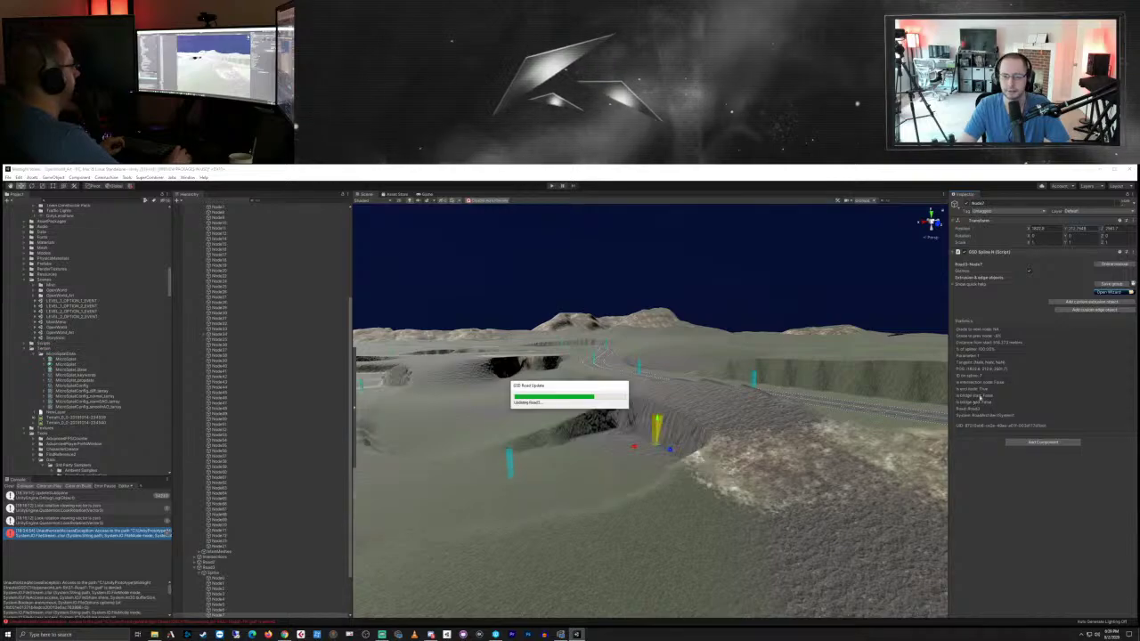
middle_click_drag(631, 416, 635, 413)
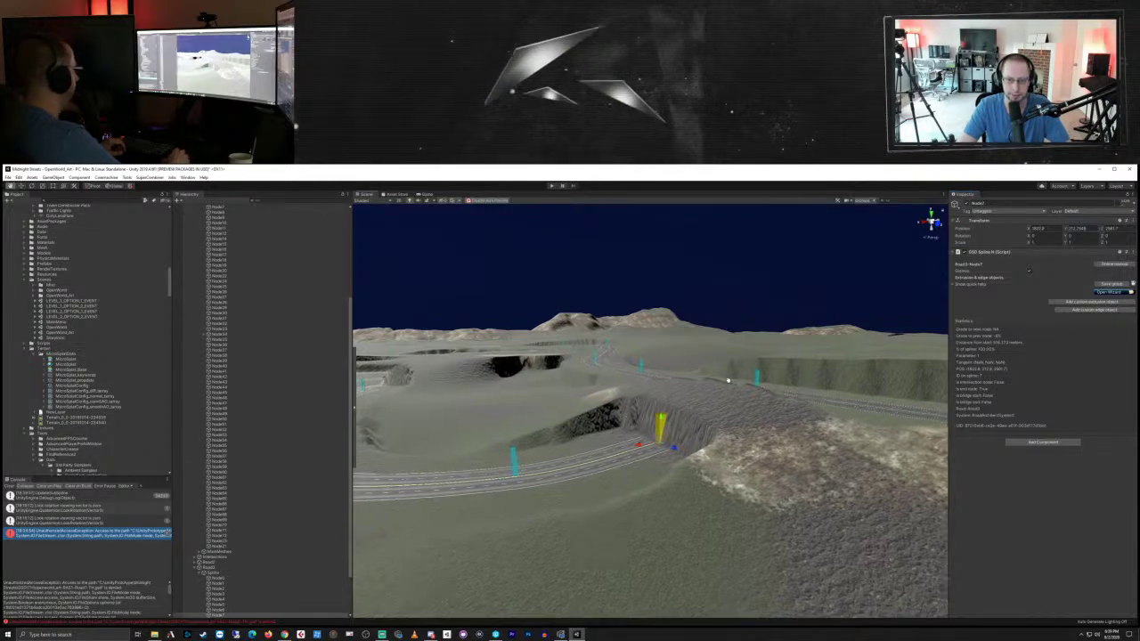
Step: Raise Road3 Node6 and Node5 along the bend, setting Node5's Y position to about 219
middle_click_drag(729, 381, 771, 366)
scroll(611, 468, "down", 4)
mouse_move(624, 461)
middle_mouse_down()
mouse_move(675, 433)
mouse_move(690, 501)
mouse_move(636, 469)
middle_mouse_up()
scroll(676, 436, "up", 3)
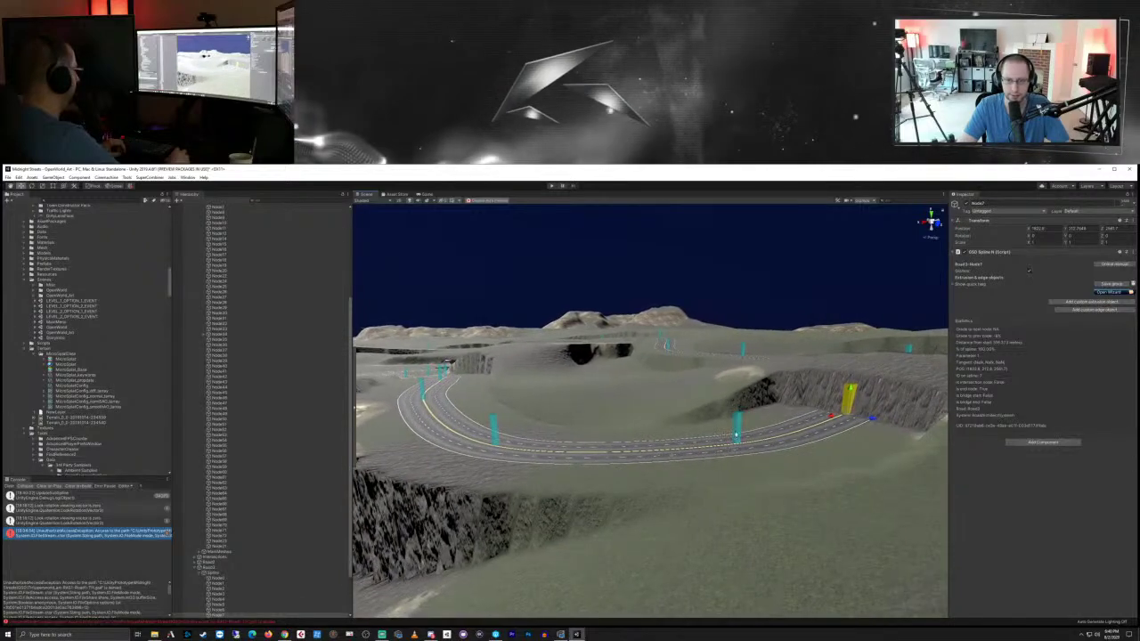
left_click(736, 430)
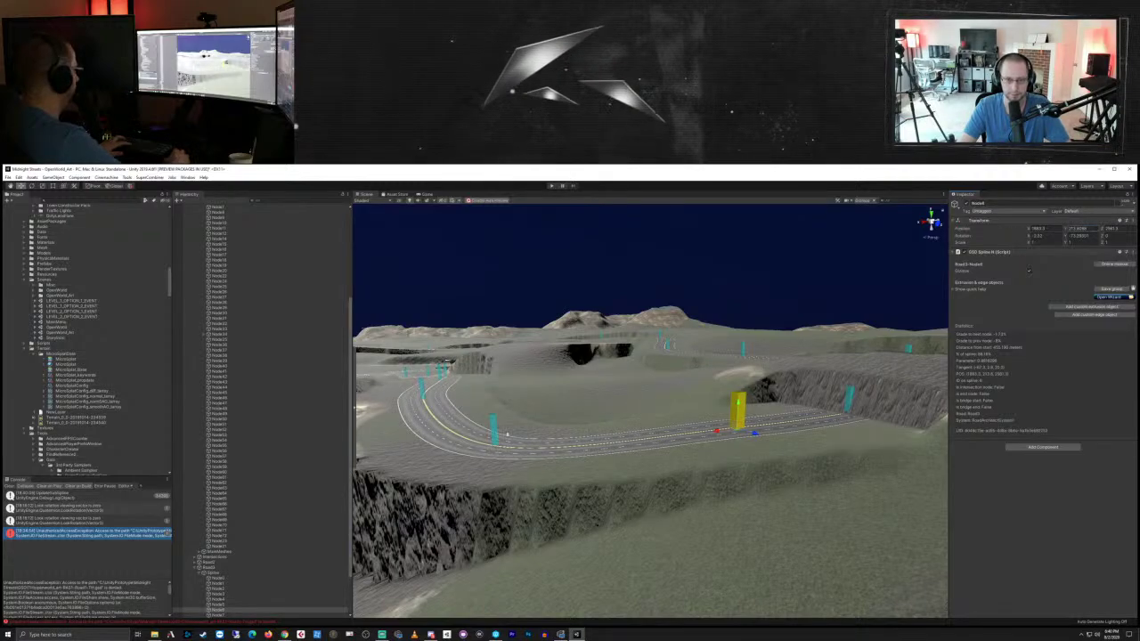
left_click(493, 430)
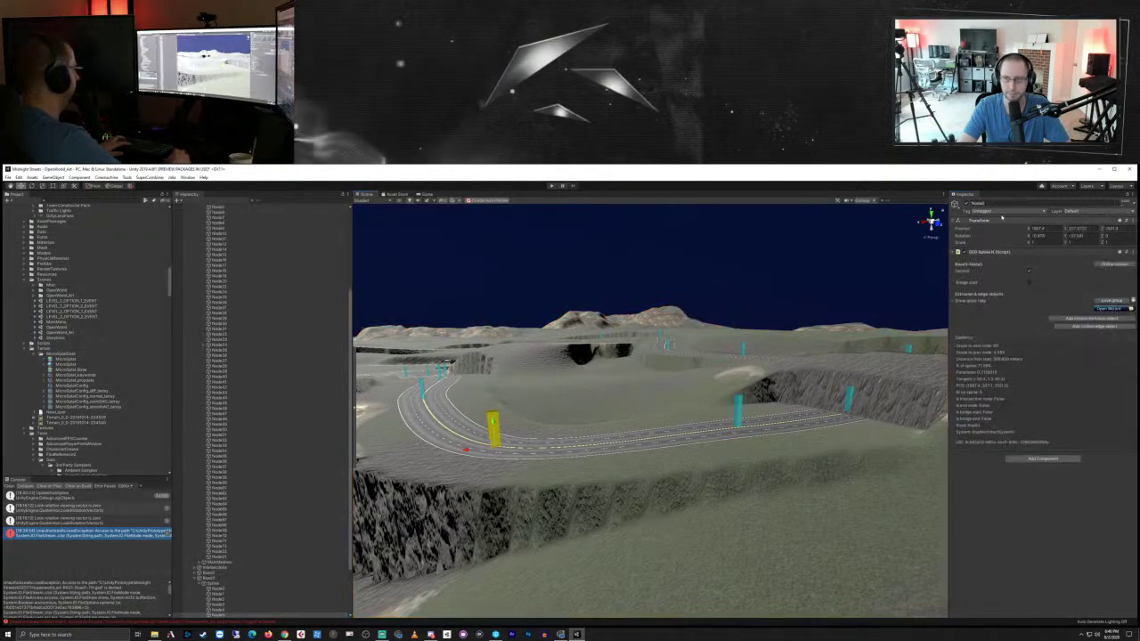
type("218.8016")
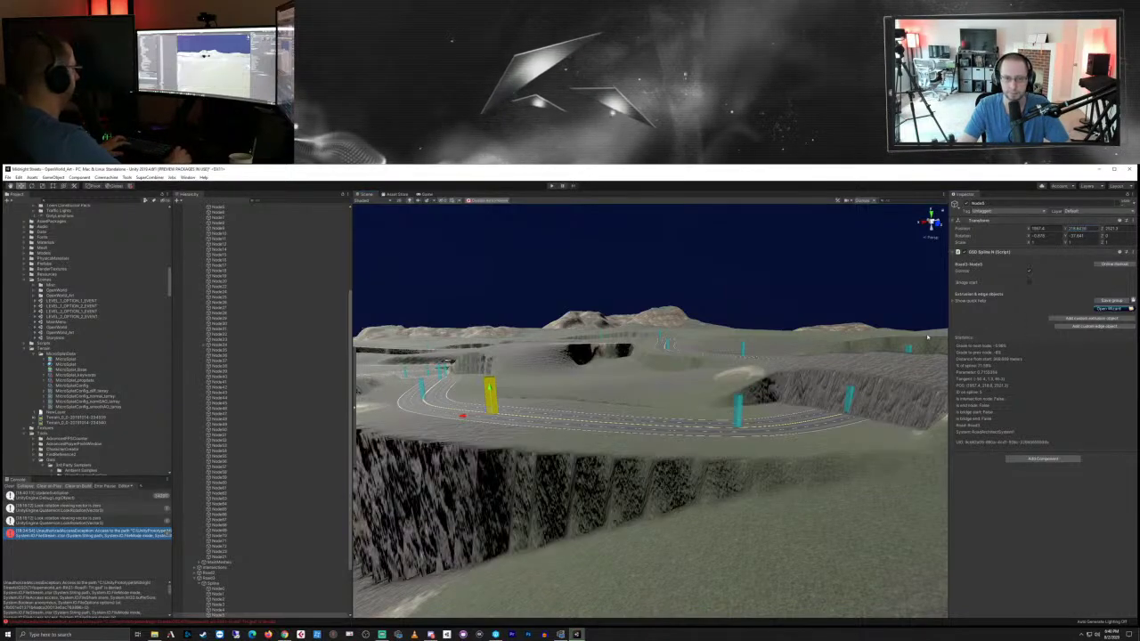
Step: Raise Road3 Node6, the node just before the road's end, further toward the highway's height
left_click(738, 415)
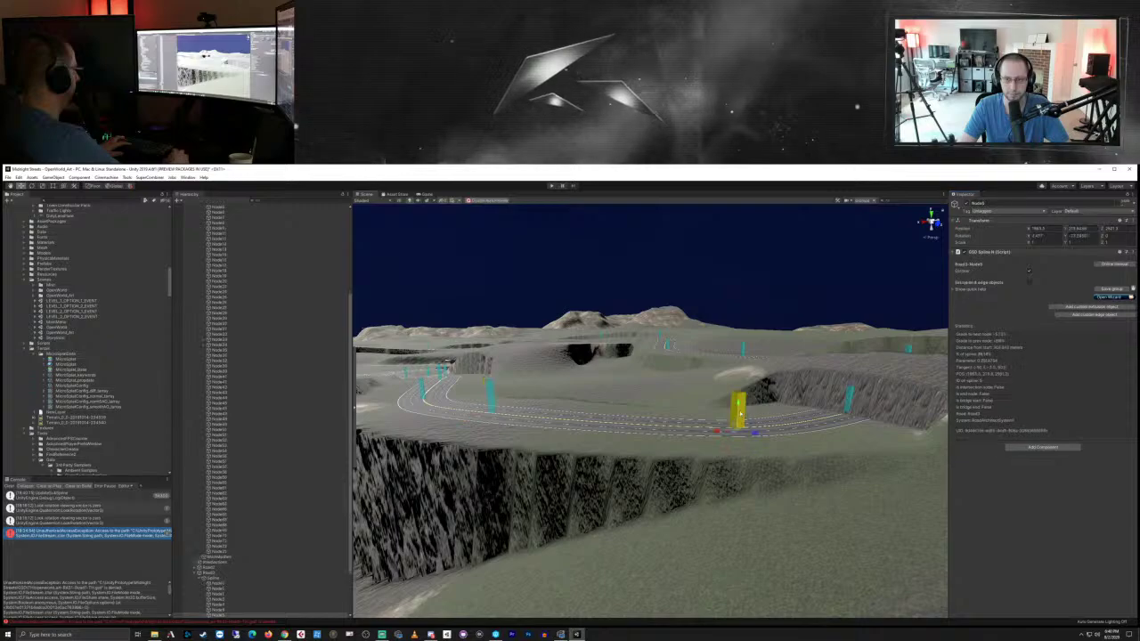
left_click(746, 404)
left_click(848, 395)
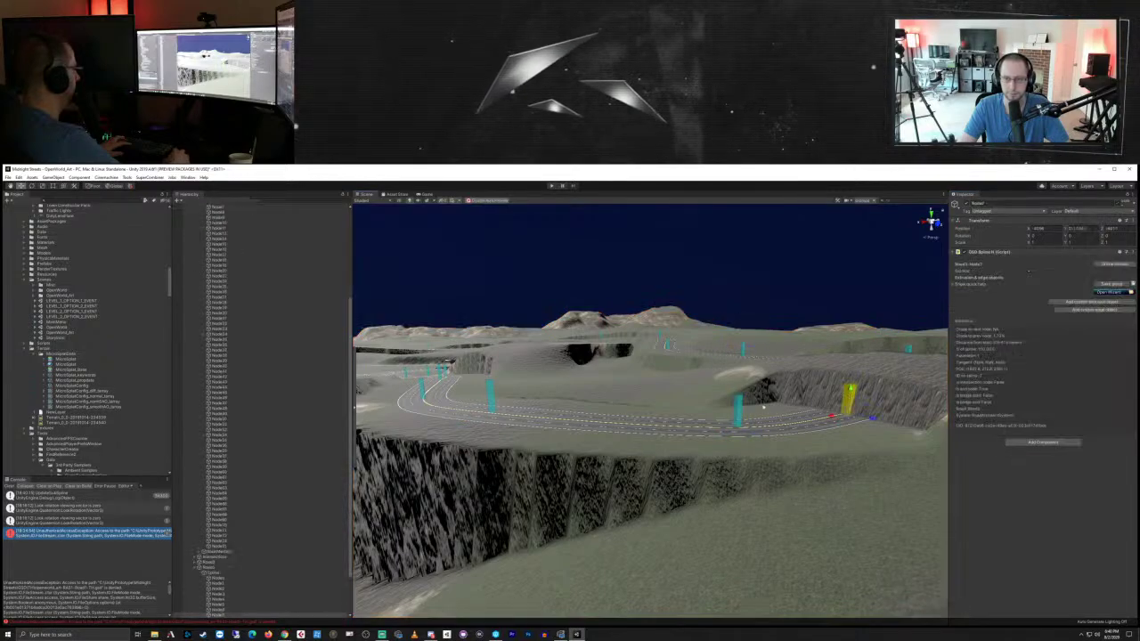
left_click(738, 410)
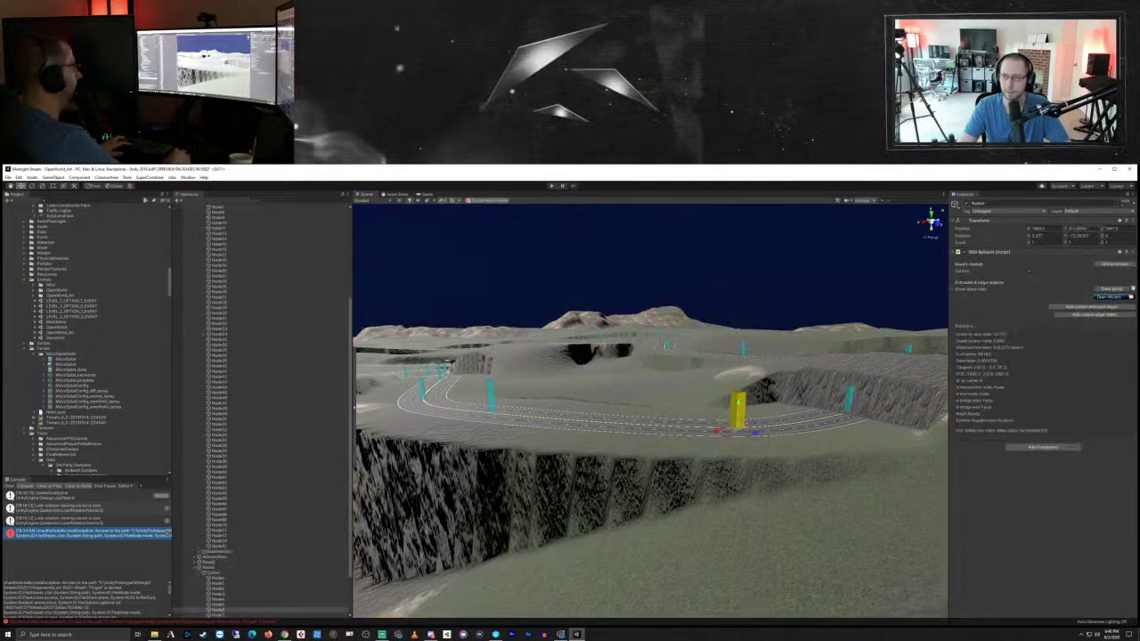
type("233.6001")
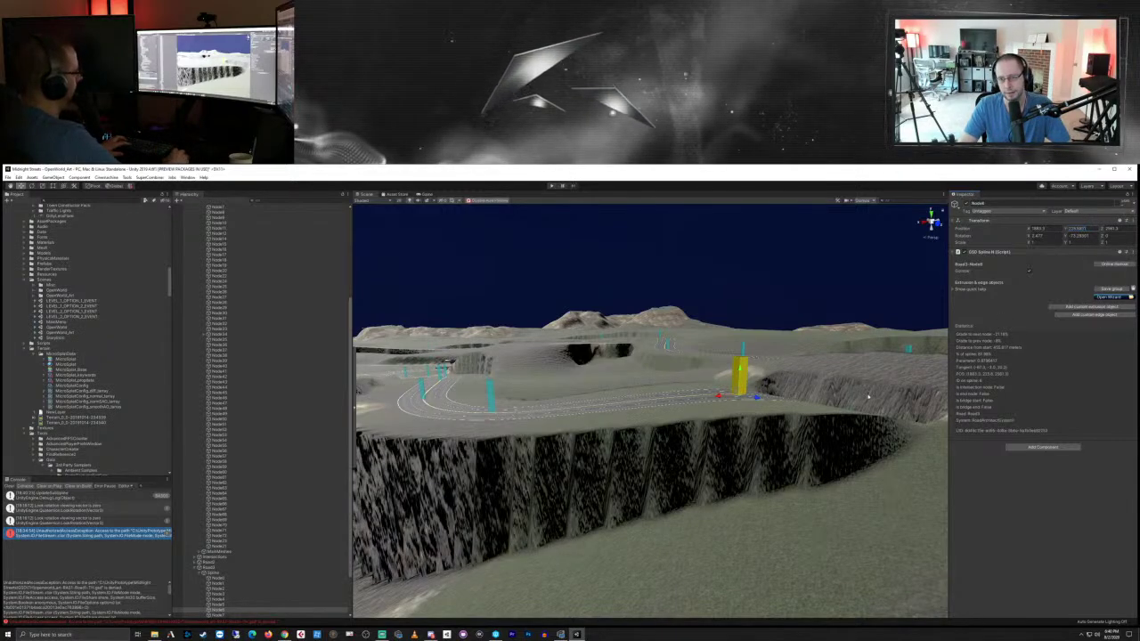
Step: Set the height of Road3's end node, Node7, to match the highway nodes
middle_click_drag(869, 397, 743, 445)
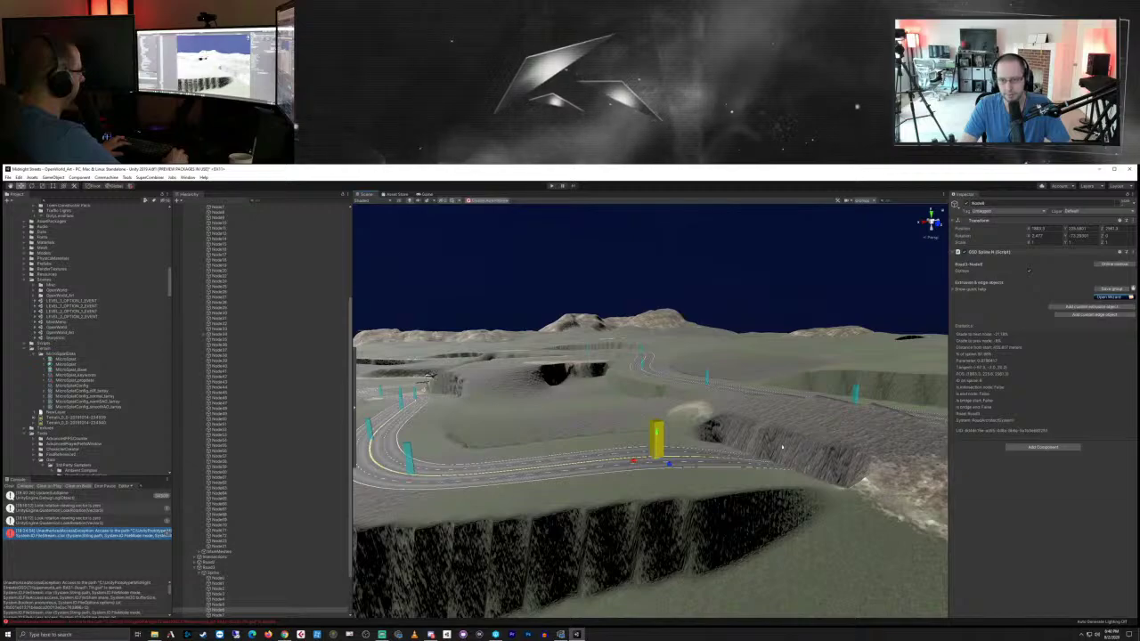
left_click(784, 448)
left_click(784, 442)
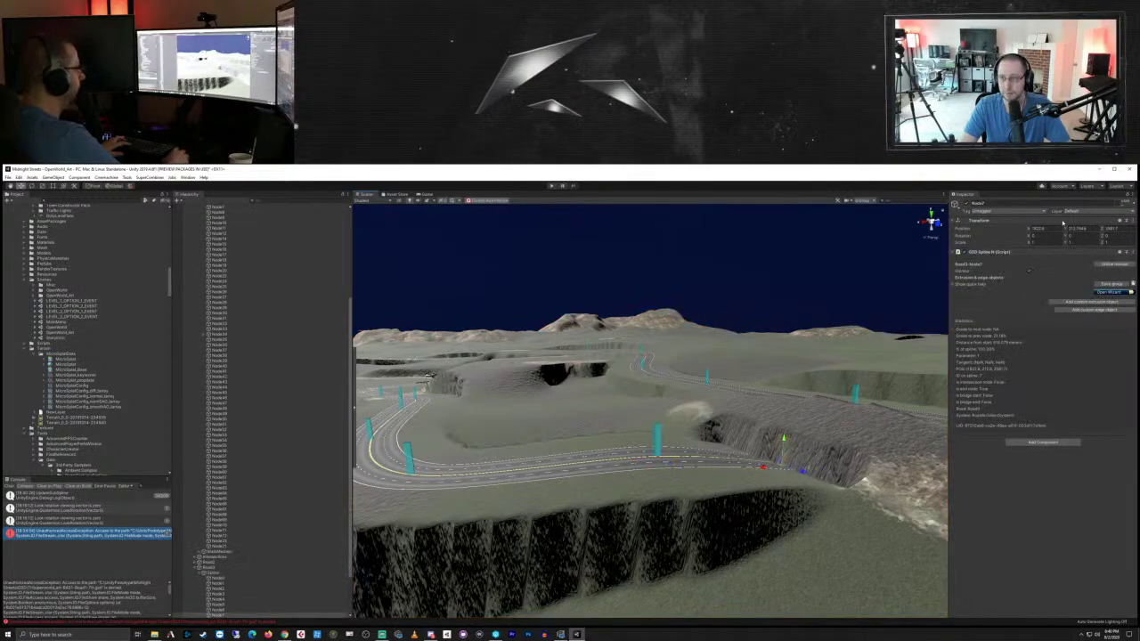
type("228.6017")
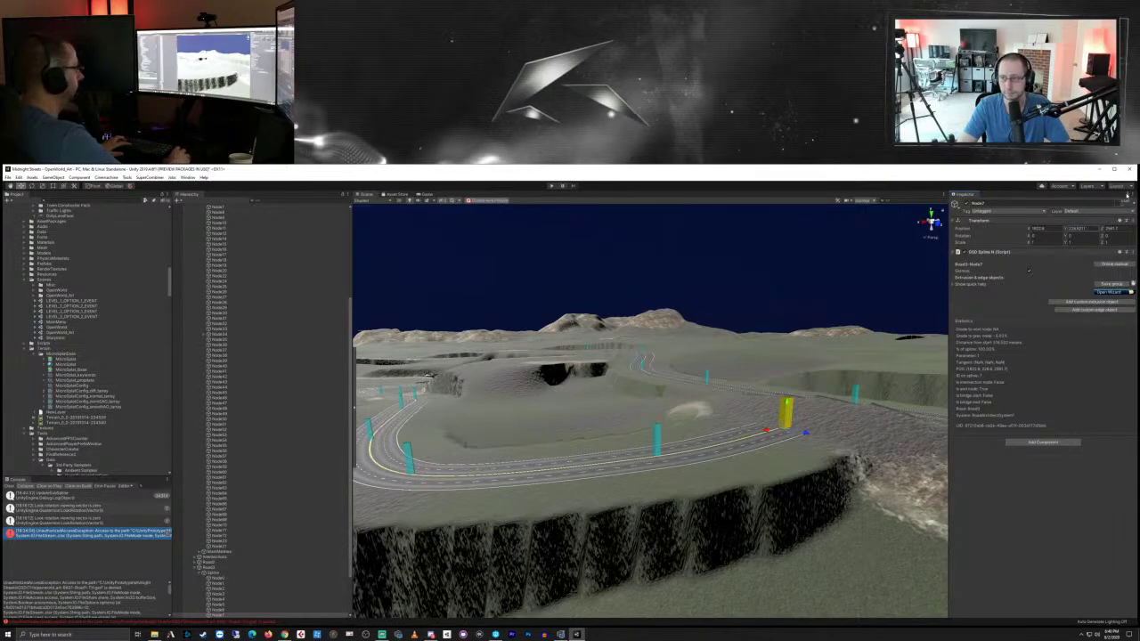
Step: Clear the console and add a new node beyond the end of Road3, extending it straight toward the highway
mouse_move(851, 375)
right_mouse_down()
mouse_move(776, 419)
mouse_move(796, 404)
mouse_move(743, 398)
mouse_move(713, 364)
mouse_move(713, 382)
mouse_move(736, 394)
mouse_move(724, 396)
mouse_move(716, 472)
mouse_move(728, 402)
mouse_move(712, 387)
mouse_move(725, 387)
mouse_move(643, 383)
mouse_move(682, 405)
mouse_move(713, 401)
right_mouse_up()
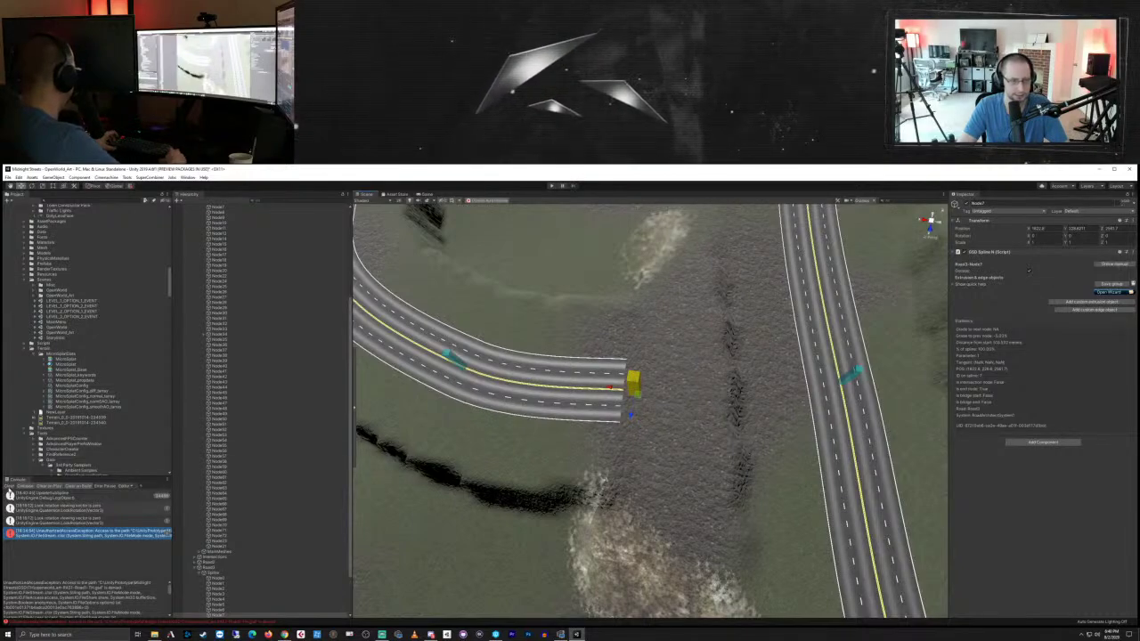
left_click(10, 487)
left_click(210, 567)
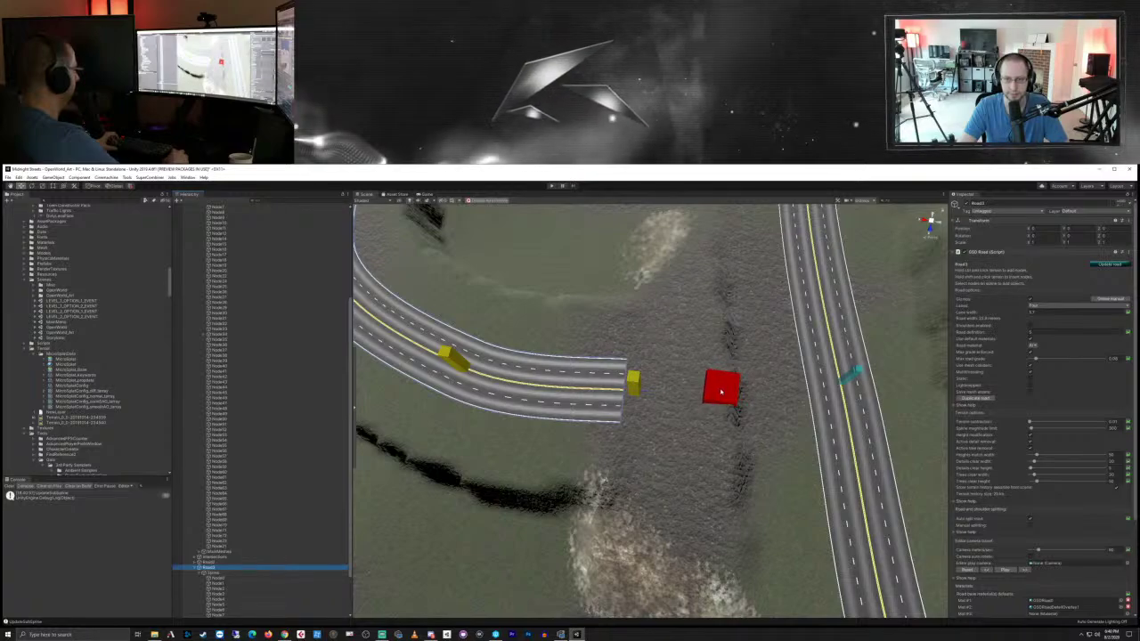
left_click(721, 392)
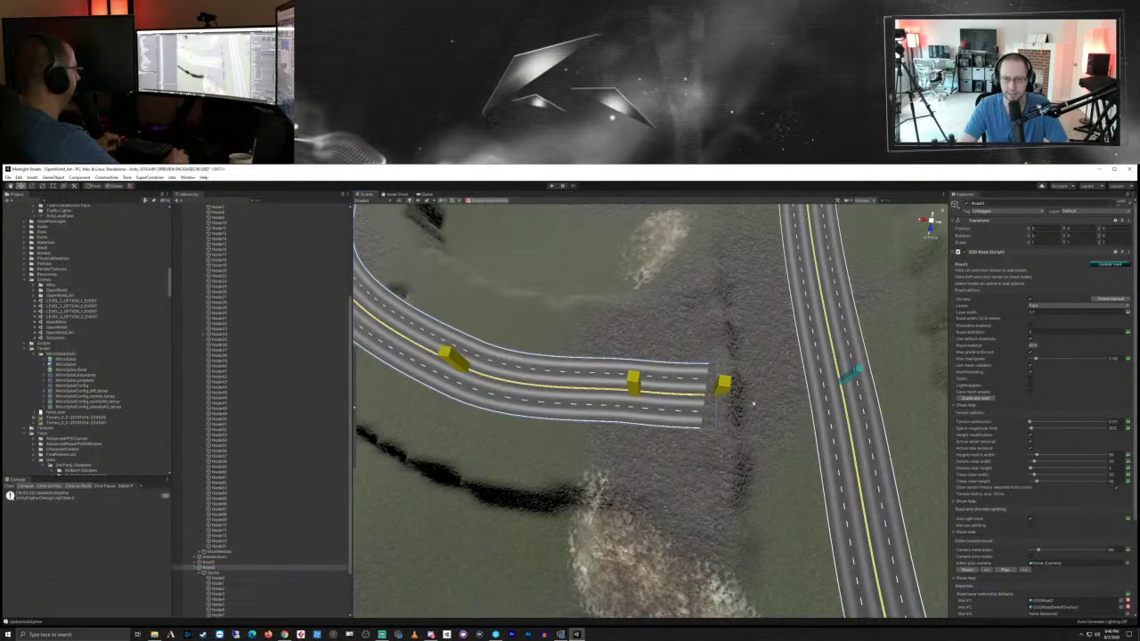
Step: Set the Y position of Road3's newly added end node to match the highway node opposite it
middle_click_drag(558, 443, 570, 443)
scroll(600, 440, "down", 10)
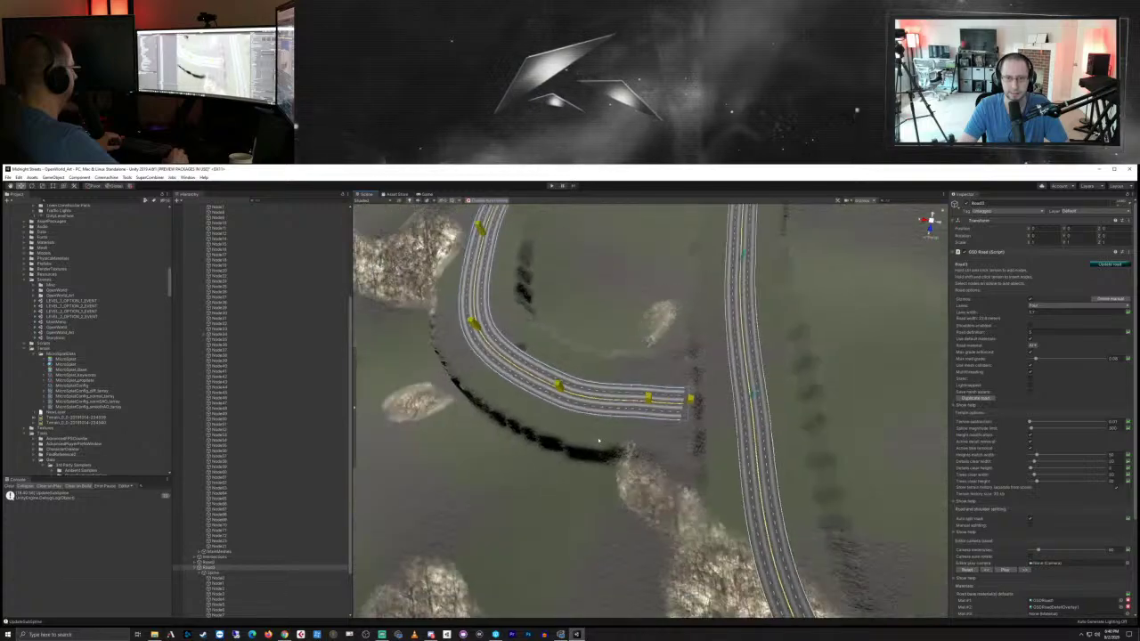
scroll(601, 438, "up", 10)
right_click_drag(640, 455, 641, 387)
middle_click_drag(642, 387, 625, 348)
right_click_drag(625, 348, 614, 350)
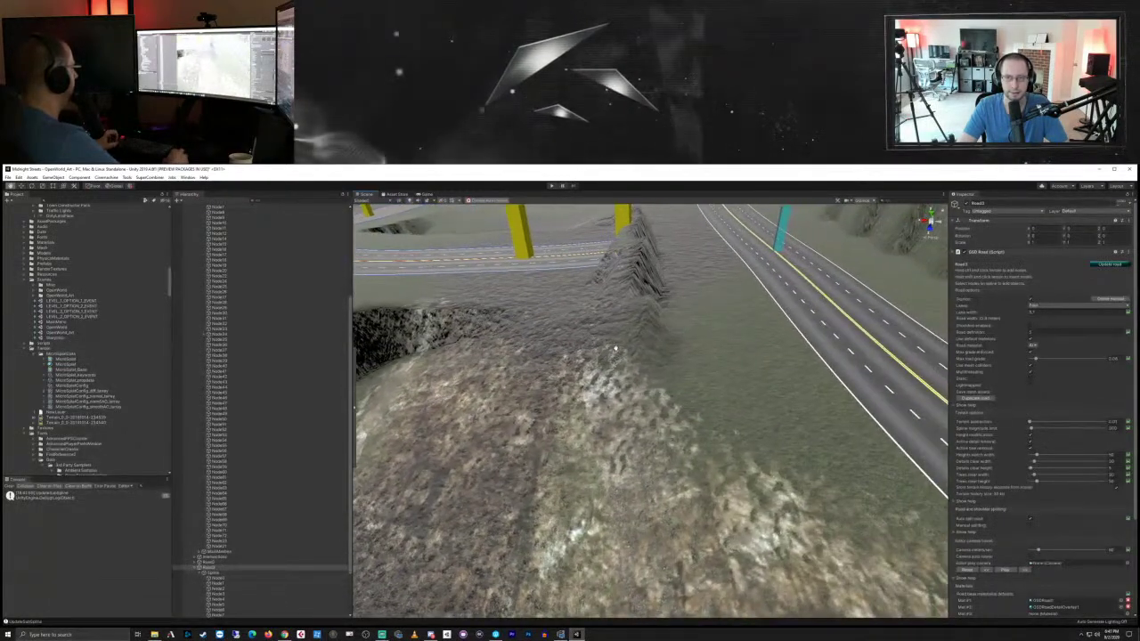
right_click_drag(581, 277, 614, 330)
left_click(715, 441)
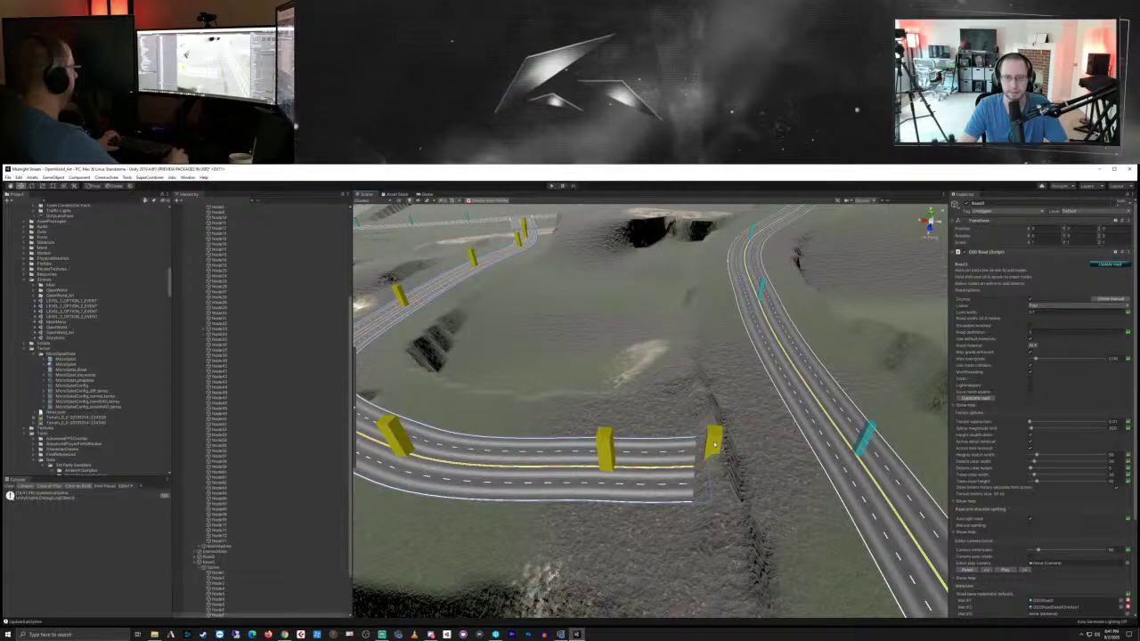
left_click(1083, 228)
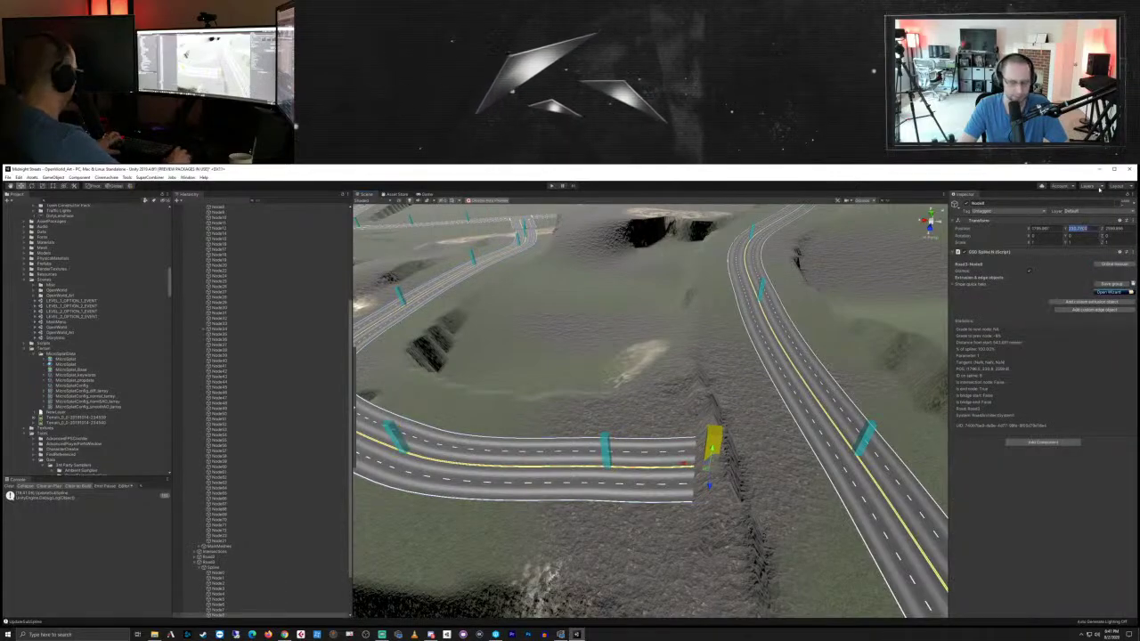
type("230.3704")
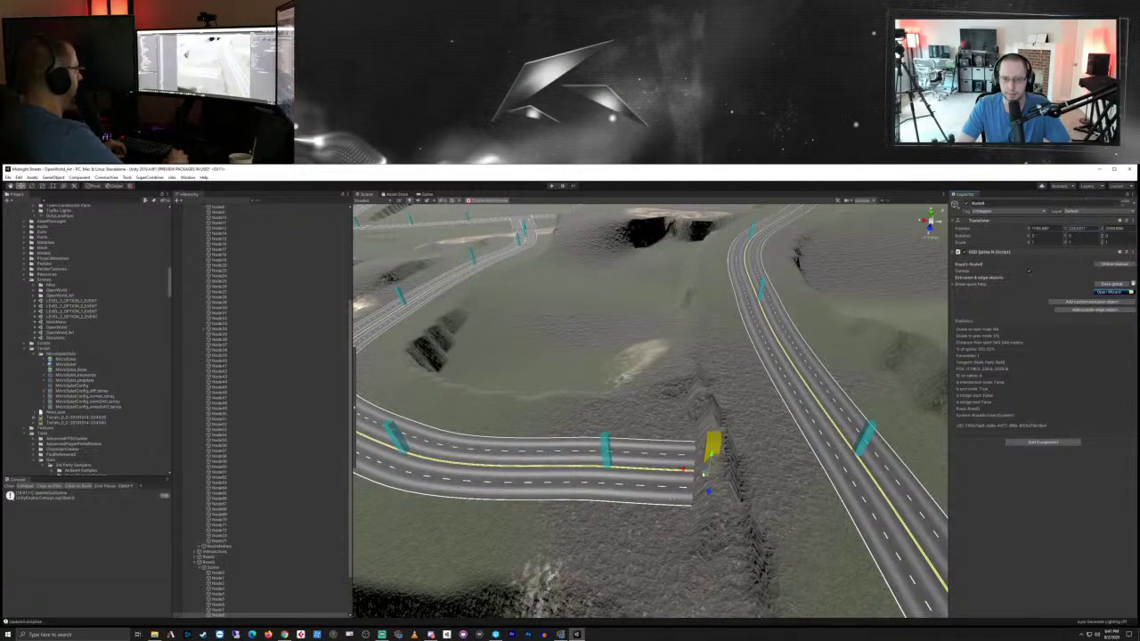
Step: Move Road3's end node onto the opposite Road1 node to join both roads in a three-way intersection
left_click_drag(706, 476, 882, 470)
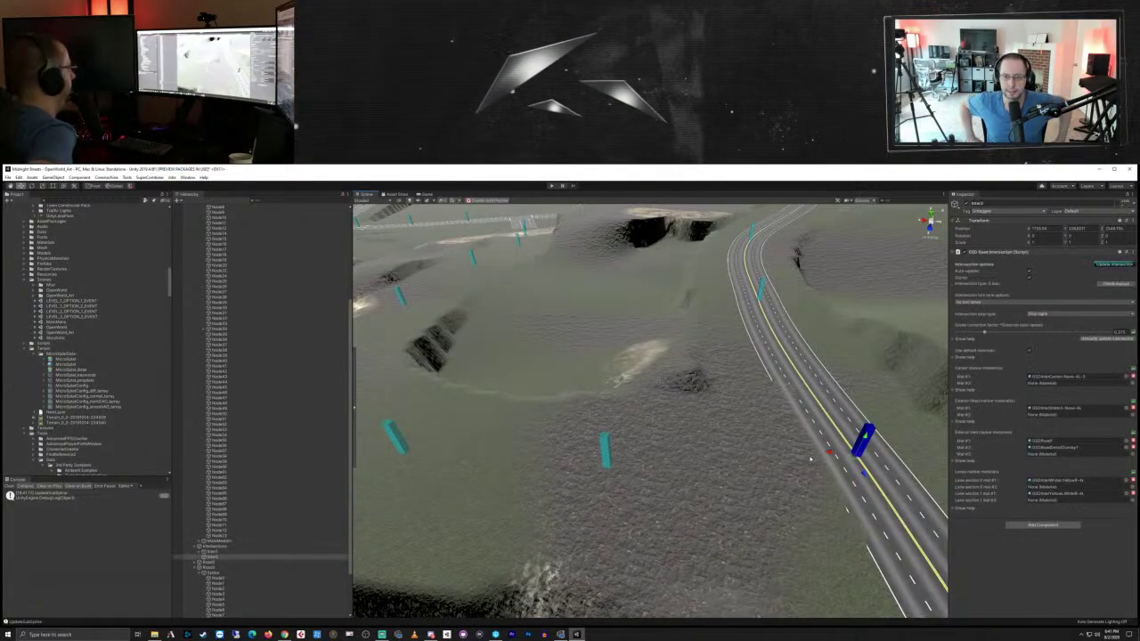
key("ctrl+z")
key("ctrl+y")
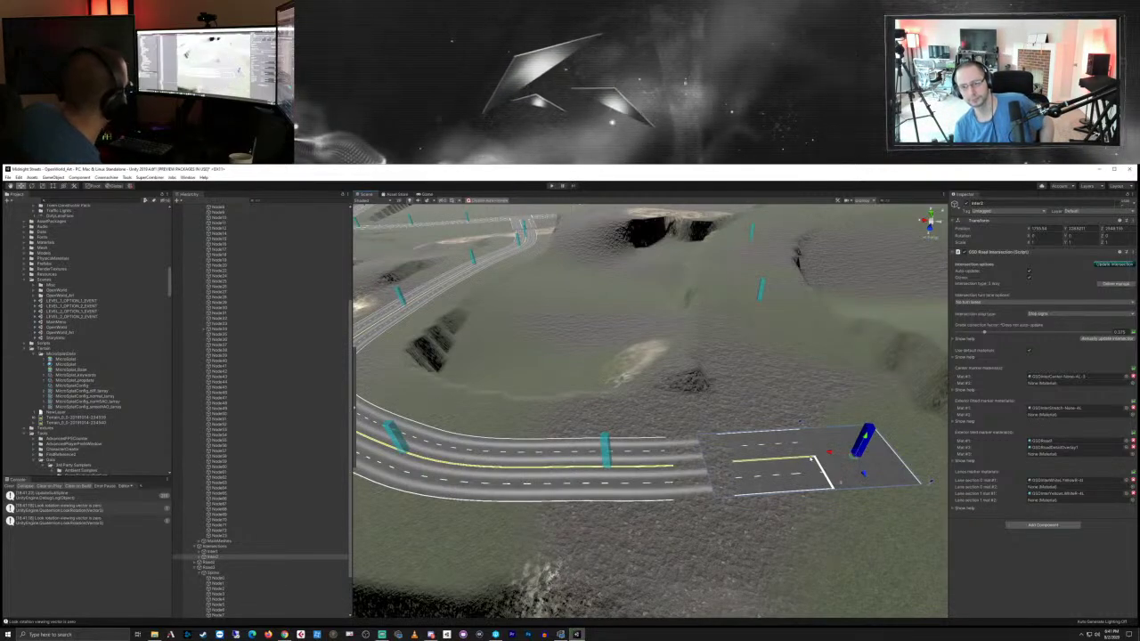
key("ctrl+z")
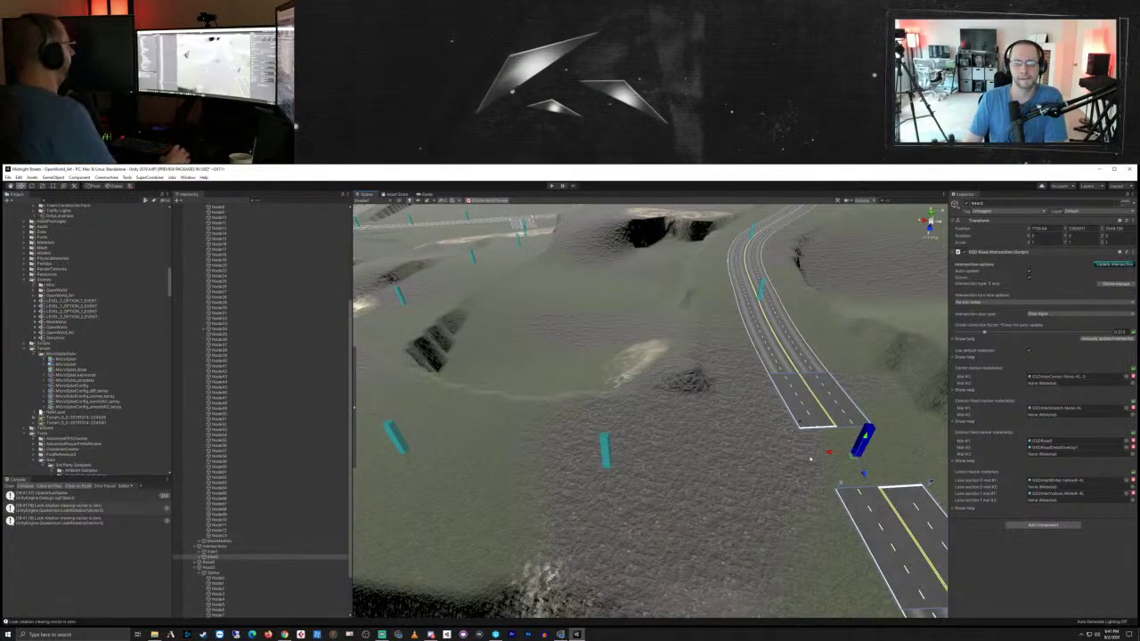
key("ctrl+y")
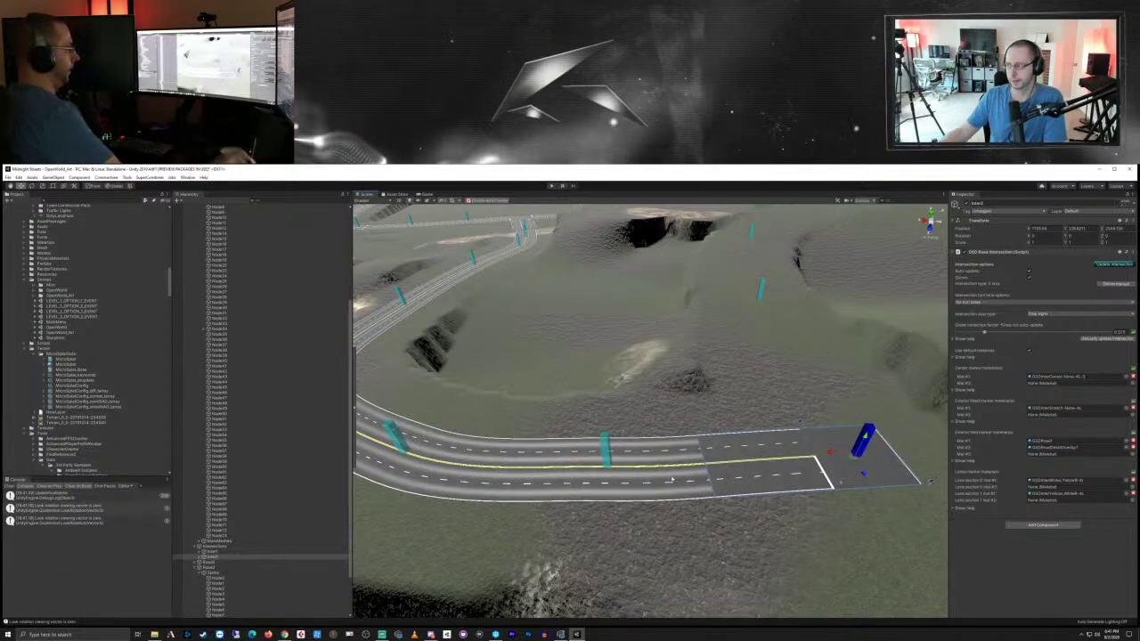
key("ctrl+z")
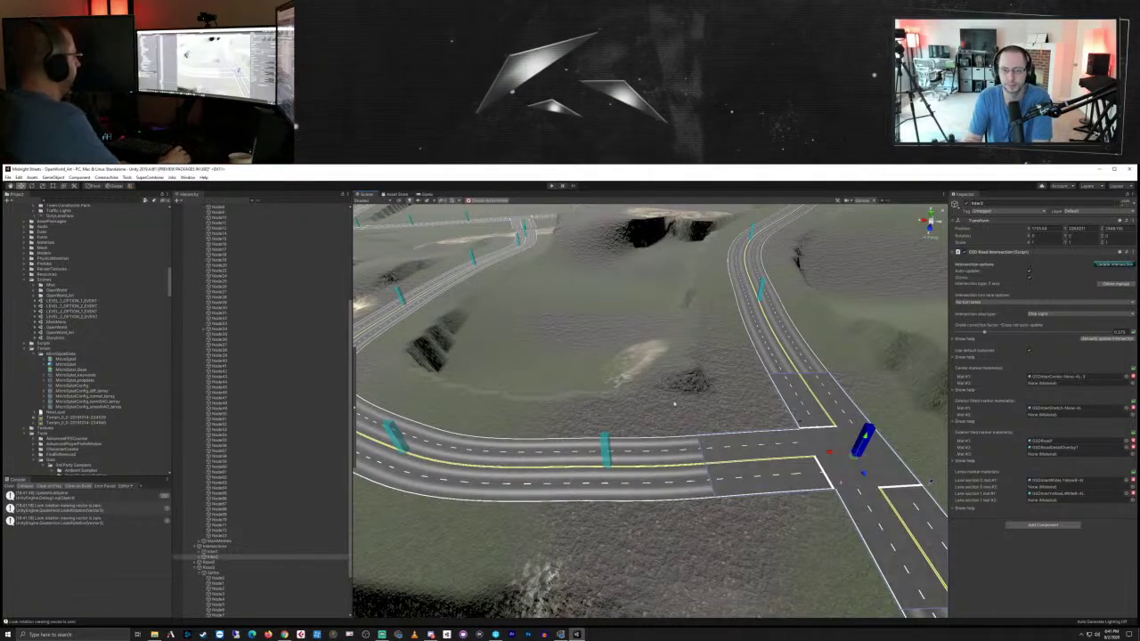
Step: Examine the connected road layout from above and up close, from the coast and tunnel to the joint between Road3 and the first intersection
right_click_drag(580, 438, 899, 588)
scroll(757, 445, "down", 5)
scroll(766, 446, "down", 3)
scroll(840, 493, "down", 3)
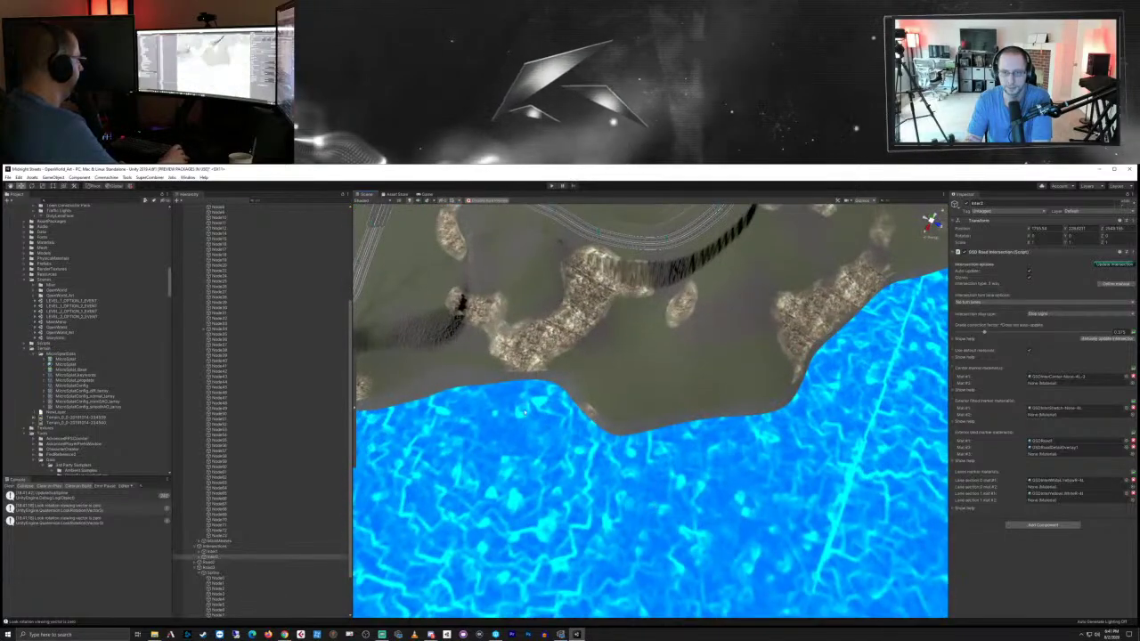
middle_click_drag(535, 392, 700, 519)
left_click_drag(700, 519, 717, 507, "alt")
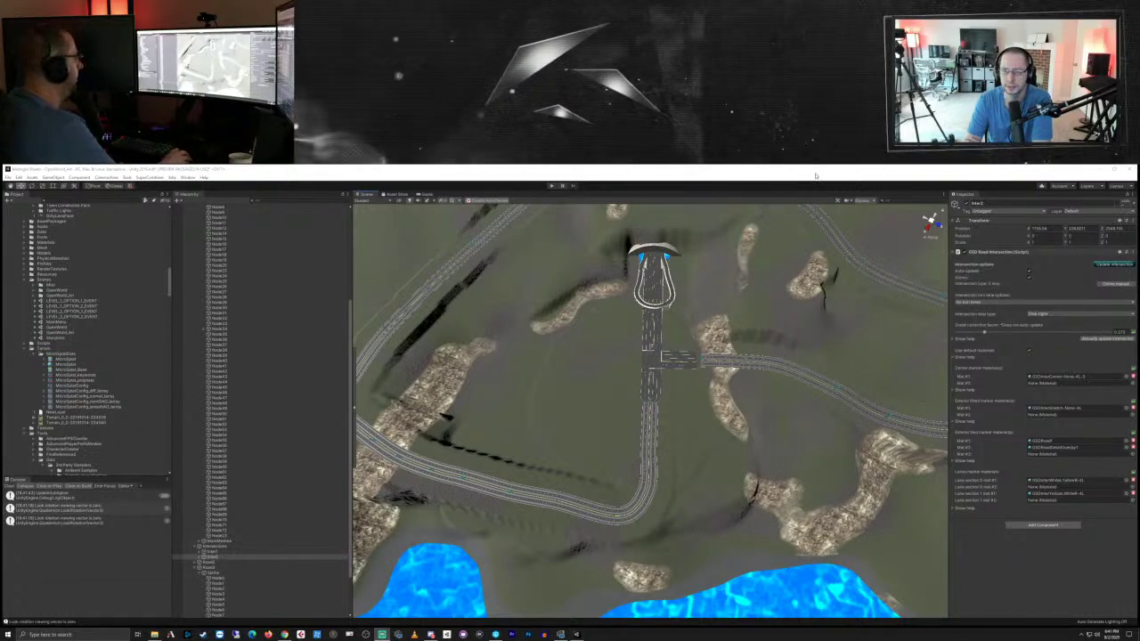
mouse_move(590, 362)
middle_mouse_down()
mouse_move(705, 364)
mouse_move(504, 369)
mouse_move(600, 365)
middle_mouse_up()
left_click_drag(599, 364, 710, 378, "alt")
middle_click_drag(711, 376, 740, 323)
scroll(740, 322, "up", 8)
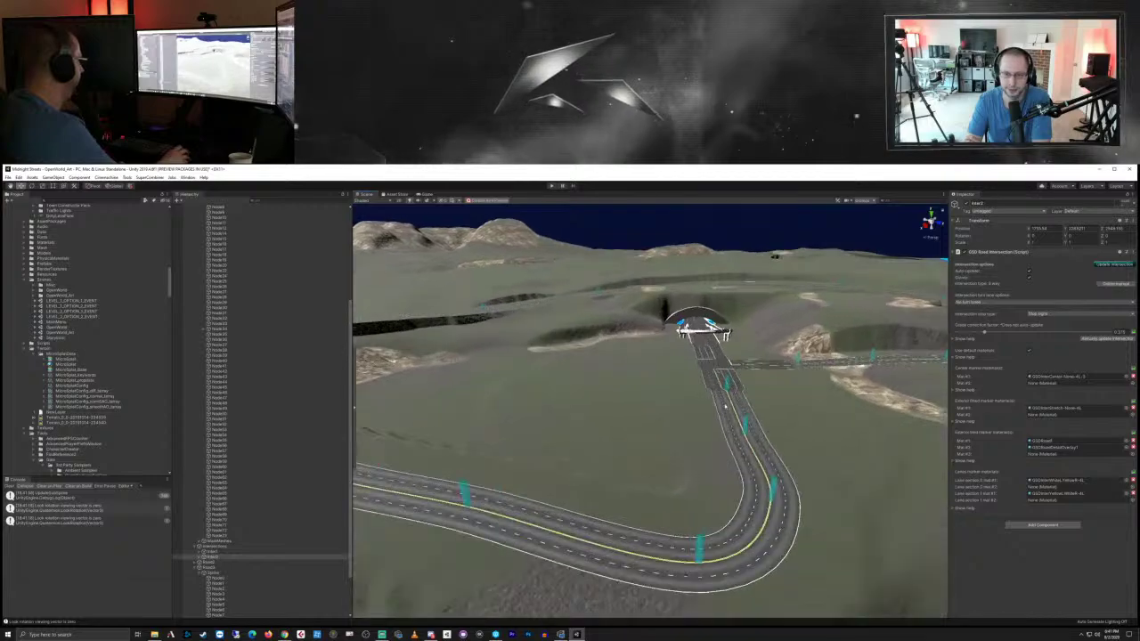
middle_click_drag(833, 521, 762, 450)
left_click_drag(762, 450, 778, 511, "alt")
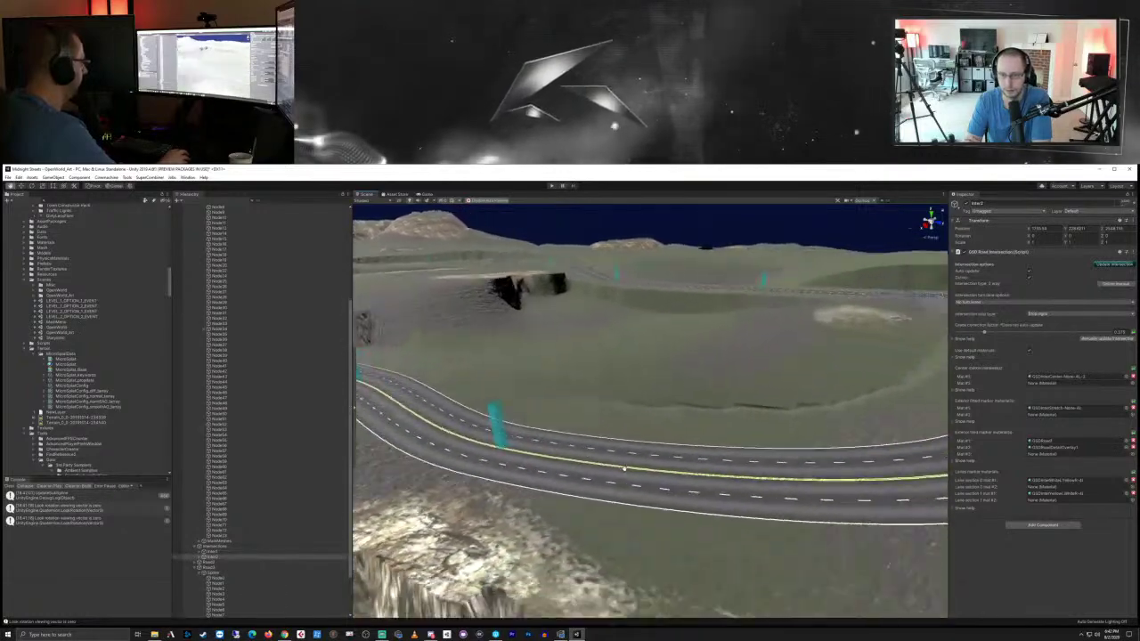
left_click_drag(624, 469, 571, 480, "alt")
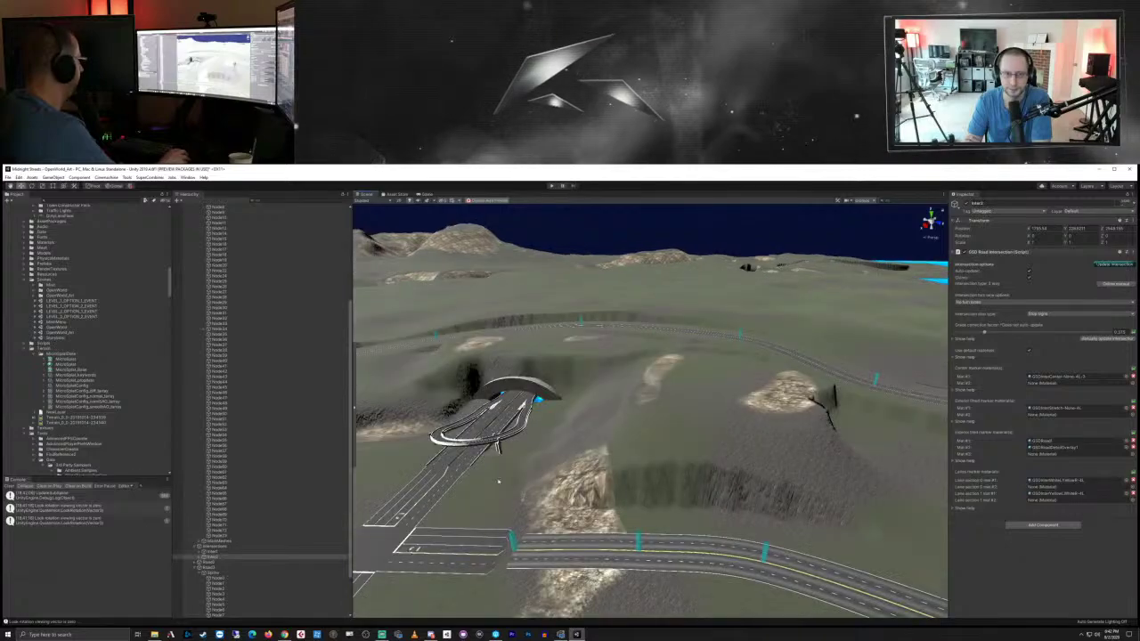
left_click_drag(499, 482, 630, 478, "alt")
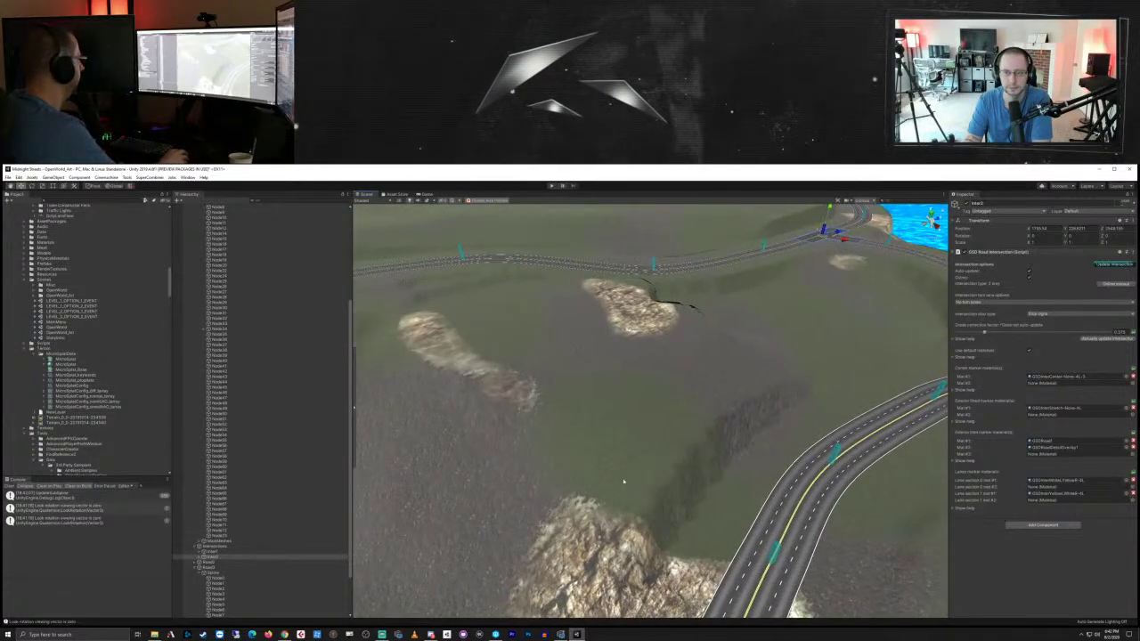
right_click_drag(663, 483, 674, 497)
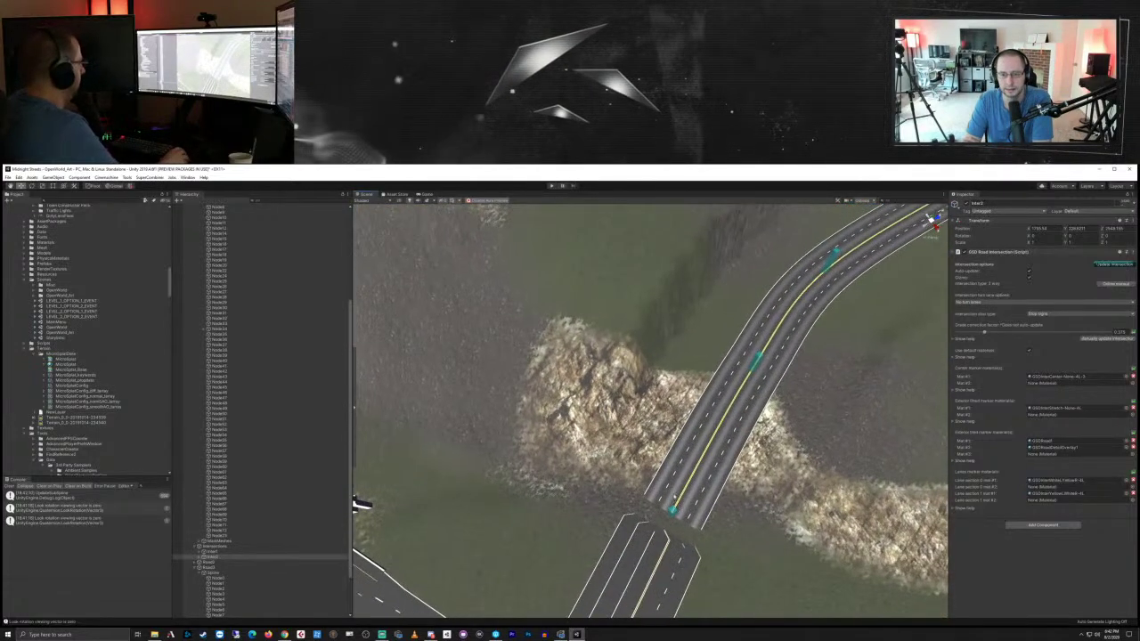
middle_click_drag(683, 487, 710, 461)
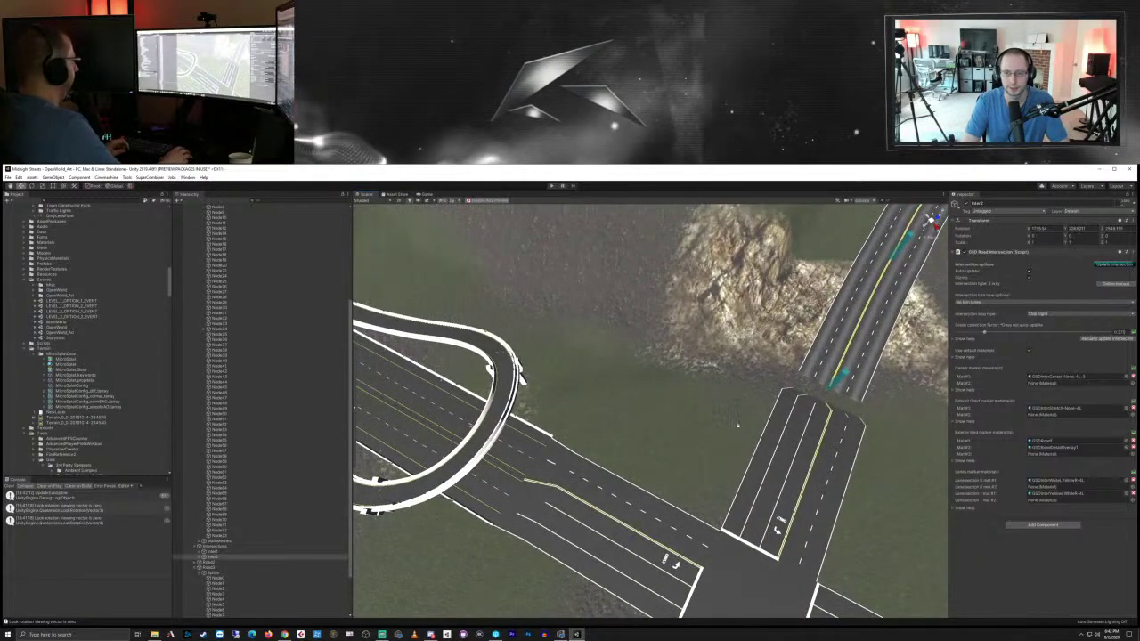
Step: Lower Road3's second node, Node1, slightly on the approach to the first intersection
scroll(849, 425, "up", 5)
scroll(865, 453, "down", 3)
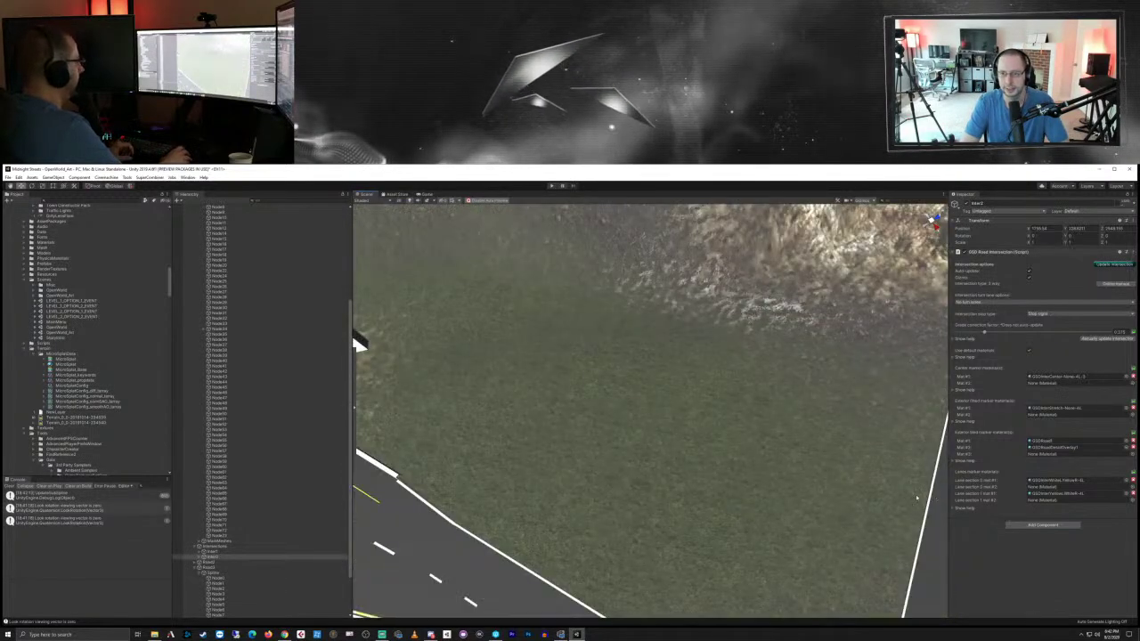
right_click_drag(917, 497, 739, 491)
key("d")
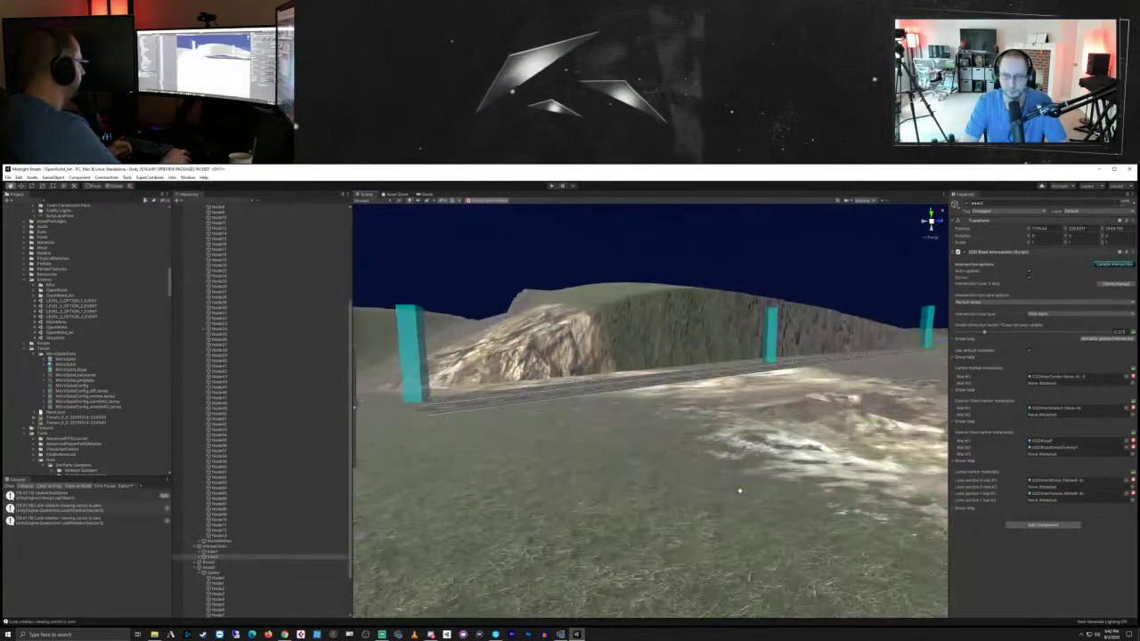
mouse_move(739, 490)
left_mouse_down("alt")
mouse_move(624, 508)
mouse_move(744, 495)
left_mouse_up("alt")
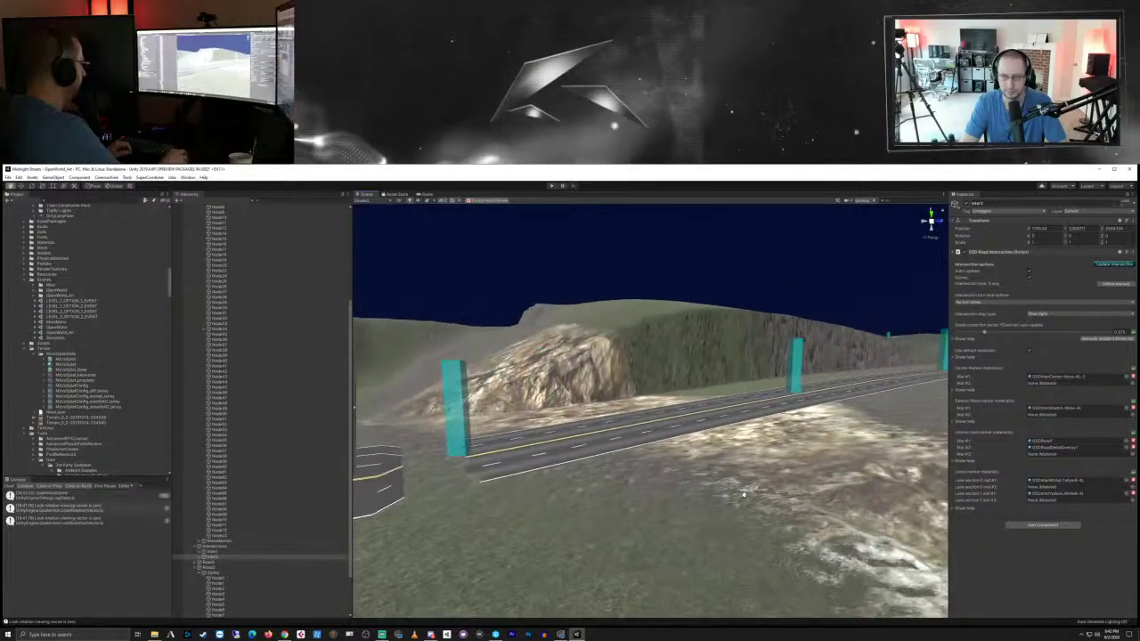
left_click(795, 367)
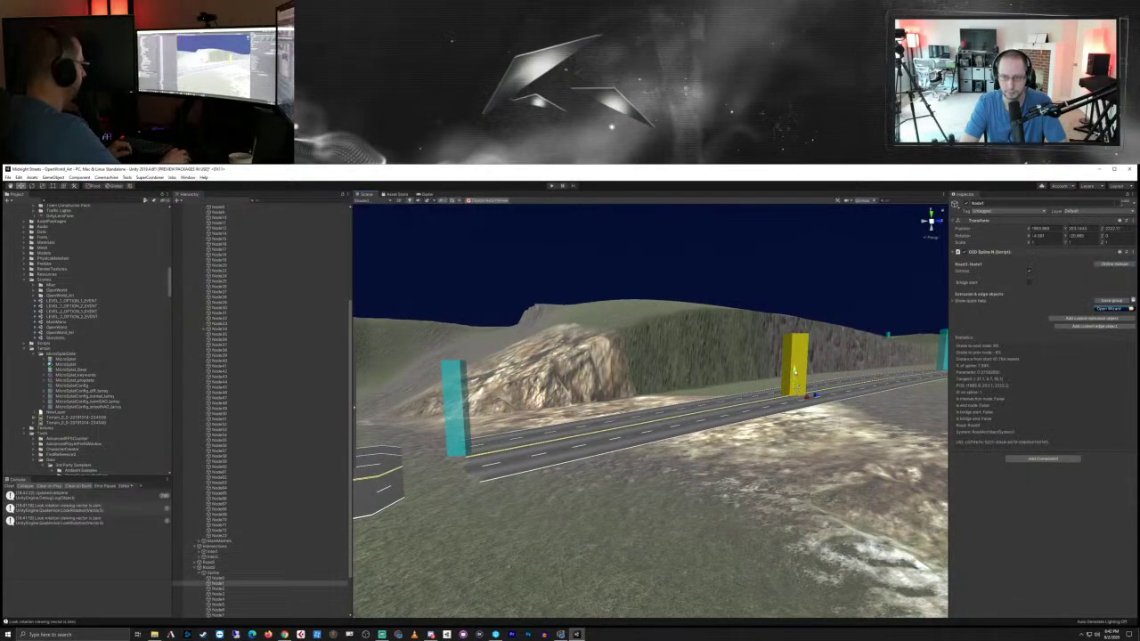
left_click_drag(794, 393, 795, 397)
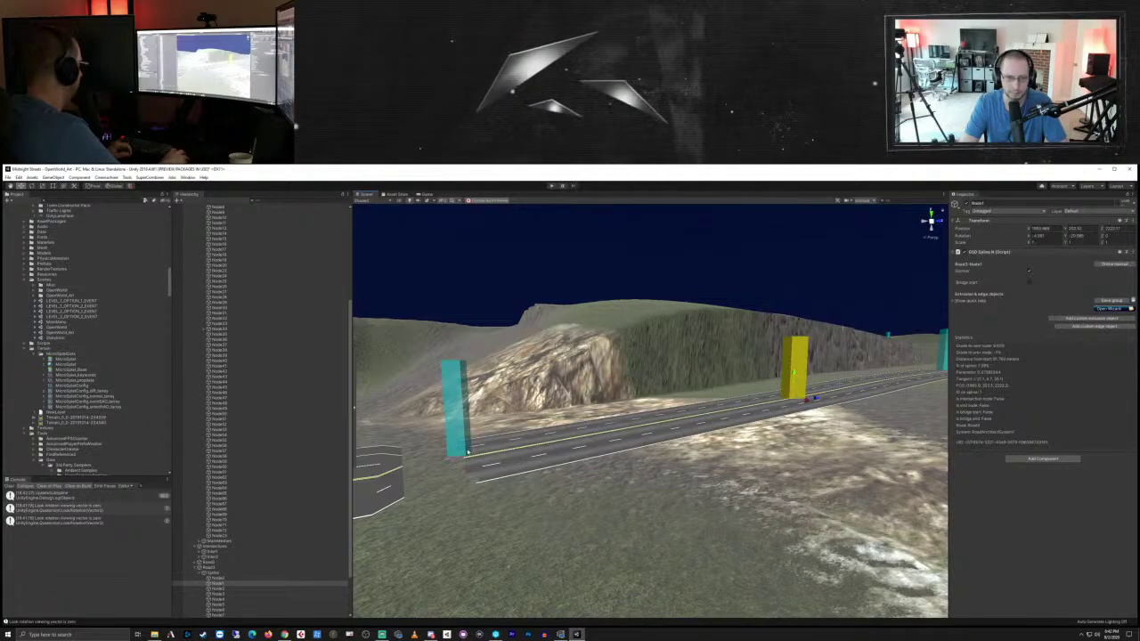
Step: Move Road3's start node, Node0, across to the intersection's yellow center line where the two road surfaces meet
left_click(463, 447)
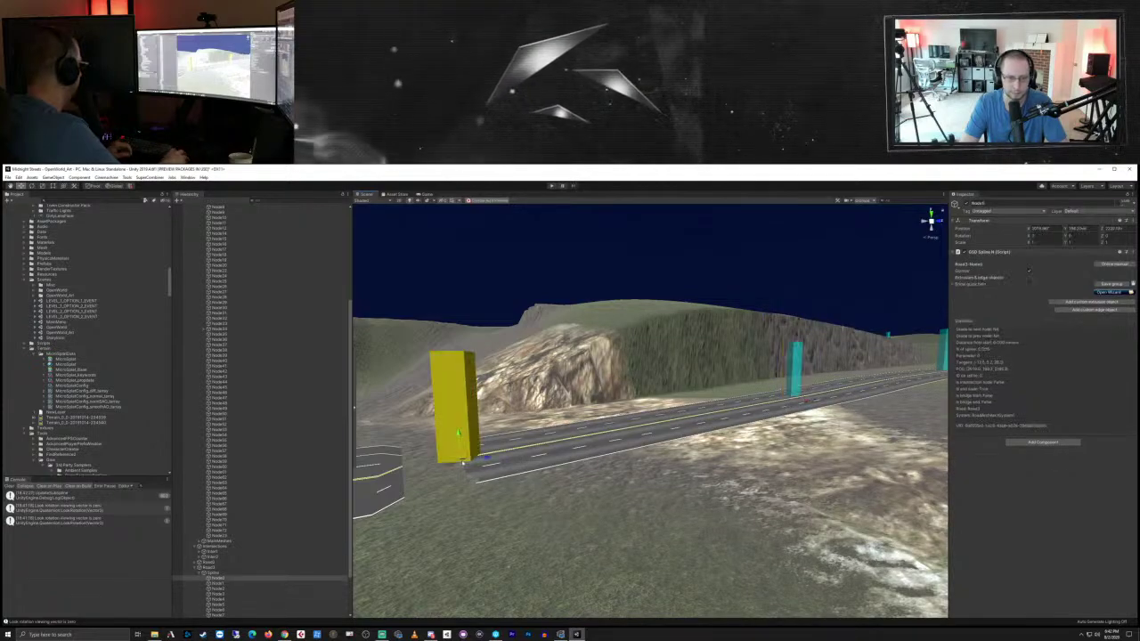
right_click_drag(462, 462, 590, 514)
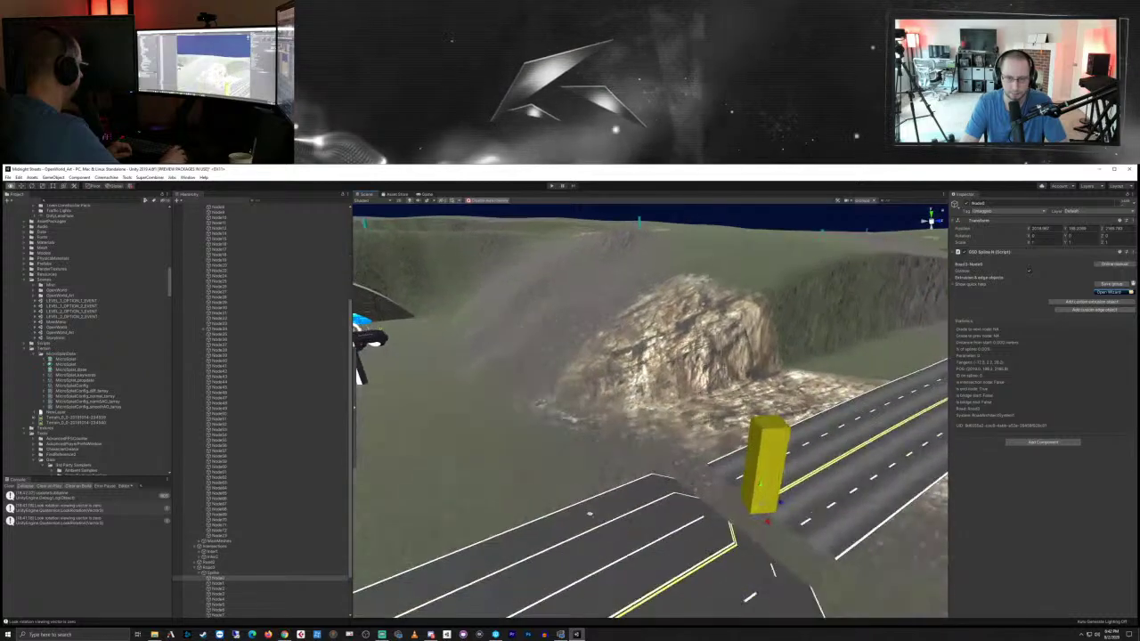
left_click_drag(589, 514, 777, 472, "alt")
left_click_drag(737, 412, 715, 429)
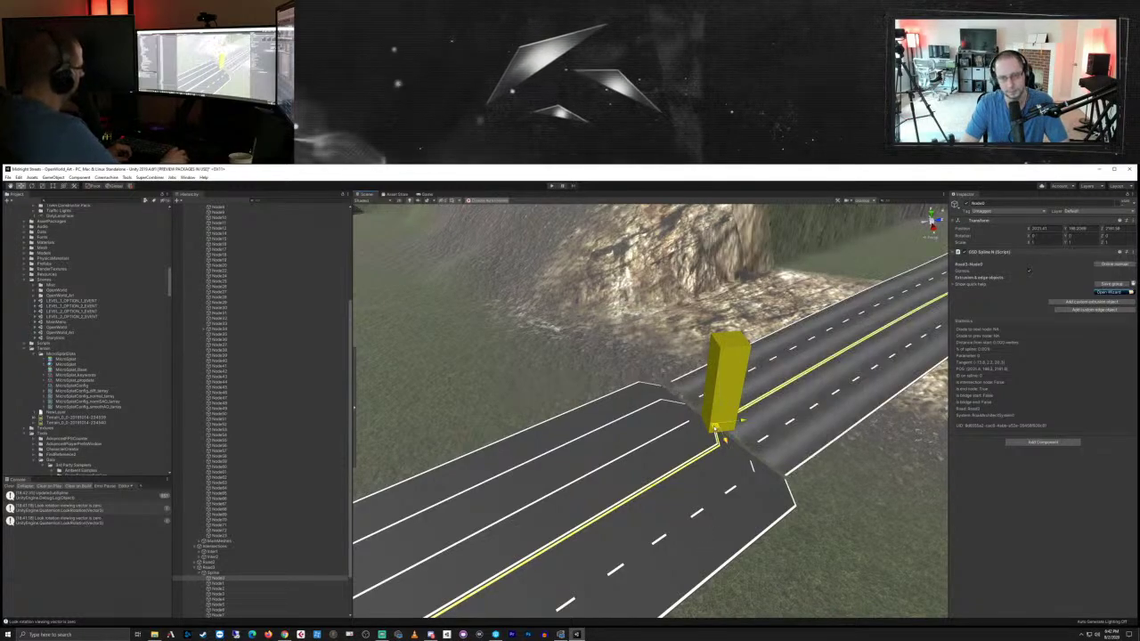
left_click_drag(720, 431, 720, 431)
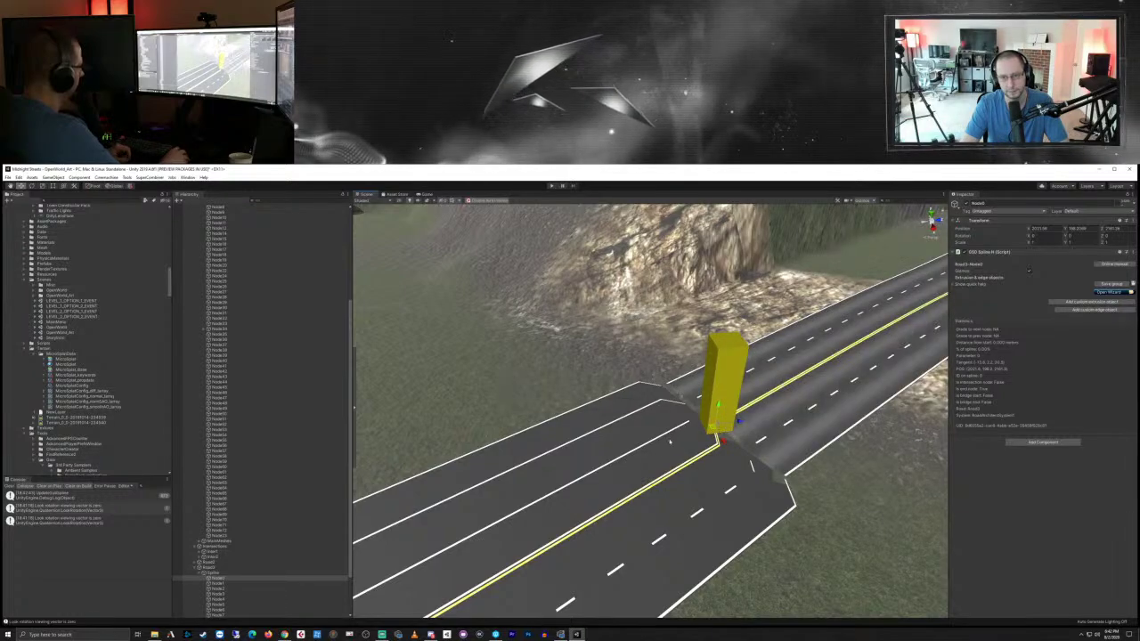
Step: Shift Road3's Node1 sideways in small moves to straighten the road's approach to the intersection
right_click_drag(632, 476, 724, 478)
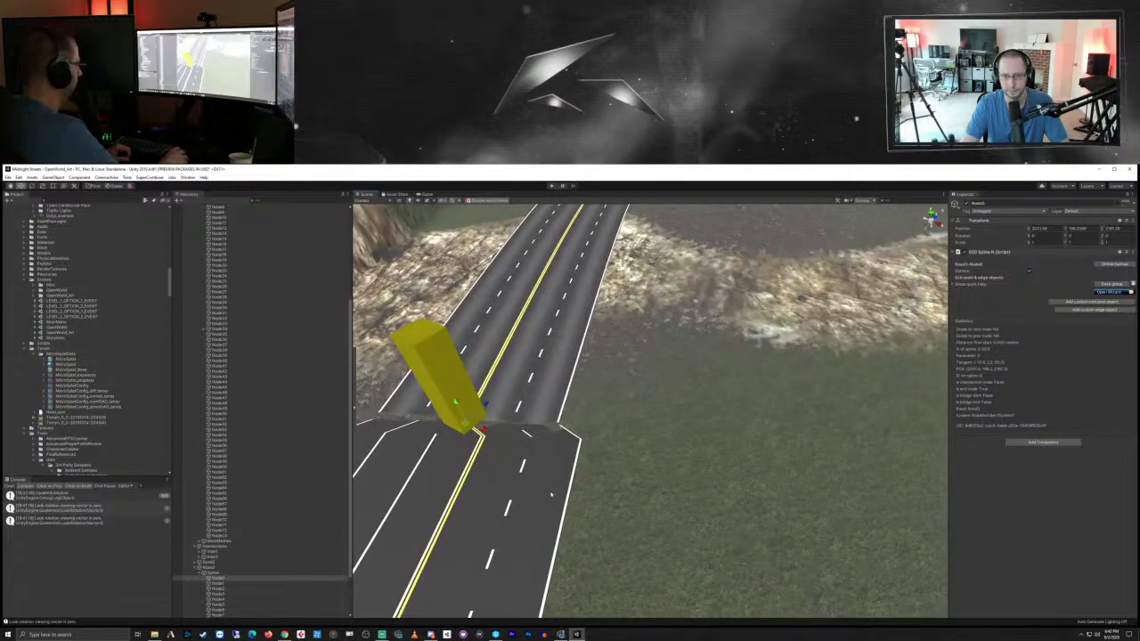
middle_click_drag(549, 496, 604, 489)
key("f")
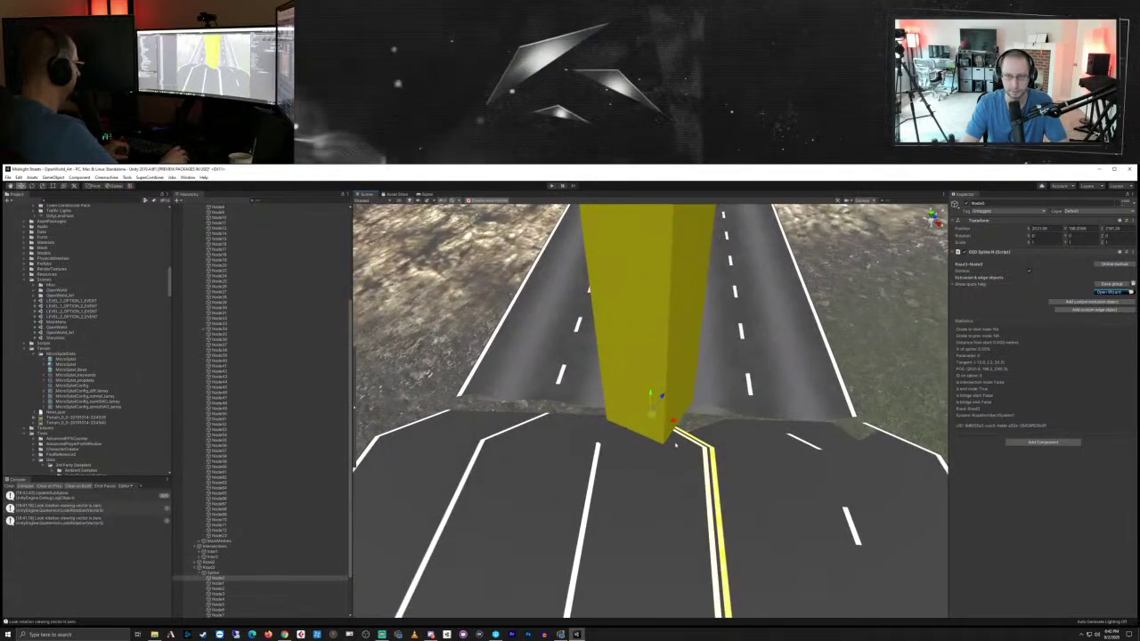
right_click_drag(669, 443, 702, 317)
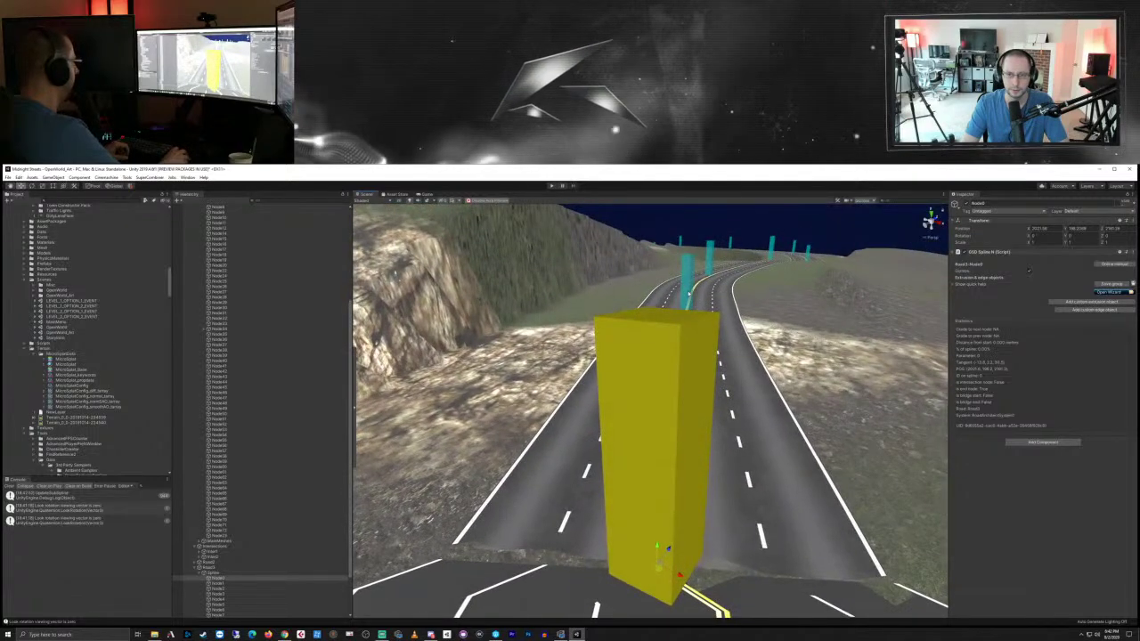
left_click(696, 305)
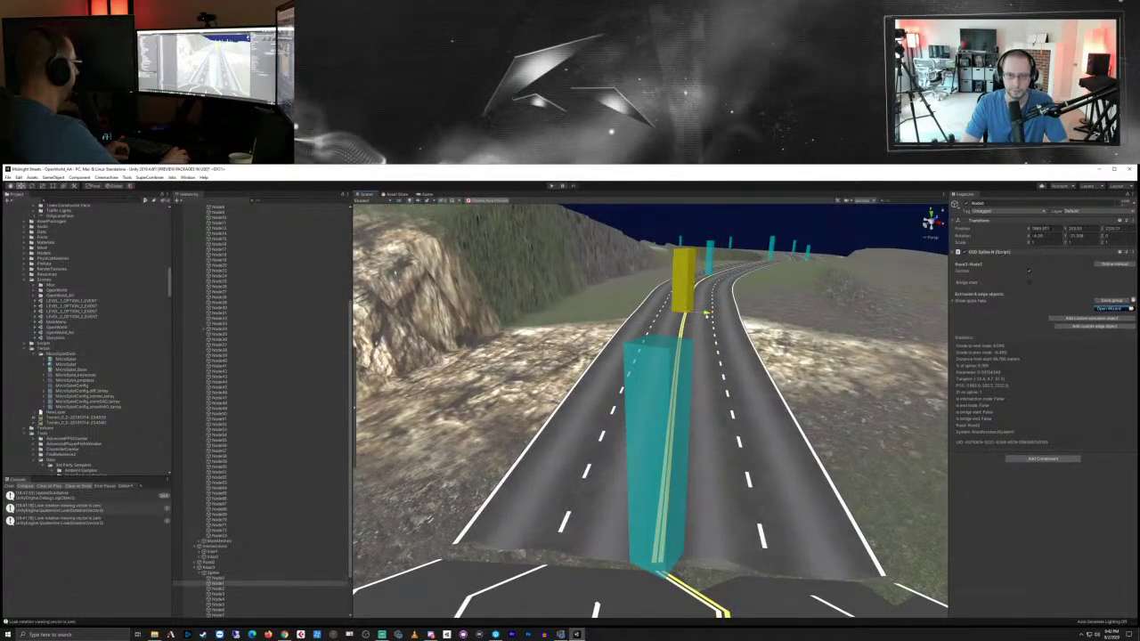
left_click_drag(708, 321, 706, 322)
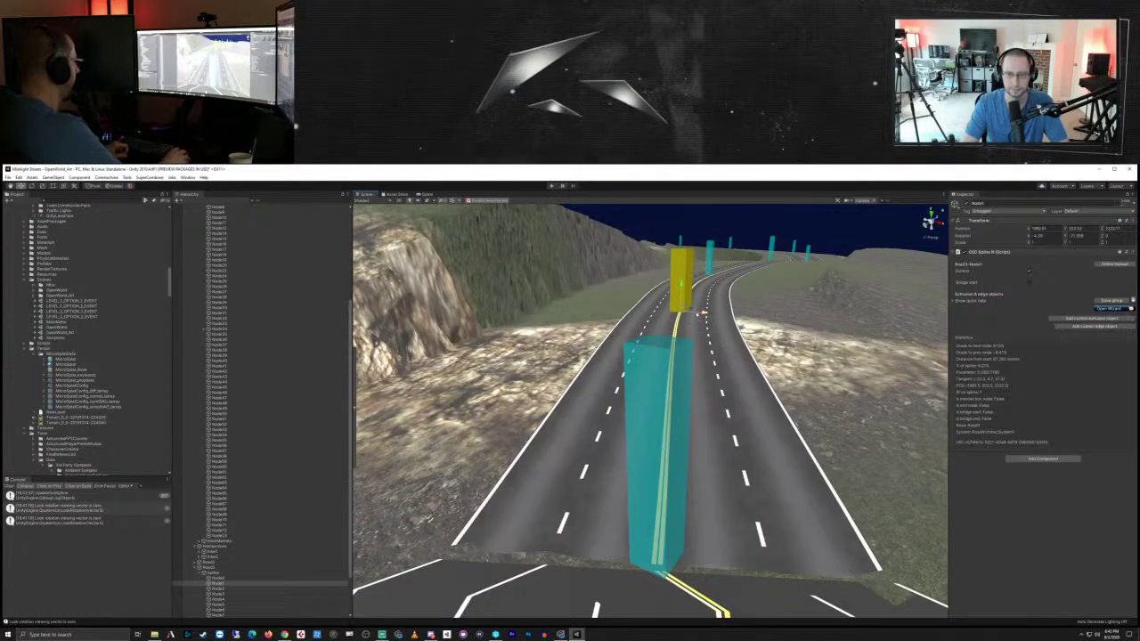
left_click_drag(699, 314, 698, 313)
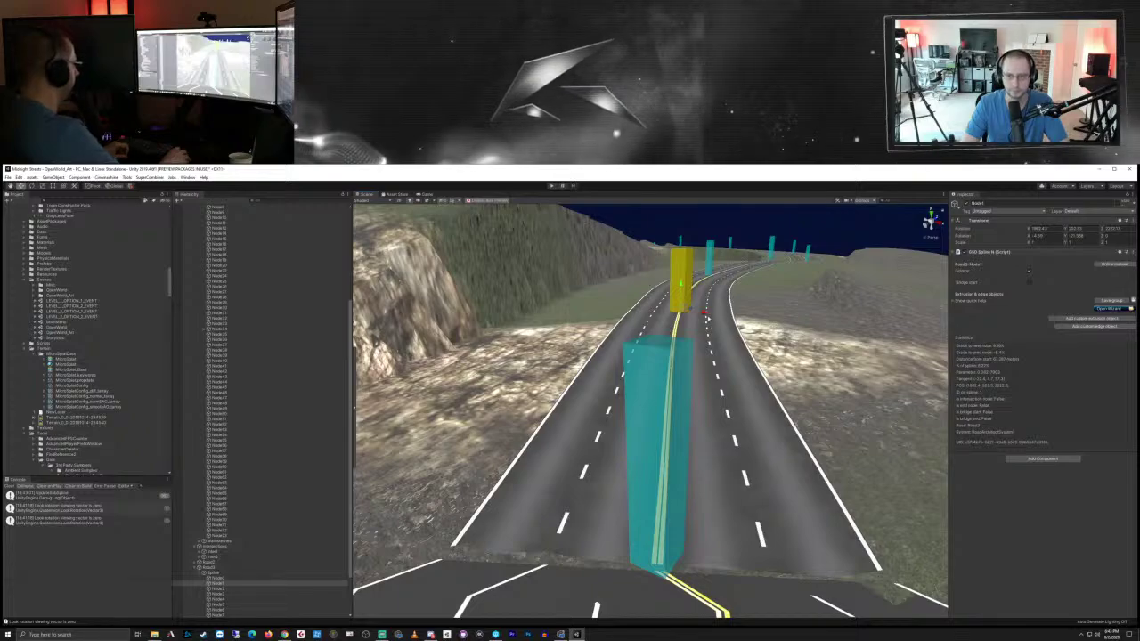
left_click_drag(704, 313, 699, 314)
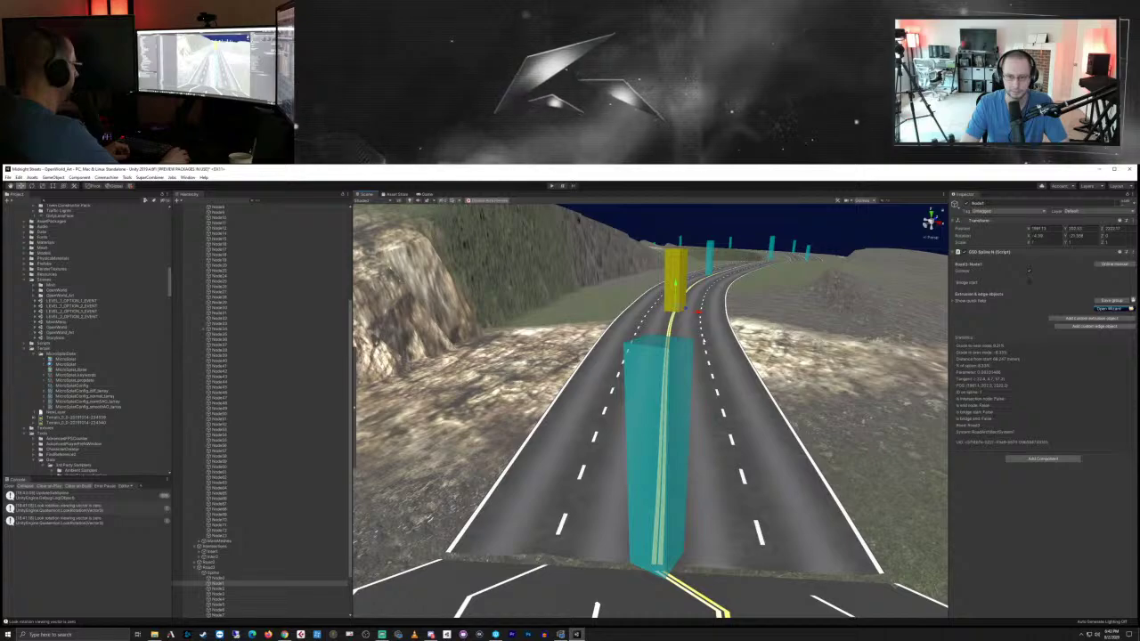
Step: Nudge Road3's Node0 to fit the road end more closely against the intersection edge
left_click(670, 531)
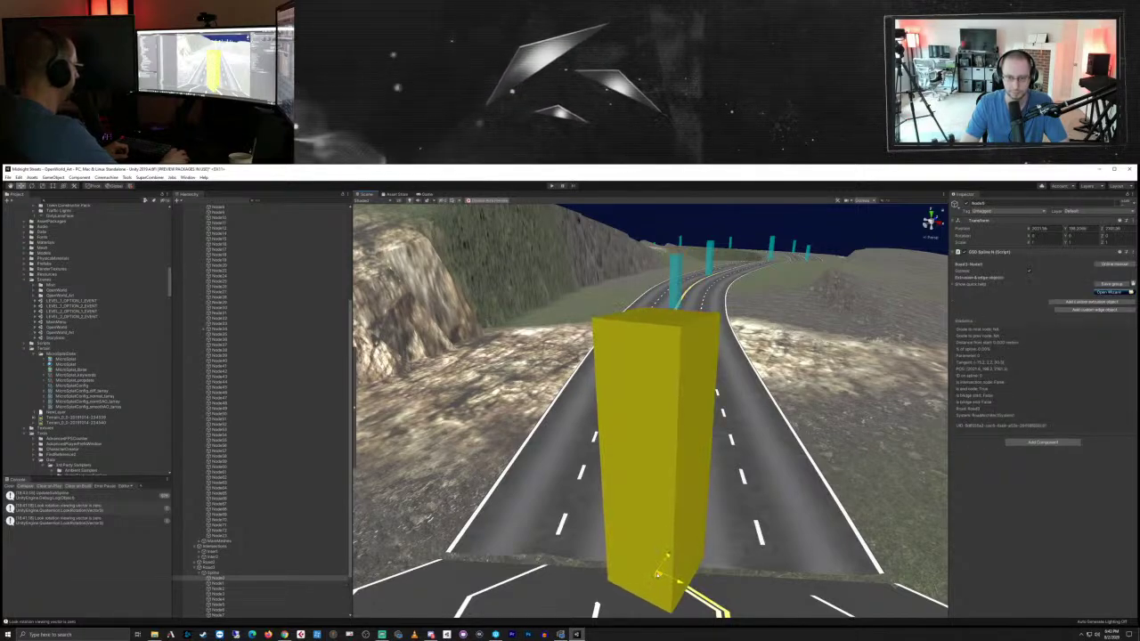
left_click_drag(658, 576, 658, 575)
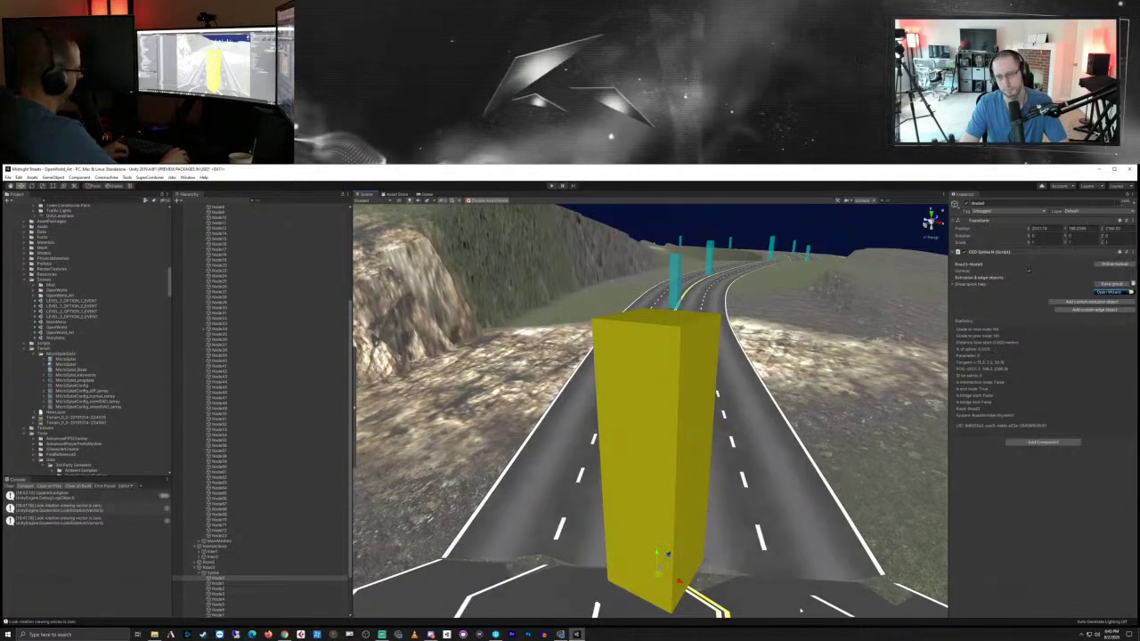
right_click_drag(753, 462, 741, 525)
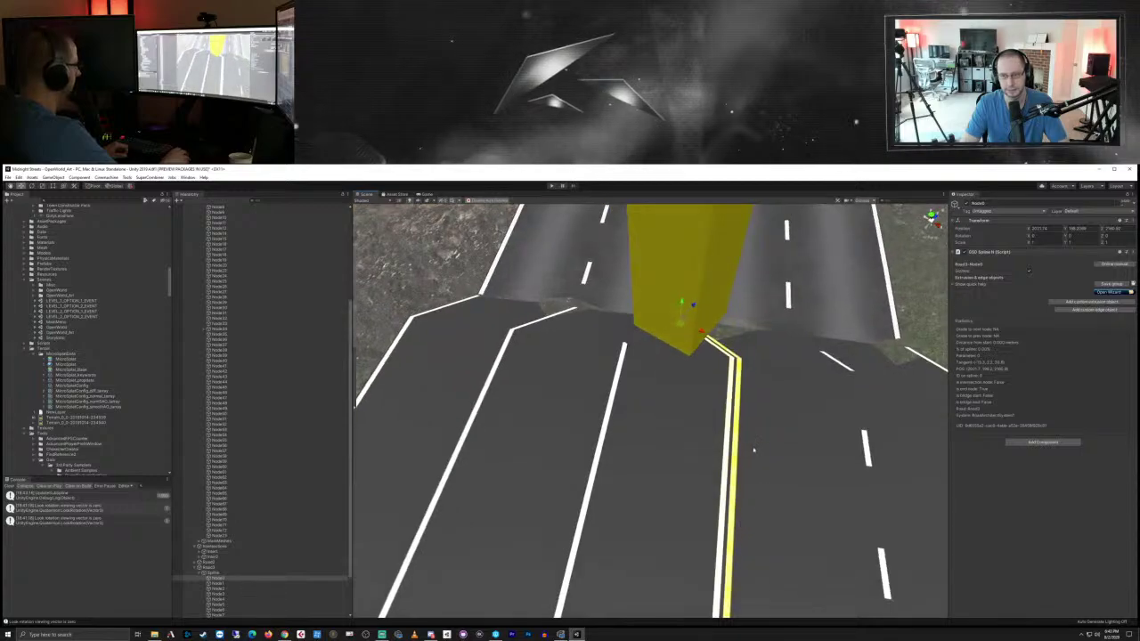
middle_click_drag(754, 451, 733, 173)
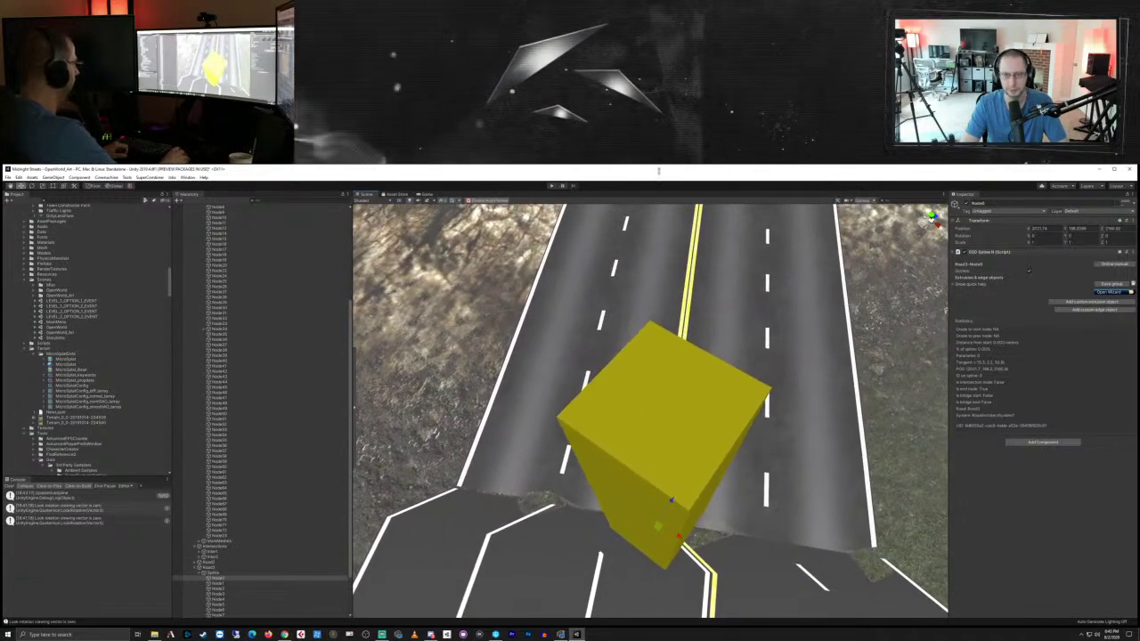
Step: Fine-tune Road3's Node1 sideways to align the lanes with the intersection
right_click_drag(690, 498, 690, 285)
left_click(685, 312)
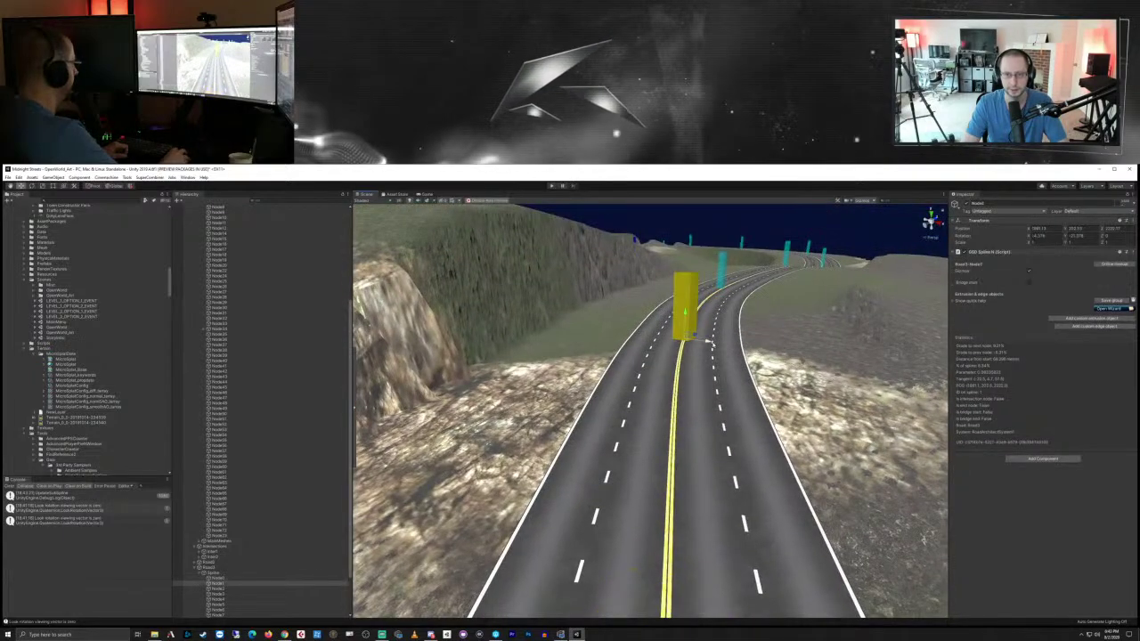
left_click_drag(709, 340, 704, 341)
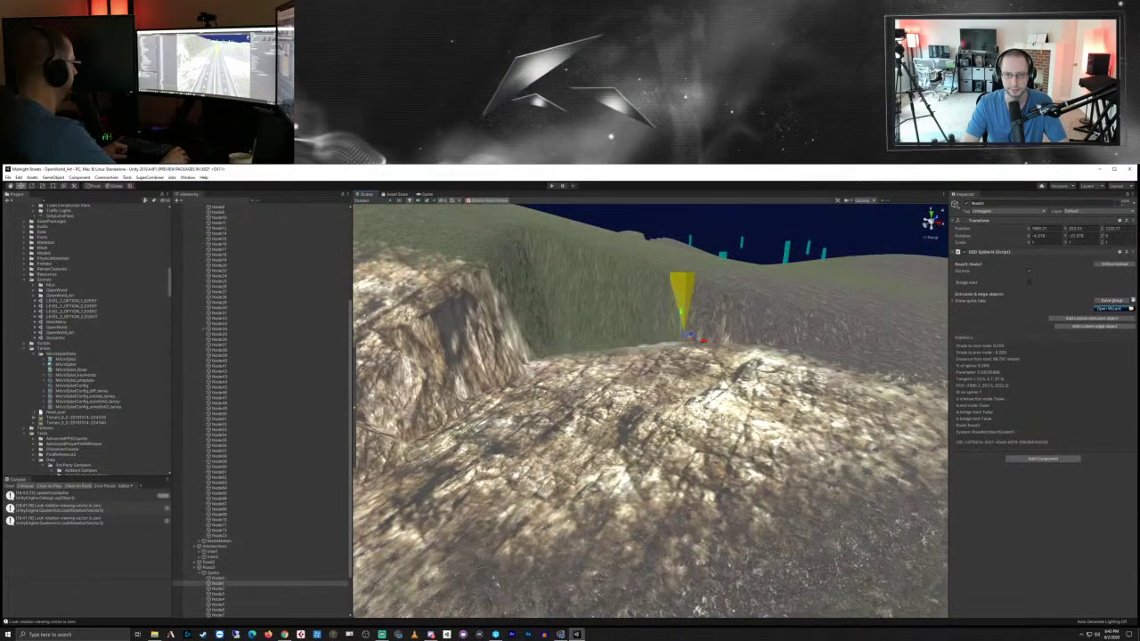
right_click_drag(714, 477, 666, 240)
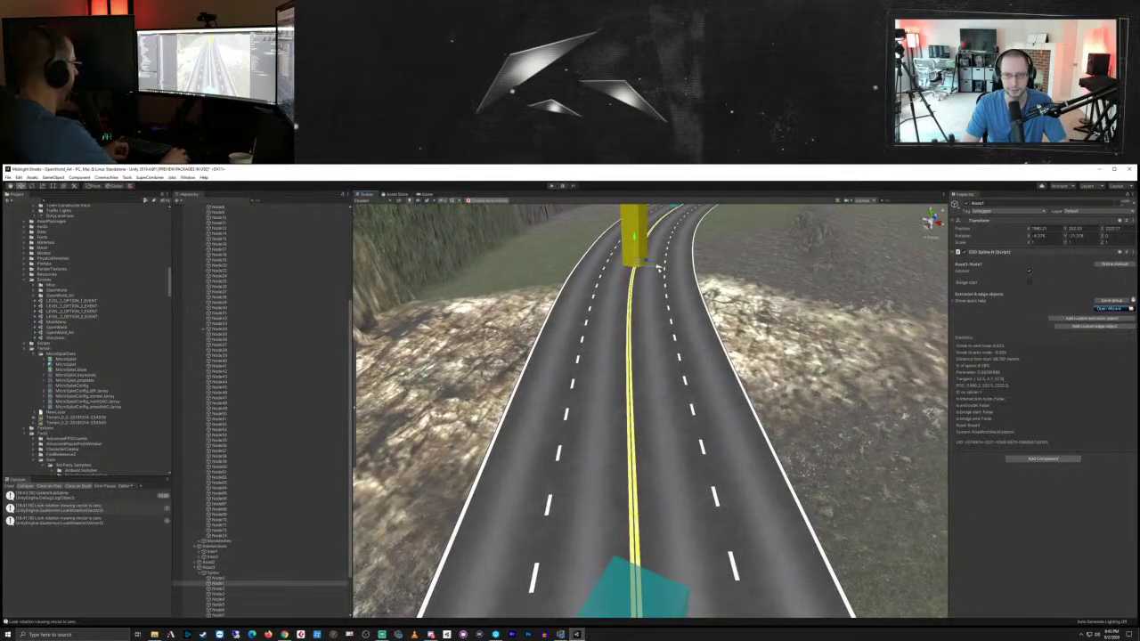
left_click_drag(639, 324, 641, 325)
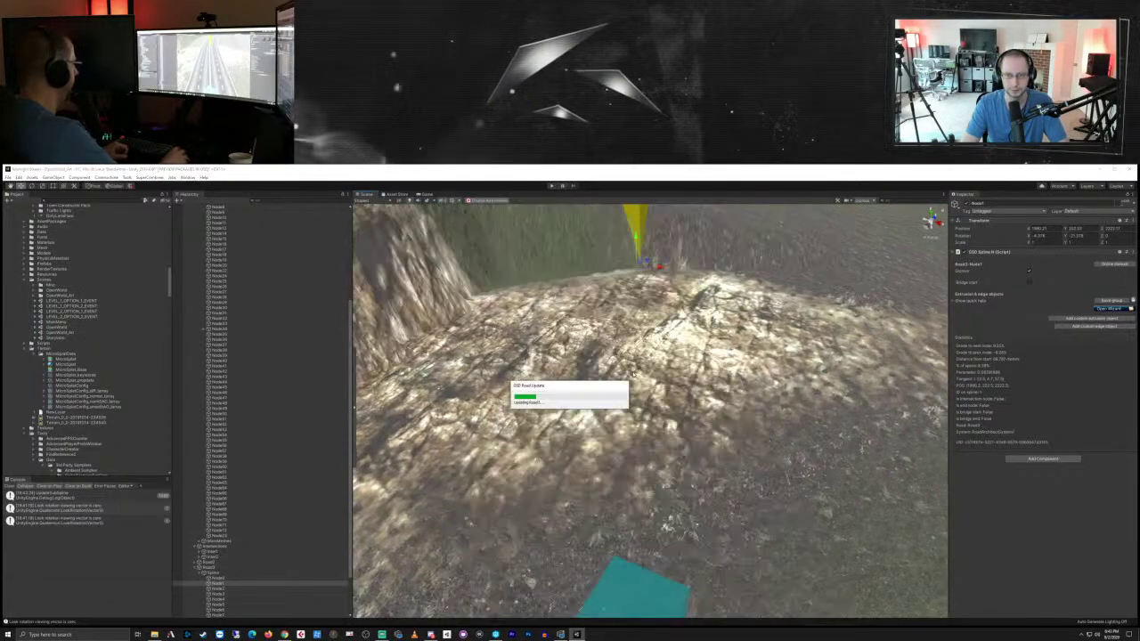
right_click_drag(637, 371, 640, 437)
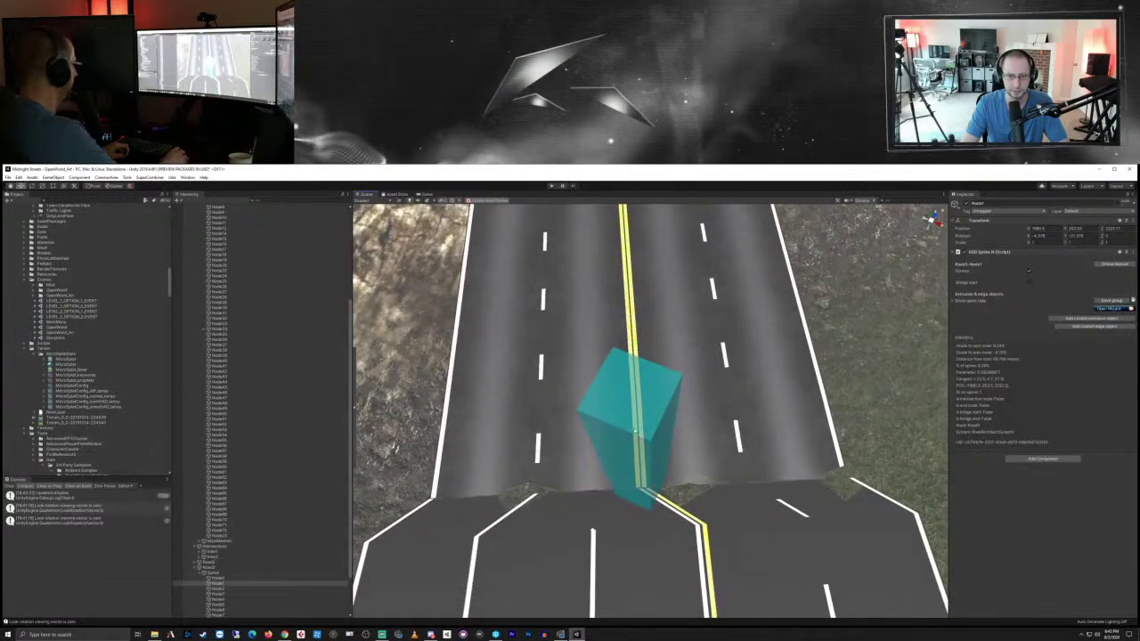
Step: Smooth the terrain at the joint between Road3 and the intersection, using the Smooth Height tool with a reduced brush size
middle_click_drag(791, 472, 741, 417)
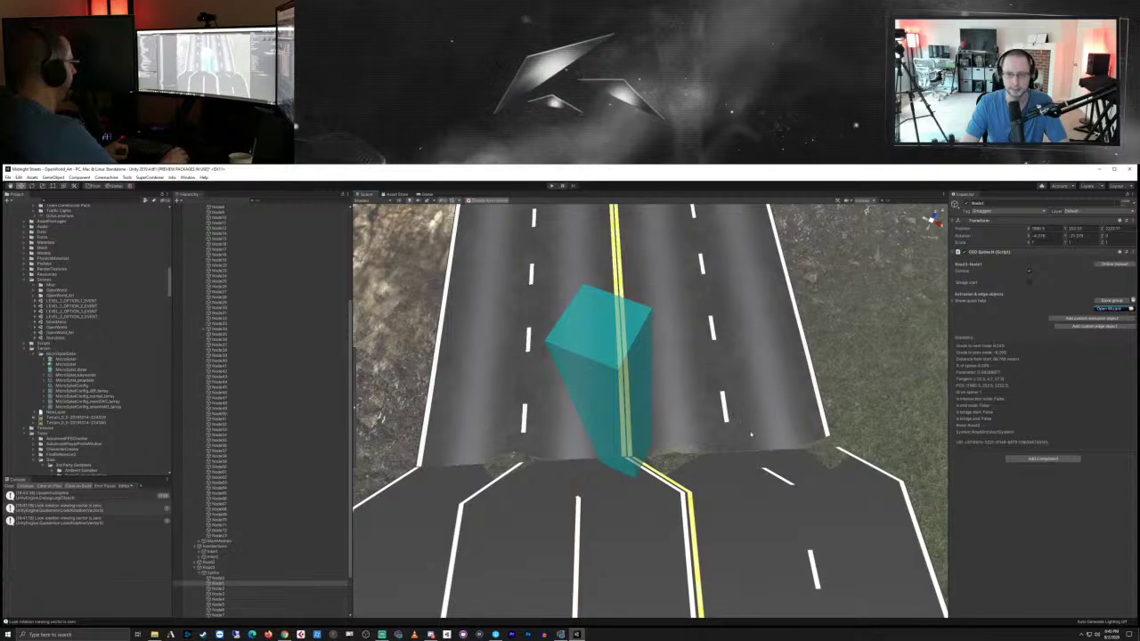
scroll(280, 323, "up", 10)
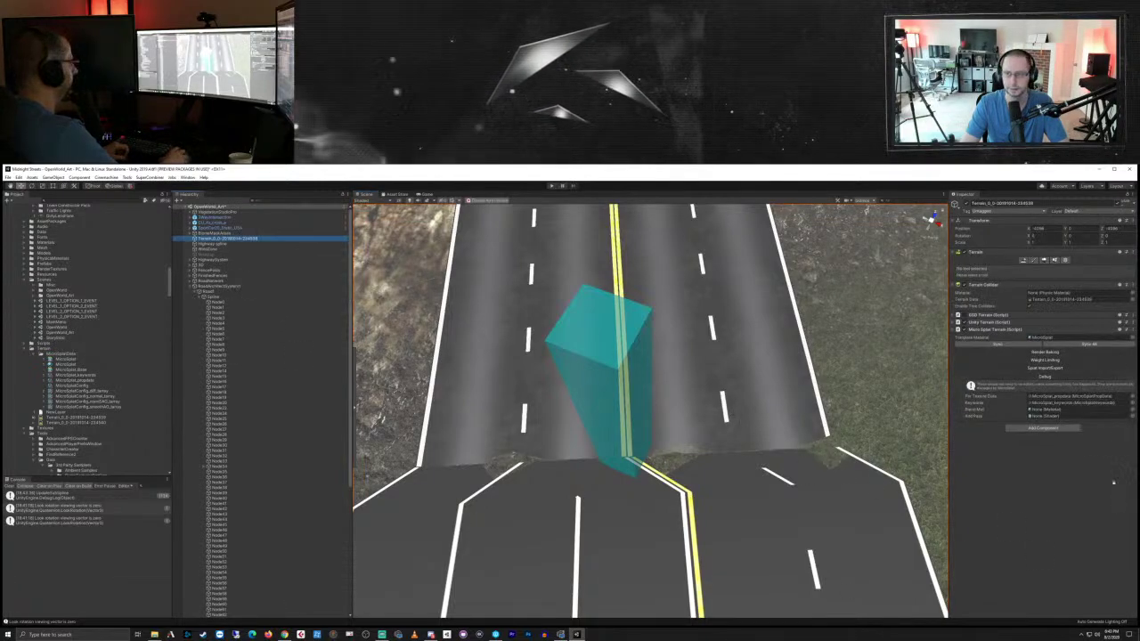
left_click(1033, 259)
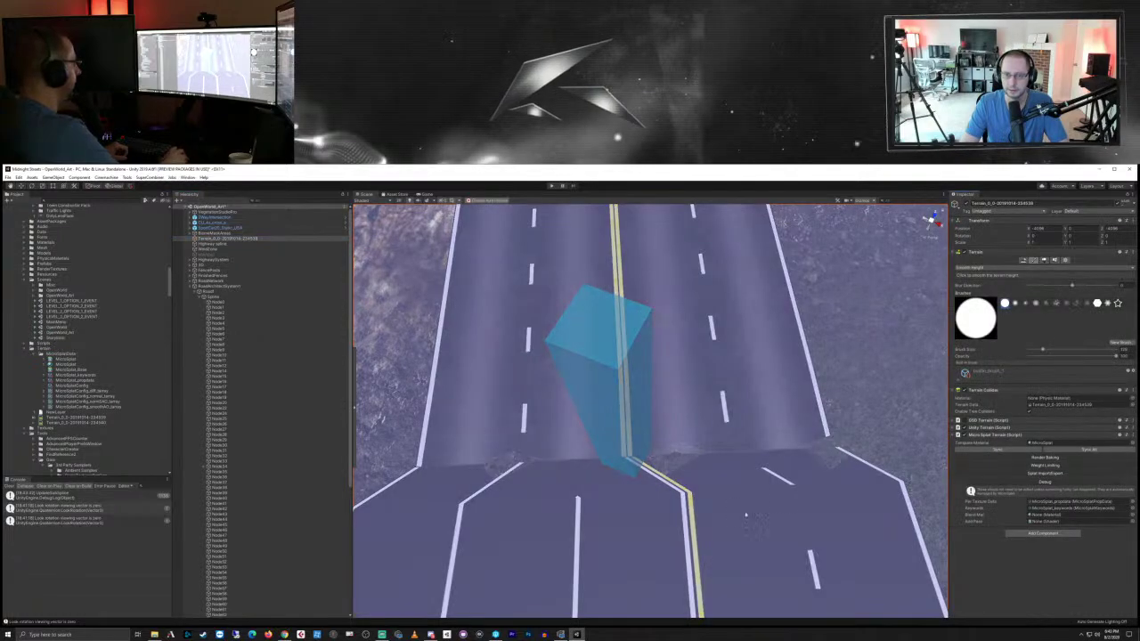
left_click_drag(1043, 349, 1033, 351)
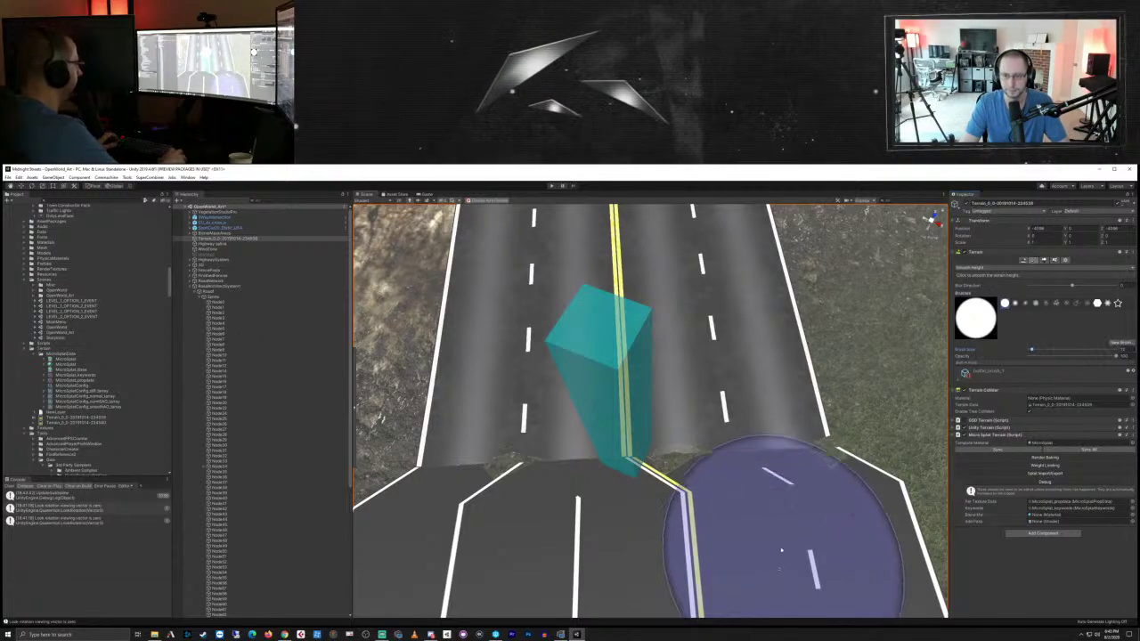
left_click_drag(781, 550, 755, 581)
Step: Switch the terrain sculpting tool to Set Height
scroll(731, 579, "down", 5)
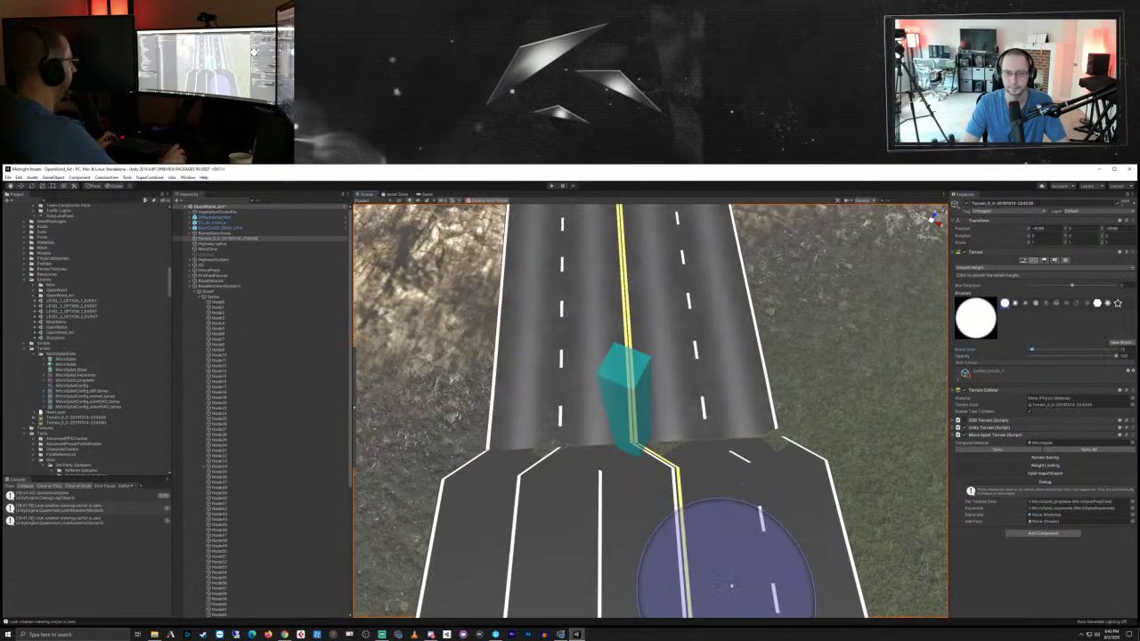
middle_click_drag(703, 582, 699, 579)
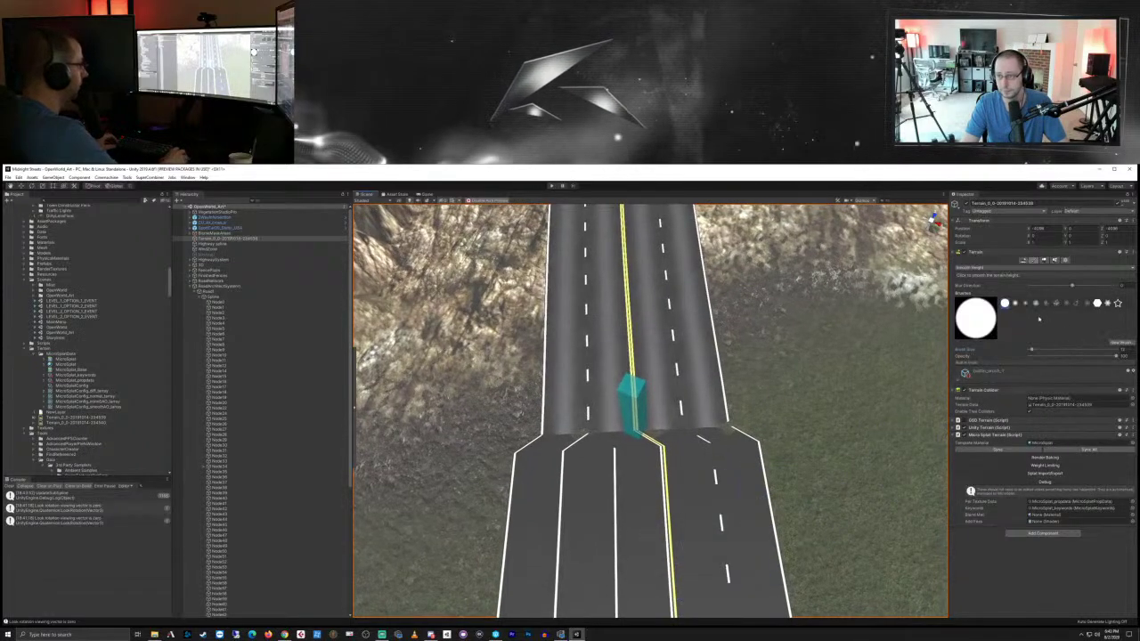
left_click(981, 269)
left_click(978, 298)
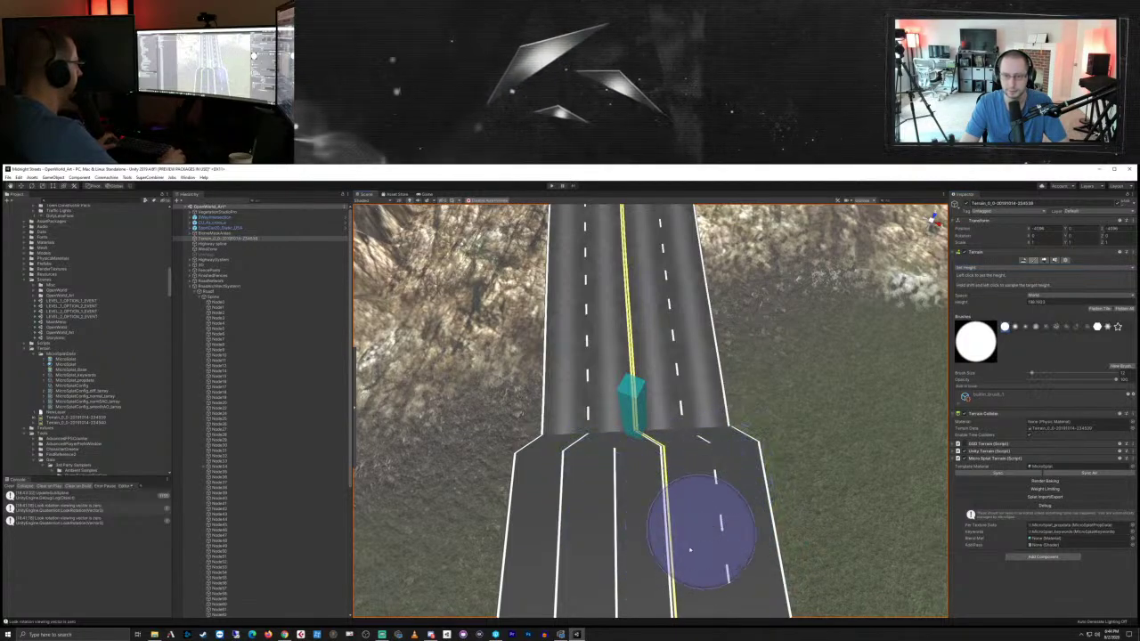
Step: Examine the terrain around the intersection and Road3's approach, both close up and from above
mouse_move(716, 541)
right_mouse_down()
mouse_move(687, 578)
mouse_move(703, 551)
mouse_move(692, 471)
mouse_move(687, 496)
right_mouse_up()
mouse_move(738, 458)
right_mouse_down()
mouse_move(552, 452)
mouse_move(555, 438)
mouse_move(790, 499)
mouse_move(499, 502)
mouse_move(650, 496)
mouse_move(667, 509)
mouse_move(769, 475)
mouse_move(794, 438)
mouse_move(644, 382)
mouse_move(677, 414)
right_mouse_up()
scroll(675, 417, "up", 8)
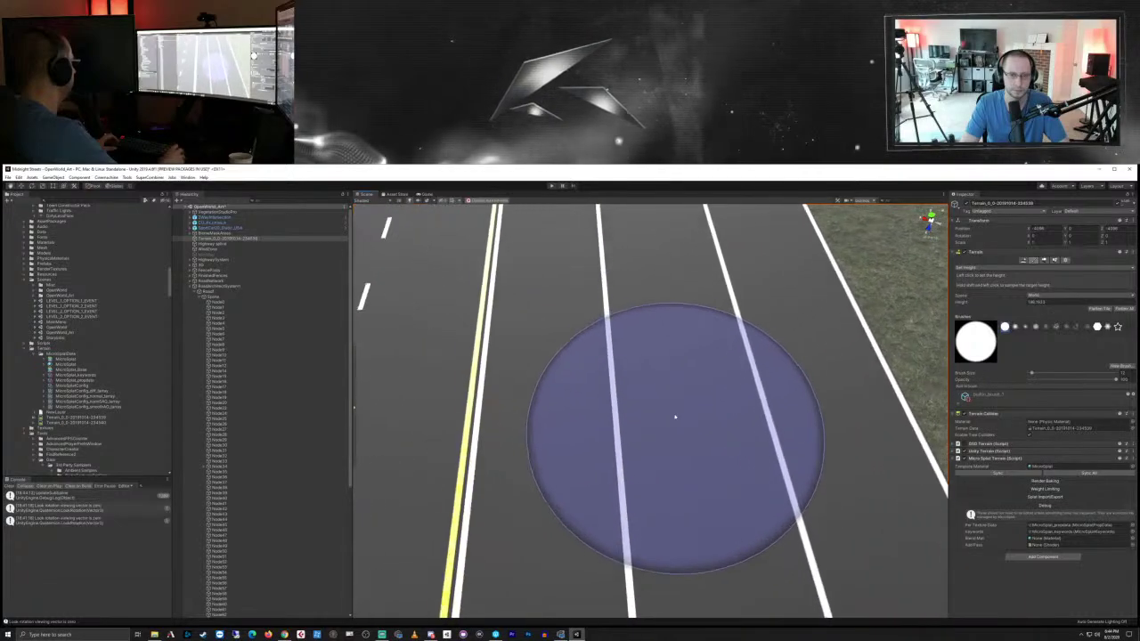
scroll(846, 214, "down", 5)
scroll(743, 368, "down", 6)
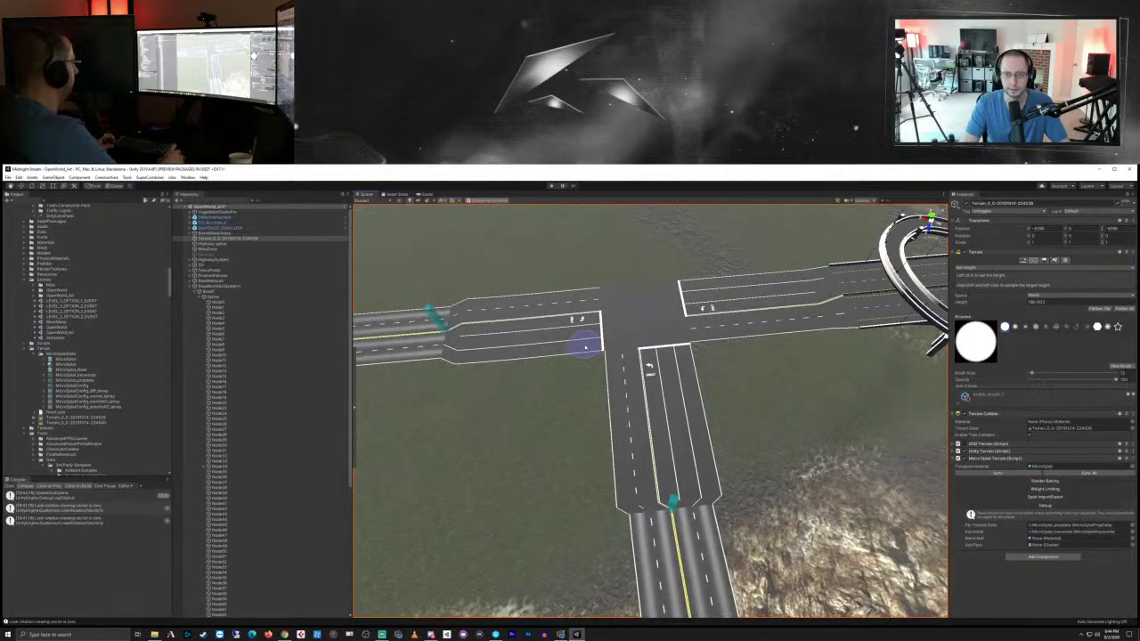
right_click_drag(585, 348, 516, 398)
scroll(575, 364, "down", 6)
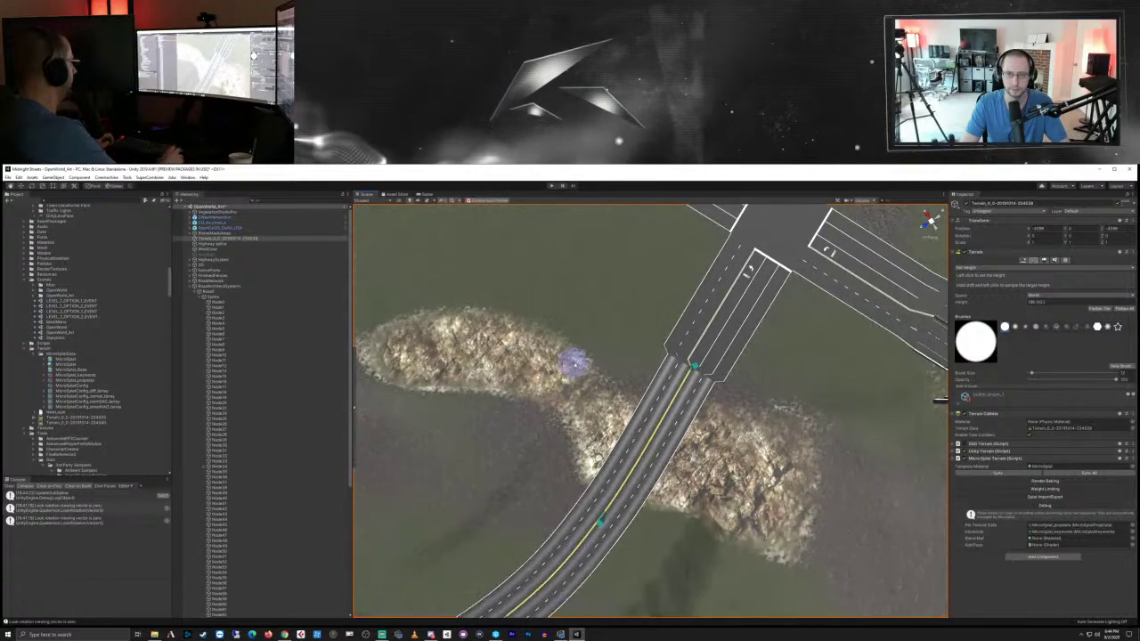
Step: Collapse the road system's node hierarchy, clear the terrain selection and save the project
scroll(575, 364, "down", 10)
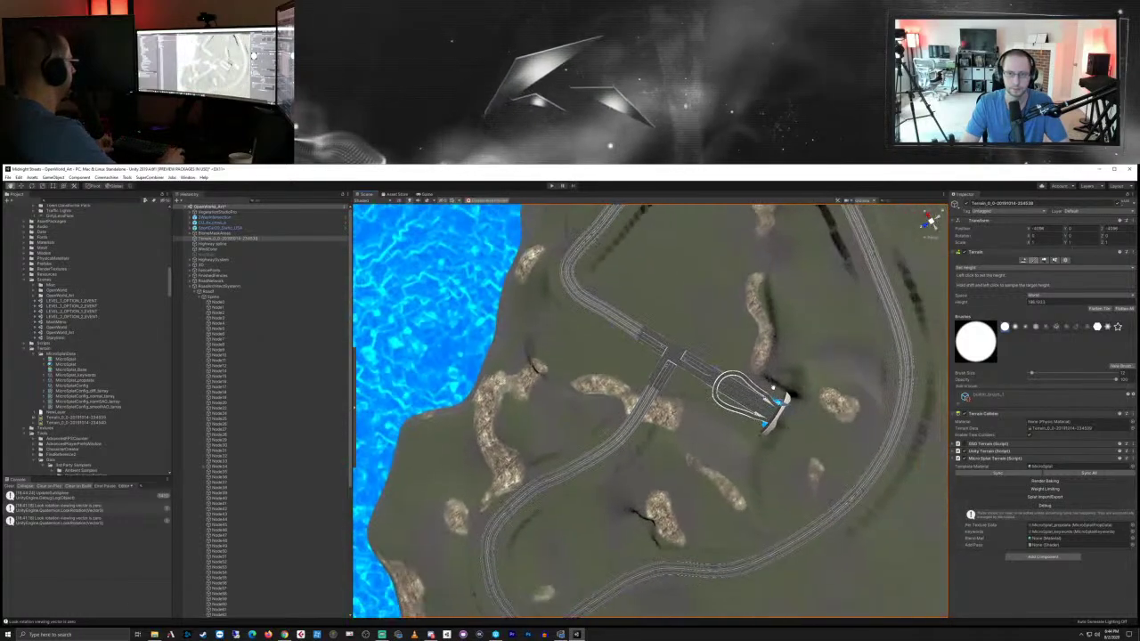
scroll(575, 364, "down", 4)
middle_click_drag(574, 365, 621, 409)
right_click_drag(621, 408, 829, 369)
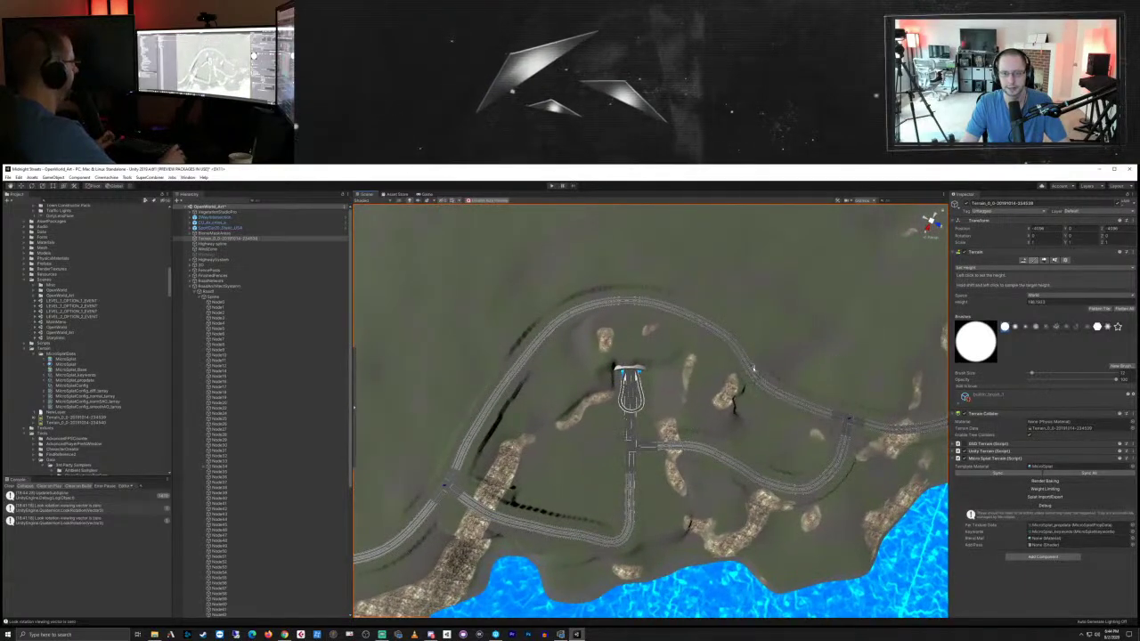
scroll(732, 362, "up", 3)
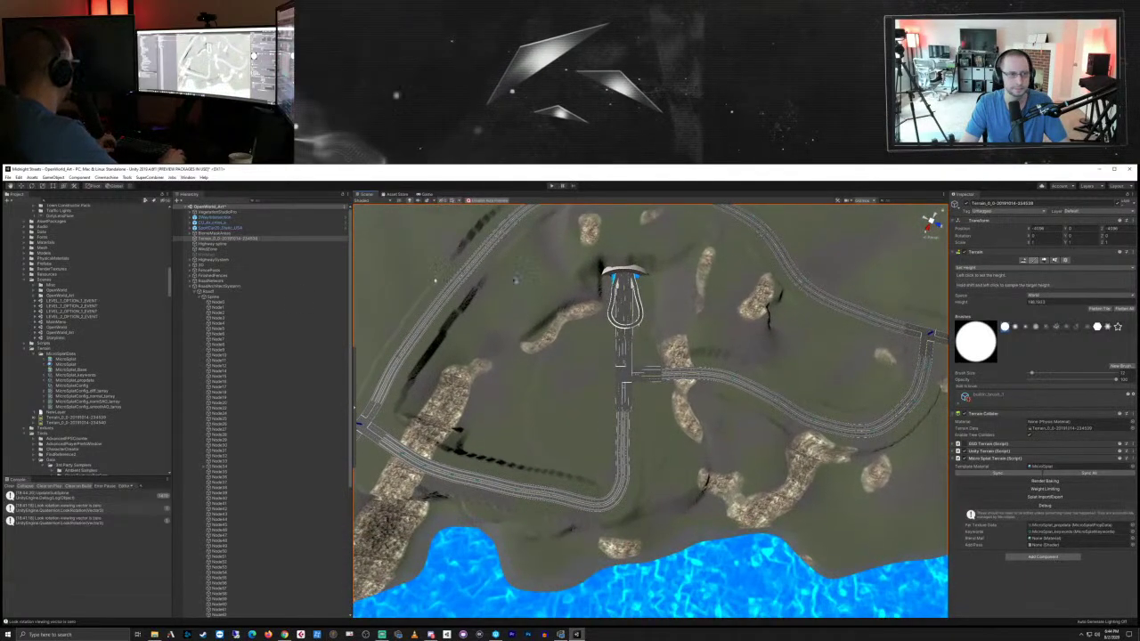
left_click(192, 287)
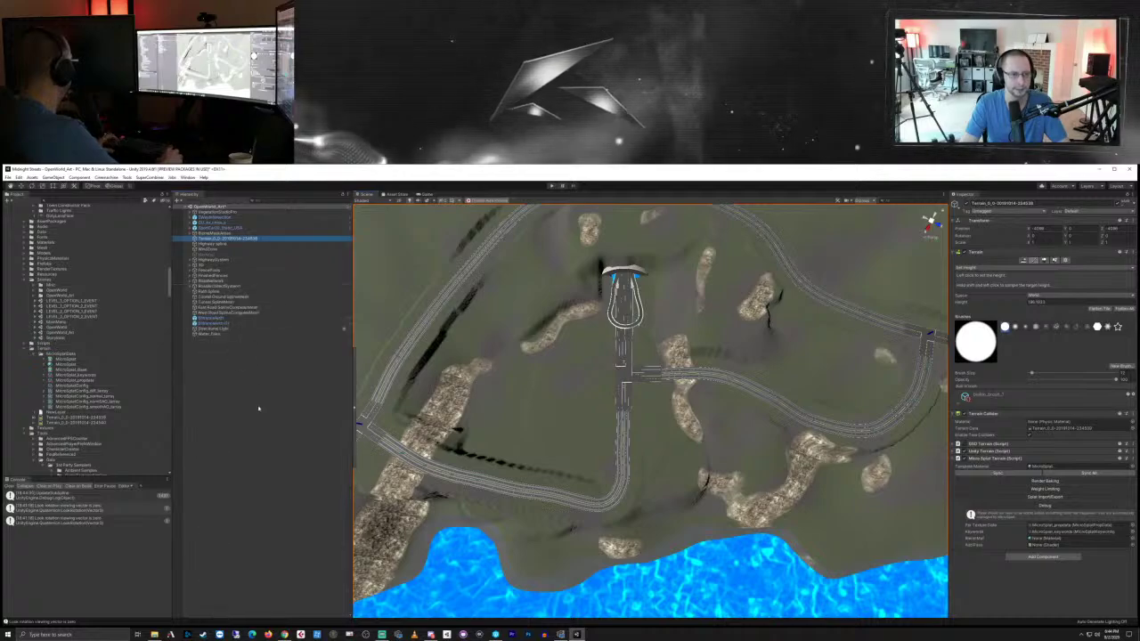
left_click(260, 402)
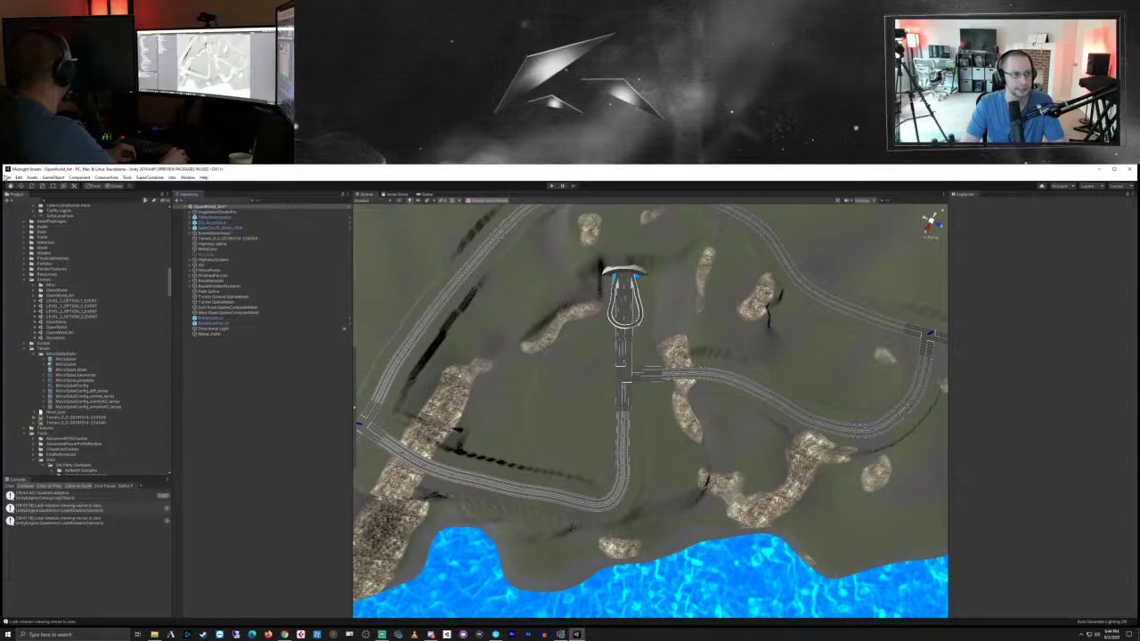
left_click(8, 178)
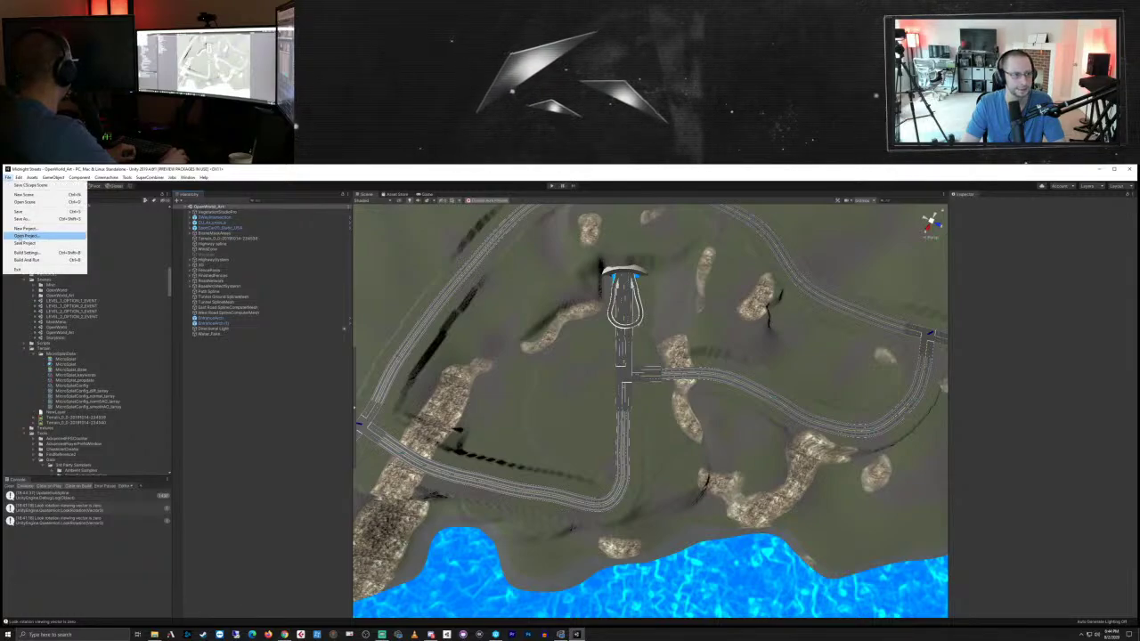
left_click(24, 244)
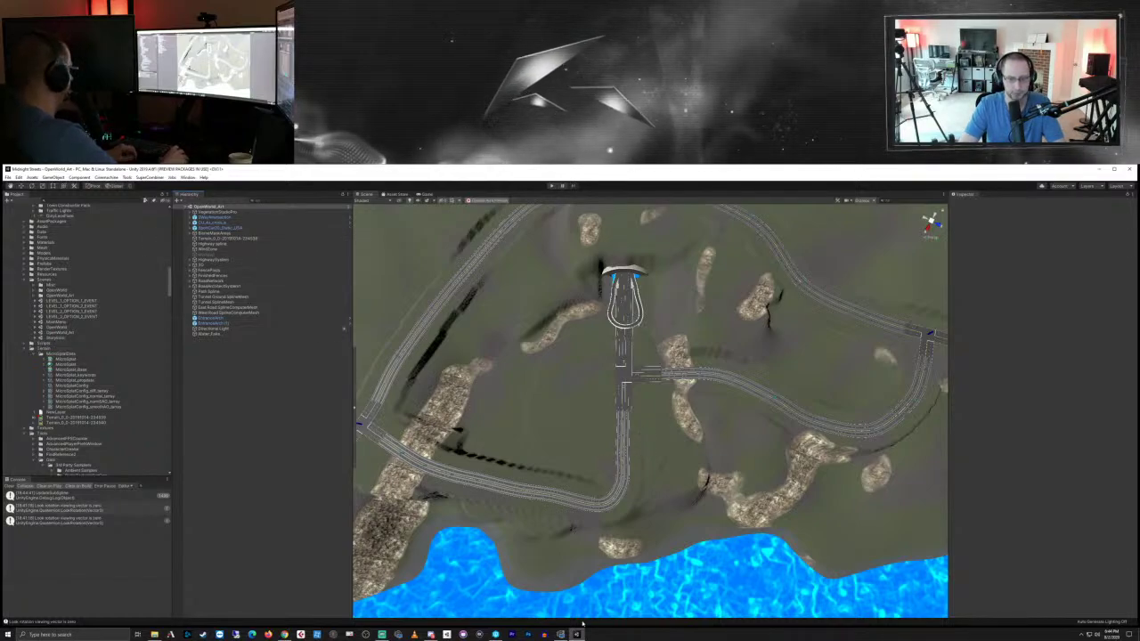
Step: Select the Midnight Streets project's Assets folder in Perforce P4V, and the OpenWorld_Art scene asset back in Unity
left_click(496, 635)
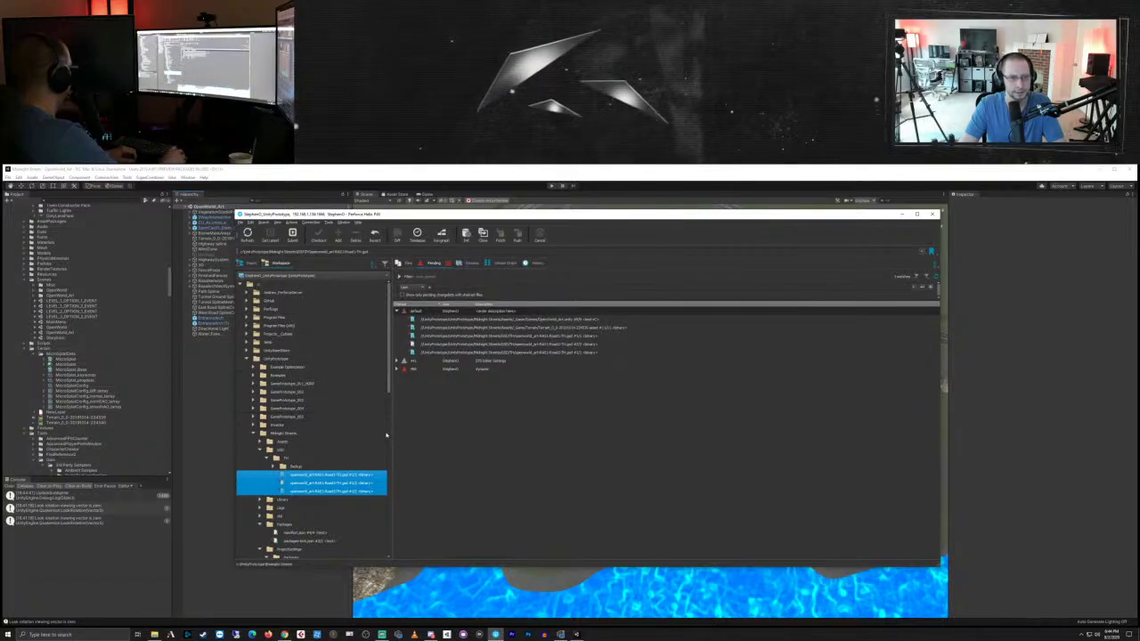
left_click(289, 358)
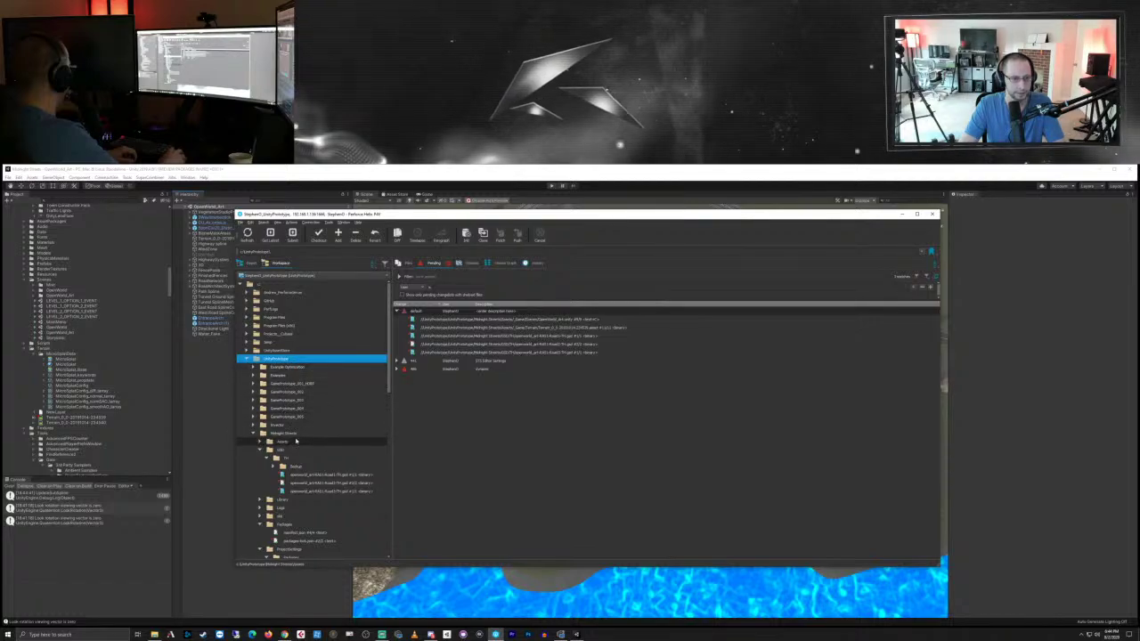
left_click(284, 441)
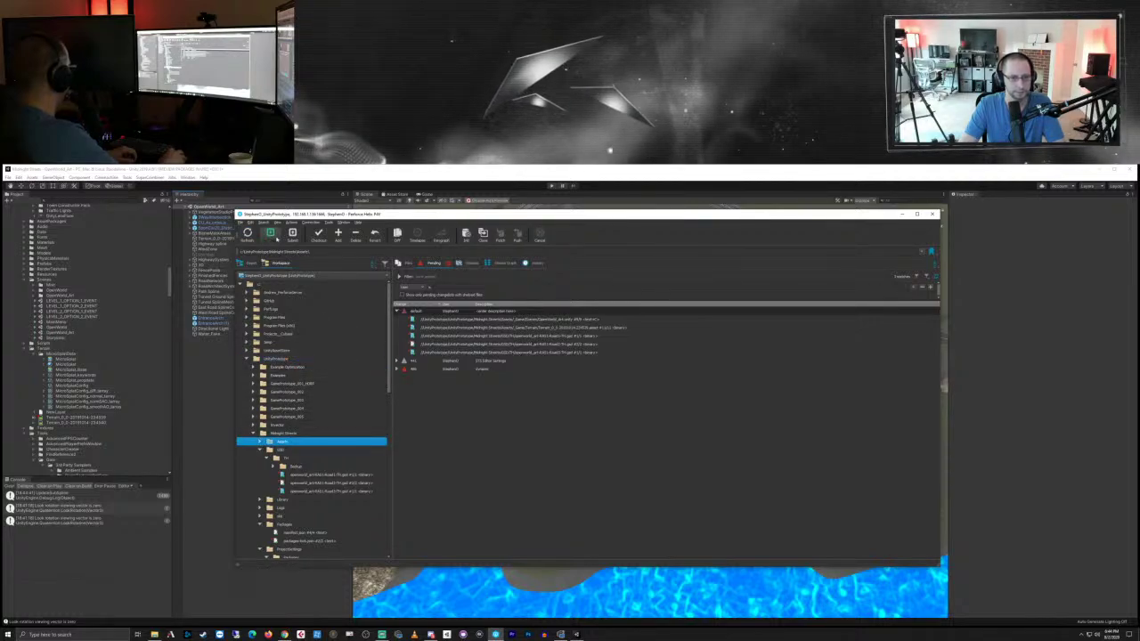
left_click(237, 185)
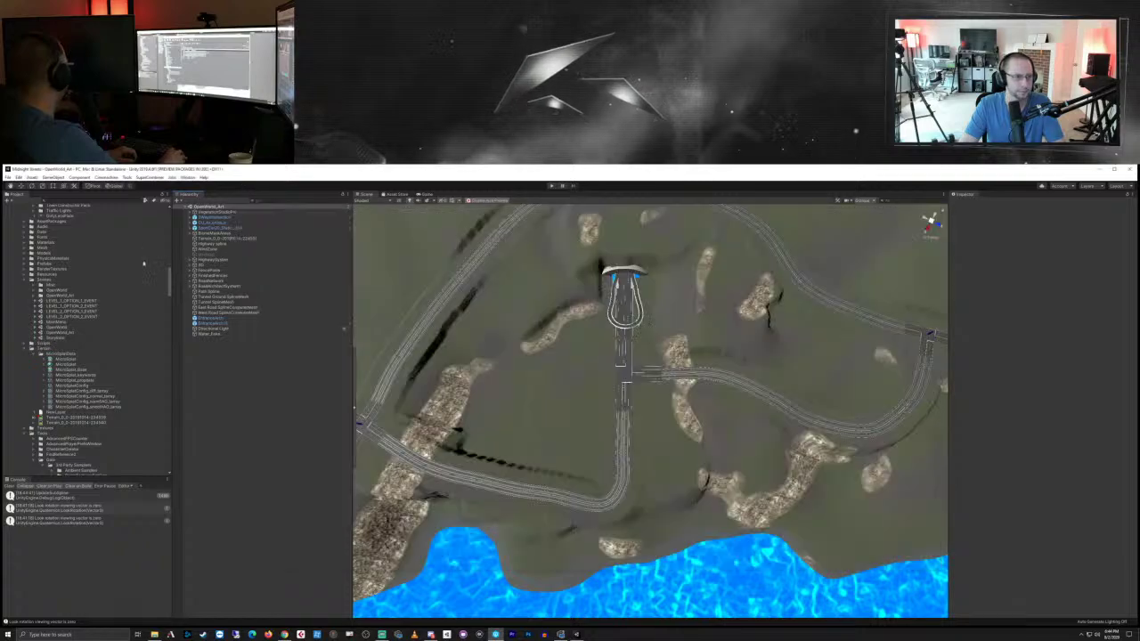
left_click(69, 332)
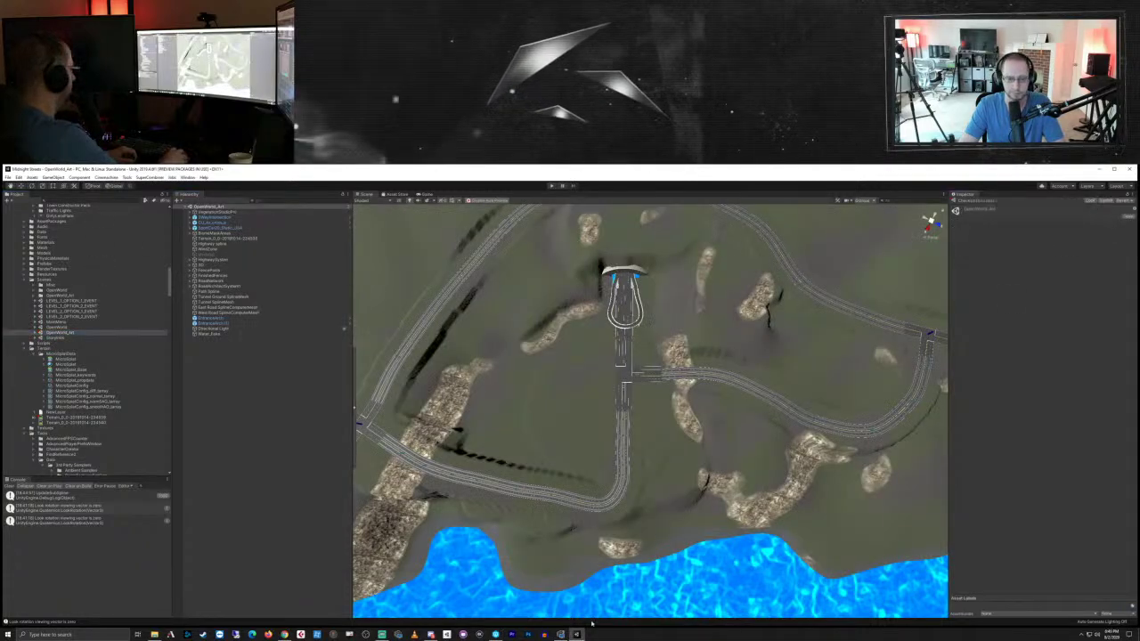
Step: Switch to Perforce P4V and submit all files of the default pending changelist with the description "new road section"
left_click(497, 634)
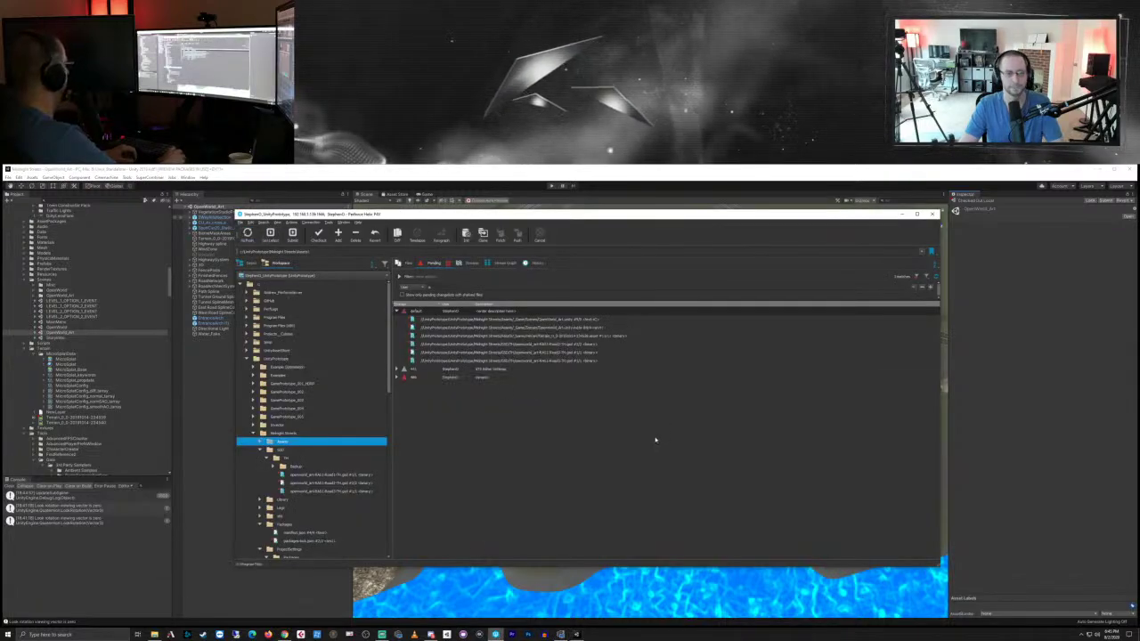
left_click(588, 361)
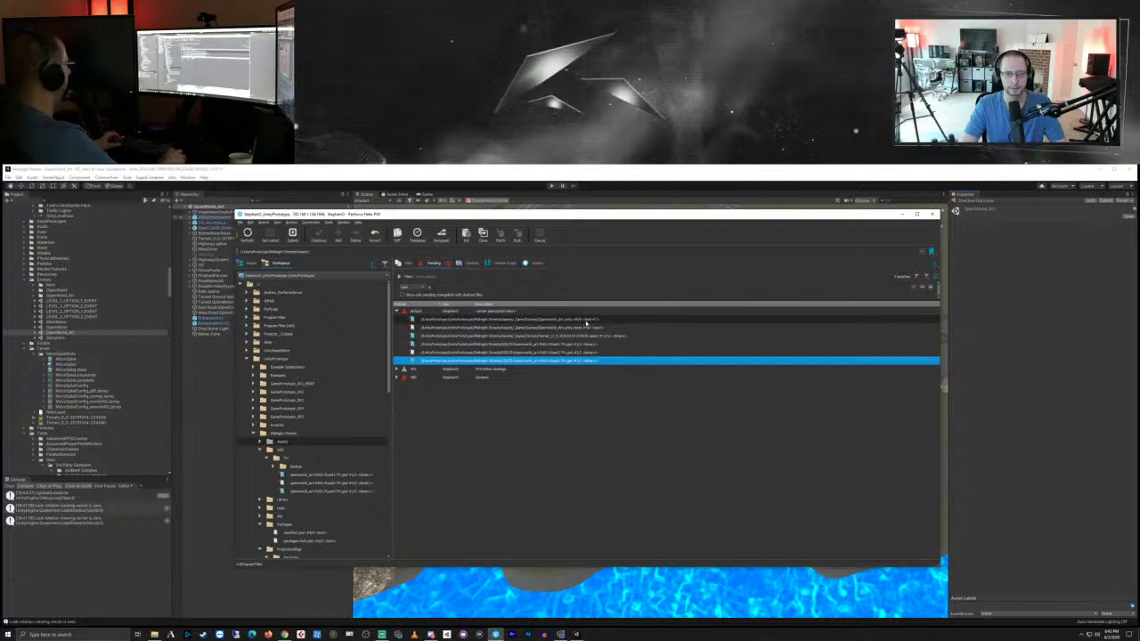
left_click(584, 320, "shift")
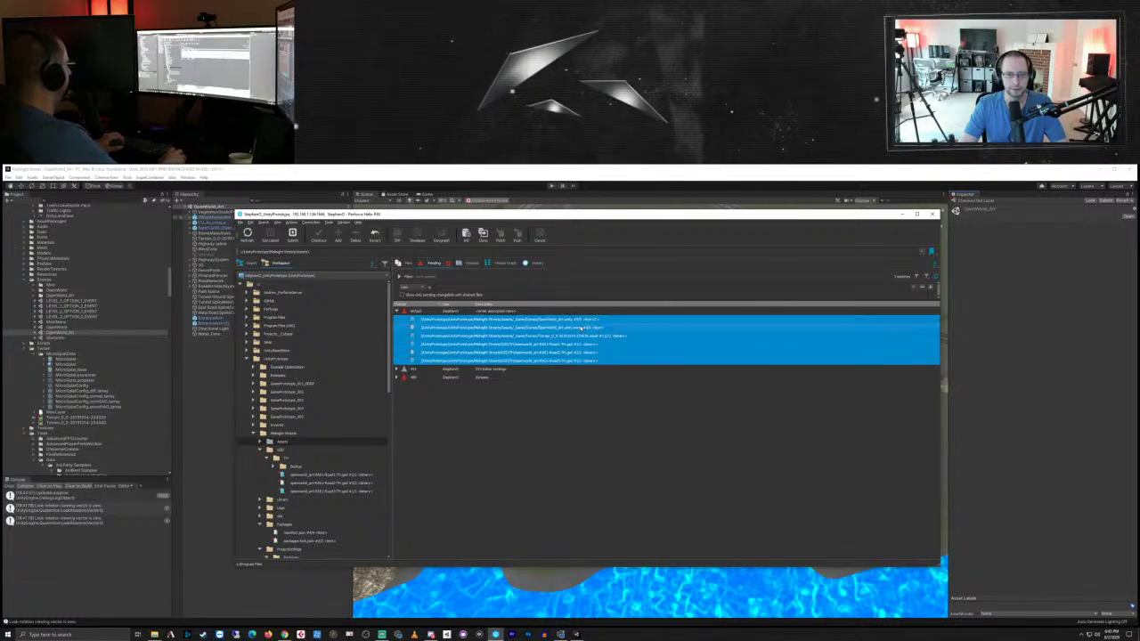
right_click(581, 328)
left_click(613, 349)
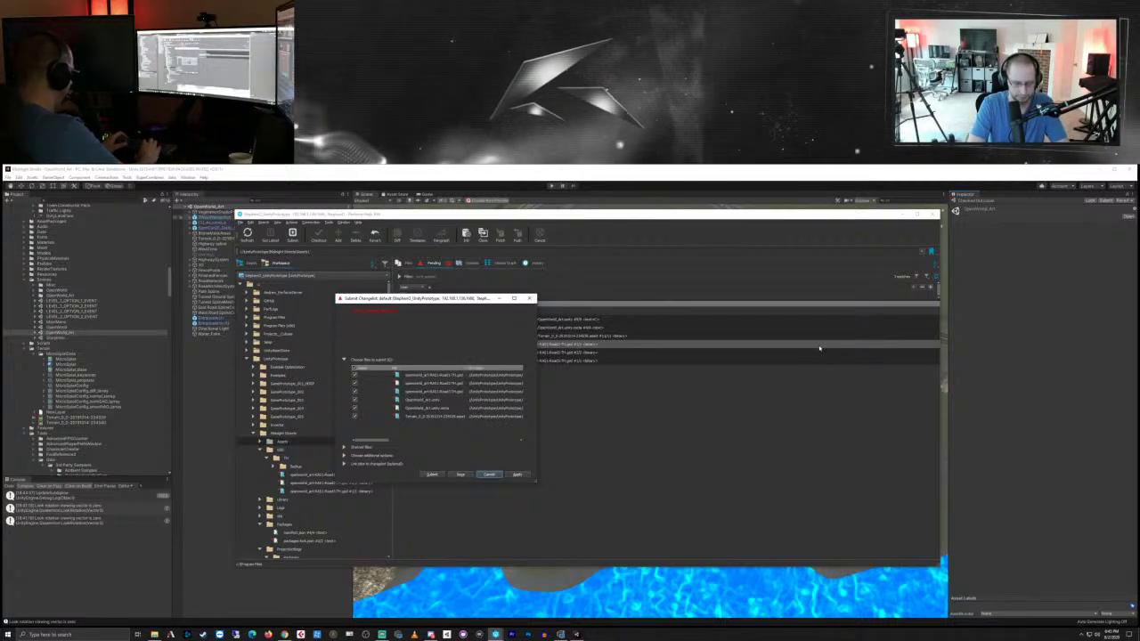
type("road section")
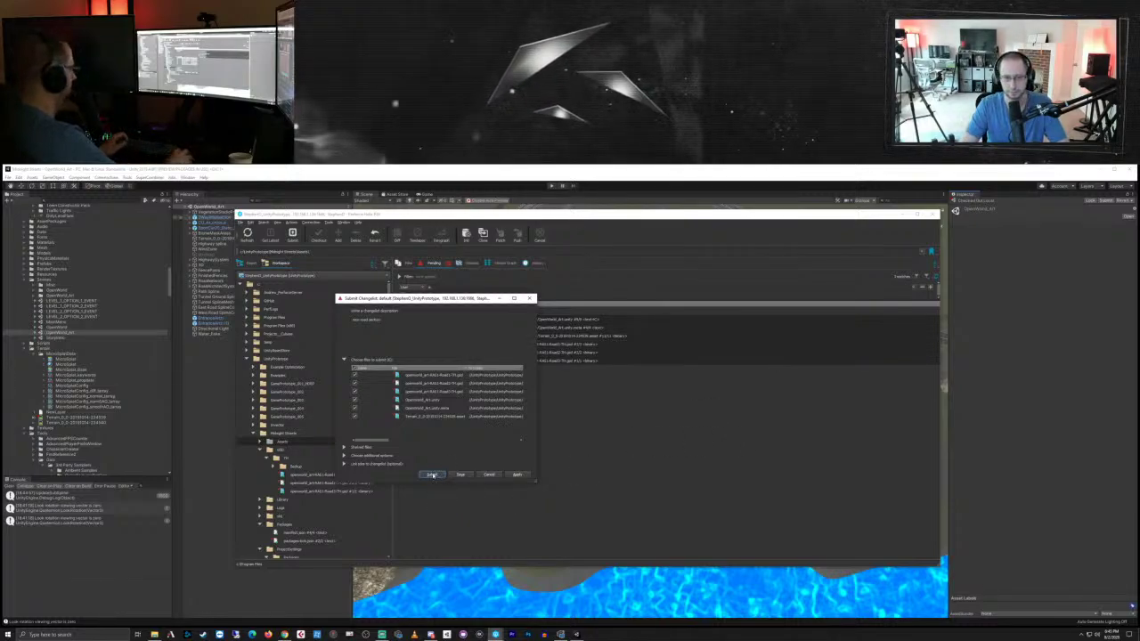
left_click(432, 475)
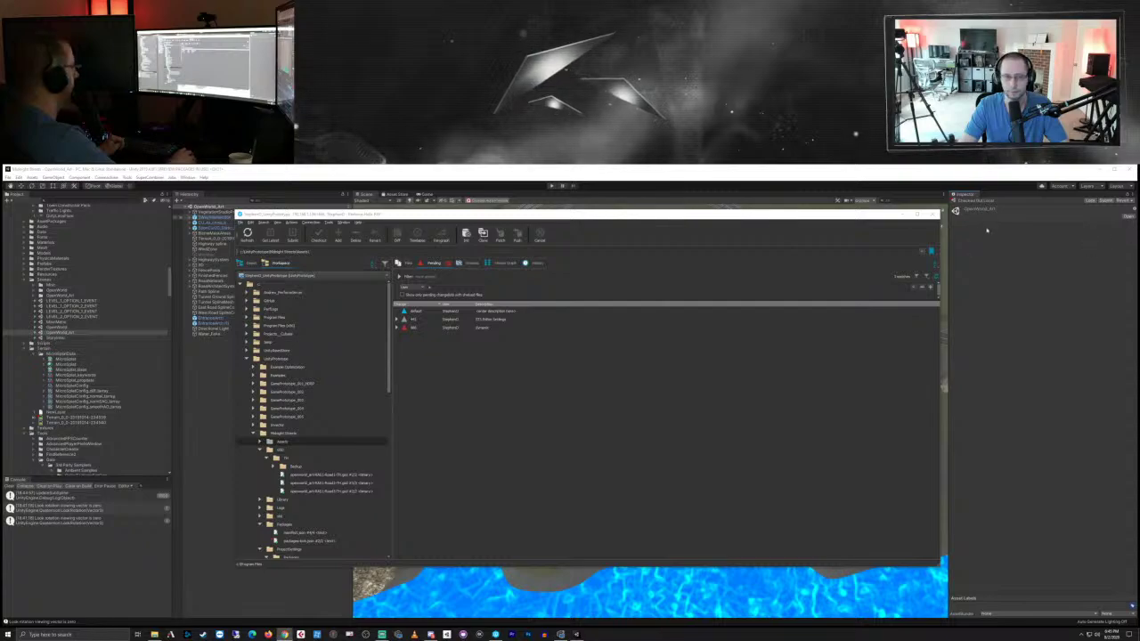
left_click(902, 214)
Step: Examine the layout of the road network across the whole island in Unity from an overhead view
scroll(619, 416, "down", 1)
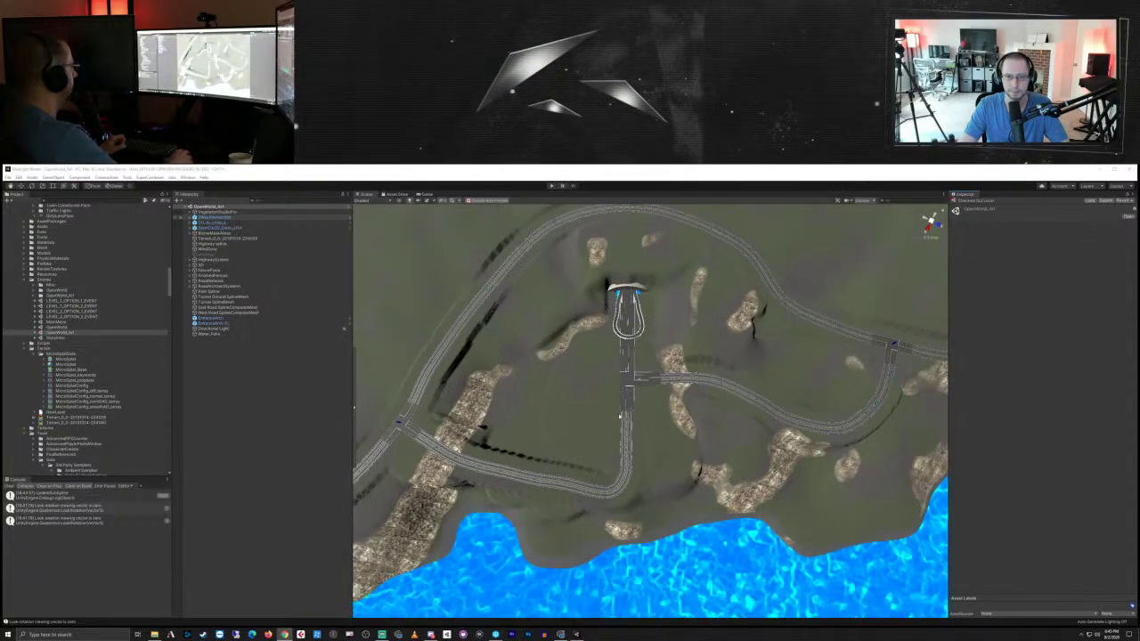
scroll(620, 416, "down", 14)
right_click_drag(620, 416, 677, 382)
scroll(552, 435, "down", 12)
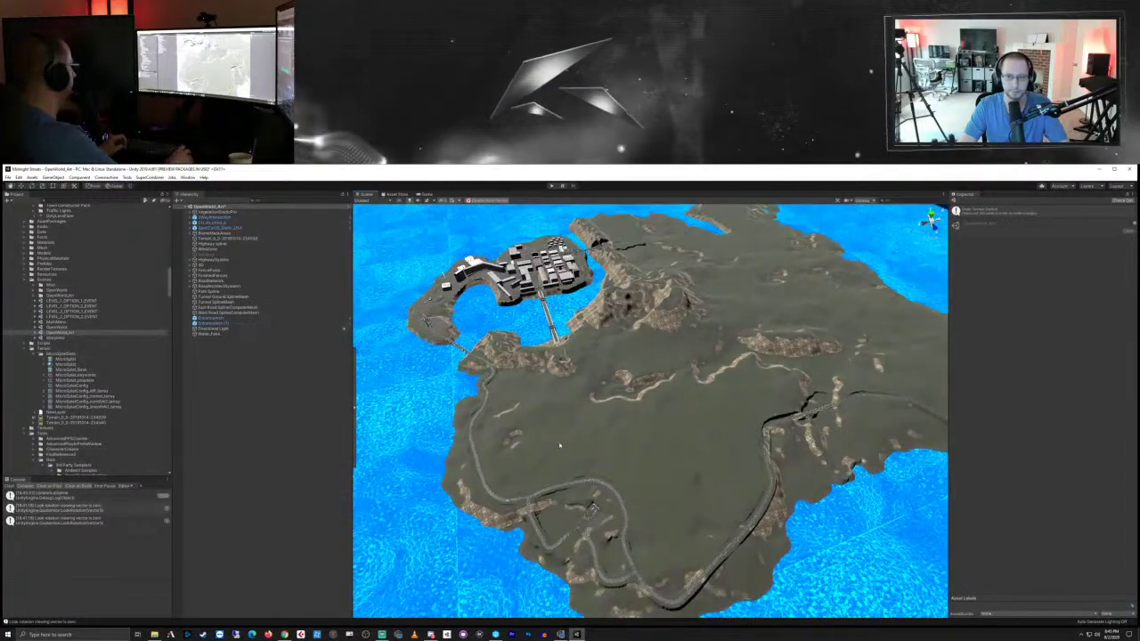
scroll(559, 446, "down", 3)
right_click_drag(560, 446, 571, 521)
middle_click_drag(694, 350, 652, 523)
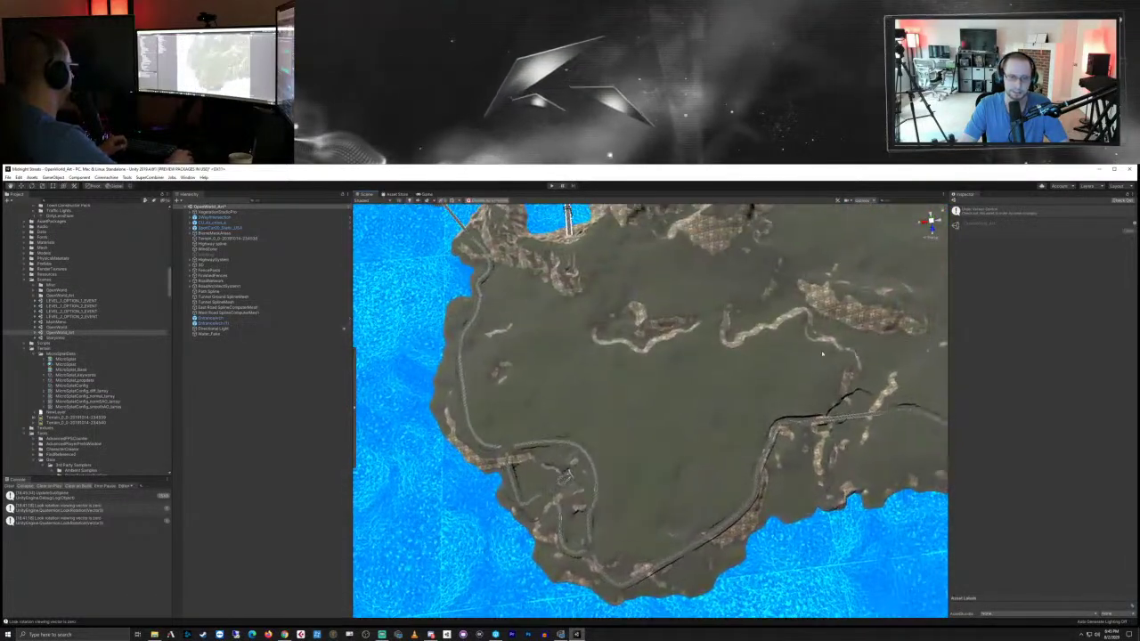
right_click_drag(823, 355, 781, 382)
middle_click_drag(802, 298, 641, 421)
scroll(641, 421, "down", 5)
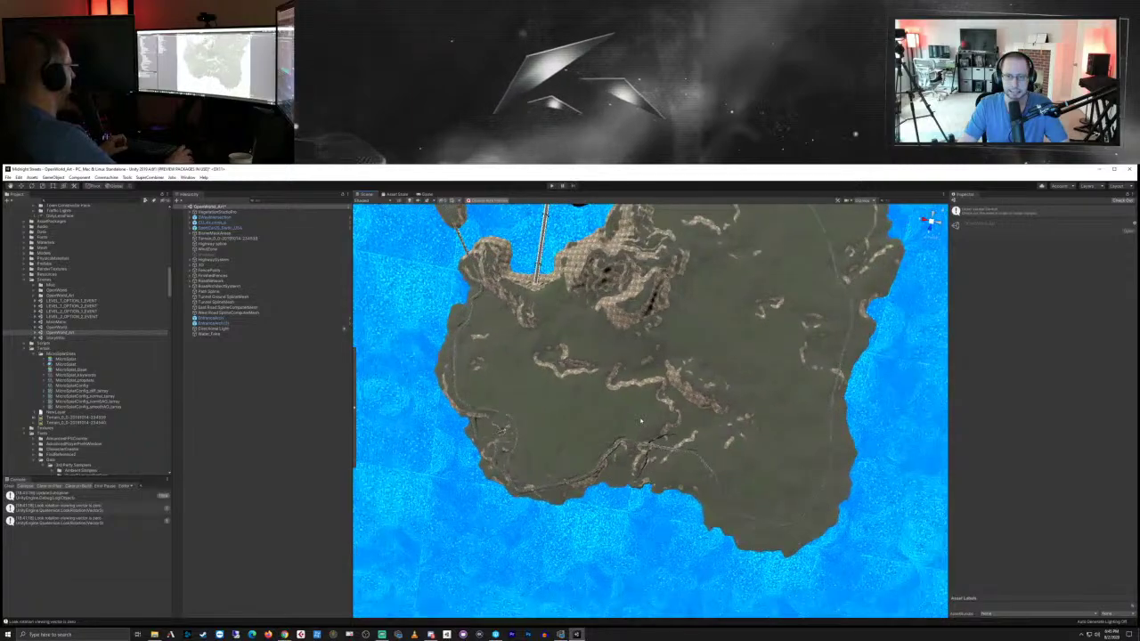
scroll(641, 421, "down", 3)
right_click_drag(642, 421, 638, 385)
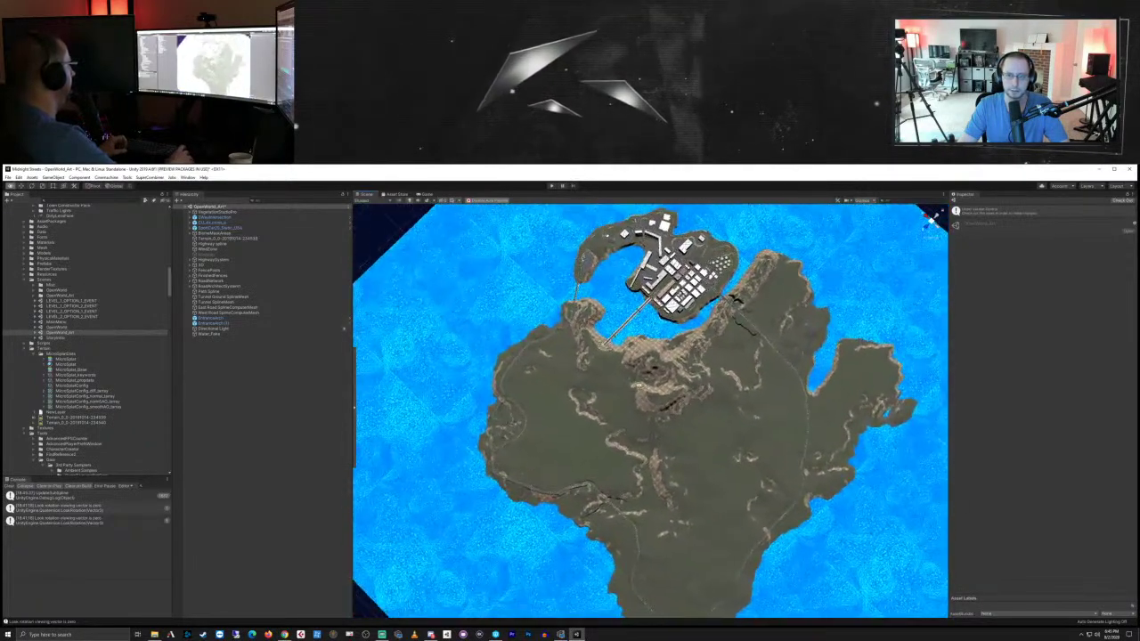
Step: Inspect the new road loop with its intersections and the coastal road leading towards the city bridges
scroll(670, 418, "up", 5)
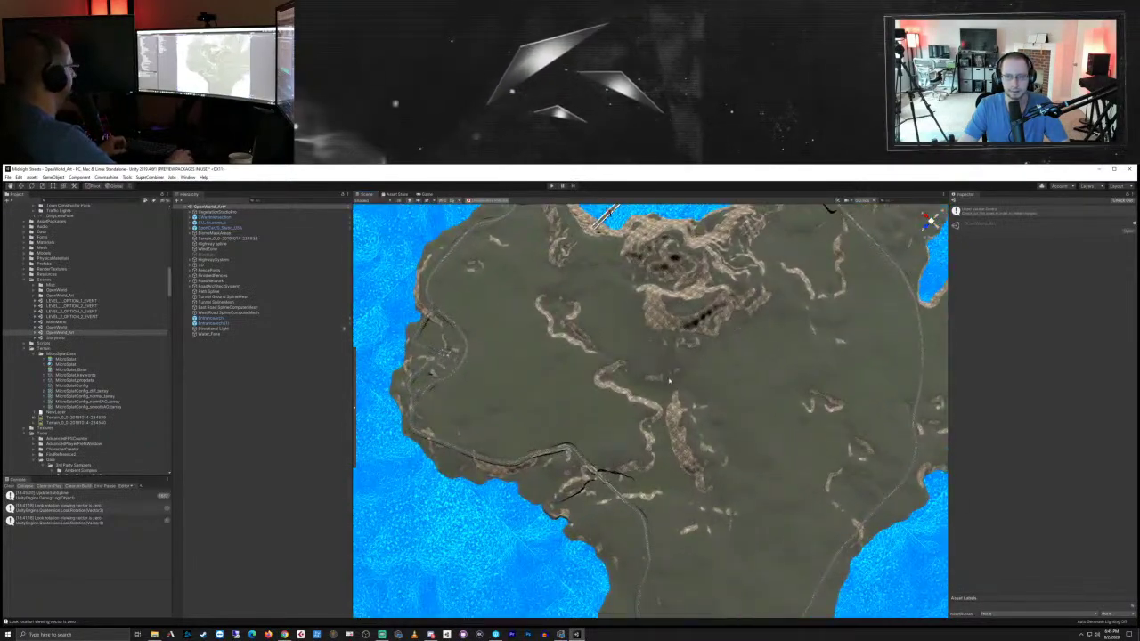
middle_click_drag(679, 440, 720, 458)
scroll(720, 458, "up", 6)
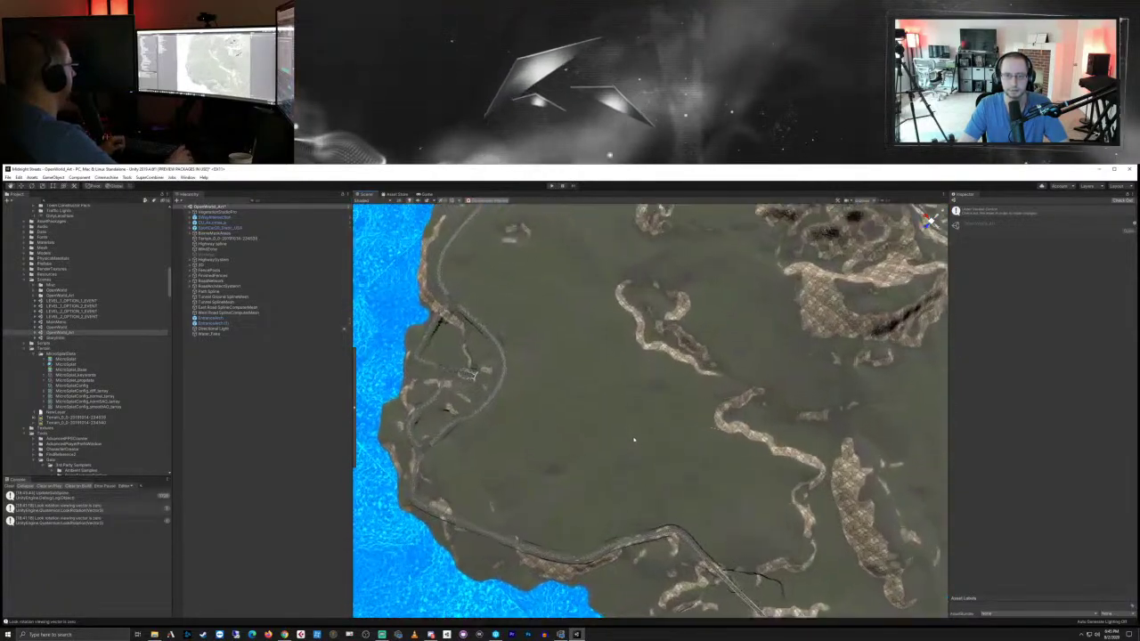
middle_click_drag(550, 410, 730, 517)
scroll(703, 510, "up", 4)
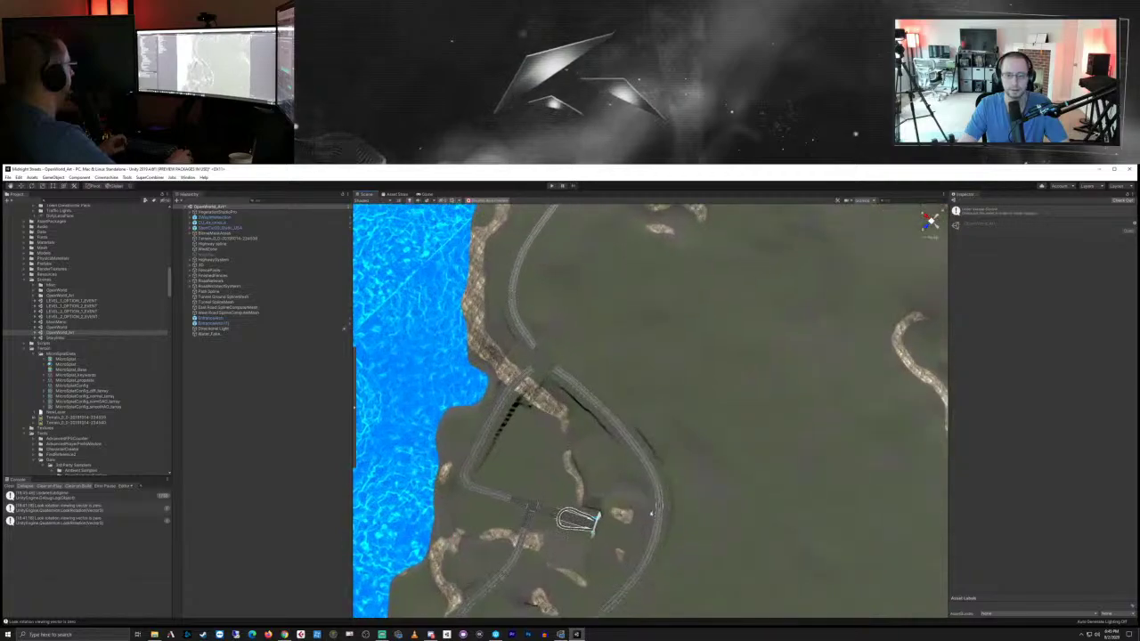
right_click_drag(651, 514, 782, 392)
middle_click_drag(621, 479, 846, 303)
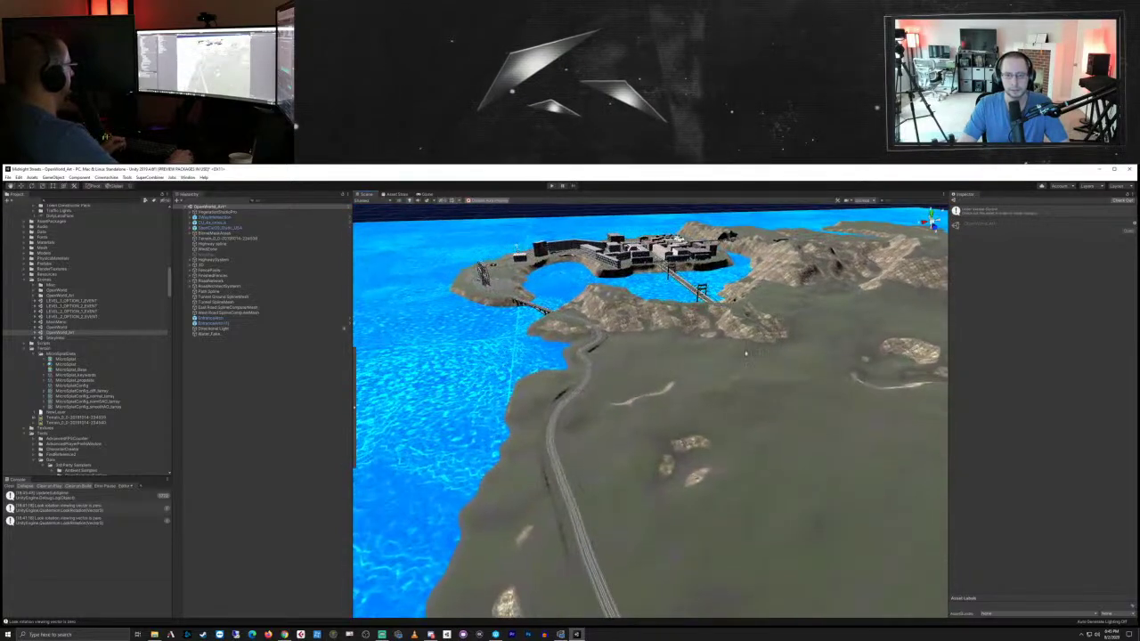
right_click_drag(677, 386, 795, 386)
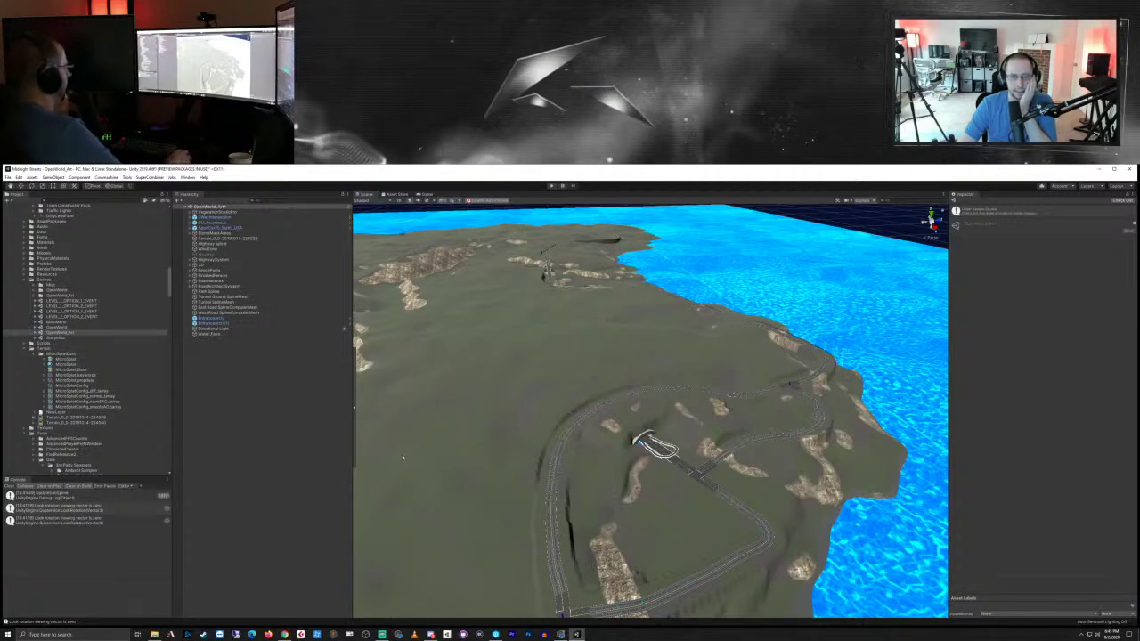
Step: Survey the main island from a distance, the city island and the bridges that connect the two
scroll(402, 459, "down", 5)
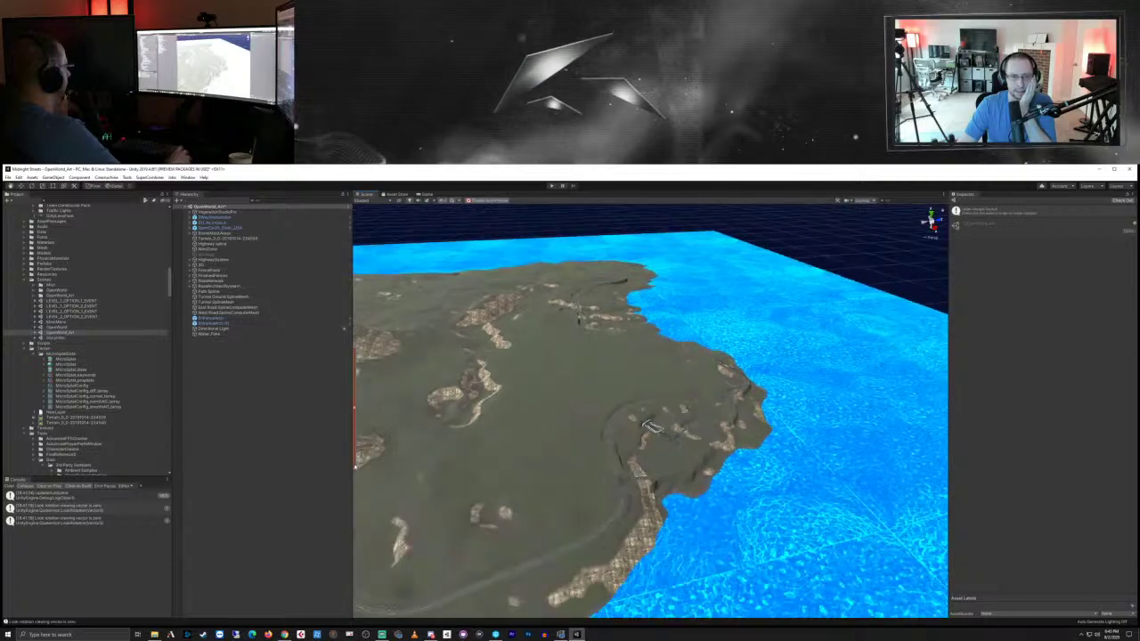
right_click_drag(498, 468, 547, 463)
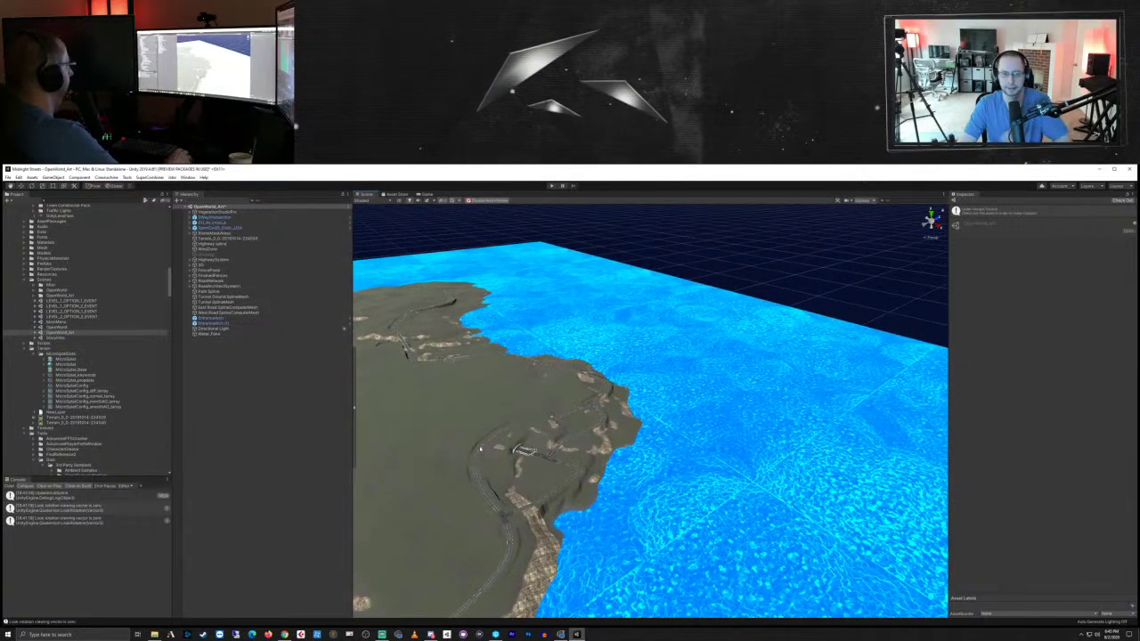
middle_click_drag(547, 464, 785, 376)
scroll(785, 376, "down", 4)
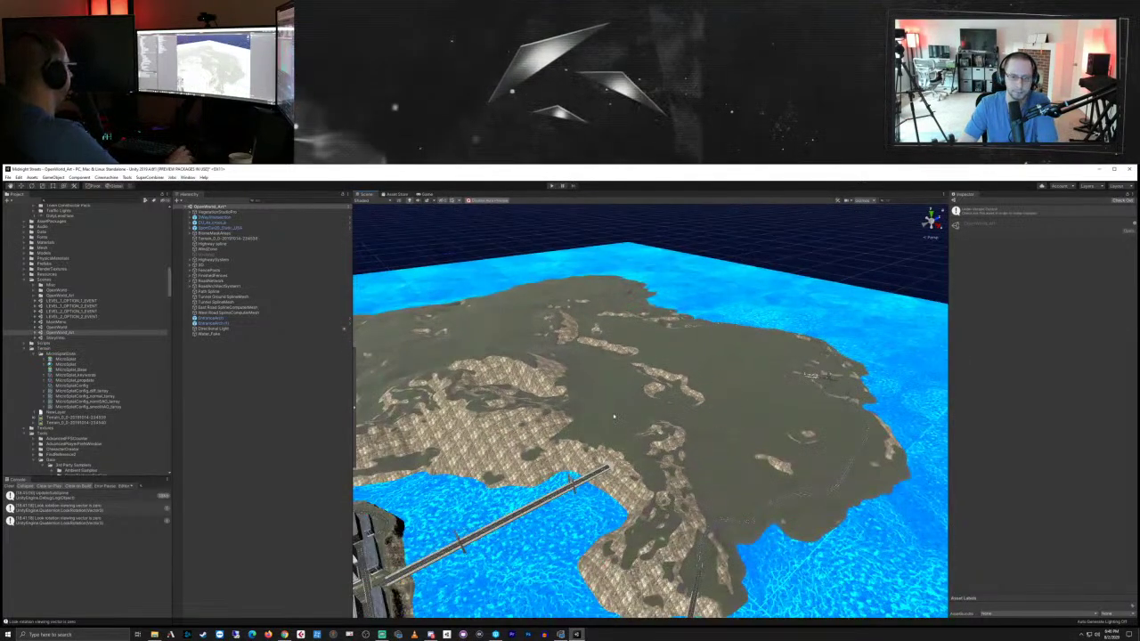
right_click_drag(614, 417, 686, 420)
middle_click_drag(504, 428, 642, 408)
scroll(588, 436, "up", 3)
right_click_drag(544, 419, 743, 475)
key("s")
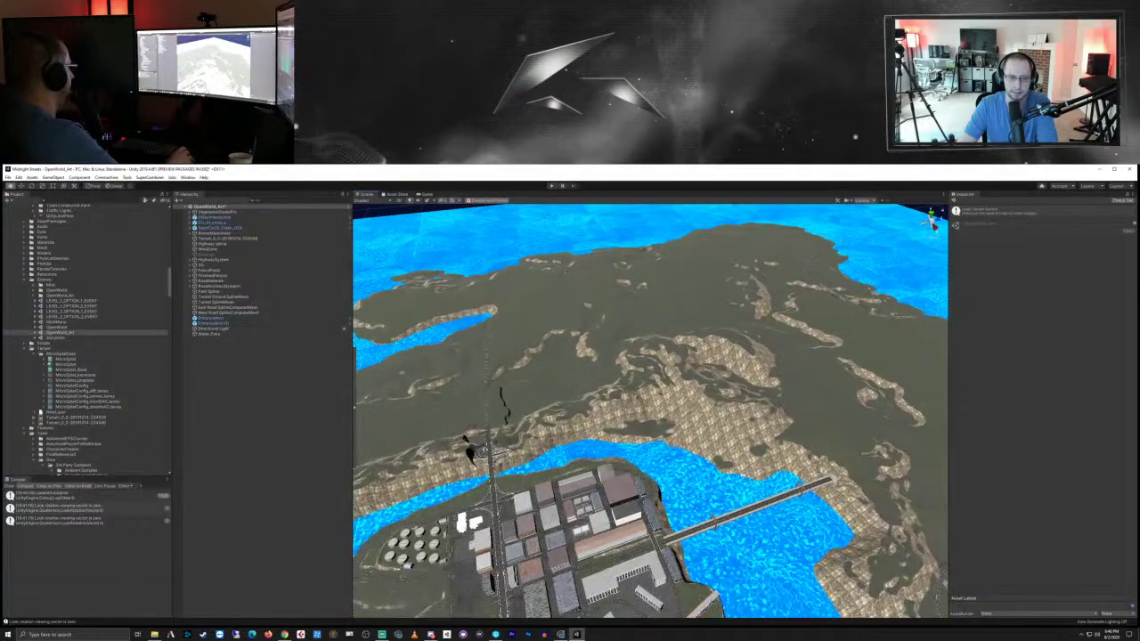
right_click_drag(814, 496, 822, 504)
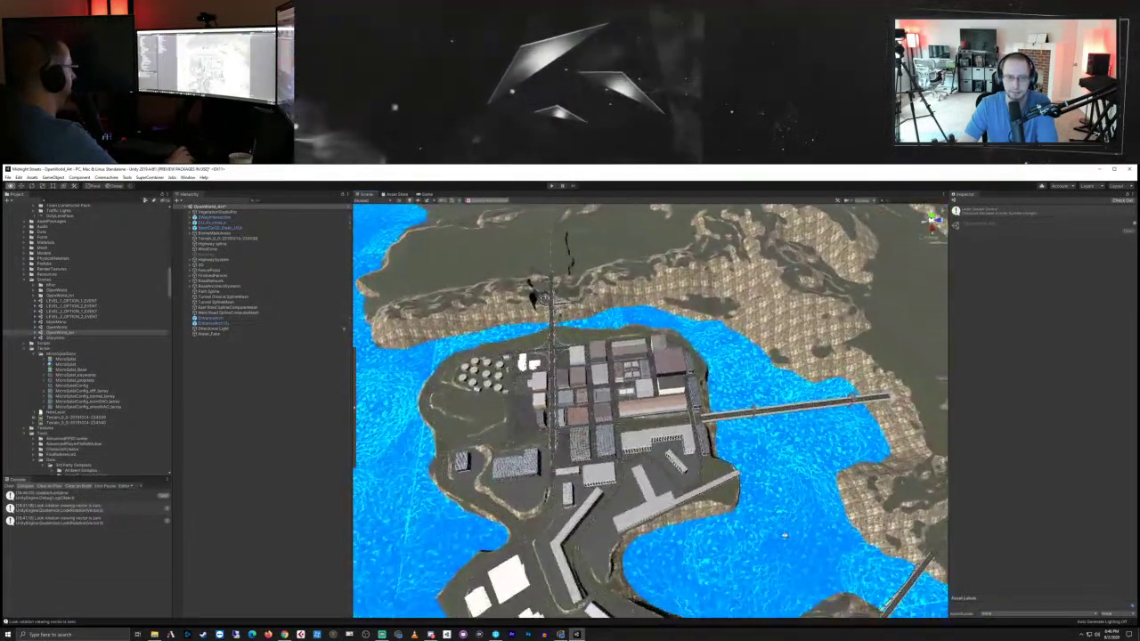
right_click_drag(846, 500, 824, 457)
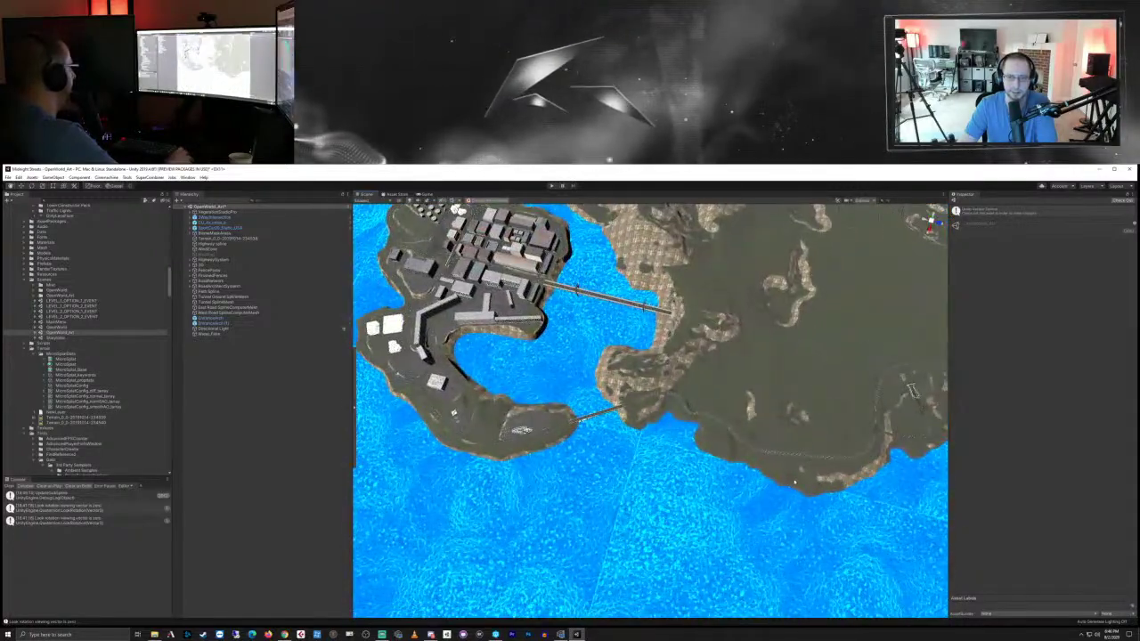
middle_click_drag(697, 541, 818, 531)
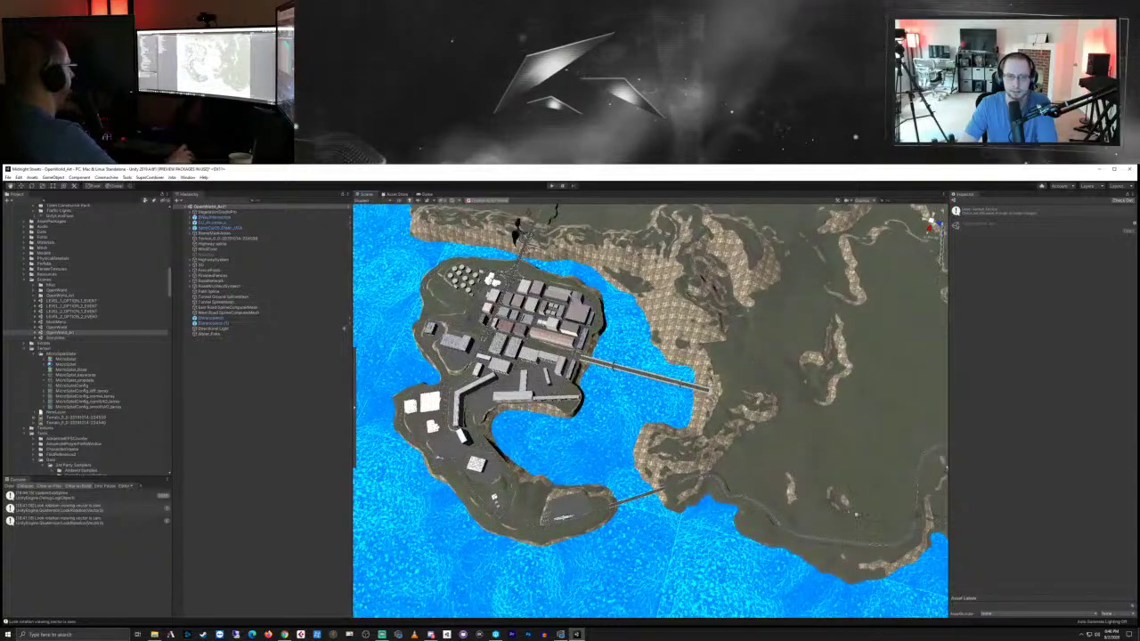
Step: Inspect the southern bridge from the city island and the cliffs where the bridges reach the mainland
scroll(603, 465, "up", 2)
middle_click_drag(602, 465, 675, 617)
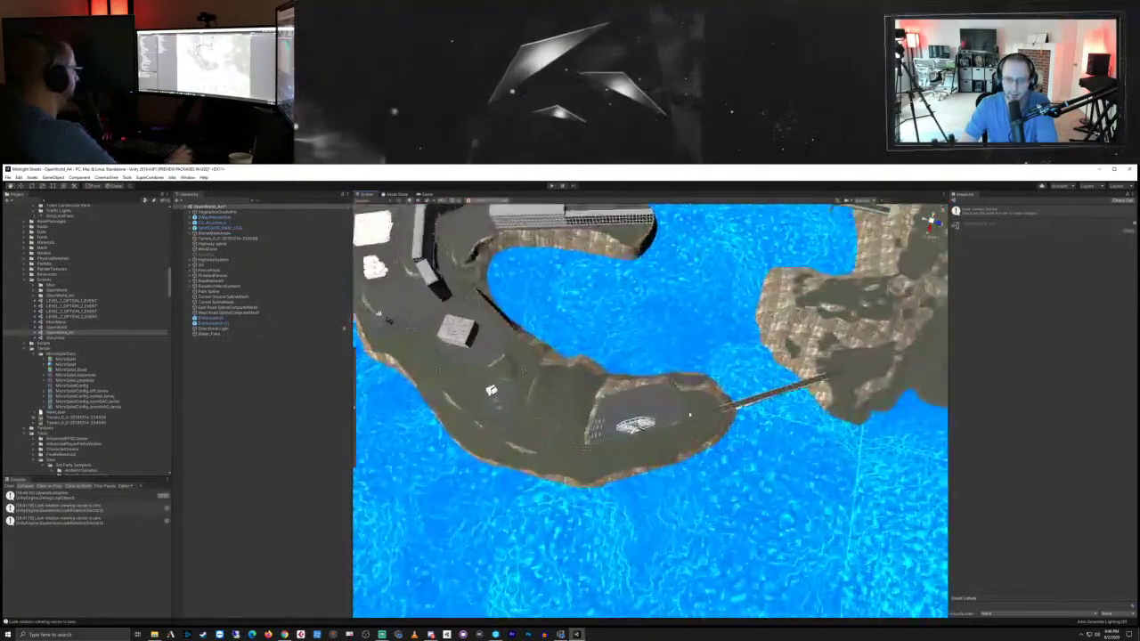
scroll(690, 415, "up", 2)
scroll(697, 489, "up", 5)
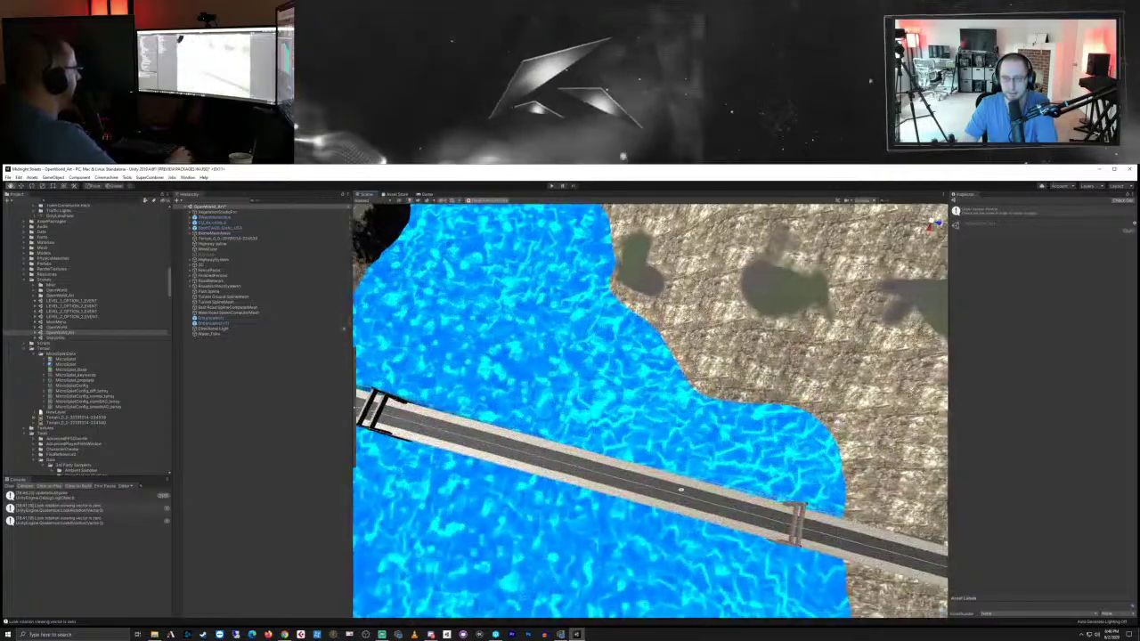
right_click_drag(680, 489, 710, 326)
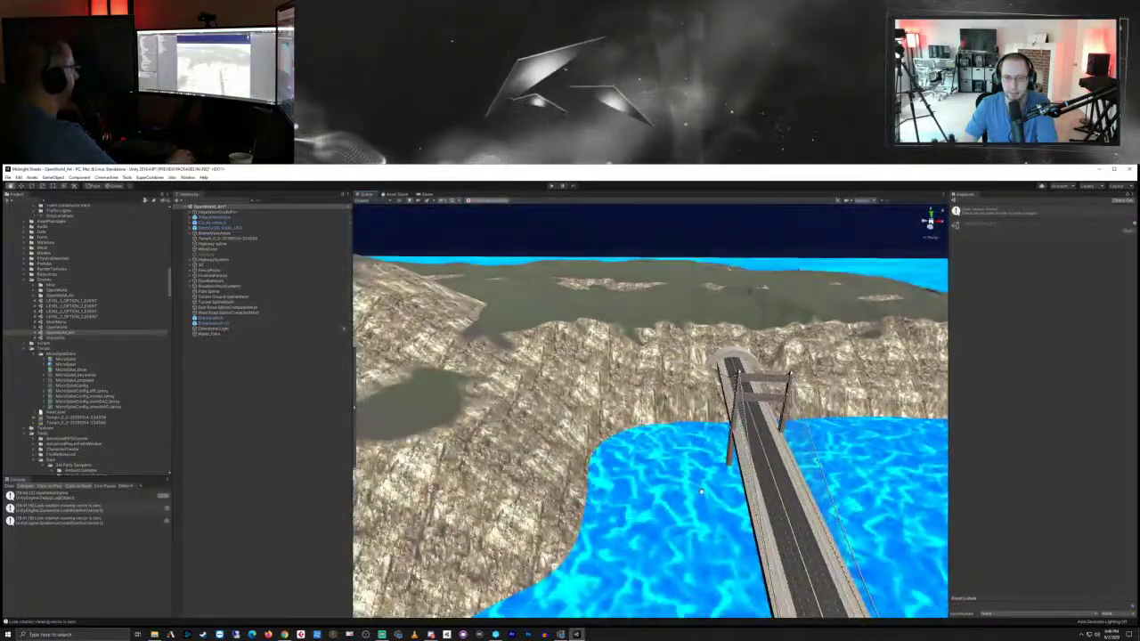
middle_click_drag(769, 497, 719, 553)
right_click_drag(787, 490, 784, 570)
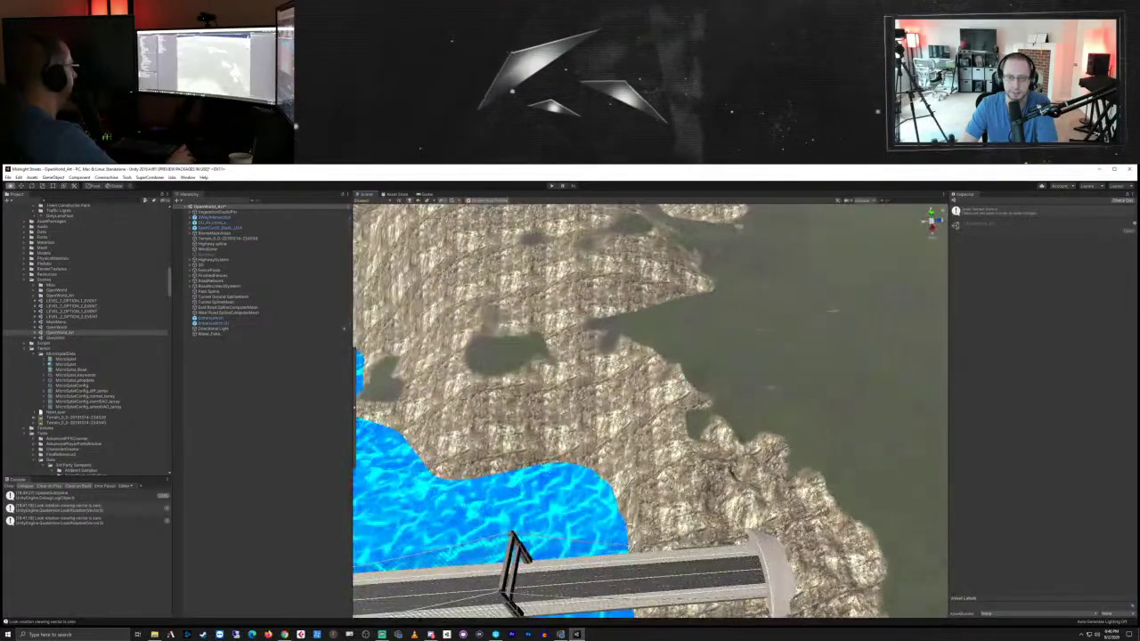
middle_click_drag(784, 446, 468, 502)
Step: Survey the coastal road, the road loop with its intersections, and the open terrain across the main island
scroll(550, 509, "down", 10)
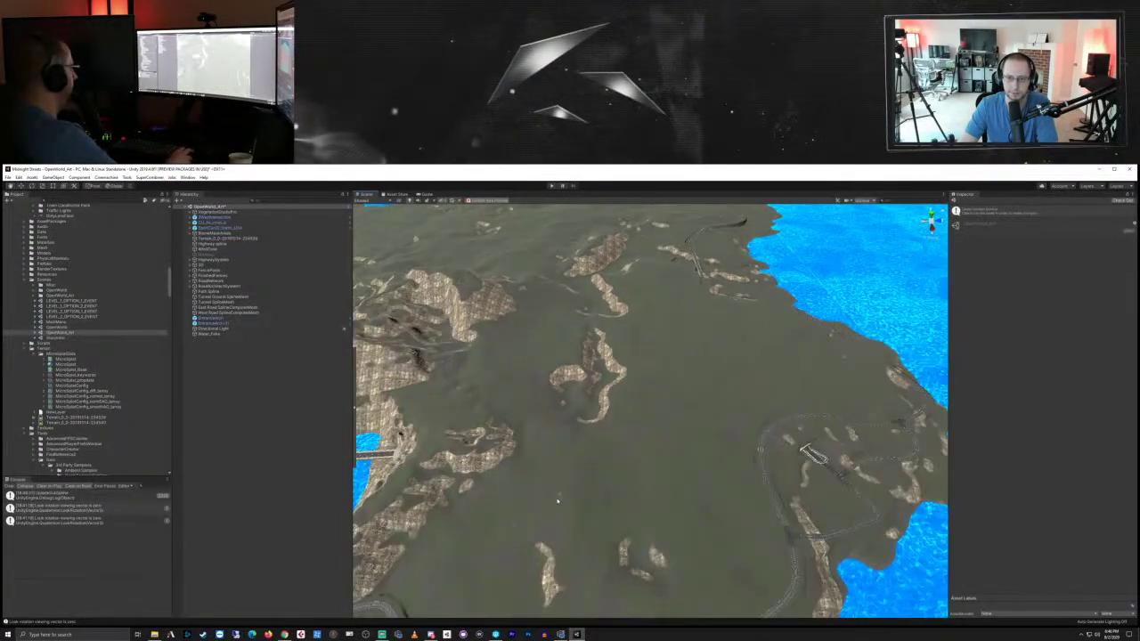
middle_click_drag(763, 483, 595, 493)
right_click_drag(742, 473, 587, 526)
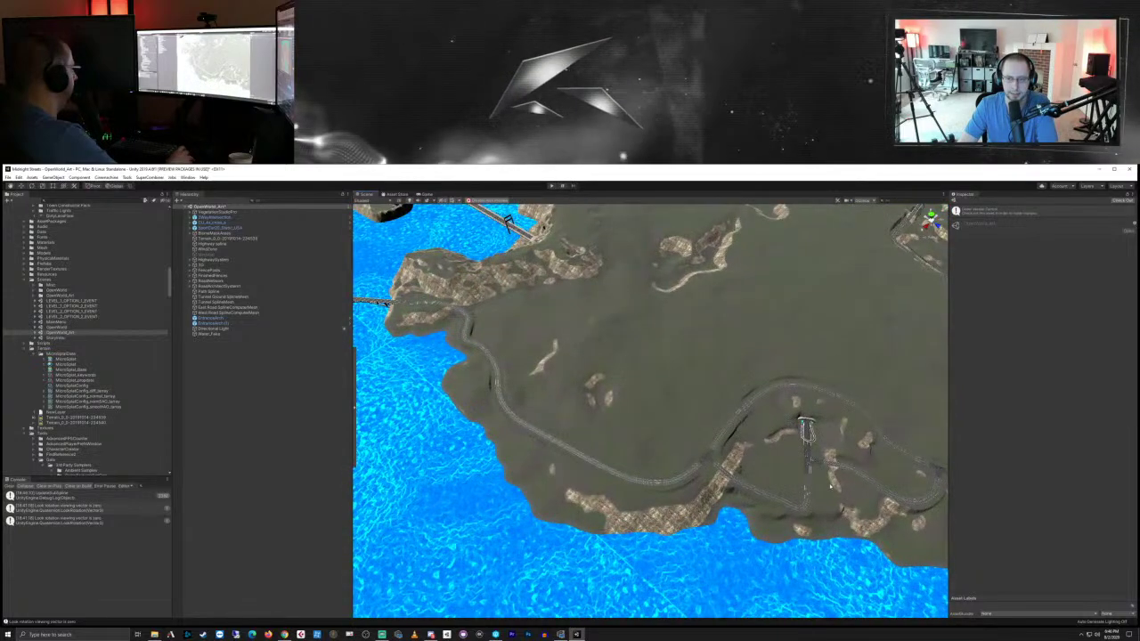
middle_click_drag(868, 481, 755, 456)
scroll(755, 456, "up", 8)
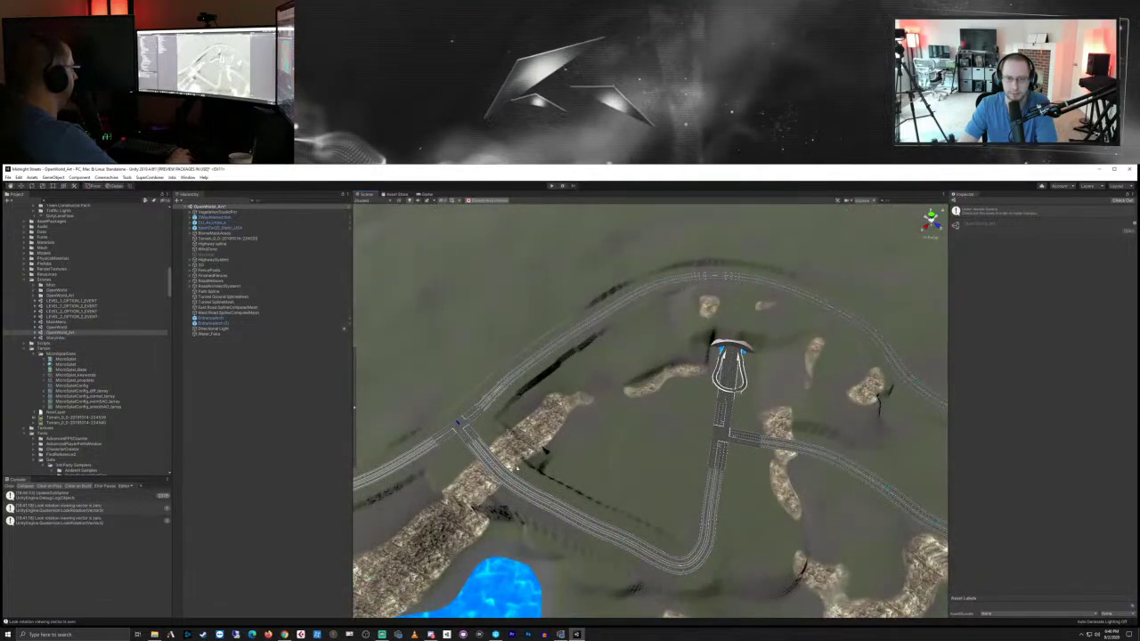
right_click_drag(843, 456, 690, 437)
scroll(691, 437, "down", 10)
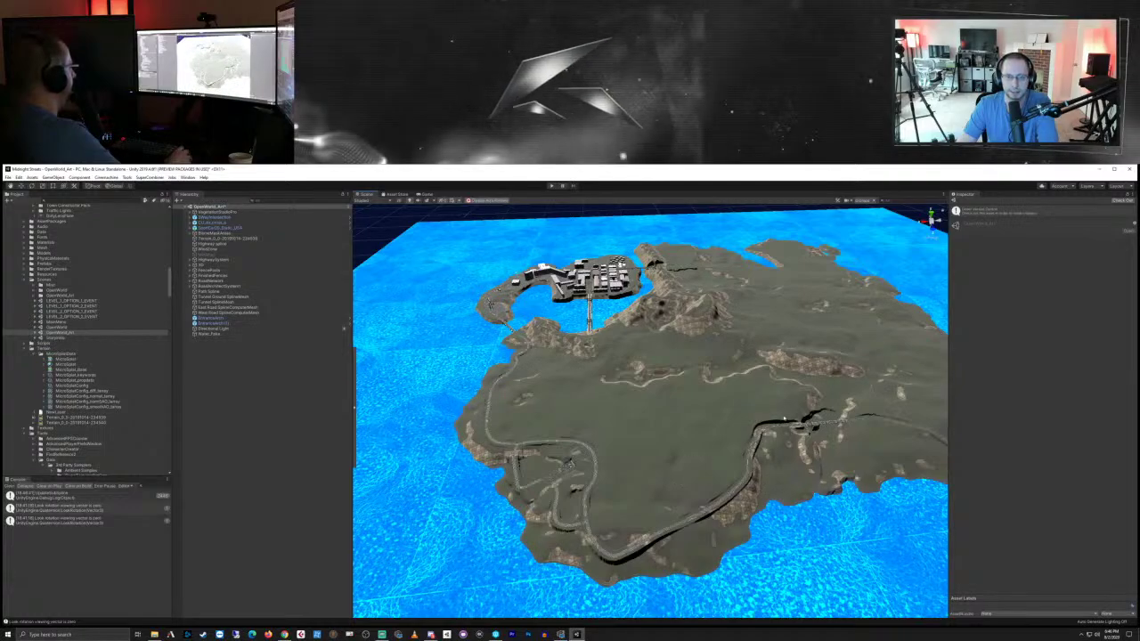
scroll(672, 460, "up", 5)
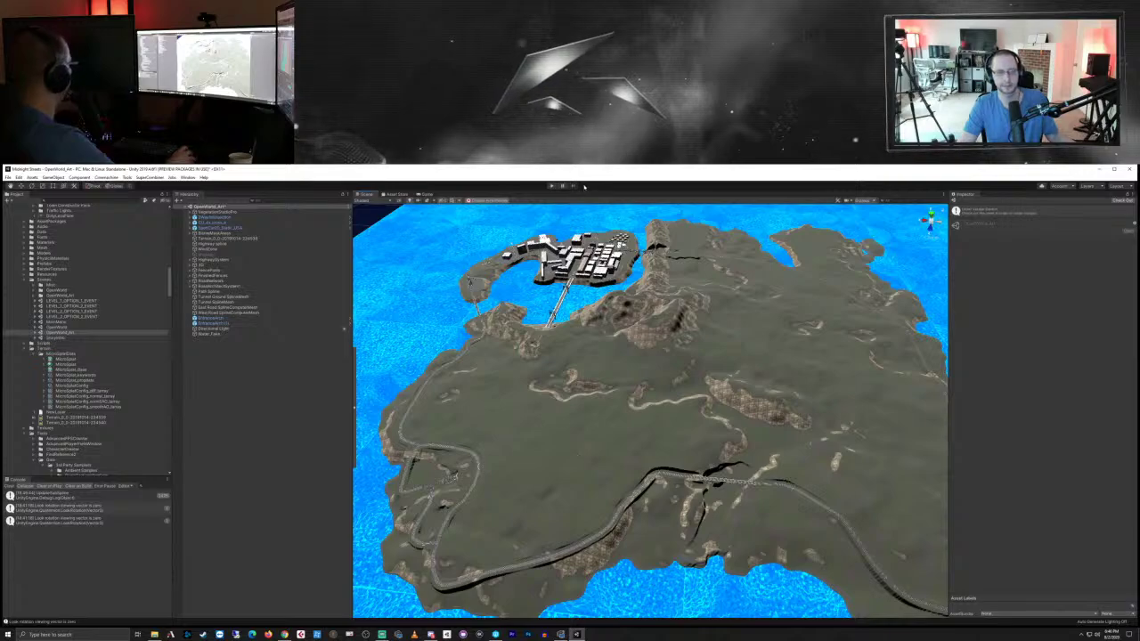
Step: Open the OpenWorld scene and test-drive the yellow car through the intersection and along the highway in play mode
left_click(314, 404)
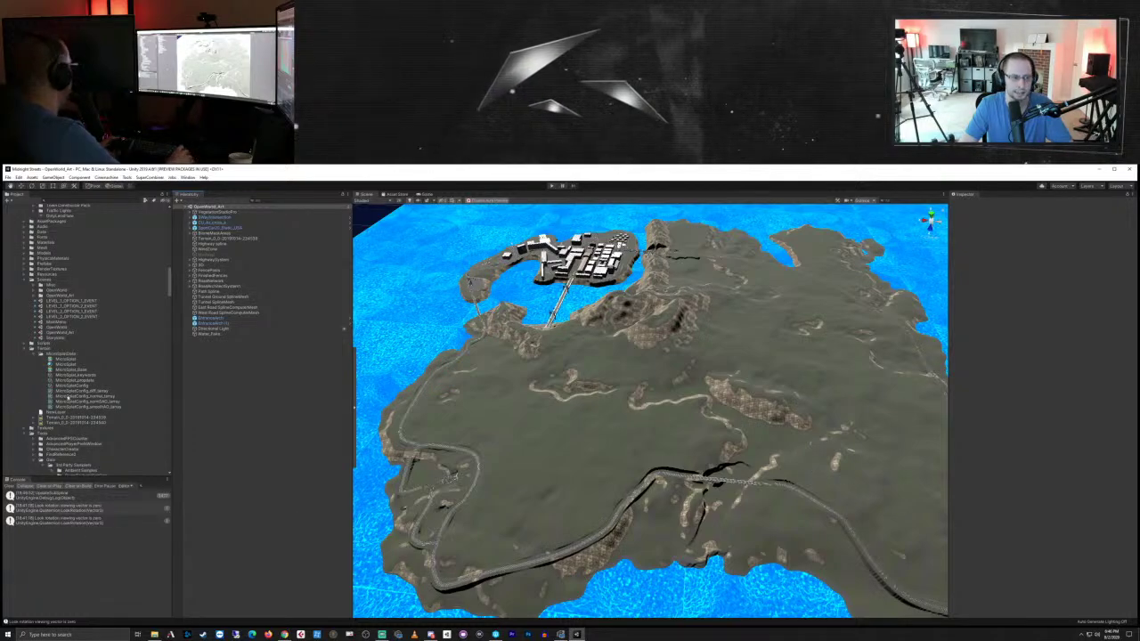
left_click(67, 329)
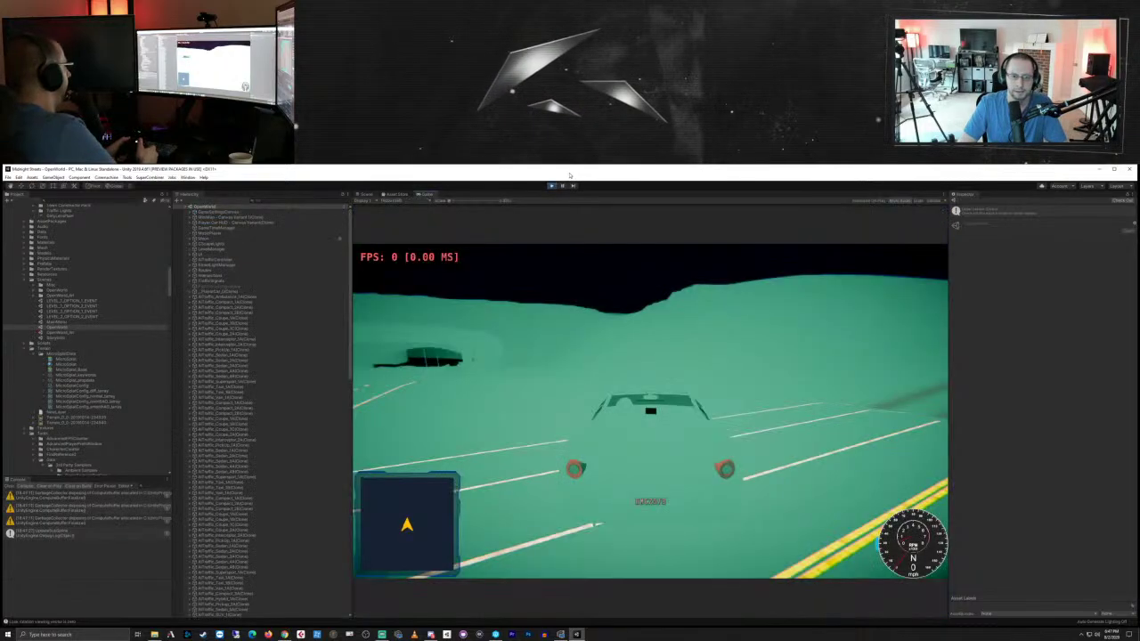
key("w")
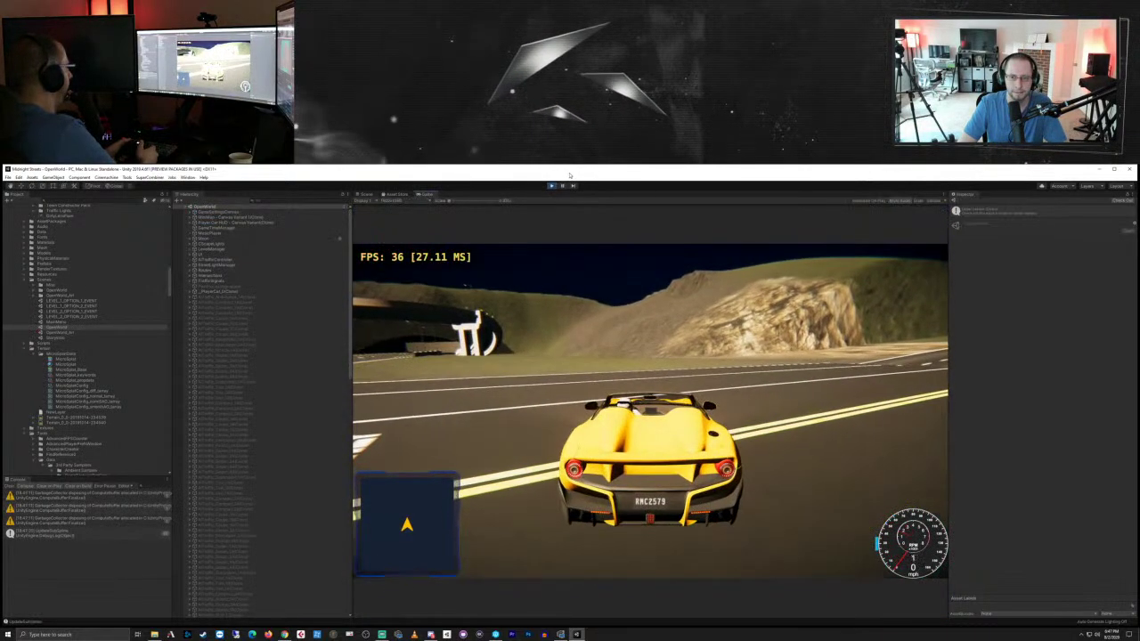
key("w")
key("a")
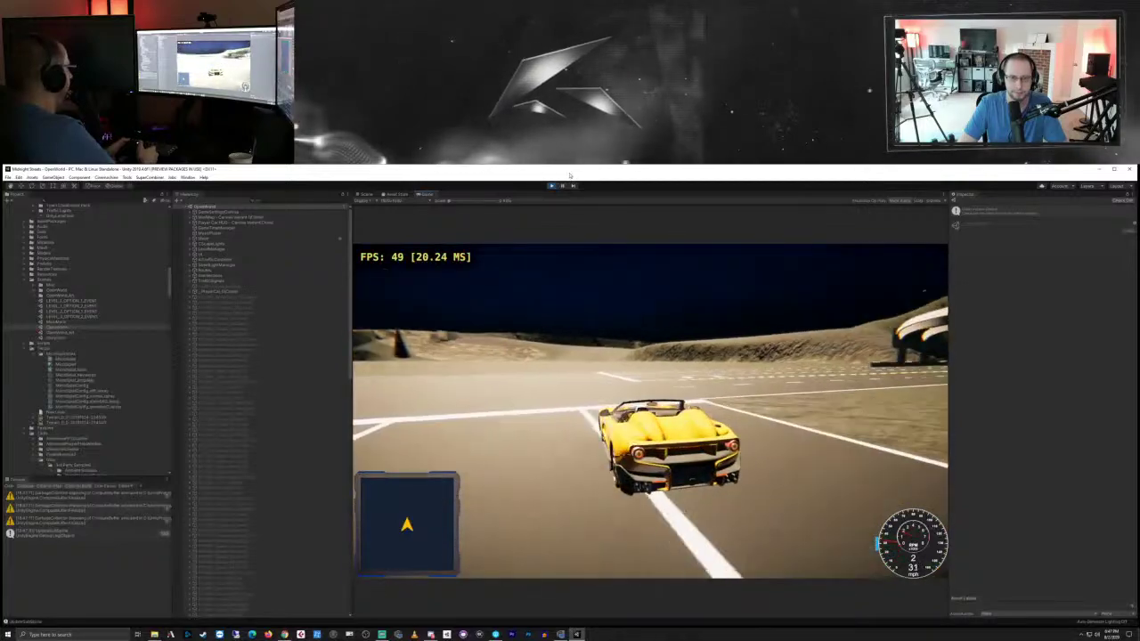
key("w")
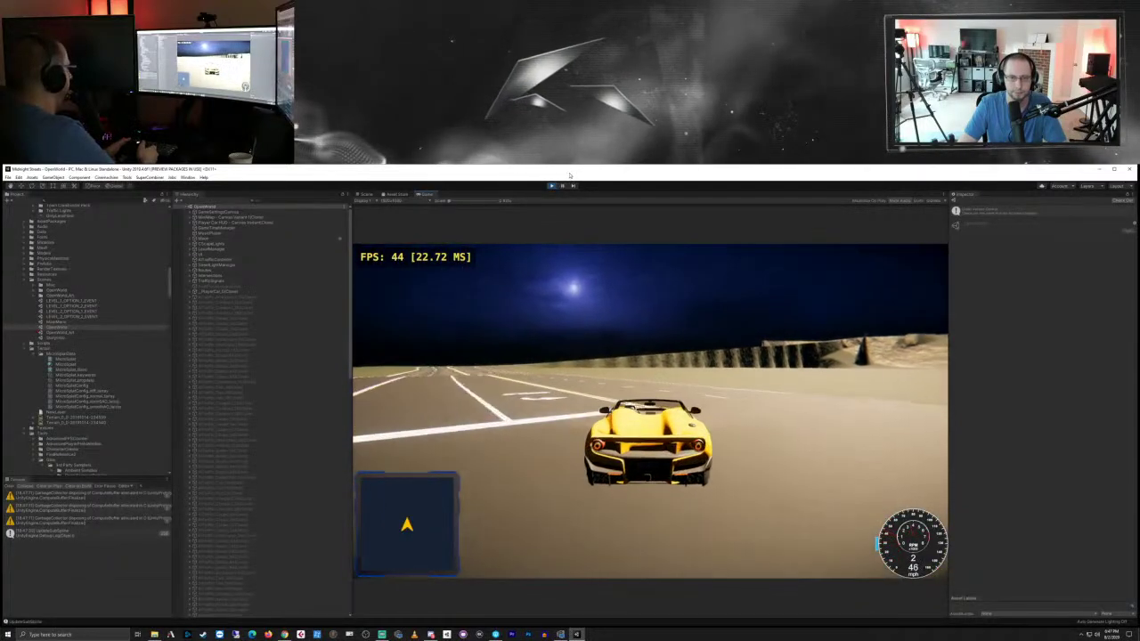
key("a")
key("w")
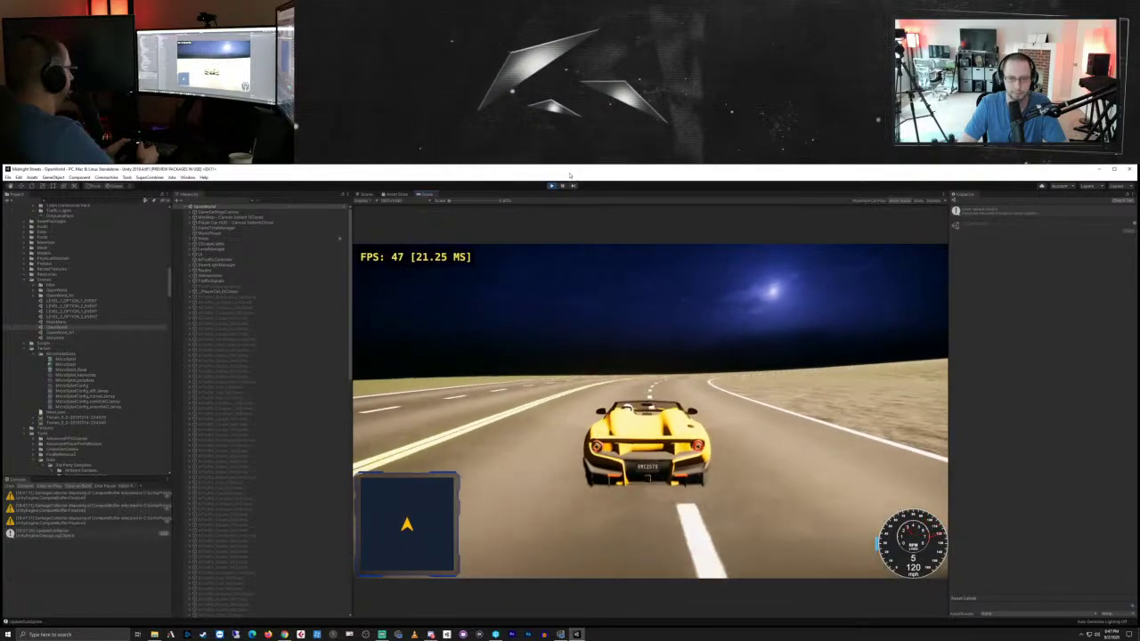
key("d")
key("d")
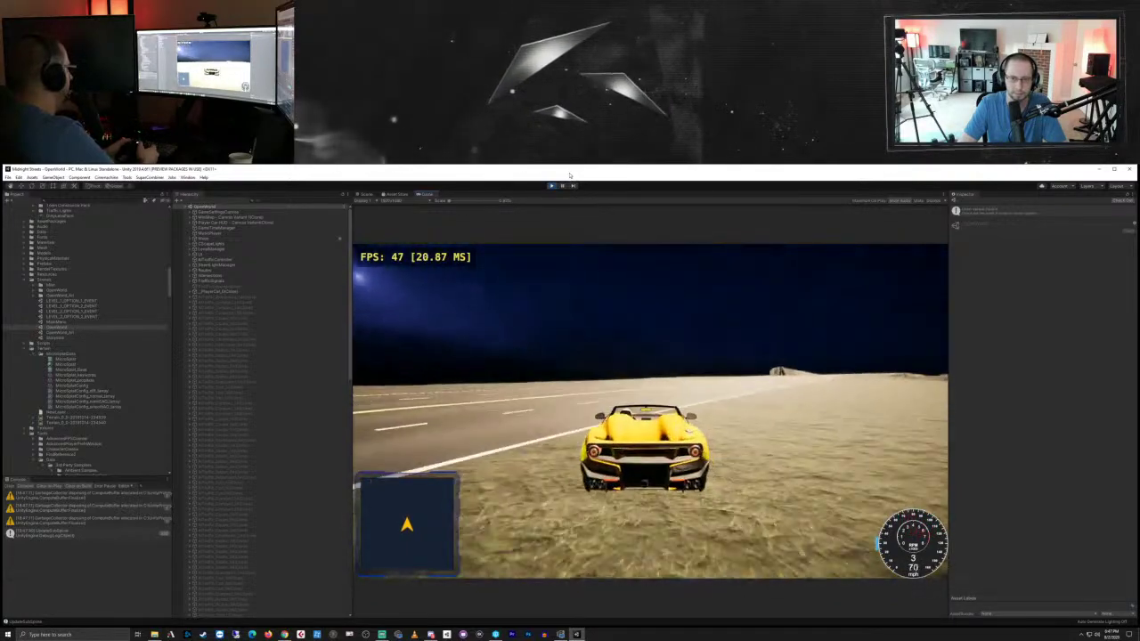
key("w")
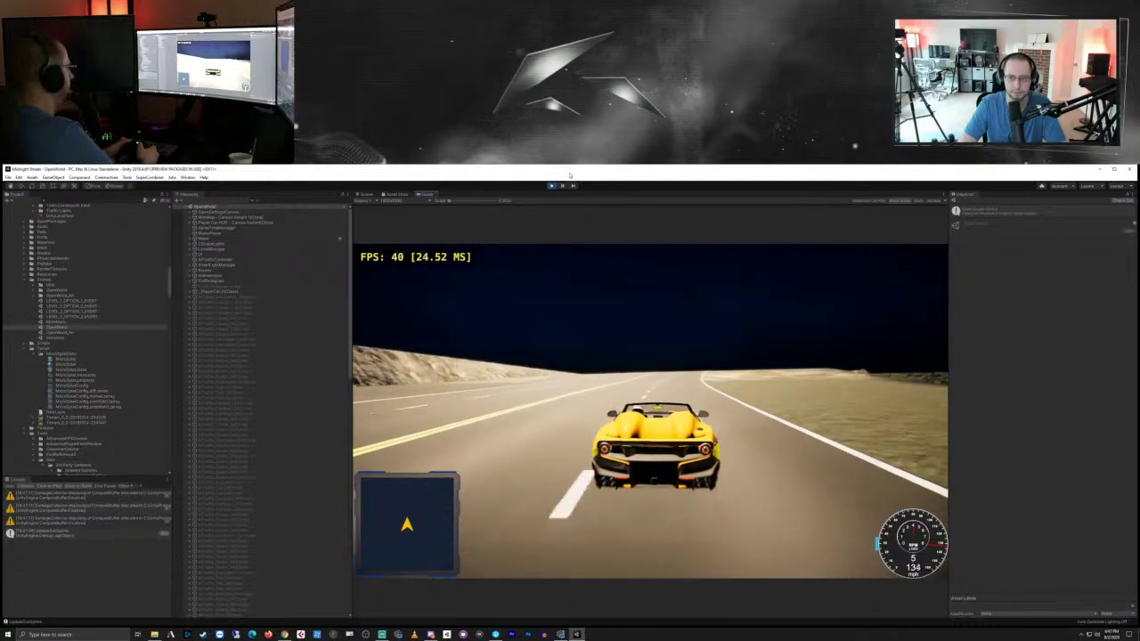
Step: Drive through the next intersection and off-road across the grassy terrain, and stop play mode
key("s")
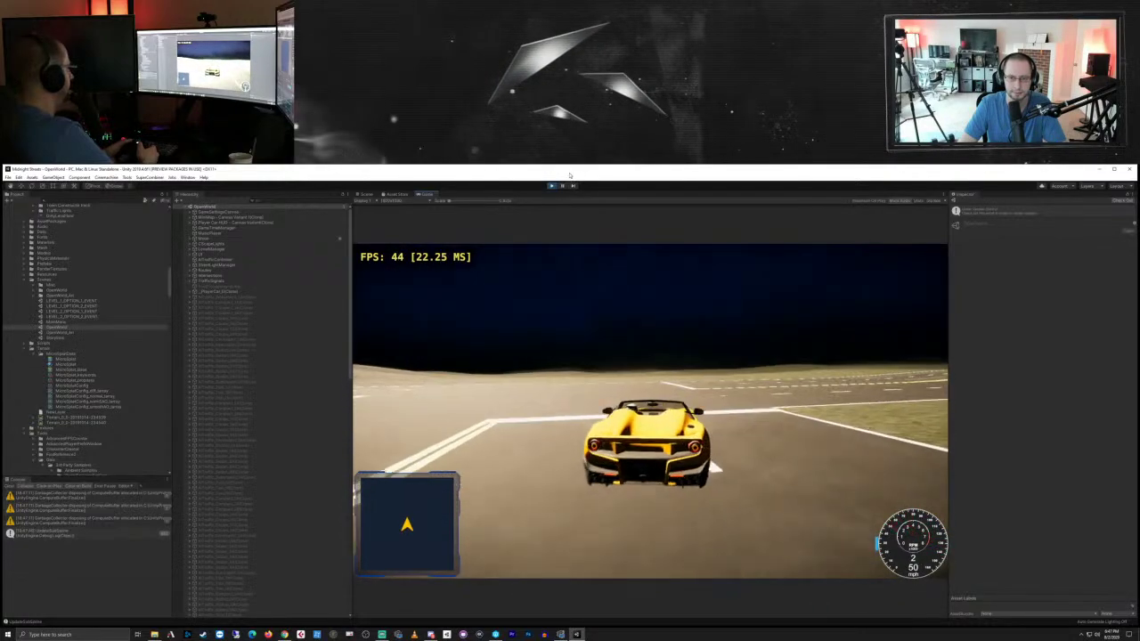
key("w")
key("a")
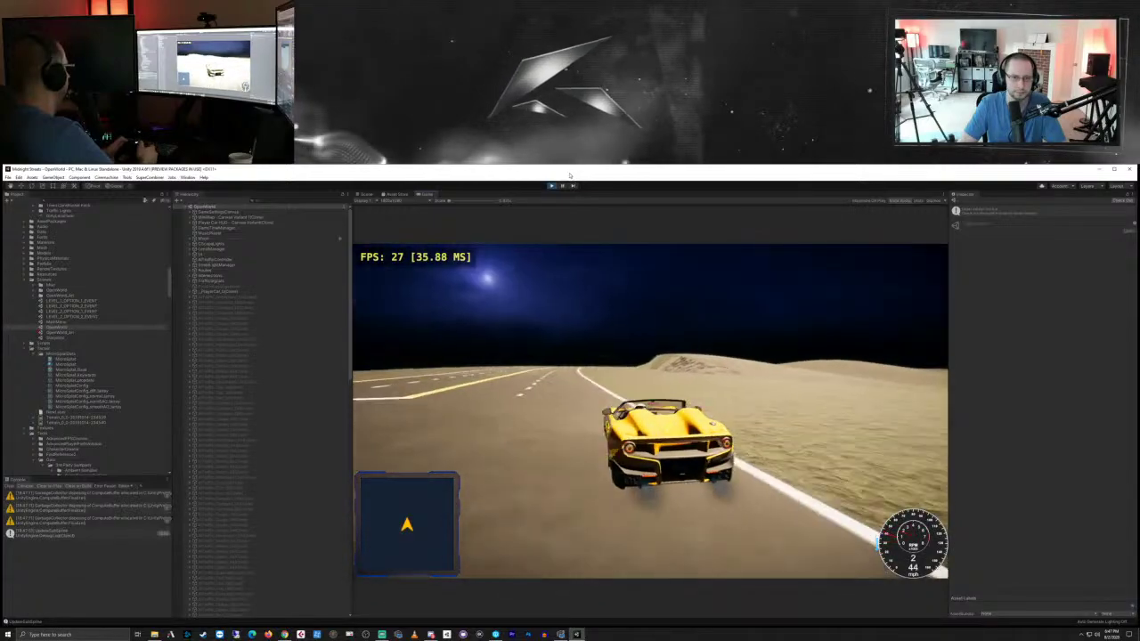
key("a")
key("s")
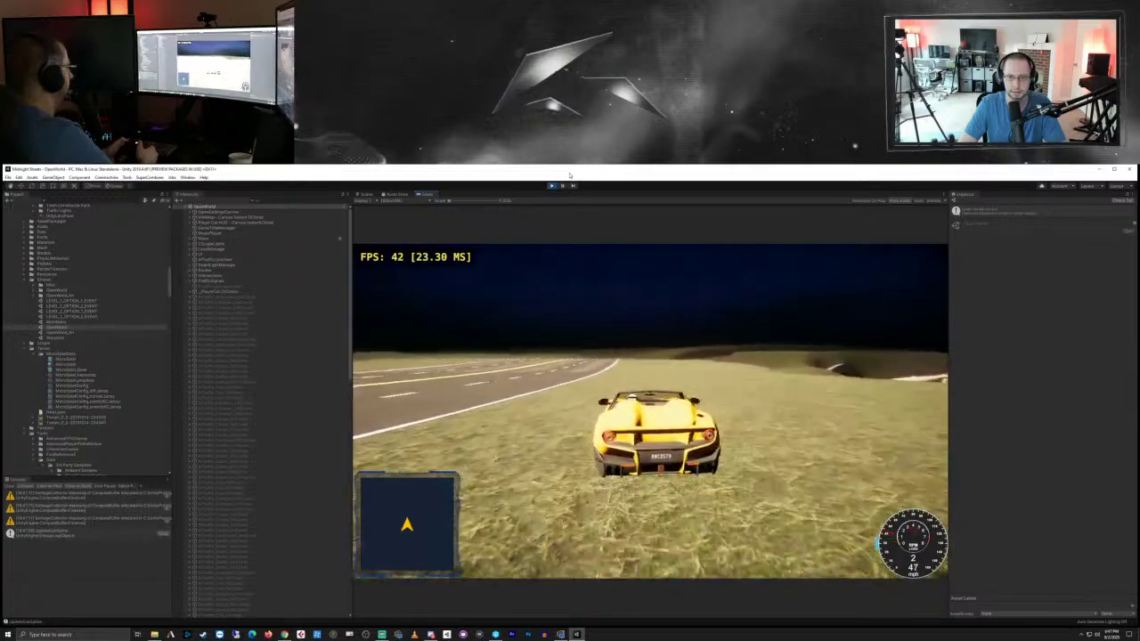
key("a")
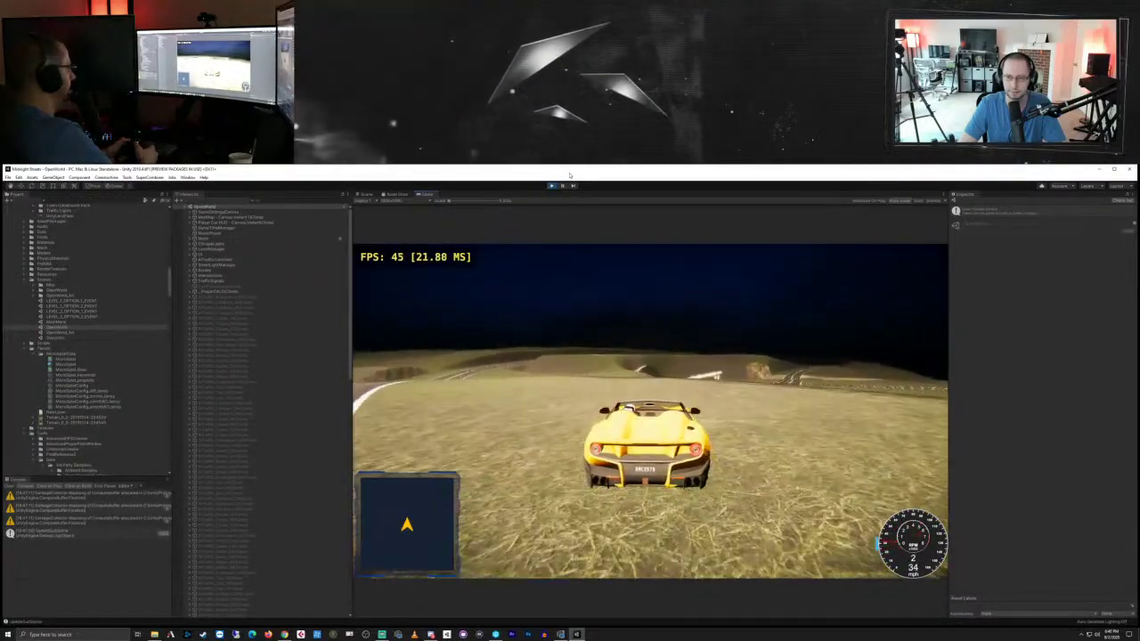
key("s")
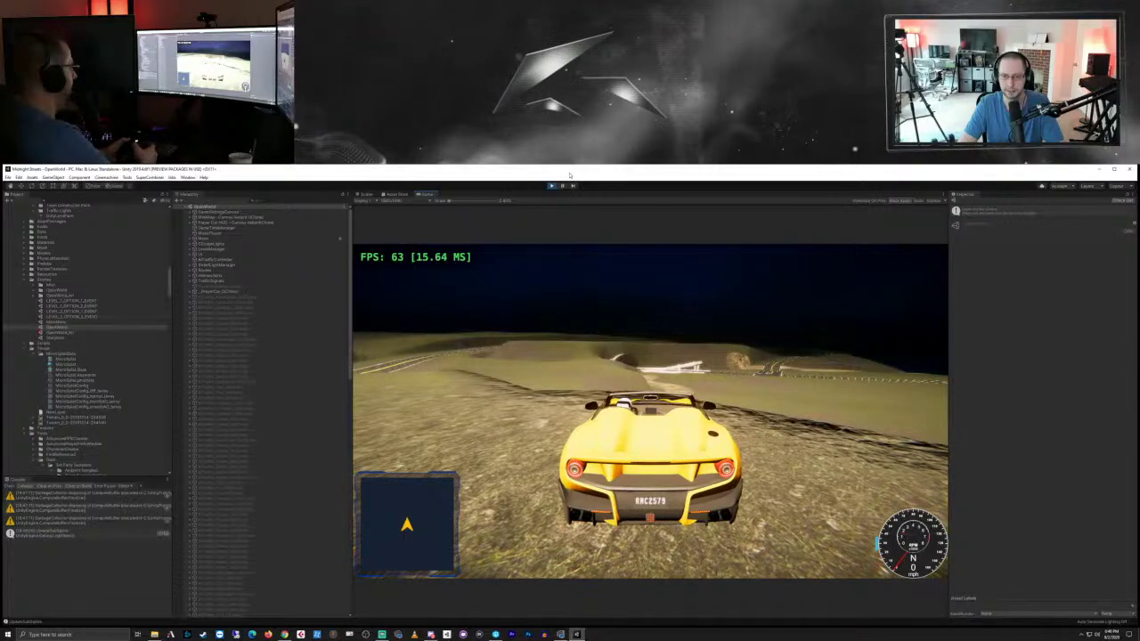
key("w")
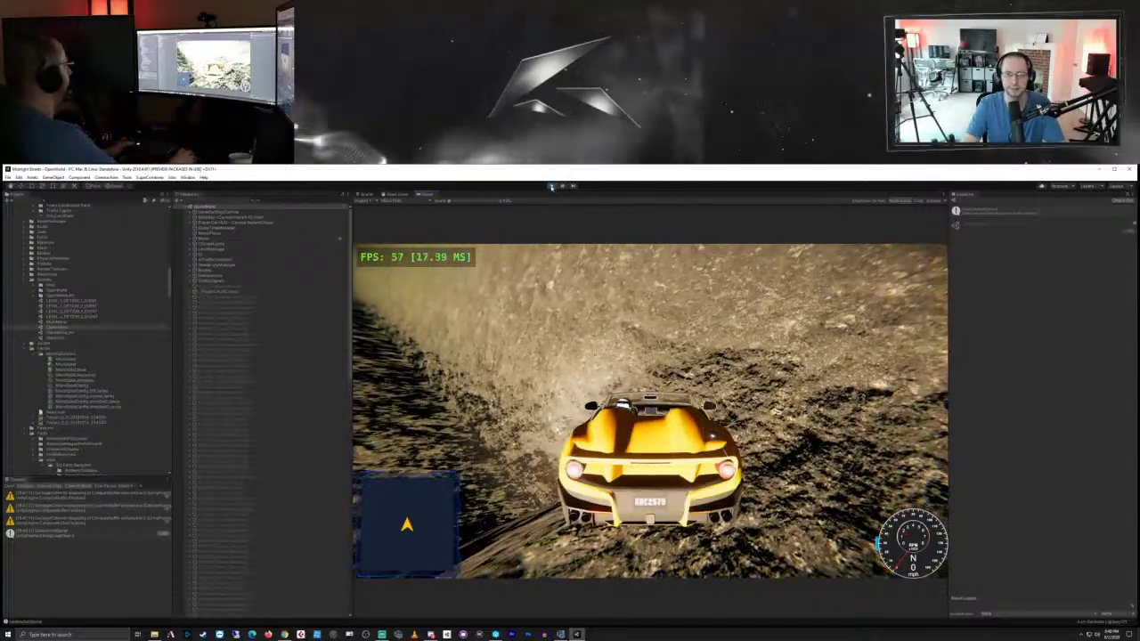
left_click(552, 186)
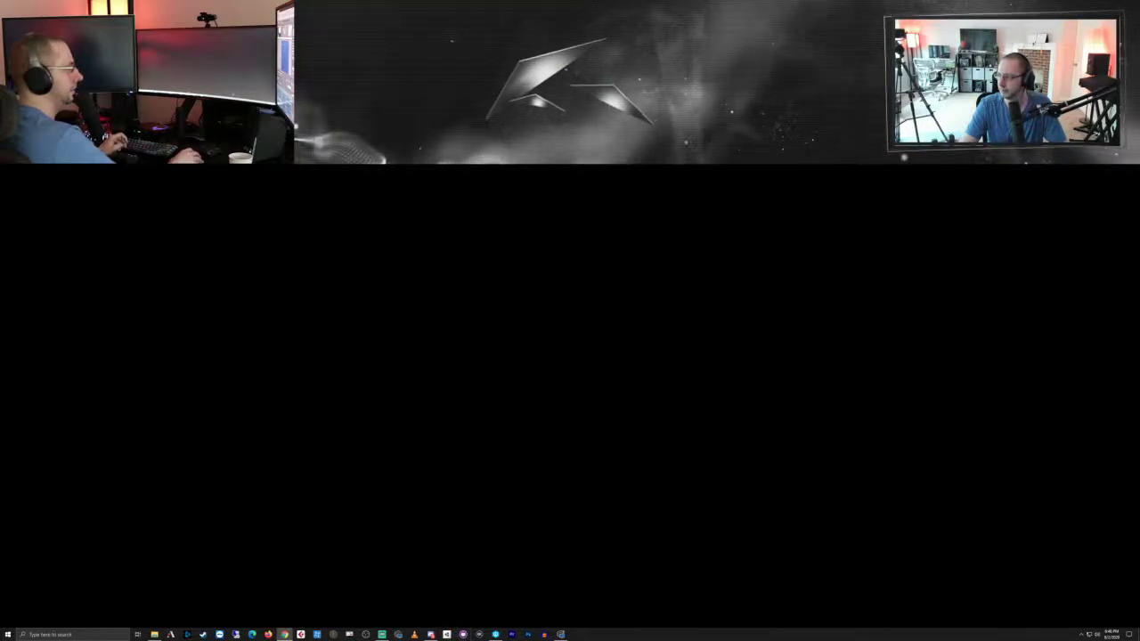
Step: Reopen the Midnight Streets project from Unity Hub
left_click(284, 634)
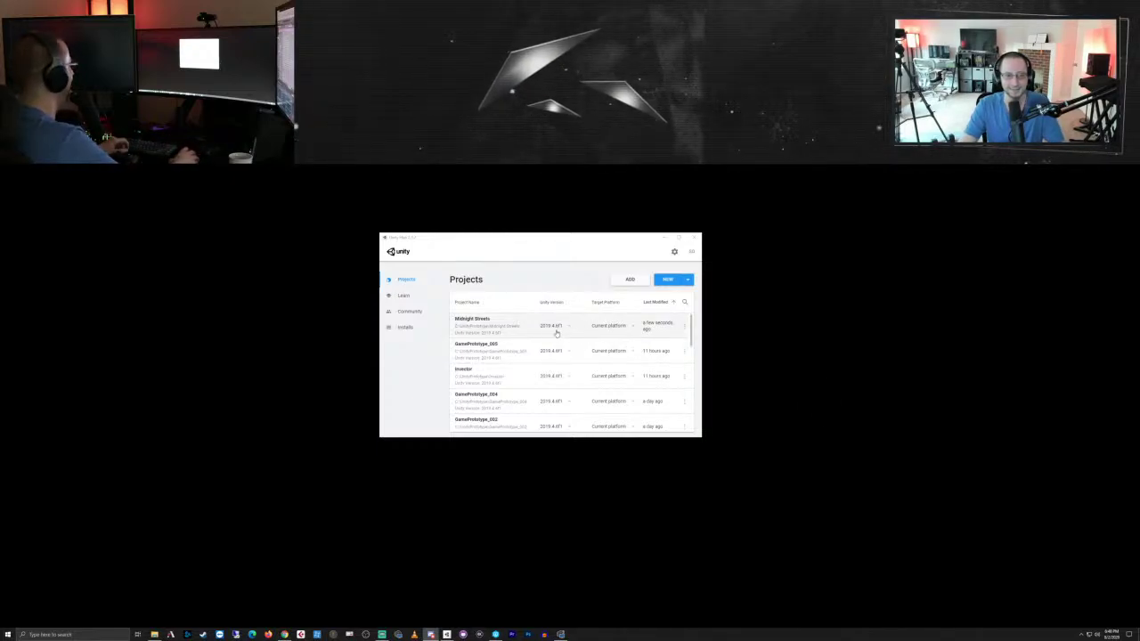
left_click(481, 326)
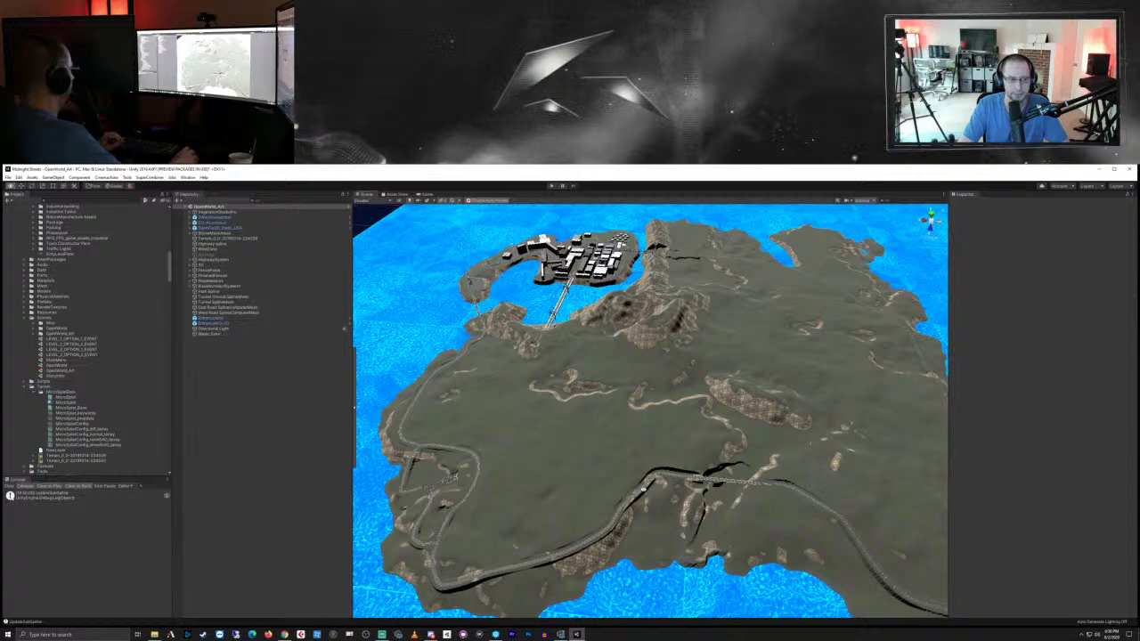
Step: Examine the island's main road and the new road loop with its intersections in the OpenWorld_Art scene
right_click_drag(622, 499, 602, 518)
middle_click_drag(662, 458, 574, 462)
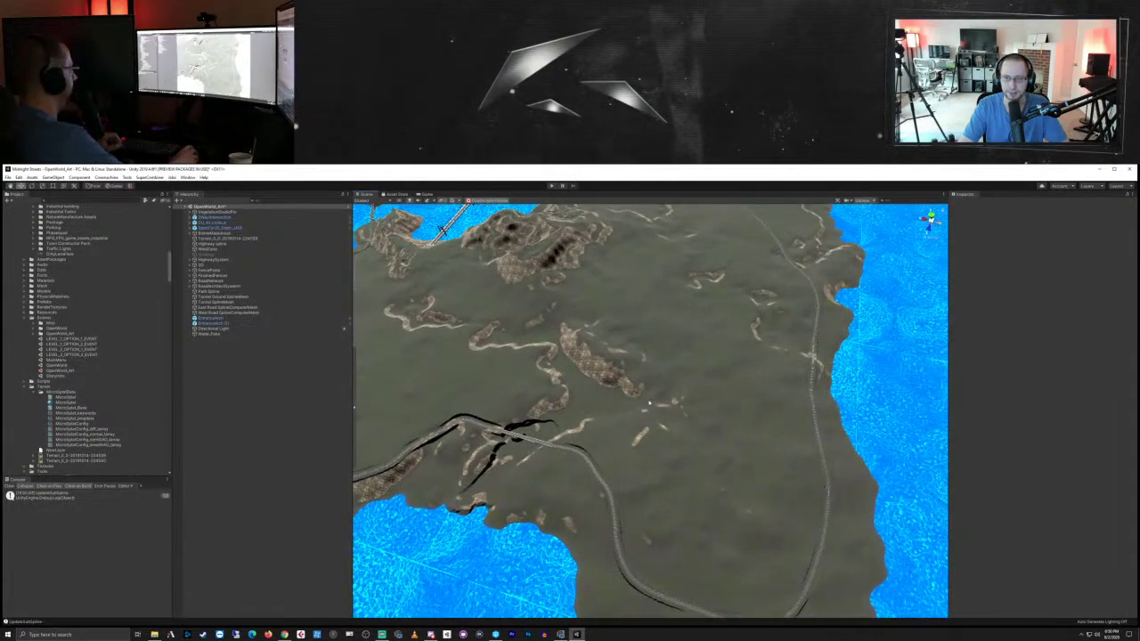
mouse_move(681, 384)
right_mouse_down()
mouse_move(557, 379)
mouse_move(682, 397)
right_mouse_up()
middle_click_drag(419, 456, 775, 410)
scroll(775, 410, "up", 5)
right_click_drag(775, 410, 704, 453)
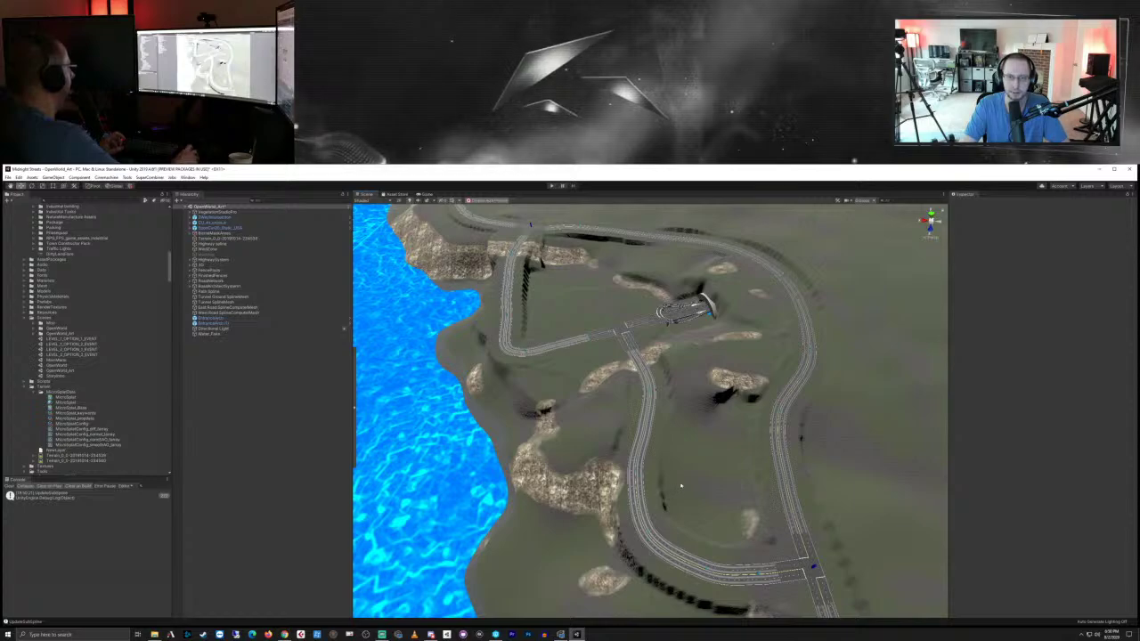
scroll(683, 482, "up", 4)
scroll(677, 490, "down", 2)
scroll(668, 487, "down", 3)
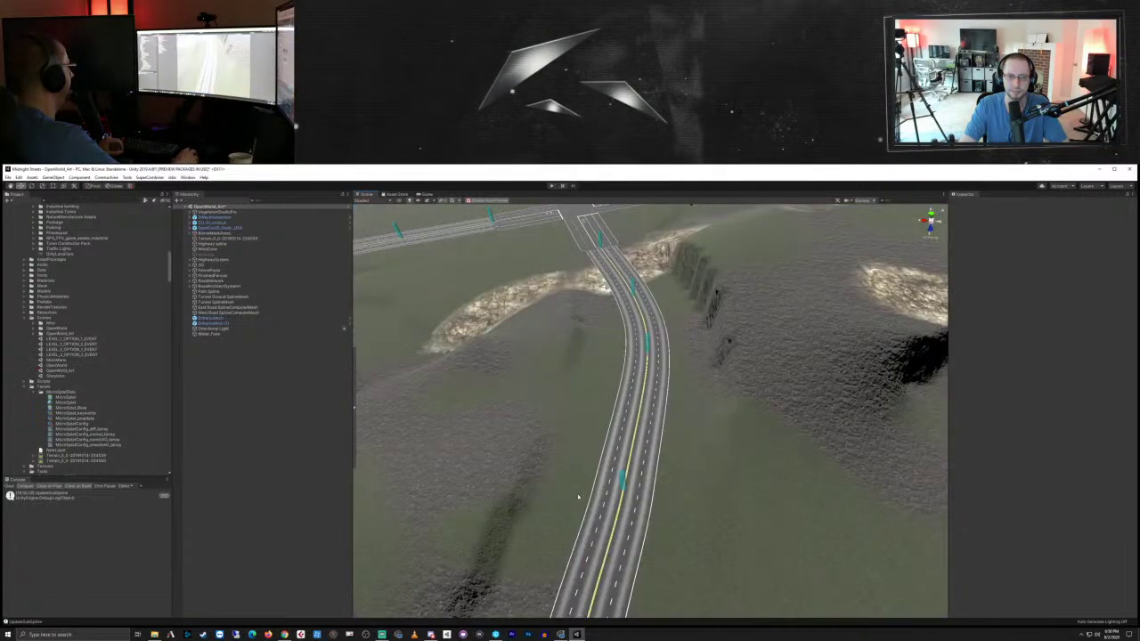
Step: Inspect the terrain beside the loop's connecting road up close, and the empty inland area between the roads
right_click_drag(578, 496, 684, 443)
middle_click_drag(575, 463, 674, 453)
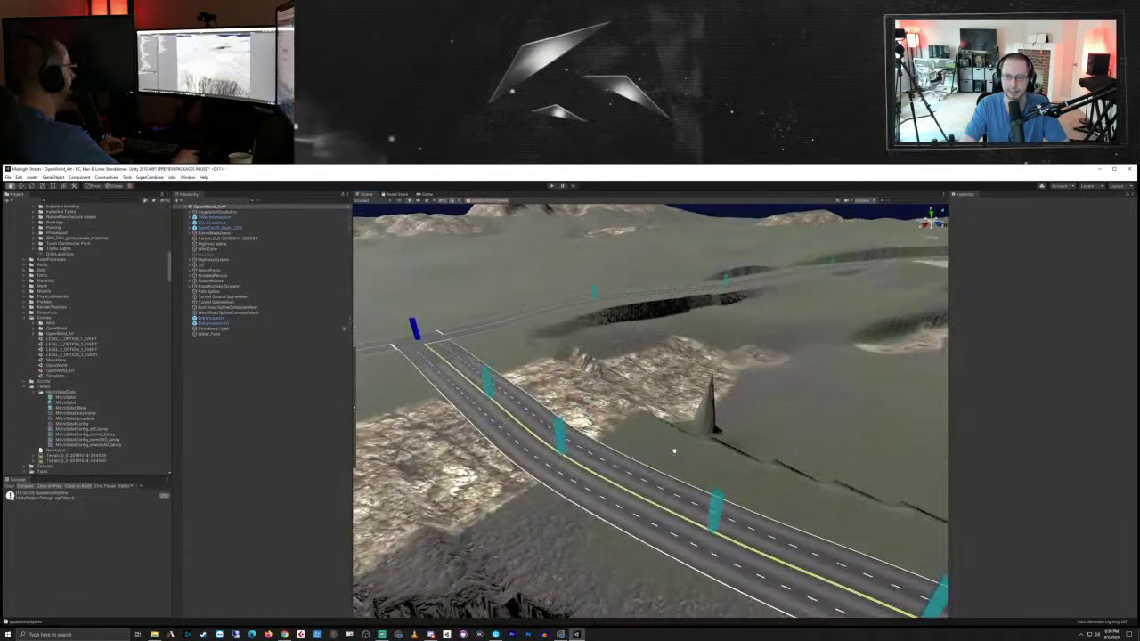
right_click_drag(629, 442, 656, 429)
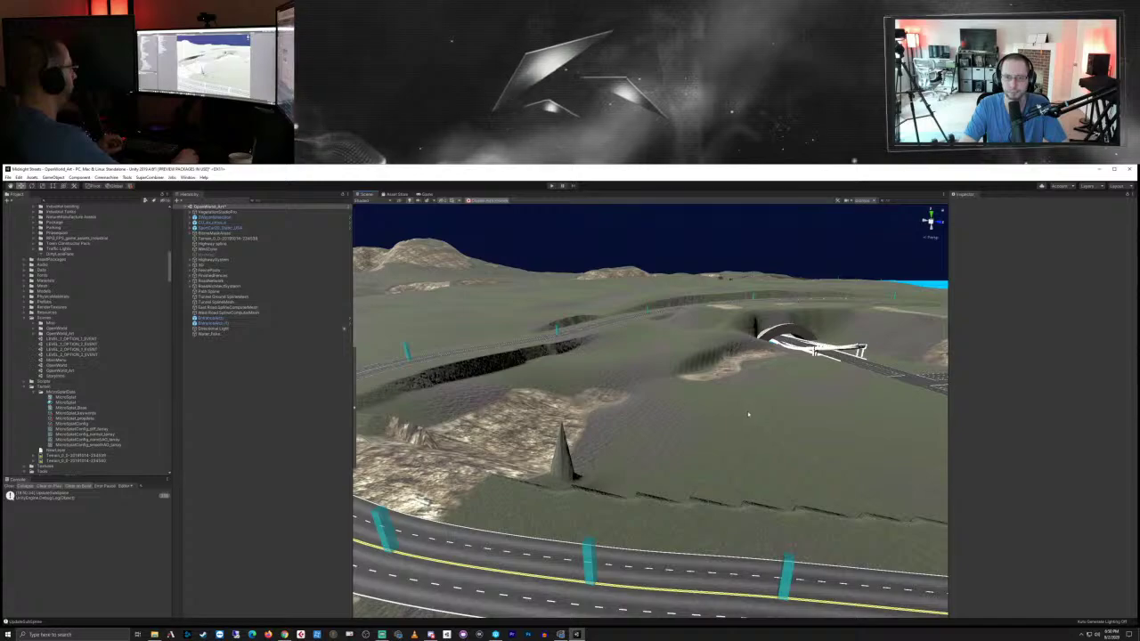
scroll(771, 405, "down", 10)
middle_click_drag(629, 511, 717, 463)
right_click_drag(717, 462, 644, 486)
middle_click_drag(764, 437, 672, 512)
scroll(672, 512, "down", 3)
scroll(672, 511, "up", 1)
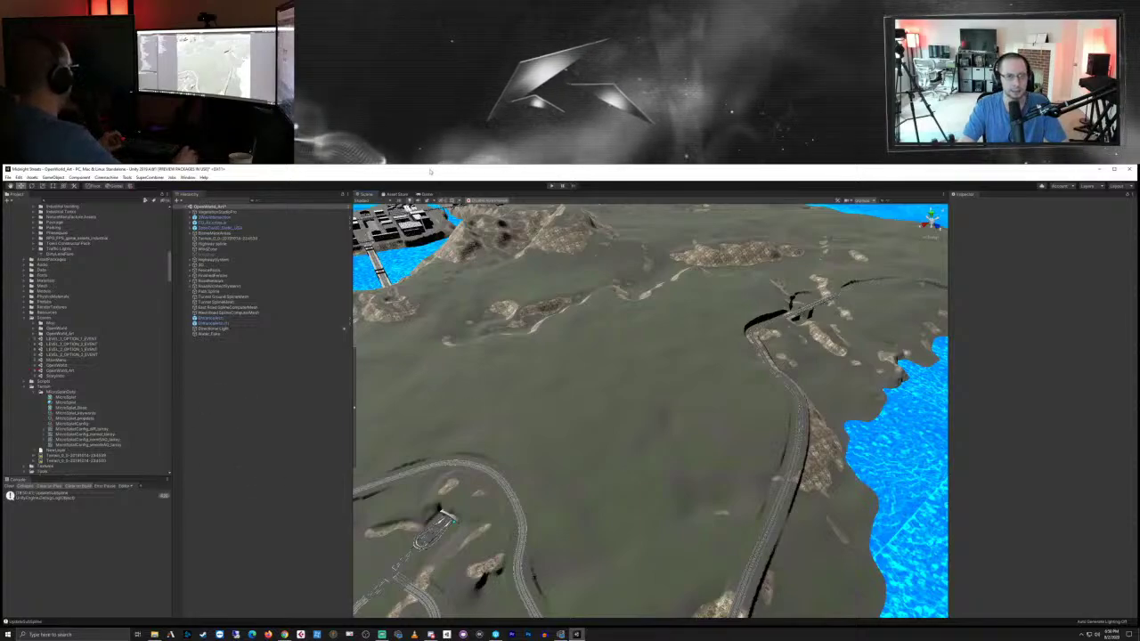
Step: Search the purchased Asset Store assets for "race track" and download the Race Track Generator package
left_click(397, 194)
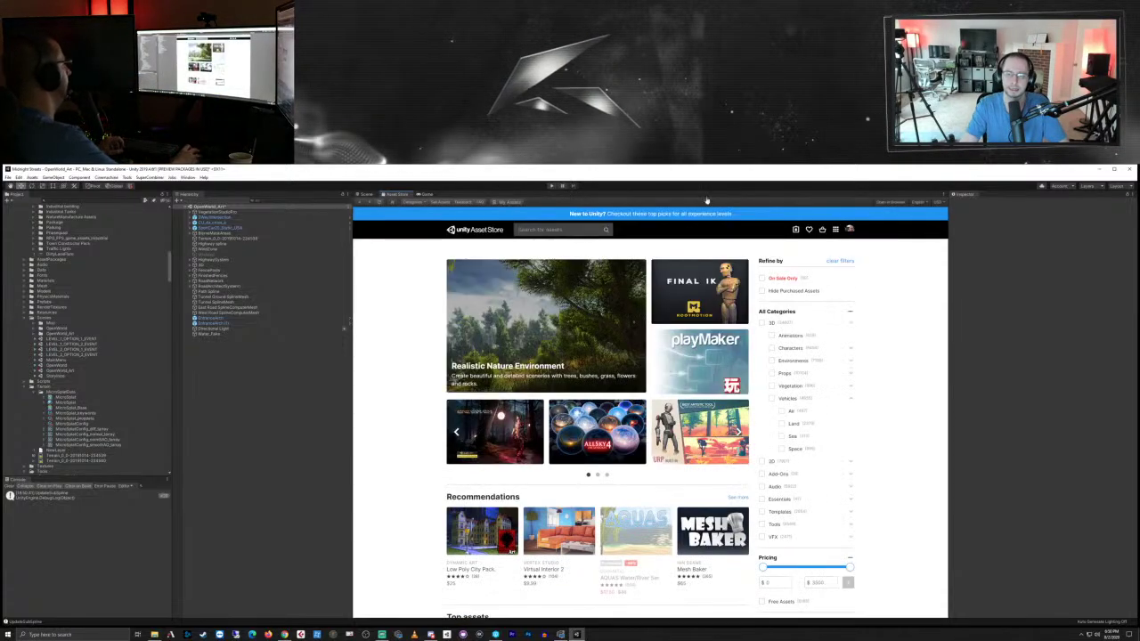
left_click(797, 229)
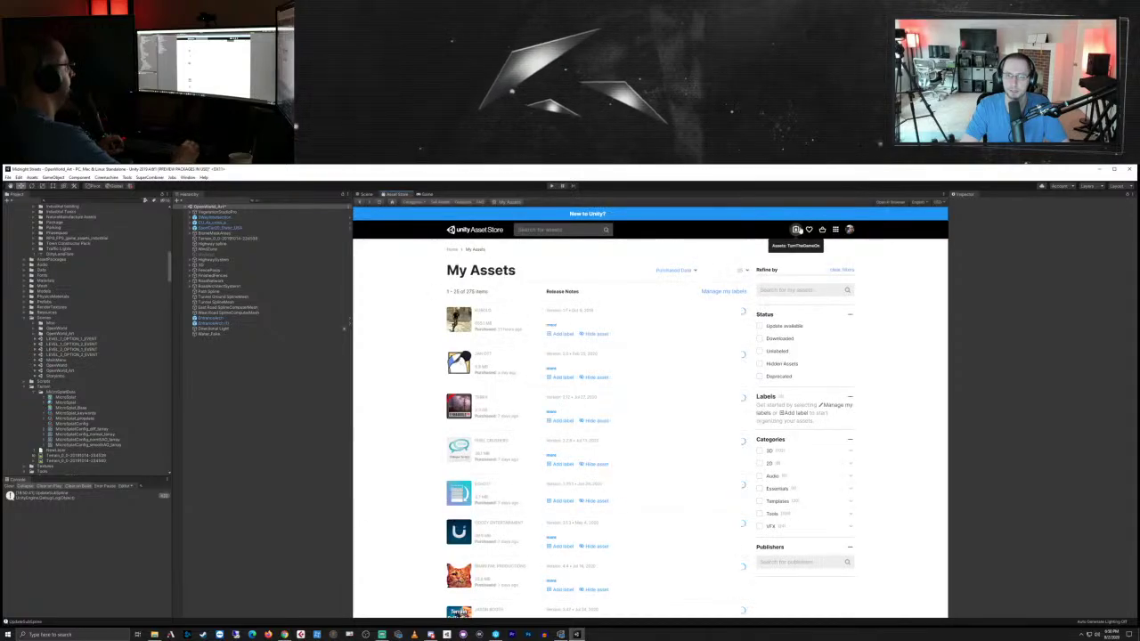
left_click(779, 290)
type("race t")
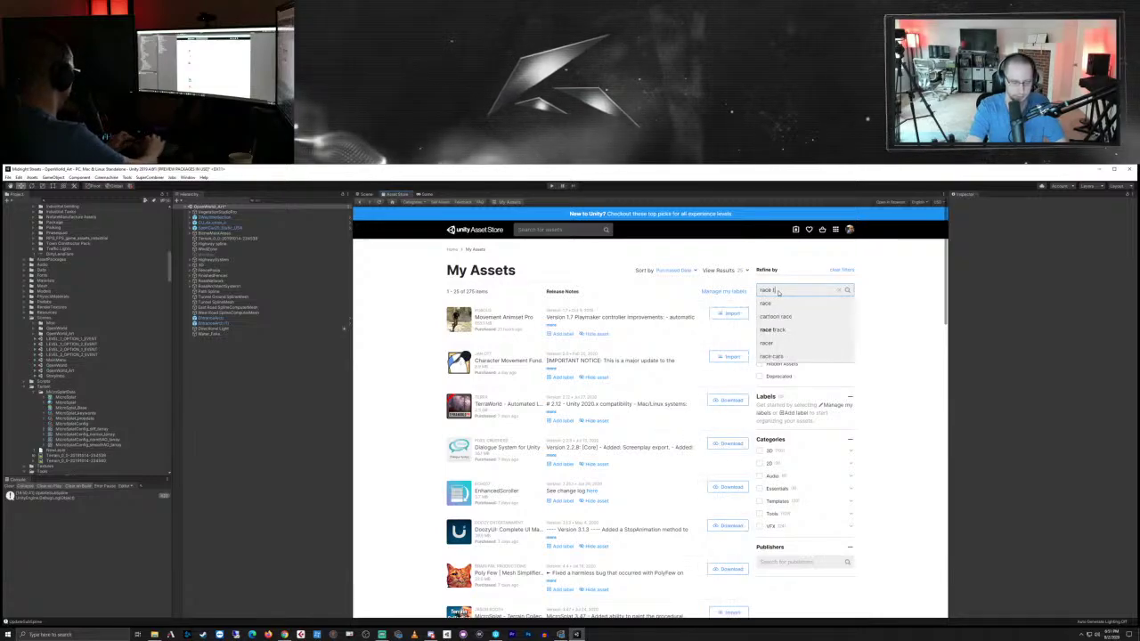
type("rack")
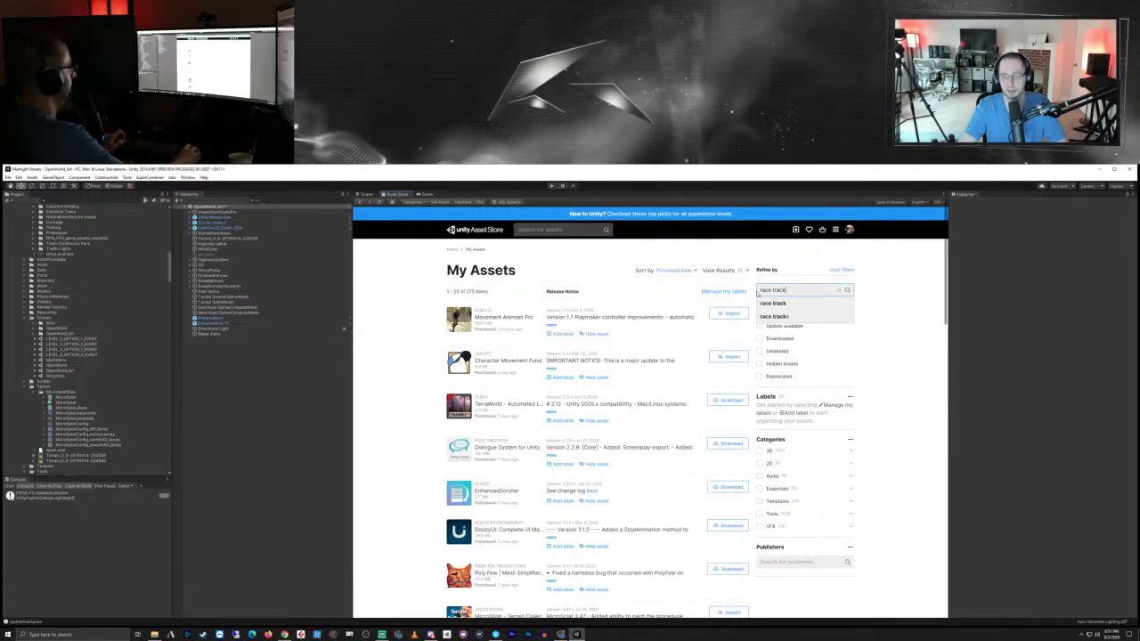
left_click(777, 304)
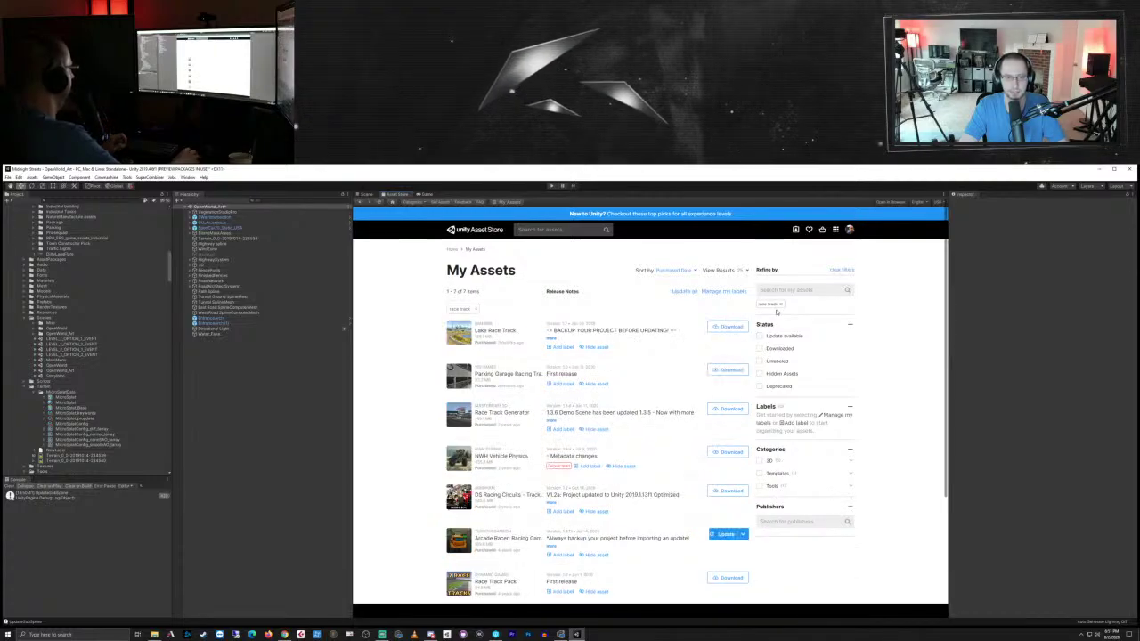
left_click(731, 409)
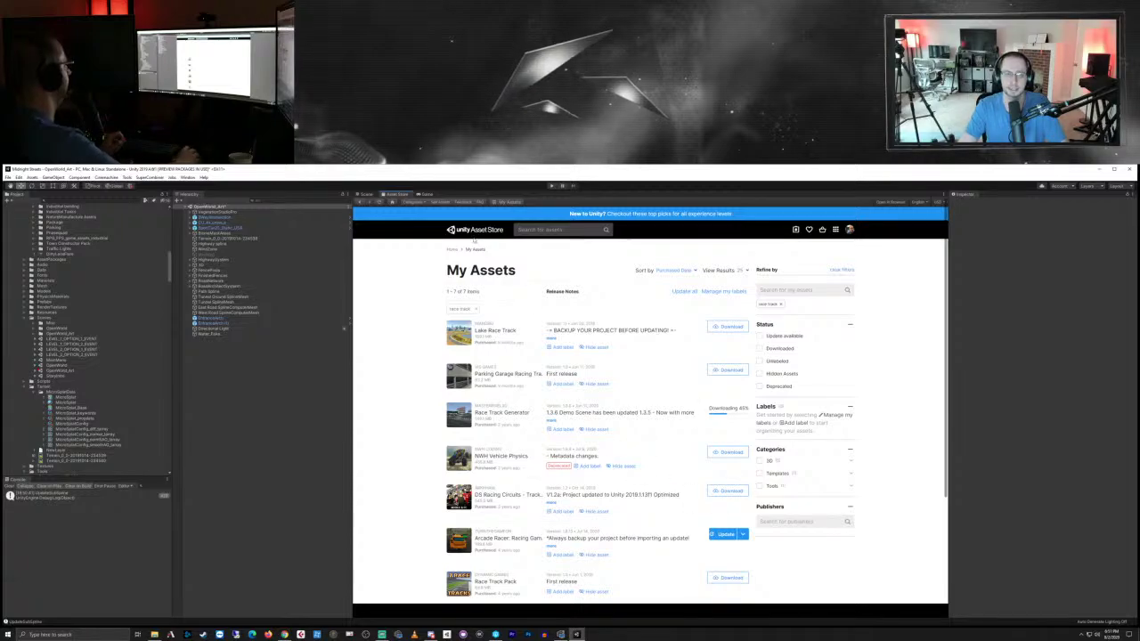
Step: Survey the whole island and its empty inland terrain in the scene while the package downloads
left_click(366, 194)
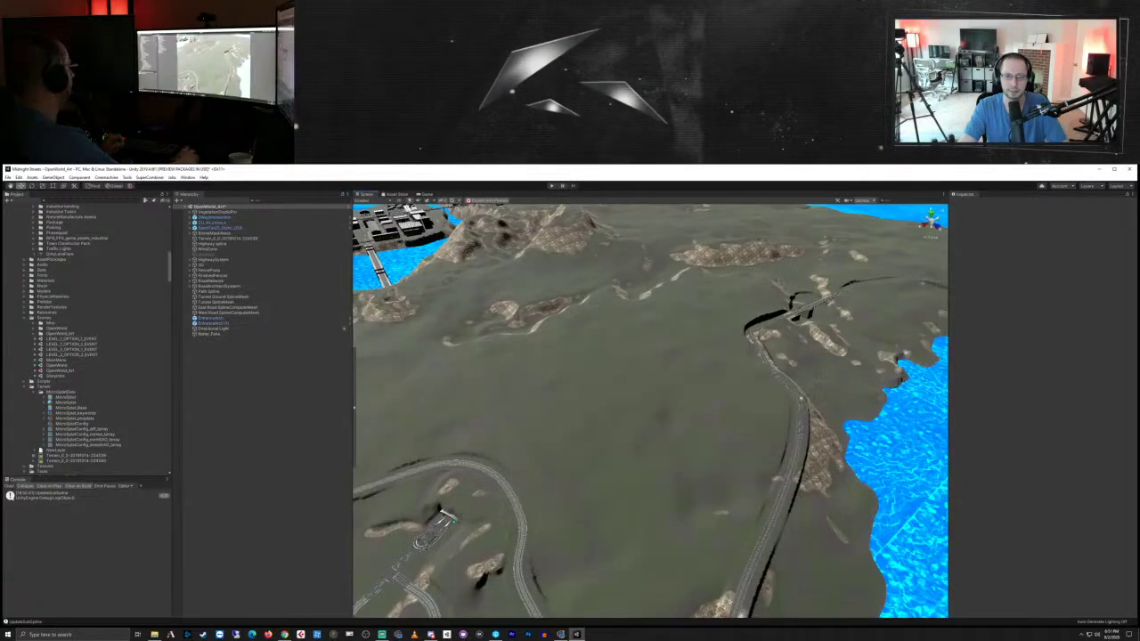
middle_click_drag(801, 382, 476, 451)
scroll(475, 451, "down", 10)
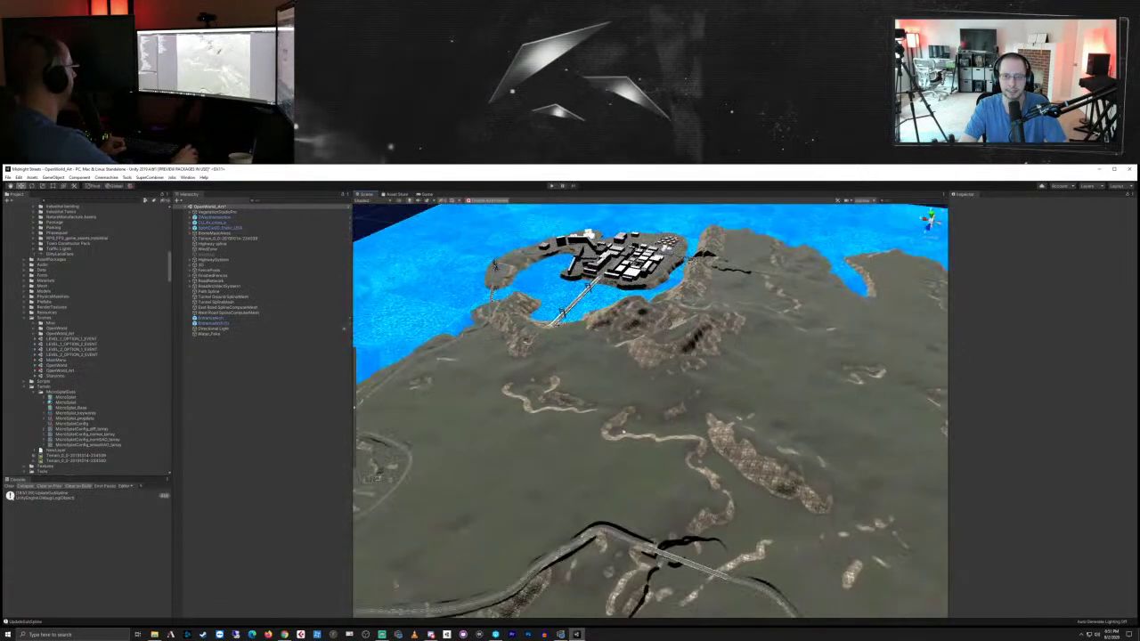
right_click_drag(718, 408, 690, 415)
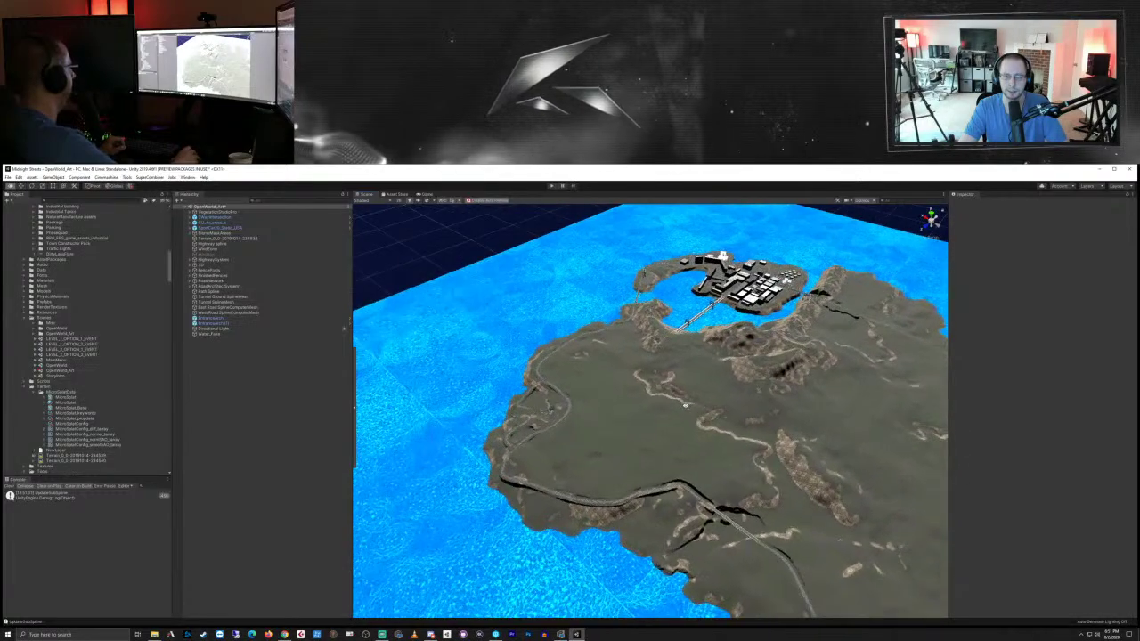
middle_click_drag(722, 422, 630, 434)
scroll(630, 433, "up", 6)
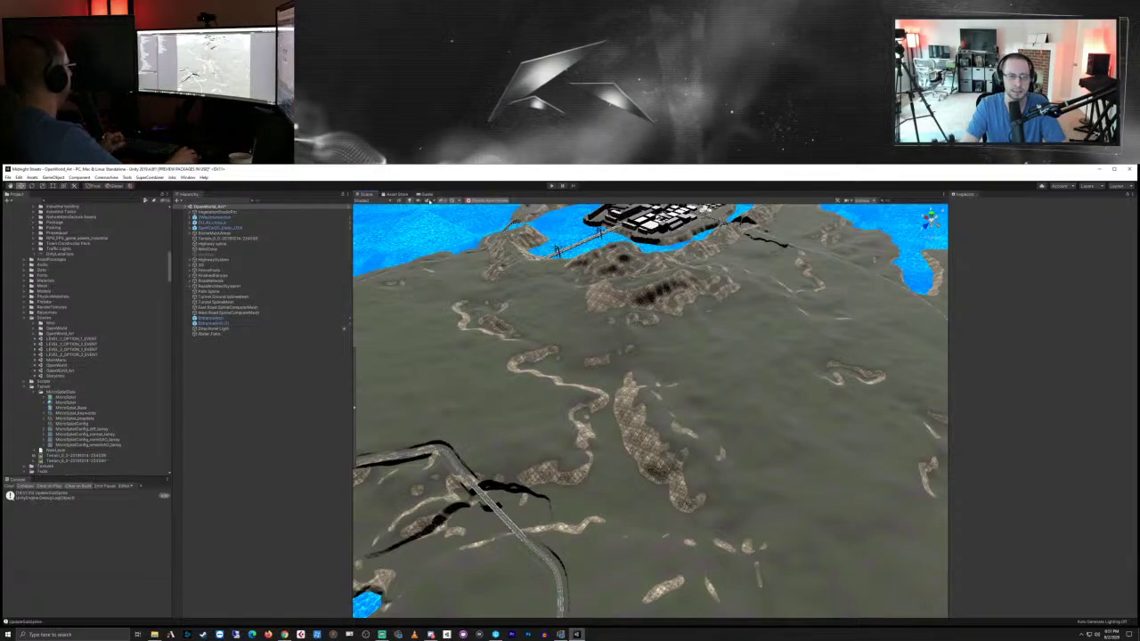
Step: Import the complete Race Track Generator package from the purchased assets into the project
left_click(399, 195)
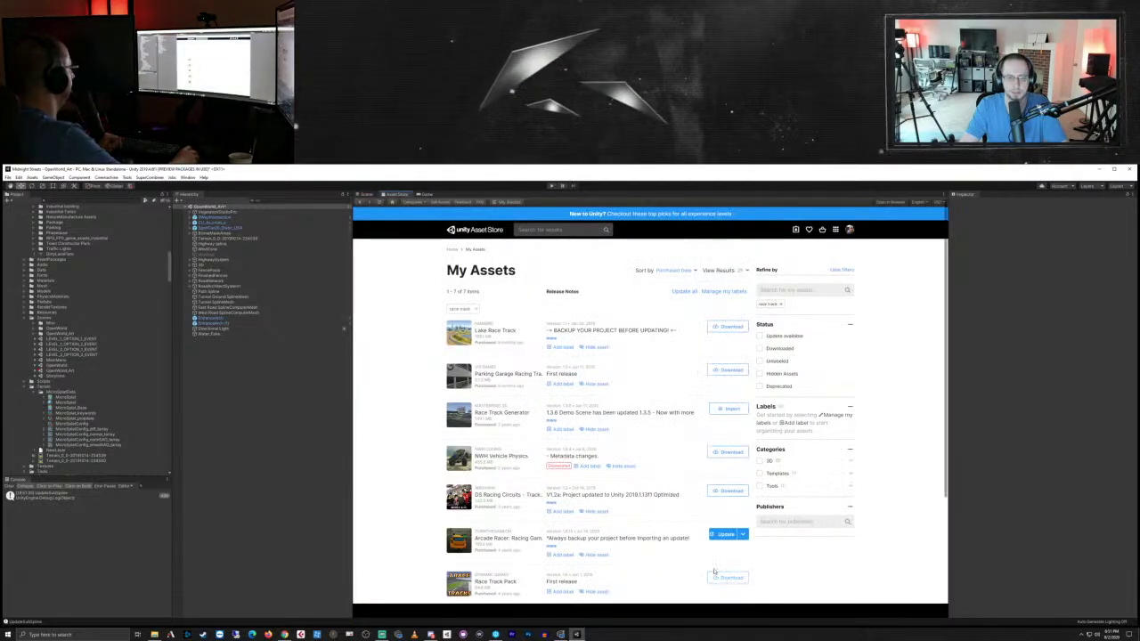
left_click(729, 408)
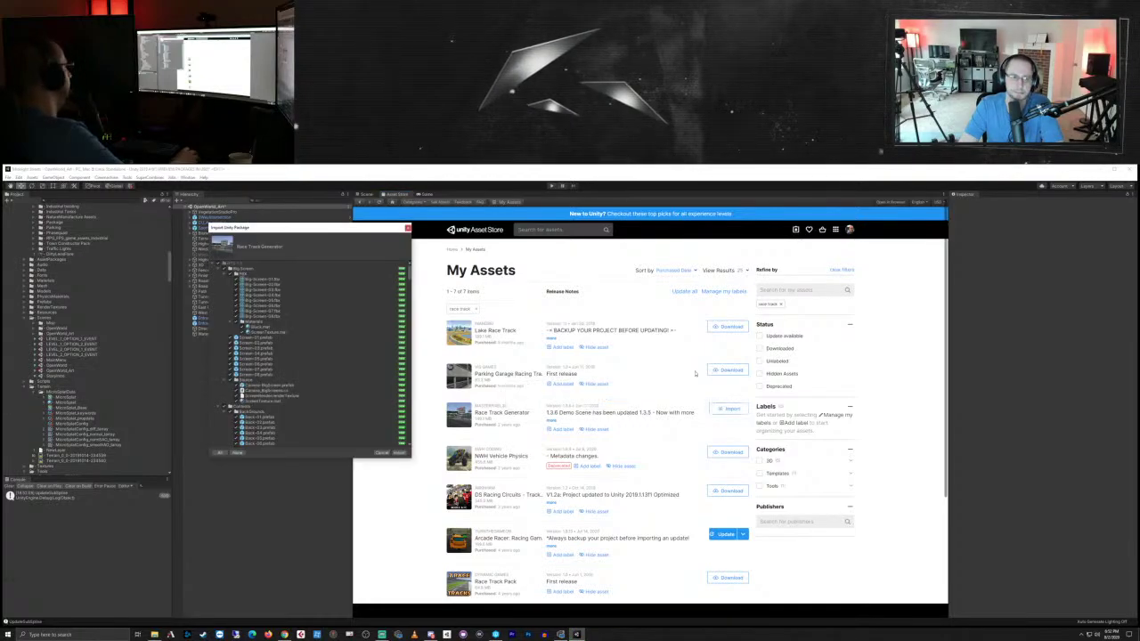
left_click(400, 453)
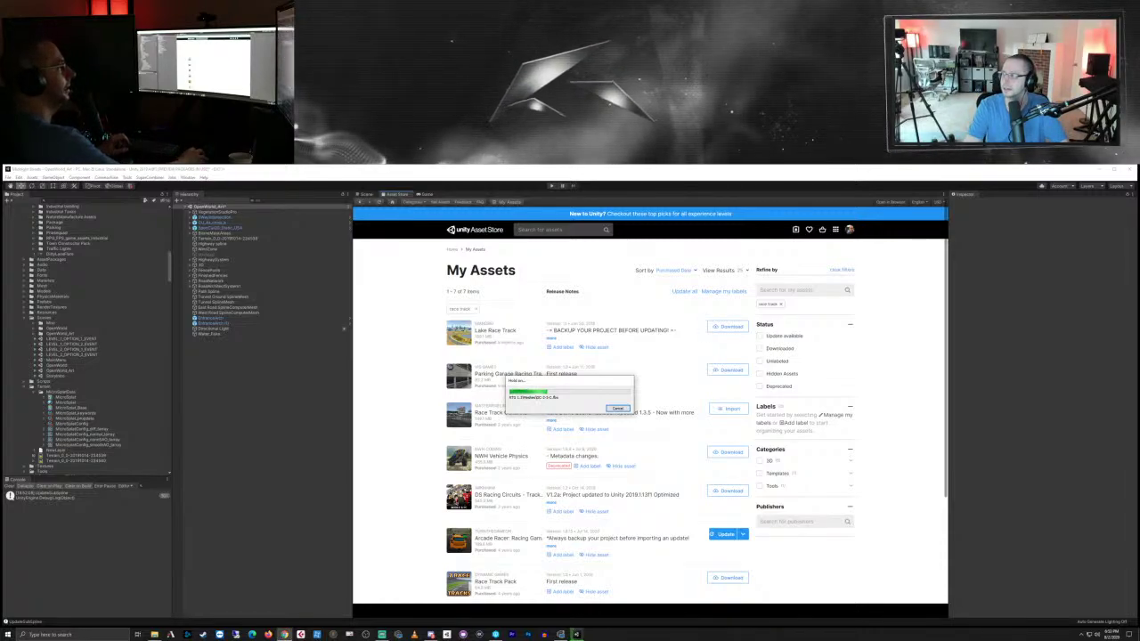
Step: Switch to Chrome, search the web for "city generator unity" and open the City Generator page on the Asset Store
left_click_drag(1139, 191, 758, 223)
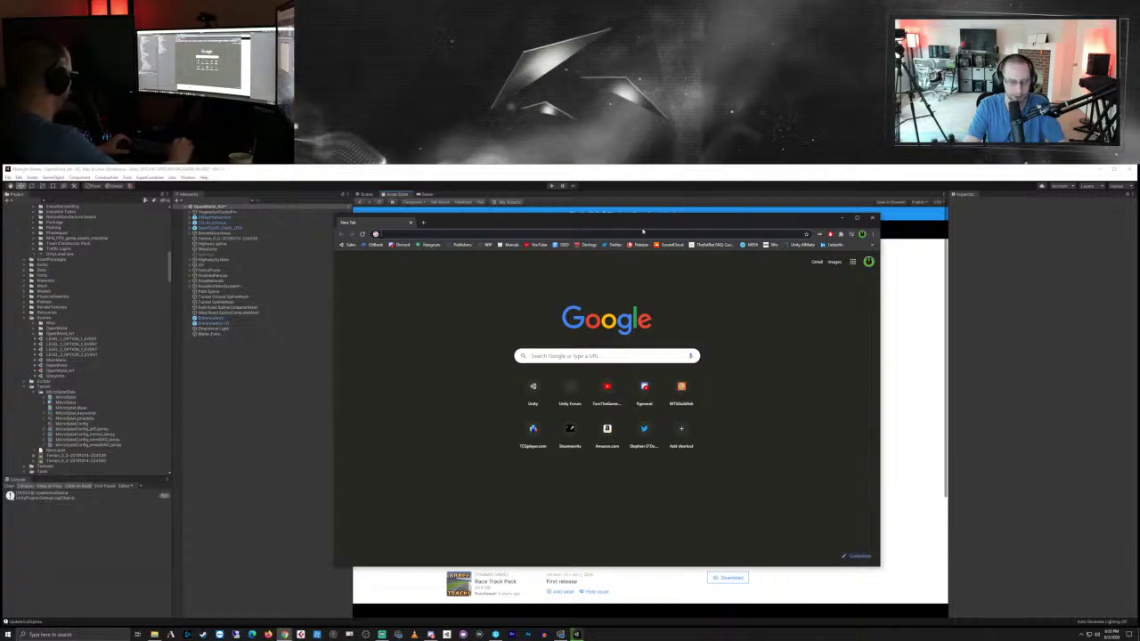
type("city gen")
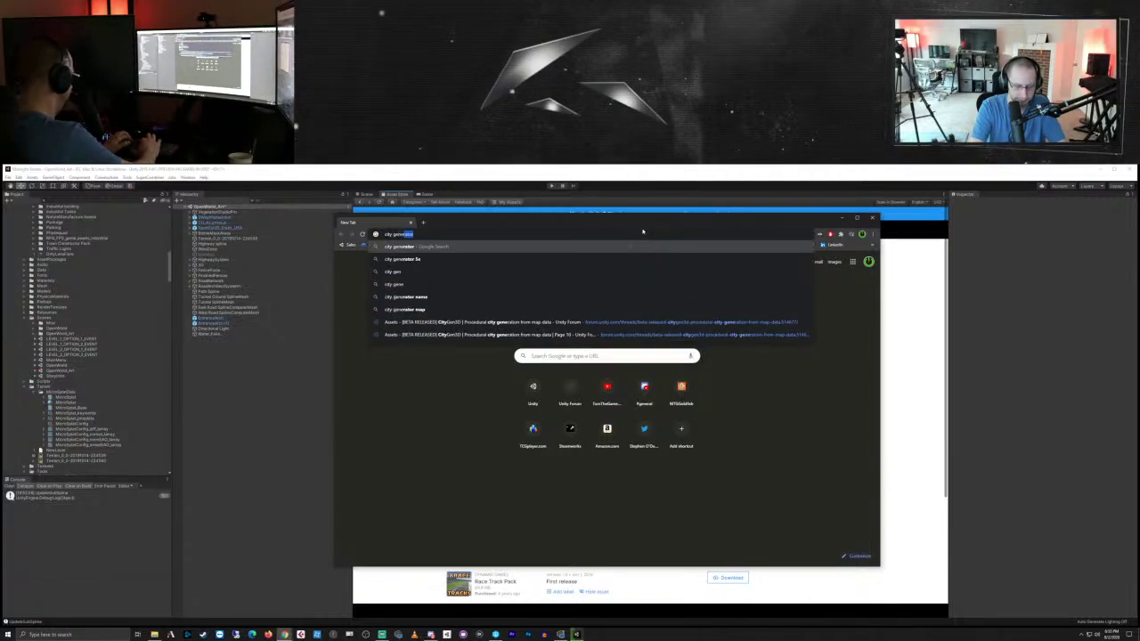
type("erator ")
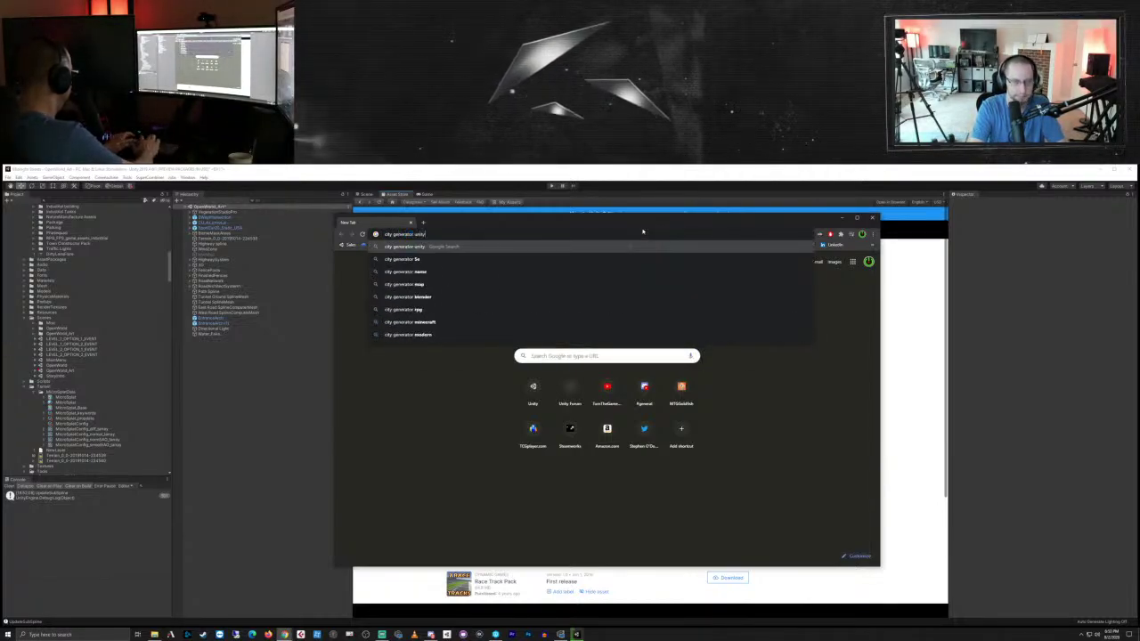
type("unity")
key("Return")
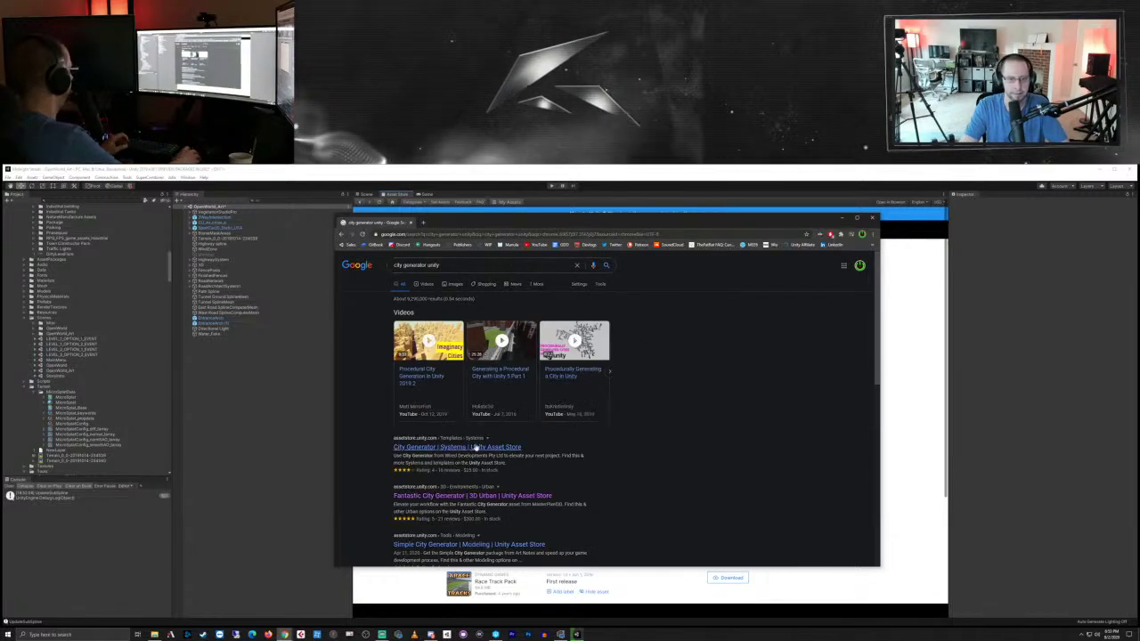
left_click(476, 448)
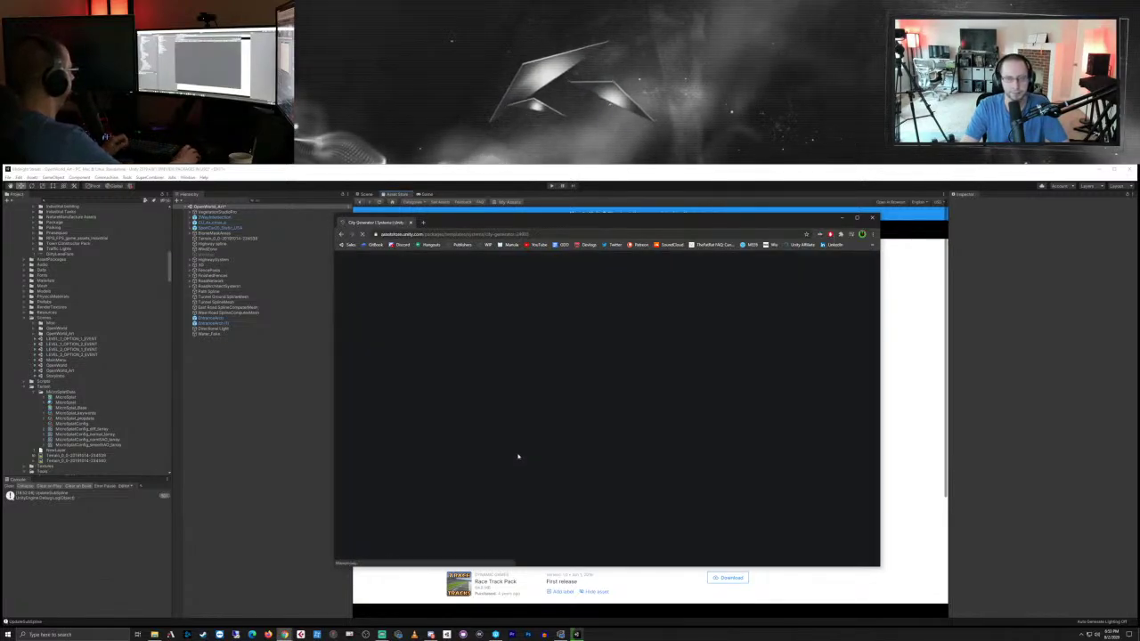
left_click_drag(674, 231, 746, 217)
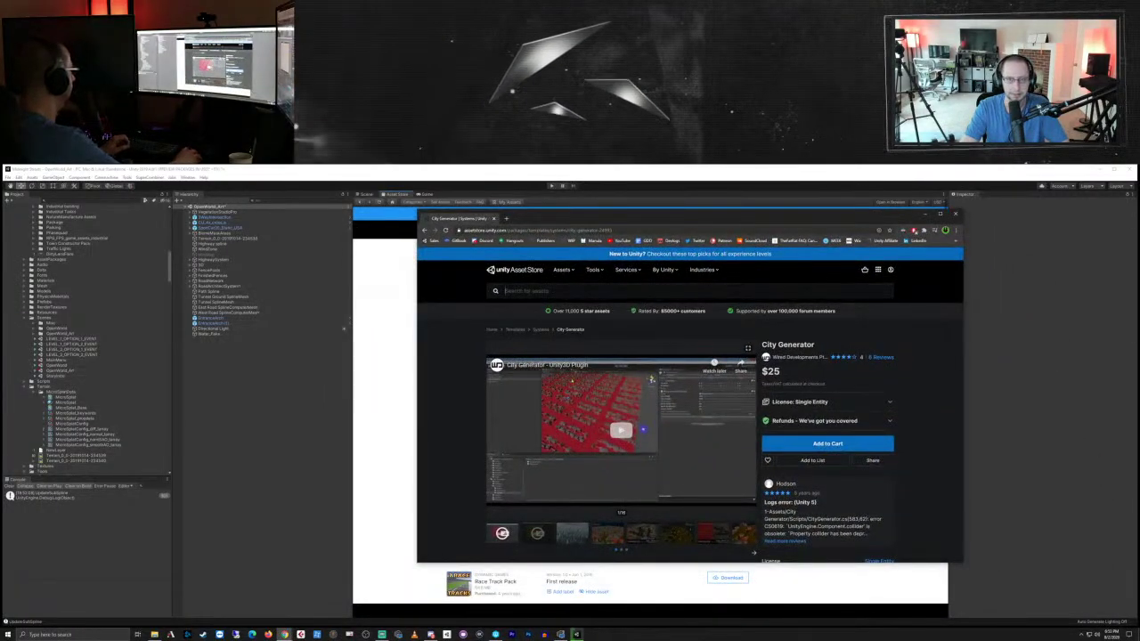
Step: Search the Asset Store for "race track generator" and open the Race Track Generator asset page
left_click(557, 291)
type("race")
key("Return")
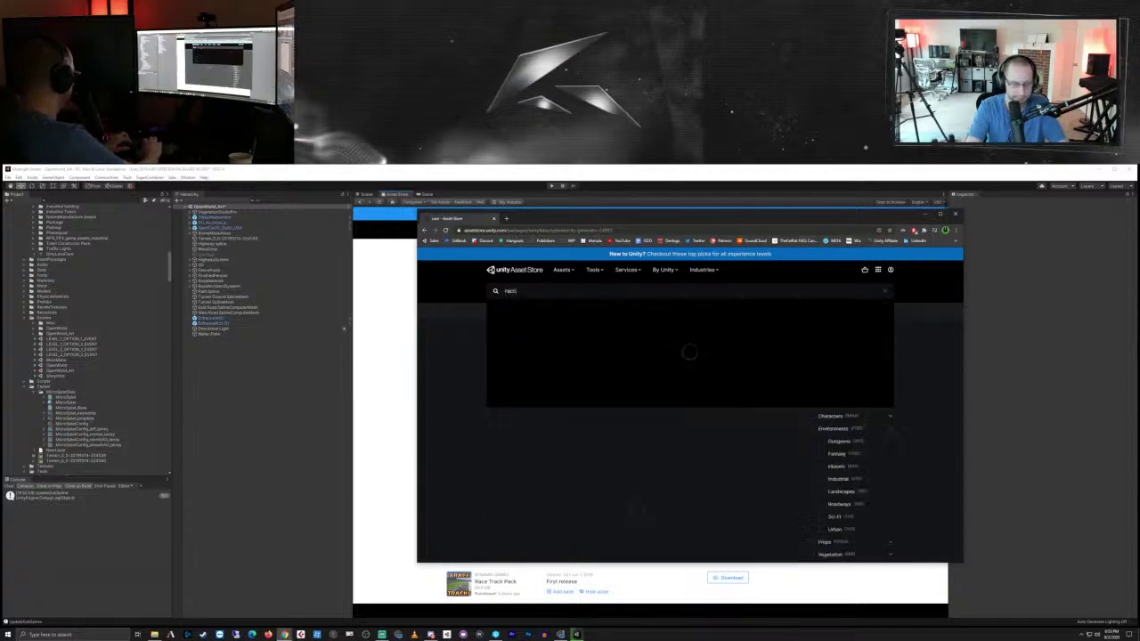
type("e track g")
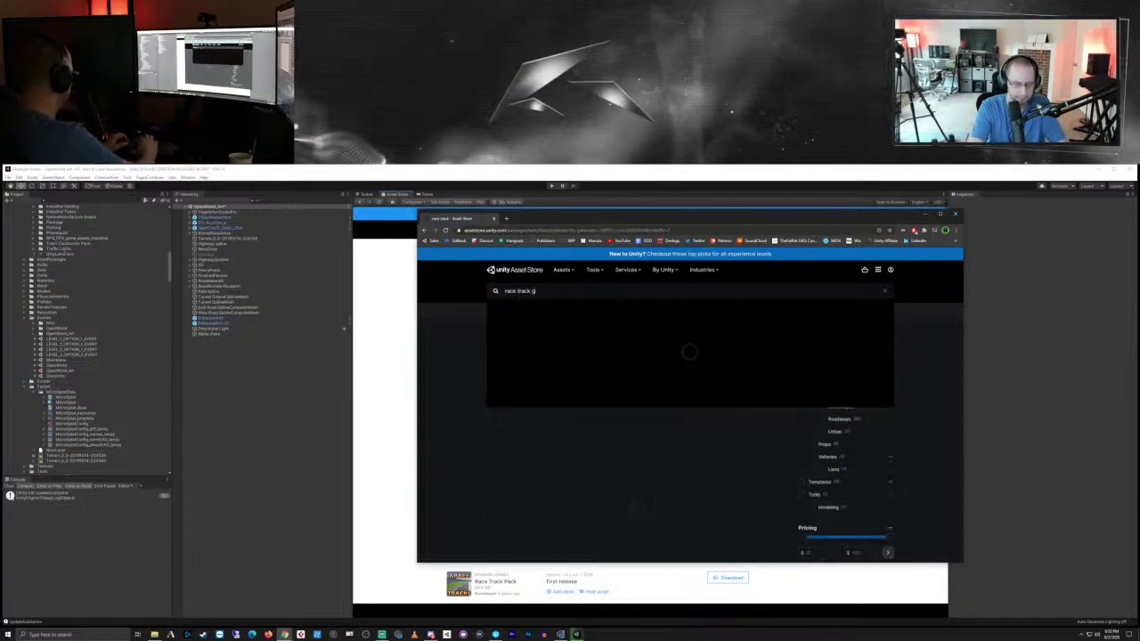
type("enerator")
key("Return")
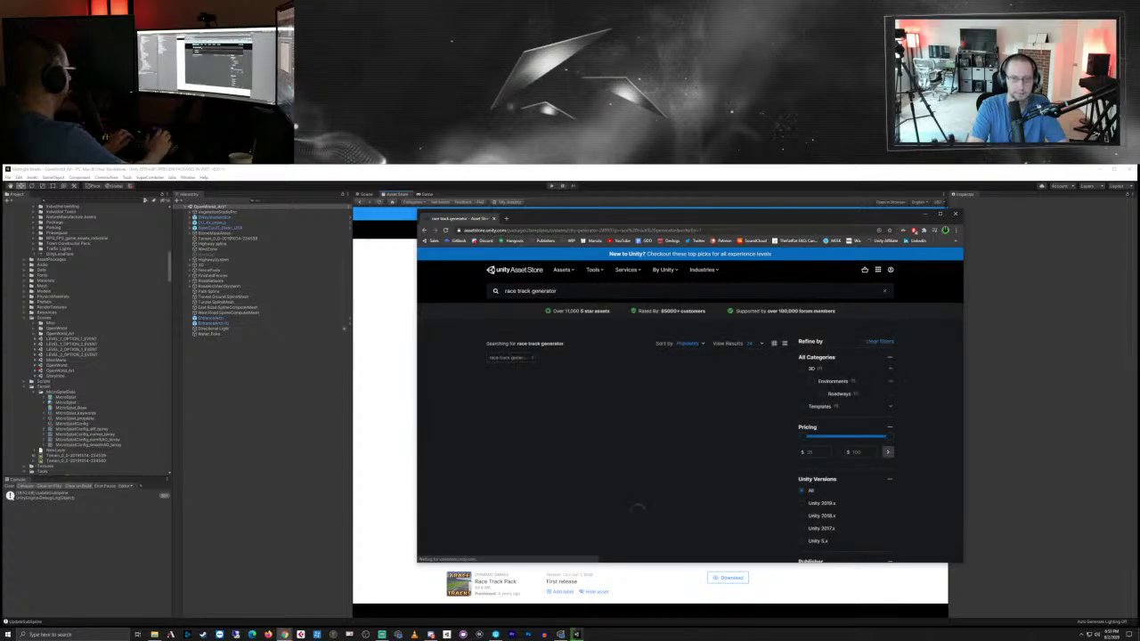
scroll(503, 481, "down", 2)
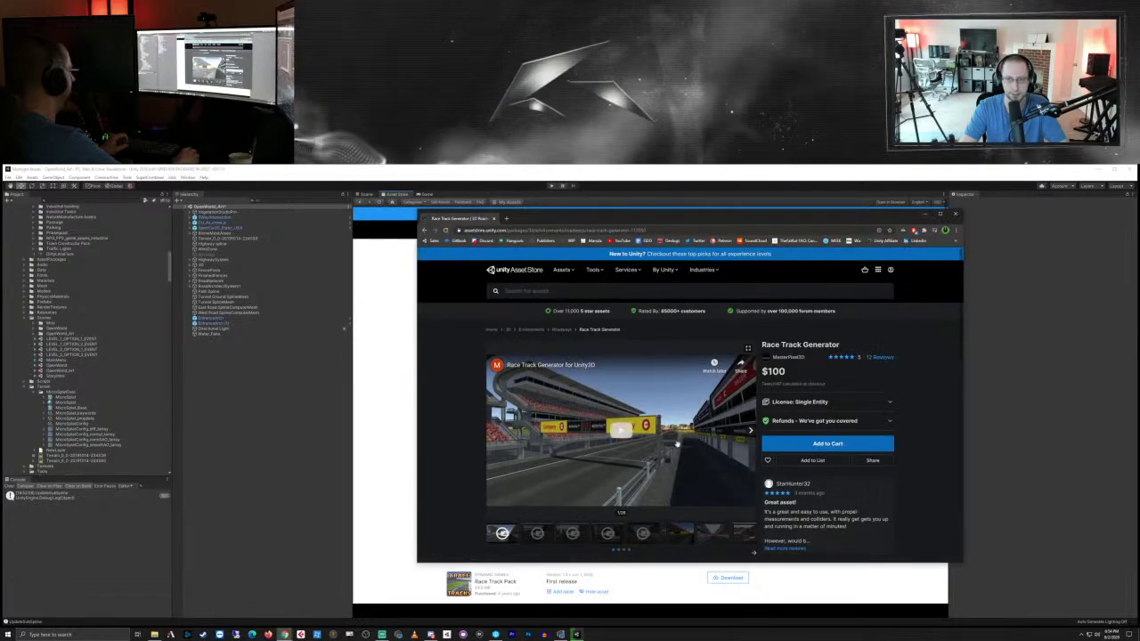
Step: View the MasterPixel3D publisher's assets and open the Fantastic City Generator page
left_click(792, 358)
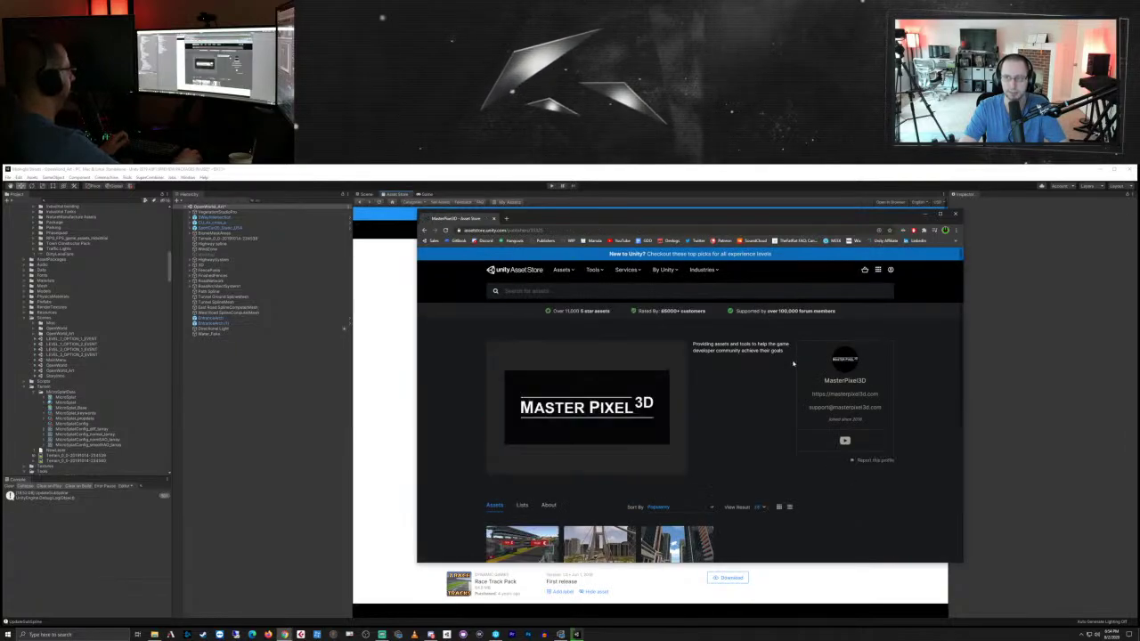
scroll(766, 377, "down", 2)
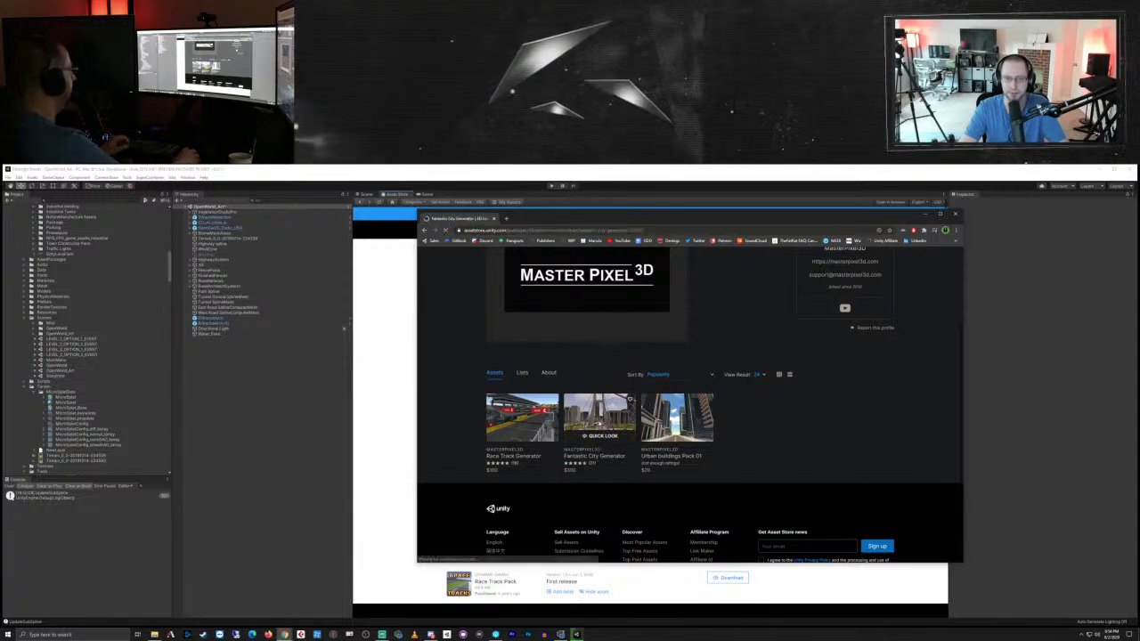
left_click(597, 420)
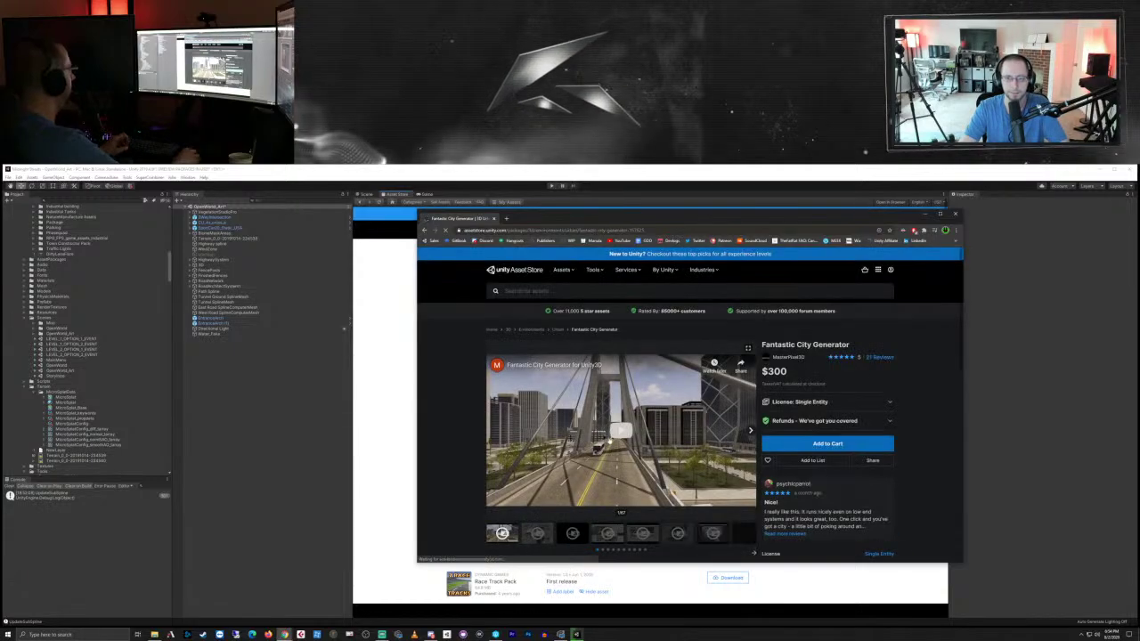
Step: Watch the Fantastic City Generator preview video in full screen, skipping ahead through it, and return to the asset page
left_click(621, 432)
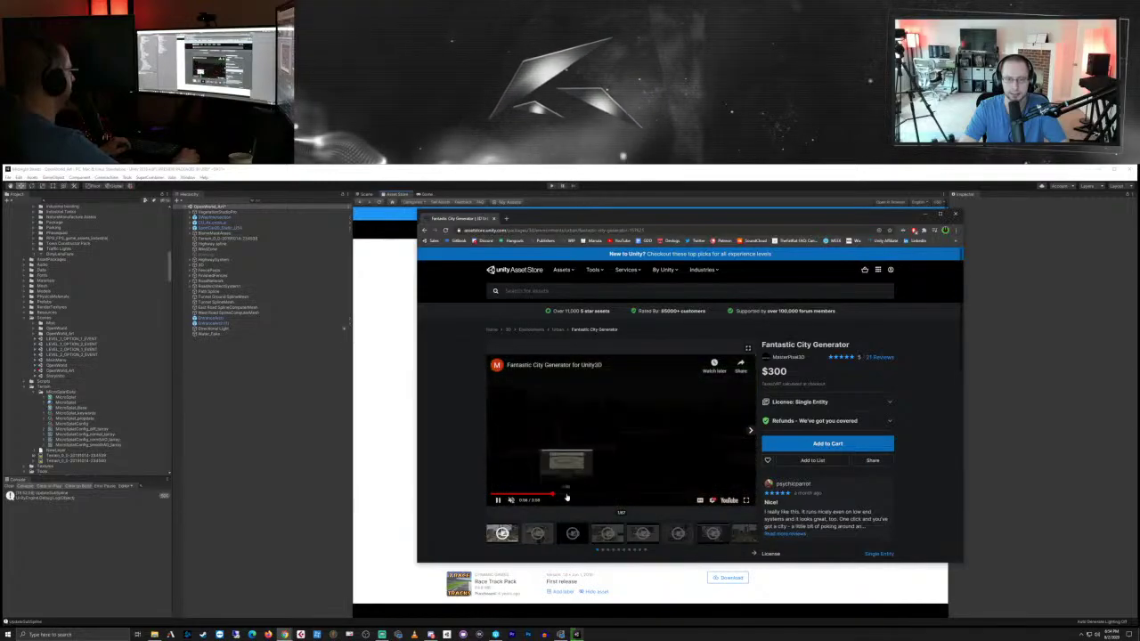
left_click(554, 495)
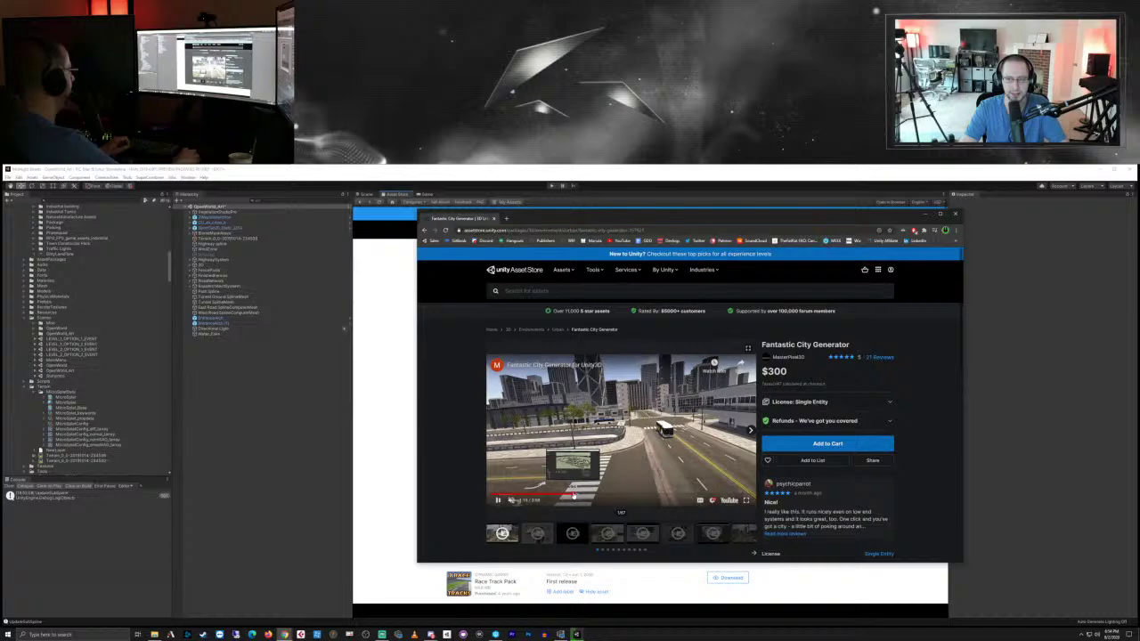
left_click(580, 496)
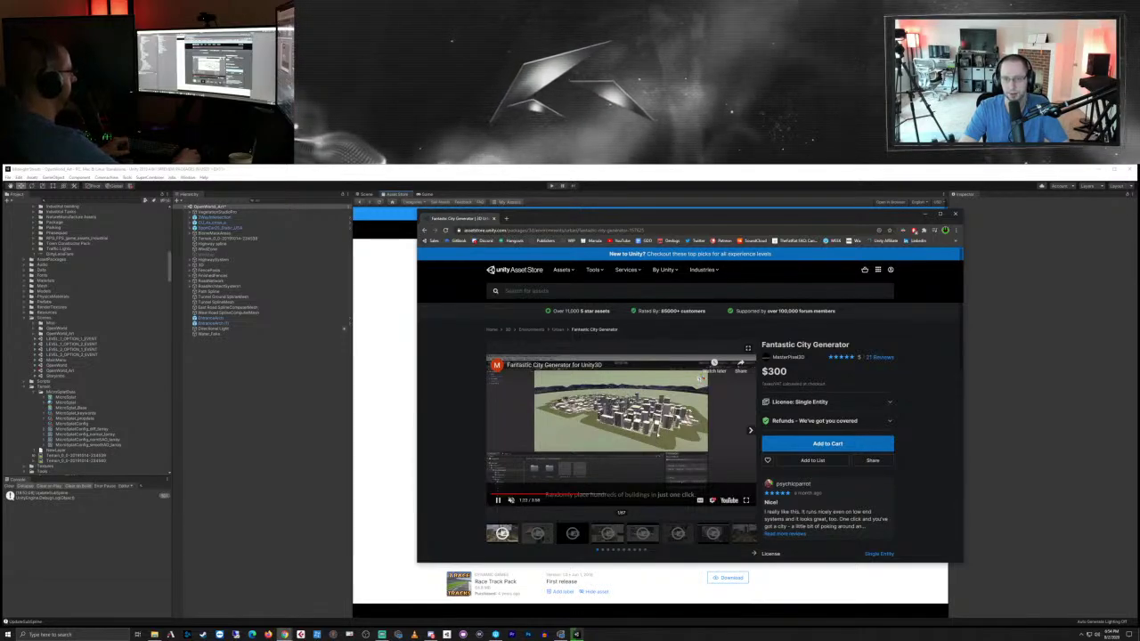
left_click(747, 501)
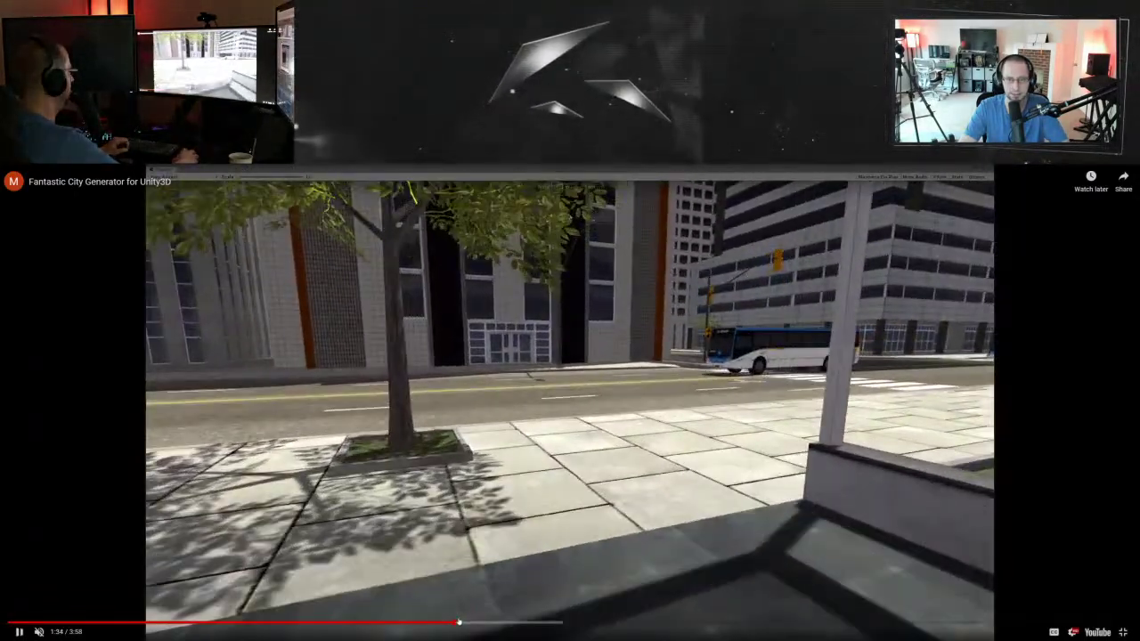
left_click(455, 622)
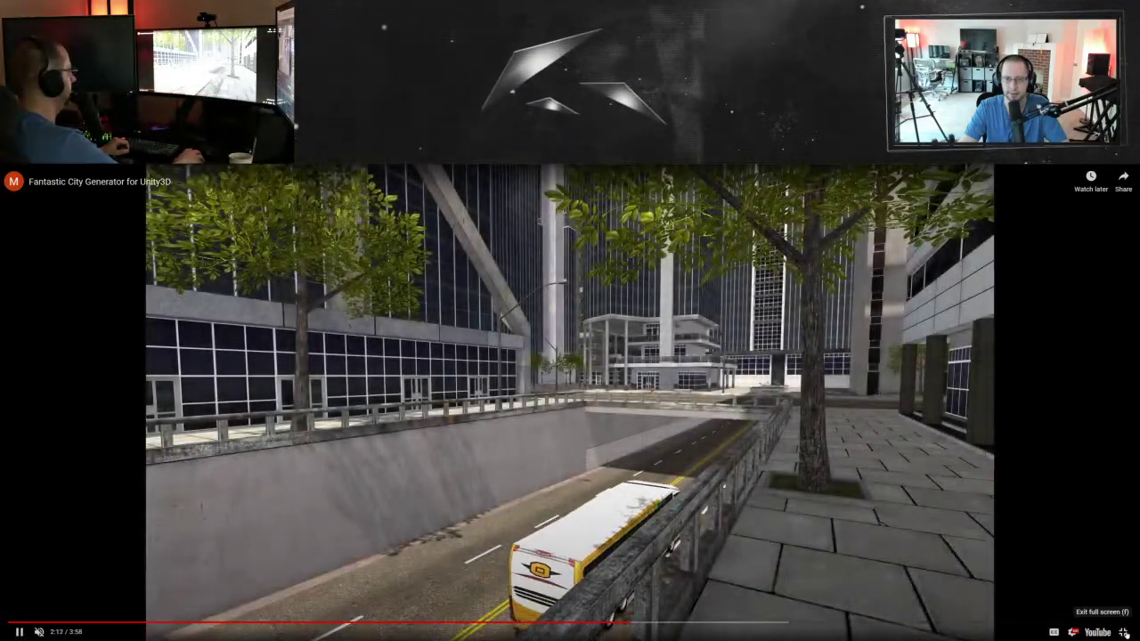
left_click(1125, 632)
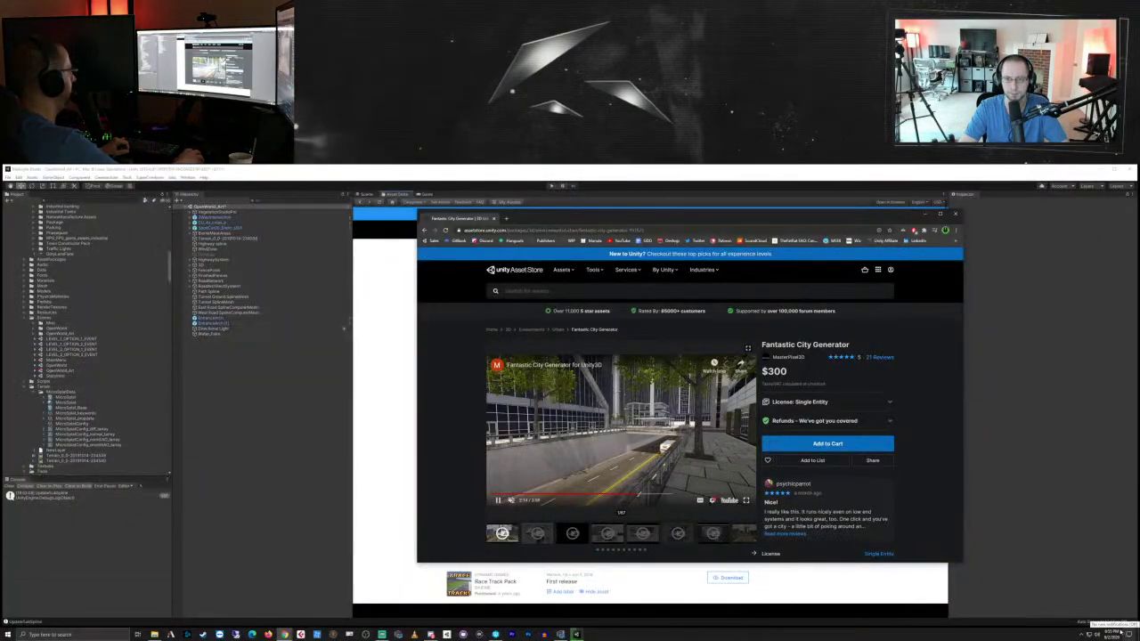
Step: Check the package import progress in Unity, and bring the Fantastic City Generator page in Chrome back up
scroll(706, 451, "down", 1)
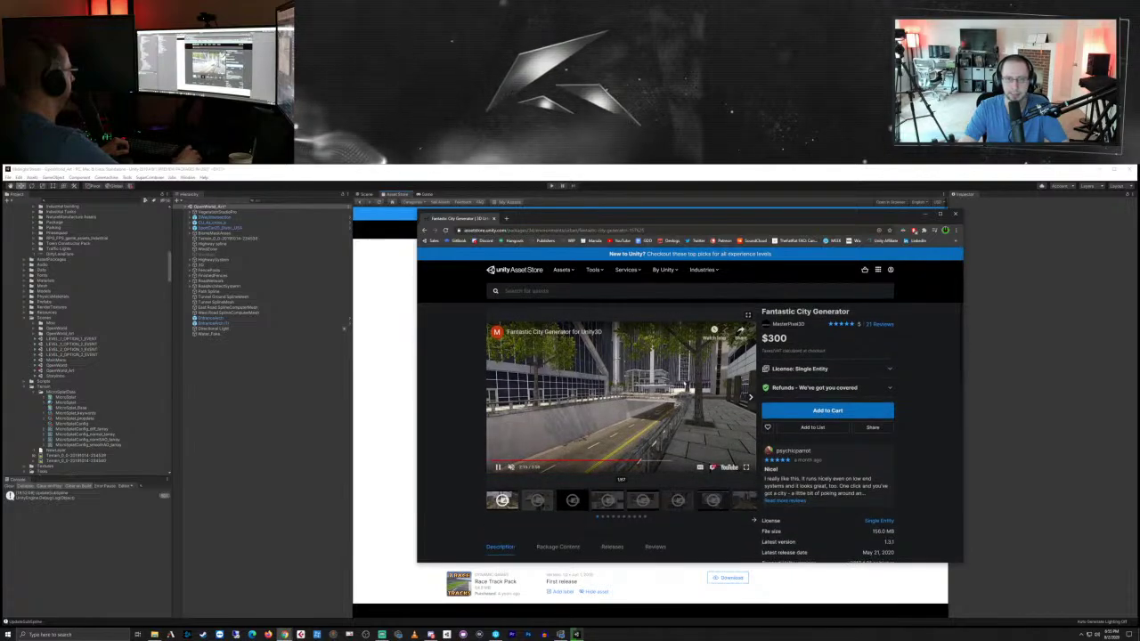
left_click(926, 213)
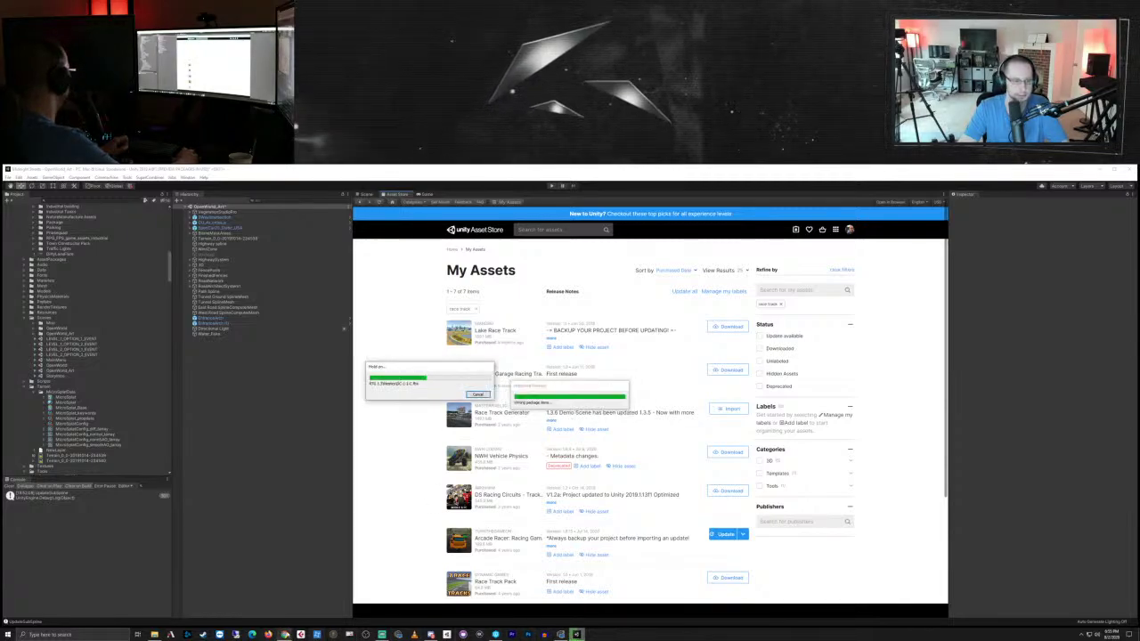
mouse_move(286, 634)
left_click(310, 615)
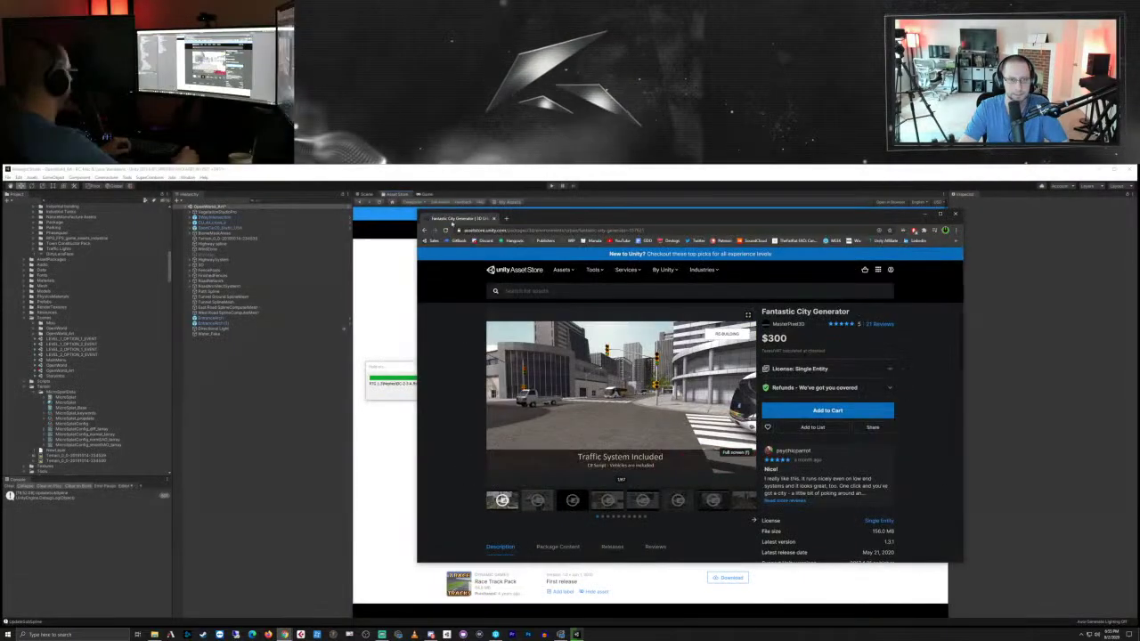
Step: Return to the MasterPixel3D publisher page and open its Race Track Generator asset
left_click(424, 230)
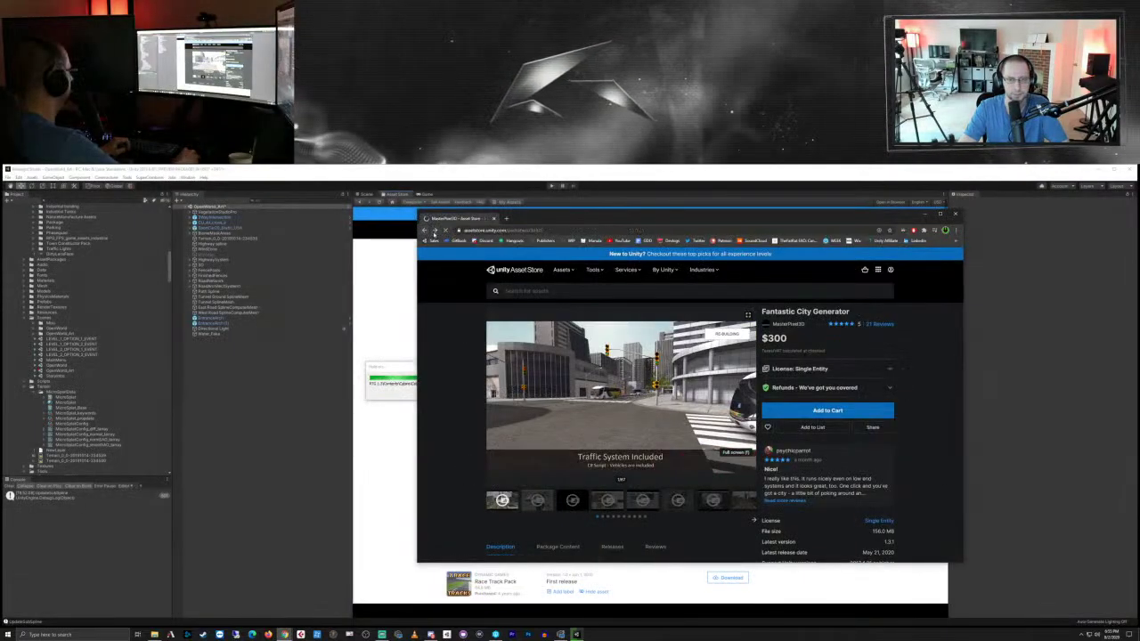
scroll(720, 412, "down", 2)
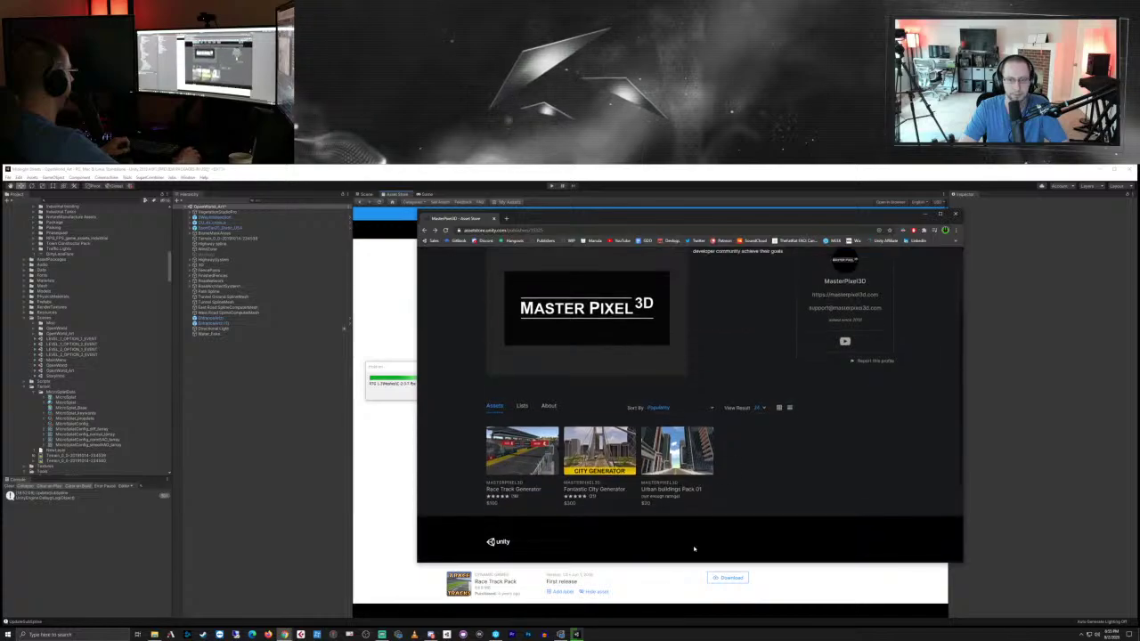
left_click(513, 450)
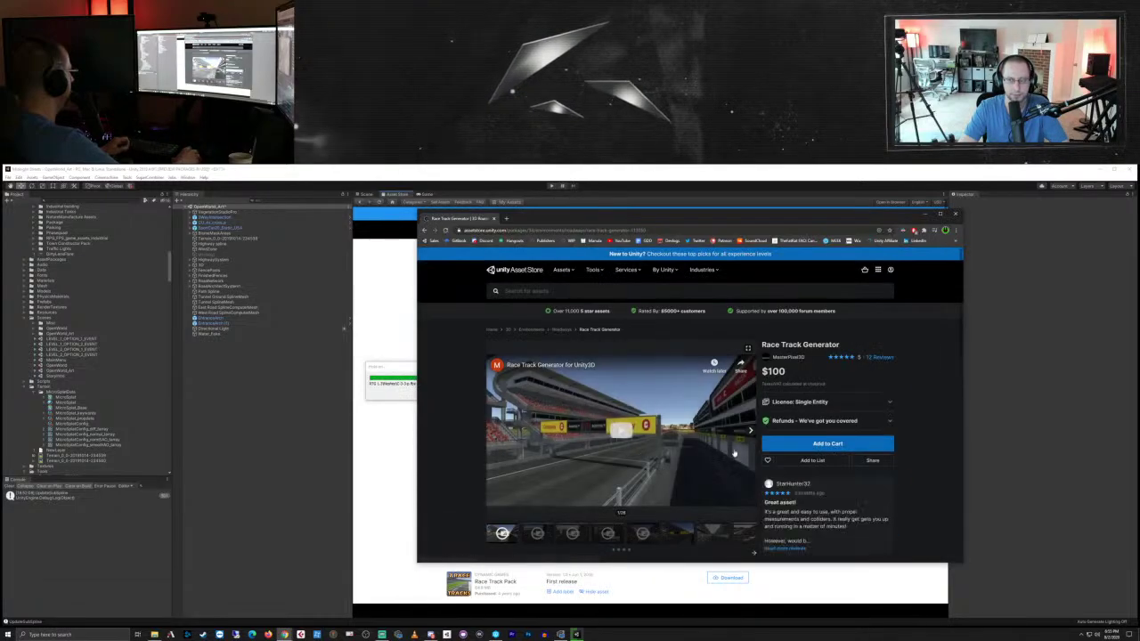
scroll(726, 450, "down", 2)
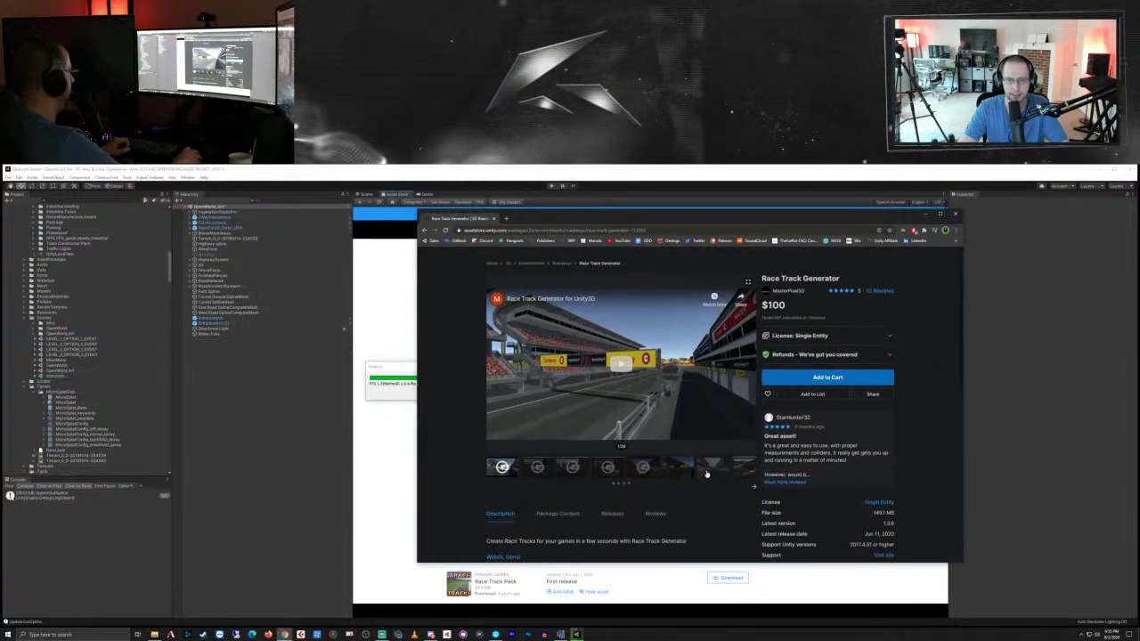
Step: Watch the Race Track Generator preview video in full screen, skipping ahead through it, and return to the asset page
left_click(634, 369)
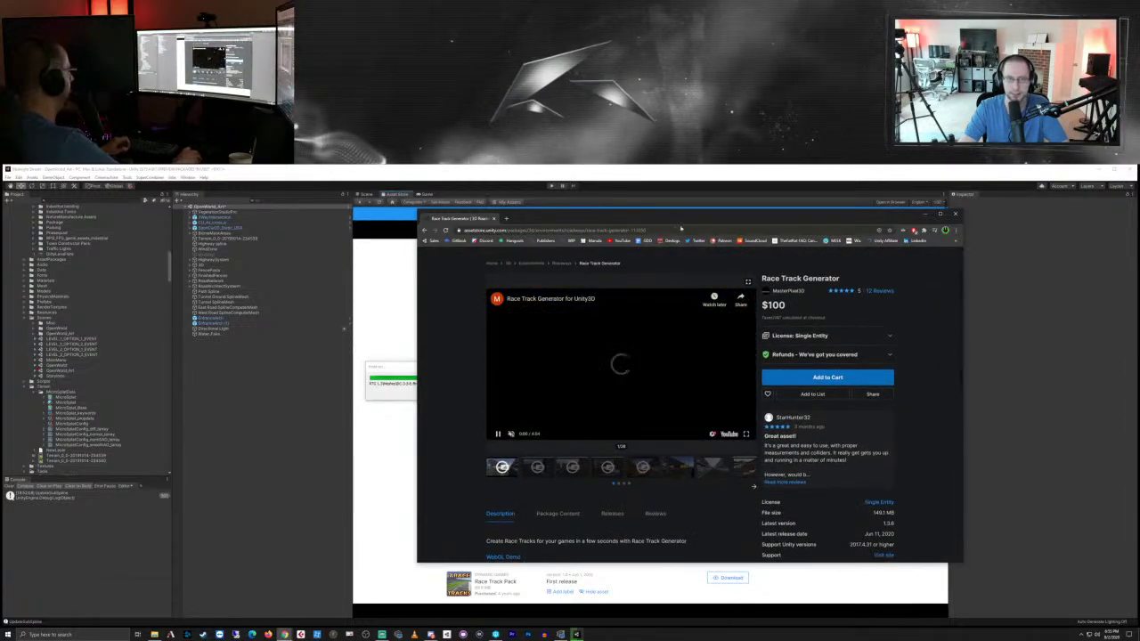
left_click_drag(682, 228, 761, 240)
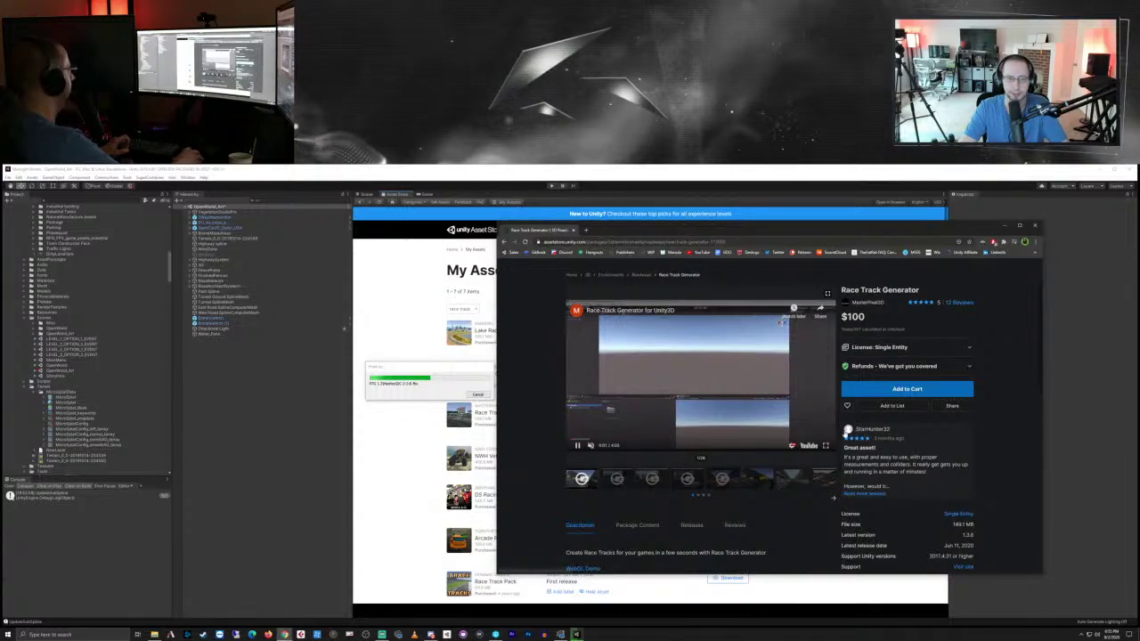
left_click(826, 445)
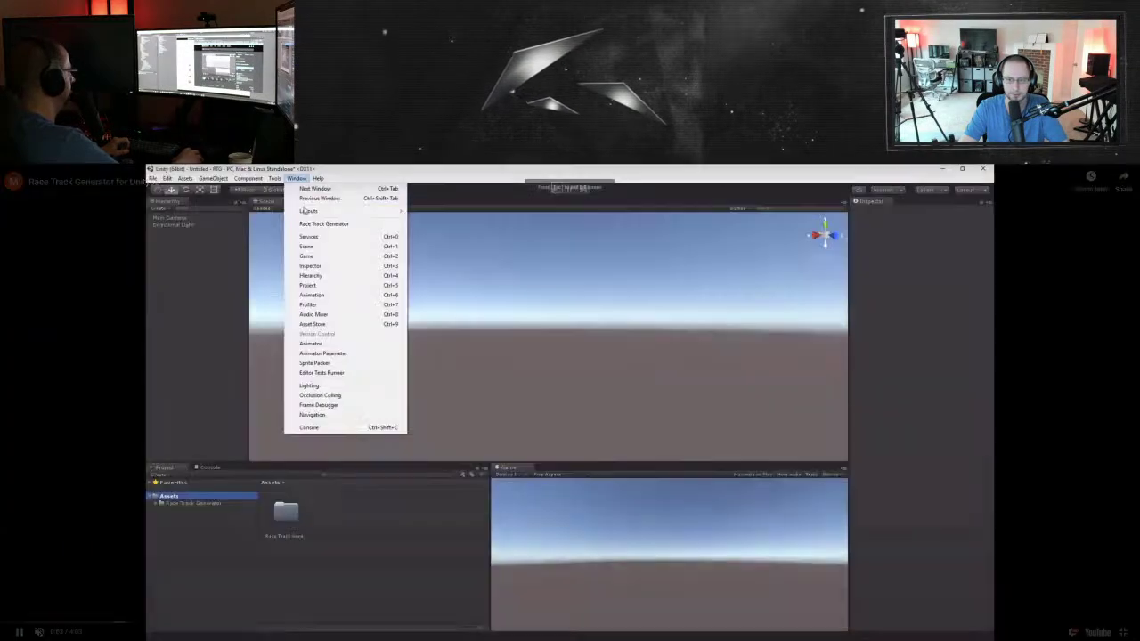
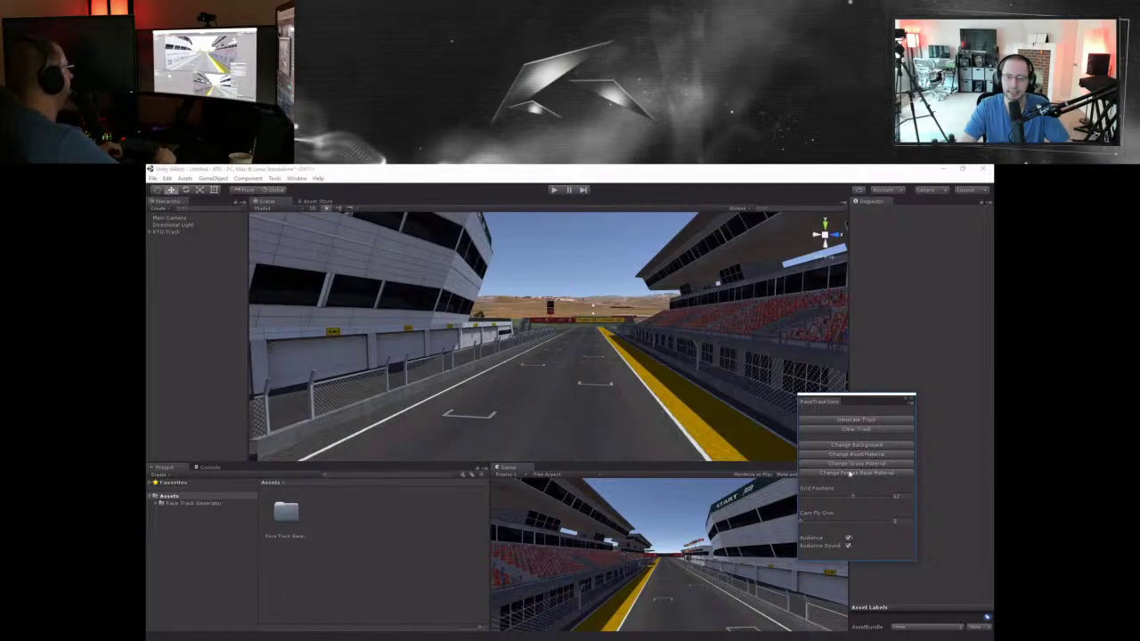
left_click(855, 473)
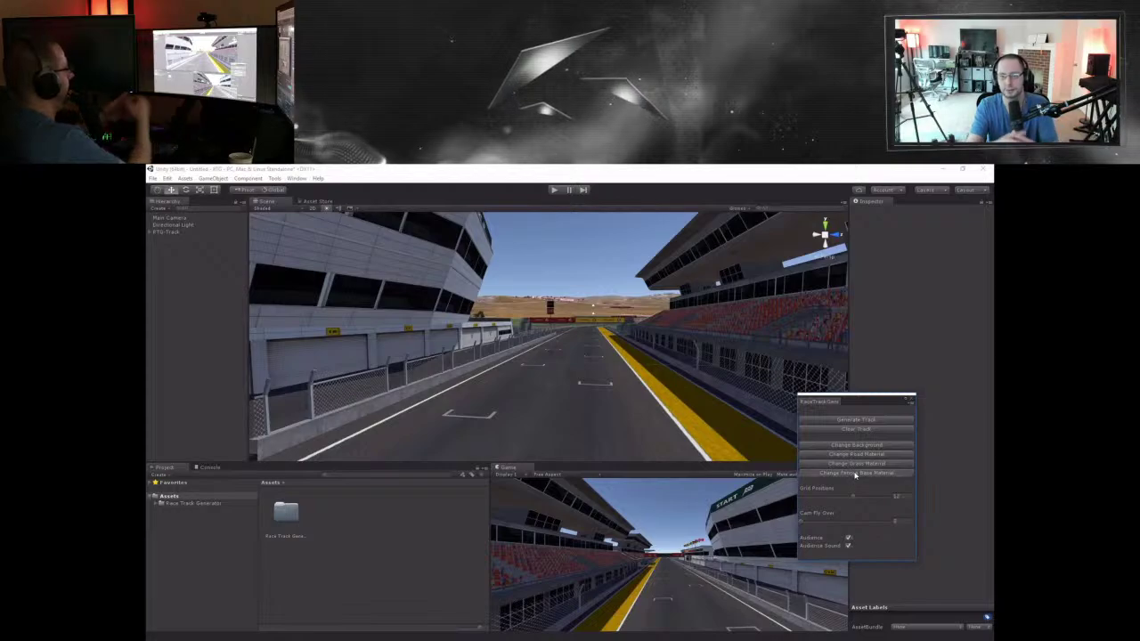
mouse_move(977, 438)
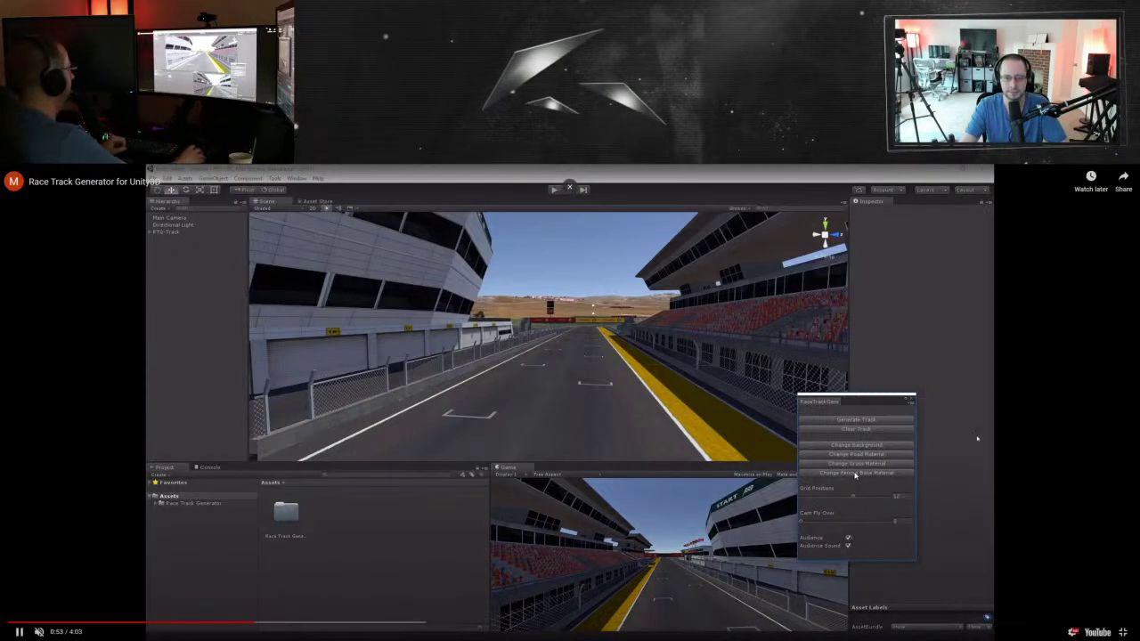
left_click(290, 626)
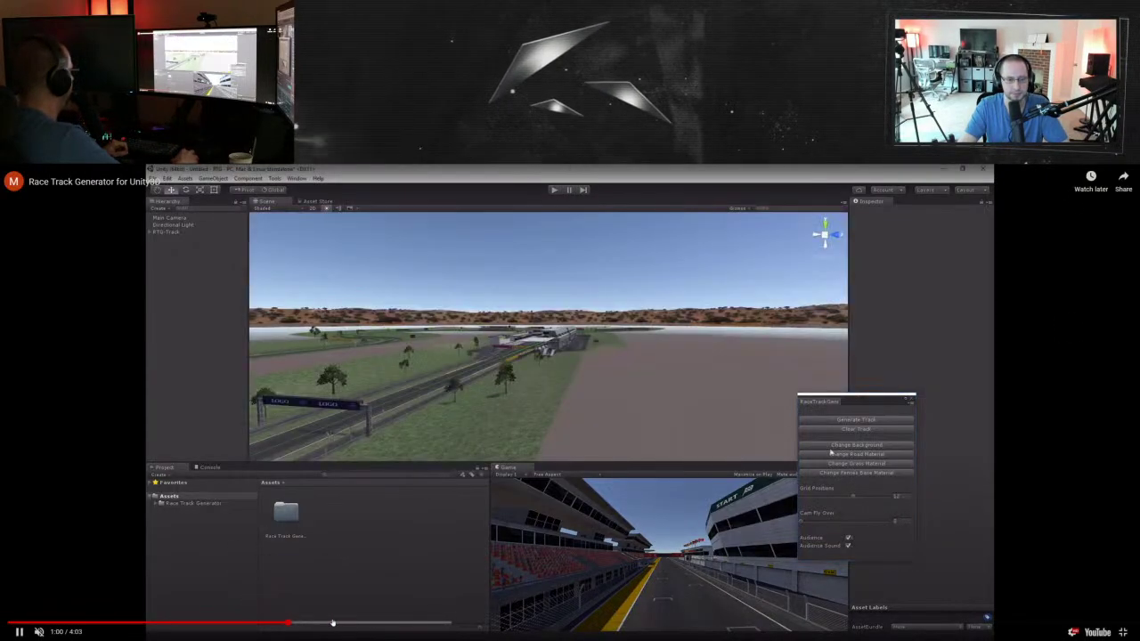
left_click(333, 622)
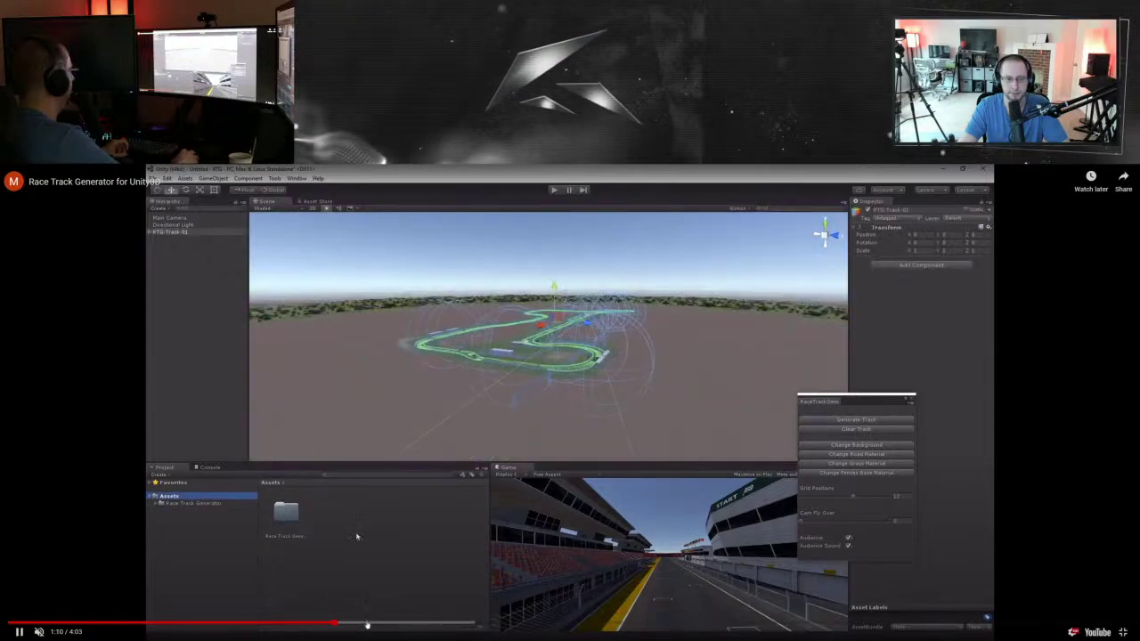
left_click(367, 626)
left_click(416, 625)
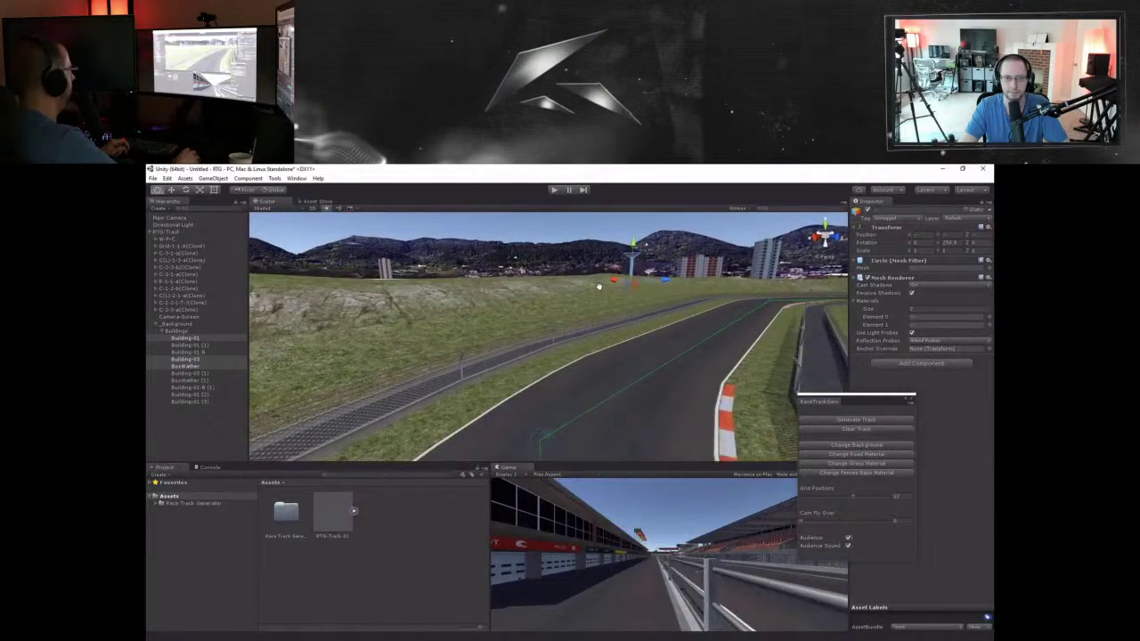
mouse_move(450, 606)
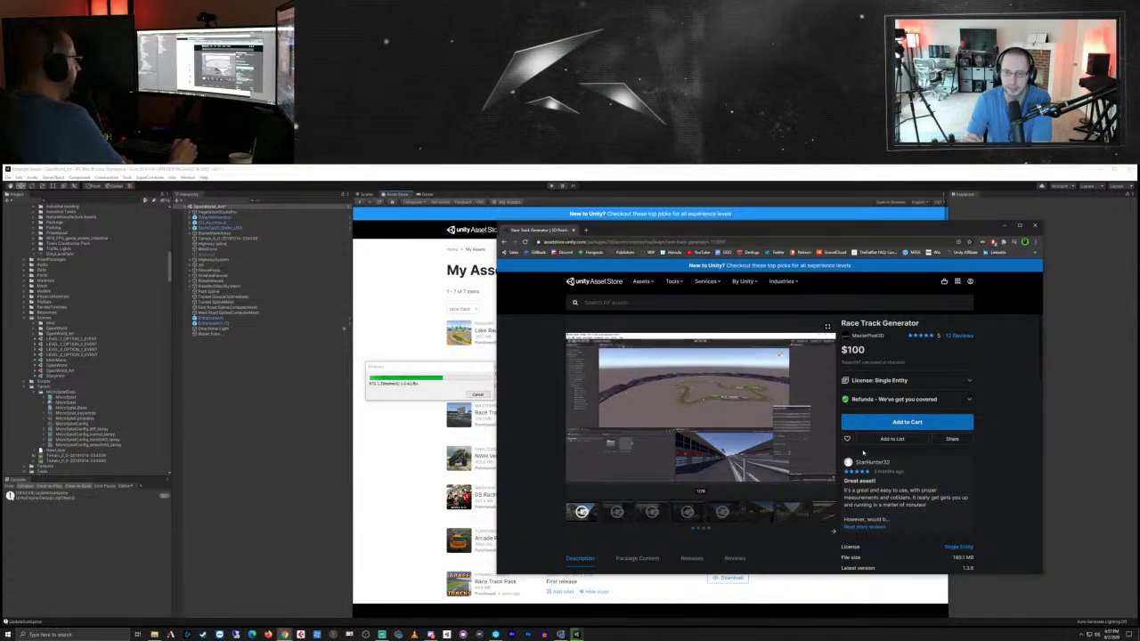
Step: Check the package import progress in Unity, and bring the Race Track Generator page in Chrome back up
left_click(1005, 226)
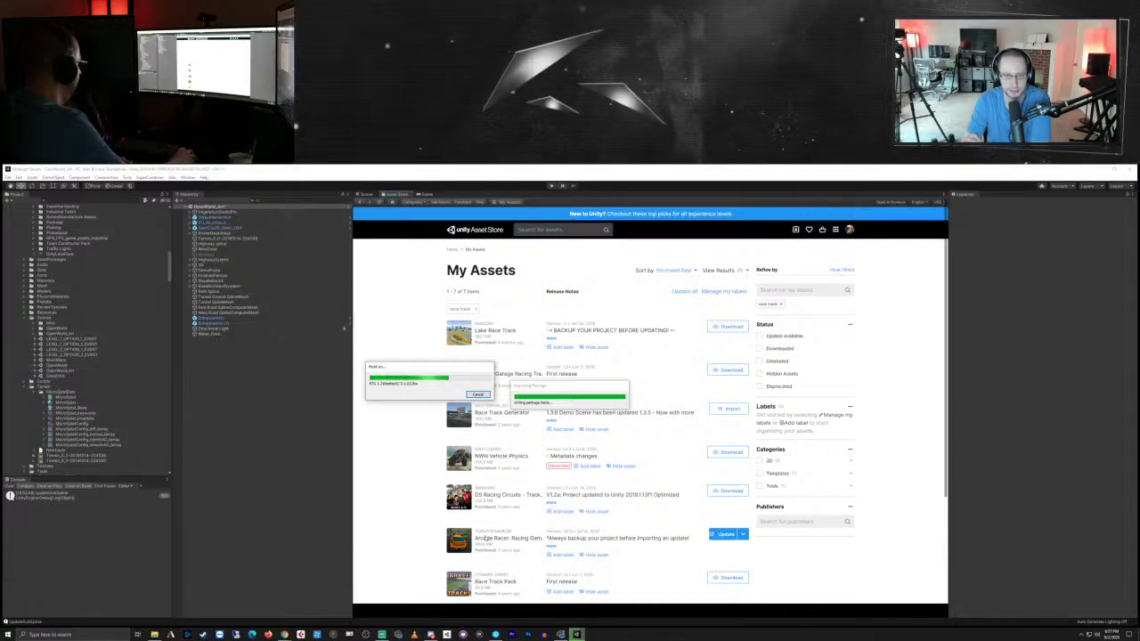
mouse_move(285, 634)
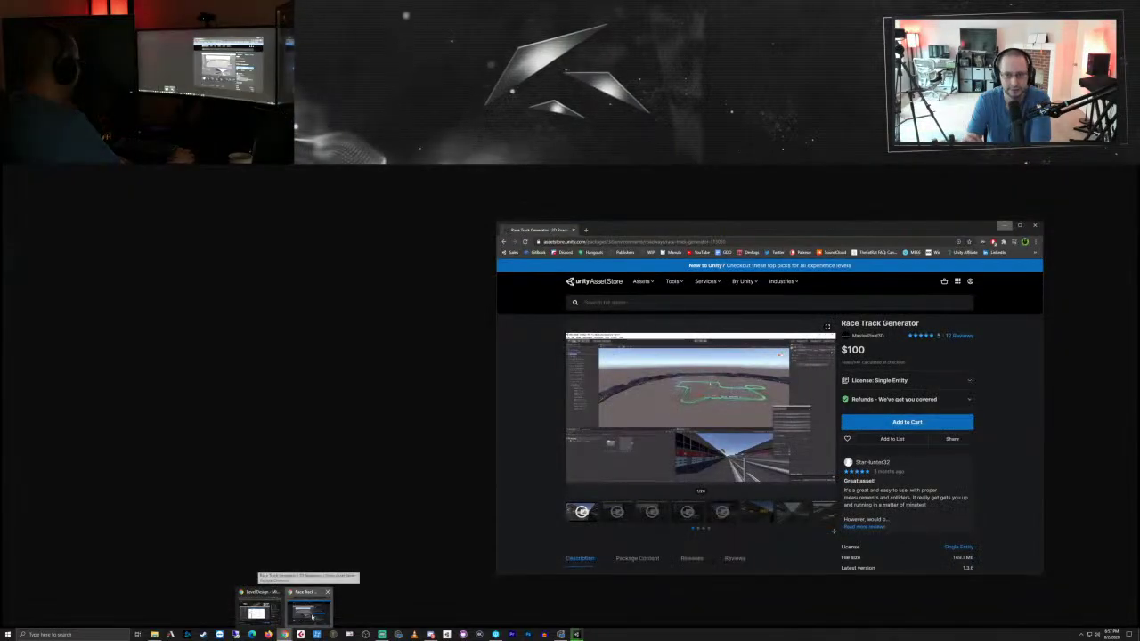
left_click(305, 612)
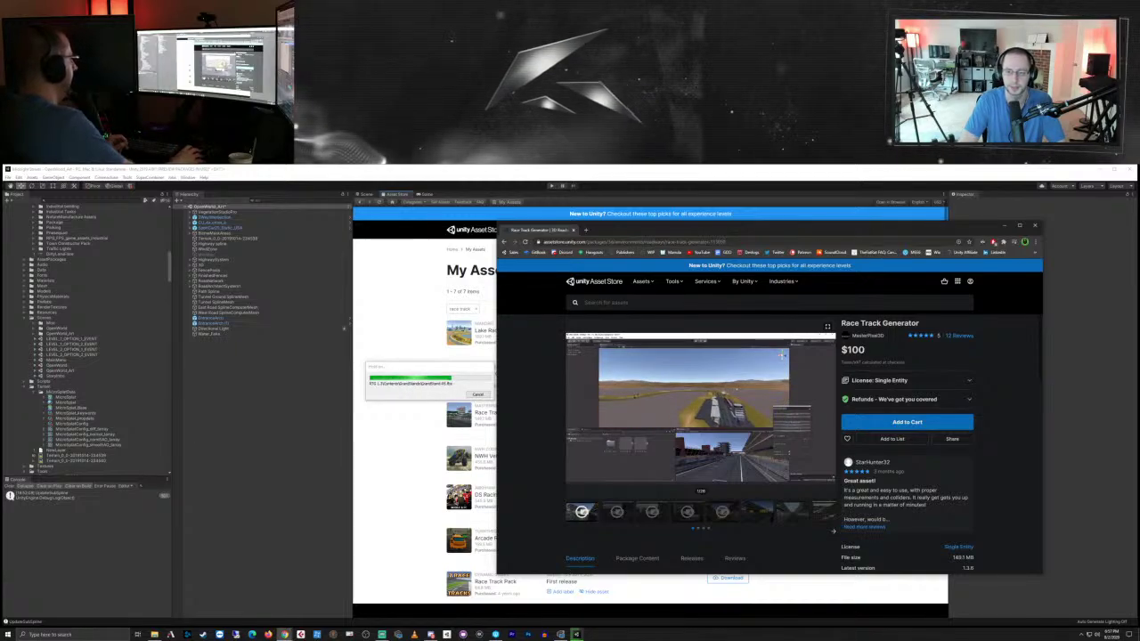
Step: Search the Asset Store for "ds racing" and open the DS Racing Circuits - Track01 (Mobile&PC) asset page
left_click(606, 303)
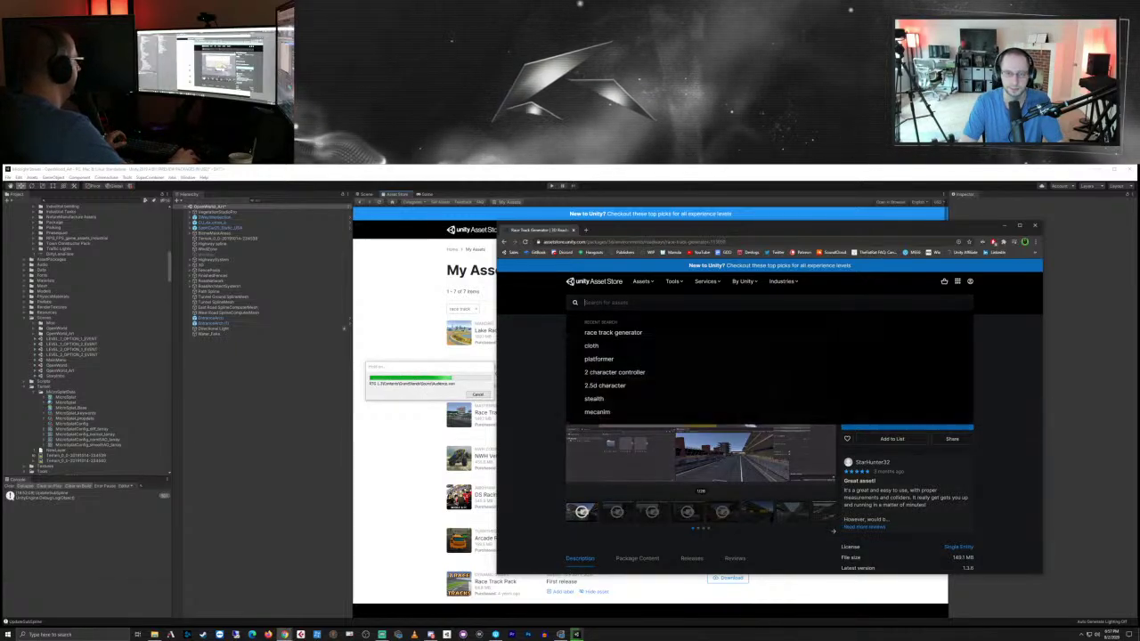
type("ds racing")
key("Return")
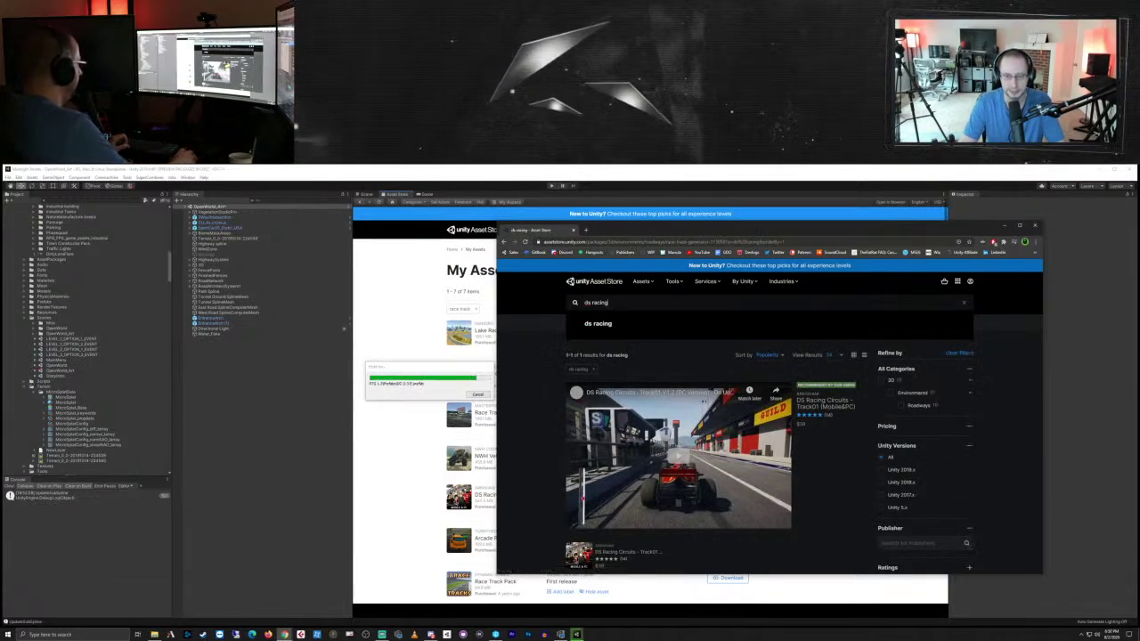
left_click(635, 553)
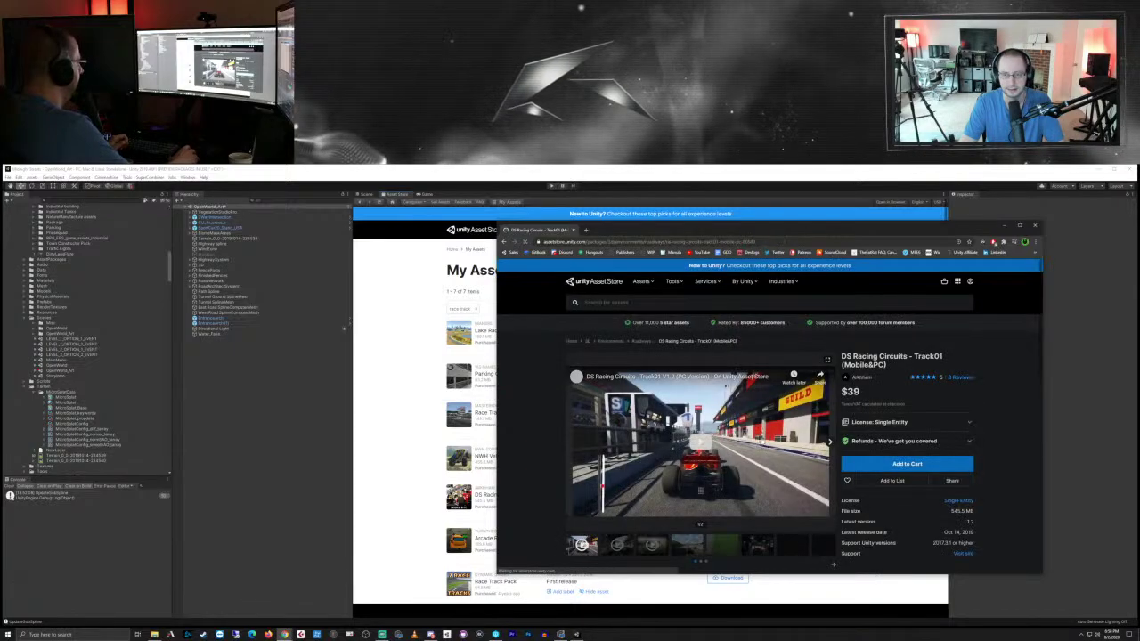
Step: Look through the preview images of the DS Racing Circuits - Track01 asset
scroll(799, 446, "down", 1)
left_click(798, 481)
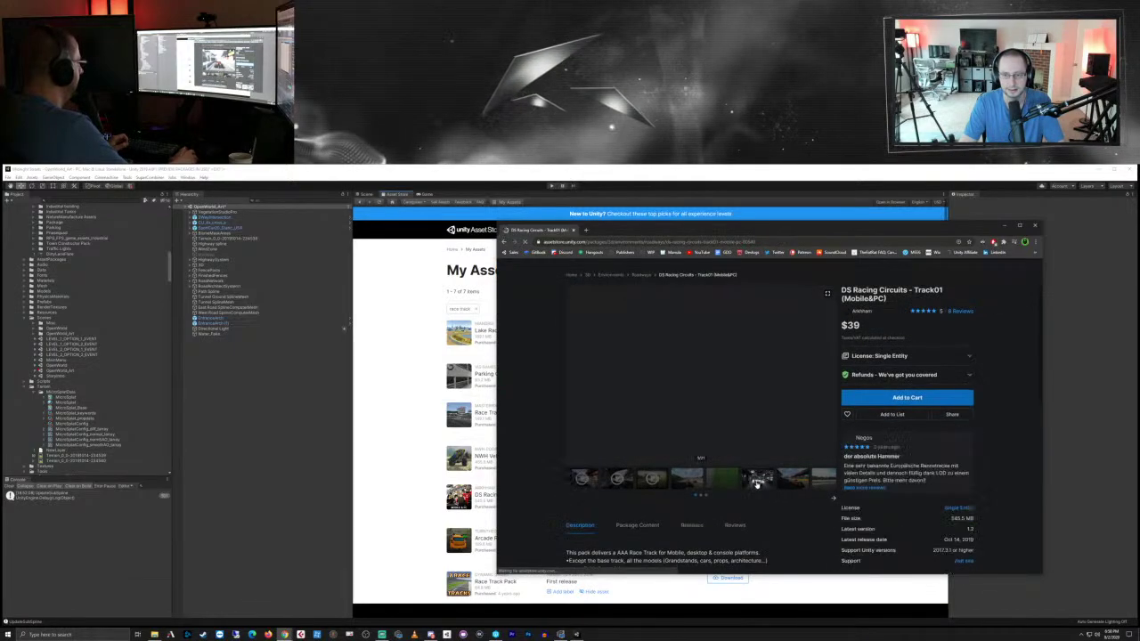
left_click(824, 481)
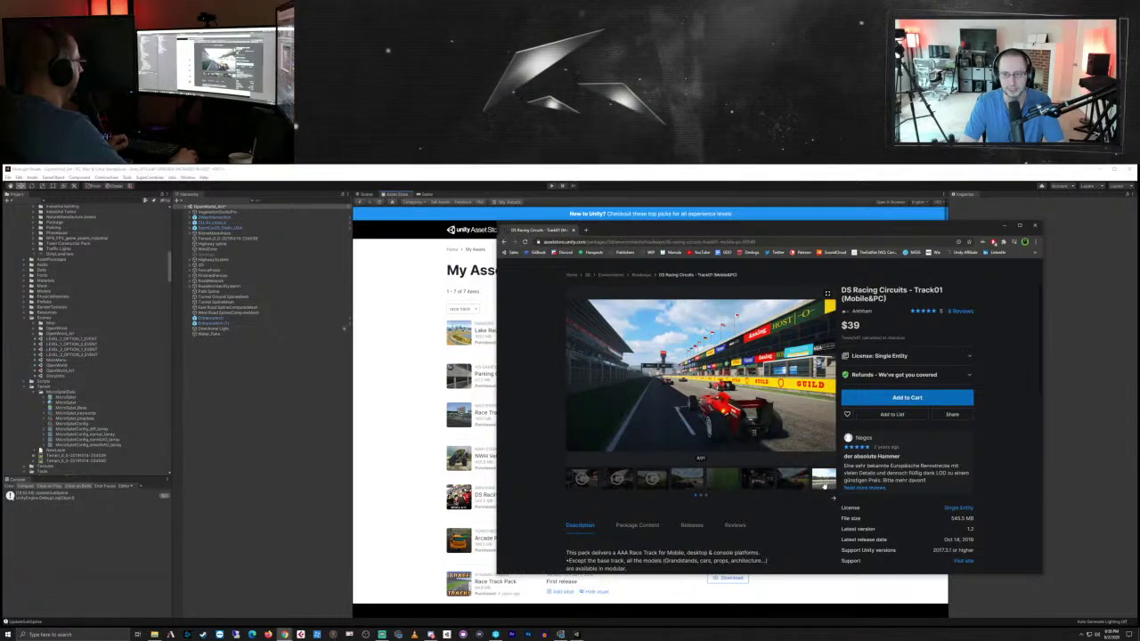
left_click(833, 500)
left_click(834, 501)
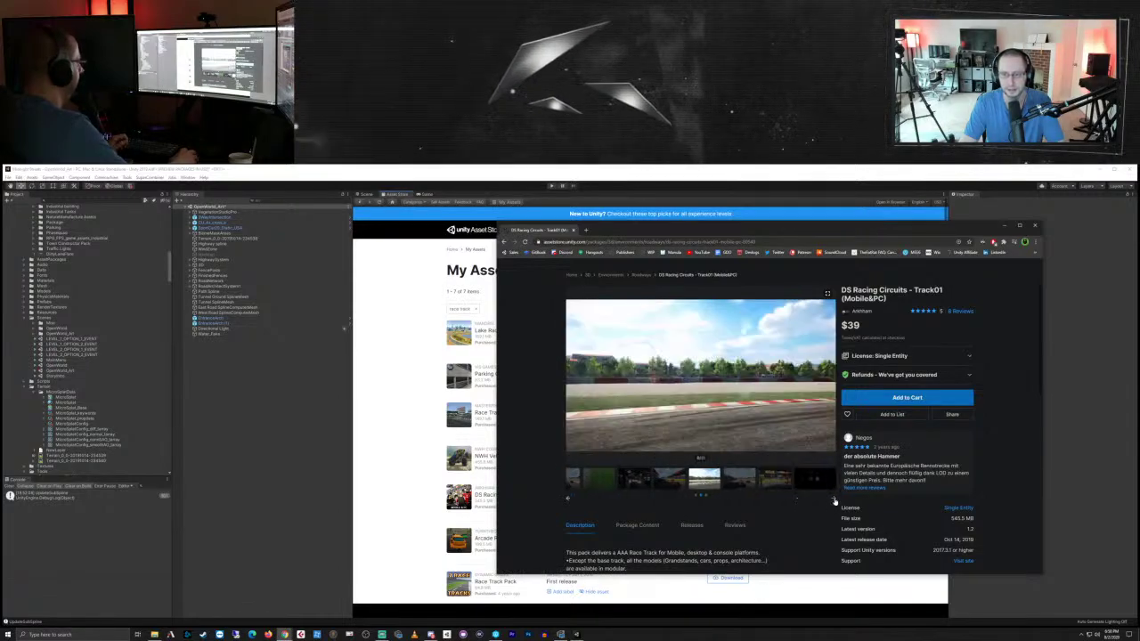
left_click(650, 482)
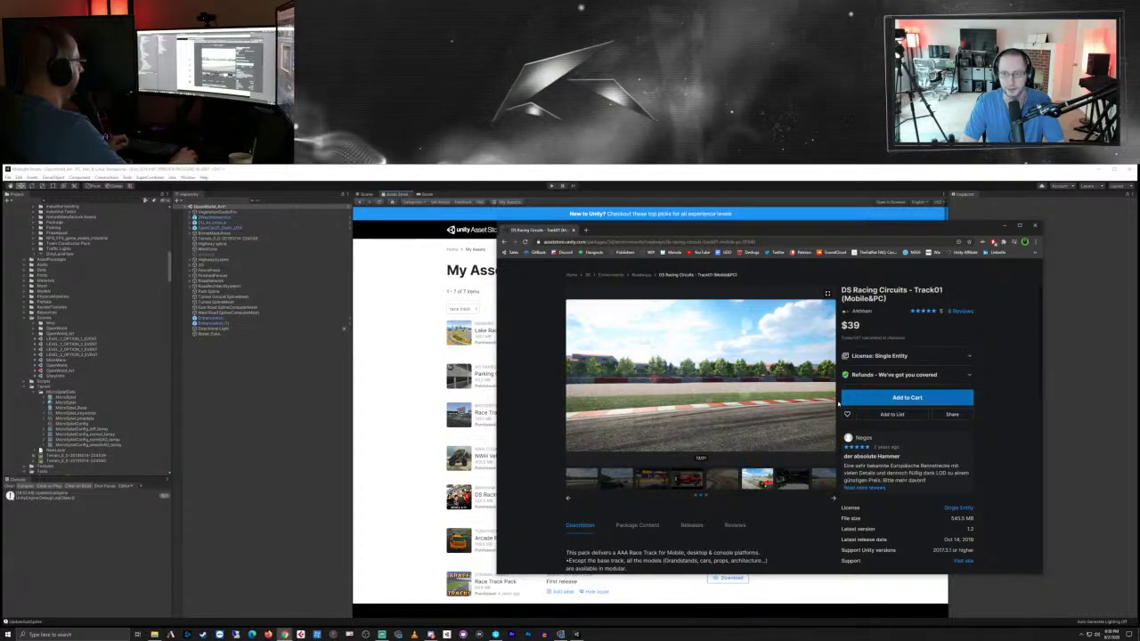
left_click(820, 482)
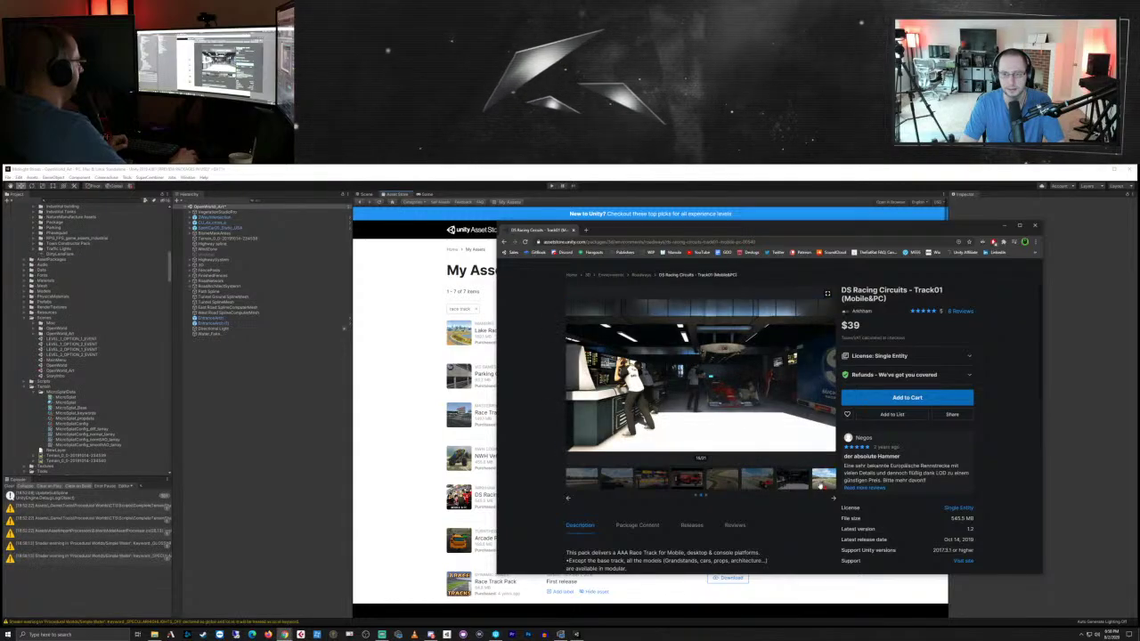
left_click(833, 498)
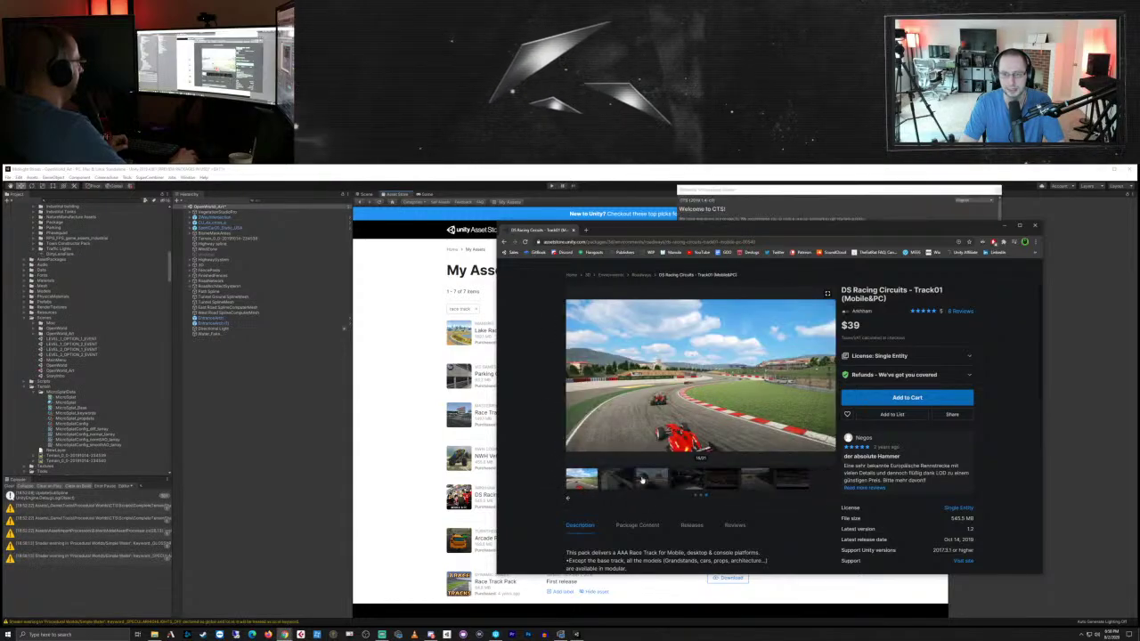
Step: Switch to Unity, dismiss the Procedural Worlds welcome window, and collapse the _Game and RoadArchitect folders in the project assets
left_click(1005, 226)
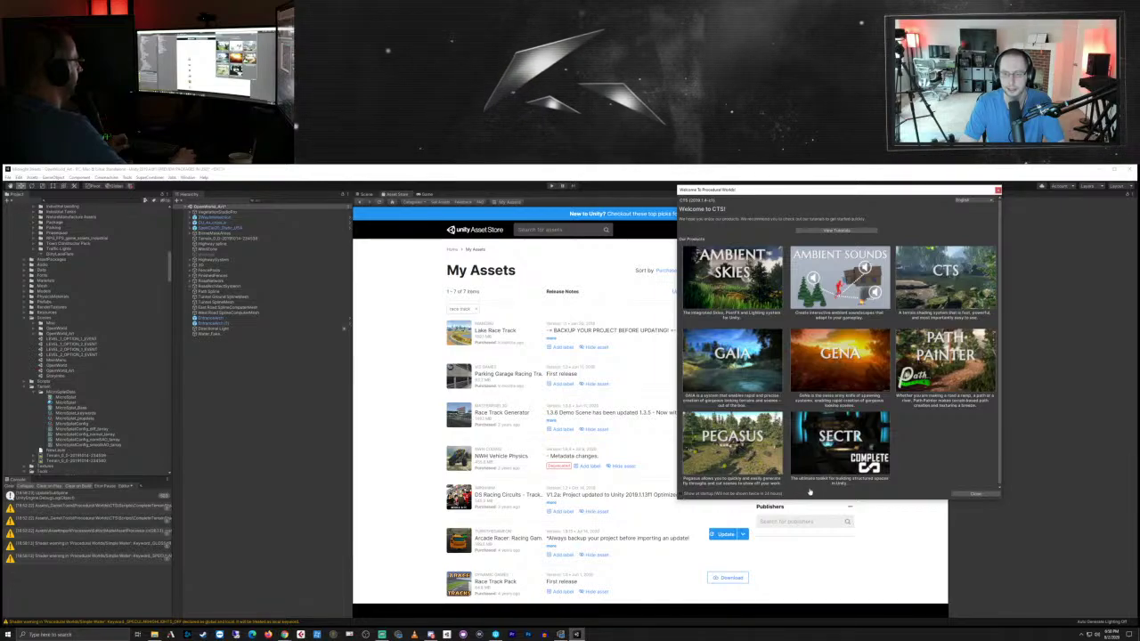
left_click(973, 495)
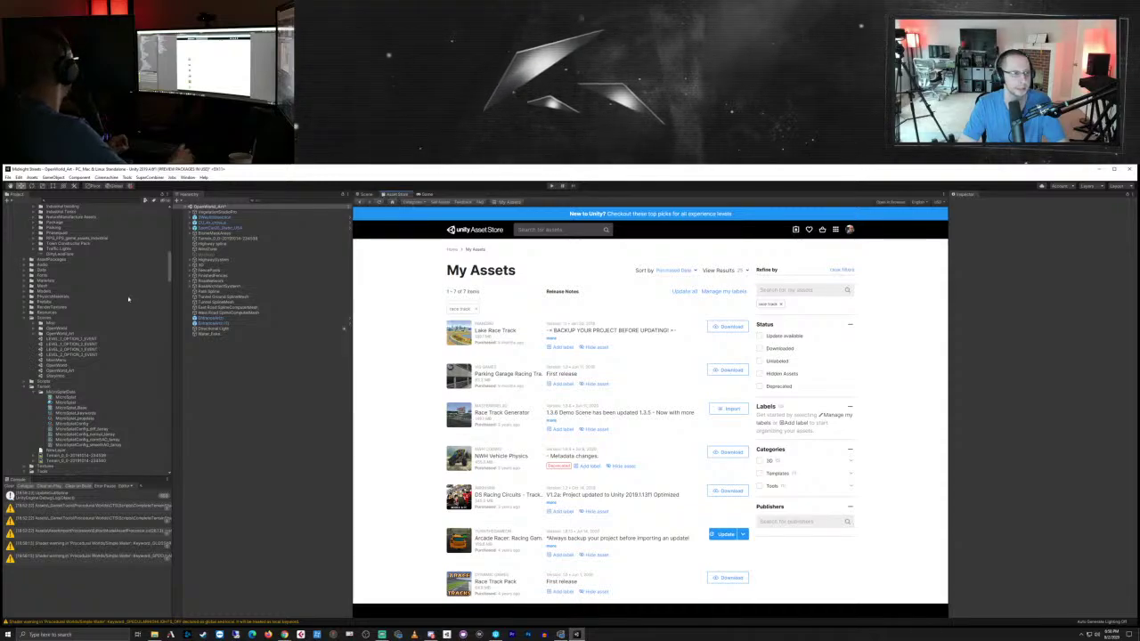
scroll(125, 296, "up", 10)
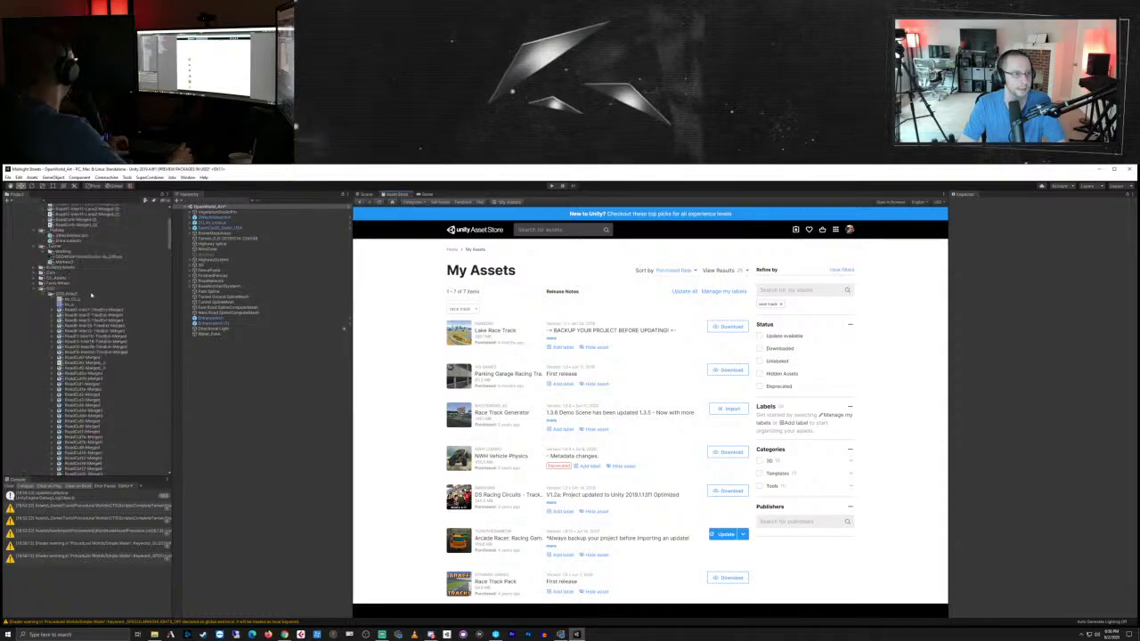
scroll(91, 295, "up", 3)
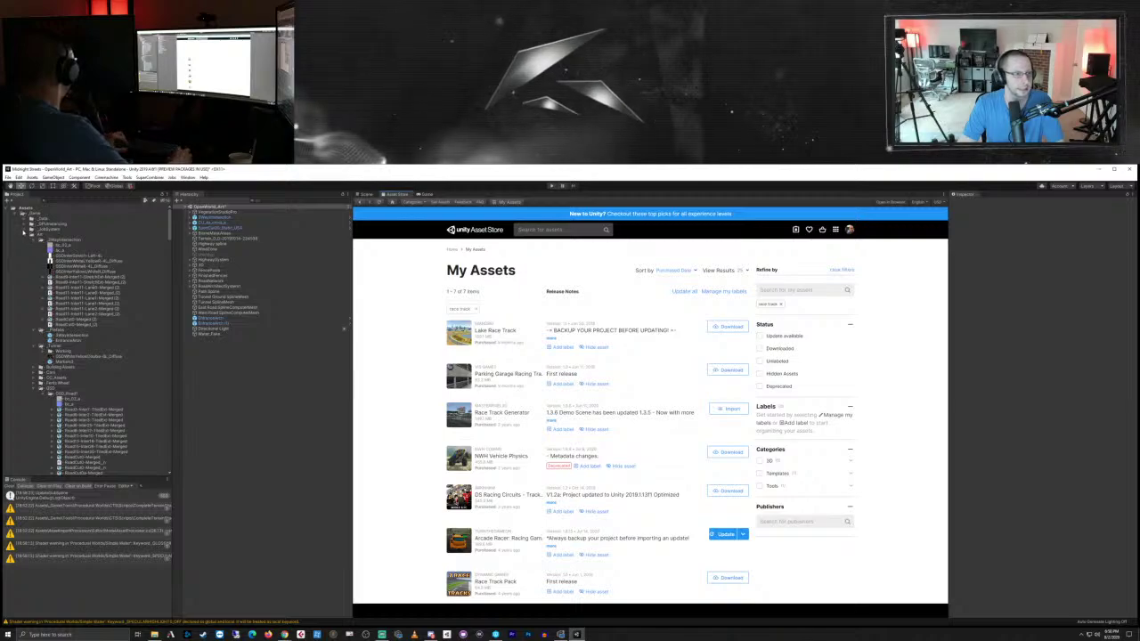
left_click(24, 229)
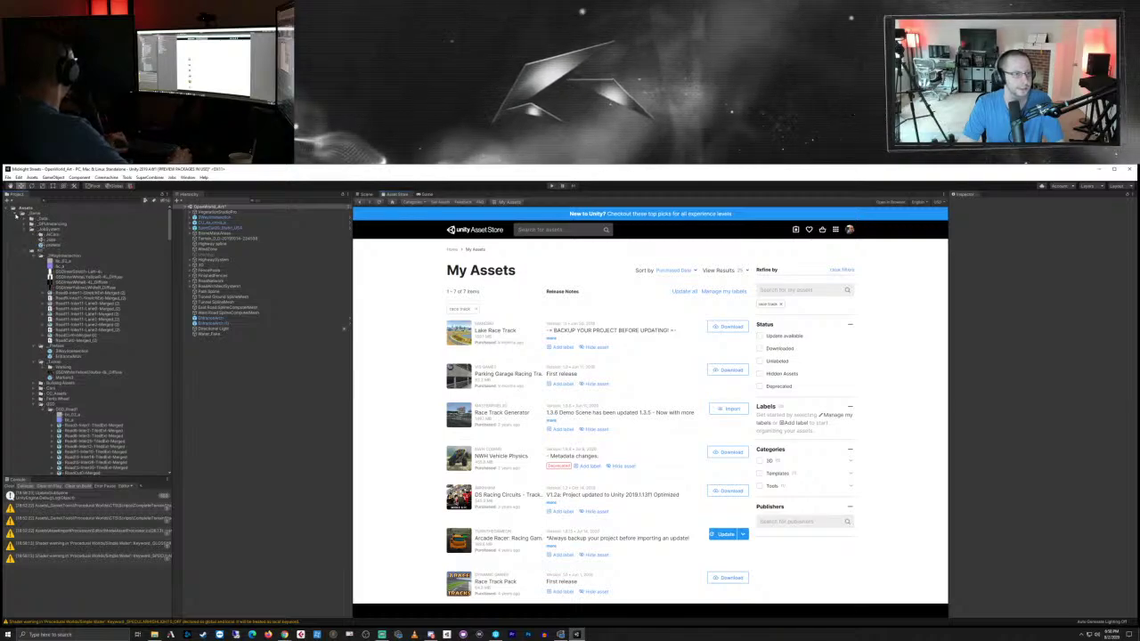
left_click(20, 210)
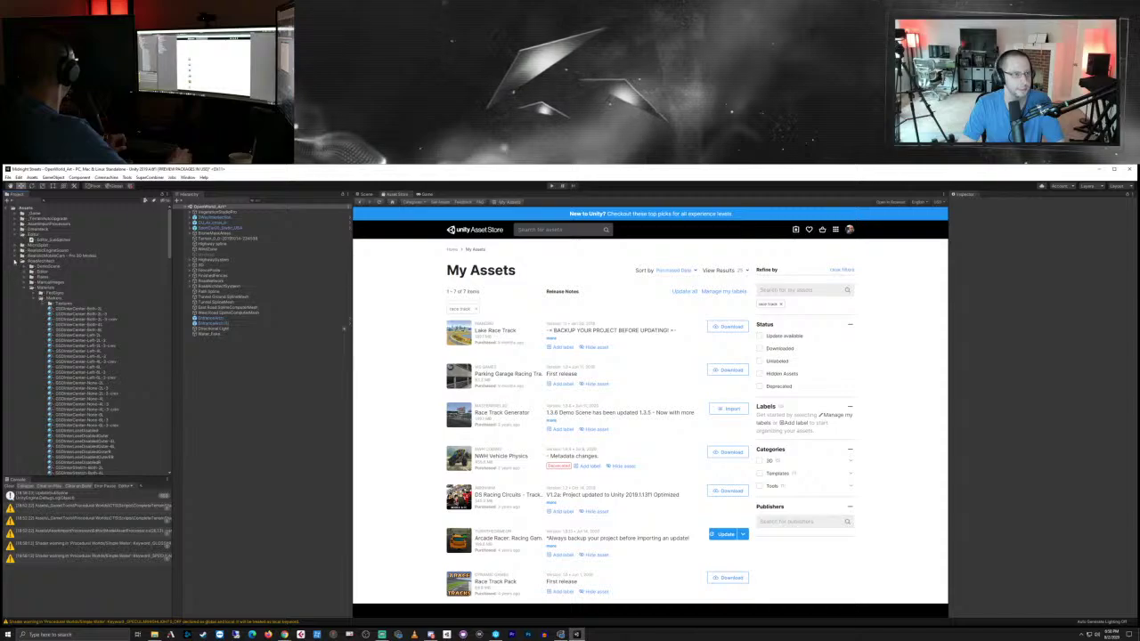
left_click(15, 261)
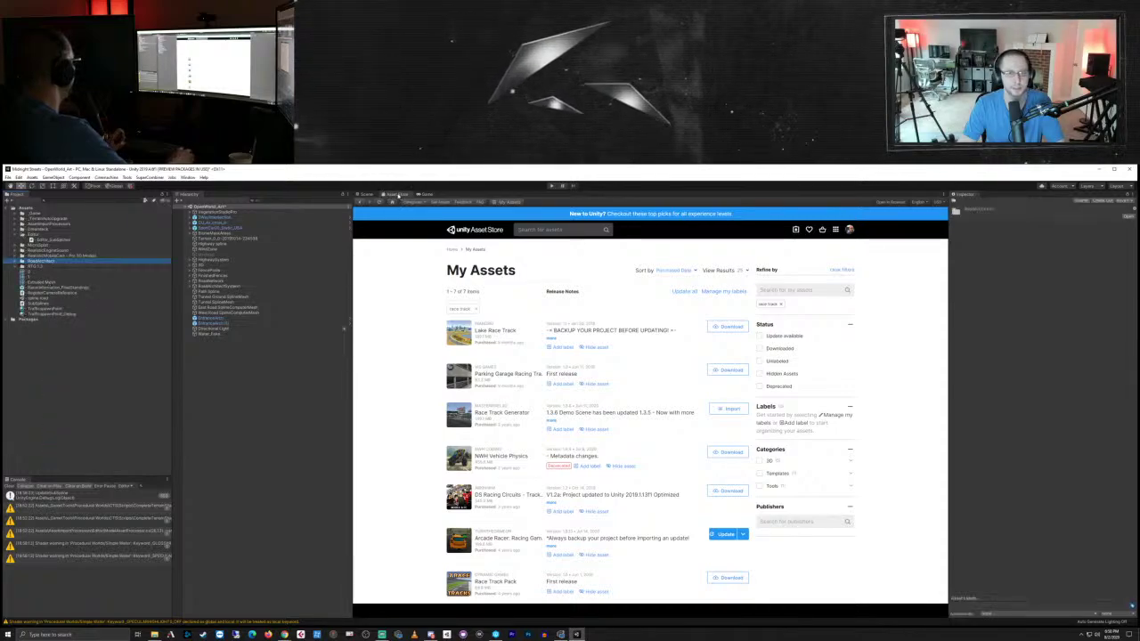
Step: Close Unity's Asset Store window to return to the island terrain in the scene
right_click(398, 194)
left_click(417, 214)
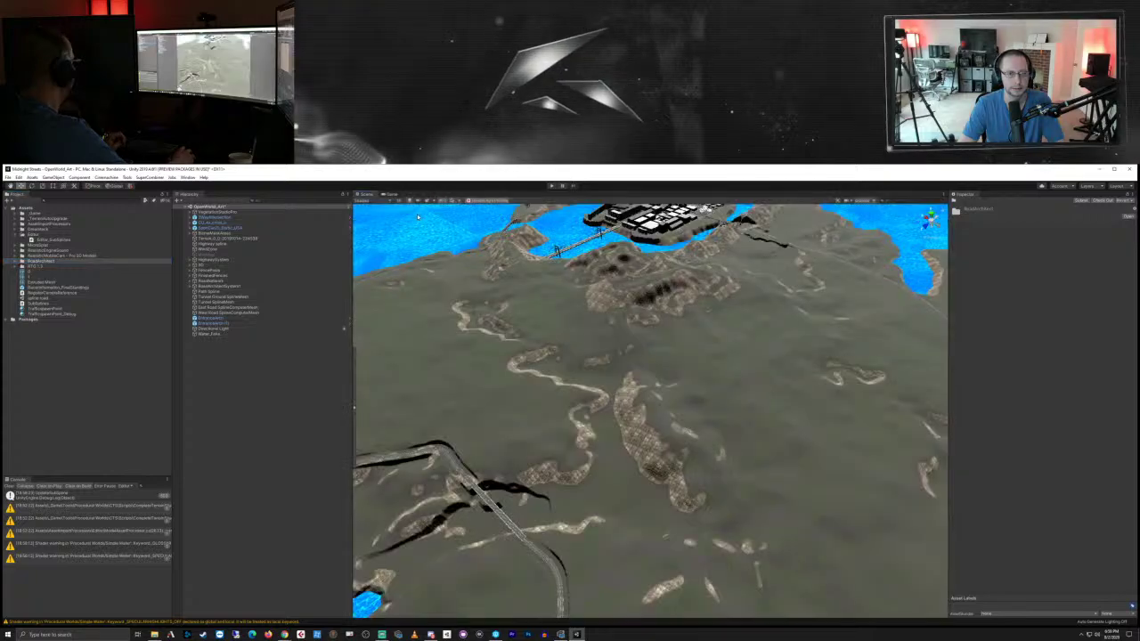
scroll(719, 421, "down", 5)
scroll(708, 410, "up", 4)
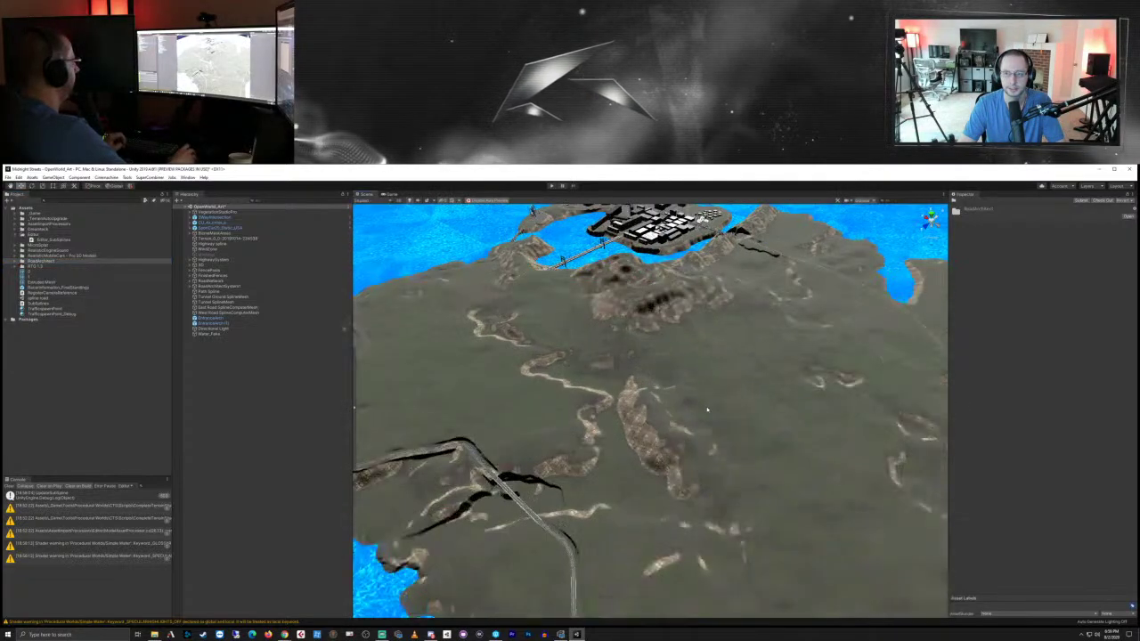
Step: Clear the console messages and deselect the RoadArchitect folder in the project assets
scroll(707, 409, "up", 3)
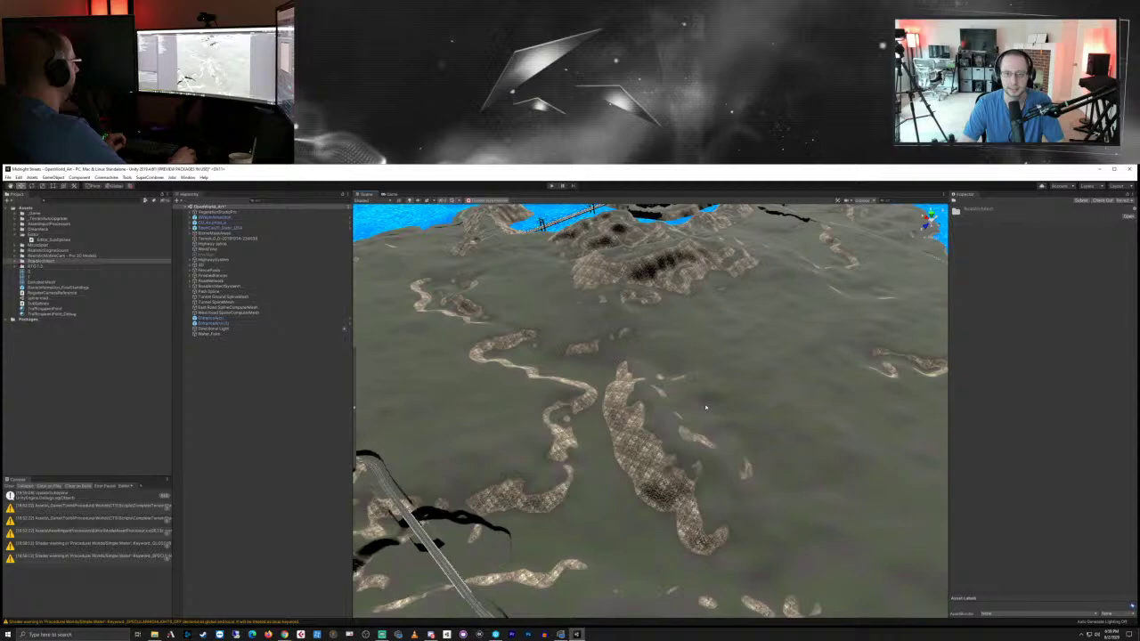
scroll(706, 409, "up", 2)
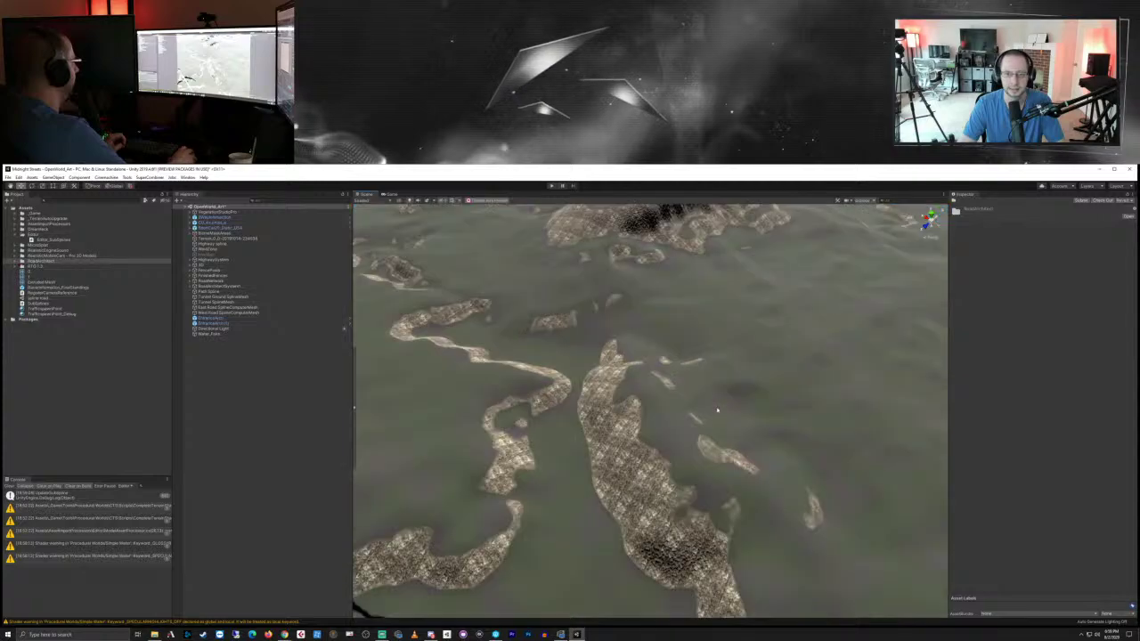
left_click(10, 486)
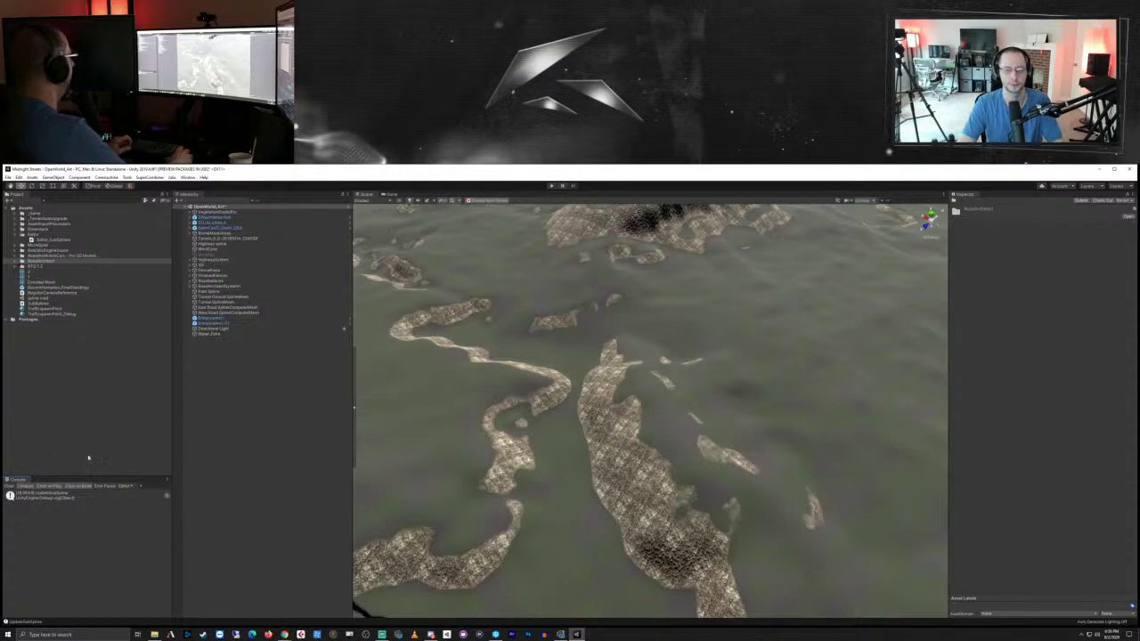
left_click(312, 409)
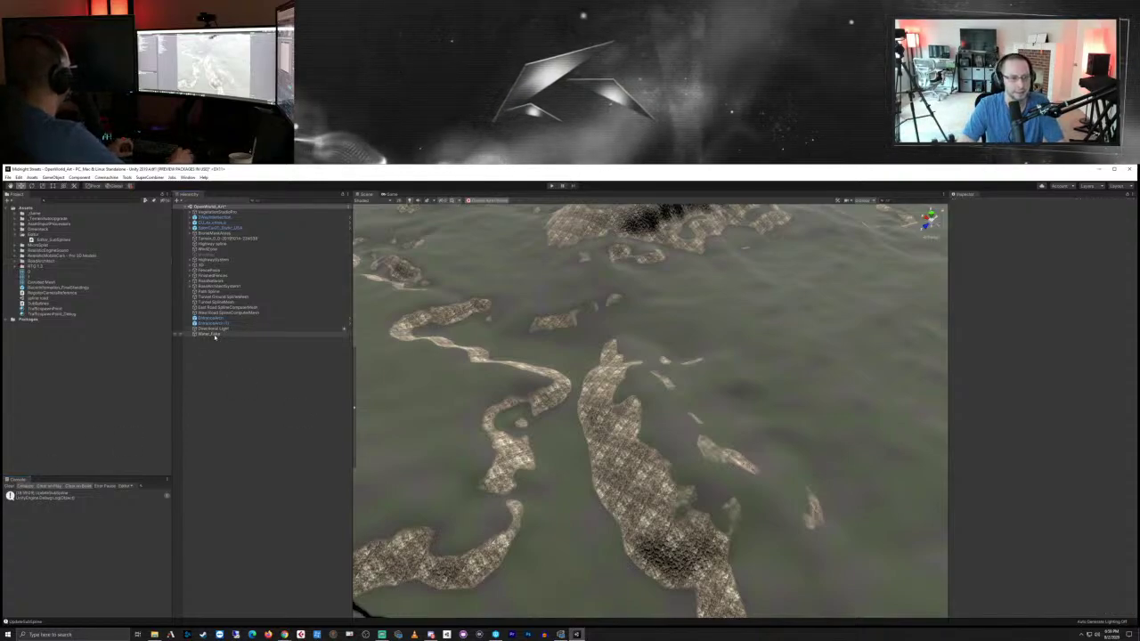
left_click(212, 334)
left_click(222, 381)
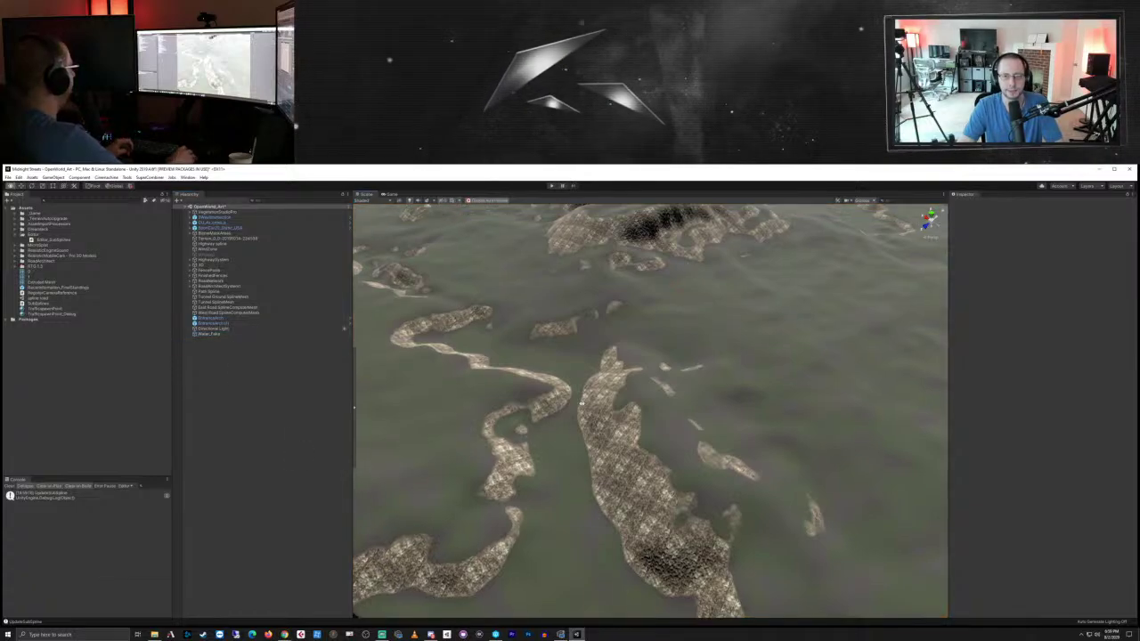
right_click_drag(592, 408, 575, 408)
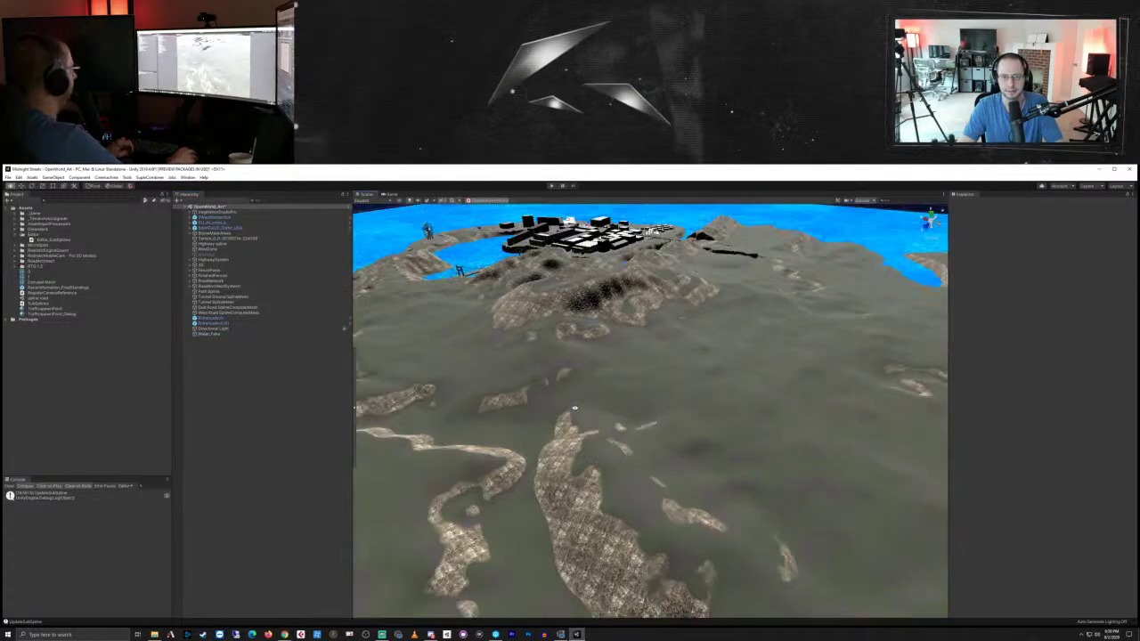
scroll(570, 405, "down", 3)
scroll(568, 401, "up", 5)
scroll(566, 400, "down", 4)
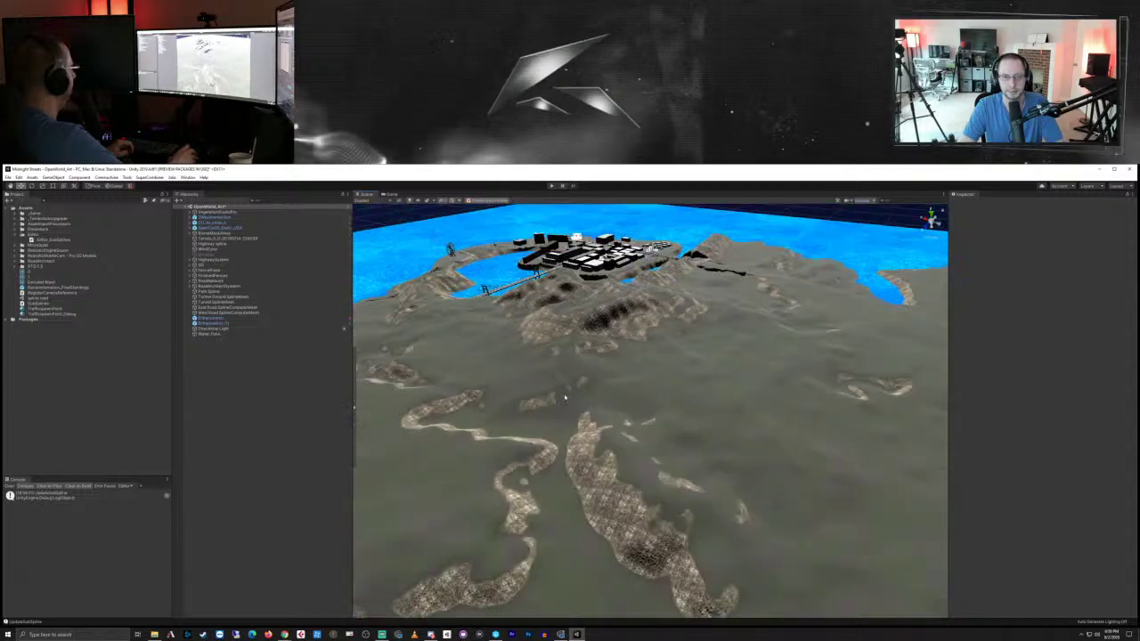
scroll(565, 398, "up", 3)
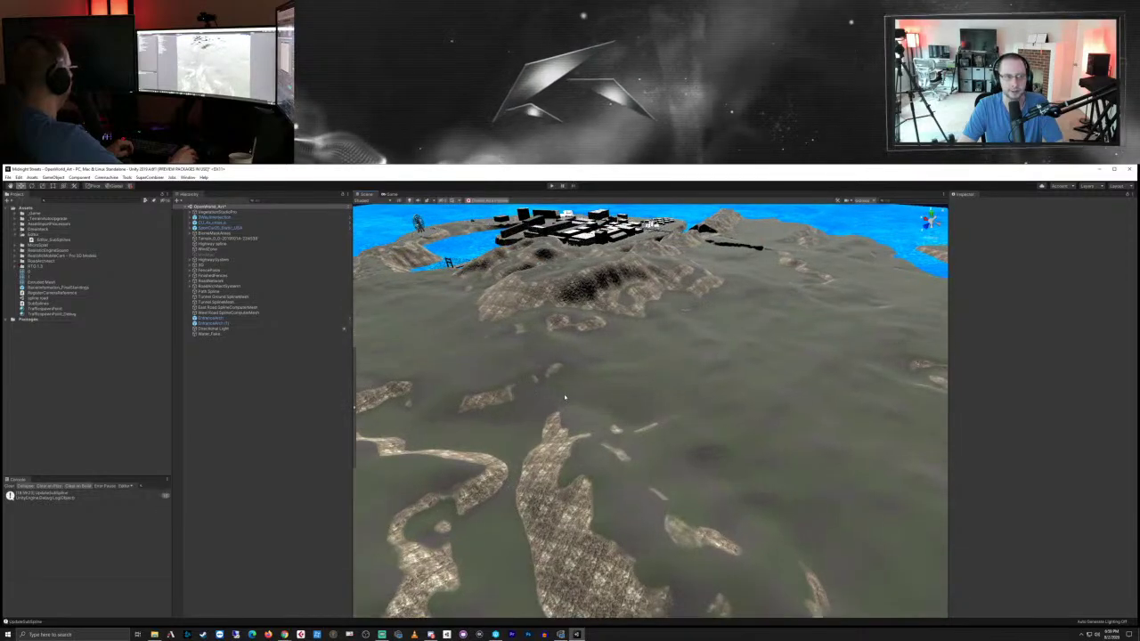
right_click_drag(565, 398, 576, 395)
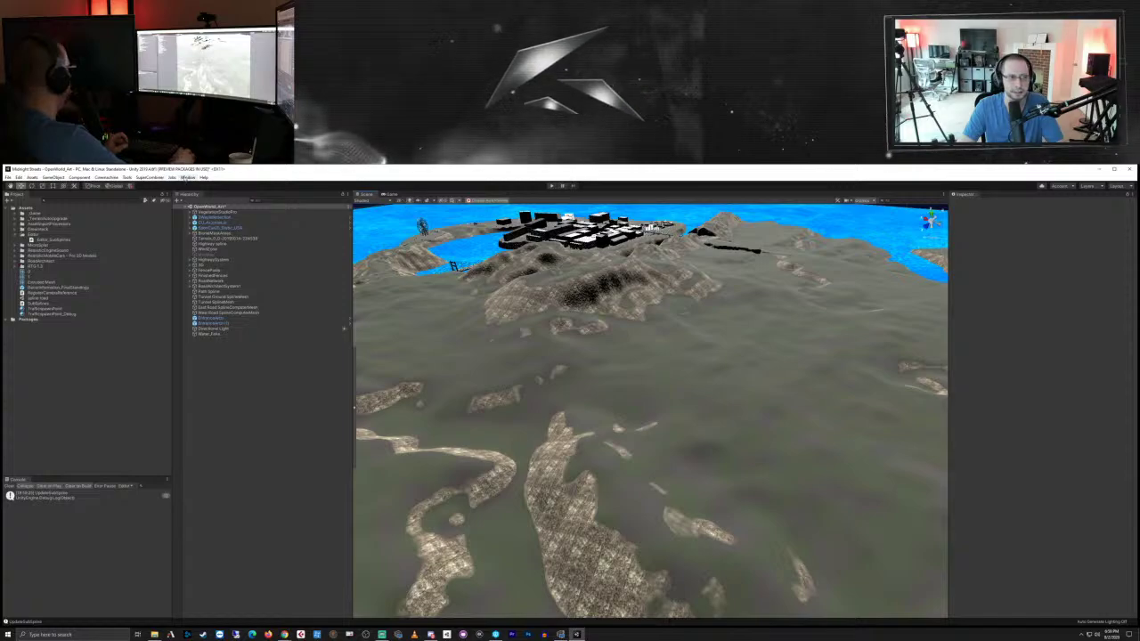
Step: Open the Asset Store inside Unity and search the purchased assets for "massive clouds"
left_click(188, 178)
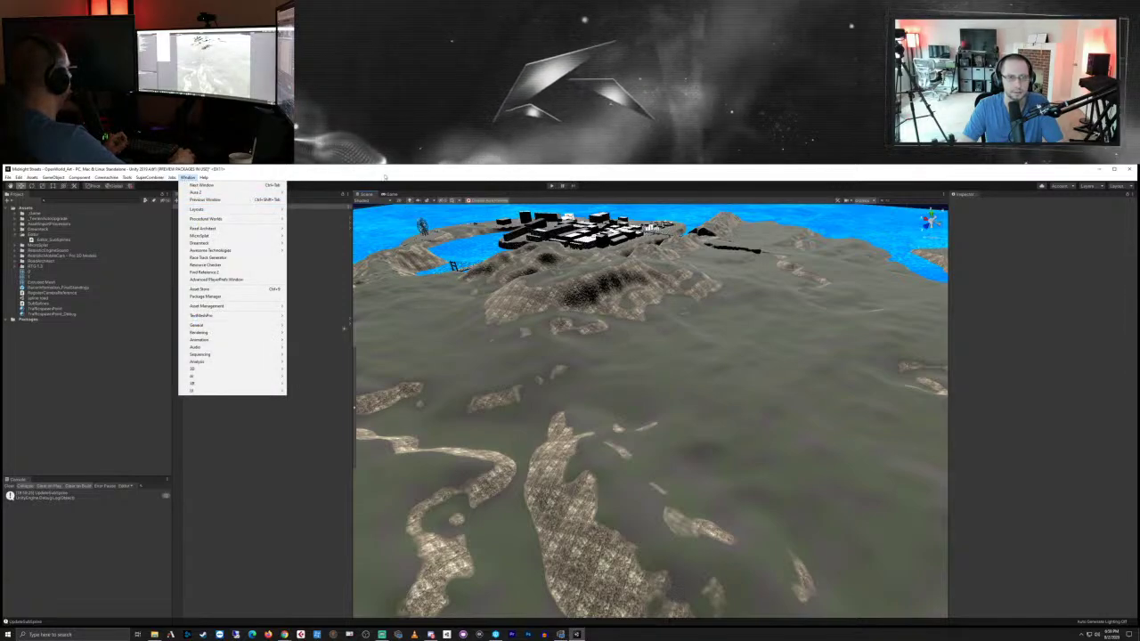
left_click(219, 290)
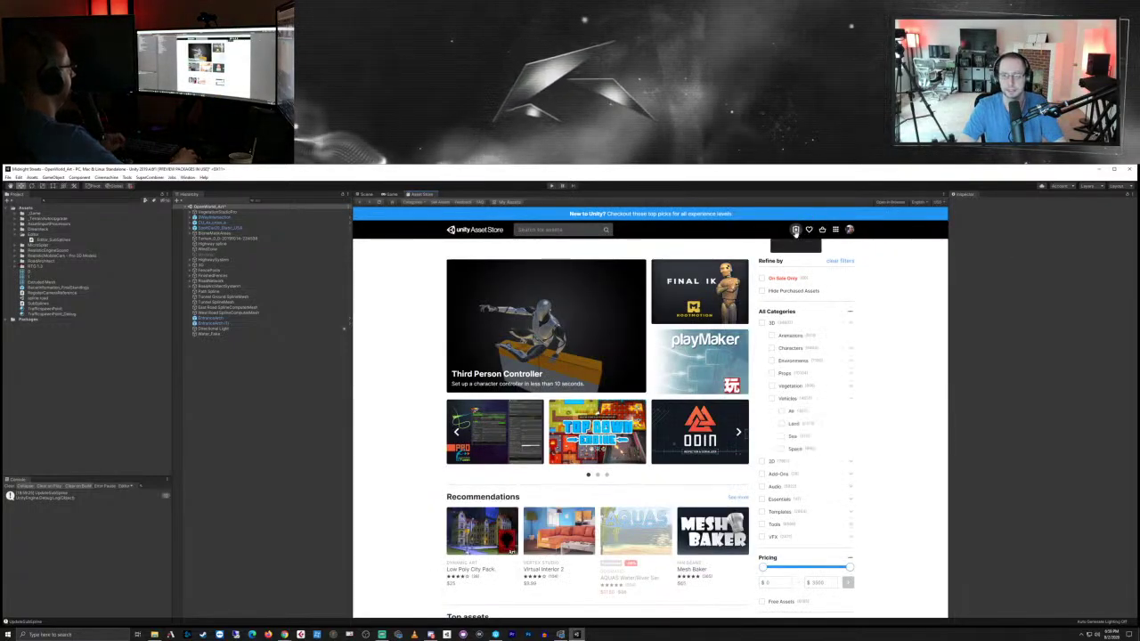
left_click(796, 230)
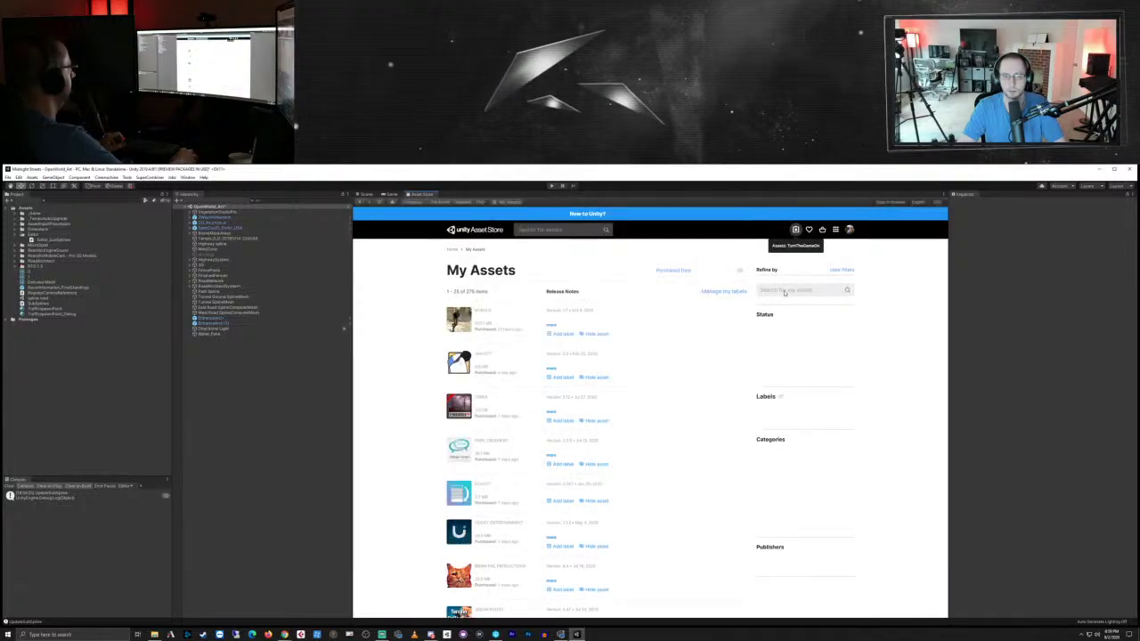
left_click(785, 290)
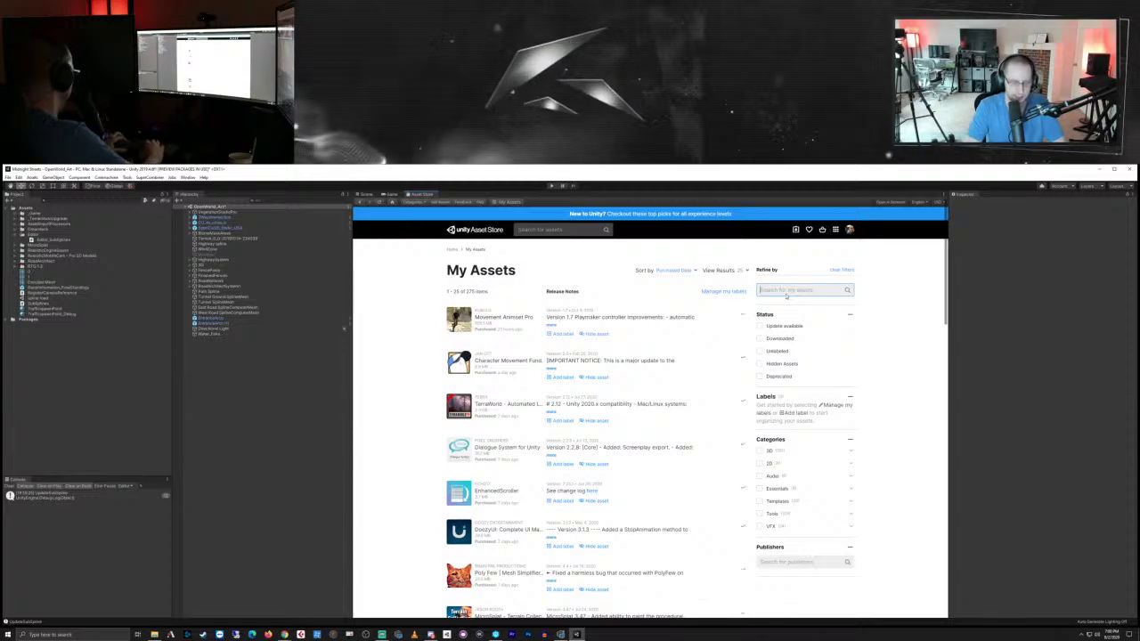
type("massive")
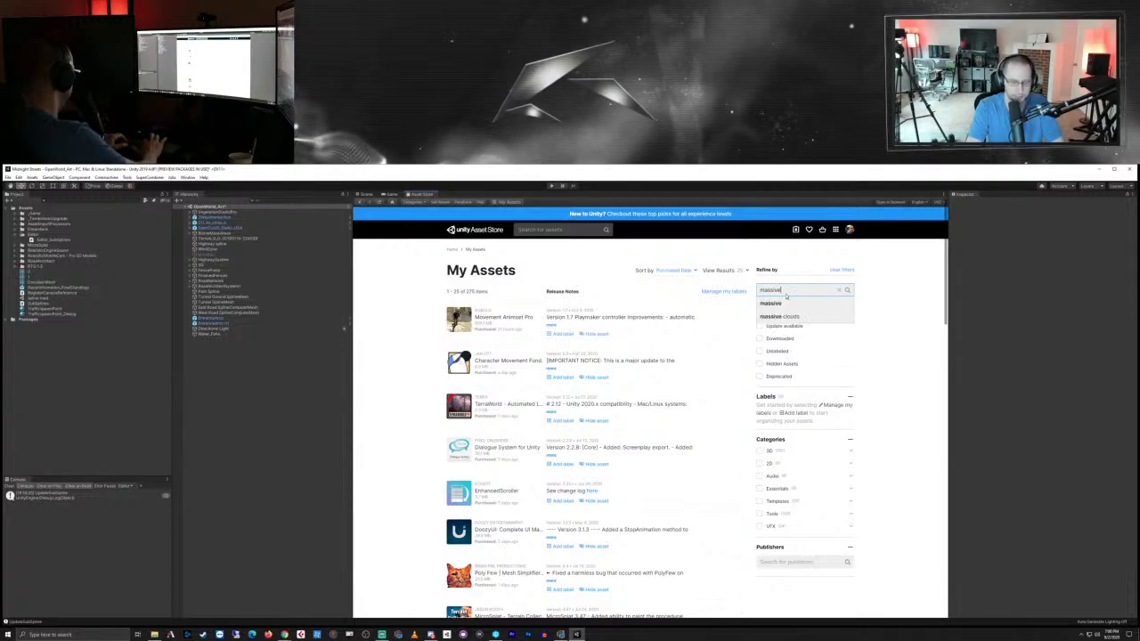
type(" clouds")
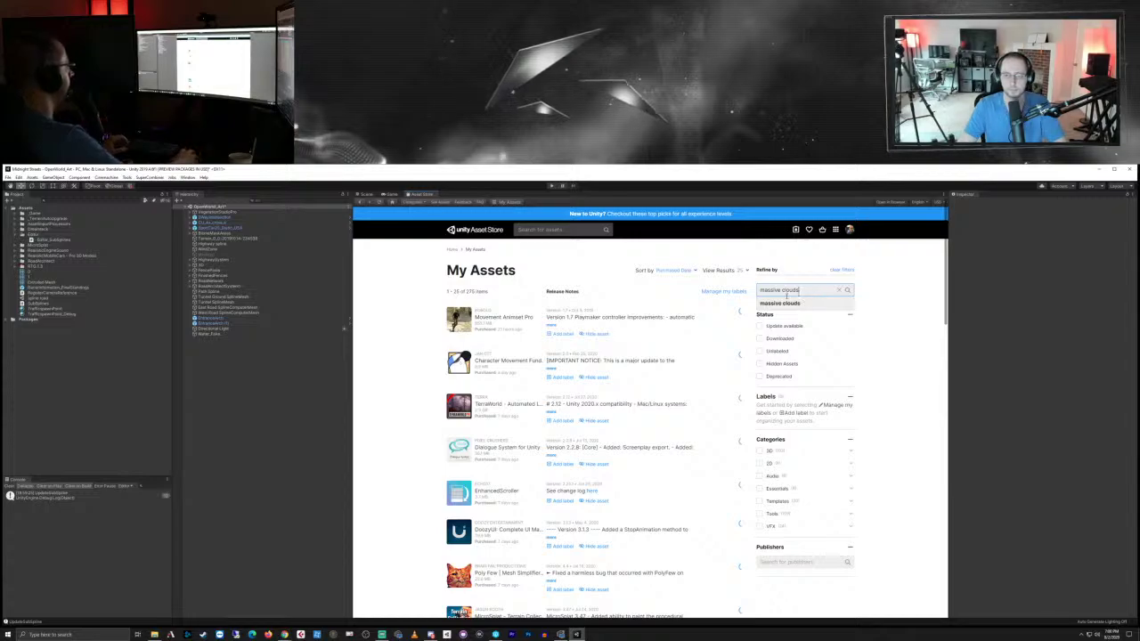
left_click(782, 304)
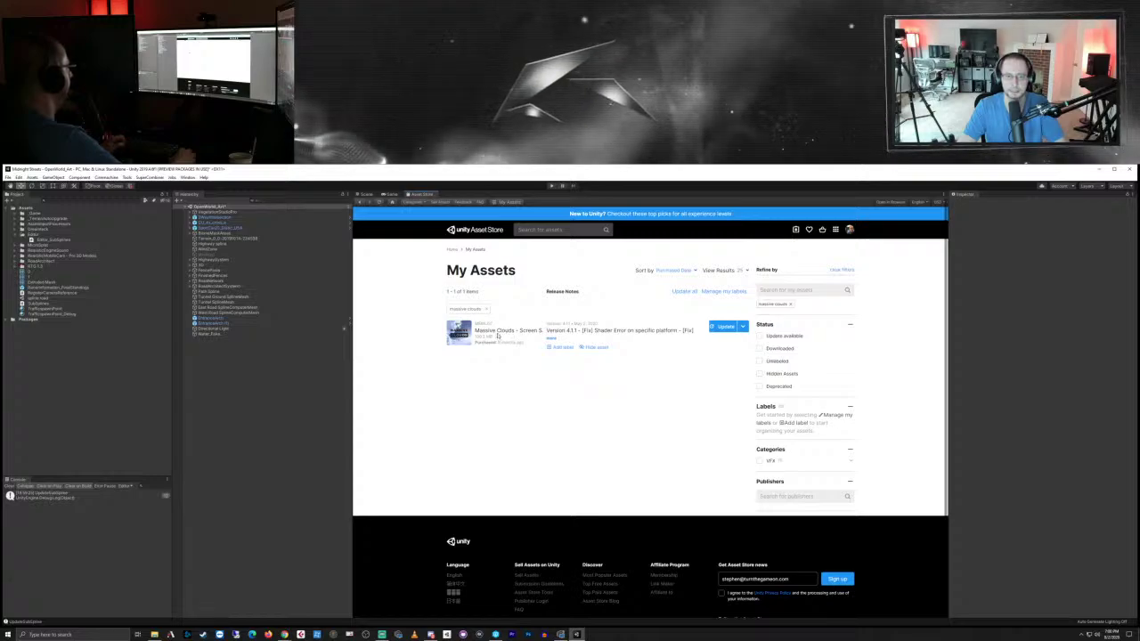
Step: Open the full details of Massive Clouds - Screen Space Volumetric Clouds and look through its preview images
left_click(497, 335)
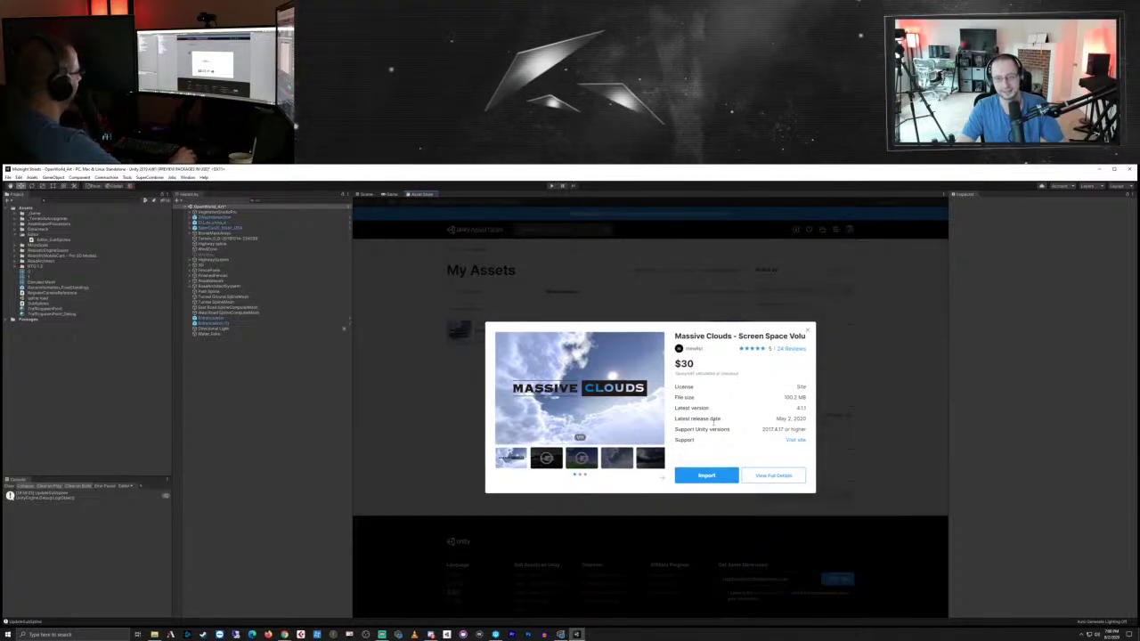
left_click(763, 488)
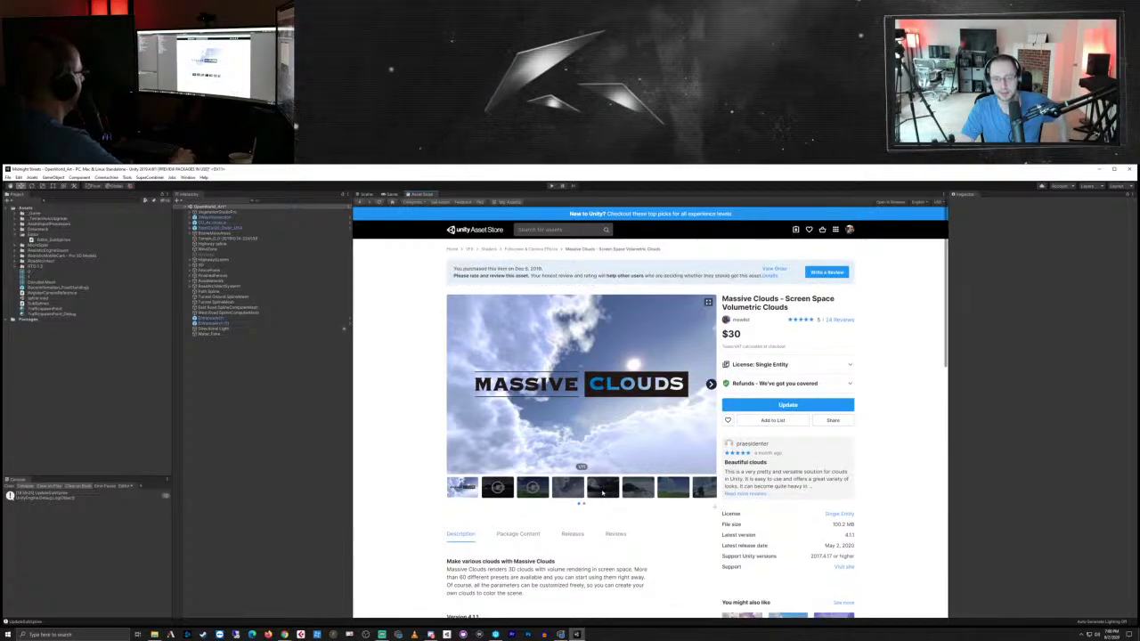
left_click(602, 489)
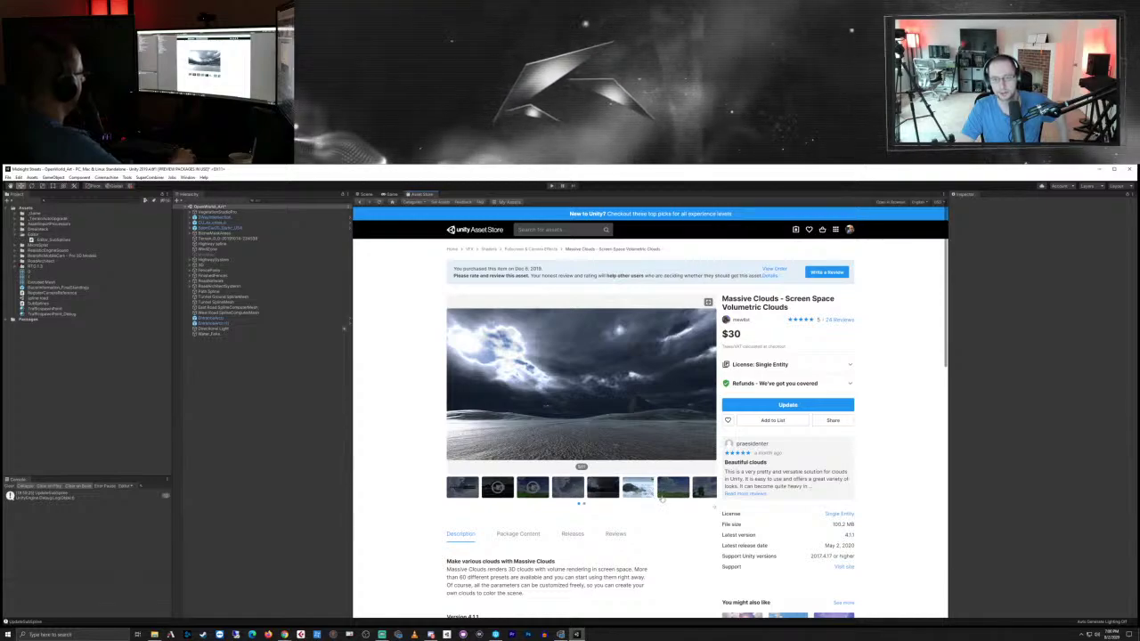
left_click(677, 489)
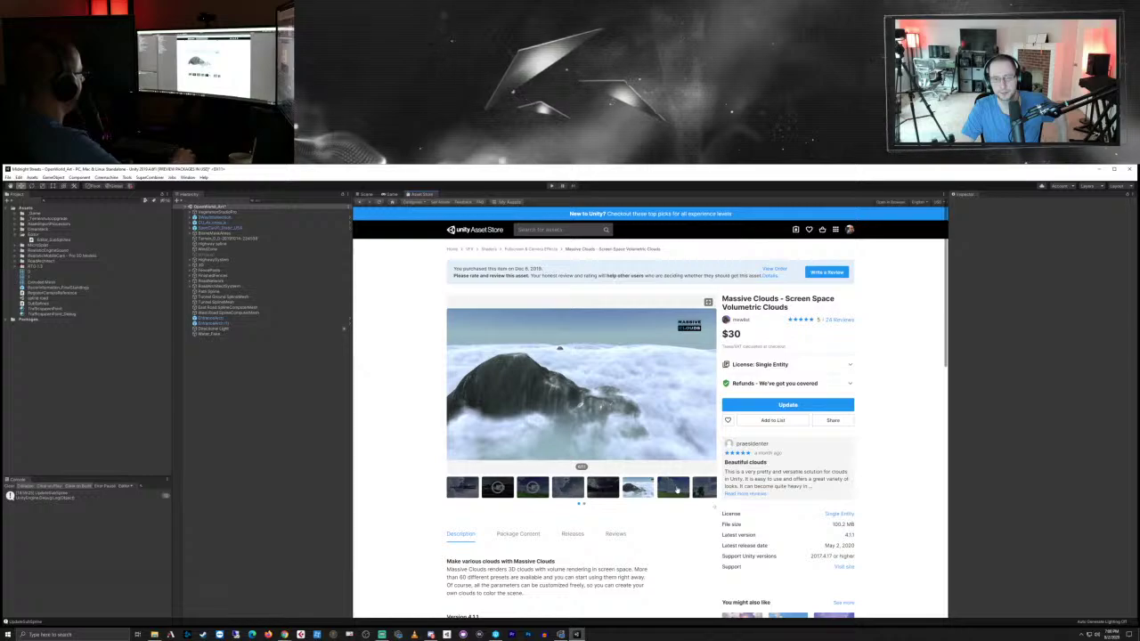
left_click(709, 496)
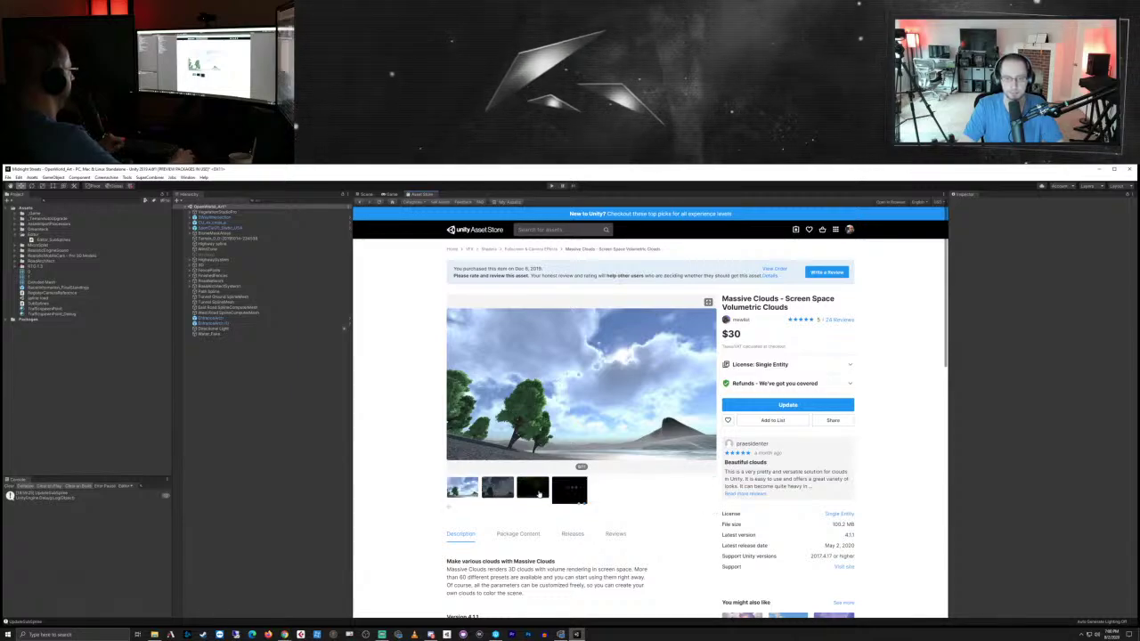
left_click(561, 494)
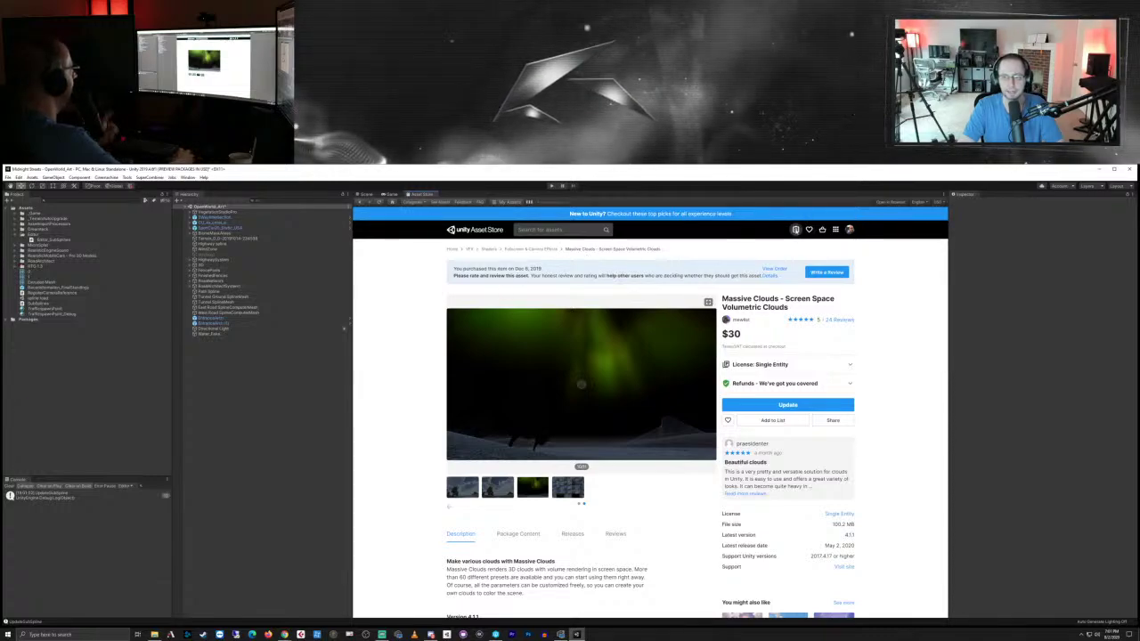
Step: Return to the purchased assets list and search it for "sky"
left_click(795, 229)
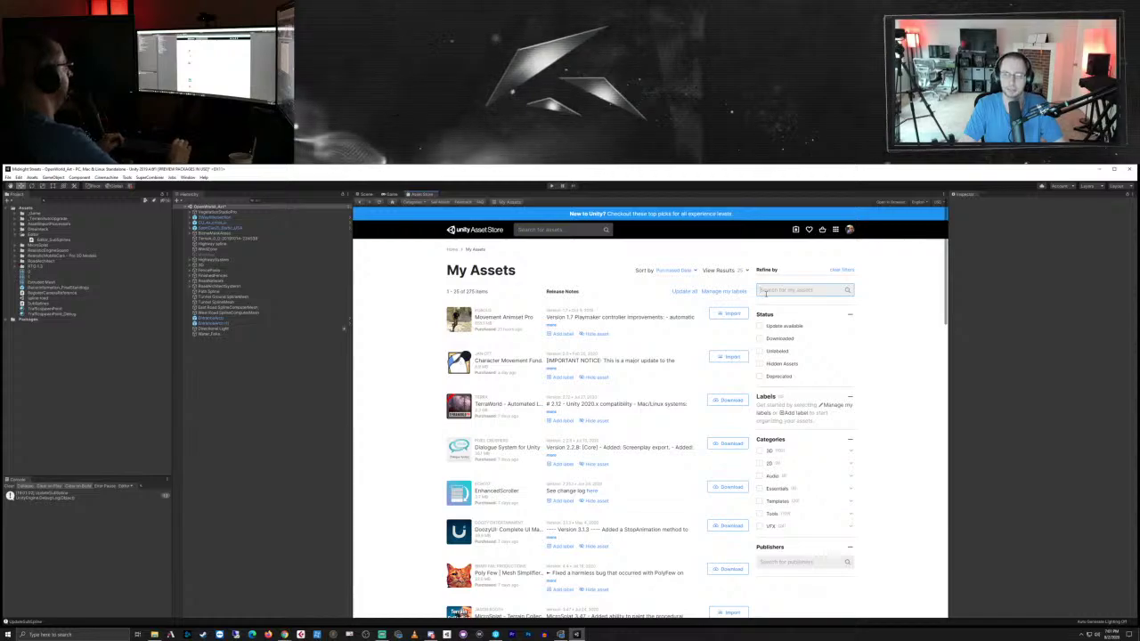
type("sky")
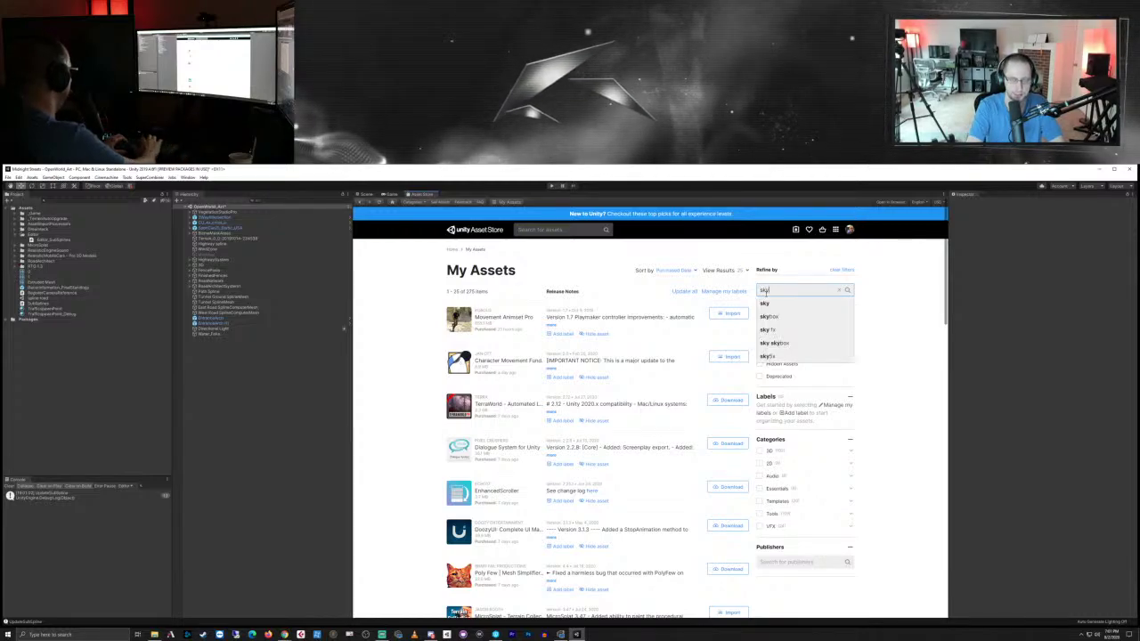
key("Return")
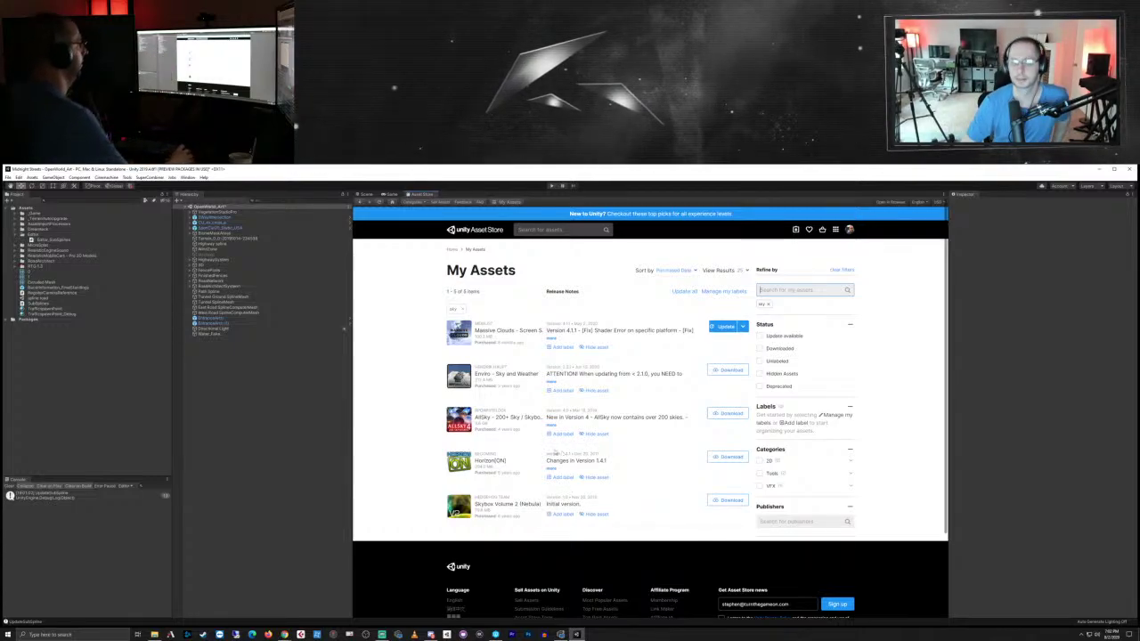
Step: Open the full details of AllSky - 200+ Sky / Skybox Set and read its description and version notes
left_click(480, 420)
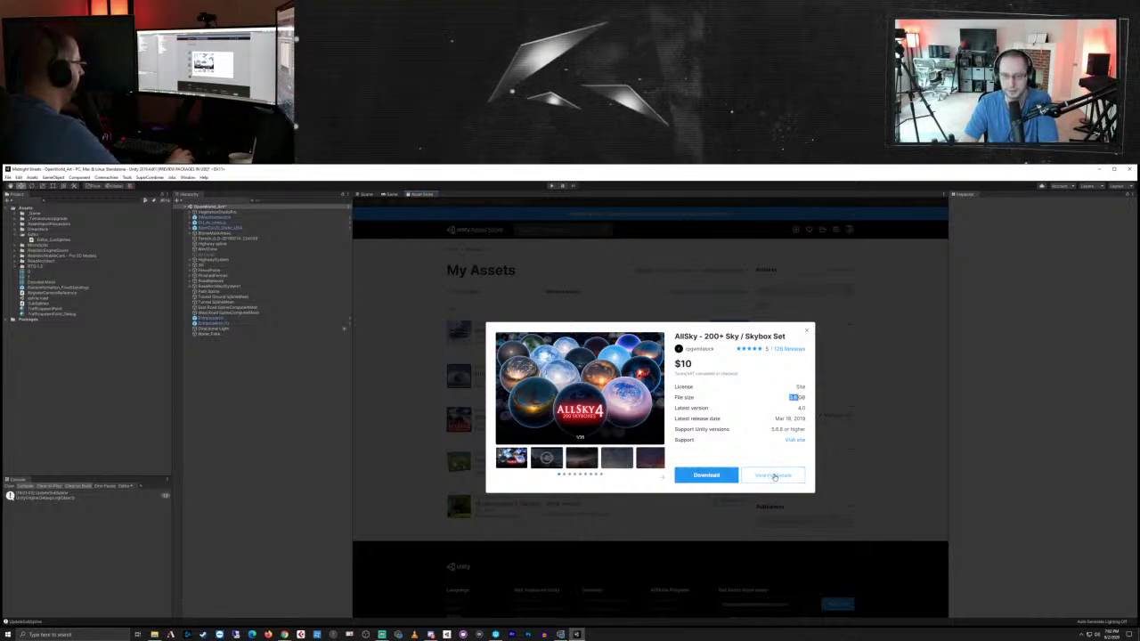
left_click(771, 476)
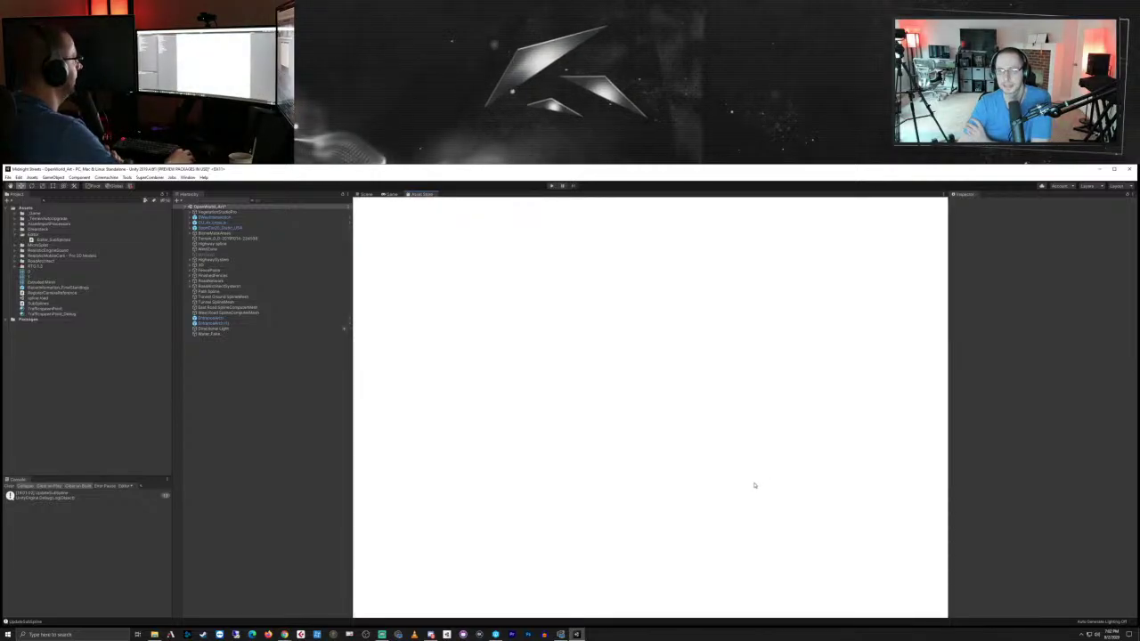
scroll(615, 518, "down", 1)
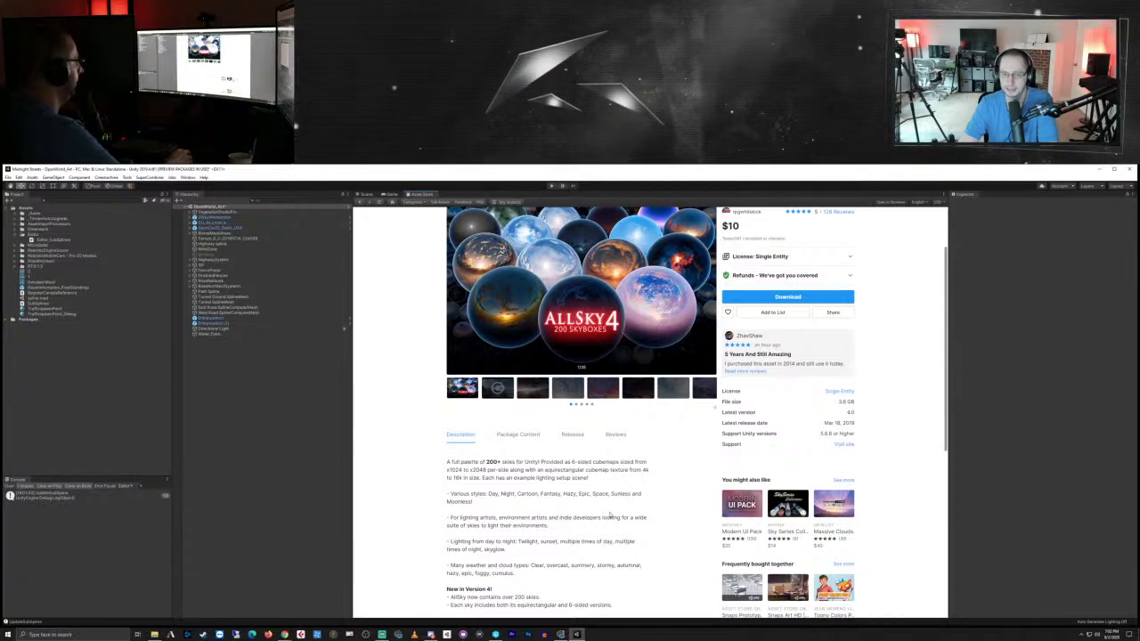
scroll(611, 517, "down", 1)
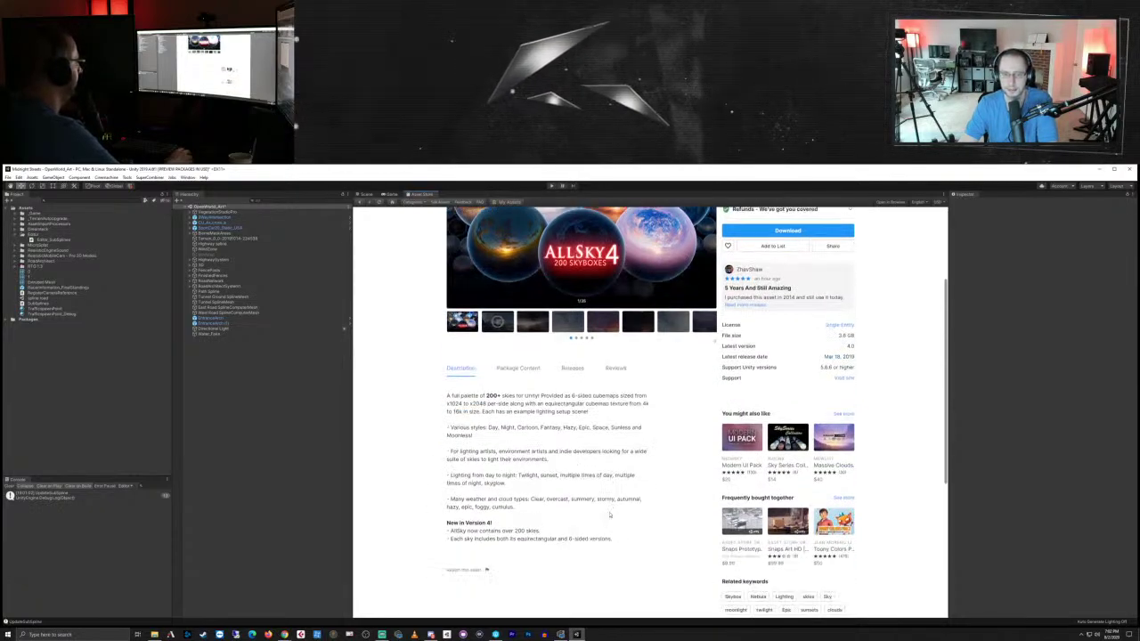
left_click_drag(451, 531, 540, 535)
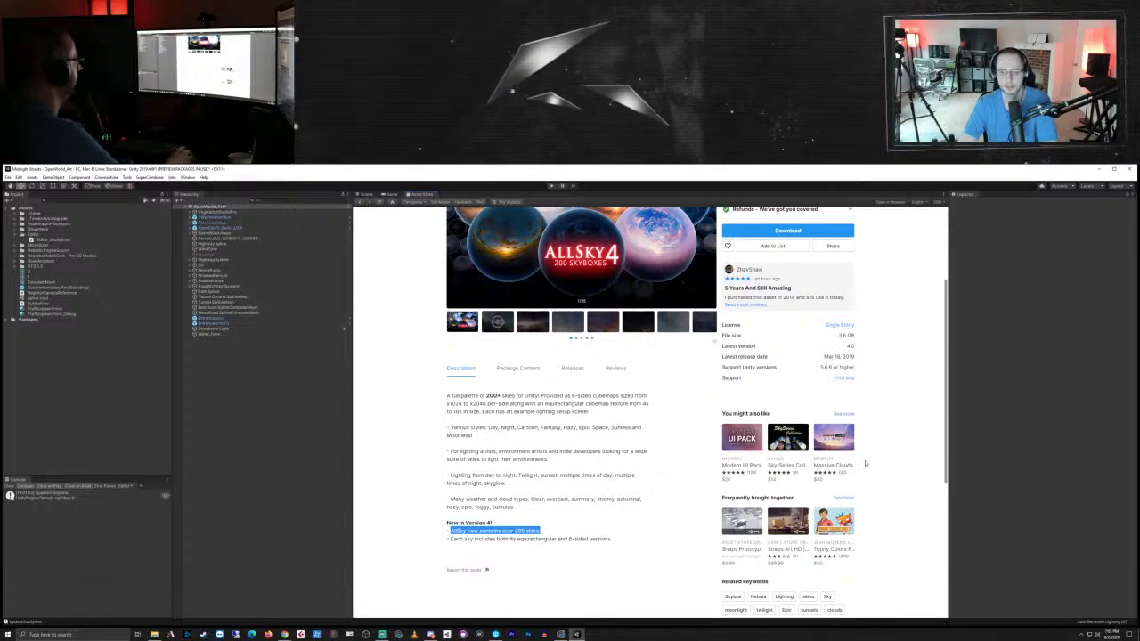
scroll(542, 489, "up", 3)
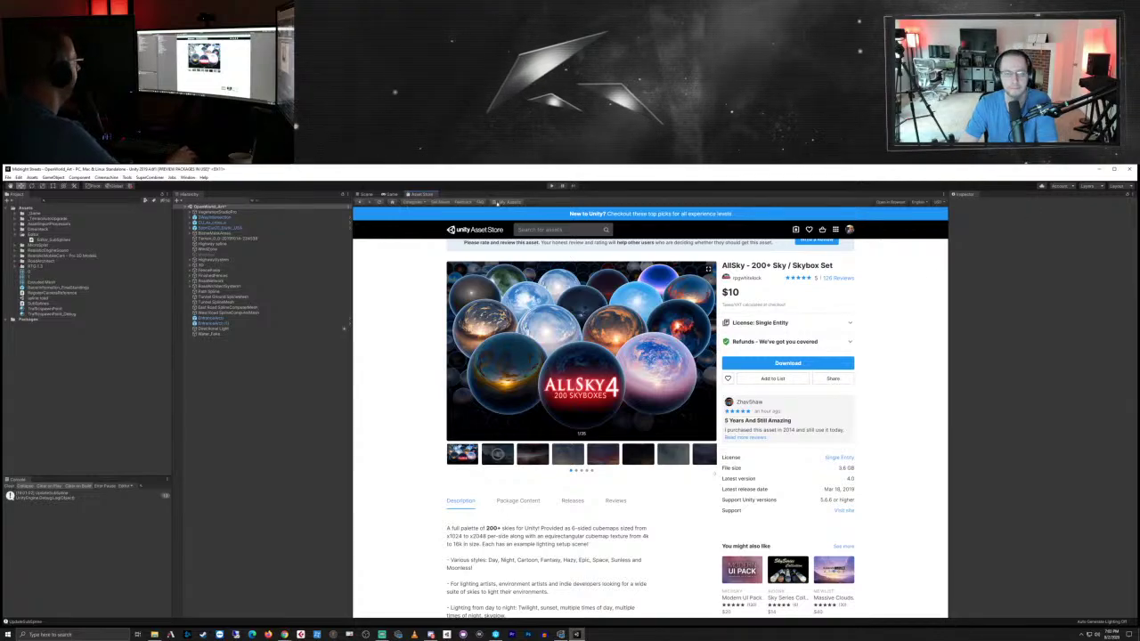
Step: Close the Asset Store window and select the RTG folder in the project assets
right_click(419, 196)
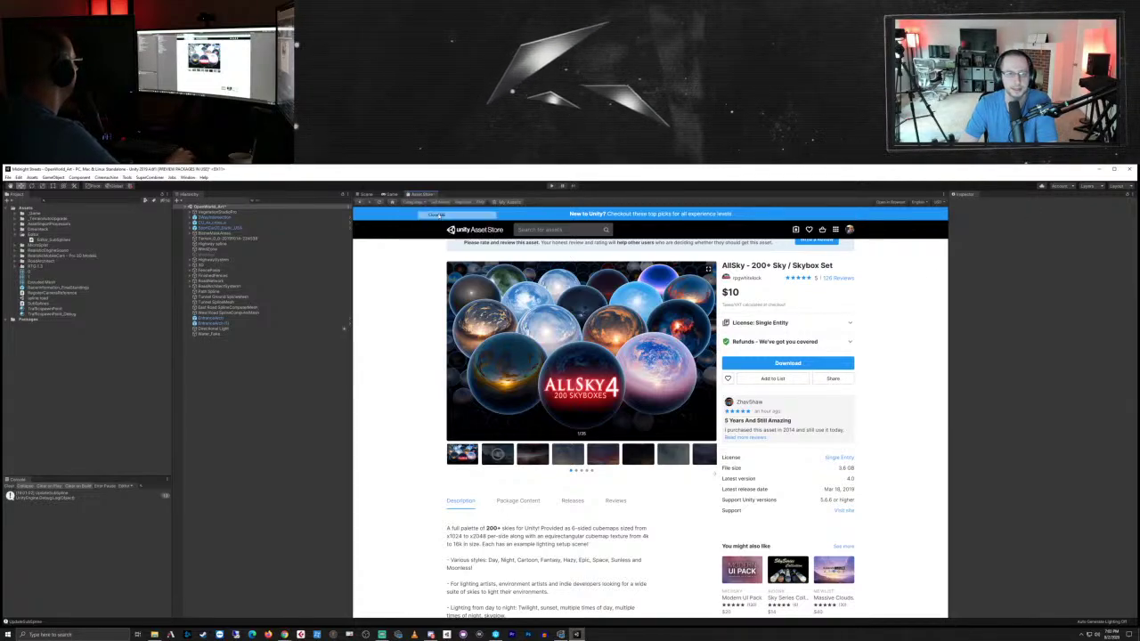
left_click(435, 215)
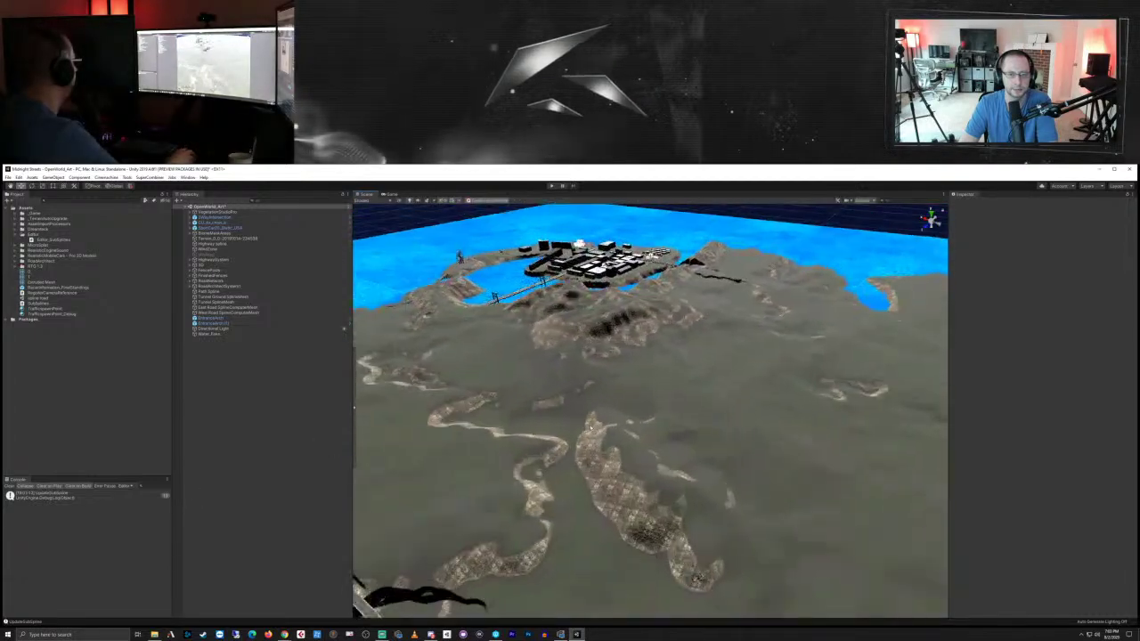
scroll(590, 427, "down", 7)
left_click_drag(512, 395, 545, 433, "alt")
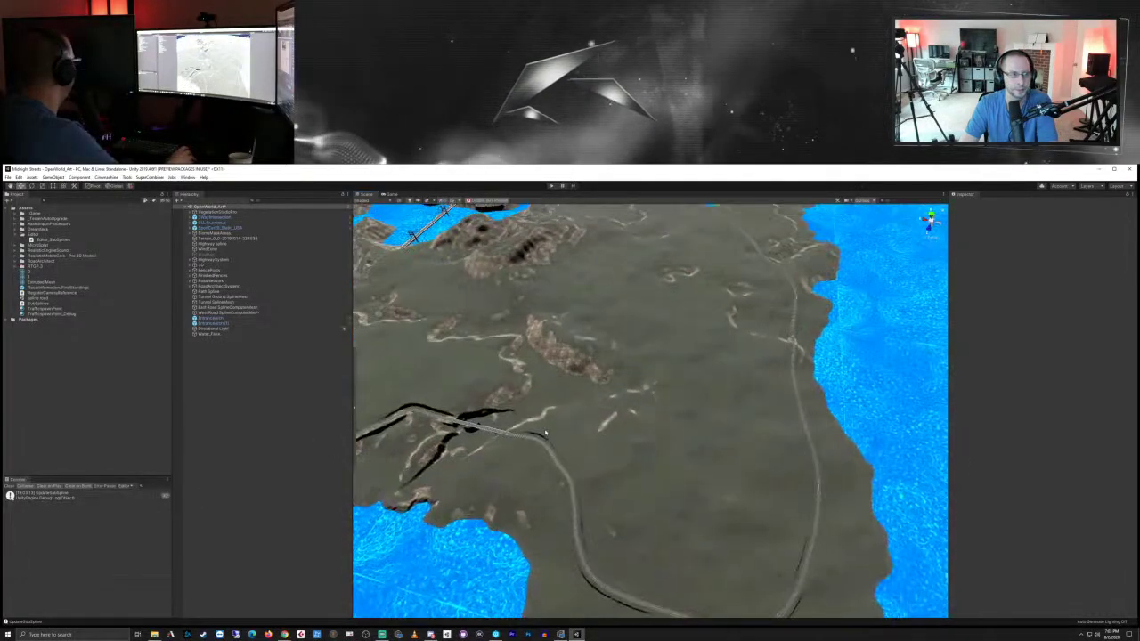
left_click(33, 266)
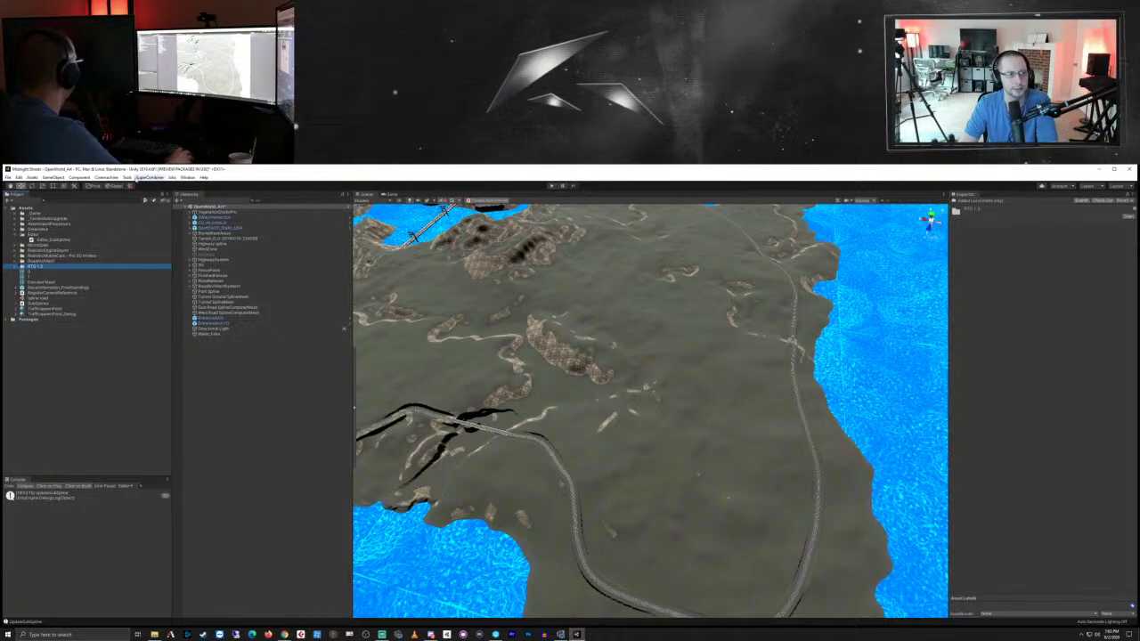
Step: Open the Race Track Generator window, place it over the scene view and generate a small track
left_click(127, 177)
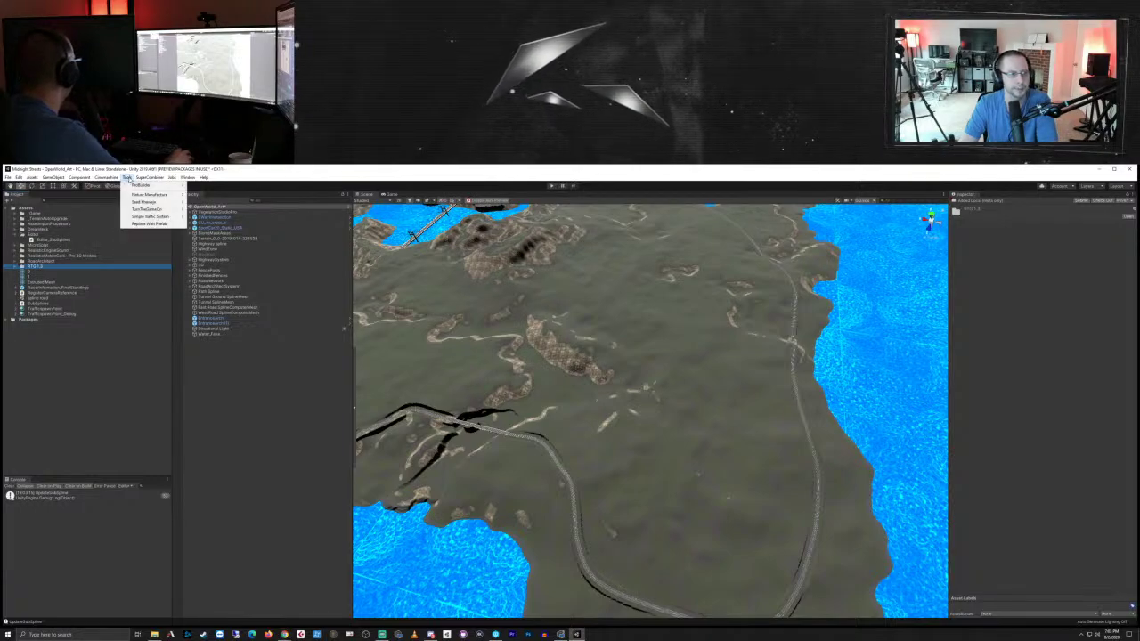
mouse_move(186, 178)
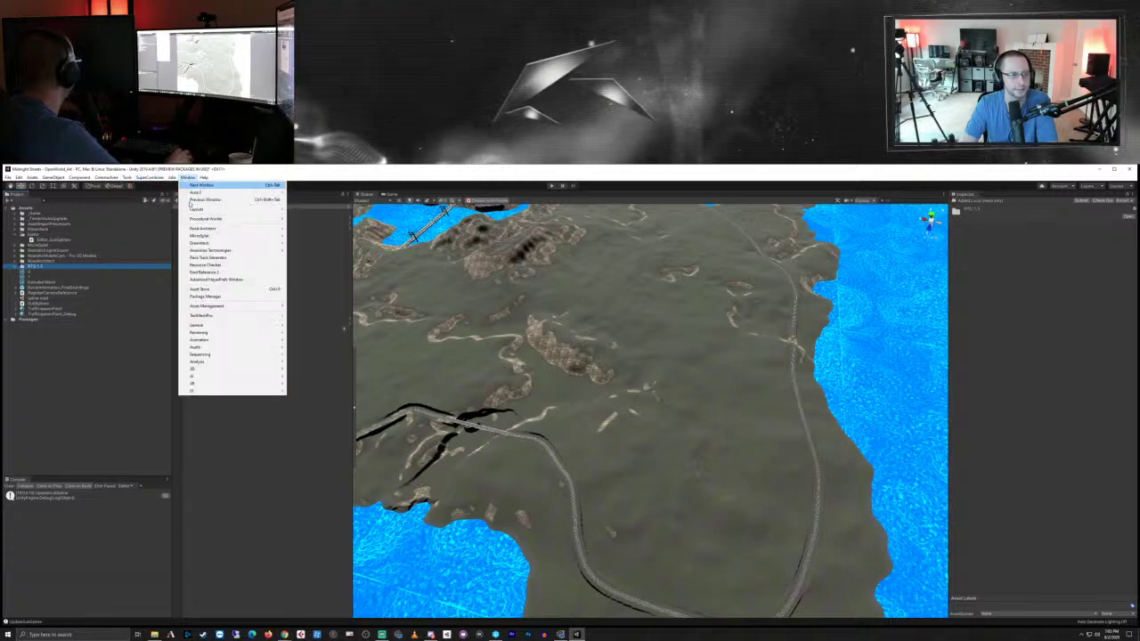
mouse_move(202, 258)
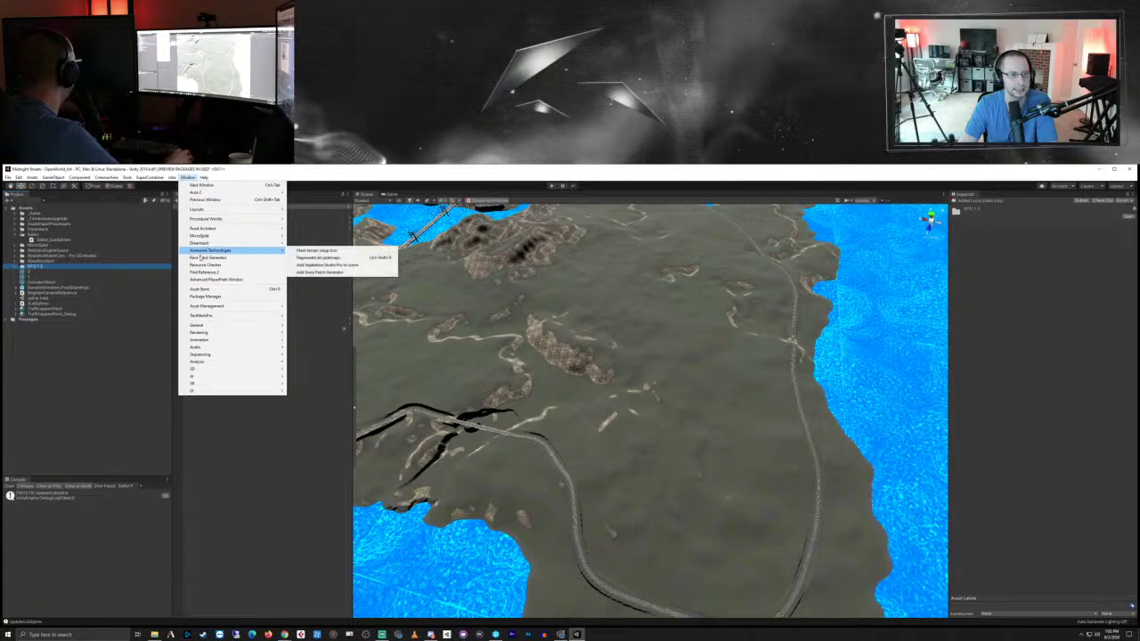
left_click(203, 258)
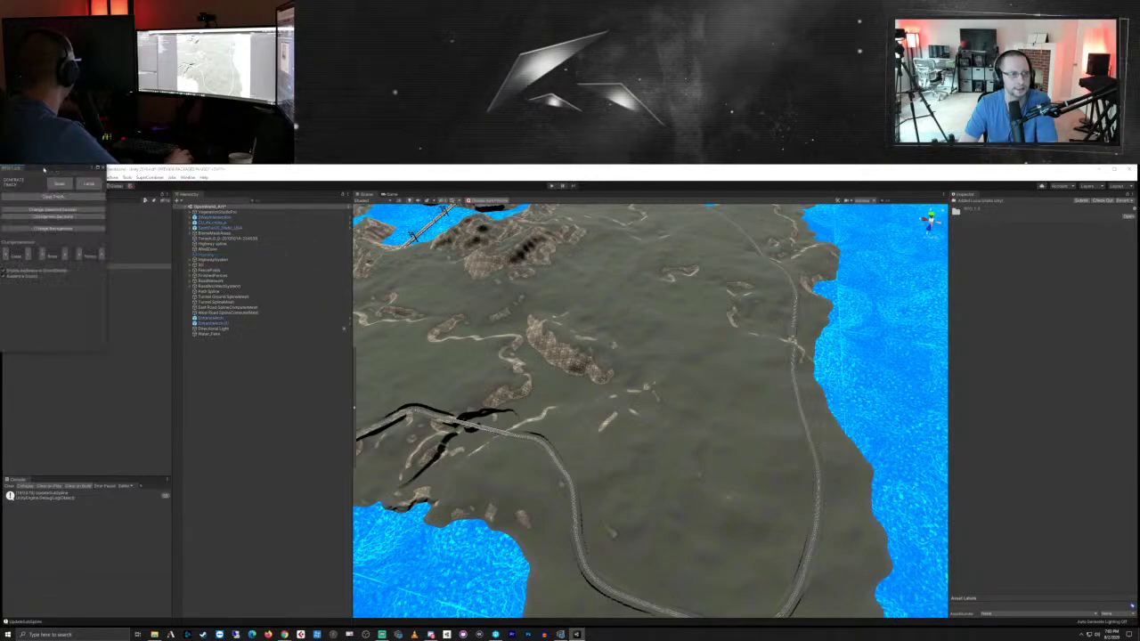
left_click_drag(43, 169, 797, 312)
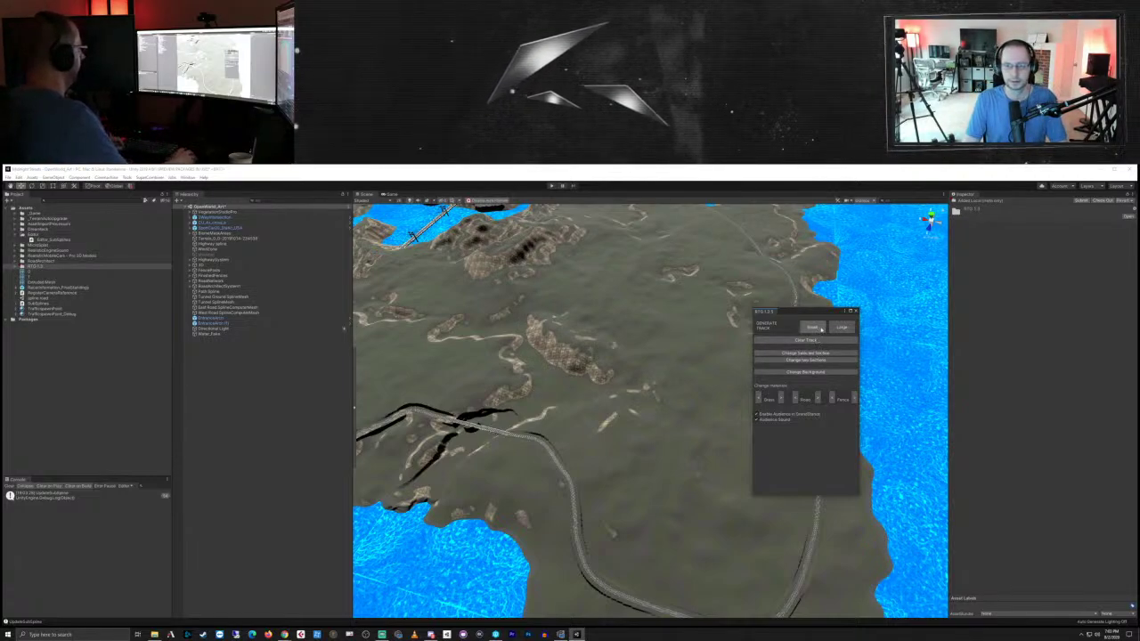
left_click(821, 329)
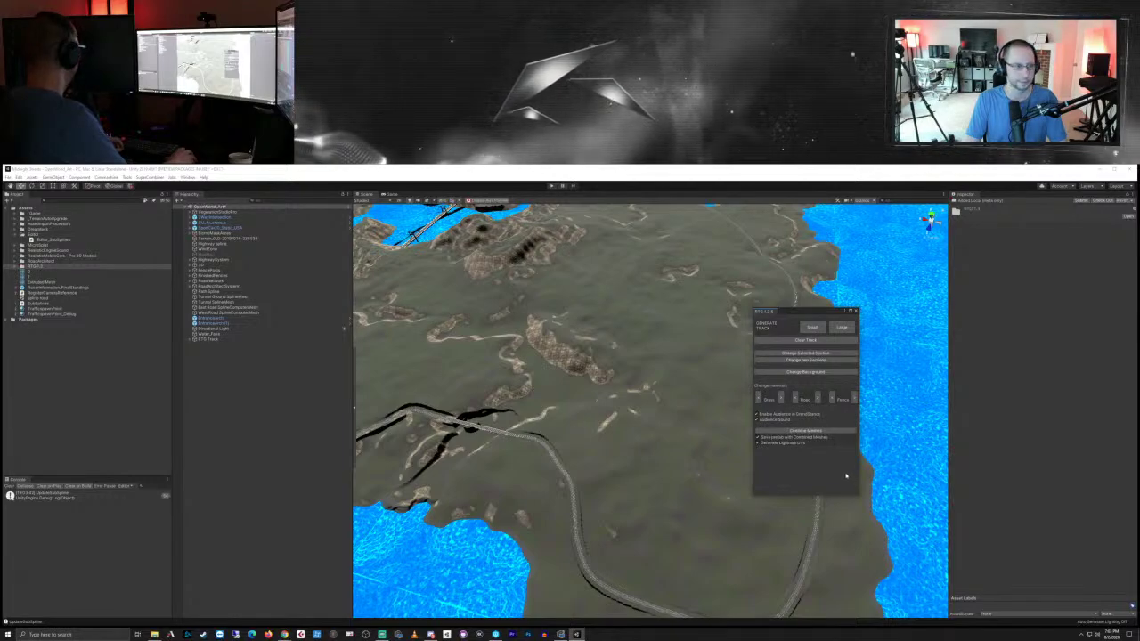
Step: Select the generated RTG Track and examine its layout and size from above and beneath the island terrain
left_click(207, 340)
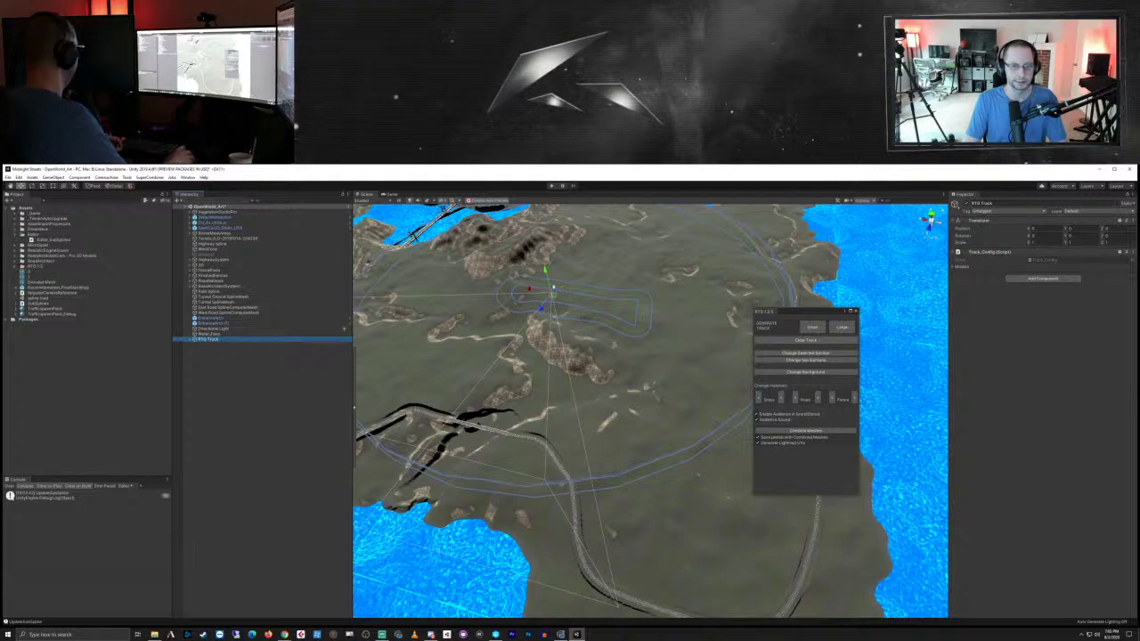
scroll(685, 408, "down", 6)
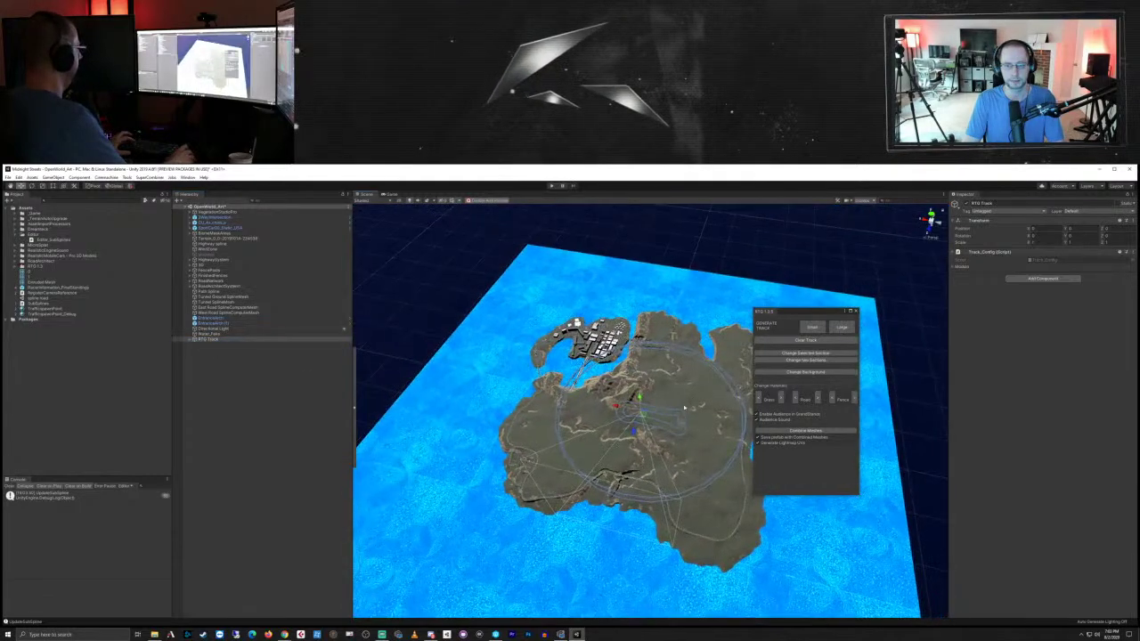
scroll(684, 408, "up", 8)
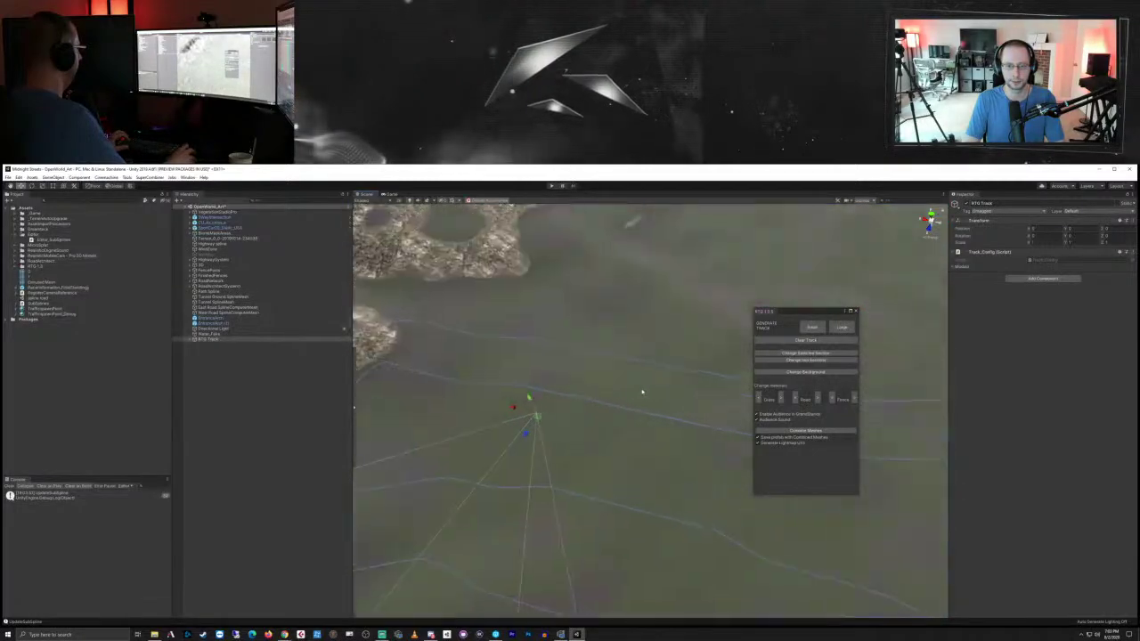
left_click_drag(642, 392, 644, 451, "alt")
middle_click_drag(644, 451, 649, 637)
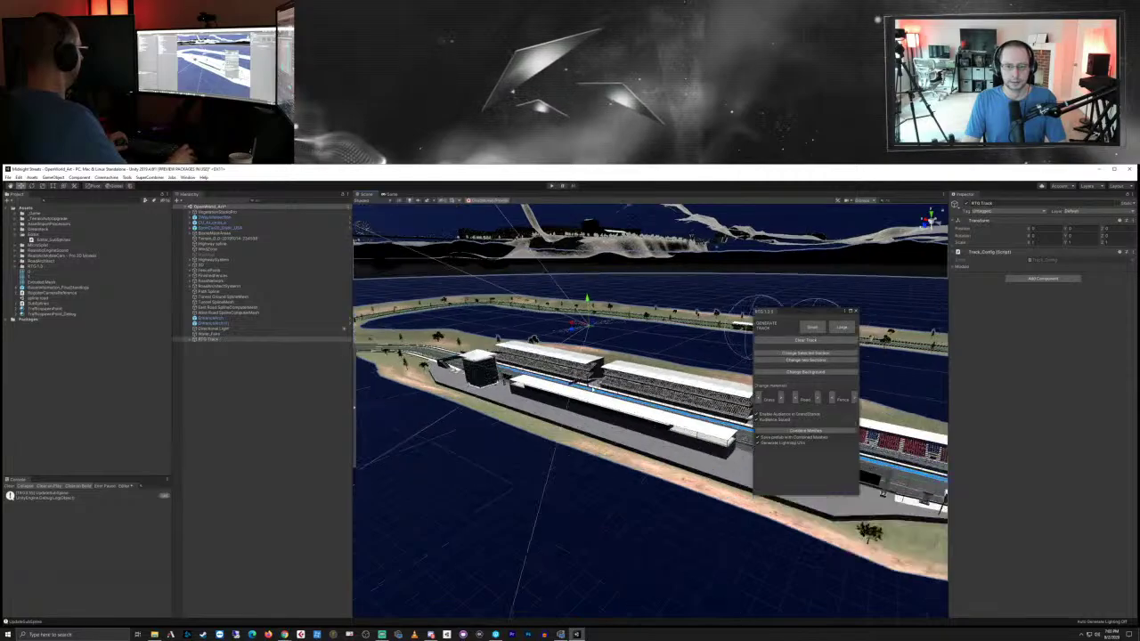
scroll(593, 389, "up", 2)
left_click_drag(592, 390, 477, 452, "alt")
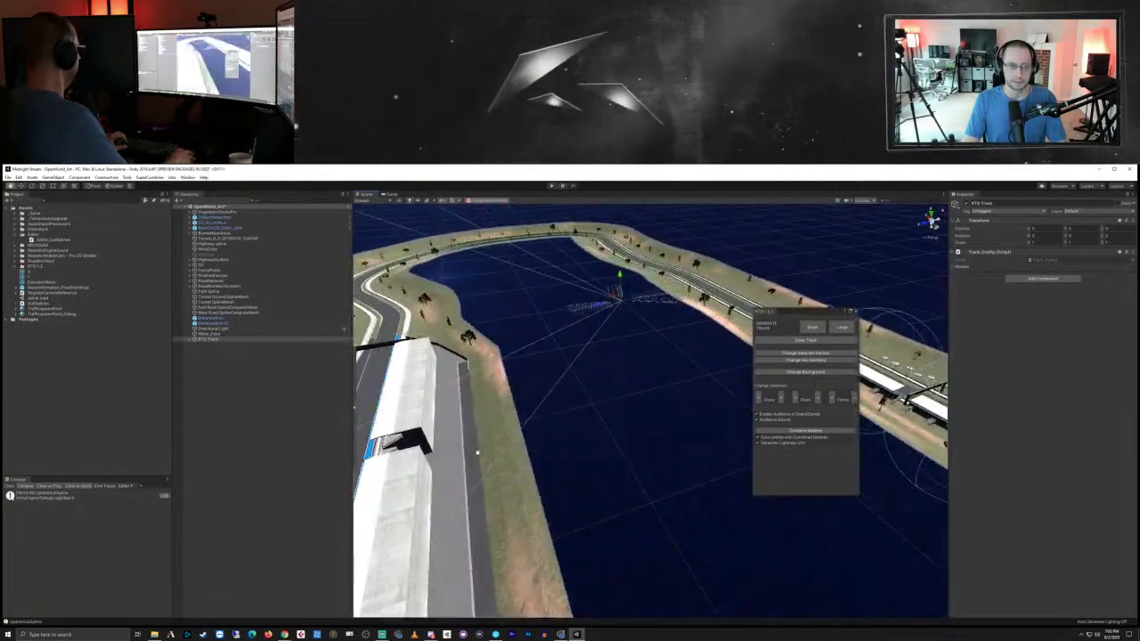
key("f")
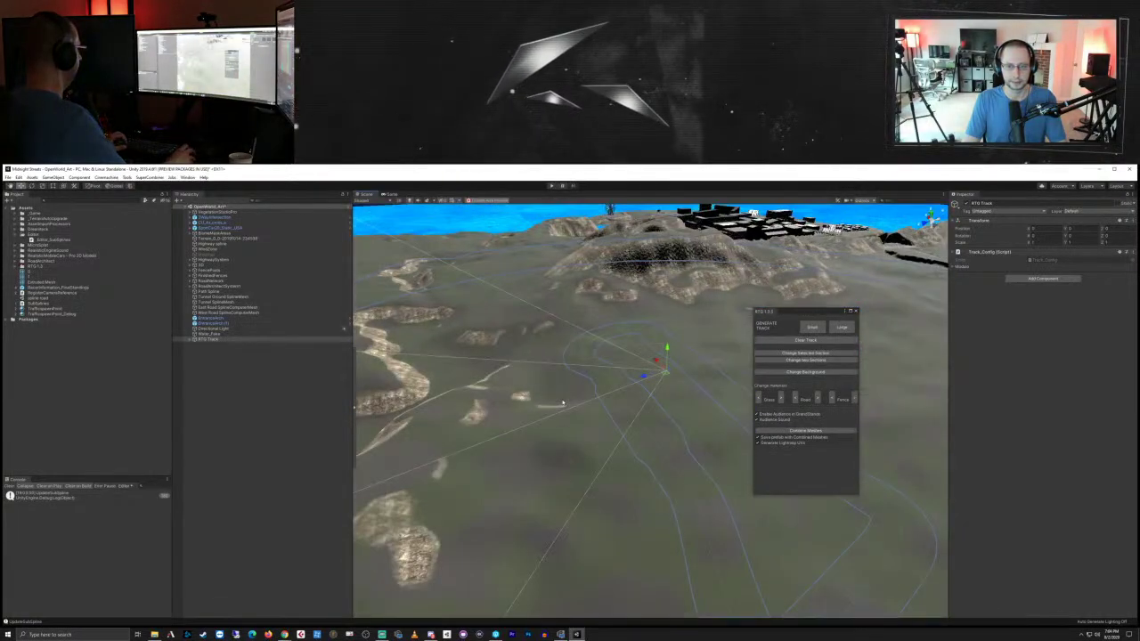
scroll(563, 403, "down", 5)
left_click_drag(563, 403, 660, 445, "alt")
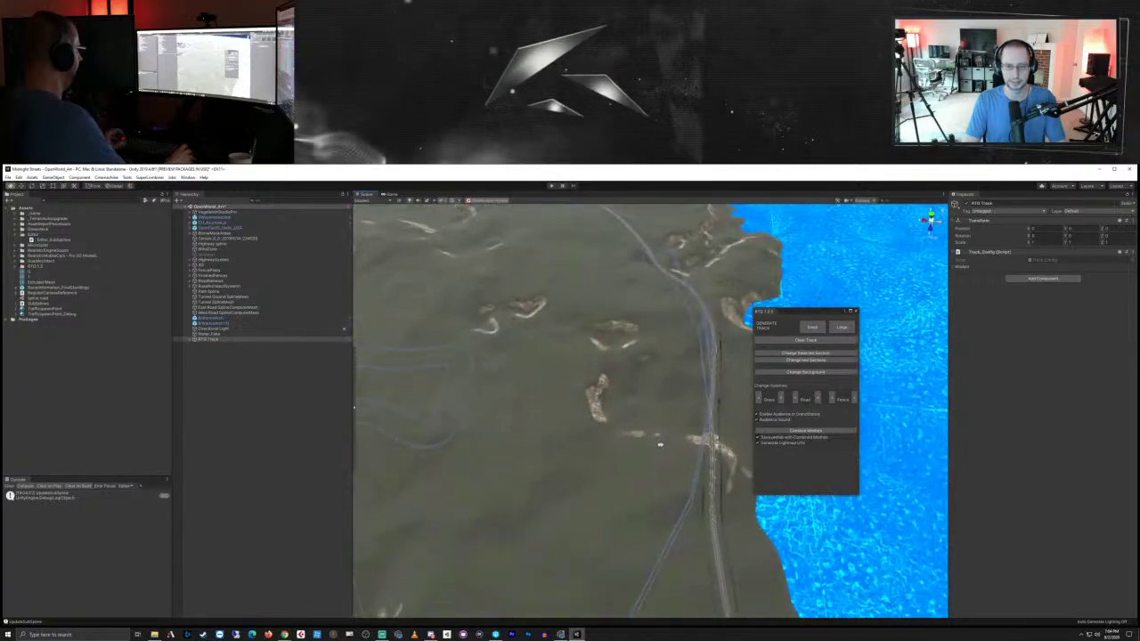
key("f")
scroll(628, 438, "down", 5)
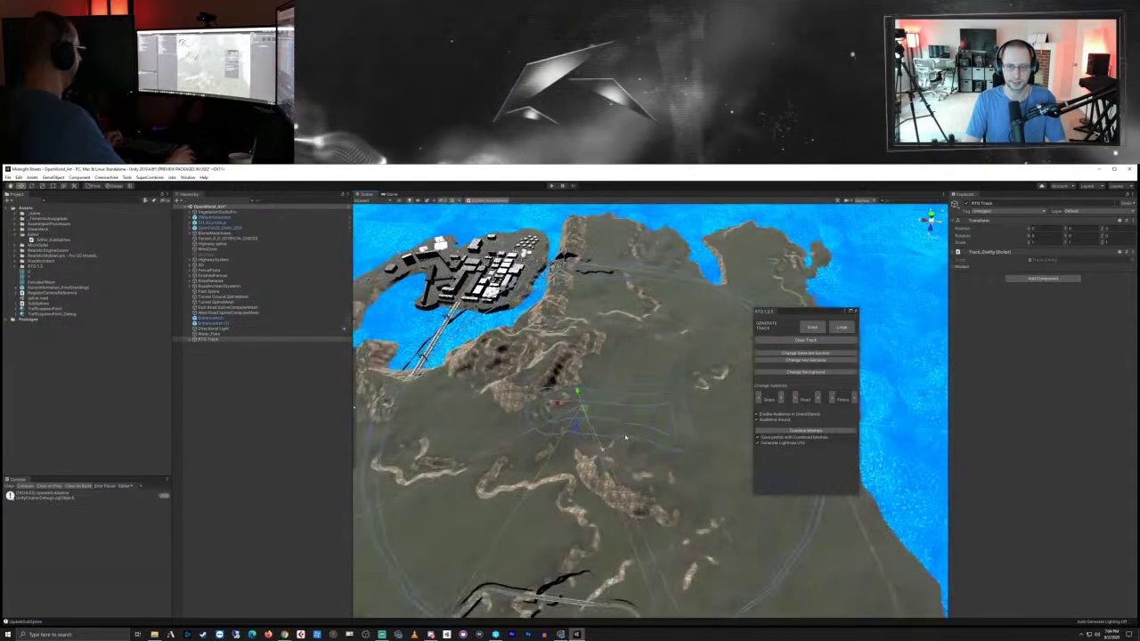
right_click_drag(624, 432, 610, 412)
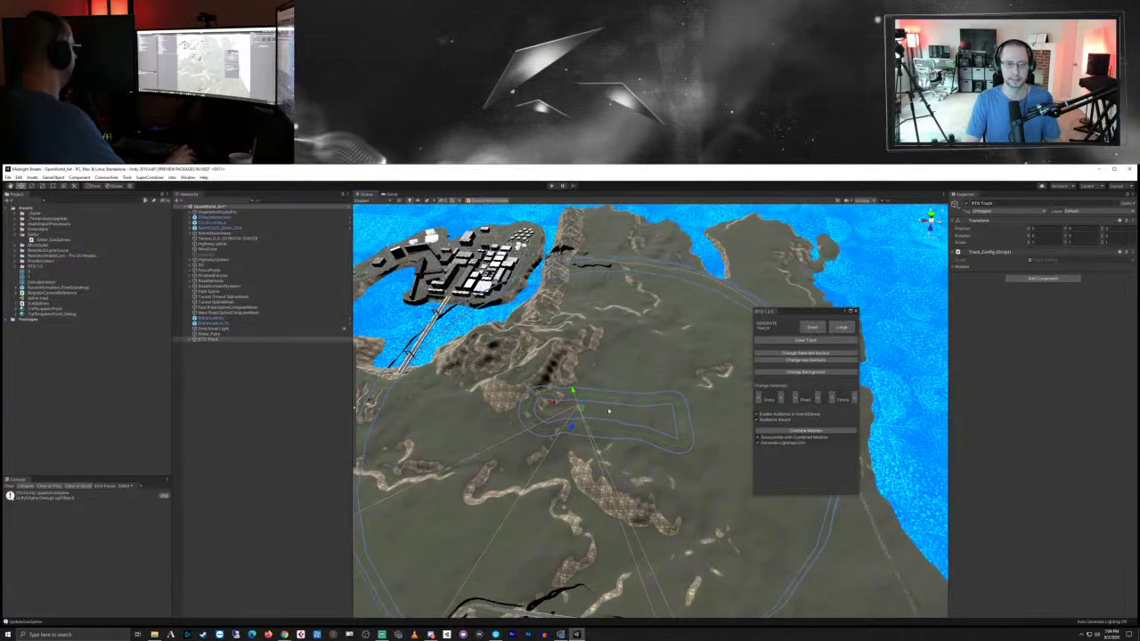
Step: Generate another small race track and inspect it beneath the island terrain
left_click(814, 329)
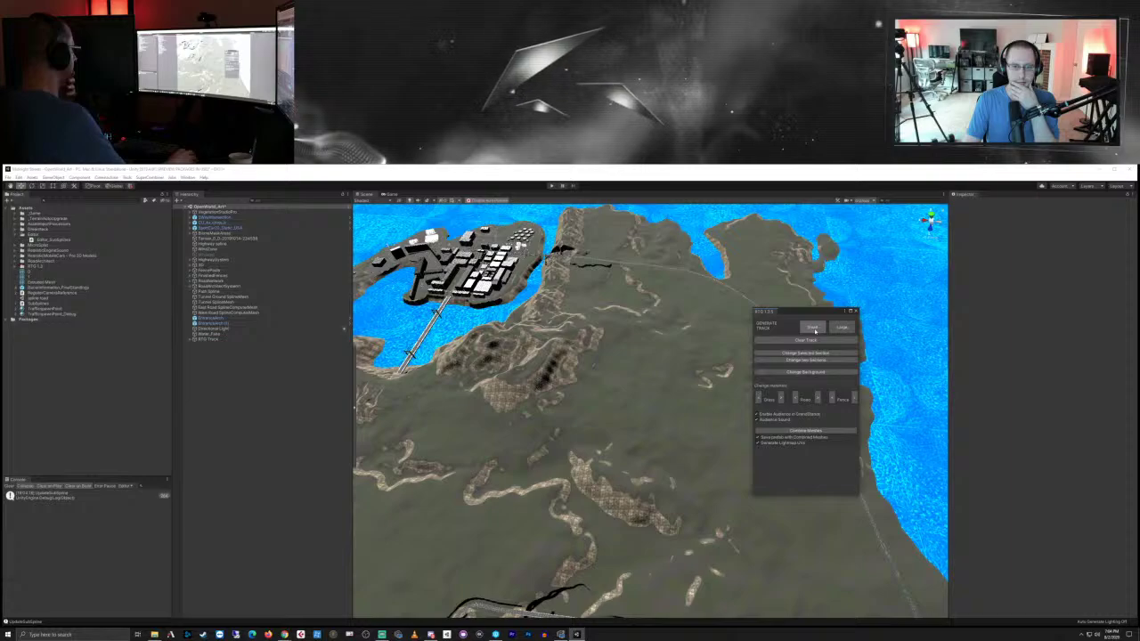
scroll(680, 401, "up", 10)
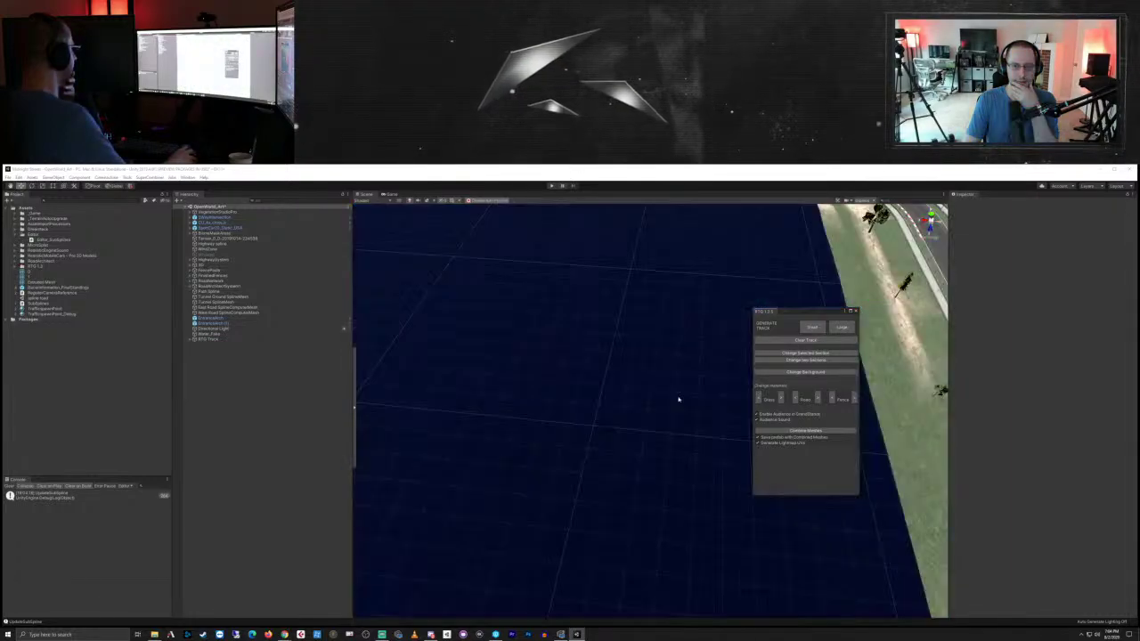
scroll(679, 399, "up", 2)
scroll(680, 400, "down", 3)
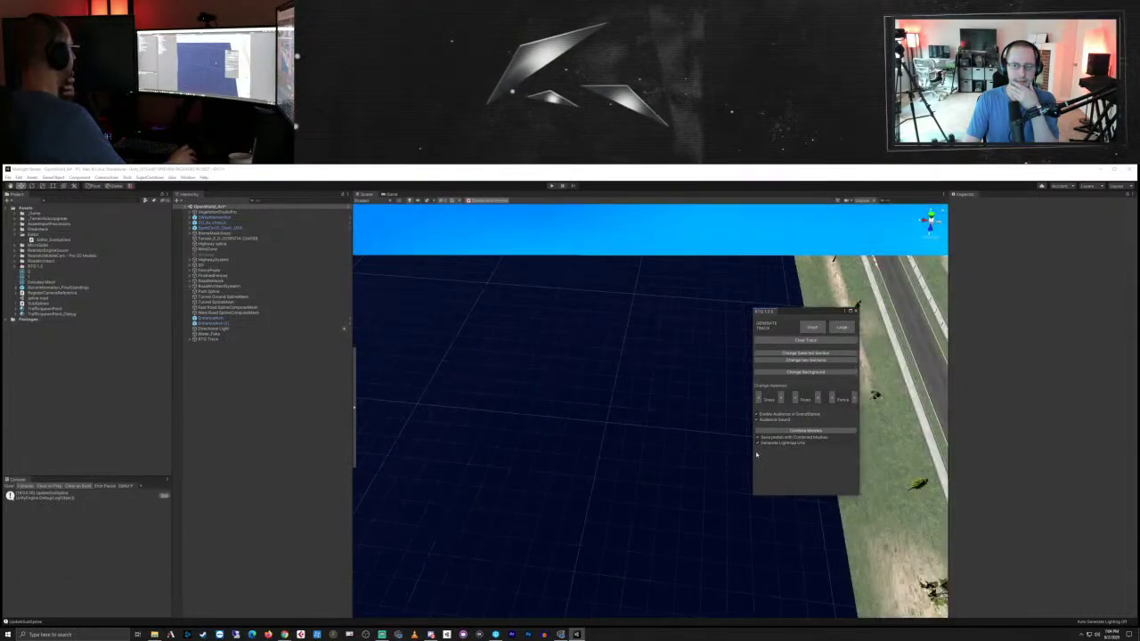
middle_click_drag(700, 387, 588, 517)
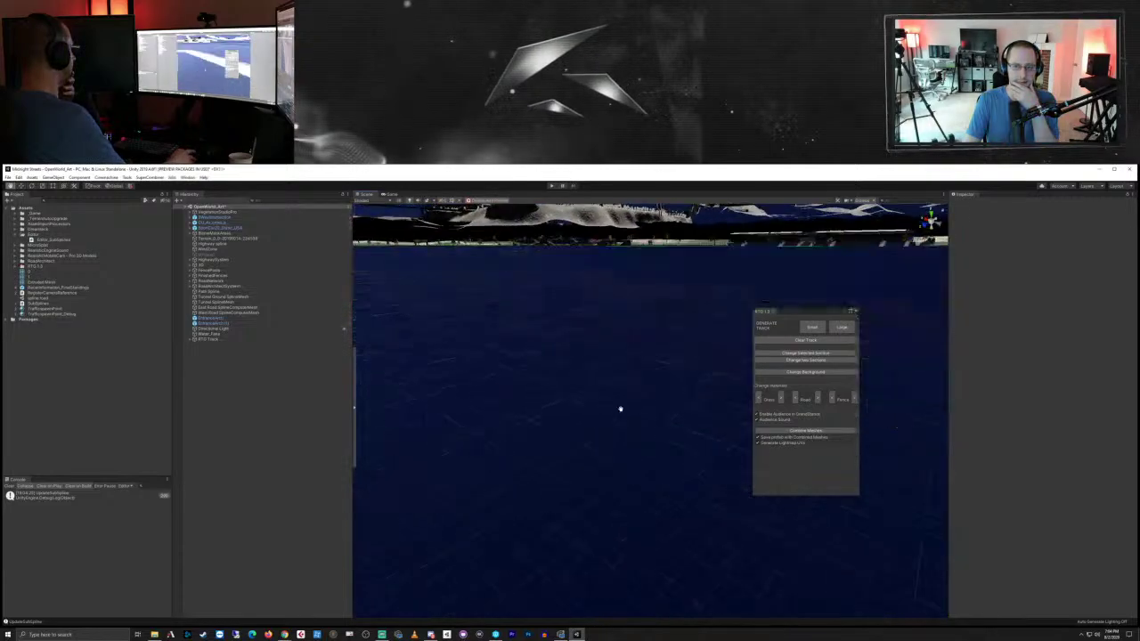
middle_click_drag(621, 407, 634, 479)
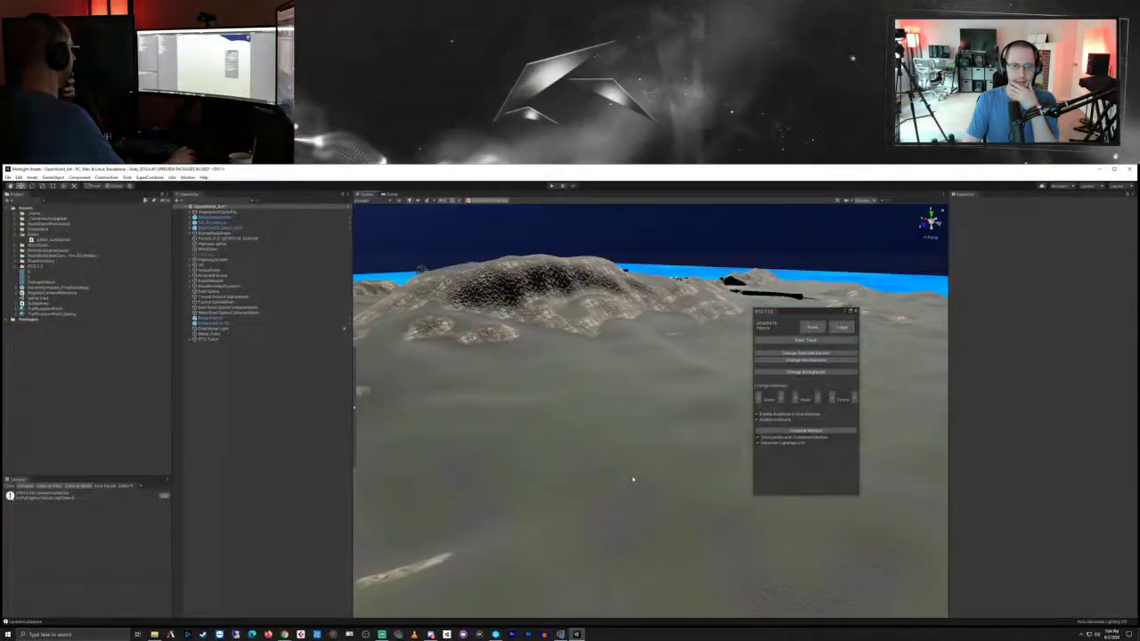
middle_click_drag(535, 414, 574, 469)
right_click_drag(574, 468, 627, 476)
scroll(623, 471, "down", 8)
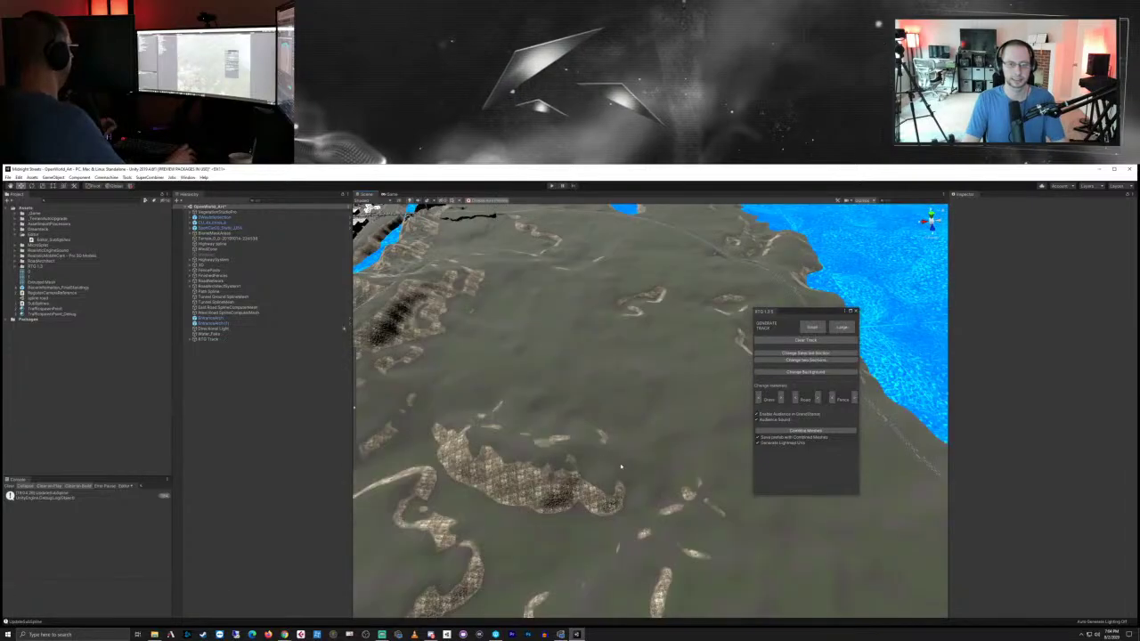
middle_click_drag(581, 455, 583, 460)
scroll(581, 461, "down", 3)
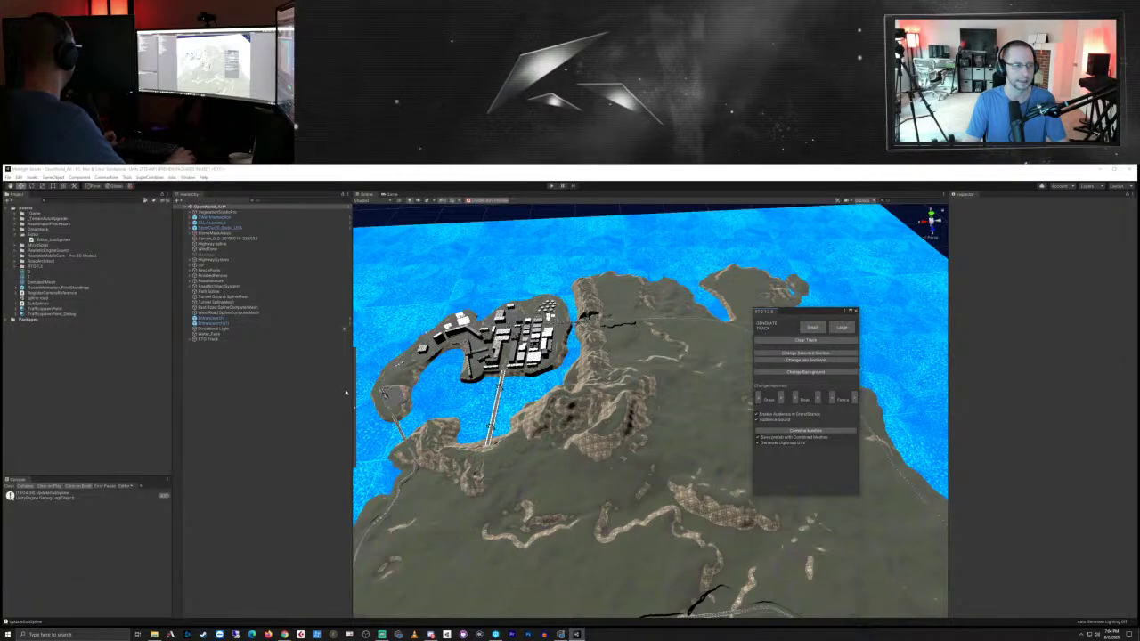
Step: Deactivate the island terrain and the Water_Fake plane in the scene
left_click(684, 370)
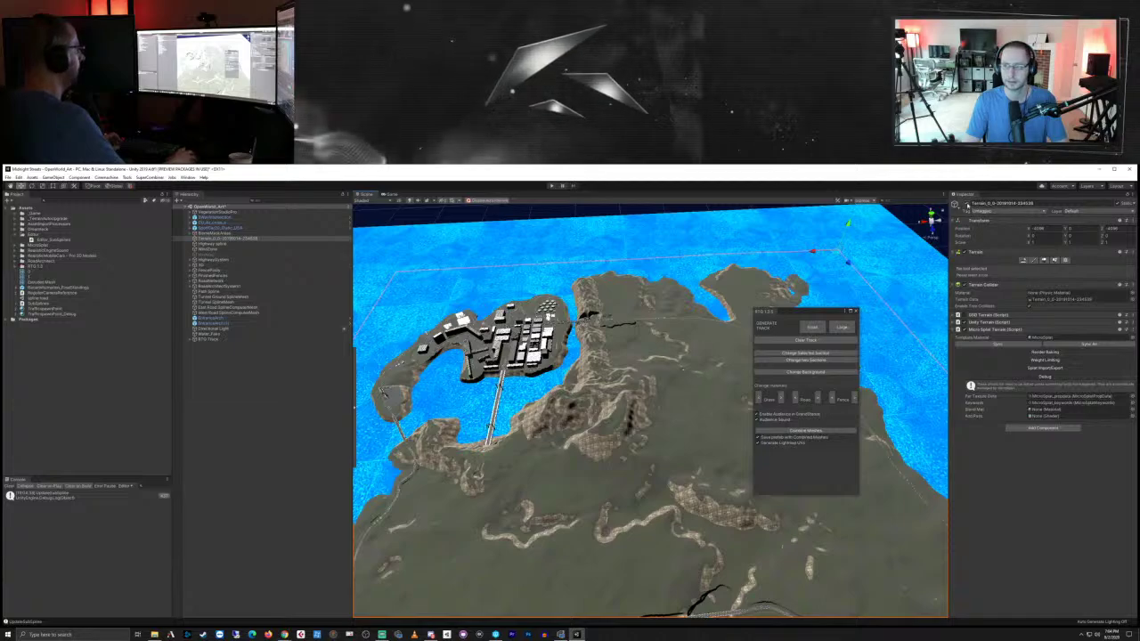
left_click(967, 204)
left_click(705, 420)
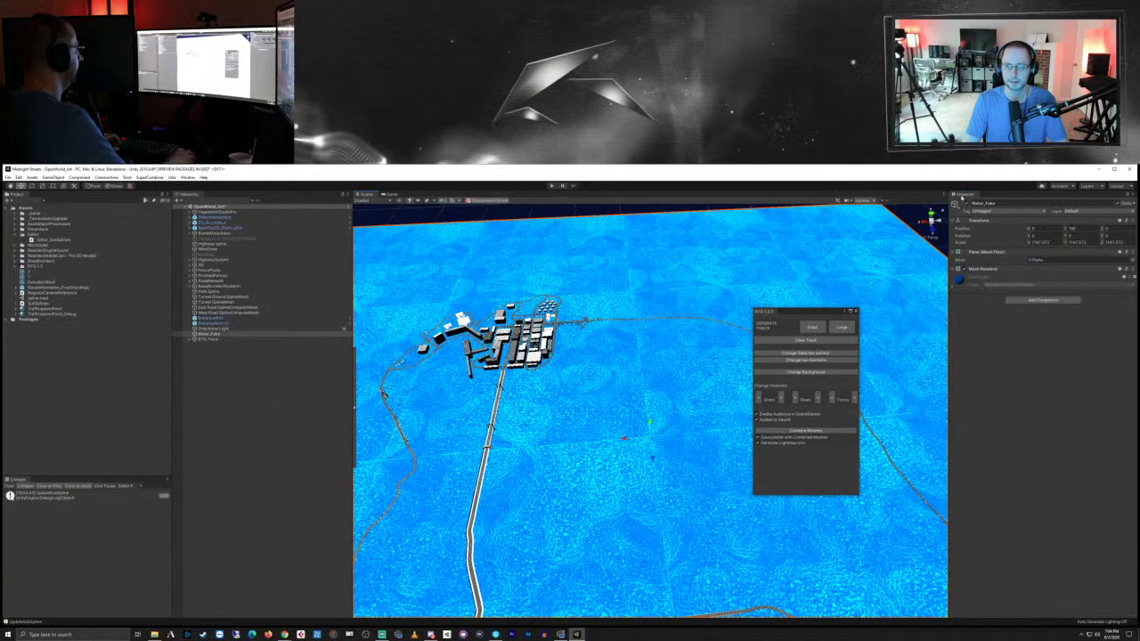
left_click(960, 204)
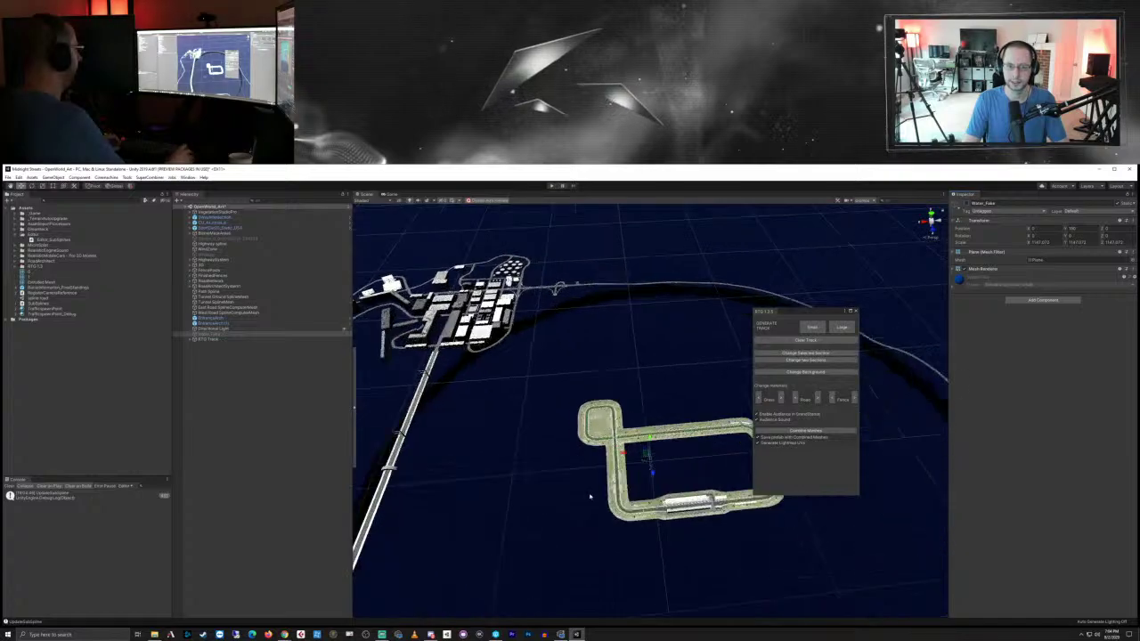
Step: Move the track generator window clear of the circuit and examine the generated race track from several angles
scroll(595, 496, "up", 3)
middle_click_drag(594, 496, 513, 379)
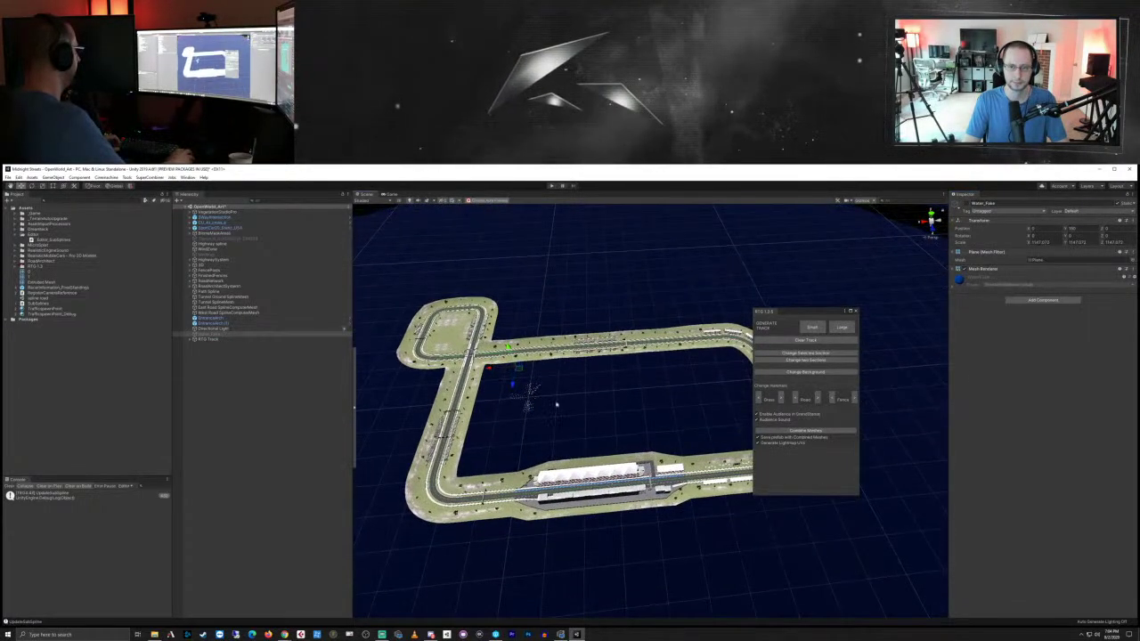
left_click_drag(812, 314, 896, 303)
right_click_drag(746, 437, 722, 429)
middle_click_drag(721, 428, 641, 407)
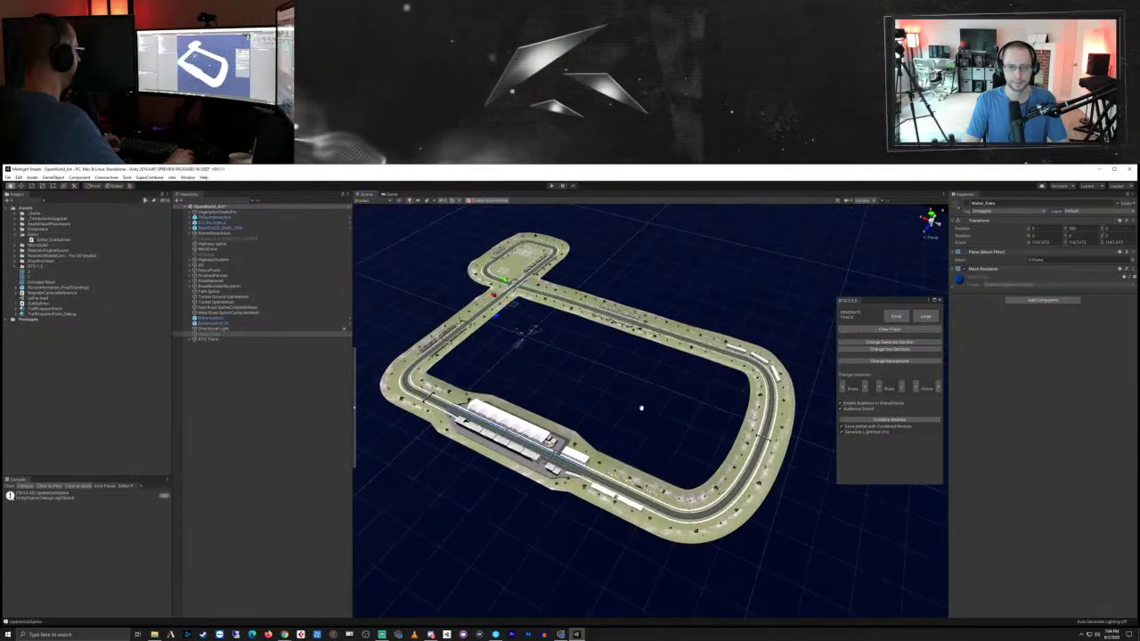
scroll(639, 409, "up", 5)
right_click_drag(659, 407, 629, 383)
scroll(629, 384, "down", 3)
middle_click_drag(629, 384, 574, 370)
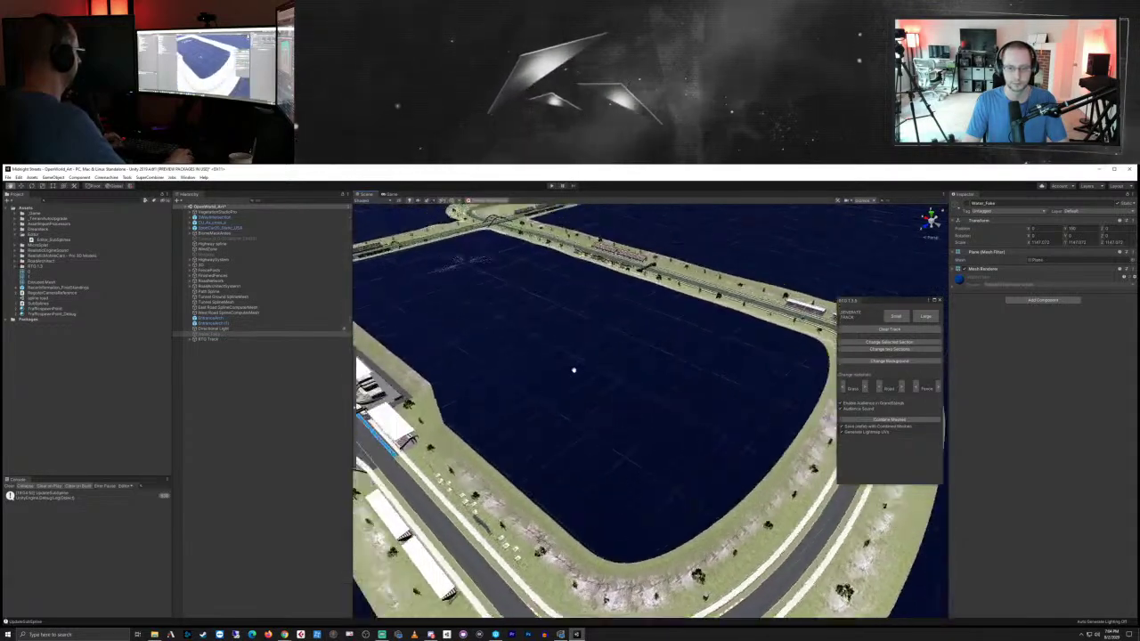
Step: Regenerate the small race track five times to try out different circuit layouts
scroll(574, 370, "down", 6)
left_click(894, 317)
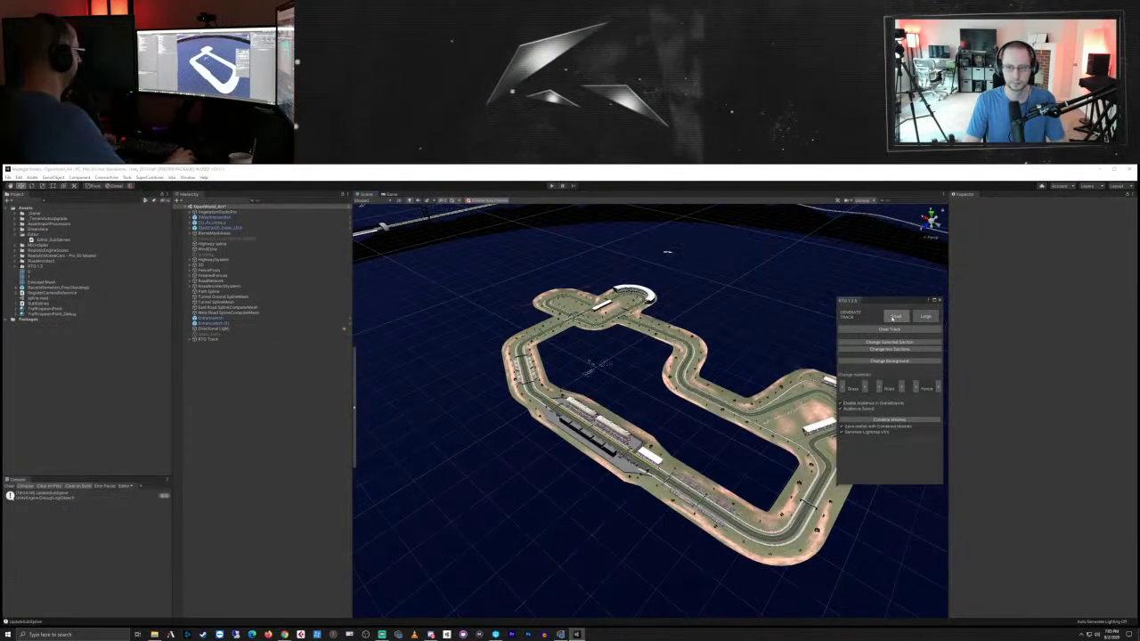
left_click(895, 317)
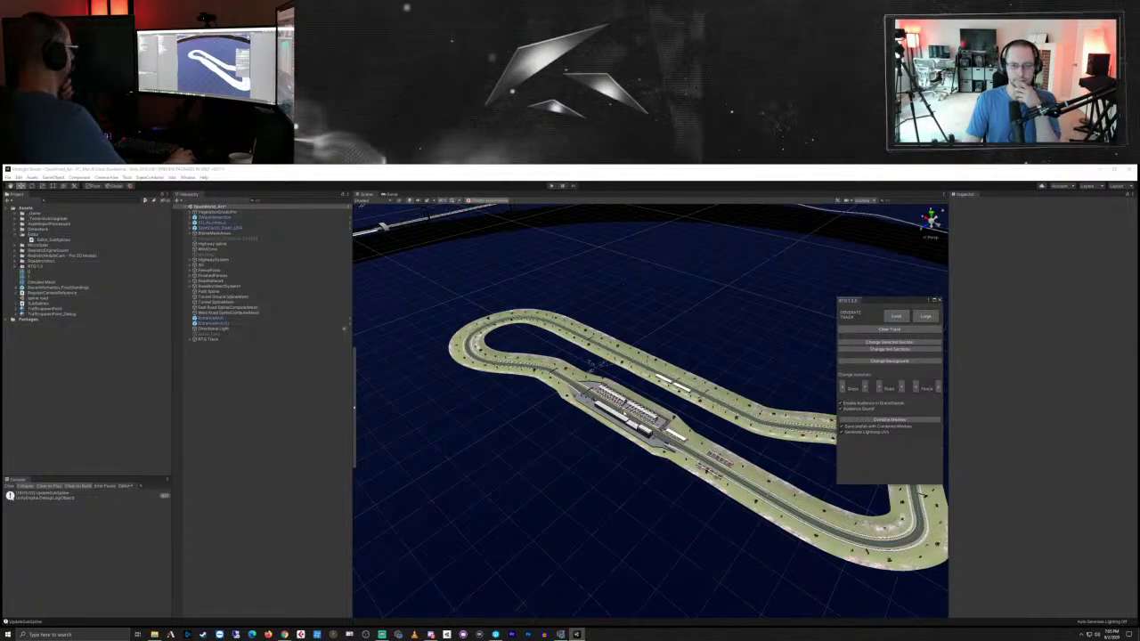
left_click(894, 317)
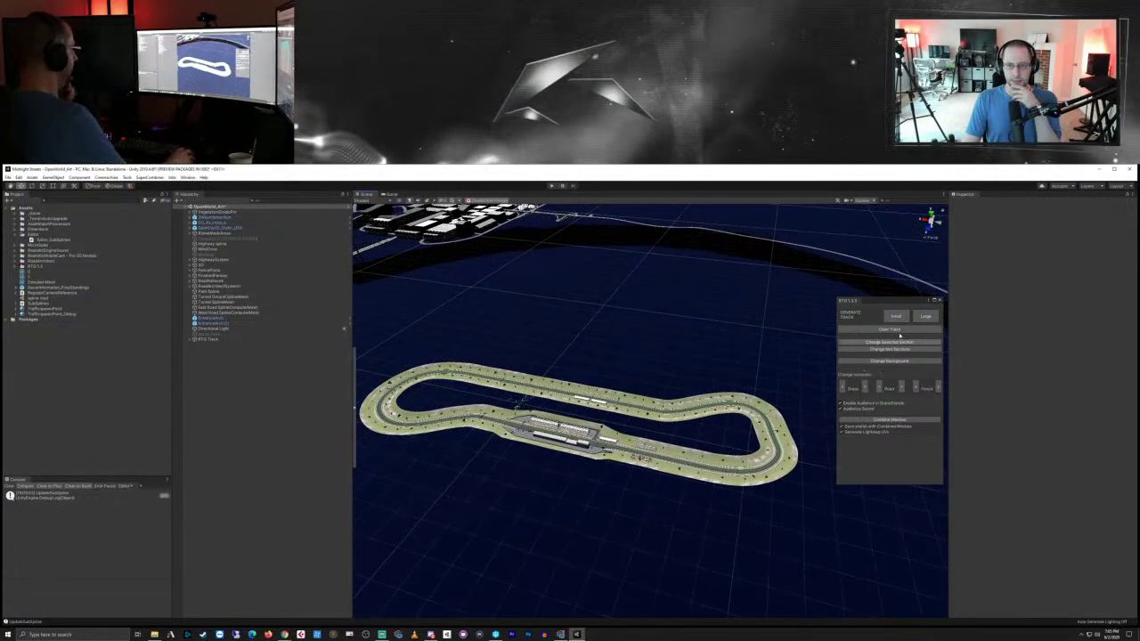
left_click(896, 317)
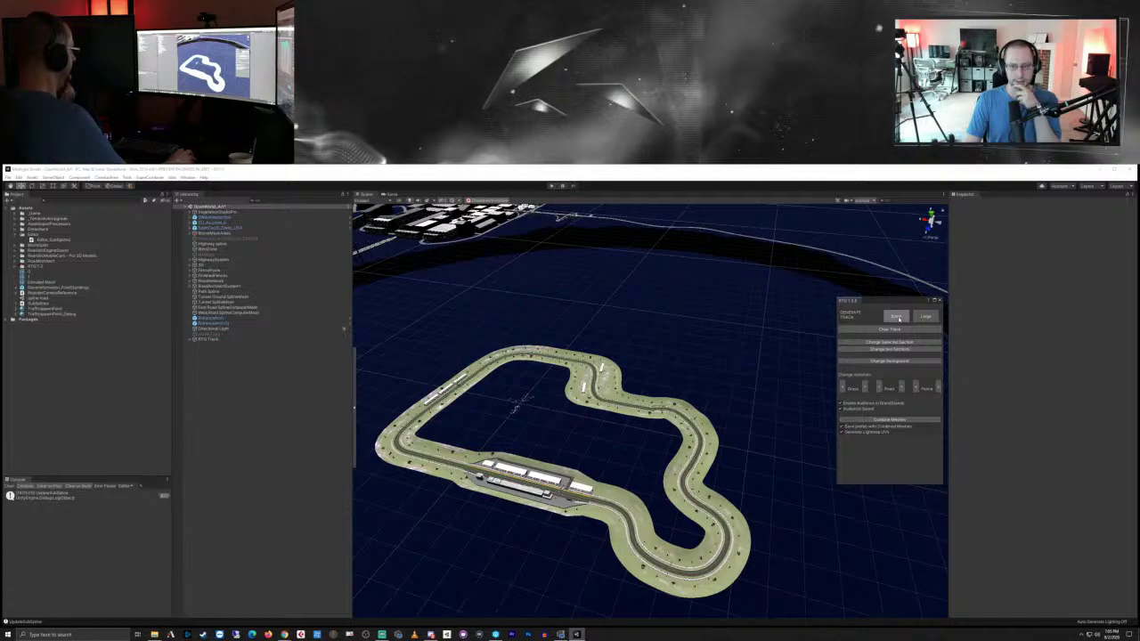
left_click(897, 317)
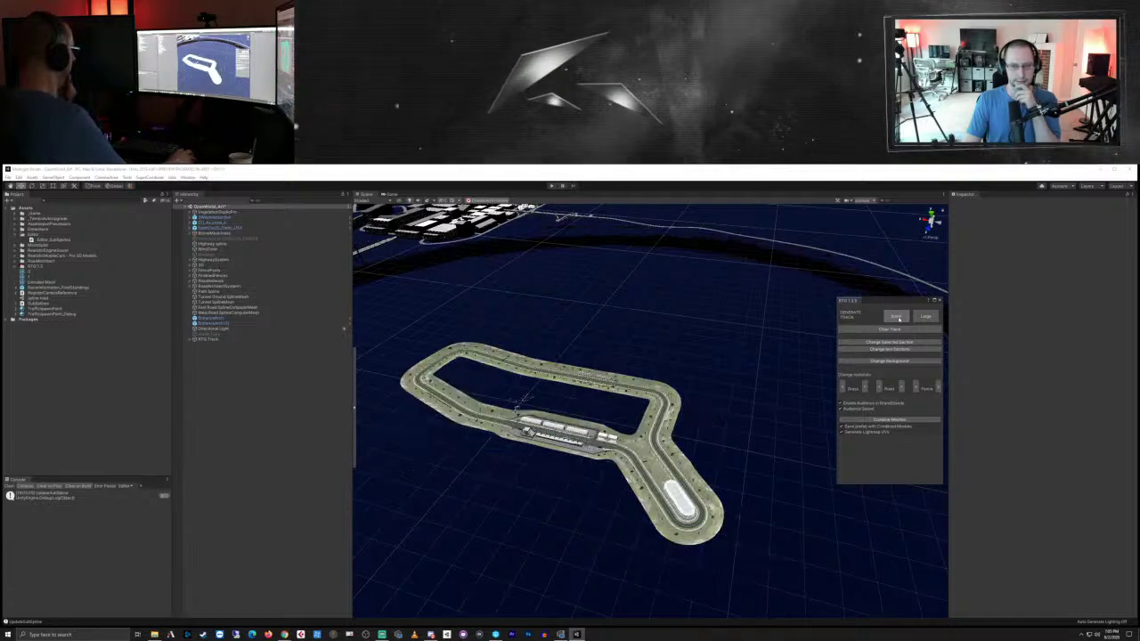
Step: Examine the oval grandstand at the hairpin and the pit straight of the generated track up close
scroll(695, 499, "up", 5)
middle_click_drag(712, 552, 664, 450)
scroll(664, 450, "up", 5)
right_click_drag(708, 465, 684, 435)
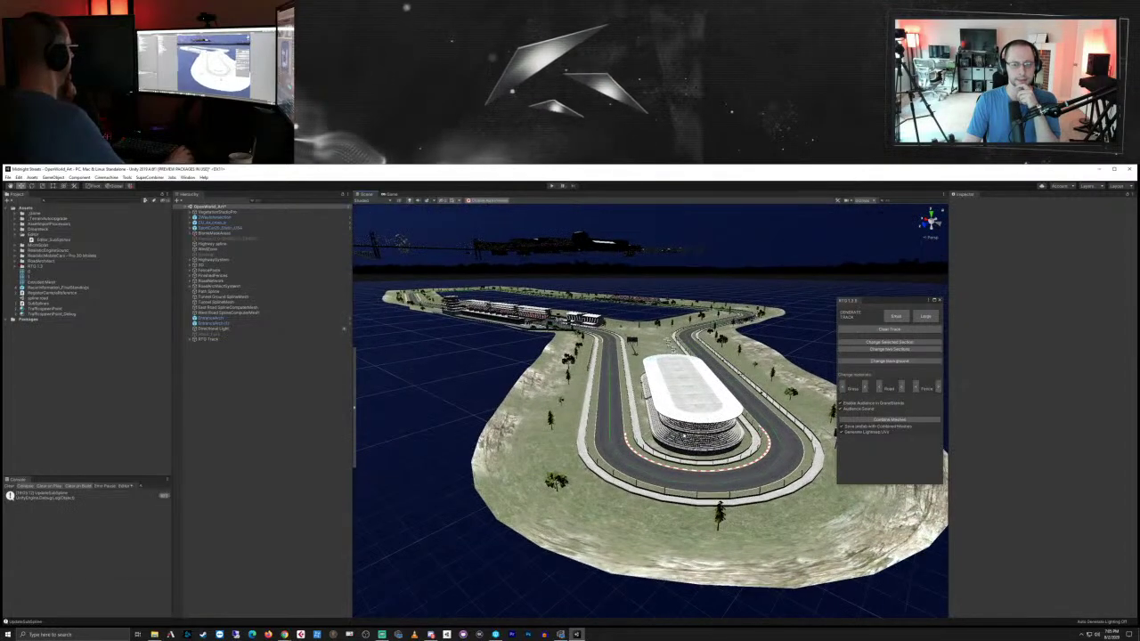
scroll(684, 435, "up", 10)
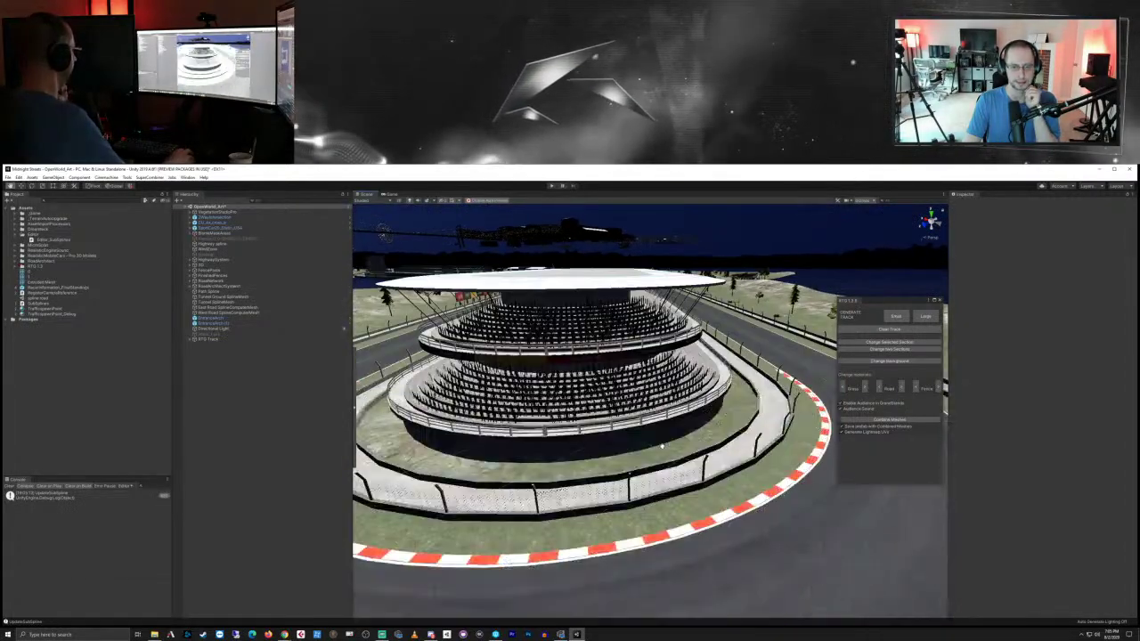
middle_click_drag(662, 446, 688, 488)
right_click_drag(688, 488, 693, 510)
middle_click_drag(693, 510, 722, 517)
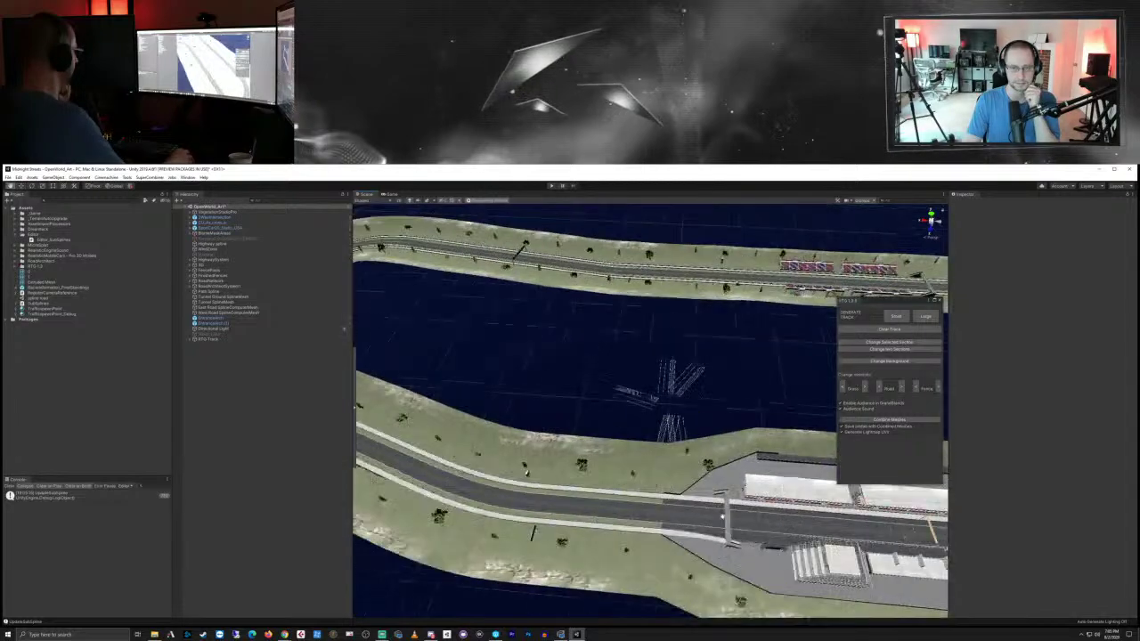
Step: Keep regenerating the small race track until a layout with two outer hairpin loops is produced
scroll(722, 516, "down", 15)
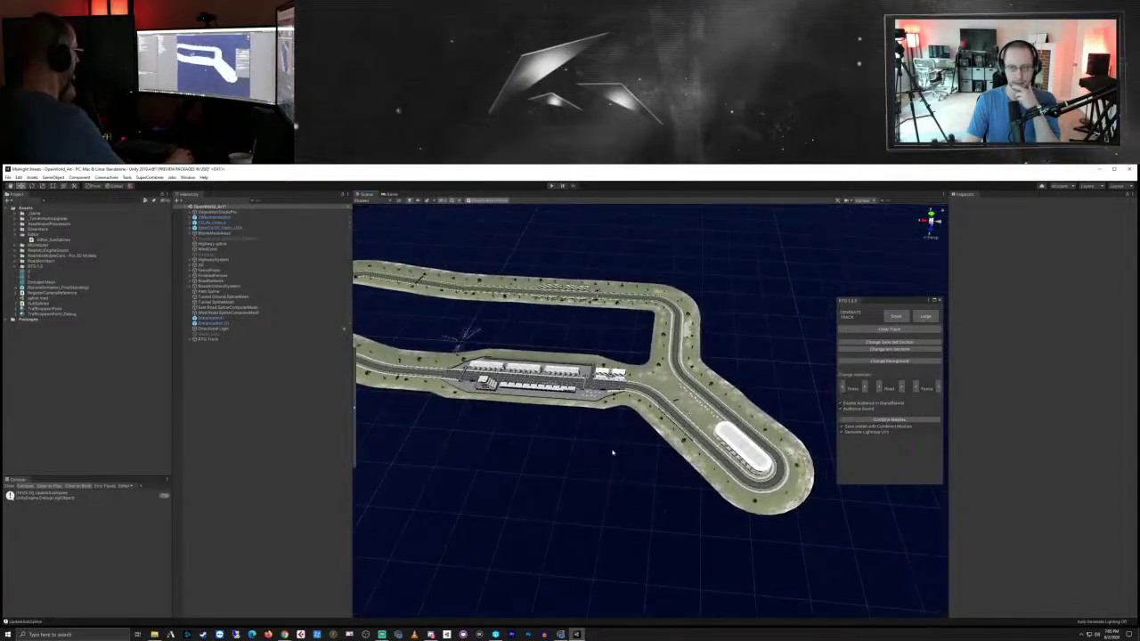
left_click(897, 318)
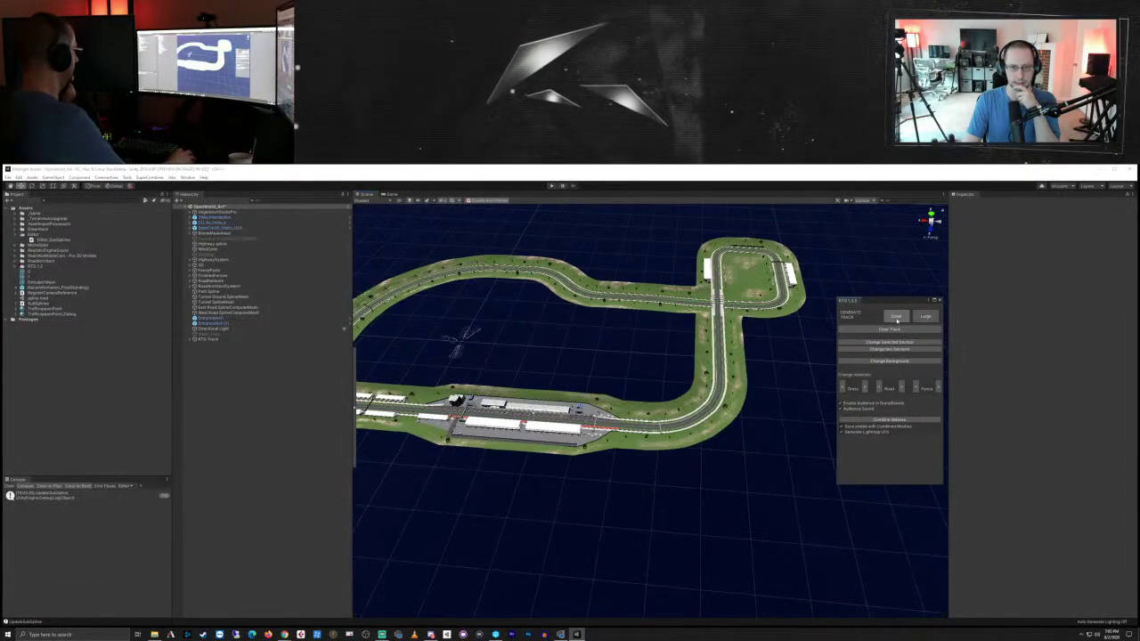
left_click(897, 317)
left_click(897, 317)
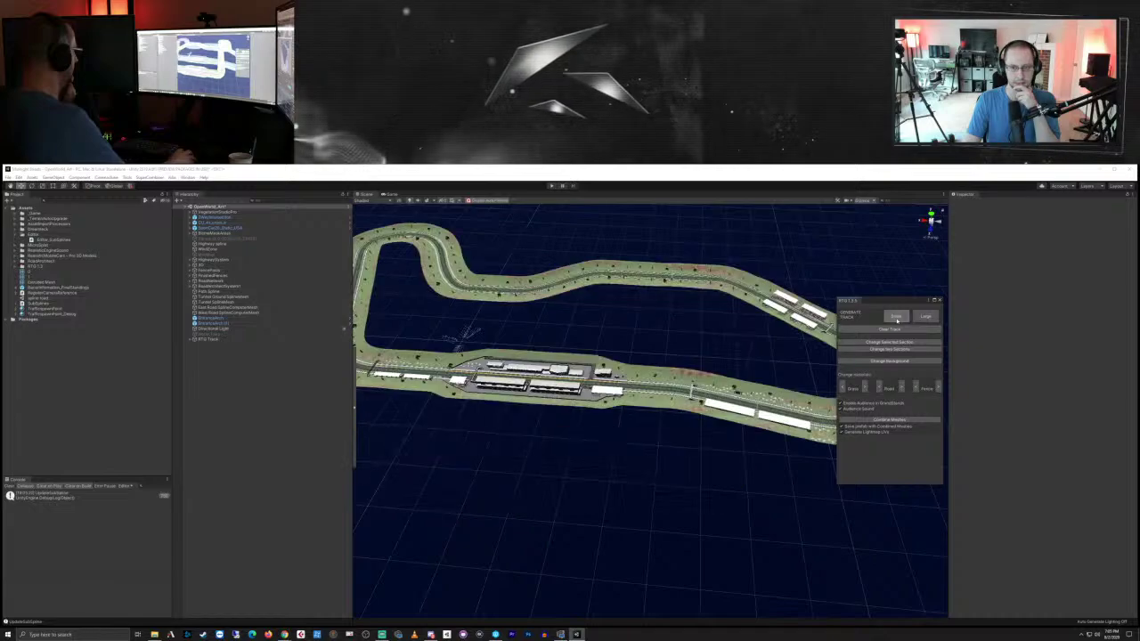
left_click(896, 317)
left_click(897, 317)
left_click(896, 317)
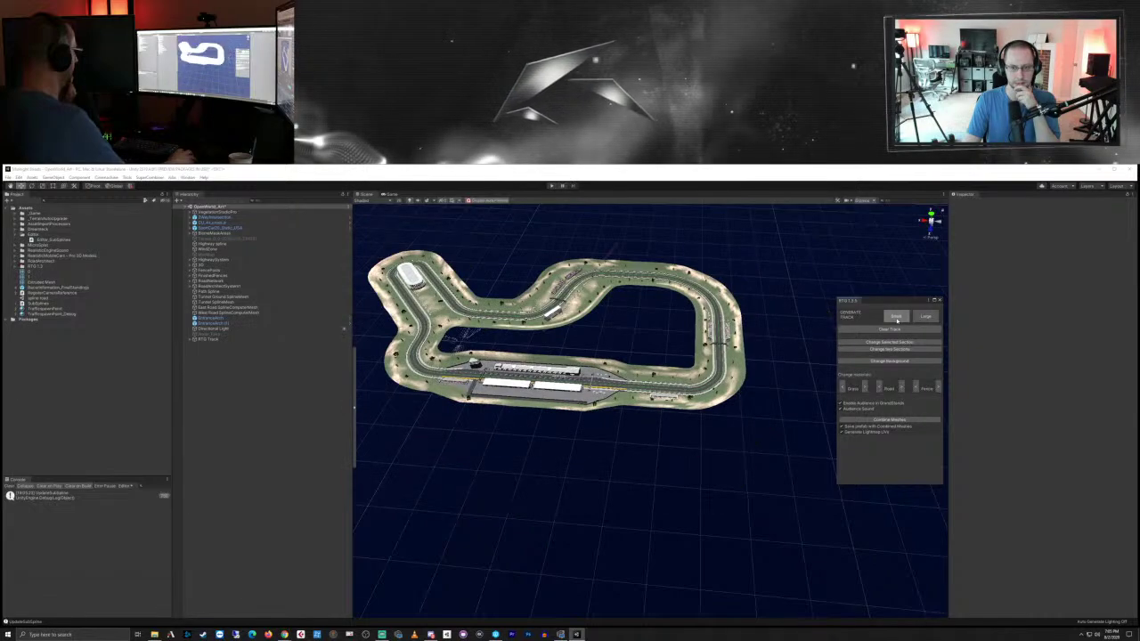
left_click(896, 318)
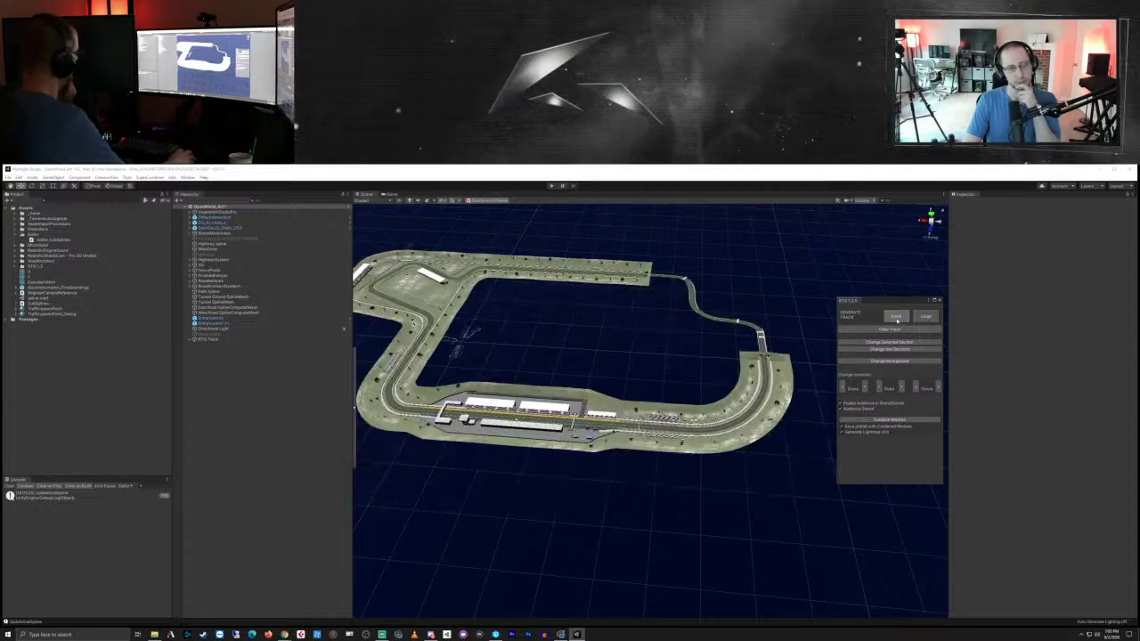
left_click(896, 317)
Step: Examine the pit straight, its buildings and the grass verge behind them at close range
scroll(730, 396, "down", 7)
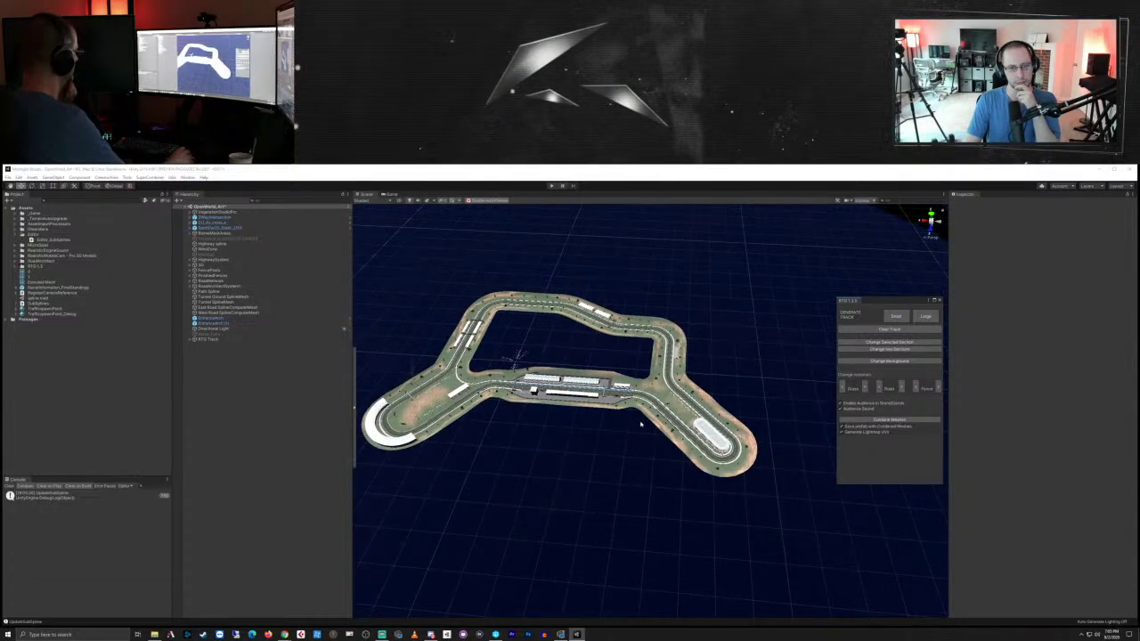
scroll(637, 423, "up", 2)
middle_click_drag(613, 430, 664, 413)
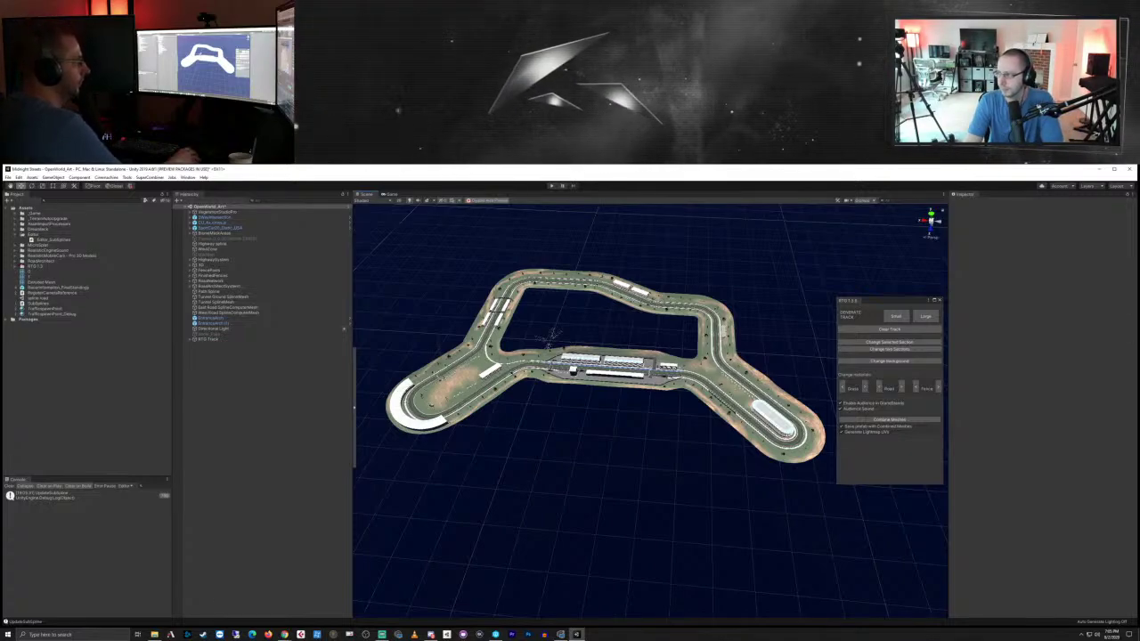
scroll(661, 412, "up", 12)
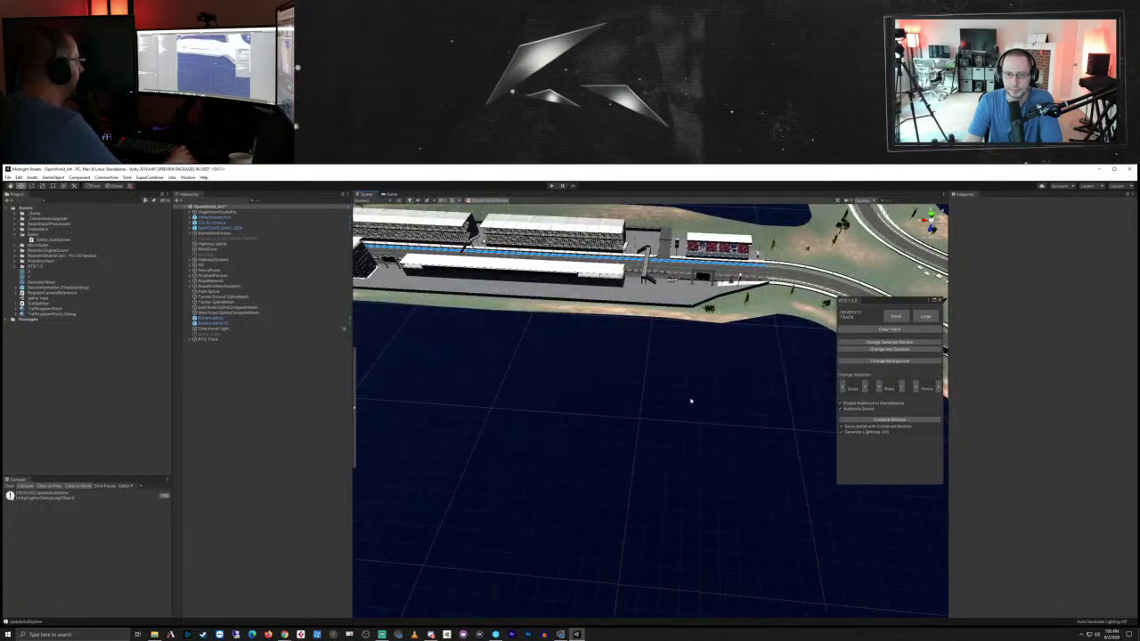
left_click_drag(690, 400, 609, 359, "alt")
left_click_drag(702, 363, 611, 414, "alt")
scroll(624, 405, "up", 5)
right_click_drag(702, 363, 679, 337)
middle_click_drag(699, 440, 671, 383)
scroll(674, 414, "down", 8)
scroll(674, 419, "up", 8)
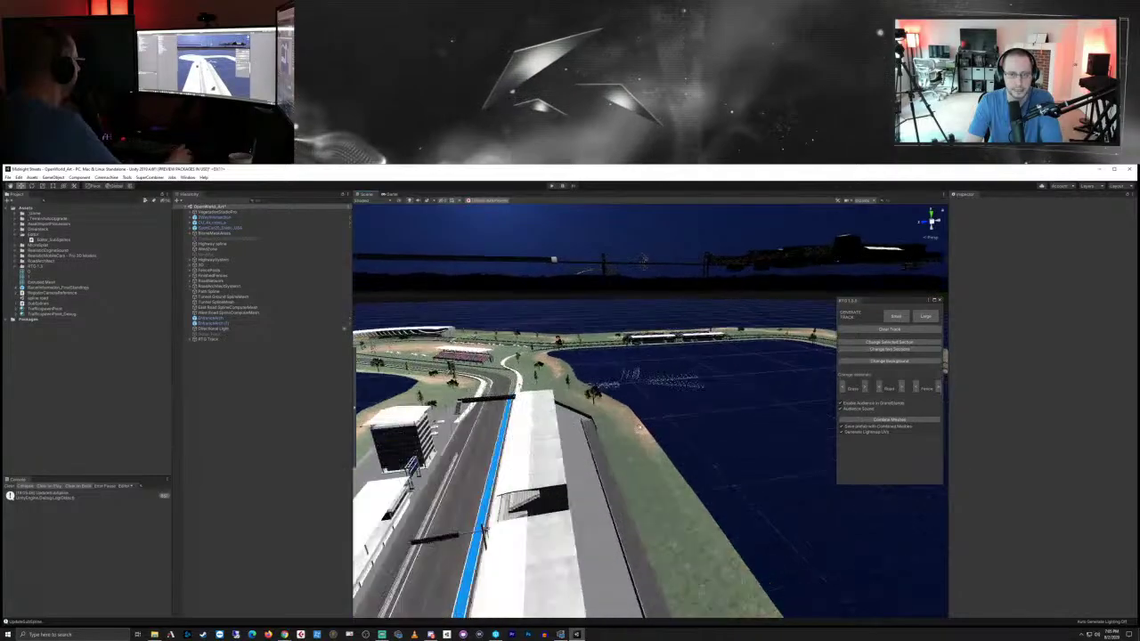
mouse_move(601, 433)
middle_mouse_down()
mouse_move(606, 420)
mouse_move(608, 451)
middle_mouse_up()
right_click_drag(607, 452, 704, 512)
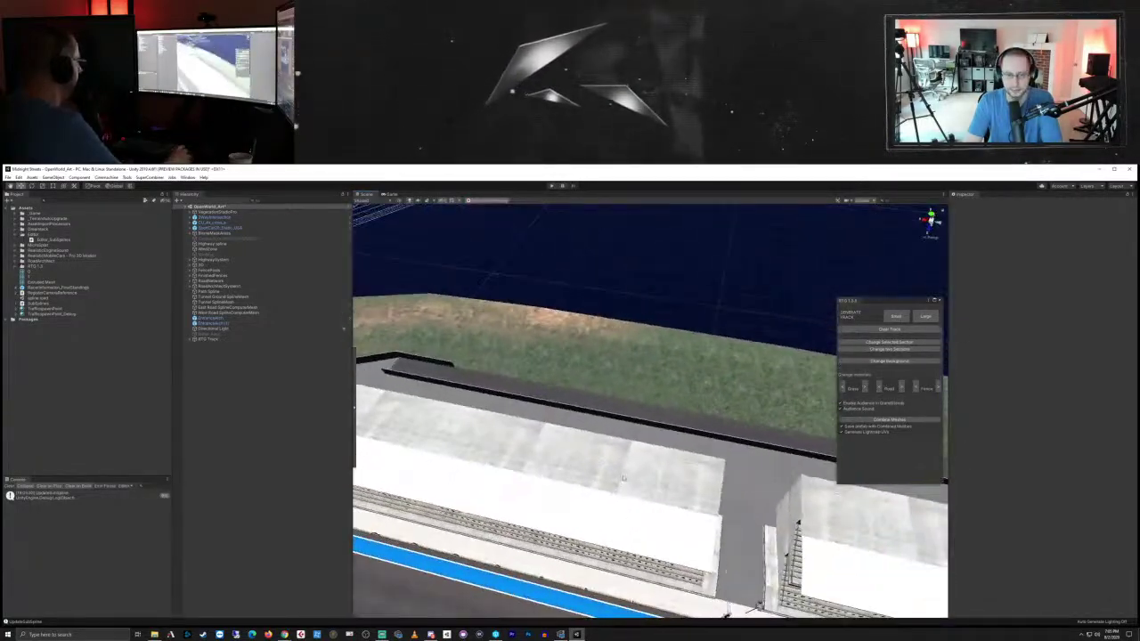
middle_click_drag(602, 451, 626, 465)
scroll(636, 453, "down", 8)
middle_click_drag(752, 436, 655, 435)
Step: Examine the whole two-loop circuit in relation to the nearby city and coastal road
scroll(655, 435, "down", 8)
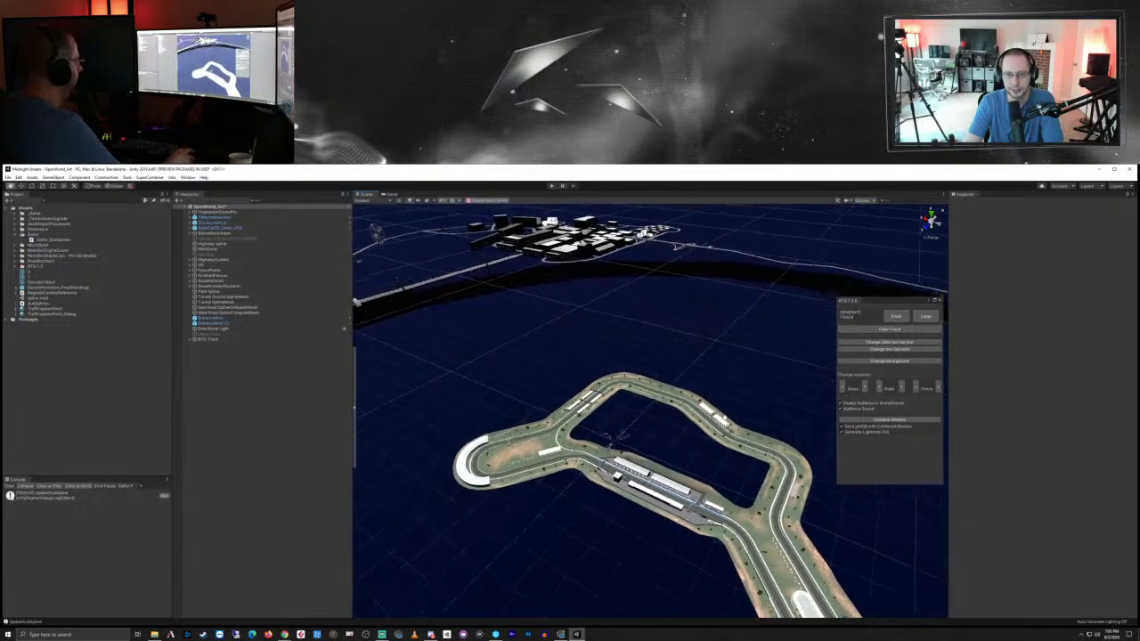
middle_click_drag(724, 417, 687, 374)
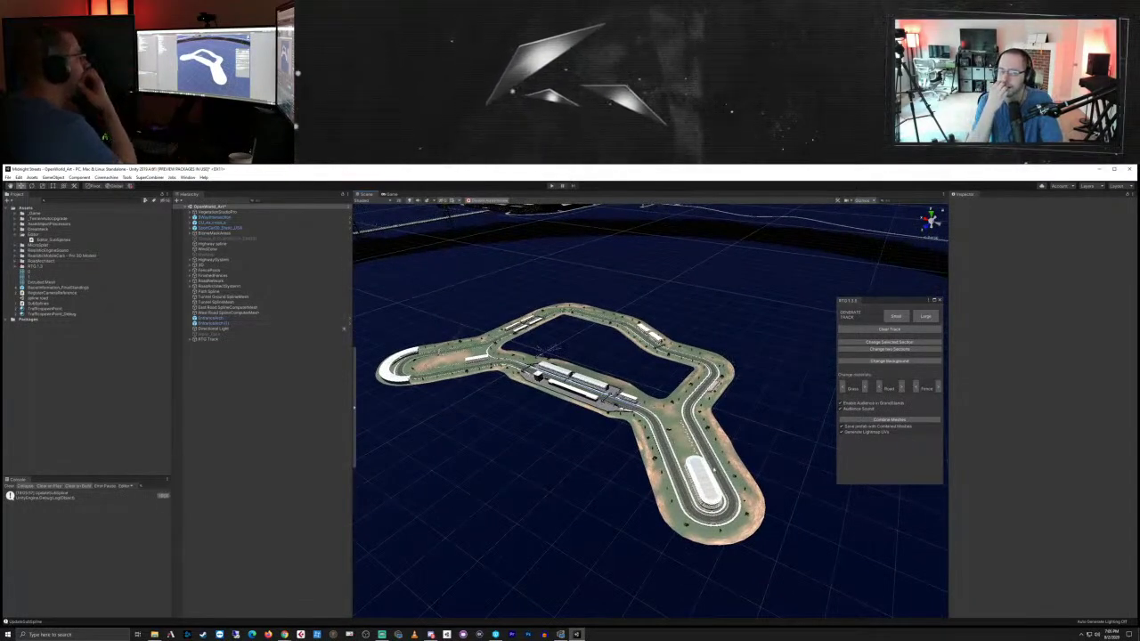
right_click_drag(514, 418, 720, 424)
middle_click_drag(720, 424, 623, 448)
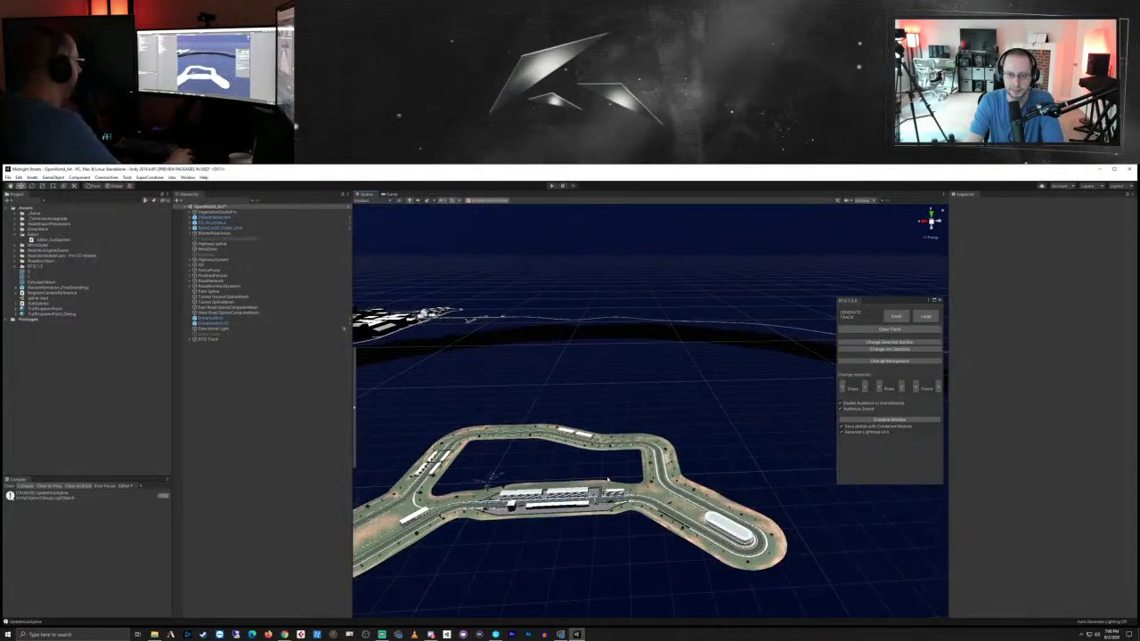
right_click_drag(624, 448, 624, 491)
middle_click_drag(624, 491, 609, 460)
right_click_drag(608, 459, 621, 525)
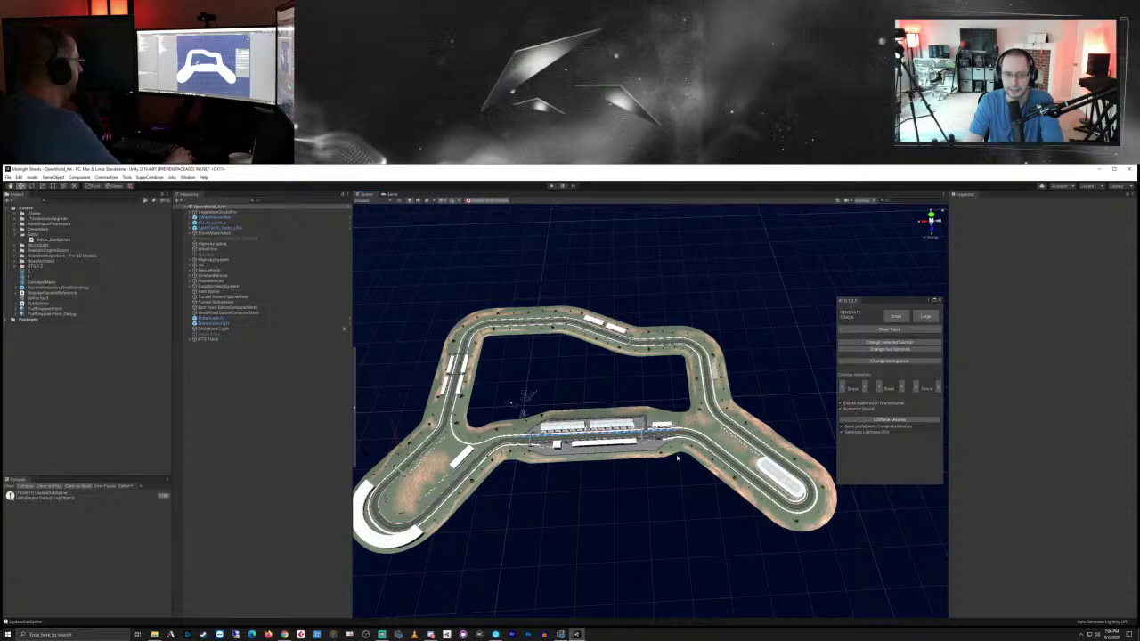
Step: Generate another small race track and inspect its layout around the pit straight
left_click(896, 316)
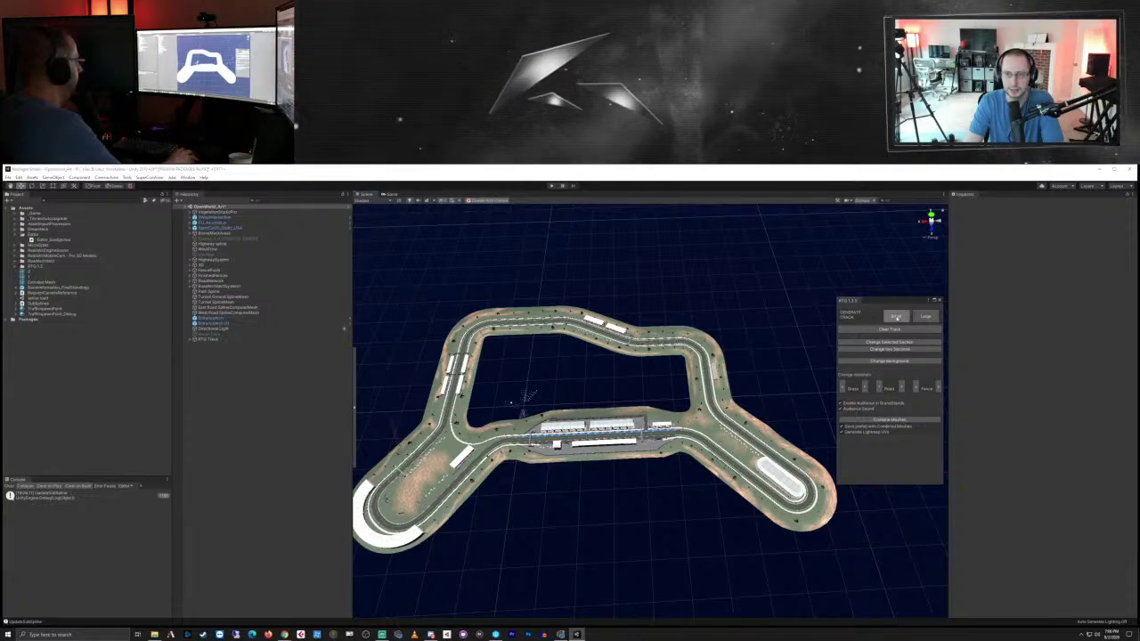
scroll(639, 463, "down", 4)
scroll(639, 462, "down", 3)
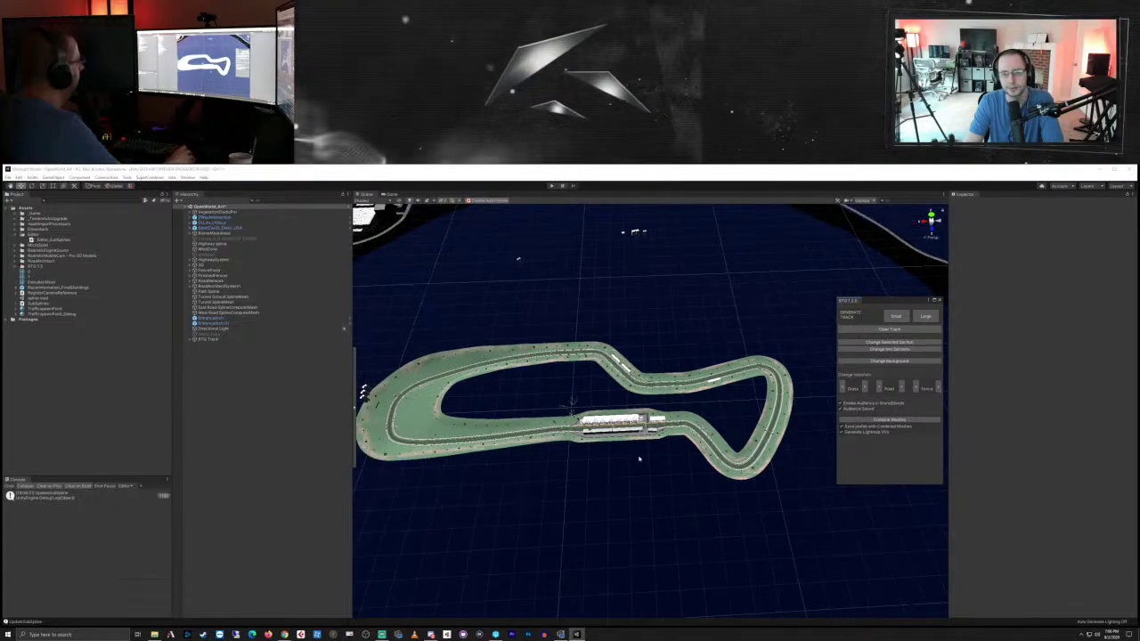
scroll(642, 459, "up", 5)
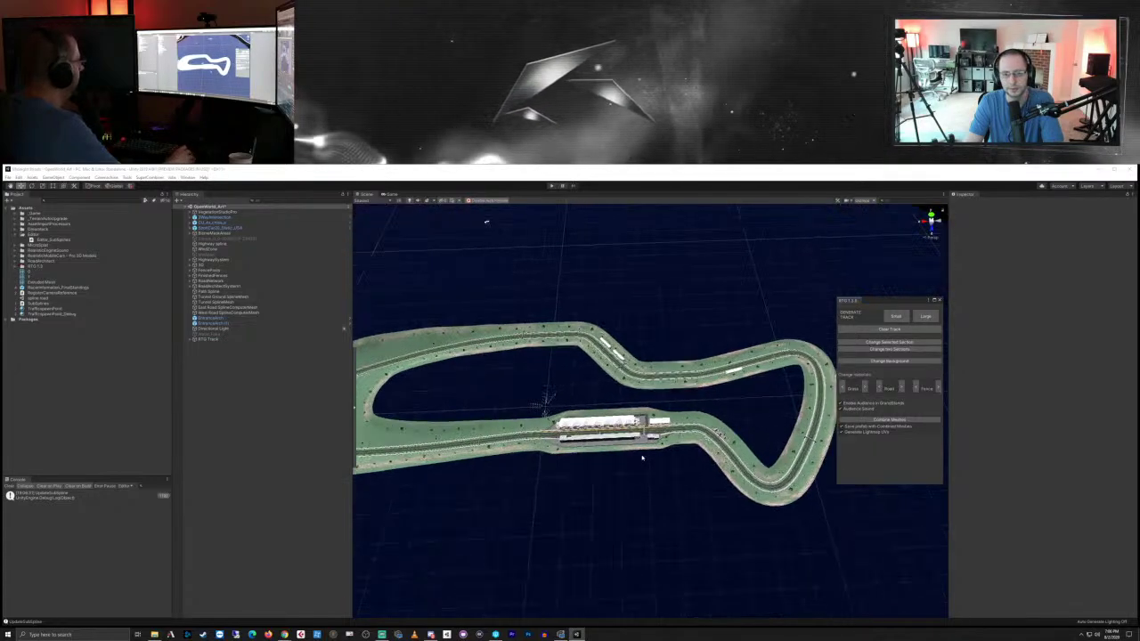
middle_click_drag(694, 465, 452, 518)
scroll(452, 518, "down", 4)
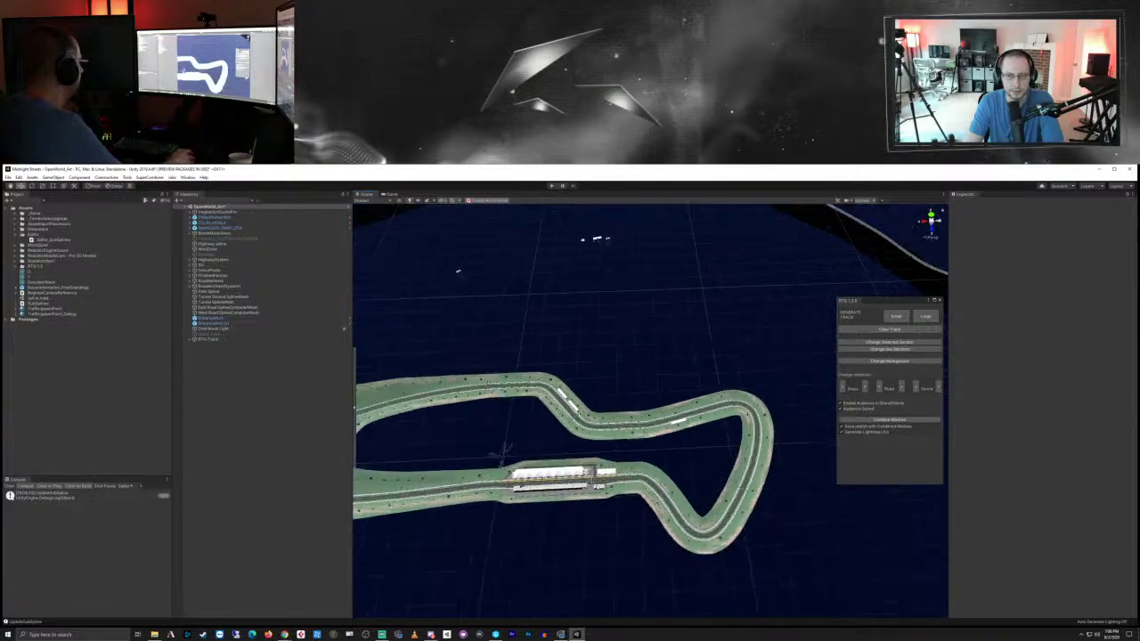
Step: Generate four more small race tracks and check the last one's size against the city and surrounding road loop
left_click(897, 317)
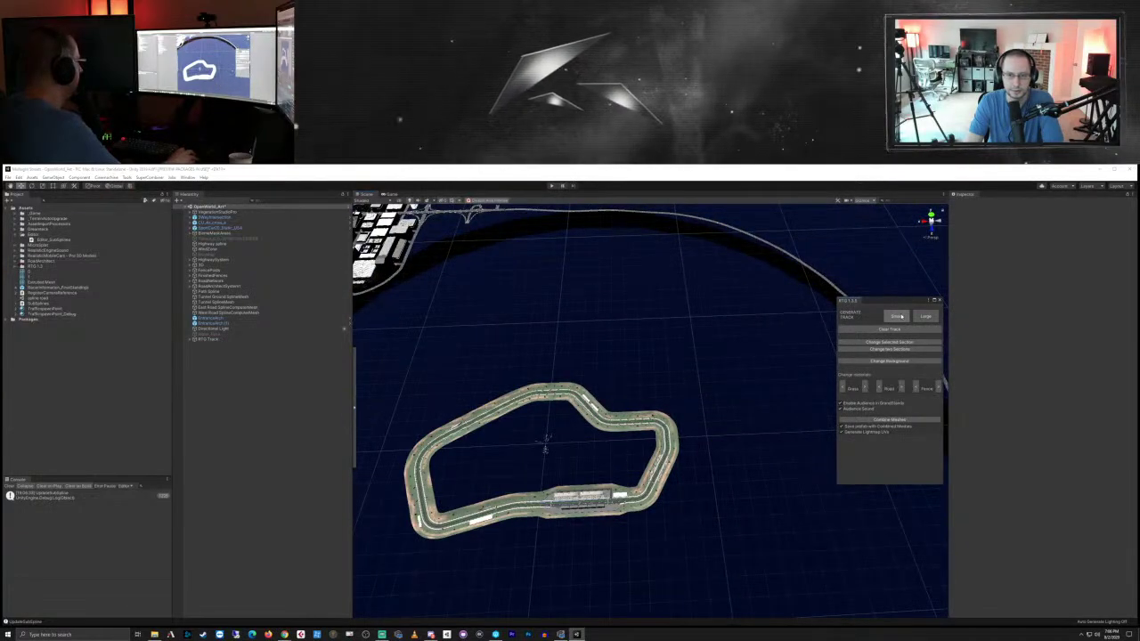
left_click(899, 317)
left_click(898, 317)
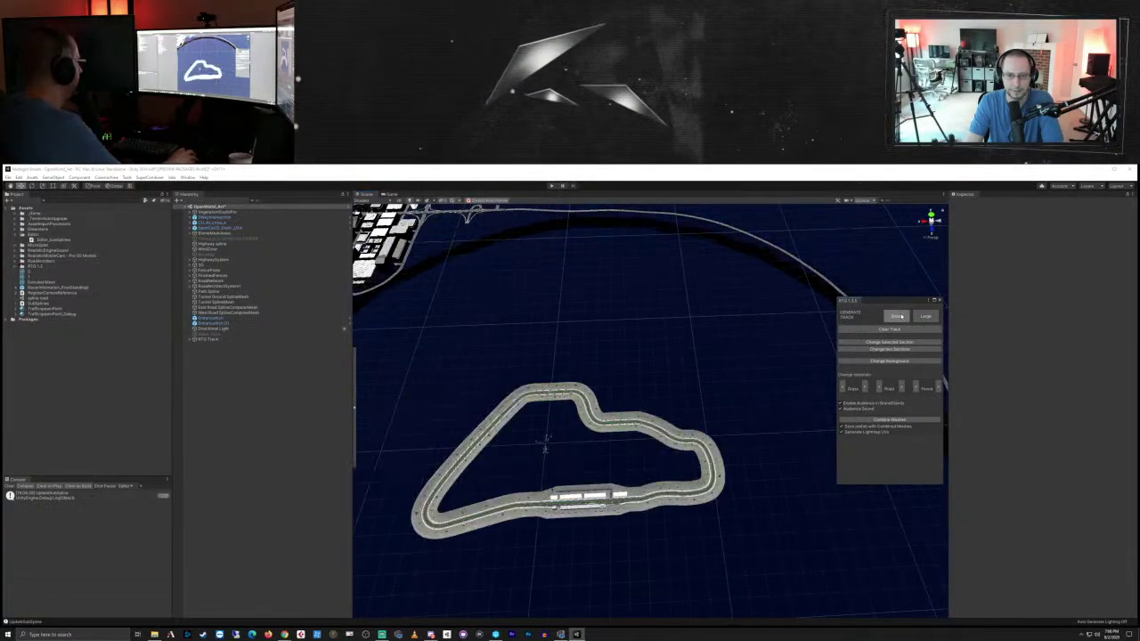
left_click(900, 316)
scroll(604, 464, "down", 6)
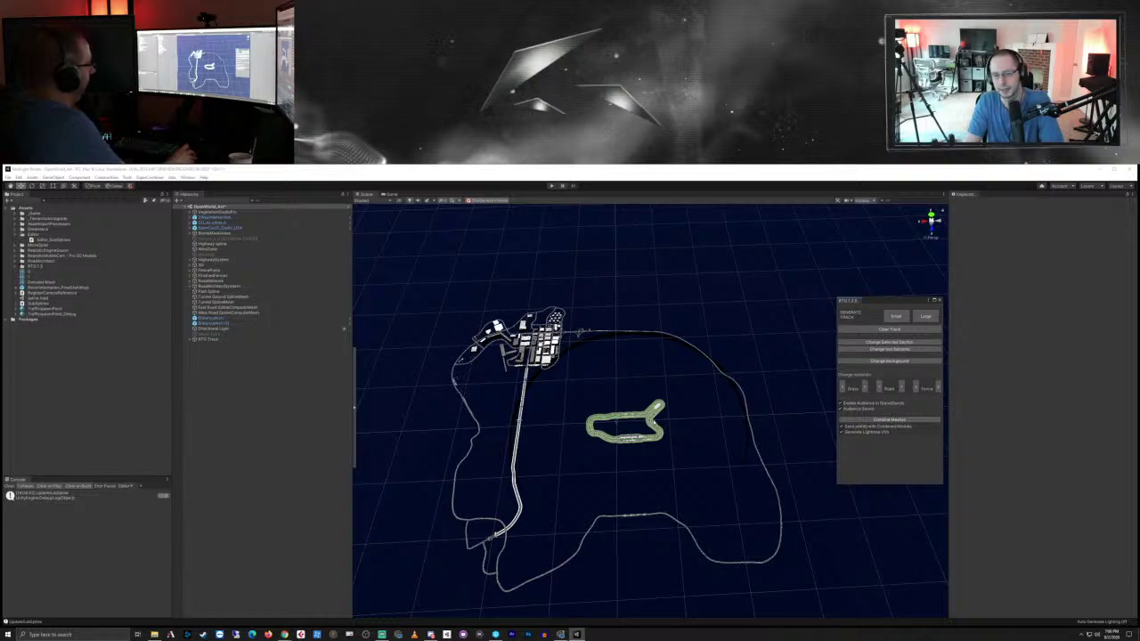
scroll(521, 457, "up", 10)
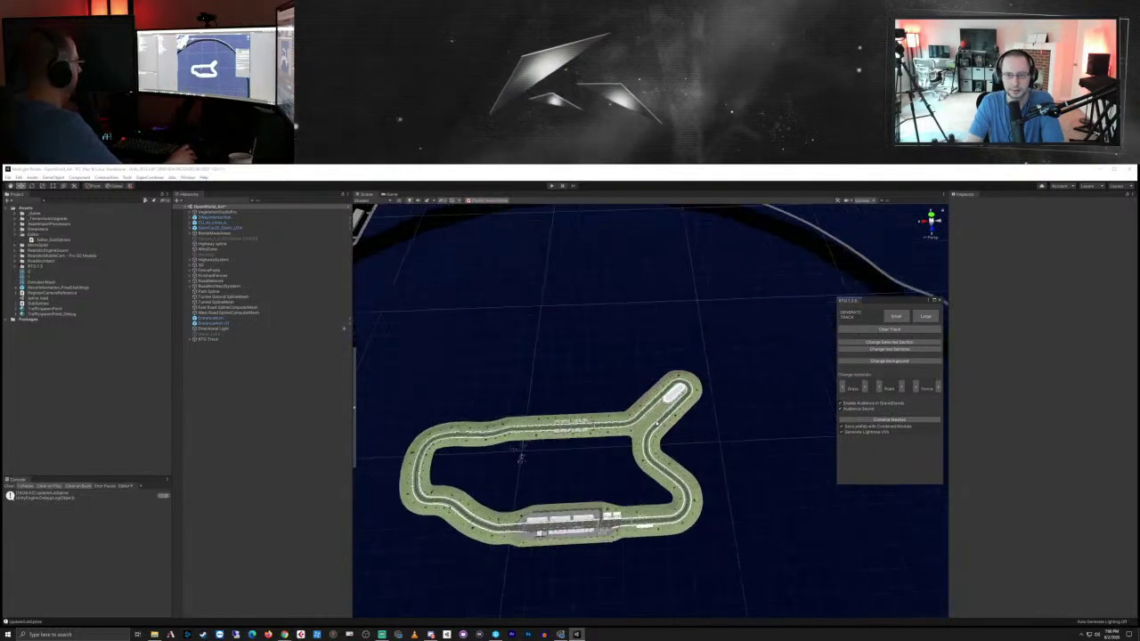
scroll(660, 425, "up", 5)
scroll(667, 432, "down", 3)
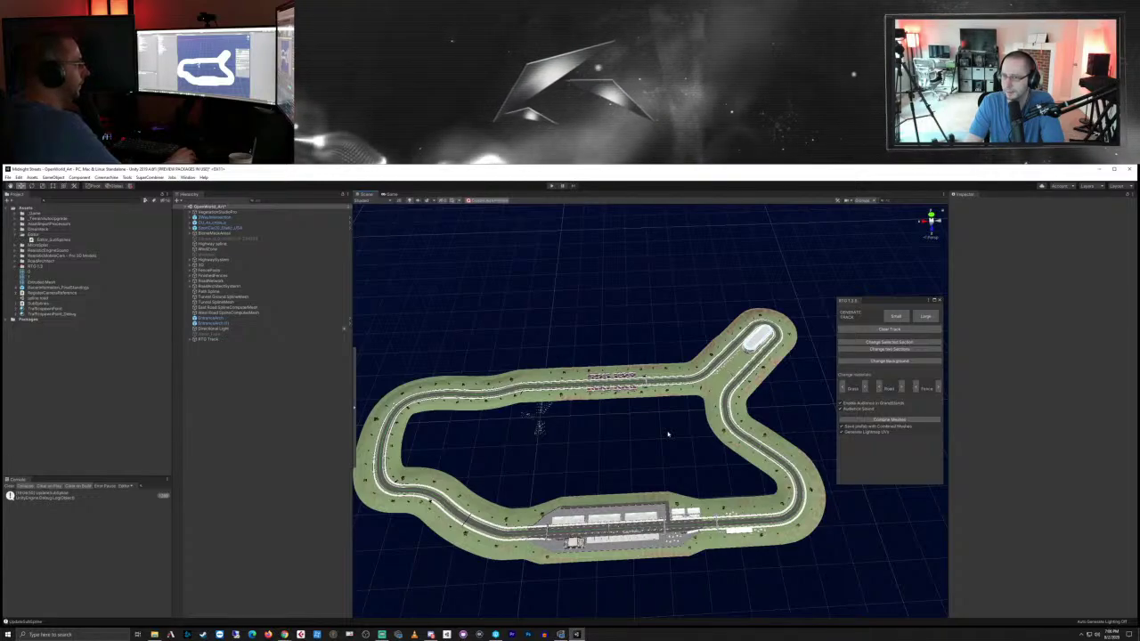
Step: Enable the hidden terrain object and frame it in the scene view
left_click(266, 239)
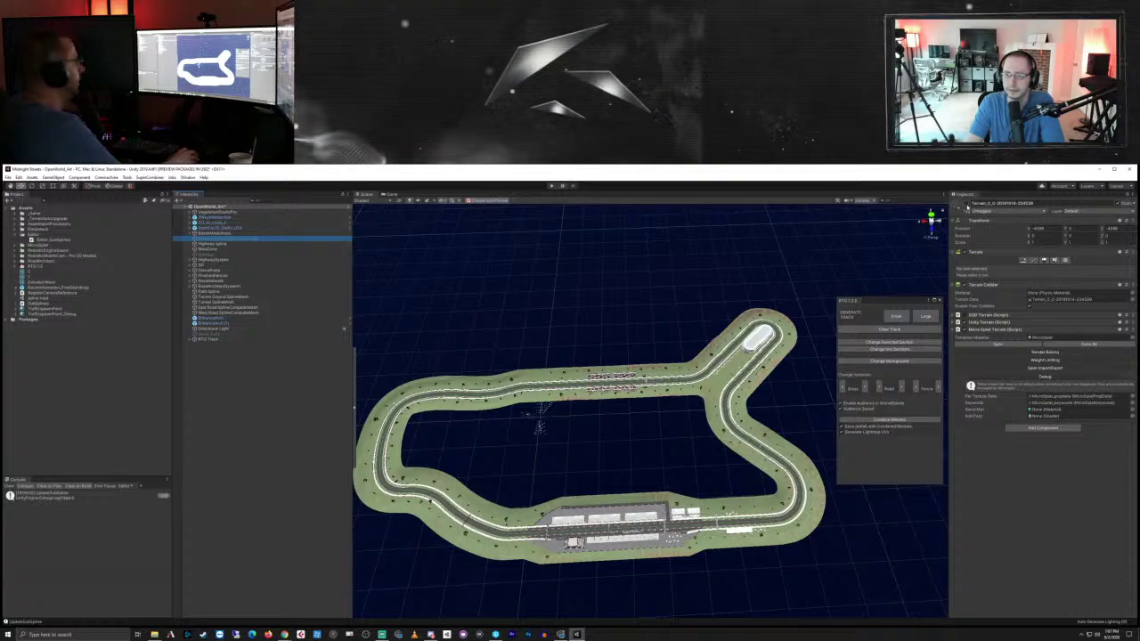
double_click(257, 239)
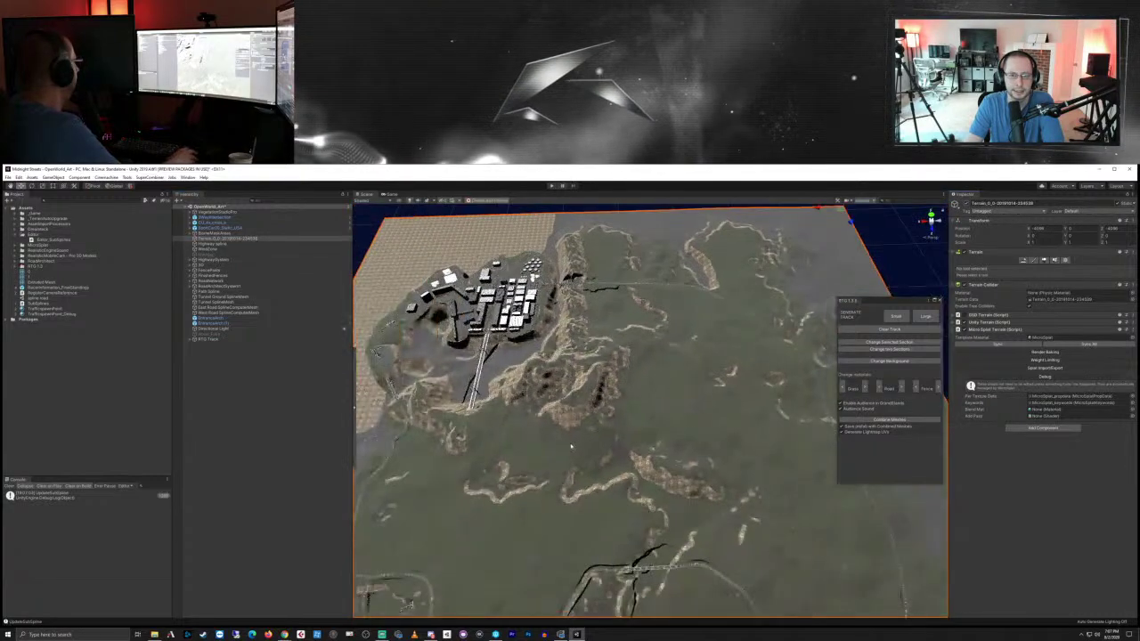
scroll(570, 443, "up", 1)
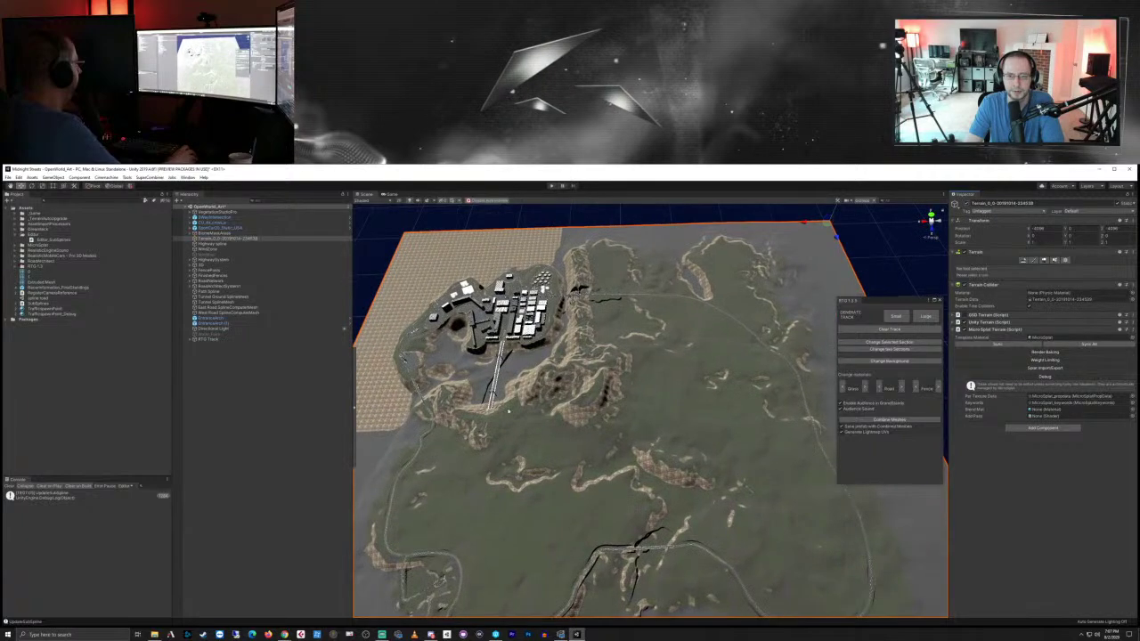
Step: Examine the city island, its bridge and the land across the water as possible sites for the race track
right_click_drag(569, 443, 688, 398)
key("w")
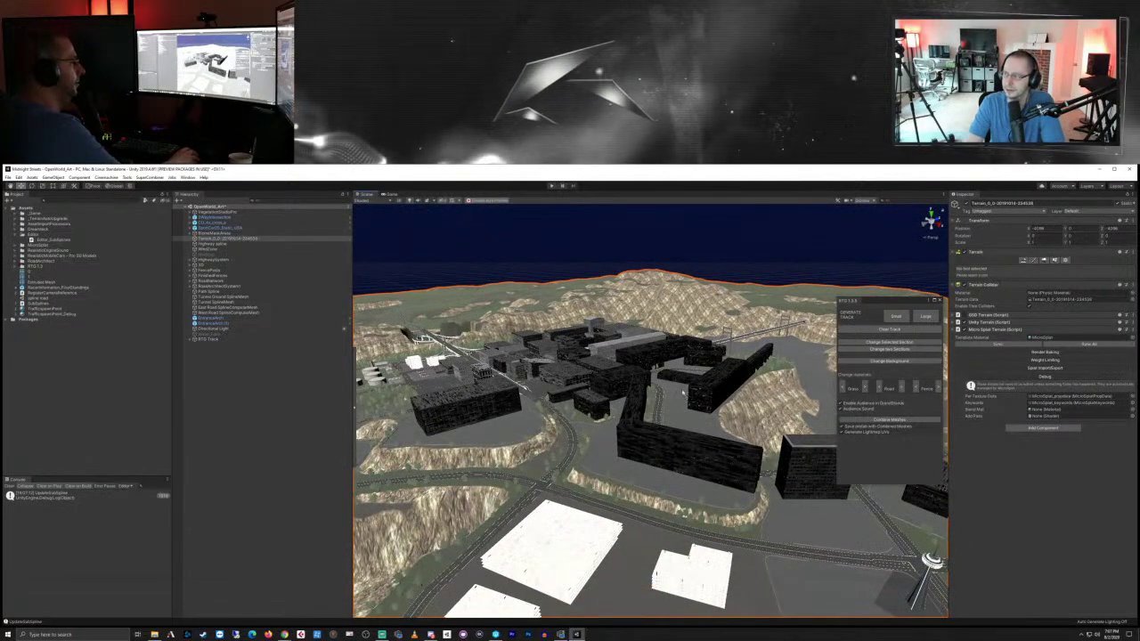
key("e")
mouse_move(604, 428)
right_mouse_down()
mouse_move(575, 476)
mouse_move(554, 474)
mouse_move(594, 474)
mouse_move(582, 456)
mouse_move(606, 440)
right_mouse_up()
key("d")
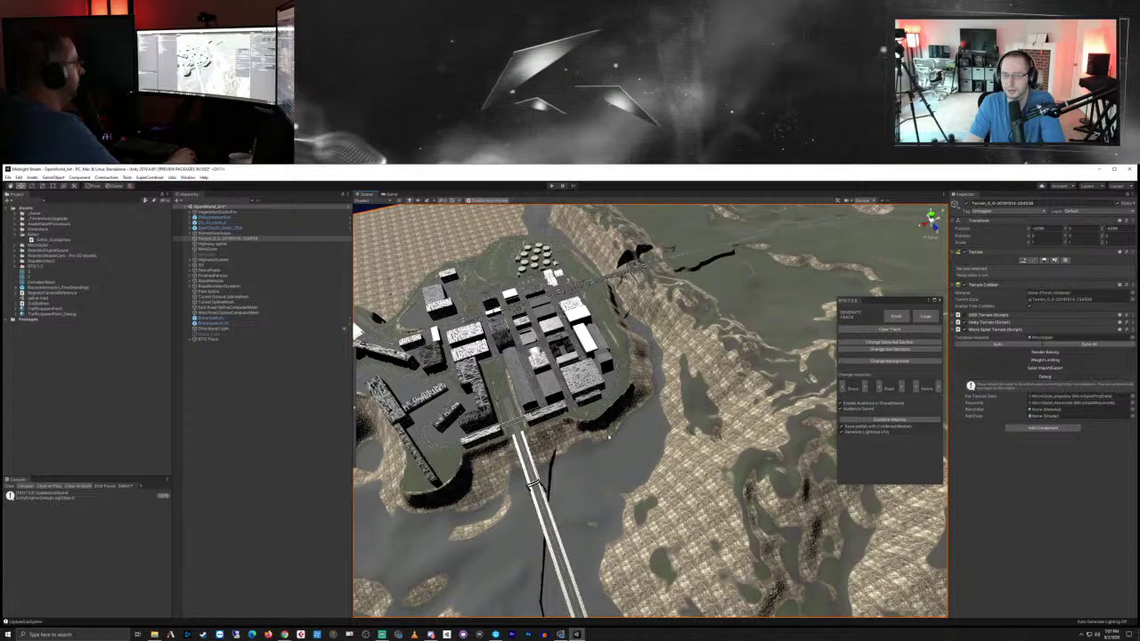
scroll(605, 438, "down", 3)
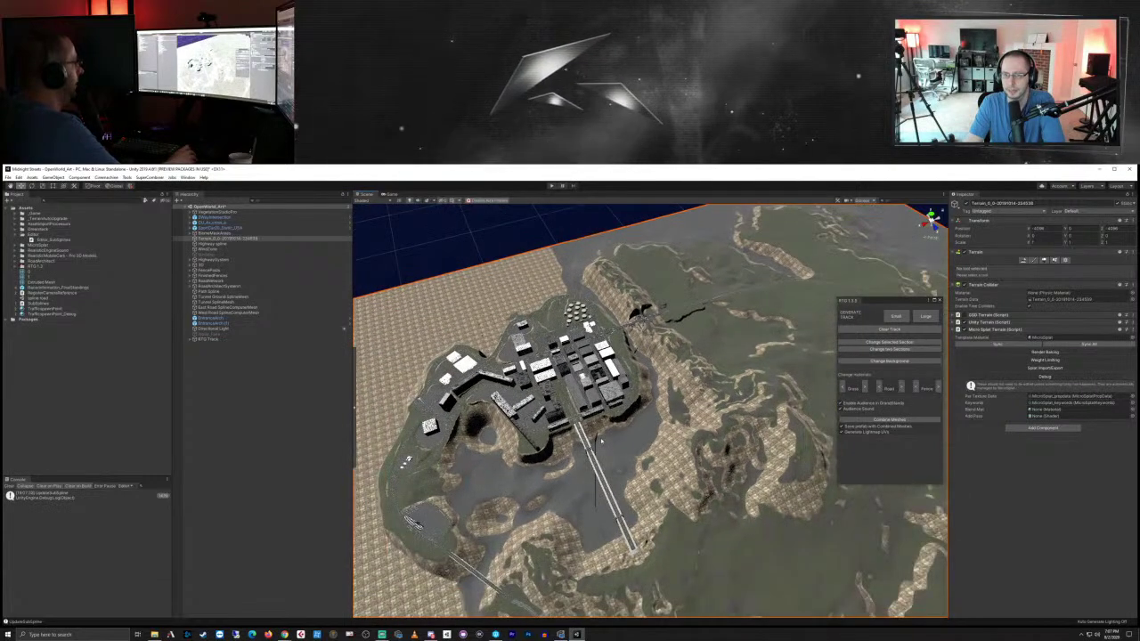
middle_click_drag(624, 481, 593, 411)
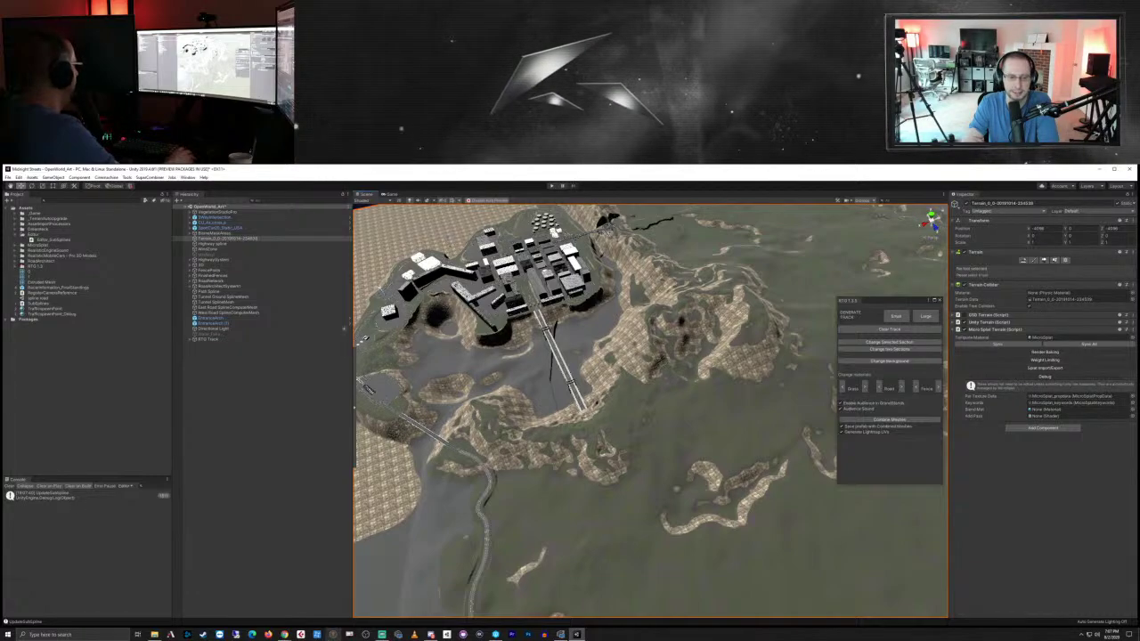
Step: Switch to Chrome, open the TurnTheGameOn YouTube channel's videos and browse down to the oldest uploads
mouse_move(284, 634)
left_click(311, 615)
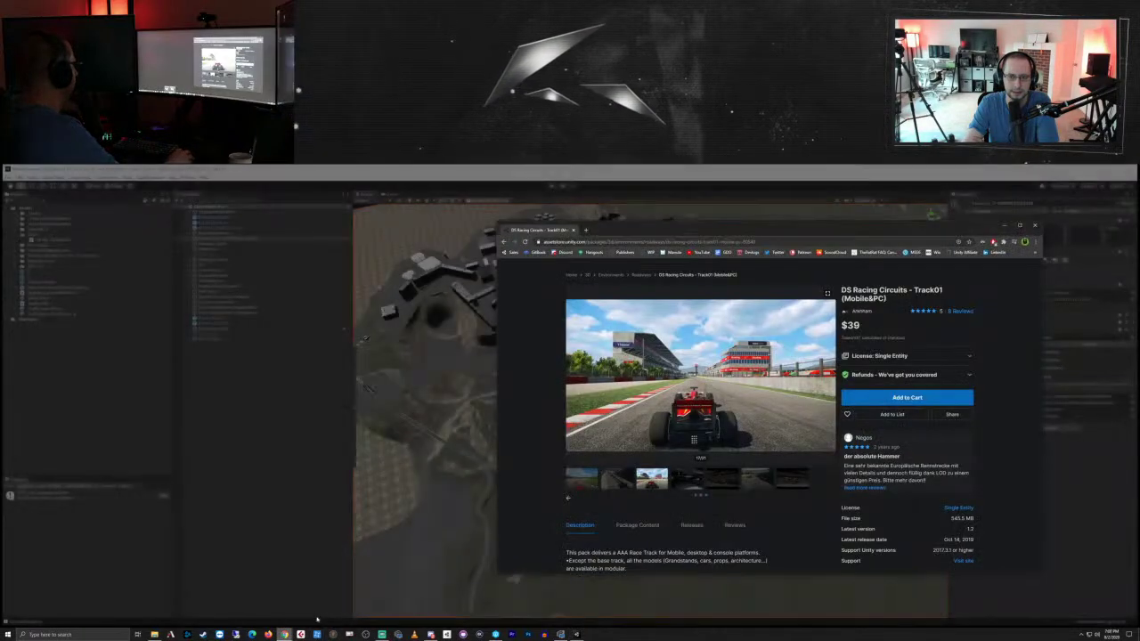
scroll(924, 331, "up", 2)
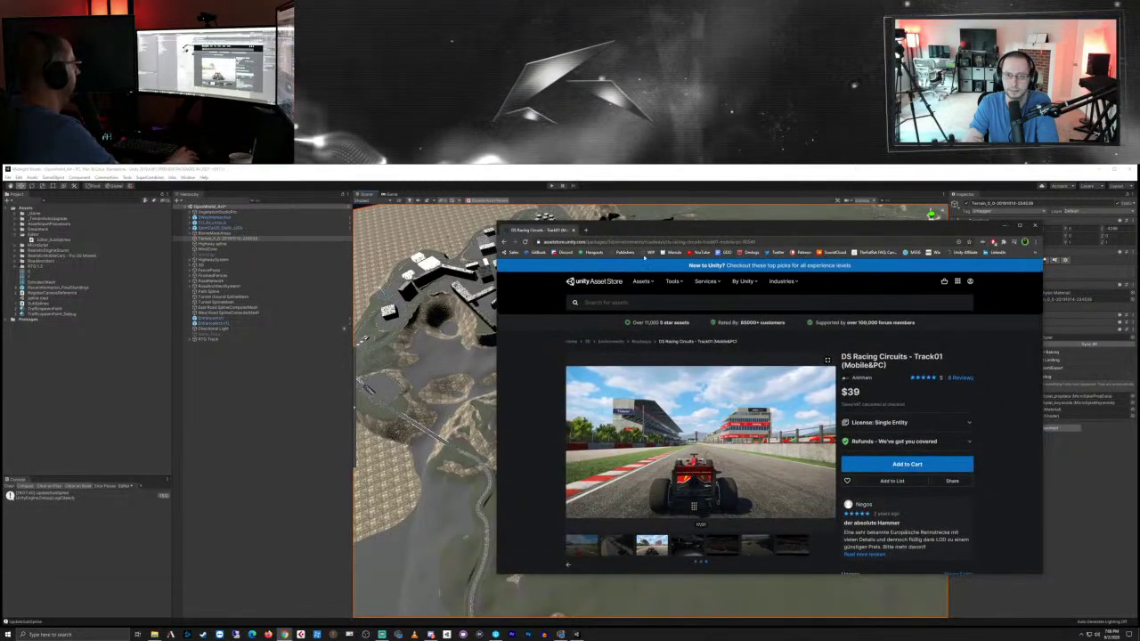
left_click(696, 253)
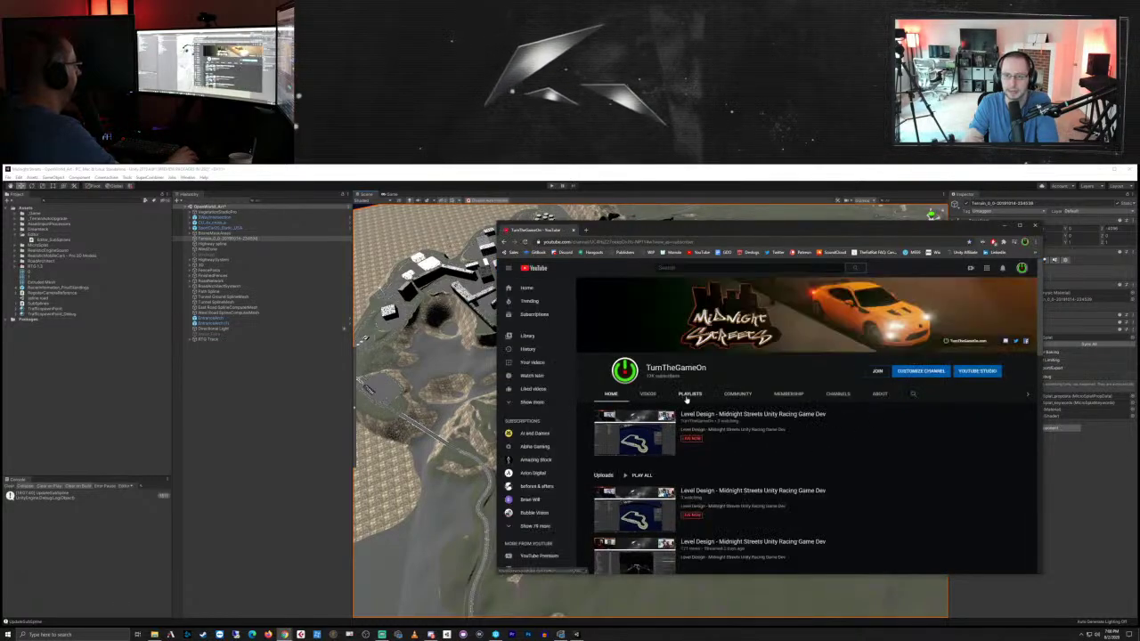
left_click(659, 397)
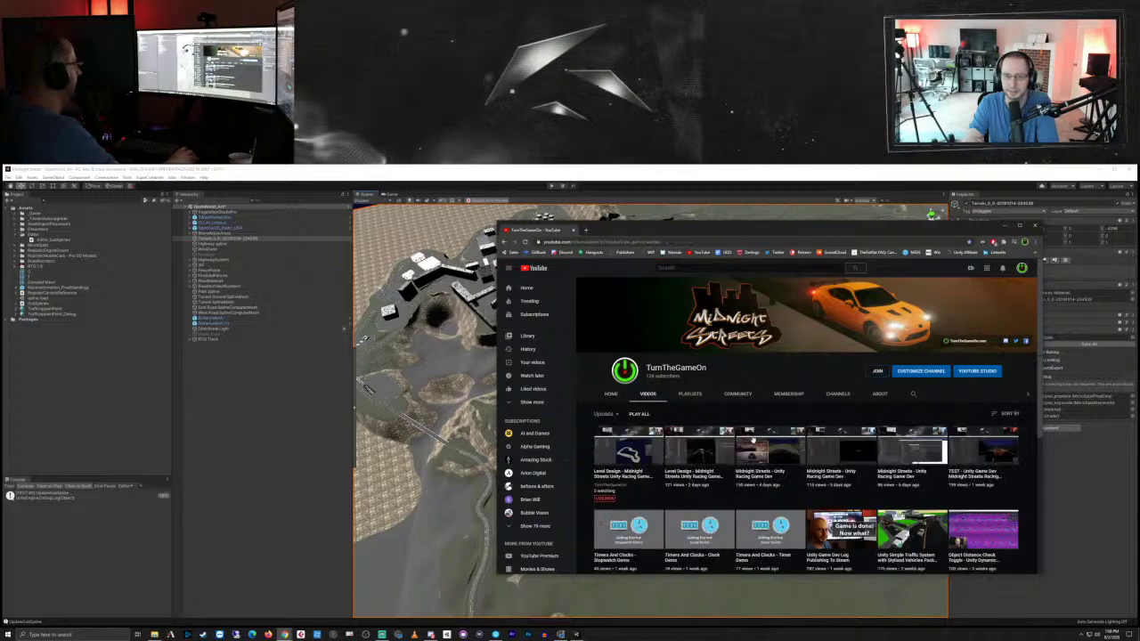
scroll(712, 428, "down", 5)
scroll(924, 450, "down", 10)
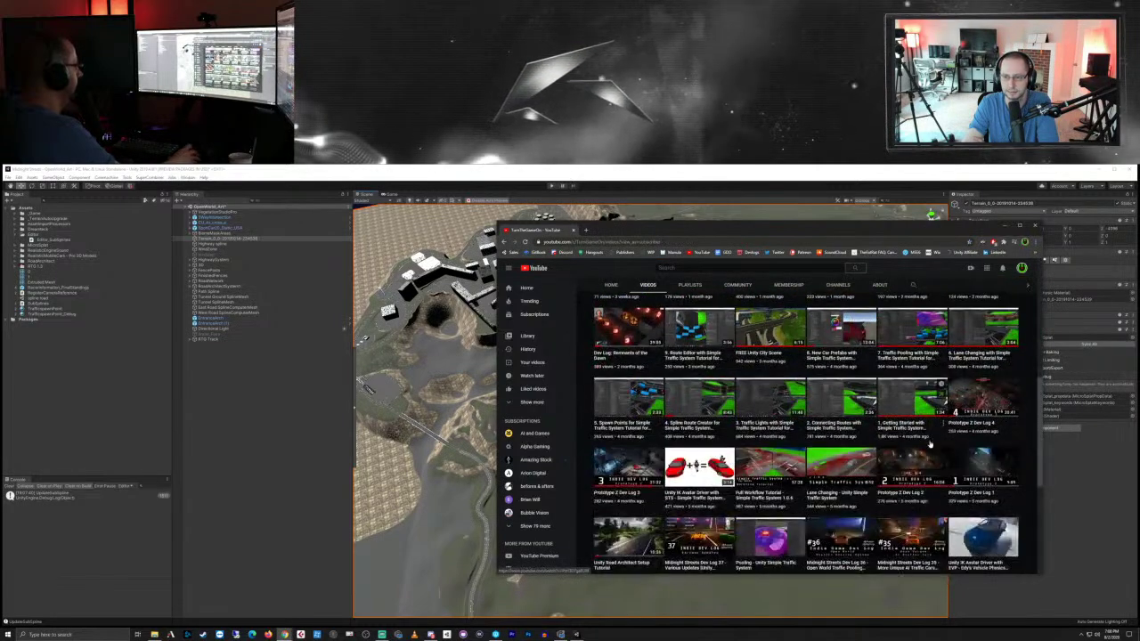
scroll(926, 450, "down", 6)
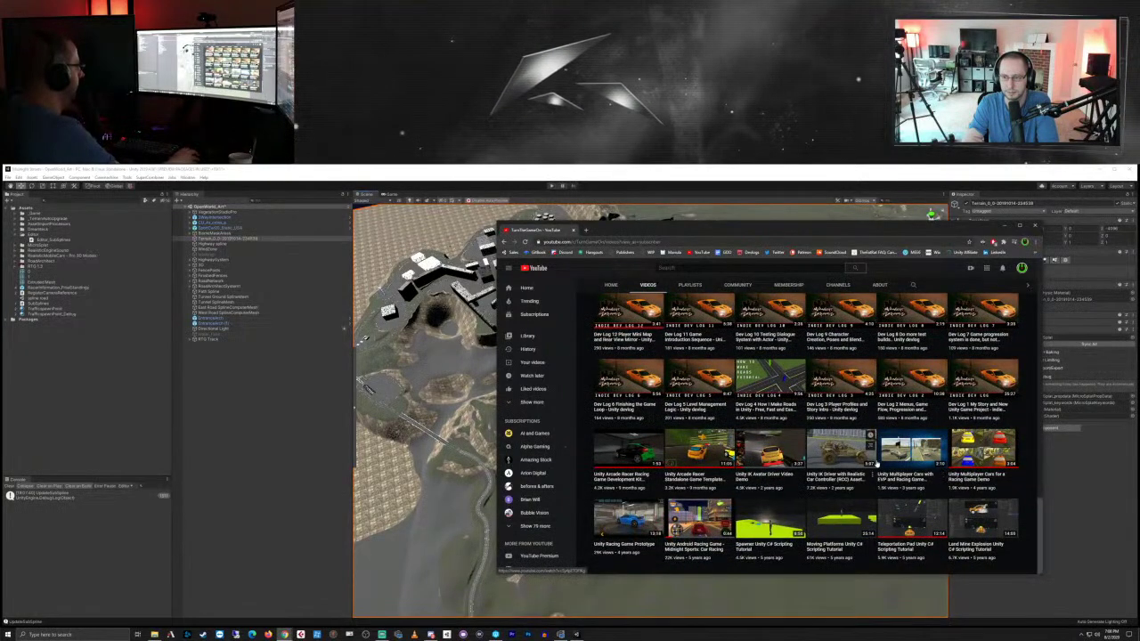
Step: Watch the video "Unity Android Racing Game - Midnight Sports: Car Racing" in full screen and return to the Unity scene
left_click(725, 516)
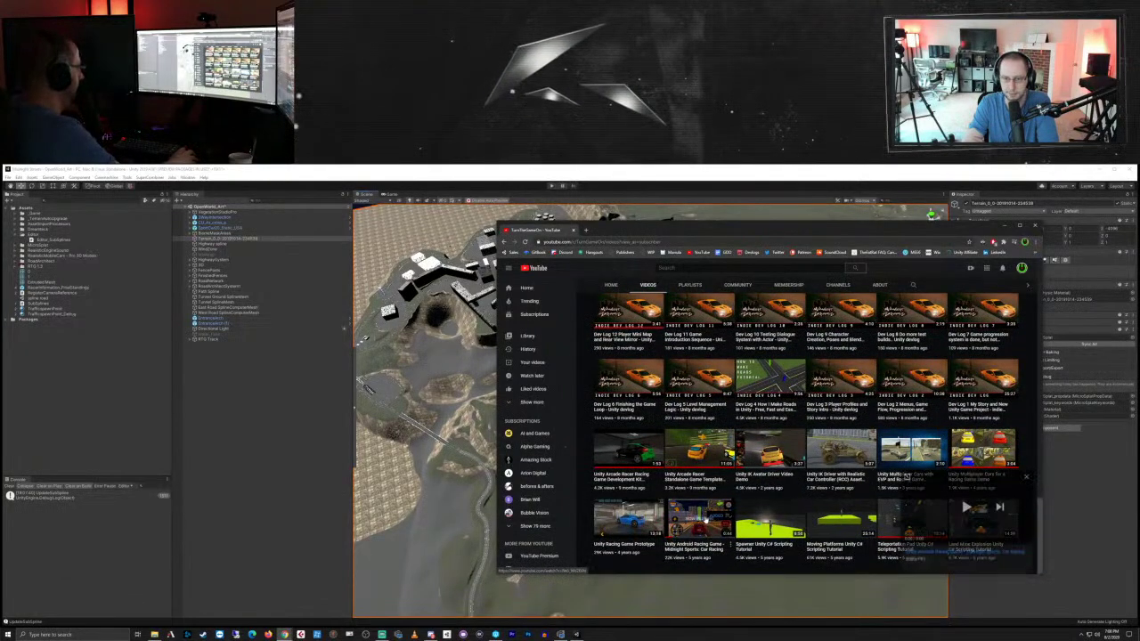
left_click(966, 515)
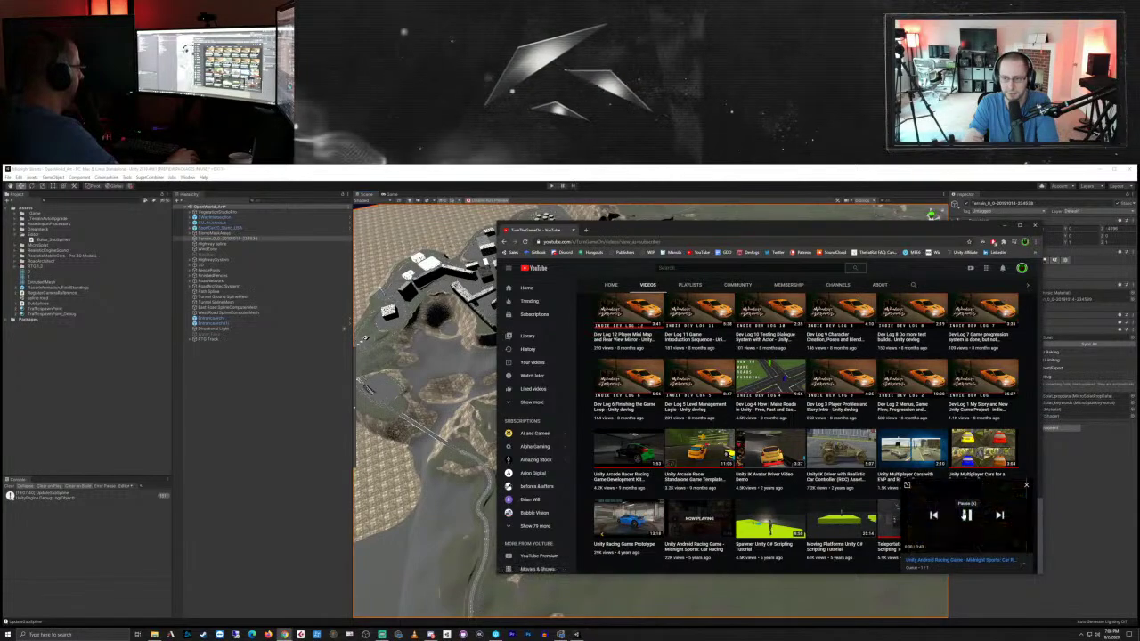
left_click(907, 485)
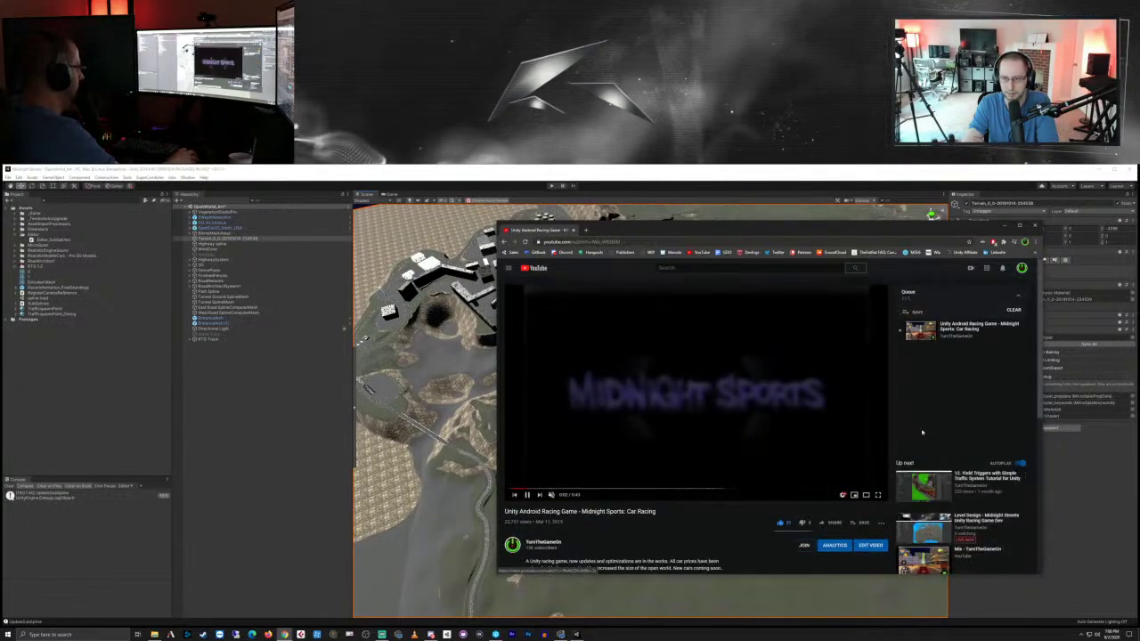
left_click(878, 495)
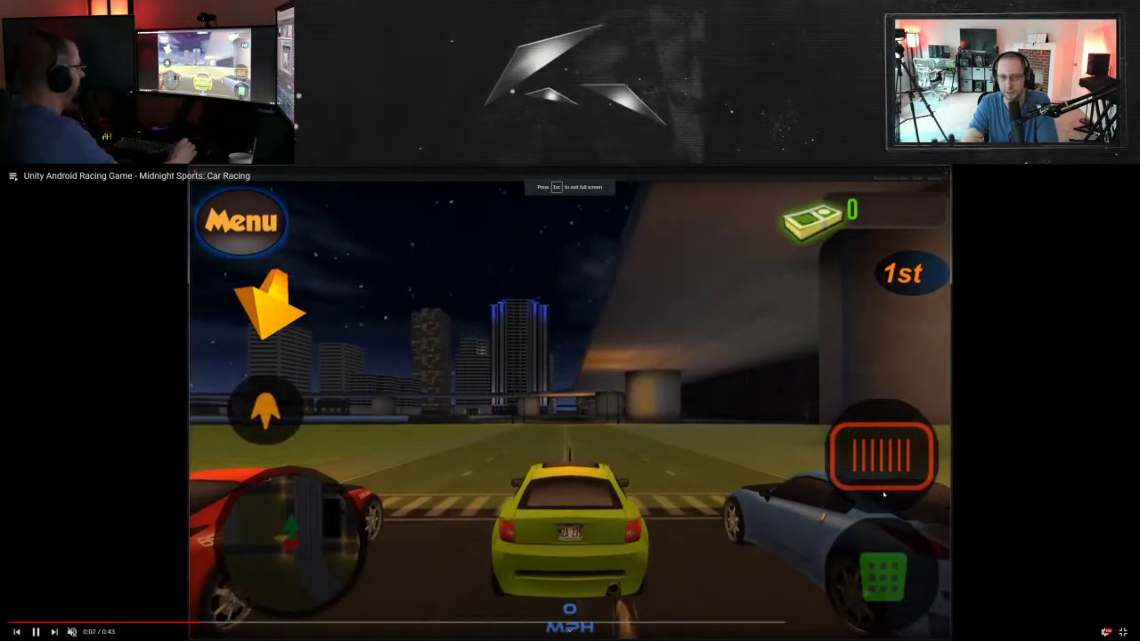
key("Escape")
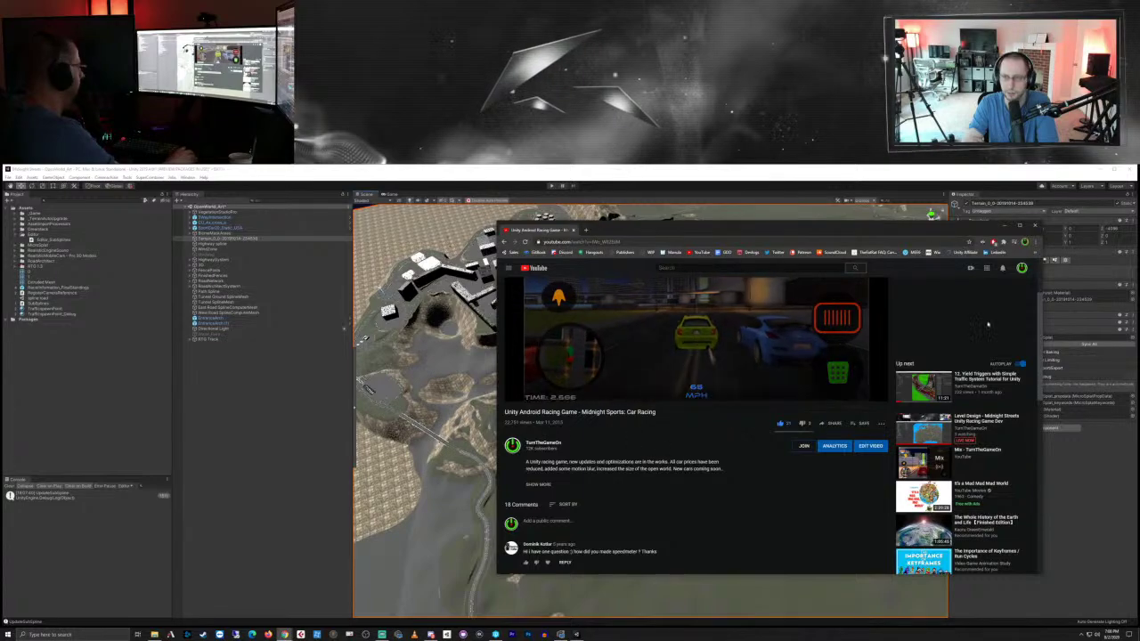
left_click(1020, 226)
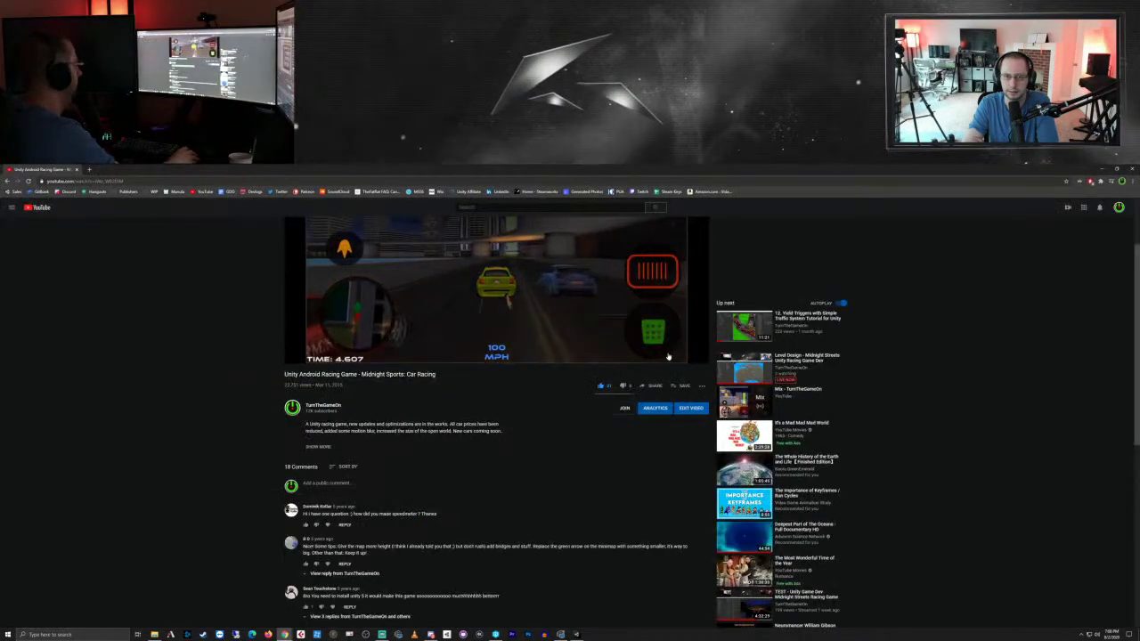
left_click(699, 359)
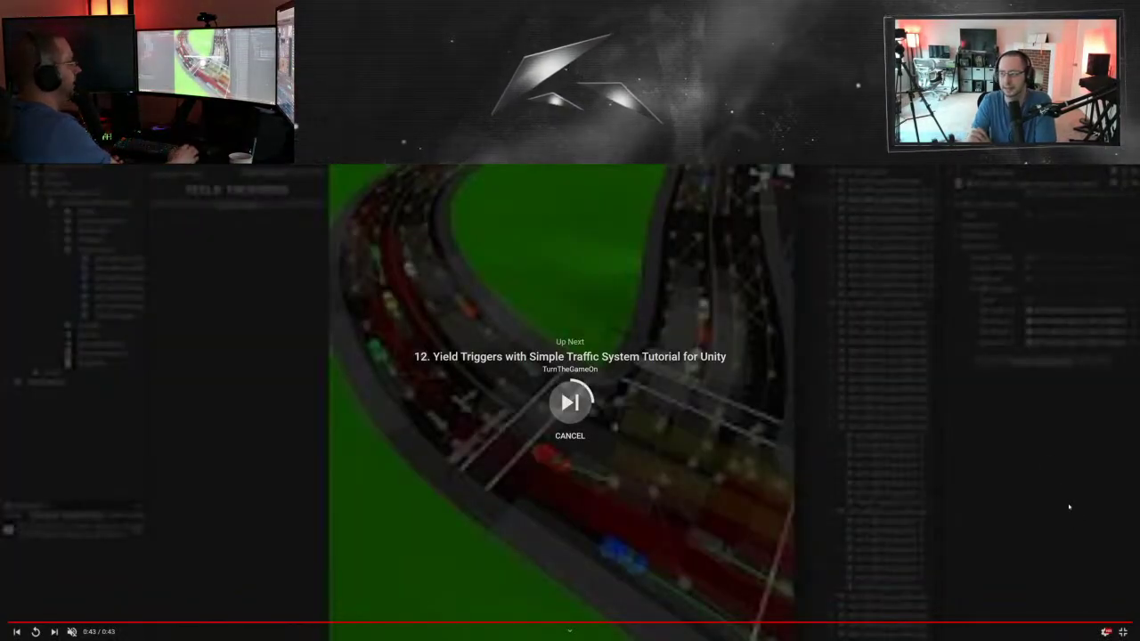
left_click(1123, 631)
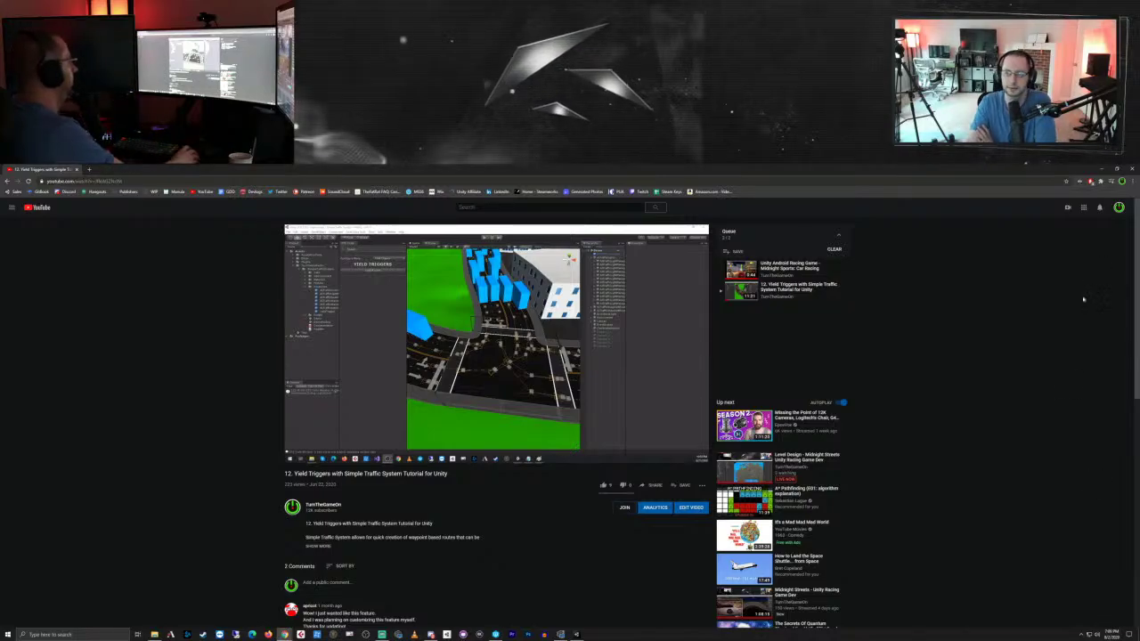
left_click(1101, 169)
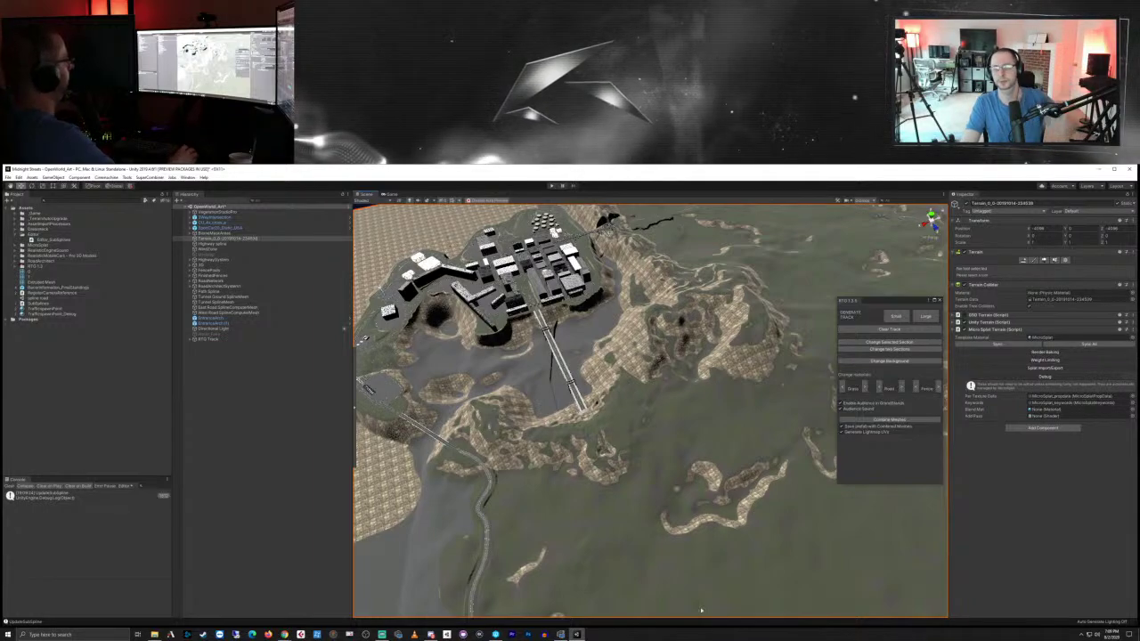
Step: Examine the open grassland between the bridge, the rocky hills and the winding outer road
right_click_drag(734, 538, 704, 511)
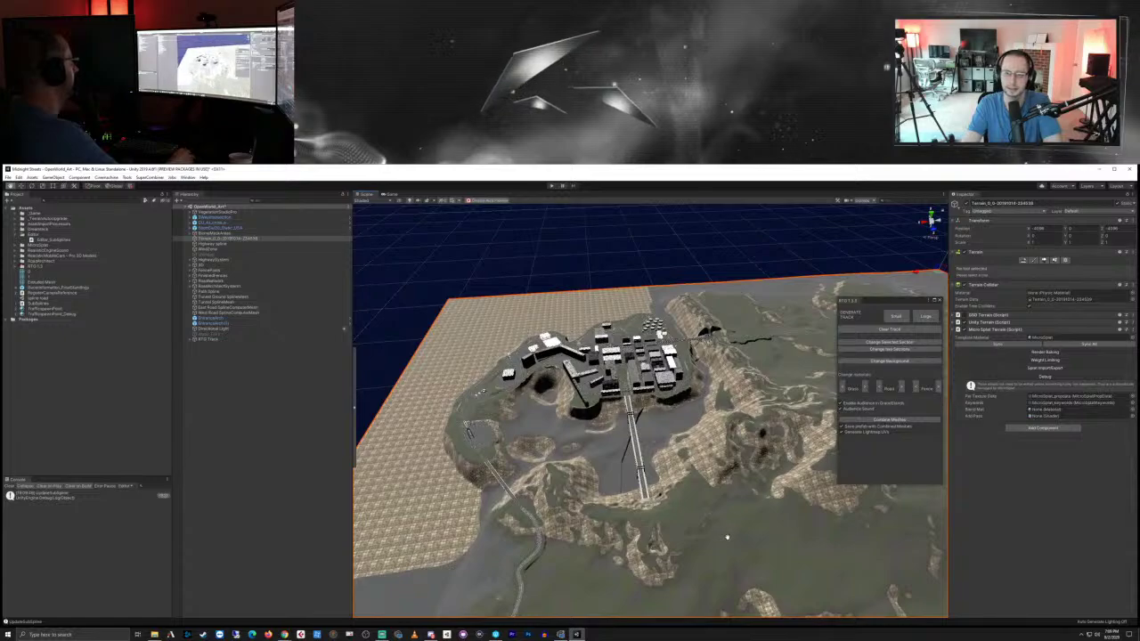
middle_click_drag(728, 537, 683, 506)
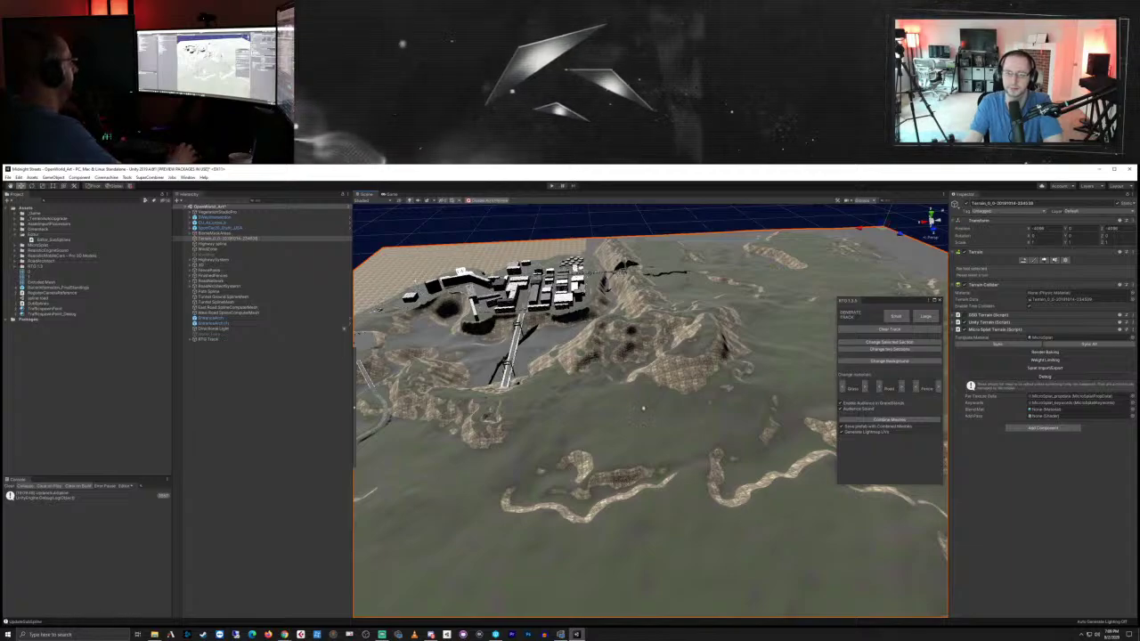
right_click_drag(597, 429, 611, 460)
middle_click_drag(664, 463, 598, 484)
right_click_drag(695, 436, 611, 424)
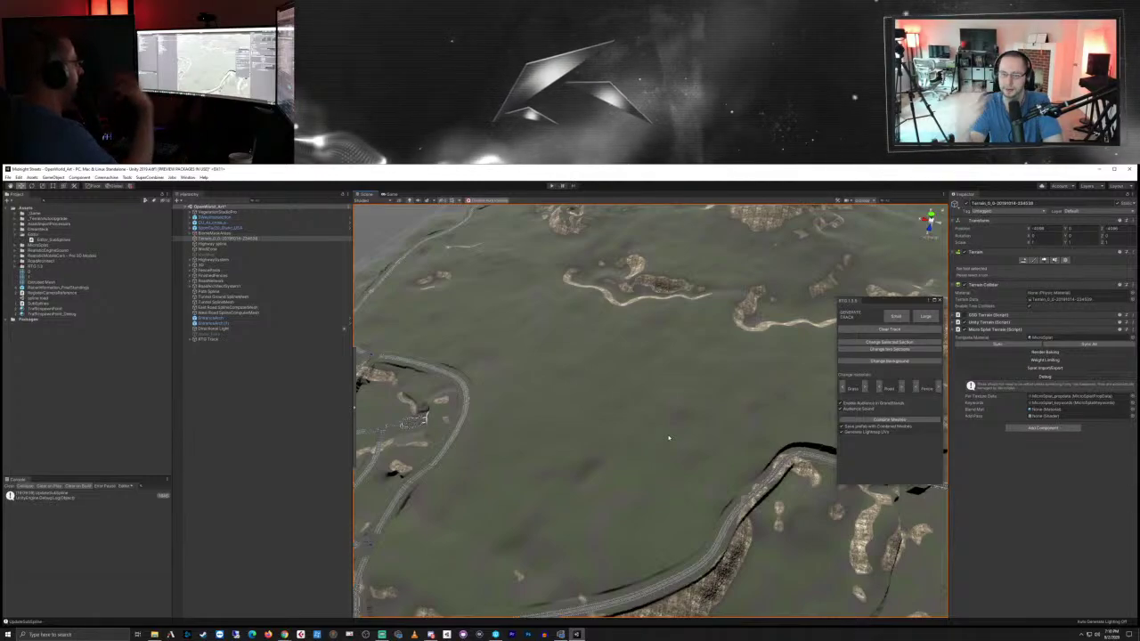
scroll(609, 397, "down", 10)
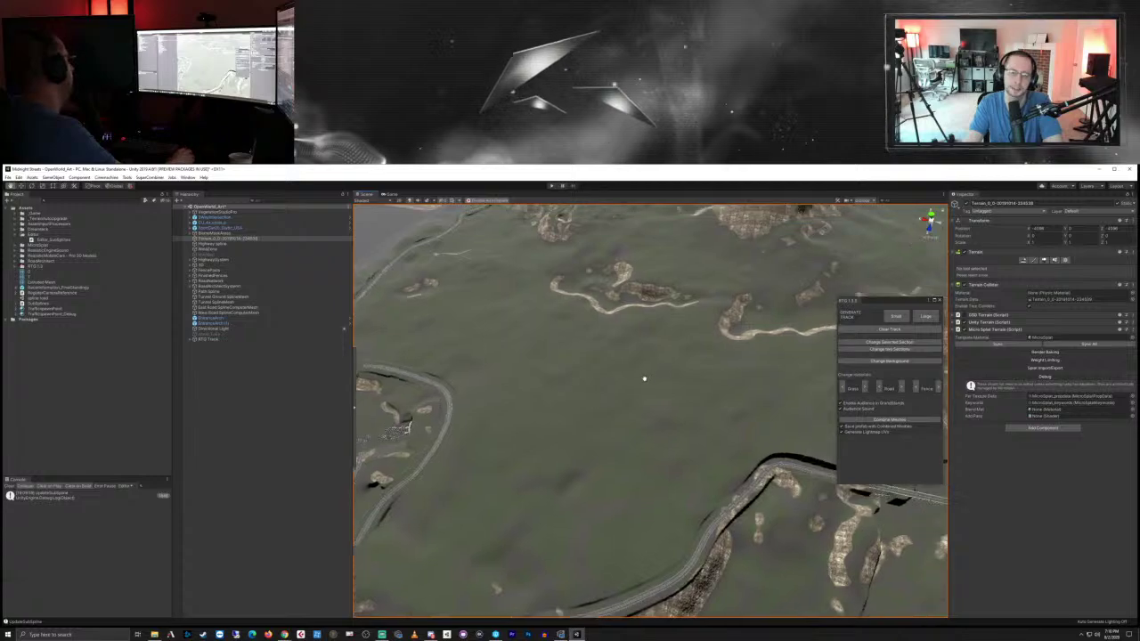
right_click_drag(598, 441, 657, 446)
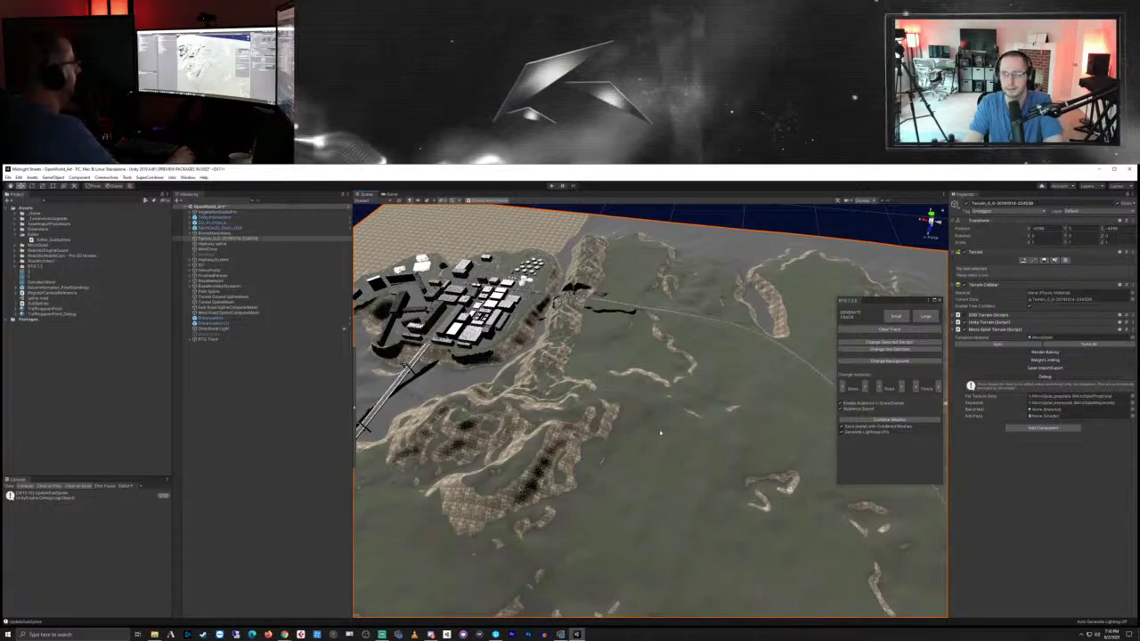
Step: Inspect the city blocks and streets at close range and compare them with the whole terrain and road loop
right_click_drag(660, 433, 565, 401)
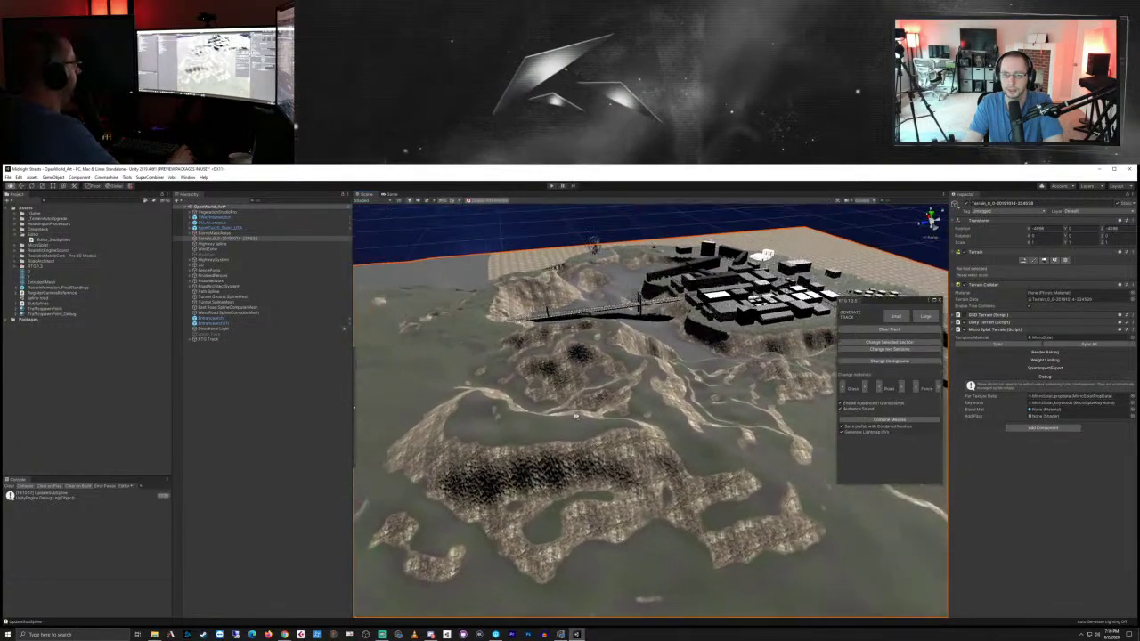
right_click_drag(636, 442, 589, 482)
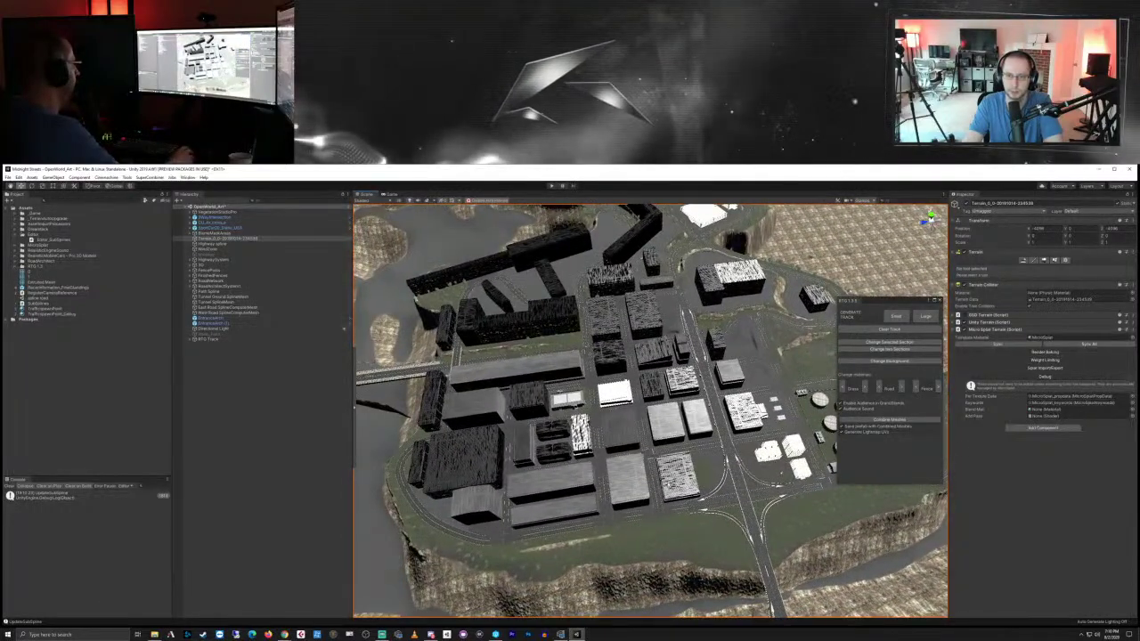
scroll(590, 481, "up", 15)
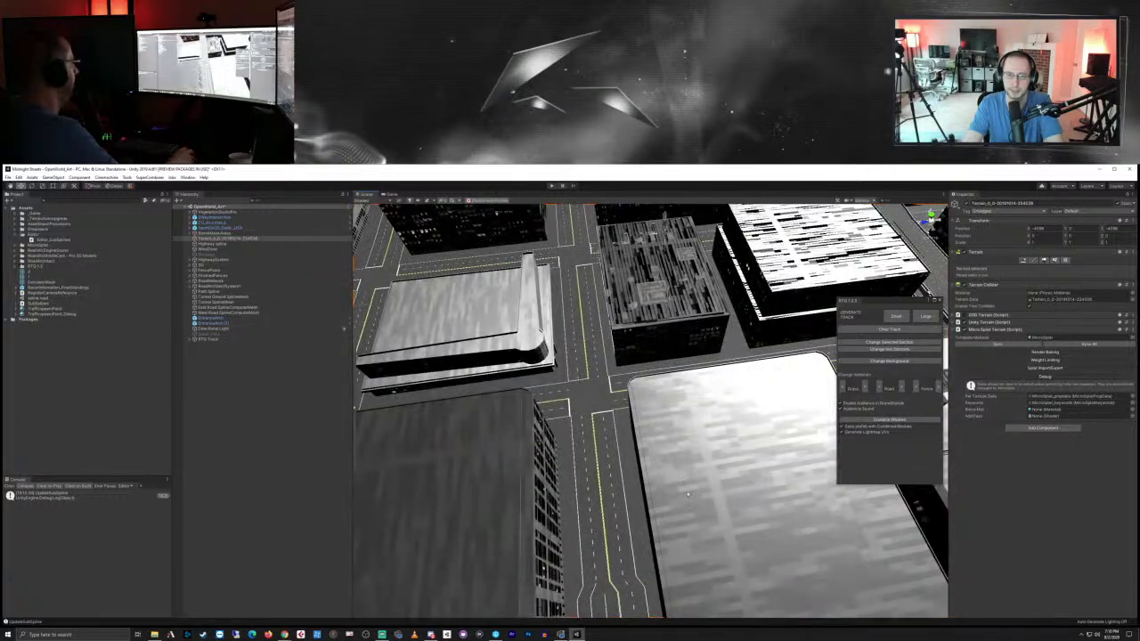
right_click_drag(669, 544, 666, 448)
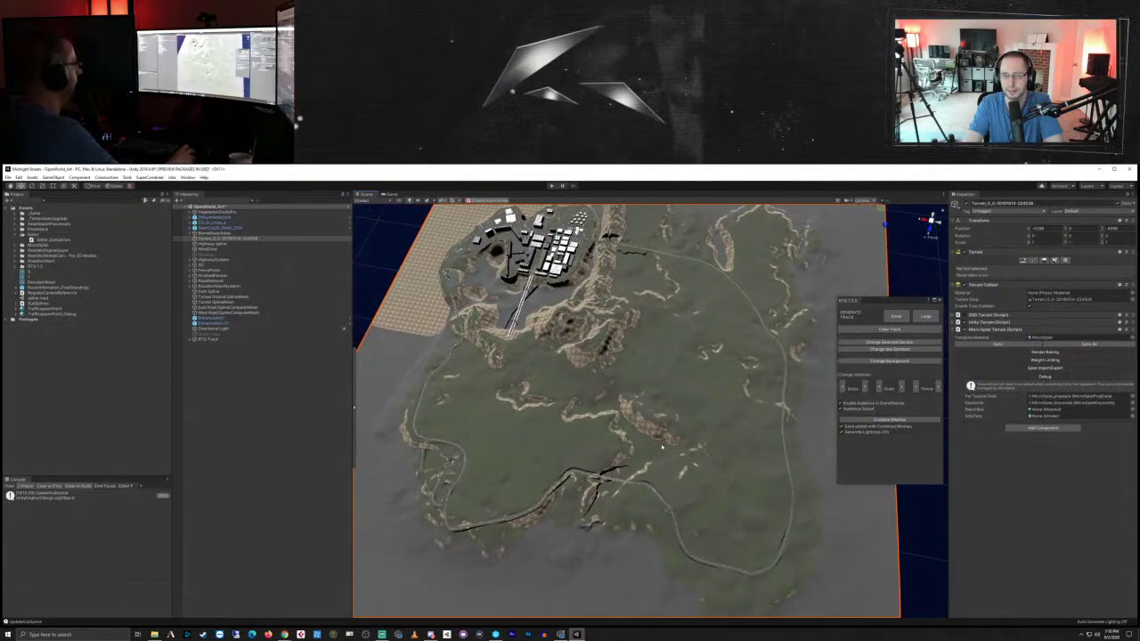
Step: Examine the rocky ridges and undeveloped land in the middle of the terrain, with the city in the background
scroll(660, 449, "up", 5)
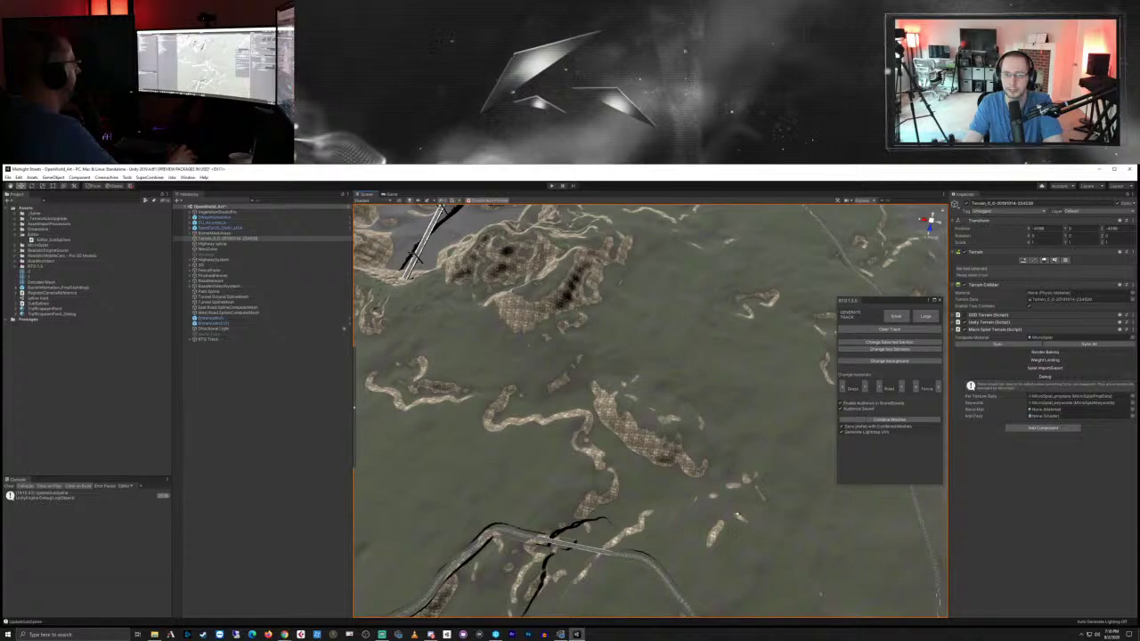
key("f")
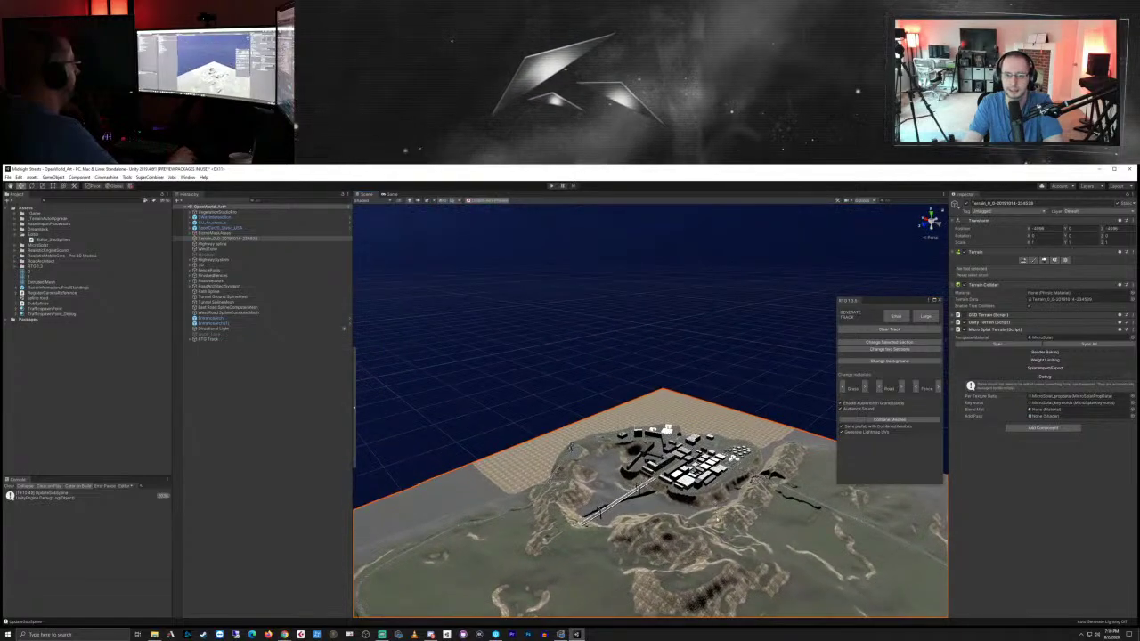
middle_click_drag(717, 520, 714, 492)
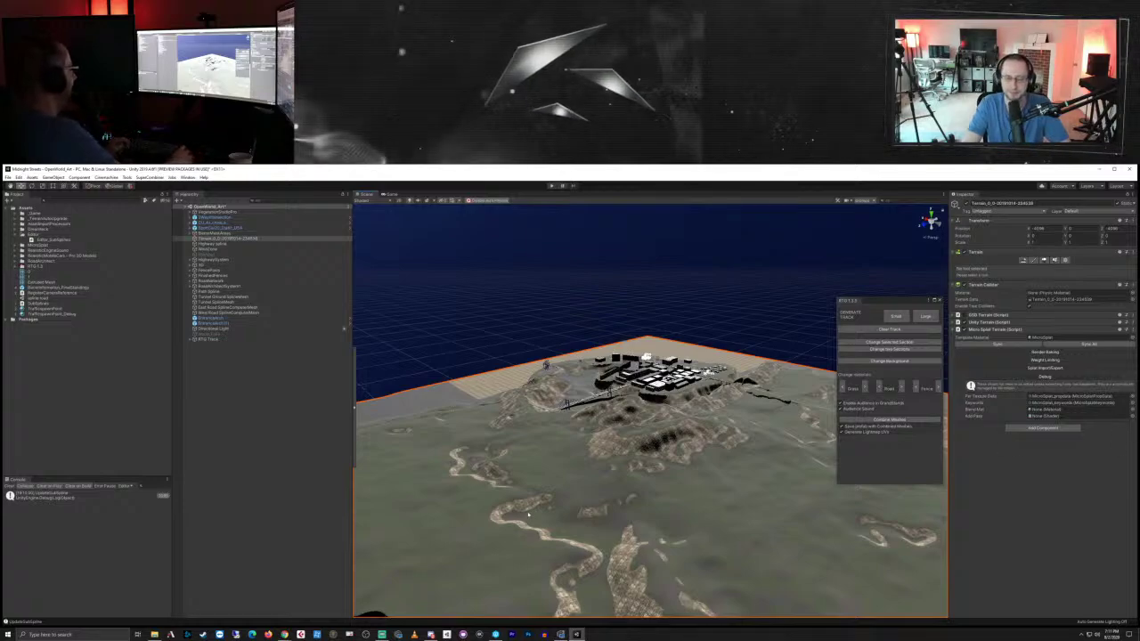
left_click_drag(529, 514, 619, 509, "alt")
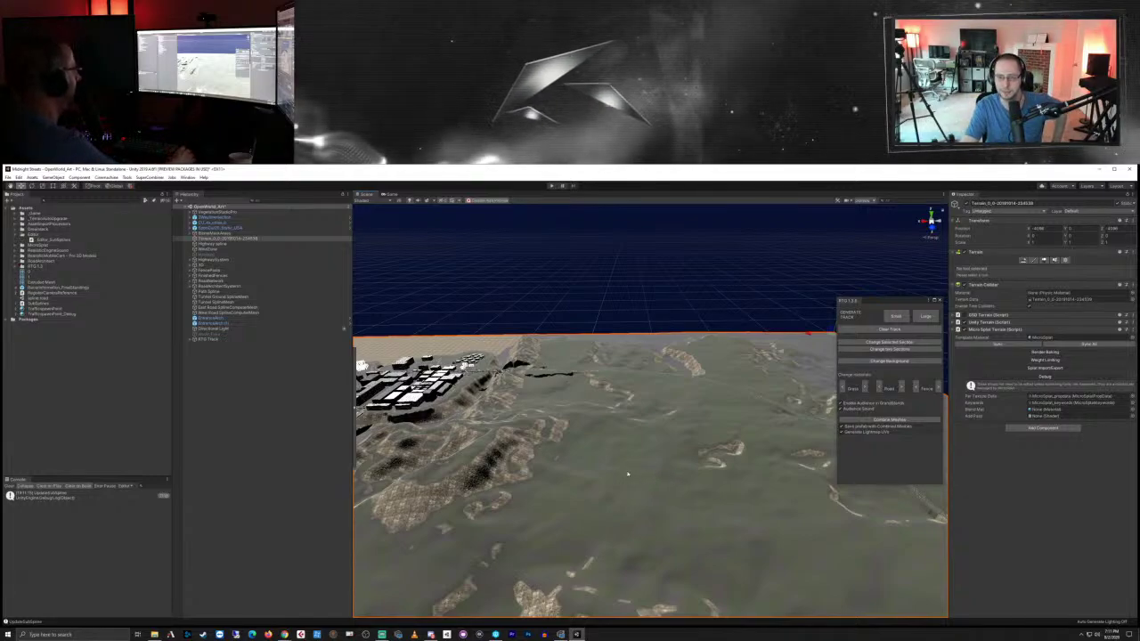
Step: Deactivate the terrain and bring the whole generated race track into view
right_click_drag(641, 474, 570, 553)
middle_click_drag(570, 552, 680, 469)
right_click_drag(680, 468, 665, 506)
scroll(666, 502, "down", 3)
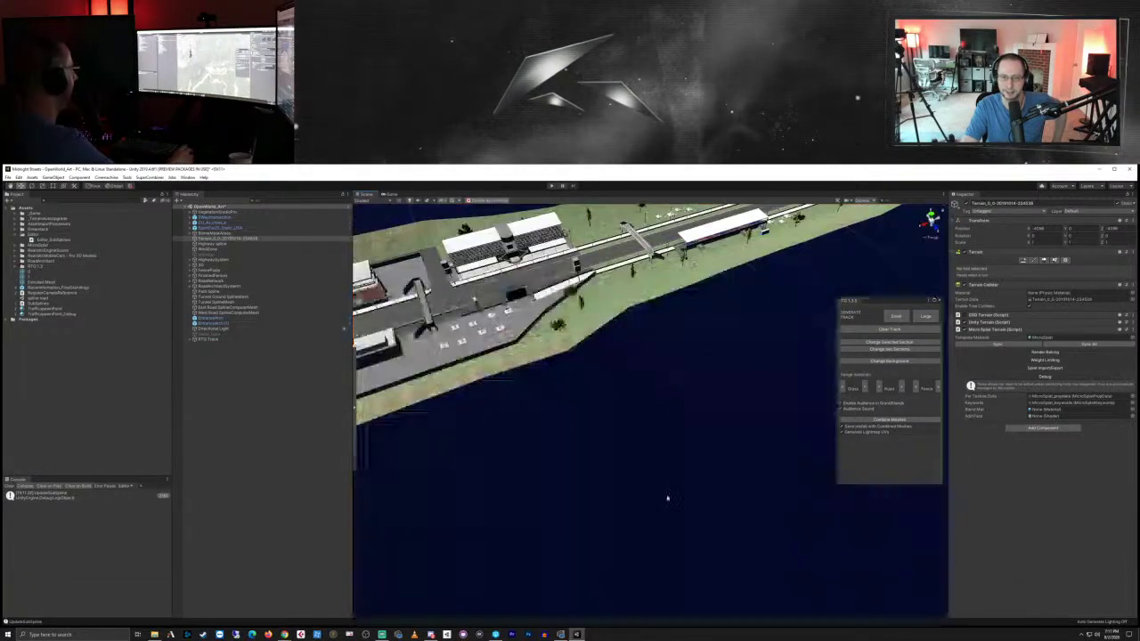
right_click_drag(733, 489, 685, 480)
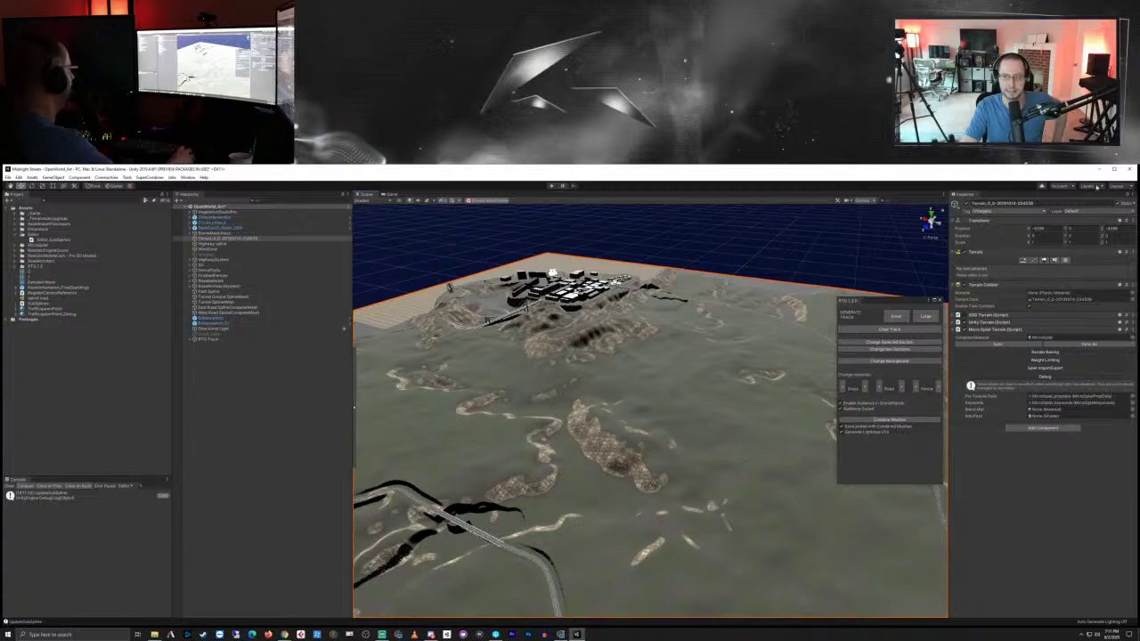
left_click(966, 204)
scroll(685, 455, "up", 8)
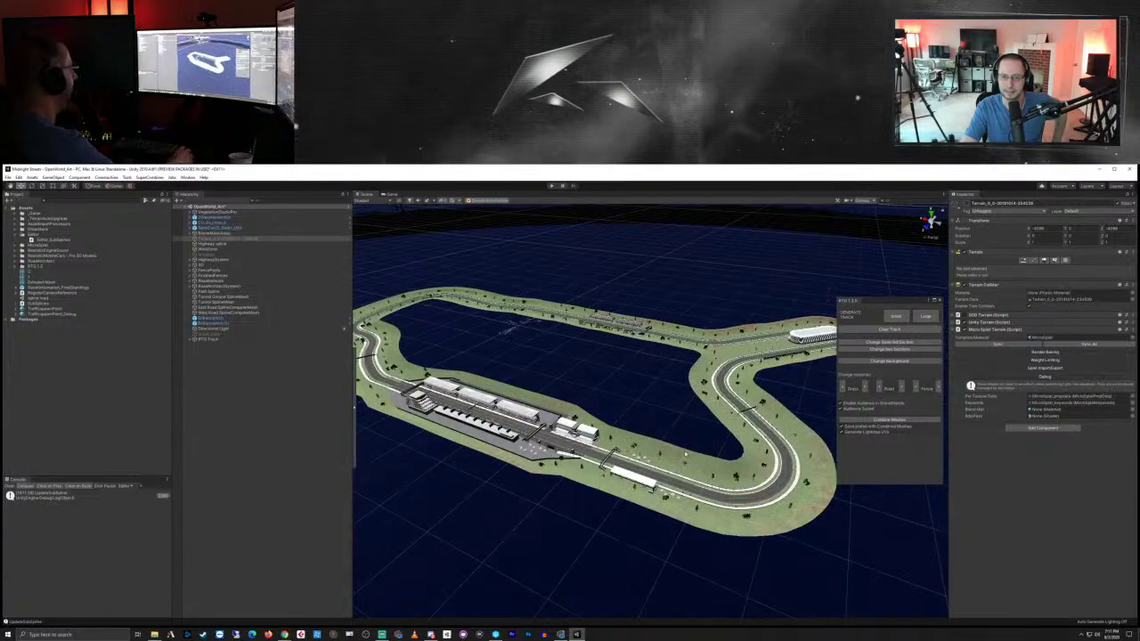
scroll(685, 455, "down", 5)
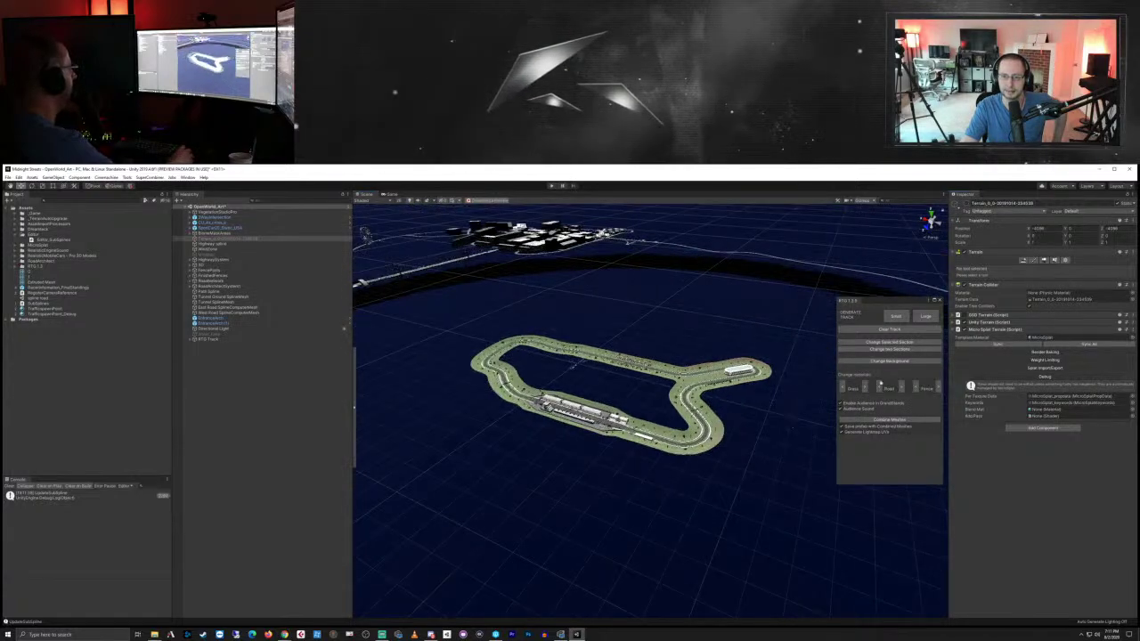
Step: Generate new small tracks until a layout with a road crossing over itself and an end loop is produced
left_click(902, 318)
left_click(898, 318)
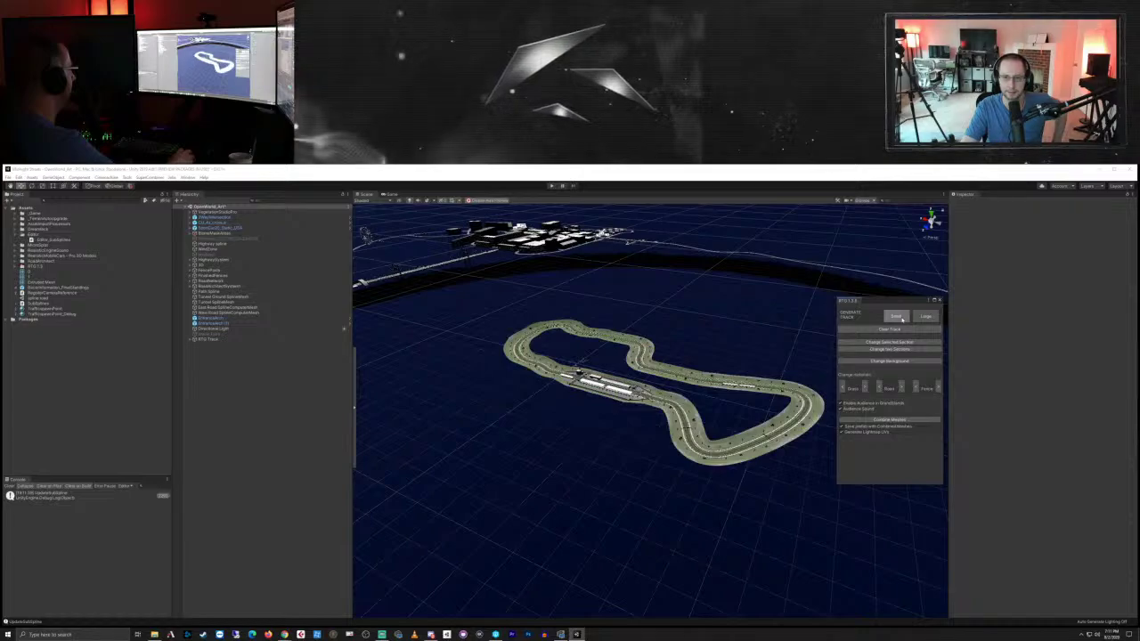
scroll(758, 445, "up", 5)
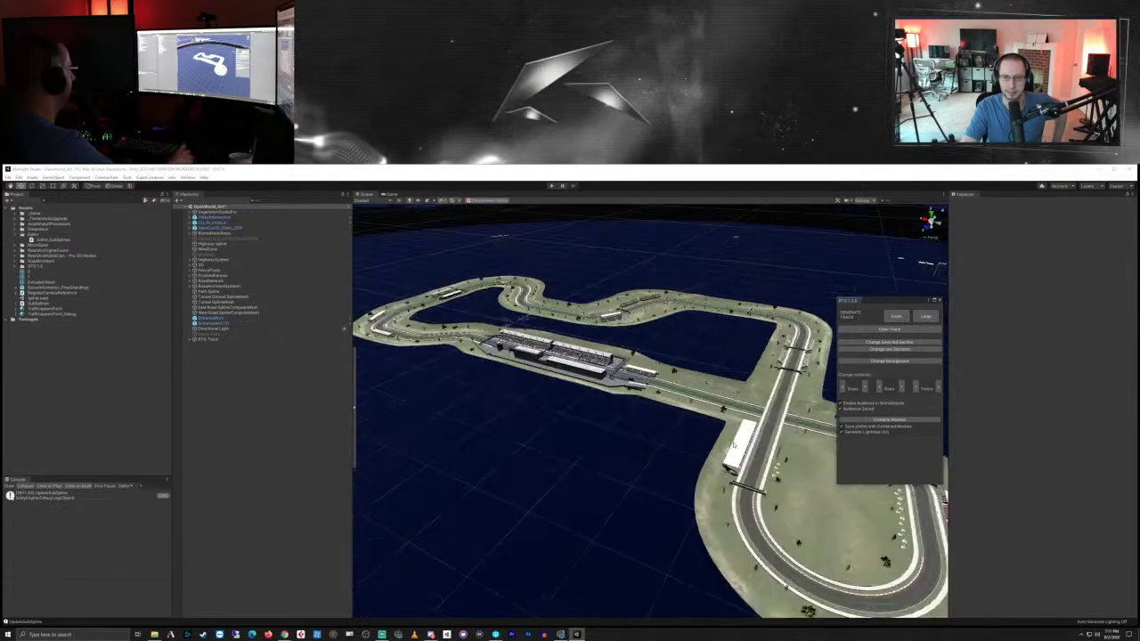
Step: Examine the new track's crossover, overpass and nearby grandstand from above and at road level
right_click_drag(762, 450, 672, 407)
middle_click_drag(671, 407, 624, 367)
scroll(724, 430, "down", 4)
middle_click_drag(725, 430, 701, 453)
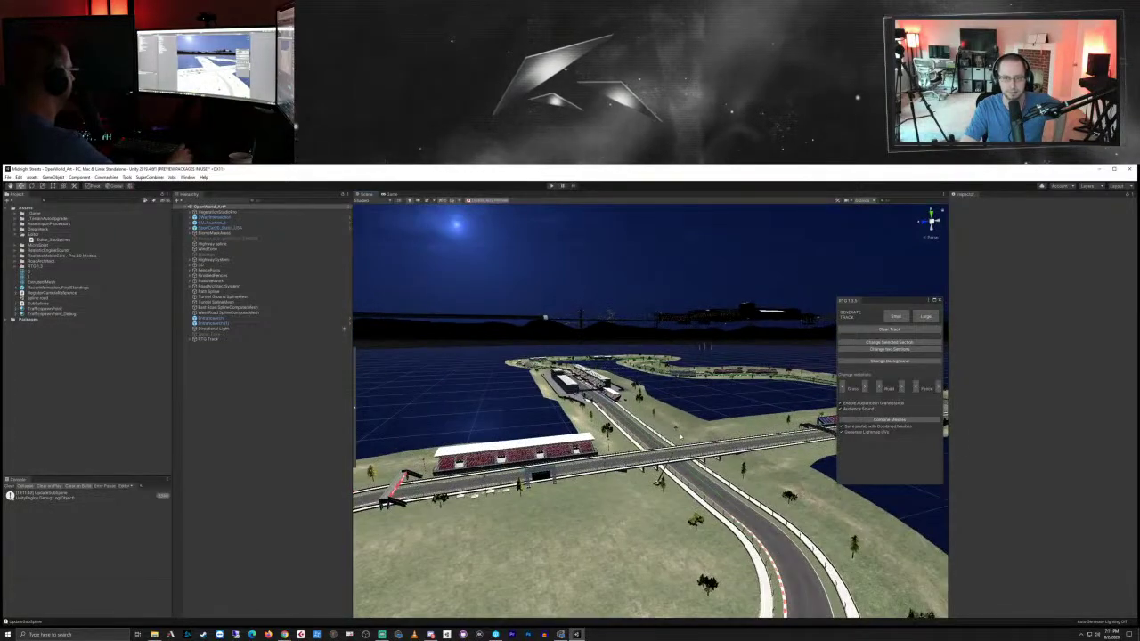
scroll(701, 453, "up", 5)
scroll(698, 452, "down", 2)
scroll(698, 454, "down", 8)
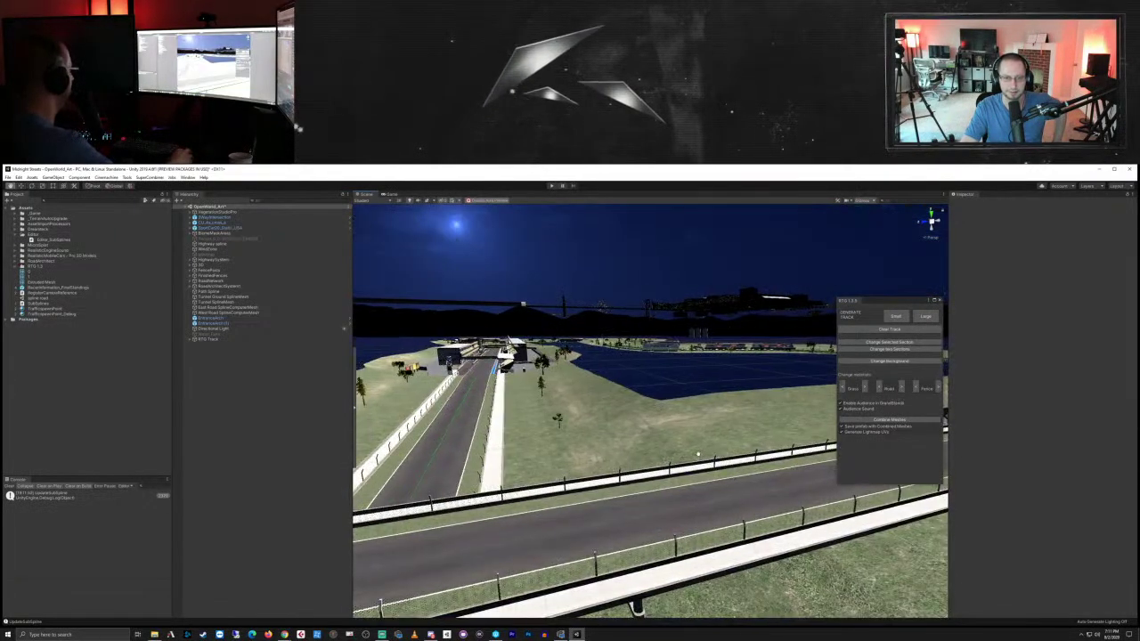
middle_click_drag(681, 383, 683, 439)
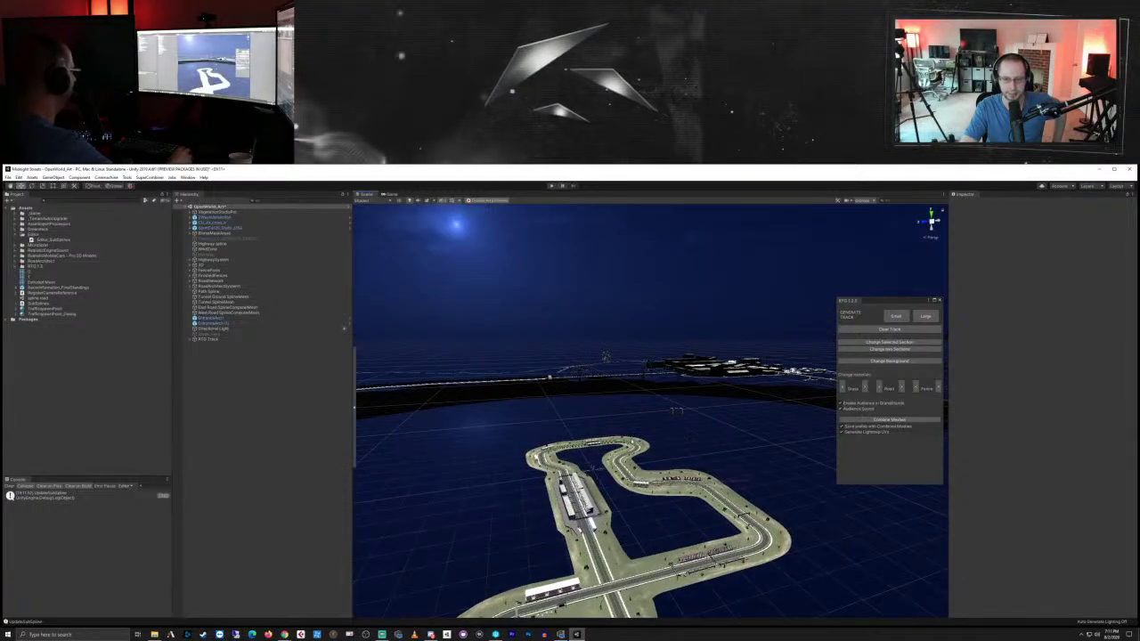
Step: Examine the full track layout from overhead, then the end loop with its grandstands and footbridge up close
right_click_drag(611, 412, 680, 522)
middle_click_drag(418, 445, 616, 470)
right_click_drag(615, 469, 604, 467)
middle_click_drag(593, 383, 622, 438)
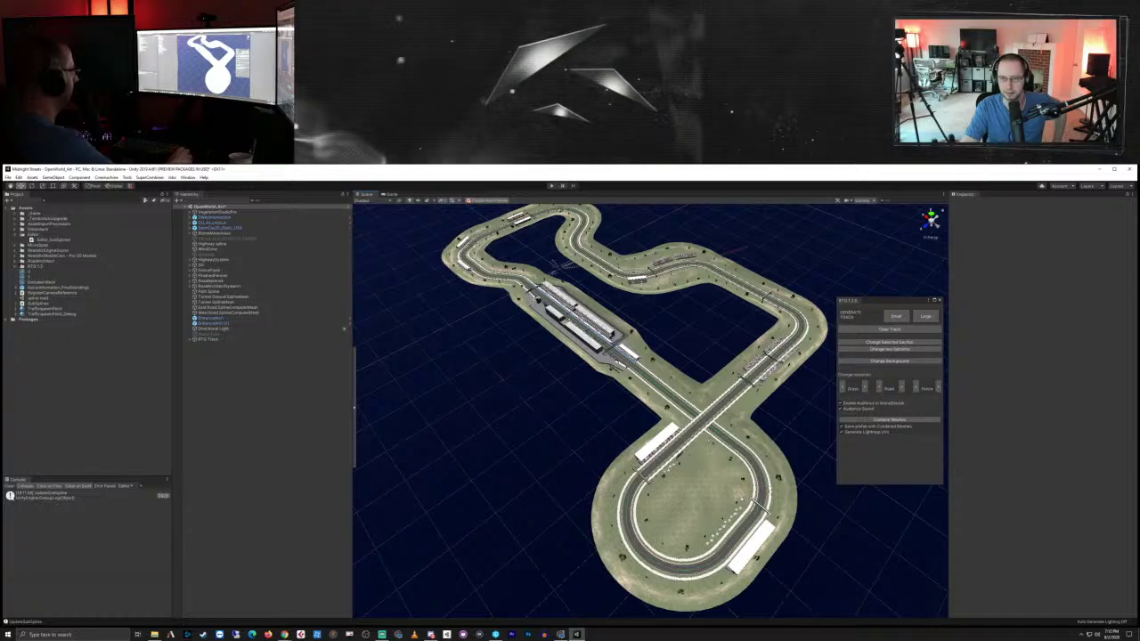
right_click_drag(746, 546, 697, 453)
key("q")
key("e")
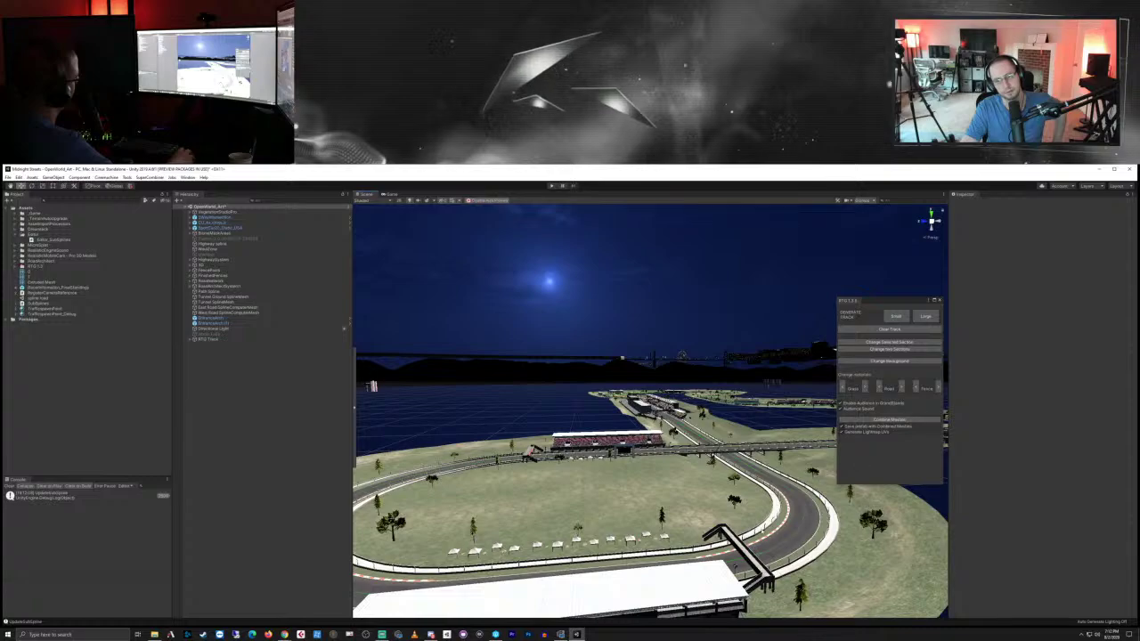
scroll(766, 515, "up", 3)
scroll(770, 519, "down", 3)
left_click_drag(706, 518, 753, 533, "alt")
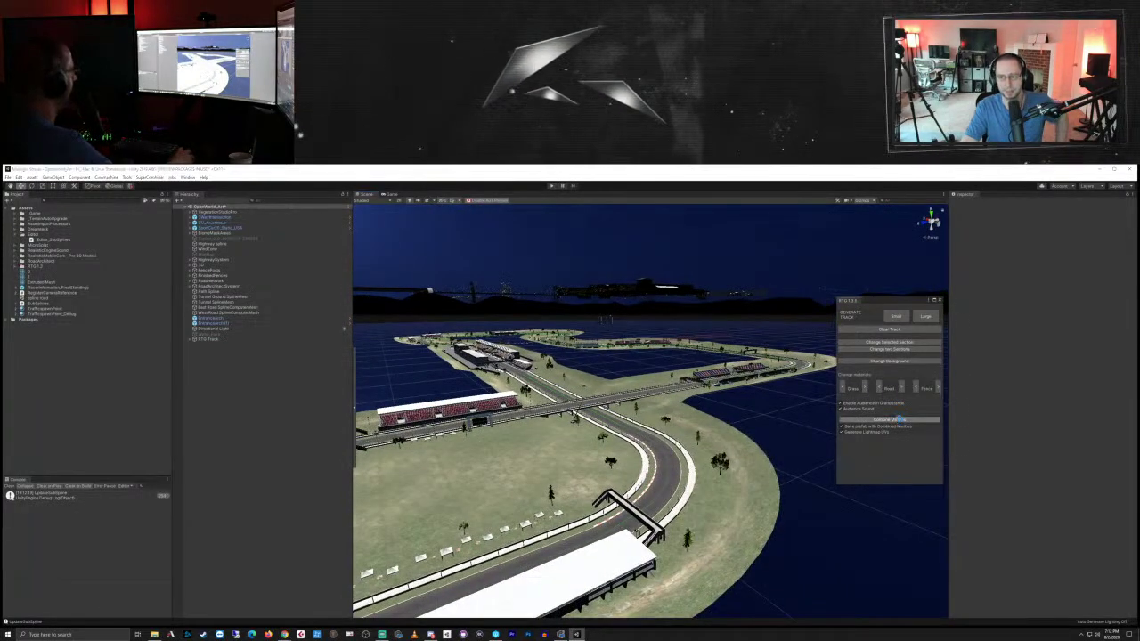
Step: Combine the track's meshes with prefab saving enabled, and open the project folder that holds the saved track prefab
left_click(899, 418)
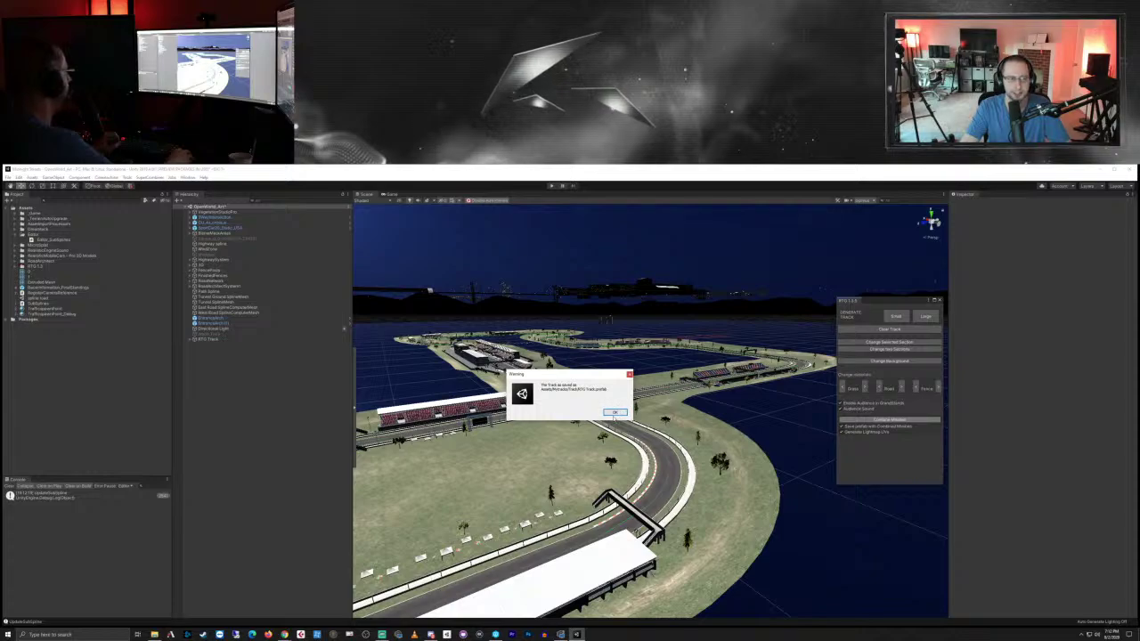
left_click(615, 412)
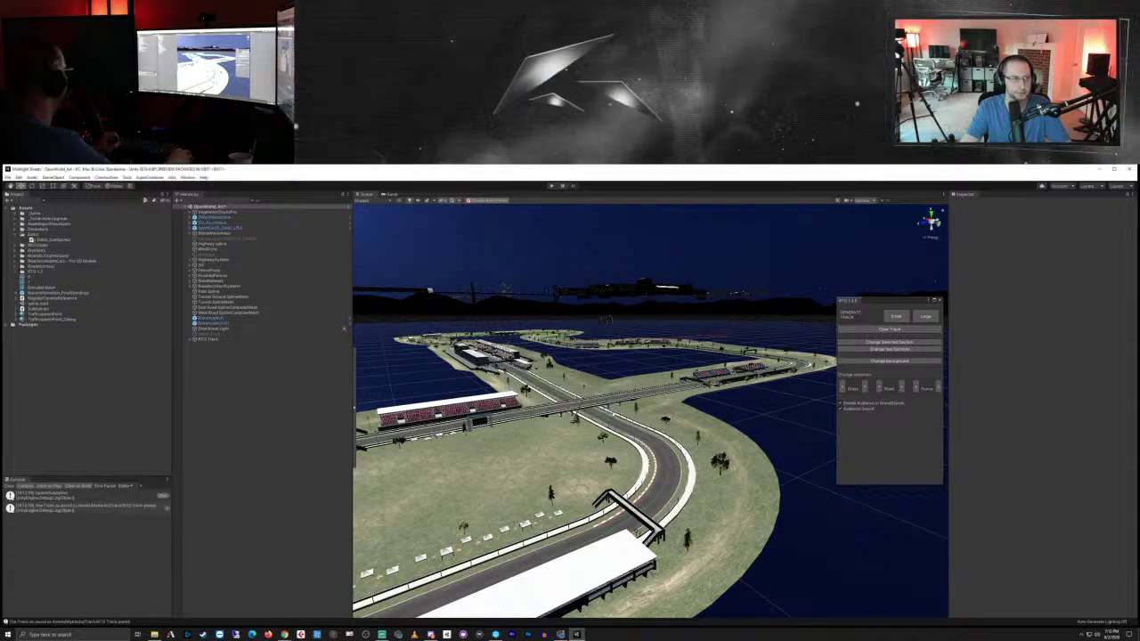
left_click(17, 251)
left_click(27, 256)
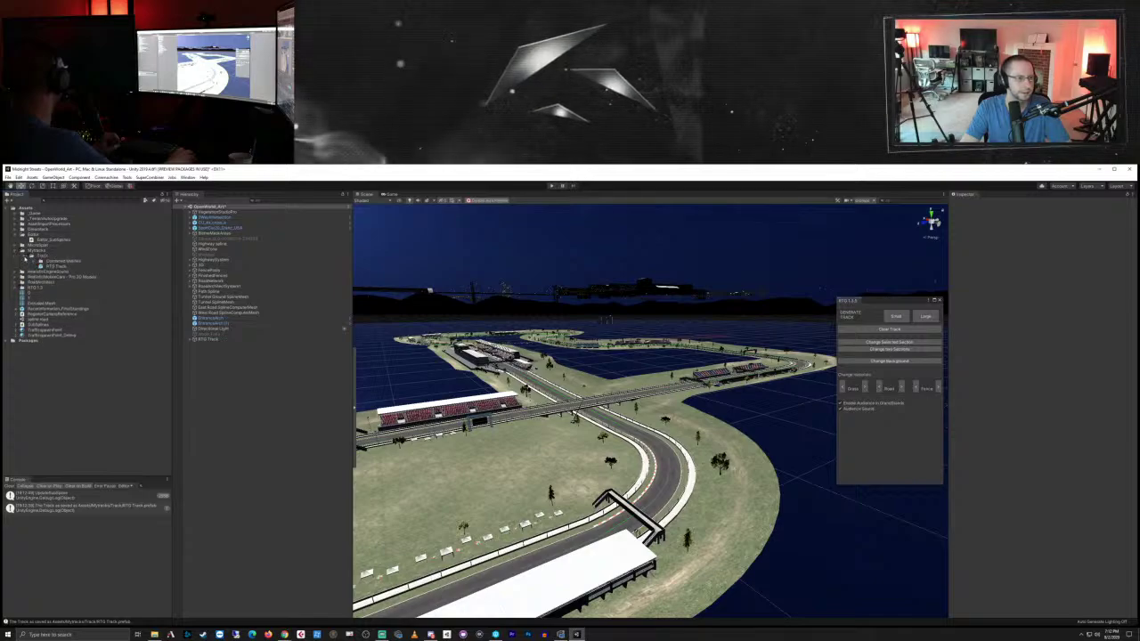
Step: Compare the section objects of the scene's RTG Track with the saved RTG Track prefab
left_click(190, 340)
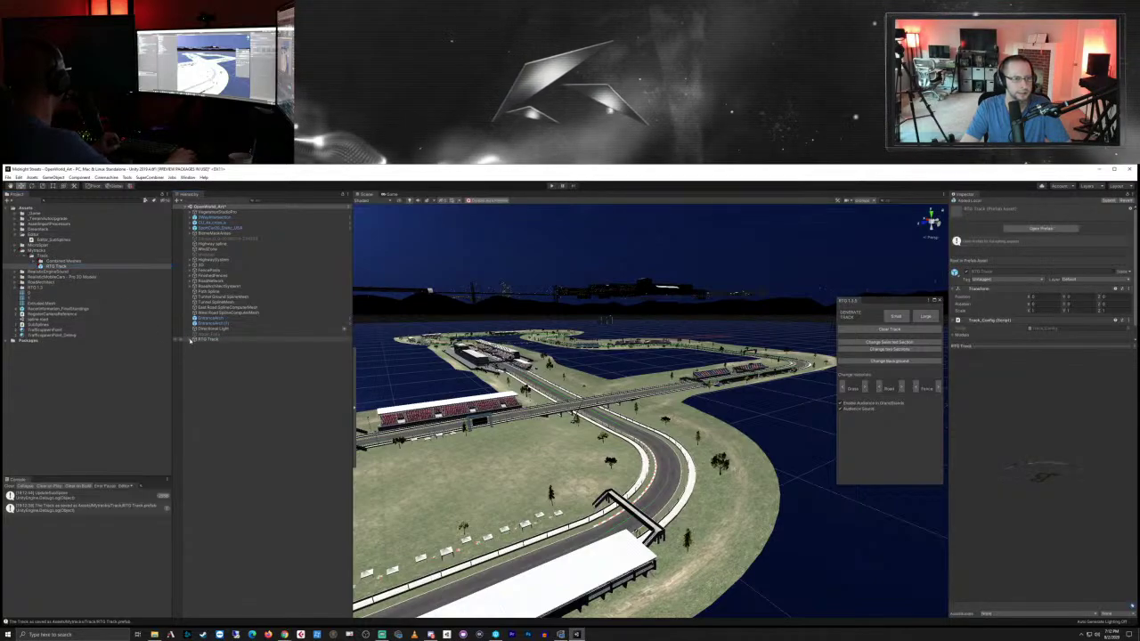
left_click(208, 377)
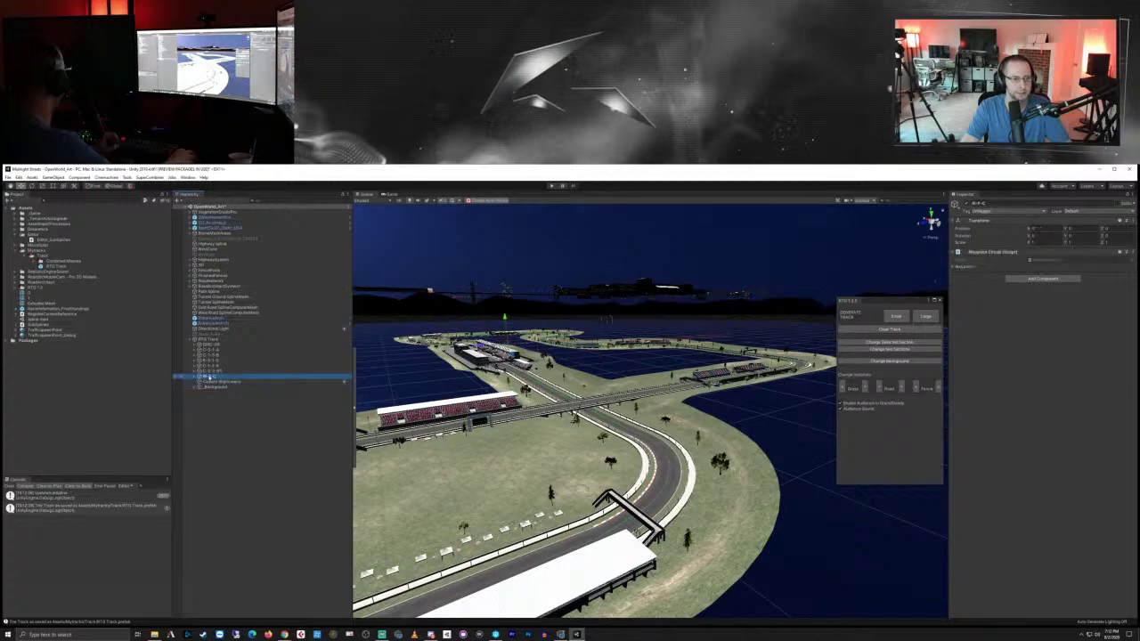
left_click(194, 377)
left_click(196, 377)
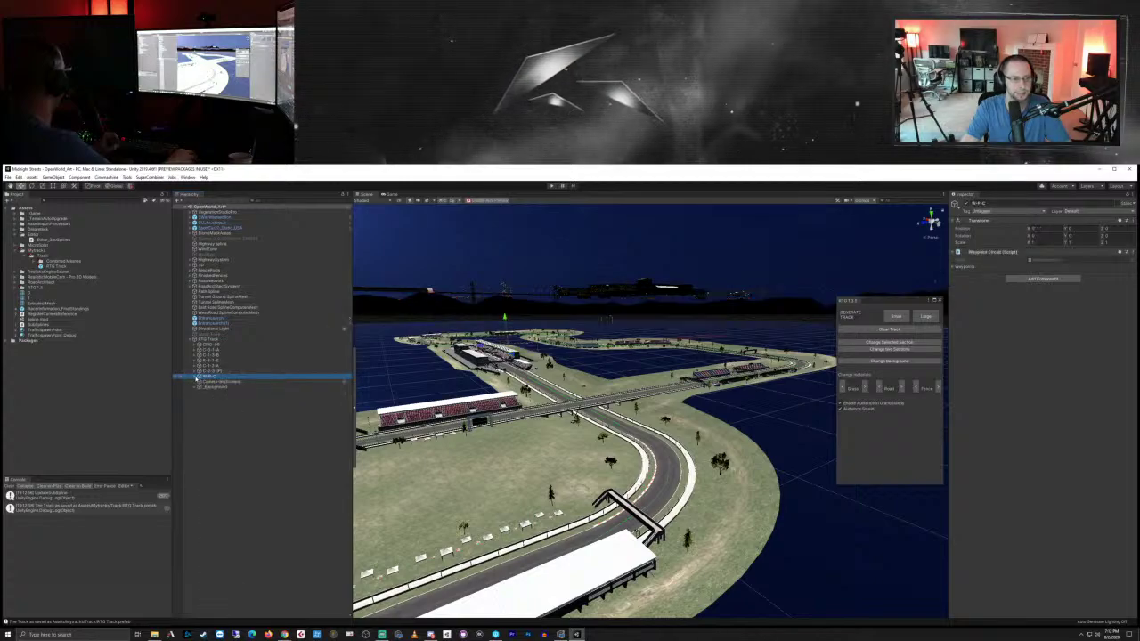
left_click(57, 266)
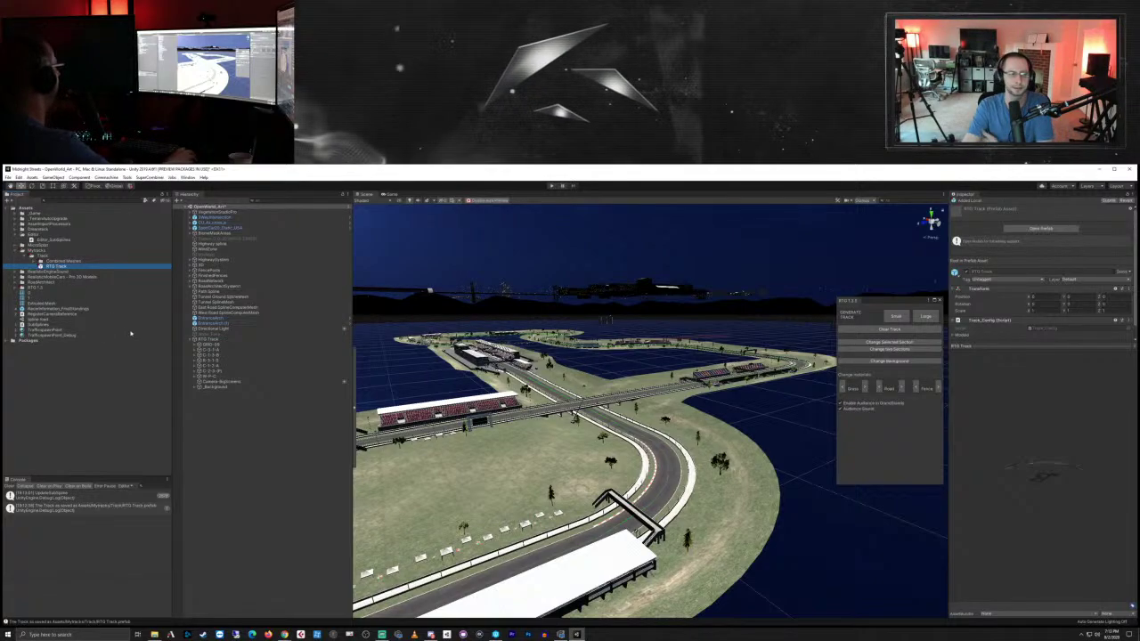
left_click(207, 340)
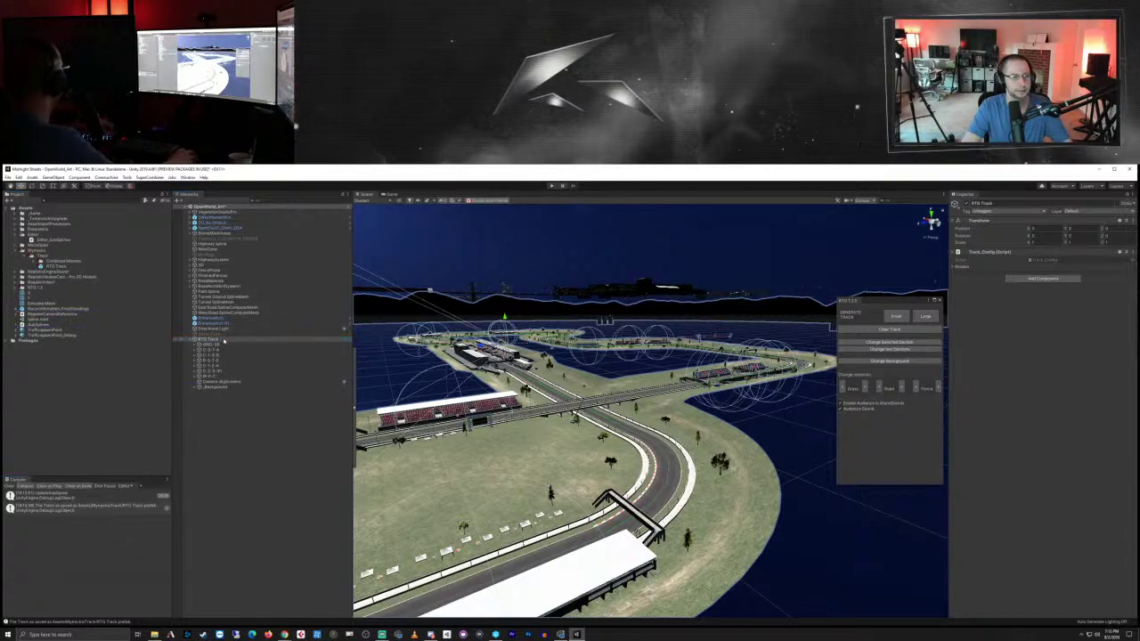
Step: Rename both the saved prefab and the scene's track object as RTG Track_001
left_click(71, 266)
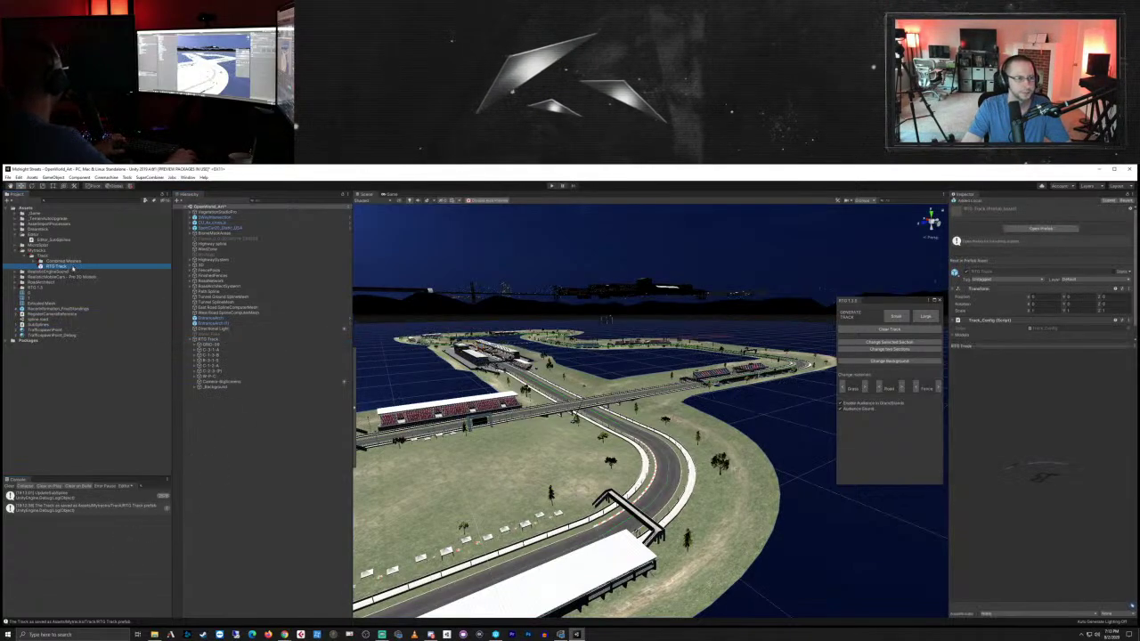
left_click(73, 268)
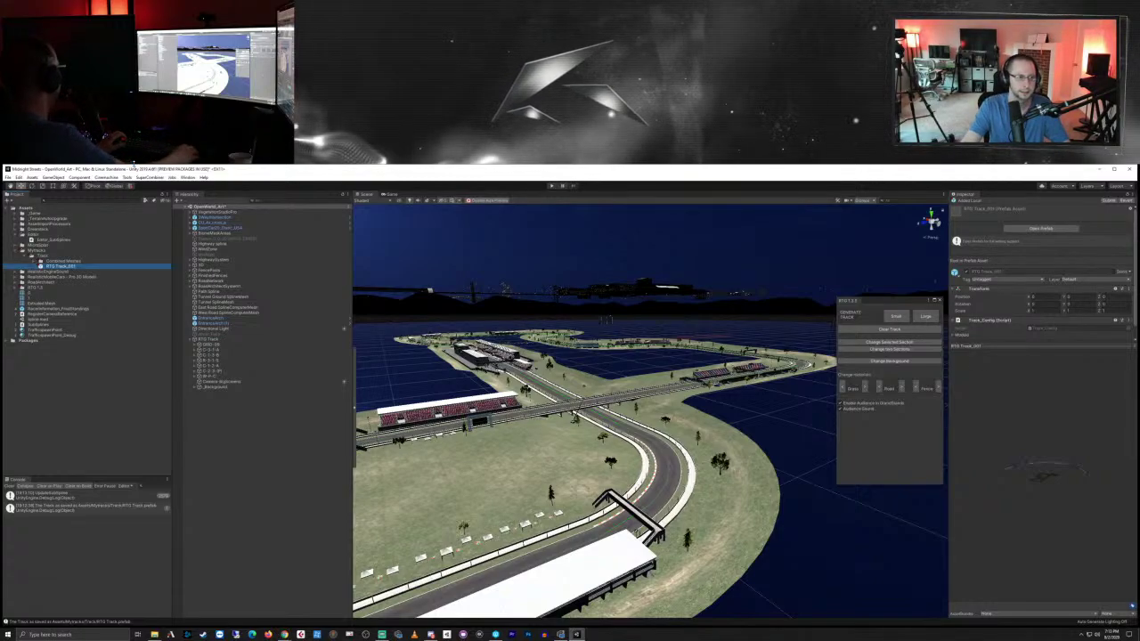
left_click(227, 341)
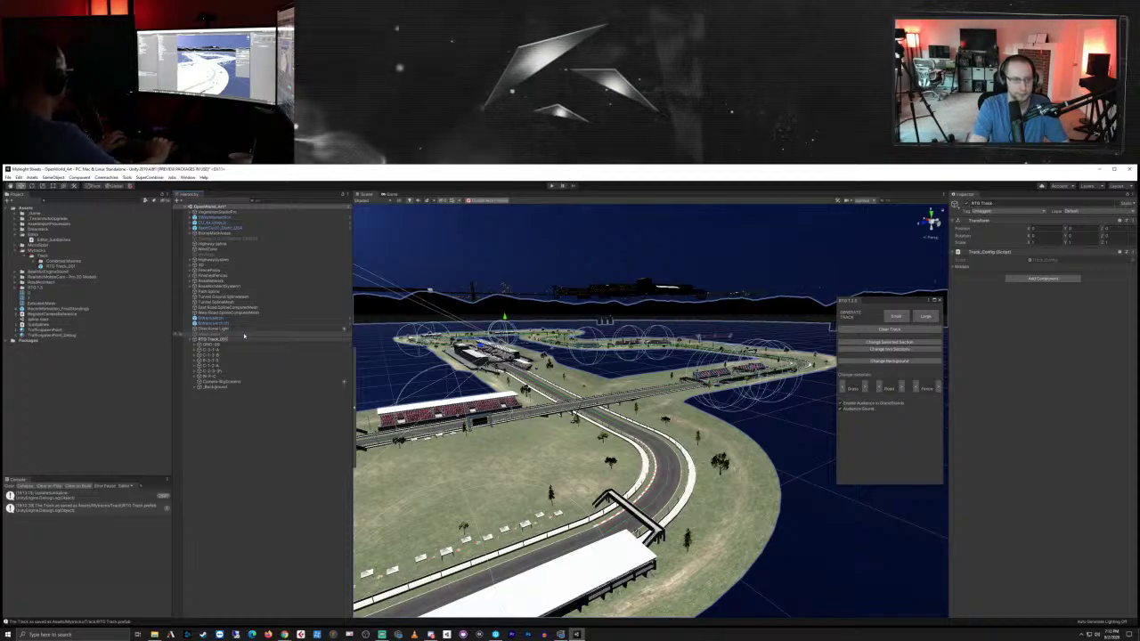
left_click(244, 338)
Step: Rename the saved track prefab as RTG Track_001_Combined
left_click(82, 267)
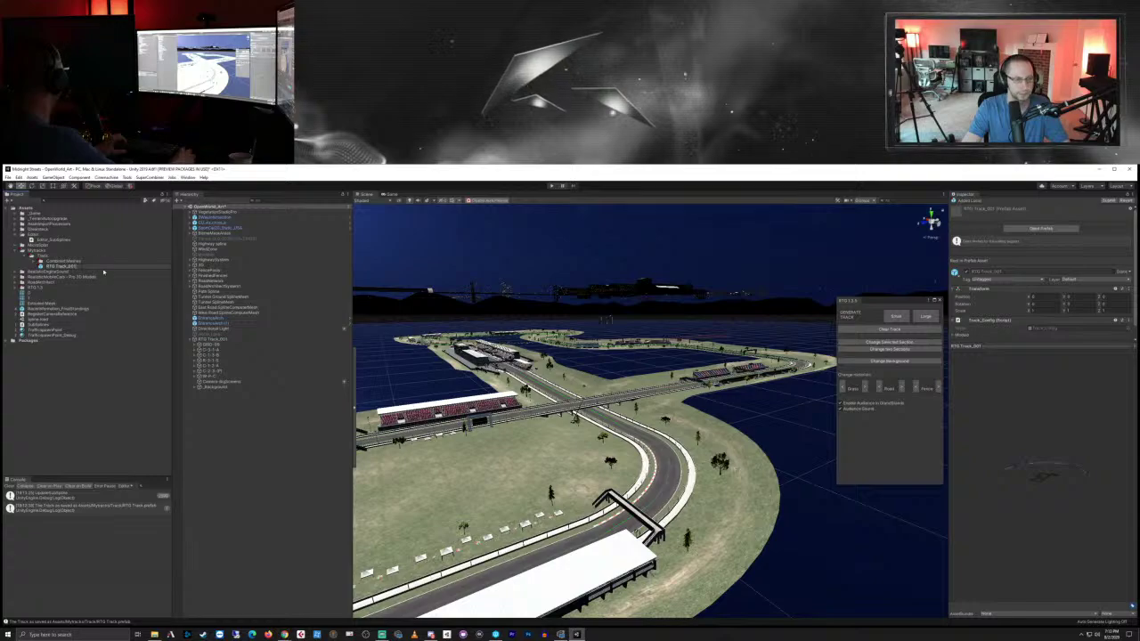
type("ombined")
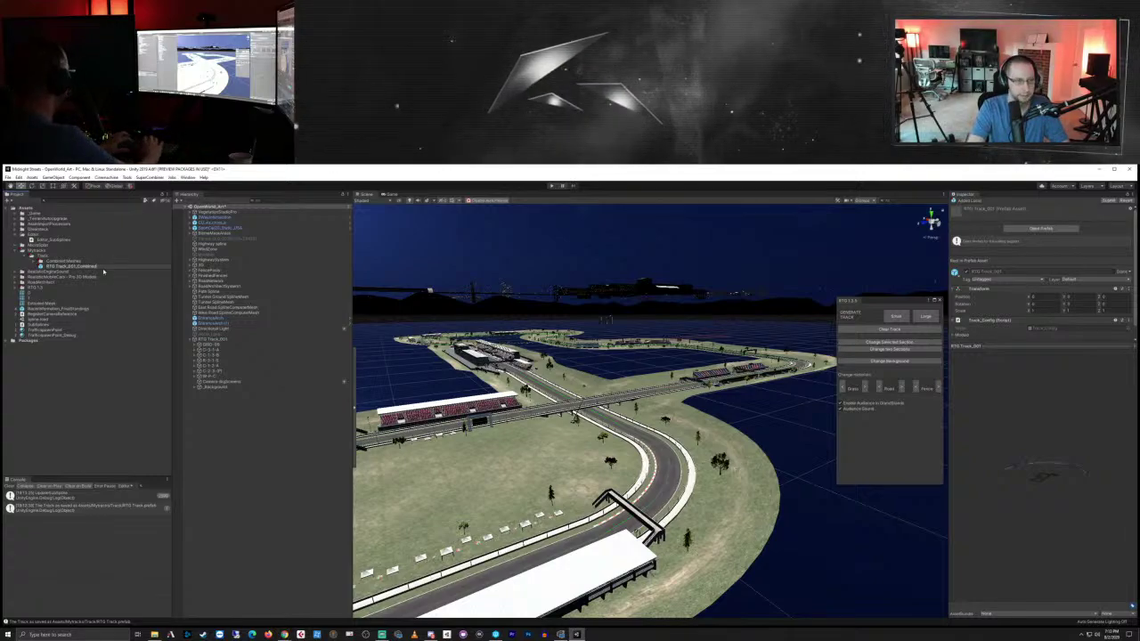
key("Return")
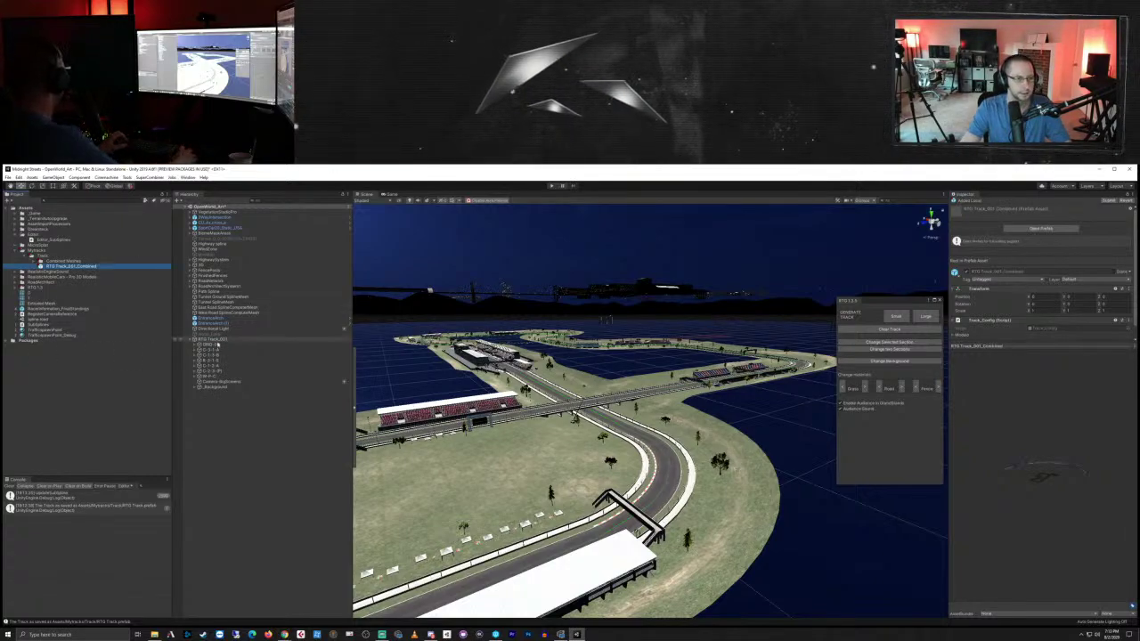
Step: Save the scene's RTG Track_001 as a separate prefab in the Track folder and delete it from the scene
left_click(214, 341)
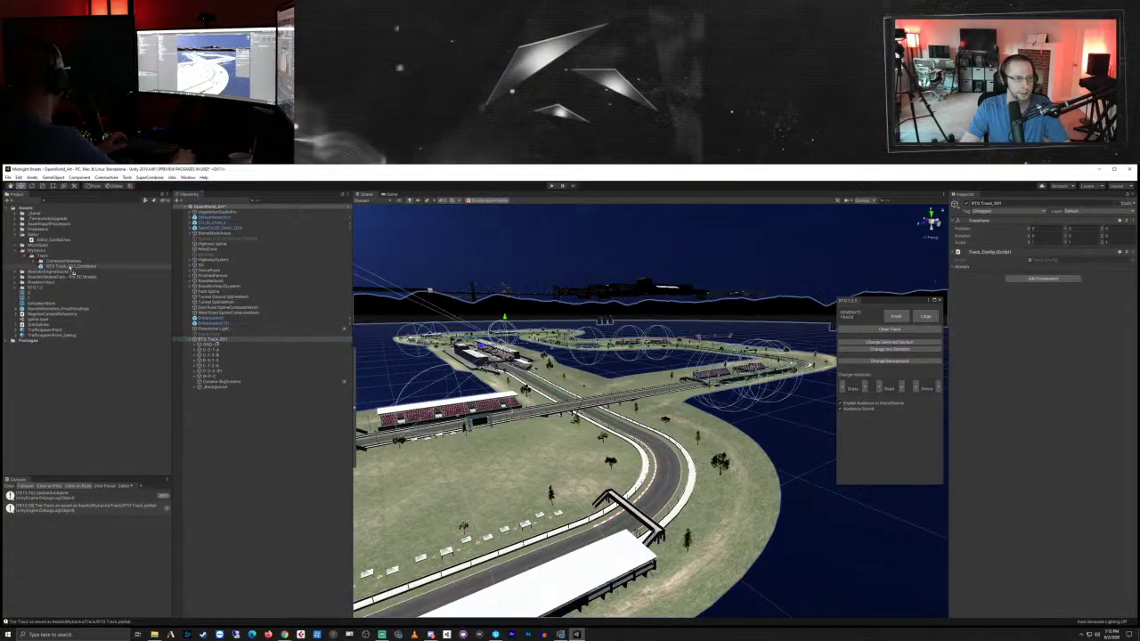
left_click_drag(64, 269, 68, 270)
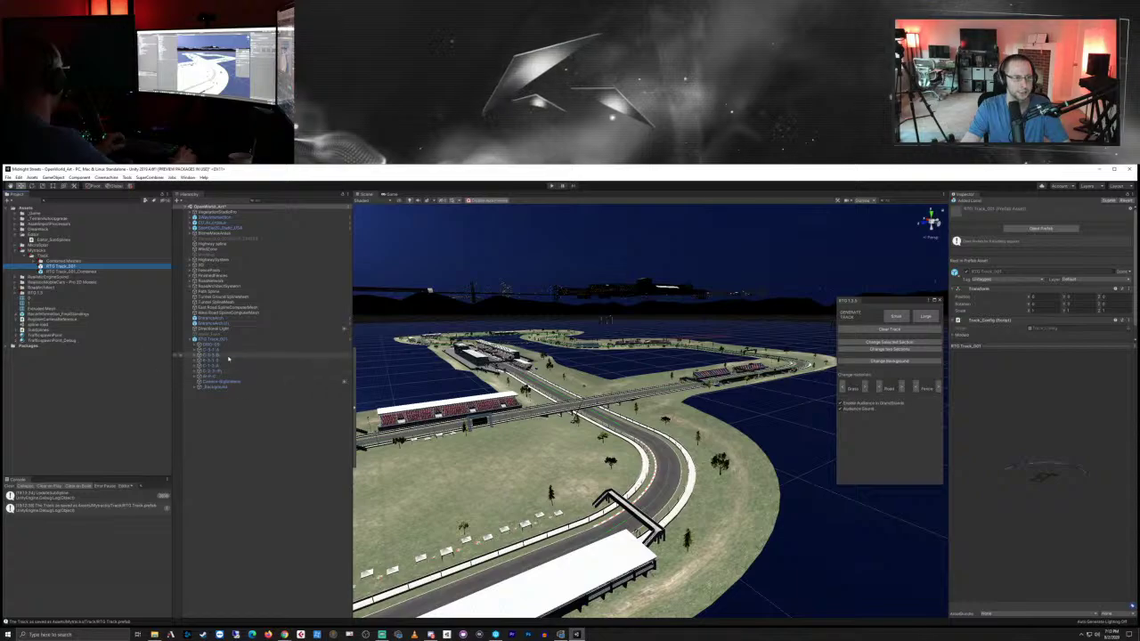
left_click(70, 271)
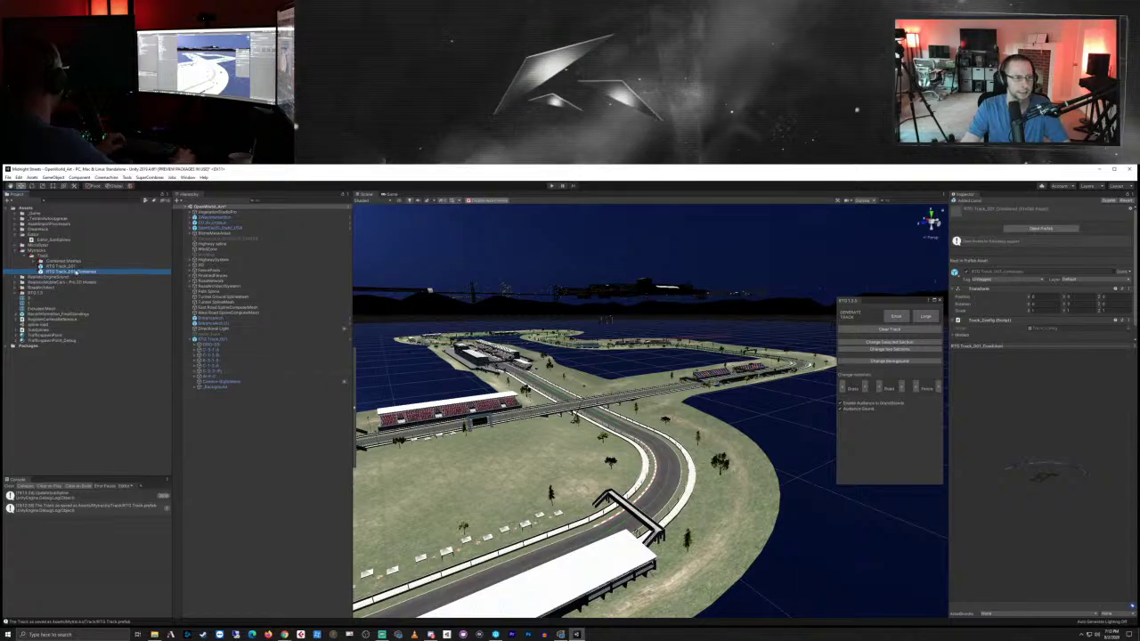
left_click(223, 340)
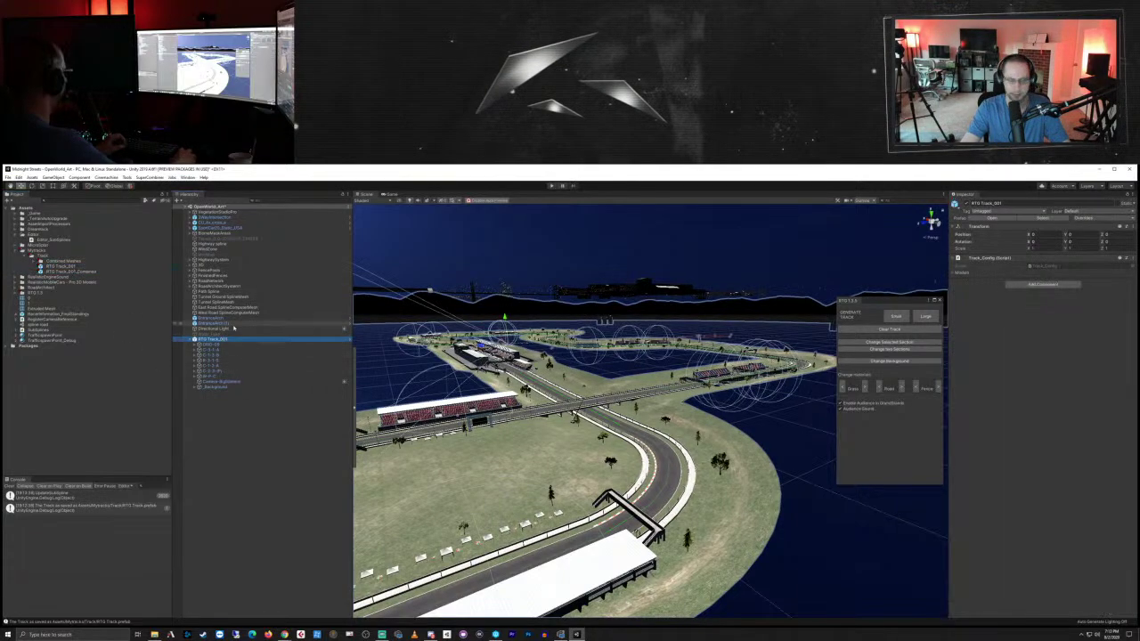
key("Delete")
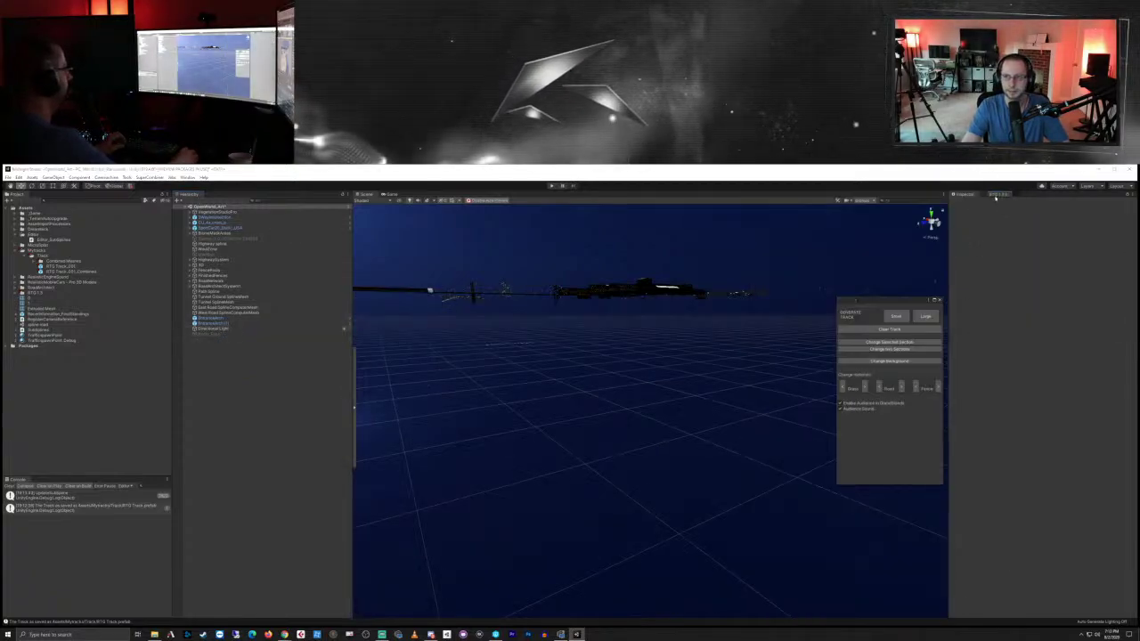
Step: Dock the RTG generator window beside the Inspector and bring the Inspector to the front
left_click_drag(847, 302, 987, 195)
left_click(965, 195)
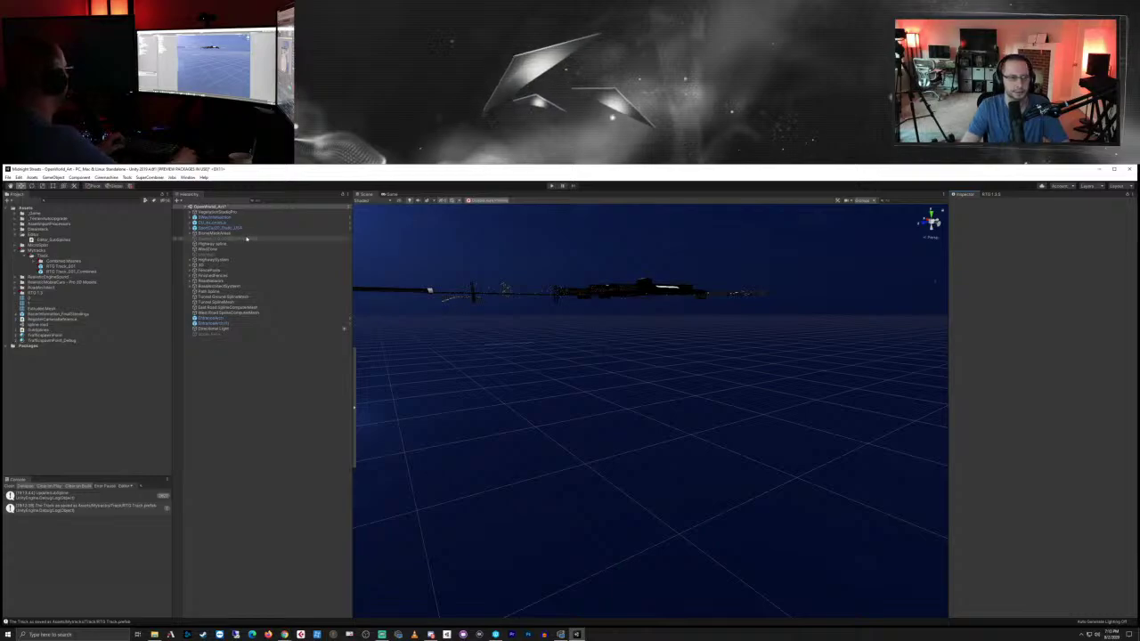
Step: Reactivate the terrain together with the inactive object listed last in the hierarchy, and frame the terrain in the scene
left_click(234, 239)
left_click(214, 333, "ctrl")
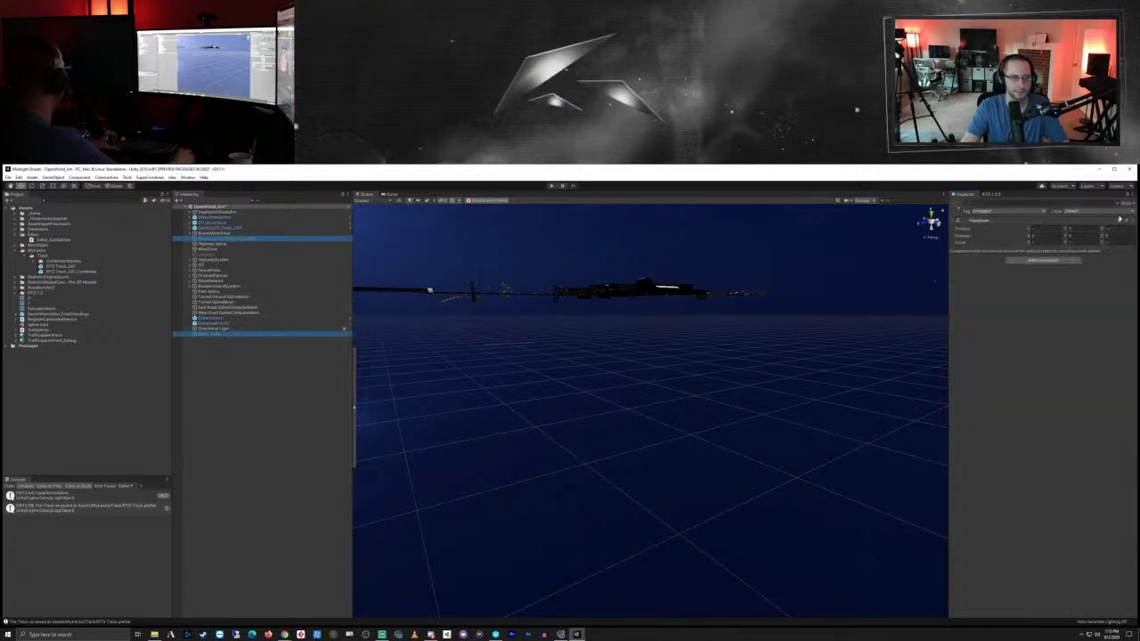
left_click(959, 210)
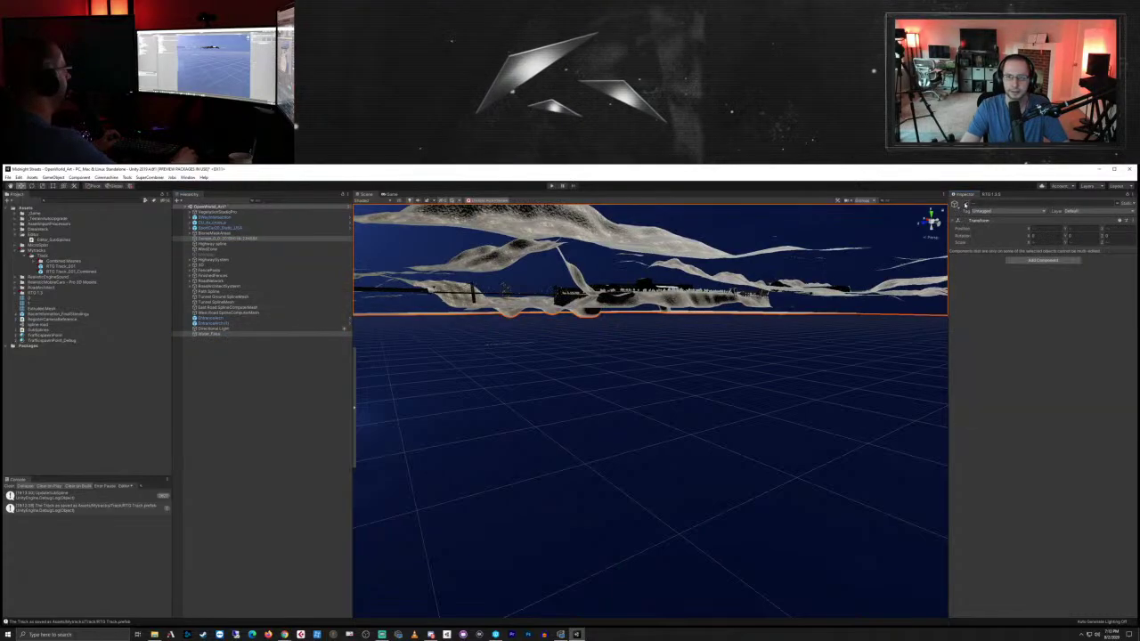
key("f")
right_click_drag(541, 308, 687, 339)
key("w")
key("s")
key("w")
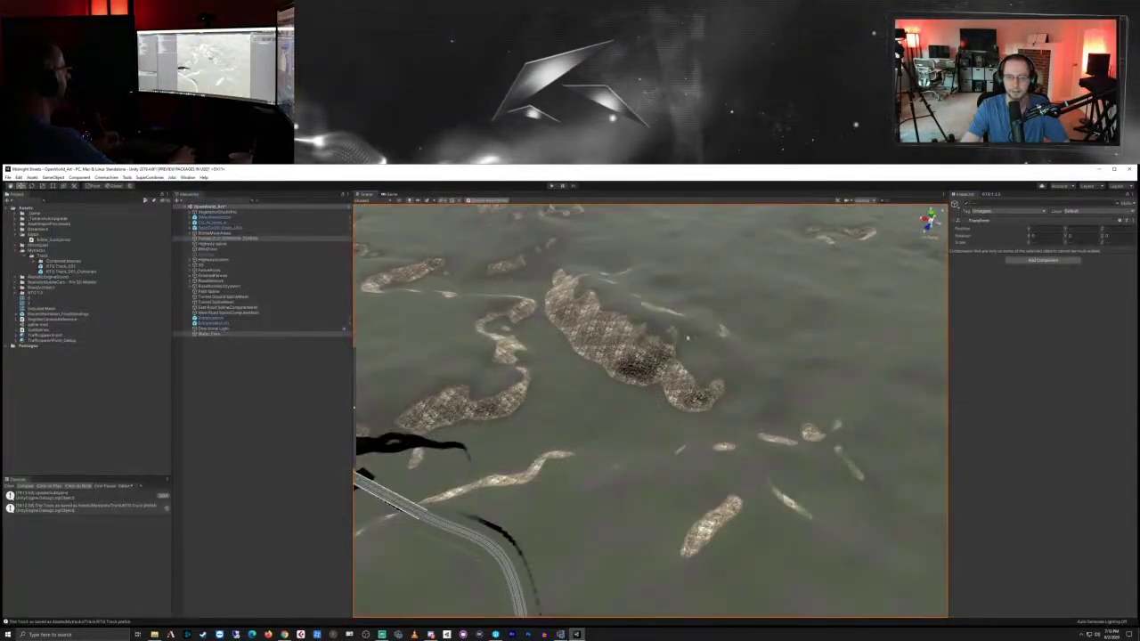
Step: Open the RTG Track_001_Combined prefab, examine its object structure and collider meshes, and return to the open-world scene
double_click(74, 270)
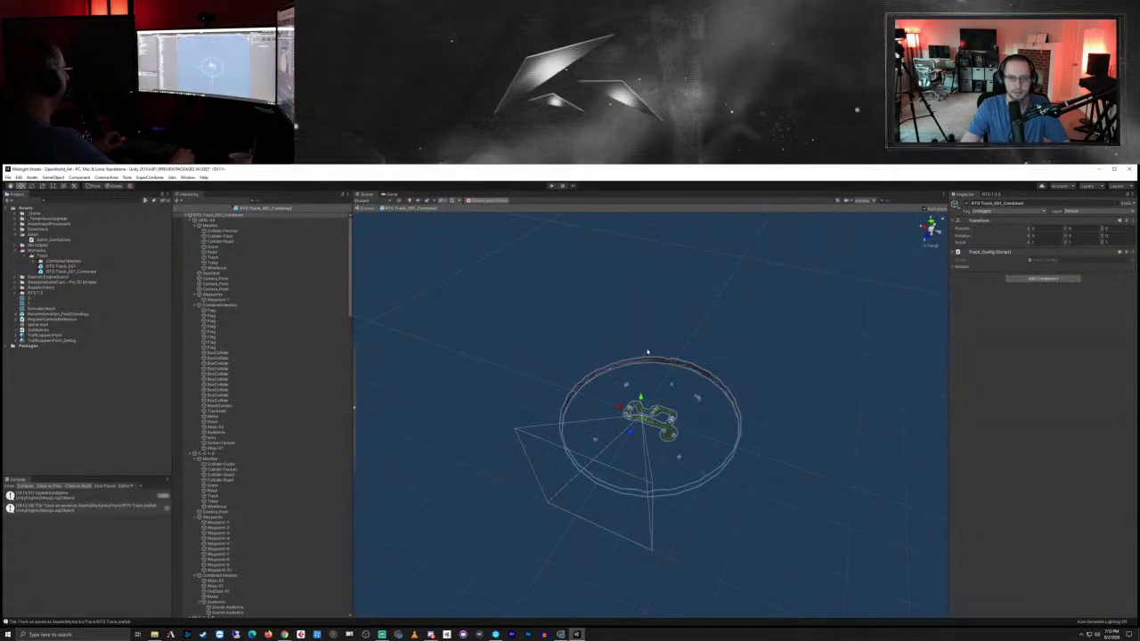
scroll(647, 347, "down", 4)
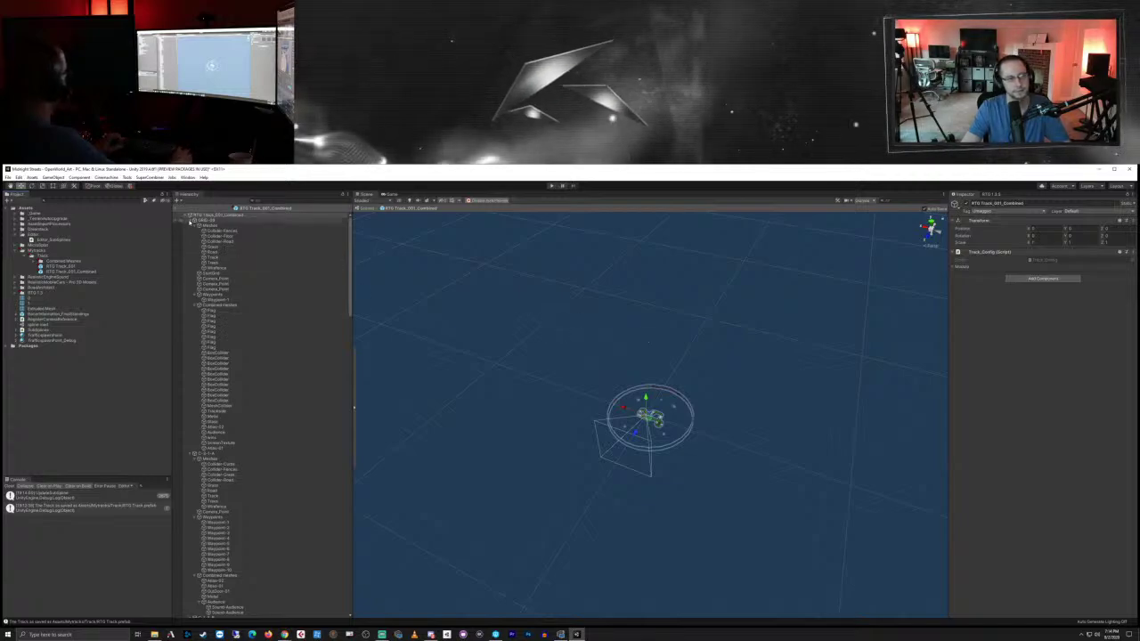
left_click(189, 221)
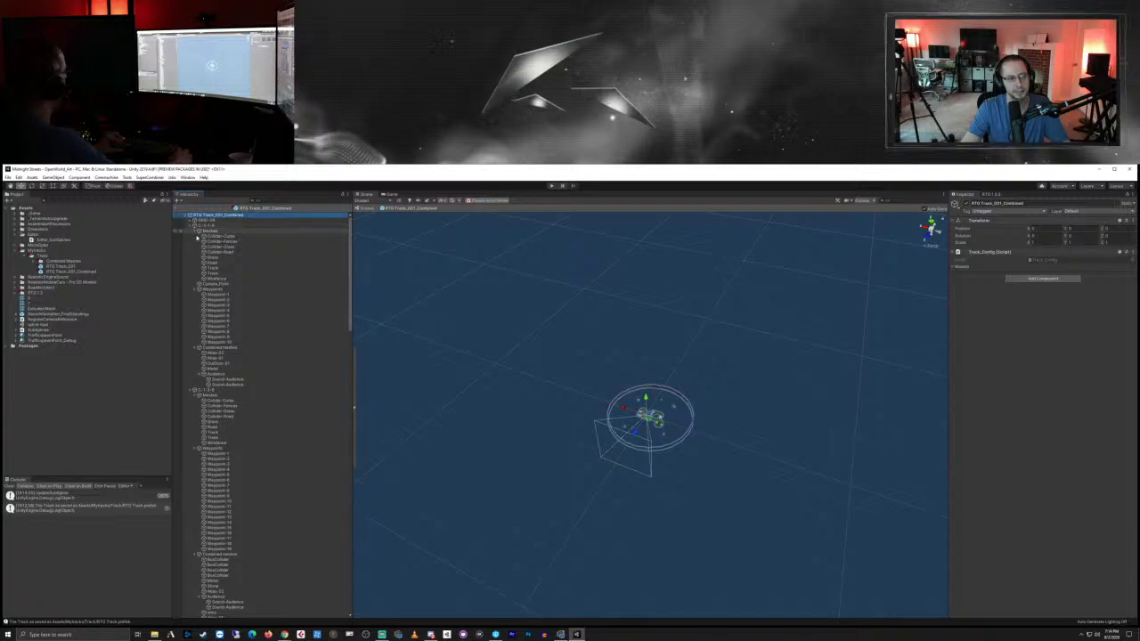
left_click(218, 400)
left_click(221, 410)
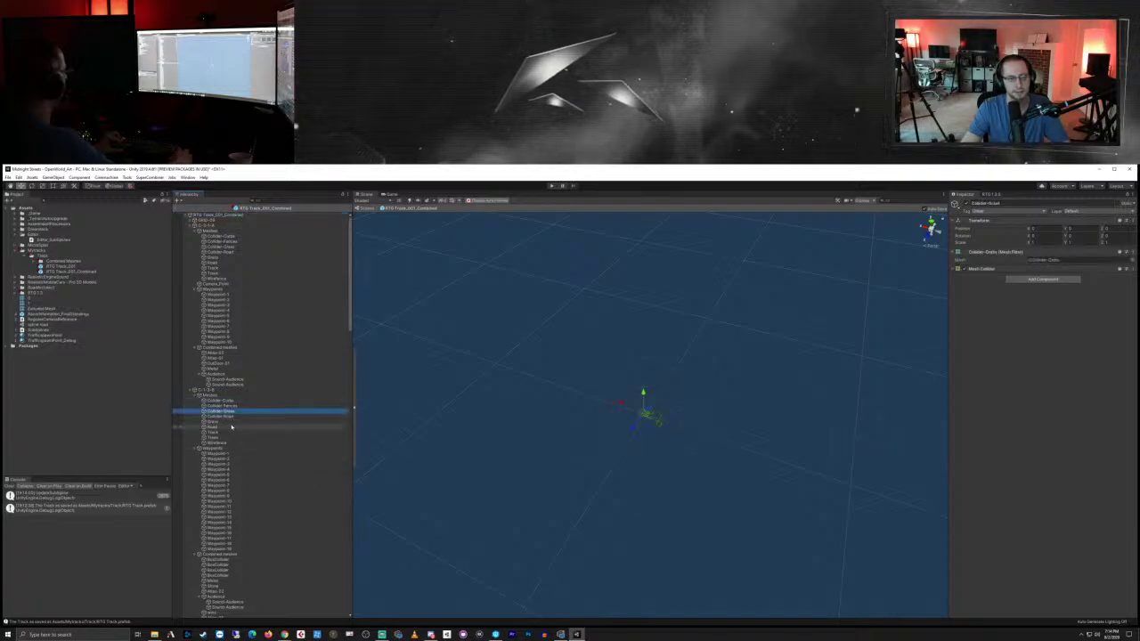
left_click(85, 271)
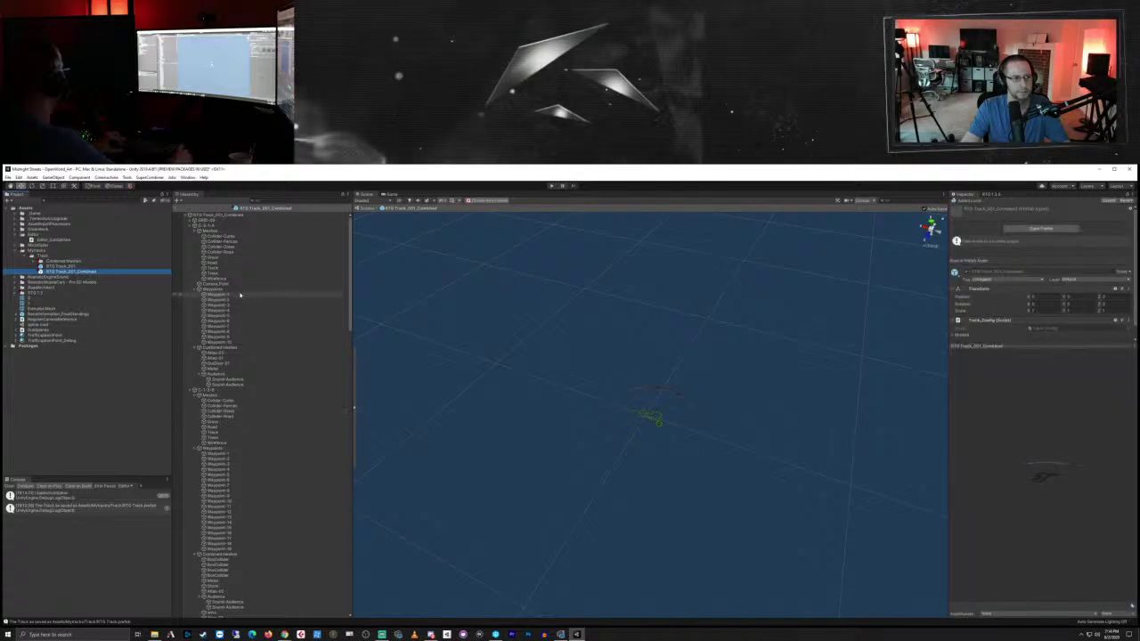
left_click(211, 220)
scroll(704, 475, "up", 5)
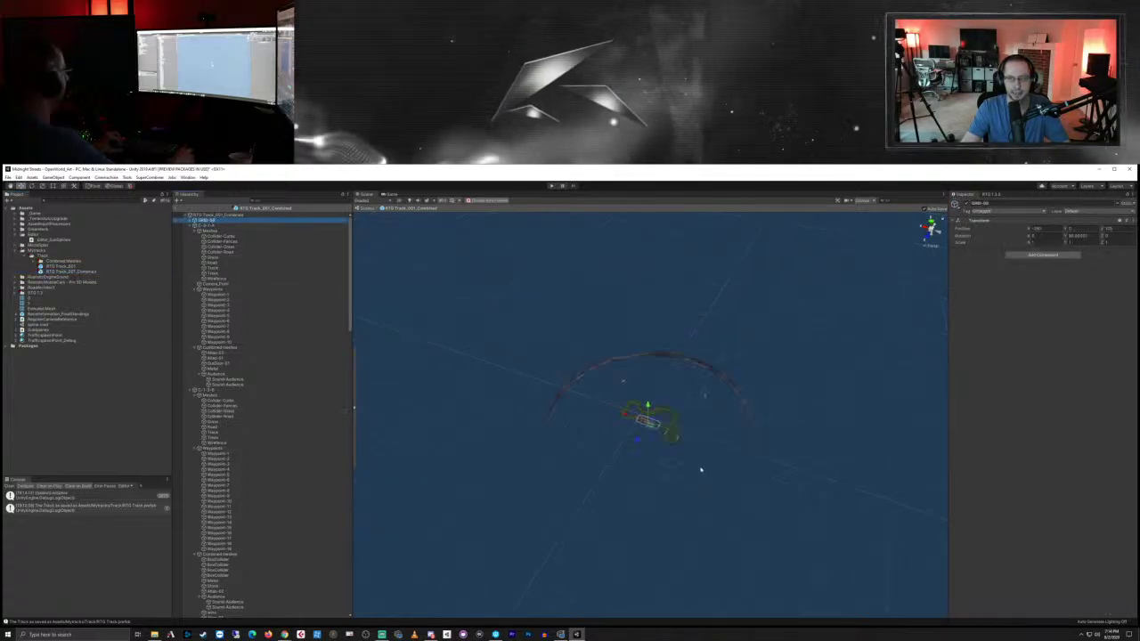
left_click(176, 208)
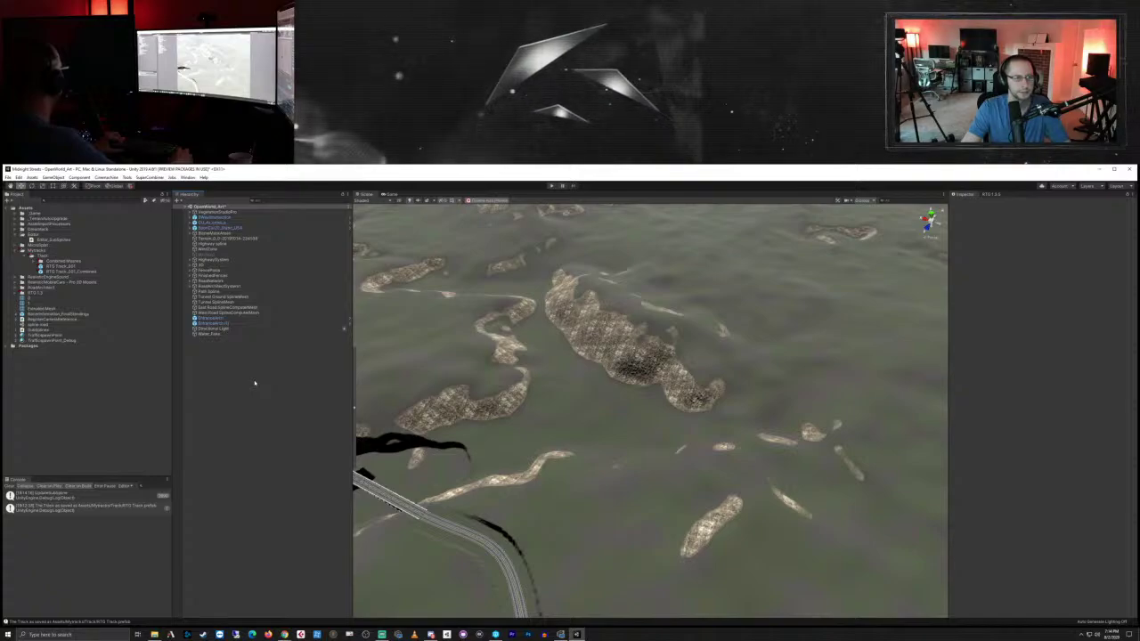
Step: Place the RTG Track_001_Combined prefab in the scene and raise it above the terrain surface
left_click(80, 272)
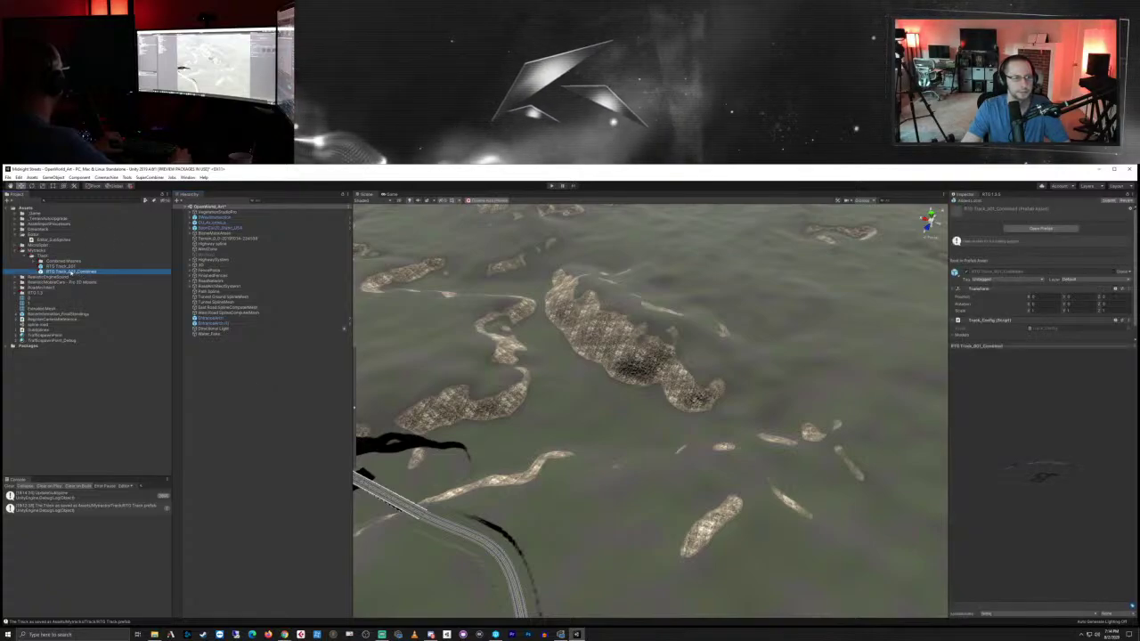
left_click_drag(261, 402, 258, 394)
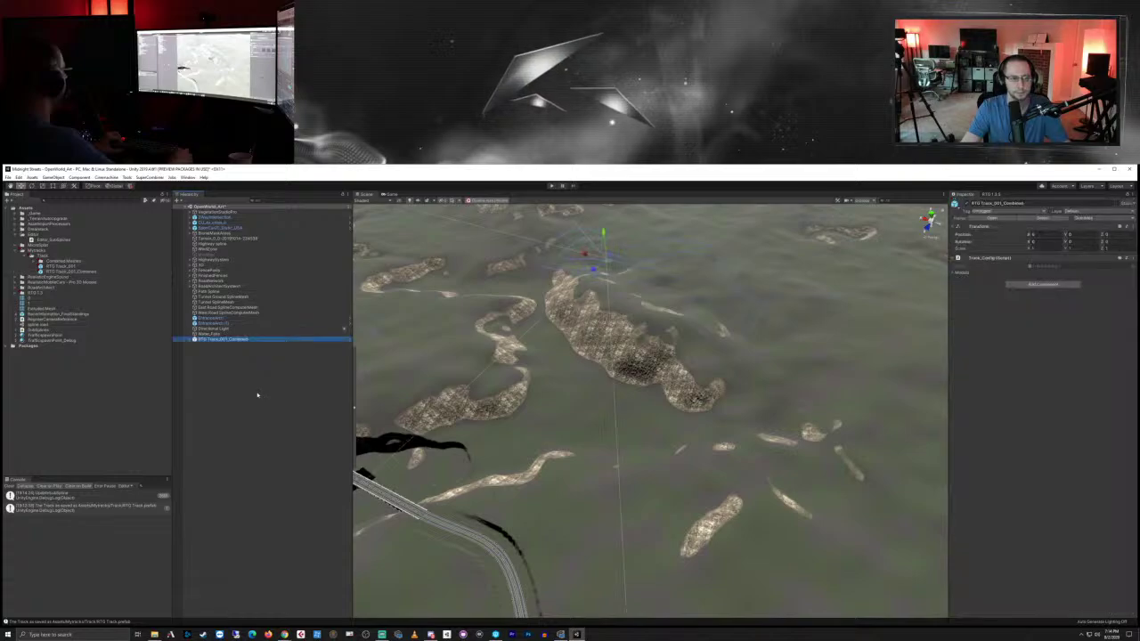
left_click_drag(604, 233, 621, 193)
right_click_drag(620, 223, 586, 326)
middle_click_drag(571, 299, 636, 277)
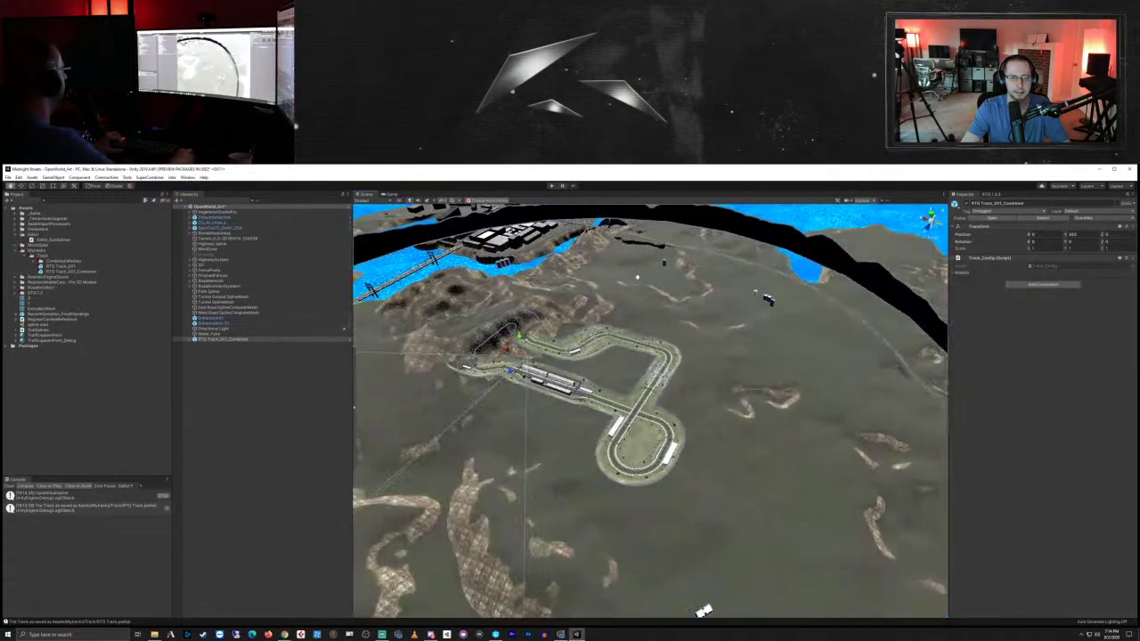
scroll(633, 275, "up", 5)
scroll(632, 276, "down", 3)
left_click_drag(633, 277, 902, 274, "alt")
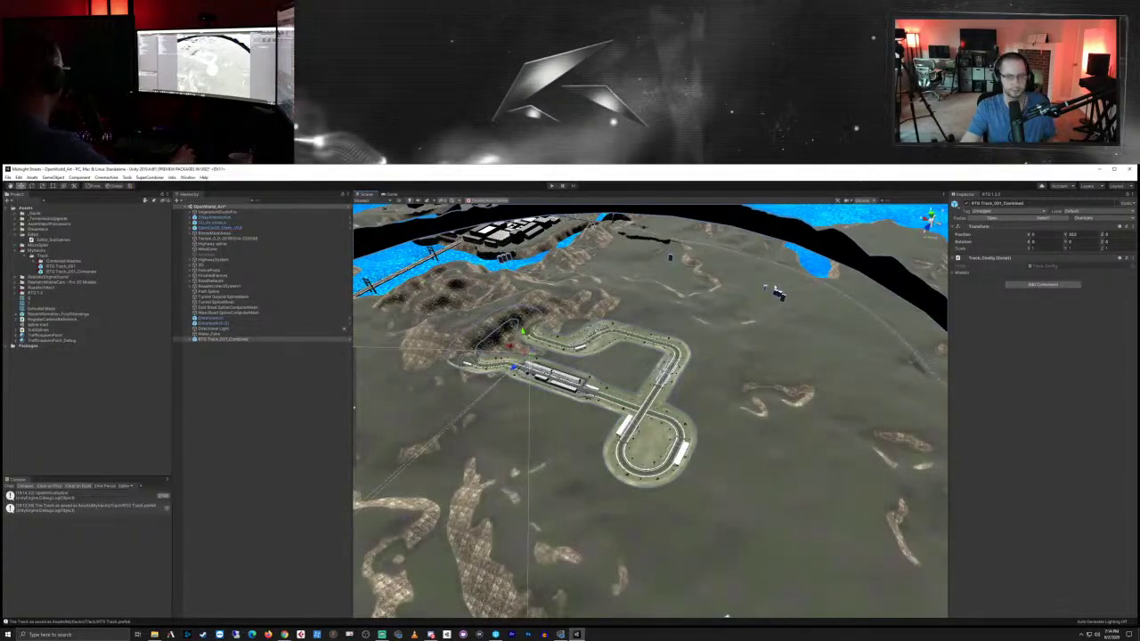
Step: Select the background ring around the placed track to identify it, and open the RTG Track_001_Combined prefab for editing
right_click_drag(769, 362, 707, 324)
key("q")
left_click_drag(707, 322, 751, 323, "alt")
left_click(751, 322)
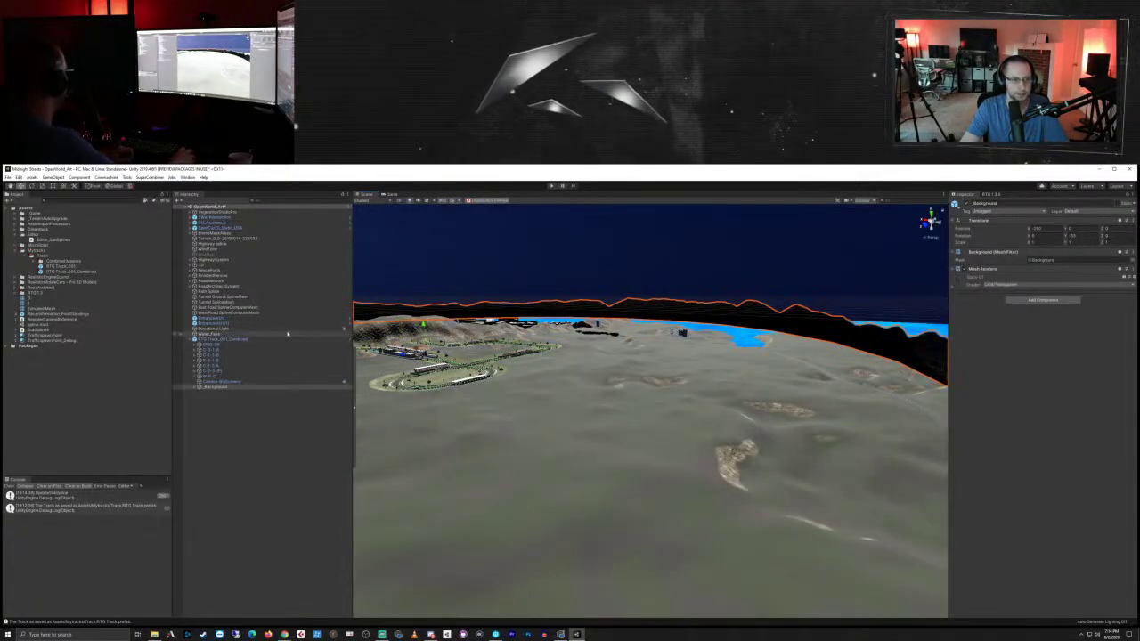
left_click(234, 340)
left_click(990, 219)
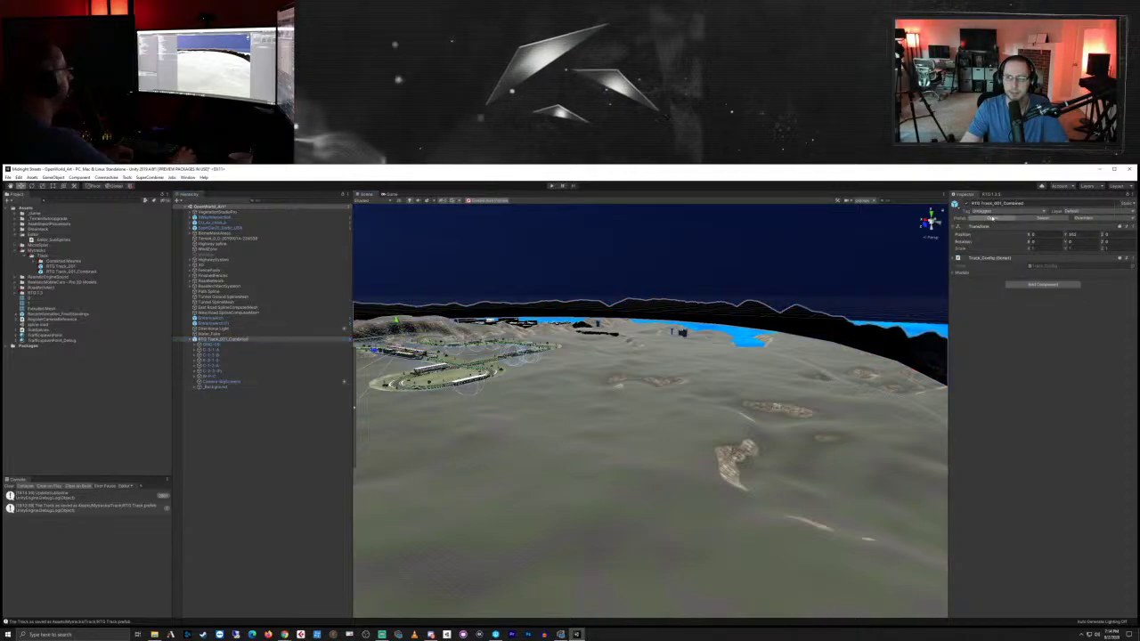
Step: Delete the _Background object with its child buildings from the RTG Track_001_Combined prefab
scroll(554, 482, "up", 10)
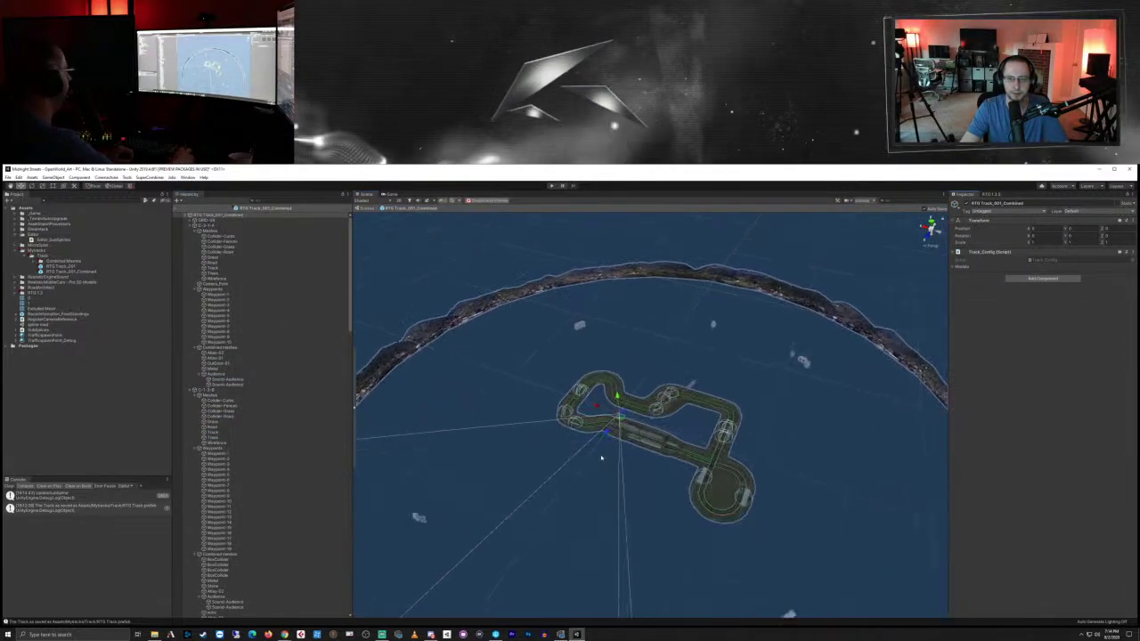
right_click_drag(605, 438, 691, 395)
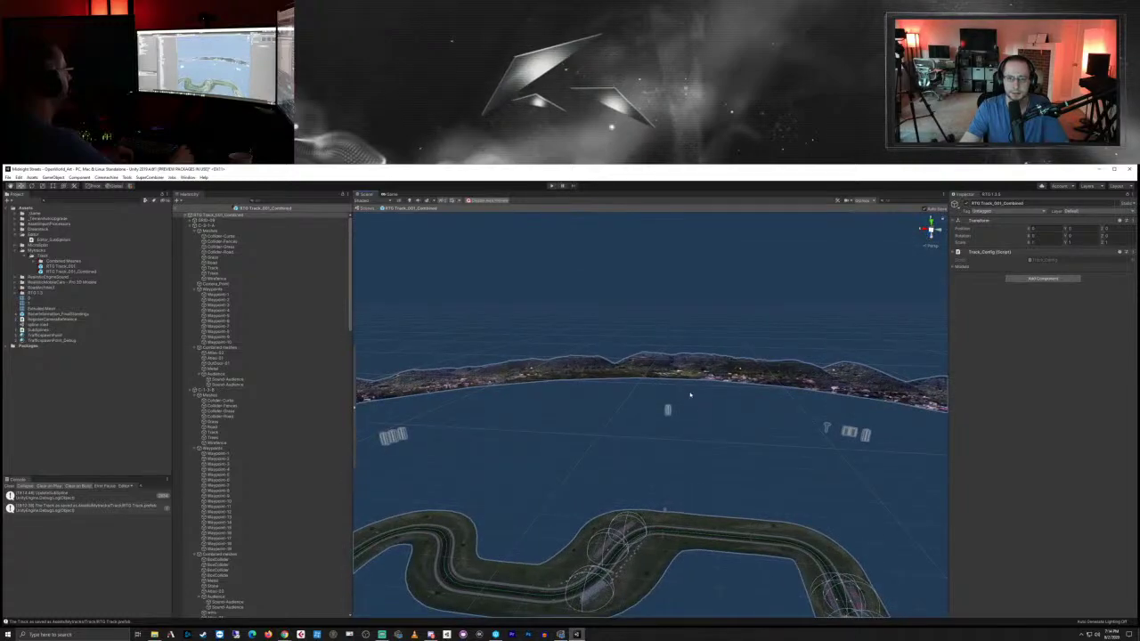
left_click(698, 372)
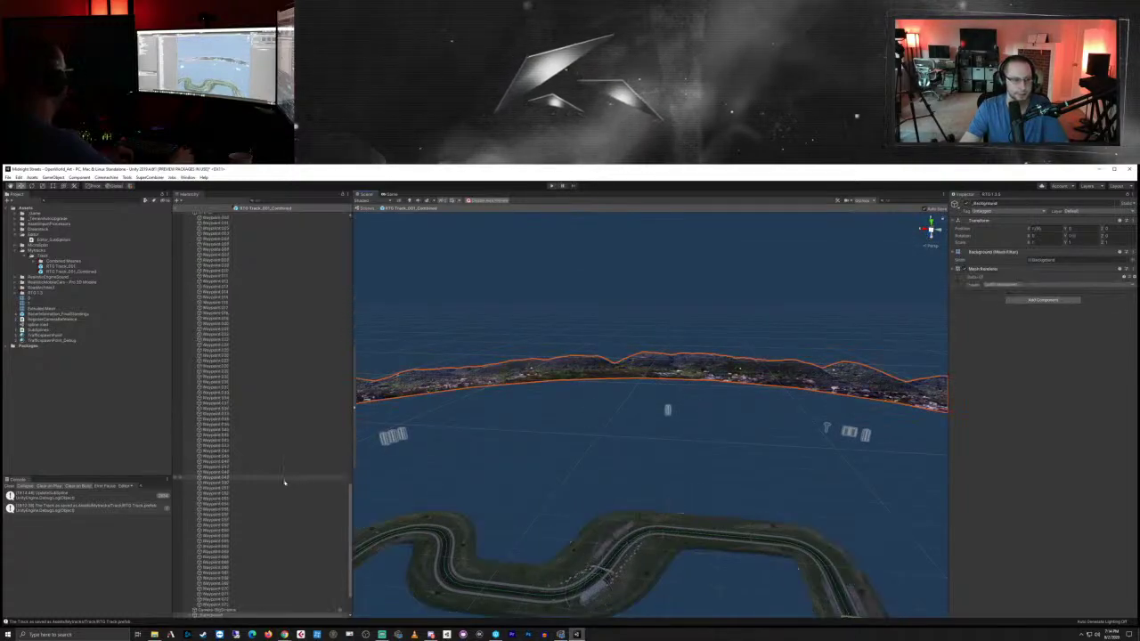
scroll(283, 481, "down", 3)
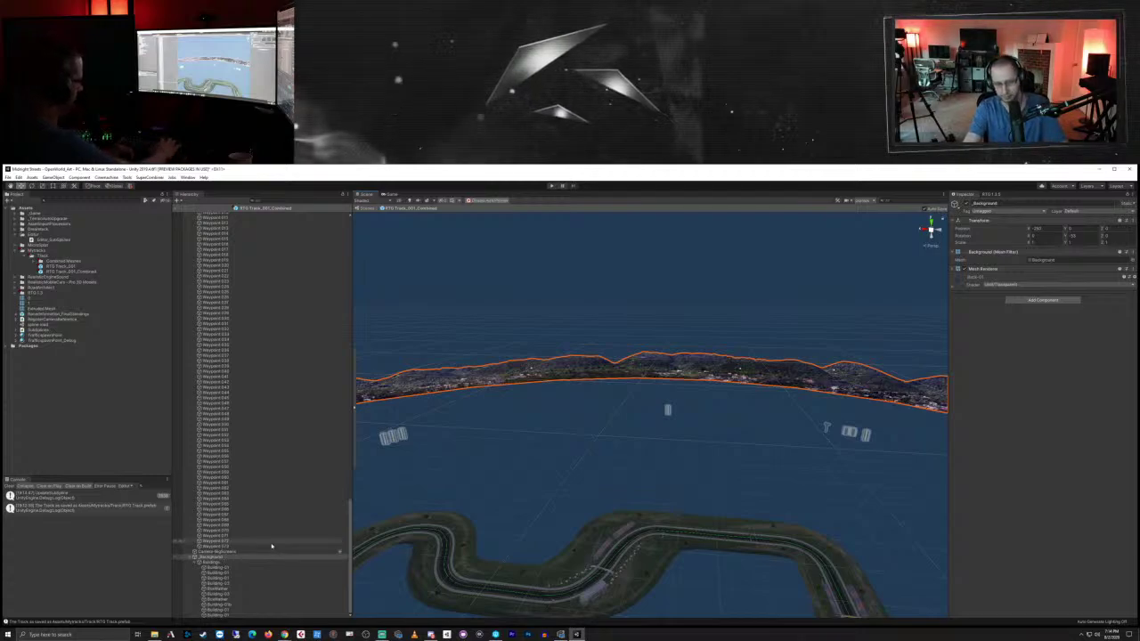
key("Delete")
Step: Examine the remaining track, its crossing and its object list in the prefab, and return to the open-world scene
scroll(624, 455, "down", 5)
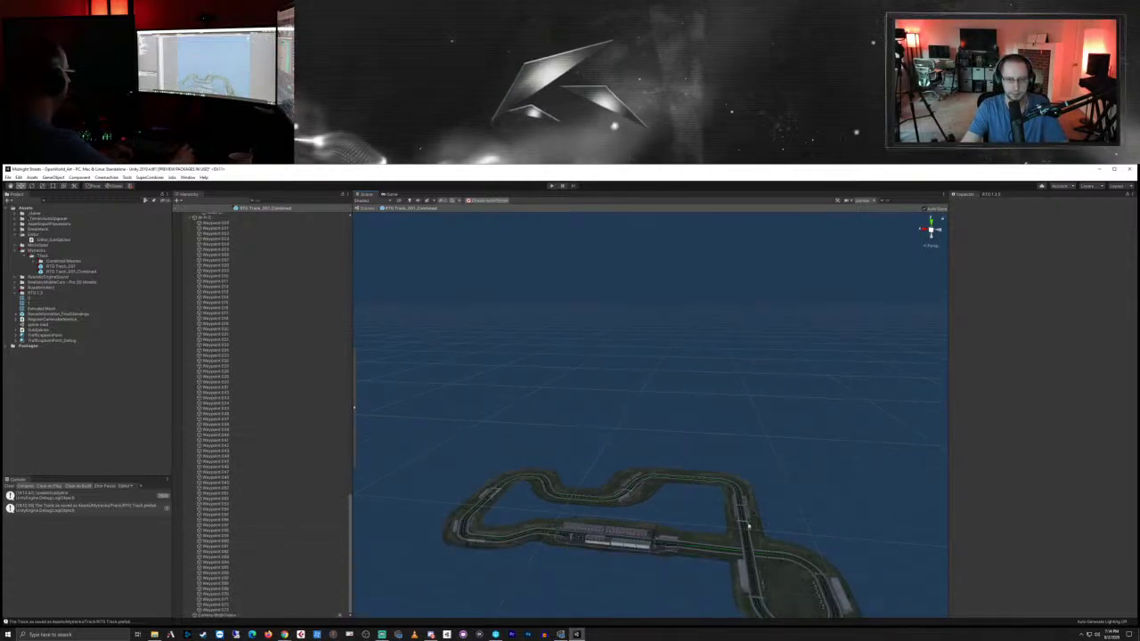
left_click_drag(749, 527, 600, 524, "alt")
scroll(641, 484, "down", 5)
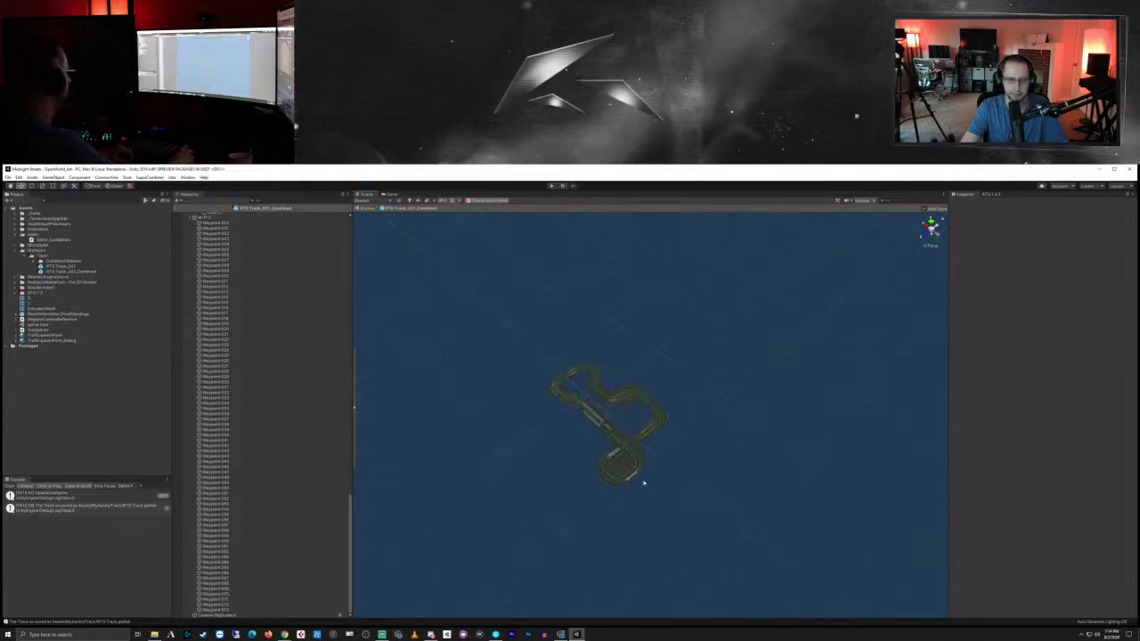
scroll(644, 484, "up", 10)
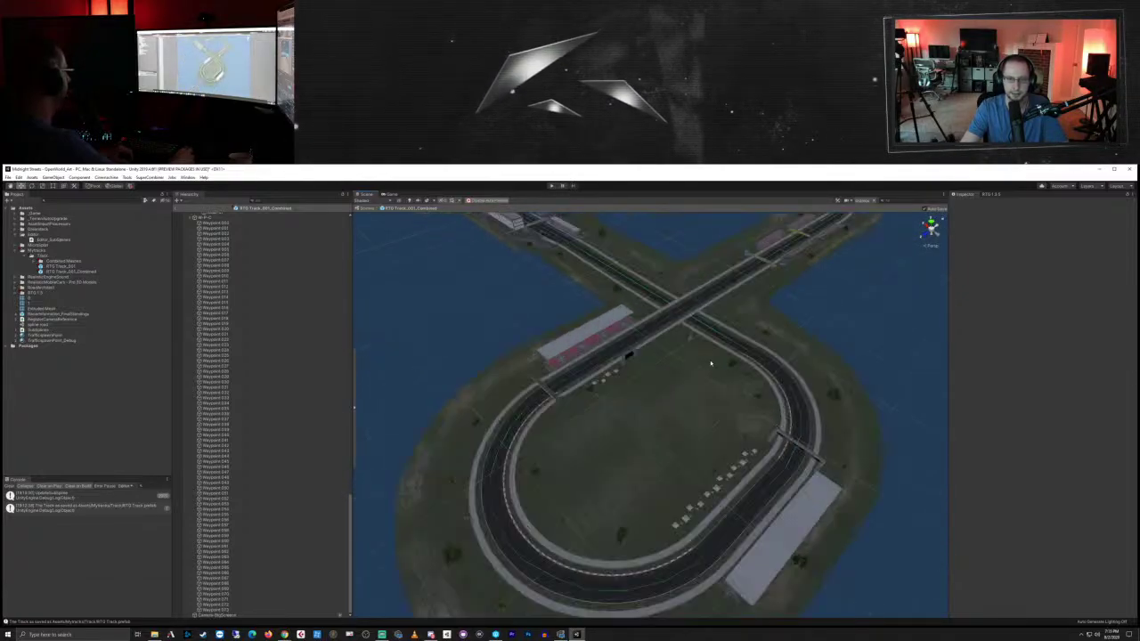
scroll(709, 364, "up", 10)
right_click_drag(703, 374, 729, 343)
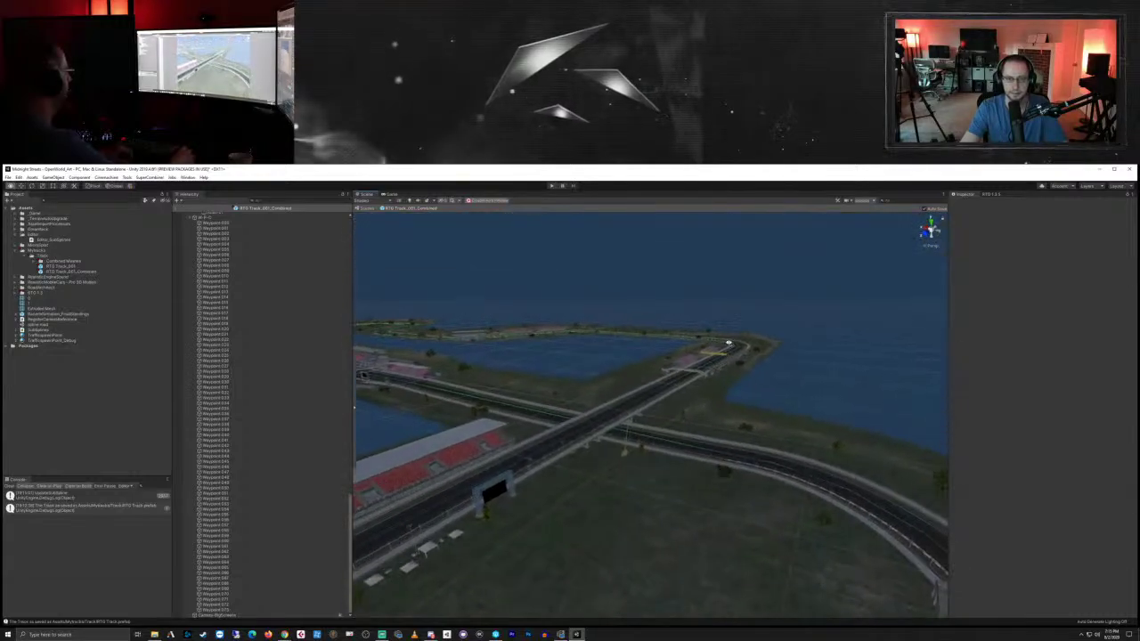
middle_click_drag(624, 448, 462, 447)
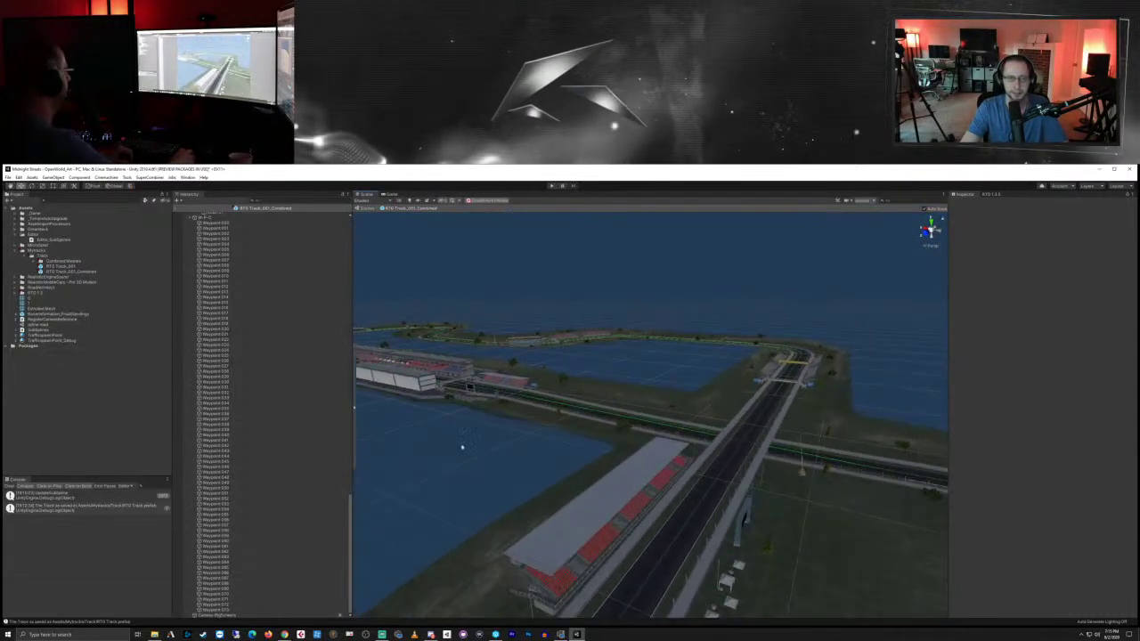
scroll(257, 322, "up", 15)
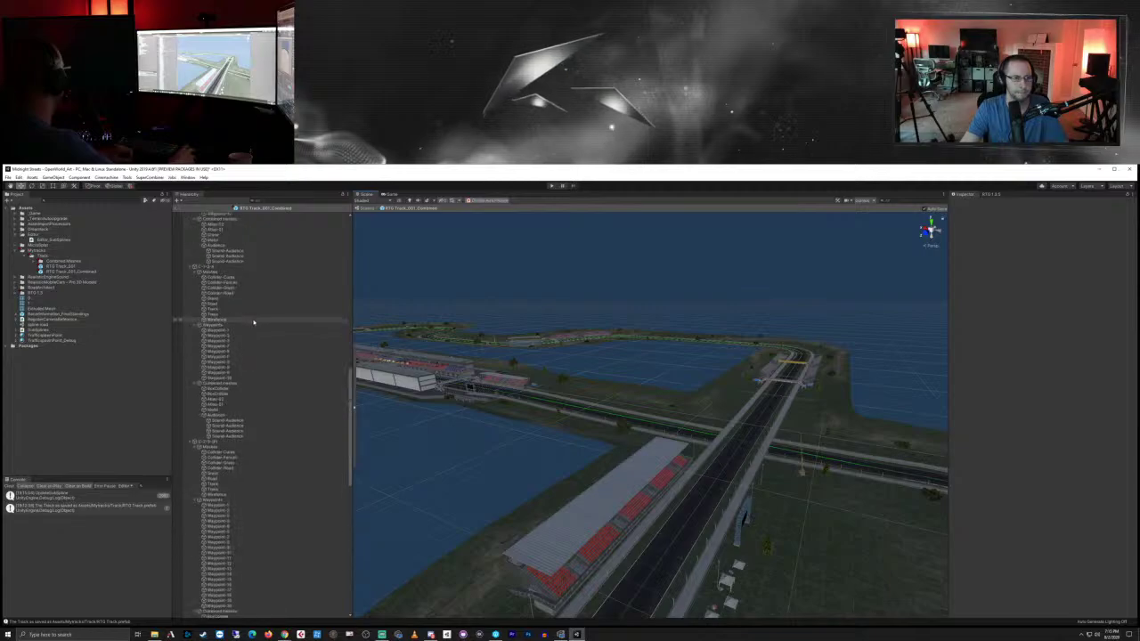
scroll(257, 322, "down", 3)
left_click(177, 209)
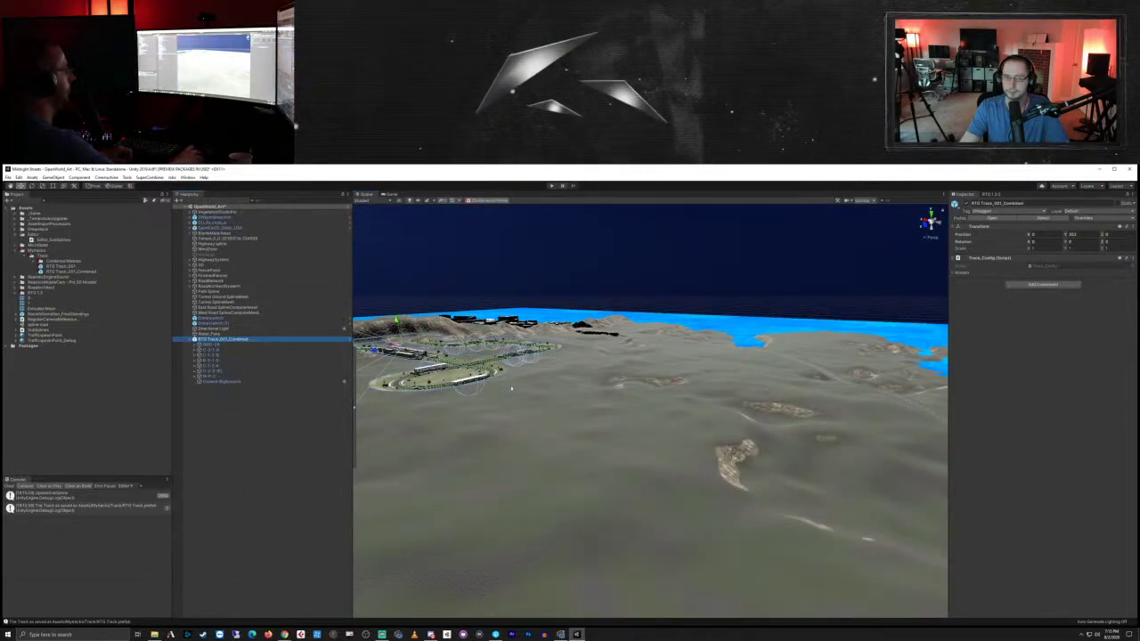
Step: Move the combined track across the island to the open peninsula on the side opposite the city
middle_click_drag(464, 395, 608, 413)
scroll(608, 412, "down", 3)
right_click_drag(608, 413, 674, 473)
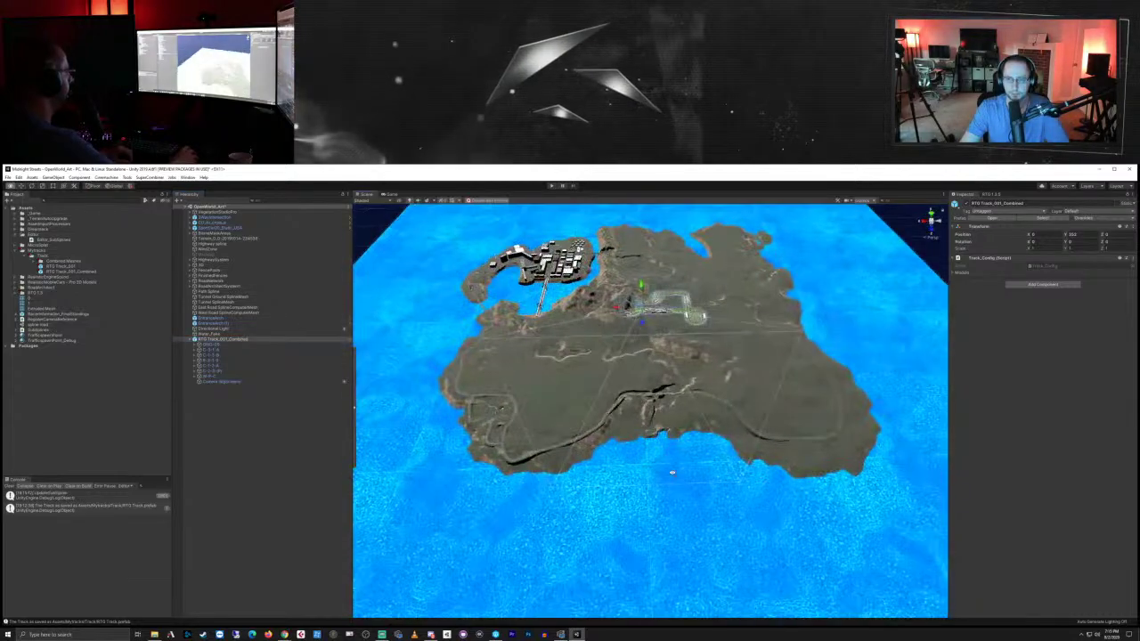
middle_click_drag(583, 336, 601, 426)
right_click_drag(661, 405, 545, 461)
middle_click_drag(684, 378, 625, 412)
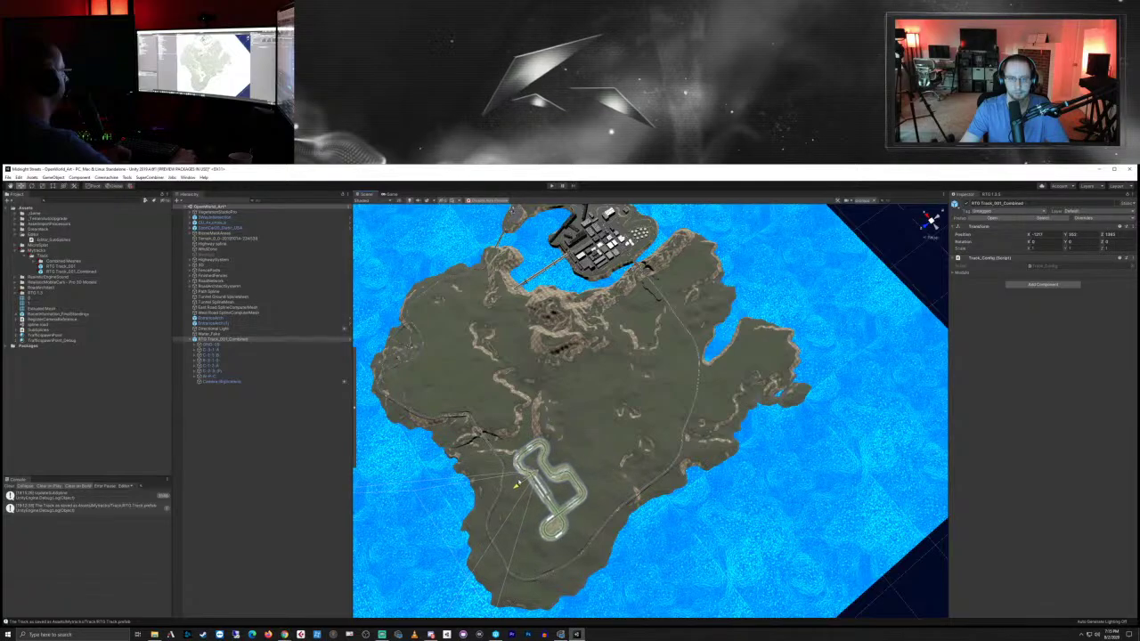
Step: Lower the combined track to terrain level and shift it into the area enclosed by the peninsula's road loop
middle_click_drag(592, 474, 670, 313)
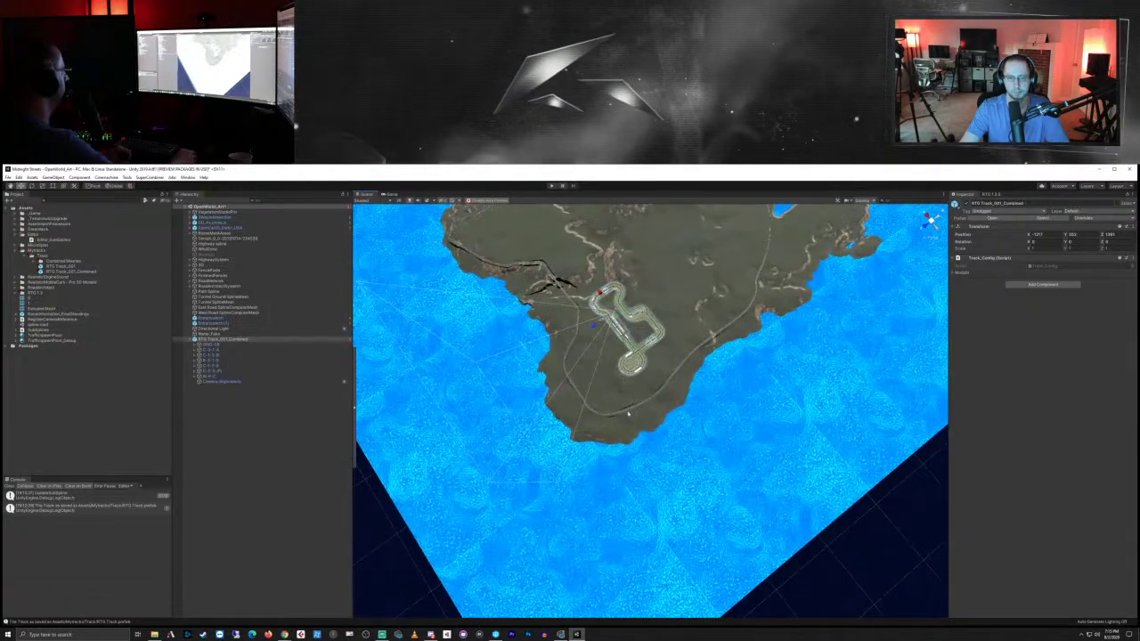
scroll(627, 416, "up", 7)
right_click_drag(627, 415, 675, 278)
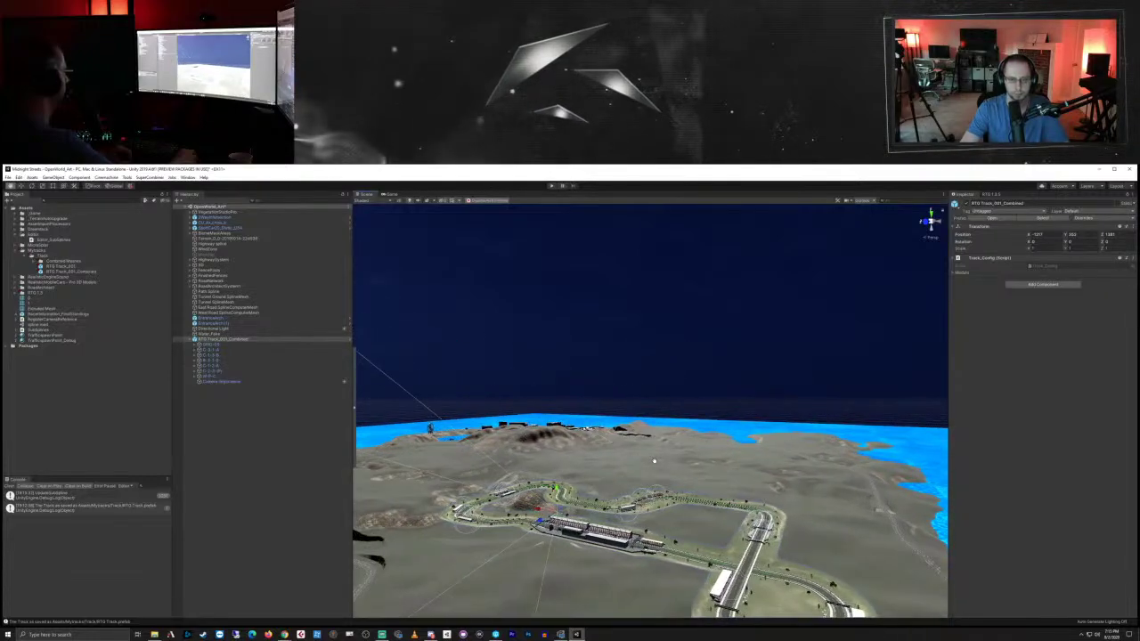
right_click_drag(584, 441, 588, 476)
scroll(587, 477, "down", 8)
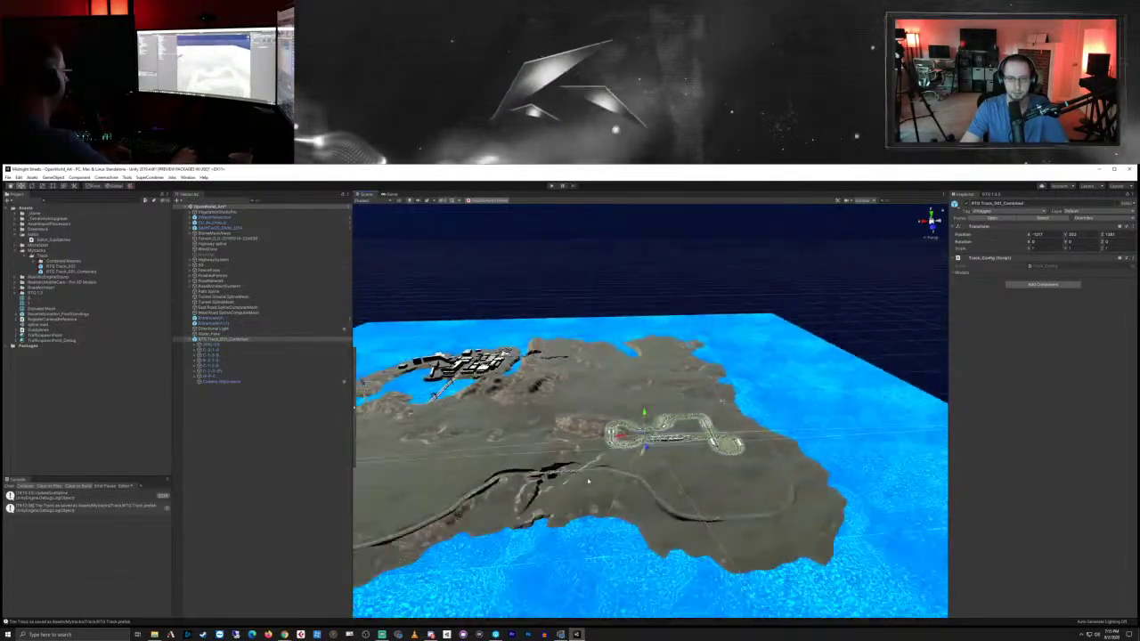
right_click_drag(583, 418, 629, 439)
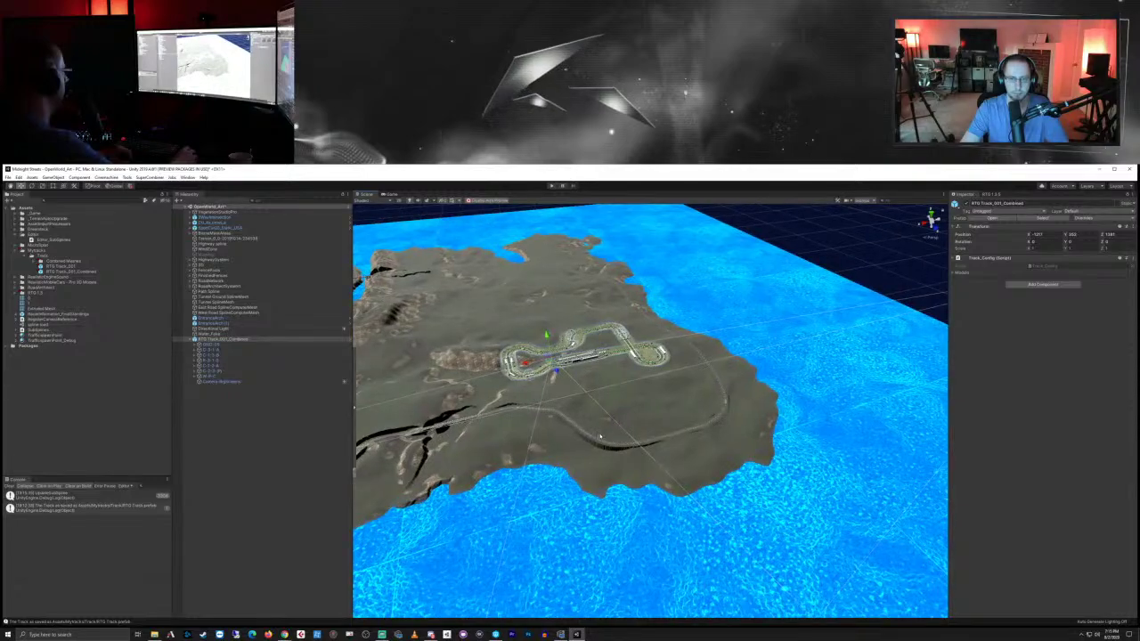
middle_click_drag(571, 418, 641, 430)
scroll(678, 434, "down", 3)
scroll(641, 429, "up", 6)
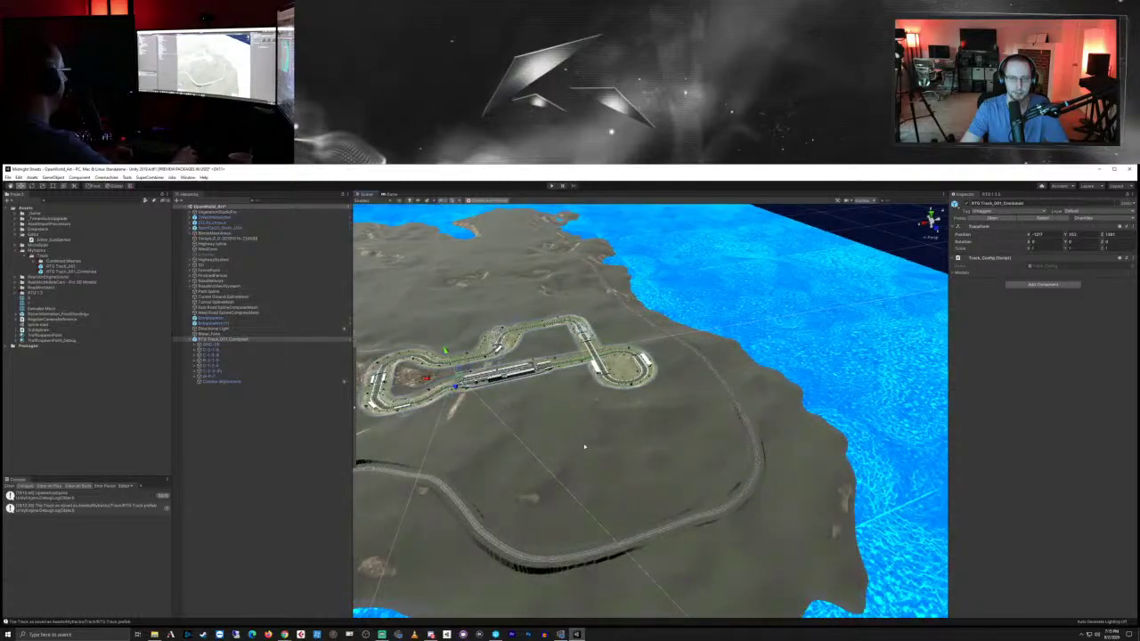
left_click_drag(546, 409, 599, 428)
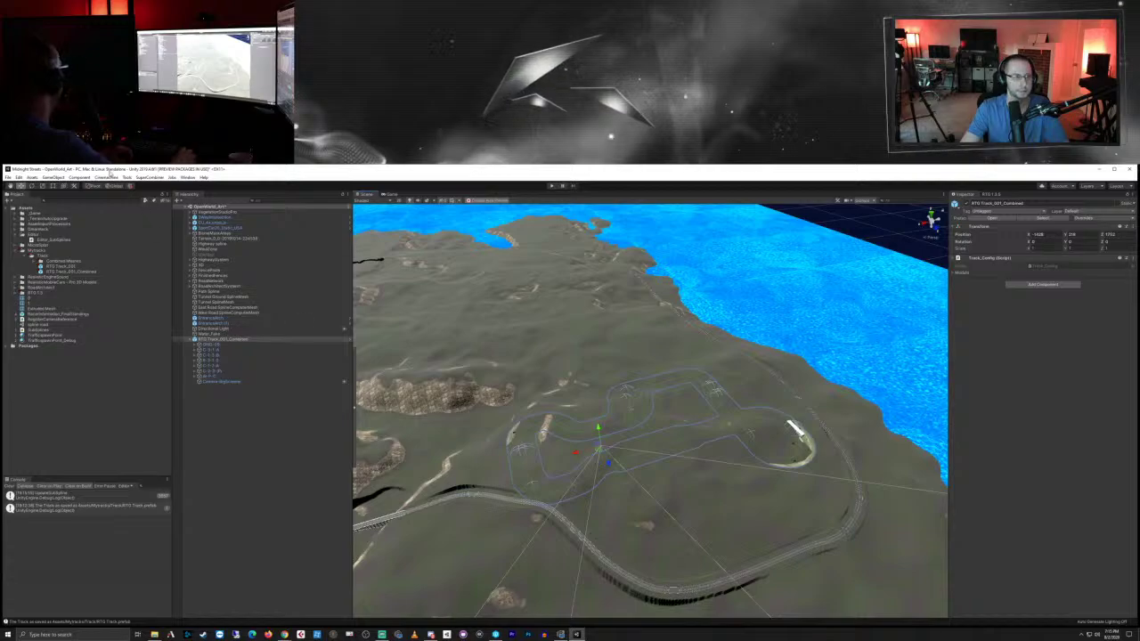
Step: Rotate the combined track about its vertical axis to follow the road loop and shift it away from the road
key("e")
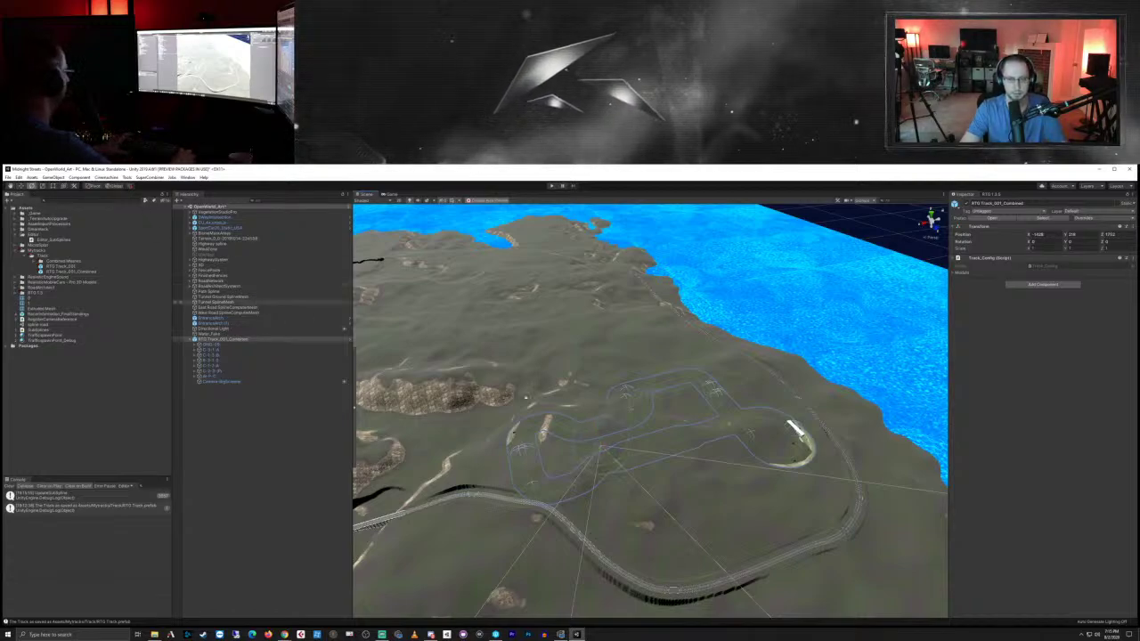
left_click_drag(615, 464, 590, 469)
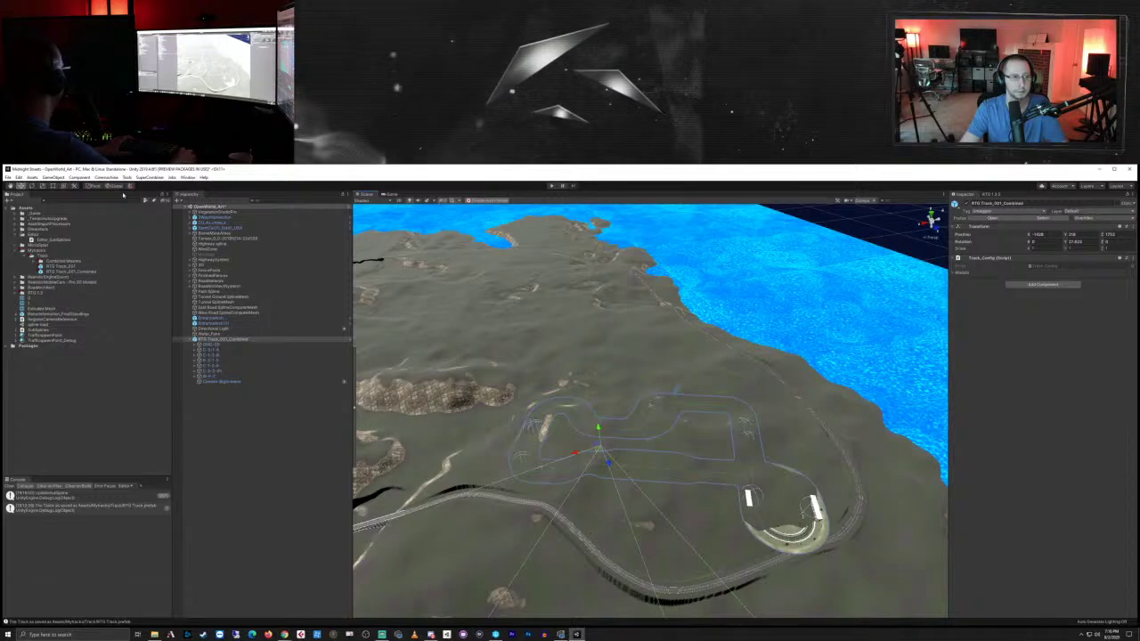
left_click_drag(606, 461, 612, 440)
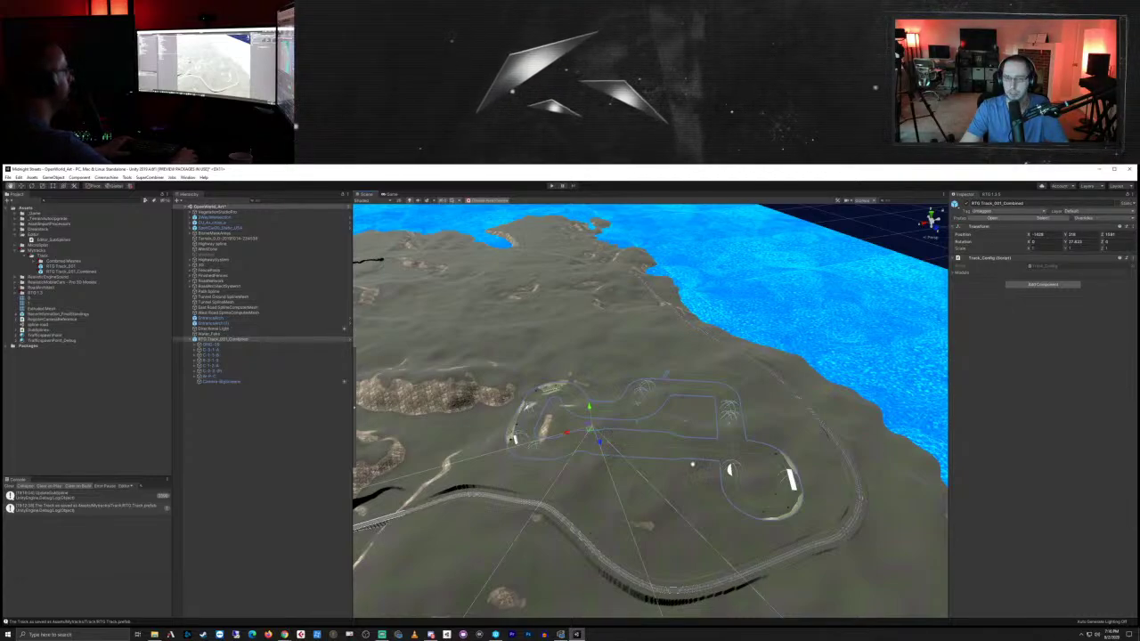
Step: Examine how the combined track sits in the uneven terrain inside the road loop, especially around its rounded end
middle_click_drag(693, 464, 692, 457)
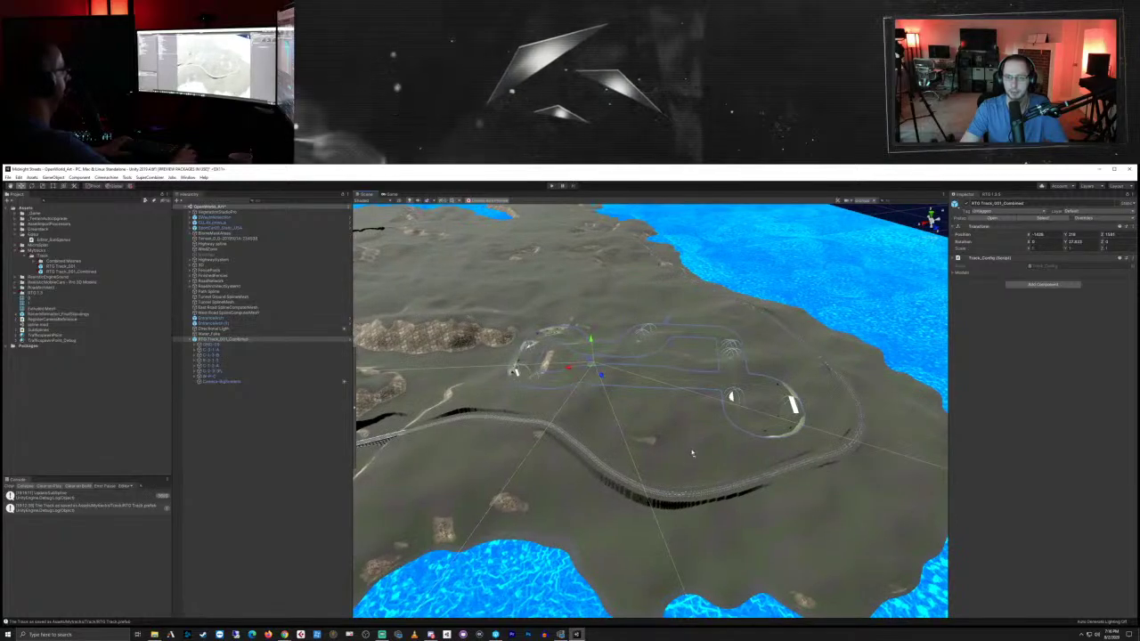
scroll(692, 453, "up", 2)
right_click_drag(837, 462, 769, 444)
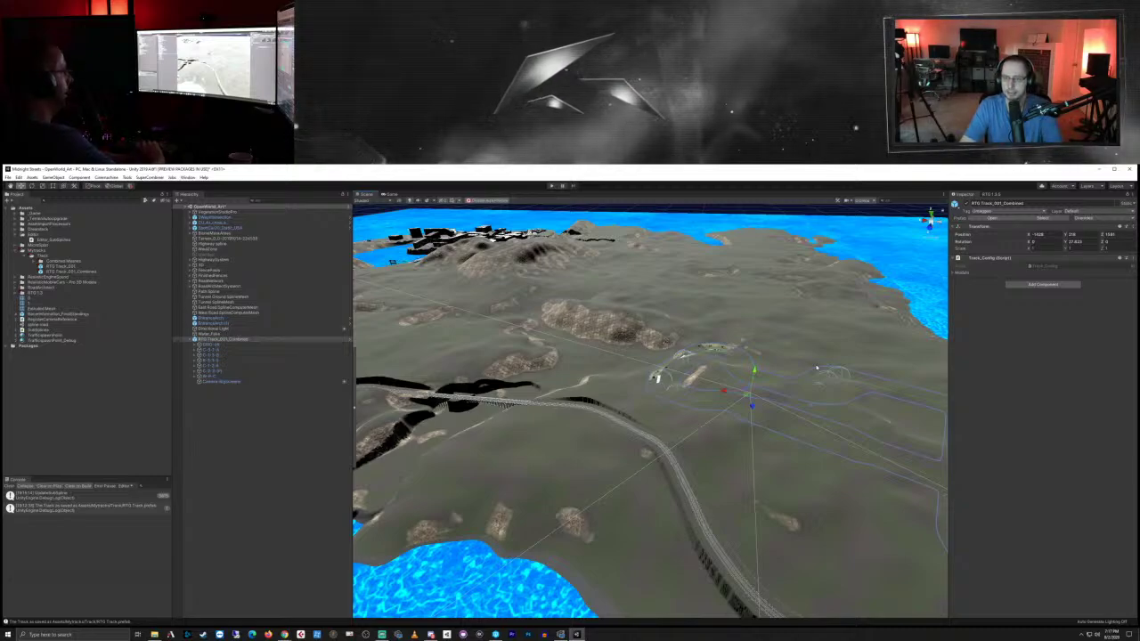
left_click_drag(854, 374, 830, 415, "alt")
scroll(788, 391, "up", 10, "alt")
middle_click_drag(788, 391, 787, 423)
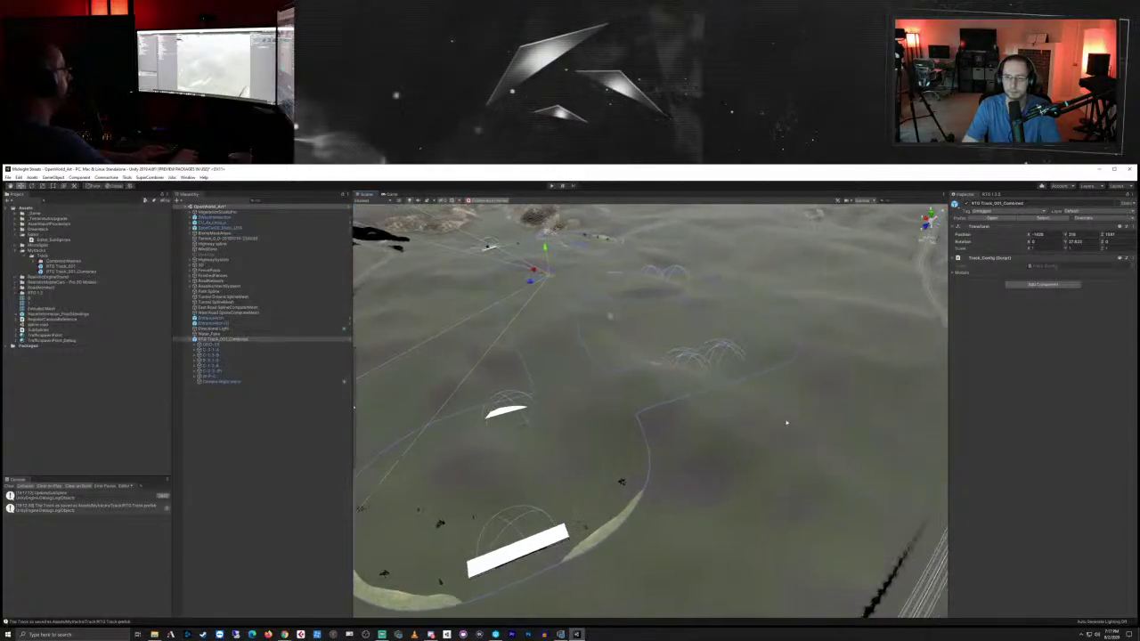
left_click_drag(787, 423, 715, 445, "alt")
scroll(714, 446, "up", 5)
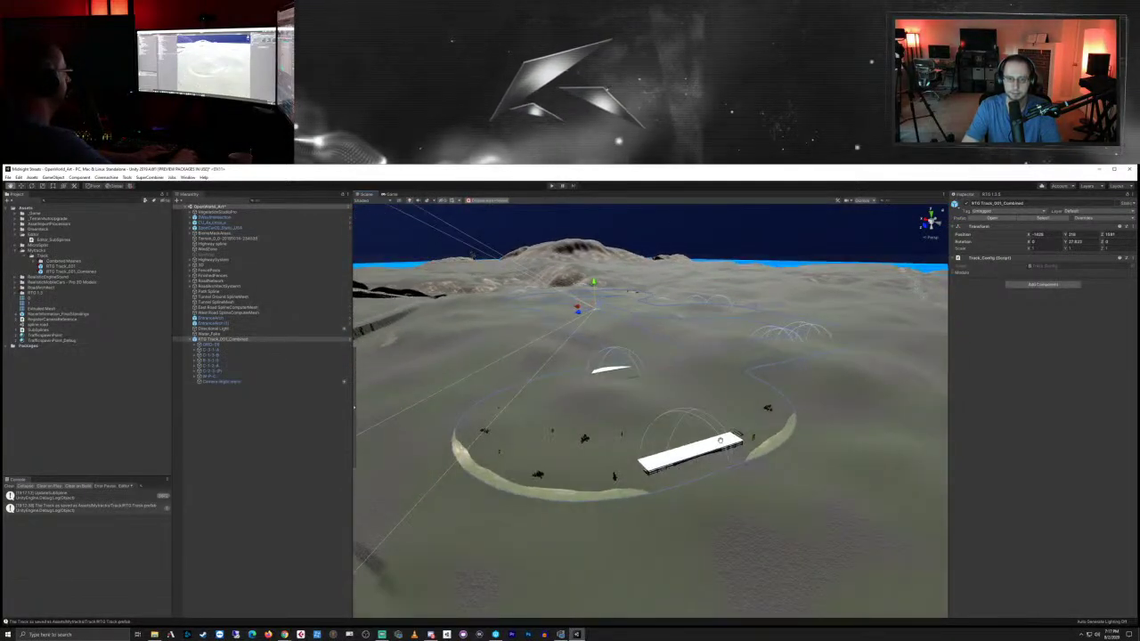
middle_click_drag(721, 440, 713, 461)
left_click_drag(738, 427, 711, 471, "alt")
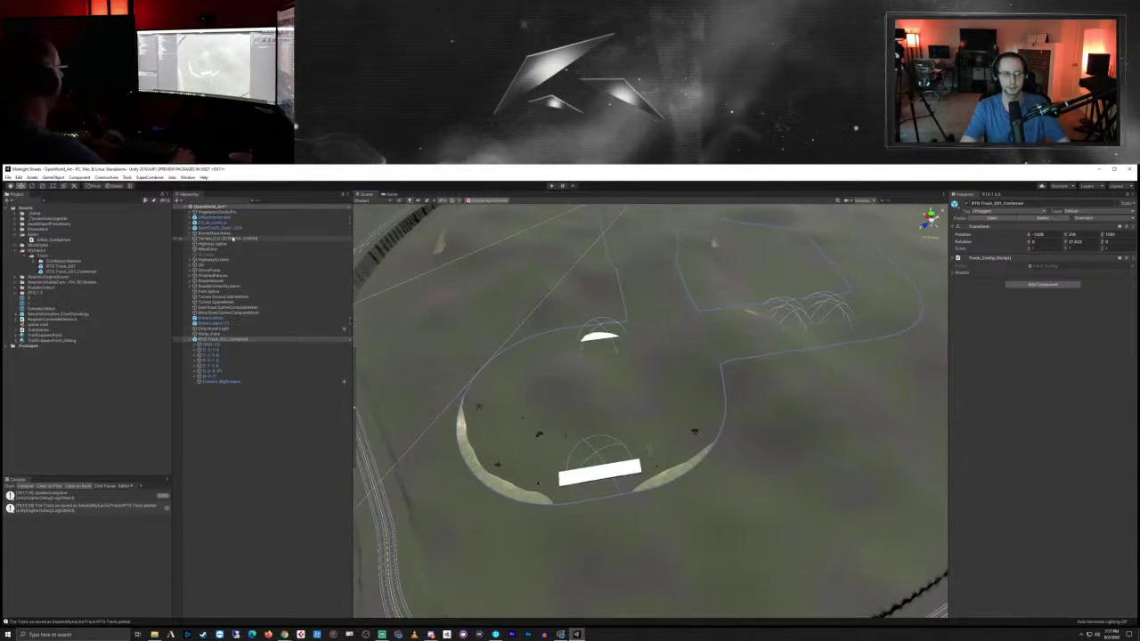
Step: Select the terrain and set up the Set Height paint tool with a larger brush
left_click(227, 238)
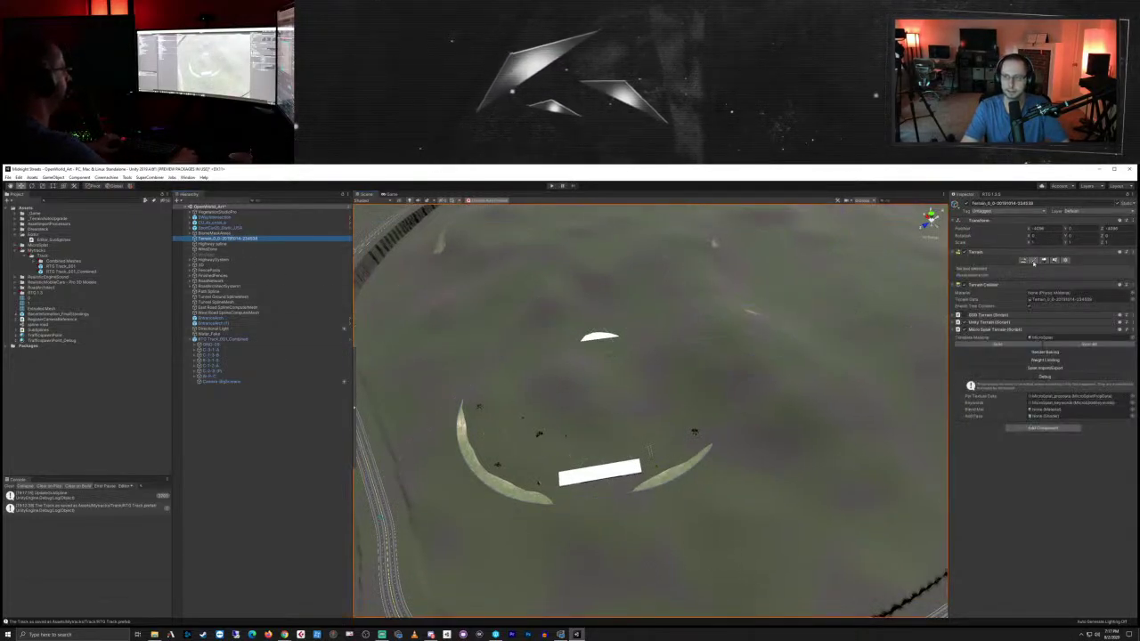
left_click(1034, 261)
left_click(989, 268)
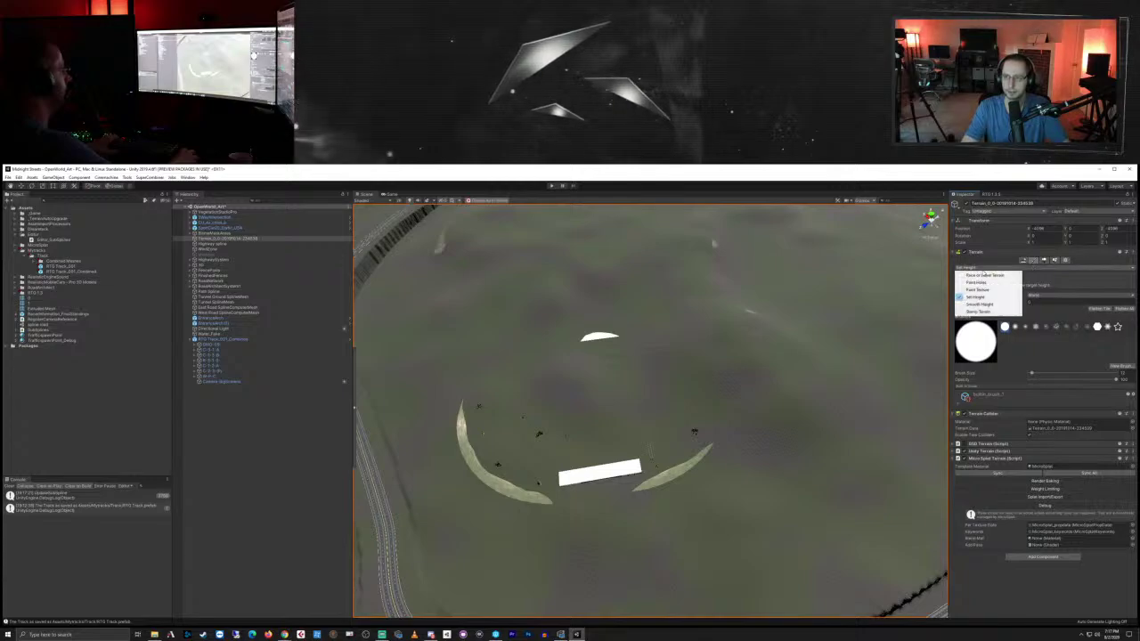
left_click(979, 296)
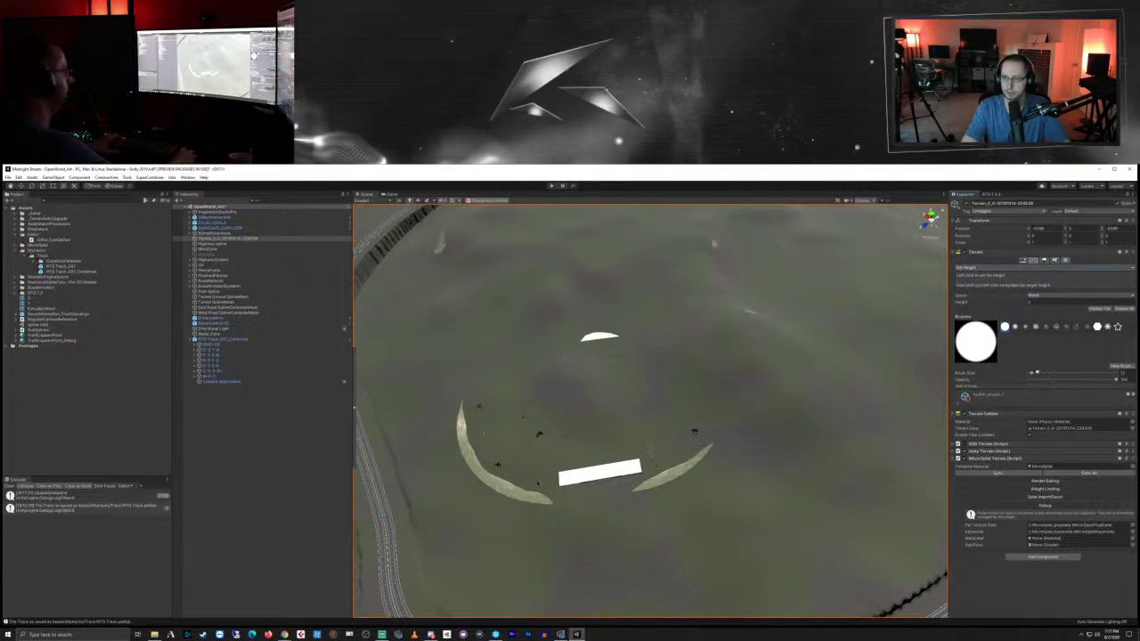
mouse_move(1033, 374)
left_mouse_down()
mouse_move(1082, 374)
mouse_move(1054, 374)
left_mouse_up()
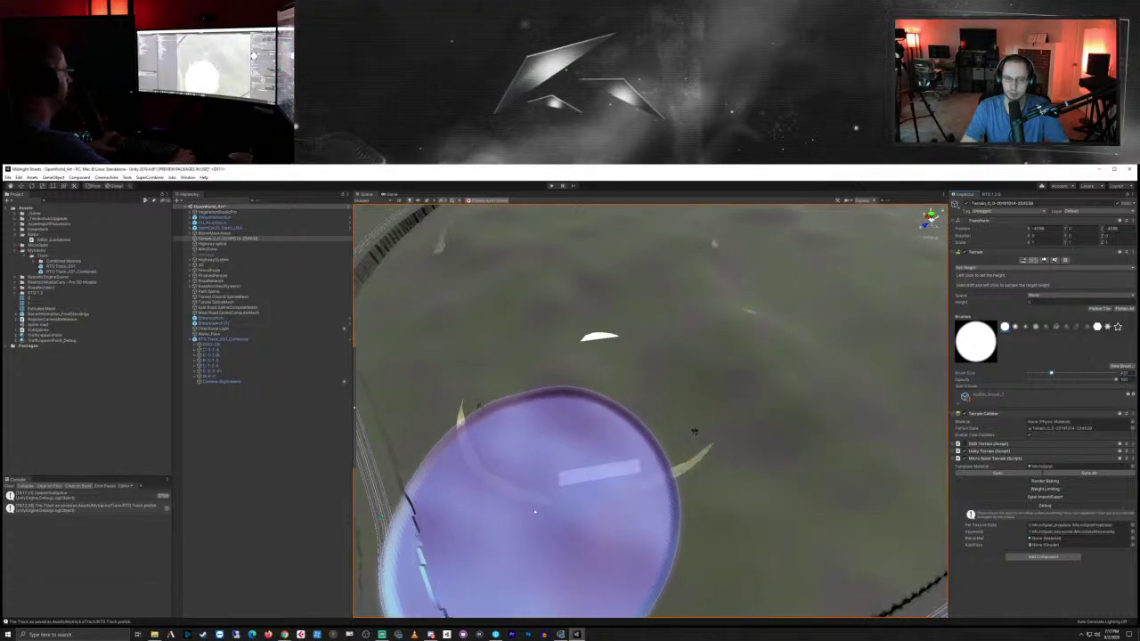
Step: Try to level the terrain around the track's rounded end to a height sampled beside it
left_click(534, 510, "shift")
mouse_move(533, 507)
left_mouse_down()
mouse_move(764, 344)
mouse_move(580, 420)
mouse_move(626, 388)
mouse_move(603, 515)
mouse_move(585, 536)
mouse_move(609, 489)
mouse_move(618, 405)
mouse_move(708, 410)
mouse_move(835, 472)
left_mouse_up()
right_click_drag(799, 468, 754, 433)
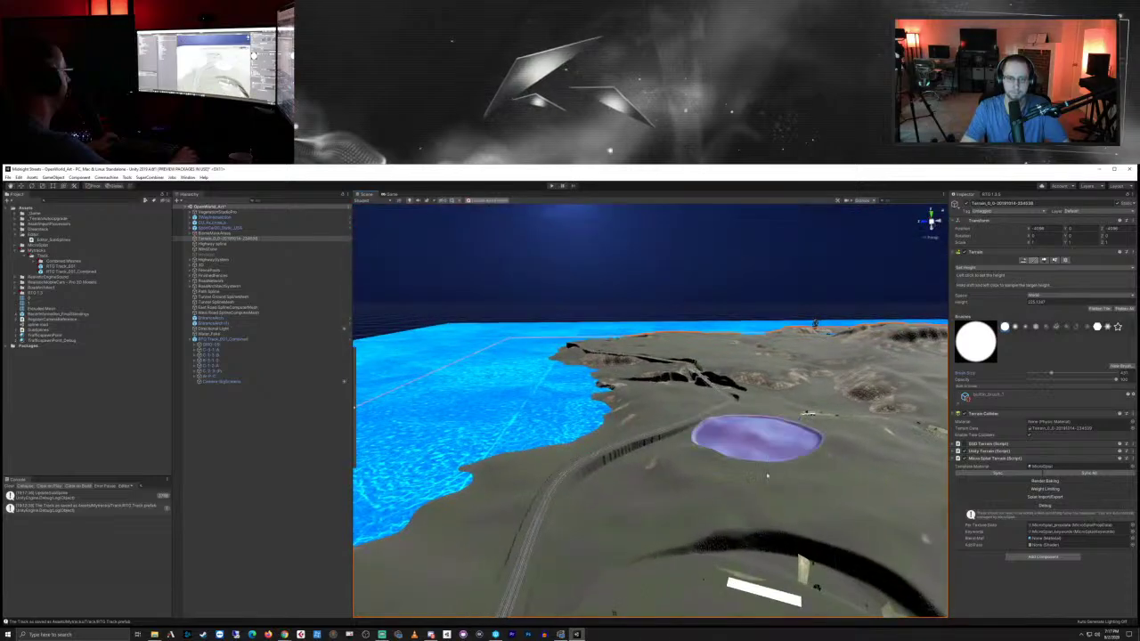
middle_click_drag(757, 557, 780, 467)
scroll(778, 466, "down", 5)
scroll(776, 468, "up", 5)
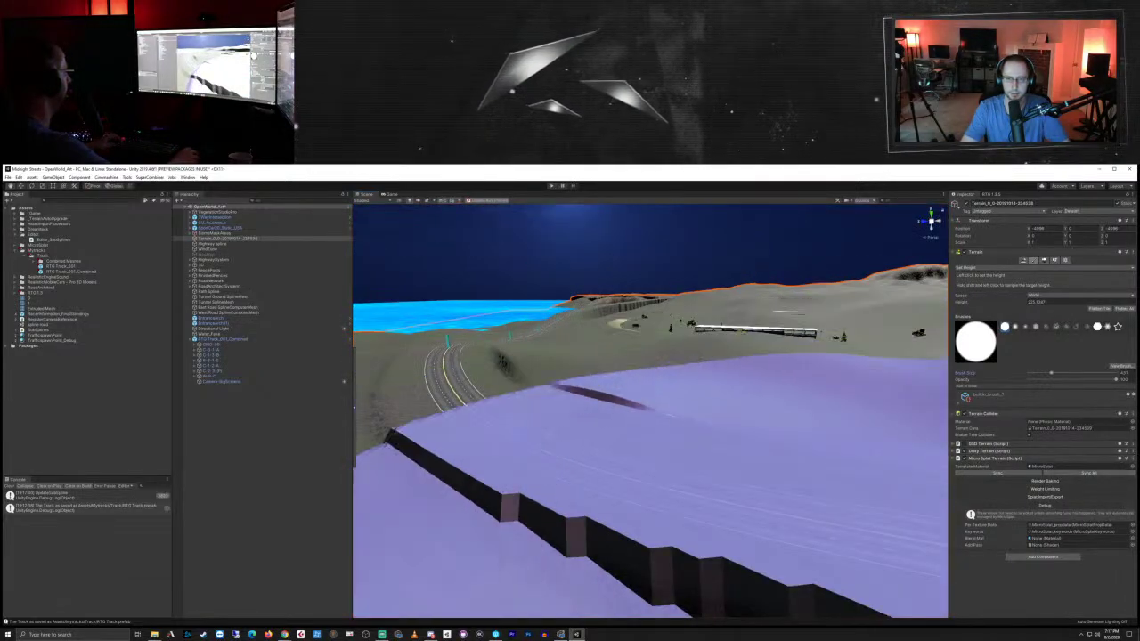
mouse_move(873, 305)
right_mouse_down()
mouse_move(854, 329)
mouse_move(866, 306)
right_mouse_up()
key("e")
left_click(510, 225)
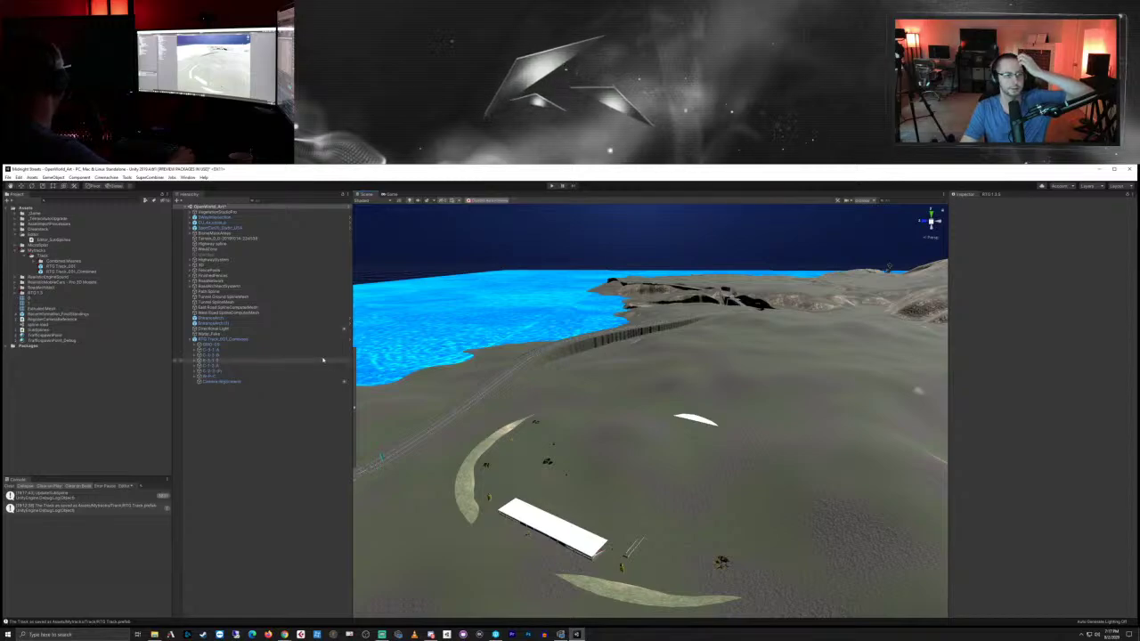
Step: Raise the combined track slightly above the terrain and shift it deeper into the area enclosed by the road loop
left_click(223, 339)
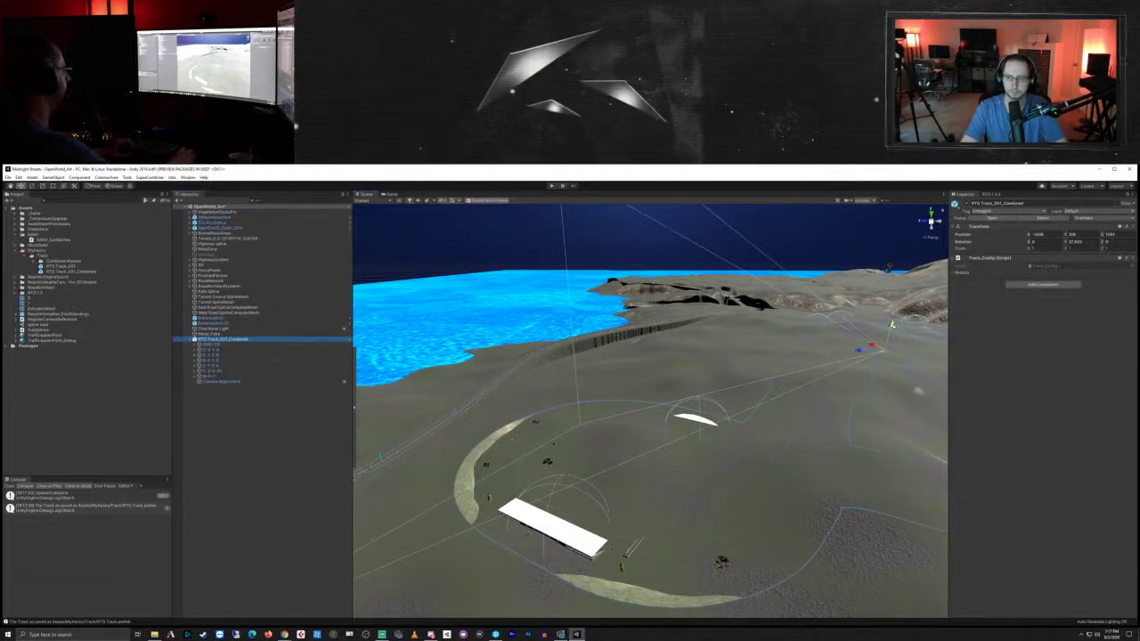
left_click_drag(891, 327, 892, 321)
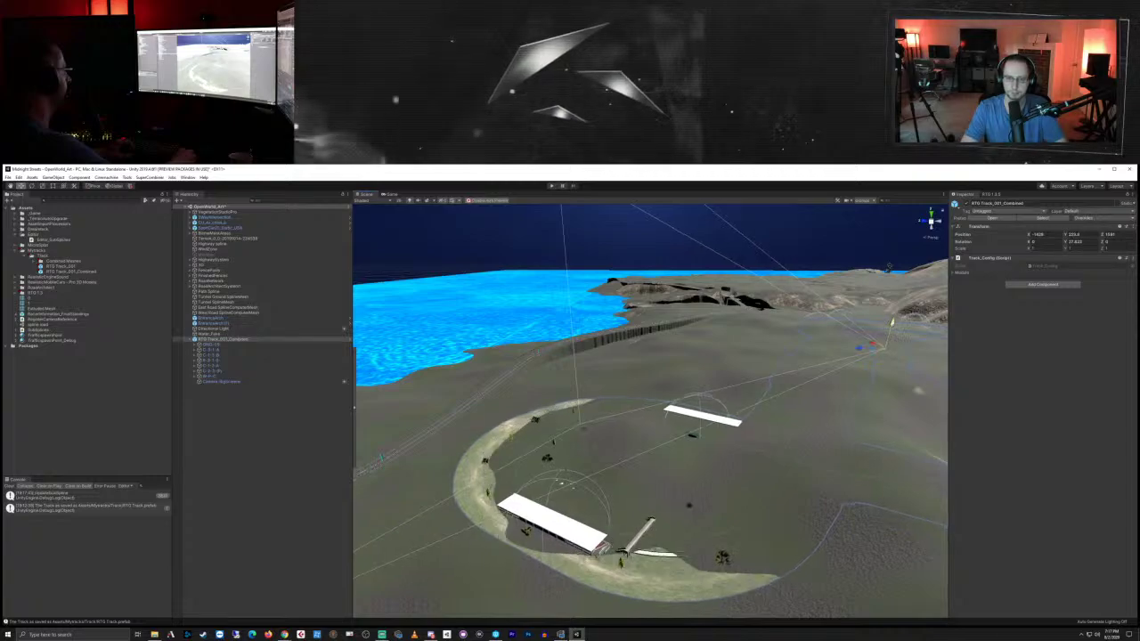
scroll(918, 390, "down", 10)
scroll(651, 427, "up", 2)
right_click_drag(512, 400, 664, 440)
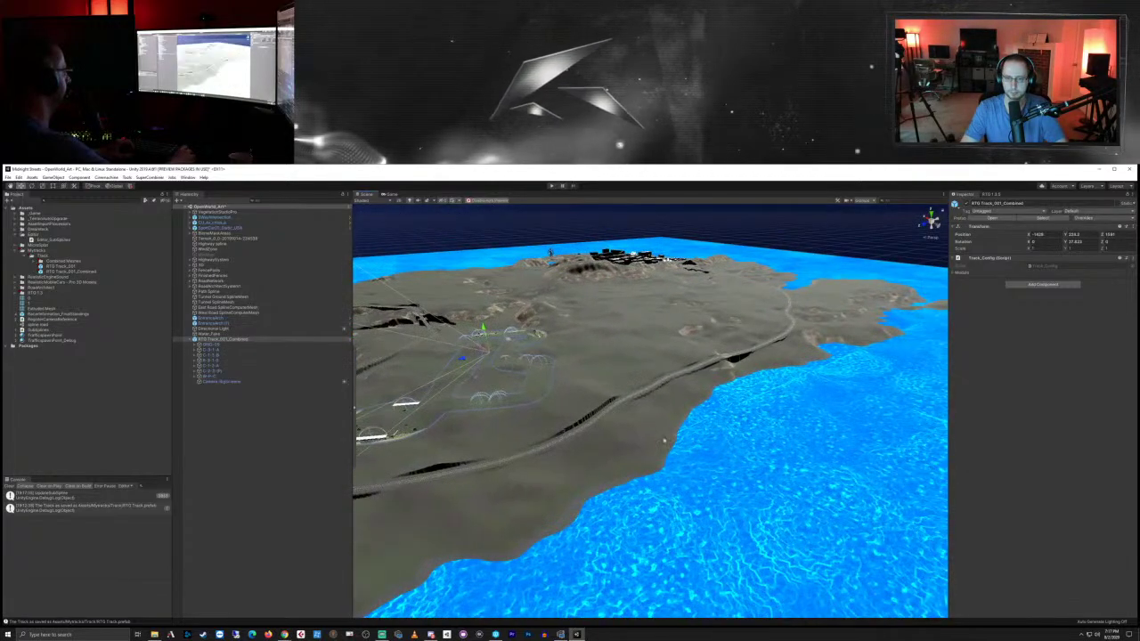
key("f")
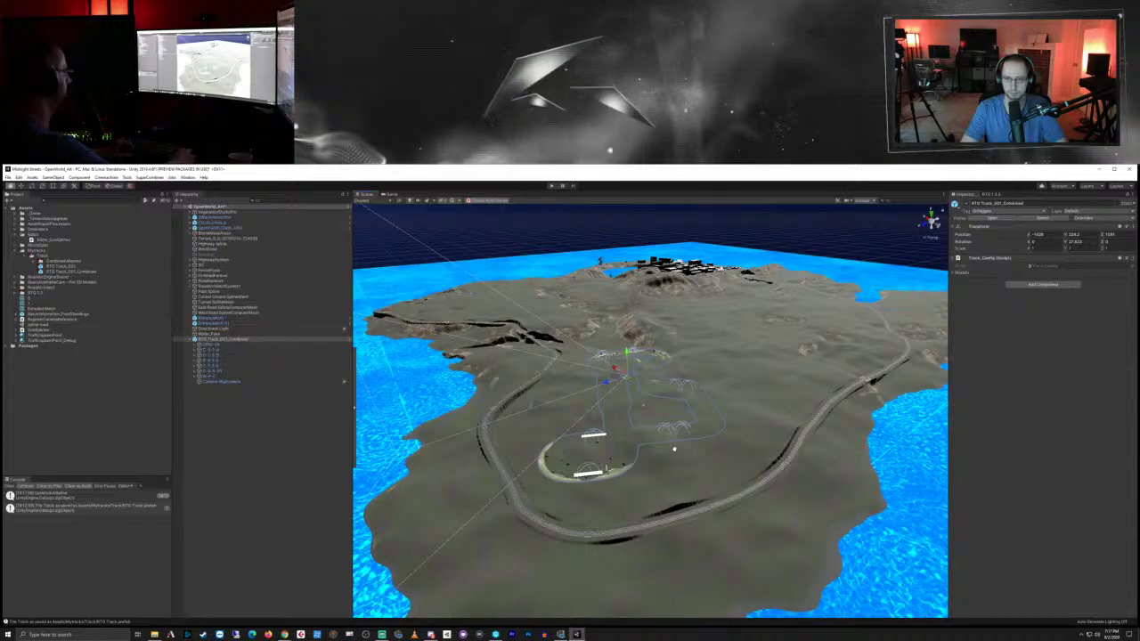
mouse_move(605, 382)
left_mouse_down()
mouse_move(616, 370)
mouse_move(620, 381)
left_mouse_up()
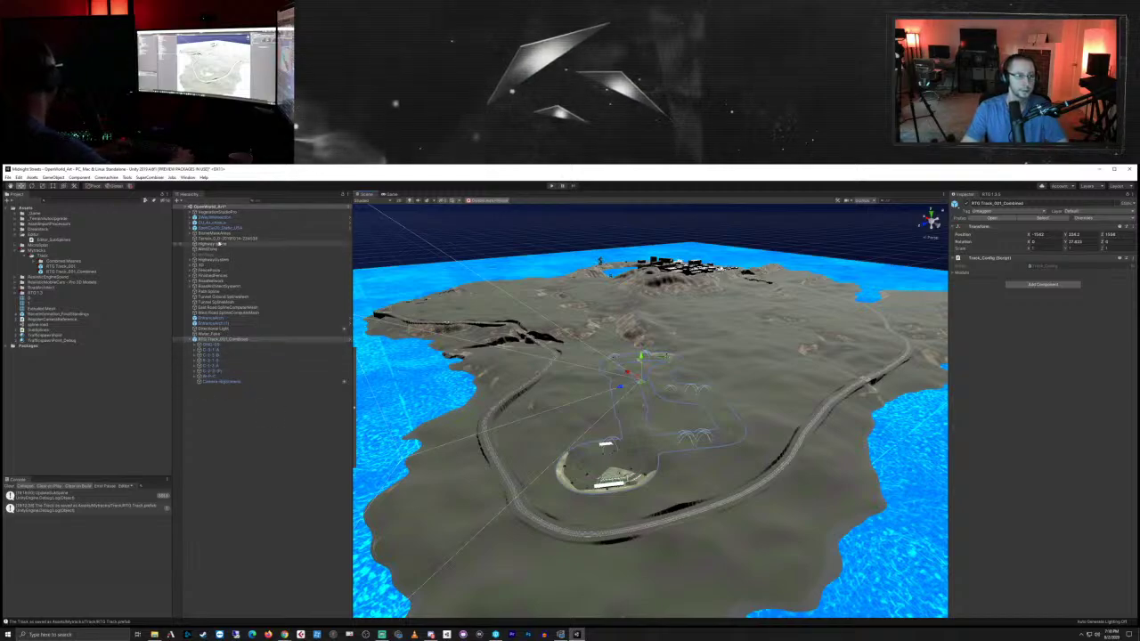
Step: Level the terrain under the whole track with the Set Height brush, from the rounded end through all curves
left_click(219, 239)
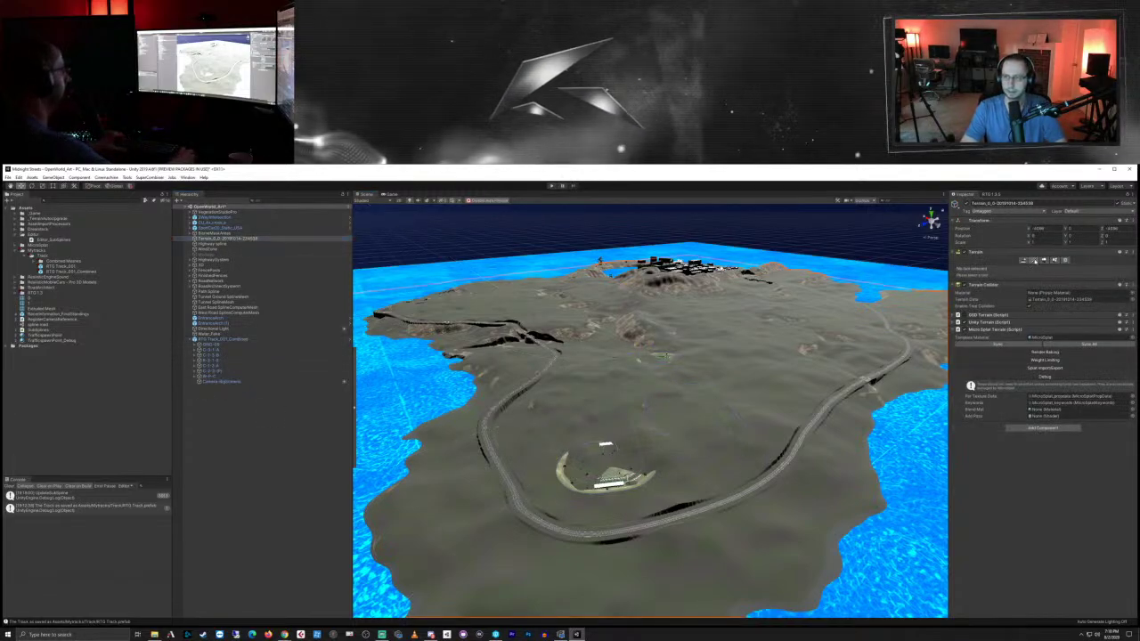
left_click(1033, 260)
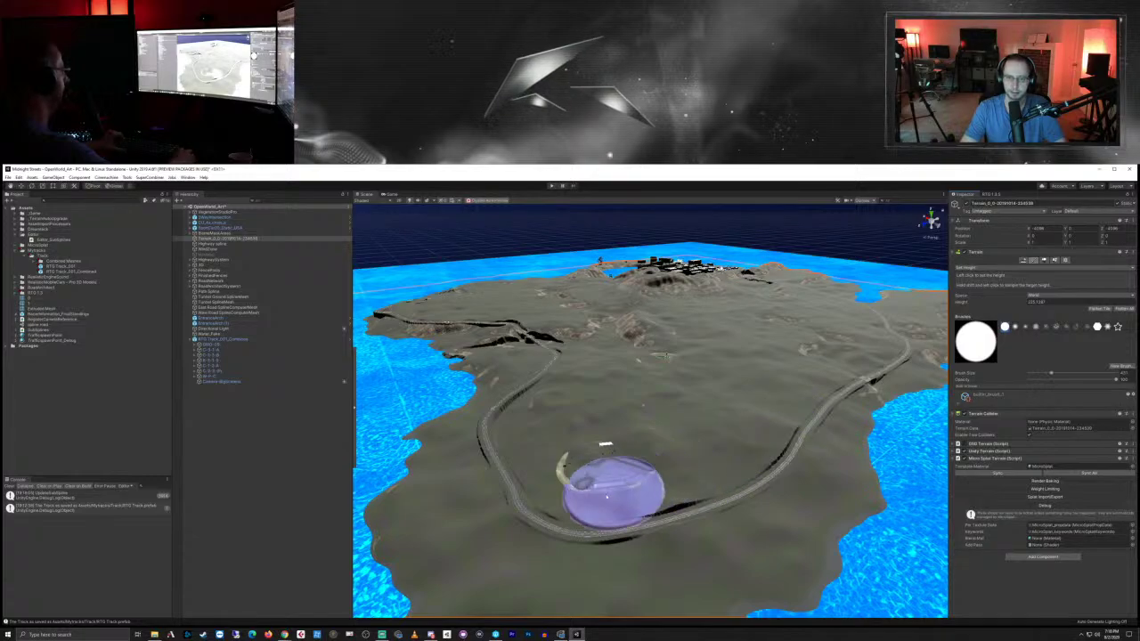
mouse_move(586, 501)
left_mouse_down()
mouse_move(635, 426)
mouse_move(633, 379)
left_mouse_up()
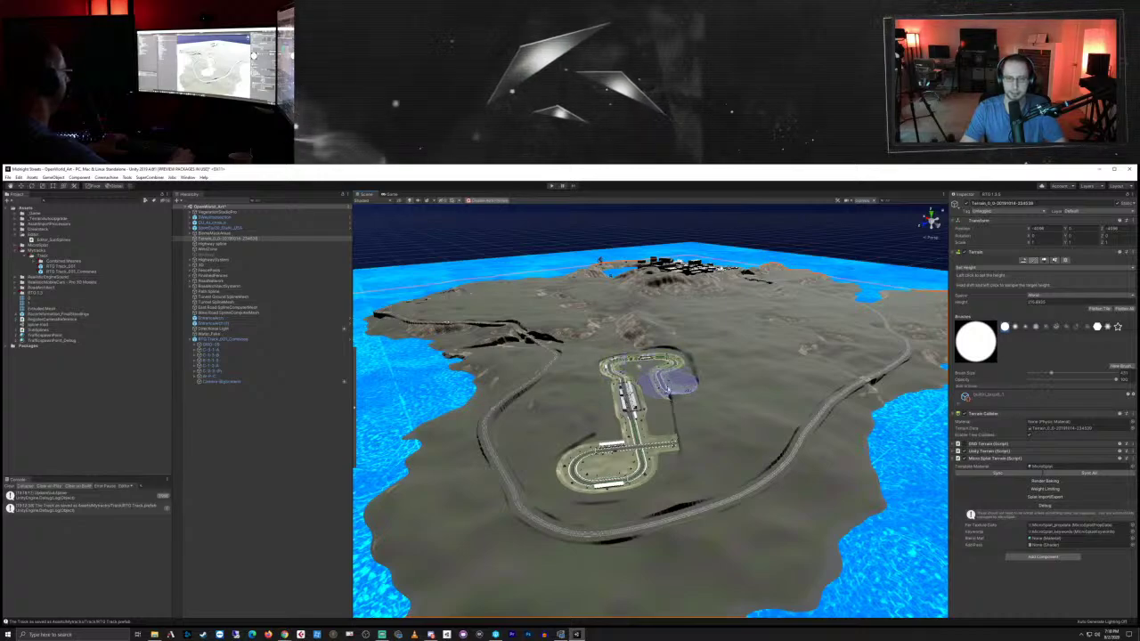
mouse_move(684, 434)
left_mouse_down()
mouse_move(720, 419)
mouse_move(688, 393)
left_mouse_up()
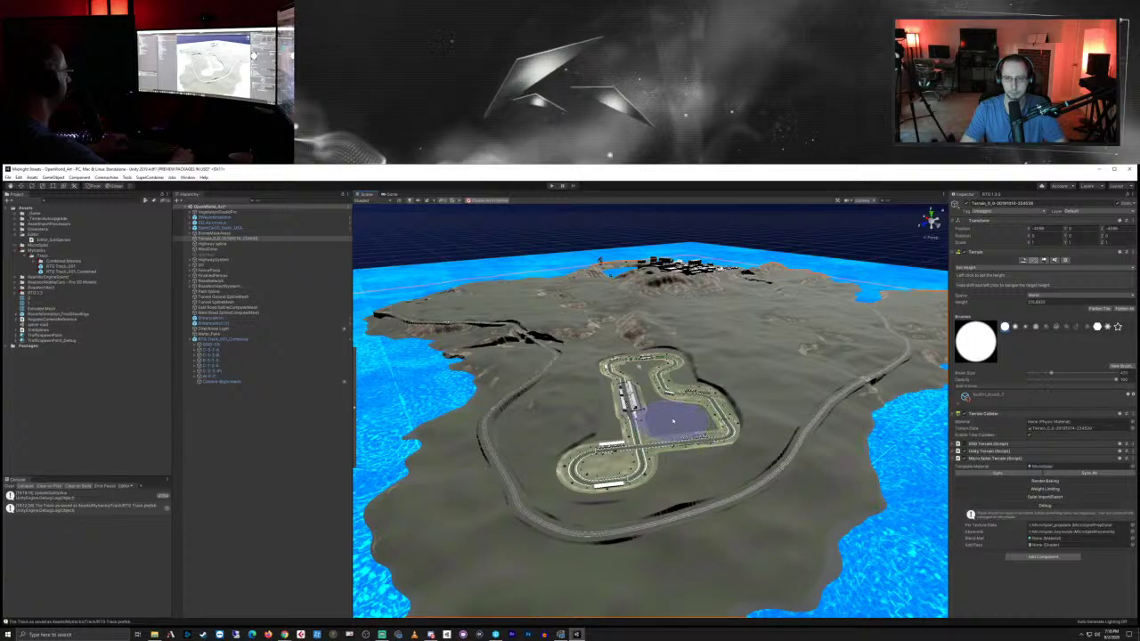
Step: Level the remaining raised terrain beside the pit buildings and around the curves at the track's far end with Set Height
scroll(672, 415, "up", 5)
mouse_move(530, 455)
right_mouse_down()
mouse_move(652, 460)
mouse_move(561, 429)
right_mouse_up()
mouse_move(657, 420)
right_mouse_down()
mouse_move(600, 407)
mouse_move(697, 392)
right_mouse_up()
key("s")
key("d")
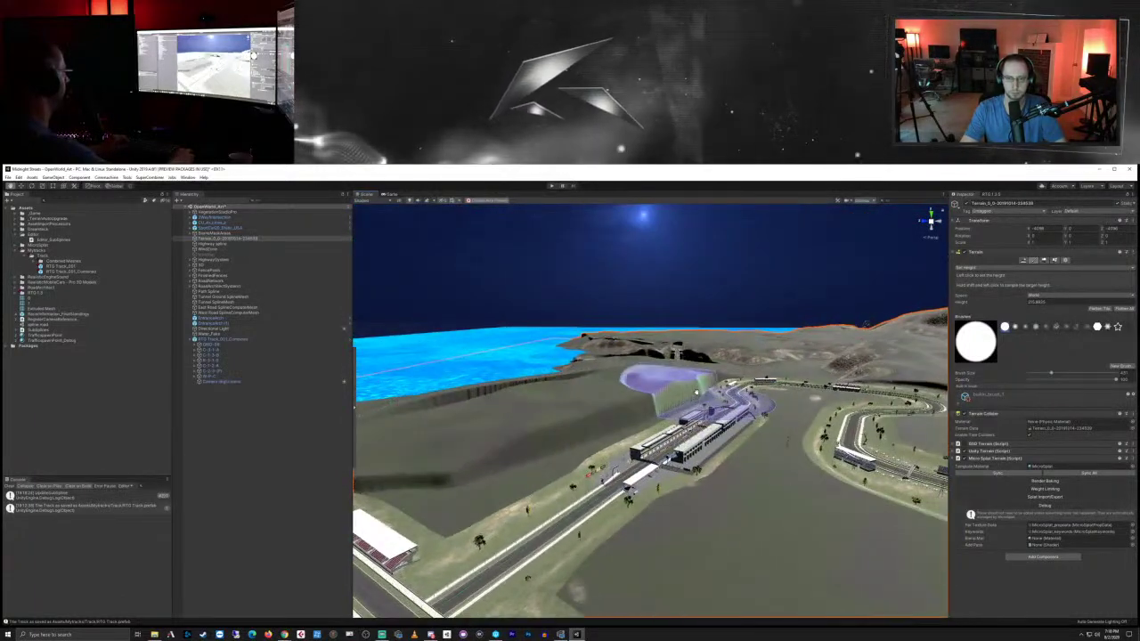
scroll(764, 440, "down", 3)
mouse_move(630, 483)
right_mouse_down()
mouse_move(700, 494)
mouse_move(710, 473)
mouse_move(624, 526)
mouse_move(668, 472)
mouse_move(686, 534)
mouse_move(712, 487)
mouse_move(693, 442)
mouse_move(725, 407)
mouse_move(712, 331)
mouse_move(725, 330)
mouse_move(717, 374)
right_mouse_up()
key("a")
key("q")
key("e")
left_click_drag(713, 495, 657, 409)
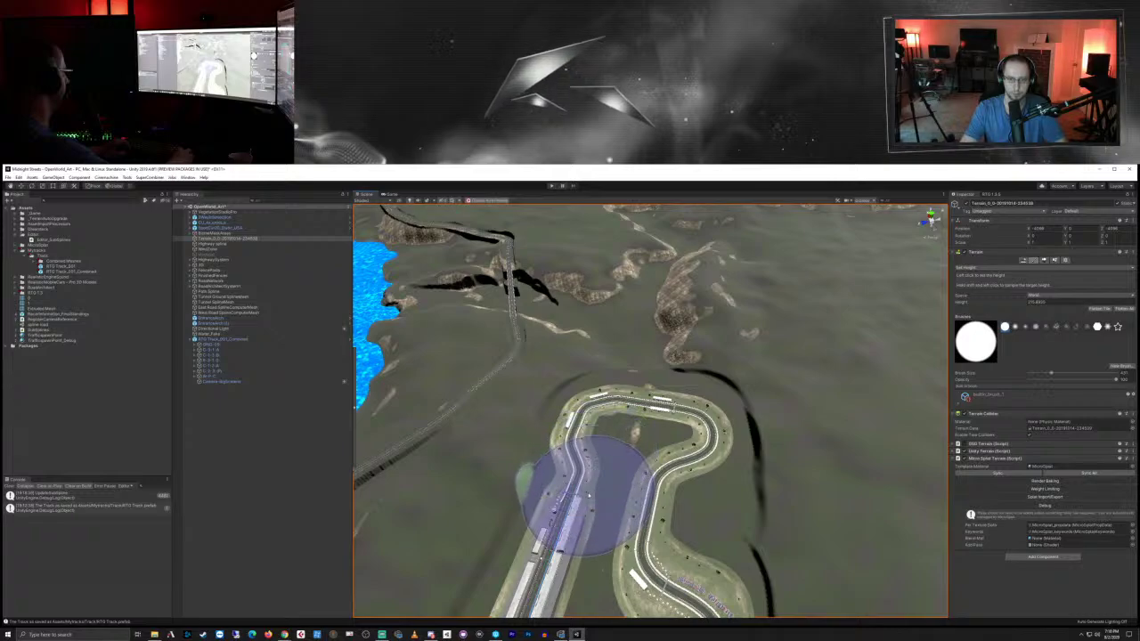
mouse_move(588, 494)
right_mouse_down()
mouse_move(623, 522)
mouse_move(598, 509)
right_mouse_up()
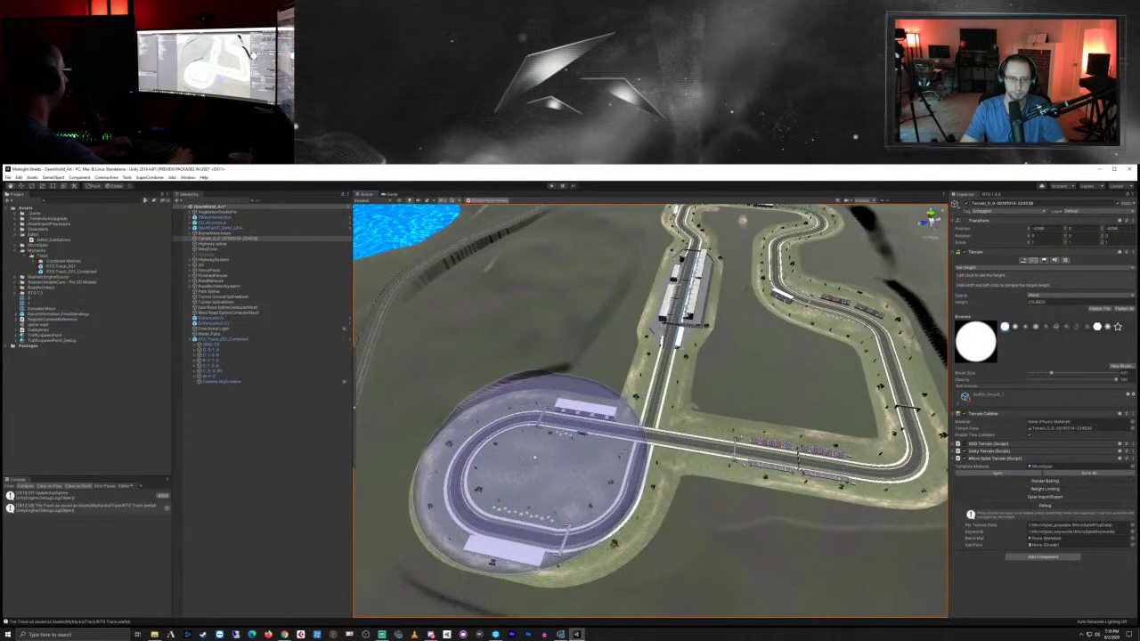
Step: Smooth the steep terrain edges around the track's outer perimeter with the Smooth Height tool
left_click(980, 268)
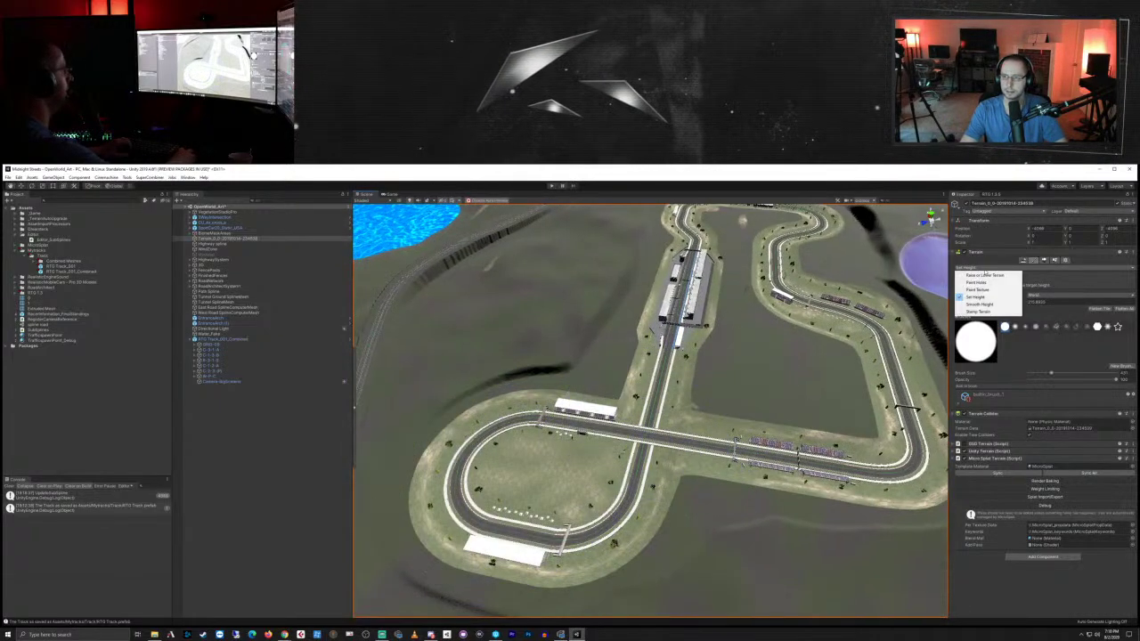
left_click(980, 305)
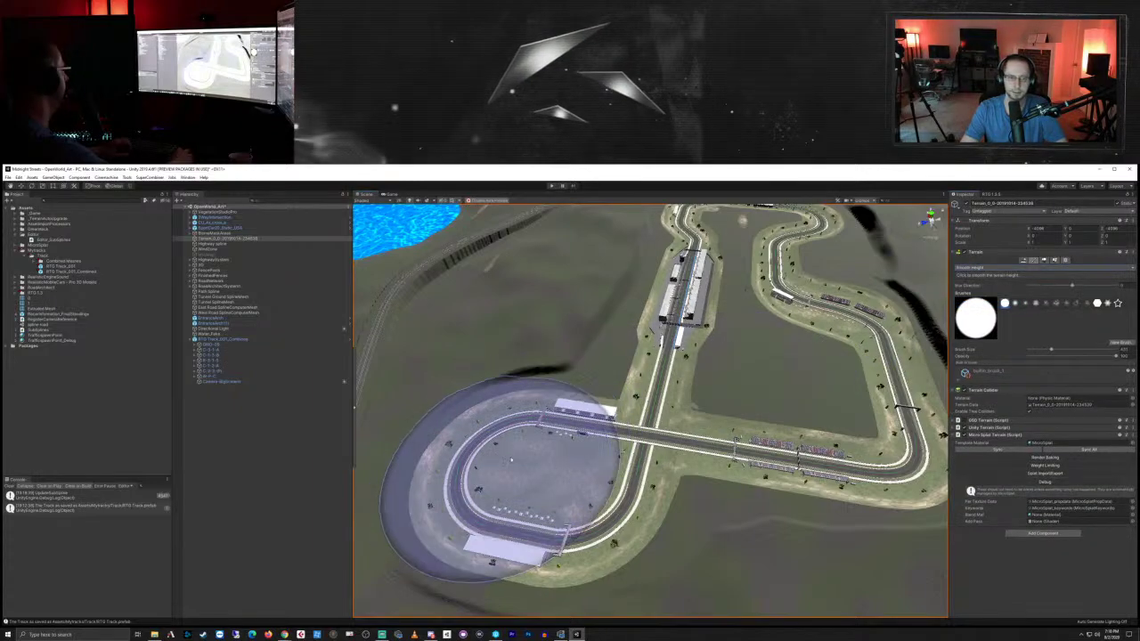
mouse_move(644, 294)
middle_mouse_down()
mouse_move(561, 570)
mouse_move(584, 548)
middle_mouse_up()
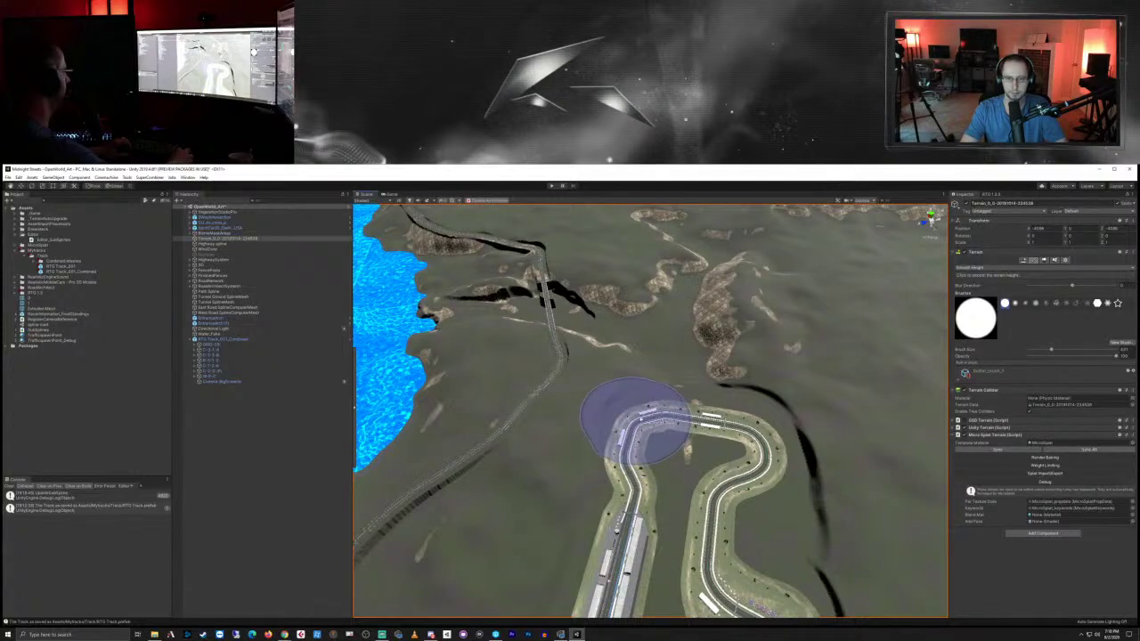
middle_click_drag(731, 535, 724, 476)
scroll(723, 477, "down", 2)
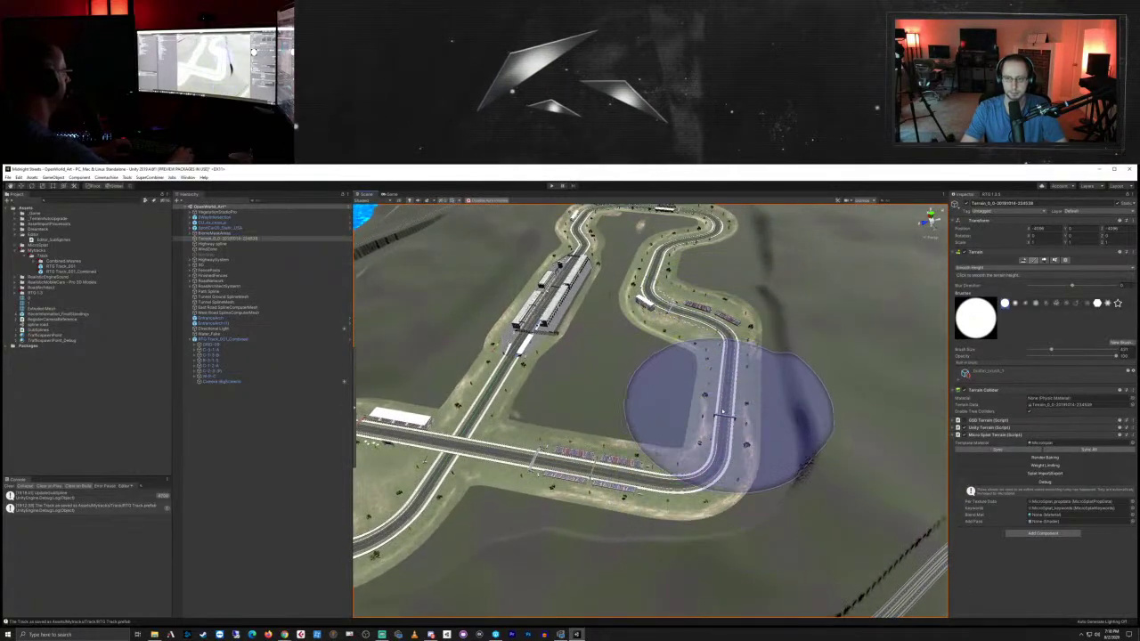
middle_click_drag(528, 475, 557, 466)
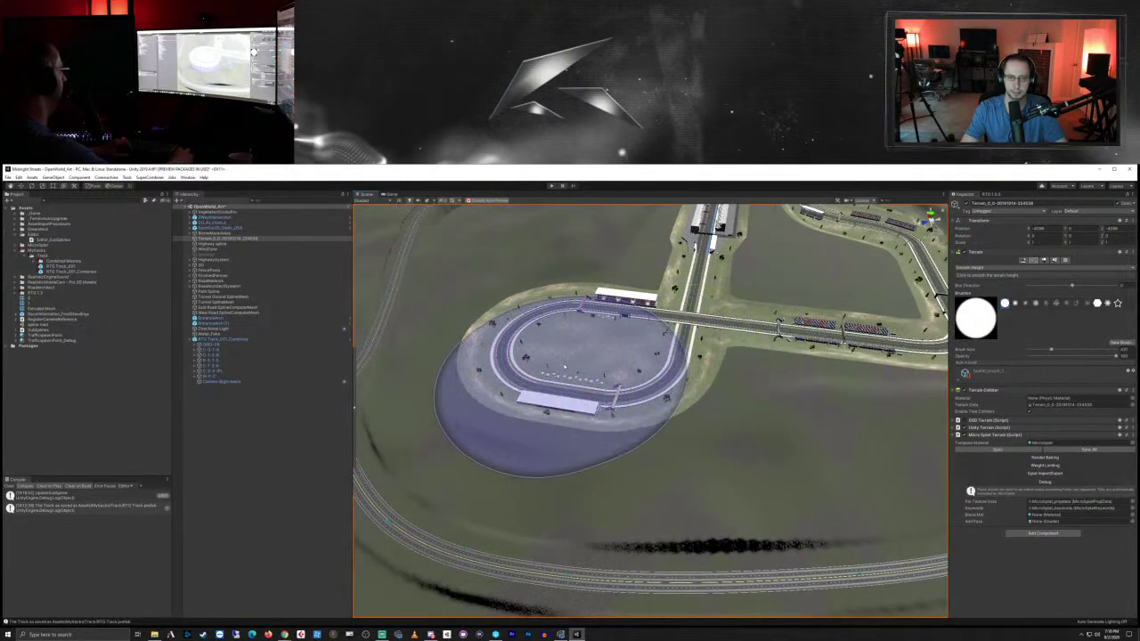
mouse_move(693, 260)
middle_mouse_down()
mouse_move(684, 316)
mouse_move(698, 324)
middle_mouse_up()
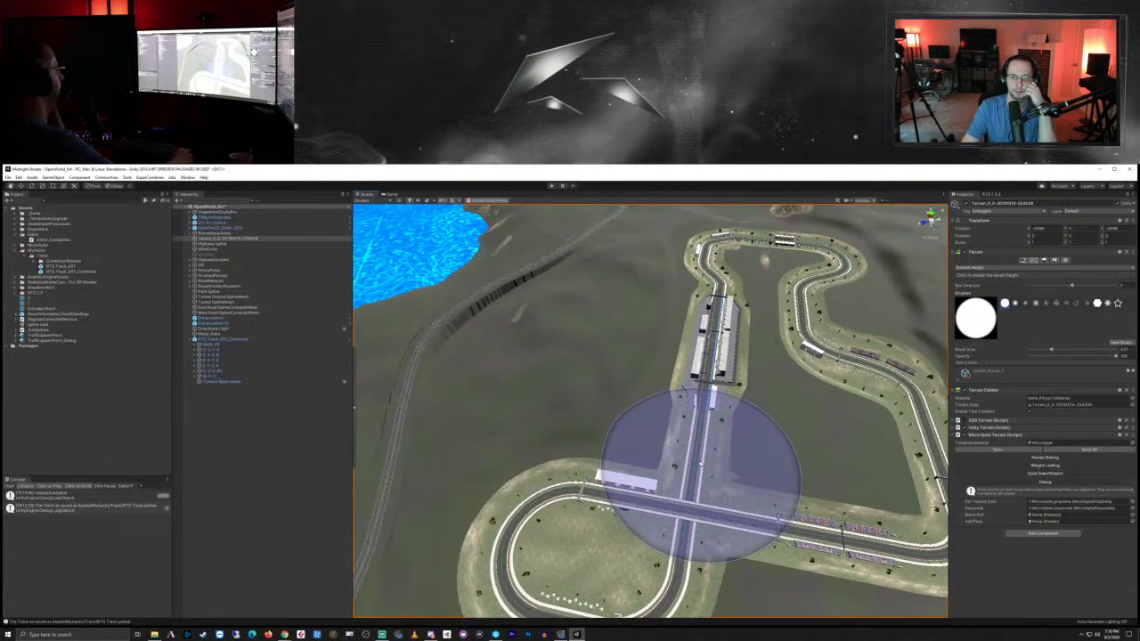
middle_click_drag(730, 417, 707, 440)
Step: Examine the track's placement and scale on the whole island relative to the city, the roads and the remaining open land
left_click_drag(849, 452, 693, 466, "alt")
scroll(693, 465, "down", 8)
scroll(694, 462, "up", 2)
middle_click_drag(789, 456, 742, 447)
left_click_drag(740, 447, 765, 455, "alt")
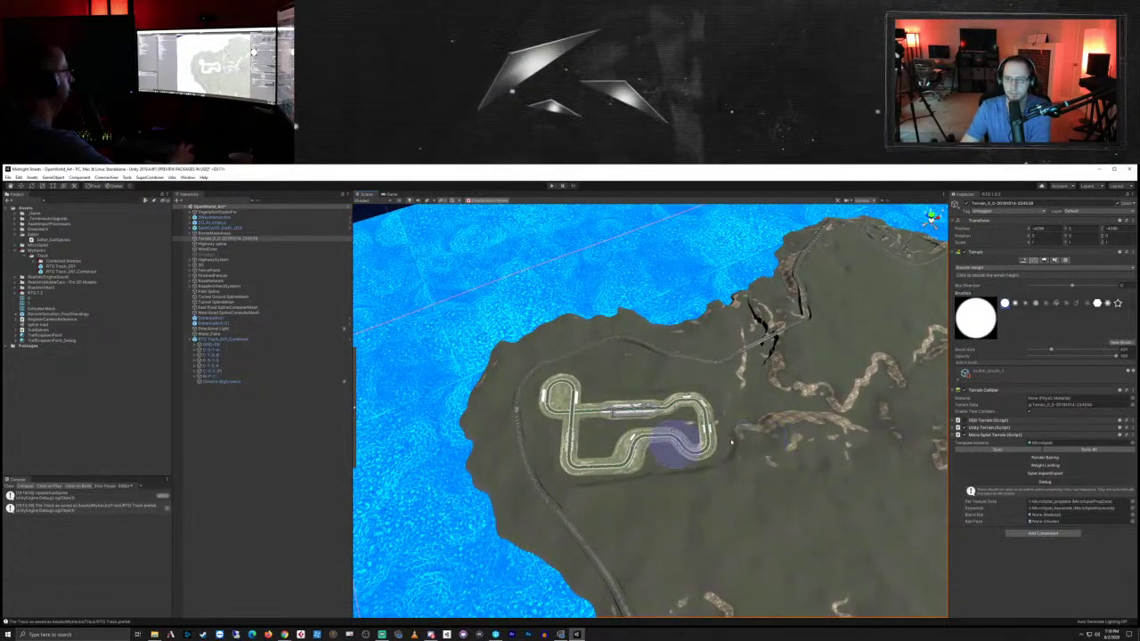
mouse_move(733, 454)
middle_mouse_down()
mouse_move(687, 450)
mouse_move(704, 403)
mouse_move(671, 398)
mouse_move(679, 430)
middle_mouse_up()
scroll(681, 430, "down", 5)
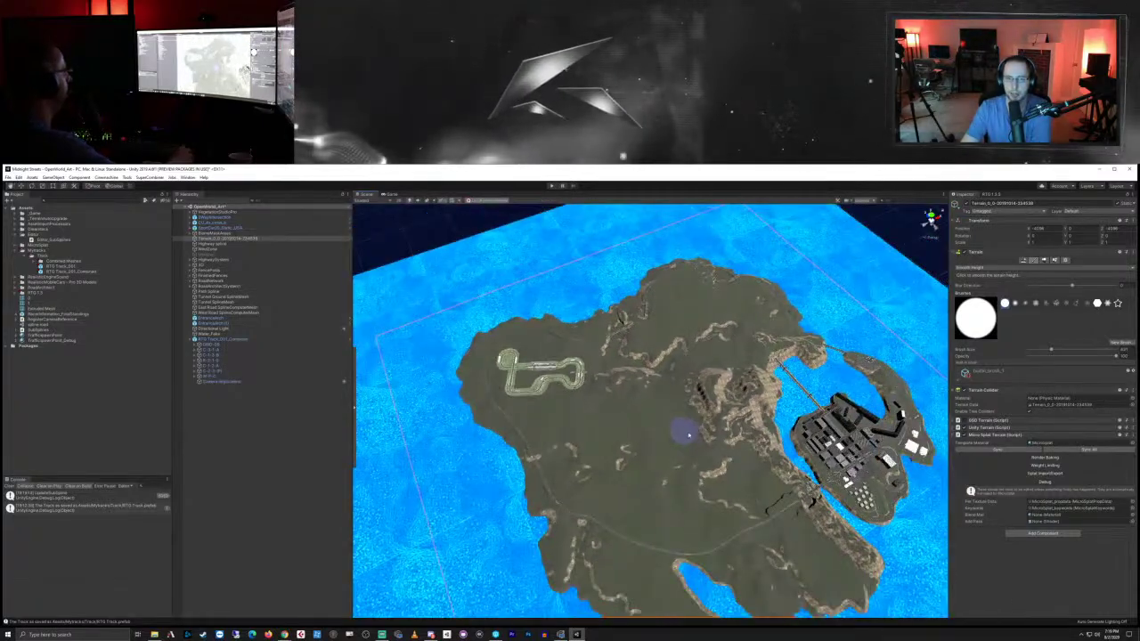
middle_click_drag(693, 476, 667, 451)
scroll(667, 452, "up", 2)
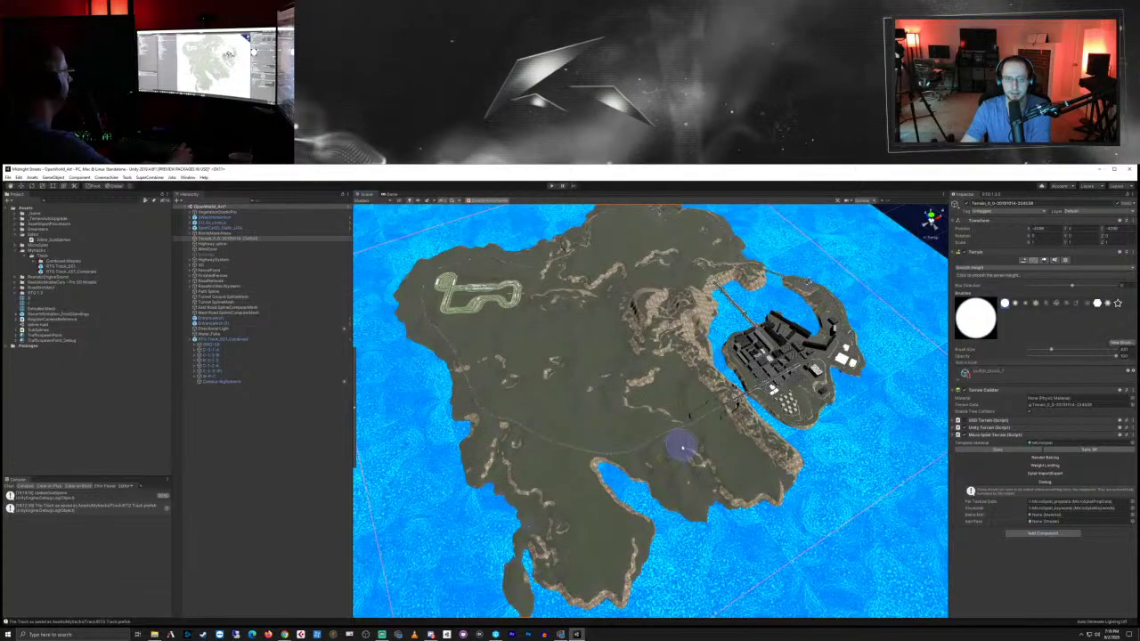
scroll(682, 448, "up", 3)
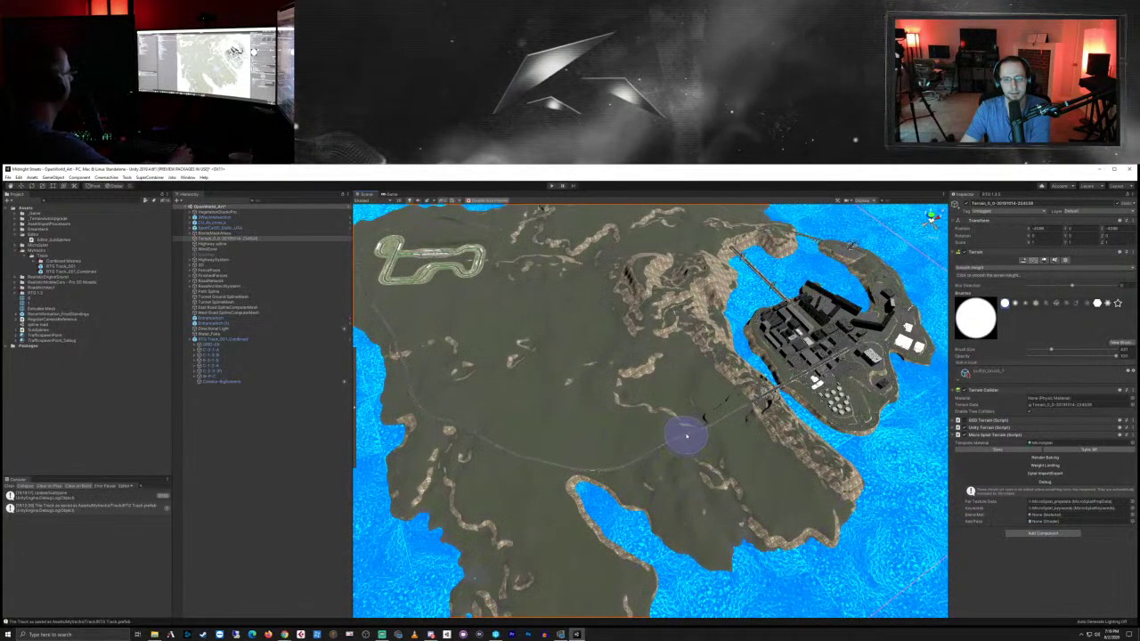
scroll(656, 458, "up", 3)
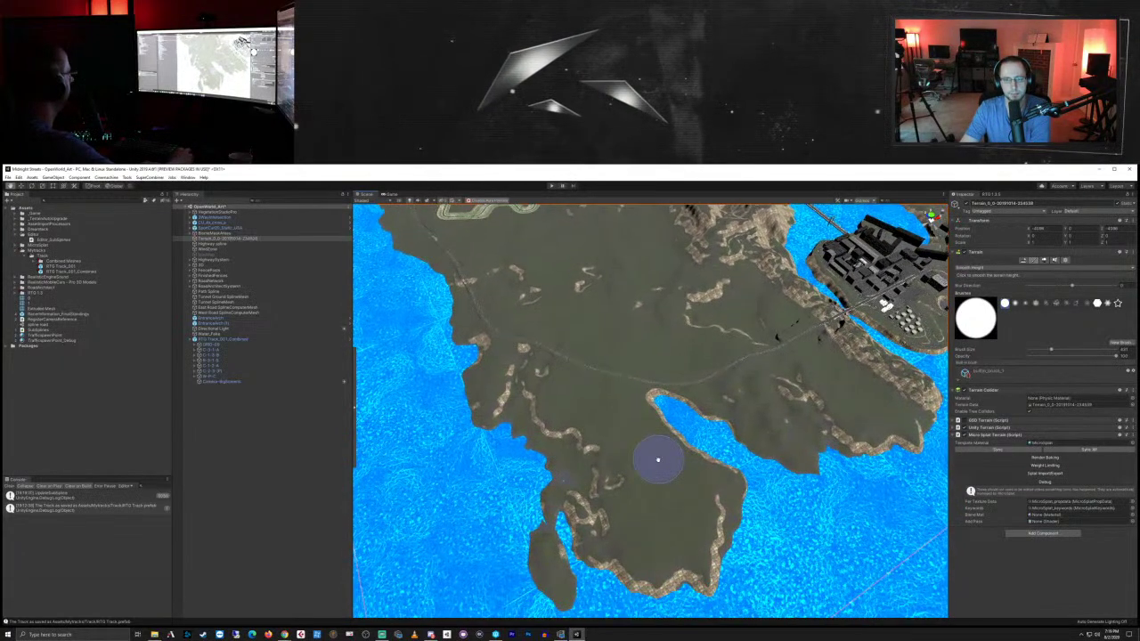
Step: Examine the open land between the small track, the curved road and the city as a site for another track
scroll(657, 477, "down", 2)
scroll(653, 490, "down", 3)
scroll(651, 501, "up", 2)
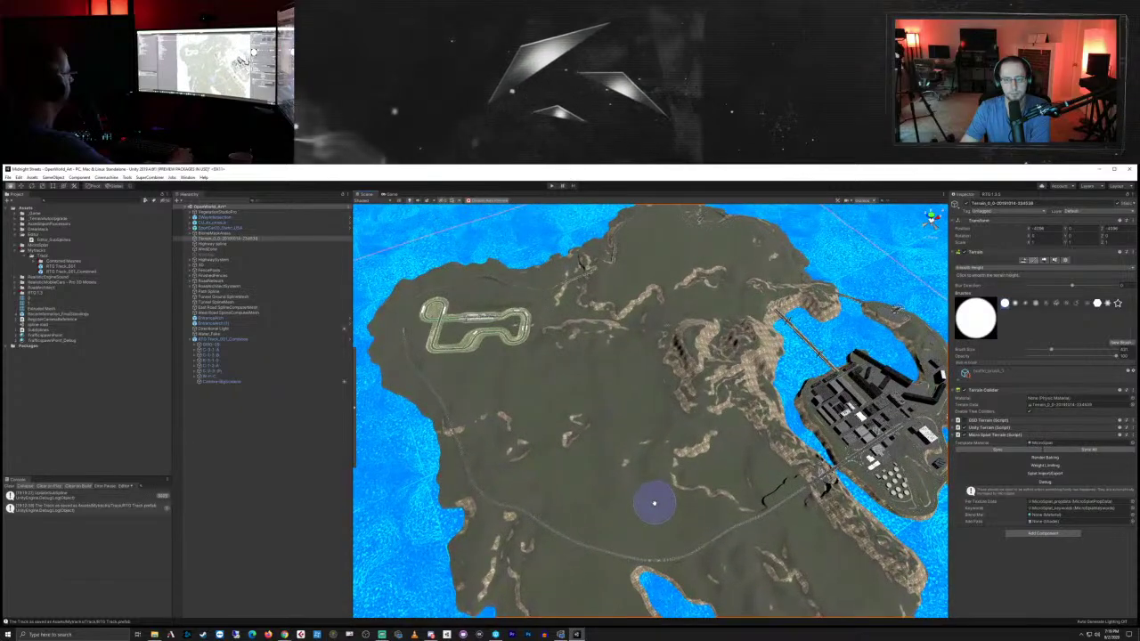
middle_click_drag(583, 443, 585, 466)
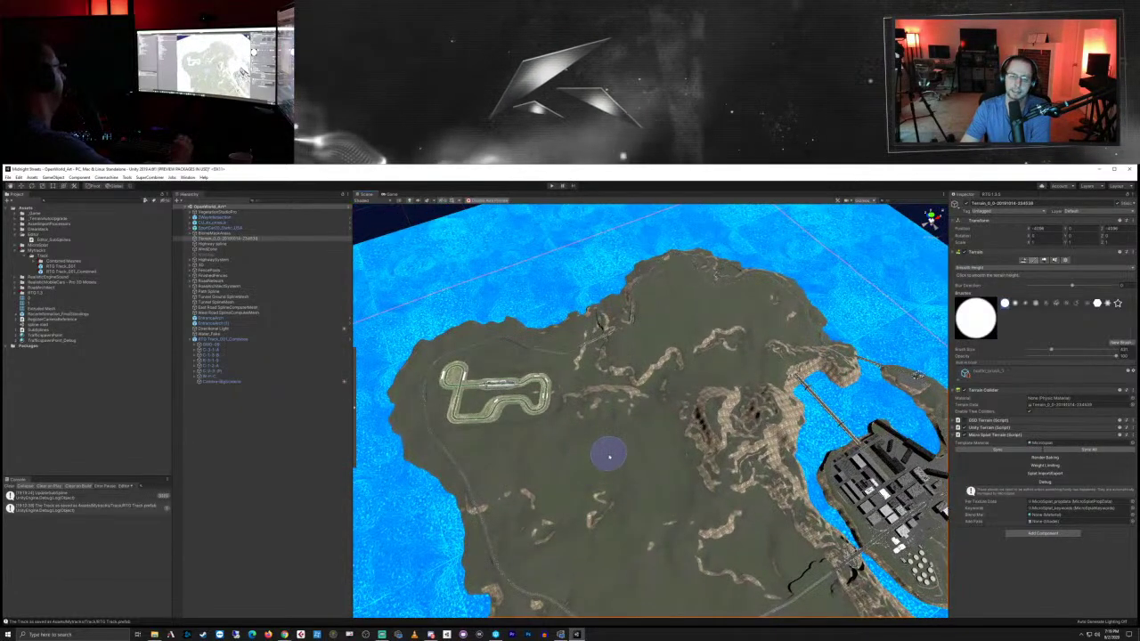
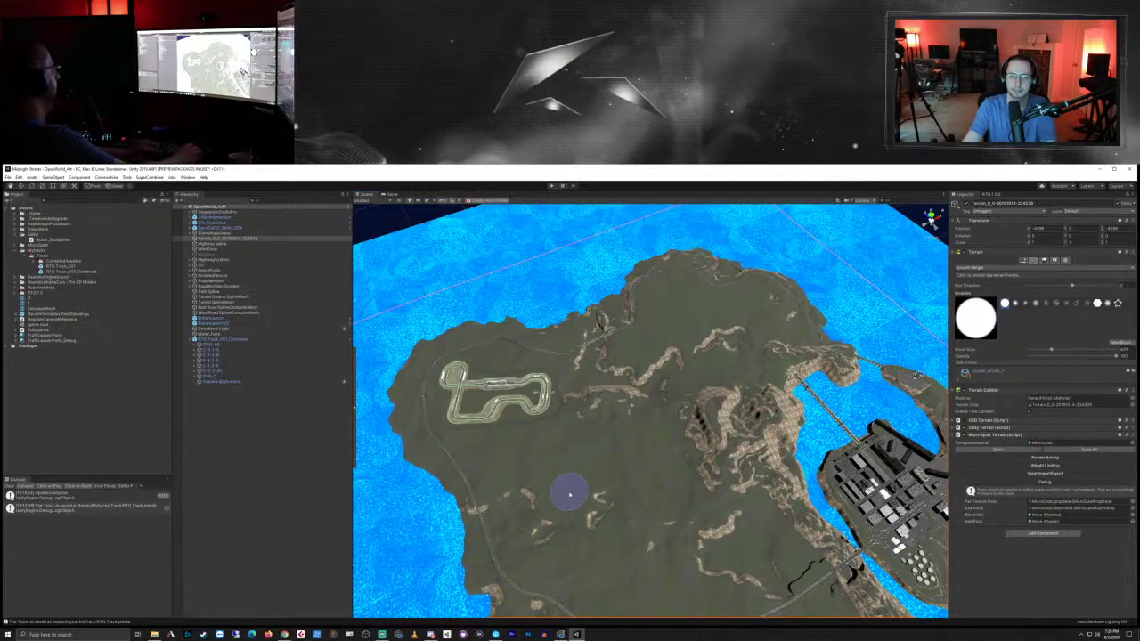
scroll(680, 534, "up", 5)
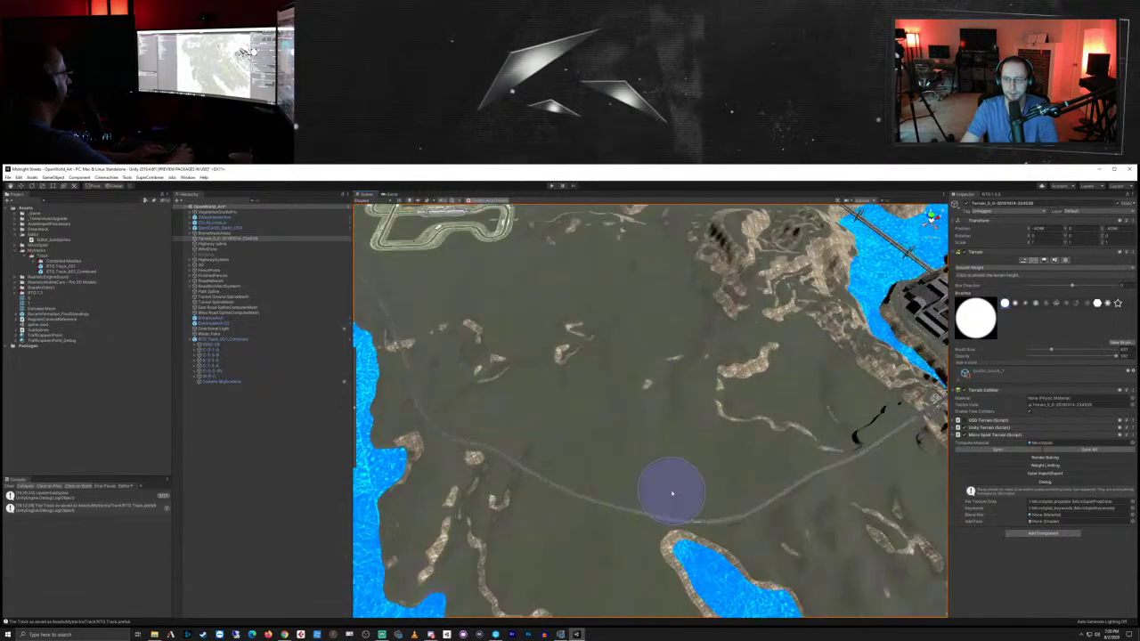
right_click_drag(673, 484, 687, 471)
mouse_move(661, 521)
middle_mouse_down()
mouse_move(661, 493)
mouse_move(646, 500)
middle_mouse_up()
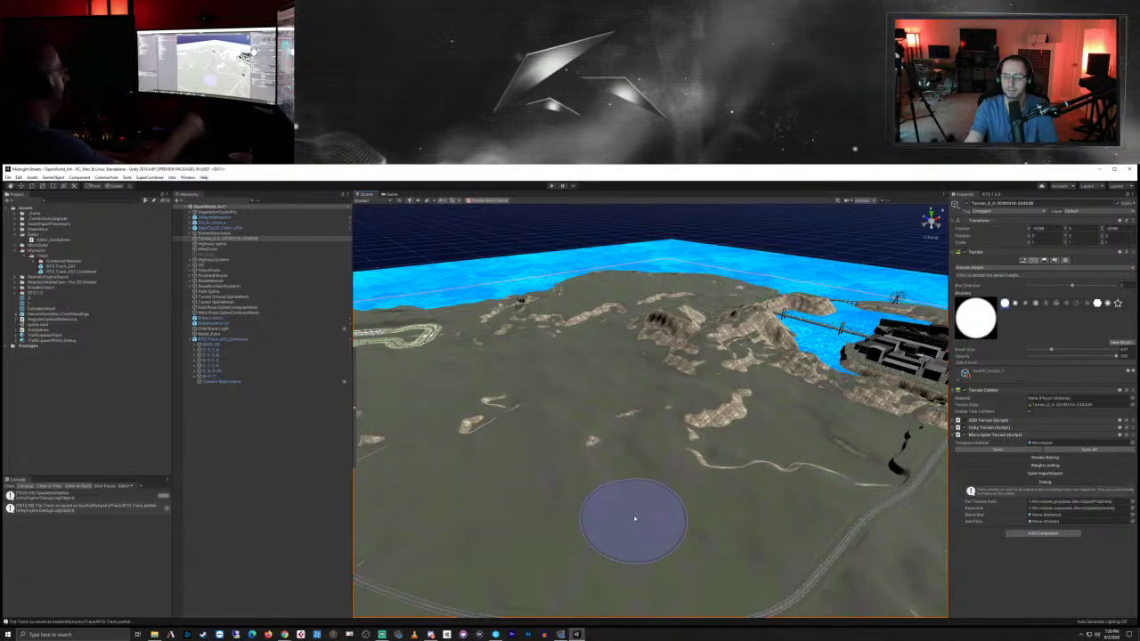
scroll(588, 375, "up", 2)
right_click_drag(589, 375, 585, 398)
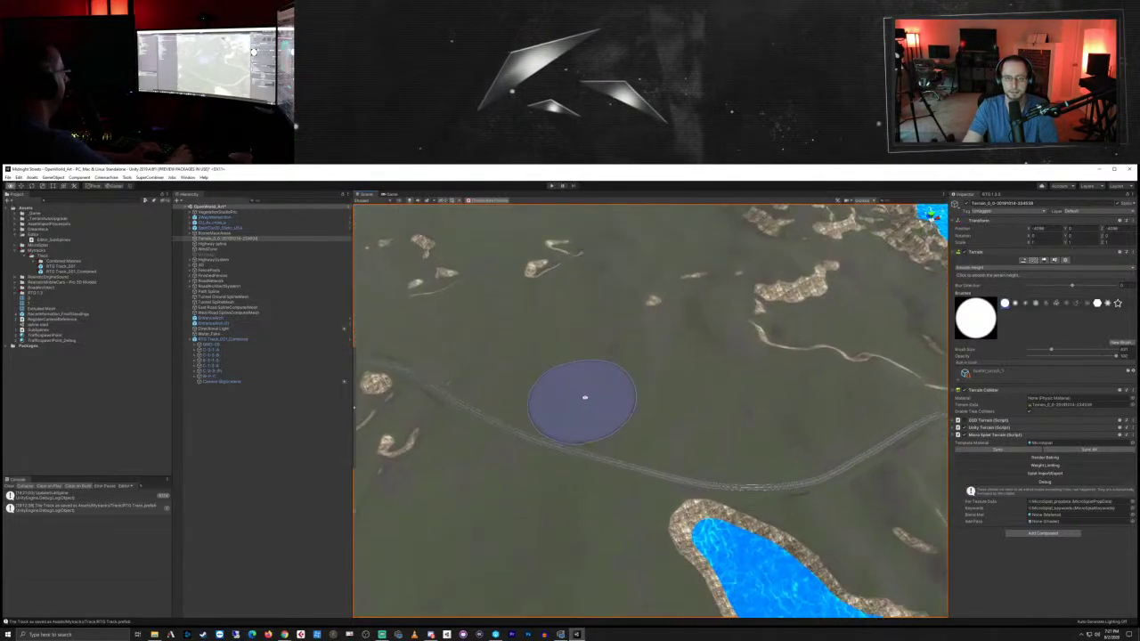
middle_click_drag(666, 347, 663, 379)
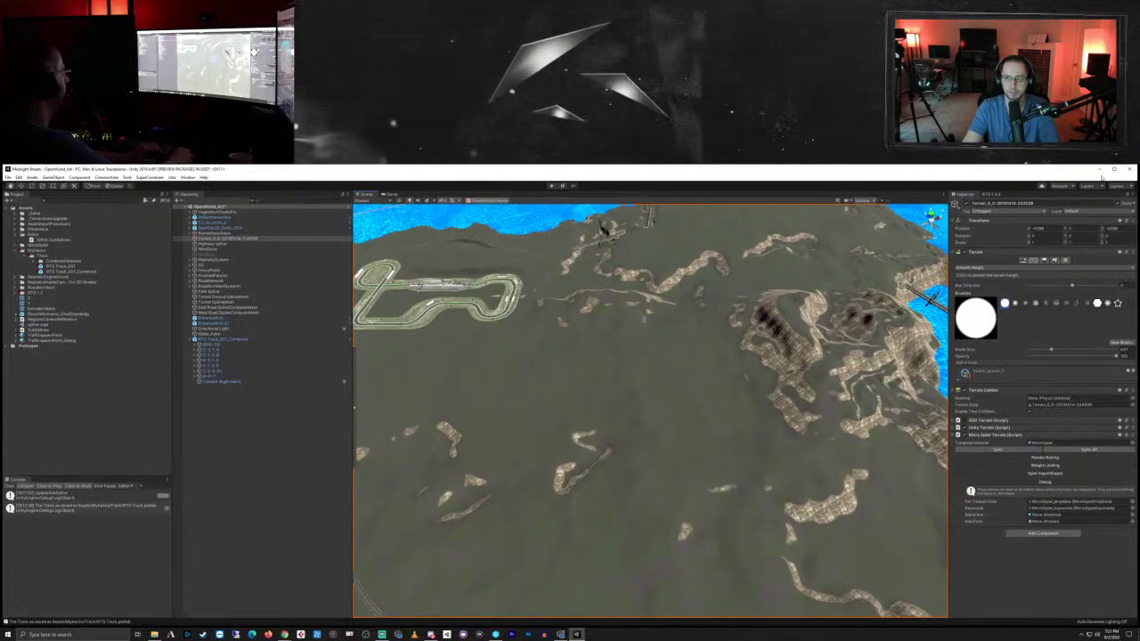
Step: Try to generate a large RTG track over the open land, choosing not to overwrite the existing track
left_click(1001, 195)
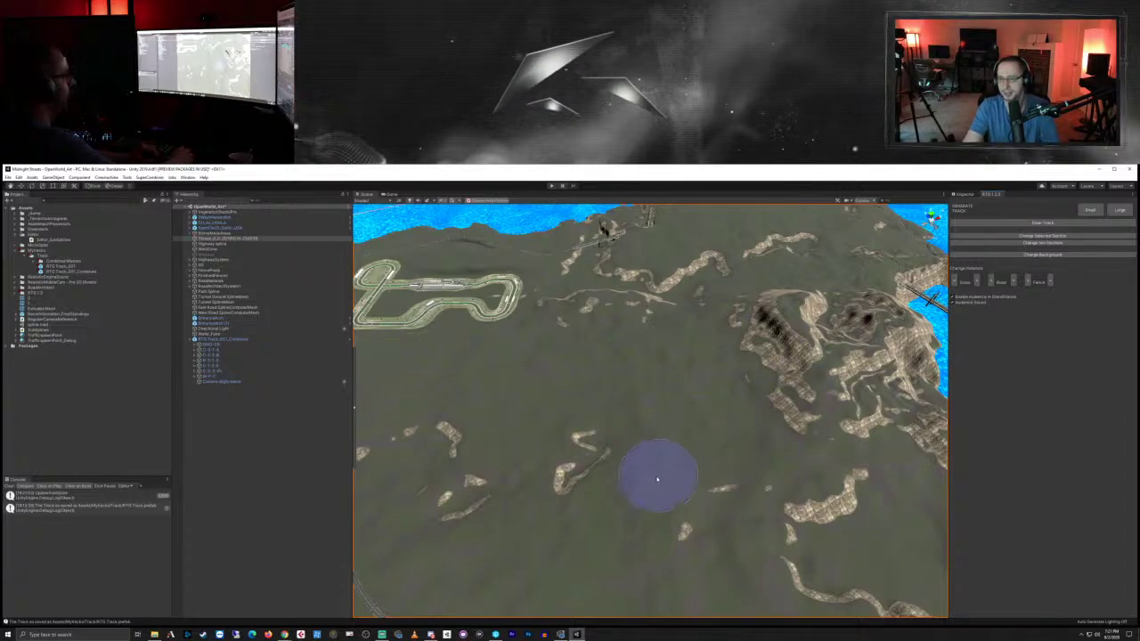
scroll(654, 473, "up", 5)
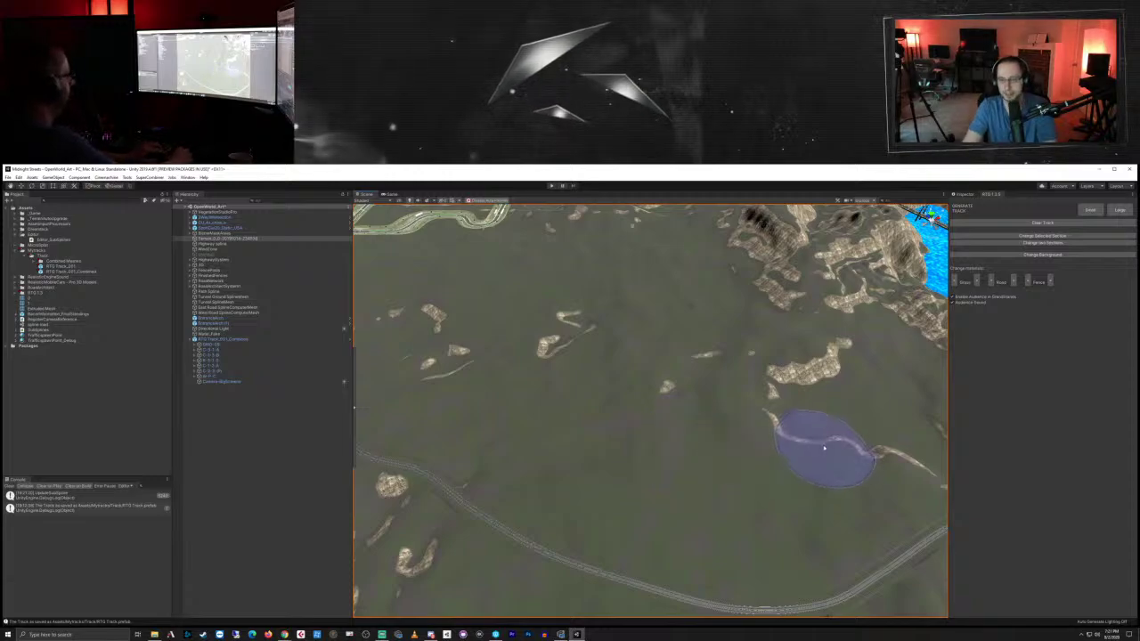
mouse_move(825, 443)
middle_mouse_down()
mouse_move(811, 424)
mouse_move(815, 436)
middle_mouse_up()
left_click_drag(684, 432, 691, 425, "alt")
mouse_move(689, 423)
right_mouse_down()
mouse_move(745, 400)
mouse_move(632, 465)
mouse_move(720, 427)
mouse_move(630, 434)
mouse_move(669, 451)
mouse_move(674, 440)
right_mouse_up()
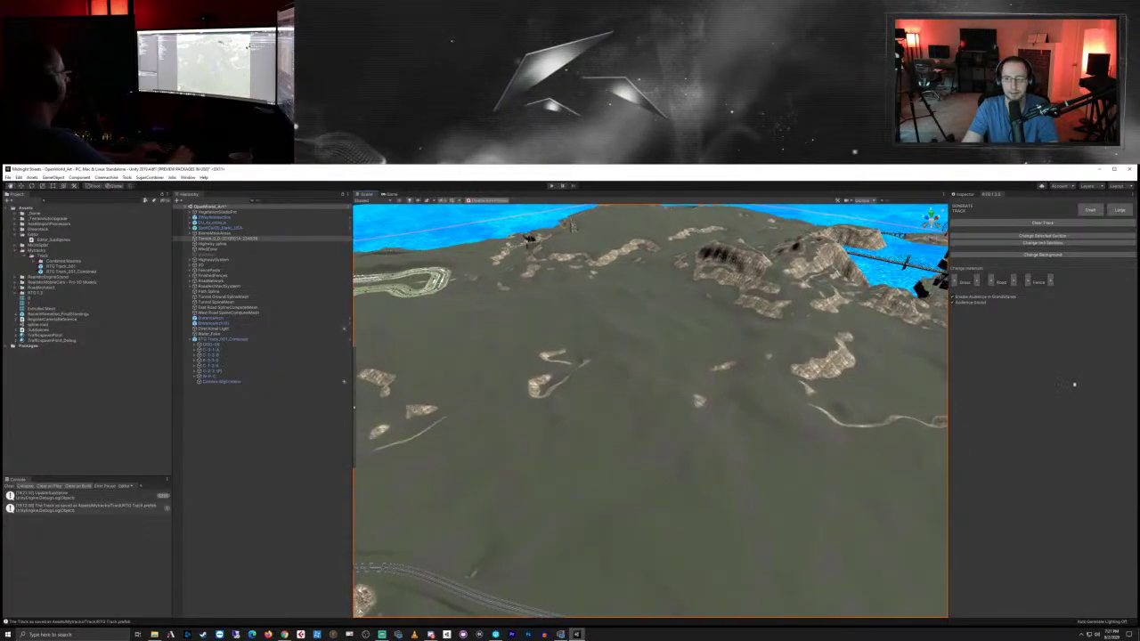
left_click(1119, 209)
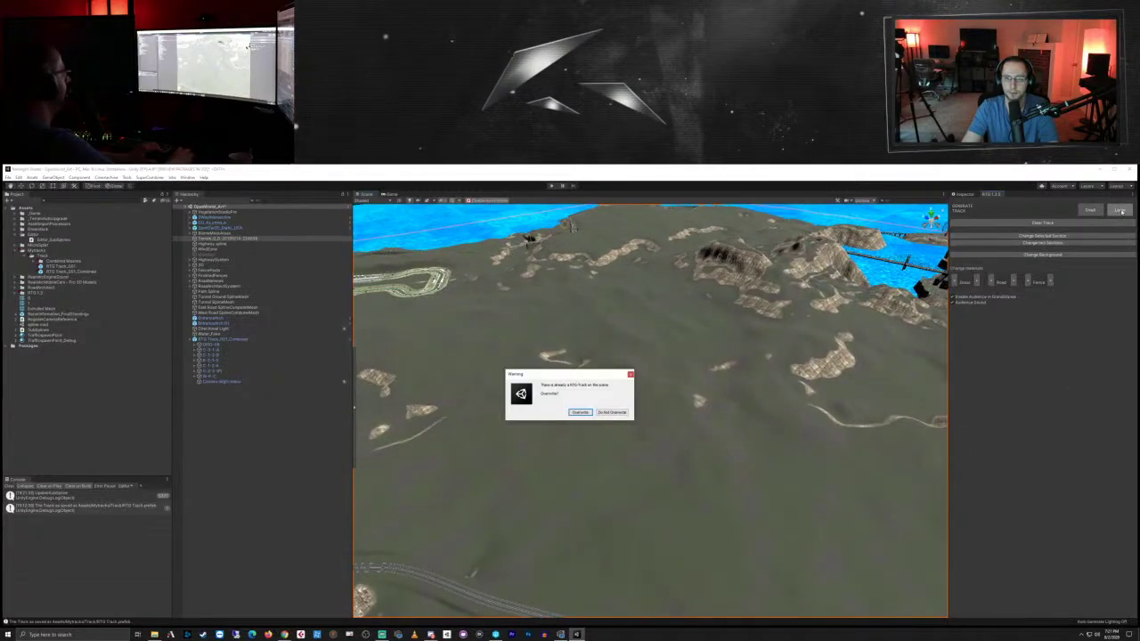
left_click(612, 413)
Step: Remove the Track_Config script component from RTG Track_001_Combined
key("f")
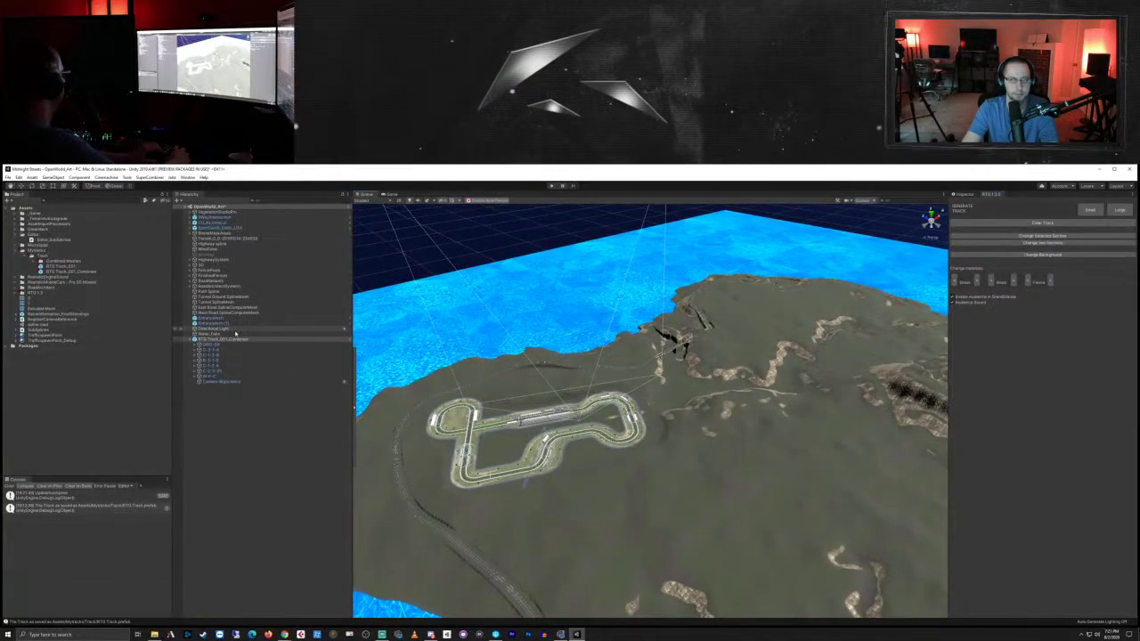
left_click(962, 195)
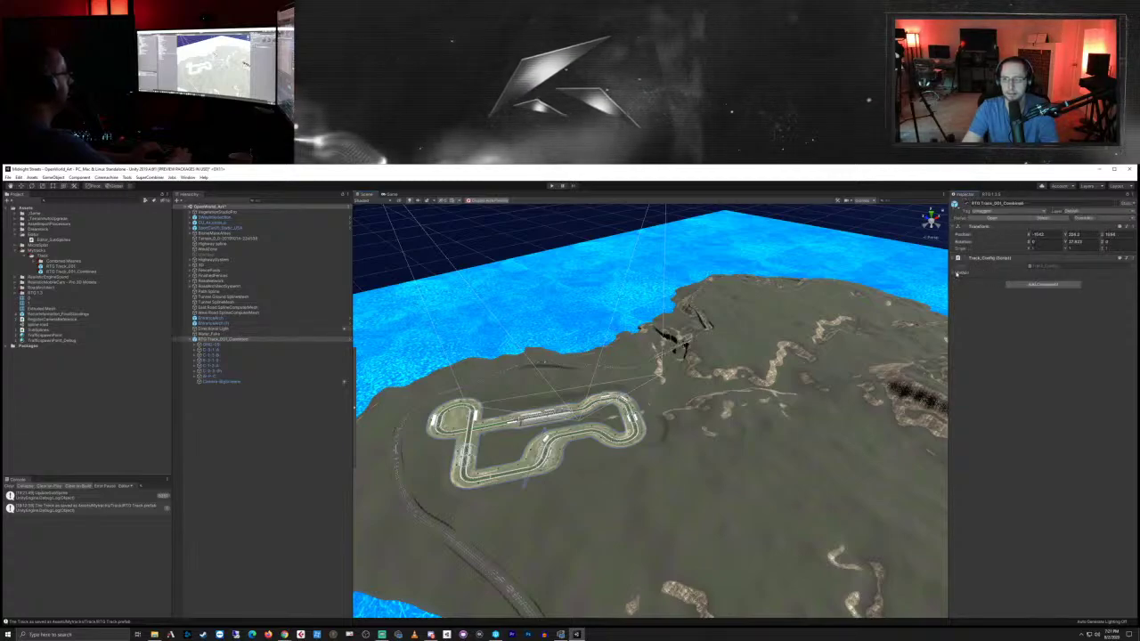
left_click(958, 273)
left_click(956, 273)
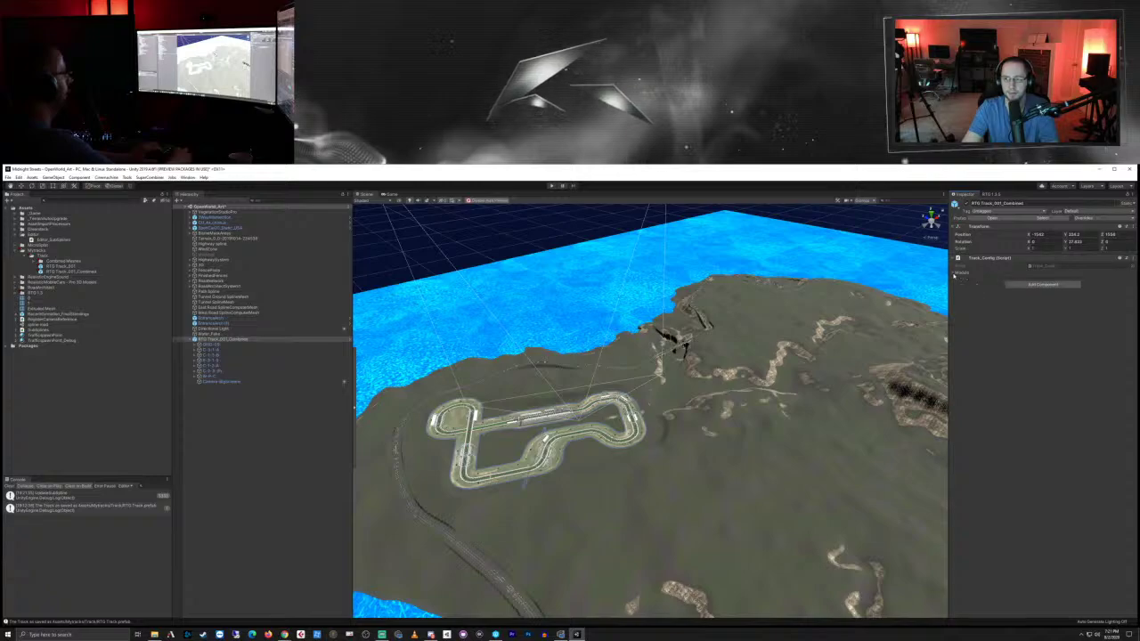
left_click(1127, 258)
left_click(1108, 276)
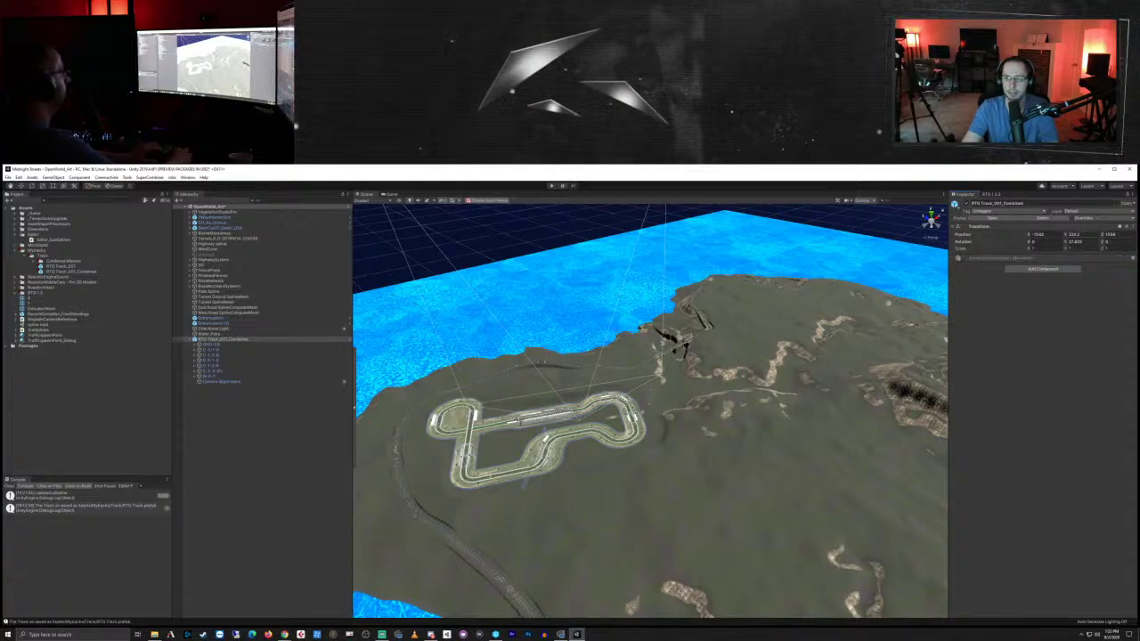
Step: Try generating a large RTG track, delete the resulting RTG Track object and clear the console
left_click(992, 194)
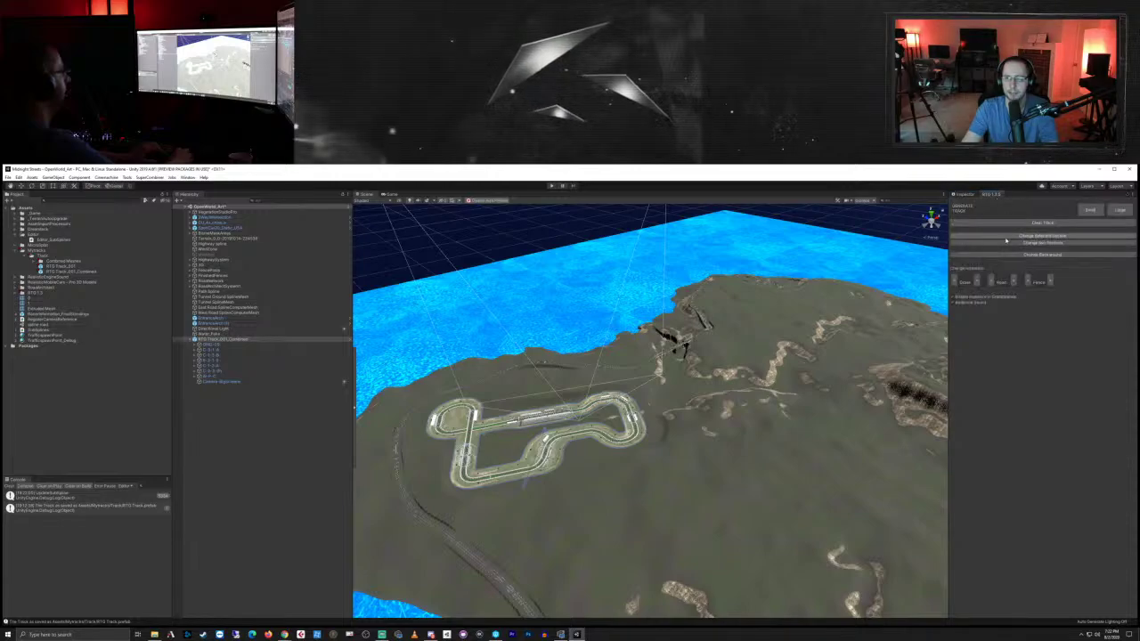
left_click(1119, 210)
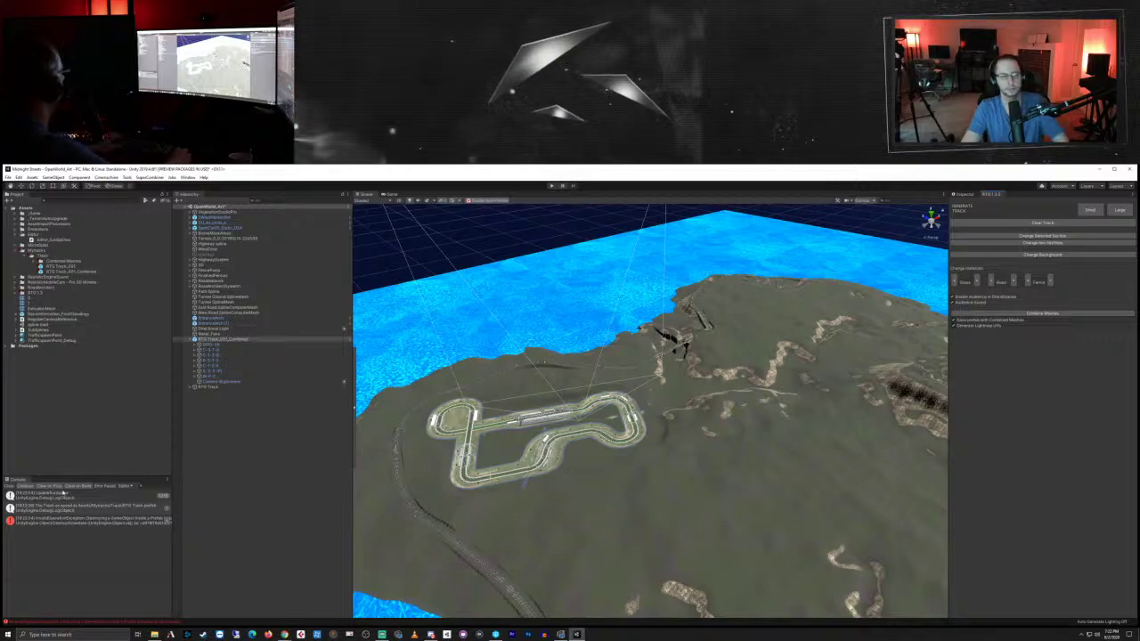
left_click(217, 388)
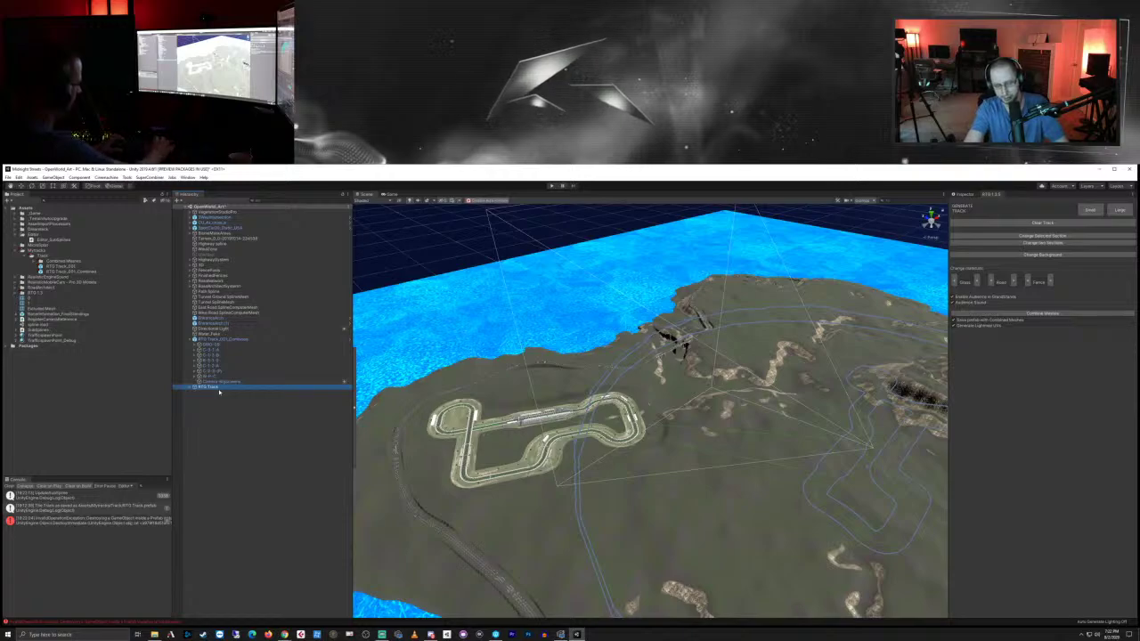
key("Delete")
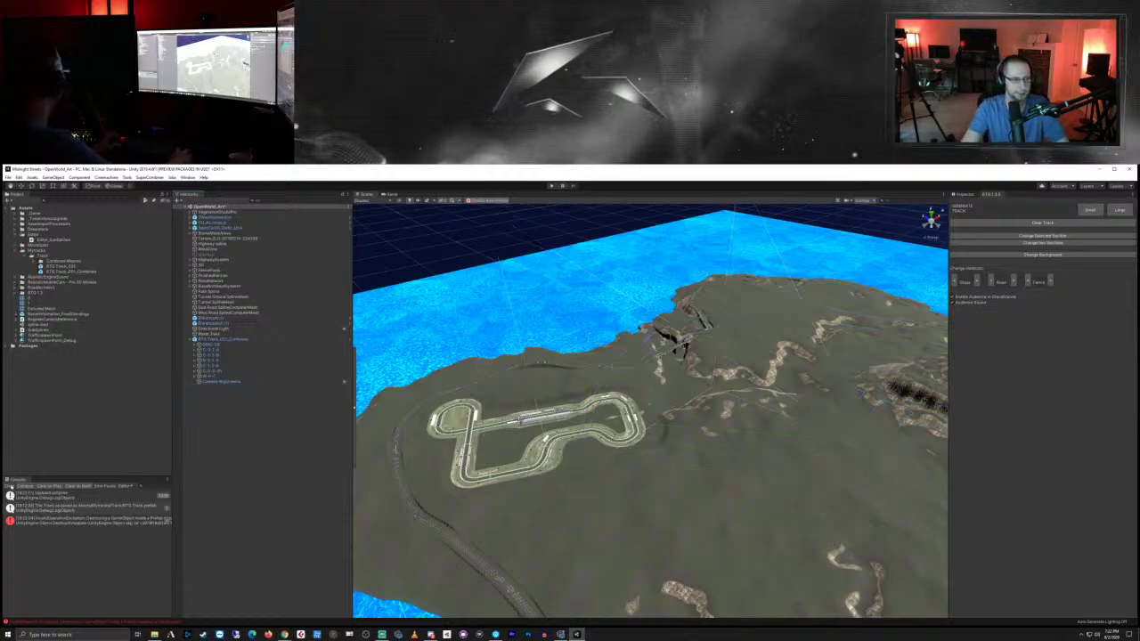
left_click(10, 485)
Step: Remove the Track_Config script from the combined track object again
left_click(237, 340)
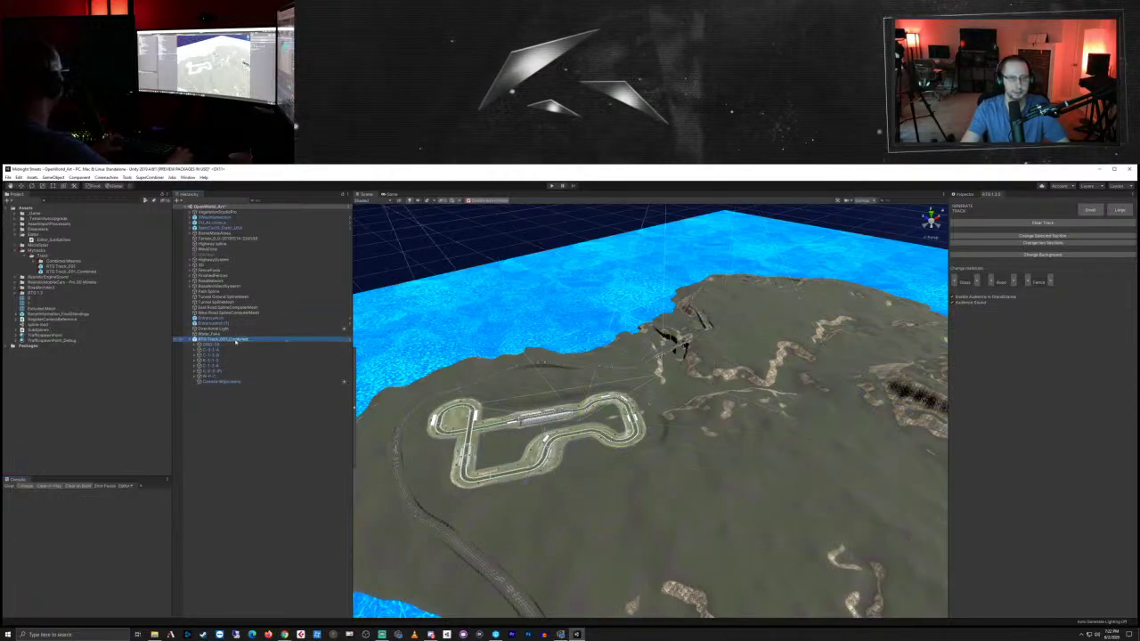
left_click(961, 194)
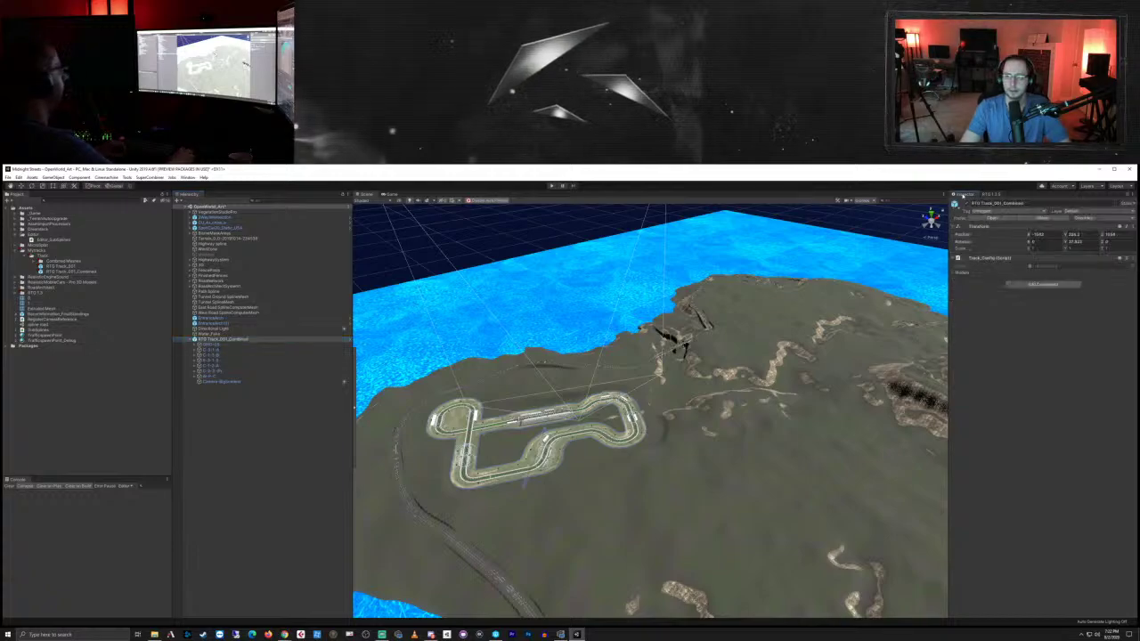
left_click(1132, 257)
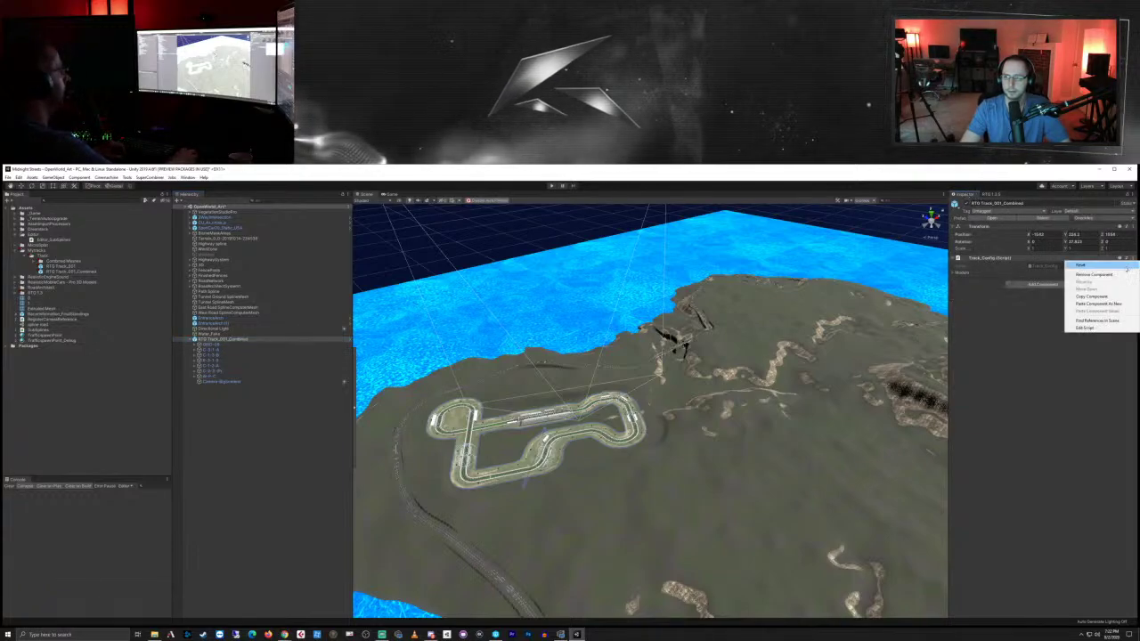
left_click(1089, 274)
Step: Generate a large RTG track beside the existing combined track
left_click(989, 195)
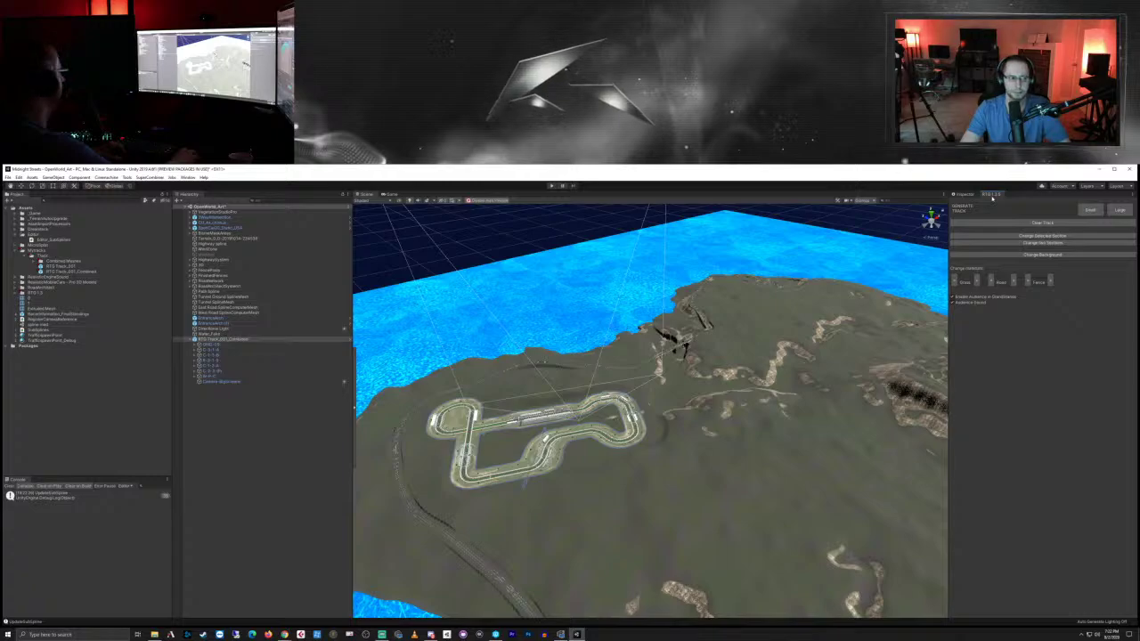
left_click(1118, 210)
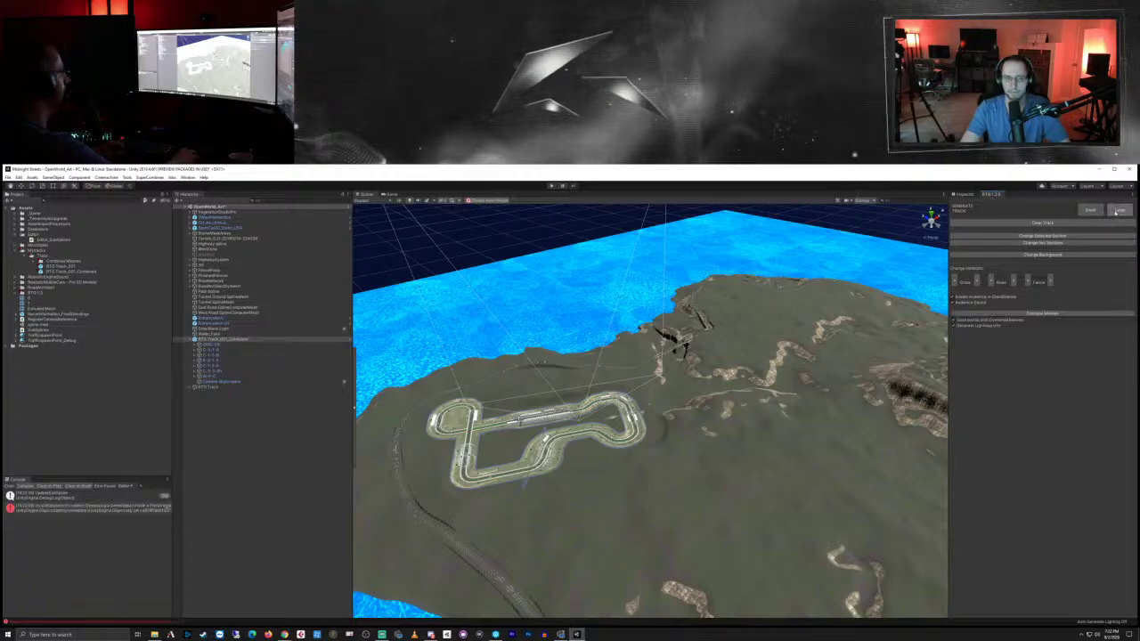
right_click_drag(688, 451, 754, 450)
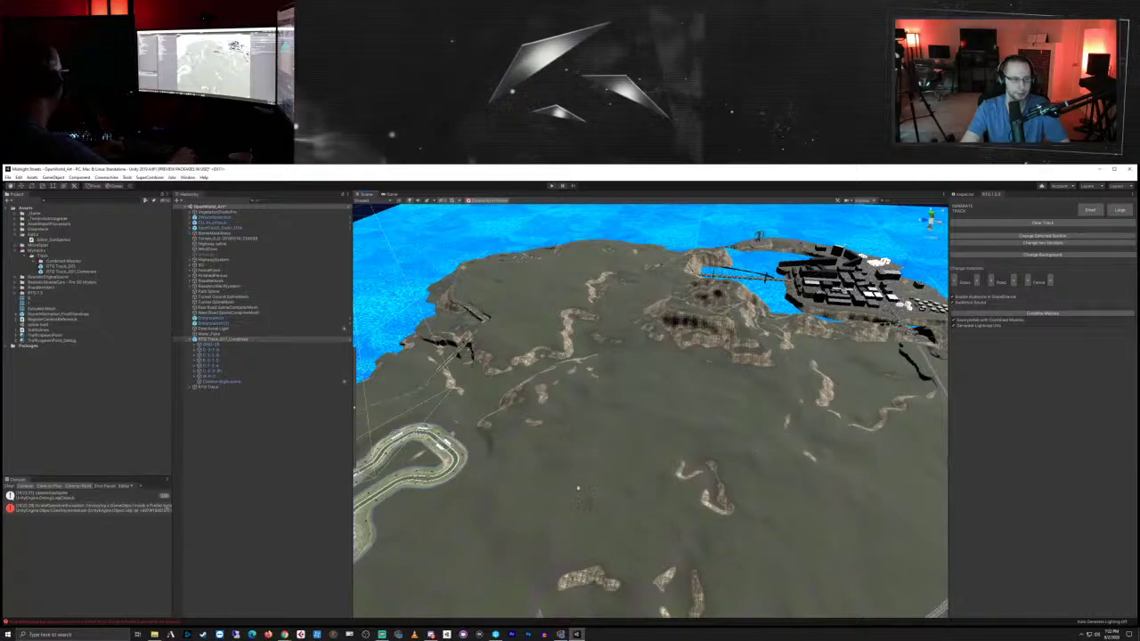
Step: Examine the console exception's details and the existing track's section objects and position on the terrain
left_click(115, 509)
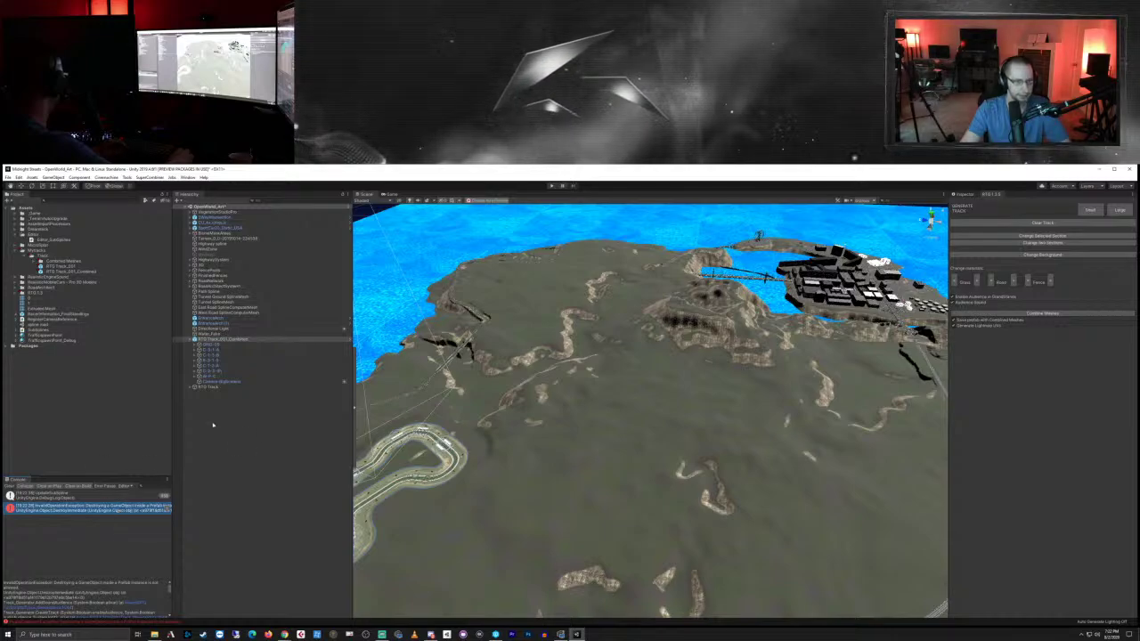
left_click(219, 346)
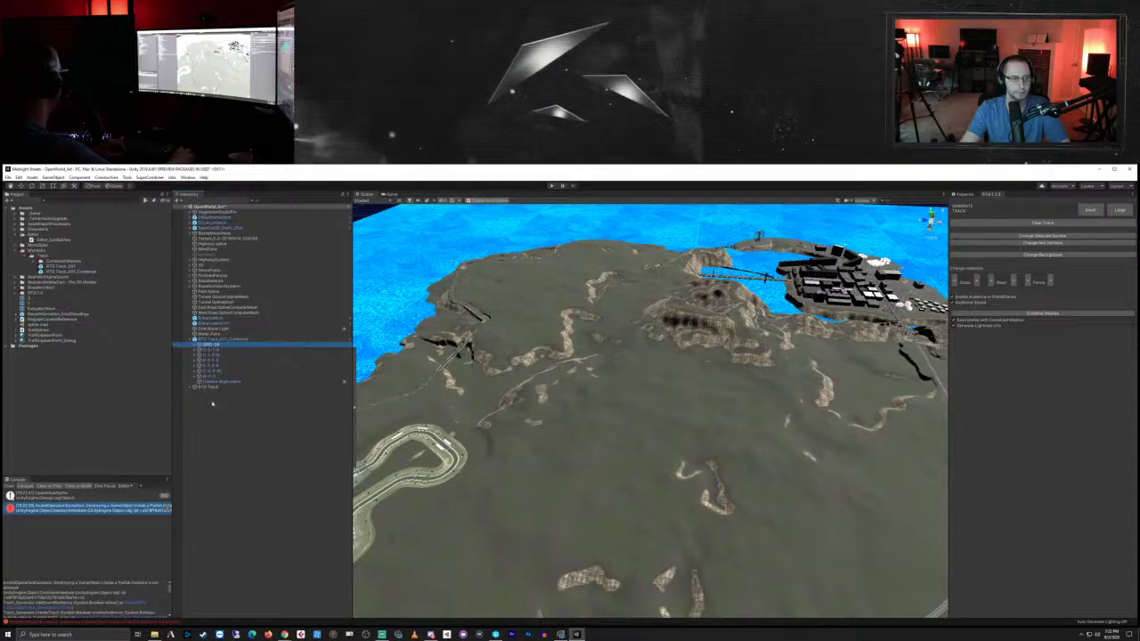
left_click(211, 429)
left_click_drag(516, 445, 704, 465)
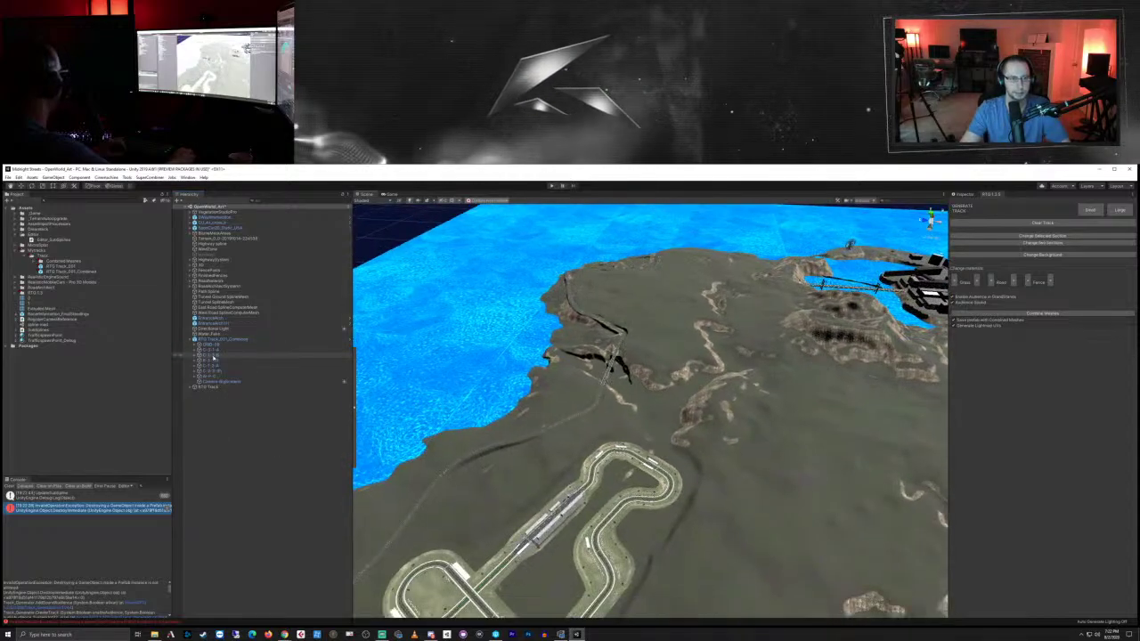
Step: Copy the Transform component of RTG Track_001_Combined and clear the console
left_click(246, 340)
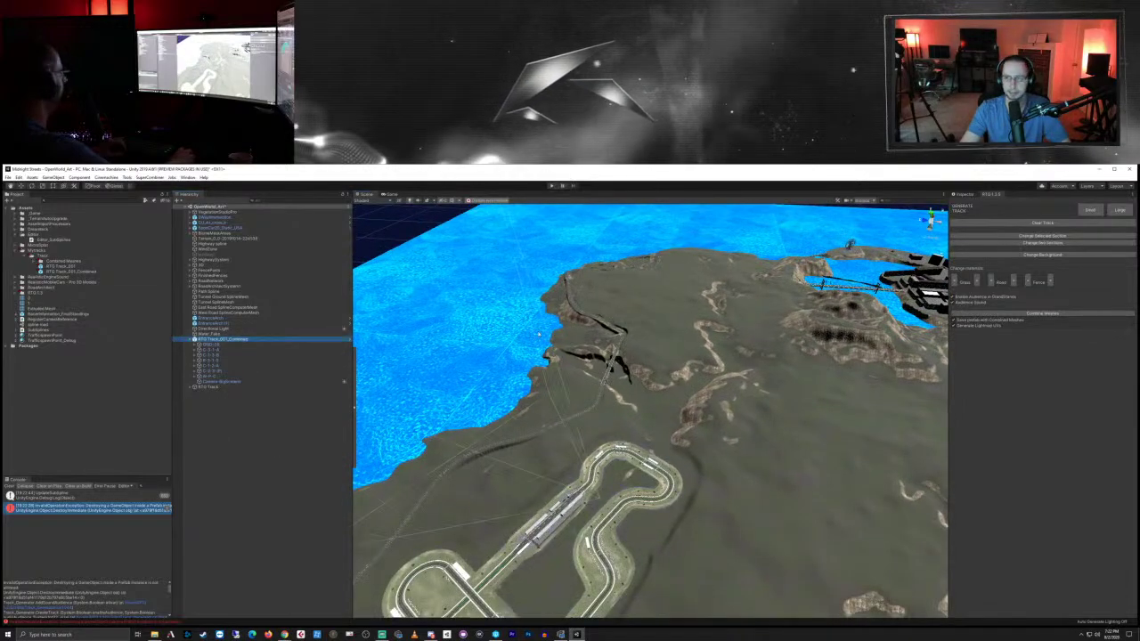
left_click(962, 195)
left_click(1131, 228)
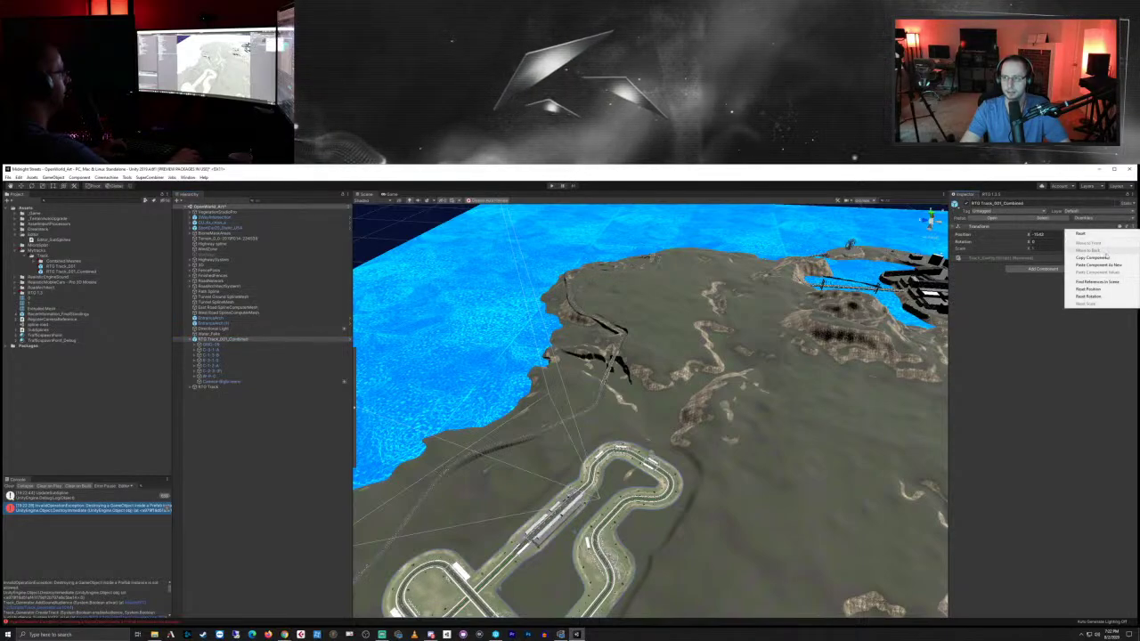
left_click(1122, 274)
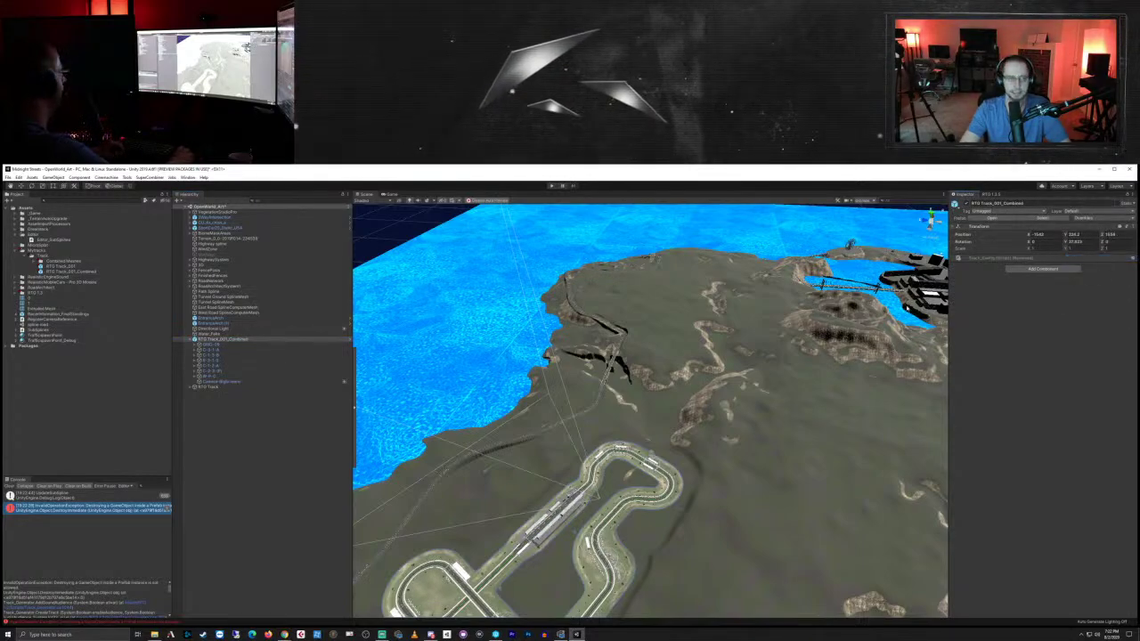
mouse_move(672, 415)
right_mouse_down()
mouse_move(662, 452)
mouse_move(660, 417)
right_mouse_up()
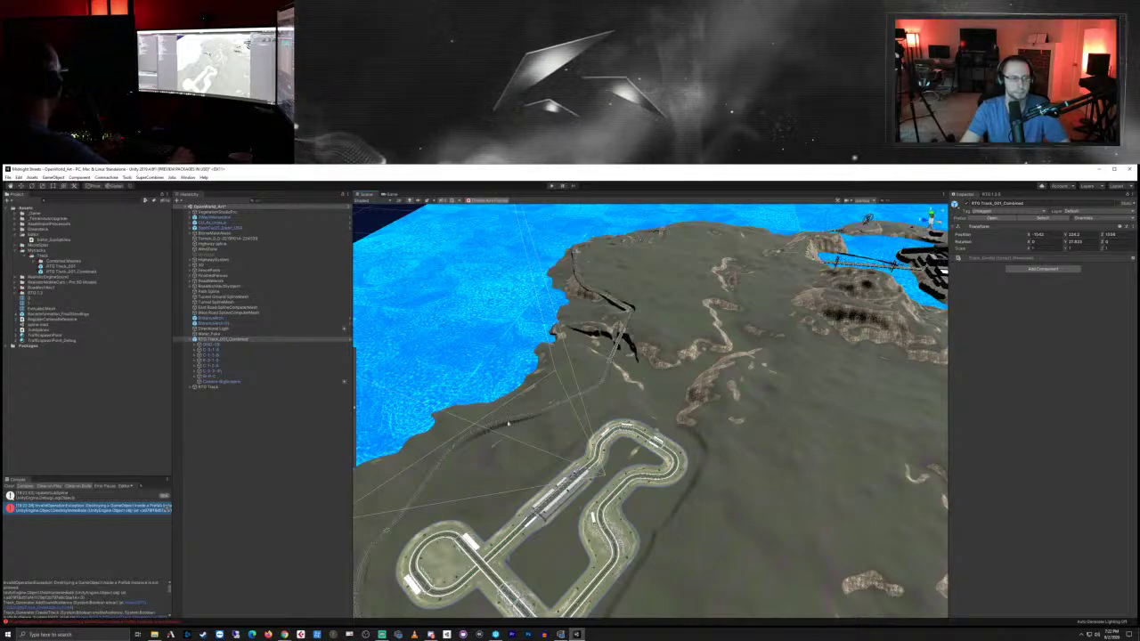
left_click(11, 486)
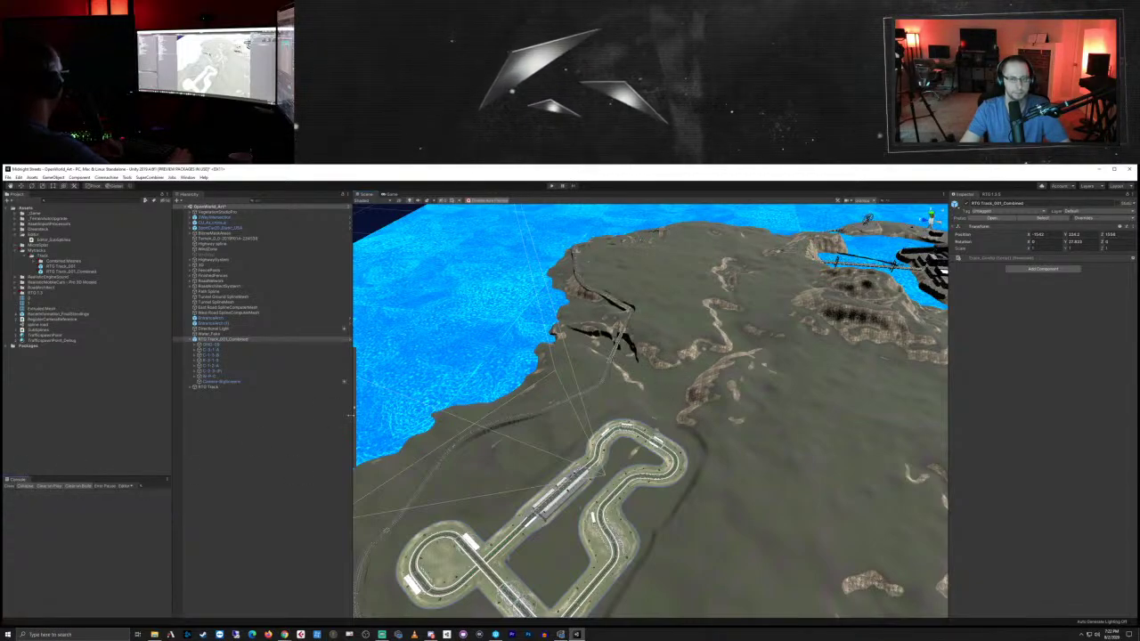
Step: Apply all overrides of RTG Track_001_Combined to its prefab
left_click(213, 387)
left_click(221, 340)
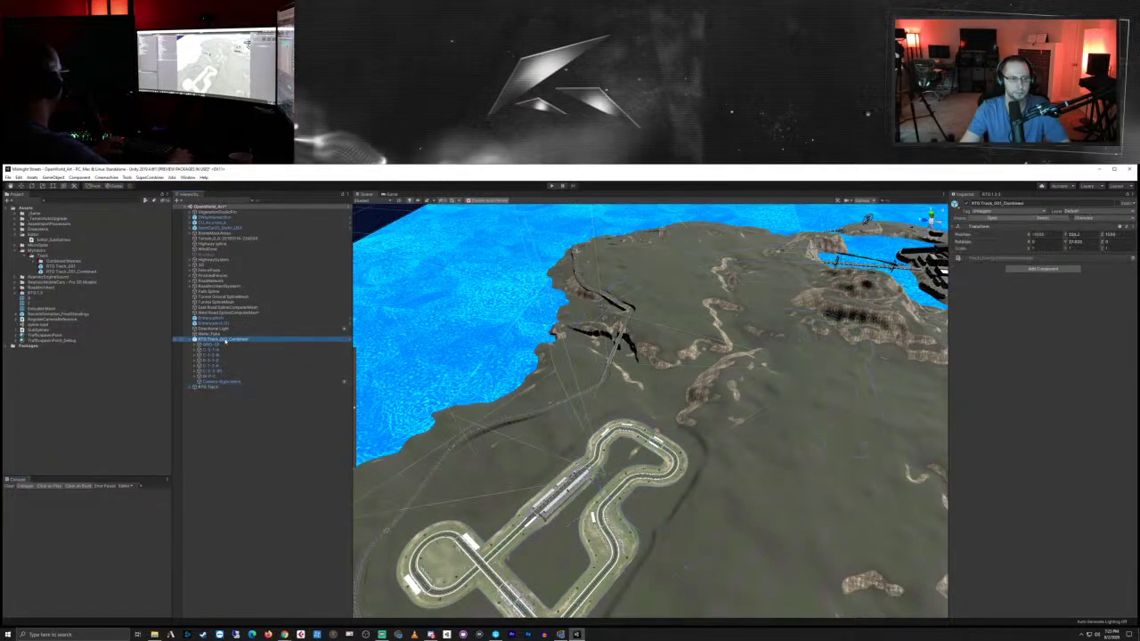
left_click(1134, 227)
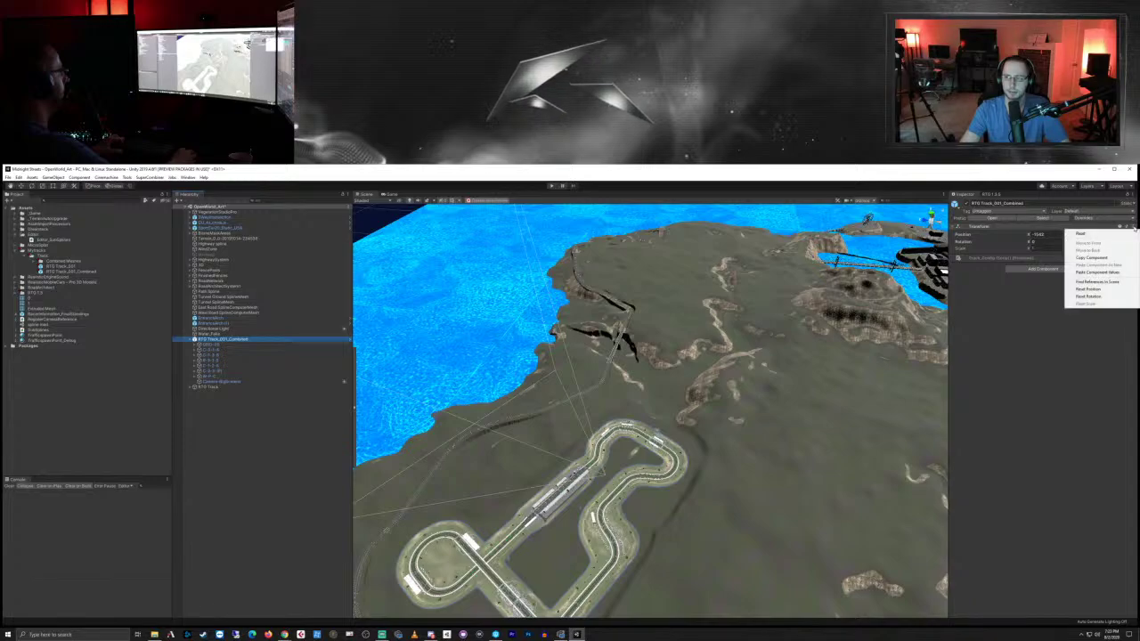
left_click(995, 353)
left_click(1084, 217)
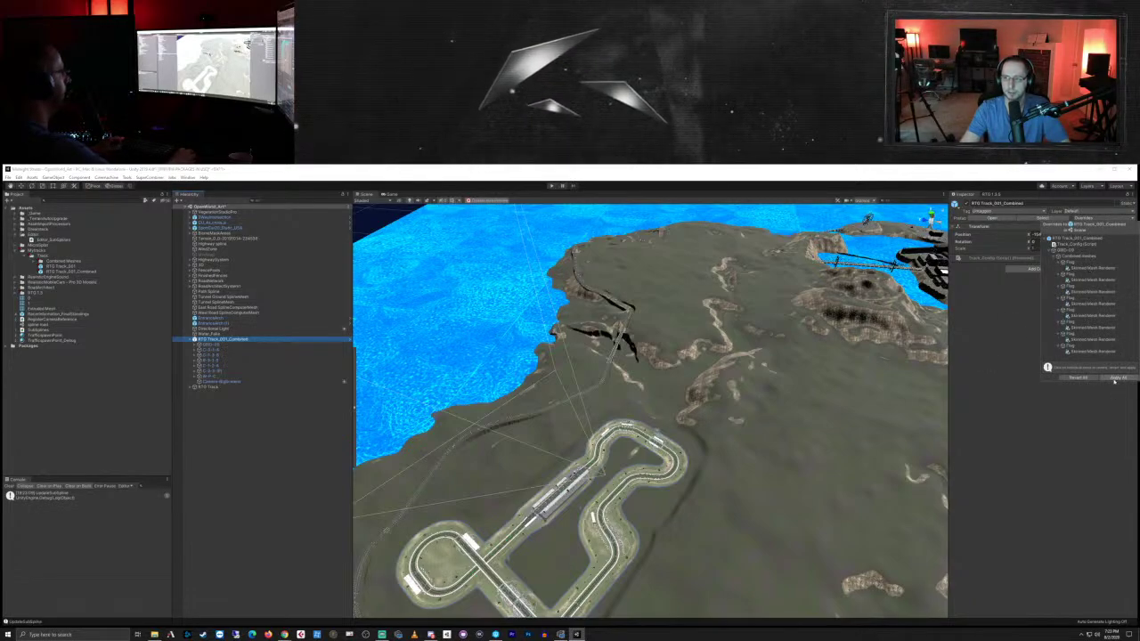
left_click(1117, 377)
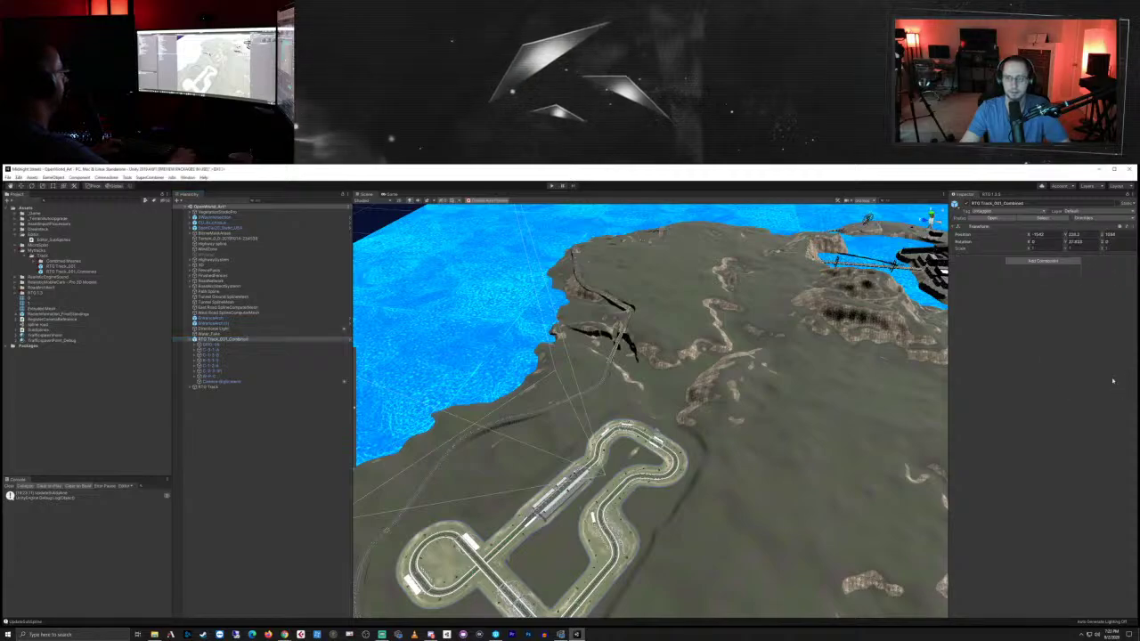
Step: Deactivate RTG Track_001_Combined and delete the separate RTG Track object from the scene
left_click(190, 339)
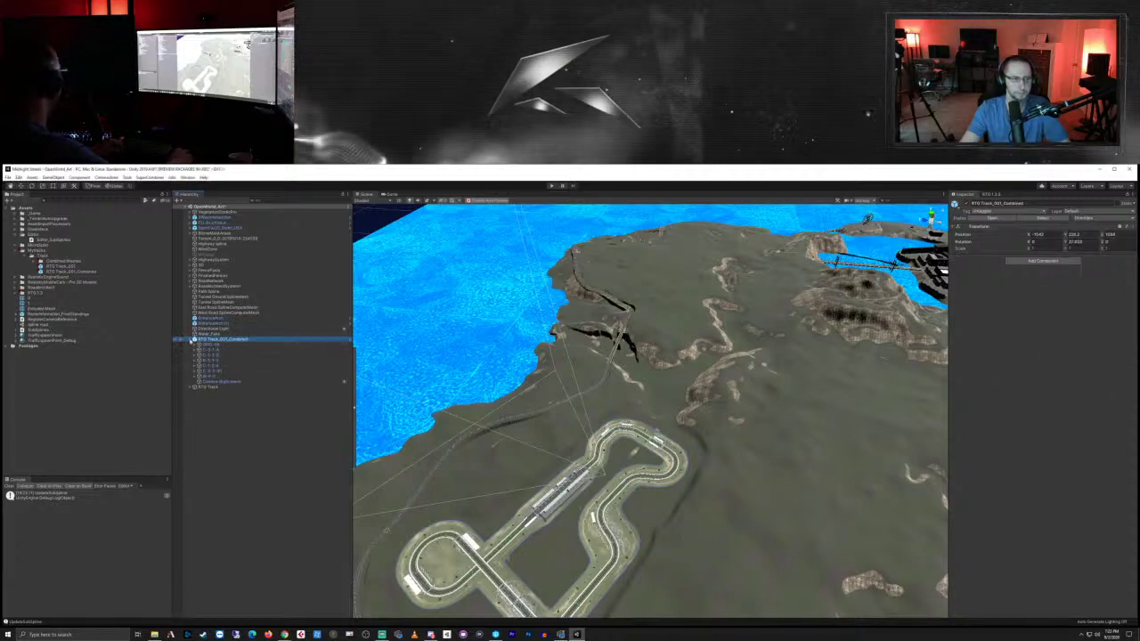
left_click(955, 204)
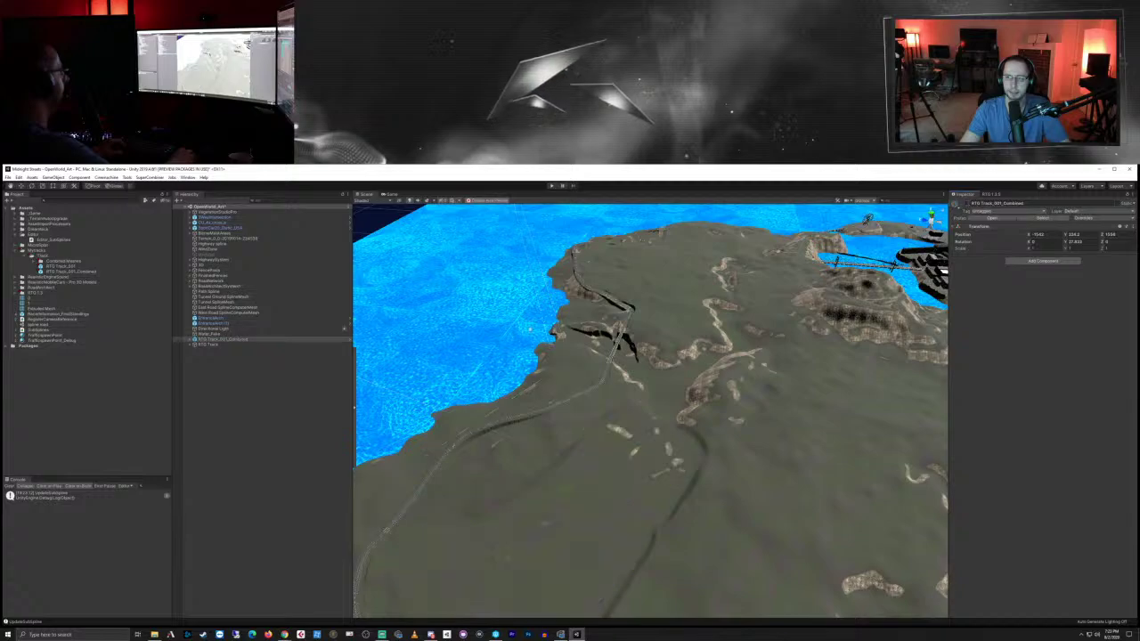
left_click(233, 344)
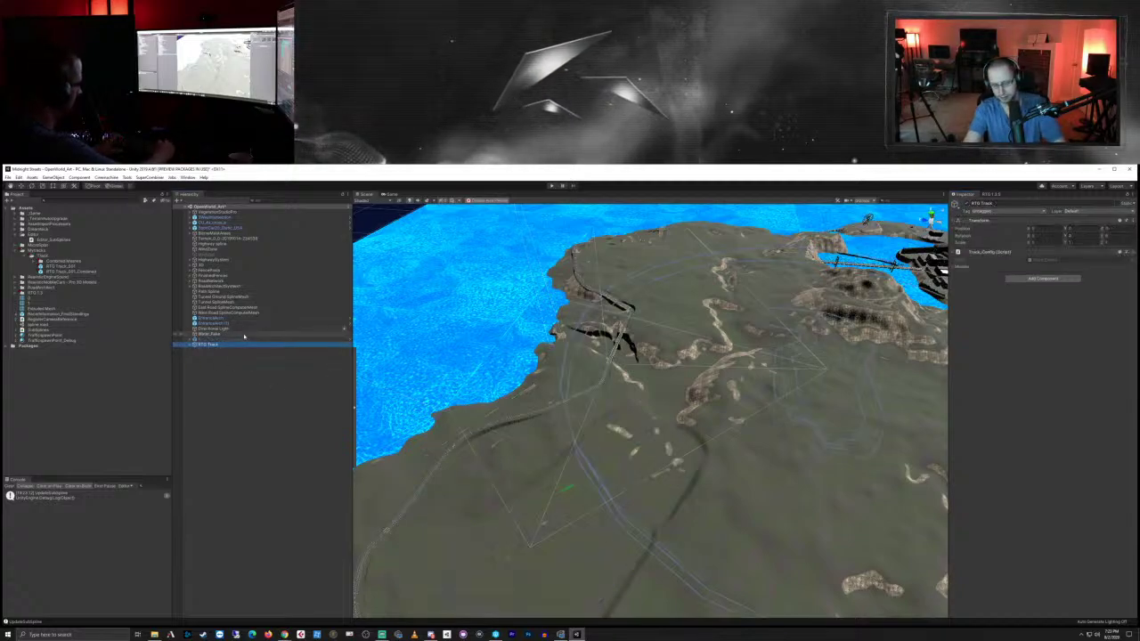
key("Delete")
left_click(260, 339)
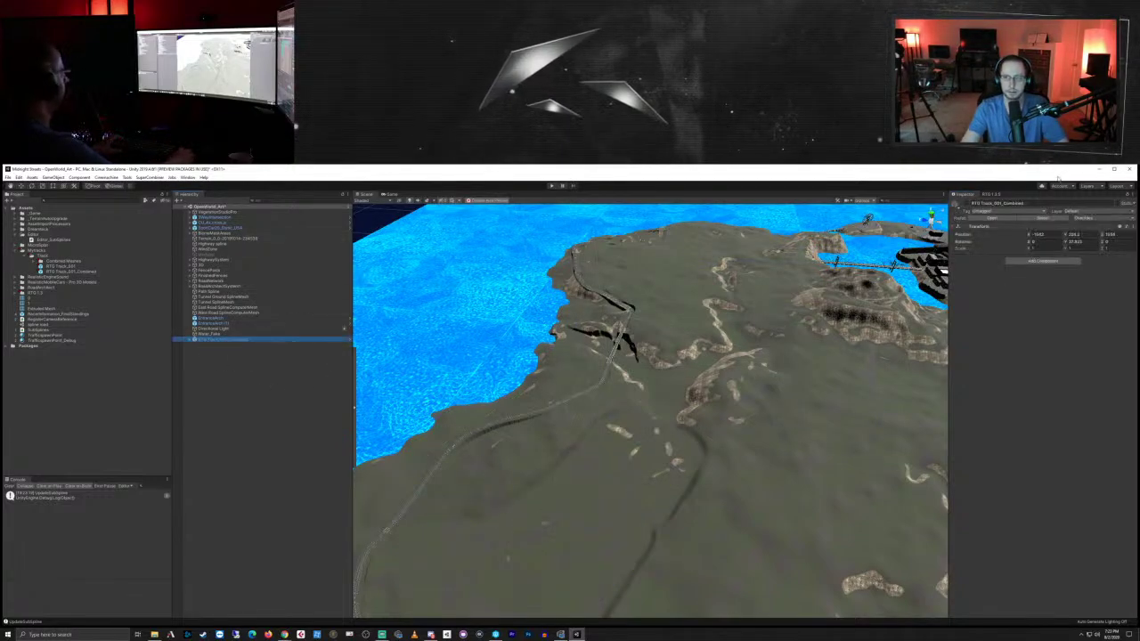
Step: Generate a new large RTG track and check its outline against the island's terrain
left_click(992, 194)
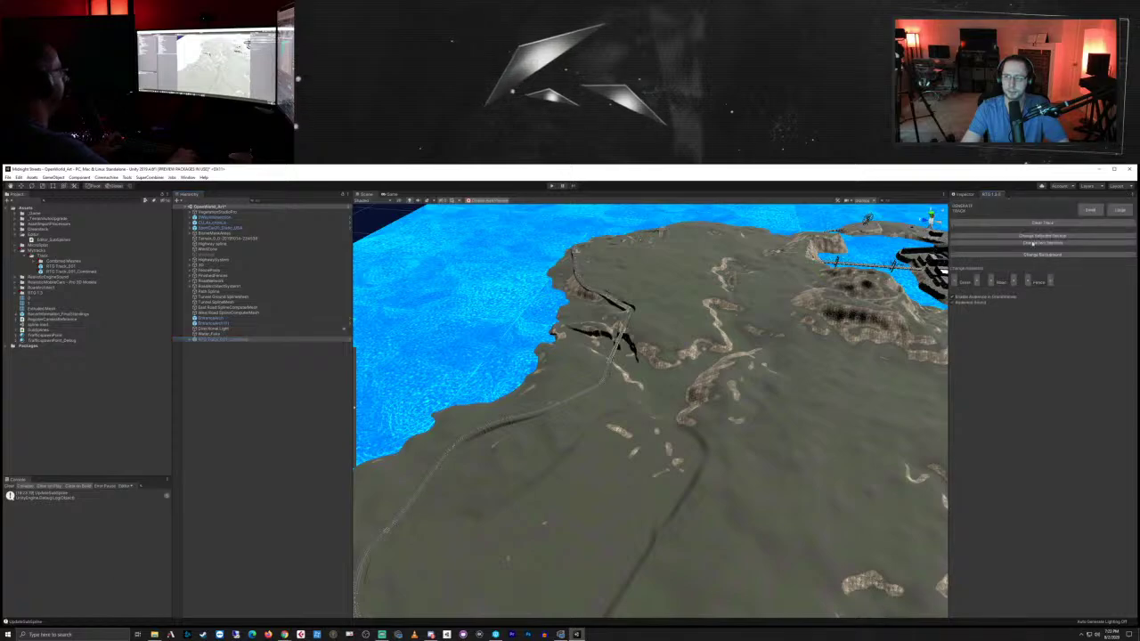
left_click(1120, 210)
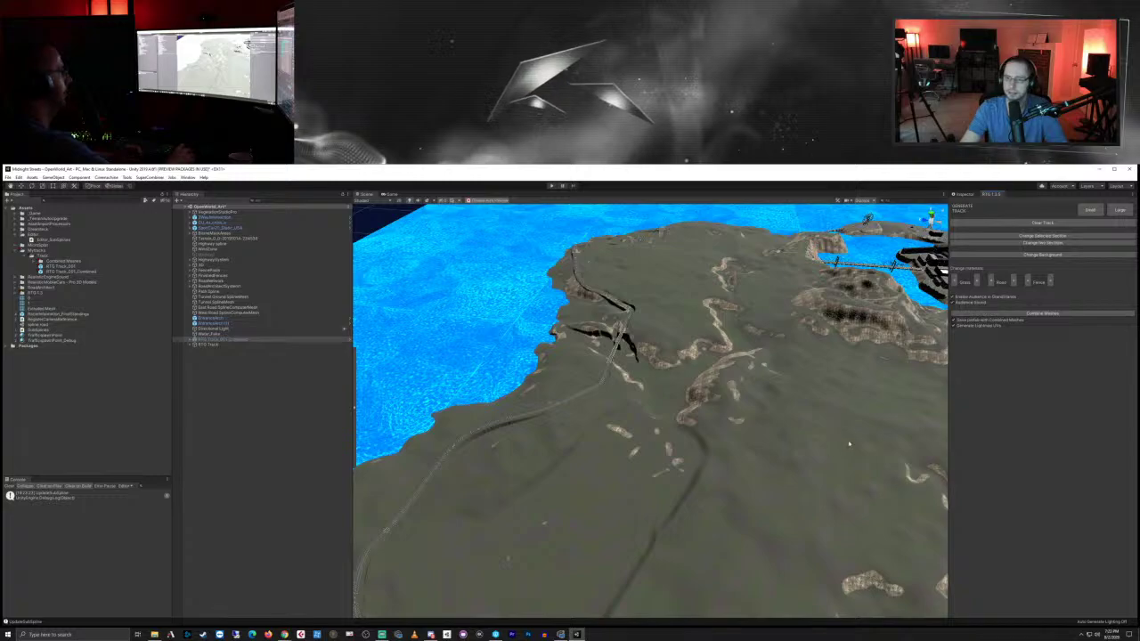
right_click_drag(848, 444, 771, 433)
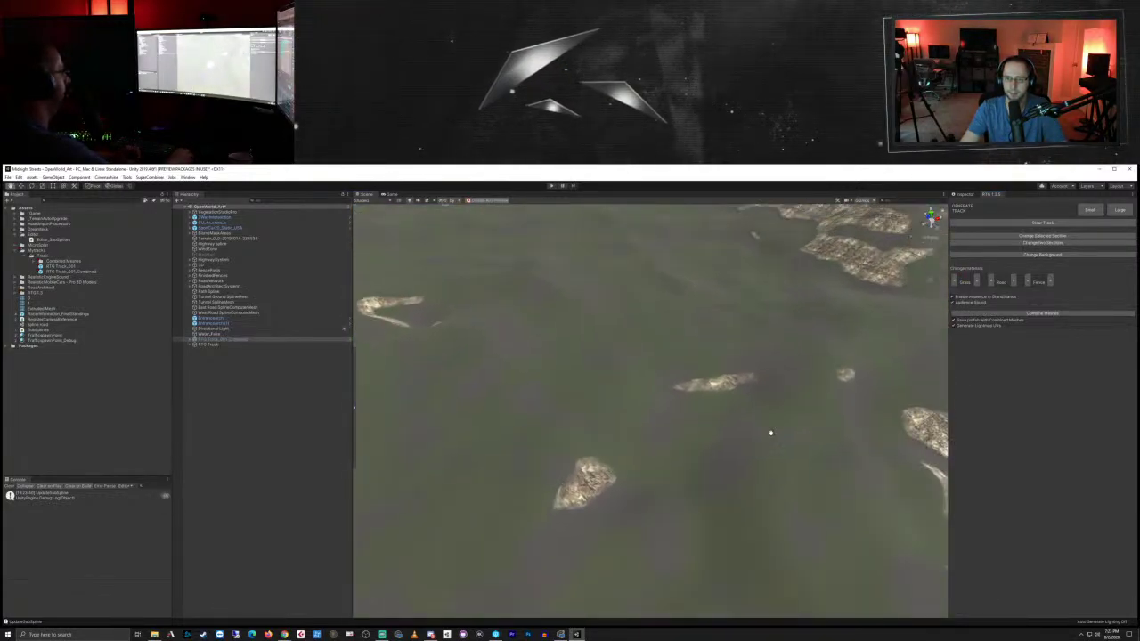
scroll(770, 433, "down", 5)
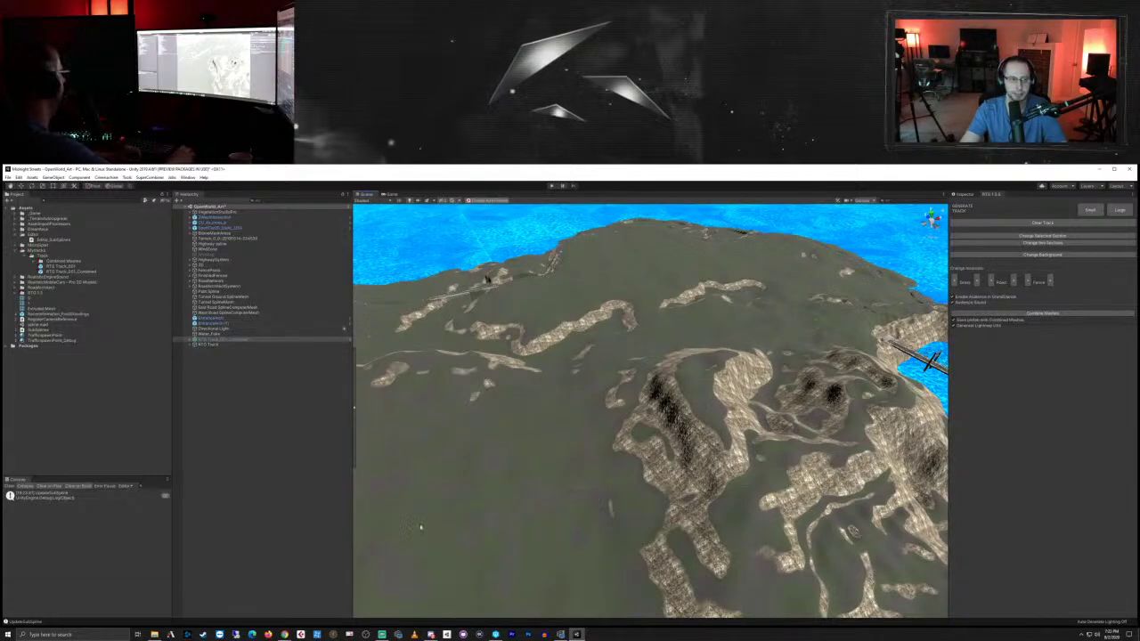
left_click(218, 345)
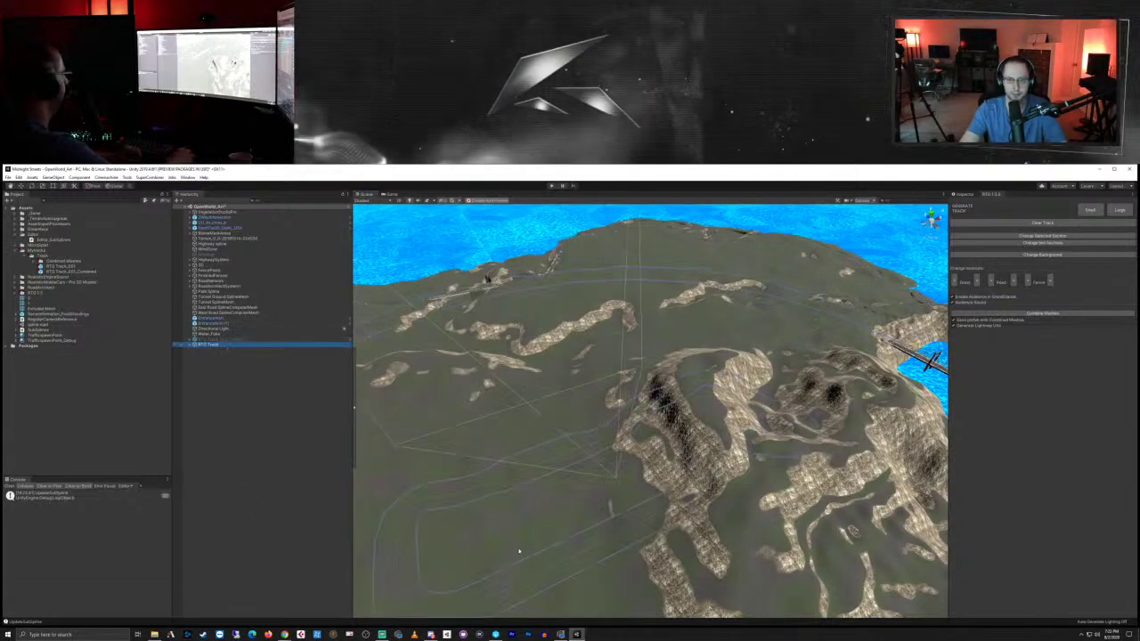
middle_click_drag(498, 542, 510, 516)
scroll(510, 516, "down", 8)
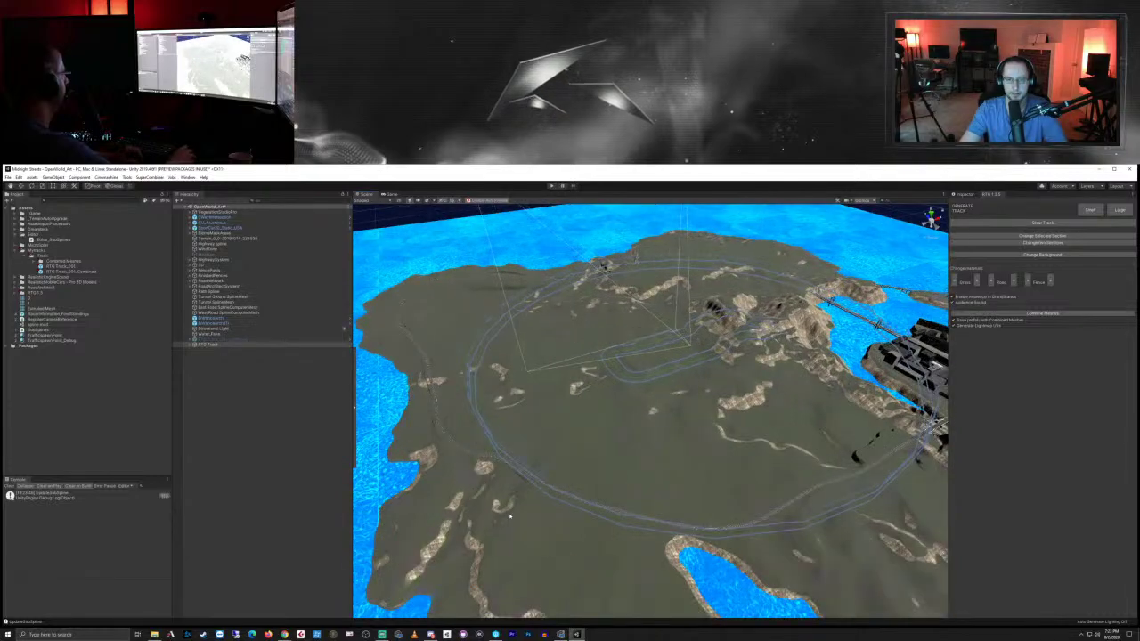
right_click_drag(488, 474, 518, 472)
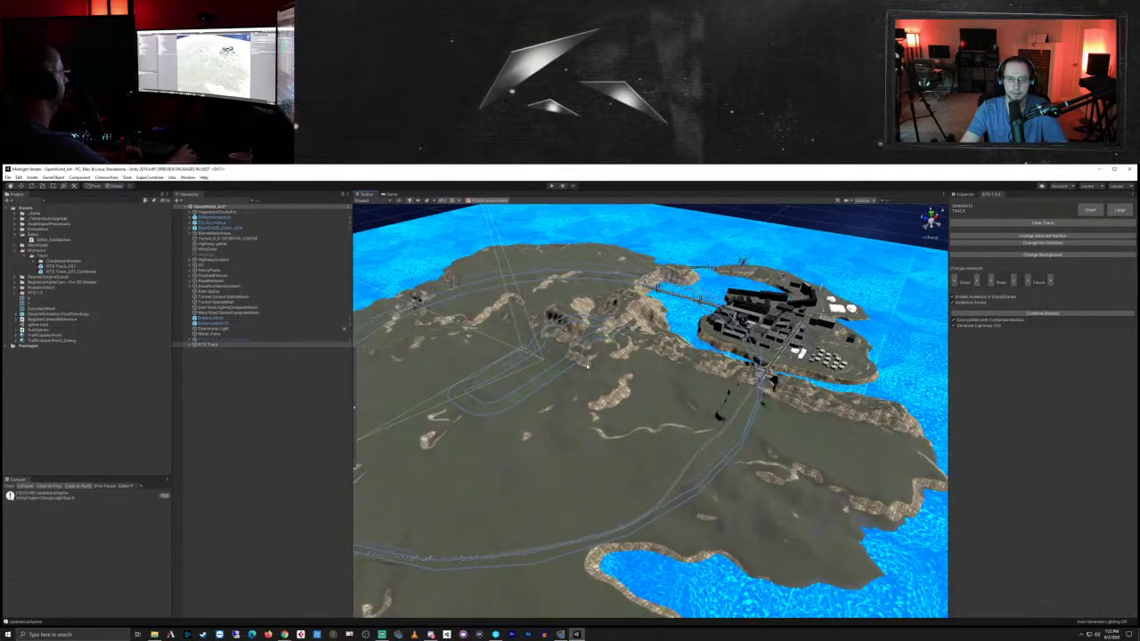
left_click(802, 540)
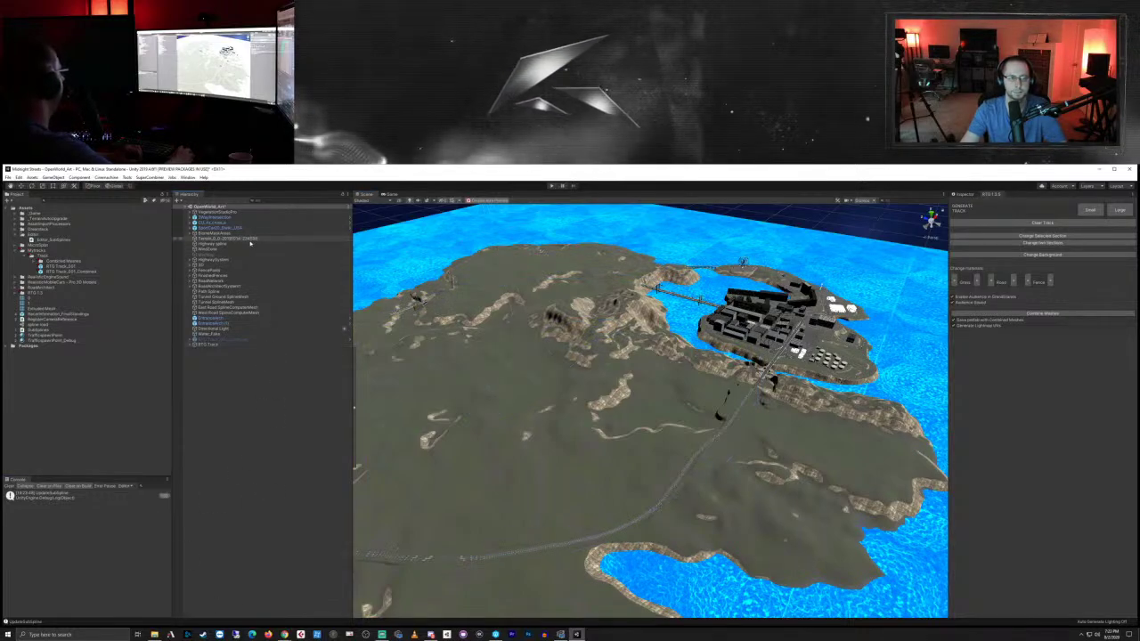
Step: Deactivate the terrain object and the water plane so the generated track can be seen
left_click(250, 240)
left_click(964, 194)
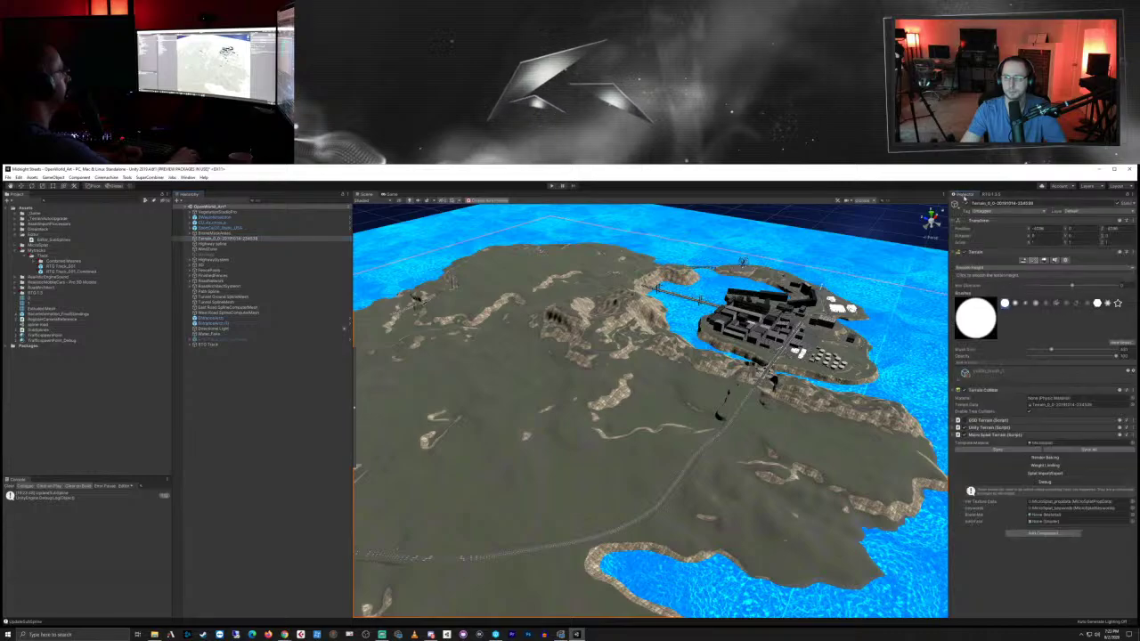
left_click(967, 204)
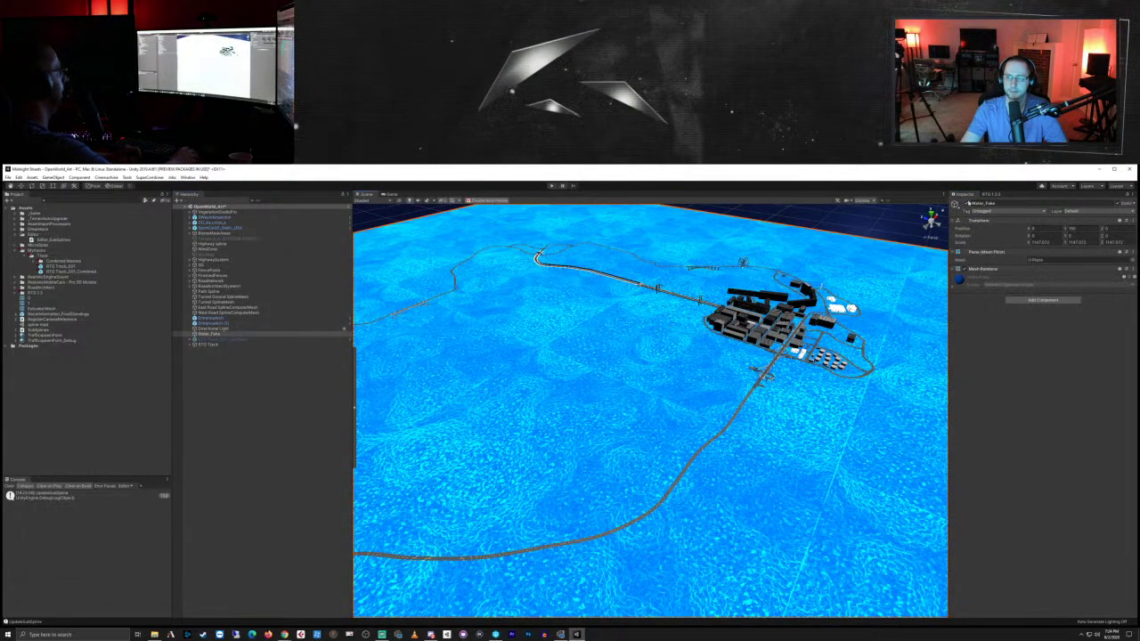
left_click(968, 204)
left_click(390, 436)
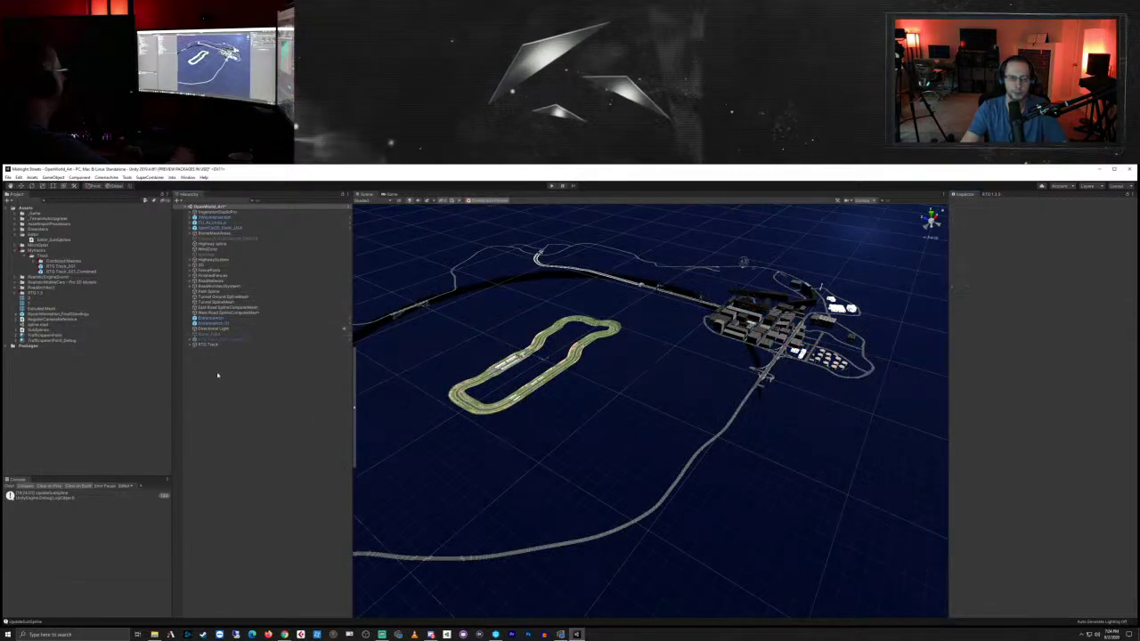
Step: Regenerate the large RTG track twice to get a different layout
left_click(990, 195)
scroll(486, 433, "up", 3)
middle_click_drag(486, 433, 739, 492)
right_click_drag(512, 418, 643, 422)
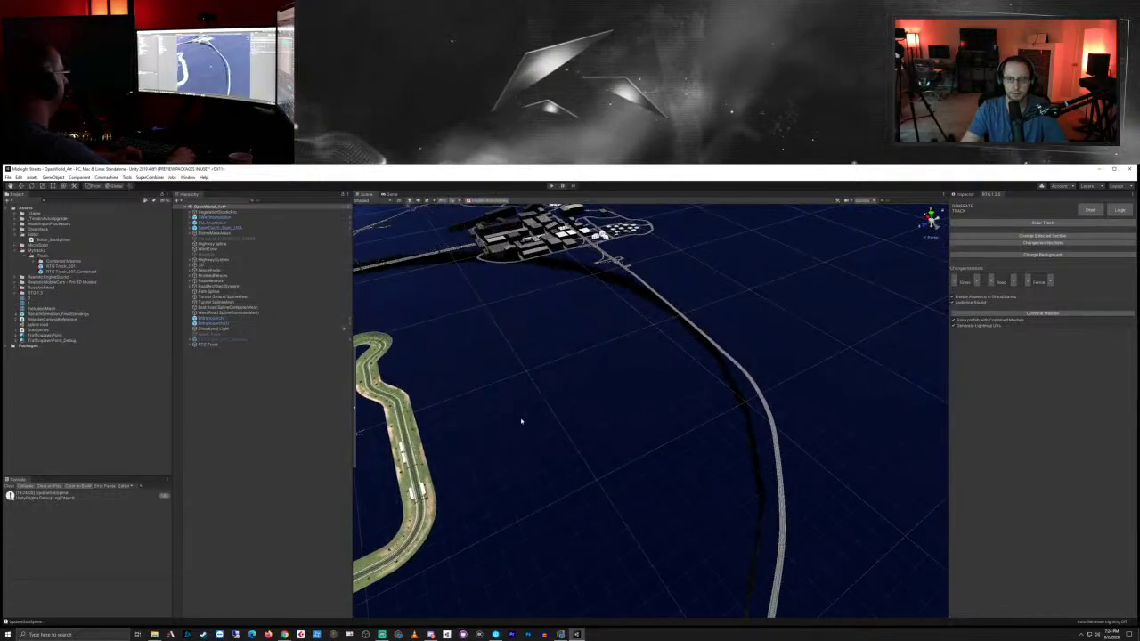
mouse_move(522, 421)
middle_mouse_down()
mouse_move(522, 433)
mouse_move(547, 422)
mouse_move(540, 430)
middle_mouse_up()
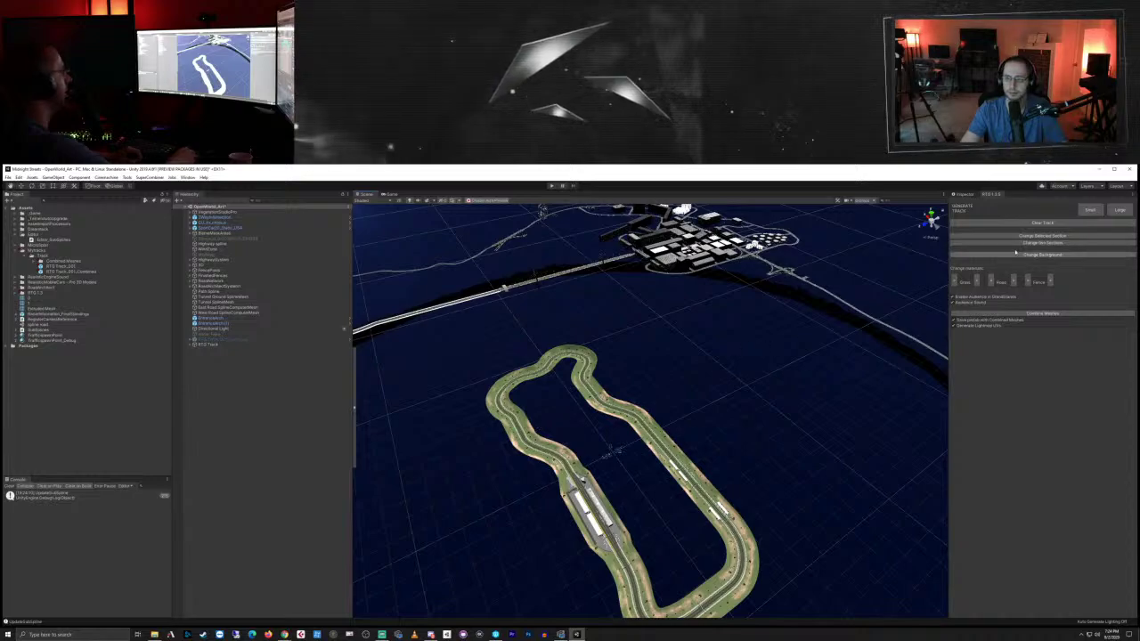
right_click_drag(762, 376, 758, 394)
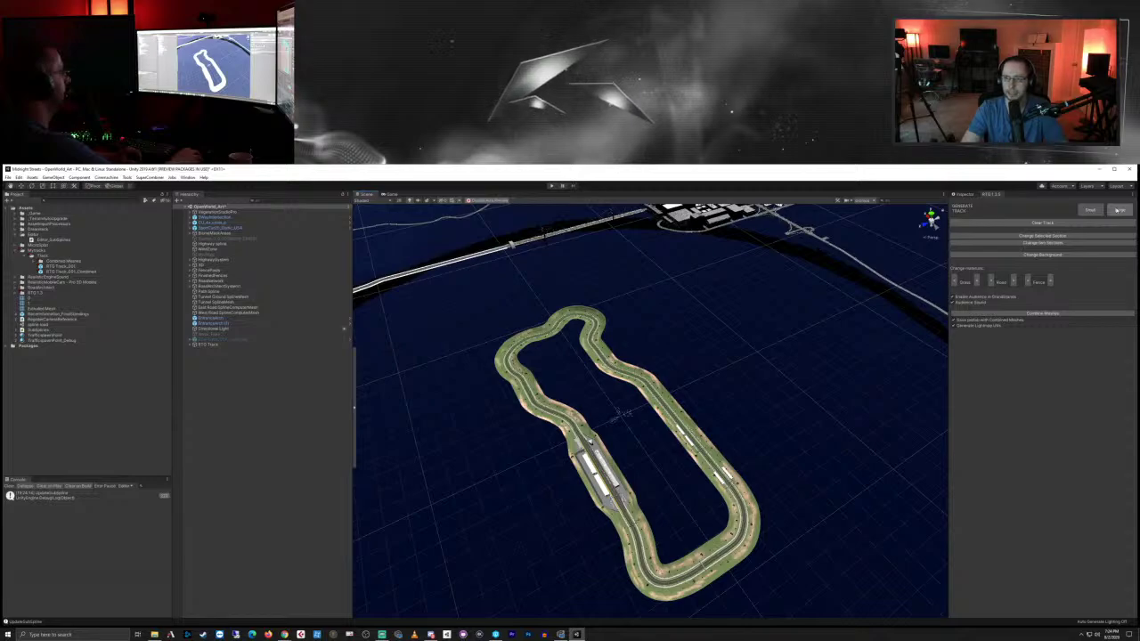
left_click(1119, 211)
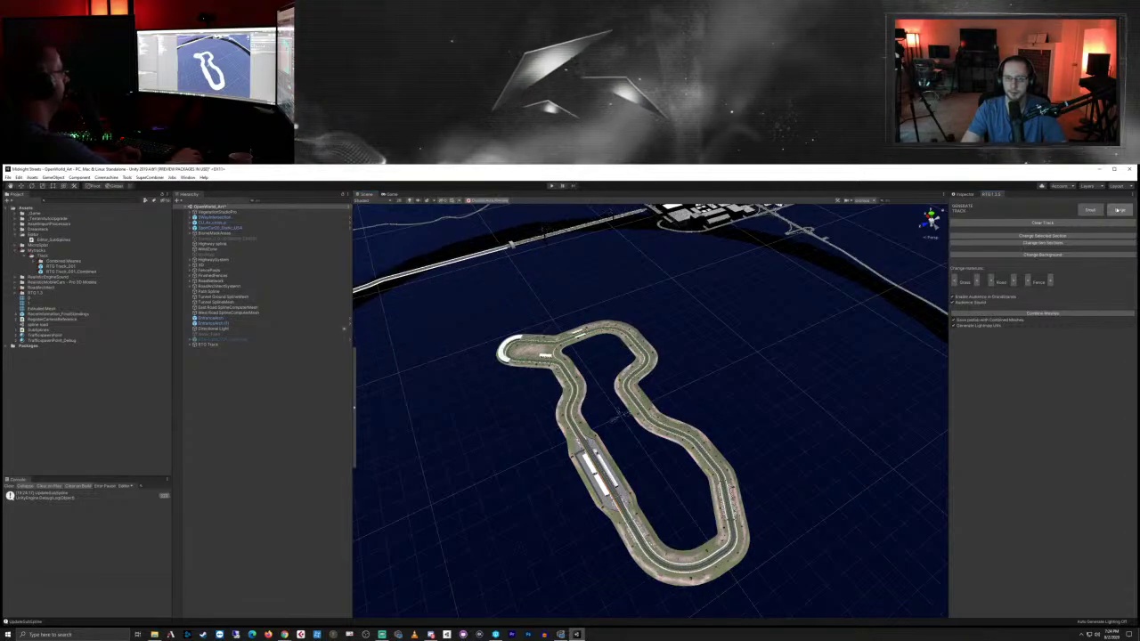
left_click(1119, 210)
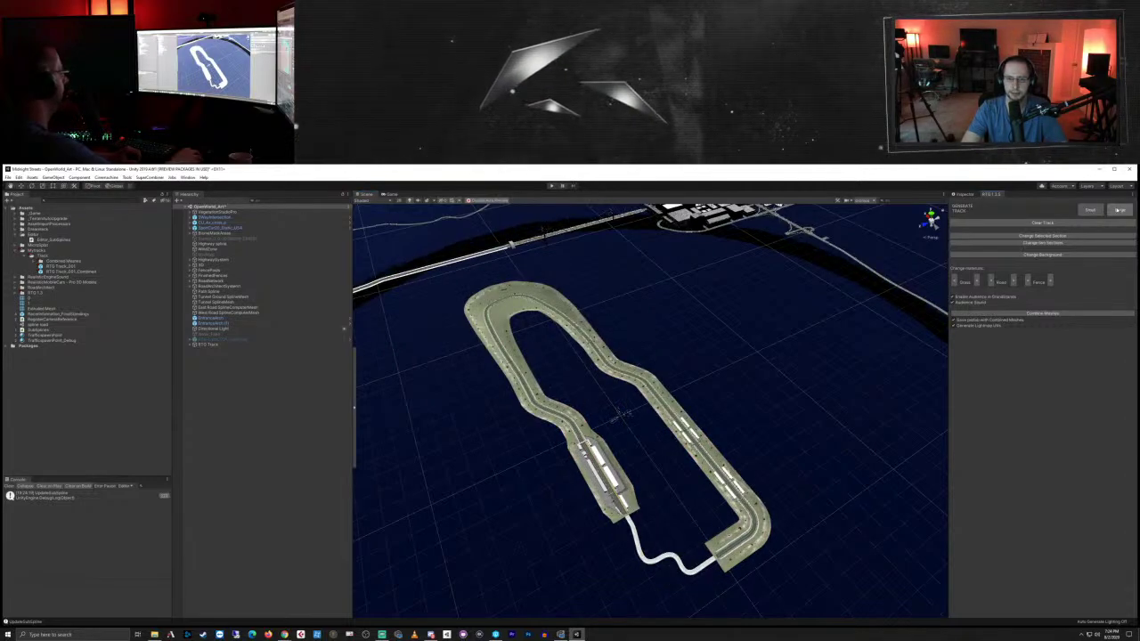
Step: Examine the regenerated track's sections, its white winding stretch and its size relative to the surrounding highway
right_click_drag(748, 485, 716, 426)
scroll(718, 431, "up", 5)
scroll(718, 433, "down", 4)
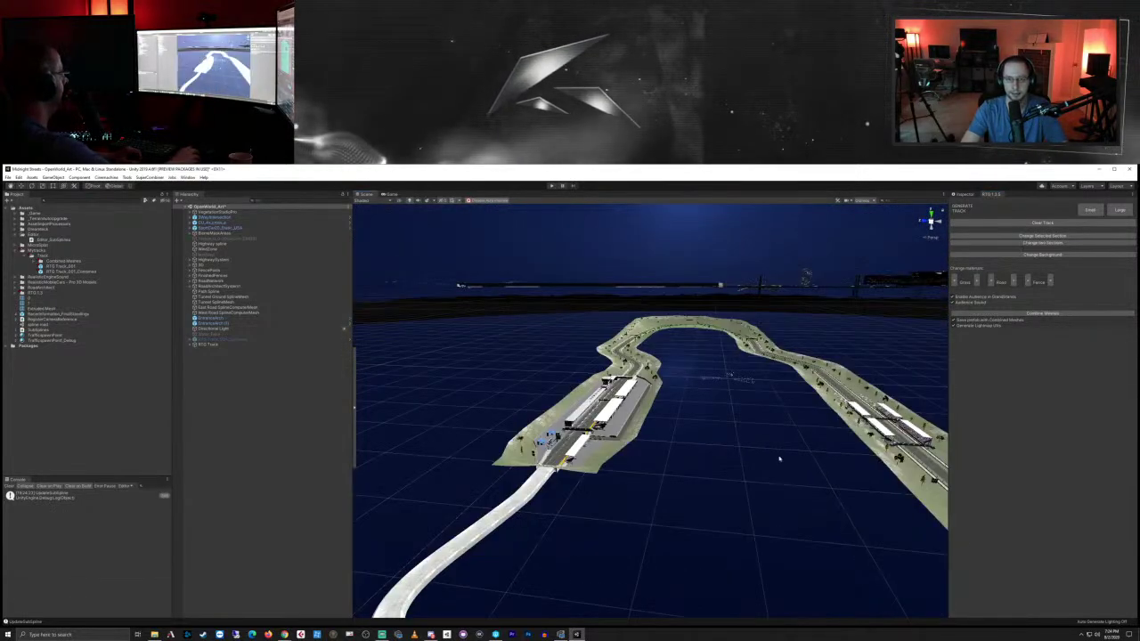
right_click_drag(779, 458, 684, 469)
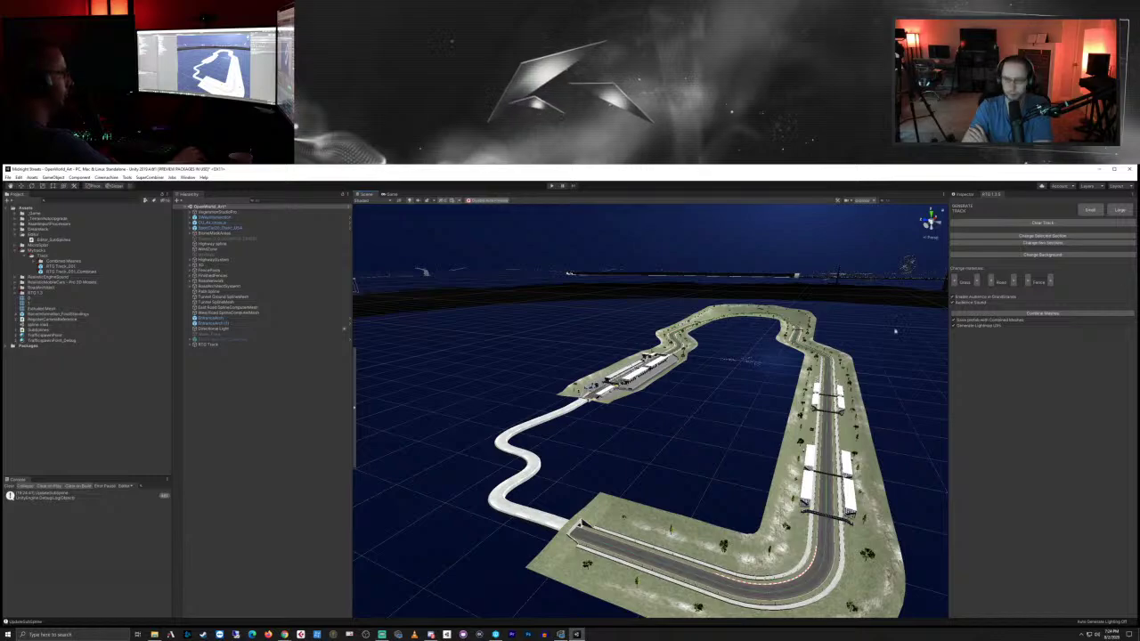
right_click_drag(895, 331, 724, 443)
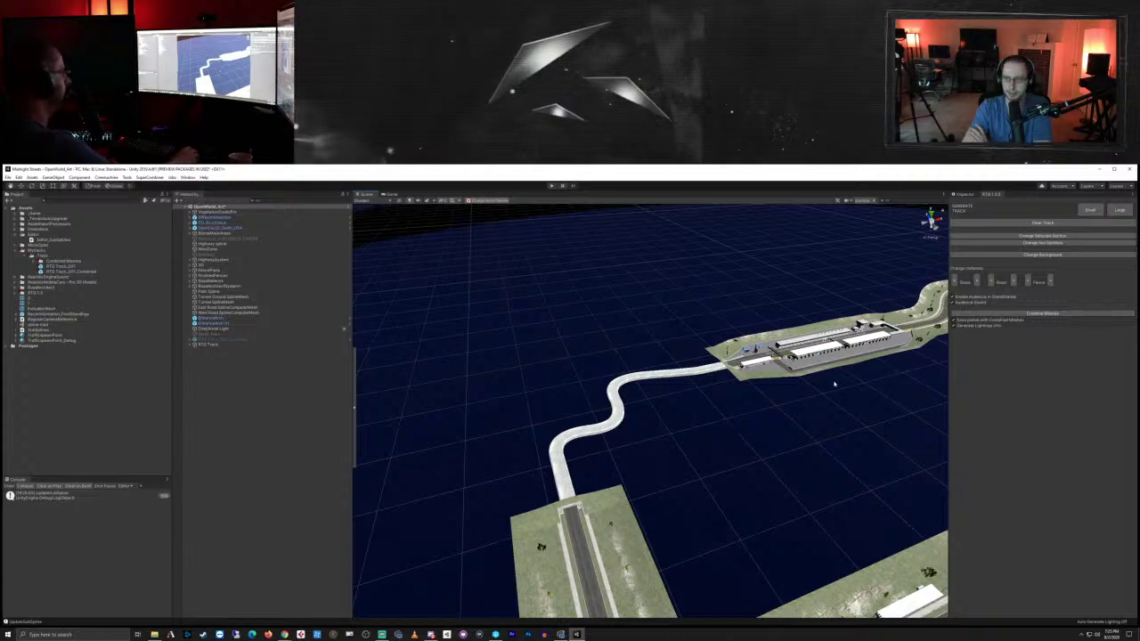
scroll(835, 384, "down", 5)
right_click_drag(865, 350, 792, 352)
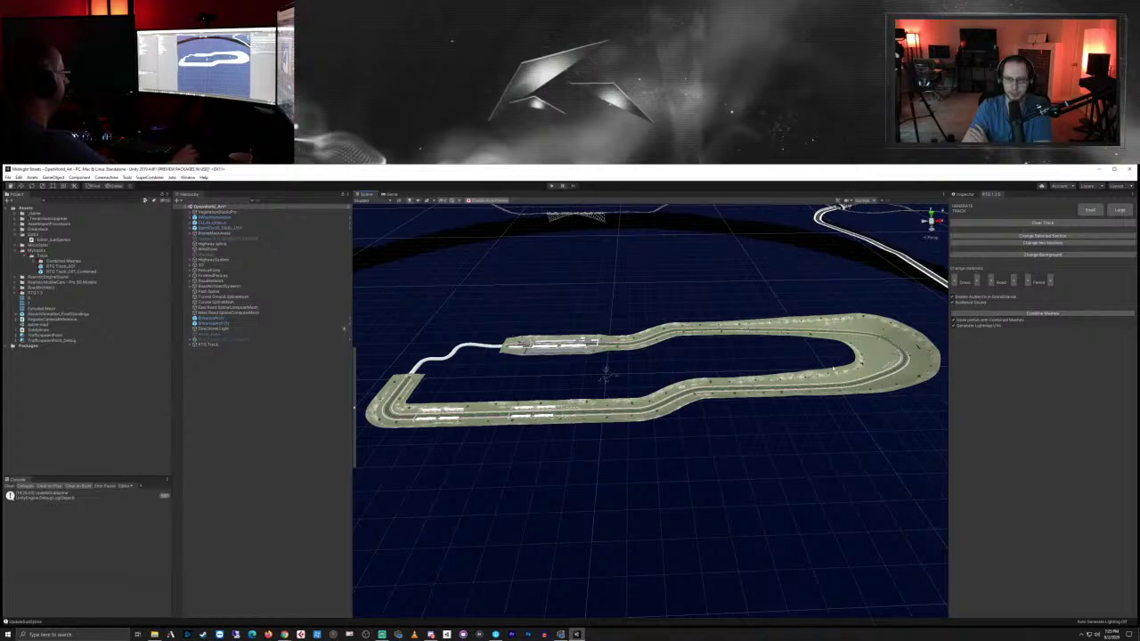
middle_click_drag(858, 390, 800, 392)
right_click_drag(799, 392, 847, 385)
middle_click_drag(847, 385, 862, 380)
scroll(863, 379, "down", 8)
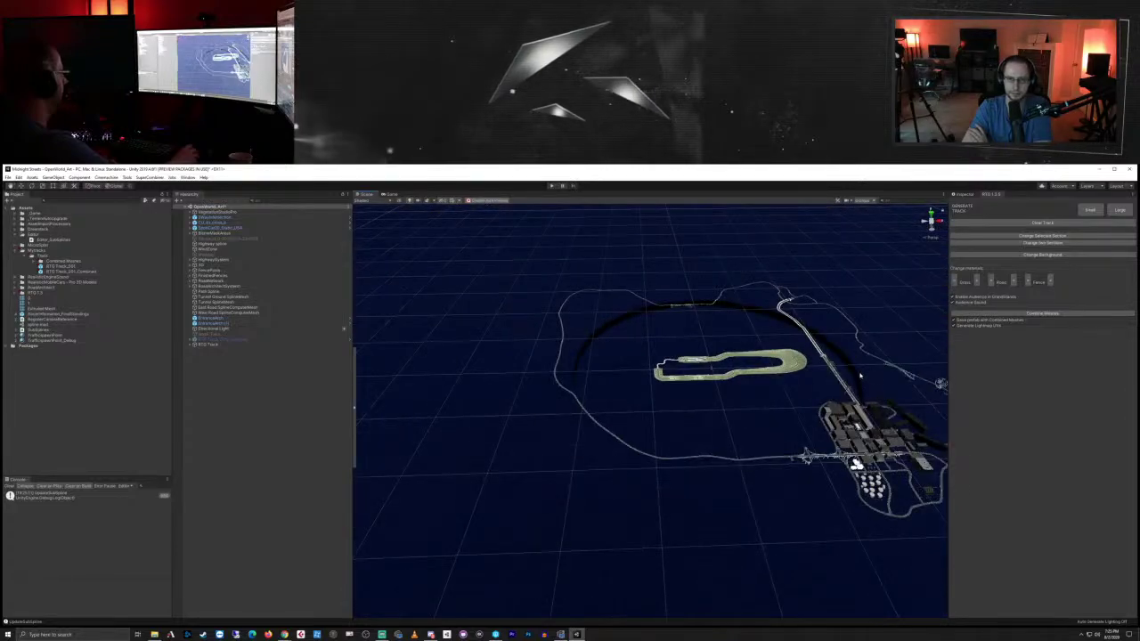
Step: Select and frame the white winding section's Track mesh and inspect its road and walls from inside
scroll(858, 370, "up", 6)
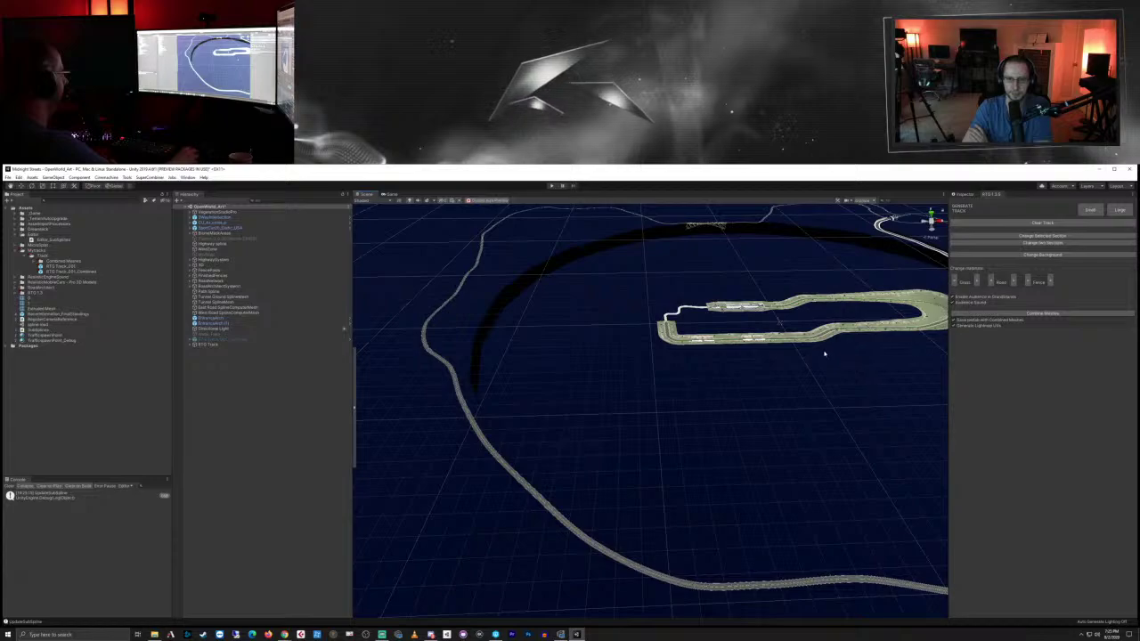
middle_click_drag(825, 354, 865, 433)
scroll(865, 433, "up", 5)
middle_click_drag(836, 341, 792, 387)
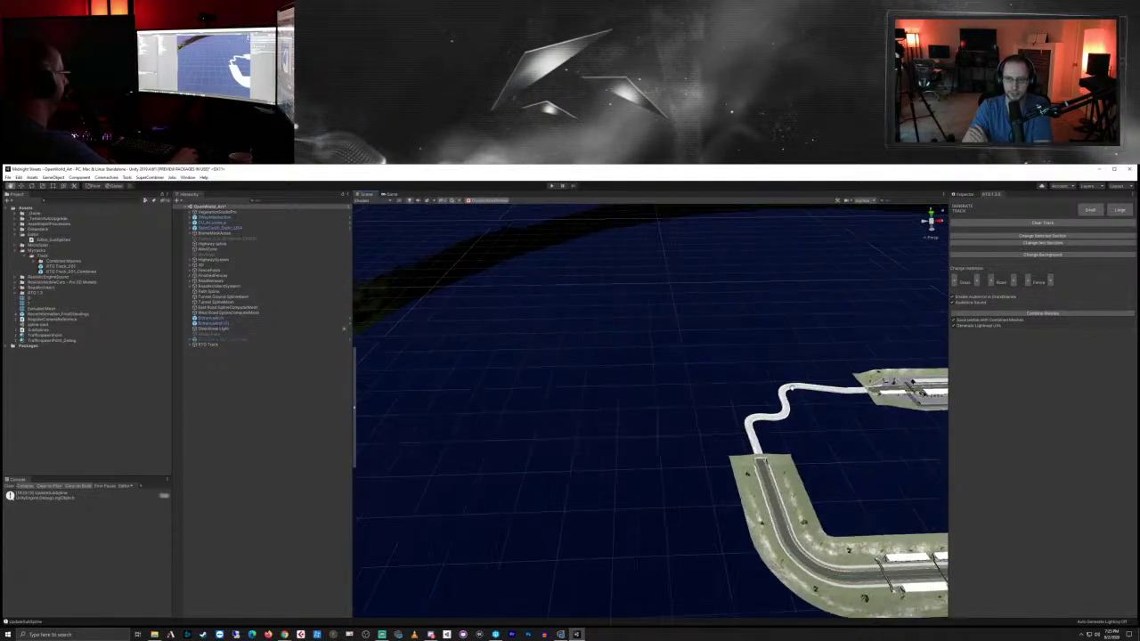
scroll(736, 415, "up", 5)
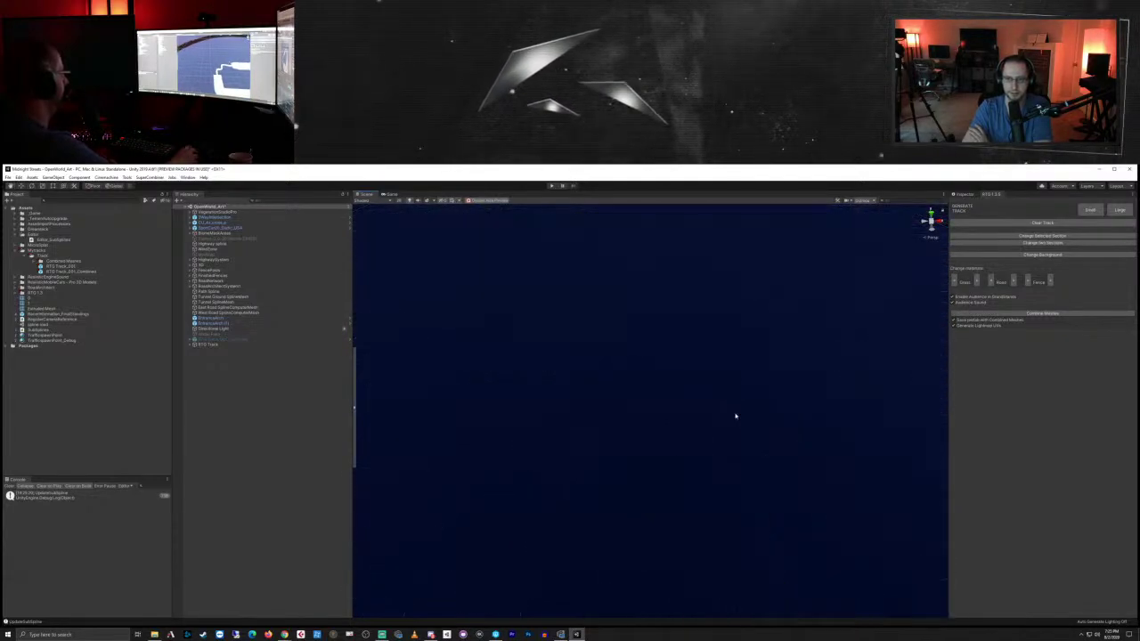
scroll(736, 416, "down", 3)
right_click_drag(848, 540, 853, 519)
middle_click_drag(852, 519, 840, 523)
left_click(624, 559)
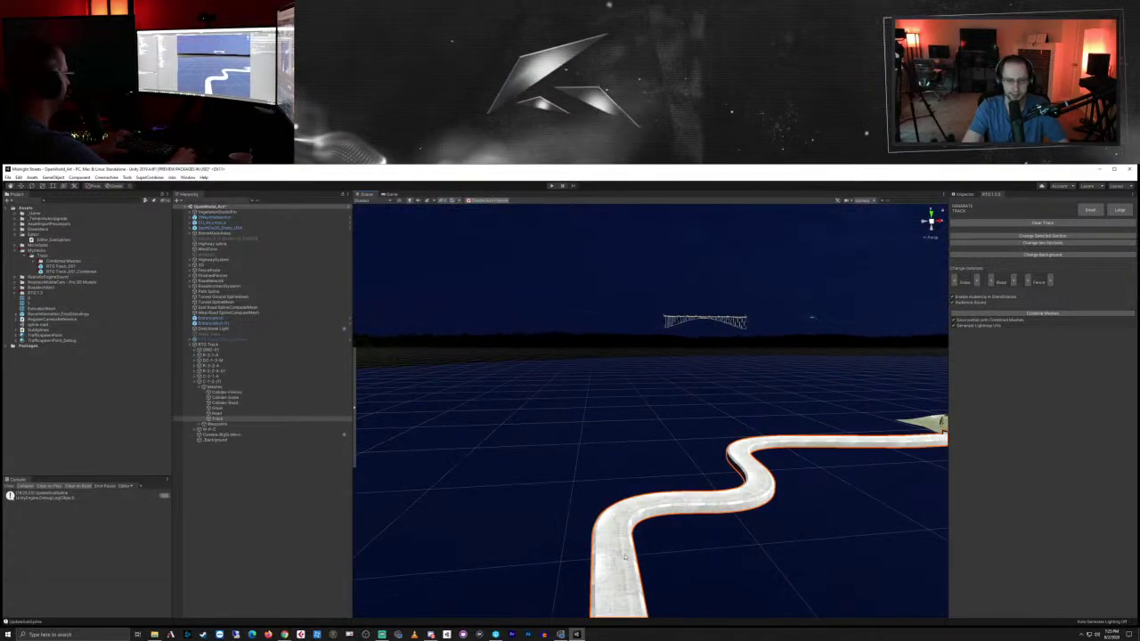
key("f")
scroll(593, 469, "up", 5)
middle_click_drag(593, 468, 728, 438)
scroll(690, 449, "up", 4)
middle_click_drag(626, 481, 643, 440)
scroll(645, 441, "up", 8)
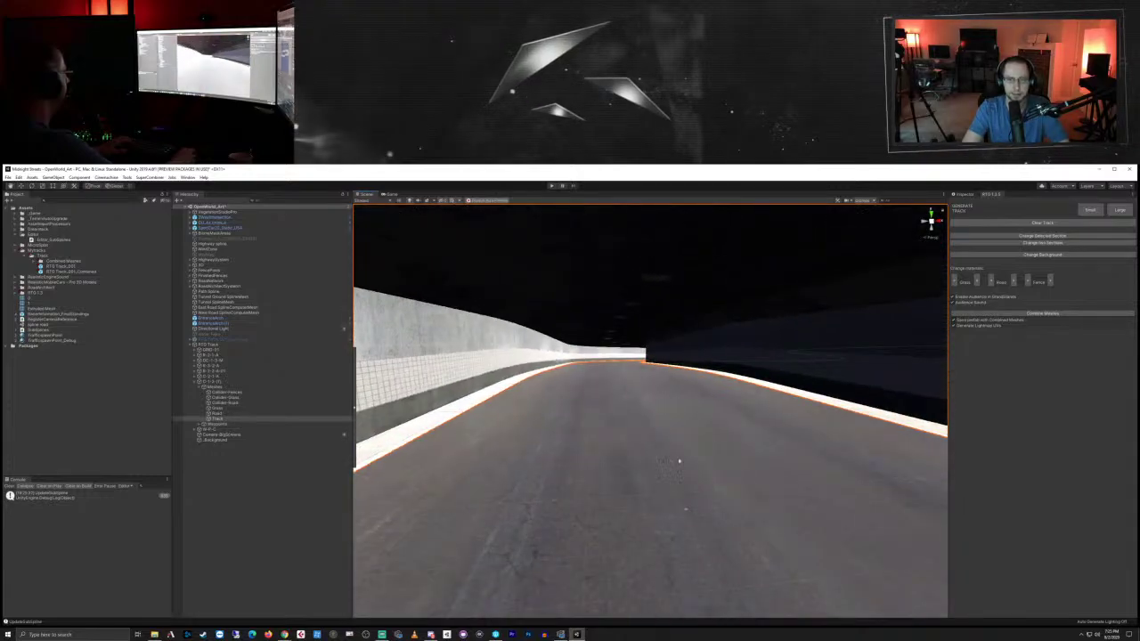
right_click_drag(677, 460, 649, 395)
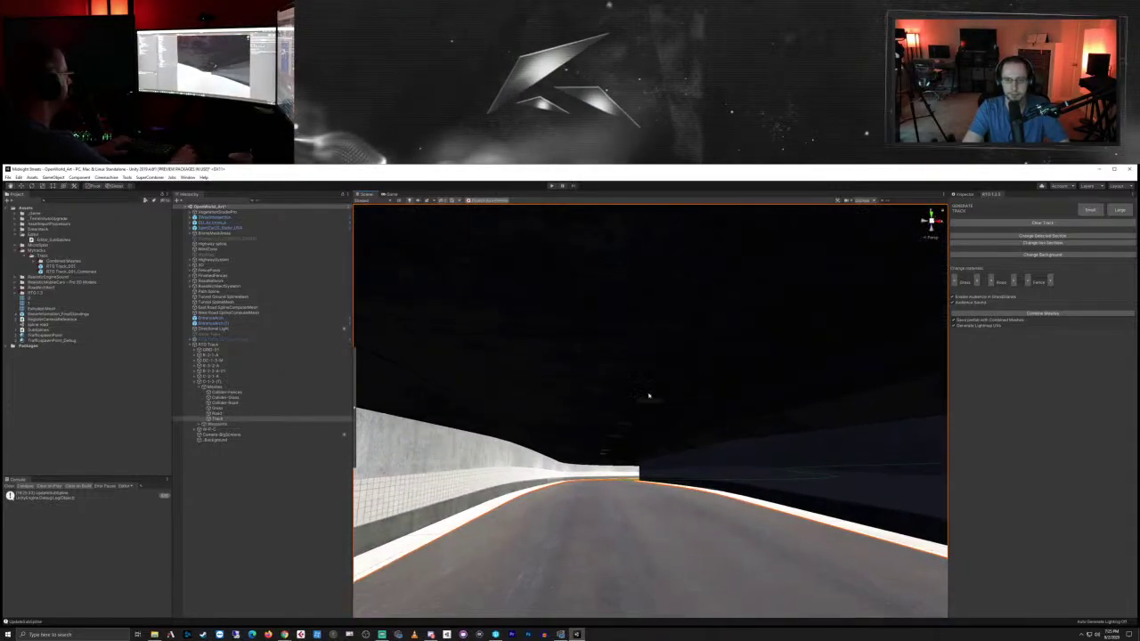
Step: Inspect the road, walls and ceiling inside the white winding tunnel section, then view its entrance from outside
scroll(654, 421, "up", 3)
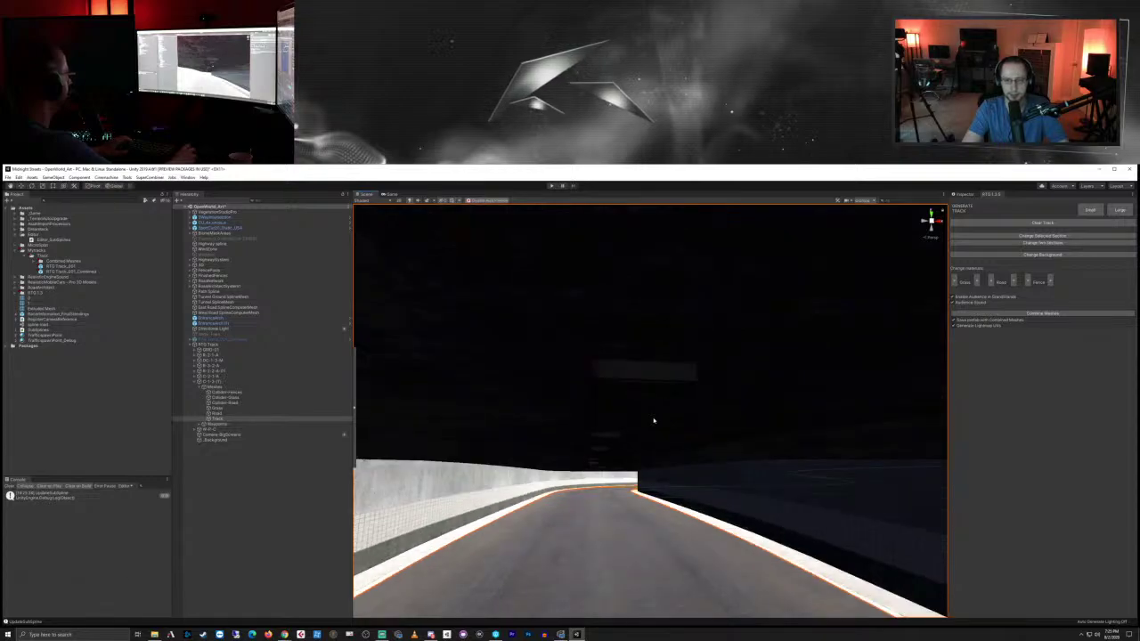
middle_click_drag(677, 440, 679, 430)
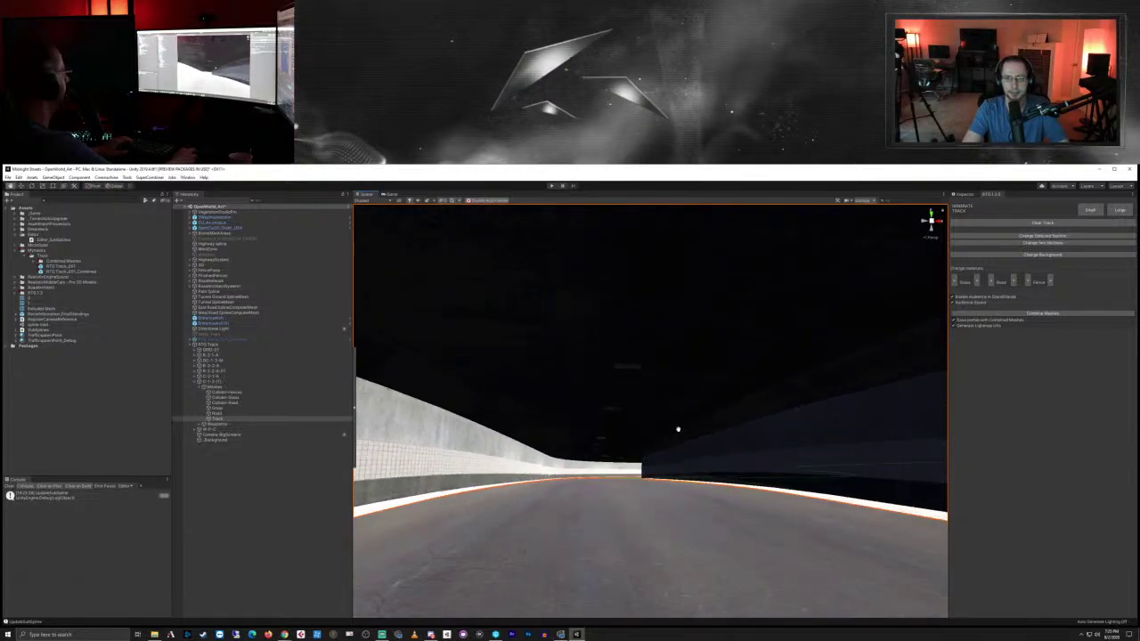
right_click_drag(679, 431, 716, 386)
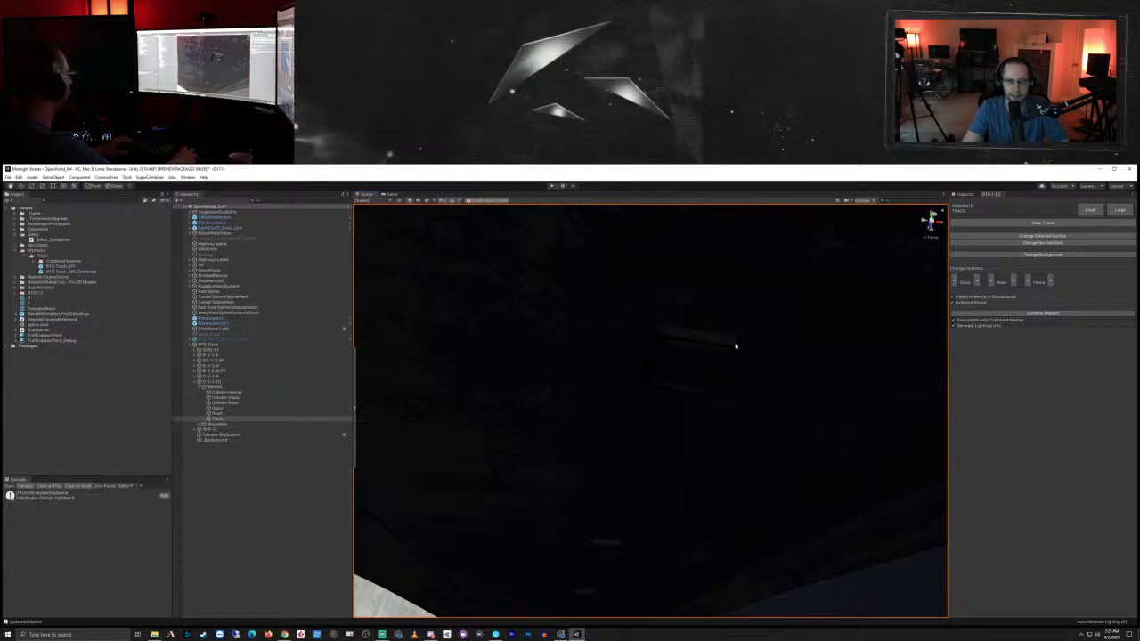
right_click_drag(736, 346, 705, 374)
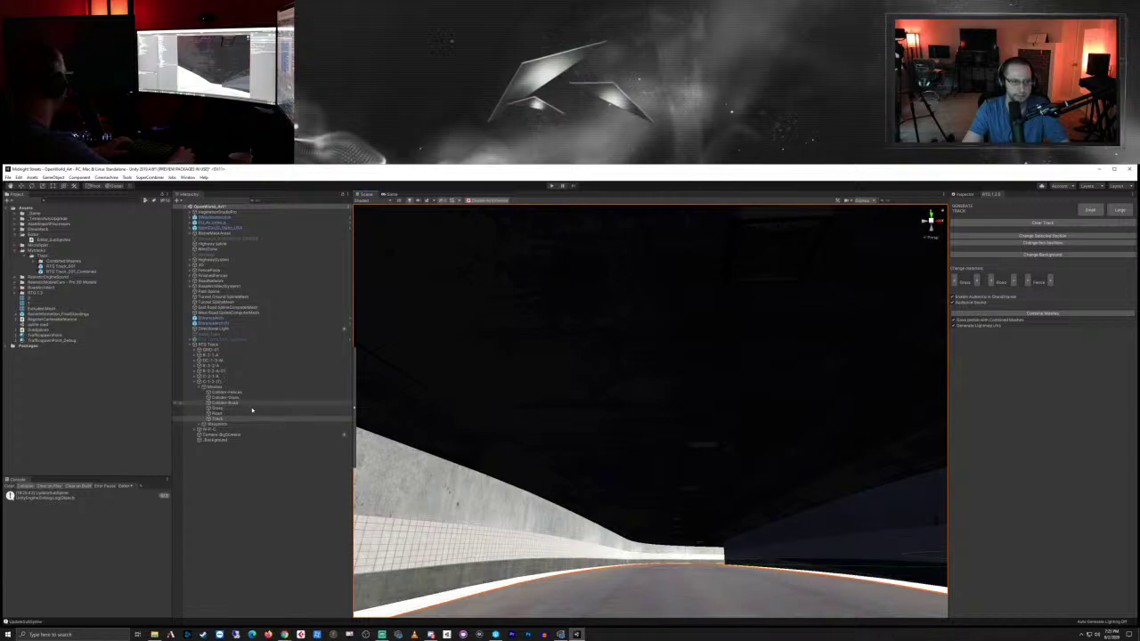
mouse_move(745, 405)
middle_mouse_down()
mouse_move(736, 372)
mouse_move(744, 413)
mouse_move(727, 418)
middle_mouse_up()
scroll(737, 396, "down", 4)
right_click_drag(726, 418, 741, 469)
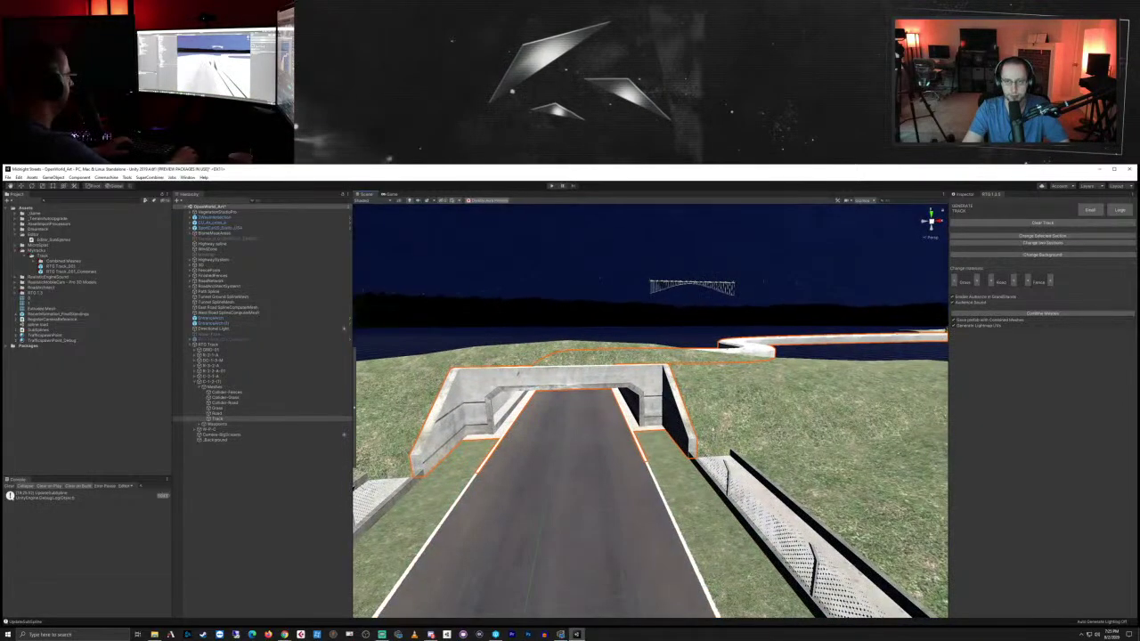
Step: Examine the full layout of the large RTG track and its size relative to the surrounding highway
middle_click_drag(712, 420, 659, 461)
scroll(653, 449, "down", 4)
scroll(652, 449, "down", 9)
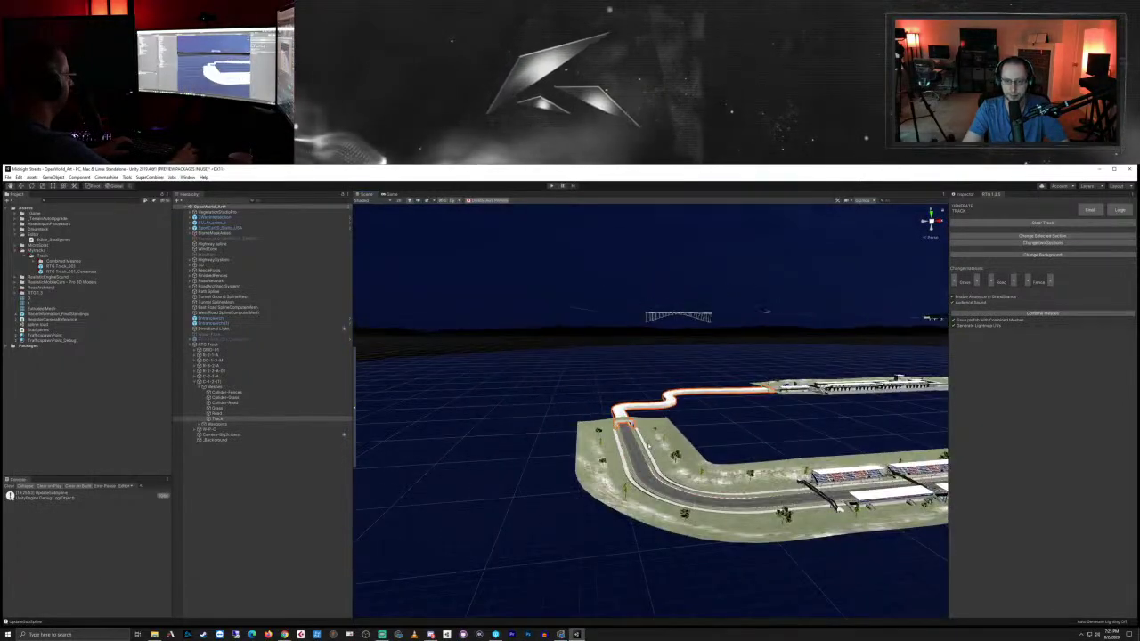
middle_click_drag(764, 400, 379, 483)
scroll(716, 466, "down", 10)
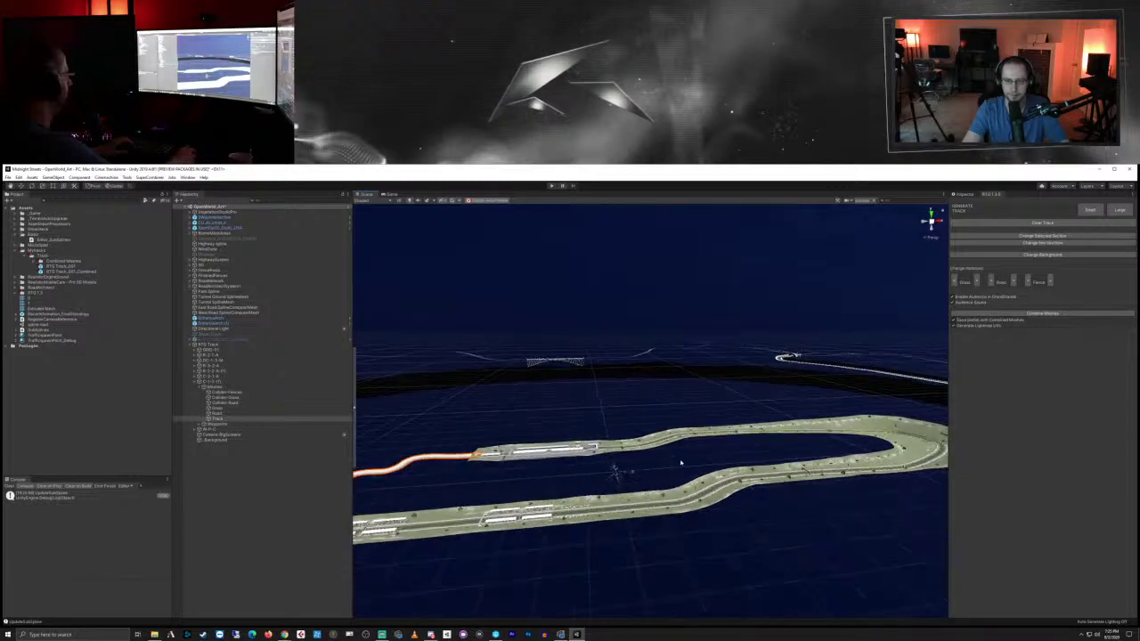
middle_click_drag(682, 457, 745, 517)
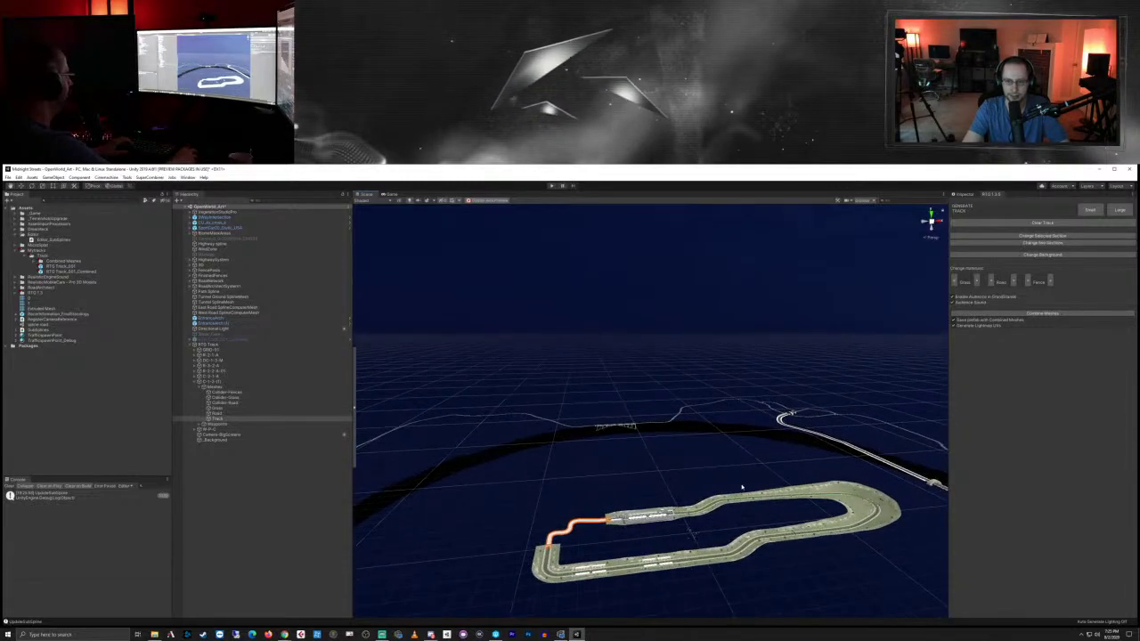
scroll(745, 482, "up", 3)
right_click_drag(745, 481, 740, 493)
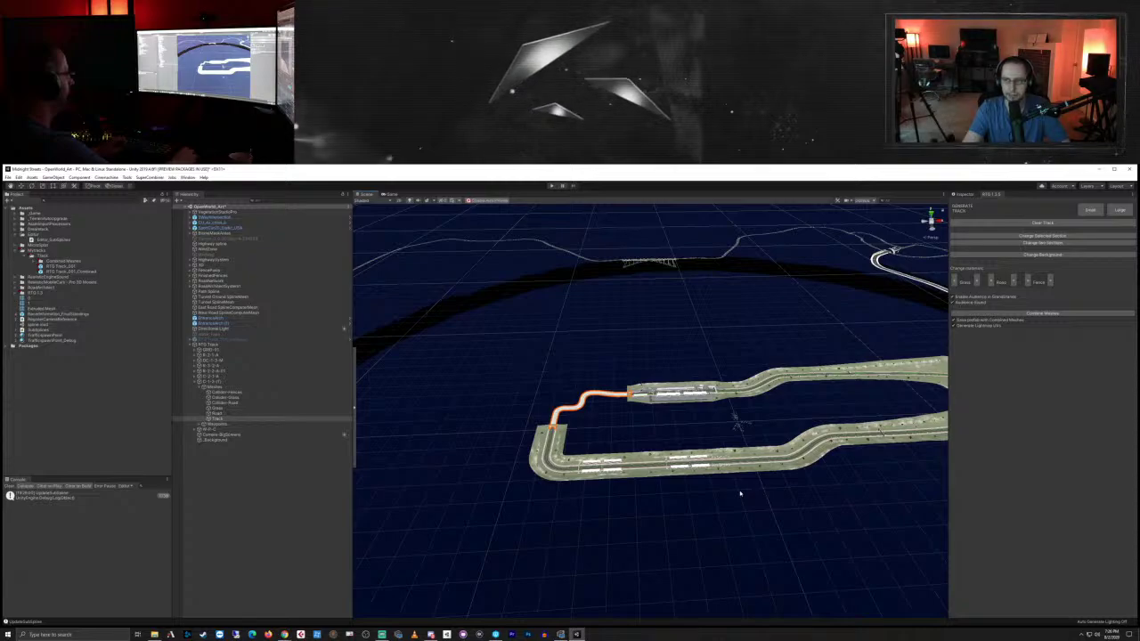
Step: Examine the track's straight with grandstands from above and at road level
scroll(740, 491, "up", 8)
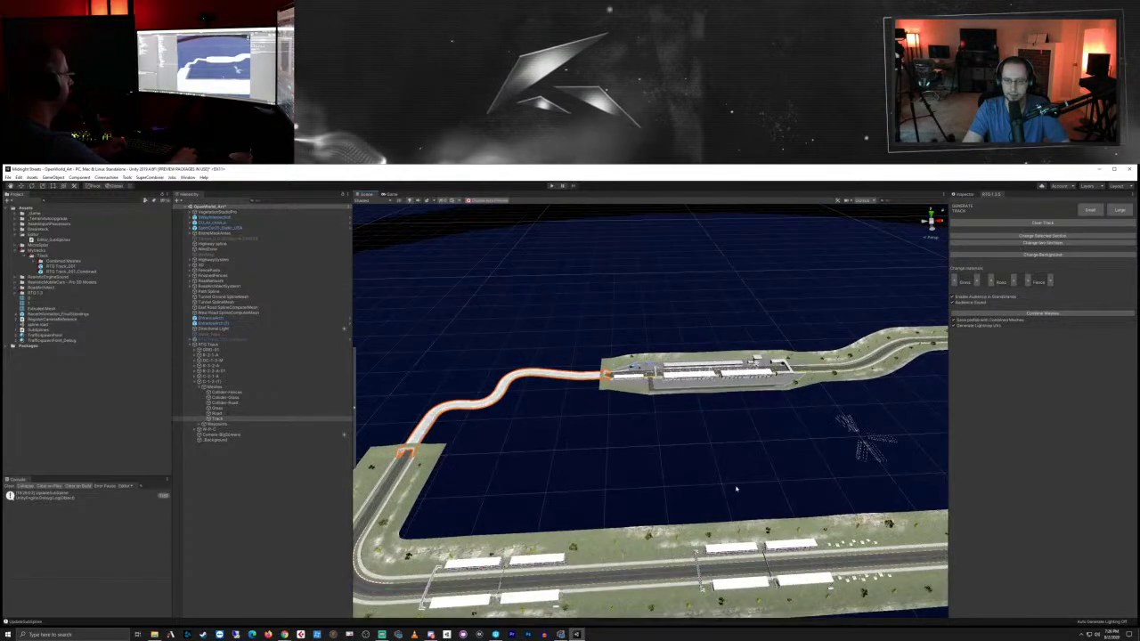
scroll(736, 489, "up", 3)
right_click_drag(573, 491, 721, 542)
middle_click_drag(722, 542, 775, 295)
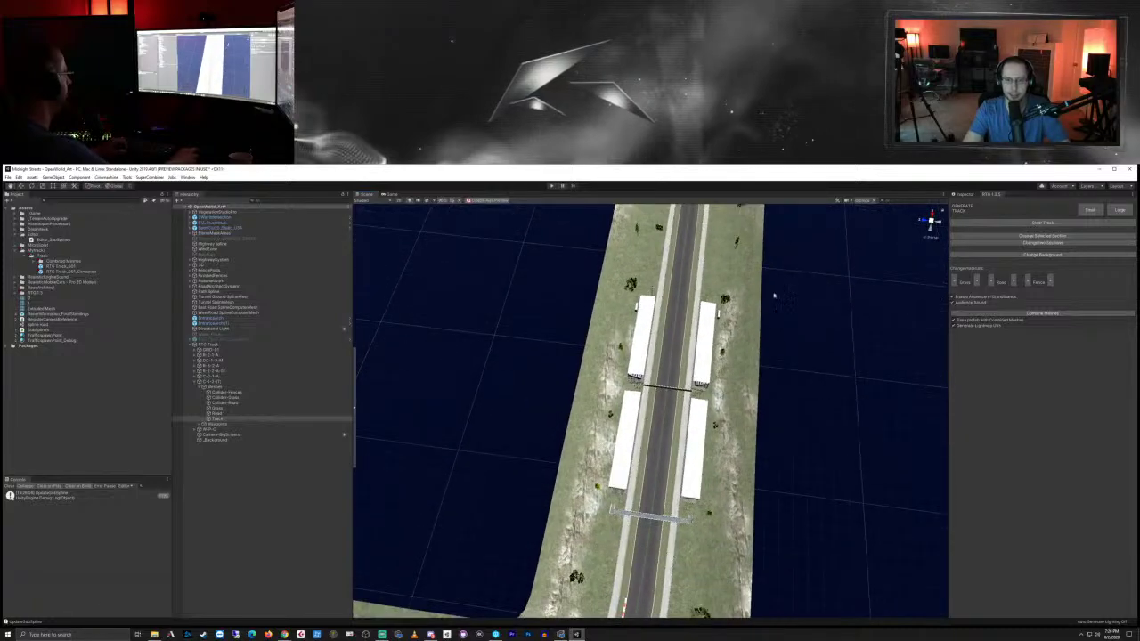
right_click_drag(775, 296, 728, 506)
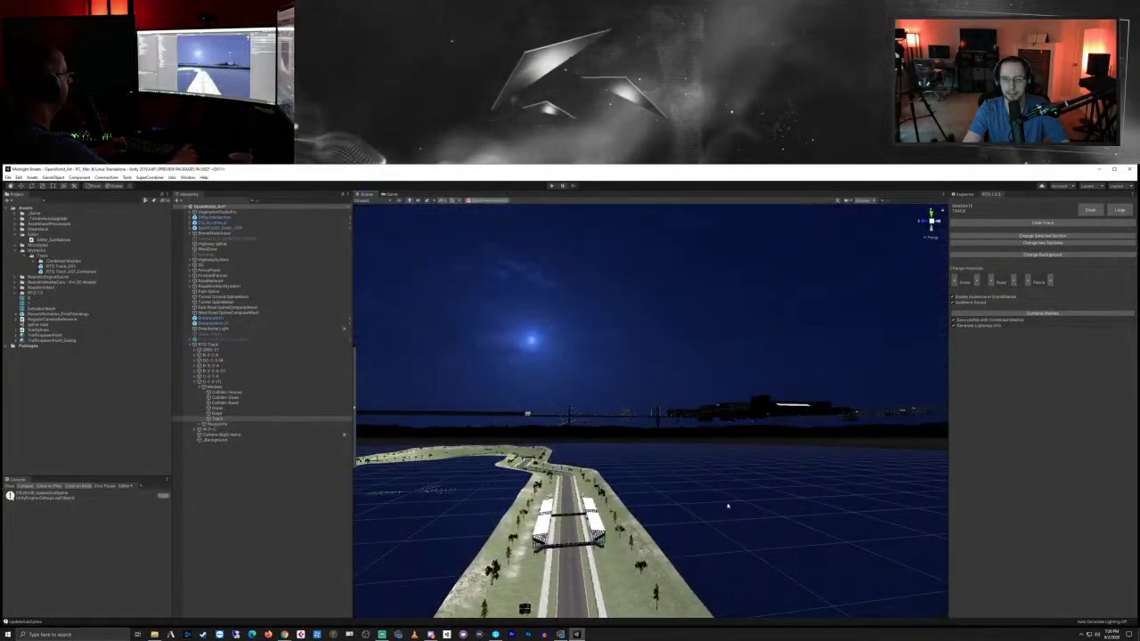
scroll(728, 506, "up", 10)
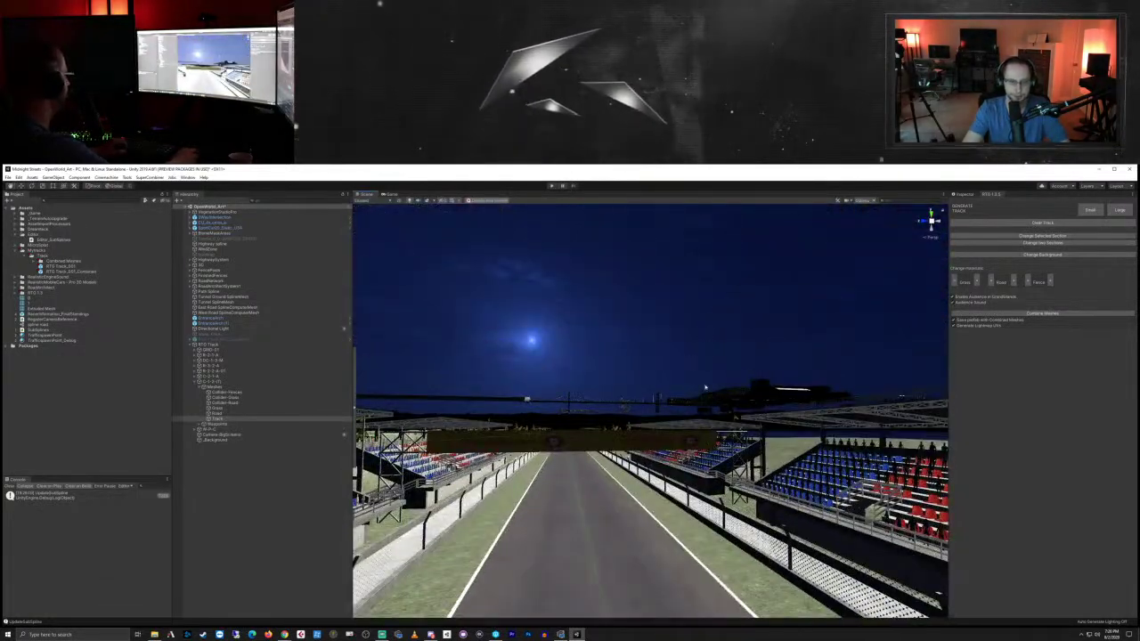
right_click_drag(704, 387, 670, 441)
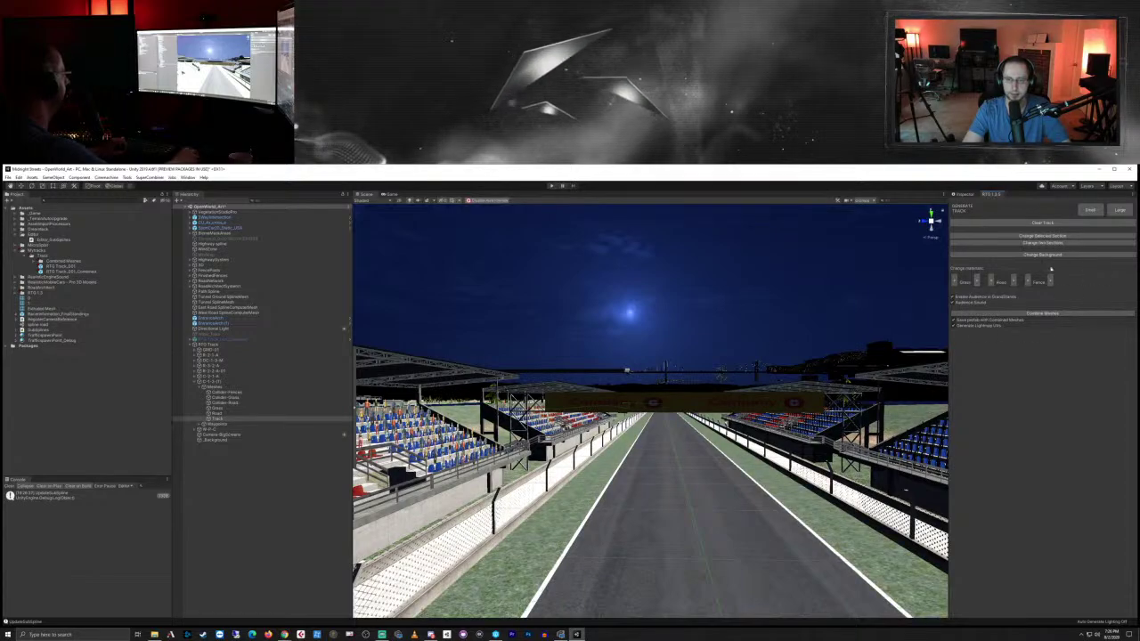
Step: Select the RTG Track object and collapse its list of sections in the hierarchy
scroll(817, 377, "down", 10)
right_click_drag(793, 355, 784, 401)
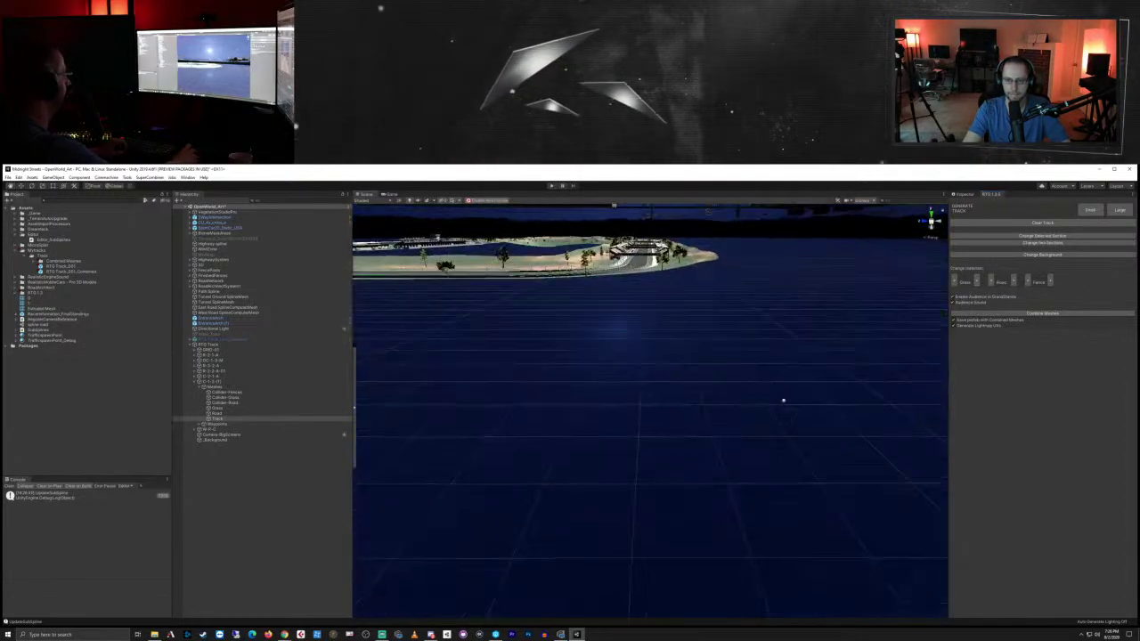
middle_click_drag(784, 401, 782, 515)
scroll(782, 508, "down", 4)
middle_click_drag(773, 463, 812, 528)
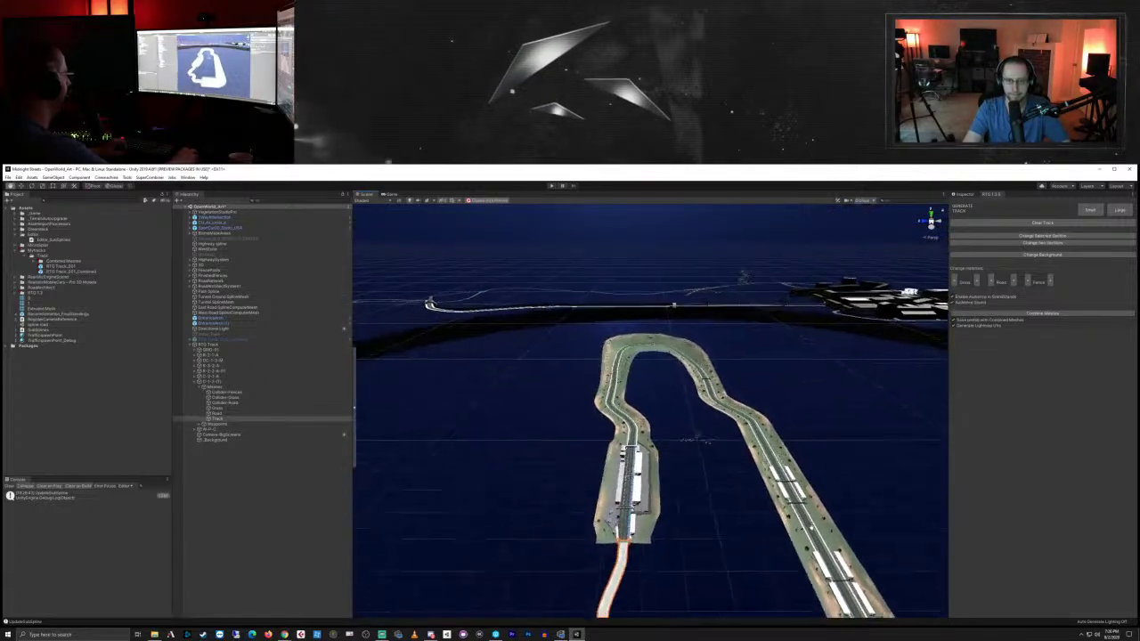
scroll(737, 462, "down", 8)
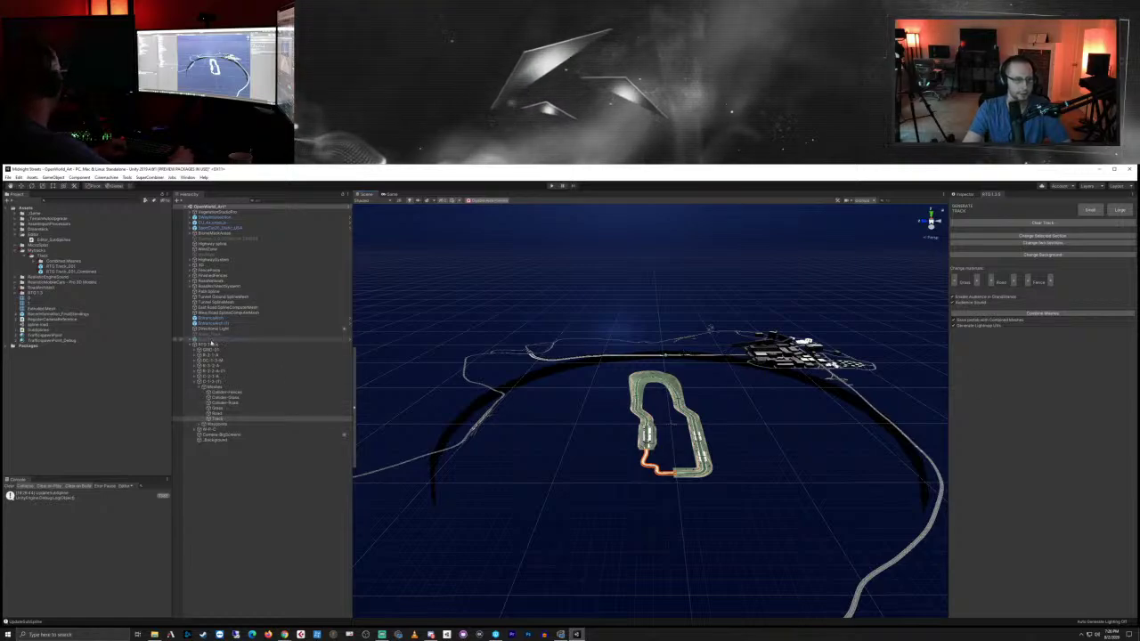
left_click(210, 344)
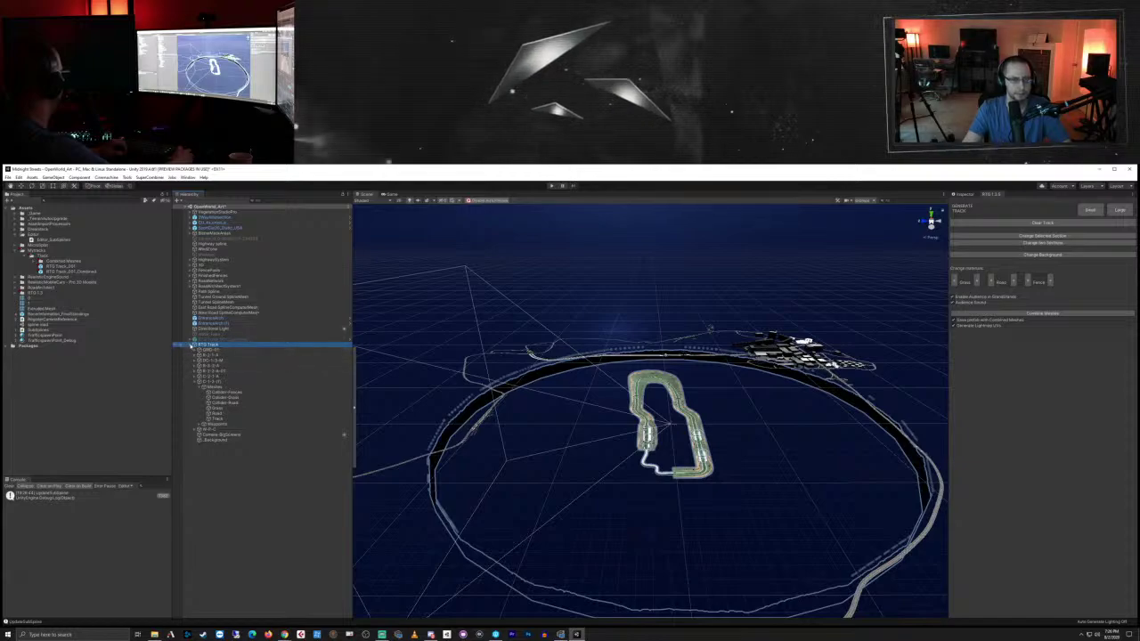
left_click(191, 345)
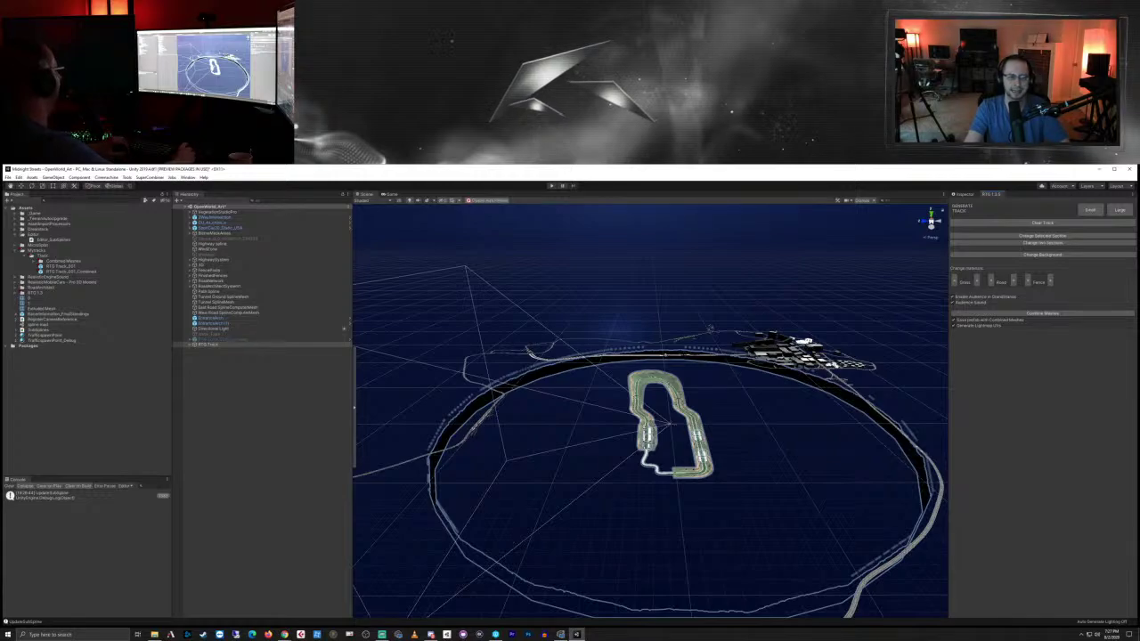
Step: Reactivate the terrain object so the island's land shows again
left_click(258, 239)
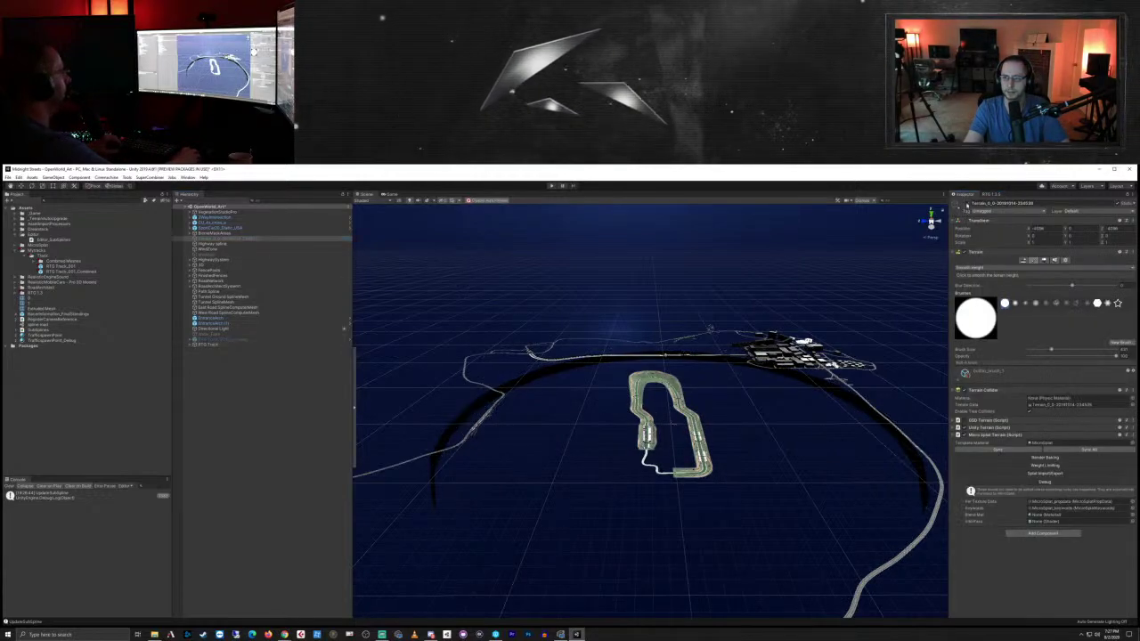
left_click(966, 203)
right_click_drag(792, 365, 778, 402)
key("w")
scroll(777, 402, "down", 8)
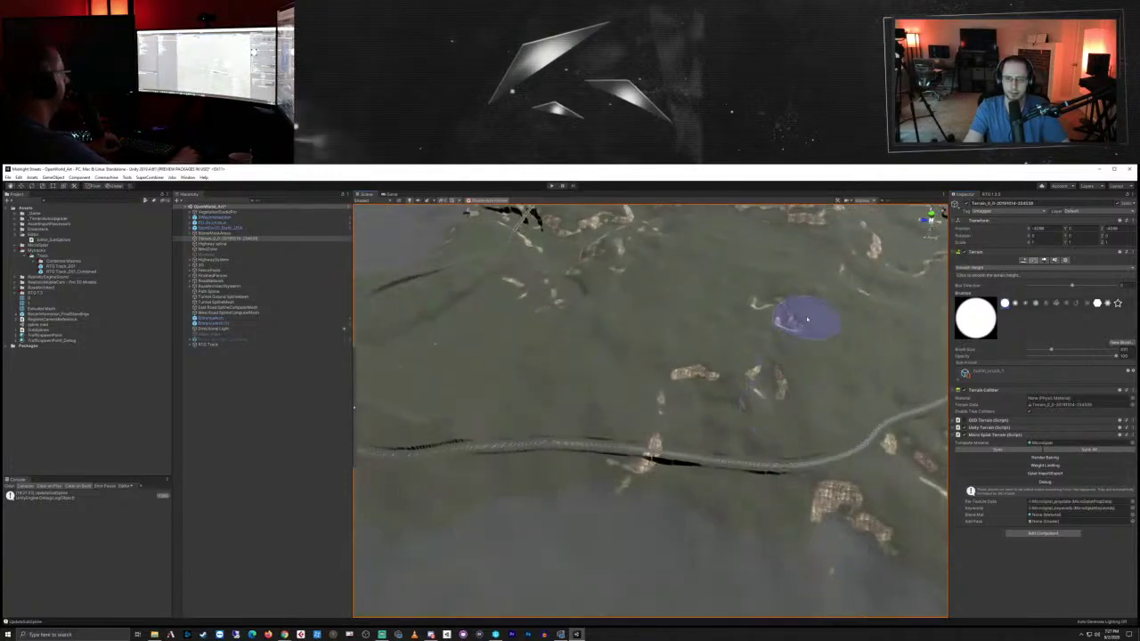
Step: Examine the city island's building layout, shoreline and bridges from above
scroll(723, 411, "up", 5)
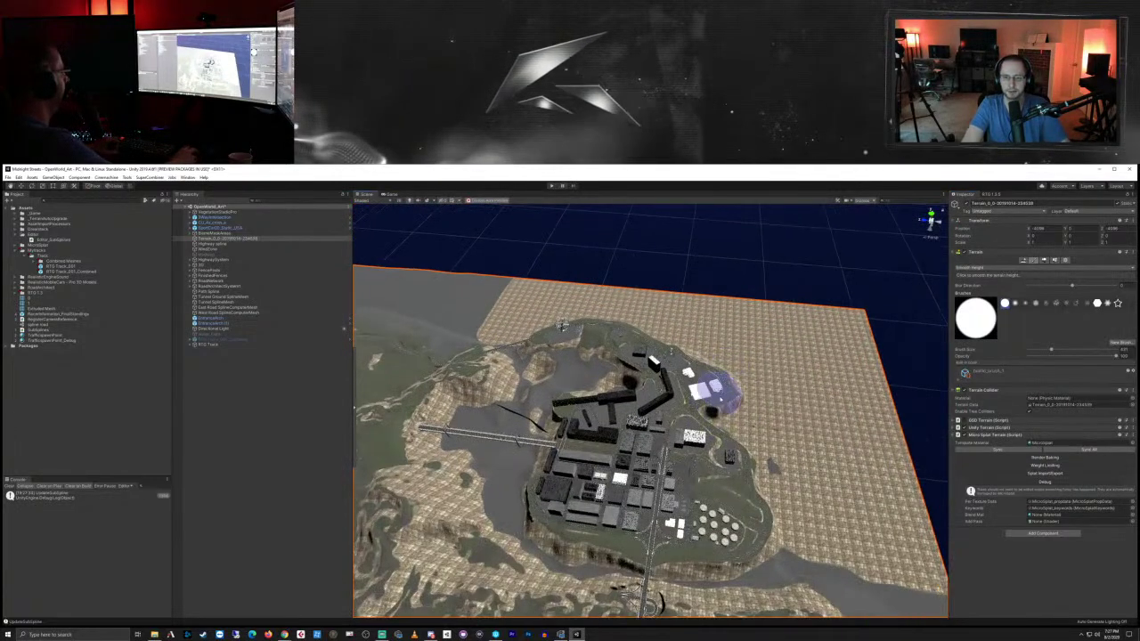
scroll(686, 411, "up", 6)
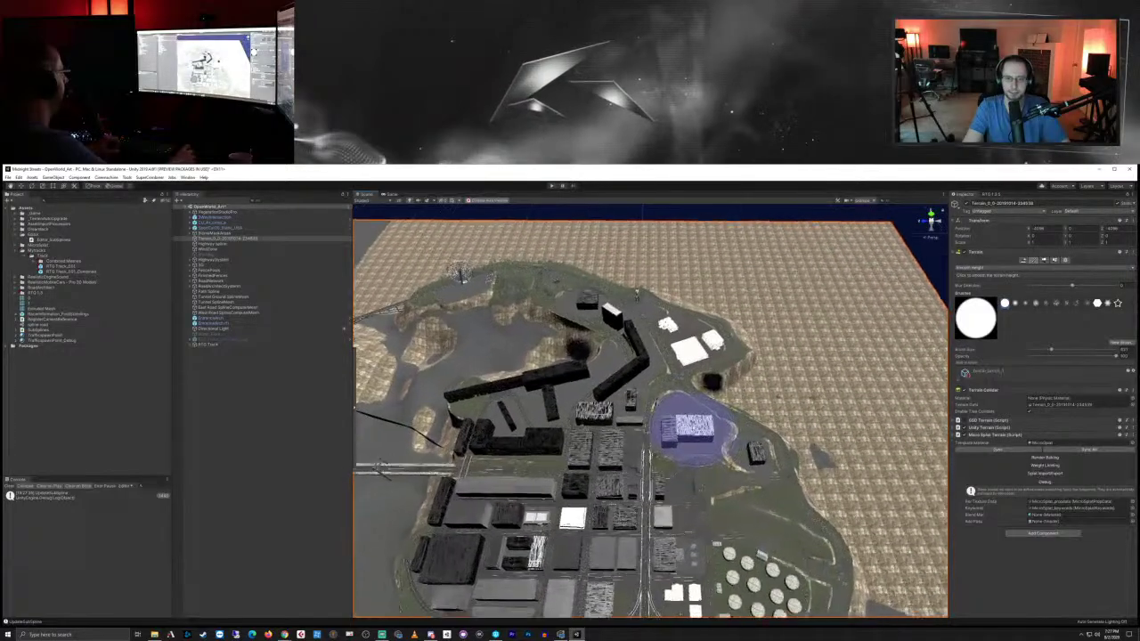
scroll(777, 280, "down", 5)
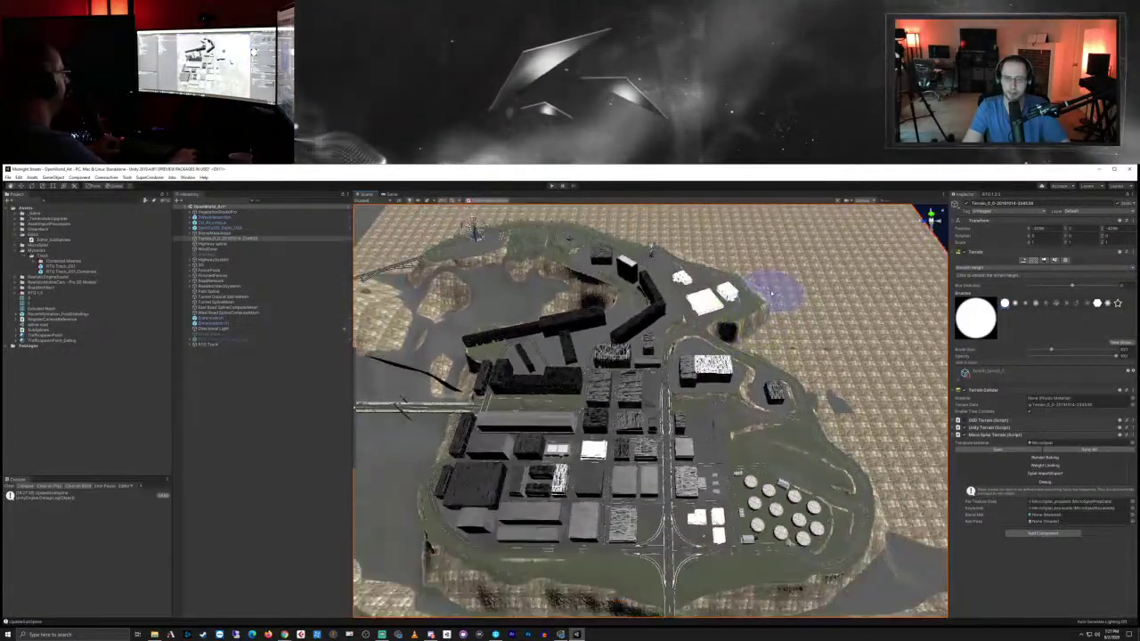
scroll(741, 339, "down", 4)
scroll(741, 341, "down", 6)
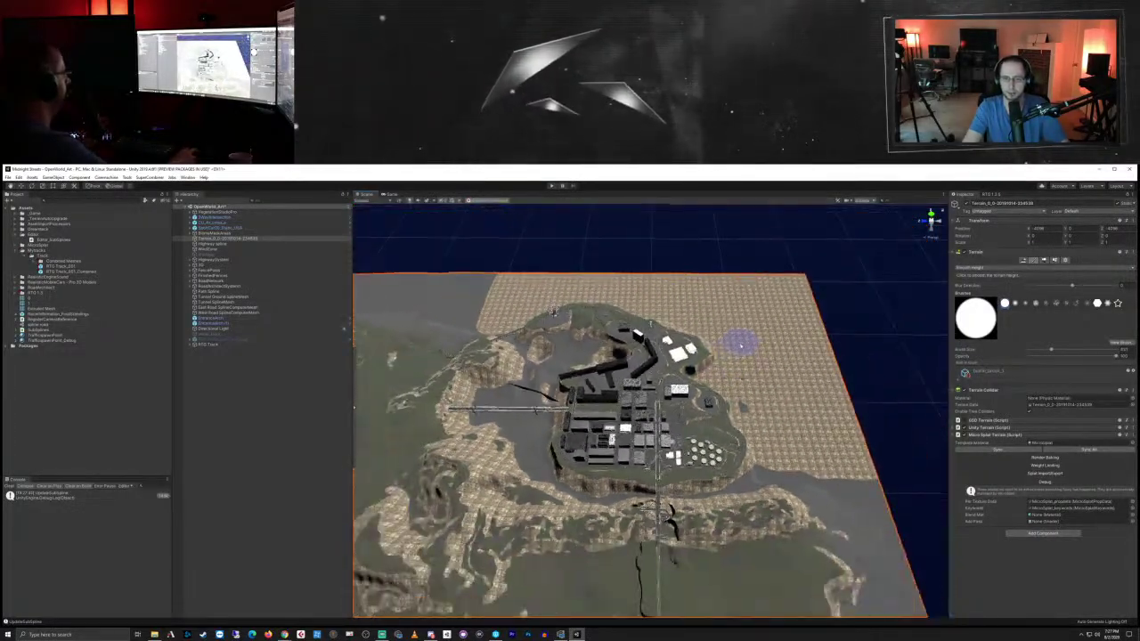
scroll(690, 454, "down", 2)
scroll(699, 479, "up", 8)
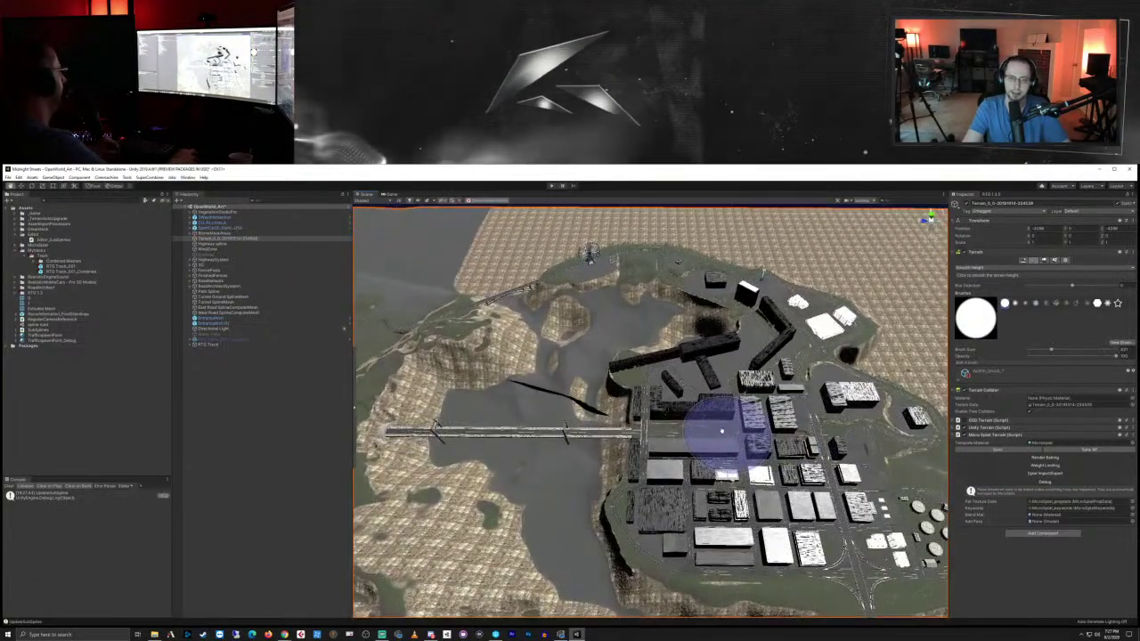
mouse_move(712, 433)
left_mouse_down("alt")
mouse_move(560, 420)
mouse_move(573, 407)
left_mouse_up("alt")
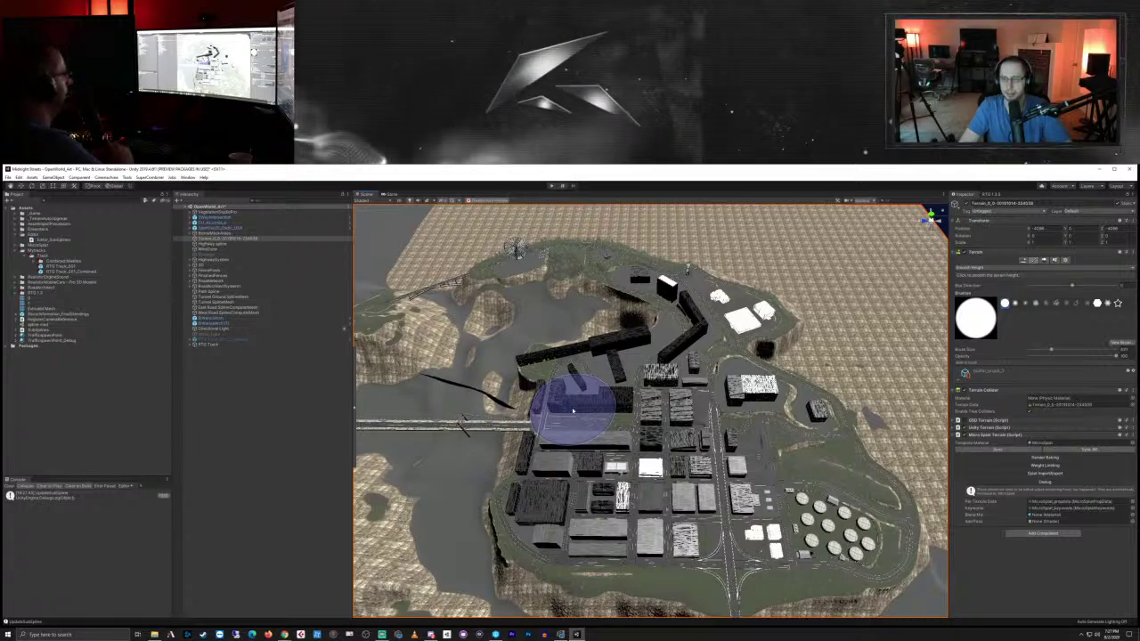
Step: Deselect the terrain, select and frame a city block building, and view the surrounding buildings and street
left_click(252, 408)
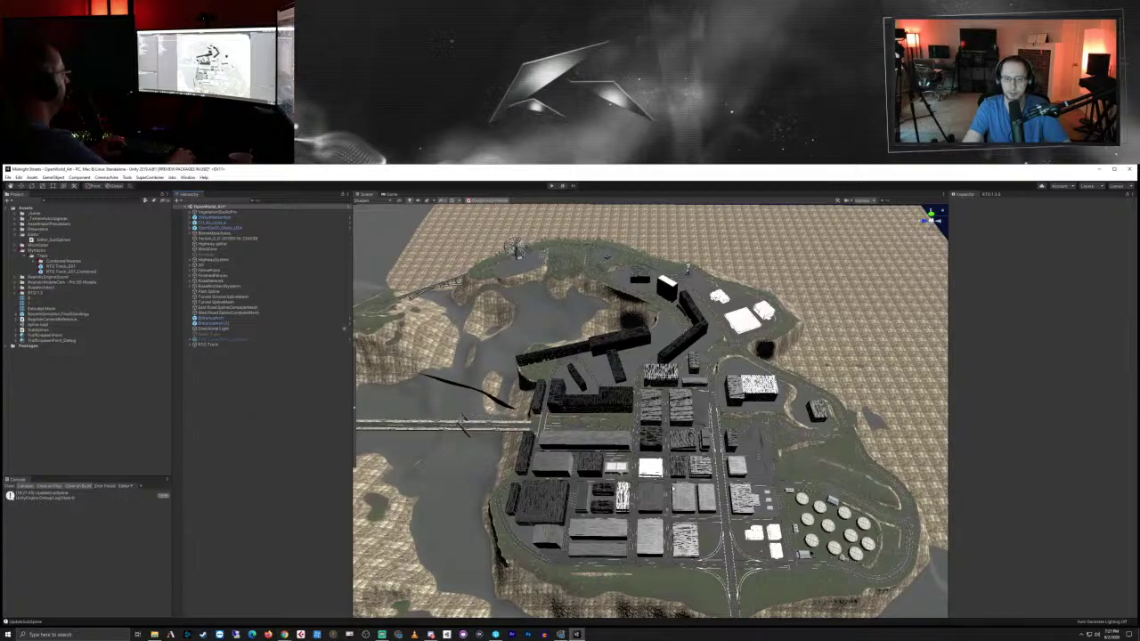
left_click(651, 468)
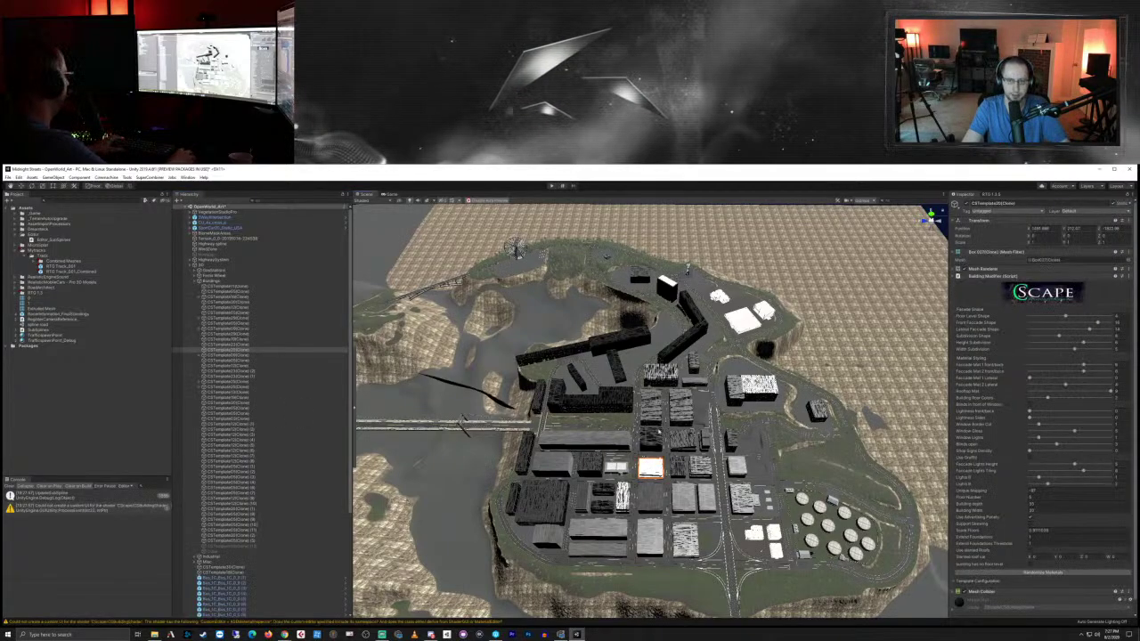
left_click(653, 417)
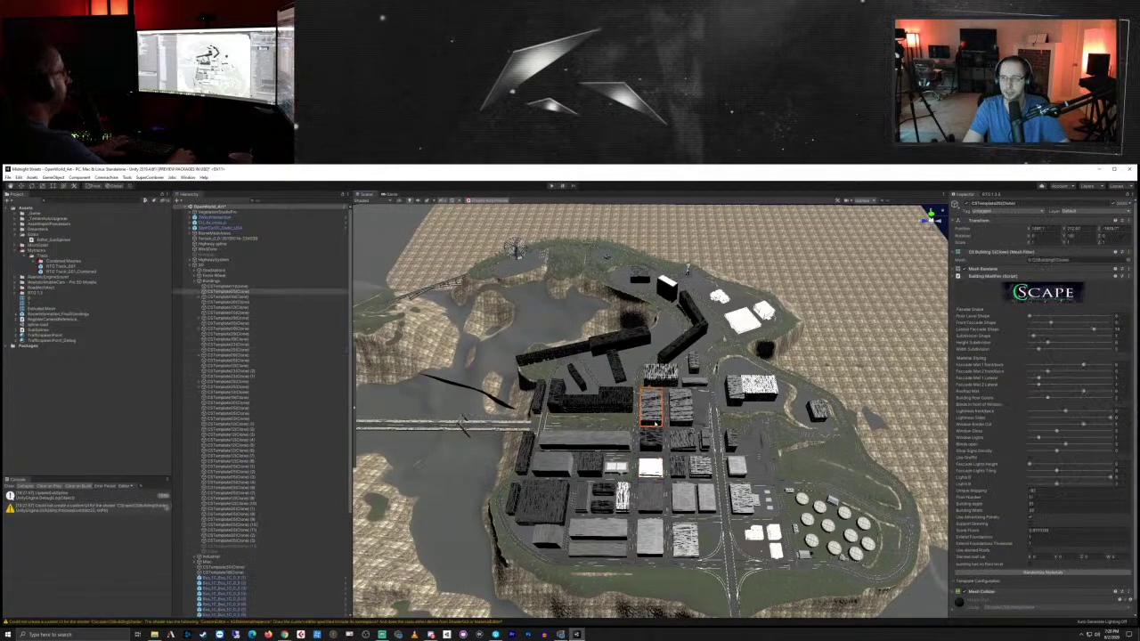
key("f")
right_click_drag(655, 424, 666, 502)
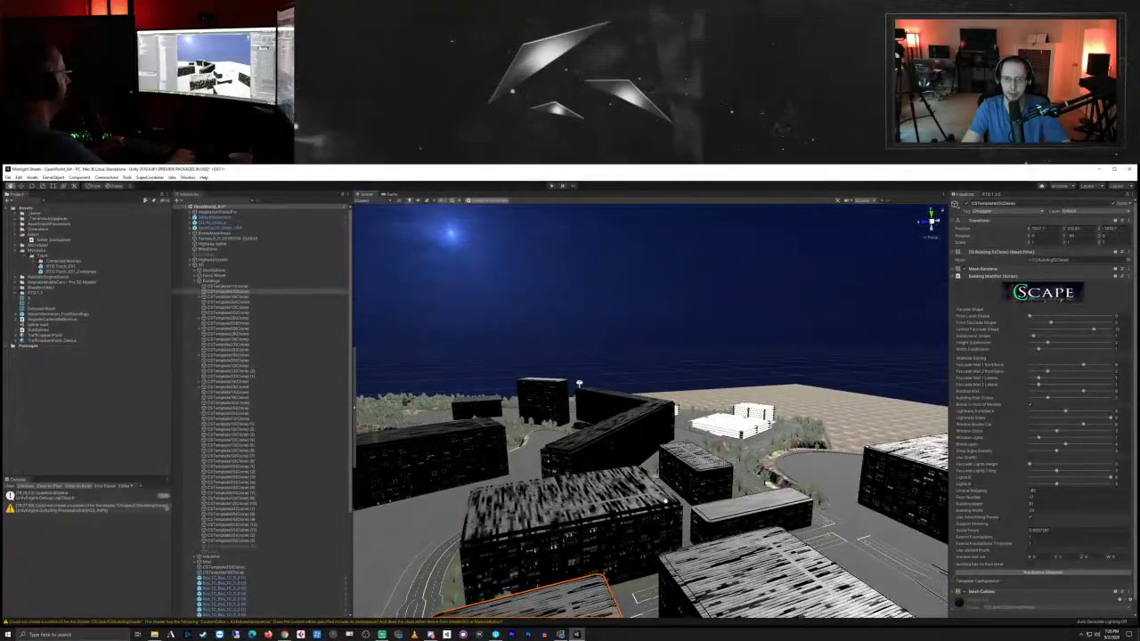
middle_click_drag(666, 502, 752, 304)
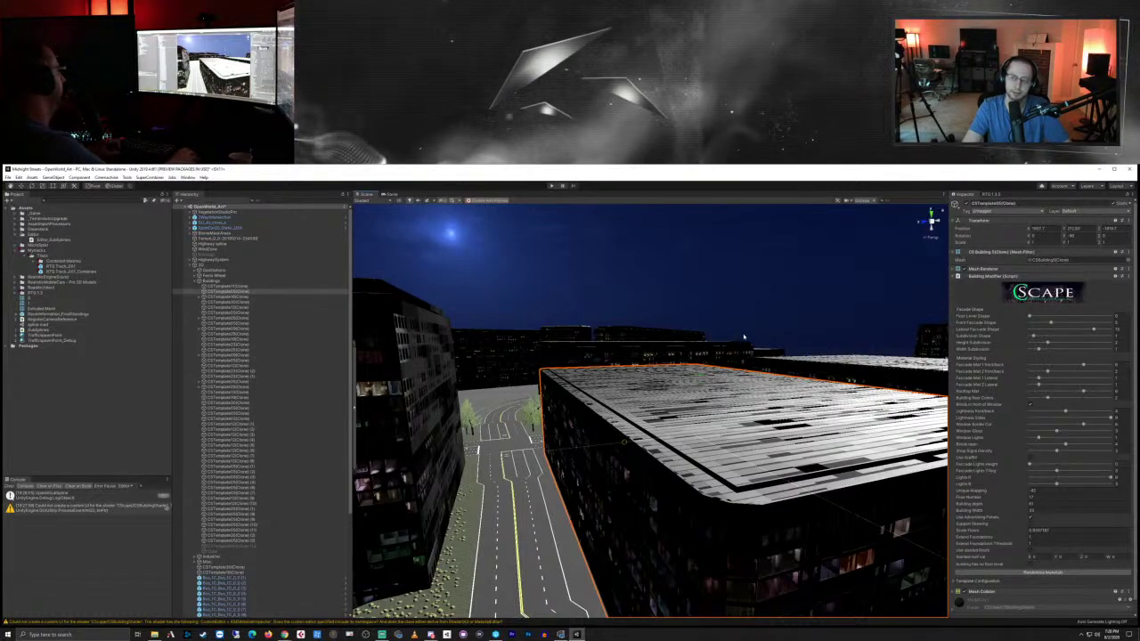
Step: Inspect the lit facade of the large building across the street and the surrounding city blocks
right_click_drag(723, 349, 612, 379)
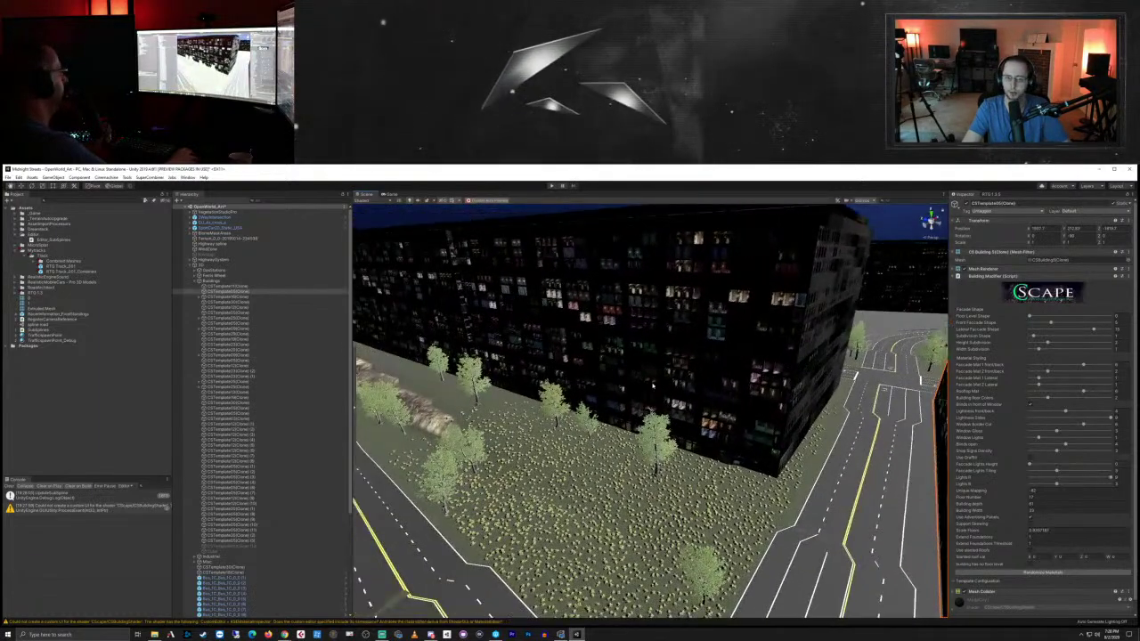
middle_click_drag(695, 395, 687, 386)
scroll(687, 387, "down", 3)
scroll(688, 387, "down", 10)
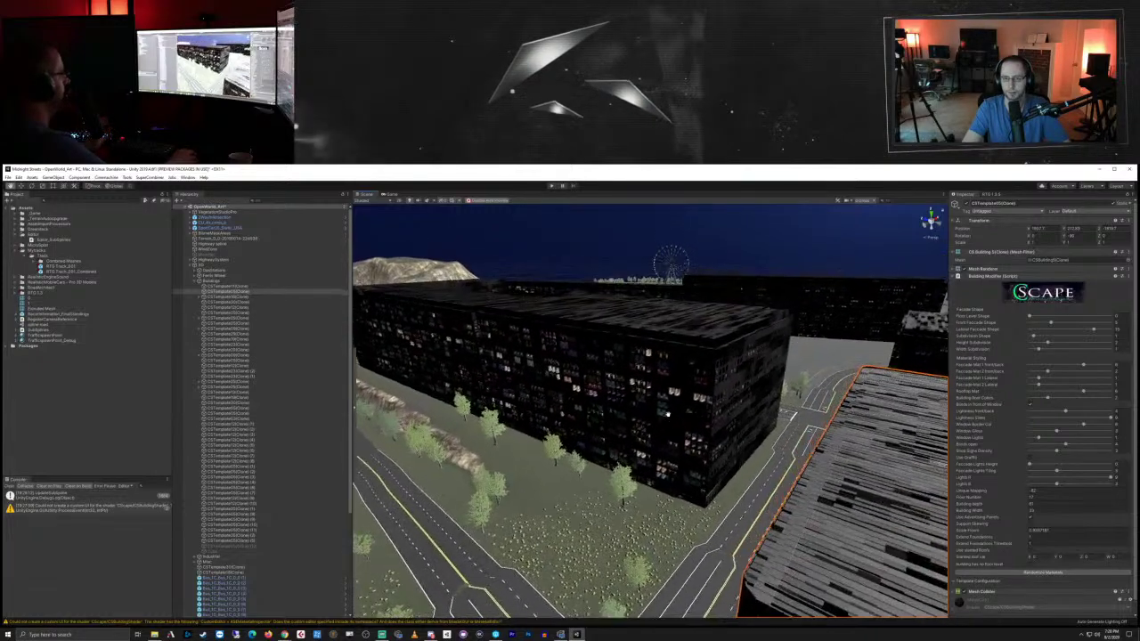
scroll(667, 406, "down", 2)
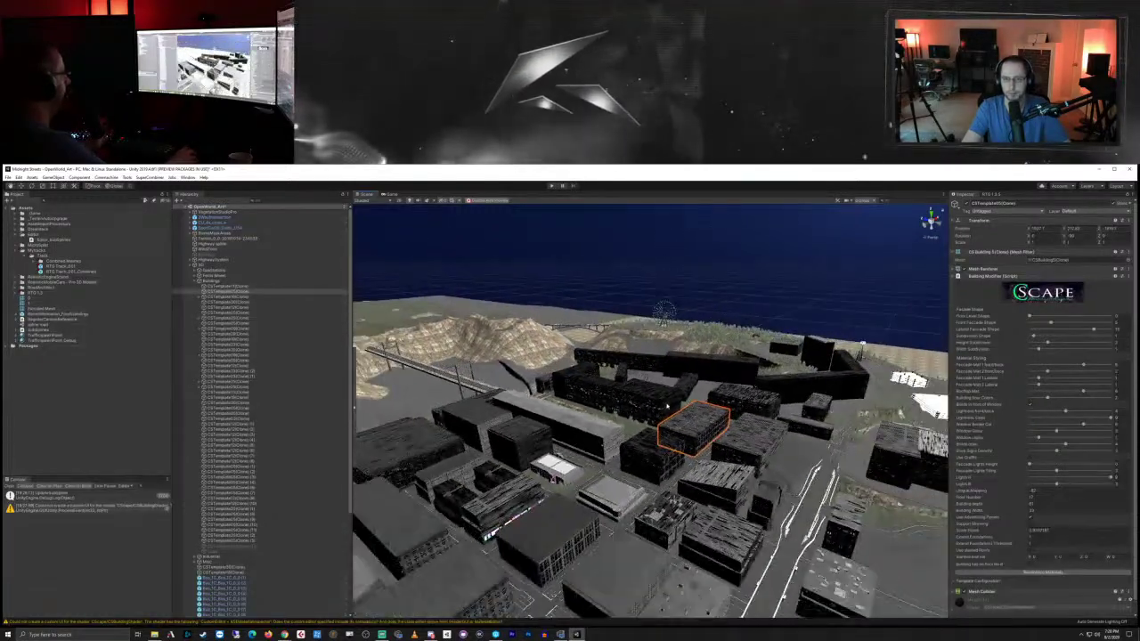
Step: Examine the city, its bridges and shoreline, and the open land and highway beyond it
middle_click_drag(667, 407, 677, 422)
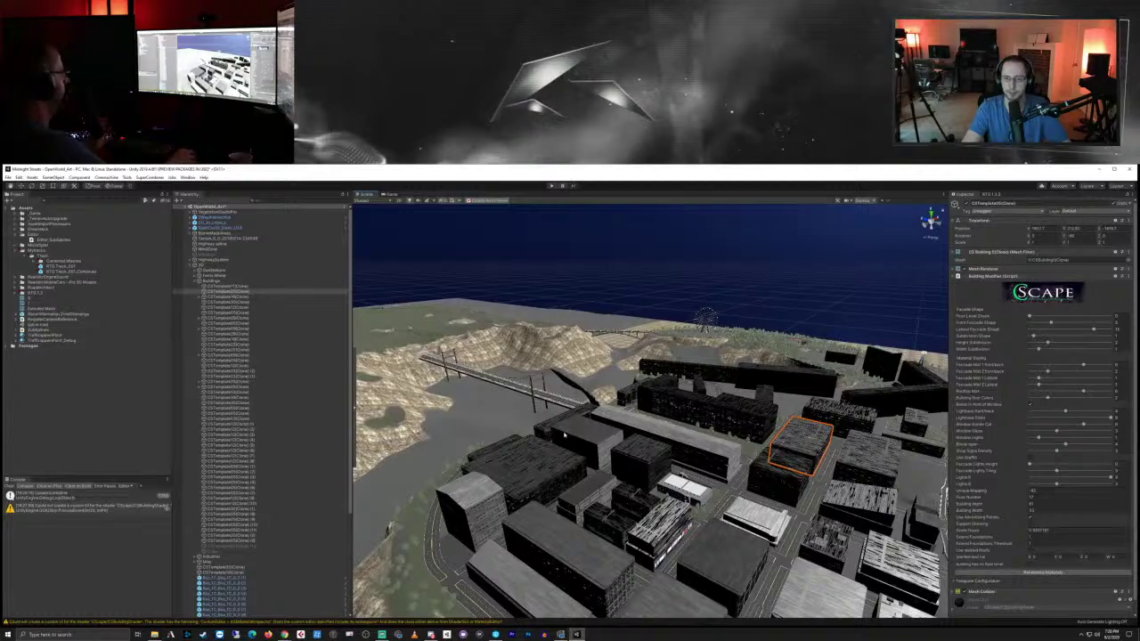
right_click_drag(564, 435, 638, 443)
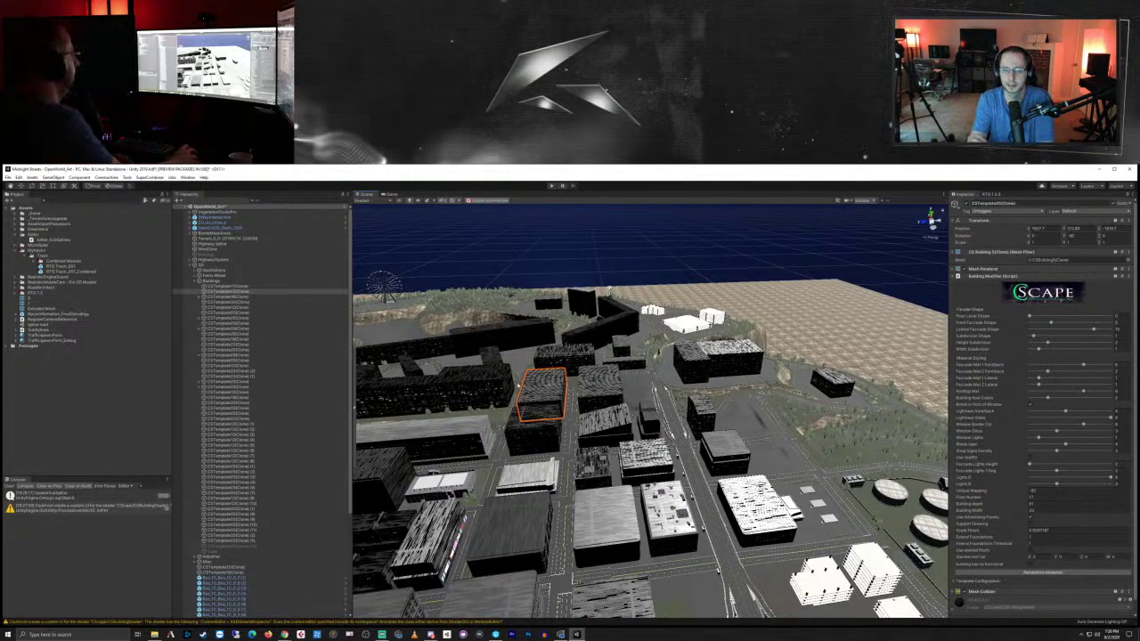
scroll(626, 317, "down", 3)
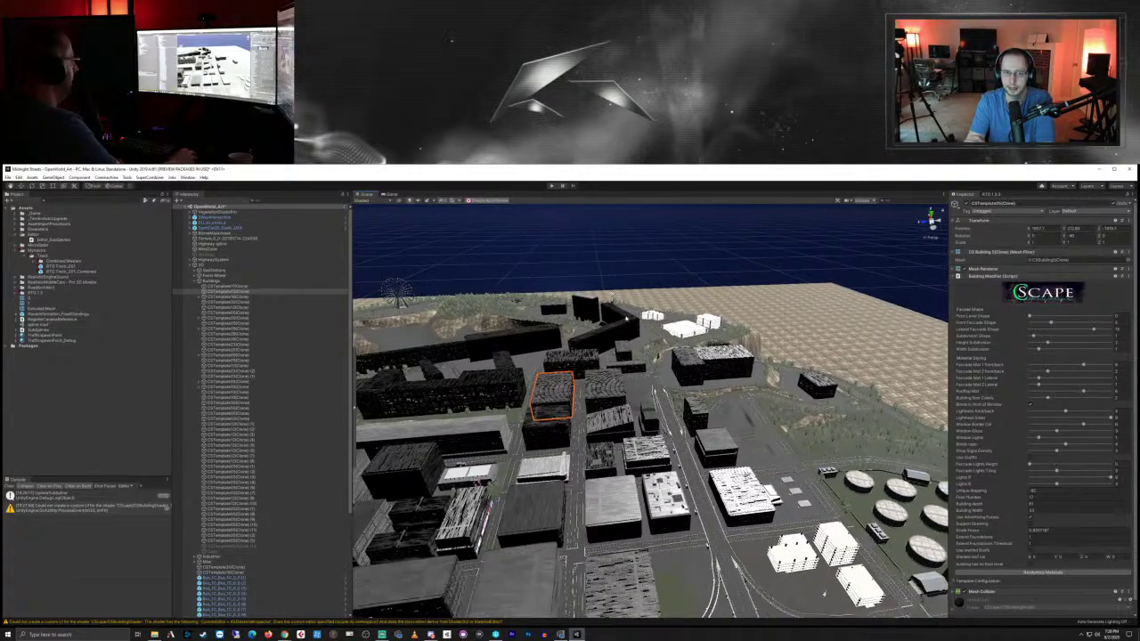
mouse_move(627, 317)
right_mouse_down()
mouse_move(600, 351)
mouse_move(601, 472)
mouse_move(615, 428)
mouse_move(615, 327)
right_mouse_up()
scroll(616, 326, "down", 10)
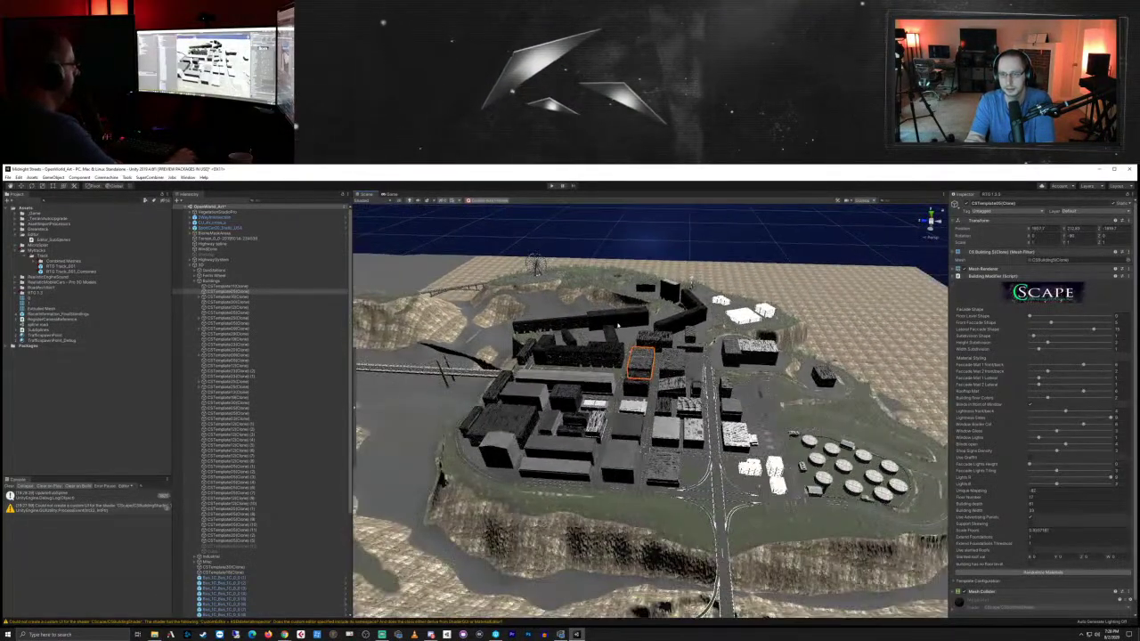
middle_click_drag(387, 508, 483, 418)
right_click_drag(482, 419, 510, 445)
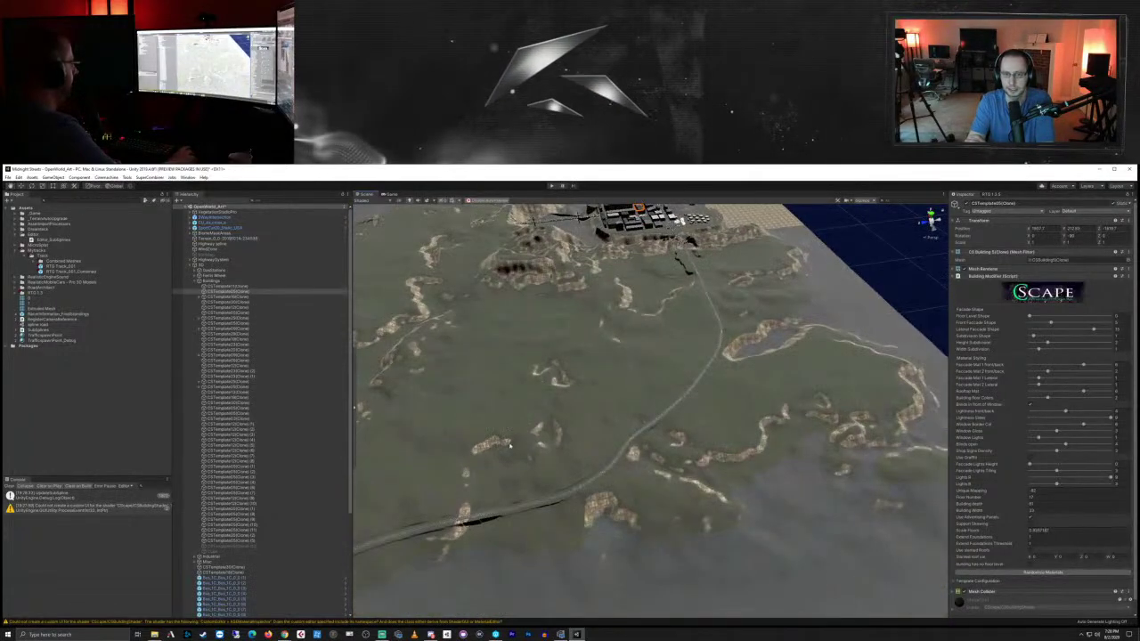
middle_click_drag(510, 445, 600, 480)
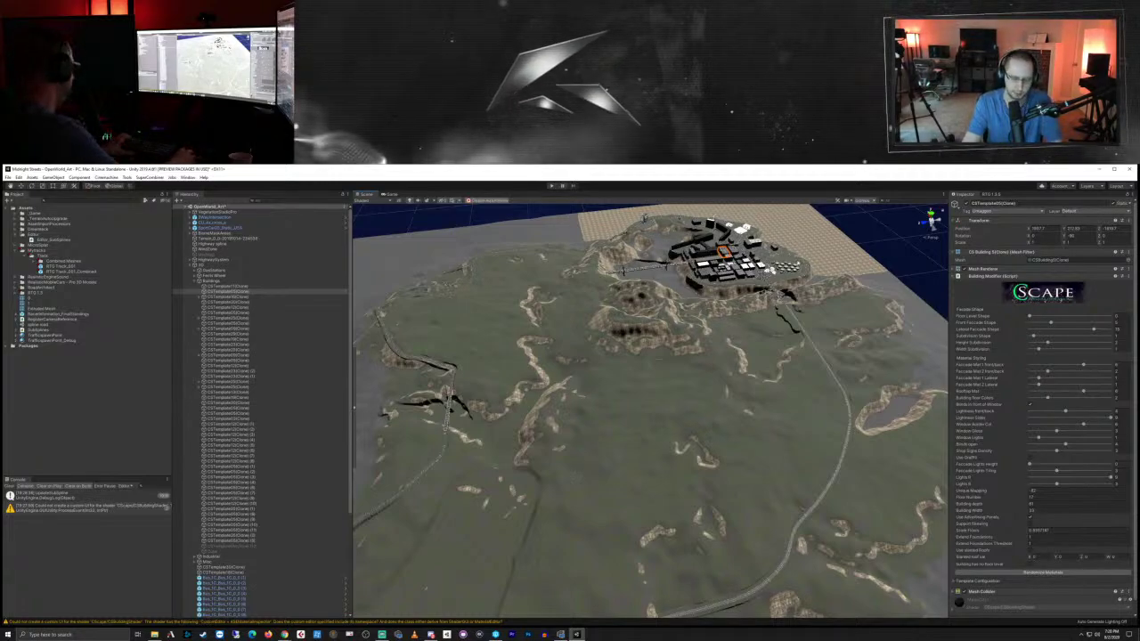
Step: Frame the selected city building and inspect the nearby roads and empty blocks up close
key("f")
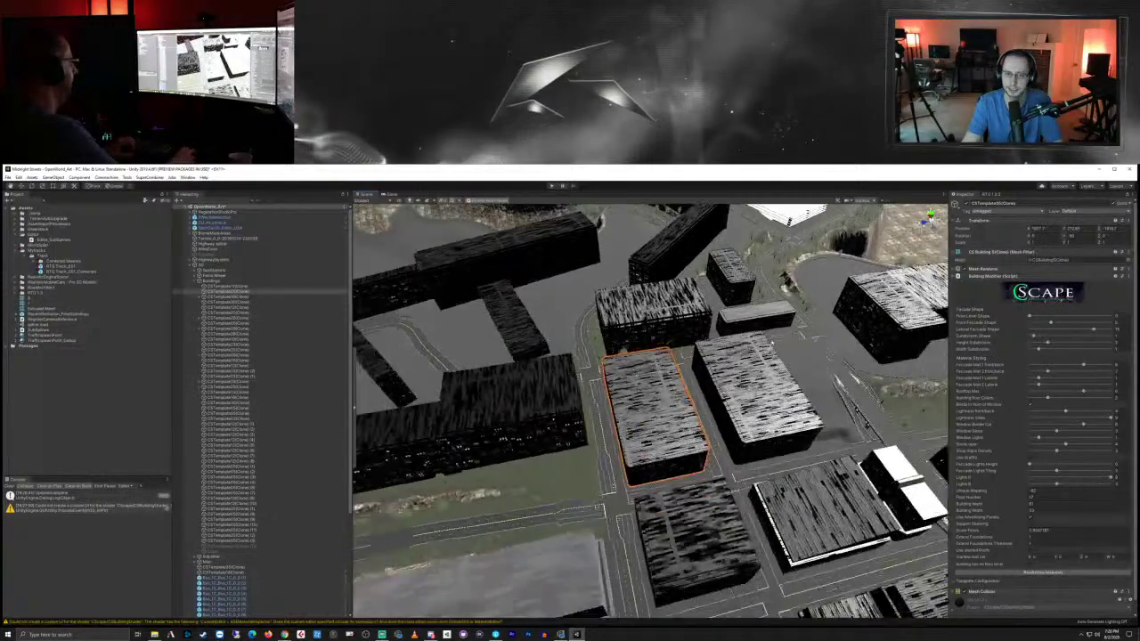
scroll(772, 343, "down", 10)
right_click_drag(764, 331, 640, 337)
middle_click_drag(756, 445, 559, 418)
right_click_drag(812, 541, 774, 452)
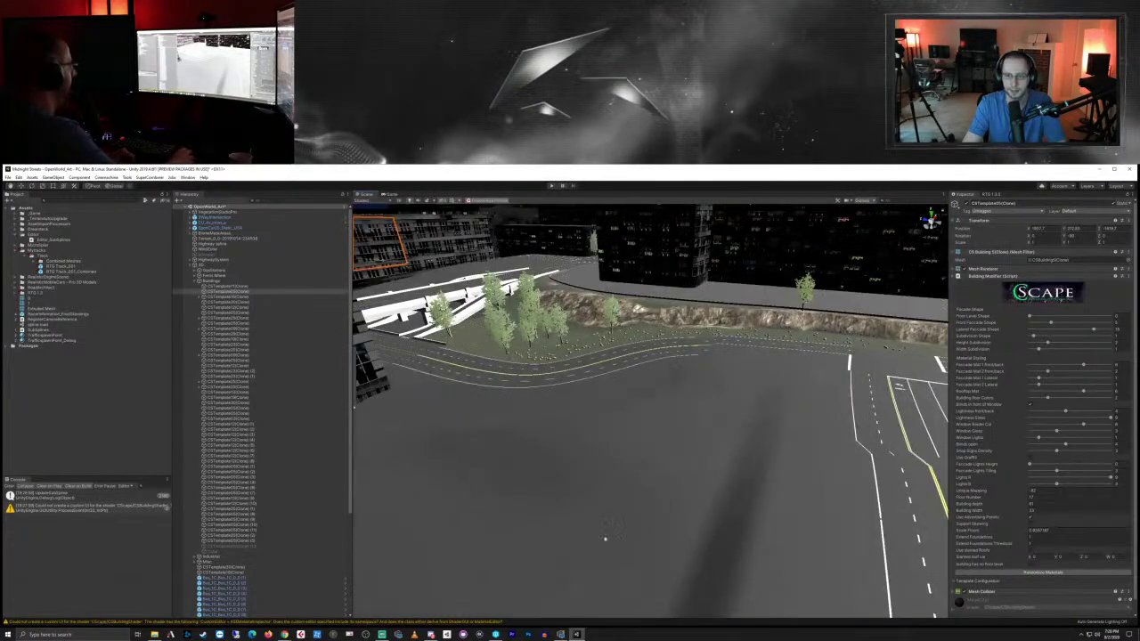
right_click_drag(605, 539, 605, 569)
right_click_drag(772, 469, 649, 477)
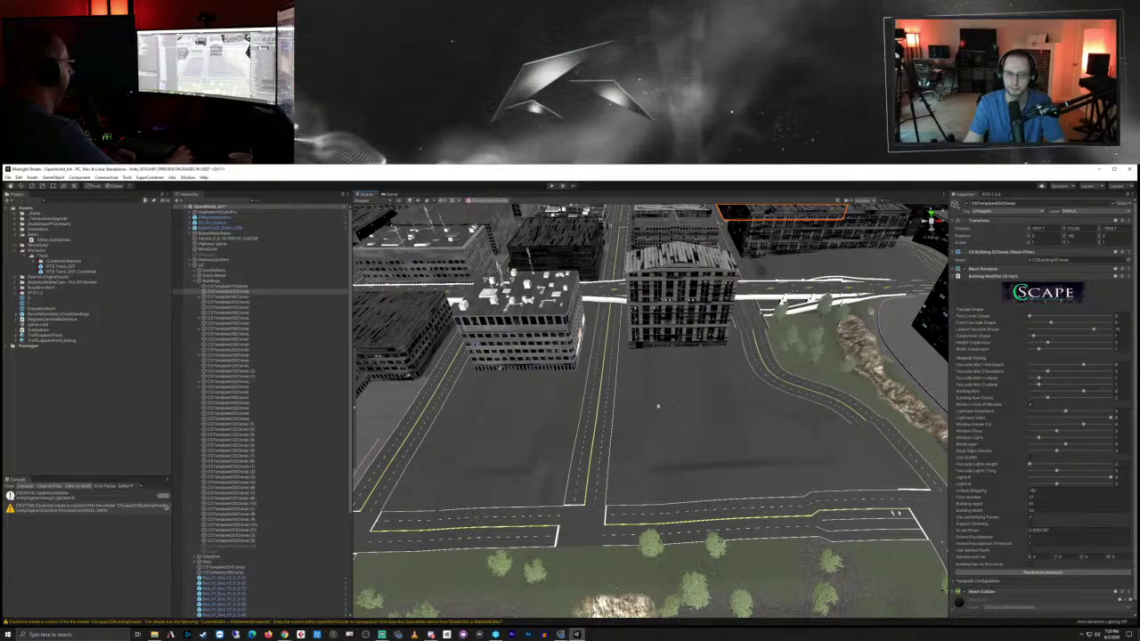
Step: Survey the whole city island and the open land across the bridges from above
scroll(658, 407, "down", 15)
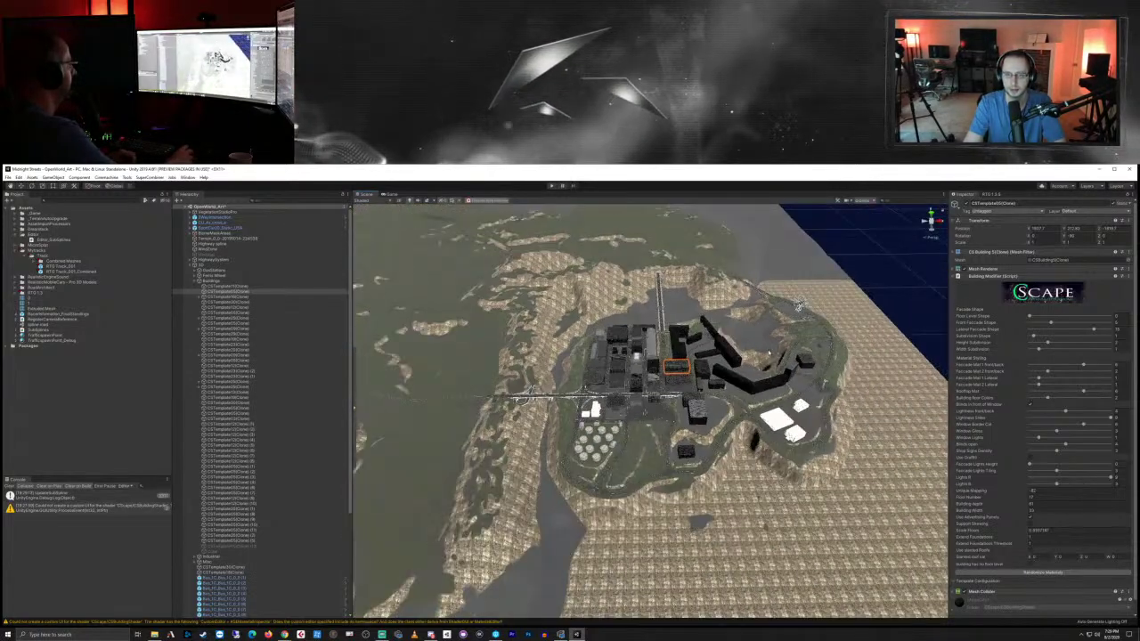
right_click_drag(770, 353, 672, 462)
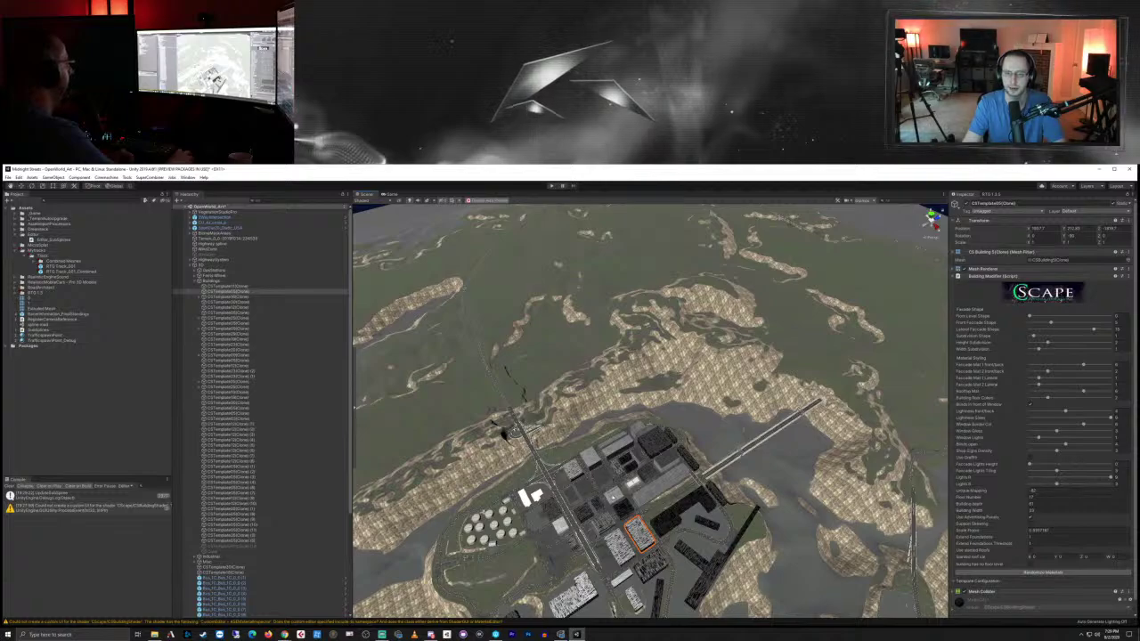
right_click_drag(570, 481, 742, 482)
key("a")
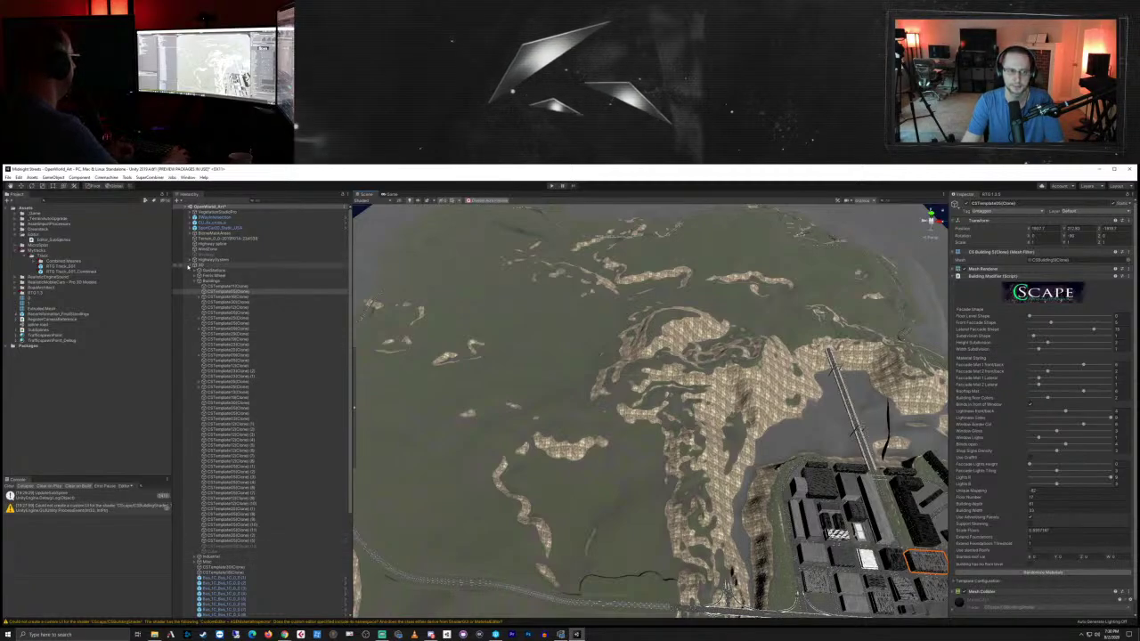
Step: Collapse the object group containing the city buildings and clear the selection, with the island's open land in view
left_click(194, 266)
left_click(268, 458)
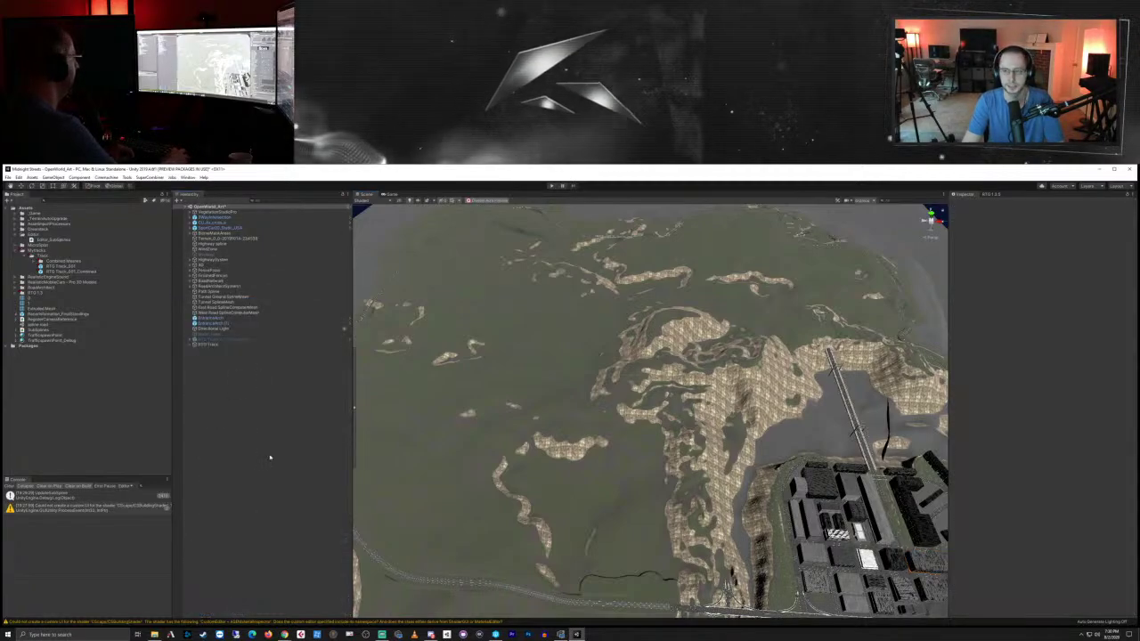
right_click_drag(506, 545, 606, 446)
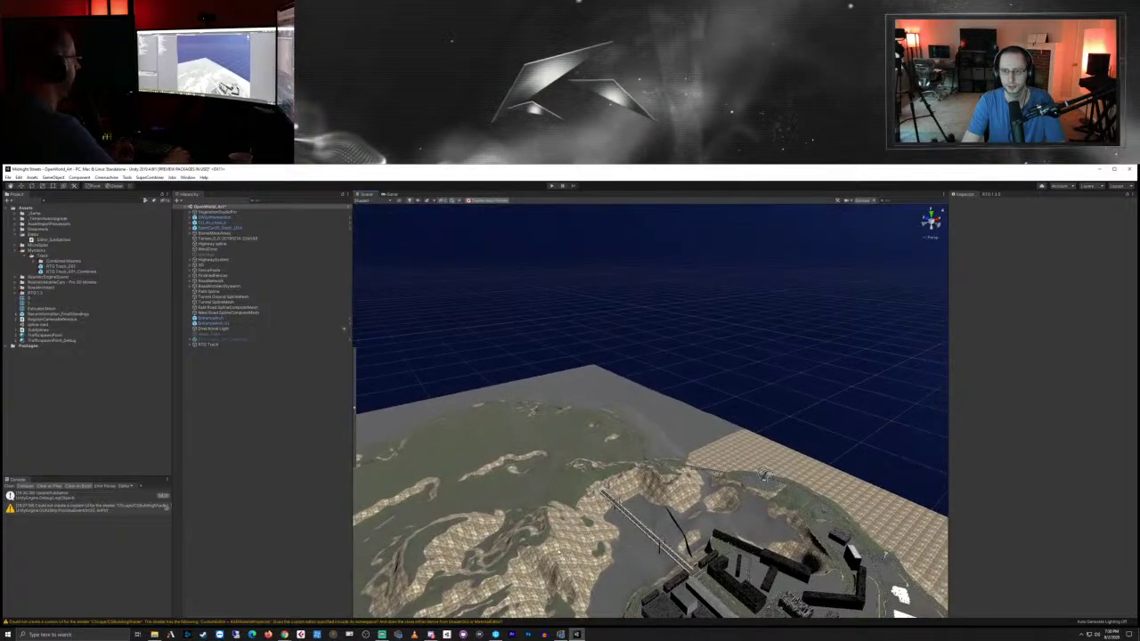
middle_click_drag(606, 561, 679, 413)
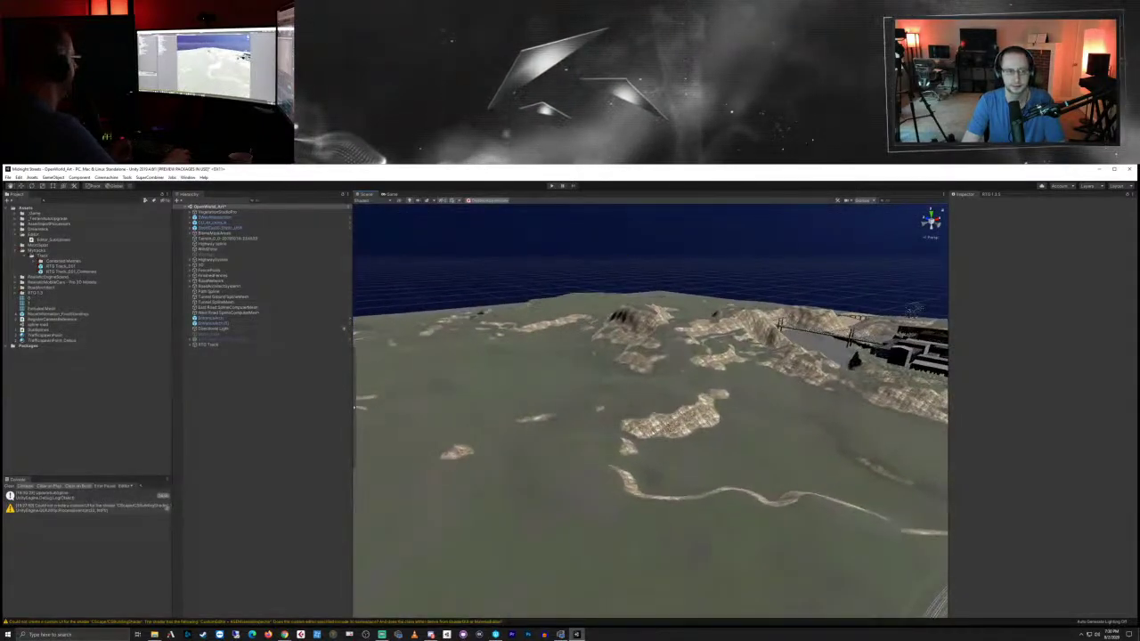
Step: Combine the RTG Track's meshes with the track generator and acknowledge the saved prefab
left_click(236, 343)
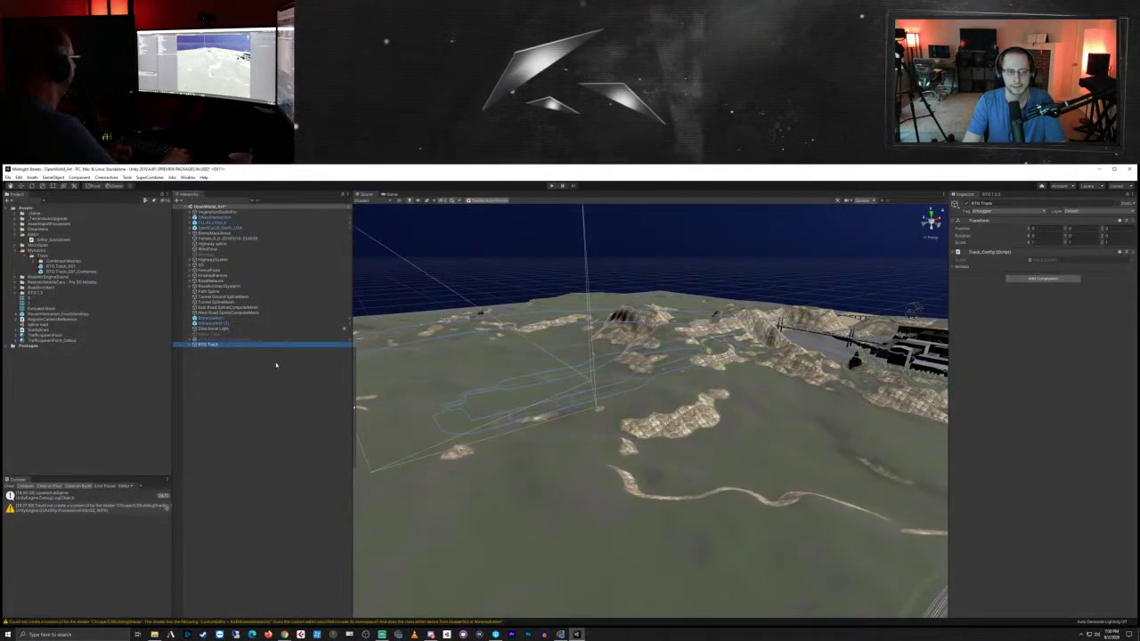
left_click(993, 193)
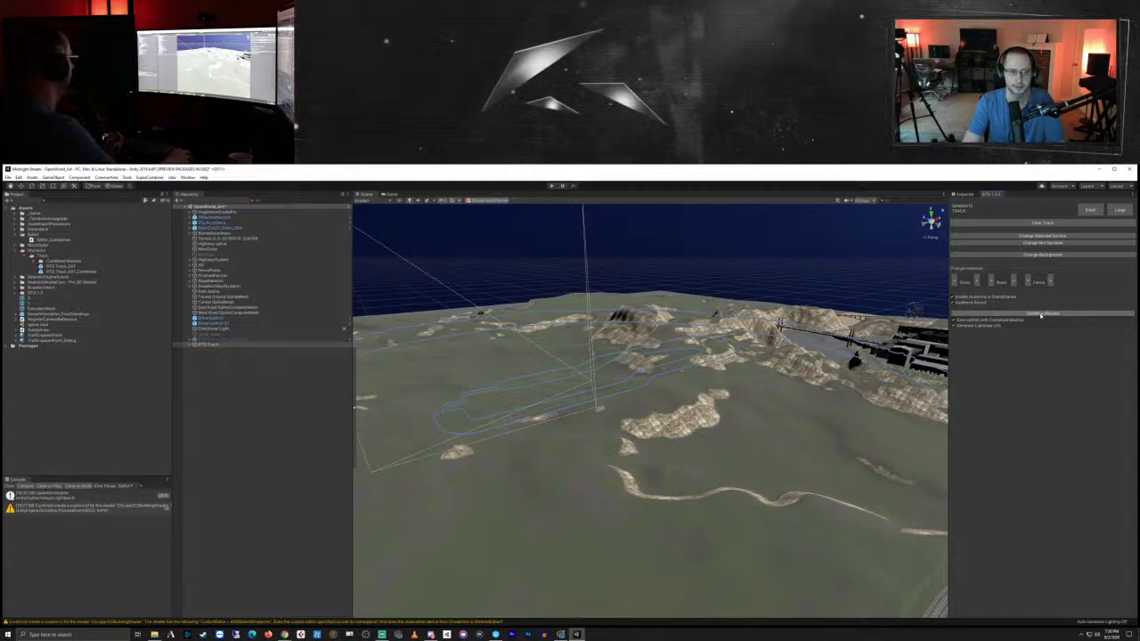
left_click(1041, 315)
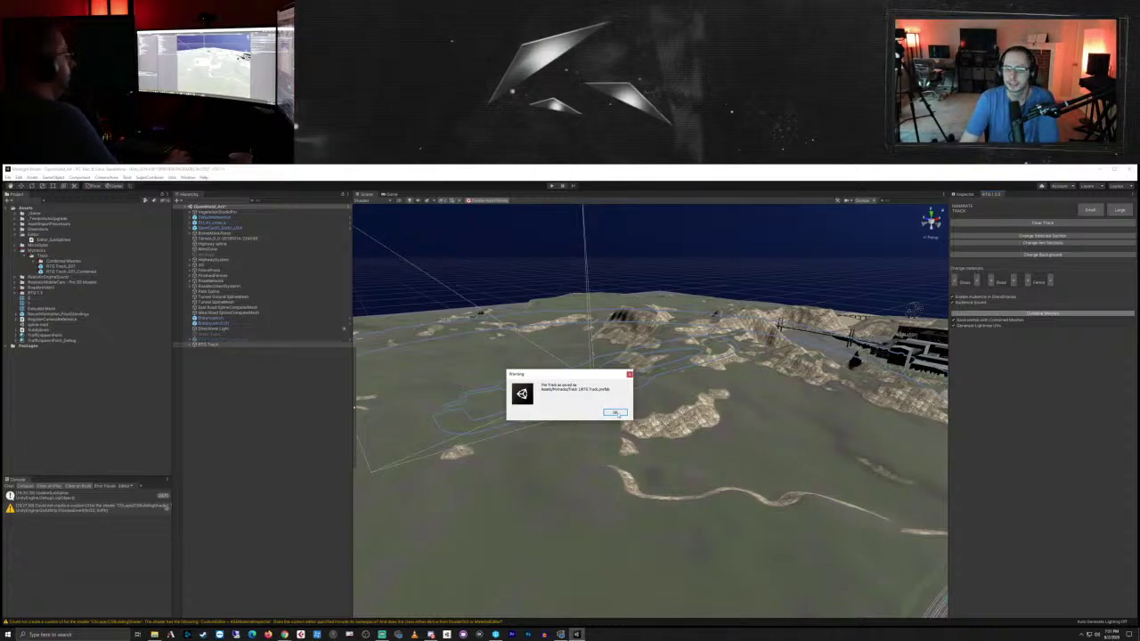
left_click(614, 413)
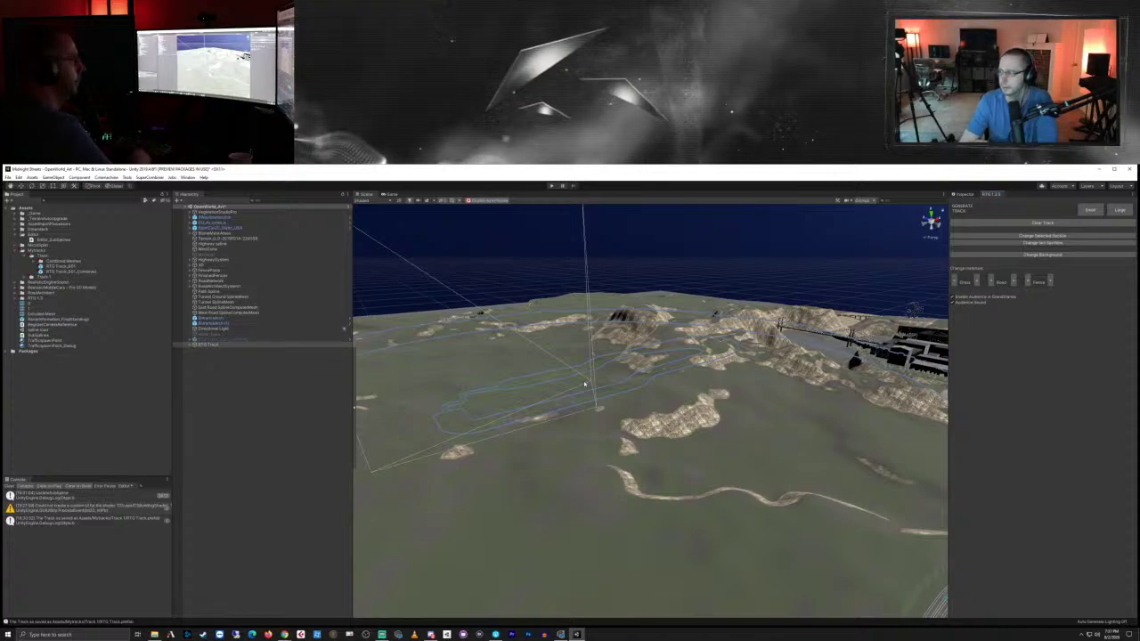
Step: Inspect the generated track and its forest background beneath the terrain
middle_click_drag(527, 395, 634, 375)
scroll(635, 375, "up", 6)
right_click_drag(817, 476, 781, 443)
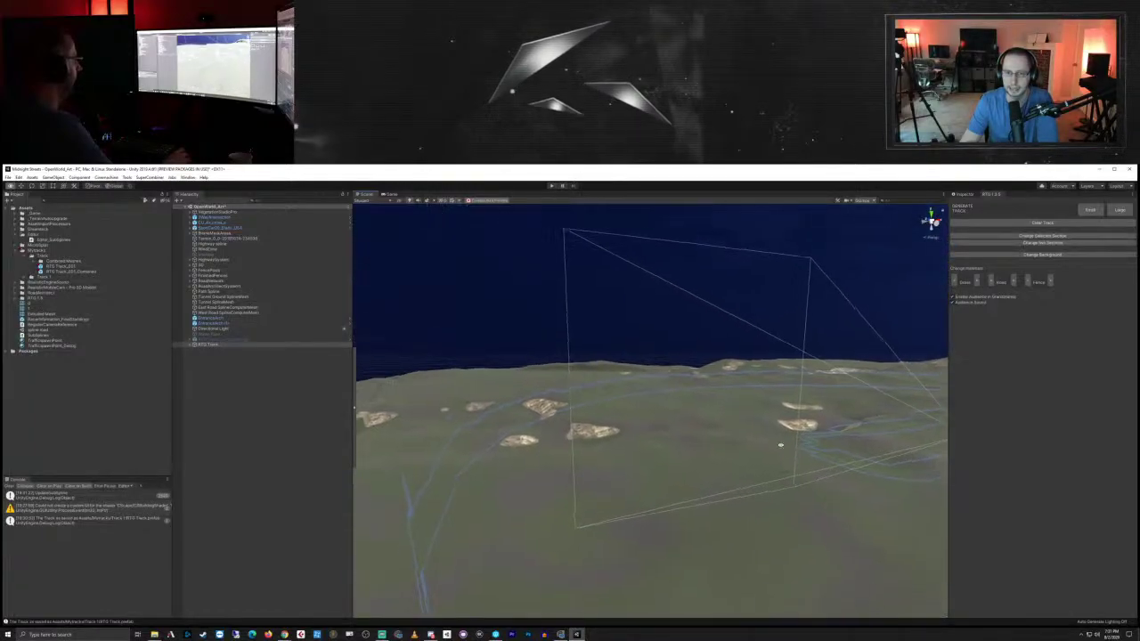
scroll(788, 470, "up", 2)
mouse_move(789, 469)
middle_mouse_down()
mouse_move(786, 445)
mouse_move(771, 458)
middle_mouse_up()
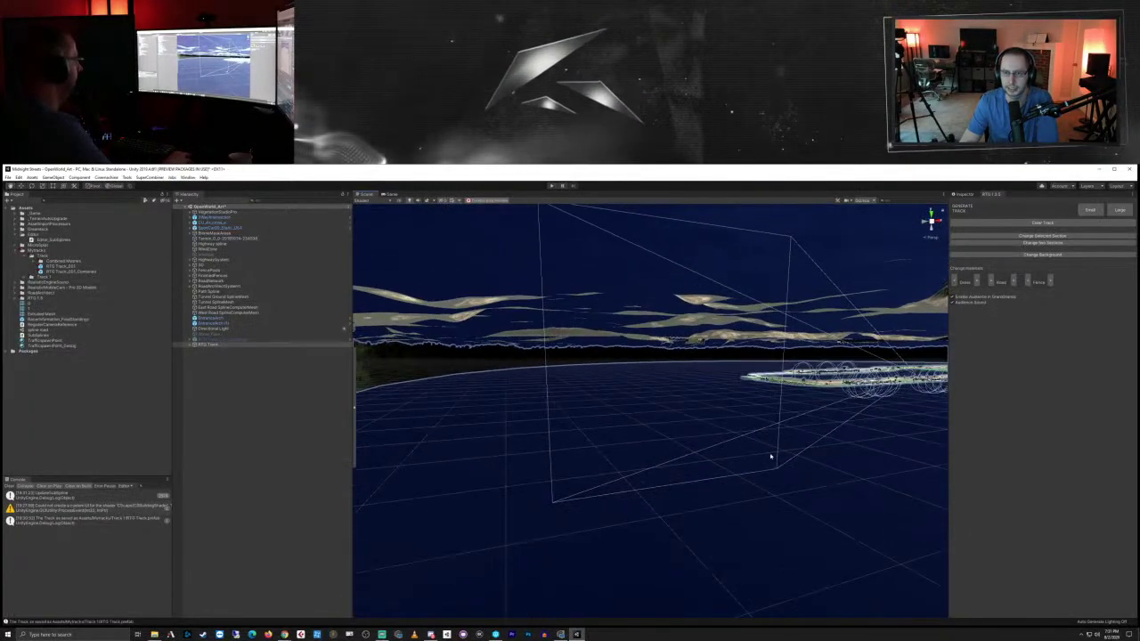
right_click_drag(771, 458, 638, 445)
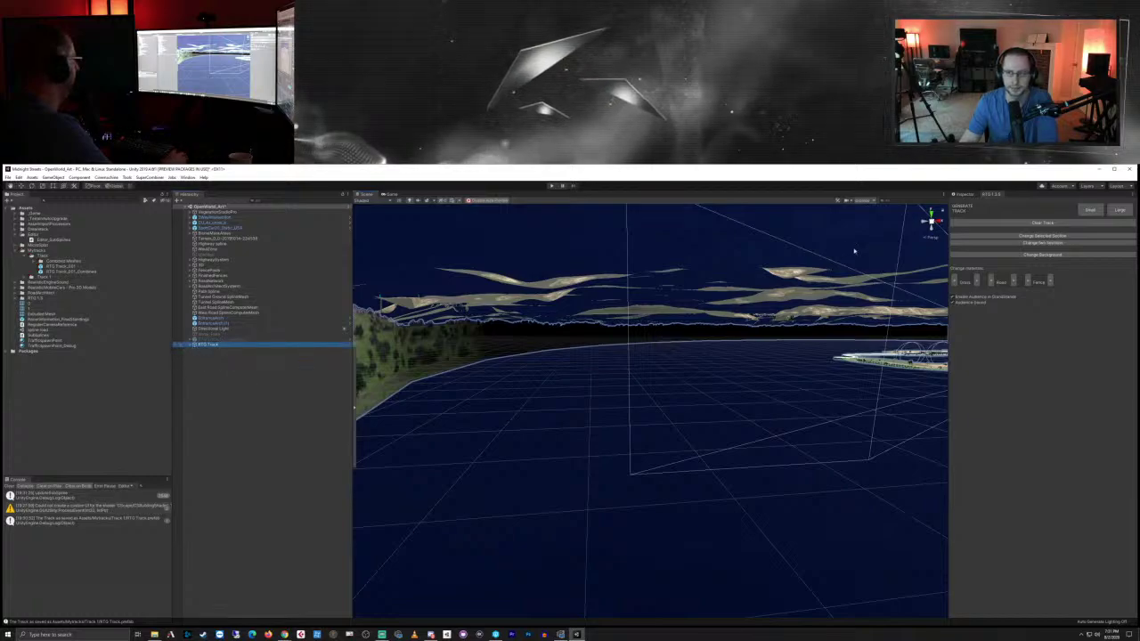
Step: Show the RTG Track's object properties and list its child sections, keeping their own contents collapsed
left_click(963, 192)
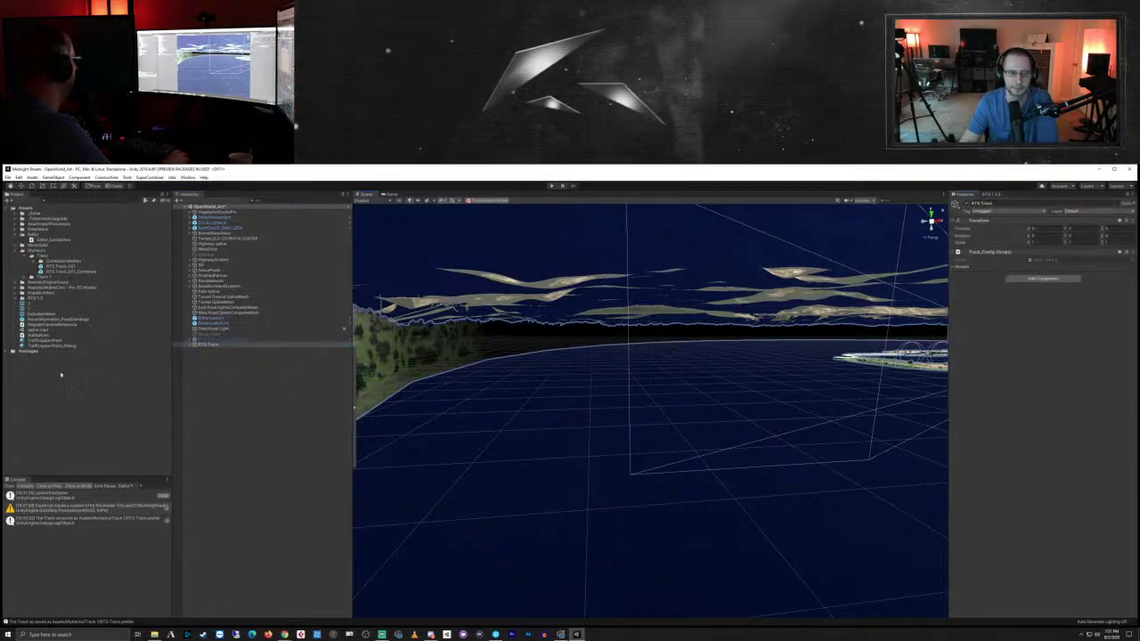
left_click(190, 344)
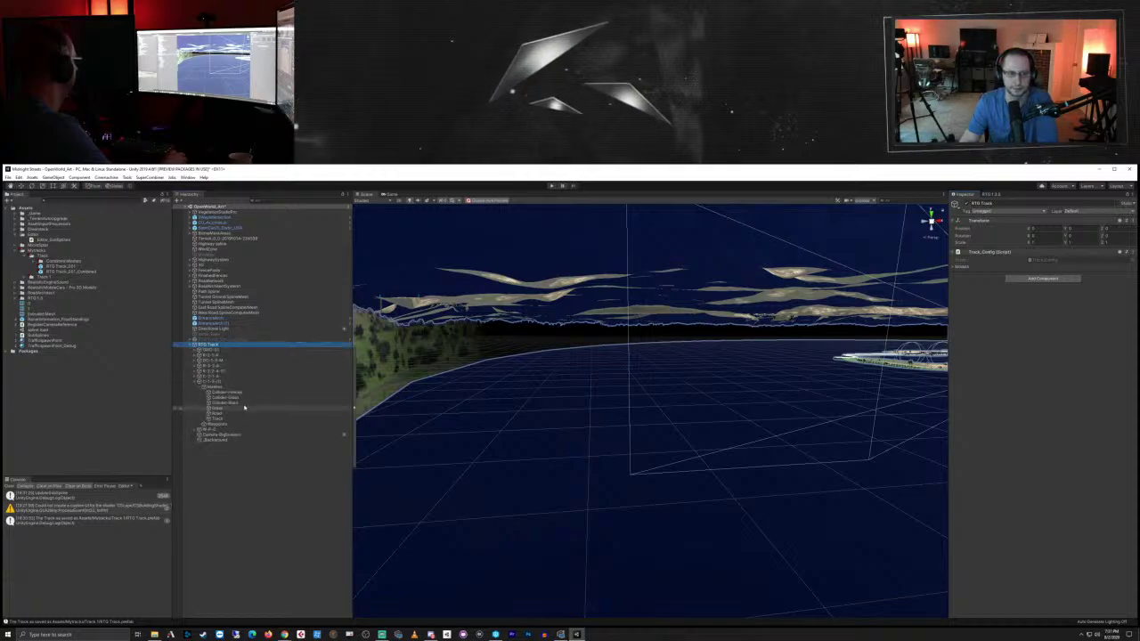
left_click(195, 382)
left_click(195, 382)
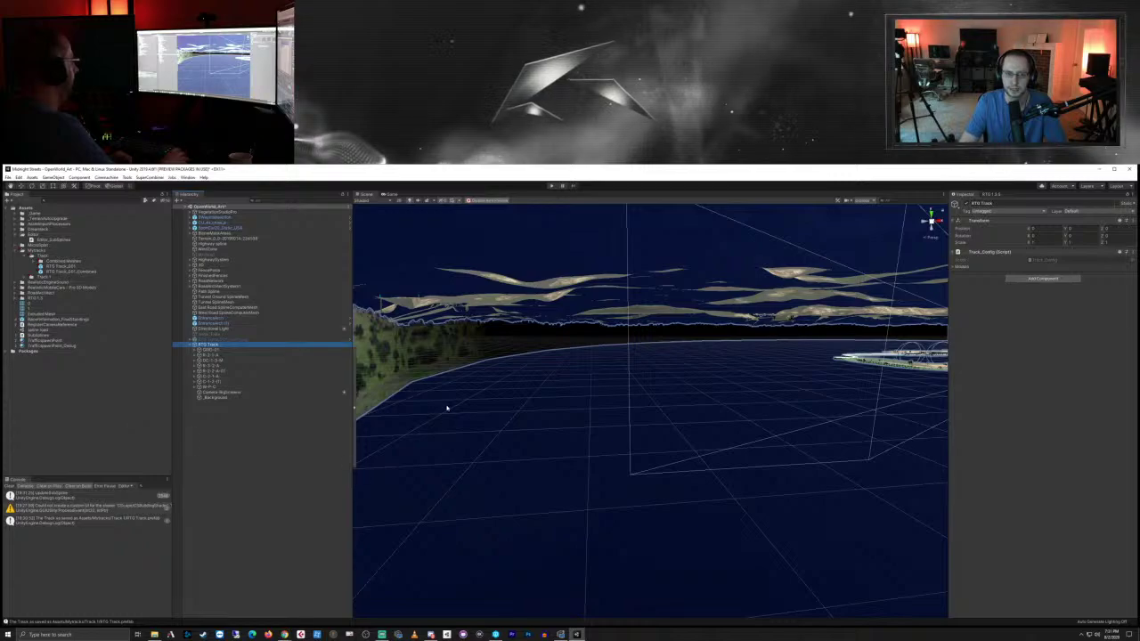
Step: Delete the _Background object from the RTG Track, and check its big-screen camera and the circuit
right_click_drag(586, 424, 532, 422)
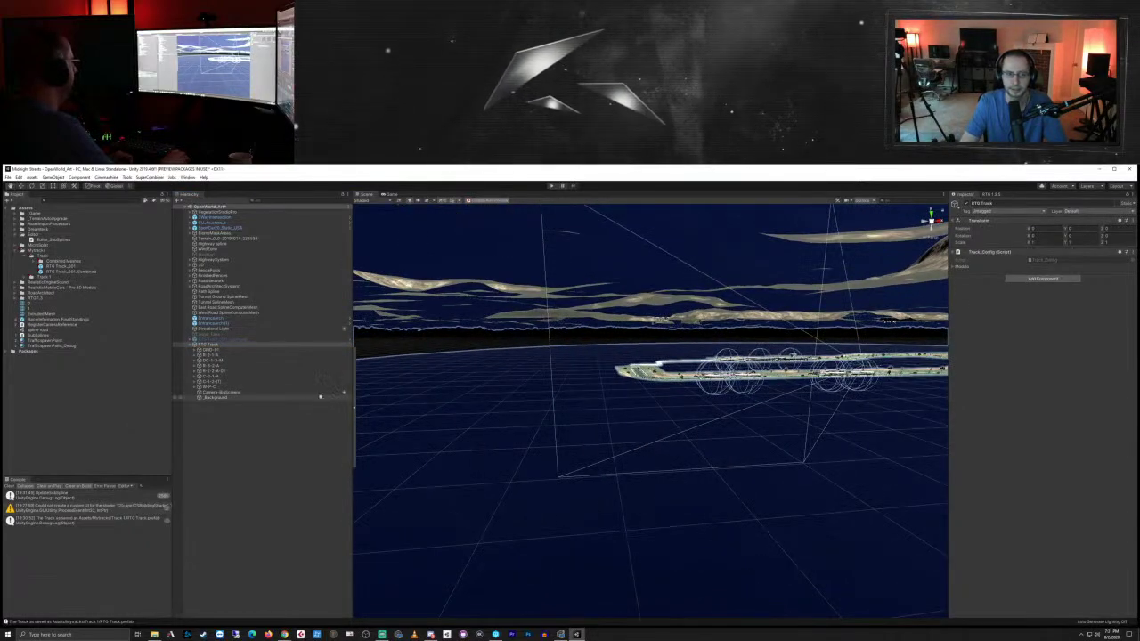
left_click(268, 397)
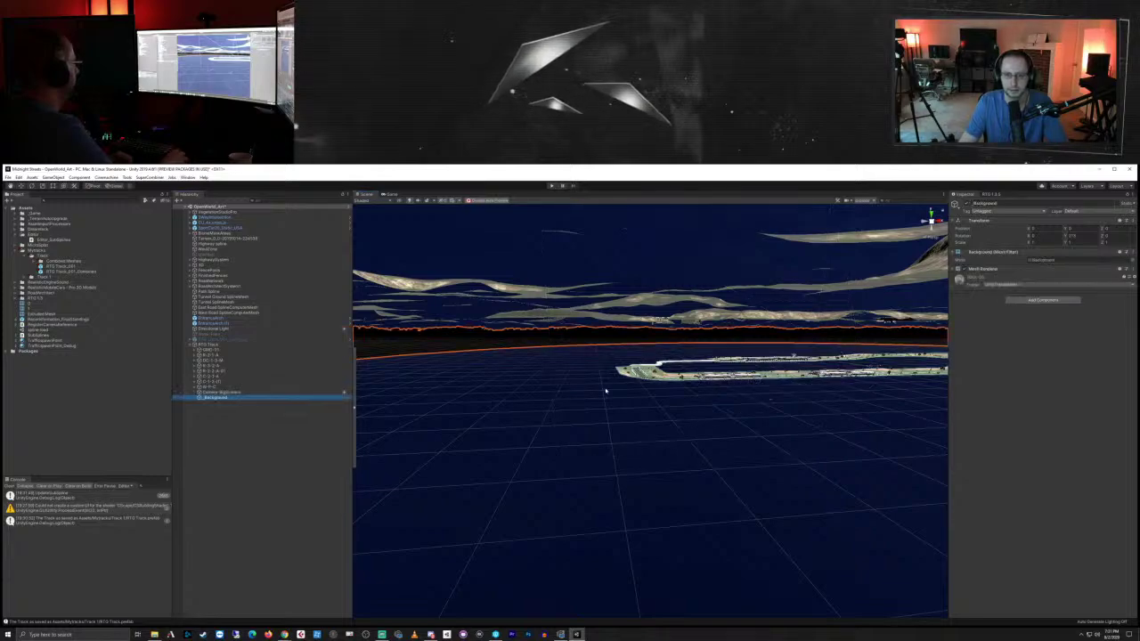
right_click_drag(606, 390, 493, 370)
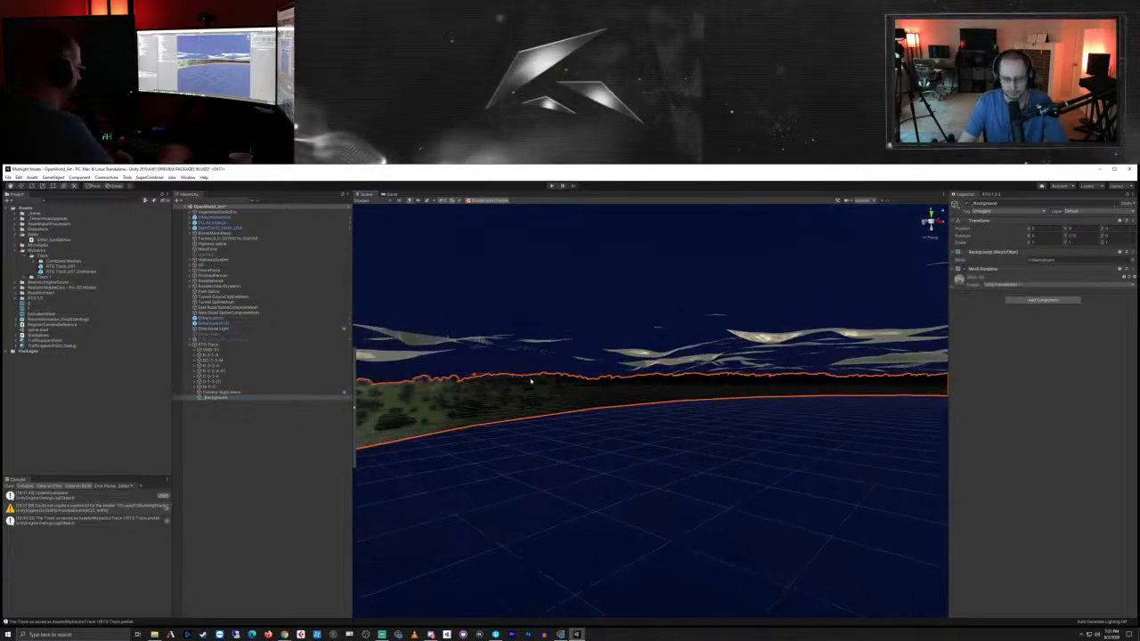
key("Delete")
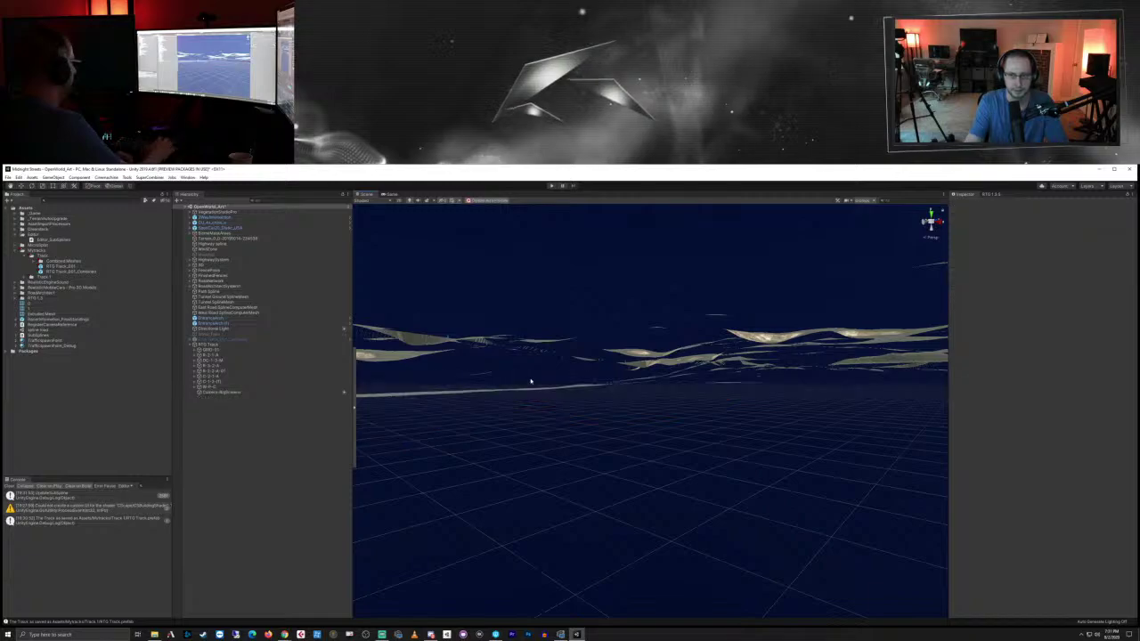
left_click(238, 393)
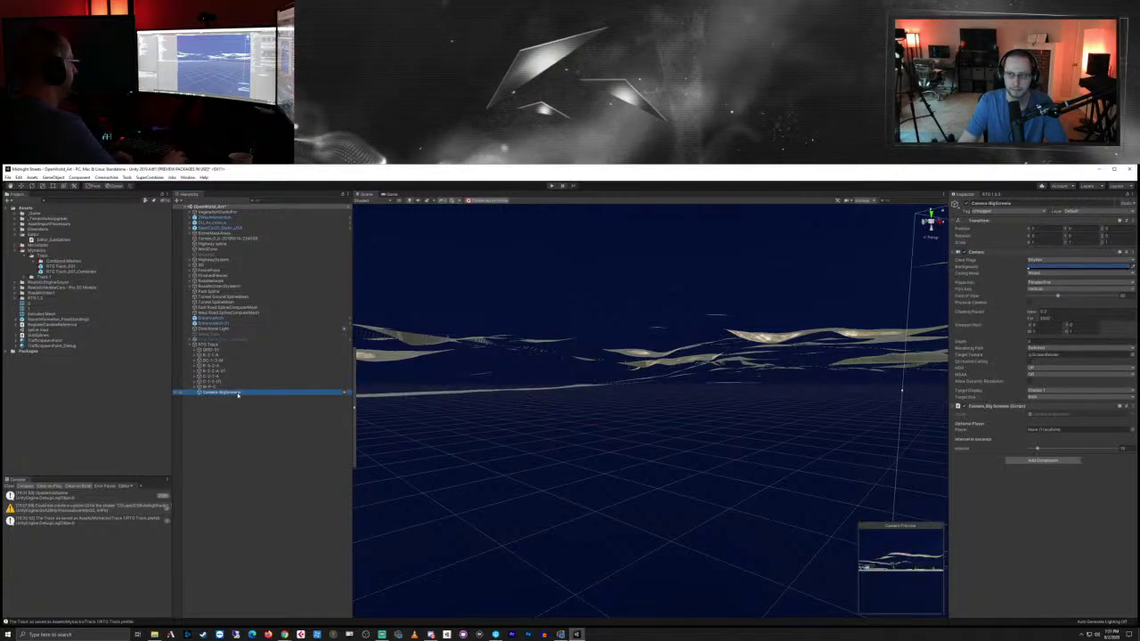
right_click_drag(550, 440, 766, 419)
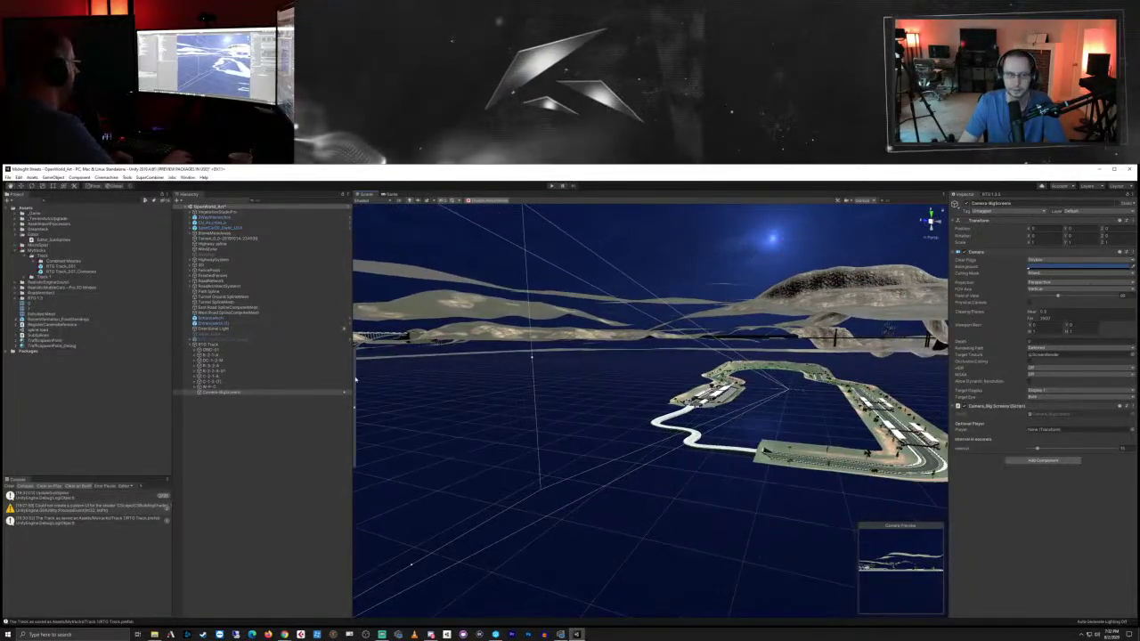
Step: Rename the track object to RTG Track_002 and save it as a prefab in the Track folder
left_click(224, 346)
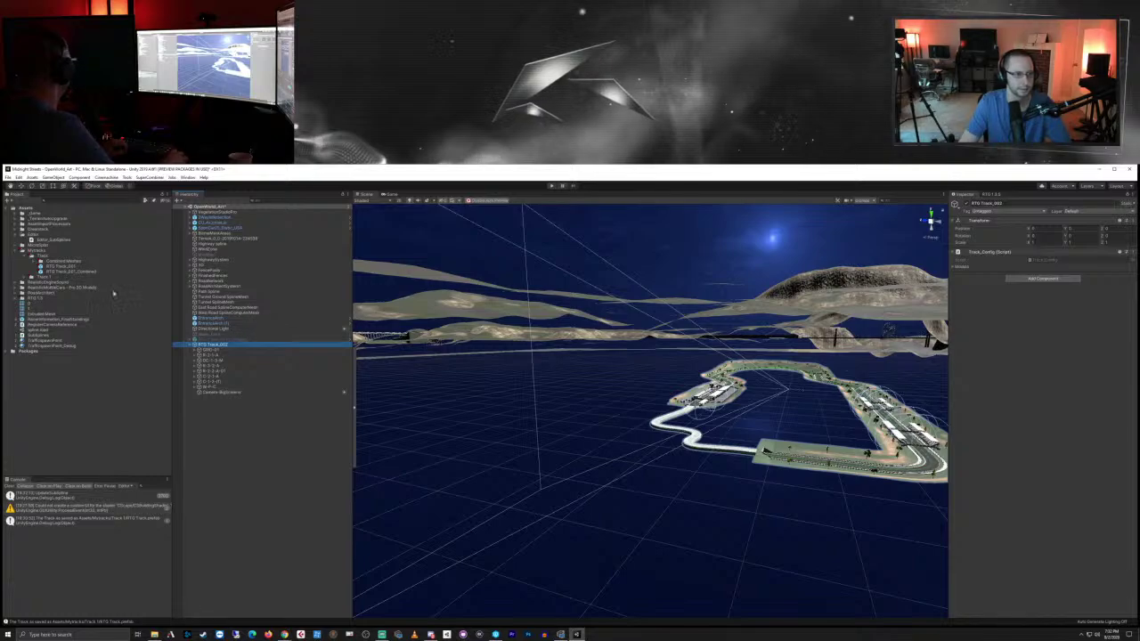
left_click_drag(211, 348, 79, 279)
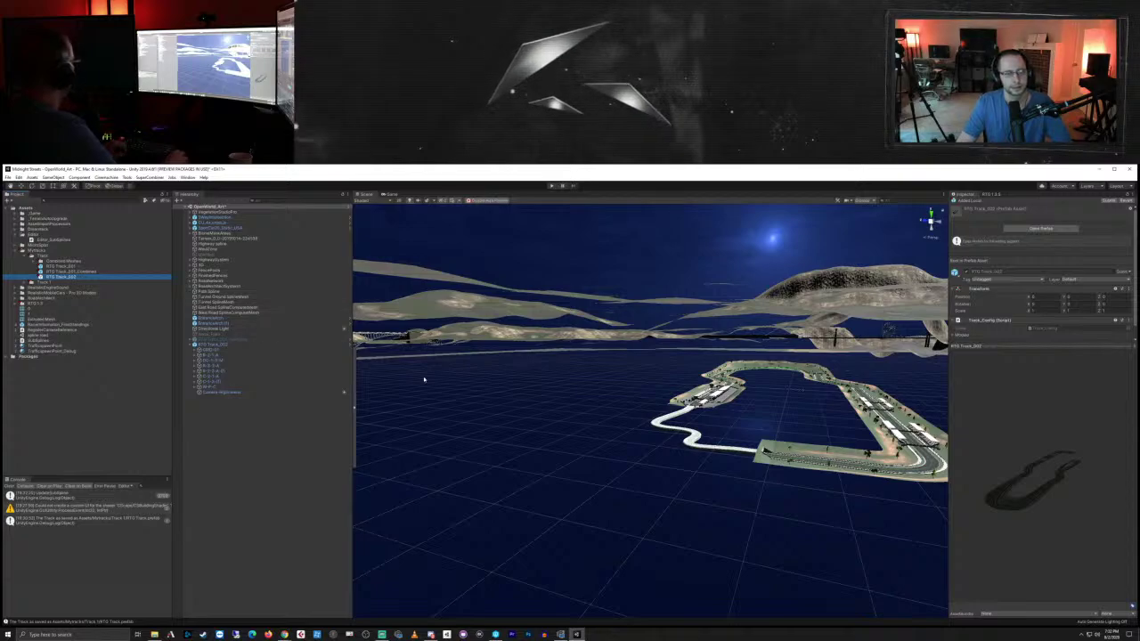
Step: Activate the RTG Track_001_Combined object in the scene and close the RTG 1.3 window
scroll(474, 380, "down", 8)
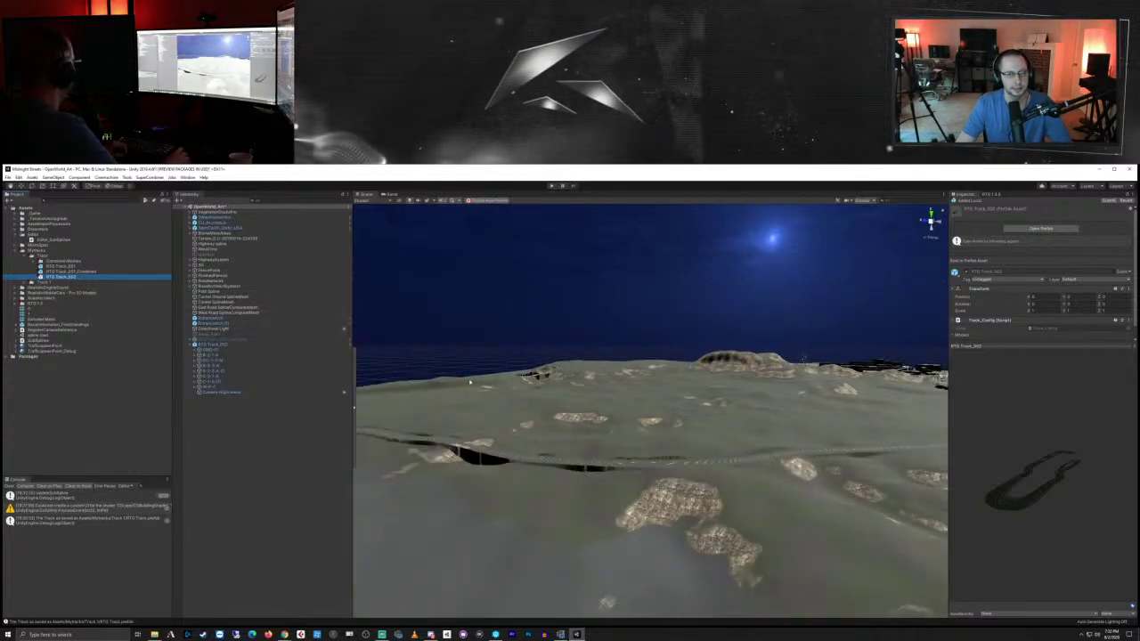
scroll(484, 380, "up", 2)
left_click(255, 340)
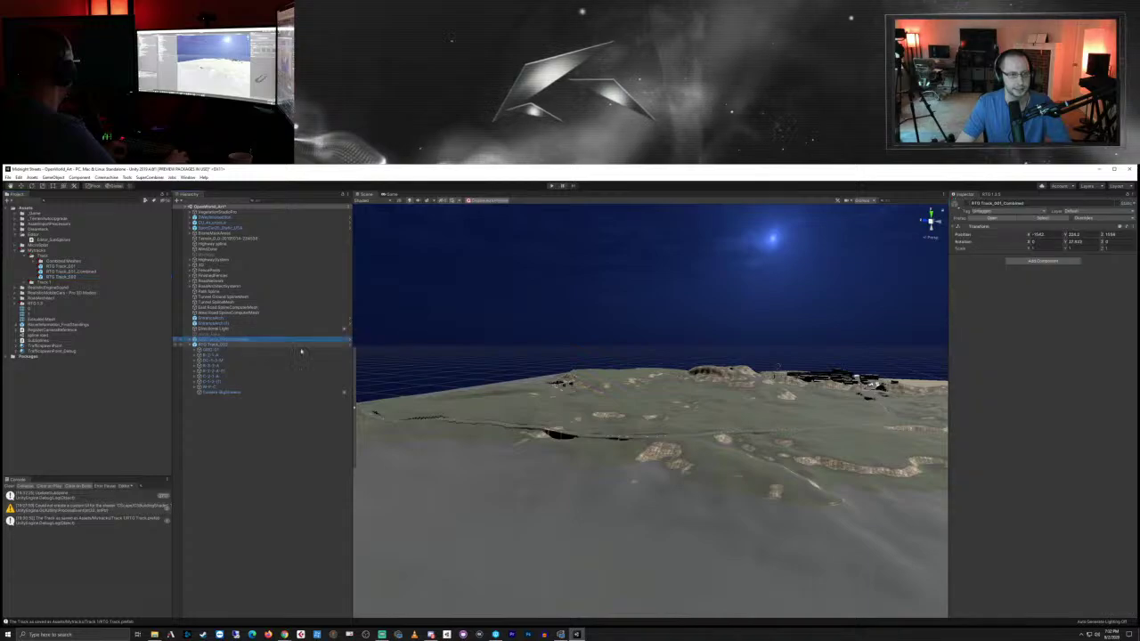
left_click(968, 204)
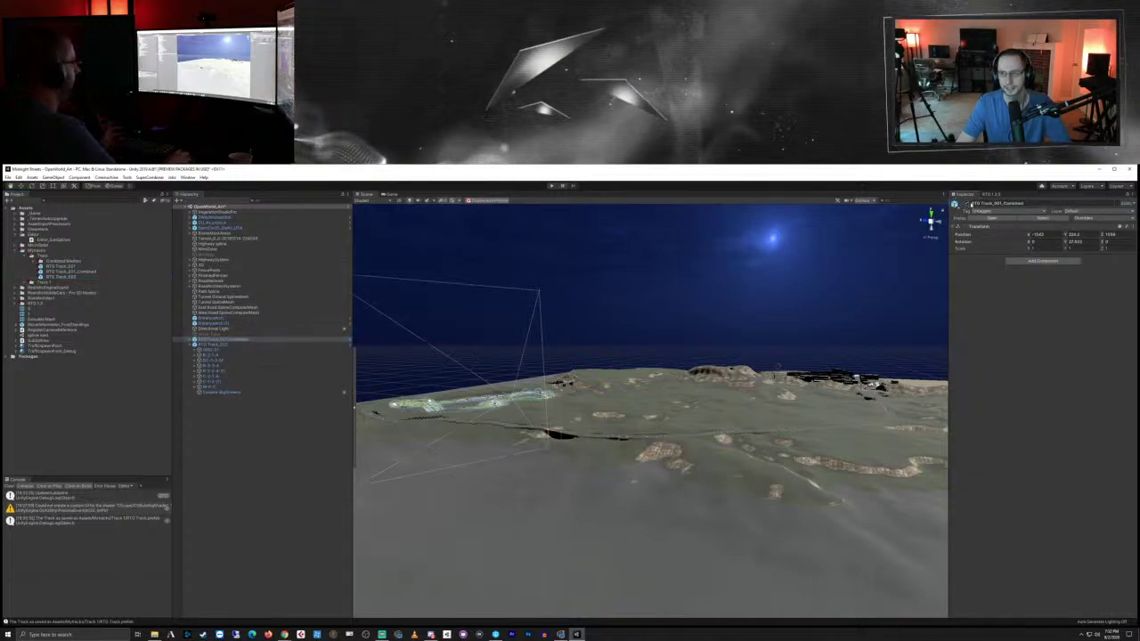
left_click(991, 195)
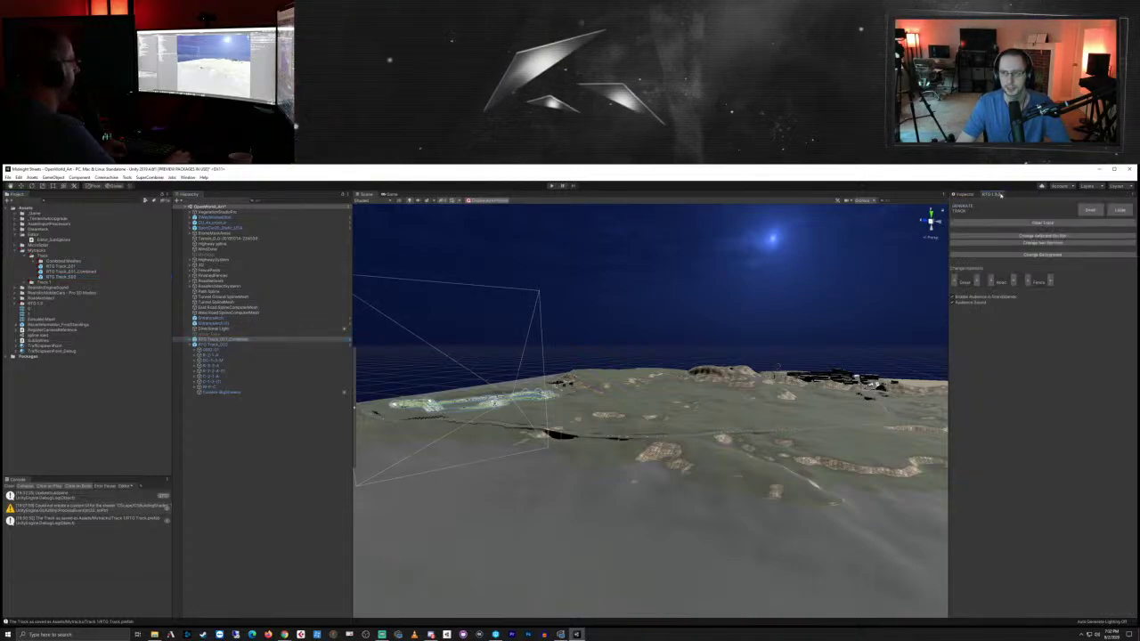
right_click(998, 194)
left_click(1010, 205)
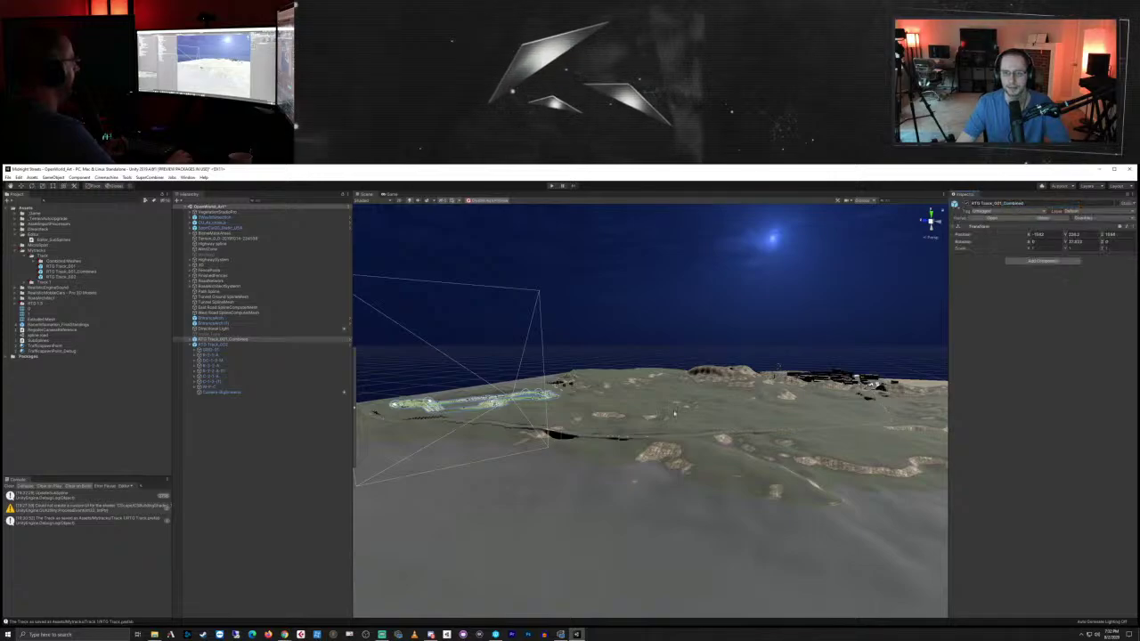
Step: Raise RTG Track_002 along the Y axis until it sits above the island's terrain
right_click_drag(712, 339, 720, 516)
middle_click_drag(715, 275, 745, 415)
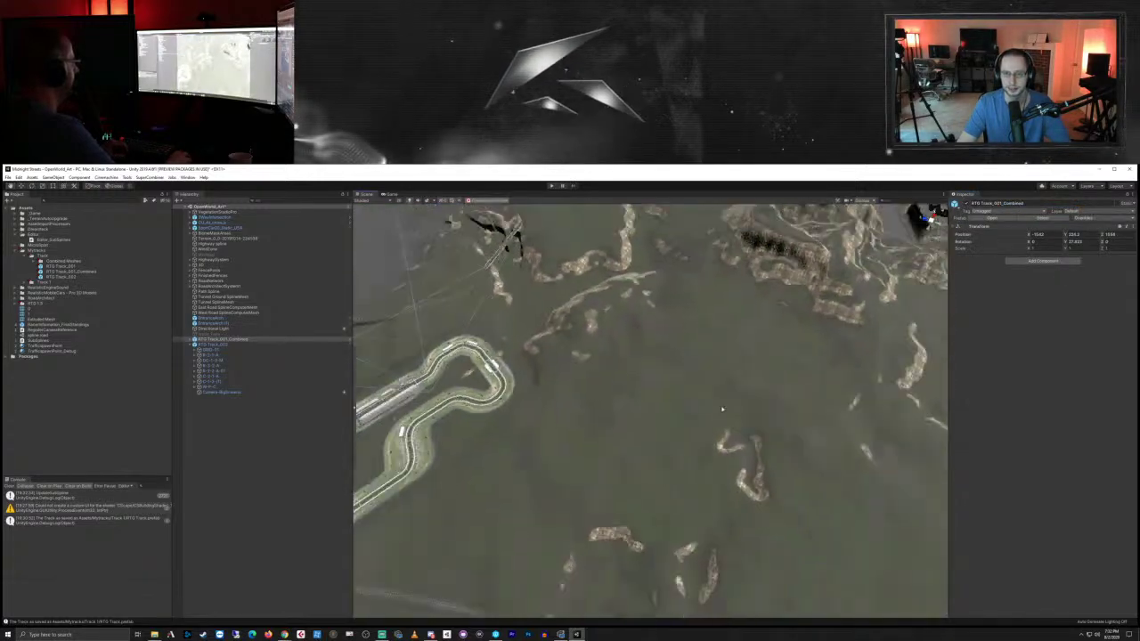
scroll(720, 406, "down", 3)
left_click(218, 344)
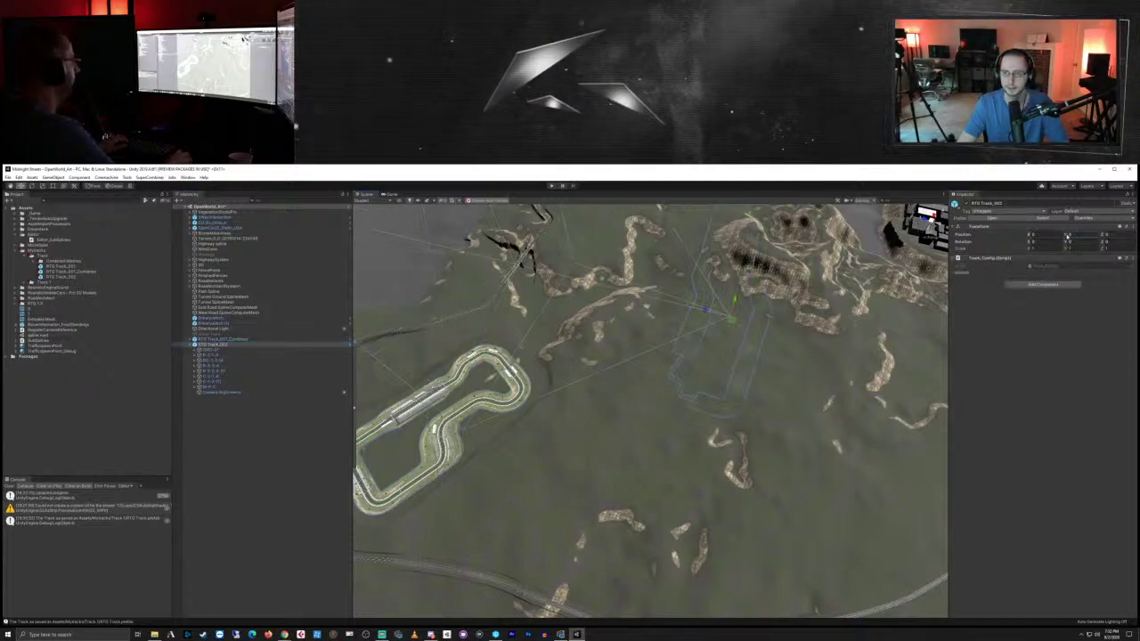
left_click(1067, 237)
left_click_drag(67, 247, 143, 429)
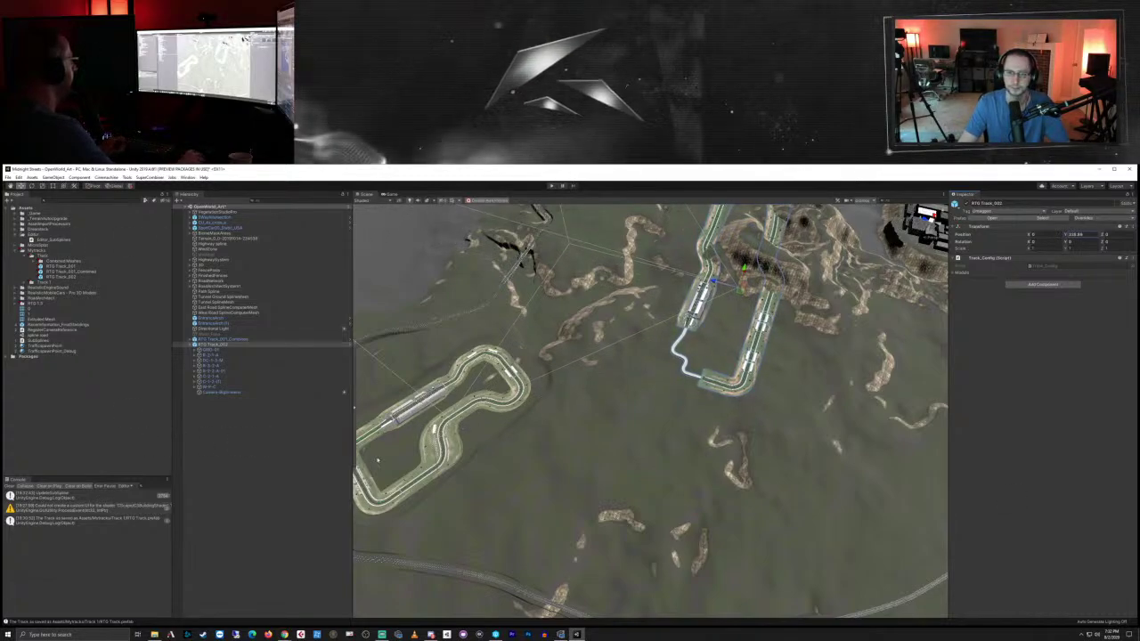
Step: Move RTG Track_002 along its X and Z axes, away from the rocky hills and onto the open land below the city
right_click_drag(444, 591, 436, 529)
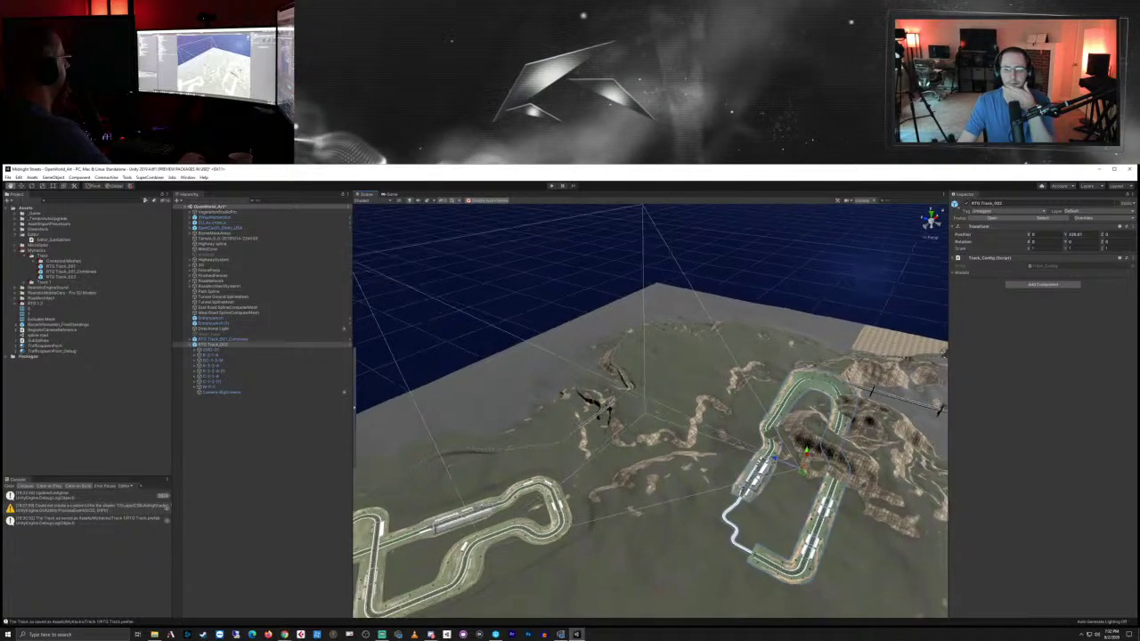
middle_click_drag(760, 474, 745, 513)
left_click_drag(632, 390, 780, 521)
scroll(780, 521, "down", 6)
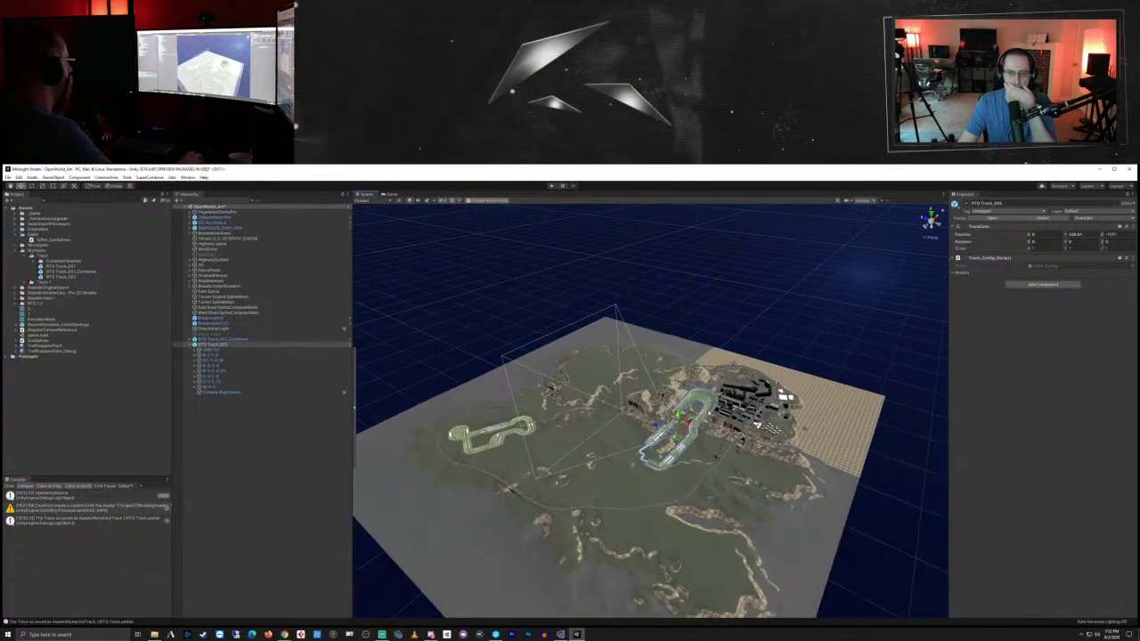
left_click_drag(687, 419, 659, 445)
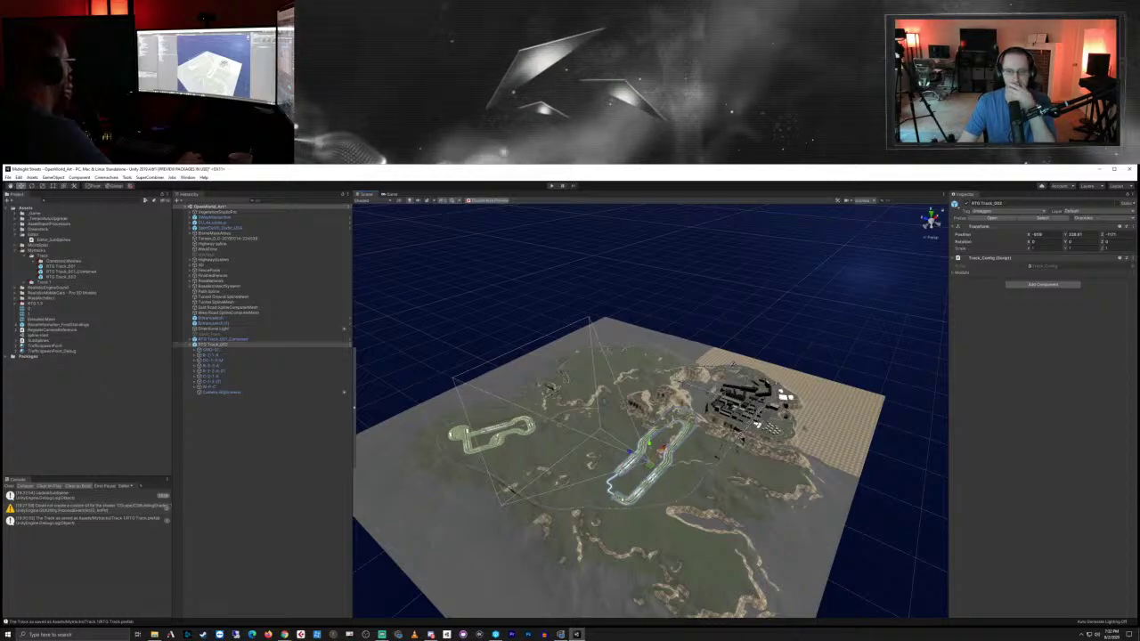
Step: Rotate RTG Track_002 about 90 degrees around the Y axis so its long side runs across the island
right_click_drag(511, 490, 748, 530)
middle_click_drag(547, 508, 602, 482)
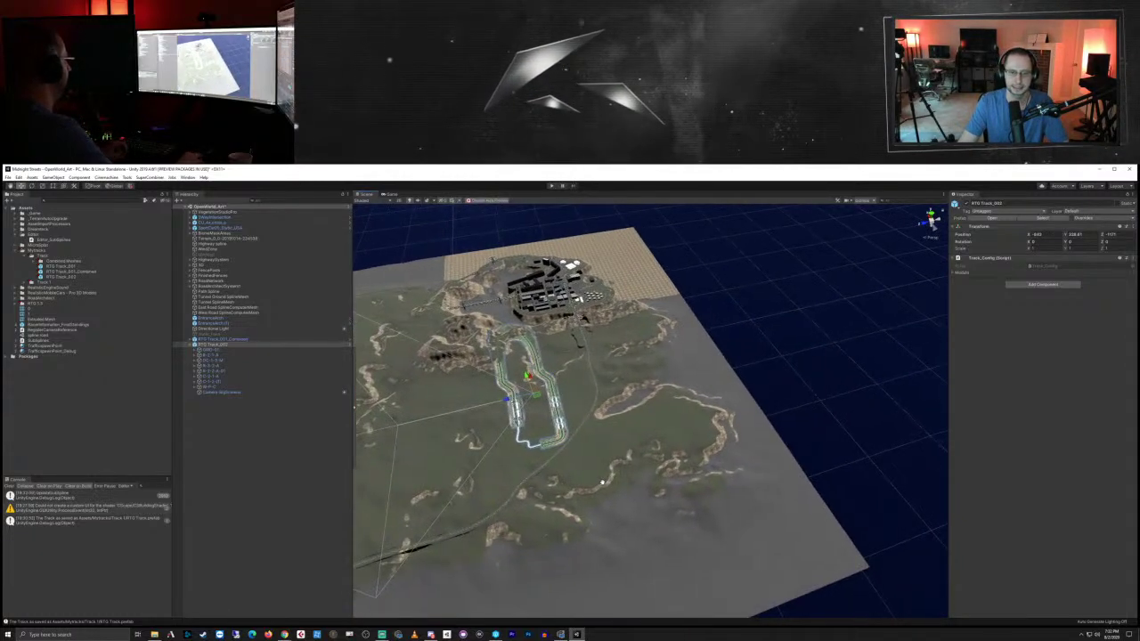
left_click_drag(602, 482, 536, 463, "alt")
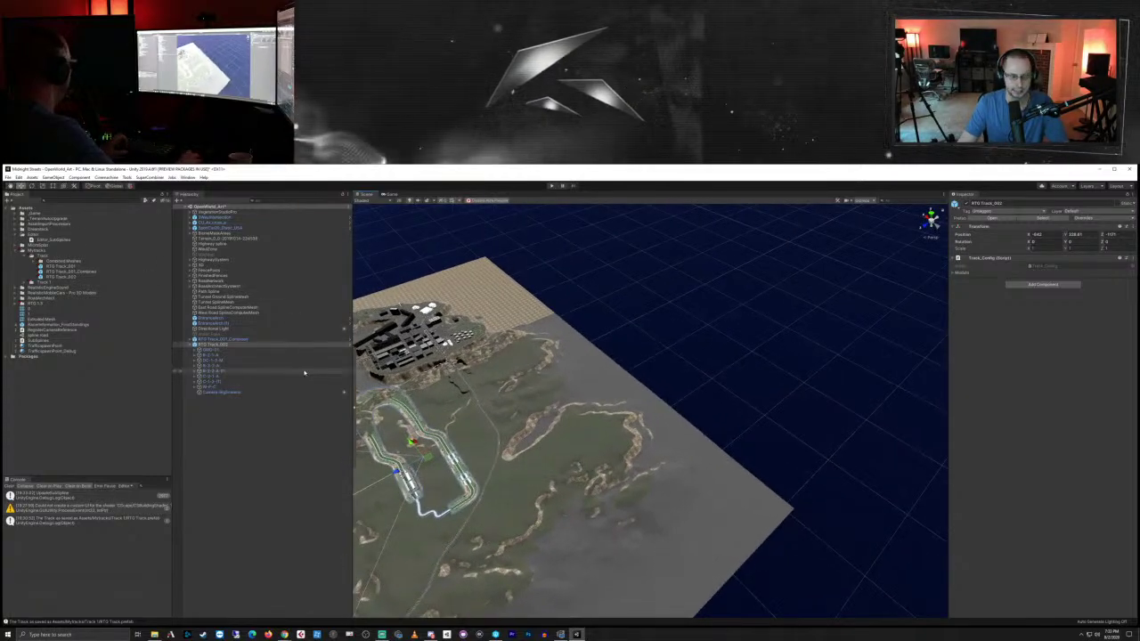
key("e")
left_click_drag(440, 468, 303, 488)
Step: Activate the Water_Fake plane to show the sea around the island
scroll(814, 391, "up", 10)
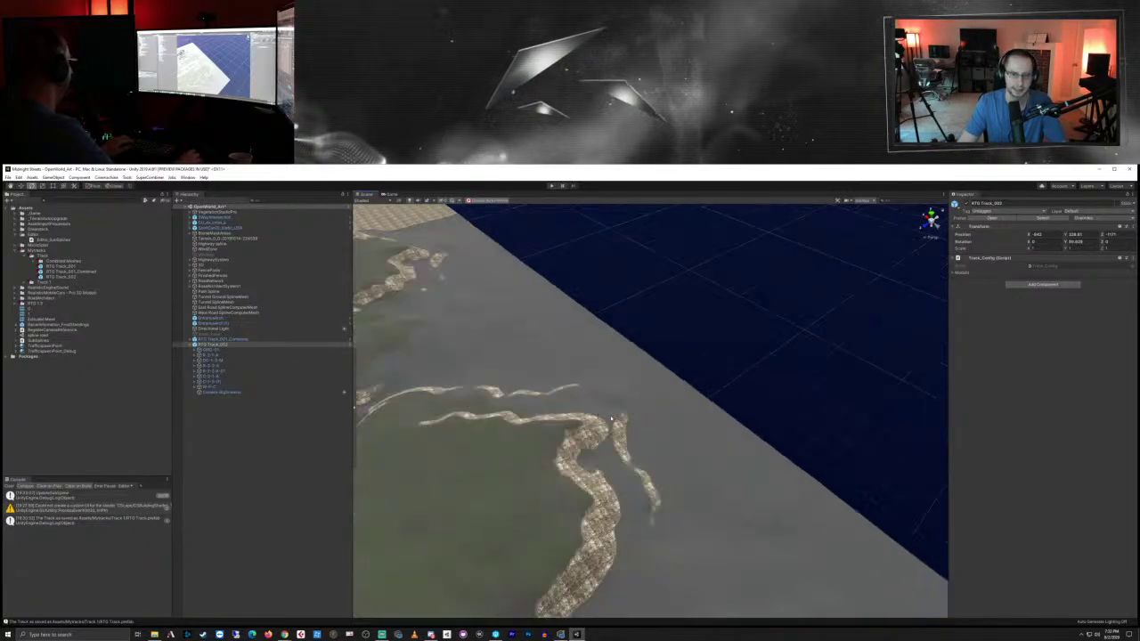
left_click_drag(814, 392, 602, 419, "alt")
scroll(602, 420, "down", 8)
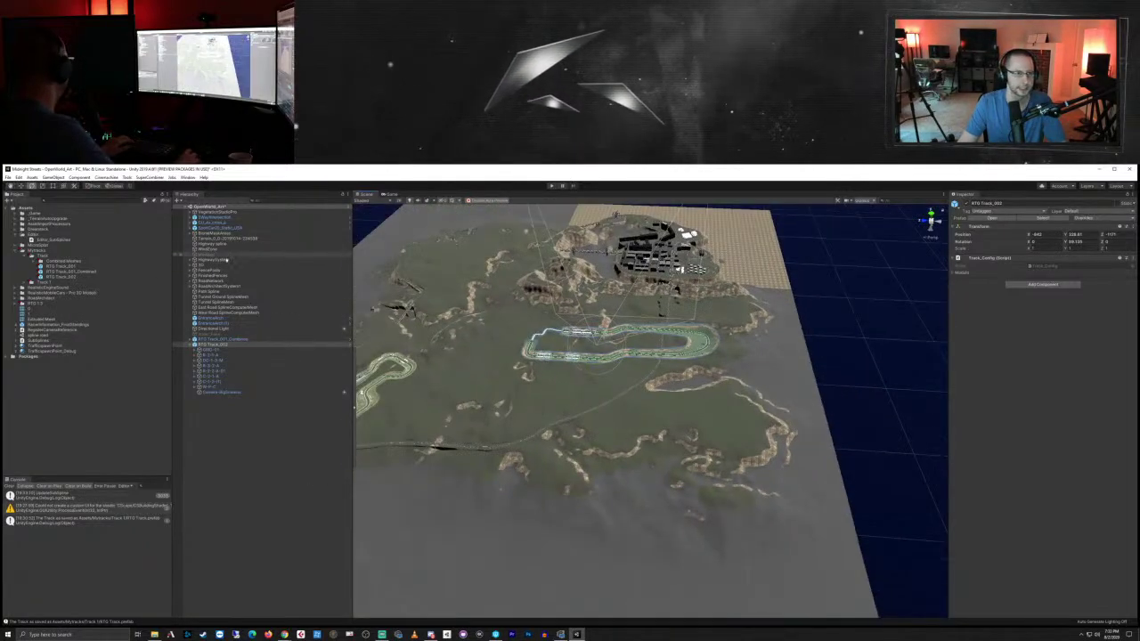
left_click(215, 335)
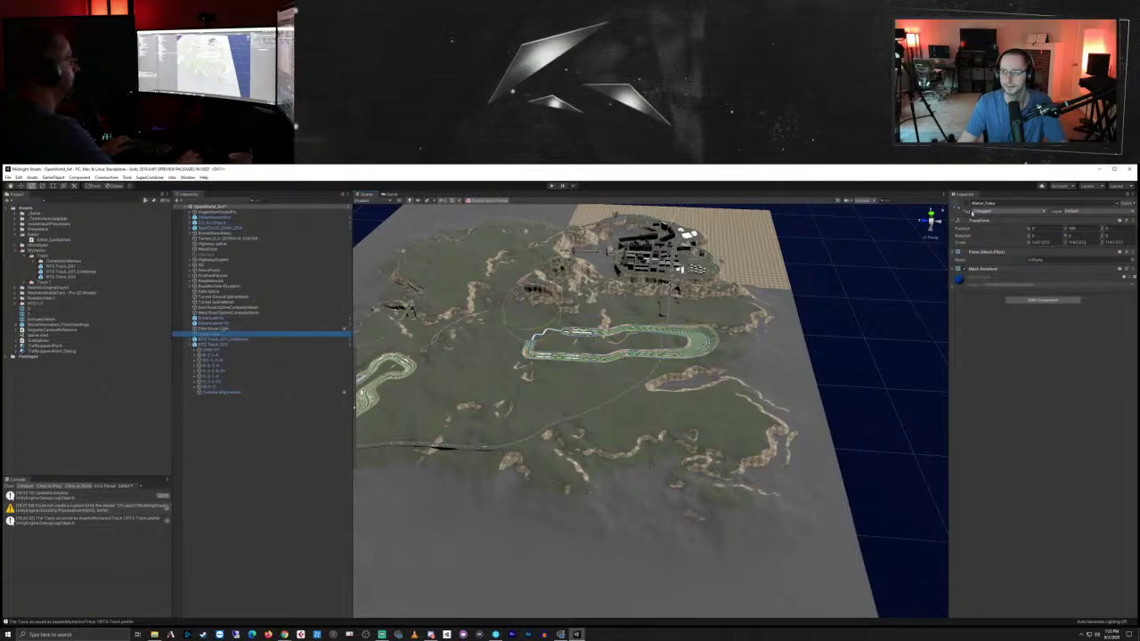
left_click(966, 203)
Step: Examine from above how both tracks fit between the coastline, the highway and the city
right_click_drag(684, 392, 683, 436)
middle_click_drag(683, 360, 683, 425)
scroll(683, 425, "up", 3)
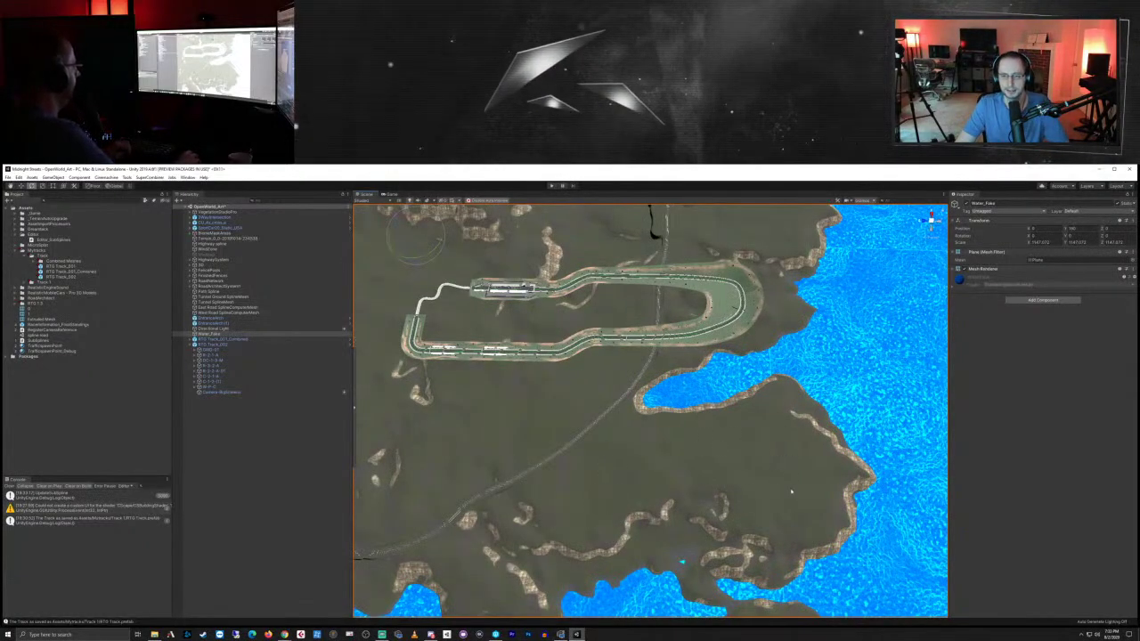
scroll(792, 490, "down", 5)
scroll(784, 477, "up", 2)
scroll(781, 473, "down", 3)
scroll(779, 473, "down", 2)
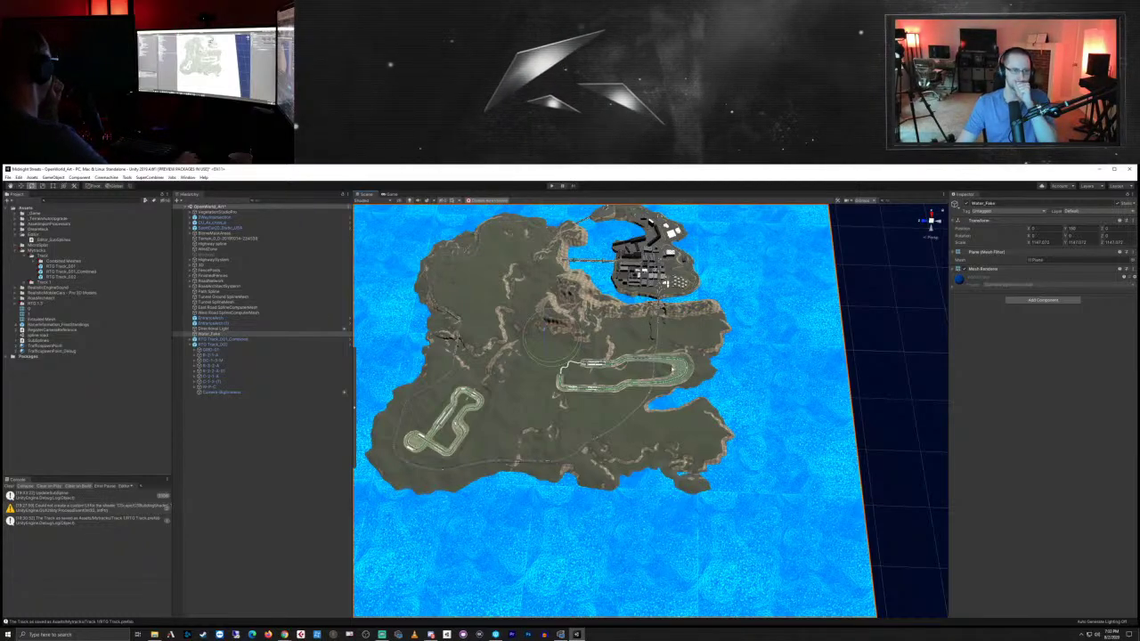
Step: Move RTG Track_002 onto the peninsula beyond the narrow bay, across the island from RTG Track_001_Combined
left_click(240, 340)
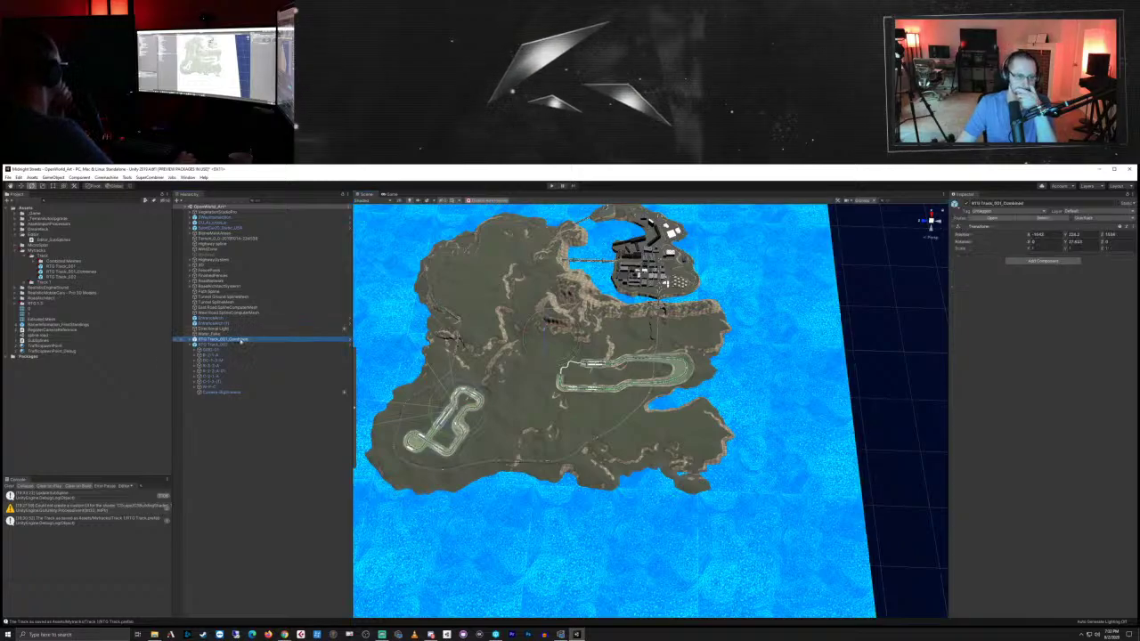
left_click(219, 344)
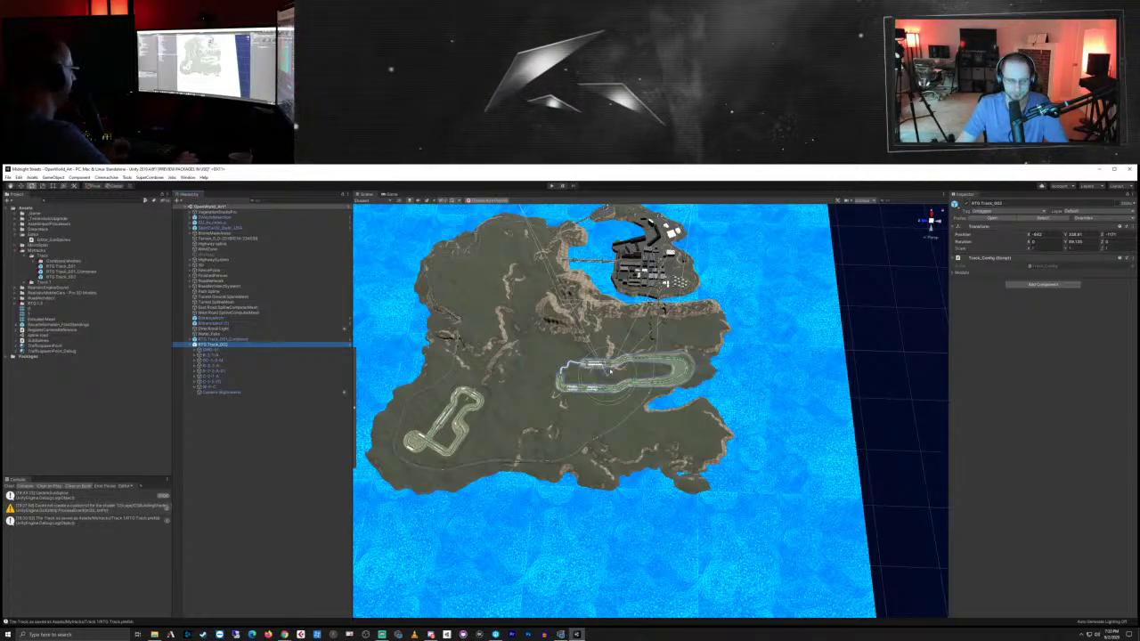
key("w")
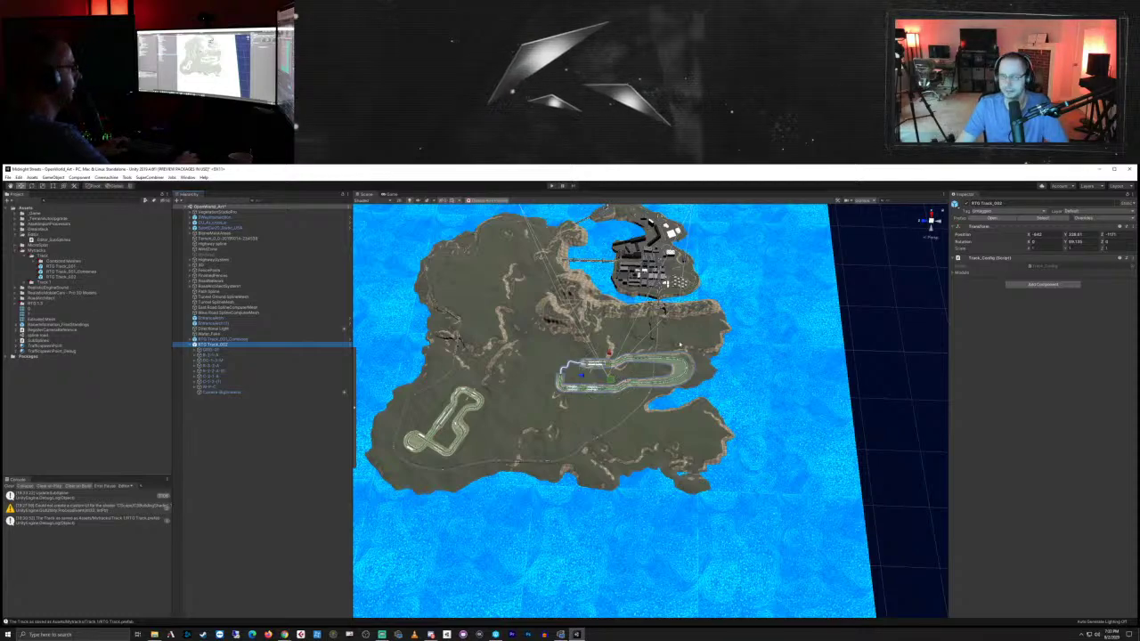
left_click_drag(605, 361, 599, 440)
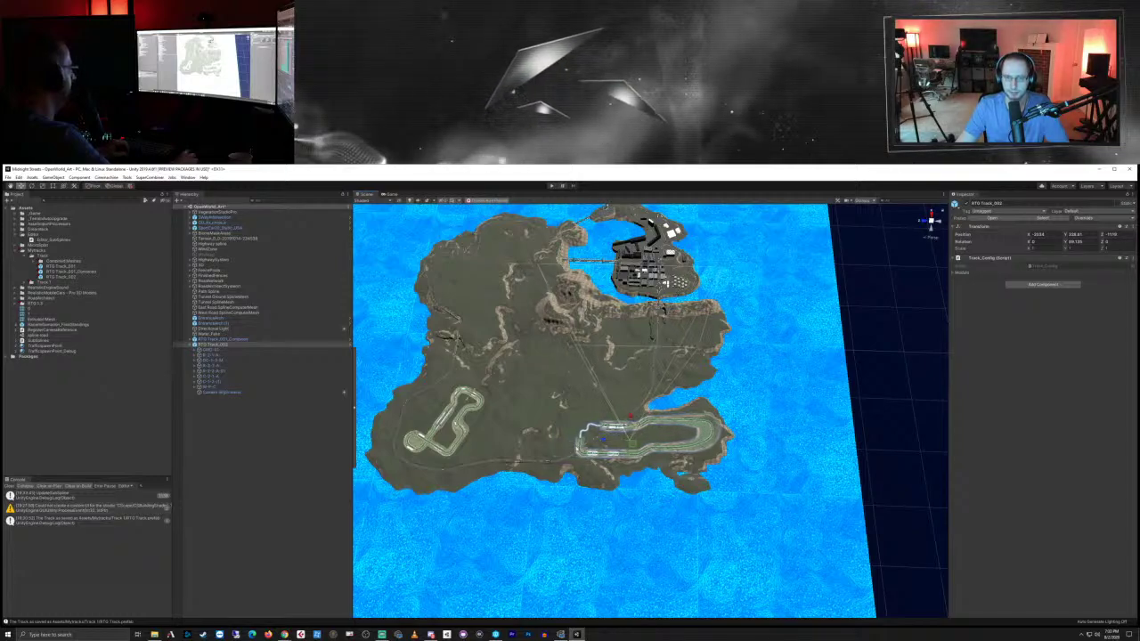
Step: Lower RTG Track_002 along the Y axis toward the peninsula's ground level
scroll(600, 439, "up", 6)
right_click_drag(540, 456, 565, 442)
middle_click_drag(560, 455, 571, 418)
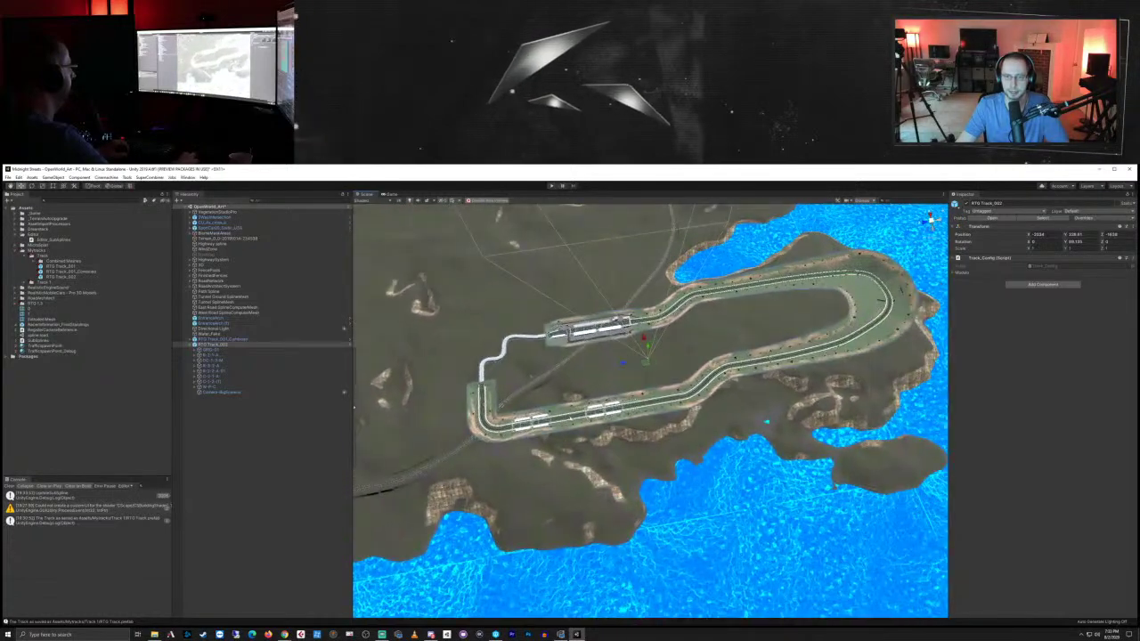
scroll(571, 418, "up", 5)
right_click_drag(723, 484, 634, 388)
key("q")
key("d")
key("e")
scroll(634, 388, "down", 8)
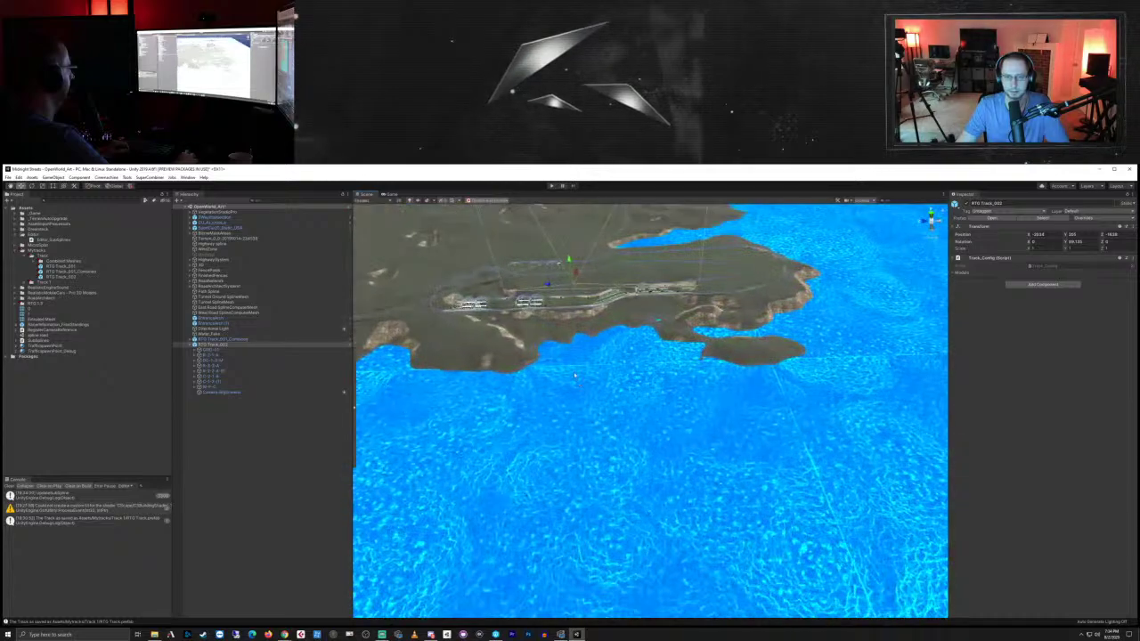
Step: Inspect where RTG Track_002 cuts into the peninsula's terrain and crosses the highway
key("f")
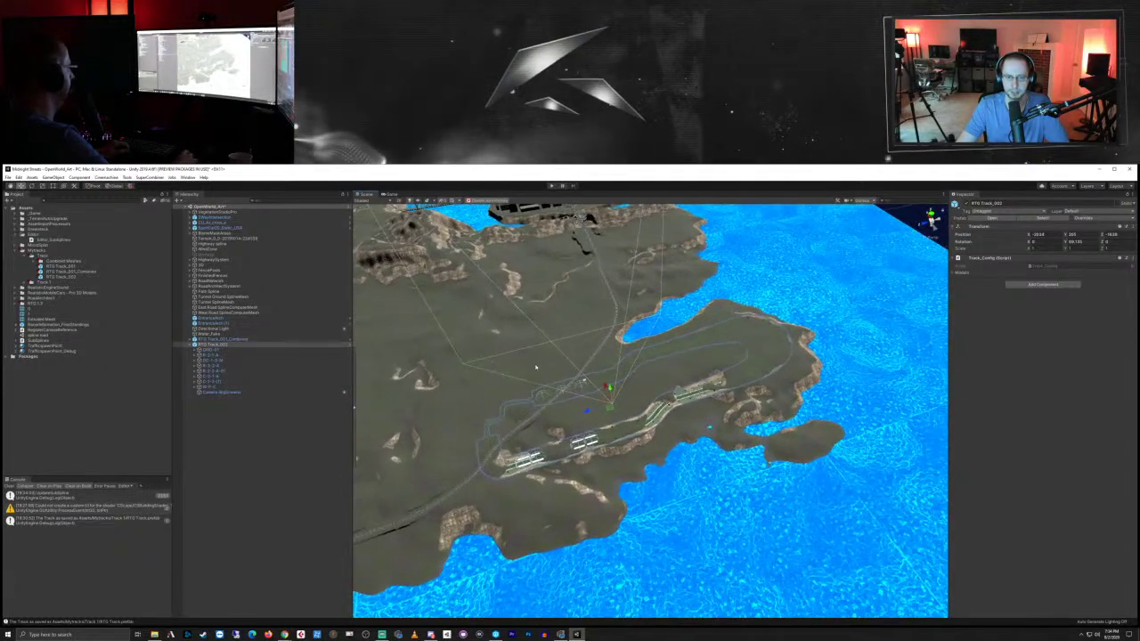
middle_click_drag(577, 356, 563, 358)
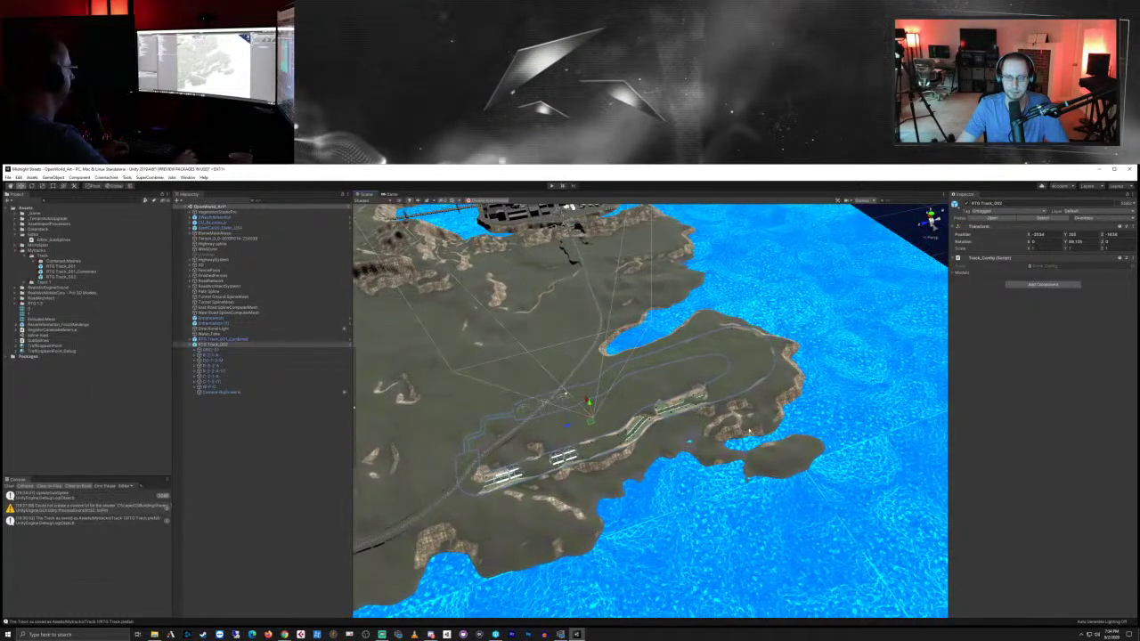
right_click_drag(709, 409, 657, 365)
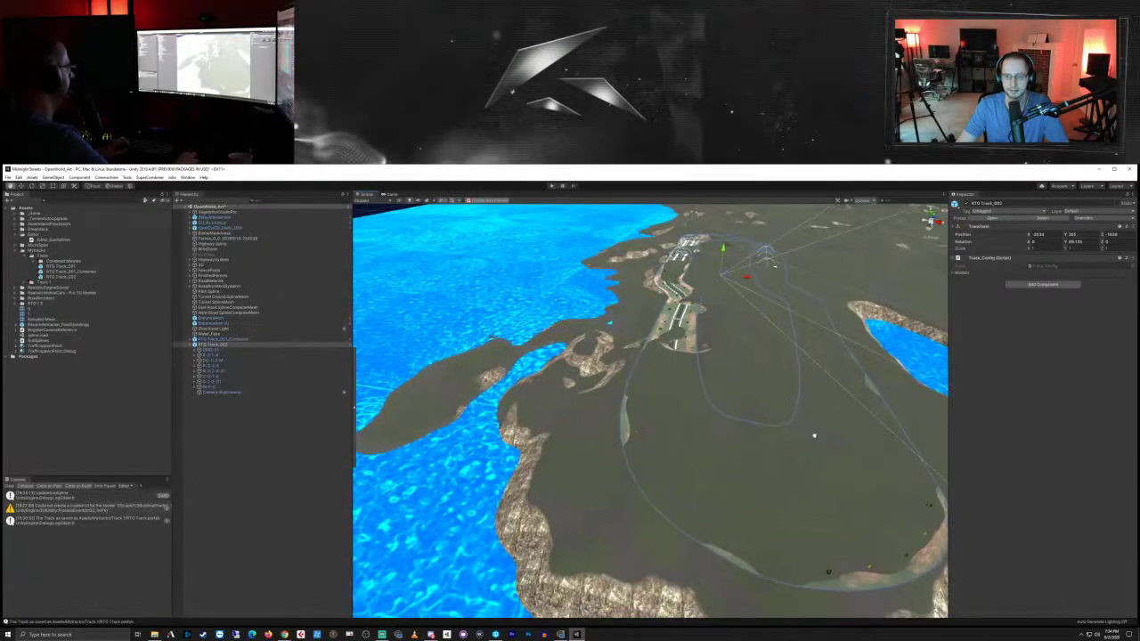
scroll(808, 426, "down", 5)
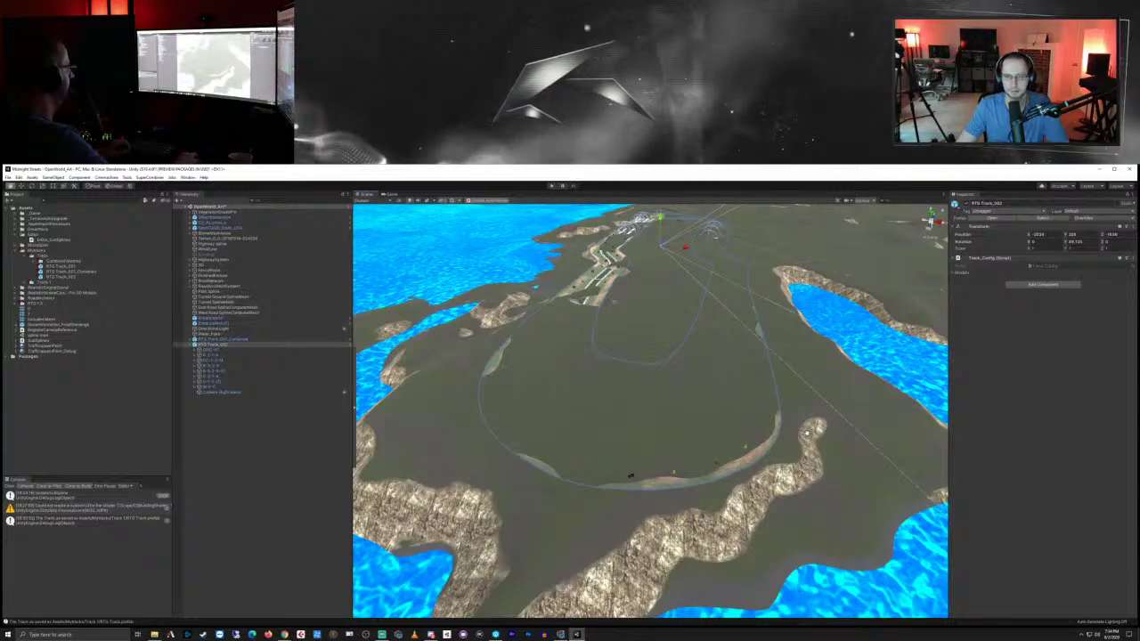
scroll(808, 447, "down", 5)
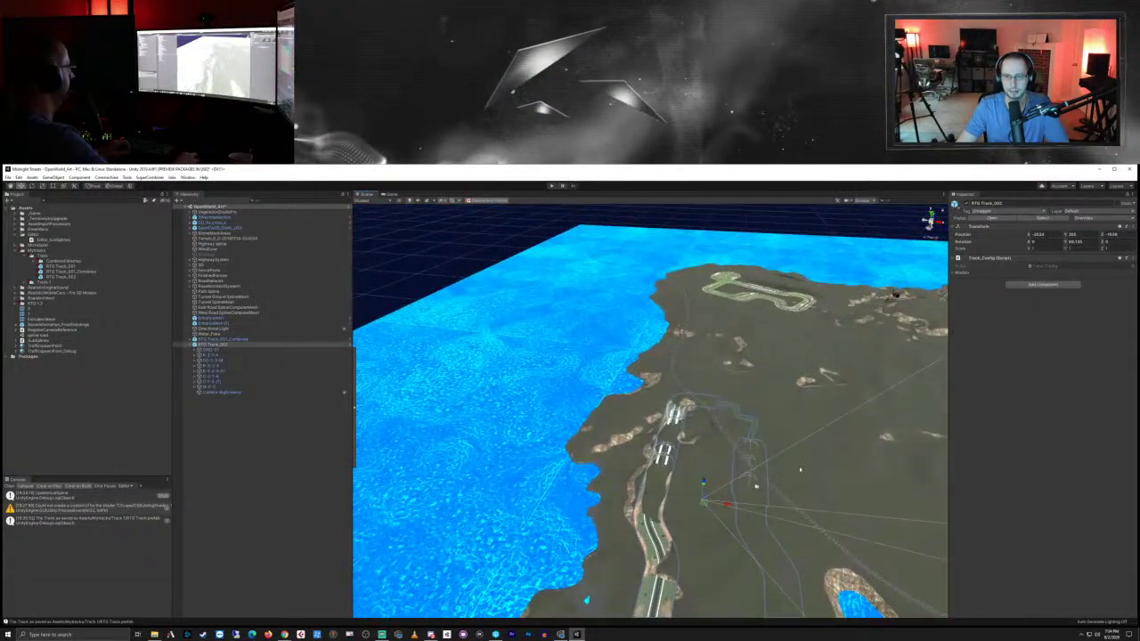
right_click_drag(750, 423, 830, 443)
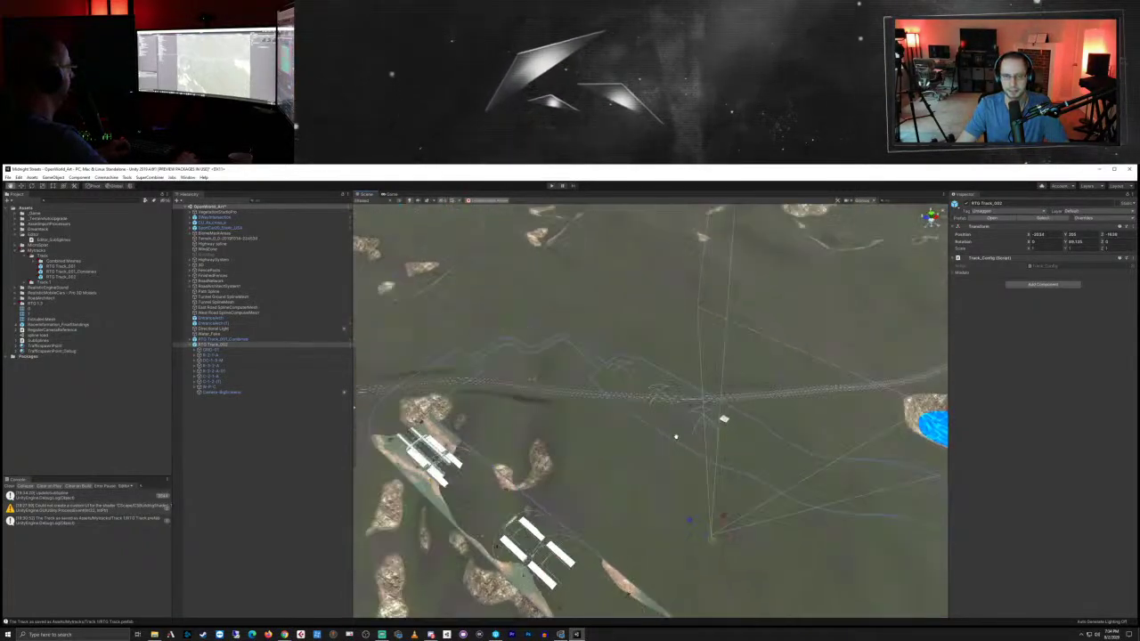
right_click_drag(676, 437, 683, 433)
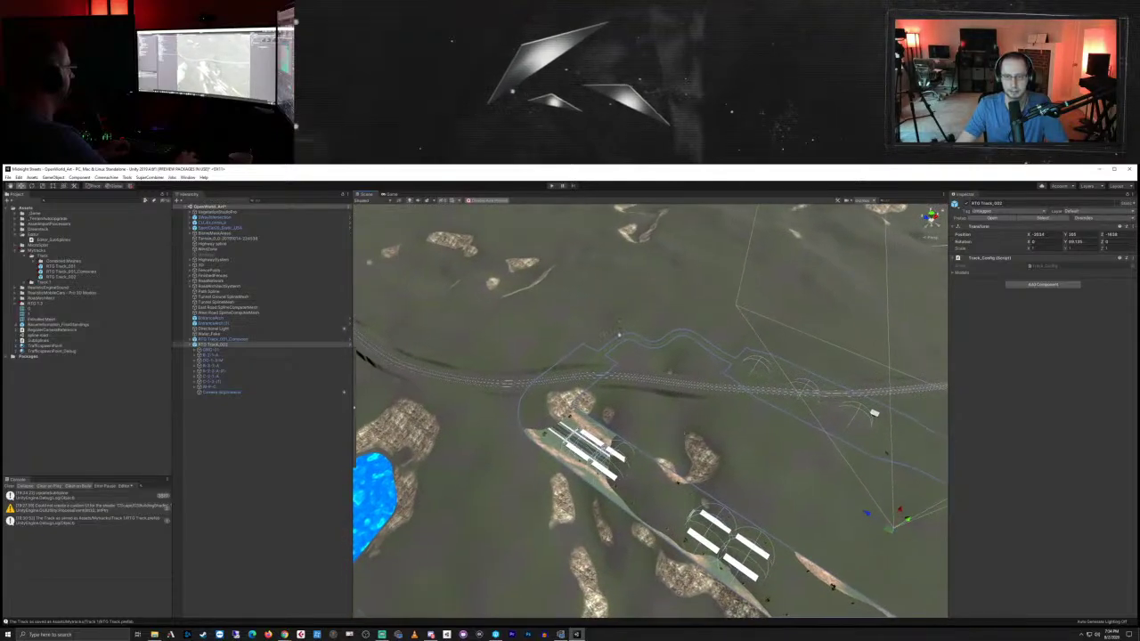
scroll(654, 363, "up", 6)
mouse_move(662, 362)
right_mouse_down()
mouse_move(652, 365)
mouse_move(657, 349)
right_mouse_up()
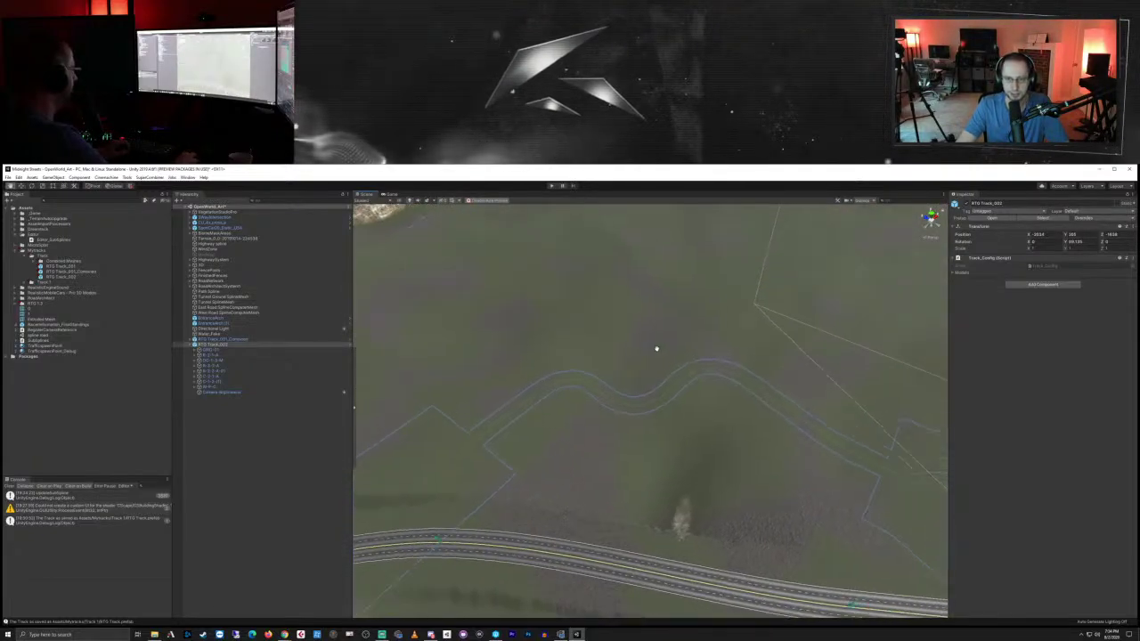
scroll(865, 488, "down", 6)
middle_click_drag(871, 497, 833, 476)
right_click_drag(833, 476, 837, 471)
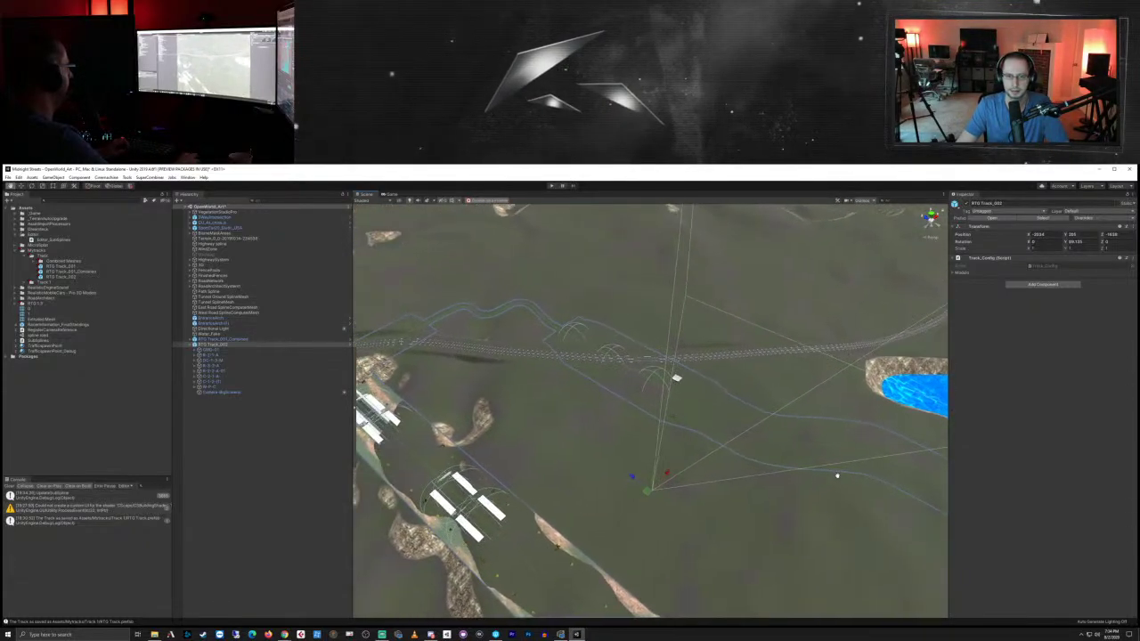
Step: Select the island's terrain and set its terrain painting tool to Set Height
scroll(717, 435, "down", 6)
middle_click_drag(718, 437, 710, 422)
left_click(227, 238)
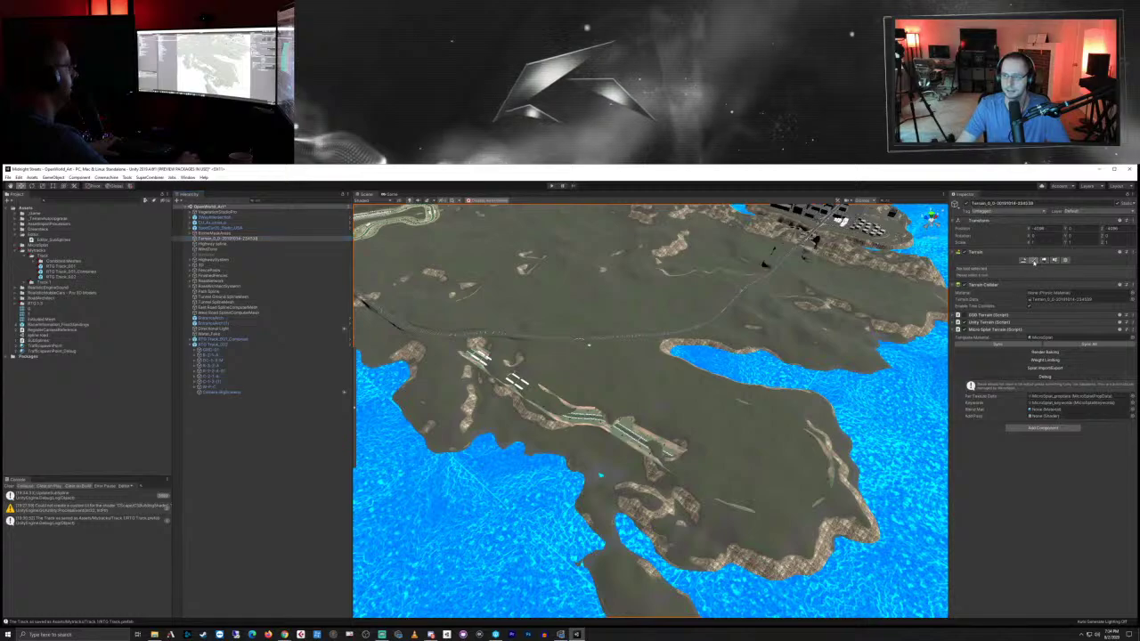
left_click(1034, 260)
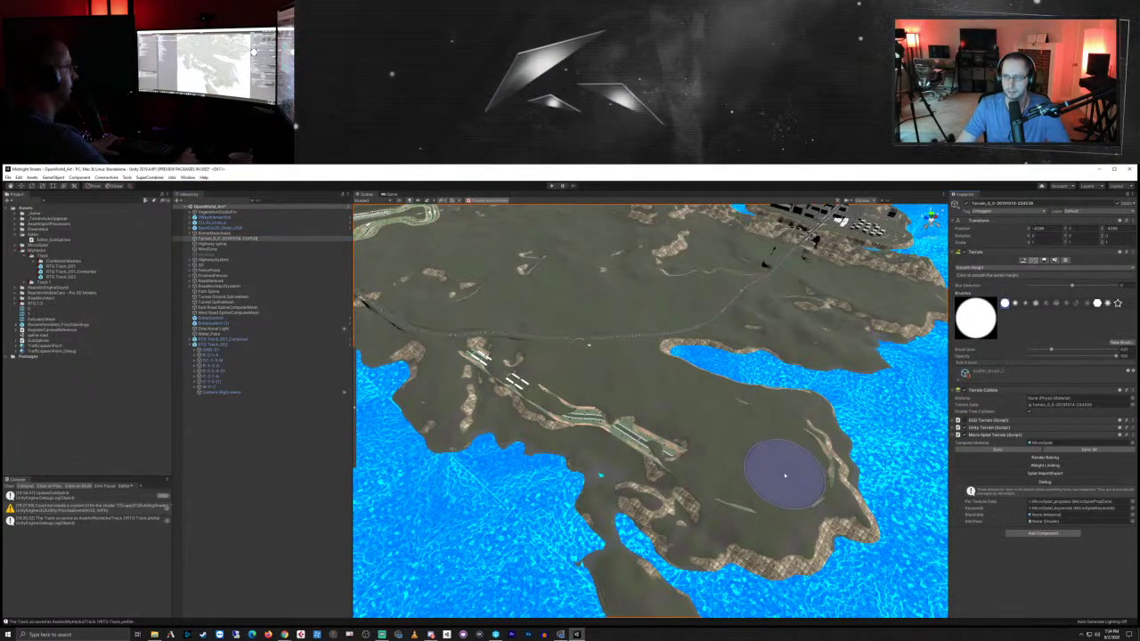
scroll(775, 476, "up", 5)
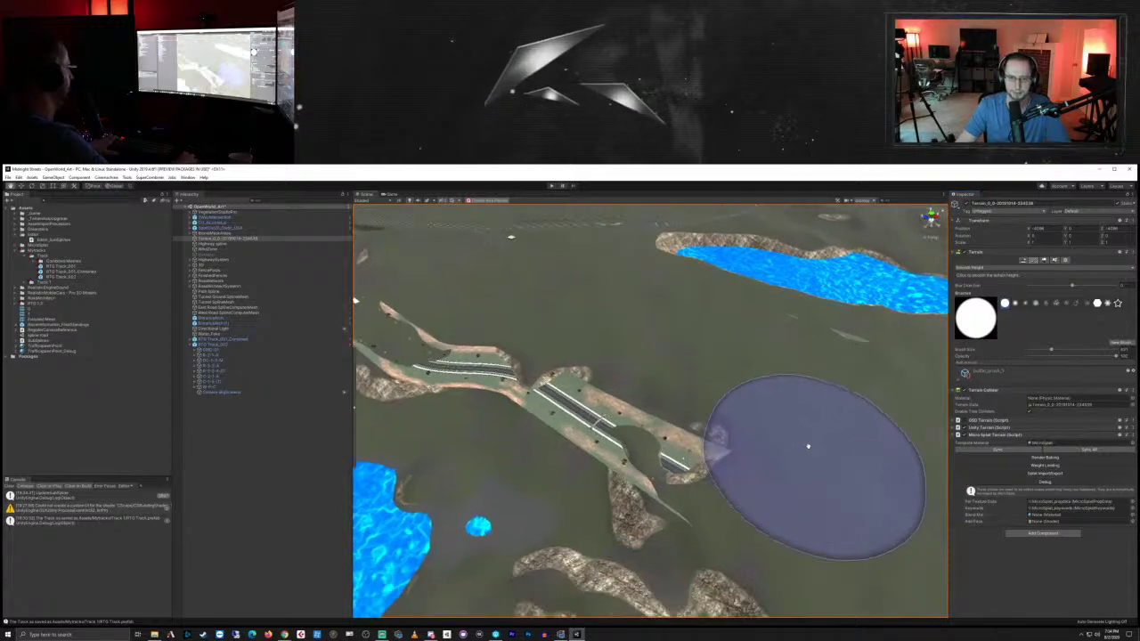
mouse_move(808, 446)
left_mouse_down("alt")
mouse_move(761, 425)
mouse_move(794, 428)
left_mouse_up("alt")
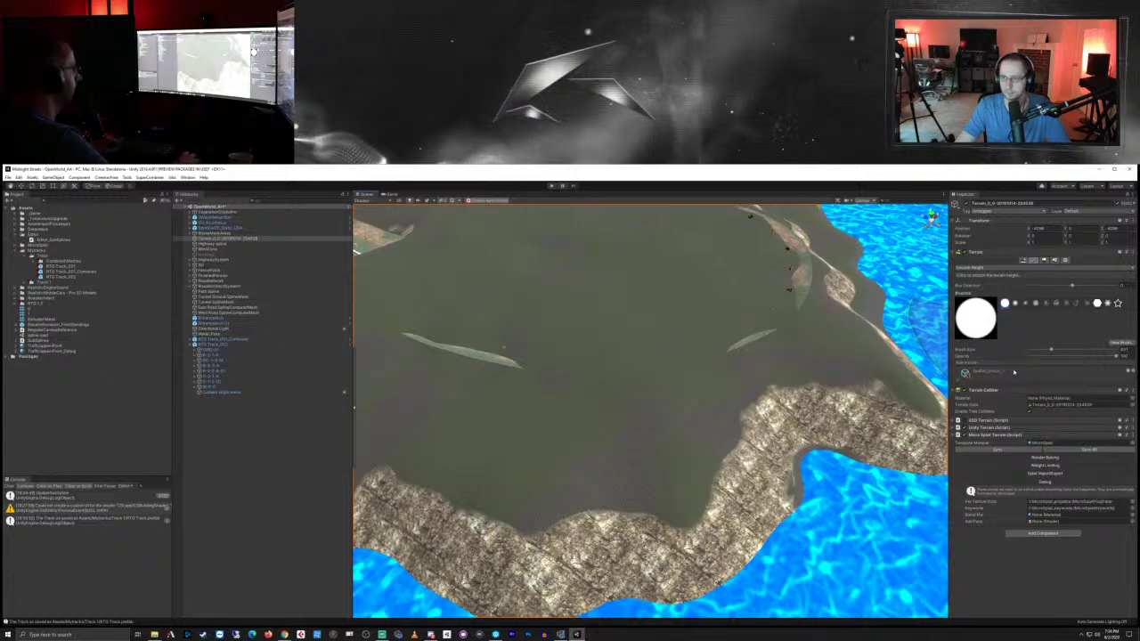
left_click(1023, 269)
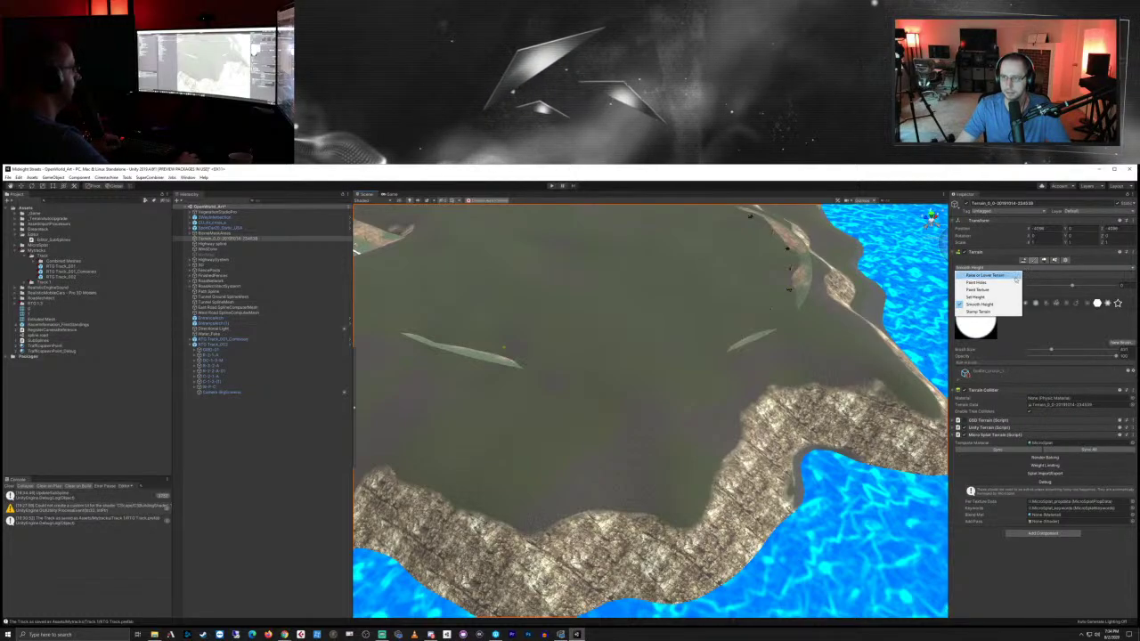
left_click(980, 297)
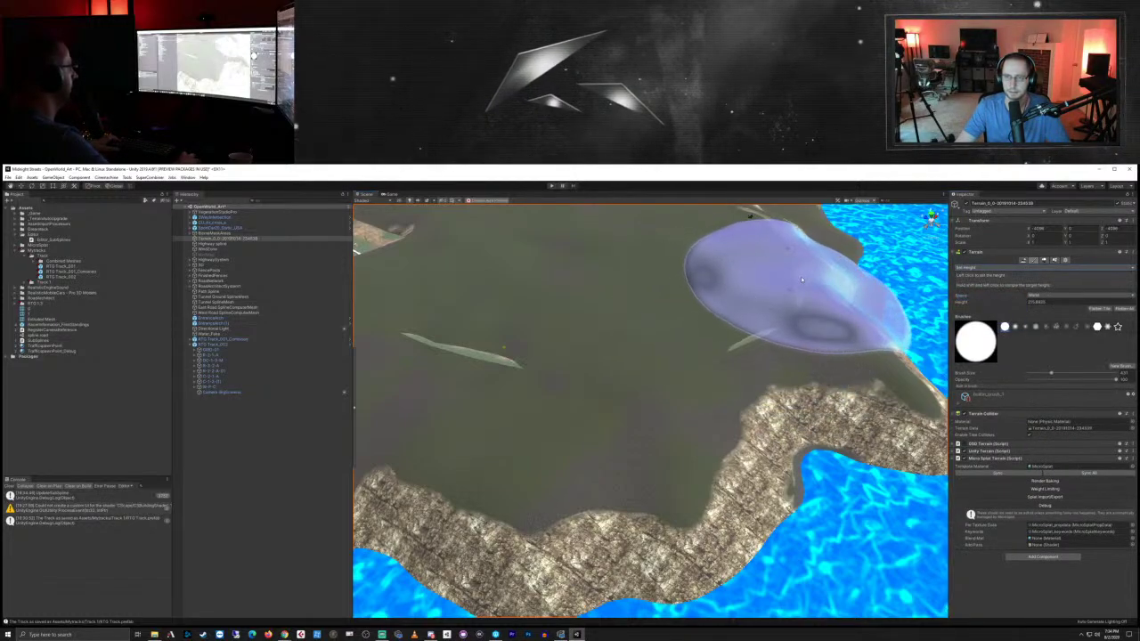
Step: Flatten the terrain around the outer curve of RTG Track_002 near the peninsula's tip
mouse_move(708, 295)
left_mouse_down()
mouse_move(656, 280)
mouse_move(712, 286)
left_mouse_up()
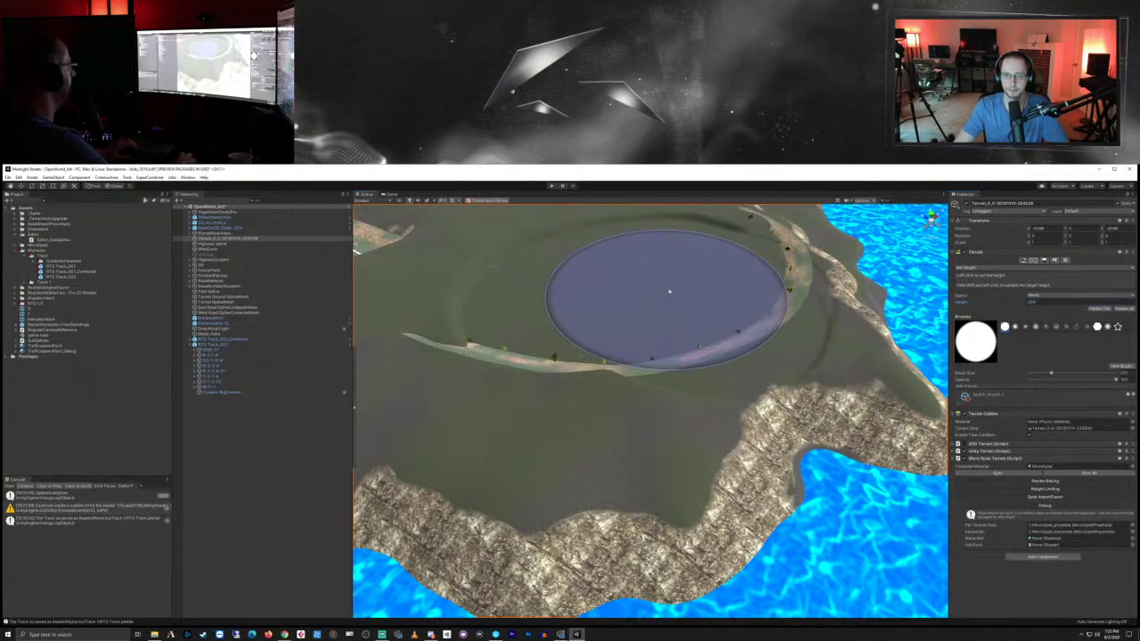
scroll(647, 300, "up", 5)
scroll(646, 300, "down", 4)
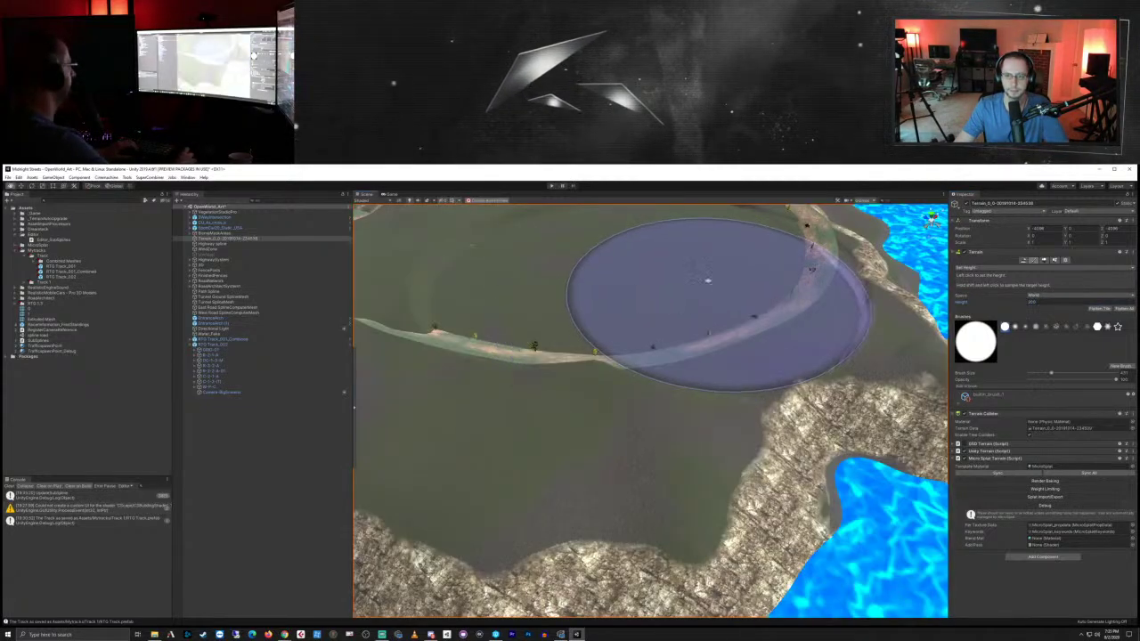
Step: Sample a target height beside RTG Track_002 and lower the terrain from its straight across to the far curve
mouse_move(708, 281)
right_mouse_down()
mouse_move(629, 260)
mouse_move(608, 240)
mouse_move(657, 267)
mouse_move(649, 255)
mouse_move(639, 261)
mouse_move(663, 287)
right_mouse_up()
key("q")
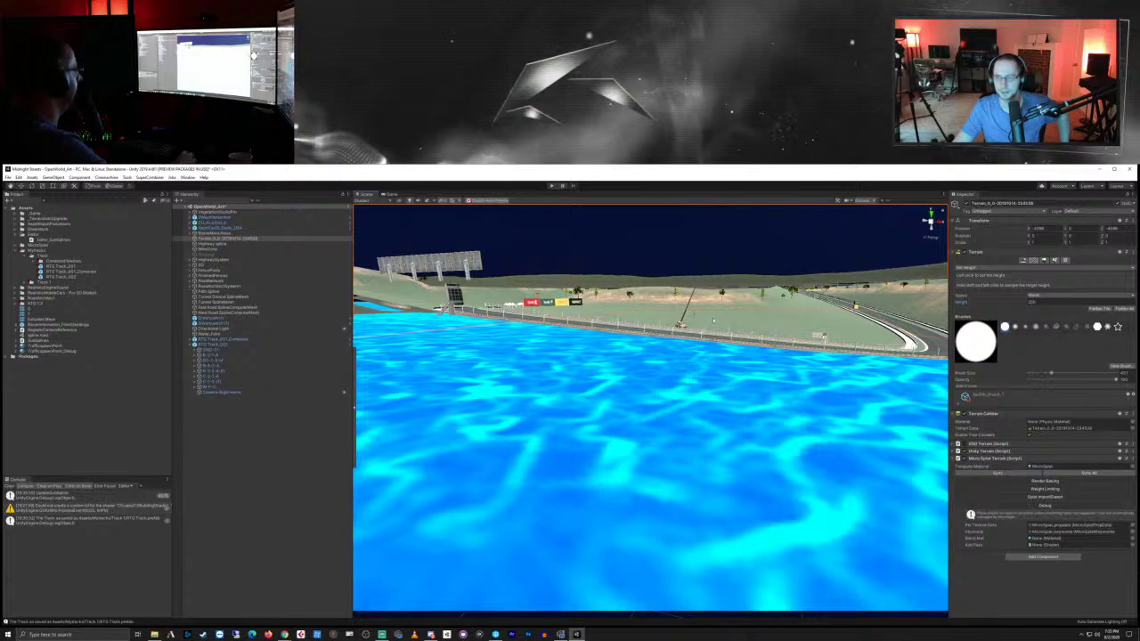
right_click_drag(719, 326, 719, 333)
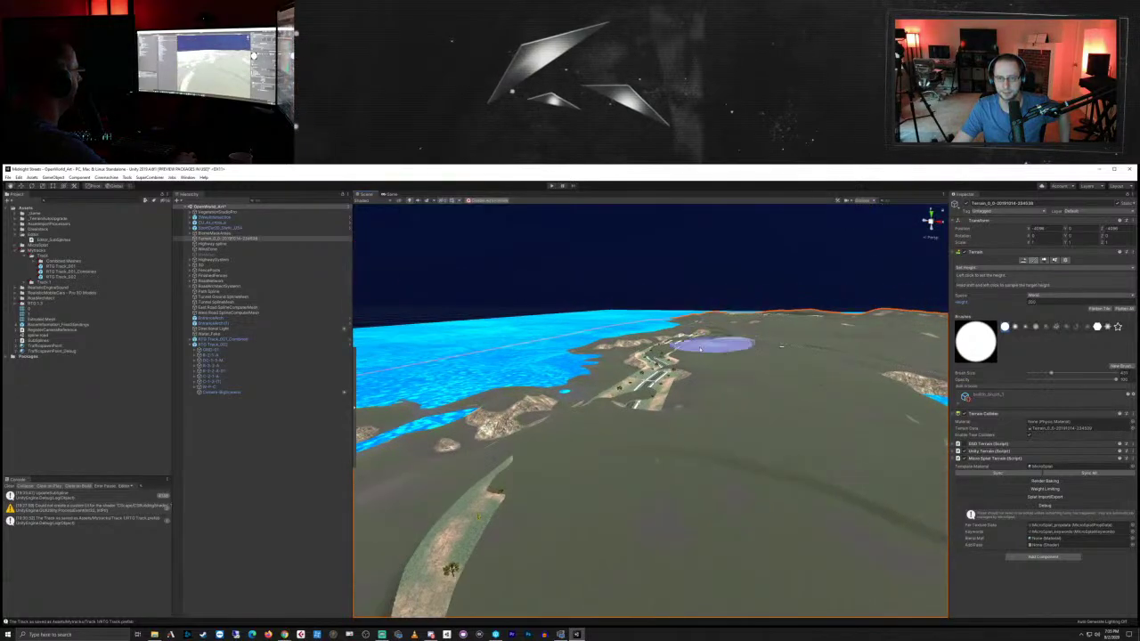
mouse_move(595, 397)
right_mouse_down()
mouse_move(649, 433)
mouse_move(606, 426)
right_mouse_up()
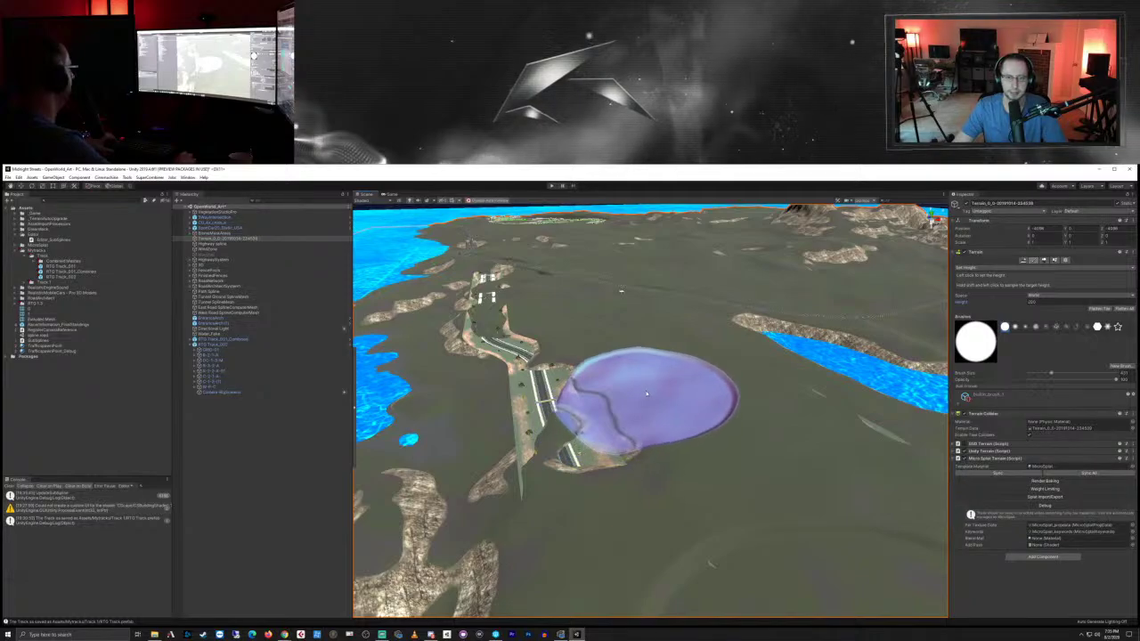
left_click(602, 397, "shift")
mouse_move(607, 395)
left_mouse_down()
mouse_move(638, 392)
mouse_move(625, 441)
mouse_move(692, 512)
mouse_move(725, 523)
mouse_move(840, 458)
mouse_move(859, 427)
left_mouse_up()
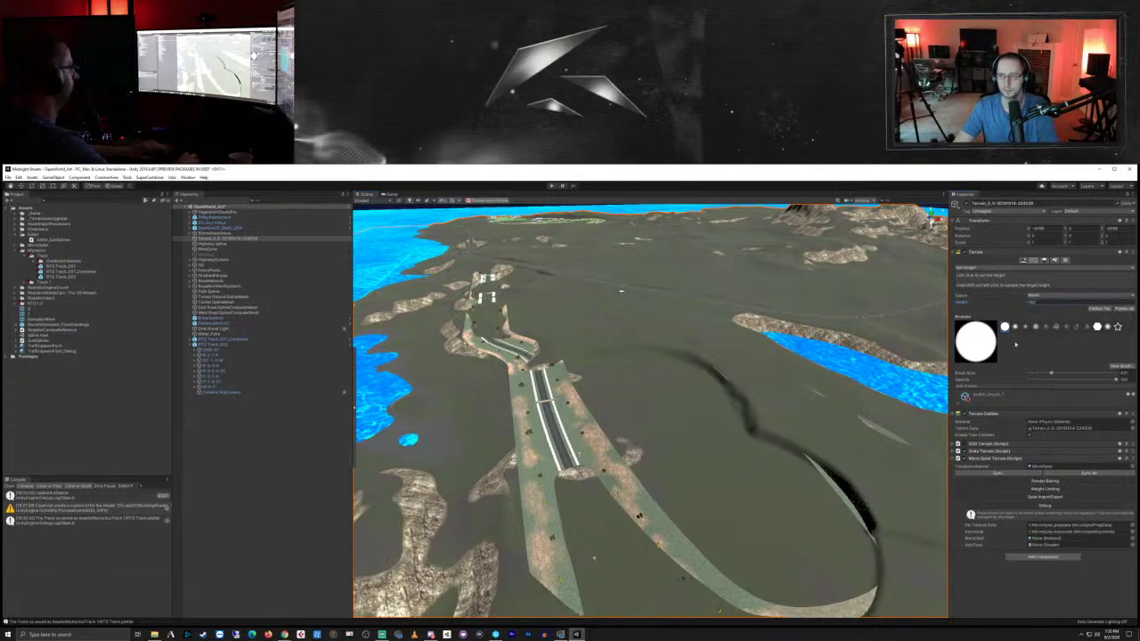
Step: Flatten the ground between both straights of RTG Track_002 to uncover the buried track sections near the inlet
scroll(668, 481, "down", 5)
scroll(667, 472, "up", 3)
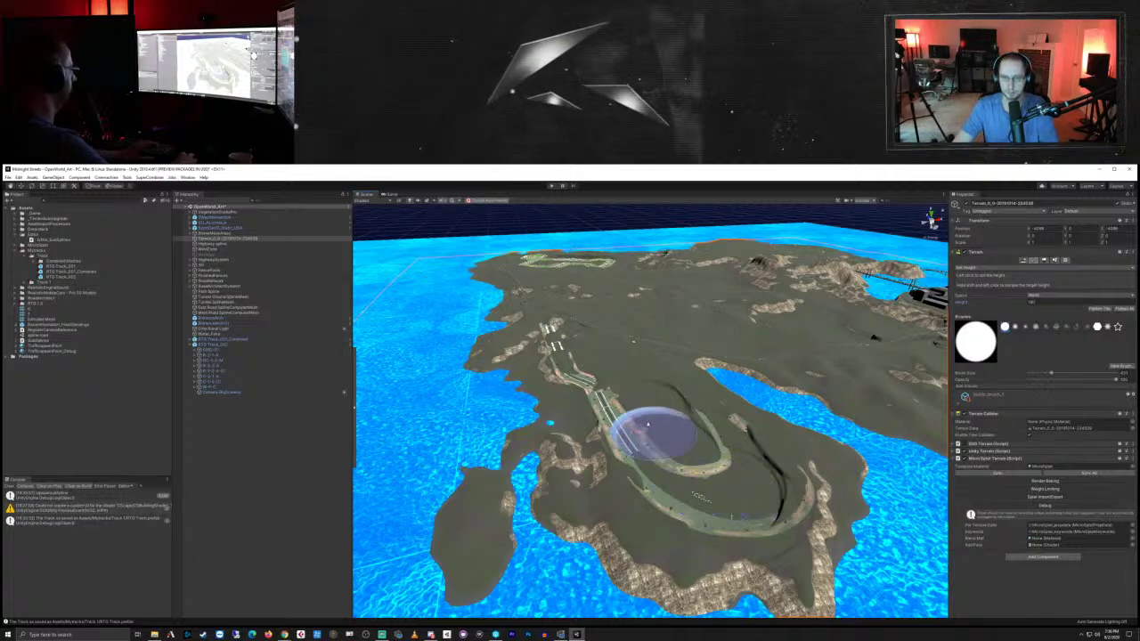
mouse_move(592, 379)
middle_mouse_down()
mouse_move(612, 395)
mouse_move(608, 427)
middle_mouse_up()
mouse_move(608, 427)
right_mouse_down()
mouse_move(731, 476)
mouse_move(670, 446)
right_mouse_up()
left_click_drag(710, 397, 597, 392)
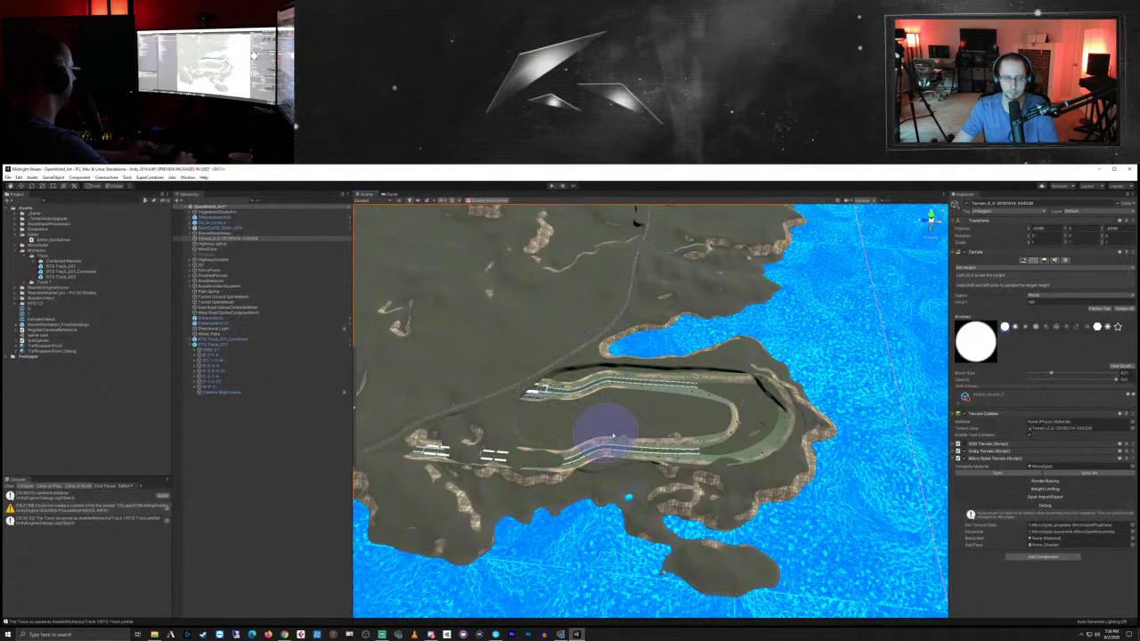
Step: Expand RoadArchitectSystem1 and select Road1, the highway passing RTG Track_002
mouse_move(606, 433)
right_mouse_down()
mouse_move(692, 431)
mouse_move(629, 415)
mouse_move(687, 420)
mouse_move(704, 436)
right_mouse_up()
left_click(209, 473)
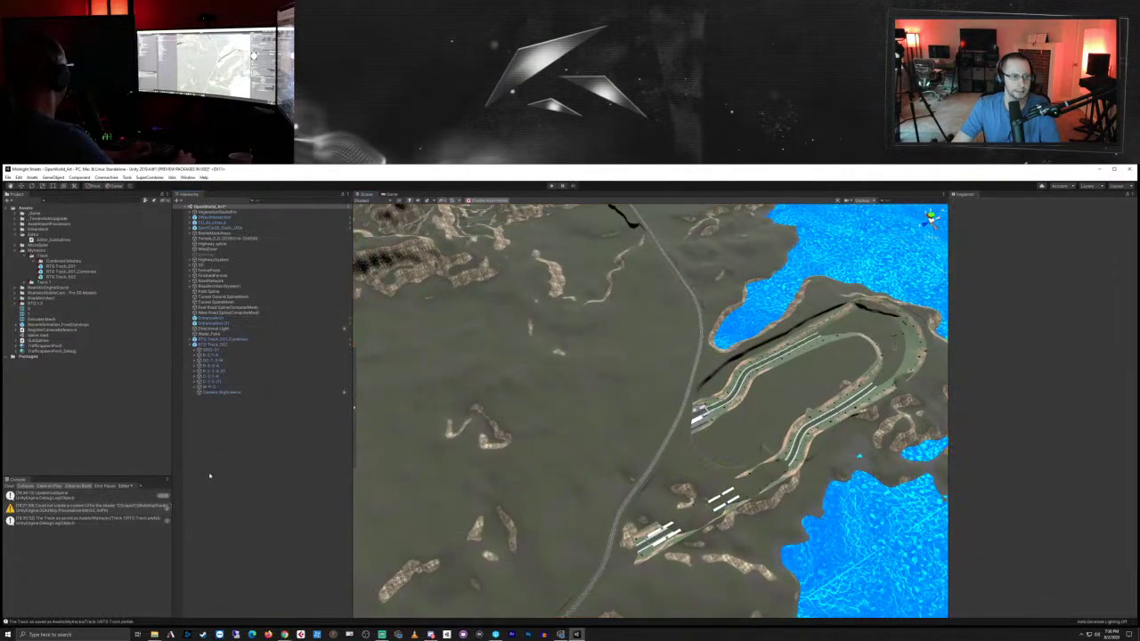
left_click(218, 286)
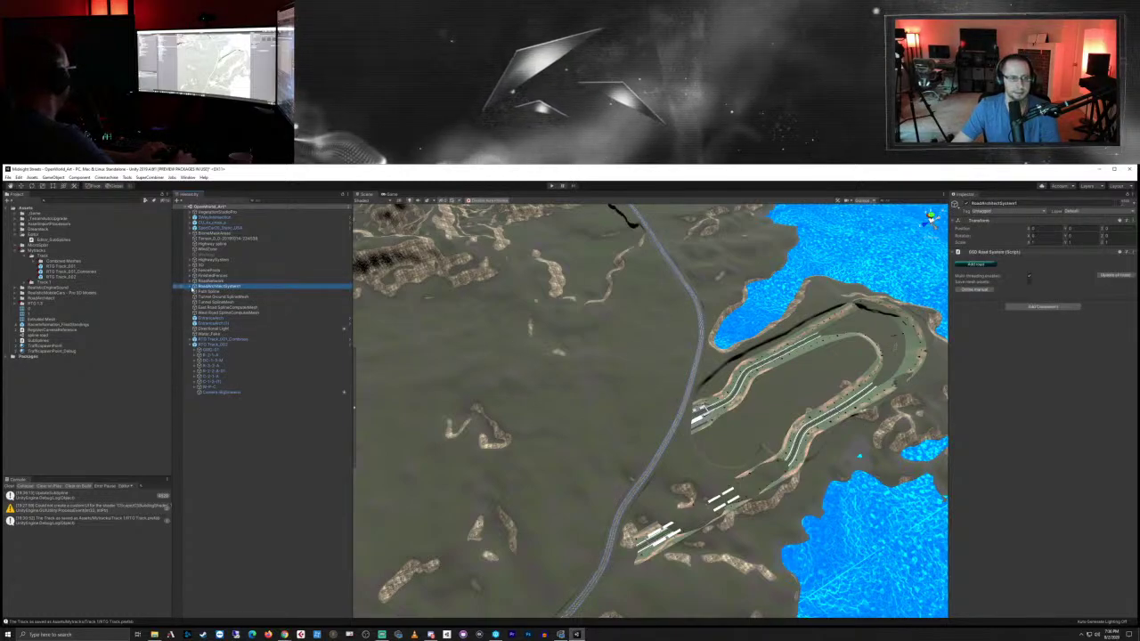
left_click(189, 286)
left_click(211, 292)
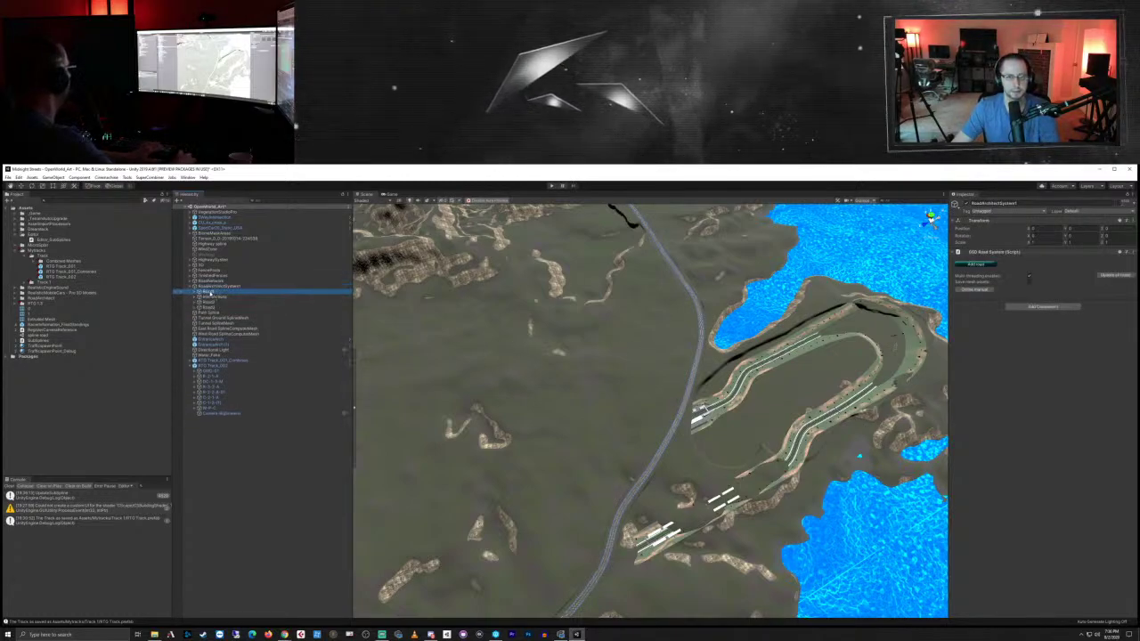
key("Up")
key("Up")
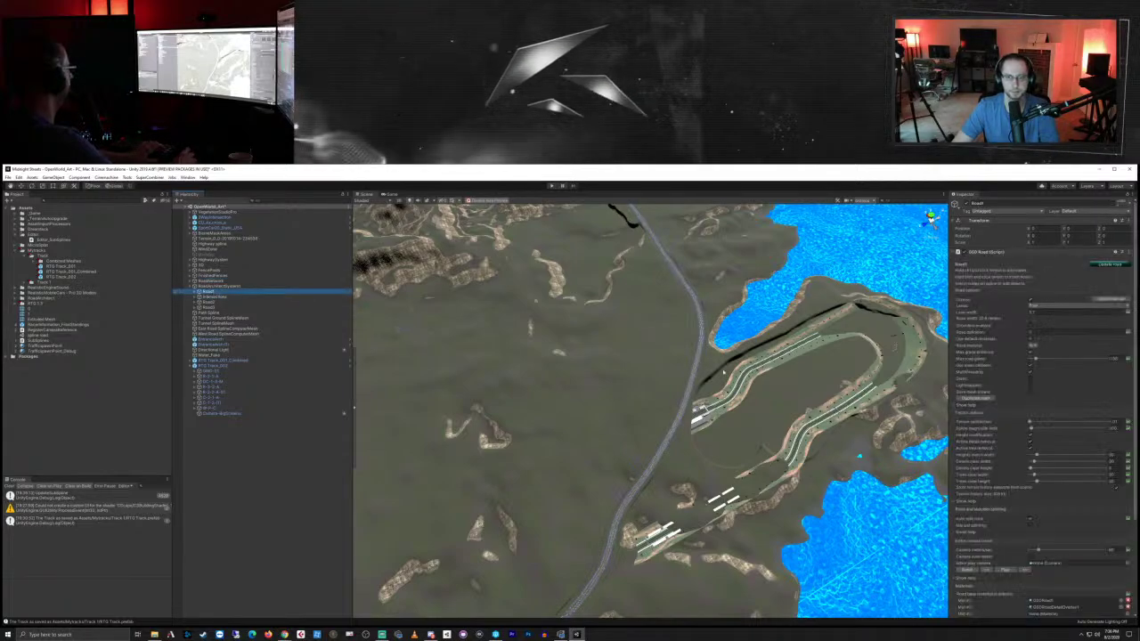
Step: Move the Road1 spline node nearest the end of RTG Track_002 sideways, away from the track
scroll(723, 372, "up", 5)
scroll(724, 372, "down", 3)
right_click_drag(738, 384, 737, 412)
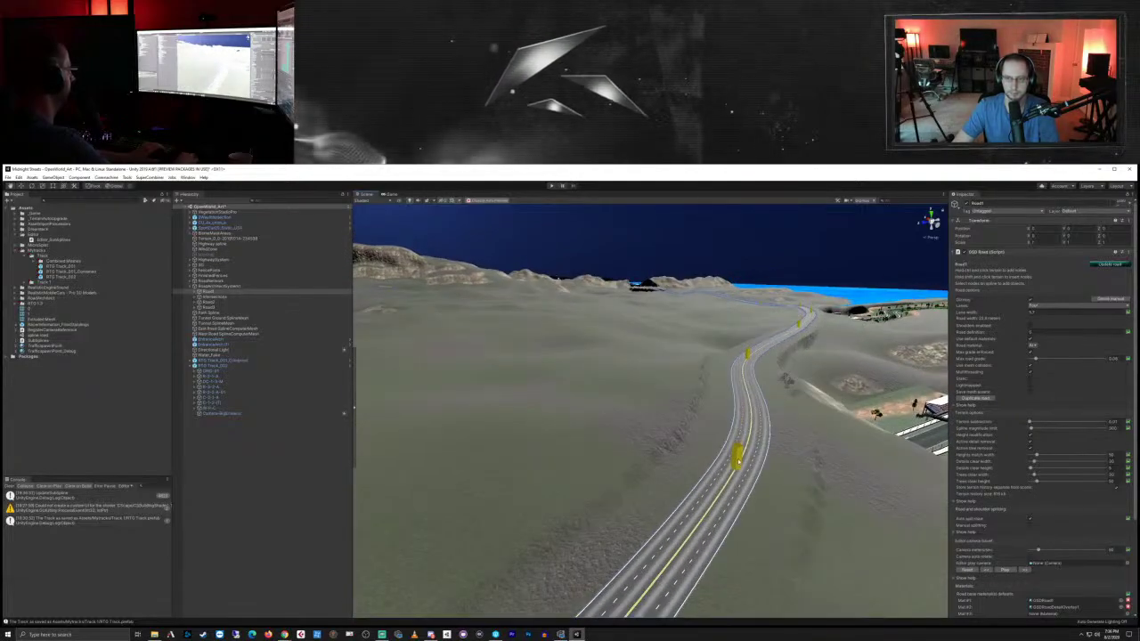
left_click(738, 461)
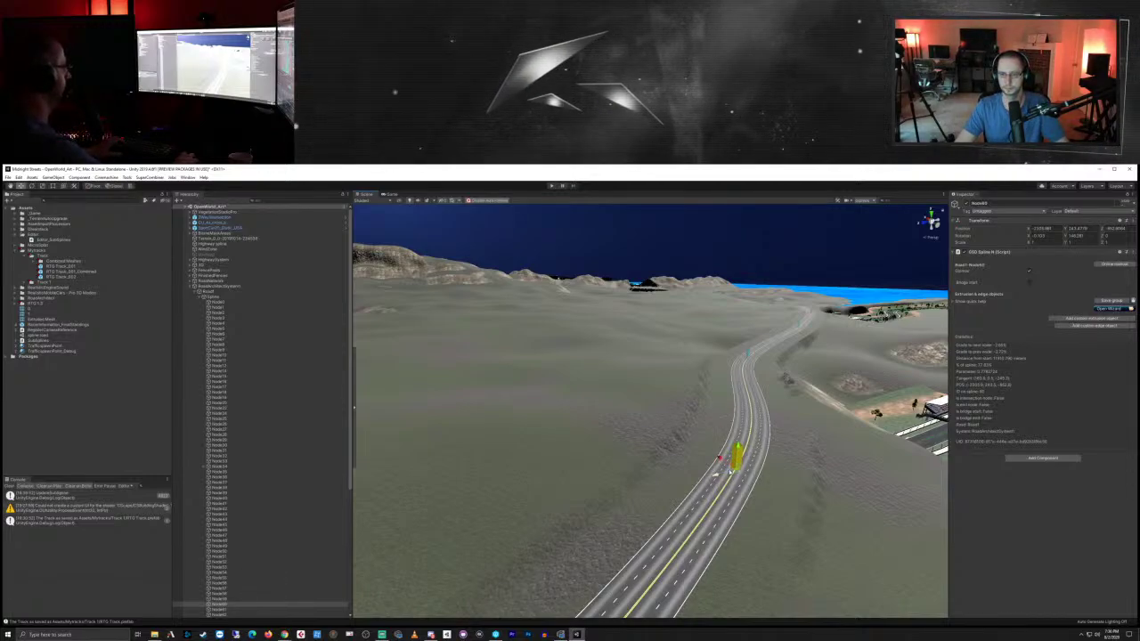
key("f")
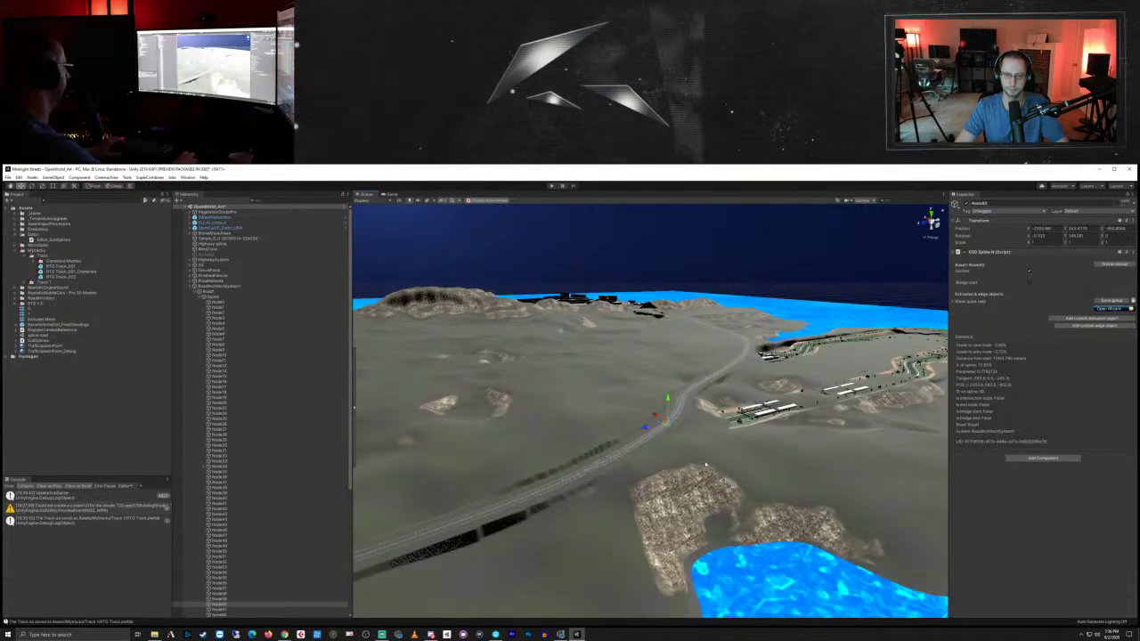
scroll(705, 464, "up", 5)
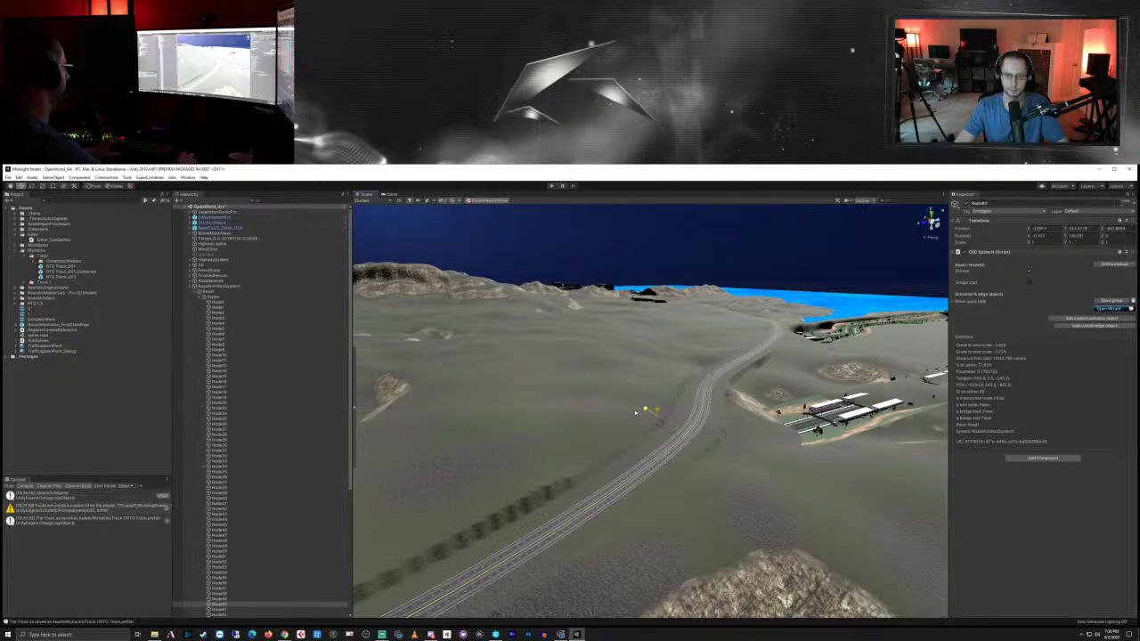
left_click(650, 409)
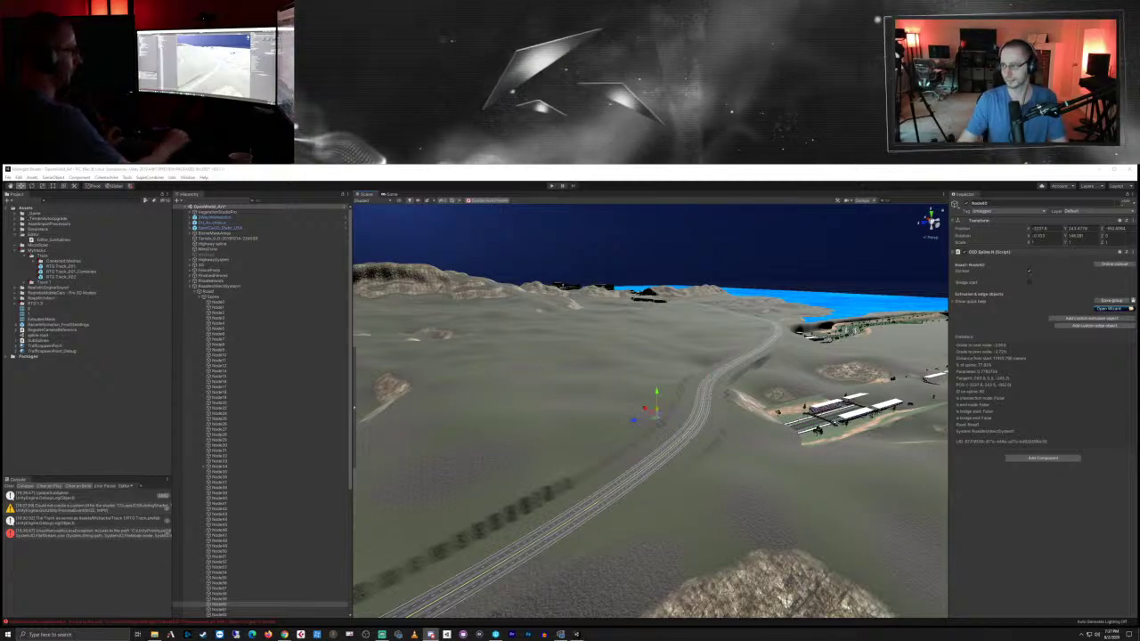
Step: Switch to Perforce P4V and check out the three openworld_art road files into the pending changelist
left_click(497, 634)
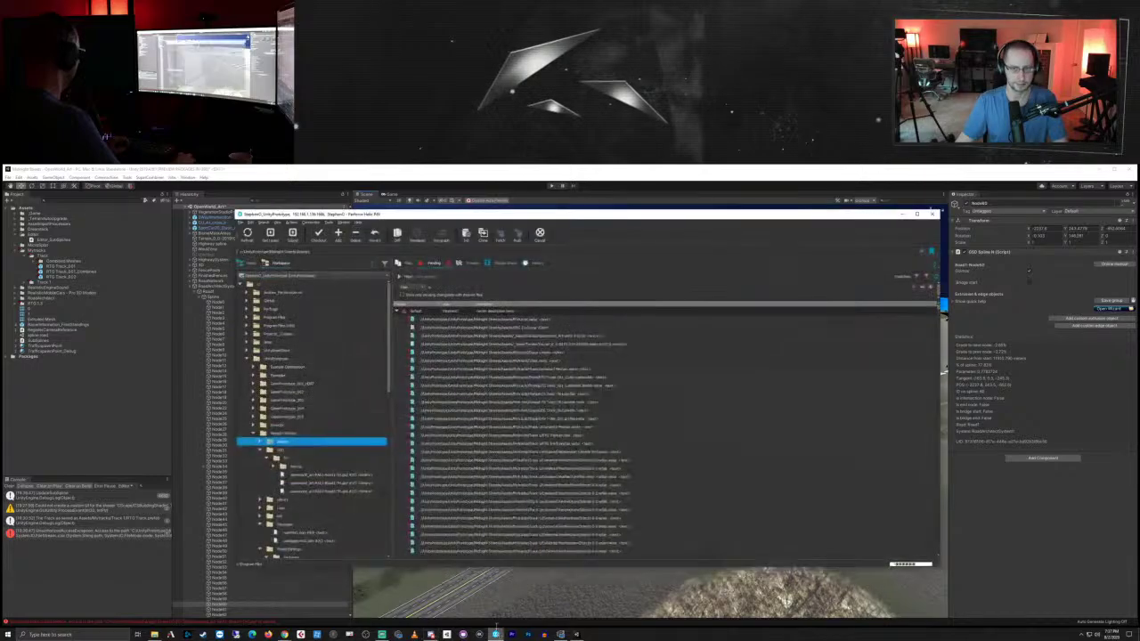
left_click(317, 474)
left_click(321, 490, "shift")
left_click(318, 234)
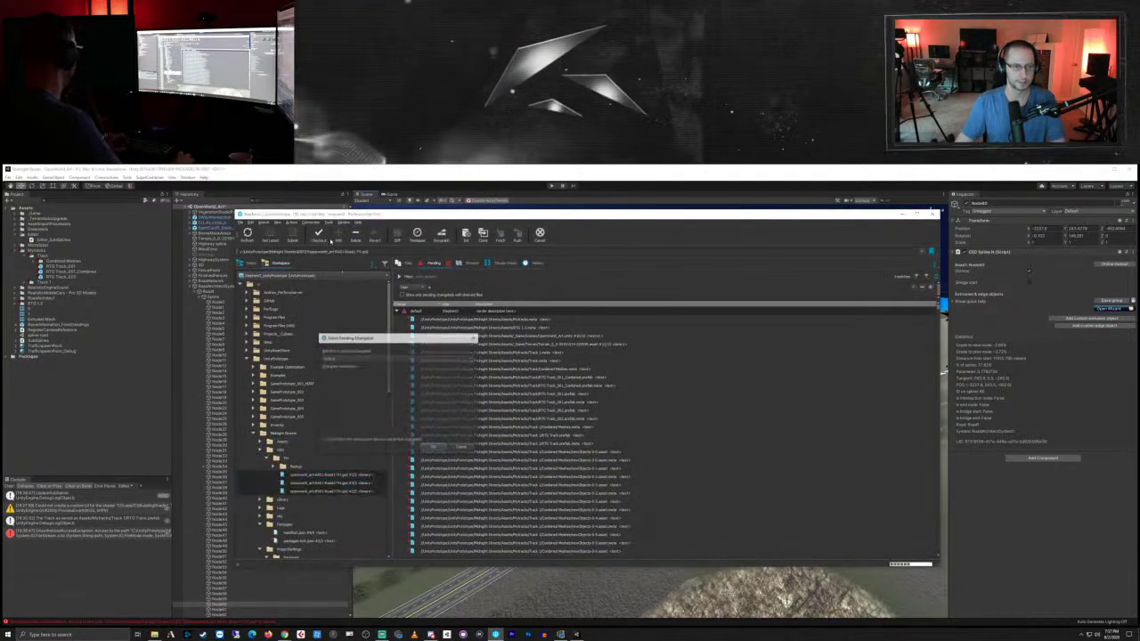
left_click(435, 447)
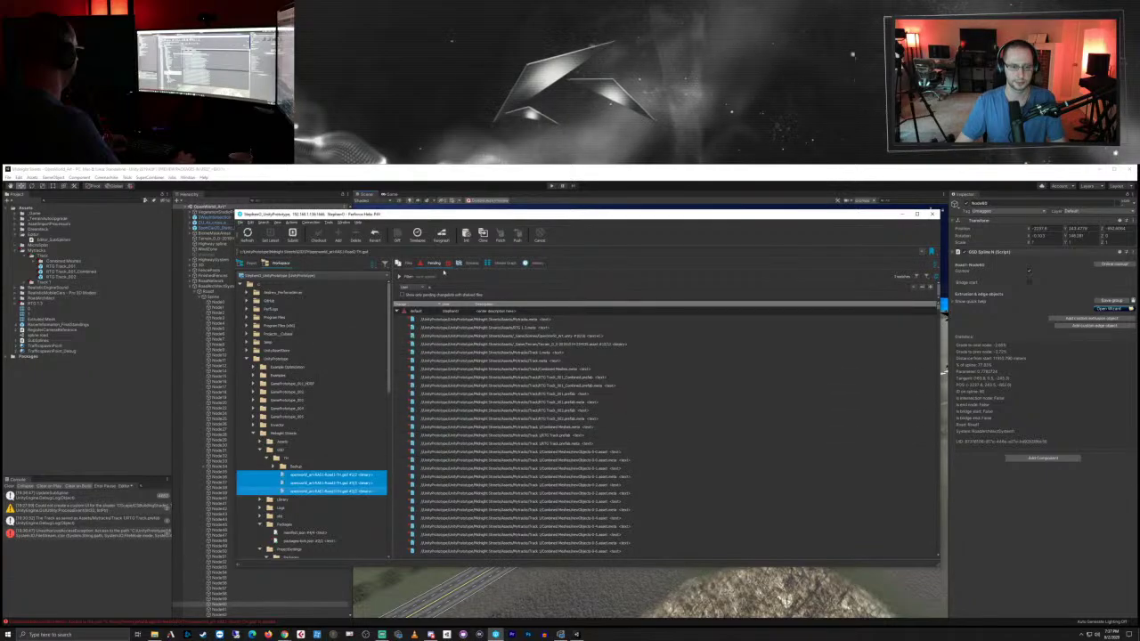
Step: Return to Unity and update Road1 to rebuild the highway along the moved node
left_click(475, 174)
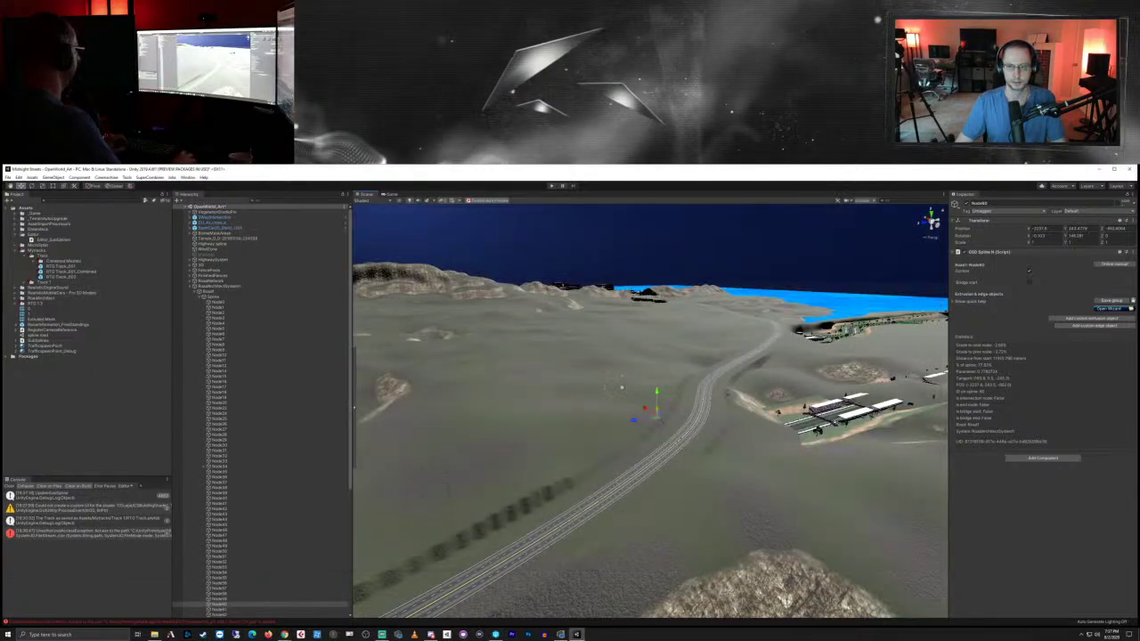
left_click(229, 294)
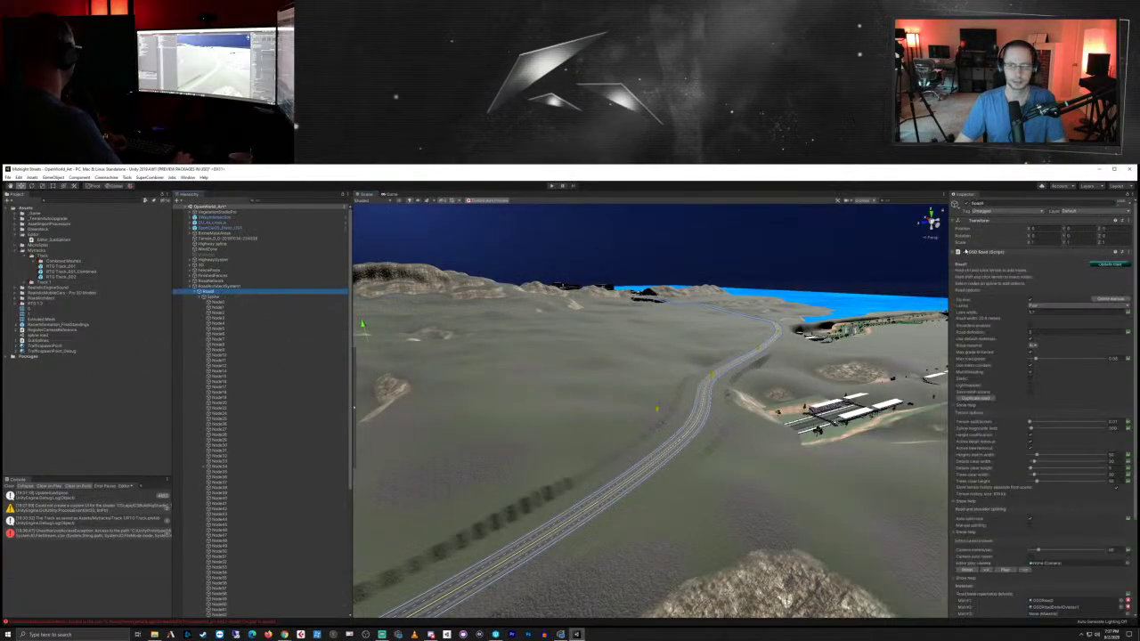
left_click(1117, 267)
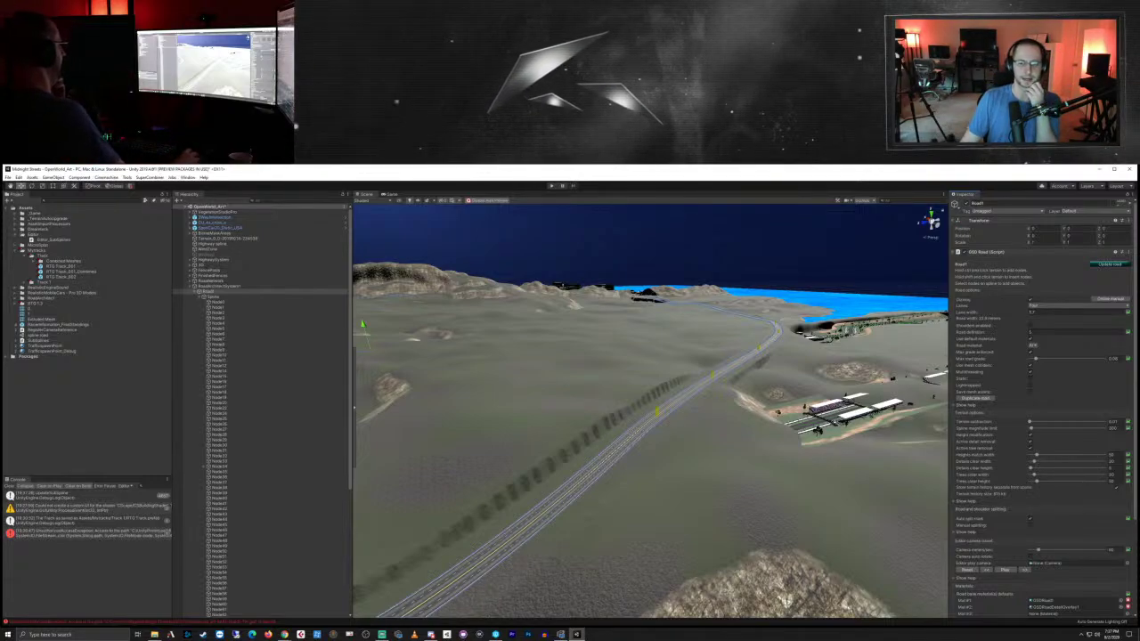
Step: Move the highway spline node on the straight beside the grandstands sideways onto the open terrain, farther from the stands
right_click_drag(799, 392, 878, 392)
right_click_drag(758, 414, 669, 297)
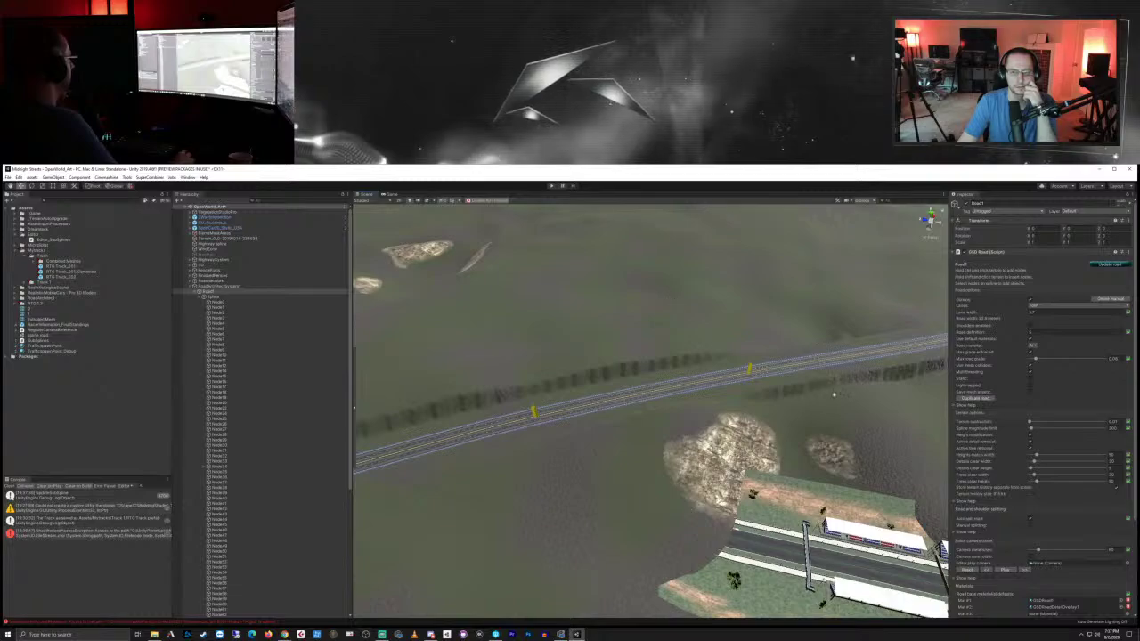
right_click_drag(793, 571, 805, 405)
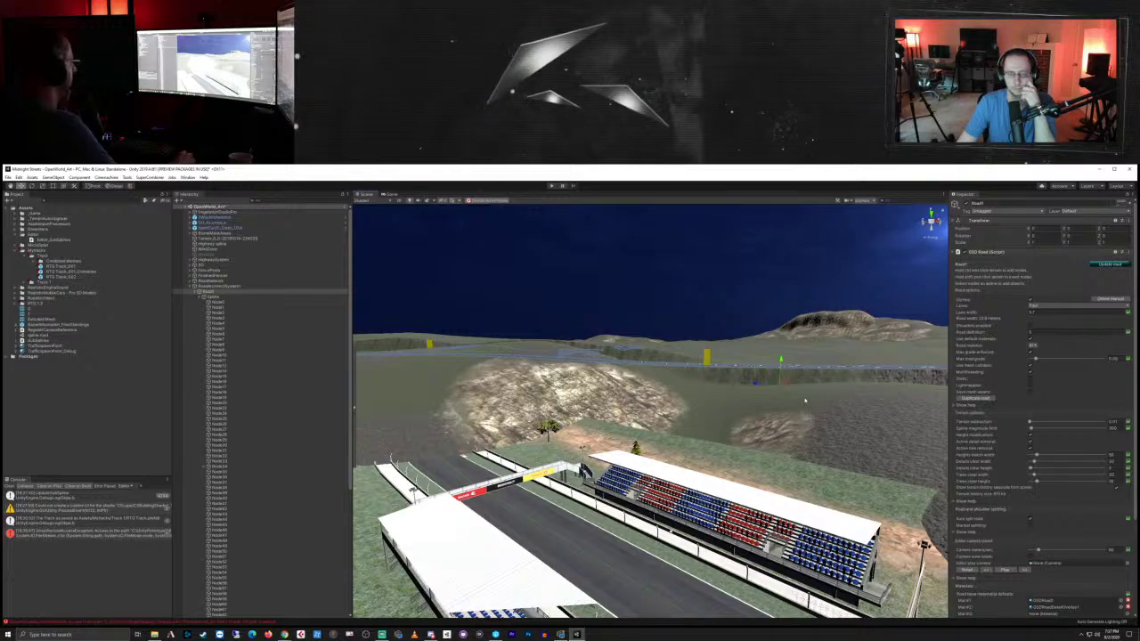
right_click_drag(499, 415, 661, 374)
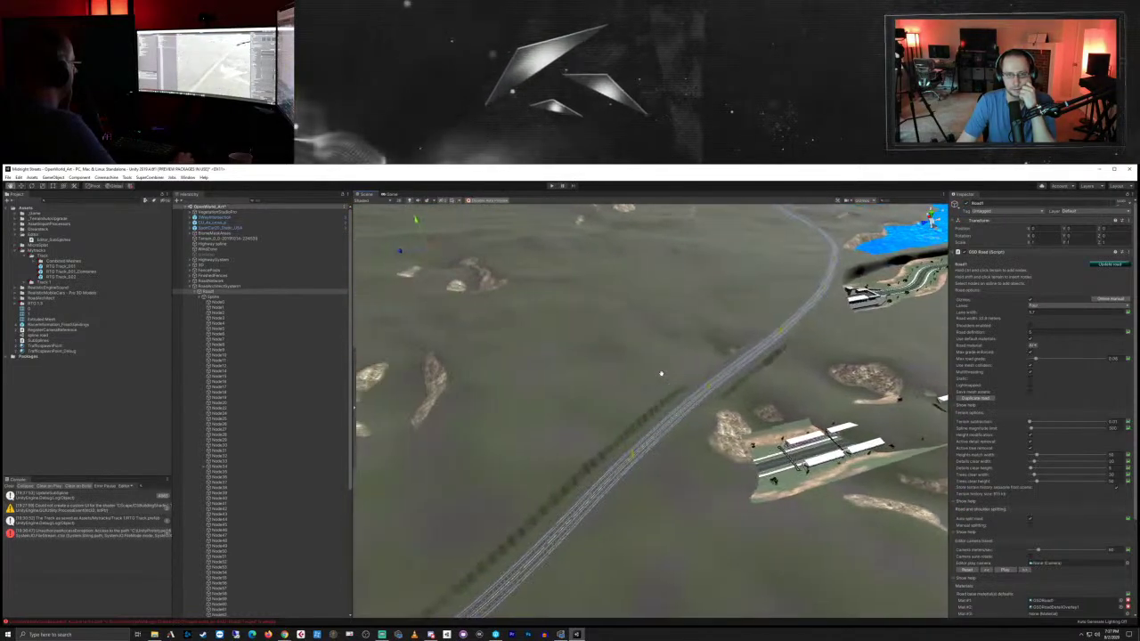
left_click(709, 390)
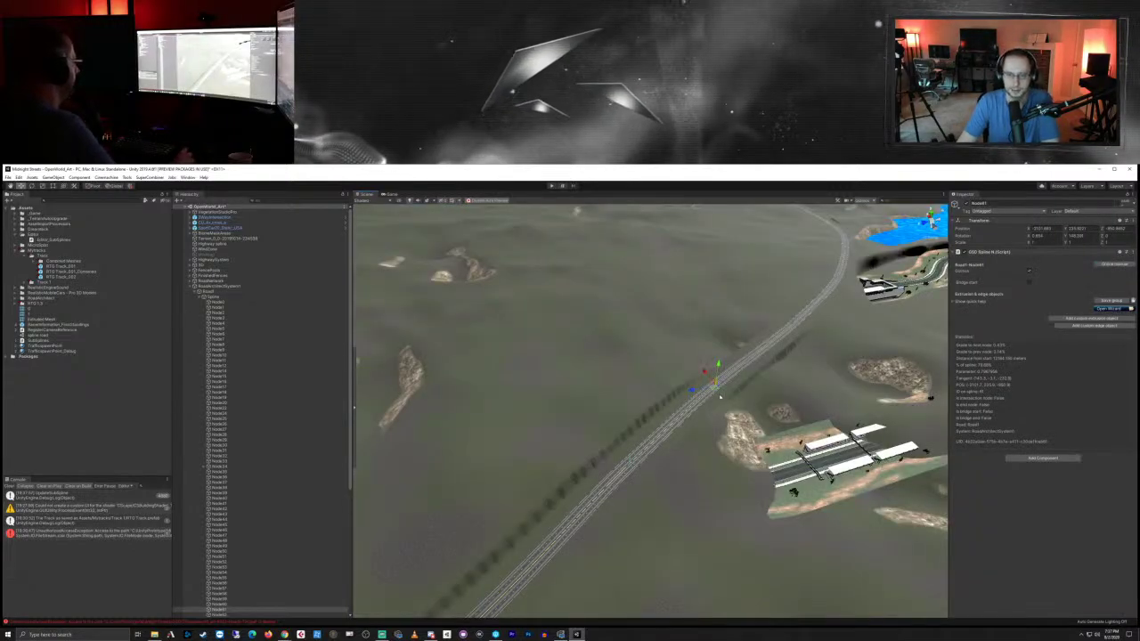
key("f")
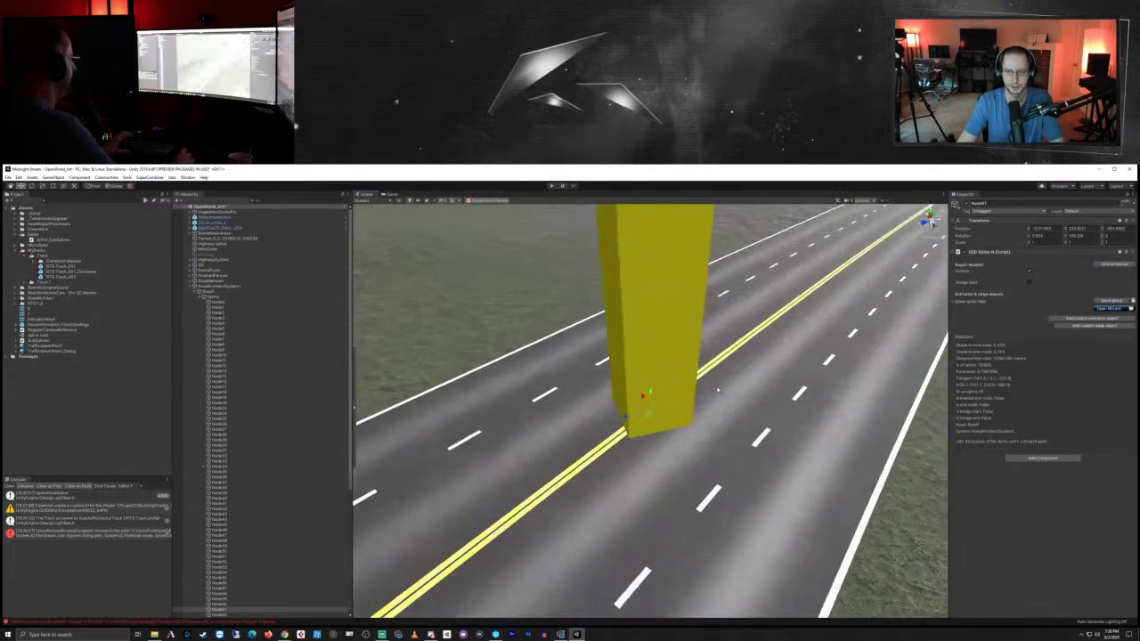
scroll(587, 414, "down", 6)
scroll(587, 414, "down", 8)
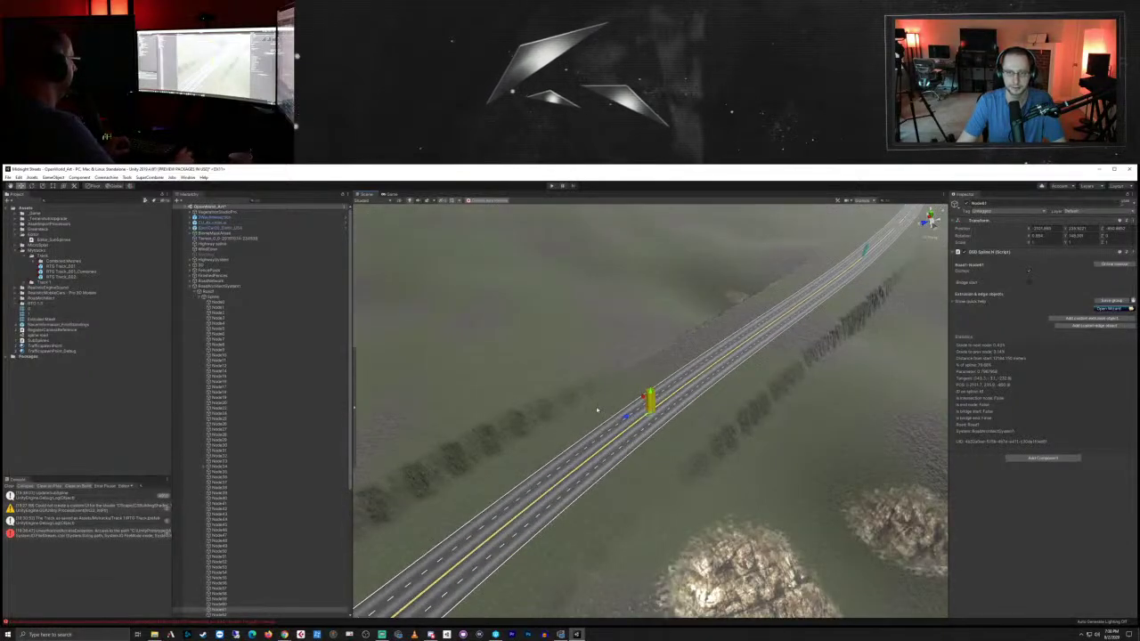
scroll(635, 396, "up", 2)
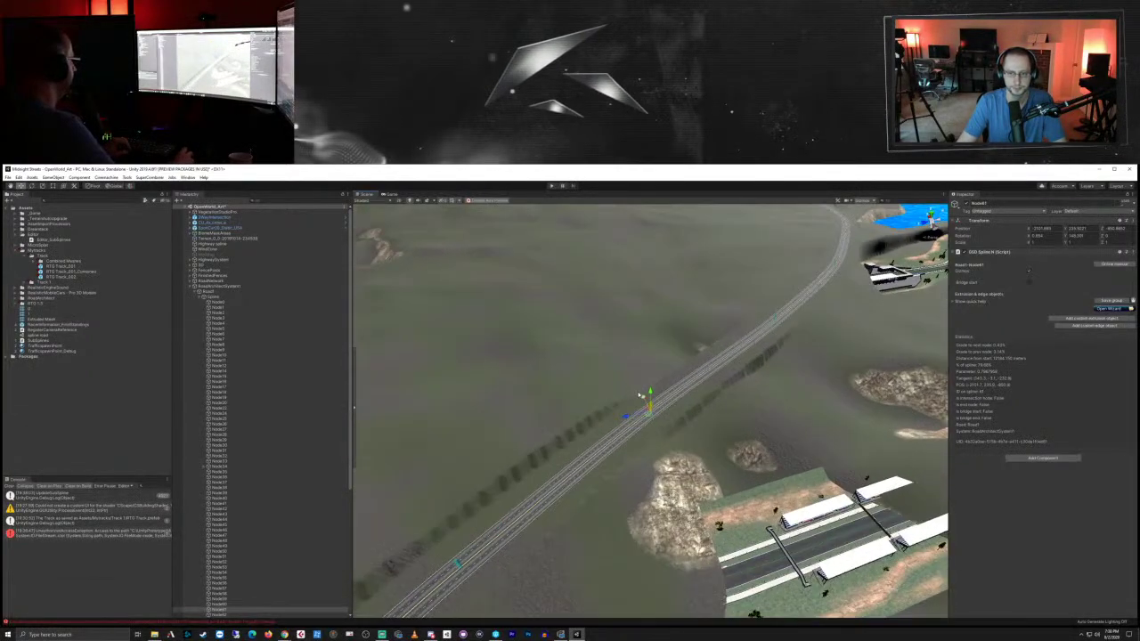
right_click_drag(682, 420, 682, 400)
middle_click_drag(683, 401, 784, 294)
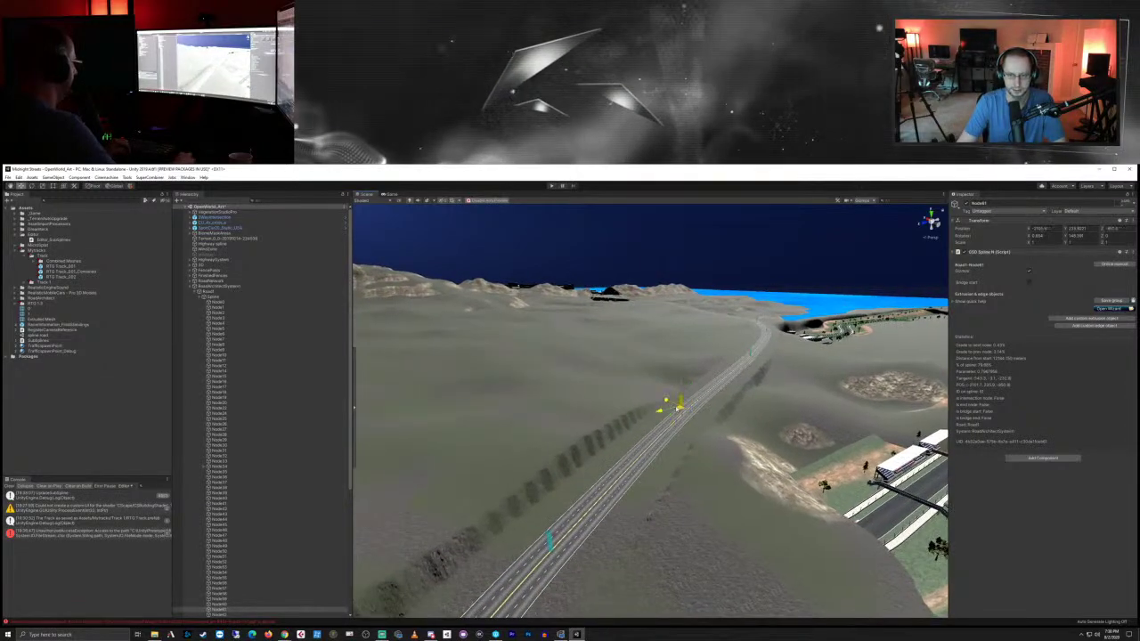
left_click_drag(590, 387, 592, 393)
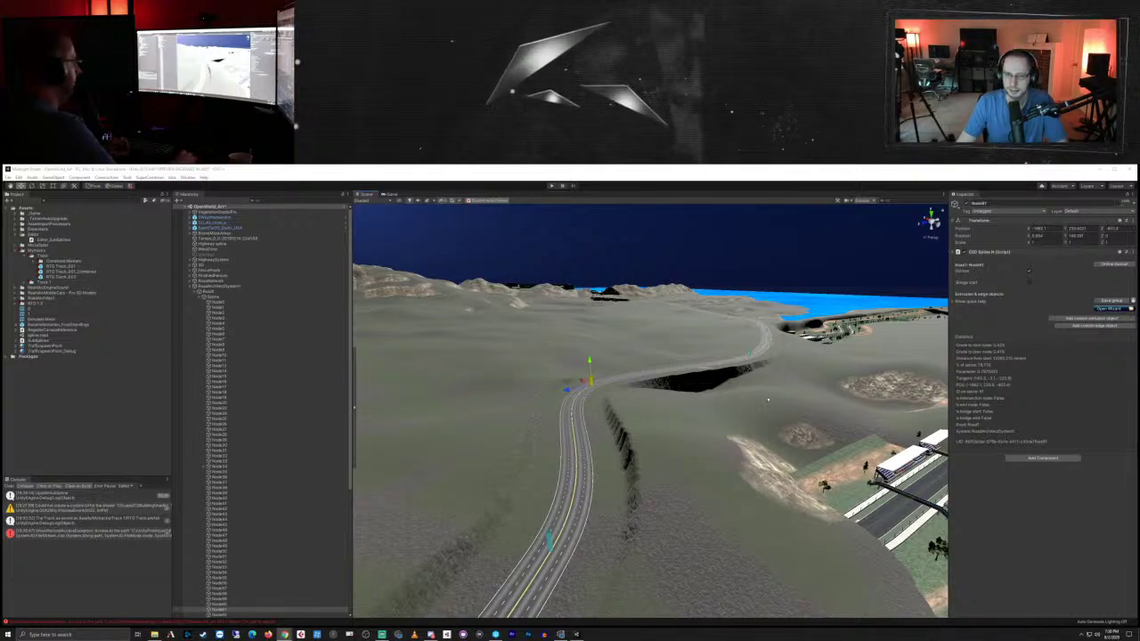
Step: Shift the adjacent highway node toward the water sideways, away from the grandstands, to ease the new bend
right_click_drag(767, 390, 721, 418)
middle_click_drag(750, 398, 651, 560)
right_click_drag(730, 464, 581, 505)
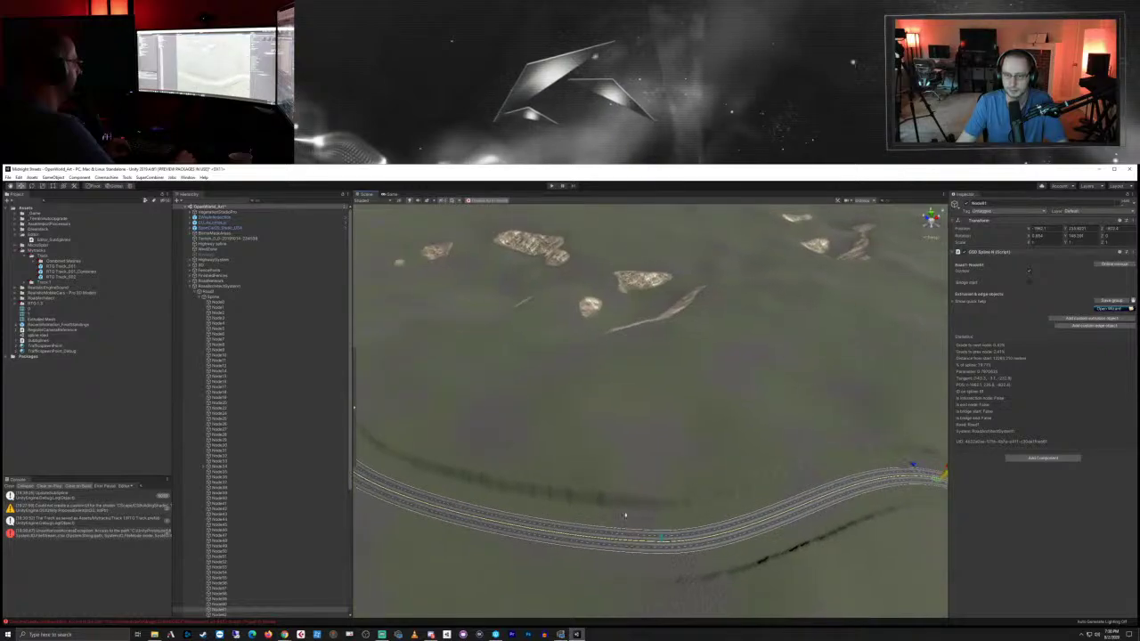
middle_click_drag(626, 514, 547, 426)
right_click_drag(547, 425, 508, 410)
left_click_drag(574, 452, 739, 446, "alt")
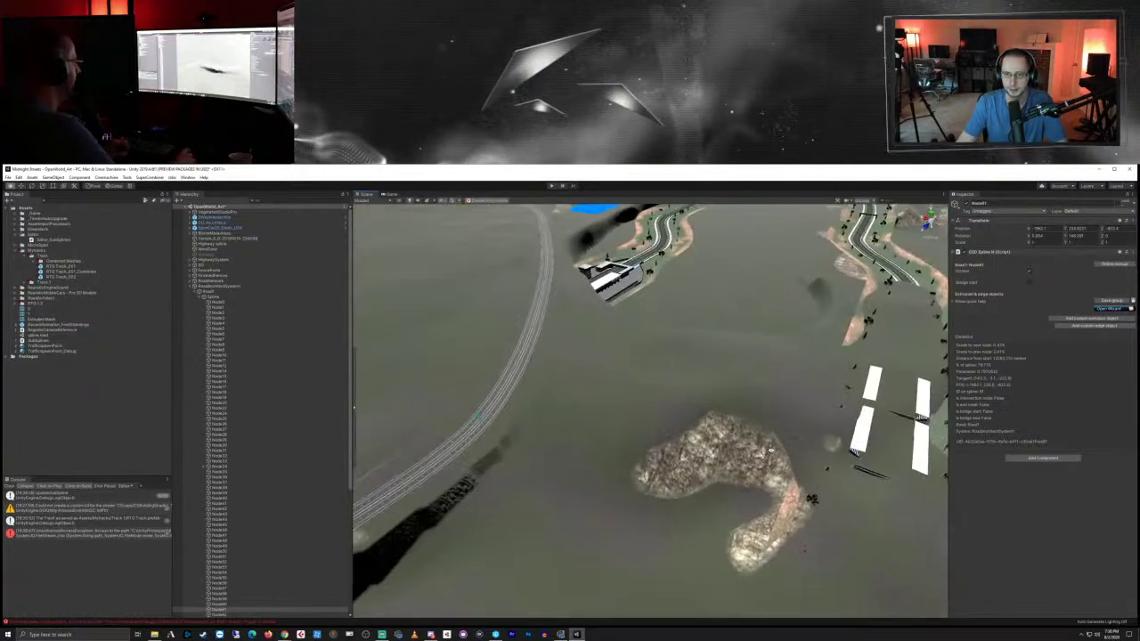
middle_click_drag(540, 479, 808, 373)
right_click_drag(808, 374, 651, 454)
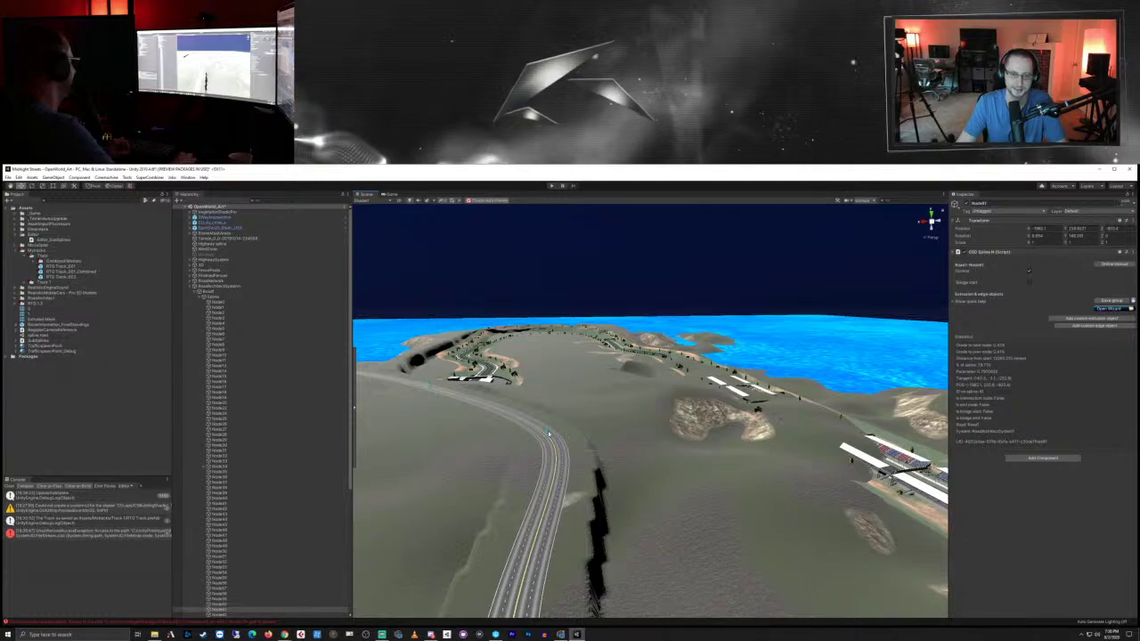
left_click(548, 434)
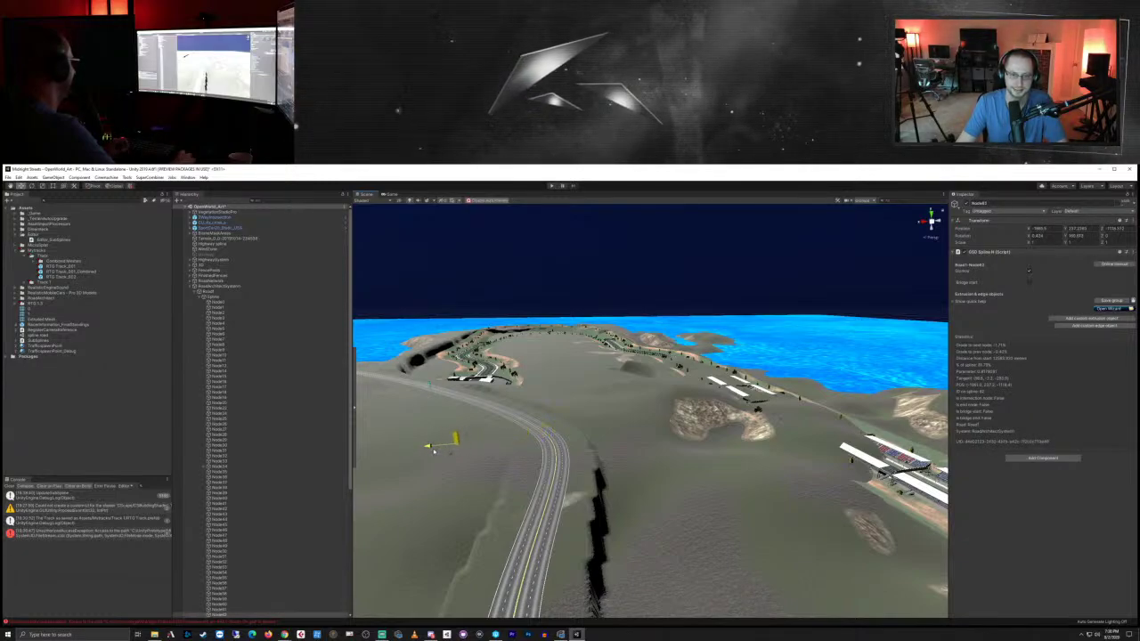
left_click_drag(434, 451, 431, 450)
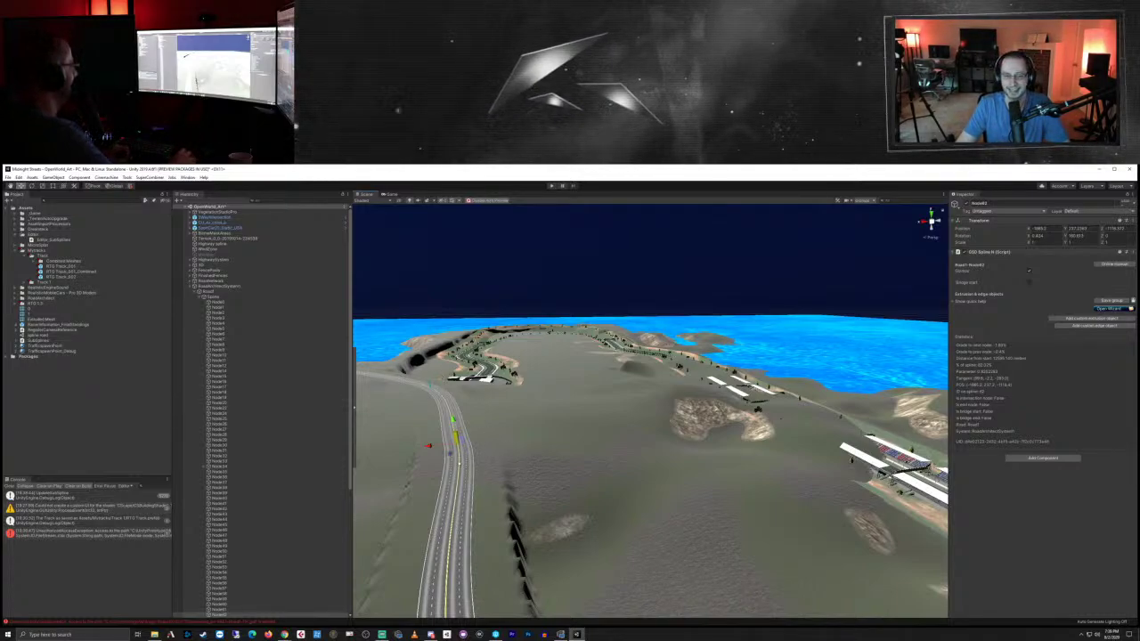
Step: Move the highway node nearest the racetrack's end building outward, away from the building
middle_click_drag(477, 469, 714, 586)
right_click_drag(723, 406, 623, 494)
middle_click_drag(728, 392, 701, 438)
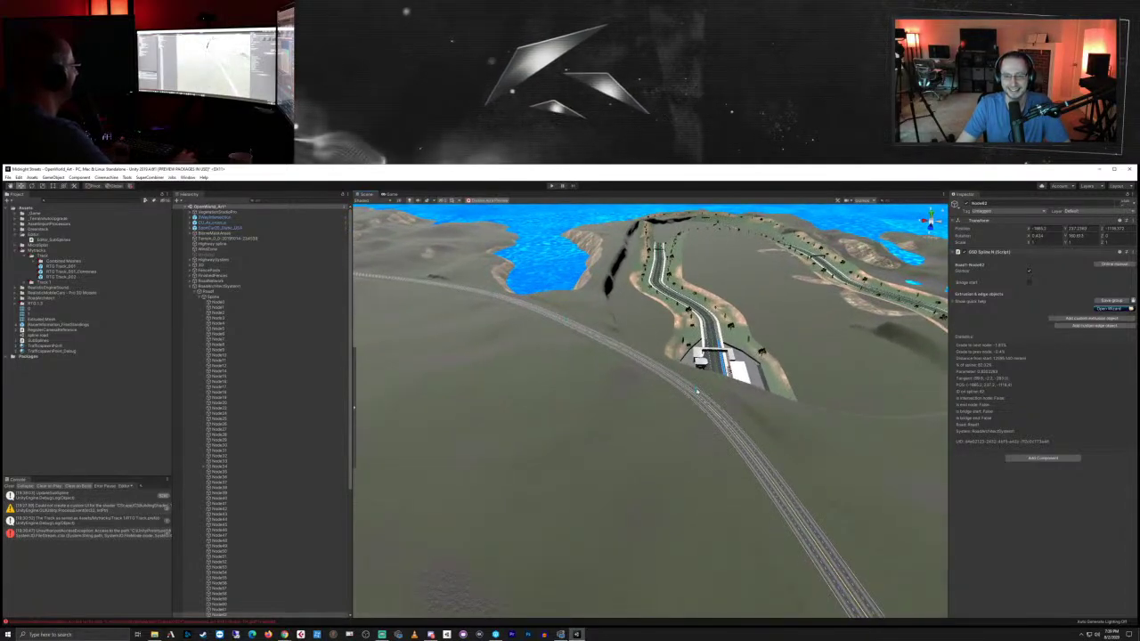
left_click(696, 394)
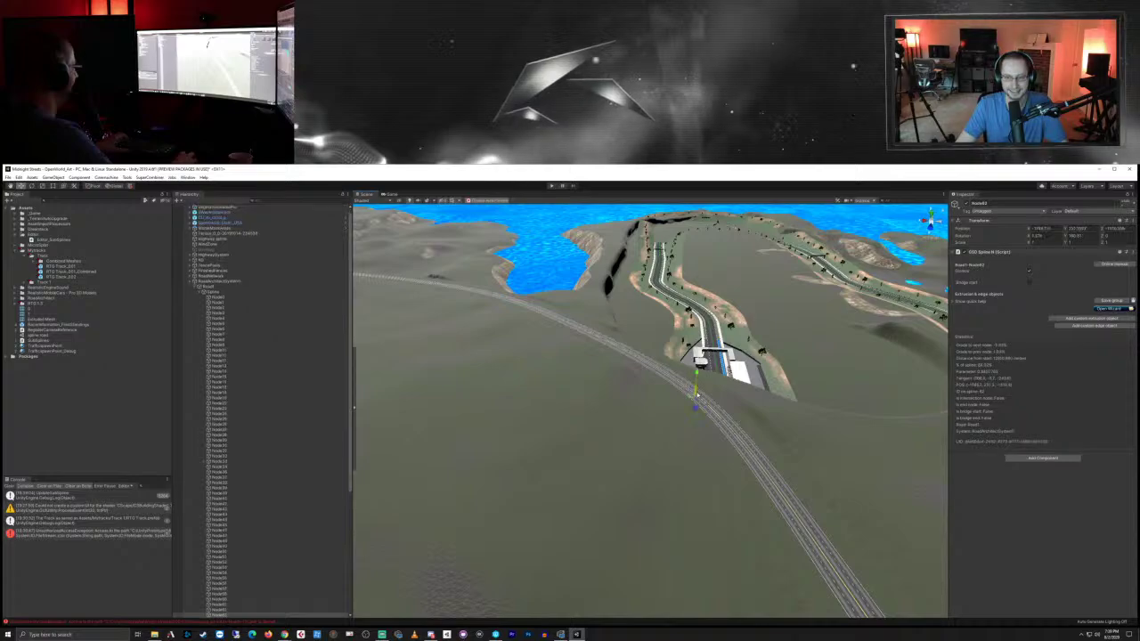
key("f")
scroll(688, 414, "down", 5)
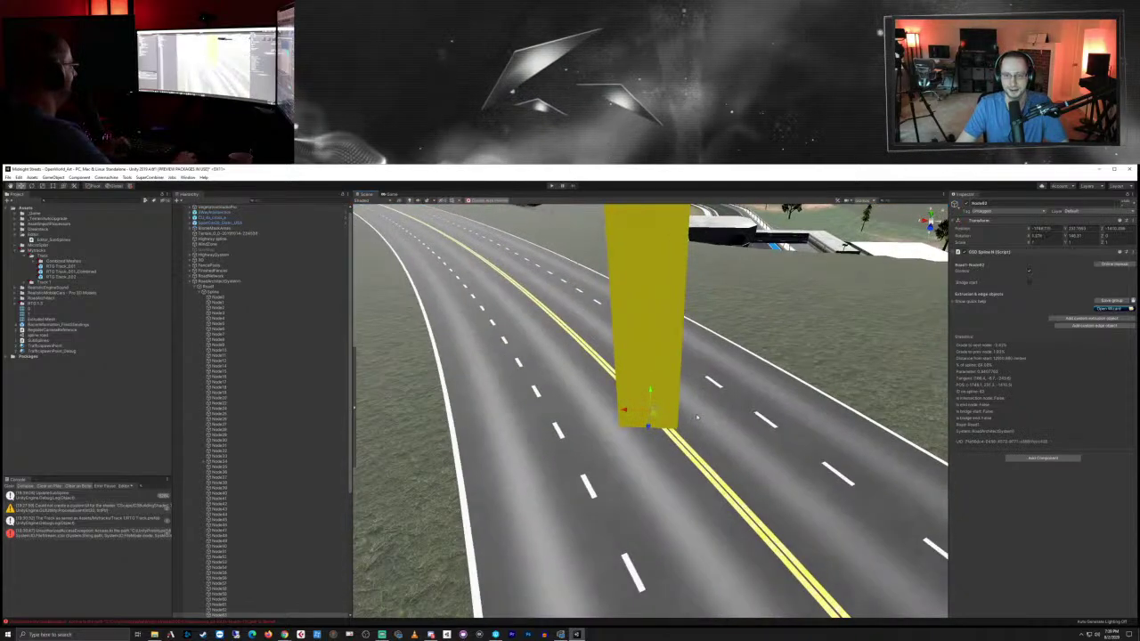
scroll(688, 414, "down", 3)
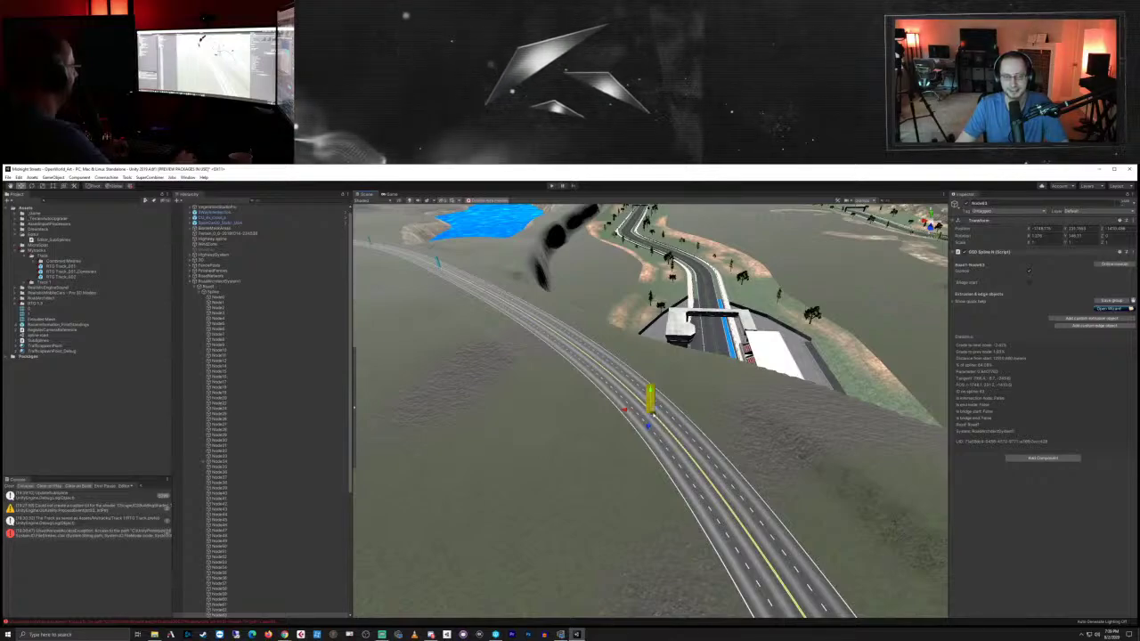
left_click_drag(647, 416, 606, 426)
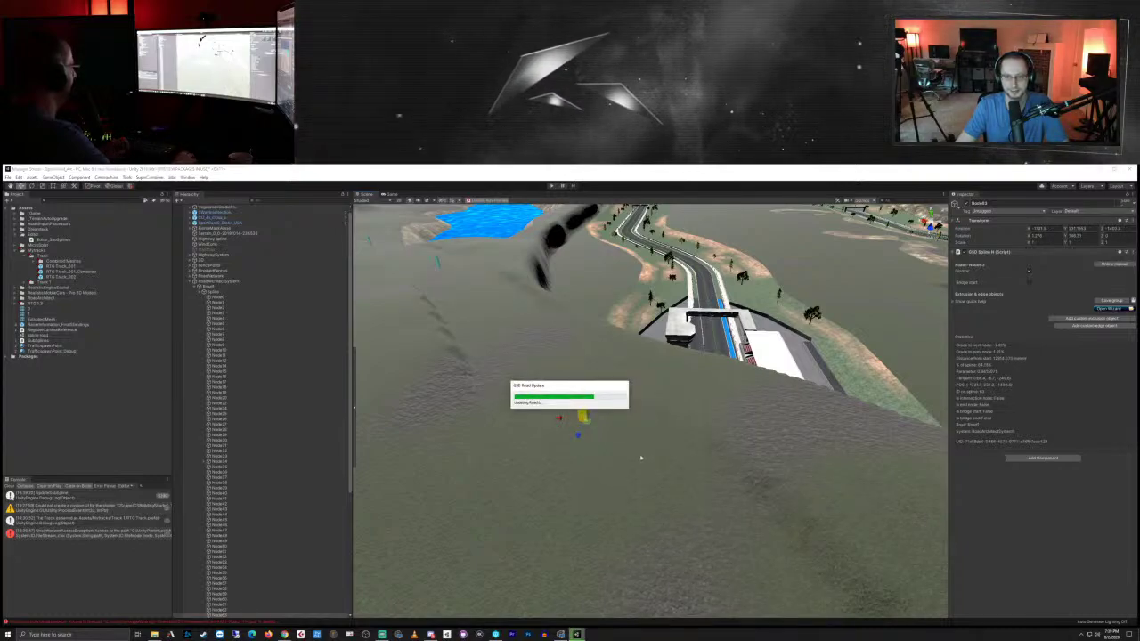
scroll(643, 458, "down", 6)
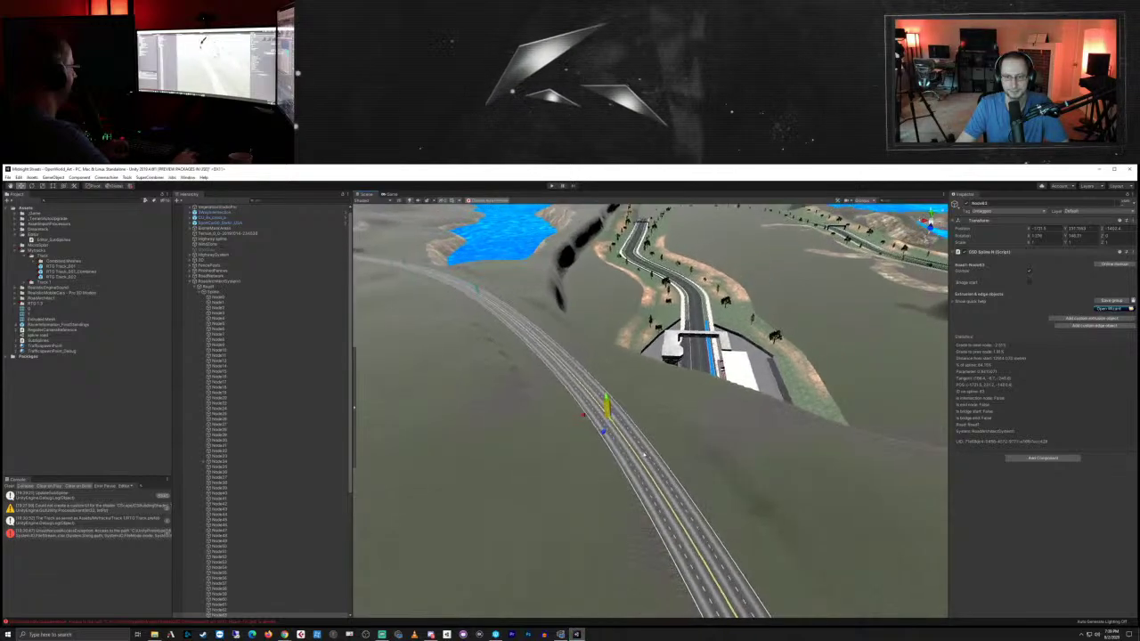
scroll(649, 458, "down", 1)
scroll(689, 489, "up", 4)
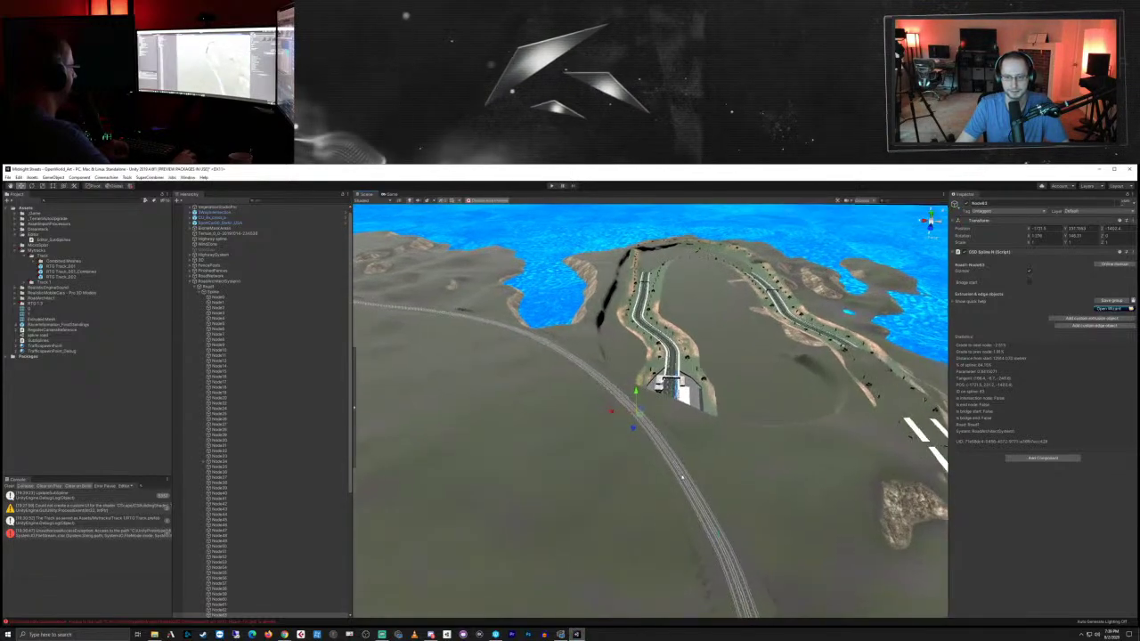
Step: Shift the node between the moved grandstand node and the one by the racetrack's end farther away from the racetrack
middle_click_drag(700, 501, 677, 396)
right_click_drag(676, 396, 676, 346)
middle_click_drag(675, 464, 669, 404)
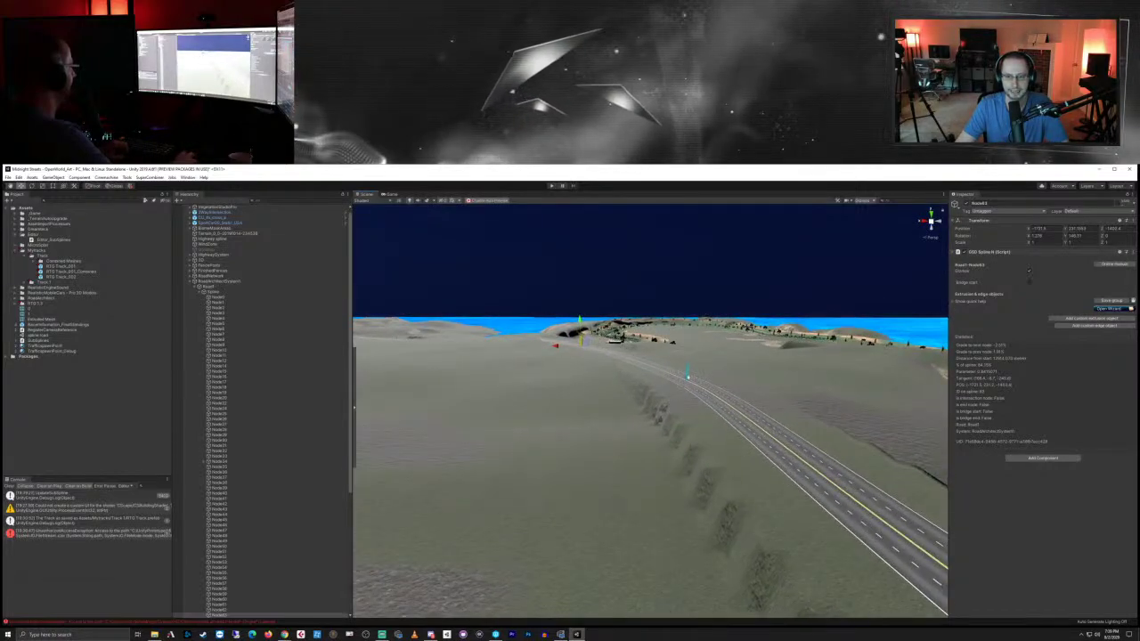
left_click(686, 377)
left_click_drag(661, 382, 628, 395)
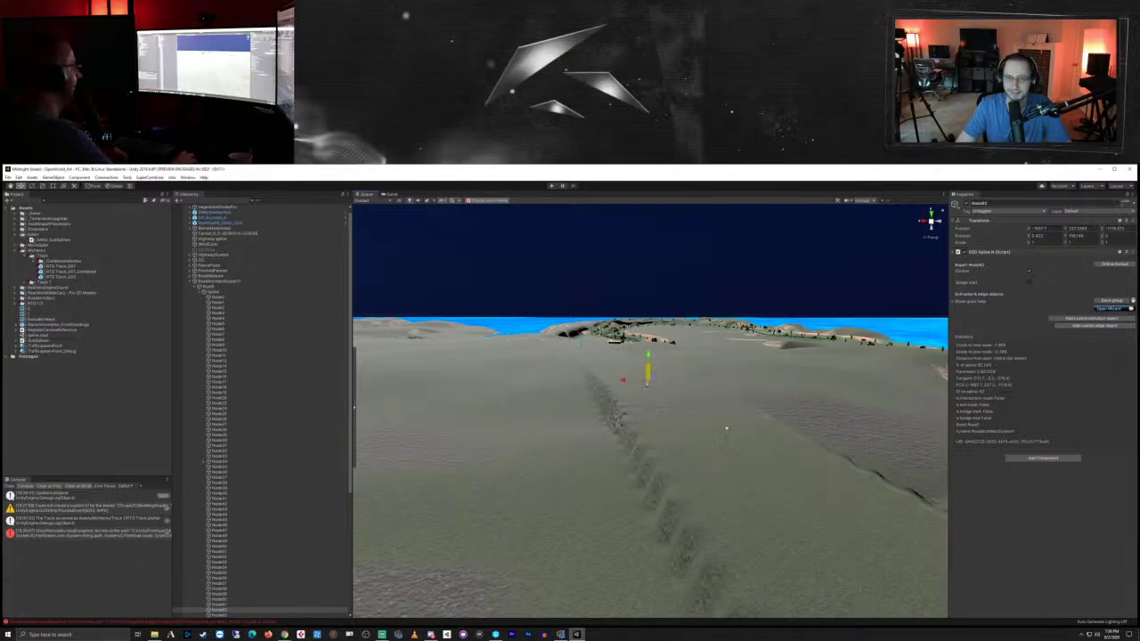
Step: Move the highway node just before the sharp grandstand bend outward to soften the curve, and clear the console
scroll(725, 430, "down", 8)
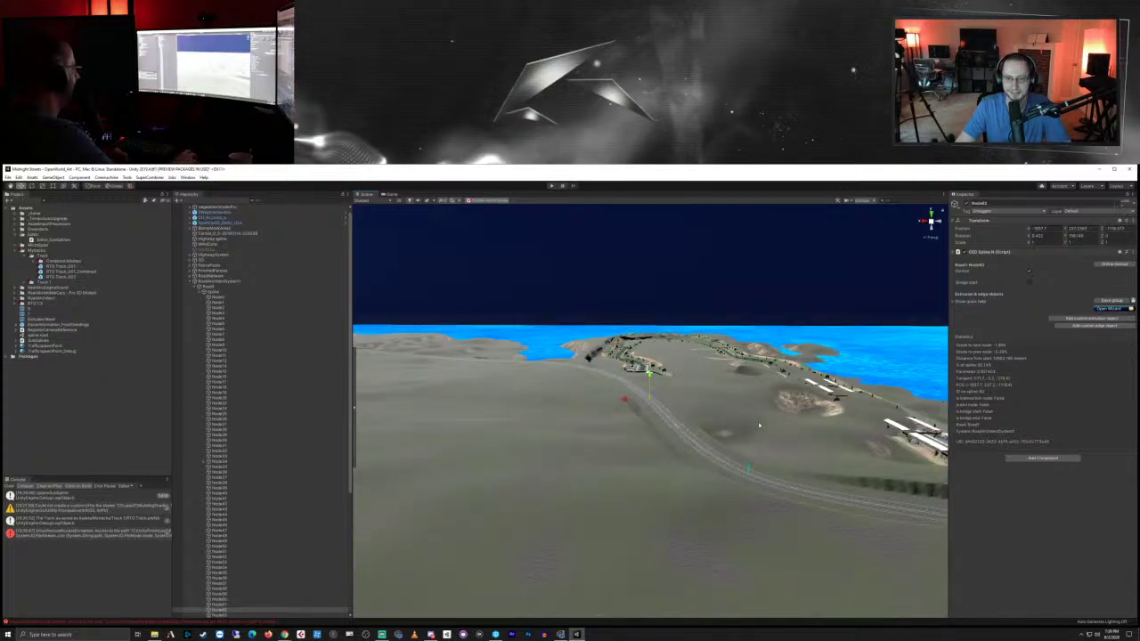
right_click_drag(761, 423, 594, 435)
middle_click_drag(595, 435, 598, 390)
scroll(596, 397, "down", 4)
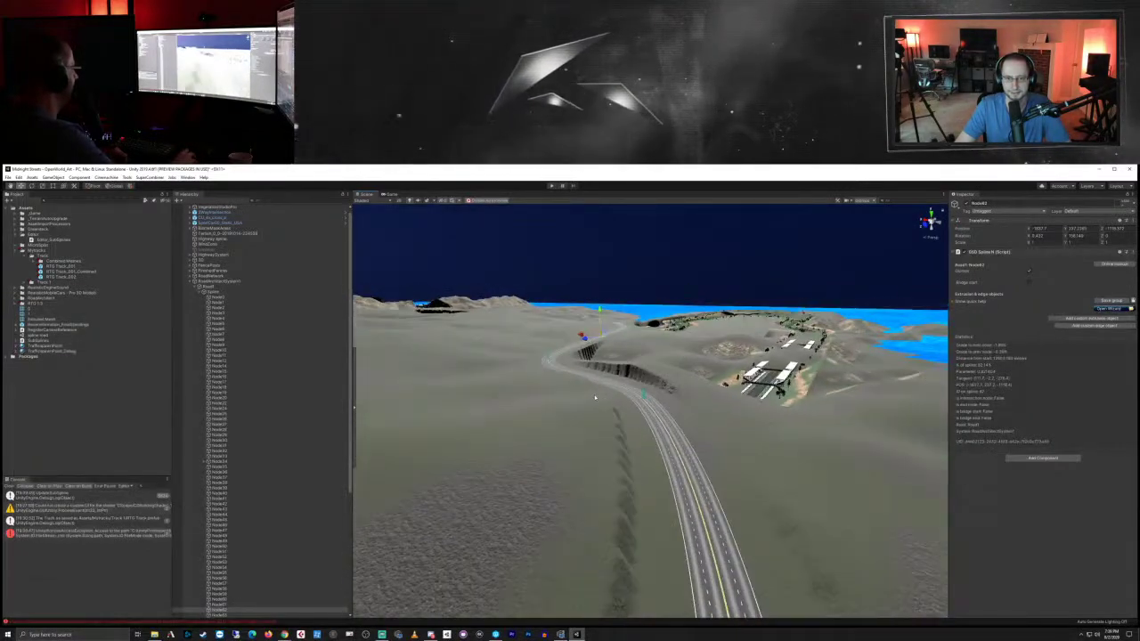
right_click_drag(621, 377, 672, 427)
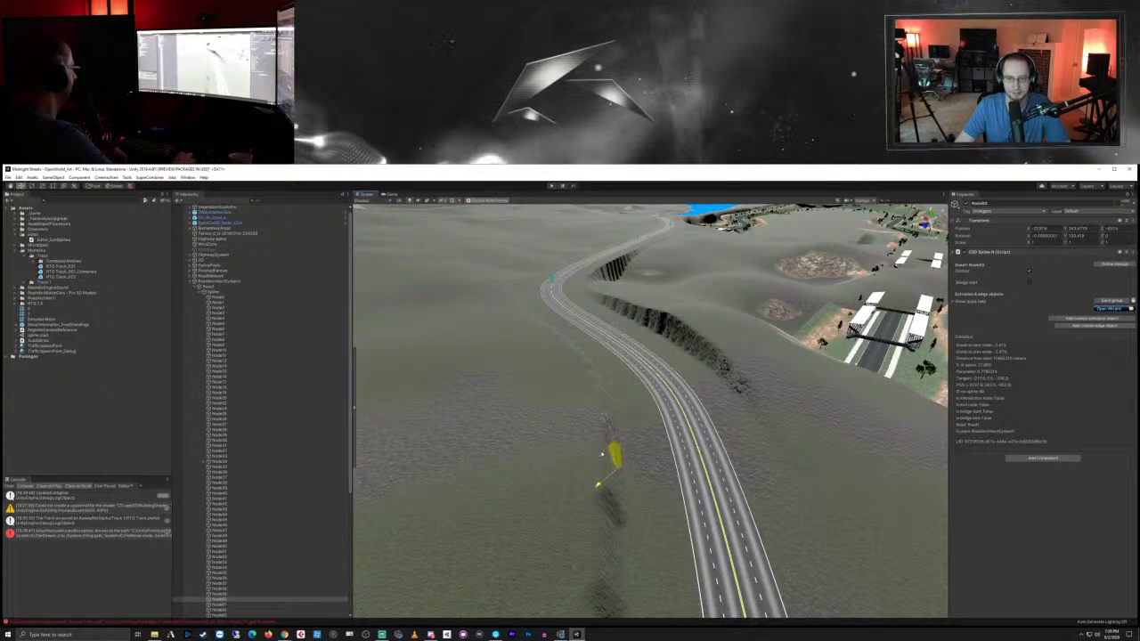
left_click(604, 454, "ctrl")
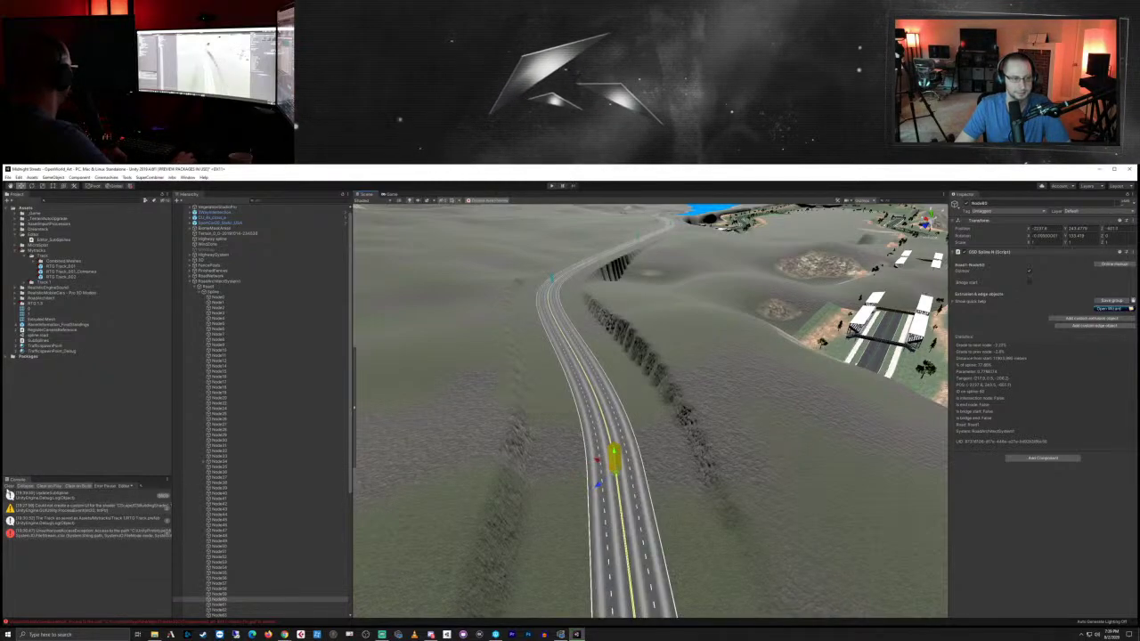
left_click(9, 486)
Step: Reposition the highway node by the racetrack's end building farther from the building and back along the road
right_click_drag(453, 397, 506, 457)
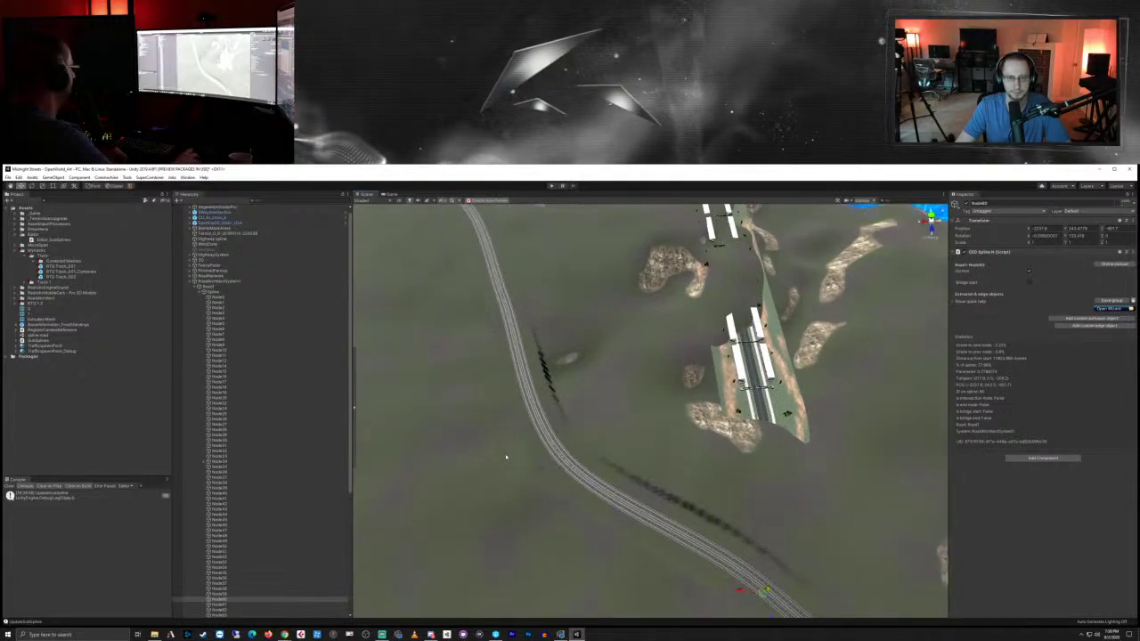
right_click_drag(573, 447, 599, 256)
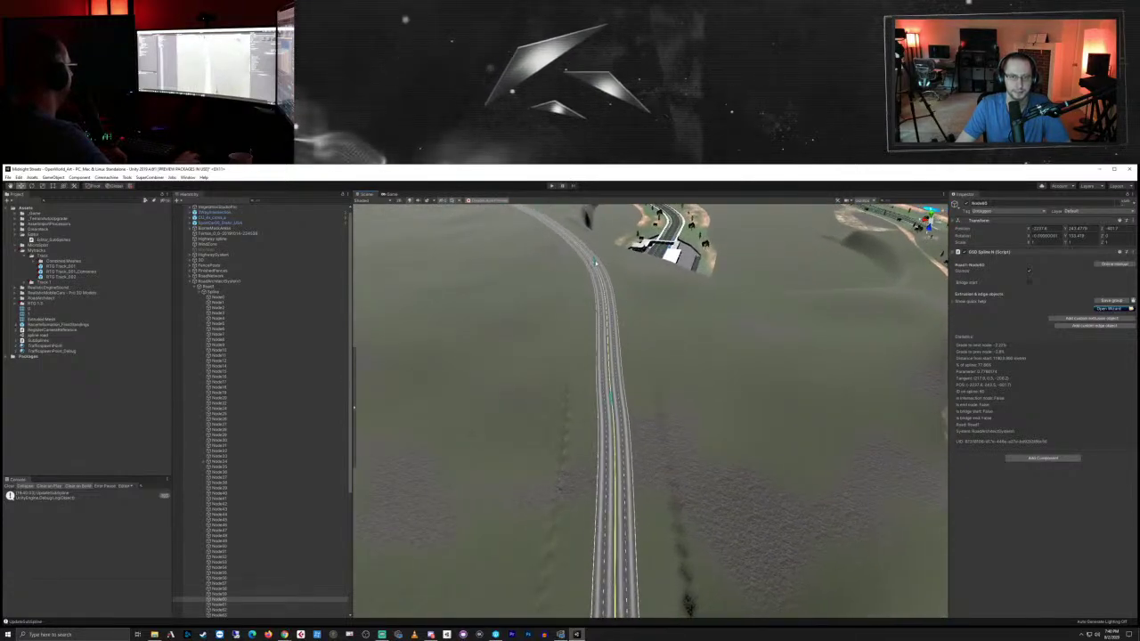
left_click(594, 262)
scroll(598, 268, "up", 5)
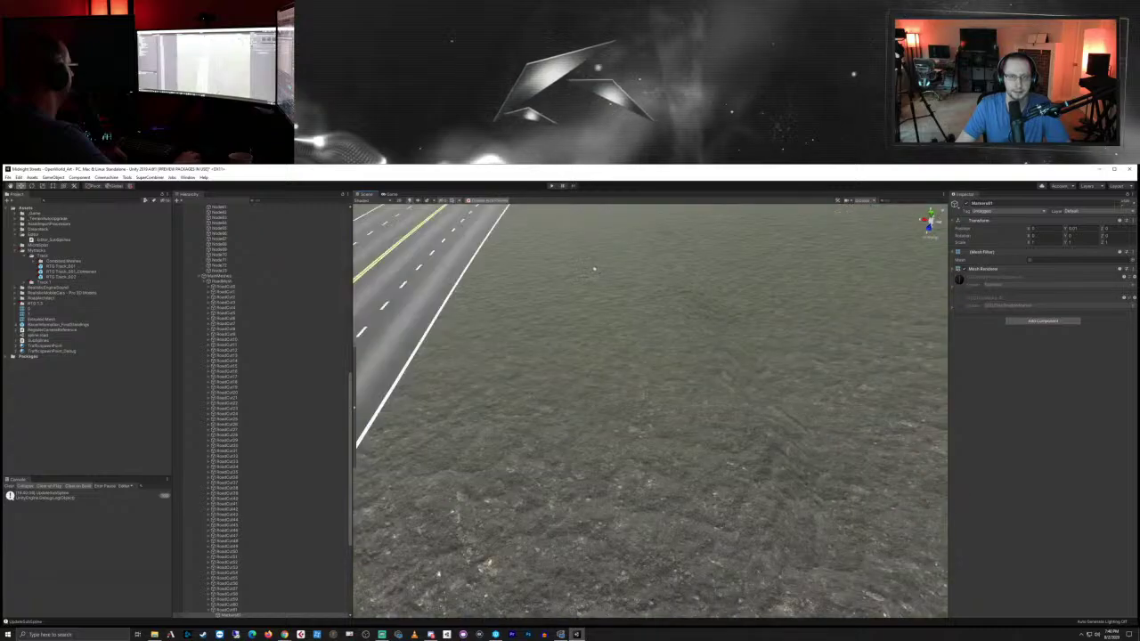
scroll(598, 270, "down", 5)
middle_click_drag(624, 326, 662, 413)
right_click_drag(662, 413, 661, 380)
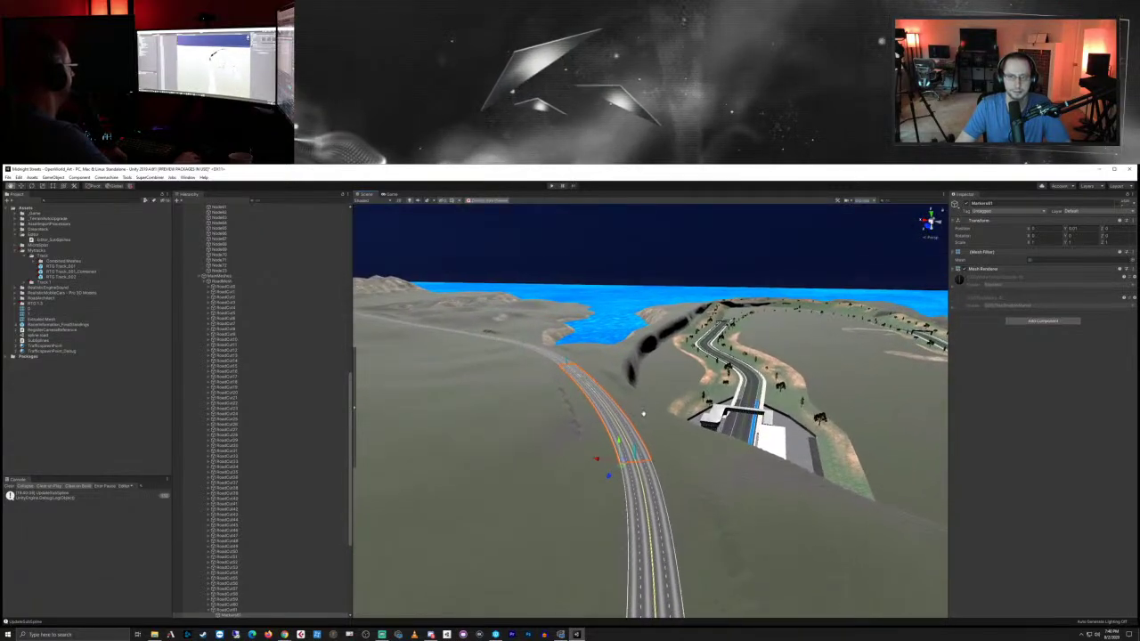
middle_click_drag(641, 455, 627, 393)
right_click_drag(628, 392, 622, 387)
left_click(621, 385)
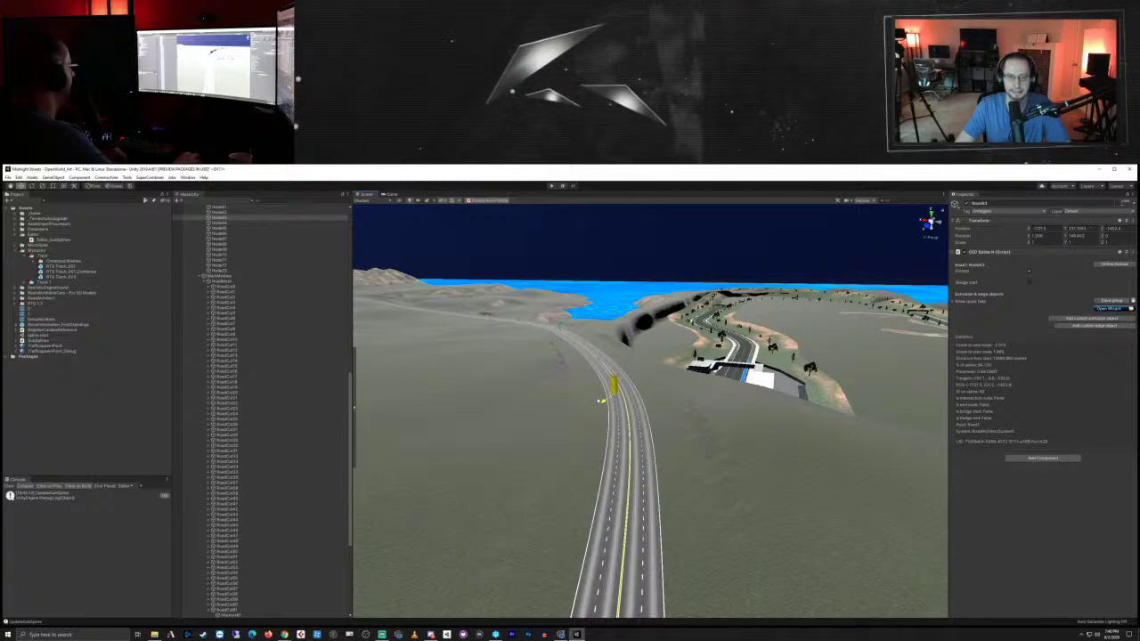
left_click_drag(581, 399, 578, 401)
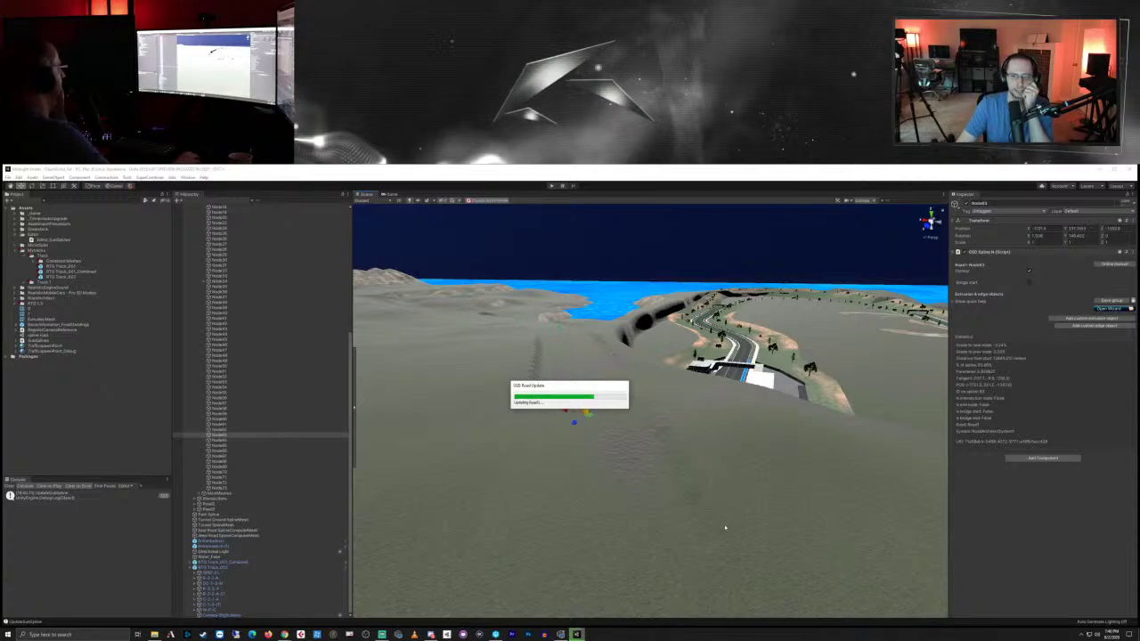
right_click_drag(614, 476, 677, 443)
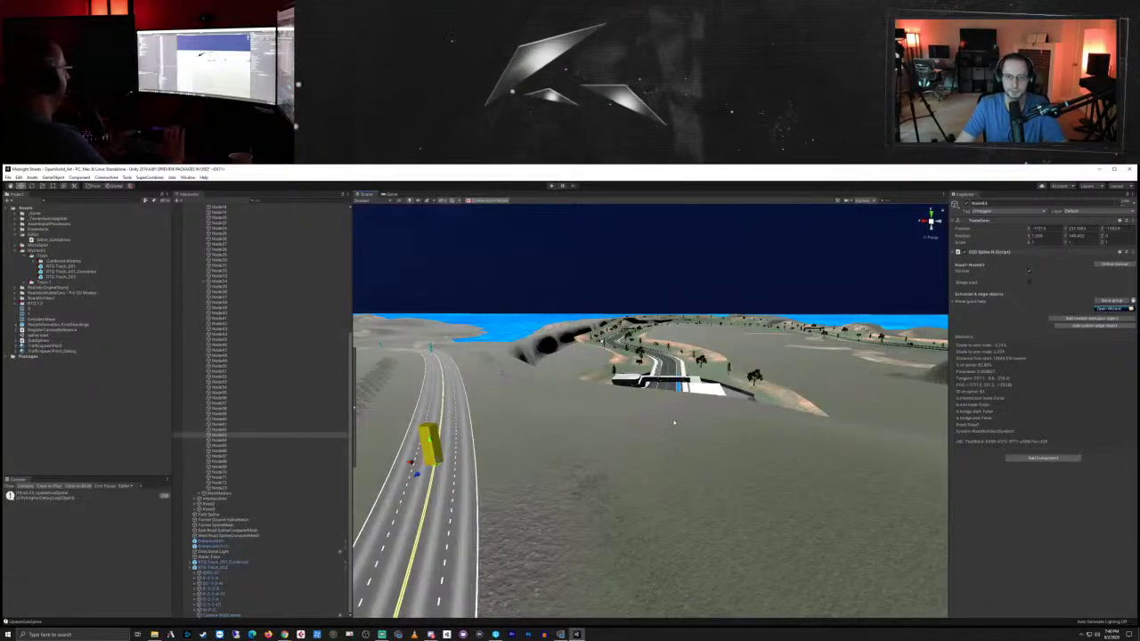
scroll(673, 408, "down", 4)
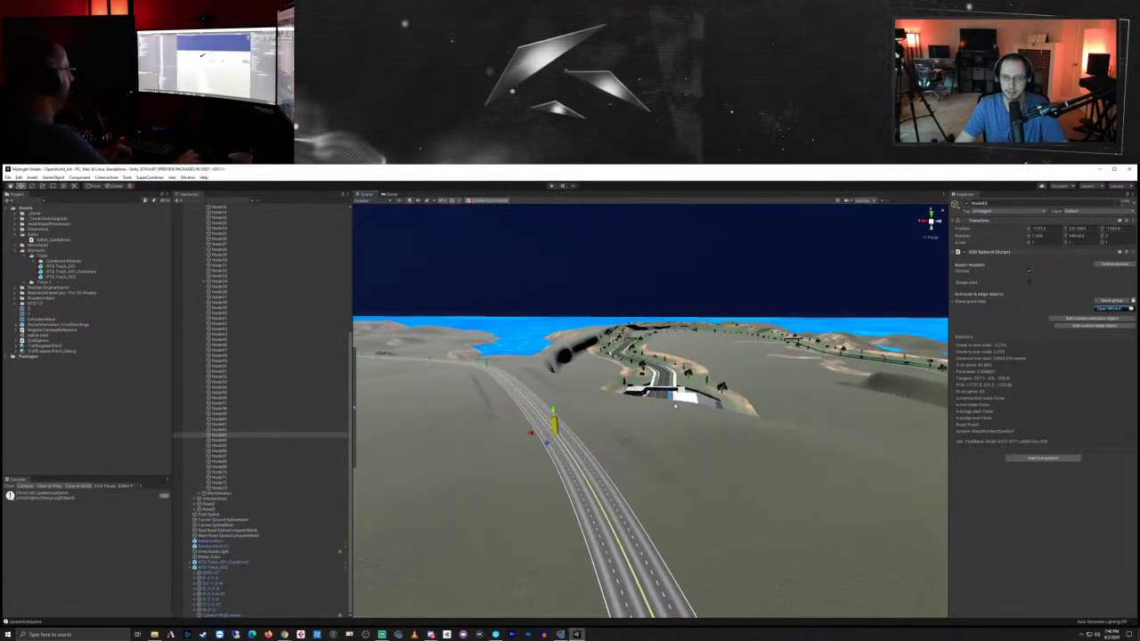
Step: Move the highway node next to the one just repositioned slightly away from the racetrack to smooth the curve
right_click_drag(820, 470, 669, 542)
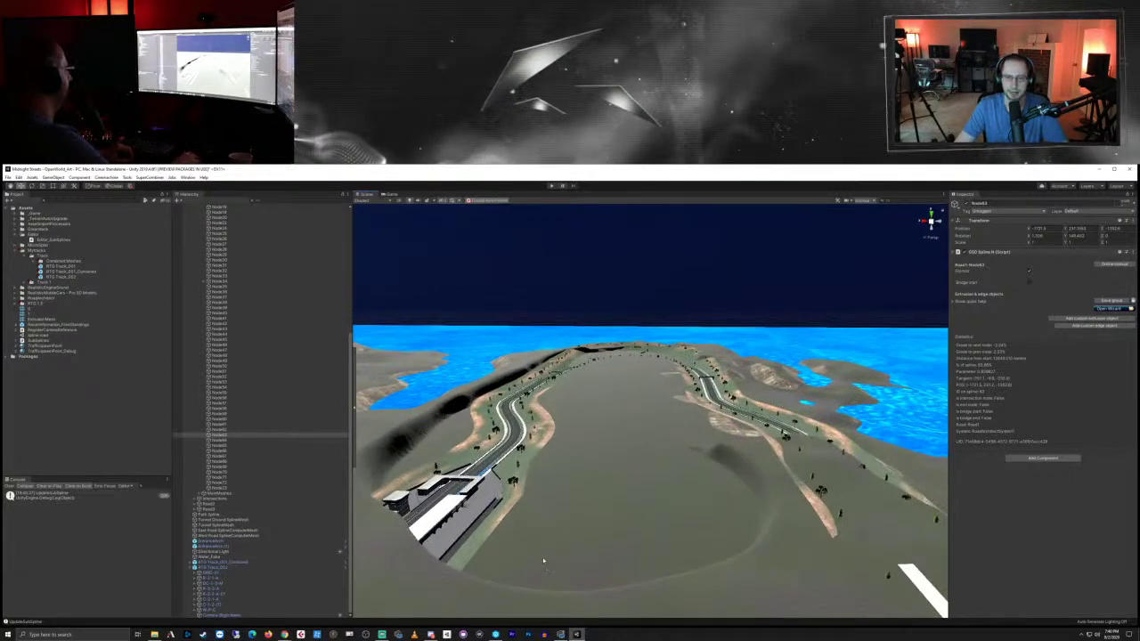
right_click_drag(525, 597, 636, 471)
right_click_drag(636, 426, 614, 529)
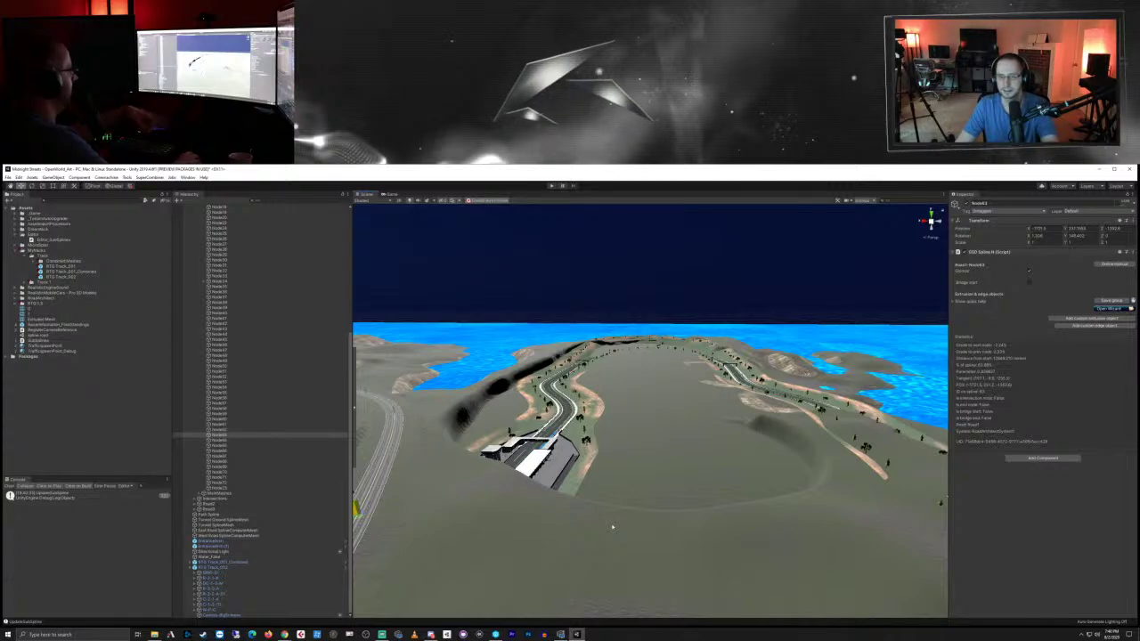
middle_click_drag(611, 527, 682, 467)
right_click_drag(542, 470, 659, 378)
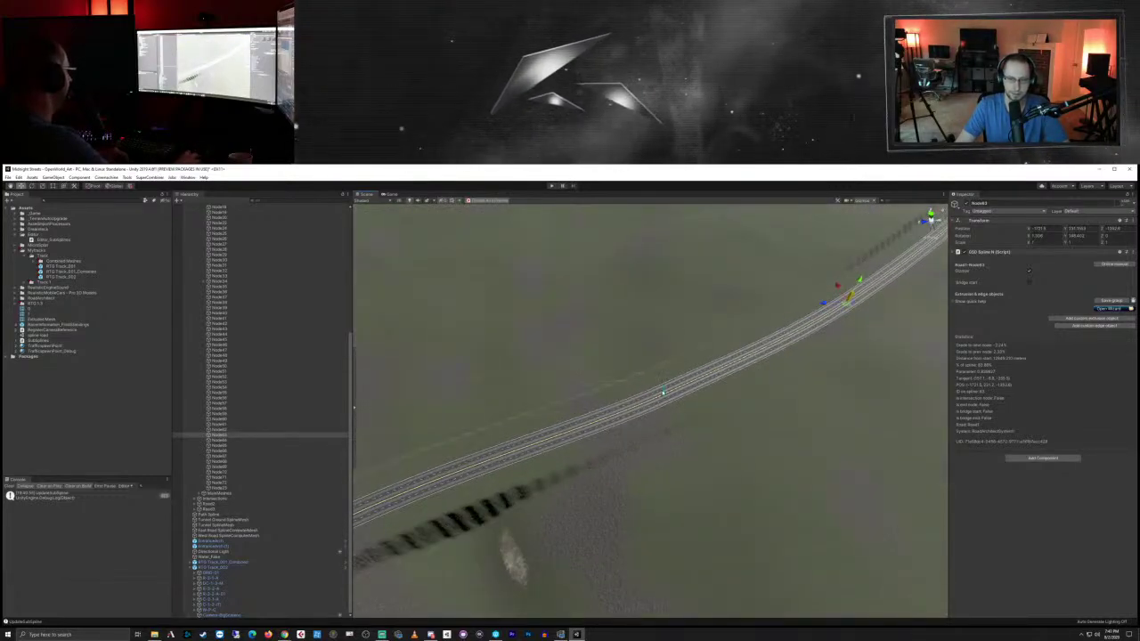
left_click(663, 393)
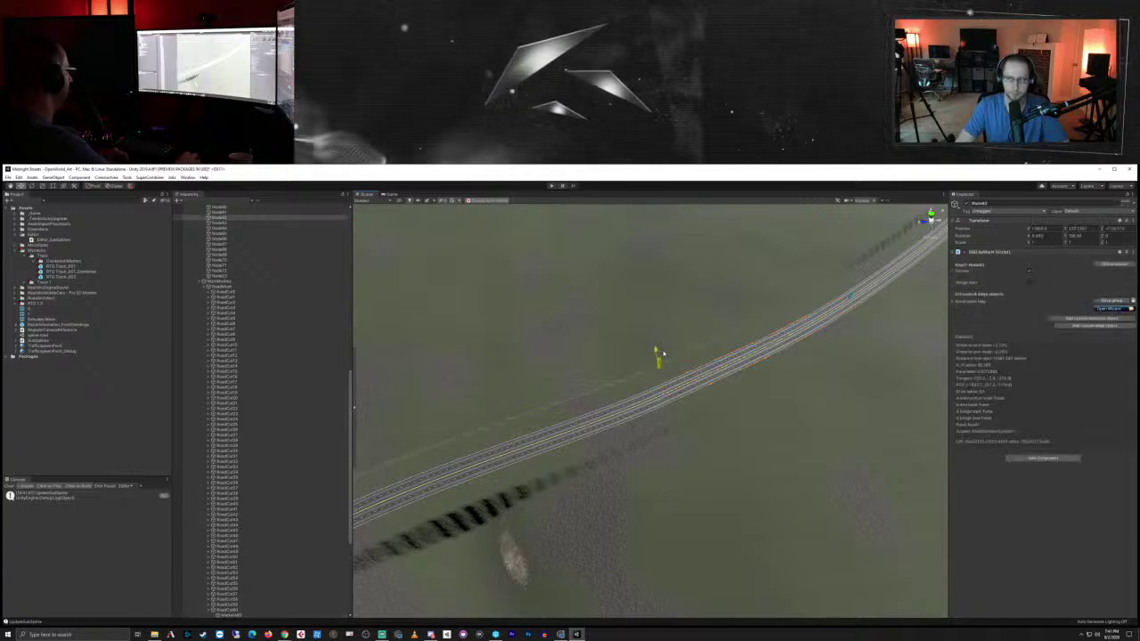
left_click_drag(664, 353, 664, 355)
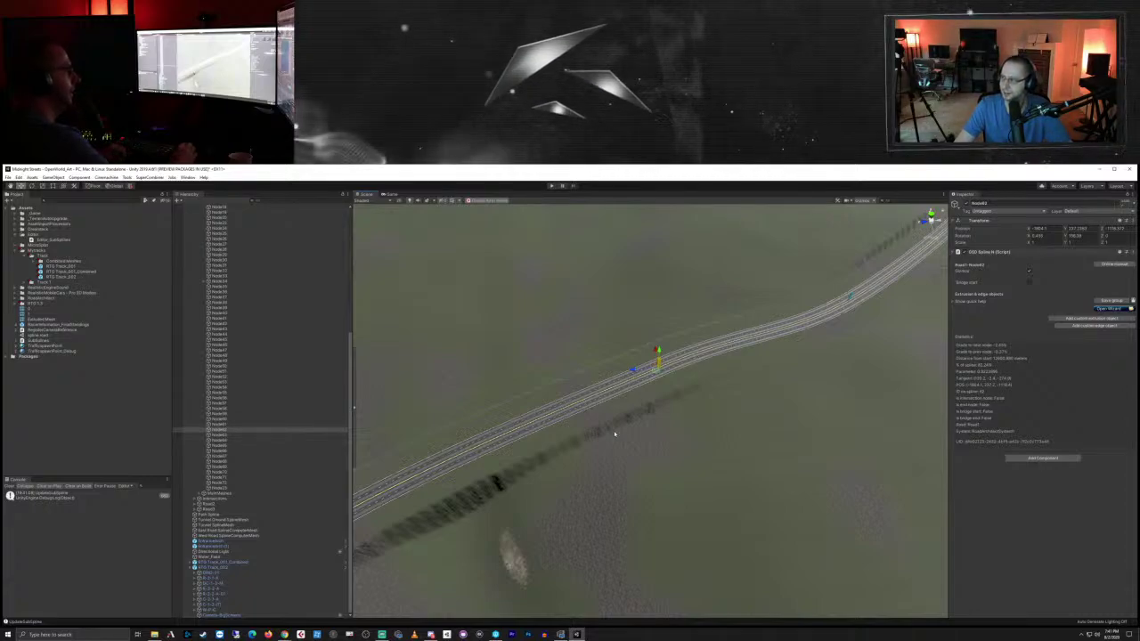
Step: Reposition the next highway node farther along the road, Node61, to continue the smooth curve past the racetrack
scroll(463, 387, "down", 3)
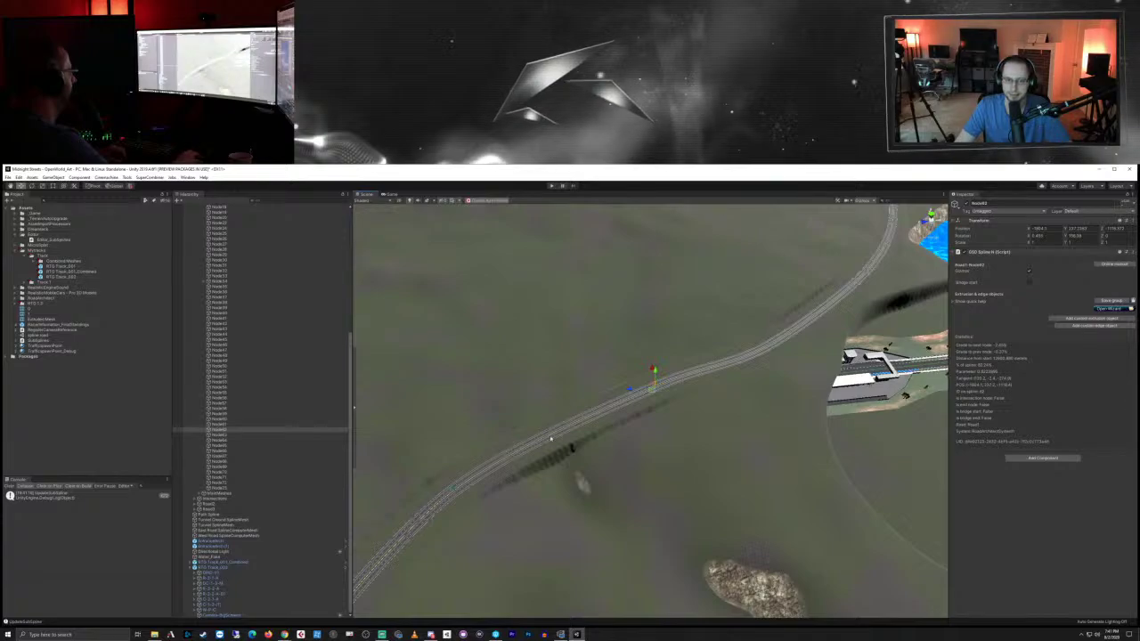
middle_click_drag(551, 438, 647, 427)
scroll(623, 397, "up", 8)
scroll(646, 425, "up", 8)
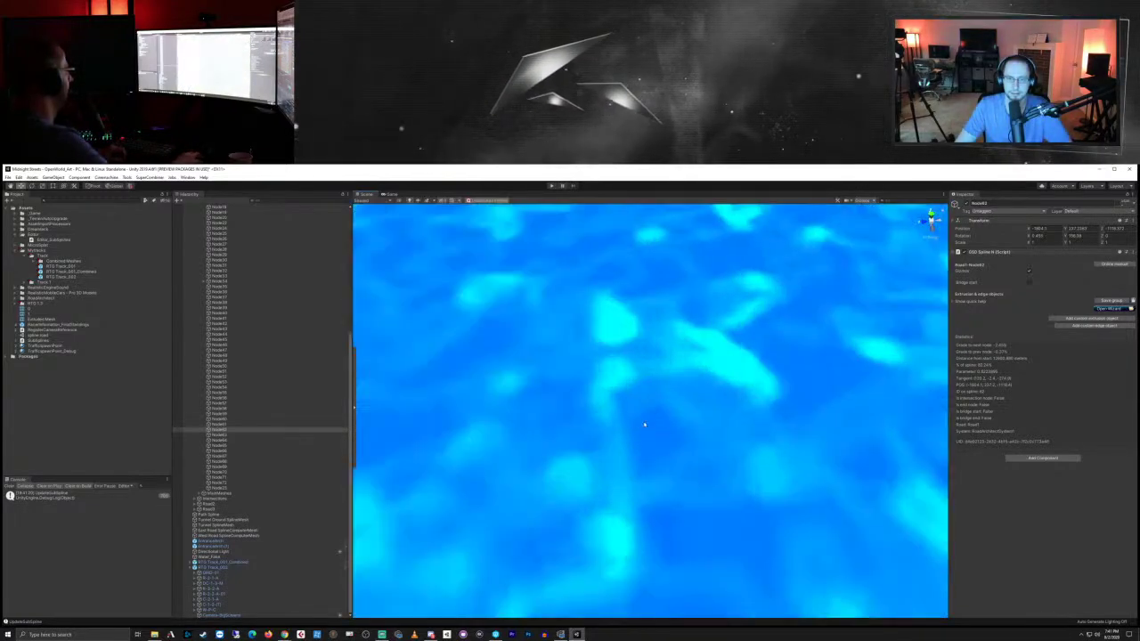
scroll(669, 445, "down", 3)
left_click_drag(669, 445, 600, 409, "alt")
scroll(490, 471, "down", 8)
scroll(547, 475, "down", 8)
scroll(549, 471, "up", 5)
left_click(640, 409)
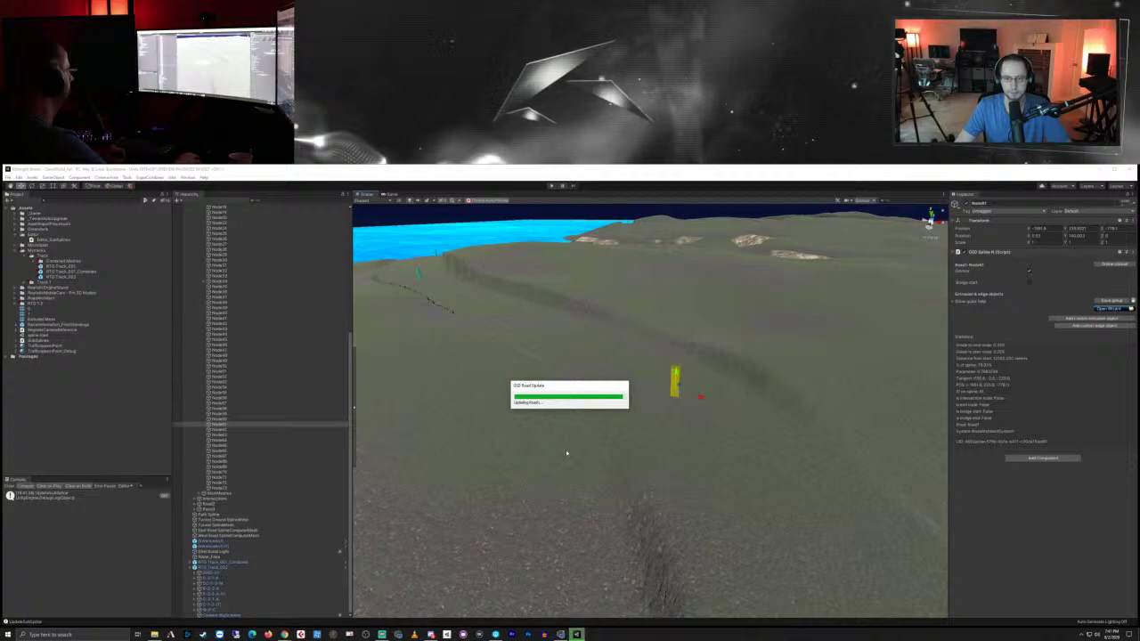
scroll(565, 449, "down", 5)
Step: Select the terrain and use the Set Height brush to level the ground between the highway and the racetrack's grandstands
right_click_drag(480, 445, 610, 481)
key("a")
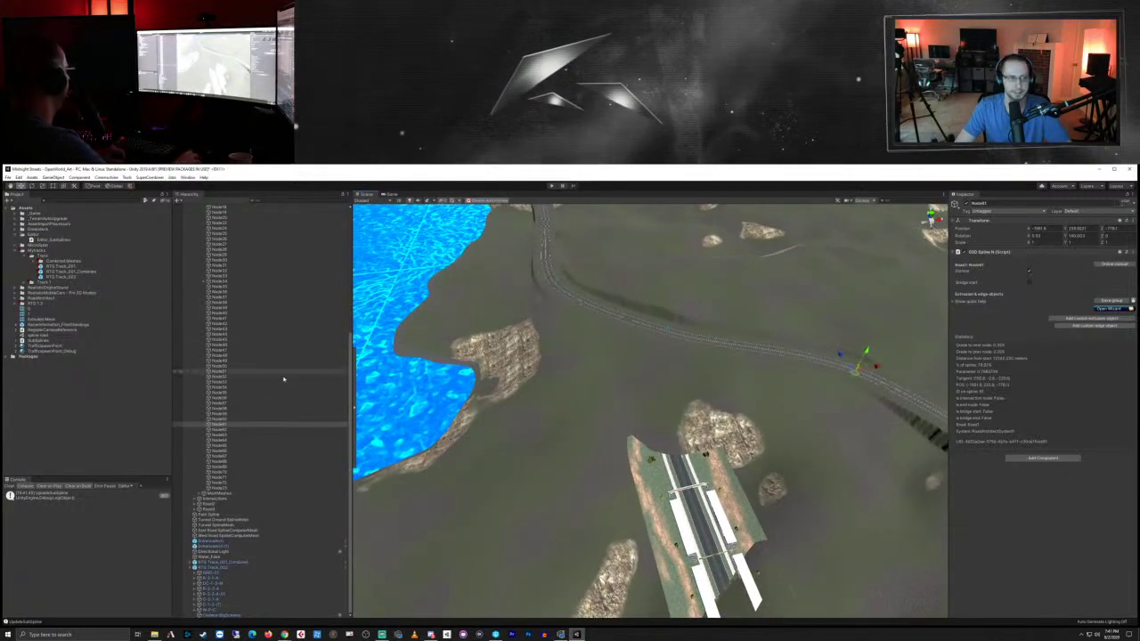
scroll(279, 377, "up", 10)
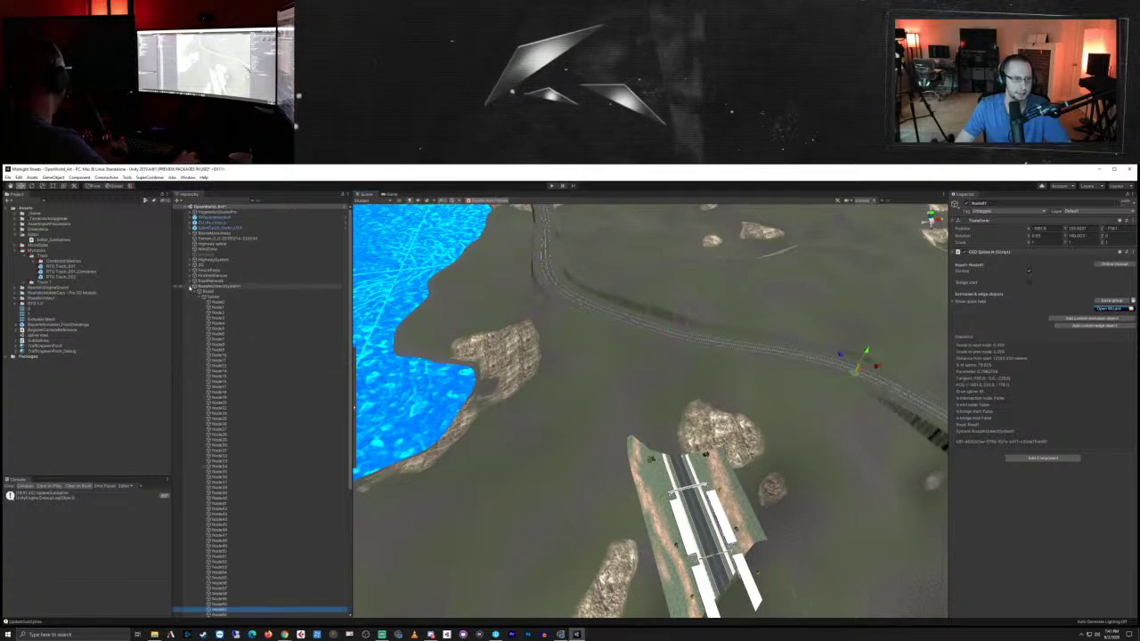
left_click(191, 288)
left_click(245, 238)
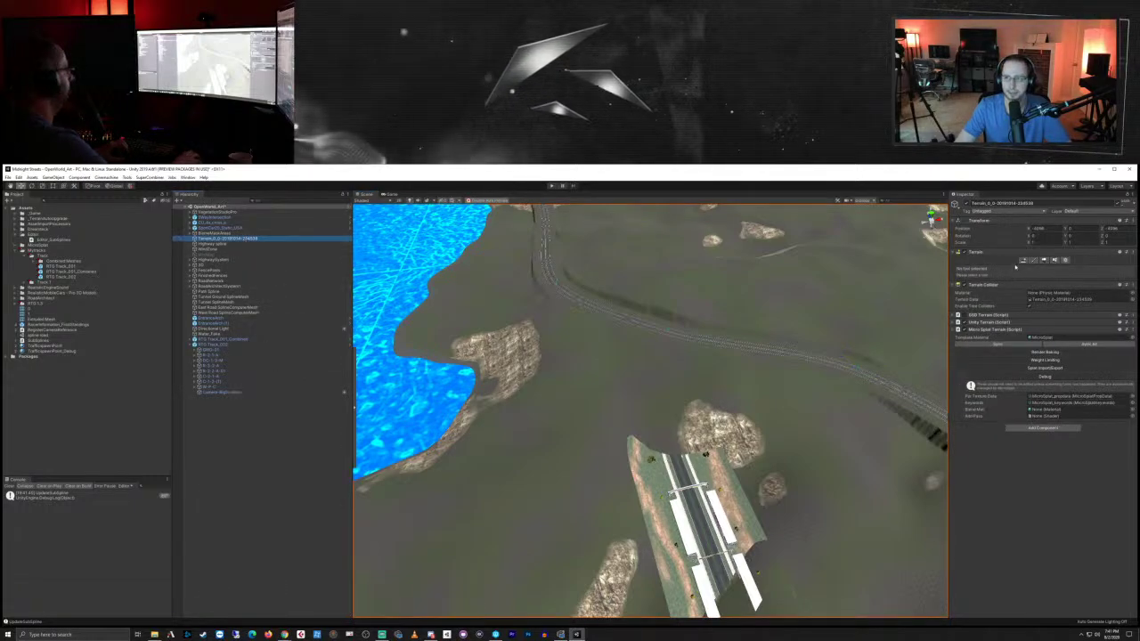
left_click(1033, 259)
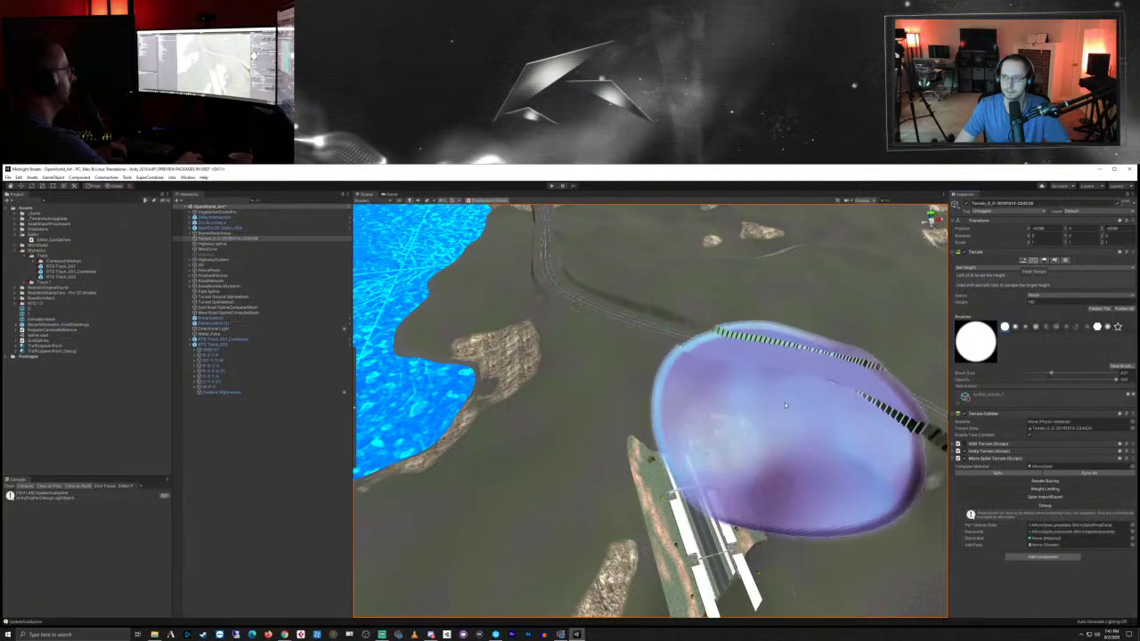
mouse_move(652, 497)
left_mouse_down()
mouse_move(726, 512)
mouse_move(713, 487)
mouse_move(739, 484)
mouse_move(763, 509)
left_mouse_up()
mouse_move(605, 554)
right_mouse_down()
mouse_move(690, 555)
mouse_move(614, 547)
mouse_move(672, 540)
mouse_move(660, 525)
right_mouse_up()
mouse_move(659, 525)
left_mouse_down()
mouse_move(790, 448)
mouse_move(721, 425)
mouse_move(804, 400)
mouse_move(875, 359)
left_mouse_up()
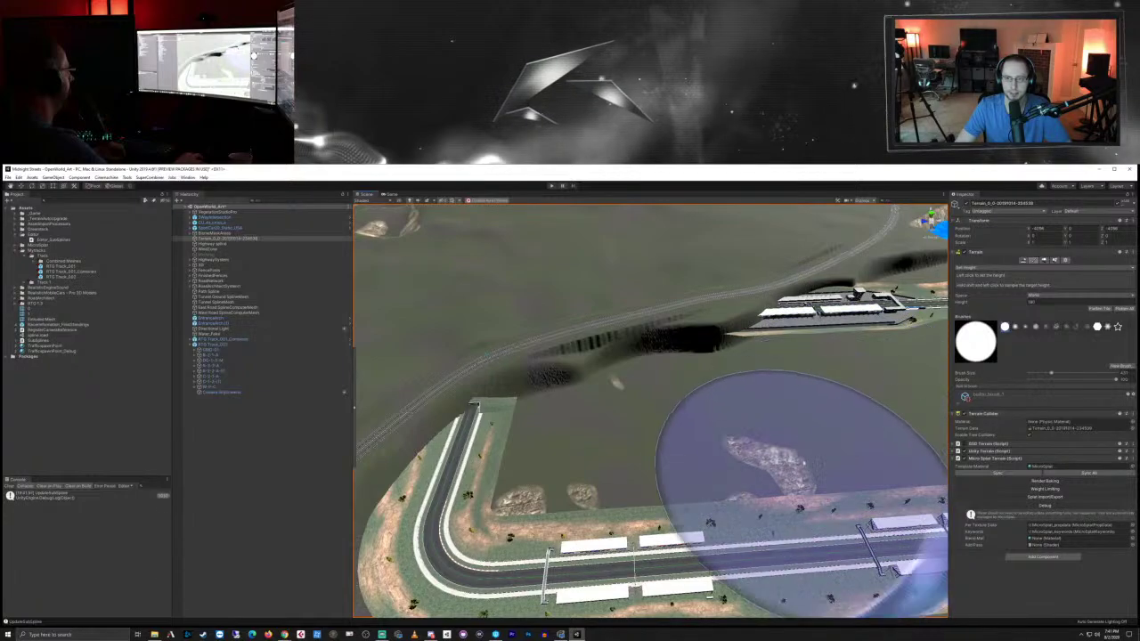
Step: Level the infield terrain between the grandstand straight and the opposite side of the racetrack
middle_click_drag(786, 423, 636, 426)
right_click_drag(636, 426, 629, 438)
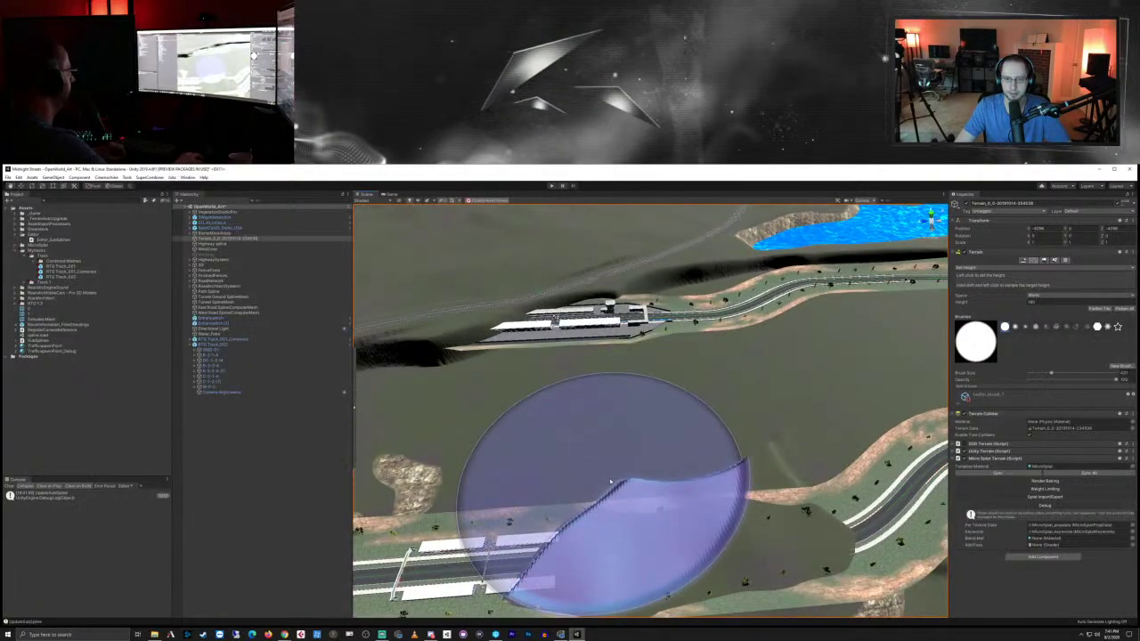
left_click_drag(611, 484, 817, 436)
Step: Level the terrain along the racetrack's lakeside edge and around its far end loop with the Set Height brush
scroll(695, 430, "down", 5)
middle_click_drag(686, 411, 541, 444)
middle_click_drag(818, 407, 817, 417)
right_click_drag(816, 416, 769, 415)
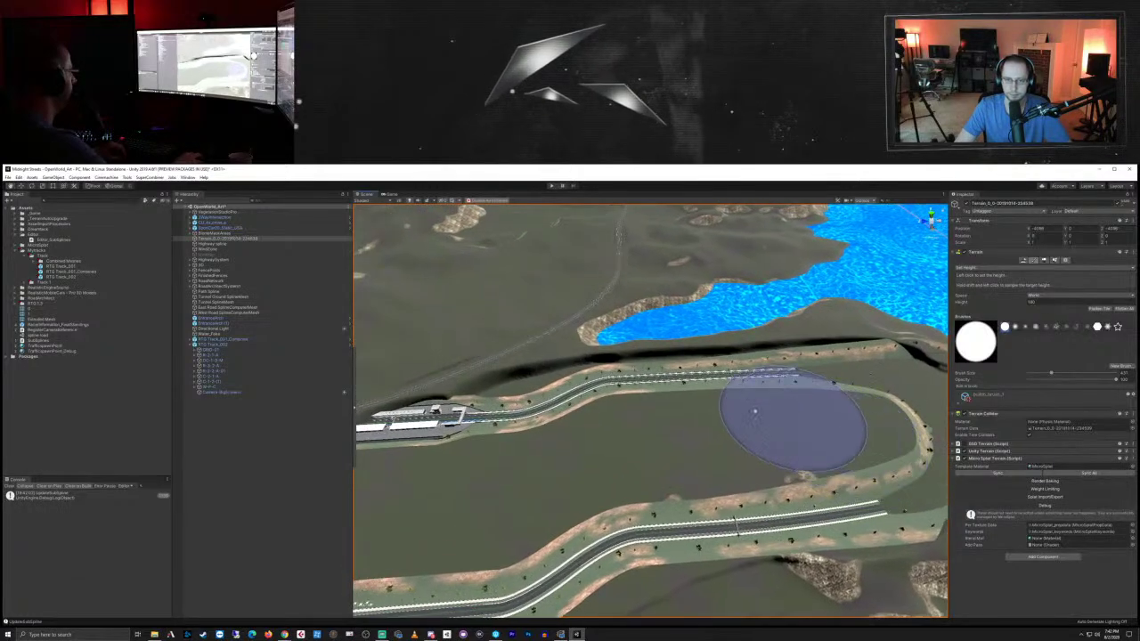
mouse_move(484, 442)
left_mouse_down()
mouse_move(465, 476)
mouse_move(472, 449)
mouse_move(560, 419)
left_mouse_up()
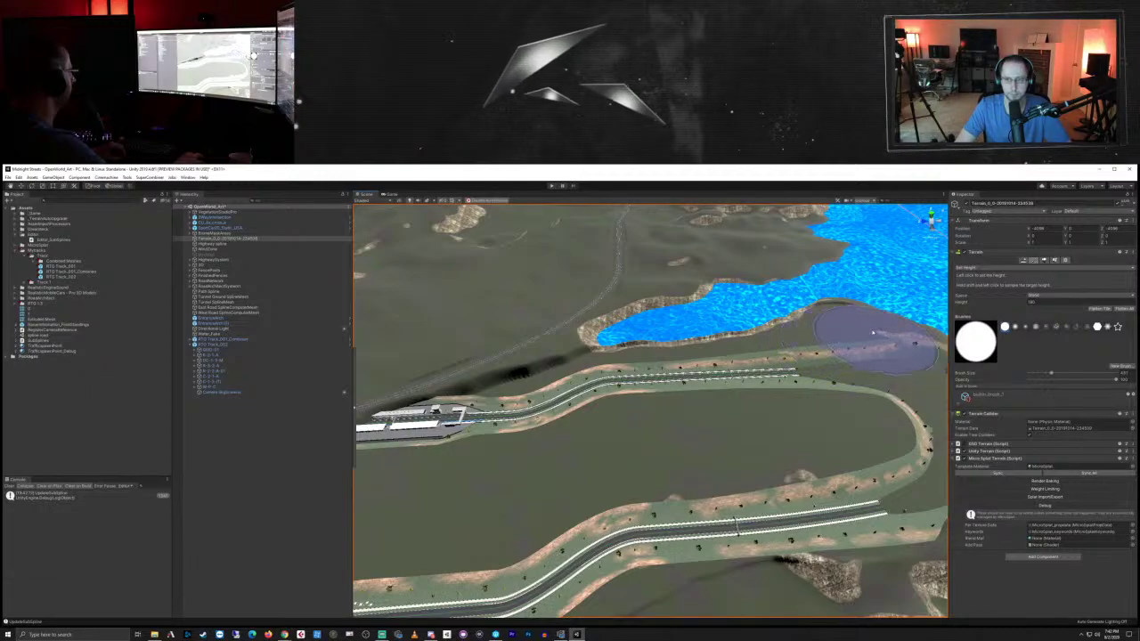
mouse_move(850, 395)
middle_mouse_down()
mouse_move(791, 372)
mouse_move(602, 363)
middle_mouse_up()
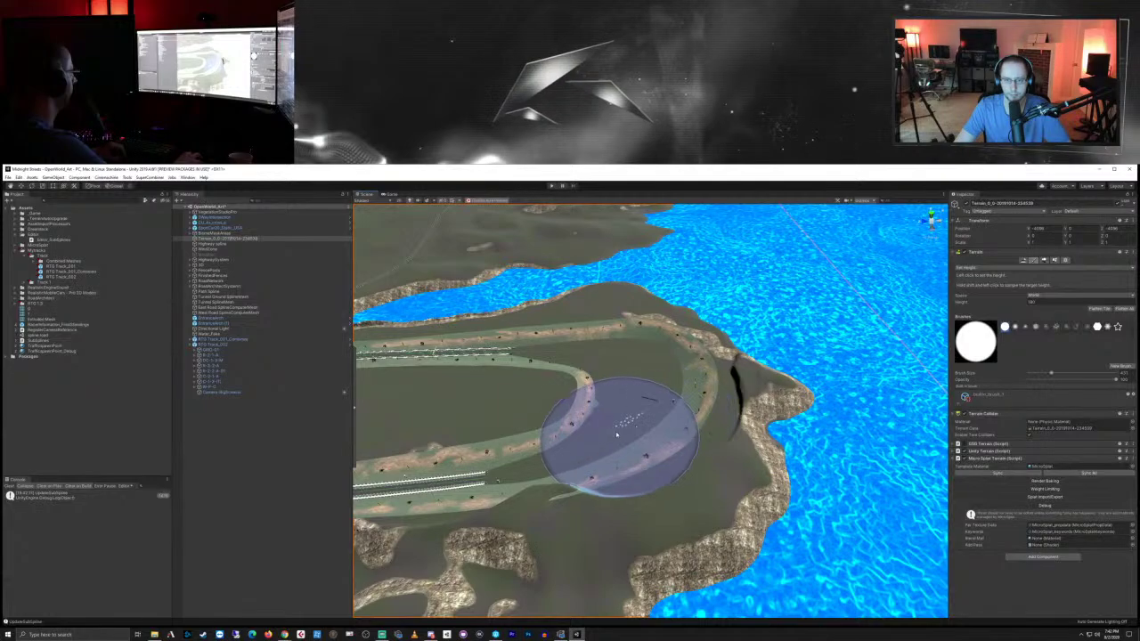
middle_click_drag(509, 437, 611, 469)
scroll(629, 471, "up", 12)
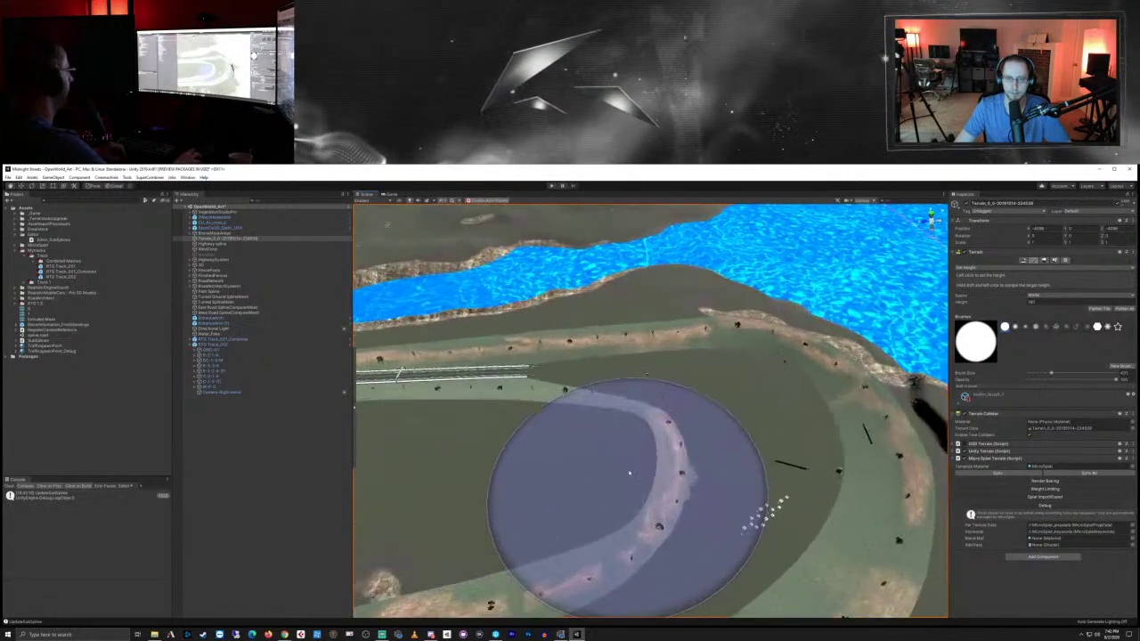
Step: Select the racetrack's Grass mesh at the end loop and toggle it off and on to compare it with the terrain underneath
mouse_move(635, 473)
right_mouse_down()
mouse_move(677, 463)
mouse_move(651, 356)
mouse_move(711, 399)
mouse_move(730, 324)
mouse_move(685, 335)
right_mouse_up()
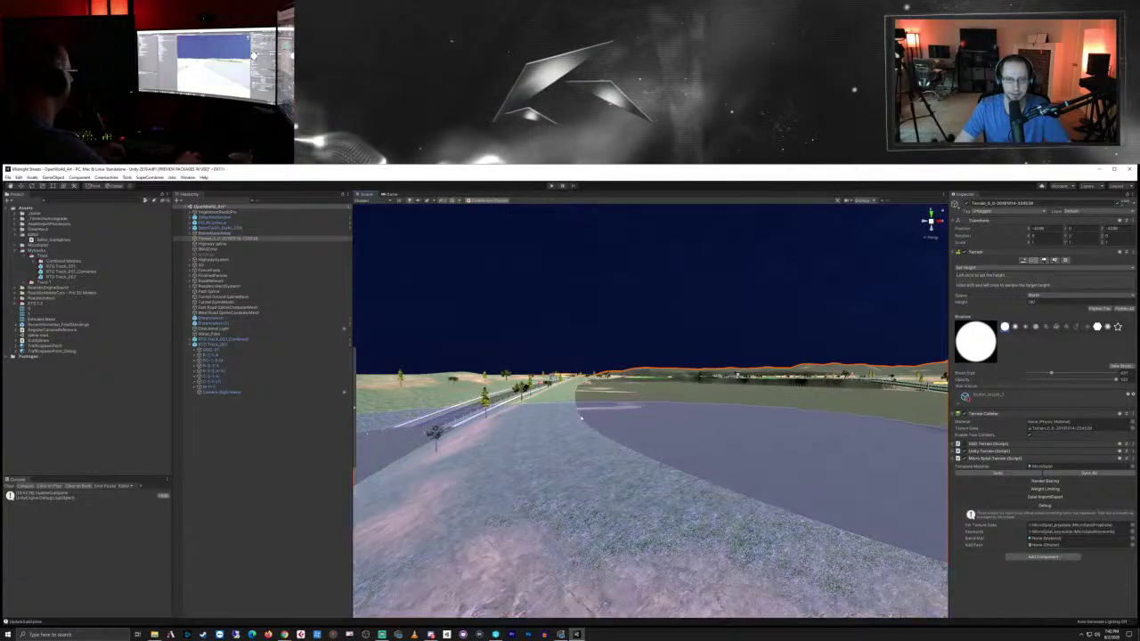
right_click_drag(601, 376, 600, 371)
left_click(613, 285)
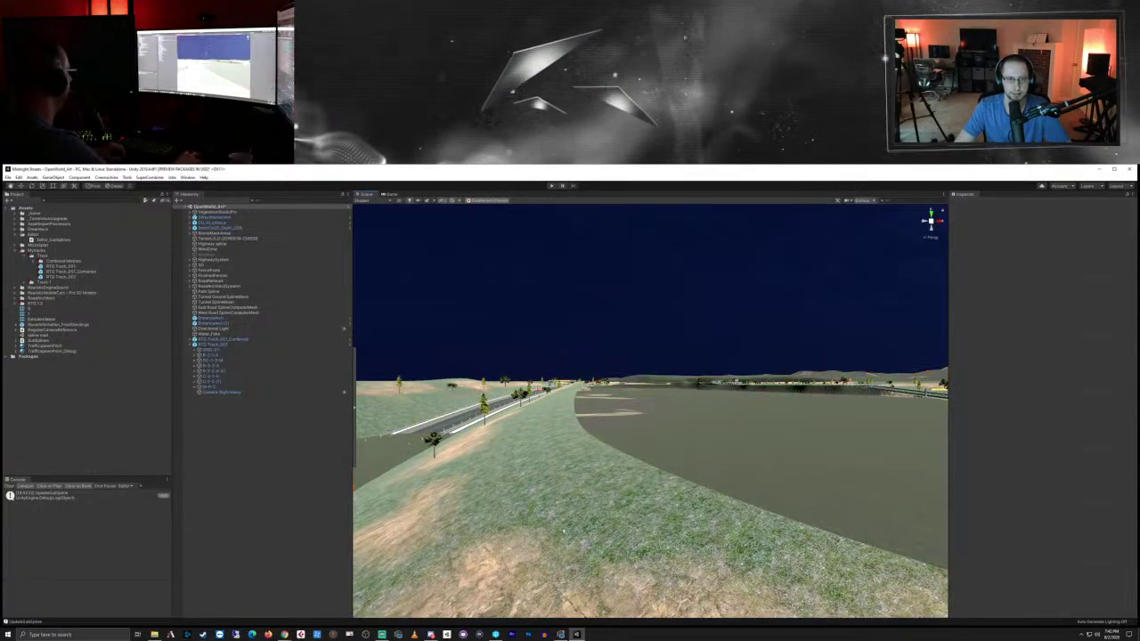
left_click(579, 524)
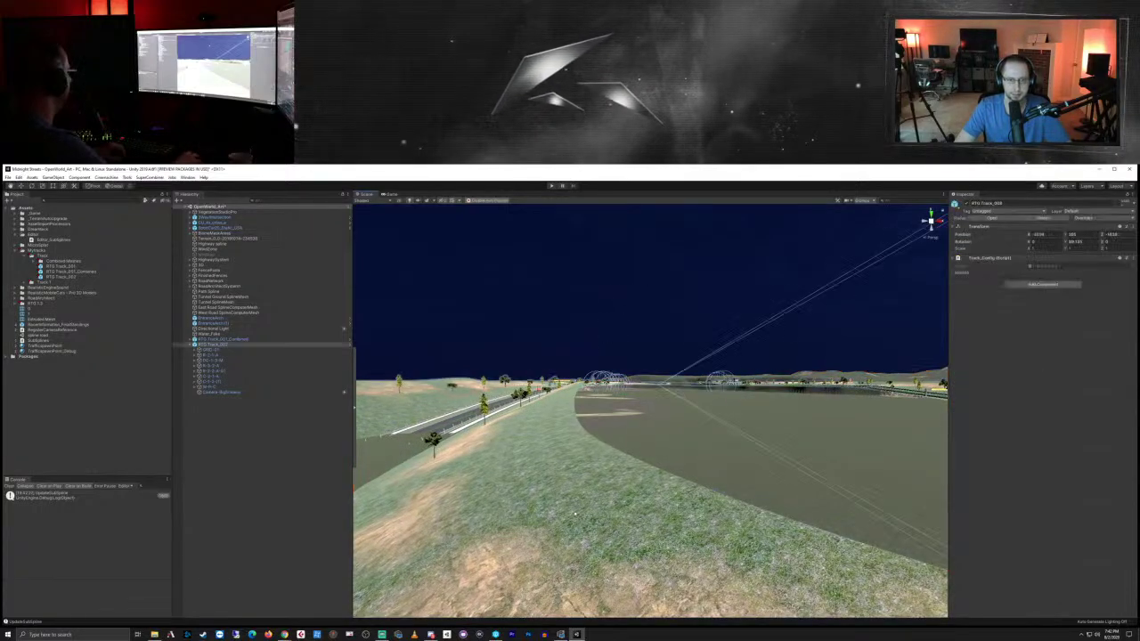
left_click(574, 514)
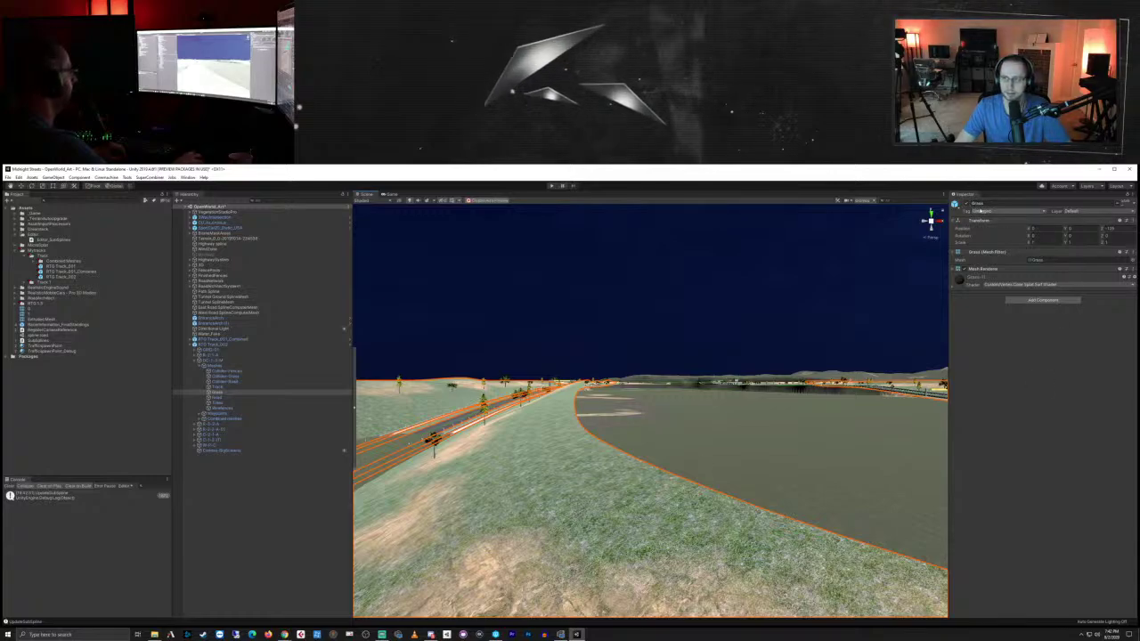
left_click(966, 204)
left_click(965, 204)
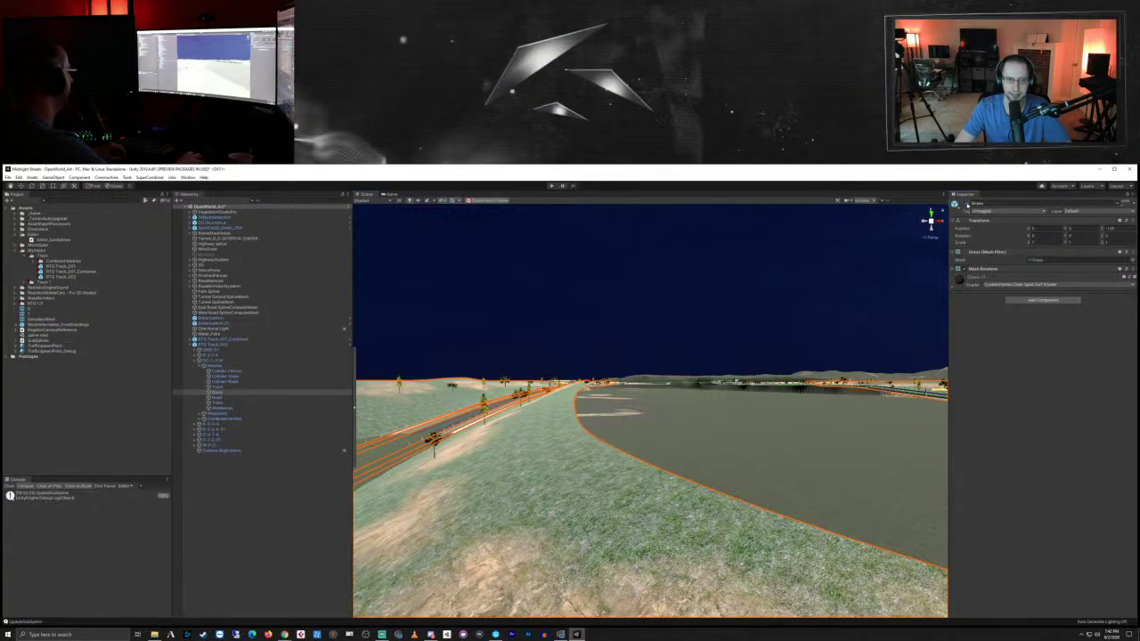
left_click(966, 204)
left_click(967, 205)
left_click(966, 205)
left_click(967, 205)
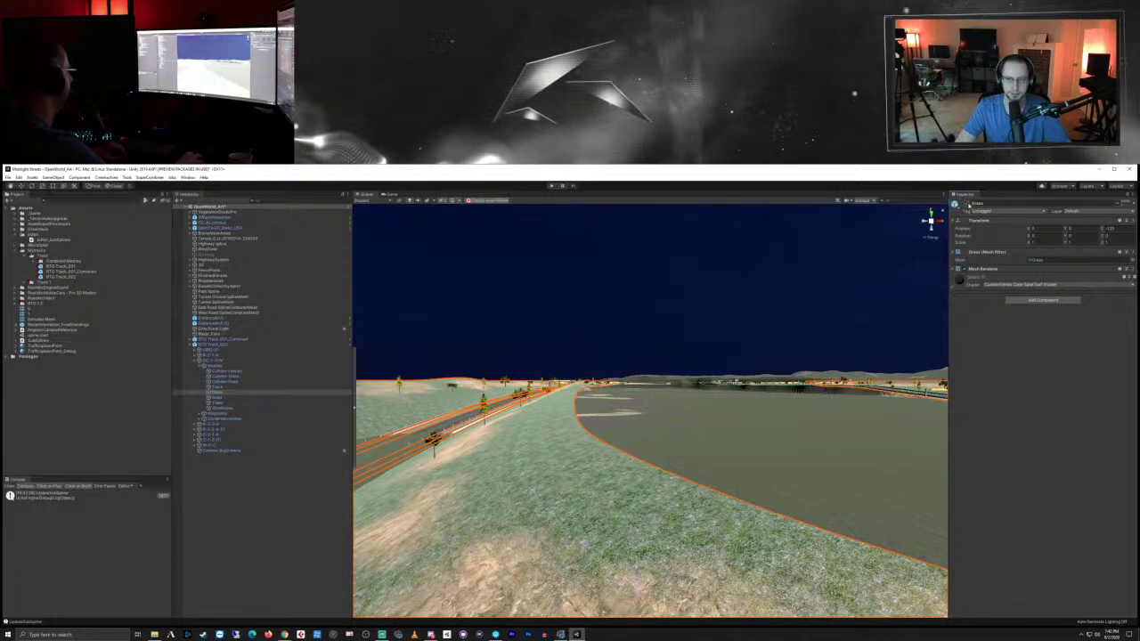
left_click(967, 205)
left_click(968, 204)
left_click(967, 204)
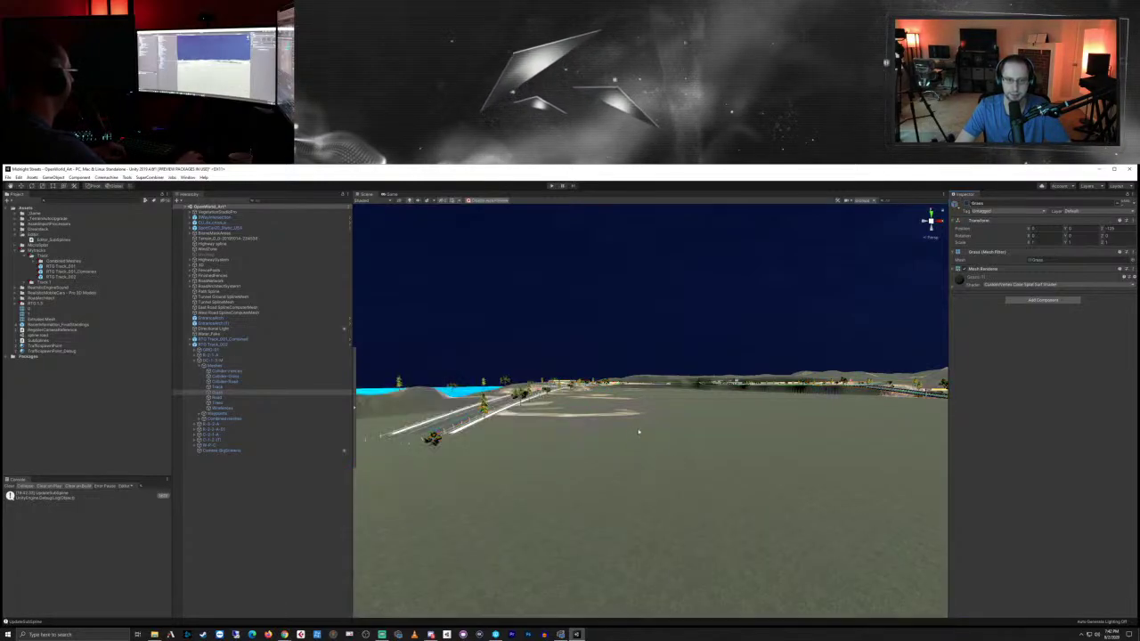
middle_click_drag(639, 430, 599, 526)
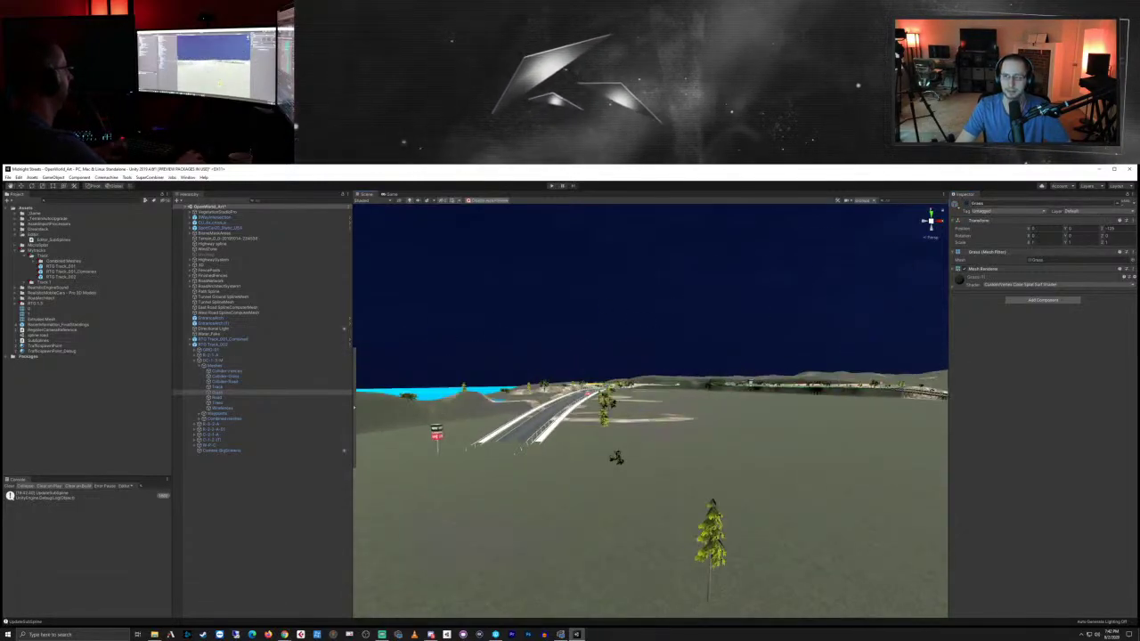
Step: Reactivate the Grass mesh and examine where the terrain covers the racetrack's end loop
left_click(967, 205)
right_click_drag(470, 421, 597, 496)
key("s")
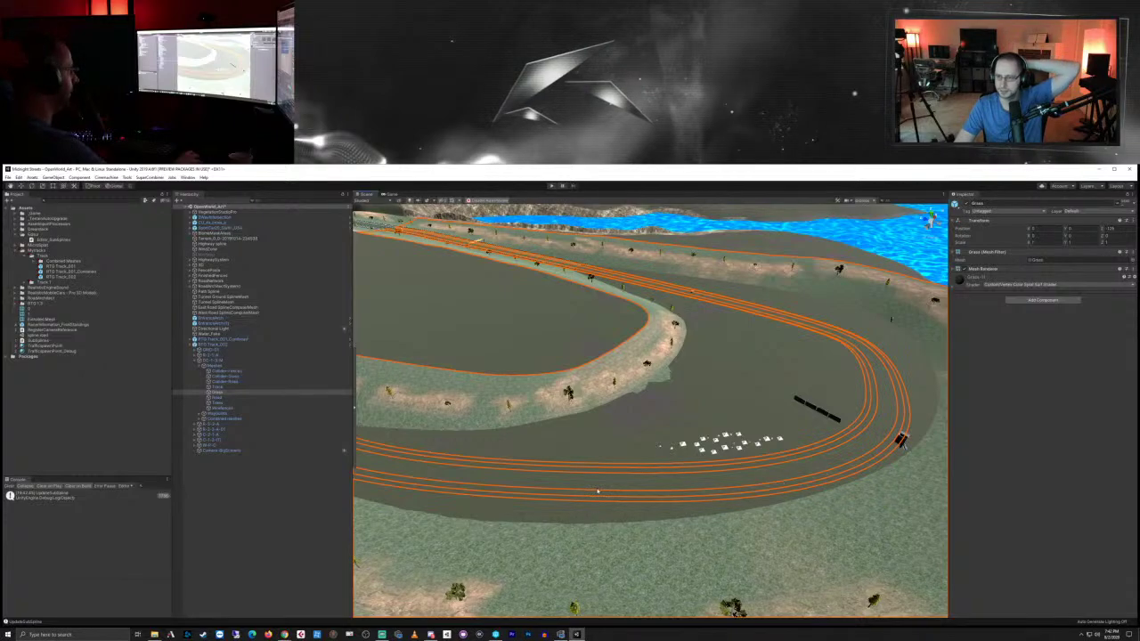
right_click_drag(572, 473, 596, 422)
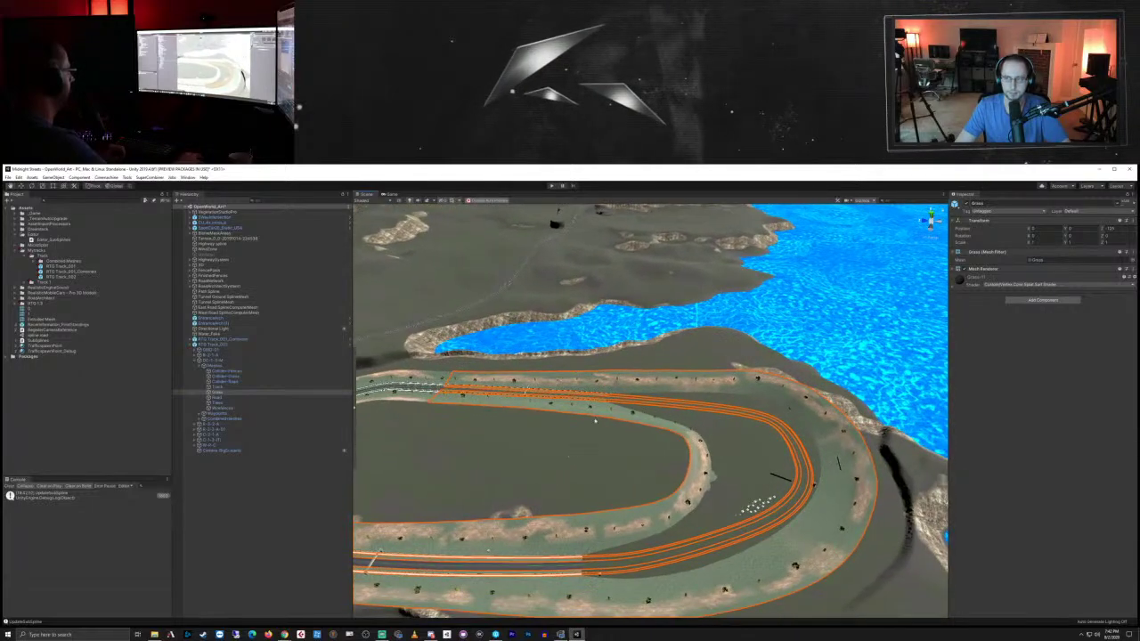
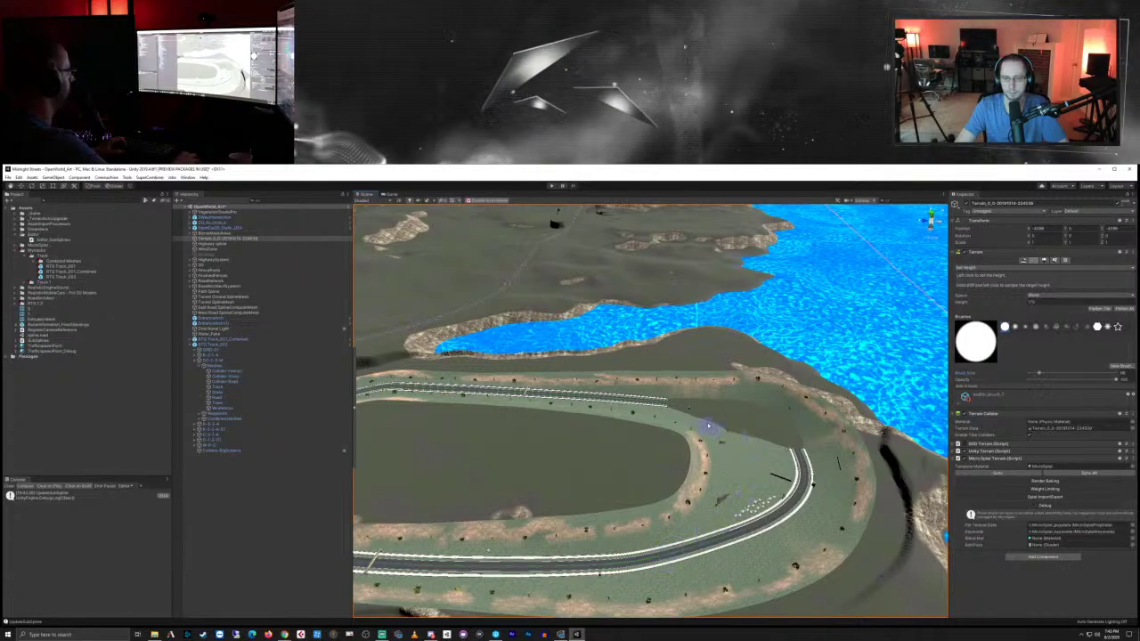
Step: Lower the terrain with the Set Height brush along the buried racetrack section leading into the end loop to uncover the road
right_click_drag(751, 466, 634, 470)
middle_click_drag(774, 479, 621, 376)
right_click_drag(621, 376, 654, 374)
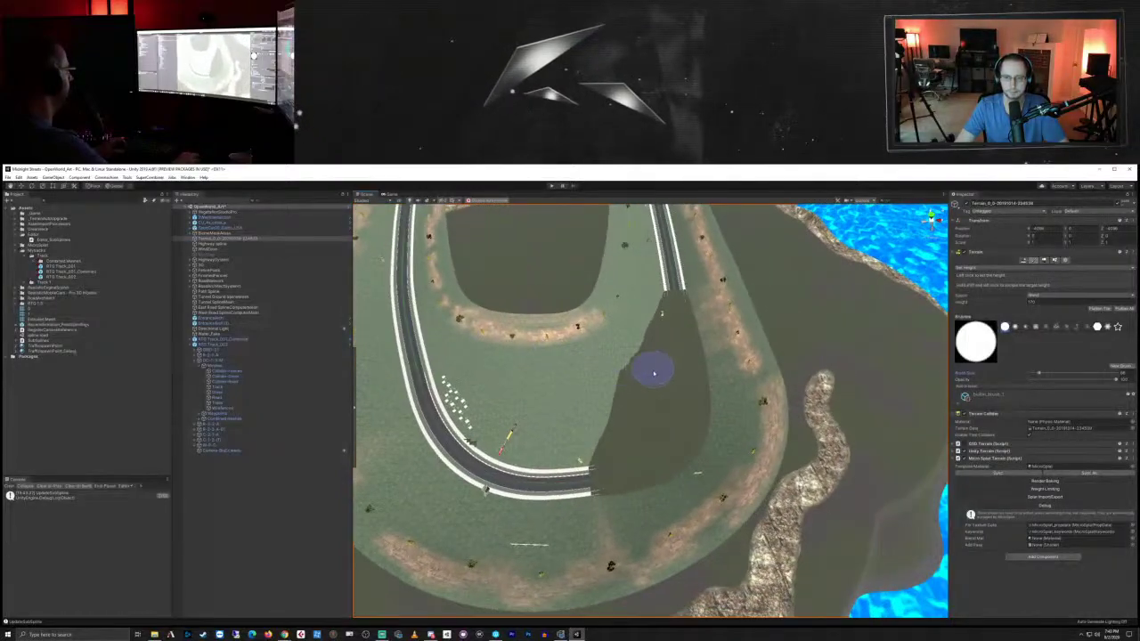
scroll(652, 378, "up", 4)
right_click_drag(687, 465, 684, 403)
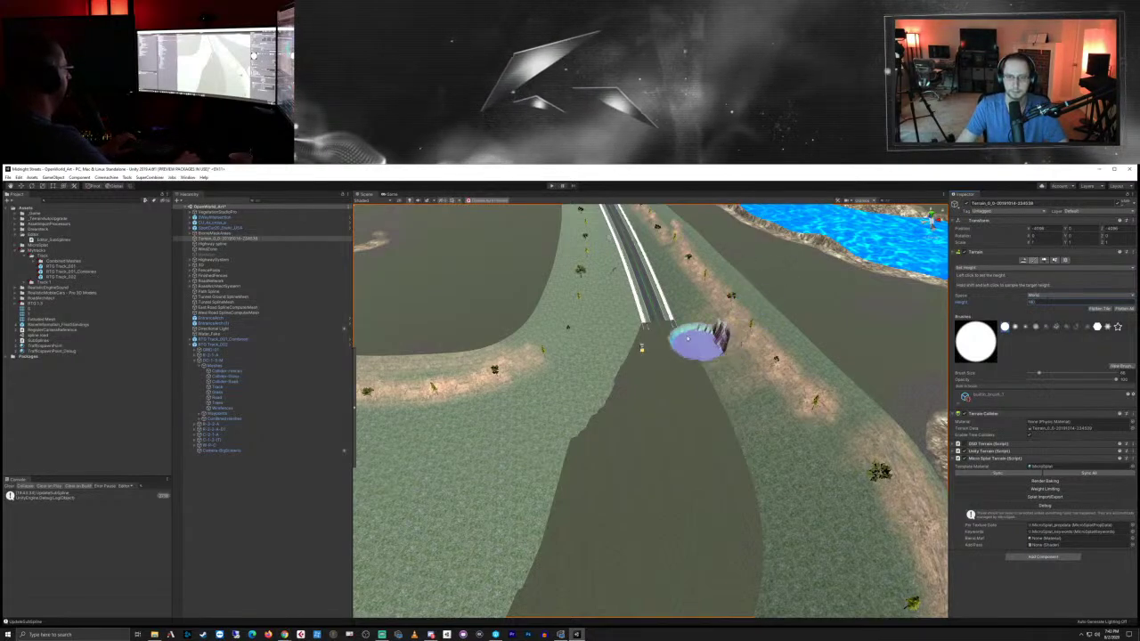
mouse_move(649, 322)
left_mouse_down()
mouse_move(686, 442)
mouse_move(687, 534)
mouse_move(666, 570)
left_mouse_up()
left_click_drag(703, 515, 695, 573)
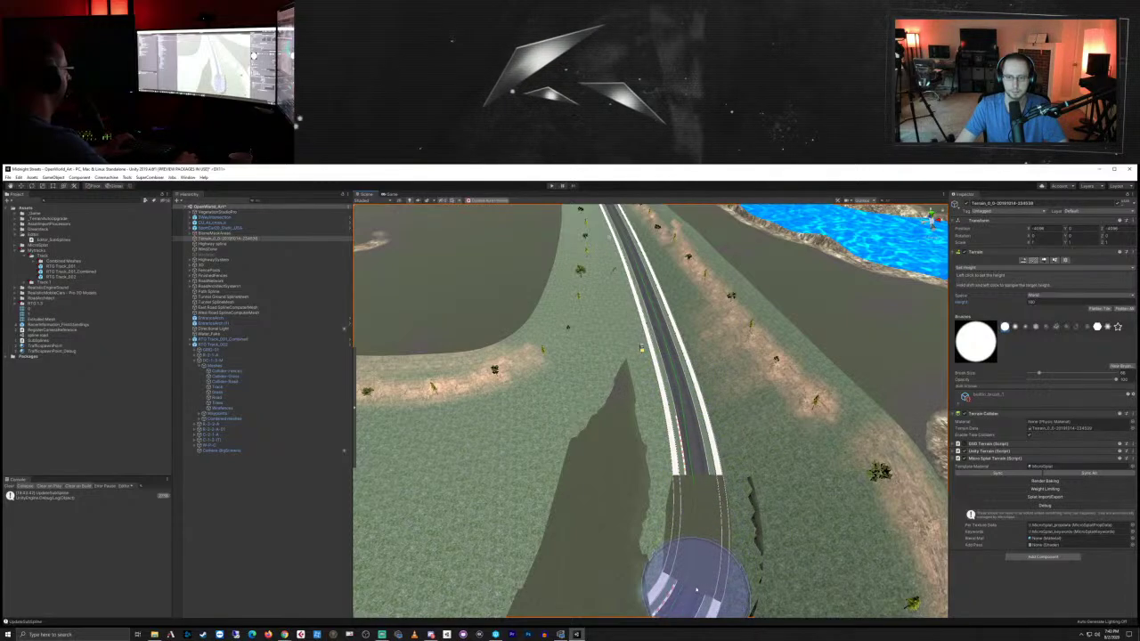
Step: Lower the remaining terrain over the end loop's inner grass and the buried part of its bend
left_click_drag(599, 456, 618, 512)
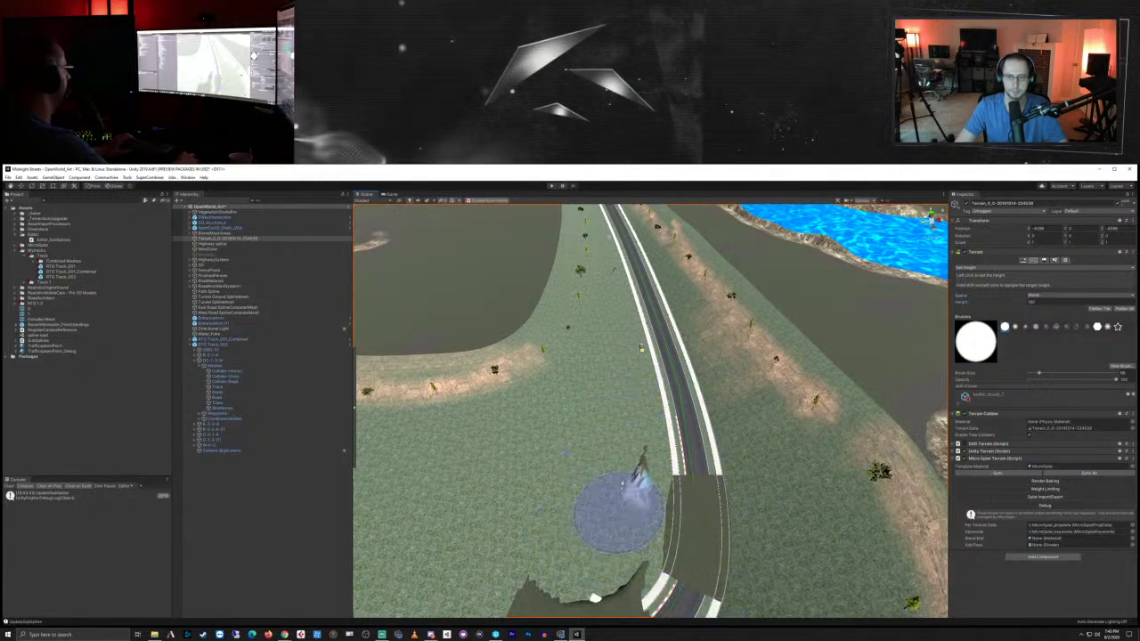
mouse_move(611, 547)
right_mouse_down()
mouse_move(636, 478)
mouse_move(610, 483)
right_mouse_up()
mouse_move(609, 483)
left_mouse_down()
mouse_move(693, 489)
mouse_move(786, 434)
mouse_move(670, 430)
mouse_move(662, 399)
left_mouse_up()
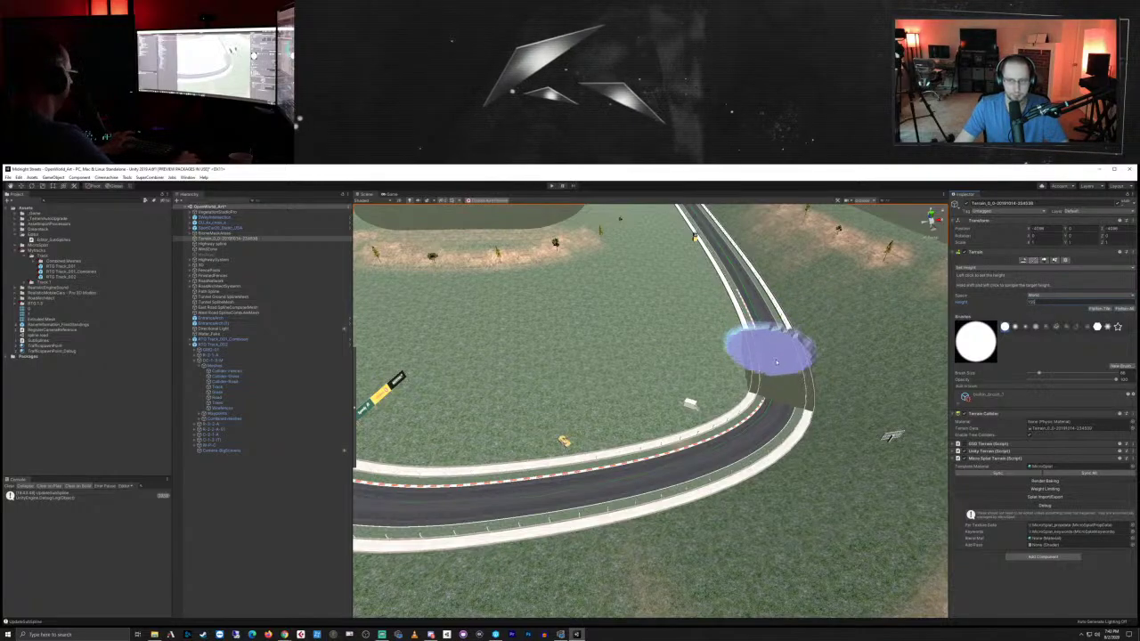
mouse_move(782, 374)
left_mouse_down()
mouse_move(763, 356)
mouse_move(792, 387)
left_mouse_up()
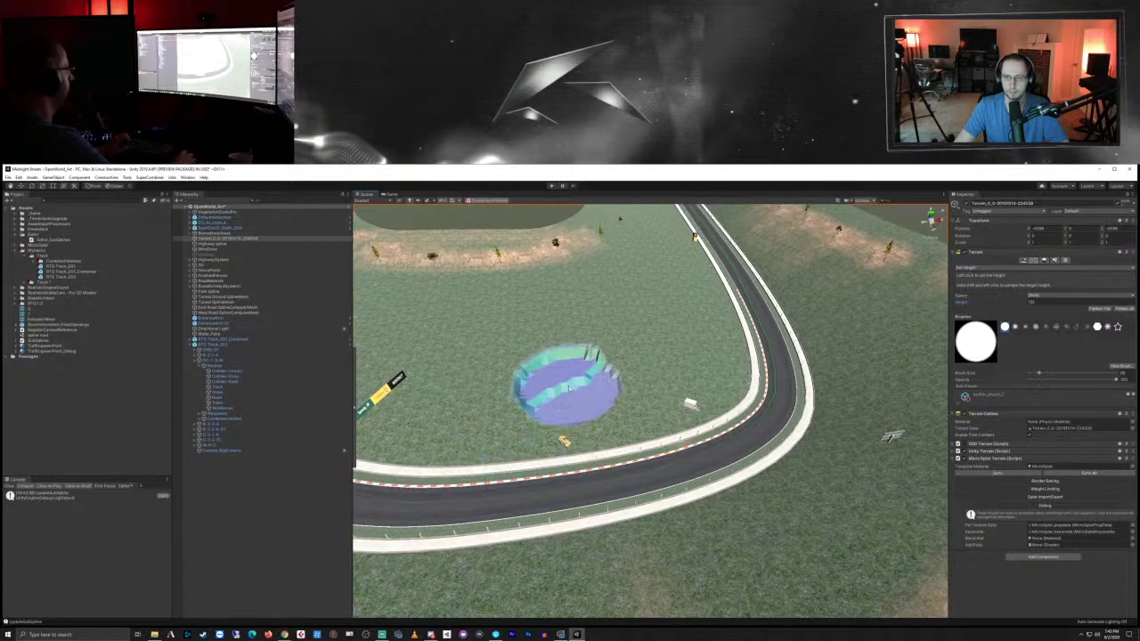
Step: Deselect the terrain and examine the racetrack's narrow tunnel end beside the highway for terrain overlap
scroll(566, 385, "down", 5)
mouse_move(567, 384)
right_mouse_down()
mouse_move(527, 356)
mouse_move(482, 390)
mouse_move(662, 437)
mouse_move(499, 413)
mouse_move(575, 416)
mouse_move(847, 339)
mouse_move(605, 414)
mouse_move(657, 402)
right_mouse_up()
scroll(667, 407, "up", 5)
scroll(712, 417, "down", 3)
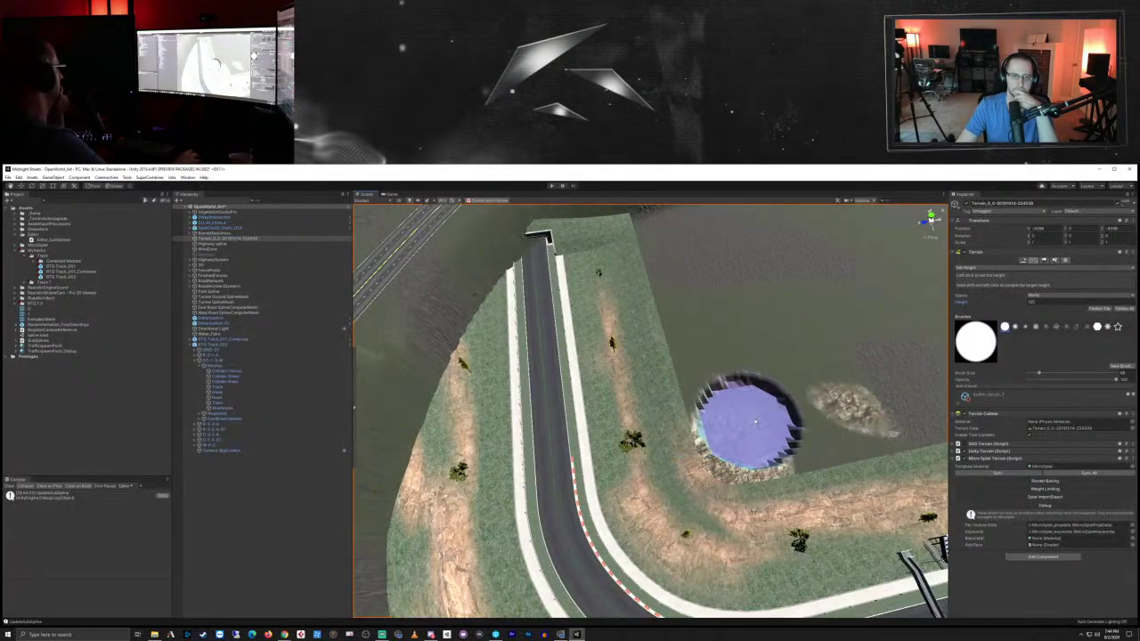
mouse_move(751, 425)
right_mouse_down()
mouse_move(743, 384)
mouse_move(757, 351)
mouse_move(795, 435)
mouse_move(800, 425)
mouse_move(767, 420)
mouse_move(785, 431)
right_mouse_up()
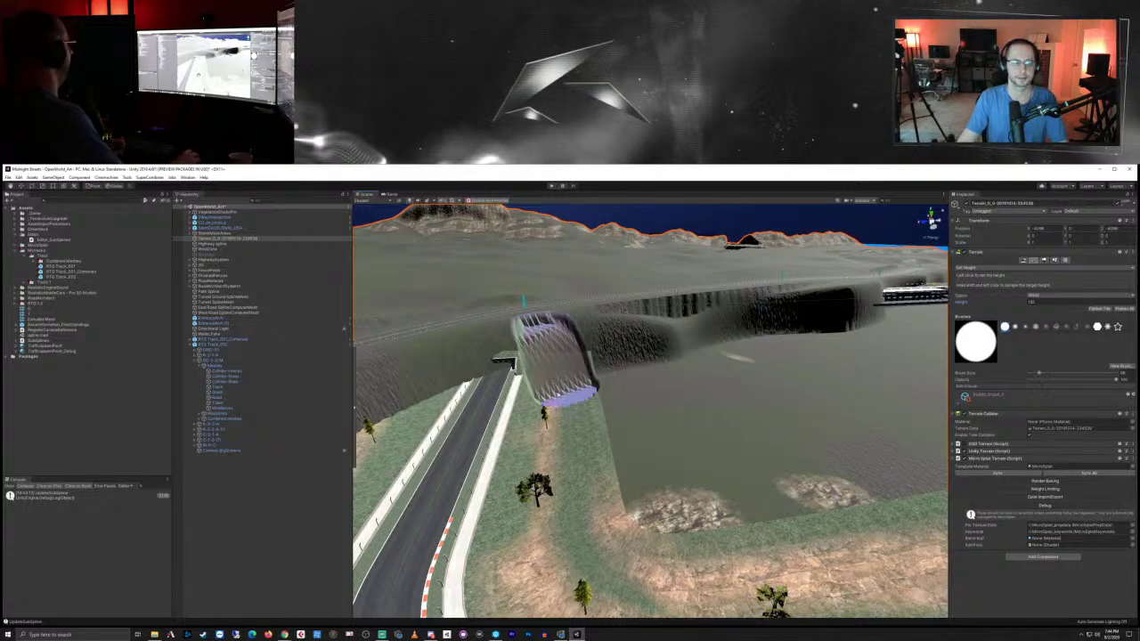
left_click(254, 529)
scroll(617, 458, "down", 5)
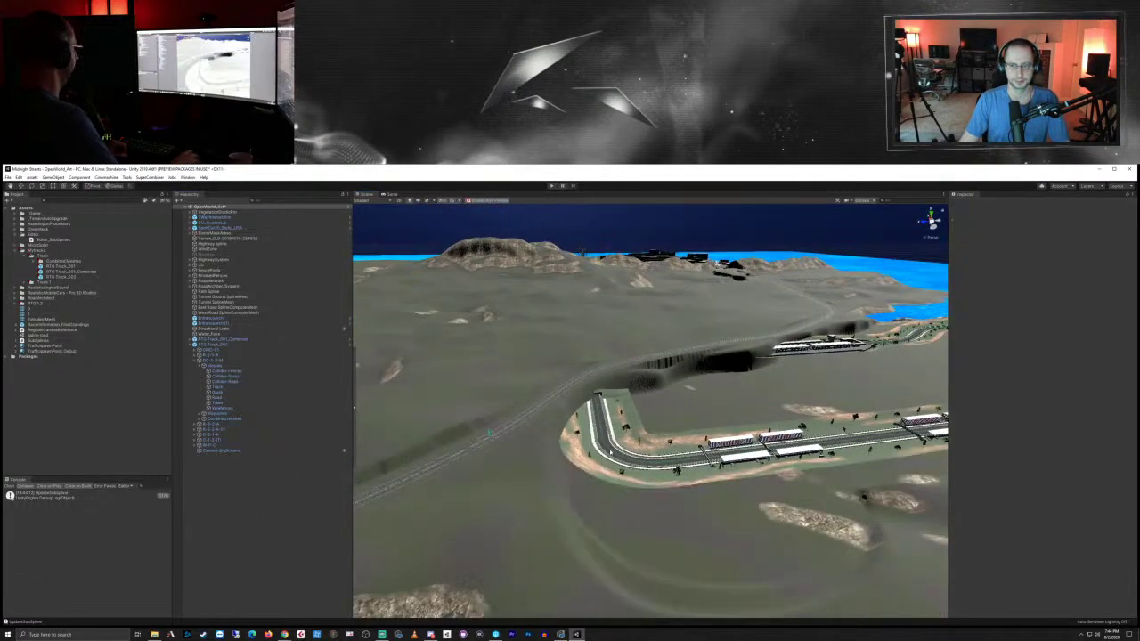
scroll(617, 454, "up", 5)
middle_click_drag(613, 417, 664, 435)
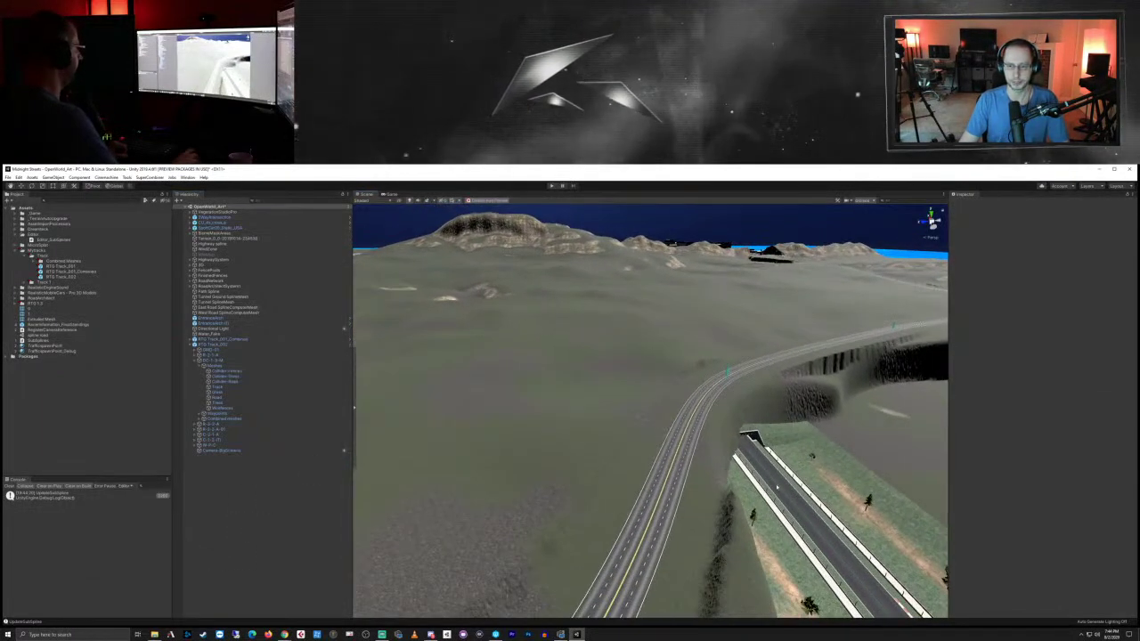
Step: Select the highway node beside the racetrack's tunnel end and inspect the racetrack's road and grass edges along its length
left_click(728, 374)
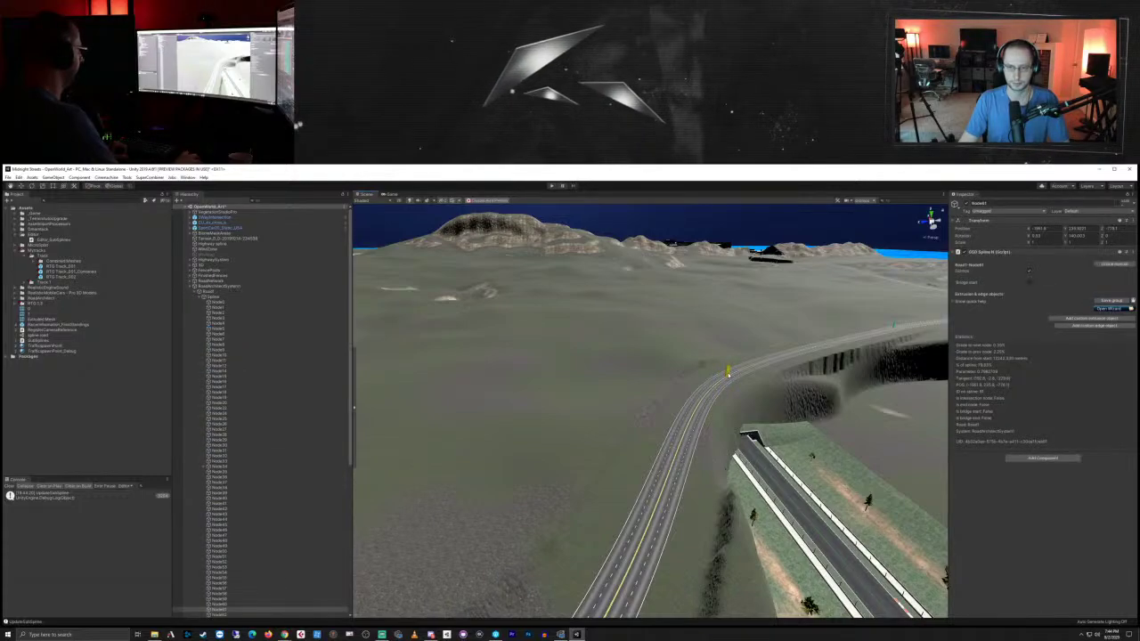
middle_click_drag(849, 526, 761, 547)
scroll(761, 547, "up", 3)
right_click_drag(760, 547, 918, 499)
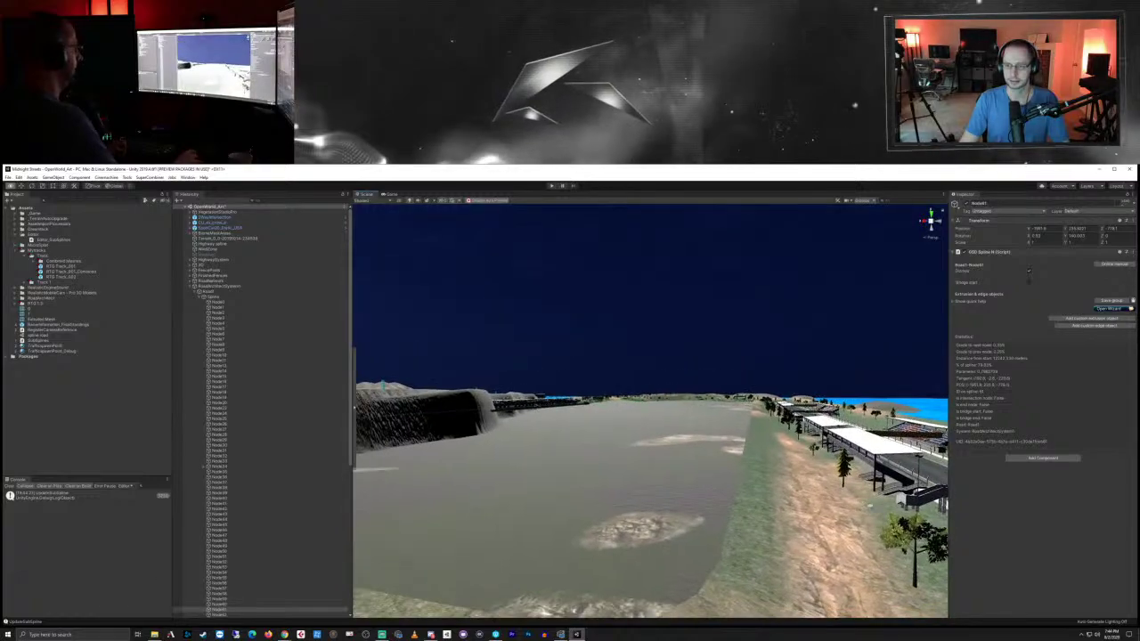
middle_click_drag(917, 499, 678, 550)
scroll(678, 550, "up", 2)
right_click_drag(678, 551, 216, 438)
mouse_move(559, 448)
right_mouse_down()
mouse_move(537, 422)
mouse_move(489, 453)
mouse_move(568, 445)
right_mouse_up()
scroll(587, 465, "down", 10)
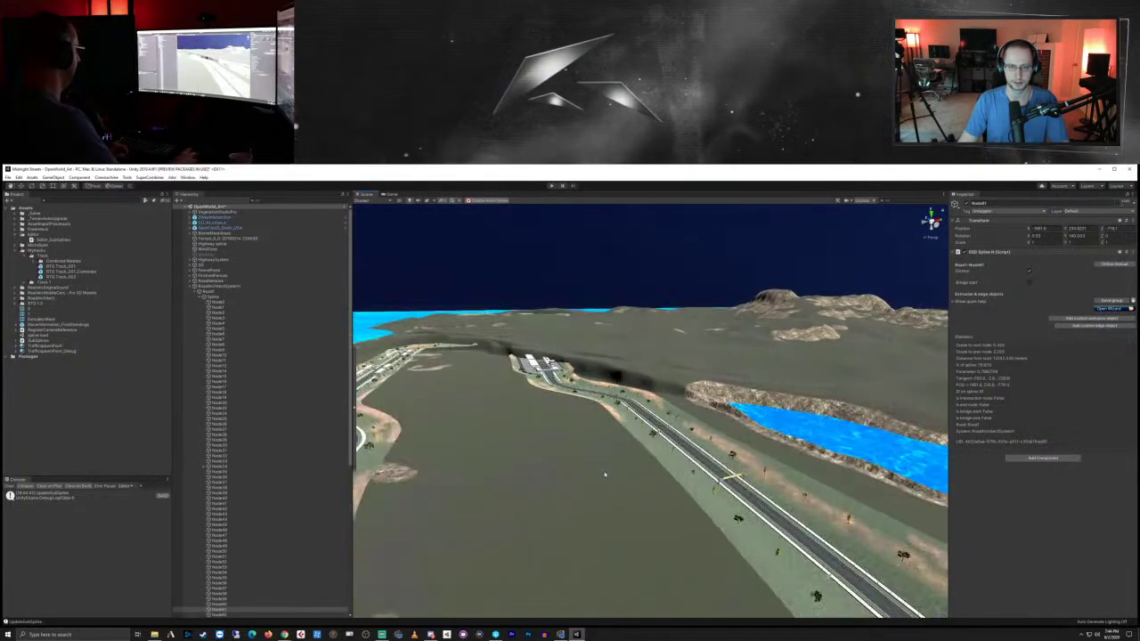
right_click_drag(578, 454, 490, 462)
middle_click_drag(491, 463, 600, 445)
scroll(624, 413, "up", 6)
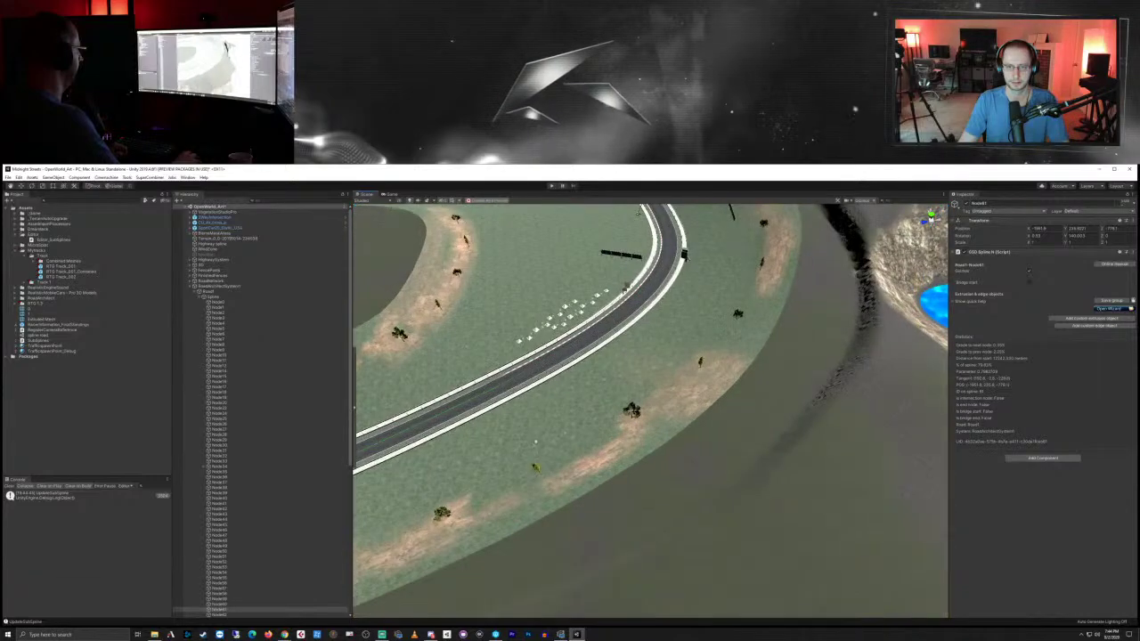
middle_click_drag(486, 446, 852, 372)
middle_click_drag(593, 470, 715, 435)
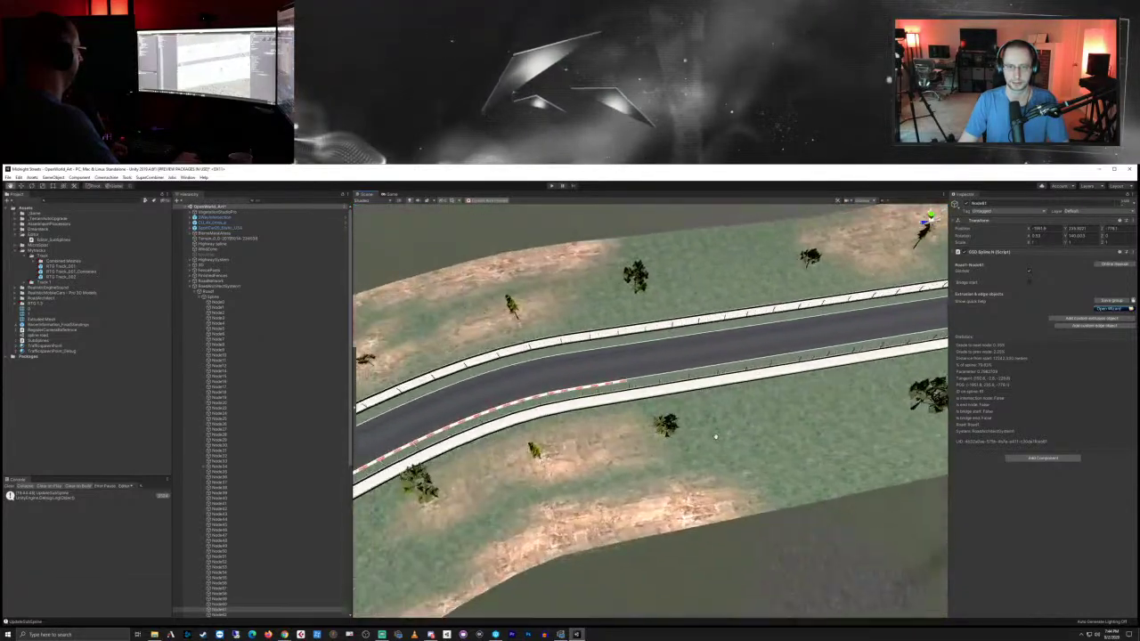
scroll(715, 435, "down", 6)
middle_click_drag(499, 499, 753, 442)
right_click_drag(677, 444, 652, 488)
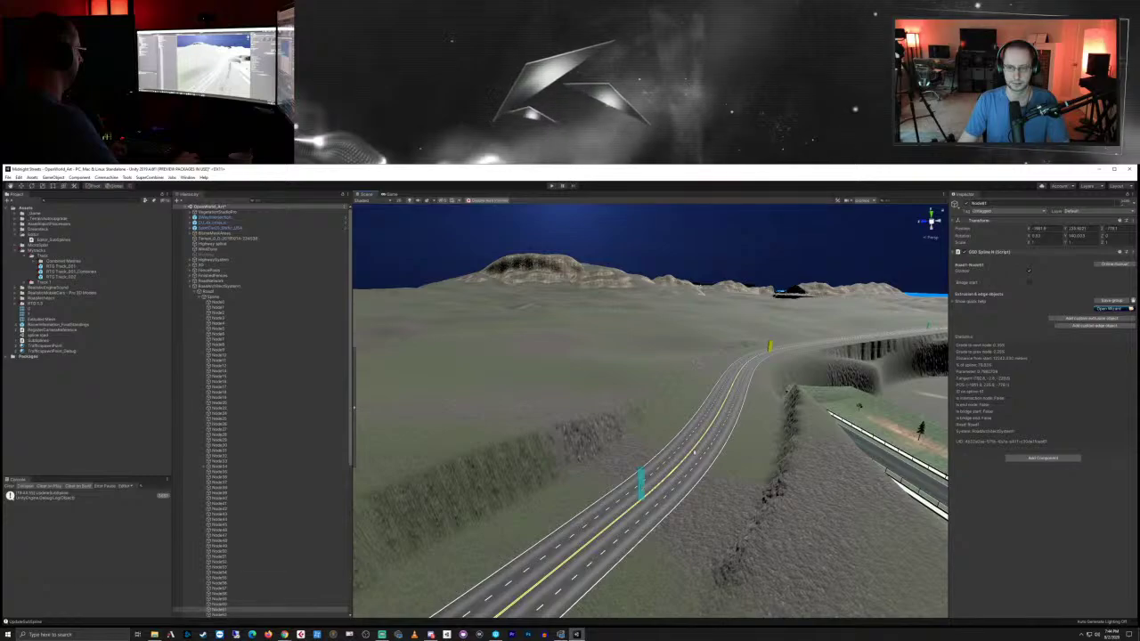
Step: Shift the highway node beside the racetrack's tunnel end sideways with the Move tool, farther from the track
left_click(768, 350)
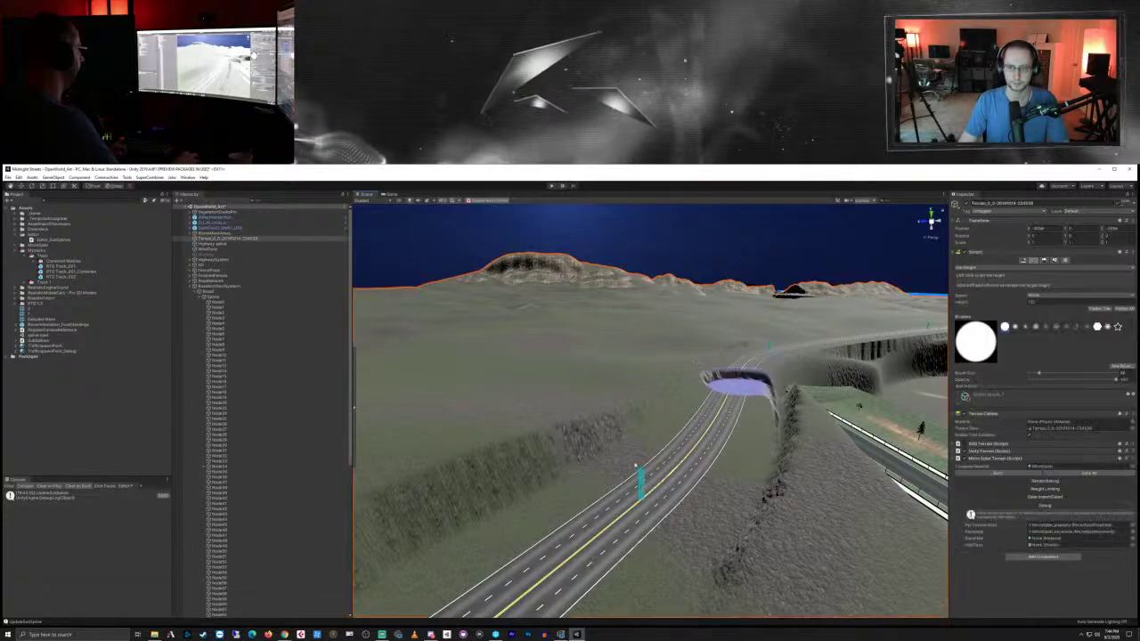
left_click(602, 515)
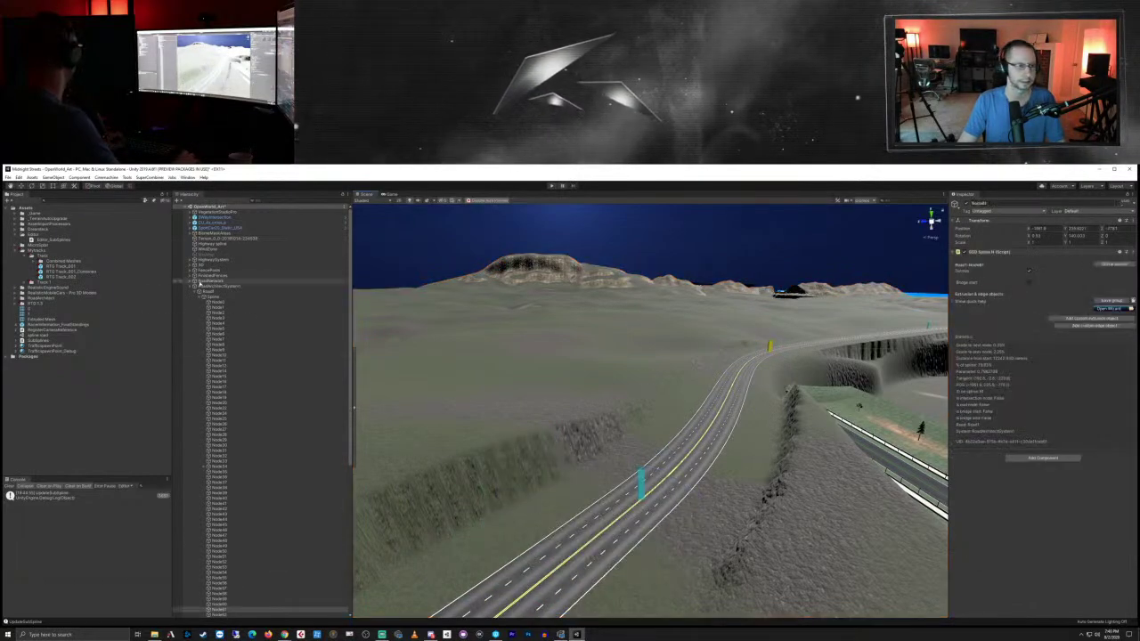
left_click(20, 185)
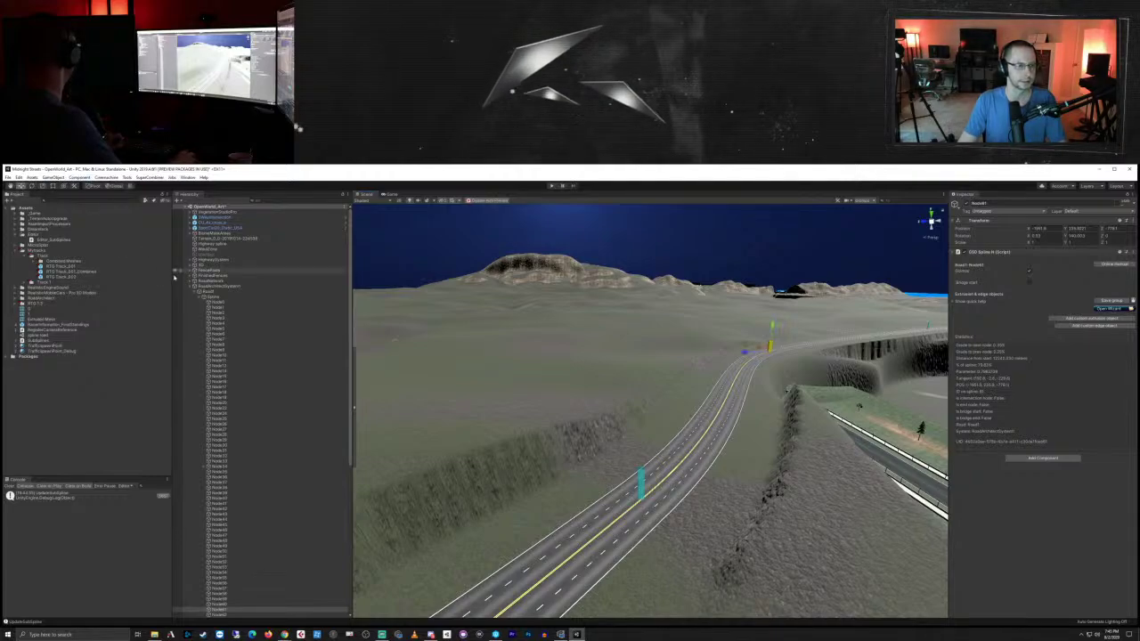
left_click(190, 287)
left_click(249, 523)
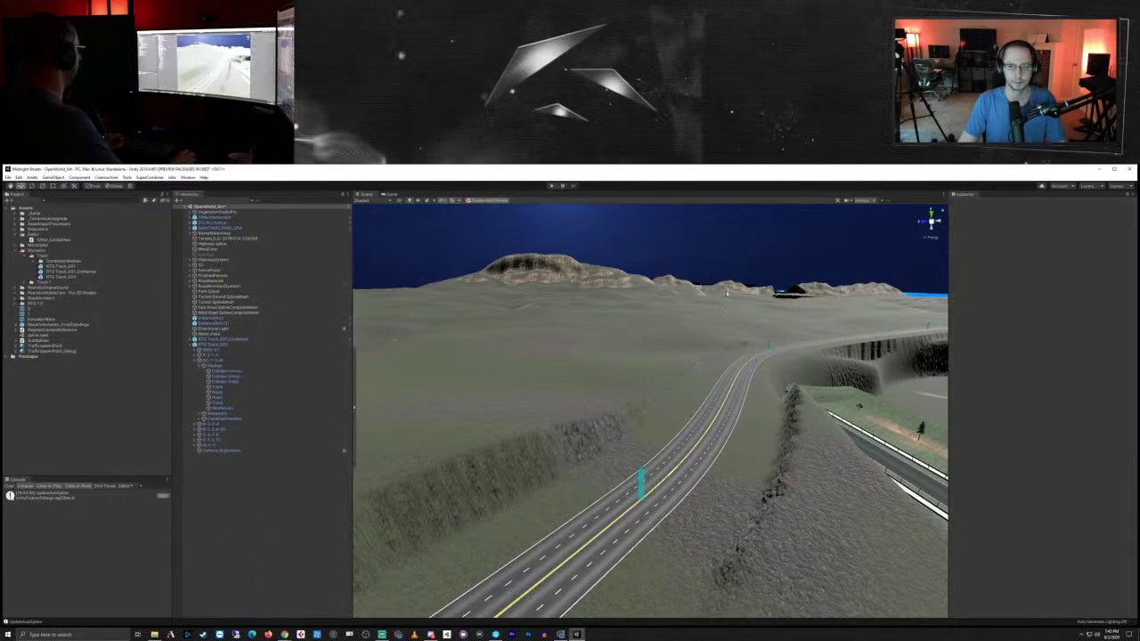
left_click(772, 348)
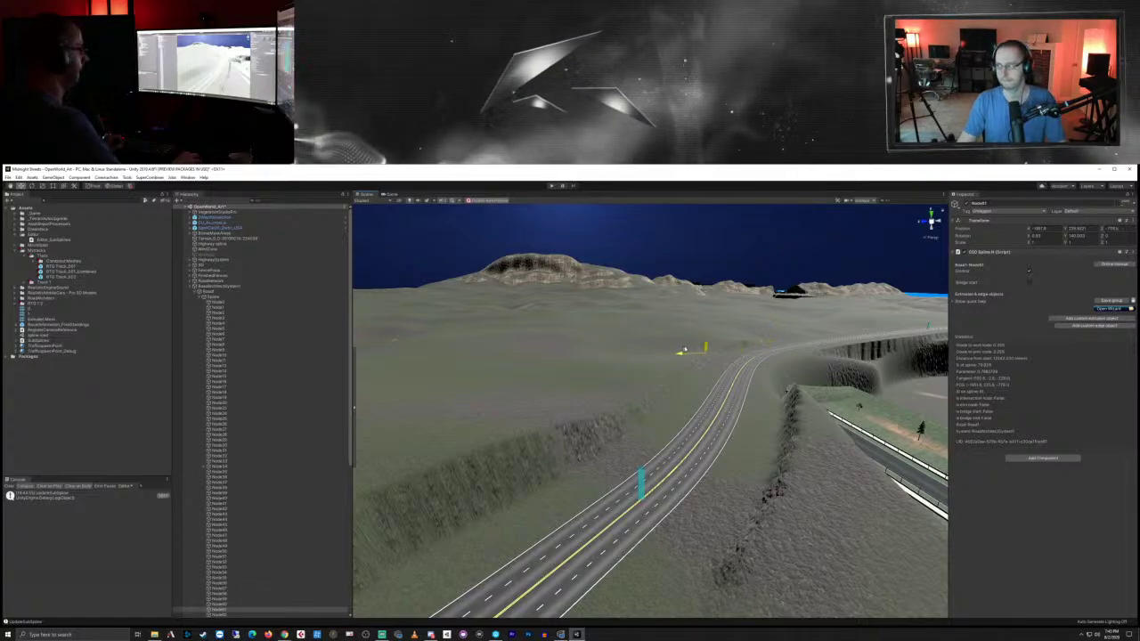
left_click_drag(688, 348, 687, 348)
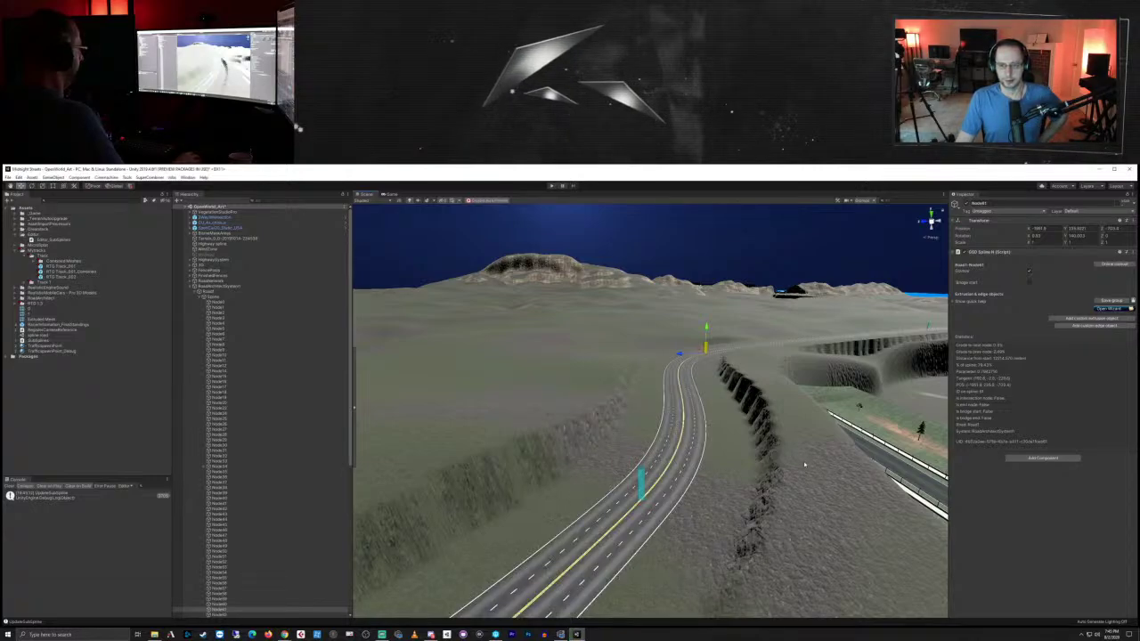
Step: Move the next highway node, on the approach to the racetrack's pit area, outward from the track
middle_click_drag(847, 425, 730, 418)
mouse_move(900, 454)
middle_mouse_down()
mouse_move(792, 412)
mouse_move(822, 405)
middle_mouse_up()
right_click_drag(722, 416, 682, 448)
scroll(681, 449, "up", 3)
middle_click_drag(794, 505, 725, 486)
scroll(725, 486, "up", 6)
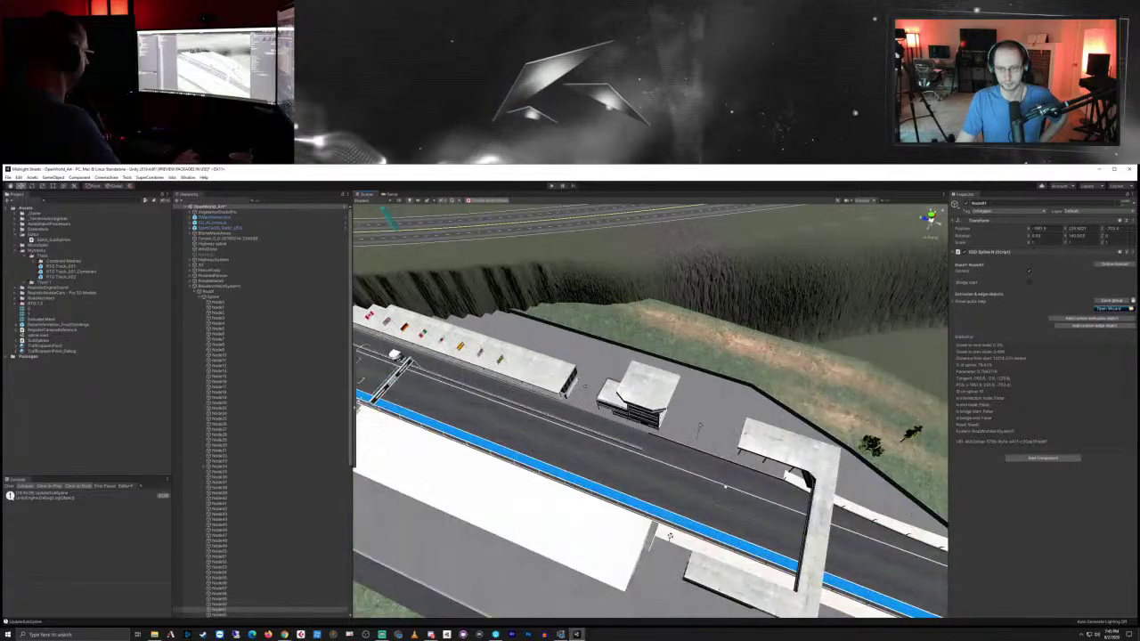
left_click_drag(751, 489, 668, 450, "alt")
middle_click_drag(668, 450, 665, 427)
right_click_drag(664, 429, 692, 463)
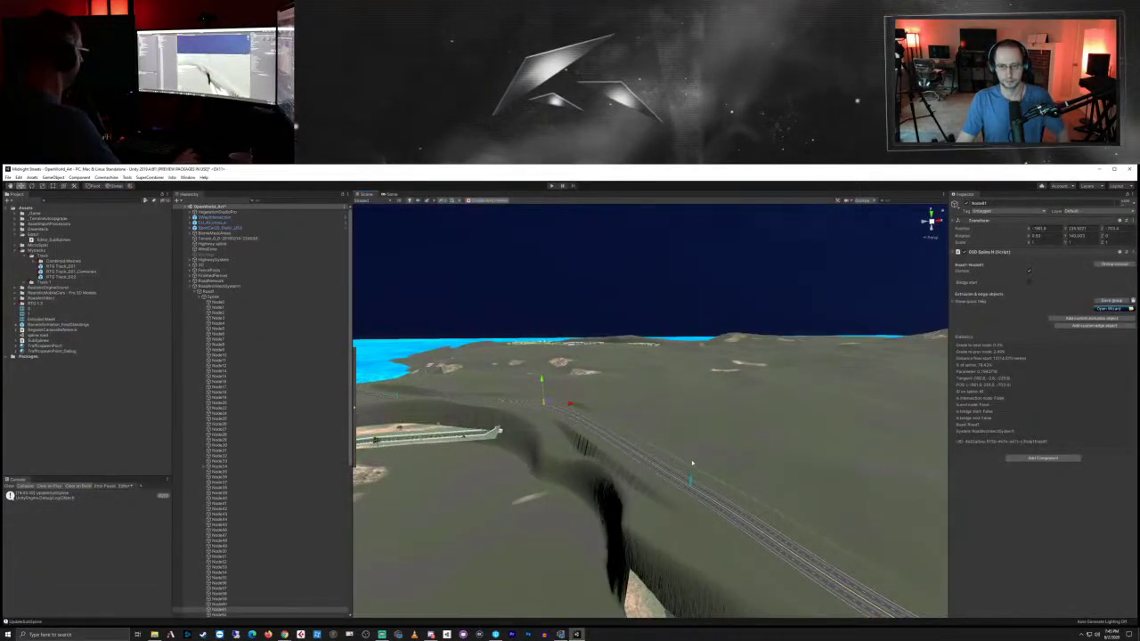
left_click(688, 482)
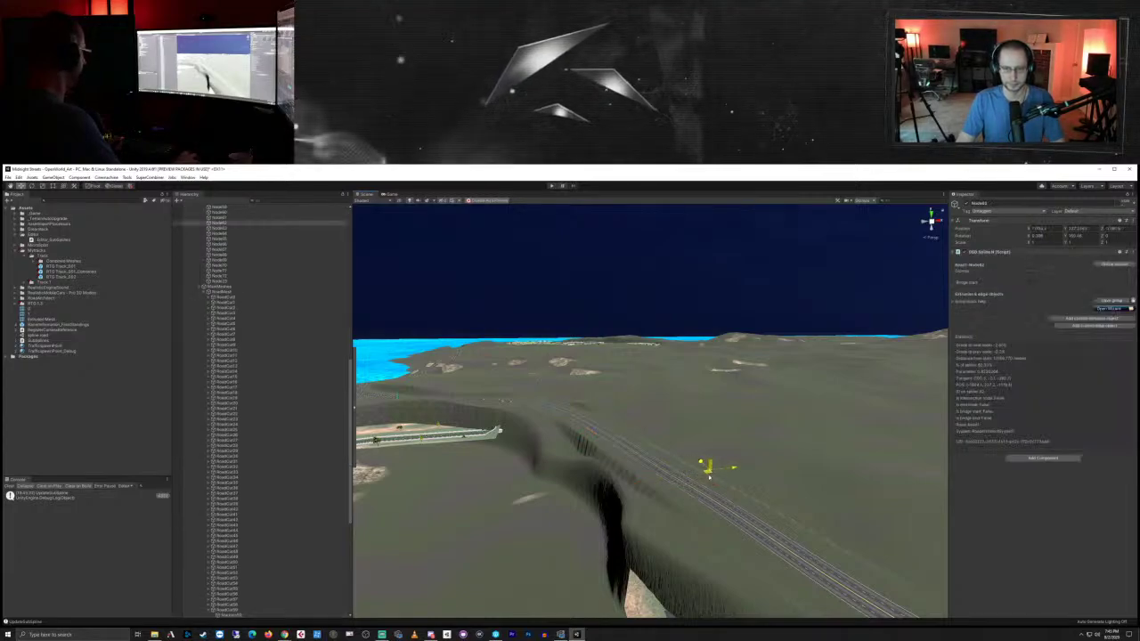
left_click_drag(709, 477, 711, 482)
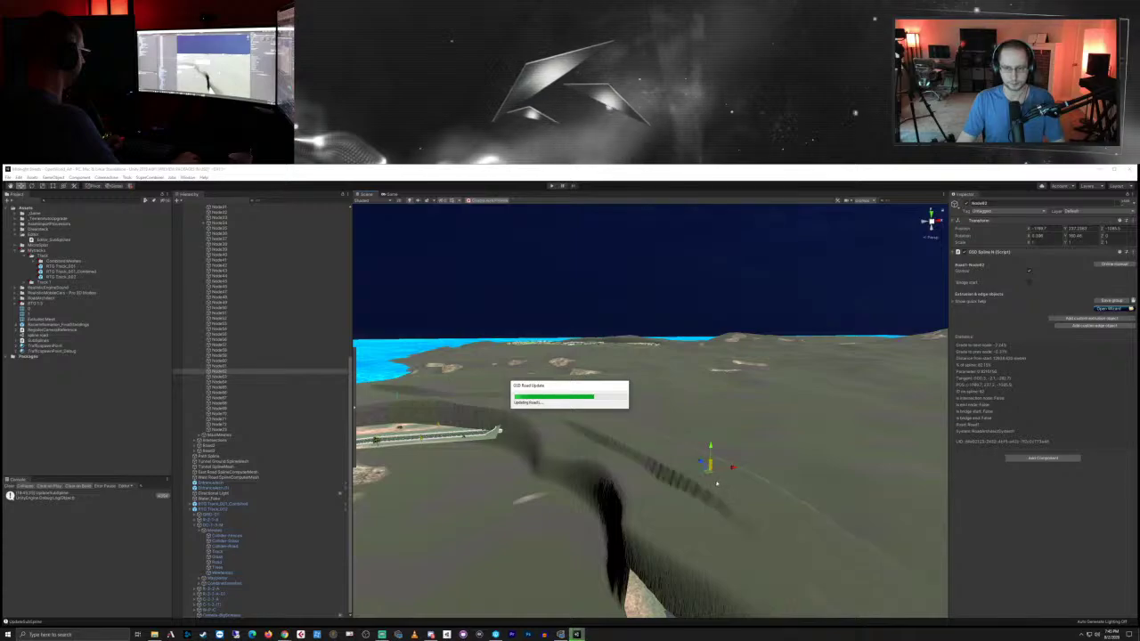
Step: Reposition the highway node beside the pit buildings and grandstands to adjust the road's curve there
right_click_drag(638, 491, 789, 507)
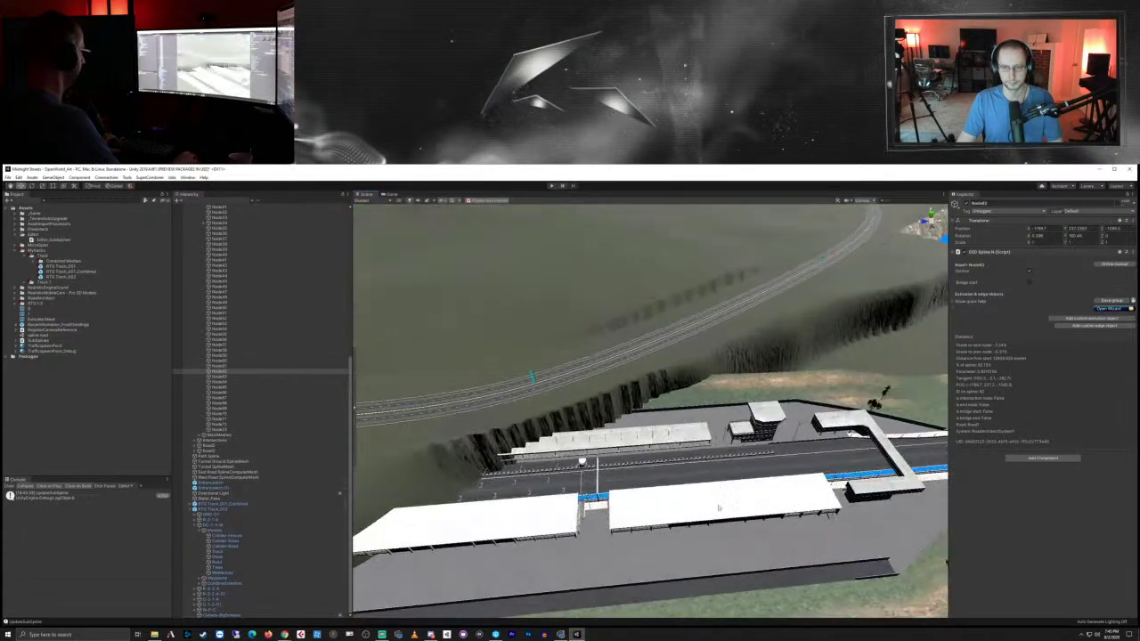
scroll(790, 507, "down", 3)
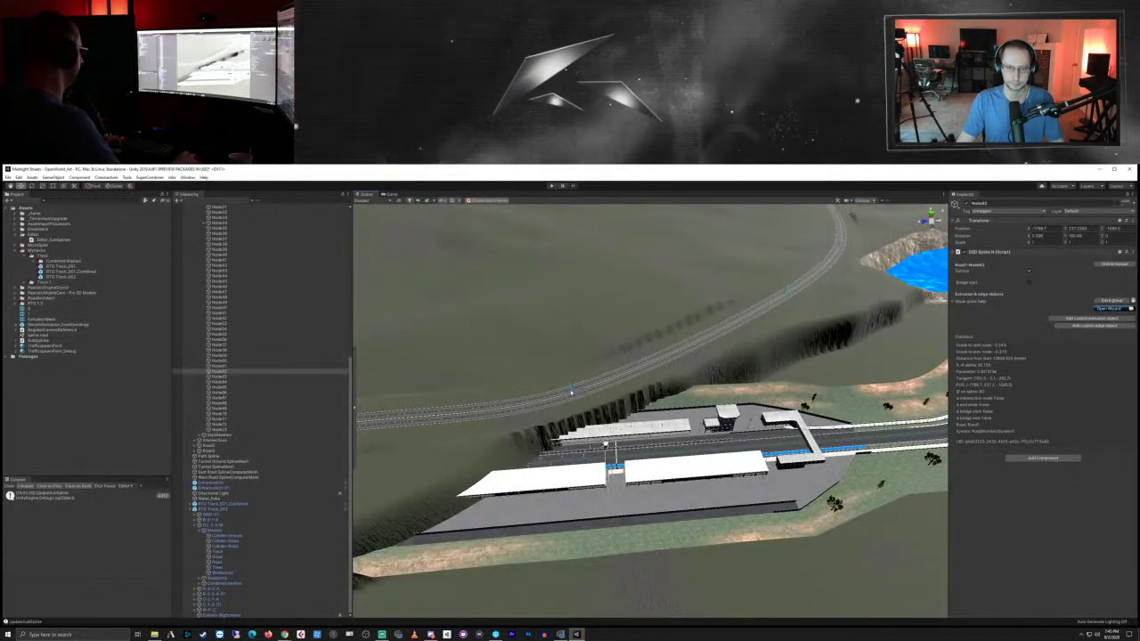
left_click(571, 389)
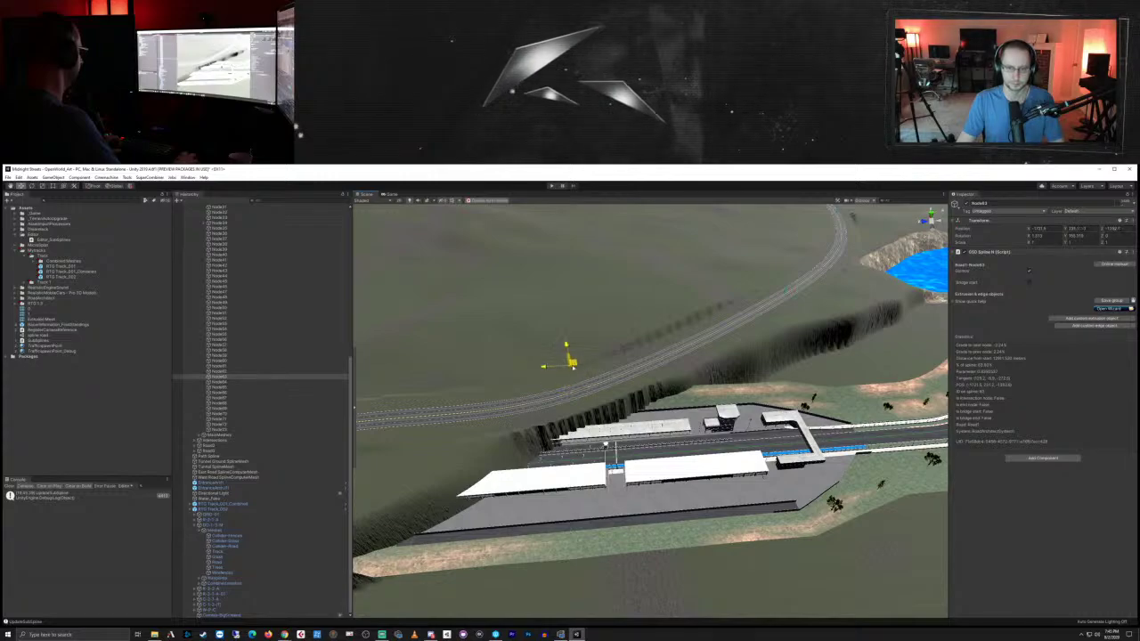
left_click_drag(579, 375, 580, 374)
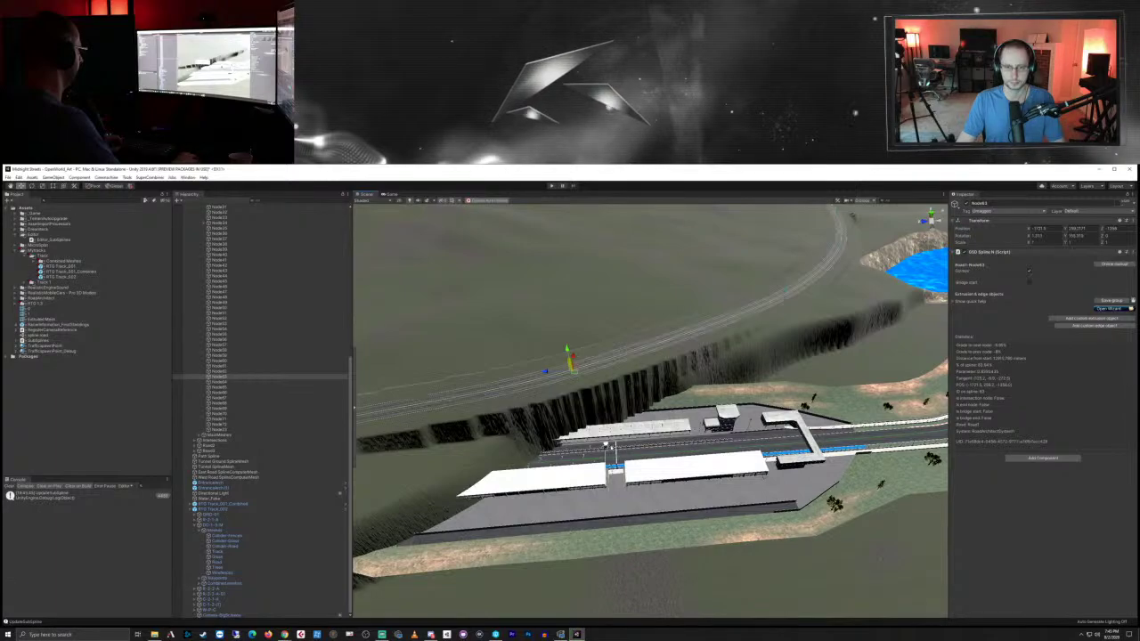
Step: Pull the highway node just before the pit buildings farther away from the racetrack
middle_click_drag(504, 424, 750, 434)
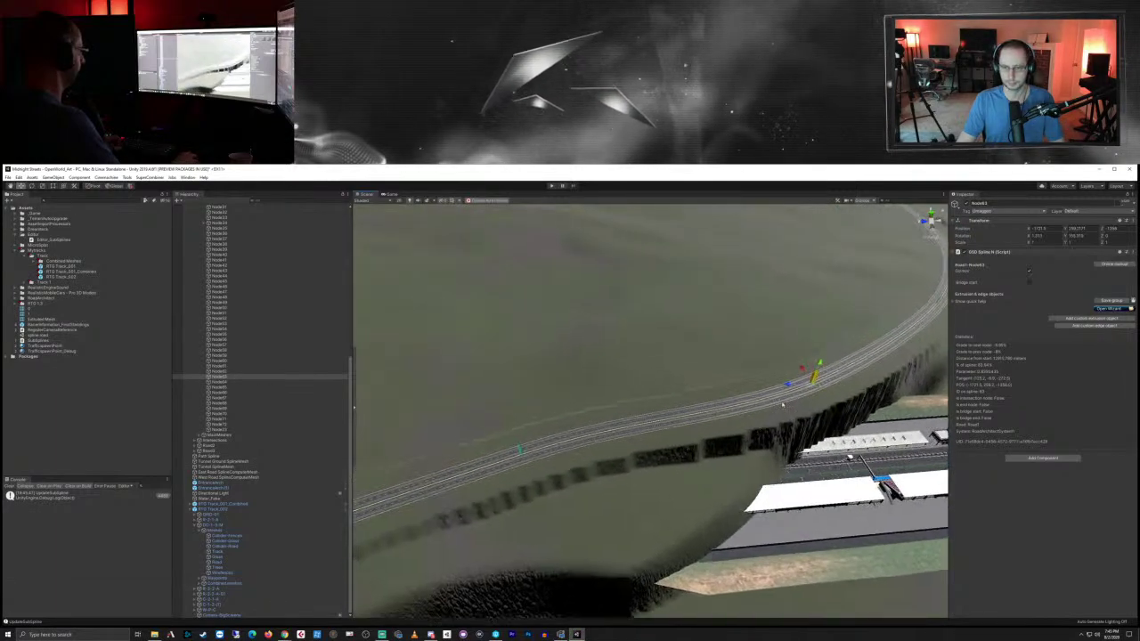
left_click(521, 450)
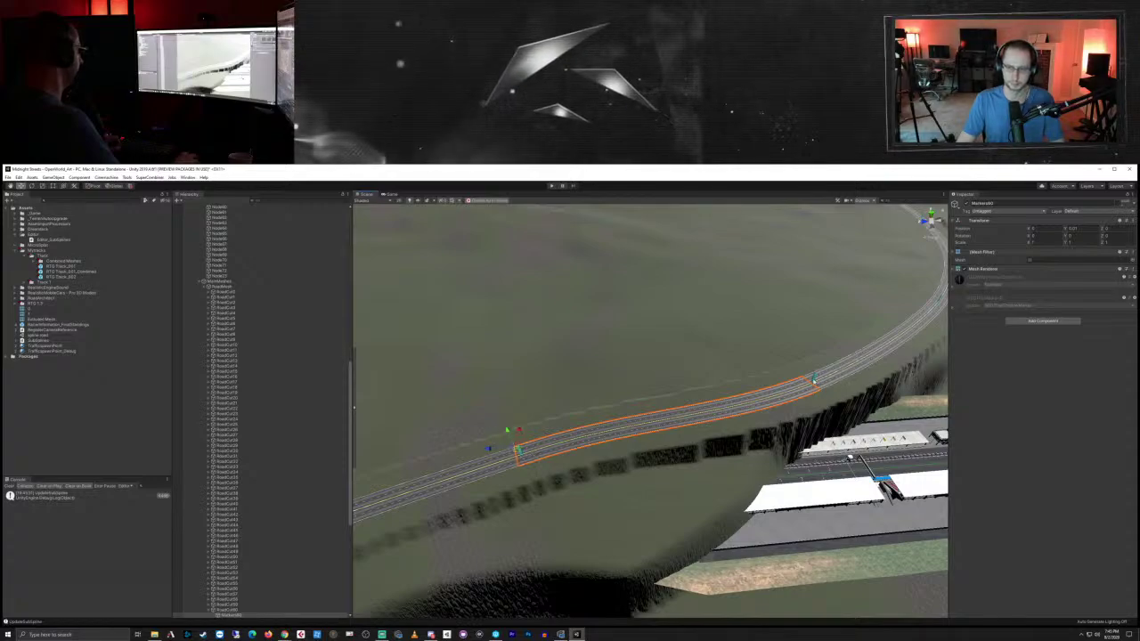
left_click(813, 379)
left_click(521, 450)
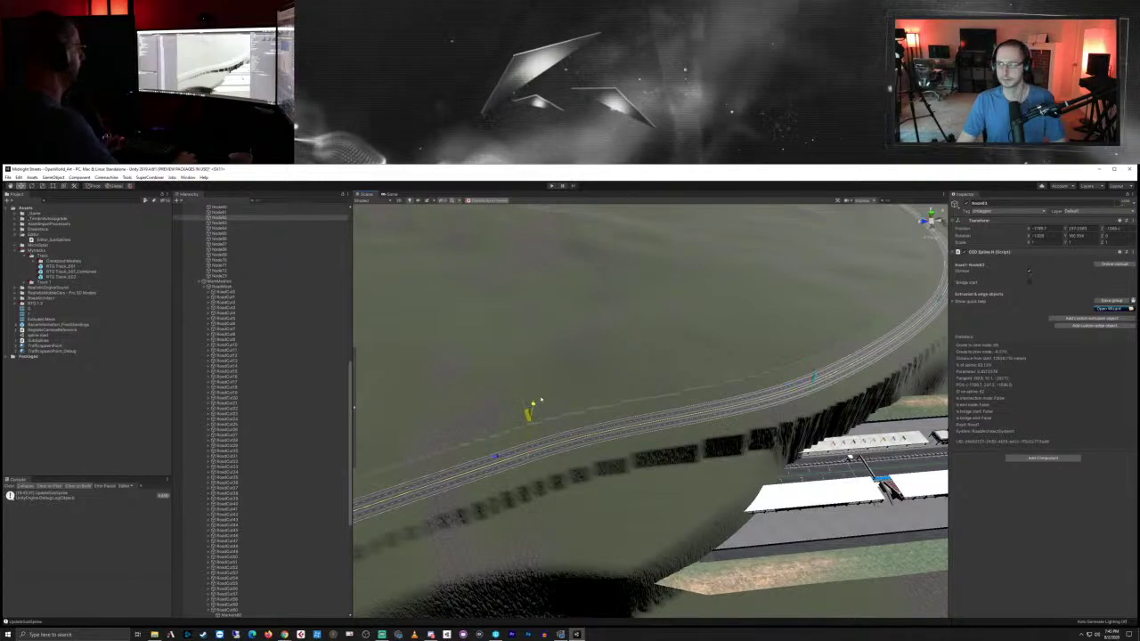
left_click_drag(540, 399, 536, 393)
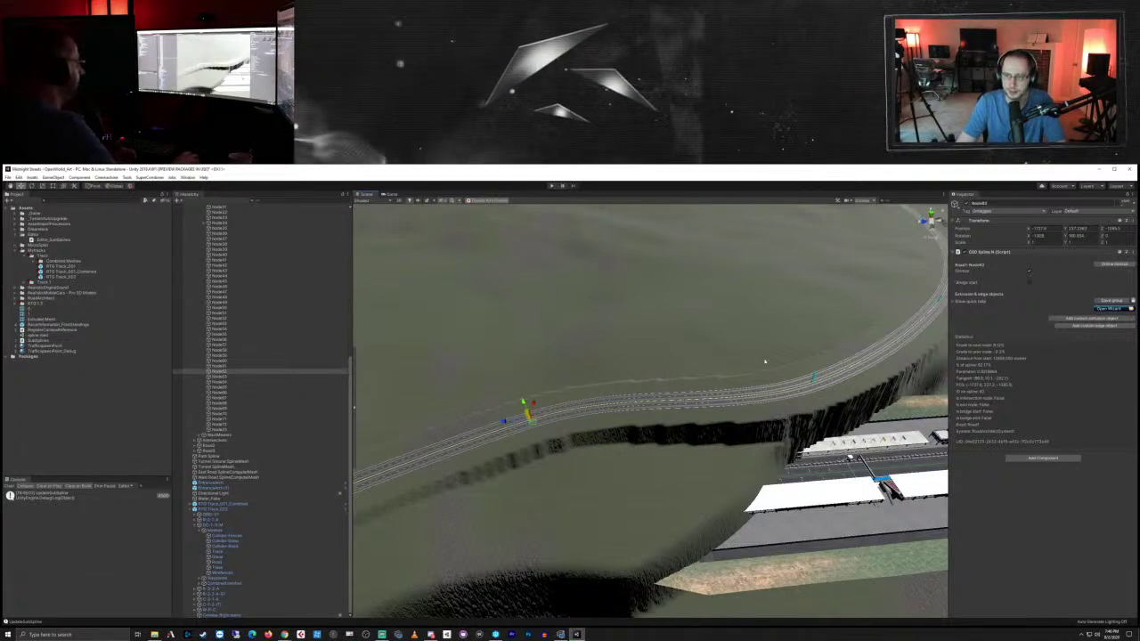
Step: Pull the highway node beside the pit buildings farther outward in two moves to straighten the road past the racetrack
middle_click_drag(765, 361, 707, 389)
right_click_drag(789, 359, 676, 354)
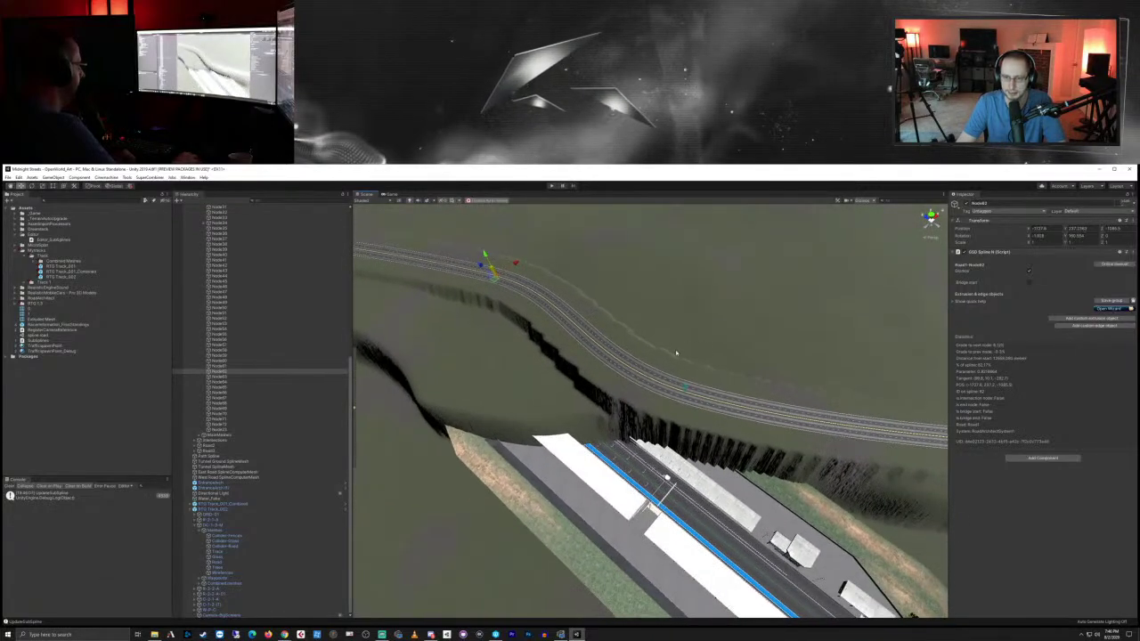
scroll(695, 379, "up", 3)
scroll(708, 384, "down", 1)
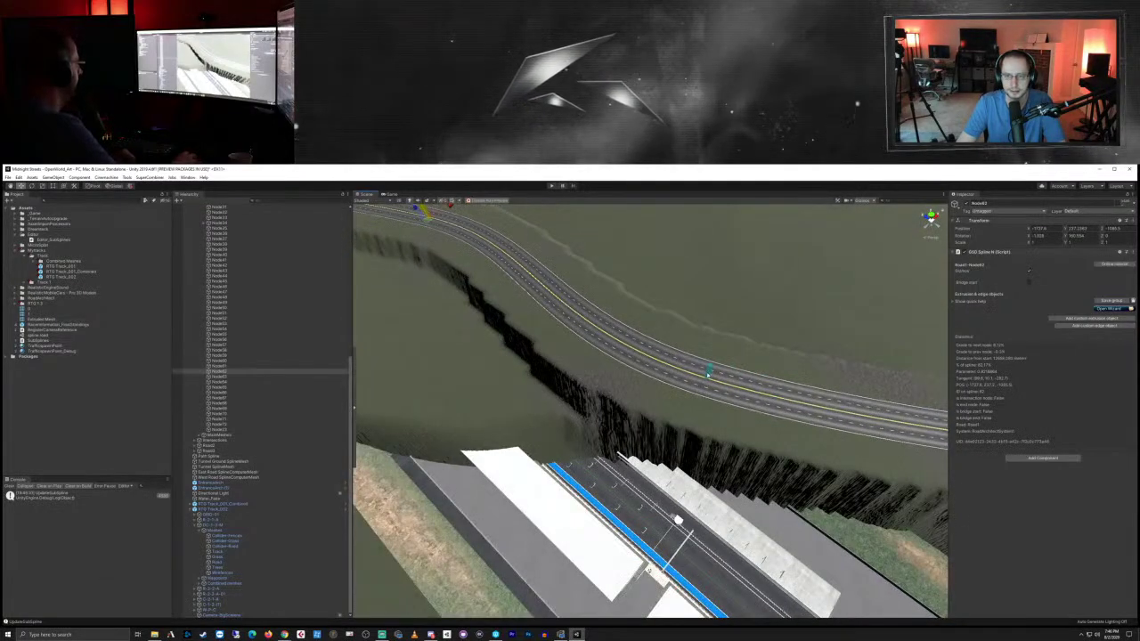
left_click(708, 374)
left_click_drag(720, 363, 759, 345)
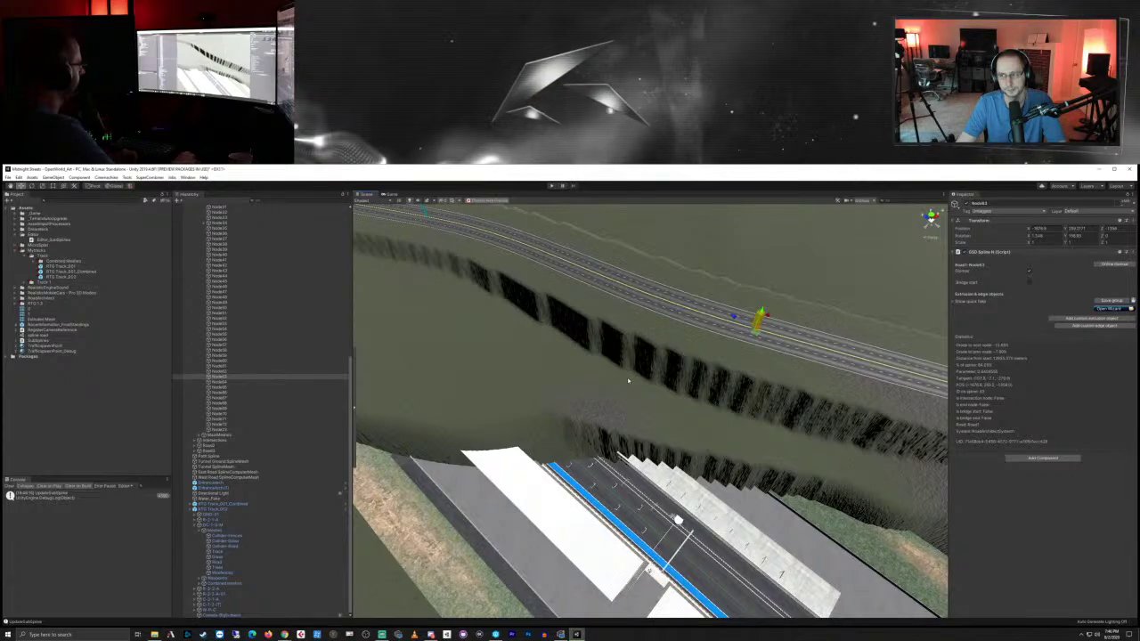
scroll(629, 380, "down", 6)
right_click_drag(529, 371, 644, 372)
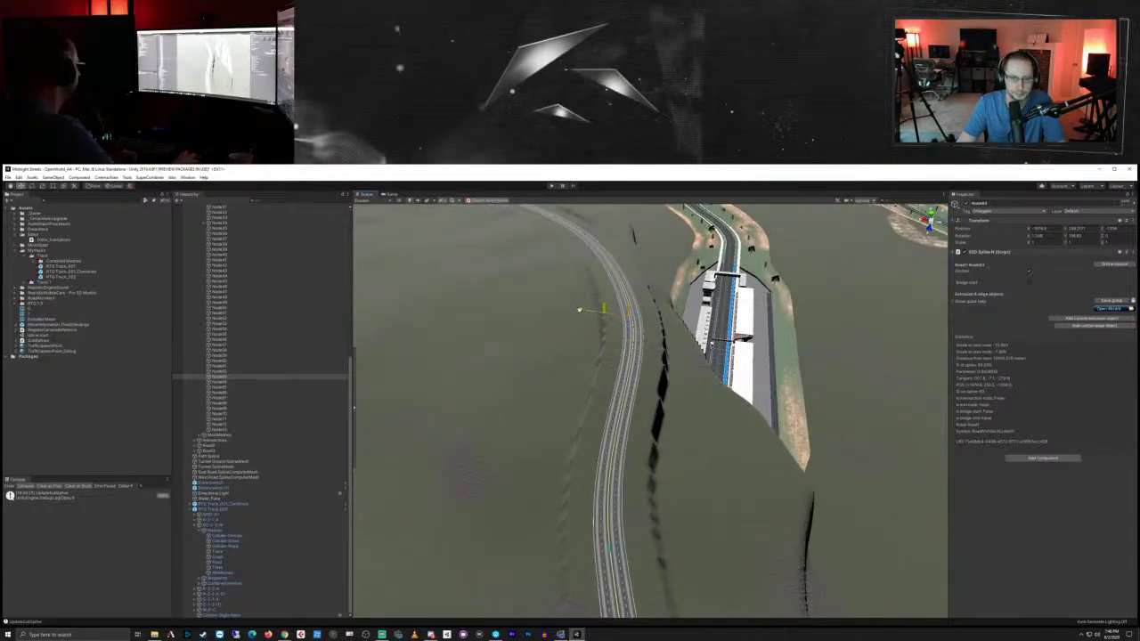
left_click_drag(572, 309, 573, 309)
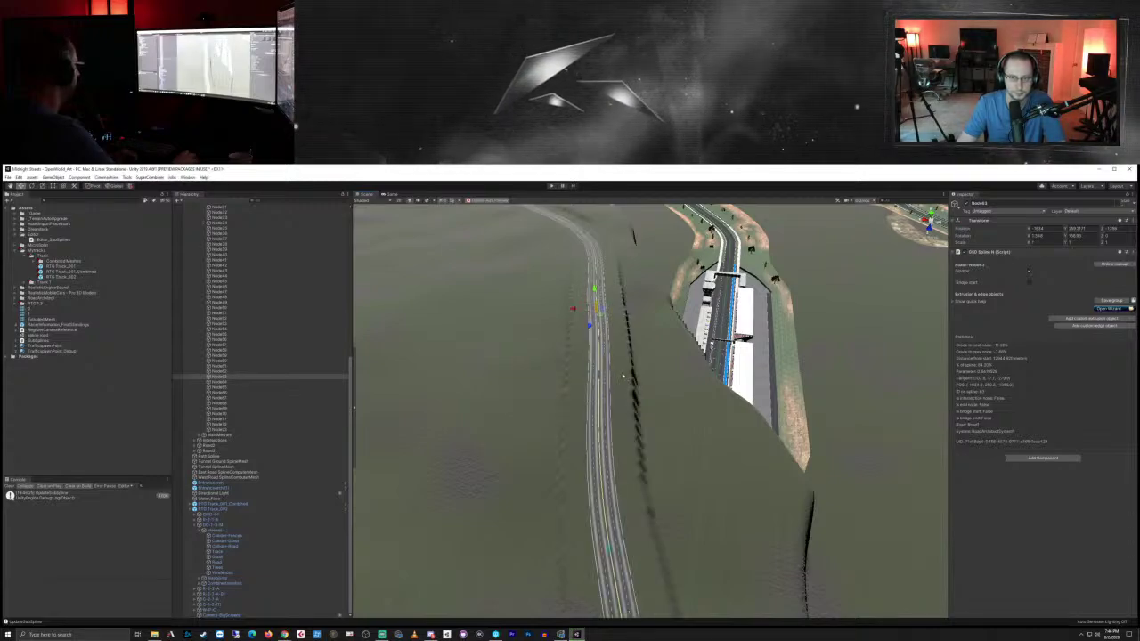
Step: Set up the terrain's Set Height tool with a larger brush and sample the target height from the ground beside the pit area
middle_click_drag(623, 376, 583, 342)
scroll(276, 290, "up", 8)
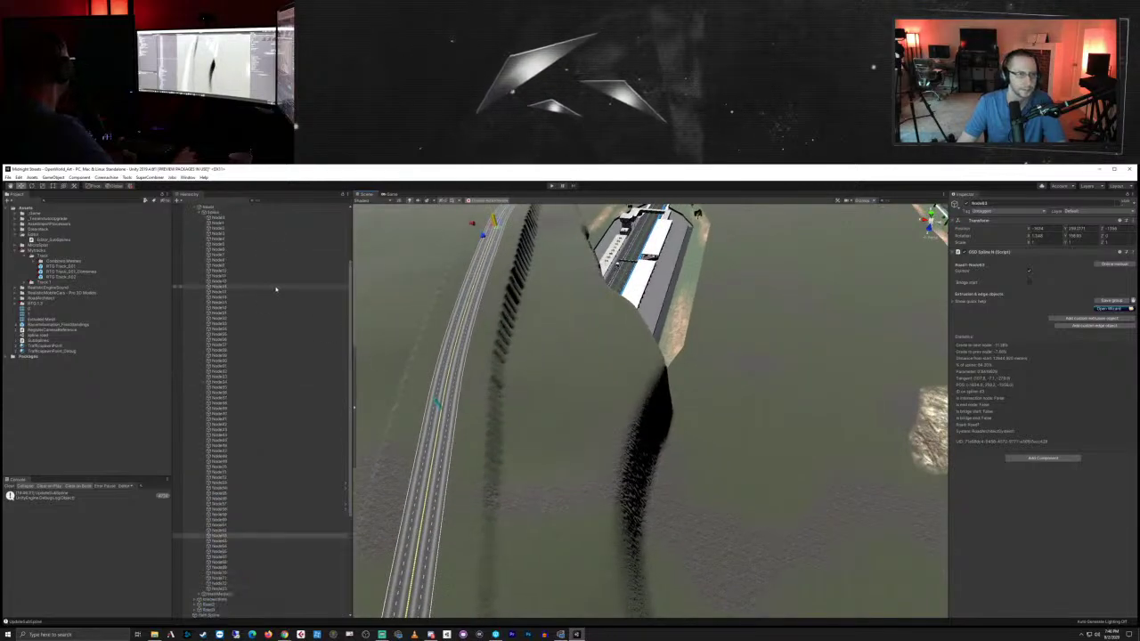
scroll(276, 288, "up", 3)
left_click(223, 238)
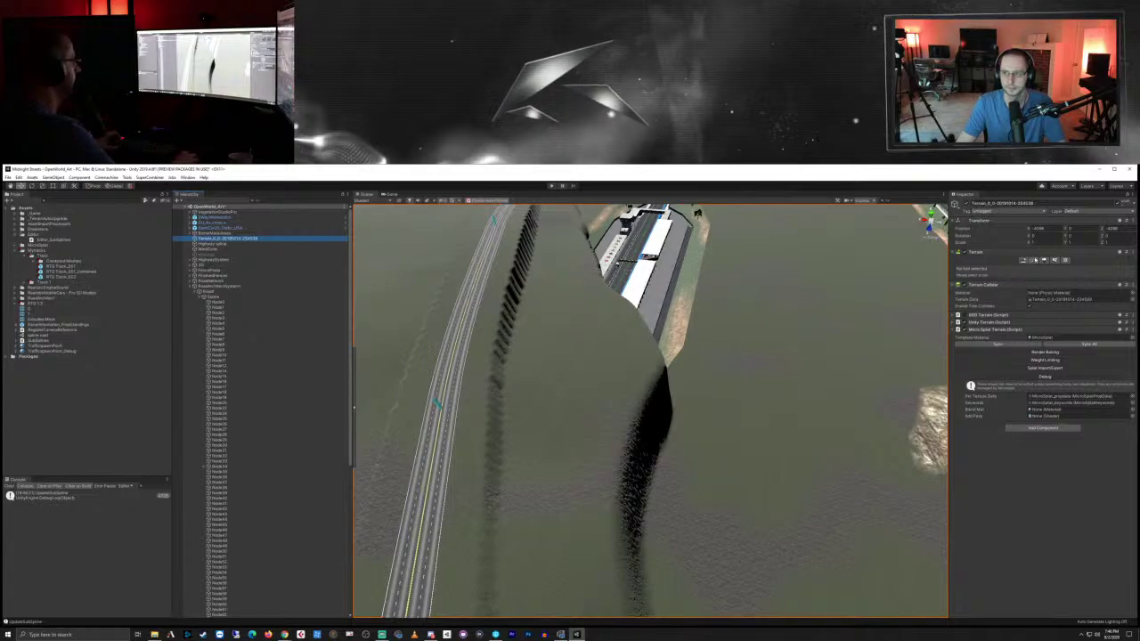
left_click(1032, 259)
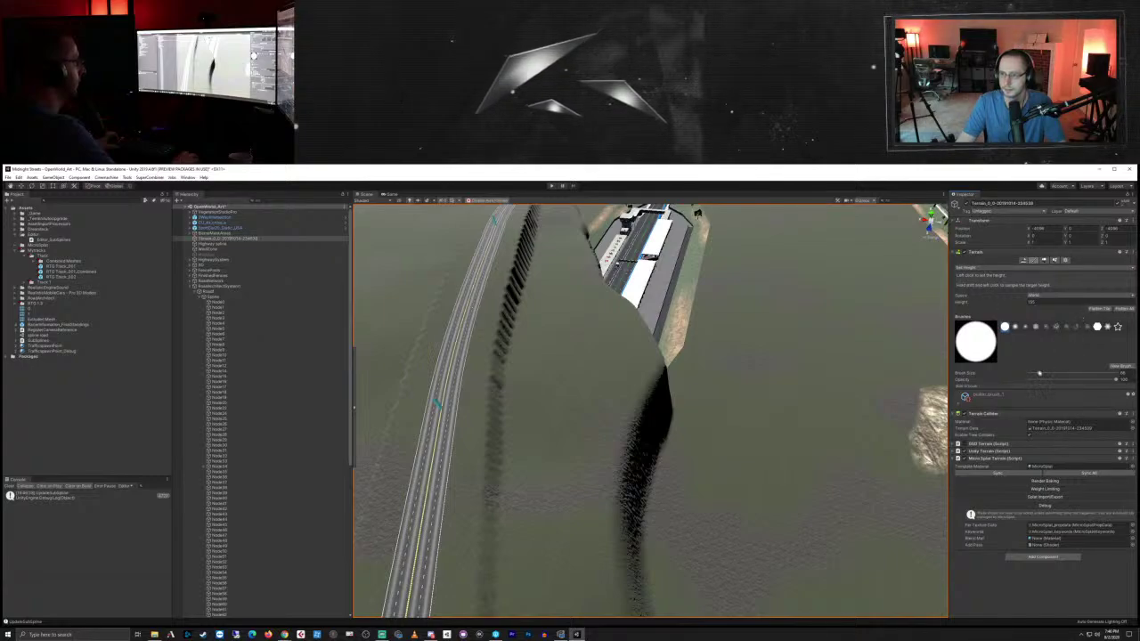
left_click_drag(1044, 373, 1051, 373)
left_click(782, 365, "shift")
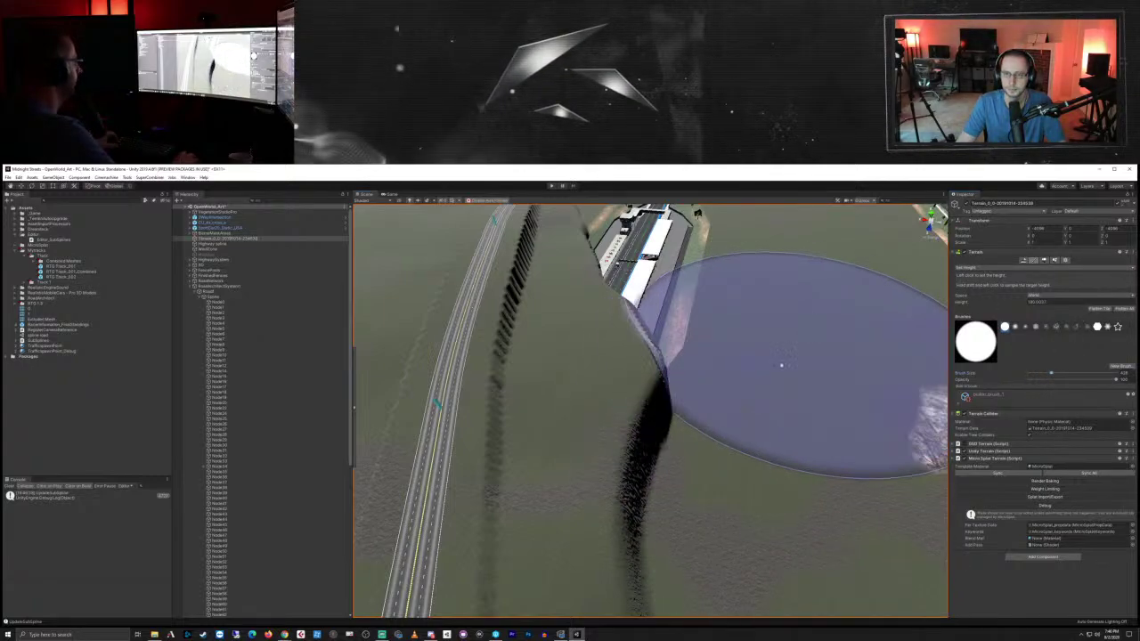
Step: Flatten the terrain over and around the racetrack's pit buildings to the sampled height so the whole pit area is uncovered
mouse_move(732, 373)
left_mouse_down()
mouse_move(762, 352)
mouse_move(745, 349)
left_mouse_up()
mouse_move(730, 364)
left_mouse_down()
mouse_move(720, 377)
mouse_move(734, 364)
mouse_move(708, 305)
mouse_move(717, 326)
mouse_move(785, 301)
mouse_move(763, 323)
mouse_move(779, 336)
left_mouse_up()
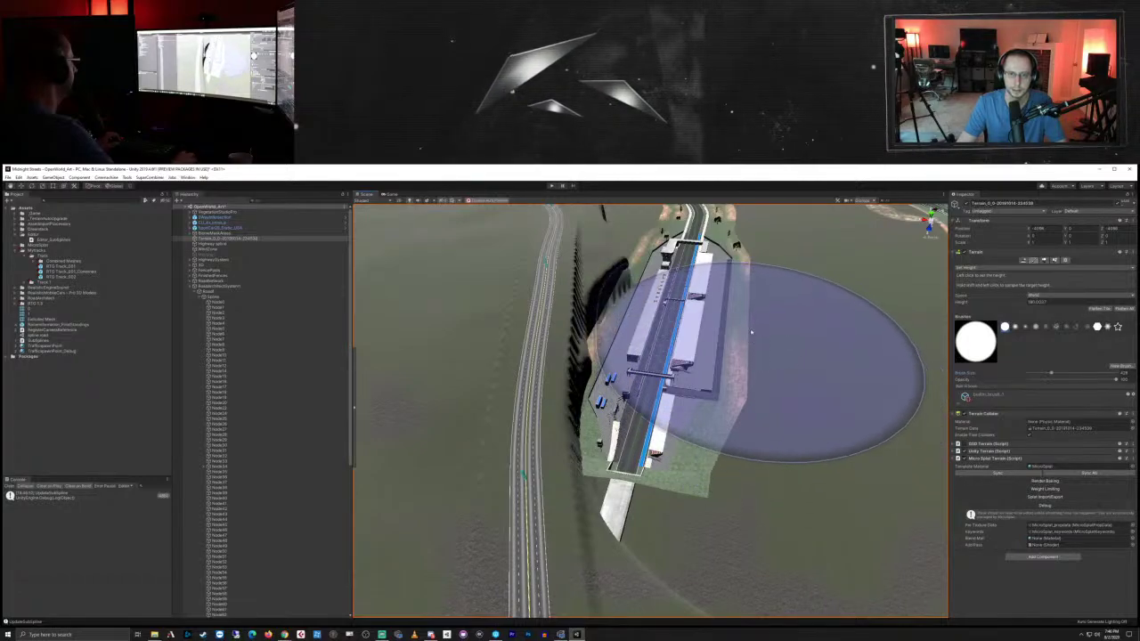
mouse_move(741, 303)
left_mouse_down()
mouse_move(734, 284)
mouse_move(744, 356)
left_mouse_up()
Step: Deselect the terrain and examine the slope between the highway and the pit area, including the ground near the pit road's end
right_click_drag(864, 415, 729, 303)
middle_click_drag(830, 447, 934, 280)
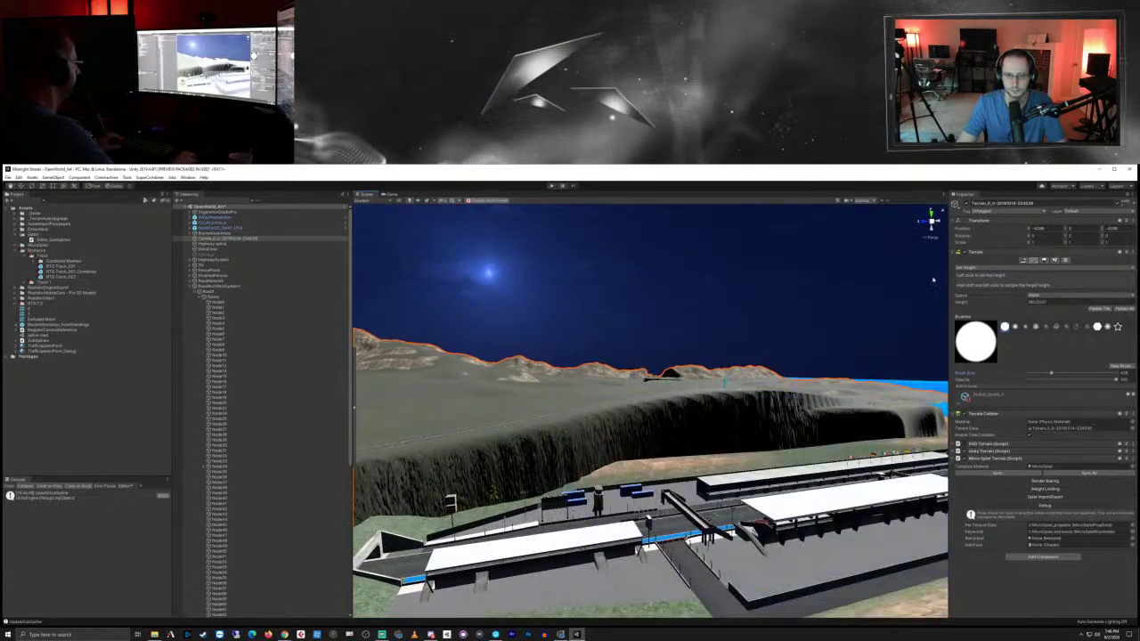
left_click(845, 266)
right_click_drag(840, 297, 746, 335)
middle_click_drag(850, 304, 800, 341)
right_click_drag(806, 303, 741, 318)
middle_click_drag(805, 323, 777, 317)
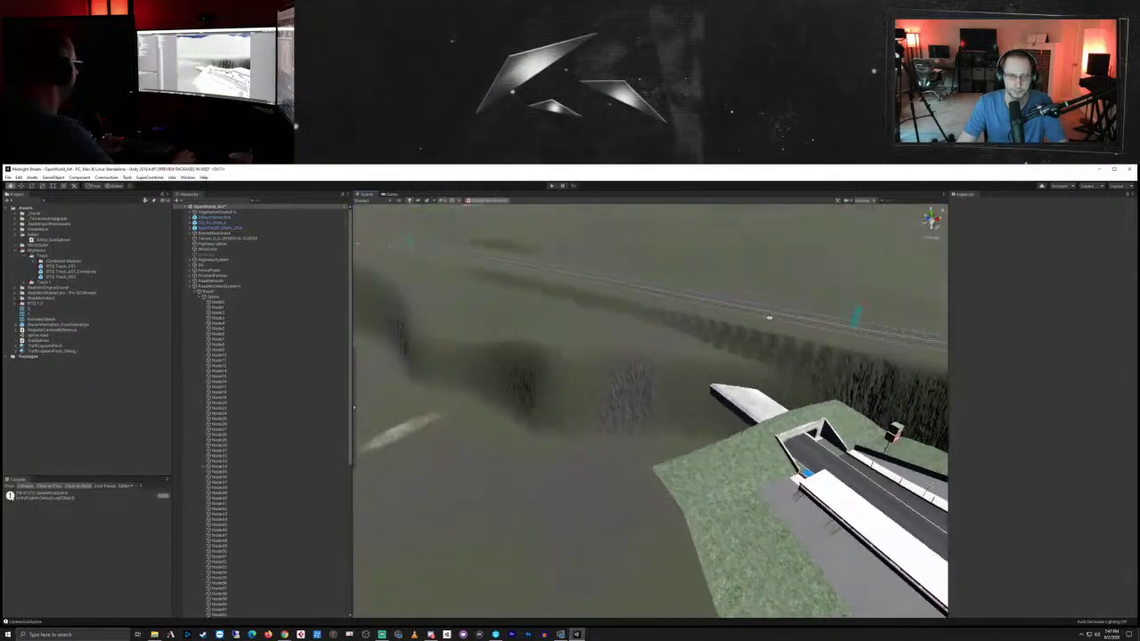
right_click_drag(776, 317, 770, 351)
mouse_move(576, 410)
right_mouse_down()
mouse_move(665, 394)
mouse_move(591, 420)
right_mouse_up()
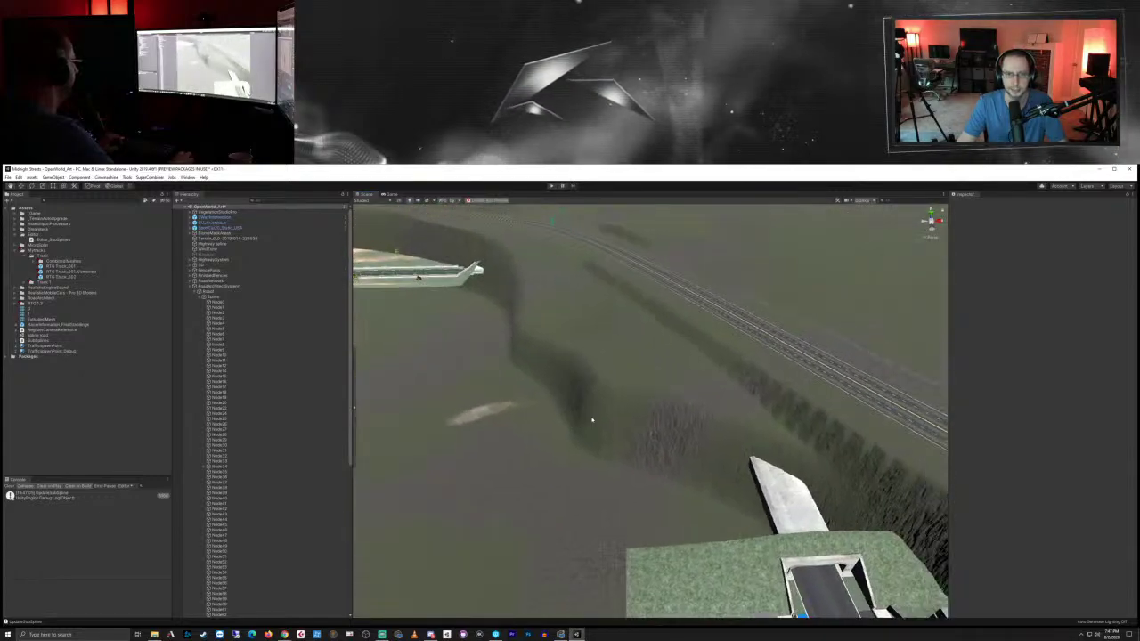
Step: Collapse the road system's nodes in the hierarchy, bring the whole racetrack peninsula into view, and save the project
left_click(189, 286)
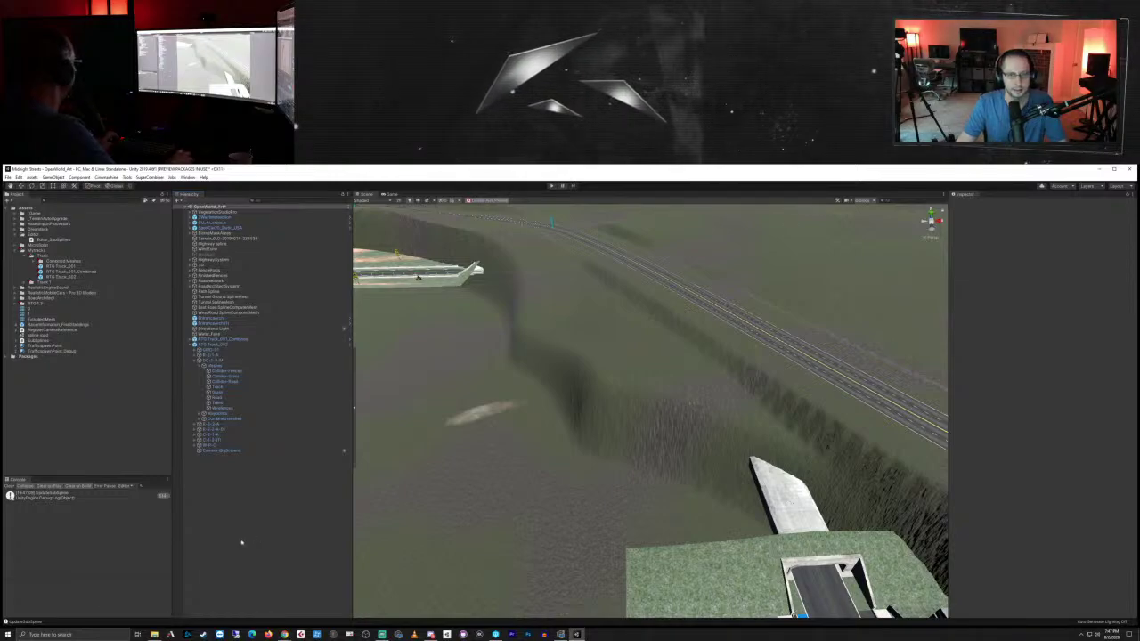
scroll(795, 440, "down", 15)
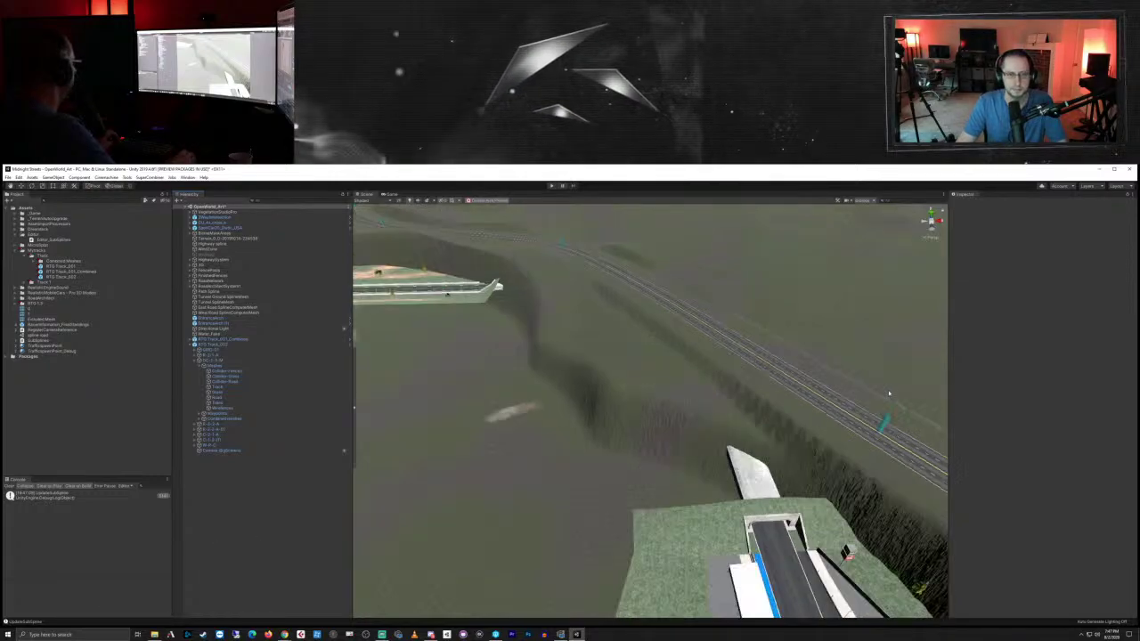
mouse_move(731, 436)
left_mouse_down("alt")
mouse_move(736, 451)
mouse_move(842, 460)
mouse_move(728, 418)
left_mouse_up("alt")
middle_click_drag(728, 418, 776, 411)
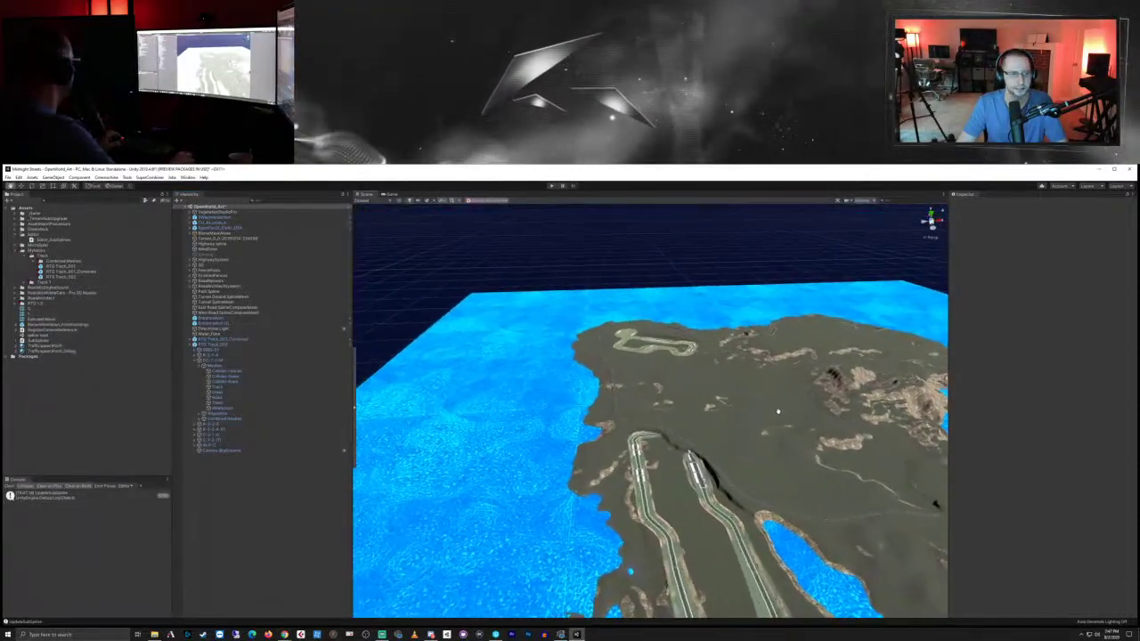
left_click_drag(776, 411, 927, 473, "alt")
middle_click_drag(642, 436, 743, 431)
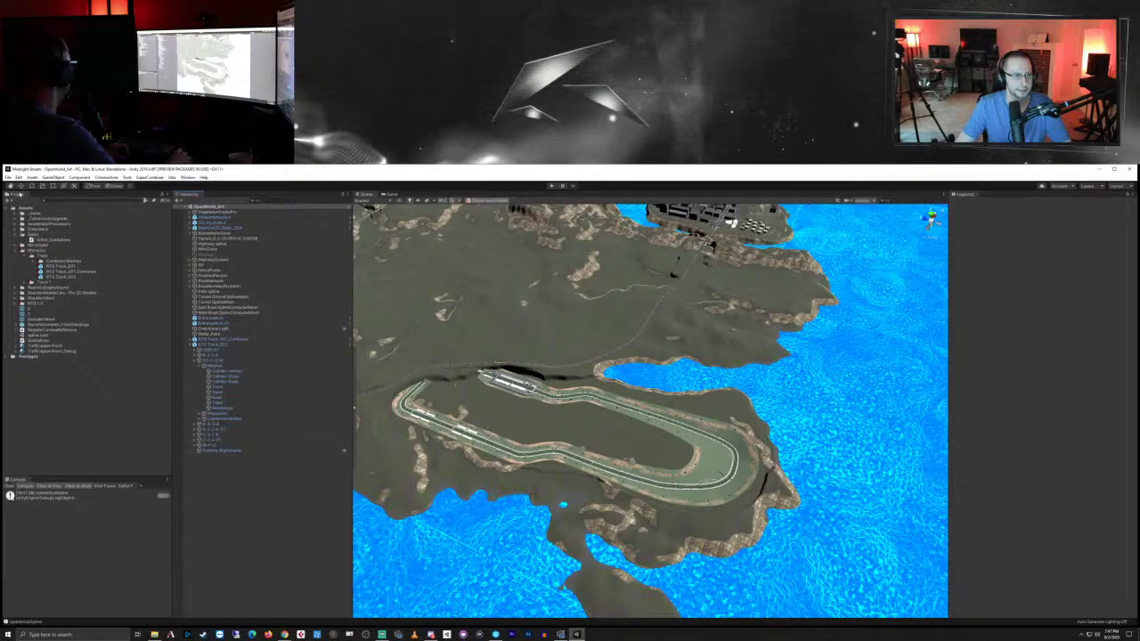
left_click(8, 177)
left_click(26, 242)
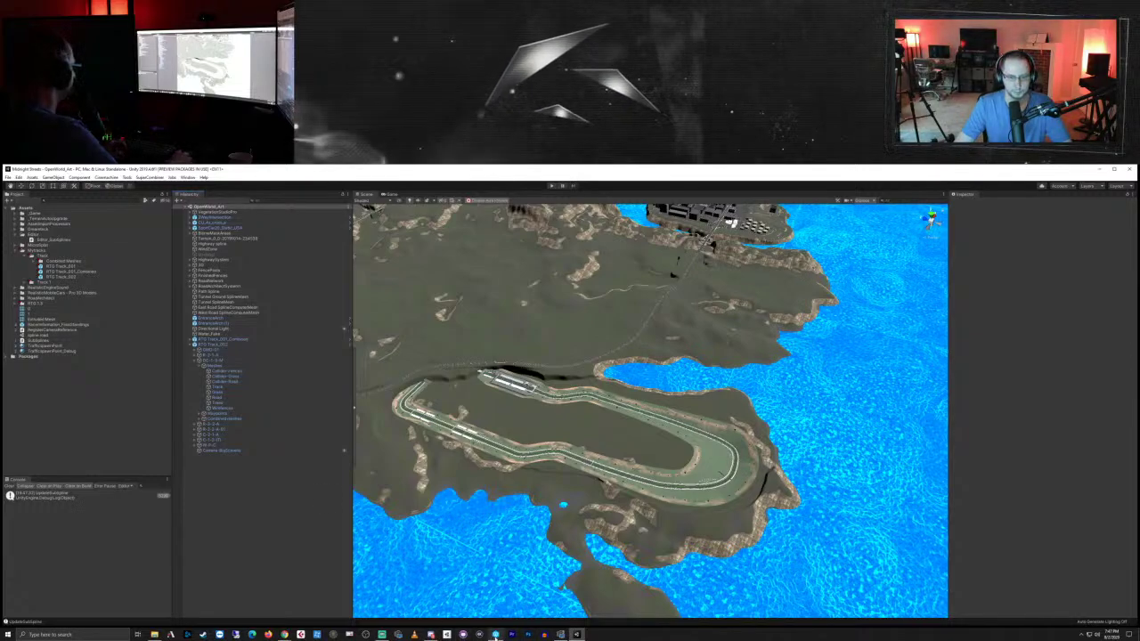
Step: Switch to Perforce P4V and reconcile offline work for the Midnight Streets GSD folder into the default changelist
left_click(496, 636)
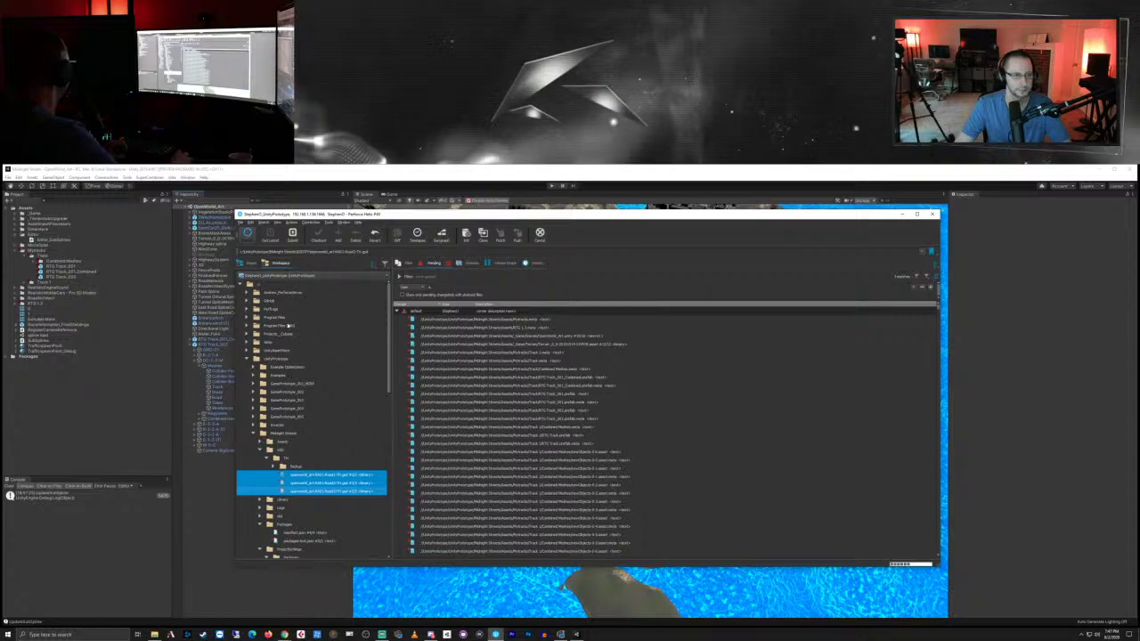
left_click(284, 442)
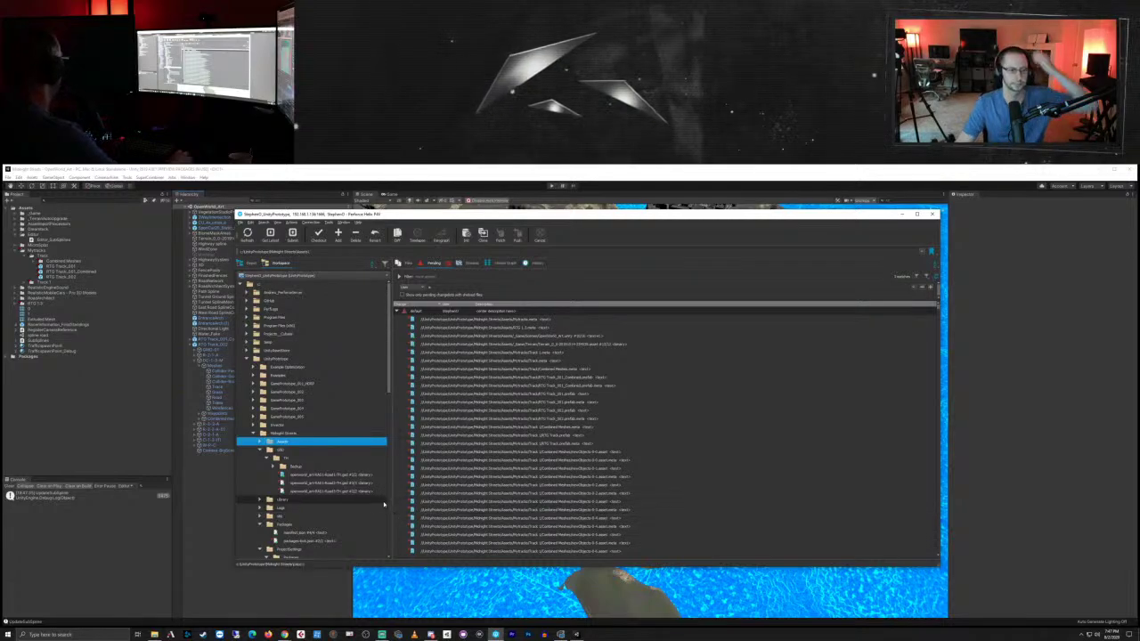
left_click(275, 451)
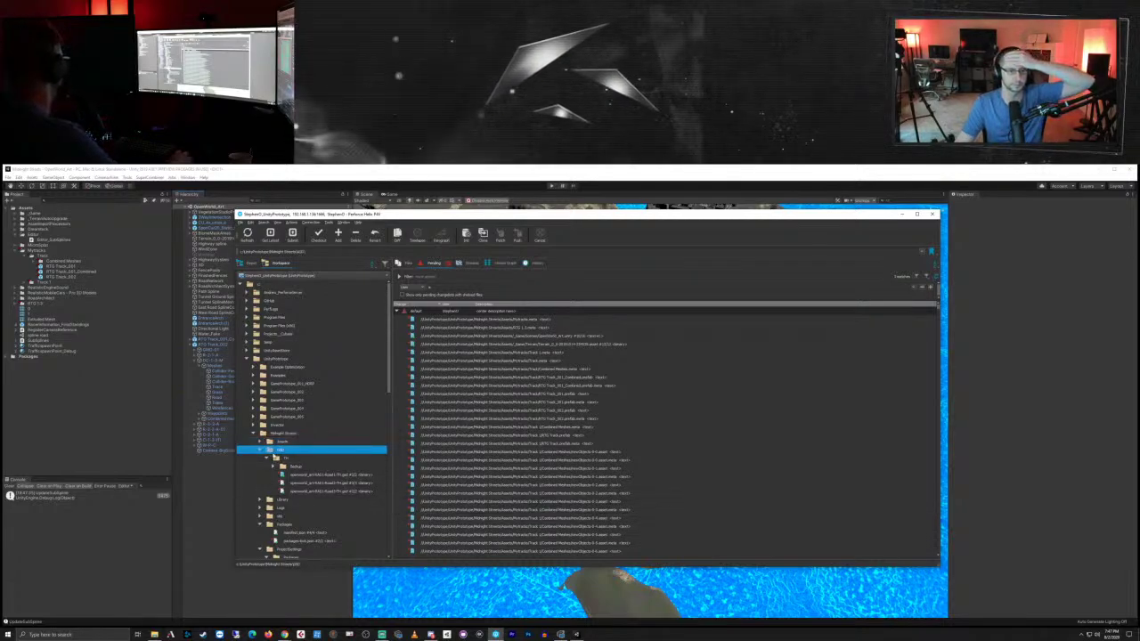
right_click(276, 450)
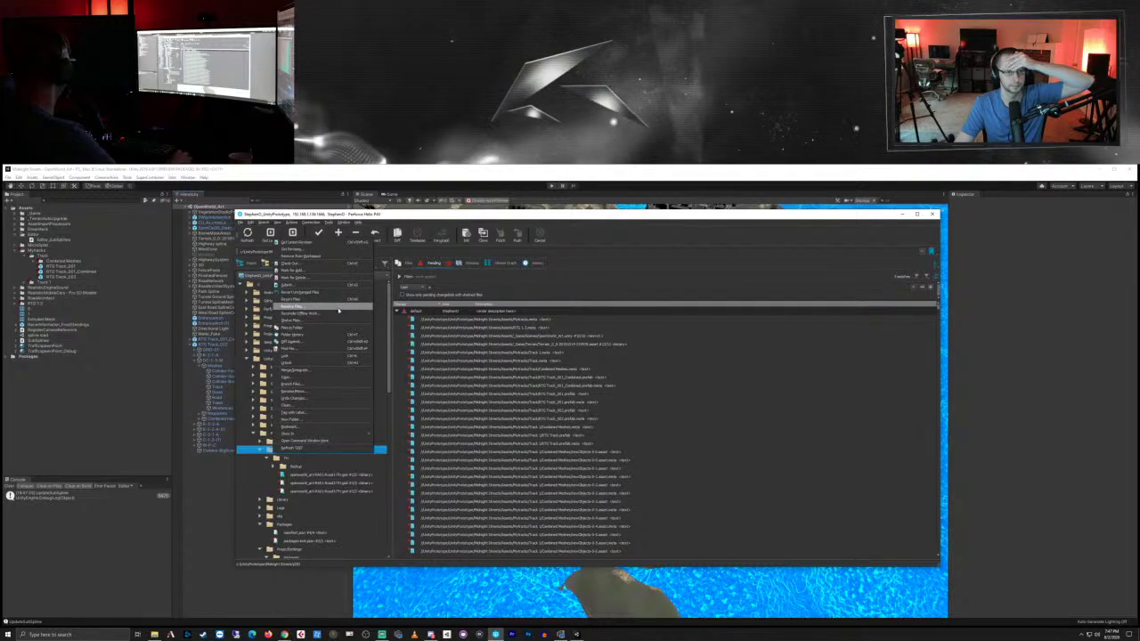
left_click(338, 308)
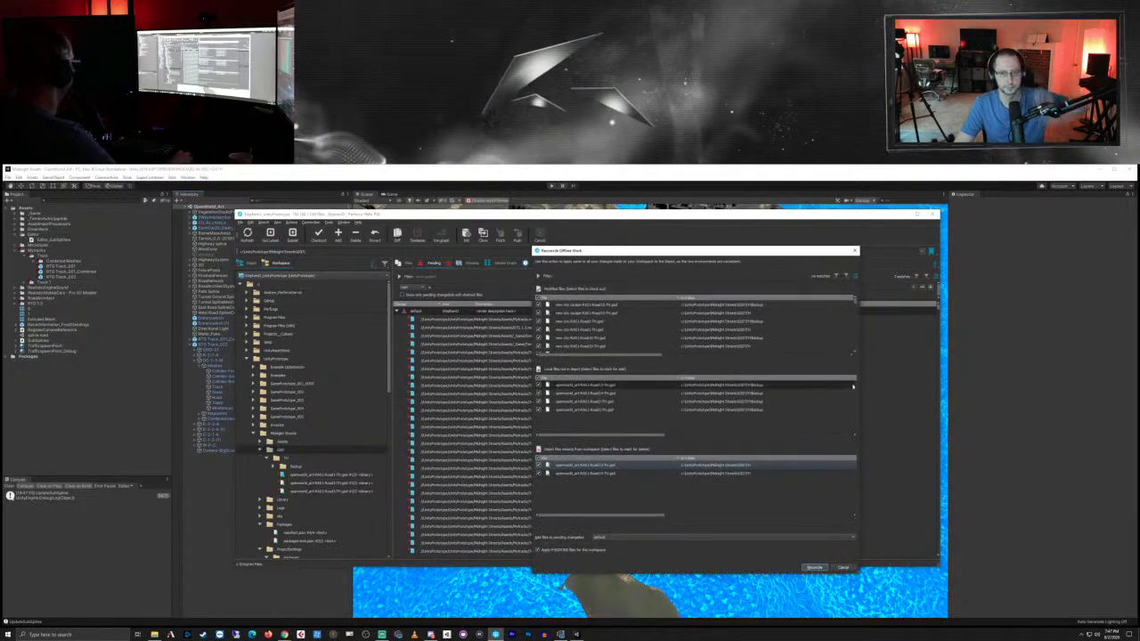
scroll(771, 331, "down", 3)
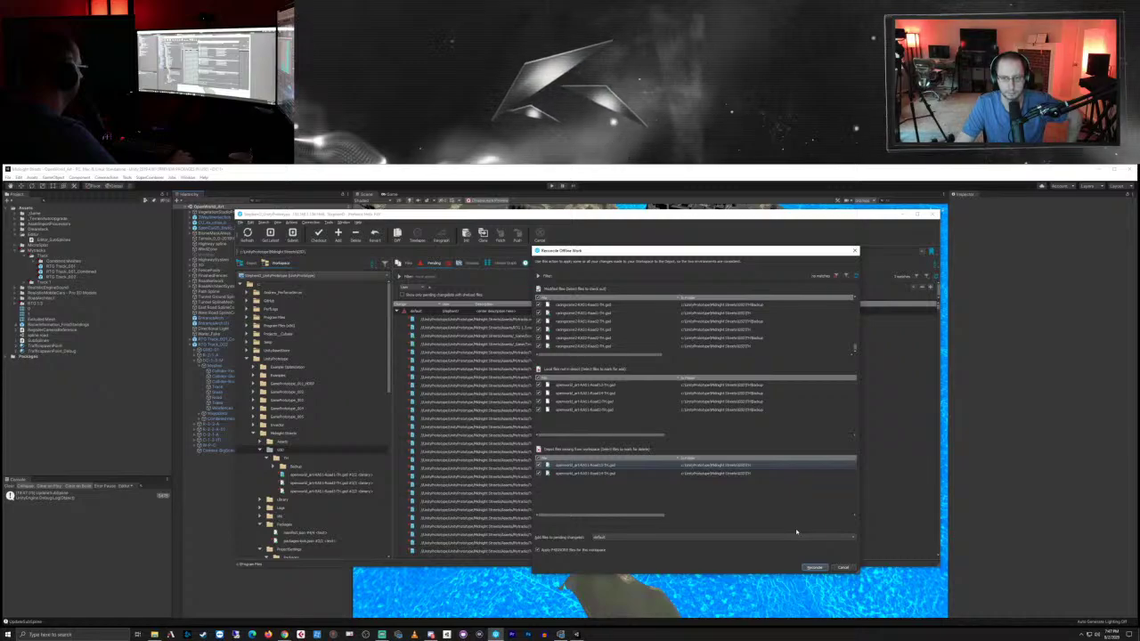
left_click(814, 568)
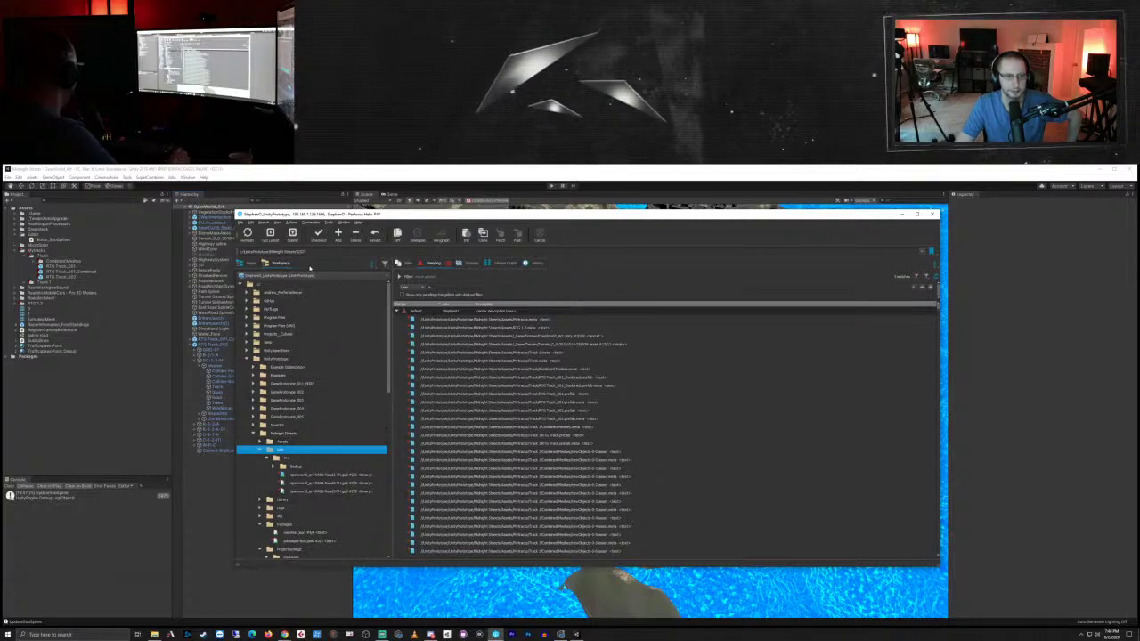
Step: Submit all pending files of the default changelist with a description covering the new race tracks and open world updates
left_click(506, 319)
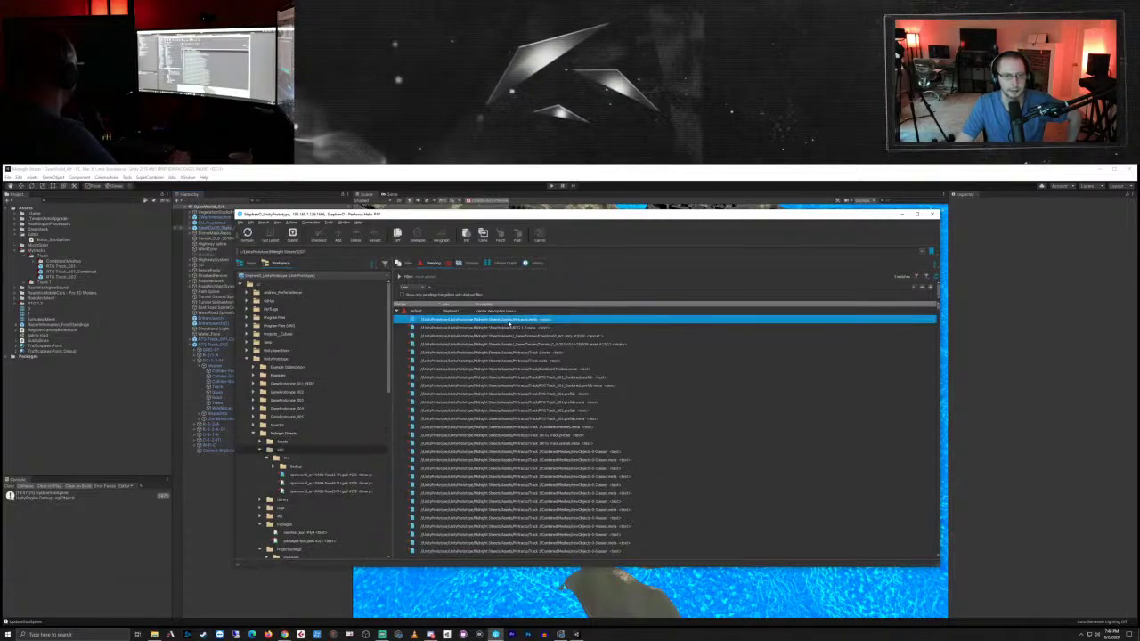
scroll(534, 374, "down", 15)
scroll(878, 331, "down", 10)
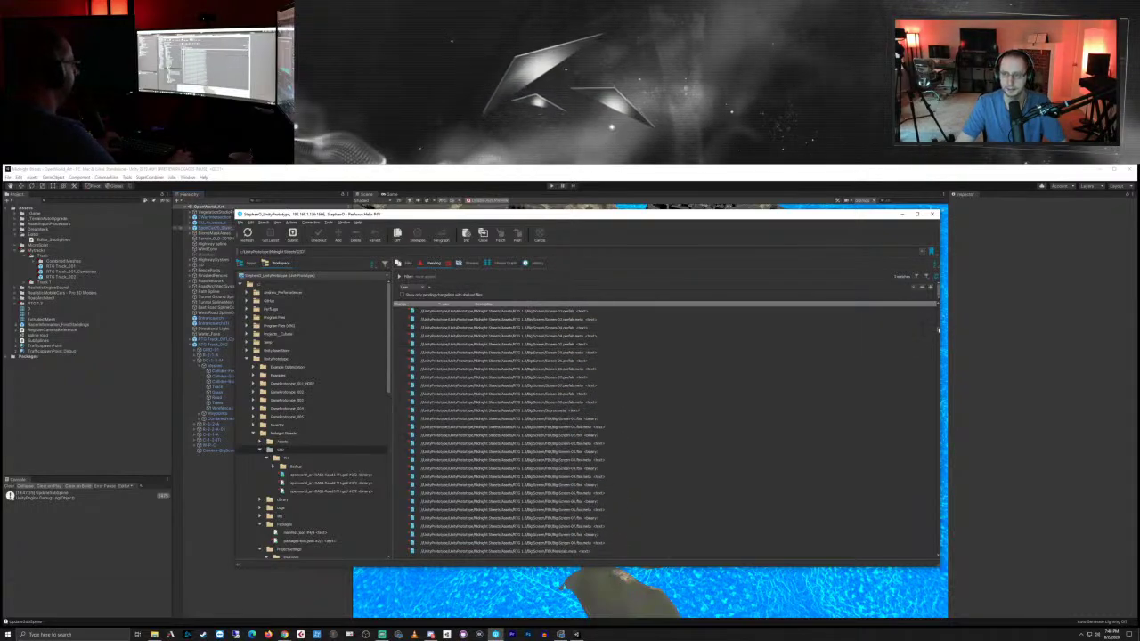
scroll(613, 535, "down", 10)
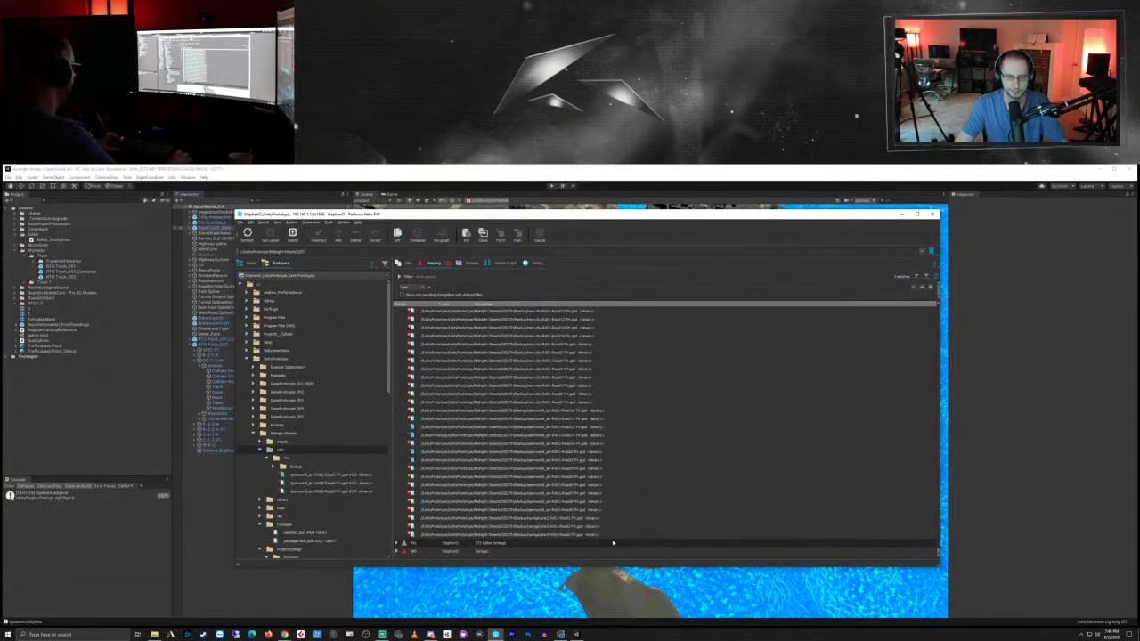
left_click(613, 535, "shift")
right_click(602, 396)
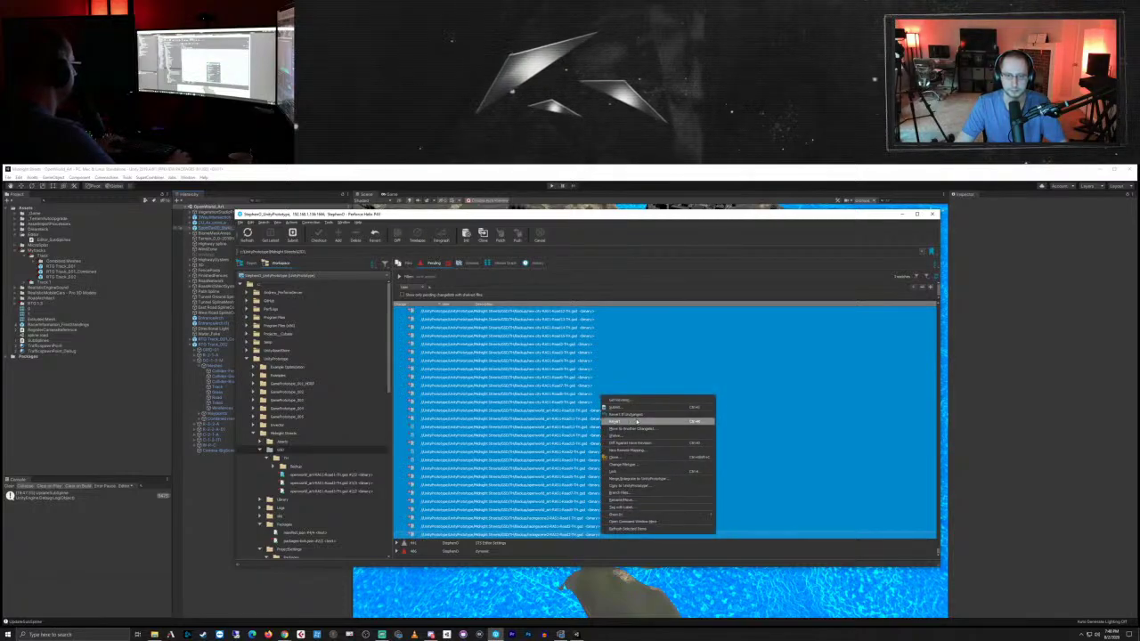
left_click(615, 408)
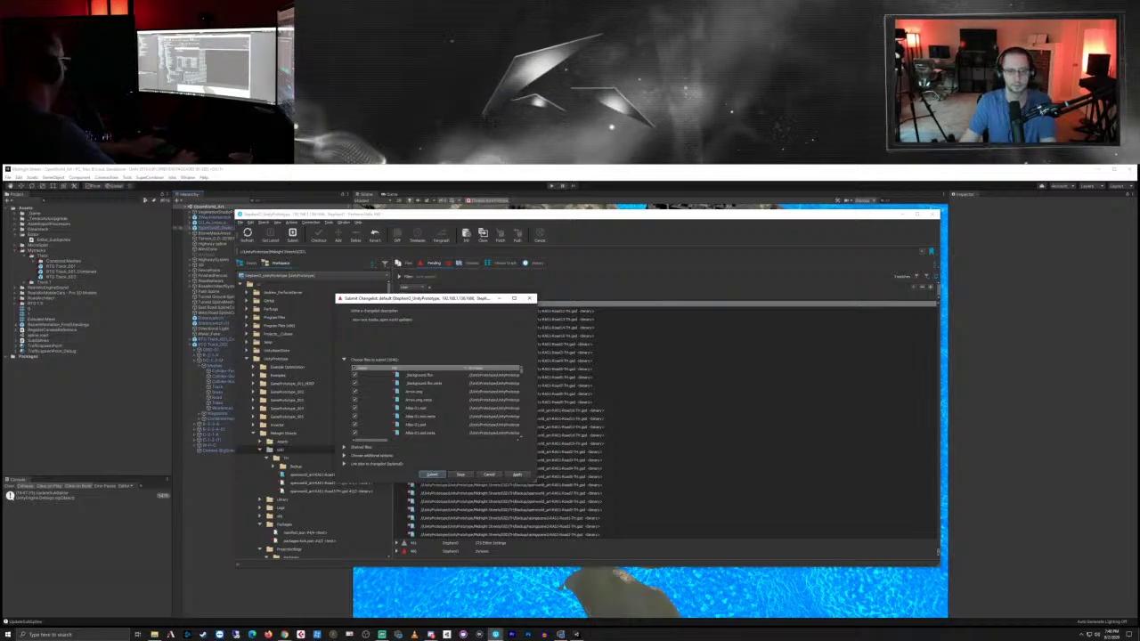
left_click(432, 476)
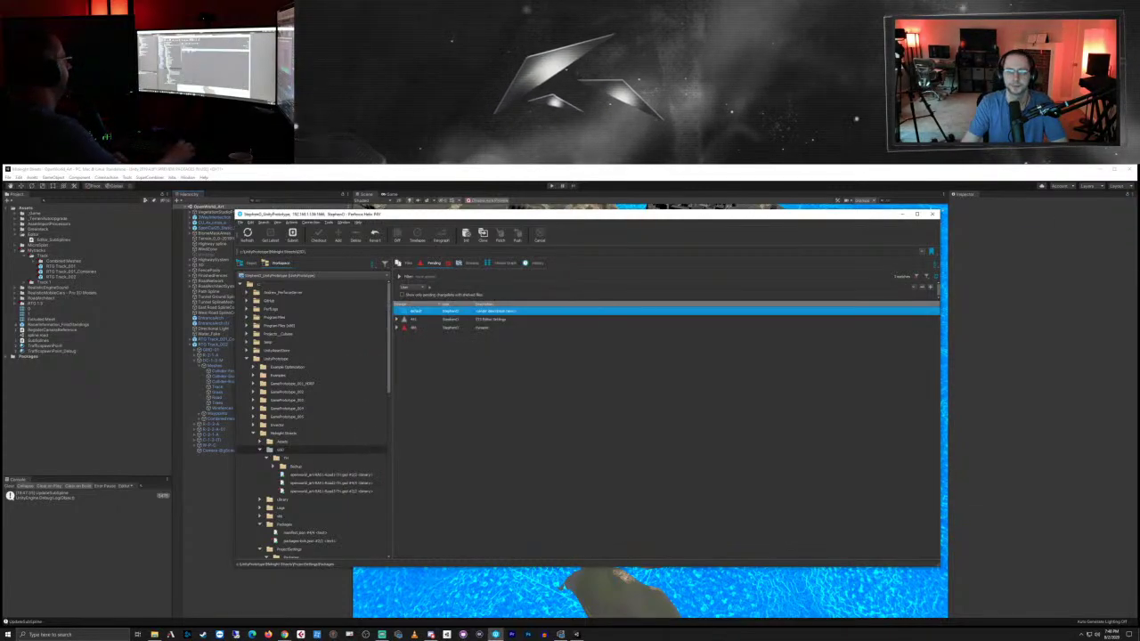
Step: After a brief check of the scene in Unity, check out the three openworld_art road files in Perforce to the default changelist
left_click(833, 169)
middle_click_drag(566, 397, 691, 381)
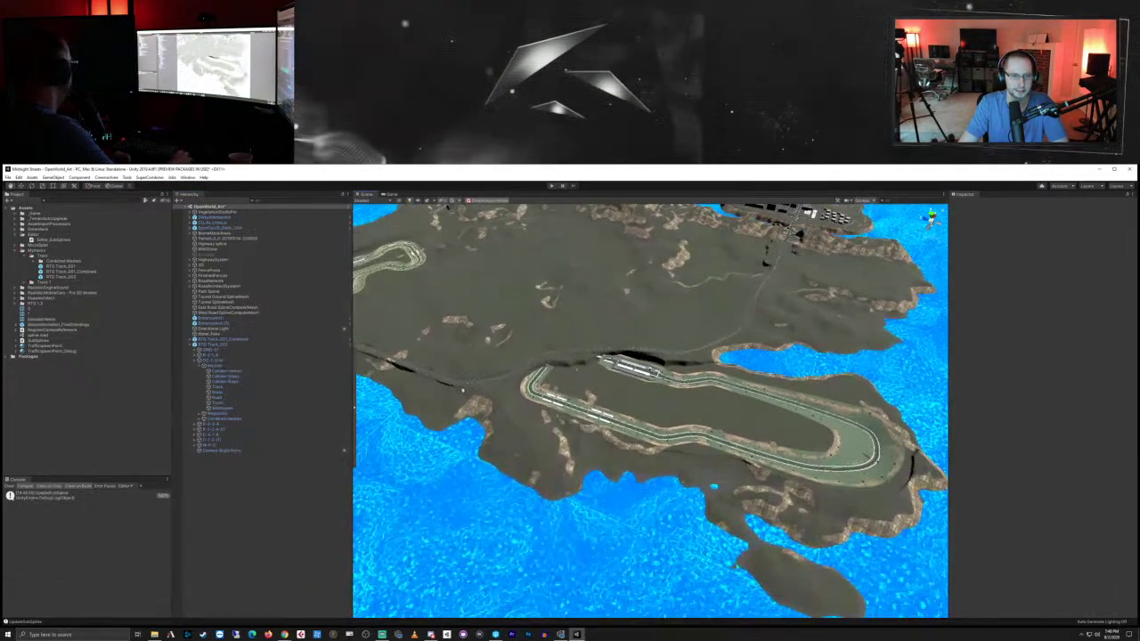
left_click(495, 634)
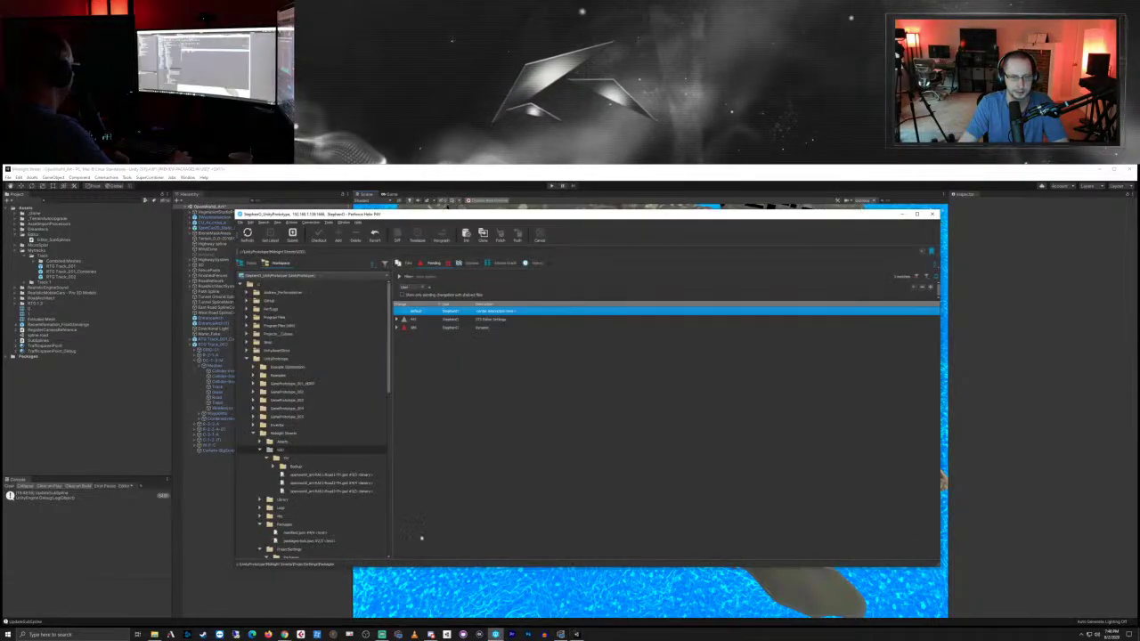
left_click(351, 491)
left_click(353, 475, "shift")
left_click(320, 236)
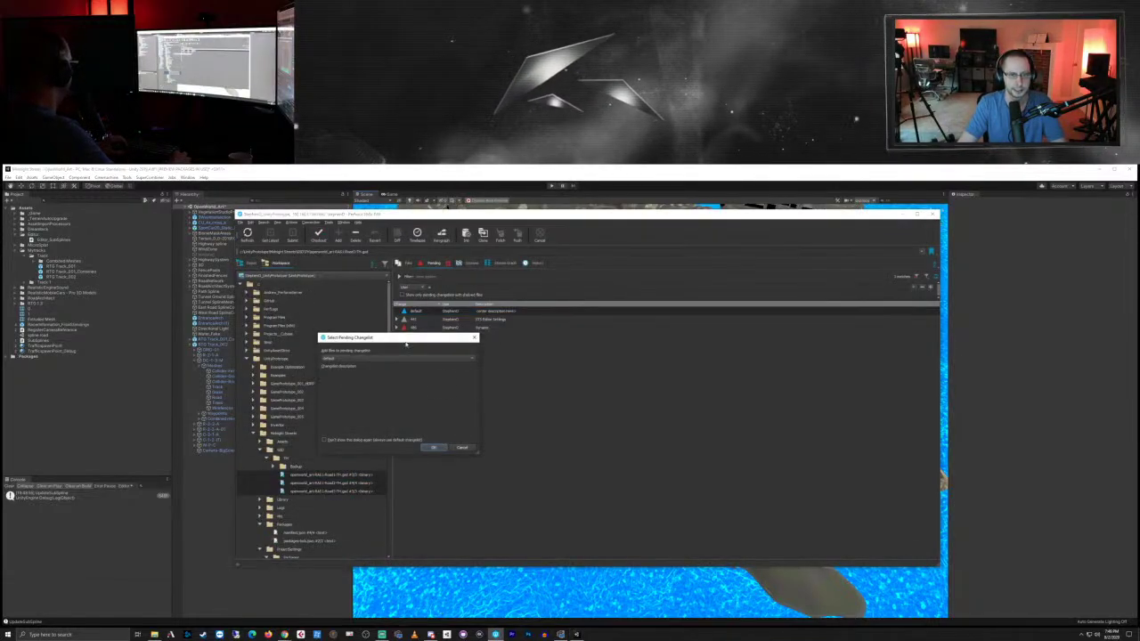
left_click(434, 447)
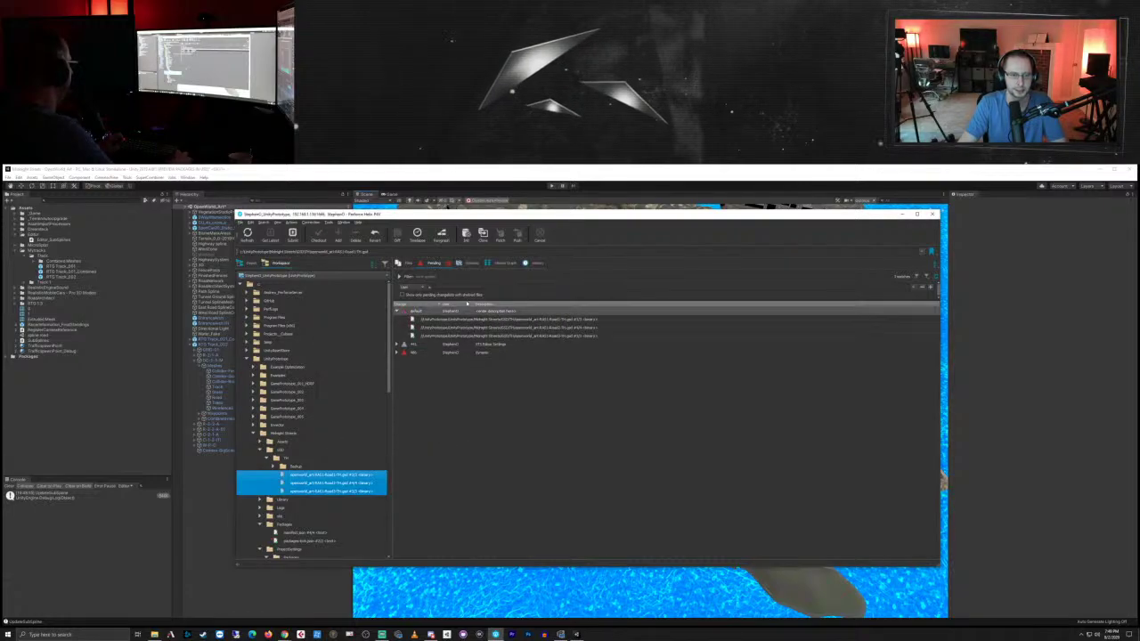
Step: Switch back to Unity and examine the racetrack's open road ends, grandstands and pit area together with the terrain and highway between them
left_click(501, 174)
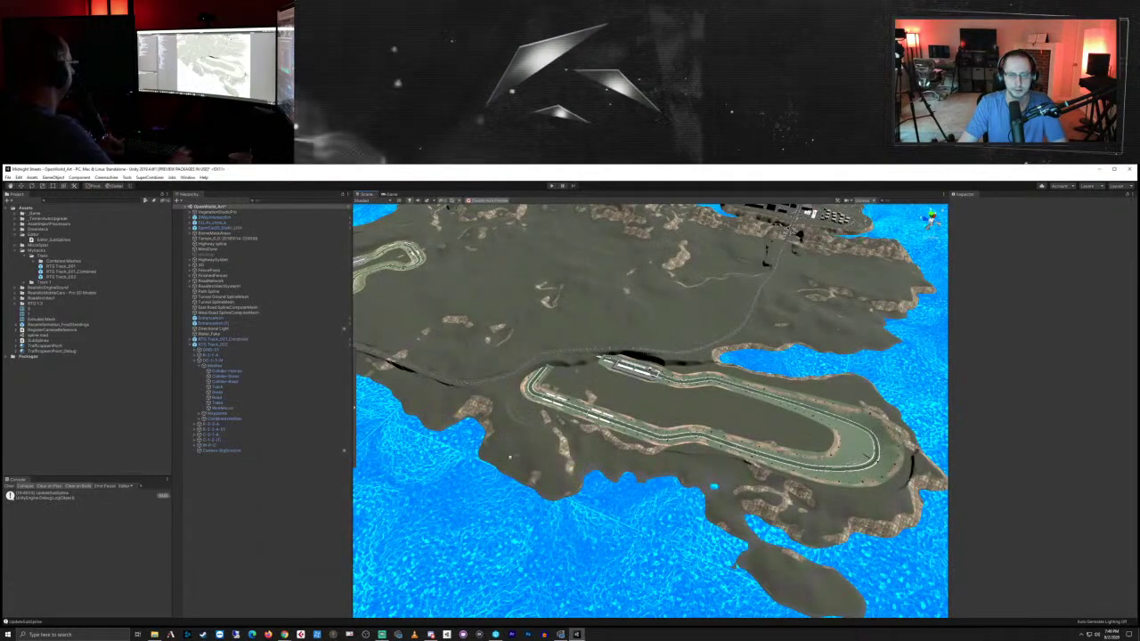
scroll(511, 458, "up", 5)
middle_click_drag(436, 423, 625, 443)
scroll(625, 443, "up", 6)
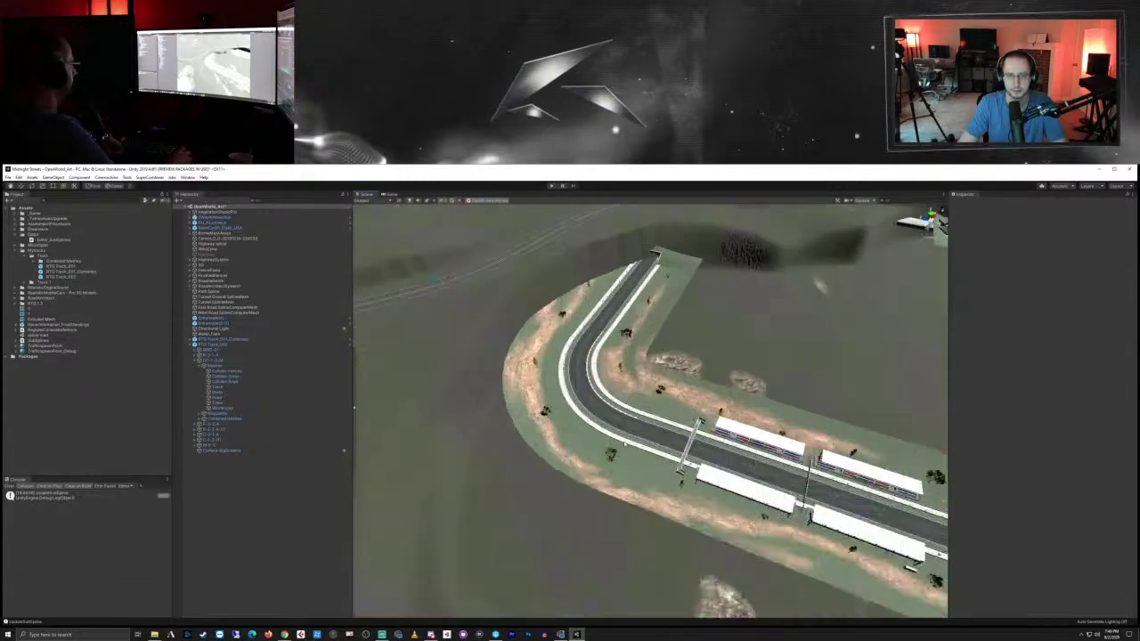
scroll(625, 443, "up", 2)
scroll(626, 443, "down", 4)
right_click_drag(558, 451, 630, 438)
scroll(630, 438, "down", 2)
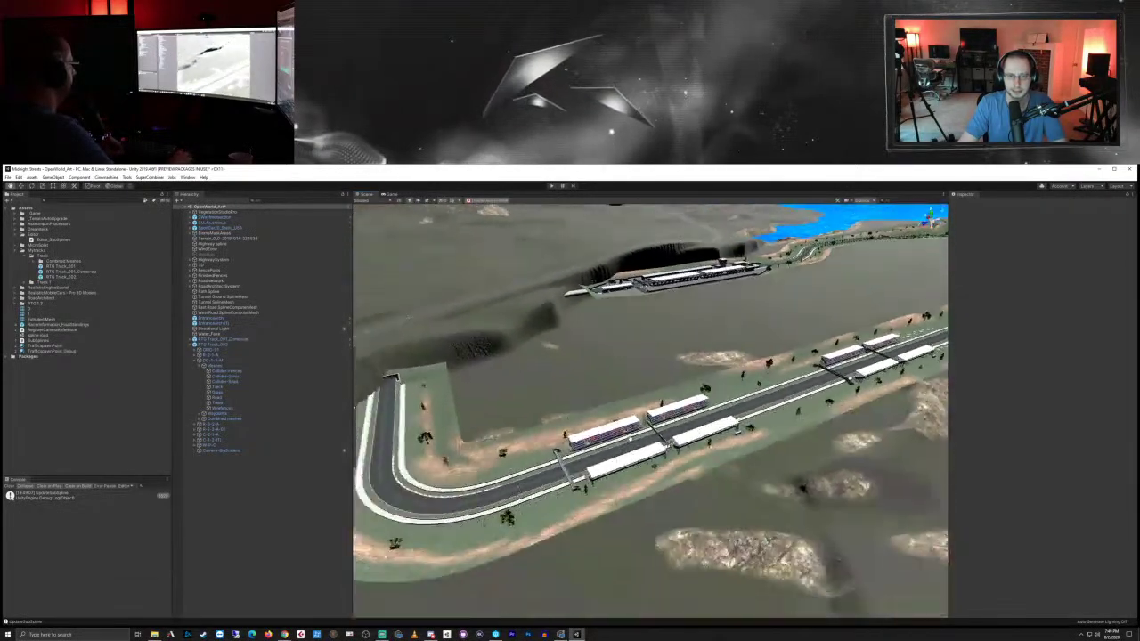
middle_click_drag(631, 438, 649, 430)
scroll(649, 431, "down", 2)
right_click_drag(649, 430, 721, 409)
scroll(641, 437, "down", 4)
middle_click_drag(641, 437, 679, 448)
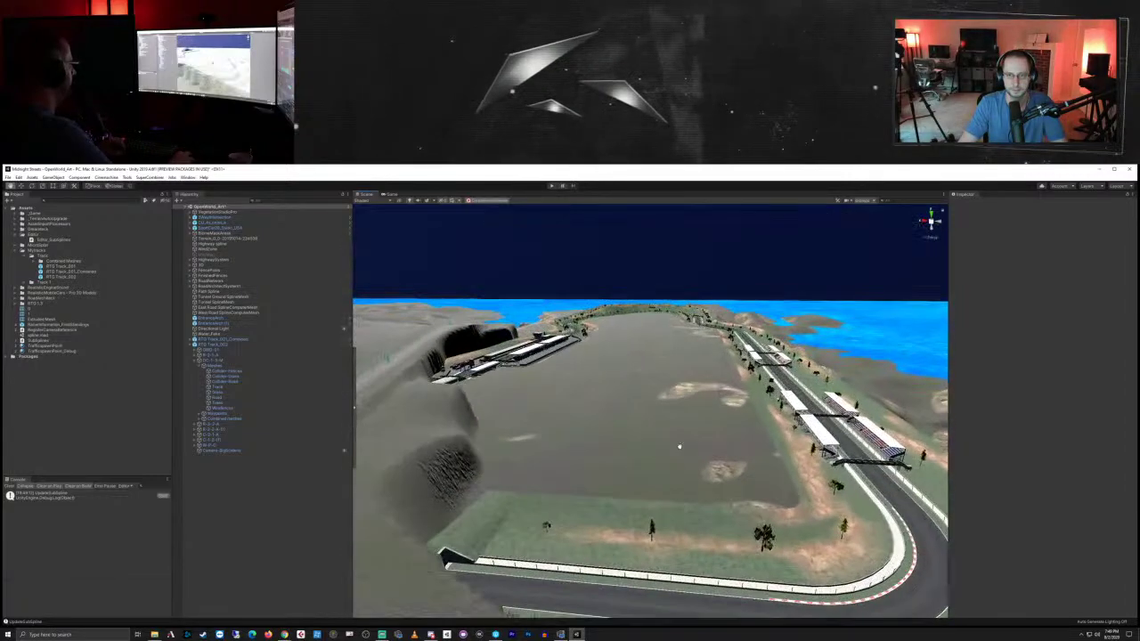
scroll(680, 447, "up", 2)
right_click_drag(705, 415, 669, 430)
scroll(669, 430, "up", 2)
middle_click_drag(677, 436, 684, 441)
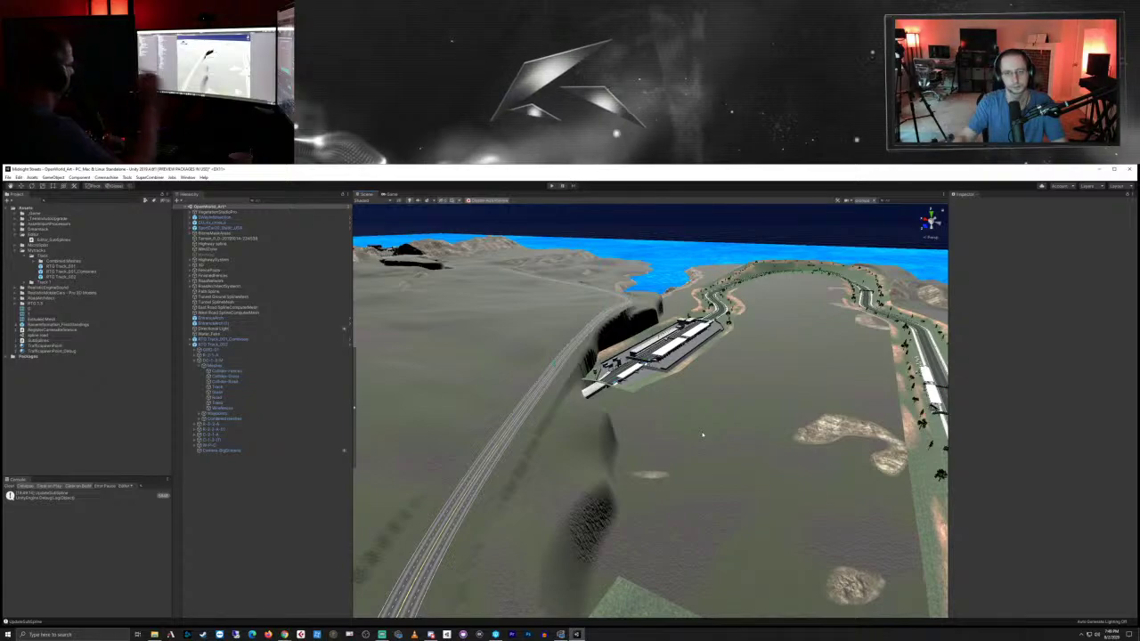
Step: Lower the highway road node above the cliff beside the pit straight so the road sits closer to the track level
scroll(674, 274, "up", 2)
middle_click_drag(673, 273, 680, 333)
scroll(683, 338, "up", 3)
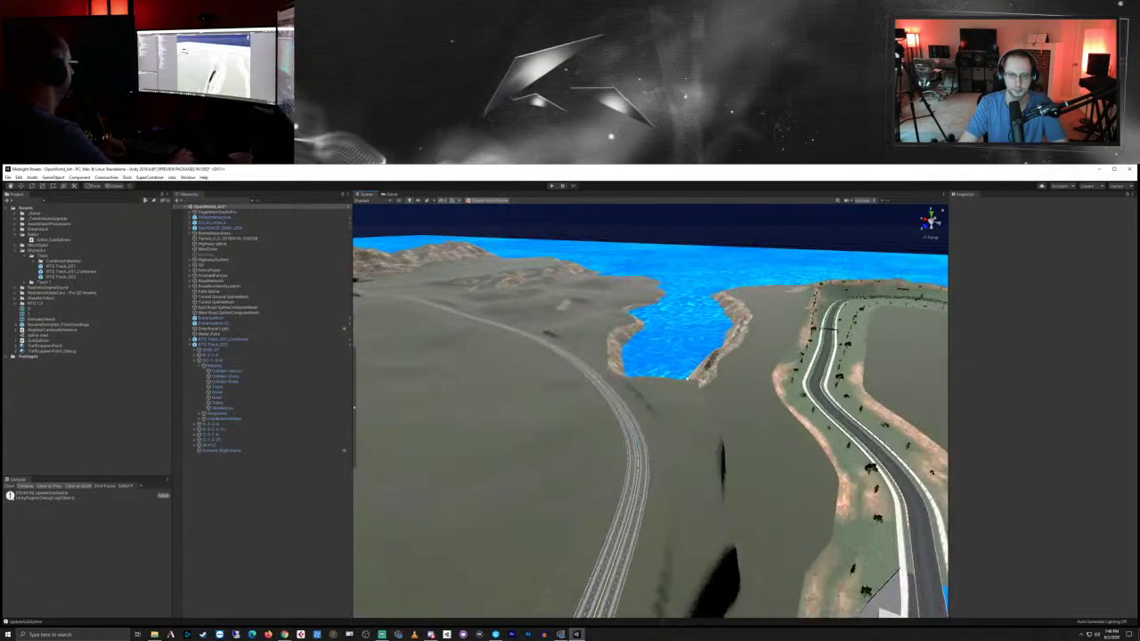
middle_click_drag(739, 451, 750, 410)
scroll(733, 425, "up", 3)
scroll(748, 399, "down", 4)
right_click_drag(751, 412, 727, 329)
left_click(732, 282)
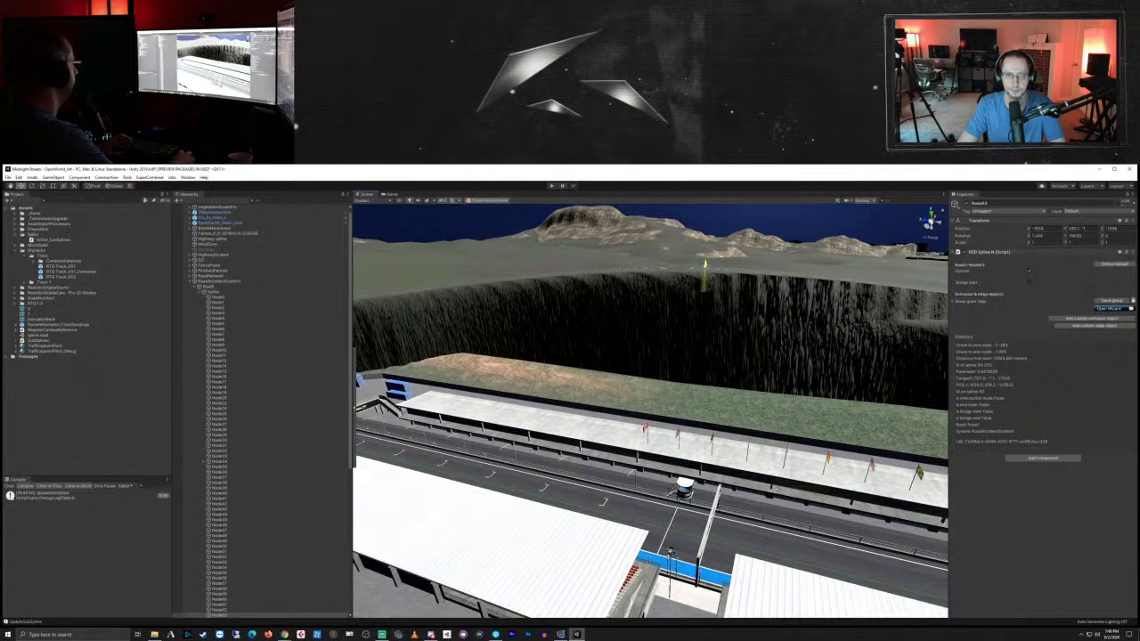
left_click(705, 264)
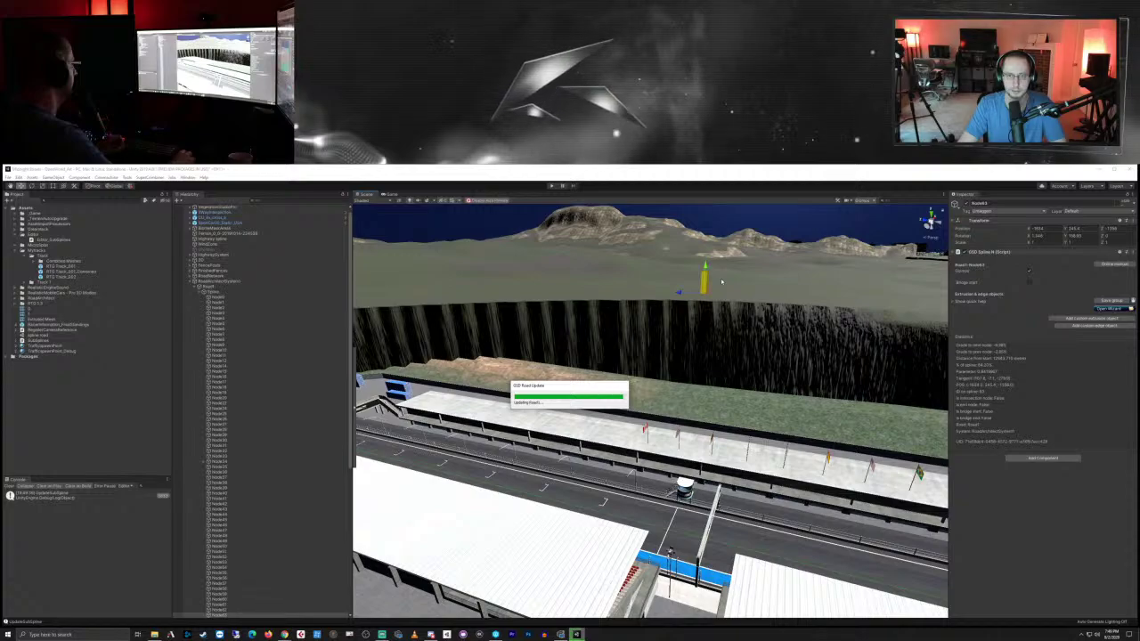
mouse_move(628, 364)
right_mouse_down()
mouse_move(473, 366)
mouse_move(847, 364)
mouse_move(779, 385)
mouse_move(673, 297)
right_mouse_up()
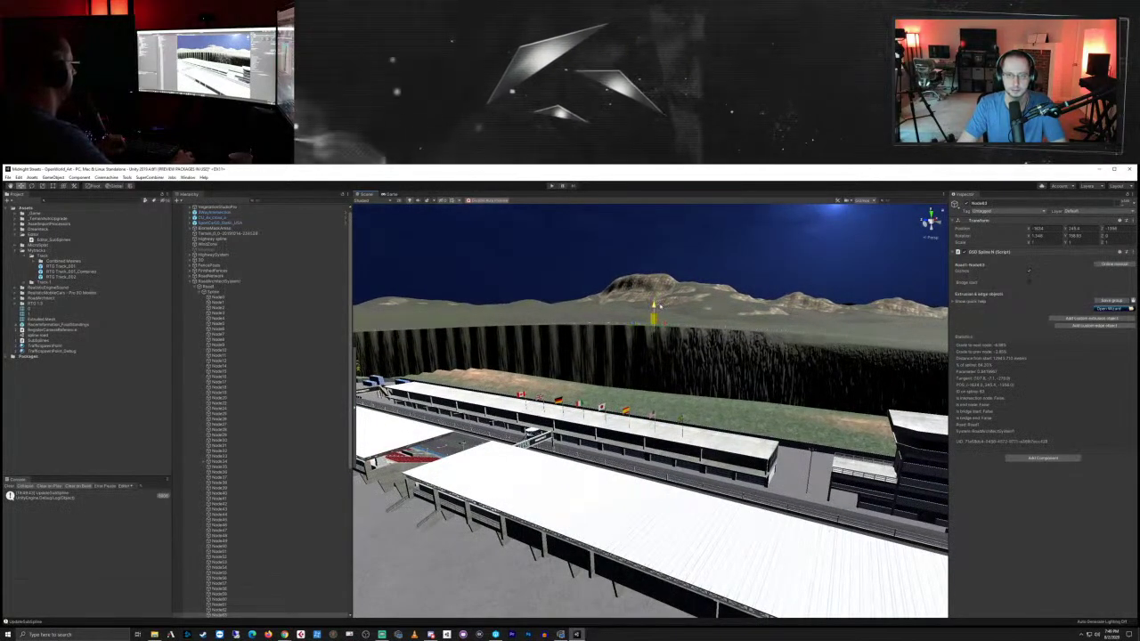
left_click_drag(675, 312, 687, 314)
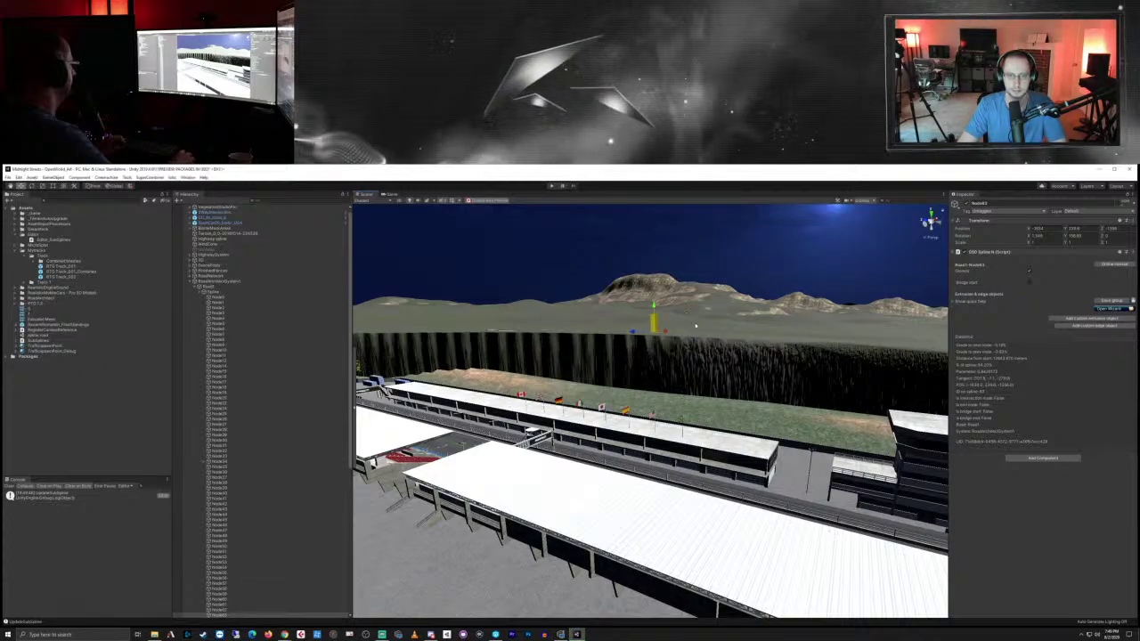
Step: Adjust the height of the highway node near the far end of the pit area, and readjust the one beside the grandstands
right_click_drag(627, 385, 541, 348)
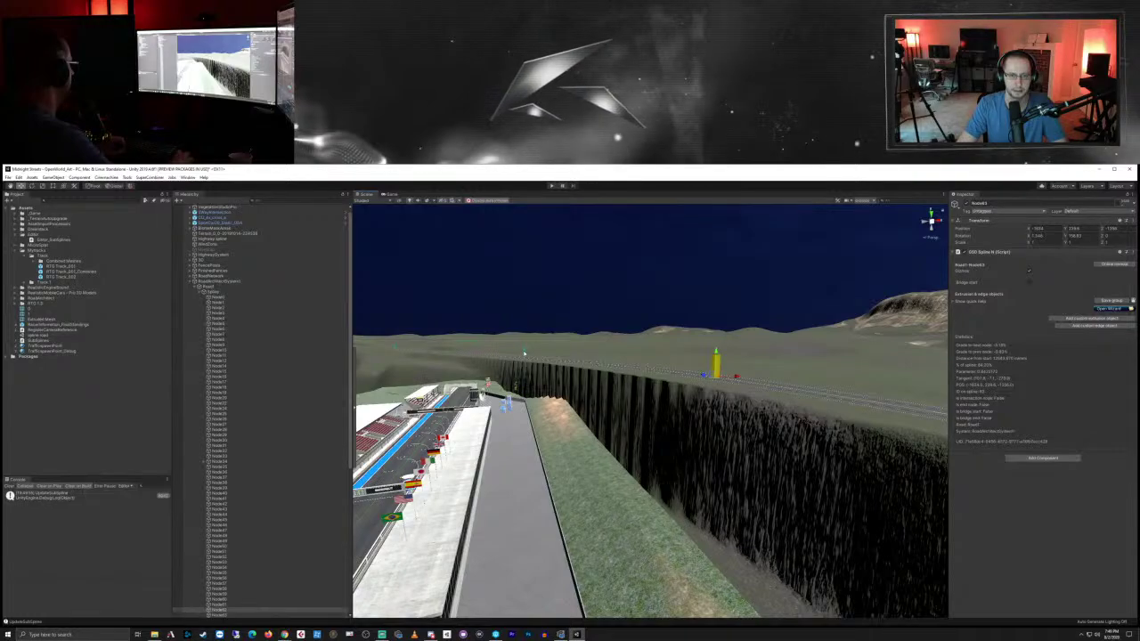
left_click(524, 350)
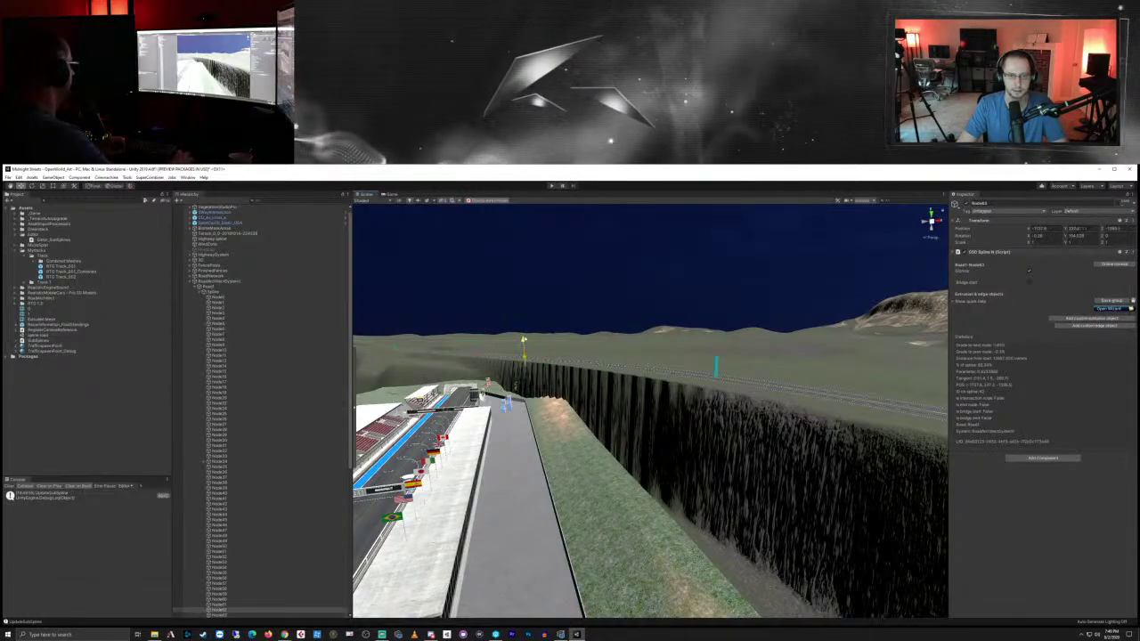
left_click_drag(532, 340, 533, 339)
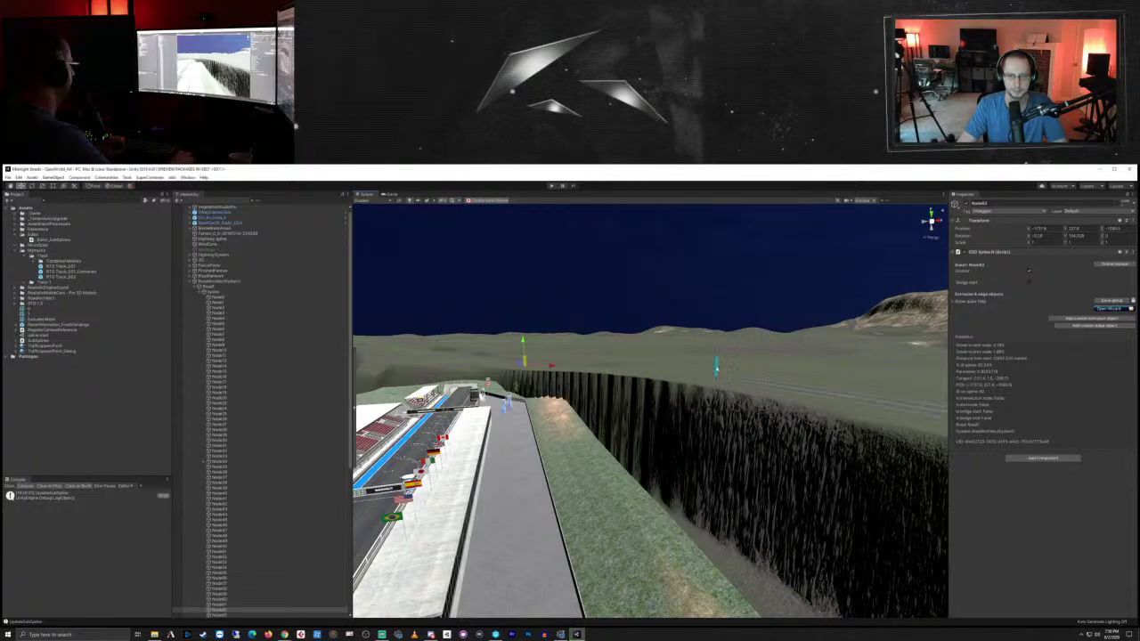
left_click(716, 365)
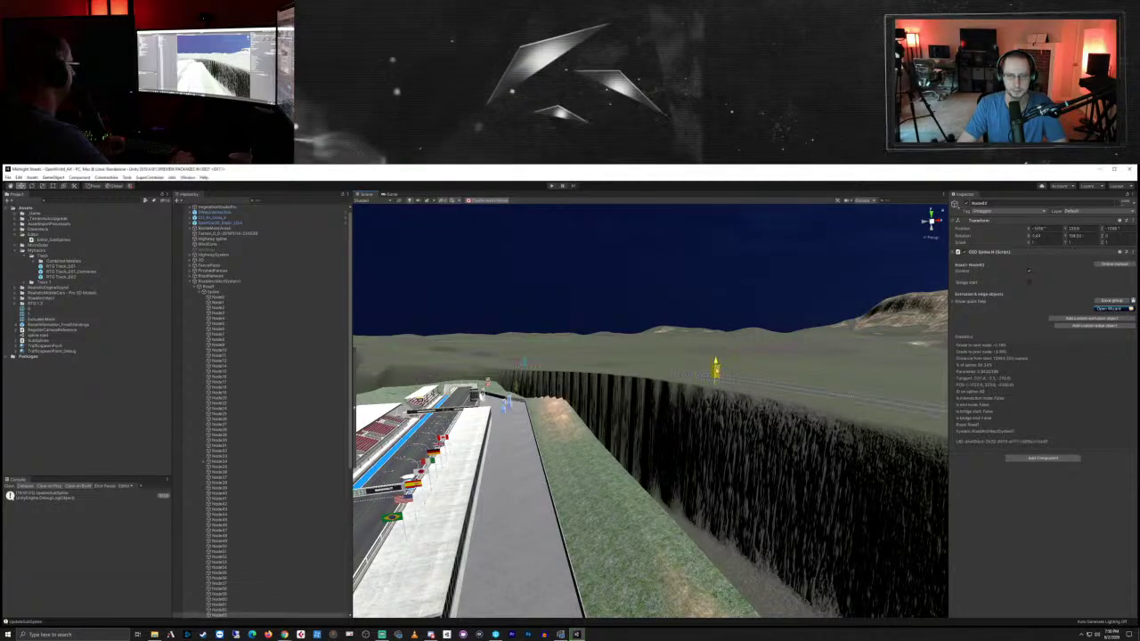
left_click_drag(634, 389, 637, 388)
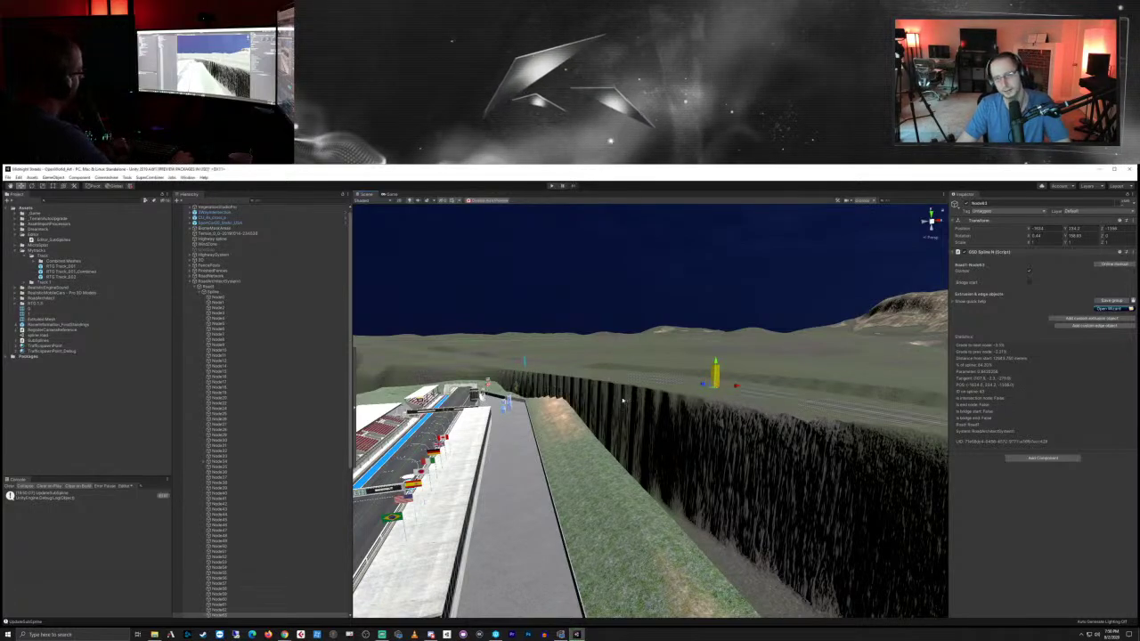
Step: Lower the highway node beside the flag-topped grandstand further in two passes, checking the road against the pit area
right_click_drag(623, 401, 635, 534)
right_click_drag(668, 488, 664, 489)
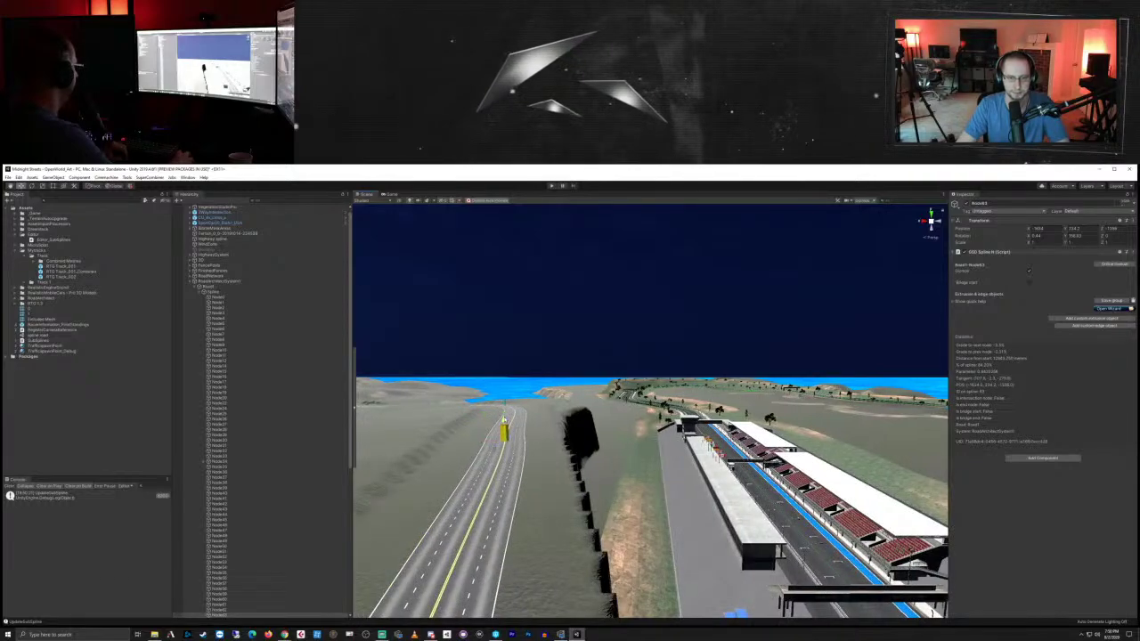
left_click_drag(616, 400, 616, 401)
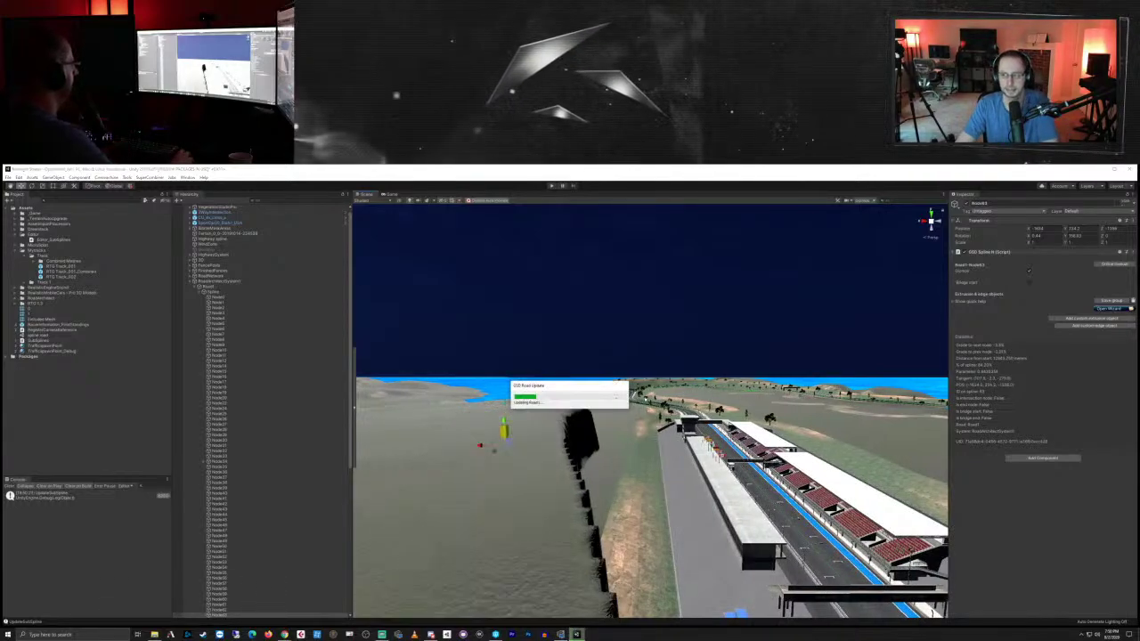
right_click_drag(699, 414, 531, 435)
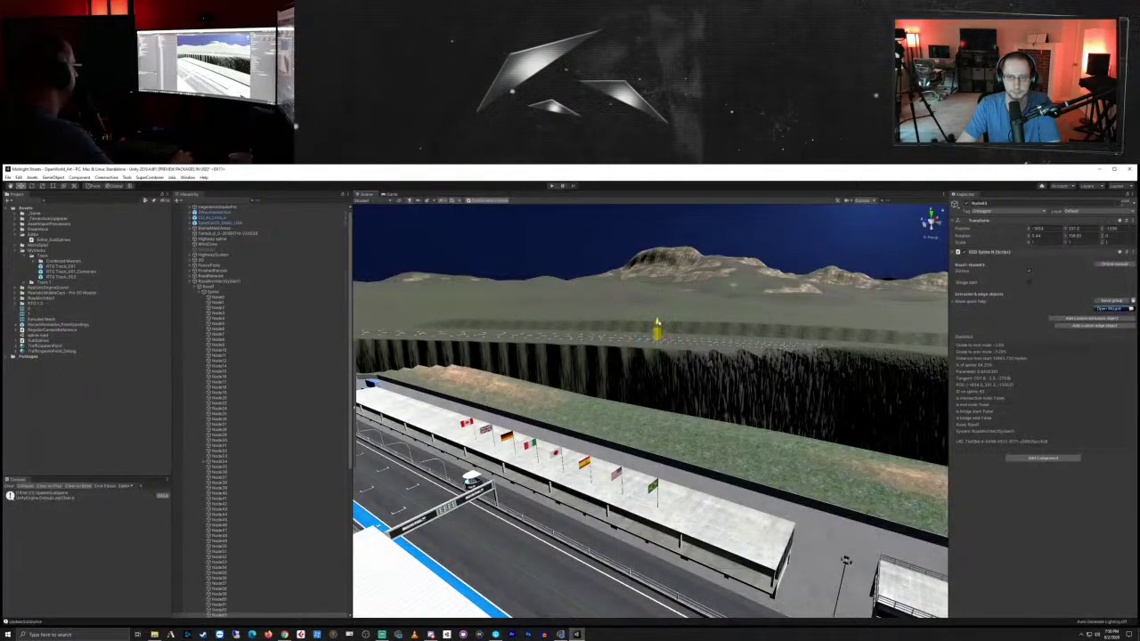
left_click_drag(676, 340, 678, 349)
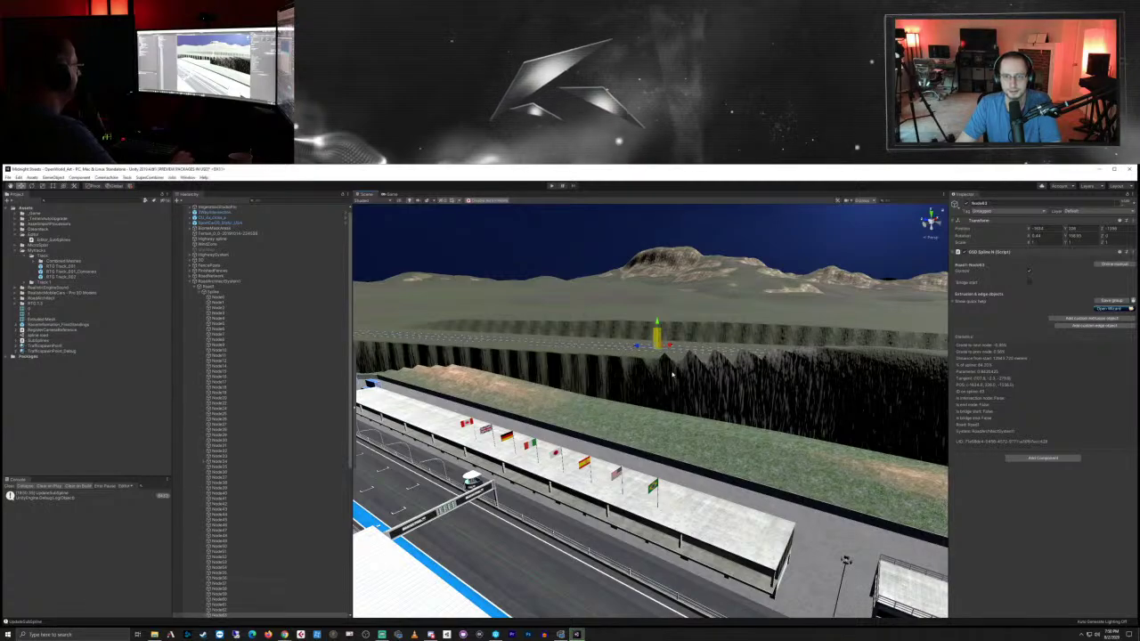
Step: Adjust the adjoining highway node beyond the cliff and review the road's slope alongside the whole pit area
scroll(750, 401, "up", 10)
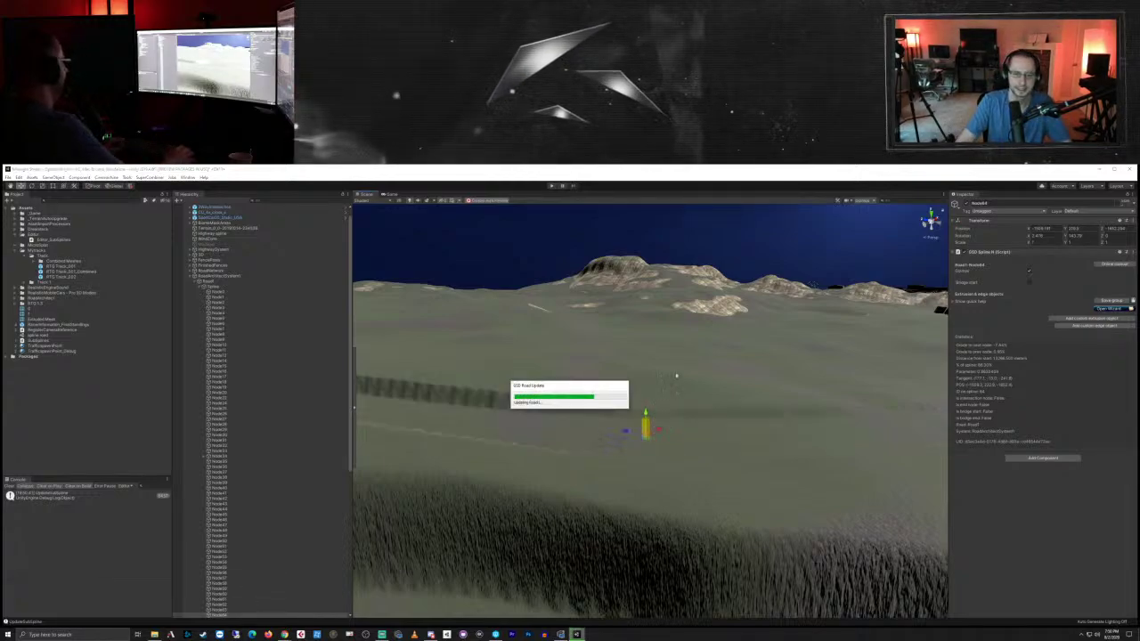
right_click_drag(549, 456, 502, 433)
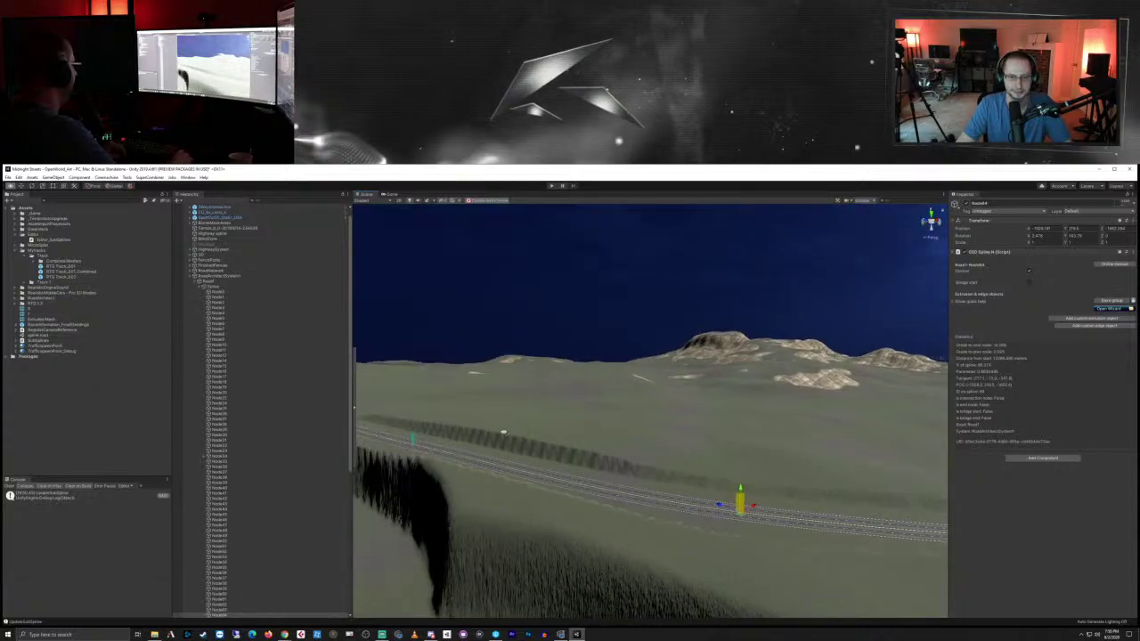
middle_click_drag(501, 433, 579, 450)
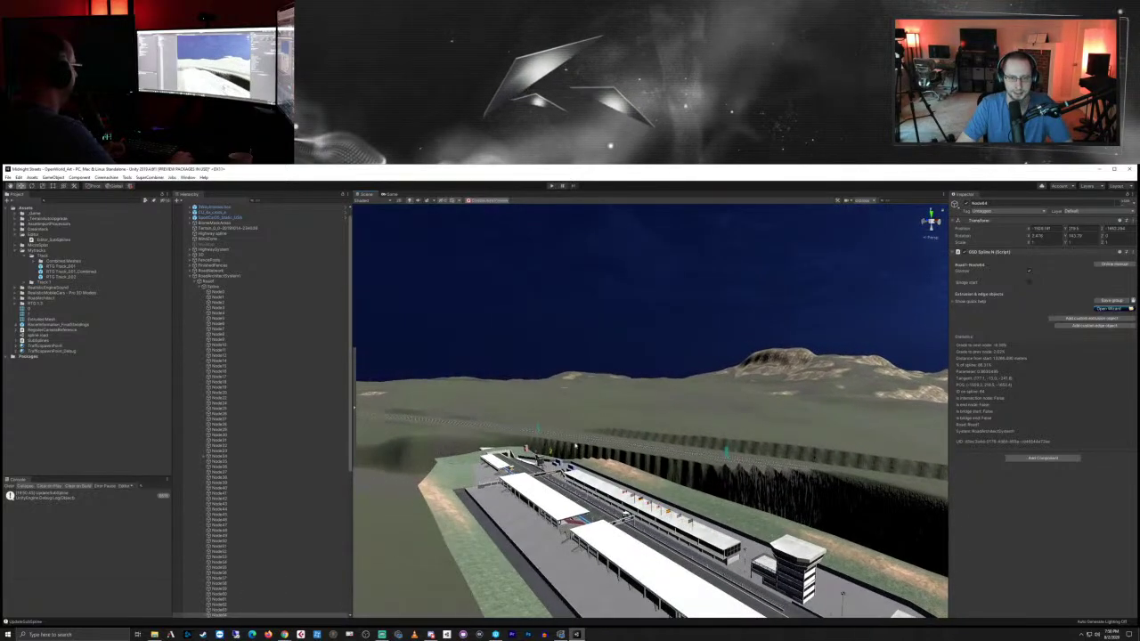
right_click_drag(512, 433, 611, 484)
middle_click_drag(545, 472, 749, 483)
right_click_drag(535, 454, 686, 473)
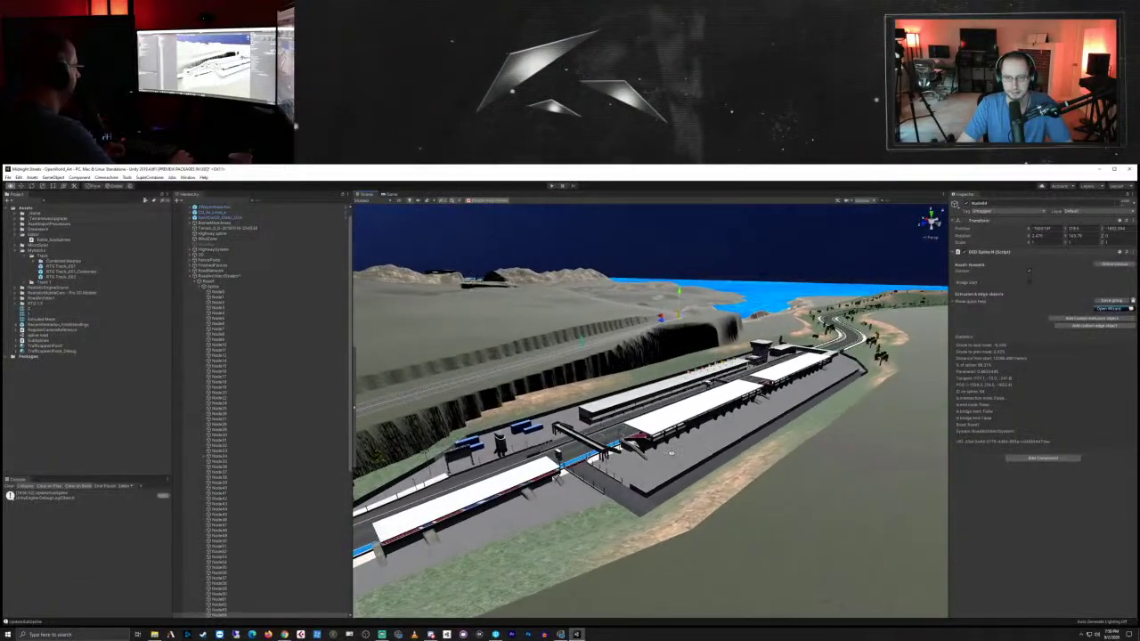
middle_click_drag(561, 477, 638, 465)
right_click_drag(638, 463, 533, 337)
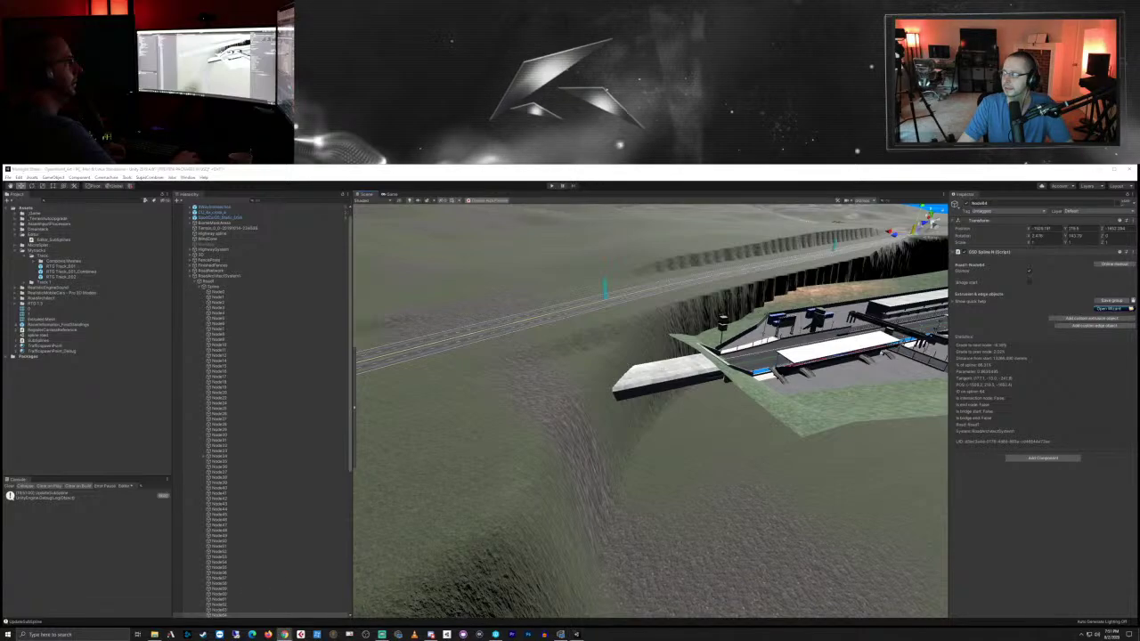
Step: Switch to Chrome, open YouTube and search for "studio 5538stop motion", looking through the results
left_click_drag(1139, 253, 733, 226)
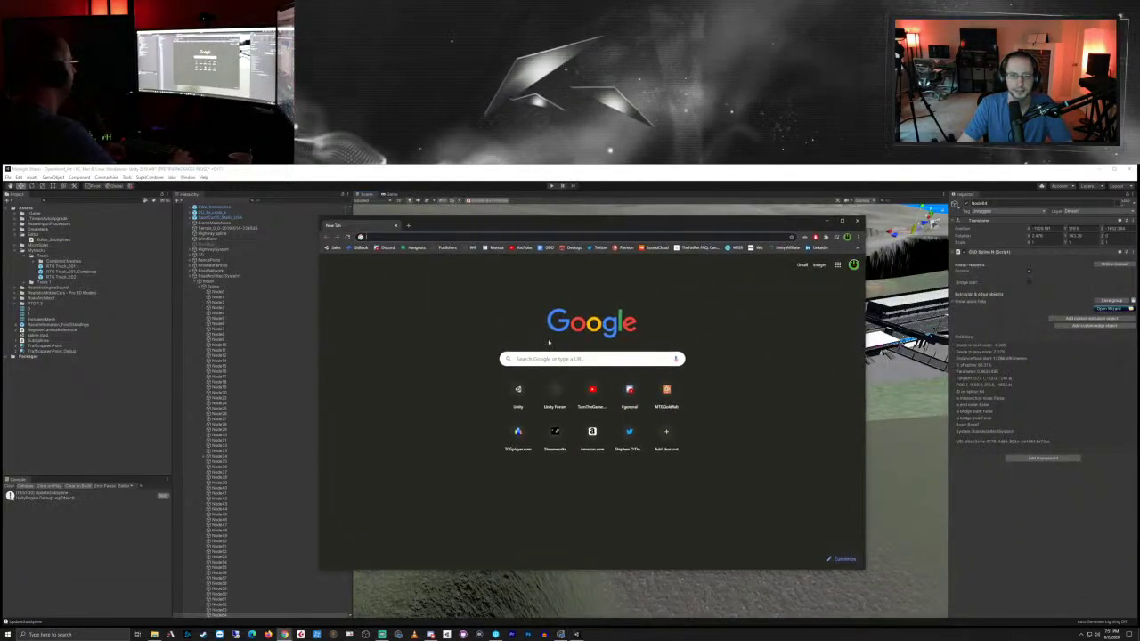
left_click(595, 393)
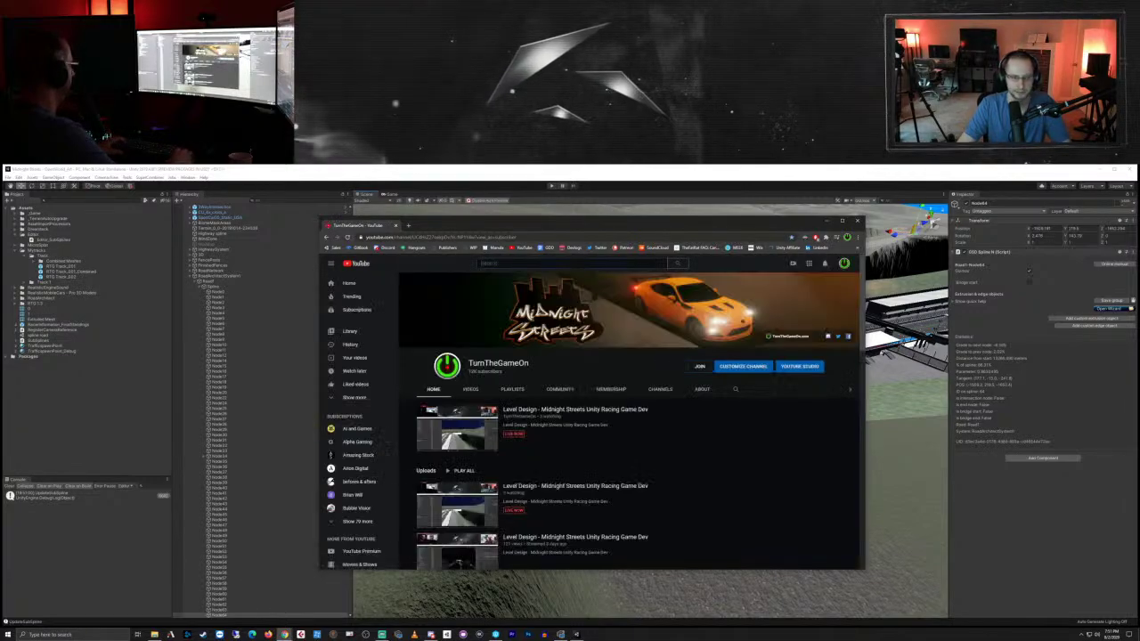
type("studio")
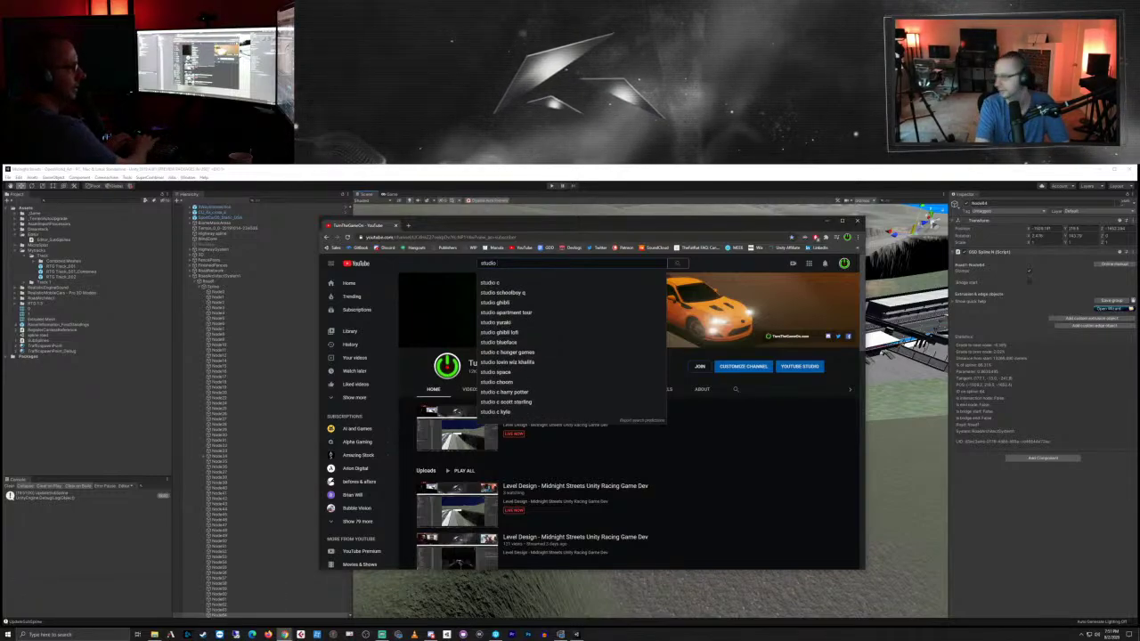
type("55")
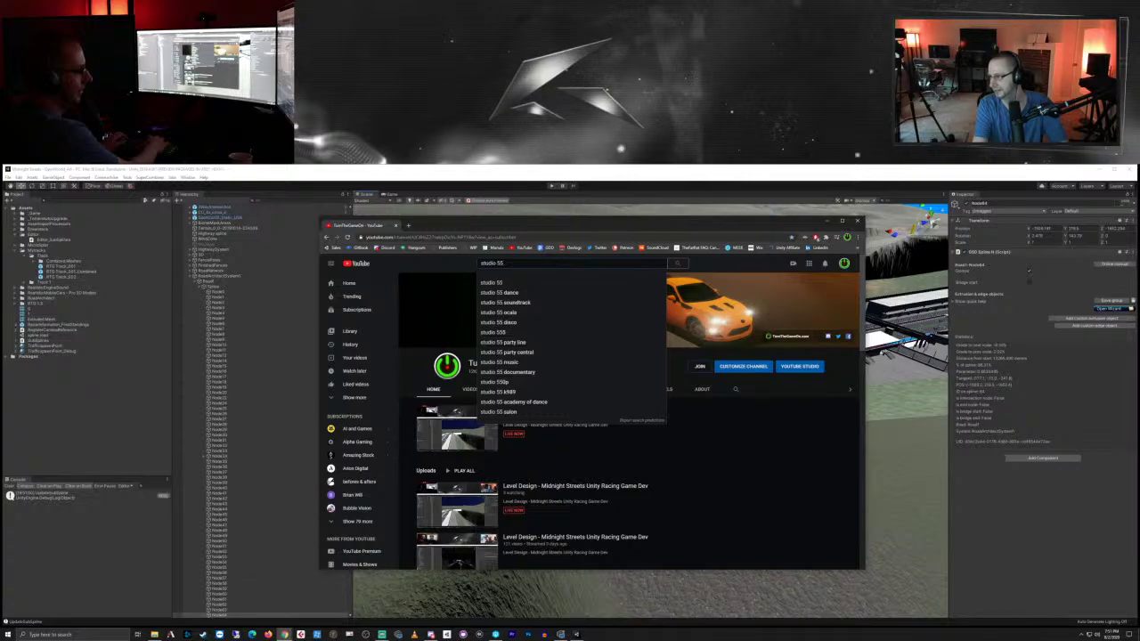
type("38")
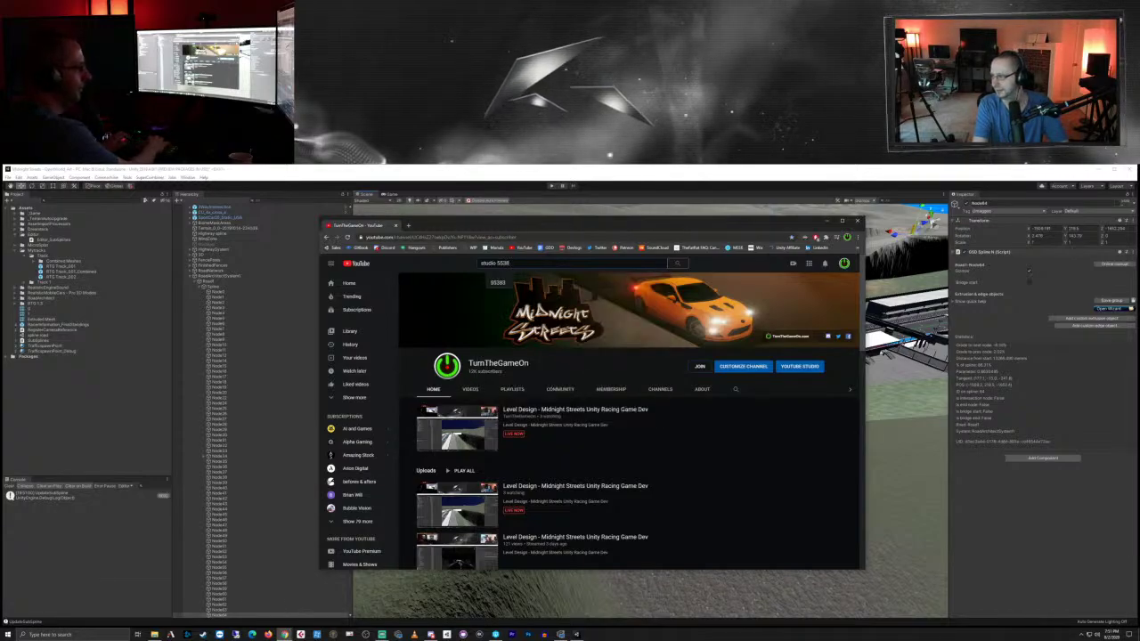
type("stop motion")
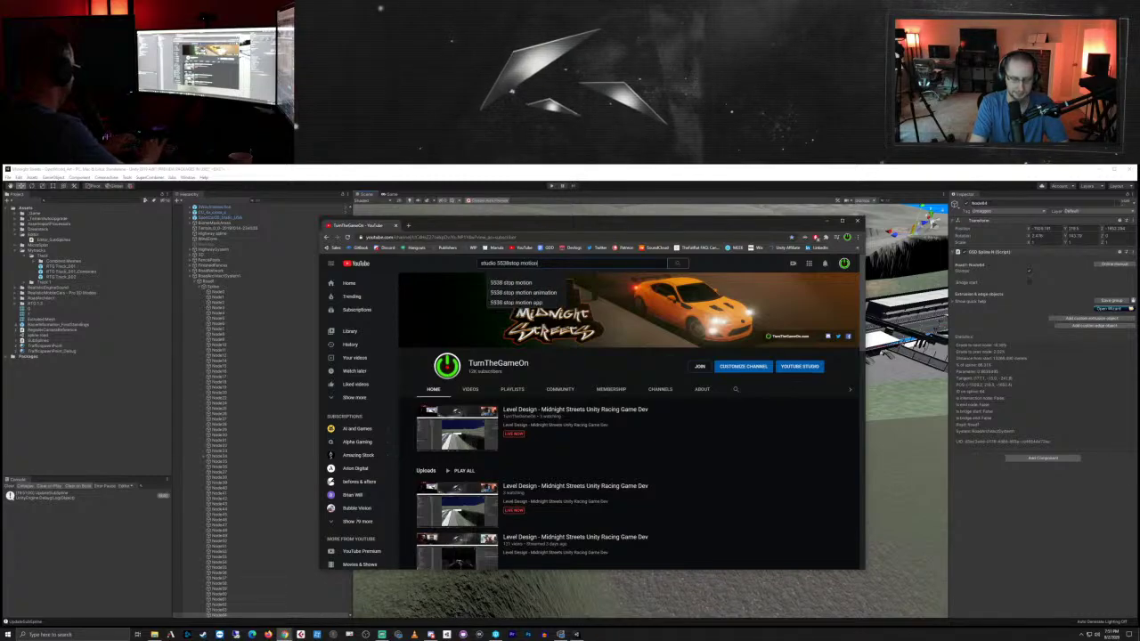
key("Return")
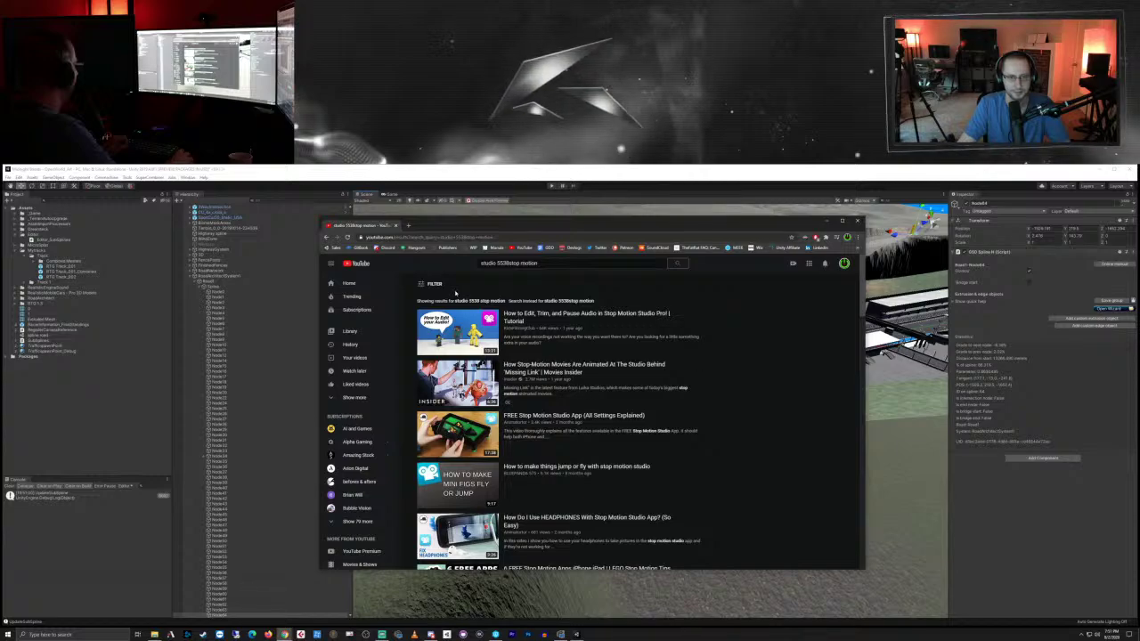
scroll(534, 356, "down", 4)
scroll(570, 370, "up", 2)
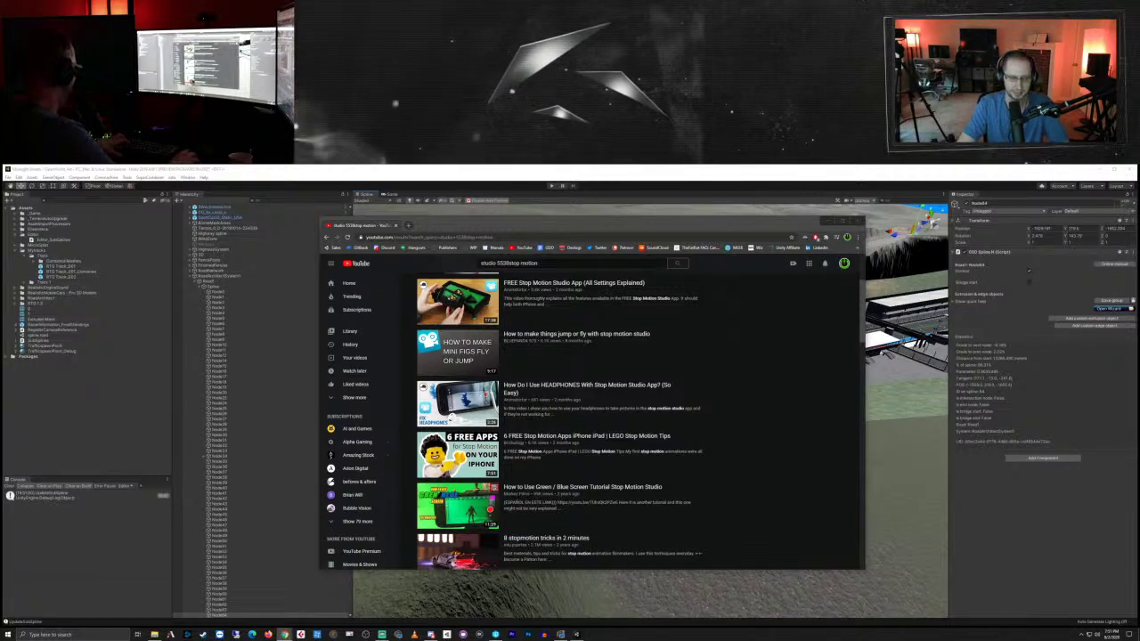
Step: Search YouTube for "Studio 4538Stop motion" and open that channel
left_click(534, 263)
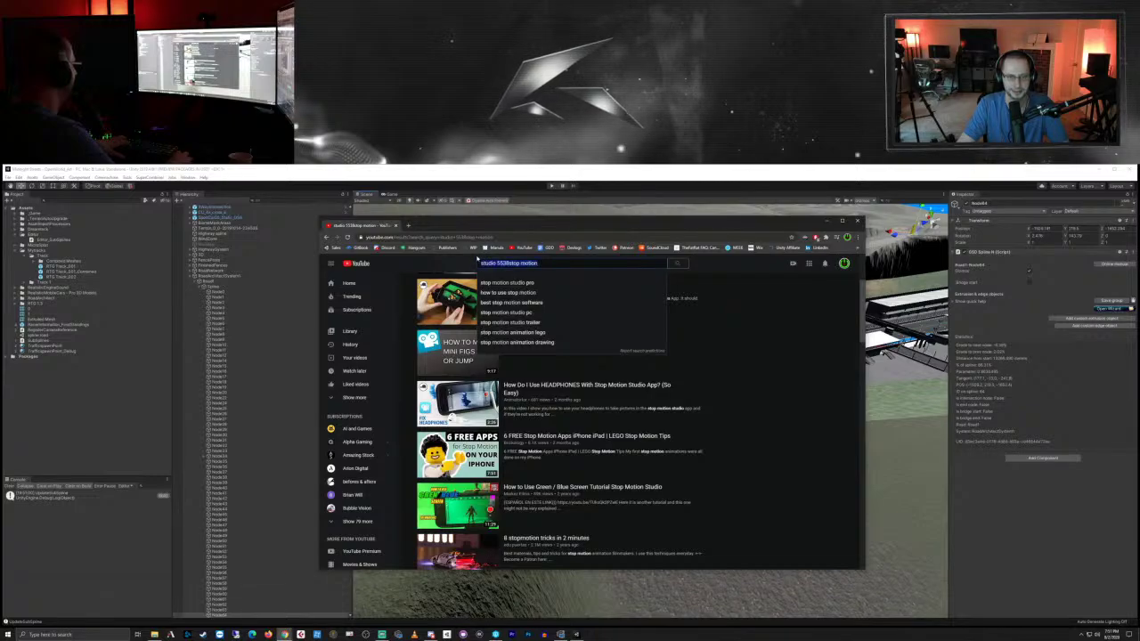
type("Studio 4538Stop motion")
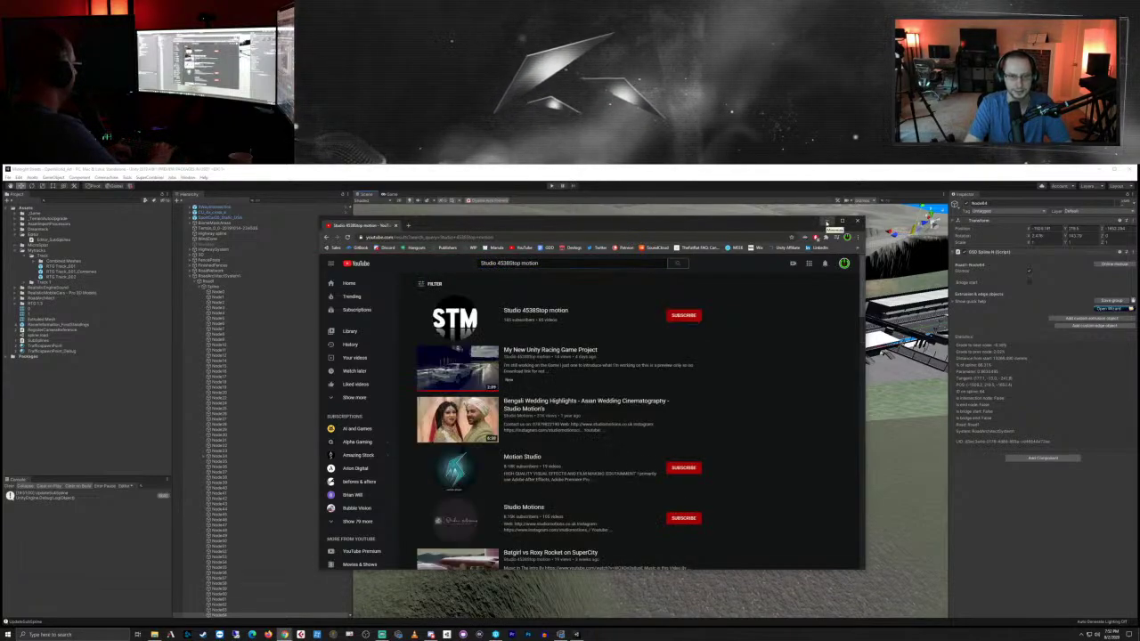
left_click(550, 311)
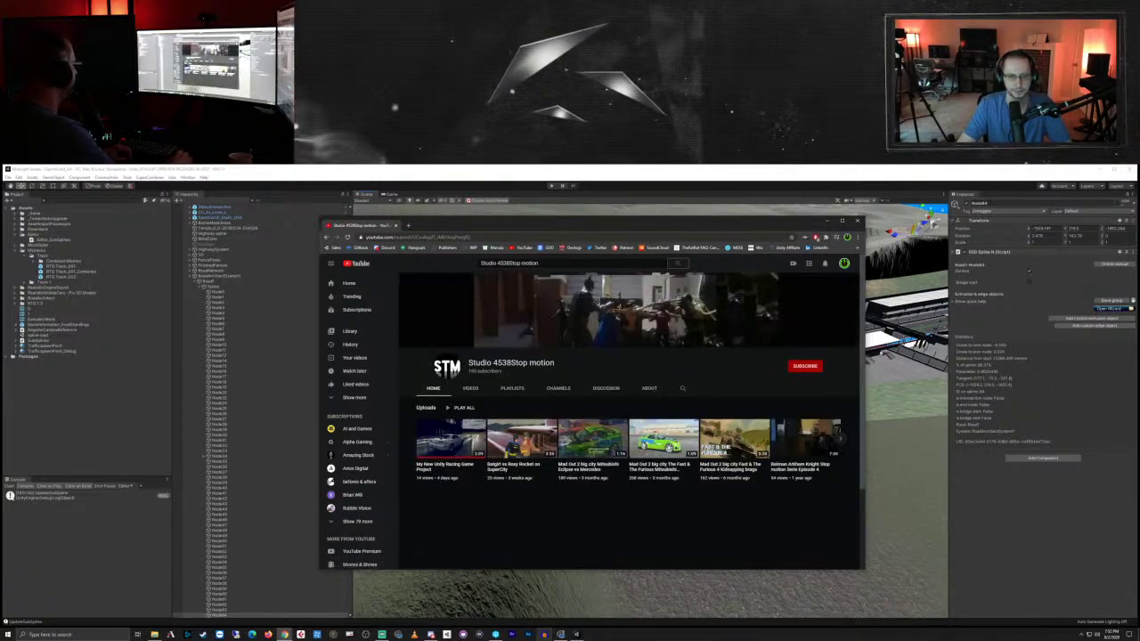
Step: Play the channel's video "My New Unity Racing Game Project" in full screen in a maximized browser window
left_click(451, 436)
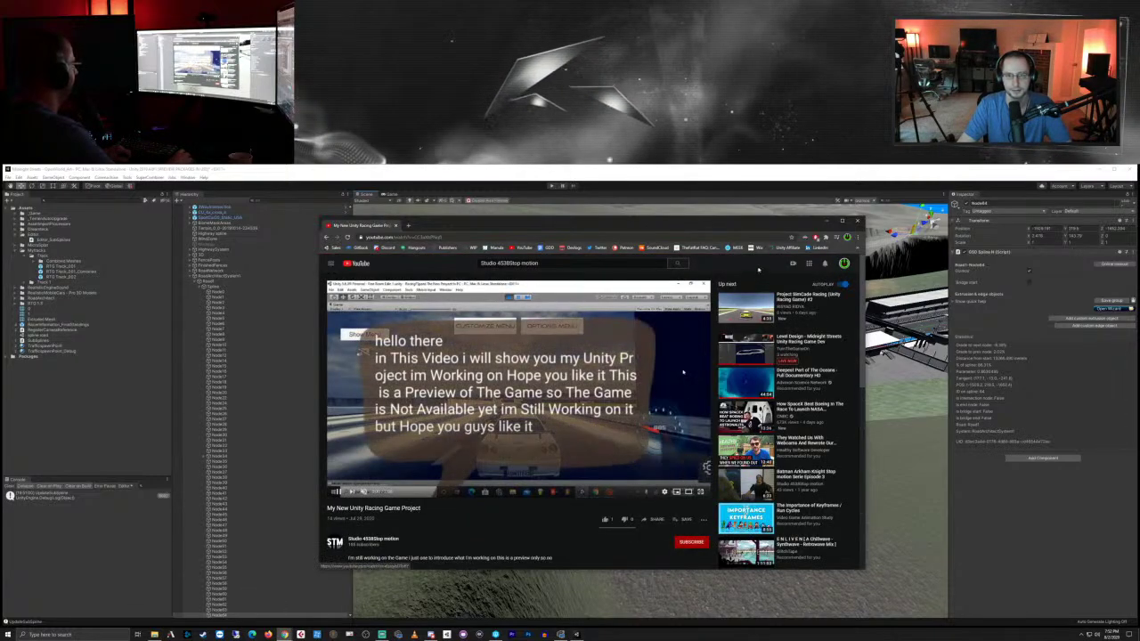
left_click(842, 221)
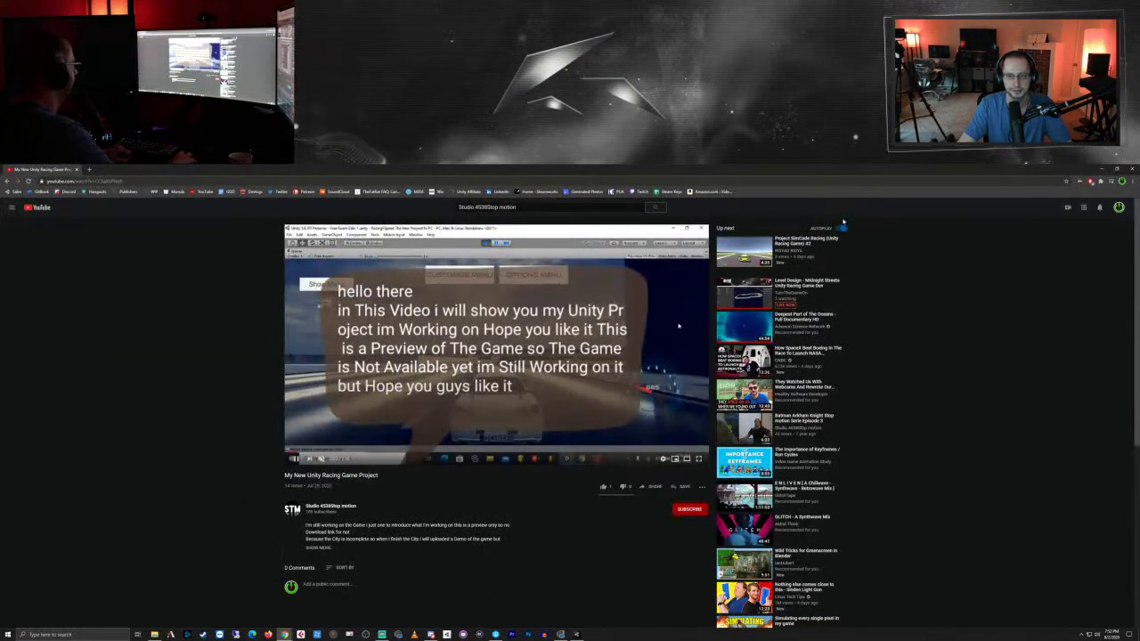
left_click(698, 460)
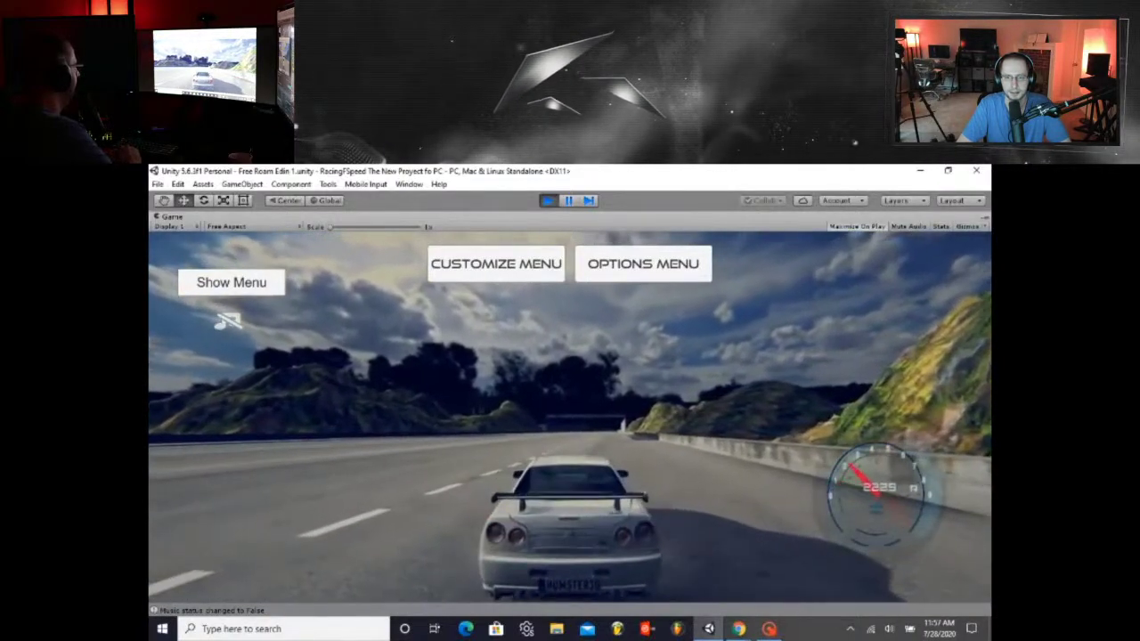
key("c")
key("c")
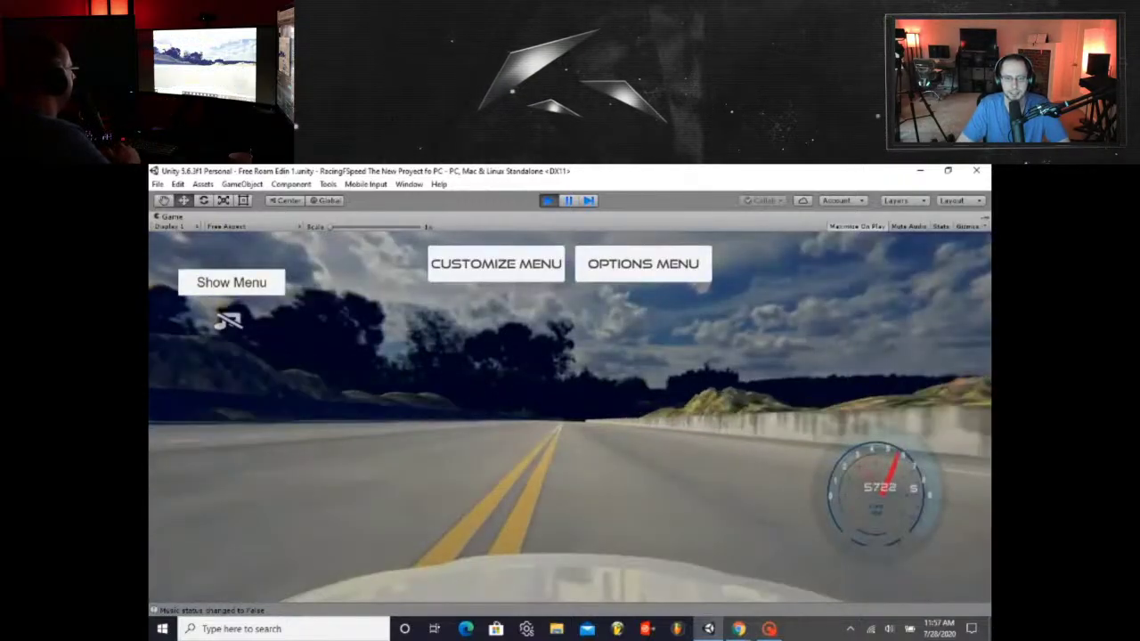
key("c")
key("c")
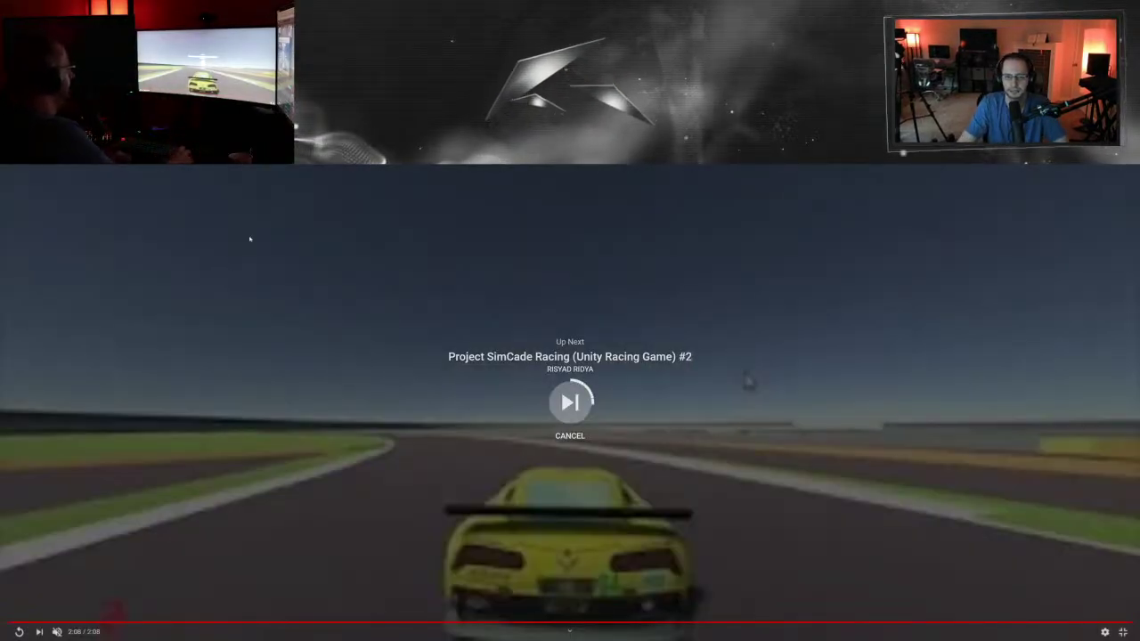
Step: Replay part of the racing game video, leave full screen and close the browser to return to Unity
left_click(233, 622)
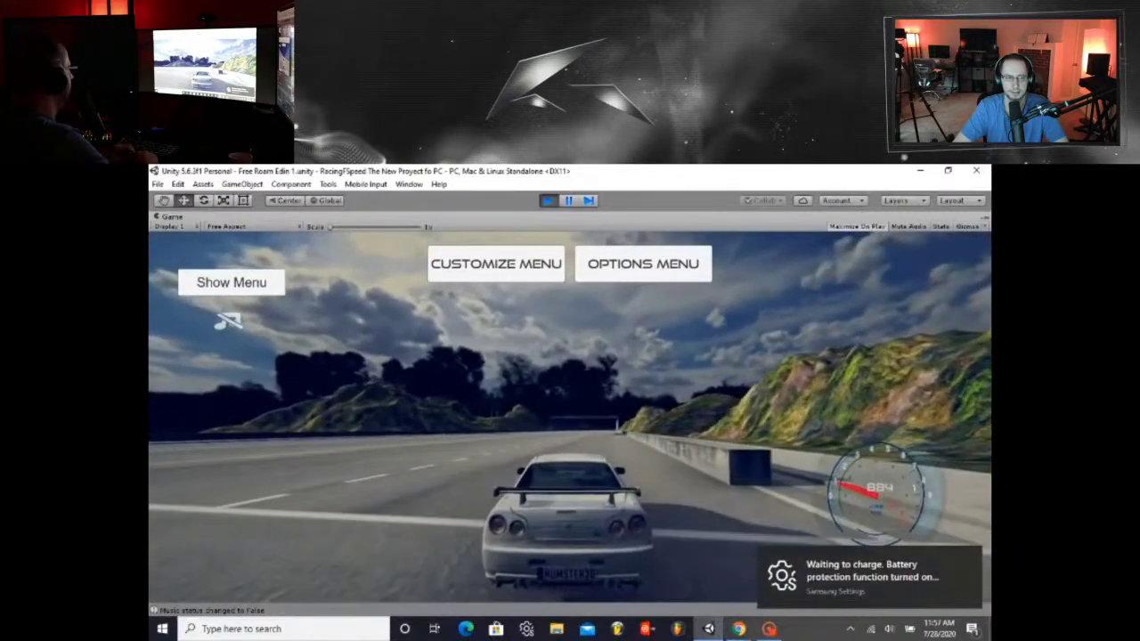
mouse_move(278, 627)
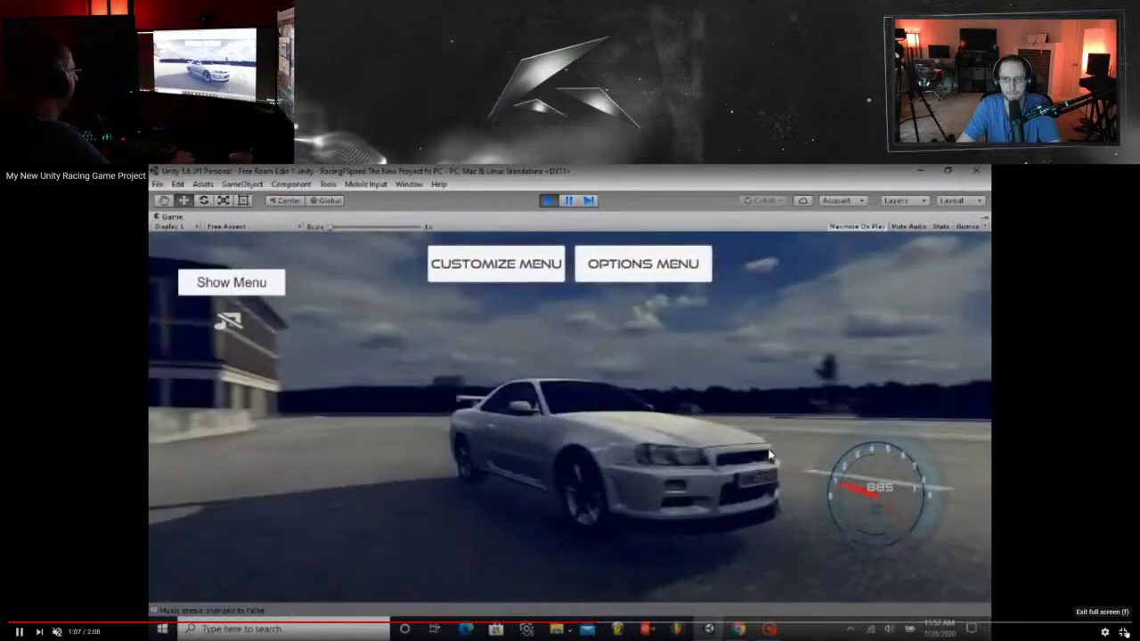
left_click(1125, 631)
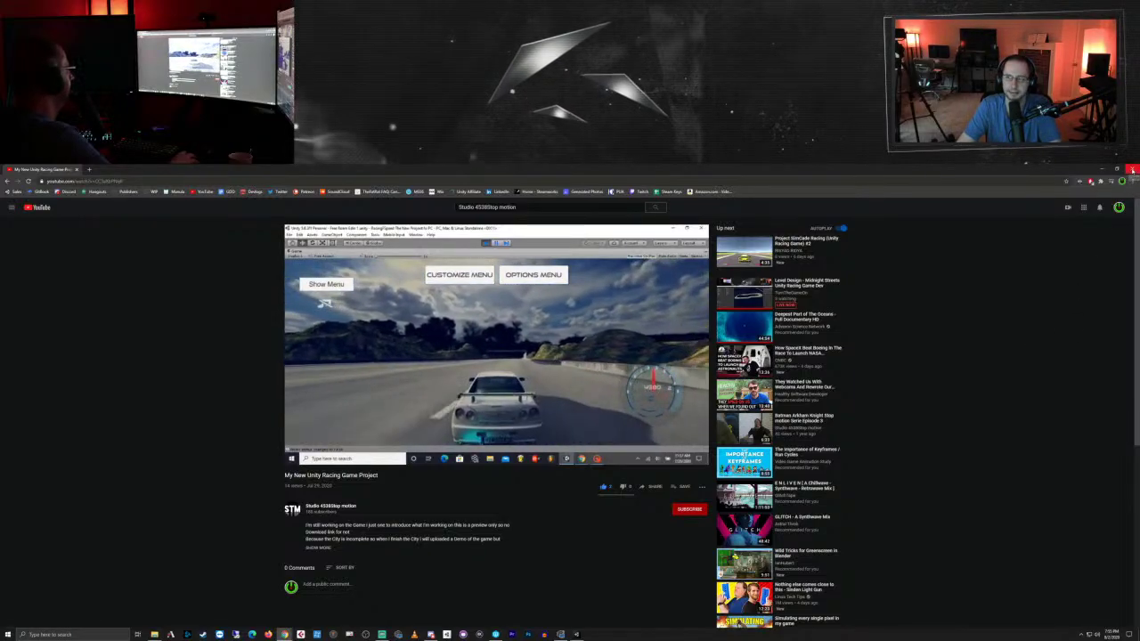
left_click(1133, 170)
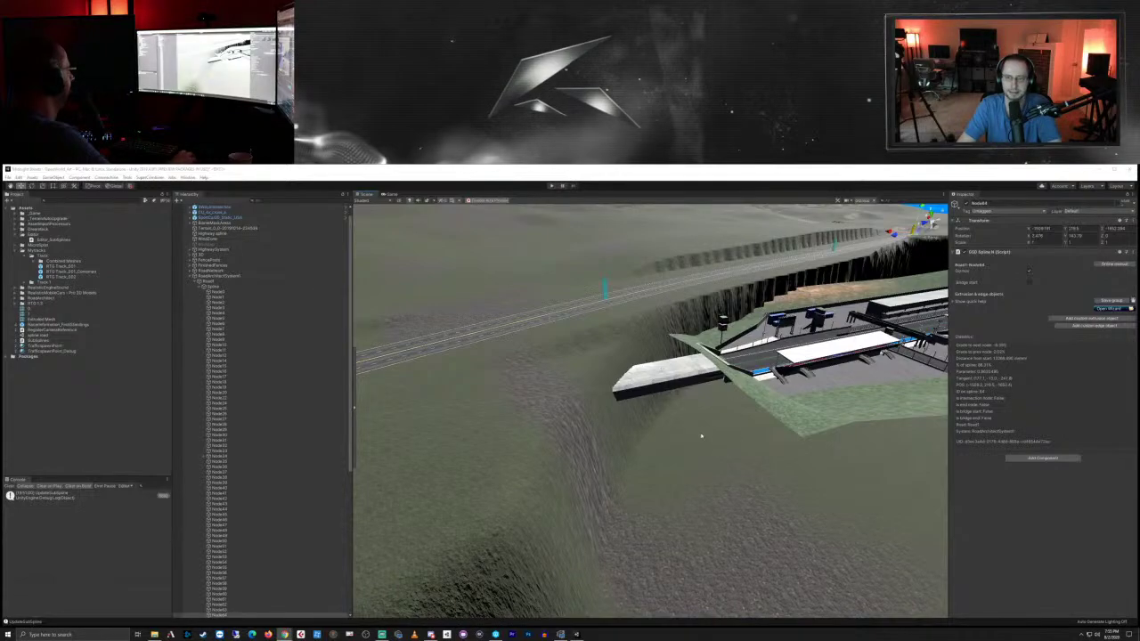
Step: Examine the pit area, its entrance ramp and the cliff beside the highway from several angles
scroll(698, 424, "down", 3)
scroll(698, 424, "up", 6)
scroll(698, 425, "down", 4)
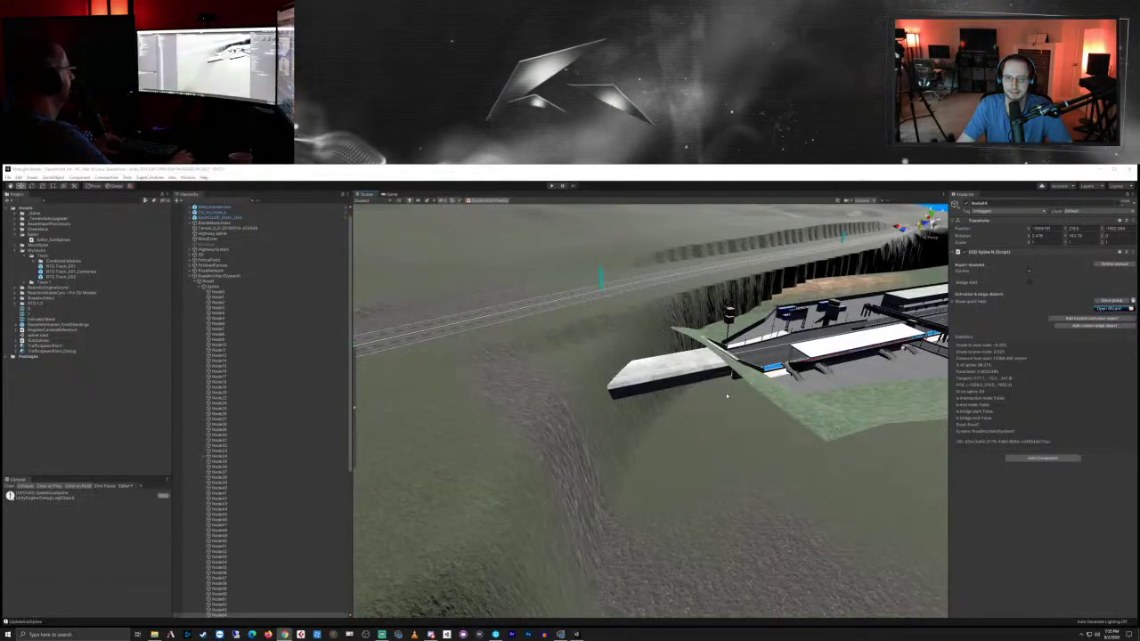
middle_click_drag(727, 397, 562, 490)
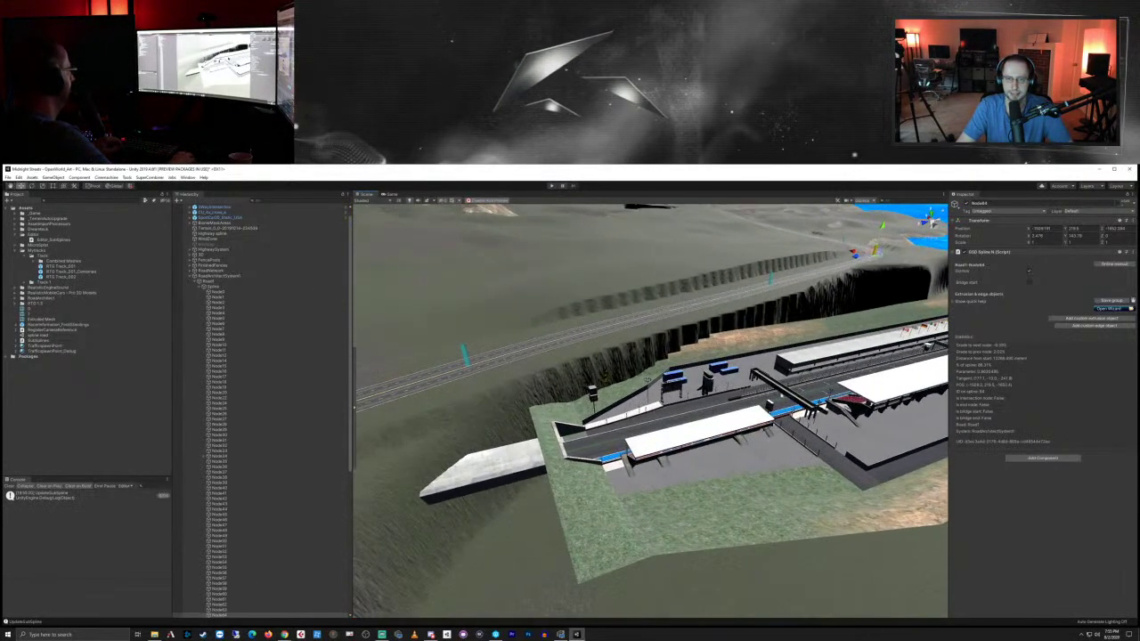
right_click_drag(561, 490, 539, 495)
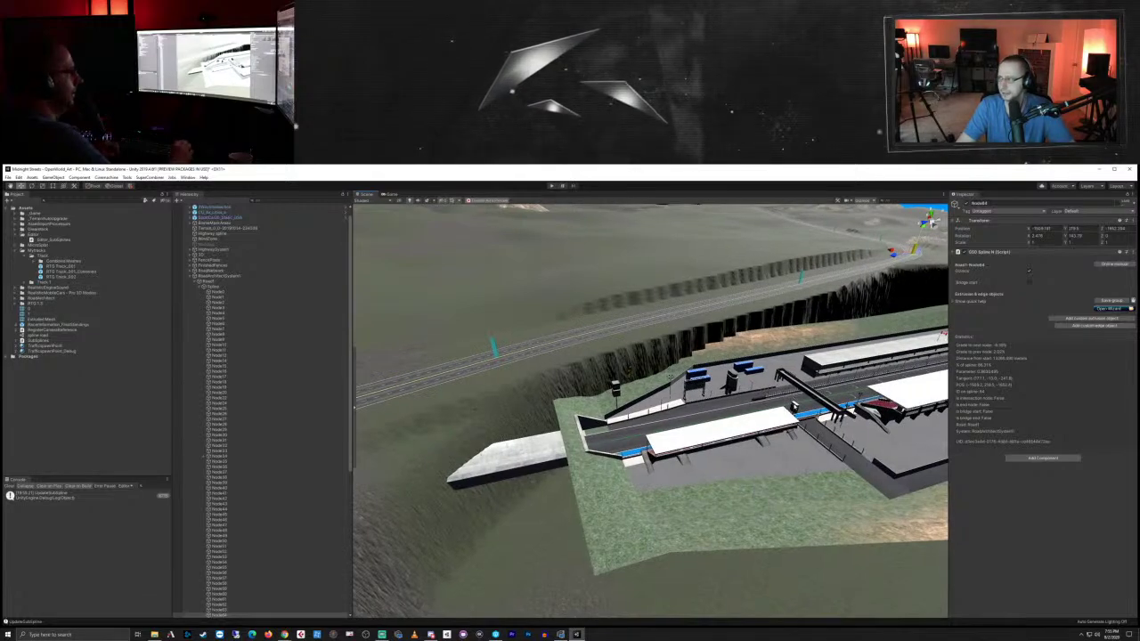
right_click_drag(671, 377, 802, 383)
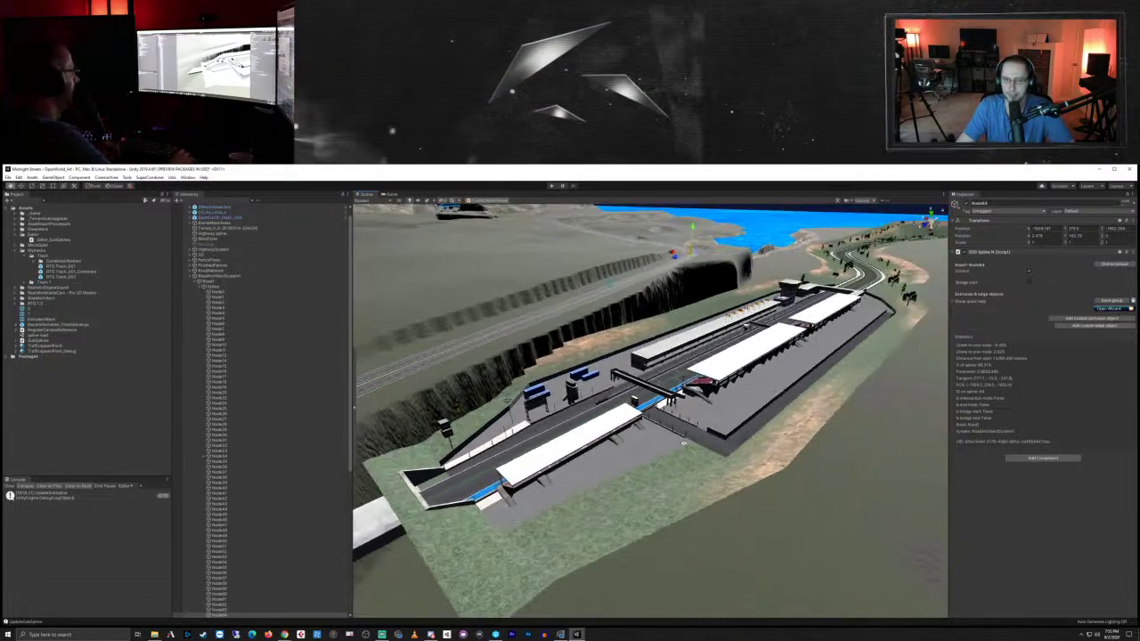
middle_click_drag(636, 450, 684, 444)
right_click_drag(683, 443, 673, 431)
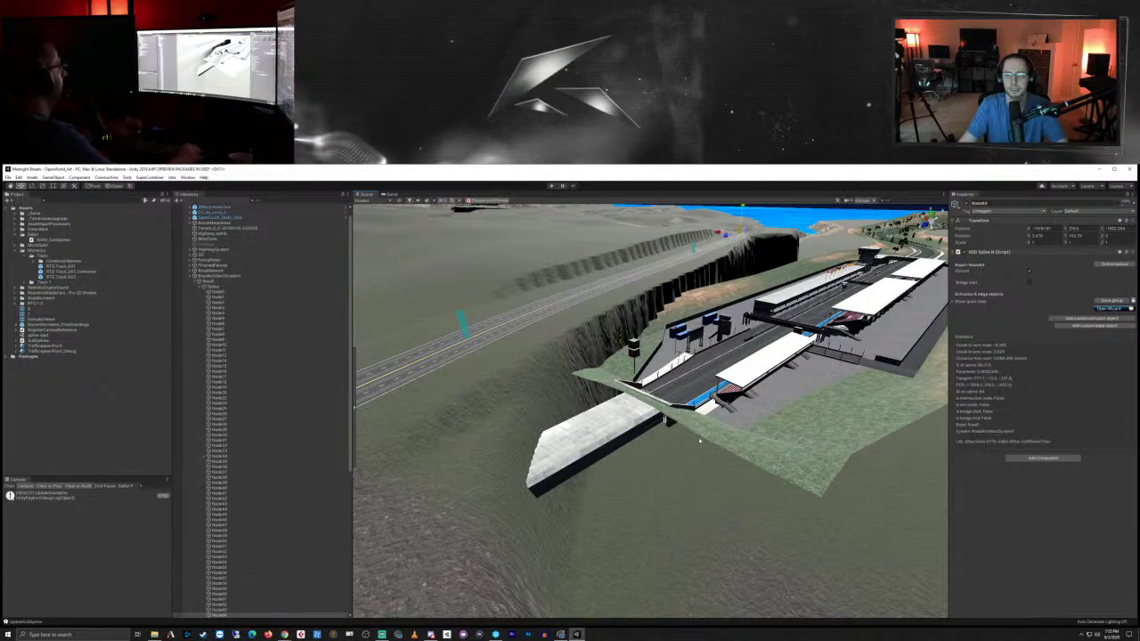
Step: Survey the highway's route across the whole island and how it passes the racetracks and pit area
right_click_drag(751, 413, 692, 397)
scroll(692, 397, "down", 10)
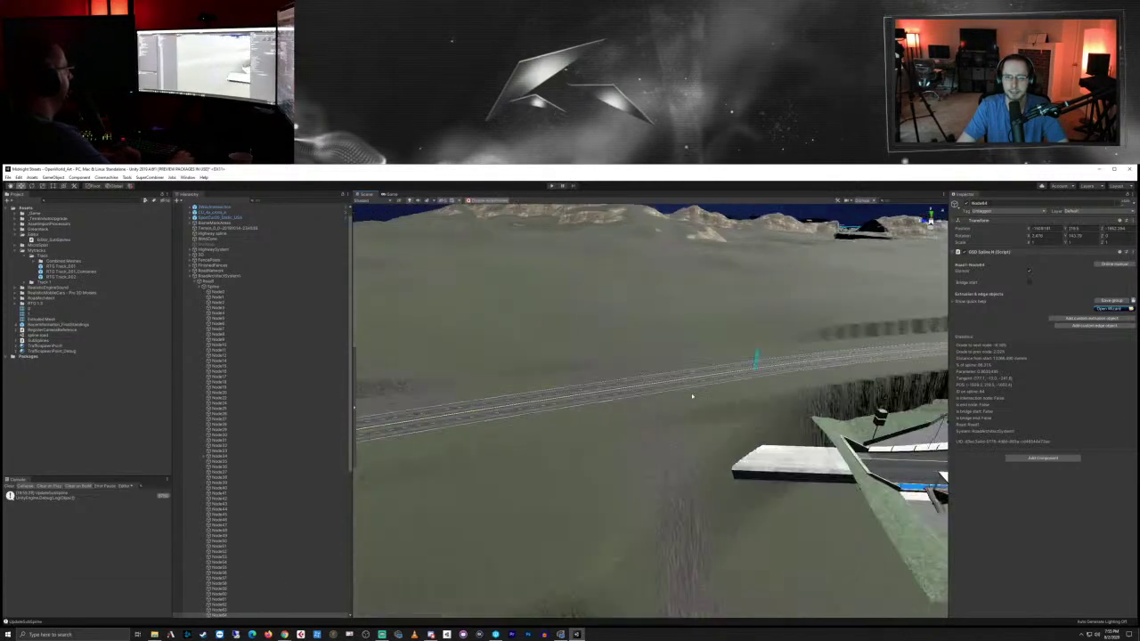
scroll(664, 386, "up", 2)
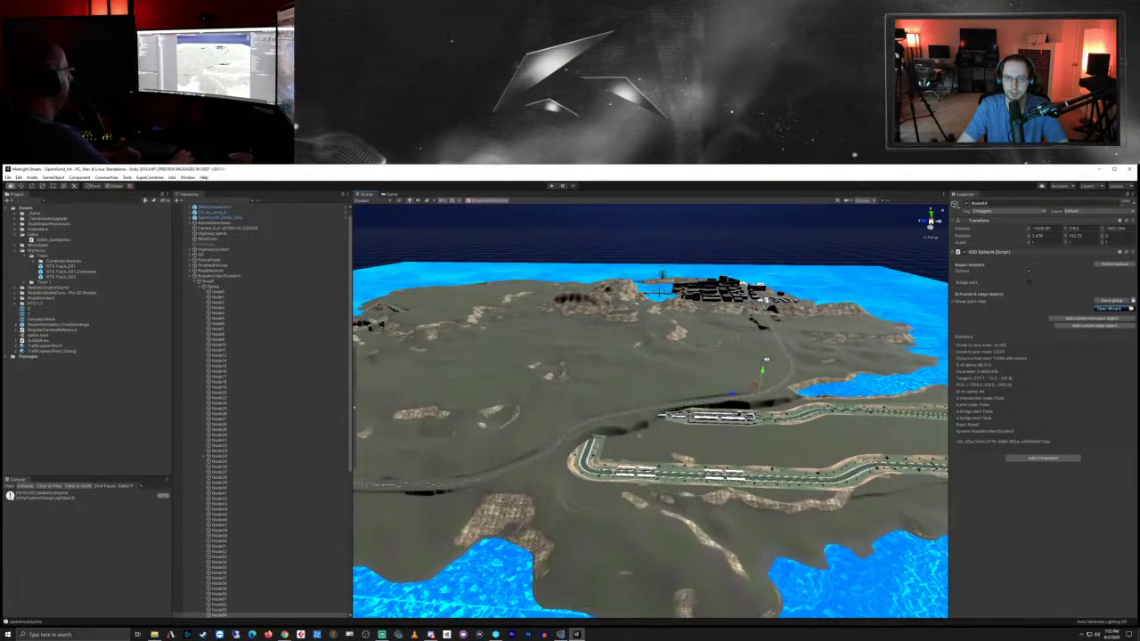
right_click_drag(780, 367, 713, 359)
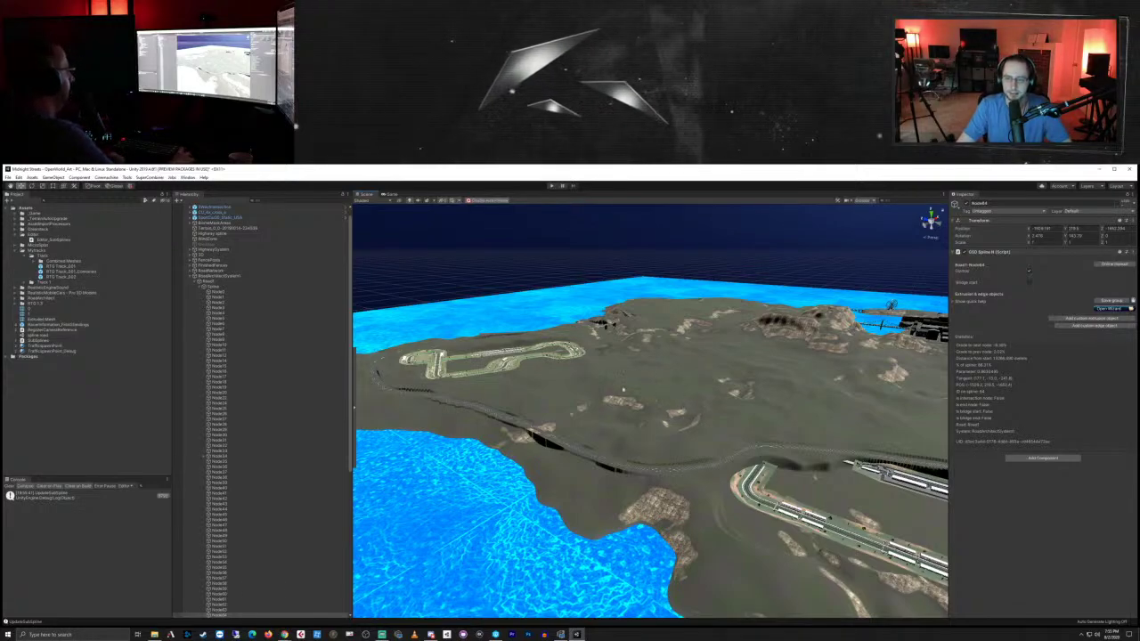
right_click_drag(680, 407, 753, 450)
middle_click_drag(754, 450, 657, 483)
scroll(753, 407, "up", 6)
scroll(735, 539, "up", 4)
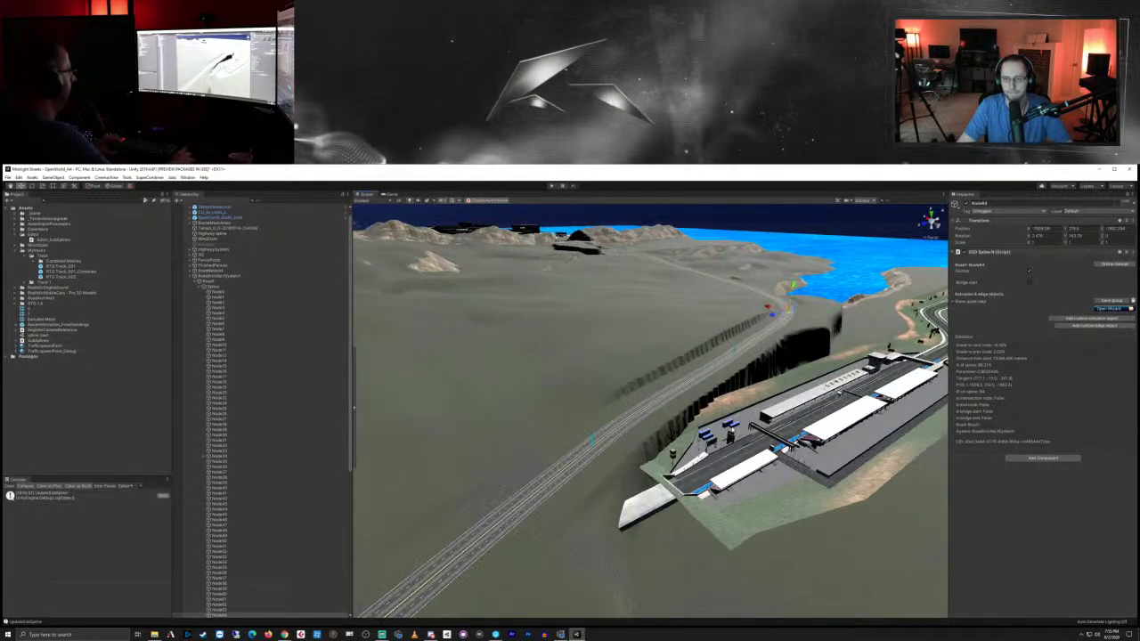
middle_click_drag(735, 539, 760, 441)
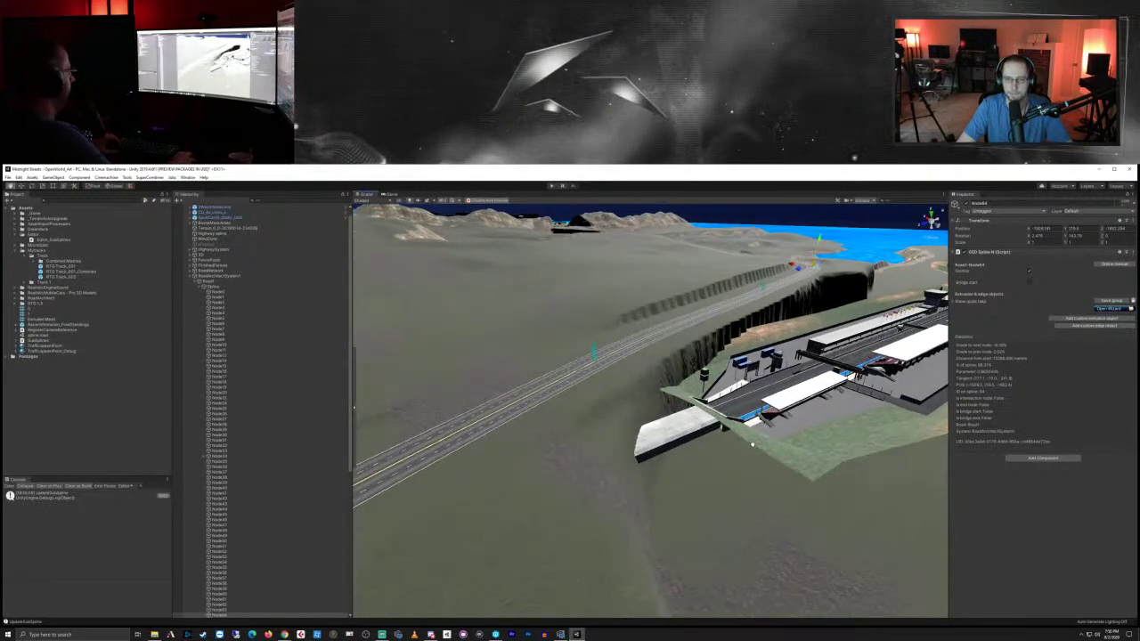
Step: Select the terrain, choose the Smooth Height brush and reduce its brush size
scroll(753, 443, "up", 2)
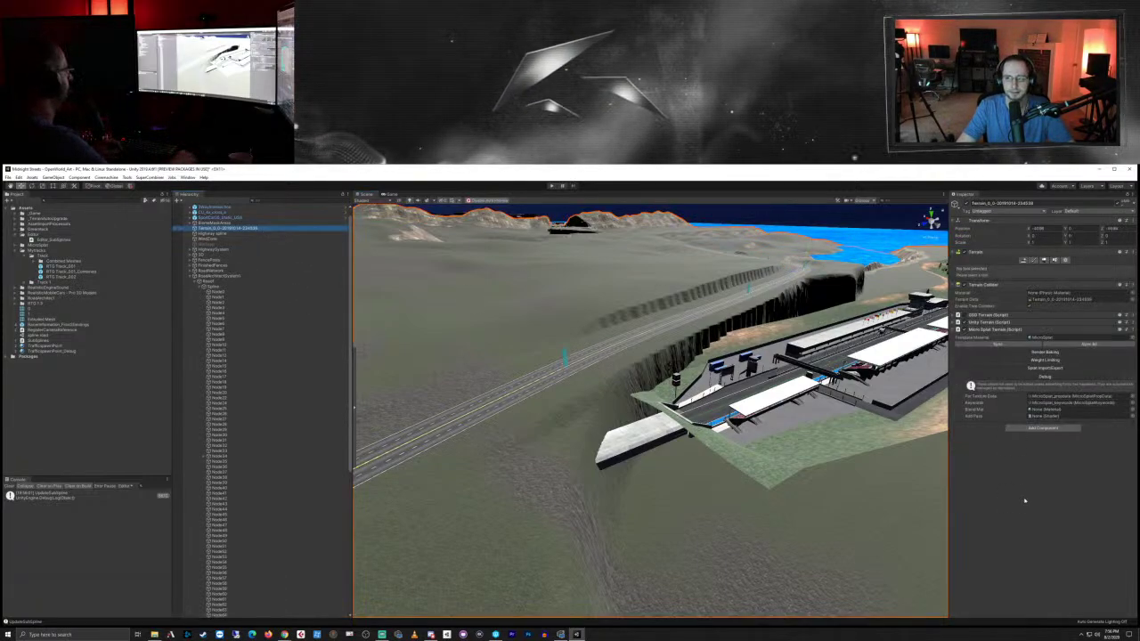
left_click(1033, 260)
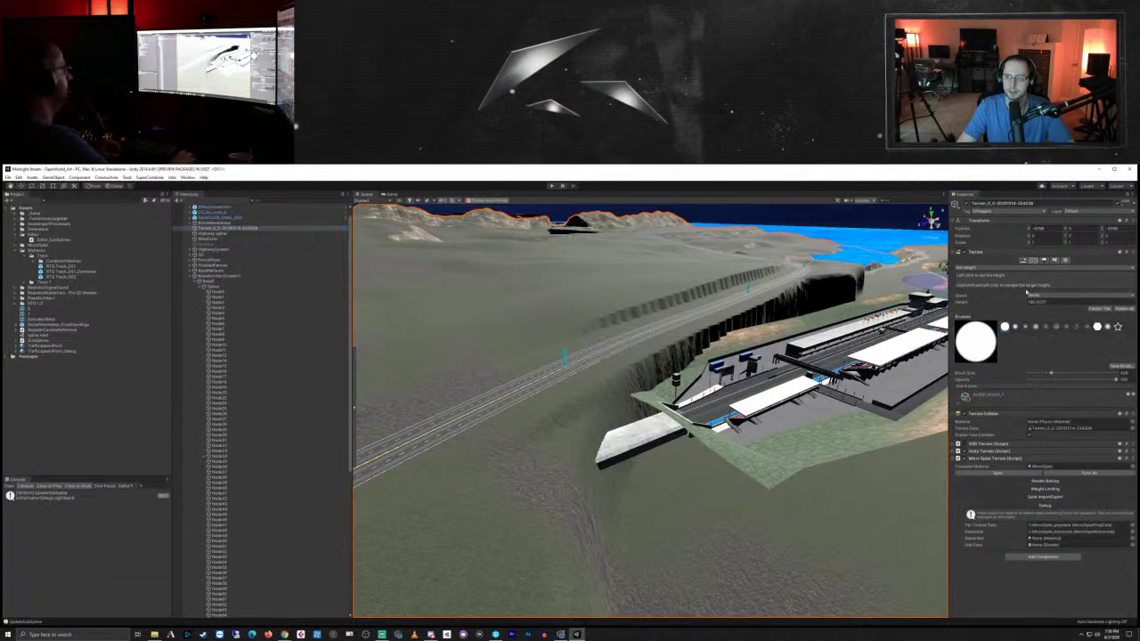
left_click(977, 267)
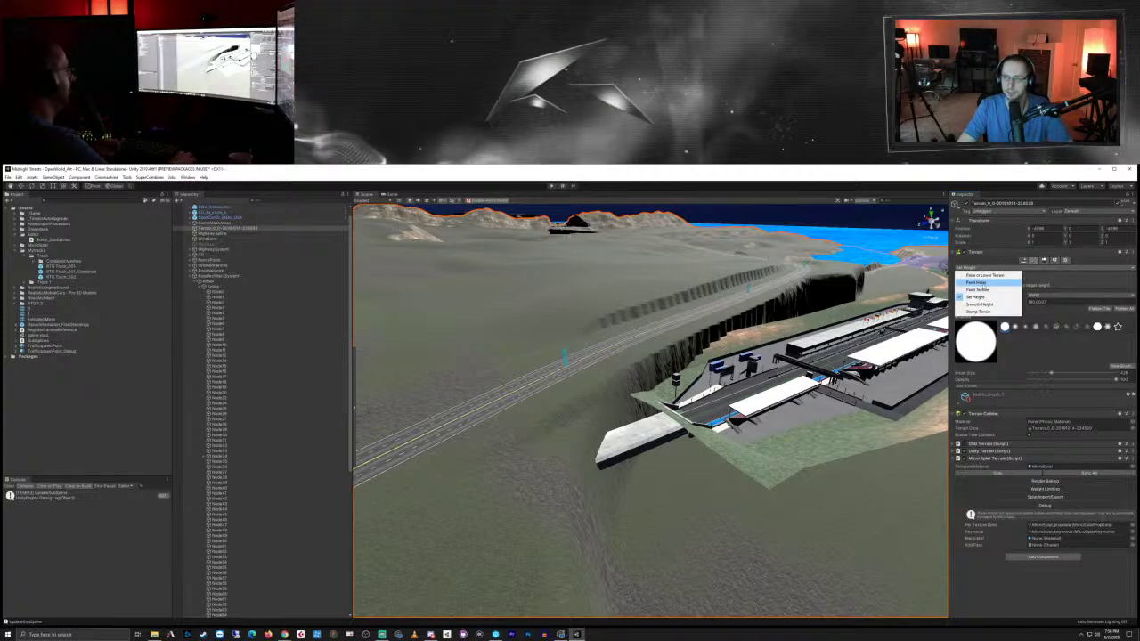
left_click(980, 305)
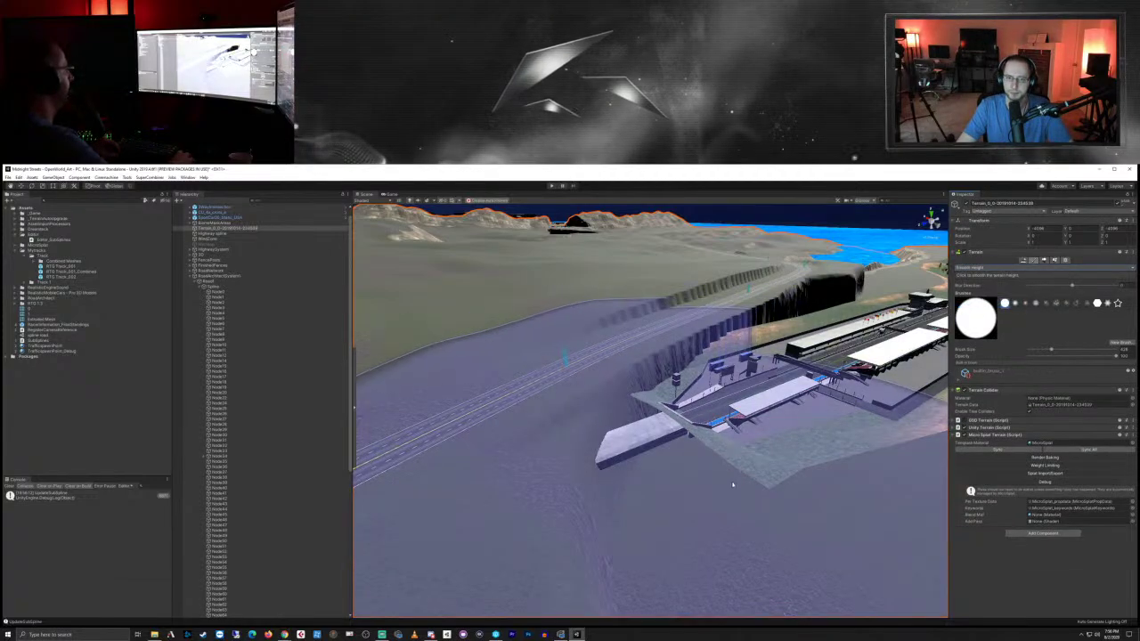
left_click_drag(1049, 351, 1040, 351)
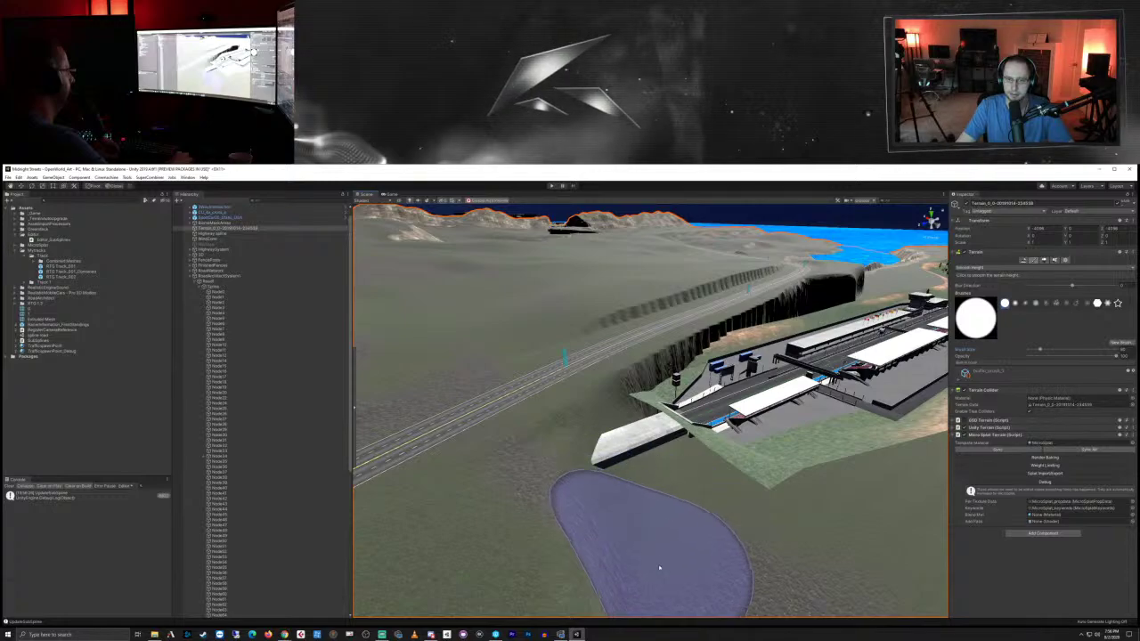
Step: Smooth the terrain around the pit area's entrance ramp and towards the racetrack's open end
scroll(679, 541, "down", 2)
mouse_move(679, 540)
right_mouse_down()
mouse_move(674, 517)
mouse_move(737, 495)
mouse_move(728, 496)
right_mouse_up()
key("d")
mouse_move(552, 465)
left_mouse_down()
mouse_move(615, 429)
mouse_move(502, 477)
mouse_move(575, 463)
left_mouse_up()
mouse_move(576, 463)
right_mouse_down()
mouse_move(476, 469)
mouse_move(492, 465)
right_mouse_up()
mouse_move(554, 450)
left_mouse_down()
mouse_move(650, 442)
mouse_move(567, 437)
mouse_move(481, 405)
mouse_move(431, 407)
mouse_move(518, 427)
left_mouse_up()
key("a")
right_click_drag(519, 428, 554, 434)
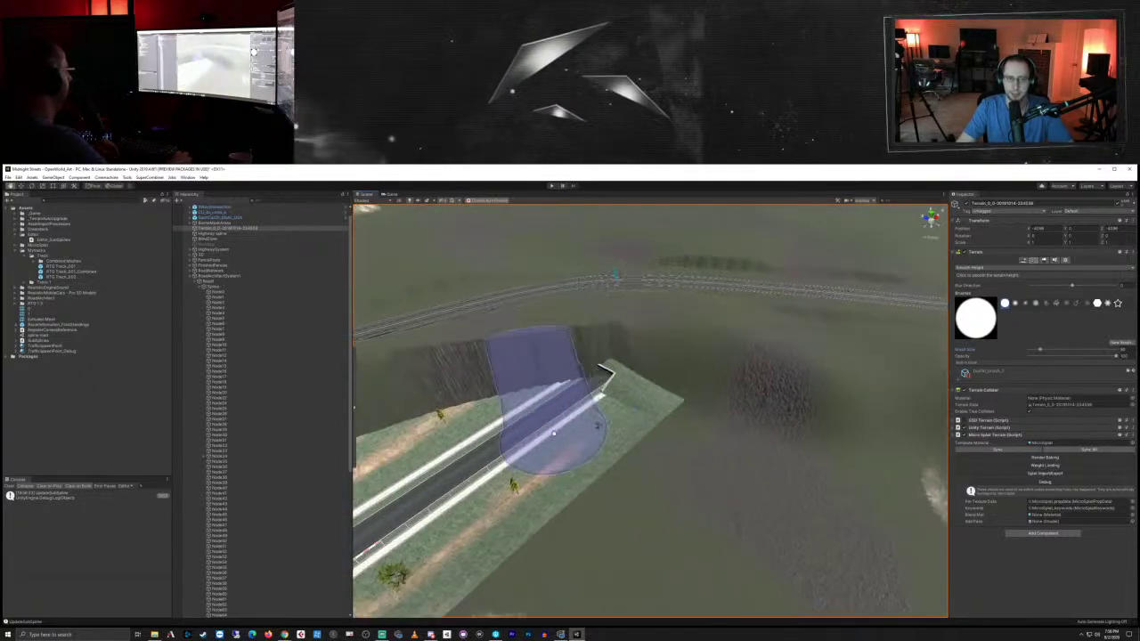
Step: Smooth the steep, stepped bank between the highway and the racetrack's open end
mouse_move(802, 438)
left_mouse_down()
mouse_move(786, 401)
mouse_move(615, 375)
mouse_move(545, 386)
left_mouse_up()
key("a")
mouse_move(555, 406)
right_mouse_down()
mouse_move(606, 413)
mouse_move(615, 458)
right_mouse_up()
mouse_move(517, 526)
right_mouse_down()
mouse_move(601, 512)
mouse_move(638, 521)
right_mouse_up()
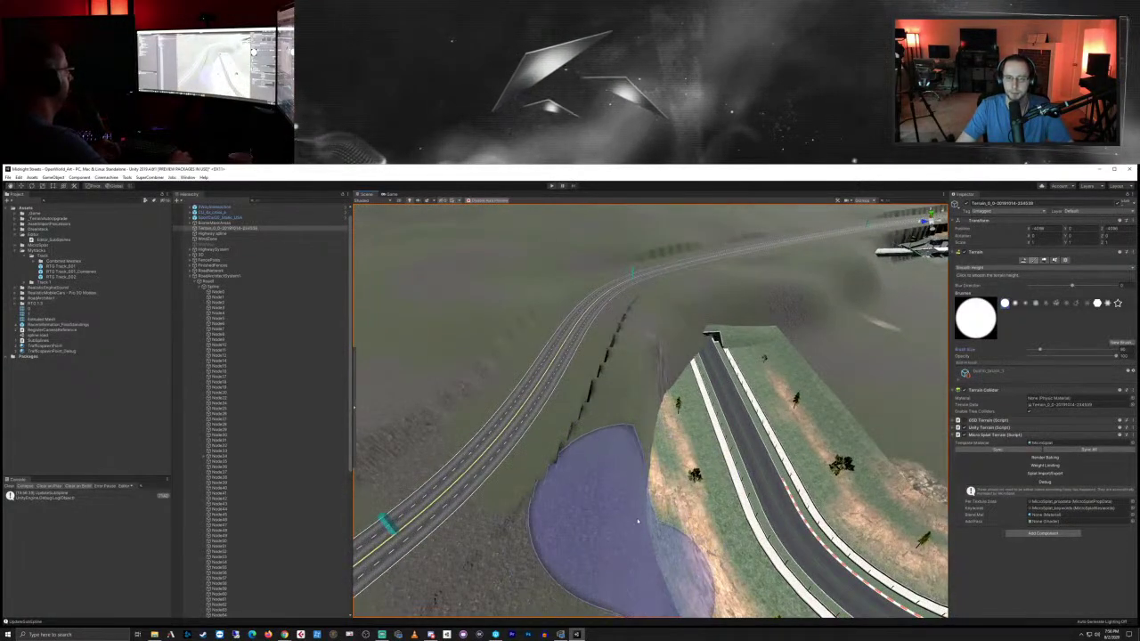
mouse_move(637, 521)
left_mouse_down()
mouse_move(655, 482)
mouse_move(663, 383)
mouse_move(664, 416)
left_mouse_up()
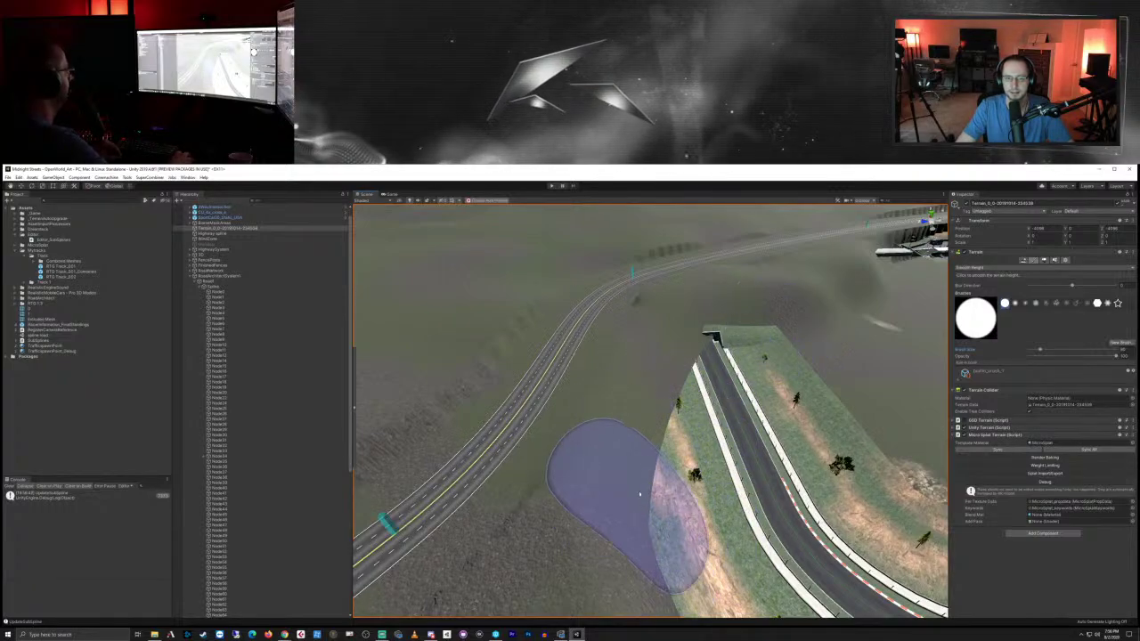
Step: Smooth the ridge in the terrain running around the outside of the racetrack's bend
mouse_move(648, 525)
middle_mouse_down()
mouse_move(679, 476)
mouse_move(695, 474)
middle_mouse_up()
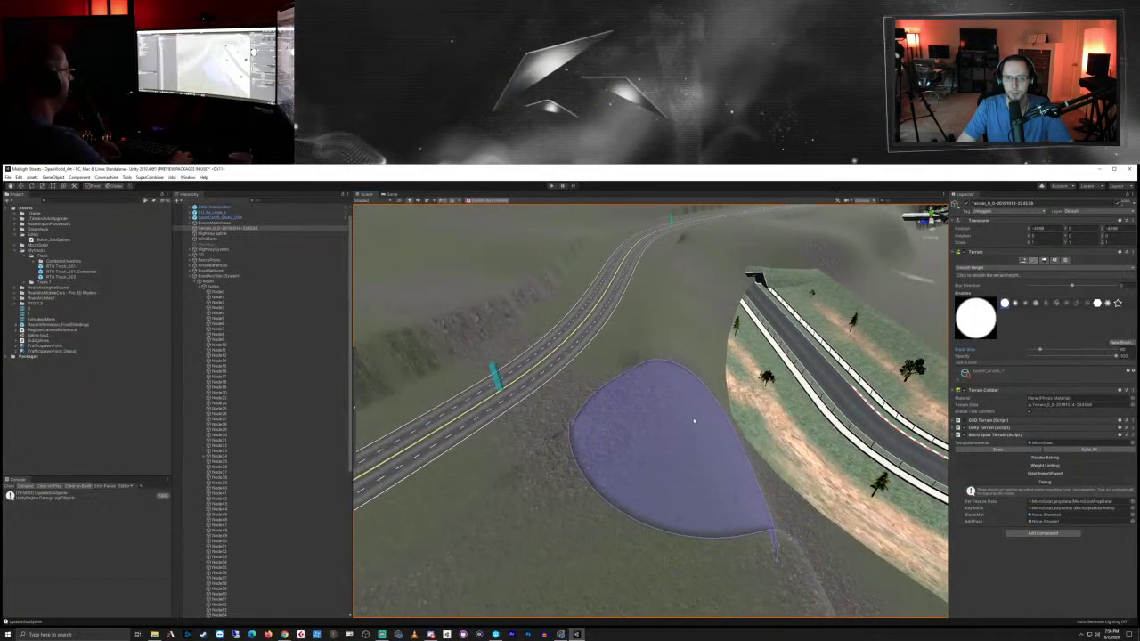
mouse_move(694, 421)
right_mouse_down()
mouse_move(677, 392)
mouse_move(664, 468)
mouse_move(611, 522)
mouse_move(673, 509)
mouse_move(740, 525)
mouse_move(730, 535)
mouse_move(744, 456)
right_mouse_up()
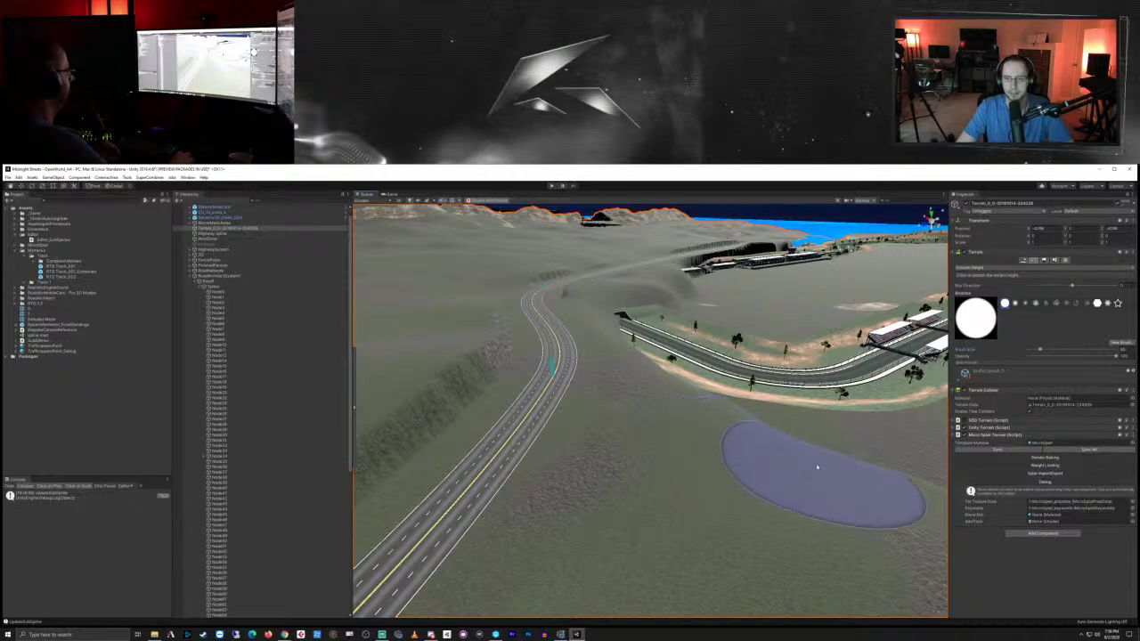
mouse_move(732, 403)
right_mouse_down()
mouse_move(769, 473)
mouse_move(651, 419)
mouse_move(708, 434)
mouse_move(691, 426)
right_mouse_up()
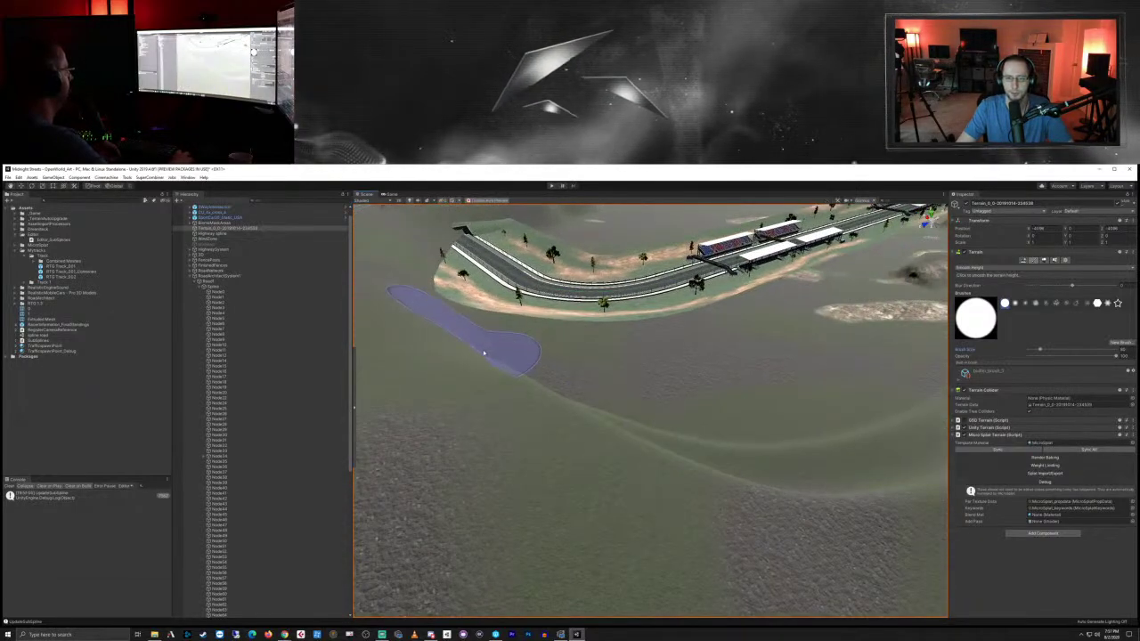
mouse_move(483, 353)
left_mouse_down()
mouse_move(570, 406)
mouse_move(540, 395)
mouse_move(840, 496)
mouse_move(814, 487)
left_mouse_up()
mouse_move(815, 487)
right_mouse_down()
mouse_move(794, 486)
mouse_move(802, 504)
right_mouse_up()
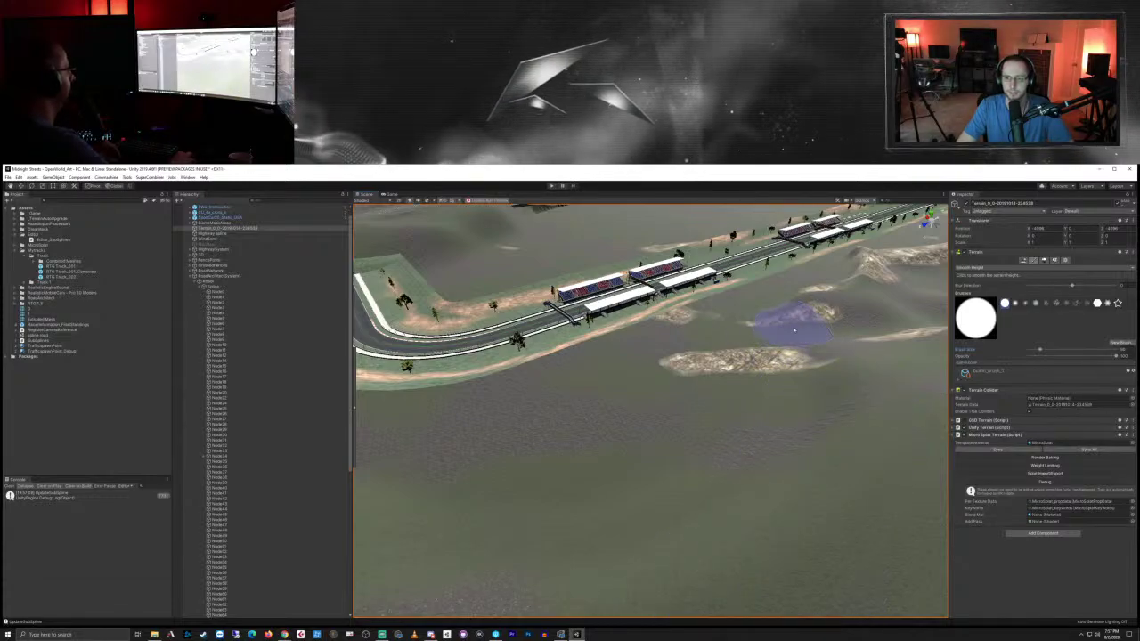
Step: Smooth the jagged cliff between the highway and the pit area
middle_click_drag(755, 355, 770, 369)
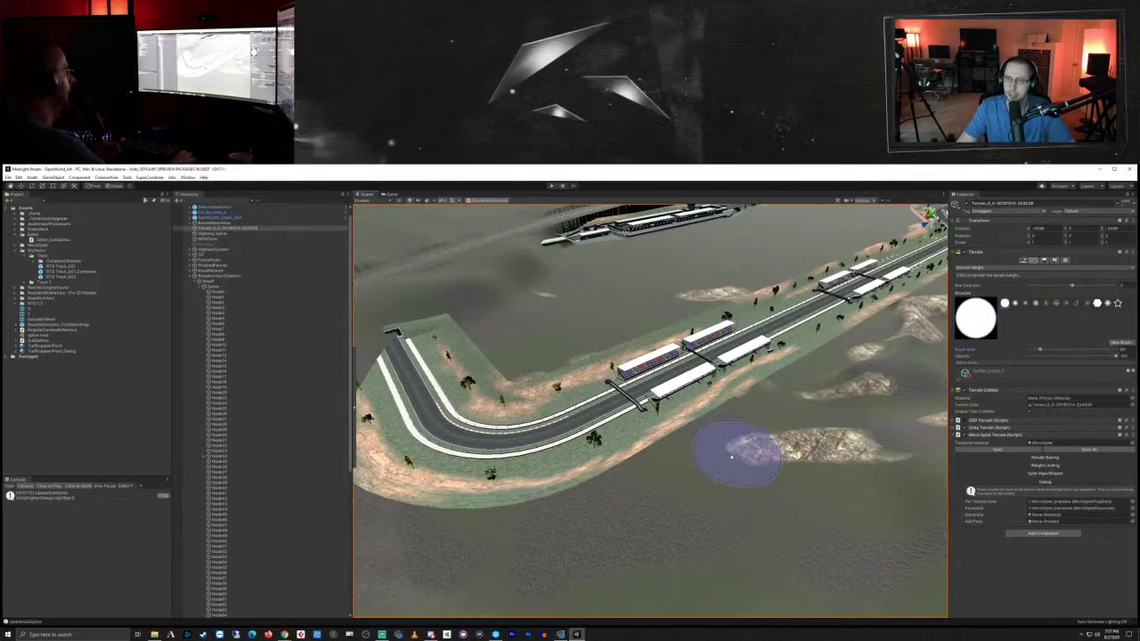
right_click_drag(731, 457, 774, 423)
mouse_move(687, 478)
middle_mouse_down()
mouse_move(723, 505)
mouse_move(754, 497)
middle_mouse_up()
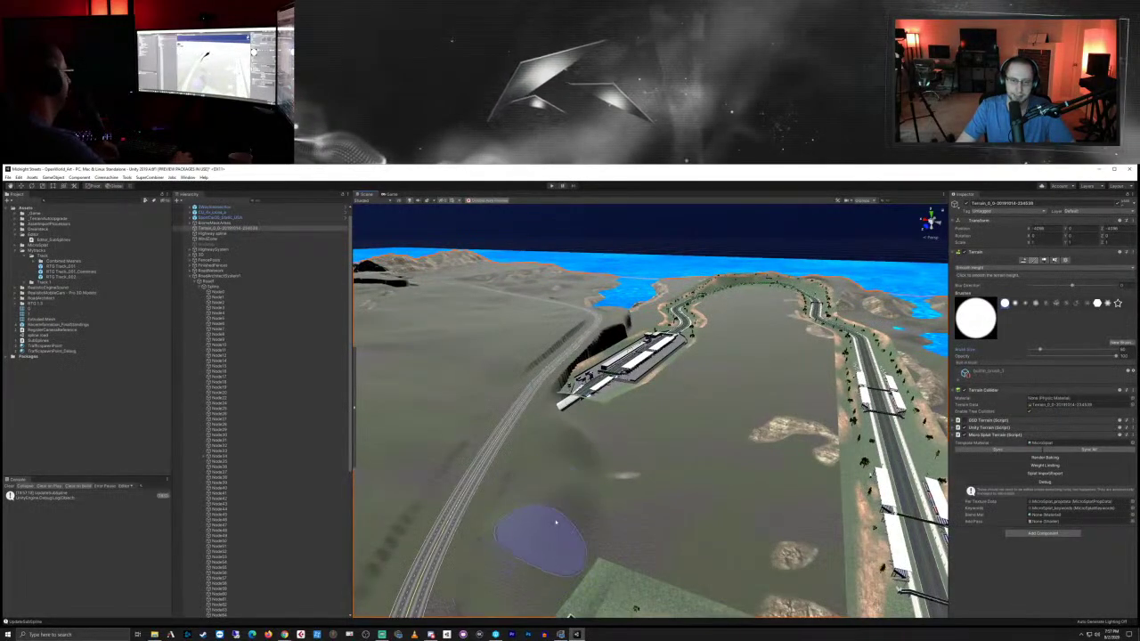
middle_click_drag(556, 523, 619, 503)
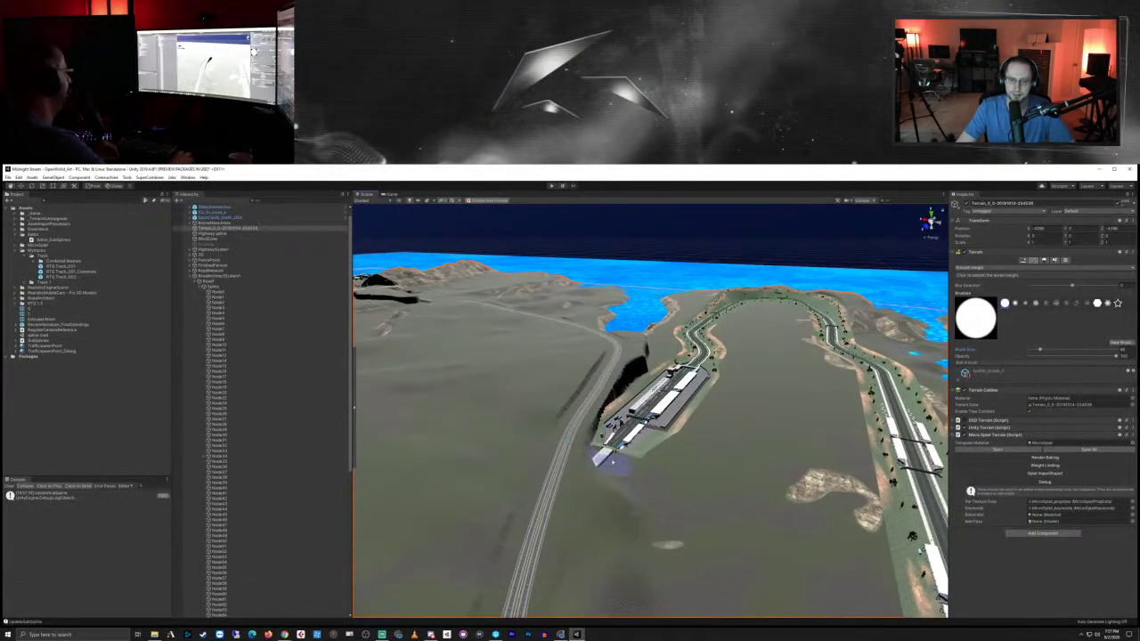
scroll(618, 494, "up", 5)
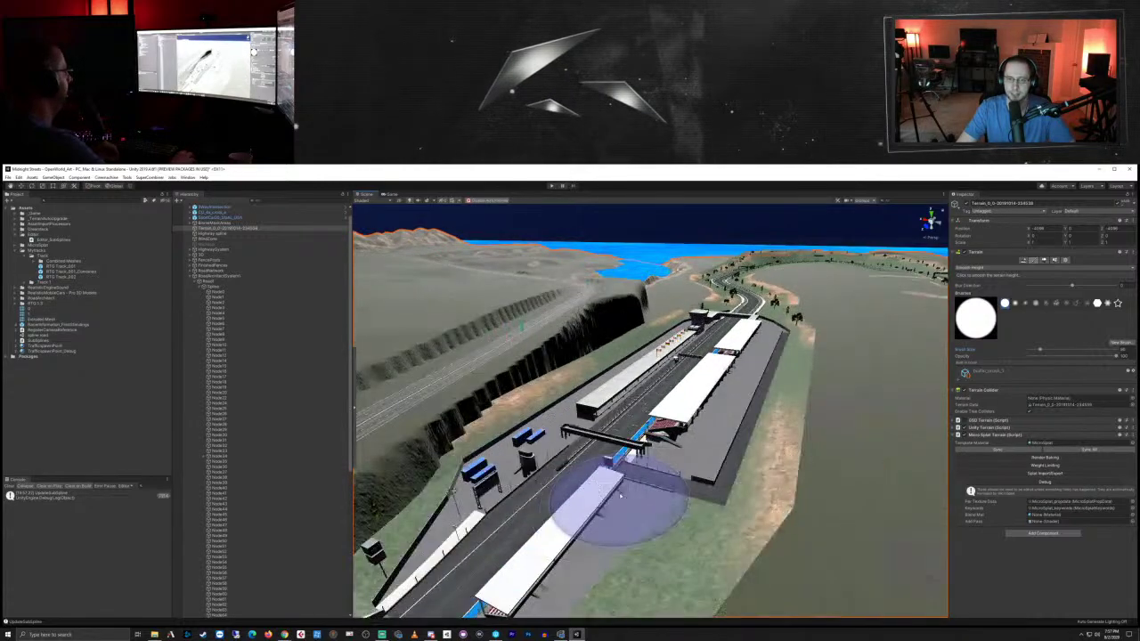
scroll(612, 502, "down", 3)
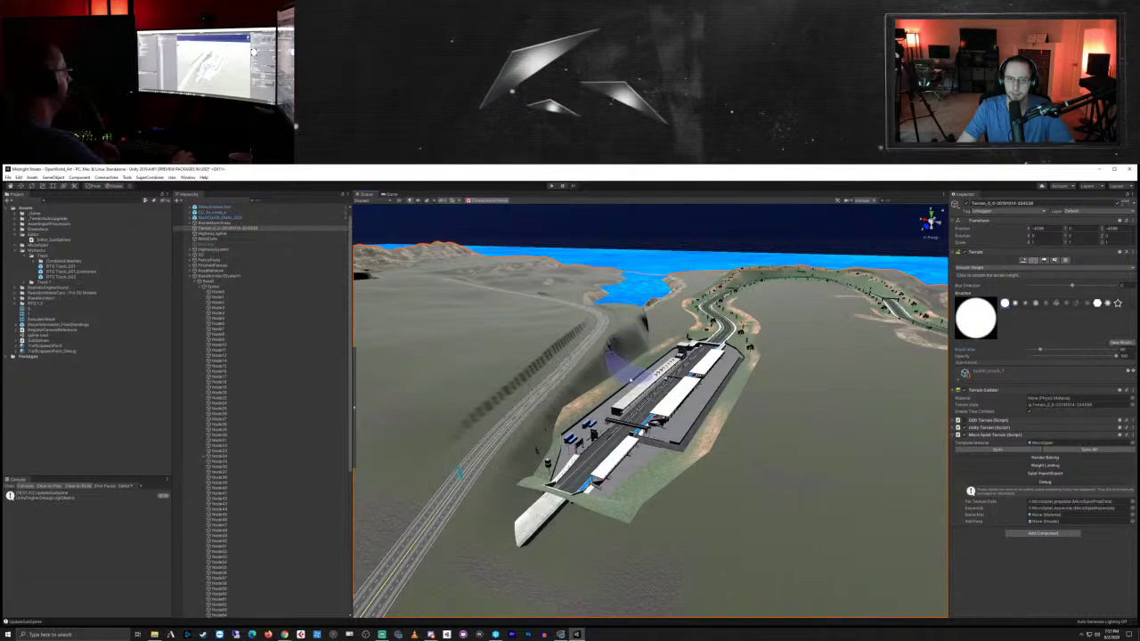
Step: Smooth the remaining steep bank beside the pit buildings and onward towards the lake inlet
scroll(641, 379, "up", 4)
middle_click_drag(649, 387, 713, 471)
scroll(713, 473, "up", 10)
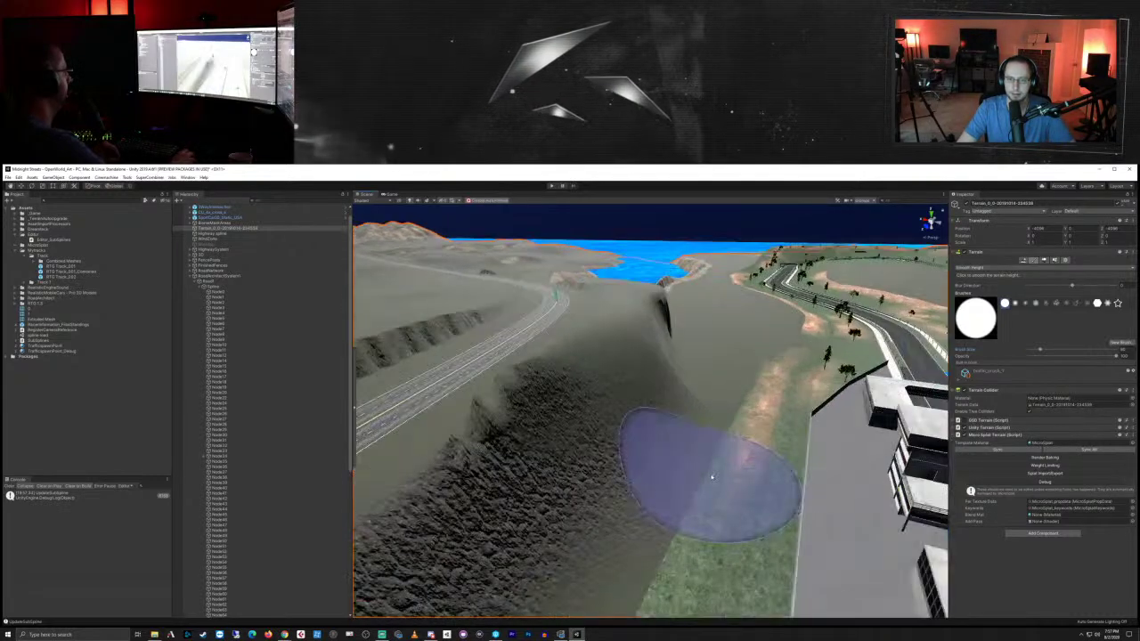
left_click_drag(768, 453, 716, 468, "alt")
right_click_drag(716, 466, 725, 472)
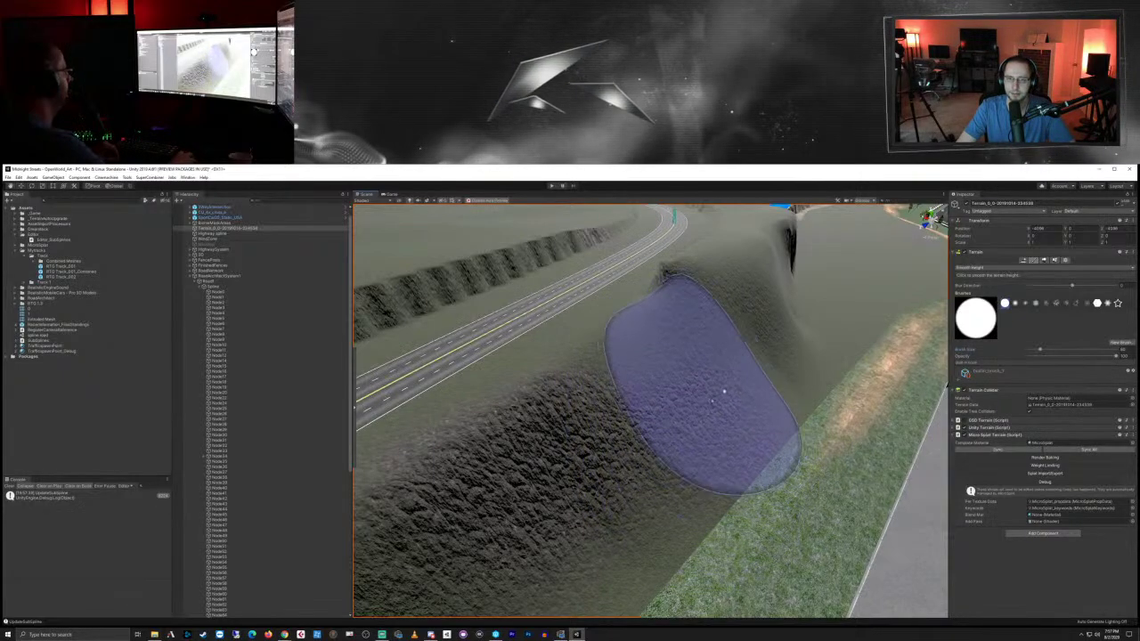
scroll(745, 379, "down", 10)
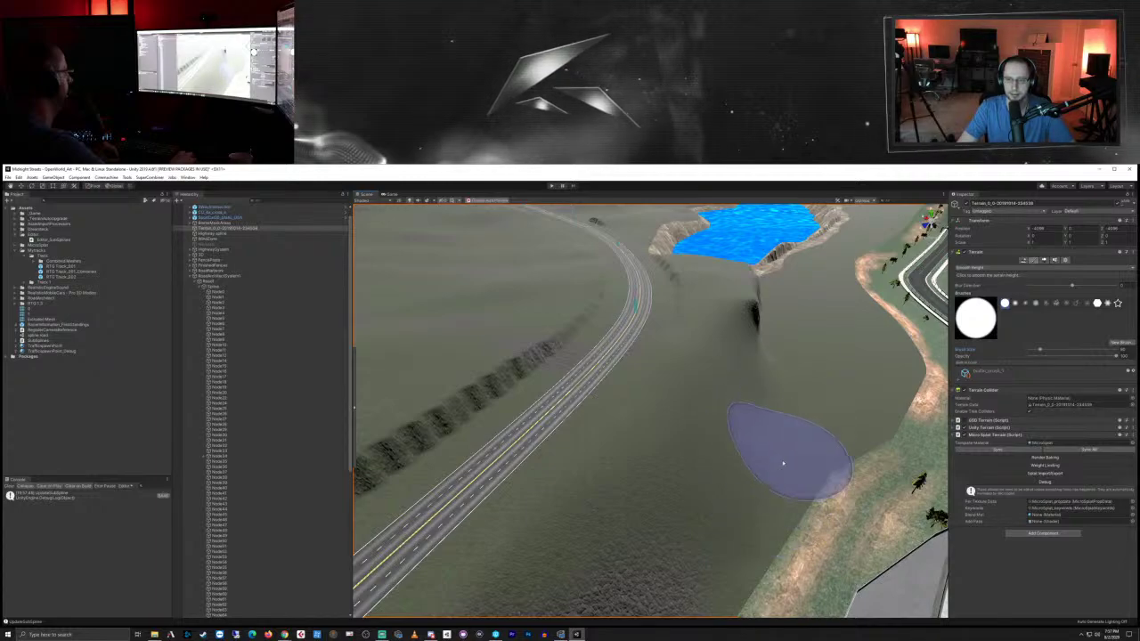
middle_click_drag(781, 379, 779, 415)
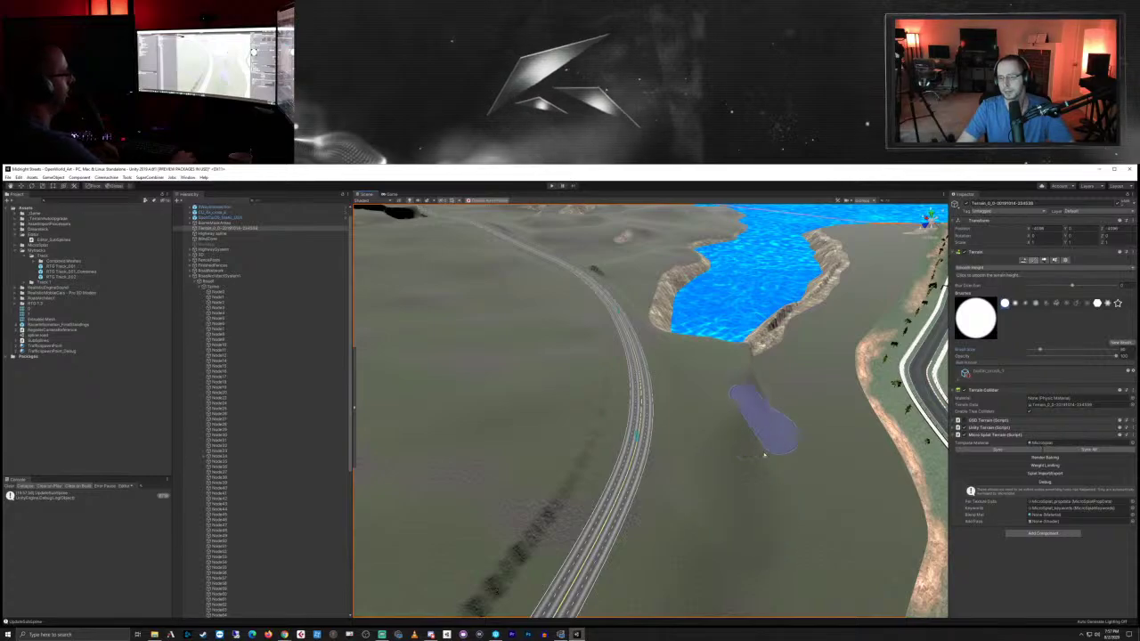
Step: Inspect the smoothed ground between the highway, the lake inlet, the racetrack and the pit buildings for remaining ridges
mouse_move(766, 477)
right_mouse_down()
mouse_move(702, 525)
mouse_move(702, 514)
mouse_move(673, 527)
right_mouse_up()
key("d")
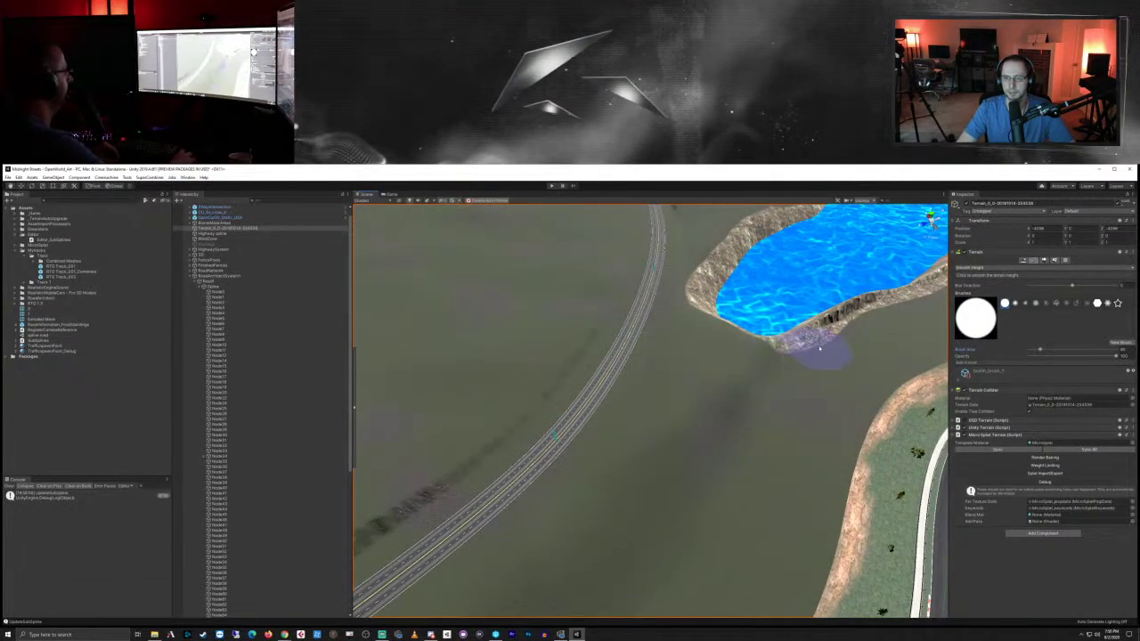
mouse_move(815, 356)
right_mouse_down()
mouse_move(776, 407)
mouse_move(784, 473)
mouse_move(729, 481)
mouse_move(704, 468)
mouse_move(794, 458)
right_mouse_up()
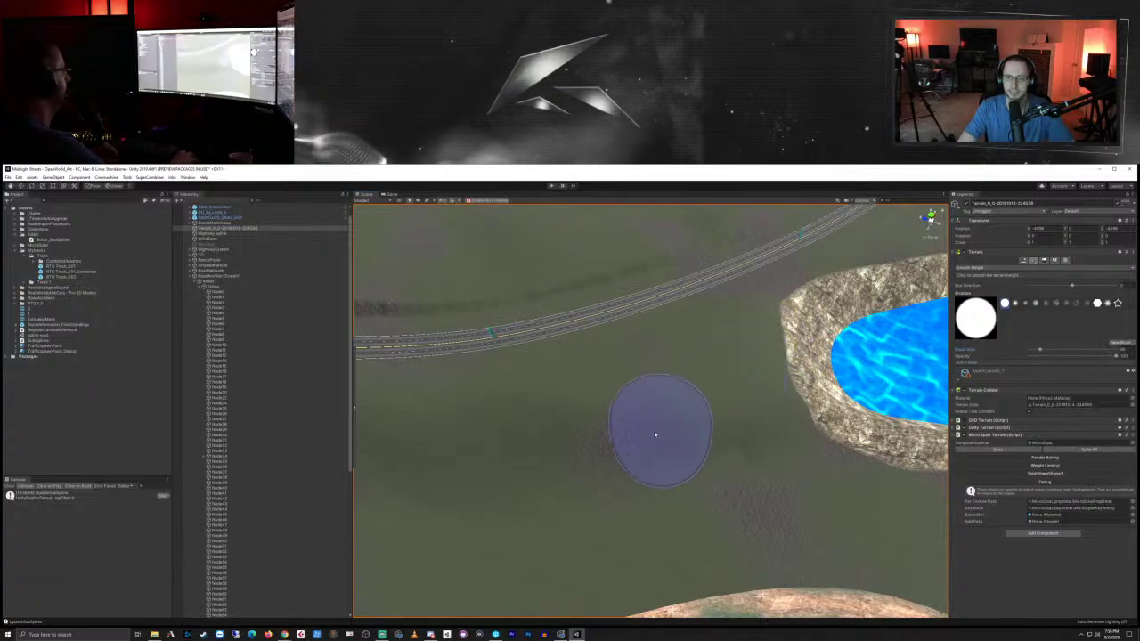
mouse_move(774, 369)
right_mouse_down()
mouse_move(662, 380)
mouse_move(652, 369)
right_mouse_up()
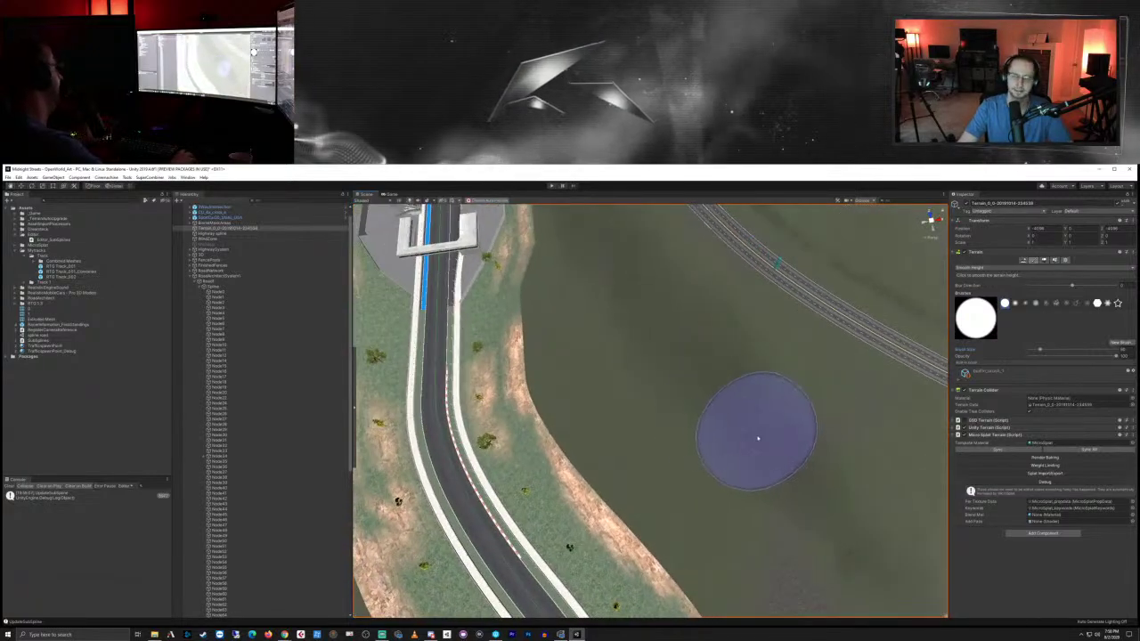
mouse_move(835, 476)
right_mouse_down()
mouse_move(774, 413)
mouse_move(794, 463)
right_mouse_up()
scroll(792, 562, "up", 10)
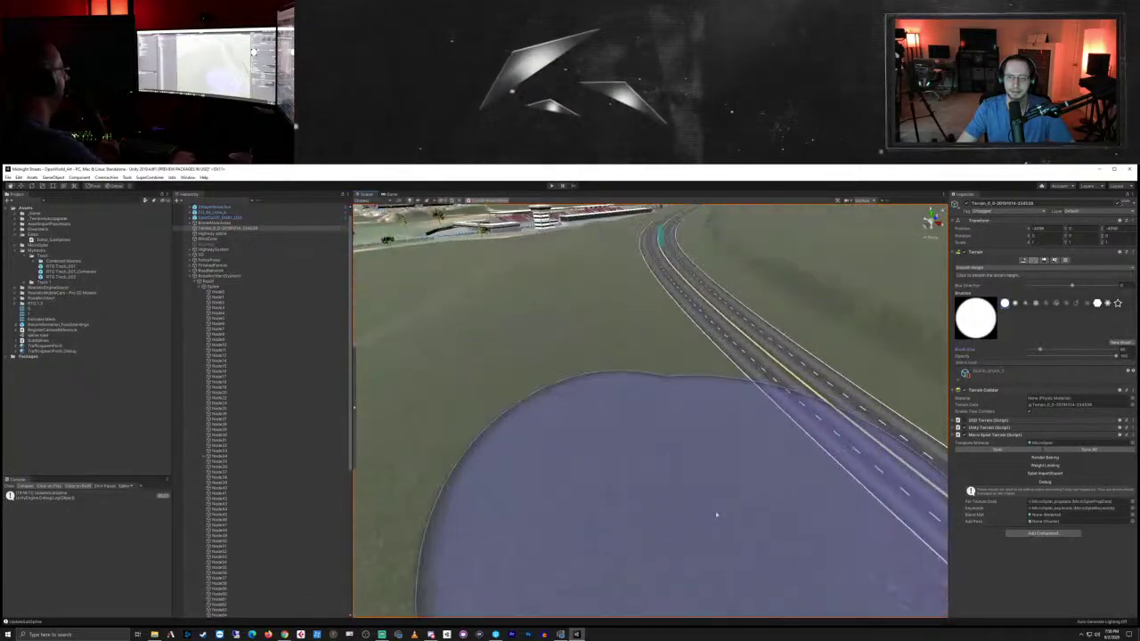
mouse_move(595, 499)
right_mouse_down()
mouse_move(570, 484)
mouse_move(585, 494)
right_mouse_up()
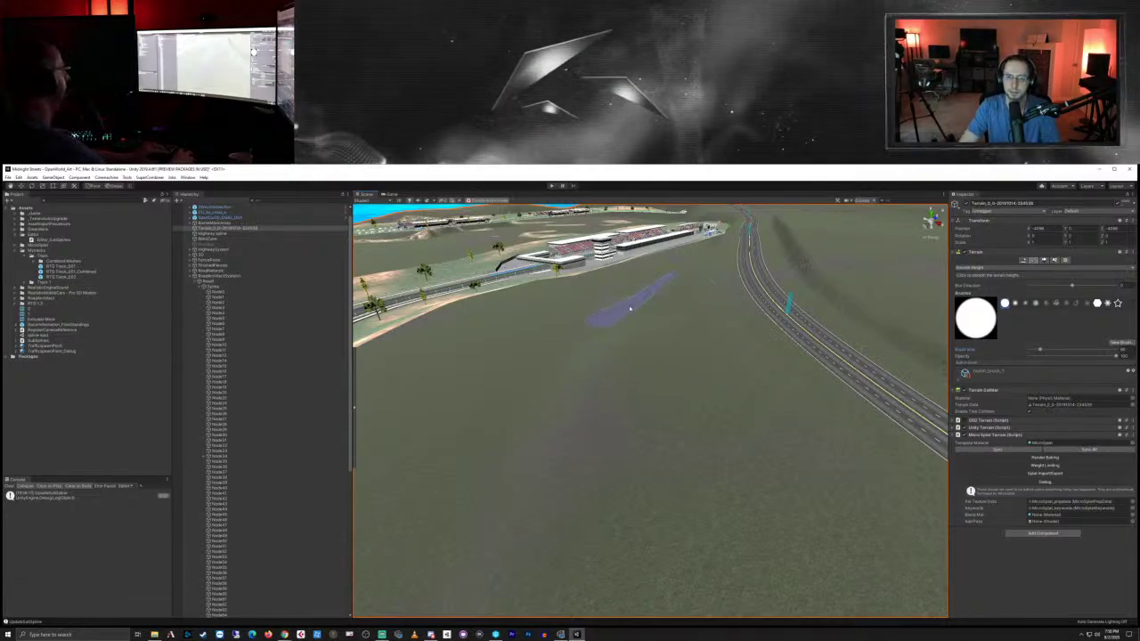
middle_click_drag(630, 308, 650, 340)
scroll(700, 405, "up", 3)
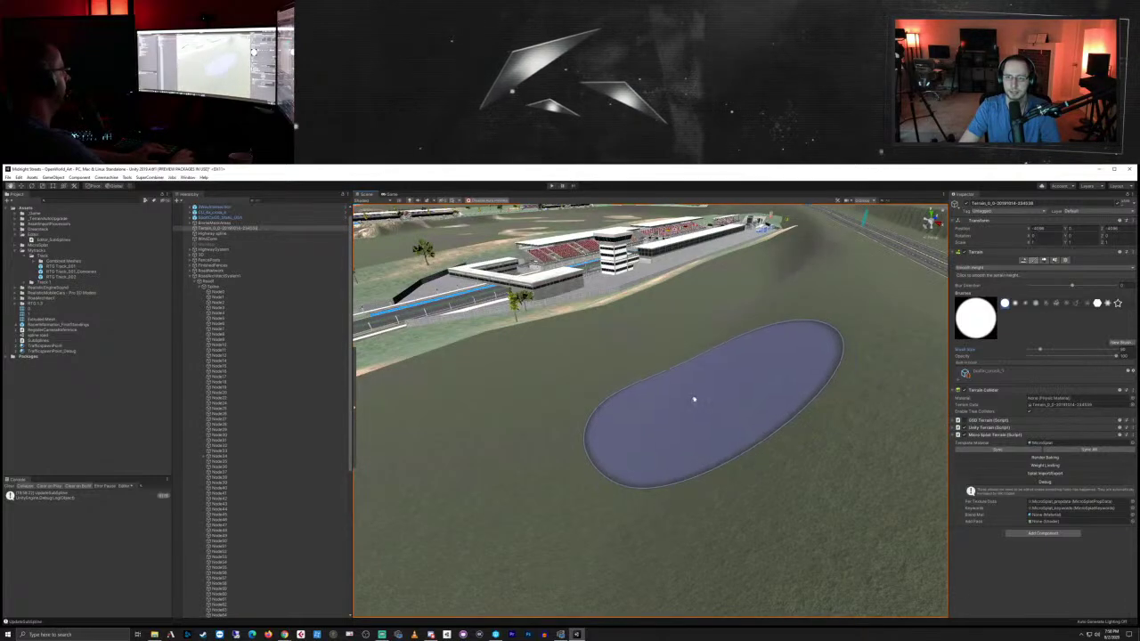
middle_click_drag(694, 399, 667, 459)
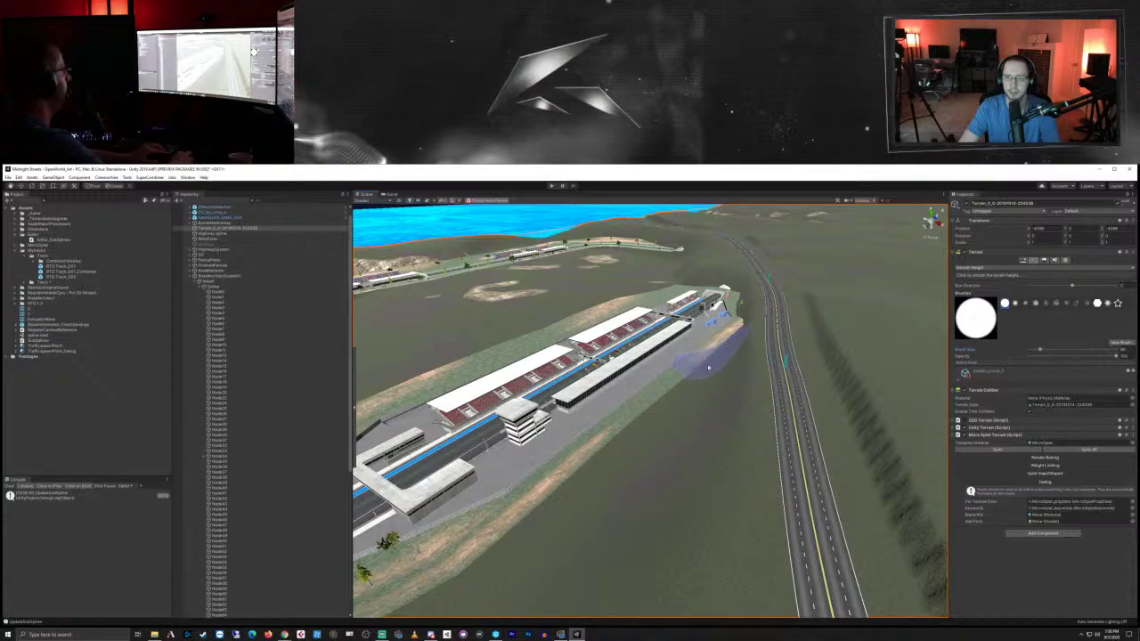
mouse_move(611, 522)
right_mouse_down()
mouse_move(623, 458)
mouse_move(620, 492)
right_mouse_up()
middle_click_drag(642, 478, 638, 499)
scroll(638, 499, "up", 4)
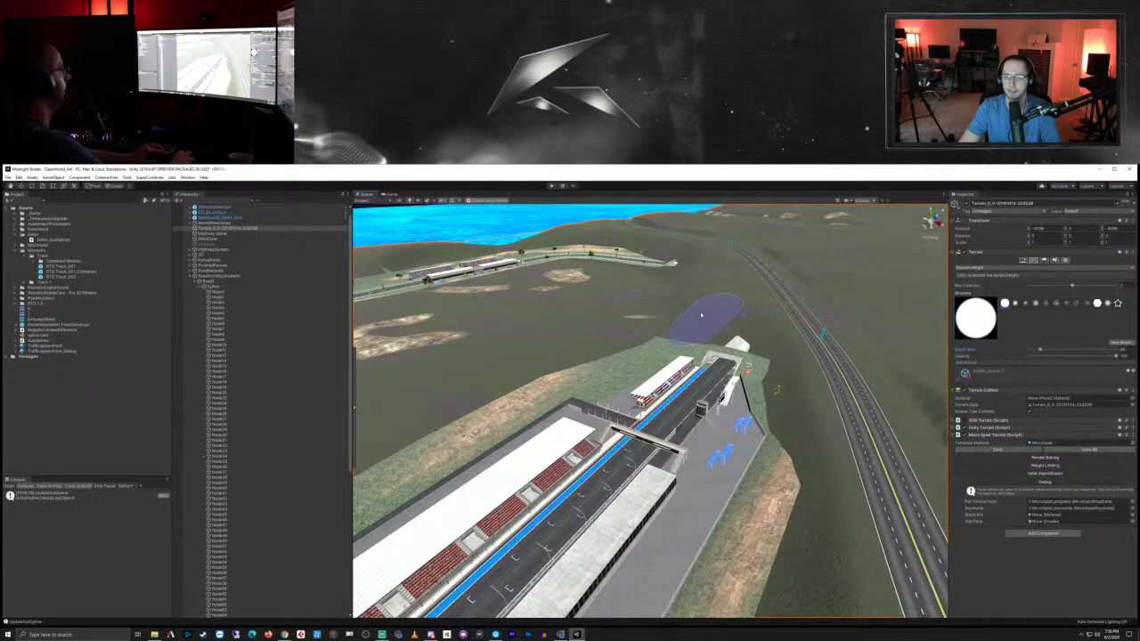
Step: Examine the terrain around the racetrack's open end and between it and the highway bend
mouse_move(656, 333)
right_mouse_down()
mouse_move(603, 466)
mouse_move(517, 527)
mouse_move(802, 514)
mouse_move(900, 437)
right_mouse_up()
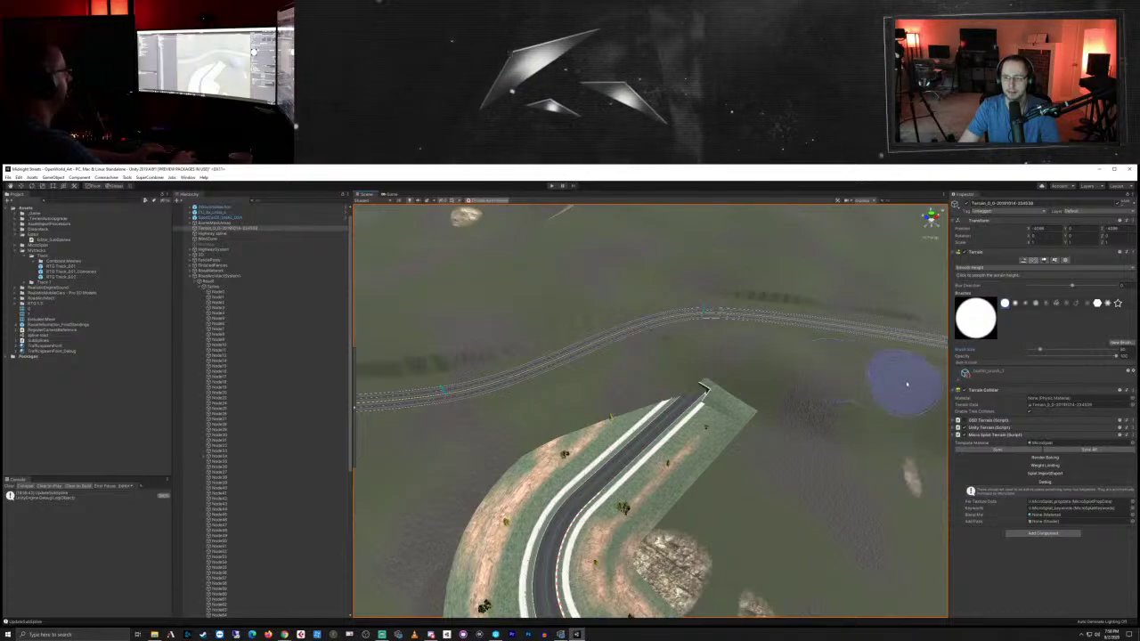
right_click_drag(895, 426, 789, 453)
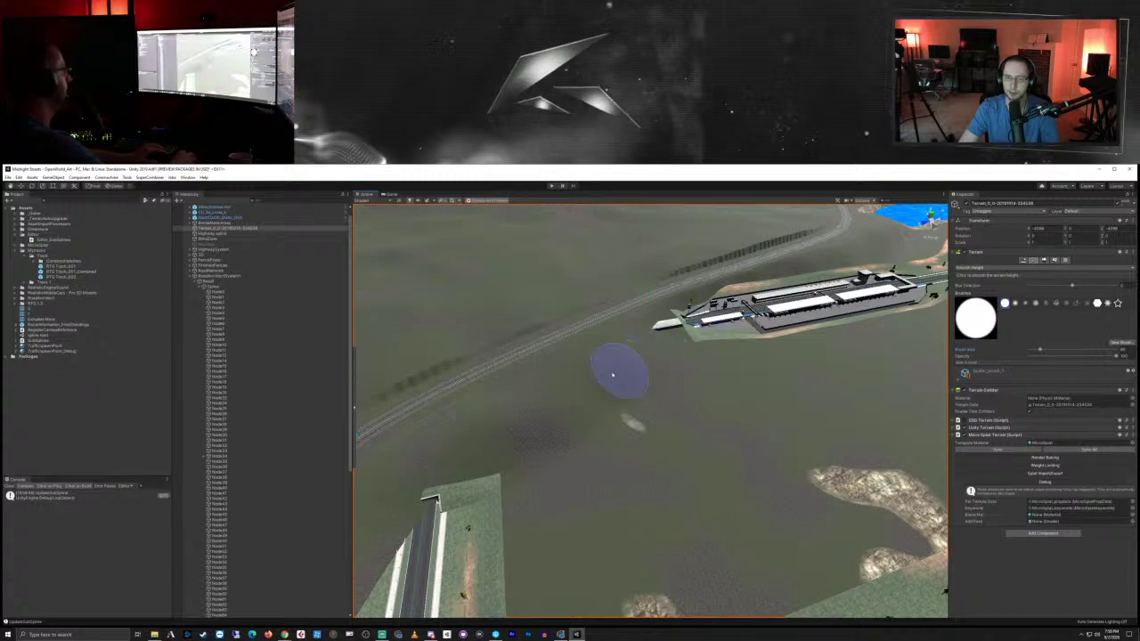
right_click_drag(598, 438, 844, 334)
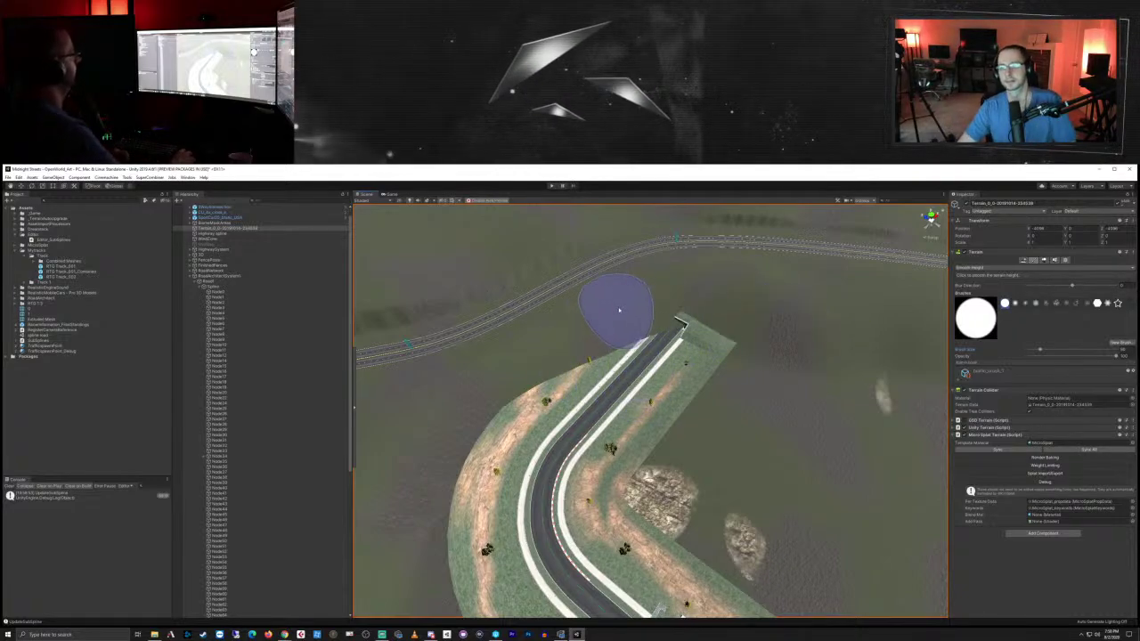
scroll(651, 387, "up", 4)
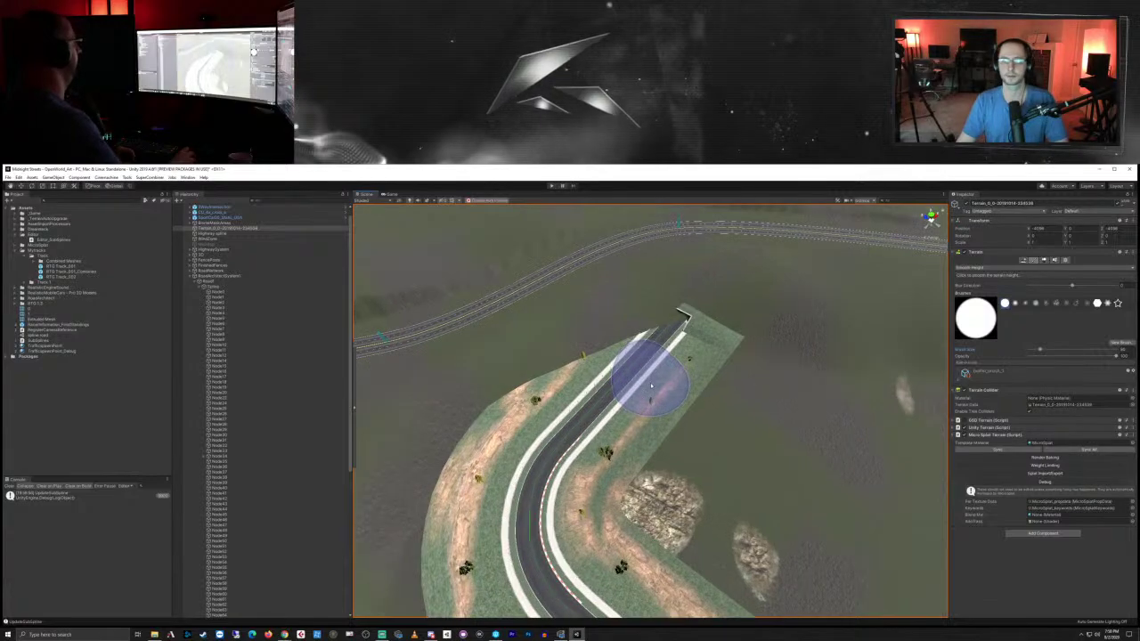
mouse_move(638, 429)
right_mouse_down()
mouse_move(580, 376)
mouse_move(566, 339)
mouse_move(667, 362)
mouse_move(624, 395)
mouse_move(659, 408)
mouse_move(614, 492)
mouse_move(735, 476)
right_mouse_up()
middle_click_drag(611, 576, 762, 508)
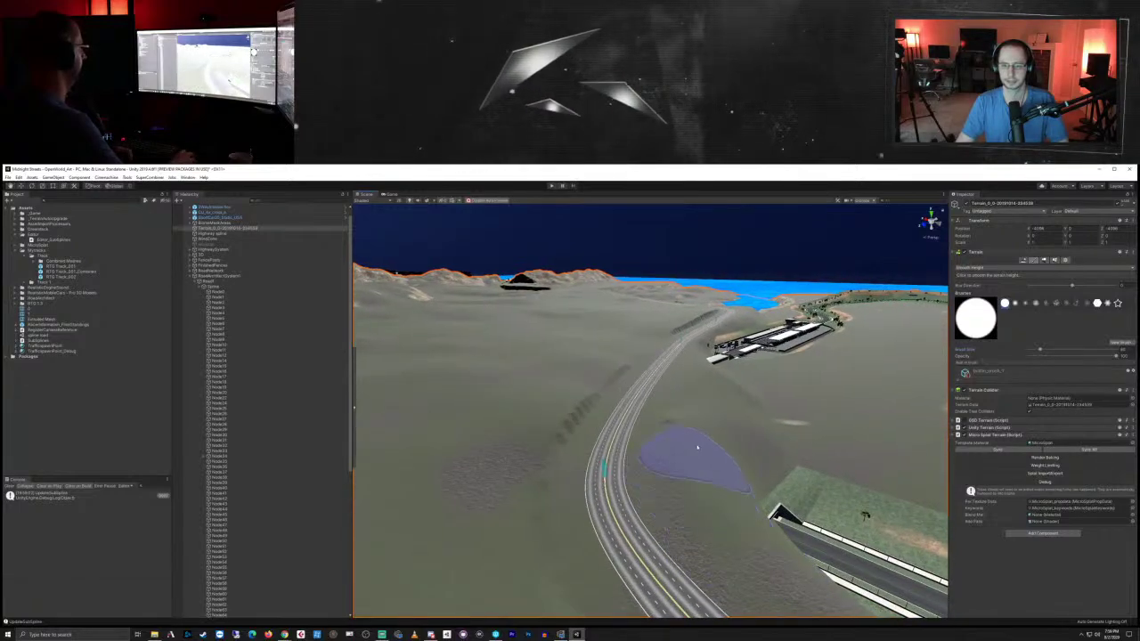
mouse_move(782, 495)
right_mouse_down()
mouse_move(763, 471)
mouse_move(725, 457)
mouse_move(700, 478)
mouse_move(714, 479)
right_mouse_up()
scroll(717, 460, "up", 5)
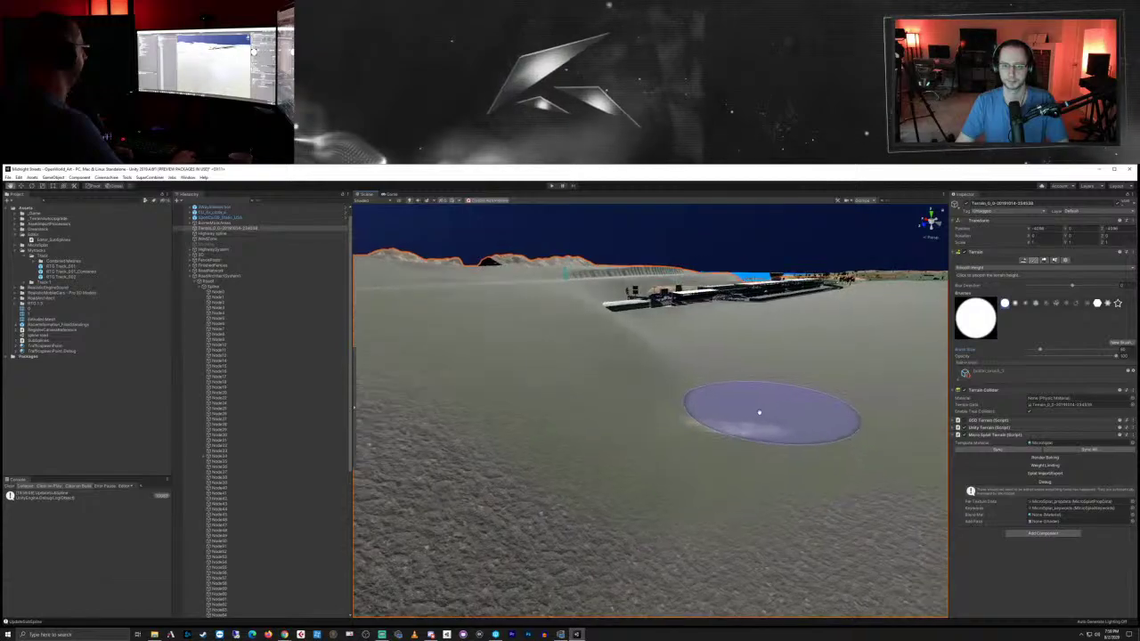
middle_click_drag(758, 413, 701, 511)
scroll(702, 506, "up", 3)
mouse_move(705, 502)
right_mouse_down()
mouse_move(731, 456)
mouse_move(774, 446)
mouse_move(422, 478)
mouse_move(507, 420)
mouse_move(543, 427)
mouse_move(466, 466)
mouse_move(606, 457)
mouse_move(522, 402)
mouse_move(583, 428)
mouse_move(504, 464)
mouse_move(782, 501)
mouse_move(601, 458)
mouse_move(644, 448)
mouse_move(537, 463)
mouse_move(870, 433)
mouse_move(865, 415)
right_mouse_up()
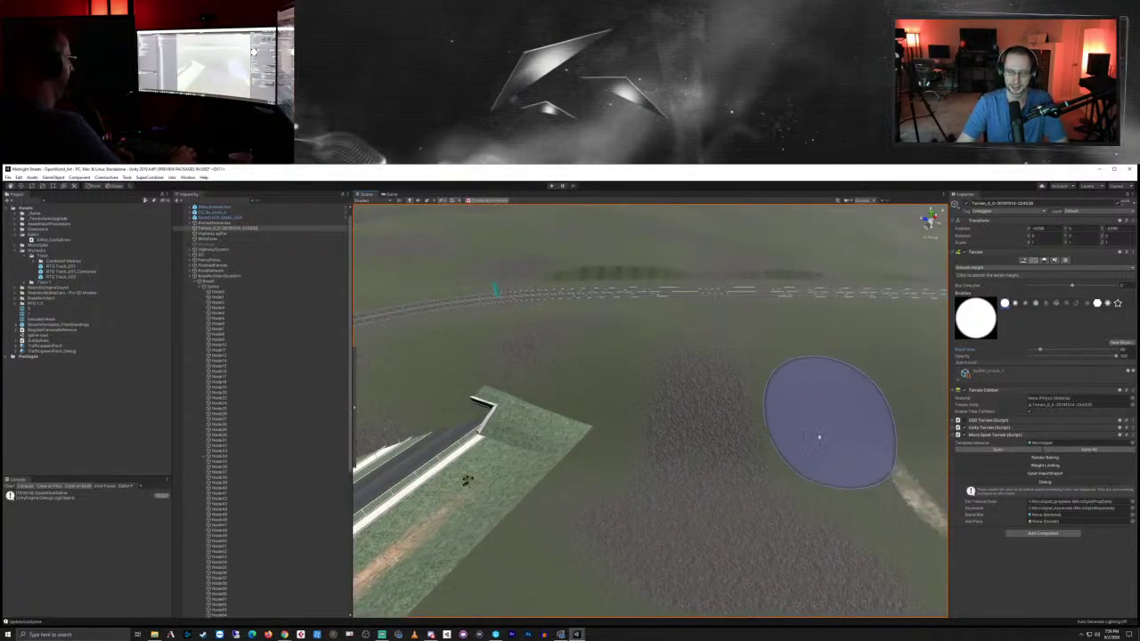
mouse_move(818, 437)
right_mouse_down()
mouse_move(420, 484)
mouse_move(463, 501)
mouse_move(643, 508)
mouse_move(700, 473)
mouse_move(573, 433)
right_mouse_up()
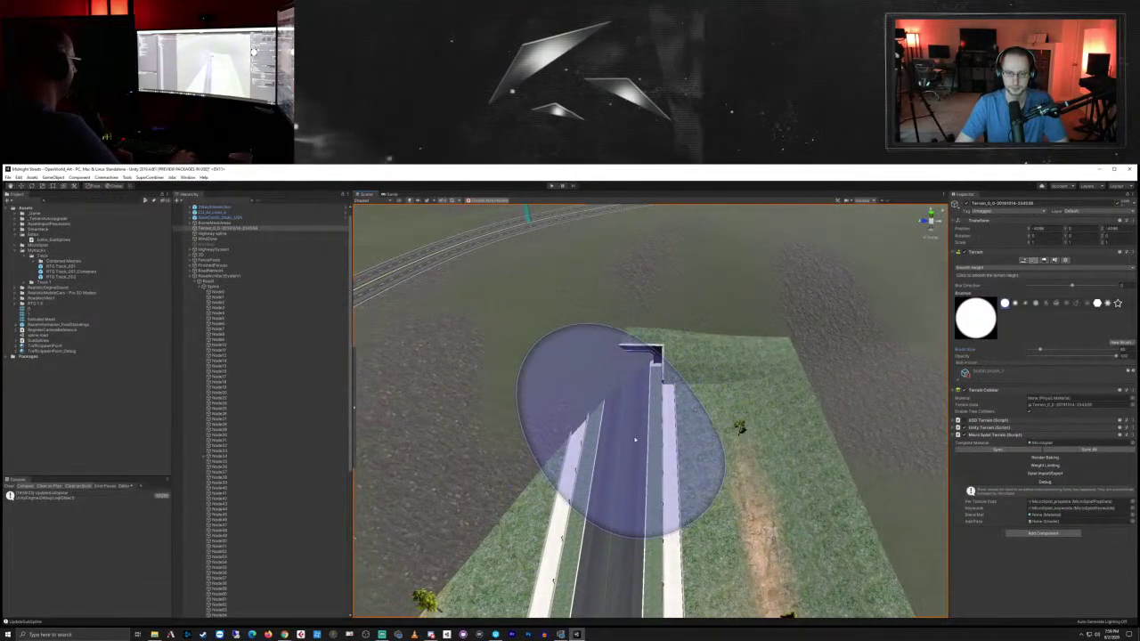
mouse_move(739, 428)
right_mouse_down()
mouse_move(669, 484)
mouse_move(756, 318)
mouse_move(724, 381)
mouse_move(695, 404)
mouse_move(728, 389)
right_mouse_up()
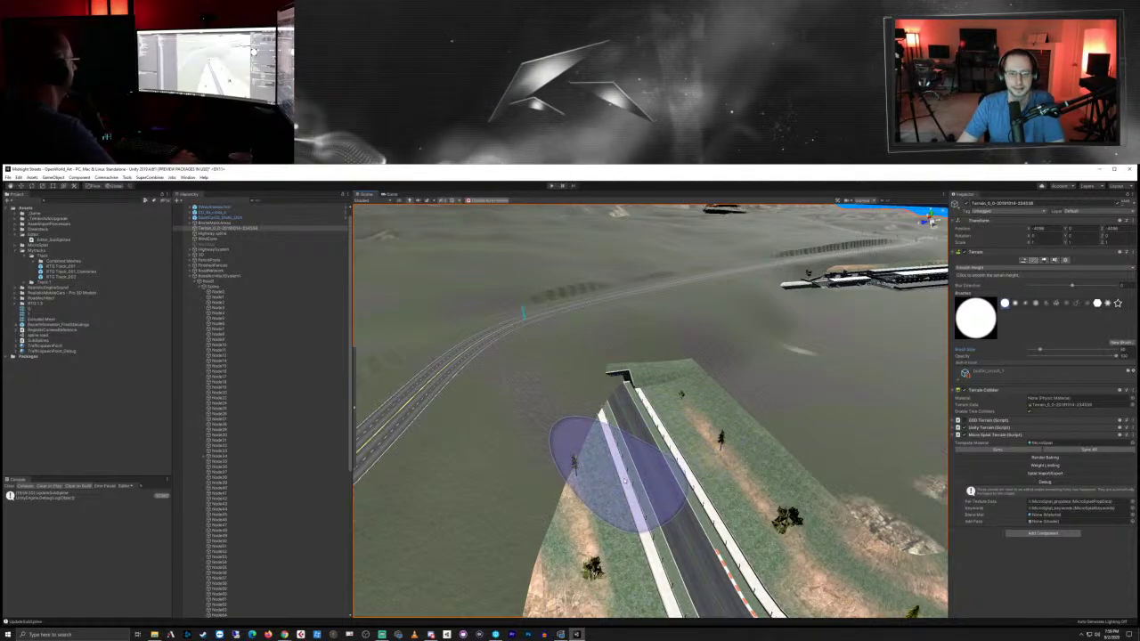
Step: Select the highway spline node at the bend beside the cliff near the racetrack's open end and lower it slightly
mouse_move(566, 507)
middle_mouse_down()
mouse_move(578, 483)
mouse_move(644, 437)
mouse_move(638, 406)
mouse_move(576, 409)
mouse_move(536, 377)
middle_mouse_up()
mouse_move(657, 426)
right_mouse_down()
mouse_move(599, 390)
mouse_move(540, 390)
mouse_move(493, 412)
mouse_move(464, 399)
mouse_move(588, 415)
mouse_move(451, 422)
mouse_move(570, 321)
right_mouse_up()
left_click(504, 231)
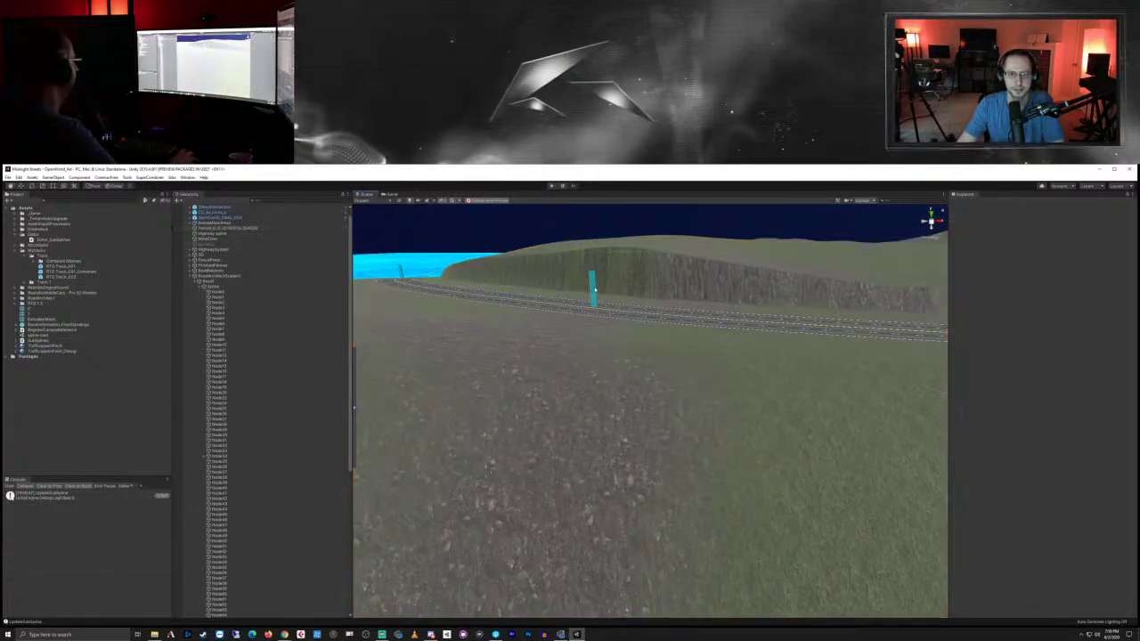
left_click(594, 290)
left_click(591, 287)
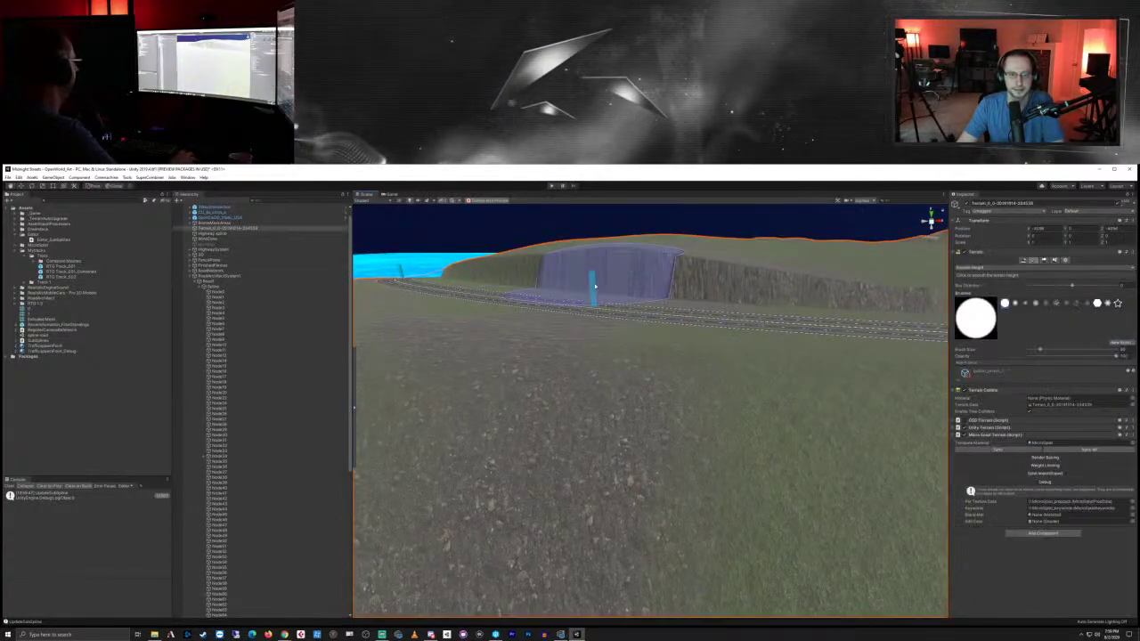
left_click(593, 285)
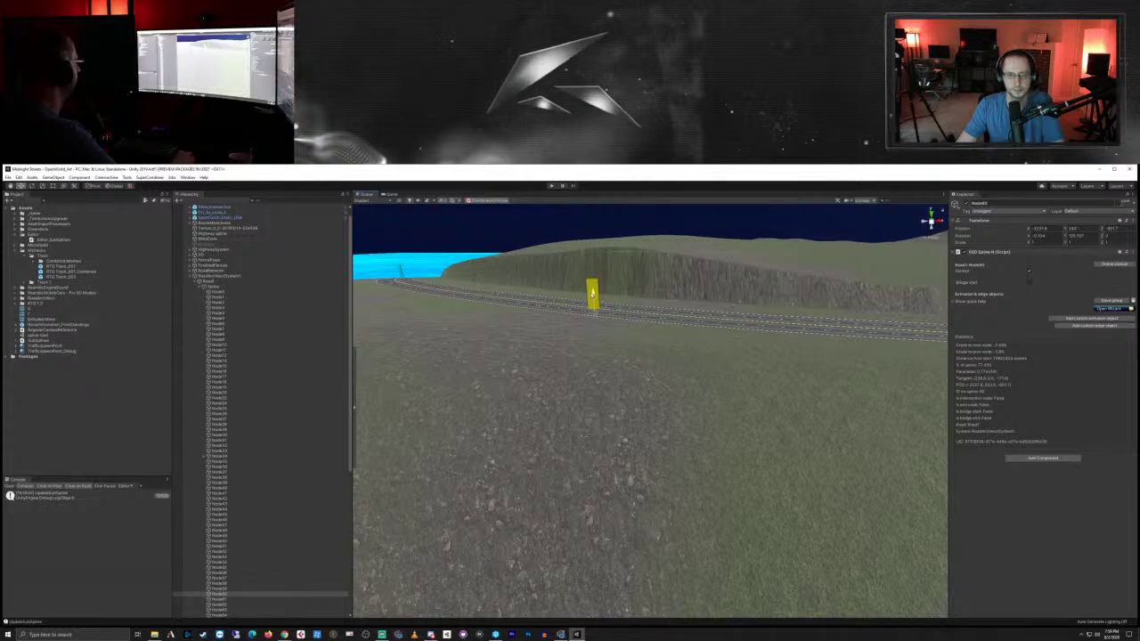
left_click_drag(589, 310, 588, 311)
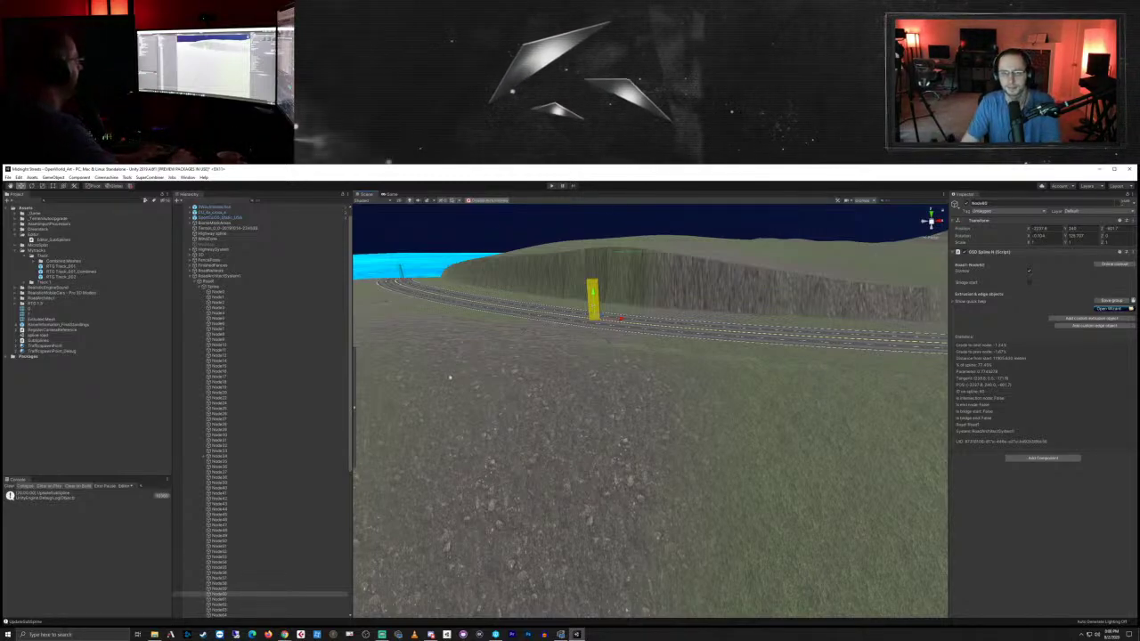
Step: Examine the highway's slope and the banks on both sides of the bend from above and at road level
right_click_drag(450, 377, 603, 428)
scroll(610, 438, "down", 5)
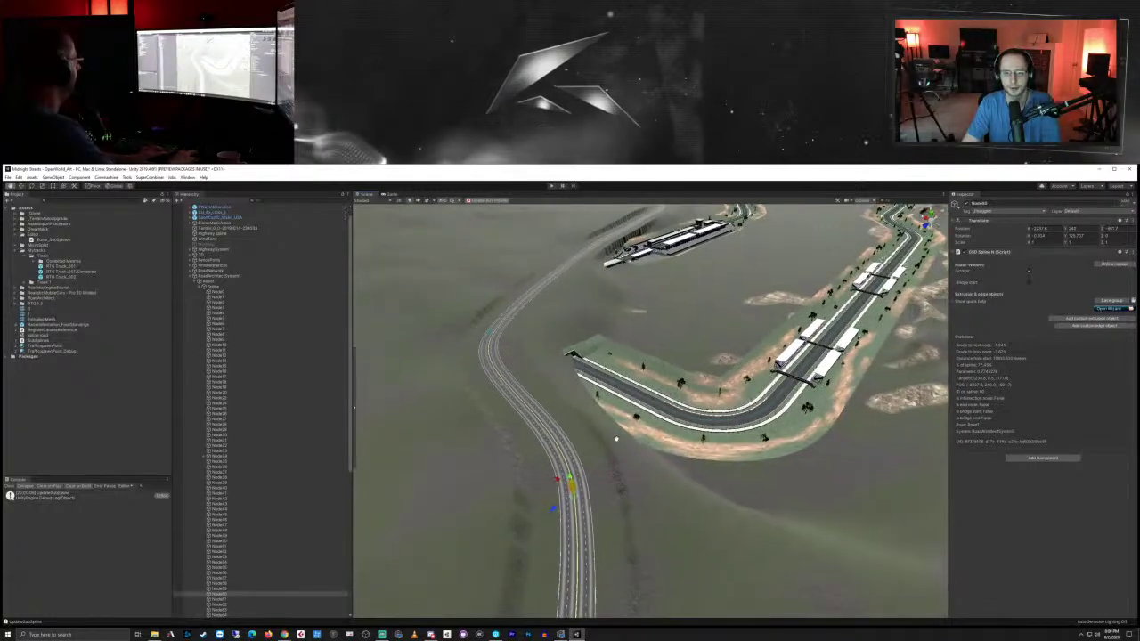
middle_click_drag(616, 436, 632, 326)
scroll(637, 326, "up", 6)
right_click_drag(699, 438, 717, 298)
mouse_move(723, 440)
middle_mouse_down()
mouse_move(728, 402)
mouse_move(727, 423)
middle_mouse_up()
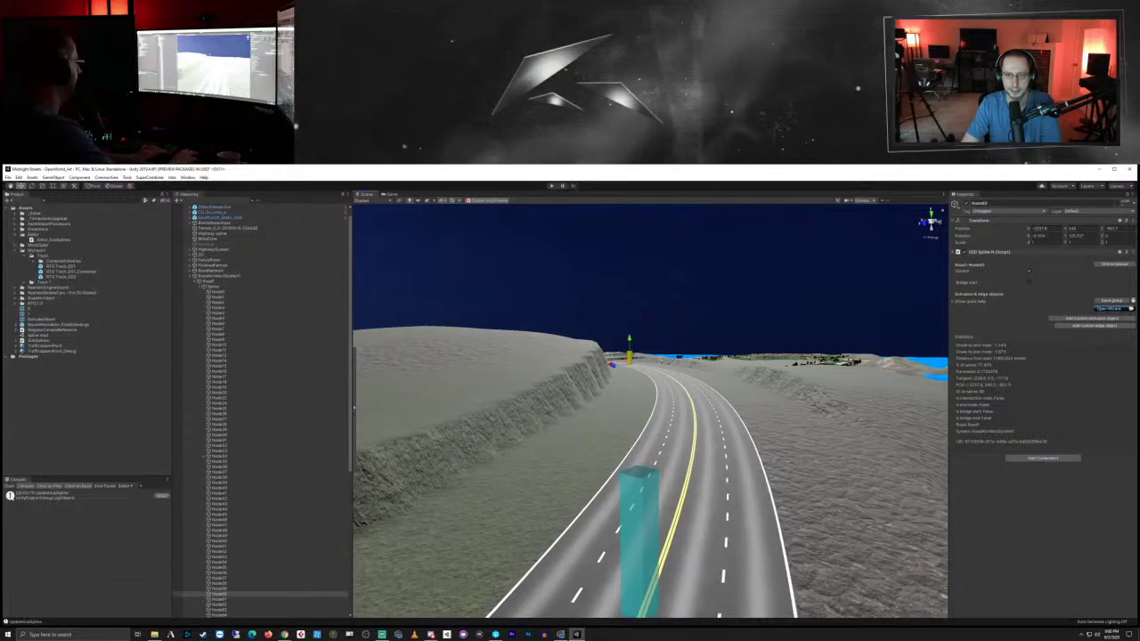
right_click_drag(713, 493, 728, 487)
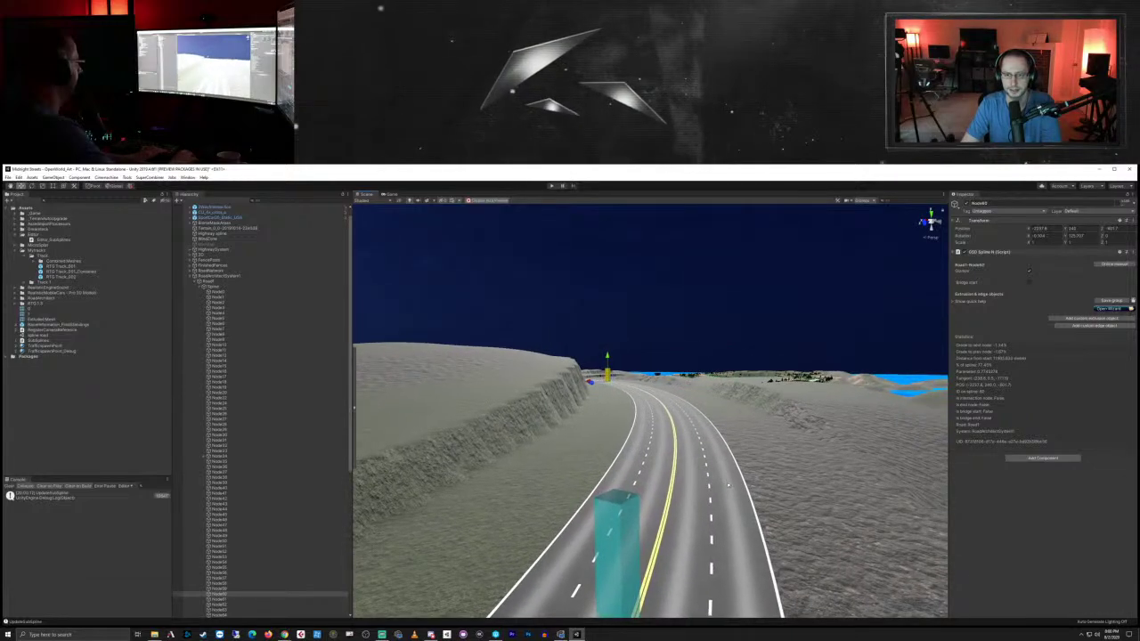
middle_click_drag(728, 499, 730, 476)
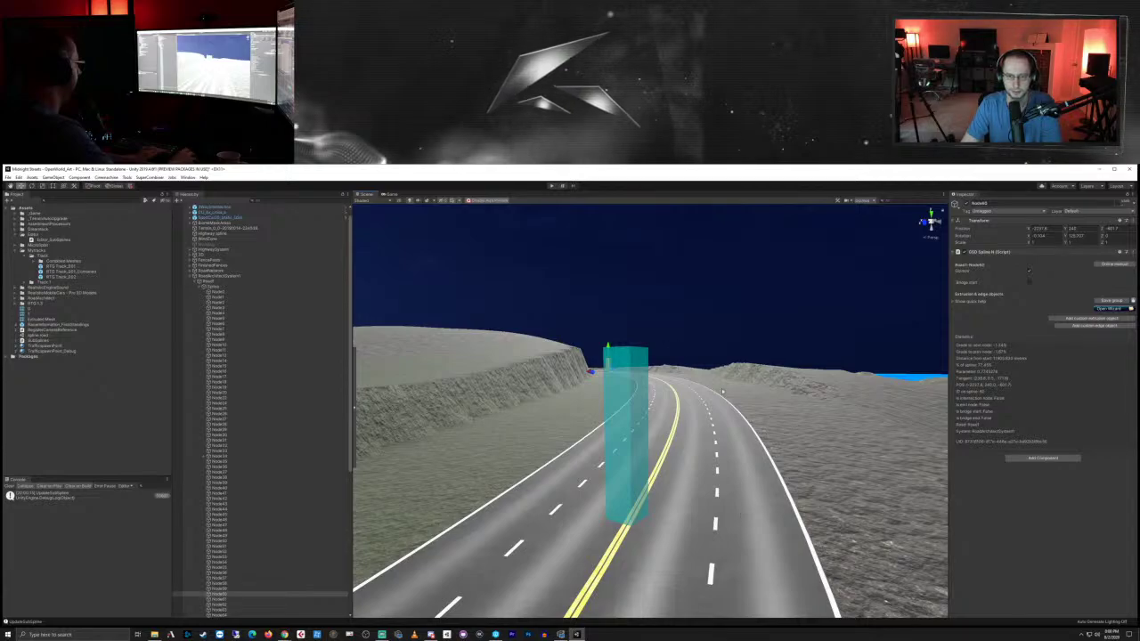
right_click_drag(728, 453, 744, 546)
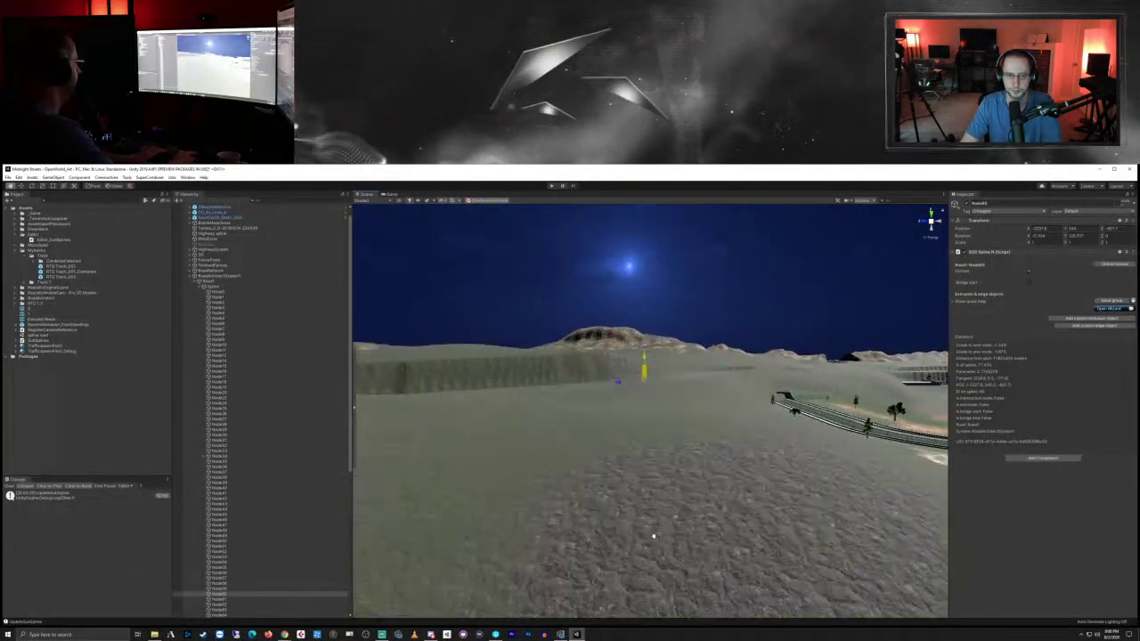
right_click_drag(653, 537, 456, 539)
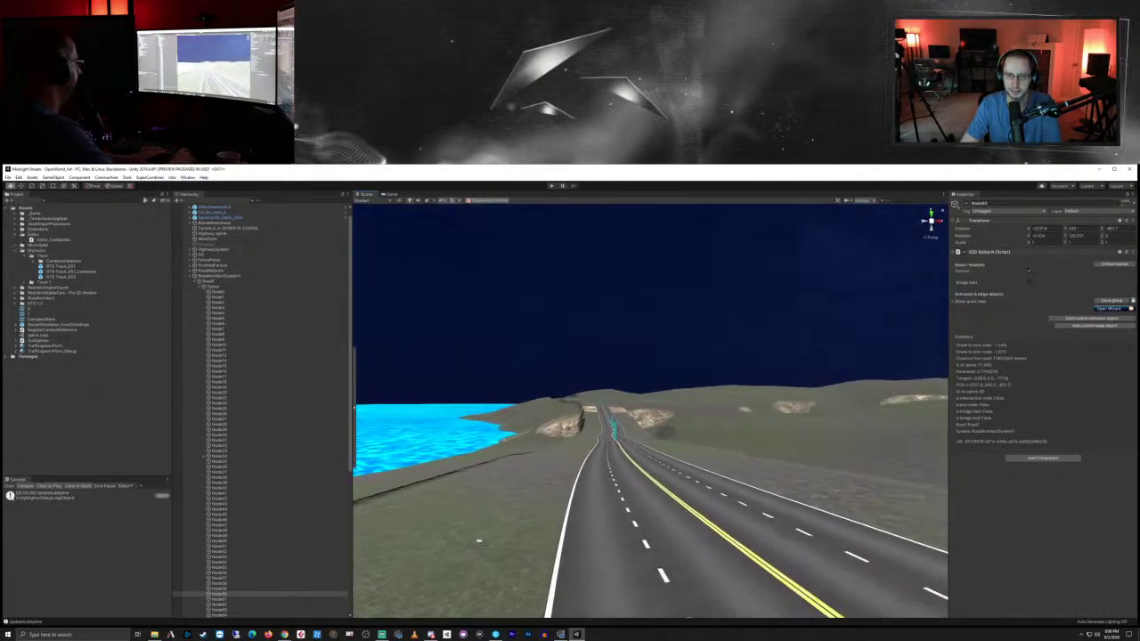
right_click_drag(533, 536, 674, 545)
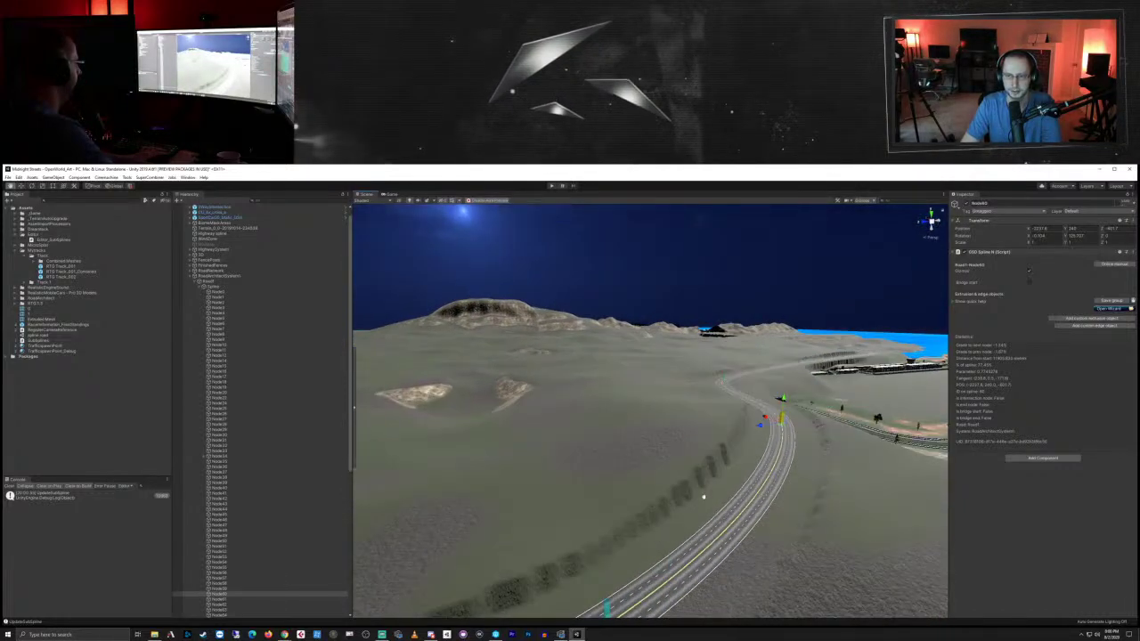
mouse_move(552, 493)
right_mouse_down()
mouse_move(688, 515)
mouse_move(876, 433)
mouse_move(796, 407)
right_mouse_up()
Step: Lower the same highway bend node a little further and let the road update
mouse_move(840, 457)
right_mouse_down()
mouse_move(792, 472)
mouse_move(505, 444)
mouse_move(722, 455)
right_mouse_up()
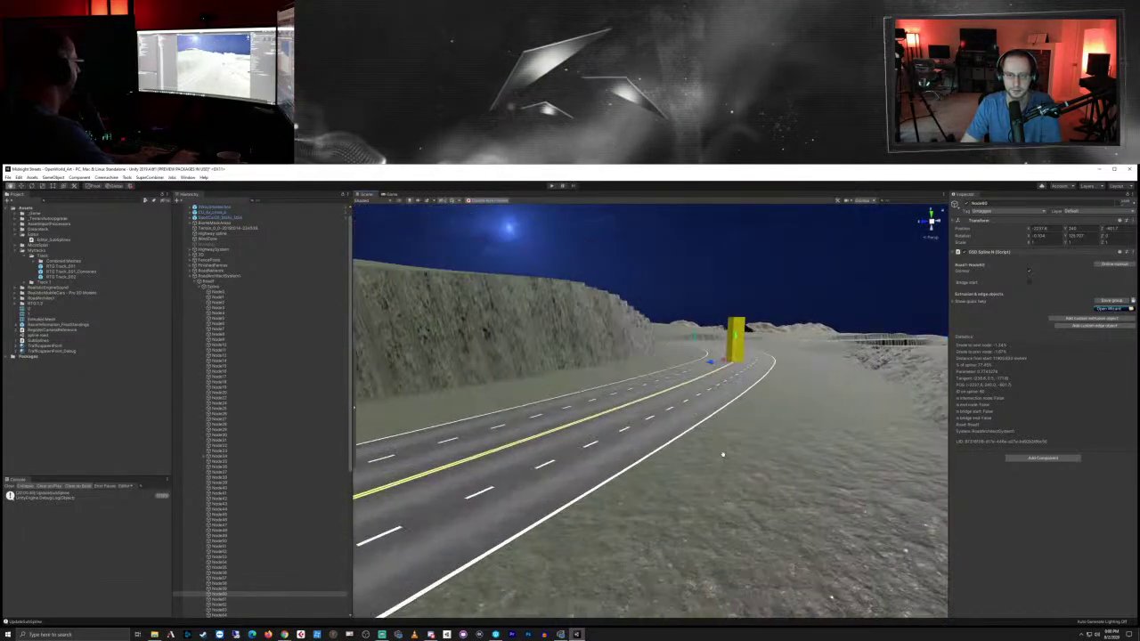
middle_click_drag(724, 455, 685, 449)
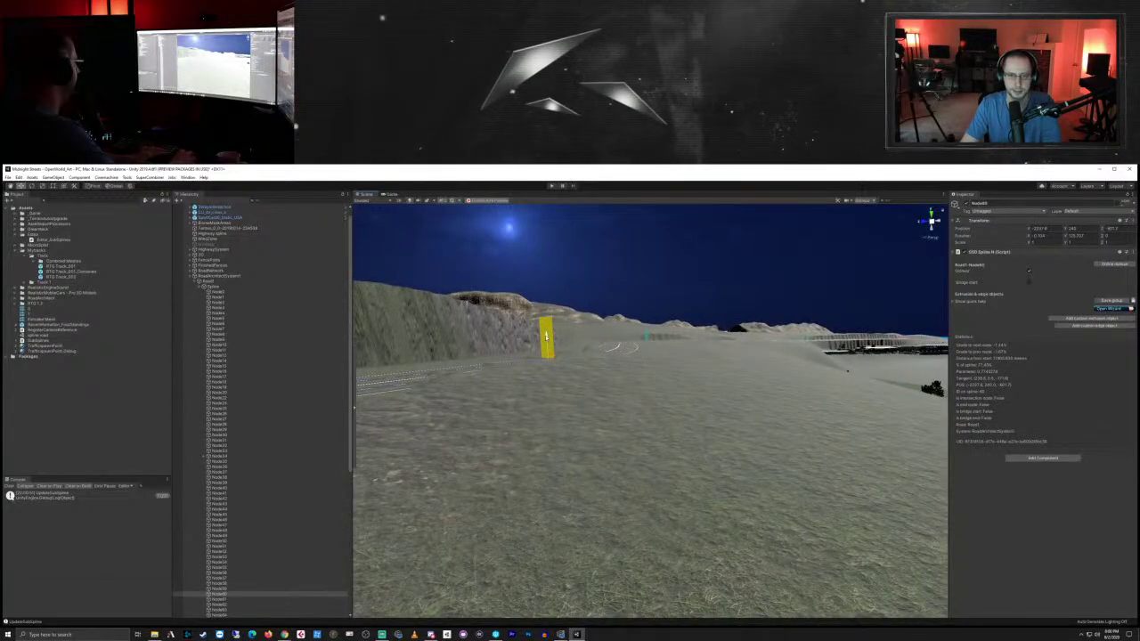
left_click_drag(611, 346, 612, 348)
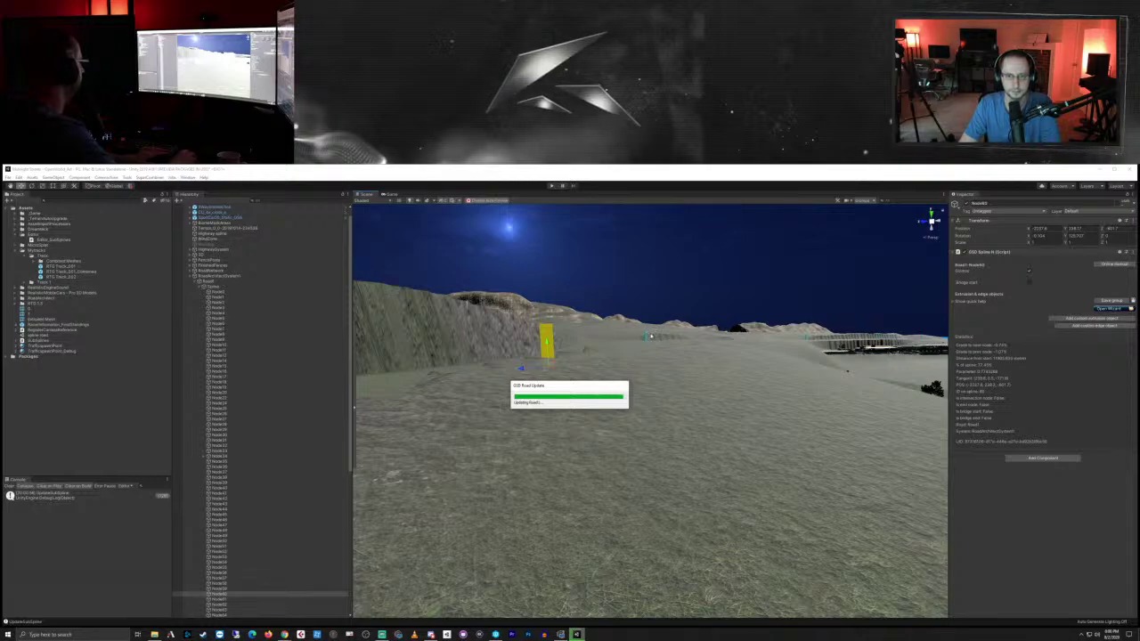
Step: Adjust the height of the neighbouring highway node near the racetrack's open end, update the road and frame the node
middle_click_drag(664, 362, 588, 394)
middle_click_drag(686, 402, 662, 396)
mouse_move(662, 397)
right_mouse_down()
mouse_move(560, 391)
mouse_move(640, 403)
mouse_move(612, 401)
right_mouse_up()
key("d")
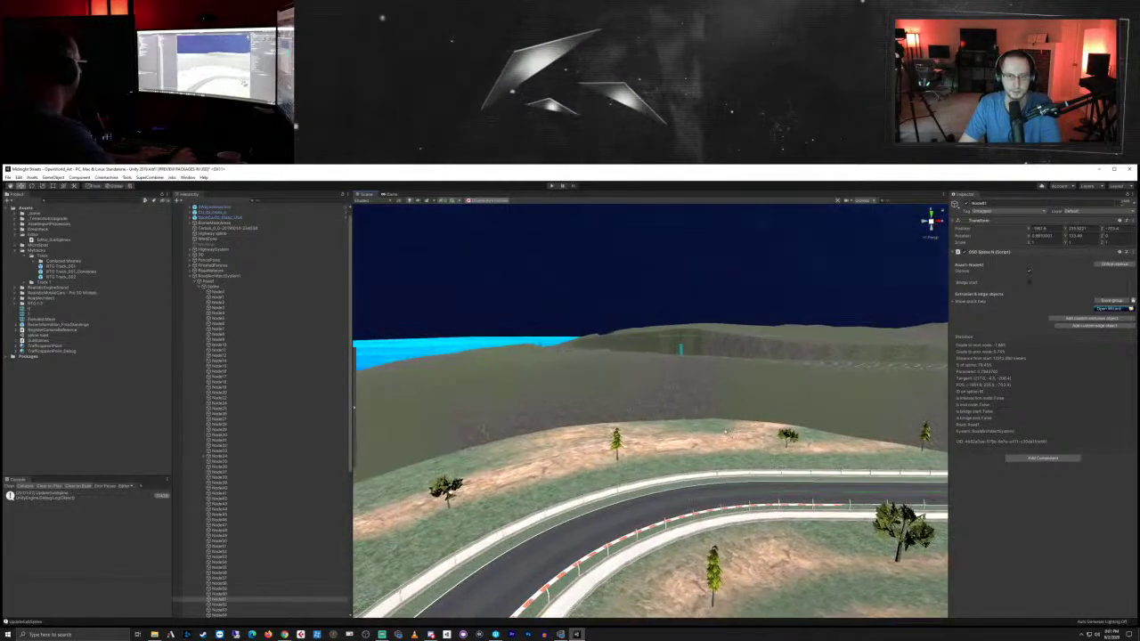
middle_click_drag(713, 427, 577, 415)
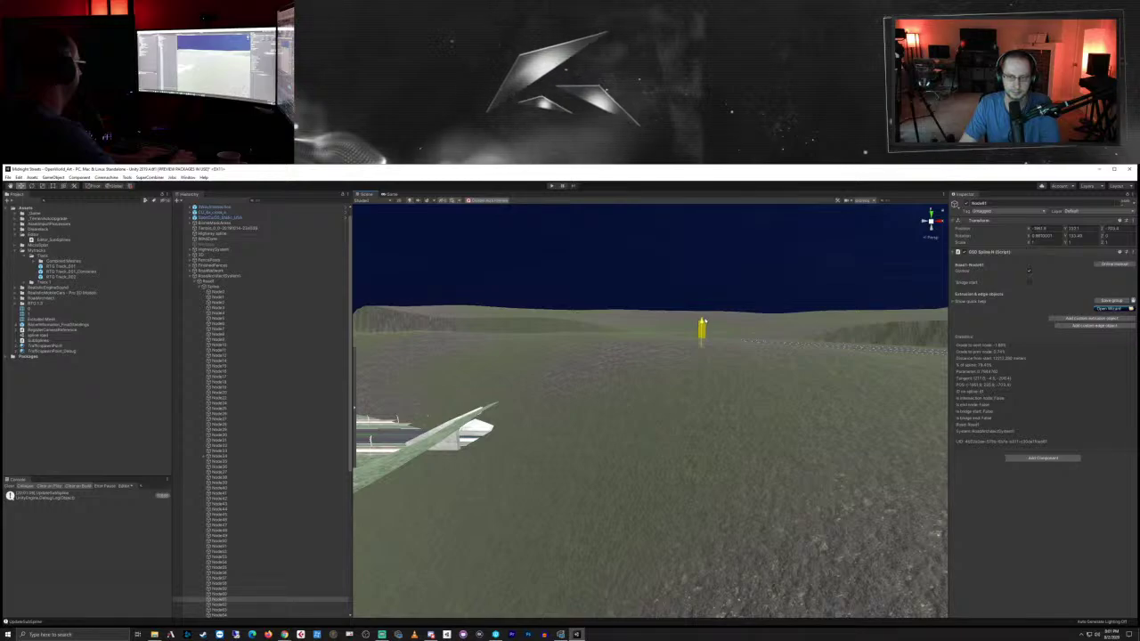
left_click(704, 323)
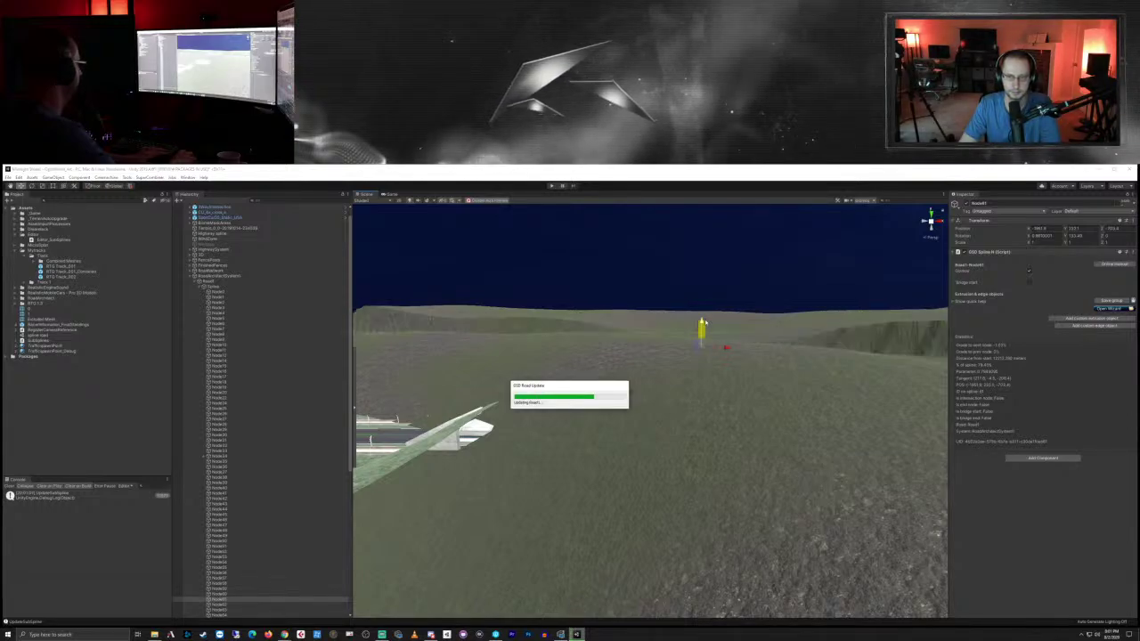
key("f")
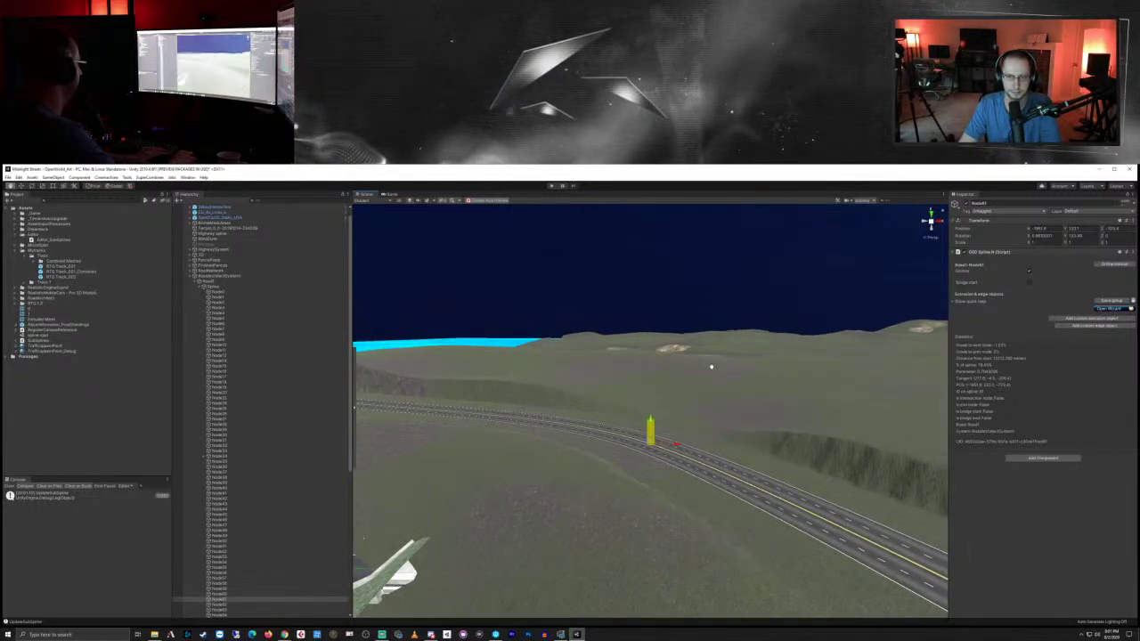
Step: Lower the selected highway node near the racetrack's open end further and update the road
mouse_move(685, 371)
right_mouse_down()
mouse_move(638, 373)
mouse_move(729, 388)
right_mouse_up()
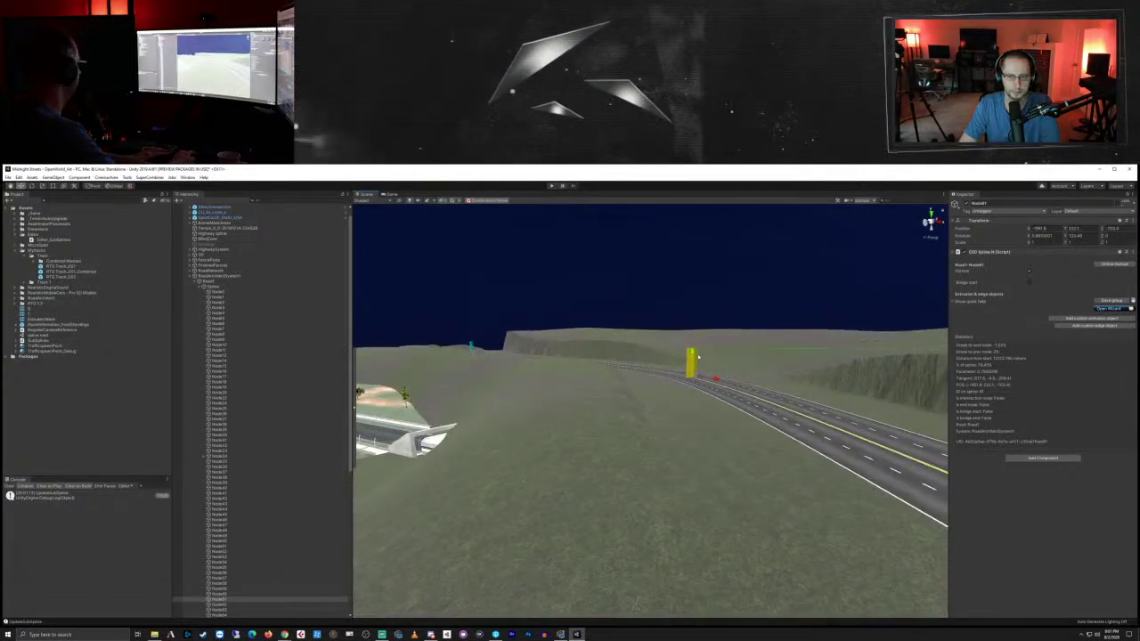
left_click(693, 367)
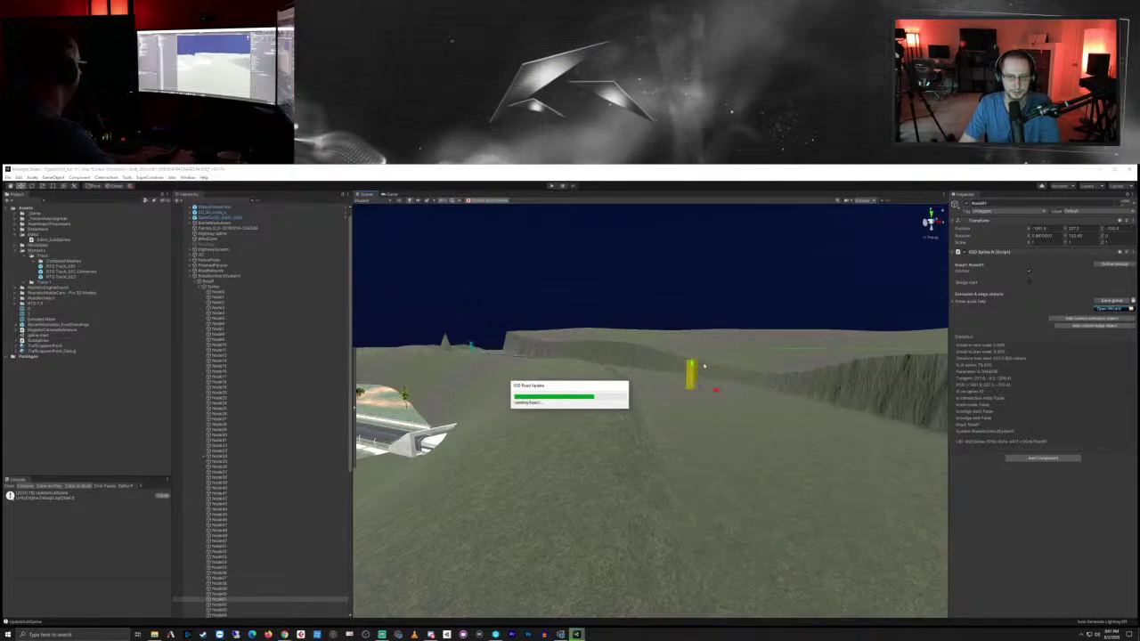
right_click_drag(661, 393, 700, 326)
Step: Select the neighbouring highway node on the cliff above the pit area and lower it so the road updates
scroll(838, 430, "down", 3)
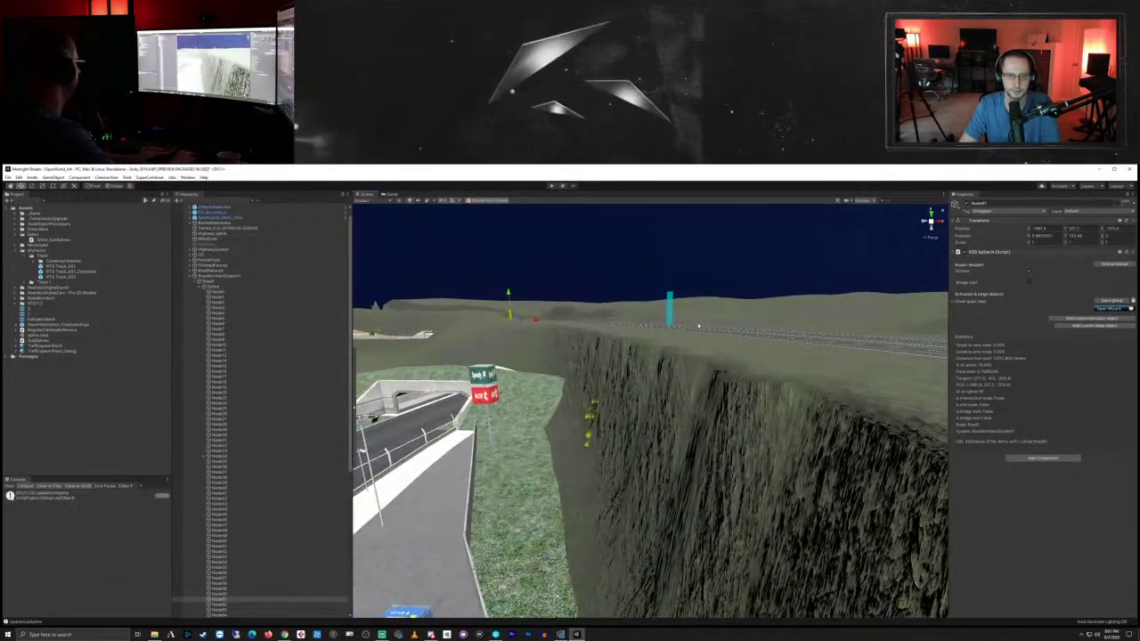
left_click(671, 308)
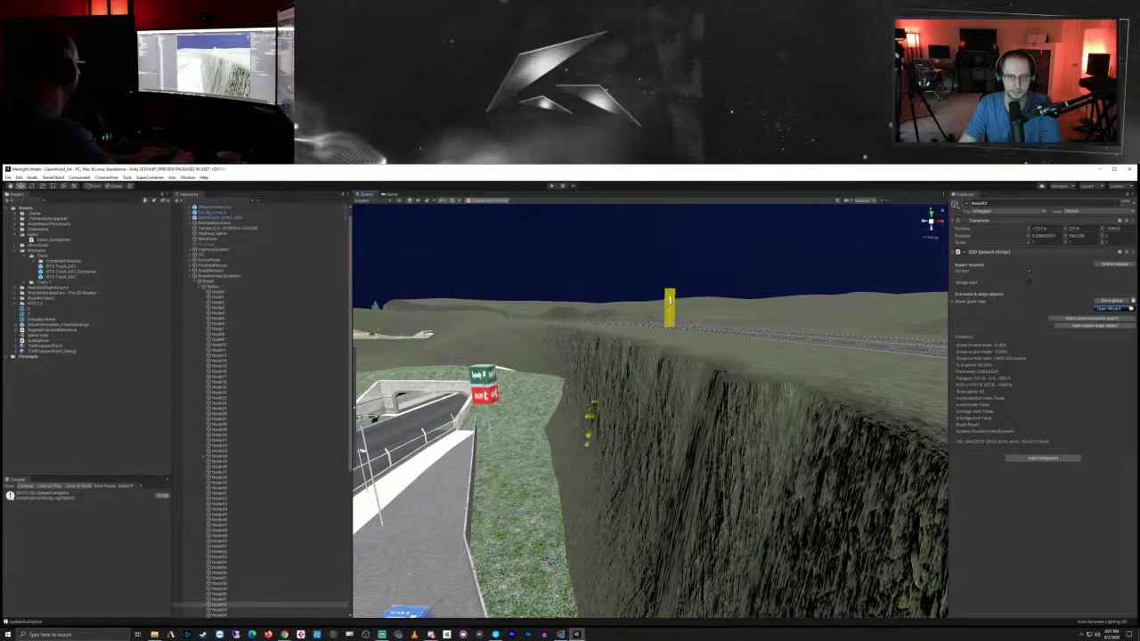
left_click_drag(670, 312, 670, 318)
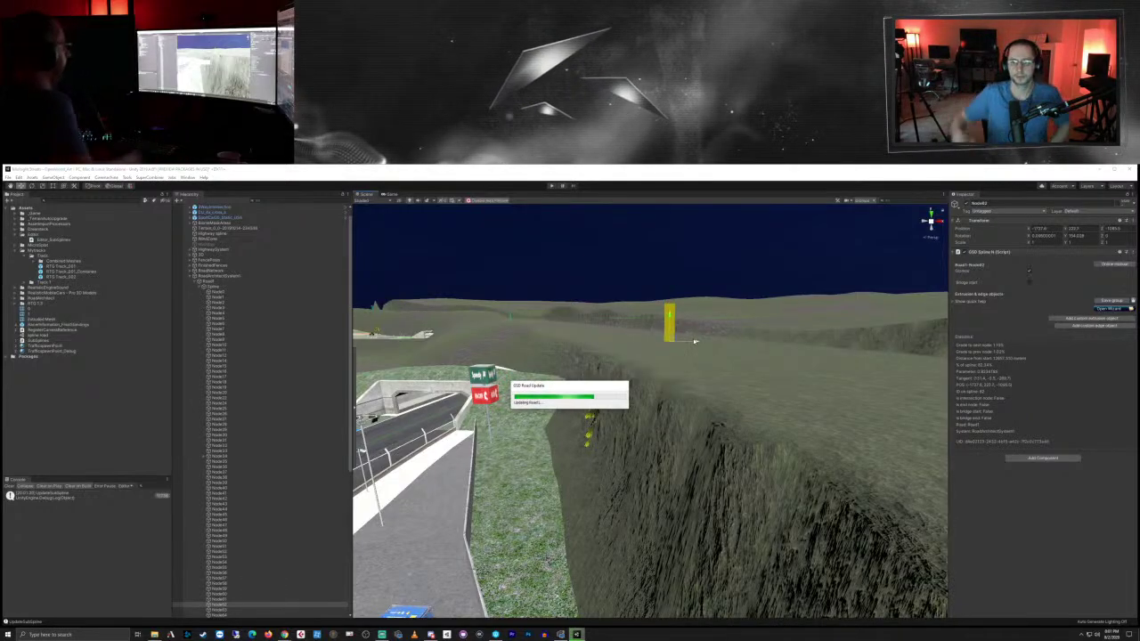
right_click_drag(639, 361, 764, 358)
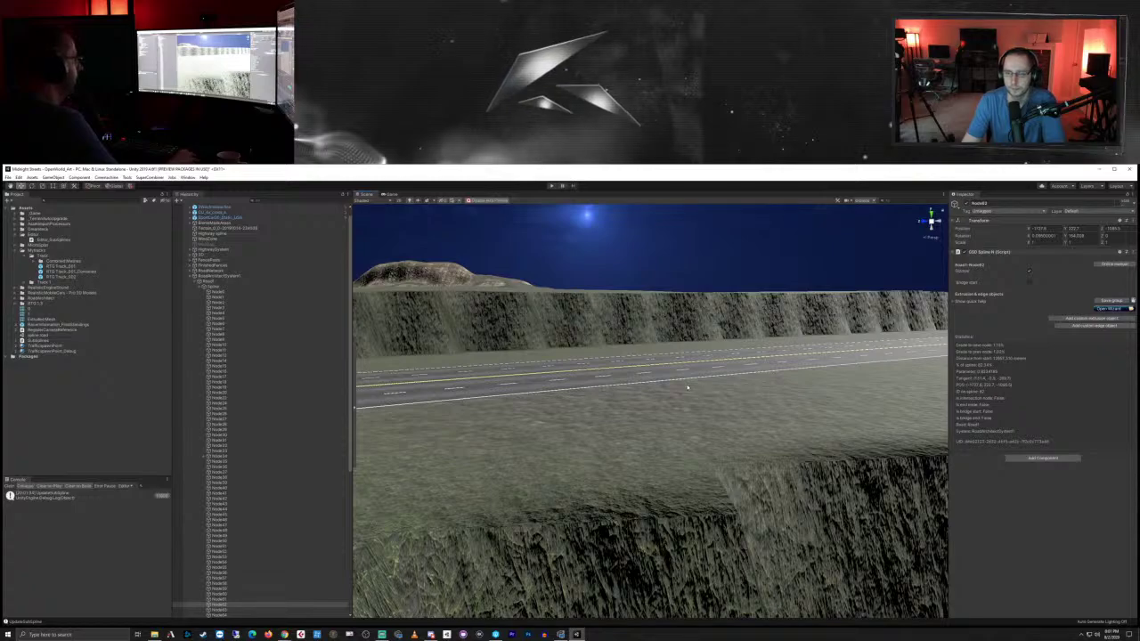
scroll(687, 387, "down", 6)
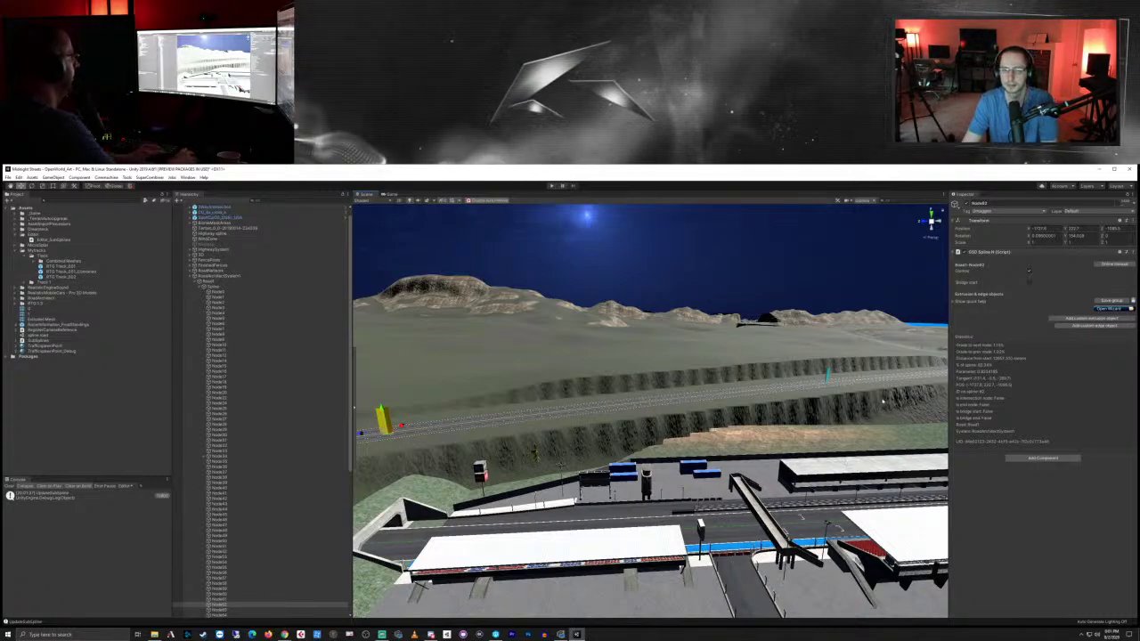
Step: Lower the following highway node, on the cliff alongside the pit buildings, slightly
right_click_drag(883, 401, 677, 410)
middle_click_drag(817, 422, 737, 416)
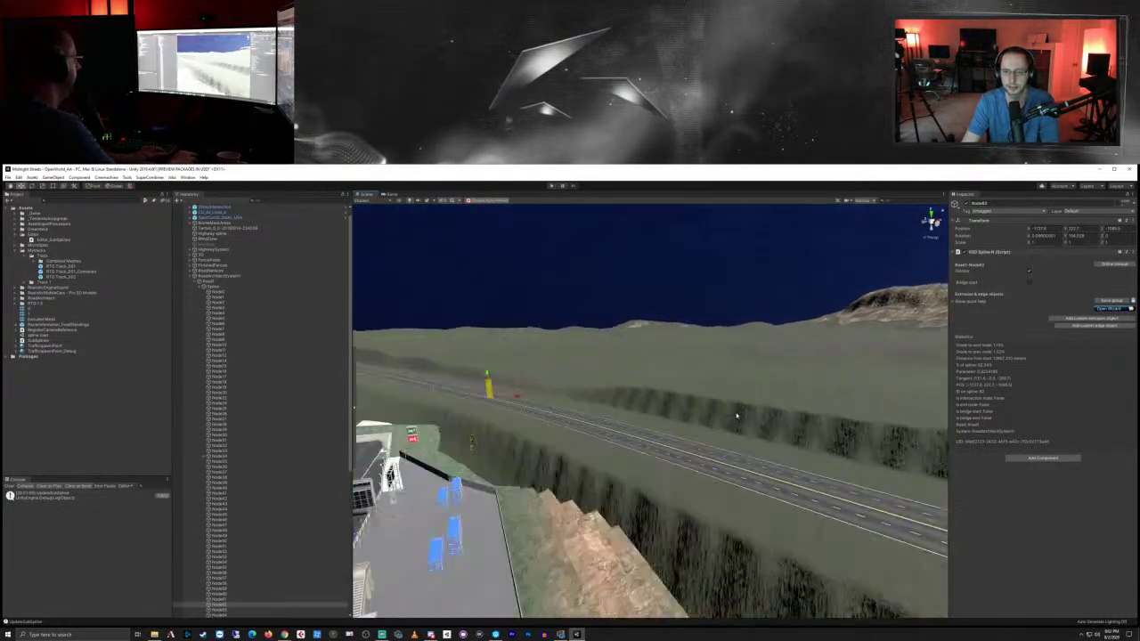
right_click_drag(736, 416, 696, 479)
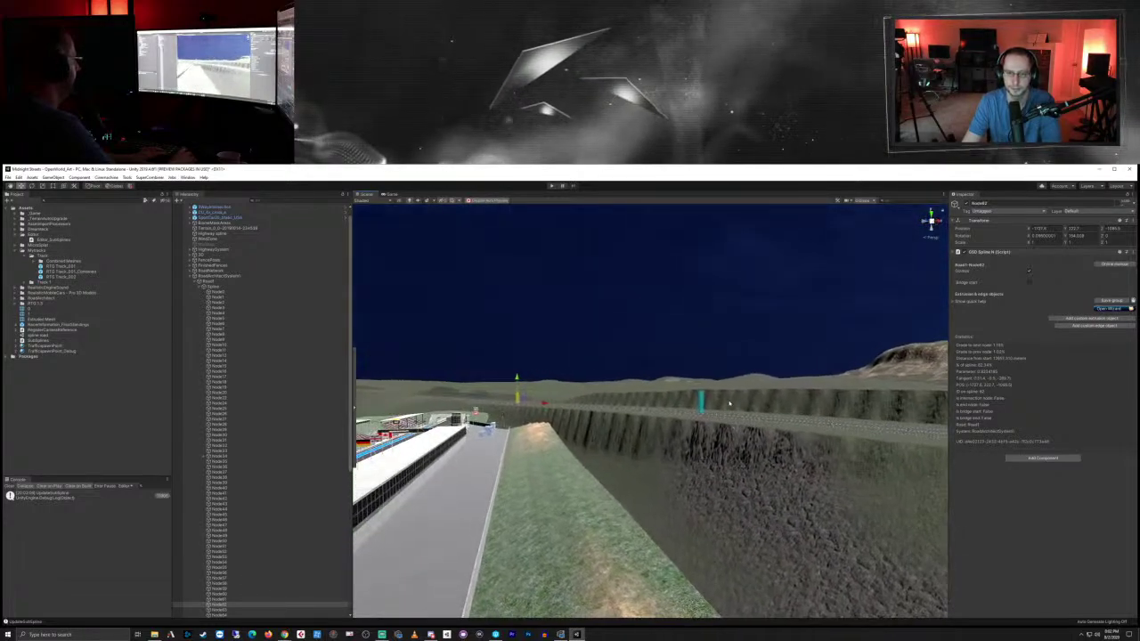
left_click(702, 401)
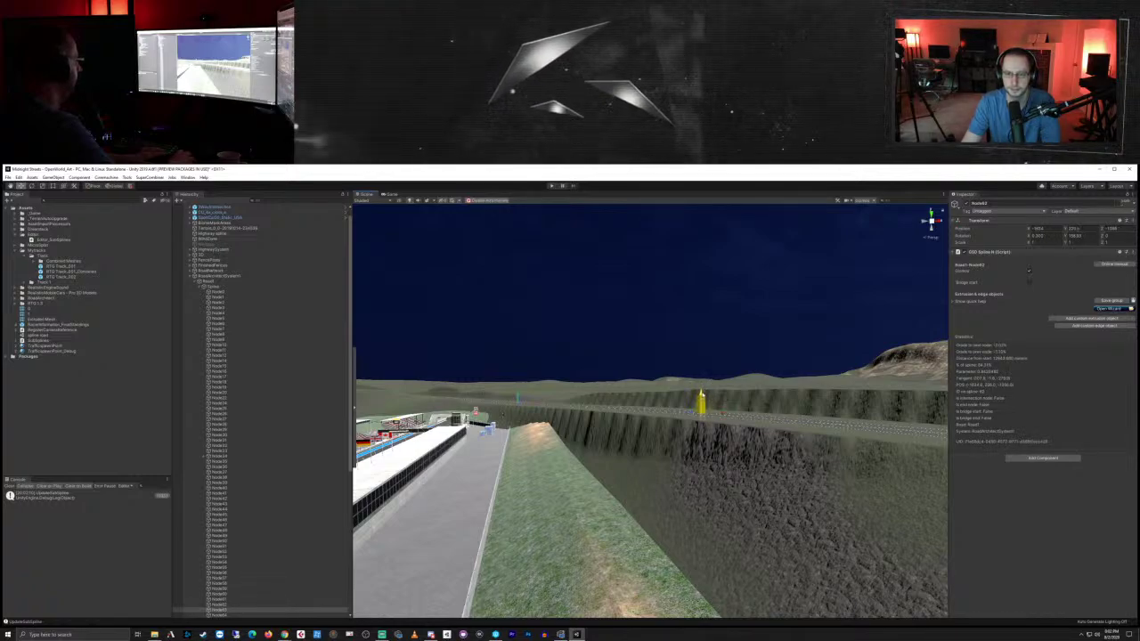
left_click_drag(712, 396, 720, 403)
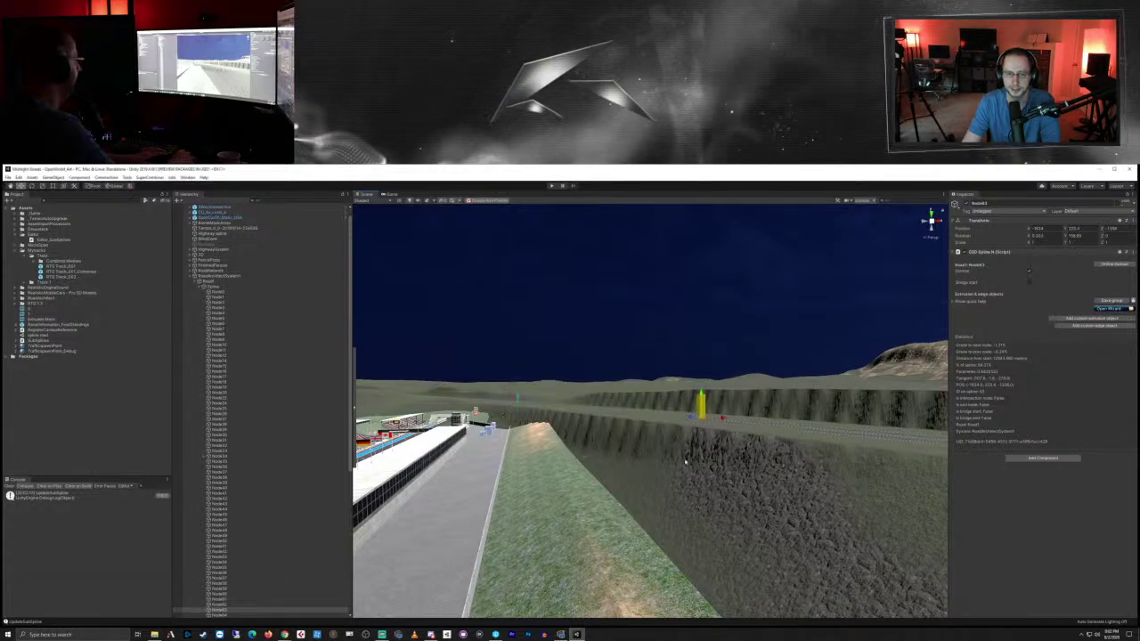
right_click_drag(610, 461, 748, 481)
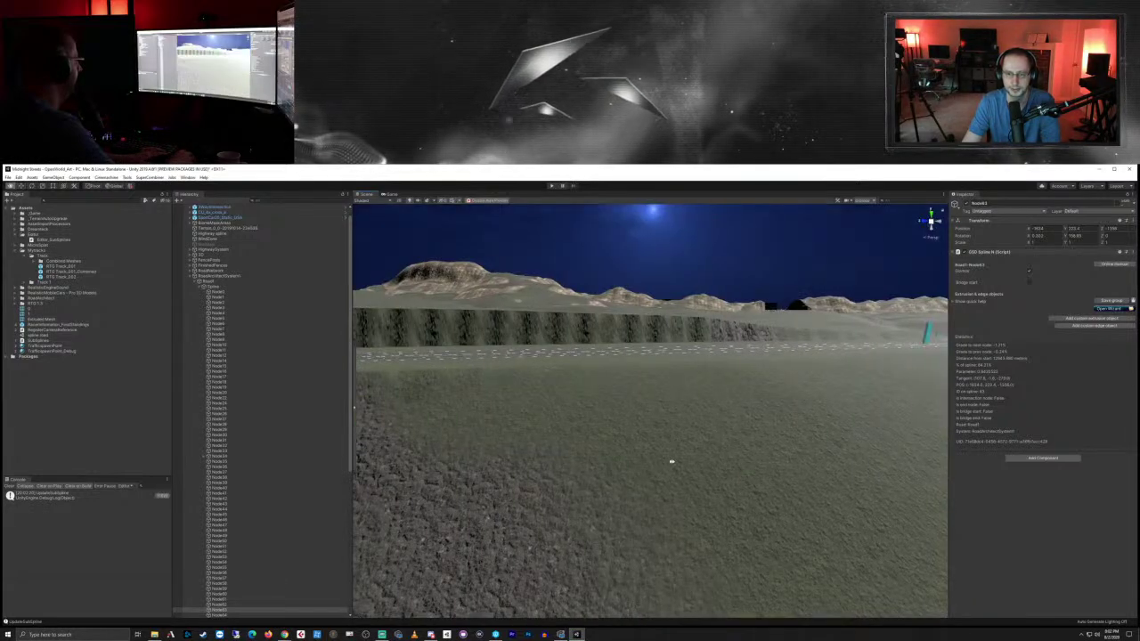
Step: Adjust the next highway node toward the lake, check the slope at road level and undo the last node change
right_click_drag(672, 461, 710, 384)
left_click(701, 351)
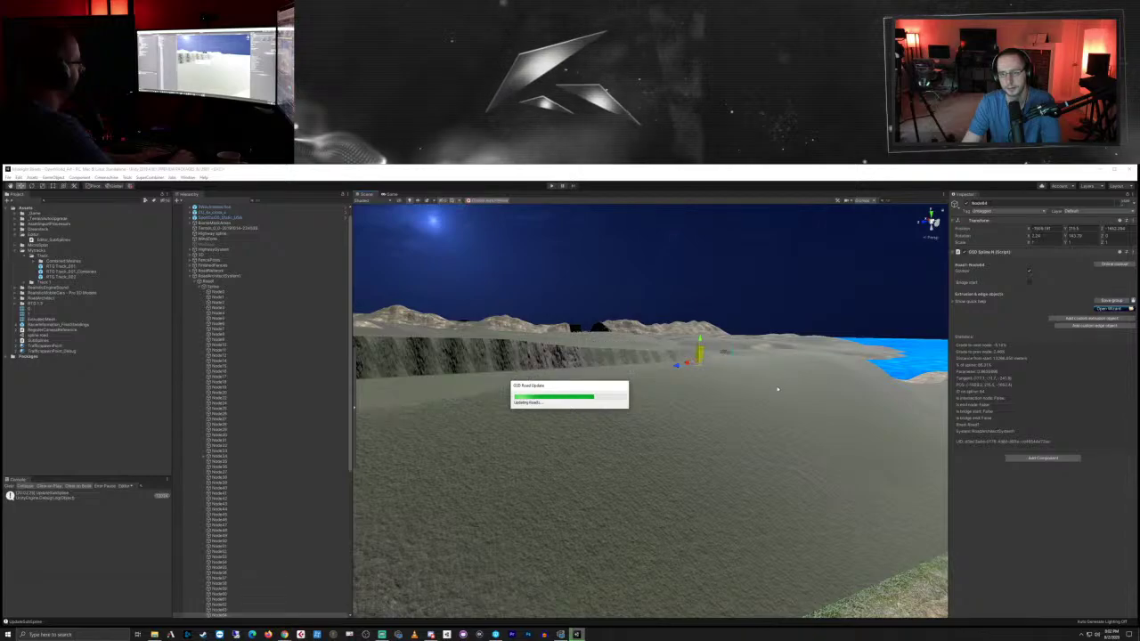
right_click_drag(777, 385, 695, 383)
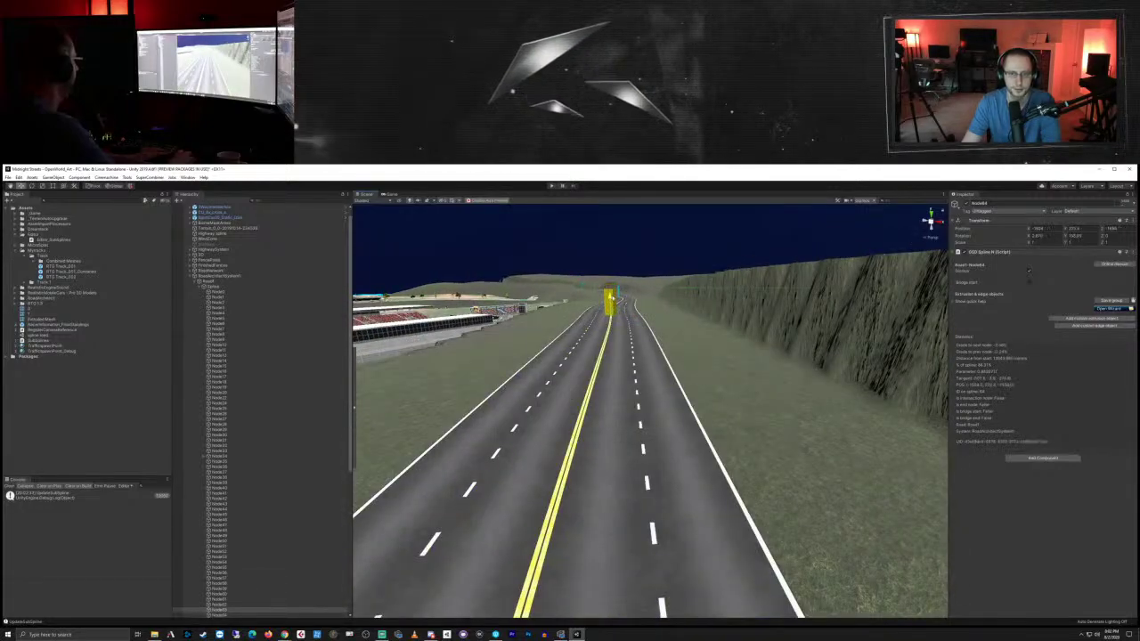
key("ctrl+z")
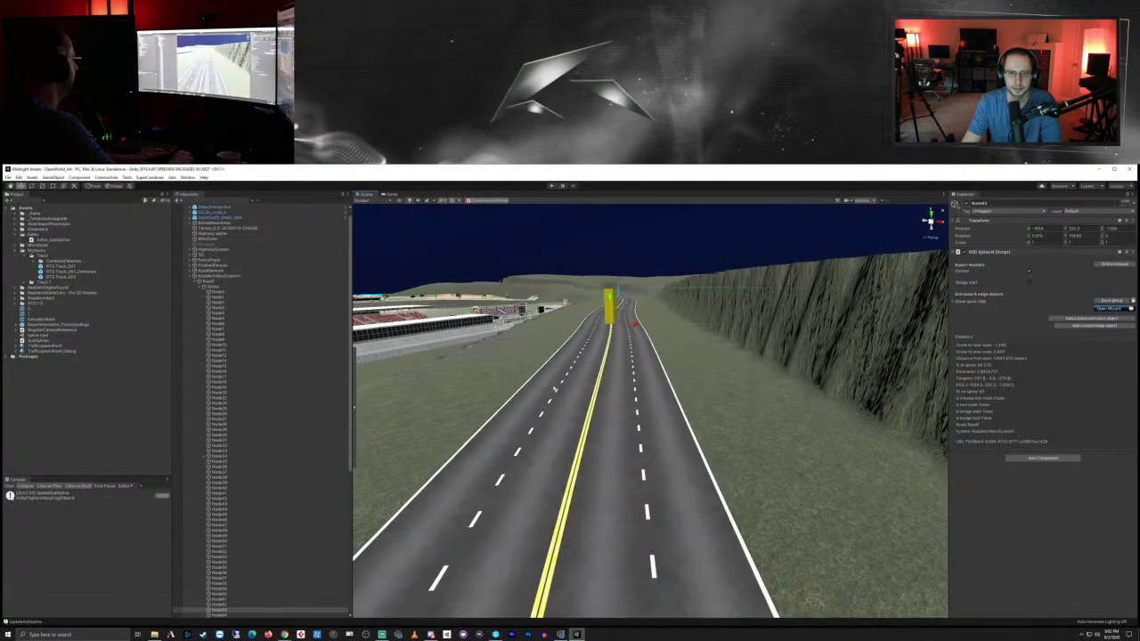
Step: Select the terrain, switch to the Smooth Height brush and smooth the ground between the highway and the racetrack's open end
mouse_move(555, 390)
right_mouse_down()
mouse_move(684, 385)
mouse_move(642, 440)
mouse_move(656, 470)
mouse_move(691, 435)
mouse_move(809, 433)
mouse_move(722, 444)
mouse_move(804, 417)
mouse_move(689, 442)
mouse_move(761, 448)
mouse_move(728, 436)
mouse_move(714, 412)
right_mouse_up()
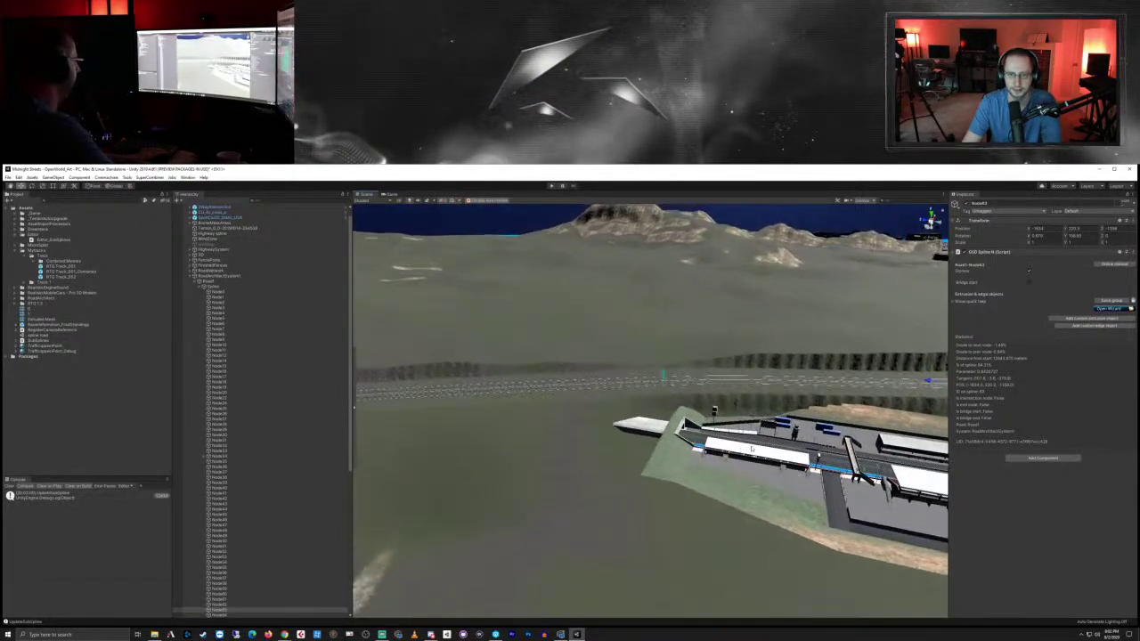
right_click_drag(752, 448, 693, 428)
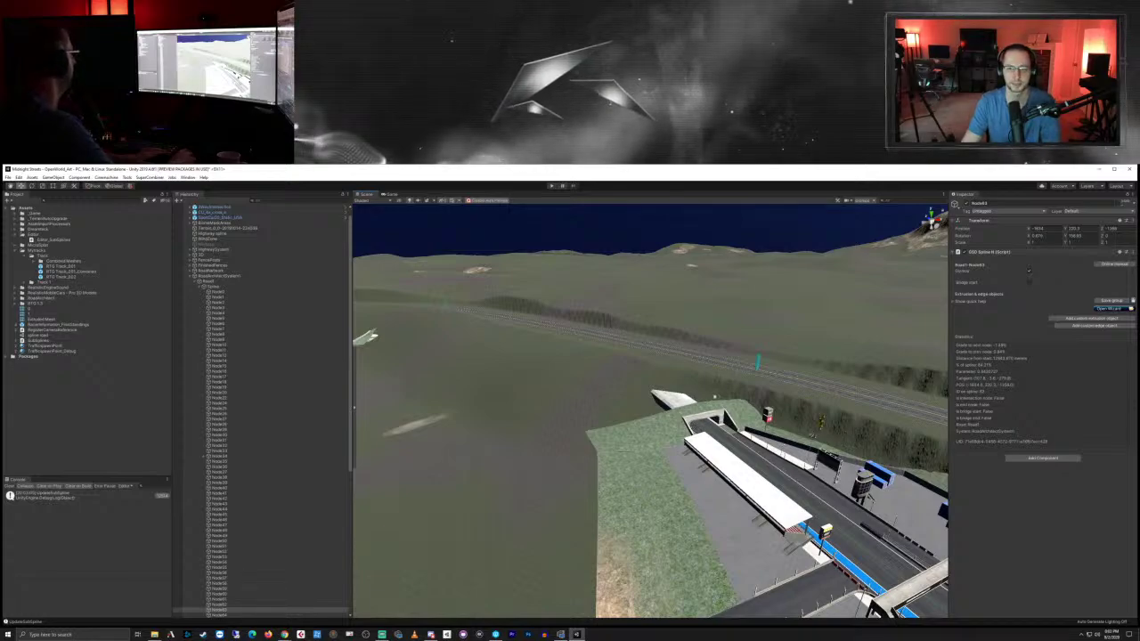
right_click_drag(577, 425, 773, 428)
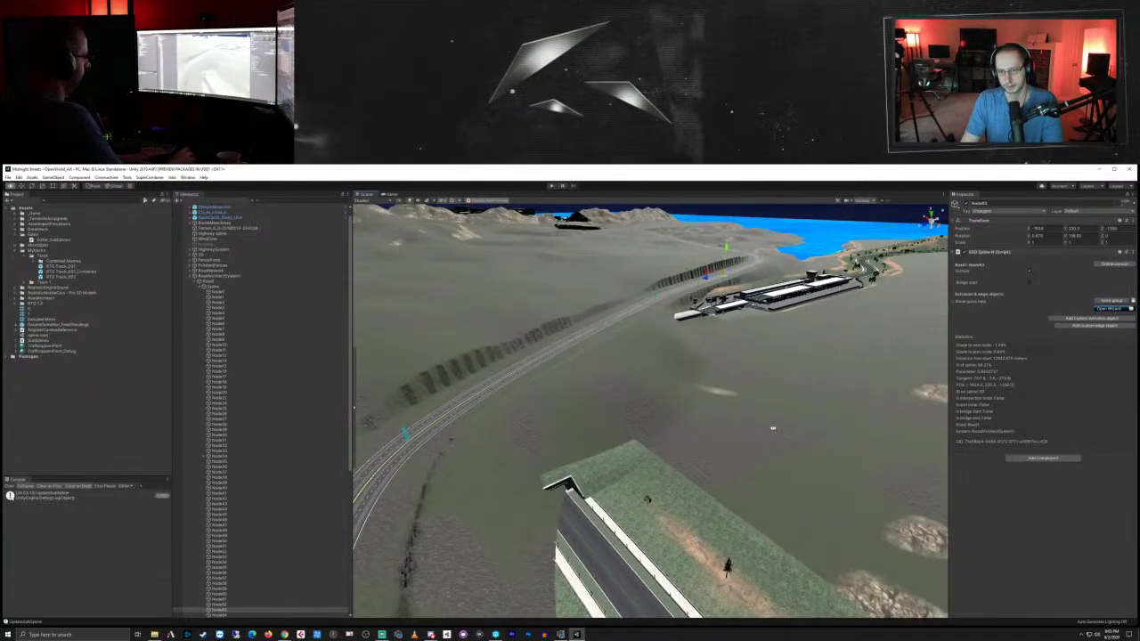
left_click(229, 229)
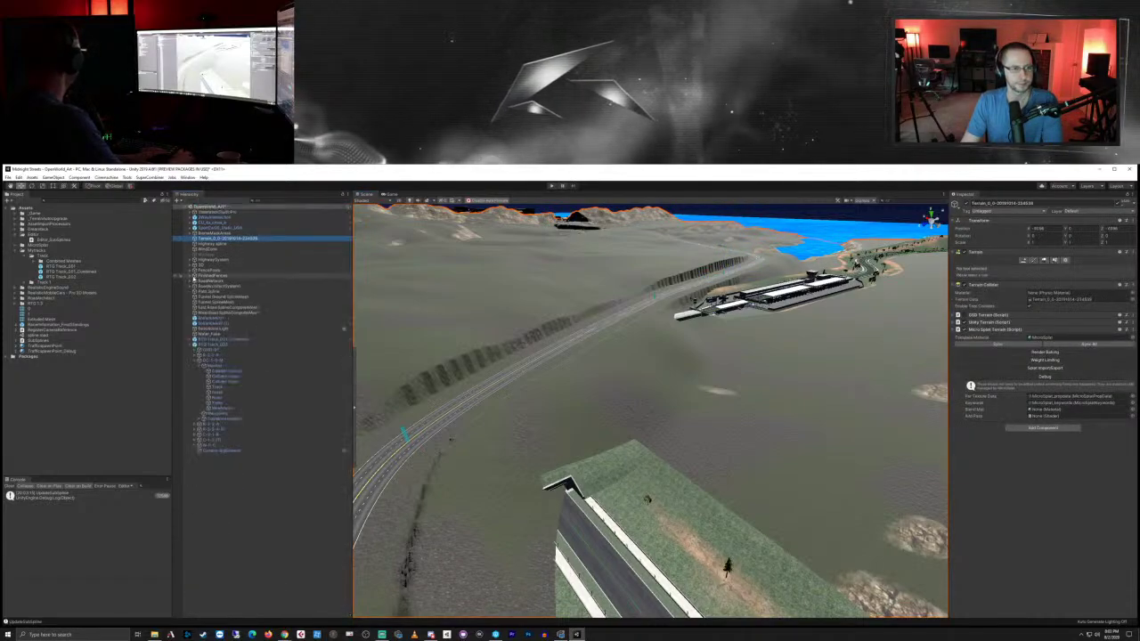
left_click(1035, 260)
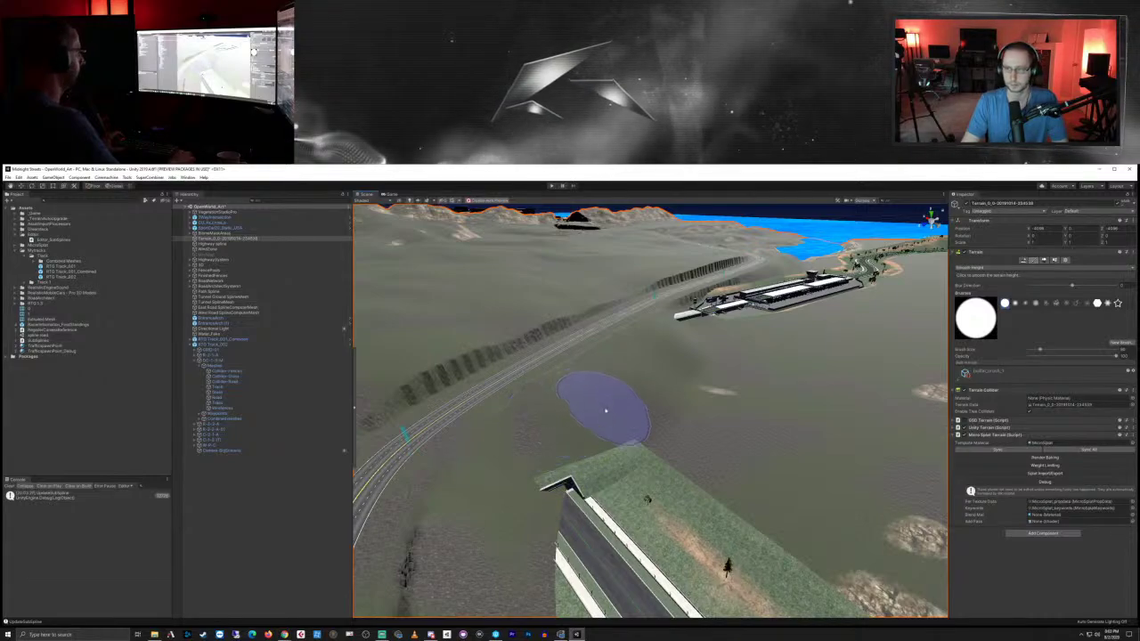
right_click_drag(551, 467, 609, 443)
middle_click_drag(560, 491, 639, 476)
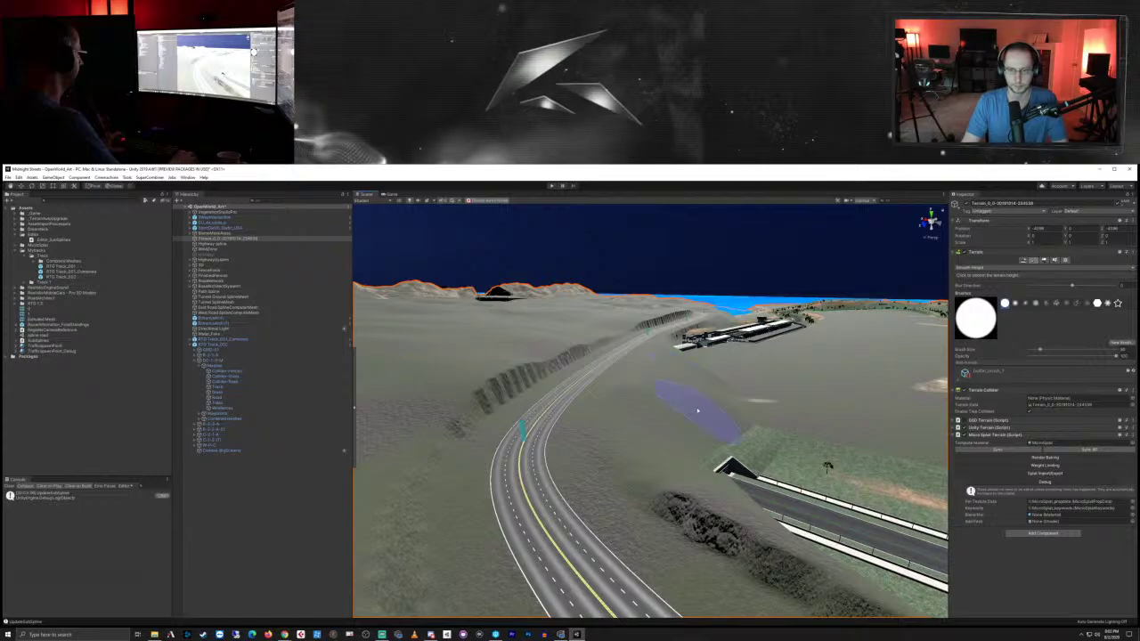
mouse_move(697, 410)
left_mouse_down()
mouse_move(700, 456)
mouse_move(748, 511)
mouse_move(841, 555)
left_mouse_up()
Step: Smooth the rough bank between the highway and the racetrack's open end, continuing around the outside of the track's curve
middle_click_drag(869, 534, 817, 513)
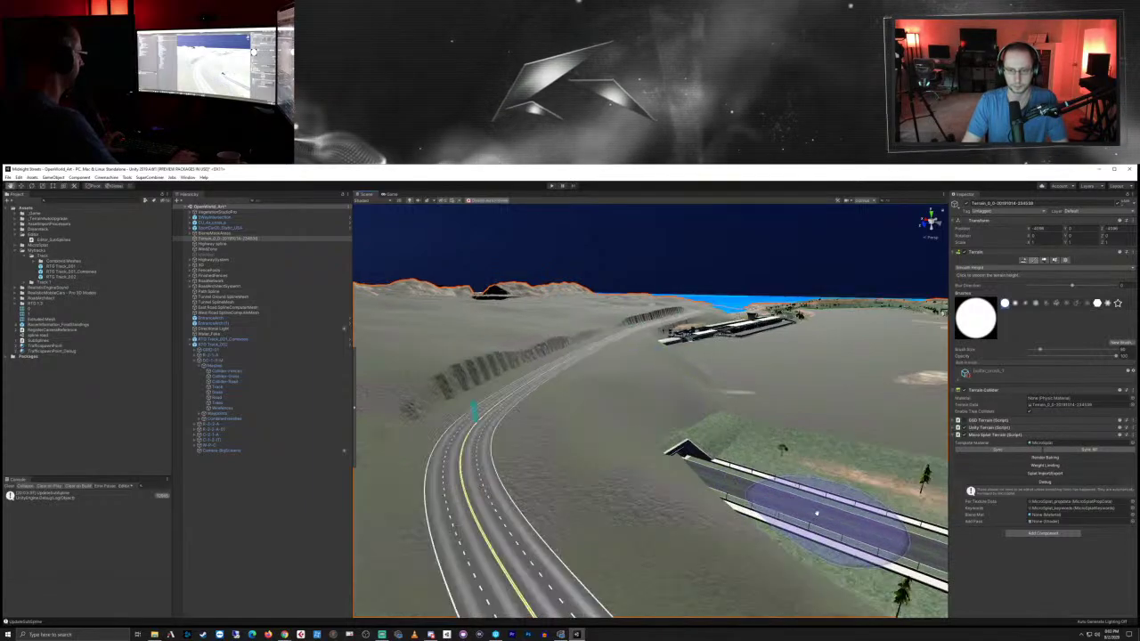
mouse_move(816, 514)
right_mouse_down()
mouse_move(807, 501)
mouse_move(731, 499)
right_mouse_up()
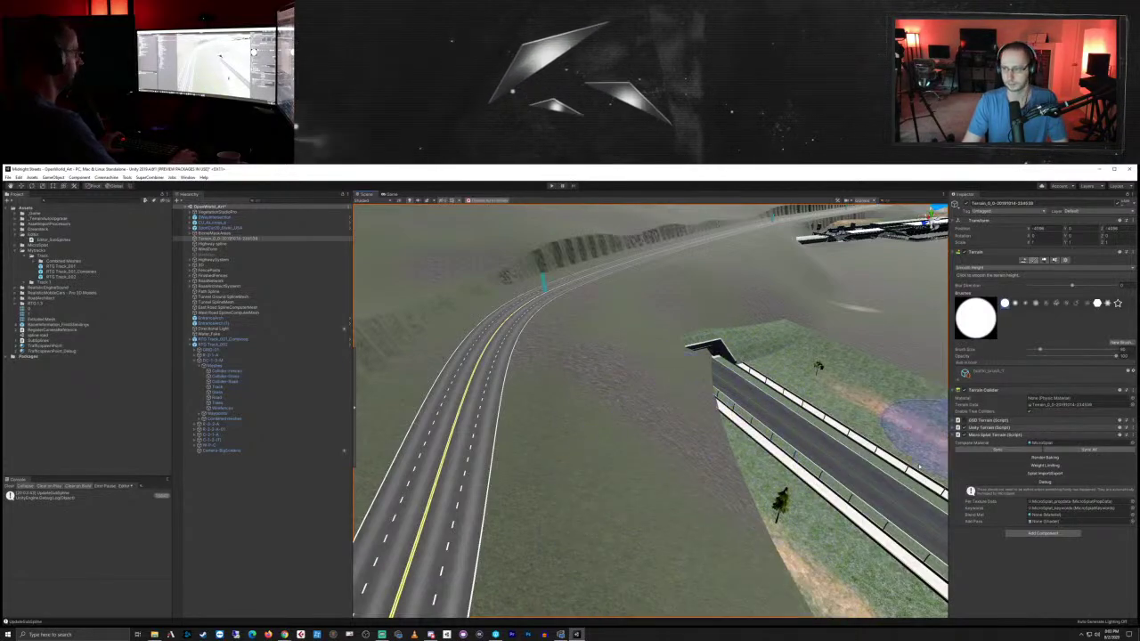
scroll(837, 474, "down", 5)
mouse_move(850, 512)
right_mouse_down()
mouse_move(829, 471)
mouse_move(852, 517)
mouse_move(846, 504)
right_mouse_up()
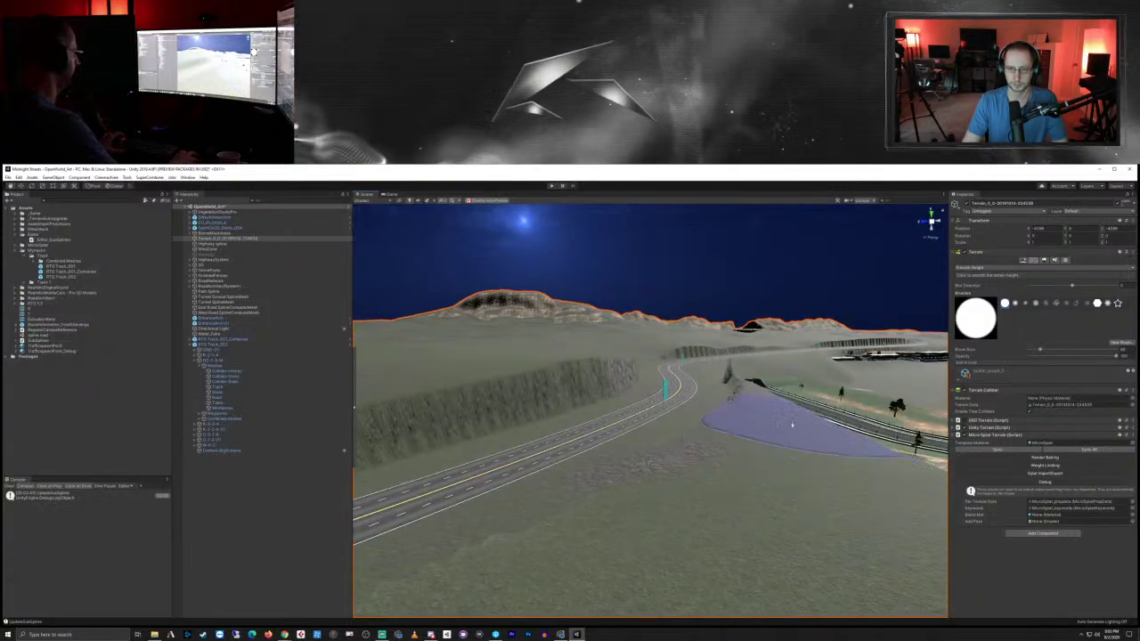
right_click_drag(793, 403, 789, 491)
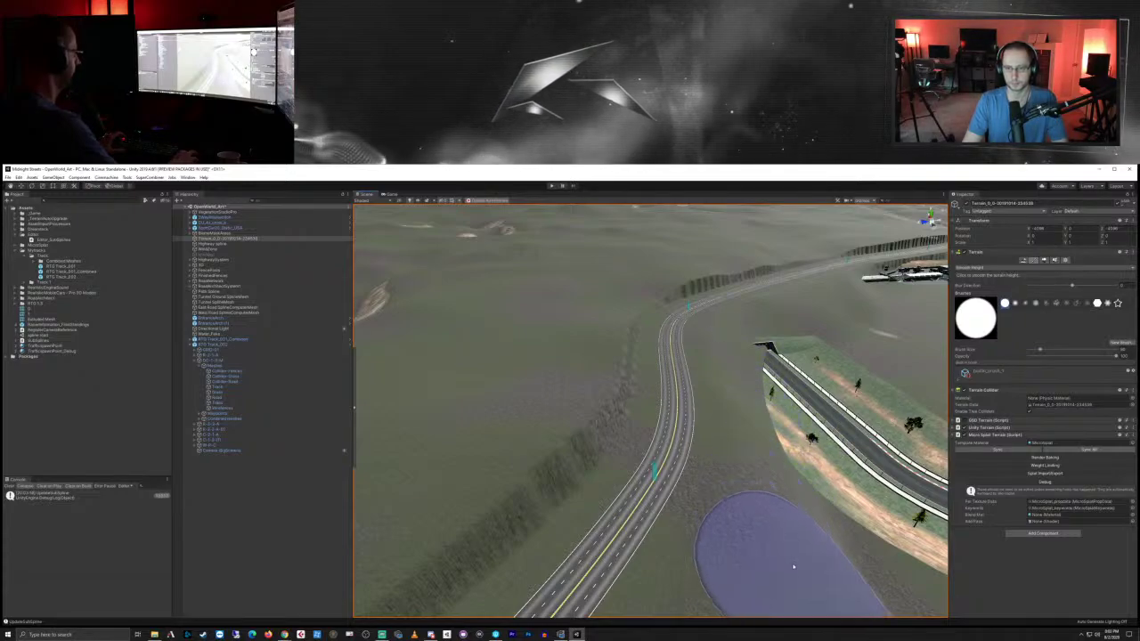
middle_click_drag(810, 558, 807, 537)
scroll(807, 538, "down", 3)
mouse_move(743, 509)
right_mouse_down()
mouse_move(809, 525)
mouse_move(810, 499)
right_mouse_up()
scroll(810, 522, "down", 3)
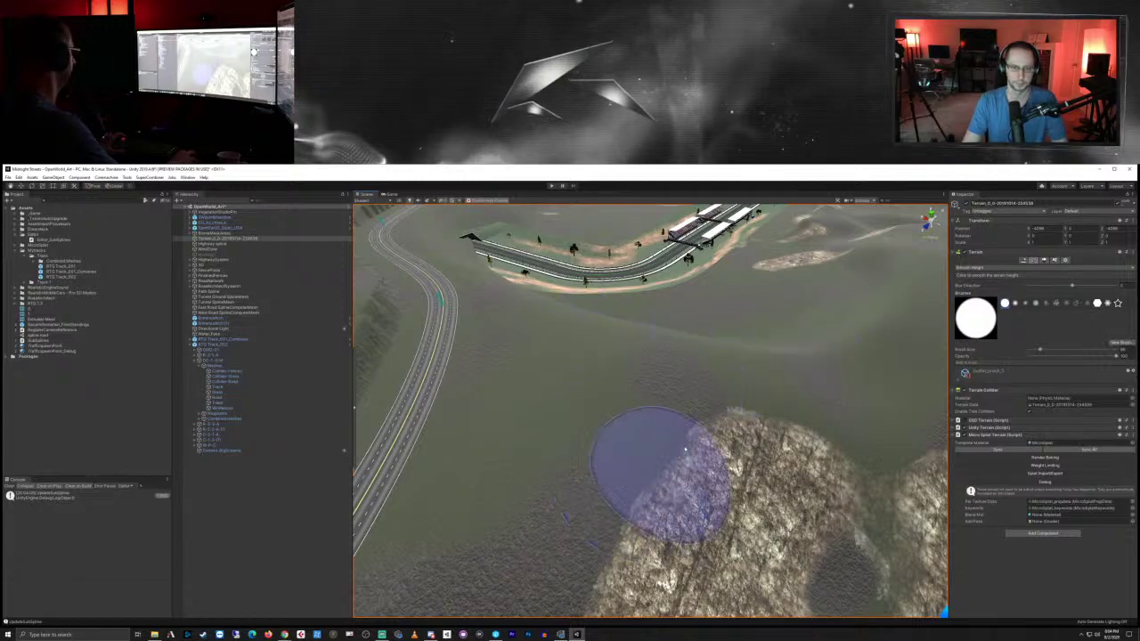
Step: Smooth the steep slope between the highway and the pit area, following the road toward the lake
mouse_move(669, 471)
right_mouse_down()
mouse_move(550, 421)
mouse_move(710, 466)
mouse_move(394, 503)
mouse_move(516, 534)
mouse_move(763, 522)
mouse_move(601, 502)
mouse_move(624, 509)
mouse_move(718, 475)
mouse_move(682, 439)
mouse_move(697, 466)
mouse_move(806, 486)
mouse_move(743, 483)
mouse_move(819, 466)
mouse_move(711, 527)
mouse_move(822, 473)
mouse_move(764, 484)
mouse_move(787, 499)
mouse_move(772, 500)
mouse_move(776, 491)
mouse_move(726, 517)
right_mouse_up()
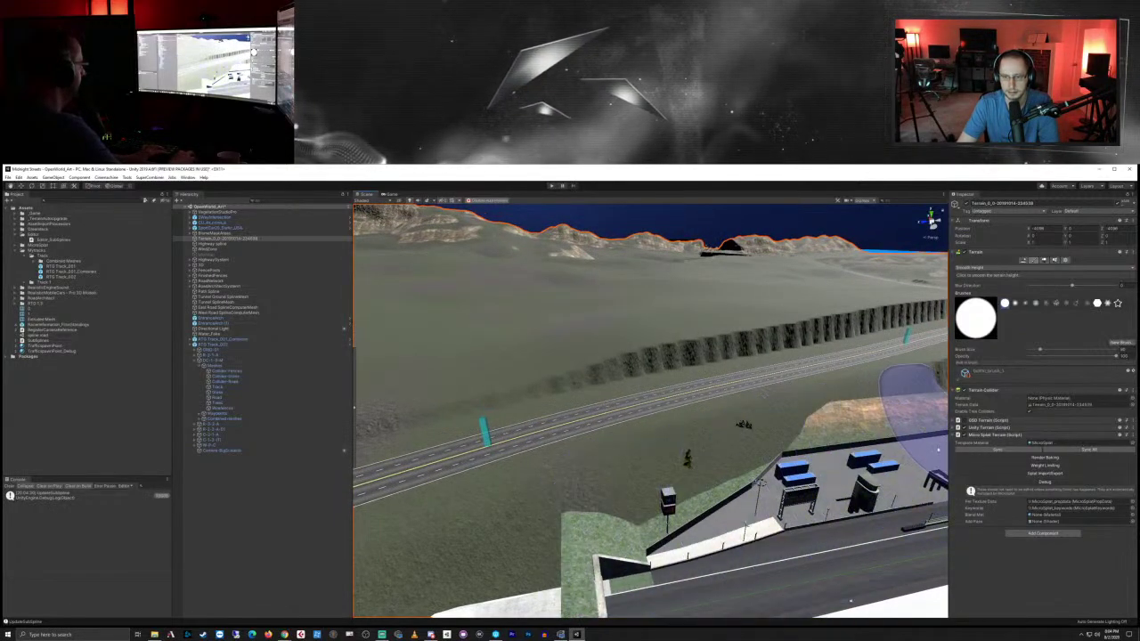
middle_click_drag(929, 462, 889, 477)
mouse_move(889, 478)
right_mouse_down()
mouse_move(840, 484)
mouse_move(683, 547)
right_mouse_up()
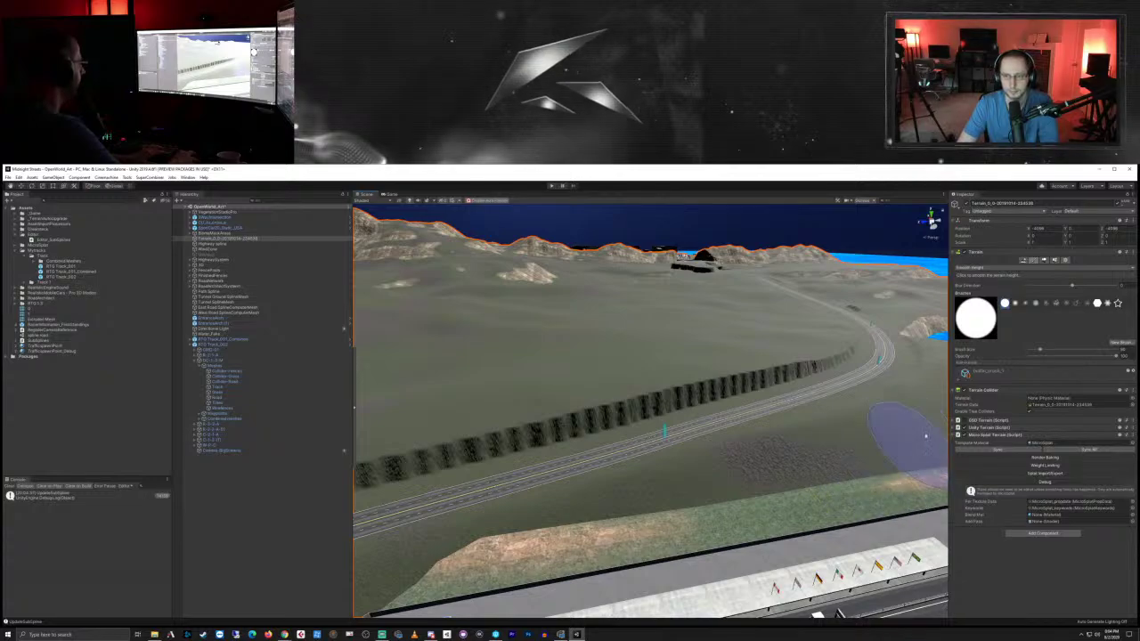
middle_click_drag(895, 458, 889, 459)
right_click_drag(888, 459, 840, 471)
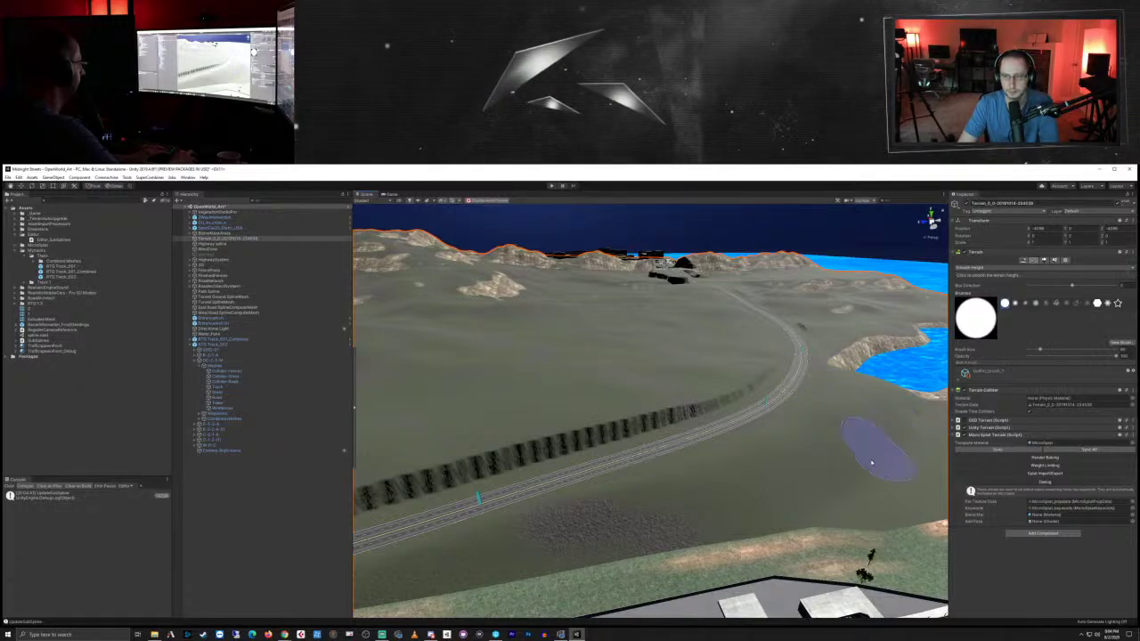
middle_click_drag(868, 506, 785, 512)
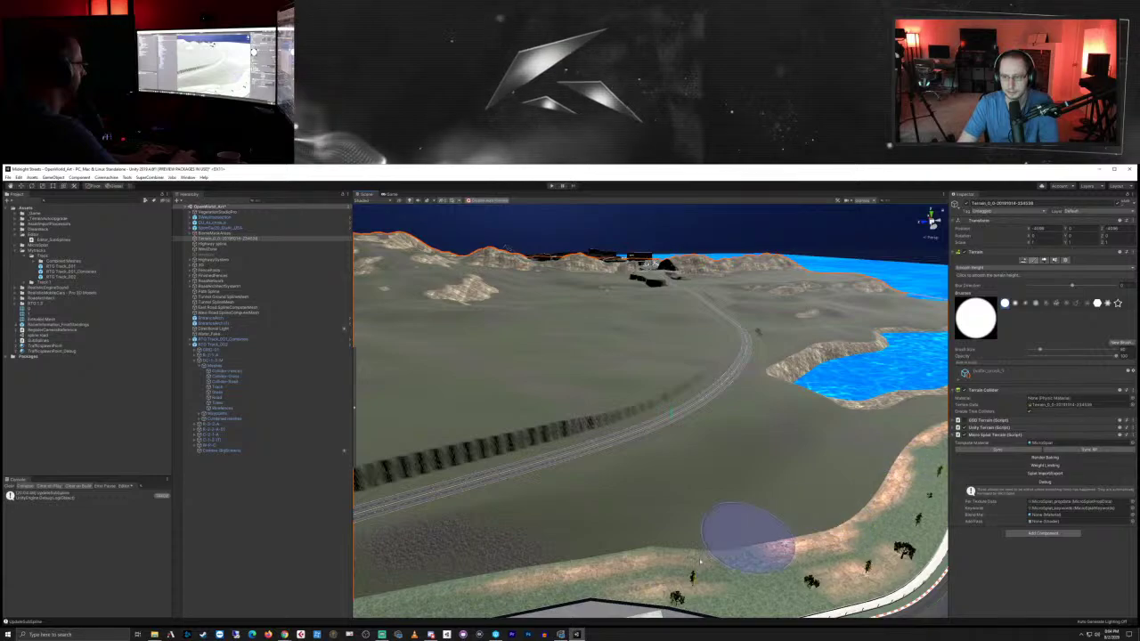
scroll(741, 549, "down", 3)
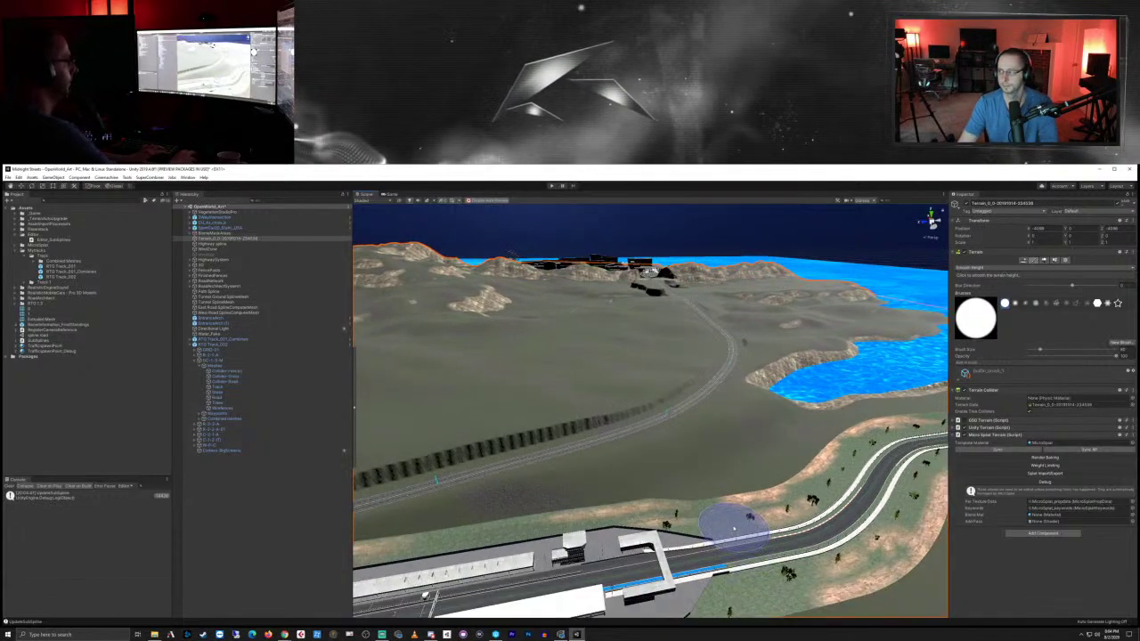
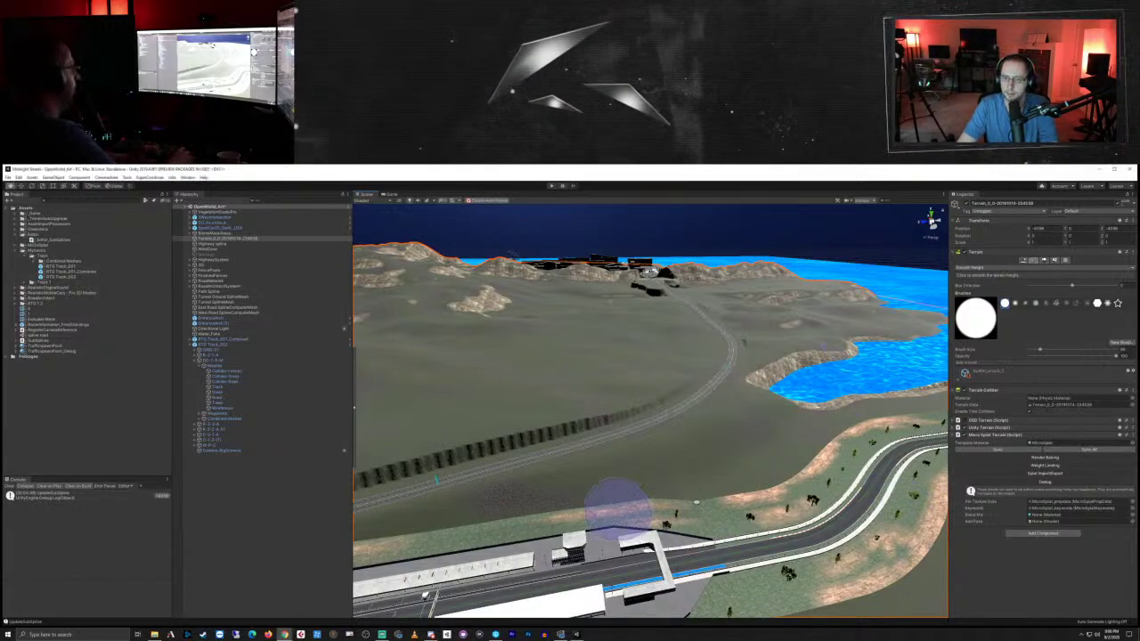
Step: Examine the terrain around the highway, pit area and both open ends of the racetrack from above
mouse_move(697, 502)
right_mouse_down()
mouse_move(812, 499)
mouse_move(802, 511)
mouse_move(751, 489)
mouse_move(716, 553)
mouse_move(711, 491)
mouse_move(674, 483)
mouse_move(686, 530)
mouse_move(683, 484)
mouse_move(710, 501)
mouse_move(686, 489)
right_mouse_up()
right_click_drag(759, 474, 736, 474)
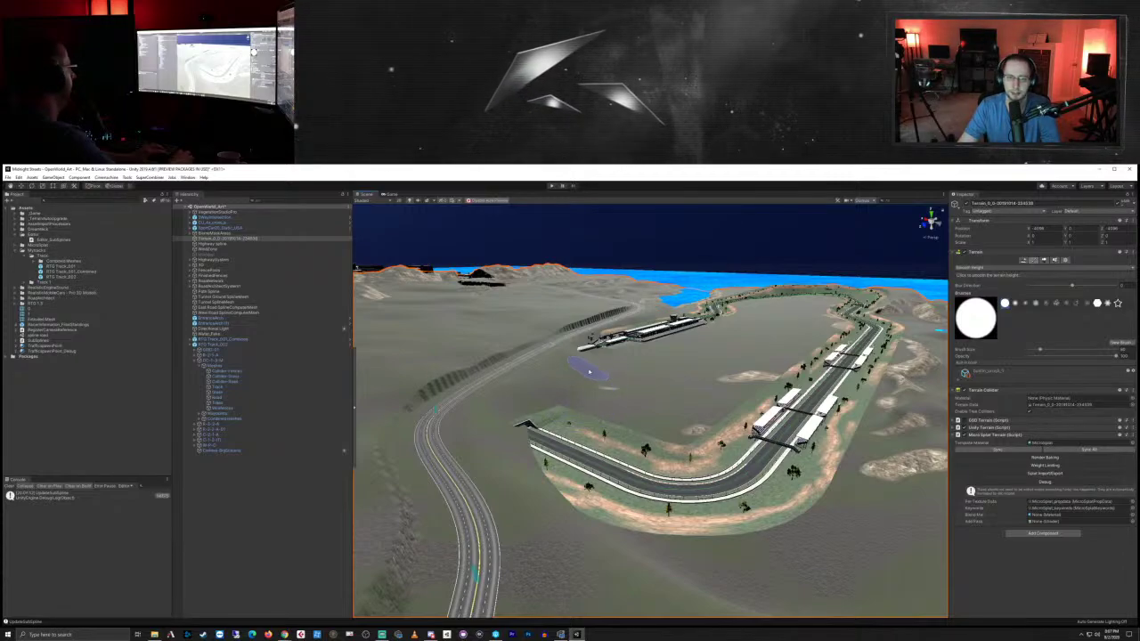
middle_click_drag(589, 371, 647, 442)
scroll(647, 444, "up", 4)
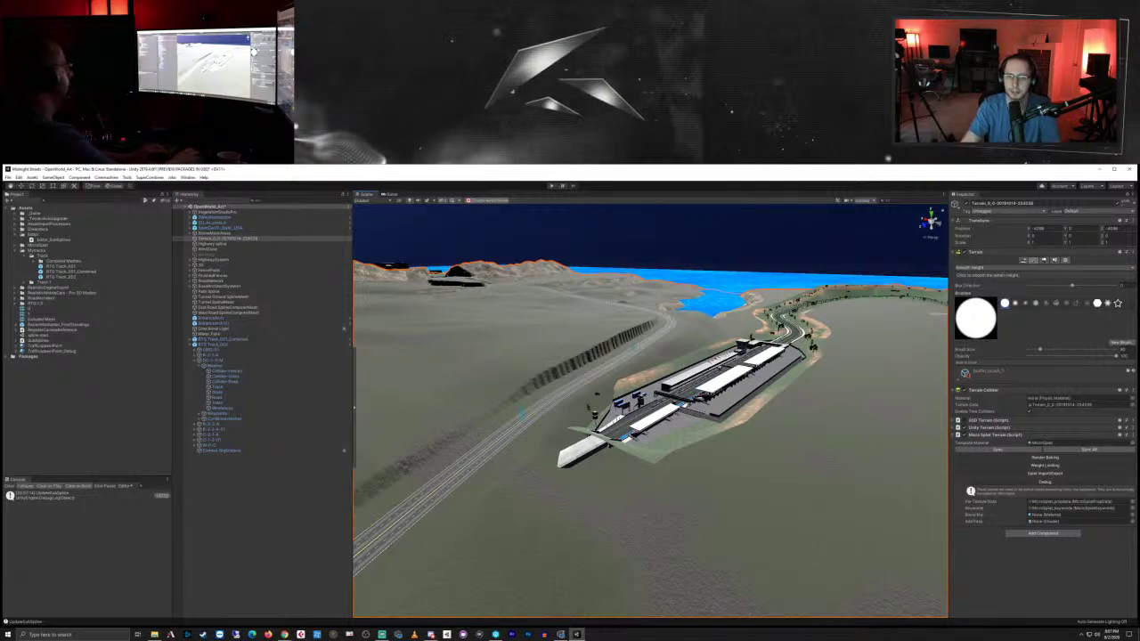
middle_click_drag(651, 441, 664, 443)
right_click_drag(731, 461, 707, 453)
mouse_move(707, 453)
middle_mouse_down()
mouse_move(722, 483)
mouse_move(712, 462)
mouse_move(720, 470)
middle_mouse_up()
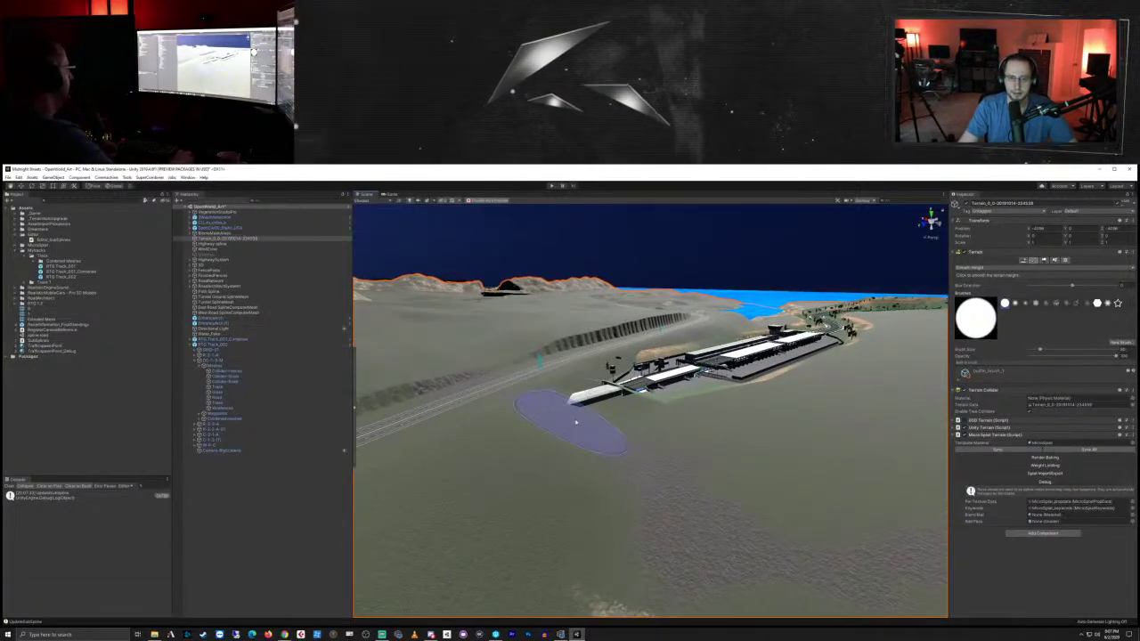
Step: Switch the terrain brush to Set Height, sample a target height and raise the ground at the pit area's open end
mouse_move(629, 422)
right_mouse_down()
mouse_move(672, 433)
mouse_move(679, 499)
mouse_move(719, 471)
mouse_move(509, 515)
mouse_move(594, 498)
mouse_move(686, 433)
mouse_move(611, 478)
mouse_move(698, 436)
mouse_move(764, 443)
mouse_move(763, 412)
mouse_move(660, 462)
mouse_move(603, 474)
mouse_move(578, 445)
mouse_move(545, 479)
mouse_move(460, 520)
mouse_move(535, 506)
mouse_move(725, 506)
mouse_move(667, 531)
mouse_move(712, 508)
mouse_move(686, 496)
mouse_move(735, 520)
mouse_move(683, 514)
mouse_move(672, 453)
mouse_move(687, 484)
mouse_move(759, 522)
mouse_move(750, 504)
right_mouse_up()
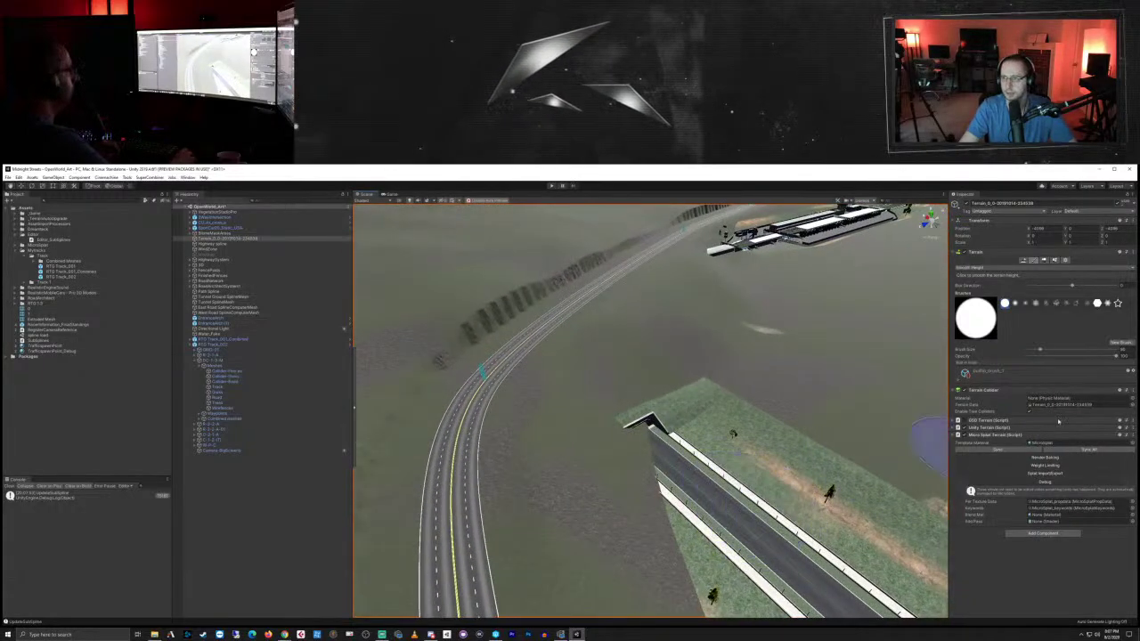
left_click(980, 267)
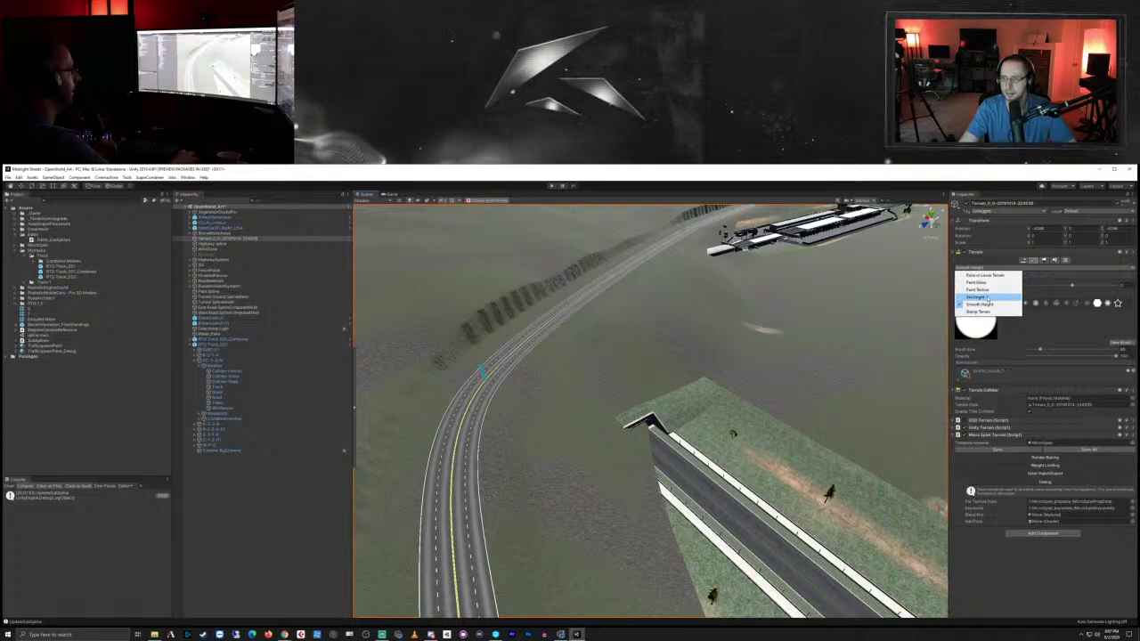
left_click(977, 296)
scroll(750, 378, "down", 5)
scroll(791, 377, "up", 8)
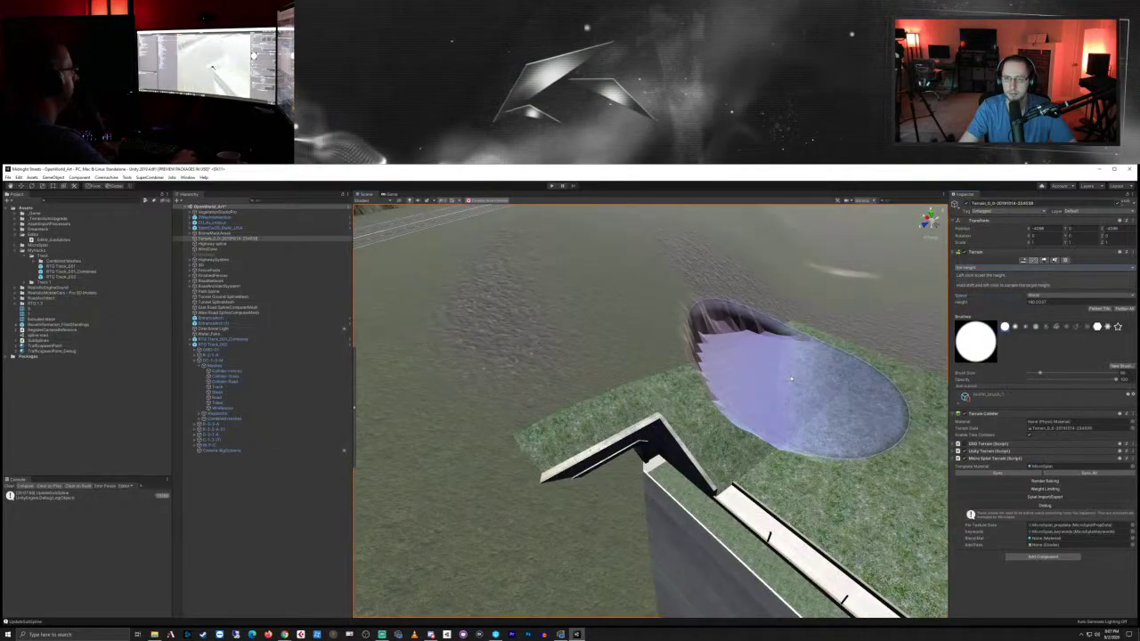
middle_click_drag(804, 380, 786, 387)
scroll(775, 401, "down", 6)
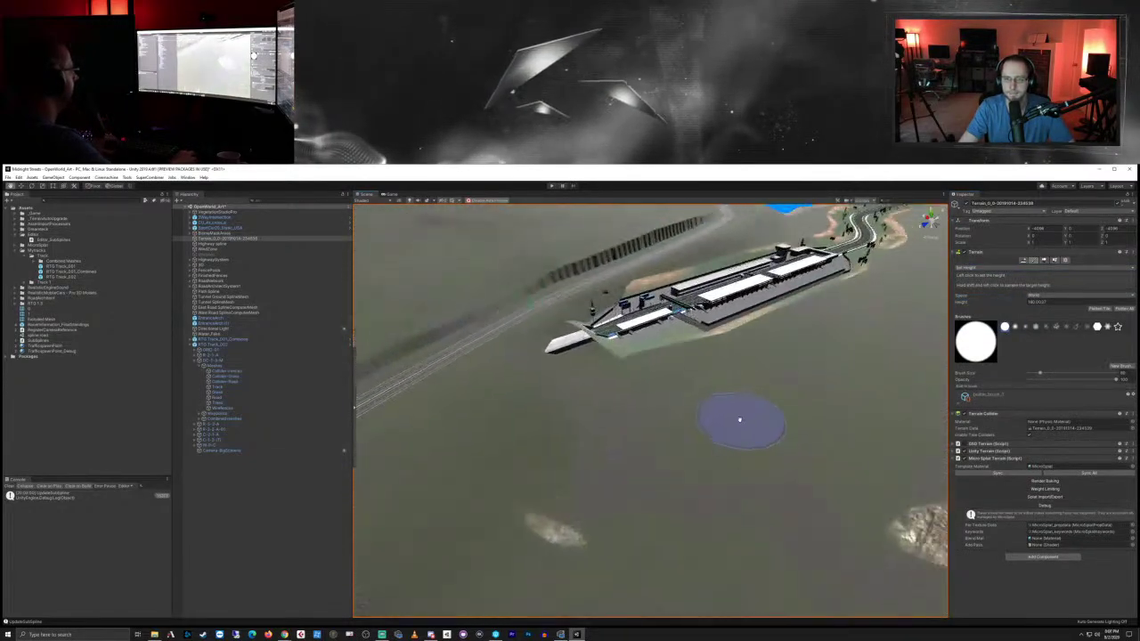
middle_click_drag(748, 431, 762, 435)
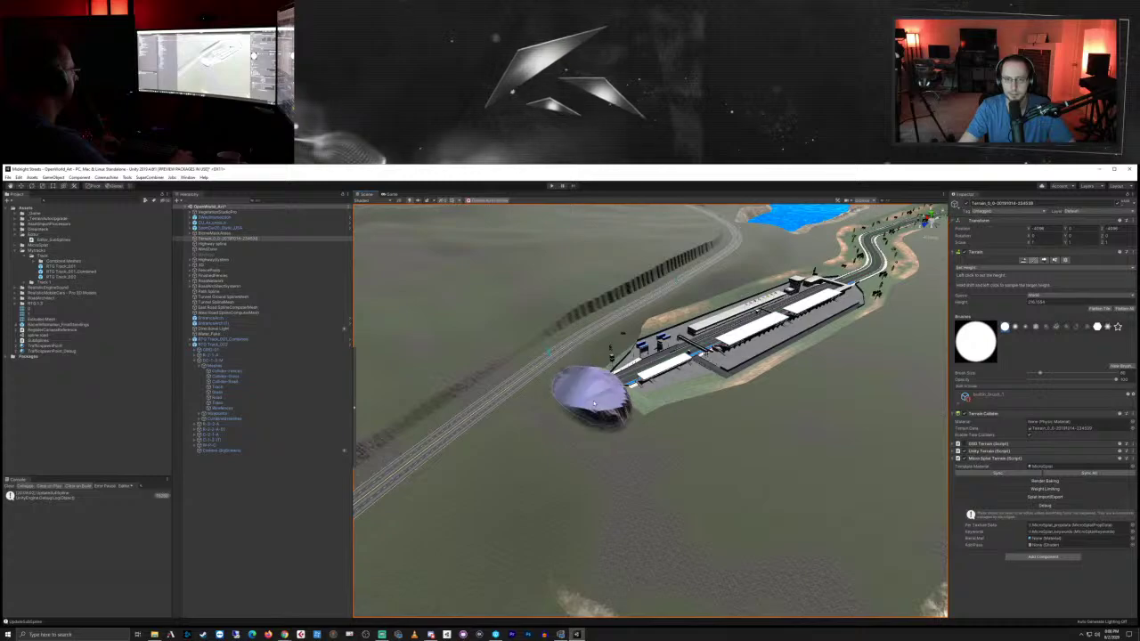
left_click_drag(594, 404, 595, 418)
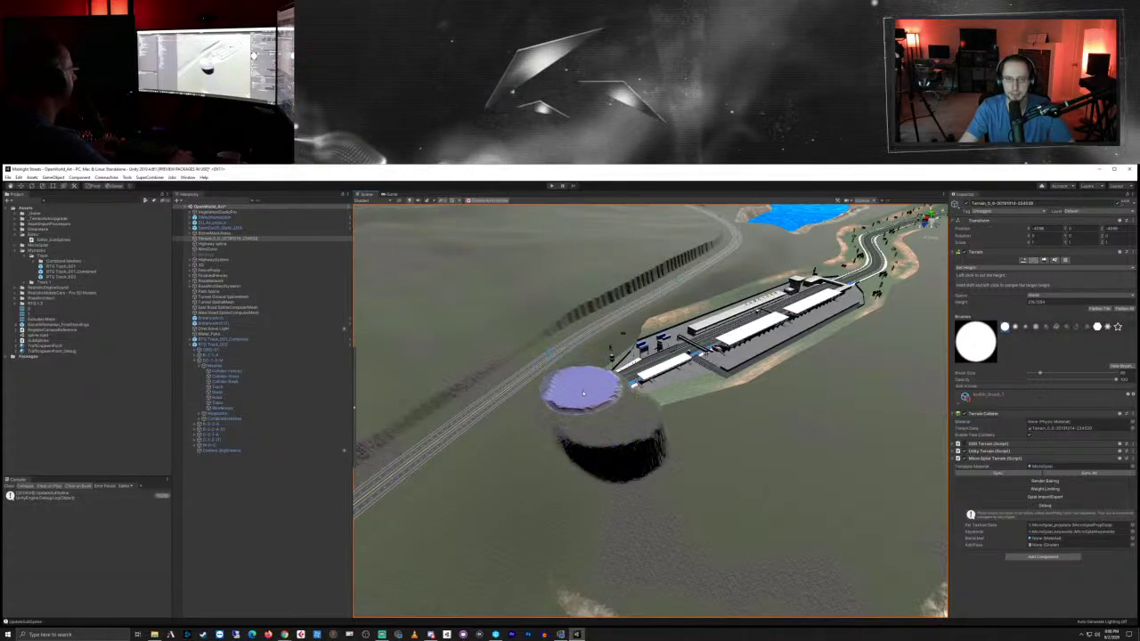
mouse_move(612, 415)
left_mouse_down()
mouse_move(594, 408)
mouse_move(611, 433)
mouse_move(655, 434)
left_mouse_up()
Step: Sample a new target height beside the racetrack's open end and level the ground from there toward the pit area
scroll(656, 434, "down", 3)
right_click_drag(685, 433, 568, 479)
left_click(561, 403)
mouse_move(561, 403)
left_mouse_down()
mouse_move(549, 388)
mouse_move(580, 384)
mouse_move(623, 412)
mouse_move(565, 386)
mouse_move(673, 412)
left_mouse_up()
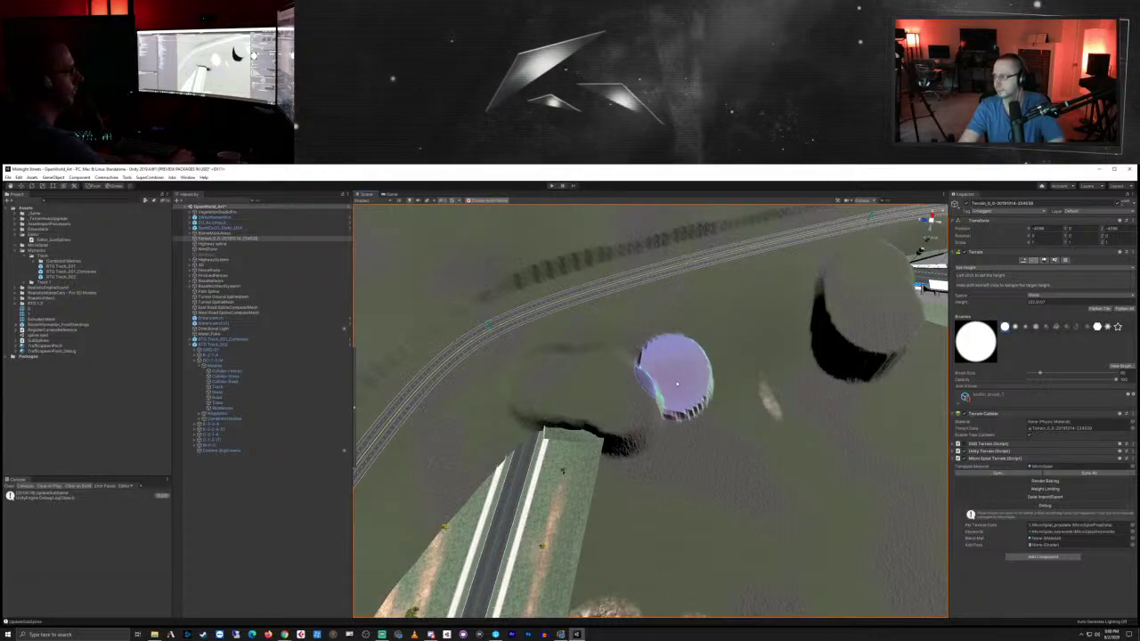
scroll(737, 408, "down", 1)
mouse_move(650, 399)
left_mouse_down()
mouse_move(801, 363)
mouse_move(658, 369)
left_mouse_up()
scroll(736, 490, "down", 5)
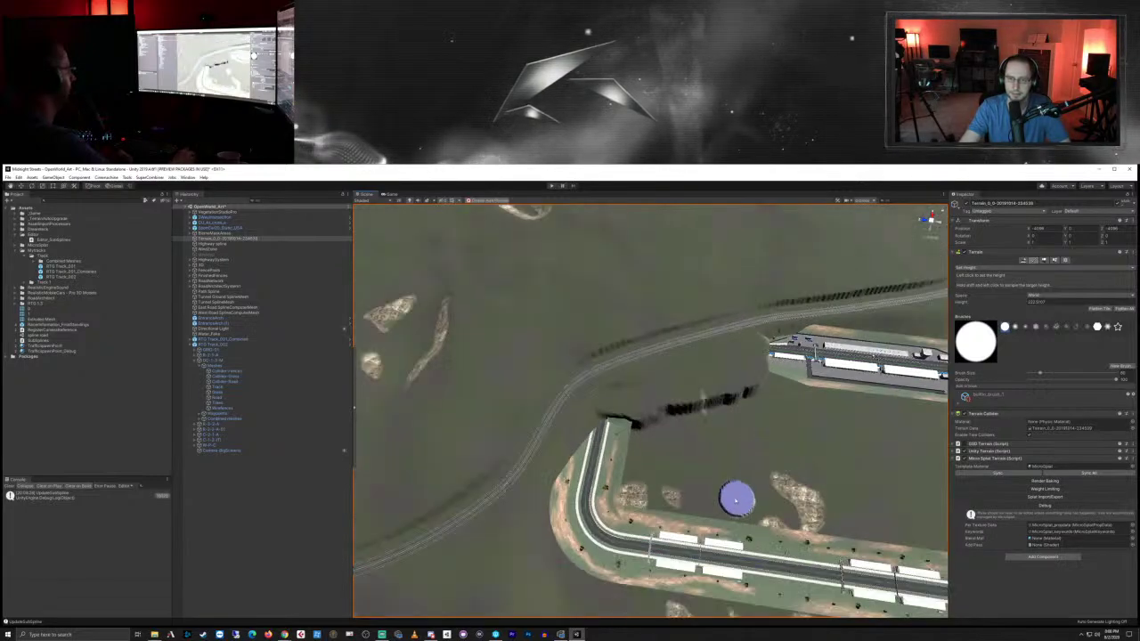
Step: Raise the ground to the target height around the outside of the racetrack's curve and onto the adjoining straight
middle_click_drag(742, 530, 767, 424)
scroll(769, 419, "up", 4)
scroll(772, 417, "down", 4)
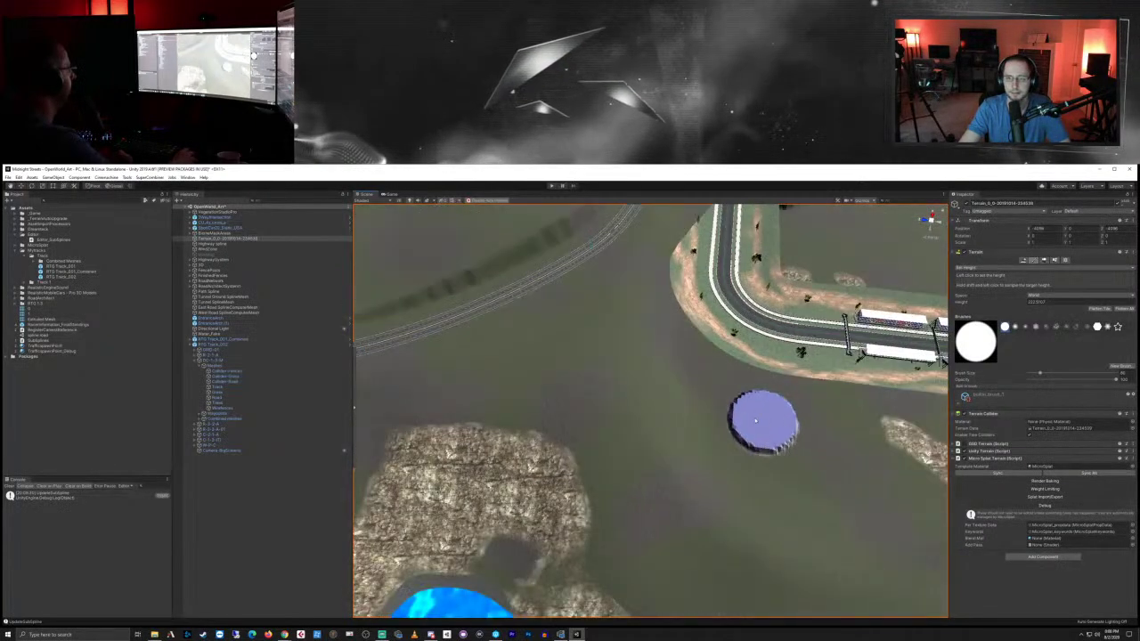
mouse_move(695, 364)
left_mouse_down()
mouse_move(662, 258)
mouse_move(677, 312)
mouse_move(726, 370)
mouse_move(906, 407)
left_mouse_up()
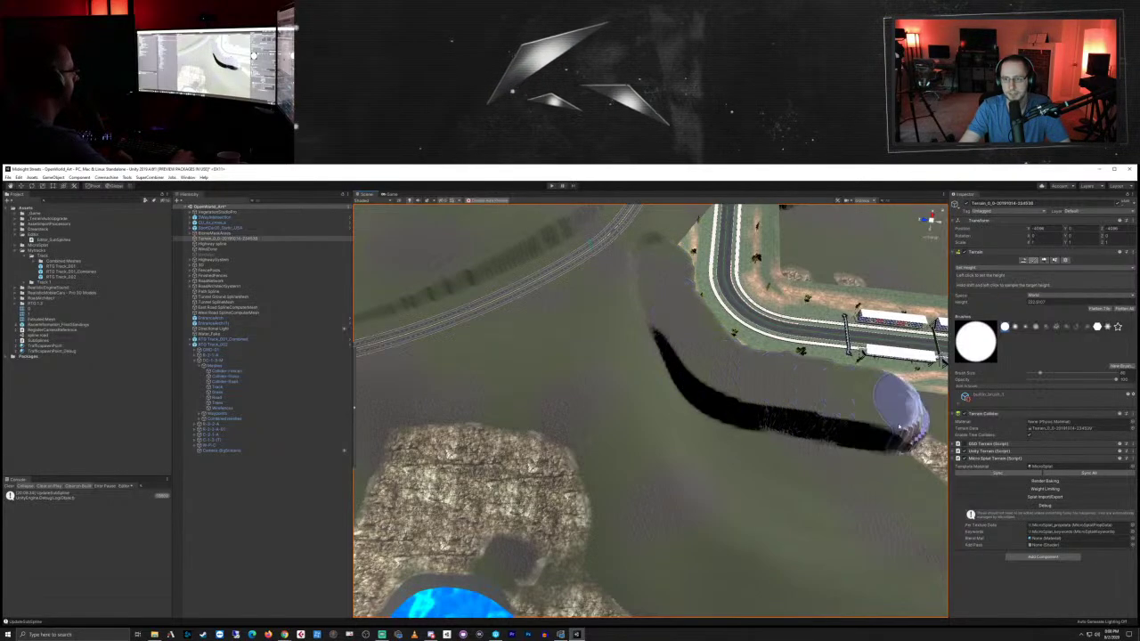
mouse_move(906, 407)
middle_mouse_down()
mouse_move(807, 441)
mouse_move(664, 443)
middle_mouse_up()
scroll(776, 437, "down", 2)
mouse_move(597, 456)
left_mouse_down()
mouse_move(595, 441)
mouse_move(840, 454)
mouse_move(896, 479)
left_mouse_up()
Step: Extend the raised strip along the racetrack's outer edge, across the rocky patch and up to the next bend
middle_click_drag(896, 479, 579, 481)
mouse_move(554, 470)
left_mouse_down()
mouse_move(810, 484)
mouse_move(834, 496)
left_mouse_up()
mouse_move(764, 501)
middle_mouse_down()
mouse_move(682, 489)
mouse_move(565, 499)
middle_mouse_up()
mouse_move(563, 490)
left_mouse_down()
mouse_move(852, 432)
mouse_move(865, 458)
left_mouse_up()
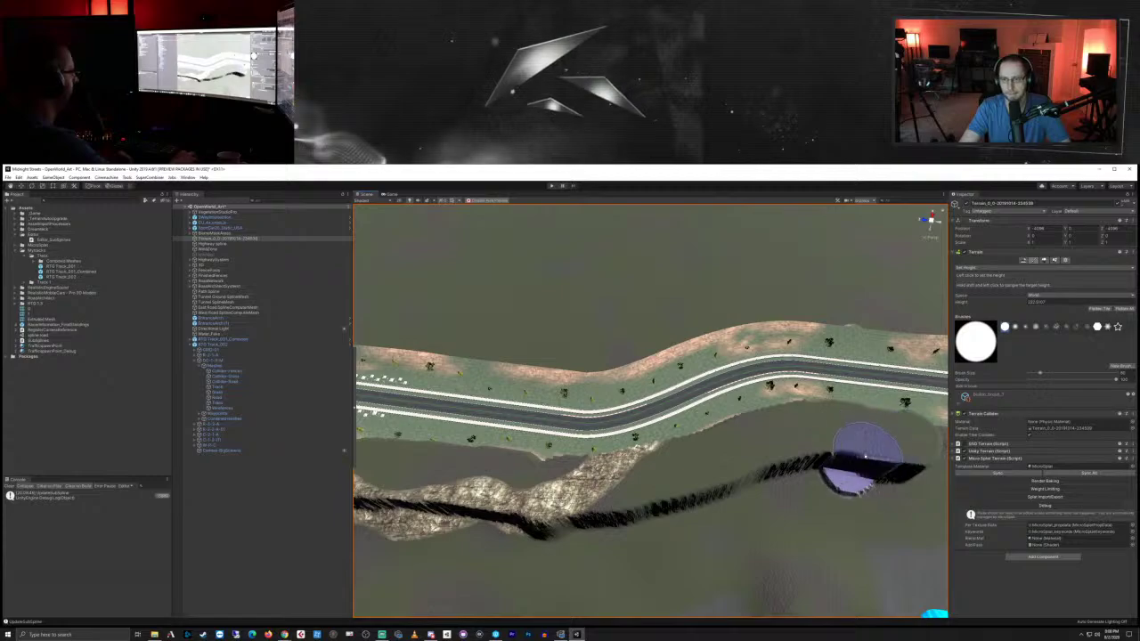
mouse_move(865, 458)
middle_mouse_down()
mouse_move(805, 448)
mouse_move(664, 470)
middle_mouse_up()
mouse_move(663, 470)
left_mouse_down("alt")
mouse_move(700, 479)
mouse_move(708, 452)
mouse_move(719, 473)
left_mouse_up("alt")
scroll(695, 476, "up", 10)
scroll(688, 473, "down", 5)
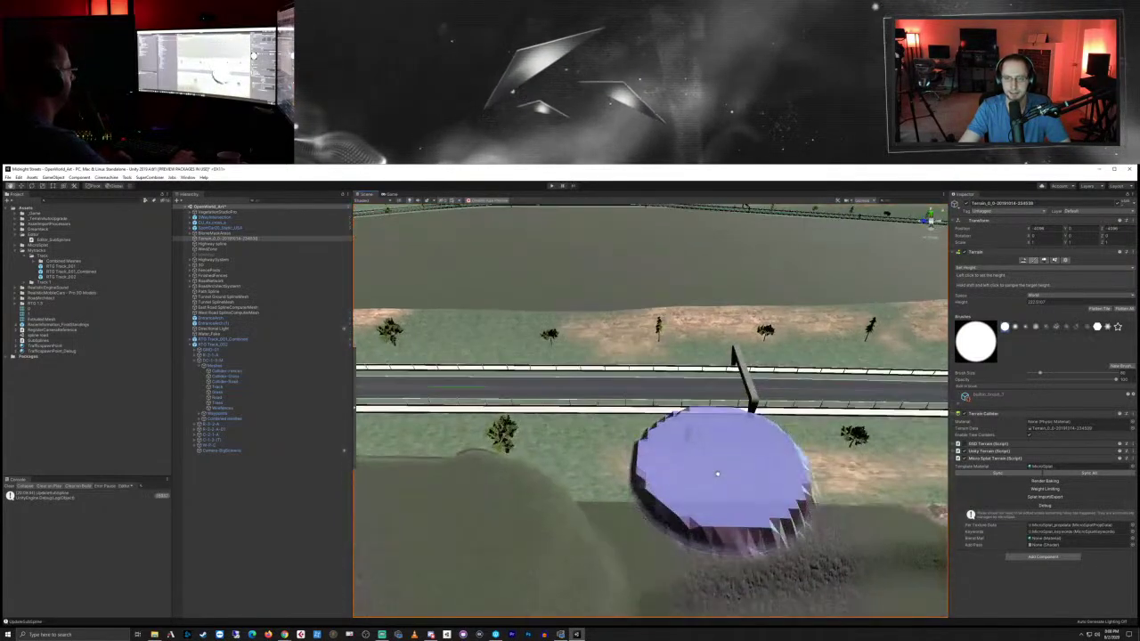
mouse_move(707, 415)
left_mouse_down("alt")
mouse_move(702, 475)
mouse_move(703, 459)
left_mouse_up("alt")
scroll(692, 448, "down", 8)
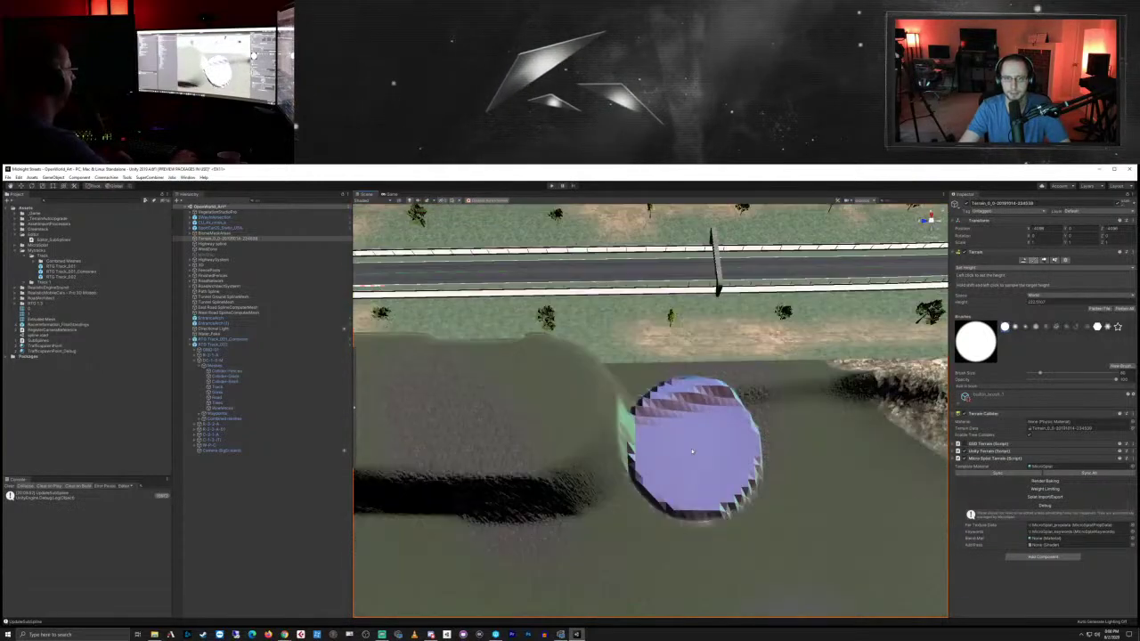
mouse_move(660, 388)
left_mouse_down()
mouse_move(623, 367)
mouse_move(700, 369)
mouse_move(725, 415)
mouse_move(751, 424)
mouse_move(745, 400)
mouse_move(736, 430)
left_mouse_up()
key("ctrl+z")
scroll(737, 435, "down", 8)
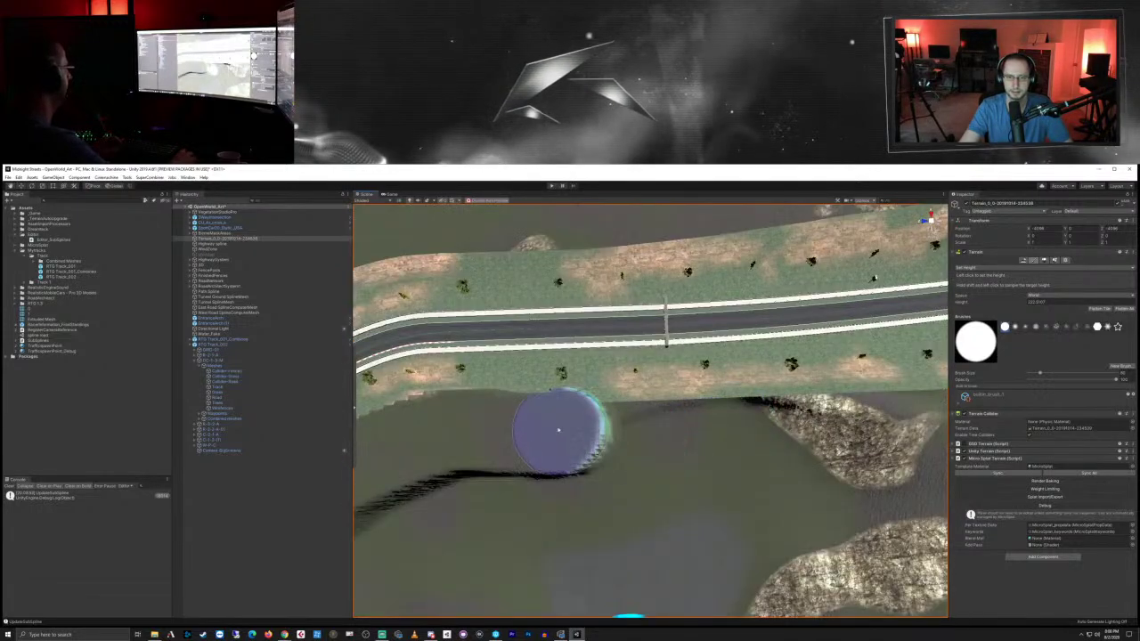
Step: Level the outer ground past the track gantry and over the rocky patches toward the seaside hairpin
left_click_drag(555, 428, 853, 425)
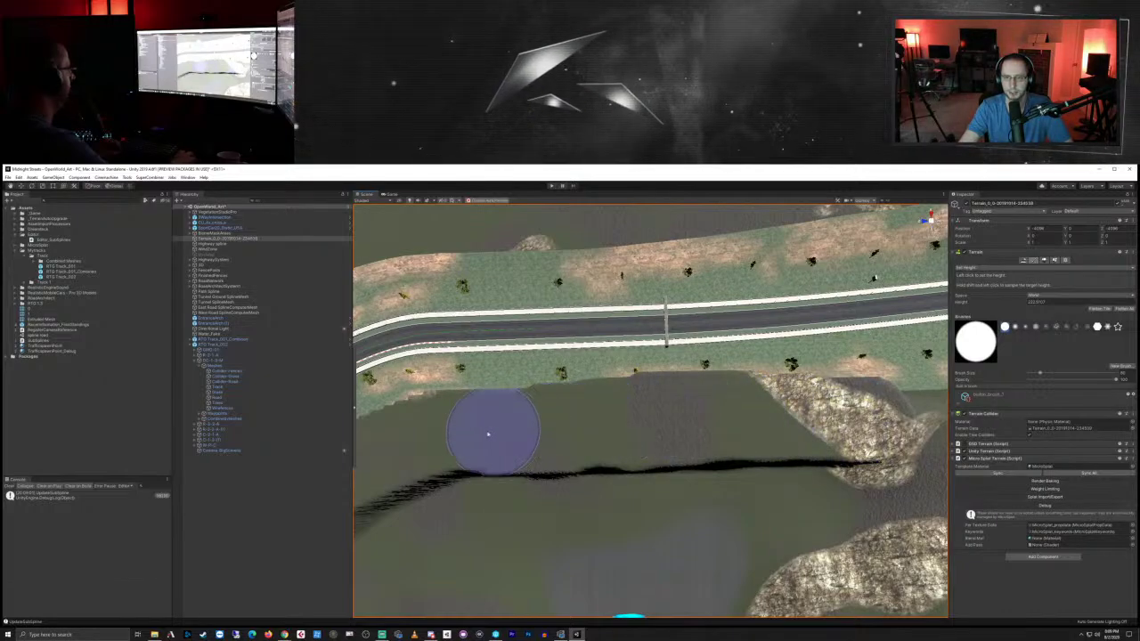
mouse_move(664, 447)
middle_mouse_down()
mouse_move(577, 442)
mouse_move(490, 457)
middle_mouse_up()
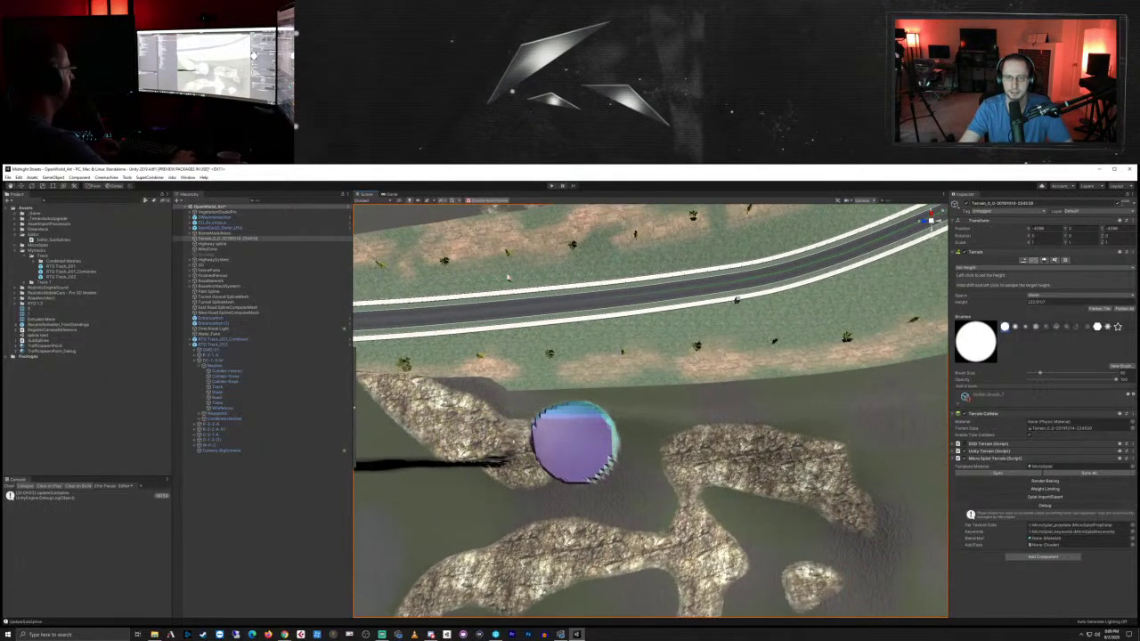
mouse_move(399, 426)
left_mouse_down()
mouse_move(502, 410)
mouse_move(631, 417)
mouse_move(882, 387)
left_mouse_up()
middle_click_drag(835, 392, 602, 445)
middle_click_drag(762, 396, 598, 497)
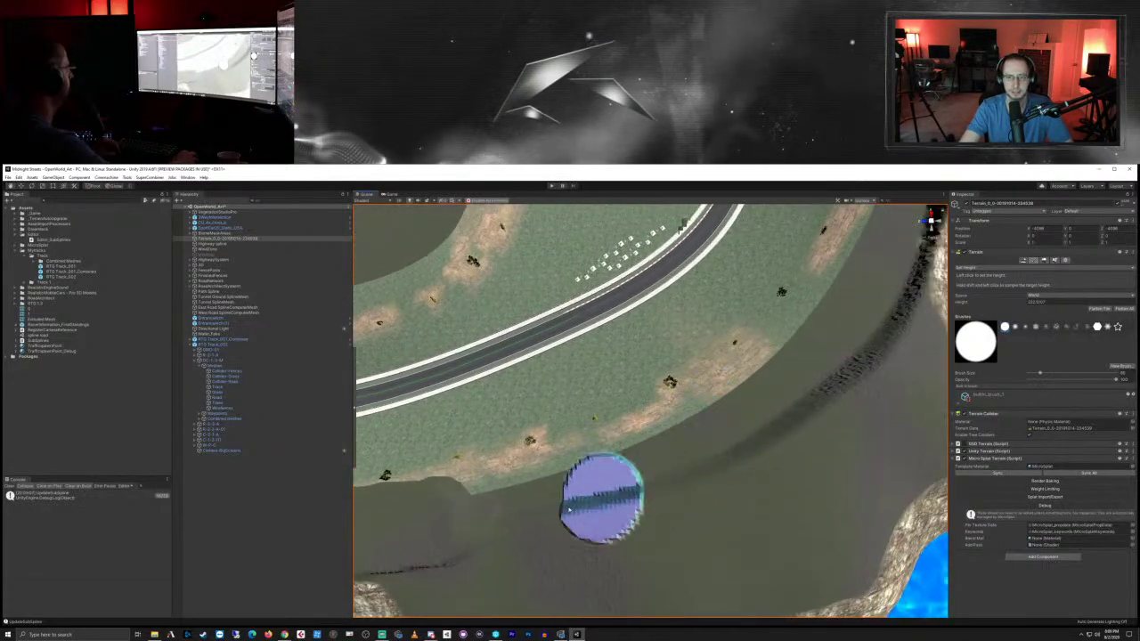
Step: Set the ground to the target height around the outside of the seaside hairpin and back along the following straight
mouse_move(596, 469)
left_mouse_down()
mouse_move(484, 514)
mouse_move(751, 407)
mouse_move(704, 422)
mouse_move(775, 368)
mouse_move(865, 241)
left_mouse_up()
middle_click_drag(865, 242, 823, 306)
mouse_move(711, 608)
left_mouse_down()
mouse_move(764, 510)
mouse_move(829, 259)
mouse_move(824, 293)
left_mouse_up()
middle_click_drag(823, 308, 764, 495)
mouse_move(749, 470)
left_mouse_down()
mouse_move(717, 379)
mouse_move(672, 330)
left_mouse_up()
mouse_move(625, 288)
left_mouse_down()
mouse_move(547, 256)
mouse_move(443, 252)
left_mouse_up()
Step: Examine the leveled terrain around the hairpin, the lakeside straight and the pit area for gaps and exposed edges
mouse_move(494, 268)
middle_mouse_down()
mouse_move(634, 275)
mouse_move(664, 311)
middle_mouse_up()
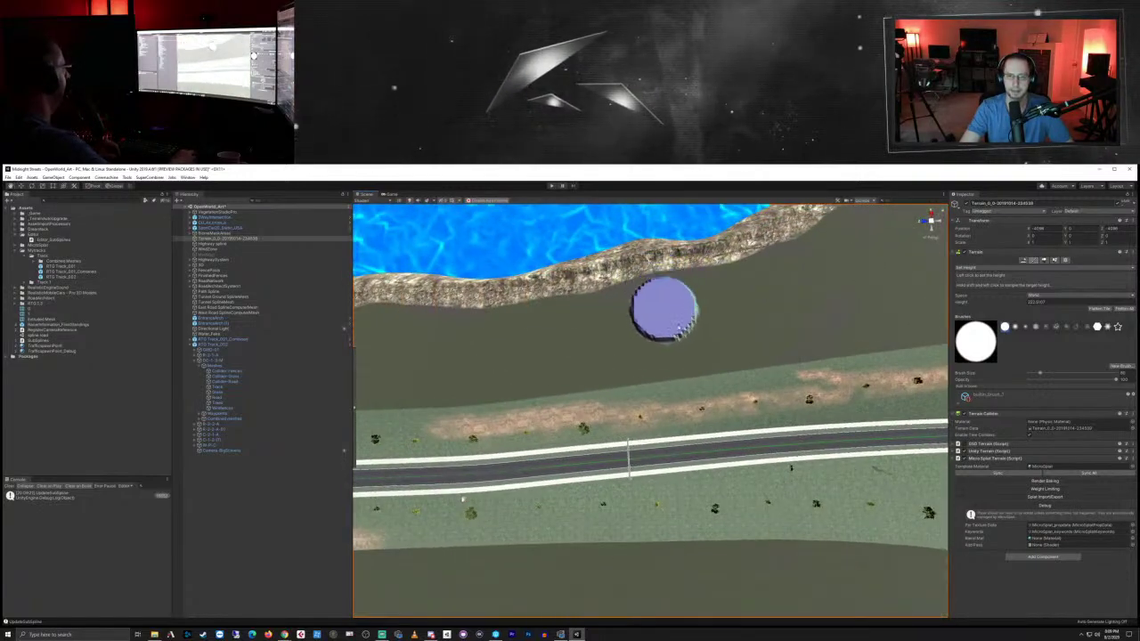
left_click_drag(711, 344, 539, 282, "alt")
right_click_drag(538, 283, 540, 257)
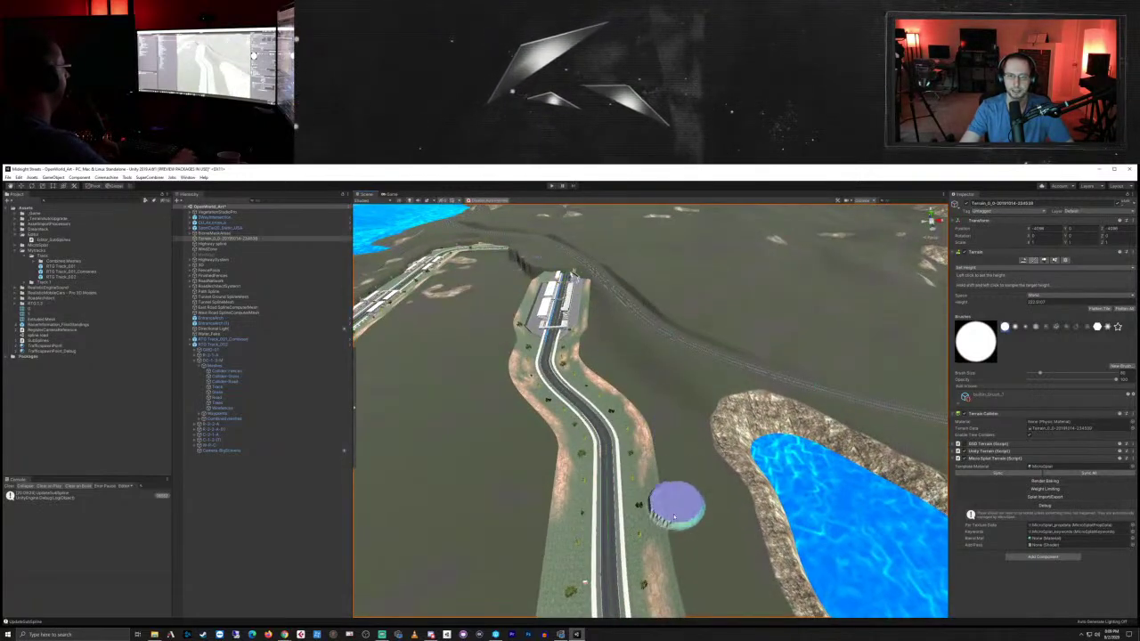
right_click_drag(675, 515, 597, 303)
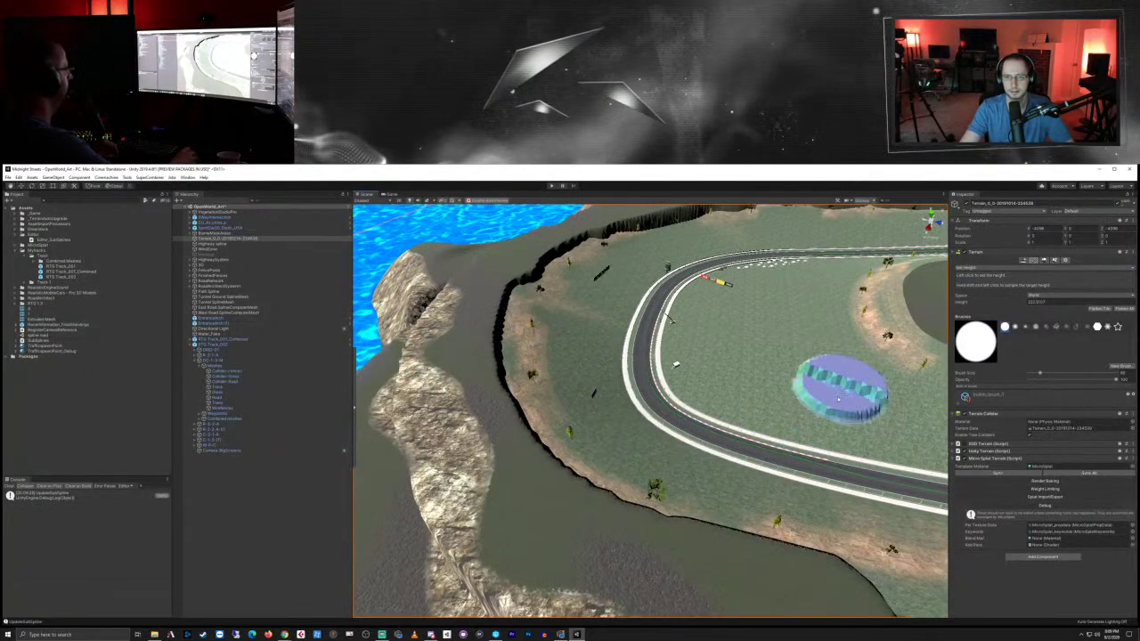
scroll(834, 397, "up", 5)
scroll(827, 406, "up", 4)
mouse_move(885, 458)
right_mouse_down()
mouse_move(834, 416)
mouse_move(850, 407)
mouse_move(738, 434)
mouse_move(686, 428)
right_mouse_up()
scroll(620, 404, "down", 5)
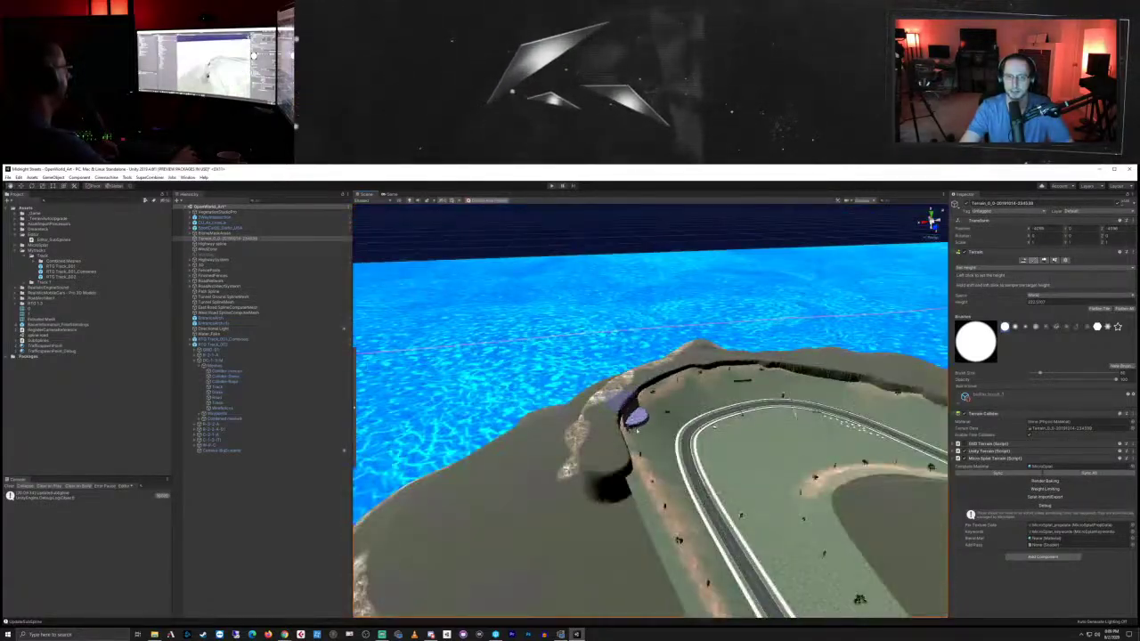
mouse_move(541, 505)
right_mouse_down()
mouse_move(700, 565)
mouse_move(598, 544)
mouse_move(637, 526)
right_mouse_up()
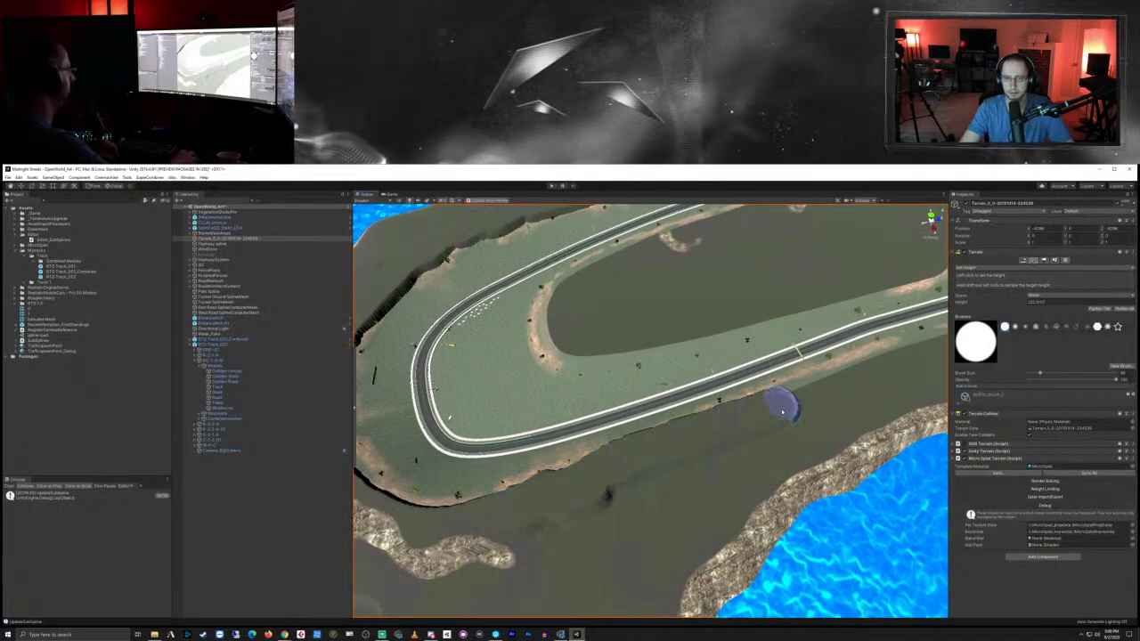
right_click_drag(879, 374, 794, 408)
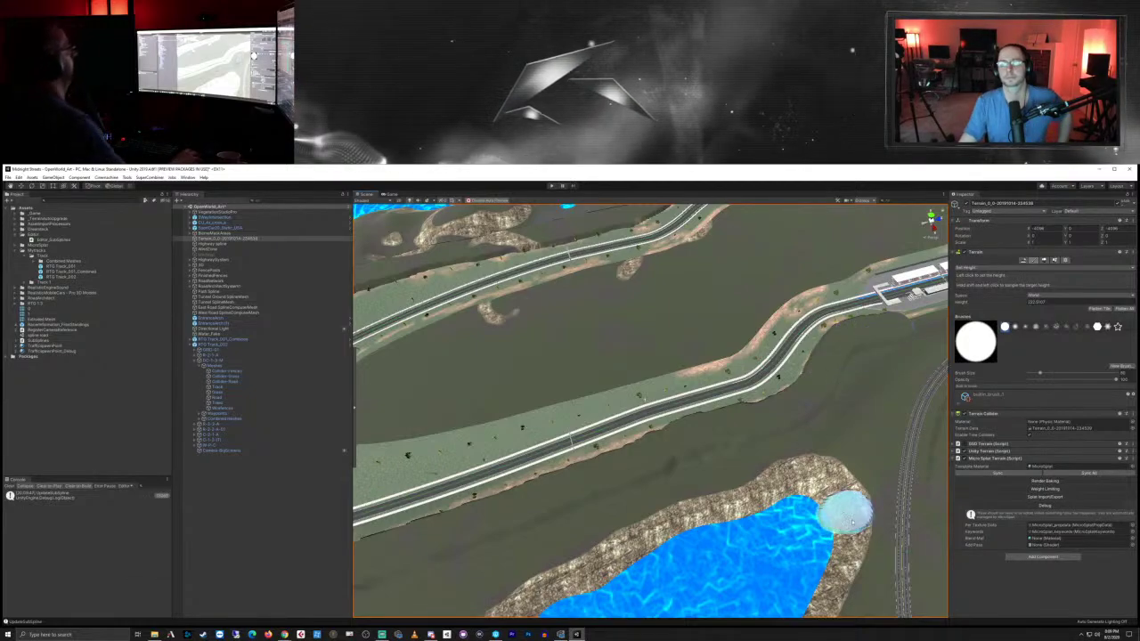
mouse_move(851, 484)
right_mouse_down()
mouse_move(822, 484)
mouse_move(797, 415)
mouse_move(721, 460)
mouse_move(697, 452)
mouse_move(734, 425)
right_mouse_up()
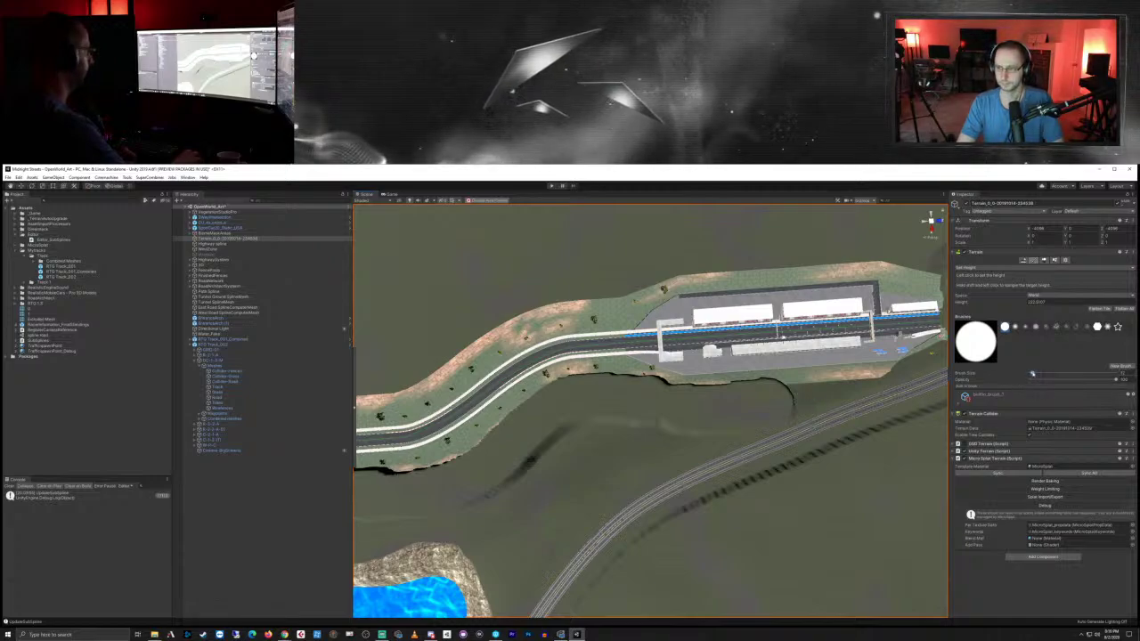
Step: Undo the last height stroke beside the pit area and enlarge the terrain brush
key("ctrl+z")
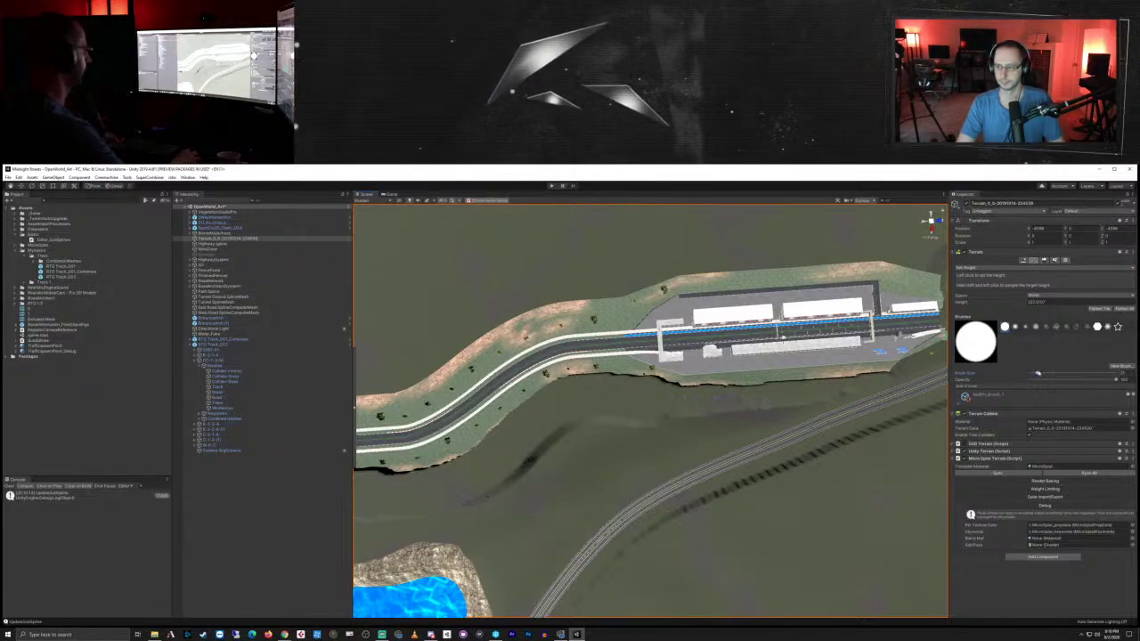
scroll(654, 309, "down", 5)
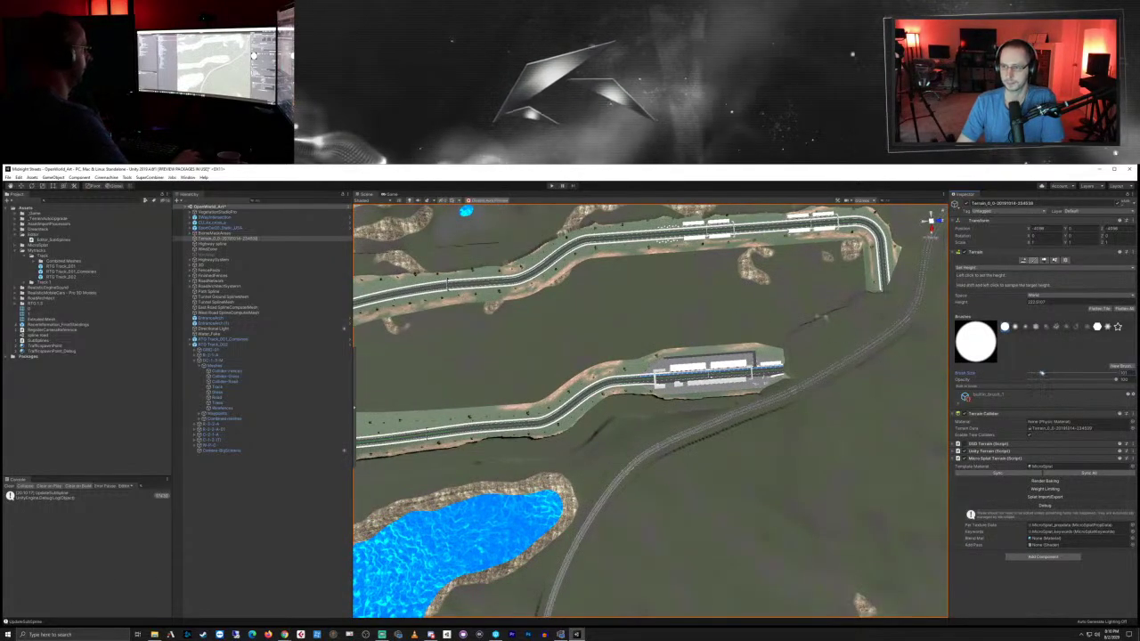
scroll(792, 357, "up", 10)
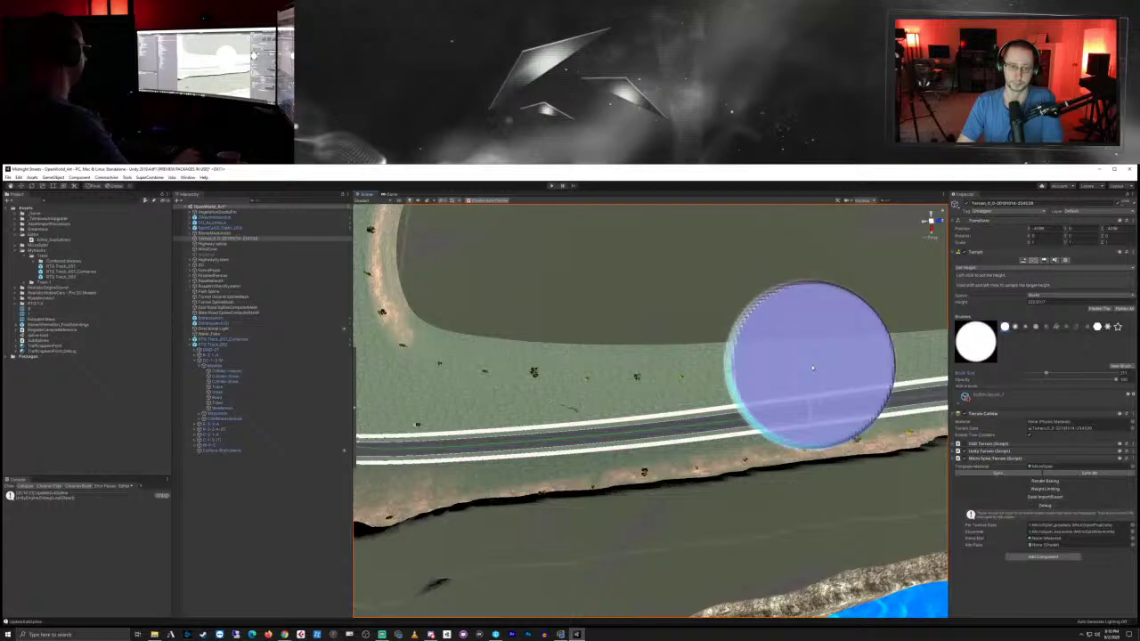
Step: Examine the infield enclosed by the hairpin and how its ground meets the racetrack's inner edge
right_click_drag(811, 366, 713, 245)
scroll(710, 433, "up", 5)
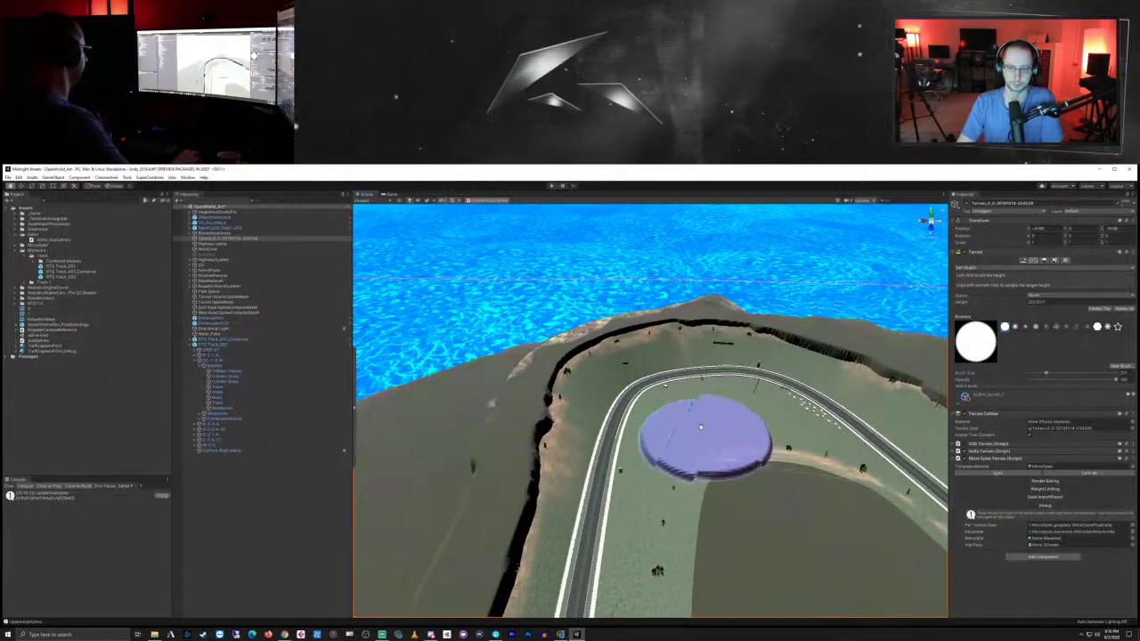
middle_click_drag(707, 432, 689, 400)
scroll(693, 384, "up", 4)
scroll(700, 418, "down", 4)
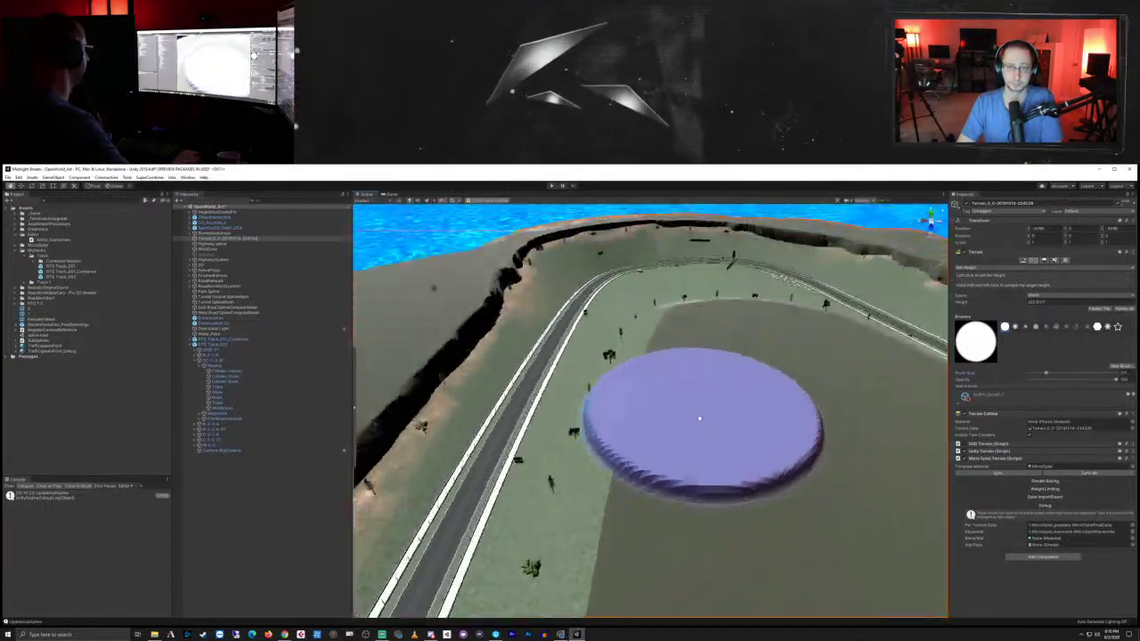
scroll(713, 433, "up", 4)
scroll(716, 435, "up", 3)
right_click_drag(716, 433, 774, 356)
scroll(772, 356, "up", 4)
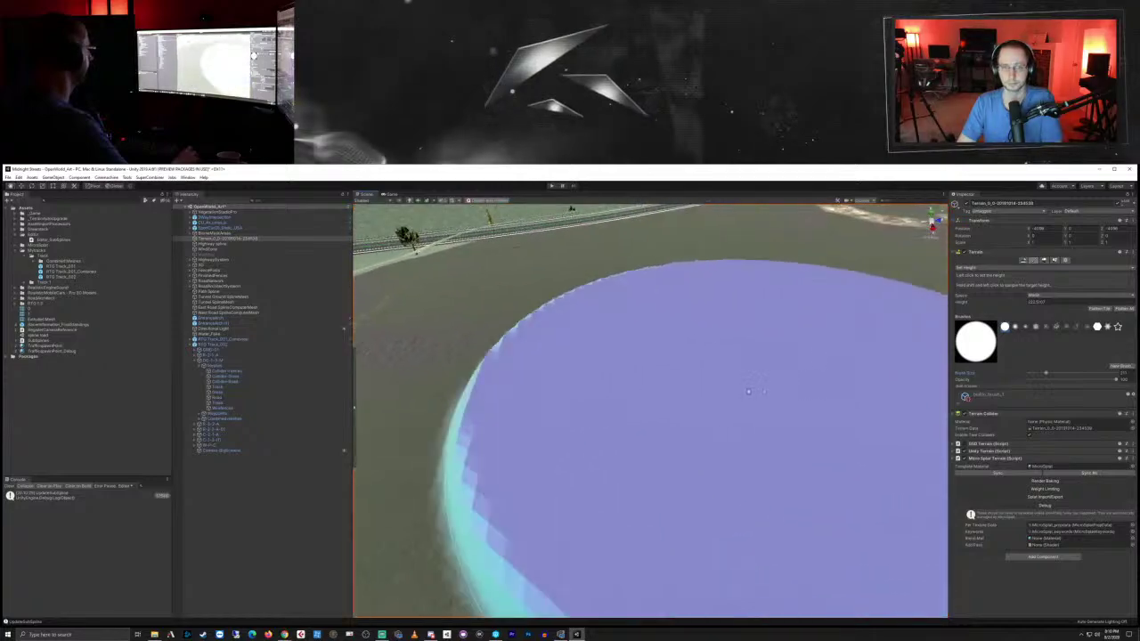
mouse_move(766, 351)
middle_mouse_down()
mouse_move(773, 387)
mouse_move(794, 384)
mouse_move(754, 397)
middle_mouse_up()
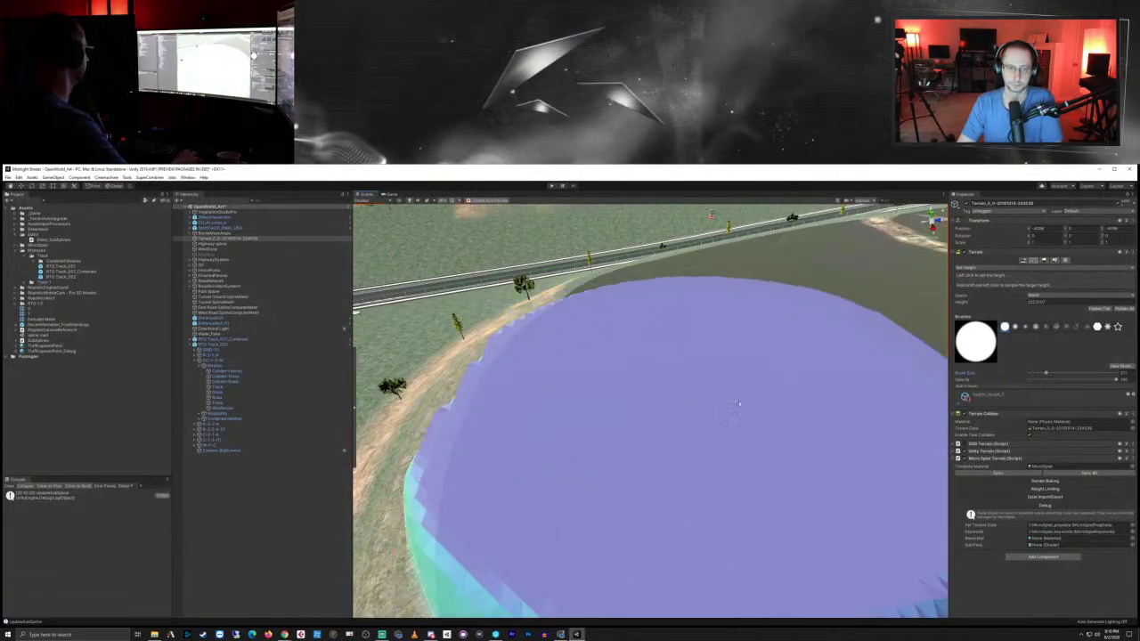
scroll(792, 433, "down", 8)
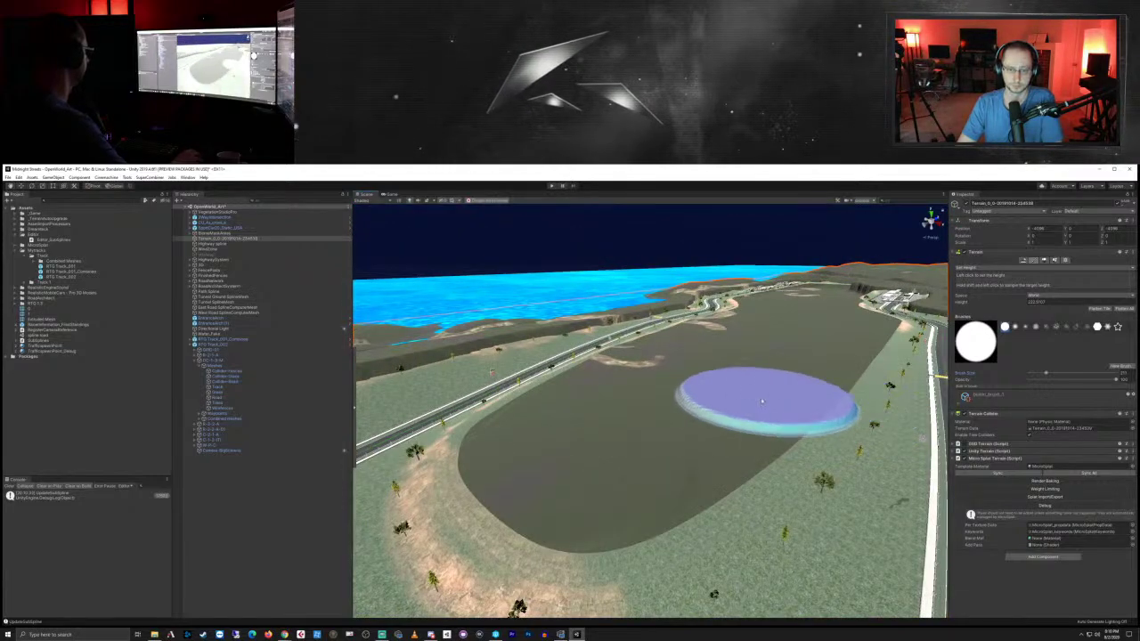
Step: Sample a new target height and set the infield ground to it along the inner side of the seaside stretch
right_click_drag(766, 402, 819, 312)
mouse_move(717, 465)
middle_mouse_down()
mouse_move(725, 431)
mouse_move(718, 443)
middle_mouse_up()
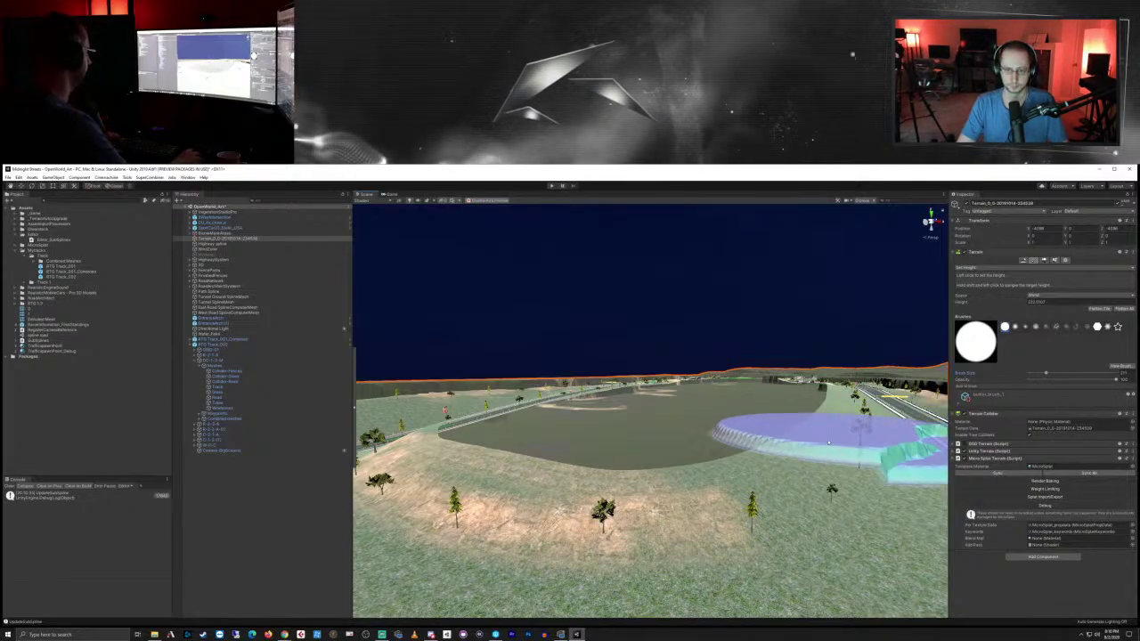
right_click_drag(773, 446, 693, 442)
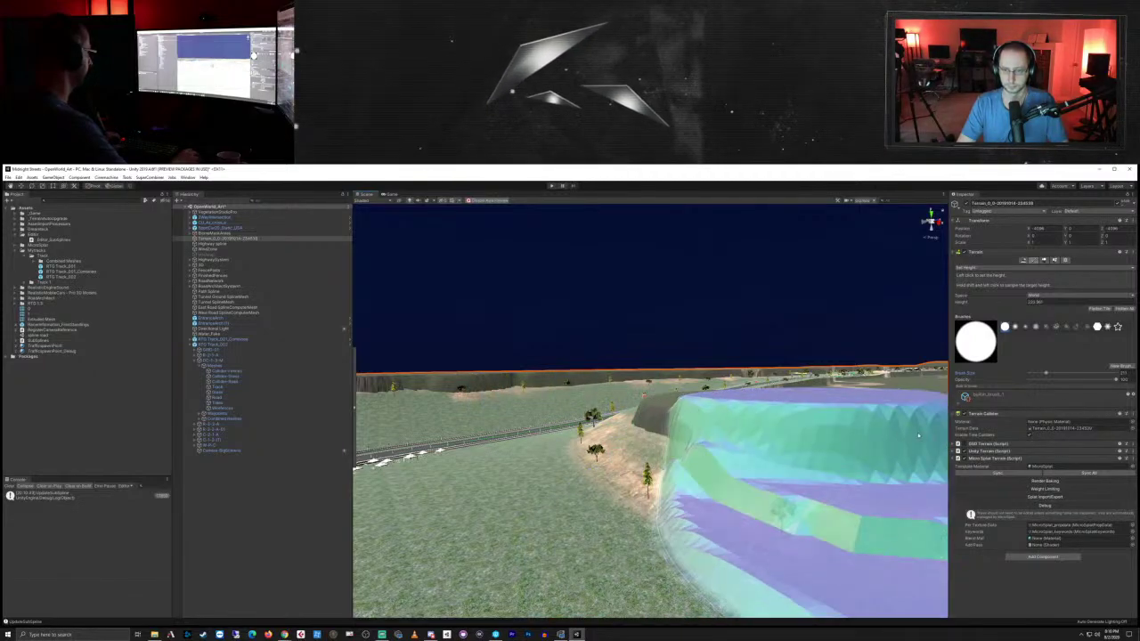
scroll(828, 425, "down", 5)
mouse_move(784, 455)
right_mouse_down()
mouse_move(810, 529)
mouse_move(716, 437)
mouse_move(737, 459)
right_mouse_up()
mouse_move(737, 459)
left_mouse_down()
mouse_move(687, 542)
mouse_move(696, 538)
left_mouse_up()
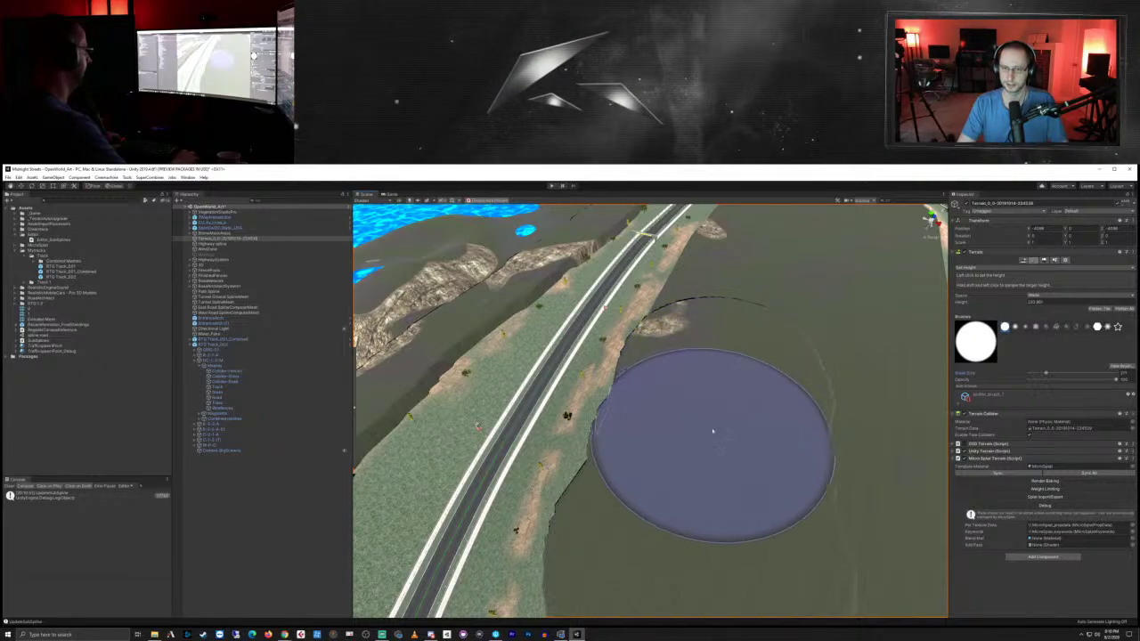
Step: Set the infield ground to the target height along the inner edge of the seaside straight up to the corner at its far end
mouse_move(715, 430)
right_mouse_down()
mouse_move(752, 407)
mouse_move(690, 501)
right_mouse_up()
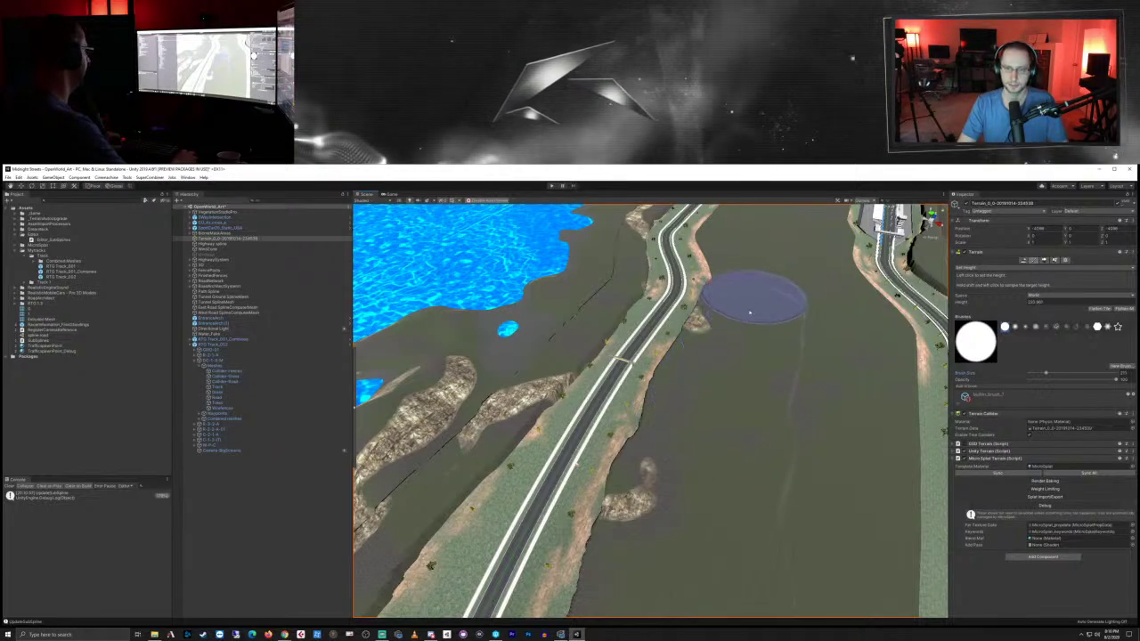
mouse_move(758, 328)
right_mouse_down()
mouse_move(779, 497)
mouse_move(814, 479)
mouse_move(780, 470)
right_mouse_up()
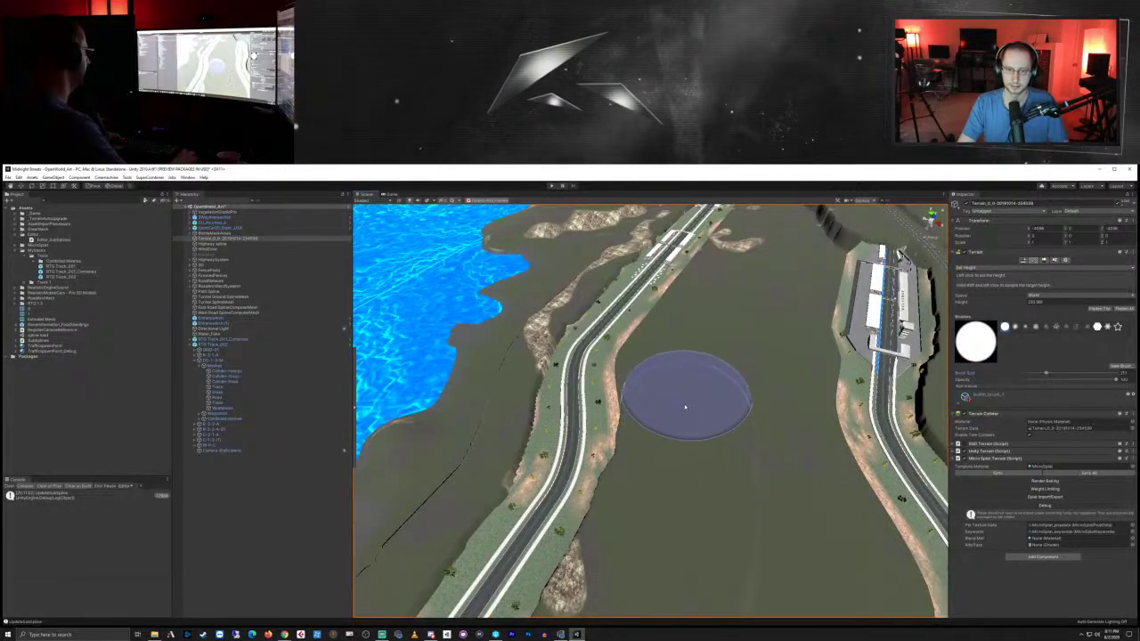
mouse_move(673, 367)
right_mouse_down()
mouse_move(733, 437)
mouse_move(695, 497)
mouse_move(763, 420)
mouse_move(739, 494)
mouse_move(703, 433)
mouse_move(729, 444)
right_mouse_up()
mouse_move(730, 444)
left_mouse_down()
mouse_move(710, 505)
mouse_move(718, 468)
mouse_move(705, 461)
mouse_move(692, 364)
left_mouse_up()
mouse_move(693, 365)
right_mouse_down()
mouse_move(739, 412)
mouse_move(738, 374)
mouse_move(730, 479)
mouse_move(745, 452)
mouse_move(718, 534)
right_mouse_up()
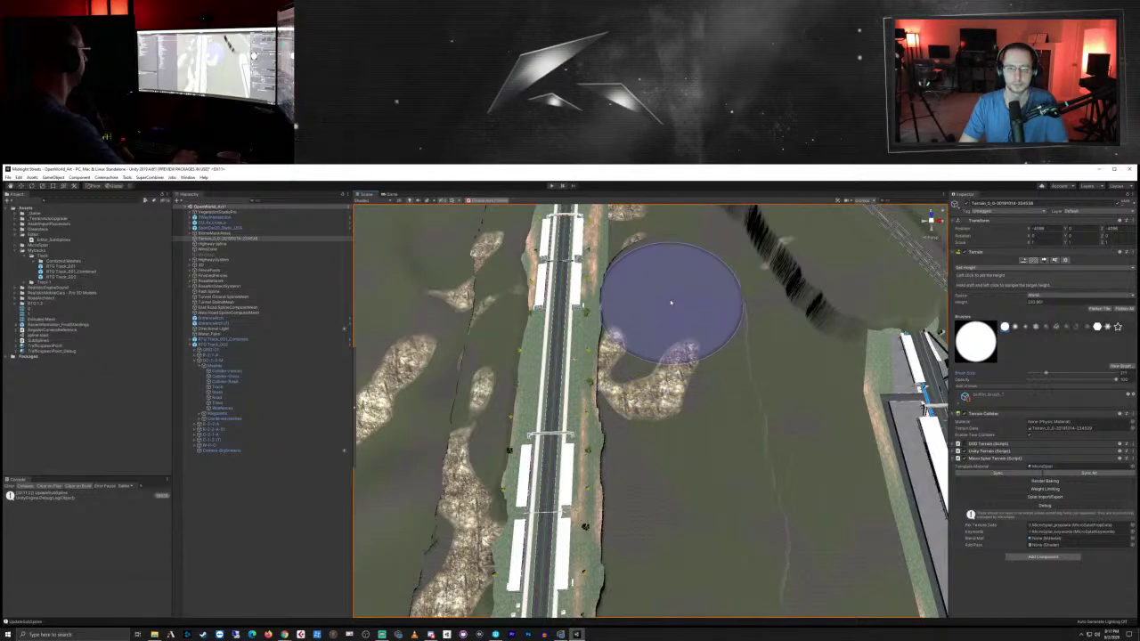
middle_click_drag(671, 303, 707, 372)
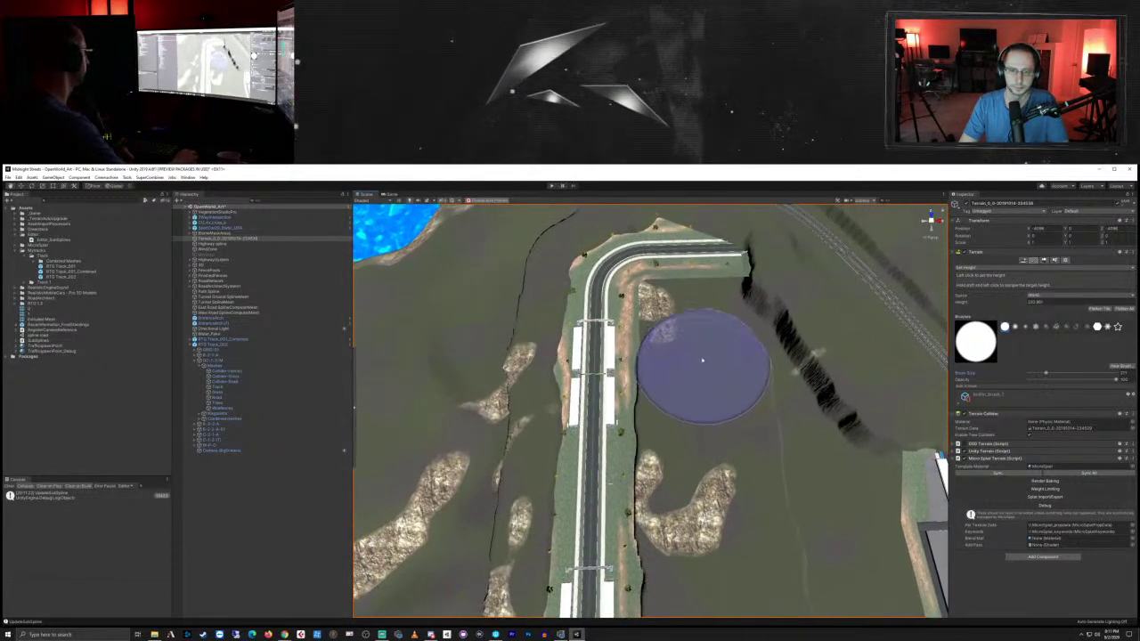
left_click(697, 341)
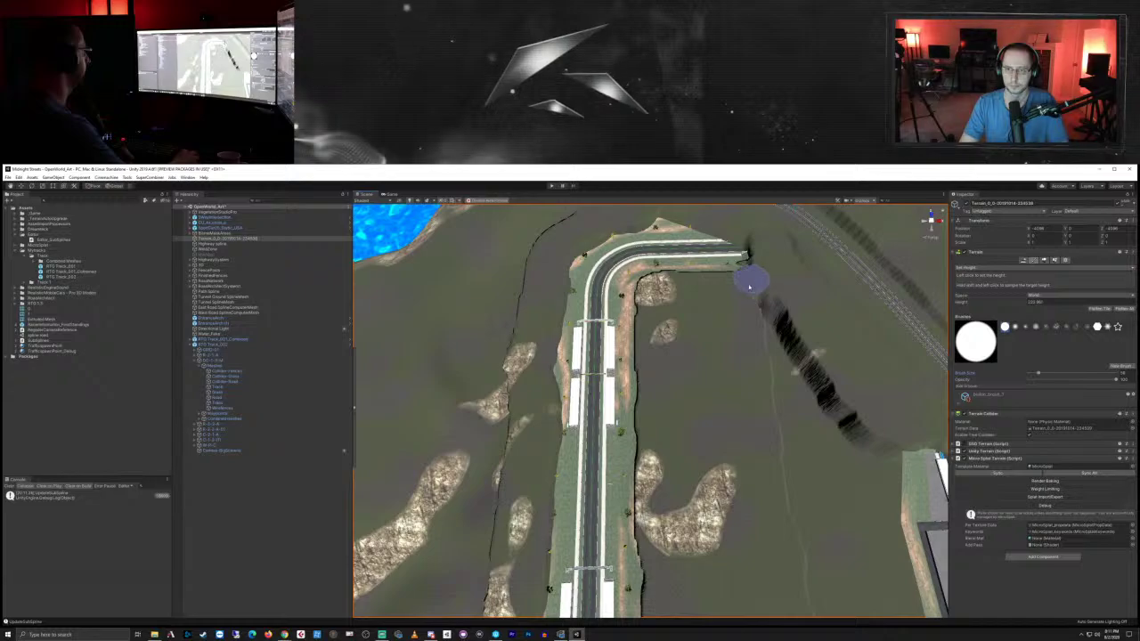
Step: With a smaller brush, set the ground height from the track's open end to the pit area and along the pits' infield edge
mouse_move(773, 308)
left_mouse_down()
mouse_move(790, 344)
mouse_move(891, 452)
mouse_move(866, 499)
left_mouse_up()
mouse_move(725, 410)
right_mouse_down()
mouse_move(921, 457)
mouse_move(917, 429)
right_mouse_up()
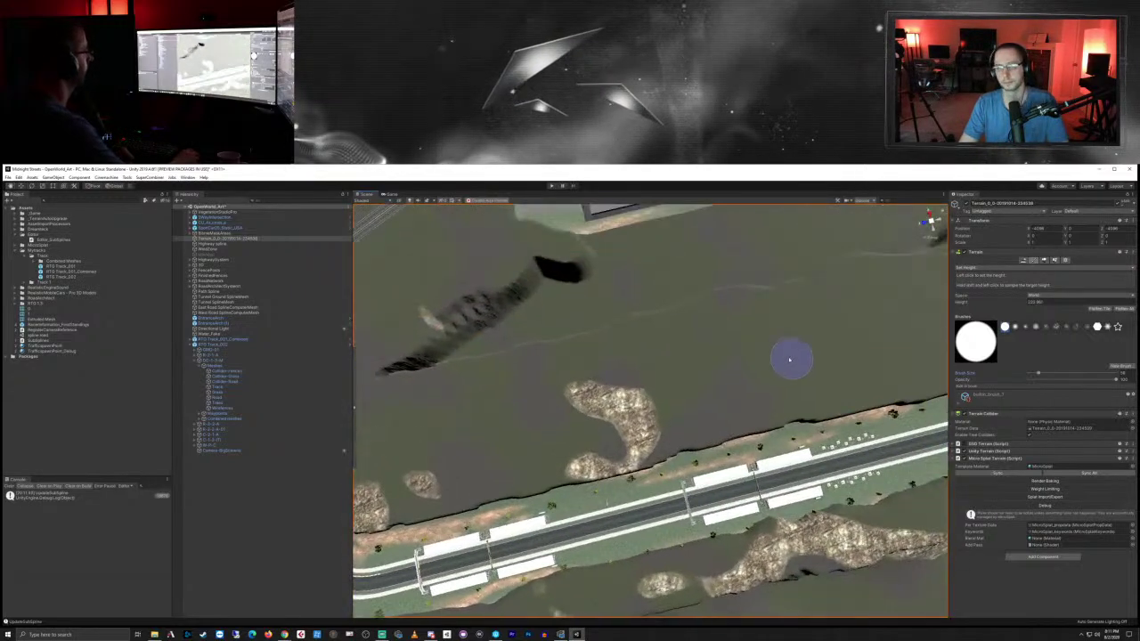
middle_click_drag(790, 359, 747, 433)
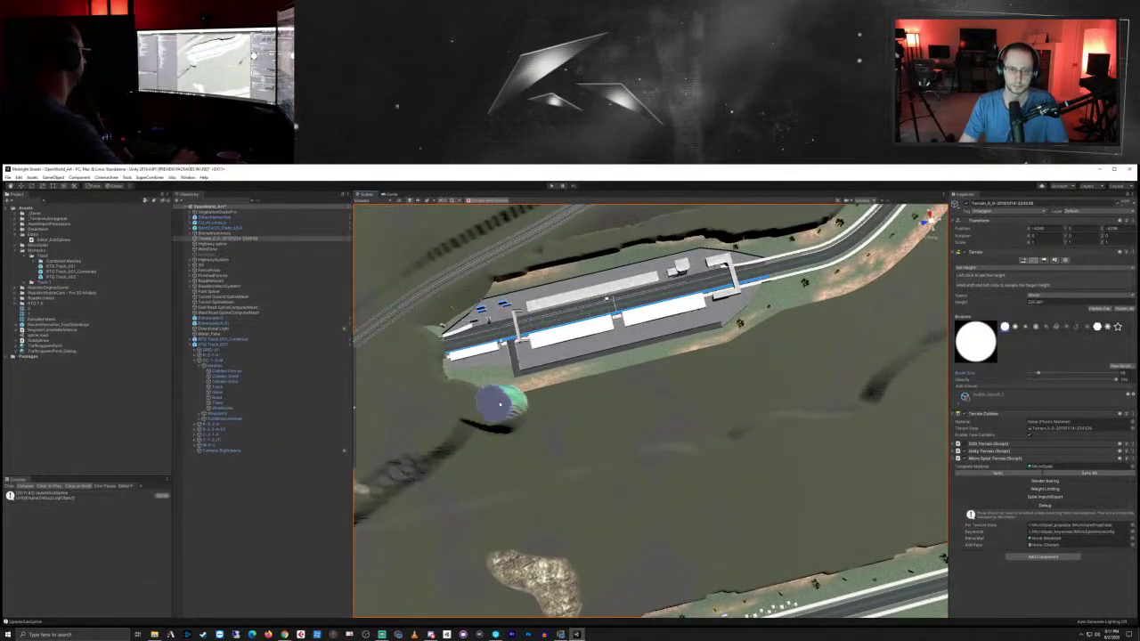
mouse_move(501, 405)
left_mouse_down()
mouse_move(591, 398)
mouse_move(712, 366)
left_mouse_up()
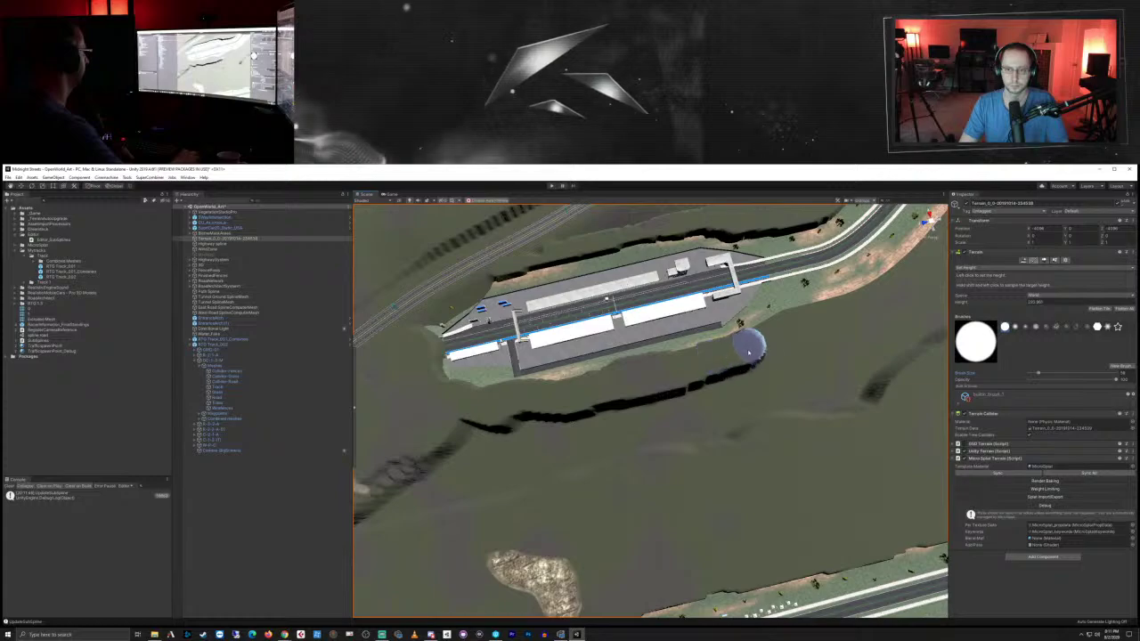
left_click_drag(772, 337, 898, 282)
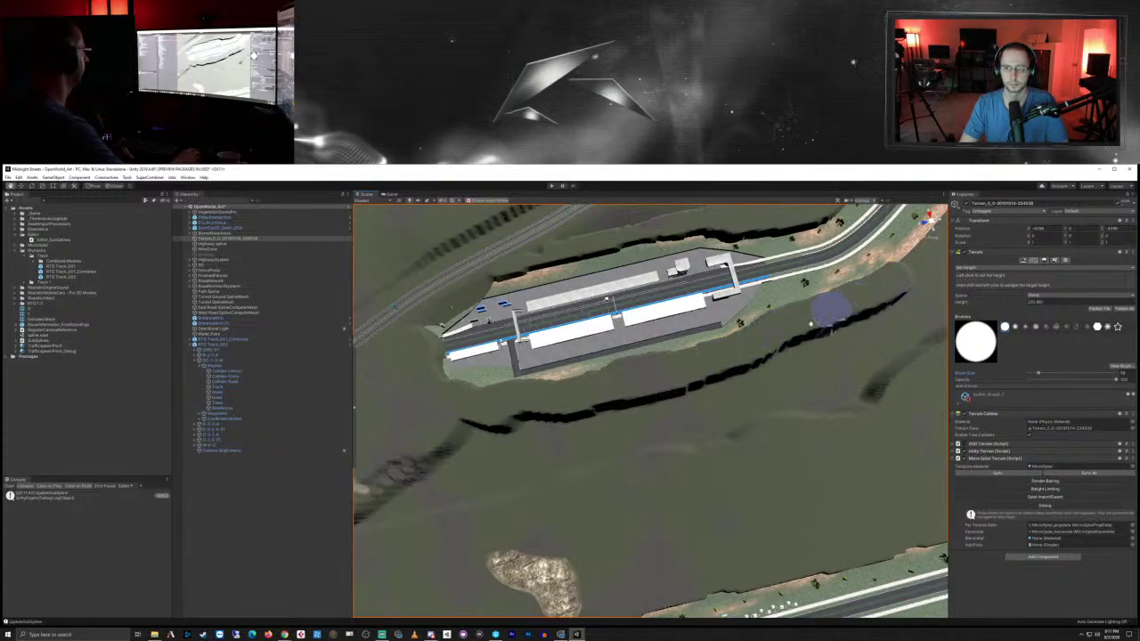
Step: Set the ground to the target height along the track's inner edge from the pit exit to the inside of the hairpin
middle_click_drag(829, 312, 639, 464)
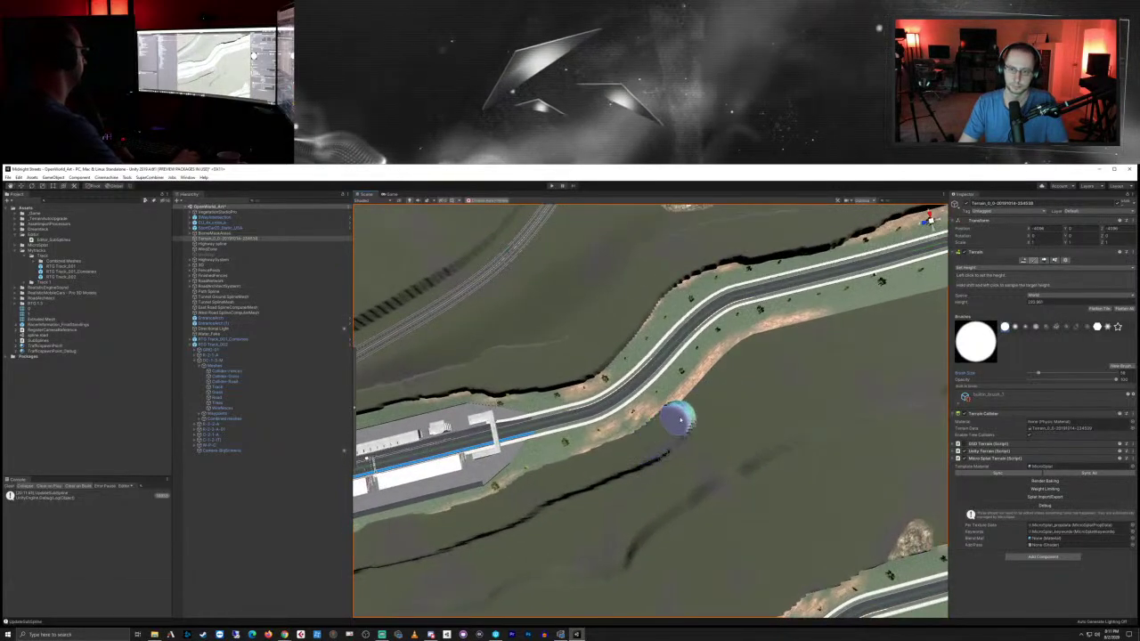
left_click_drag(755, 351, 866, 318)
middle_click_drag(865, 318, 539, 429)
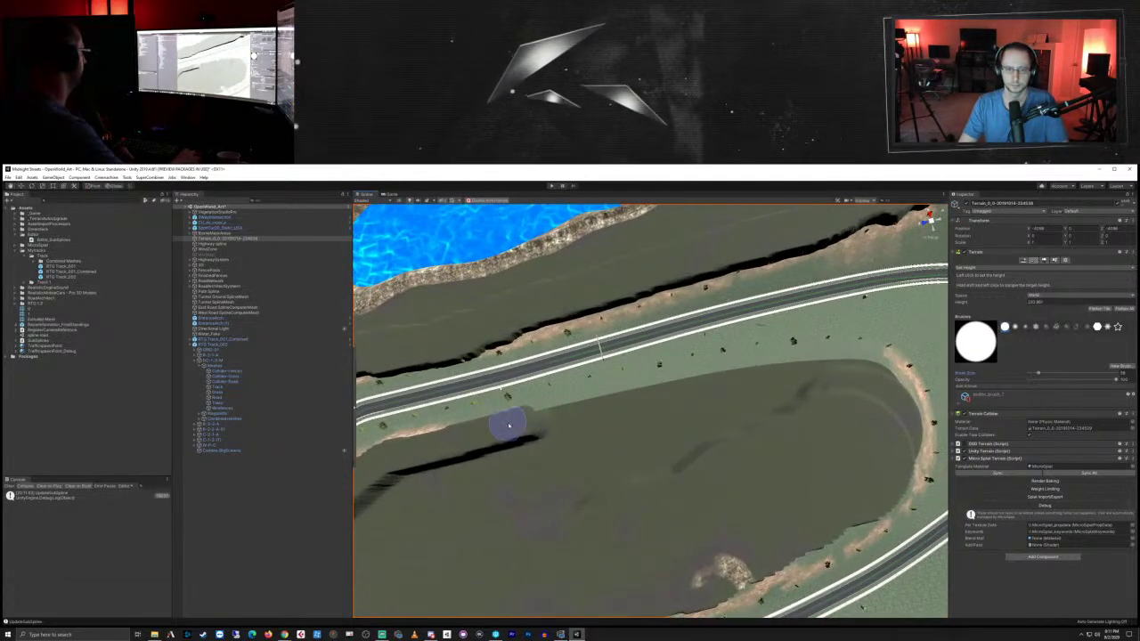
mouse_move(561, 415)
left_mouse_down()
mouse_move(611, 395)
mouse_move(729, 383)
left_mouse_up()
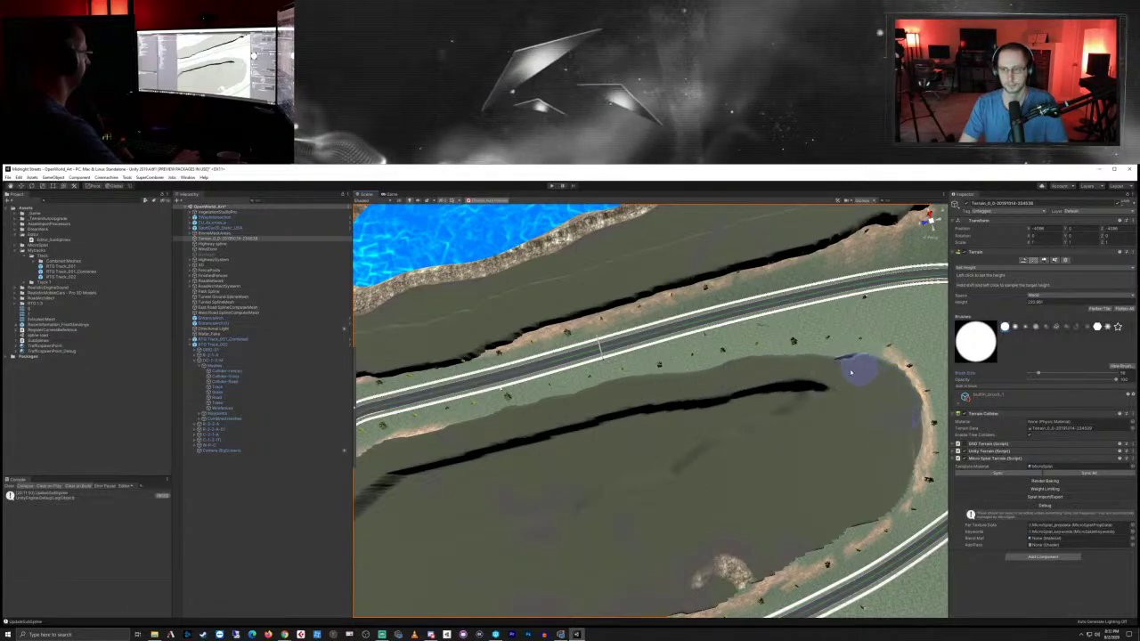
left_click_drag(806, 377, 684, 426)
Step: Enlarge the terrain brush to 143 and level the remaining ridge across the infield between the hairpin and the pit area
scroll(687, 461, "down", 4)
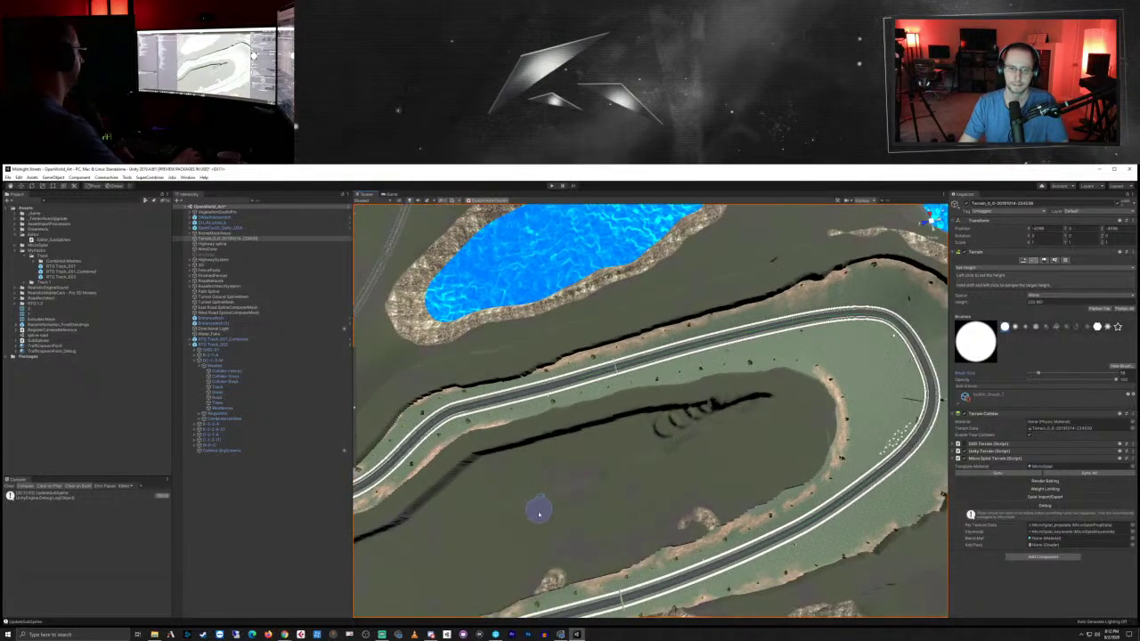
left_click_drag(540, 508, 629, 519, "alt")
middle_click_drag(629, 518, 720, 386)
right_click_drag(720, 387, 715, 379)
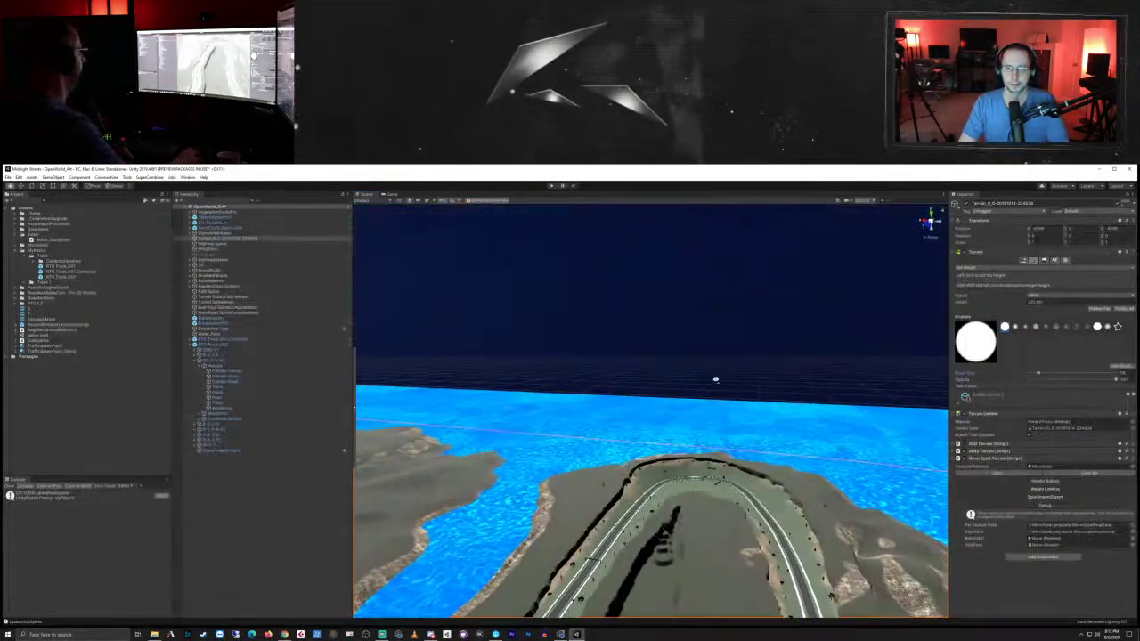
middle_click_drag(713, 535, 711, 460)
left_click_drag(711, 459, 659, 470, "alt")
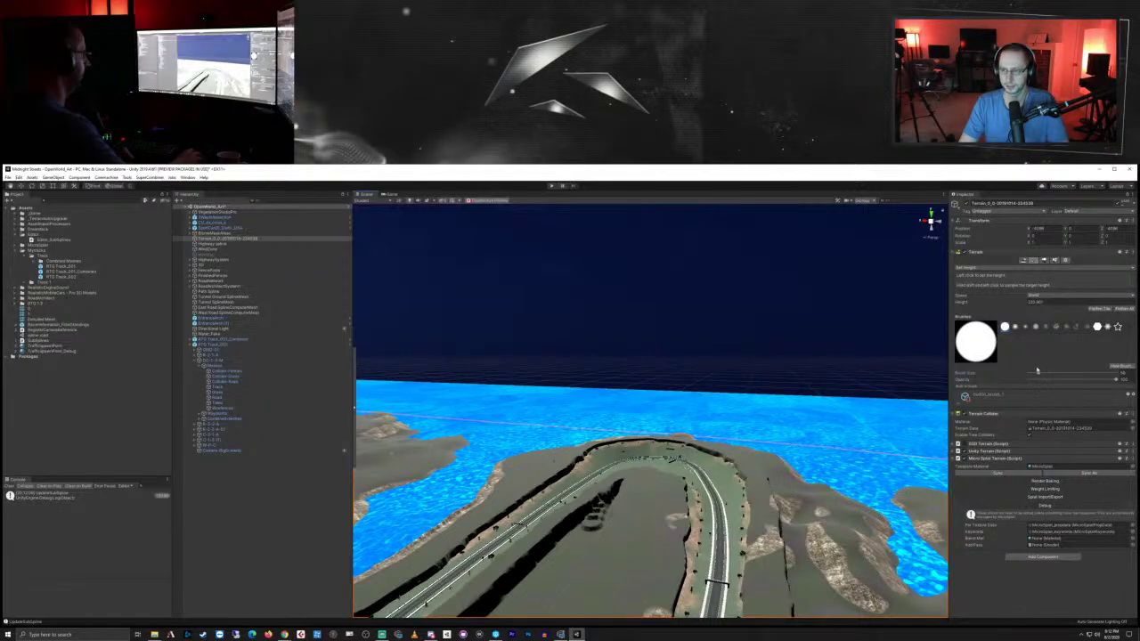
left_click_drag(1042, 373, 1044, 374)
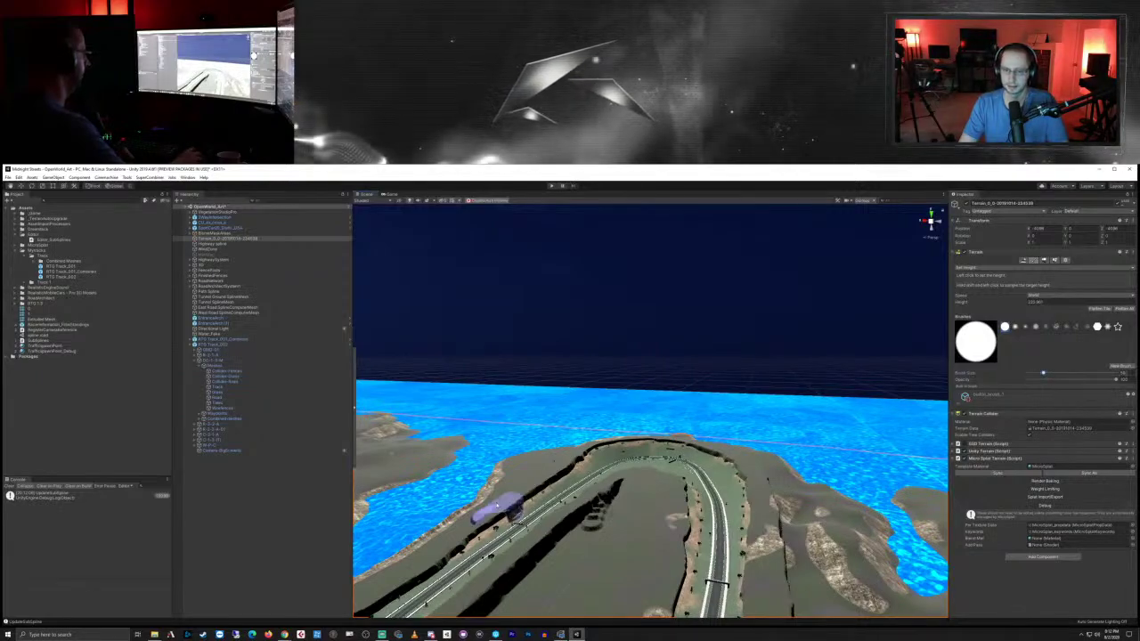
key("w")
mouse_move(499, 510)
right_mouse_down()
mouse_move(501, 544)
mouse_move(595, 494)
mouse_move(492, 532)
right_mouse_up()
scroll(491, 532, "down", 5)
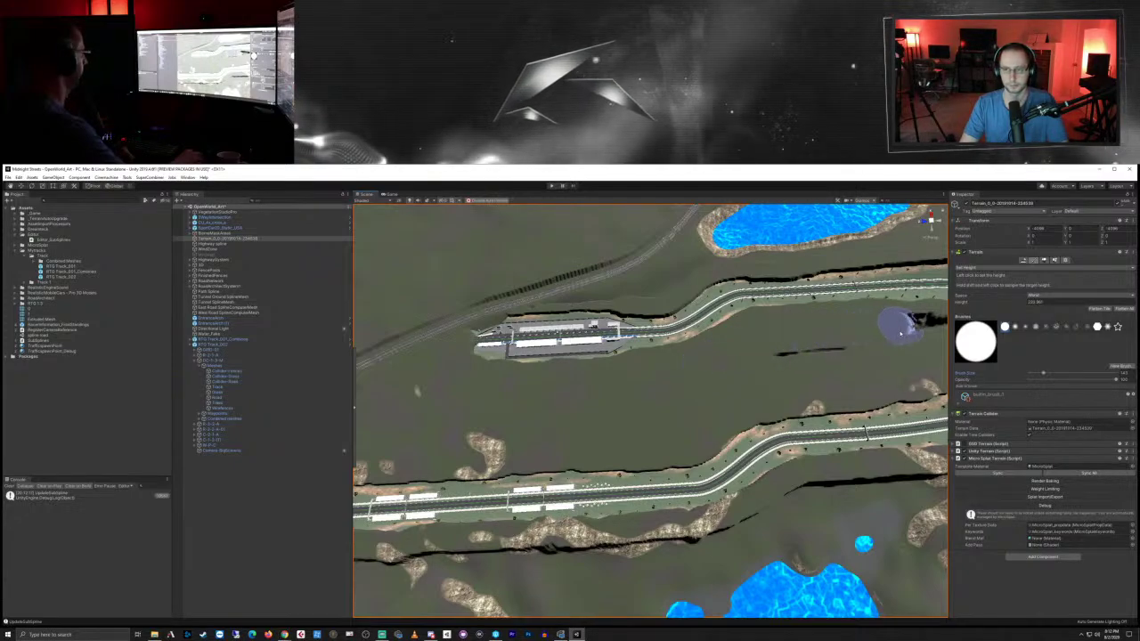
middle_click_drag(784, 360, 665, 382)
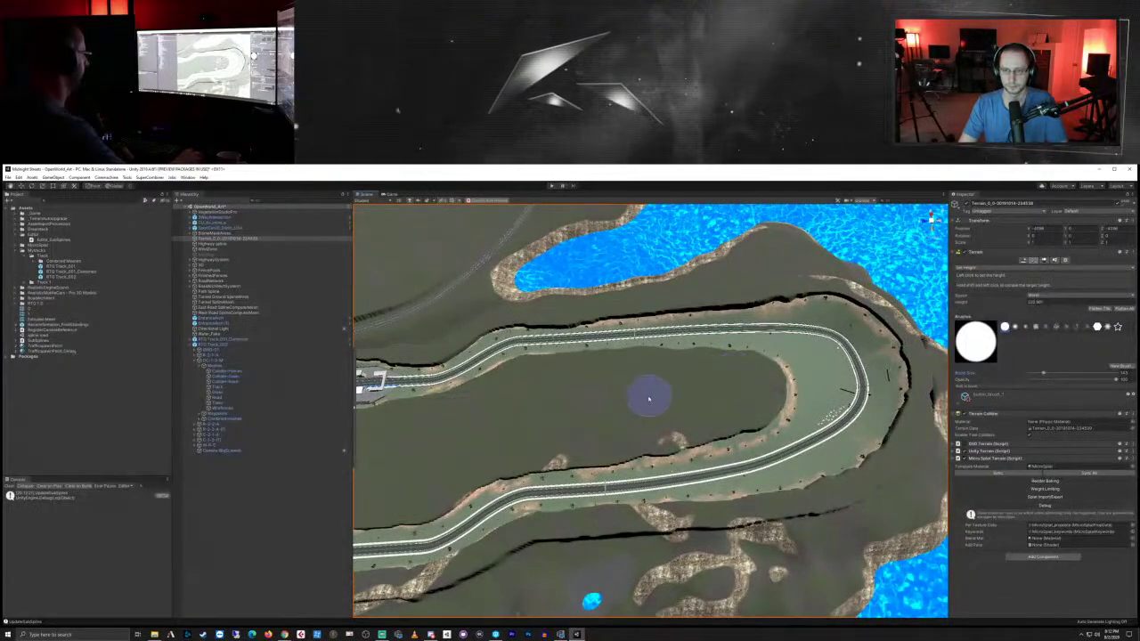
Step: Examine the leveled infield, the racetrack's edges and the pit area for remaining height differences
mouse_move(771, 433)
right_mouse_down()
mouse_move(579, 346)
mouse_move(581, 321)
right_mouse_up()
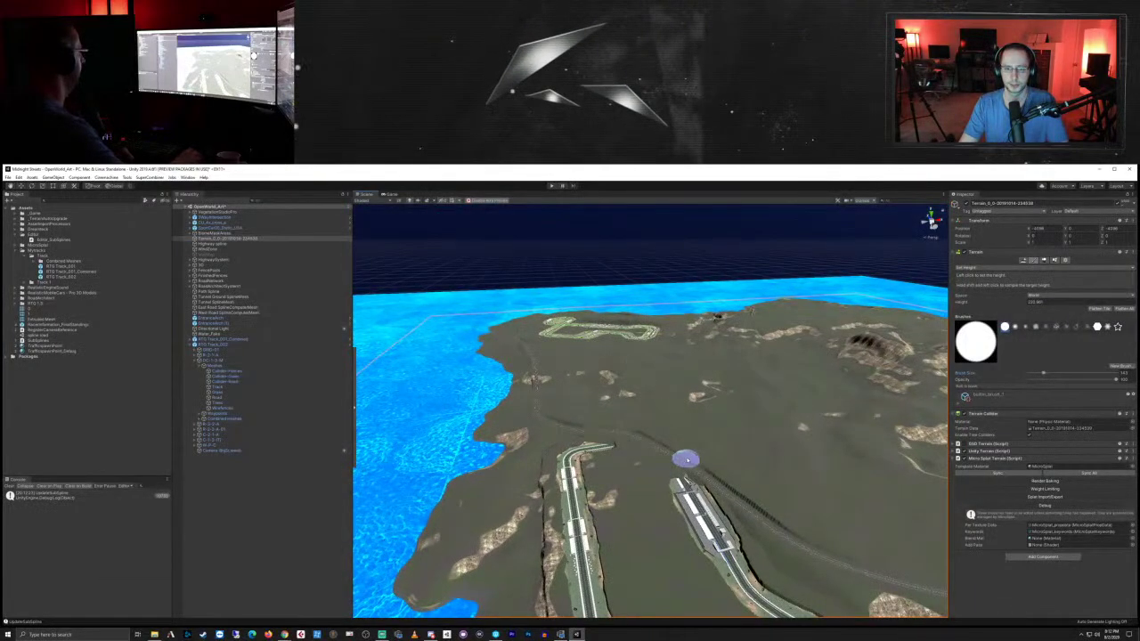
middle_click_drag(687, 459, 571, 359)
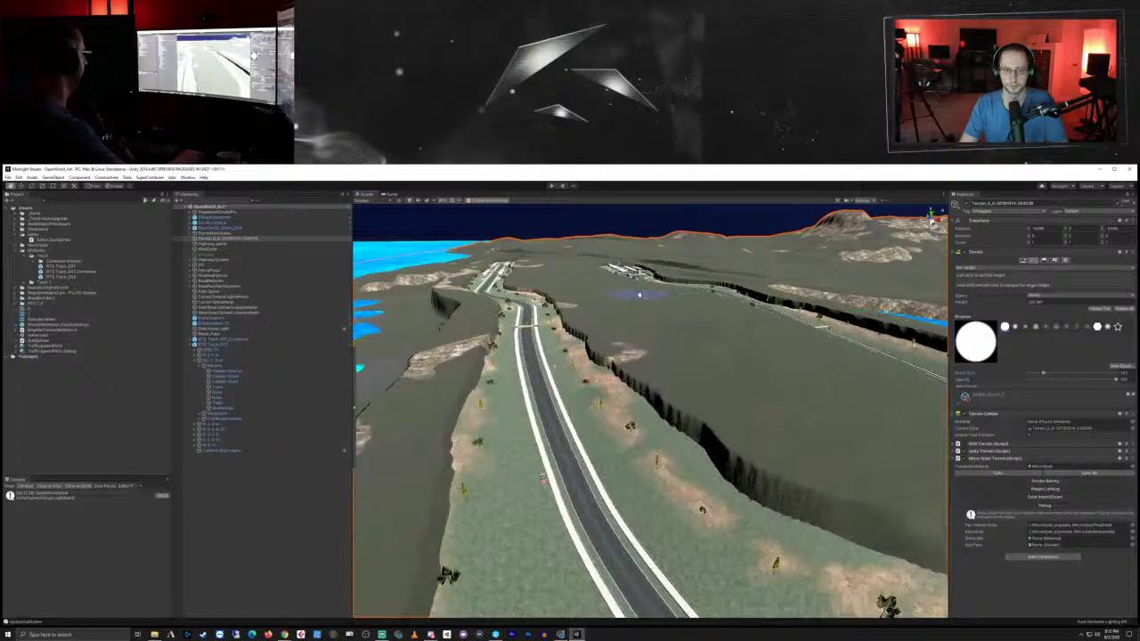
scroll(637, 303, "down", 3)
scroll(571, 364, "down", 3)
right_click_drag(573, 367, 689, 419)
middle_click_drag(532, 438, 662, 382)
scroll(662, 381, "down", 3)
scroll(662, 382, "down", 2)
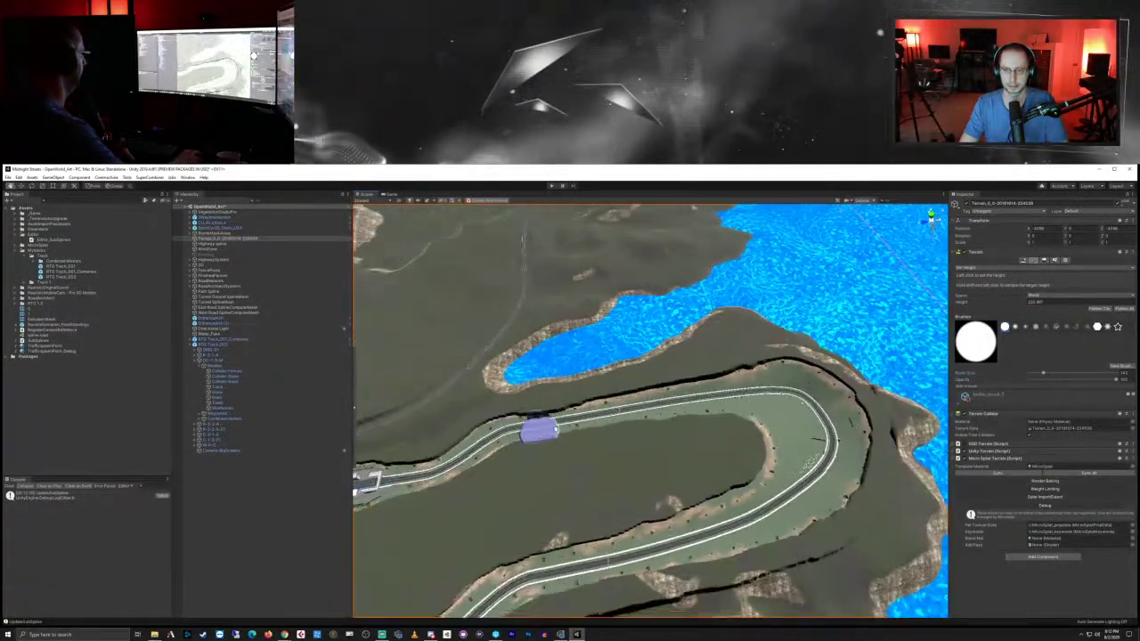
middle_click_drag(540, 431, 669, 386)
right_click_drag(568, 427, 636, 401)
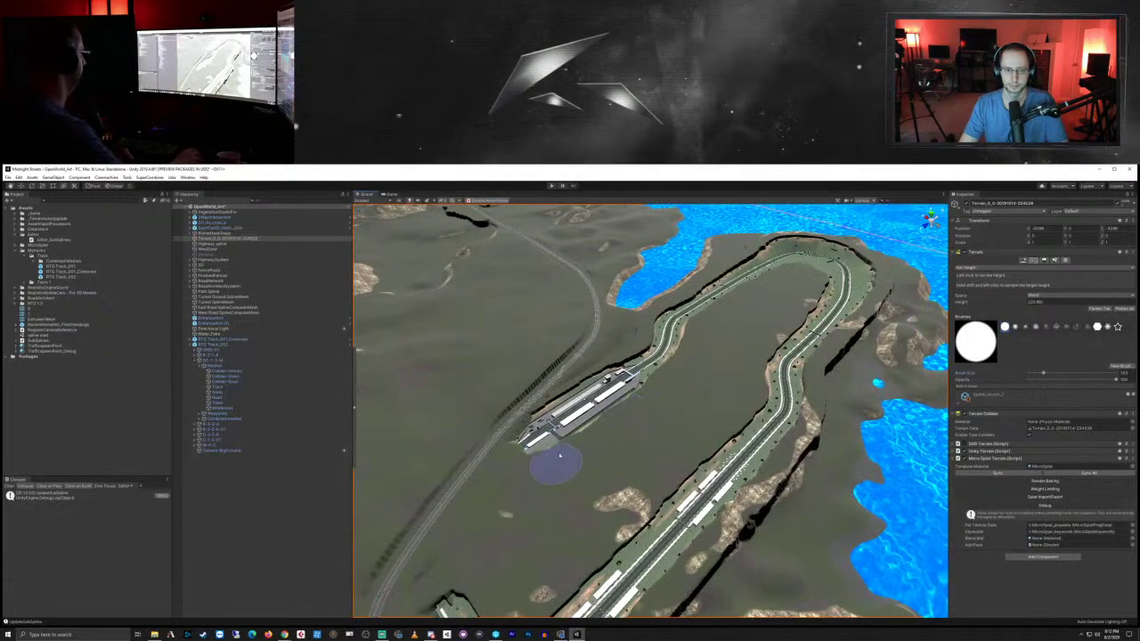
middle_click_drag(477, 517, 659, 389)
Step: Set the ground to the target height around the racetrack's open end near the highway
scroll(672, 392, "up", 6)
right_click_drag(734, 410, 681, 379)
middle_click_drag(819, 490, 763, 405)
scroll(763, 408, "down", 2)
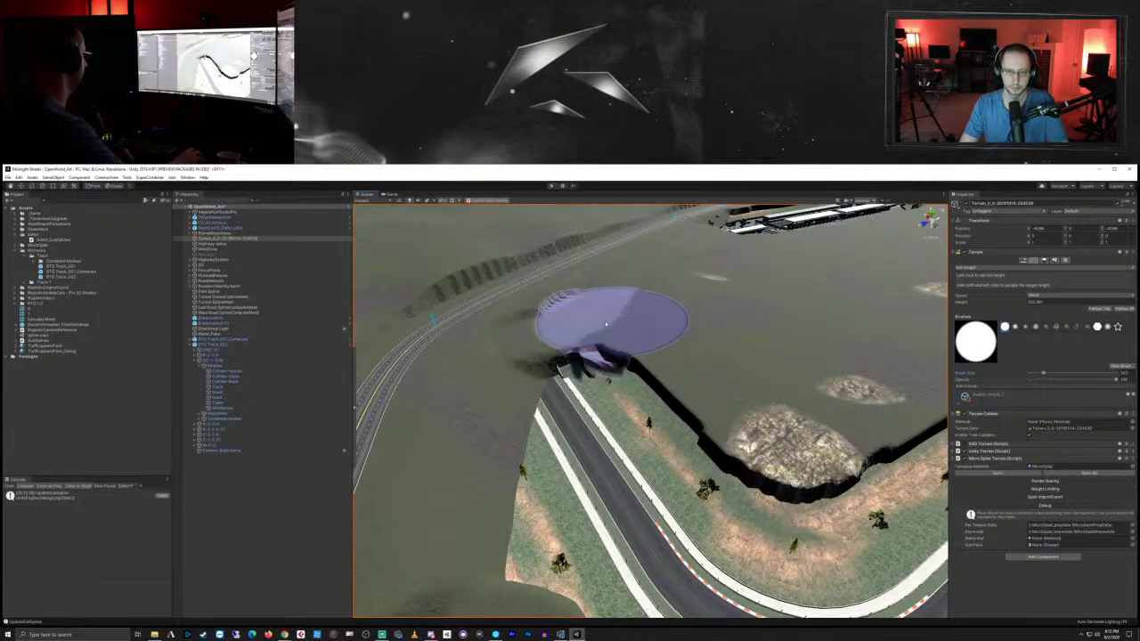
left_click_drag(629, 321, 588, 331)
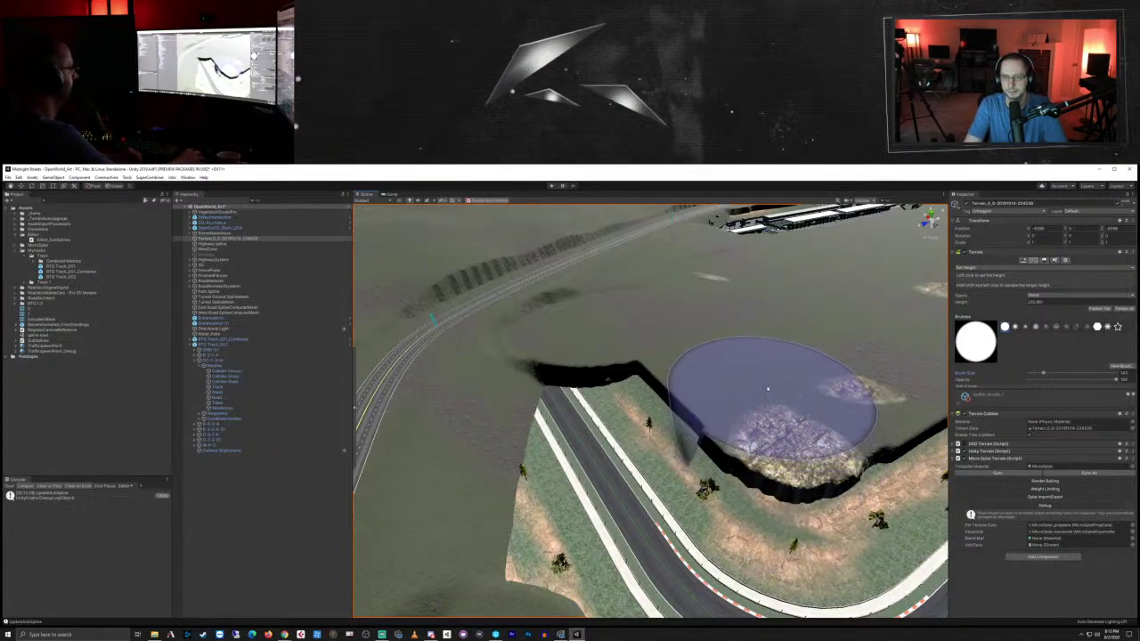
scroll(776, 392, "down", 6)
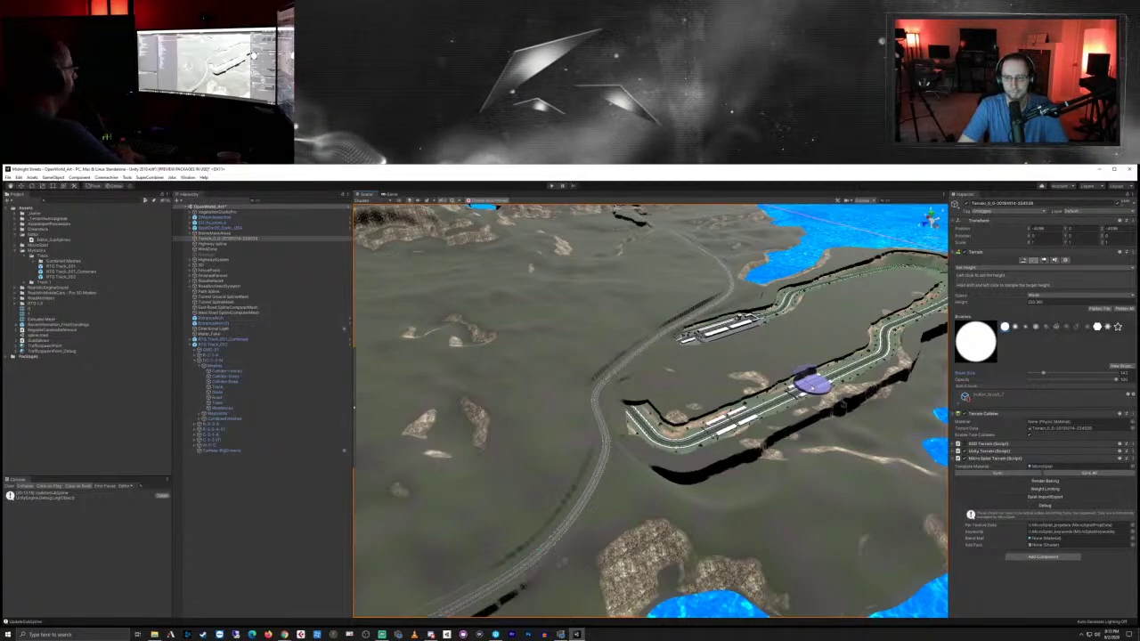
Step: Deselect the terrain and examine the ground between the racetrack's open end, the outer corner and the highway
left_click(285, 567)
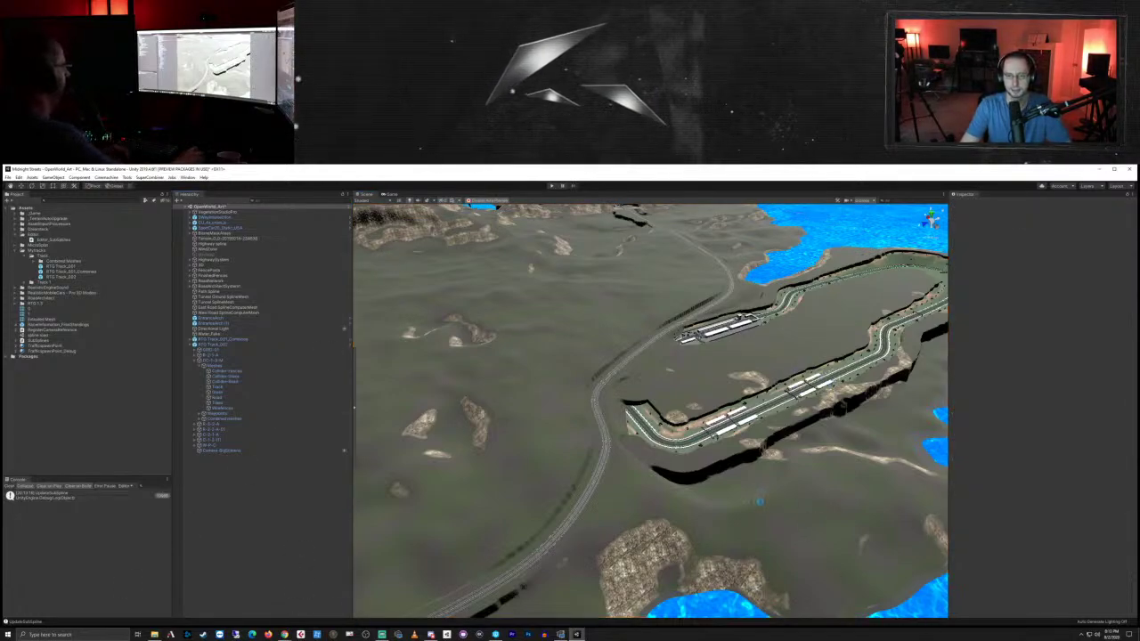
scroll(756, 499, "up", 5)
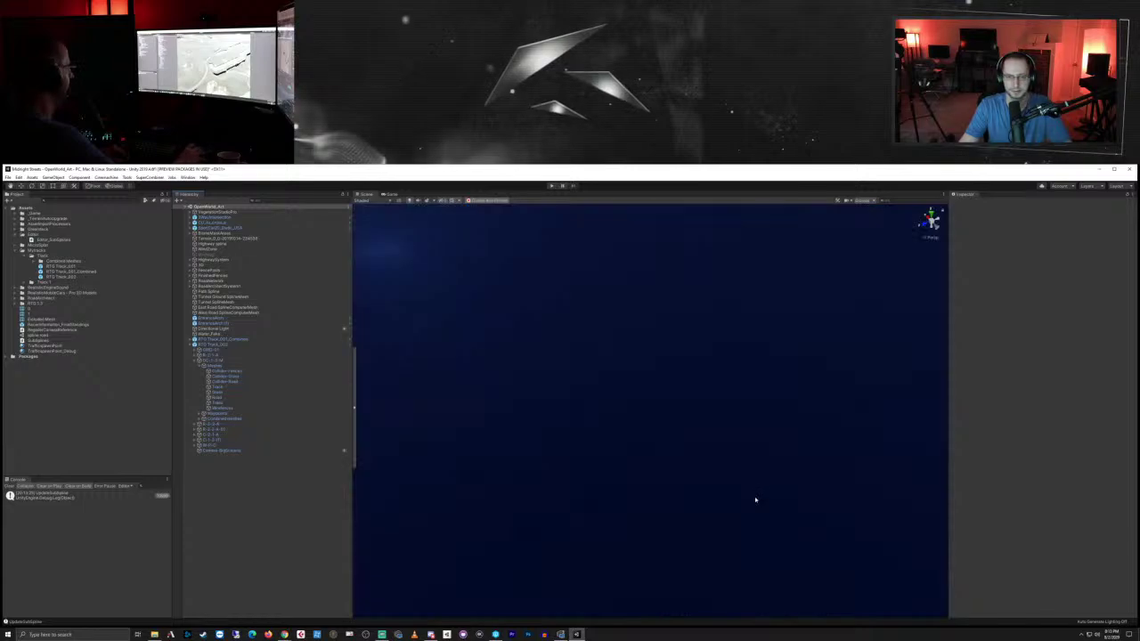
scroll(768, 493, "down", 4)
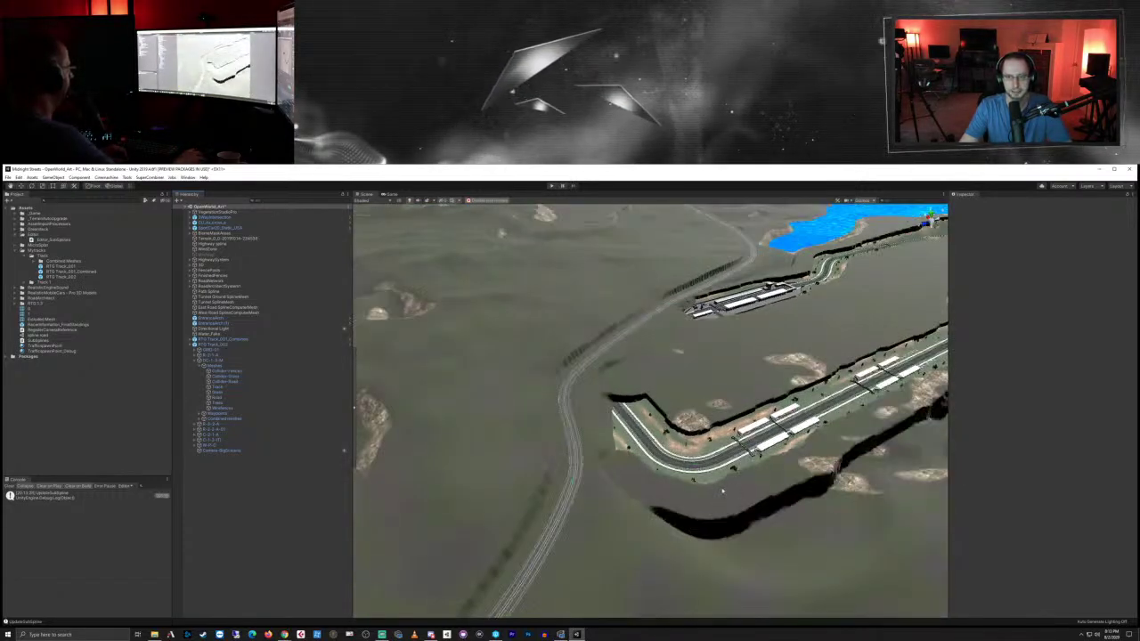
mouse_move(761, 506)
middle_mouse_down()
mouse_move(718, 517)
mouse_move(744, 508)
middle_mouse_up()
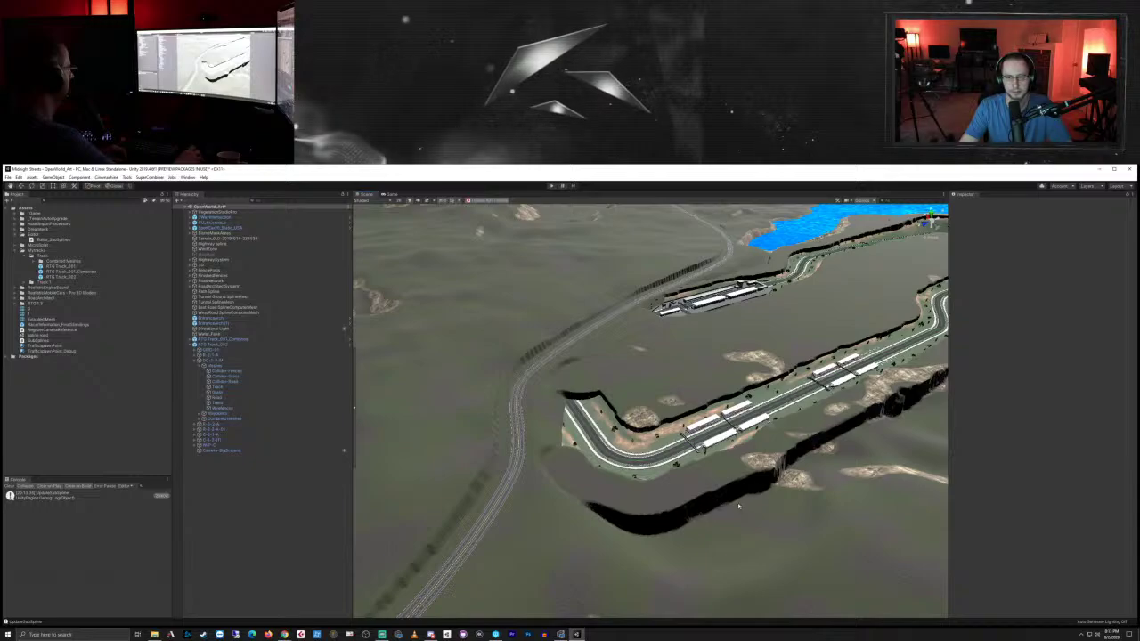
scroll(739, 505, "up", 2)
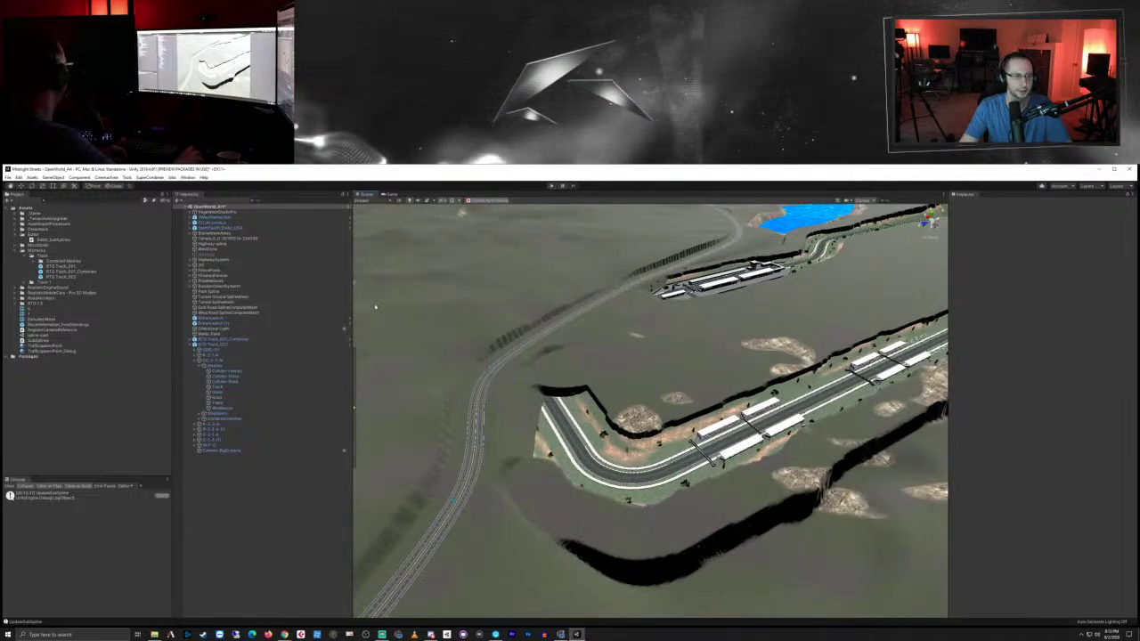
Step: Select the terrain and set the ground outside the racetrack's outer corner, toward the highway and the dark cliff, to the target height
left_click(215, 241)
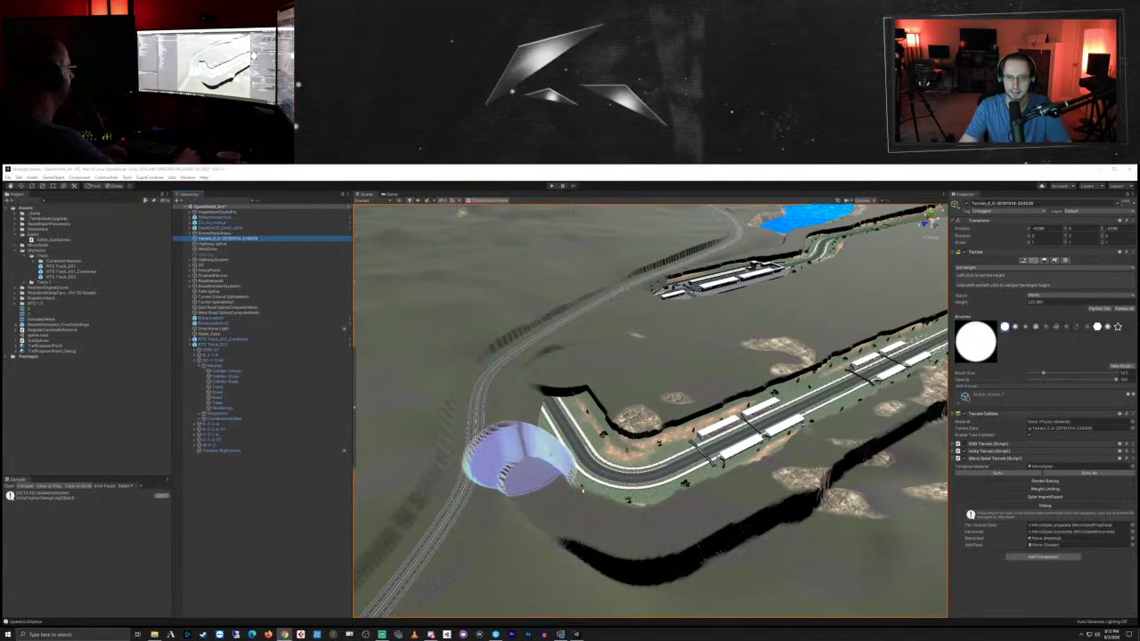
mouse_move(516, 473)
right_mouse_down()
mouse_move(686, 479)
mouse_move(535, 483)
mouse_move(545, 501)
mouse_move(584, 504)
mouse_move(615, 579)
mouse_move(652, 546)
right_mouse_up()
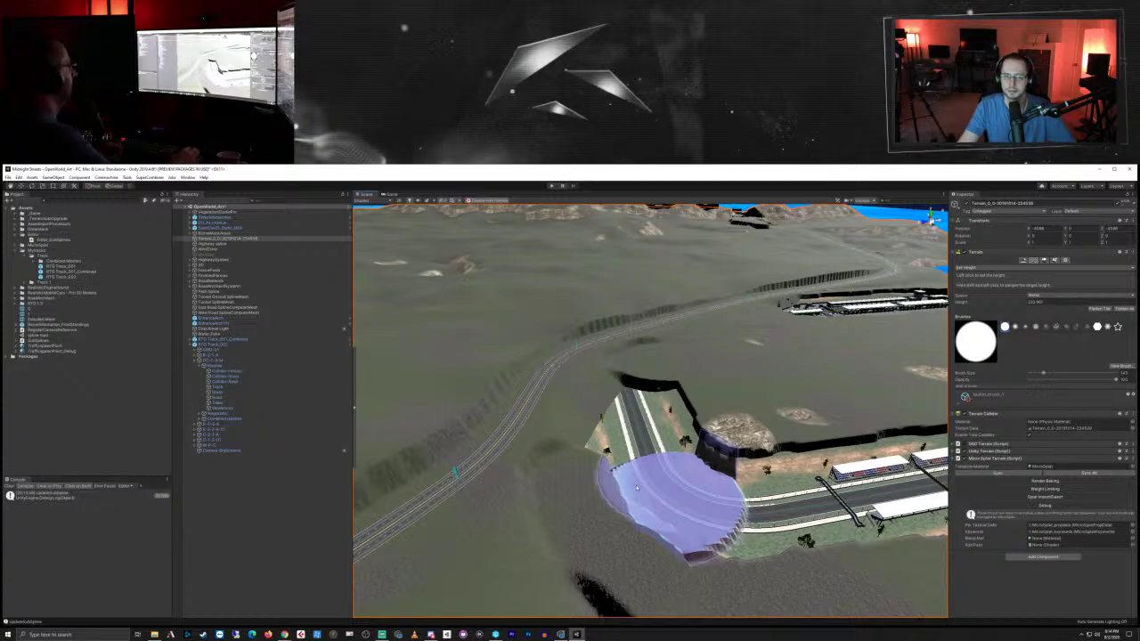
mouse_move(538, 597)
right_mouse_down()
mouse_move(631, 618)
mouse_move(594, 618)
right_mouse_up()
mouse_move(604, 549)
right_mouse_down()
mouse_move(588, 535)
mouse_move(606, 543)
right_mouse_up()
right_click_drag(889, 521, 880, 529)
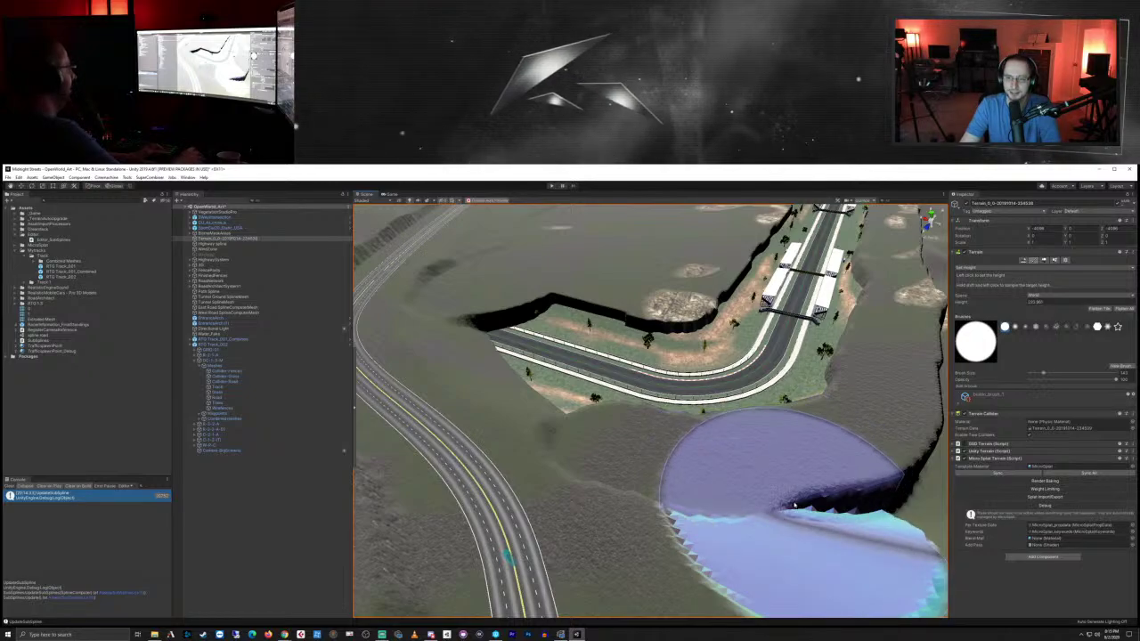
middle_click_drag(818, 526, 773, 510)
middle_click_drag(636, 461, 751, 529)
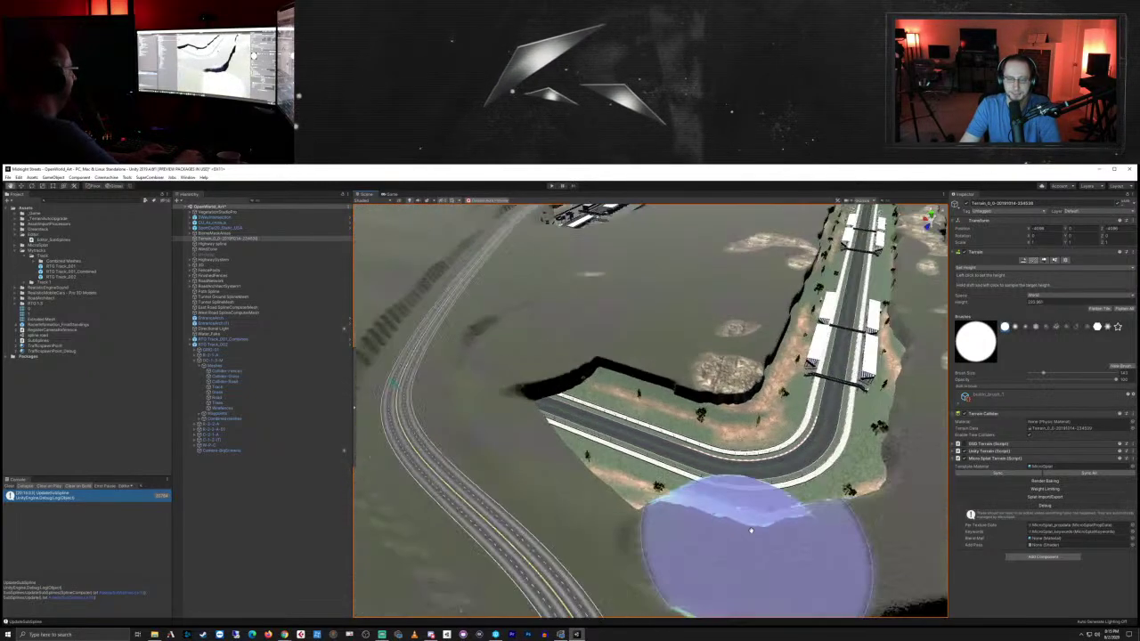
right_click_drag(687, 495, 806, 515)
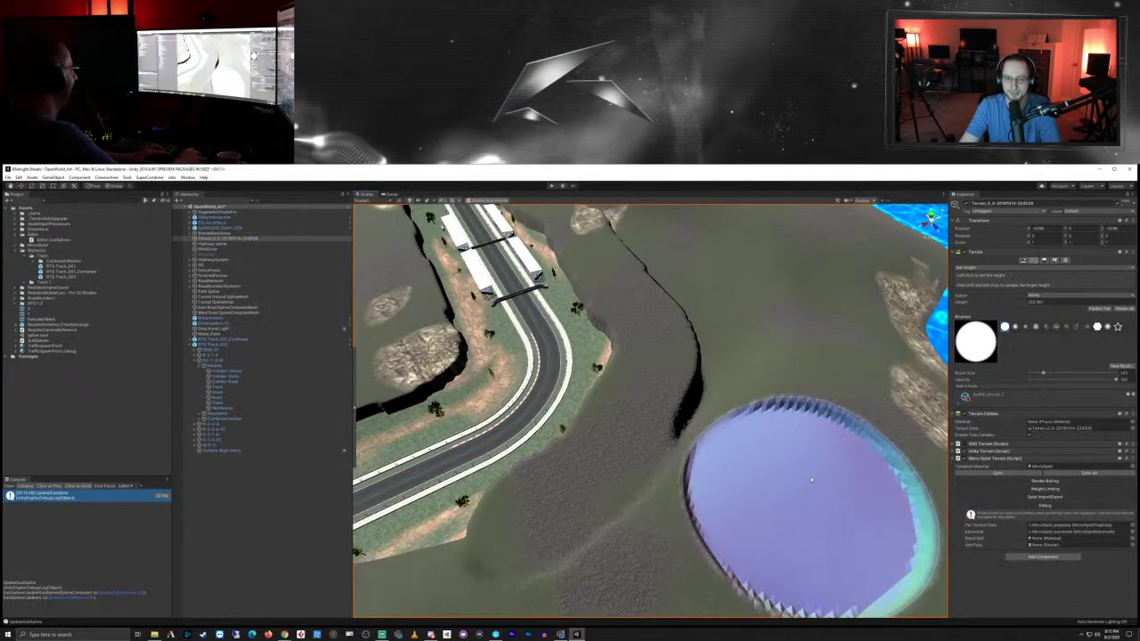
mouse_move(810, 476)
right_mouse_down()
mouse_move(777, 476)
mouse_move(773, 465)
right_mouse_up()
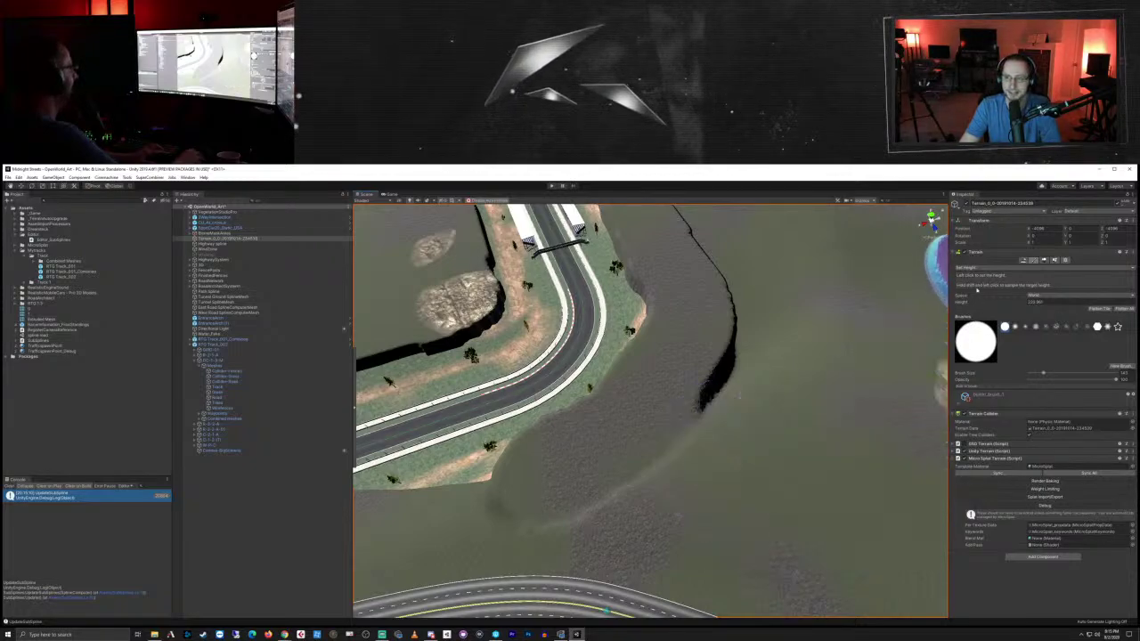
Step: Switch the terrain brush to Smooth Height and soften the cliff and raised ground outside the racetrack's outer corner
left_click(977, 269)
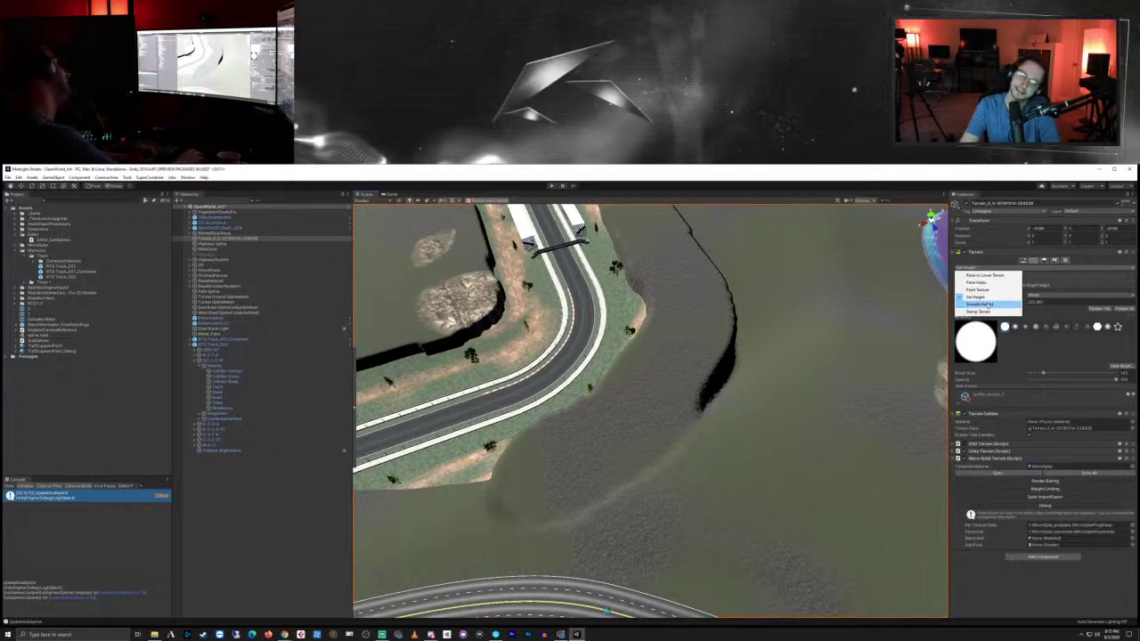
left_click(988, 304)
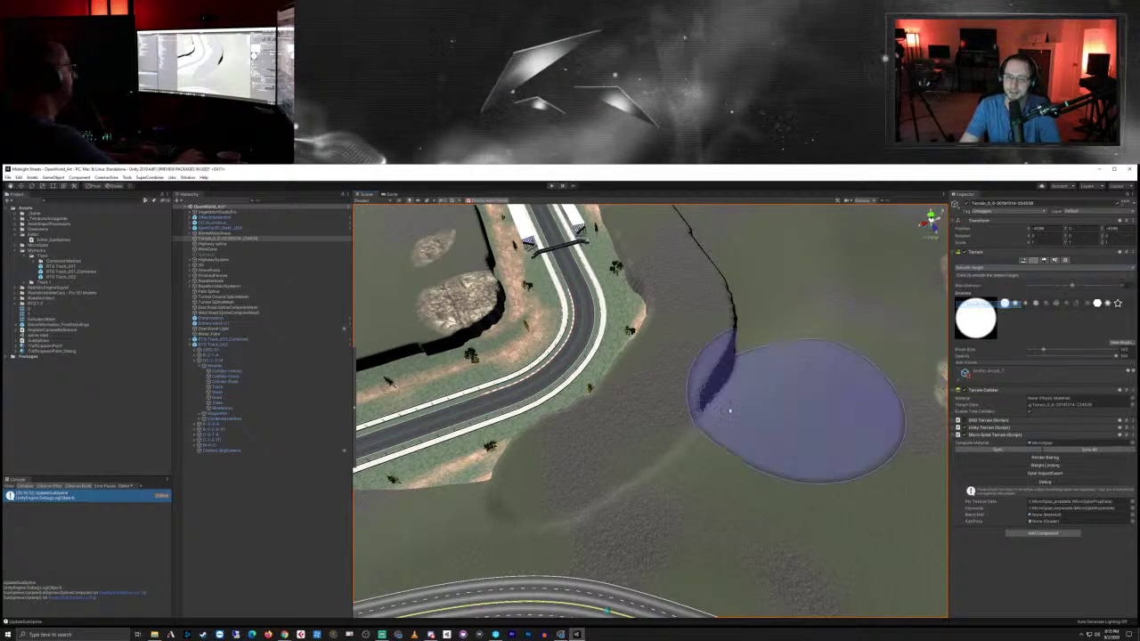
mouse_move(712, 432)
left_mouse_down()
mouse_move(596, 453)
mouse_move(606, 448)
mouse_move(550, 436)
mouse_move(647, 404)
mouse_move(736, 297)
mouse_move(761, 420)
left_mouse_up()
middle_click_drag(760, 420, 752, 419)
scroll(753, 419, "down", 5)
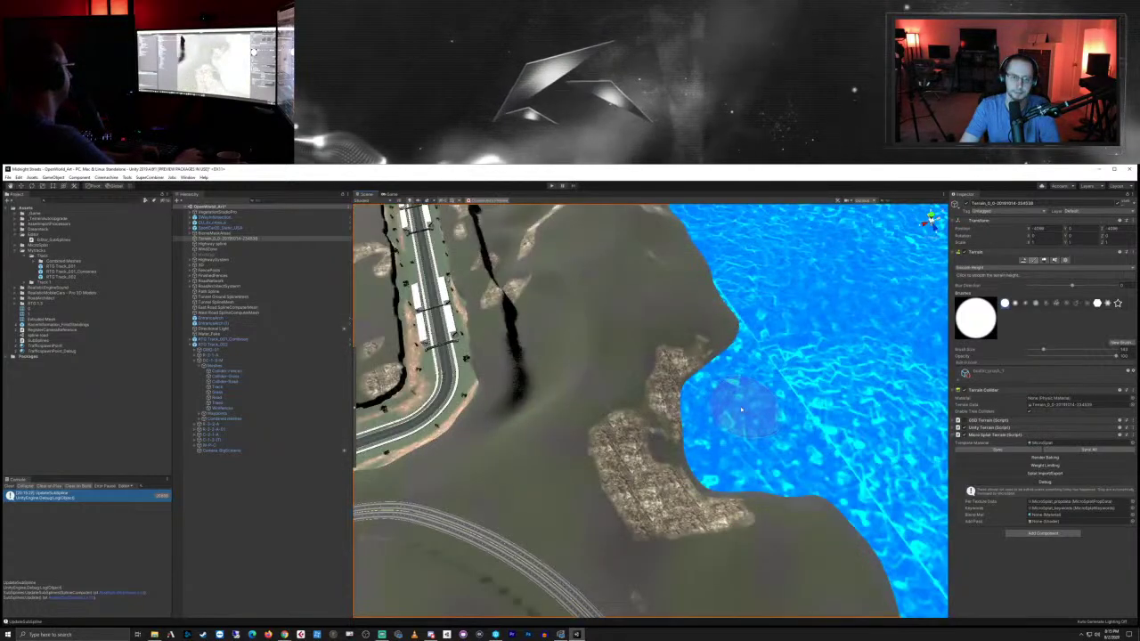
right_click_drag(635, 373, 560, 384)
scroll(690, 344, "up", 4)
mouse_move(718, 345)
right_mouse_down()
mouse_move(718, 316)
mouse_move(651, 356)
mouse_move(655, 400)
right_mouse_up()
mouse_move(643, 445)
left_mouse_down()
mouse_move(712, 405)
mouse_move(827, 280)
mouse_move(692, 438)
left_mouse_up()
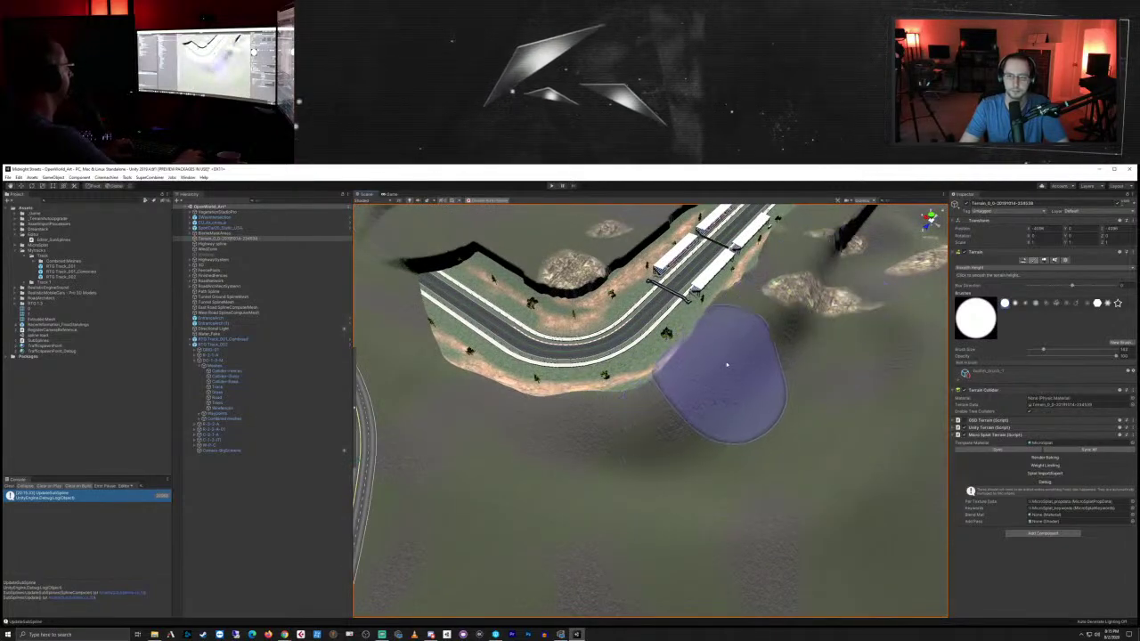
Step: Smooth the steep ridge along the outer side of the grandstand straight and the following bends toward the hairpin
mouse_move(789, 331)
right_mouse_down()
mouse_move(763, 369)
mouse_move(734, 483)
right_mouse_up()
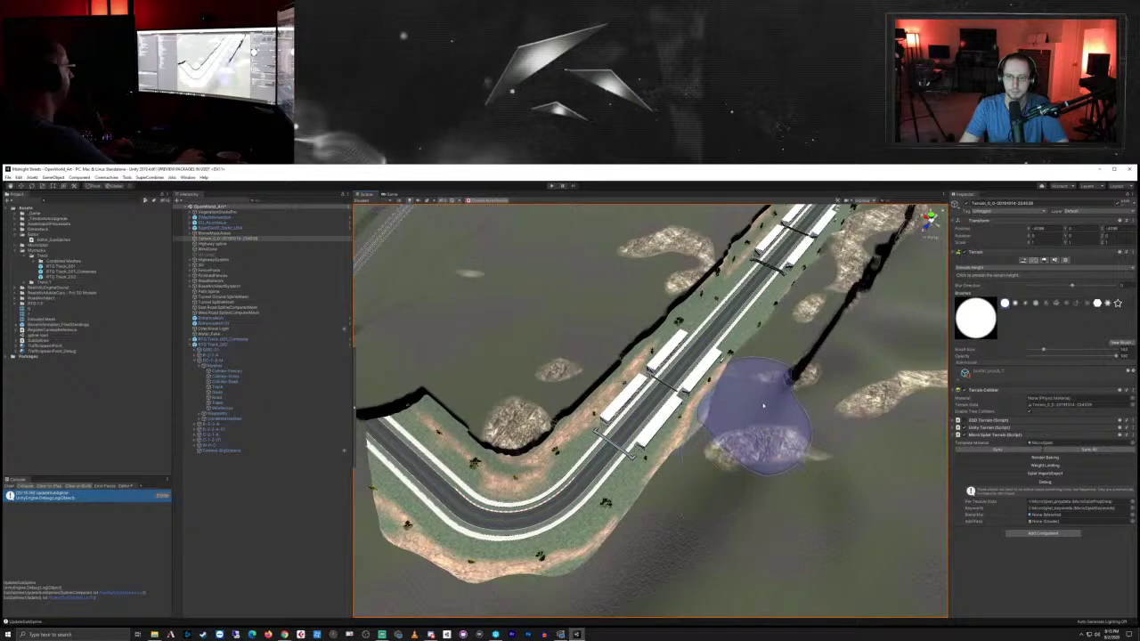
mouse_move(802, 359)
left_mouse_down()
mouse_move(865, 260)
mouse_move(835, 351)
left_mouse_up()
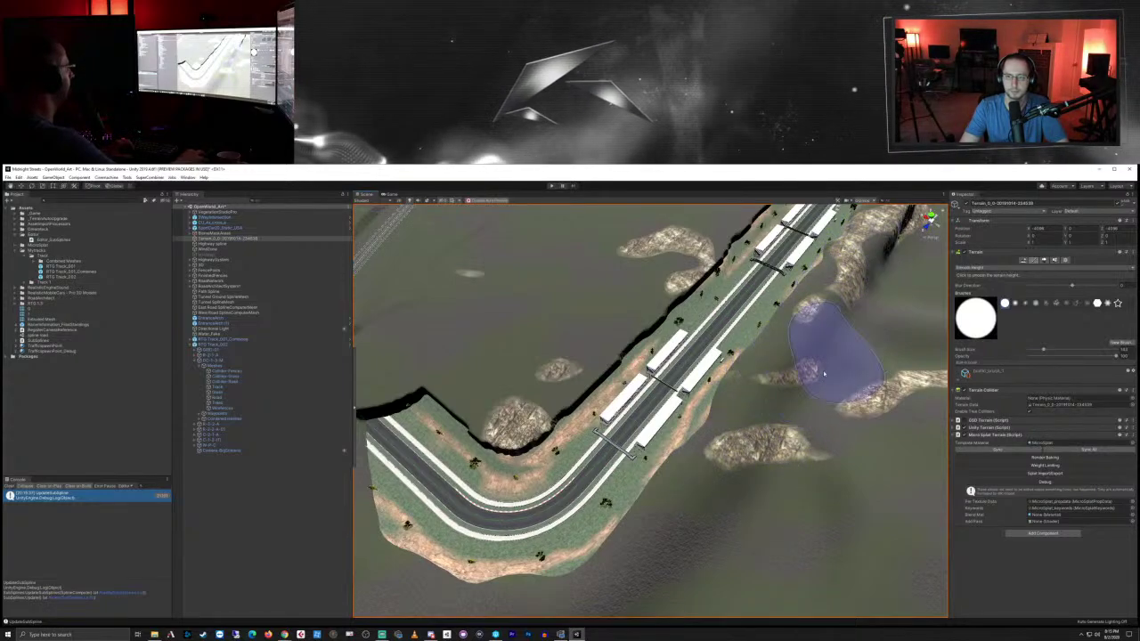
middle_click_drag(835, 351, 801, 399)
right_click_drag(801, 400, 687, 535)
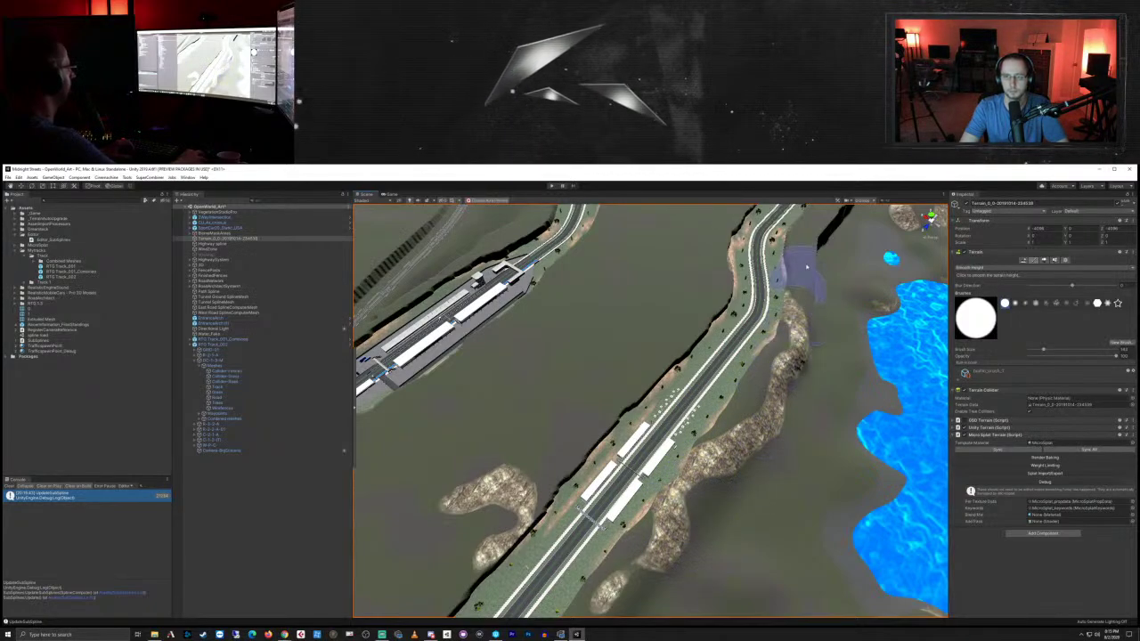
mouse_move(837, 239)
right_mouse_down()
mouse_move(789, 311)
mouse_move(725, 496)
right_mouse_up()
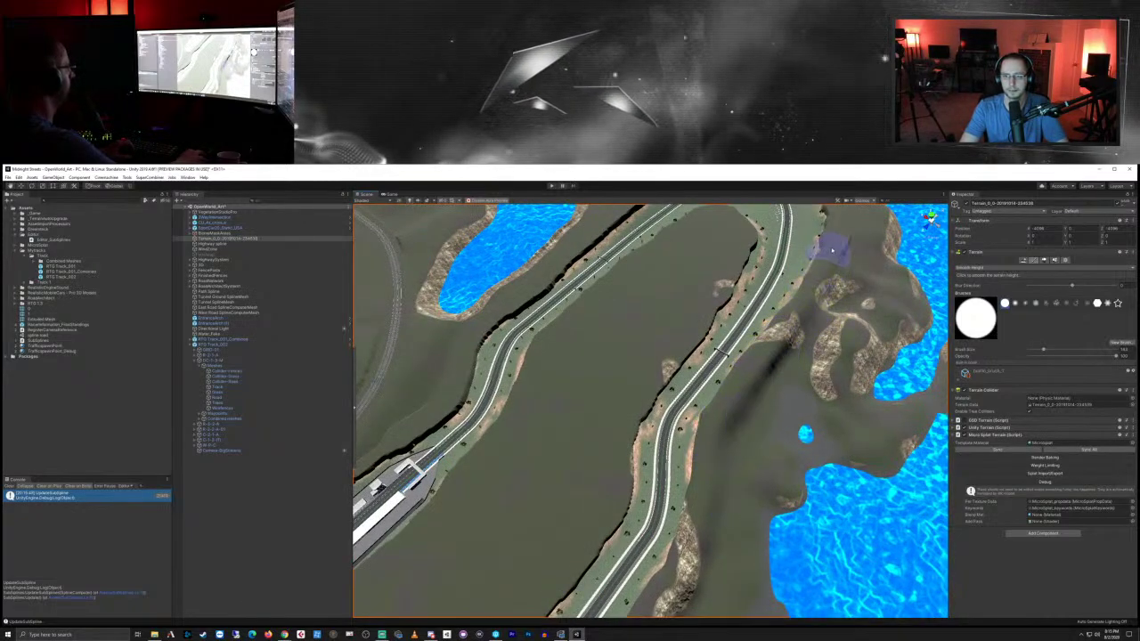
mouse_move(832, 252)
right_mouse_down()
mouse_move(810, 318)
mouse_move(802, 453)
right_mouse_up()
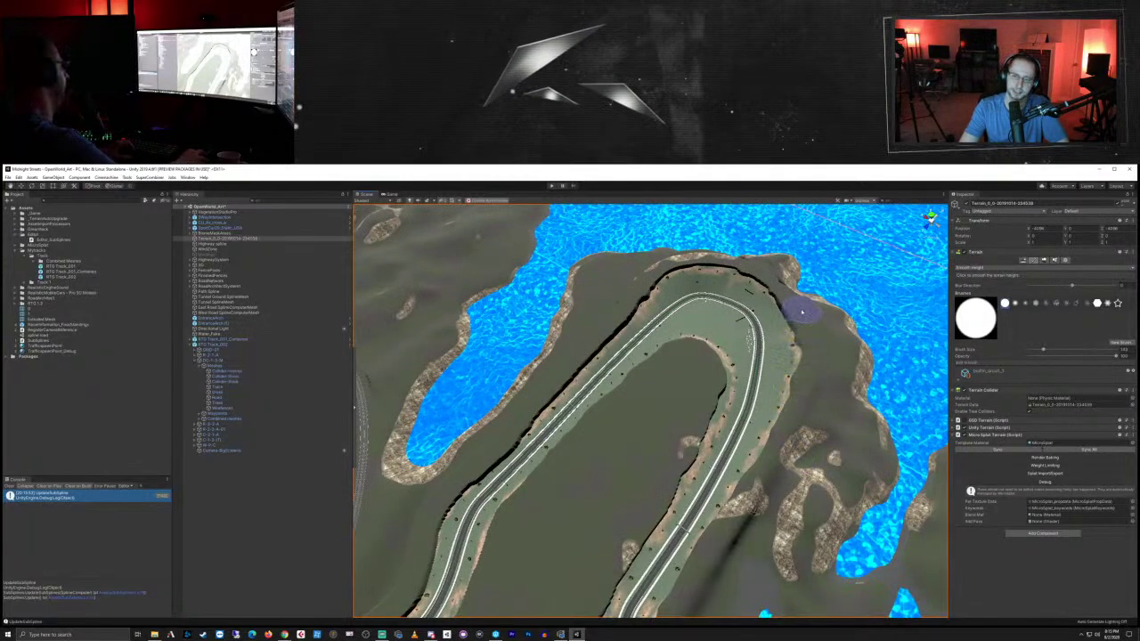
mouse_move(823, 359)
right_mouse_down()
mouse_move(695, 428)
mouse_move(613, 451)
mouse_move(617, 501)
right_mouse_up()
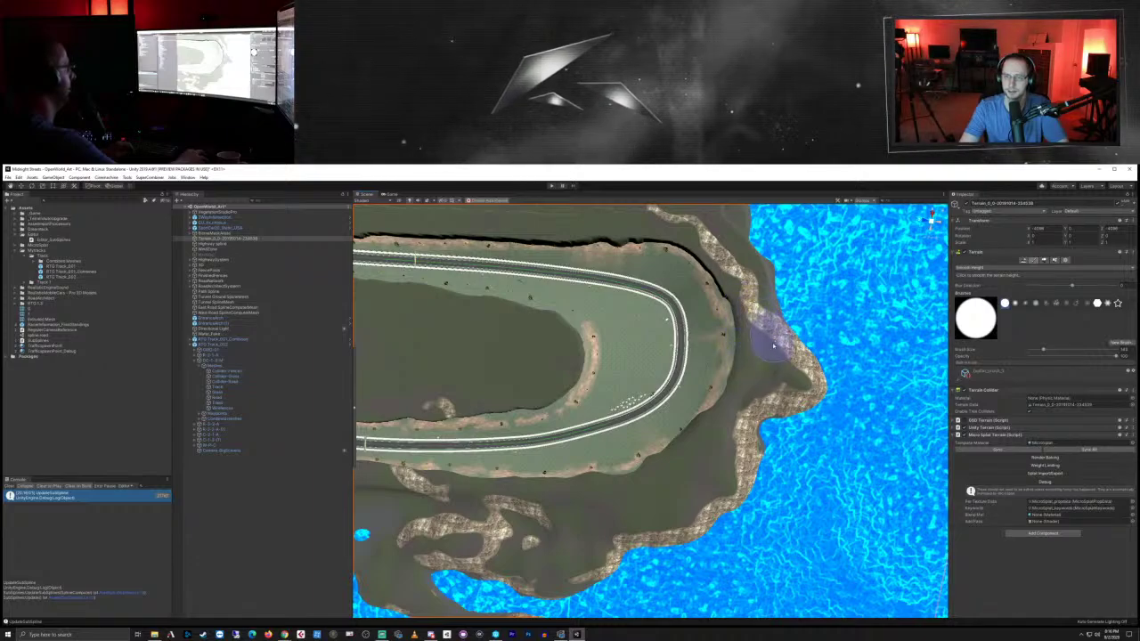
Step: Smooth the terrain around the outside of the hairpin and along the track's outer edge beside the narrow lake
left_click_drag(772, 341, 597, 374, "alt")
left_click_drag(697, 433, 663, 433, "alt")
right_click_drag(663, 432, 527, 365)
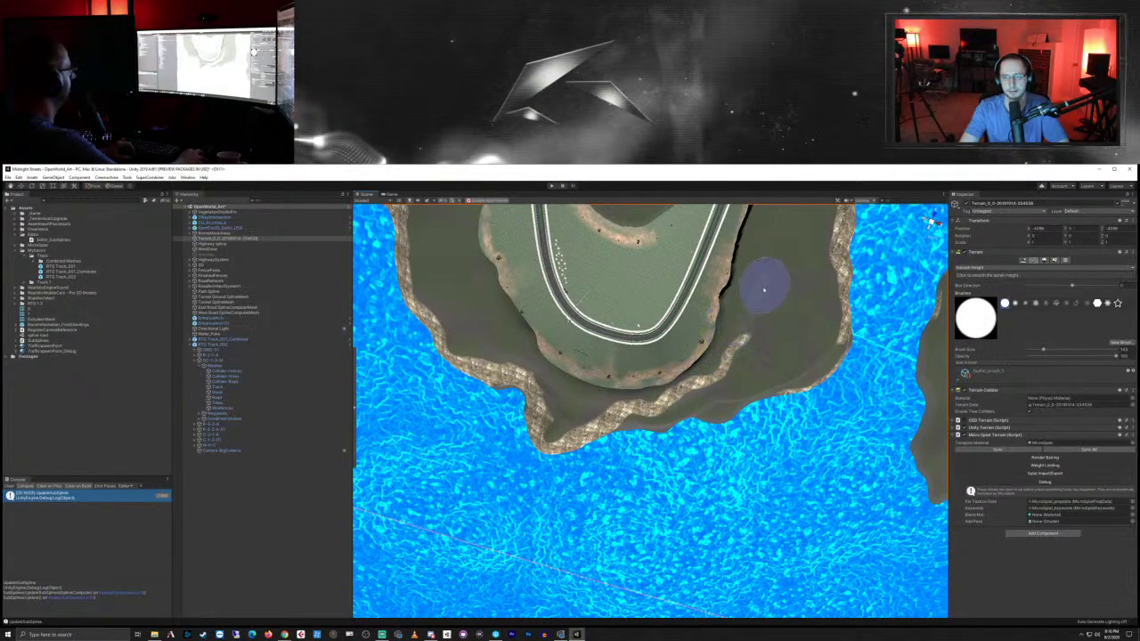
middle_click_drag(755, 313, 730, 371)
mouse_move(662, 472)
left_mouse_down()
mouse_move(712, 362)
mouse_move(710, 430)
left_mouse_up()
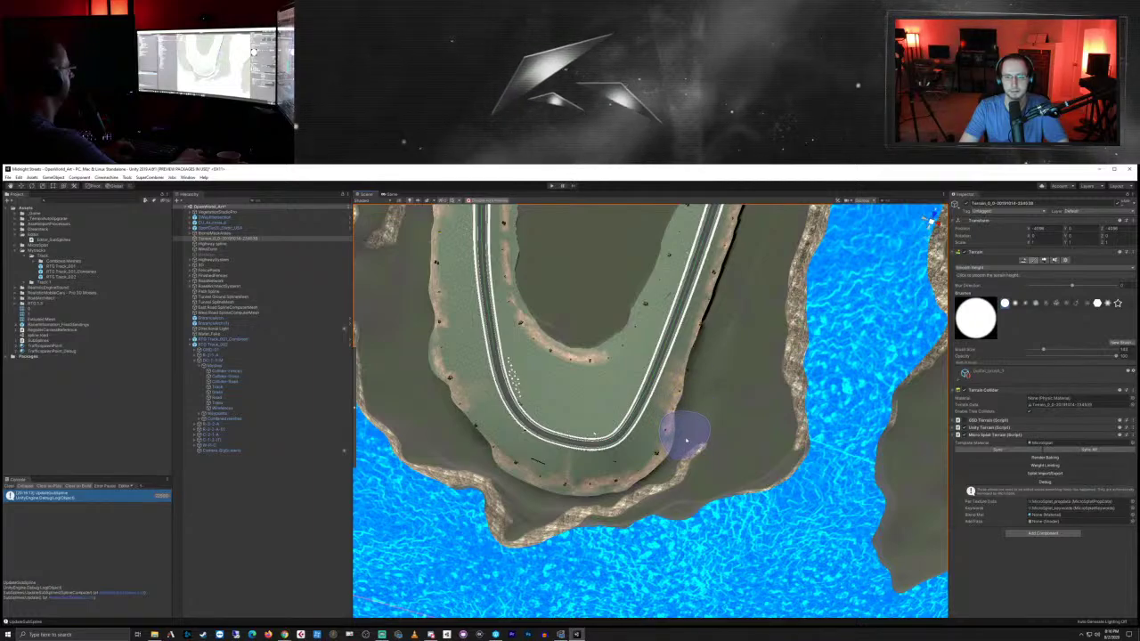
right_click_drag(716, 429, 744, 361)
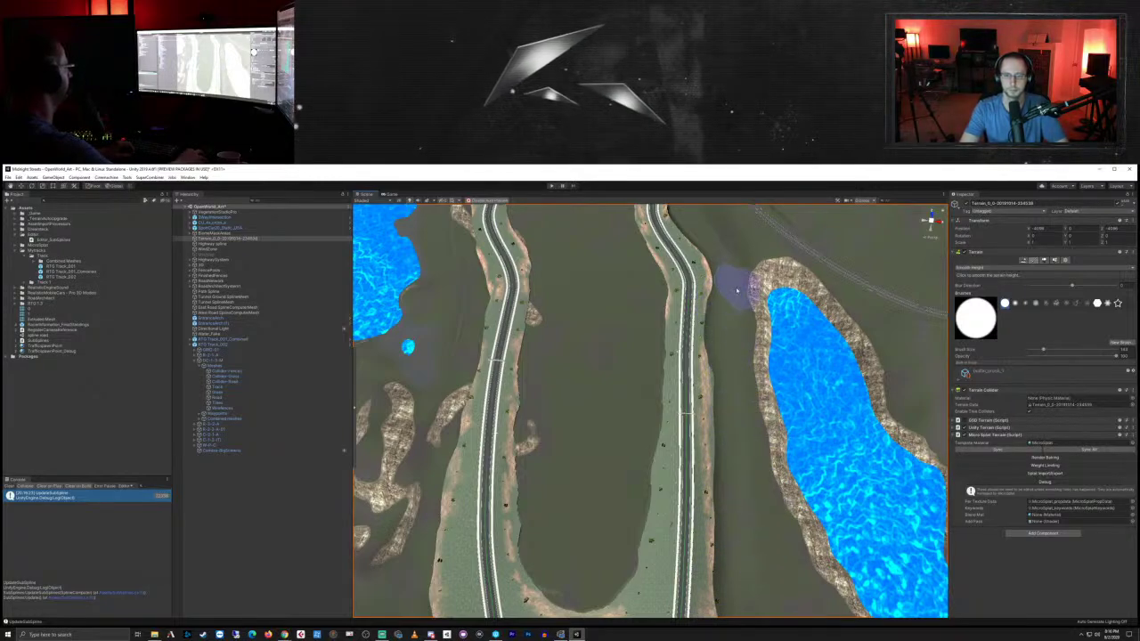
middle_click_drag(738, 291, 746, 513)
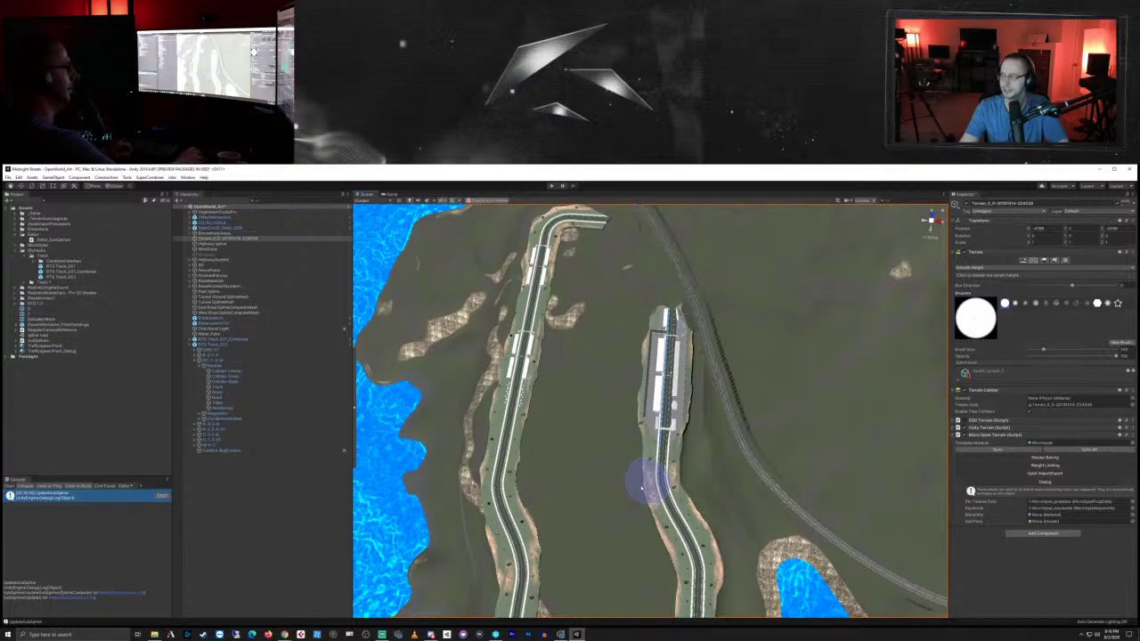
Step: Smooth the ground around the pit area, including its highway-facing edge and open end
right_click_drag(601, 443, 753, 456)
middle_click_drag(554, 450, 629, 487)
scroll(629, 484, "up", 6)
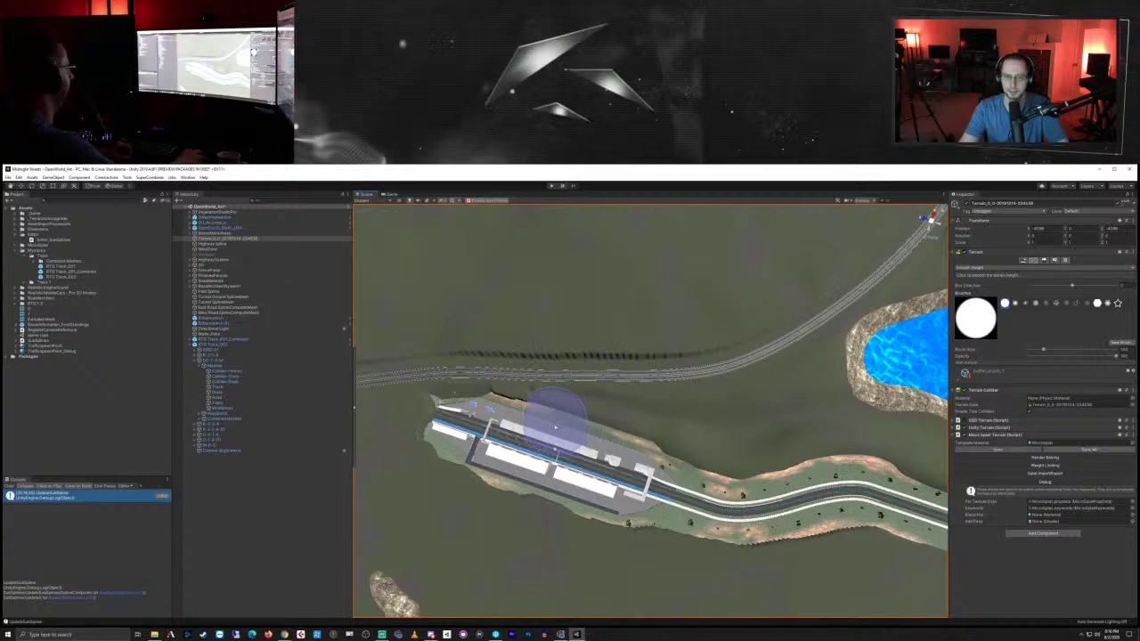
left_click_drag(555, 427, 435, 425)
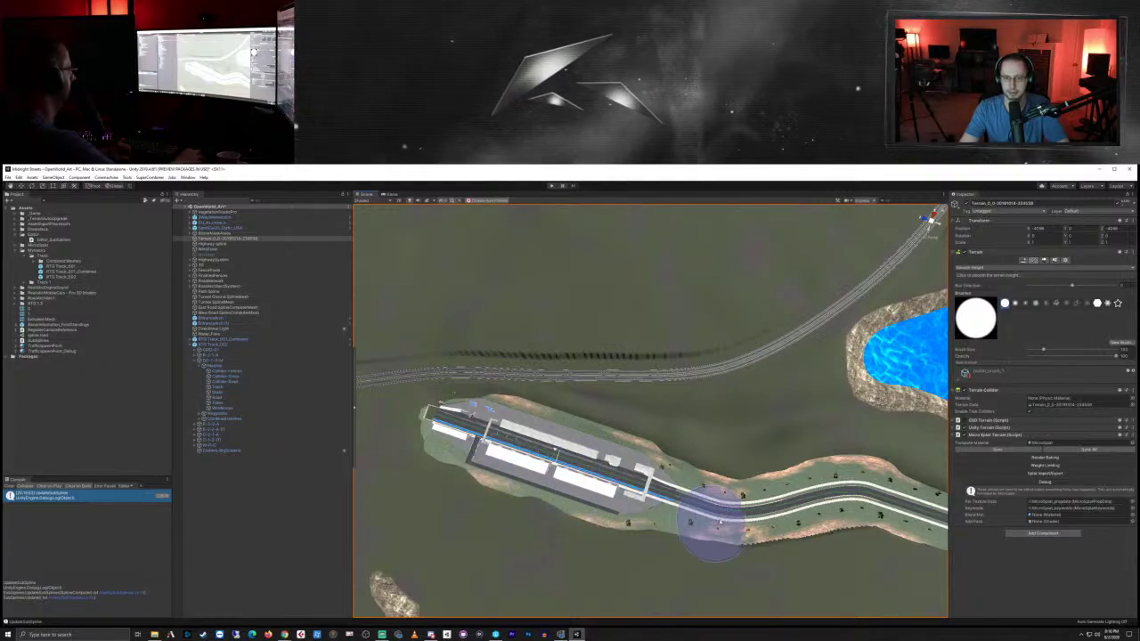
Step: Smooth the infield ground along the racetrack's inner edge, from the pit exit around the hairpin and back along the grandstand straight
mouse_move(777, 494)
middle_mouse_down()
mouse_move(671, 475)
mouse_move(692, 477)
middle_mouse_up()
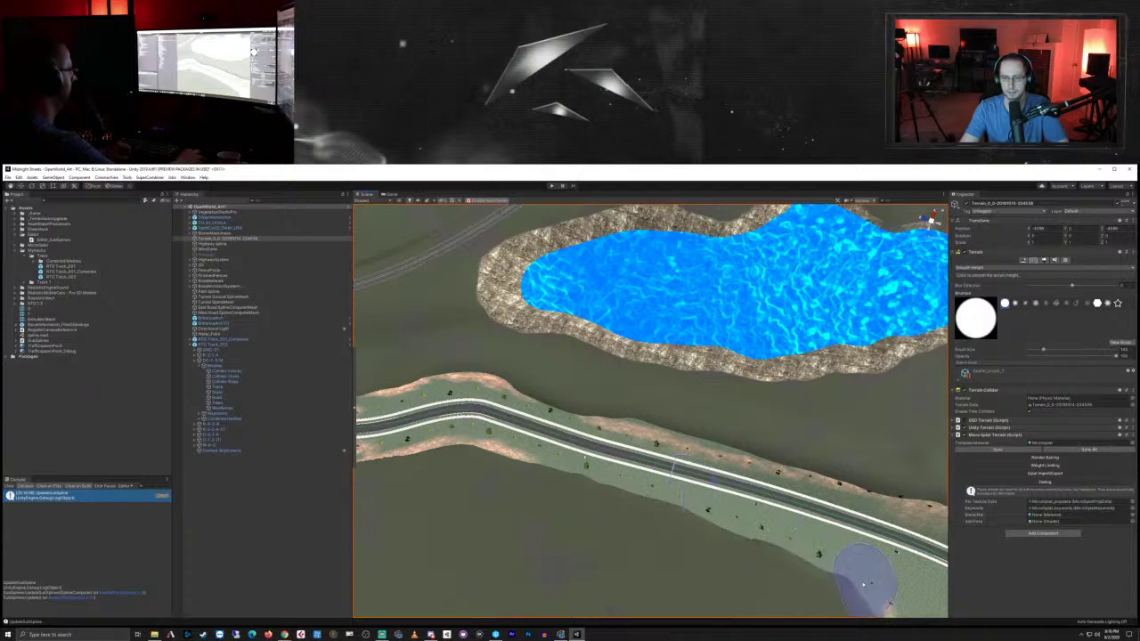
mouse_move(865, 580)
middle_mouse_down()
mouse_move(796, 516)
mouse_move(776, 445)
middle_mouse_up()
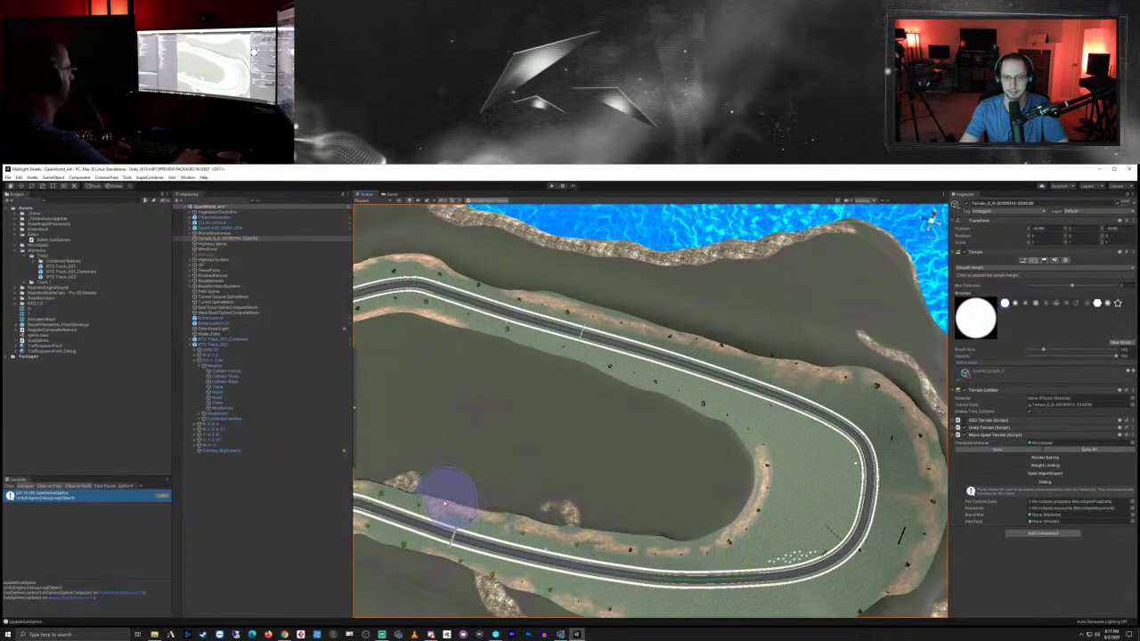
middle_click_drag(490, 499, 767, 488)
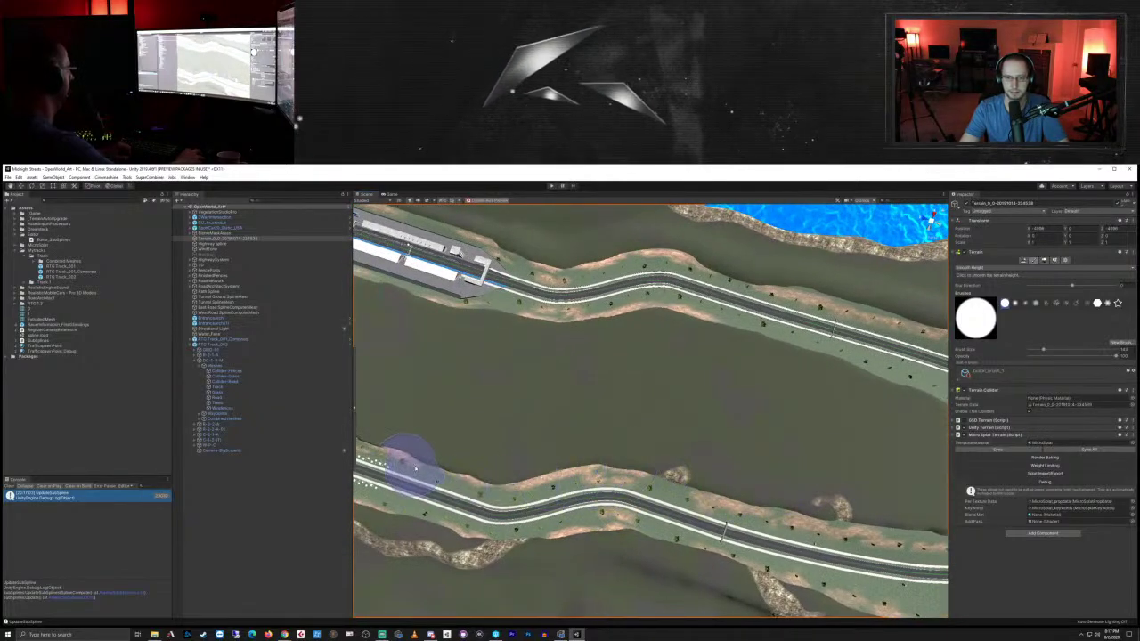
middle_click_drag(407, 471, 810, 475)
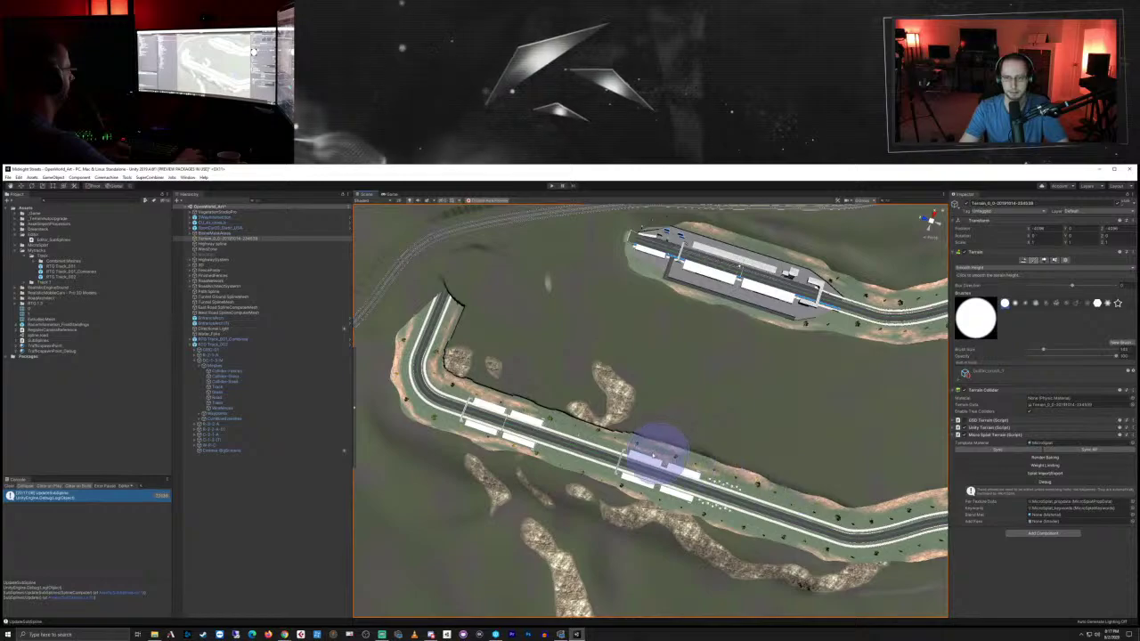
right_click_drag(612, 421, 691, 416)
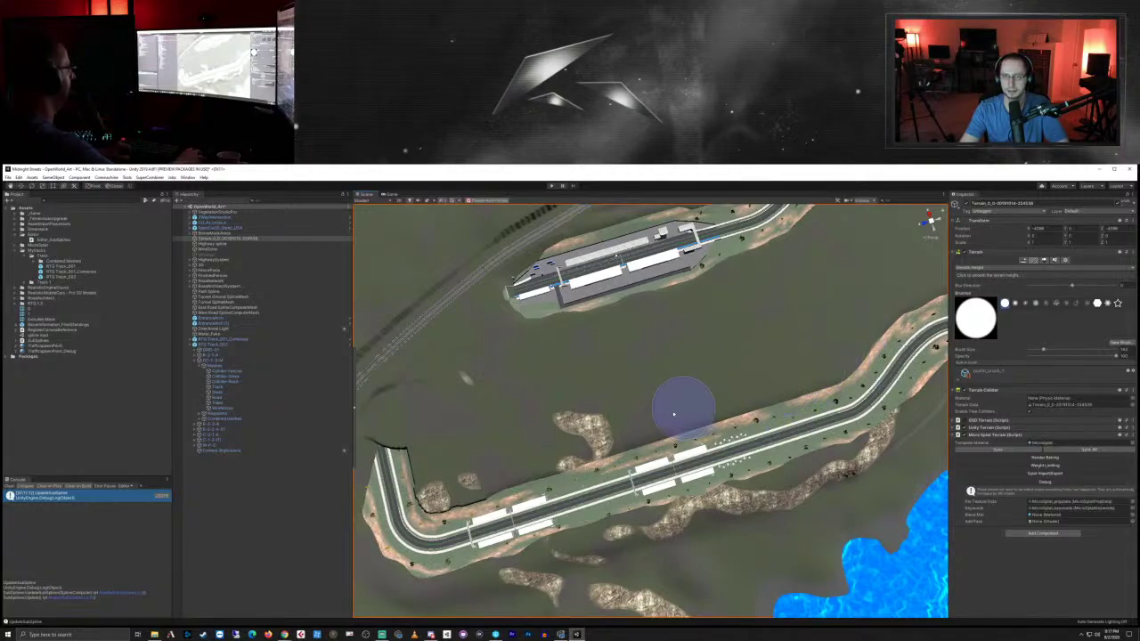
right_click_drag(645, 422, 751, 353)
middle_click_drag(644, 530, 643, 512)
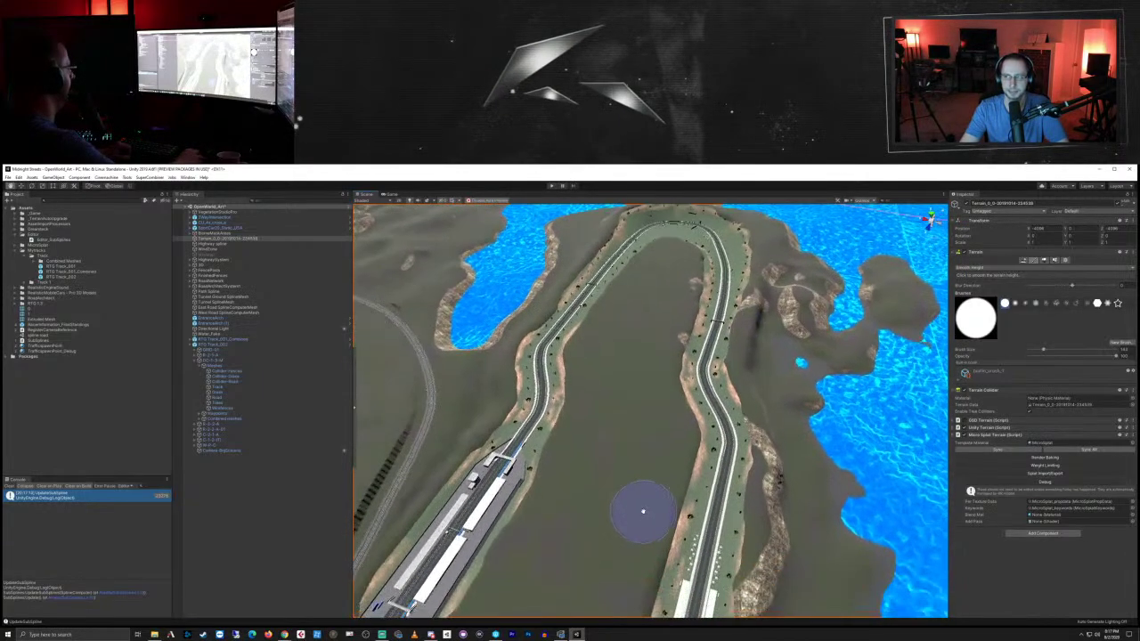
left_click_drag(580, 546, 618, 488, "alt")
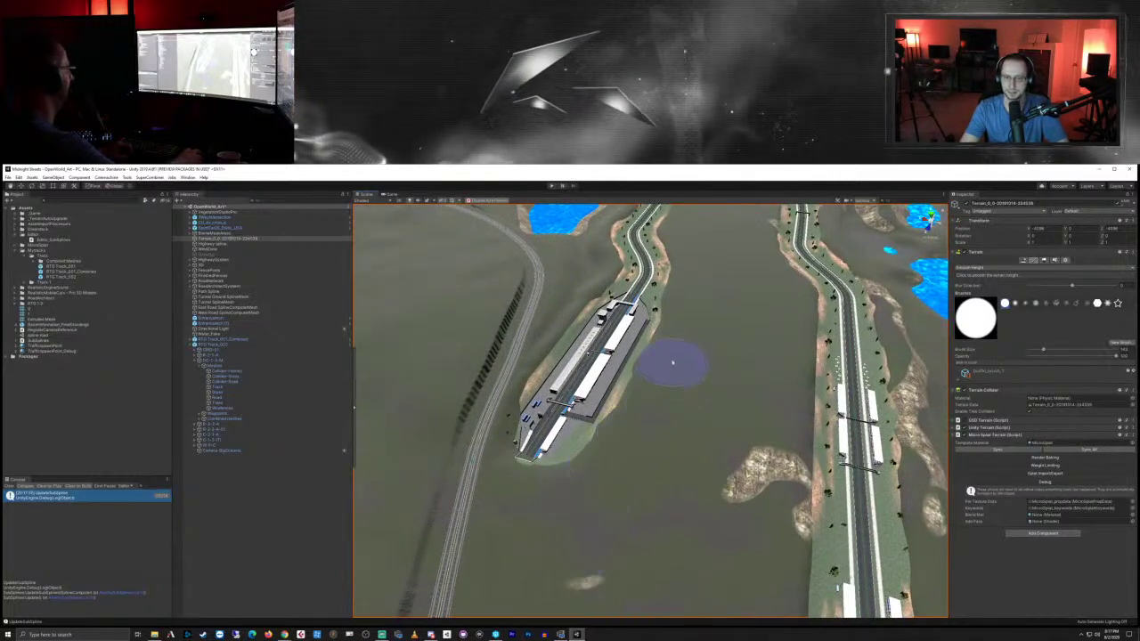
Step: Examine the racetrack's layout around the pit area, the far loop and the open track end beside the highway
left_click_drag(666, 377, 656, 437, "alt")
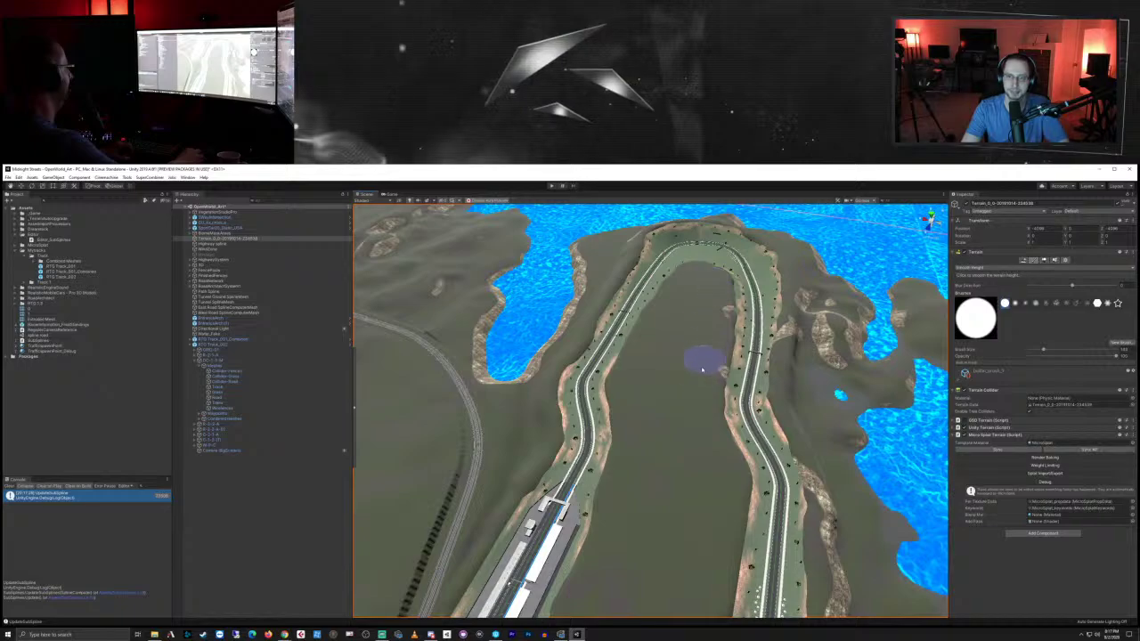
mouse_move(703, 338)
right_mouse_down()
mouse_move(649, 428)
mouse_move(650, 413)
right_mouse_up()
left_click_drag(639, 385, 657, 369, "alt")
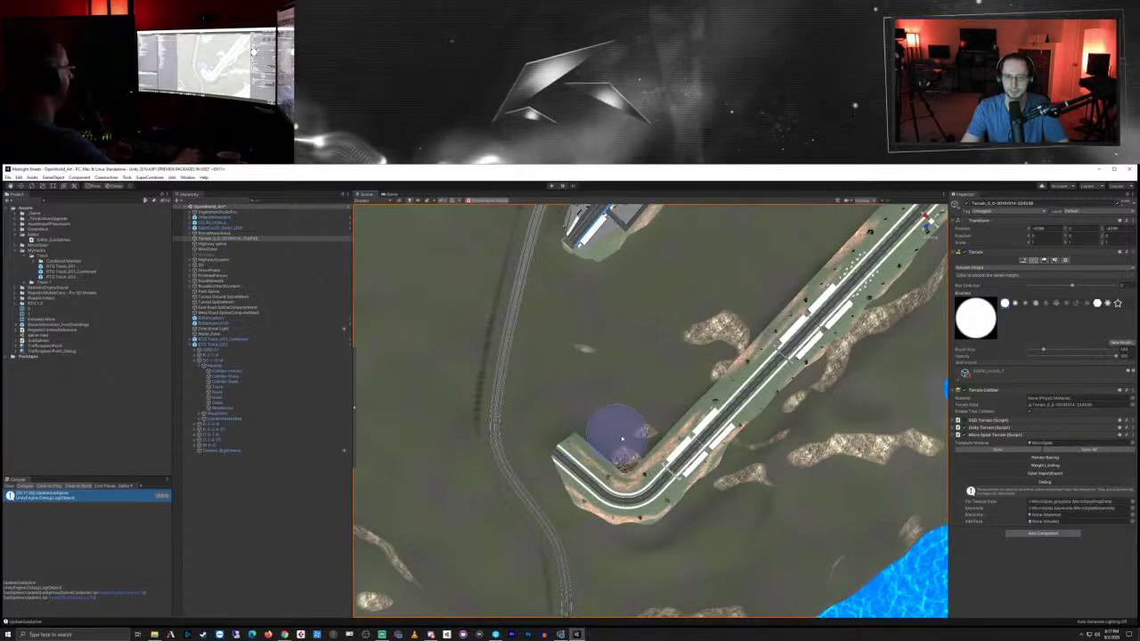
mouse_move(665, 424)
right_mouse_down()
mouse_move(736, 332)
mouse_move(714, 314)
right_mouse_up()
mouse_move(689, 509)
left_mouse_down("alt")
mouse_move(695, 463)
mouse_move(677, 415)
mouse_move(686, 392)
mouse_move(695, 397)
left_mouse_up("alt")
right_click_drag(727, 374, 629, 341)
middle_click_drag(629, 341, 712, 388)
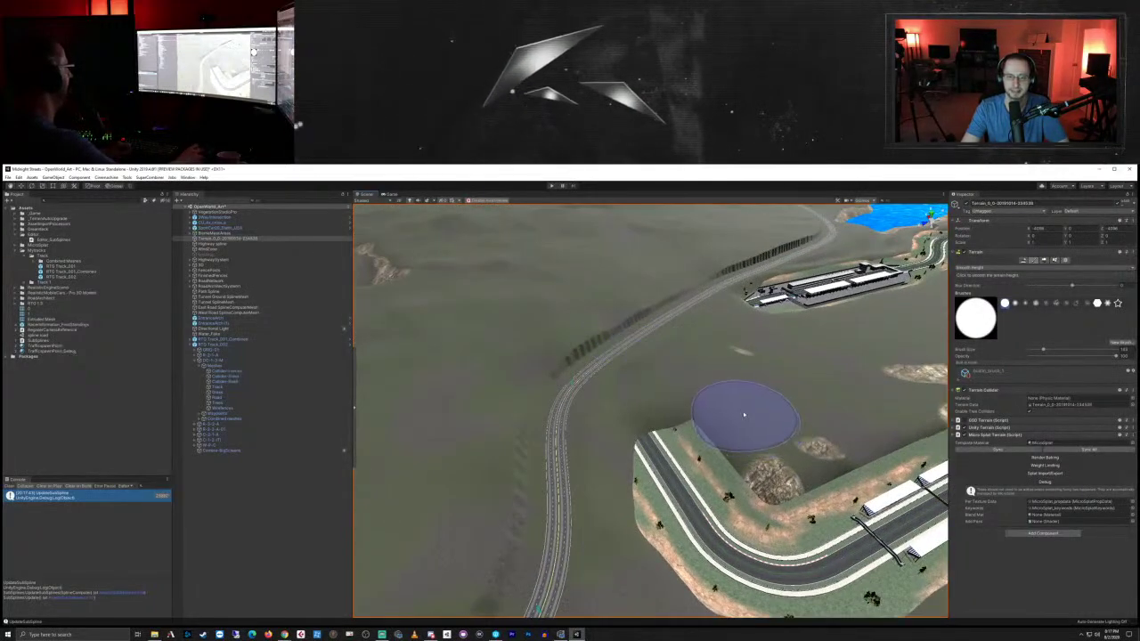
scroll(745, 417, "up", 3)
right_click_drag(758, 463, 775, 501)
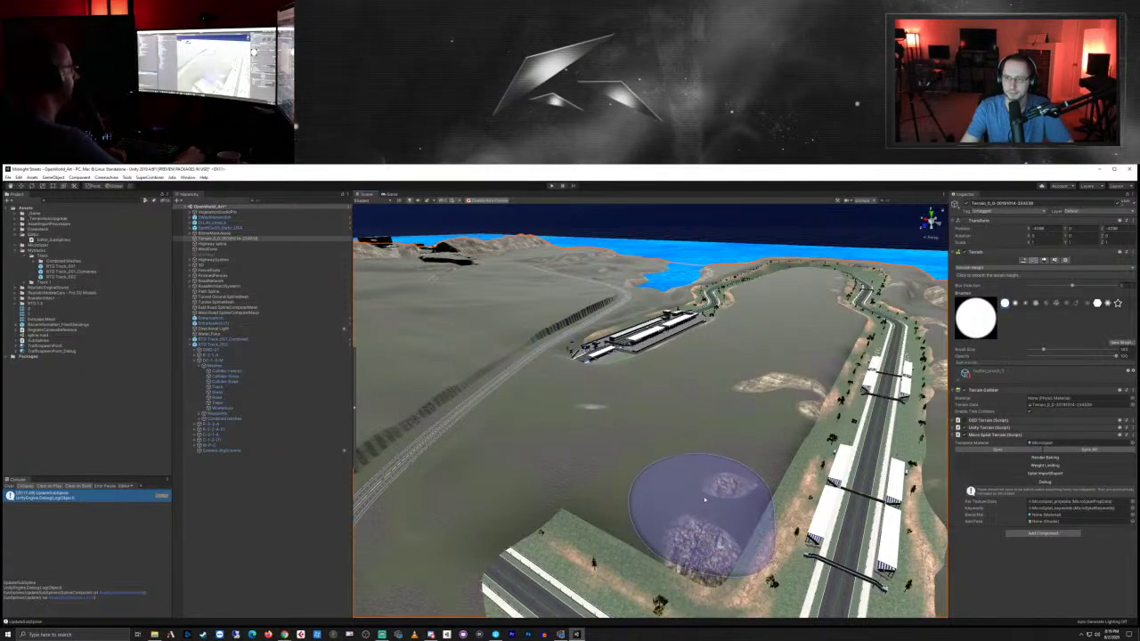
Step: Inspect the terrain along the racetrack's edges from the open bend past the grandstands to the far loop
mouse_move(705, 500)
middle_mouse_down()
mouse_move(704, 466)
mouse_move(723, 458)
middle_mouse_up()
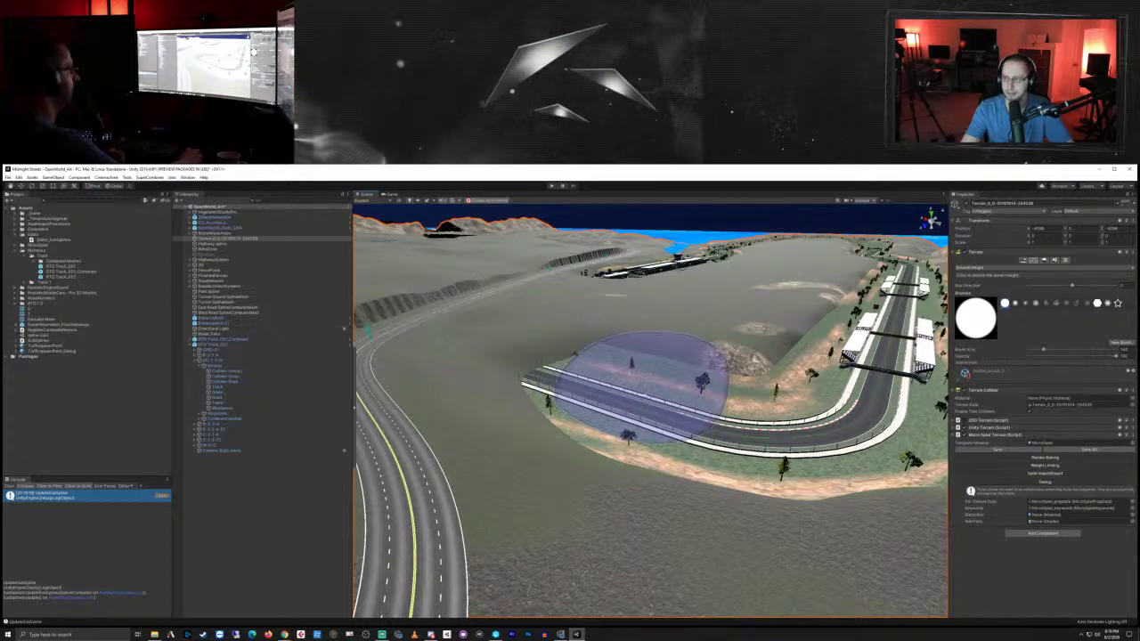
right_click_drag(650, 389, 693, 446)
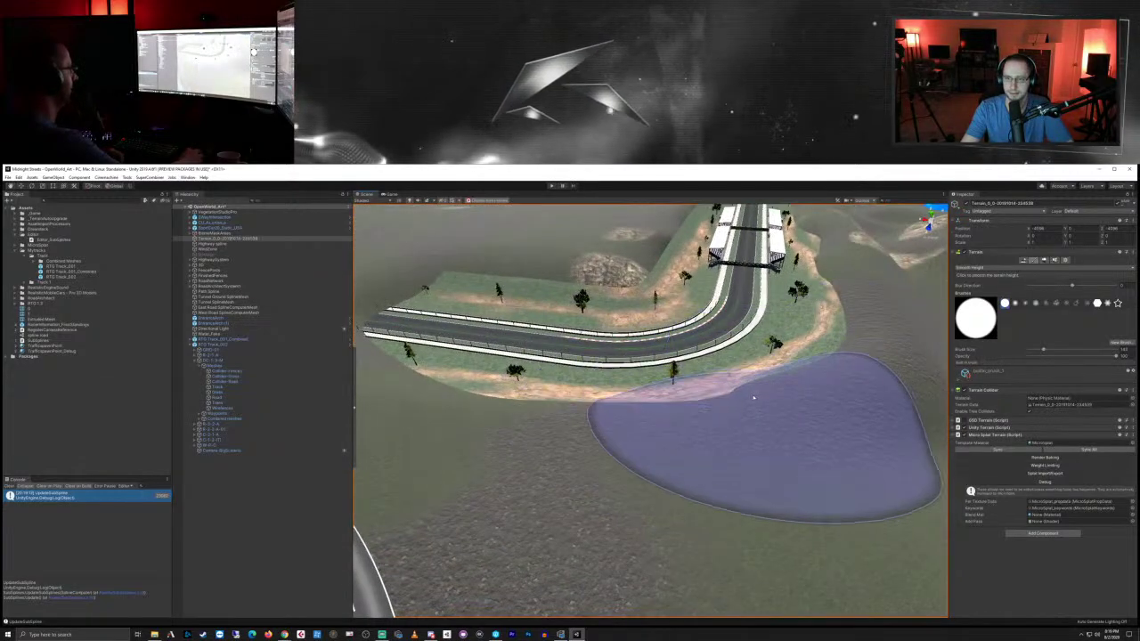
scroll(757, 356, "down", 5)
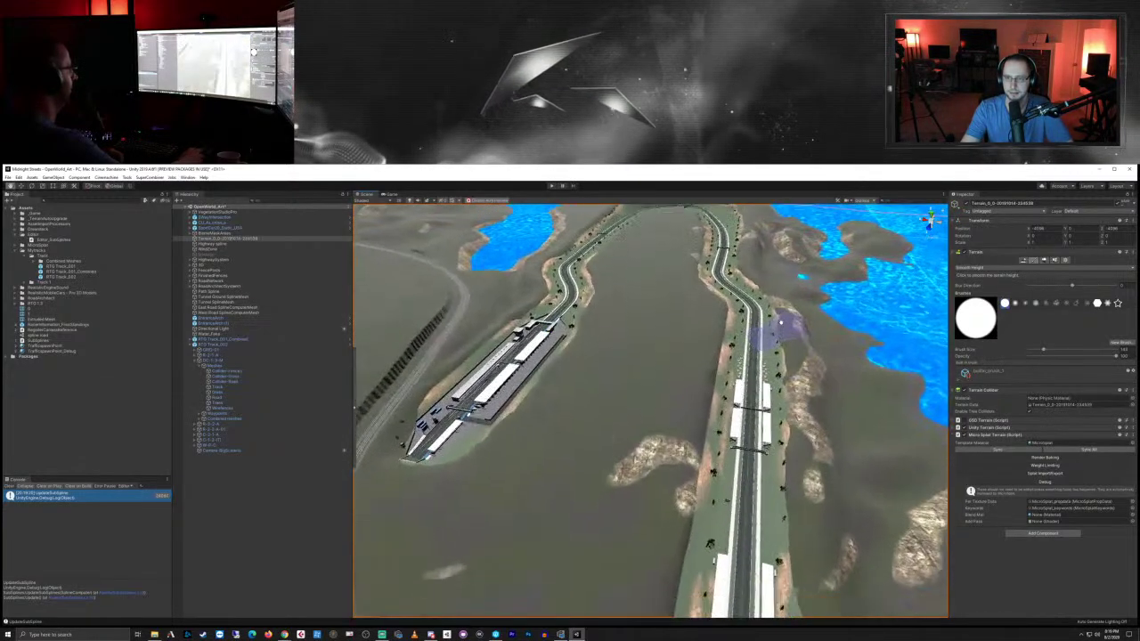
scroll(780, 321, "up", 5)
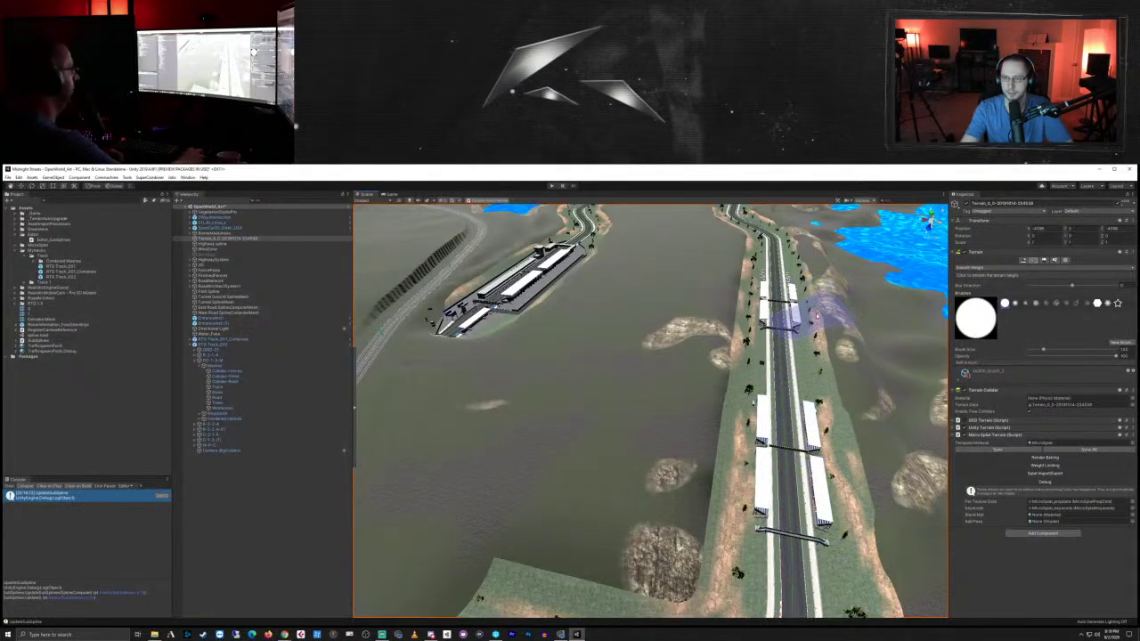
mouse_move(796, 248)
right_mouse_down()
mouse_move(810, 266)
mouse_move(751, 334)
mouse_move(784, 458)
mouse_move(802, 395)
mouse_move(629, 503)
right_mouse_up()
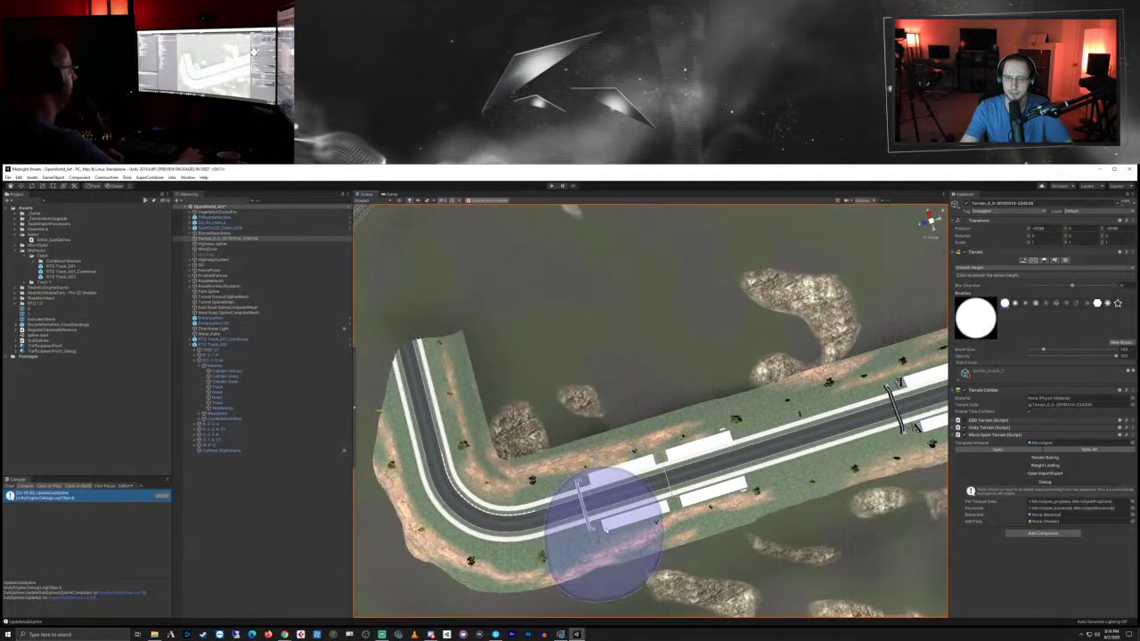
mouse_move(837, 434)
middle_mouse_down()
mouse_move(746, 478)
mouse_move(603, 509)
middle_mouse_up()
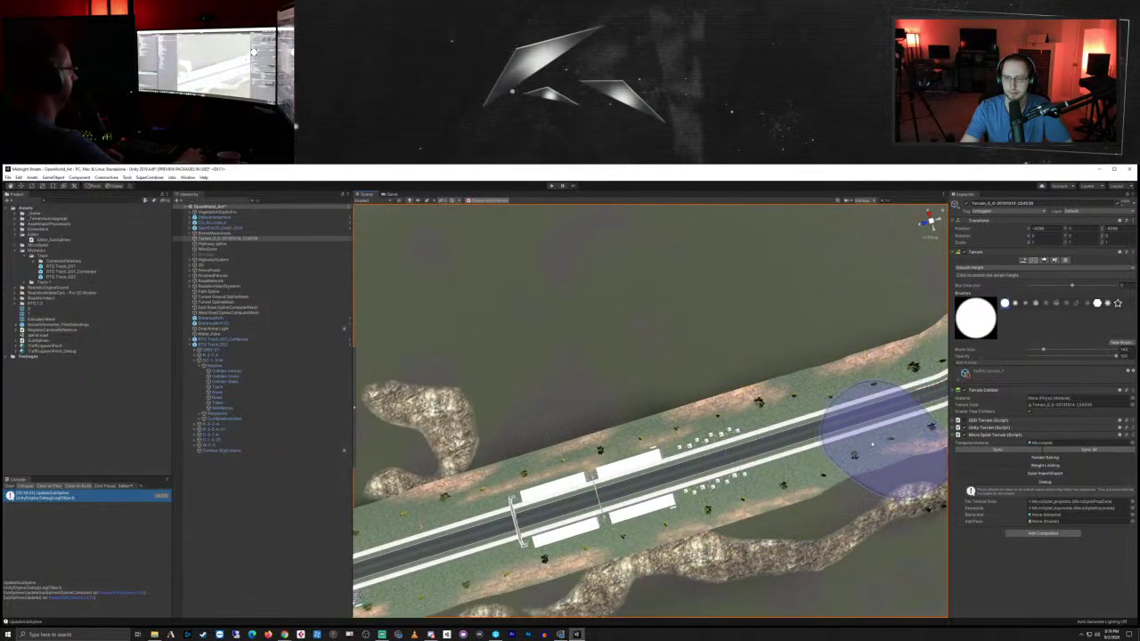
middle_click_drag(901, 424, 563, 508)
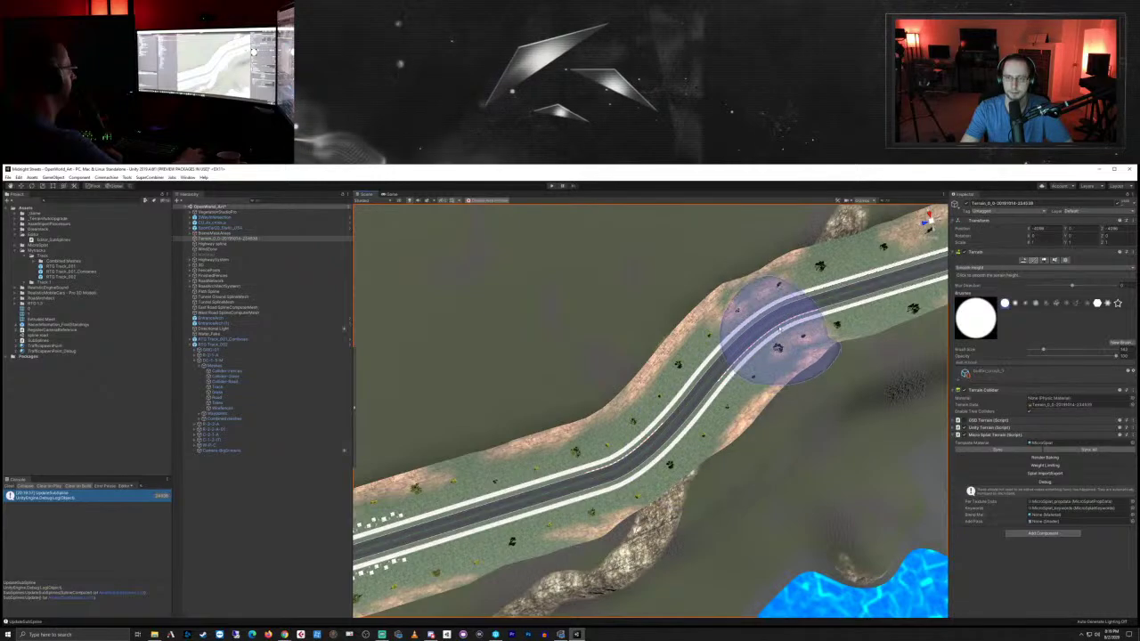
mouse_move(903, 280)
middle_mouse_down()
mouse_move(786, 365)
mouse_move(727, 426)
middle_mouse_up()
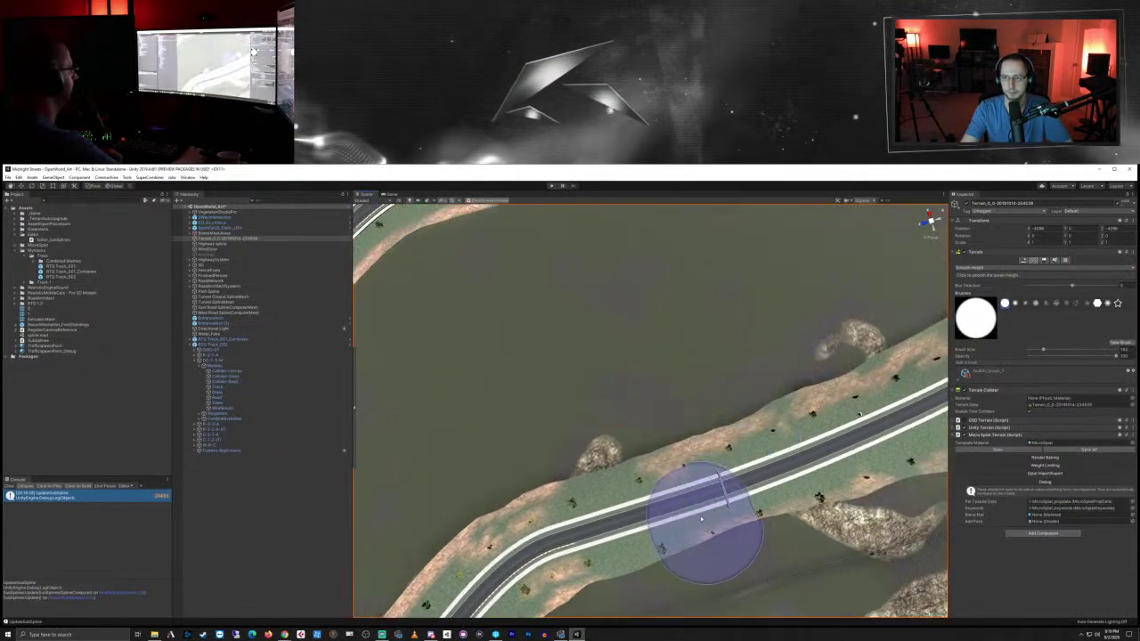
right_click_drag(717, 499, 747, 429)
scroll(747, 428, "down", 3)
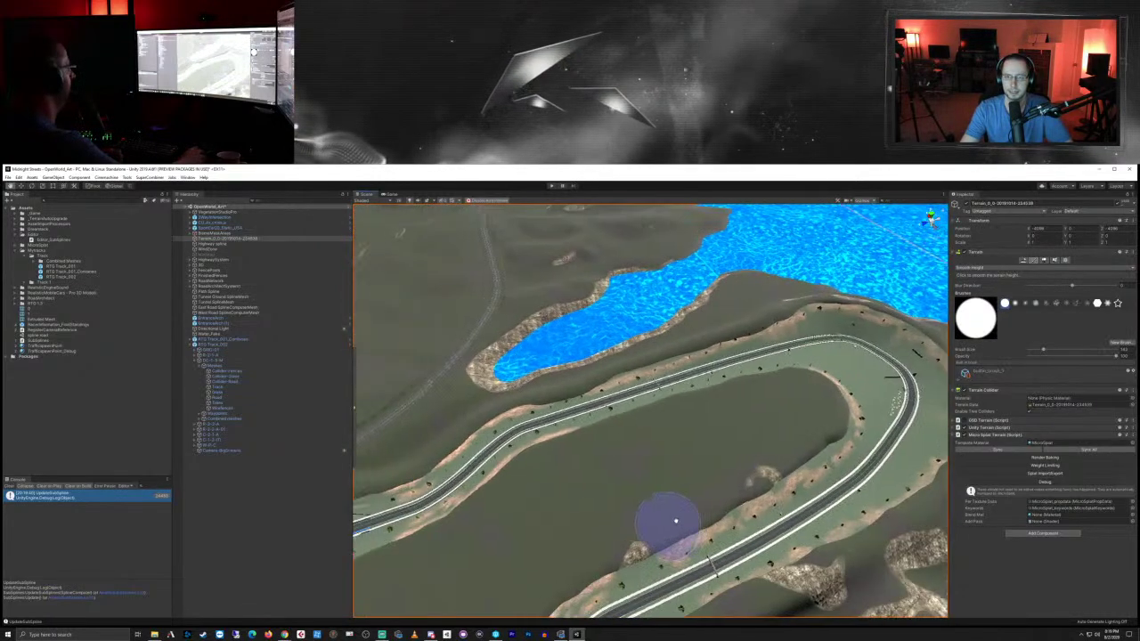
mouse_move(702, 499)
right_mouse_down()
mouse_move(646, 525)
mouse_move(693, 496)
right_mouse_up()
middle_click_drag(570, 561, 681, 497)
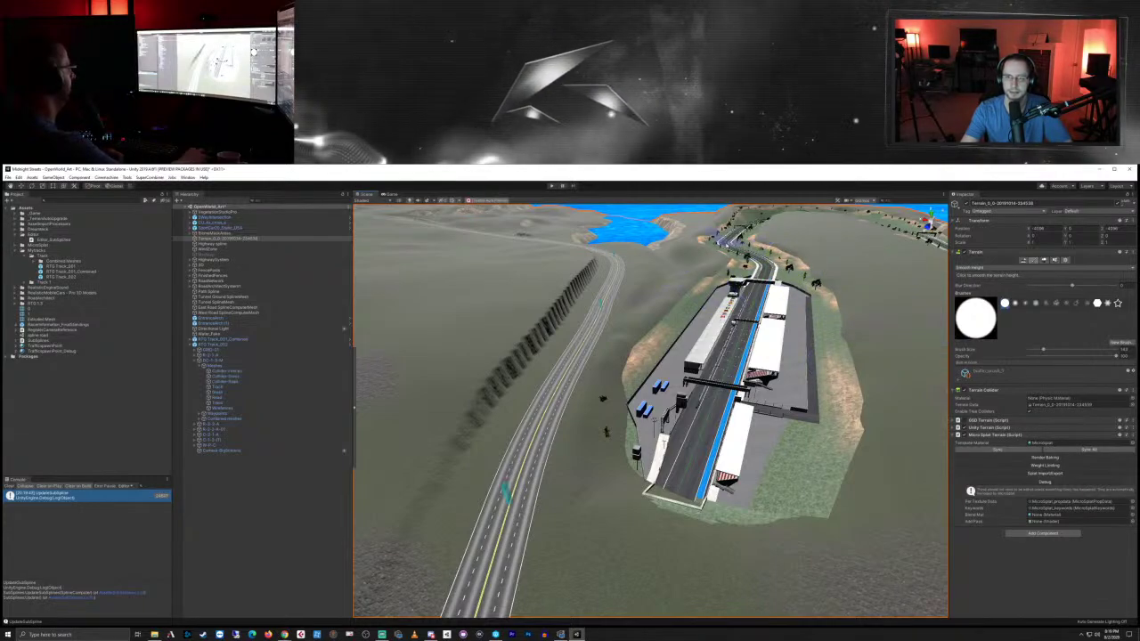
Step: Paint holes in the terrain with a much smaller brush where it blocks the tunnel entrance at the pit straight's end
left_click_drag(808, 314, 657, 471, "alt")
scroll(670, 472, "down", 5)
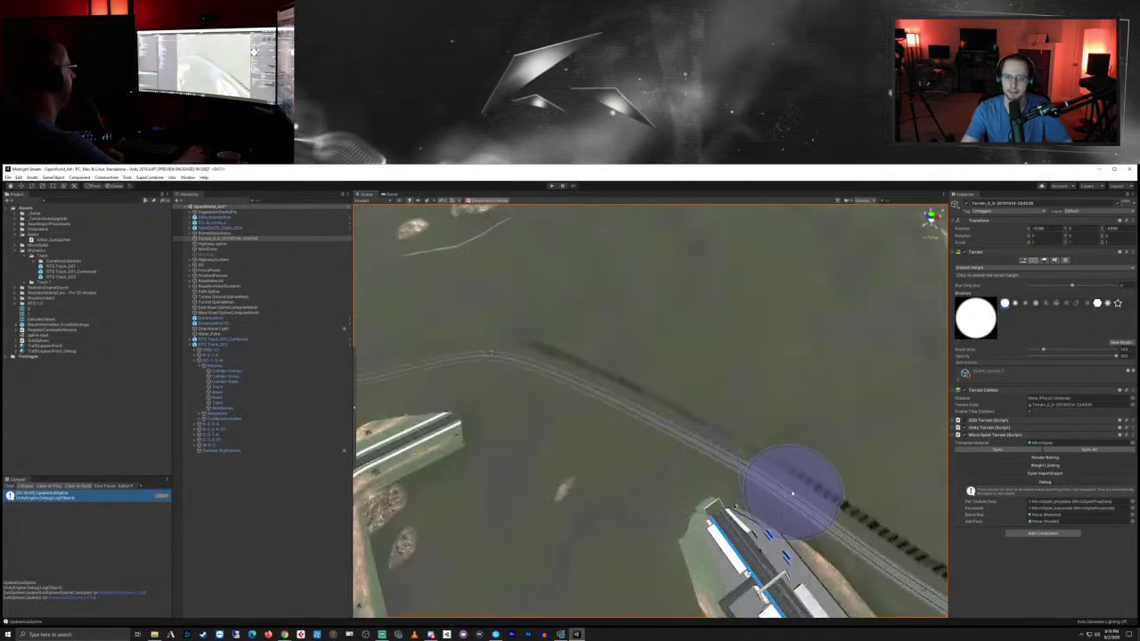
middle_click_drag(792, 493, 807, 465)
mouse_move(807, 465)
right_mouse_down()
mouse_move(814, 471)
mouse_move(789, 484)
mouse_move(611, 473)
mouse_move(721, 433)
mouse_move(649, 437)
mouse_move(641, 425)
mouse_move(687, 430)
mouse_move(687, 415)
mouse_move(682, 426)
right_mouse_up()
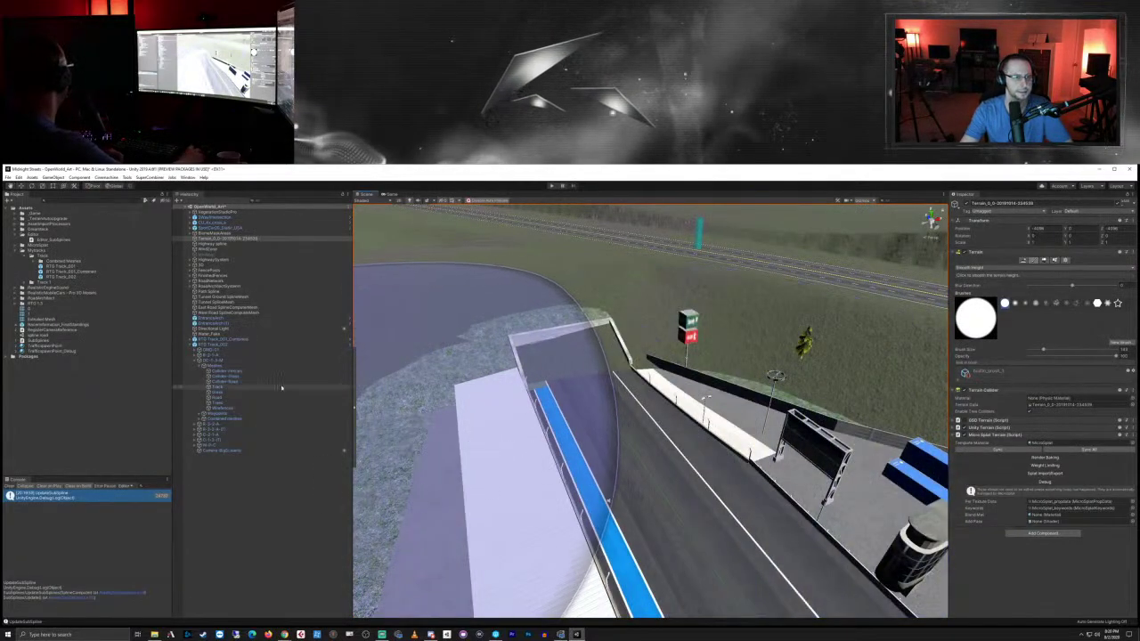
left_click(252, 545)
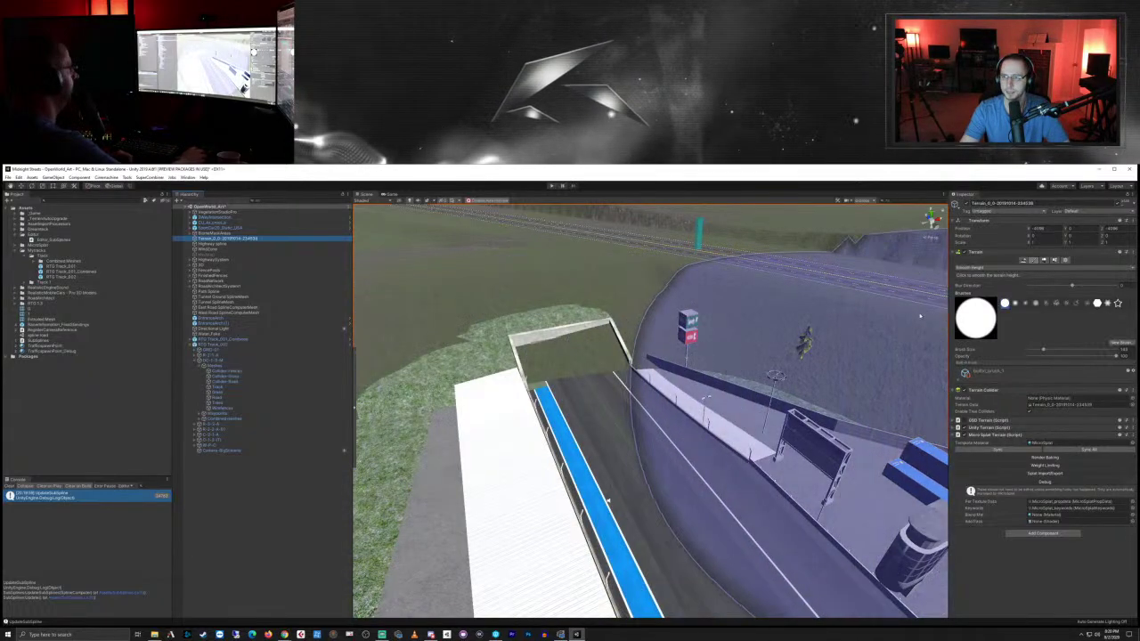
left_click(1010, 268)
left_click(978, 283)
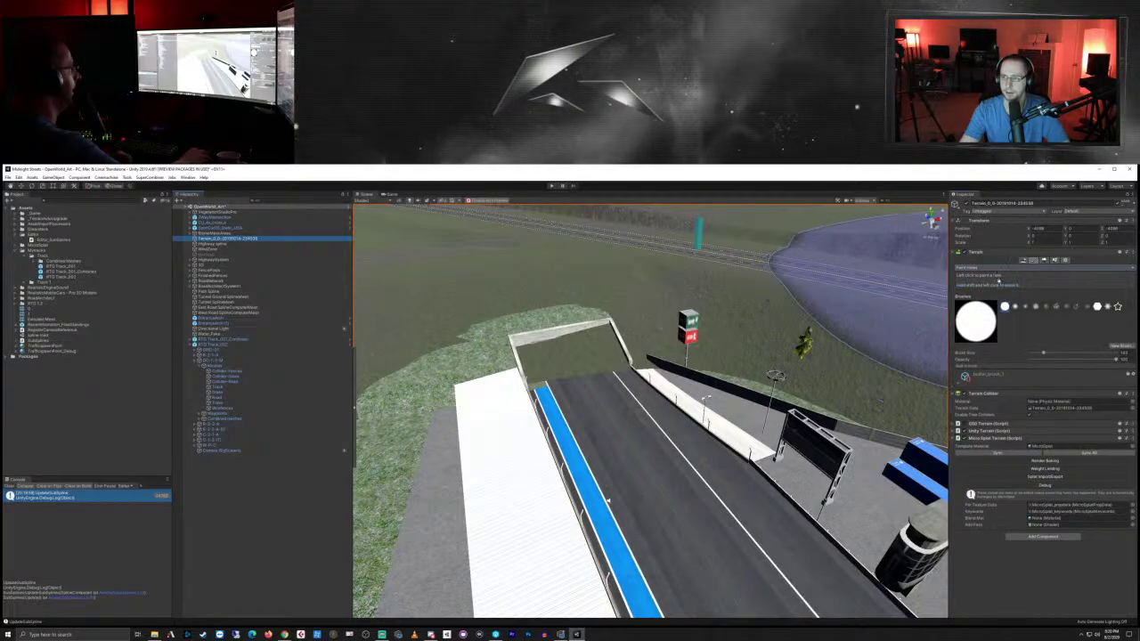
left_click_drag(1036, 352, 1030, 354)
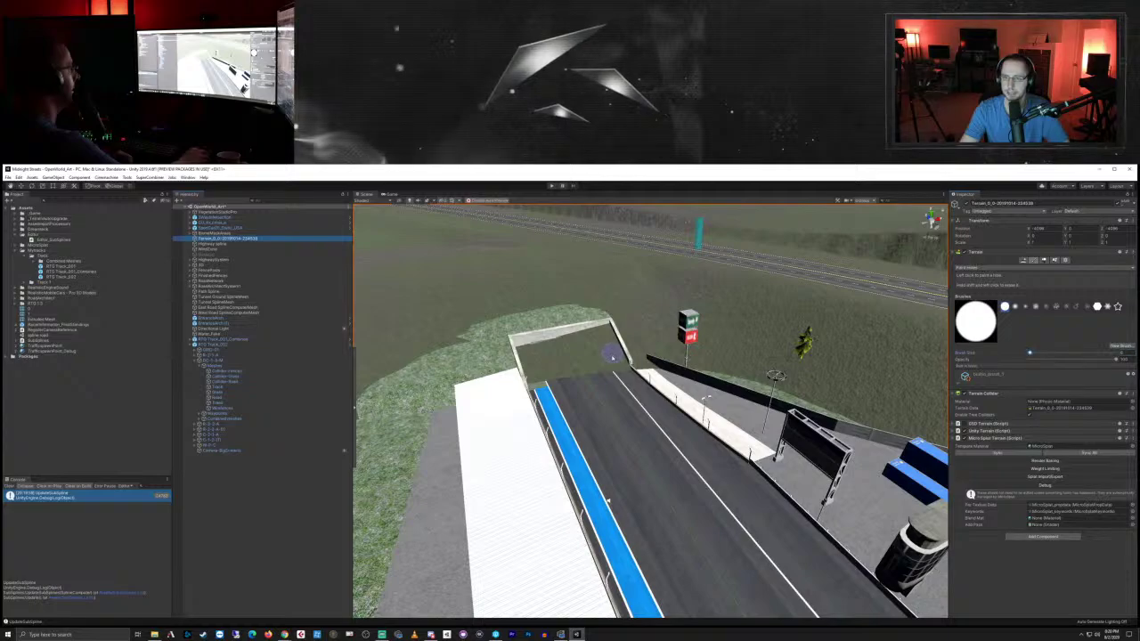
left_click_drag(548, 355, 574, 348)
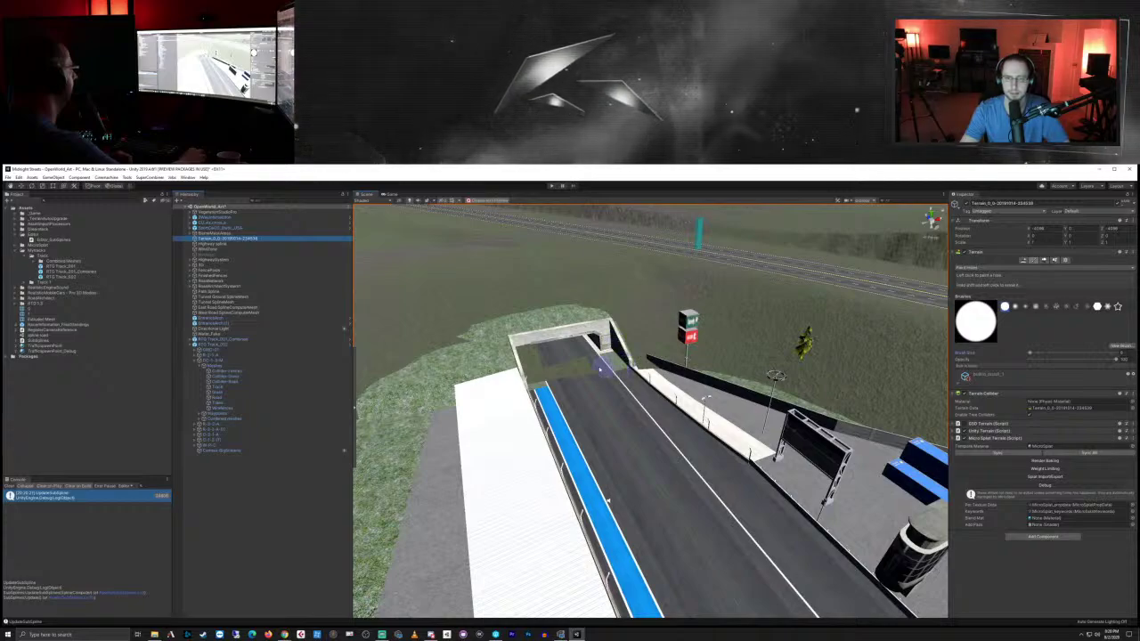
left_click_drag(552, 381, 522, 355)
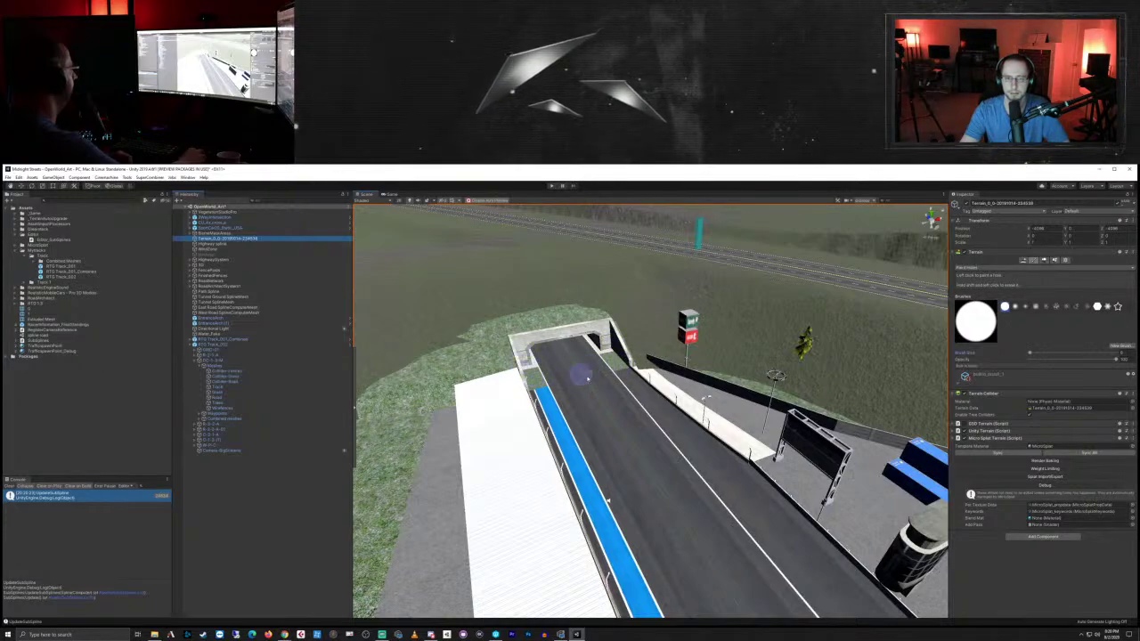
Step: Inspect the tunnel opening from above and from track level for leftover terrain, keeping the Paint Holes tool active
scroll(581, 379, "up", 2)
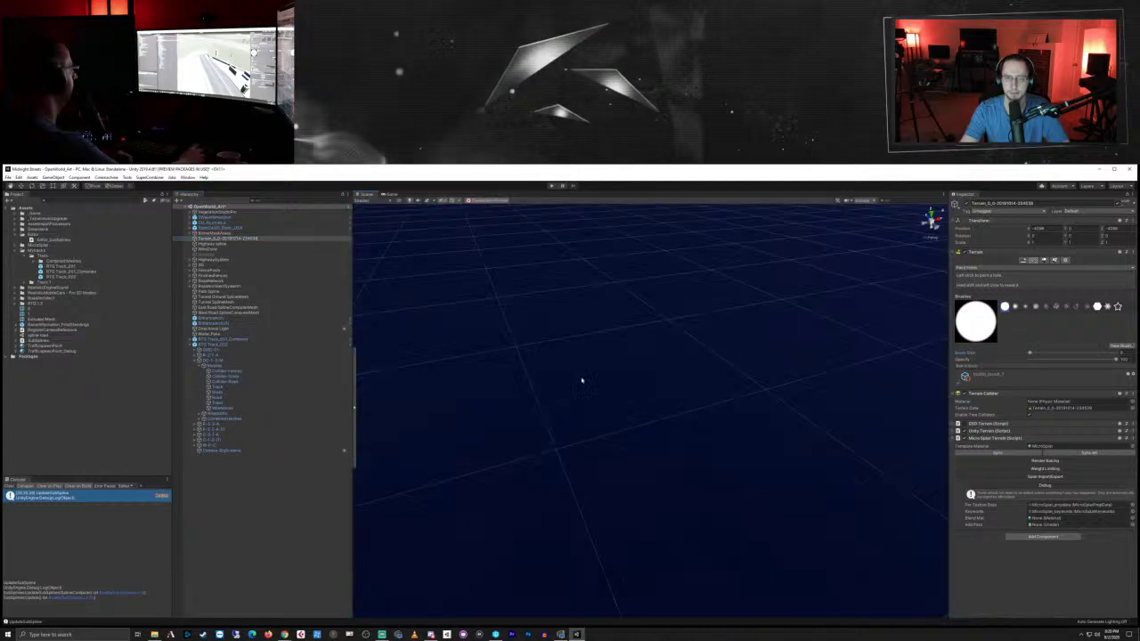
scroll(577, 382, "down", 2)
right_click_drag(609, 391, 618, 438)
key("q")
key("e")
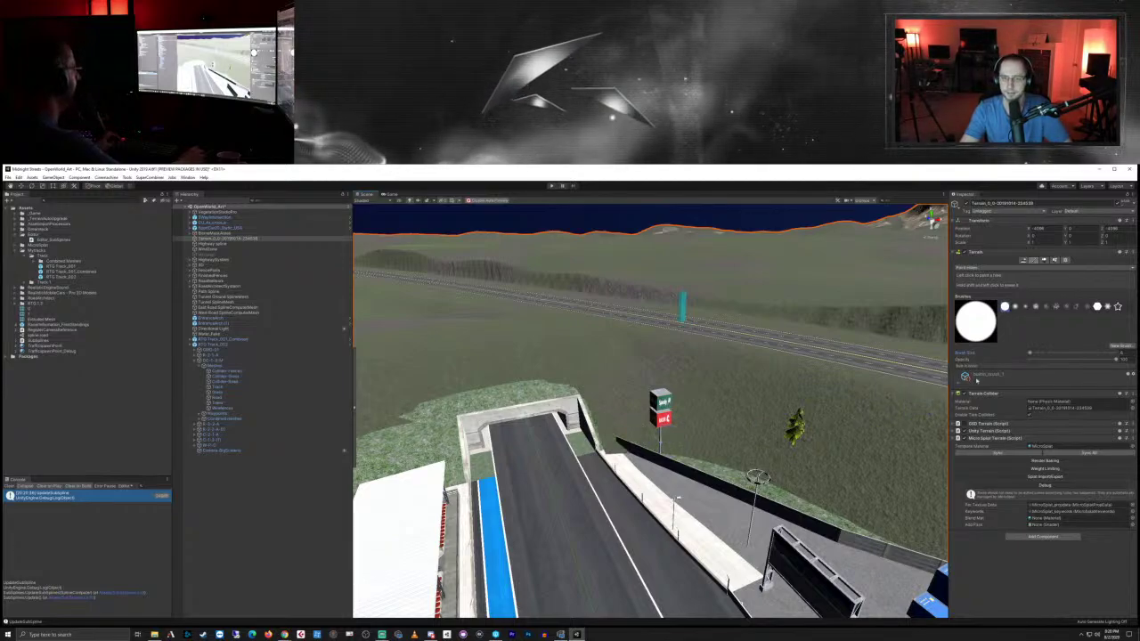
left_click(973, 268)
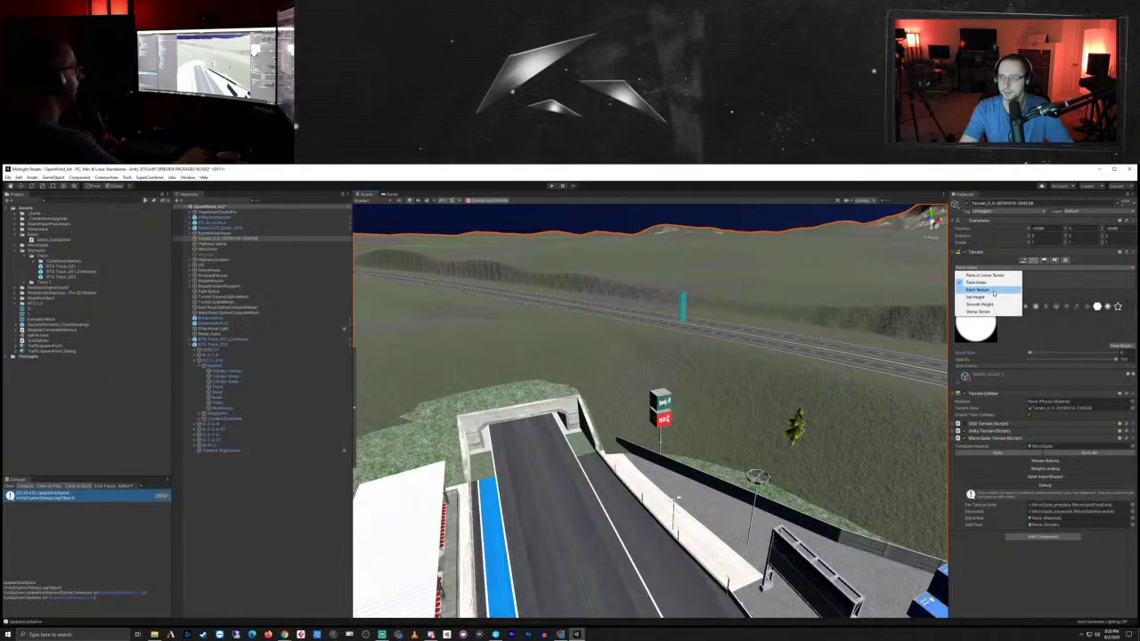
left_click(976, 283)
mouse_move(635, 439)
right_mouse_down()
mouse_move(608, 413)
mouse_move(598, 446)
mouse_move(611, 428)
mouse_move(639, 426)
mouse_move(611, 410)
mouse_move(624, 424)
right_mouse_up()
key("q")
key("e")
key("q")
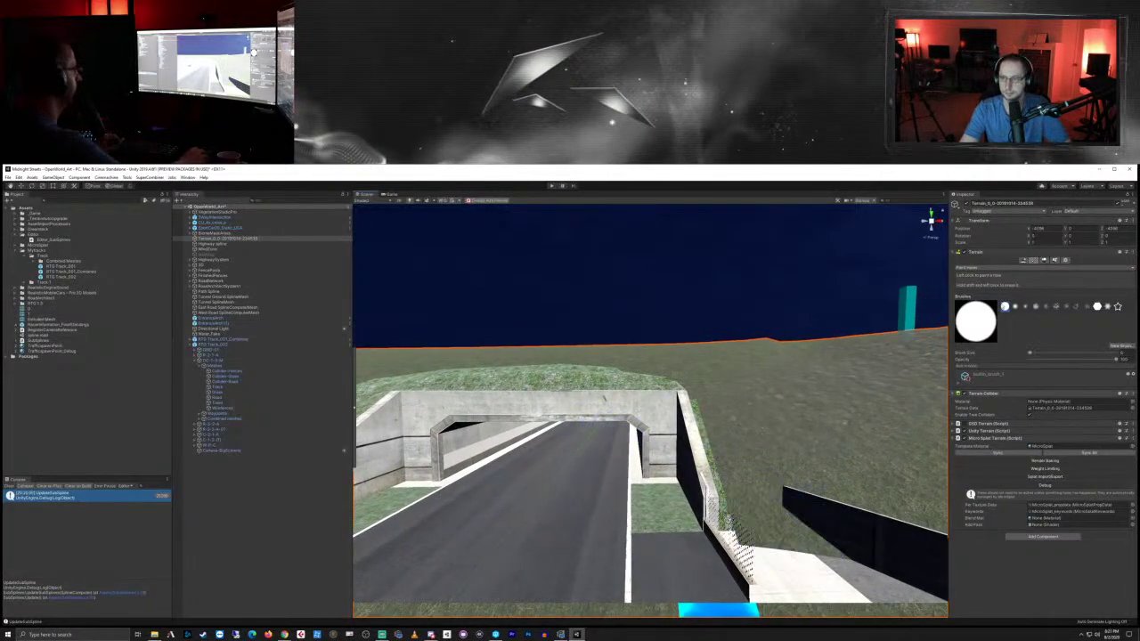
Step: Lower the terrain beside the tunnel's retaining wall with Set Height, using a height sampled from the ground near the pit fence
left_click(985, 269)
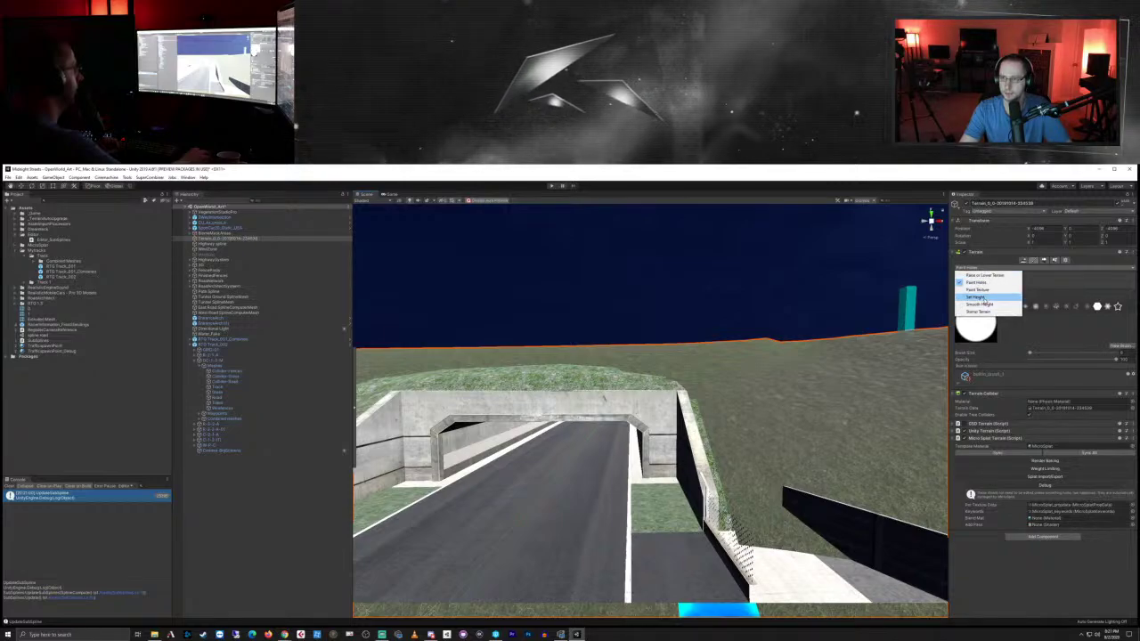
left_click(981, 304)
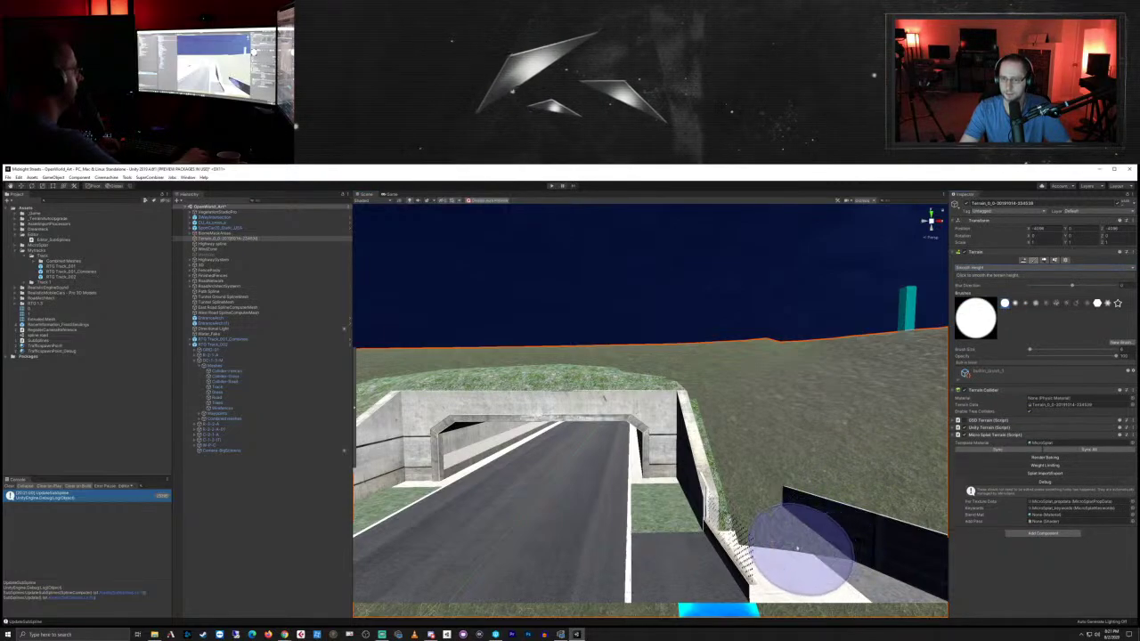
left_click(978, 270)
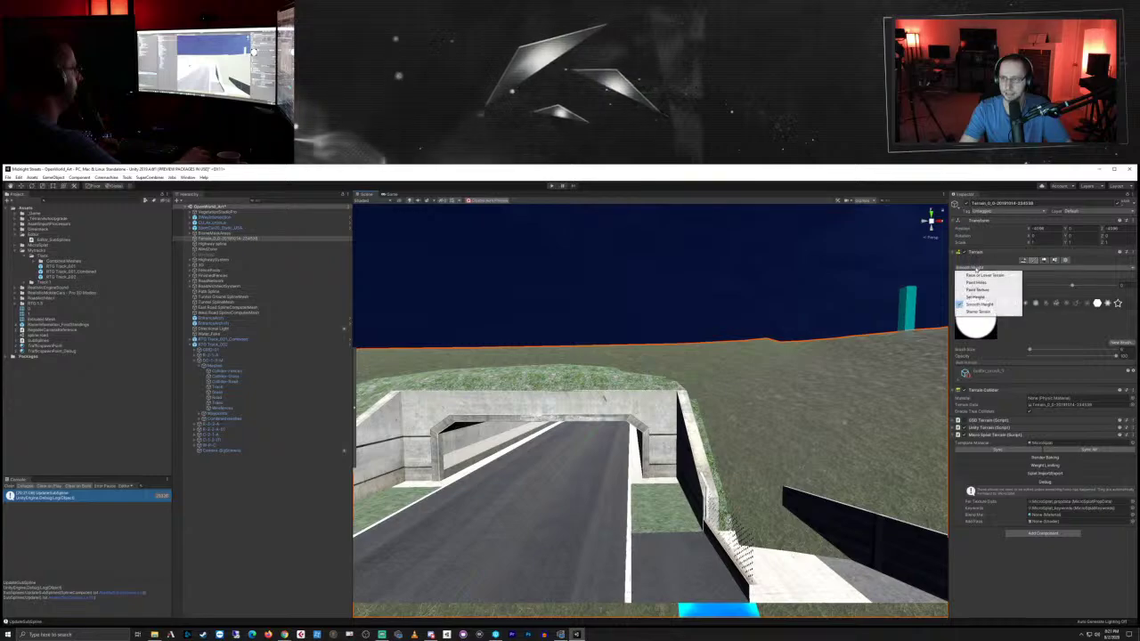
left_click(980, 296)
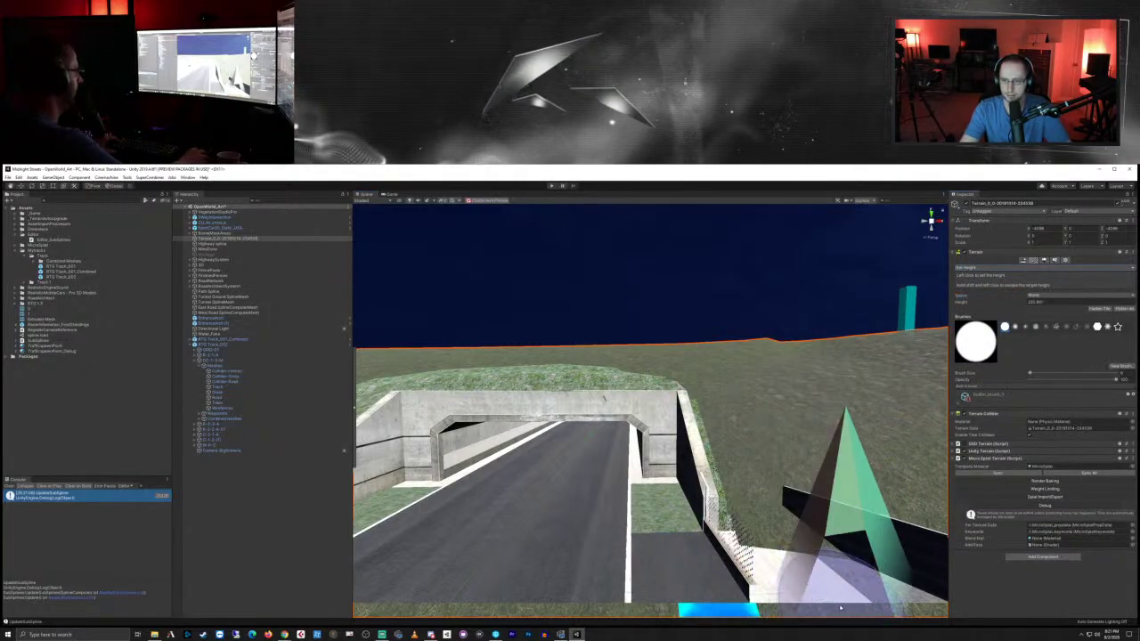
left_click(840, 607, "shift")
mouse_move(833, 592)
left_mouse_down()
mouse_move(790, 565)
mouse_move(765, 504)
mouse_move(744, 511)
mouse_move(727, 366)
left_mouse_up()
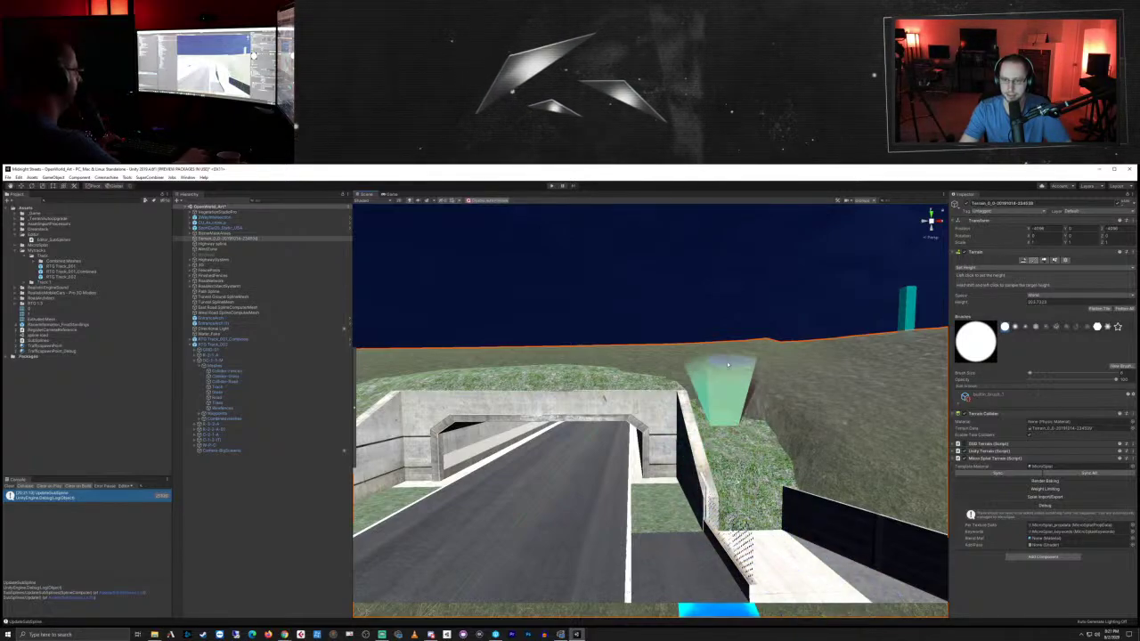
Step: Survey the island's racetracks, and examine the highway terrain beside the pit area and the open track end
scroll(720, 376, "down", 3)
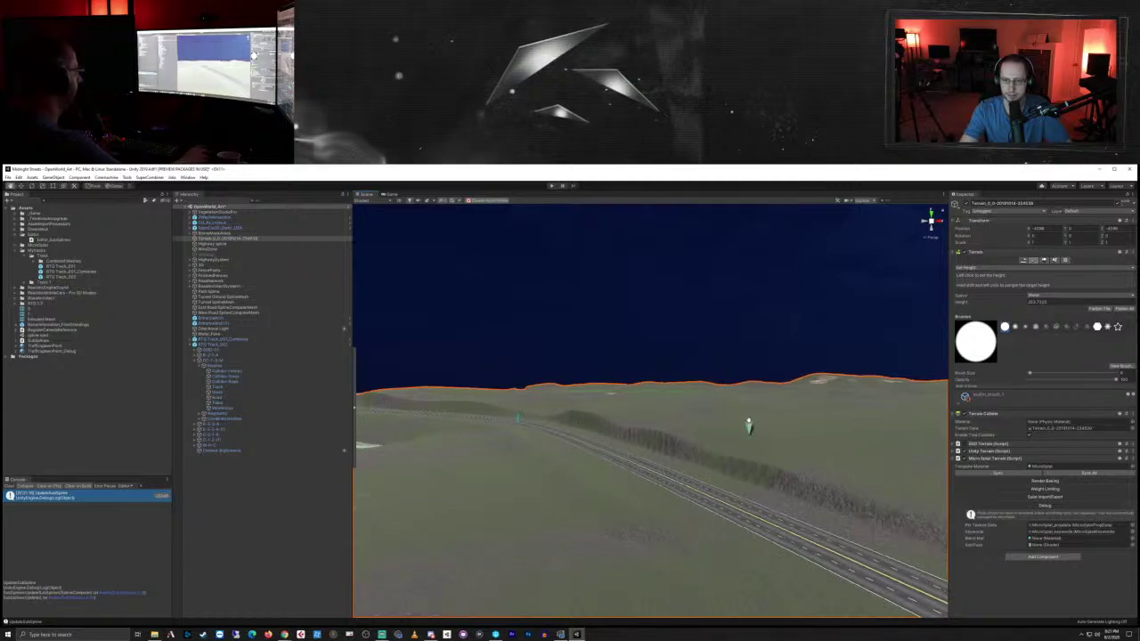
mouse_move(748, 421)
right_mouse_down()
mouse_move(639, 466)
mouse_move(653, 458)
right_mouse_up()
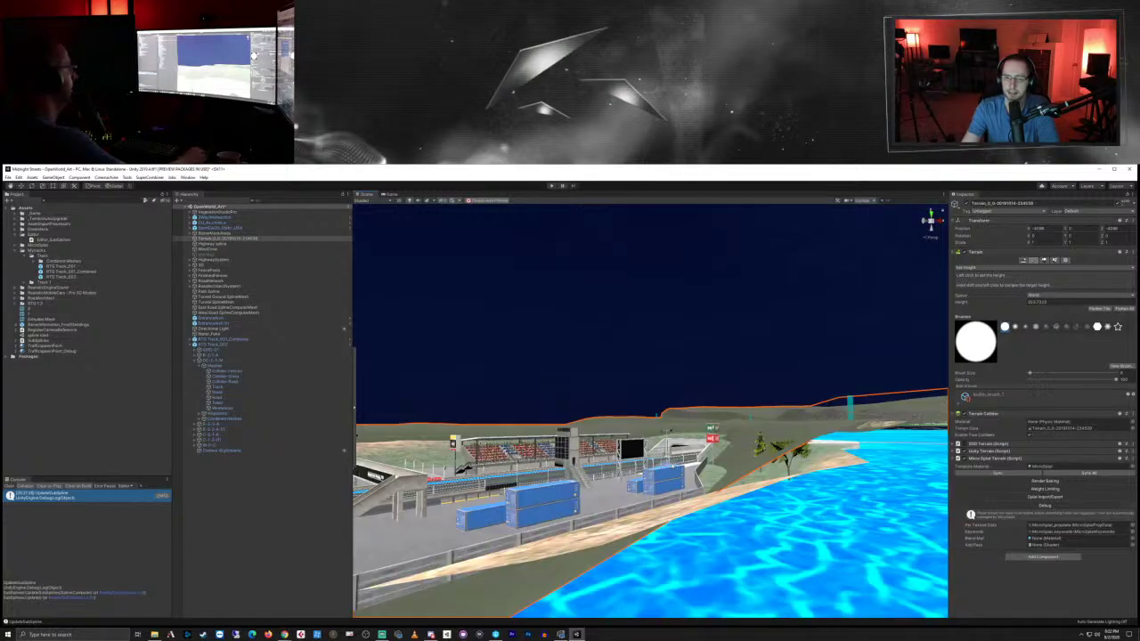
scroll(673, 467, "down", 5)
right_click_drag(673, 467, 677, 588)
key("w")
key("s")
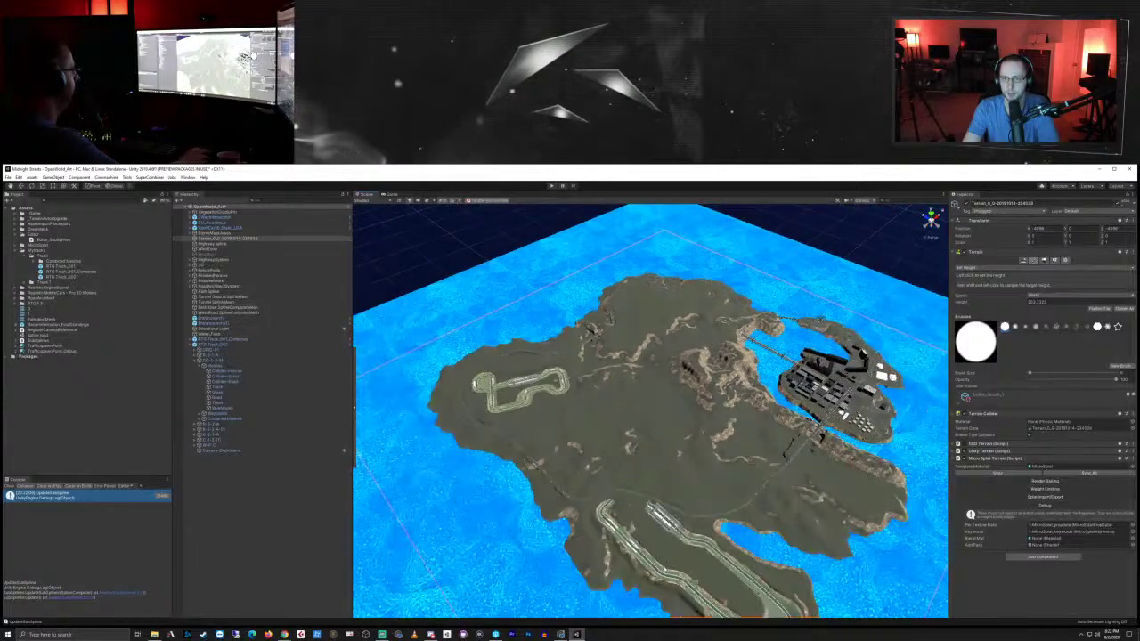
right_click_drag(426, 504, 540, 529)
middle_click_drag(540, 529, 689, 441)
scroll(589, 499, "up", 6)
scroll(659, 471, "down", 6)
right_click_drag(690, 439, 638, 480)
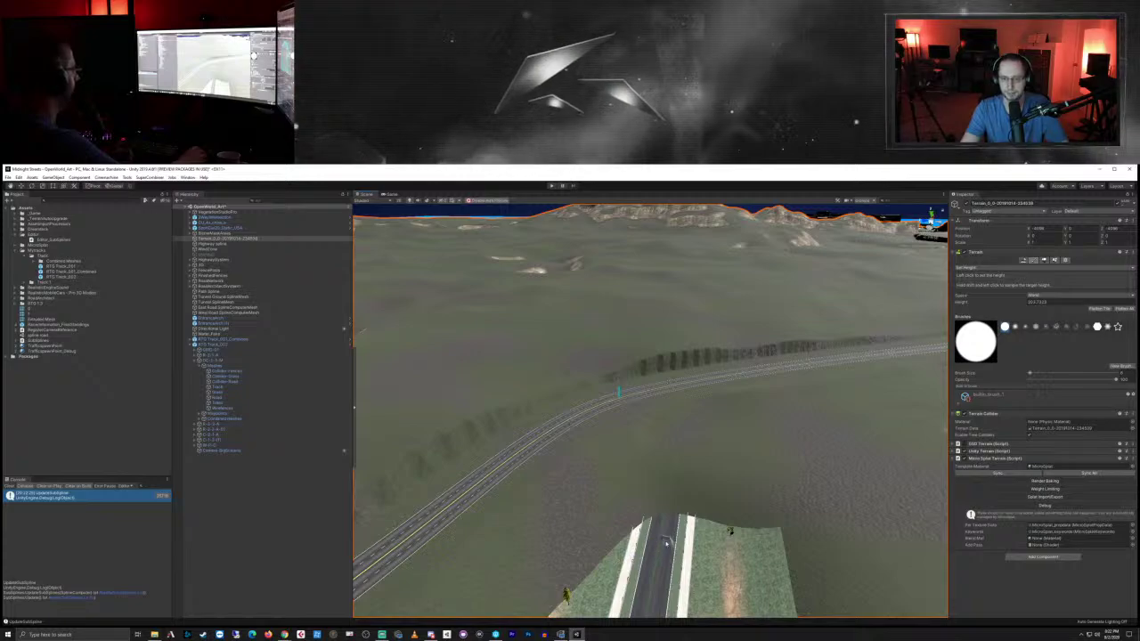
right_click_drag(667, 543, 479, 508)
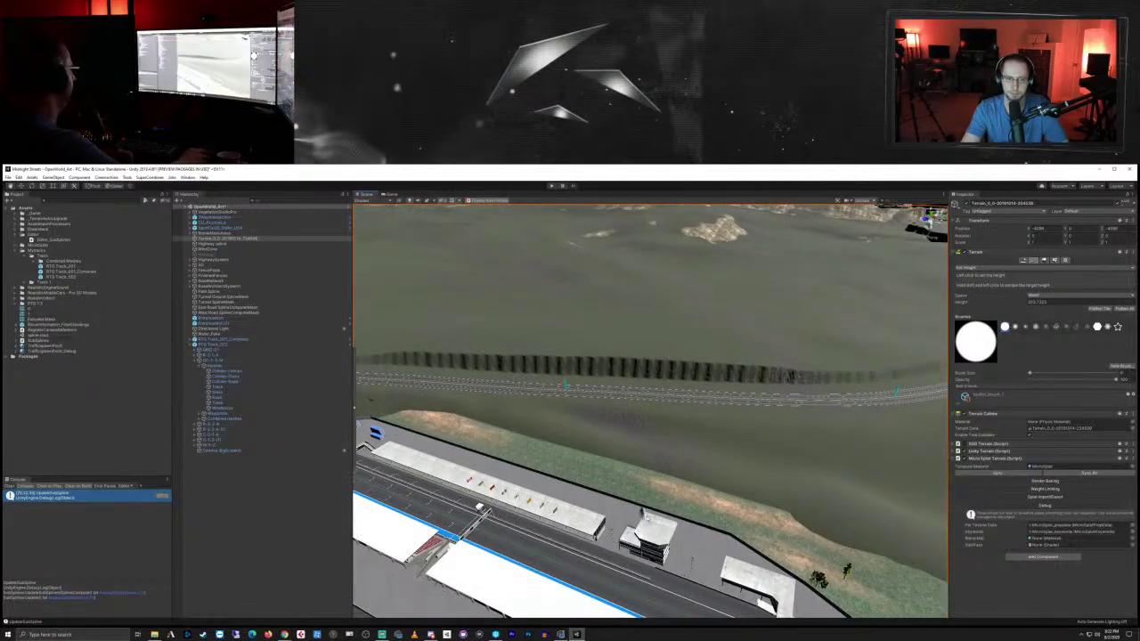
Step: Switch the terrain brush to Smooth Height for the ground around the pit straight's tunnel entrance
right_click_drag(648, 515, 680, 516)
key("w")
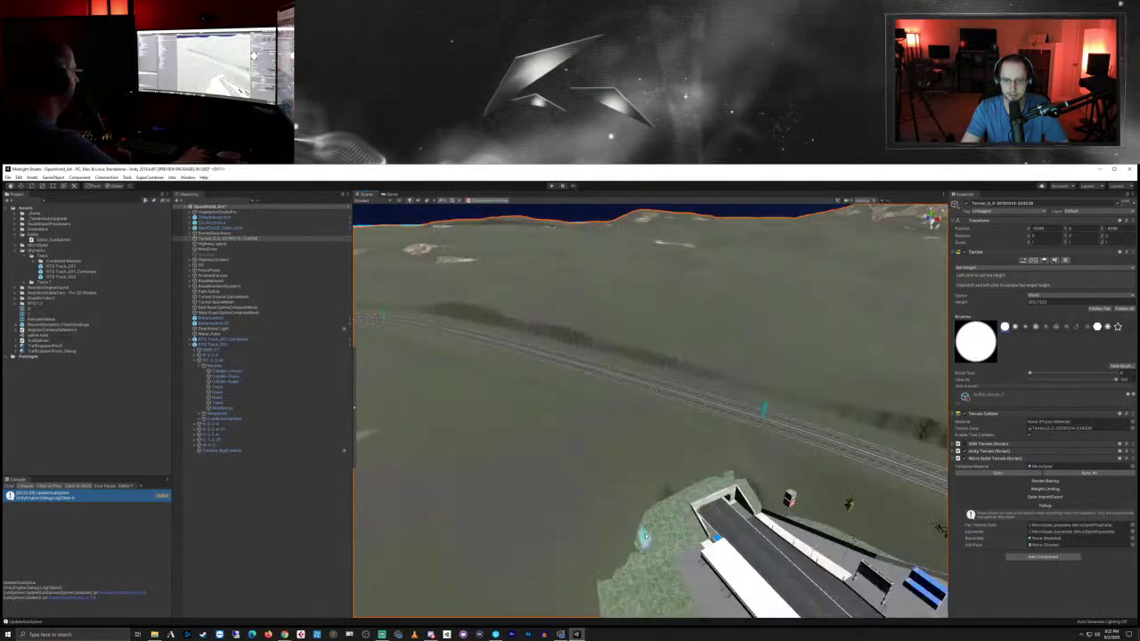
left_click(963, 268)
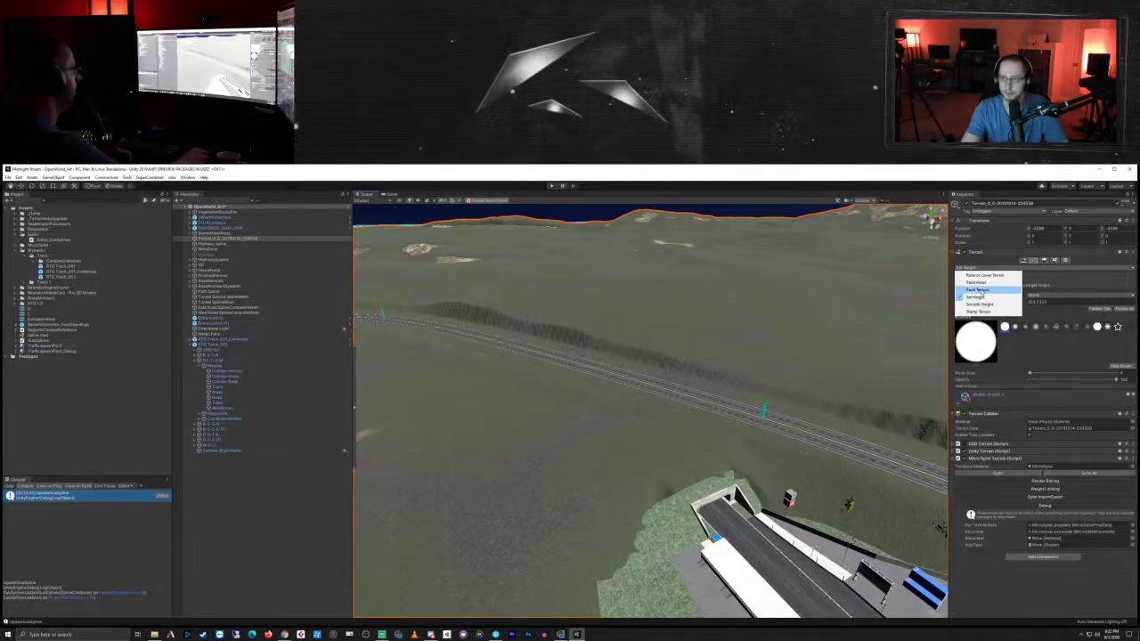
left_click(976, 304)
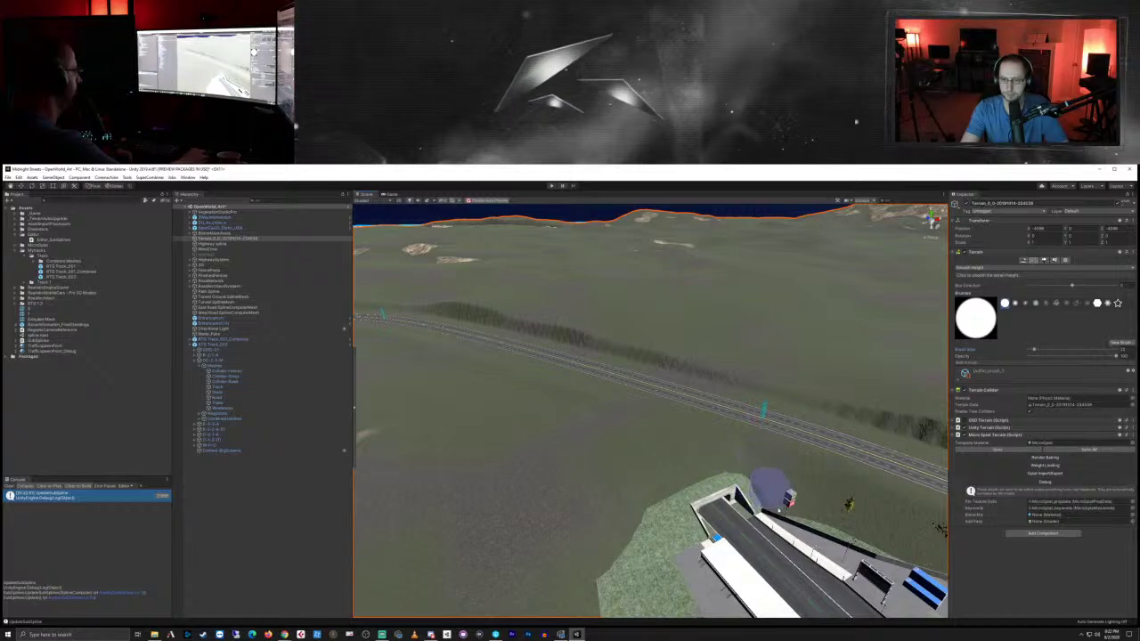
right_click_drag(805, 547, 687, 481)
scroll(725, 543, "up", 6)
scroll(726, 540, "up", 8)
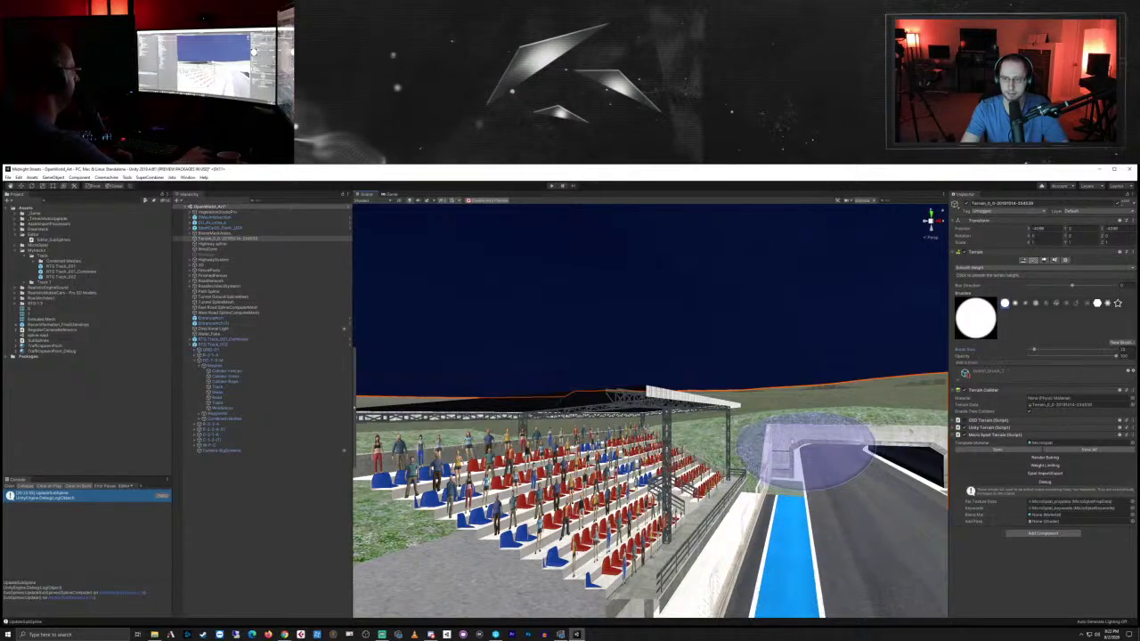
Step: Select the racetrack and its pit buildings, and examine how the pit straight sits in the island terrain
left_click(817, 270)
left_click(812, 439)
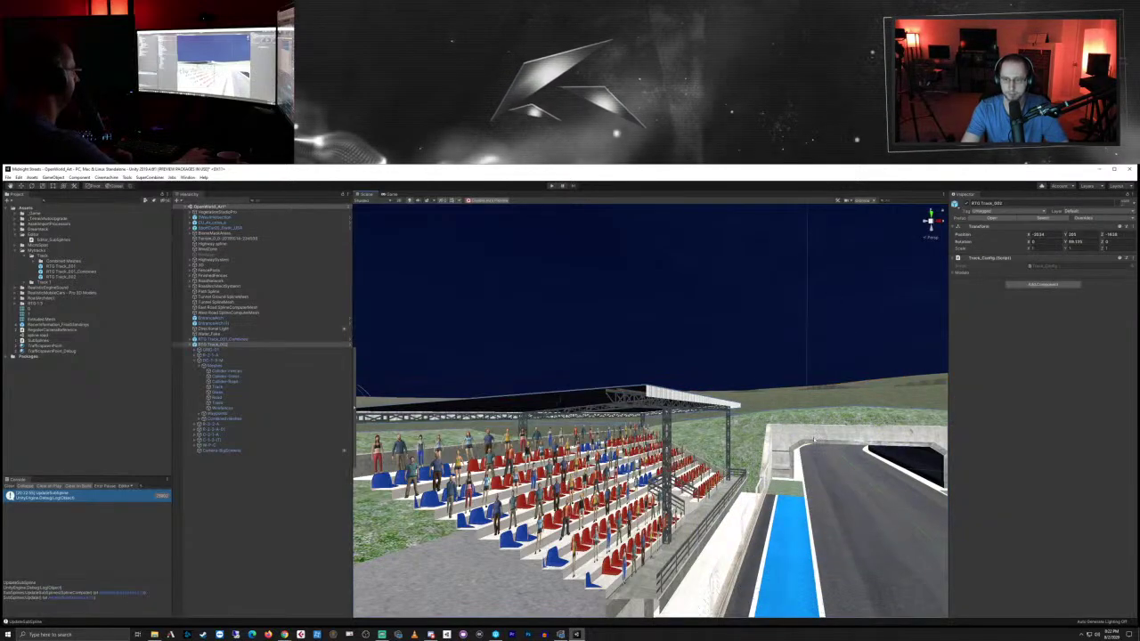
key("f")
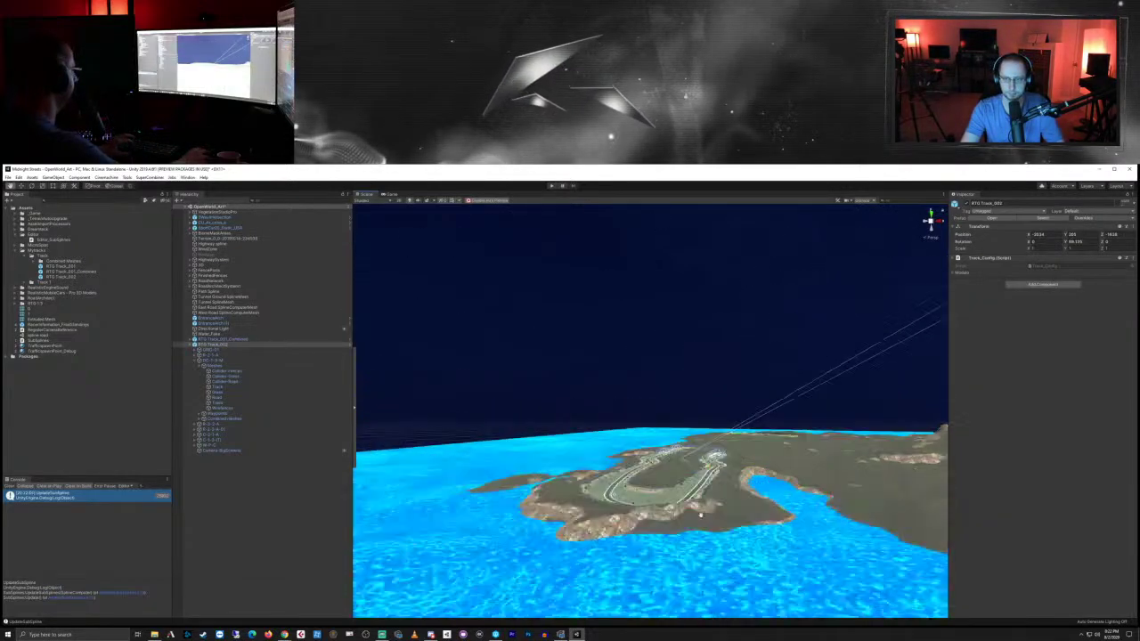
scroll(764, 511, "up", 5)
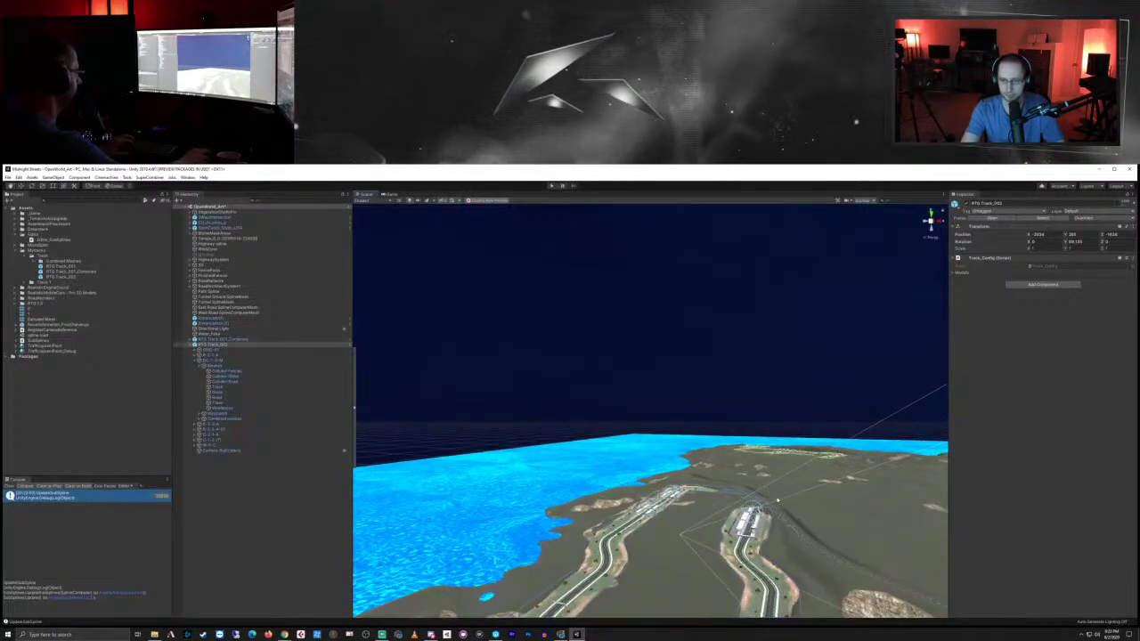
right_click_drag(741, 408, 752, 448)
scroll(759, 428, "up", 6)
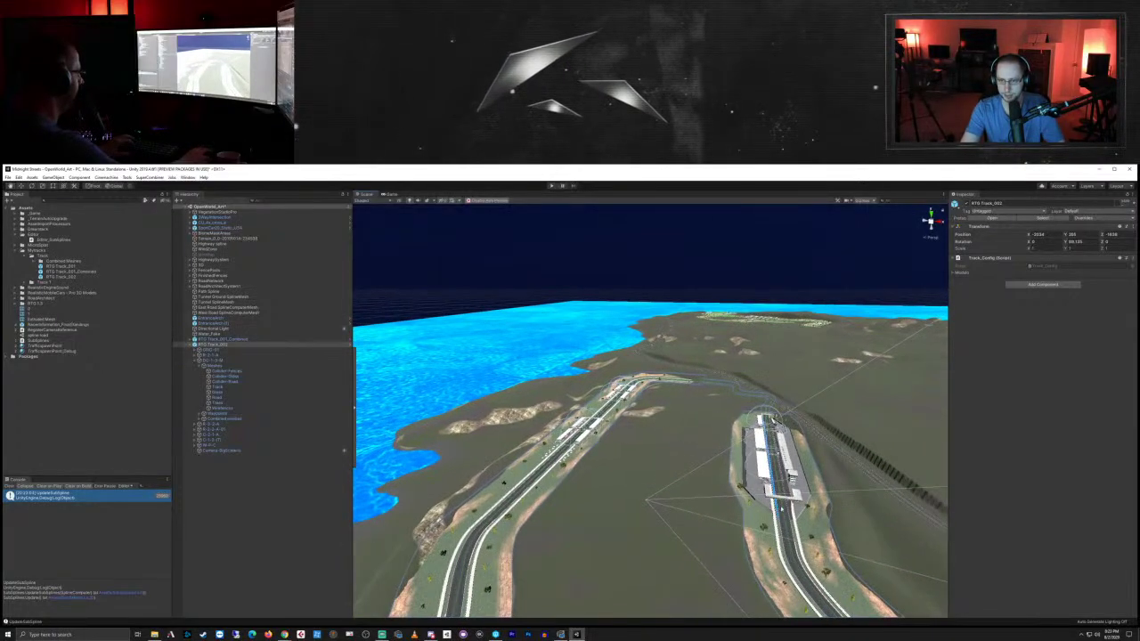
left_click(755, 424)
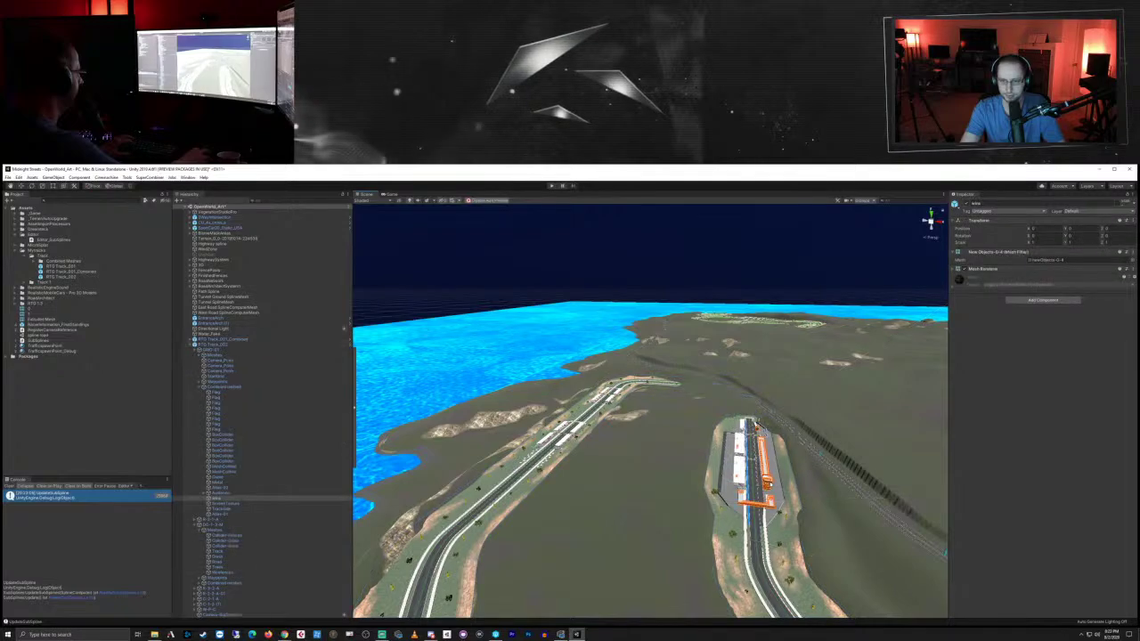
scroll(768, 464, "up", 10)
scroll(679, 453, "up", 4)
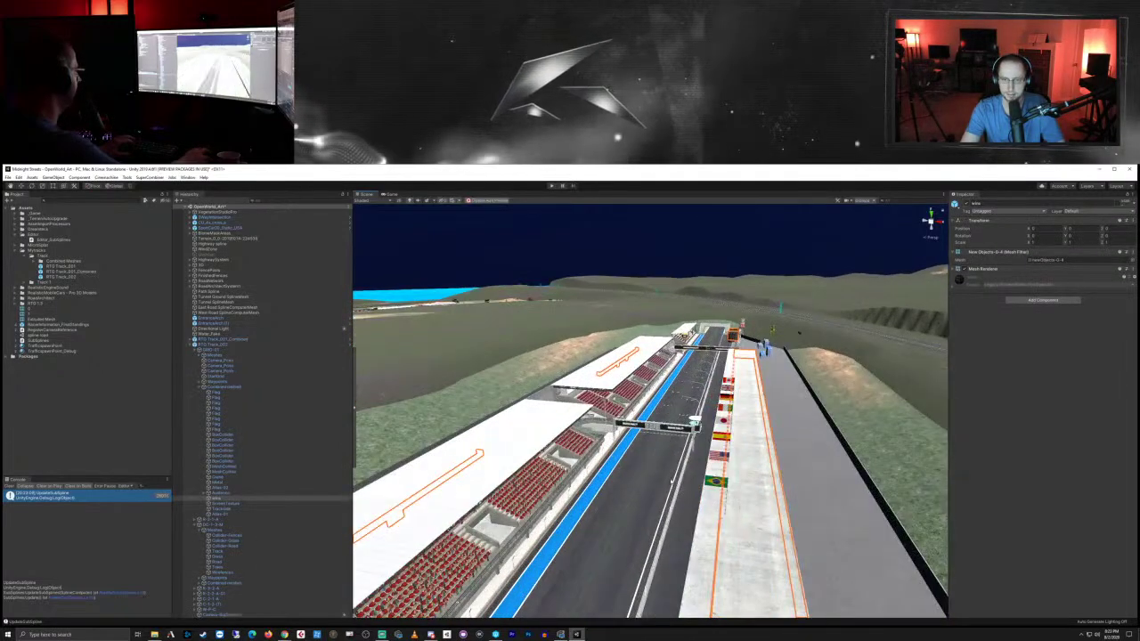
left_click(676, 438)
left_click(676, 438)
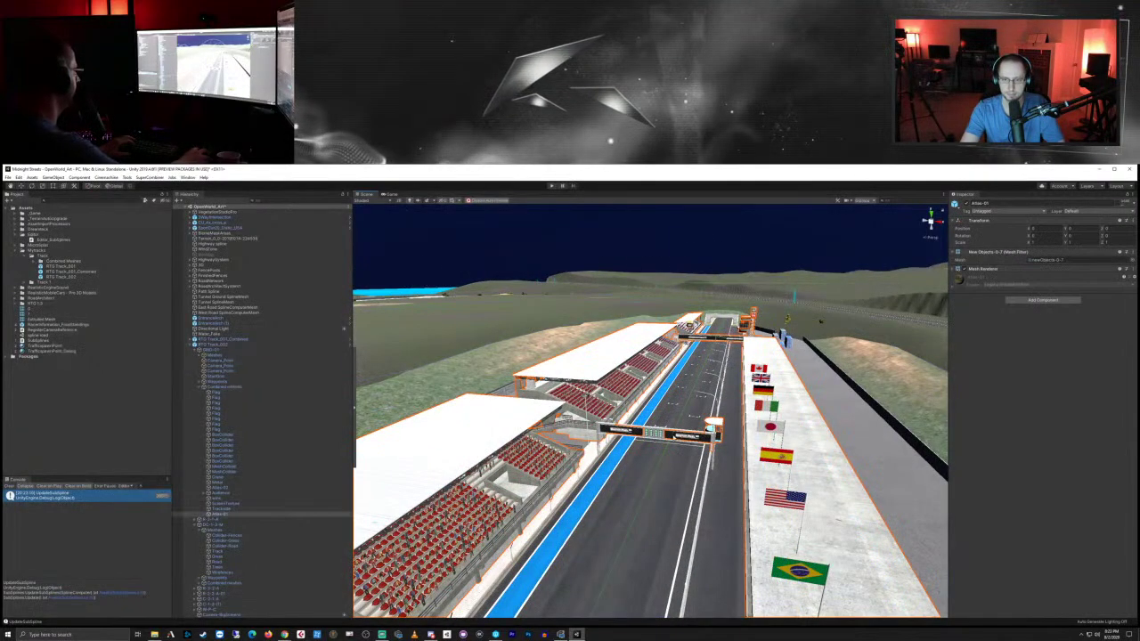
key("f")
scroll(682, 447, "up", 7)
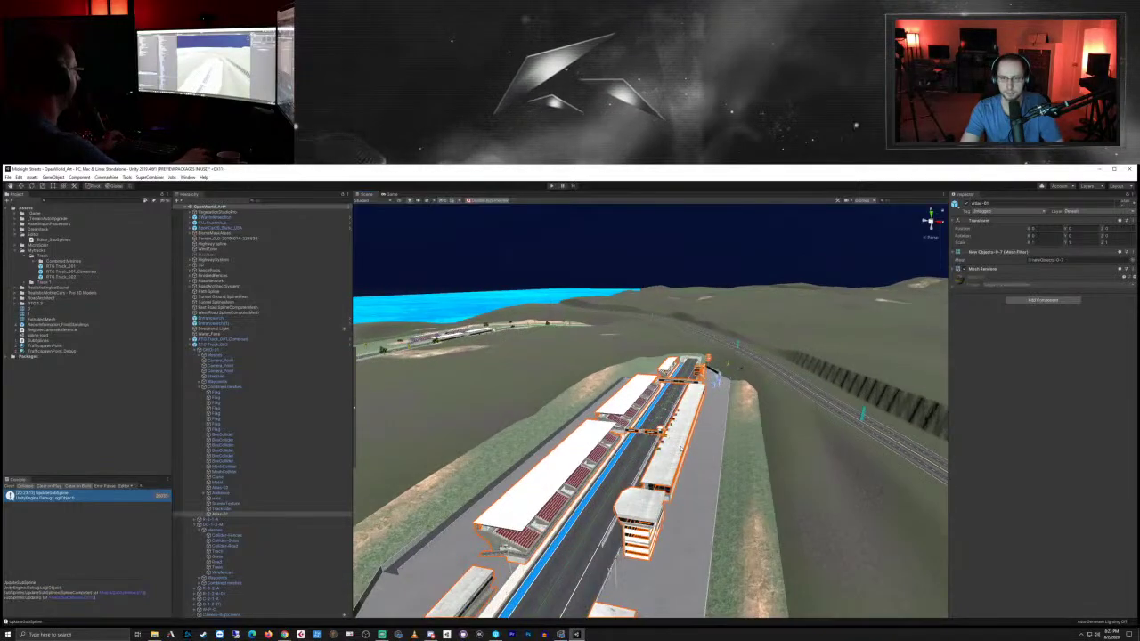
Step: Examine the pit straight, grandstands and control tower up to the tunnel portal
left_click(749, 373)
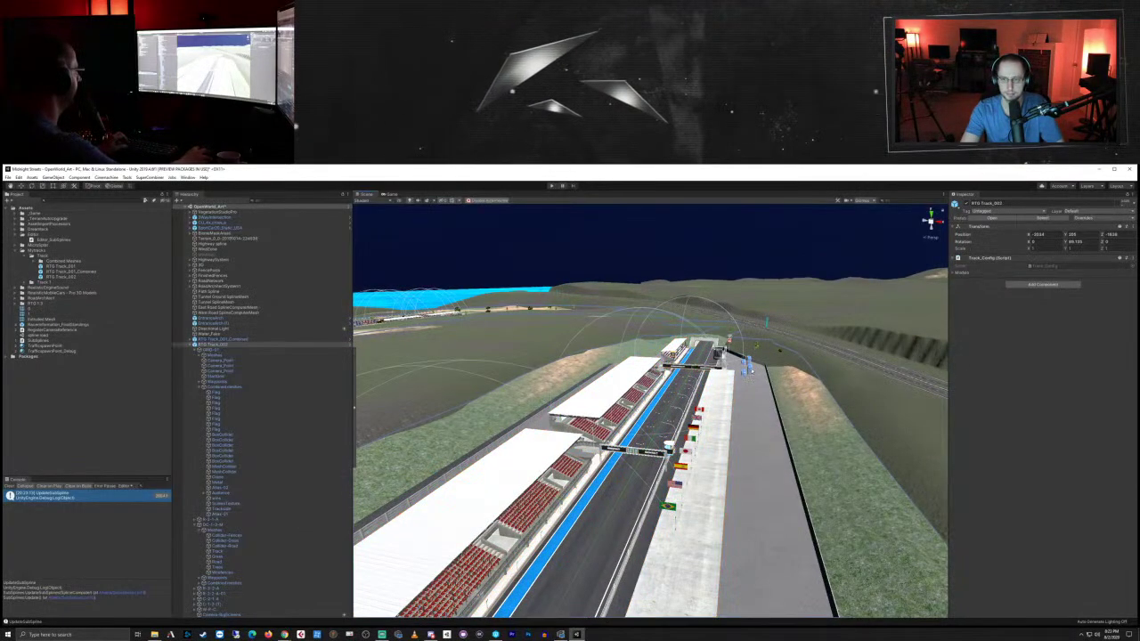
left_click(751, 371)
key("w")
right_click_drag(757, 375, 821, 370)
key("e")
key("w")
left_click(809, 358)
left_click(808, 358)
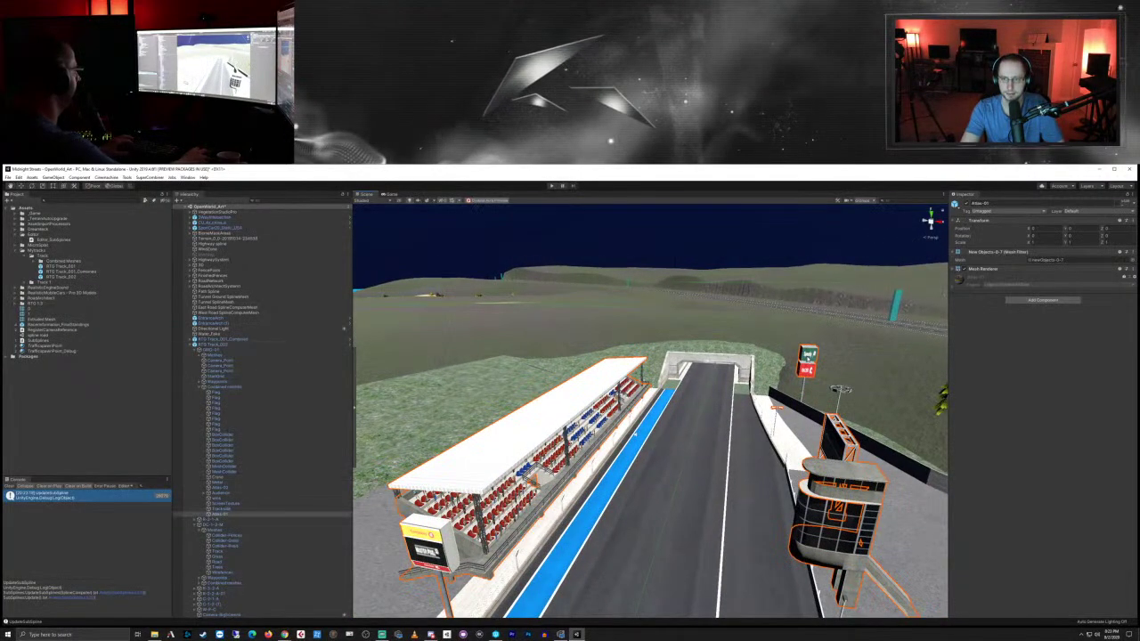
left_click(841, 391)
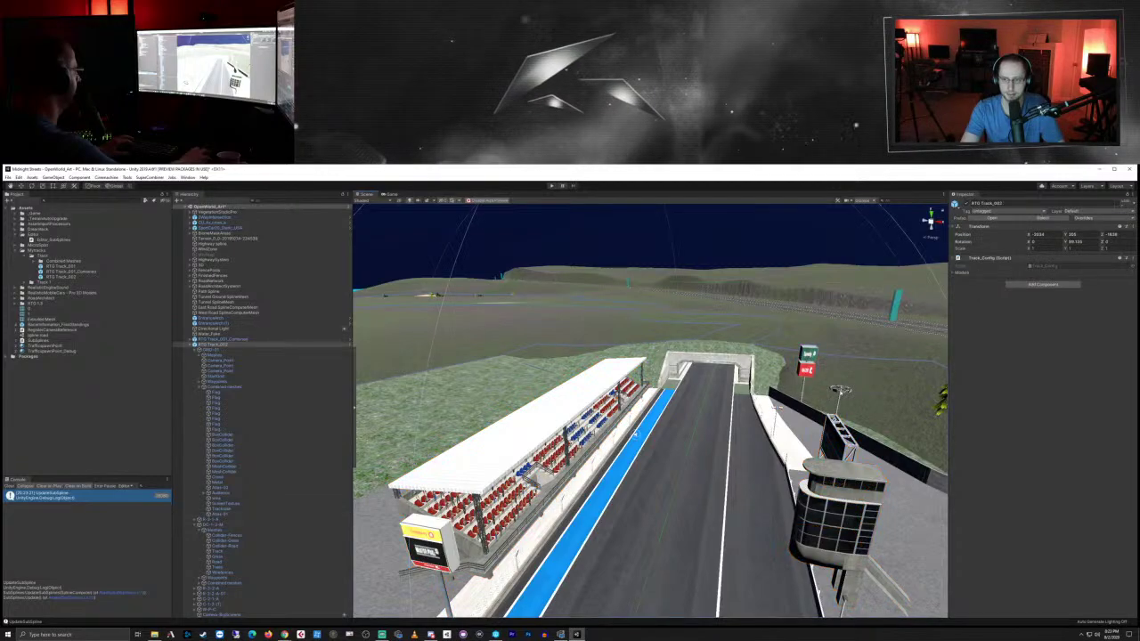
left_click(841, 390)
scroll(673, 421, "up", 2)
scroll(700, 406, "up", 2)
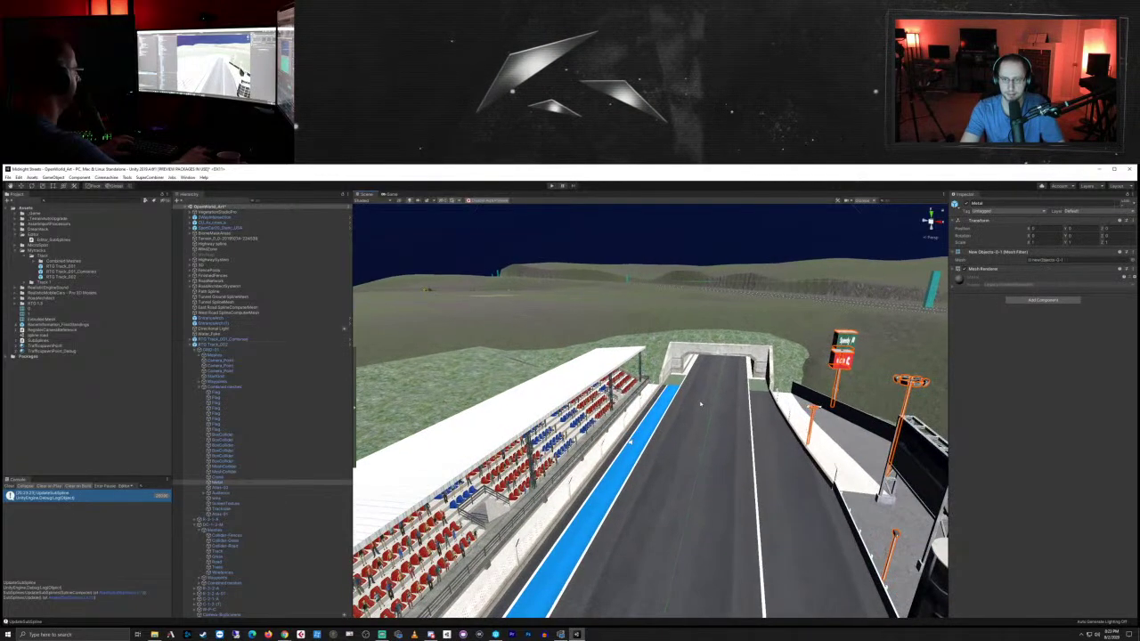
Step: Follow the pit straight into the tunnel at track level and inspect the entrance for intruding terrain
scroll(701, 405, "up", 1)
key("w")
key("d")
mouse_move(688, 394)
right_mouse_down()
mouse_move(681, 414)
mouse_move(697, 403)
right_mouse_up()
middle_click_drag(698, 403, 656, 610)
mouse_move(695, 472)
right_mouse_down()
mouse_move(694, 434)
mouse_move(642, 489)
mouse_move(662, 458)
mouse_move(841, 408)
mouse_move(595, 406)
mouse_move(782, 422)
mouse_move(705, 450)
mouse_move(711, 532)
mouse_move(703, 483)
mouse_move(657, 415)
mouse_move(448, 497)
mouse_move(636, 484)
mouse_move(669, 509)
mouse_move(677, 441)
right_mouse_up()
right_click_drag(656, 515, 543, 403)
right_click_drag(681, 417, 959, 473)
right_click_drag(782, 470, 759, 452)
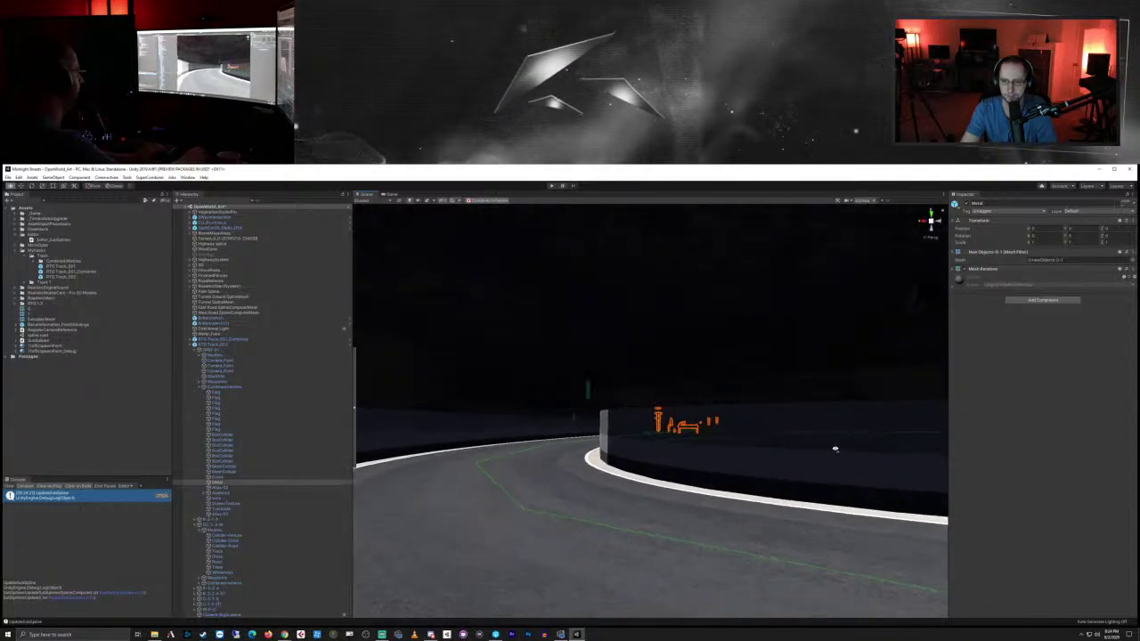
Step: Inspect the curved tunnel interior through to its far exit and the fenced track beyond for intruding terrain
right_click_drag(1006, 455, 903, 453)
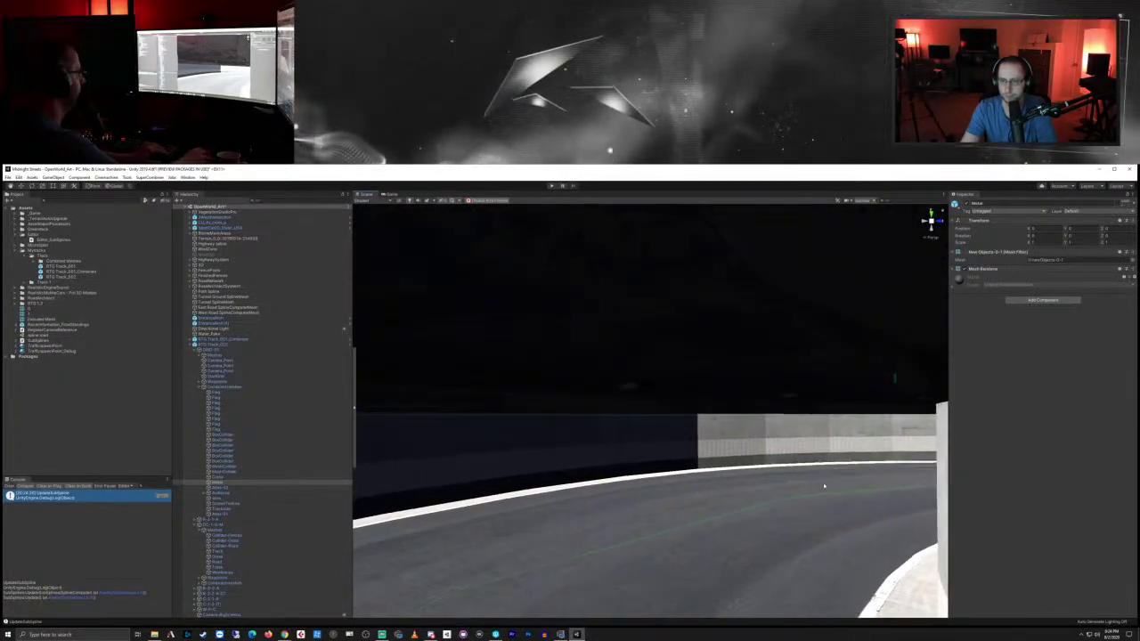
scroll(824, 486, "down", 3)
scroll(825, 489, "up", 5)
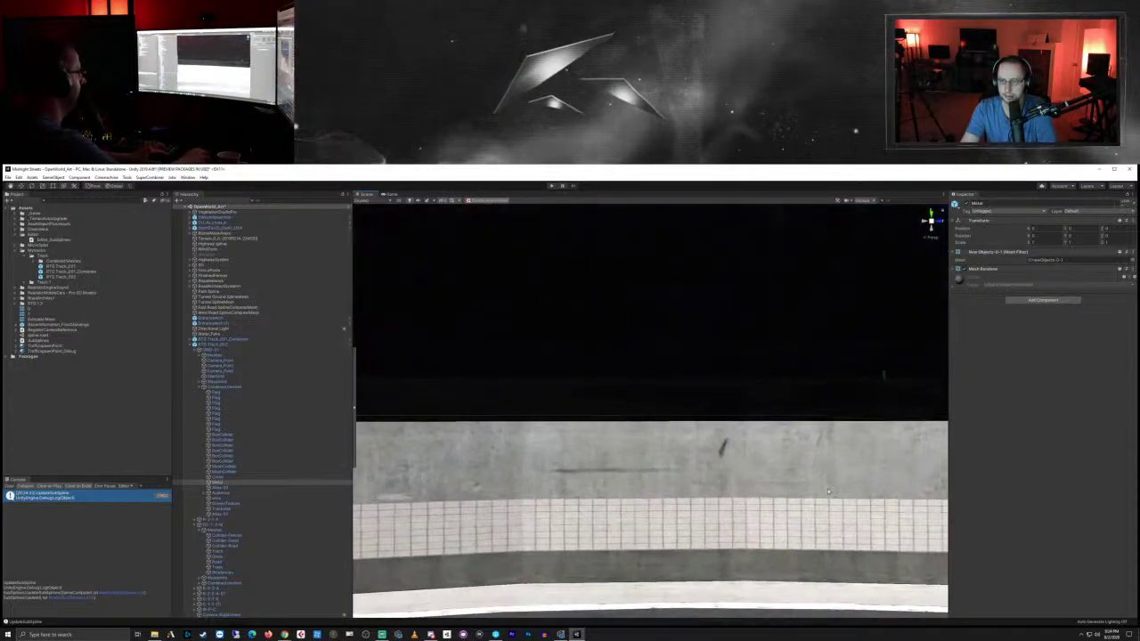
key("Right")
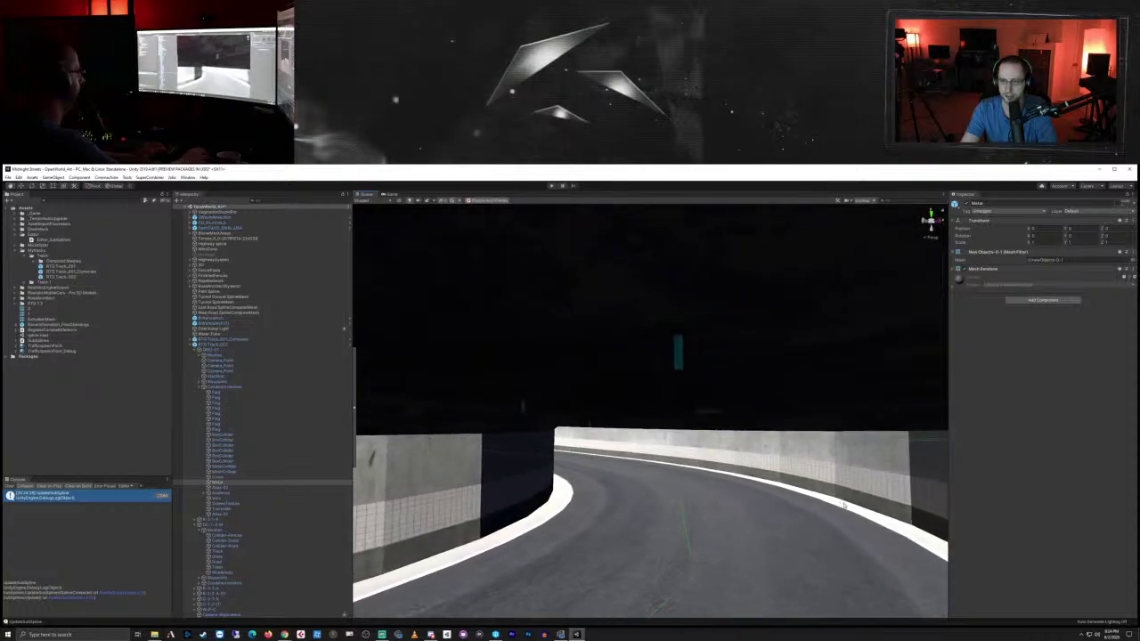
scroll(670, 458, "up", 4)
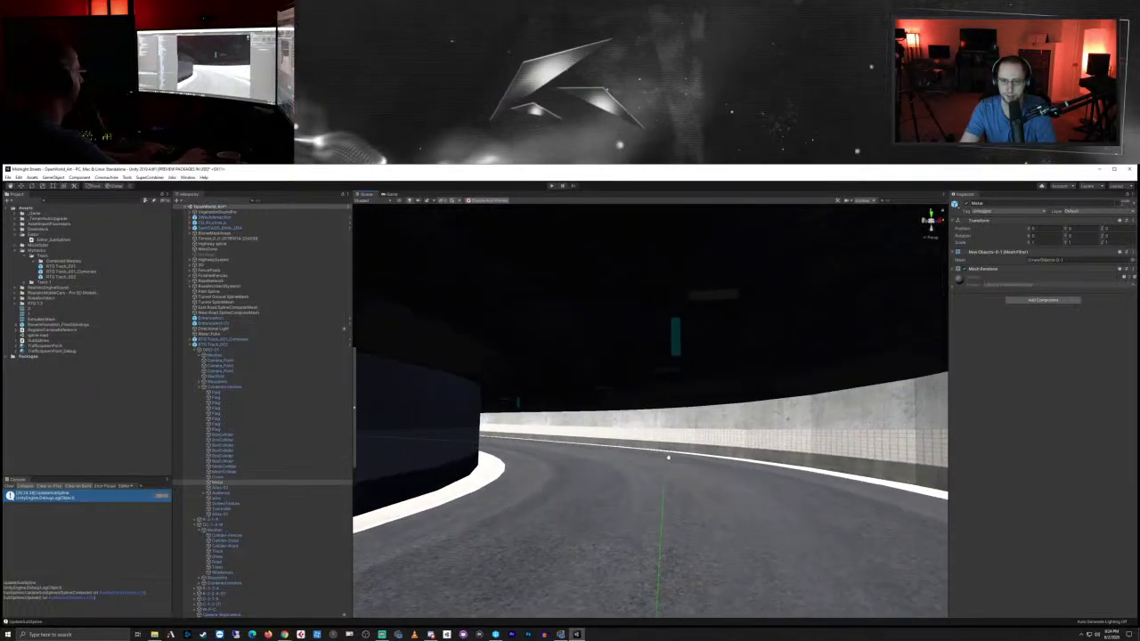
left_click_drag(687, 464, 592, 468, "alt")
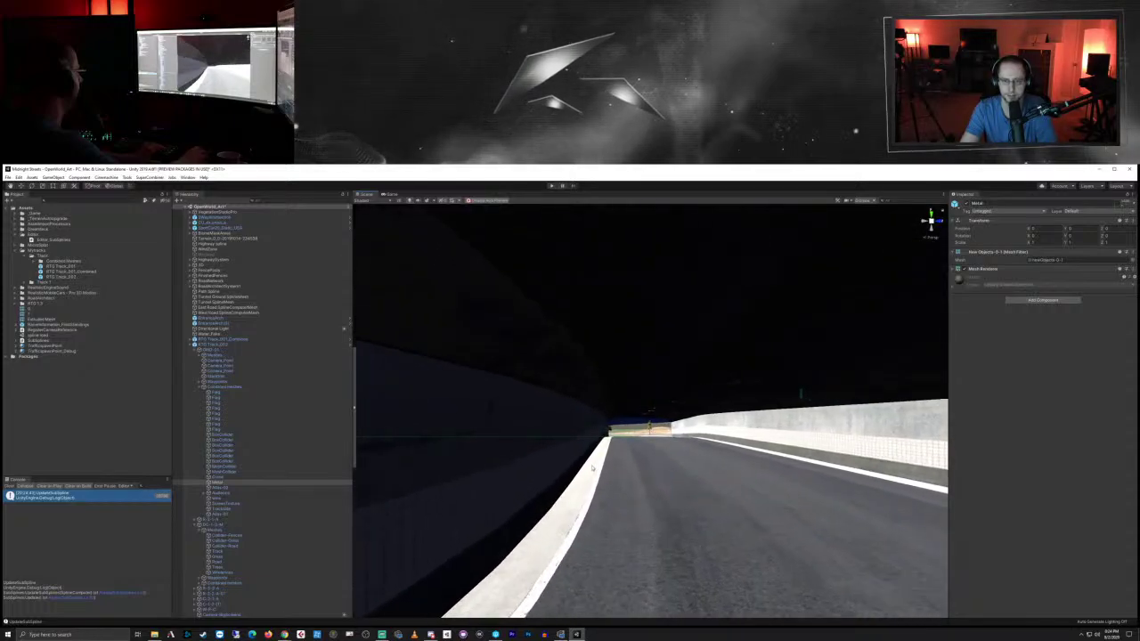
left_click_drag(571, 482, 452, 550, "alt")
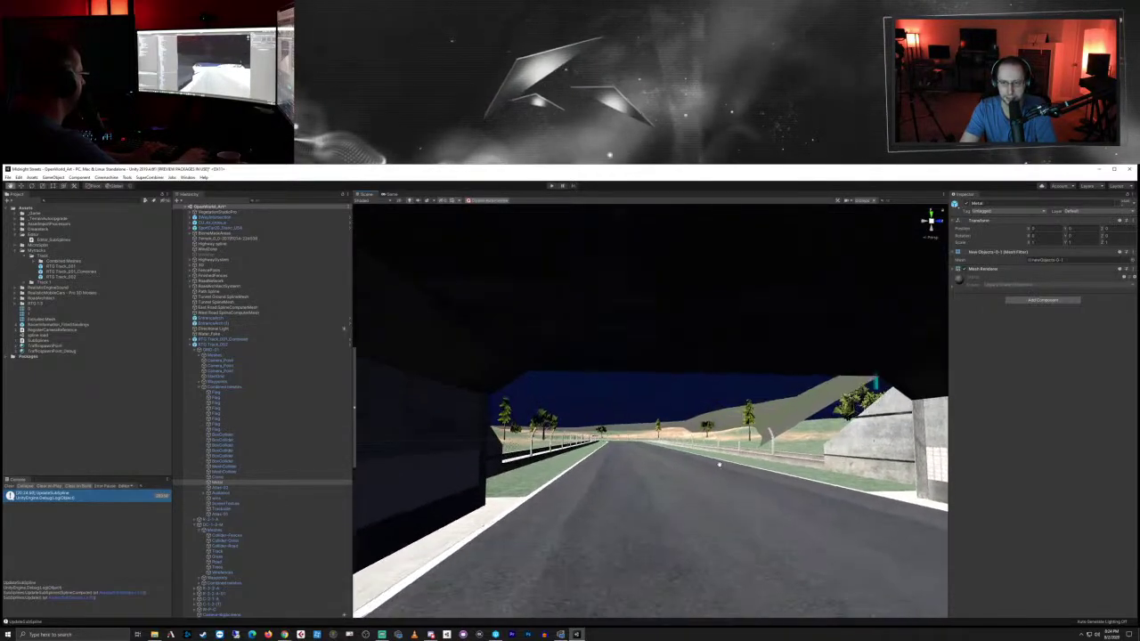
right_click_drag(721, 467, 791, 462, "alt")
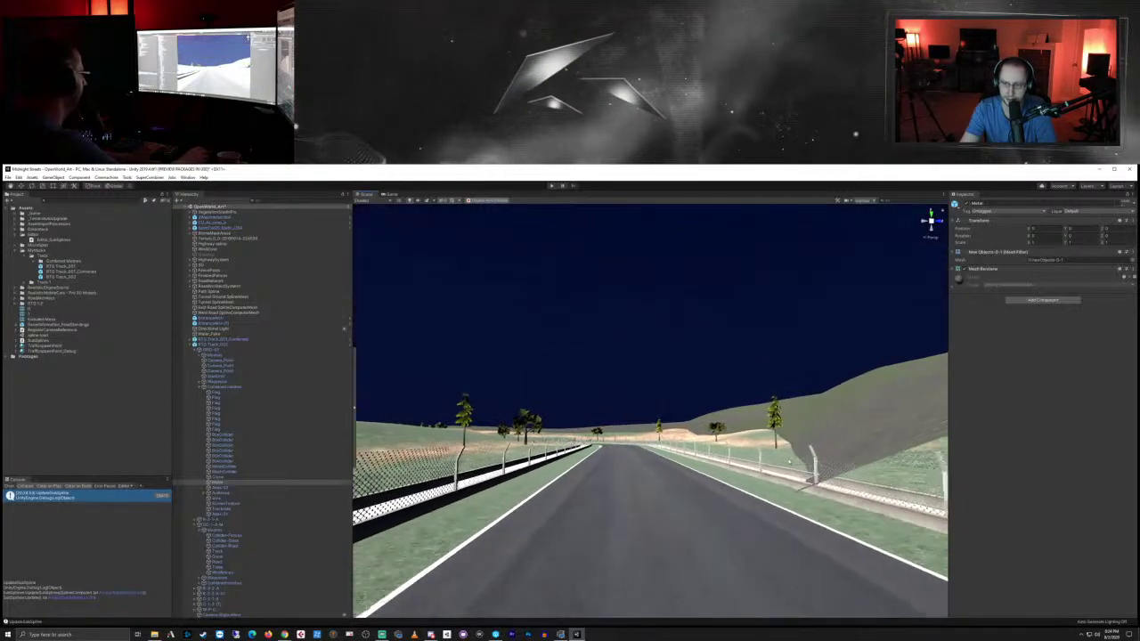
right_click_drag(720, 467, 808, 456)
key("w")
key("s")
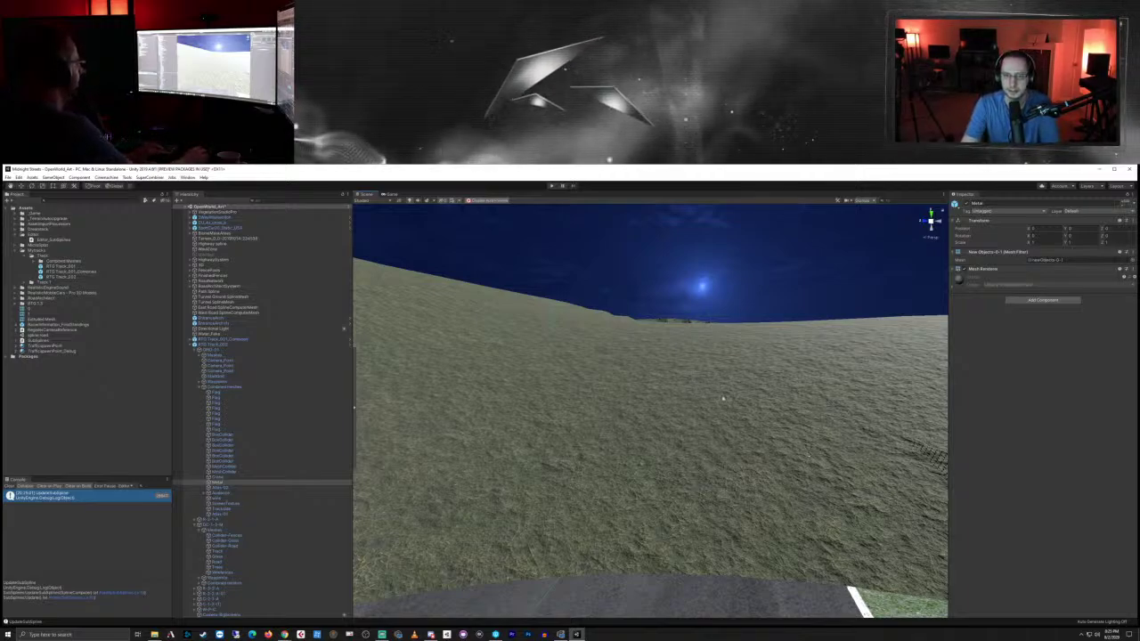
Step: Lower the terrain hill burying the far tunnel exit, using the island terrain's Set Height tool
right_click_drag(695, 378, 708, 397)
scroll(706, 398, "down", 5)
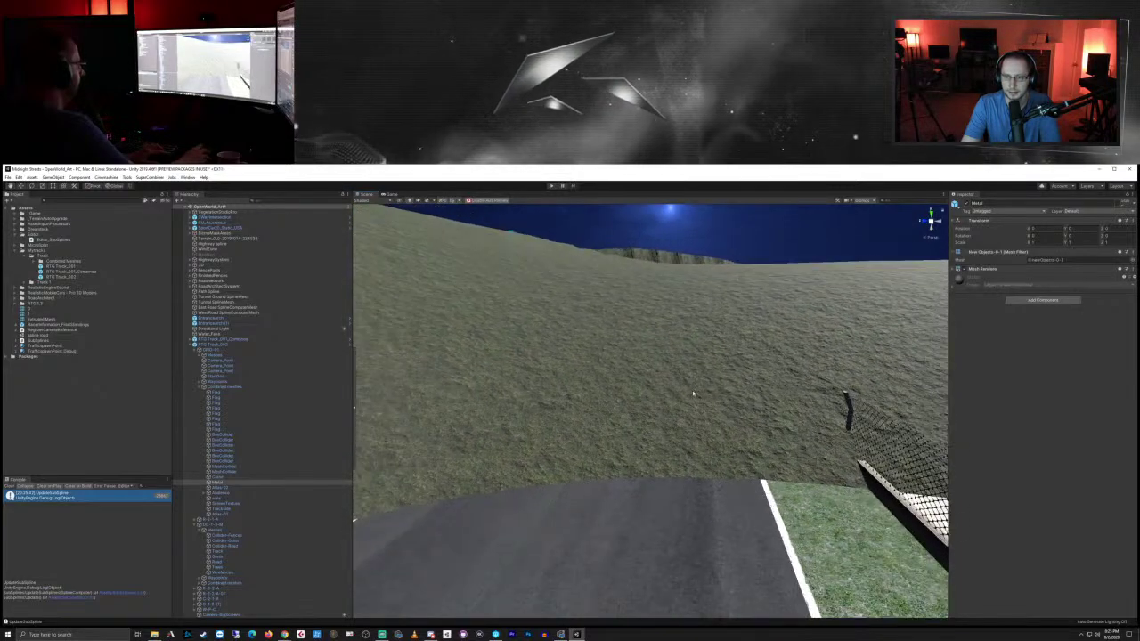
scroll(690, 394, "down", 2)
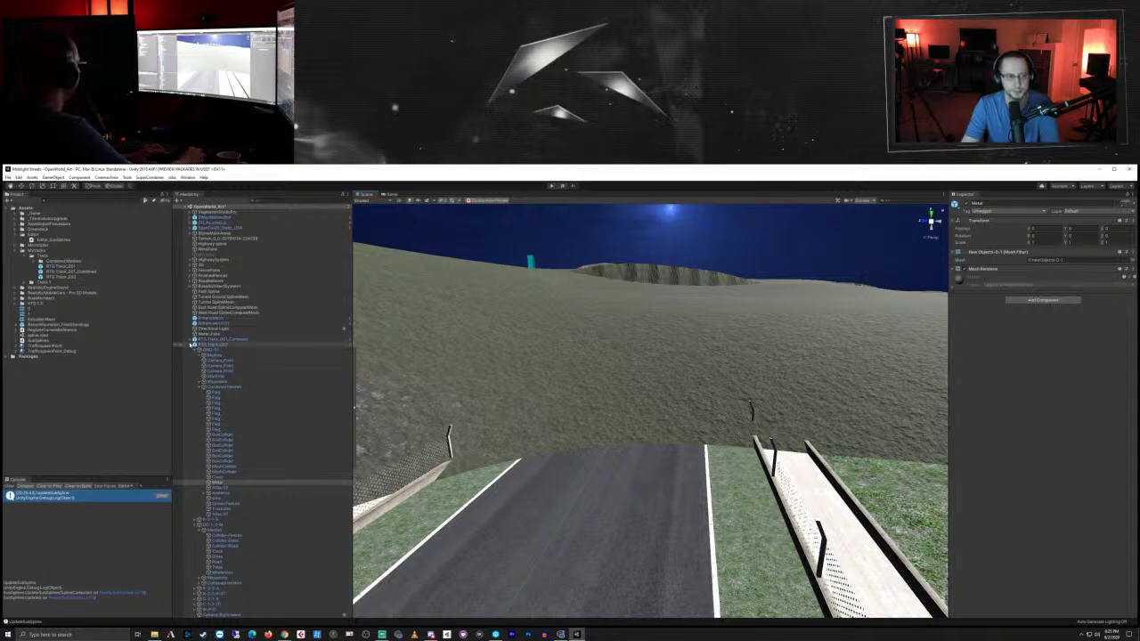
left_click(191, 344)
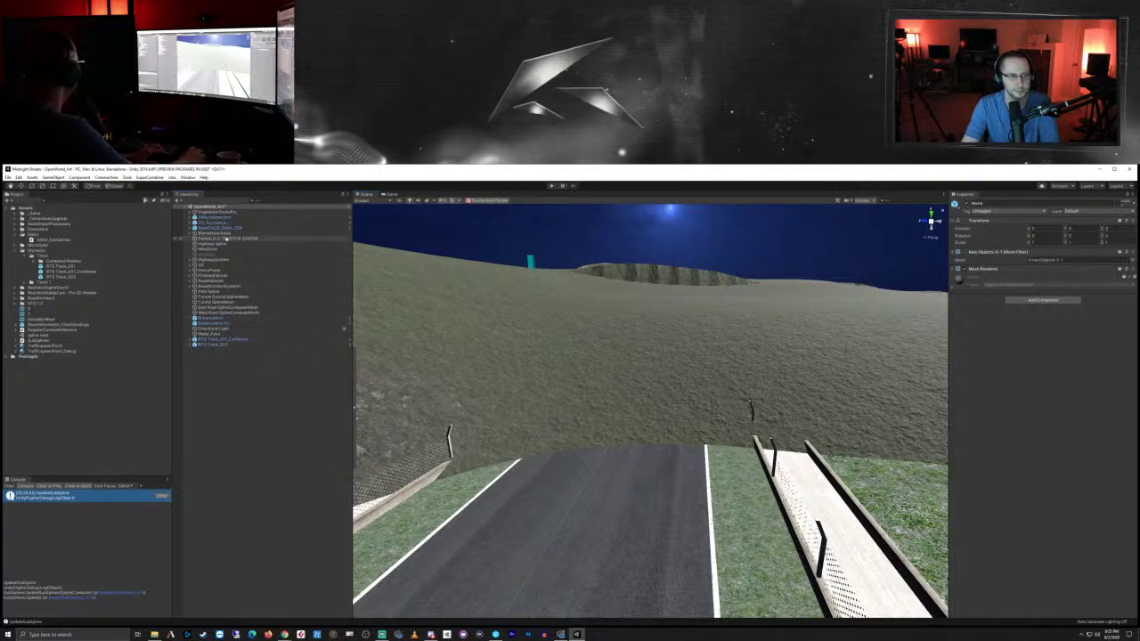
left_click(227, 239)
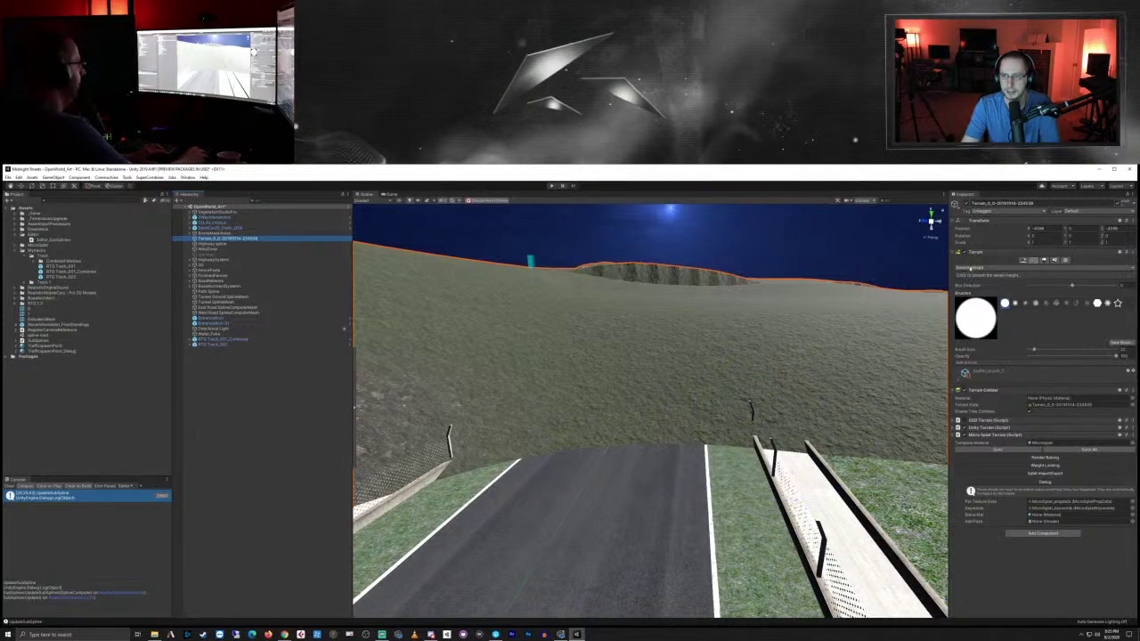
left_click(956, 269)
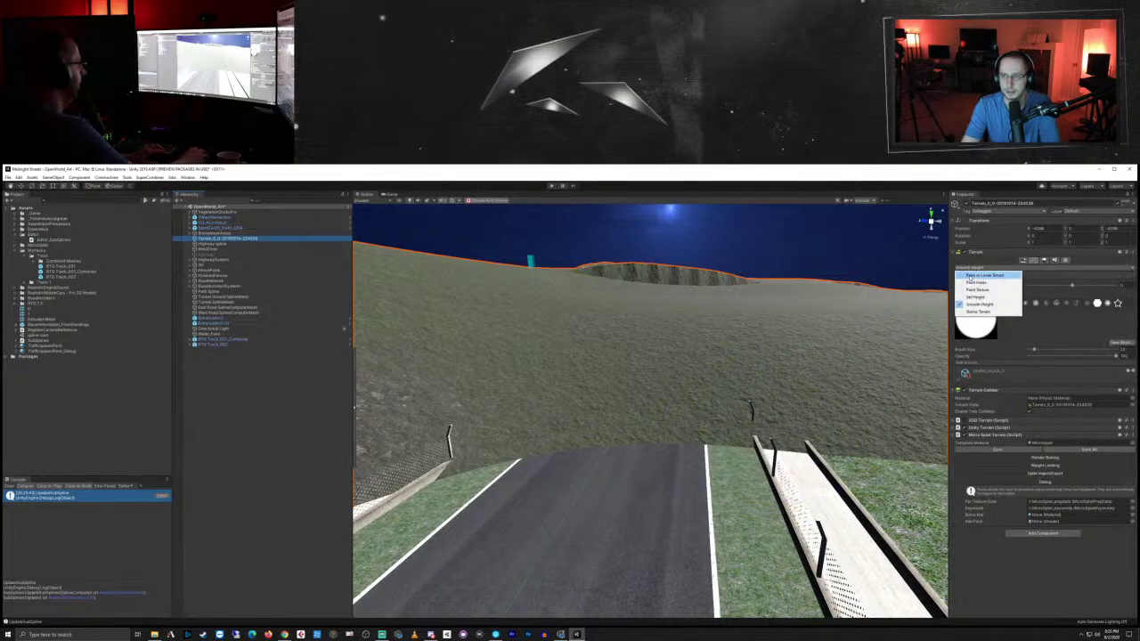
left_click(975, 296)
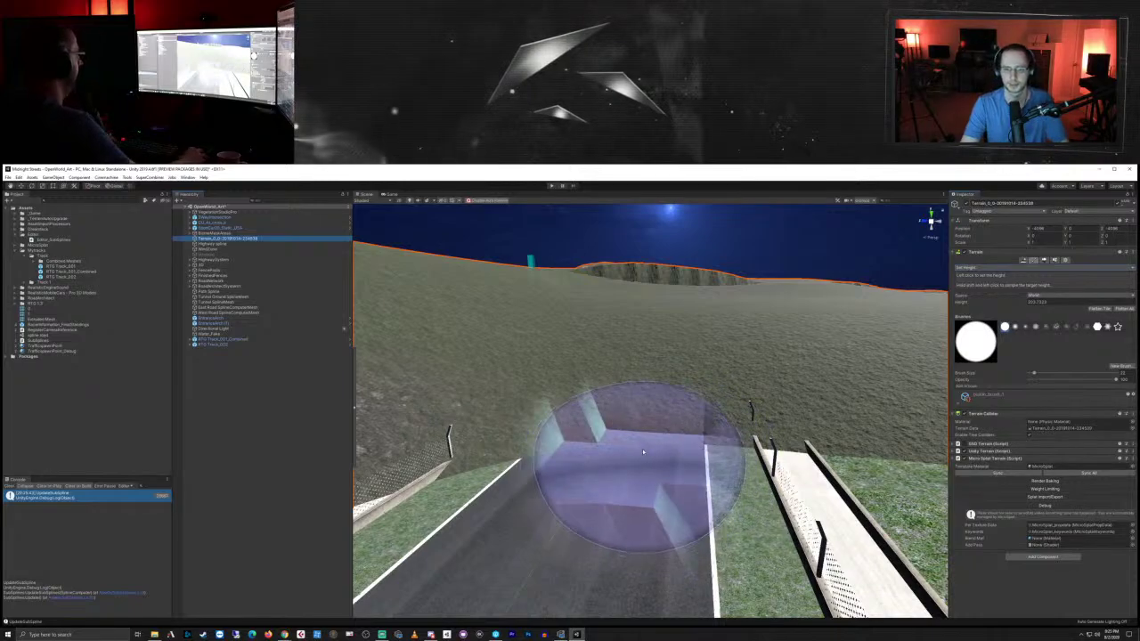
mouse_move(664, 441)
left_mouse_down()
mouse_move(662, 402)
mouse_move(677, 396)
mouse_move(659, 405)
mouse_move(703, 494)
mouse_move(723, 392)
mouse_move(562, 388)
mouse_move(592, 411)
mouse_move(552, 429)
mouse_move(508, 482)
mouse_move(561, 446)
mouse_move(541, 458)
left_mouse_up()
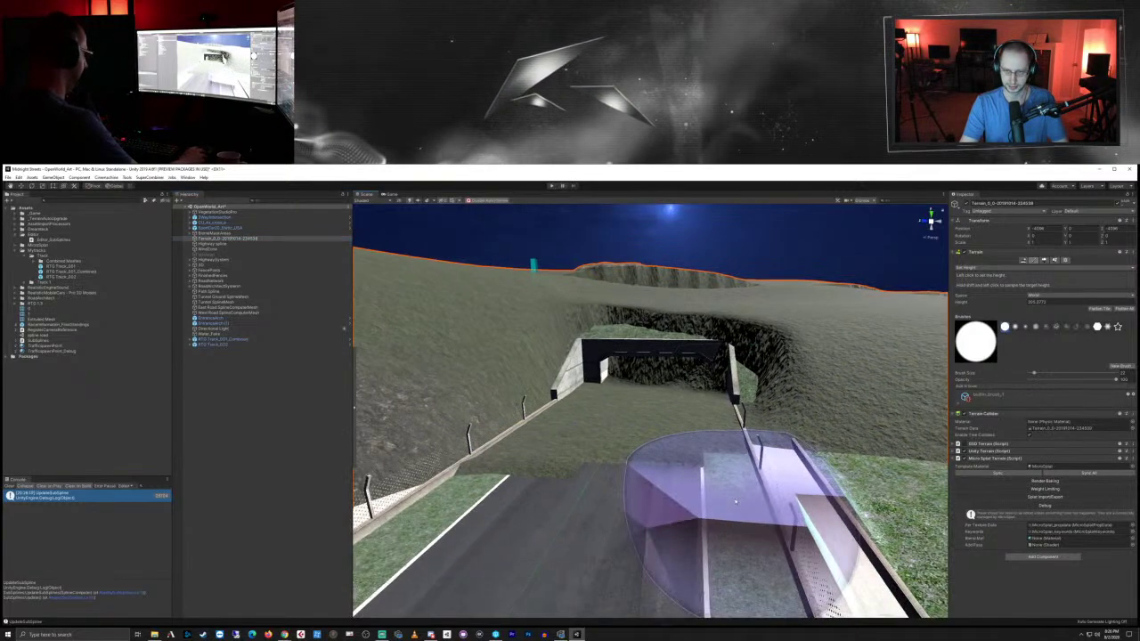
Step: Sample the ground height beside the track and flatten the terrain covering the road up to the far tunnel portal with Set Height
mouse_move(842, 446)
right_mouse_down()
mouse_move(865, 459)
mouse_move(824, 472)
mouse_move(547, 468)
mouse_move(758, 461)
right_mouse_up()
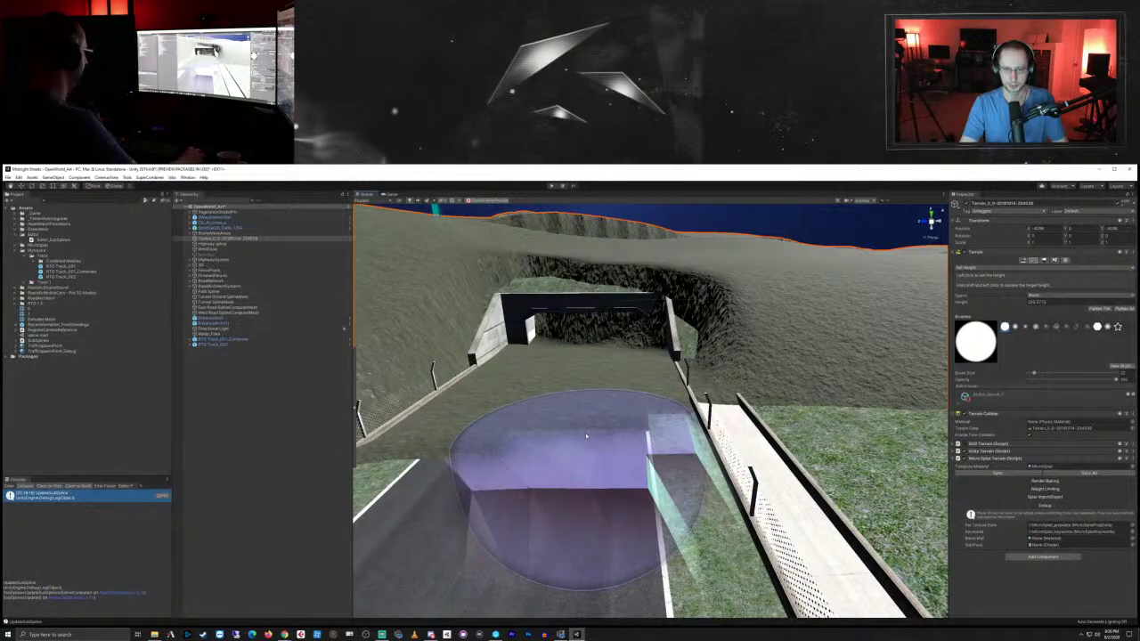
left_click(584, 435)
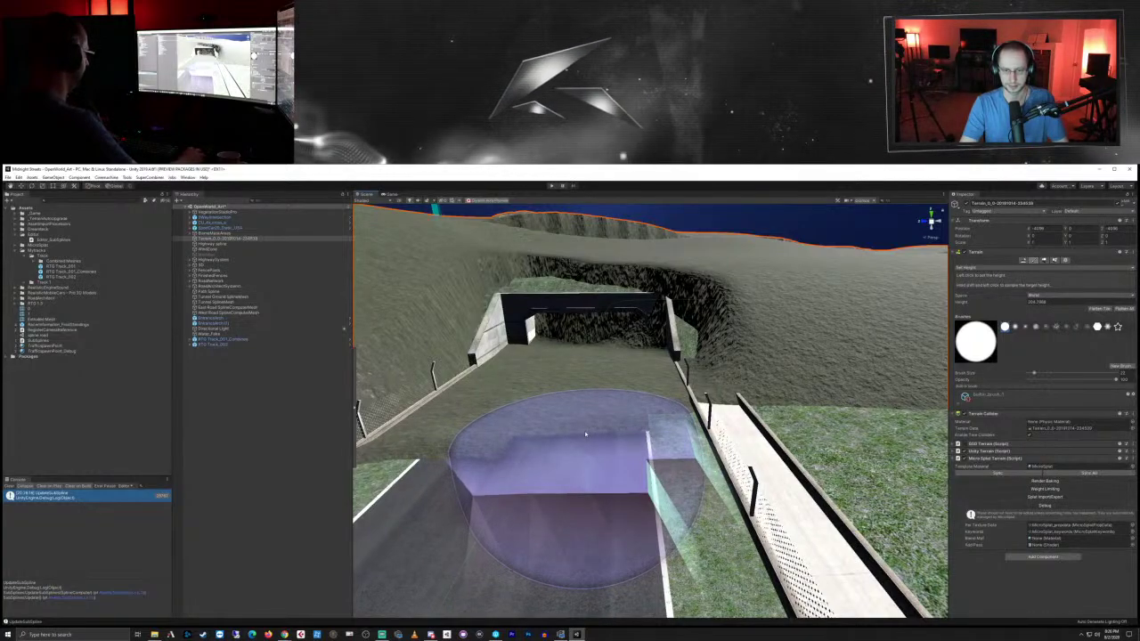
mouse_move(586, 435)
left_mouse_down()
mouse_move(596, 417)
mouse_move(505, 441)
mouse_move(550, 442)
left_mouse_up()
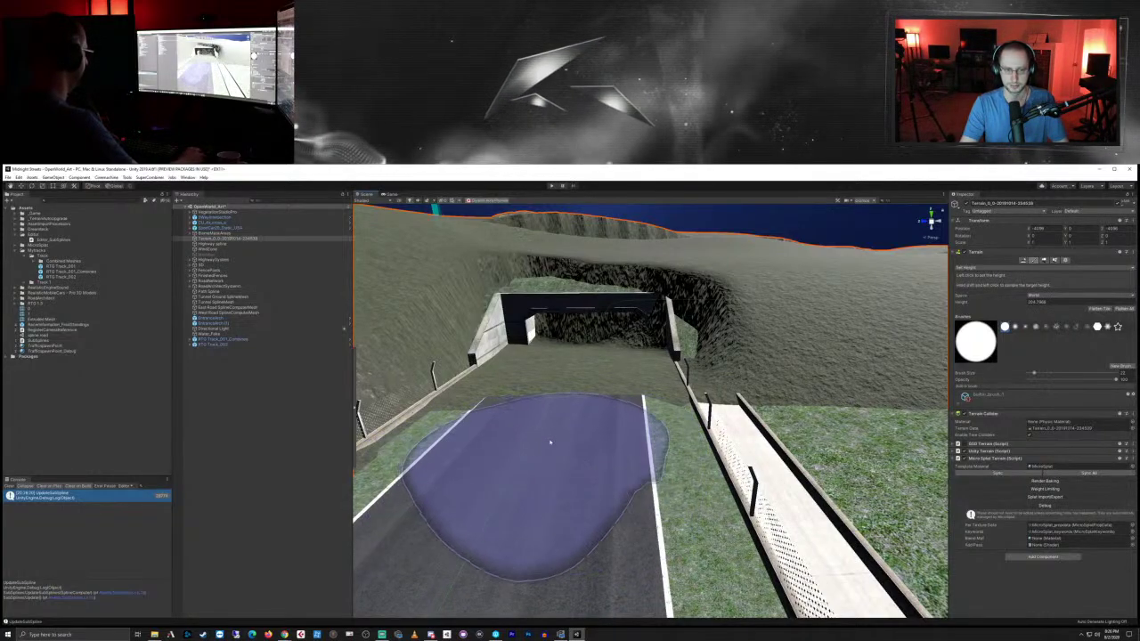
middle_click_drag(550, 442, 599, 429)
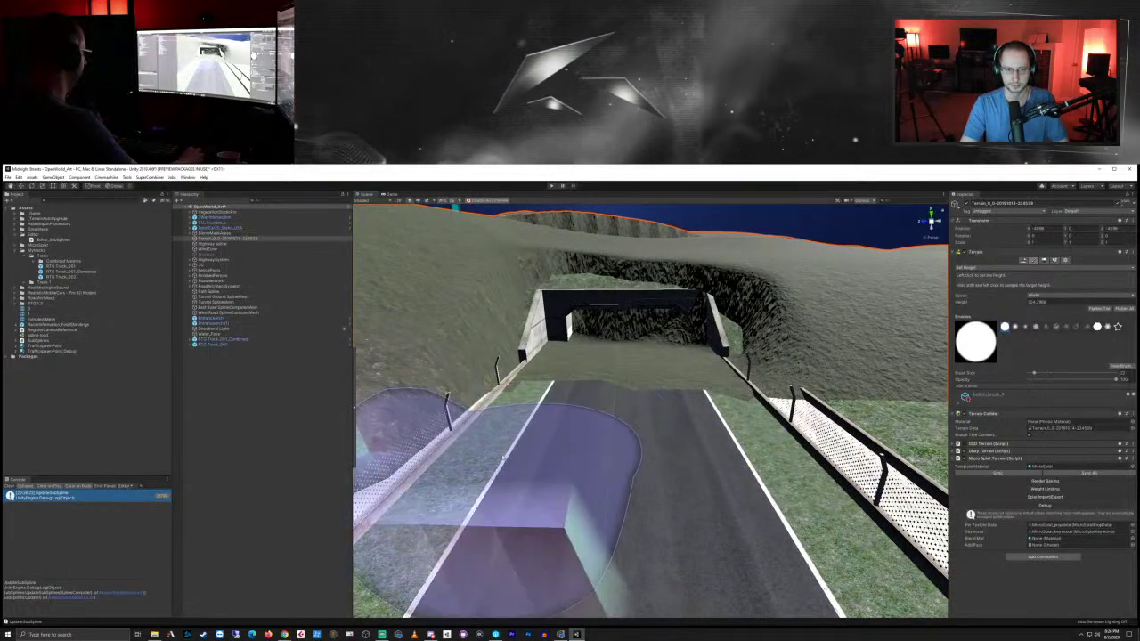
mouse_move(544, 423)
left_mouse_down()
mouse_move(531, 414)
mouse_move(542, 408)
left_mouse_up()
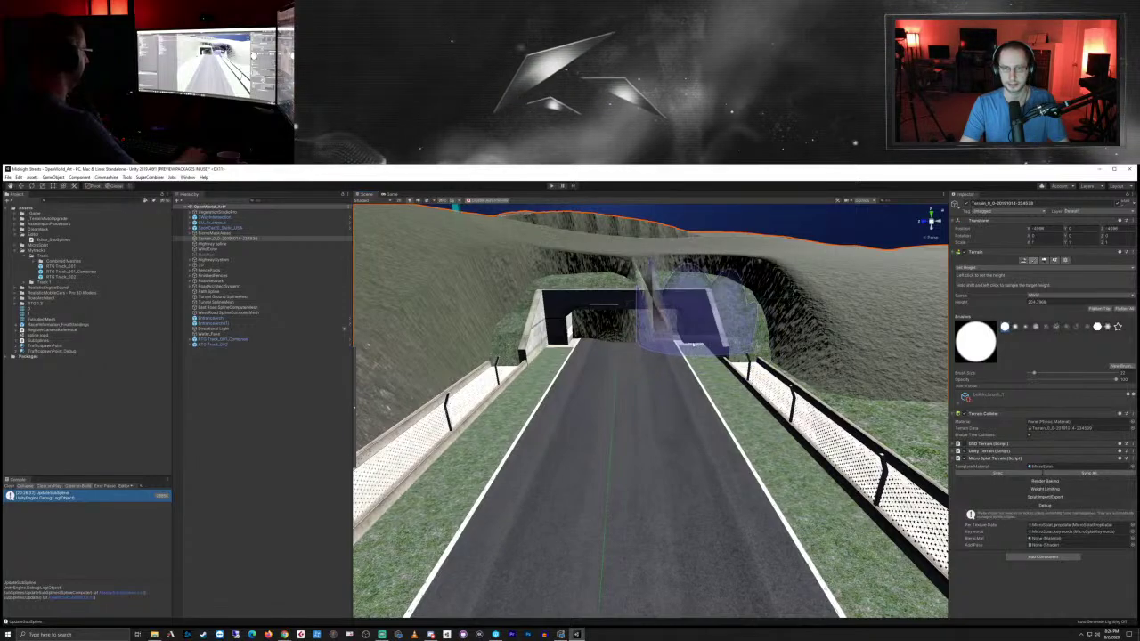
left_click(666, 342)
Step: Set up the Paint Holes terrain tool with a smaller brush for the terrain wall blocking the tunnel opening
mouse_move(626, 415)
middle_mouse_down()
mouse_move(560, 459)
mouse_move(394, 527)
middle_mouse_up()
scroll(674, 508, "down", 5)
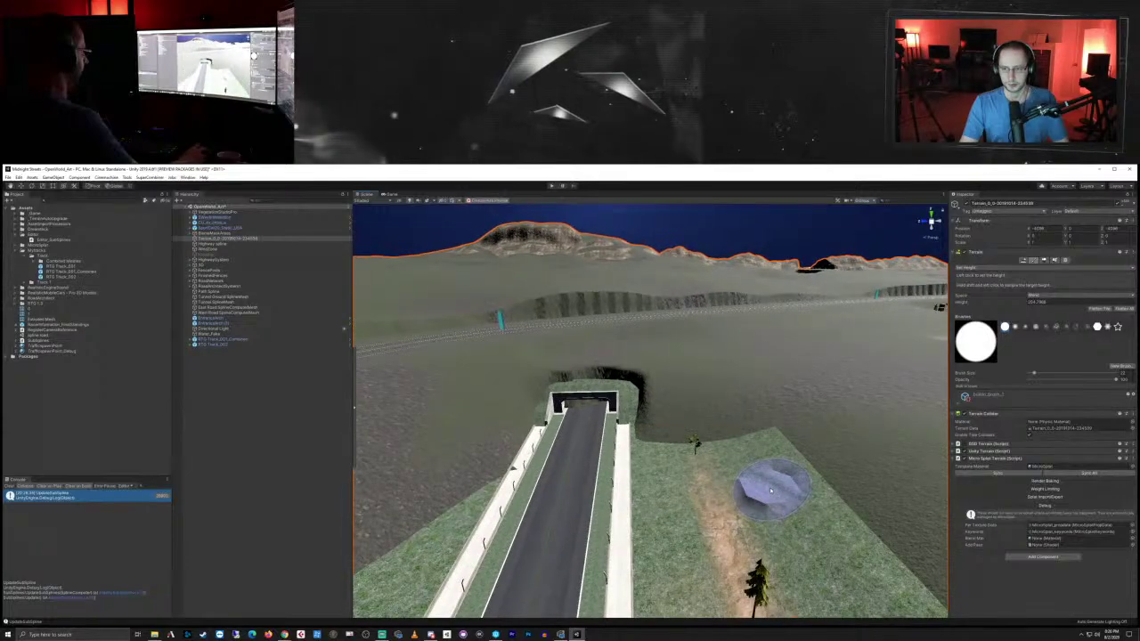
scroll(772, 489, "up", 3)
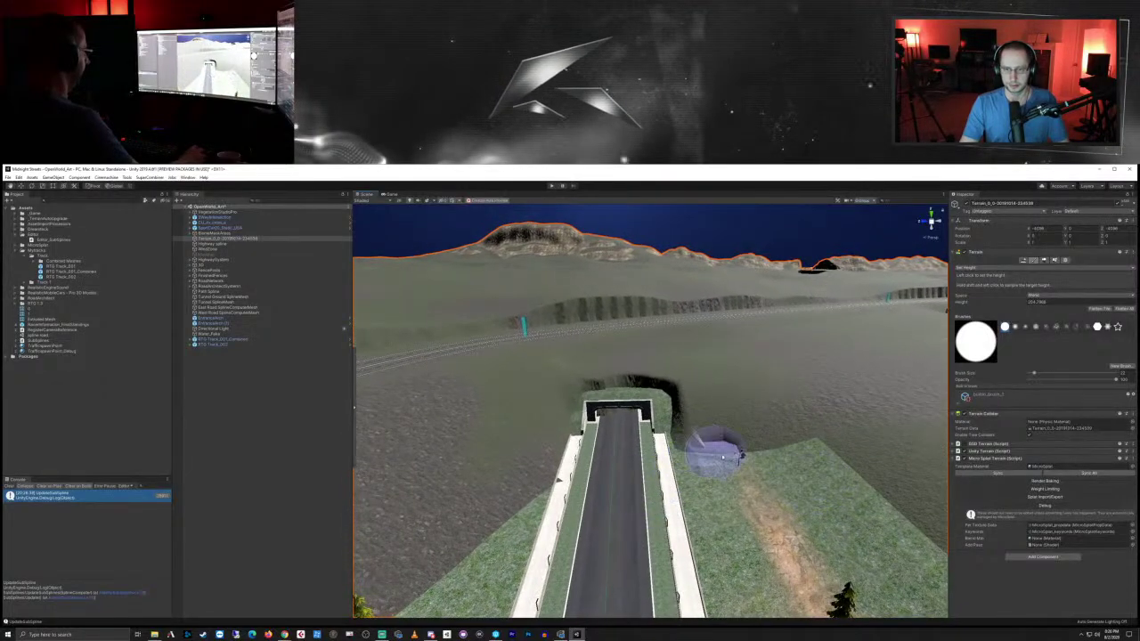
scroll(724, 456, "up", 5)
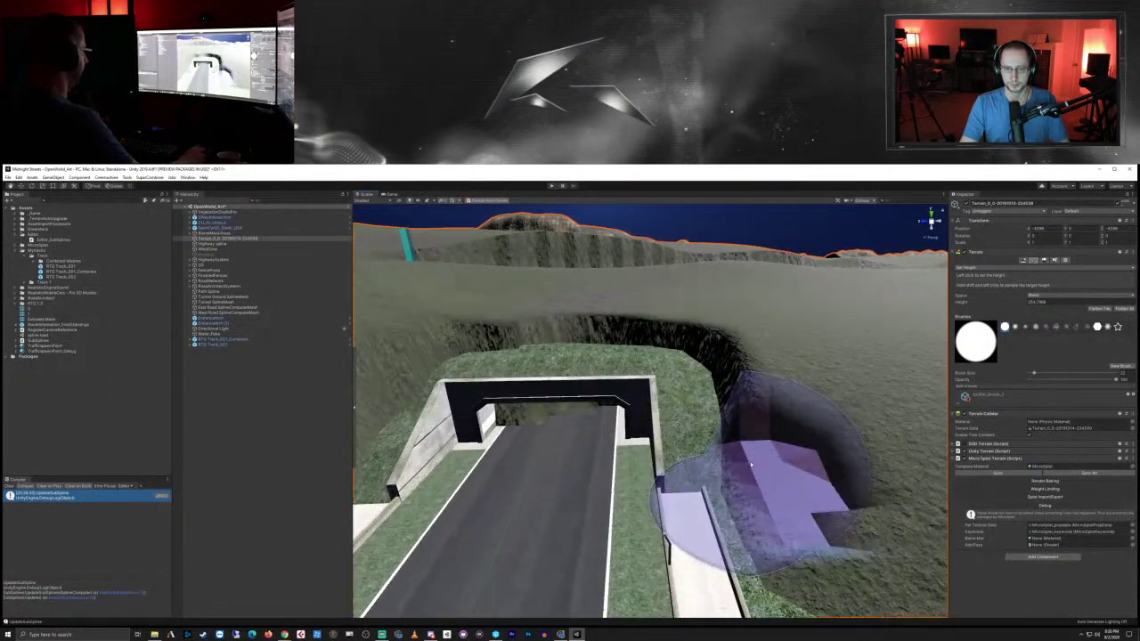
right_click_drag(751, 464, 728, 529)
middle_click_drag(728, 530, 835, 331)
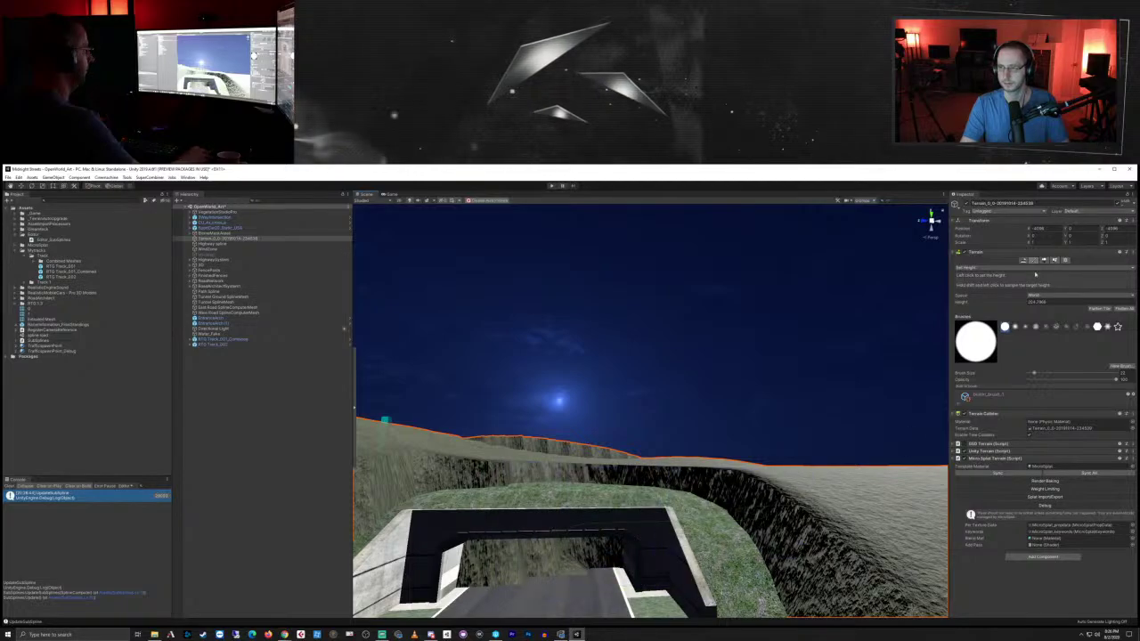
left_click(982, 282)
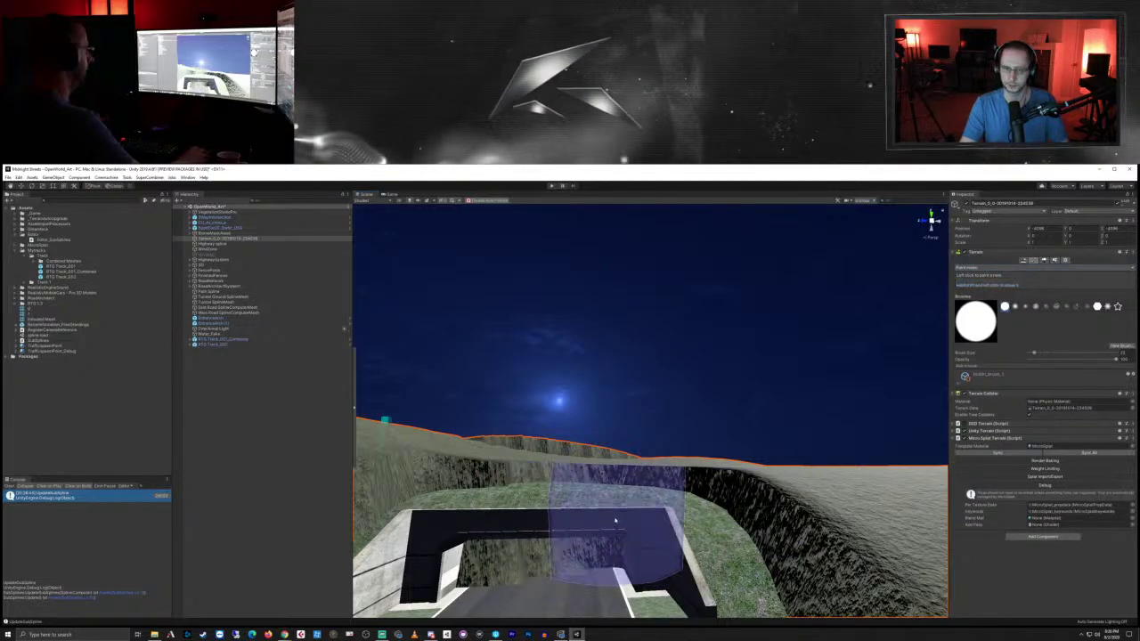
mouse_move(616, 522)
right_mouse_down()
mouse_move(585, 562)
mouse_move(664, 507)
right_mouse_up()
scroll(659, 490, "up", 3)
scroll(668, 472, "up", 5)
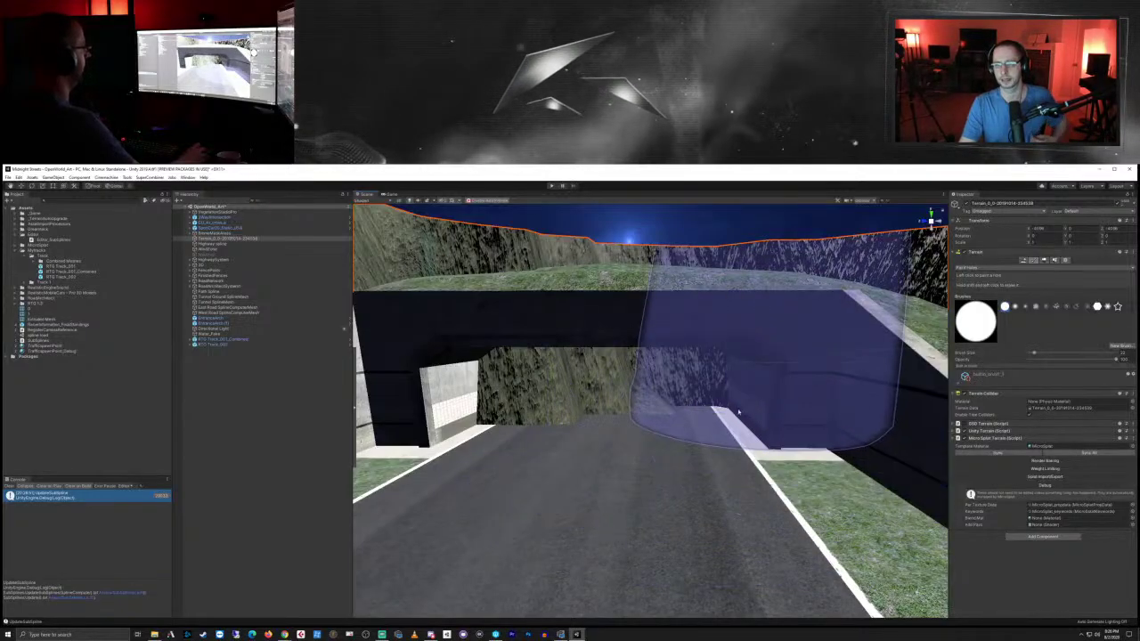
middle_click_drag(701, 503, 668, 618)
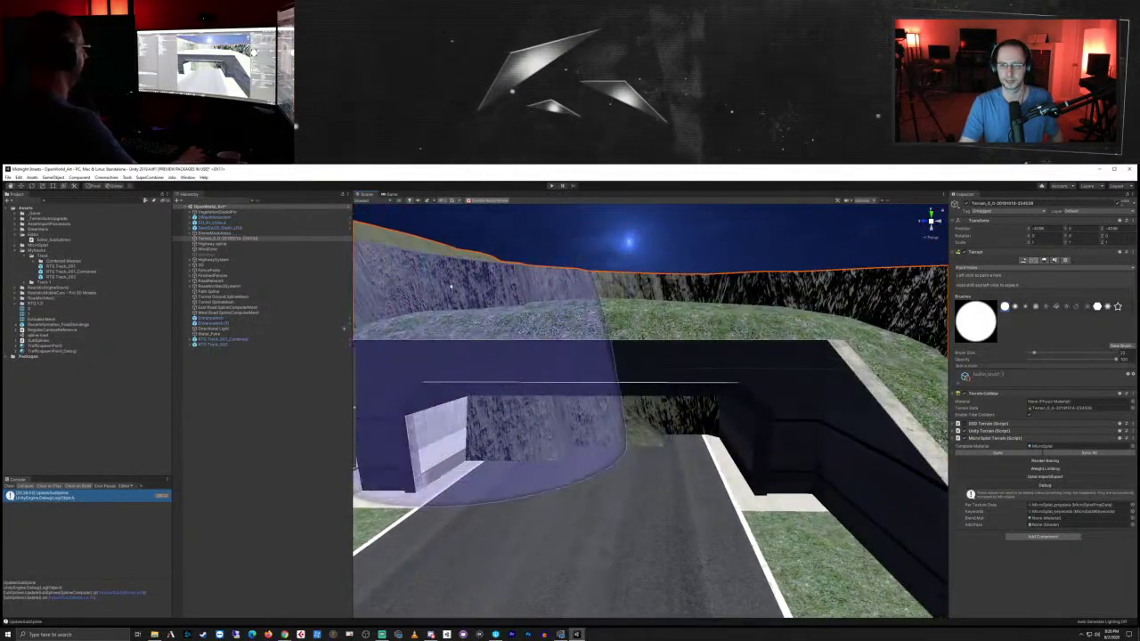
mouse_move(583, 281)
right_mouse_down()
mouse_move(809, 333)
mouse_move(687, 293)
mouse_move(735, 298)
mouse_move(665, 291)
mouse_move(624, 356)
mouse_move(571, 304)
mouse_move(579, 339)
mouse_move(805, 529)
mouse_move(695, 540)
mouse_move(589, 363)
right_mouse_up()
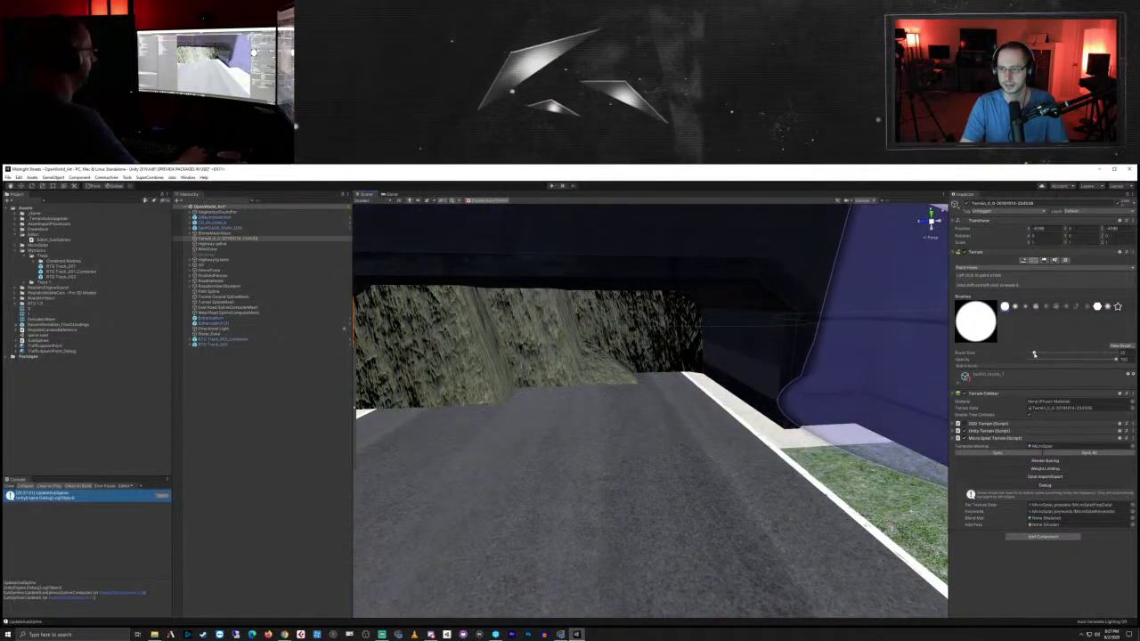
left_click_drag(1034, 354, 1032, 356)
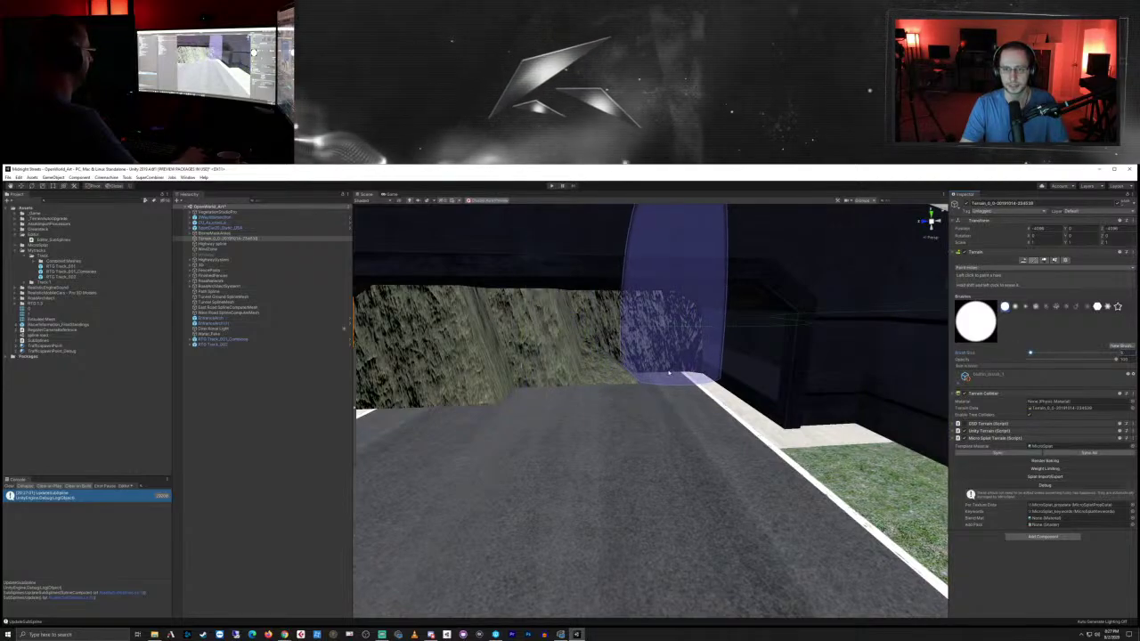
Step: Inspect the terrain wall inside the tunnel and the cliff edges above and around the far portal
scroll(661, 390, "down", 7)
middle_click_drag(642, 392, 735, 638)
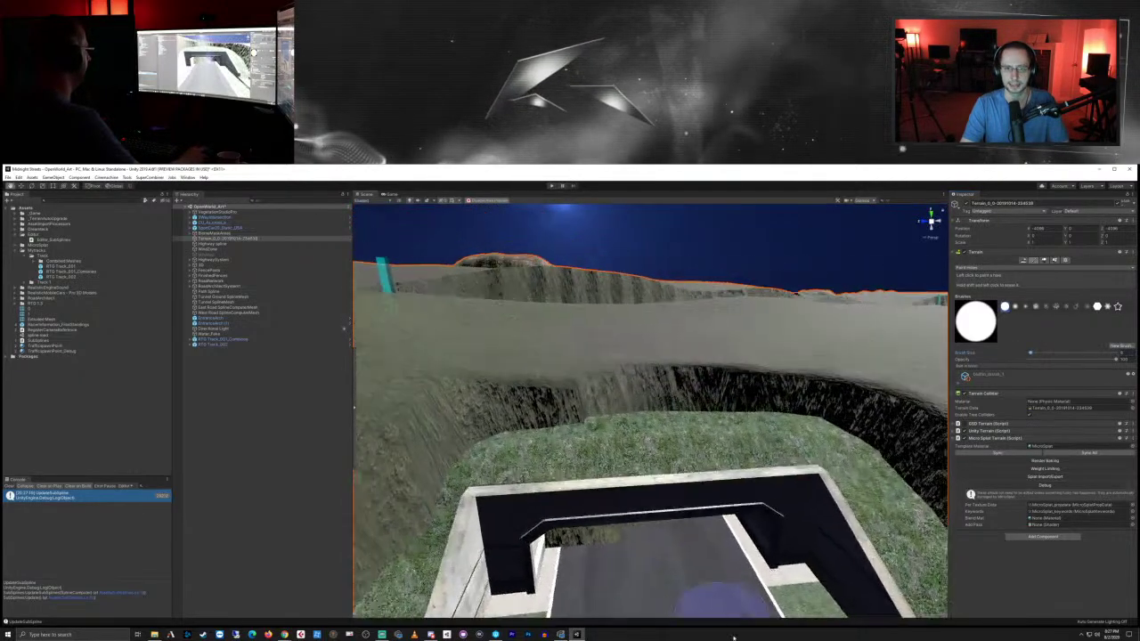
scroll(677, 361, "down", 3)
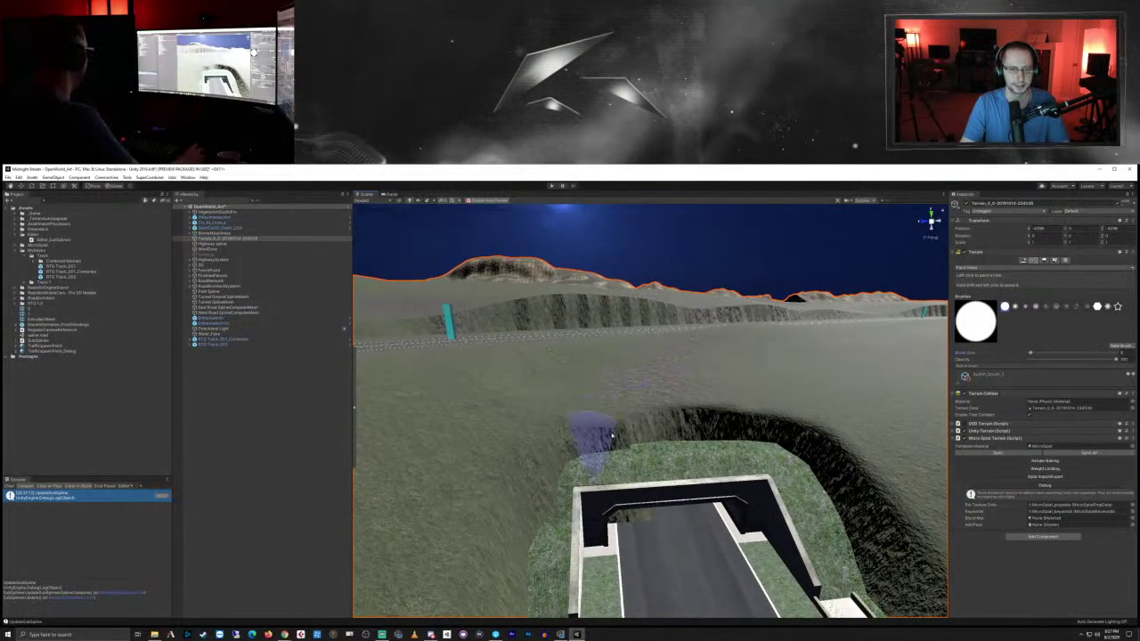
scroll(713, 499, "up", 5)
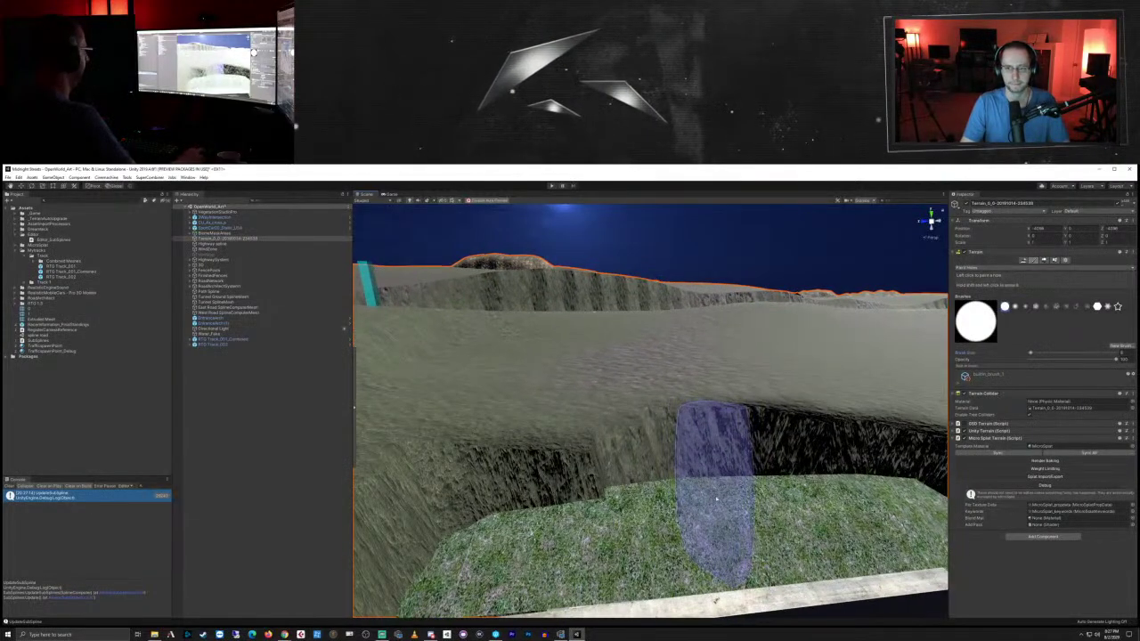
scroll(715, 499, "up", 8)
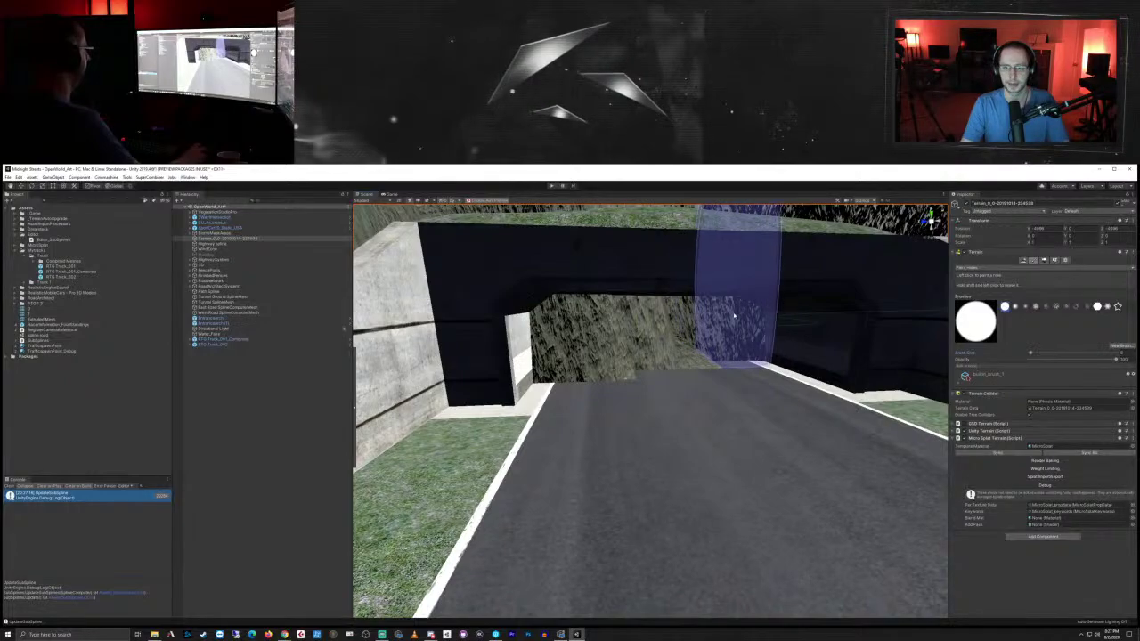
scroll(727, 315, "up", 4)
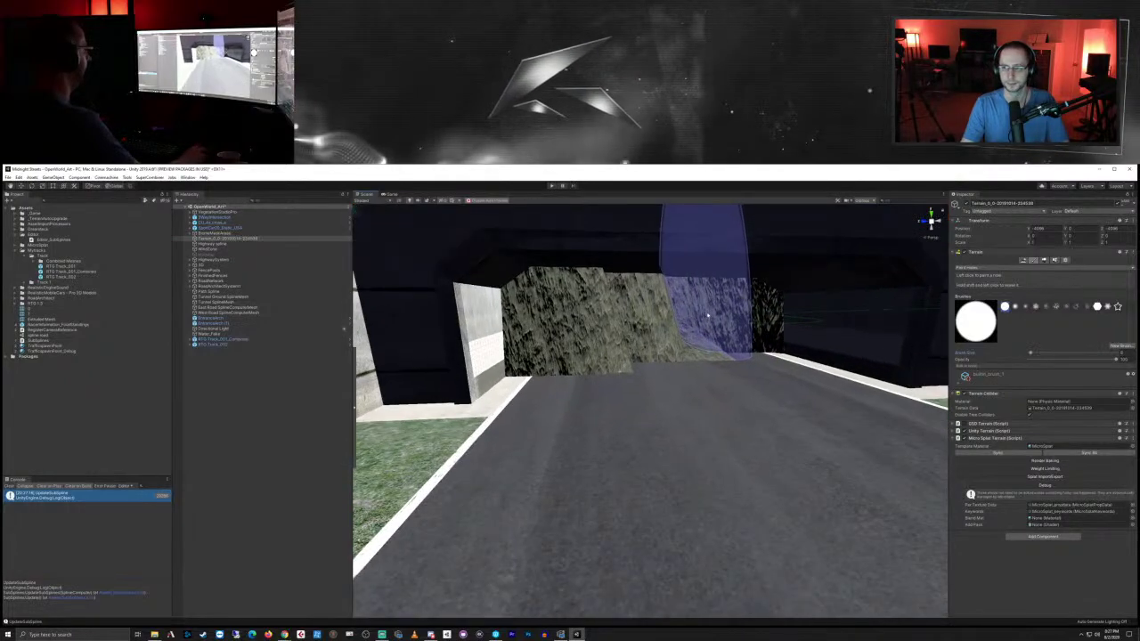
right_click_drag(725, 320, 724, 304)
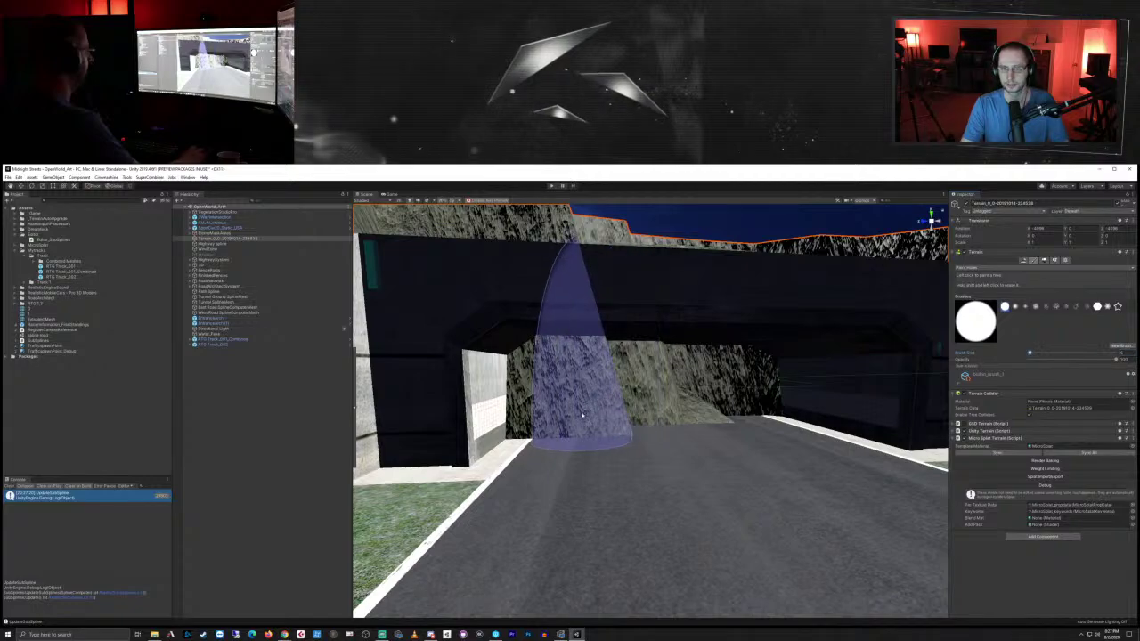
scroll(577, 426, "down", 3)
scroll(578, 378, "up", 8)
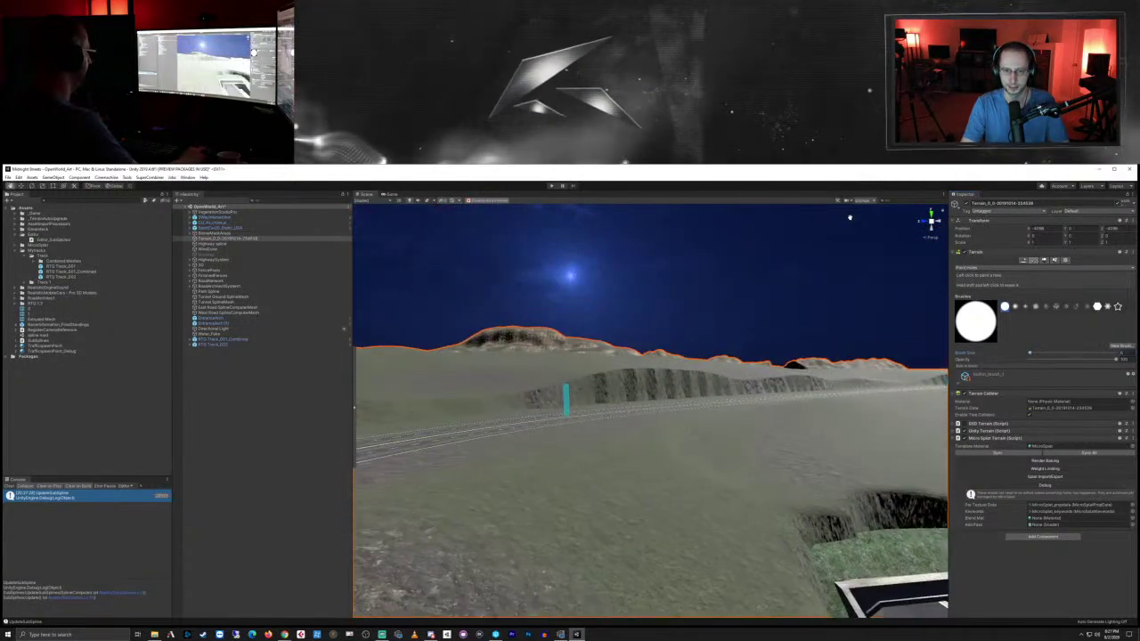
mouse_move(622, 518)
middle_mouse_down()
mouse_move(387, 291)
mouse_move(272, 214)
middle_mouse_up()
scroll(640, 360, "up", 4)
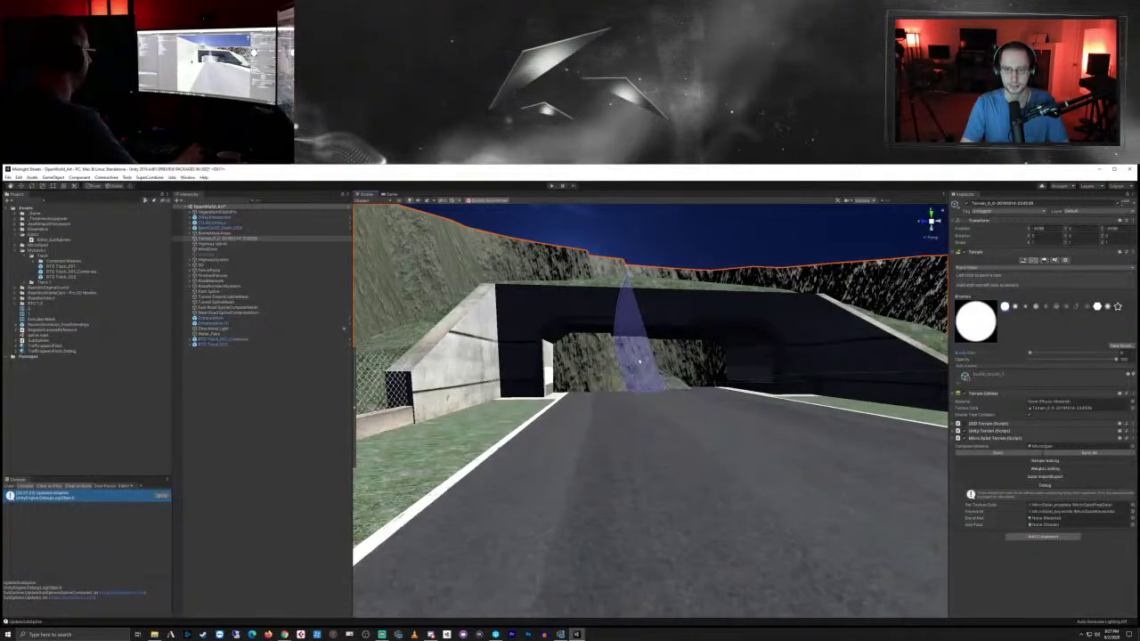
scroll(640, 360, "up", 6)
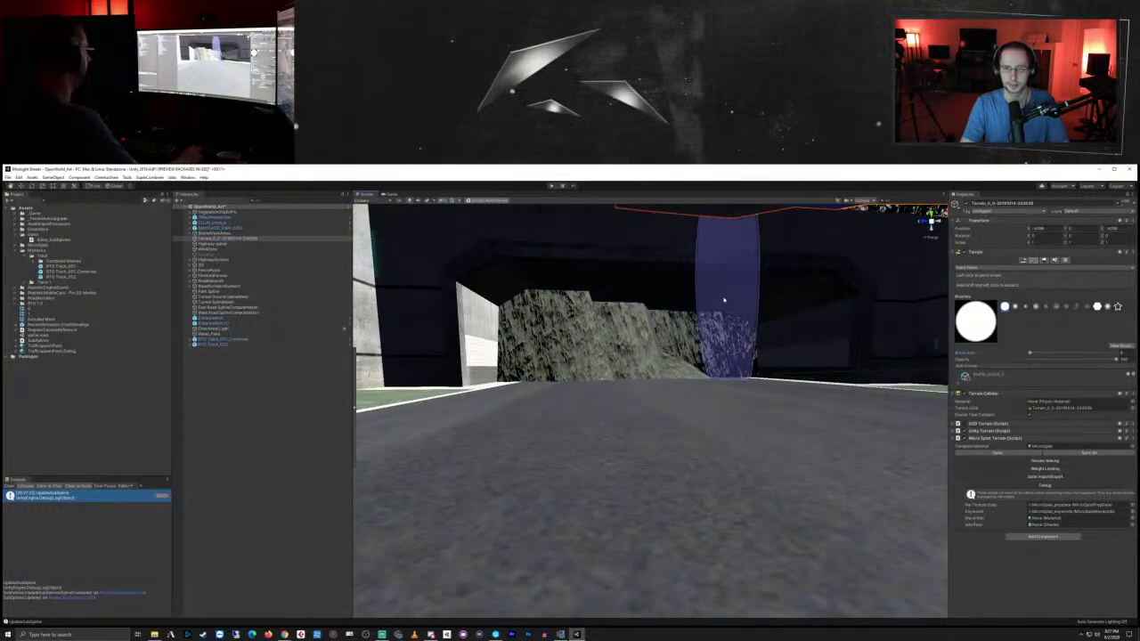
middle_click_drag(697, 321, 750, 199)
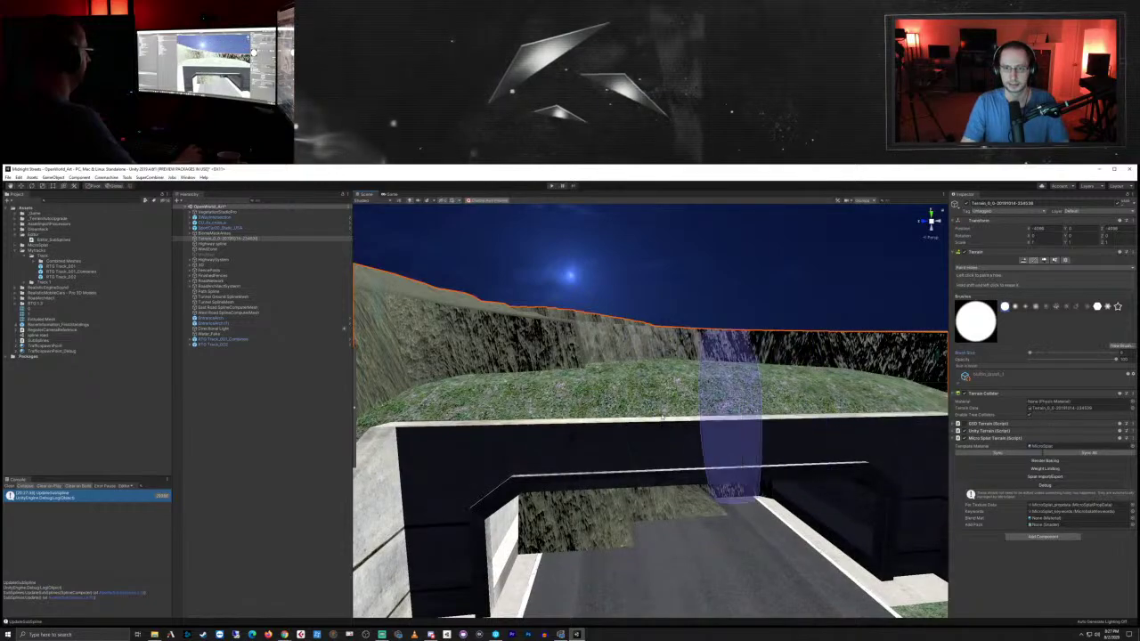
left_click_drag(626, 363, 775, 477, "alt")
scroll(775, 477, "down", 8)
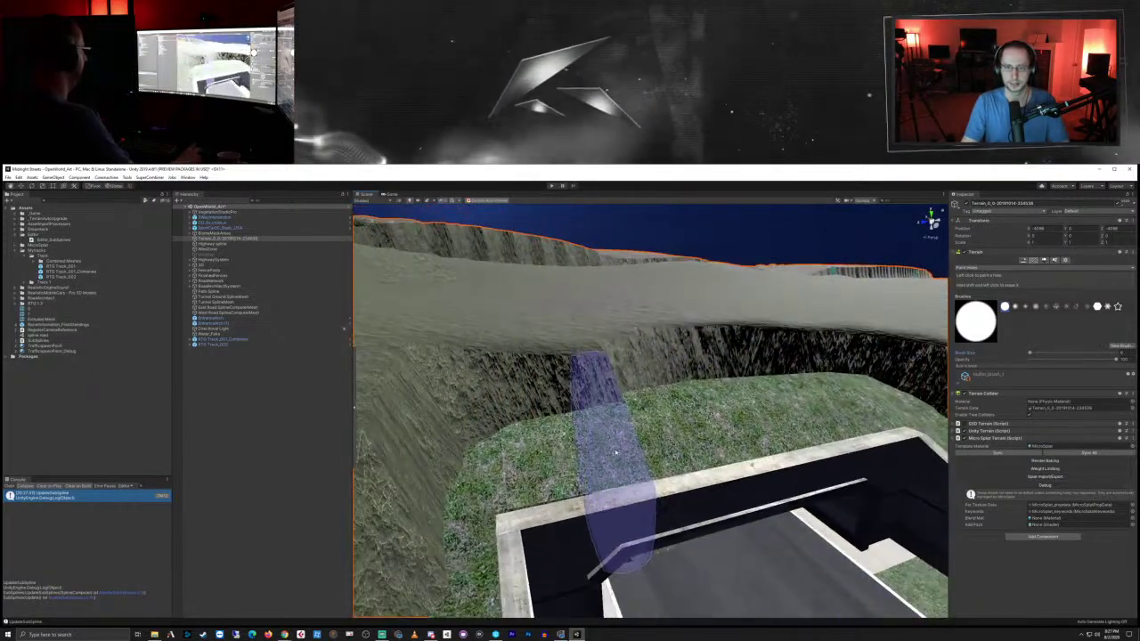
middle_click_drag(570, 383, 654, 463)
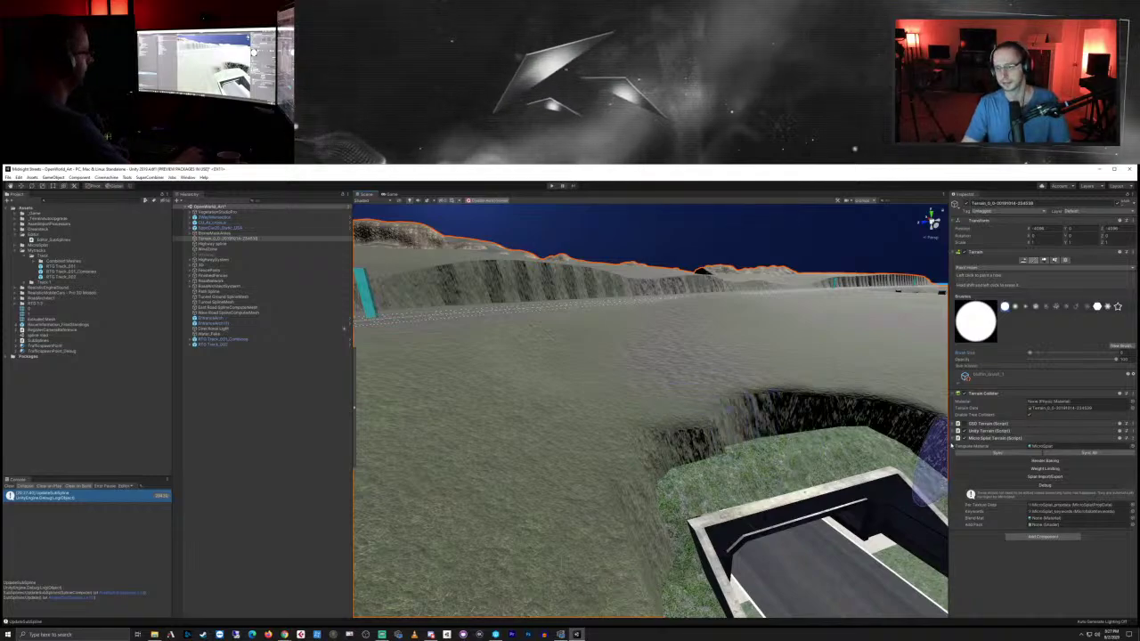
mouse_move(762, 517)
right_mouse_down()
mouse_move(720, 376)
mouse_move(774, 488)
right_mouse_up()
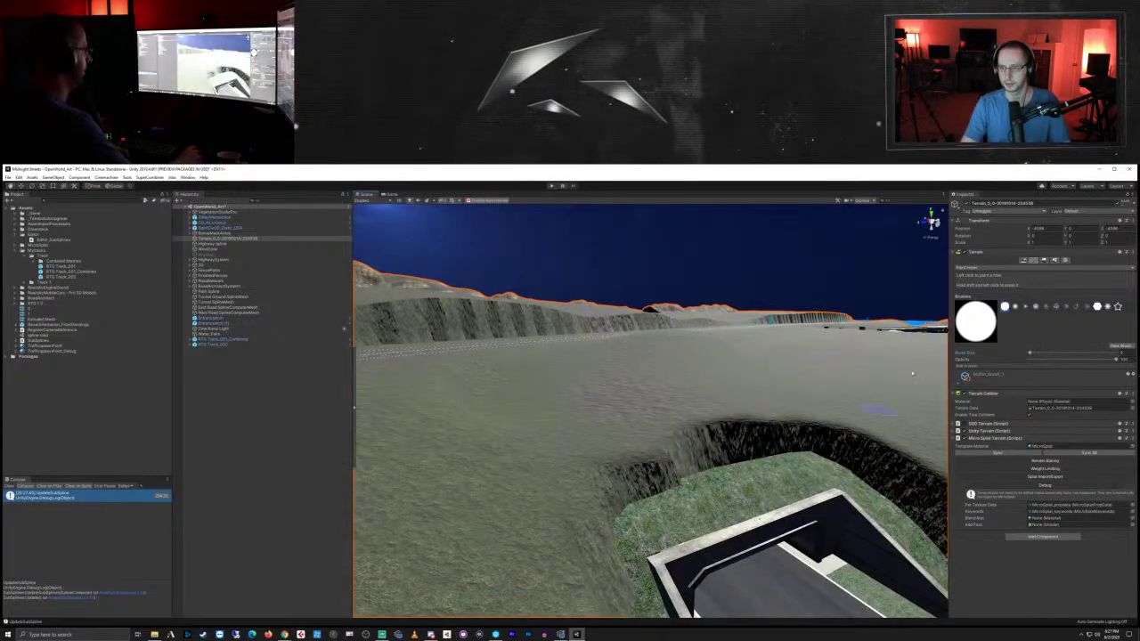
Step: Smooth the steep terrain edges behind the far tunnel portal and down to the adjoining track barrier, using Smooth Height with a larger brush
left_click(980, 306)
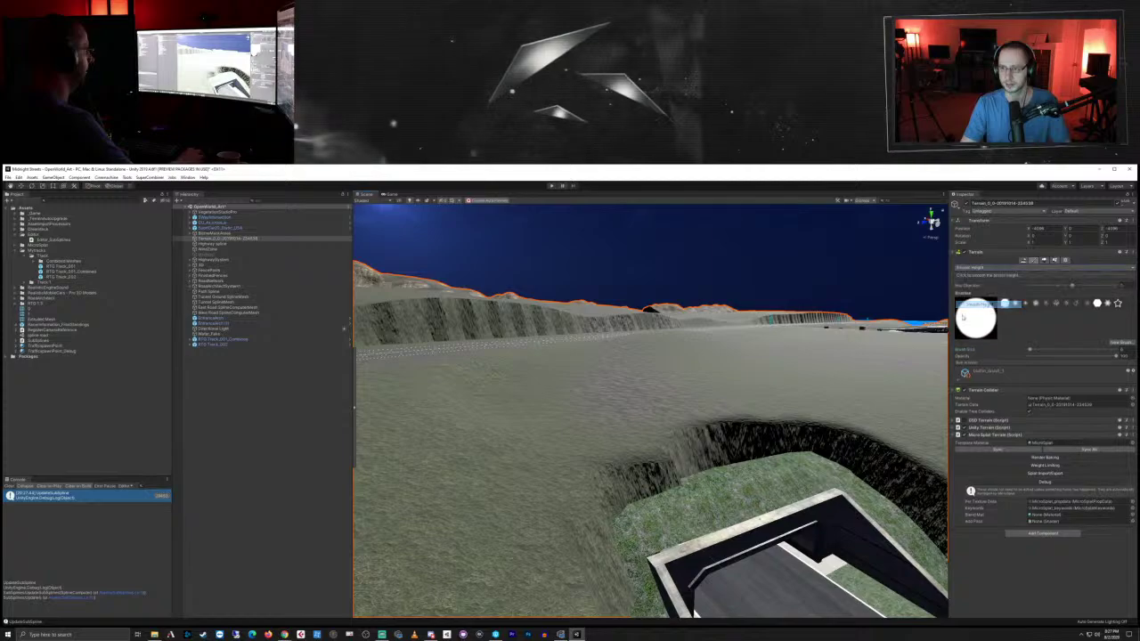
mouse_move(627, 482)
left_mouse_down()
mouse_move(615, 479)
mouse_move(697, 431)
mouse_move(719, 436)
left_mouse_up()
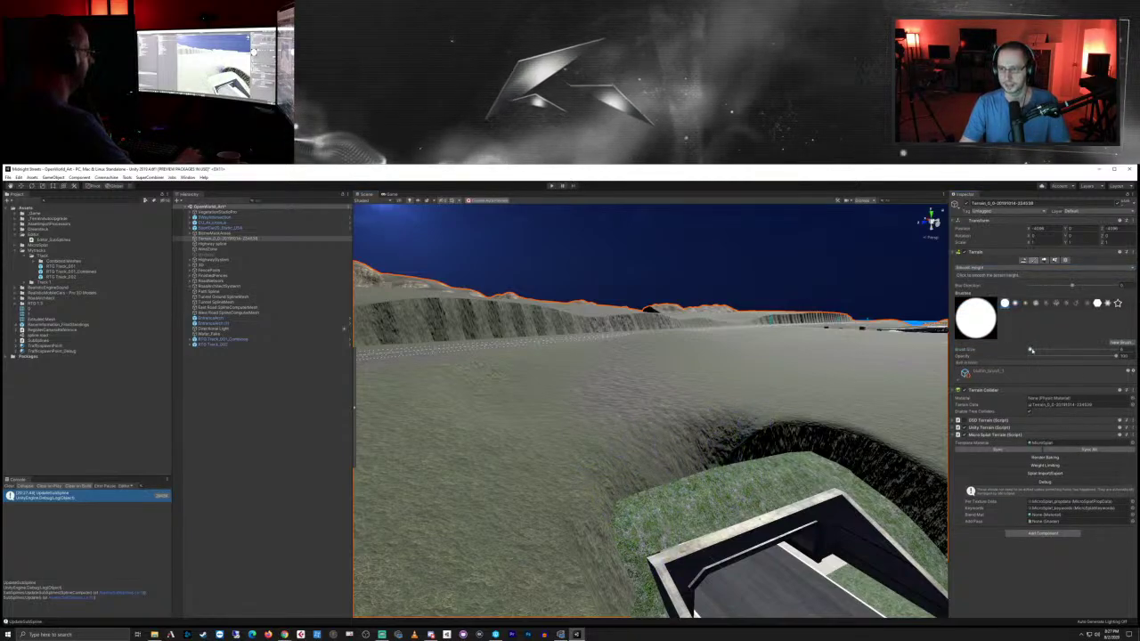
mouse_move(547, 532)
left_mouse_down()
mouse_move(649, 475)
mouse_move(794, 463)
mouse_move(815, 482)
left_mouse_up()
mouse_move(728, 535)
right_mouse_down()
mouse_move(668, 466)
mouse_move(565, 427)
right_mouse_up()
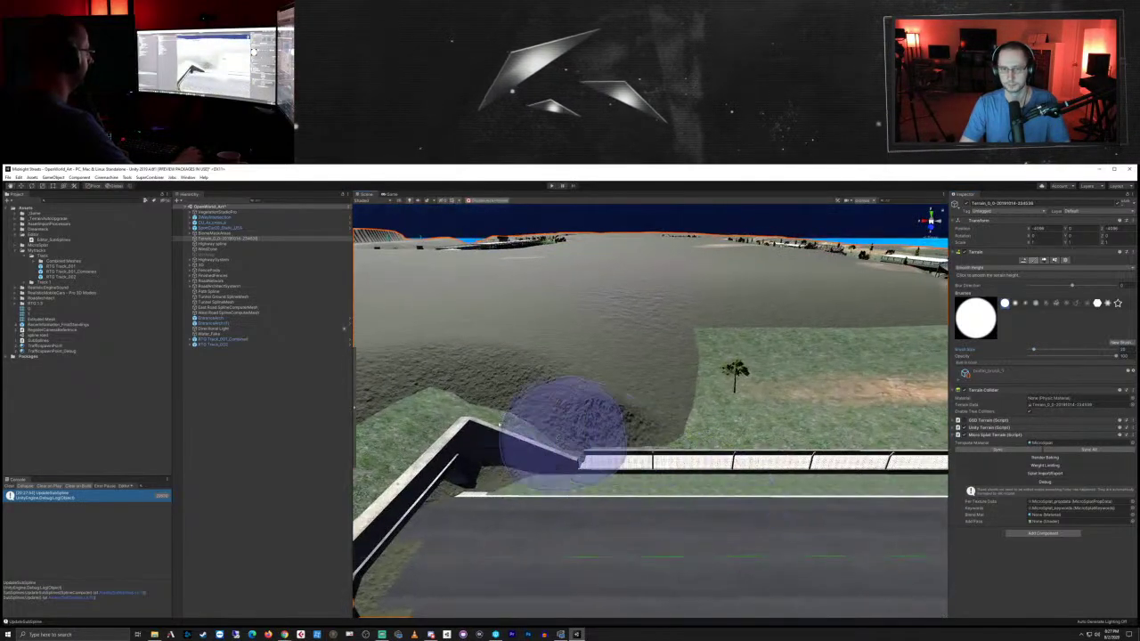
mouse_move(604, 410)
left_mouse_down()
mouse_move(565, 419)
mouse_move(621, 425)
left_mouse_up()
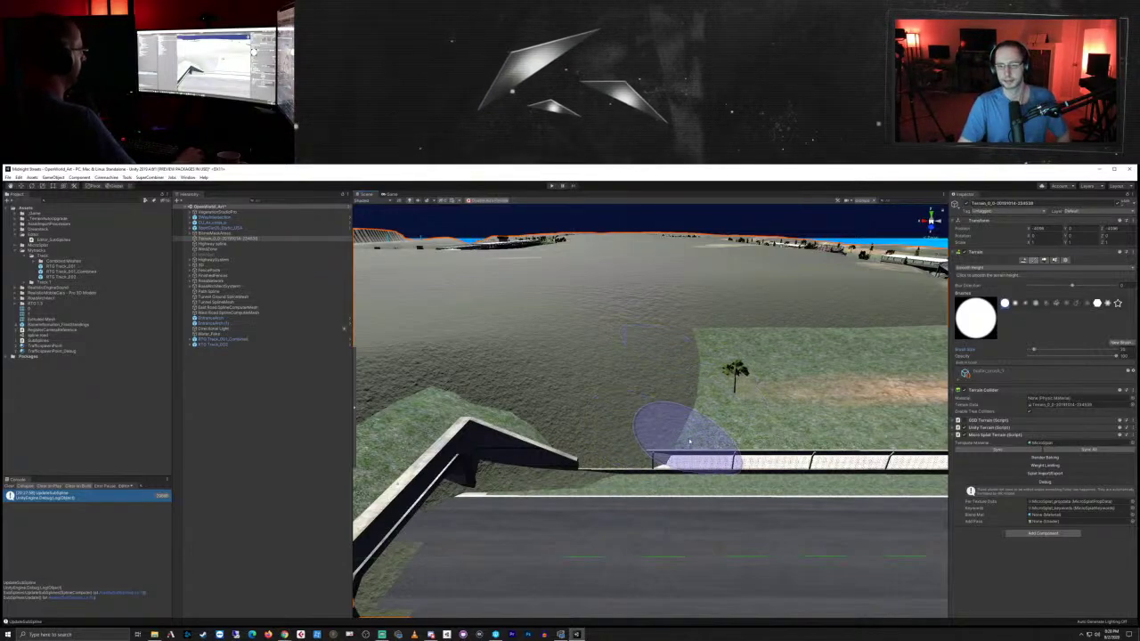
Step: Blend the terrain slope along the opposite wing wall and barrier of the far tunnel portal with Smooth Height
mouse_move(679, 436)
right_mouse_down()
mouse_move(623, 420)
mouse_move(774, 415)
mouse_move(816, 443)
mouse_move(725, 344)
mouse_move(657, 318)
right_mouse_up()
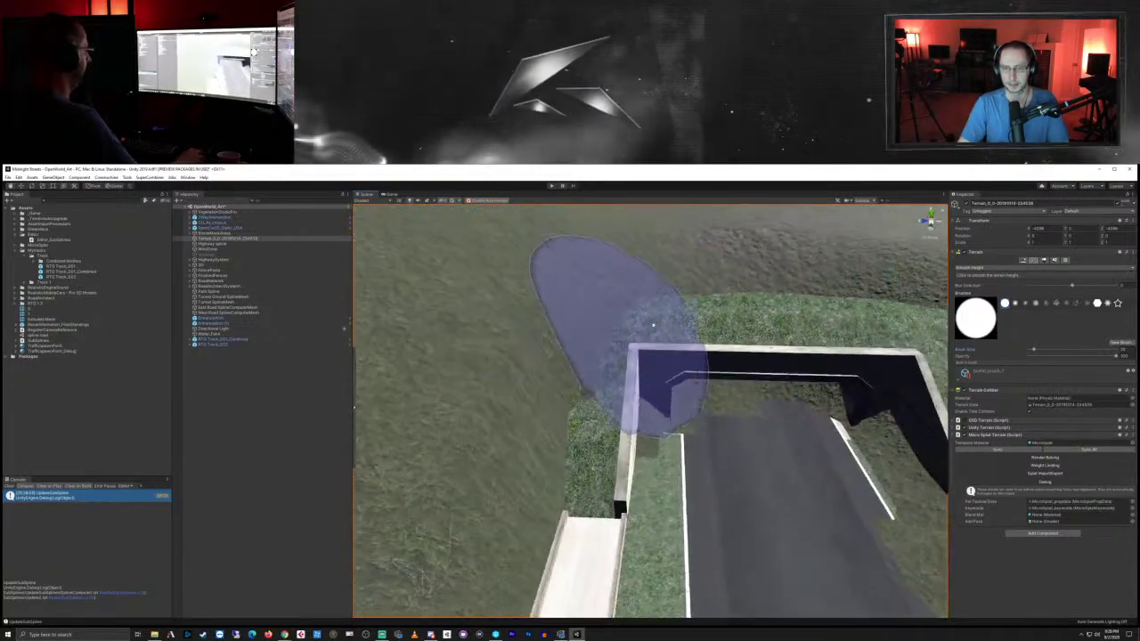
mouse_move(577, 420)
right_mouse_down()
mouse_move(776, 402)
mouse_move(703, 301)
mouse_move(753, 336)
mouse_move(757, 323)
mouse_move(738, 351)
mouse_move(773, 400)
right_mouse_up()
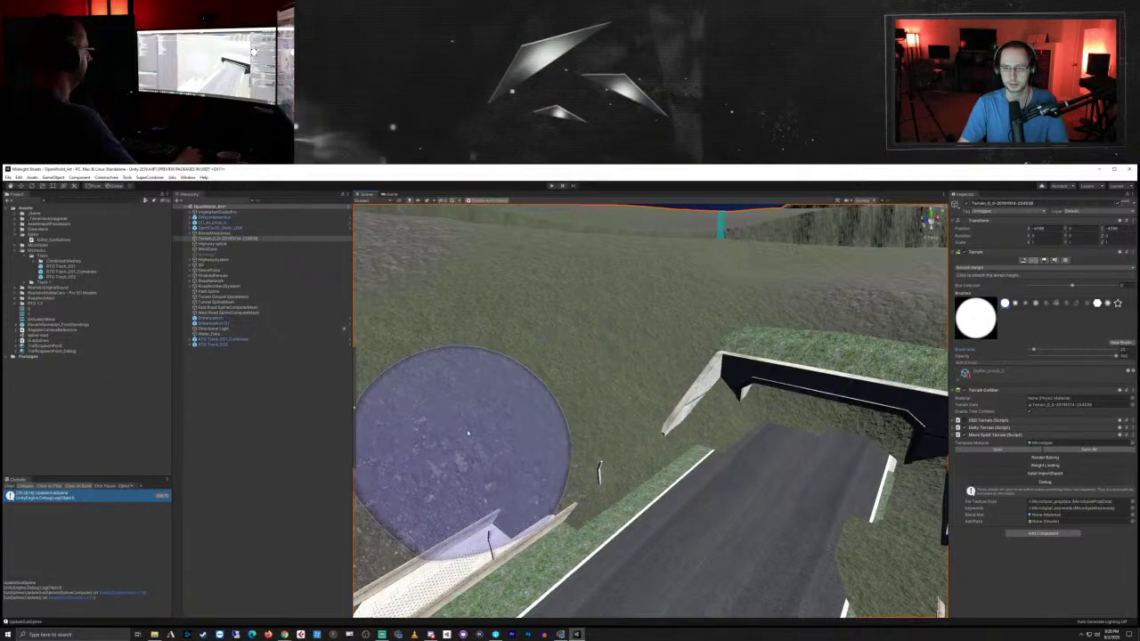
right_click_drag(529, 431, 649, 451)
middle_click_drag(578, 461, 872, 508)
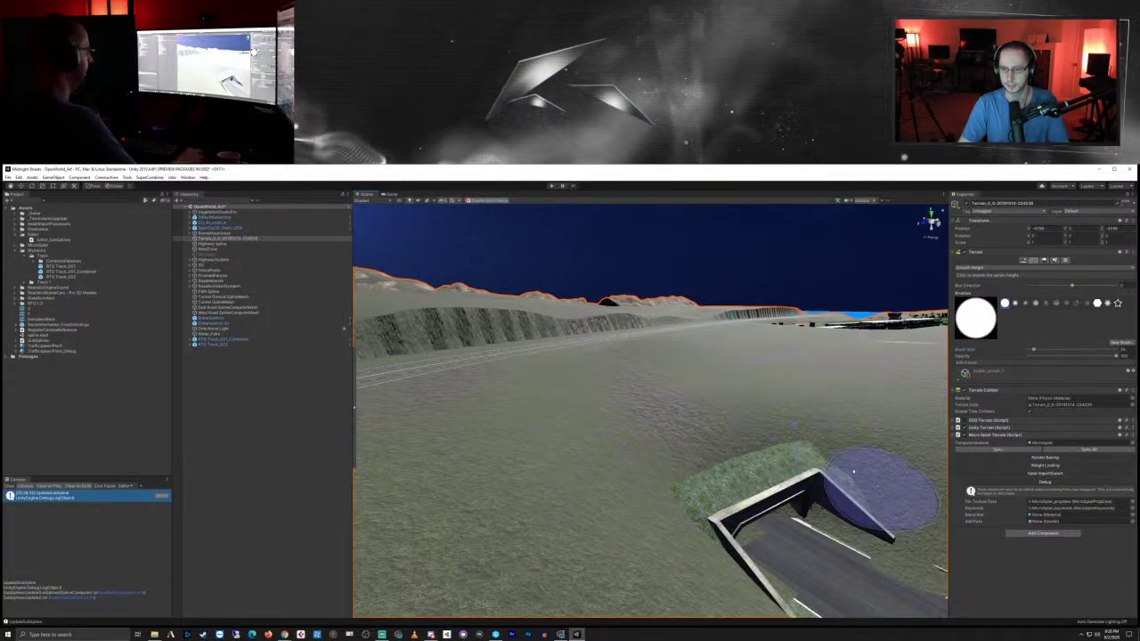
right_click_drag(697, 429, 770, 446)
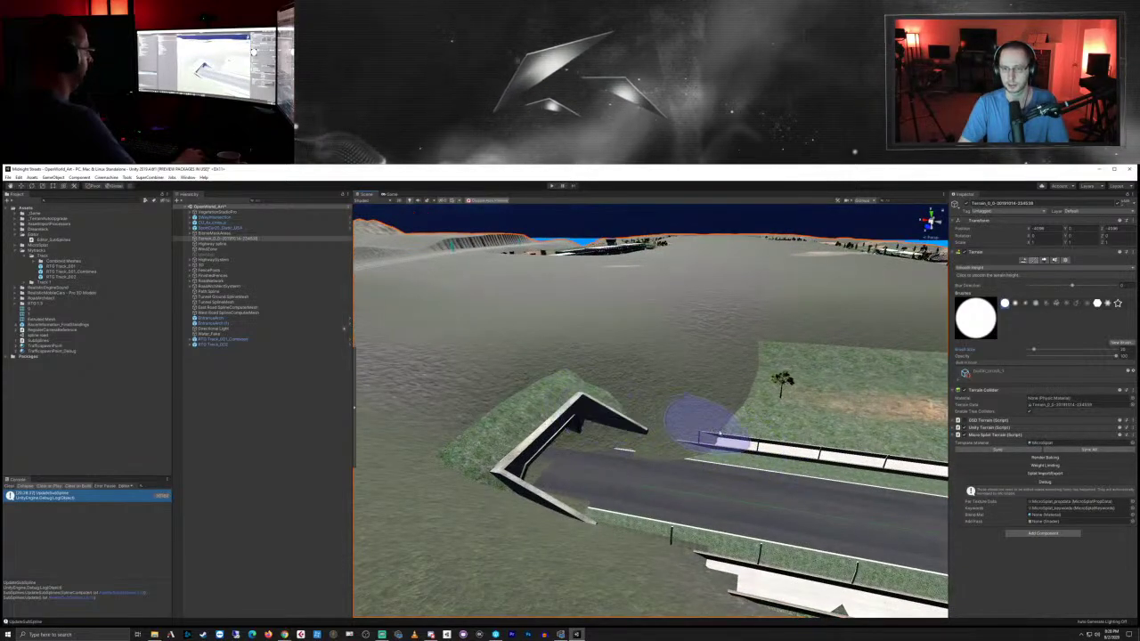
Step: Smooth the terrain across the far tunnel's mouth and around the portal's wing walls with Smooth Height
right_click_drag(756, 389, 738, 443)
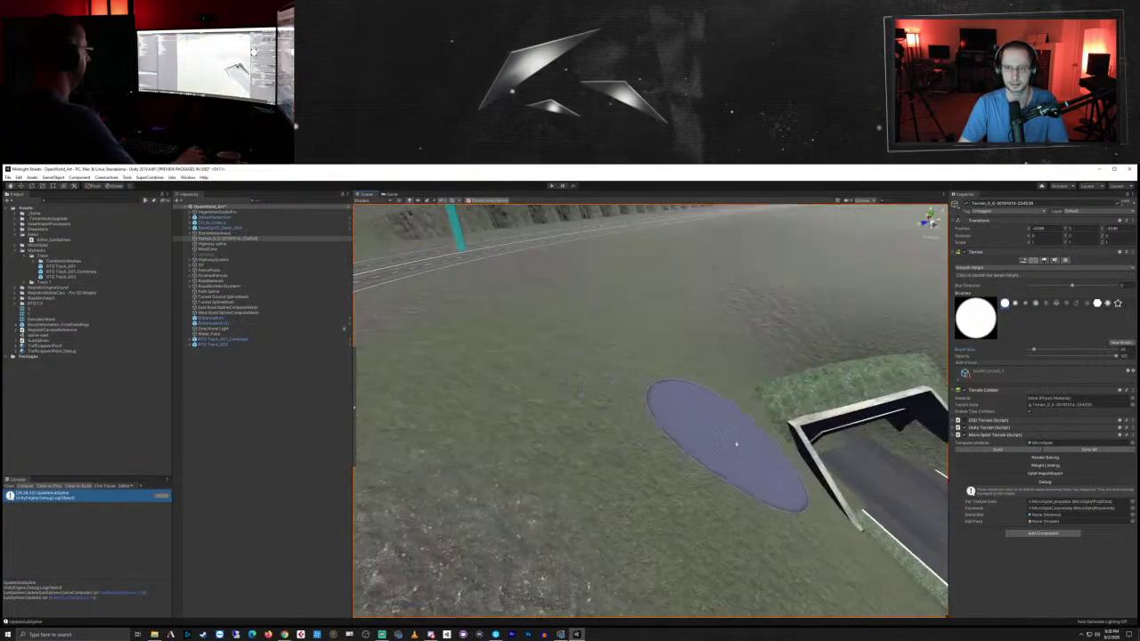
middle_click_drag(738, 443, 376, 305)
right_click_drag(375, 304, 531, 314)
left_click_drag(549, 315, 595, 360)
mouse_move(595, 360)
right_mouse_down()
mouse_move(493, 345)
mouse_move(471, 312)
mouse_move(456, 315)
right_mouse_up()
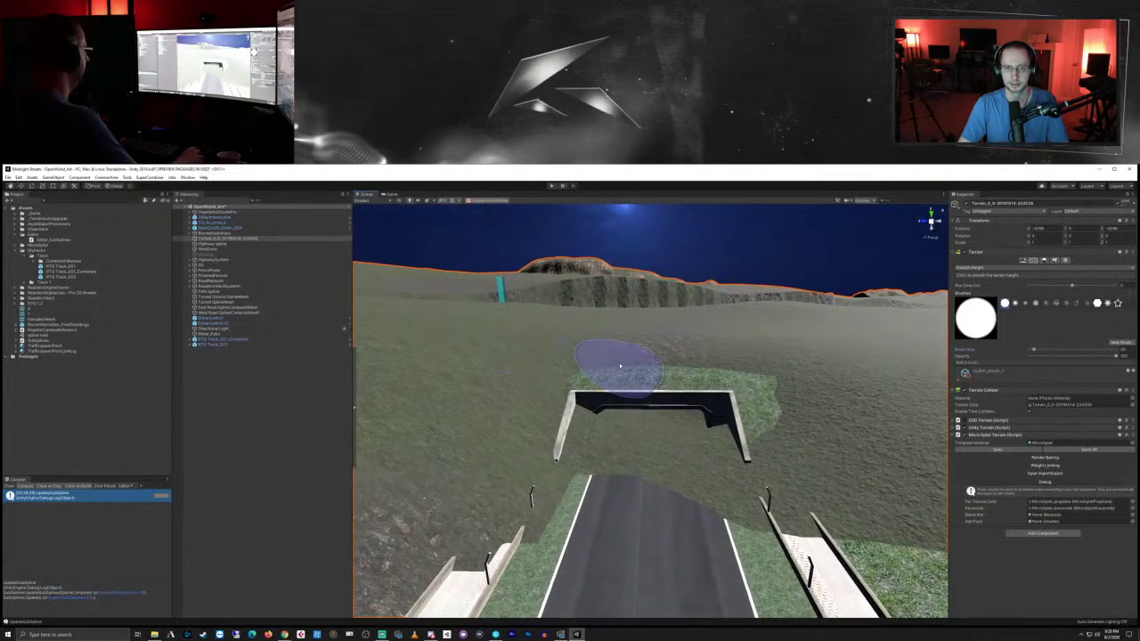
middle_click_drag(615, 364, 561, 371)
right_click_drag(637, 382, 653, 355)
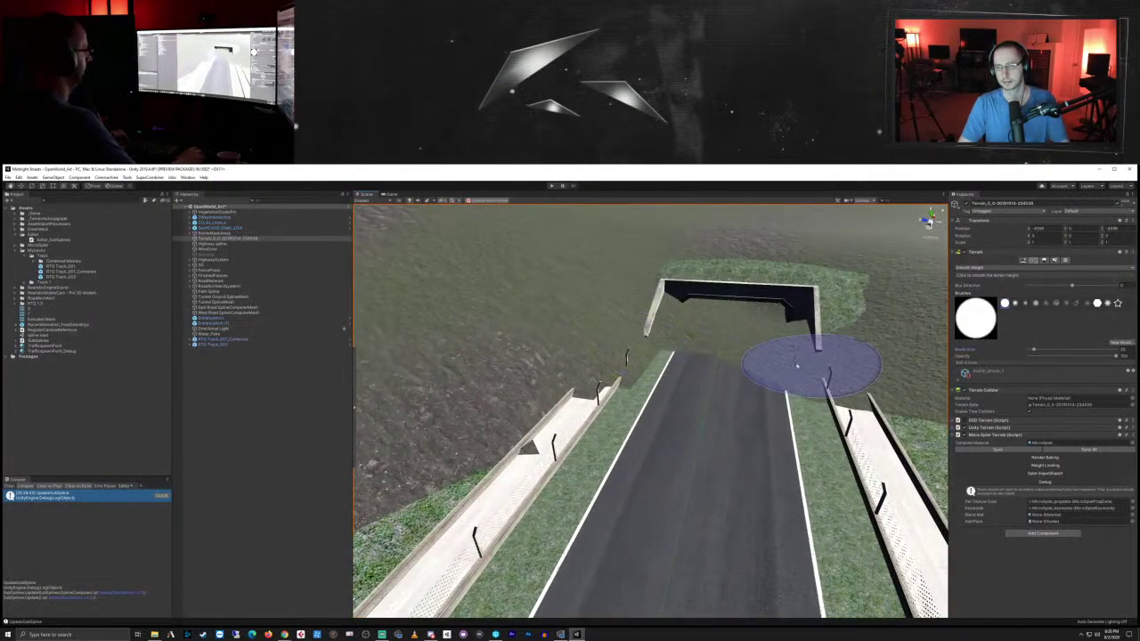
Step: Blend the ground between the far tunnel portal and the adjoining track end with Smooth Height, including the grass verge beside the road
right_click_drag(797, 367, 695, 317)
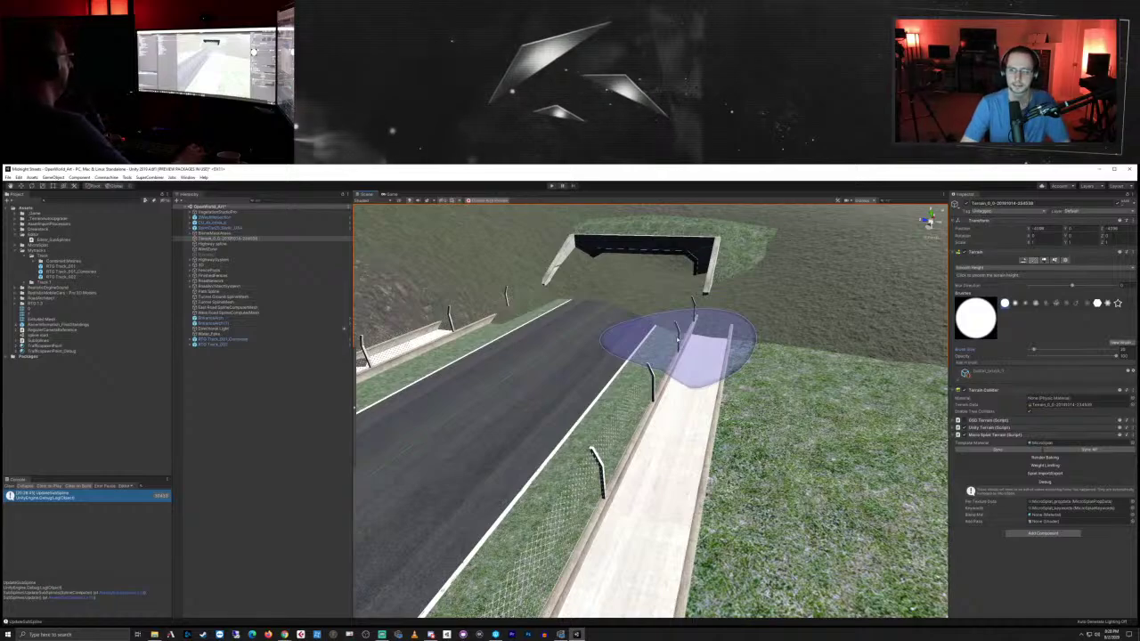
right_click_drag(534, 326, 598, 402)
scroll(600, 392, "up", 4)
scroll(603, 379, "down", 5)
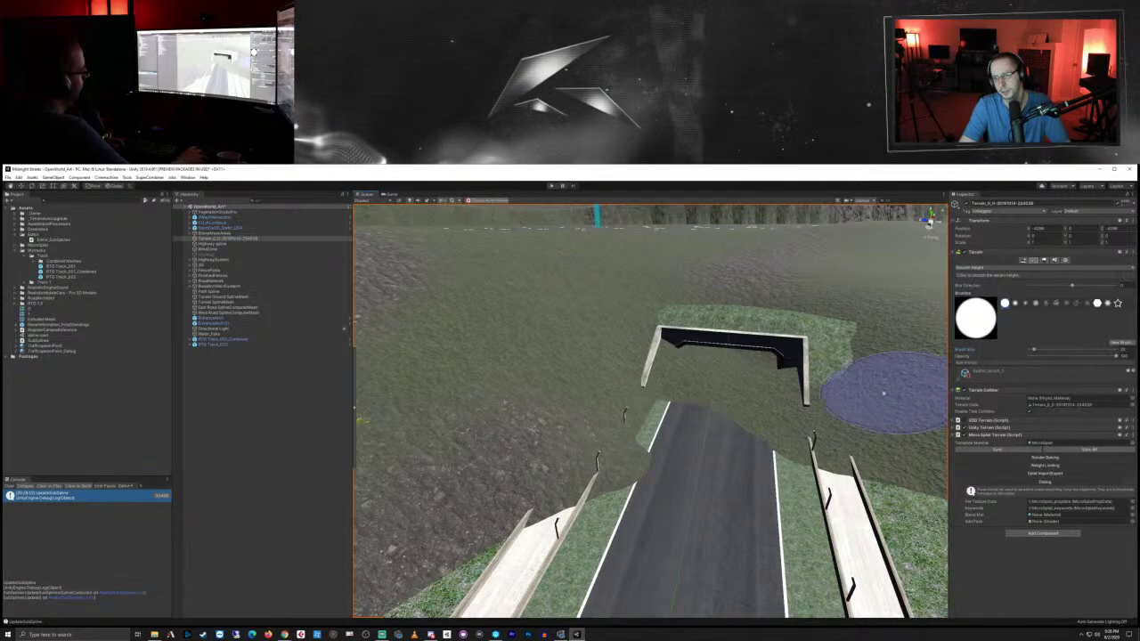
middle_click_drag(794, 392, 766, 413)
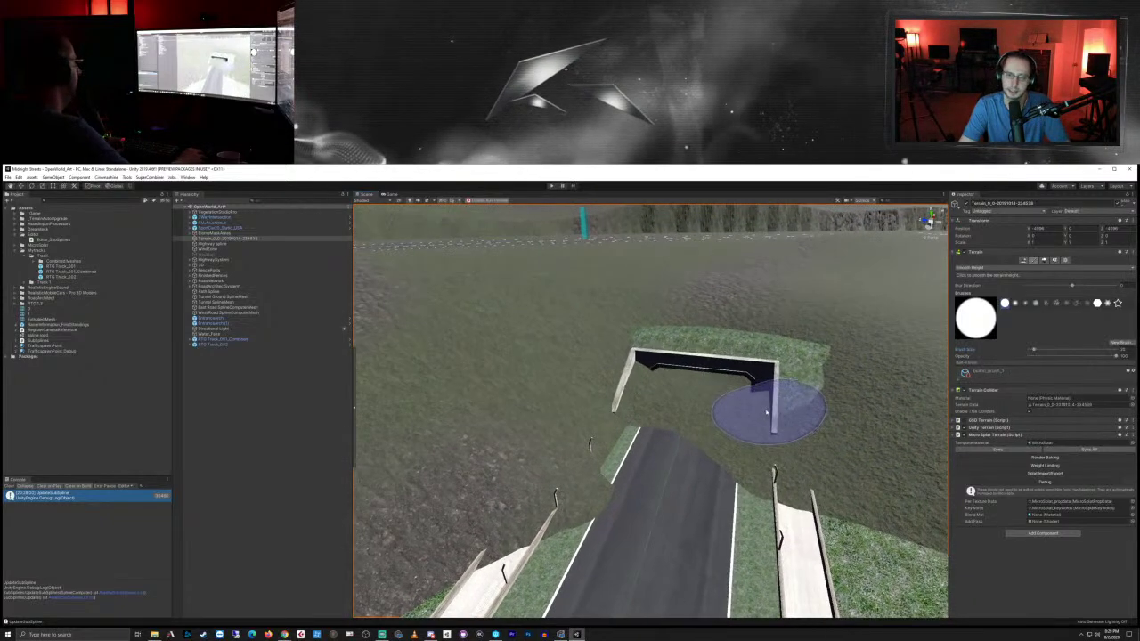
scroll(767, 405, "down", 1)
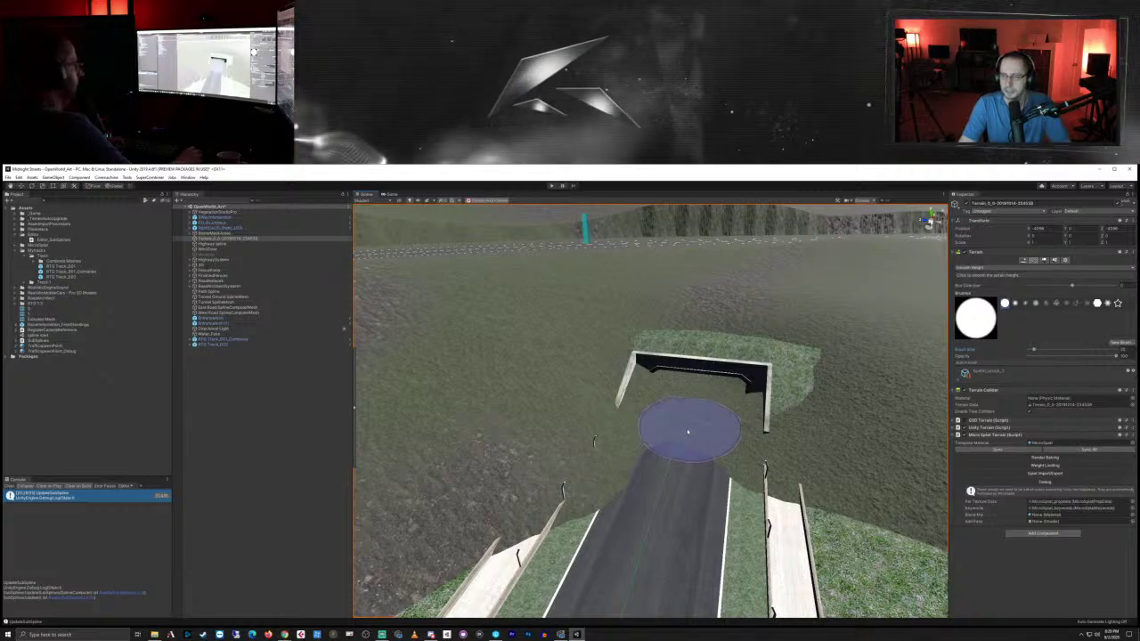
right_click_drag(688, 432, 708, 402)
middle_click_drag(700, 438, 708, 356)
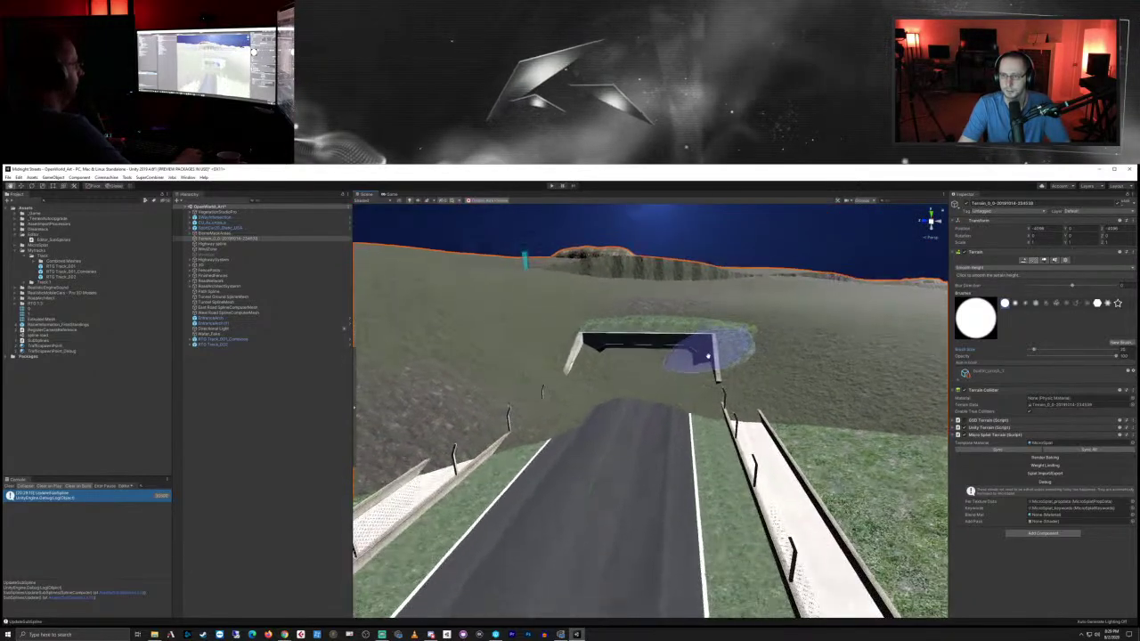
mouse_move(708, 357)
left_mouse_down("alt")
mouse_move(745, 377)
mouse_move(749, 398)
left_mouse_up("alt")
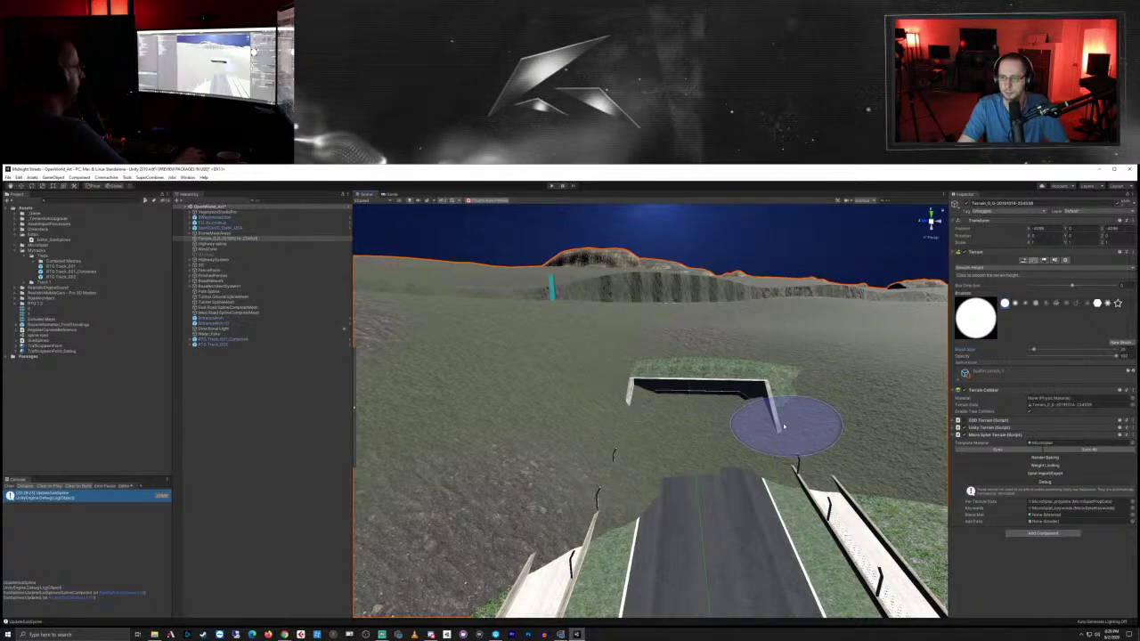
right_click_drag(814, 424, 790, 416)
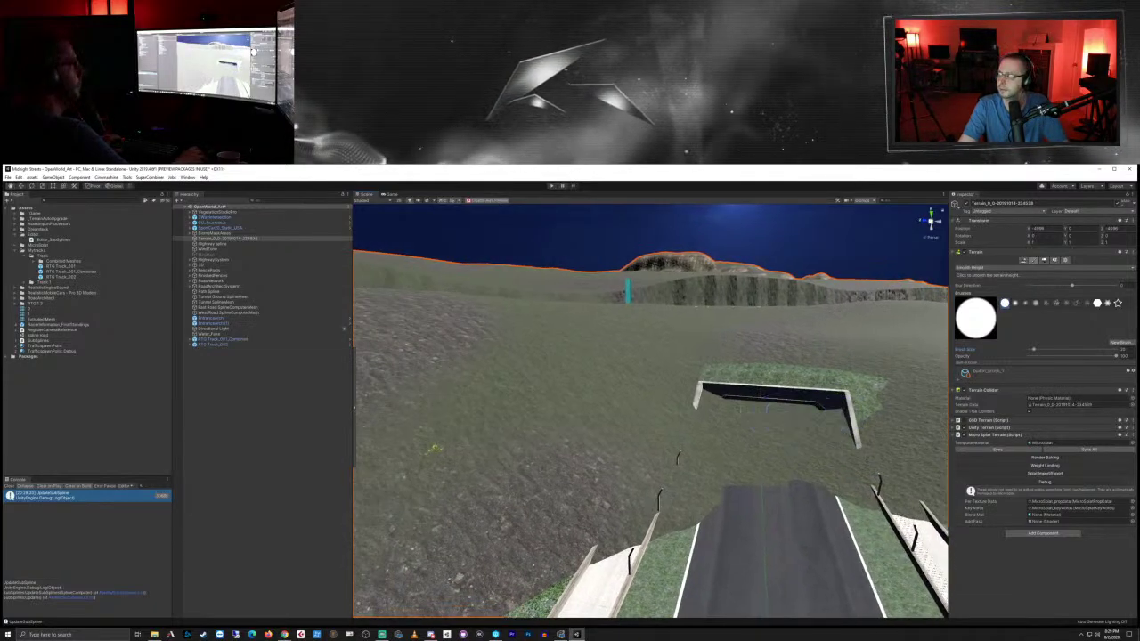
Step: Switch to Chrome, open the Unity Asset Store and search it for "turnthegameon"
left_click_drag(1139, 232, 723, 230)
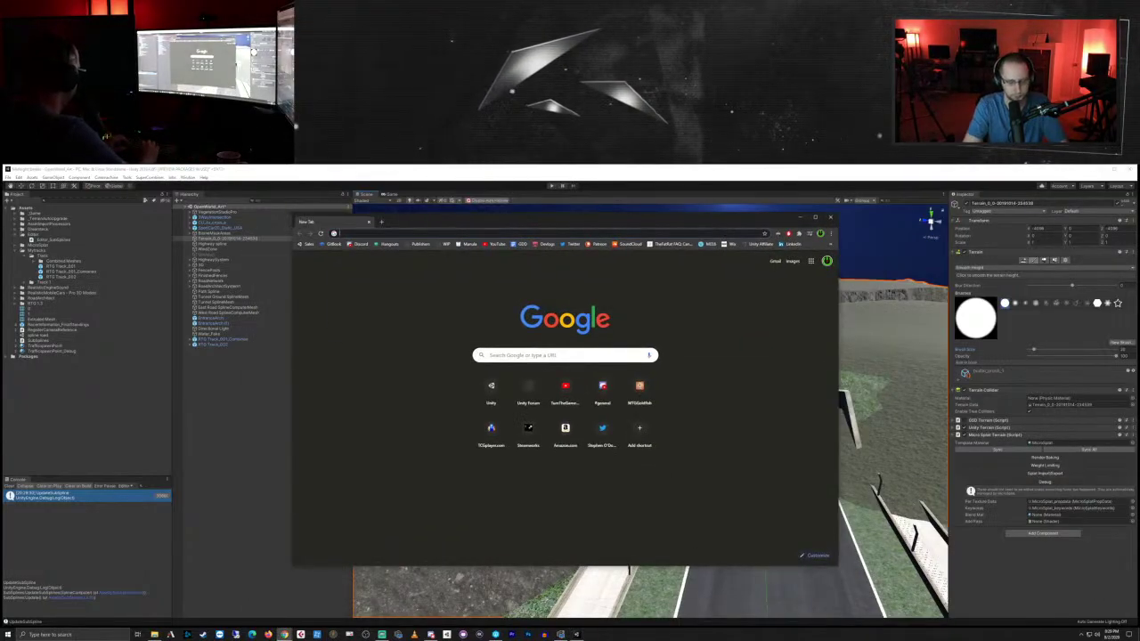
type("asset")
key("Return")
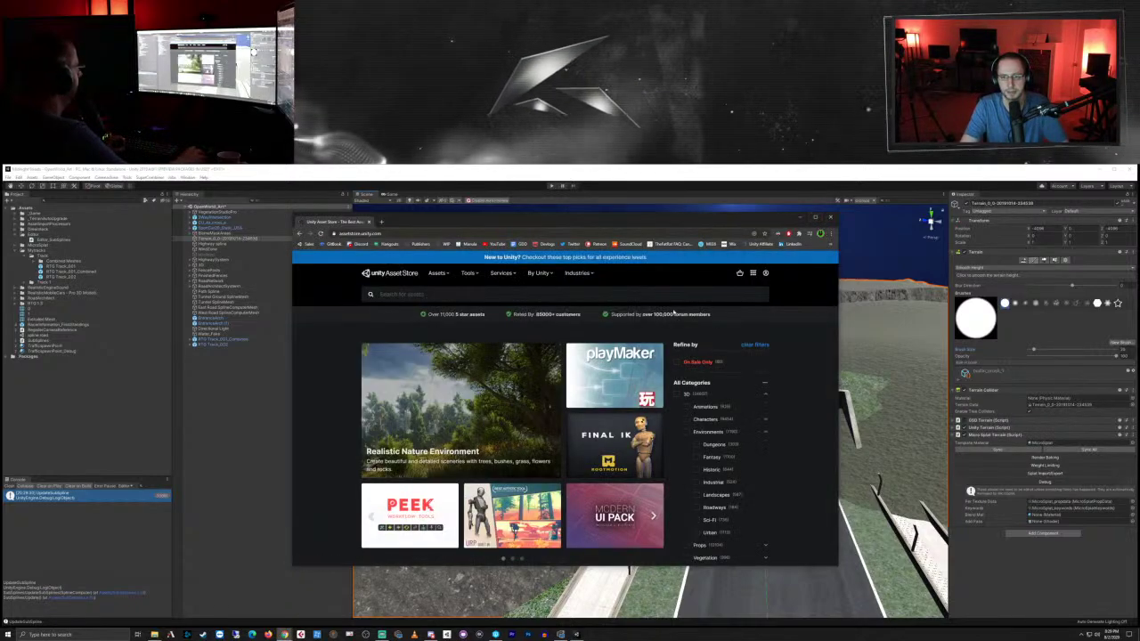
left_click(673, 295)
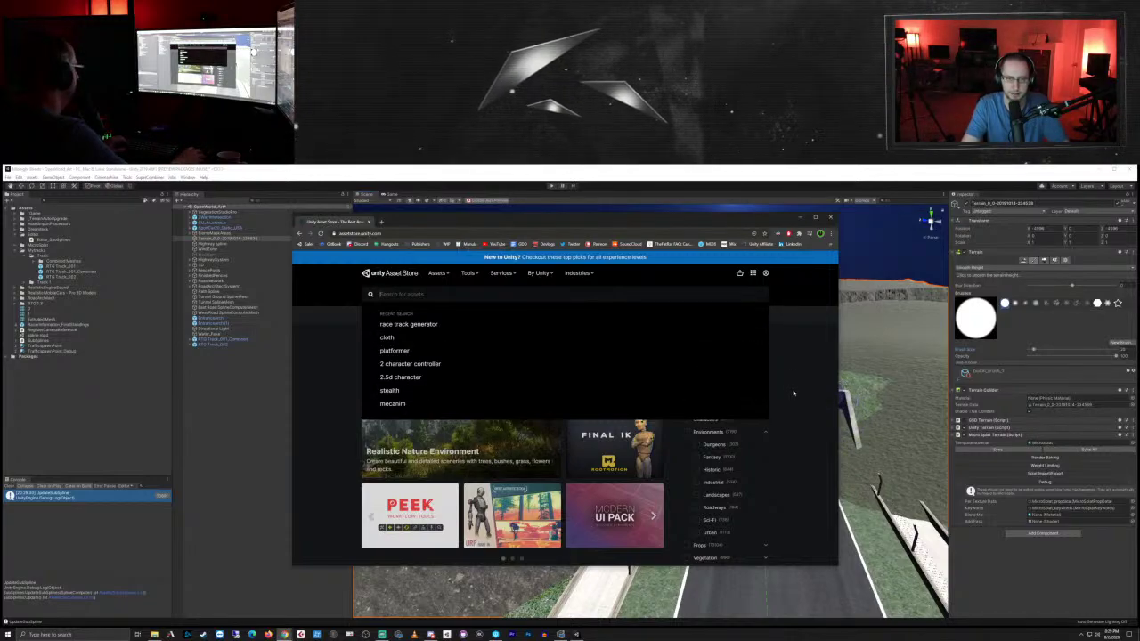
type("turnthe")
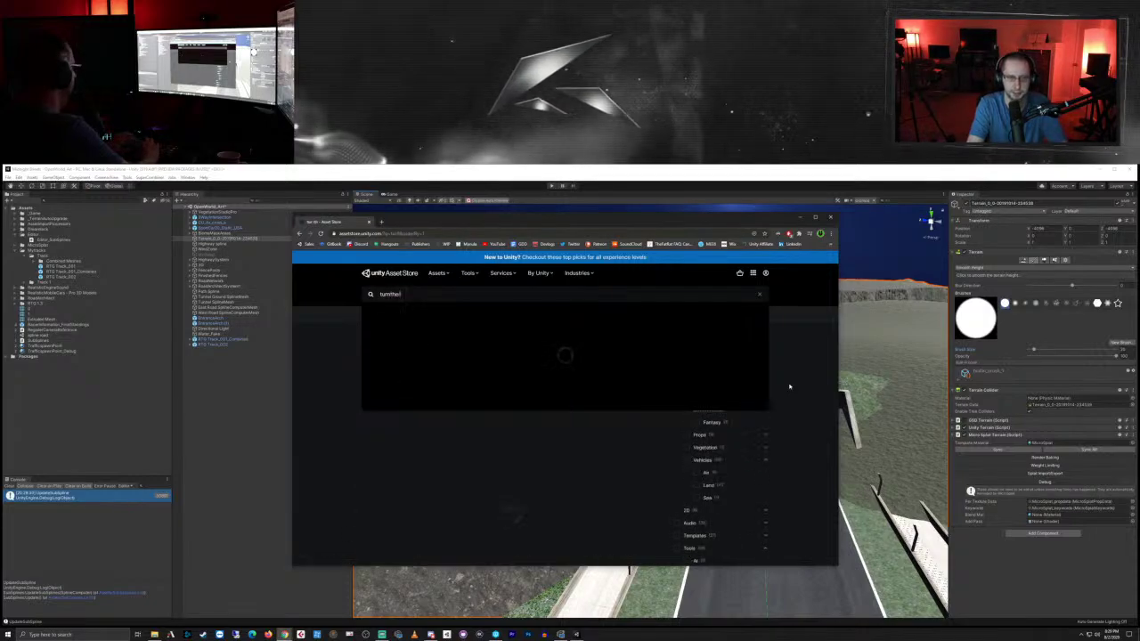
type("gam")
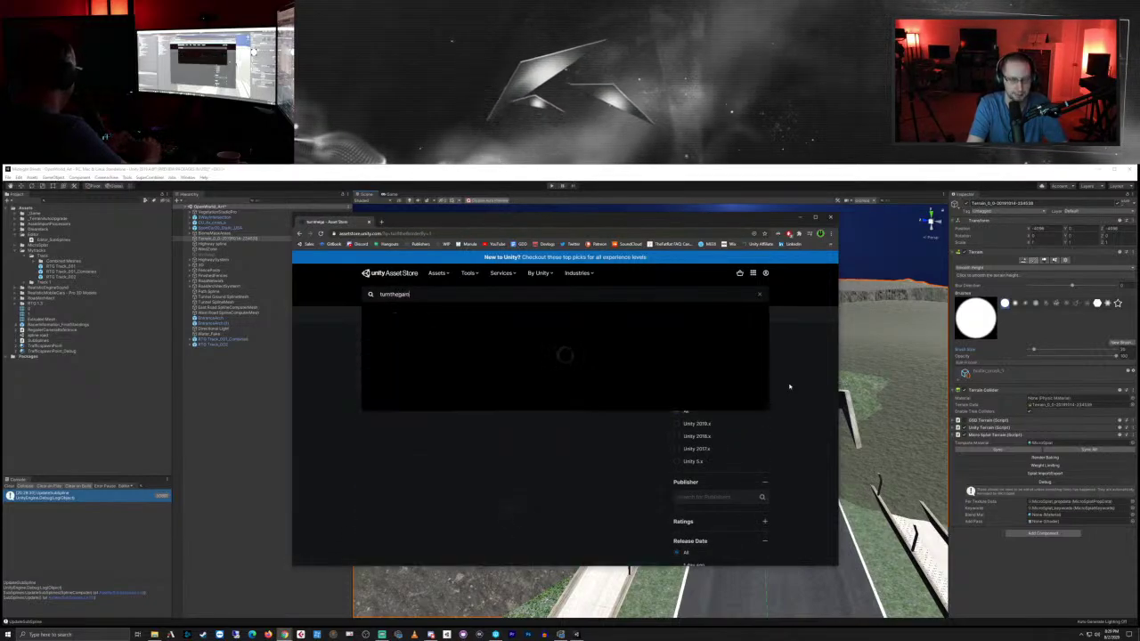
type("eon")
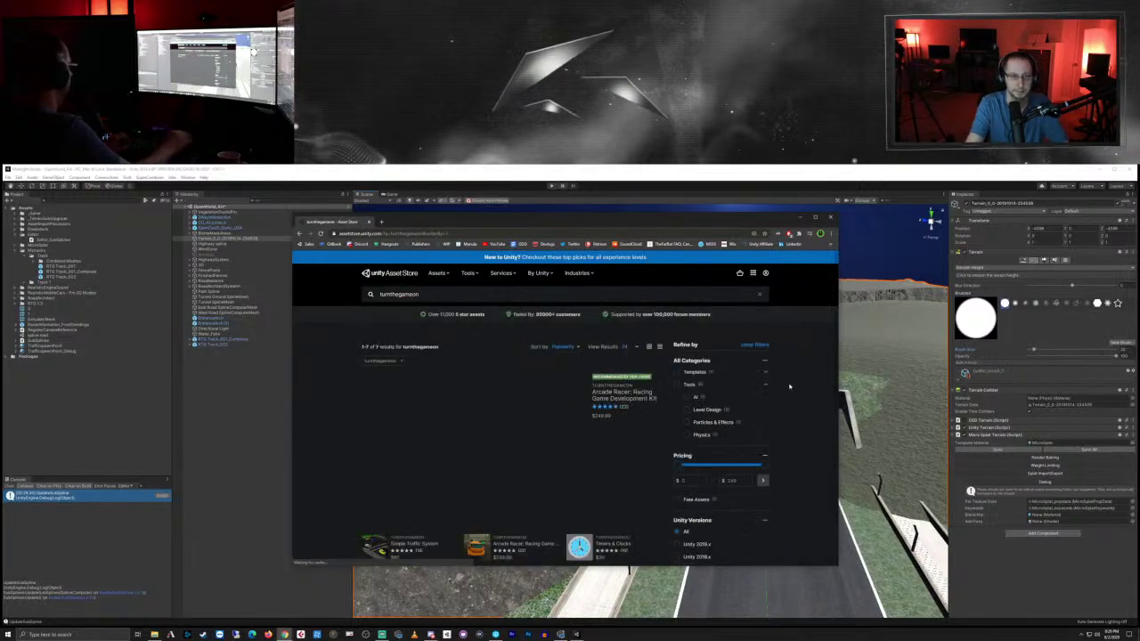
Step: Open the TurnTheGameOn publisher page from the search results and look through its listed assets
scroll(531, 444, "down", 3)
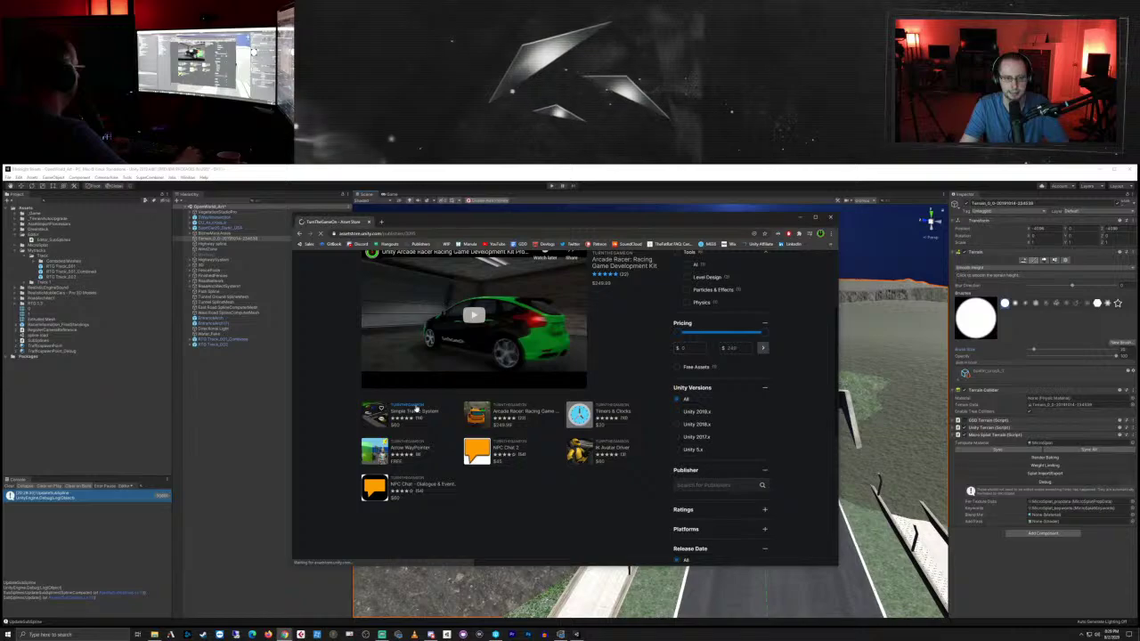
scroll(617, 409, "down", 3)
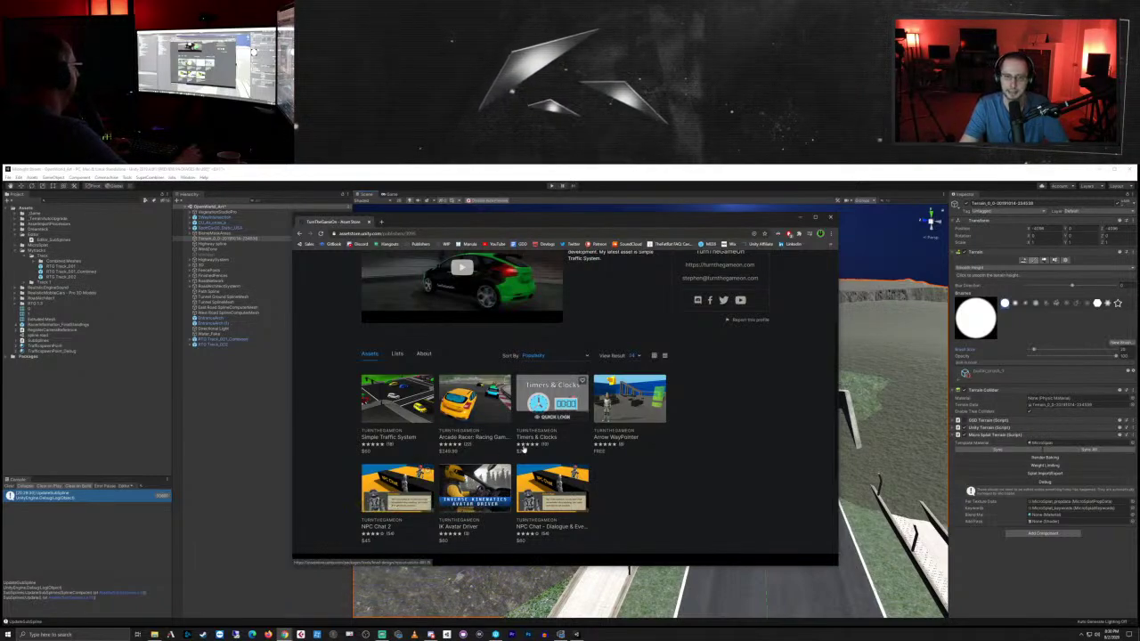
scroll(524, 449, "up", 1)
scroll(460, 279, "up", 2)
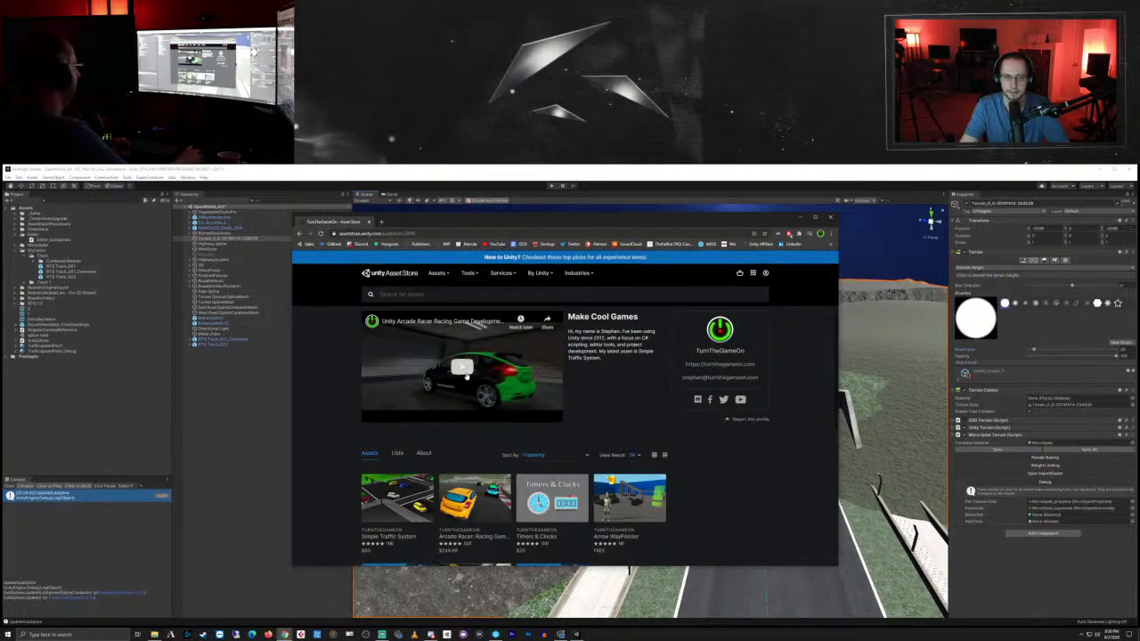
Step: Watch the Arcade Racer Racing Game Development Kit promo video in full screen, then exit it and return to Unity
left_click(463, 372)
left_click(553, 417)
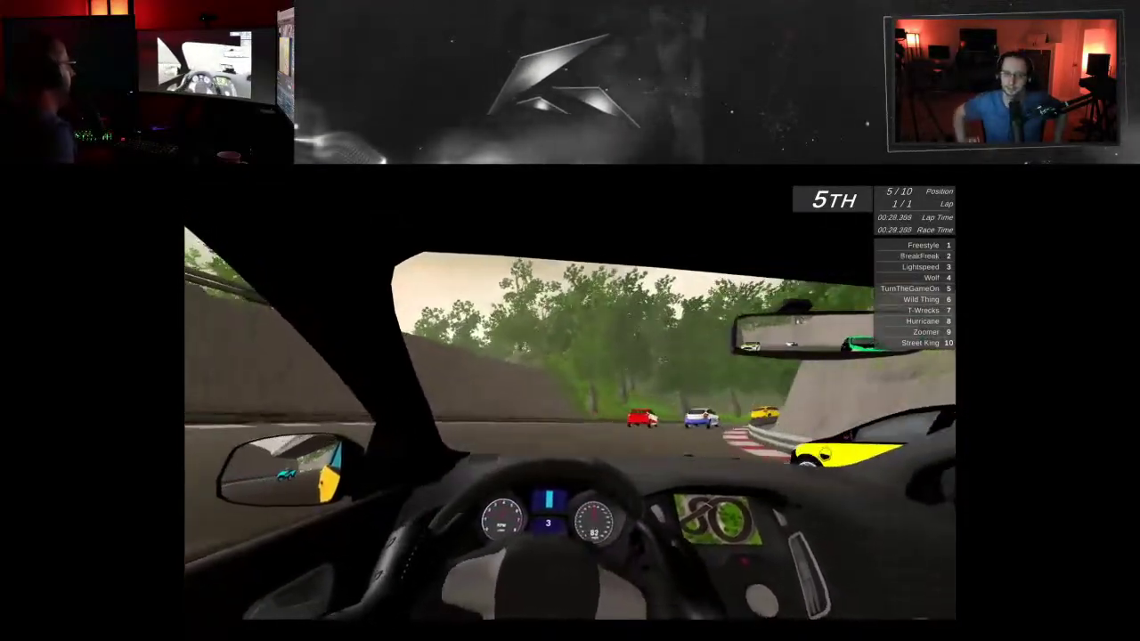
mouse_move(974, 431)
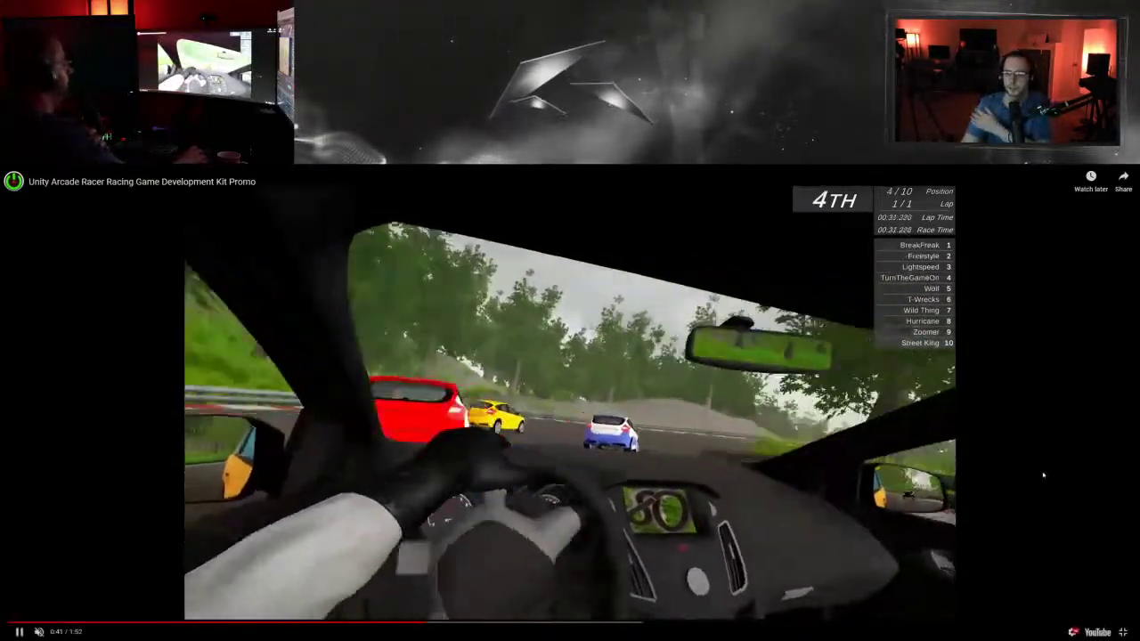
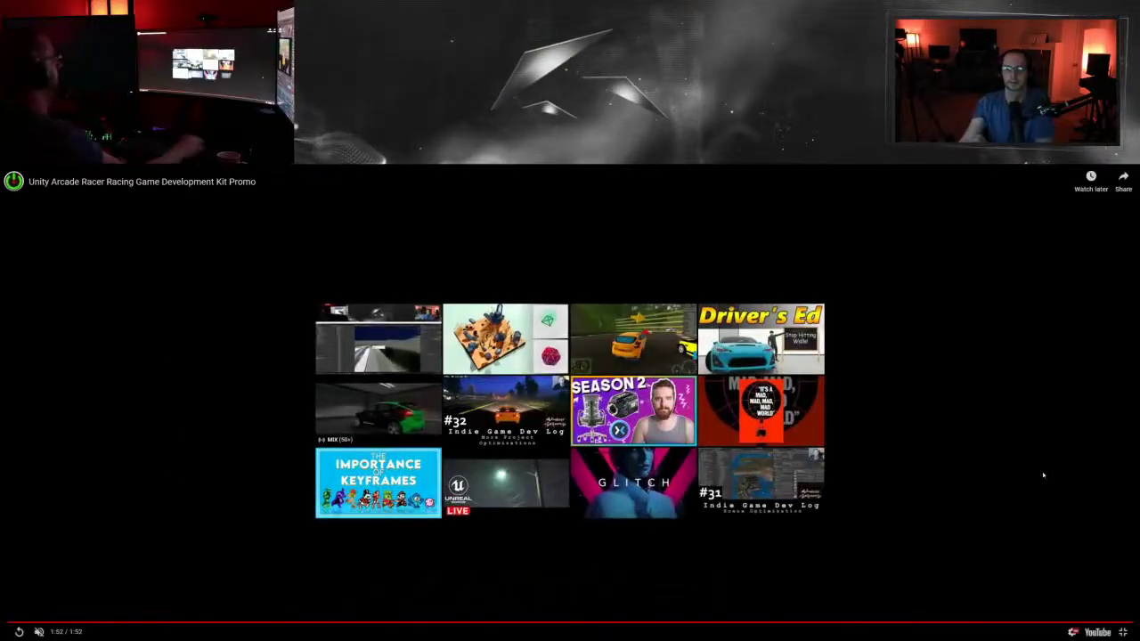
left_click(1123, 632)
left_click(797, 217)
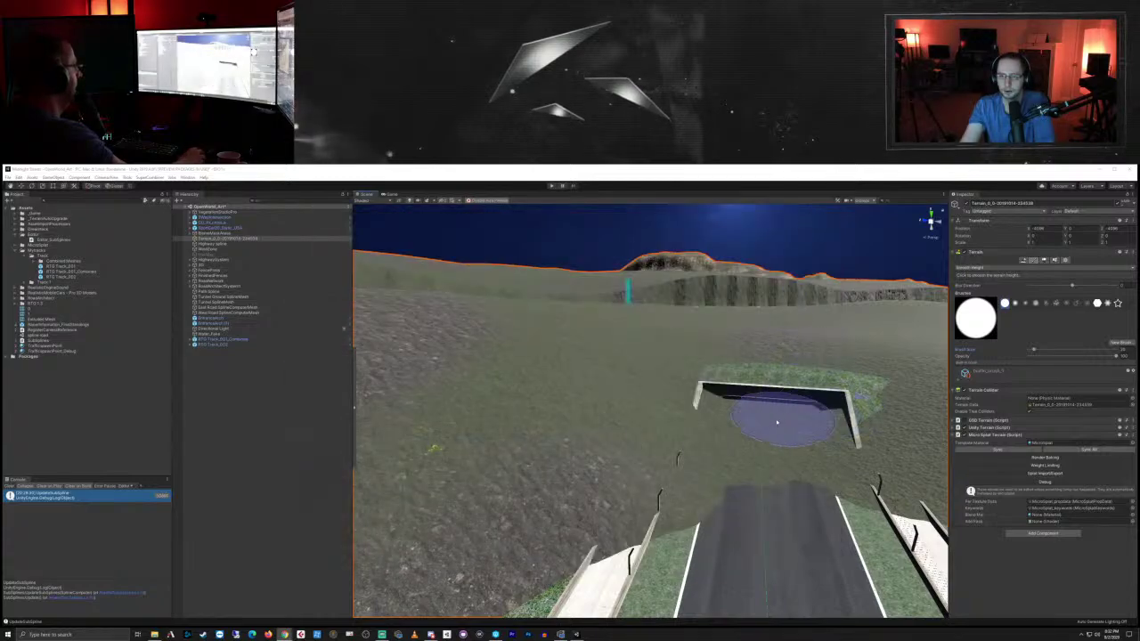
Step: Examine the island's overall layout, including the racetracks, highway and city, and follow the highway back to the tunnel portal
scroll(769, 419, "down", 10)
scroll(719, 438, "down", 6)
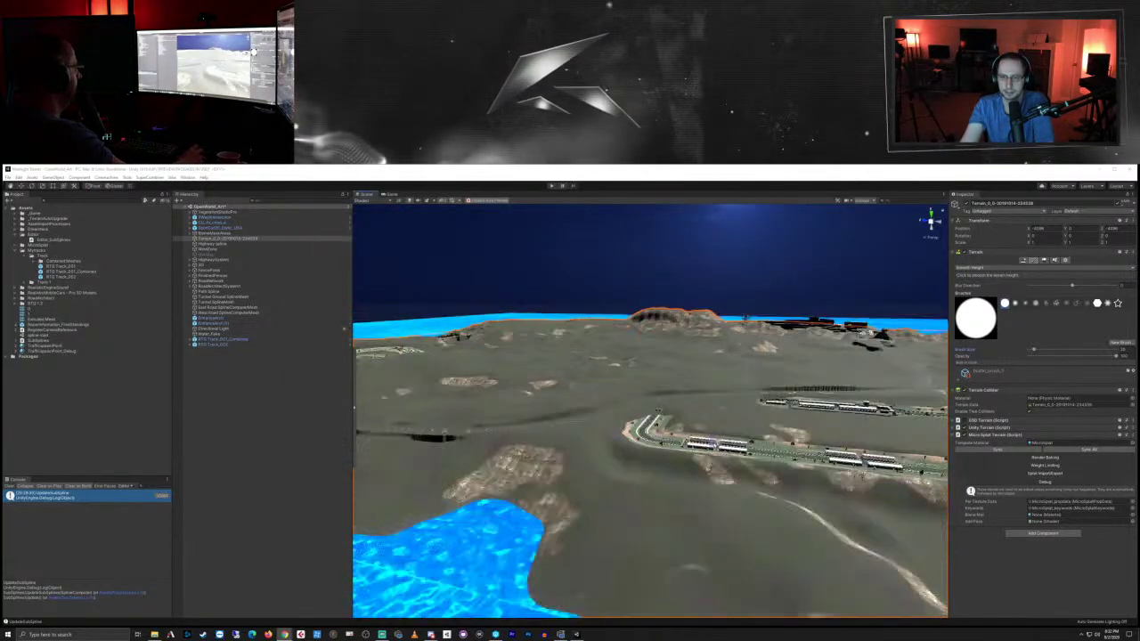
middle_click_drag(724, 432, 742, 560)
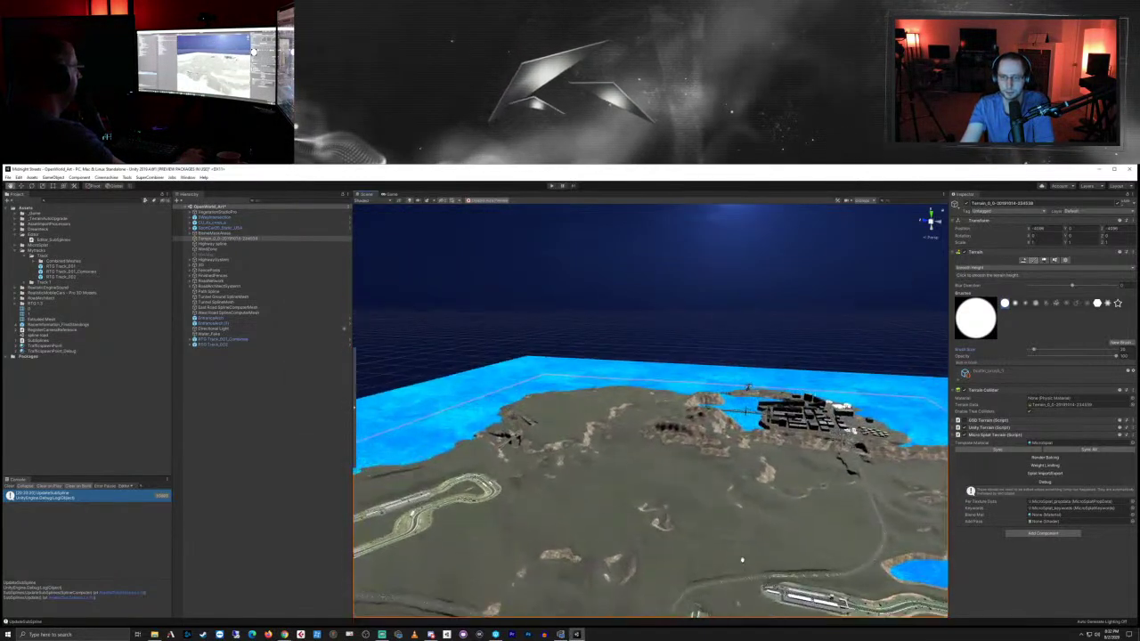
right_click_drag(694, 465, 707, 489)
scroll(713, 491, "up", 6)
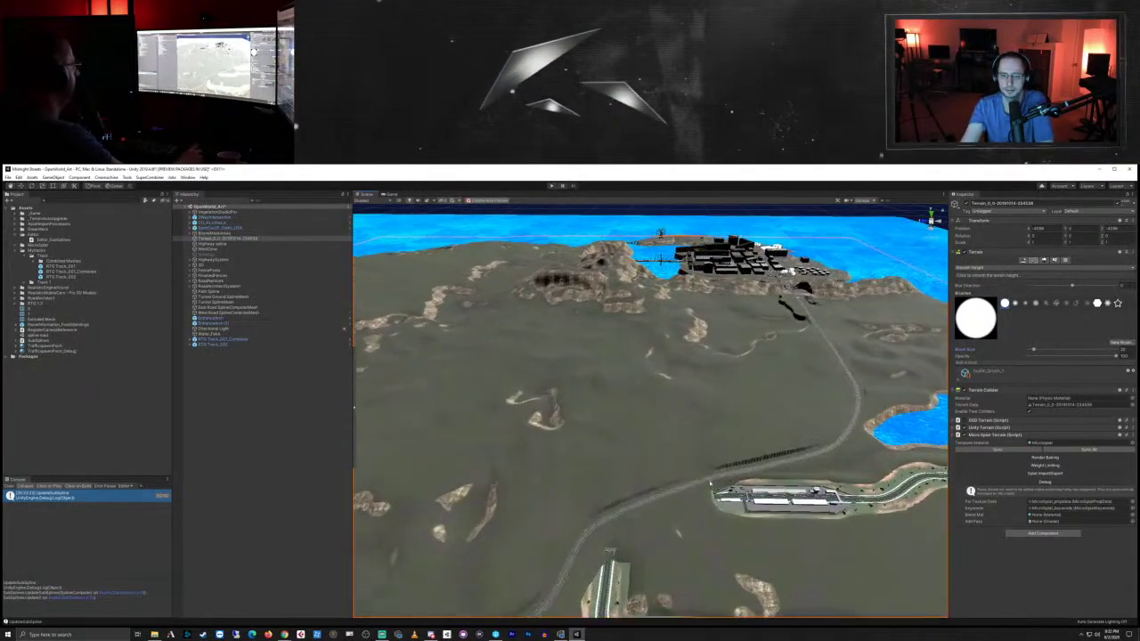
scroll(703, 481, "up", 2)
middle_click_drag(700, 502, 826, 218)
left_click_drag(603, 541, 658, 484, "alt")
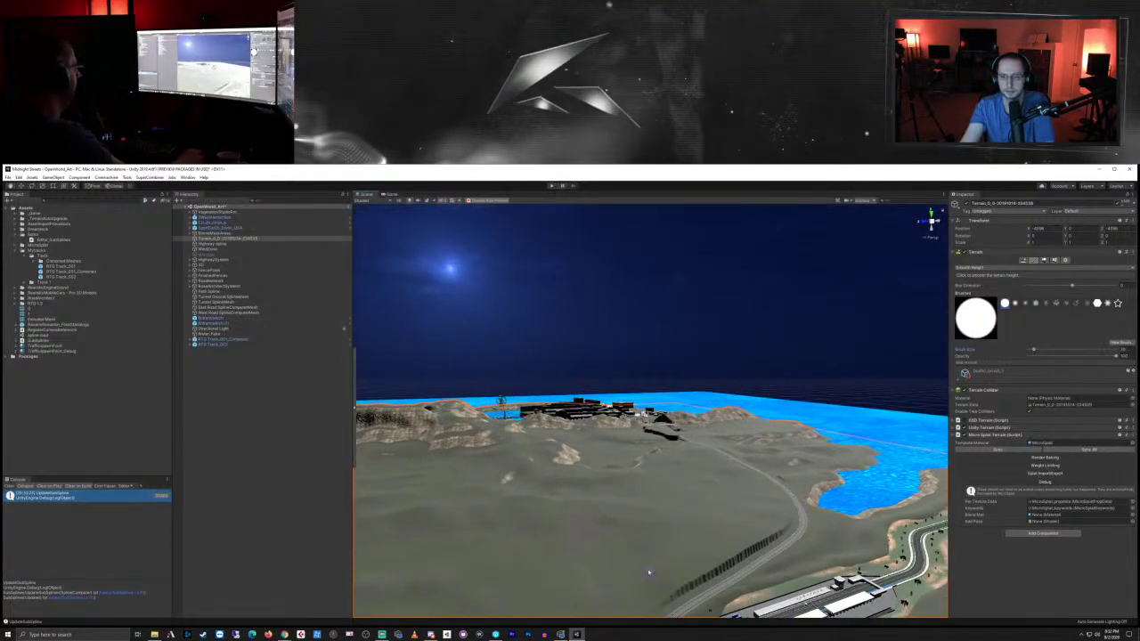
left_click_drag(649, 573, 708, 369, "alt")
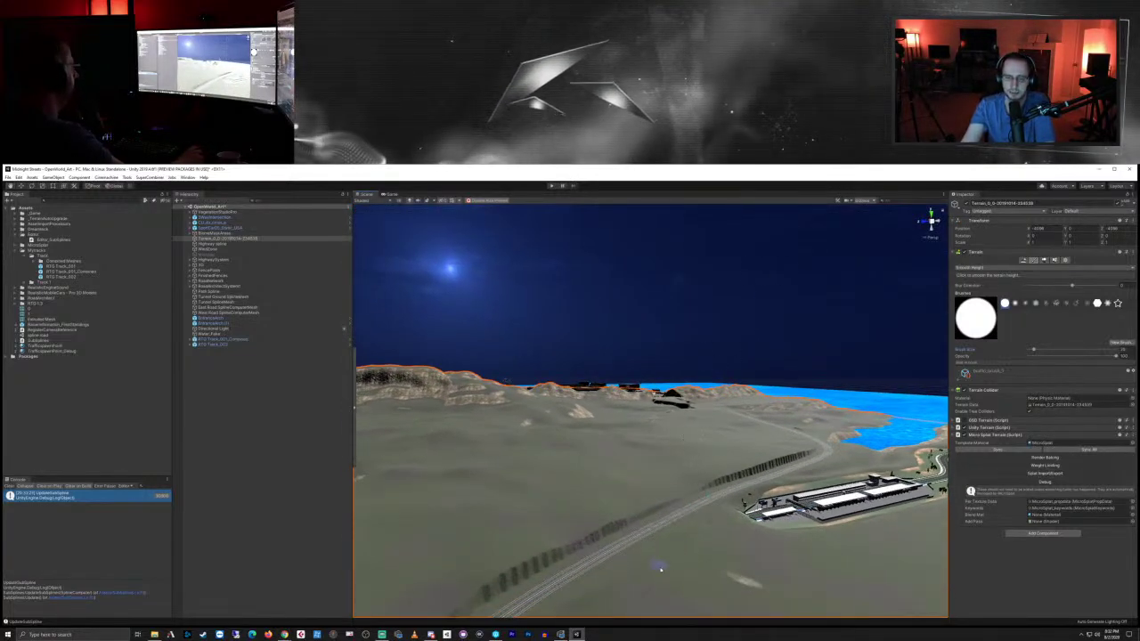
middle_click_drag(661, 570, 804, 252)
scroll(638, 499, "up", 3)
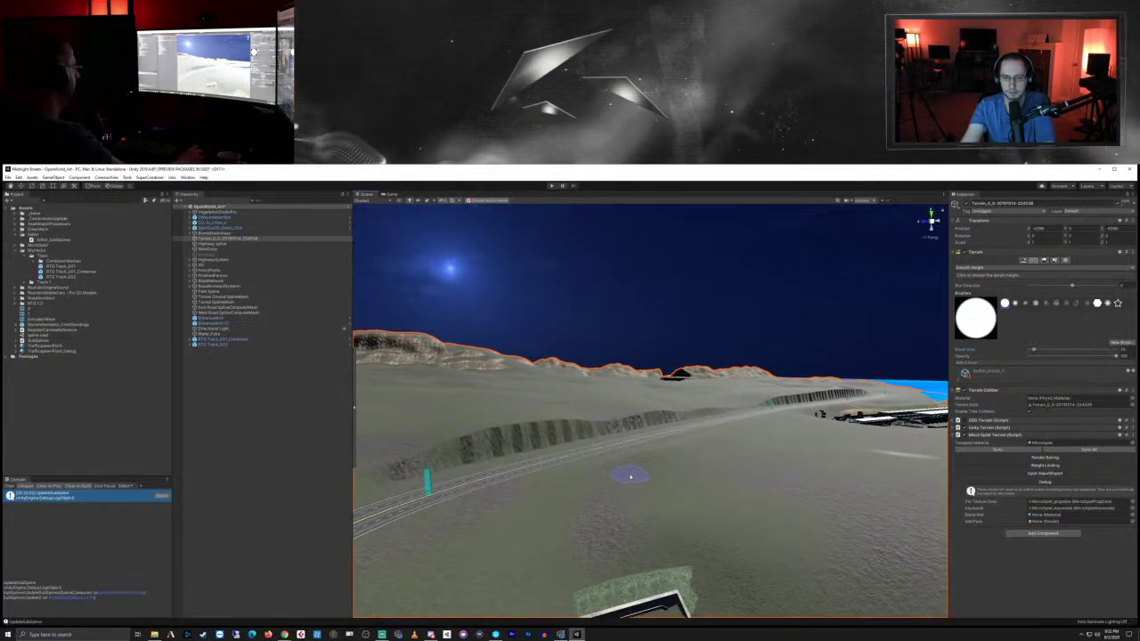
middle_click_drag(629, 477, 682, 283)
scroll(672, 372, "up", 3)
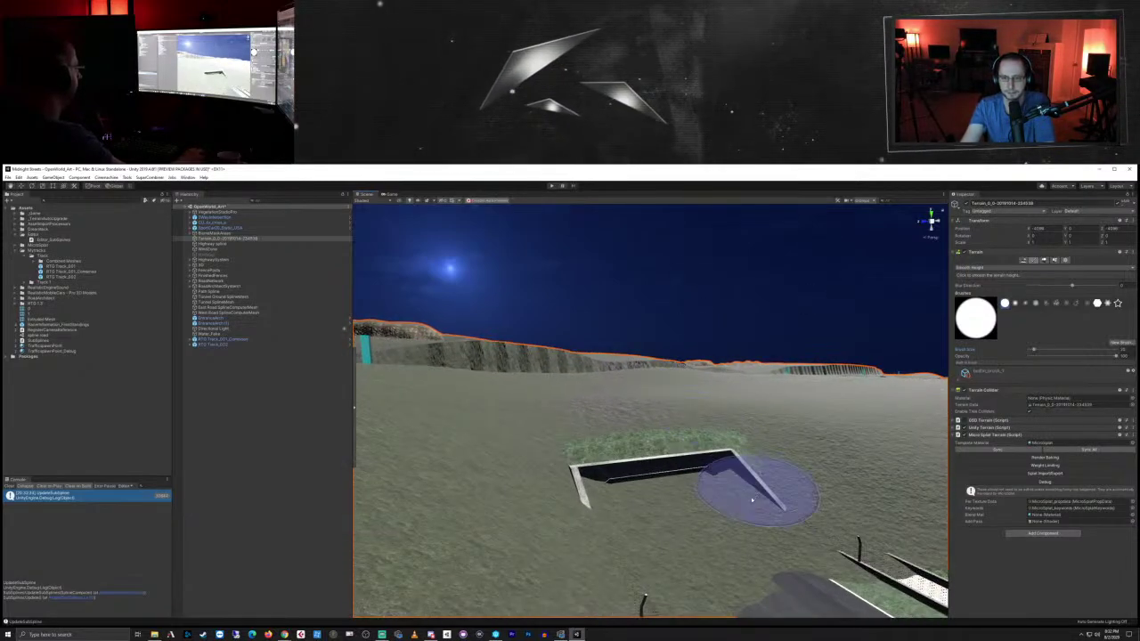
Step: Change the terrain brush to Set Height and lower the ground behind and beside the buried tunnel portal
left_click_drag(752, 500, 619, 480, "alt")
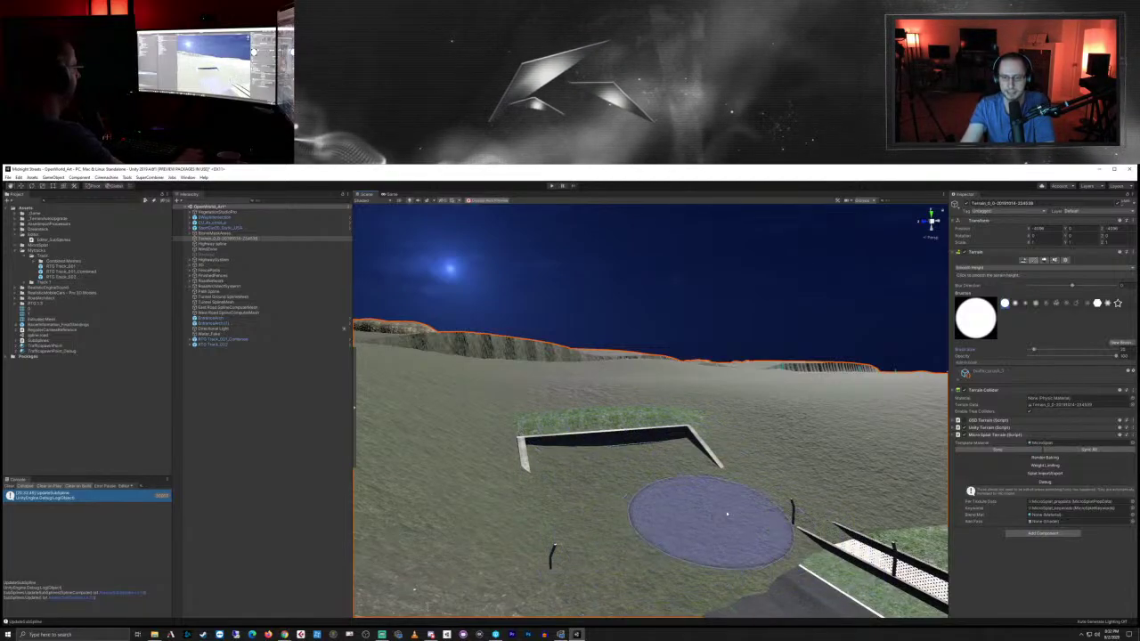
scroll(643, 506, "down", 3)
left_click_drag(739, 437, 625, 234, "alt")
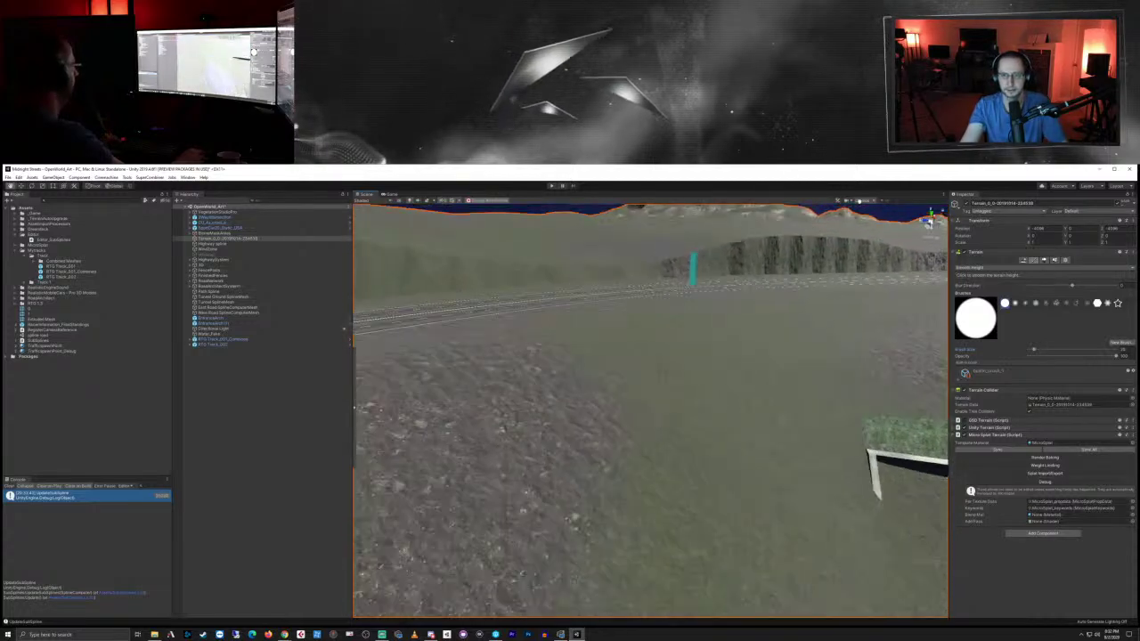
mouse_move(585, 432)
left_mouse_down("alt")
mouse_move(619, 418)
mouse_move(794, 461)
mouse_move(797, 432)
left_mouse_up("alt")
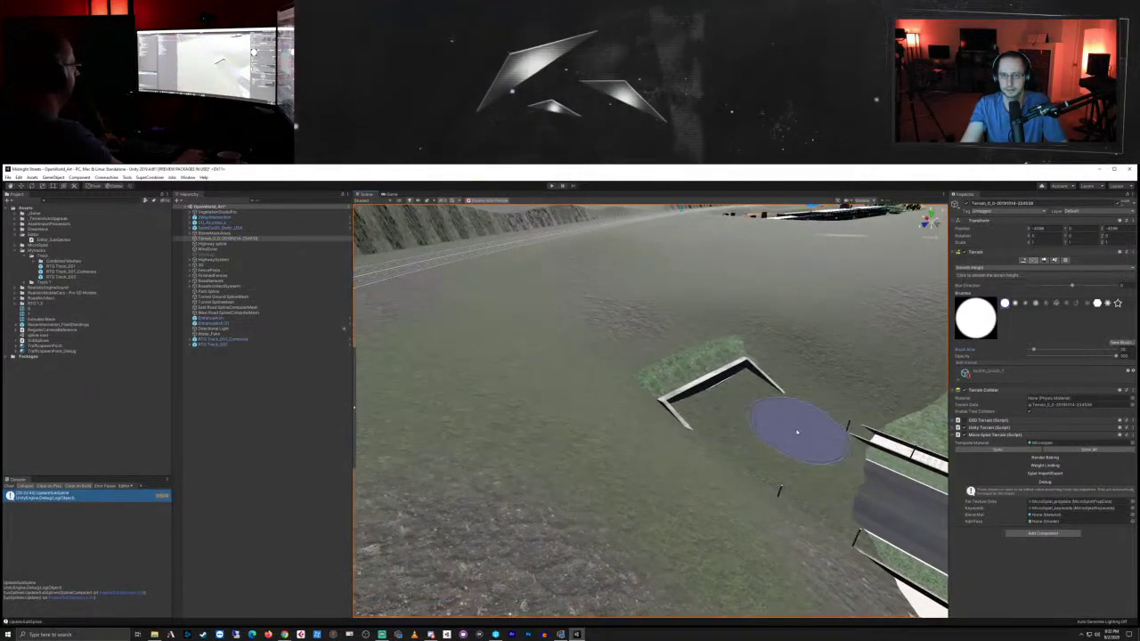
left_click(987, 269)
left_click(980, 296)
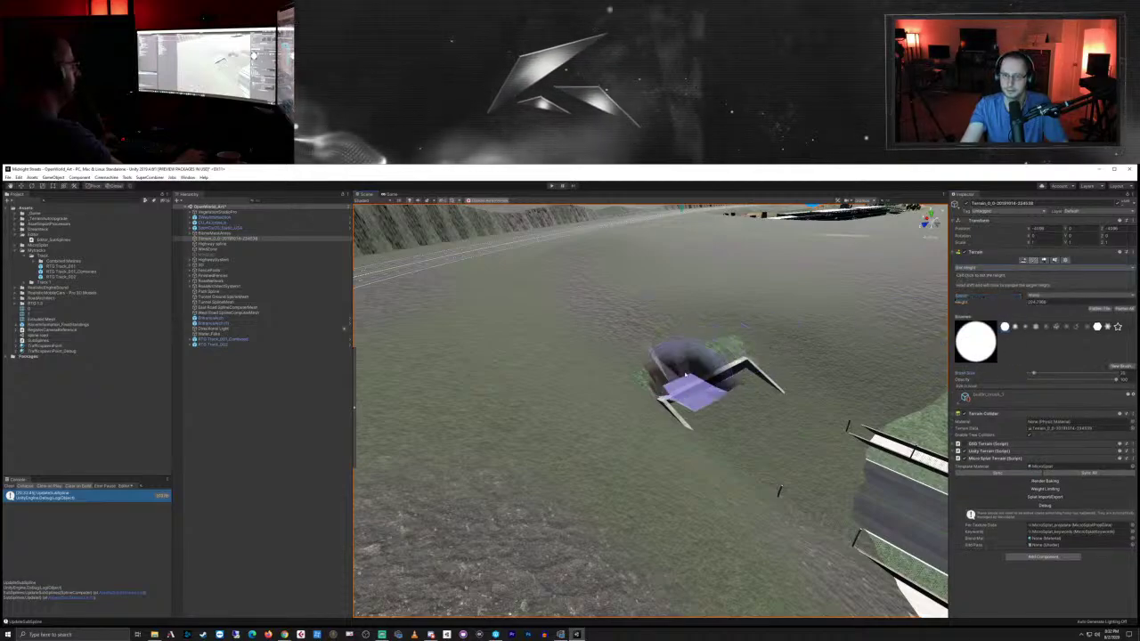
mouse_move(662, 344)
left_mouse_down()
mouse_move(598, 352)
mouse_move(700, 325)
left_mouse_up()
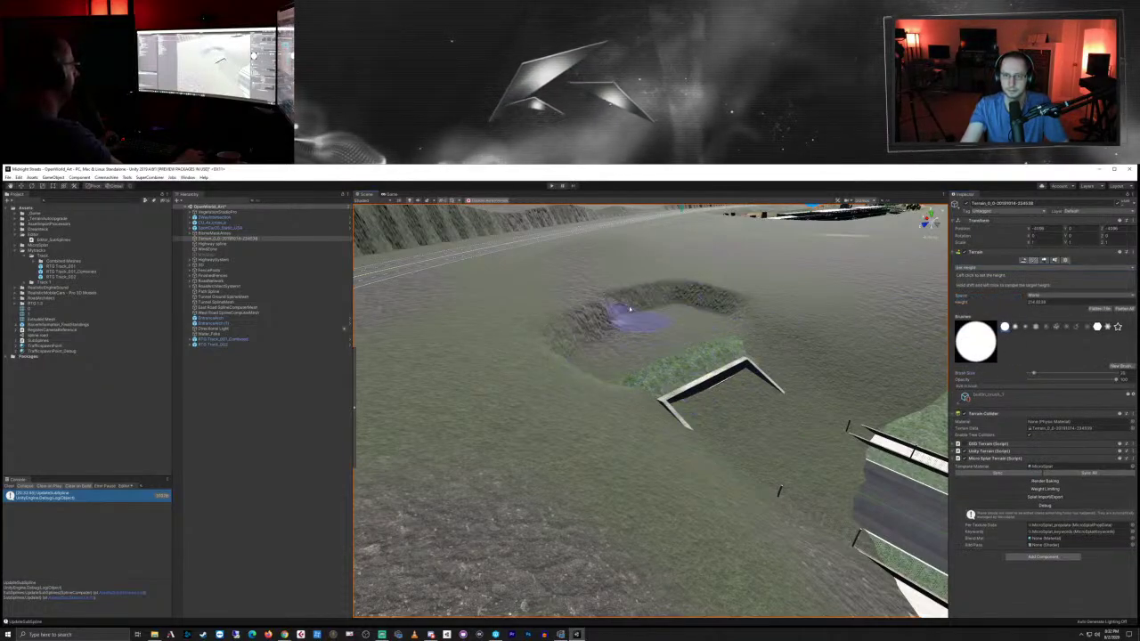
mouse_move(629, 309)
left_mouse_down()
mouse_move(545, 333)
mouse_move(691, 281)
left_mouse_up()
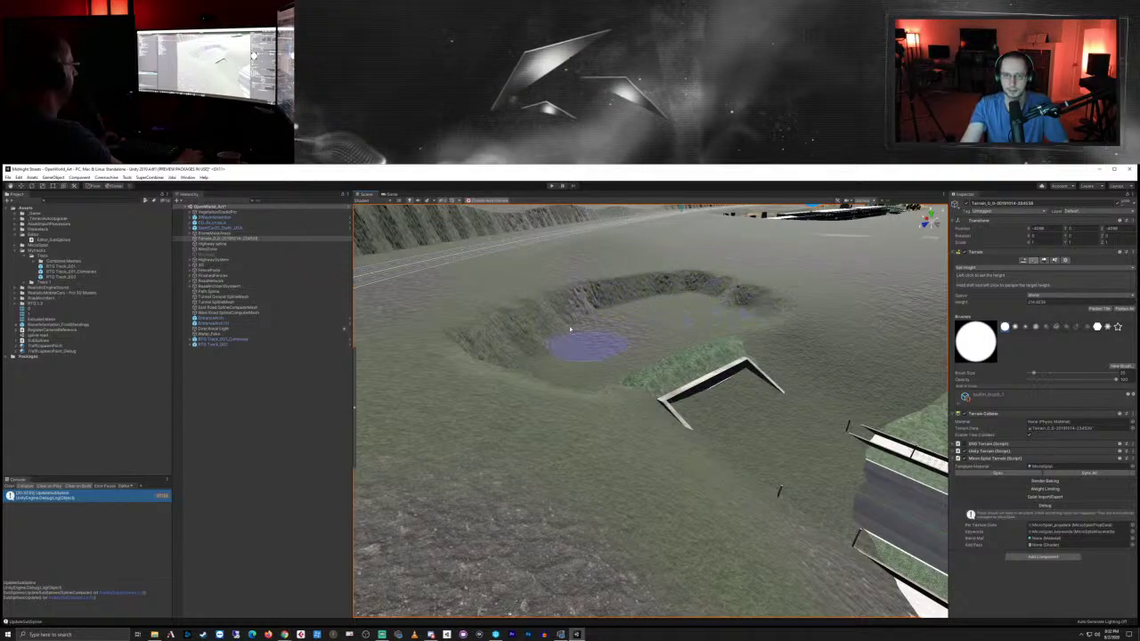
left_click_drag(570, 329, 603, 380)
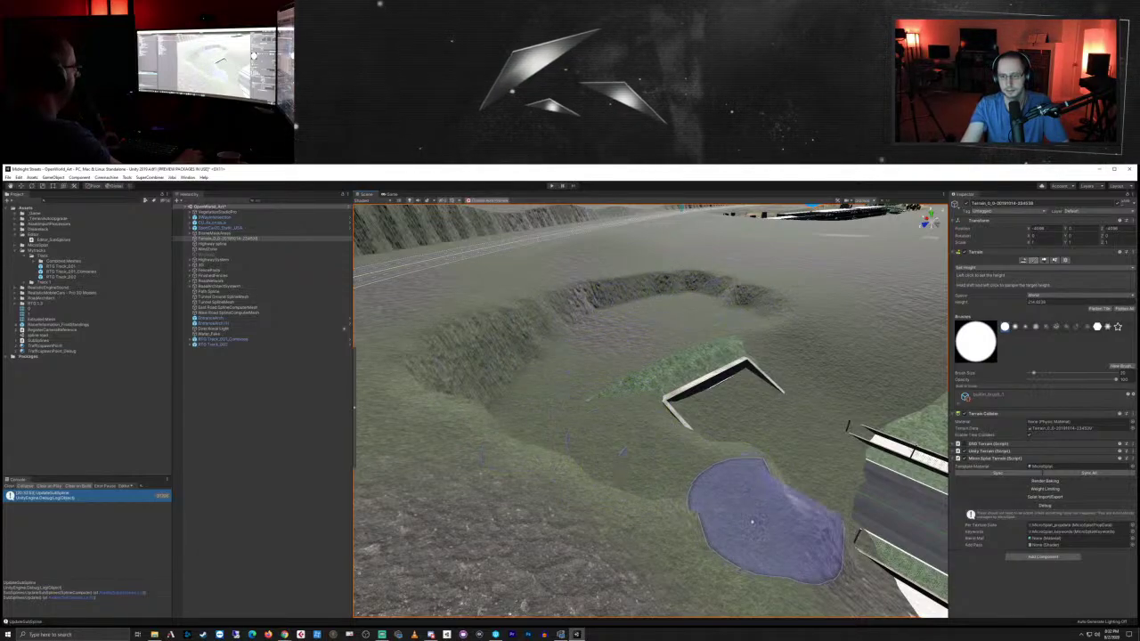
mouse_move(588, 436)
left_mouse_down()
mouse_move(532, 435)
mouse_move(575, 455)
left_mouse_up()
Step: Extend the lowered area toward the highway and across to the track, clearing the terrain around the tunnel portal
scroll(576, 455, "down", 10)
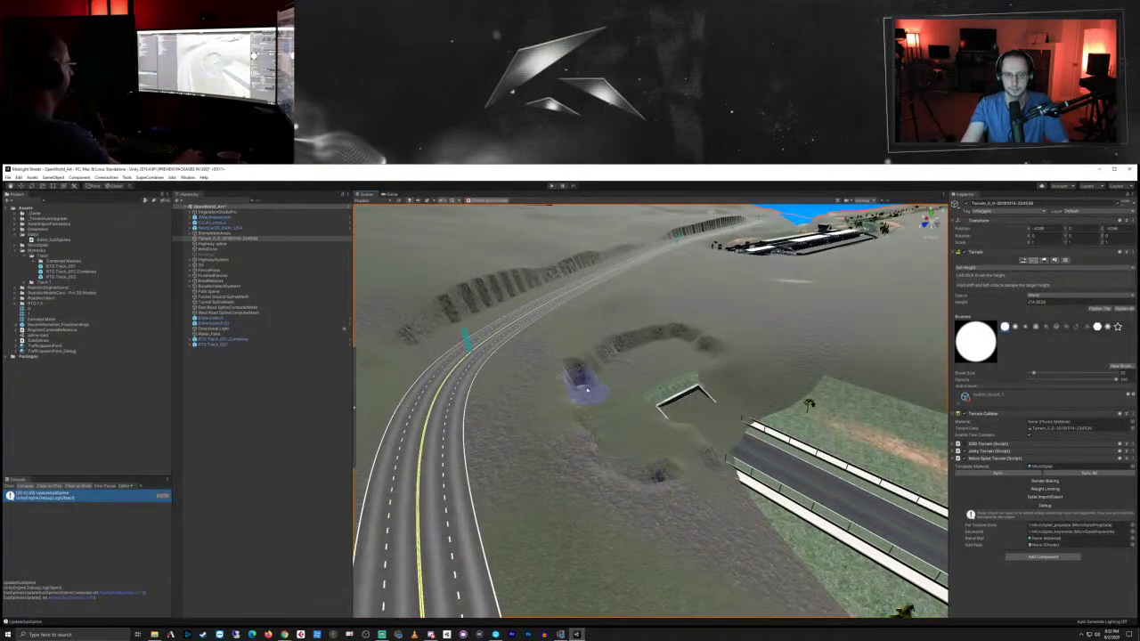
mouse_move(587, 389)
left_mouse_down()
mouse_move(606, 437)
mouse_move(585, 522)
mouse_move(622, 443)
left_mouse_up()
mouse_move(633, 486)
left_mouse_down()
mouse_move(611, 534)
mouse_move(629, 484)
mouse_move(606, 471)
mouse_move(598, 427)
left_mouse_up()
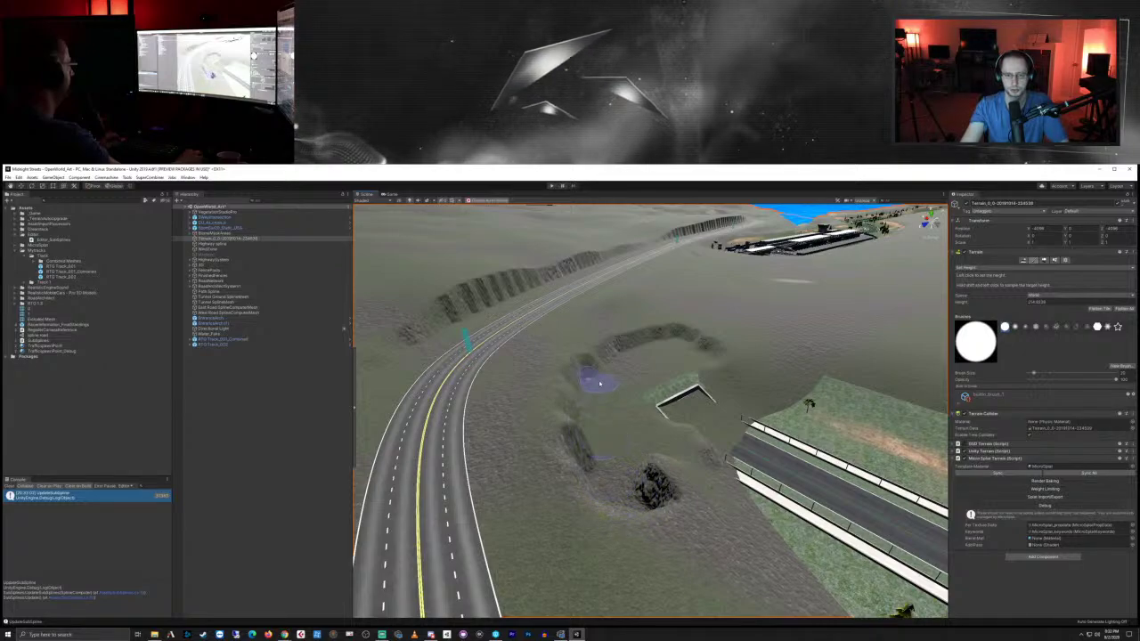
left_click_drag(657, 315, 762, 357)
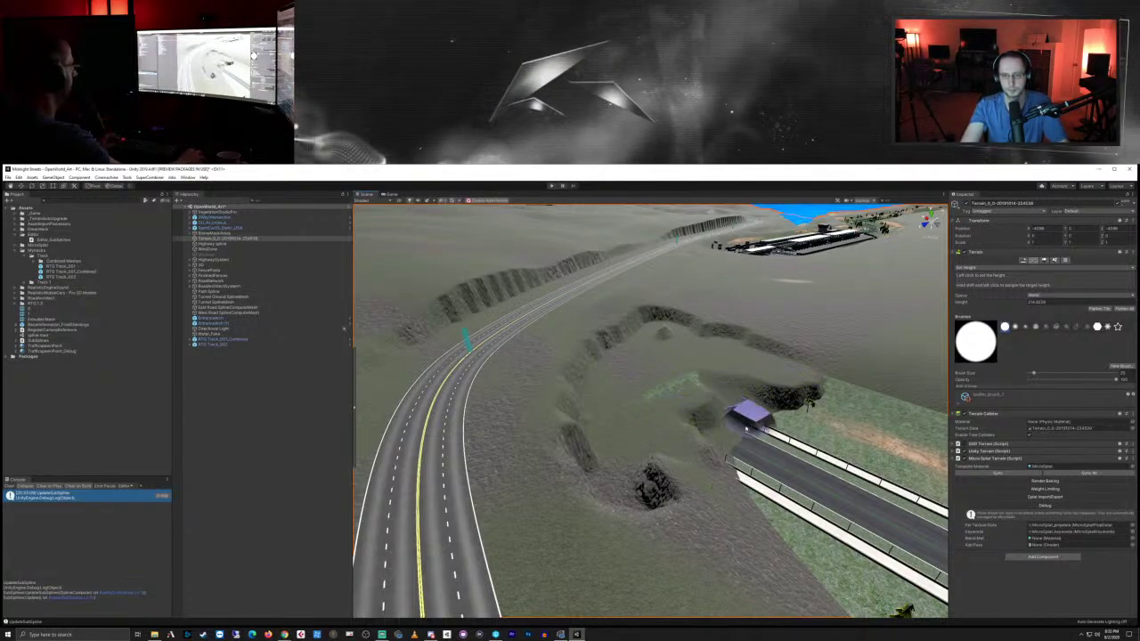
mouse_move(731, 401)
left_mouse_down()
mouse_move(678, 415)
mouse_move(636, 395)
mouse_move(722, 378)
mouse_move(714, 409)
left_mouse_up()
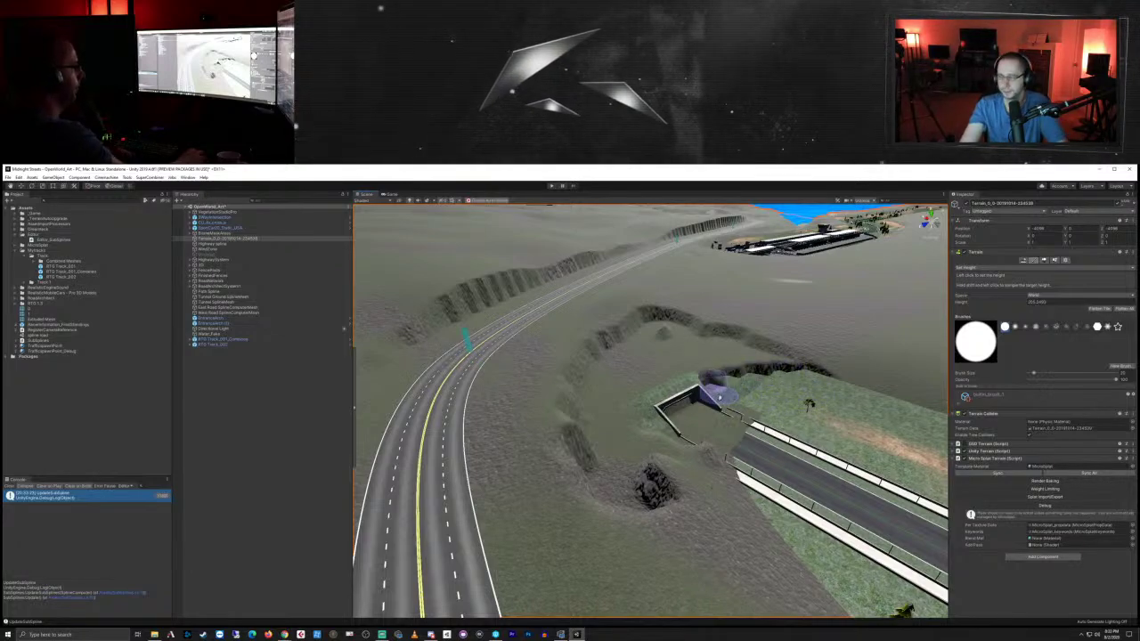
Step: Lower the terrain in front of the tunnel and along the adjoining track until its road and grass verges are exposed
right_click_drag(852, 416, 806, 440)
mouse_move(843, 440)
left_mouse_down()
mouse_move(823, 429)
mouse_move(925, 448)
mouse_move(903, 452)
mouse_move(853, 415)
mouse_move(877, 392)
mouse_move(833, 374)
mouse_move(815, 388)
mouse_move(808, 375)
mouse_move(818, 389)
left_mouse_up()
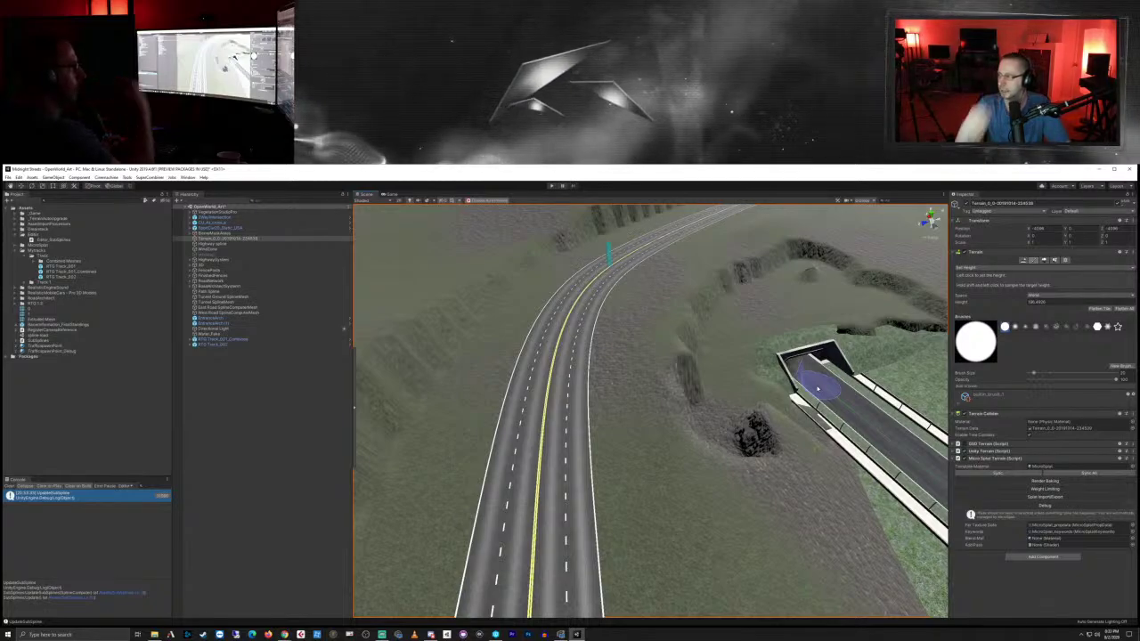
mouse_move(814, 393)
left_mouse_down("alt")
mouse_move(814, 438)
mouse_move(769, 371)
mouse_move(636, 407)
left_mouse_up("alt")
mouse_move(668, 468)
left_mouse_down()
mouse_move(667, 383)
mouse_move(631, 394)
mouse_move(624, 364)
mouse_move(613, 419)
mouse_move(585, 420)
mouse_move(641, 529)
mouse_move(603, 484)
left_mouse_up()
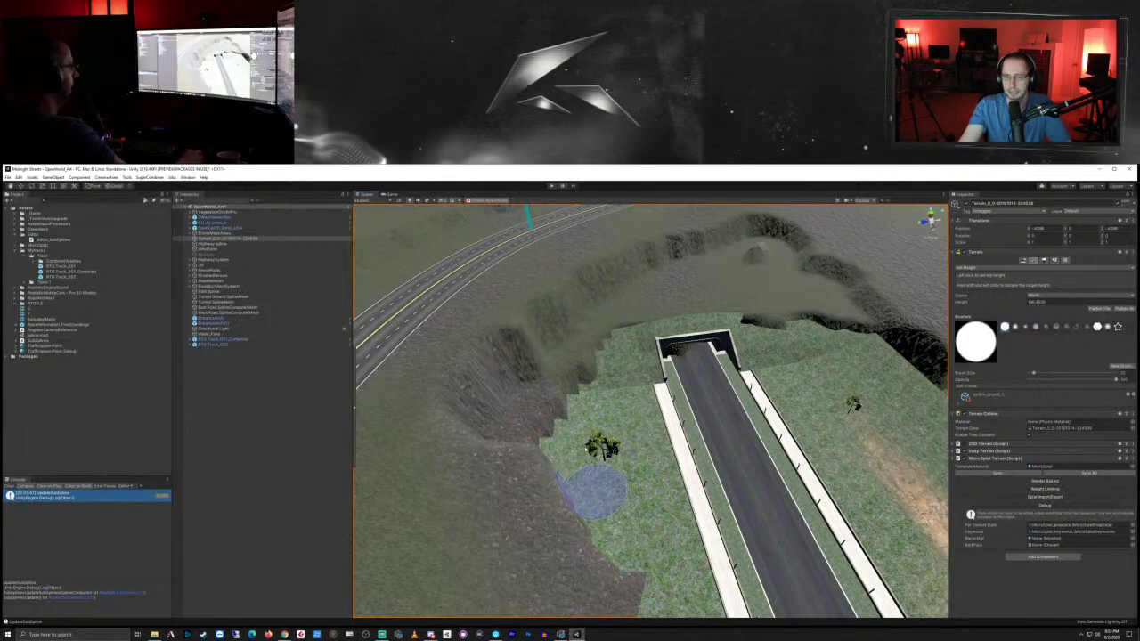
mouse_move(743, 499)
left_mouse_down("alt")
mouse_move(656, 522)
mouse_move(588, 561)
left_mouse_up("alt")
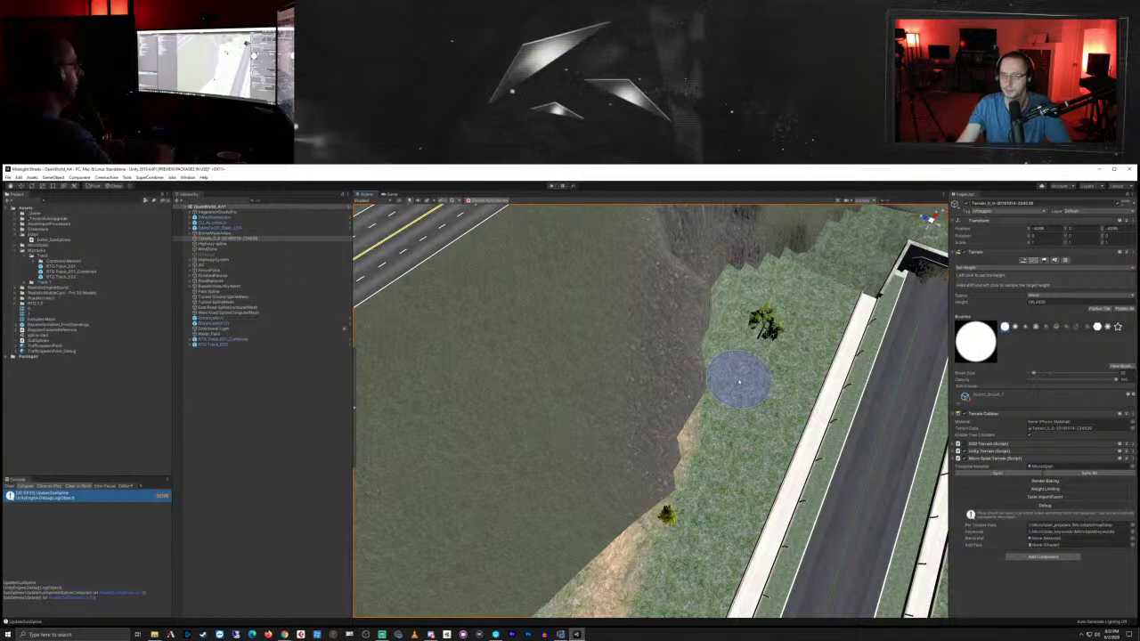
right_click_drag(717, 492, 772, 433)
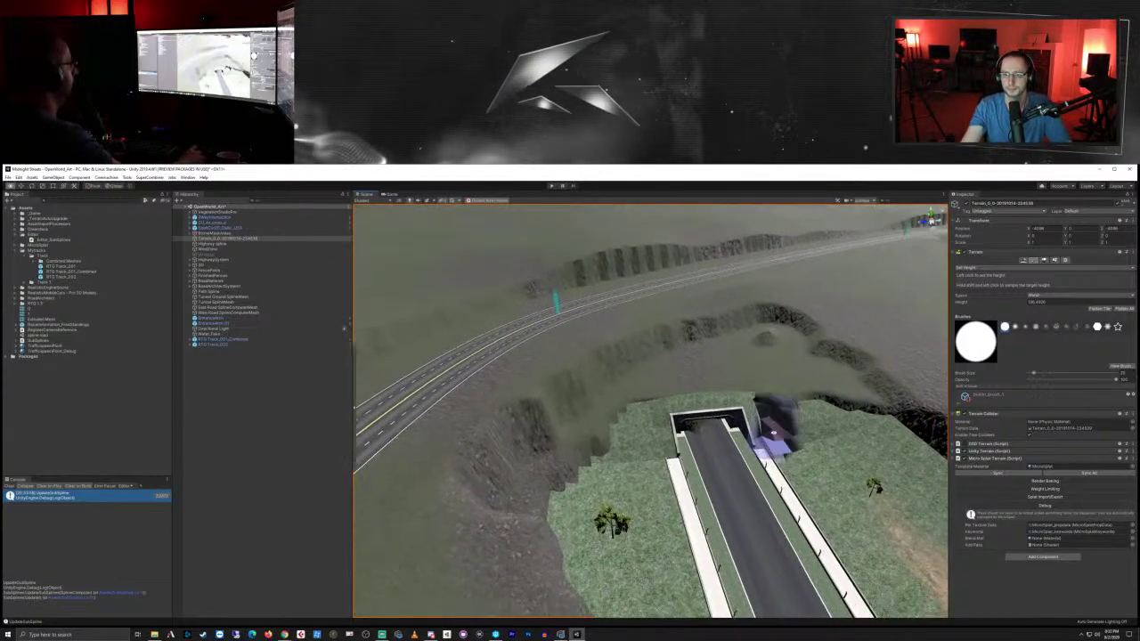
middle_click_drag(725, 482, 549, 513)
left_click(635, 444)
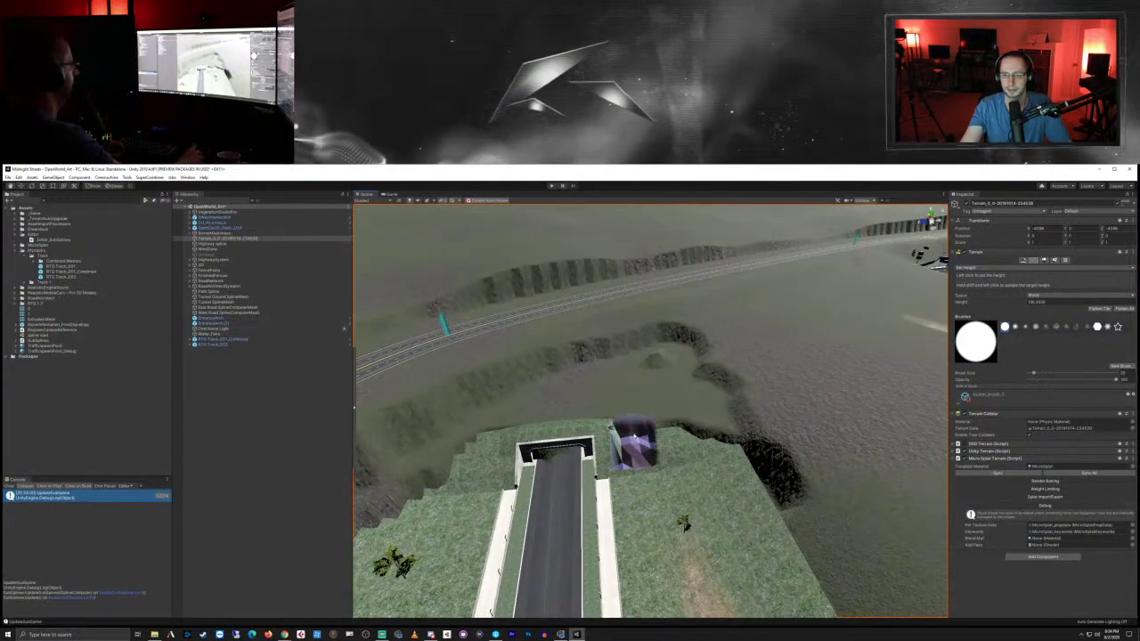
key("ctrl+z")
left_click(717, 471)
key("ctrl+z")
left_click(732, 525)
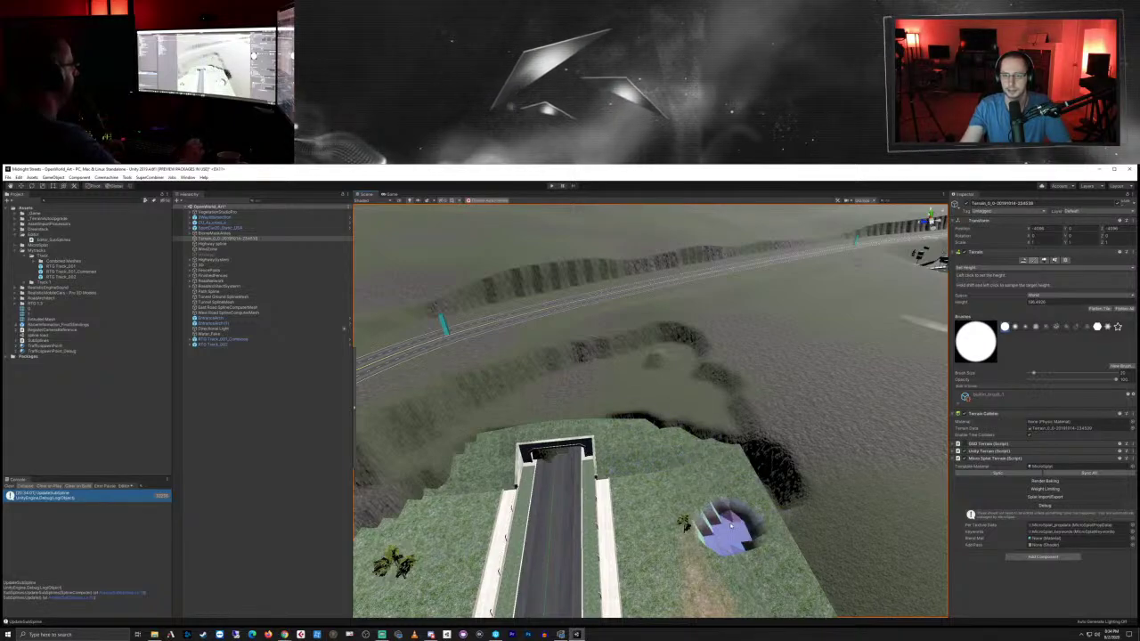
key("ctrl+z")
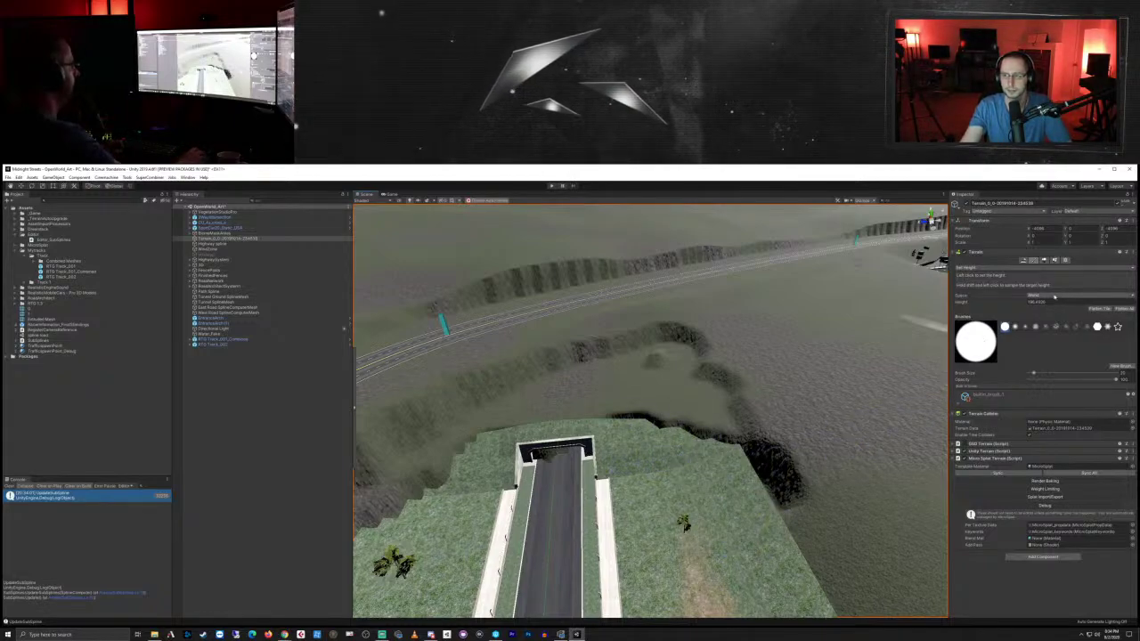
Step: Change the terrain brush to Smooth Height and smooth the steep cut slopes around the tunnel portal
left_click(1055, 297)
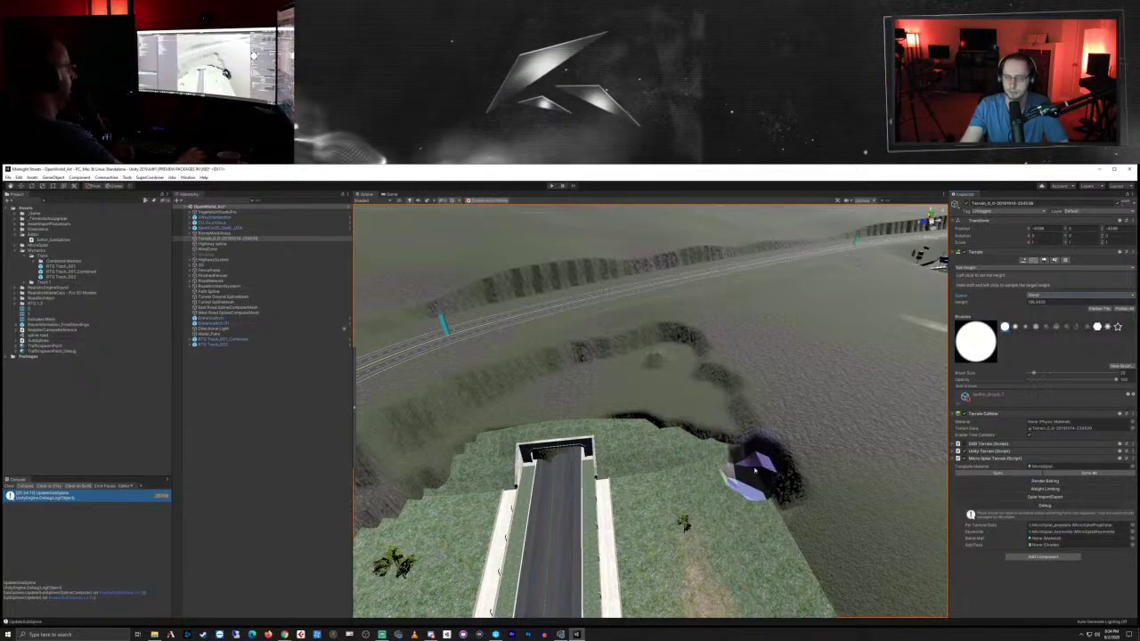
right_click_drag(755, 473, 687, 471)
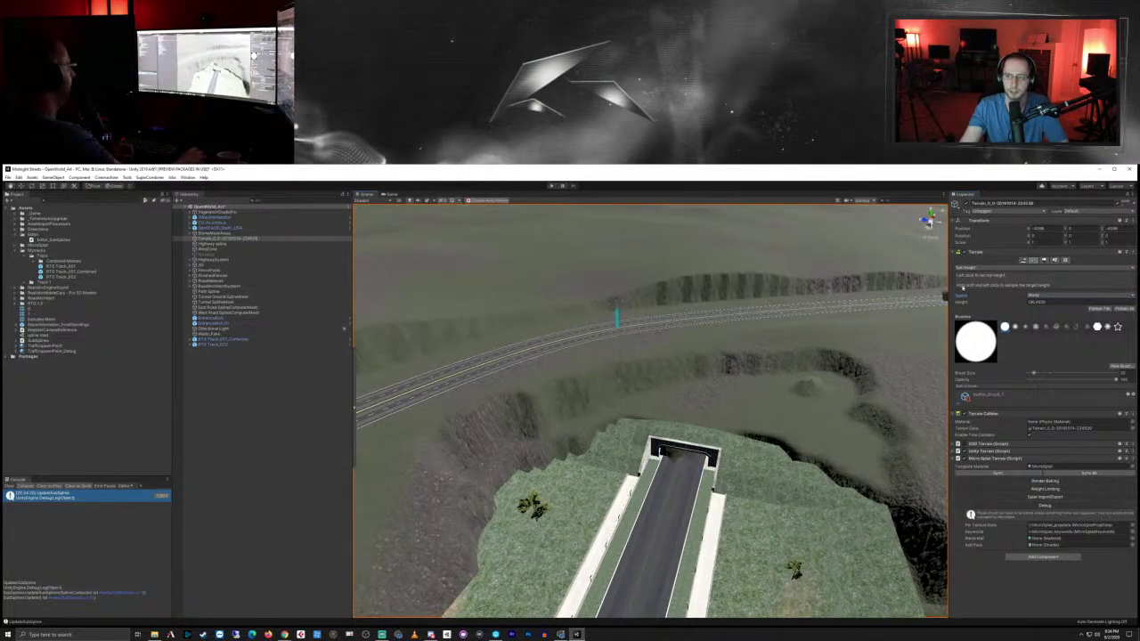
left_click(967, 269)
left_click(984, 305)
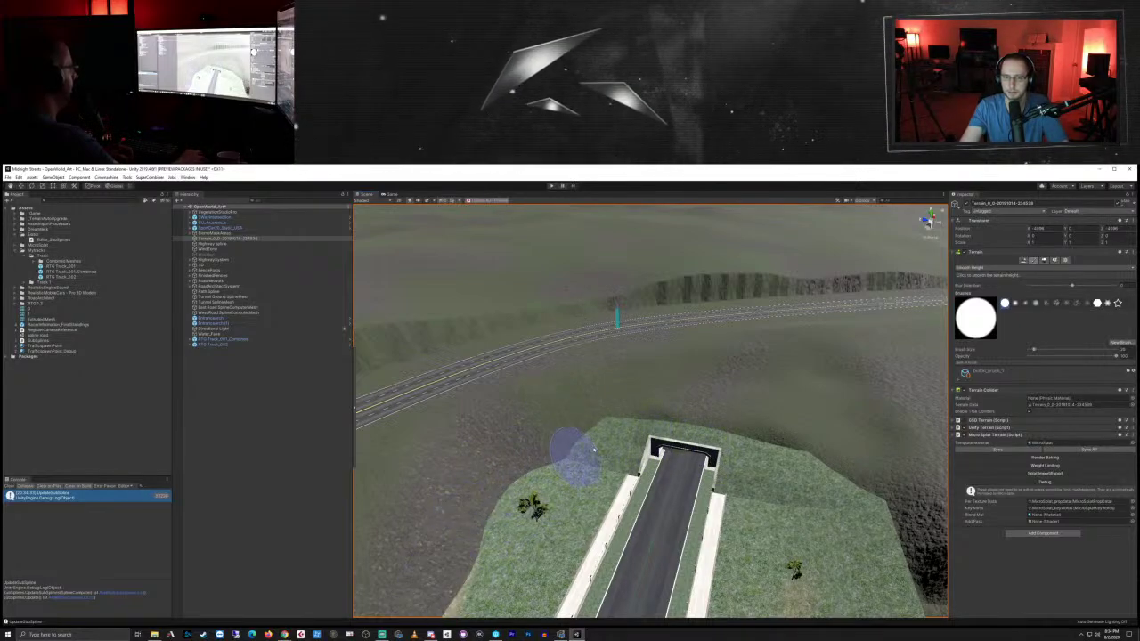
right_click_drag(820, 522, 694, 561)
middle_click_drag(695, 560, 727, 374)
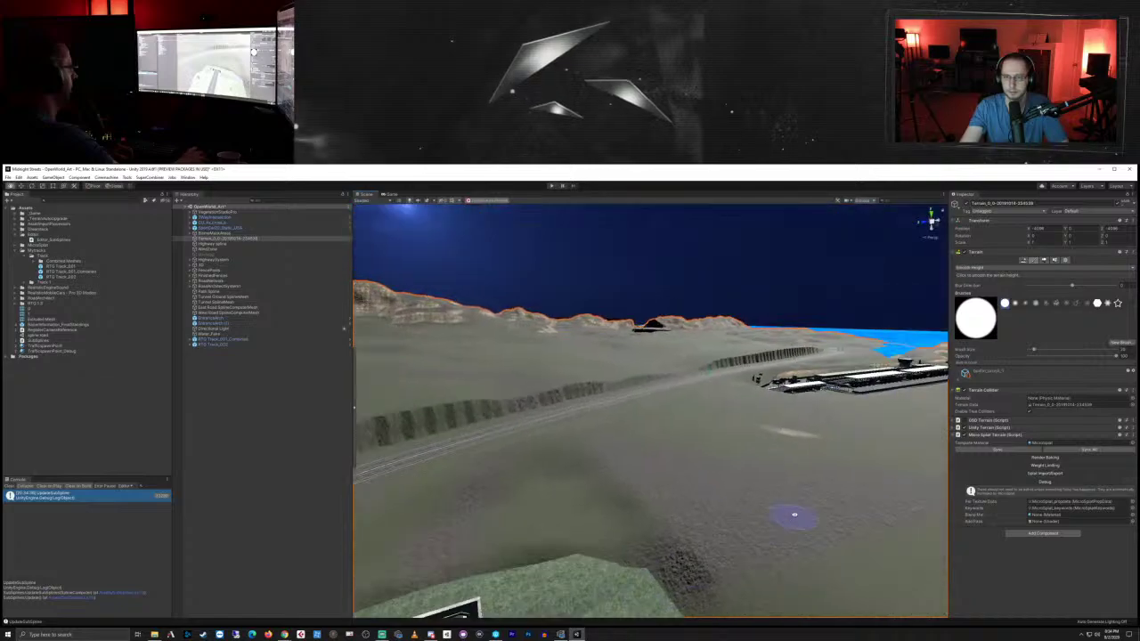
right_click_drag(727, 374, 718, 408)
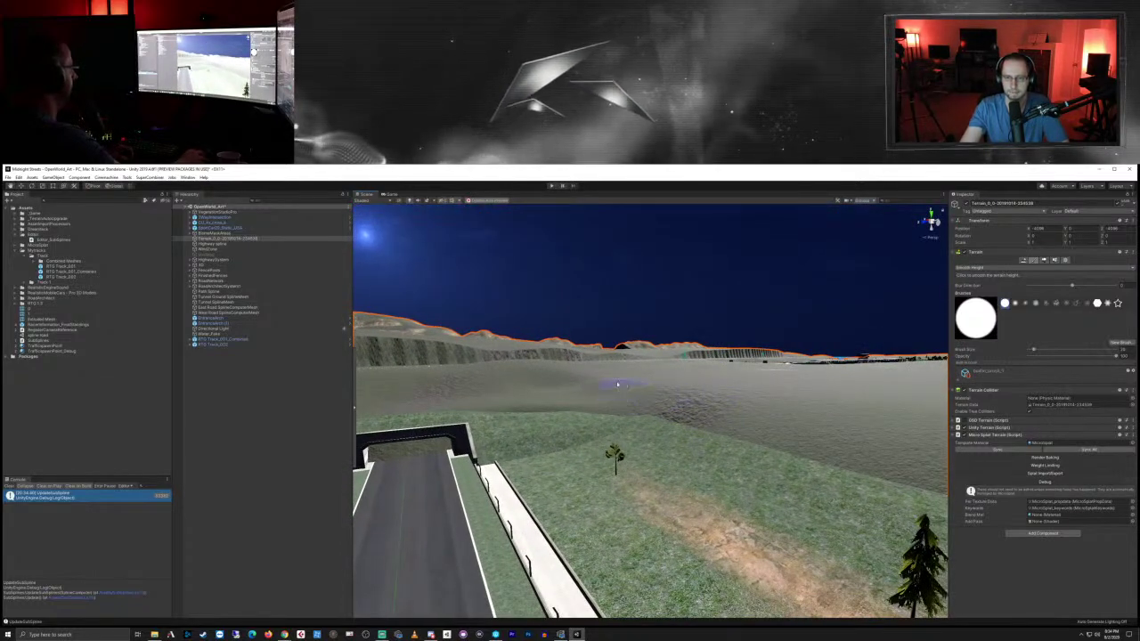
Step: Examine the whole island's layout, including the city, highway and both racetracks, and return to the tunnel portal beside the highway
middle_click_drag(661, 421, 675, 558)
scroll(674, 558, "down", 8)
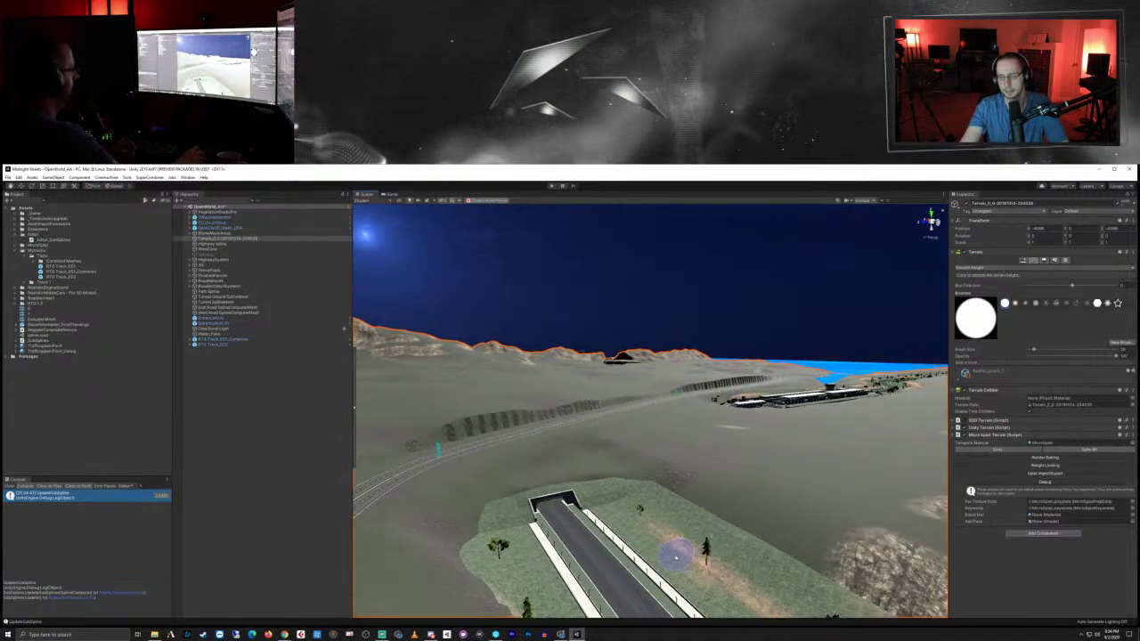
right_click_drag(678, 537, 685, 166)
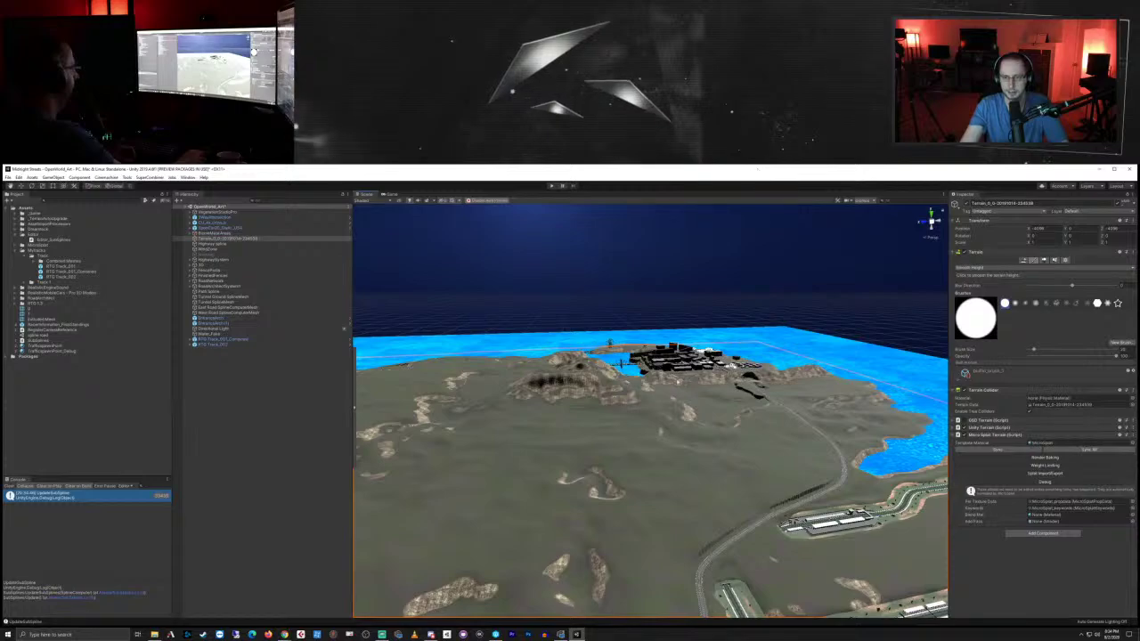
scroll(679, 383, "down", 10)
right_click_drag(789, 250, 754, 294)
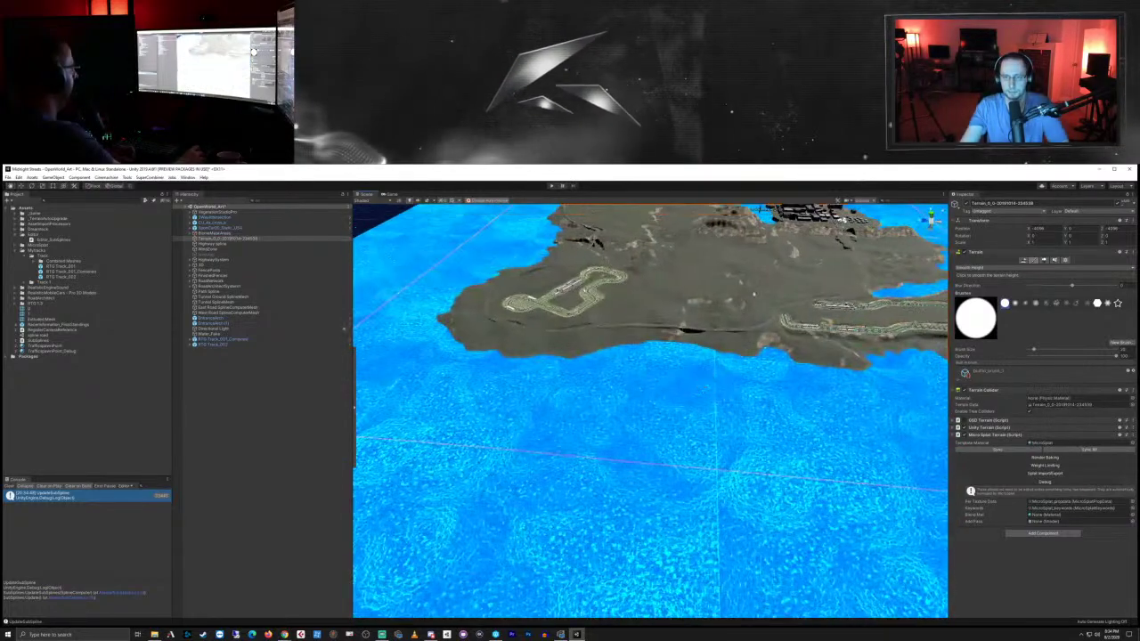
middle_click_drag(754, 294, 708, 494)
right_click_drag(659, 456, 661, 480)
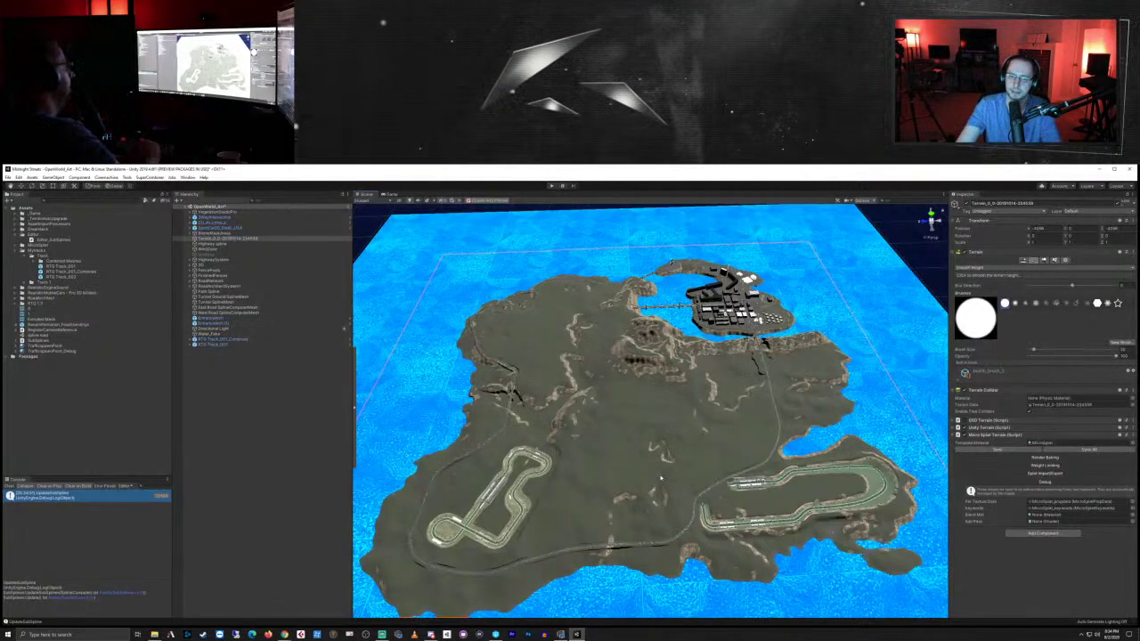
scroll(670, 479, "up", 10)
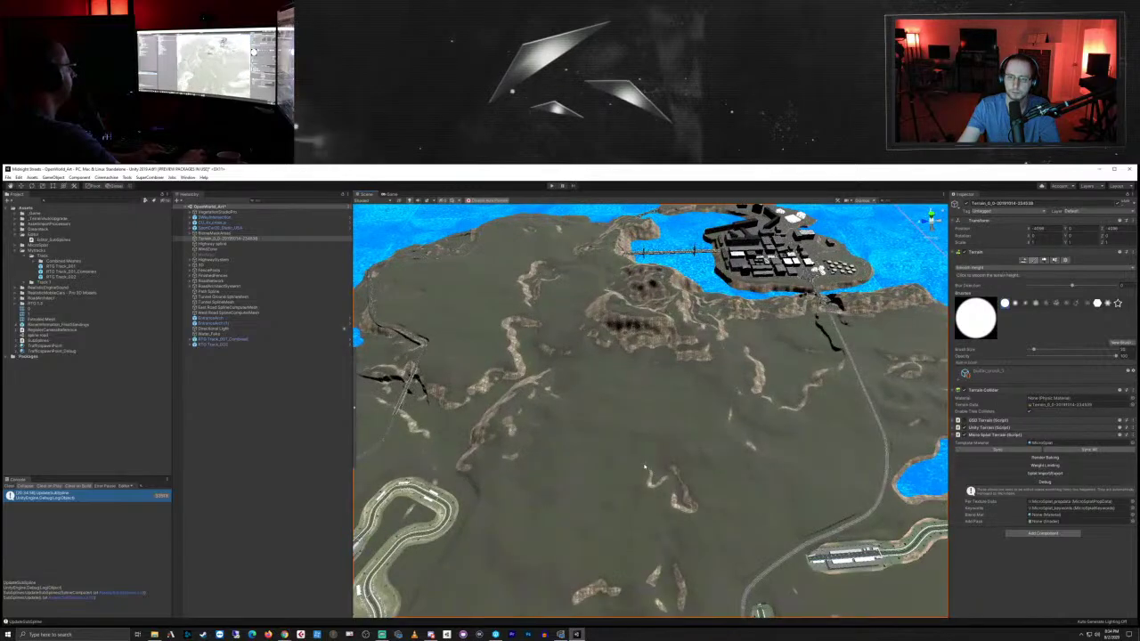
middle_click_drag(737, 536, 499, 187)
scroll(708, 417, "up", 2)
scroll(690, 455, "up", 3)
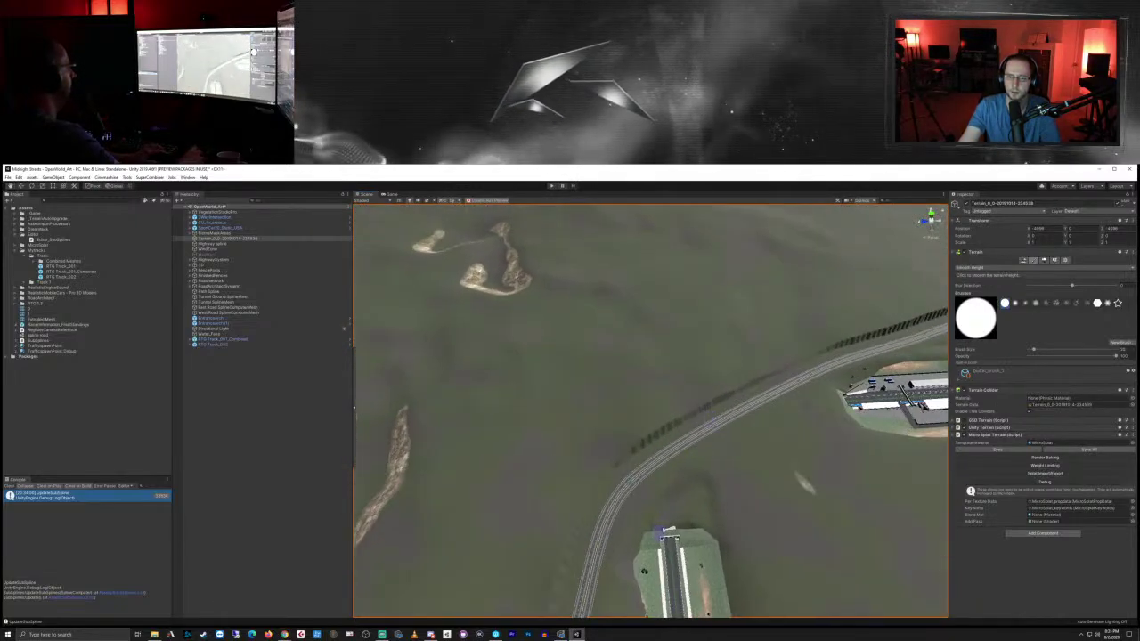
right_click_drag(669, 535, 734, 499)
left_click_drag(734, 499, 738, 492, "alt")
middle_click_drag(690, 534, 721, 362)
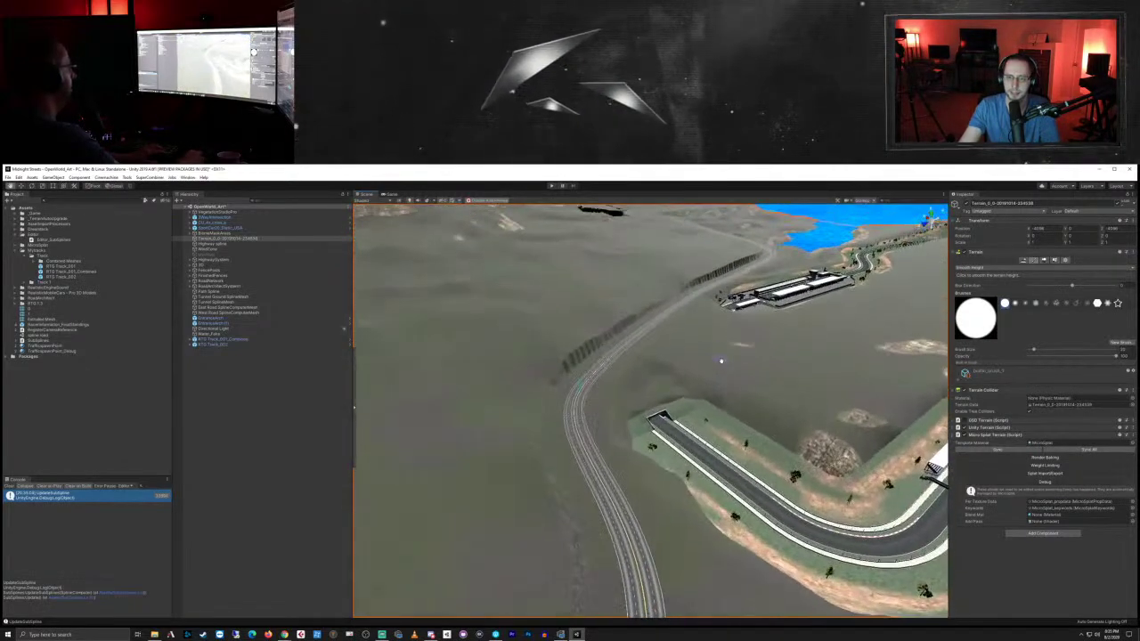
Step: Enlarge the smoothing brush and even out the ground behind and beside the tunnel portal
scroll(627, 494, "up", 3)
scroll(628, 495, "up", 3)
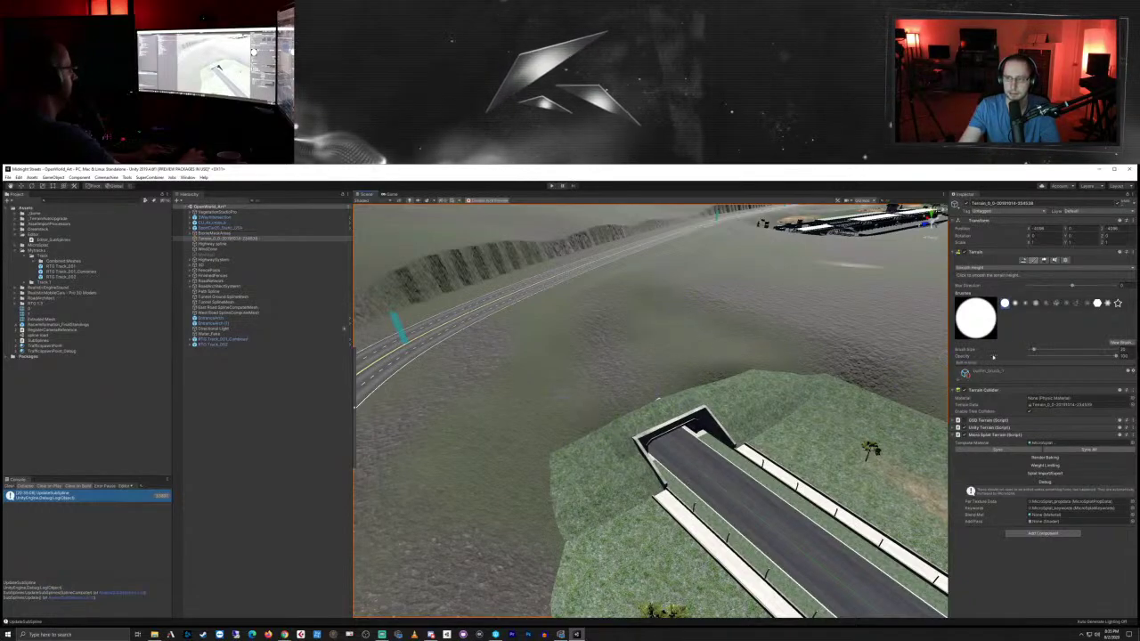
left_click_drag(1038, 349, 1040, 349)
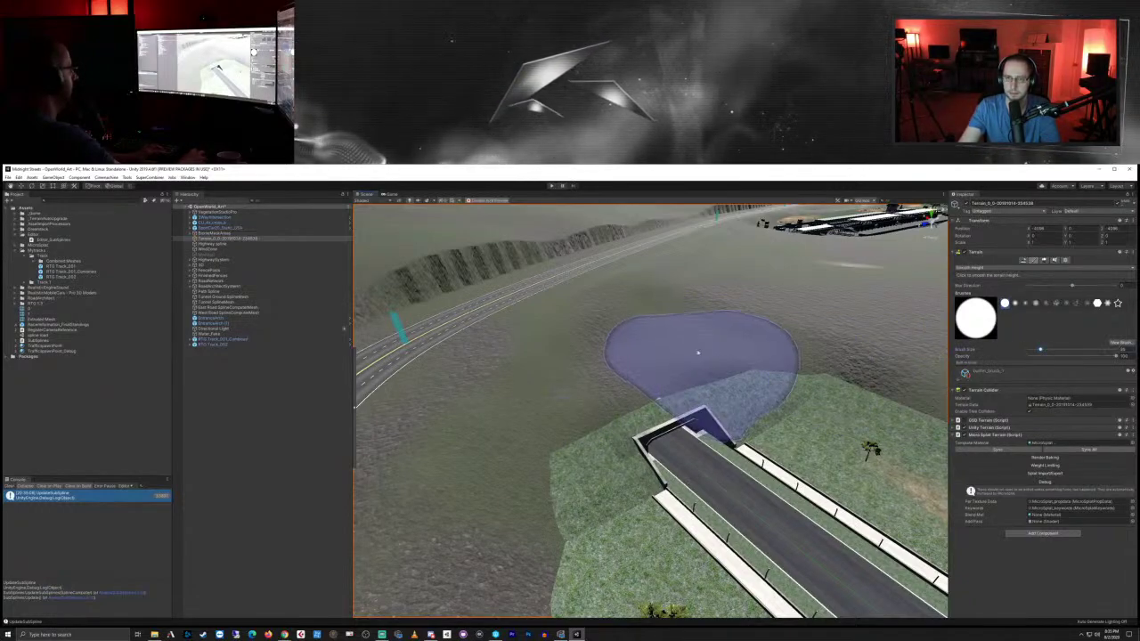
mouse_move(626, 359)
left_mouse_down()
mouse_move(740, 333)
mouse_move(687, 356)
mouse_move(822, 354)
left_mouse_up()
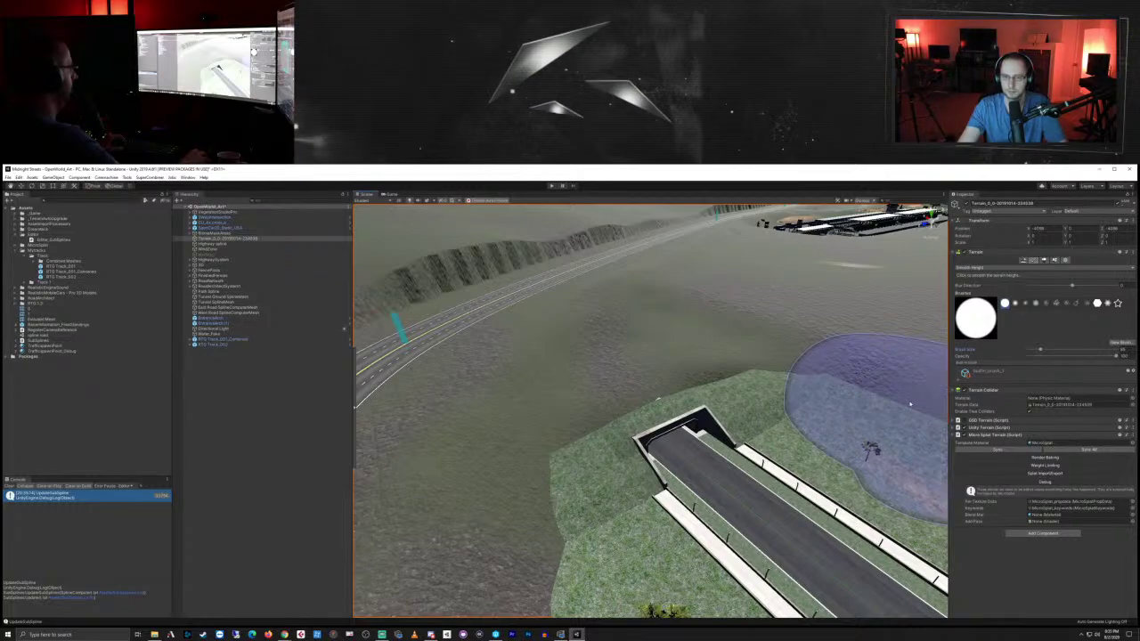
scroll(878, 454, "up", 6)
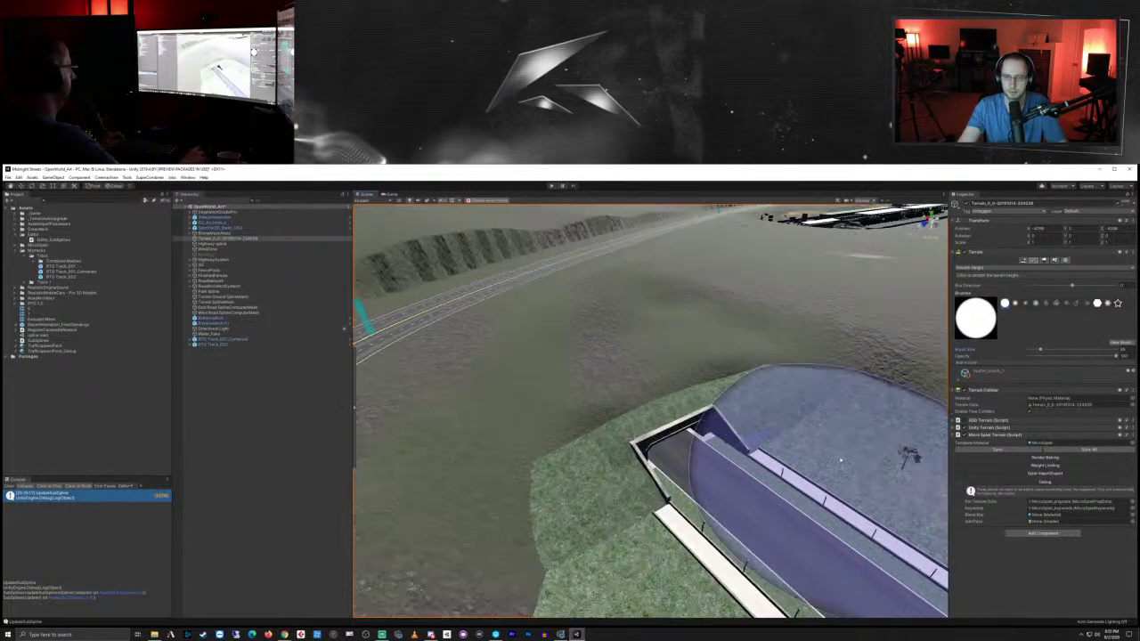
right_click_drag(889, 460, 896, 499)
middle_click_drag(896, 499, 874, 469)
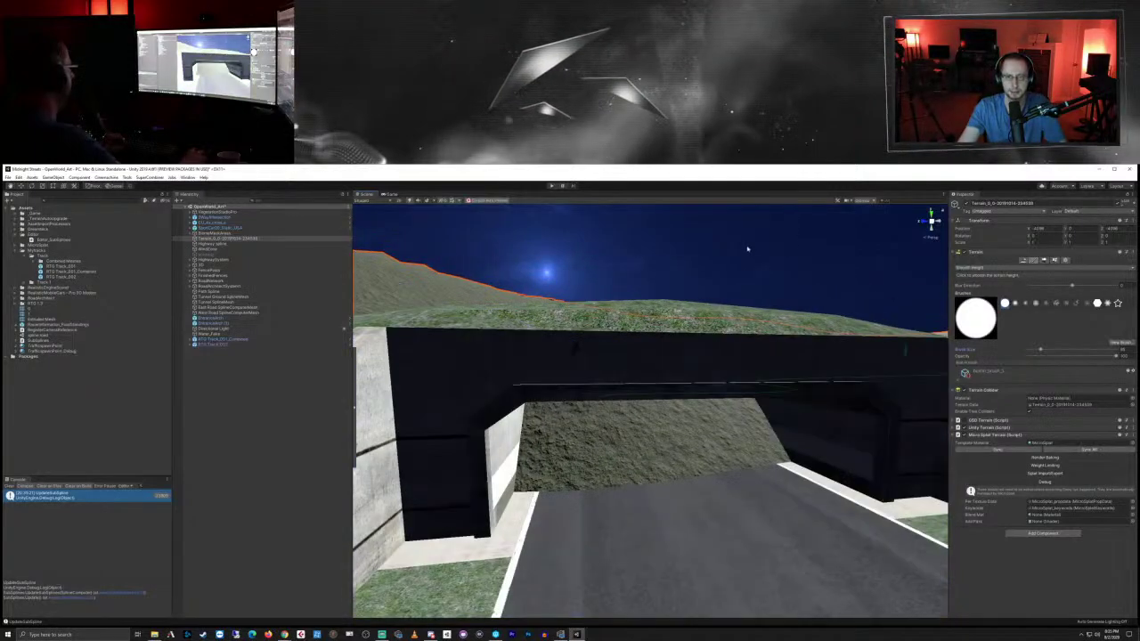
Step: Select the terrain and change its brush to Paint Holes at a much smaller size, facing the earth blocking the tunnel
left_click(749, 249)
key("w")
mouse_move(737, 463)
right_mouse_down()
mouse_move(738, 451)
mouse_move(737, 461)
right_mouse_up()
key("s")
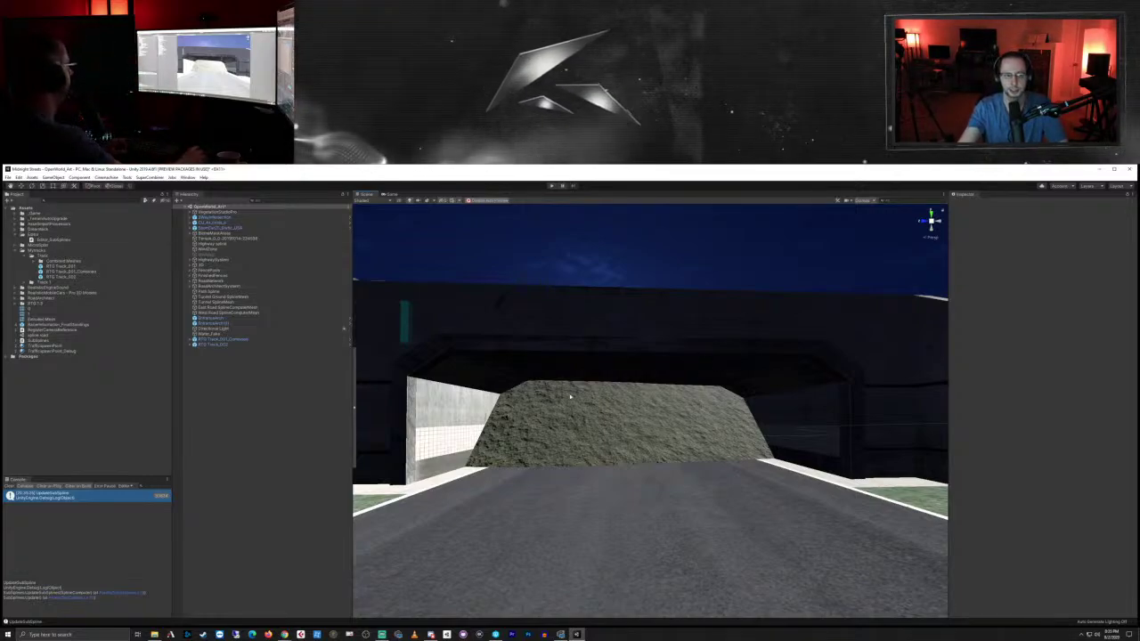
left_click(214, 344)
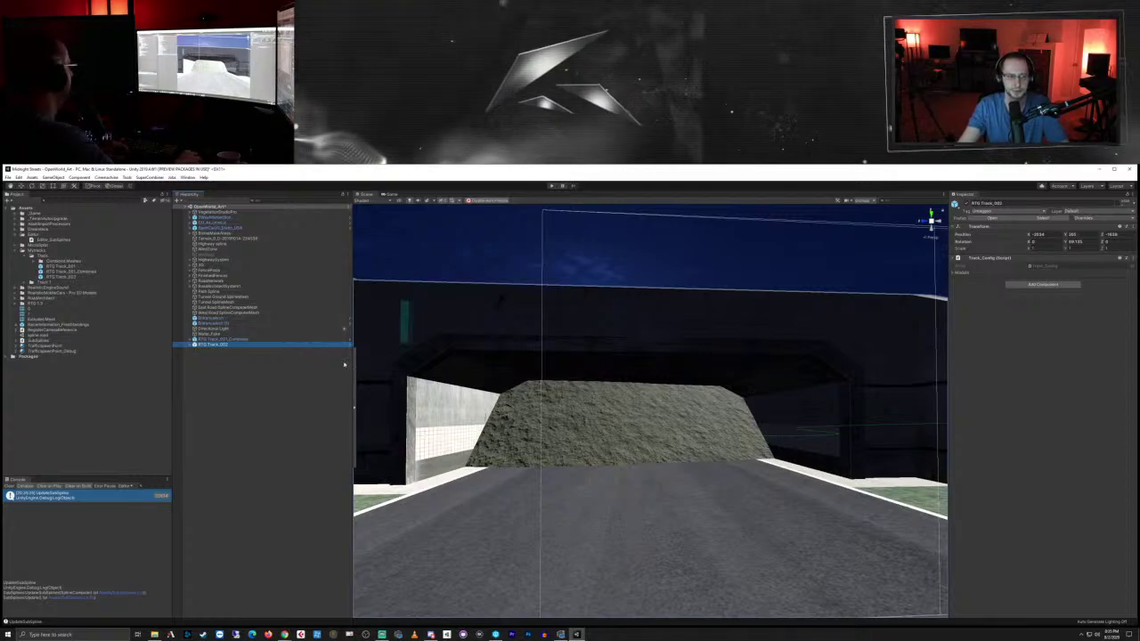
left_click(223, 239)
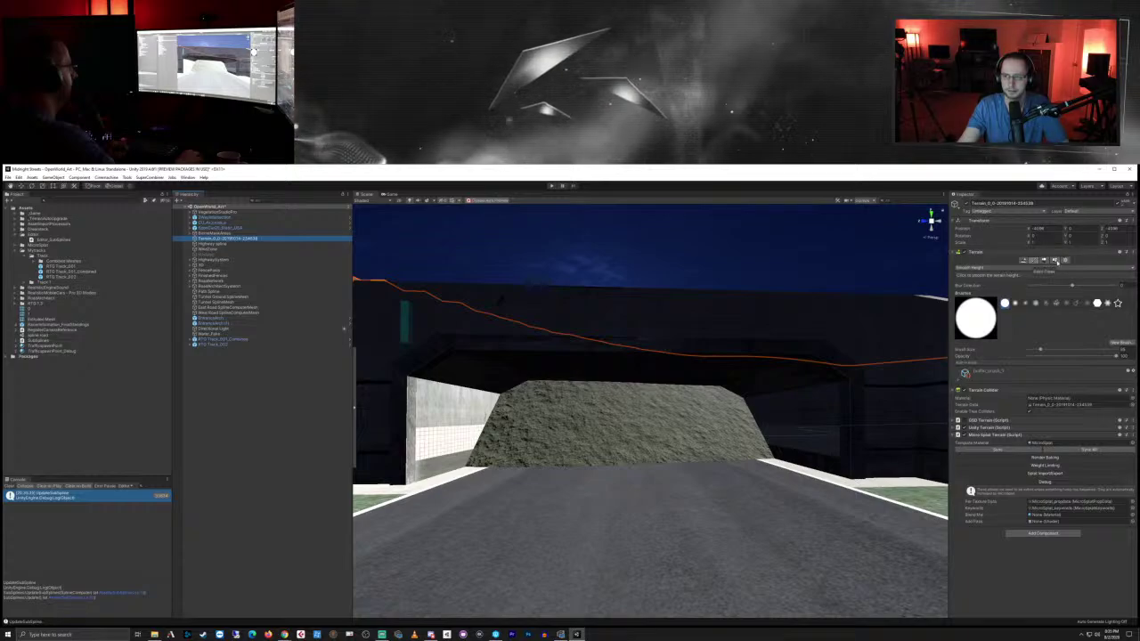
left_click(1023, 269)
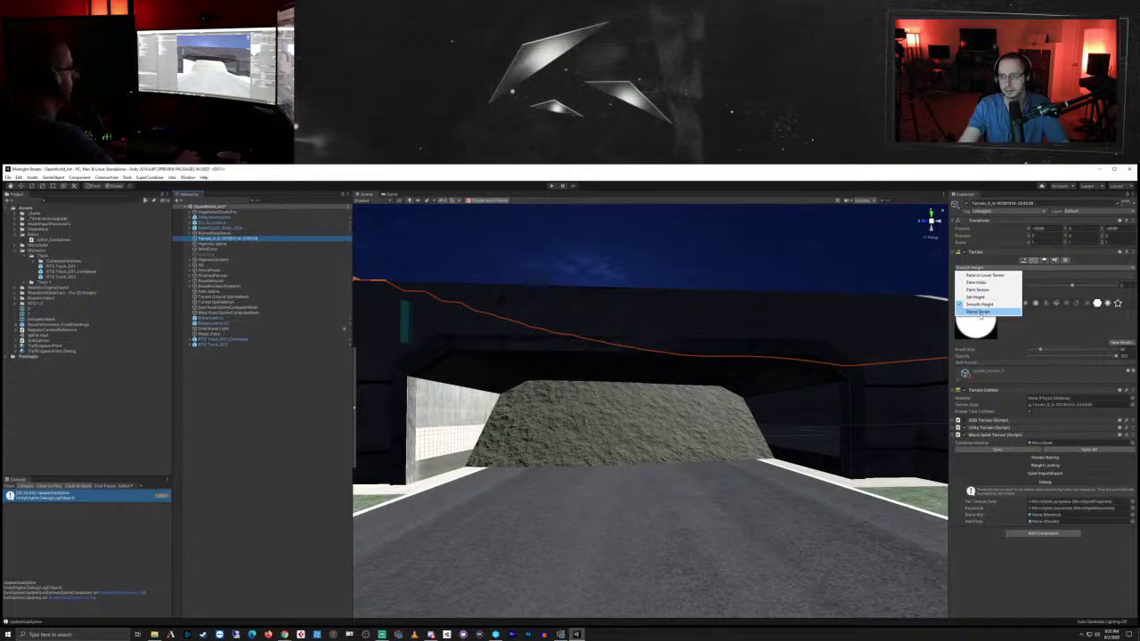
left_click(984, 289)
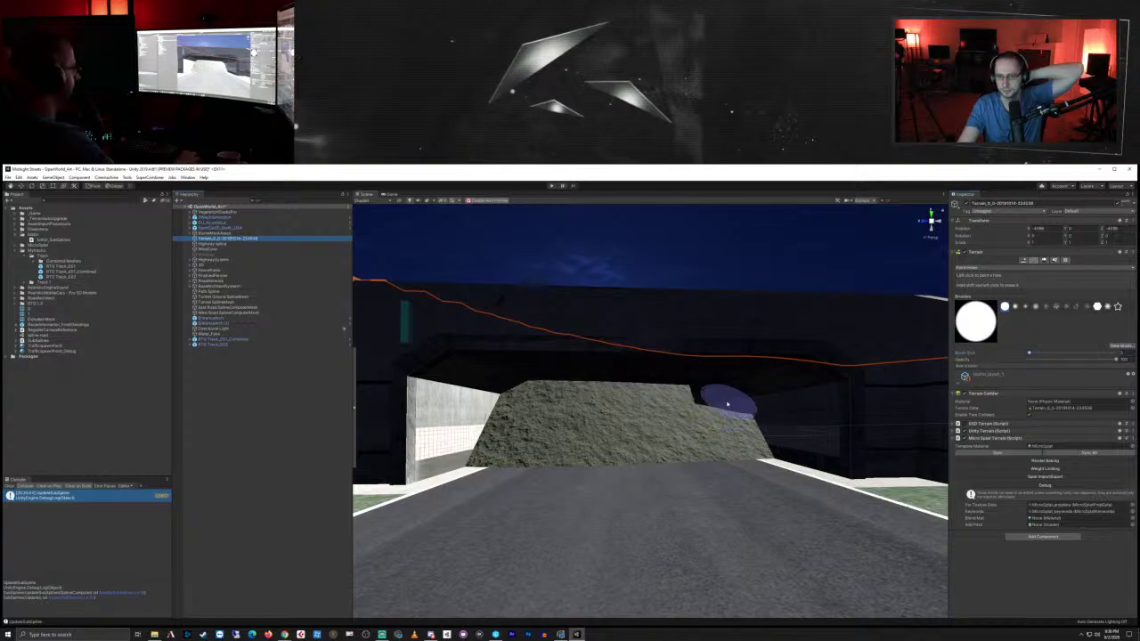
left_click(627, 399)
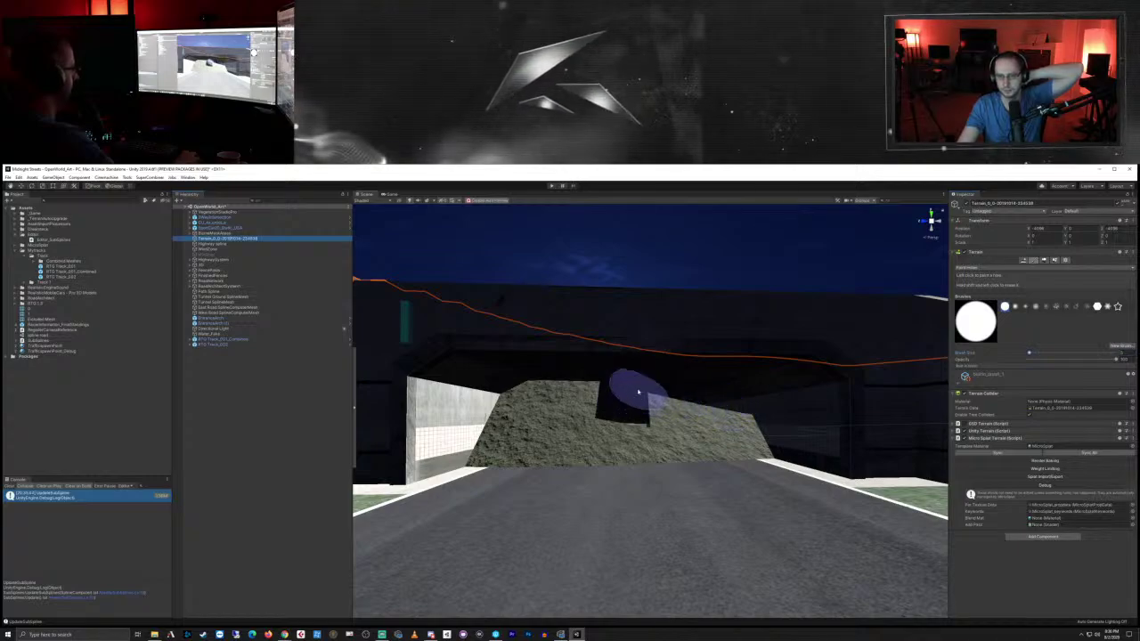
mouse_move(638, 392)
left_mouse_down()
mouse_move(534, 387)
mouse_move(596, 386)
left_mouse_up()
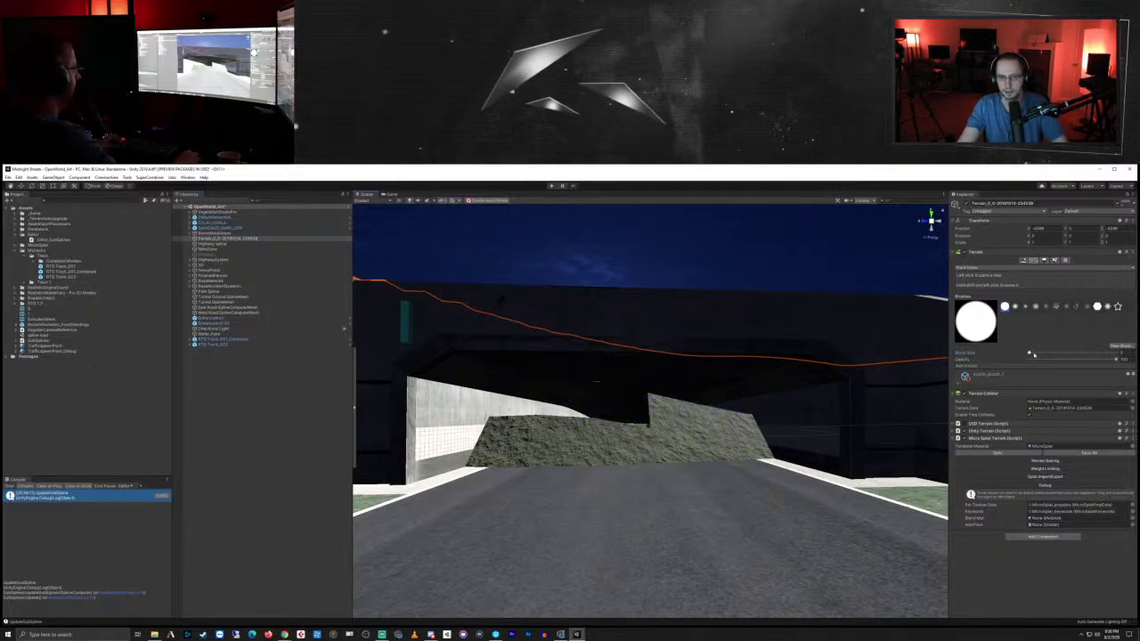
key("ctrl+z")
key("ctrl+z")
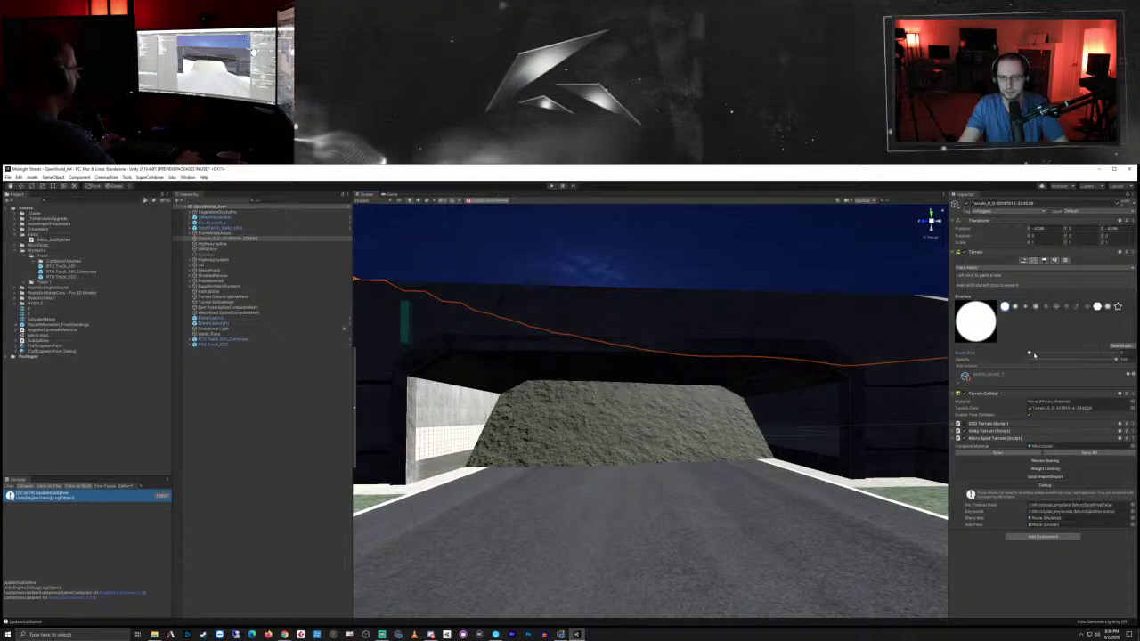
key("ctrl+z")
Step: Set a small size for the Paint Holes brush and cut away the terrain blocking the road inside the tunnel
left_click(249, 239)
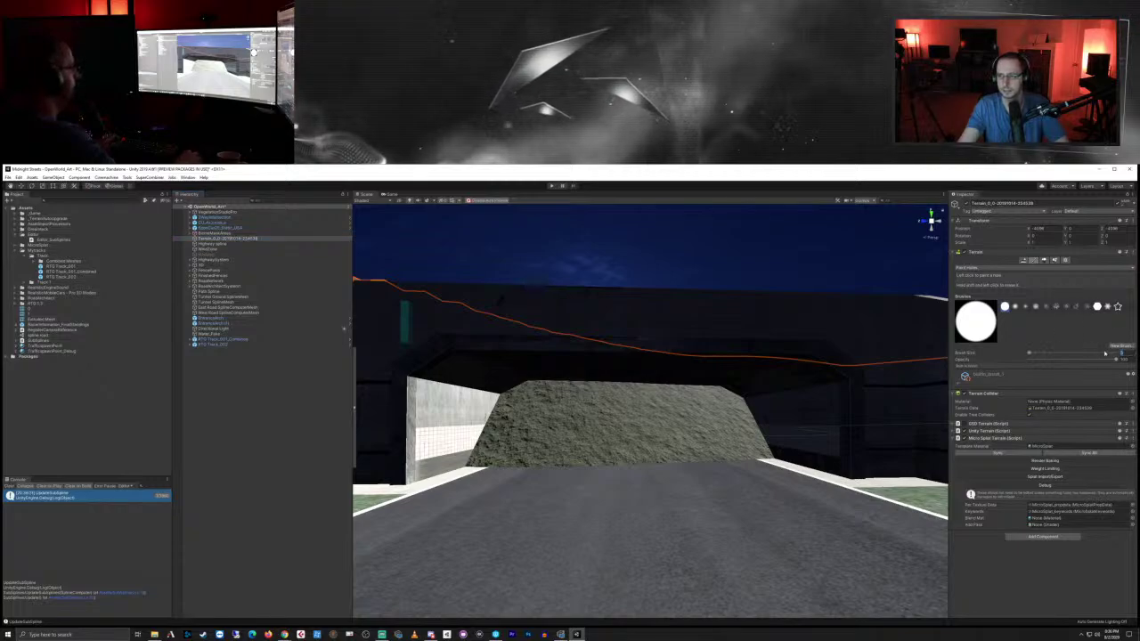
left_click_drag(741, 418, 744, 404)
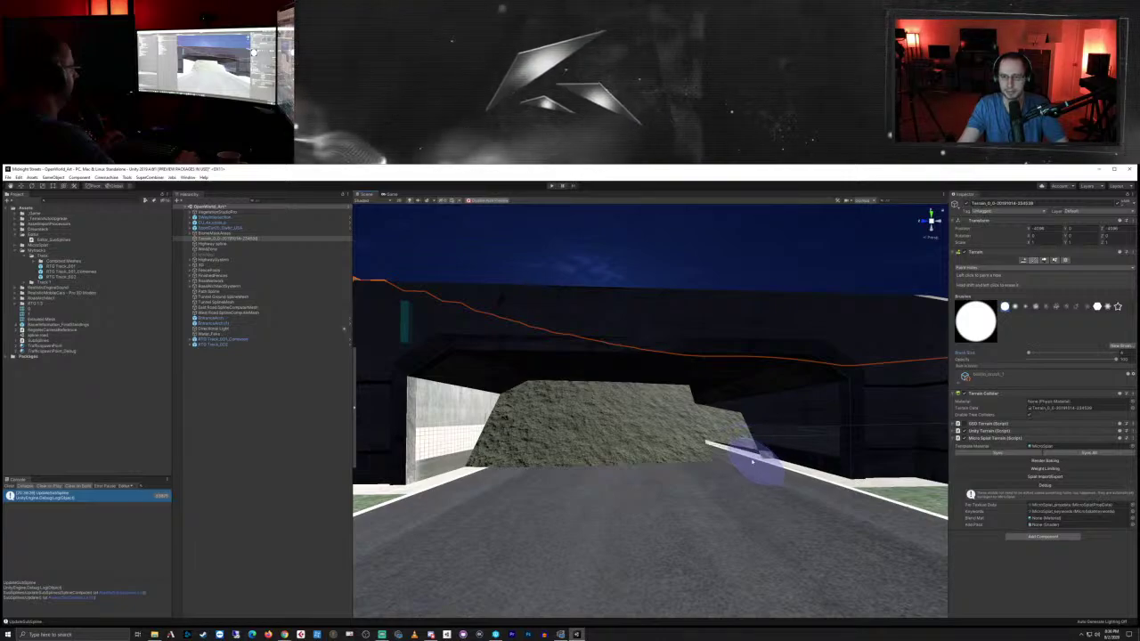
mouse_move(752, 461)
left_mouse_down()
mouse_move(734, 433)
mouse_move(707, 453)
mouse_move(683, 417)
mouse_move(529, 387)
mouse_move(525, 443)
mouse_move(611, 453)
mouse_move(580, 471)
left_mouse_up()
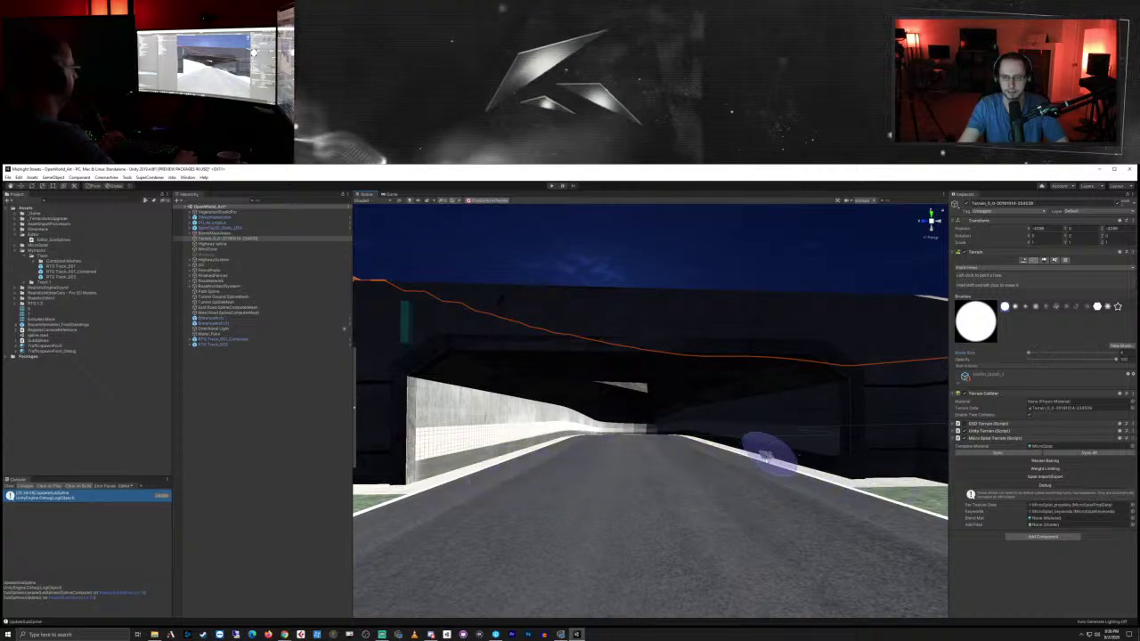
Step: Examine the cut terrain from inside the tunnel, above its portal and around the exposed concrete roof at the far end
right_click_drag(779, 450, 768, 479)
mouse_move(741, 412)
middle_mouse_down()
mouse_move(747, 443)
mouse_move(743, 422)
mouse_move(719, 408)
middle_mouse_up()
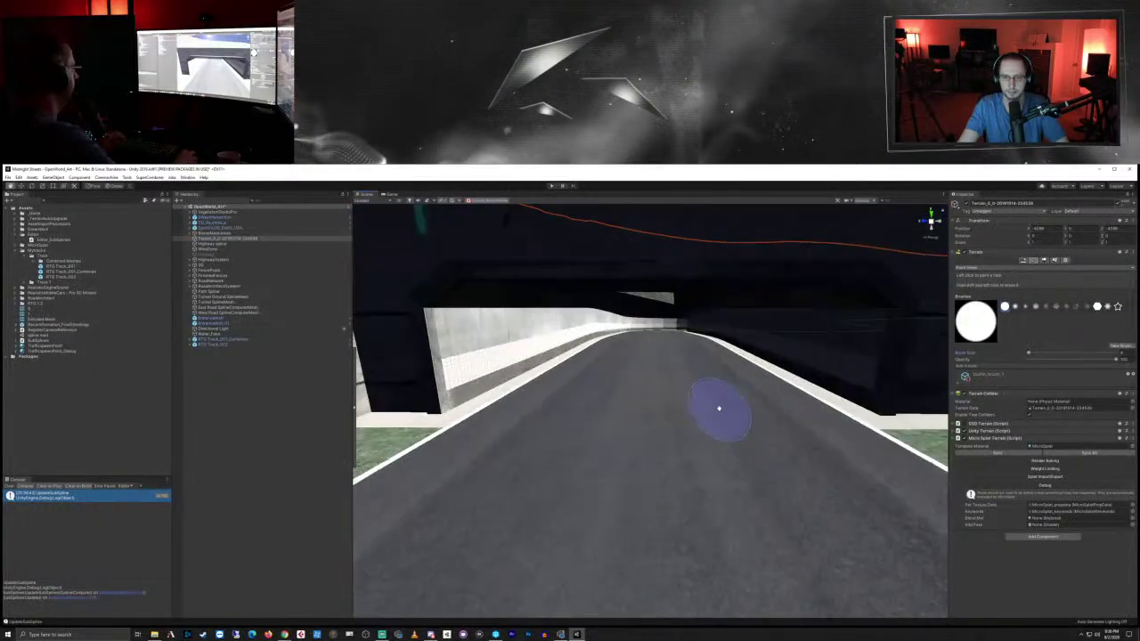
right_click_drag(719, 408, 682, 365)
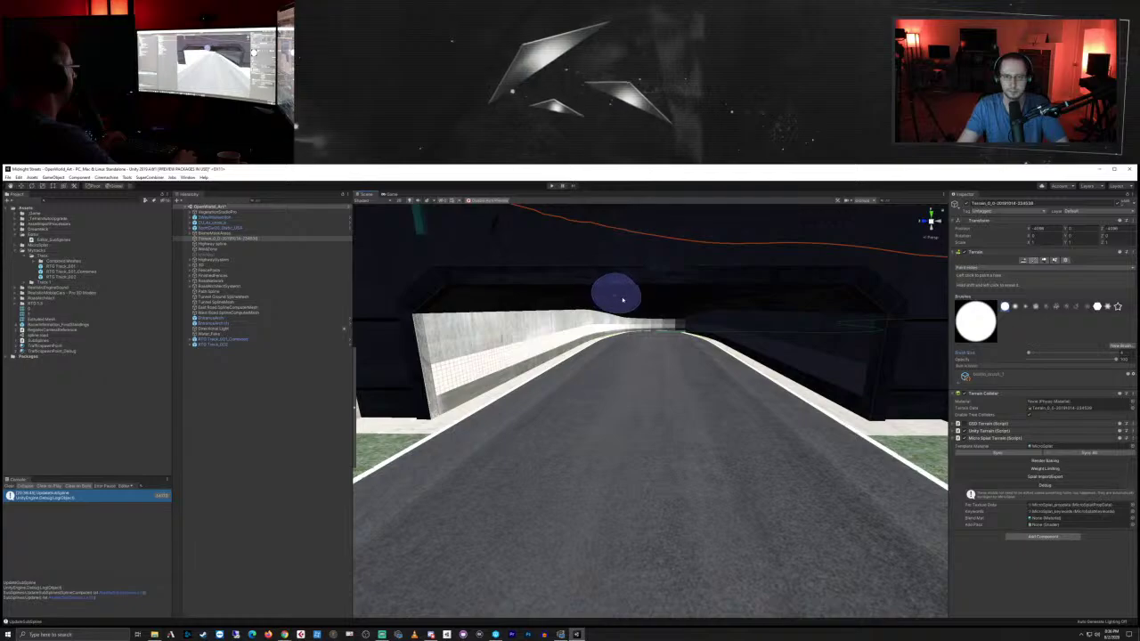
key("e")
right_click_drag(646, 351, 718, 370)
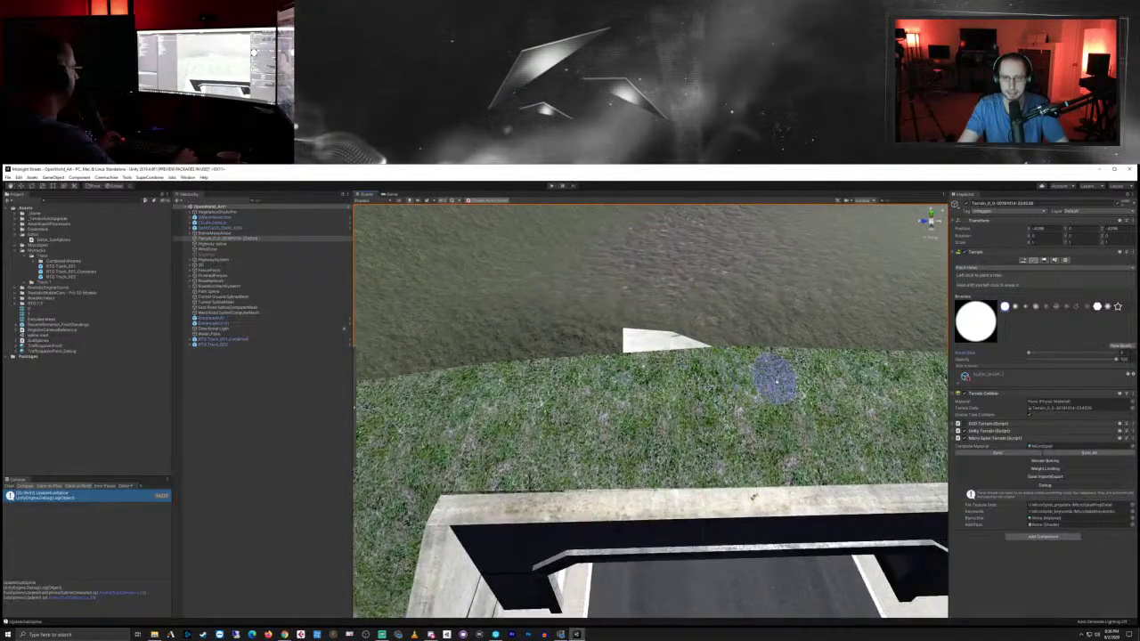
right_click_drag(822, 436, 751, 409)
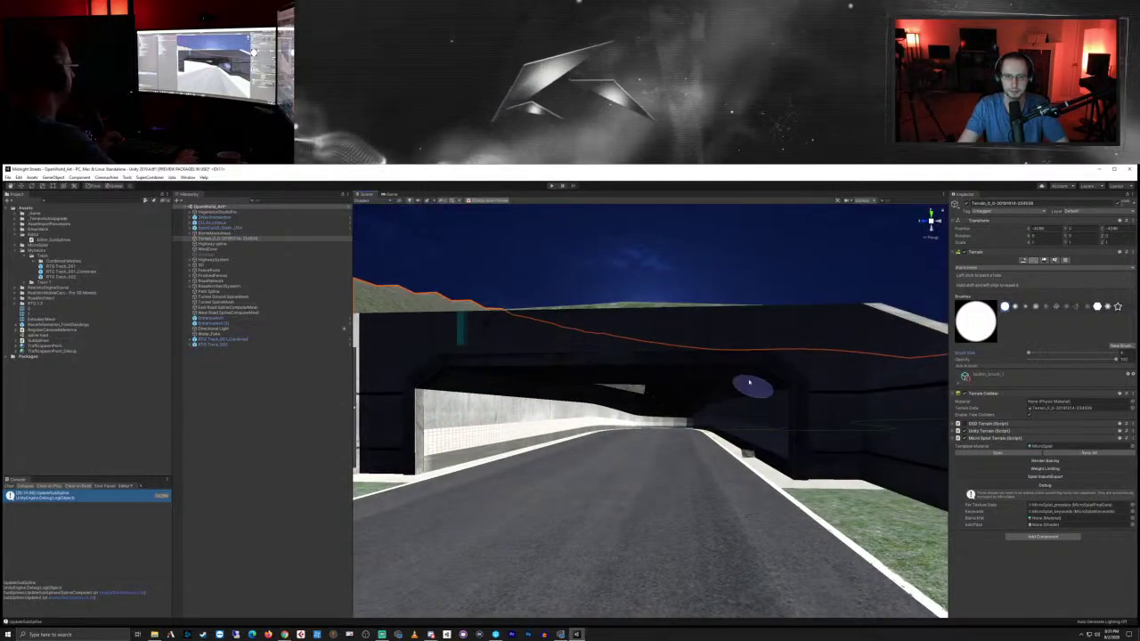
right_click_drag(733, 382, 778, 395)
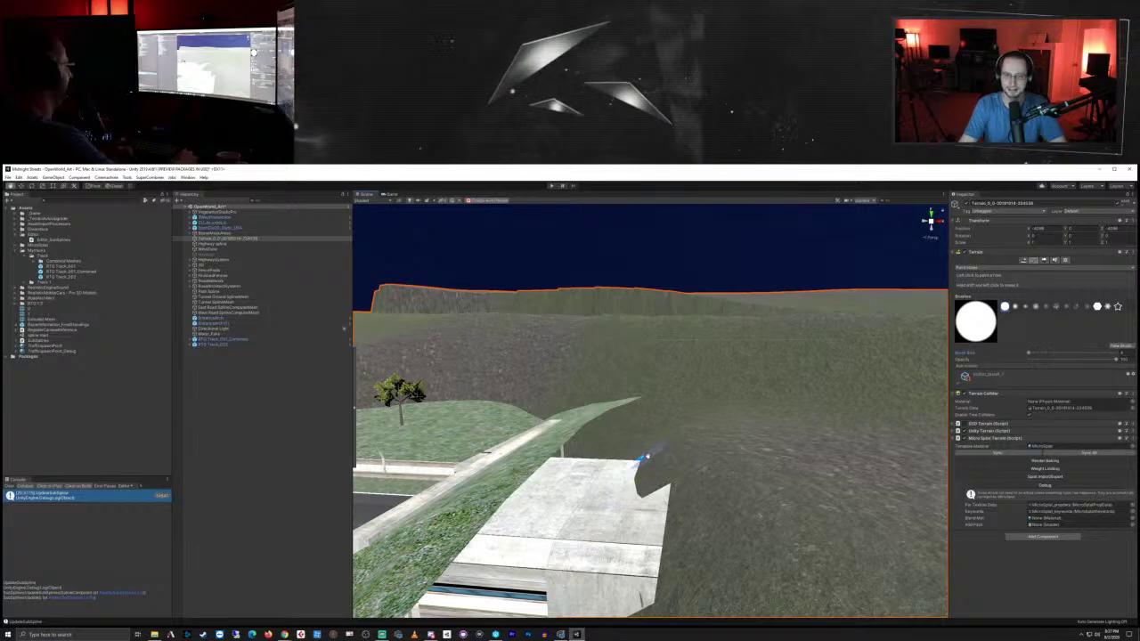
mouse_move(648, 457)
middle_mouse_down()
mouse_move(685, 447)
mouse_move(653, 448)
middle_mouse_up()
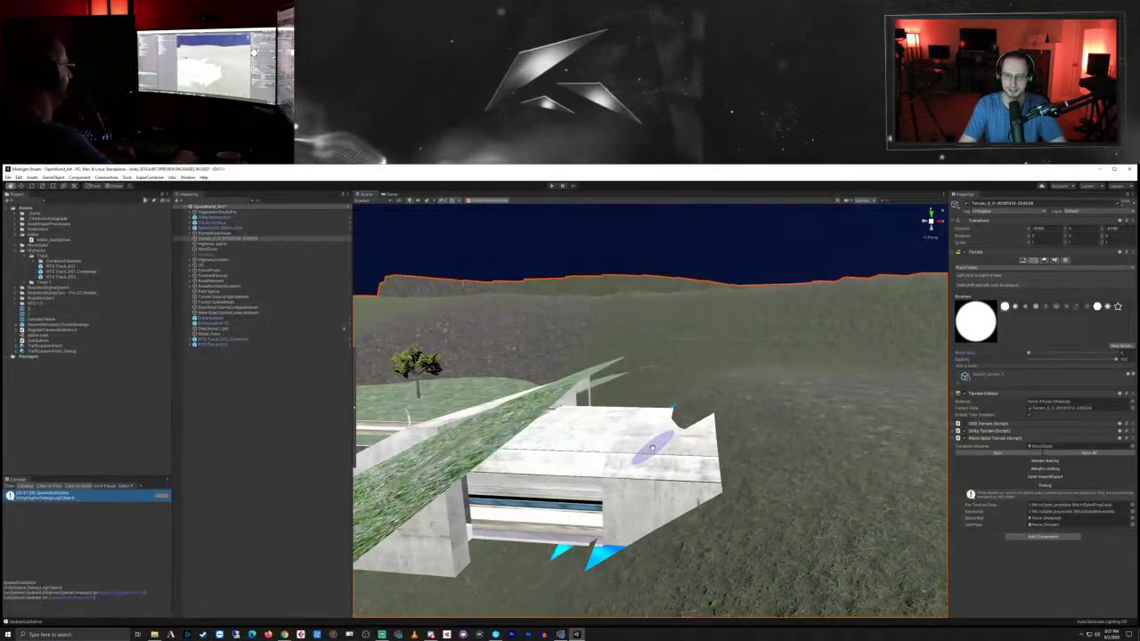
mouse_move(652, 448)
right_mouse_down()
mouse_move(687, 460)
mouse_move(686, 473)
mouse_move(591, 537)
mouse_move(650, 515)
mouse_move(644, 491)
mouse_move(644, 504)
right_mouse_up()
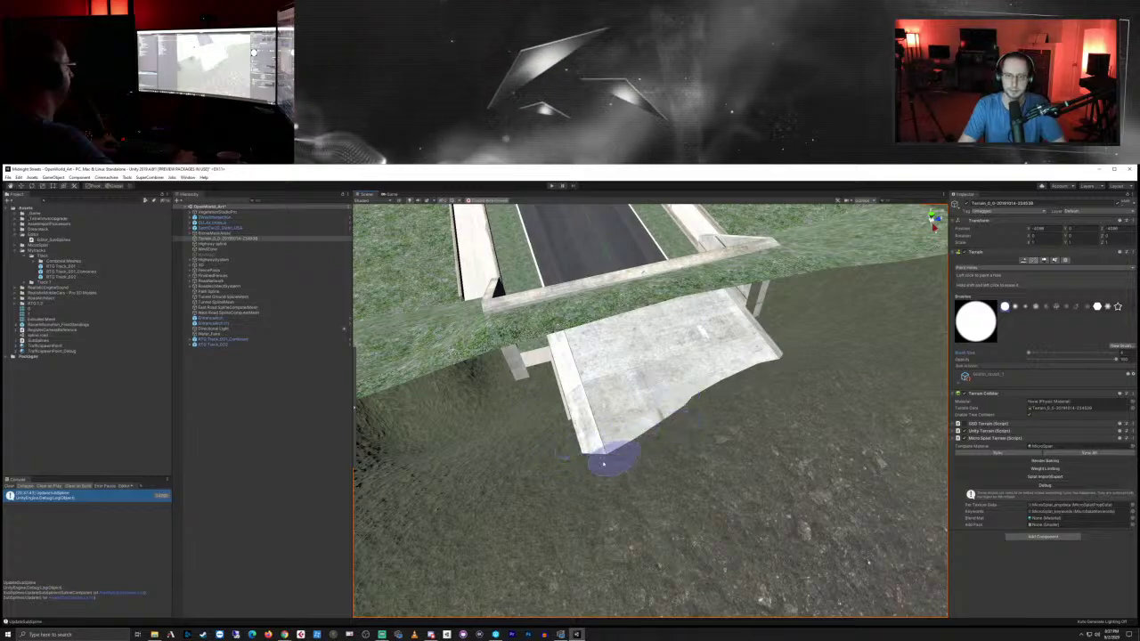
right_click_drag(603, 464, 723, 509)
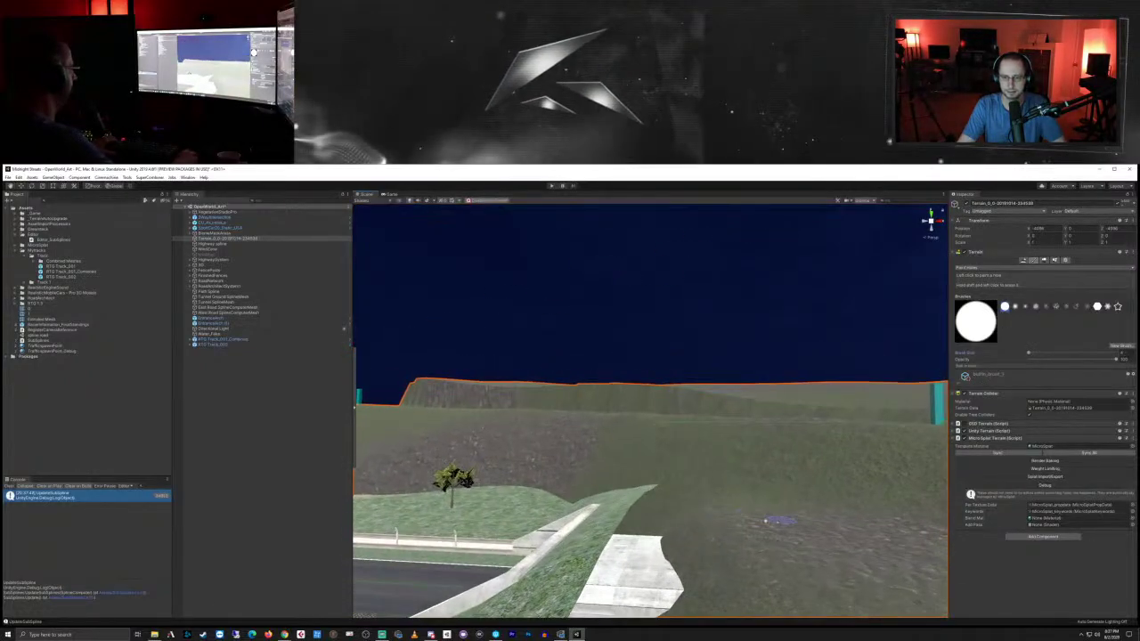
Step: Change the terrain brush to Set Height, enlarge it and cover the exposed concrete tunnel roof with level ground
left_click(978, 270)
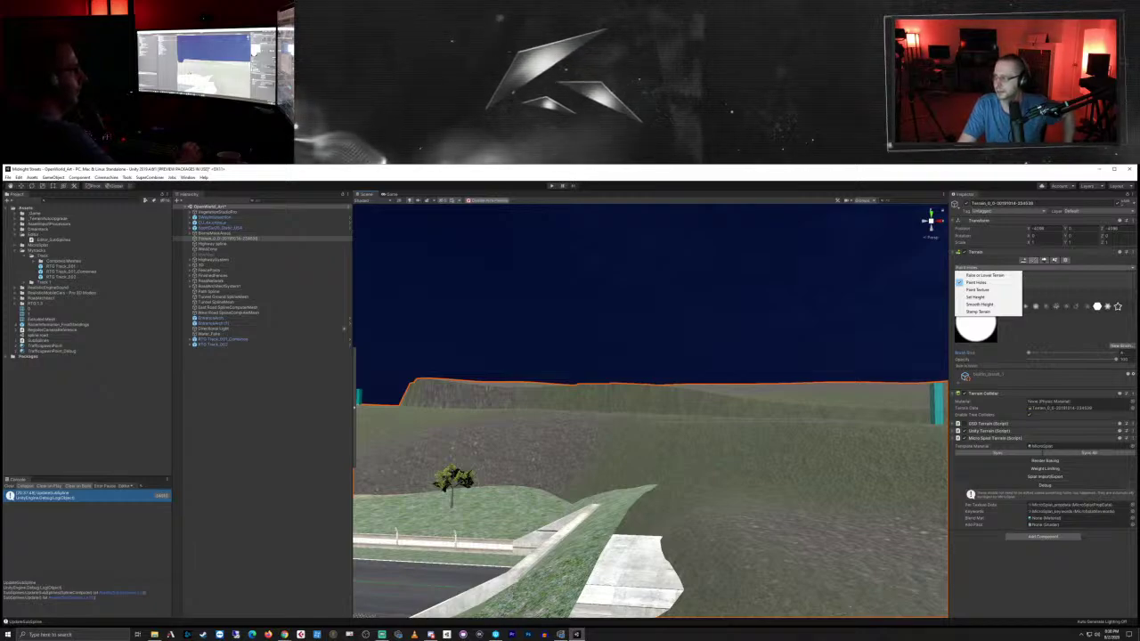
left_click(673, 485)
right_click_drag(660, 489, 716, 522)
middle_click_drag(653, 475, 676, 480)
right_click_drag(677, 479, 701, 529)
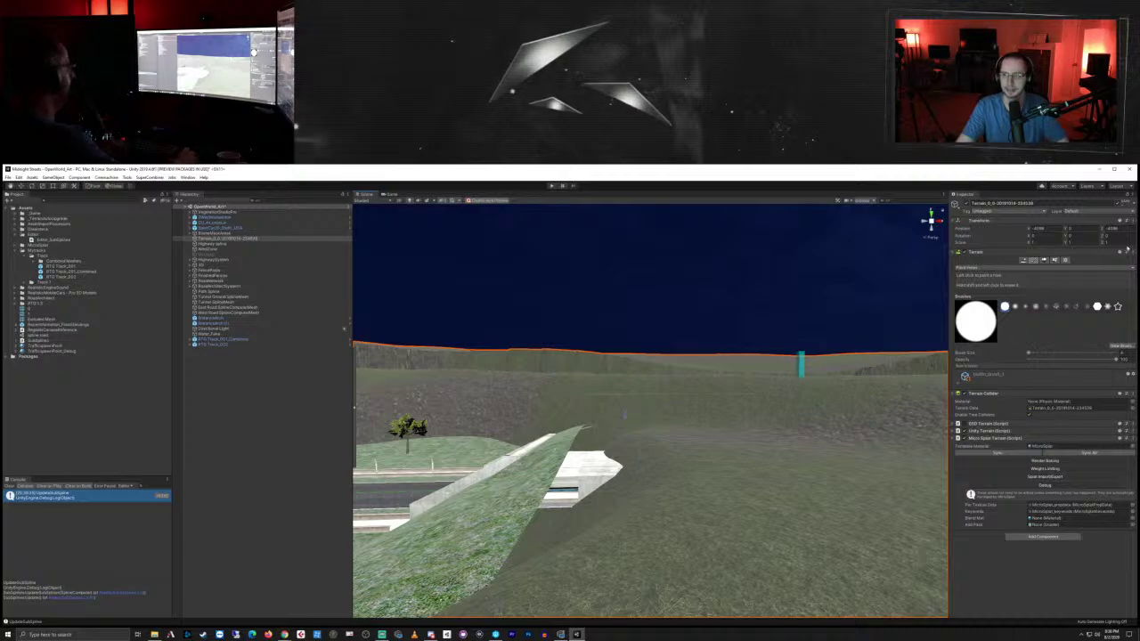
left_click(983, 267)
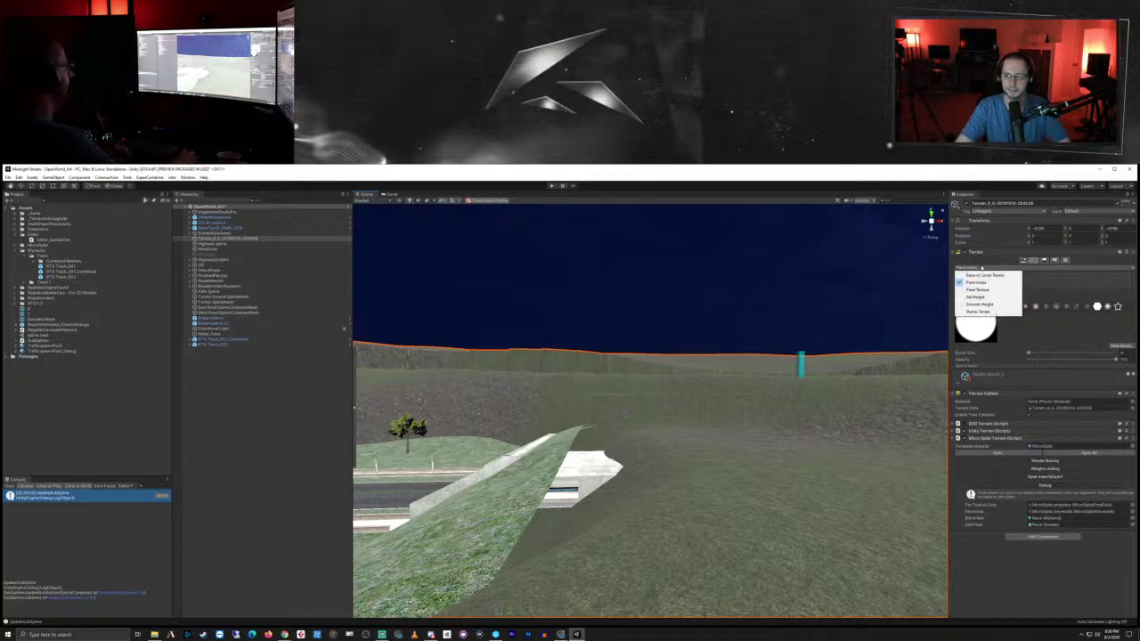
left_click(988, 296)
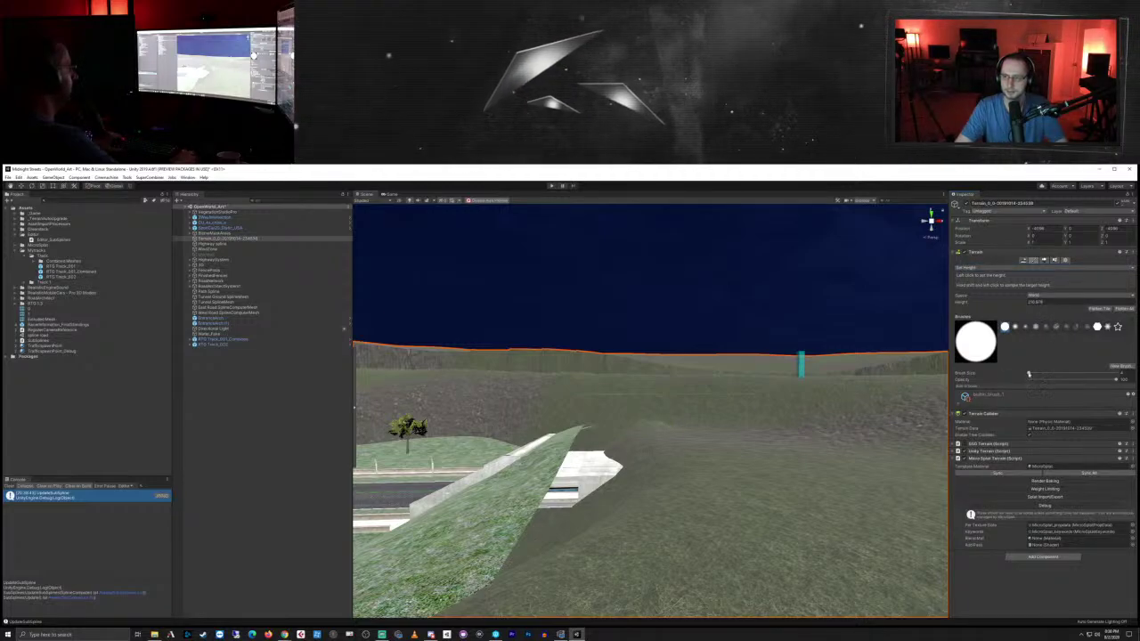
mouse_move(657, 501)
left_mouse_down()
mouse_move(593, 543)
mouse_move(599, 524)
mouse_move(683, 490)
mouse_move(697, 458)
left_mouse_up()
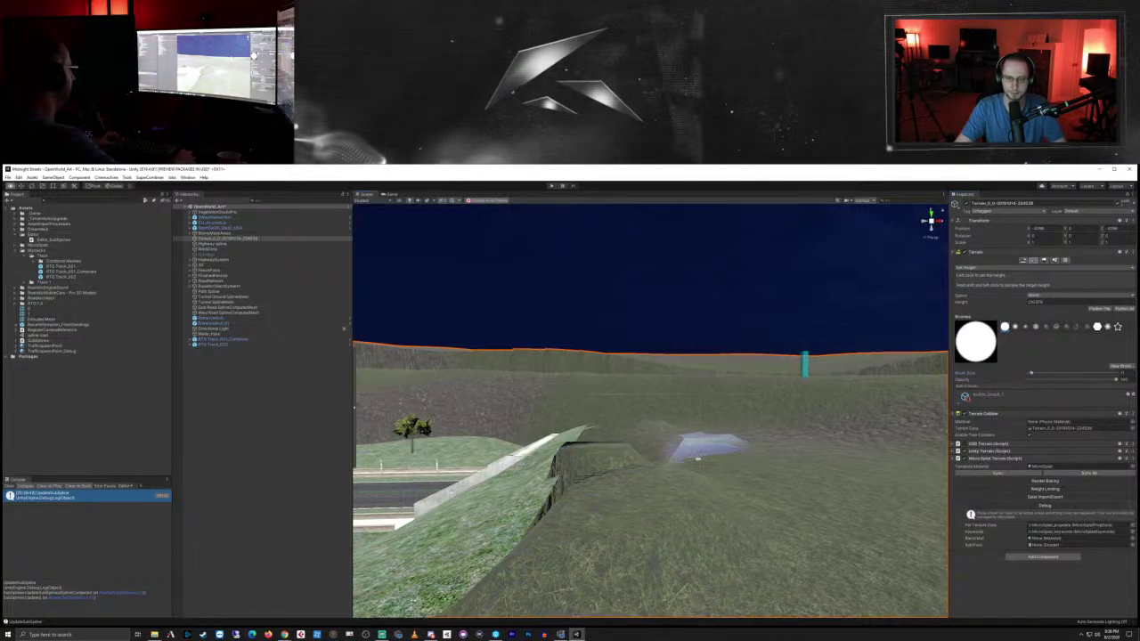
Step: Level the terrain beside the tunnel roof and along the track's retaining wall with the Set Height brush
right_click_drag(697, 458, 687, 466)
middle_click_drag(687, 466, 676, 495)
right_click_drag(677, 494, 597, 547)
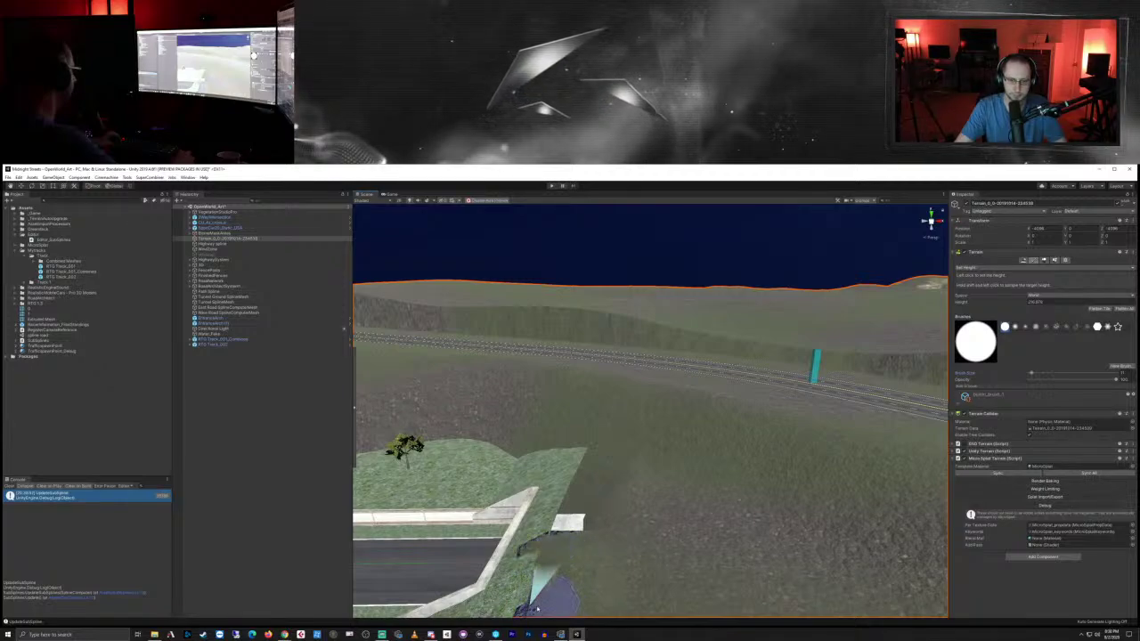
left_click_drag(560, 543, 556, 540)
middle_click_drag(557, 508, 593, 549)
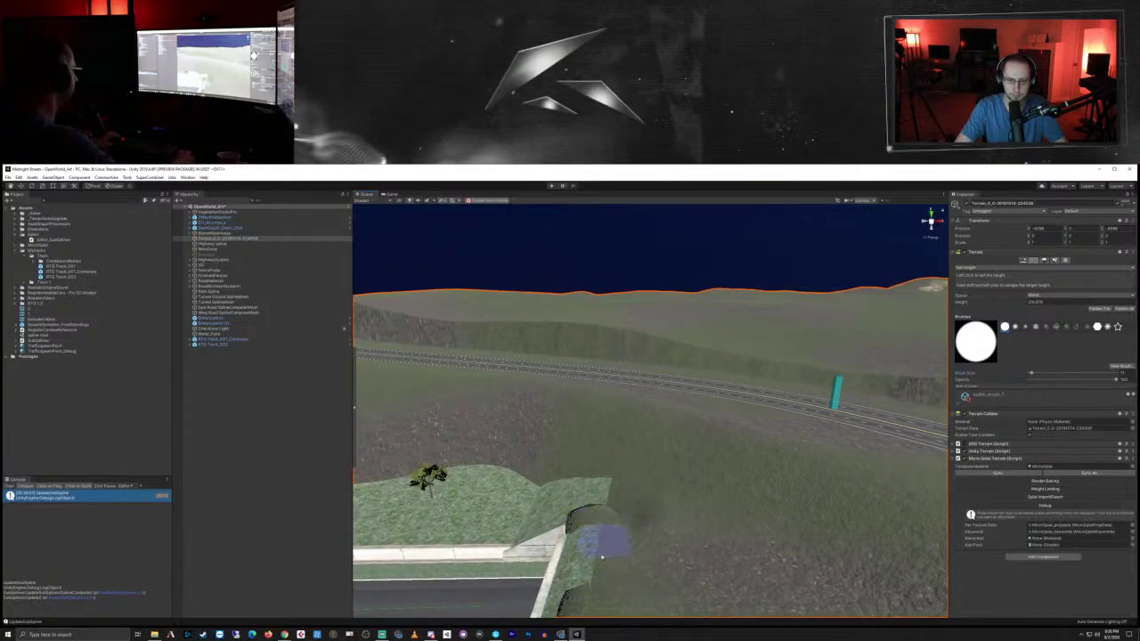
left_click_drag(603, 518, 605, 505)
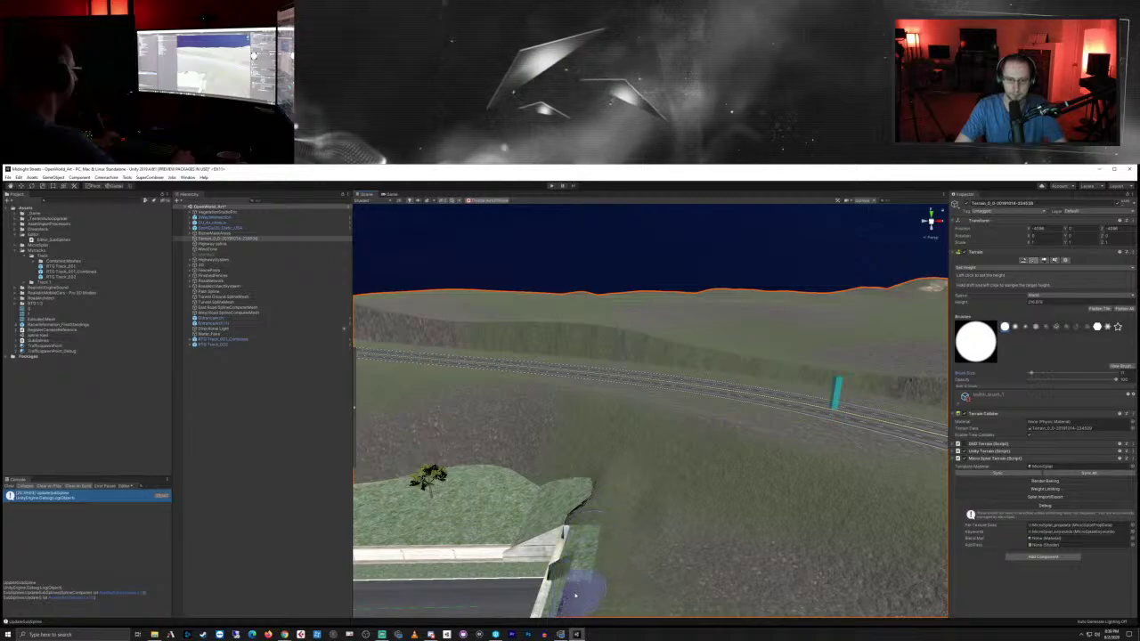
mouse_move(618, 540)
right_mouse_down()
mouse_move(623, 526)
mouse_move(602, 538)
right_mouse_up()
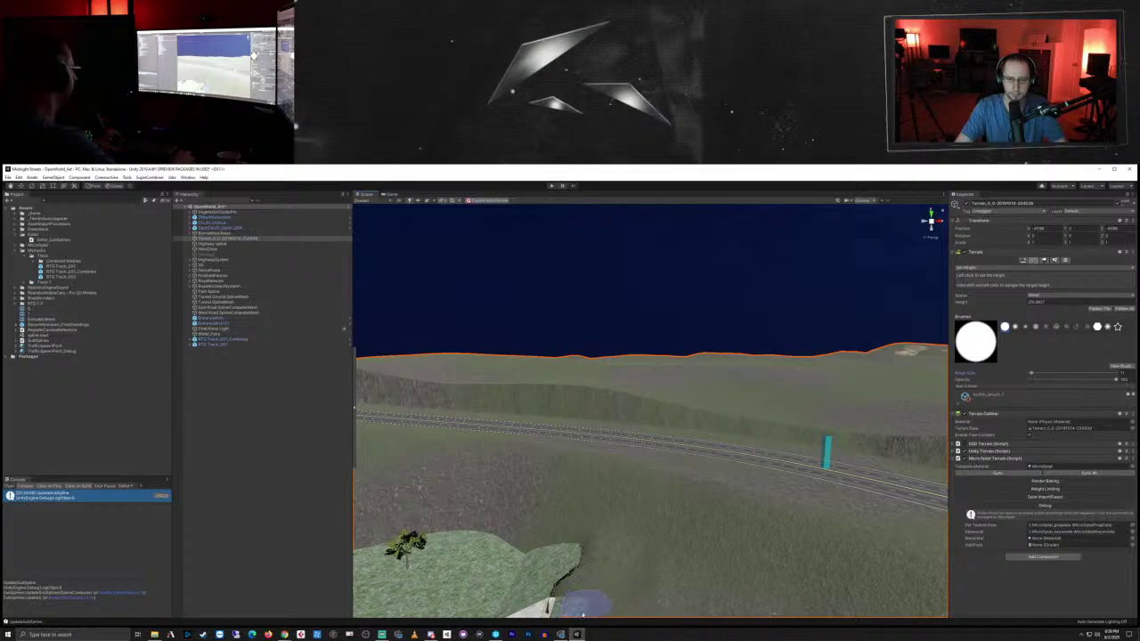
mouse_move(630, 577)
right_mouse_down()
mouse_move(612, 565)
mouse_move(611, 547)
mouse_move(573, 535)
mouse_move(619, 542)
mouse_move(691, 497)
right_mouse_up()
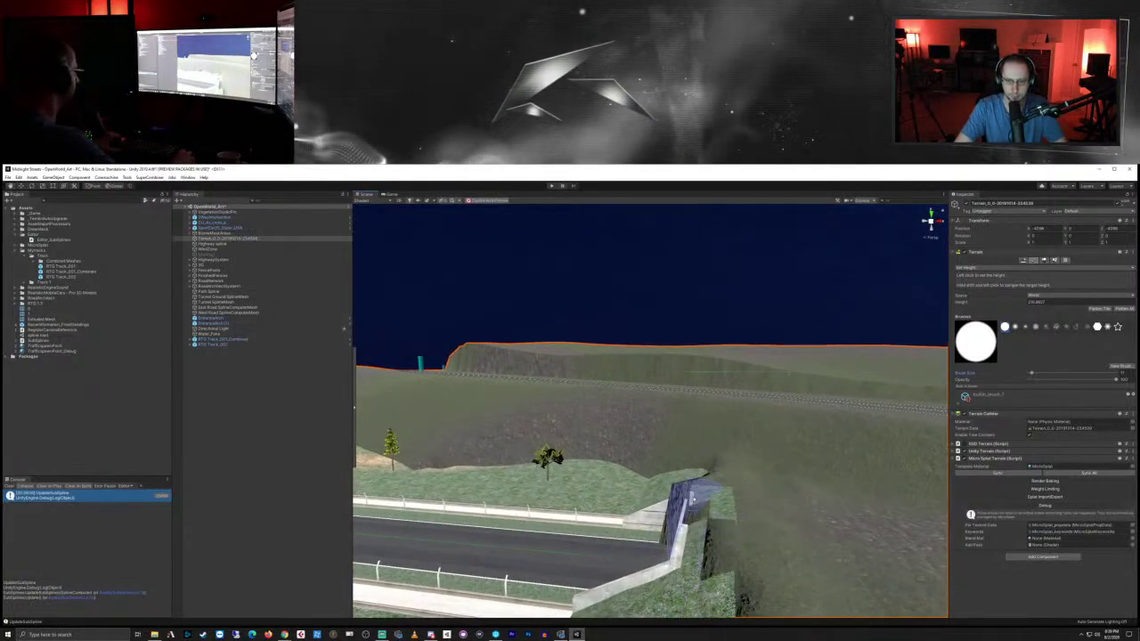
left_click_drag(697, 536, 699, 579)
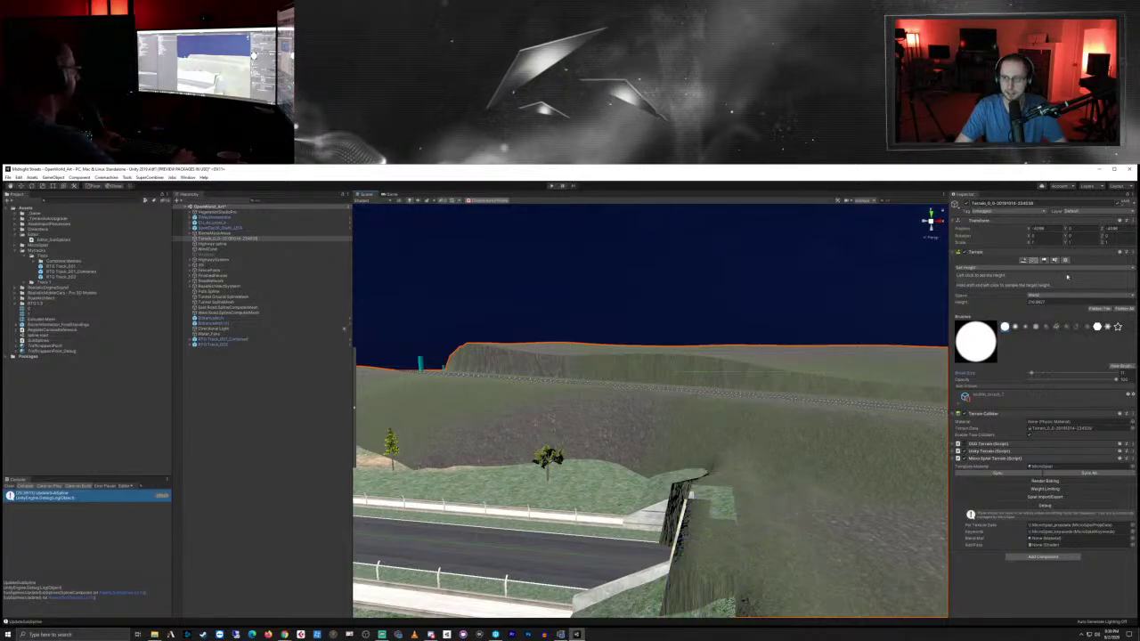
Step: Restore the holed terrain patch beside the tunnel wall with Paint Holes and sample a Set Height target from the nearby slope
left_click(971, 268)
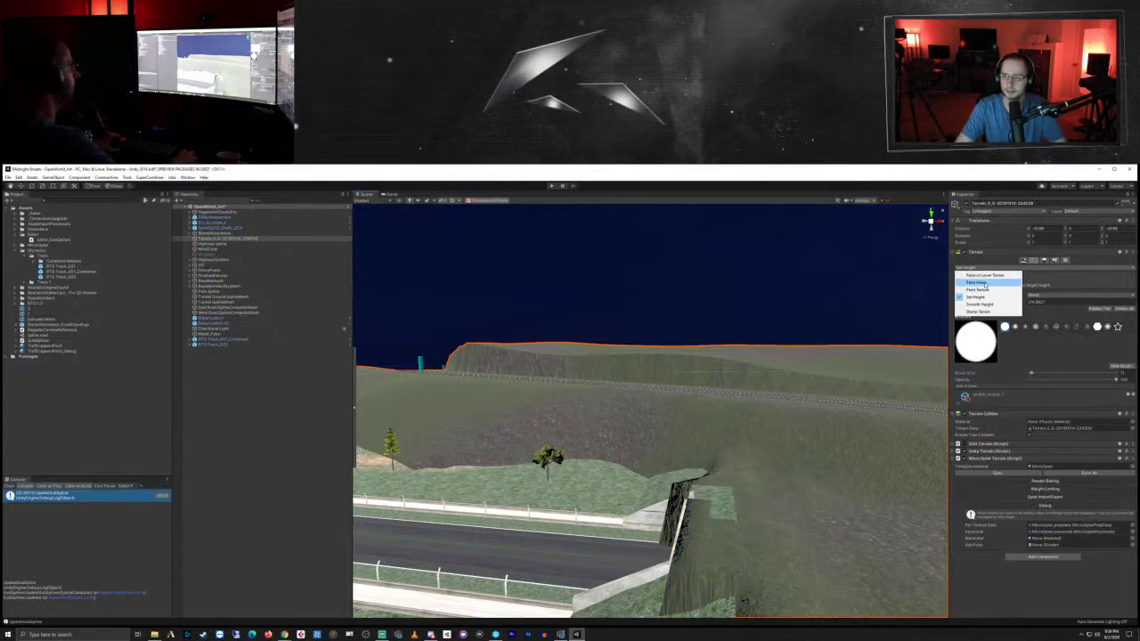
left_click(986, 284)
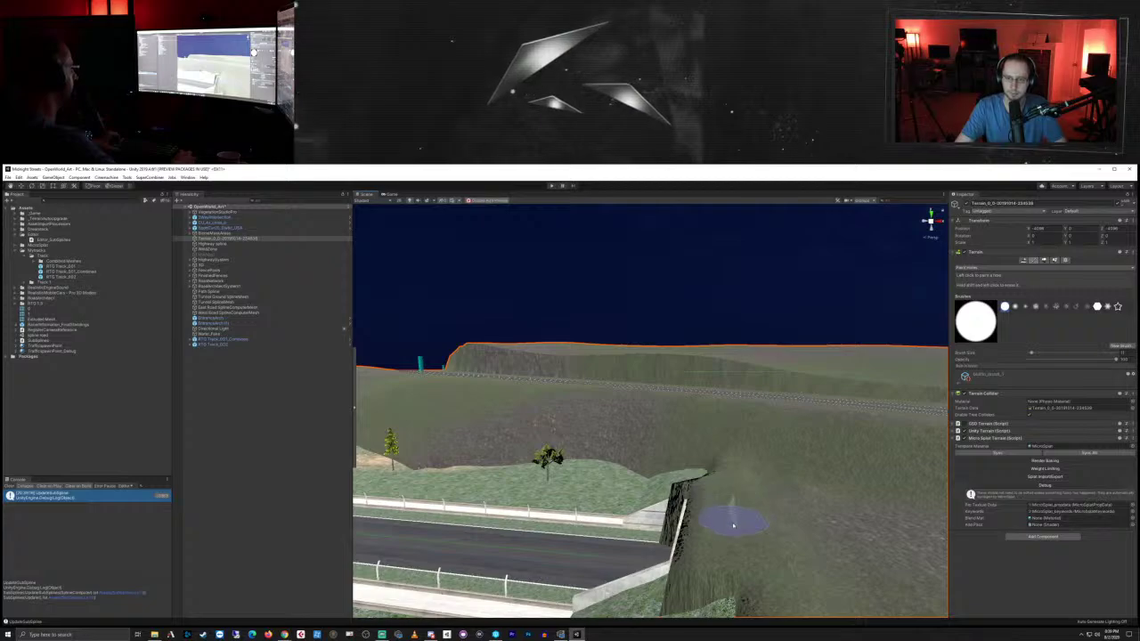
left_click(976, 267)
left_click(977, 297)
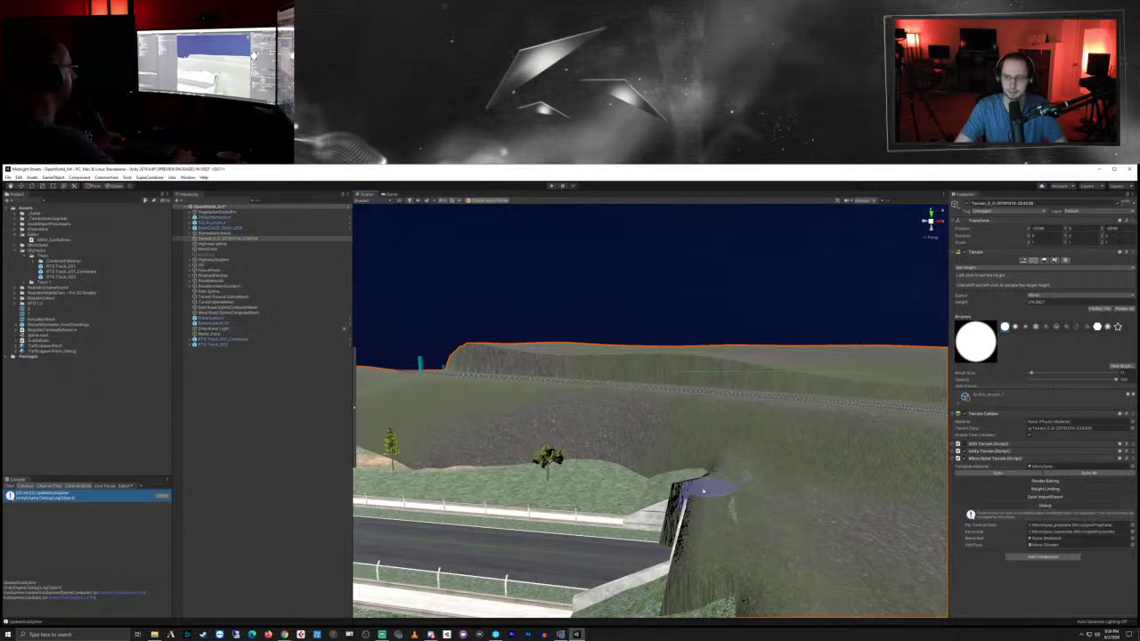
left_click(761, 433, "shift")
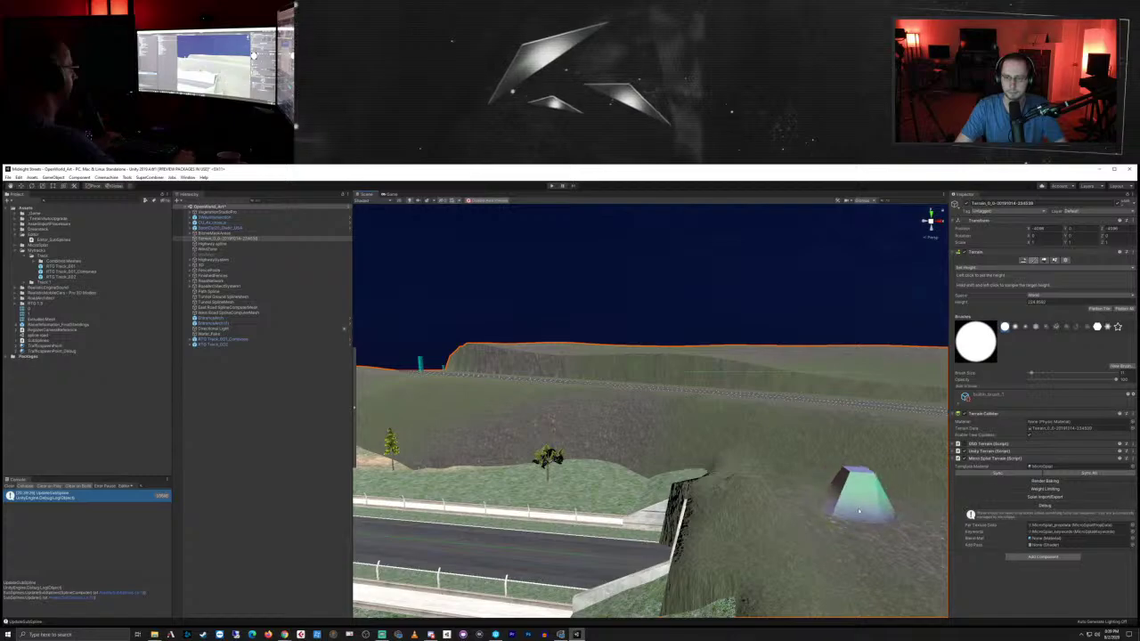
Step: Raise the ground behind and above the tunnel portal to the sampled height with the Set Height brush
right_click_drag(699, 495, 789, 529)
middle_click_drag(684, 537, 737, 530)
left_click_drag(737, 530, 699, 478, "alt")
right_click_drag(699, 478, 658, 471)
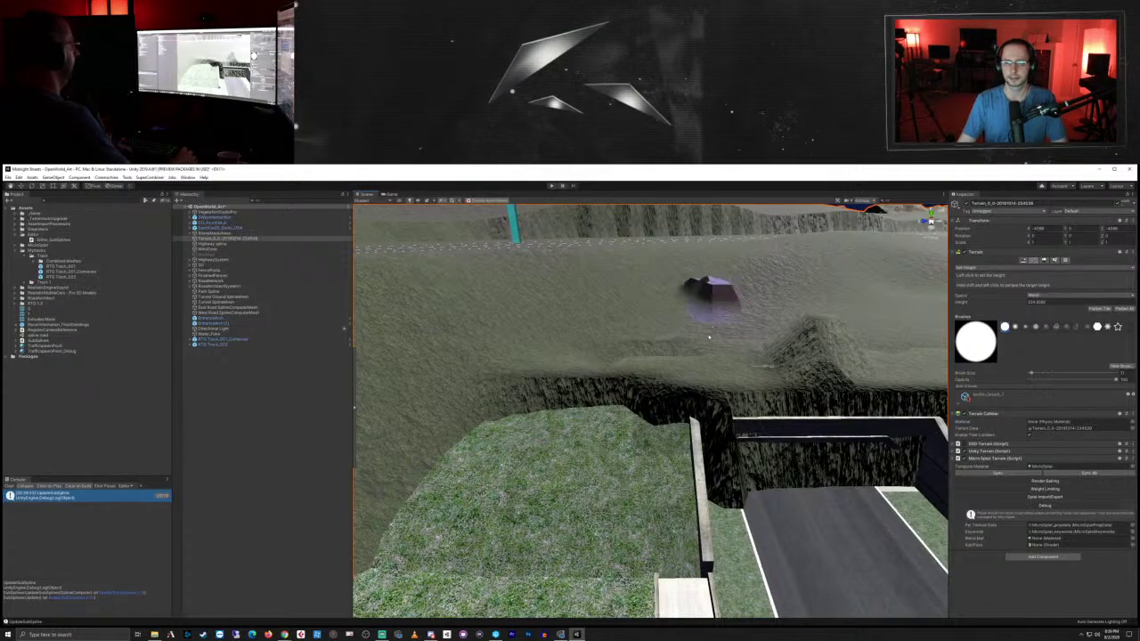
right_click_drag(725, 333, 720, 356)
mouse_move(686, 351)
middle_mouse_down()
mouse_move(697, 361)
mouse_move(683, 375)
middle_mouse_up()
mouse_move(675, 448)
left_mouse_down()
mouse_move(580, 400)
mouse_move(663, 410)
left_mouse_up()
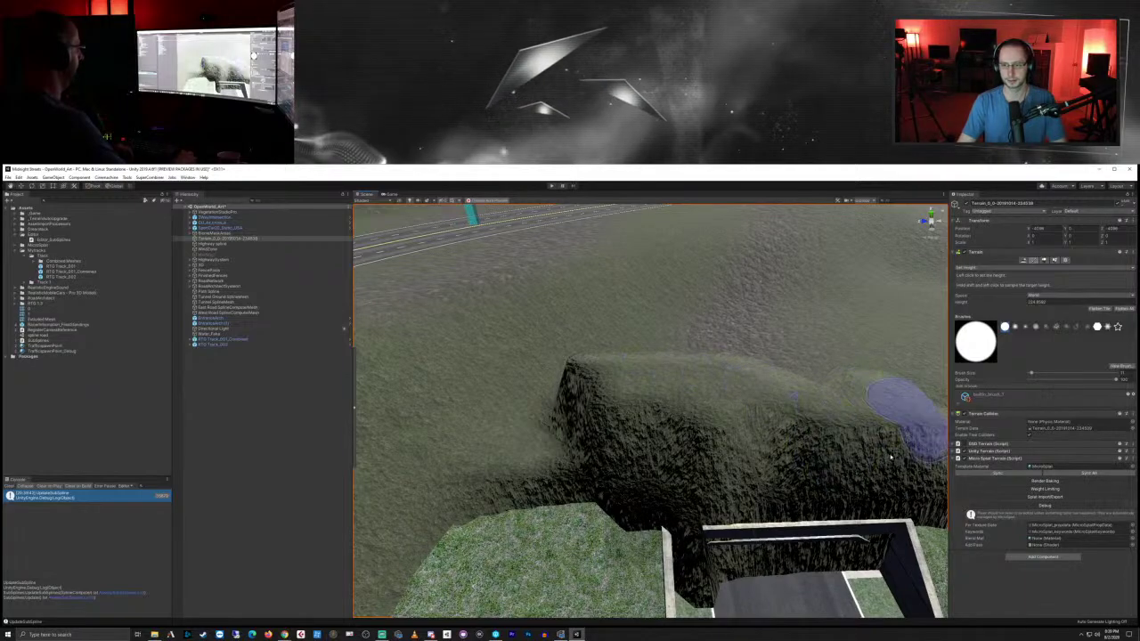
Step: Extend the raised level ground from above the portal along the adjoining slope to the grass edge with Set Height
mouse_move(865, 446)
right_mouse_down()
mouse_move(680, 465)
mouse_move(736, 443)
right_mouse_up()
mouse_move(686, 498)
left_mouse_down()
mouse_move(692, 508)
mouse_move(719, 378)
mouse_move(662, 359)
left_mouse_up()
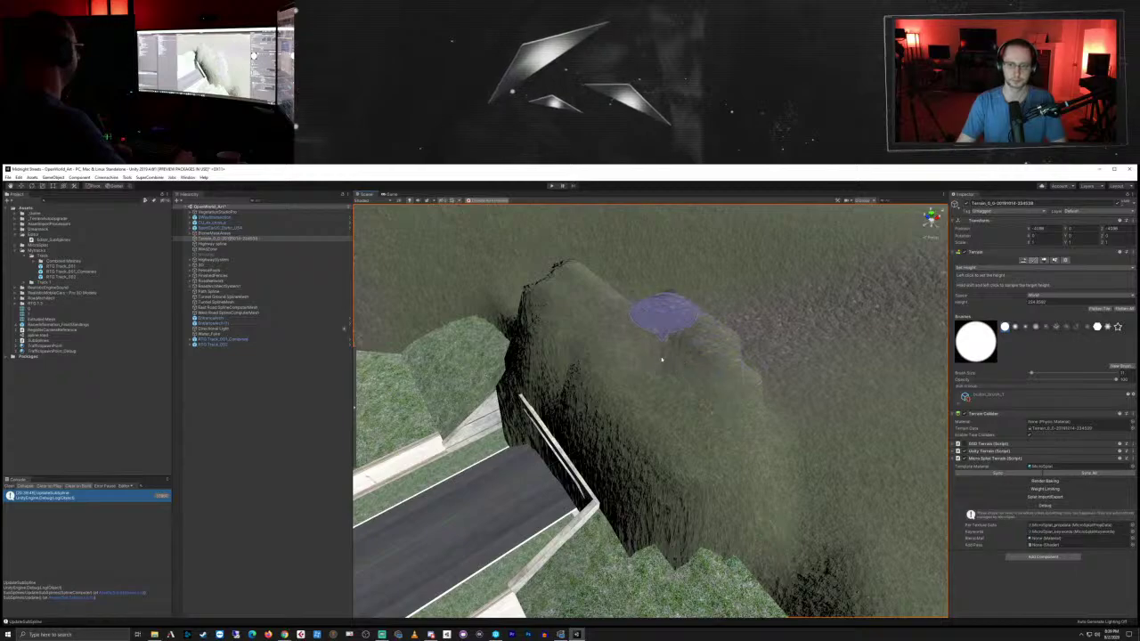
mouse_move(654, 371)
right_mouse_down()
mouse_move(682, 349)
mouse_move(700, 378)
right_mouse_up()
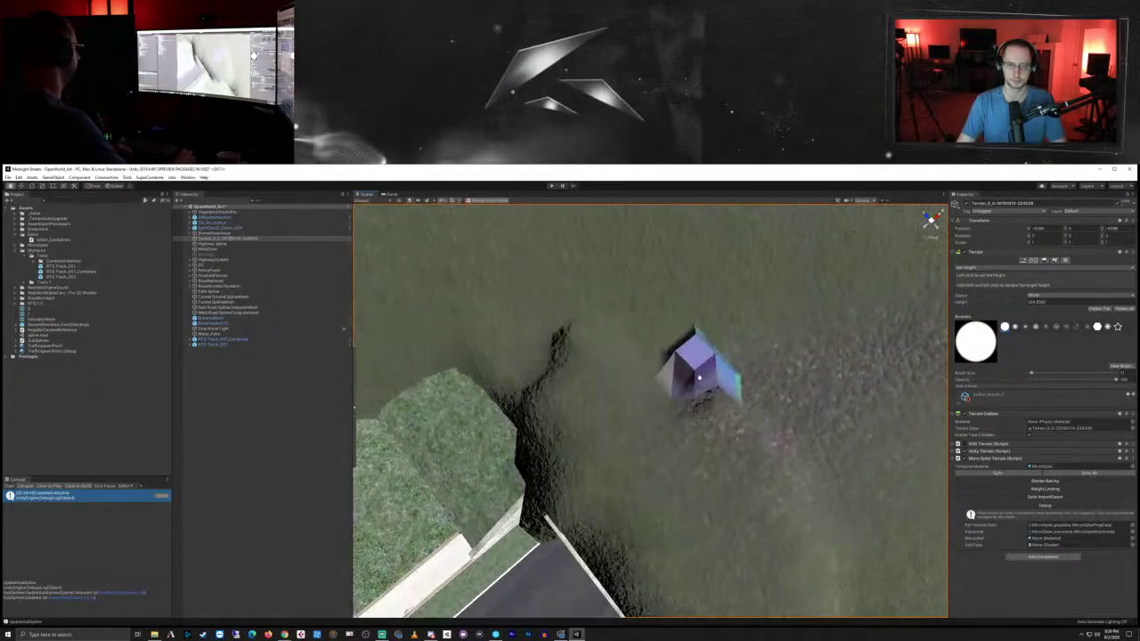
mouse_move(726, 421)
left_mouse_down()
mouse_move(794, 412)
mouse_move(789, 402)
mouse_move(845, 362)
mouse_move(826, 496)
left_mouse_up()
right_click_drag(827, 496, 577, 376)
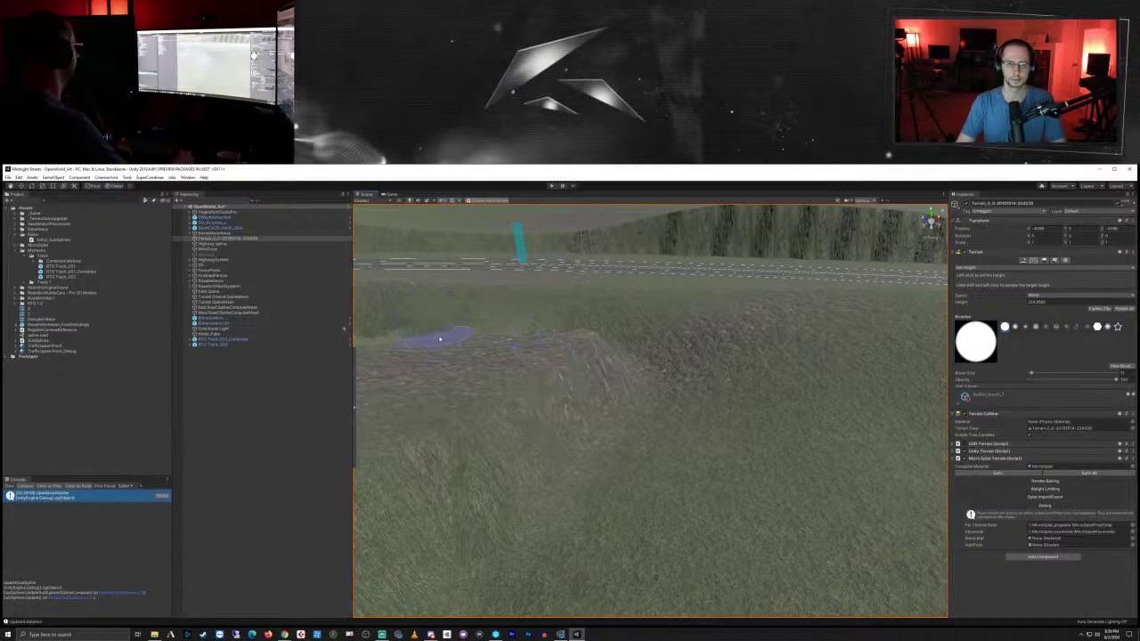
mouse_move(637, 414)
right_mouse_down()
mouse_move(565, 464)
mouse_move(471, 496)
mouse_move(573, 522)
mouse_move(703, 458)
mouse_move(784, 445)
right_mouse_up()
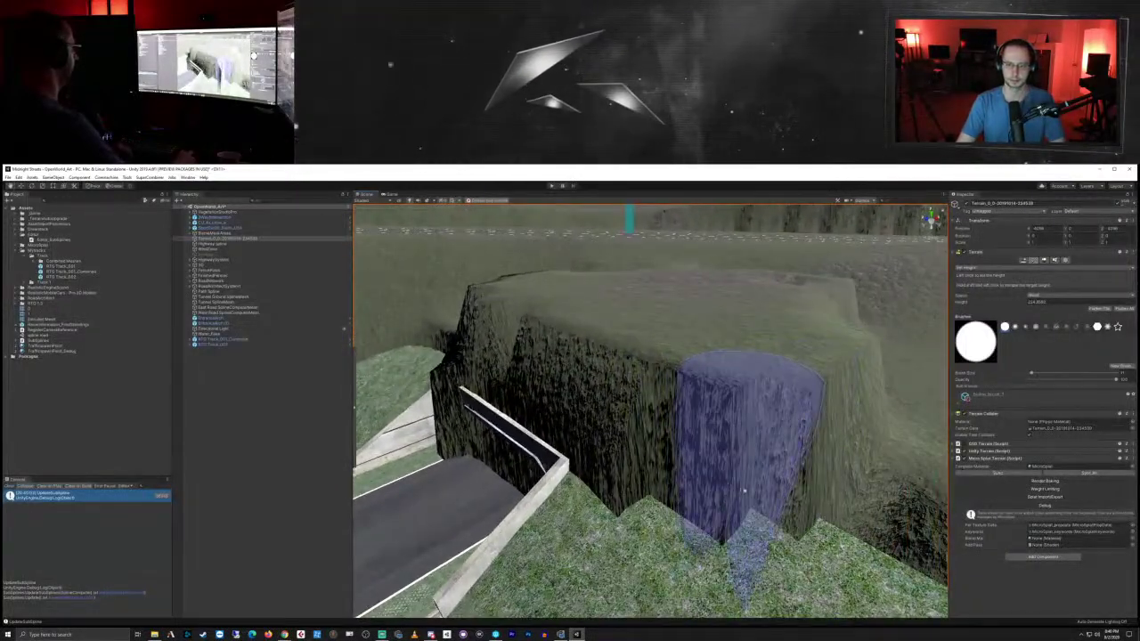
left_click_drag(709, 499, 736, 512)
middle_click_drag(768, 483, 779, 490)
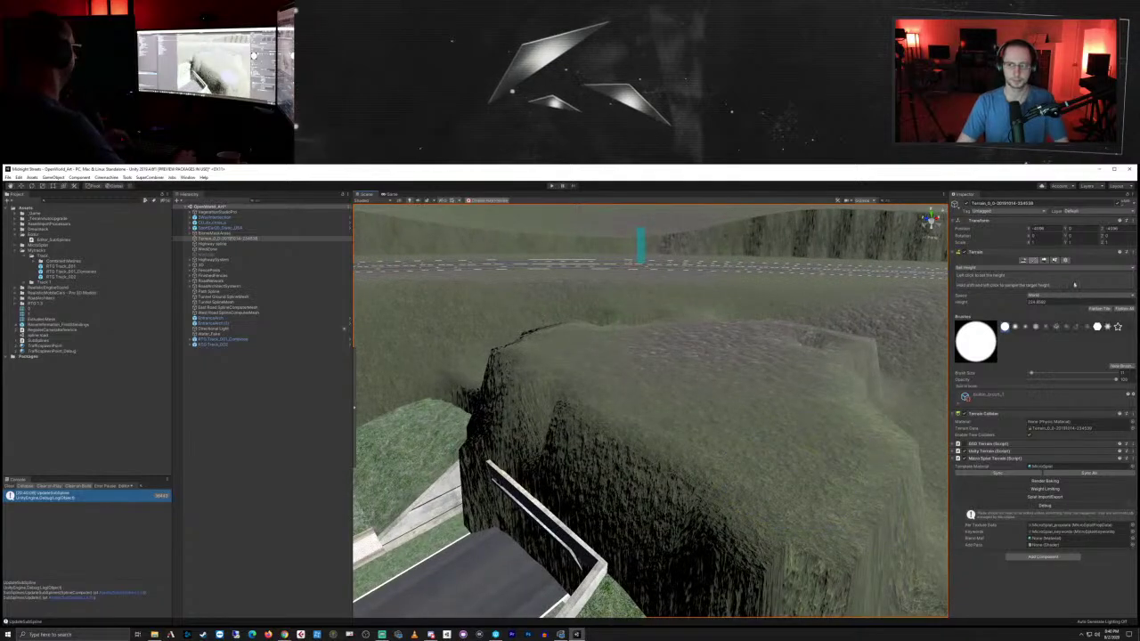
Step: Change the terrain brush to Smooth Height, enlarge it, lower its opacity and blend the raised block into the slopes around the portal
left_click(1001, 268)
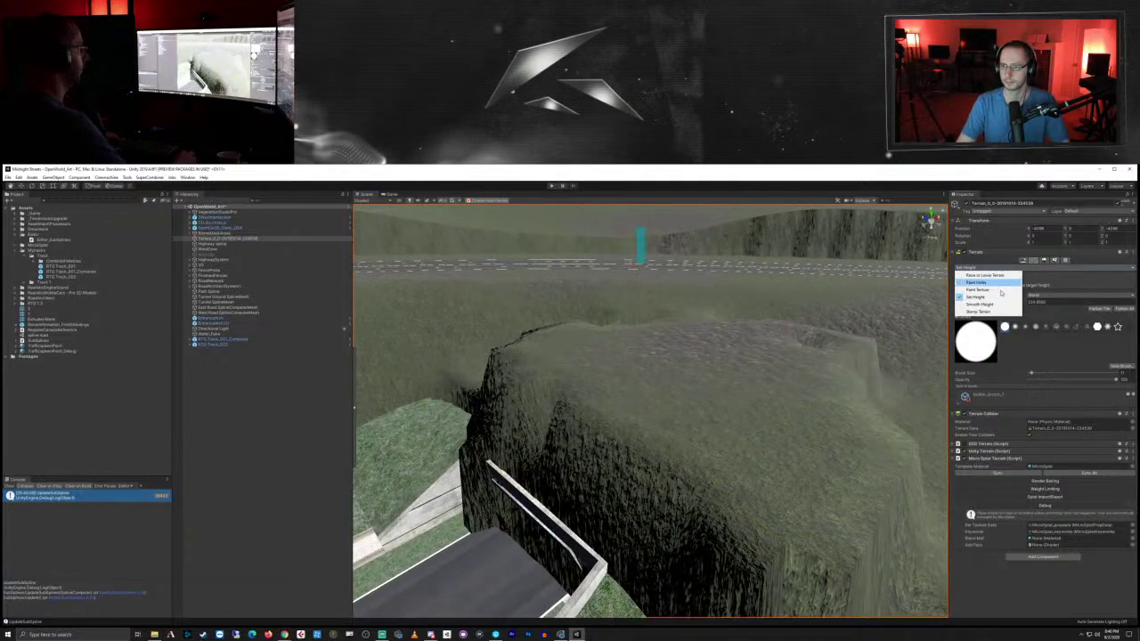
left_click(992, 305)
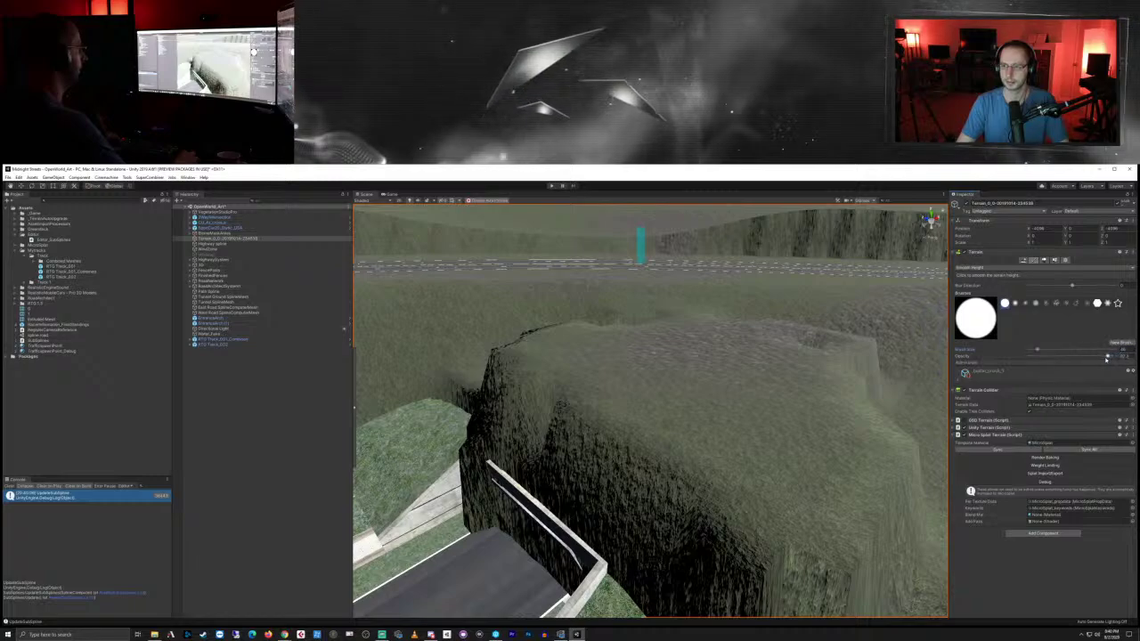
mouse_move(725, 499)
left_mouse_down()
mouse_move(710, 475)
mouse_move(669, 493)
mouse_move(526, 367)
mouse_move(662, 389)
mouse_move(758, 369)
mouse_move(761, 383)
mouse_move(612, 430)
mouse_move(766, 419)
mouse_move(832, 341)
mouse_move(638, 341)
mouse_move(860, 336)
left_mouse_up()
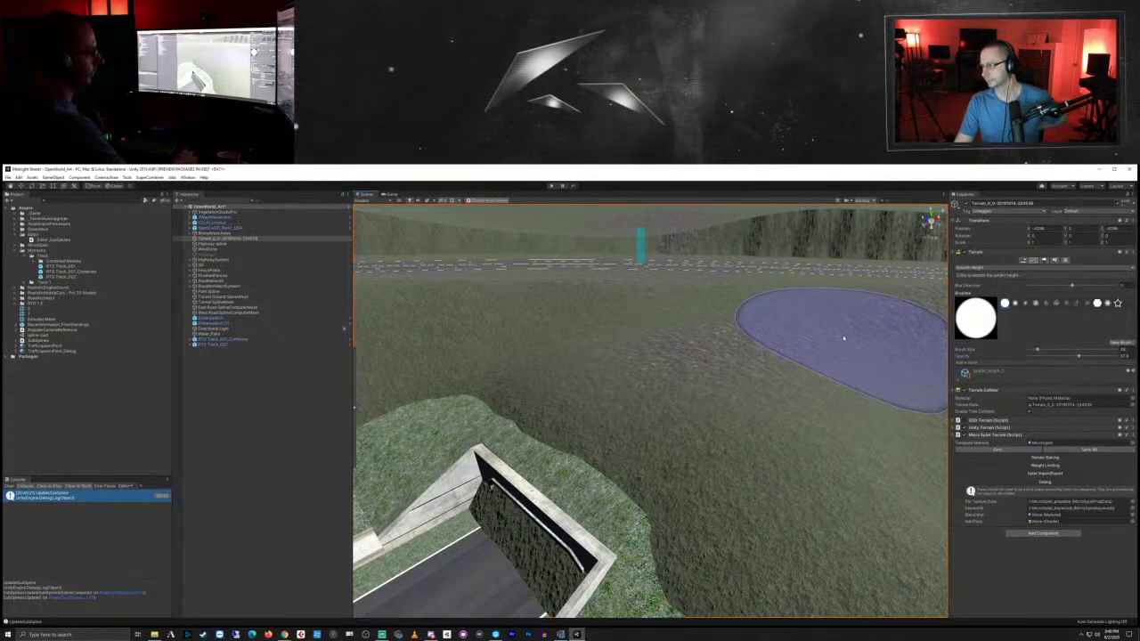
scroll(828, 374, "down", 3)
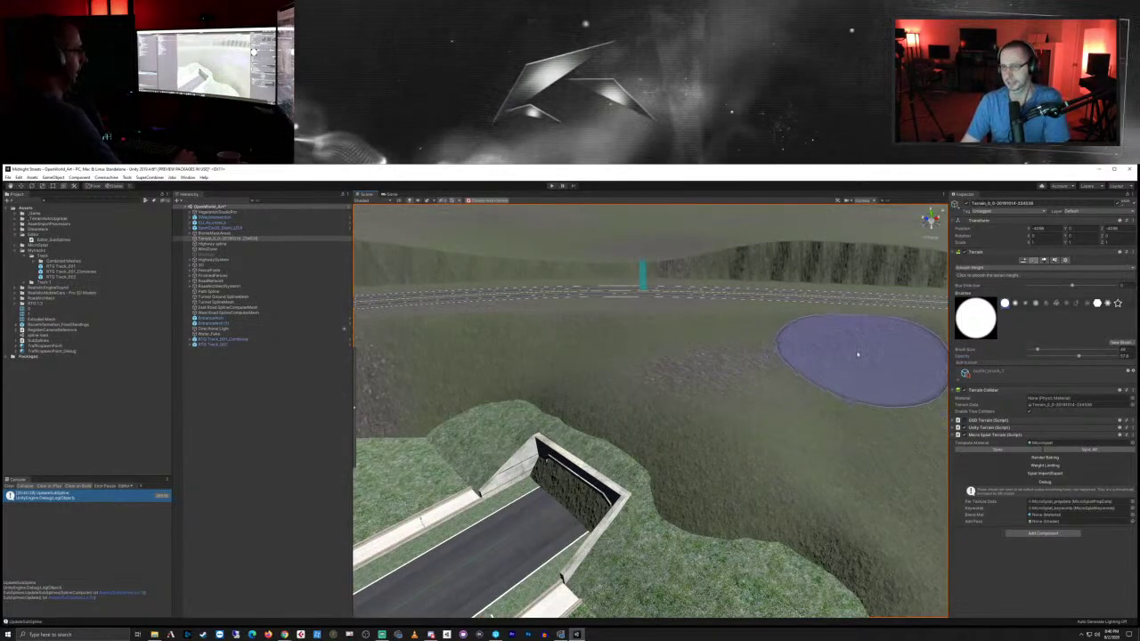
left_click_drag(709, 419, 726, 400)
Step: Change the terrain brush to Set Height, shrink it and raise the ground along the track's grass edge beside the portal
right_click_drag(612, 399, 653, 417)
left_click_drag(590, 433, 634, 419, "alt")
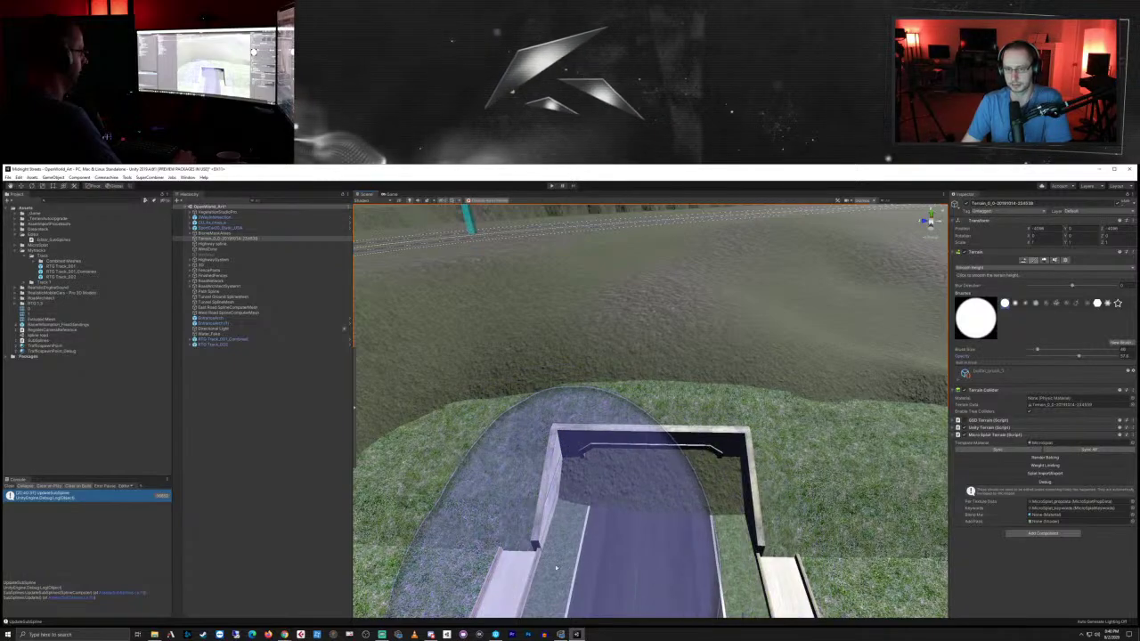
left_click_drag(713, 558, 560, 538, "alt")
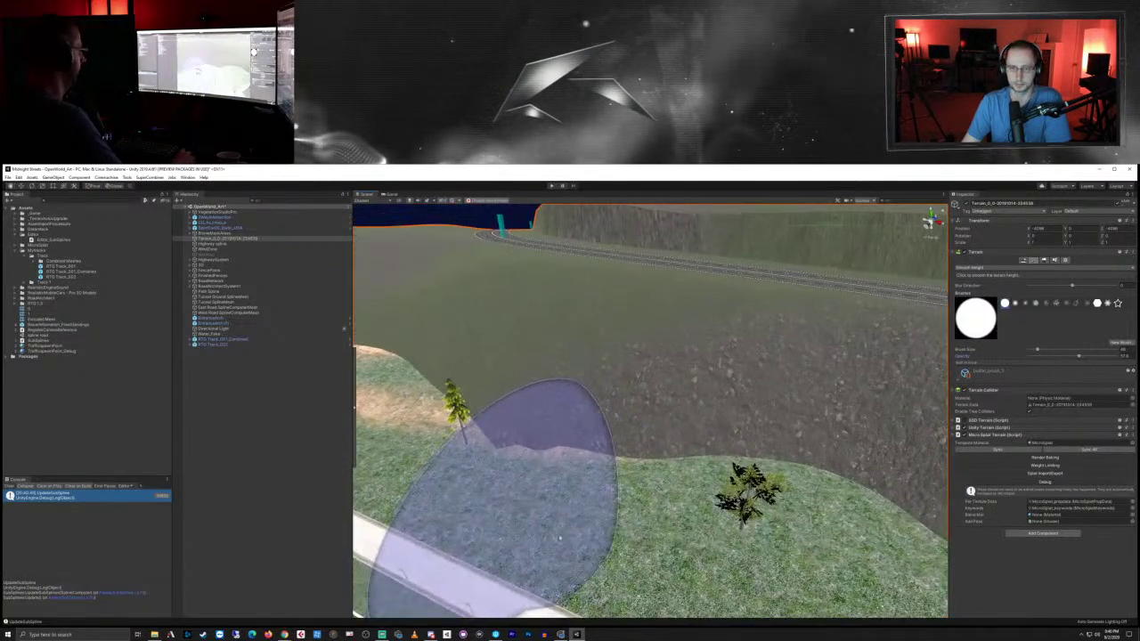
key("s")
mouse_move(560, 538)
right_mouse_down()
mouse_move(636, 560)
mouse_move(701, 556)
mouse_move(675, 504)
mouse_move(686, 459)
mouse_move(682, 489)
mouse_move(733, 538)
mouse_move(741, 532)
mouse_move(674, 510)
mouse_move(555, 522)
mouse_move(586, 521)
mouse_move(596, 418)
right_mouse_up()
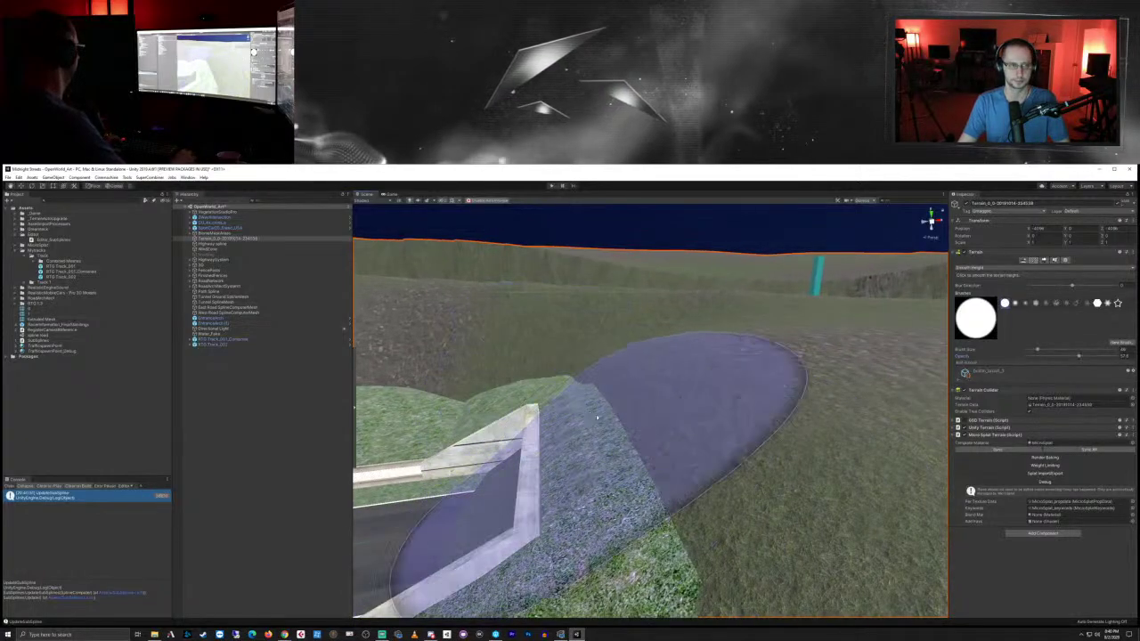
left_click(971, 267)
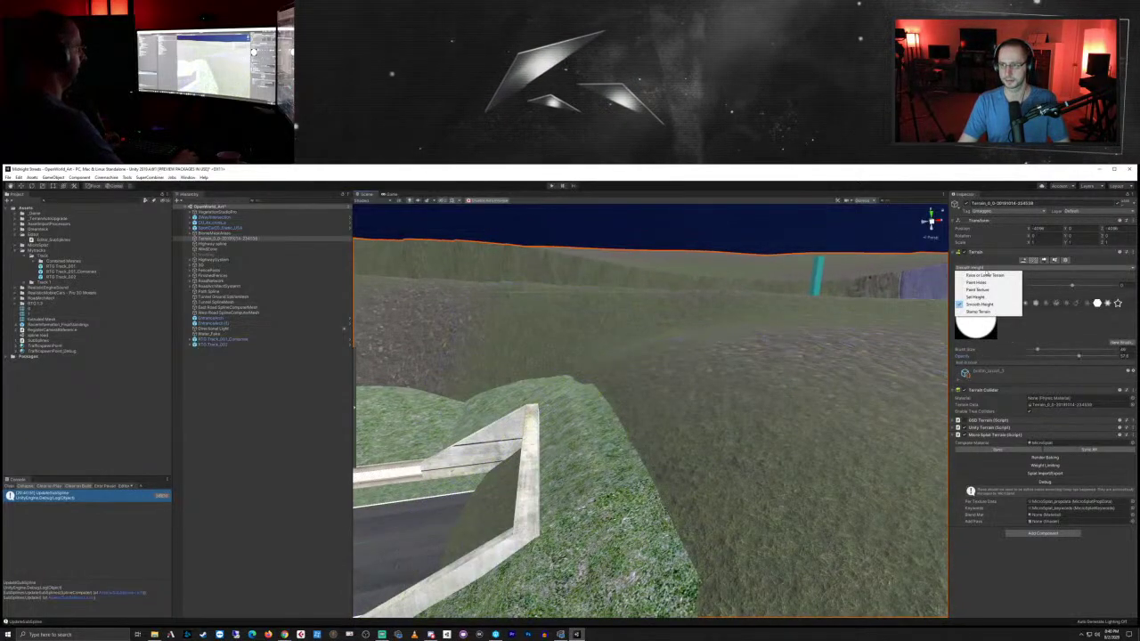
left_click(988, 276)
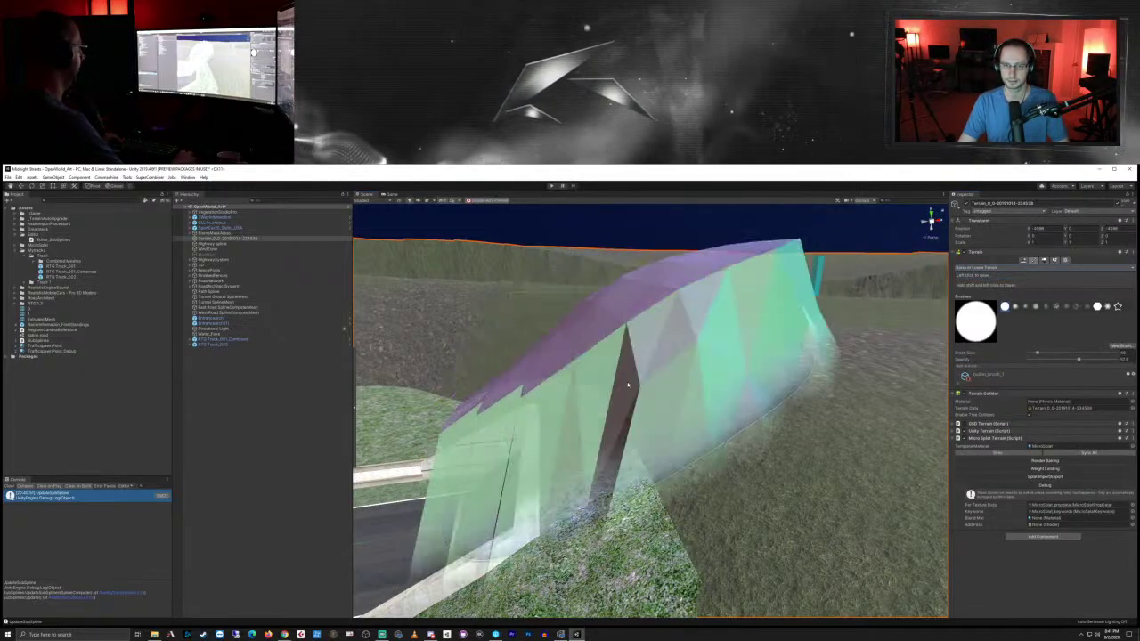
left_click(974, 267)
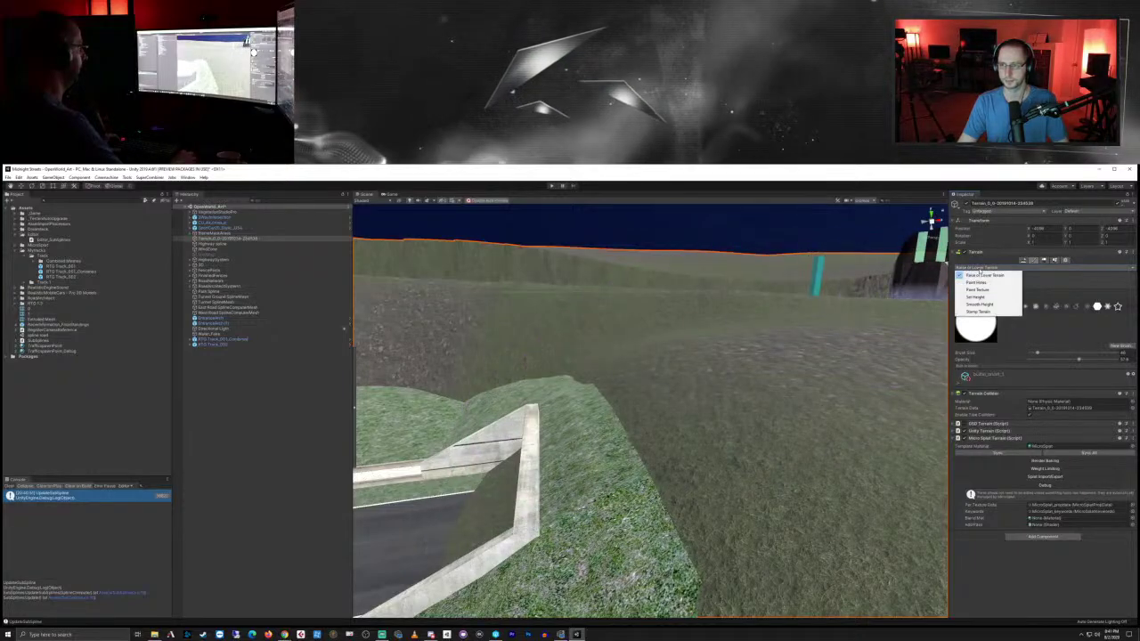
left_click(978, 298)
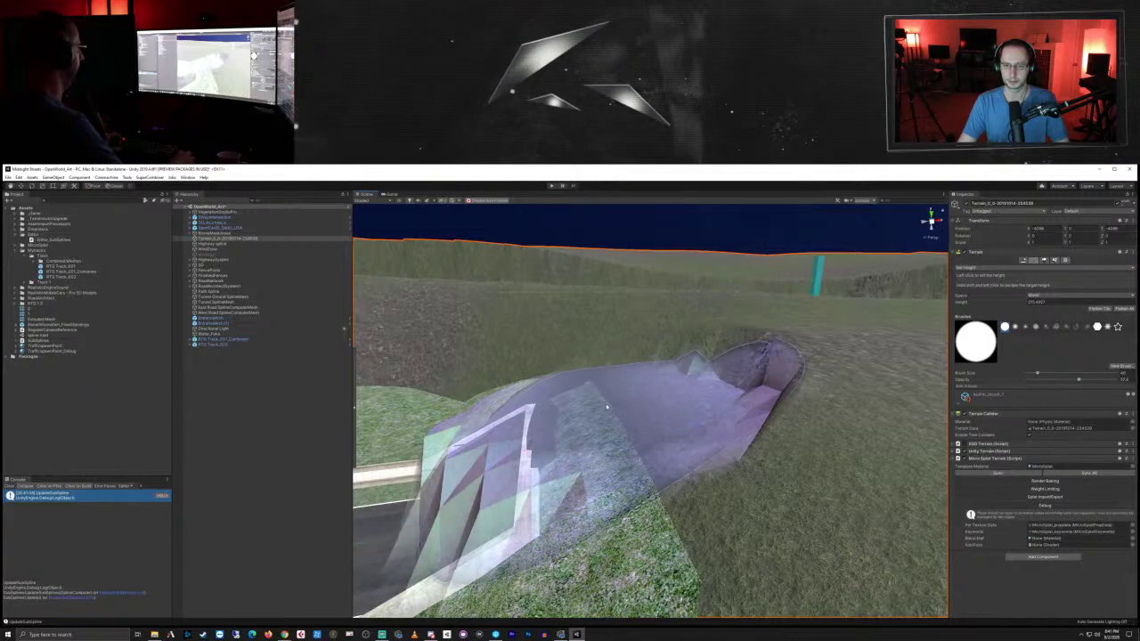
left_click_drag(1038, 373, 1034, 373)
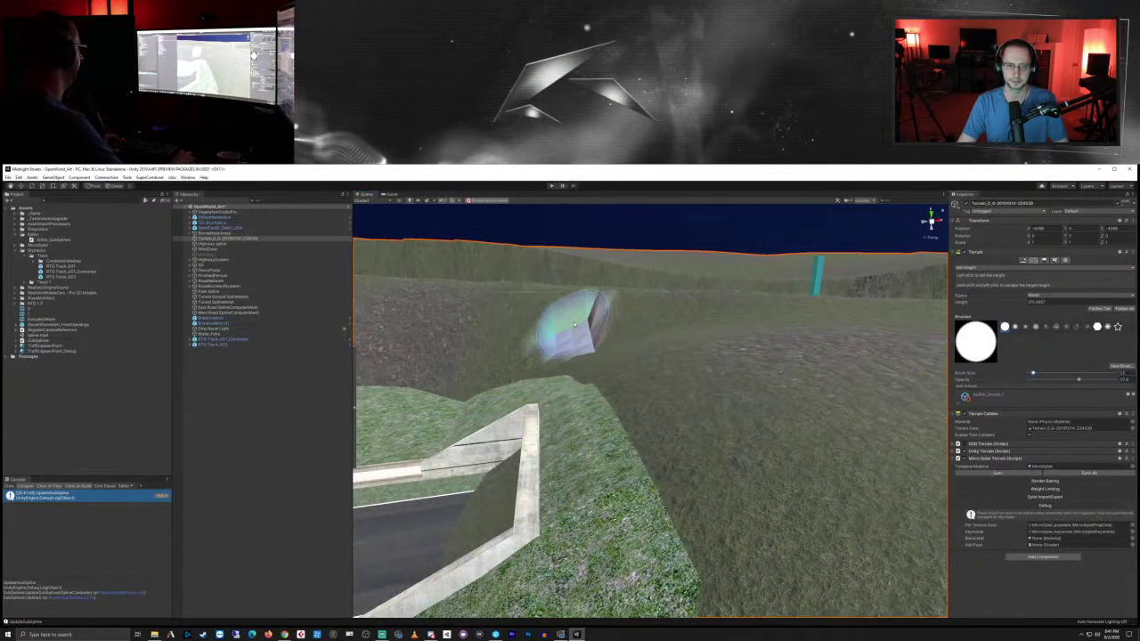
mouse_move(583, 343)
left_mouse_down()
mouse_move(597, 365)
mouse_move(683, 403)
mouse_move(675, 420)
mouse_move(738, 519)
mouse_move(725, 550)
mouse_move(719, 455)
left_mouse_up()
Step: Continue the raised terrain edge around the back of the tunnel portal with the Set Height brush
scroll(728, 496, "down", 3)
scroll(733, 493, "down", 3)
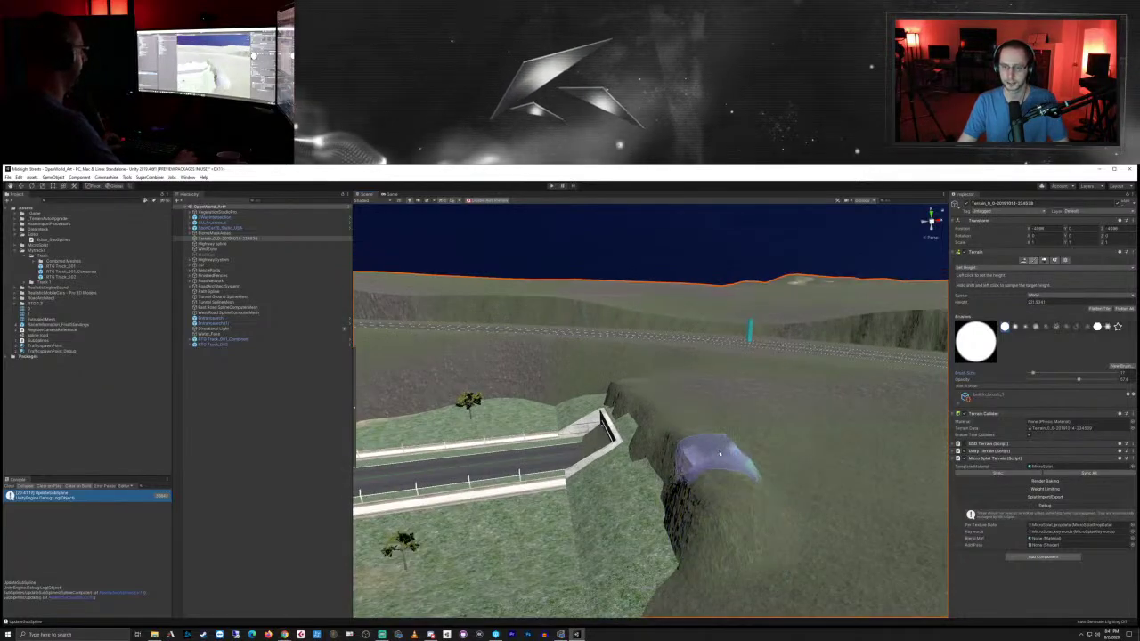
middle_click_drag(719, 454, 735, 476)
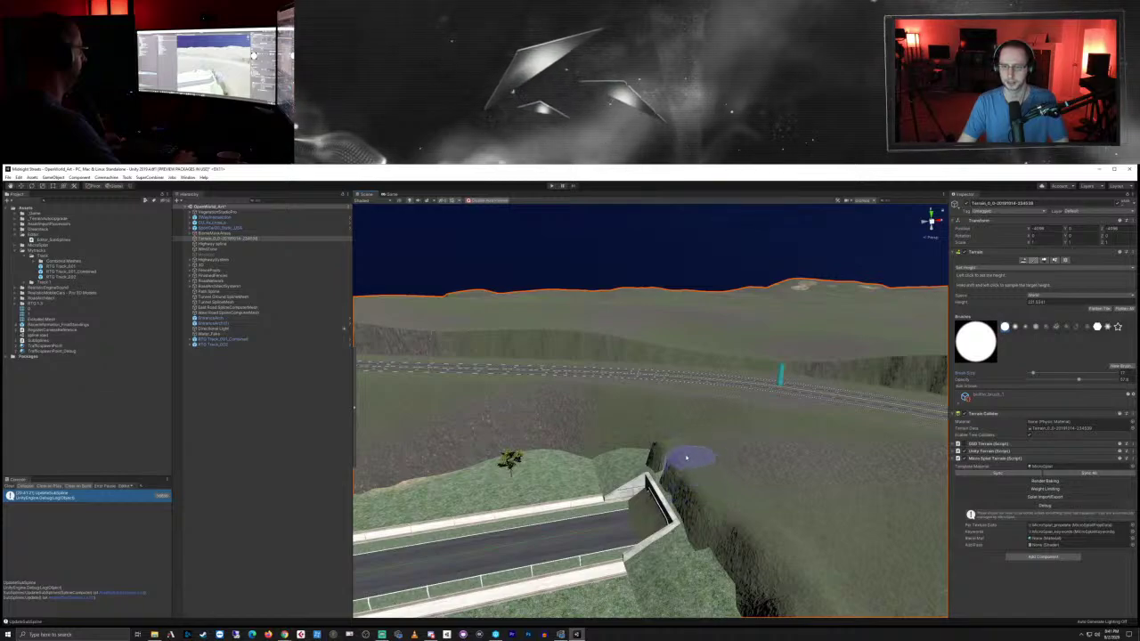
right_click_drag(626, 471, 678, 520)
mouse_move(677, 519)
middle_mouse_down()
mouse_move(739, 470)
mouse_move(652, 451)
middle_mouse_up()
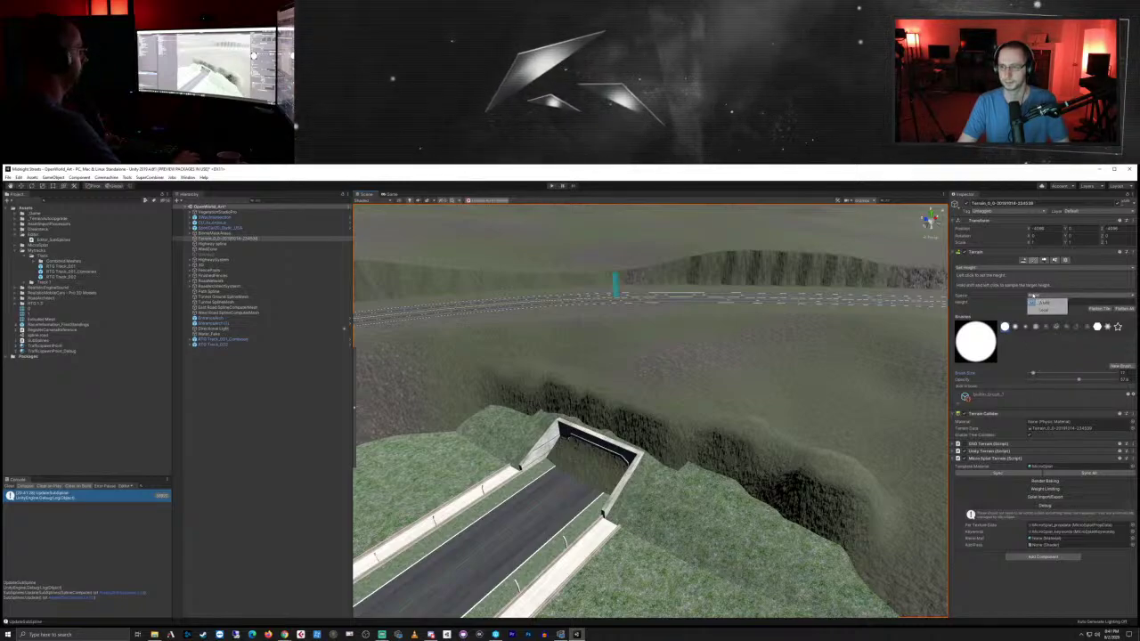
Step: Smooth the steep raised edges behind the portal and along the grass border with the Smooth Height brush
left_click(985, 269)
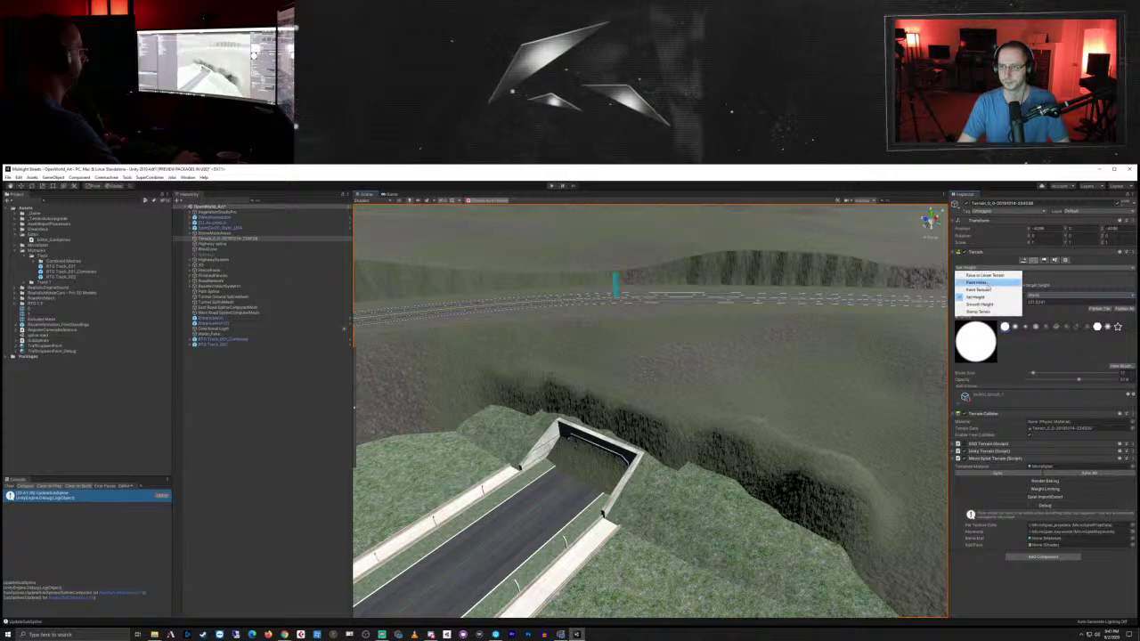
left_click(989, 305)
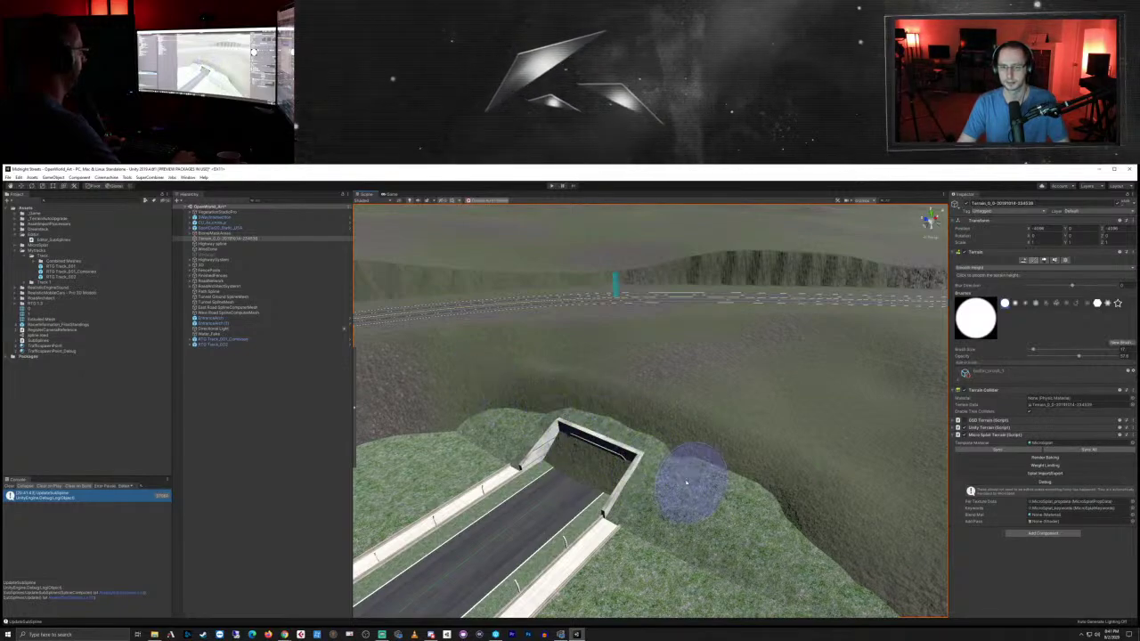
mouse_move(710, 484)
left_mouse_down("alt")
mouse_move(746, 501)
mouse_move(704, 475)
mouse_move(696, 487)
left_mouse_up("alt")
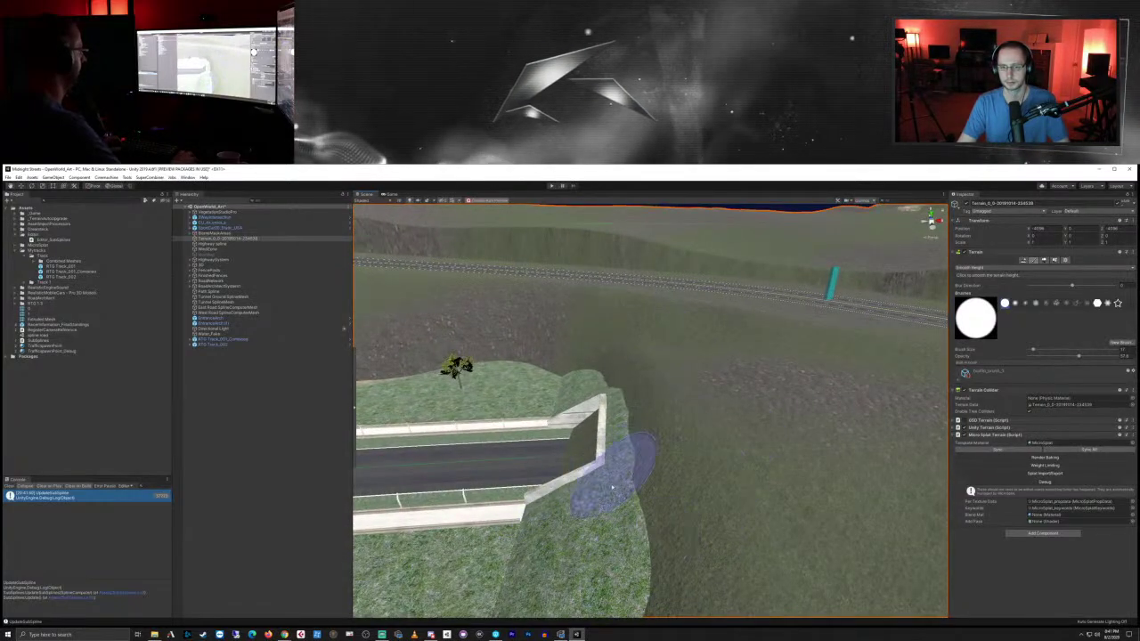
mouse_move(518, 498)
left_mouse_down("alt")
mouse_move(590, 484)
mouse_move(595, 499)
left_mouse_up("alt")
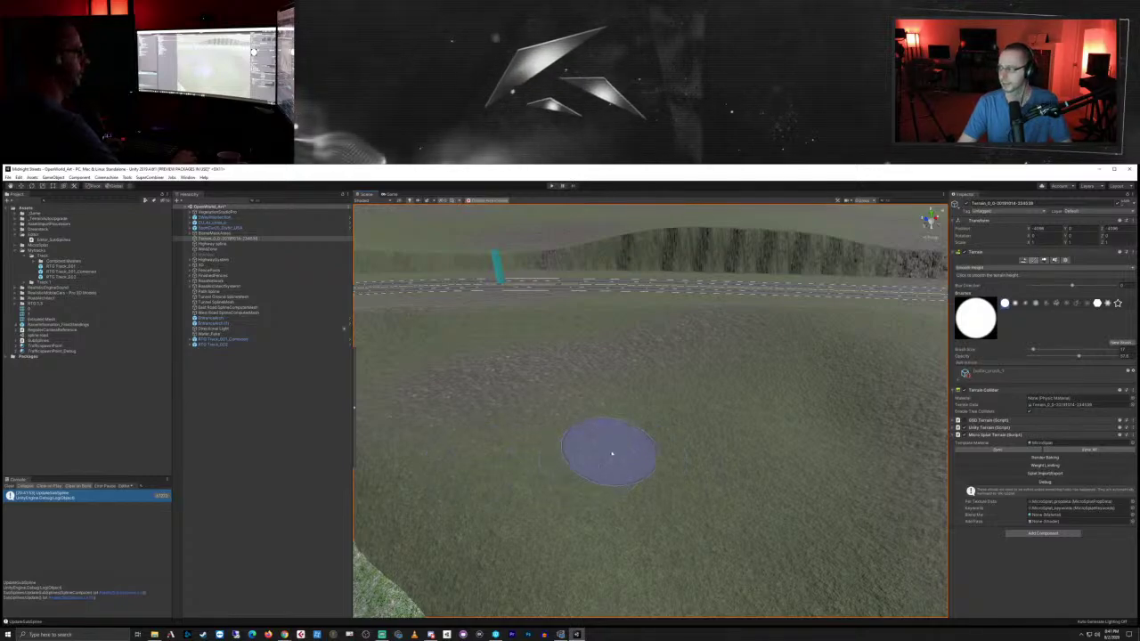
Step: Change the terrain brush to Paint Holes with a small size and cut away the terrain blocking the road at the tunnel portal
scroll(463, 420, "down", 8)
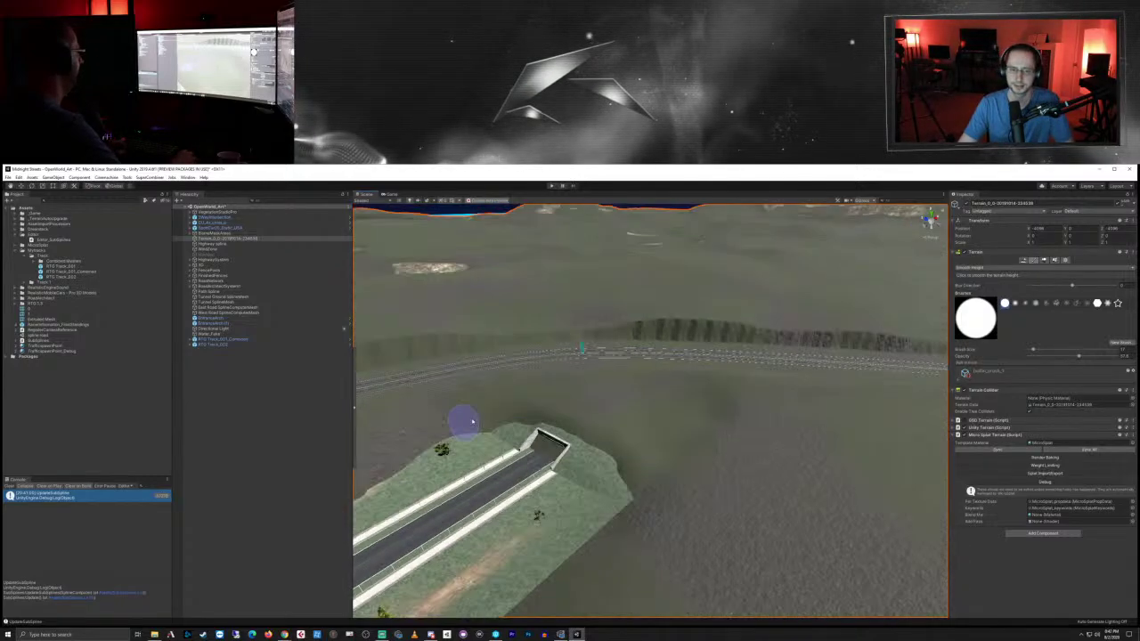
right_click_drag(561, 458, 629, 455)
right_click_drag(506, 482, 575, 473)
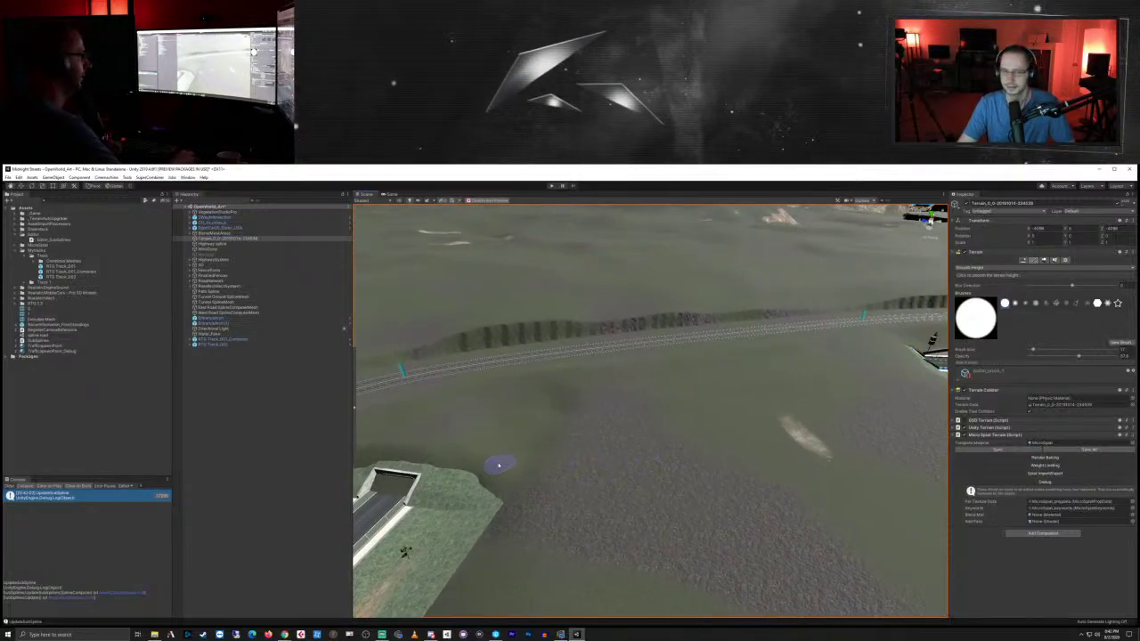
middle_click_drag(499, 465, 582, 446)
scroll(585, 442, "up", 2)
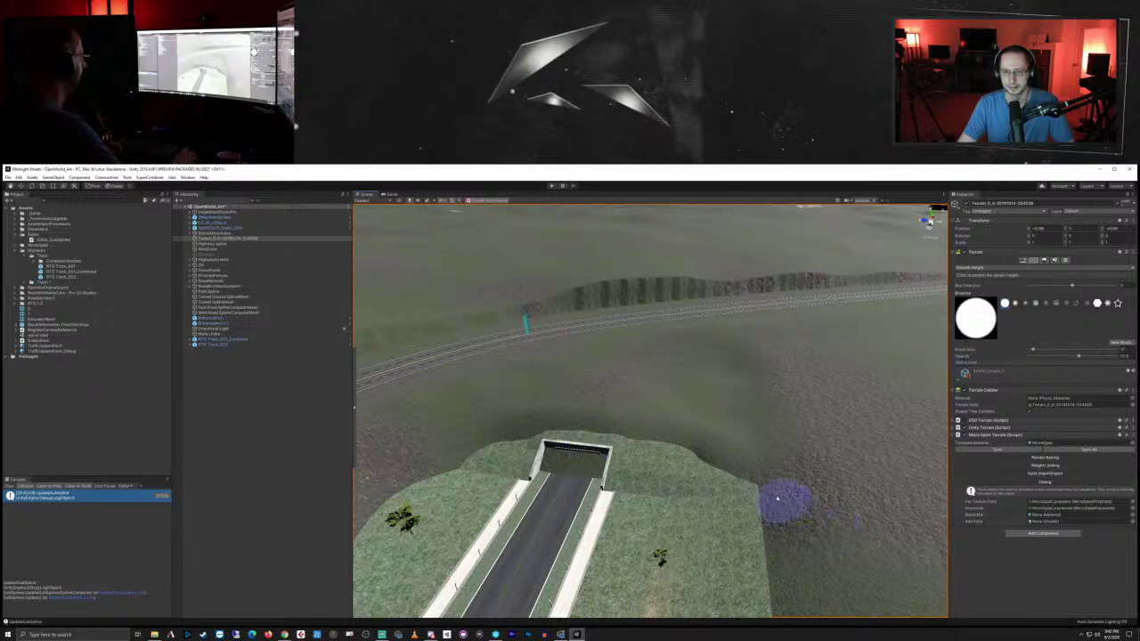
scroll(664, 487, "up", 2)
middle_click_drag(662, 485, 697, 474)
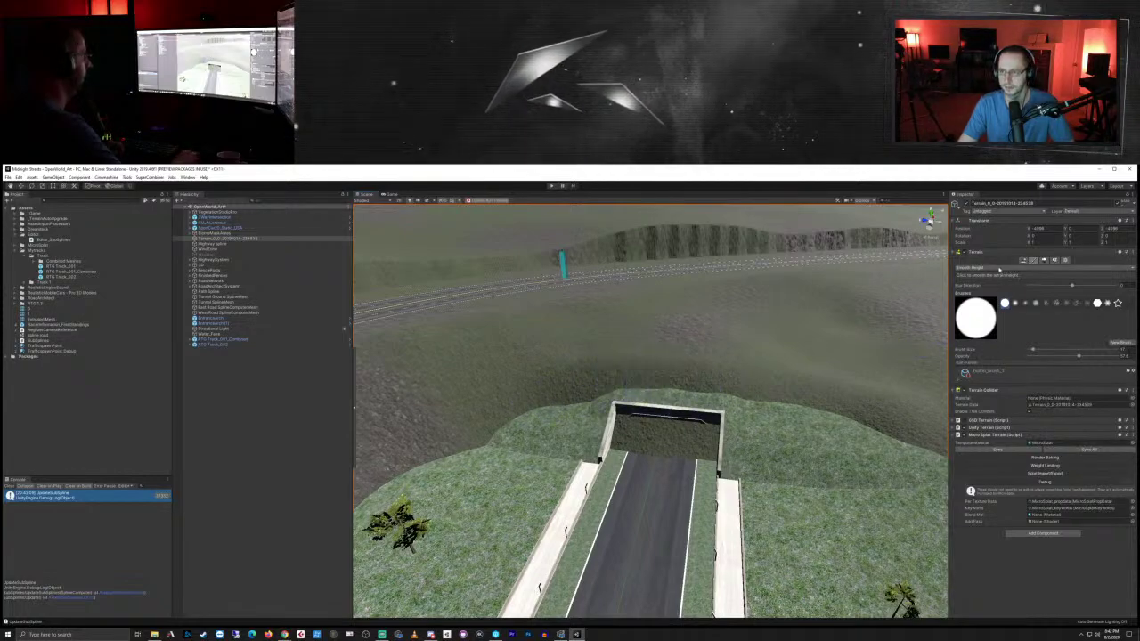
left_click(1000, 268)
left_click(989, 279)
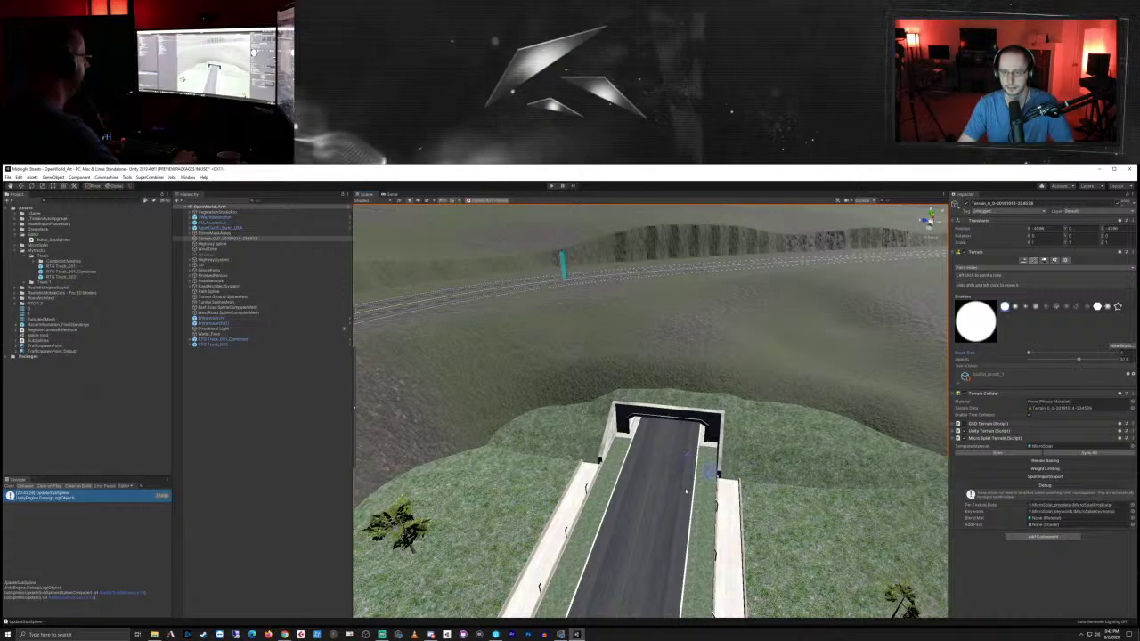
Step: Examine the cut-out road at the tunnel portal, clear the terrain selection and survey the racetrack's grass edges along its length
scroll(680, 488, "up", 8)
right_click_drag(761, 538, 664, 306)
scroll(745, 468, "down", 6)
scroll(742, 468, "up", 5)
left_click(674, 245)
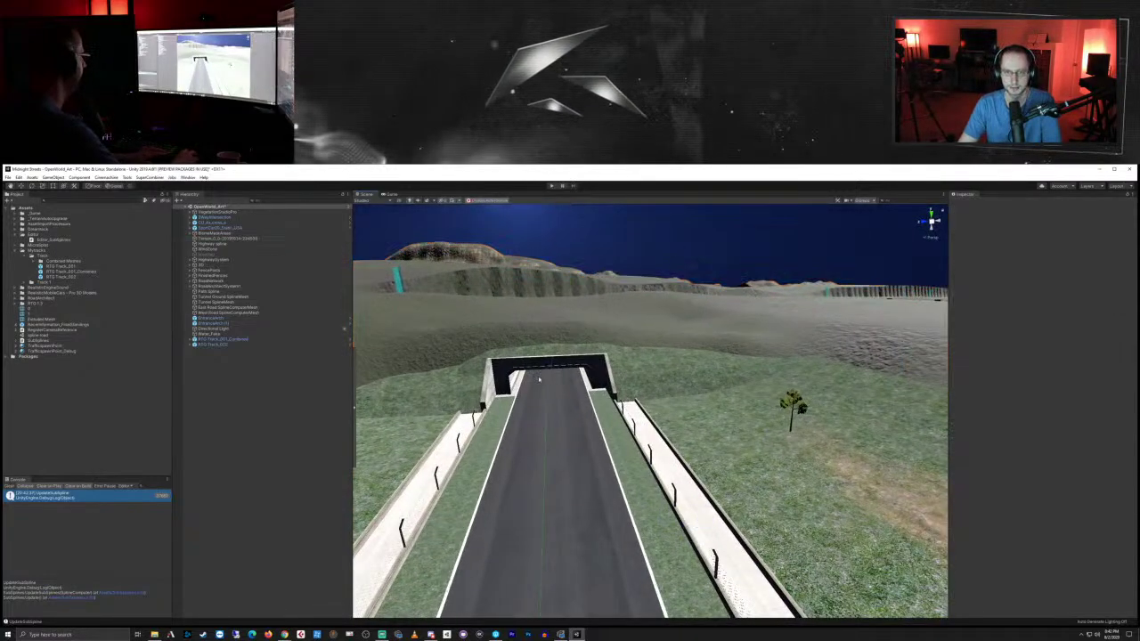
scroll(716, 341, "down", 10)
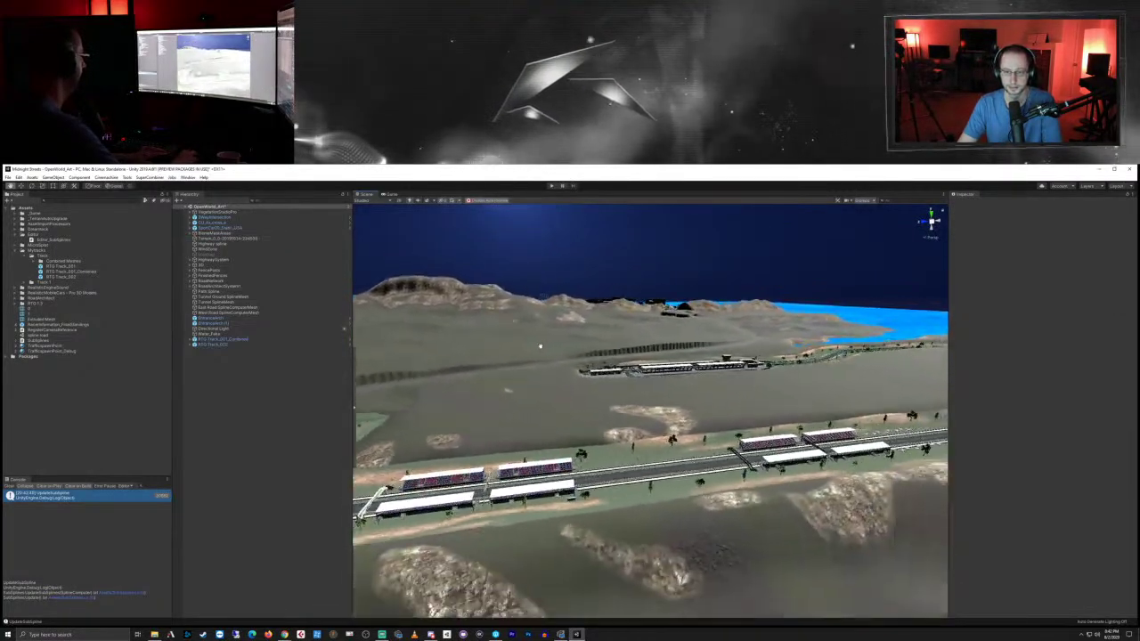
right_click_drag(650, 422, 704, 426)
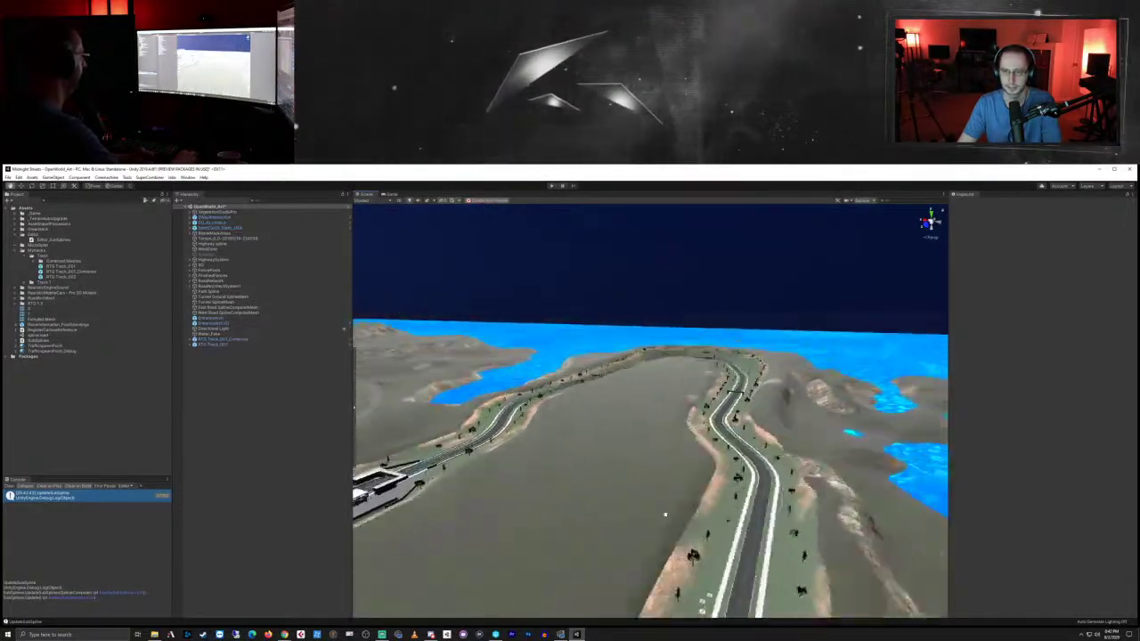
right_click_drag(665, 514, 773, 483)
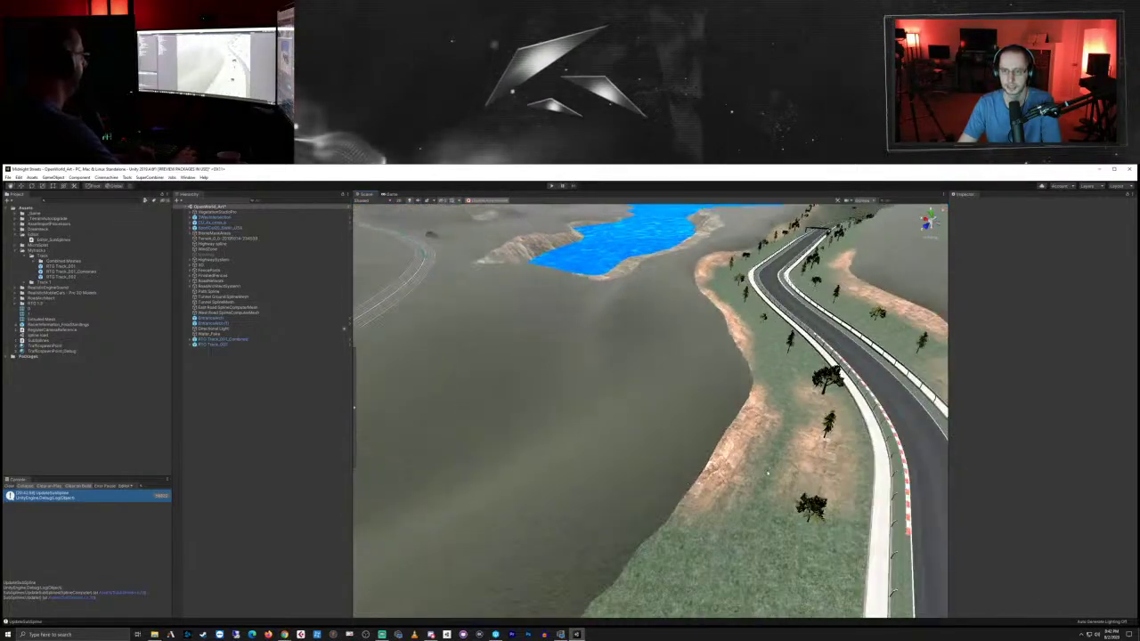
Step: Select the RTG Track_002 racetrack and examine its pit area, main straight and the terrain around them
left_click(774, 483)
scroll(771, 508, "down", 5)
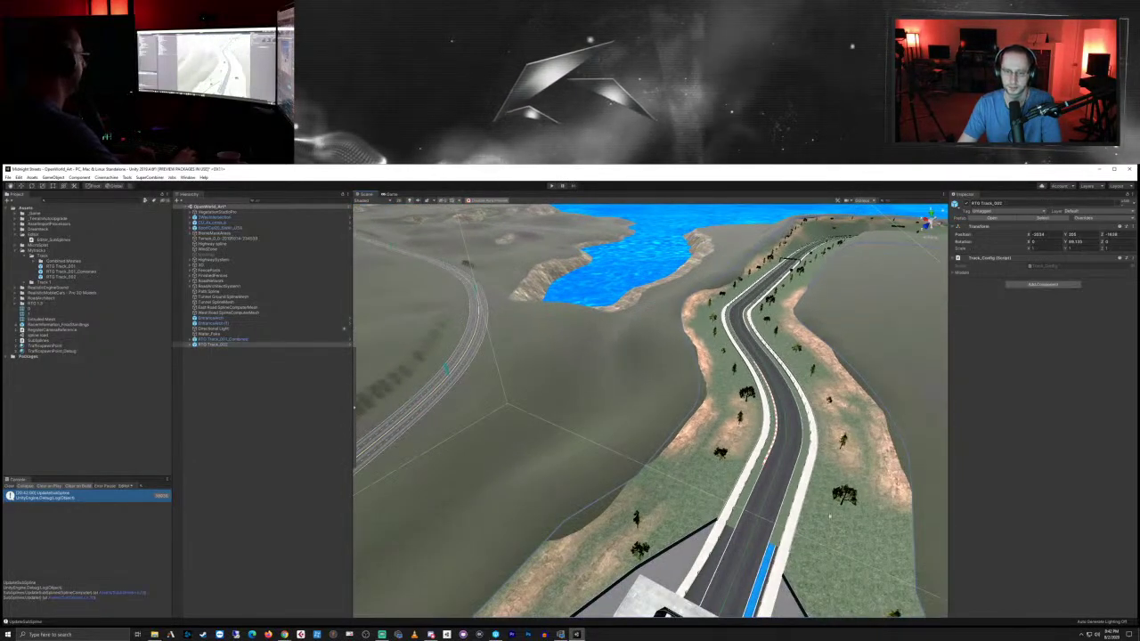
right_click_drag(830, 516, 555, 504)
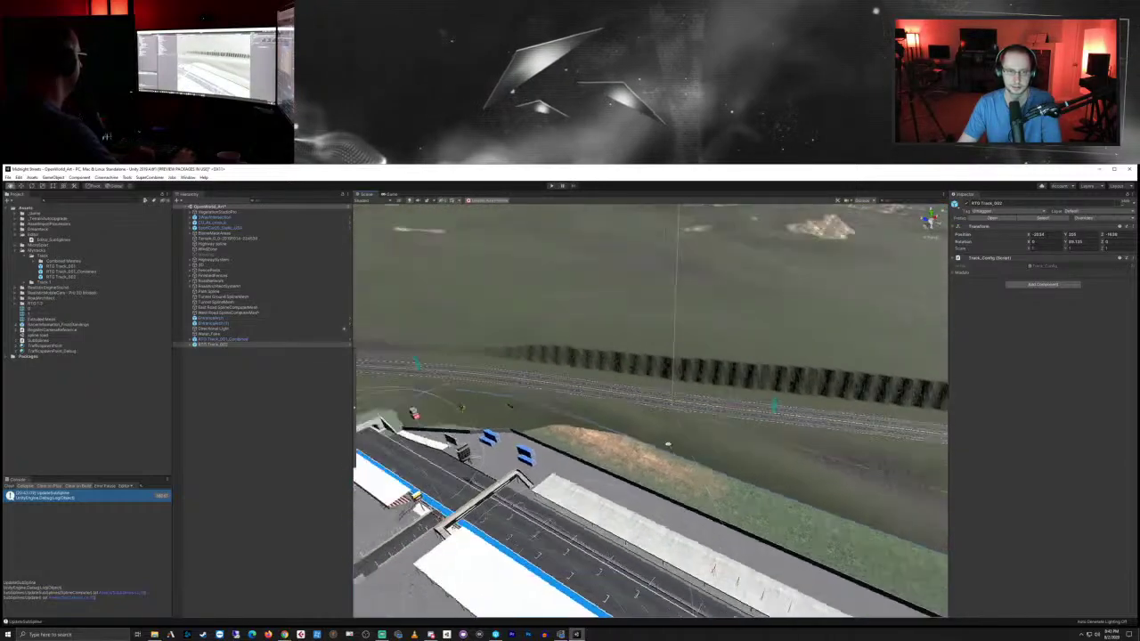
right_click_drag(667, 444, 599, 418)
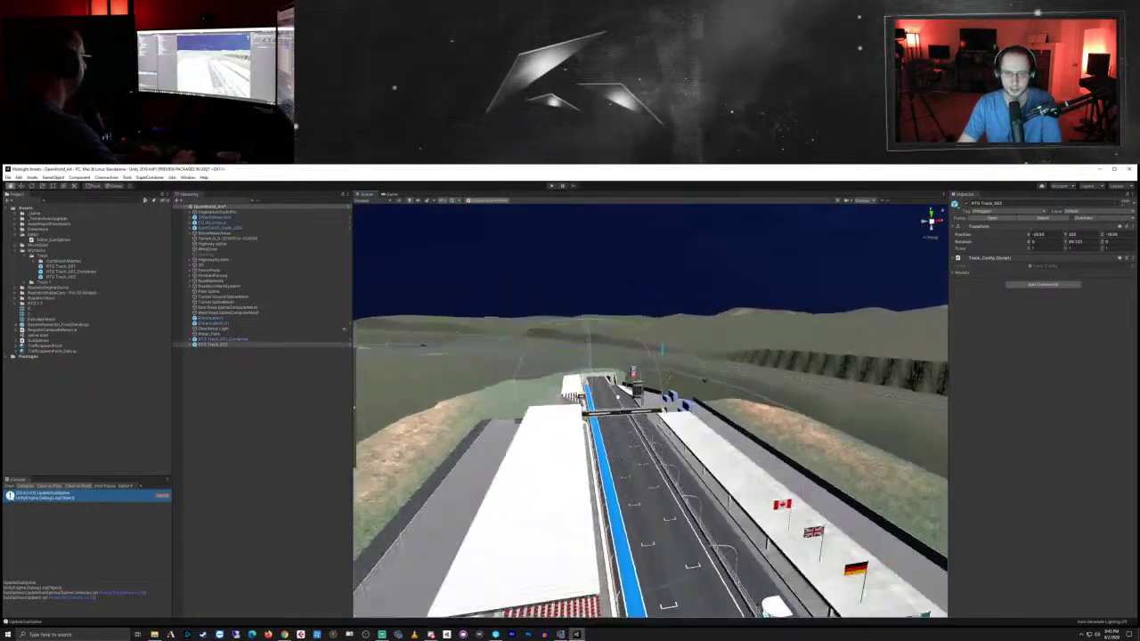
middle_click_drag(617, 398, 606, 479)
scroll(606, 479, "up", 8)
right_click_drag(622, 436, 753, 514)
right_click_drag(627, 508, 604, 544)
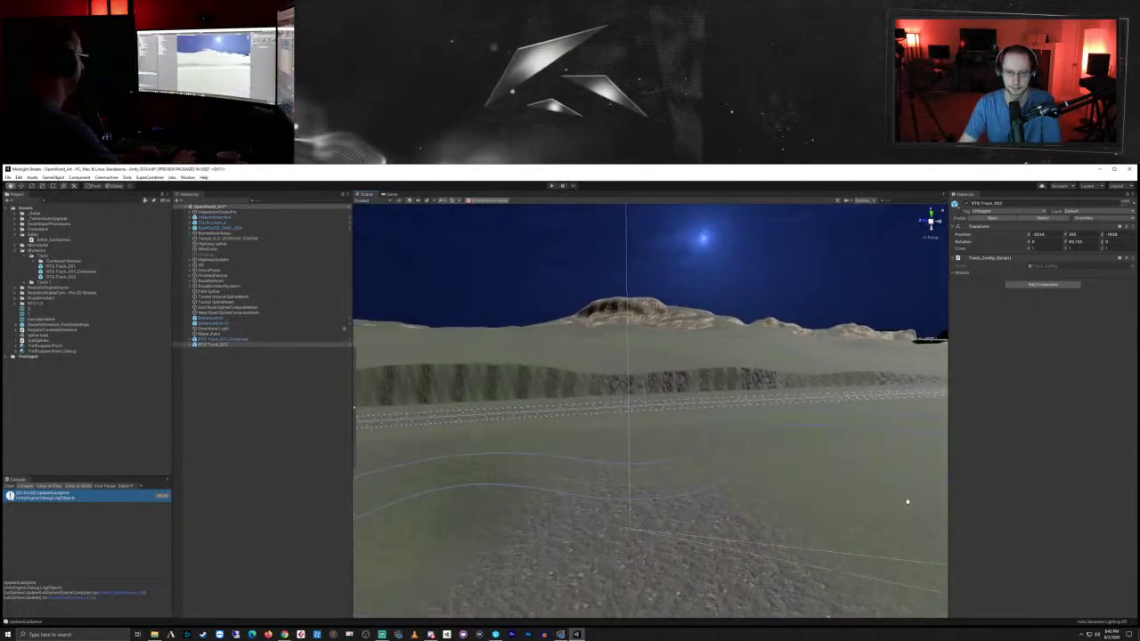
Step: Examine the whole island from above, its coastal roads and the arched highway tunnel with the looping ramps
right_click_drag(574, 476, 693, 563)
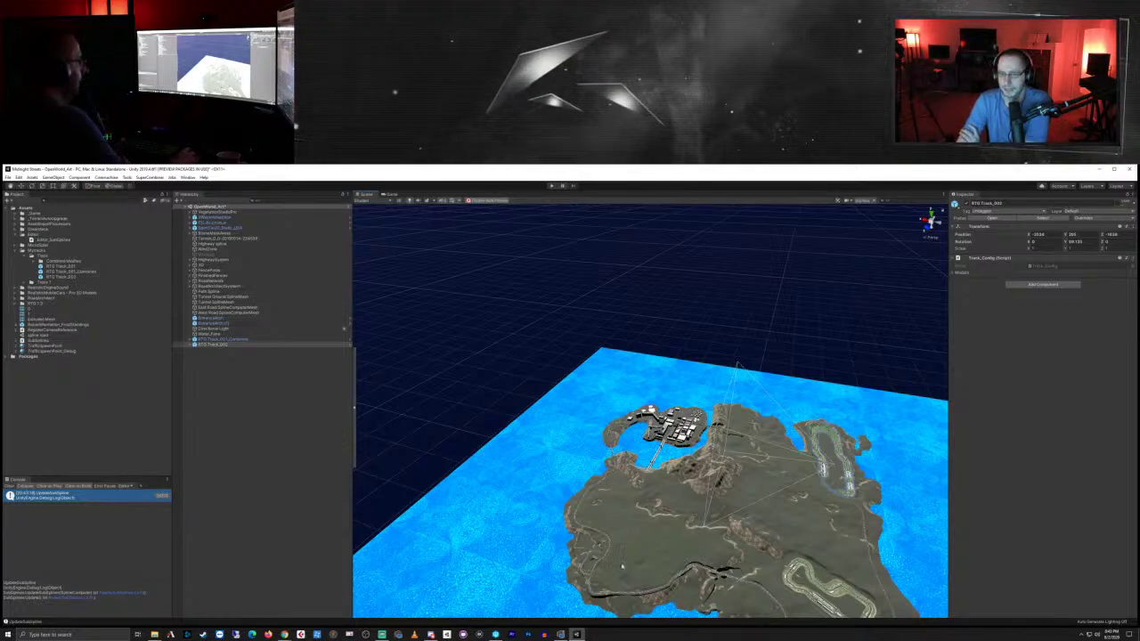
right_click_drag(622, 567, 650, 561)
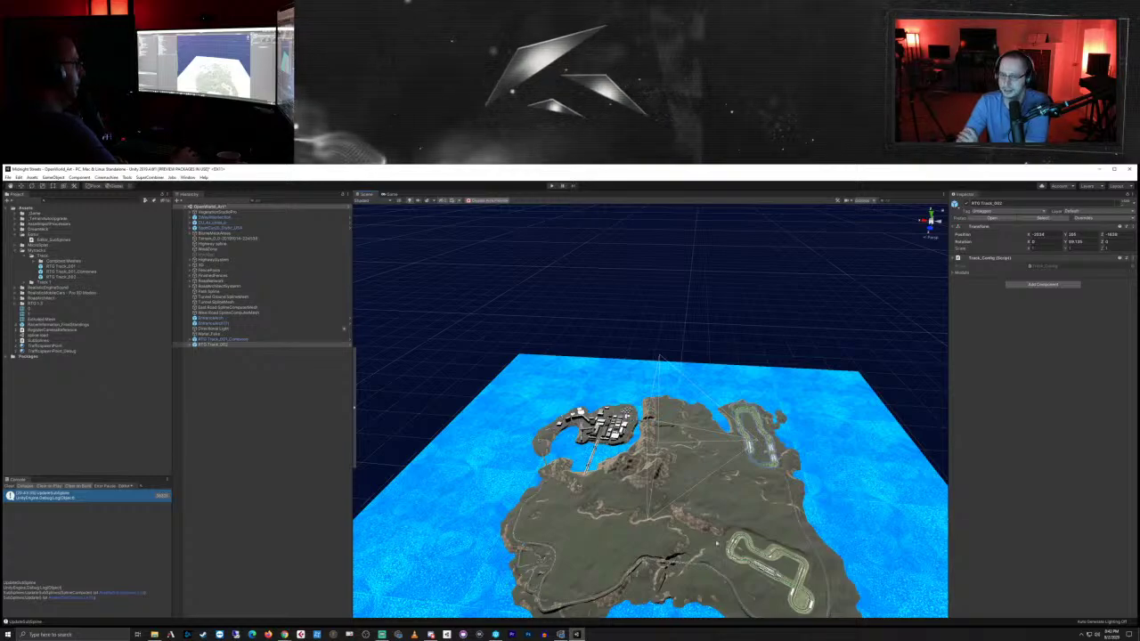
scroll(726, 532, "up", 2)
middle_click_drag(730, 528, 800, 348)
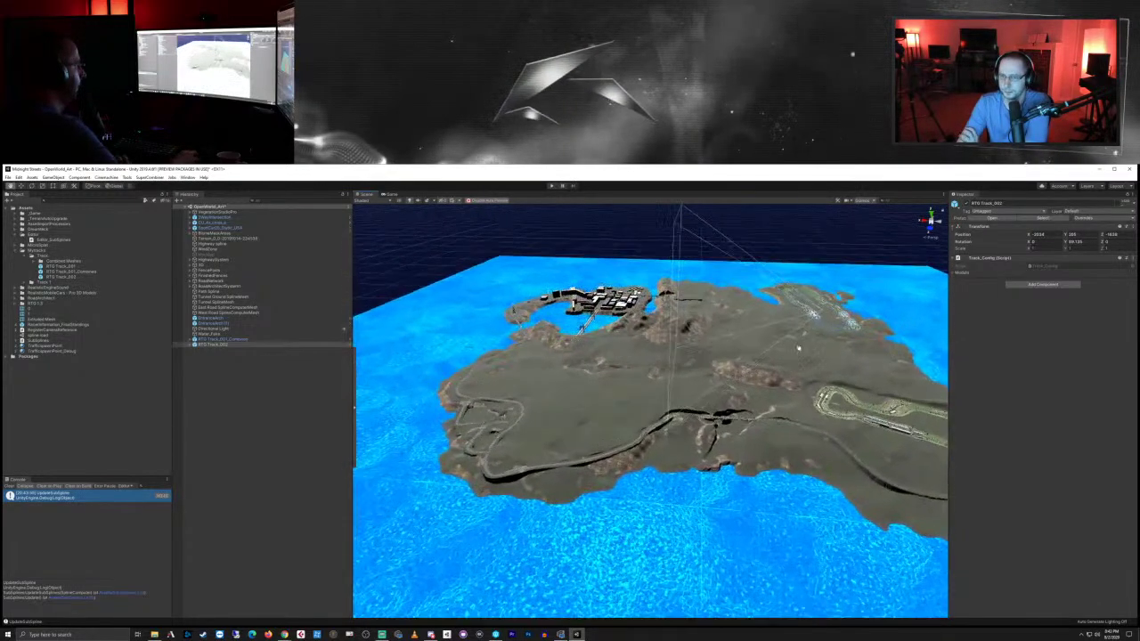
scroll(749, 430, "up", 7)
middle_click_drag(643, 463, 944, 425)
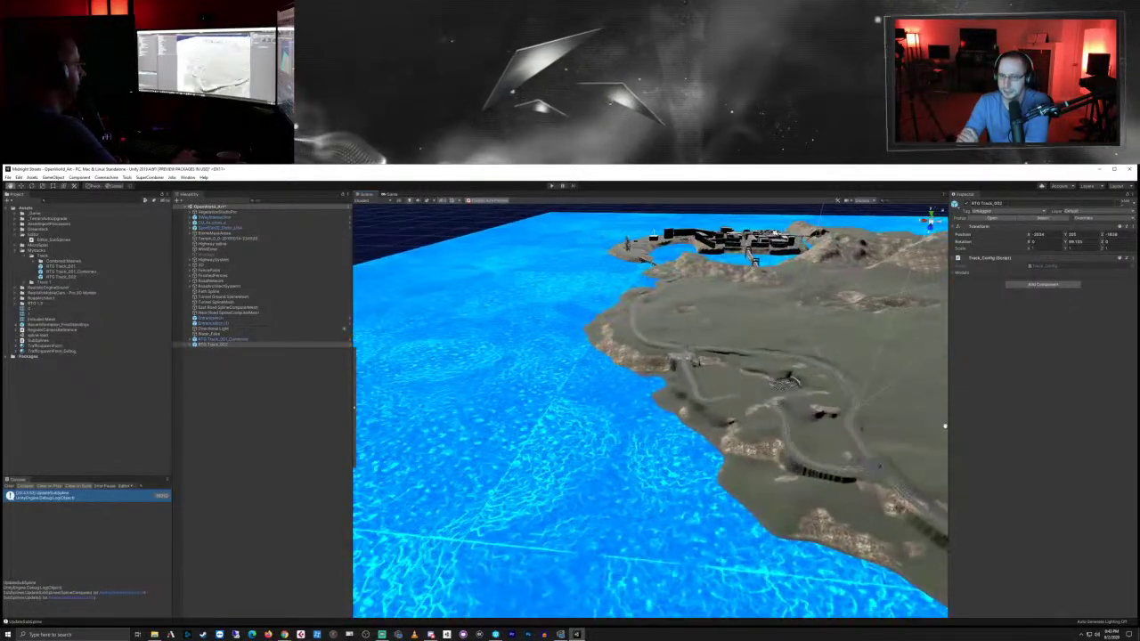
scroll(850, 435, "up", 6)
right_click_drag(732, 476, 606, 517)
middle_click_drag(606, 516, 697, 461)
scroll(694, 473, "down", 2)
scroll(693, 478, "up", 6)
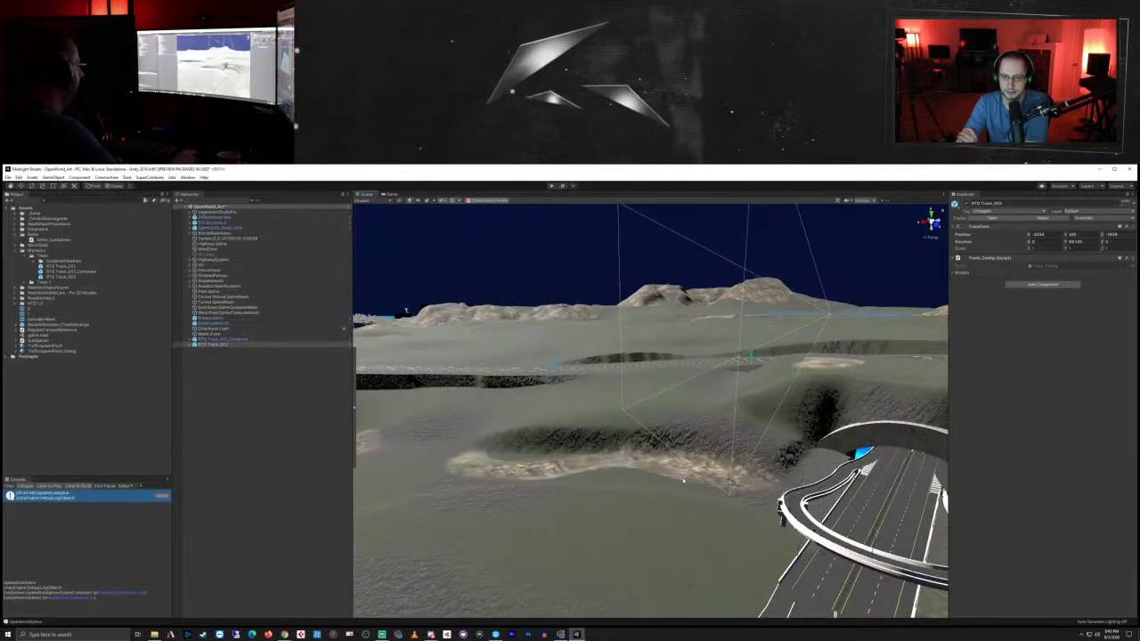
scroll(588, 509, "down", 2)
left_click_drag(588, 509, 613, 519, "alt")
mouse_move(613, 519)
middle_mouse_down()
mouse_move(635, 490)
mouse_move(628, 507)
middle_mouse_up()
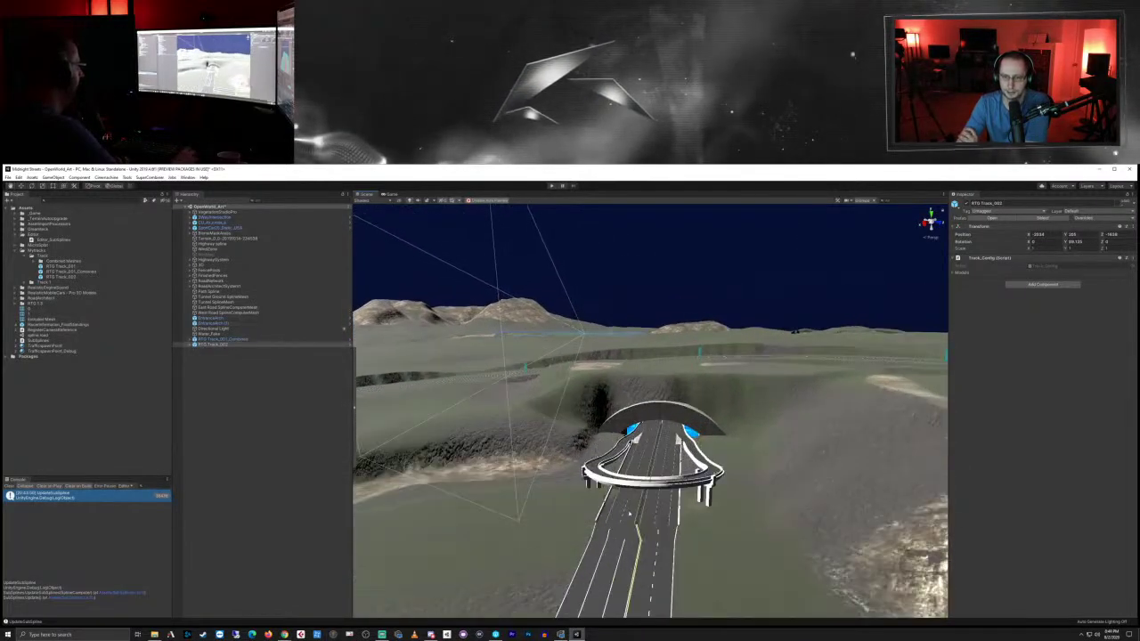
scroll(630, 514, "up", 5)
scroll(636, 522, "down", 3)
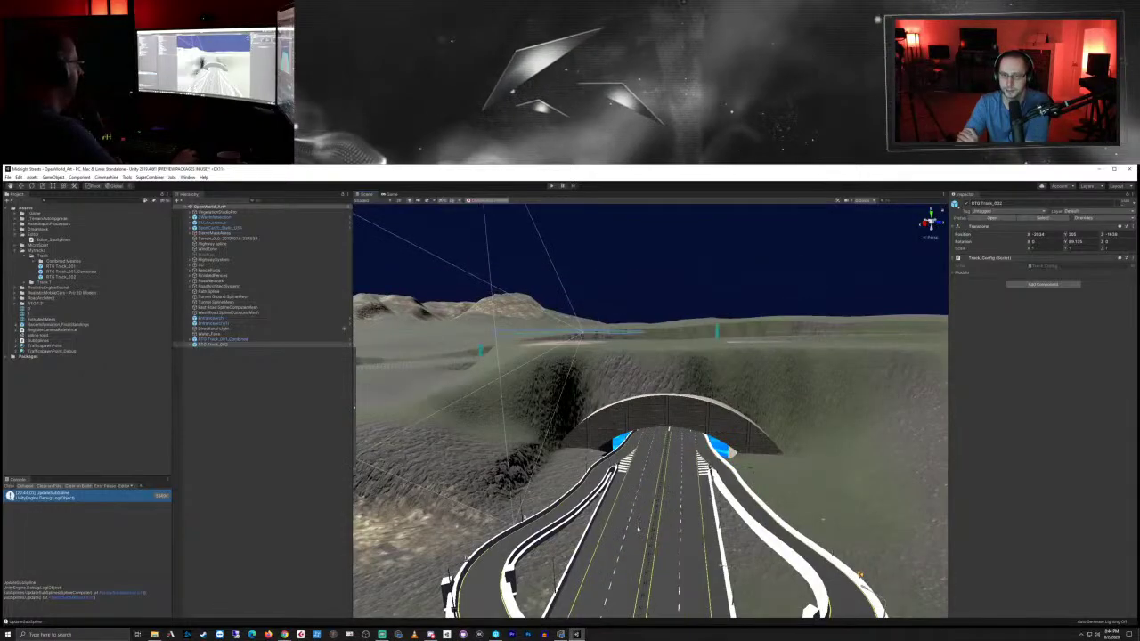
Step: Examine the highway along the coast, the racetrack with grandstands and the overall road layout of the island
middle_click_drag(659, 543, 570, 583)
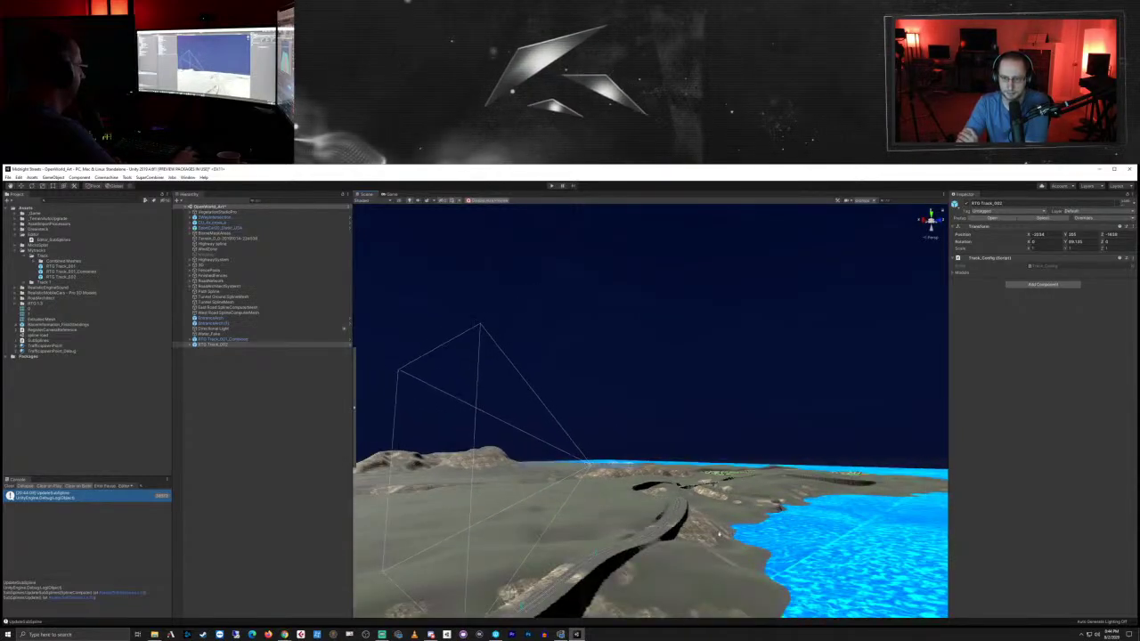
middle_click_drag(818, 421, 567, 558)
right_click_drag(943, 465, 908, 483)
left_click_drag(564, 404, 718, 434, "alt")
right_click_drag(718, 435, 742, 436)
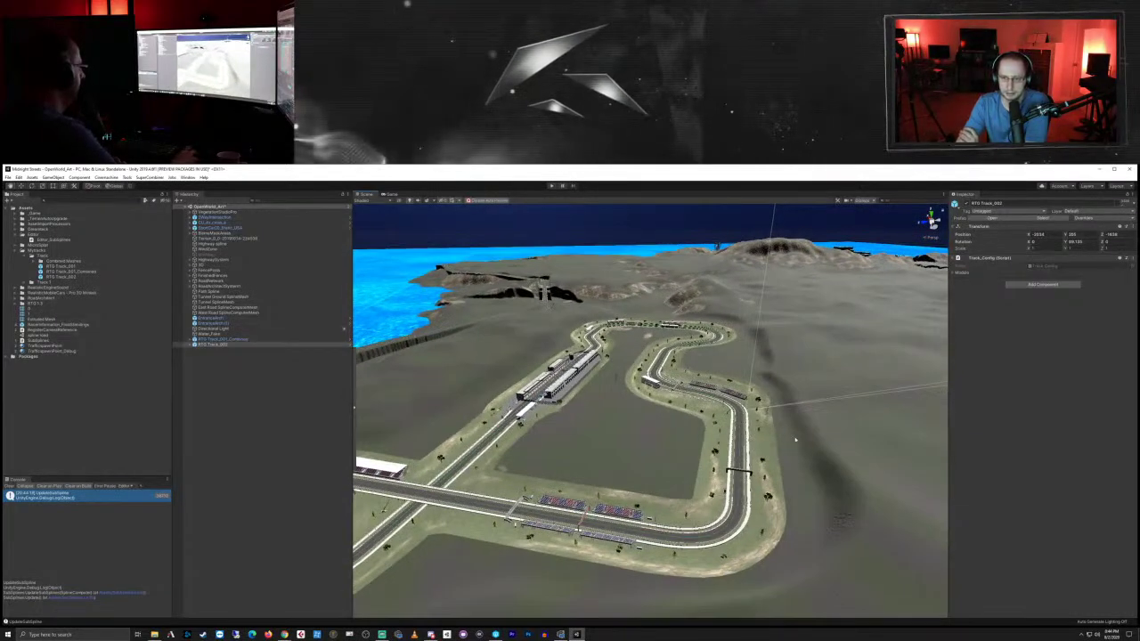
left_click_drag(796, 440, 712, 476, "alt")
scroll(713, 476, "down", 6)
right_click_drag(481, 472, 732, 532)
right_click_drag(565, 511, 862, 495)
left_click_drag(531, 519, 614, 532, "alt")
scroll(615, 532, "down", 3)
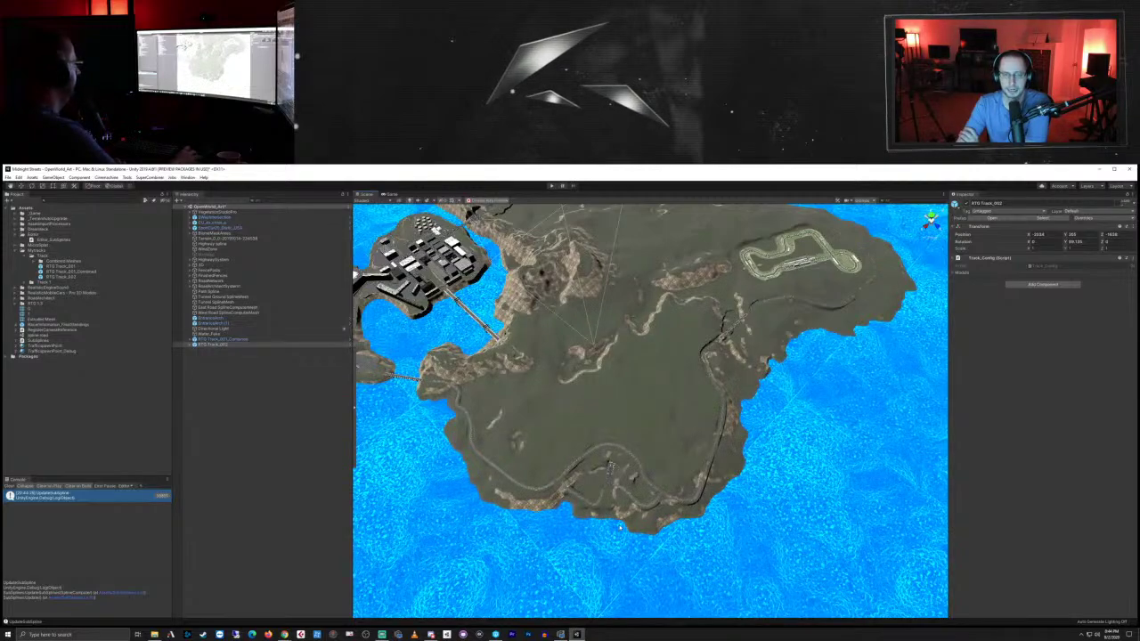
Step: Clear the racetrack selection and examine the road junction in front of the arched highway tunnel
left_click(270, 442)
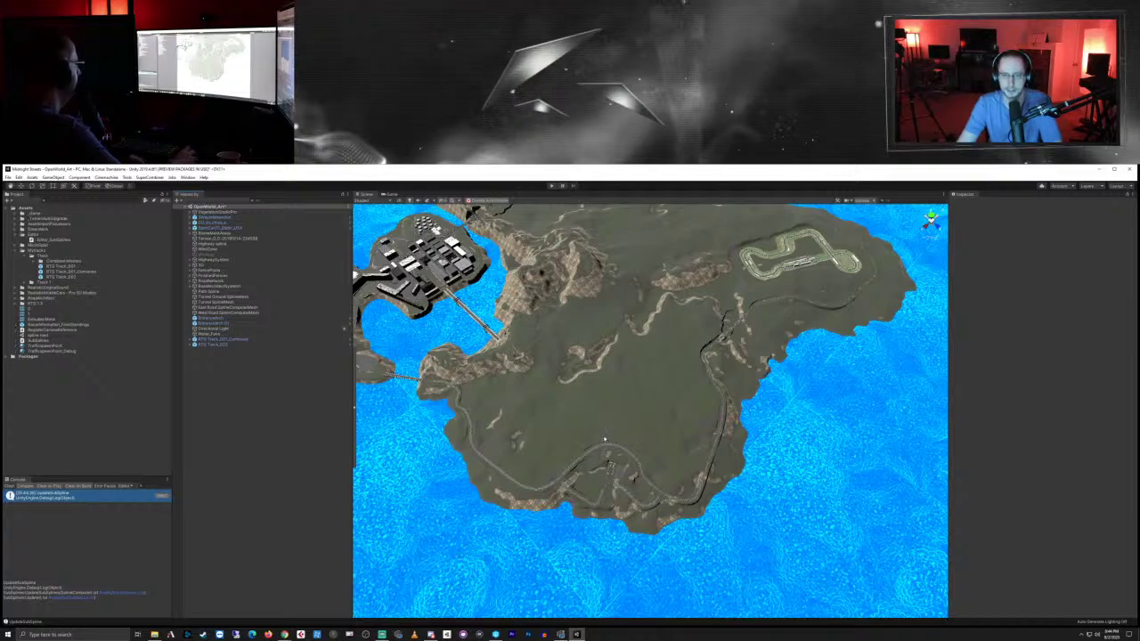
scroll(612, 442, "up", 6)
scroll(611, 444, "down", 2)
right_click_drag(642, 511, 647, 467)
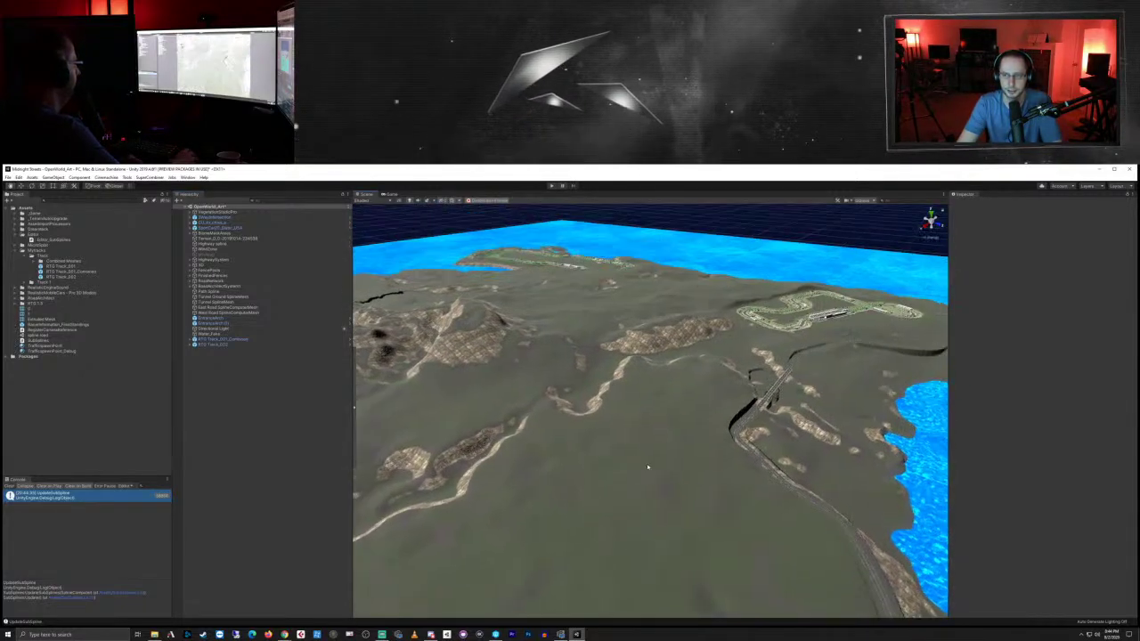
middle_click_drag(648, 467, 667, 378)
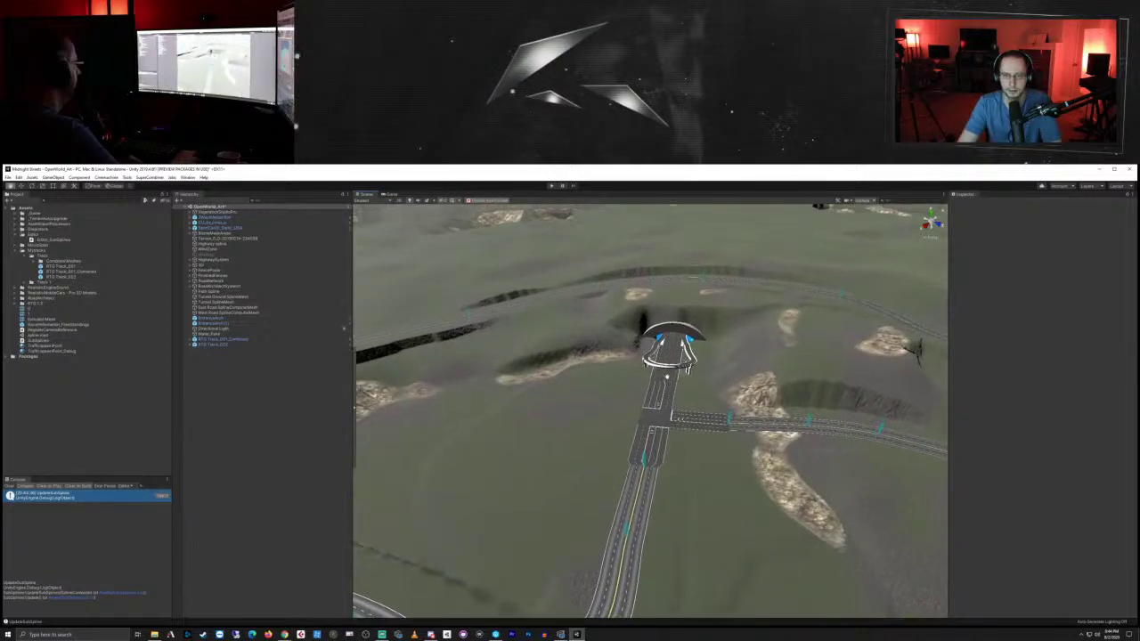
right_click_drag(666, 377, 686, 432)
key("s")
right_click_drag(757, 420, 713, 465)
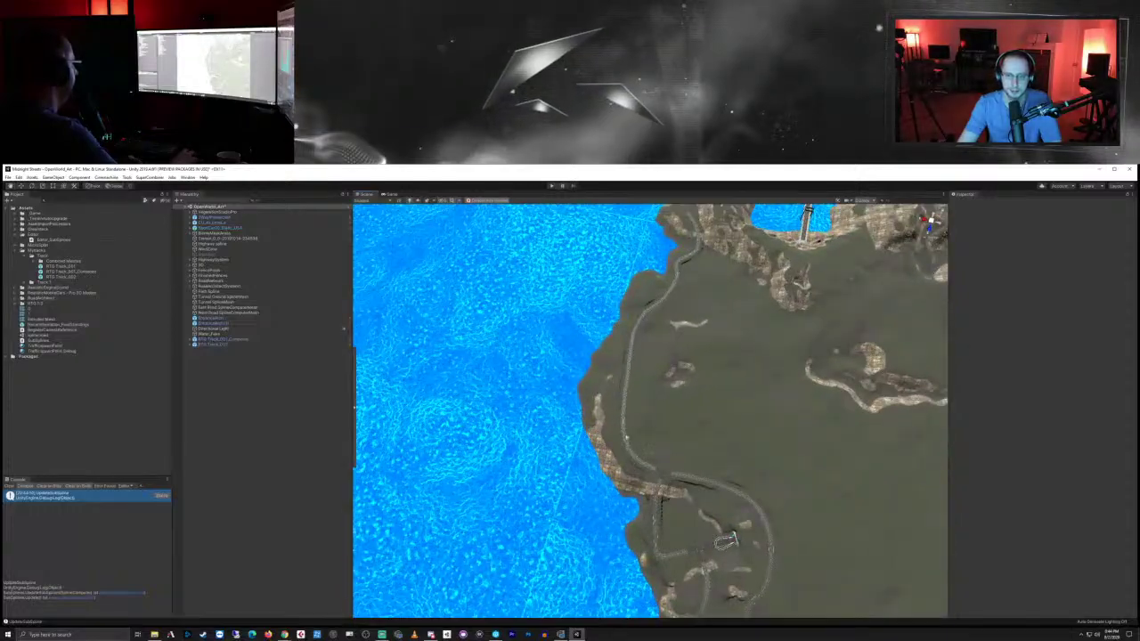
Step: Examine the coastal road between the city bridges and the arched tunnel, and the rough terrain around its junctions
right_click_drag(802, 495, 730, 552)
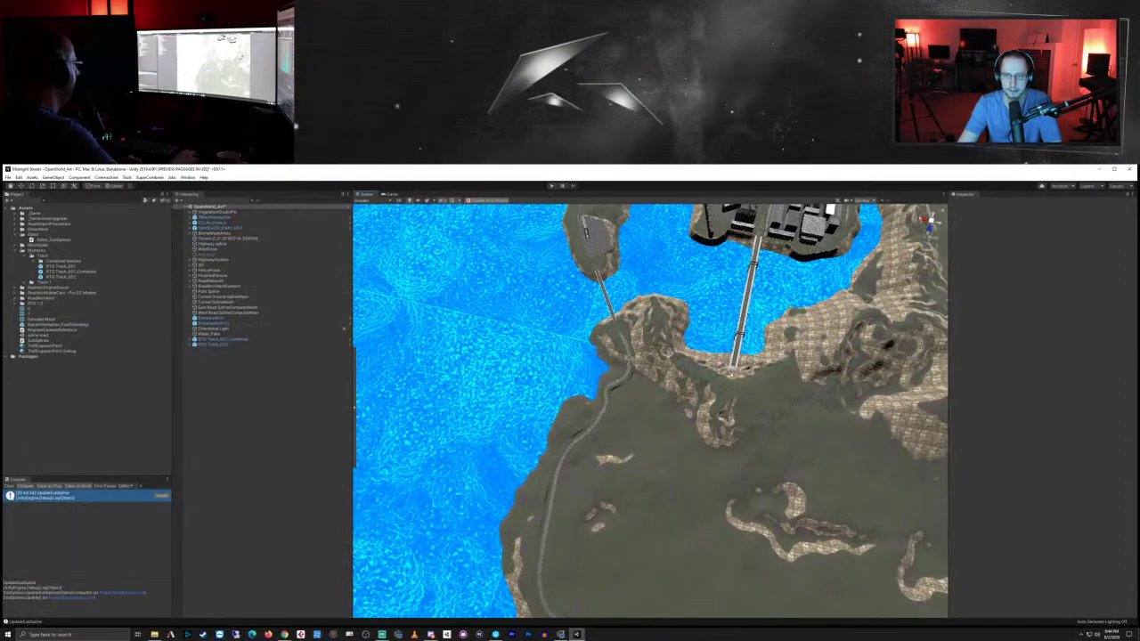
middle_click_drag(722, 413, 727, 375)
right_click_drag(726, 376, 687, 379)
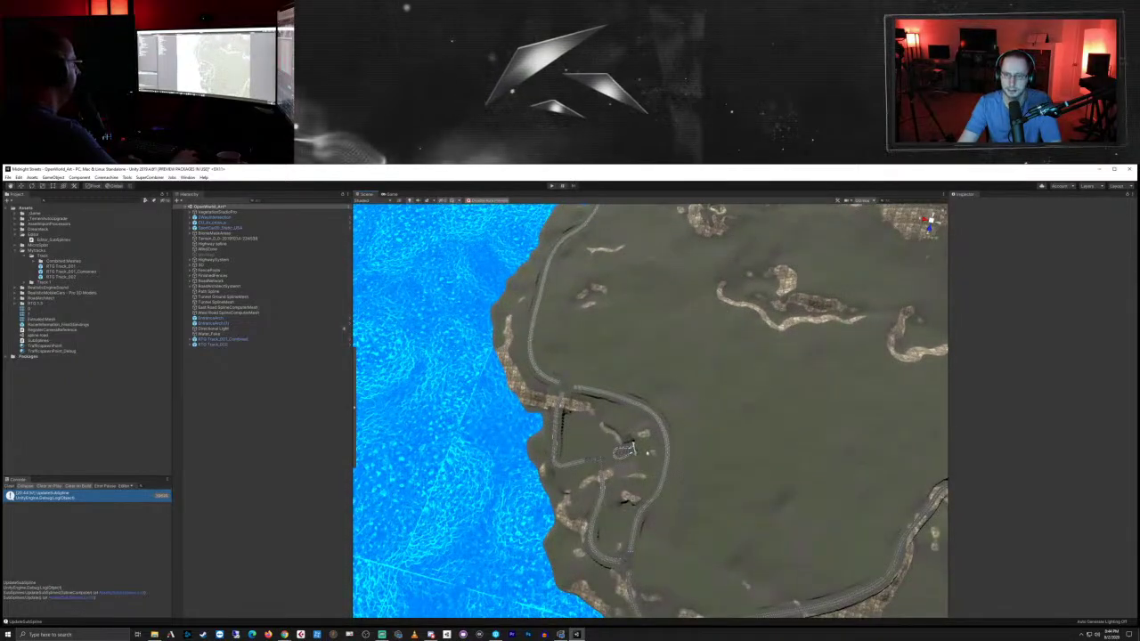
right_click_drag(648, 452, 670, 366)
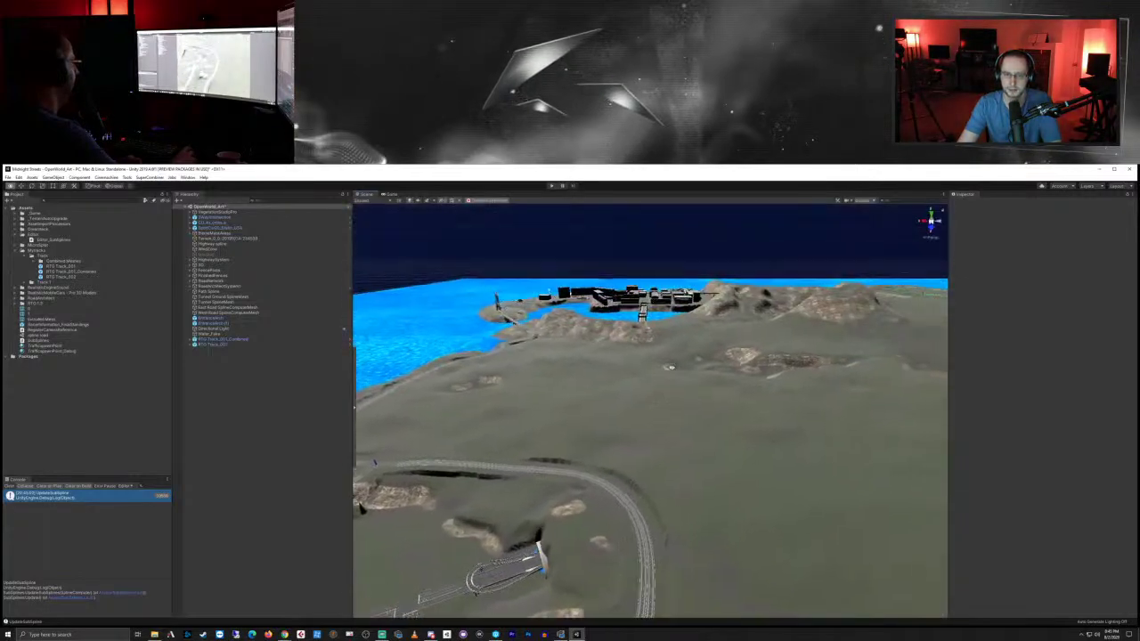
right_click_drag(669, 436, 702, 409)
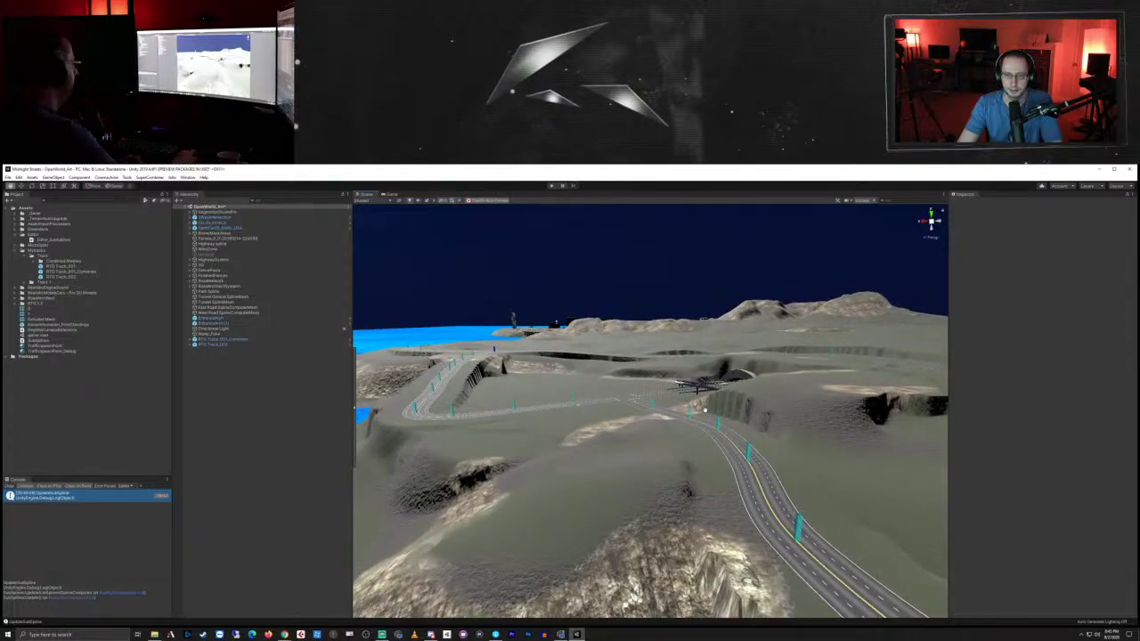
right_click_drag(744, 473, 746, 471)
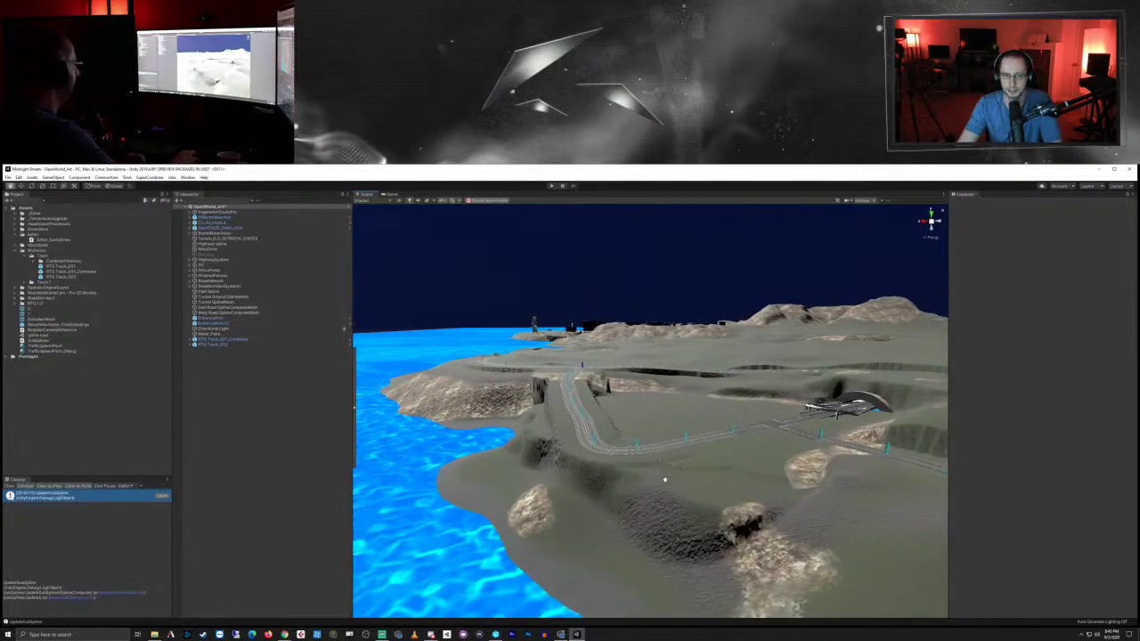
mouse_move(719, 479)
right_mouse_down()
mouse_move(739, 463)
mouse_move(738, 478)
right_mouse_up()
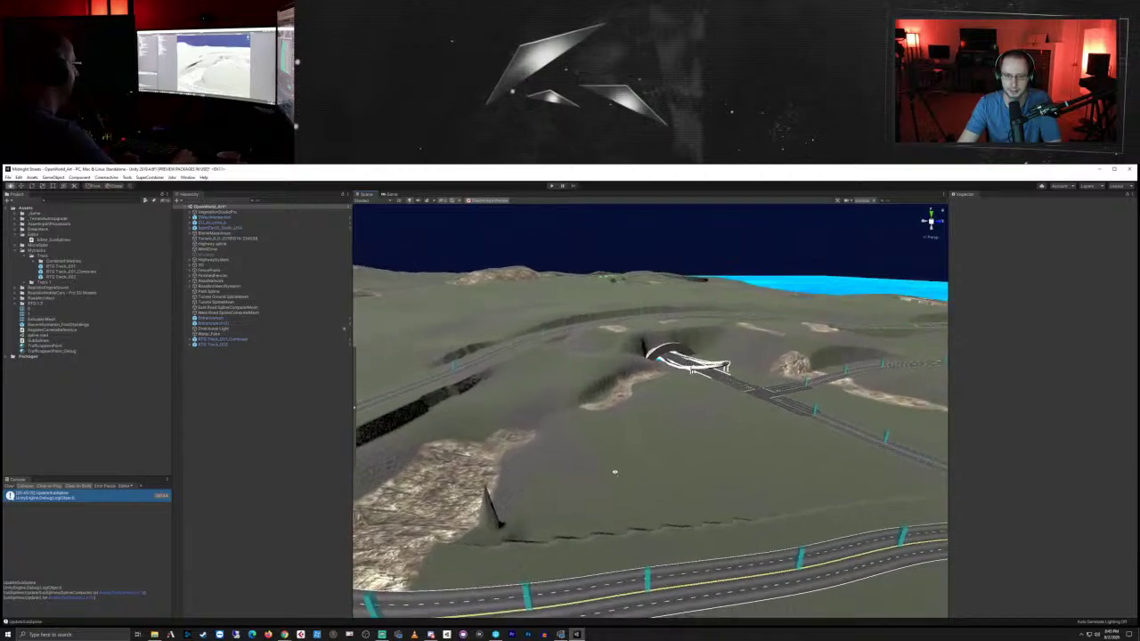
right_click_drag(615, 472, 555, 495)
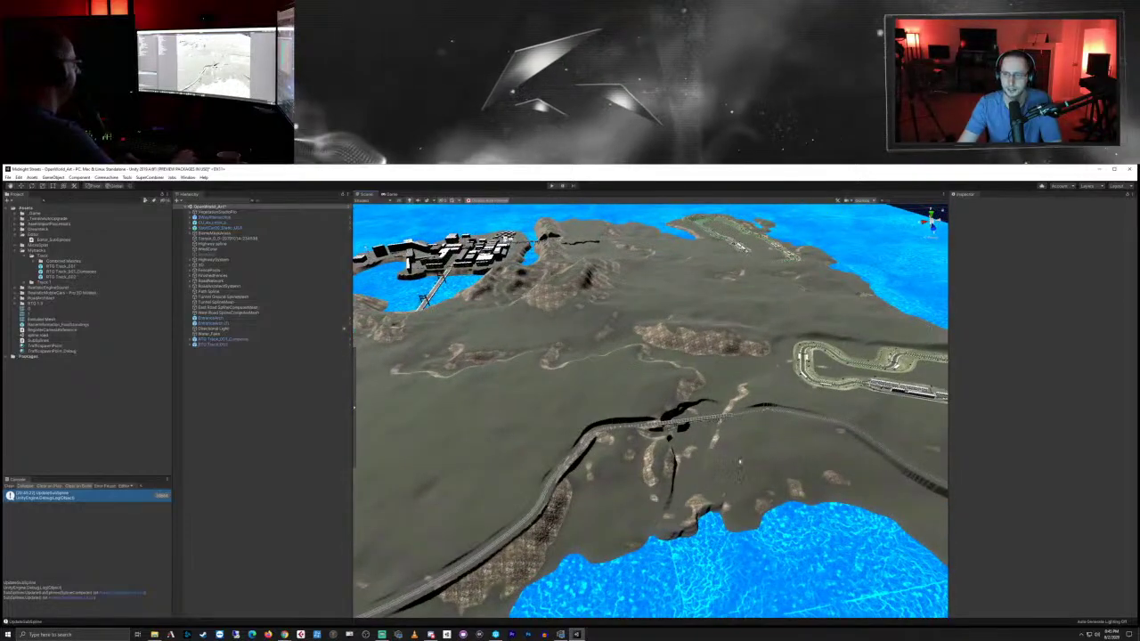
Step: Examine the highway's course past both racetracks and the terrain between it and the racetrack's tunnel portal
right_click_drag(739, 462, 701, 509)
right_click_drag(791, 463, 679, 475)
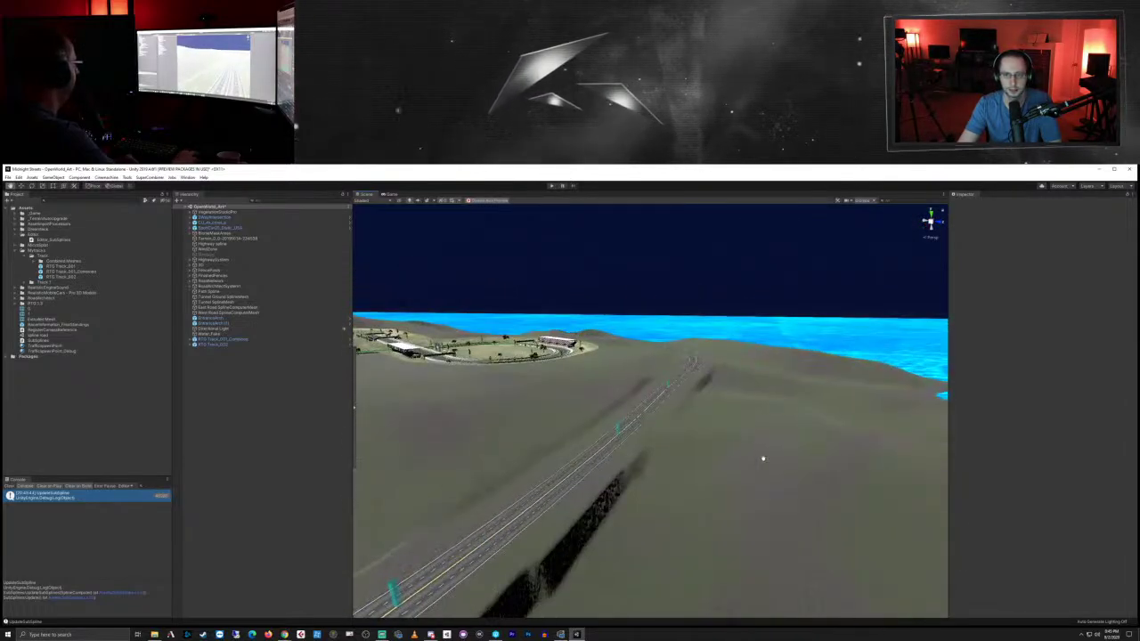
right_click_drag(773, 448, 756, 460)
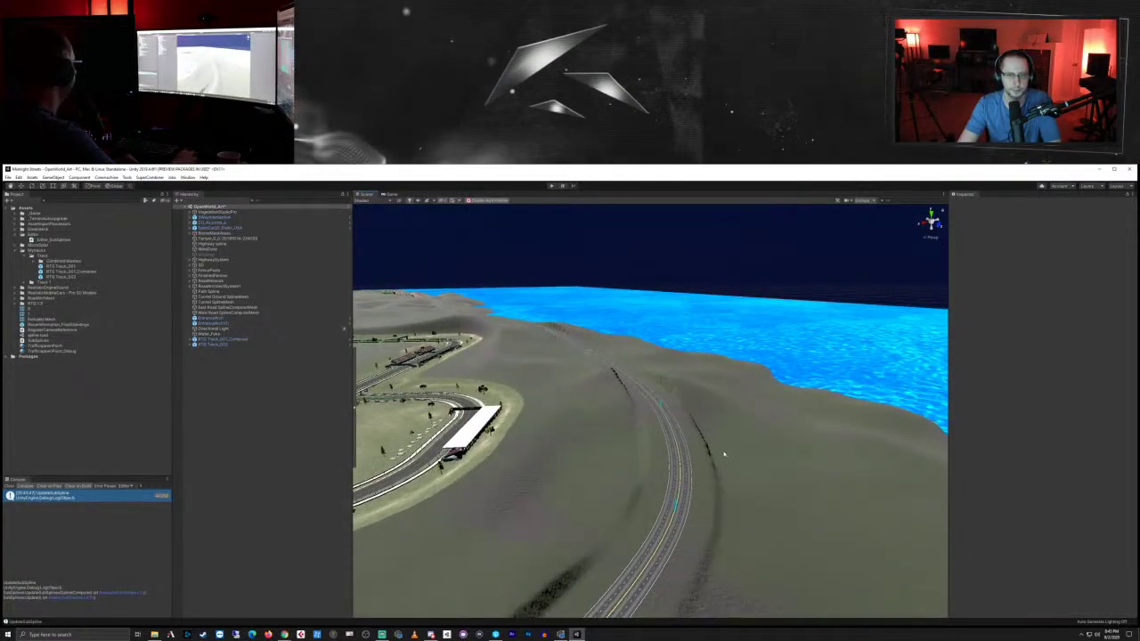
right_click_drag(724, 456, 640, 393)
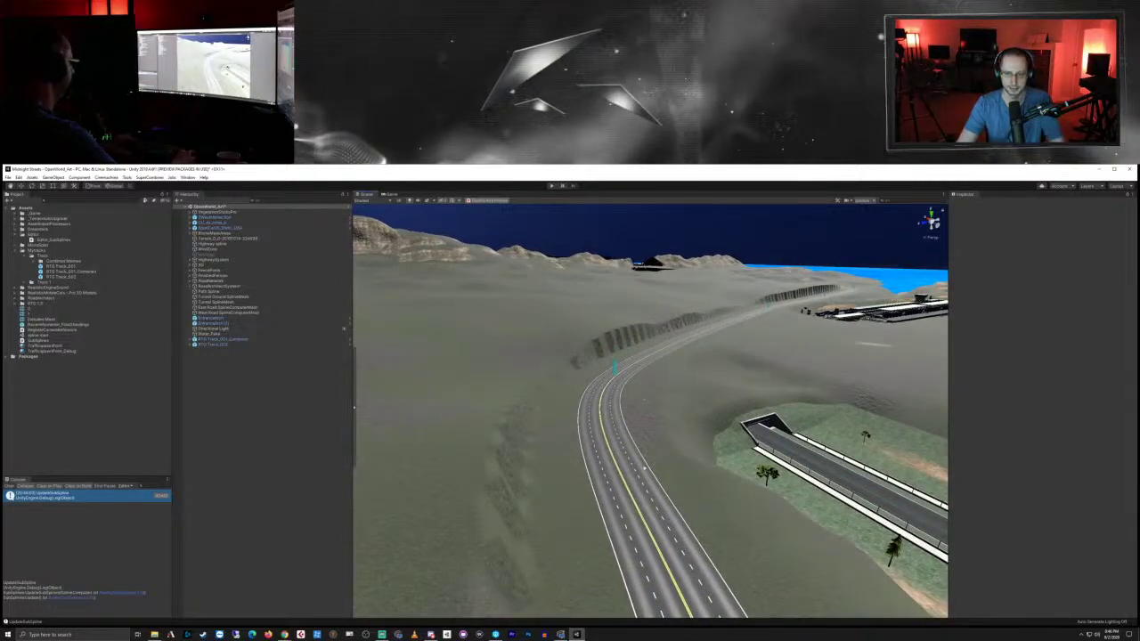
right_click_drag(644, 469, 671, 475)
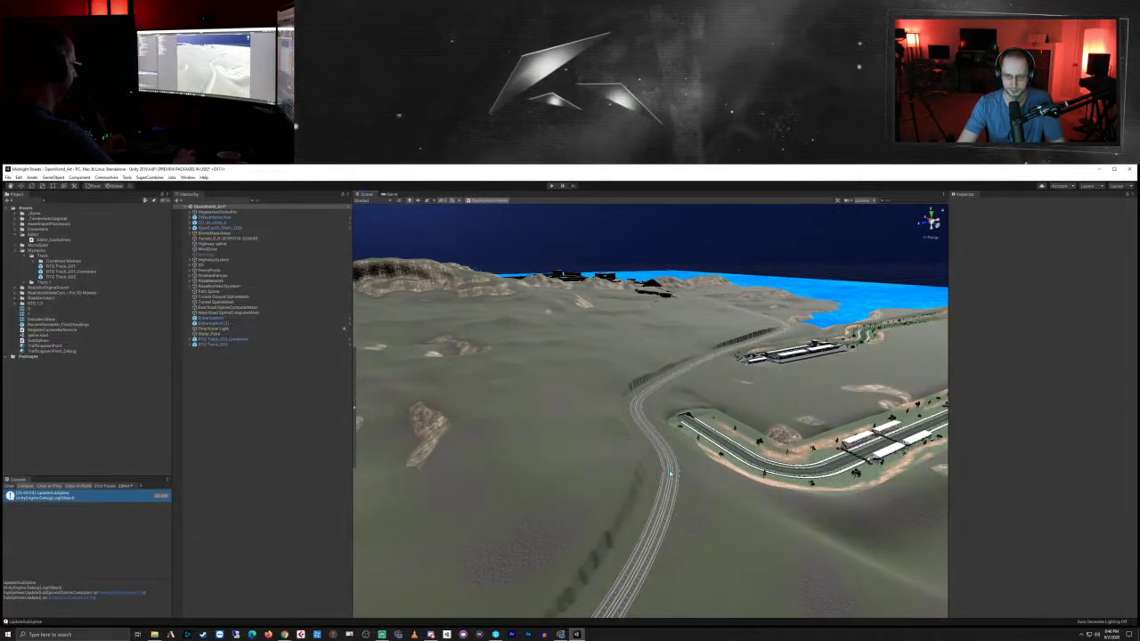
Step: Select the highway's road node near the racetrack's tunnel portal, frame it and examine the ground between road and track
left_click(671, 474)
key("f")
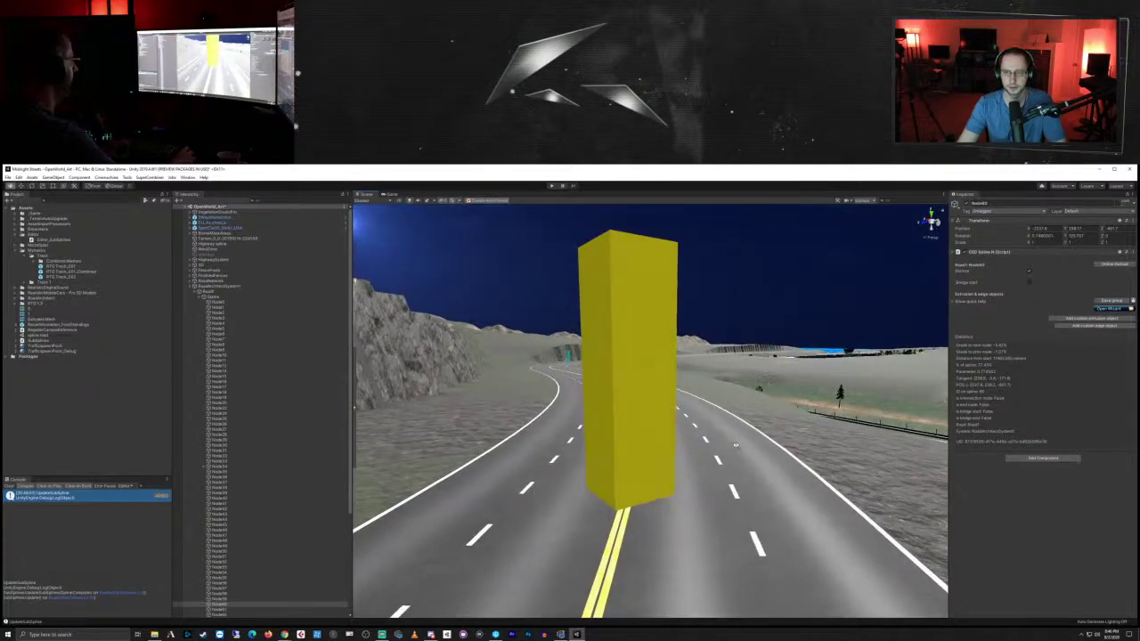
right_click_drag(728, 454, 716, 481)
middle_click_drag(738, 440, 726, 562)
scroll(740, 472, "down", 10)
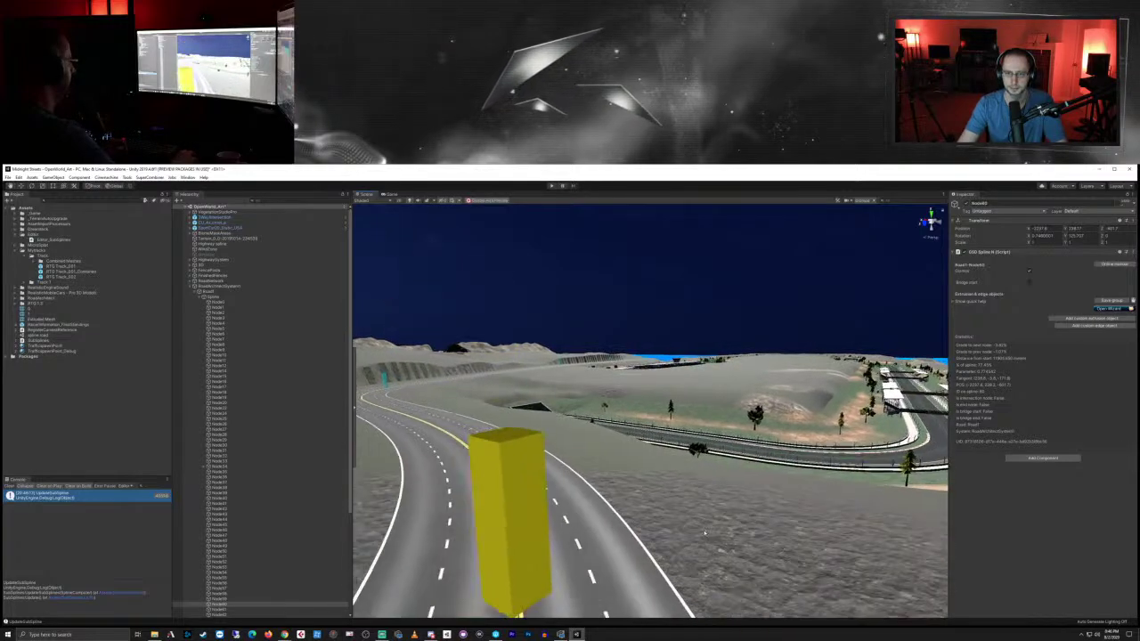
Step: Examine the highway's course past both racetracks, and the whole island with its city and road loop from directly above
right_click_drag(739, 470, 728, 492)
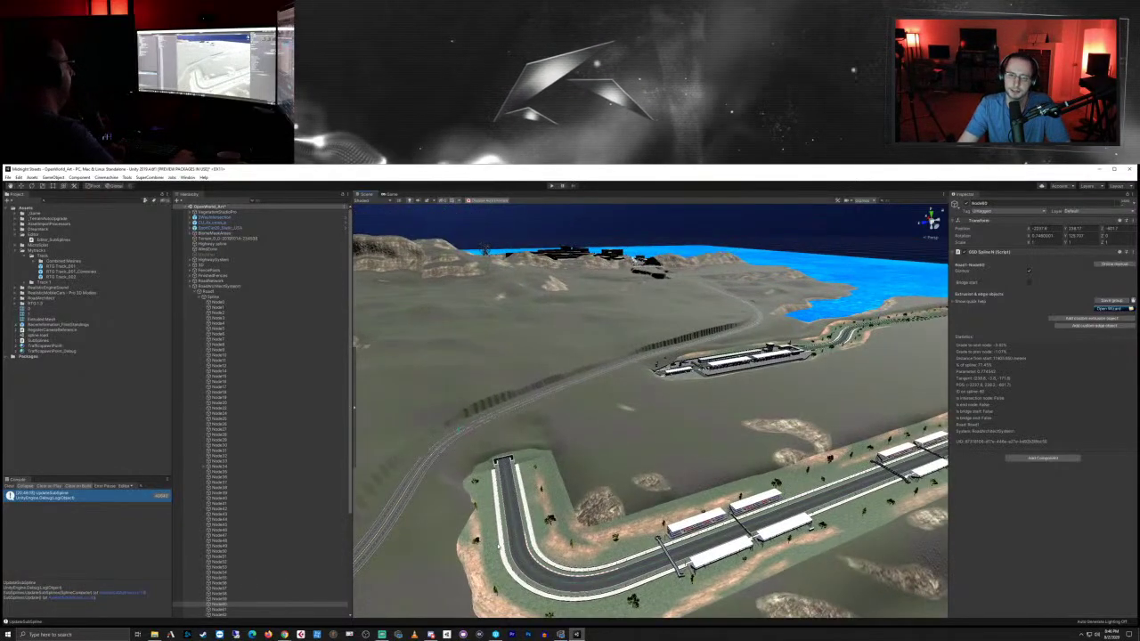
right_click_drag(795, 374, 652, 442)
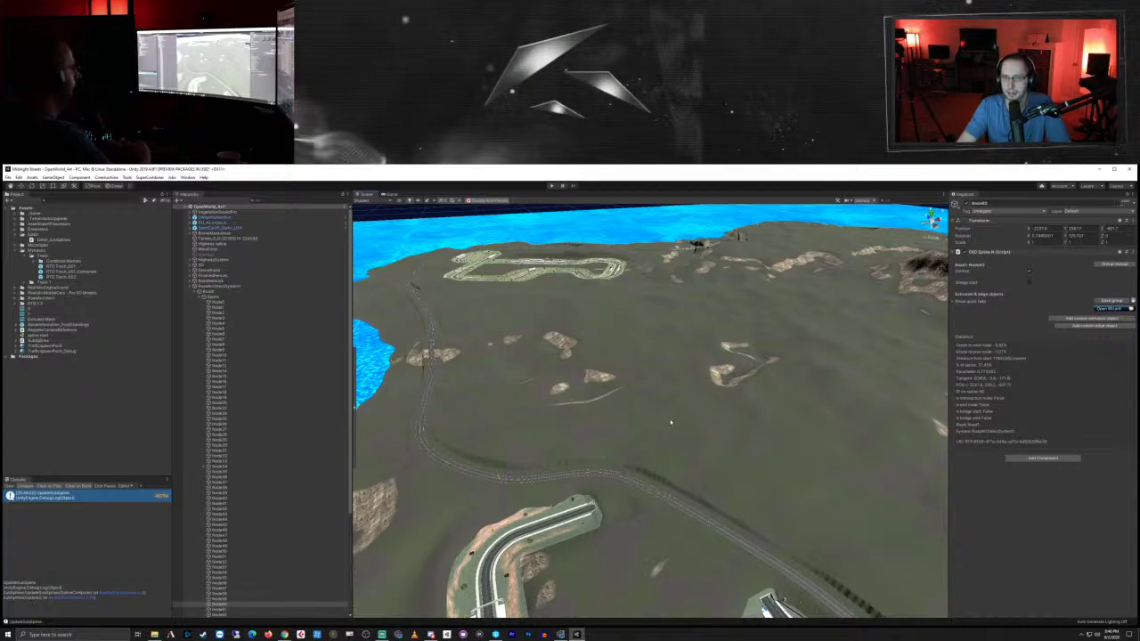
right_click_drag(590, 410, 687, 415)
scroll(687, 415, "down", 4)
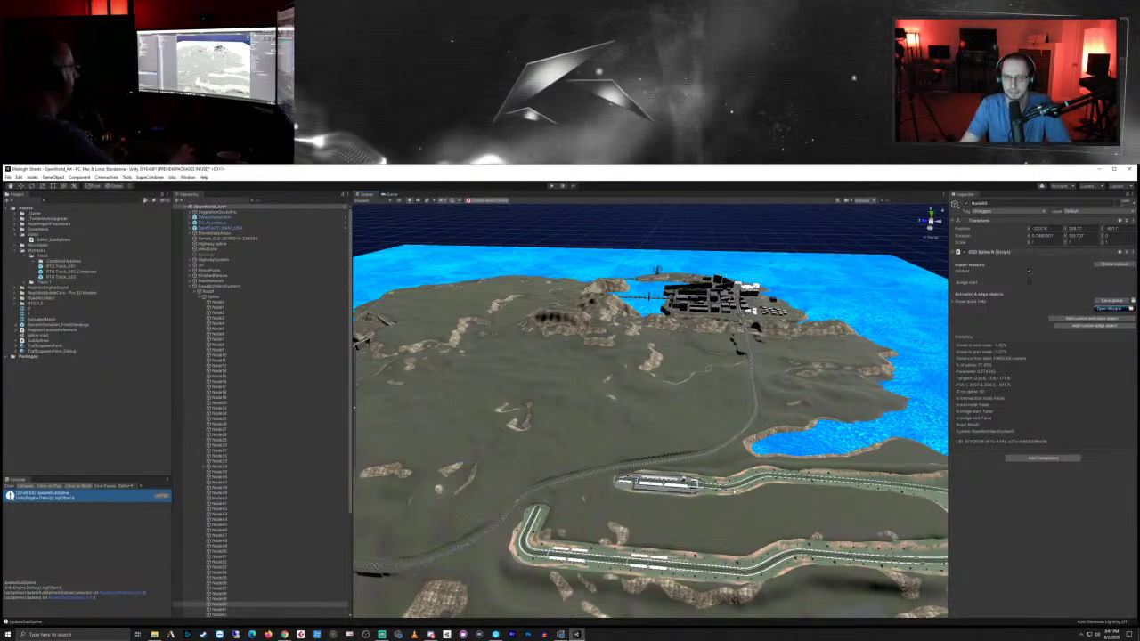
right_click_drag(718, 482, 674, 532)
key("s")
middle_click_drag(674, 532, 680, 566)
scroll(680, 565, "up", 5)
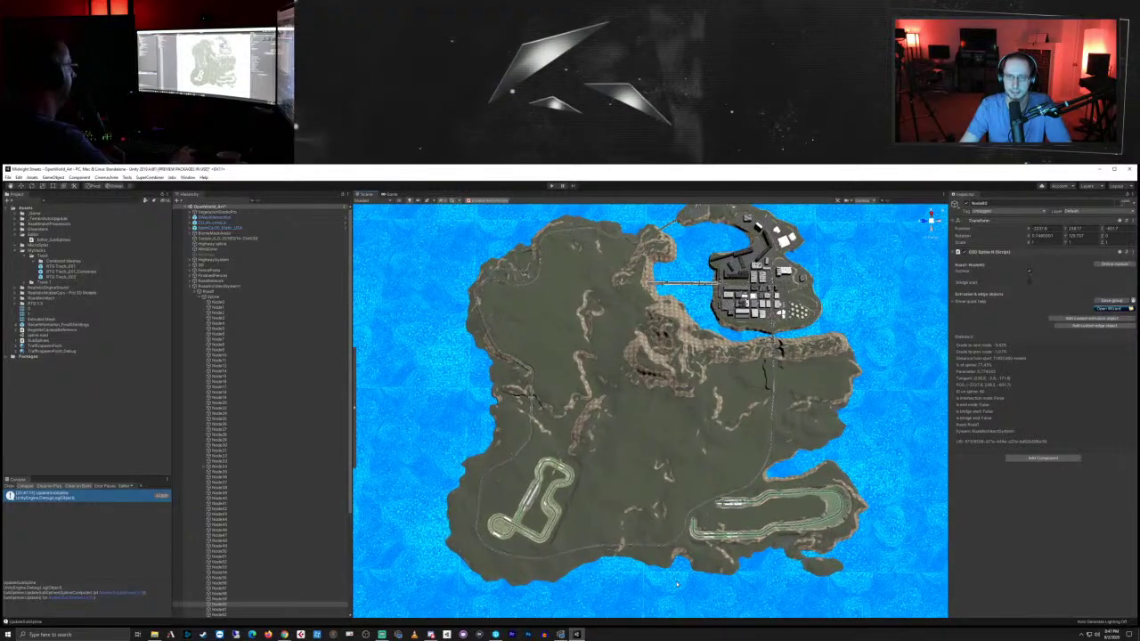
scroll(677, 585, "up", 2)
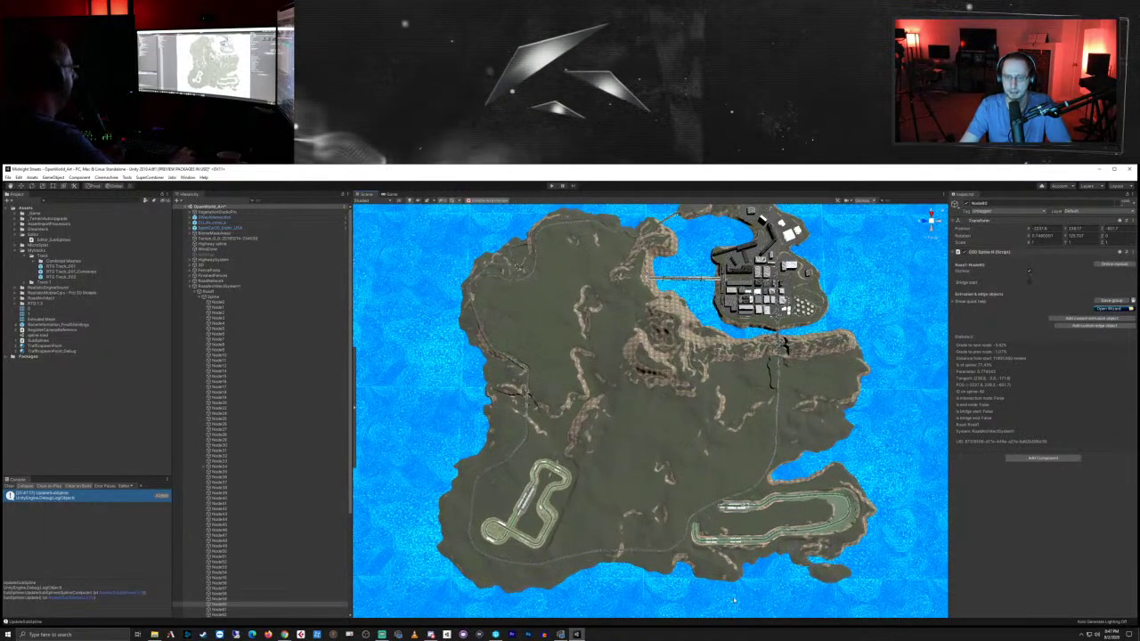
scroll(734, 602, "up", 2)
middle_click_drag(735, 599, 732, 611)
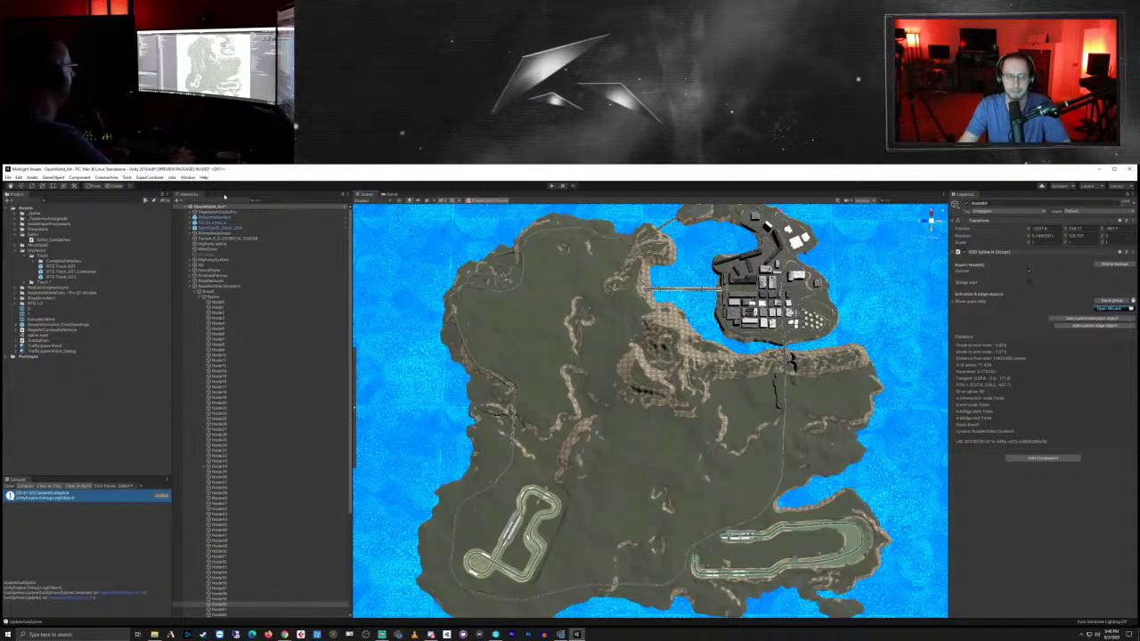
Step: Collapse the road system's node hierarchy, clear the selection and save the project
left_click(189, 286)
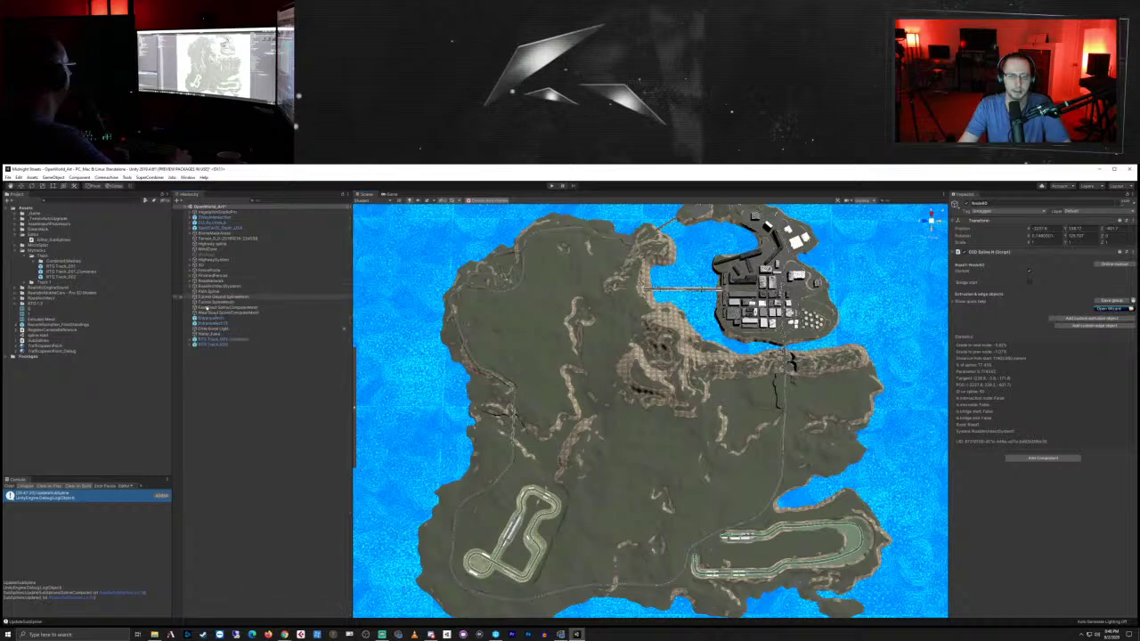
left_click(249, 473)
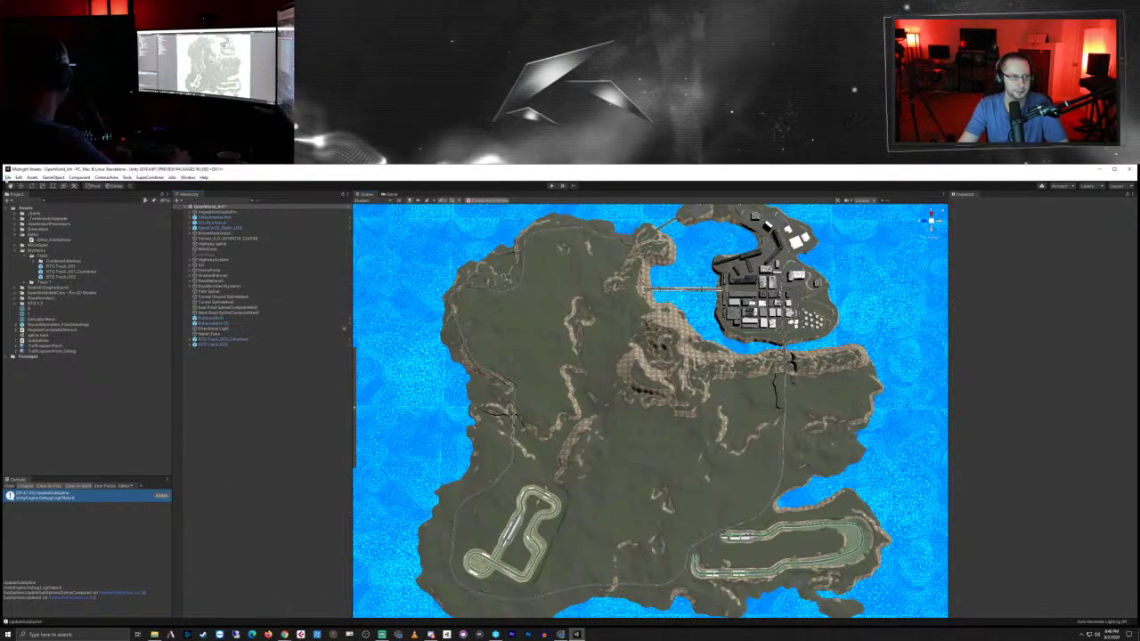
left_click(7, 179)
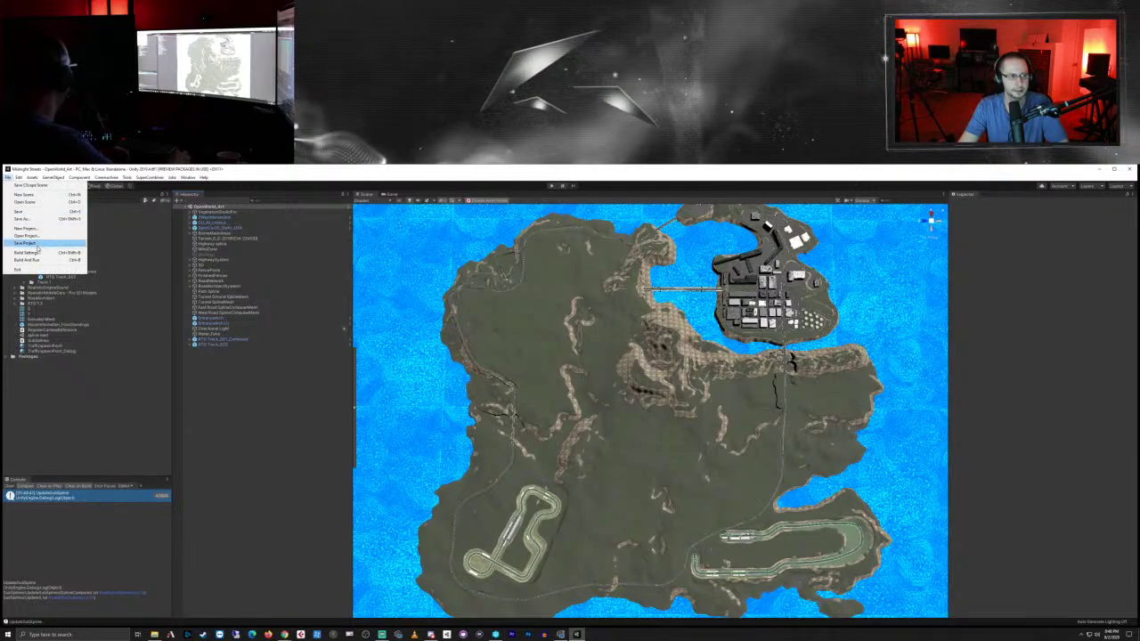
left_click(38, 243)
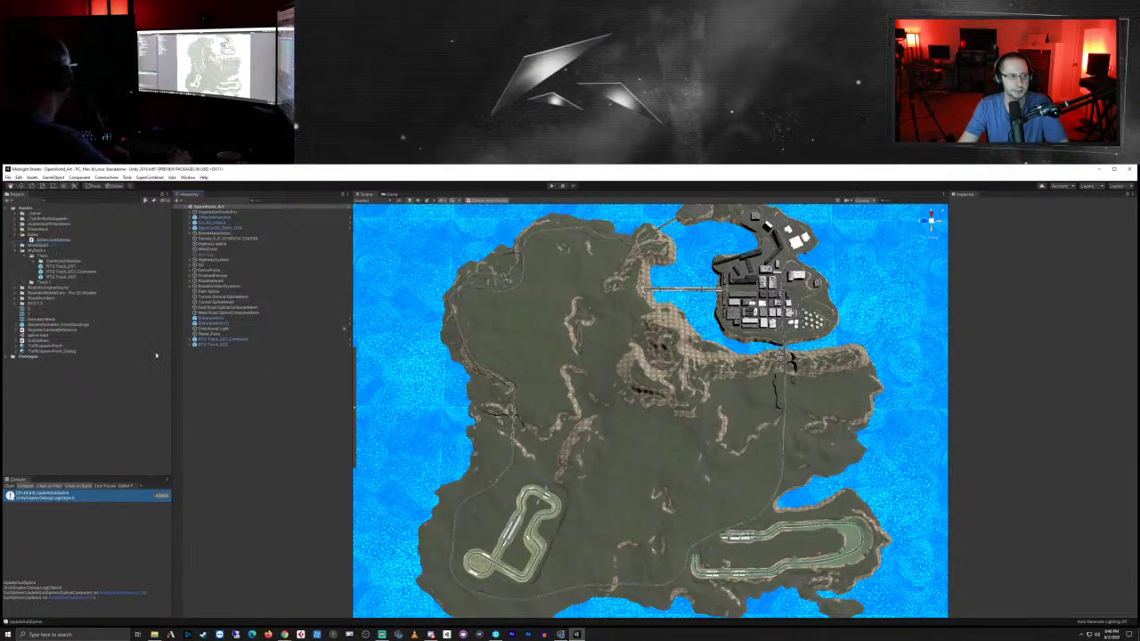
Step: Find the game's Scenes folder among the project assets and open the OpenWorld scene
left_click(58, 277)
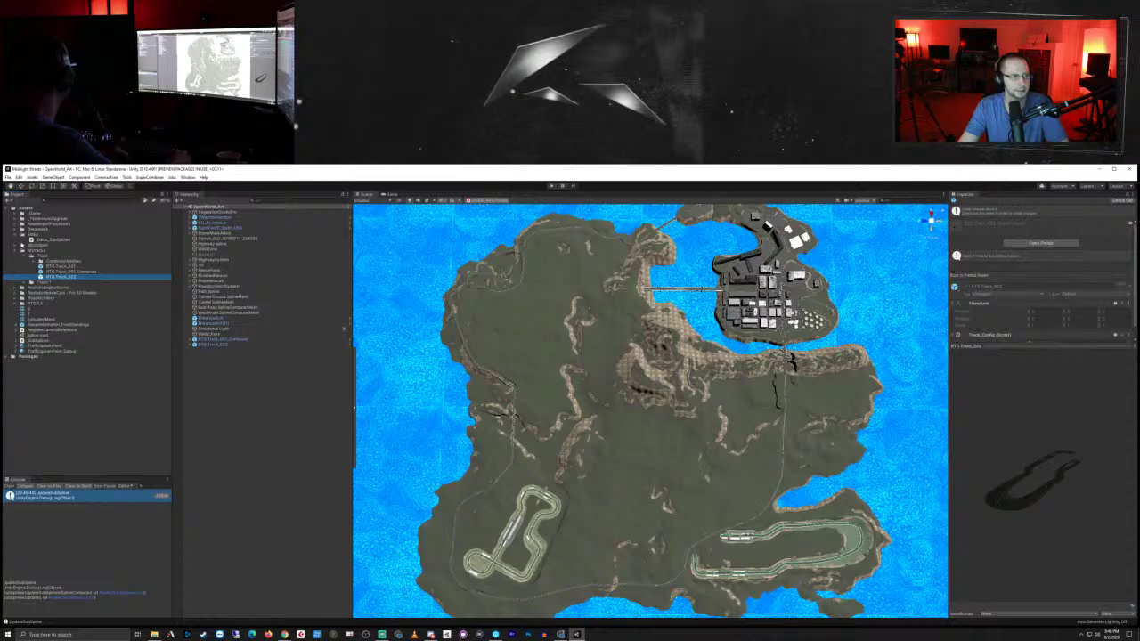
left_click(21, 294)
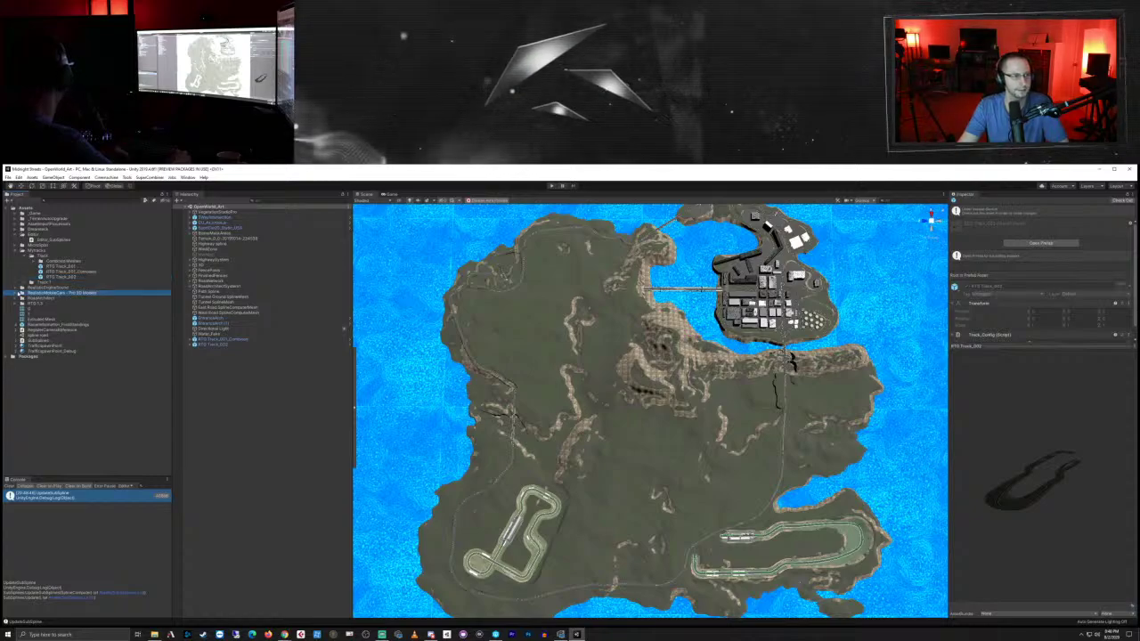
left_click(14, 213)
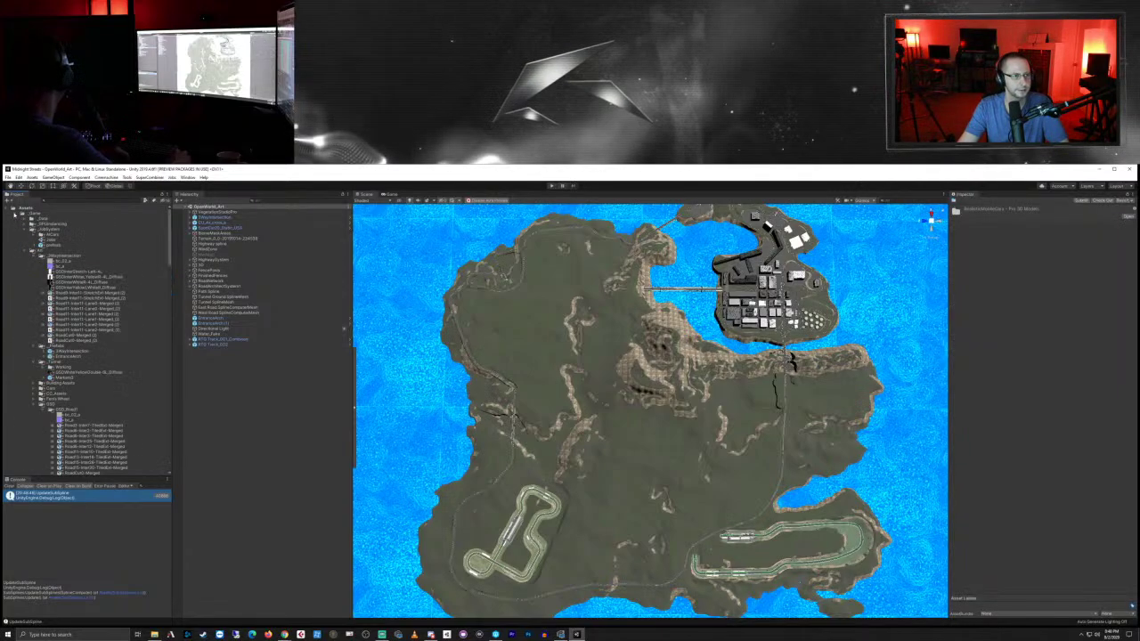
scroll(68, 365, "down", 10)
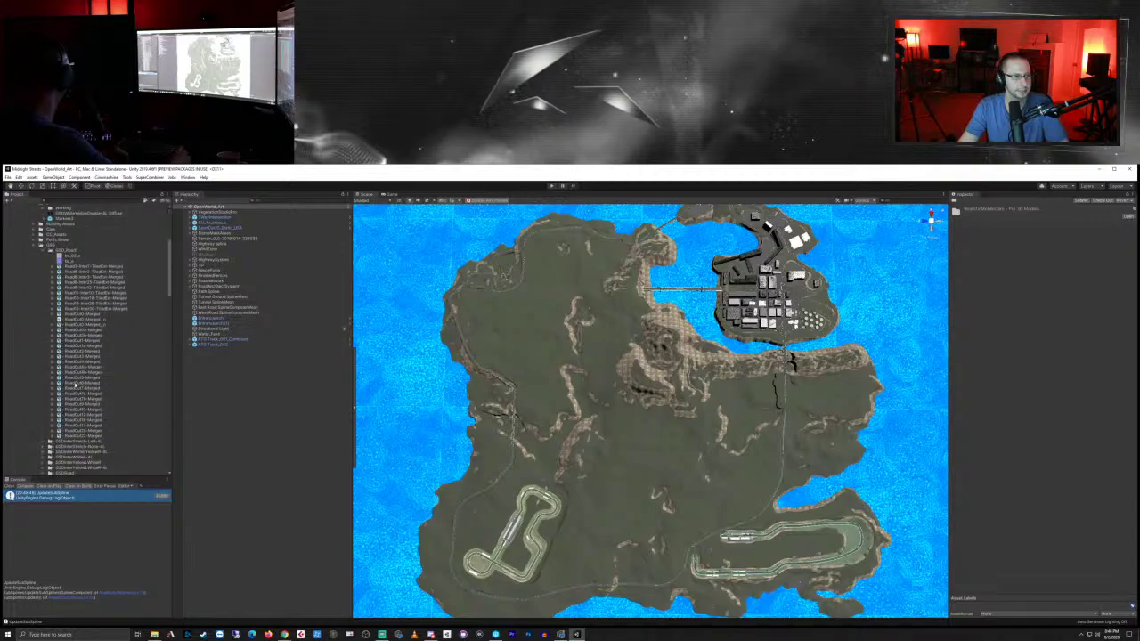
scroll(57, 381, "down", 1)
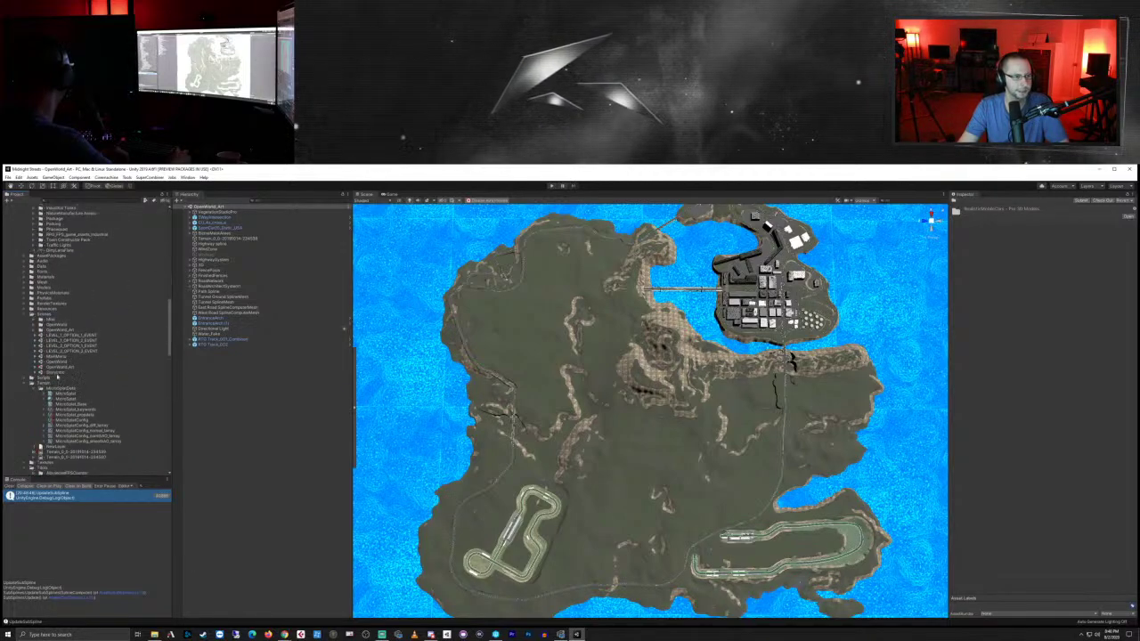
left_click(57, 363)
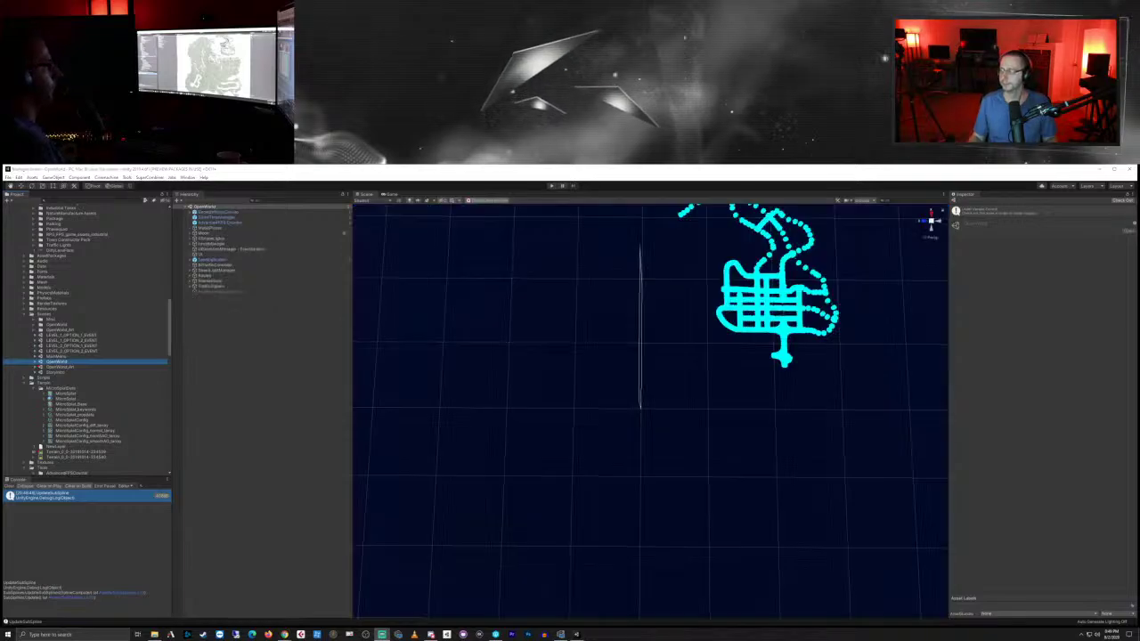
Step: Run the game and steer the yellow car across the wide junction towards the tunnel beneath the curved overpass
left_click(625, 175)
left_click(553, 186)
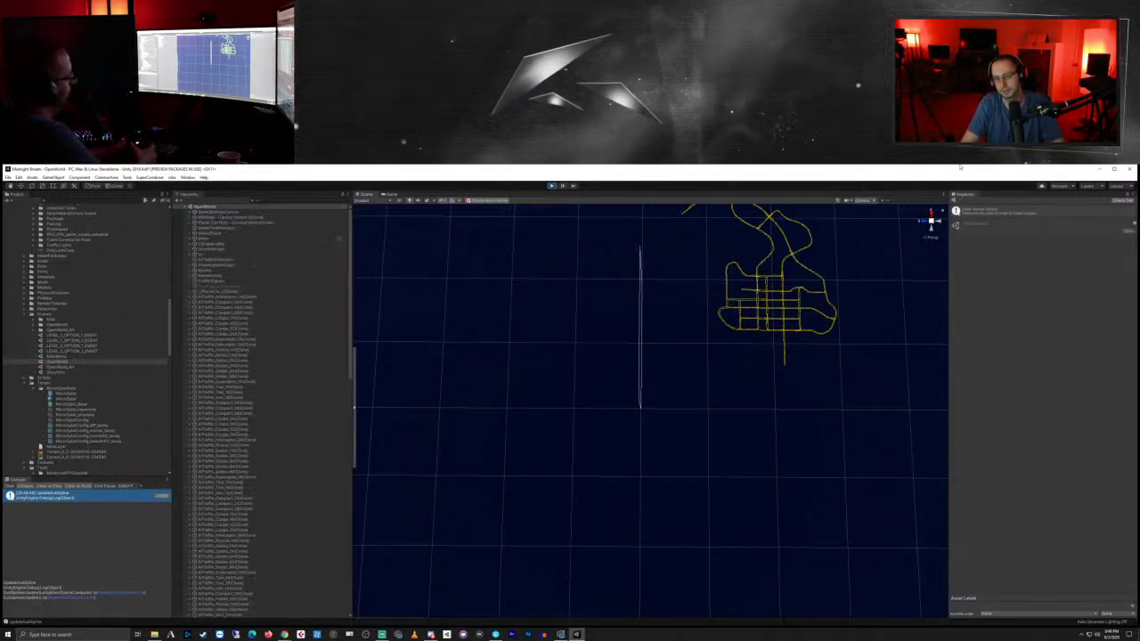
key("w")
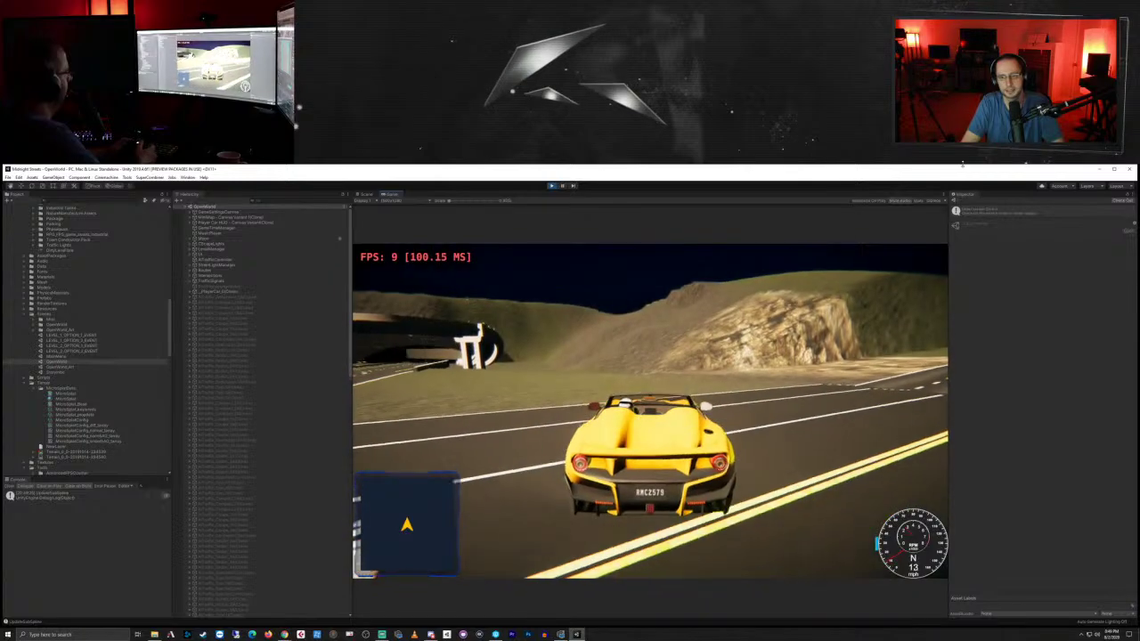
key("a")
key("w")
key("a")
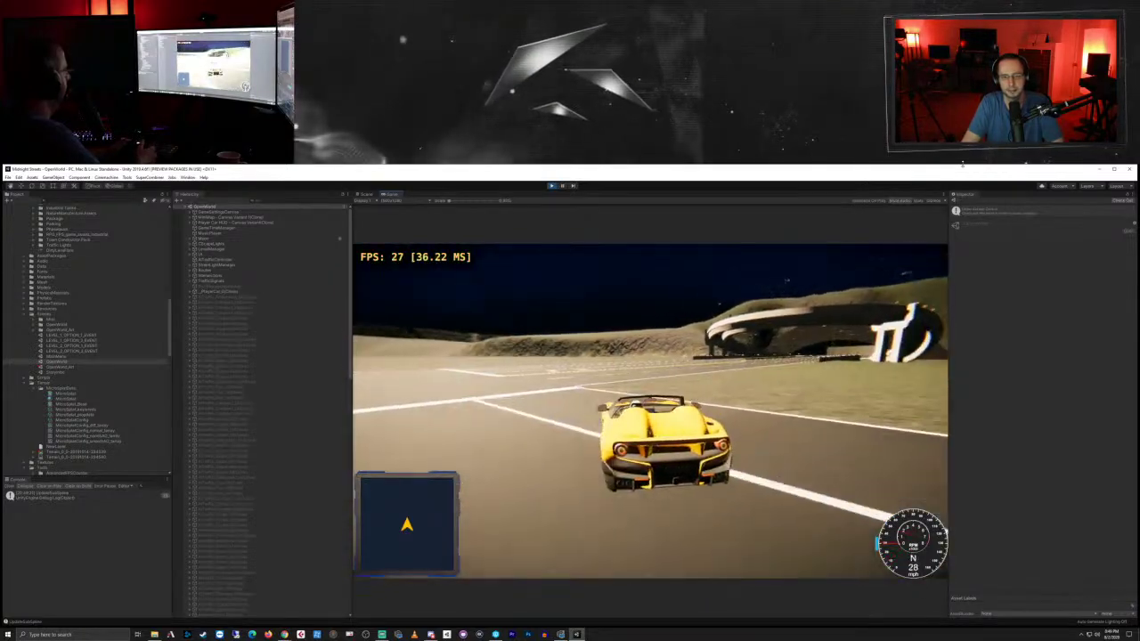
key("d")
key("d")
key("s")
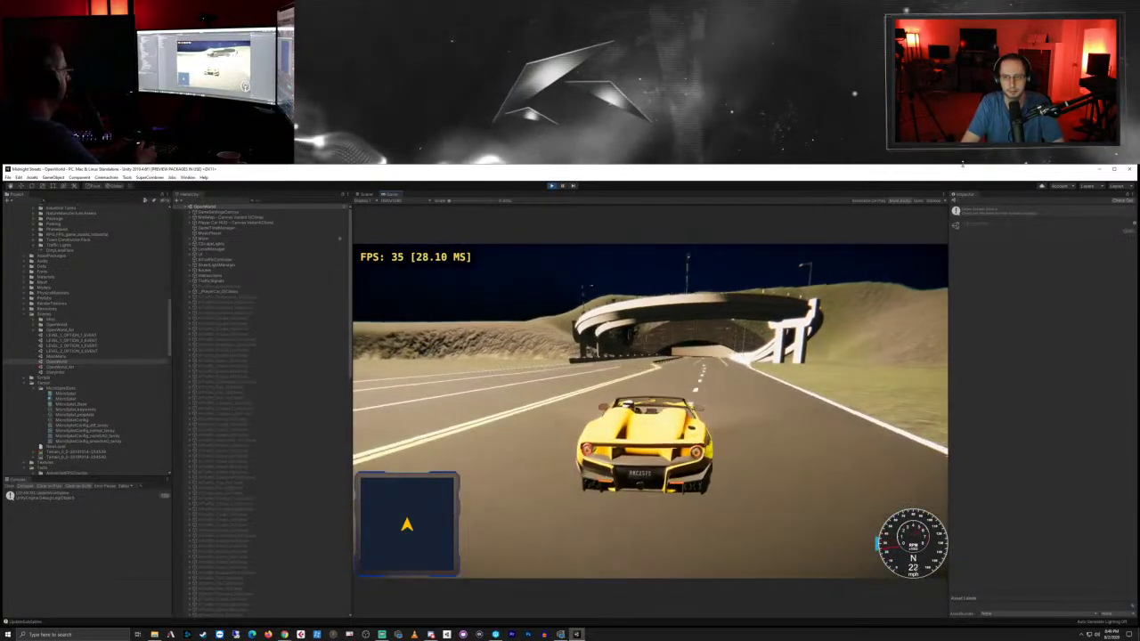
key("d")
key("w")
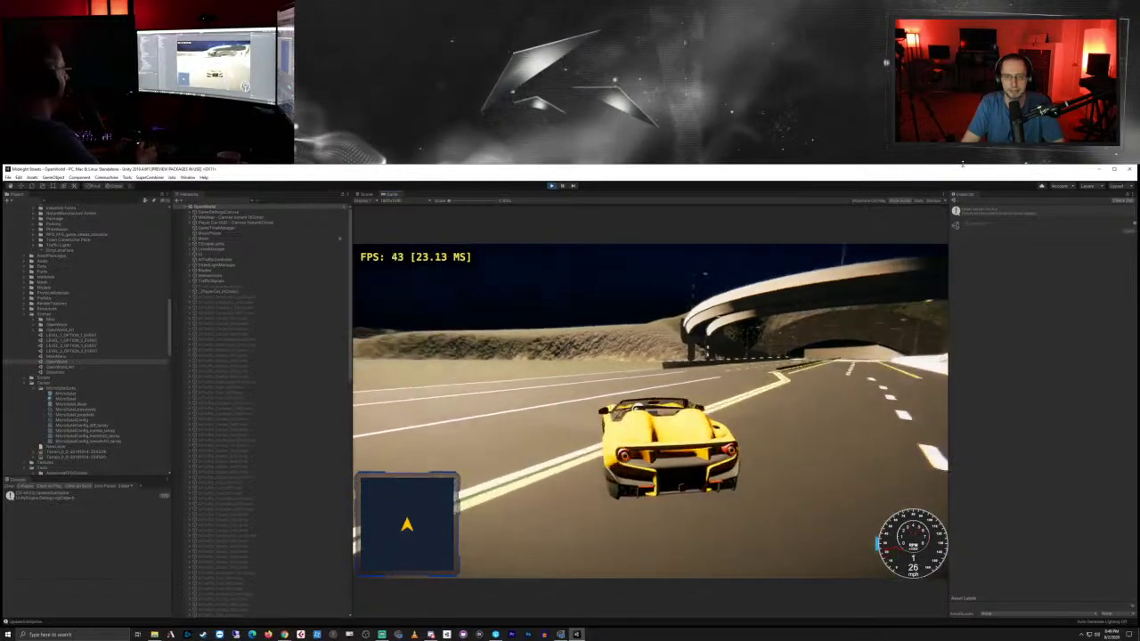
Step: Turn the car away from the tunnel and test-drive the highway alongside the steep rocky cliff
key("w")
key("a")
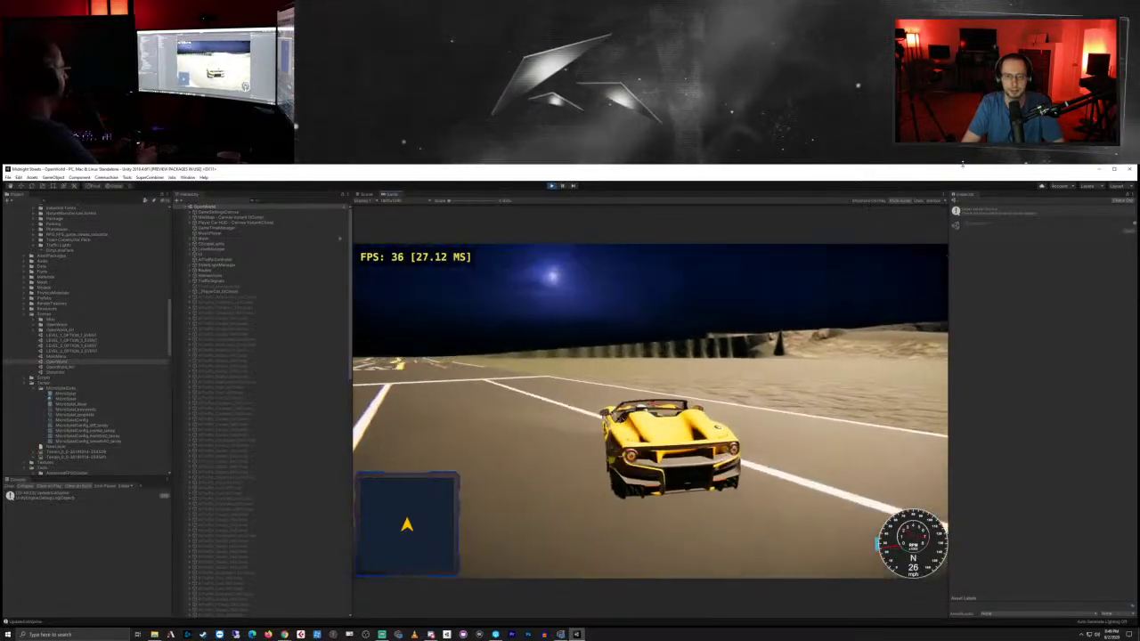
key("w")
key("a")
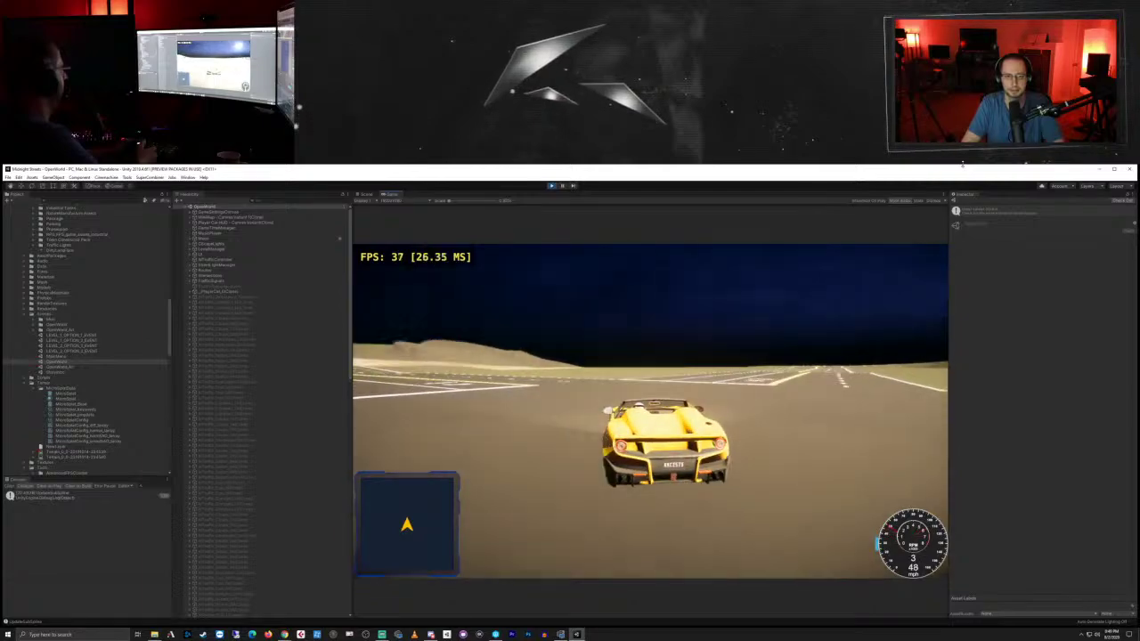
key("w")
key("d")
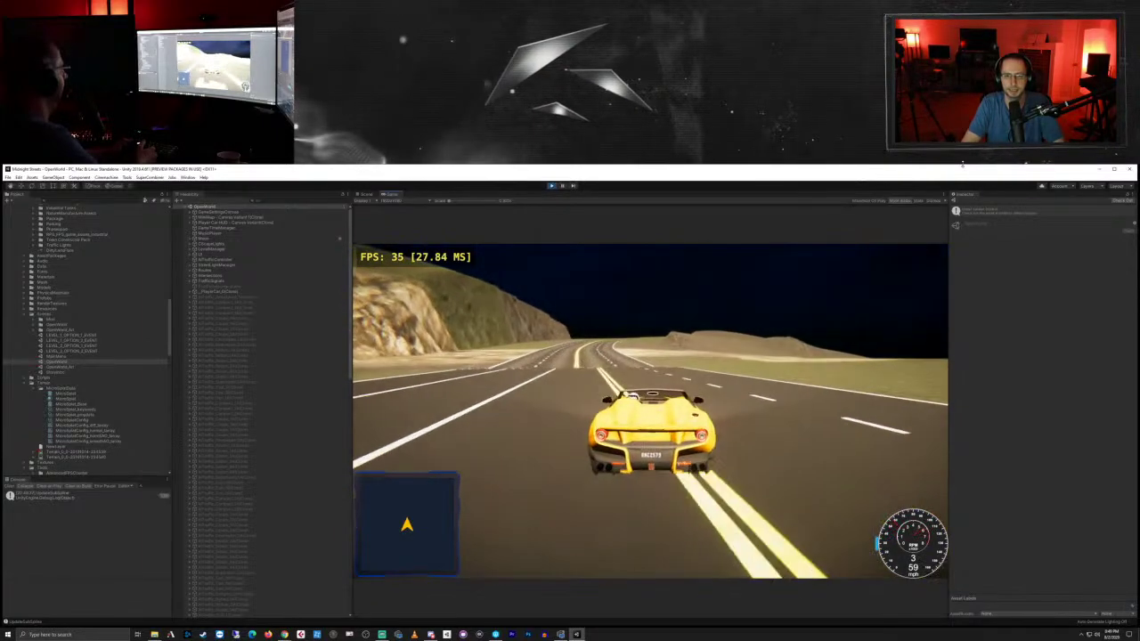
key("w")
key("a")
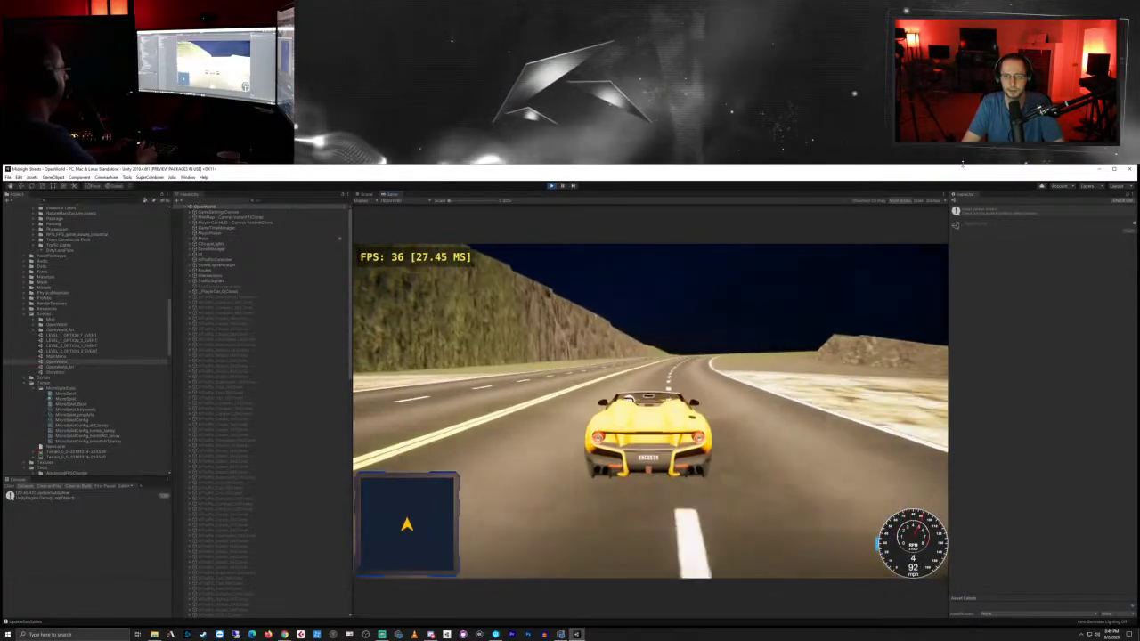
Step: Test-drive the open highway bends beyond the cliff, varying the speed and switching between the lanes on both sides
key("s")
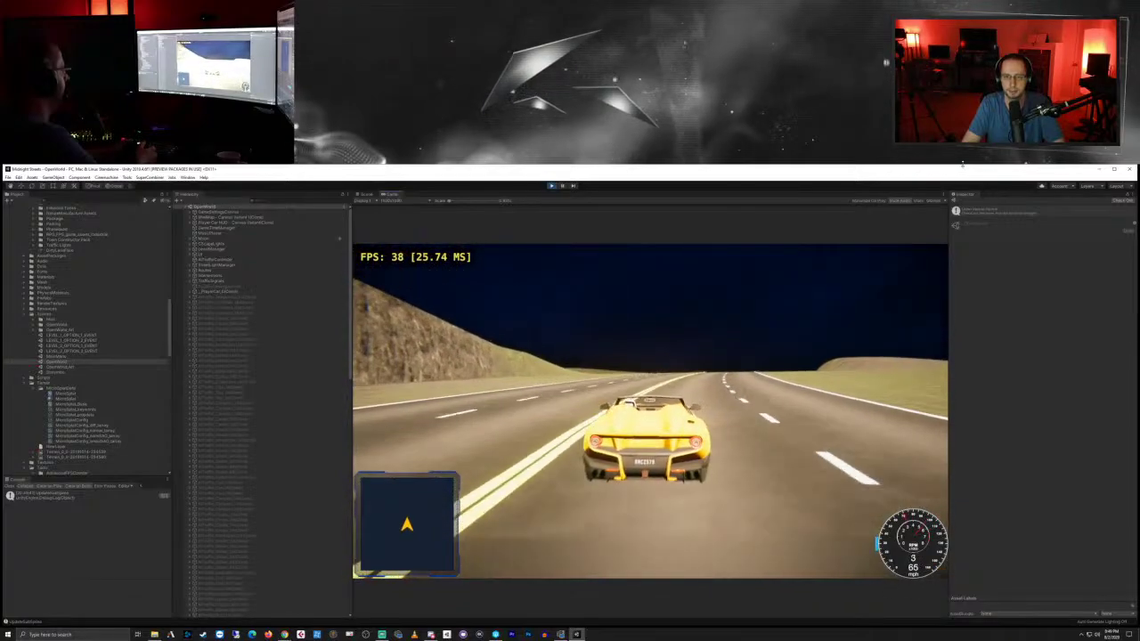
key("s")
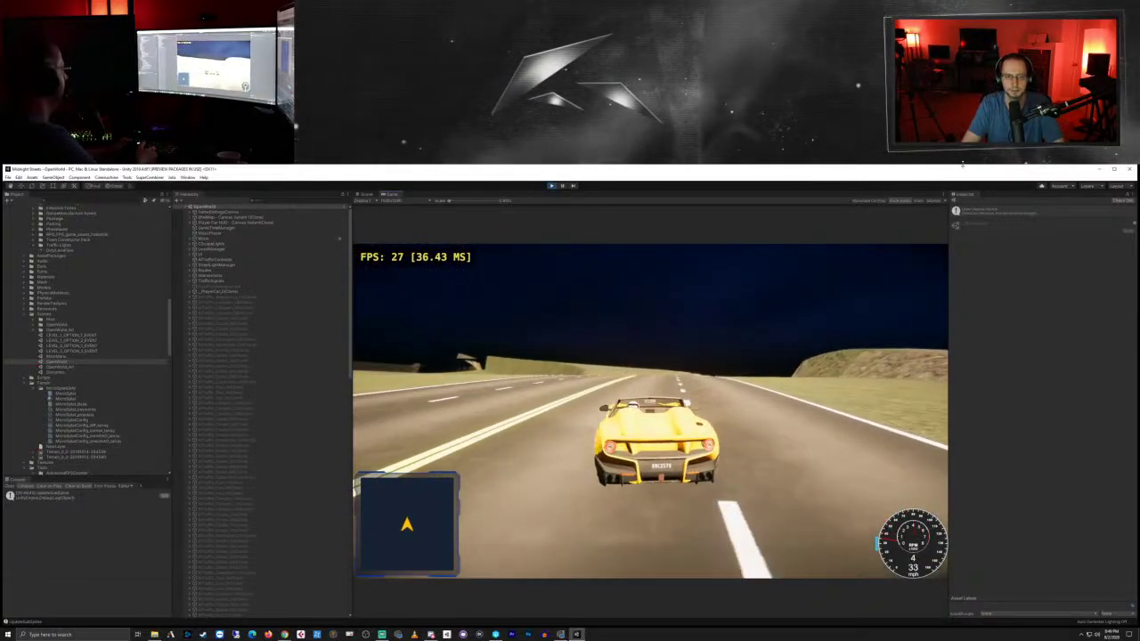
key("w")
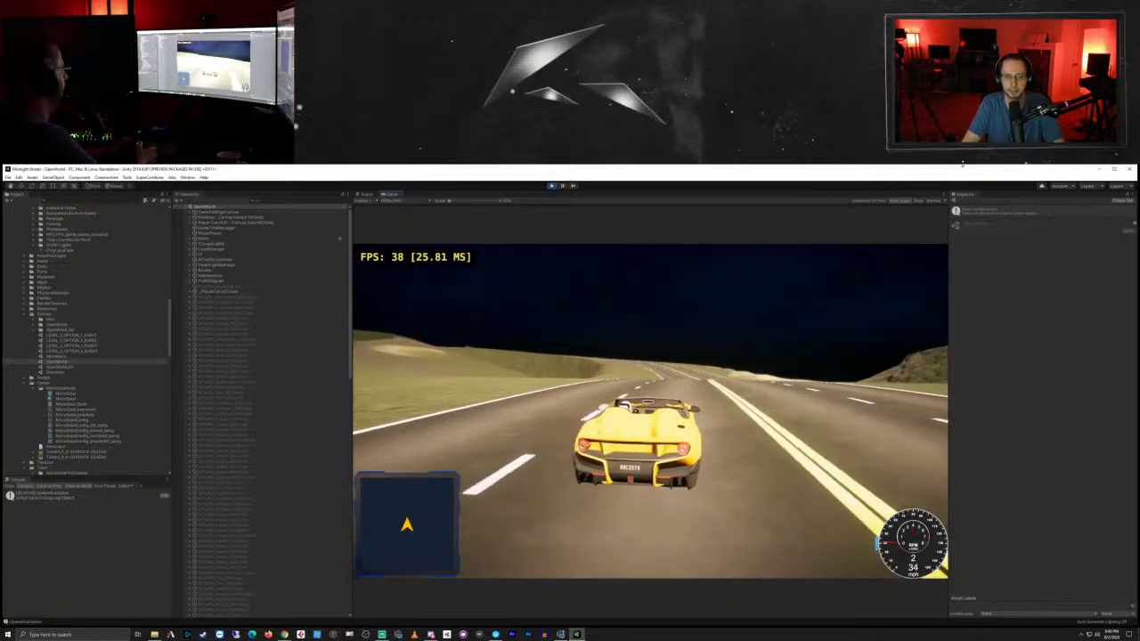
key("a")
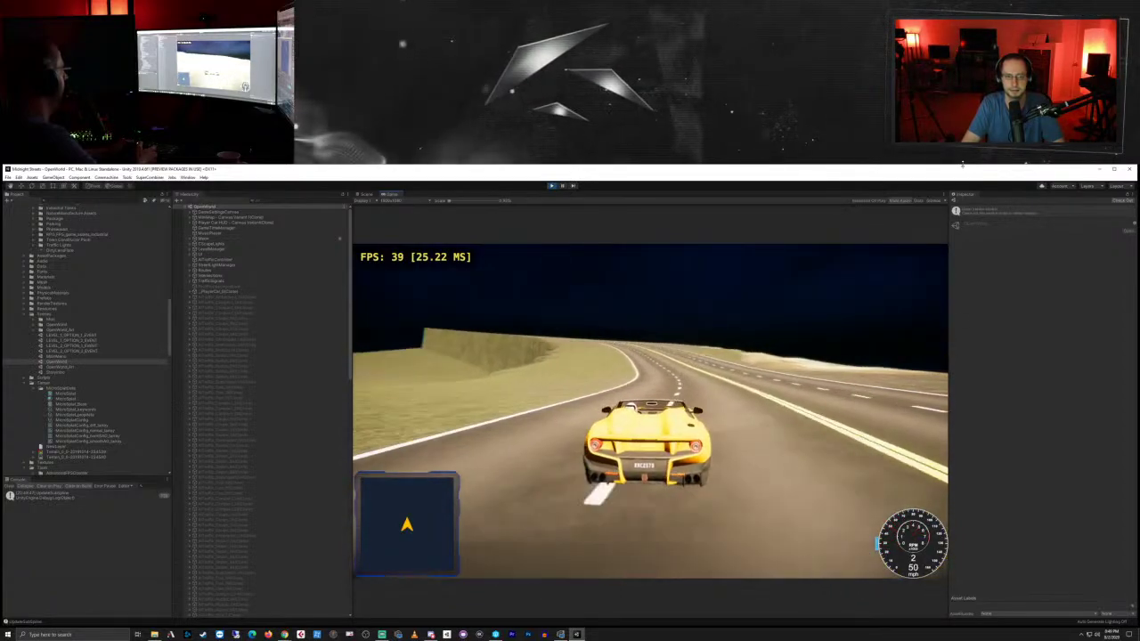
key("w")
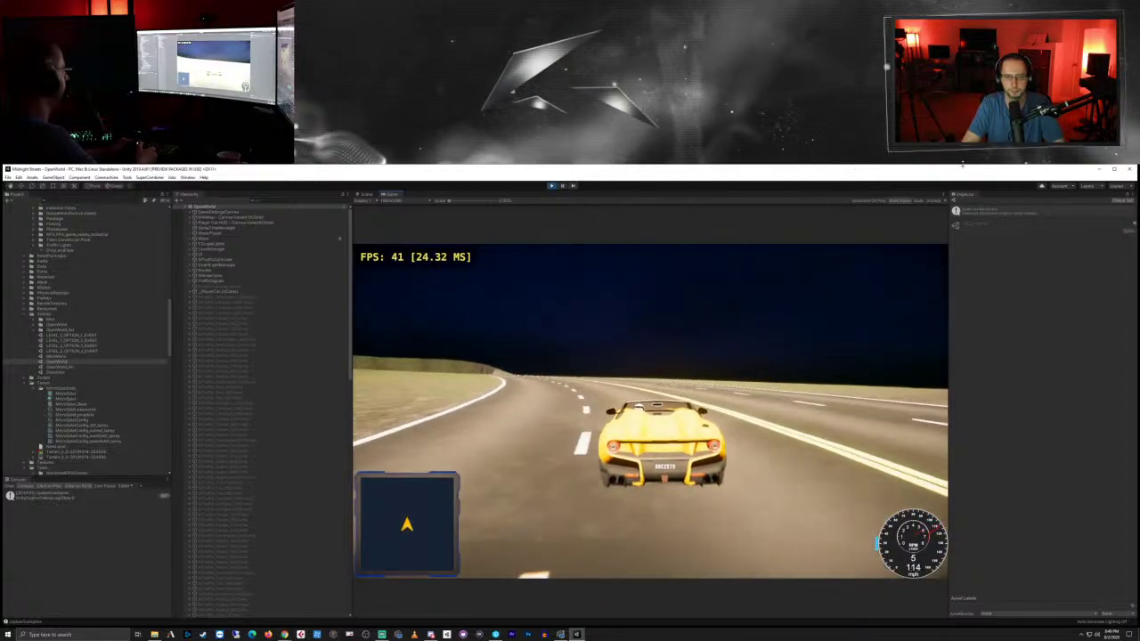
key("s")
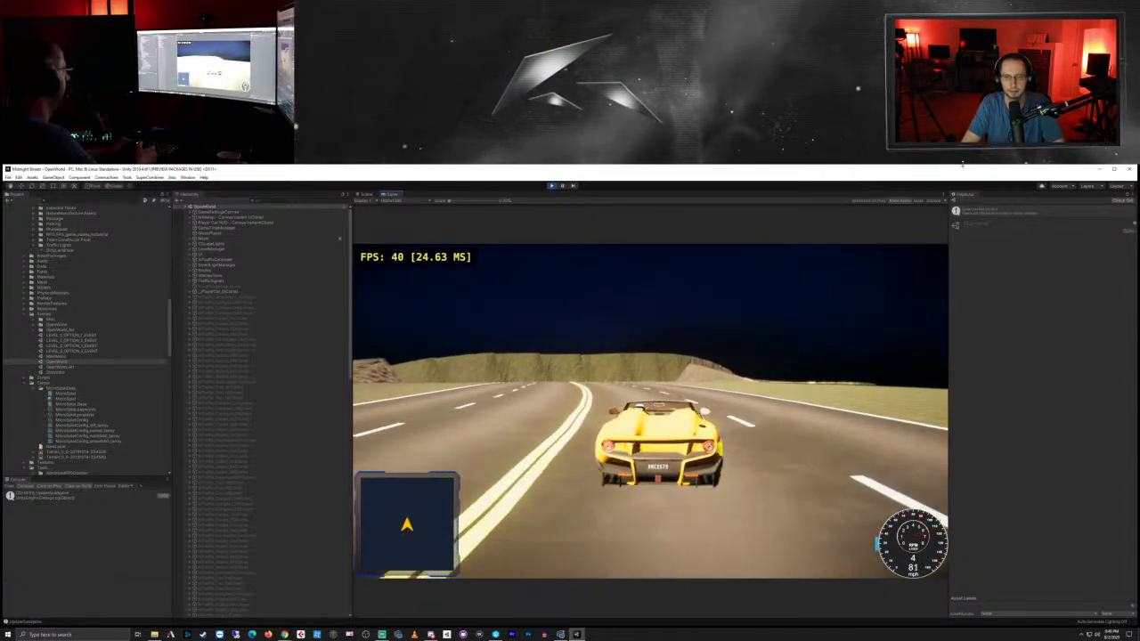
key("w")
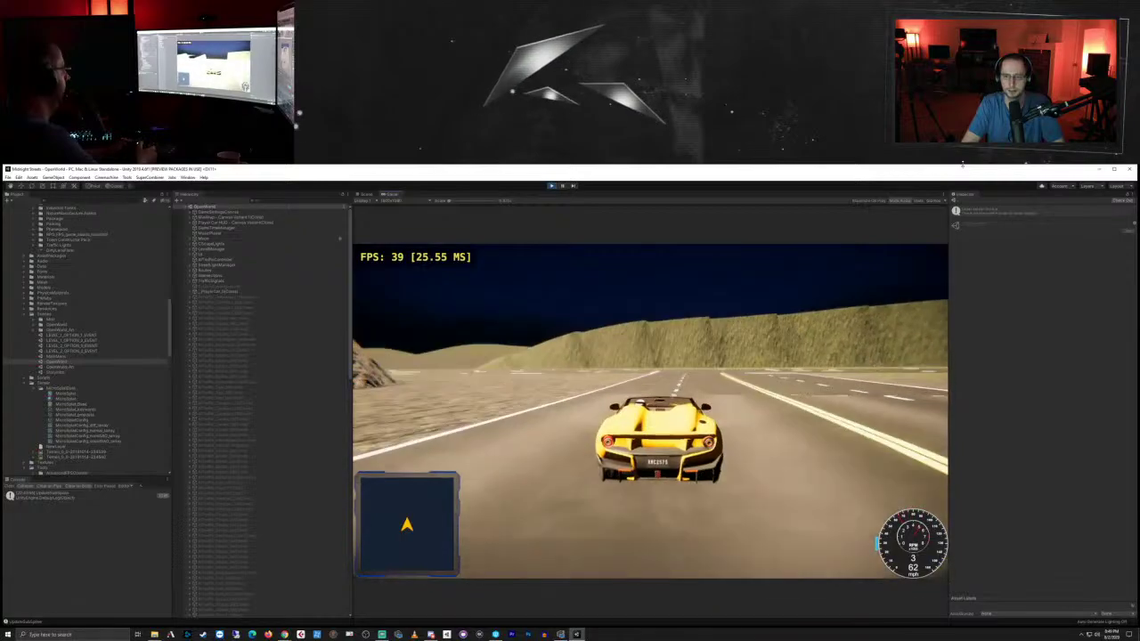
Step: Follow the curving highway past the cliff and accelerate along the next stretch of road
key("a")
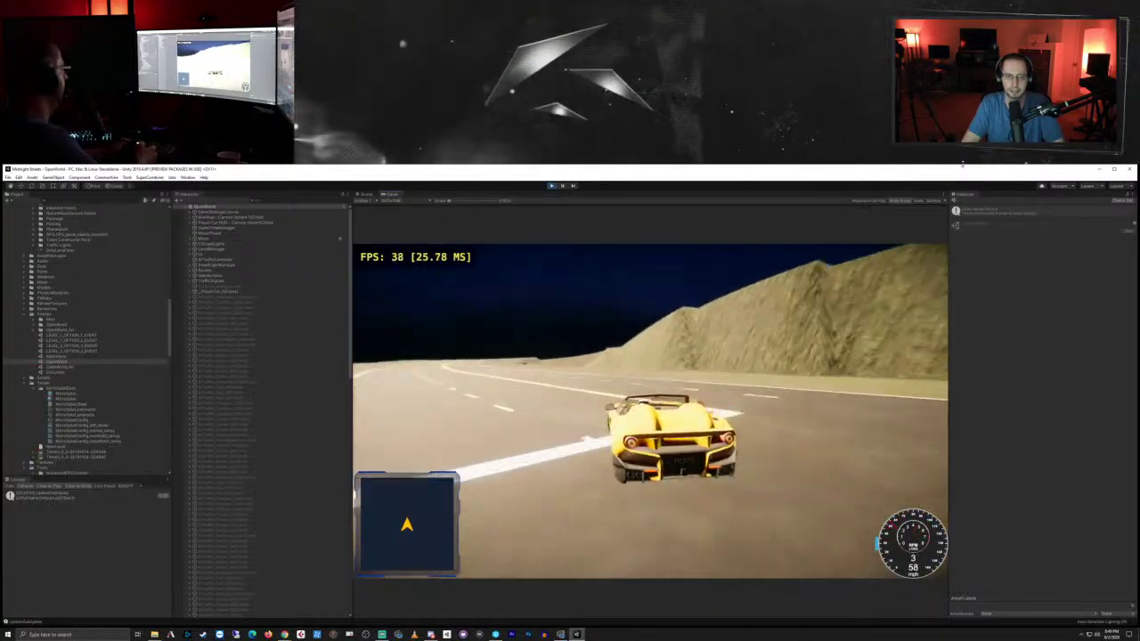
key("w")
key("d")
key("w")
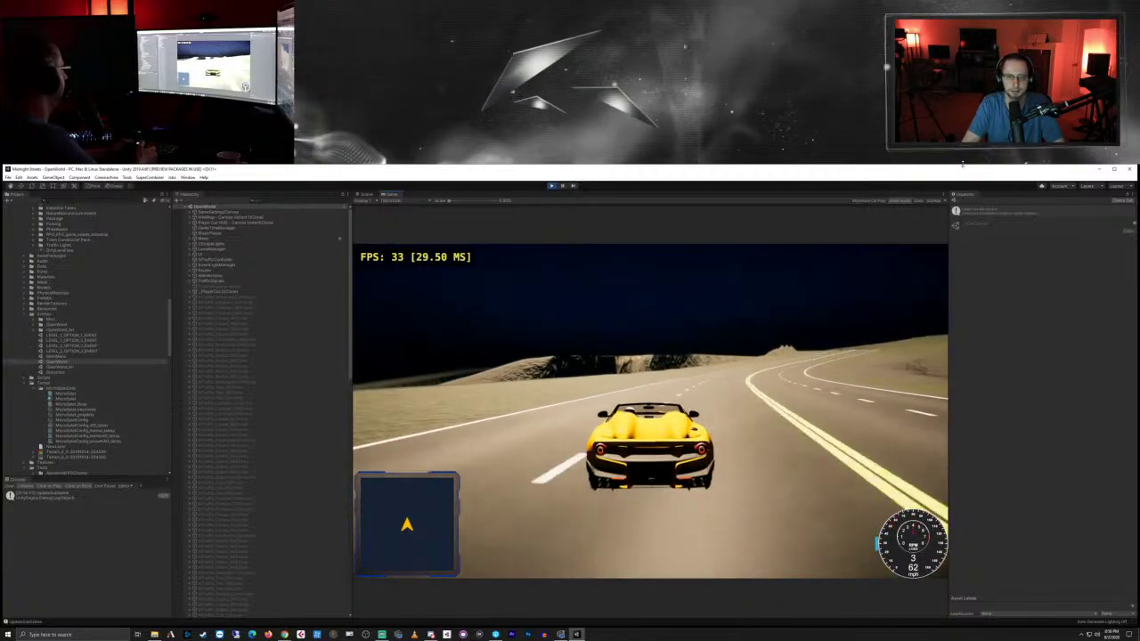
Step: Brake off the highway onto the open grass and swing the car around on the terrain
key("s")
key("a")
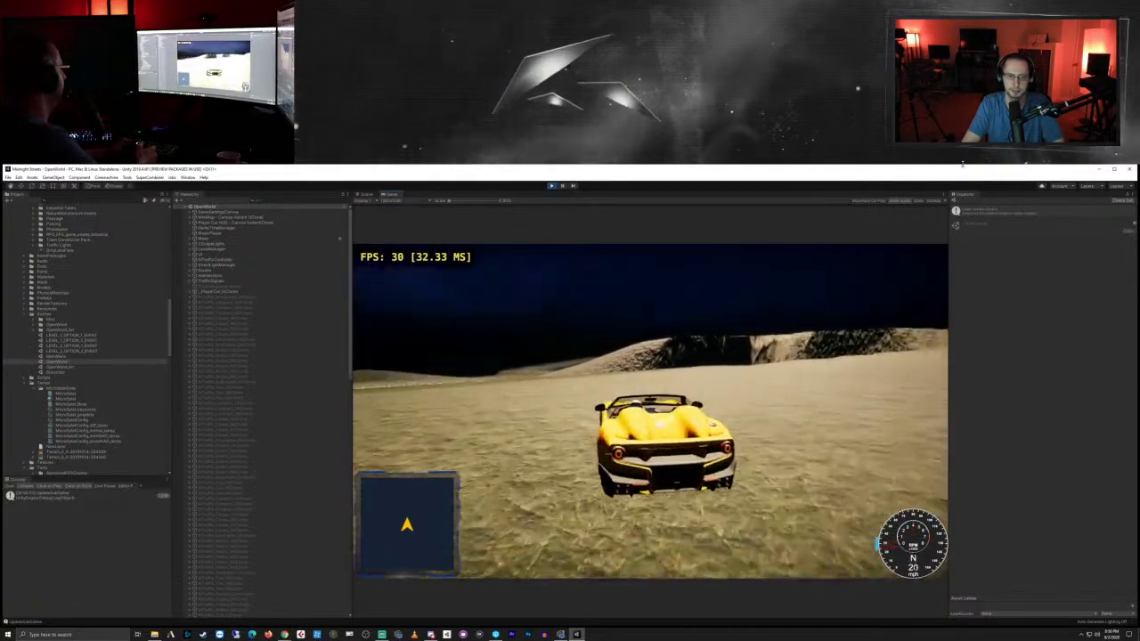
key("a")
key("a")
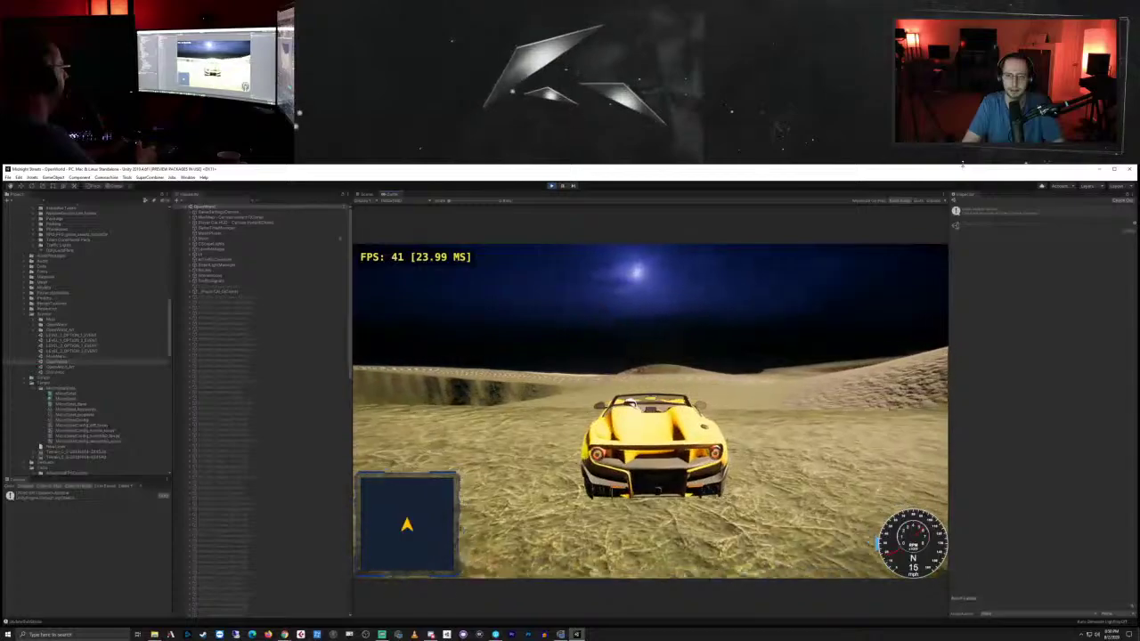
key("s")
key("a")
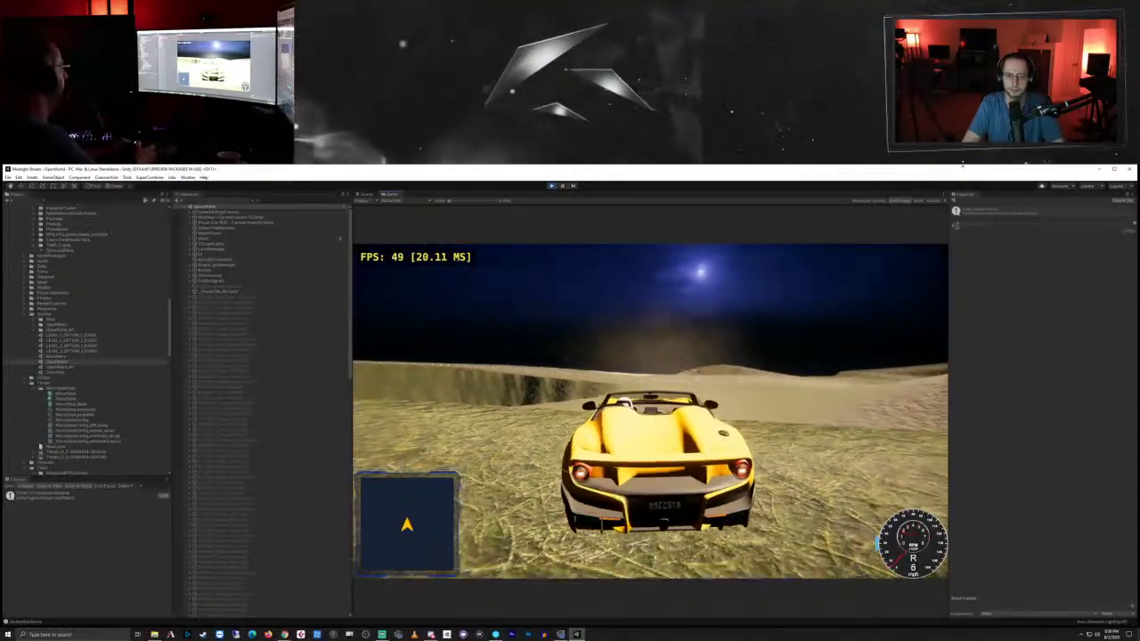
Step: Drive from the grass back onto the highway, follow it past the cliff and brake to a standstill before the bend
key("w")
key("w")
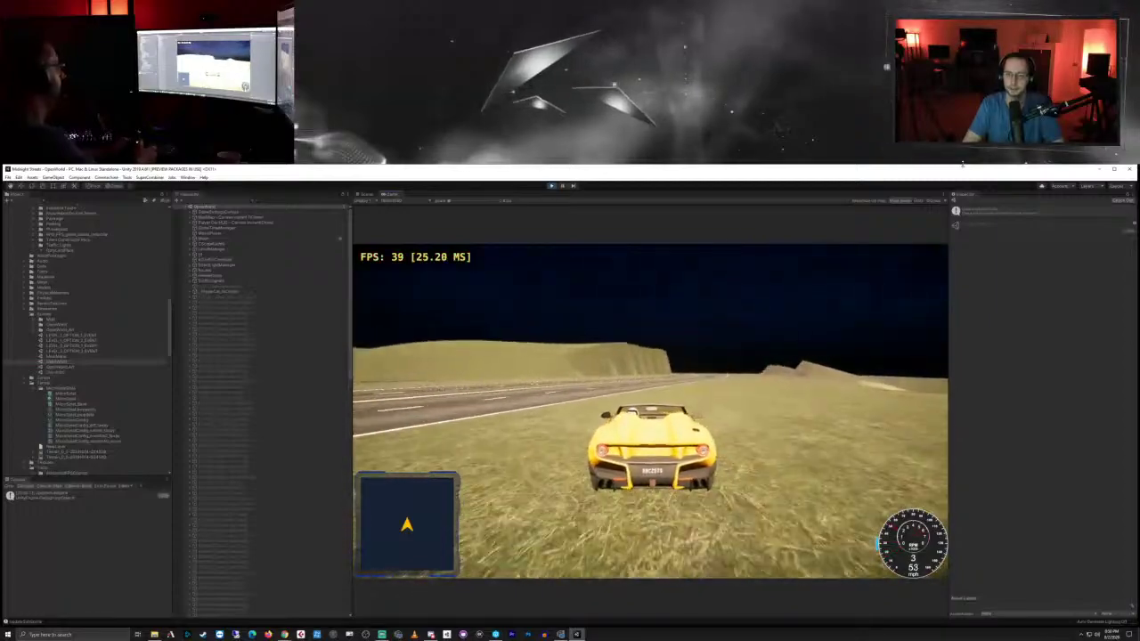
key("w")
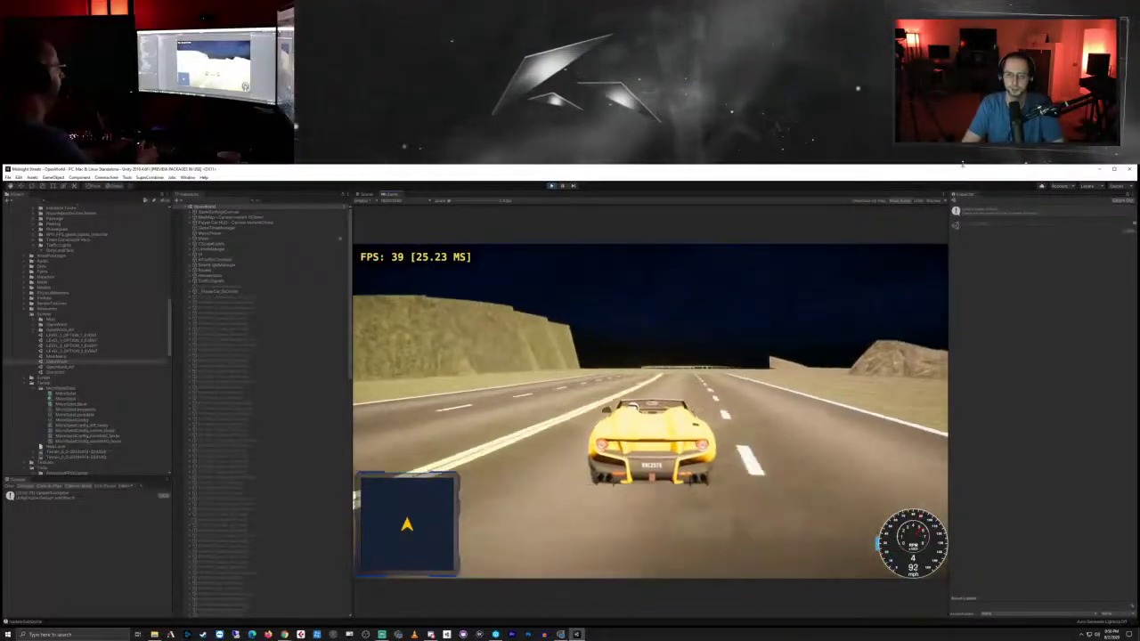
key("w")
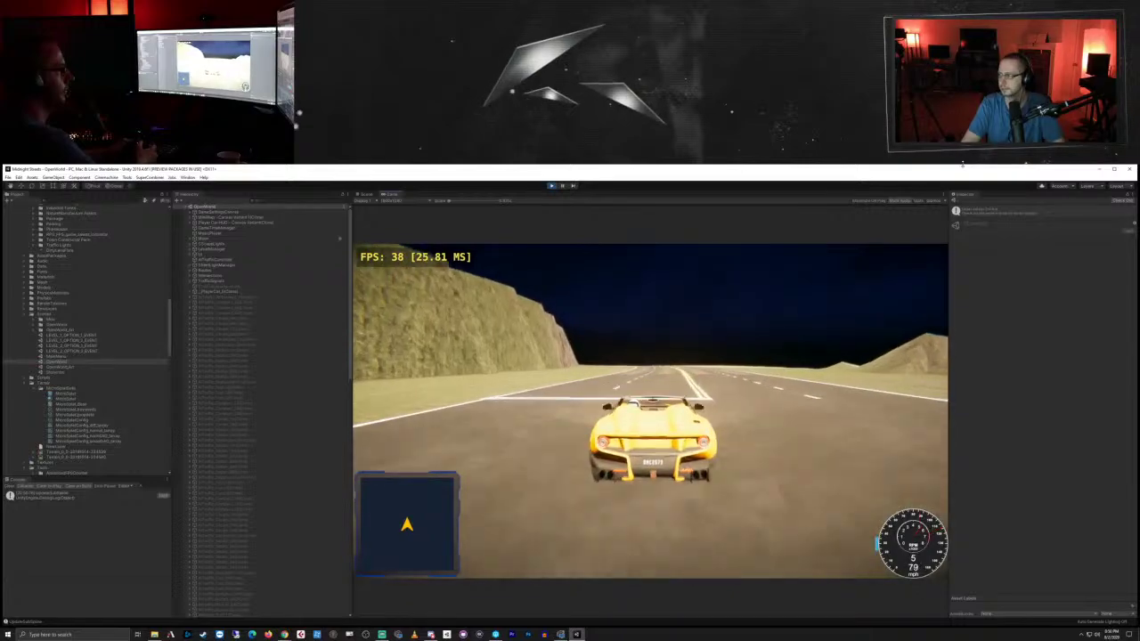
key("s")
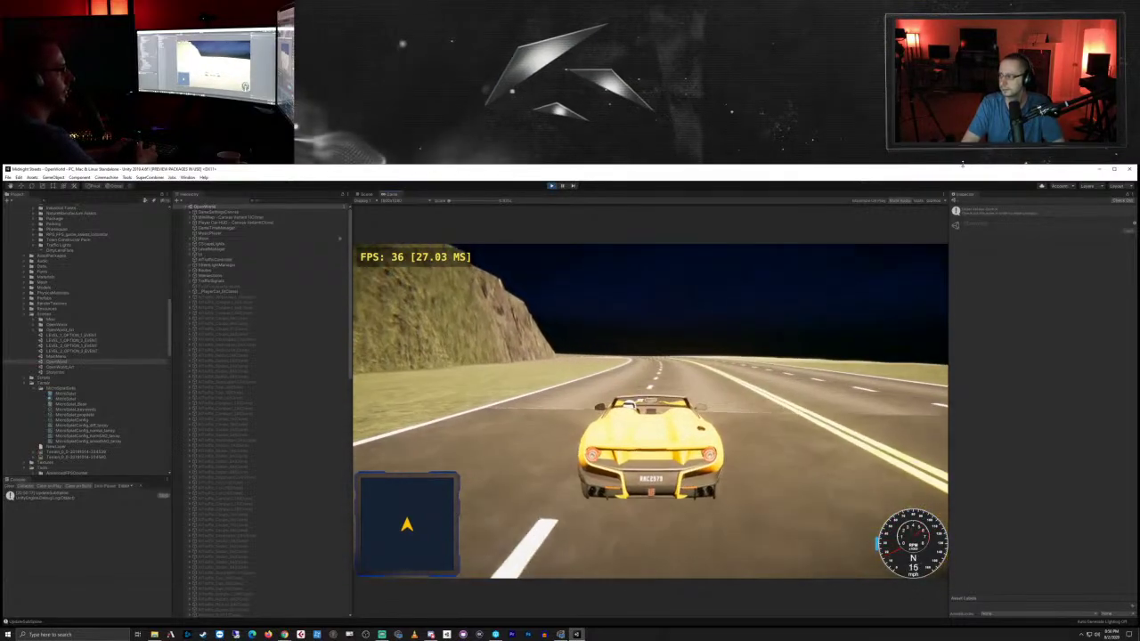
key("s")
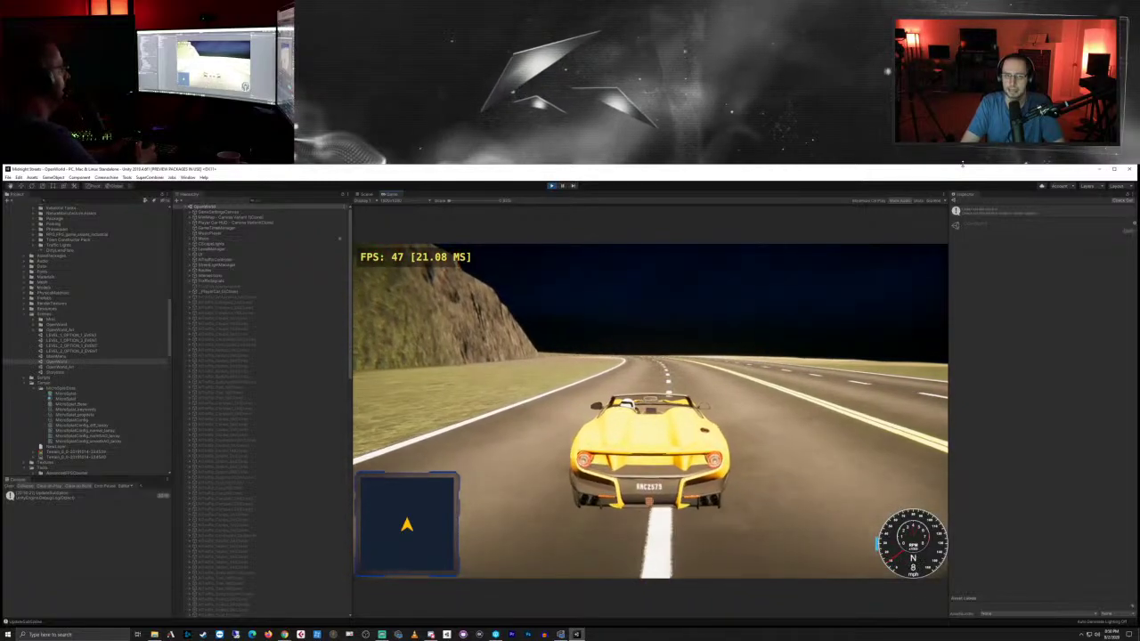
key("s")
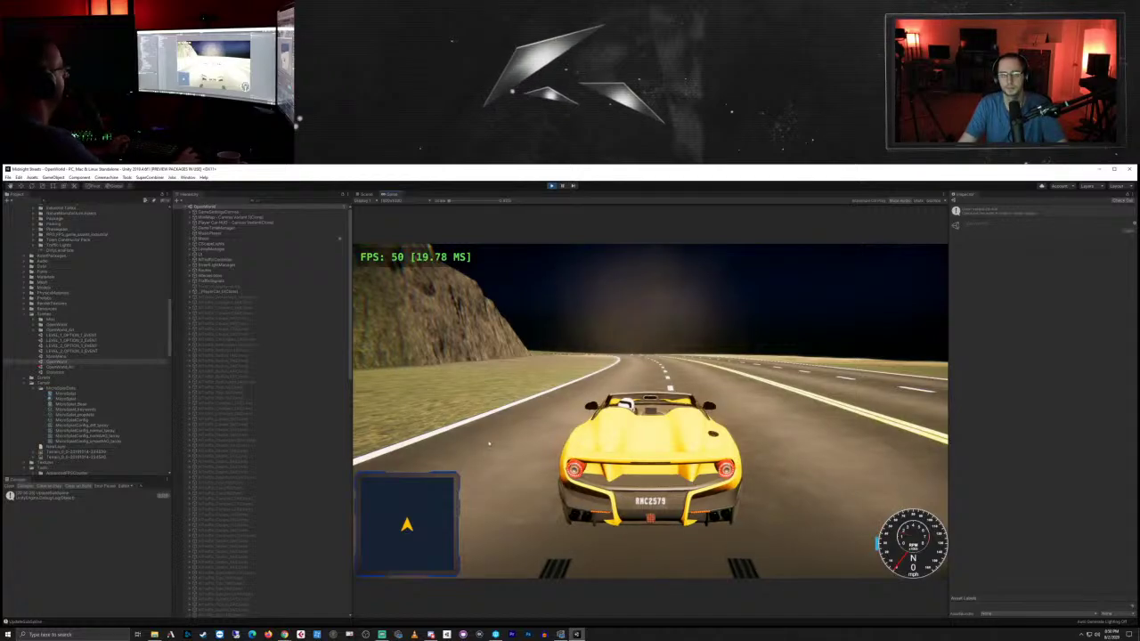
Step: Examine the layout of the city roads, highway and two racetracks from above in the running game's scene view
left_click(366, 194)
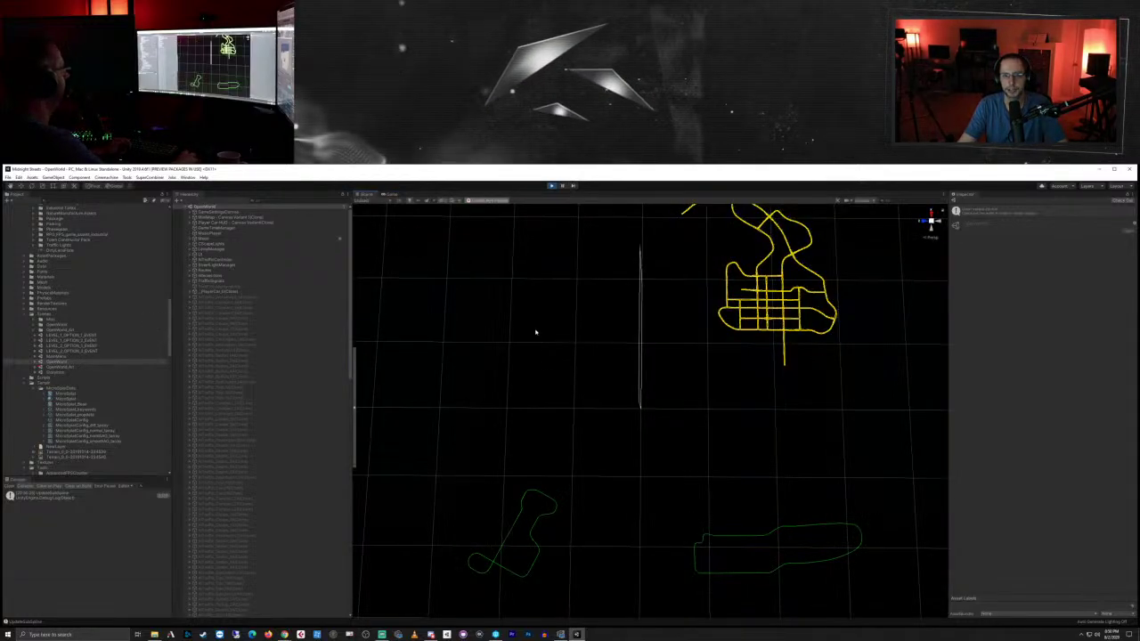
scroll(536, 351, "down", 3)
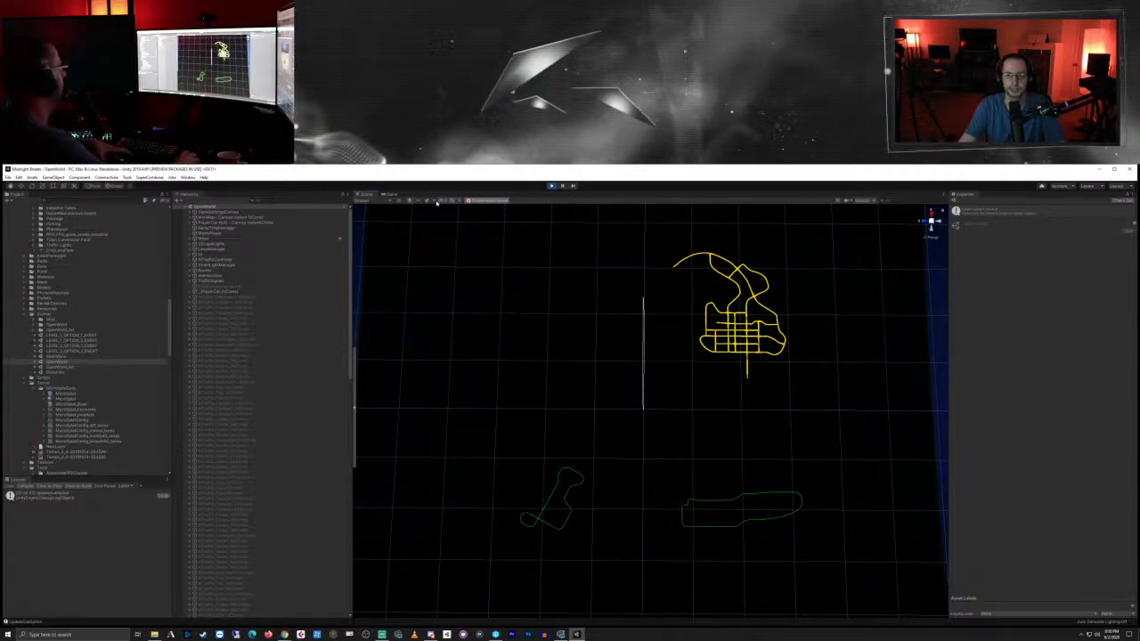
scroll(687, 355, "down", 5)
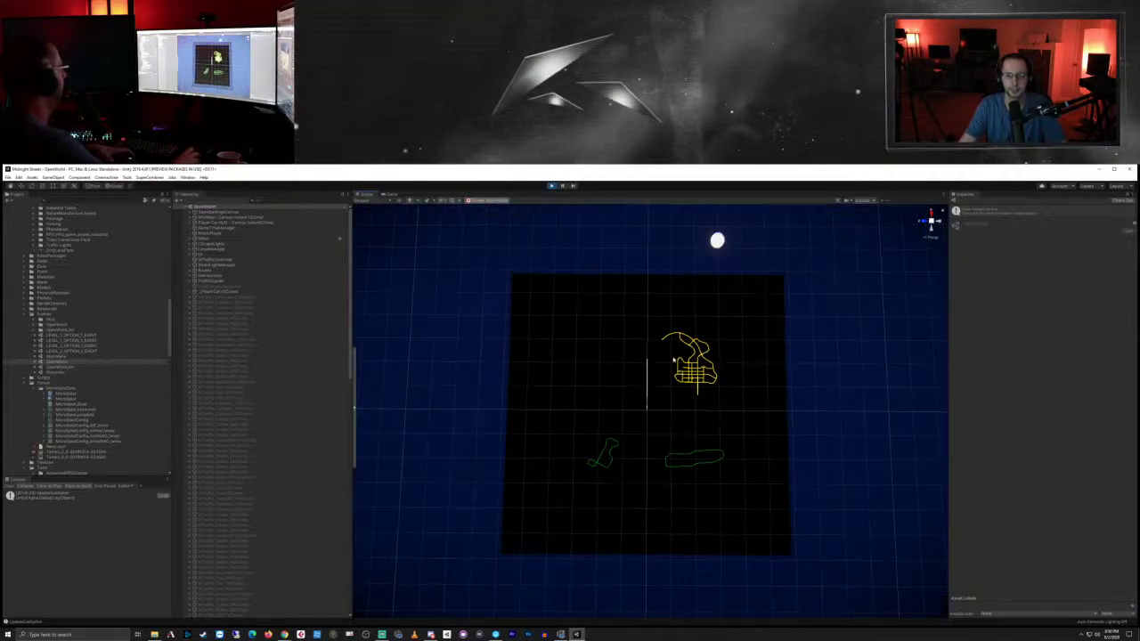
scroll(672, 354, "up", 3)
scroll(672, 355, "up", 2)
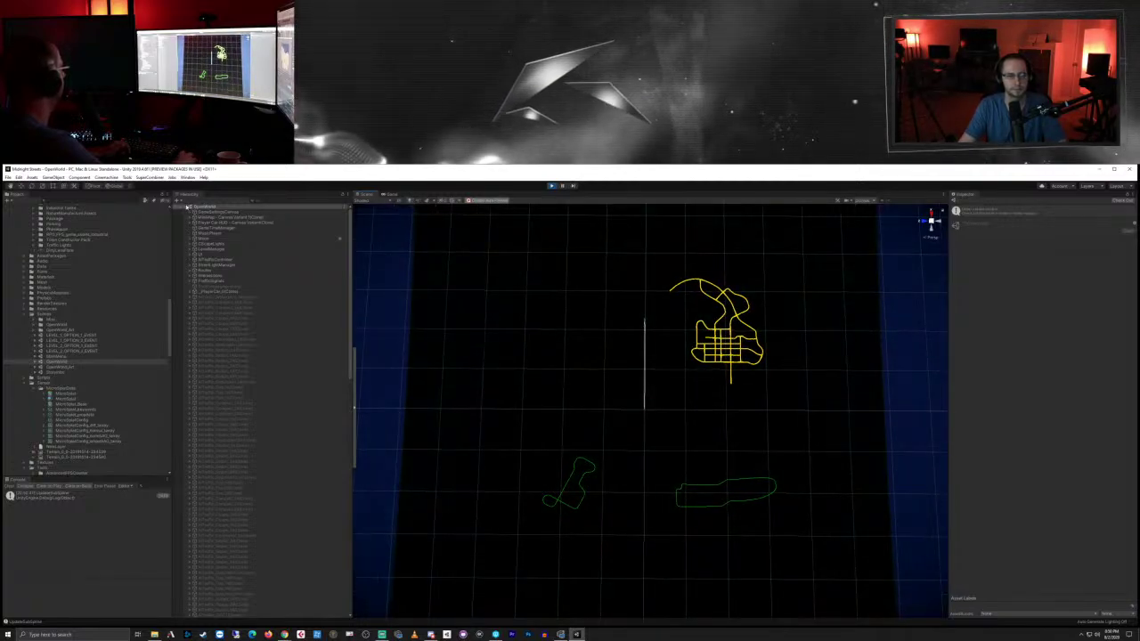
Step: Collapse the OpenWorld scene's object list and check the options of the OpenWorld_Art scene
left_click(188, 207)
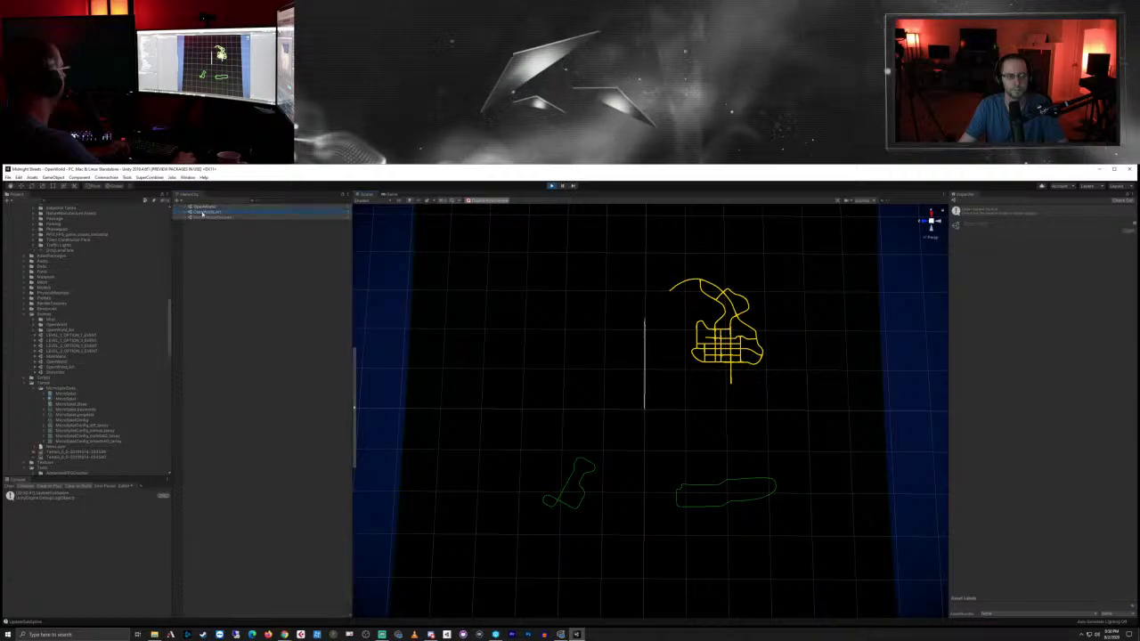
right_click(202, 213)
left_click(287, 391)
scroll(692, 440, "down", 1)
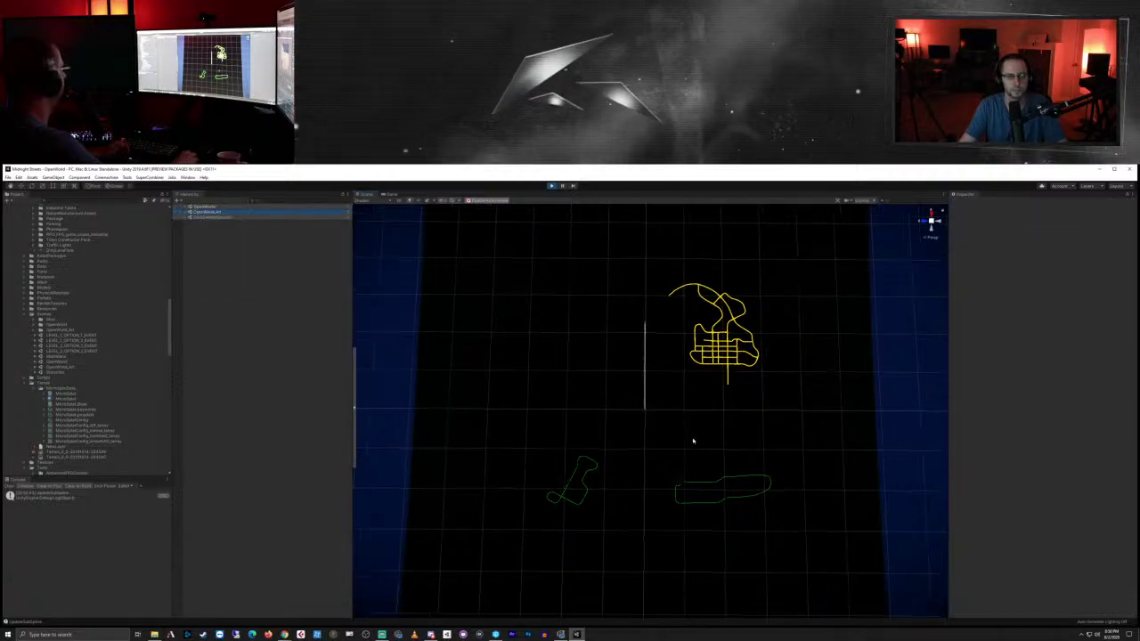
scroll(689, 433, "up", 8)
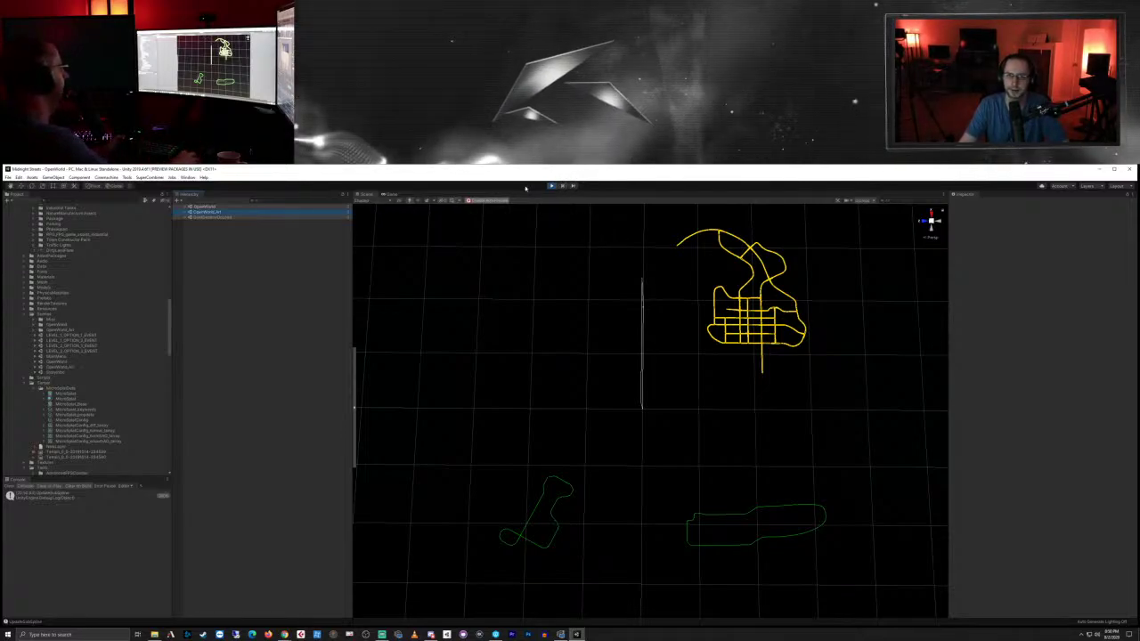
Step: Return to the game view and test-drive the long rolling highway at high speed, slowing once before accelerating again
left_click(391, 194)
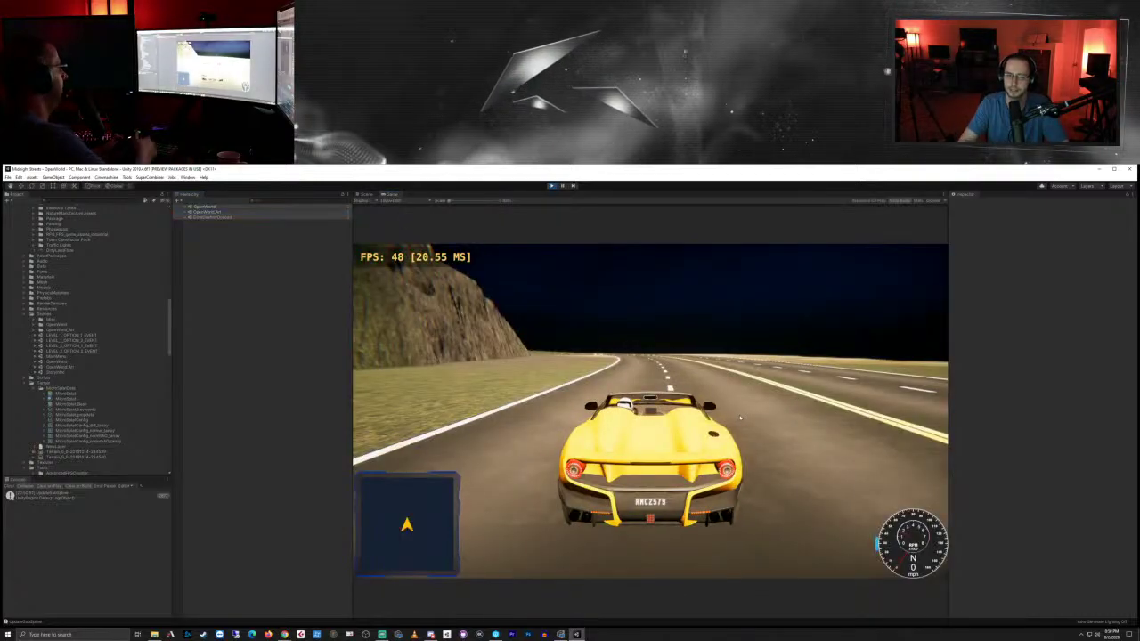
key("w")
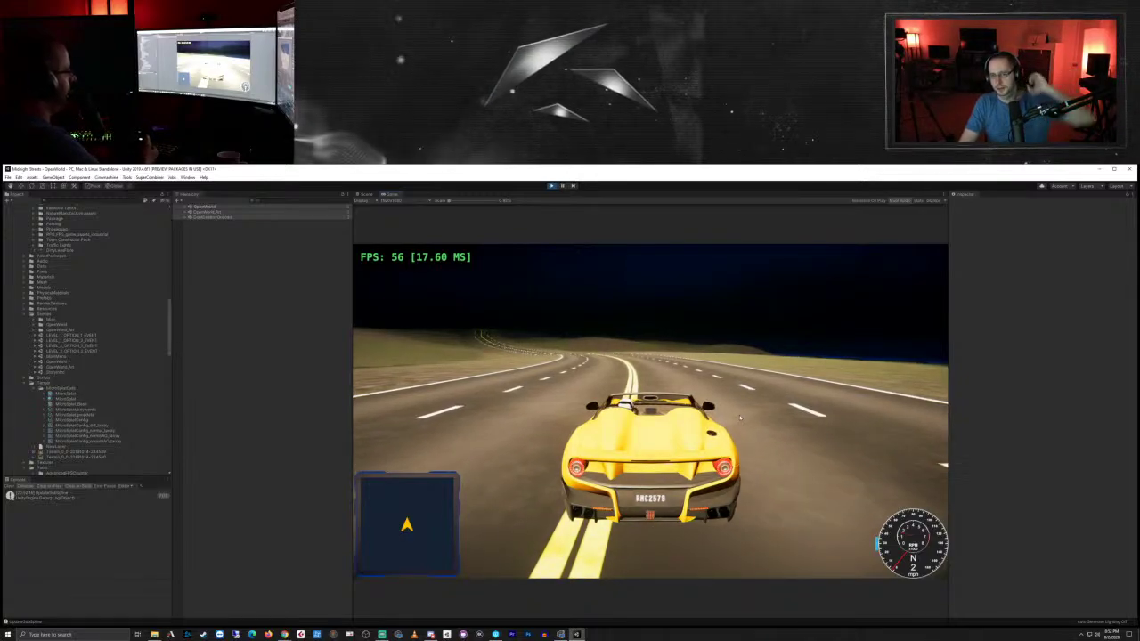
key("w")
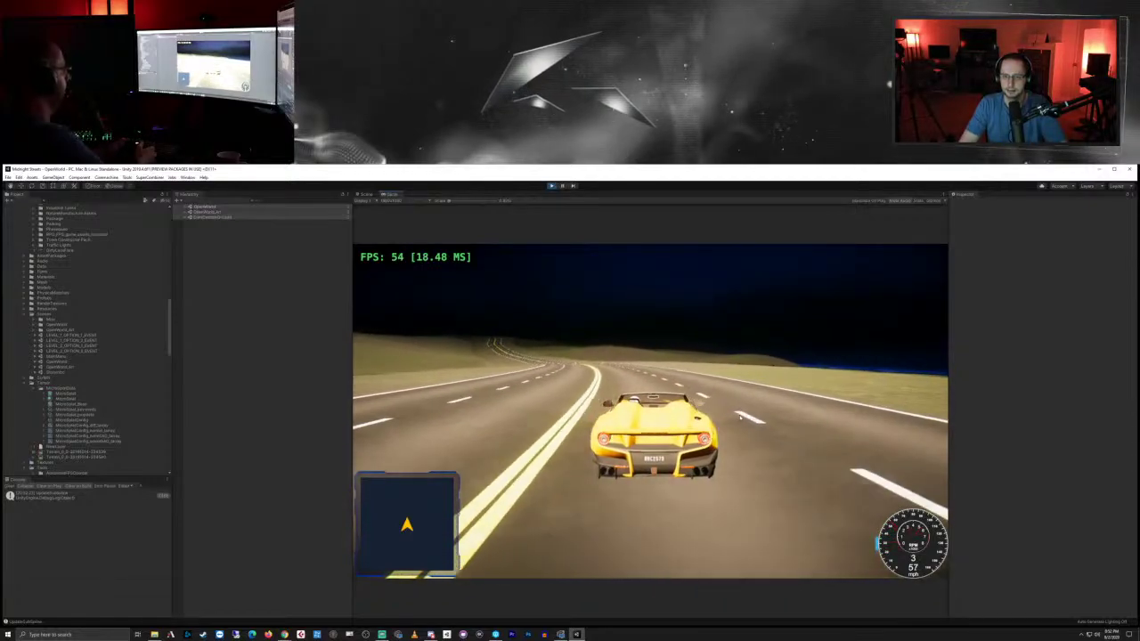
key("w")
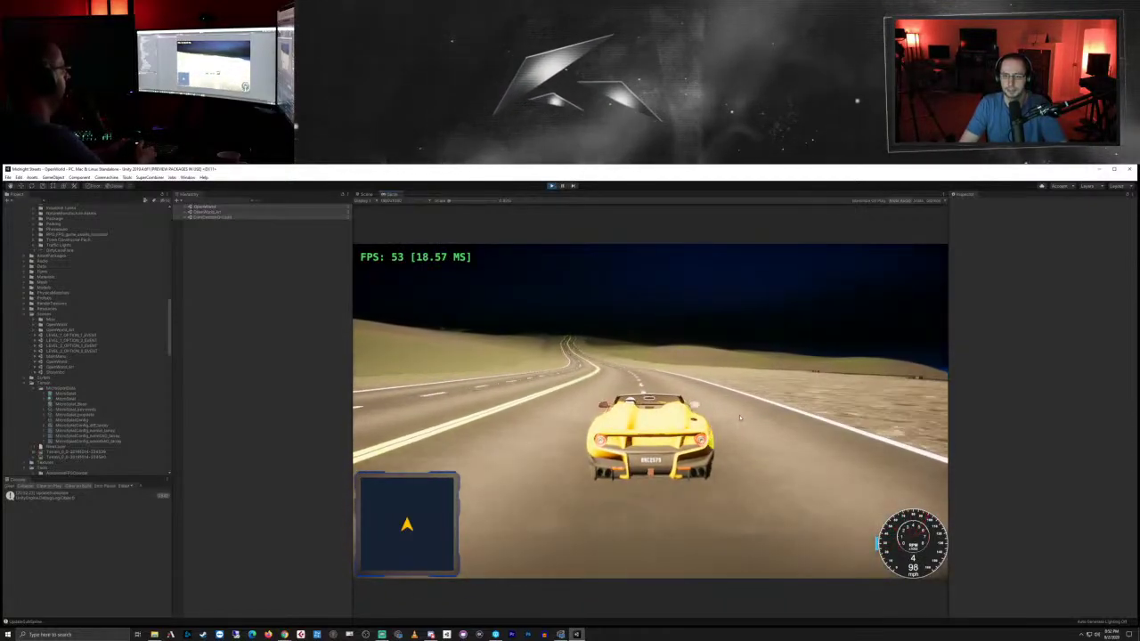
key("w")
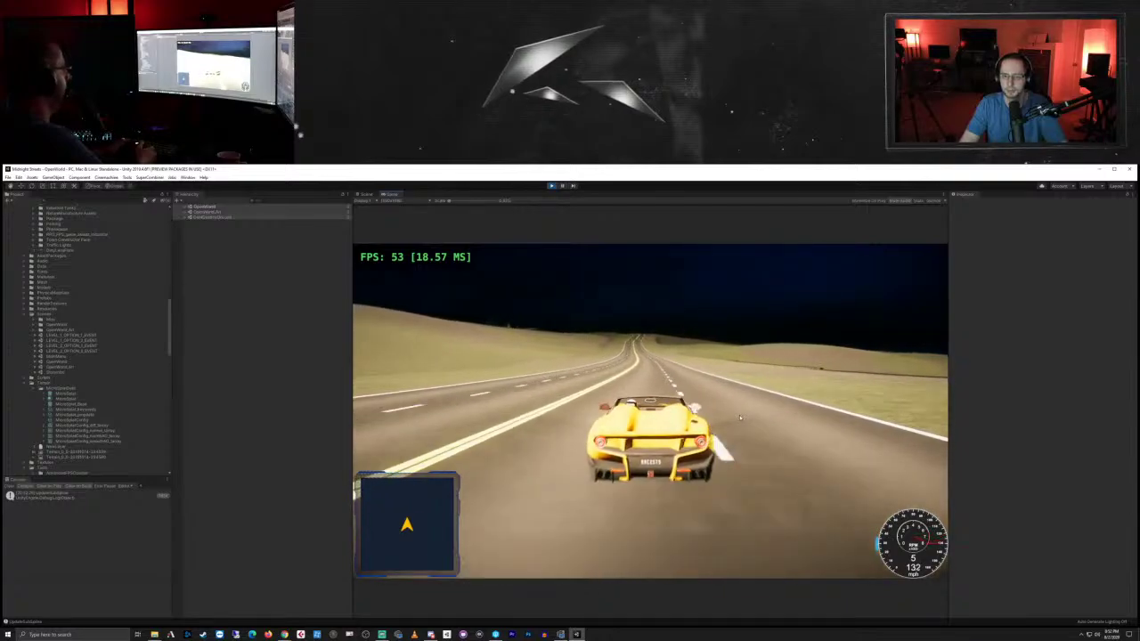
key("w")
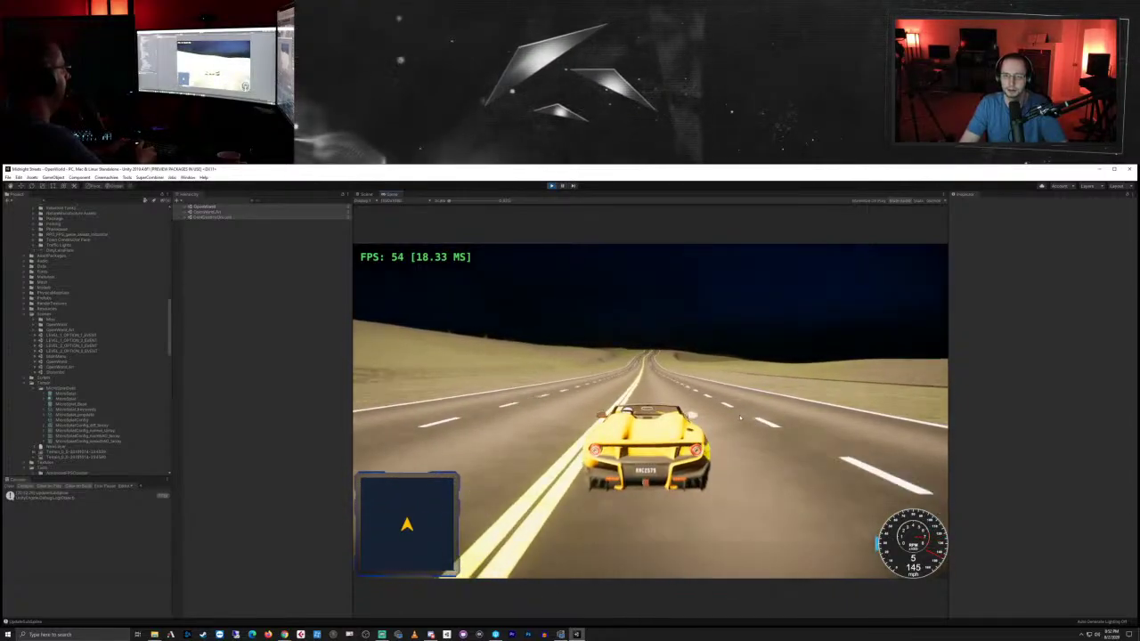
key("w")
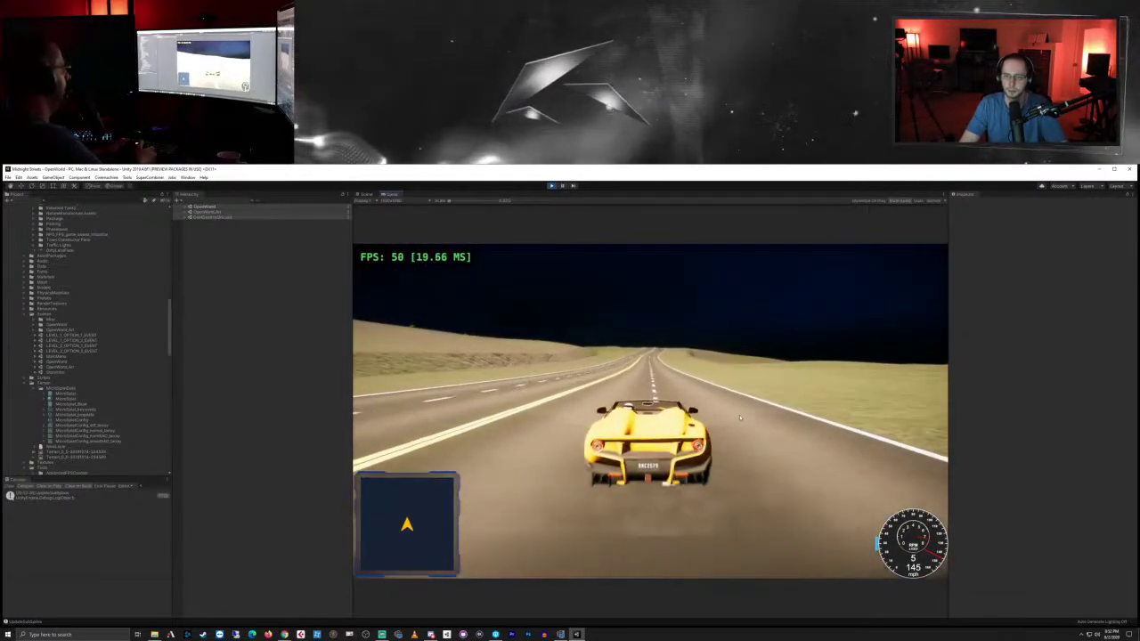
key("s")
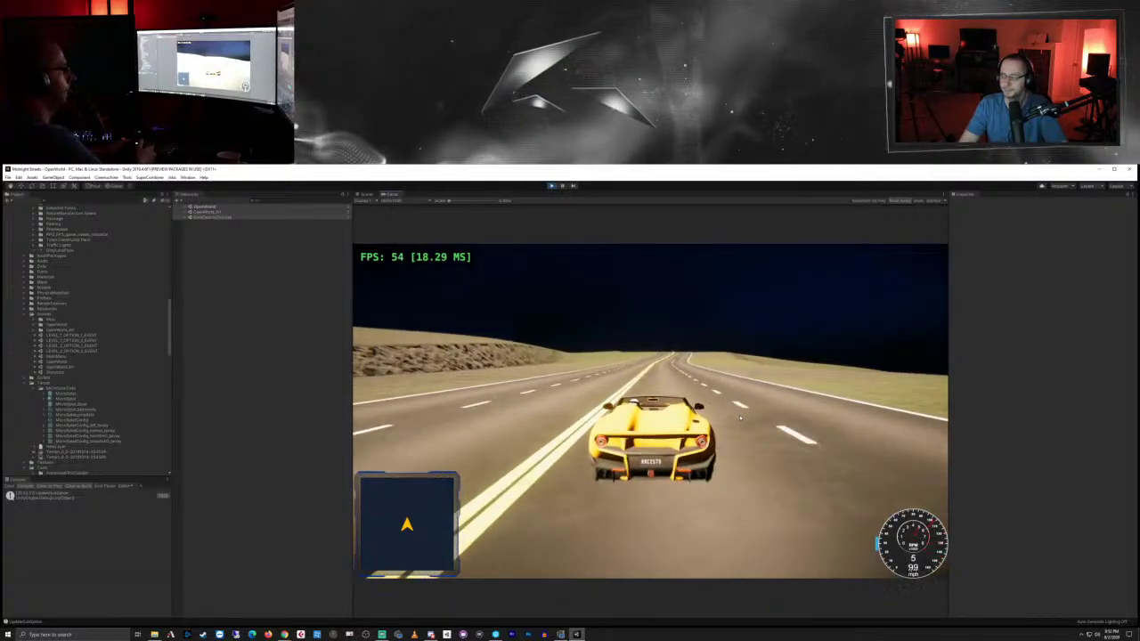
key("w")
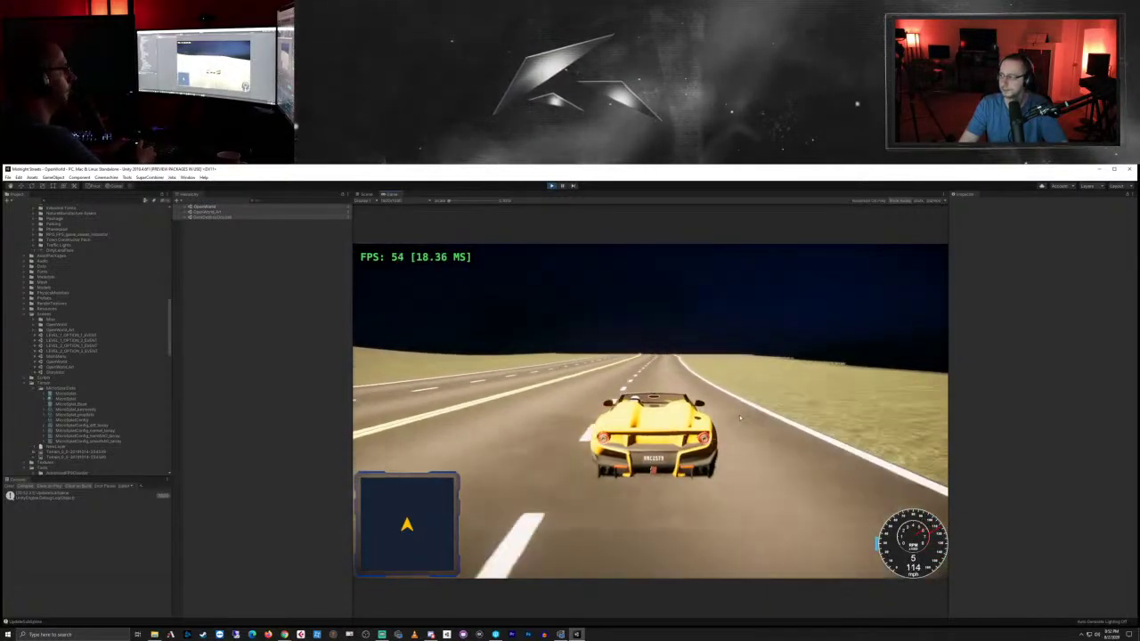
Step: Stop the car on the highway and disable the Directional Light in the OpenWorld_Art scene
key("s")
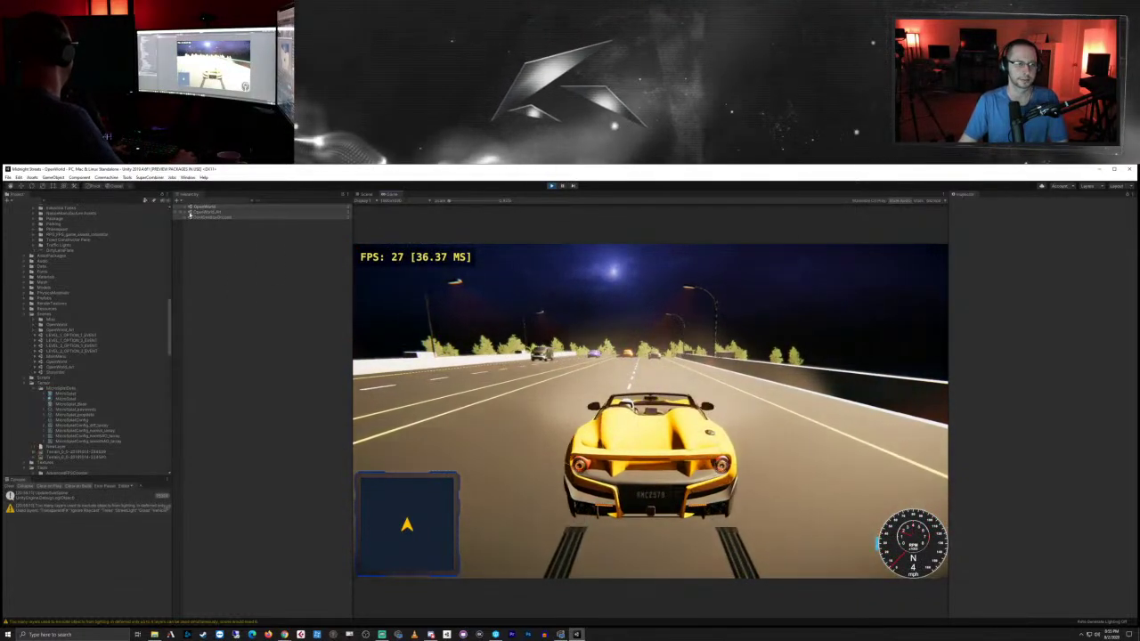
left_click(184, 212)
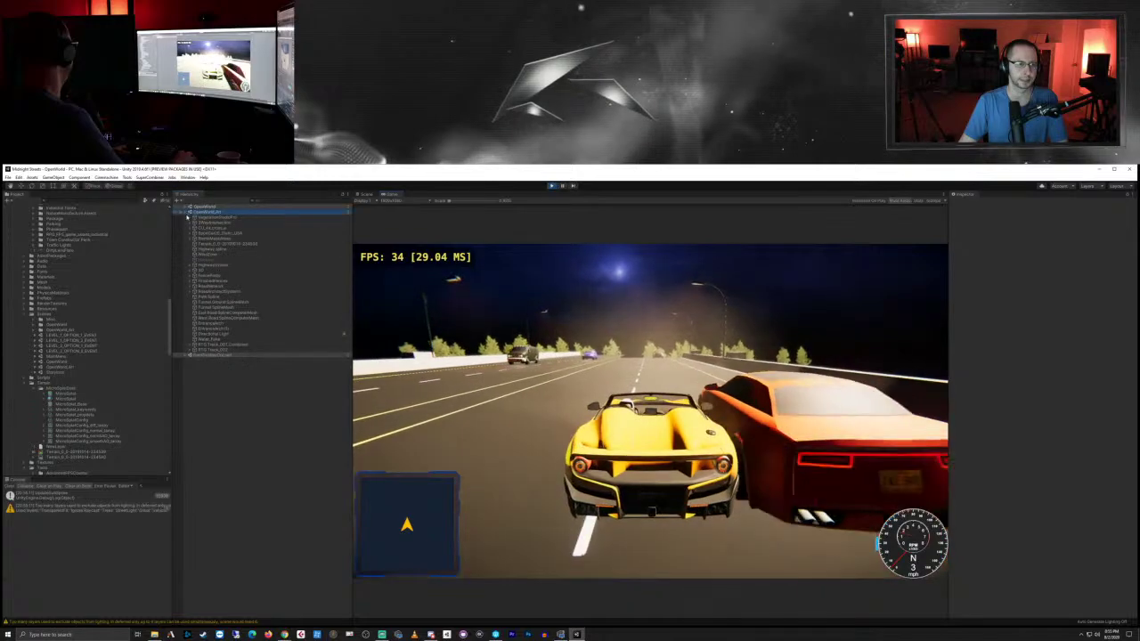
left_click(217, 335)
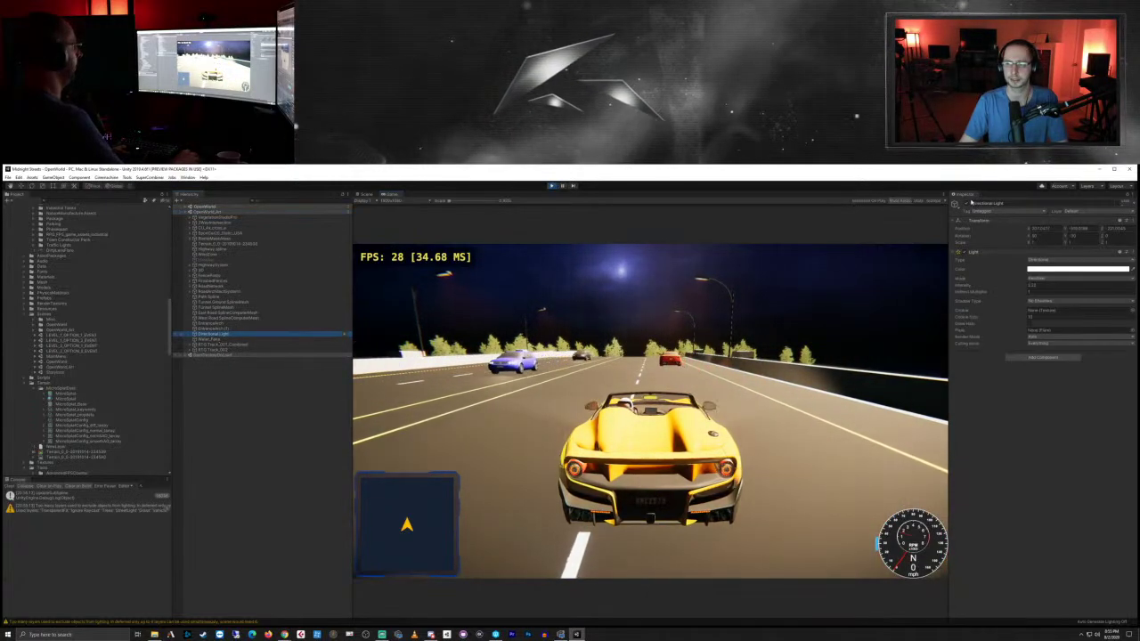
left_click(960, 204)
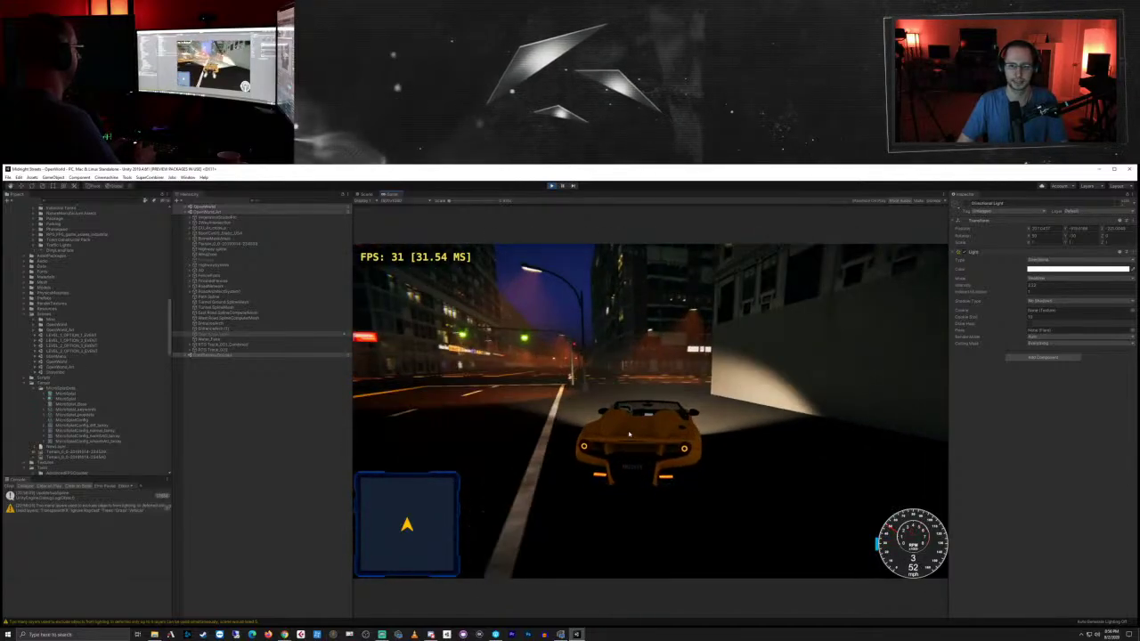
Step: Test-drive the darkened city streets, turning at the intersections and accelerating down the avenue between the buildings
key("w")
key("a")
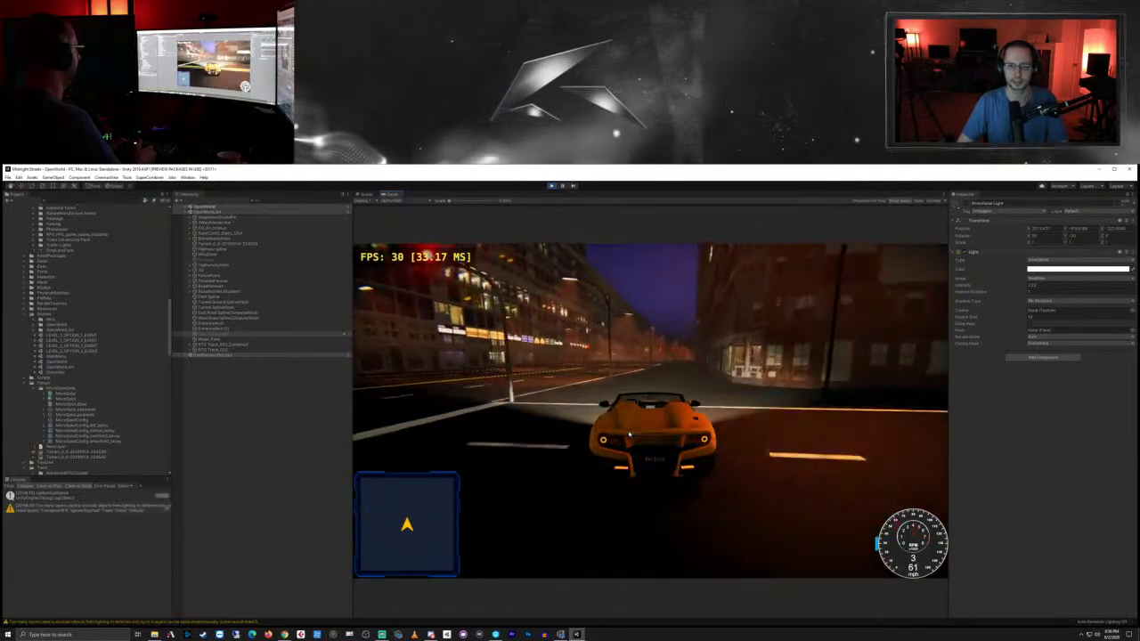
key("w")
key("d")
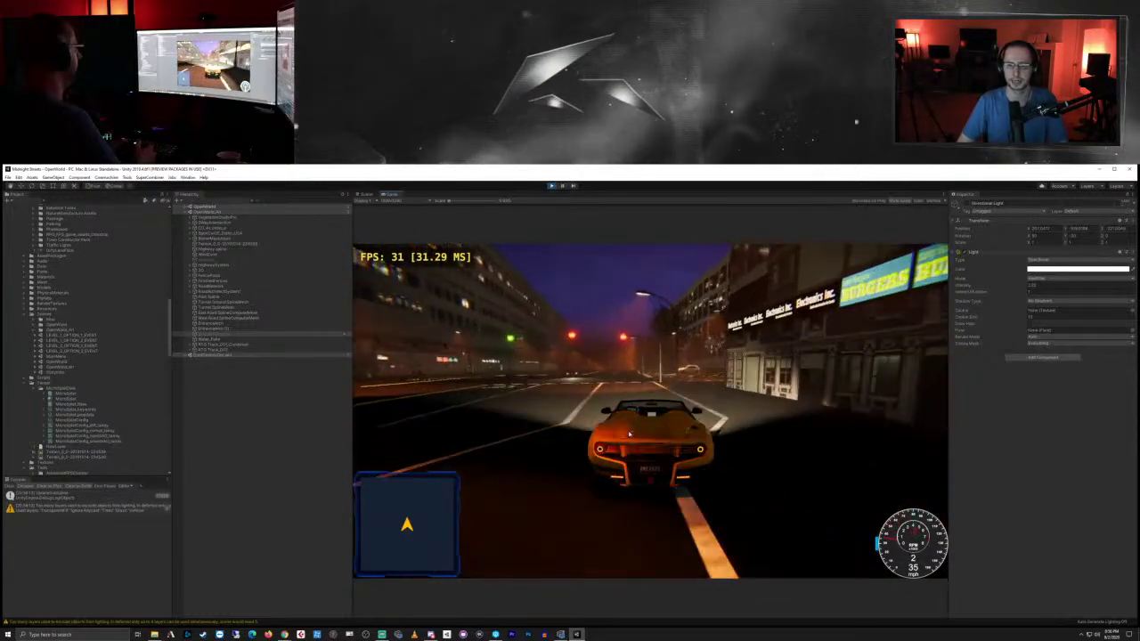
key("s")
key("d")
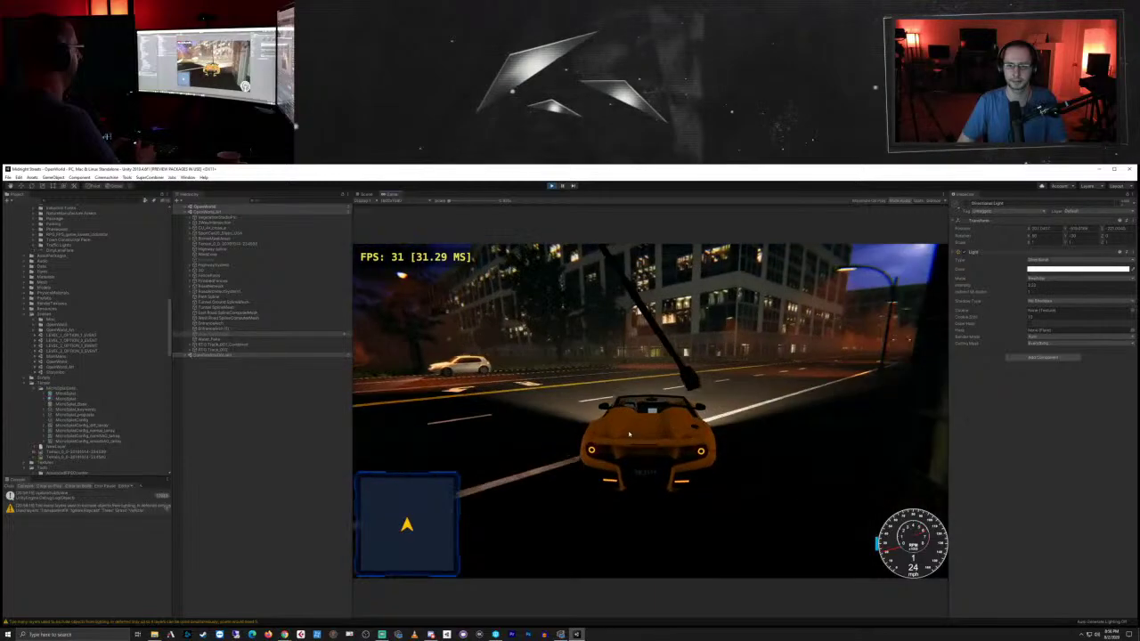
key("w")
key("d")
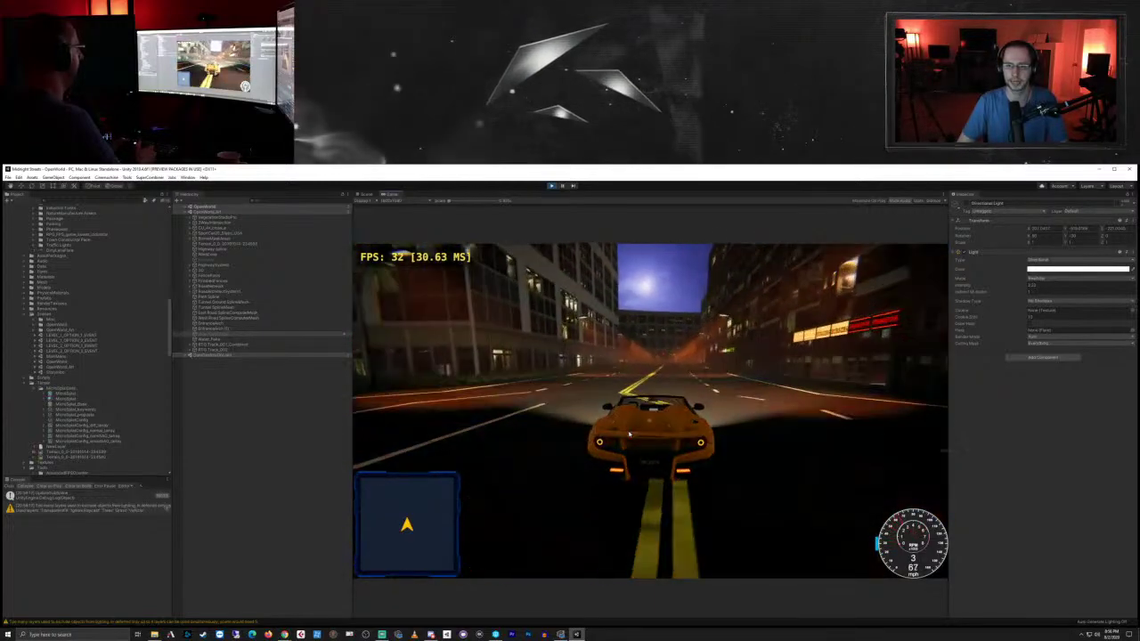
Step: Test-drive the night-lit city streets past several intersections, stopping at a red traffic light before steering into the crossing
key("w")
key("d")
key("w")
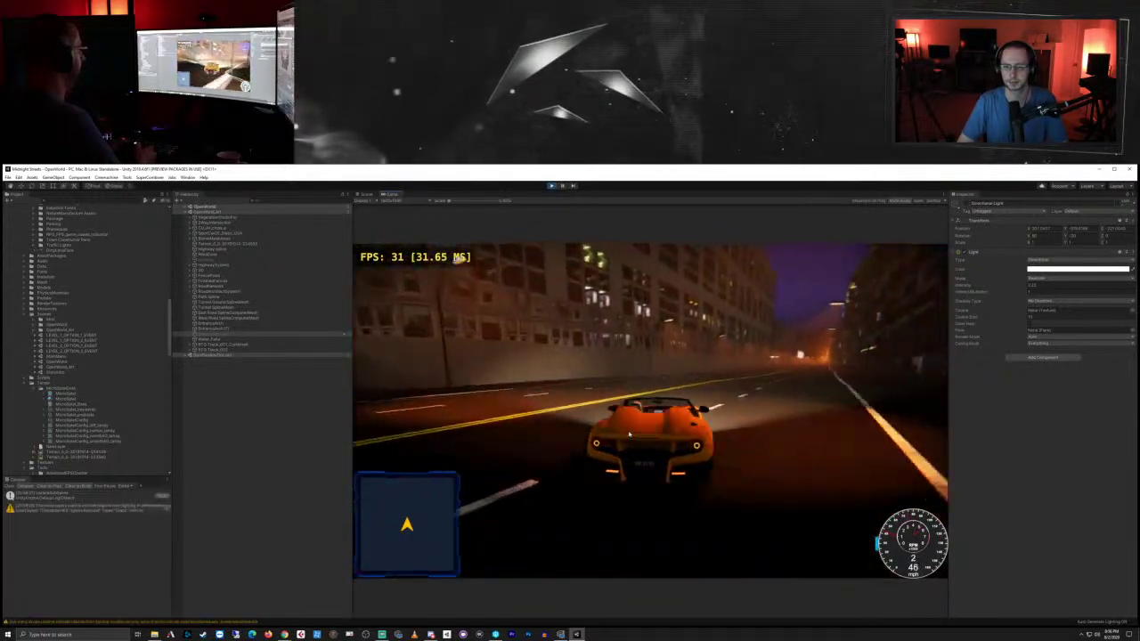
key("w")
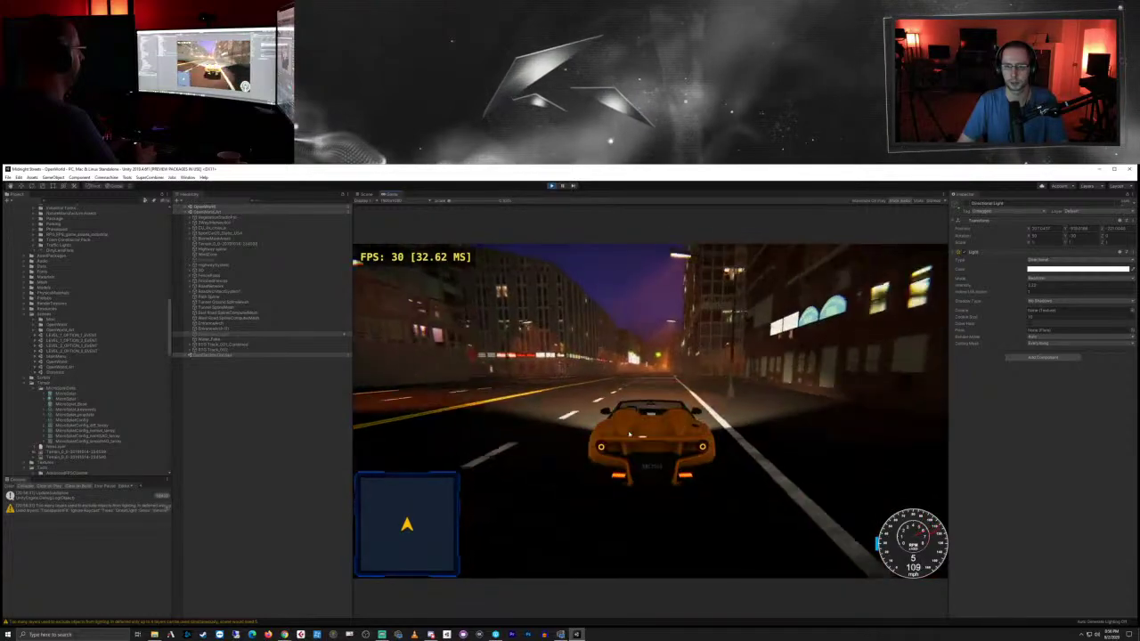
key("w")
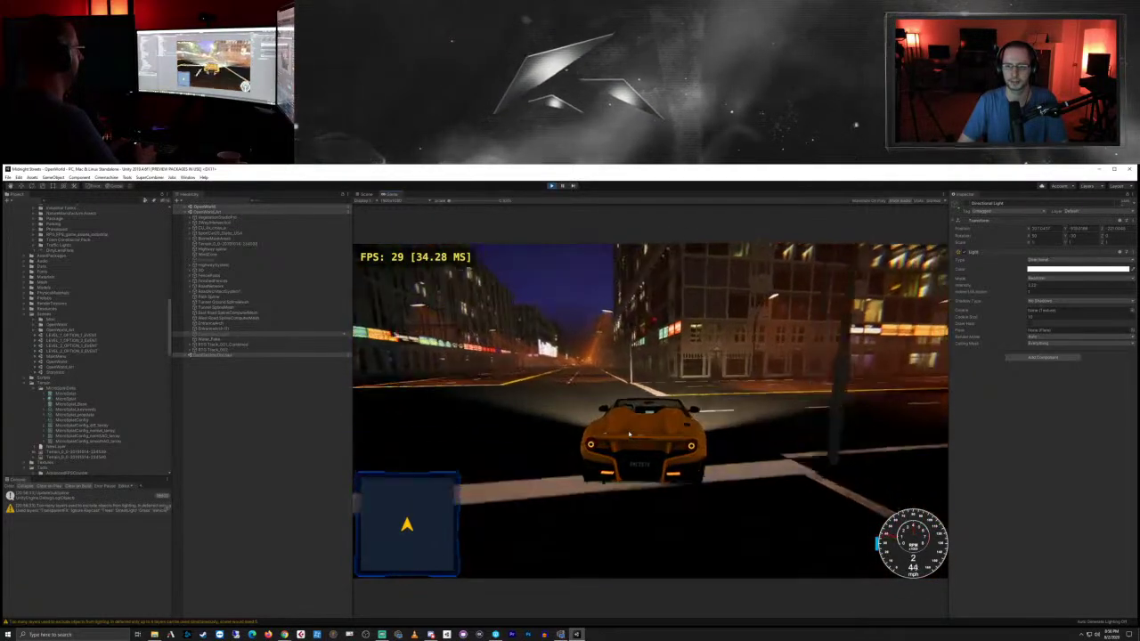
key("w")
key("d")
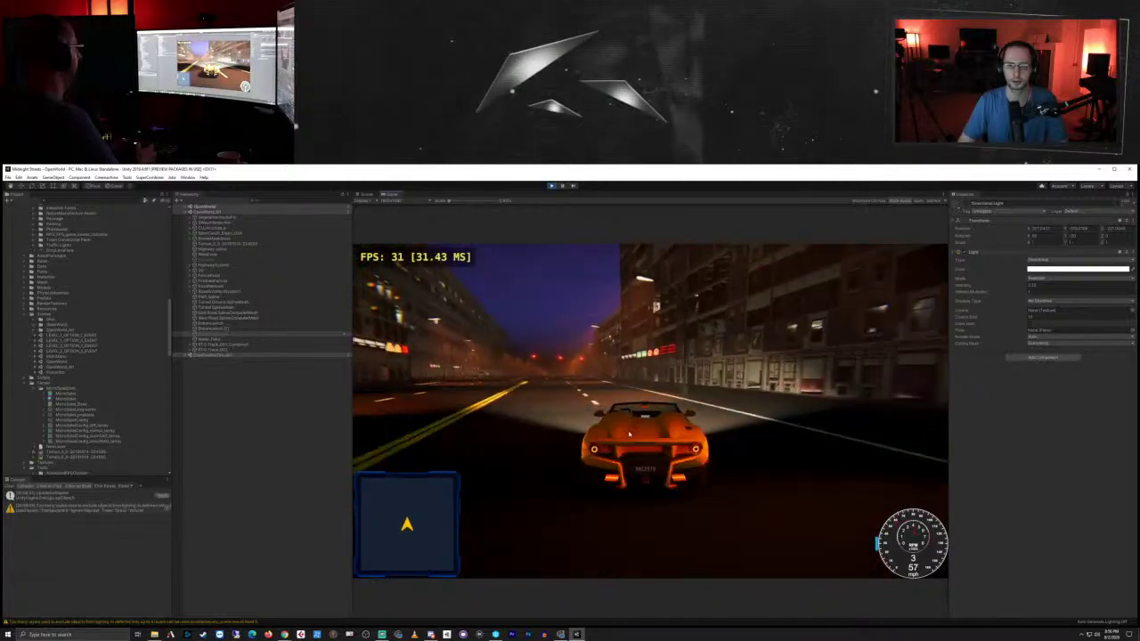
key("w")
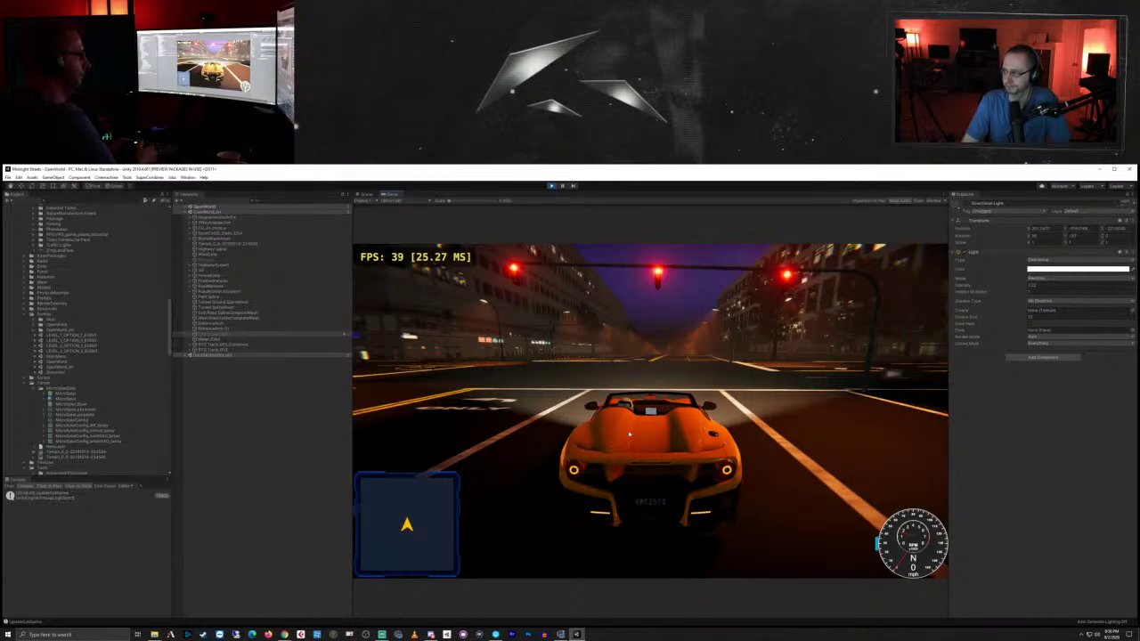
key("w")
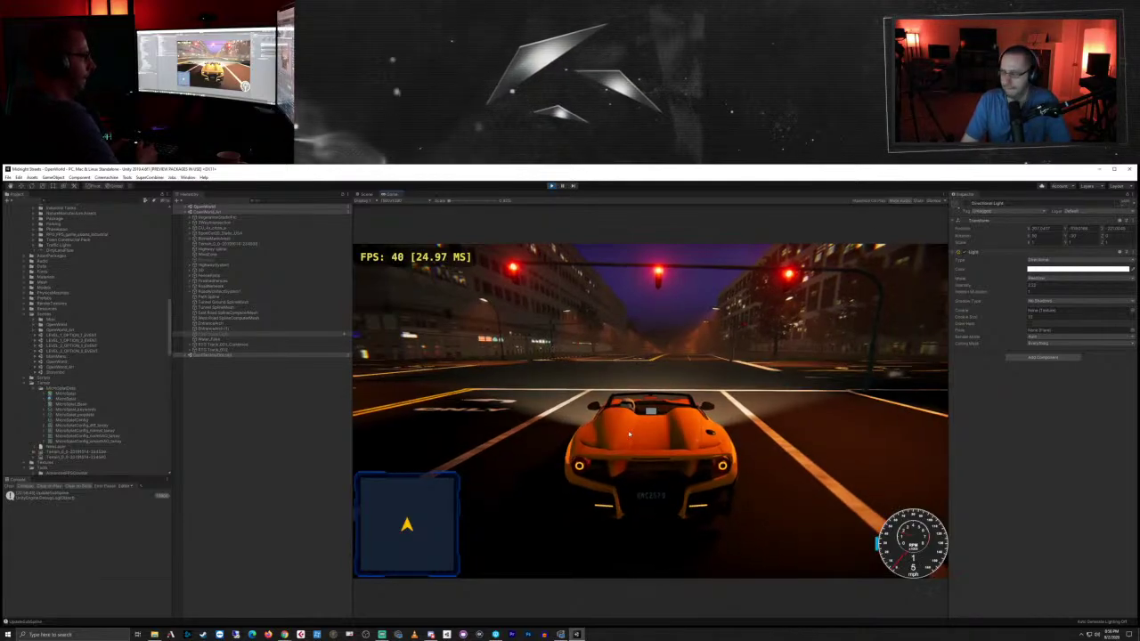
key("a")
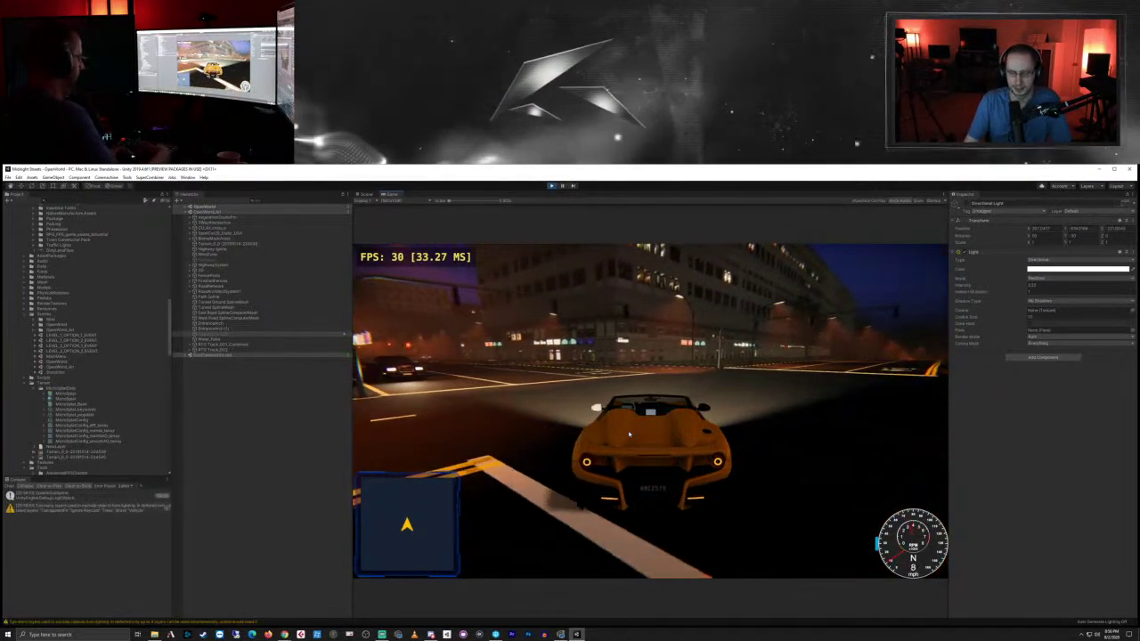
Step: Stop play mode and open the OpenWorld_Art scene
left_click(551, 186)
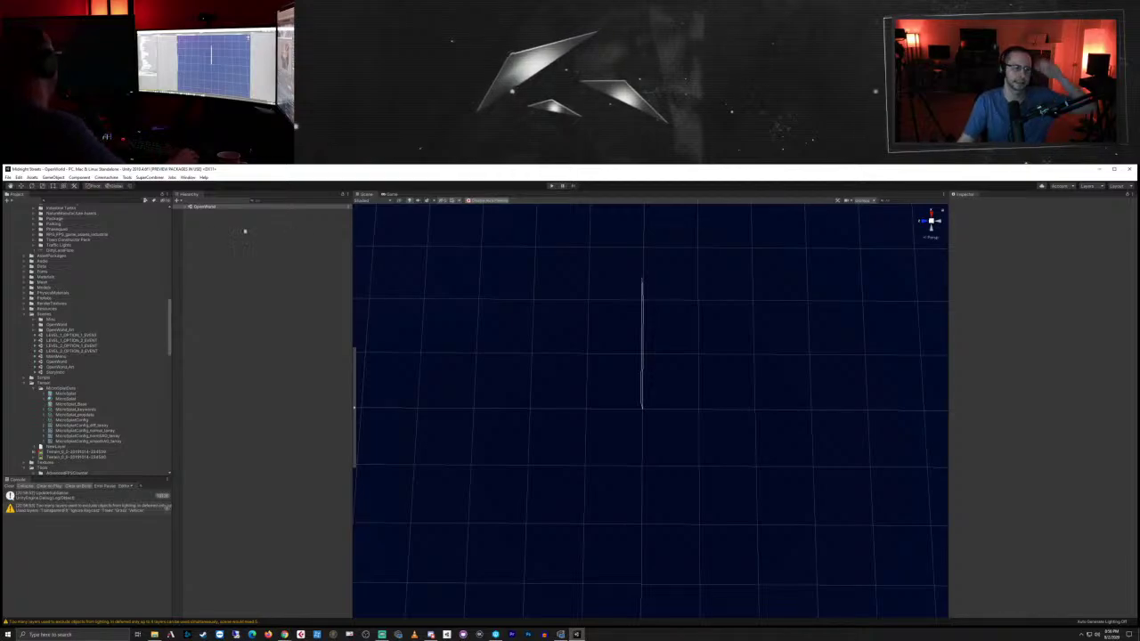
left_click(57, 366)
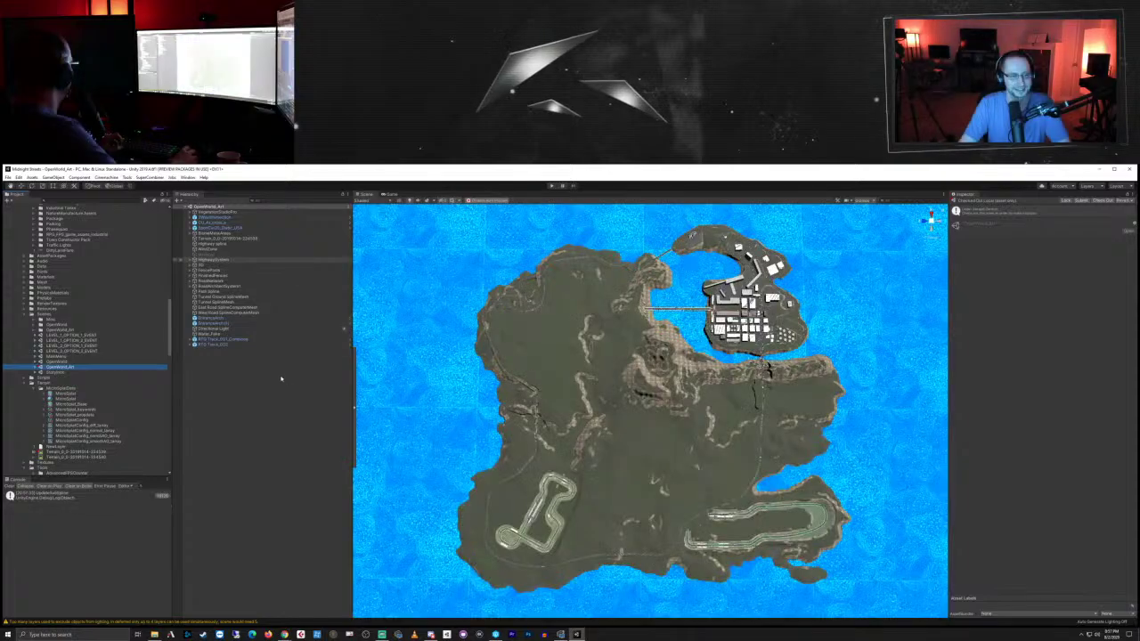
Step: Add a 3D cube to the OpenWorld_Art scene and place it at position 0, 1000, 0
right_click(235, 391)
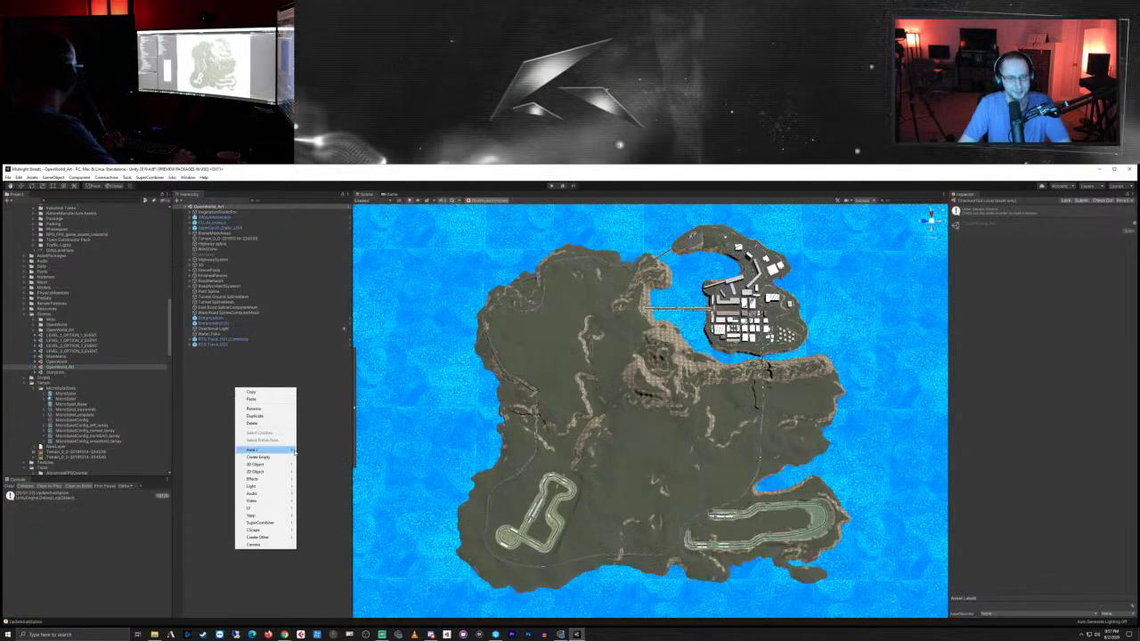
mouse_move(295, 452)
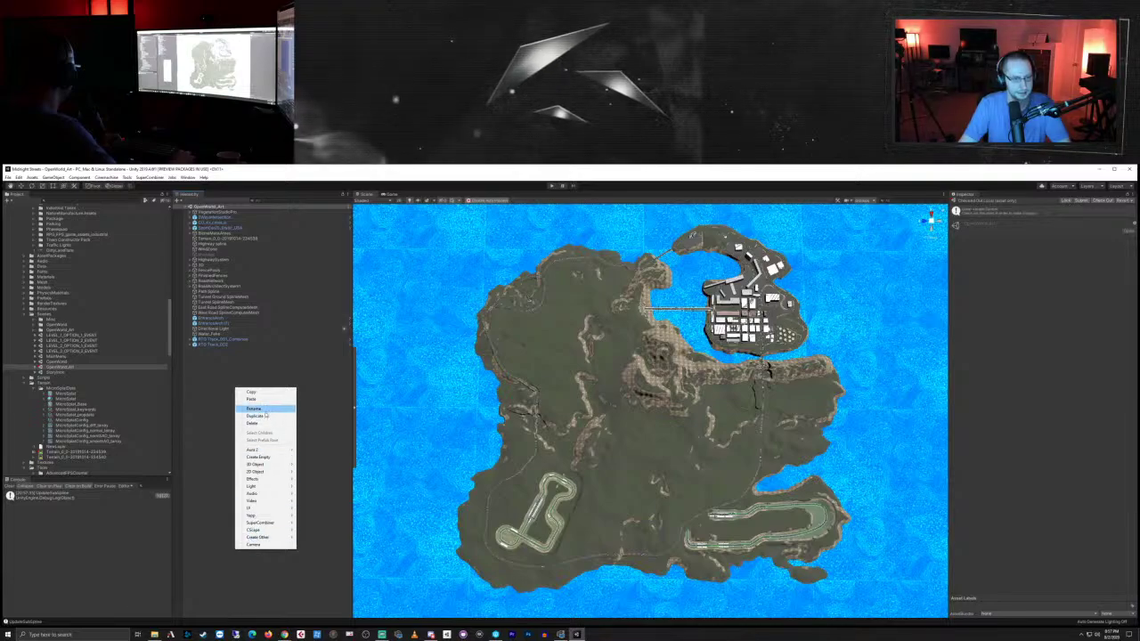
mouse_move(267, 464)
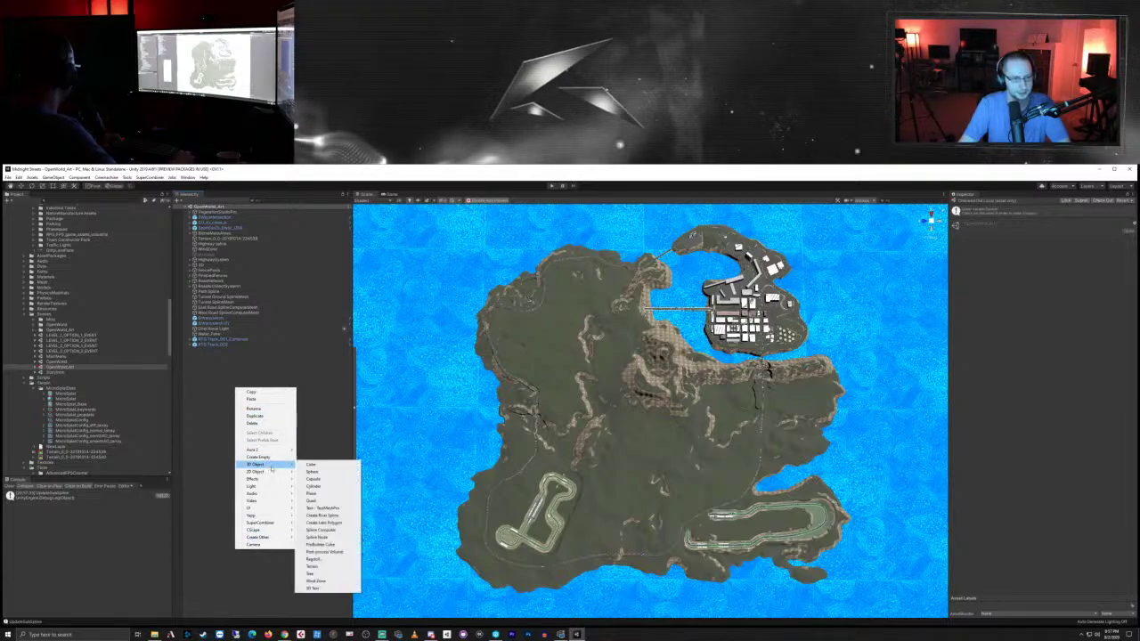
left_click(309, 467)
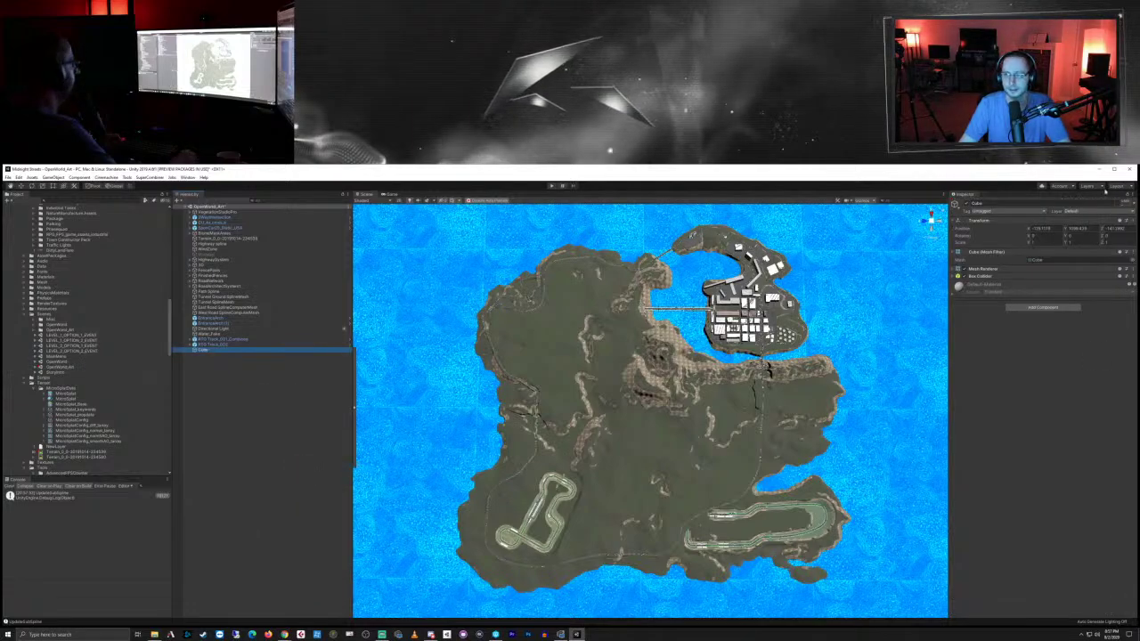
left_click(1050, 230)
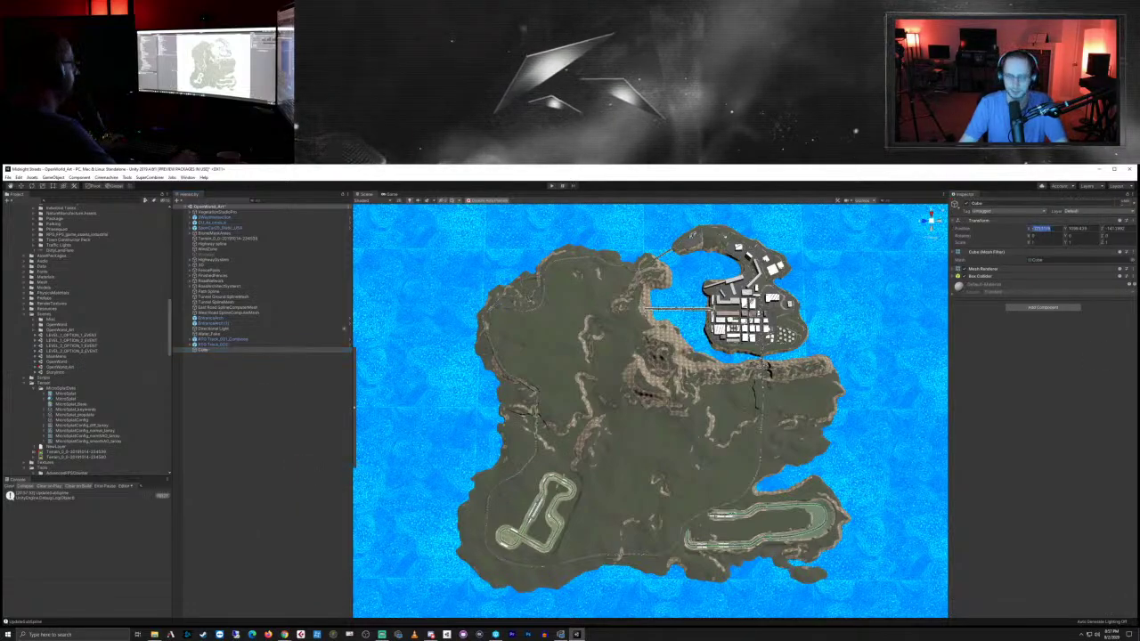
type("0")
key("Tab")
type("0")
key("Tab")
type("0")
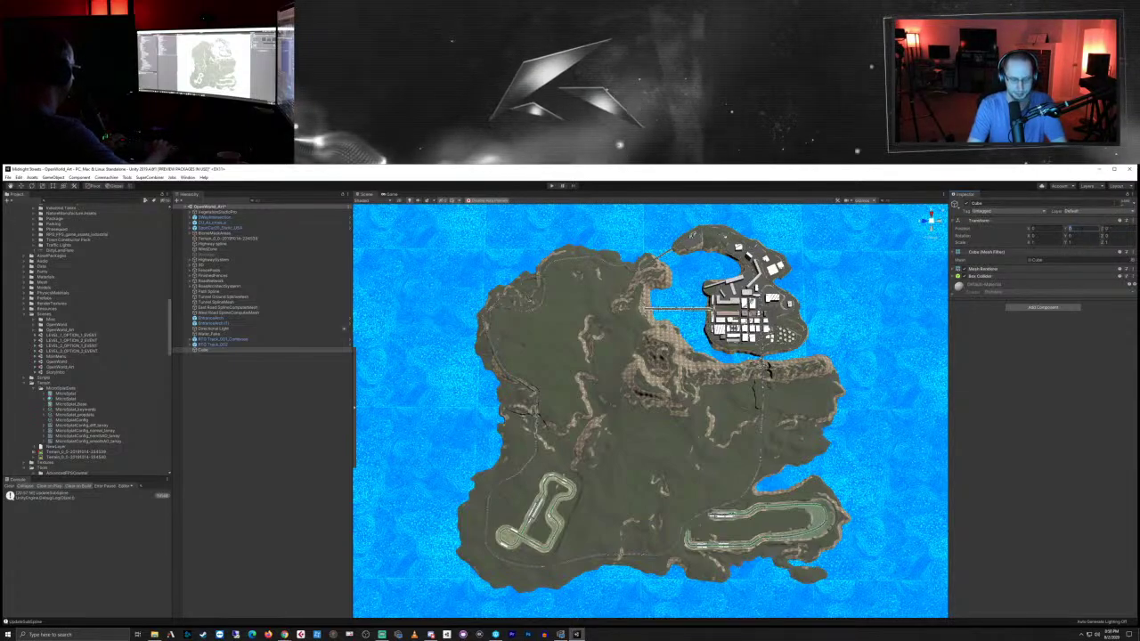
type("1000")
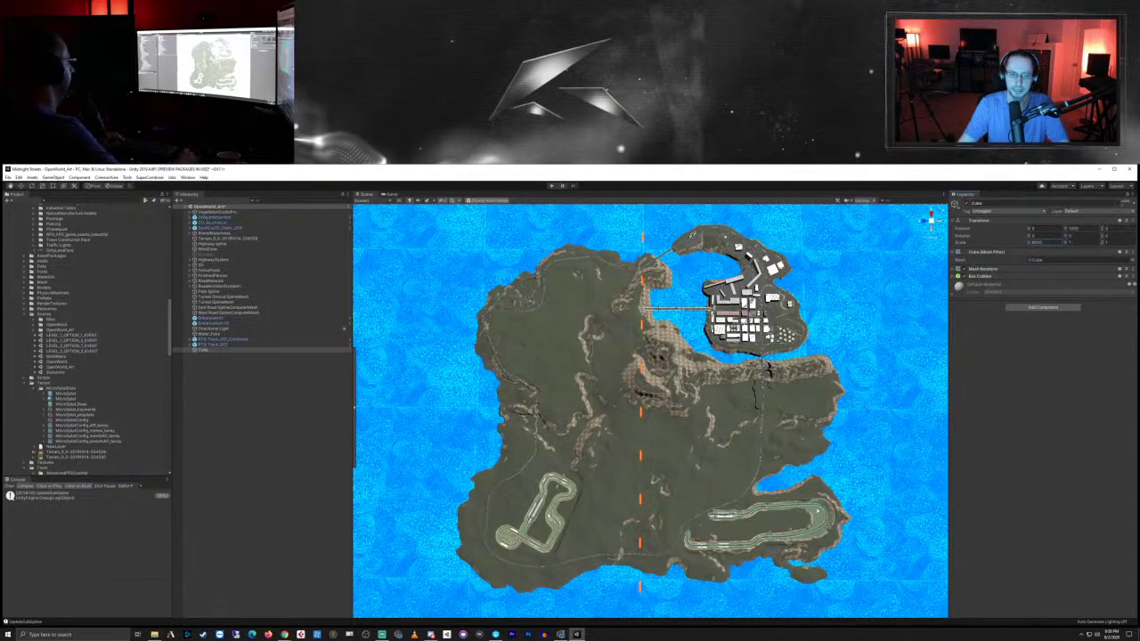
Step: Stretch the cube into a flat sheet over the island by setting its X and Z scale to 8000
right_click_drag(806, 570, 694, 496)
middle_click_drag(694, 496, 600, 185)
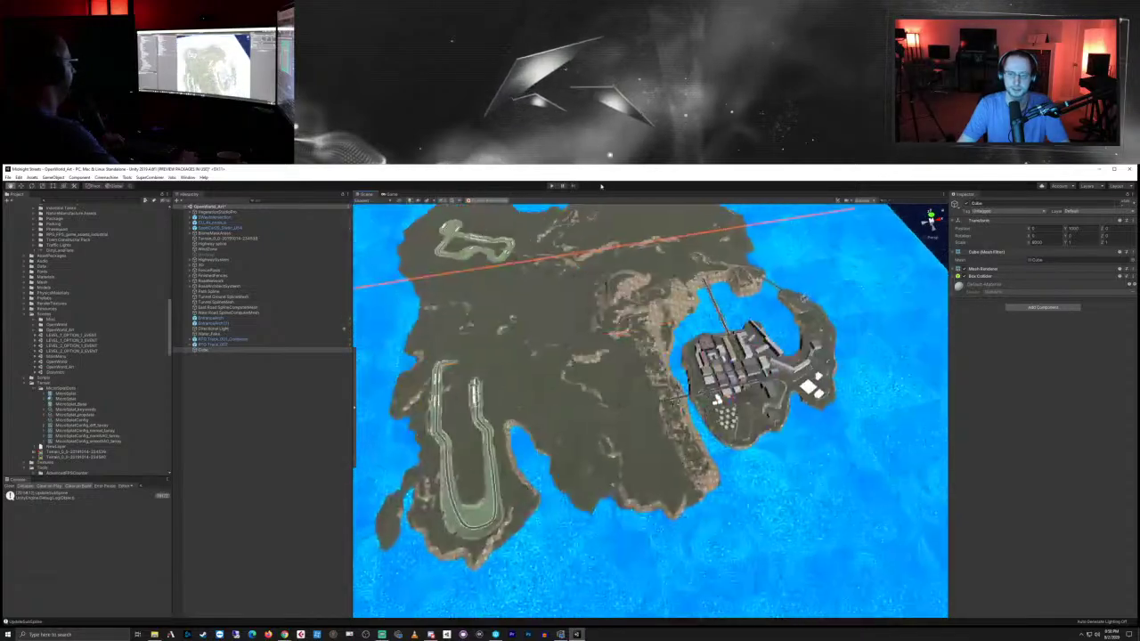
scroll(680, 335, "down", 5)
left_click_drag(722, 374, 701, 181, "alt")
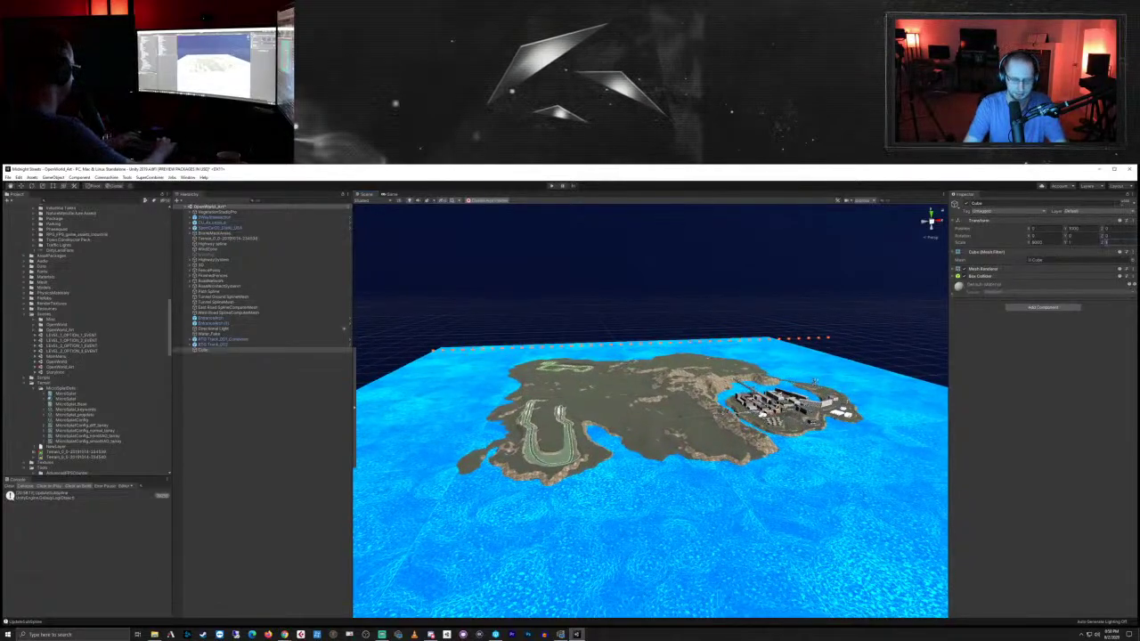
type("800")
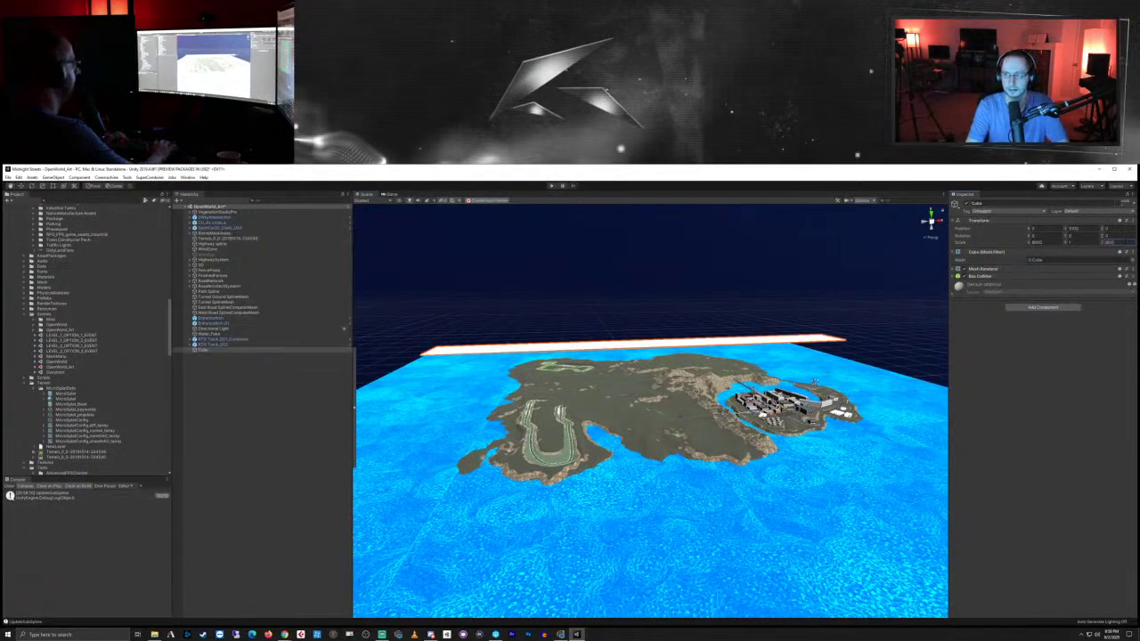
type("0")
scroll(625, 374, "down", 5)
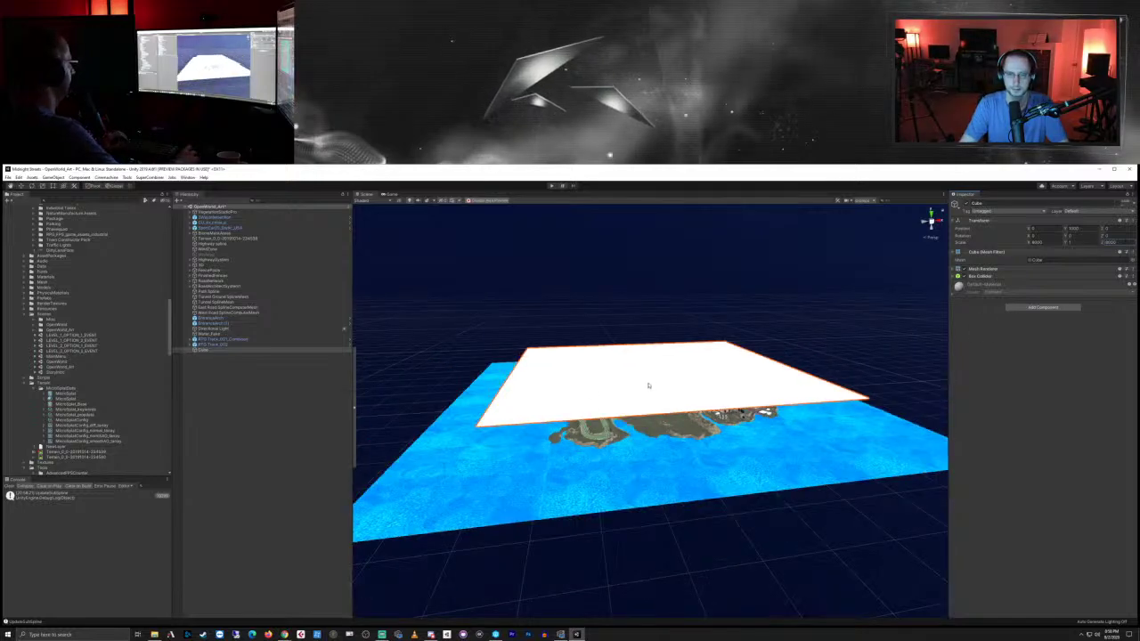
Step: Lower the sheet-like cube along its vertical axis until it cuts through the island's terrain
right_click_drag(649, 386, 837, 552)
middle_click_drag(494, 342, 664, 513)
left_click_drag(664, 512, 612, 379, "alt")
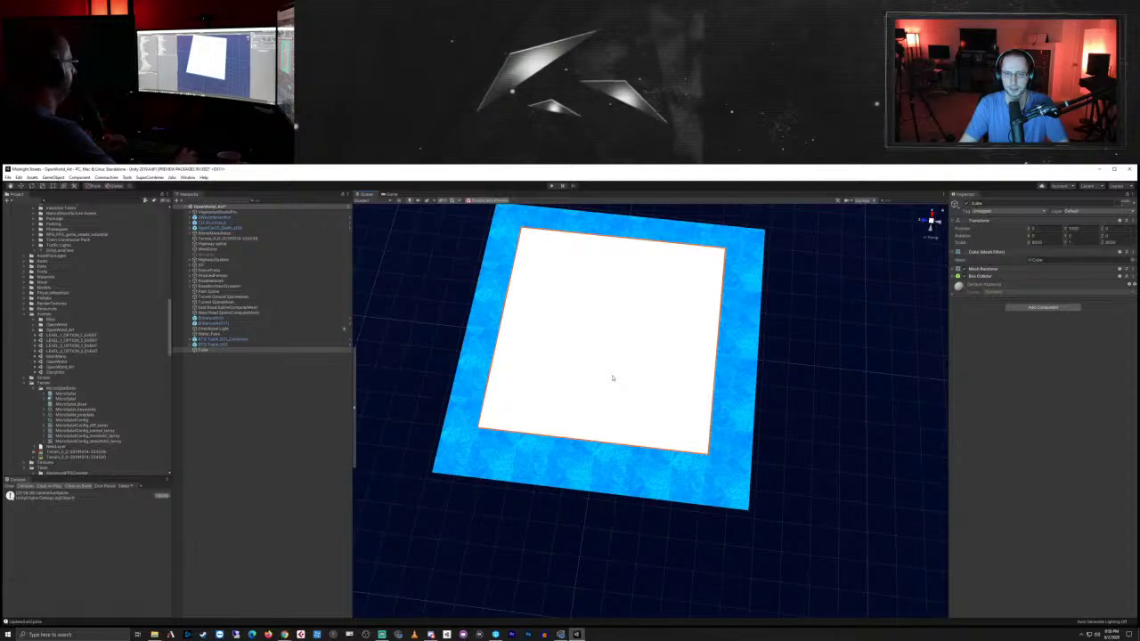
left_click(21, 186)
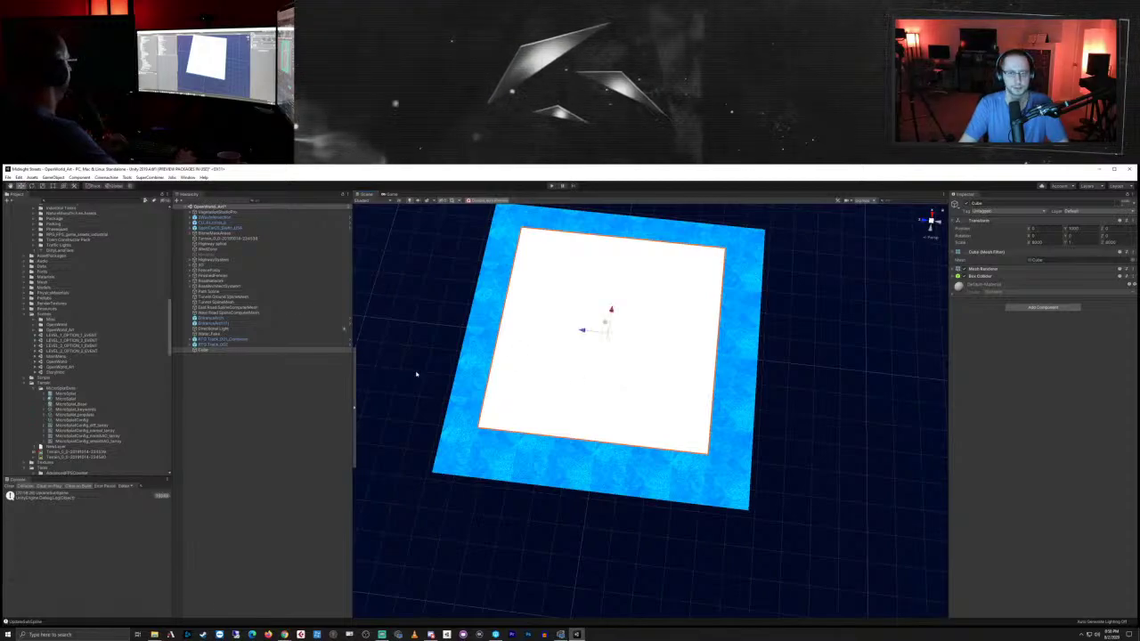
left_click_drag(418, 374, 599, 431, "alt")
middle_click_drag(599, 431, 592, 402)
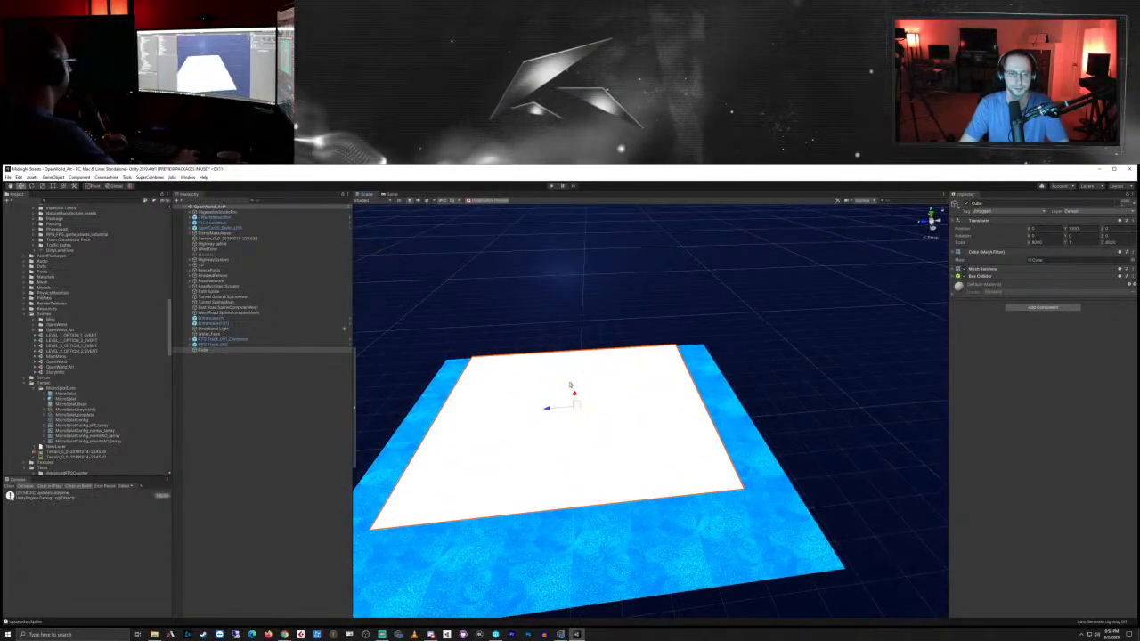
left_click_drag(570, 387, 574, 408)
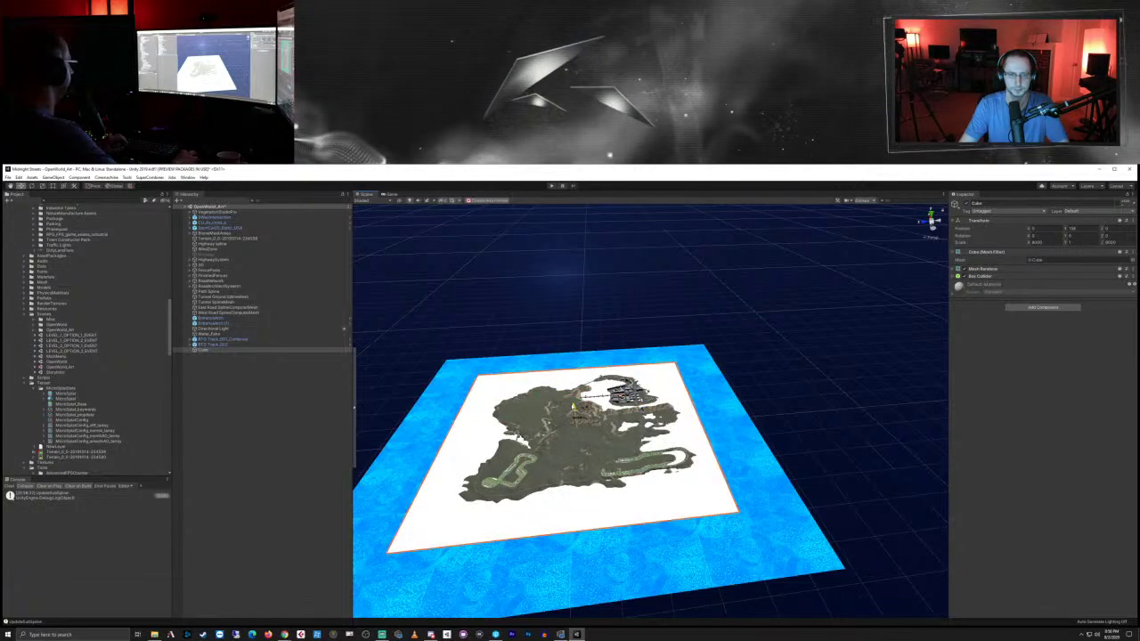
Step: Examine from several angles where the white sheet meets the island's coastline, racetracks, mountains, highway and city
right_click_drag(574, 406, 570, 534)
middle_click_drag(419, 241, 521, 394)
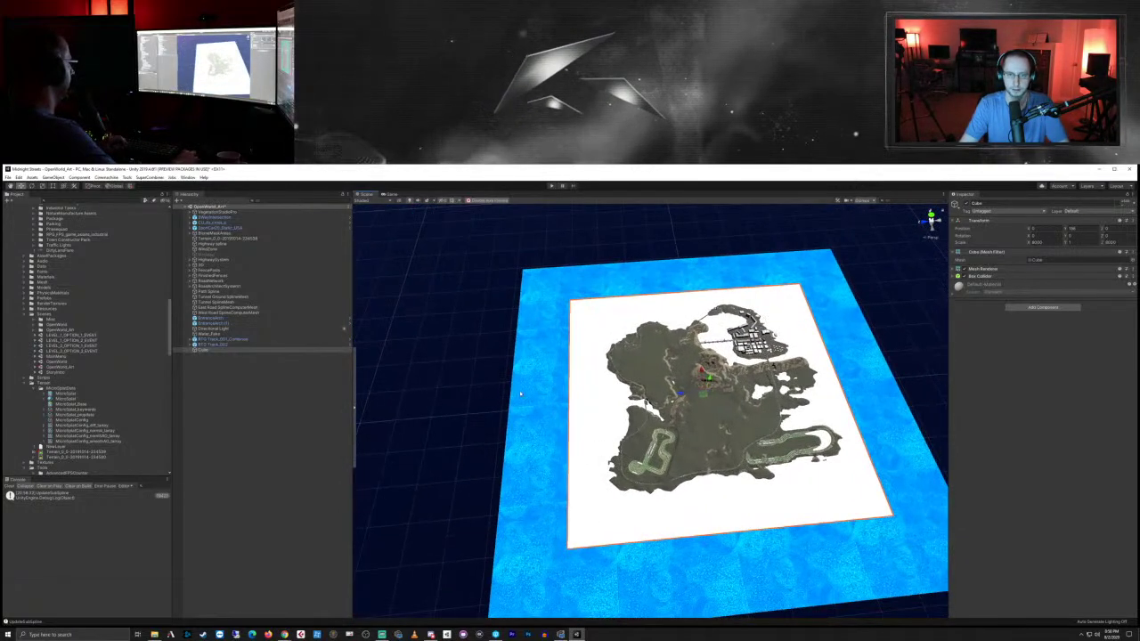
left_click_drag(521, 393, 599, 387, "alt")
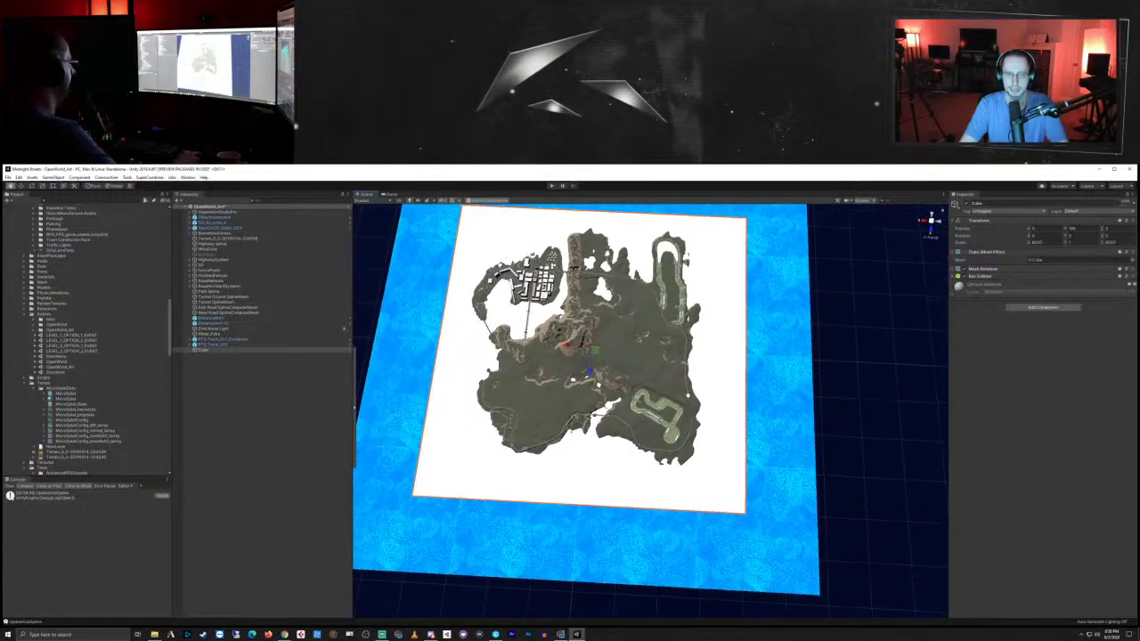
middle_click_drag(599, 386, 598, 371)
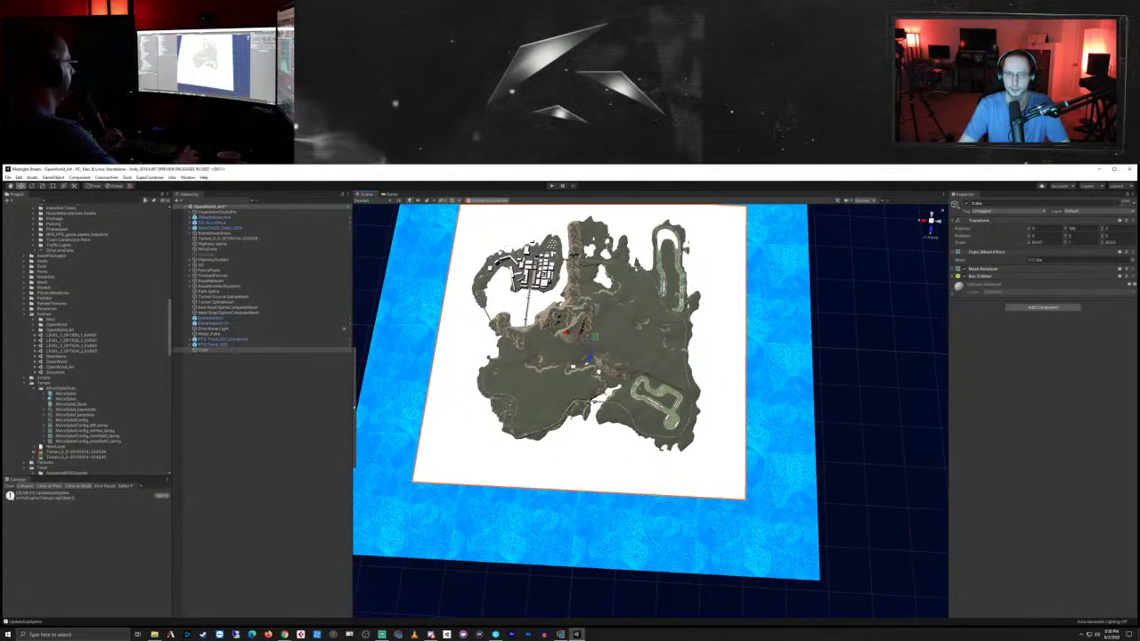
left_click_drag(638, 489, 655, 404, "alt")
middle_click_drag(656, 405, 677, 326)
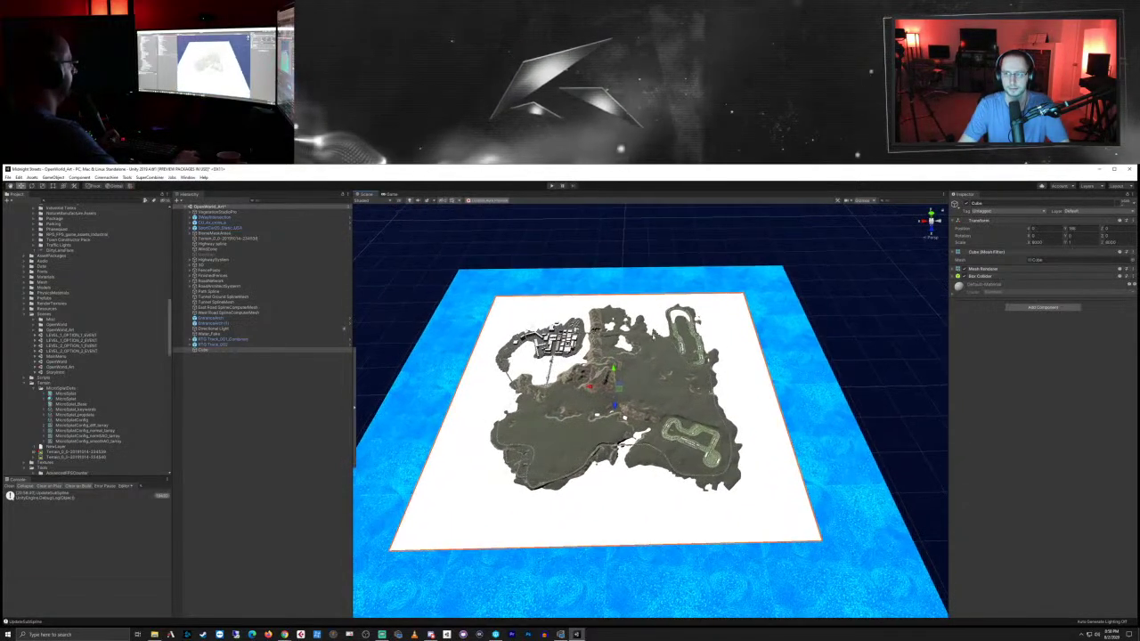
scroll(649, 404, "up", 8)
scroll(650, 404, "down", 2)
left_click_drag(649, 404, 791, 517, "alt")
left_click_drag(630, 380, 649, 377, "alt")
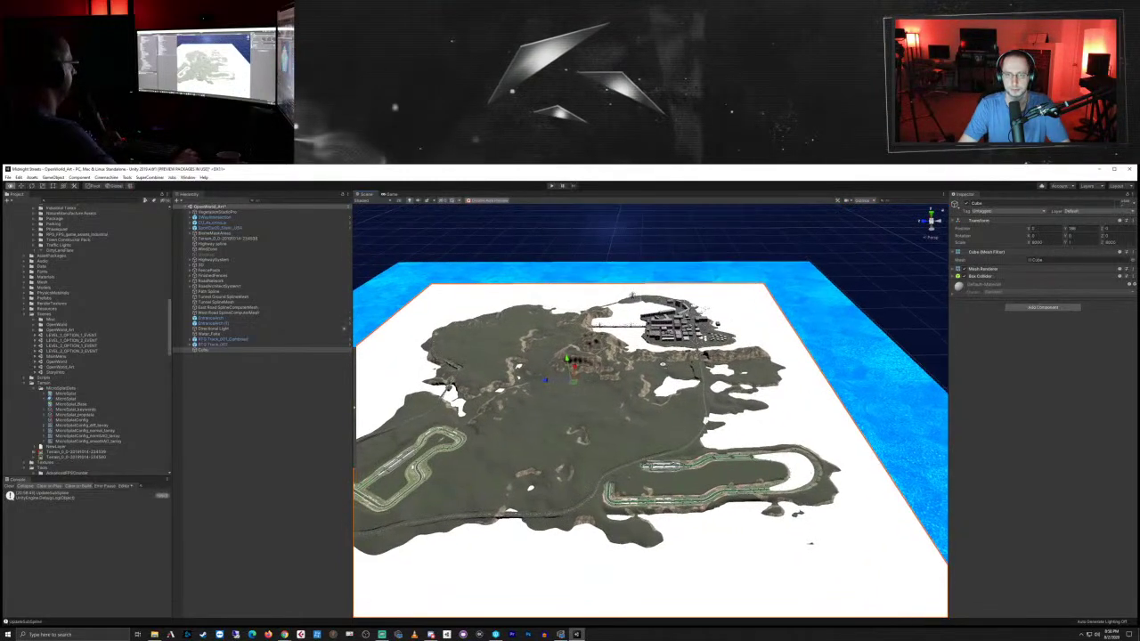
scroll(649, 378, "up", 3)
scroll(650, 378, "up", 3)
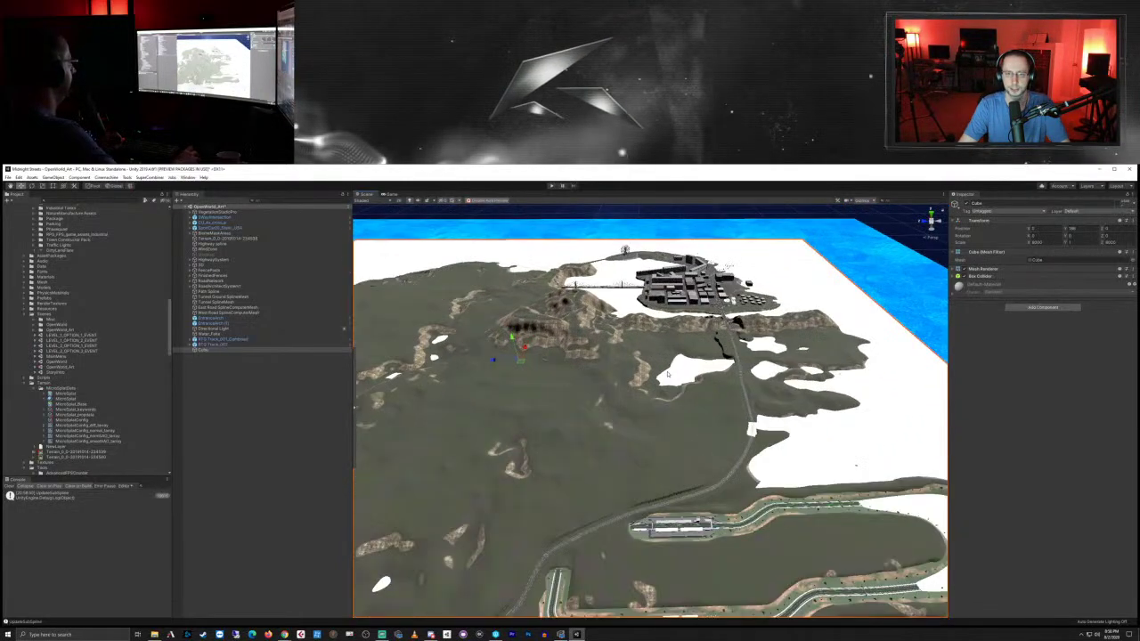
middle_click_drag(650, 377, 757, 512)
middle_click_drag(658, 492, 657, 494)
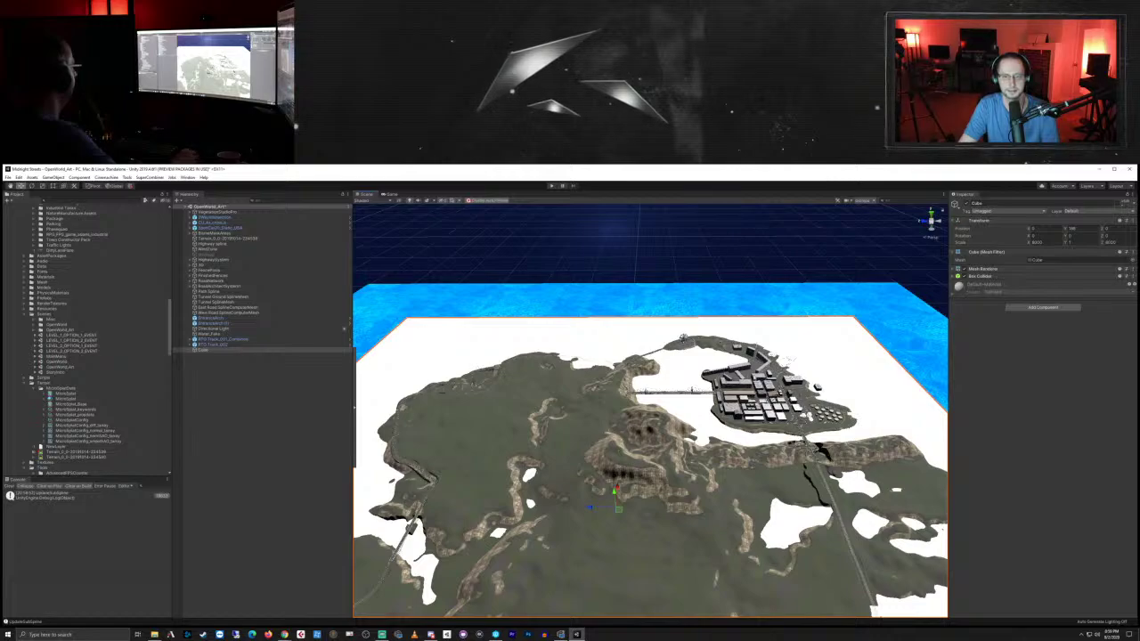
Step: Delete the sheet-like cube from the OpenWorld_Art scene
left_click(255, 433)
left_click(204, 351)
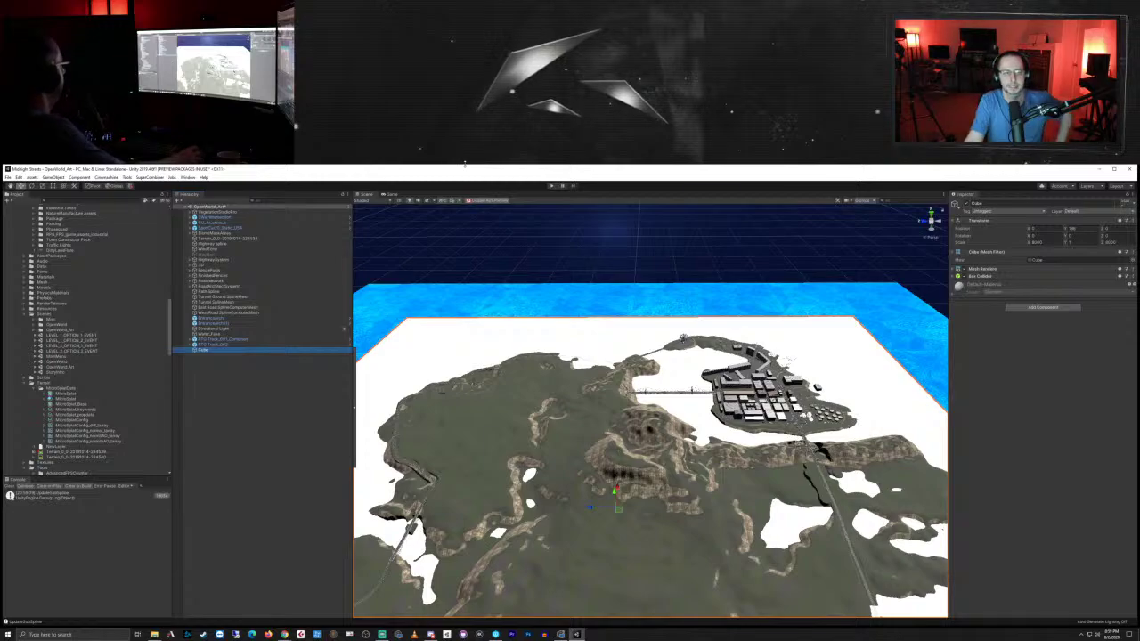
left_click(312, 490)
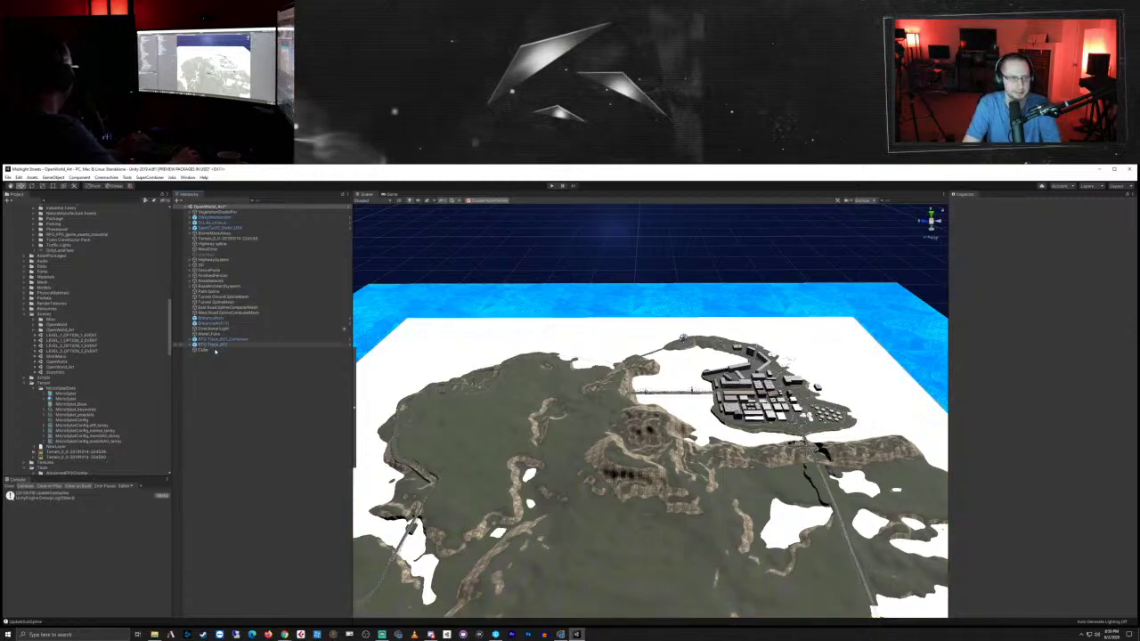
left_click(215, 350)
key("Delete")
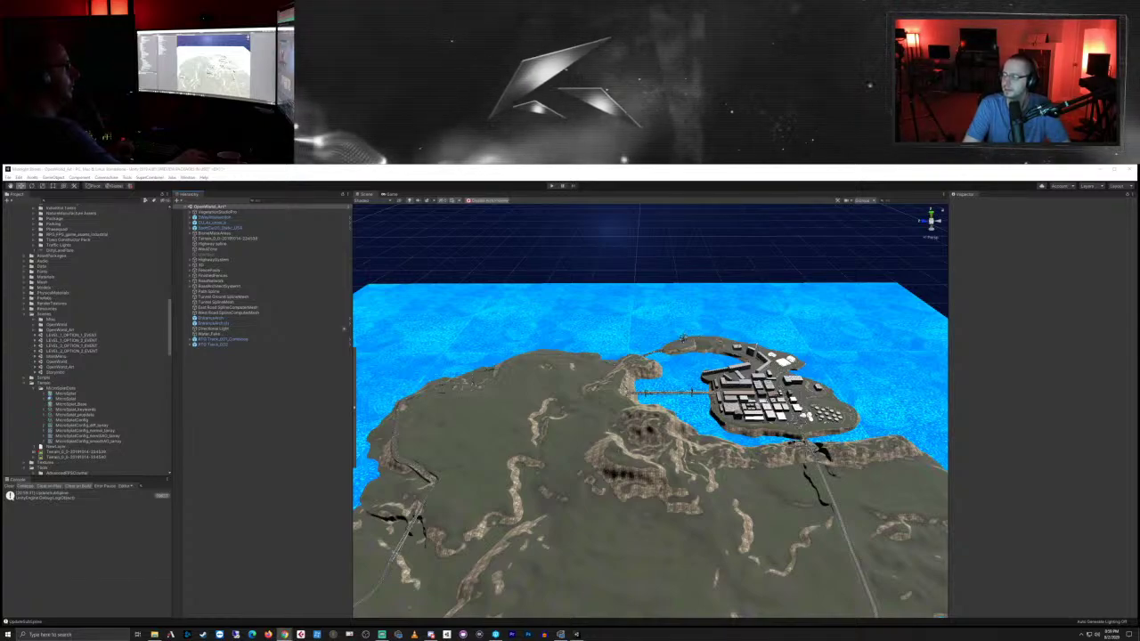
Step: Switch to the browser, search the Unity Asset Store for "propost", and return to the Unity editor
left_click_drag(1139, 178, 895, 246)
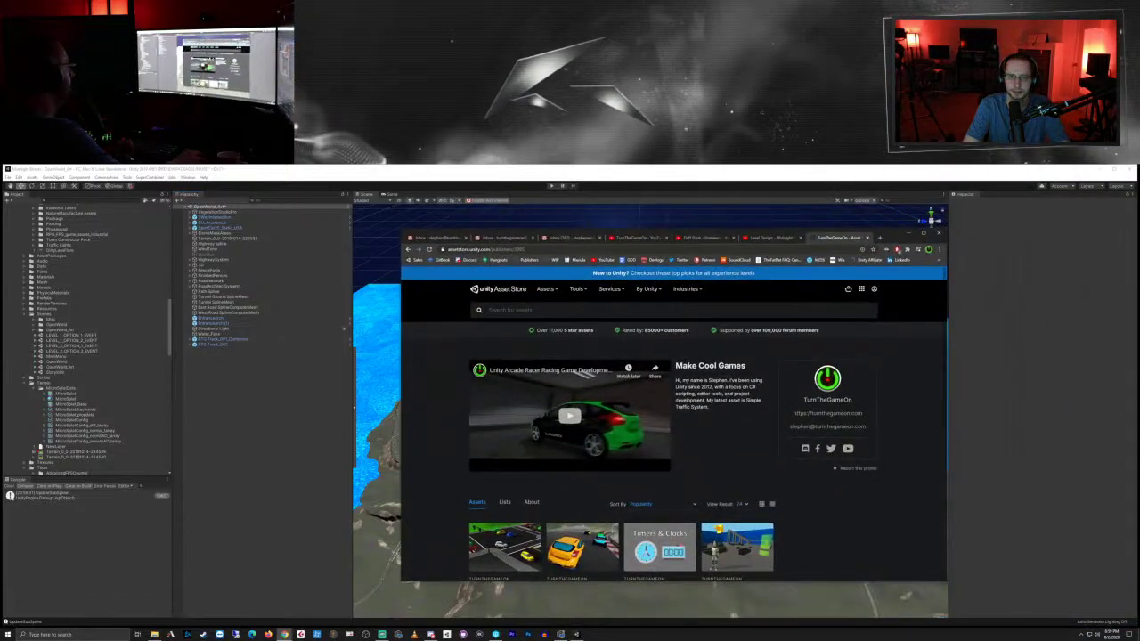
left_click(553, 309)
type("propo")
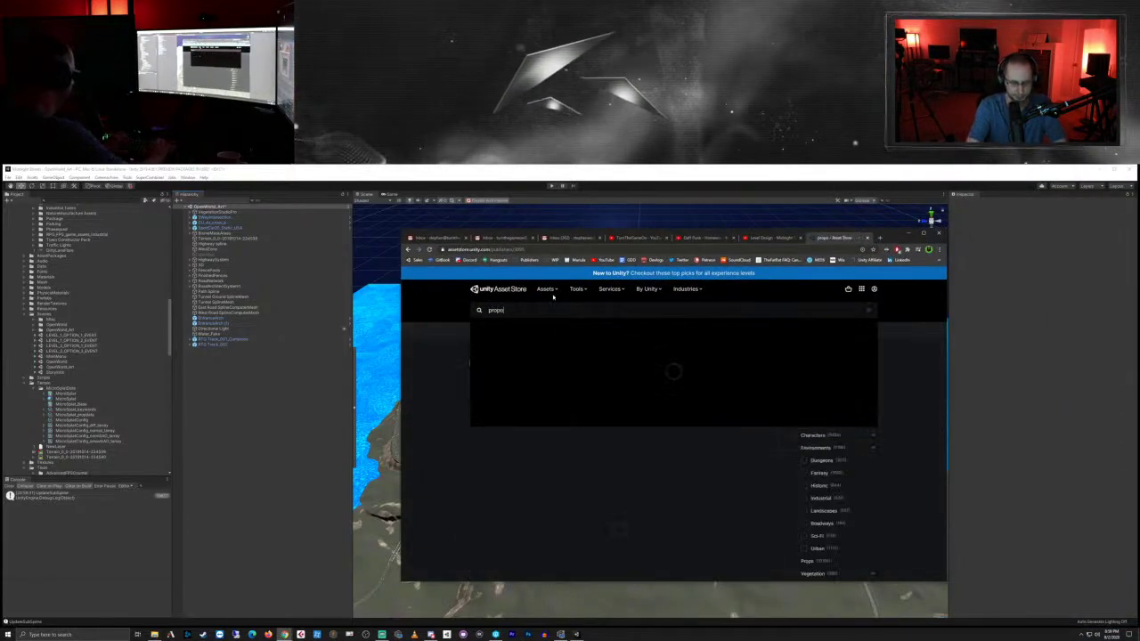
type("st")
key("Return")
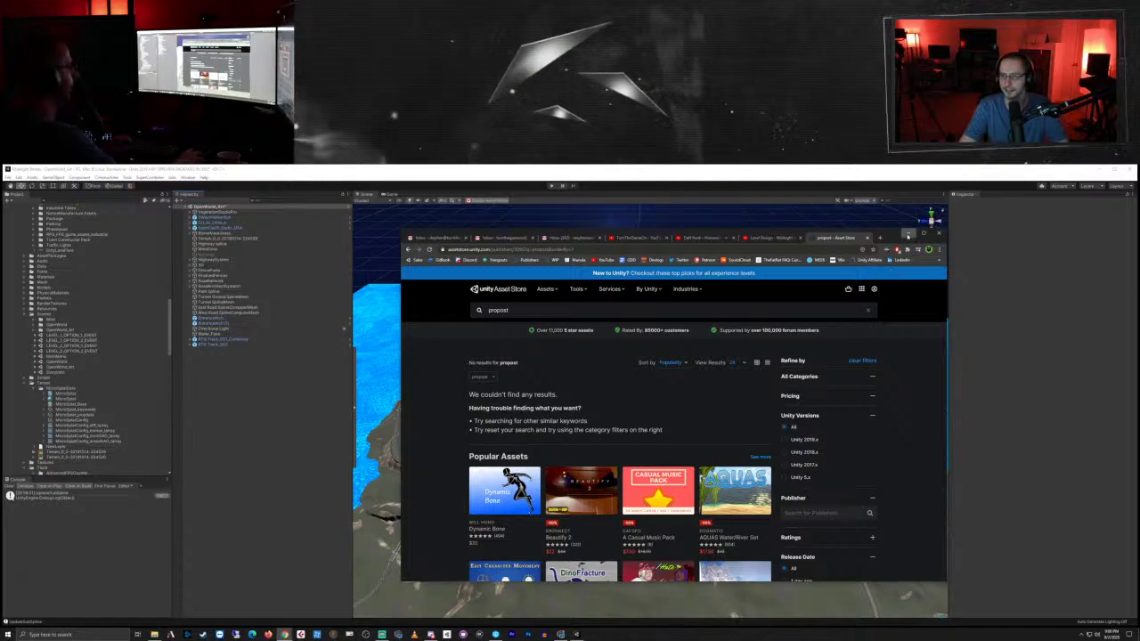
left_click(908, 237)
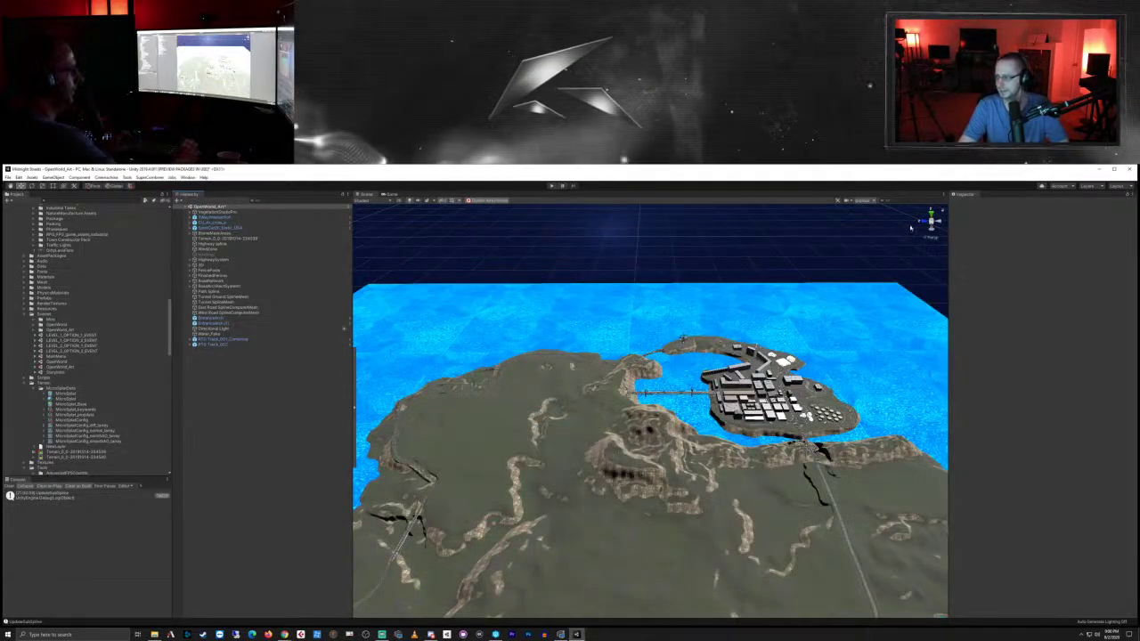